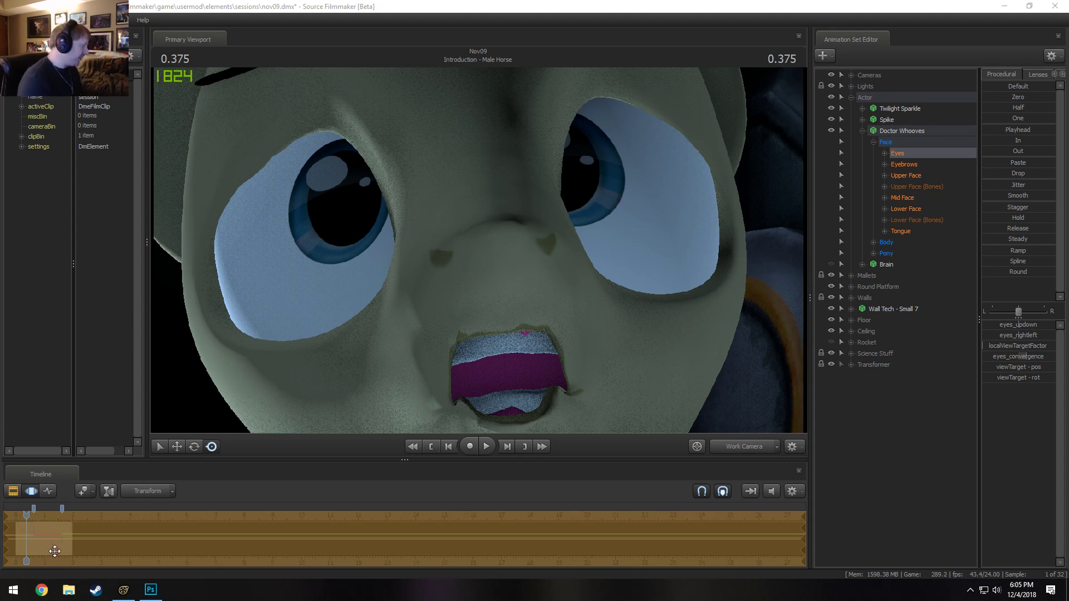
# Enlarge the timeline area and its 0 to 2 second range, and move the playhead to 0.666 s
pyautogui.scroll(5, 67, 544)
pyautogui.click(84, 533)
pyautogui.moveTo(91, 539); pyautogui.dragTo(260, 557, button='middle')
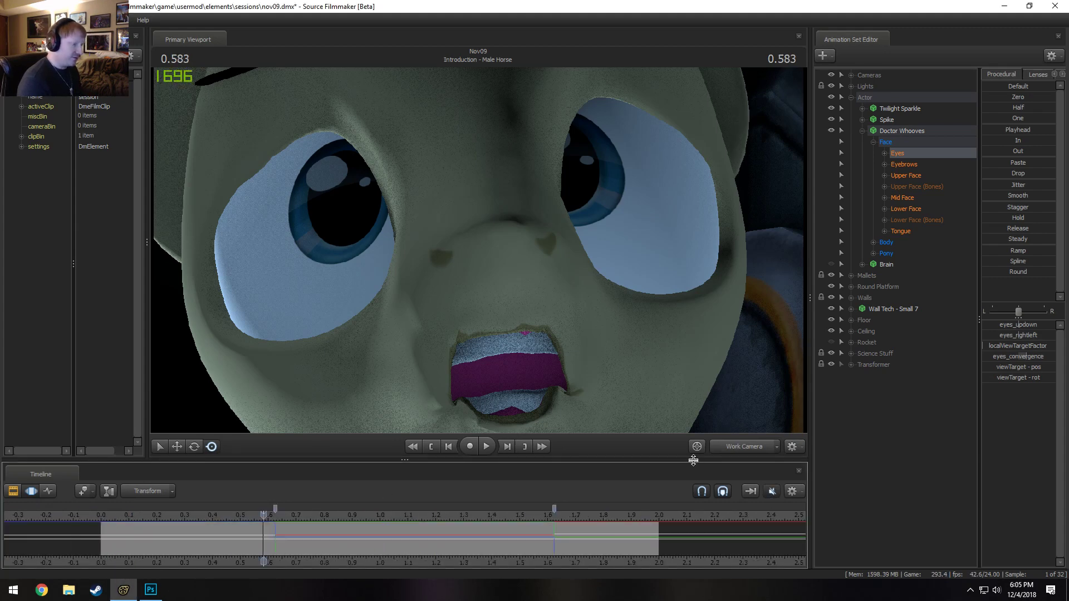
pyautogui.moveTo(696, 460); pyautogui.dragTo(653, 430)
pyautogui.click(287, 483)
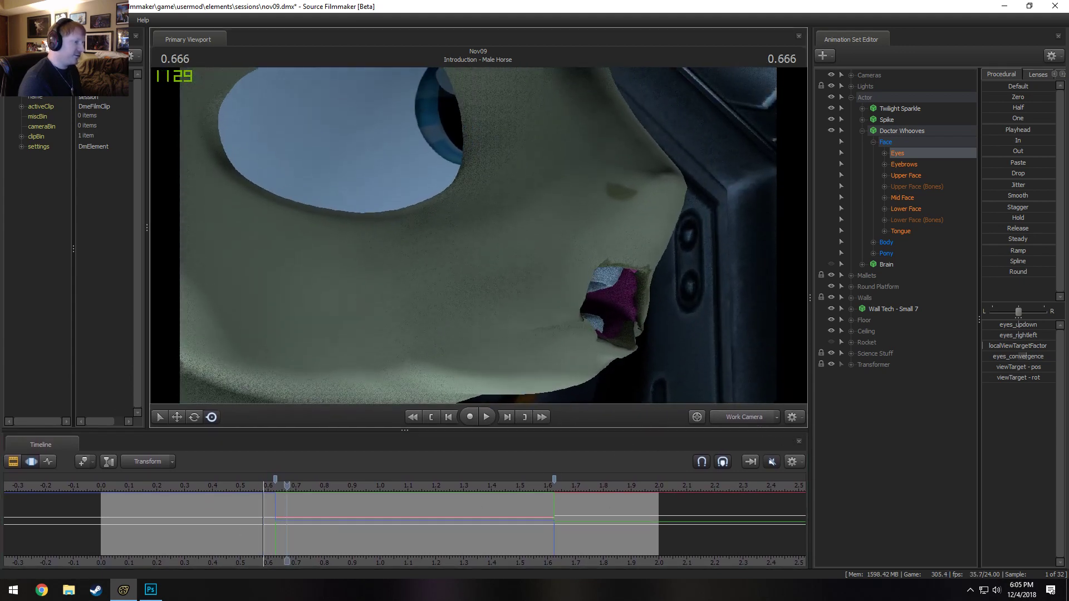
# Examine Doctor Whooves' facial pose from several angles at 0.666 s and at 1.708 s
pyautogui.press('s')
pyautogui.press('w')
pyautogui.press('a')
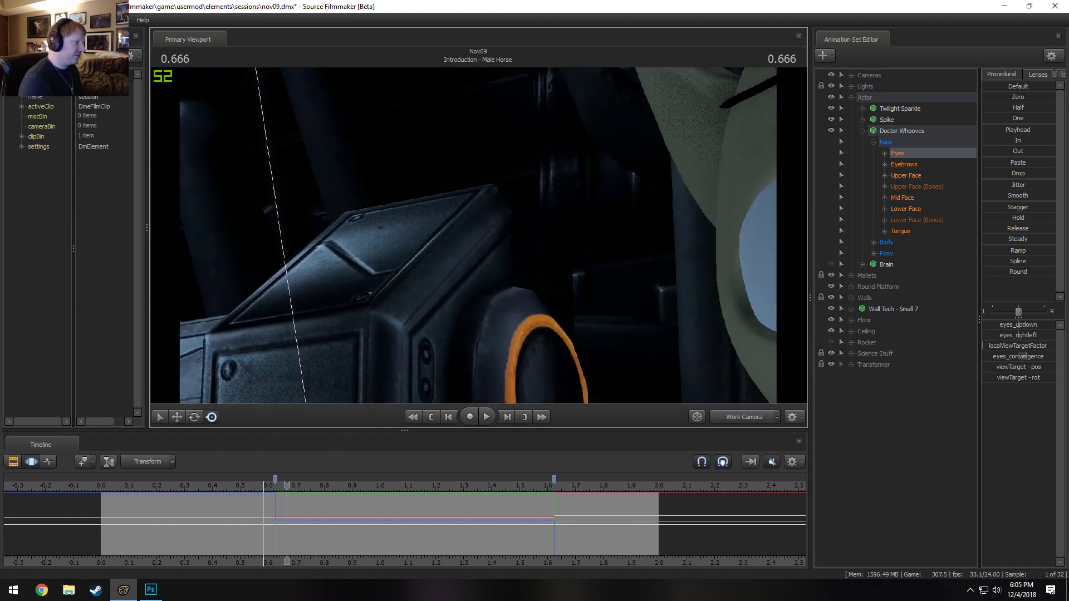
pyautogui.press('d')
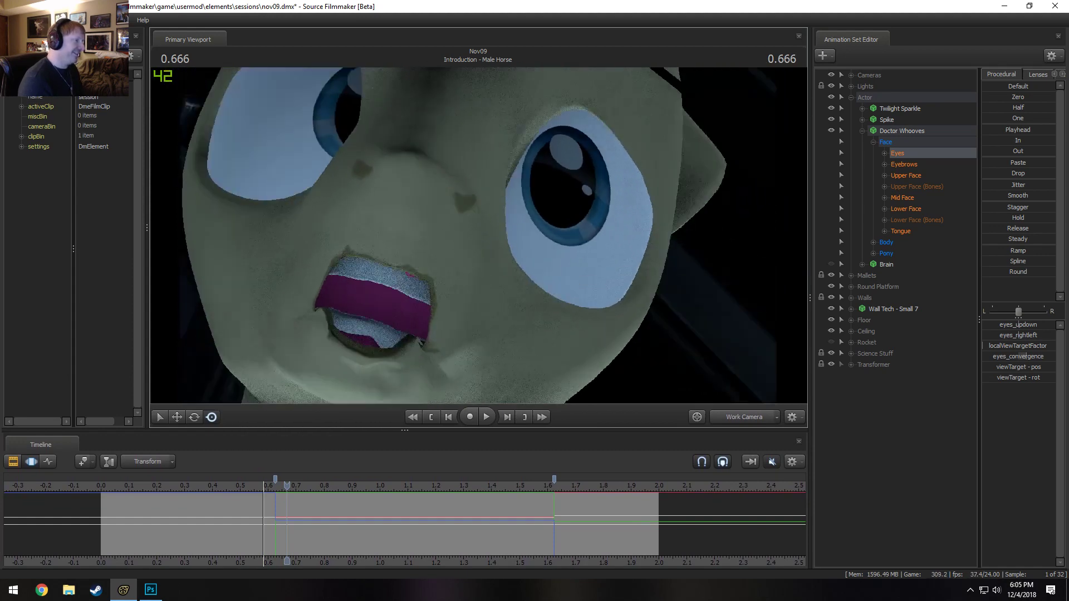
pyautogui.press('a')
pyautogui.moveTo(479, 235); pyautogui.dragTo(479, 235)
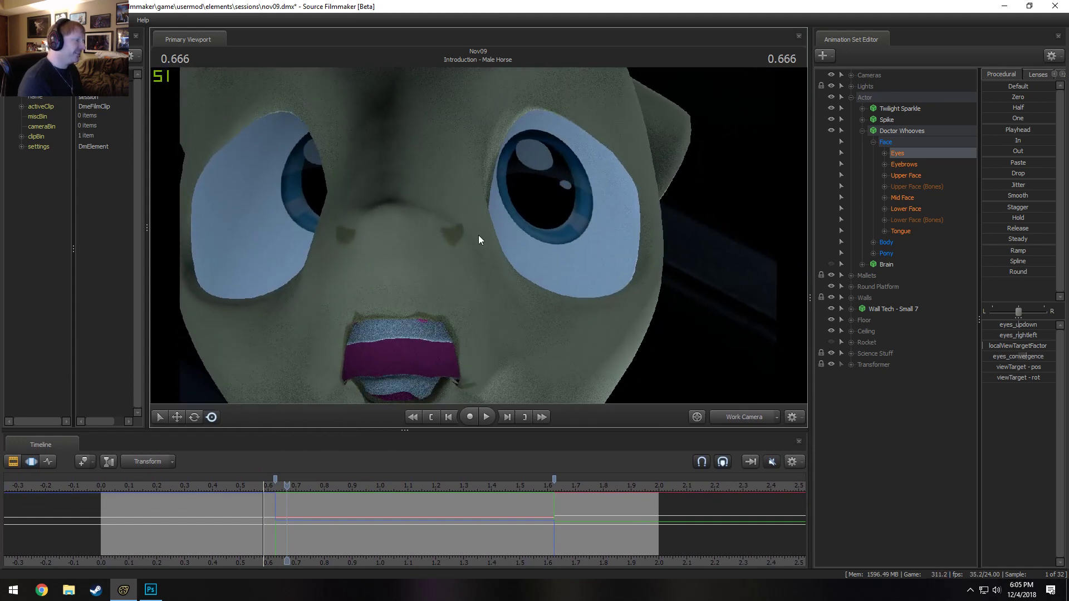
pyautogui.click(577, 483)
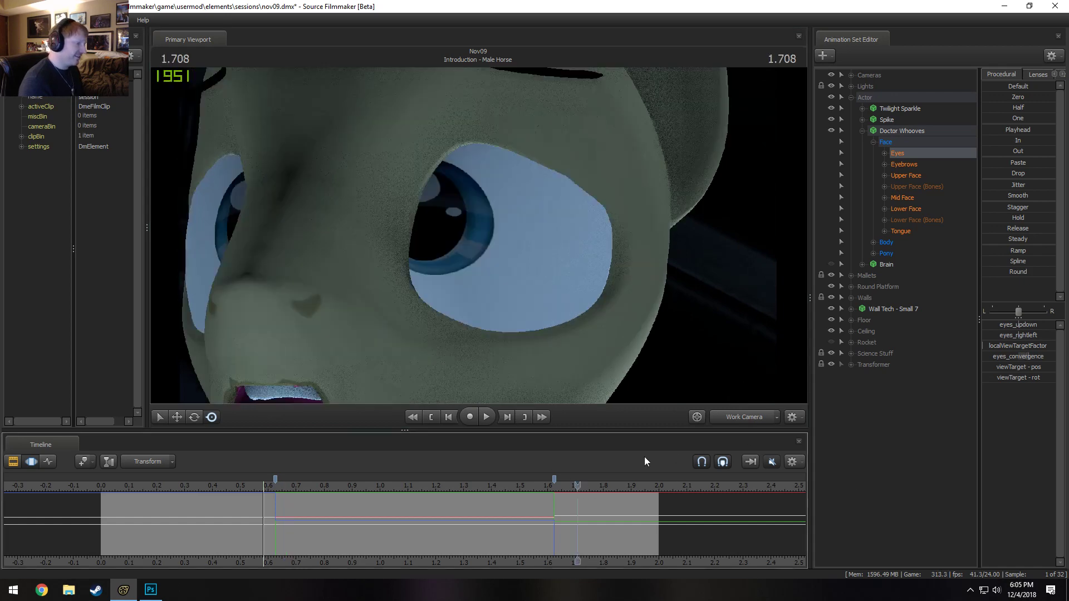
pyautogui.press('s')
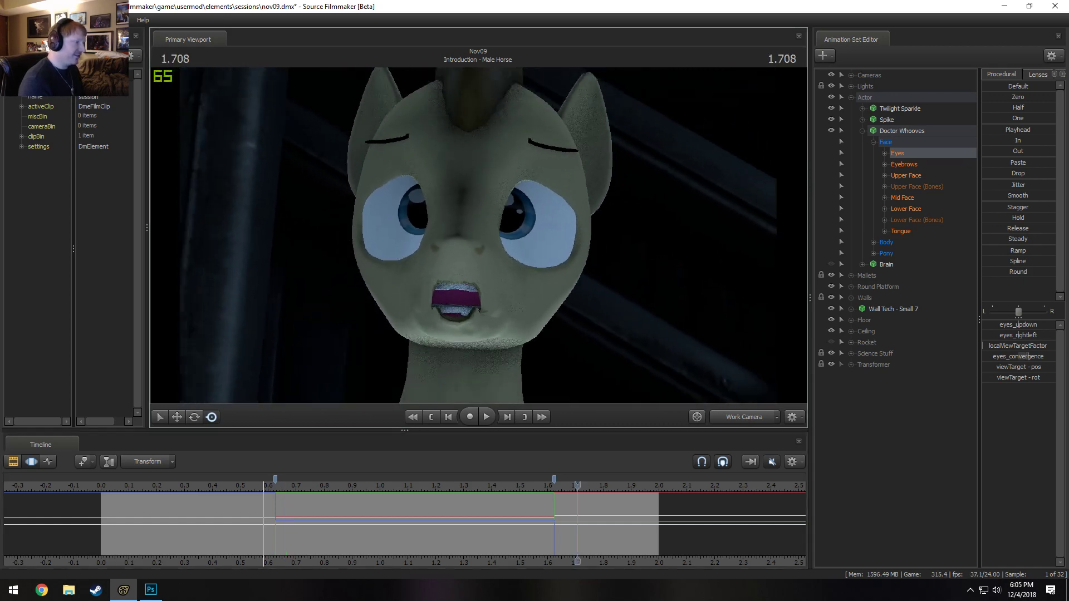
pyautogui.moveTo(479, 235); pyautogui.dragTo(479, 235)
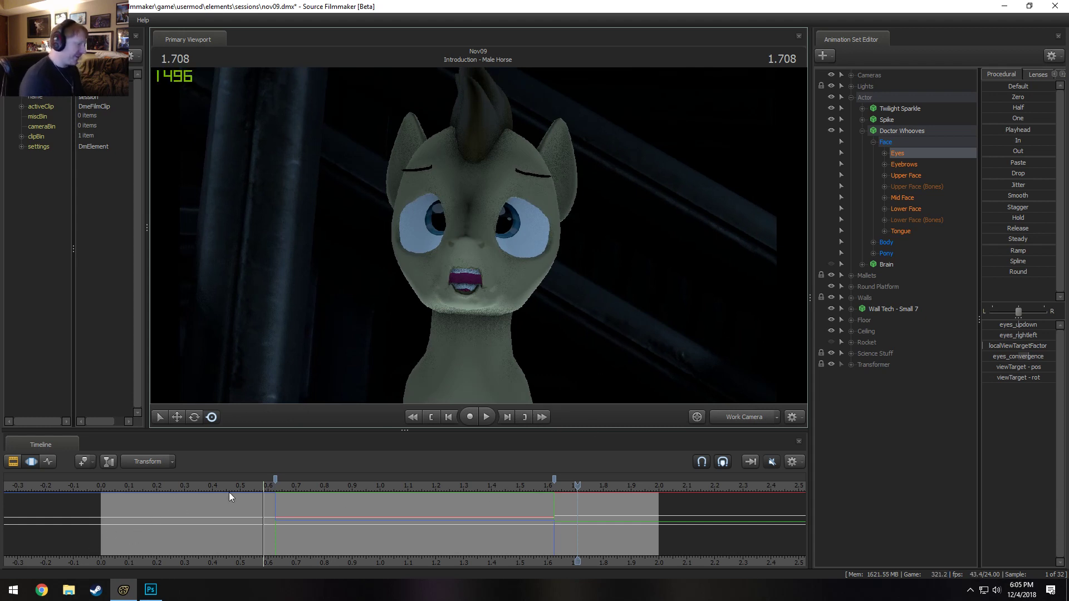
# Undo the recent changes to Doctor Whooves' facial animation
pyautogui.hotkey('ctrl', 'z')
pyautogui.hotkey('ctrl', 'z')
pyautogui.hotkey('ctrl', 'z')
pyautogui.hotkey('ctrl', 'z')
pyautogui.hotkey('ctrl', 'z')
pyautogui.hotkey('ctrl', 'z')
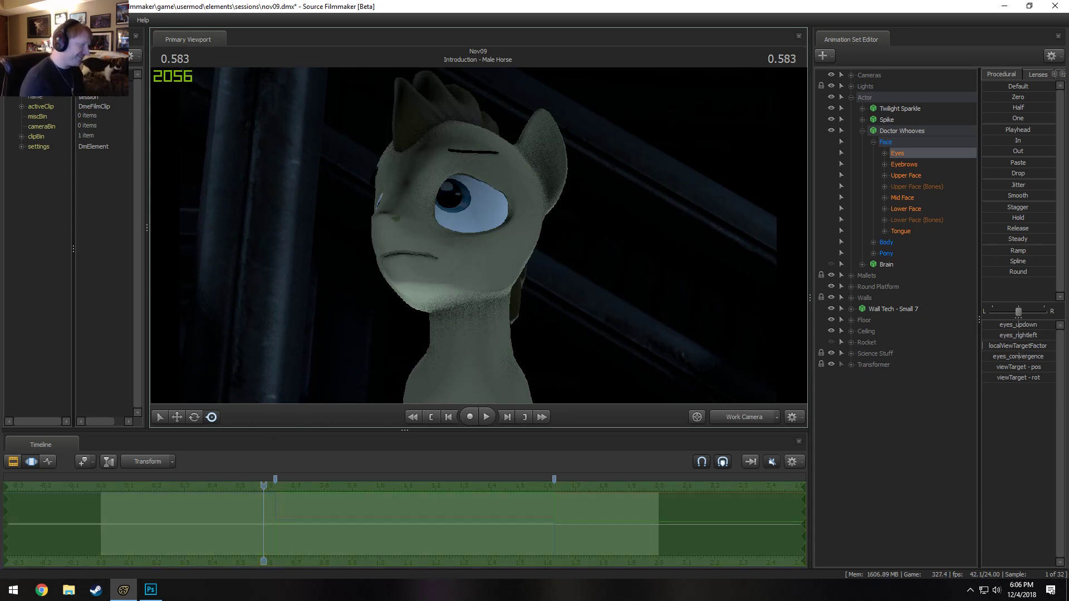
# Check Doctor Whooves' full figure on the platform through the main camera and the work camera
pyautogui.click(732, 420)
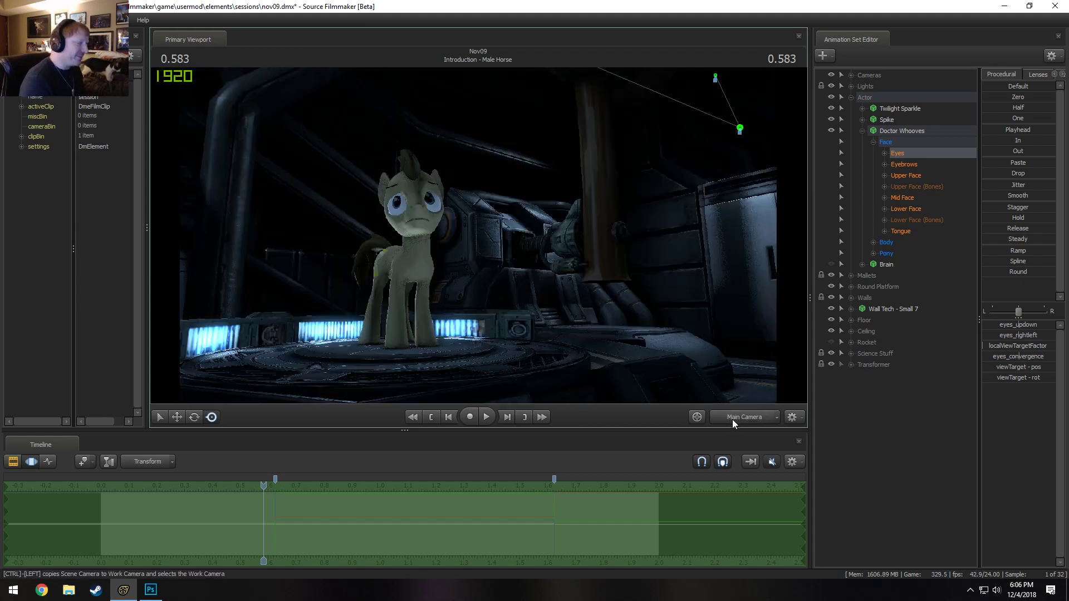
pyautogui.moveTo(640, 312); pyautogui.dragTo(647, 384)
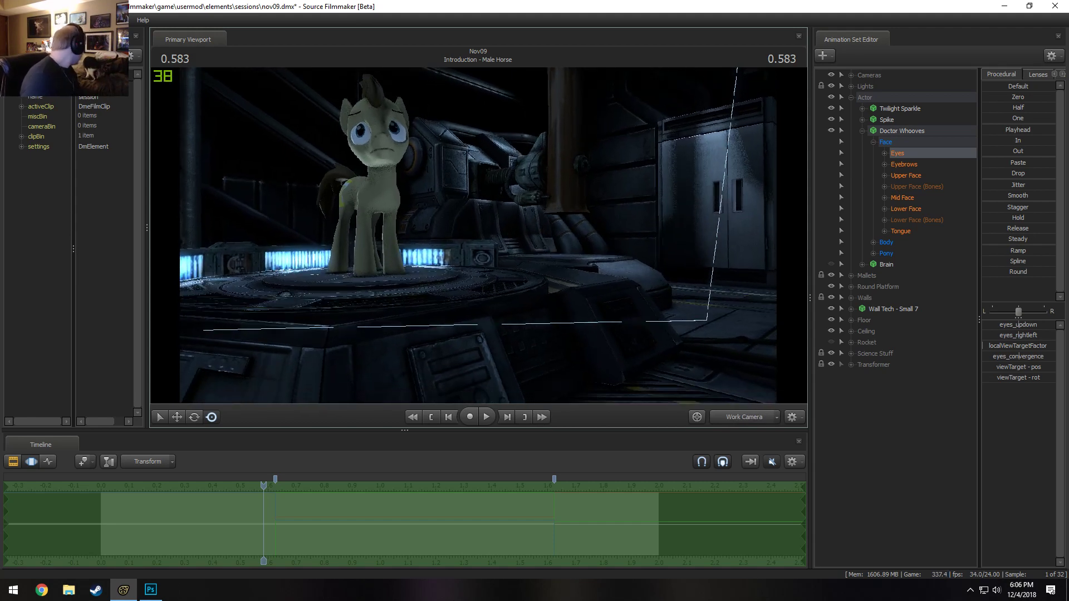
pyautogui.moveTo(481, 240); pyautogui.dragTo(474, 232)
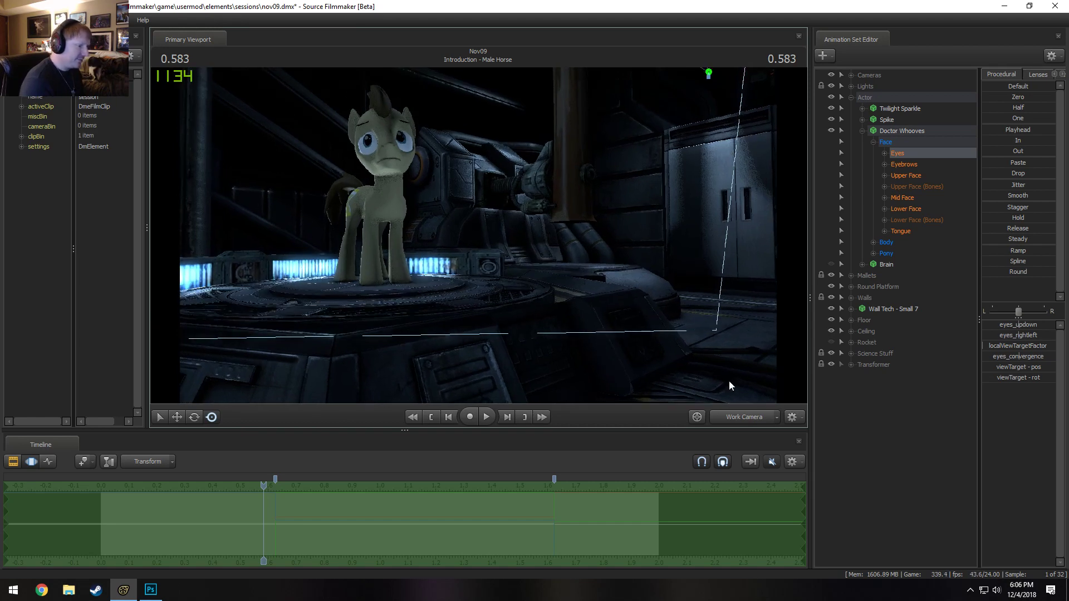
pyautogui.moveTo(559, 316); pyautogui.dragTo(477, 241)
# Switch to the Clip Editor, show the whole shot sequence, and view the Introduction - Male Horse shot through the main camera at 1.500 s
pyautogui.press('F2')
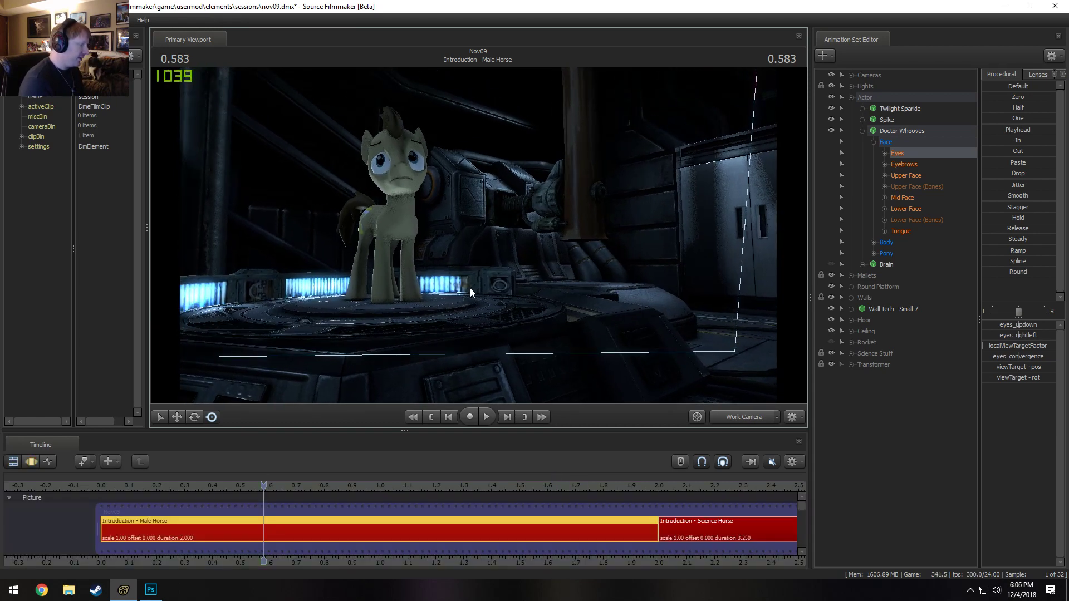
pyautogui.scroll(-10, 492, 504)
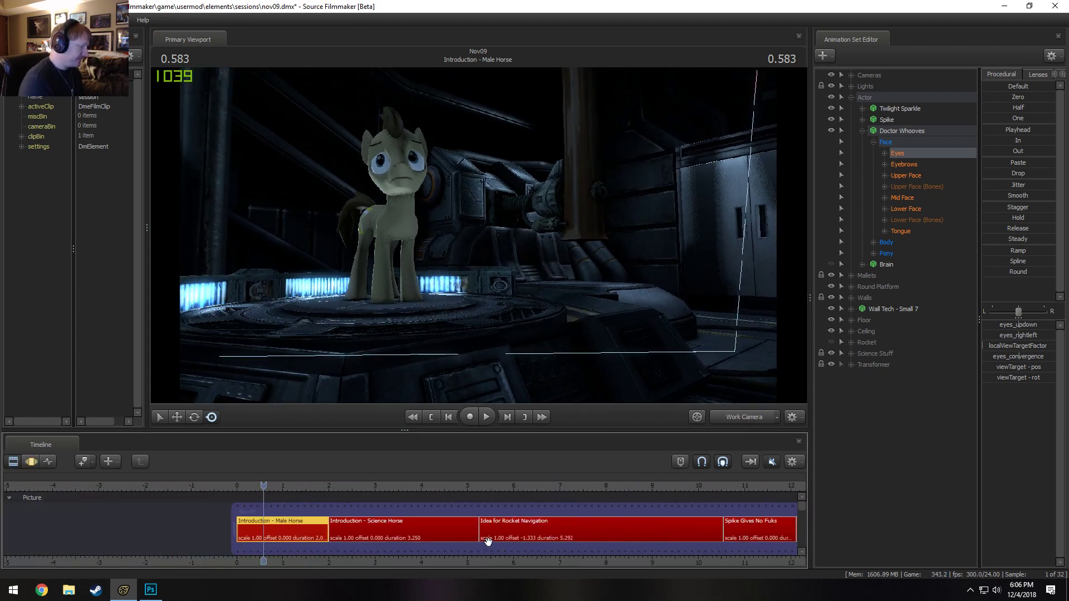
pyautogui.scroll(-8, 493, 563)
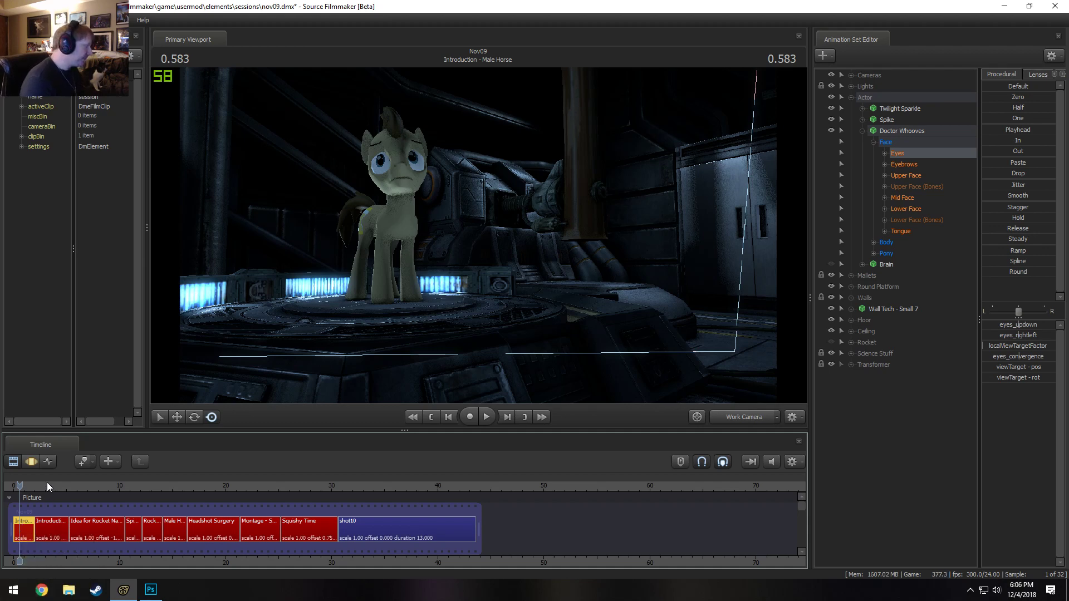
pyautogui.moveTo(47, 482); pyautogui.dragTo(6, 474)
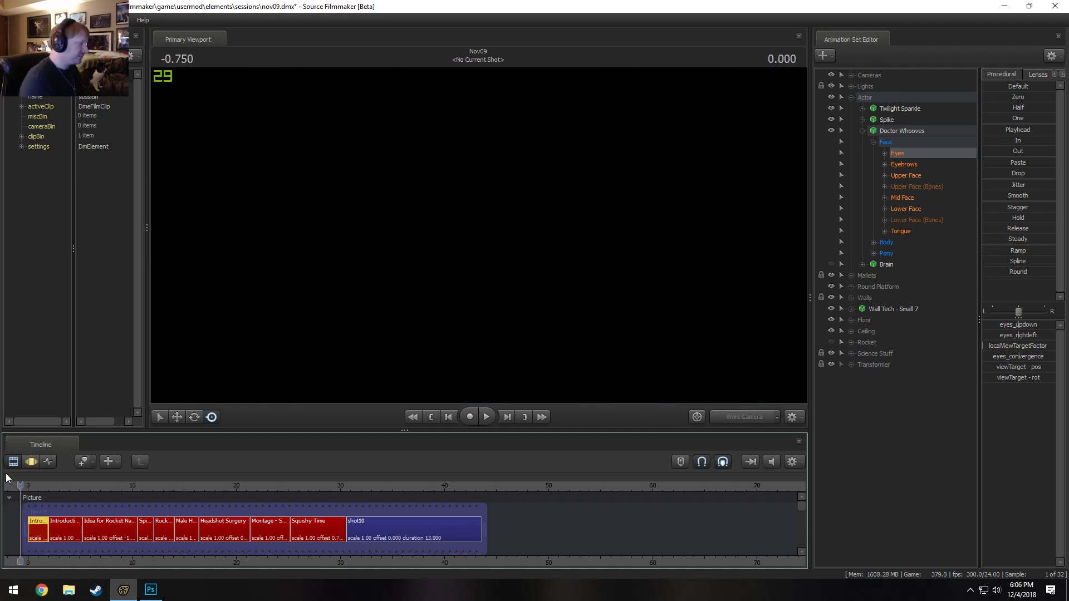
pyautogui.click(43, 485)
pyautogui.click(717, 418)
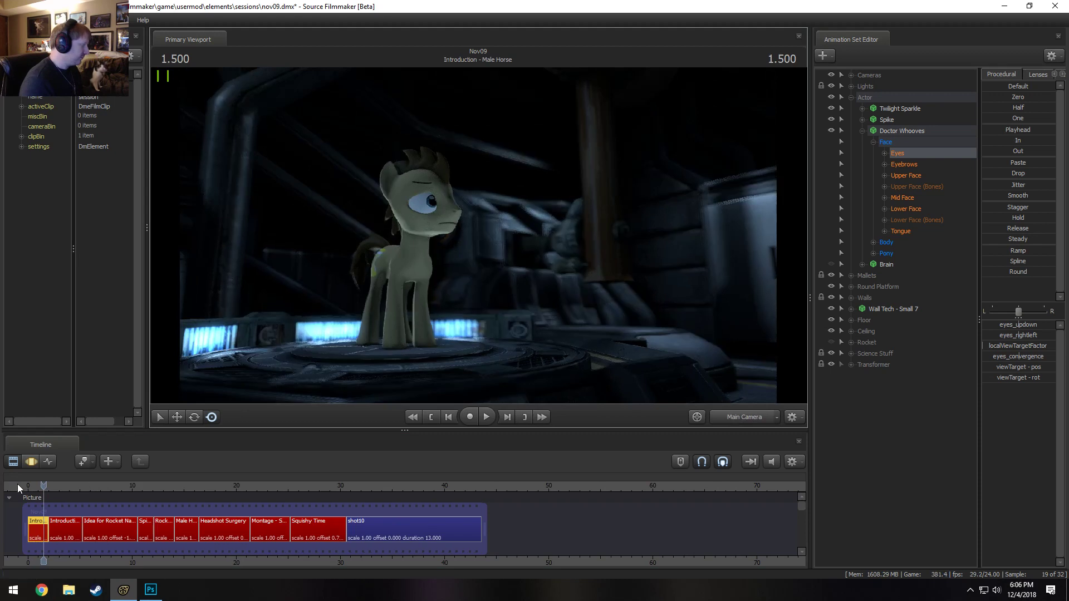
# Play the sequence from 0.375 s into the Introduction - Science Horse shot
pyautogui.click(32, 486)
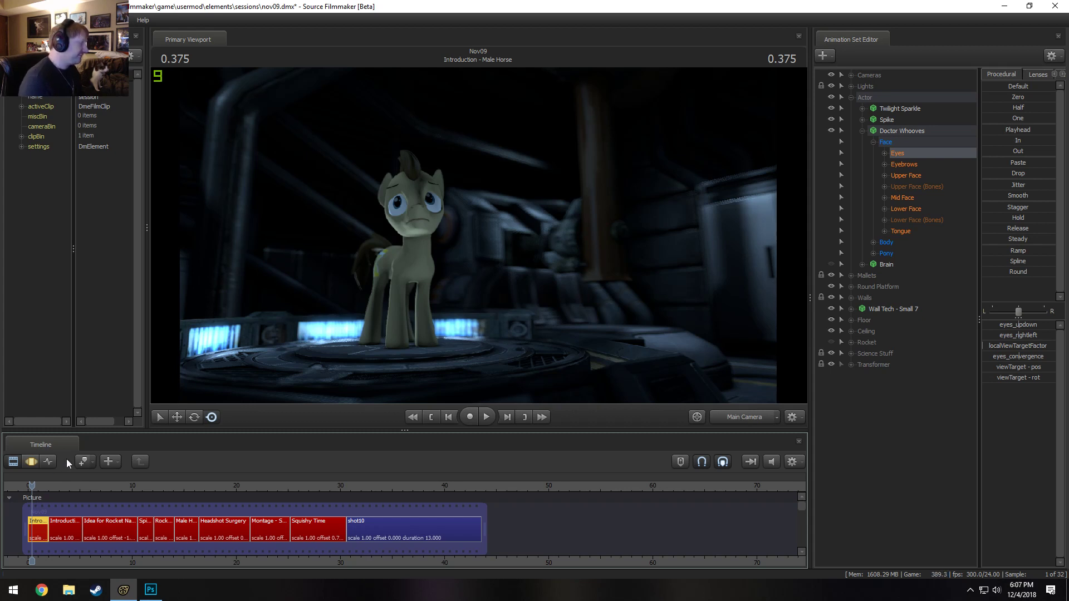
pyautogui.press('space')
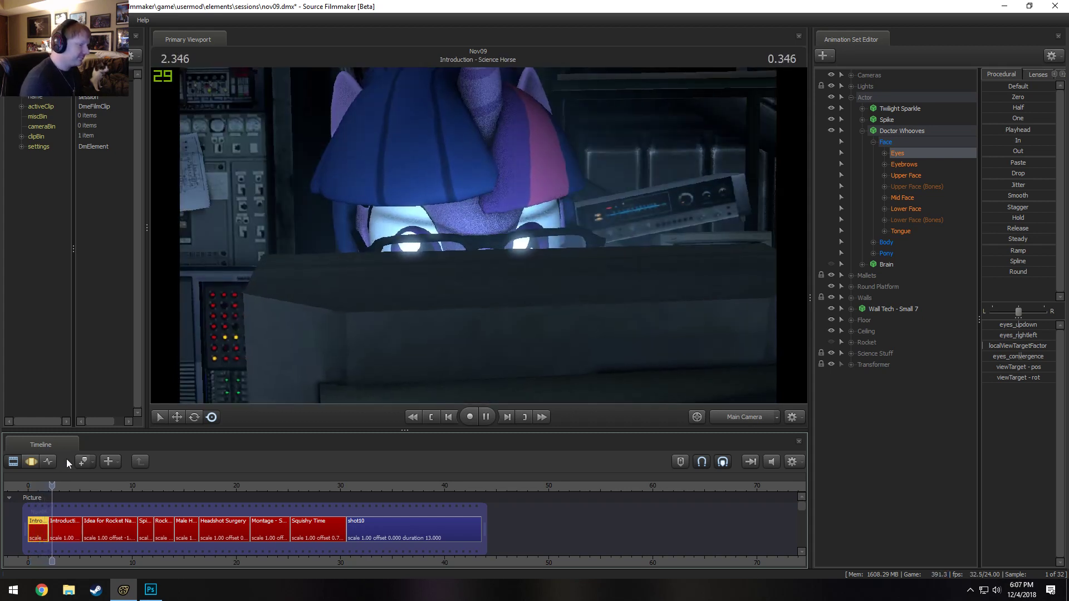
pyautogui.press('space')
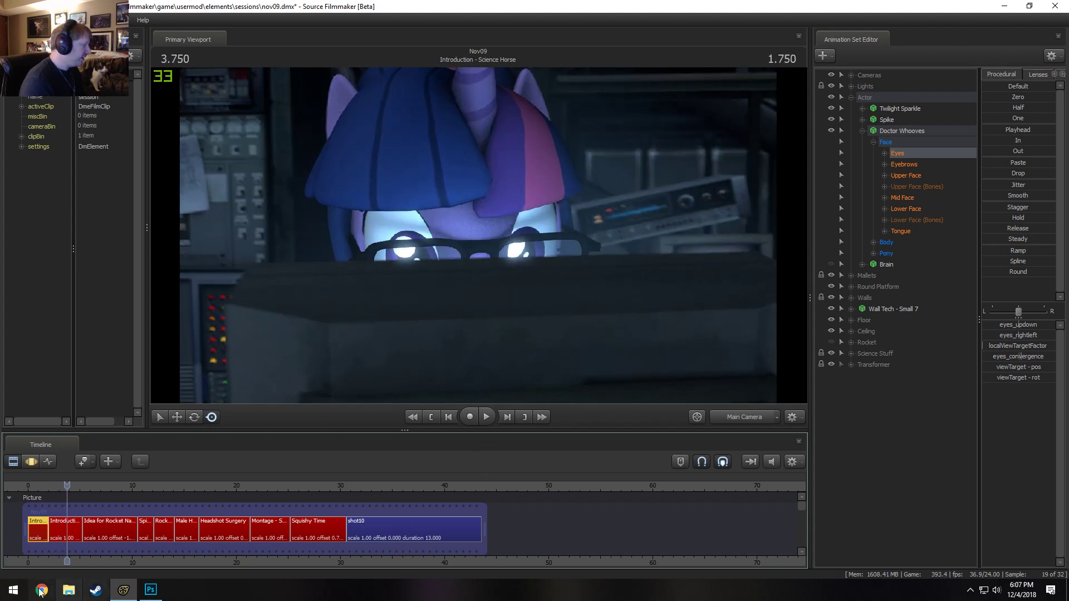
# Select the Introduction - Science Horse shot and place the playhead at 2.666 s
pyautogui.scroll(3, 56, 523)
pyautogui.click(60, 527)
pyautogui.click(51, 482)
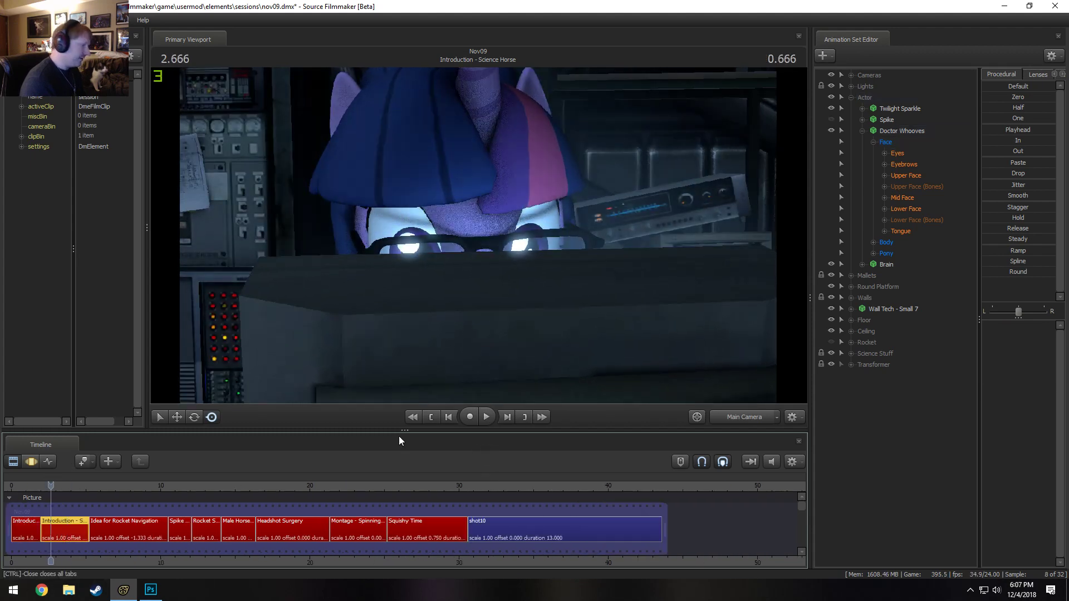
pyautogui.moveTo(249, 559); pyautogui.dragTo(558, 554, button='middle')
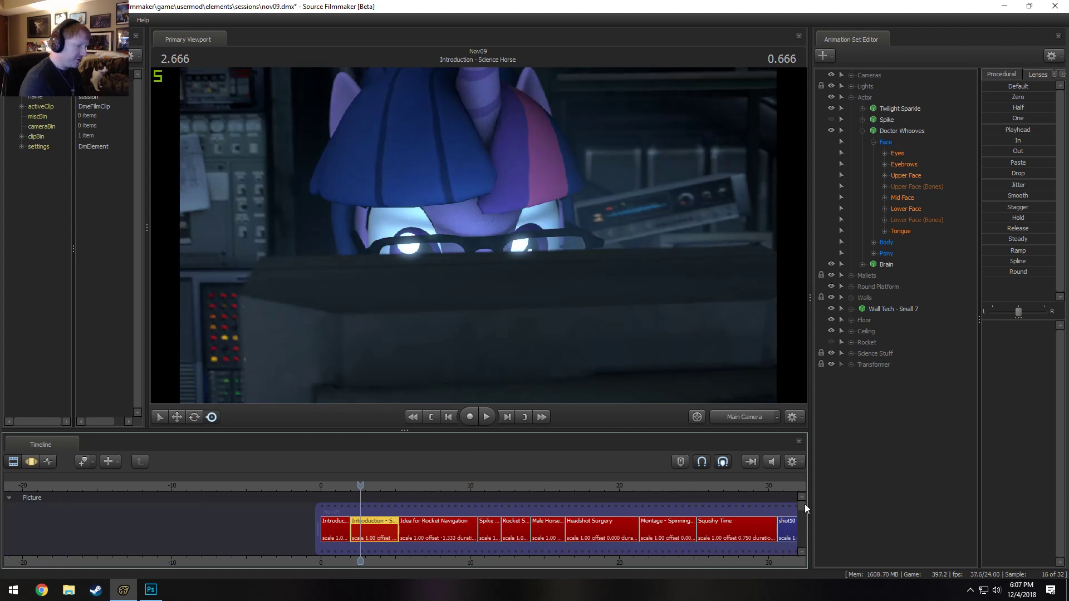
# Start adding a clip to the Sound Effects track and filter the WAV files by "keyboard"
pyautogui.moveTo(803, 505); pyautogui.dragTo(814, 533)
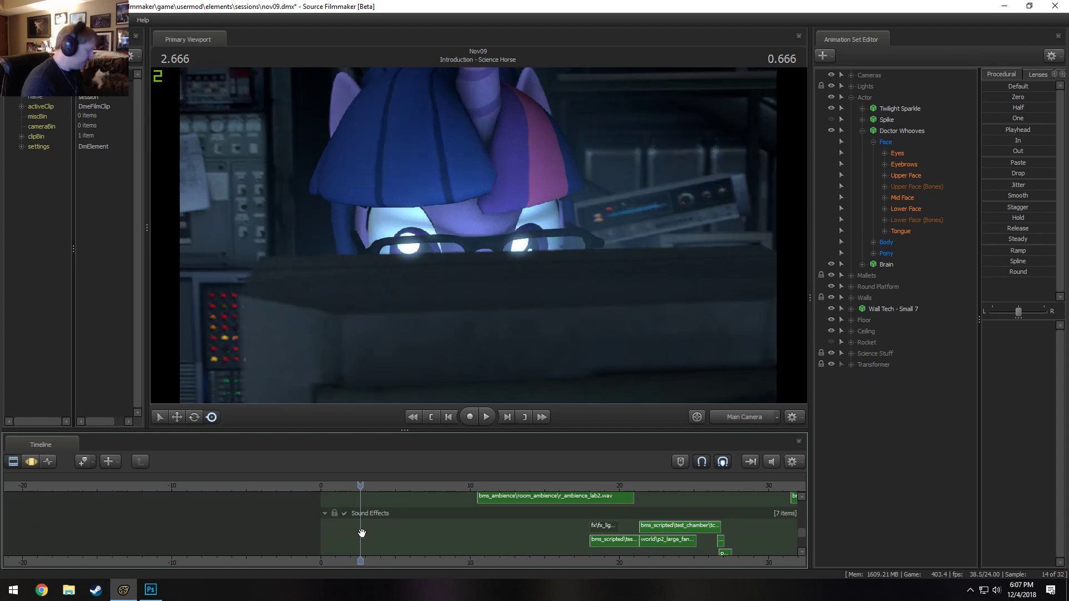
pyautogui.rightClick(378, 528)
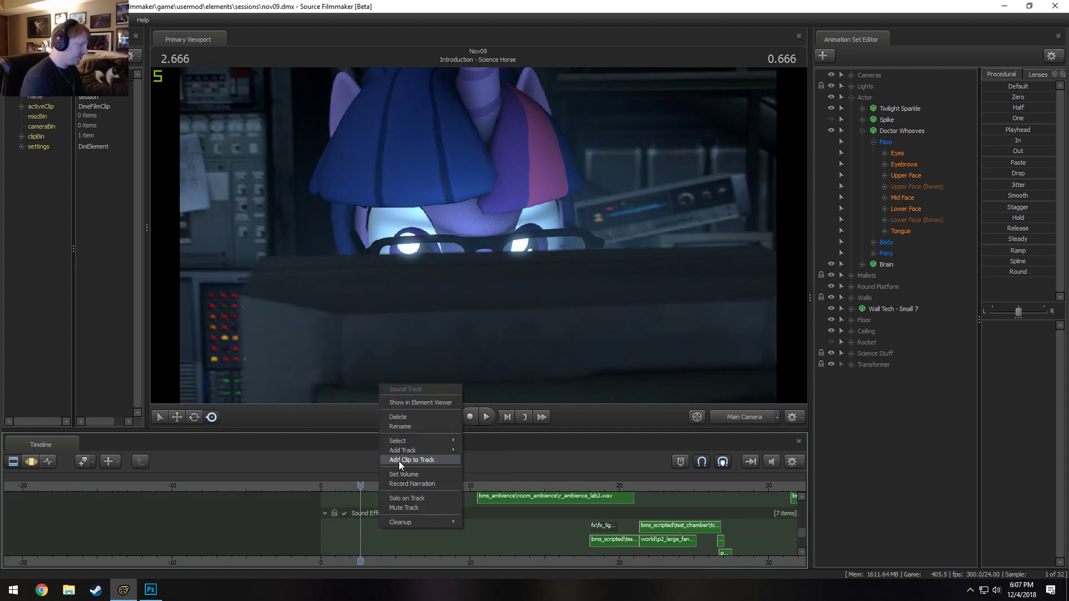
pyautogui.click(399, 461)
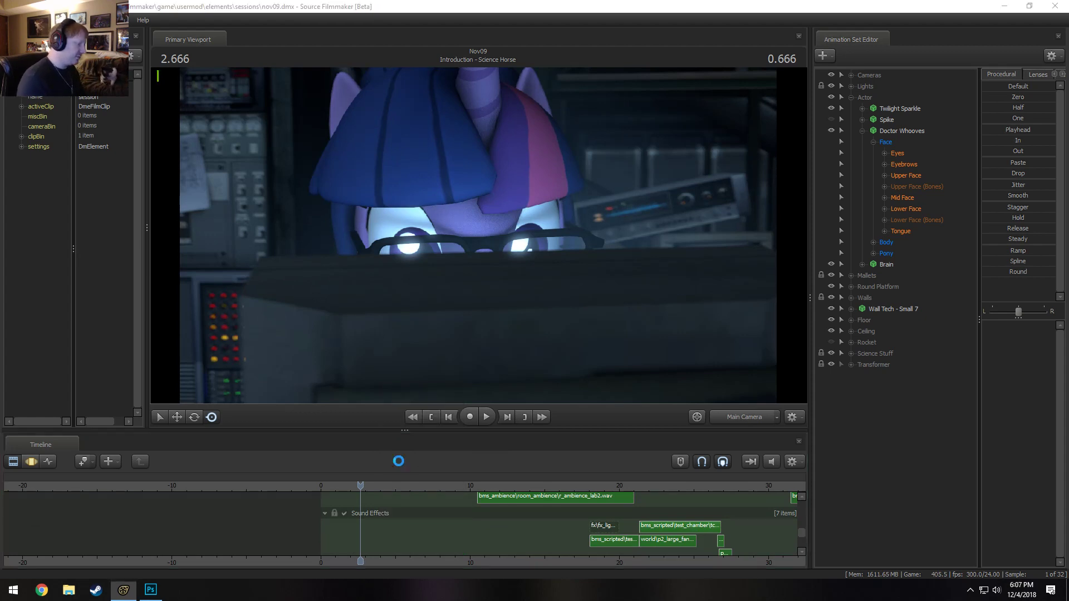
pyautogui.write('keyboard')
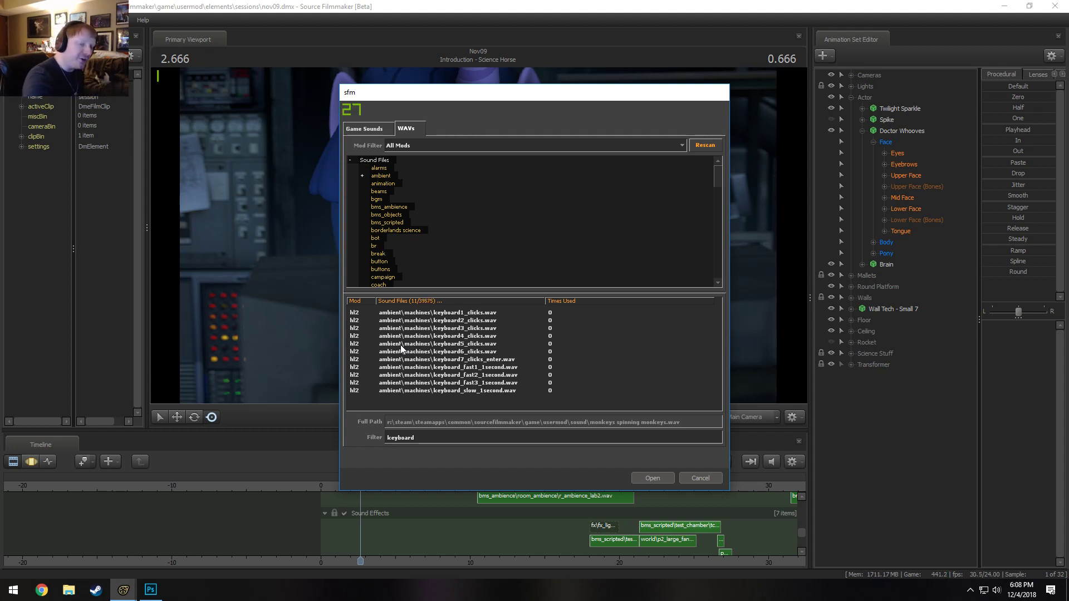
# Compare the keyboard typing sounds and add keyboard_fast2_1second.wav to the Sound Effects track at the playhead
pyautogui.click(461, 337)
pyautogui.click(472, 376)
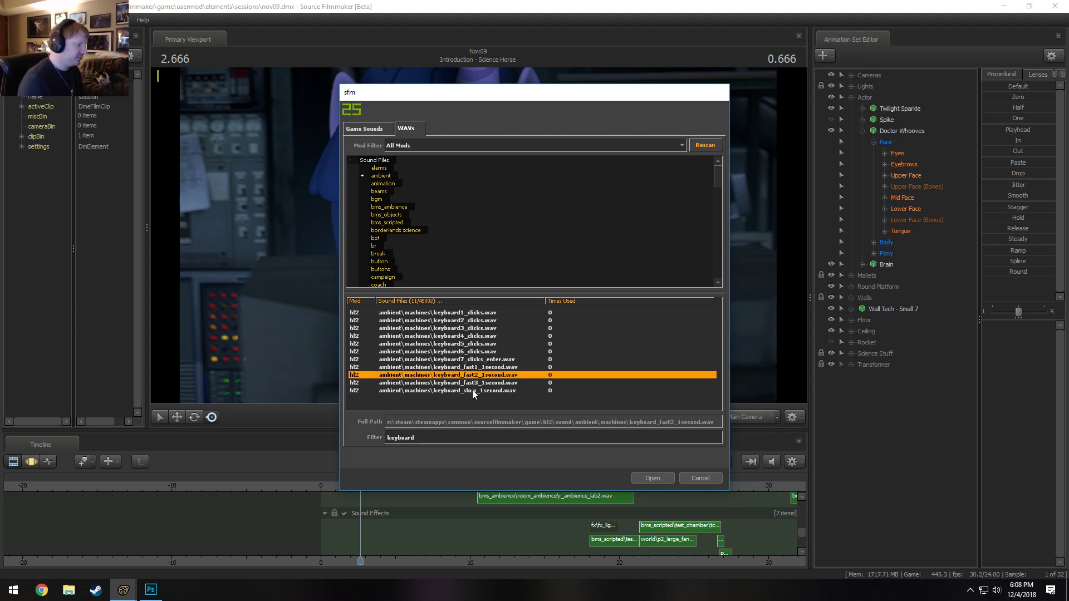
pyautogui.click(474, 367)
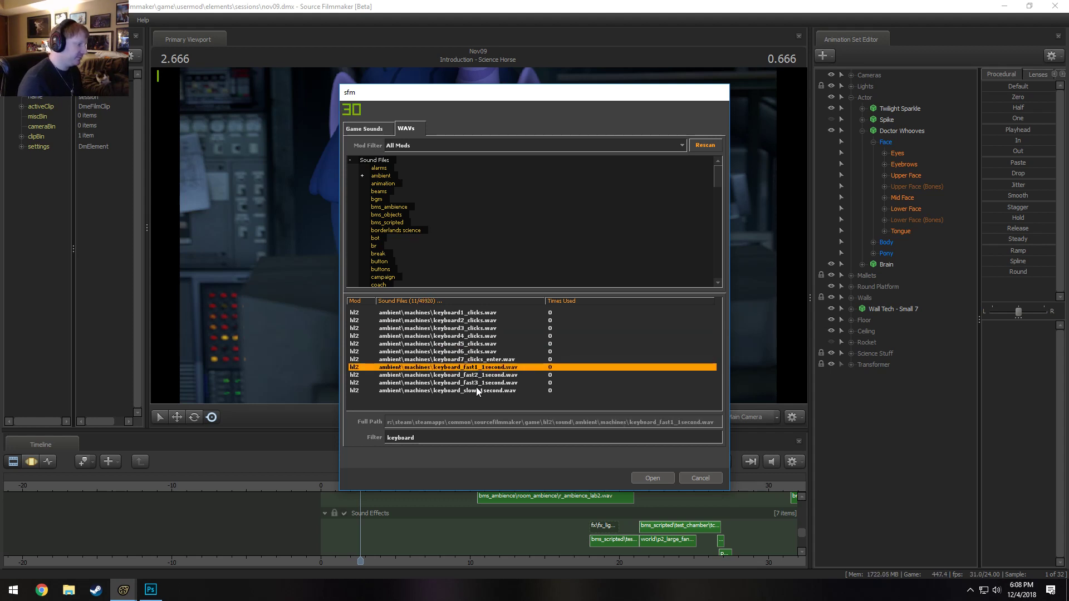
pyautogui.click(475, 389)
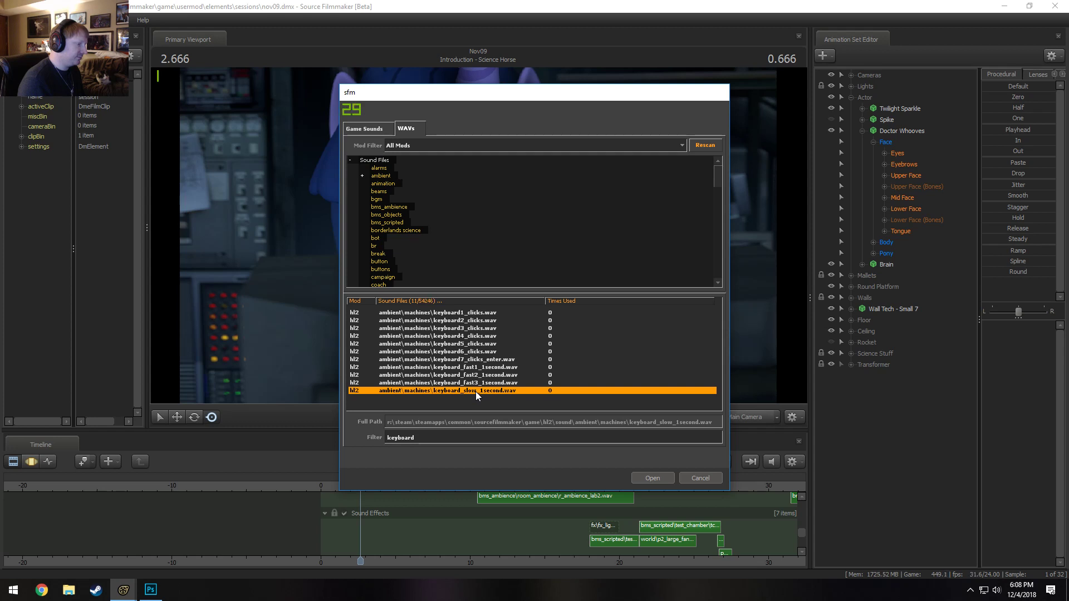
pyautogui.click(474, 359)
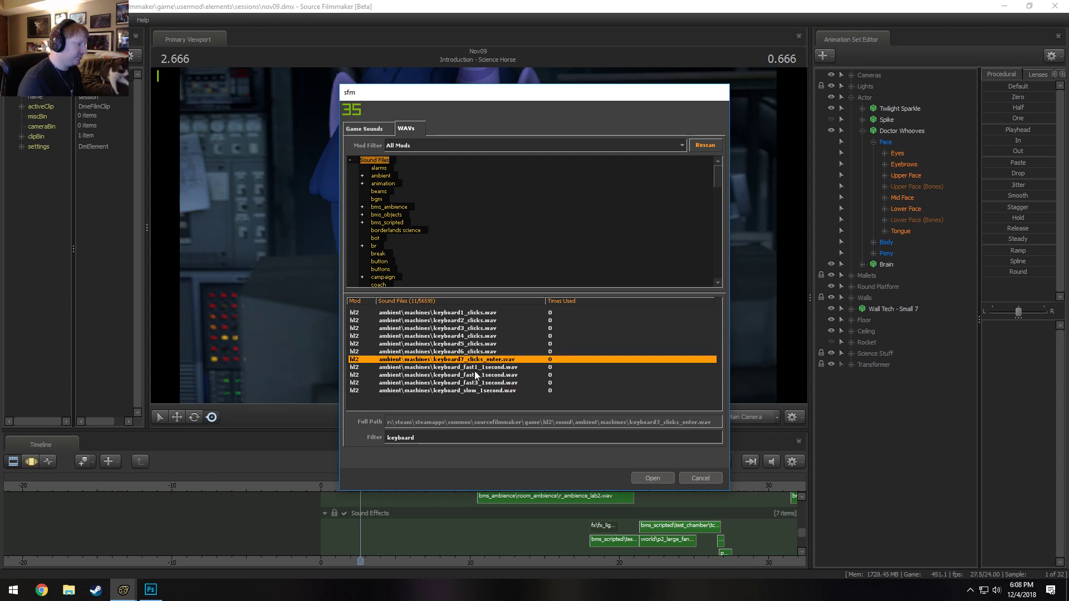
pyautogui.click(474, 367)
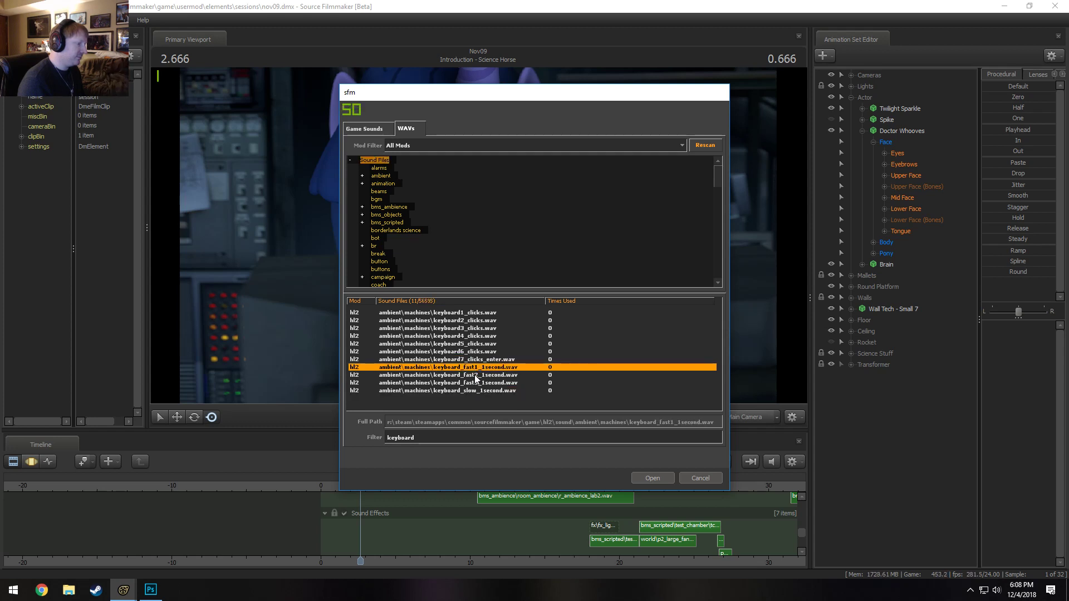
pyautogui.click(471, 376)
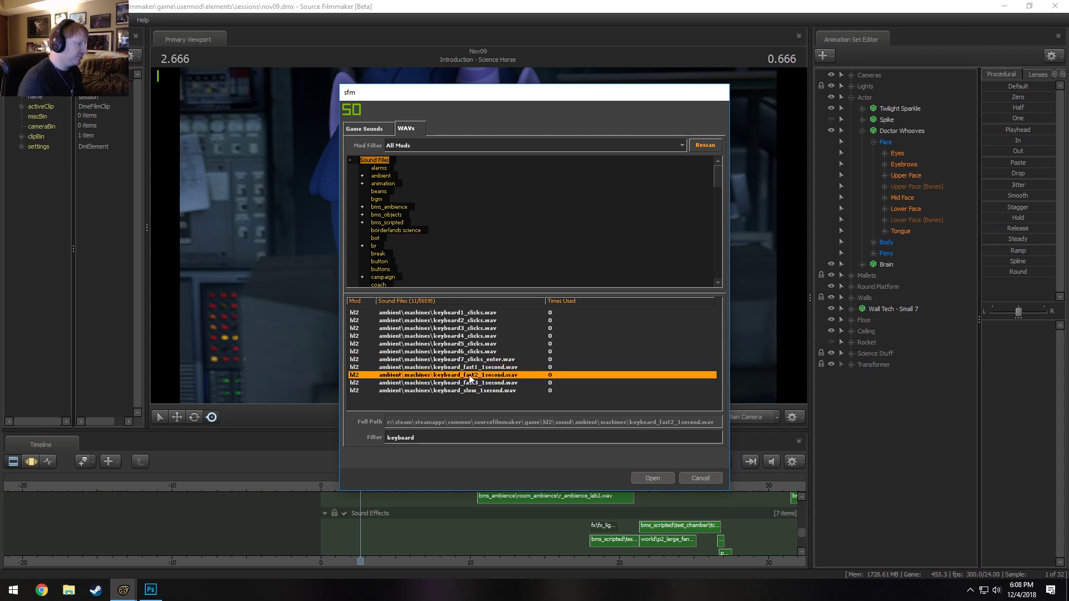
pyautogui.click(657, 480)
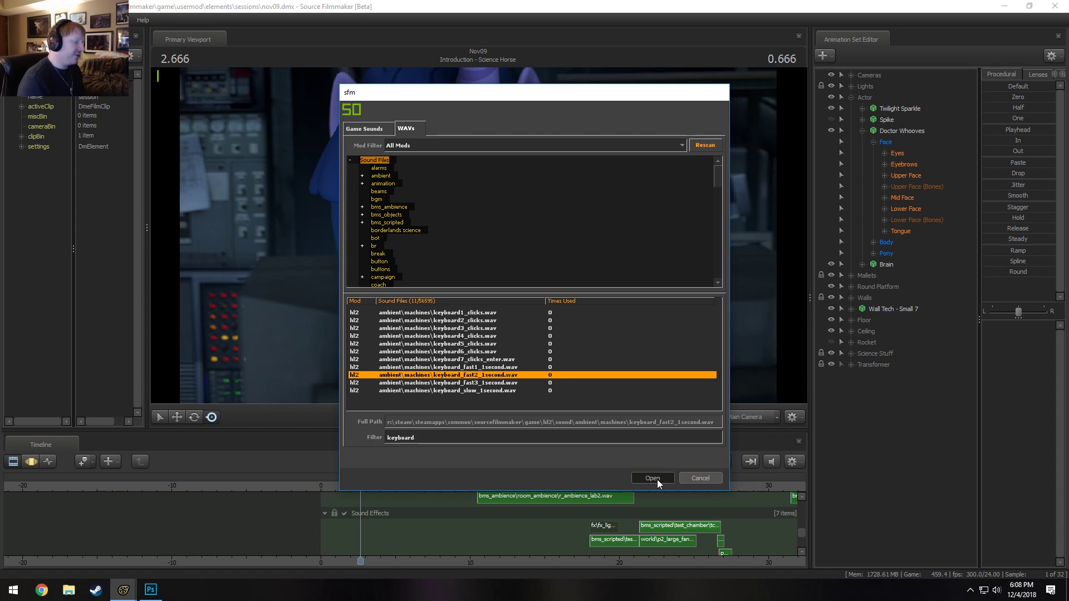
# Add keyboard_fast3_1second.wav and another keyboard sound about 0.4 s long to the Sound Effects track at 2.666 s
pyautogui.scroll(3, 341, 564)
pyautogui.rightClick(379, 530)
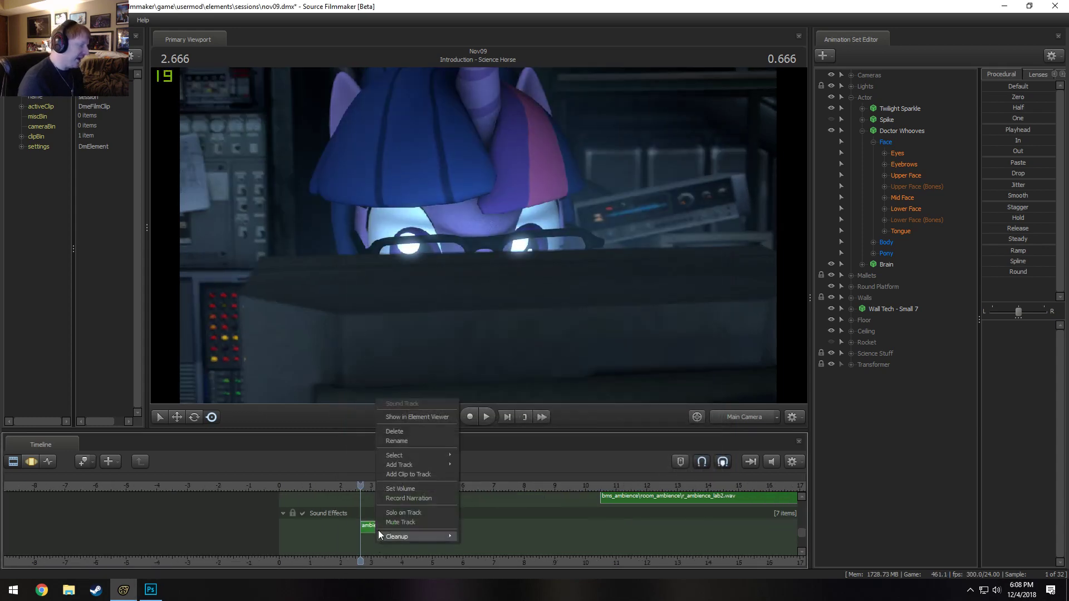
pyautogui.click(396, 475)
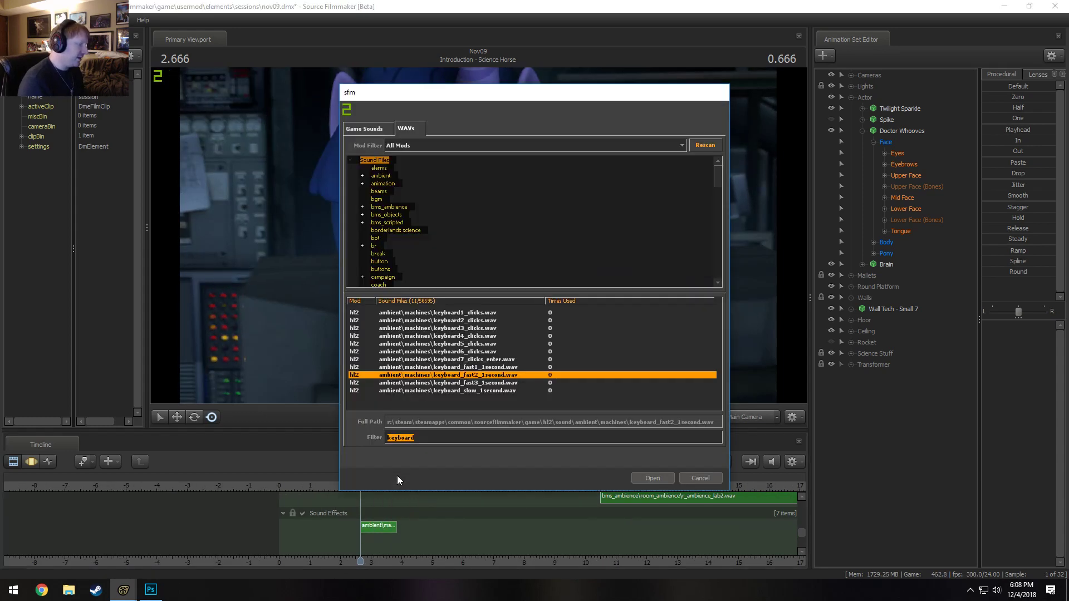
pyautogui.doubleClick(449, 381)
pyautogui.rightClick(406, 508)
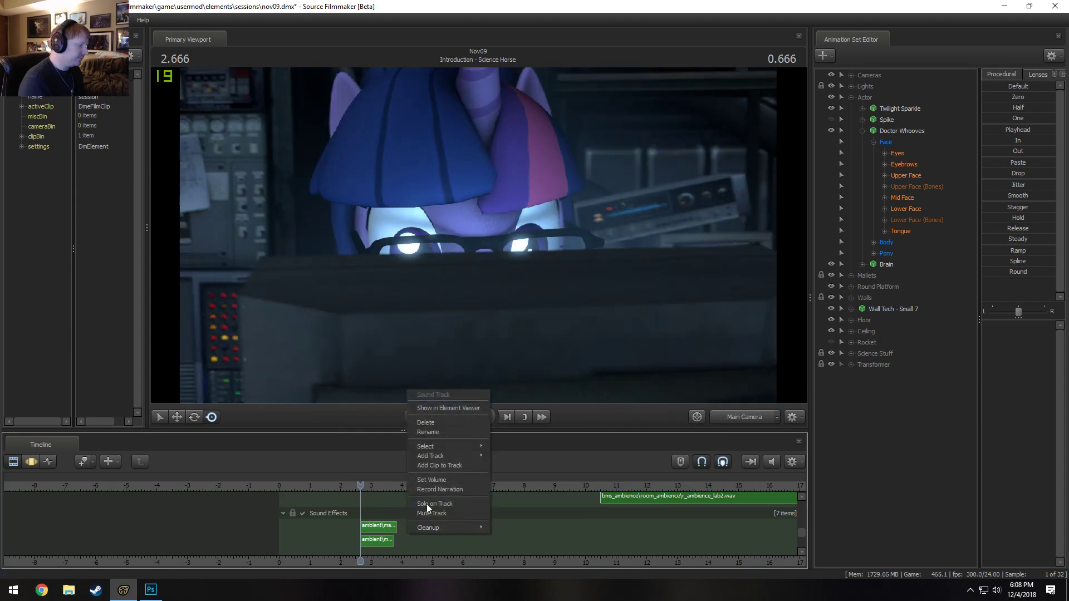
pyautogui.click(437, 466)
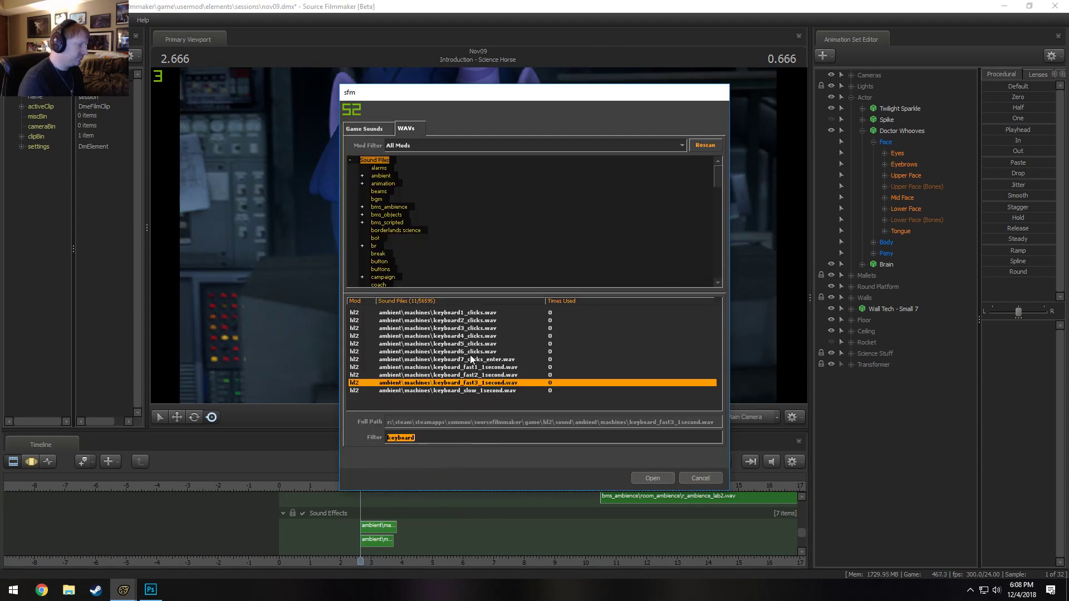
pyautogui.doubleClick(473, 382)
# Move the keyboard_fast3_1second.wav clip to about 4.3 s and the short keyboard clip to about 3.8 s, and play back the typing sounds
pyautogui.scroll(-2, 410, 544)
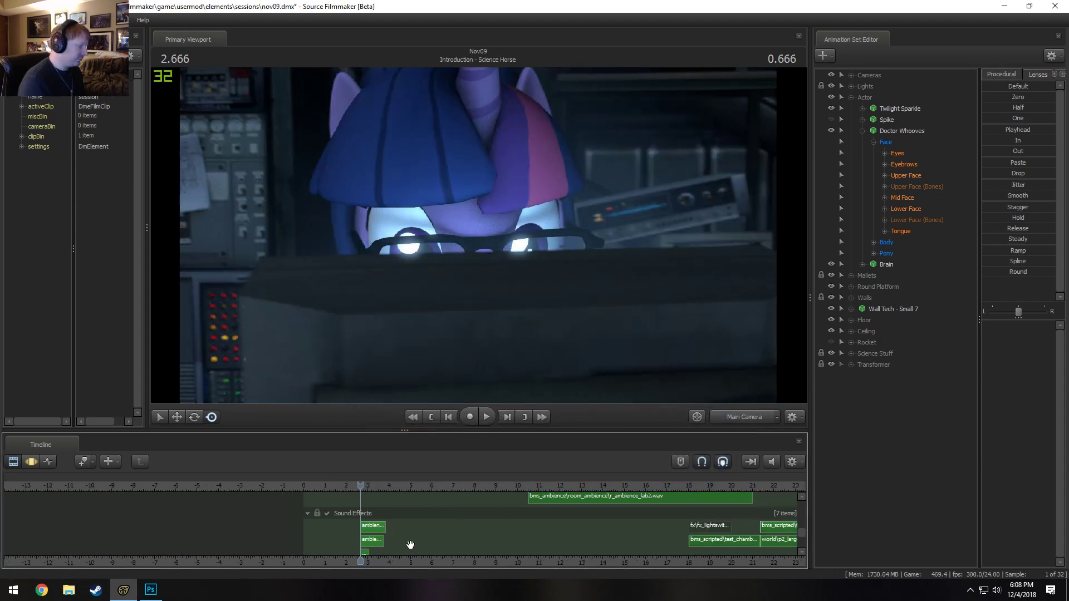
pyautogui.scroll(3, 410, 544)
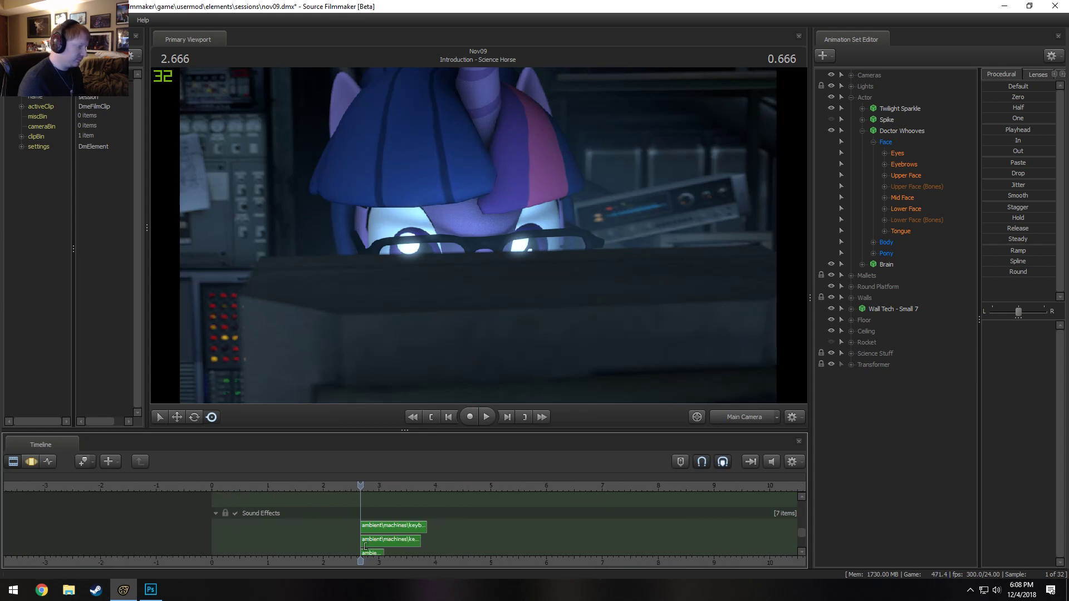
pyautogui.moveTo(387, 536); pyautogui.dragTo(482, 542)
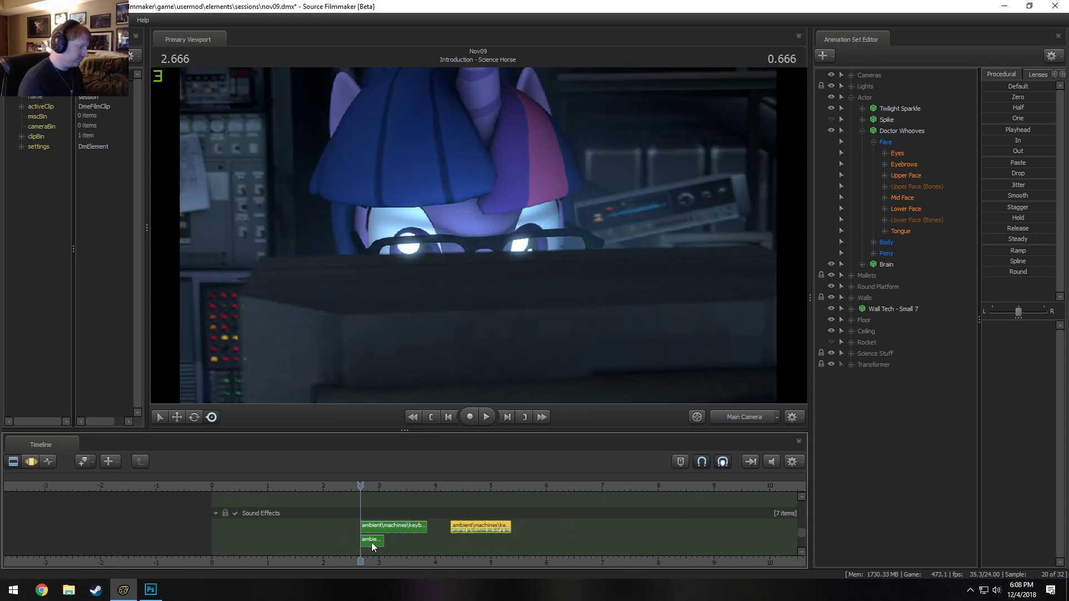
pyautogui.moveTo(372, 543); pyautogui.dragTo(437, 553)
pyautogui.press('space')
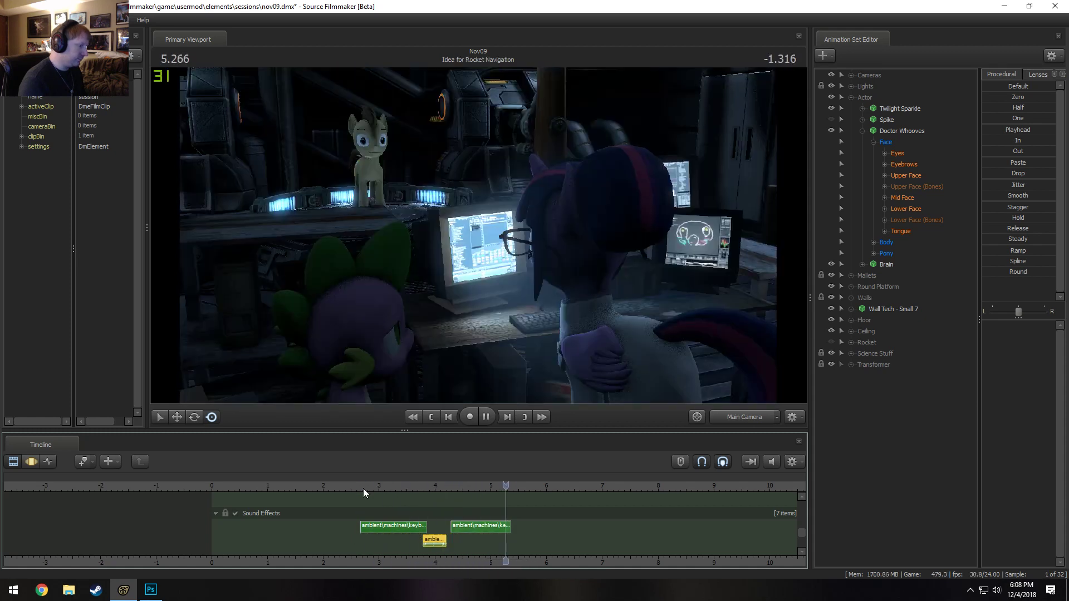
pyautogui.press('space')
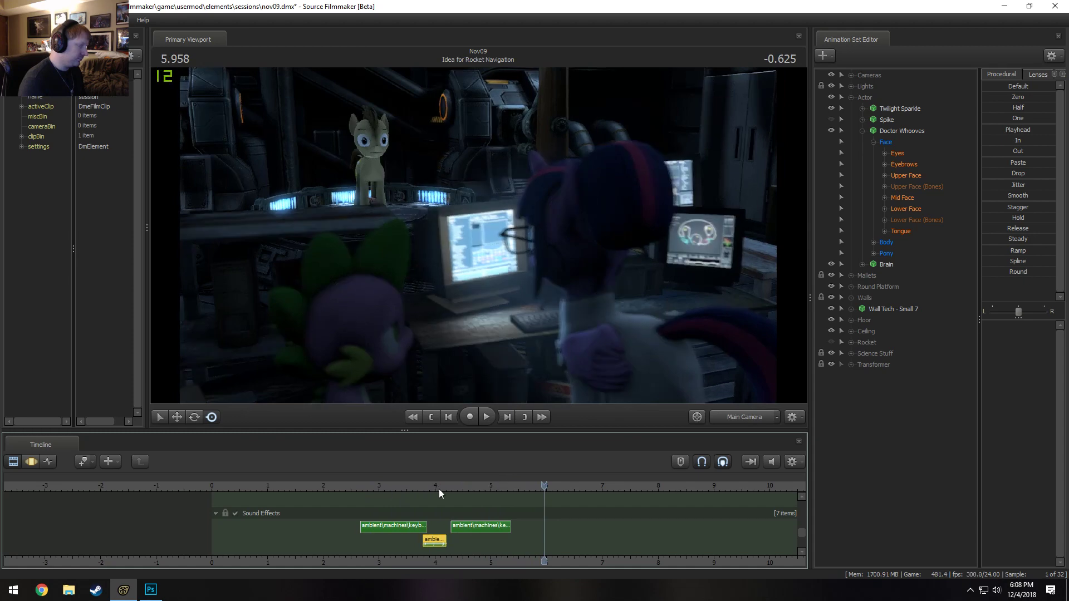
# Open the Idea for Rocket Navigation shot in the Motion Editor at 6.708 s, viewed through the work camera
pyautogui.moveTo(438, 493); pyautogui.dragTo(523, 478)
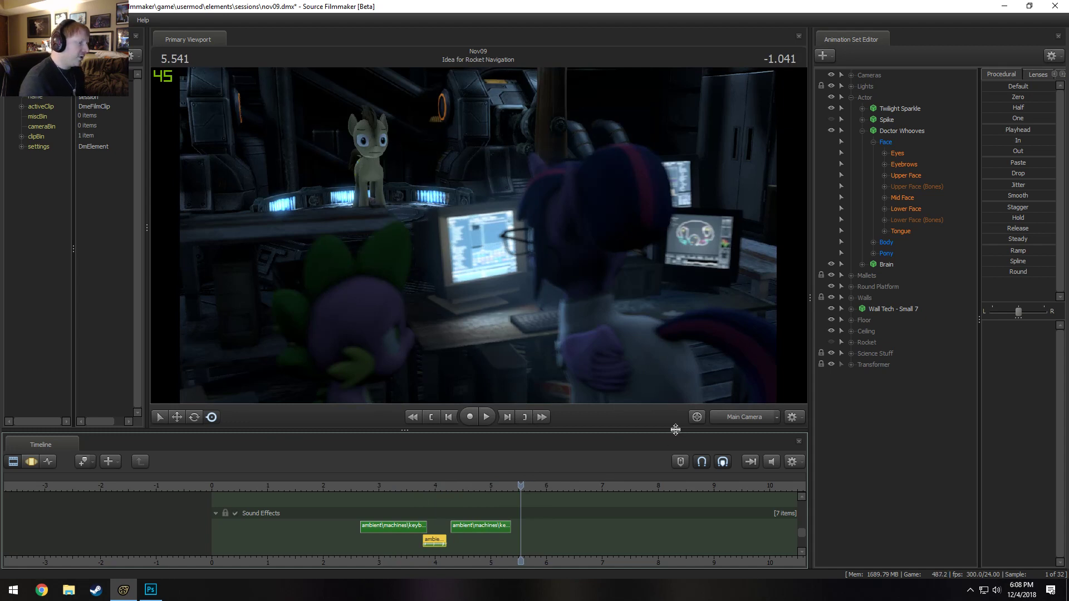
pyautogui.moveTo(520, 488); pyautogui.dragTo(586, 497)
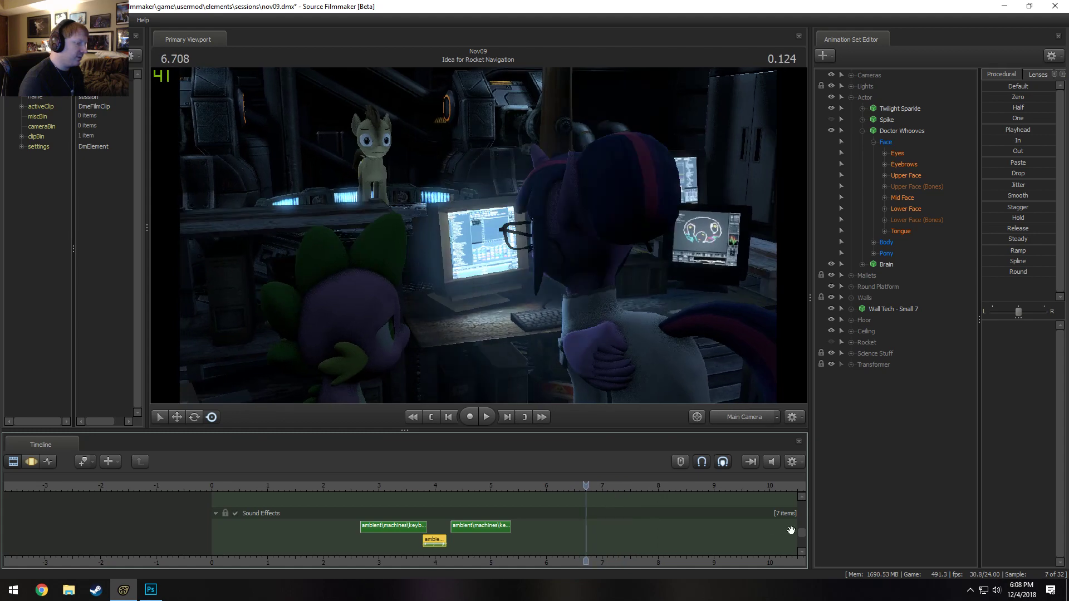
pyautogui.doubleClick(790, 503)
pyautogui.click(583, 525)
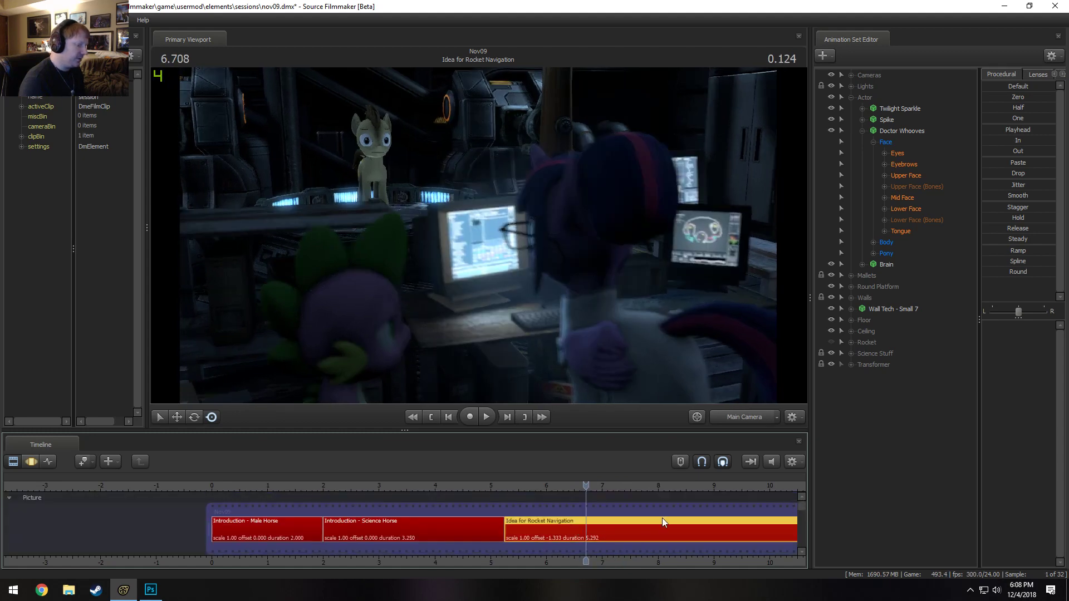
pyautogui.press('F3')
pyautogui.click(745, 413)
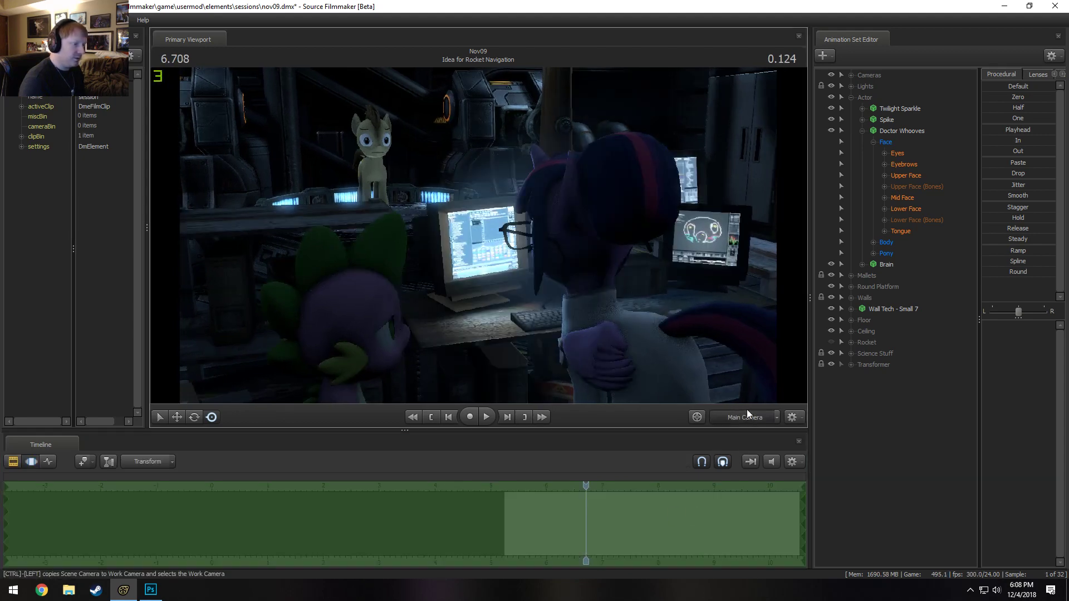
# Shift Twilight Sparkle's whole model slightly away from Spike, and return to the Main Camera and the Clip Editor
pyautogui.moveTo(668, 312); pyautogui.dragTo(740, 389)
pyautogui.moveTo(512, 312); pyautogui.dragTo(479, 240)
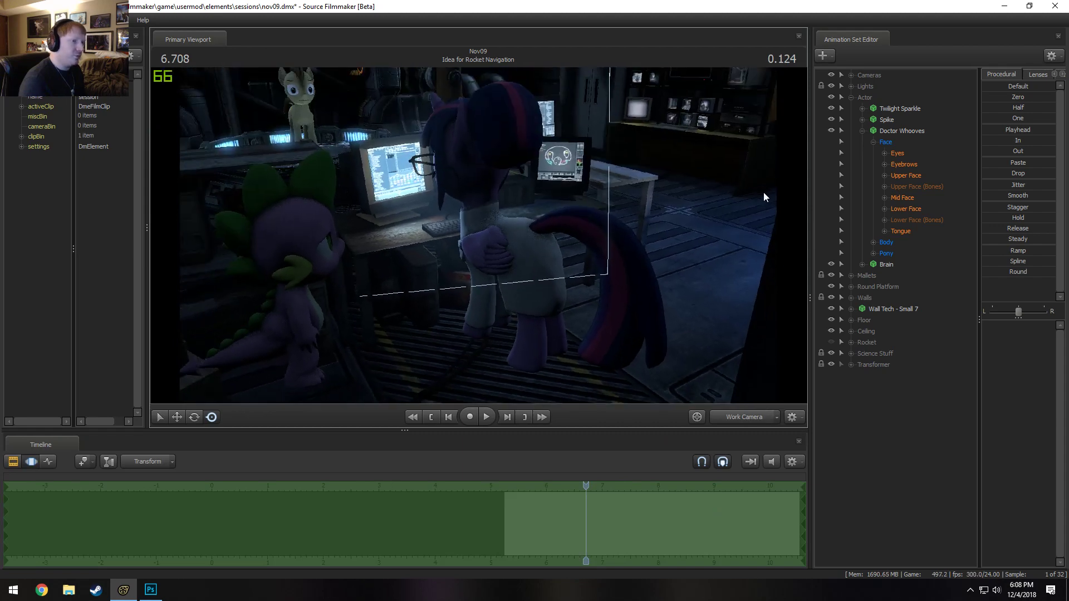
pyautogui.click(894, 109)
pyautogui.click(498, 374)
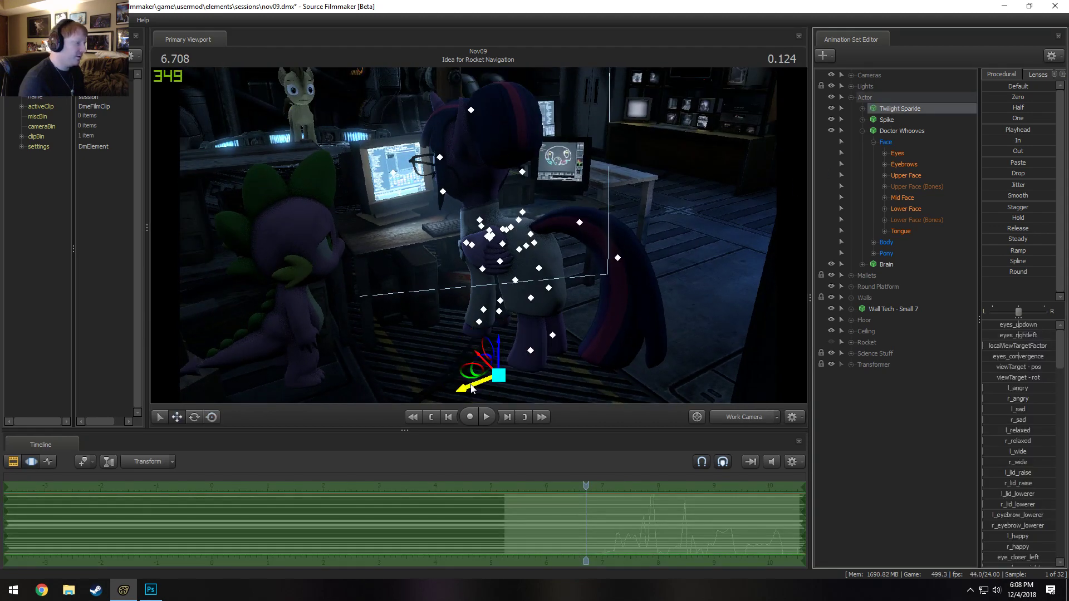
pyautogui.keyDown('alt'); pyautogui.moveTo(481, 330); pyautogui.dragTo(479, 235); pyautogui.keyUp('alt')
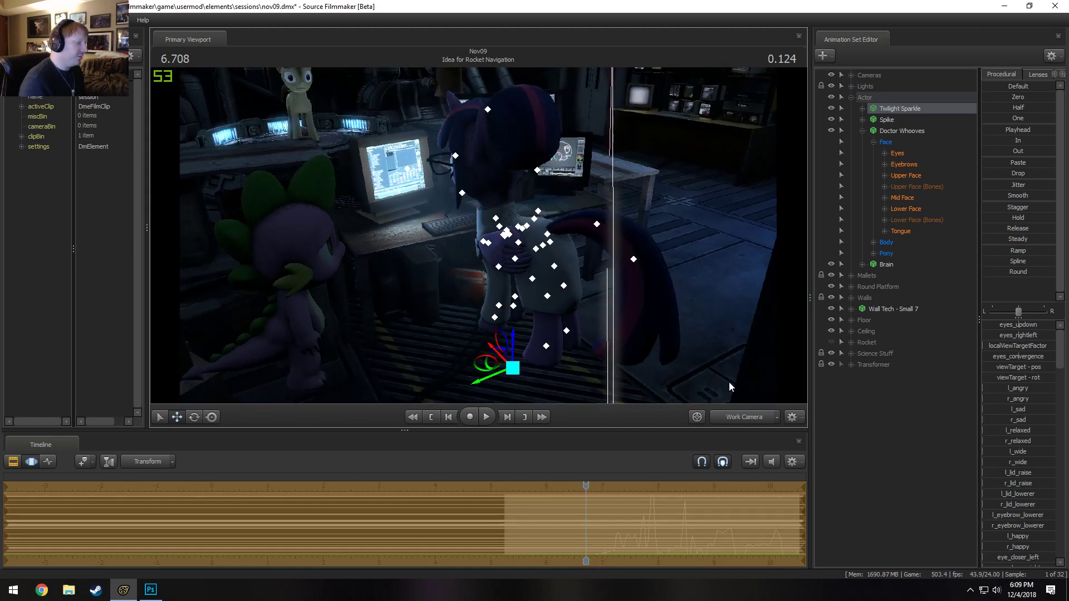
pyautogui.click(739, 415)
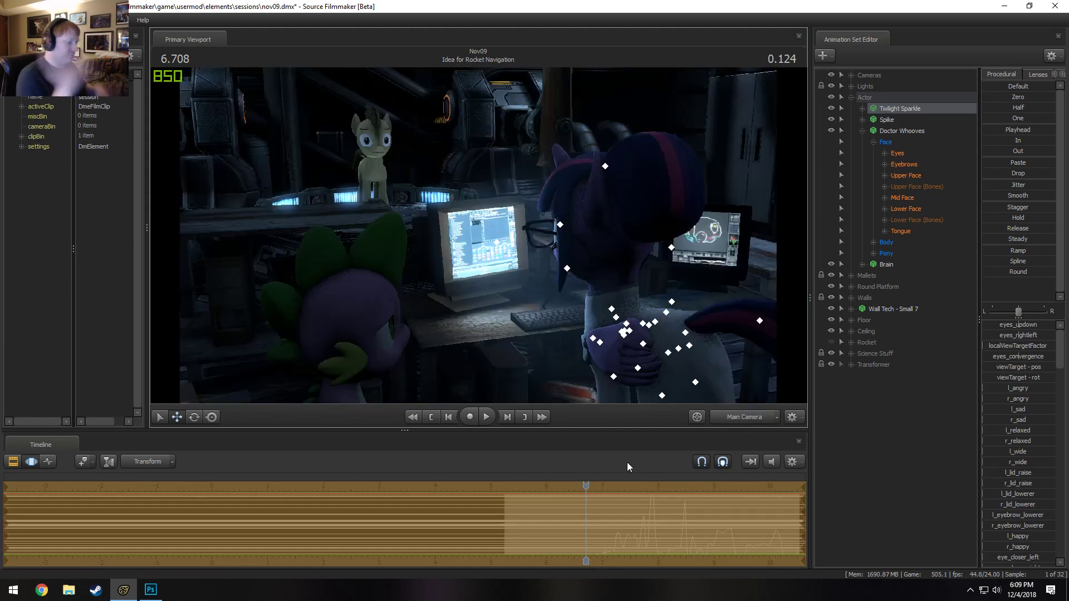
pyautogui.press('F2')
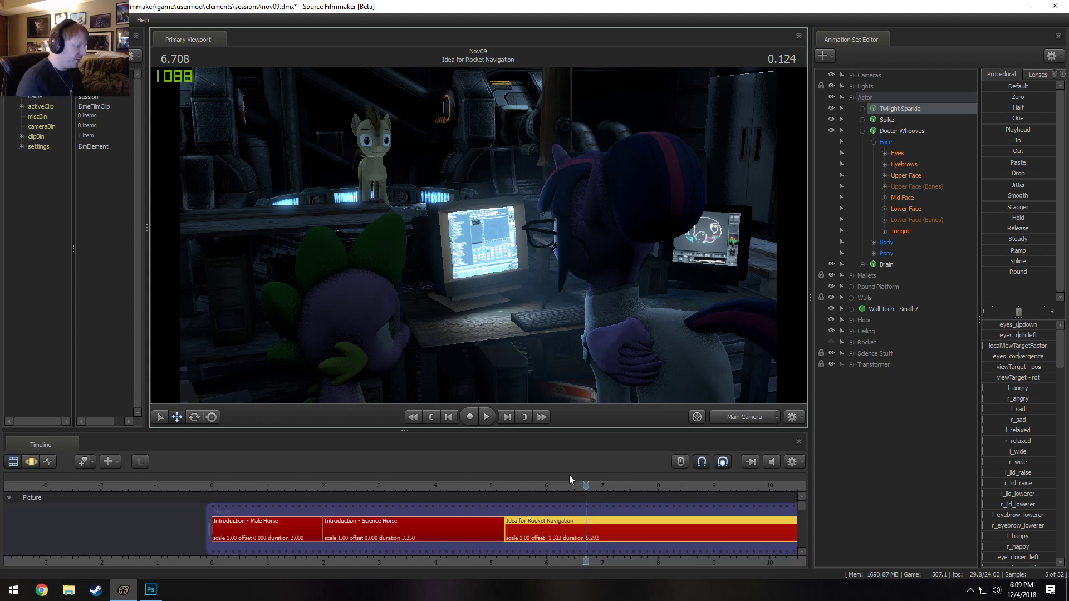
# Return the playhead to 2.125 s and set the first keyboard clip's volume to 0.25
pyautogui.moveTo(412, 486); pyautogui.dragTo(330, 485)
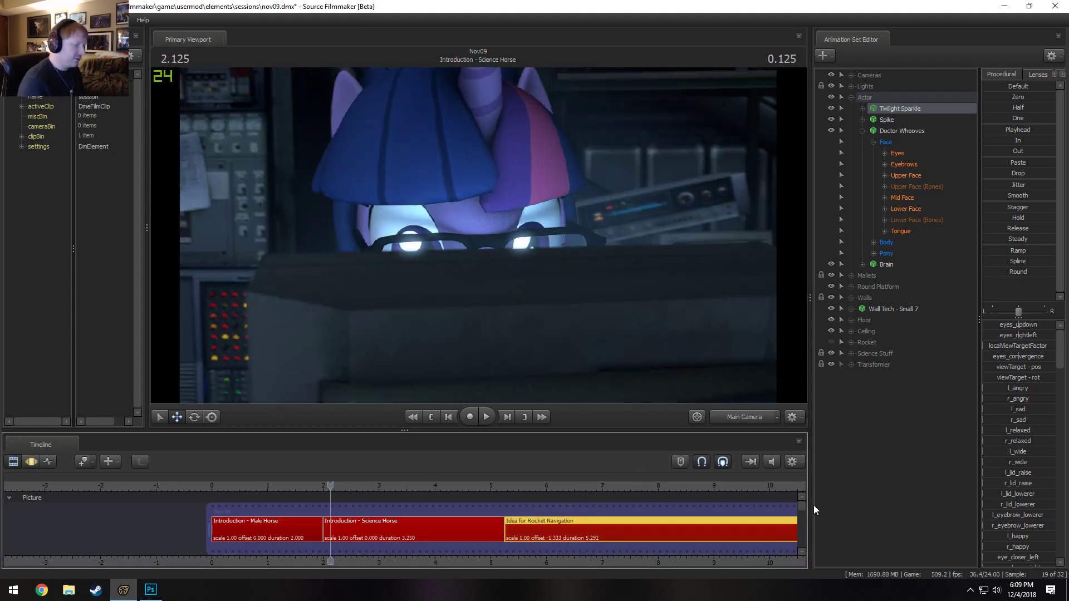
pyautogui.click(799, 526)
pyautogui.moveTo(799, 525); pyautogui.dragTo(797, 537)
pyautogui.click(380, 508)
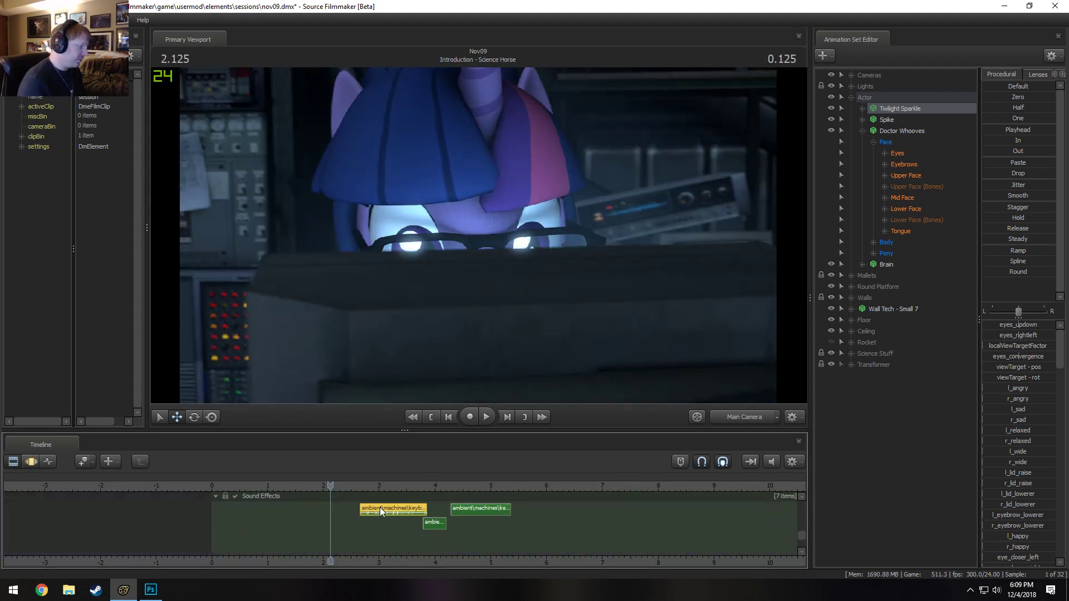
pyautogui.rightClick(379, 508)
pyautogui.click(406, 454)
pyautogui.write('0000')
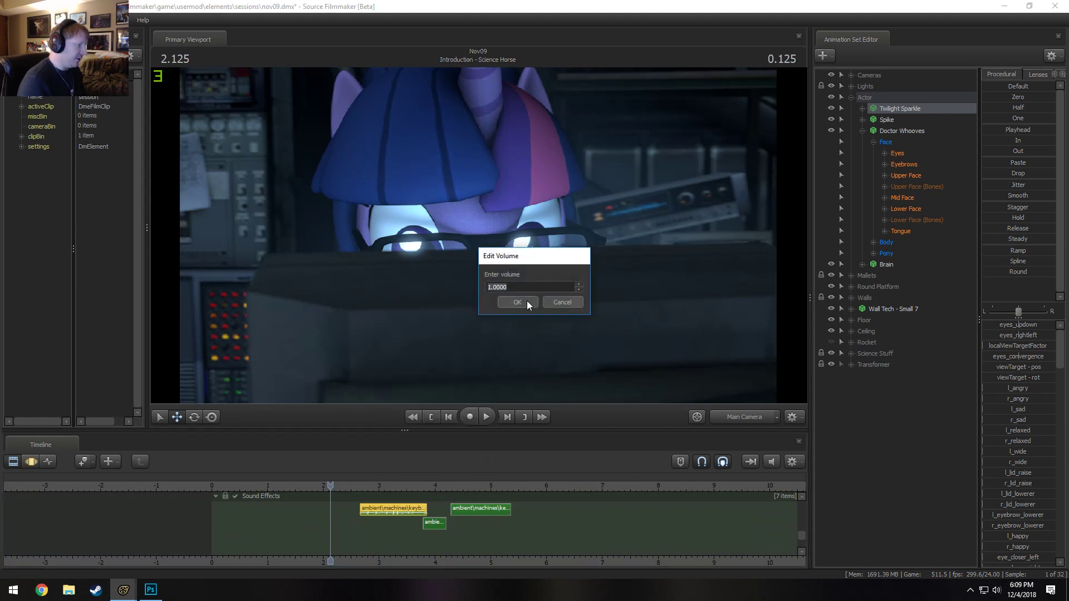
pyautogui.click(526, 301)
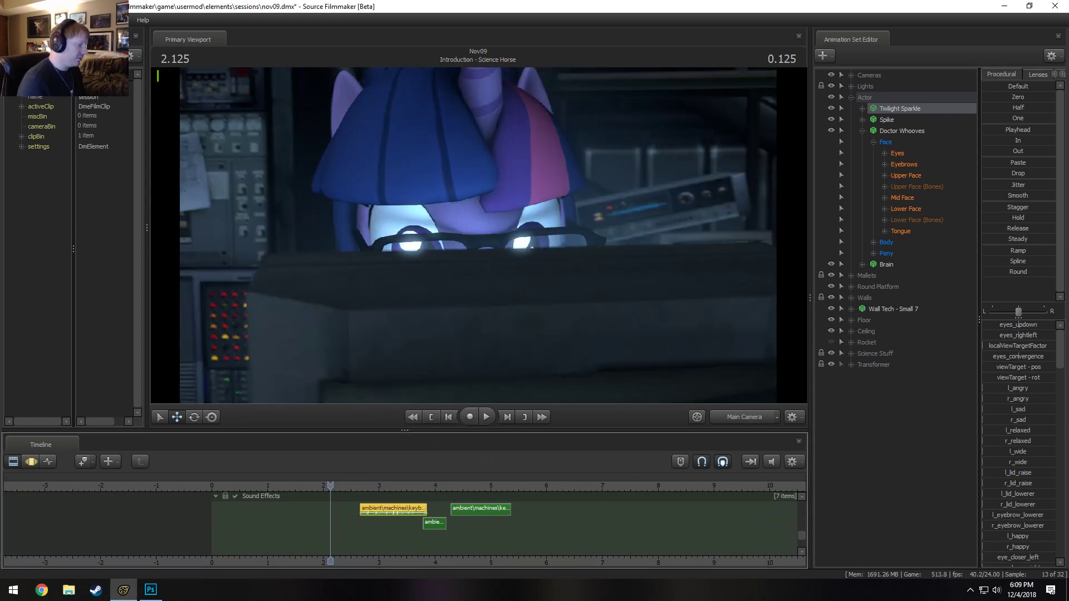
# Set the short middle keyboard clip's volume to 0.3 and the last keyboard clip's volume to 0.5
pyautogui.rightClick(440, 522)
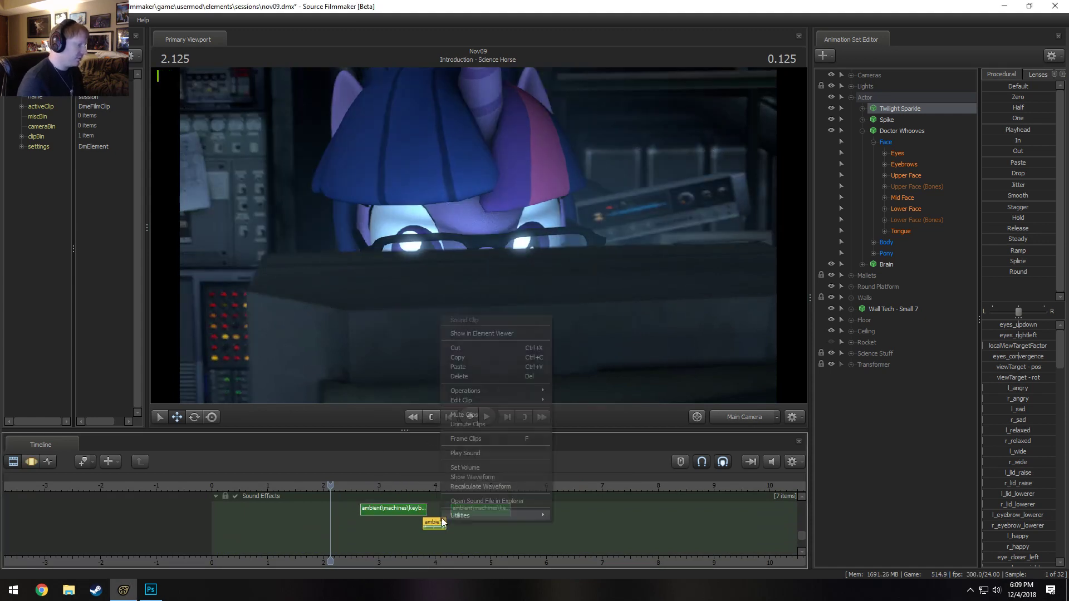
pyautogui.click(483, 468)
pyautogui.write('0.5')
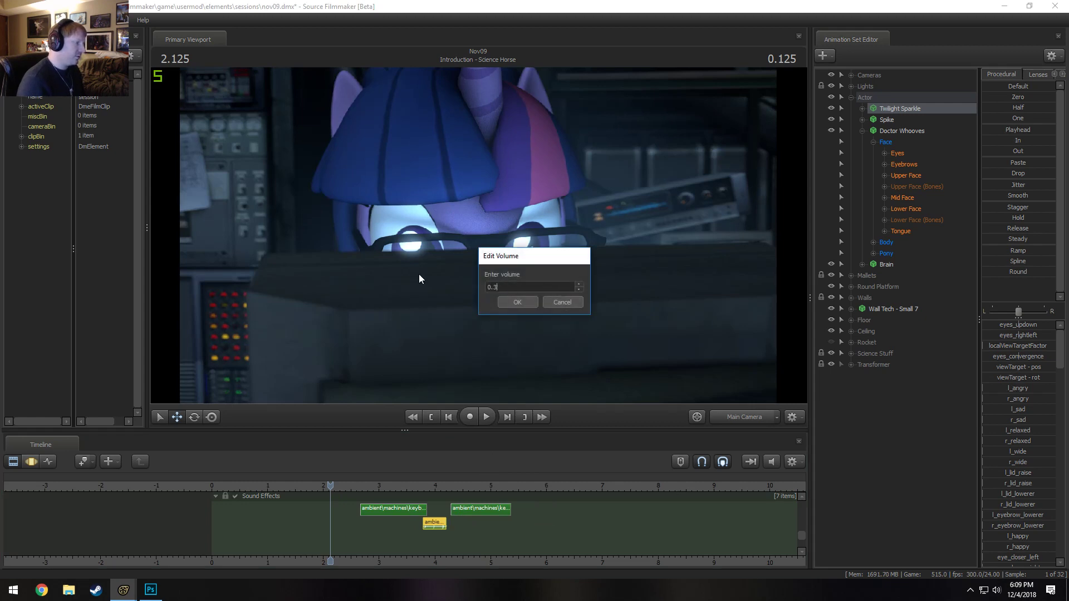
pyautogui.press('Return')
pyautogui.click(482, 506)
pyautogui.rightClick(482, 506)
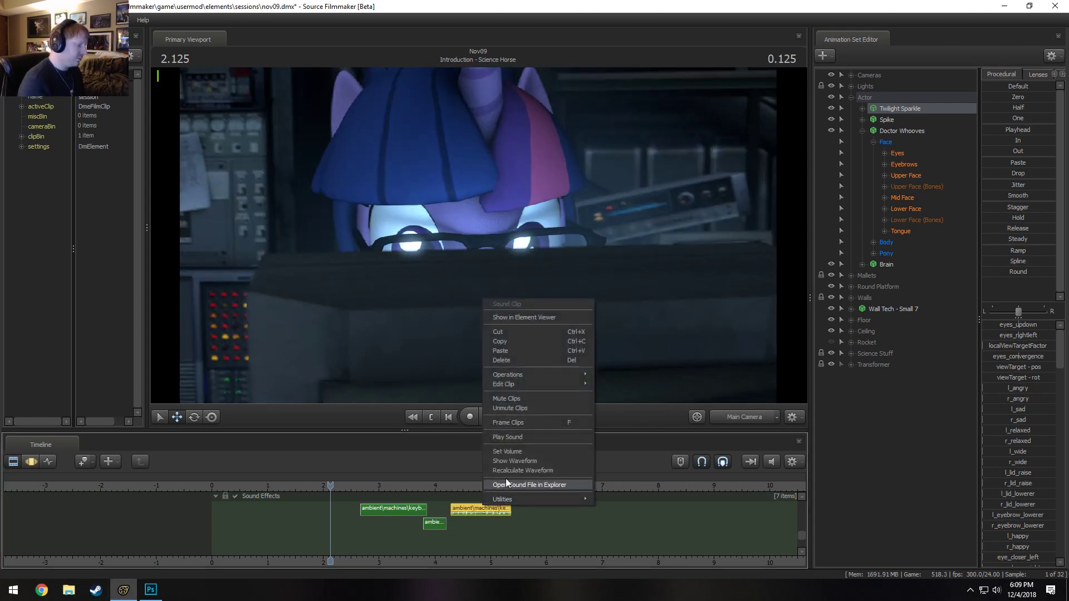
pyautogui.click(508, 451)
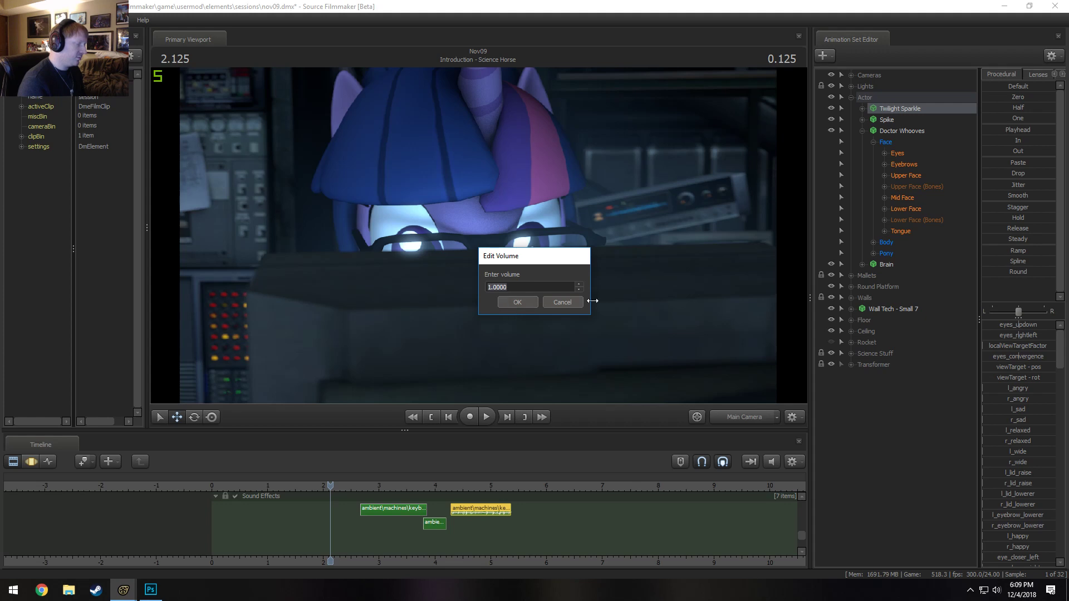
pyautogui.write('0.5')
pyautogui.press('Return')
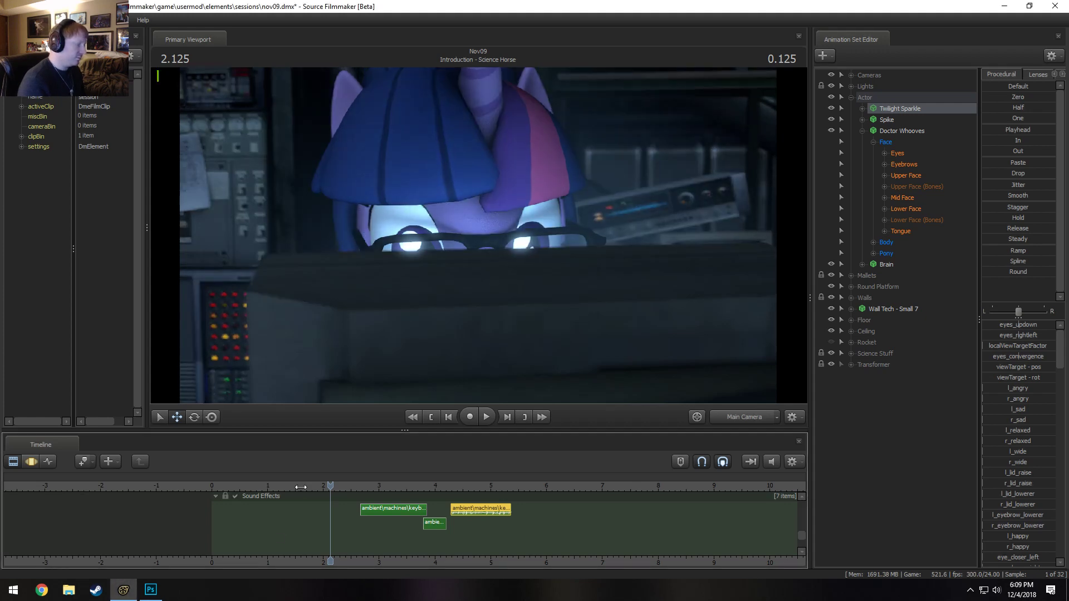
# Play the sequence from about 1.6 s through the Introduction - Science Horse shot to hear the volume changes
pyautogui.click(300, 487)
pyautogui.press('space')
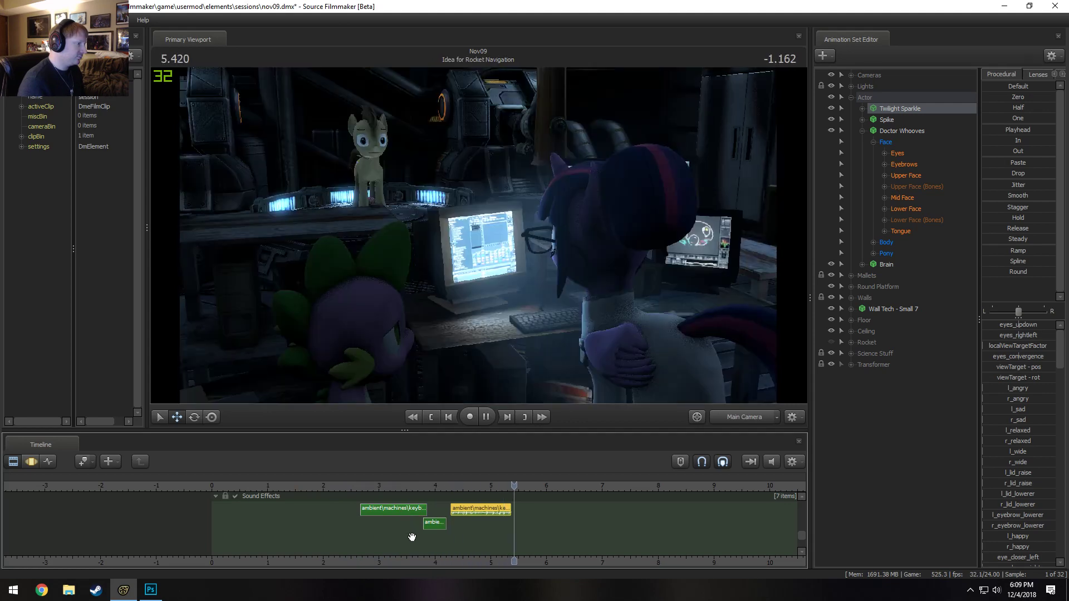
pyautogui.press('space')
# Move the three keyboard clips to start at 2.0 s, about 3.0 s and about 3.7 s, and play them back
pyautogui.moveTo(322, 486); pyautogui.dragTo(339, 510)
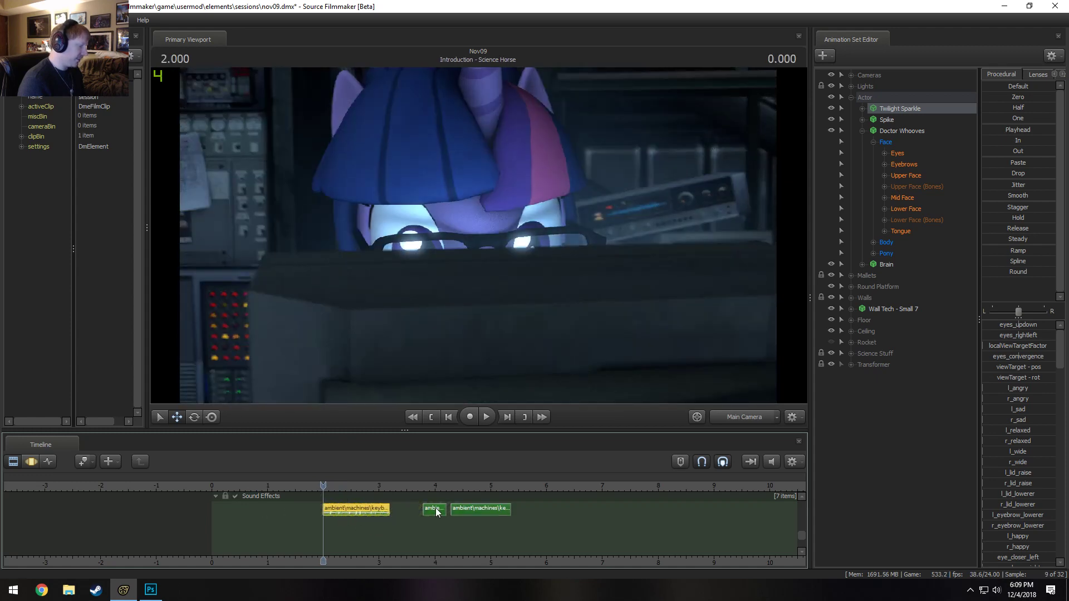
pyautogui.moveTo(435, 507); pyautogui.dragTo(383, 516)
pyautogui.moveTo(494, 514); pyautogui.dragTo(457, 512)
pyautogui.click(316, 487)
pyautogui.press('space')
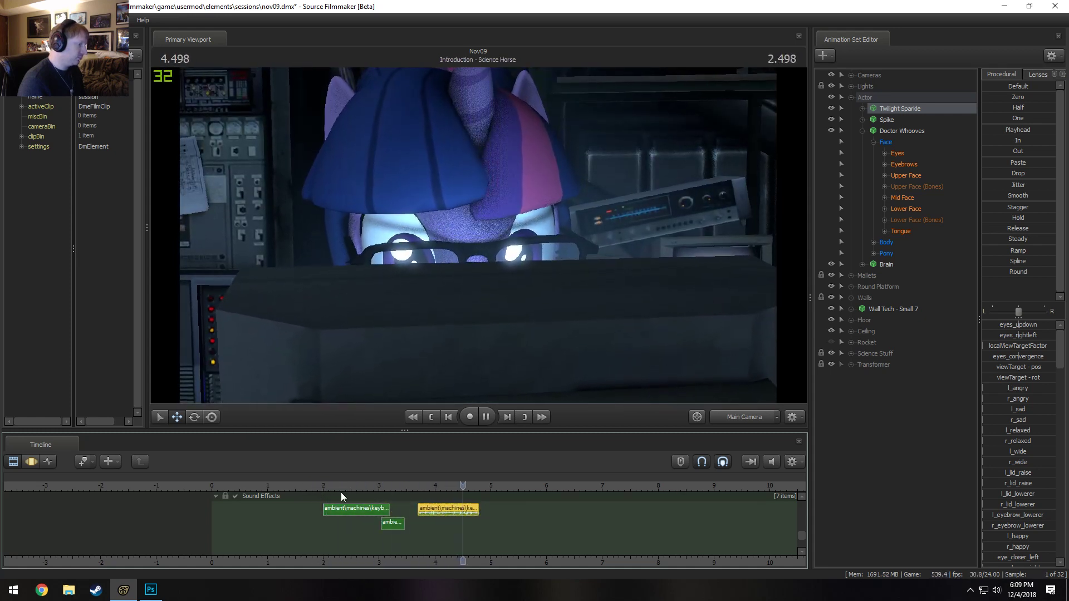
# Adjust the last keyboard clip to start at about 3.8 s, checking the timing in playback
pyautogui.moveTo(429, 509); pyautogui.dragTo(455, 515)
pyautogui.click(344, 485)
pyautogui.press('space')
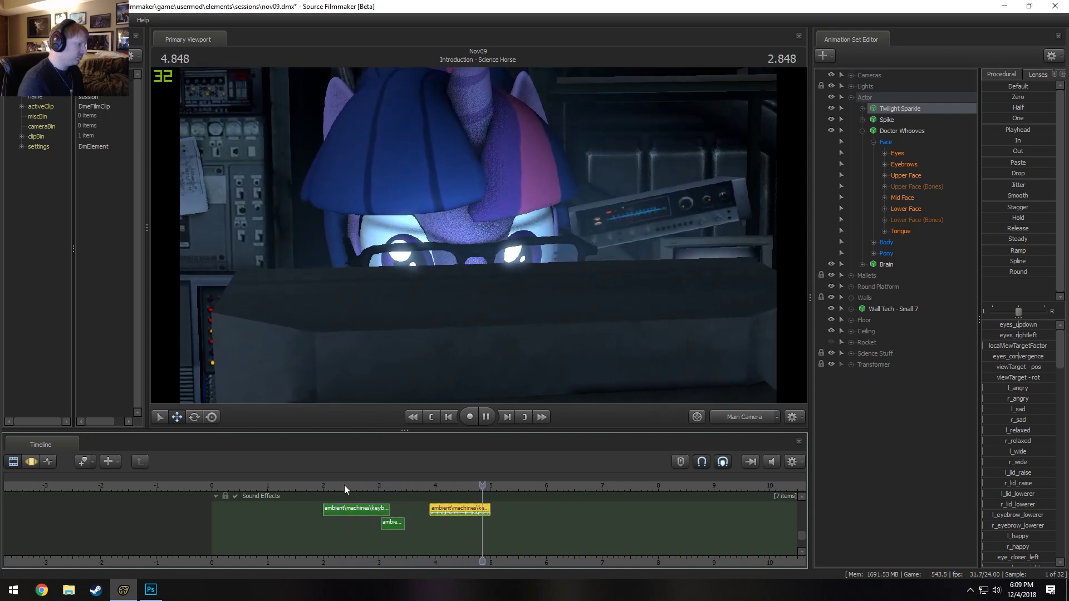
pyautogui.moveTo(441, 510); pyautogui.dragTo(436, 509)
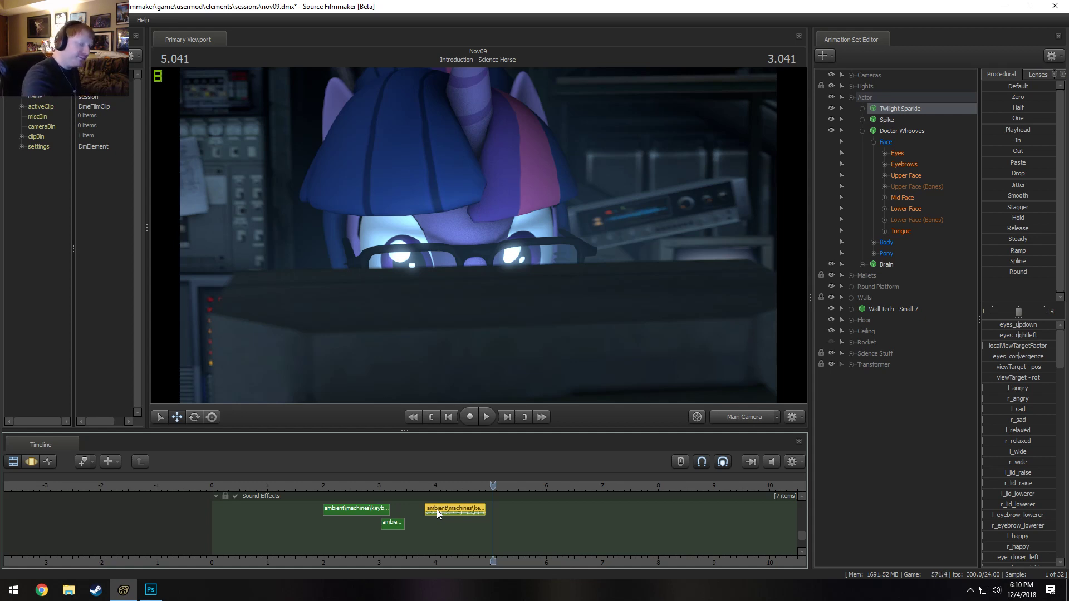
pyautogui.click(320, 486)
pyautogui.press('space')
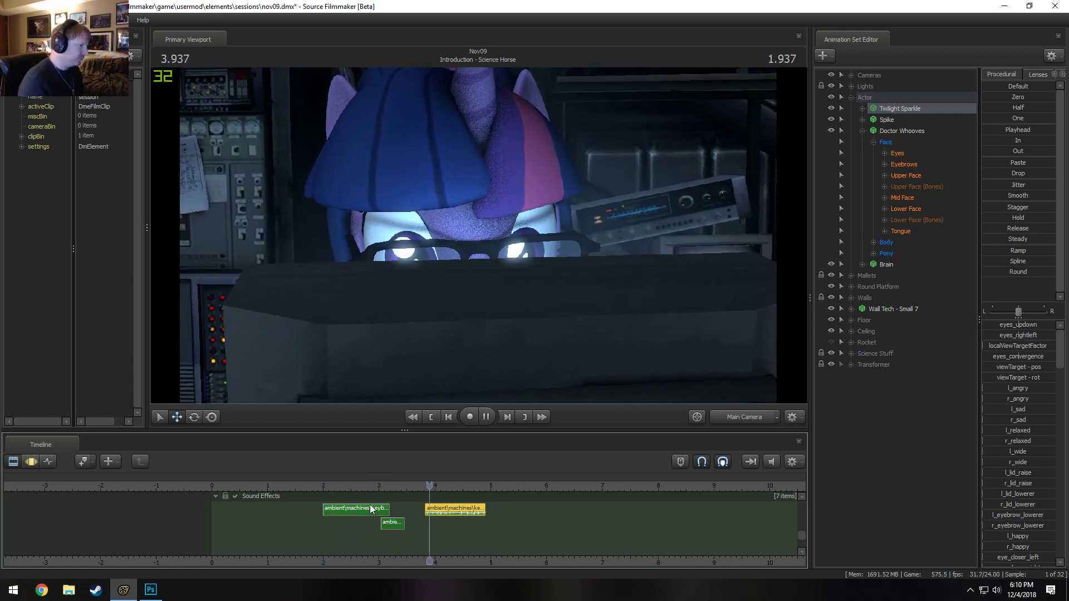
pyautogui.press('space')
# Adjust the volume of the first keyboard clip on the Sound Effects track
pyautogui.rightClick(355, 507)
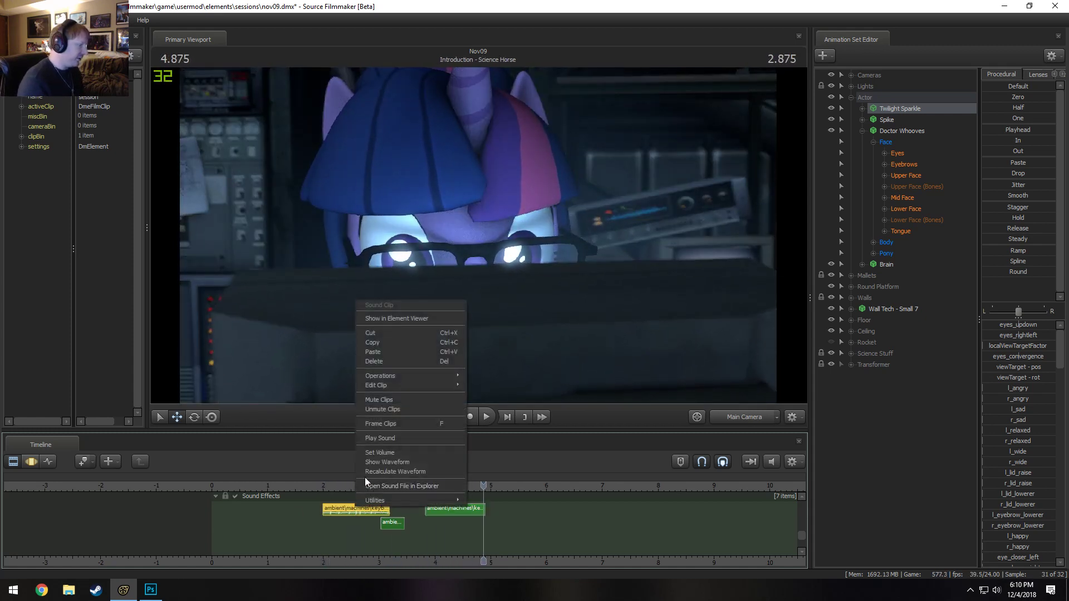
pyautogui.click(386, 454)
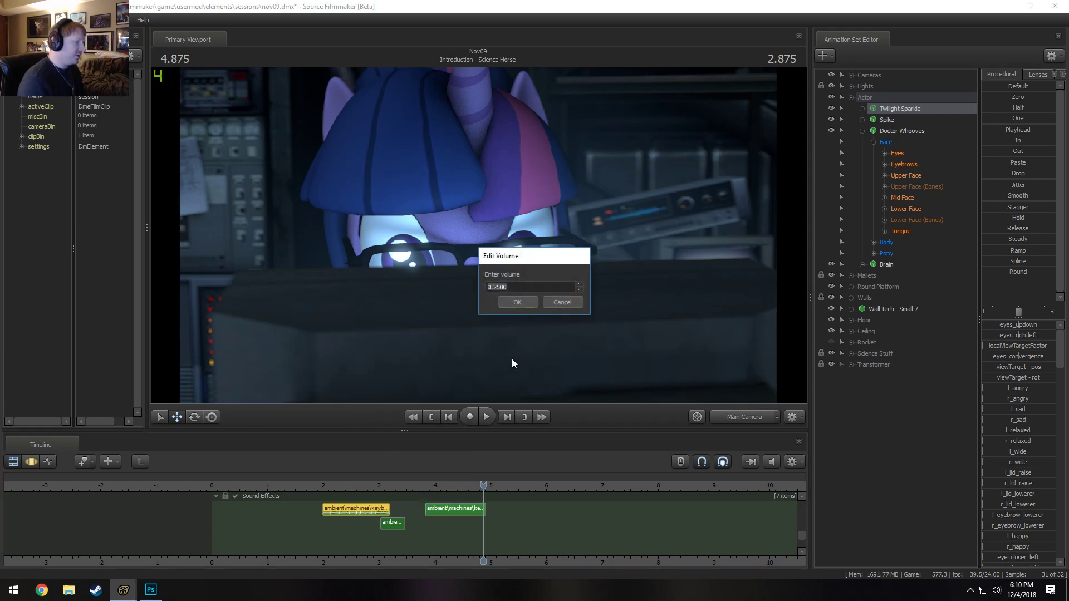
pyautogui.write('0.')
pyautogui.press('Return')
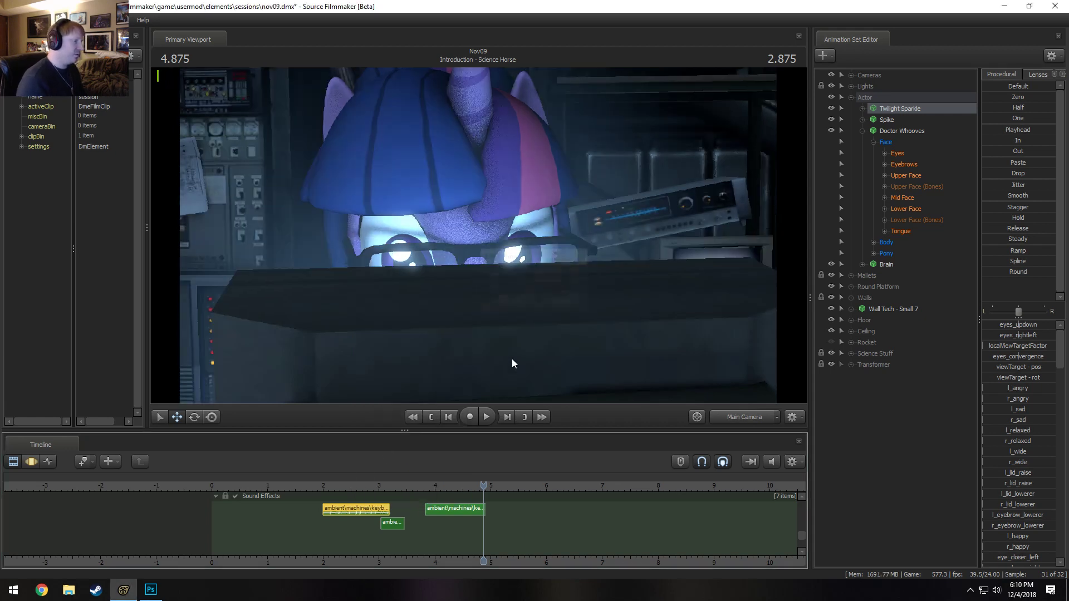
# Set the short middle keyboard clip's volume to 0.275 and adjust the last keyboard clip's volume
pyautogui.rightClick(401, 523)
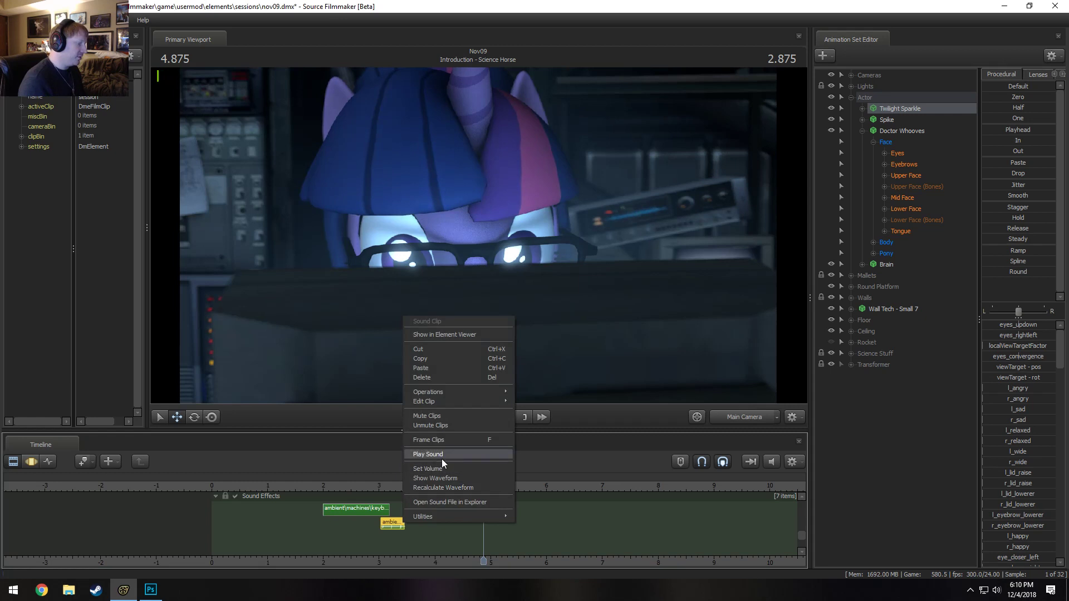
pyautogui.click(442, 459)
pyautogui.write('0.3')
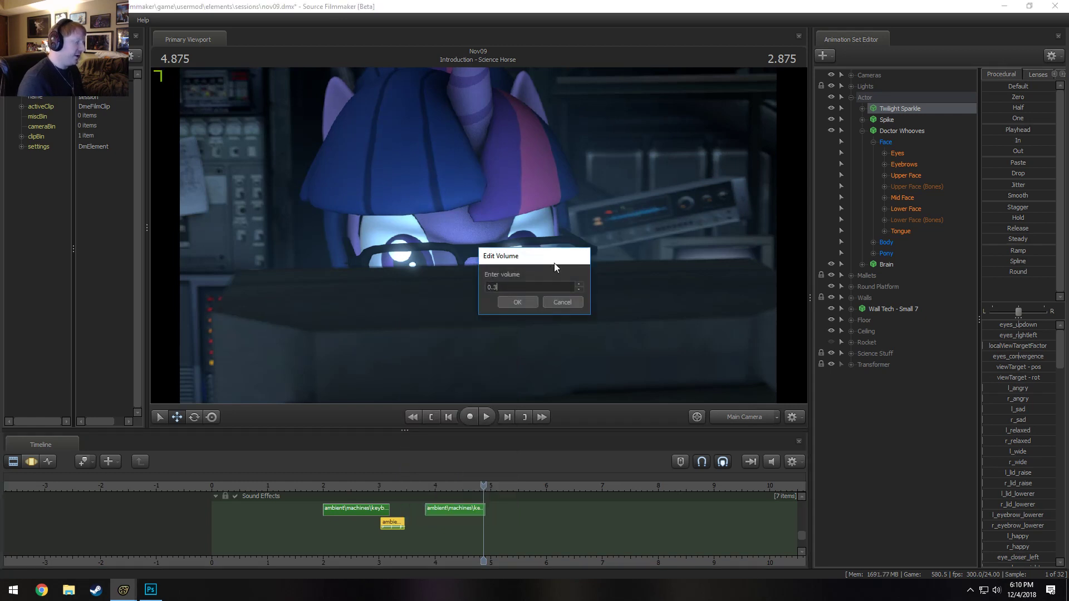
pyautogui.write('25')
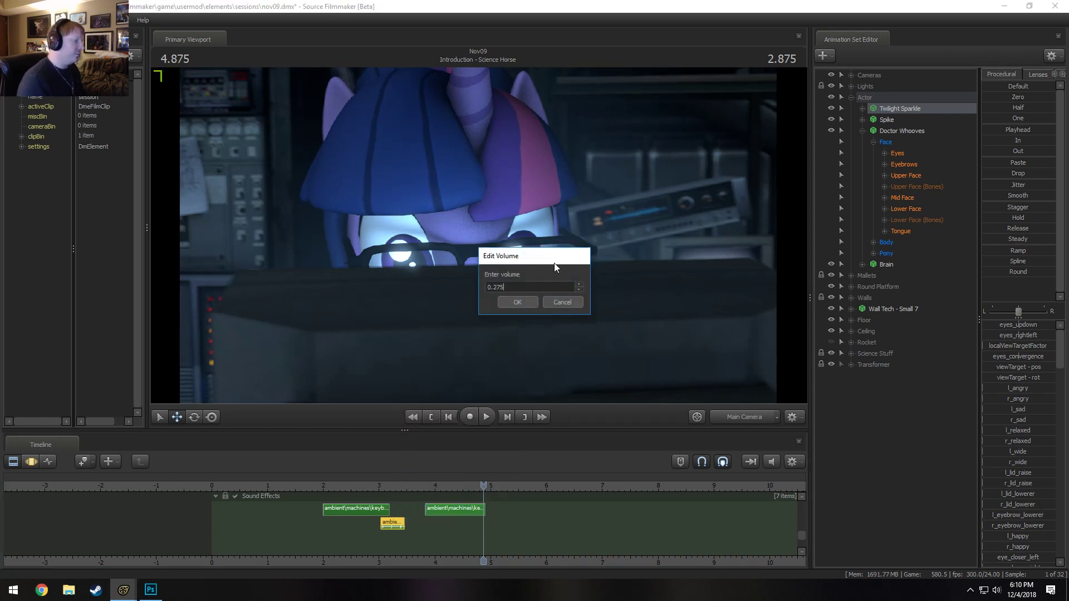
pyautogui.press('Return')
pyautogui.rightClick(448, 507)
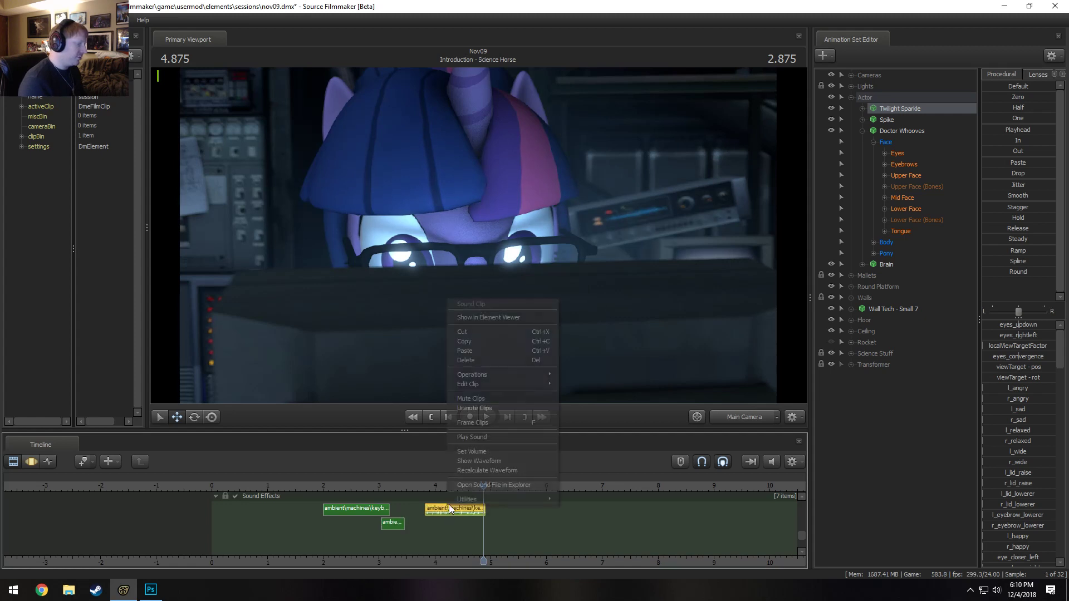
pyautogui.click(468, 446)
pyautogui.press('Return')
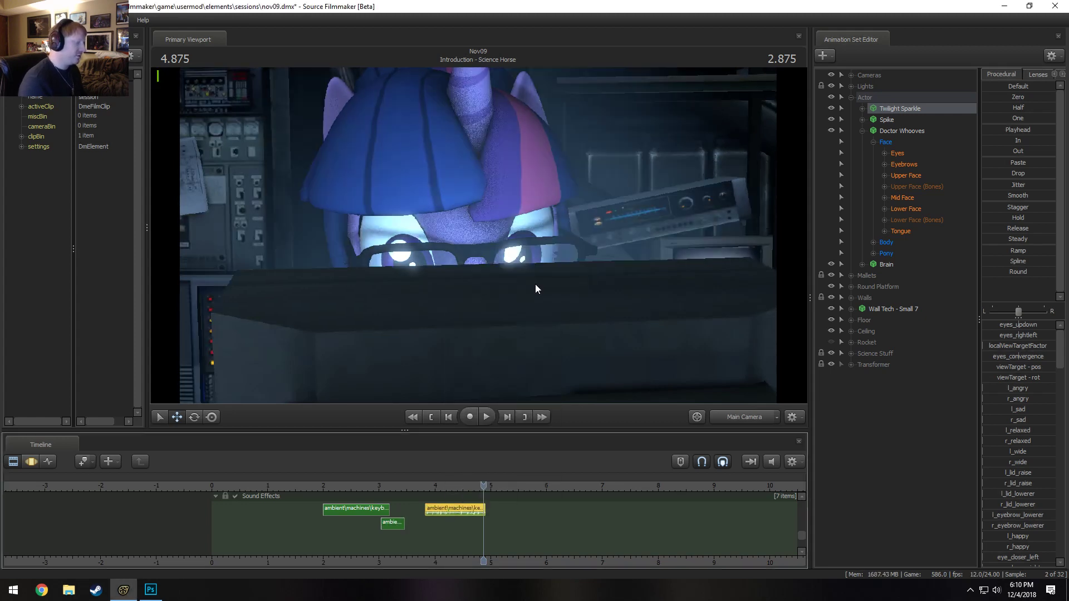
# Play the sequence from about 1.6 s into the following shot to hear the rebalanced keyboard sounds
pyautogui.click(299, 486)
pyautogui.press('space')
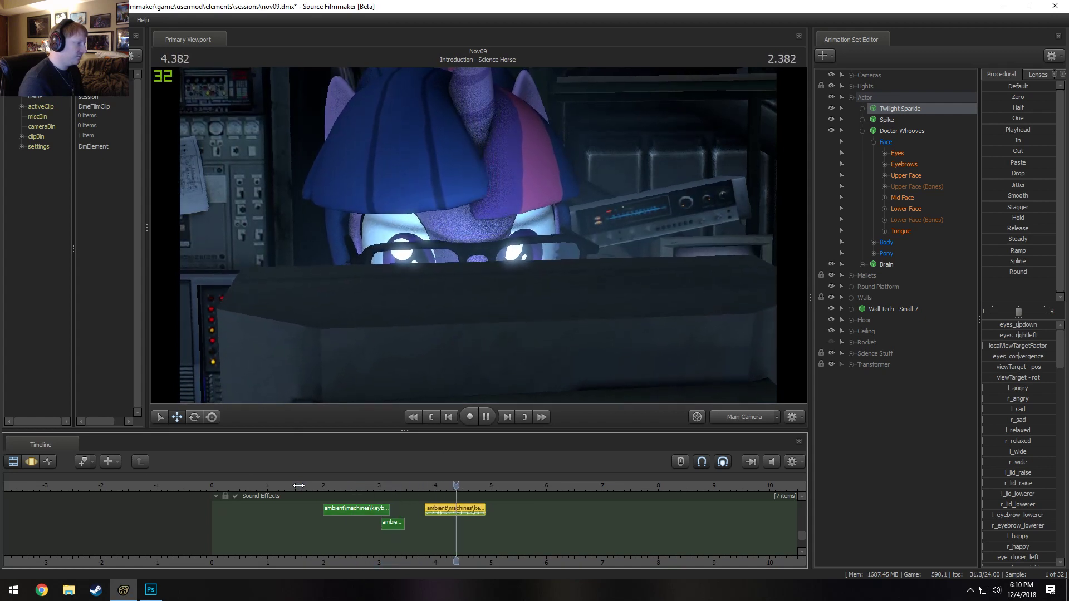
pyautogui.press('space')
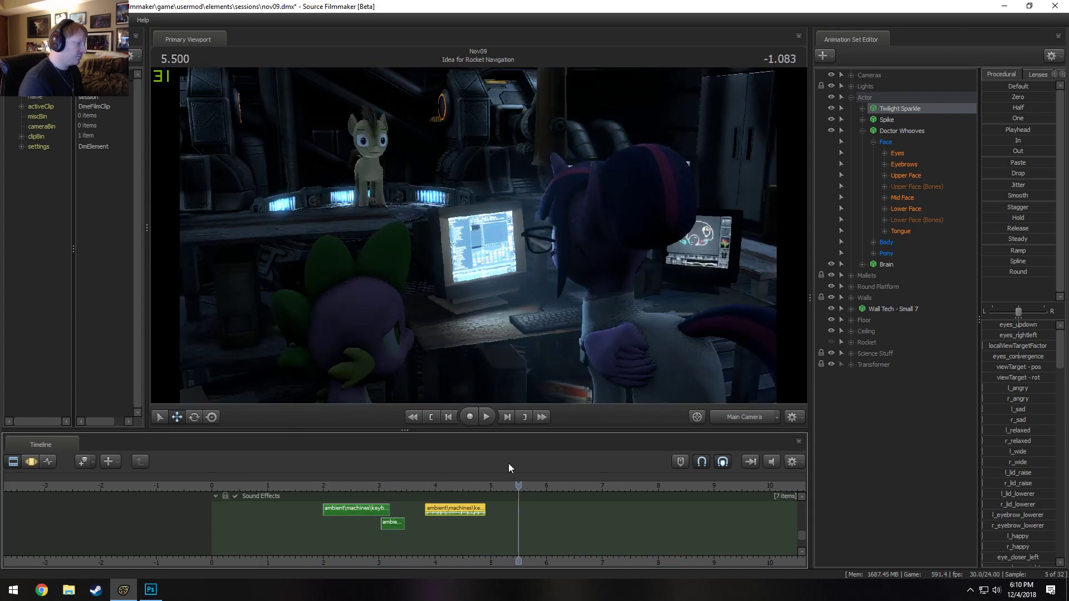
# Add keyboard_fast1_1second.wav to the Sound Effects track at about 4.6 s and set its volume to 0.2
pyautogui.click(468, 486)
pyautogui.rightClick(478, 501)
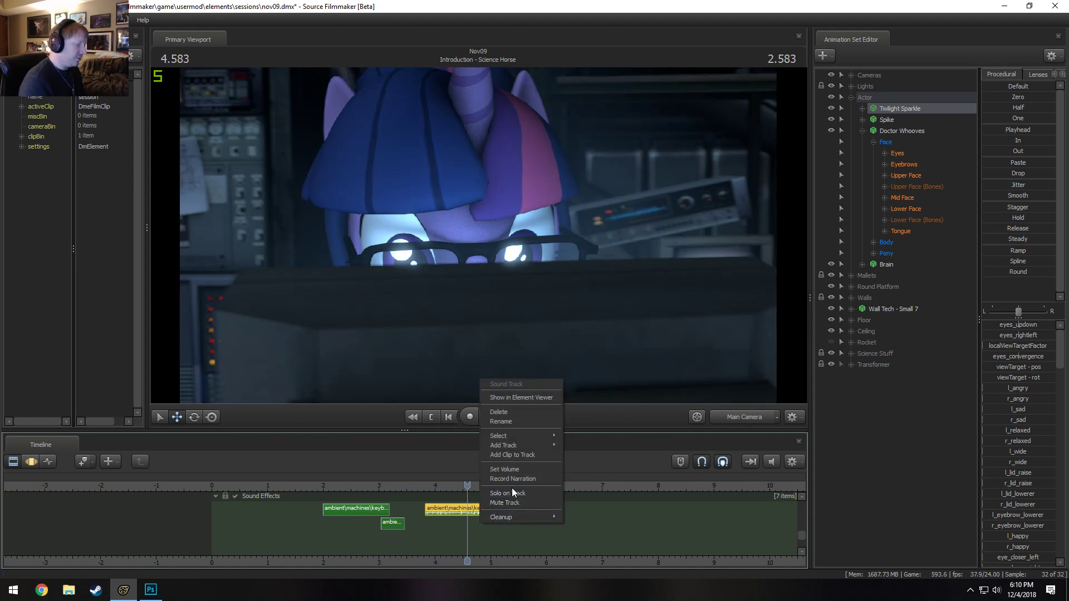
pyautogui.click(397, 501)
pyautogui.scroll(5, 397, 501)
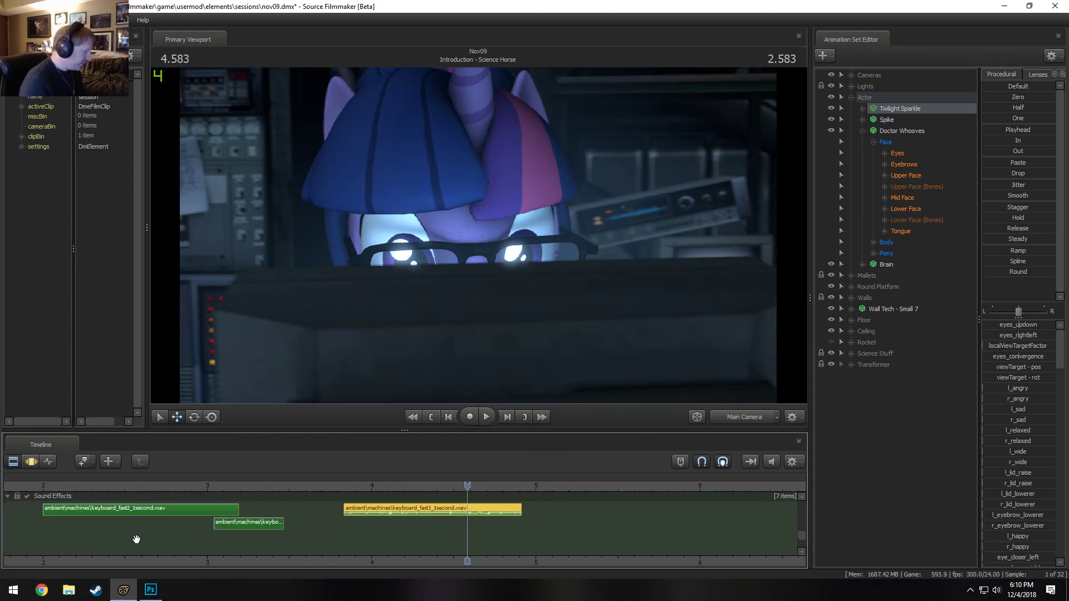
pyautogui.scroll(-3, 458, 537)
pyautogui.rightClick(467, 529)
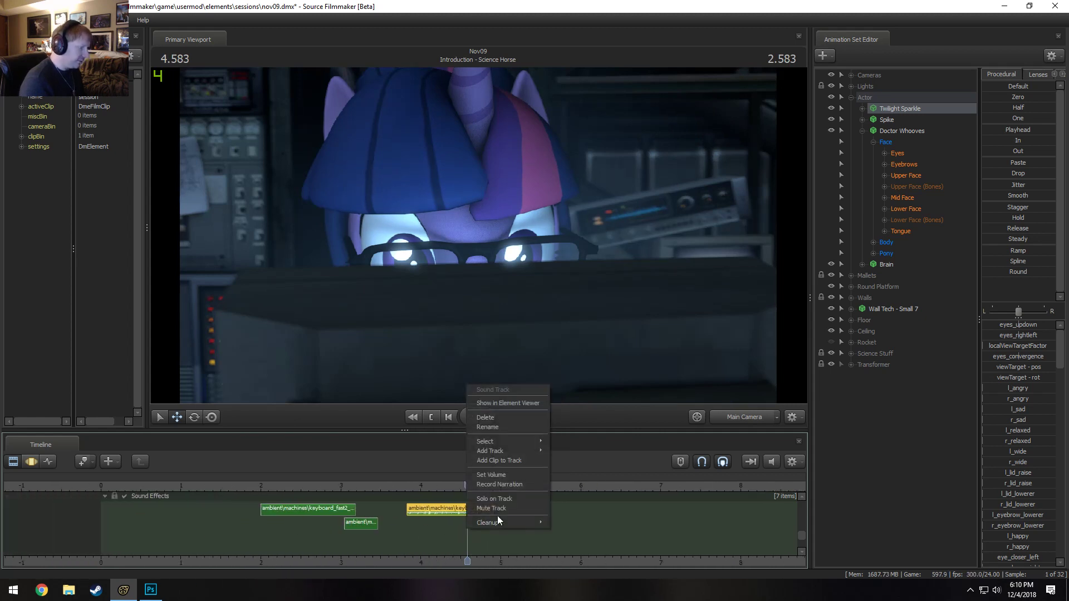
pyautogui.click(504, 461)
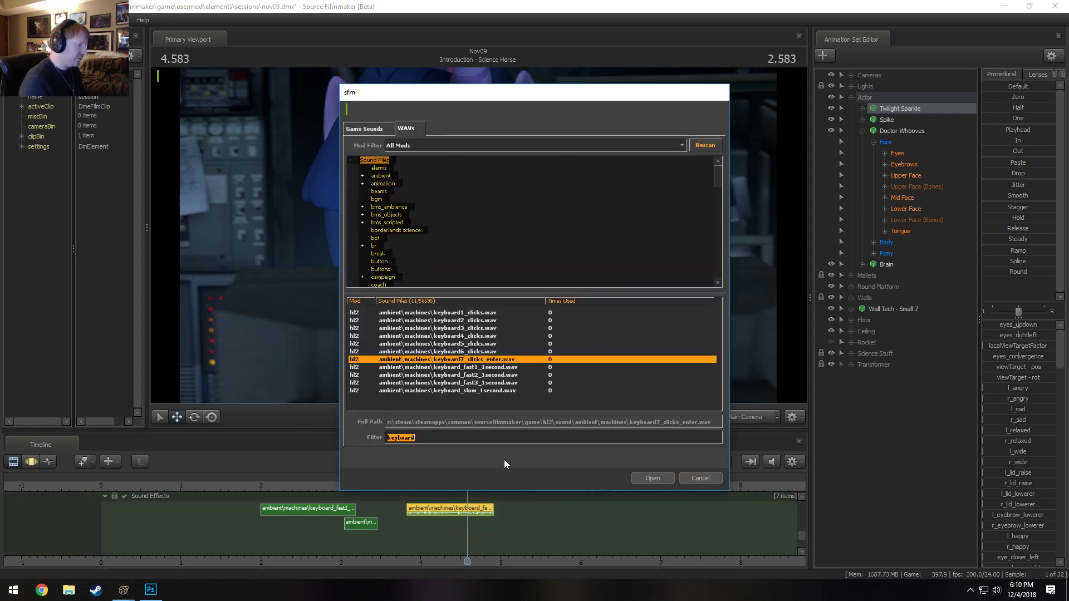
pyautogui.doubleClick(474, 368)
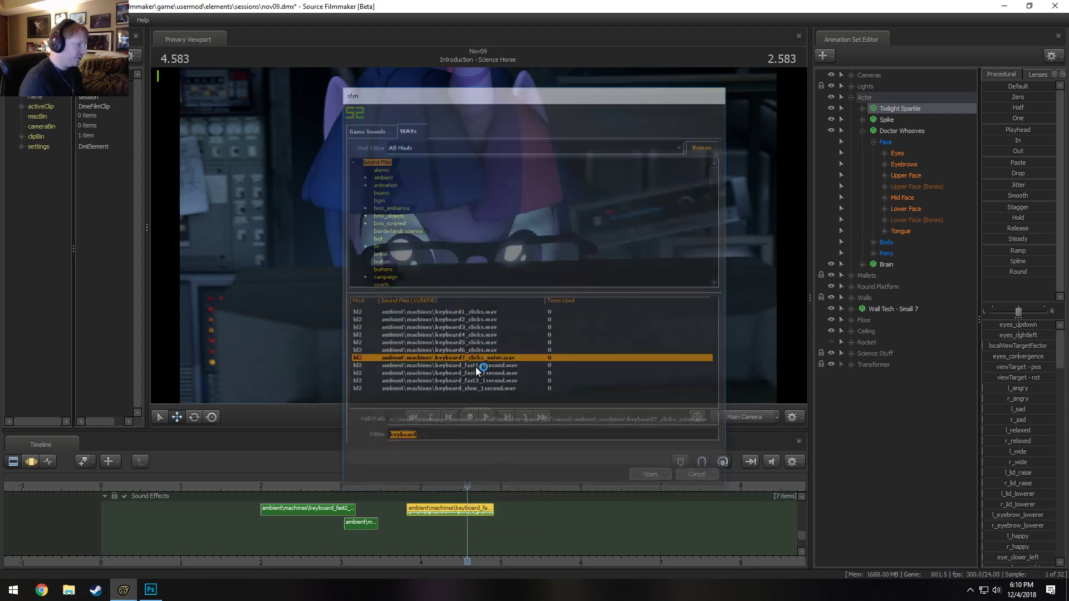
pyautogui.rightClick(506, 523)
pyautogui.click(529, 471)
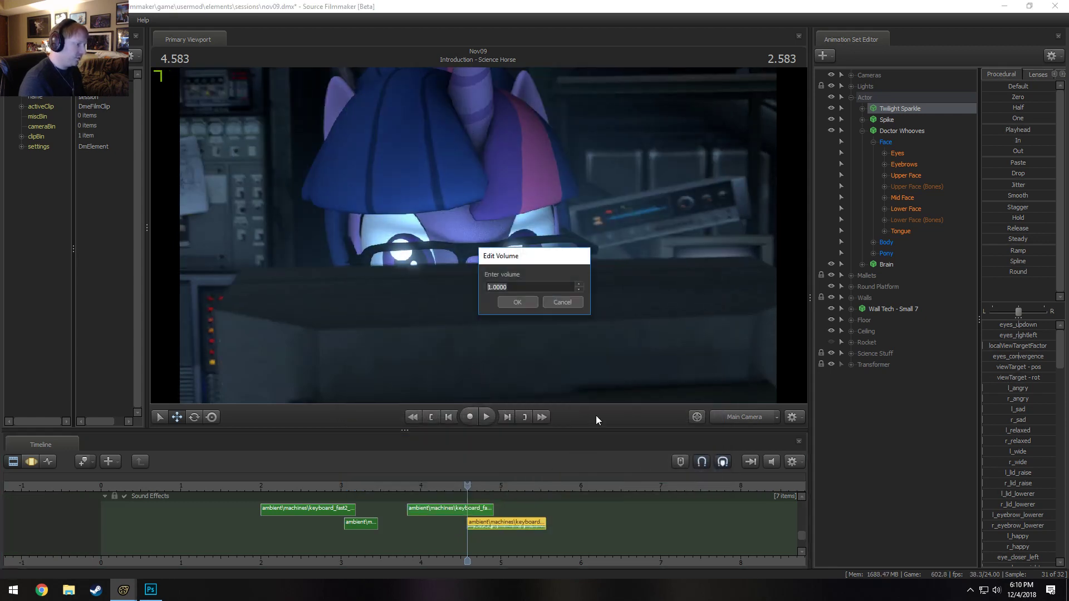
pyautogui.press('Return')
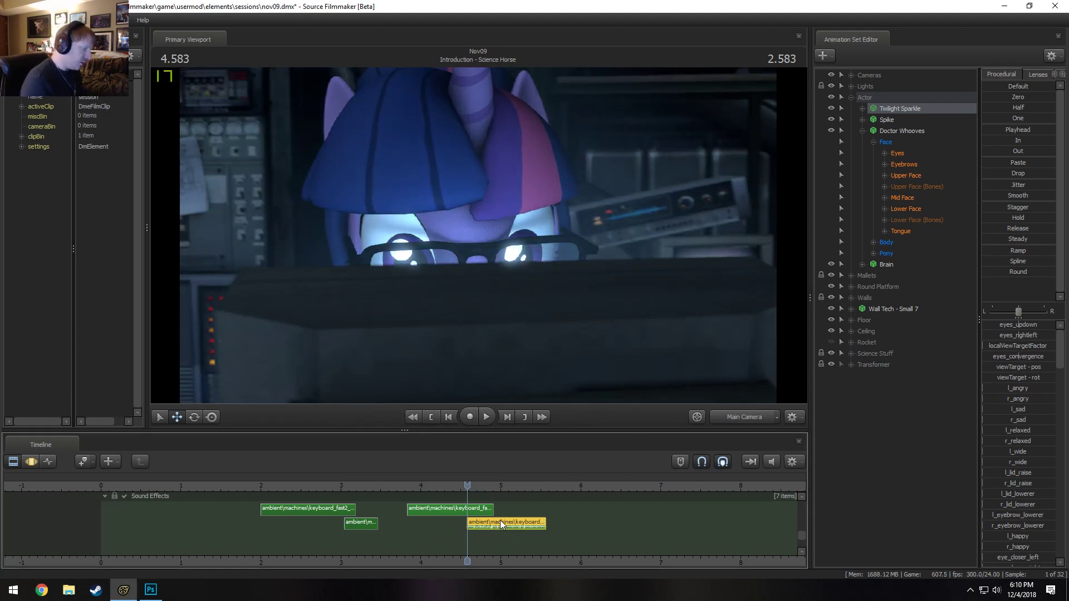
# Move the new keyboard clip to start at 5.0 s and play back from about 3.8 s
pyautogui.moveTo(500, 519); pyautogui.dragTo(527, 525)
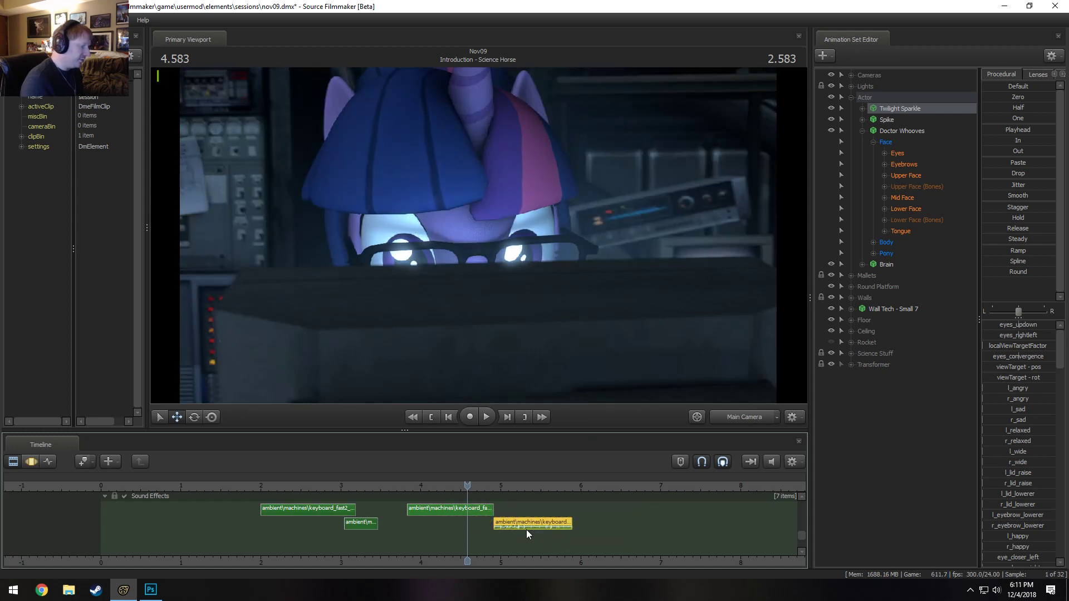
pyautogui.moveTo(520, 524); pyautogui.dragTo(530, 527)
pyautogui.click(403, 485)
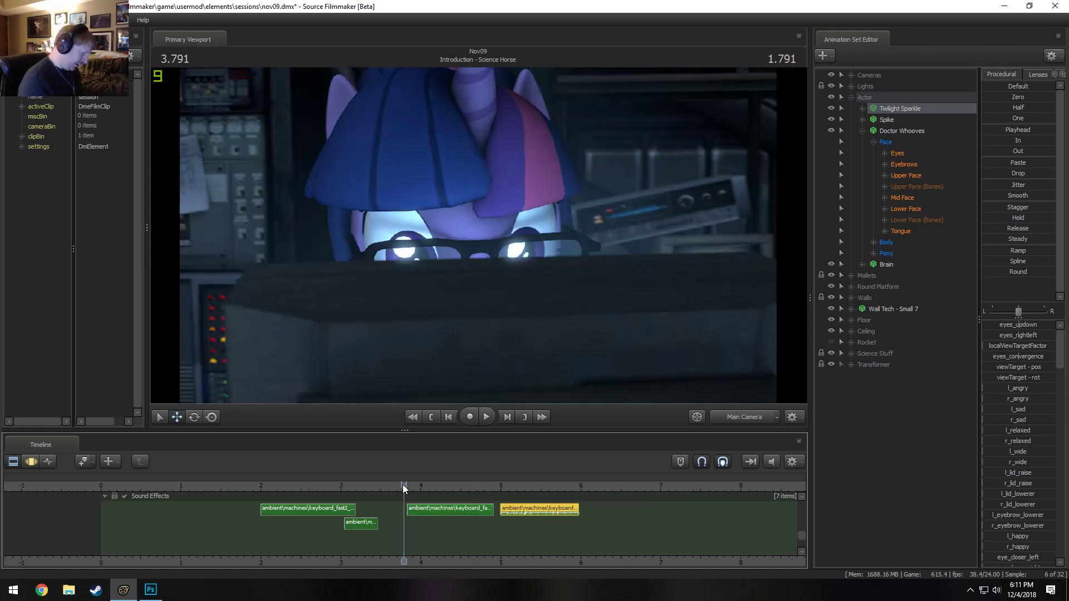
pyautogui.press('space')
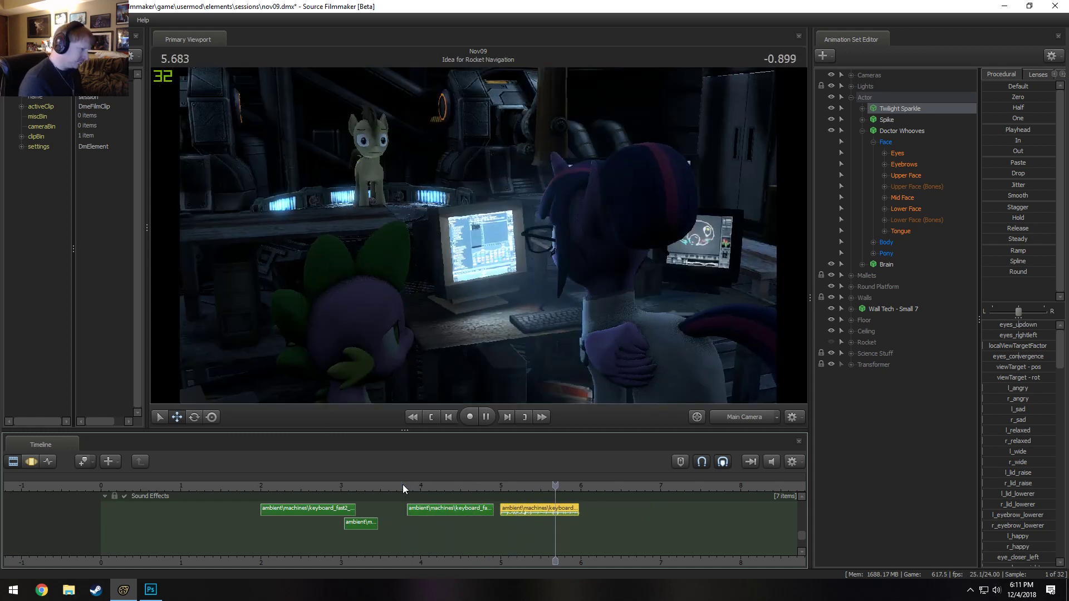
pyautogui.press('space')
# Split the newest keyboard clip at 5.25 s and adjust the volume of its second piece
pyautogui.moveTo(486, 489); pyautogui.dragTo(520, 488)
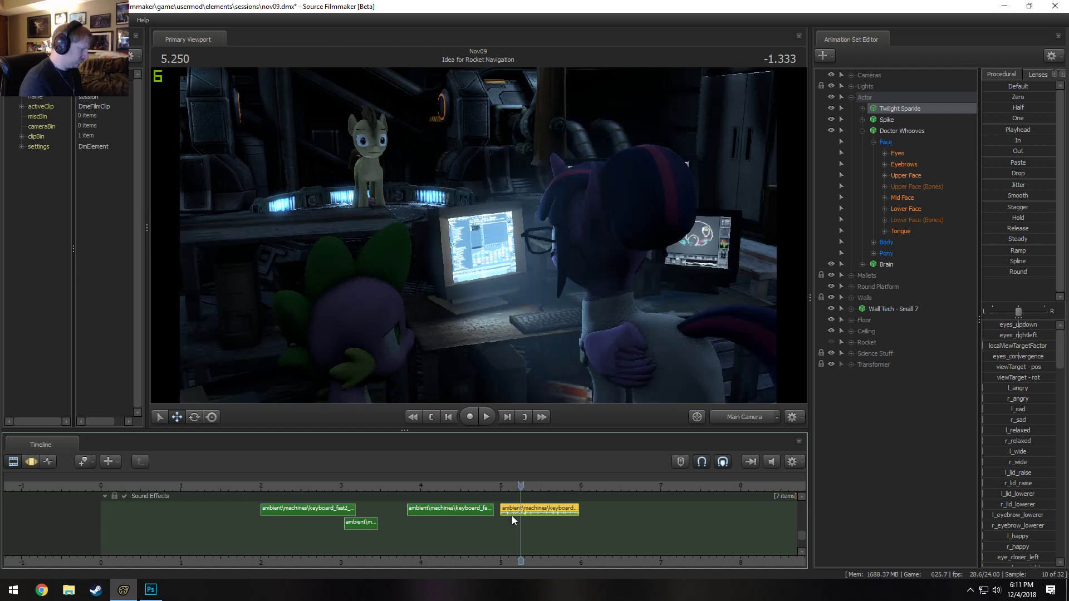
pyautogui.rightClick(540, 510)
pyautogui.click(576, 455)
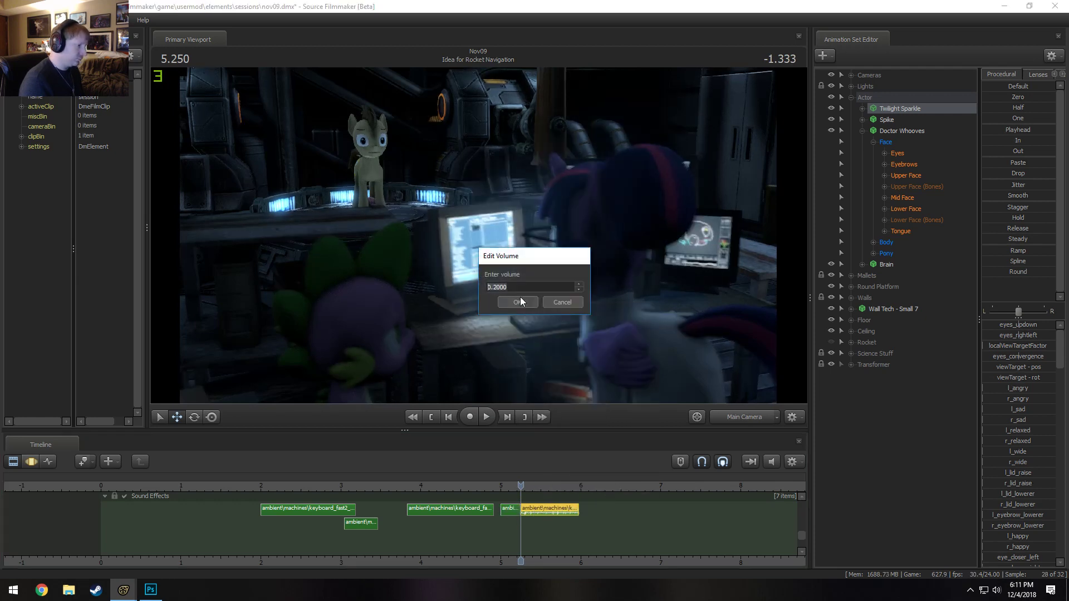
pyautogui.write('0.')
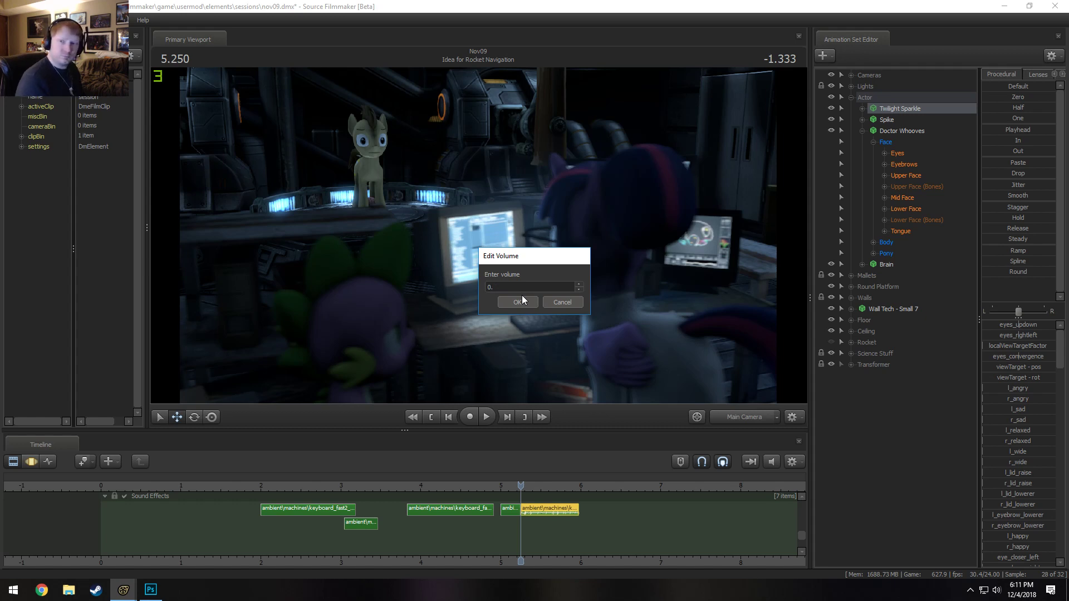
pyautogui.click(523, 301)
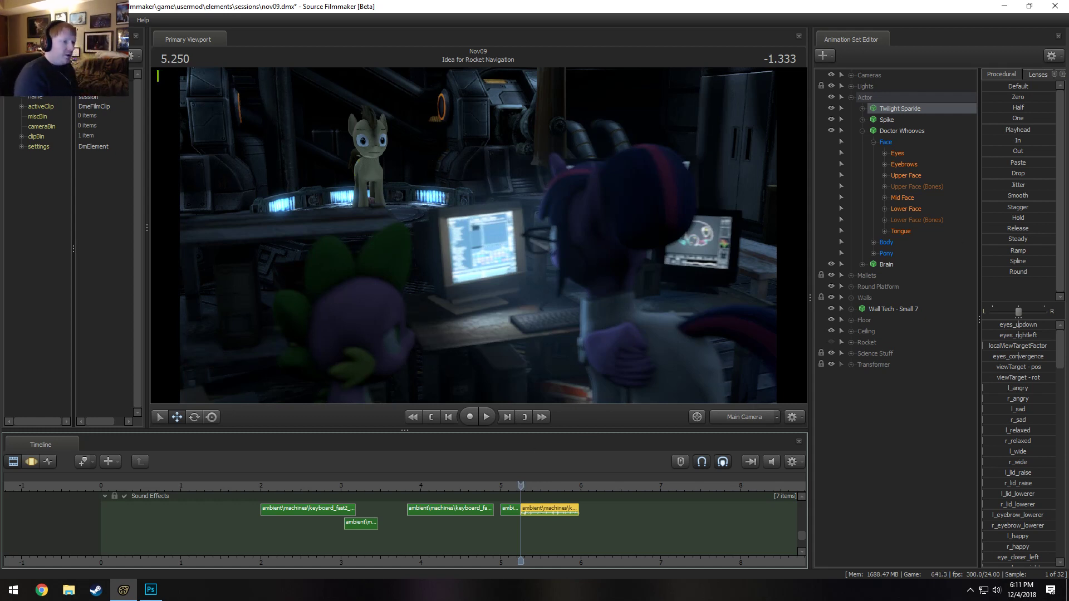
# Try to extract phonemes for the Brain animation set
pyautogui.rightClick(878, 263)
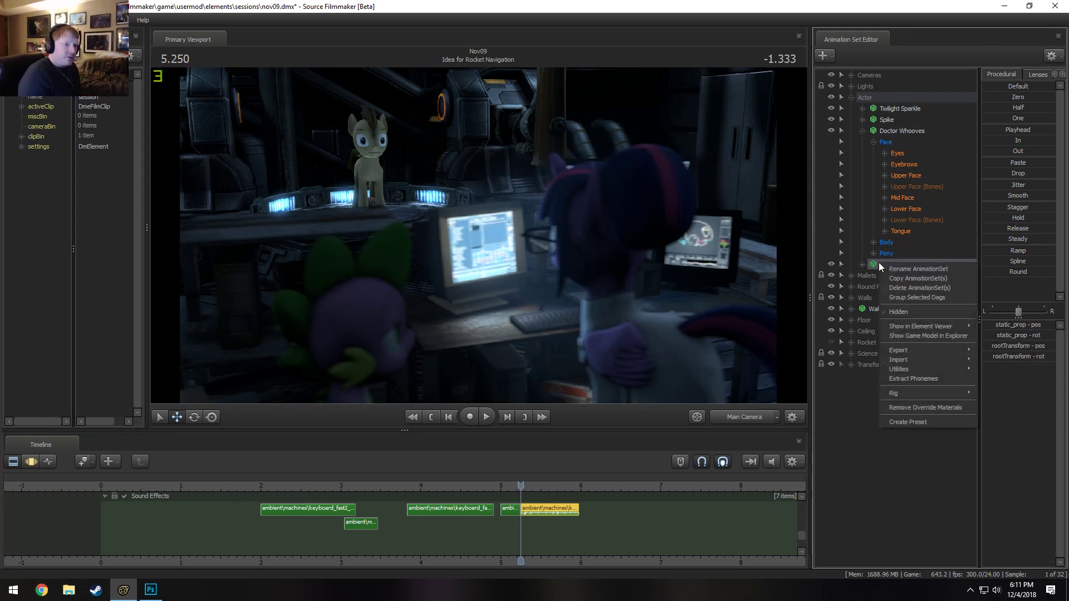
pyautogui.moveTo(918, 370)
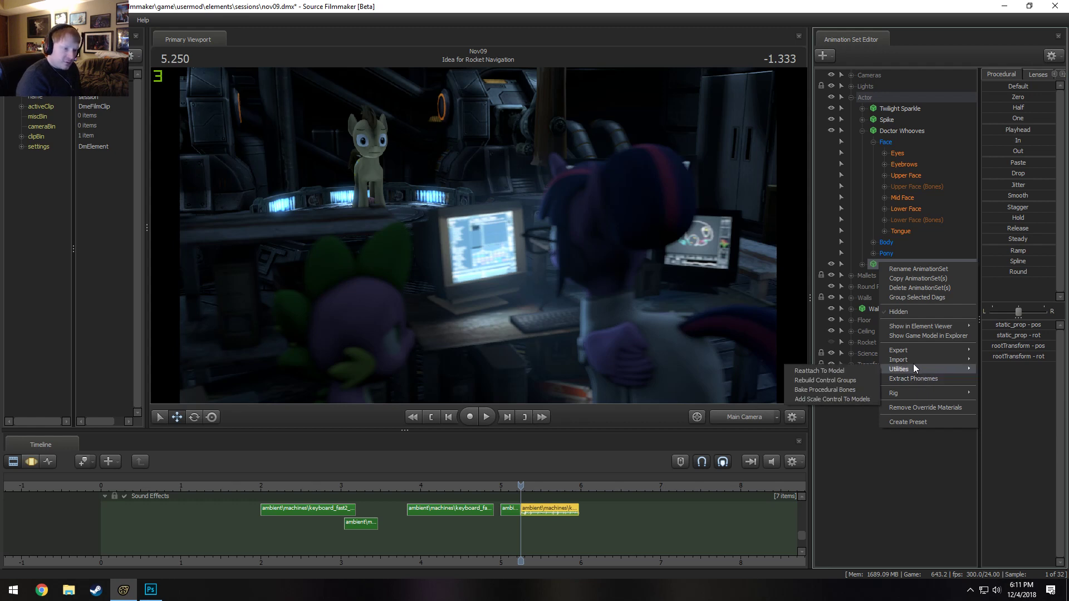
pyautogui.moveTo(920, 328)
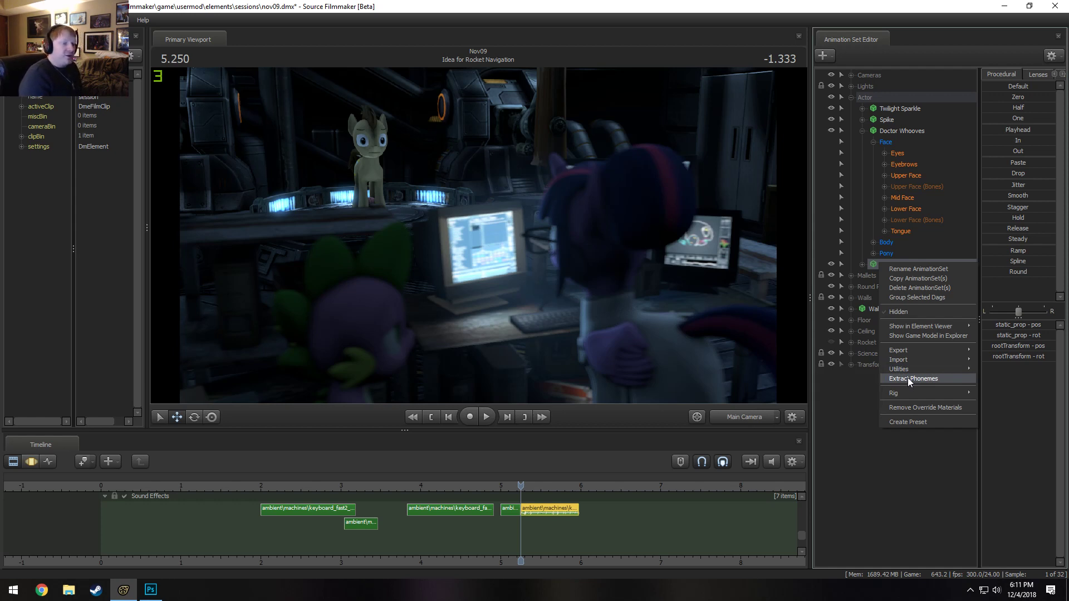
pyautogui.click(909, 379)
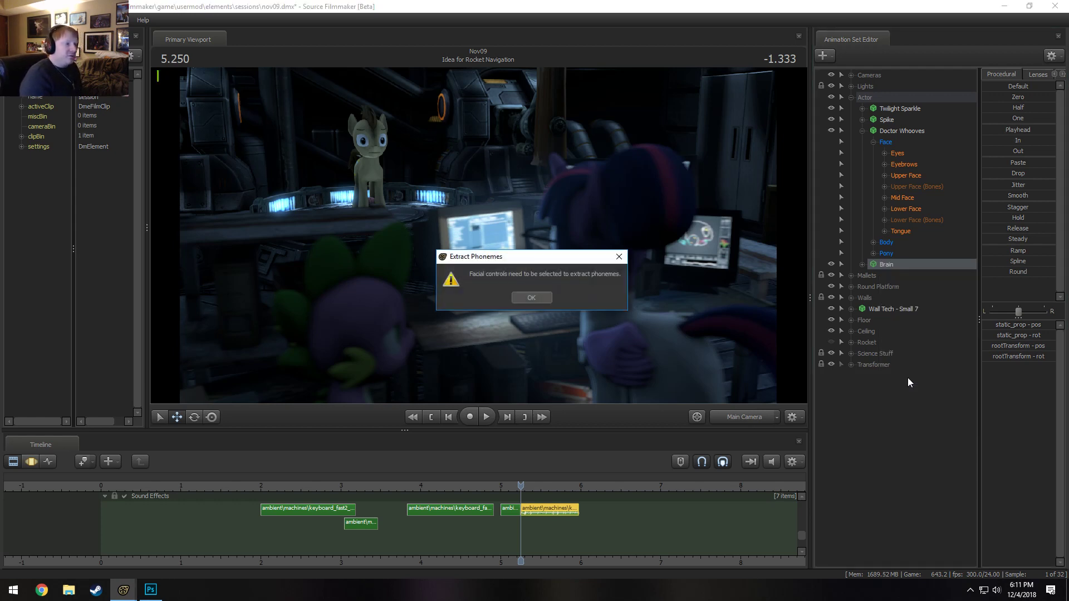
pyautogui.click(530, 299)
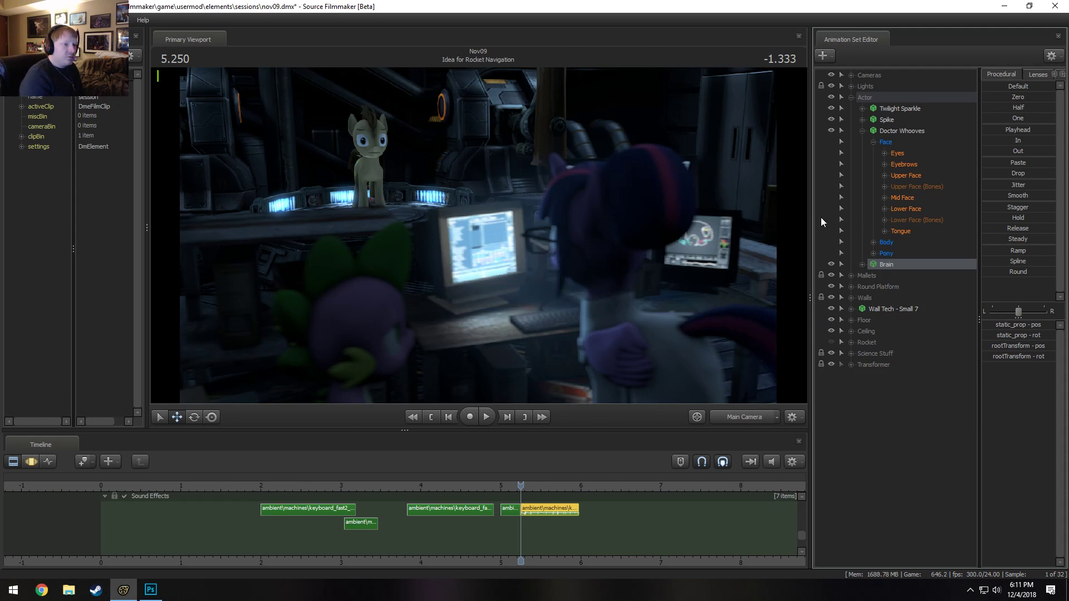
# View the Extract Phonemes options for Doctor Whooves' Lower Face controls, then close them without extracting
pyautogui.click(884, 176)
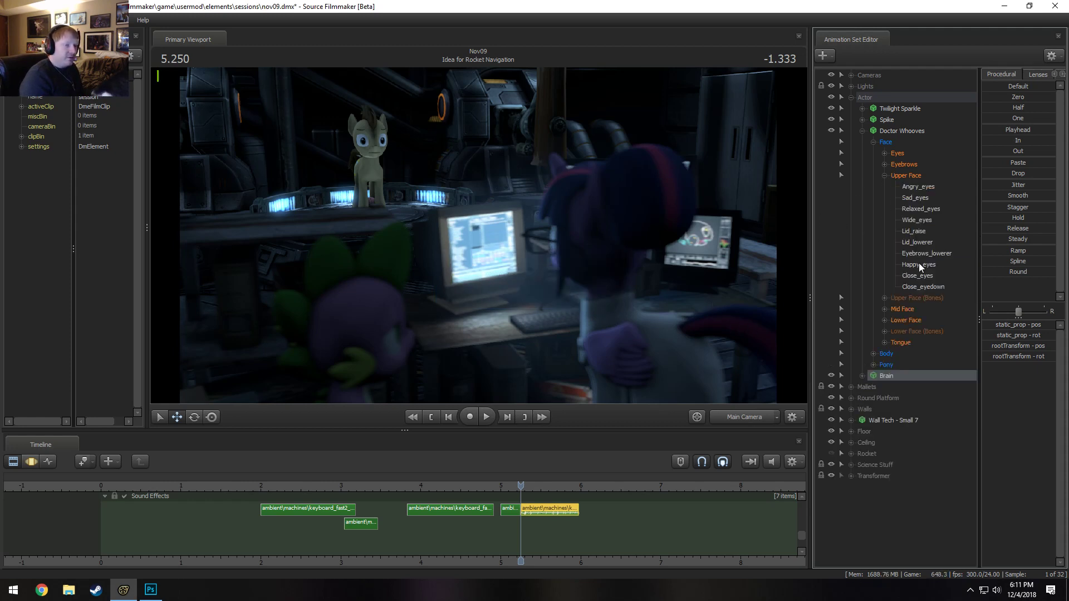
pyautogui.click(884, 175)
pyautogui.click(883, 209)
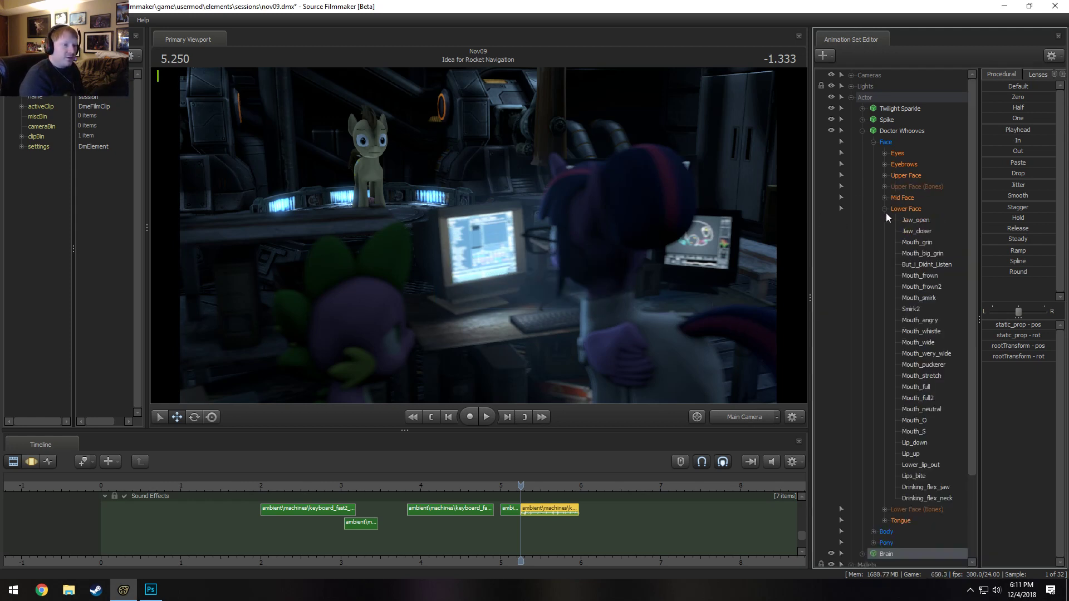
pyautogui.click(908, 209)
pyautogui.rightClick(912, 216)
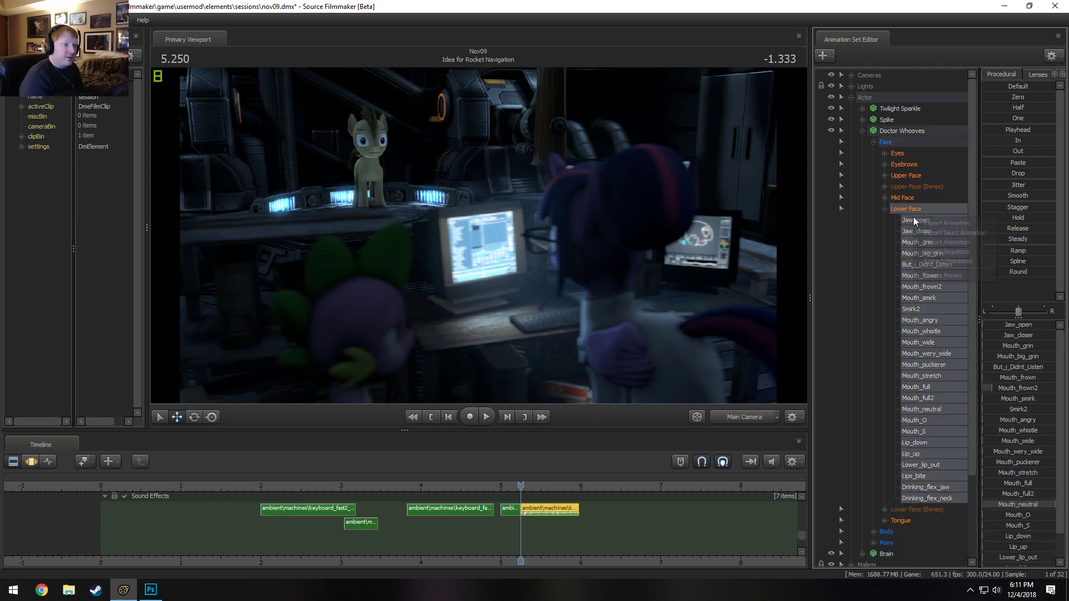
pyautogui.click(948, 261)
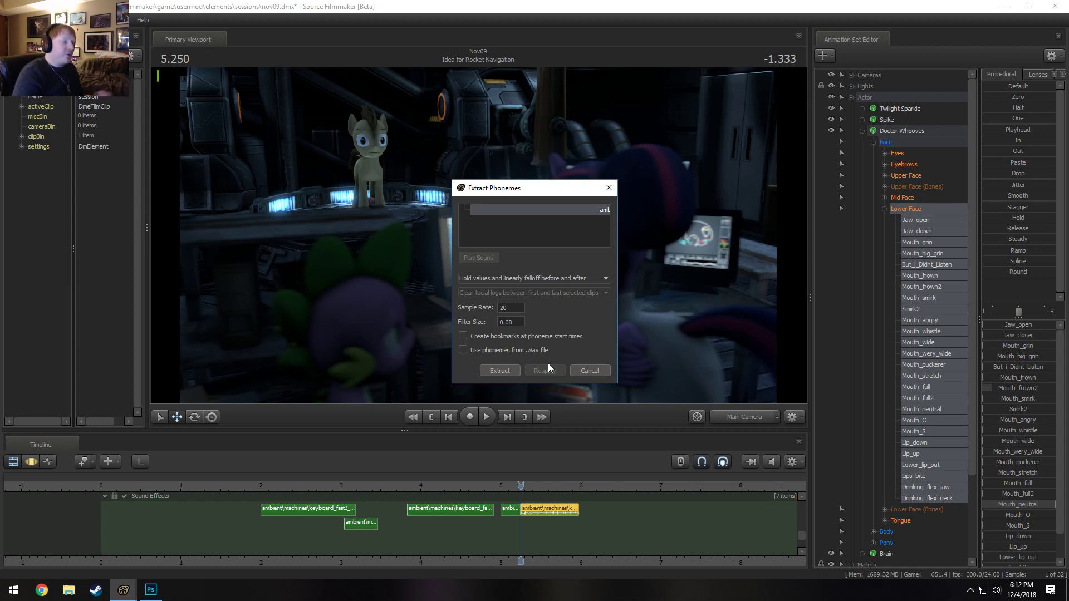
pyautogui.click(589, 371)
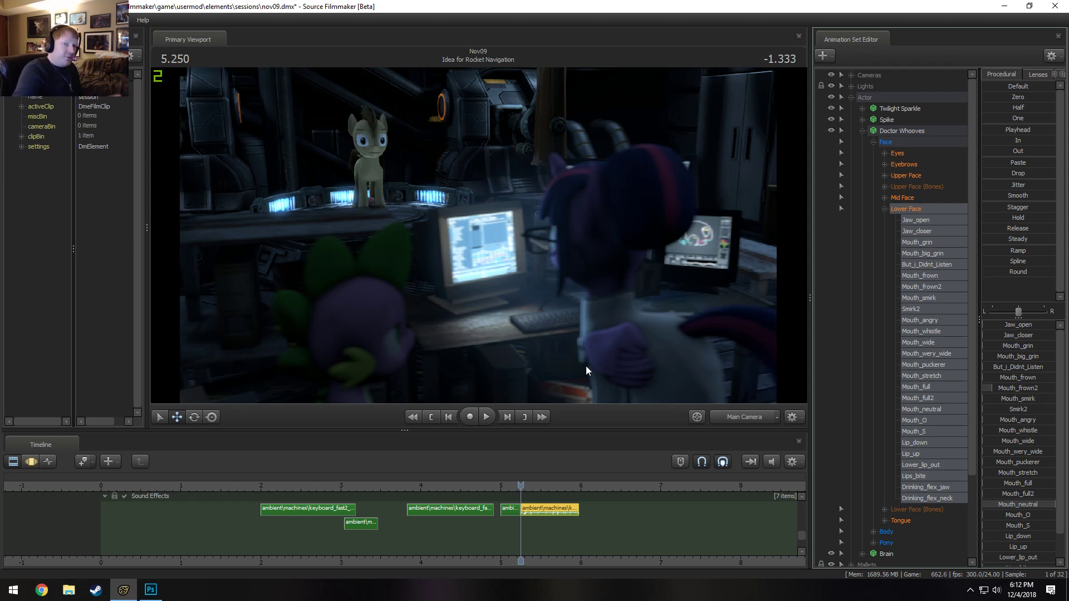
# Show the phoneme presets for Doctor Whooves' Lower Face controls and frame his face with the work camera
pyautogui.click(1036, 74)
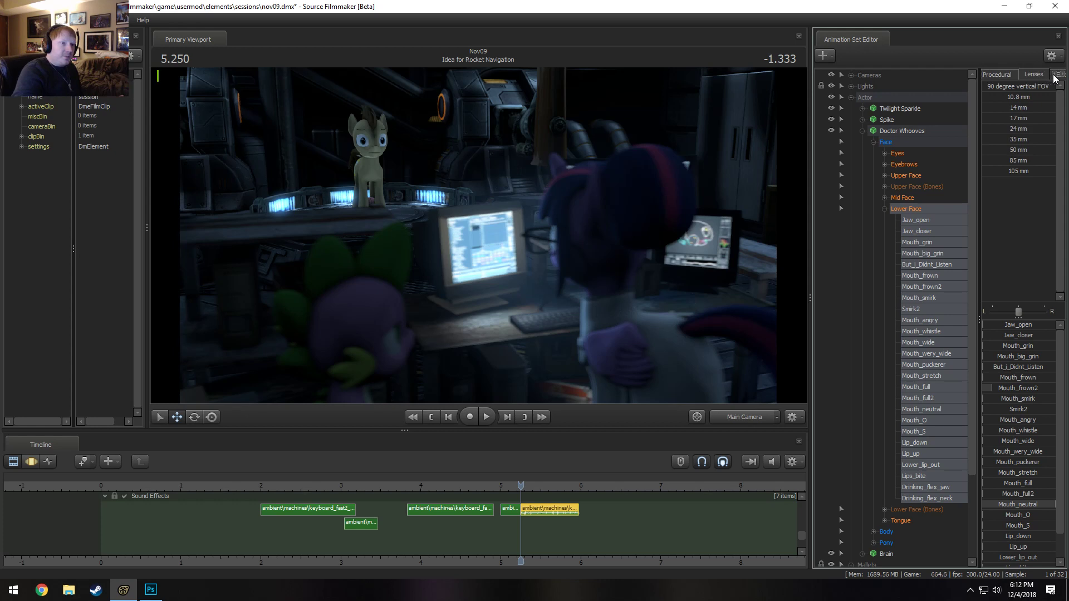
pyautogui.click(1062, 74)
pyautogui.click(1030, 75)
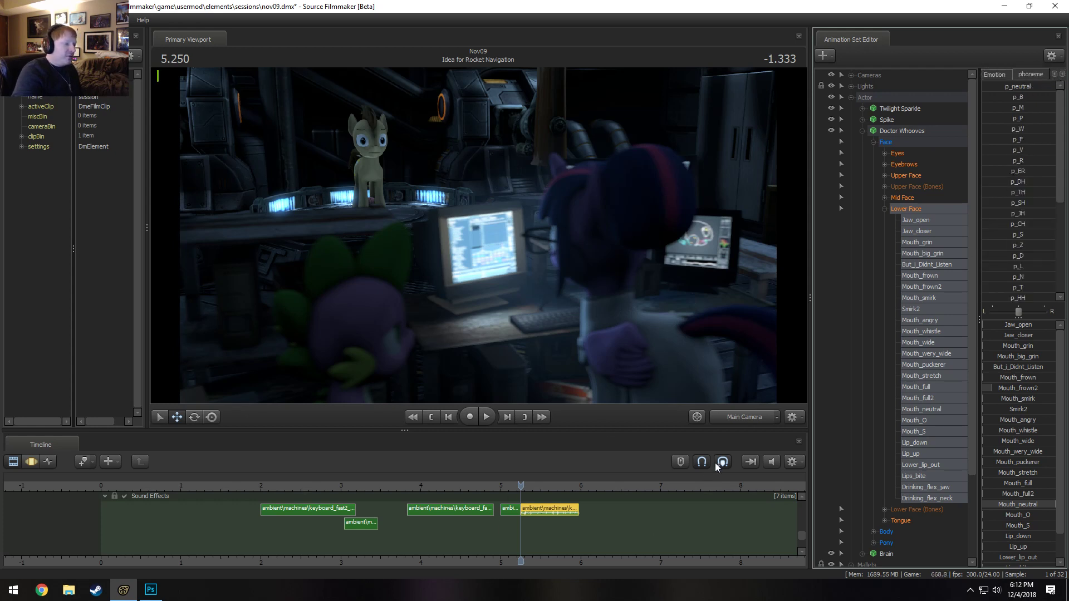
pyautogui.click(731, 418)
pyautogui.rightClick(605, 231)
pyautogui.click(644, 260)
pyautogui.moveTo(643, 261); pyautogui.dragTo(617, 231)
pyautogui.press('w')
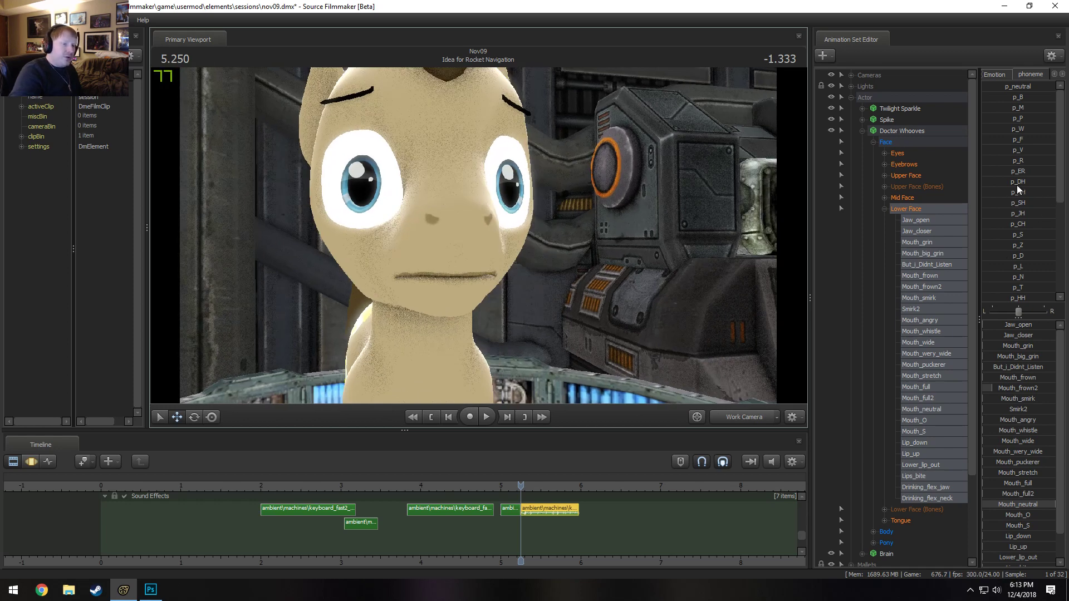
# Preview the p_DH and p_V phoneme presets on Doctor Whooves' mouth in the motion editor
pyautogui.press('F3')
pyautogui.moveTo(1006, 184); pyautogui.dragTo(763, 232)
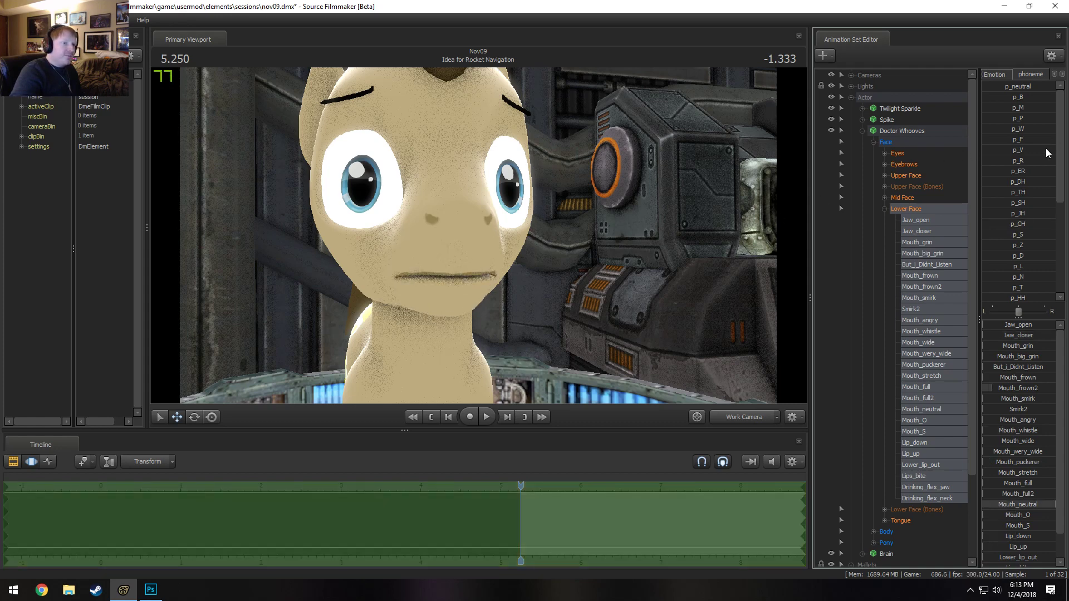
pyautogui.moveTo(1024, 151); pyautogui.dragTo(950, 177)
pyautogui.press('s')
pyautogui.moveTo(760, 325); pyautogui.dragTo(771, 326)
pyautogui.press('s')
pyautogui.moveTo(478, 235); pyautogui.dragTo(478, 235)
pyautogui.press('w')
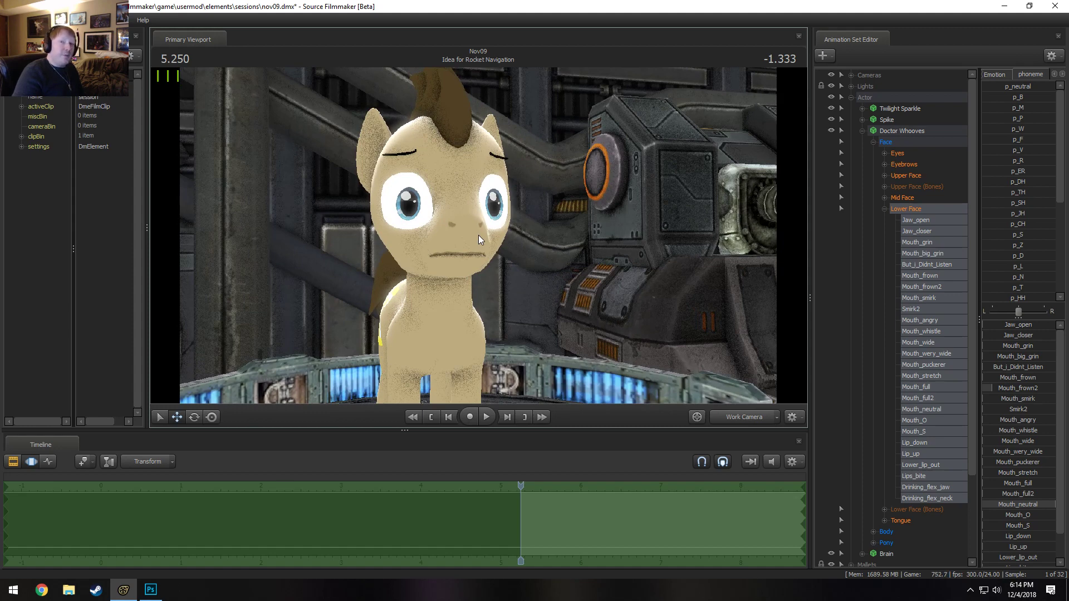
pyautogui.press('w')
pyautogui.moveTo(483, 228); pyautogui.dragTo(478, 235)
pyautogui.press('a')
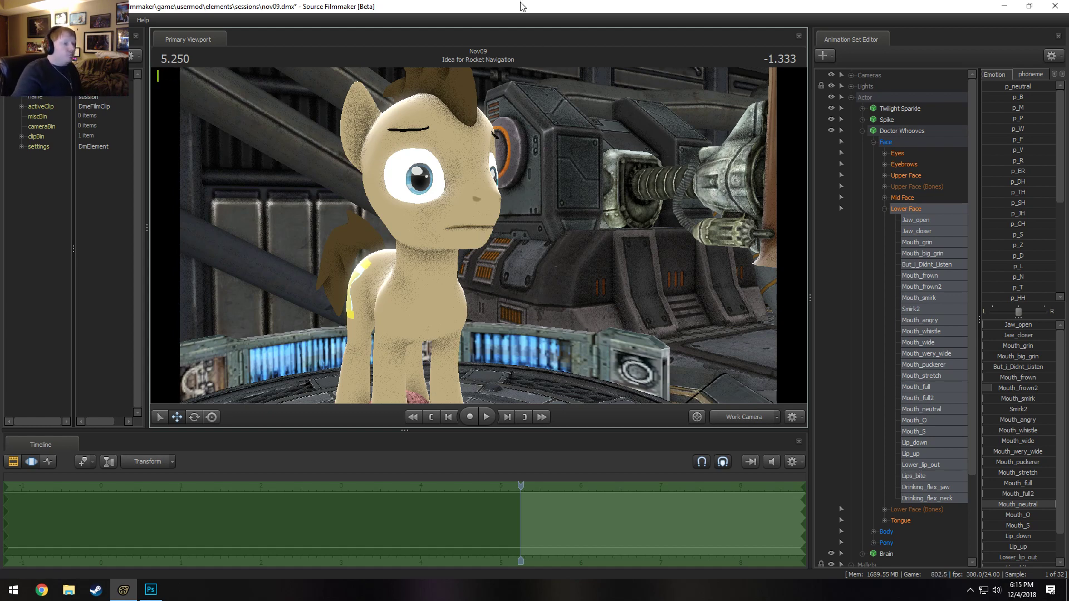
pyautogui.moveTo(552, 184); pyautogui.dragTo(485, 255)
# Return to the clip editor's film track and view the Introduction - Male Horse shot at 0.875 s through the main camera
pyautogui.press('F3')
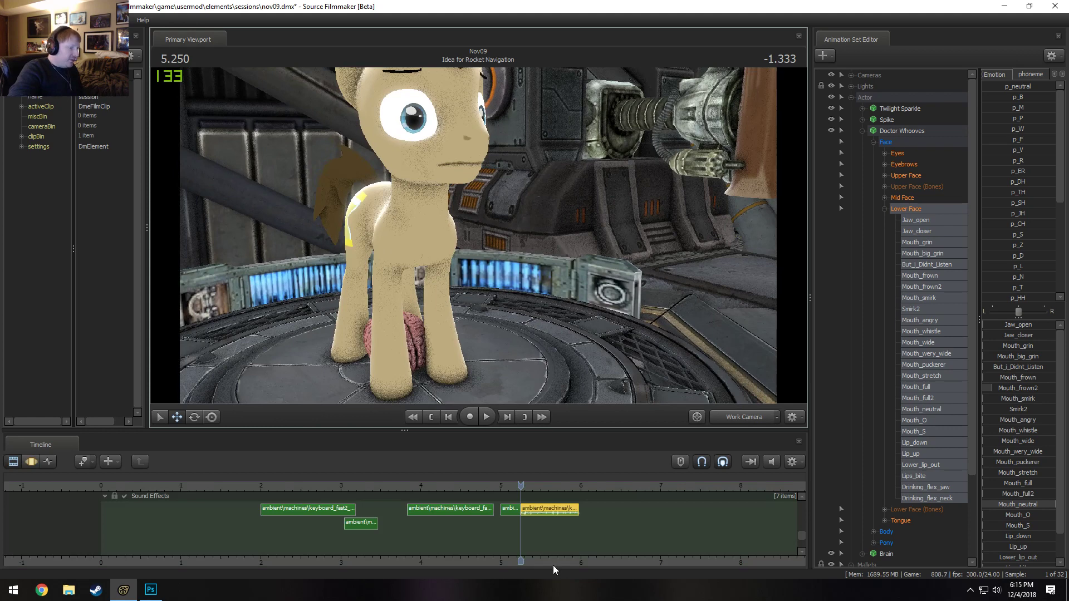
pyautogui.moveTo(553, 566); pyautogui.dragTo(537, 566)
pyautogui.moveTo(803, 536); pyautogui.dragTo(737, 509)
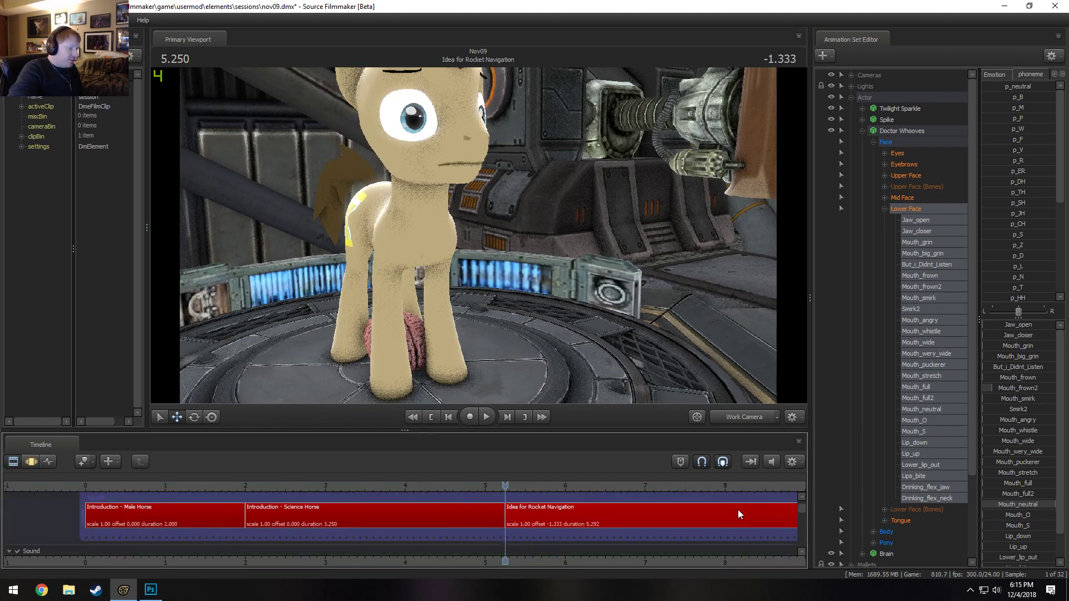
pyautogui.click(155, 487)
pyautogui.click(751, 416)
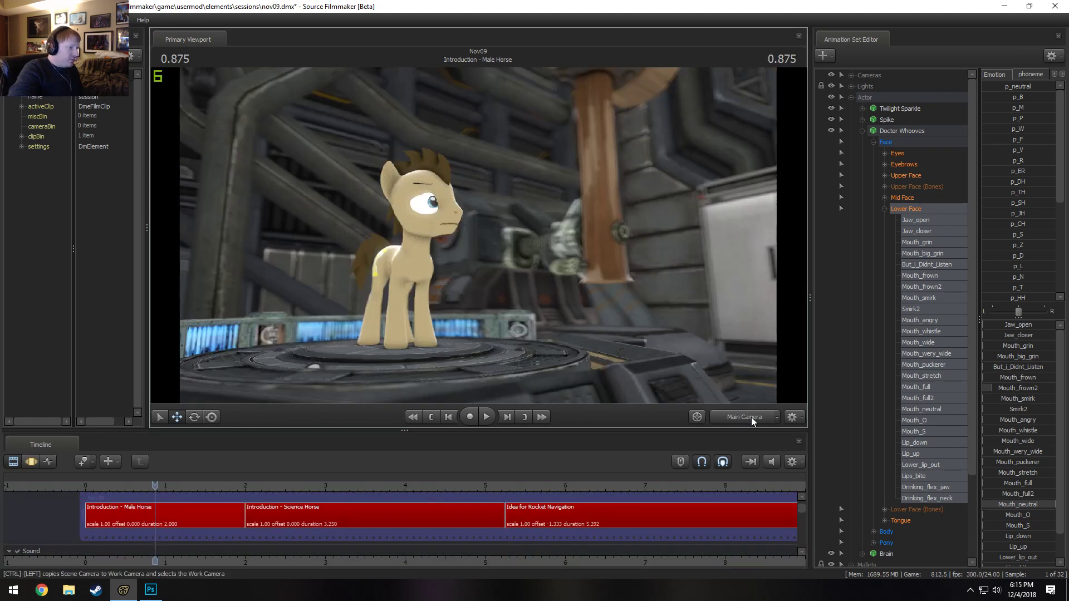
# Select the Idea for Rocket Navigation shot at 5.541 s and collapse Doctor Whooves' control tree
pyautogui.click(528, 485)
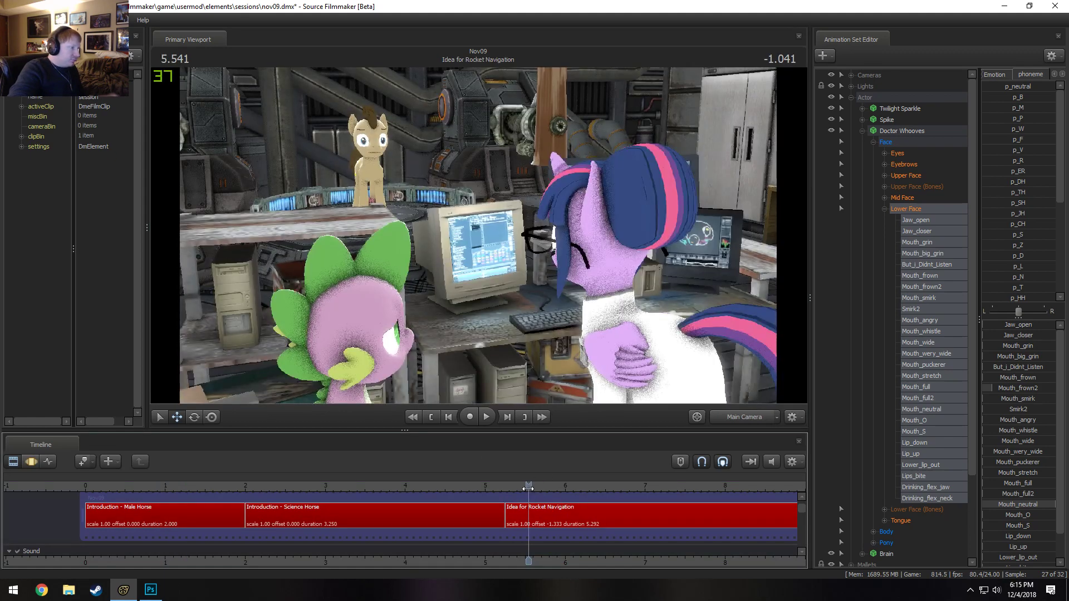
pyautogui.click(574, 516)
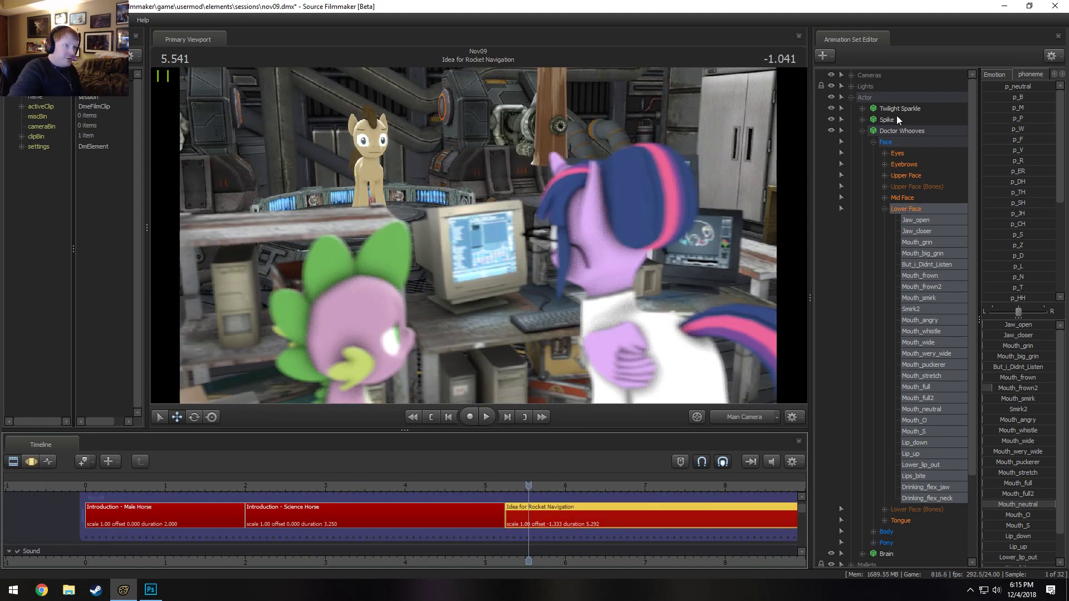
pyautogui.click(862, 131)
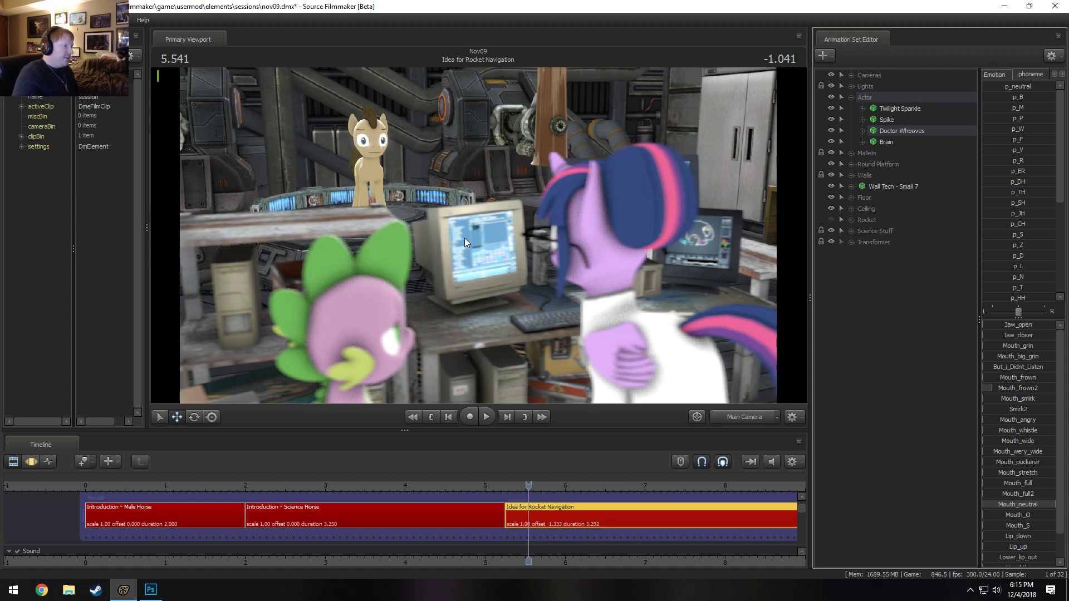
# Play the Idea for Rocket Navigation shot from its start at 5.25 s to about 6.8 s
pyautogui.moveTo(528, 496); pyautogui.dragTo(273, 486, button='middle')
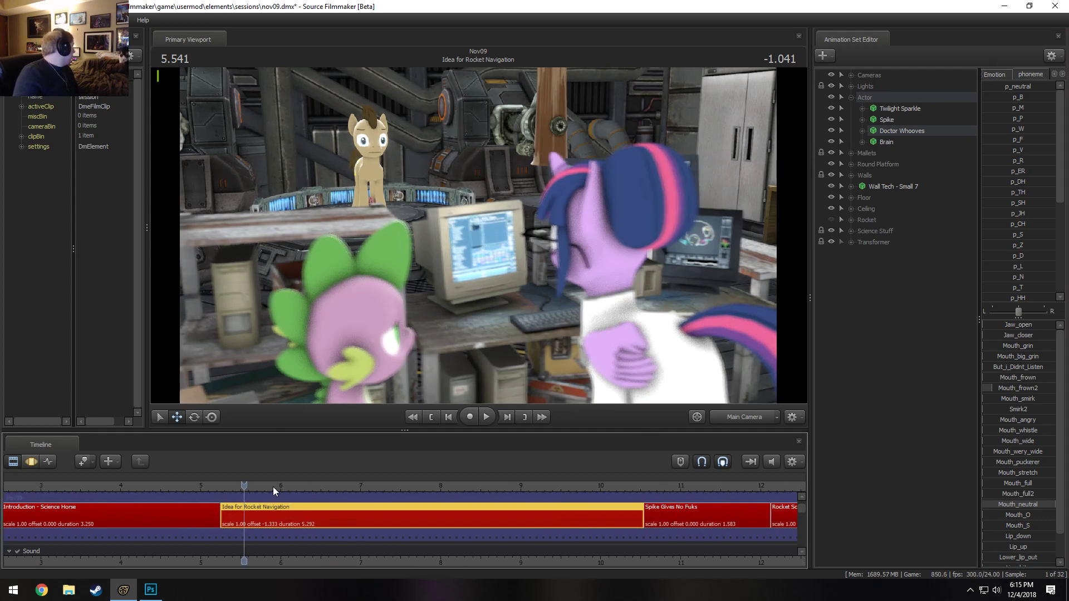
pyautogui.moveTo(273, 486); pyautogui.dragTo(240, 488)
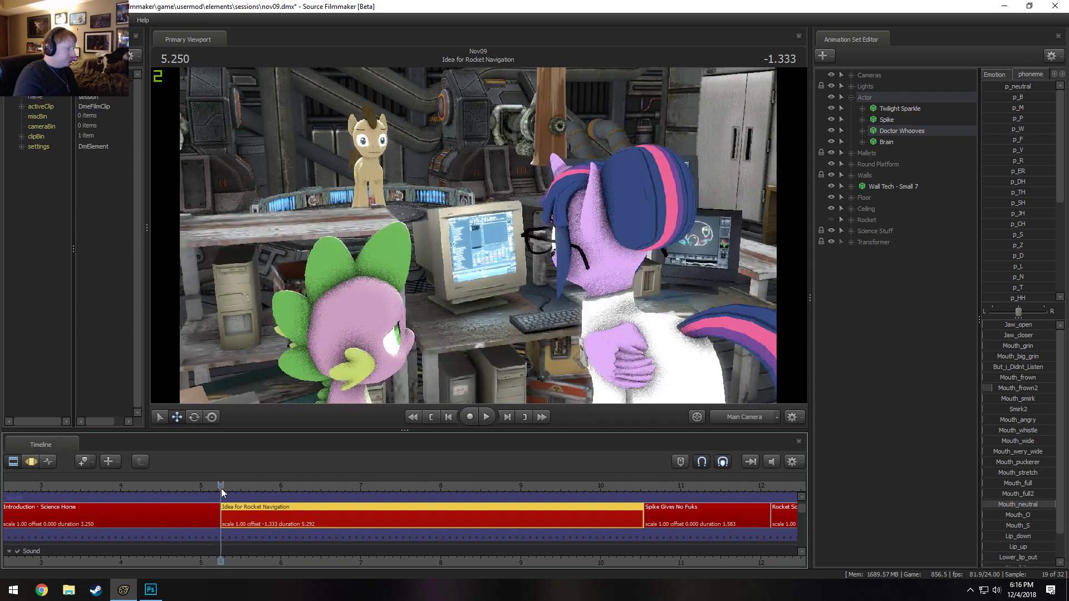
pyautogui.press('space')
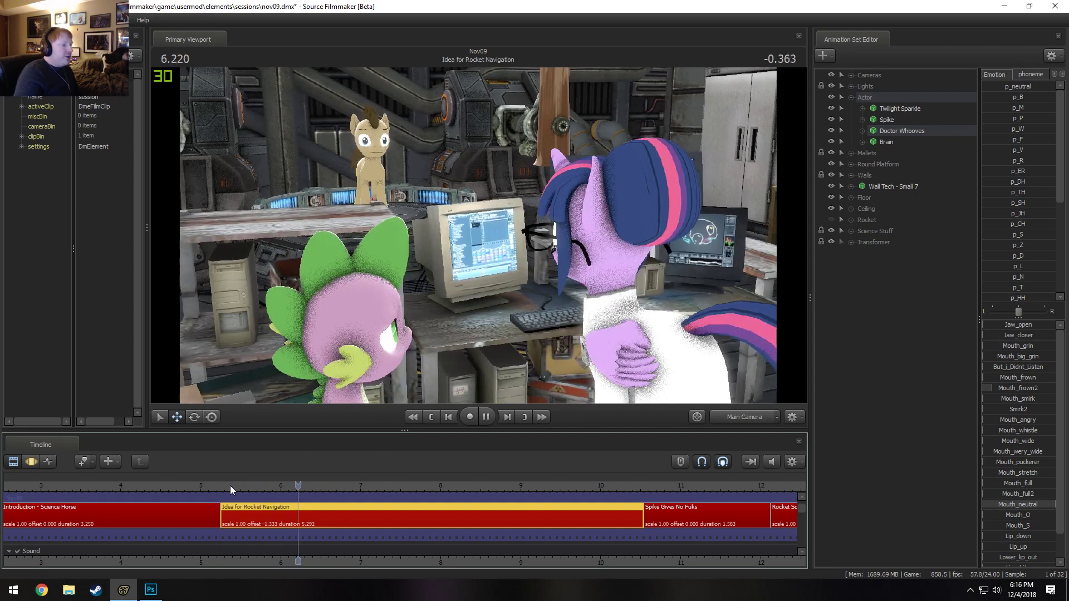
pyautogui.press('space')
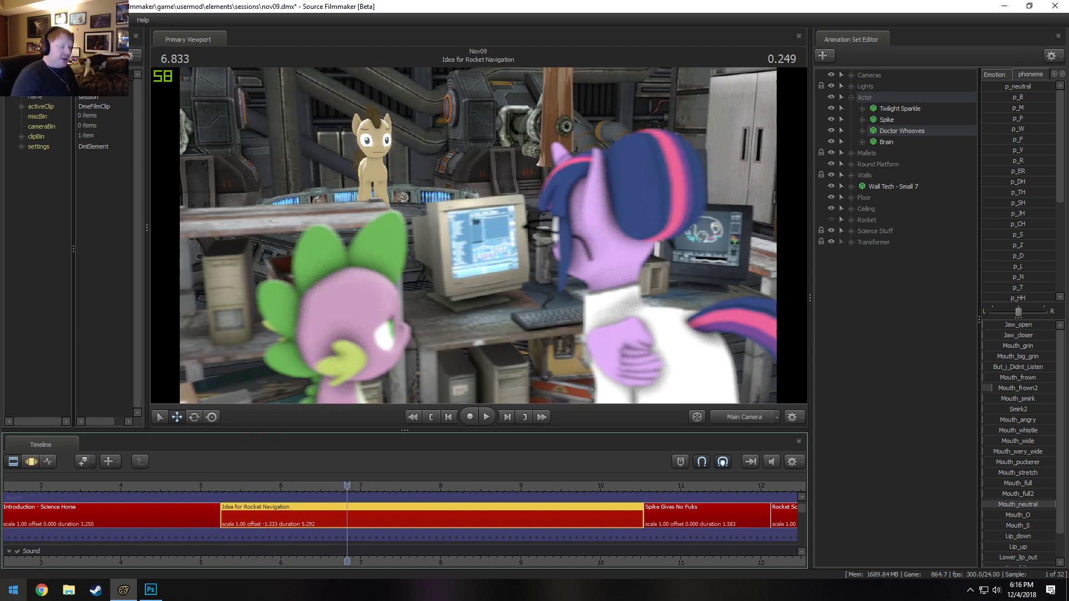
# Play back the transition from the Introduction - Male Horse shot into Introduction - Science Horse
pyautogui.scroll(-5, 398, 520)
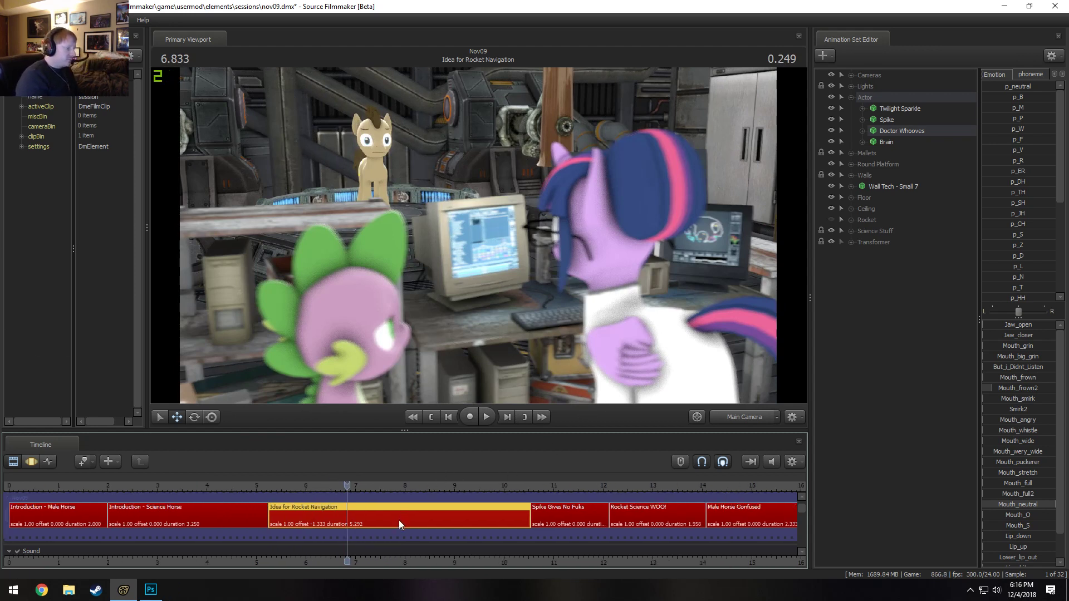
pyautogui.moveTo(222, 484); pyautogui.dragTo(172, 482)
pyautogui.press('space')
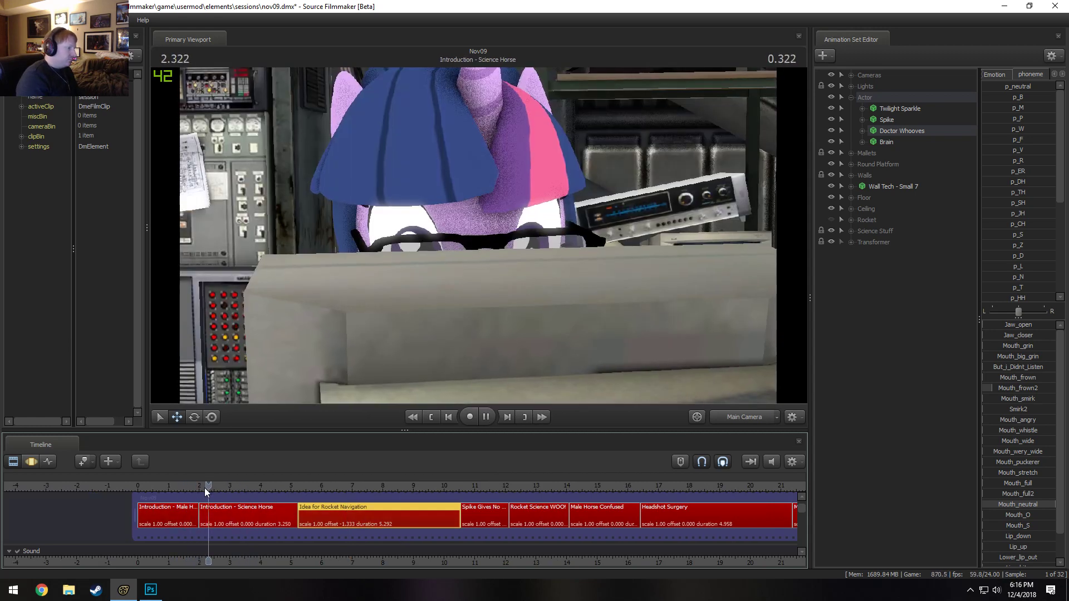
pyautogui.press('space')
pyautogui.scroll(2, 225, 516)
pyautogui.click(225, 516)
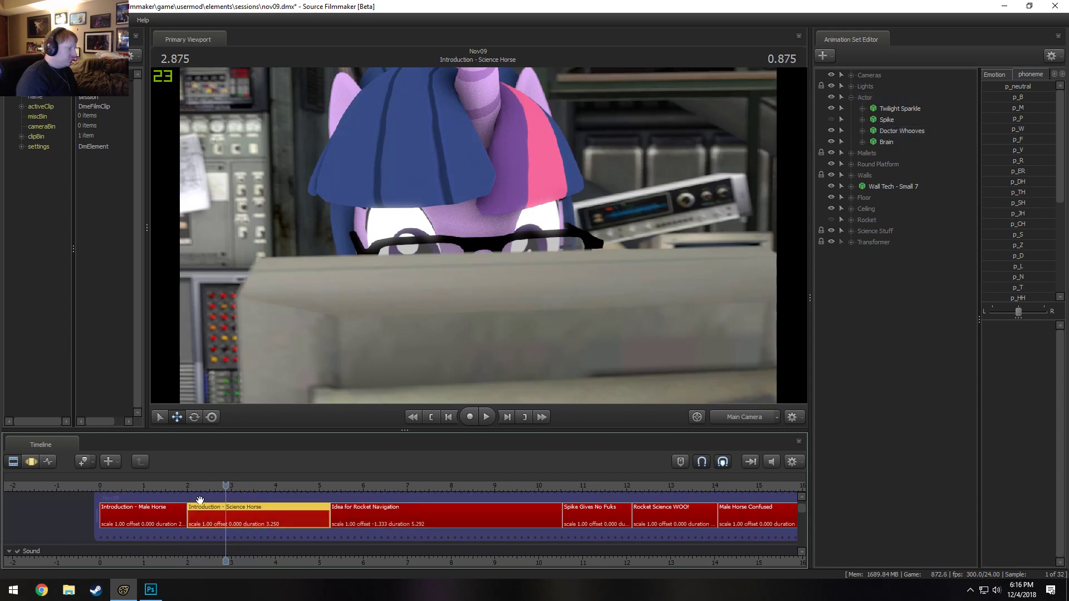
pyautogui.click(188, 486)
pyautogui.press('space')
pyautogui.click(148, 486)
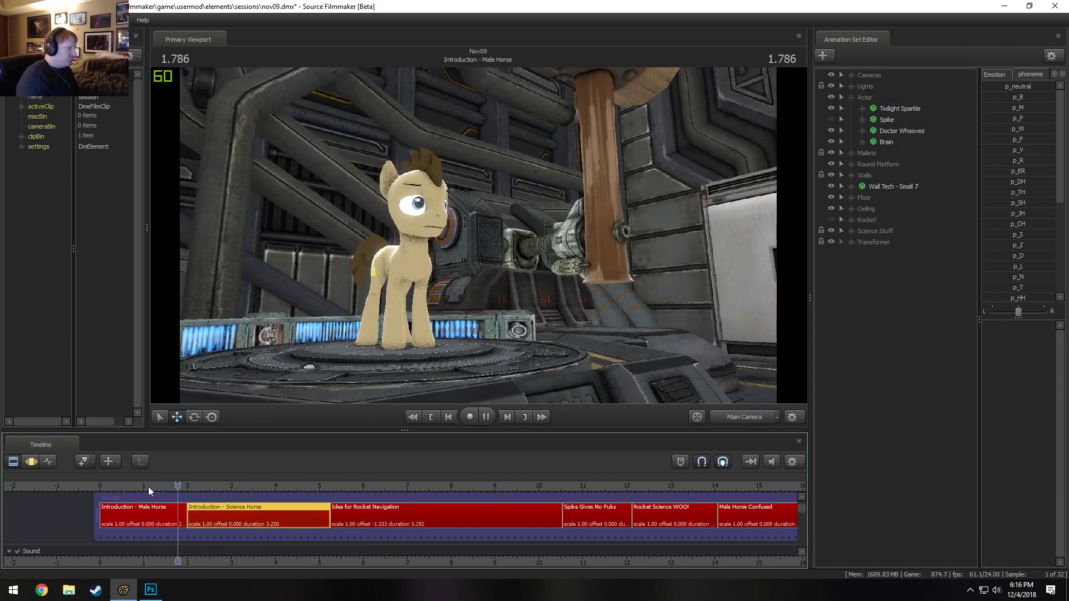
pyautogui.press('space')
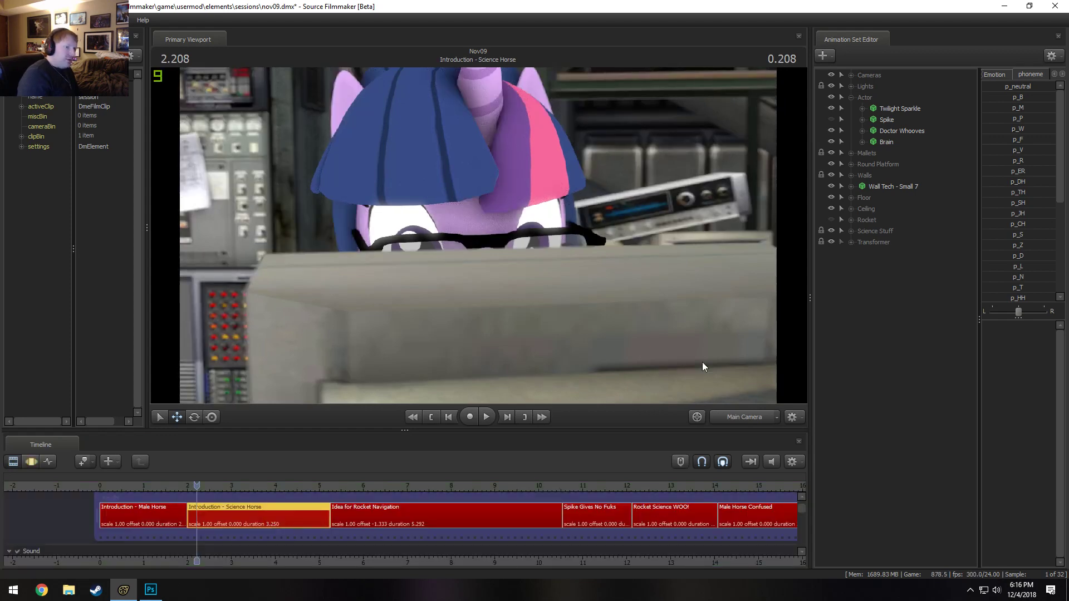
# Duplicate the keyboard sound clip that starts at about 3.8 s and place the copy so it ends at 2.0 s
pyautogui.moveTo(801, 507); pyautogui.dragTo(807, 536)
pyautogui.click(345, 513)
pyautogui.click(283, 508)
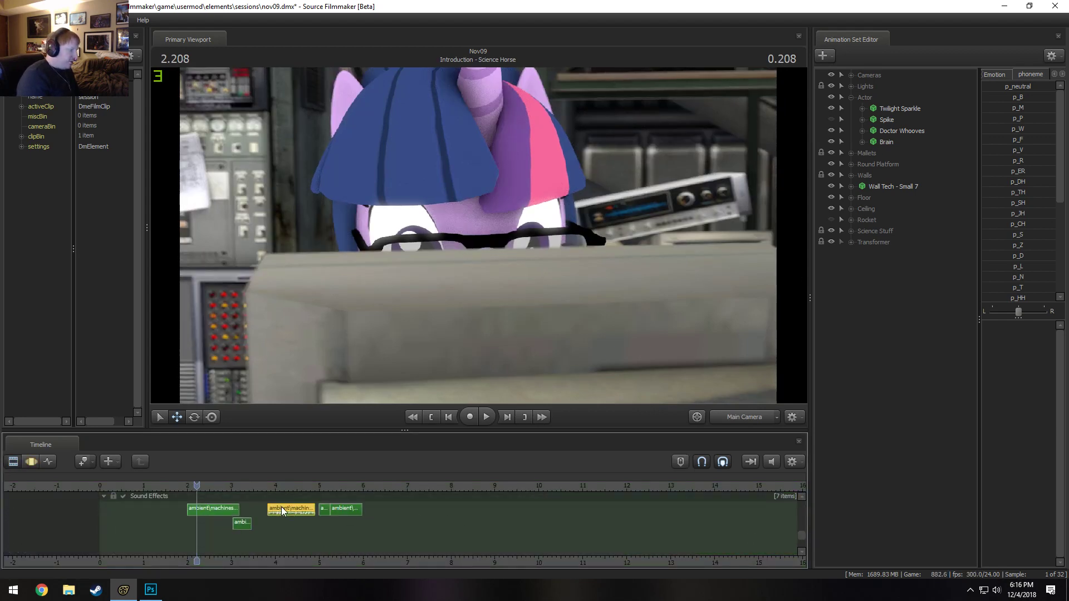
pyautogui.scroll(3, 283, 507)
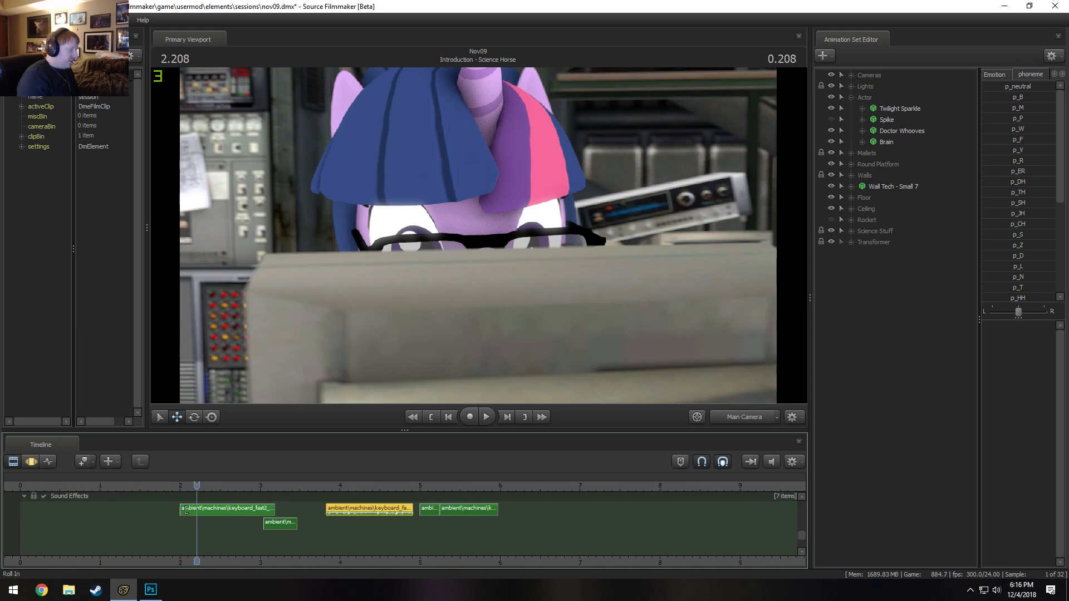
pyautogui.moveTo(376, 512); pyautogui.dragTo(86, 487)
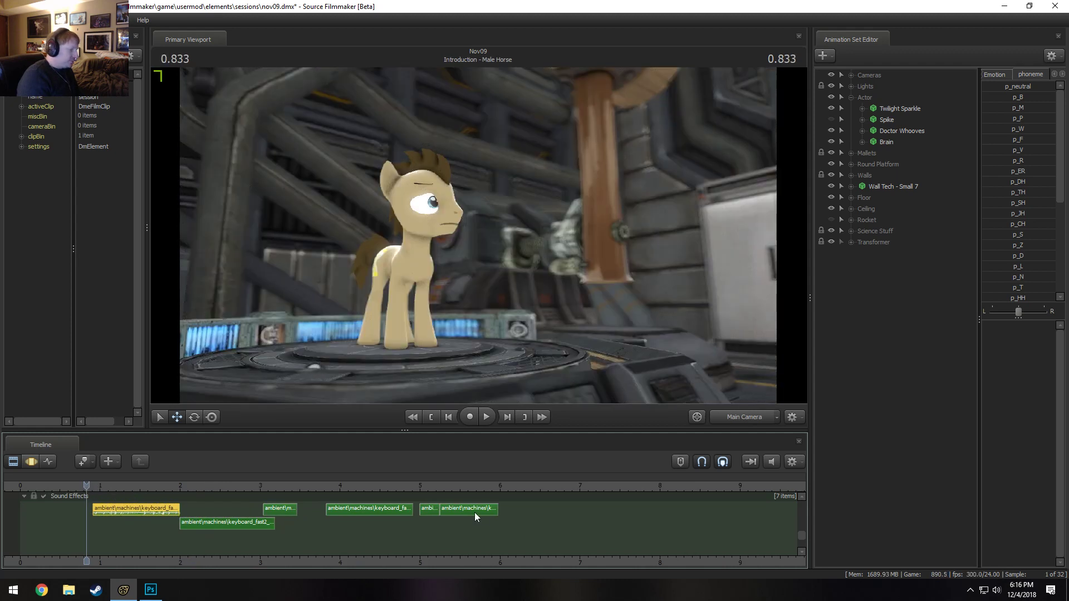
# Set the volume of the copied keyboard clip to 0.05
pyautogui.rightClick(143, 508)
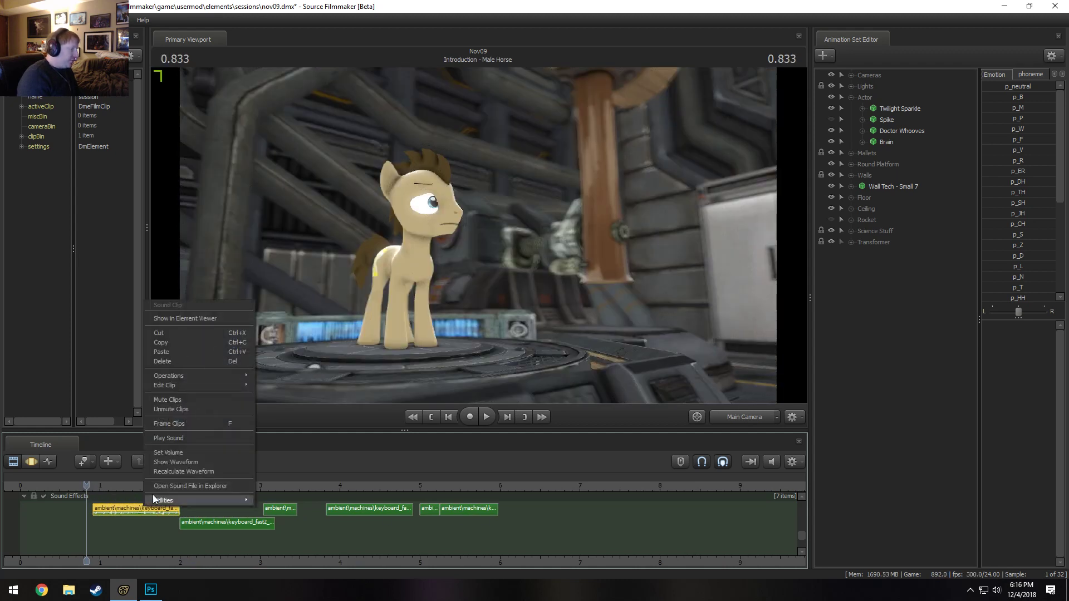
pyautogui.click(173, 451)
pyautogui.write('0.05')
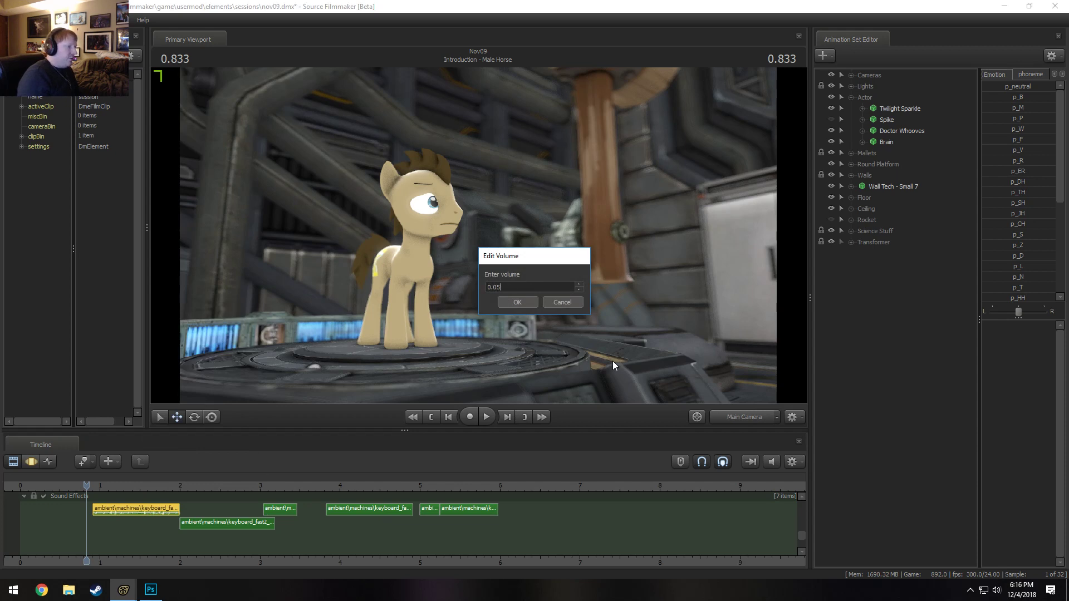
pyautogui.press('Return')
# Add keyboard_fast1_1second.wav to the Sound Effects track at 0.833 s
pyautogui.rightClick(98, 545)
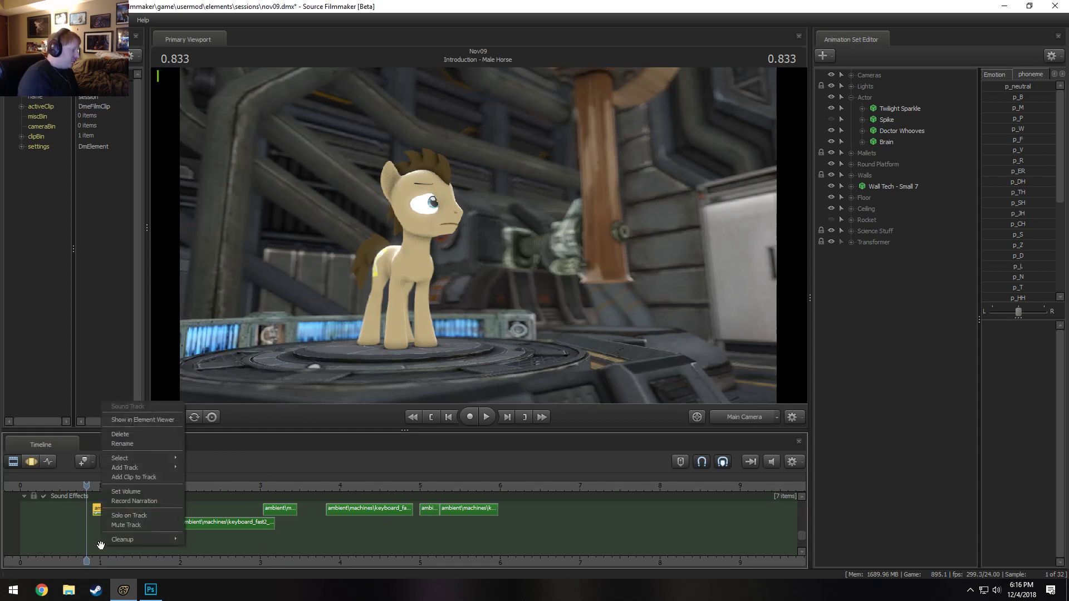
pyautogui.click(132, 477)
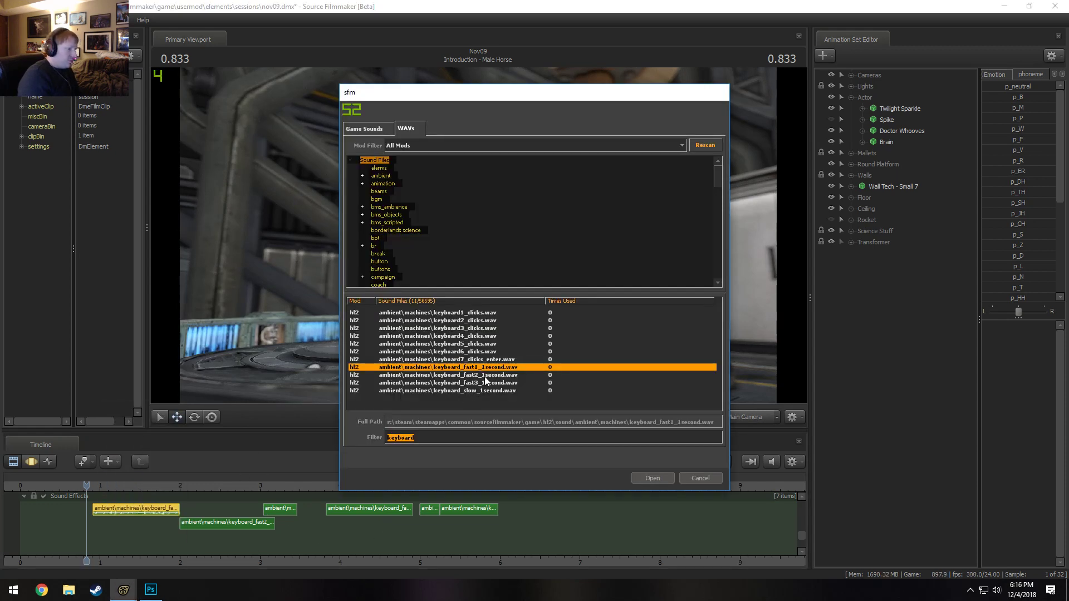
pyautogui.doubleClick(482, 366)
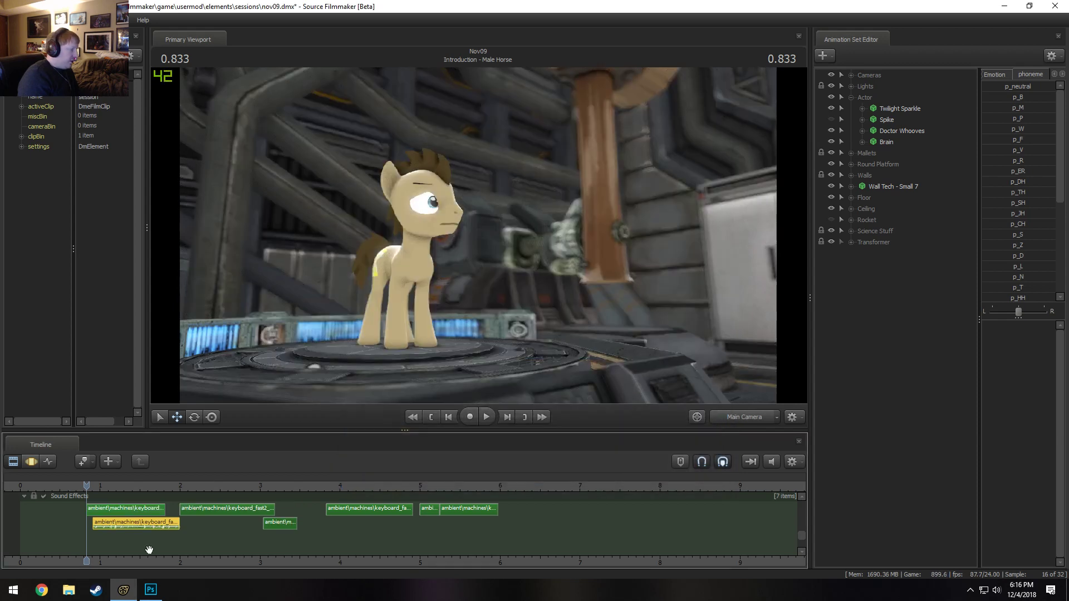
# Move the copied keyboard clip so it ends at 0.833 s and set its volume to 0.05
pyautogui.moveTo(126, 527); pyautogui.dragTo(38, 529)
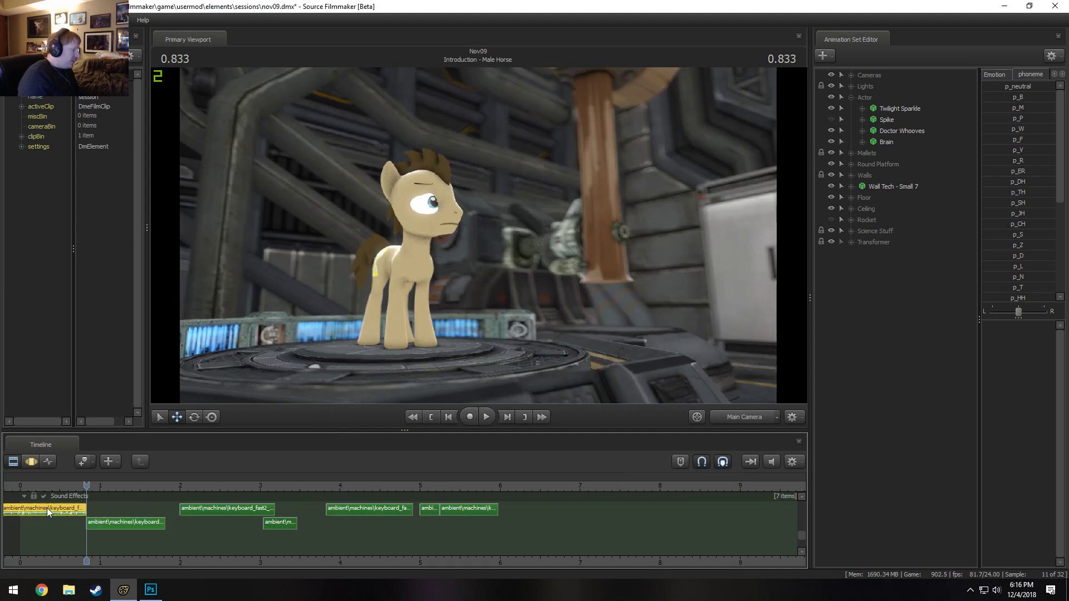
pyautogui.rightClick(47, 508)
pyautogui.click(75, 454)
pyautogui.write('0.05')
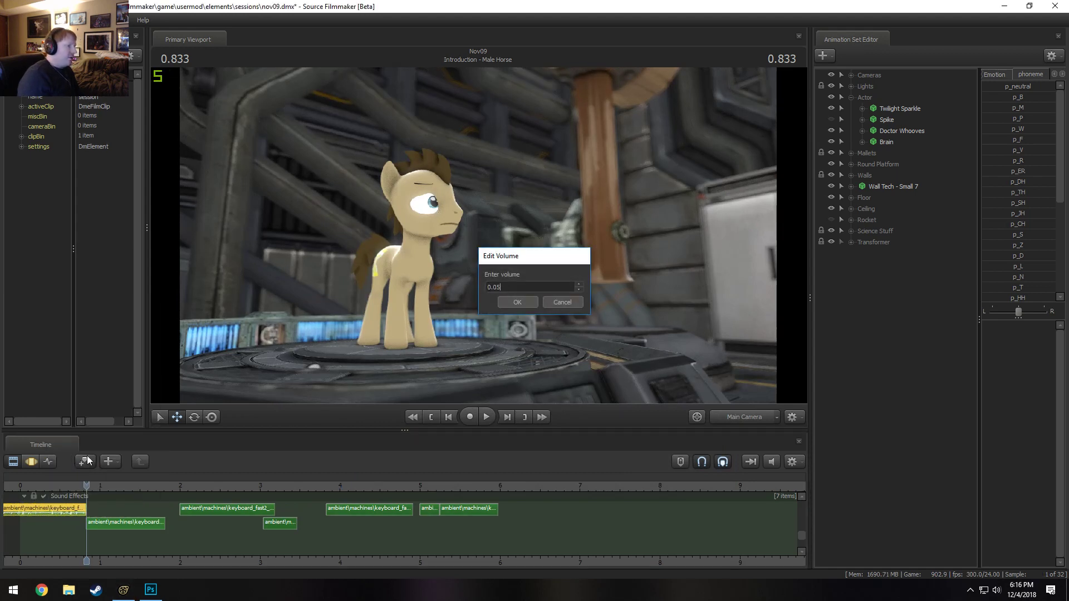
pyautogui.press('Return')
# Play back the opening of the Introduction - Male Horse shot up to about 1.6 s
pyautogui.moveTo(38, 485)
pyautogui.mouseDown()
pyautogui.moveTo(24, 485)
pyautogui.moveTo(34, 485)
pyautogui.mouseUp()
pyautogui.press('space')
pyautogui.press('space')
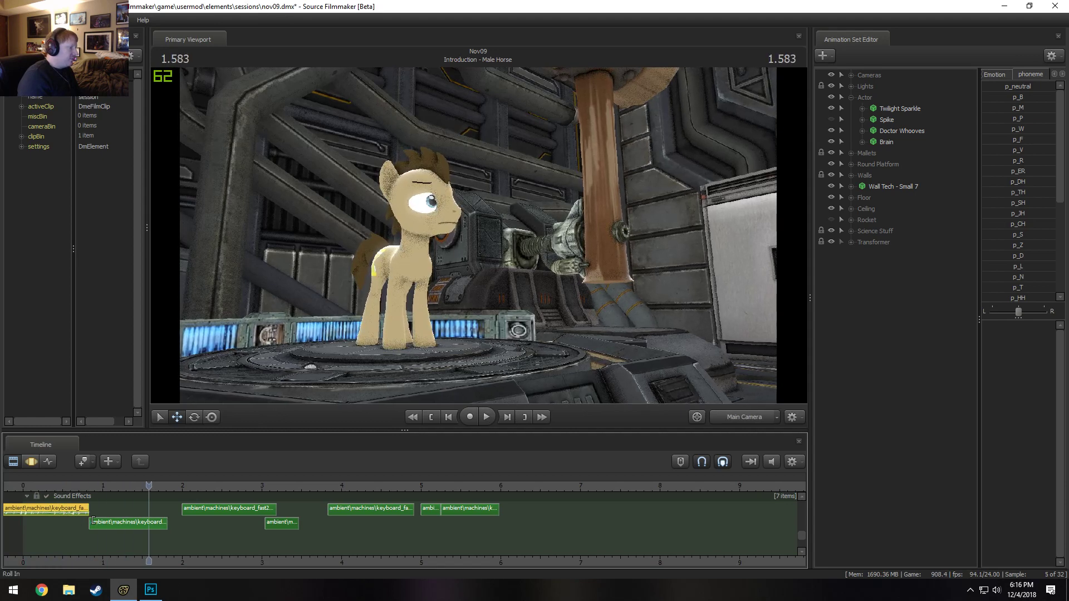
# Set the volume of the keyboard clip starting at 0.833 s to 0.5 and play back the sequence from the beginning
pyautogui.click(108, 523)
pyautogui.rightClick(108, 523)
pyautogui.click(148, 465)
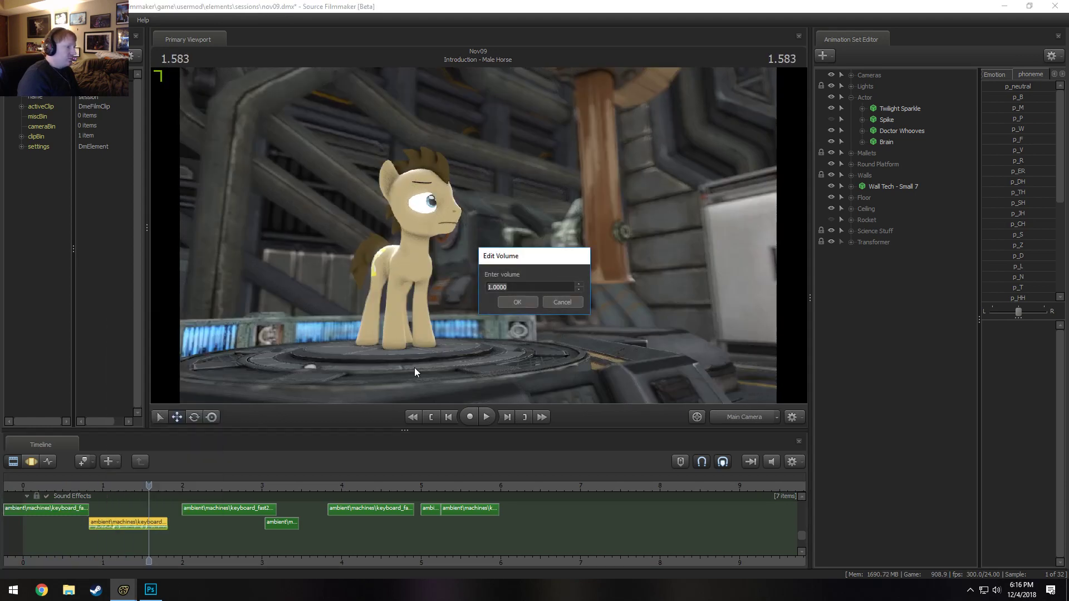
pyautogui.write('0.5')
pyautogui.press('Return')
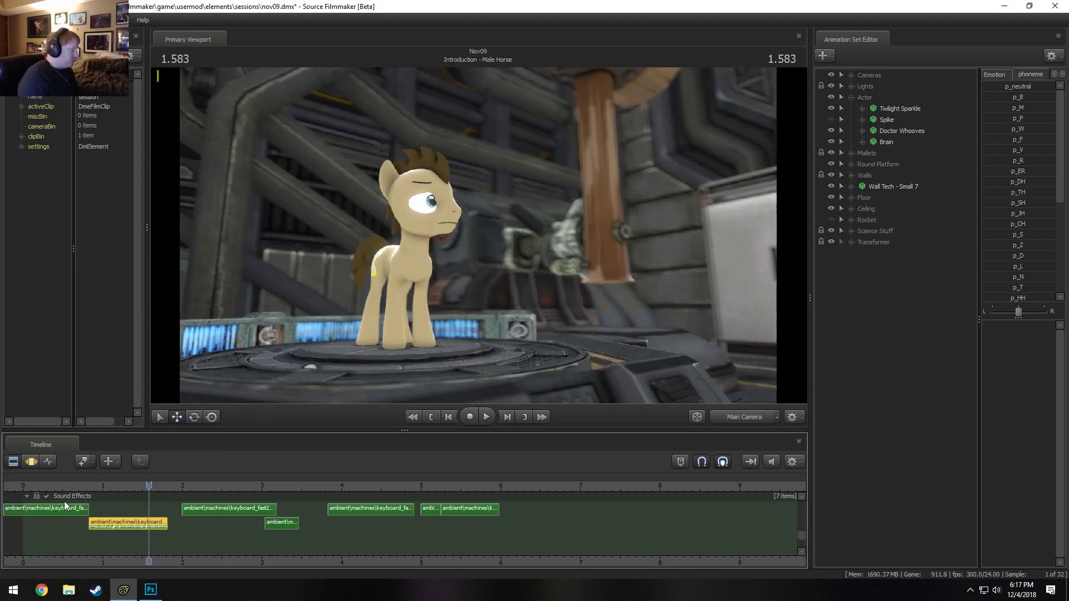
pyautogui.click(20, 484)
pyautogui.press('space')
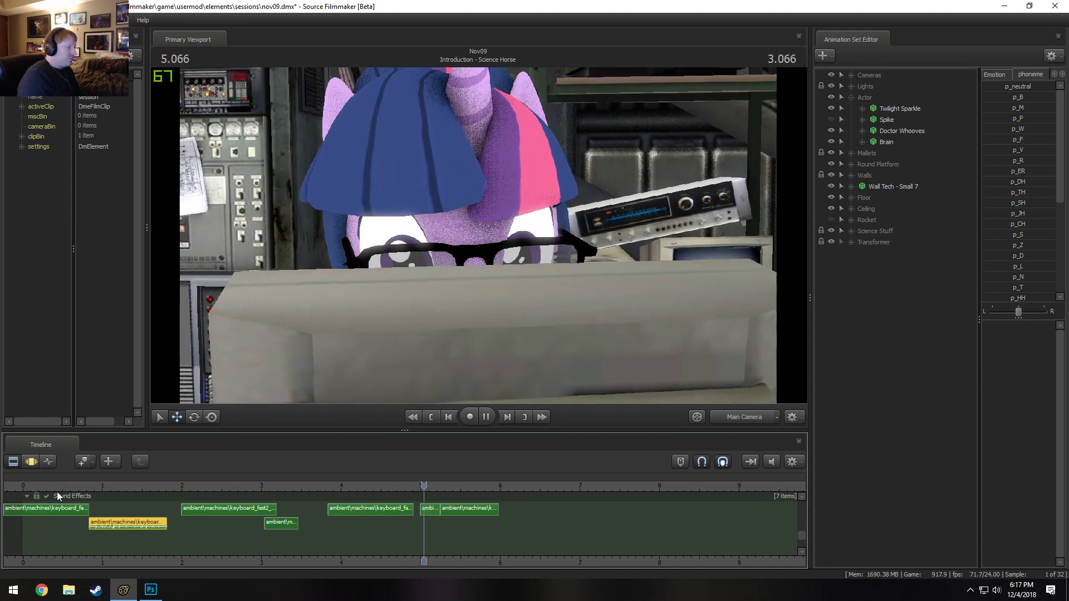
# Stop playback and set the volume of the last opening keyboard clip, the one playing at 5.416 s, to 0.1
pyautogui.press('space')
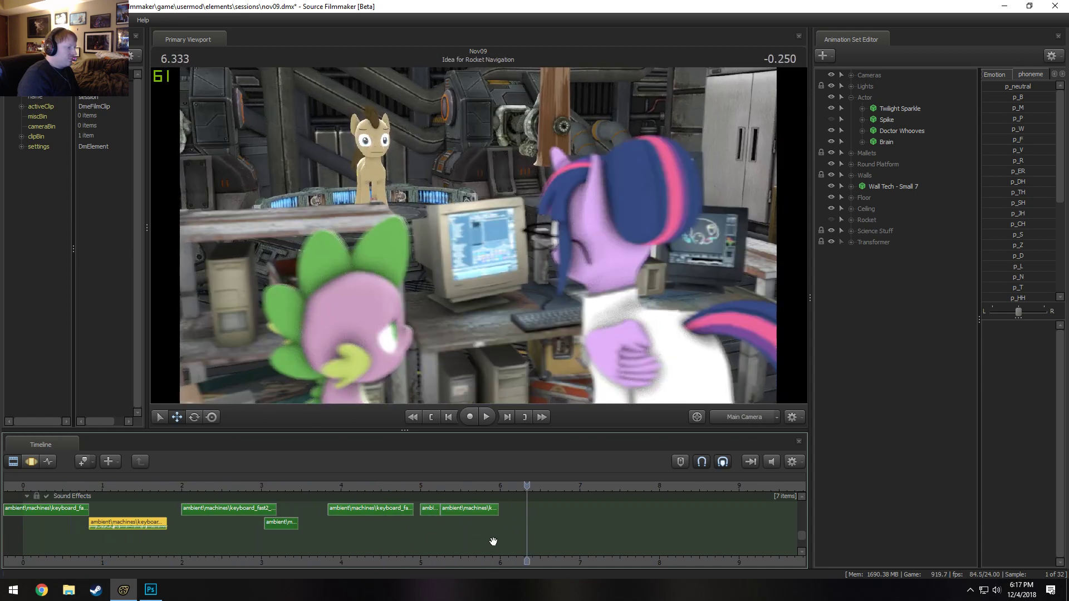
pyautogui.moveTo(437, 486); pyautogui.dragTo(454, 486)
pyautogui.rightClick(463, 510)
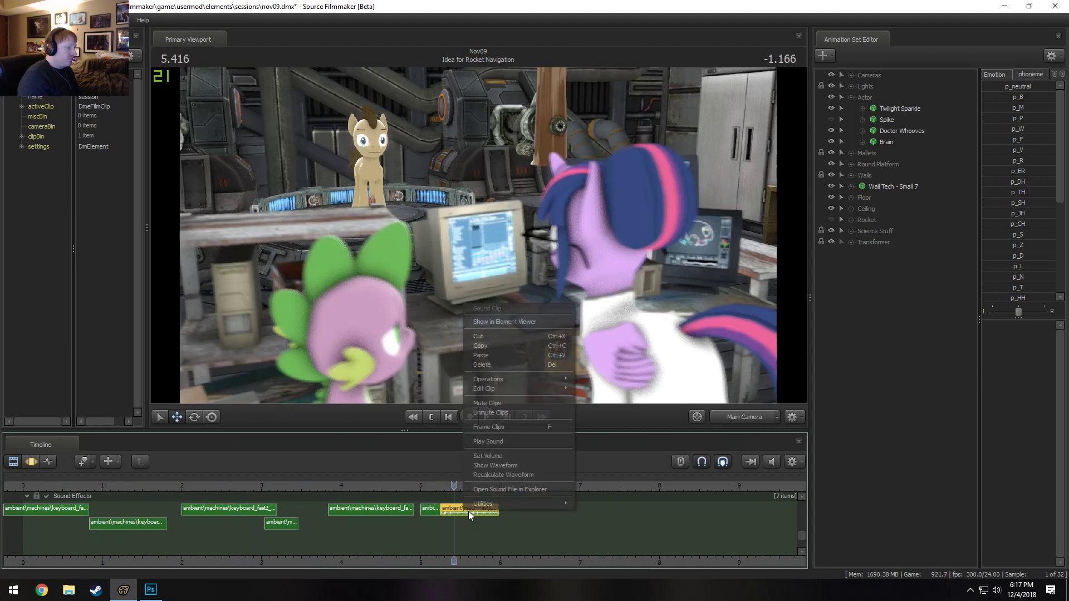
pyautogui.click(489, 456)
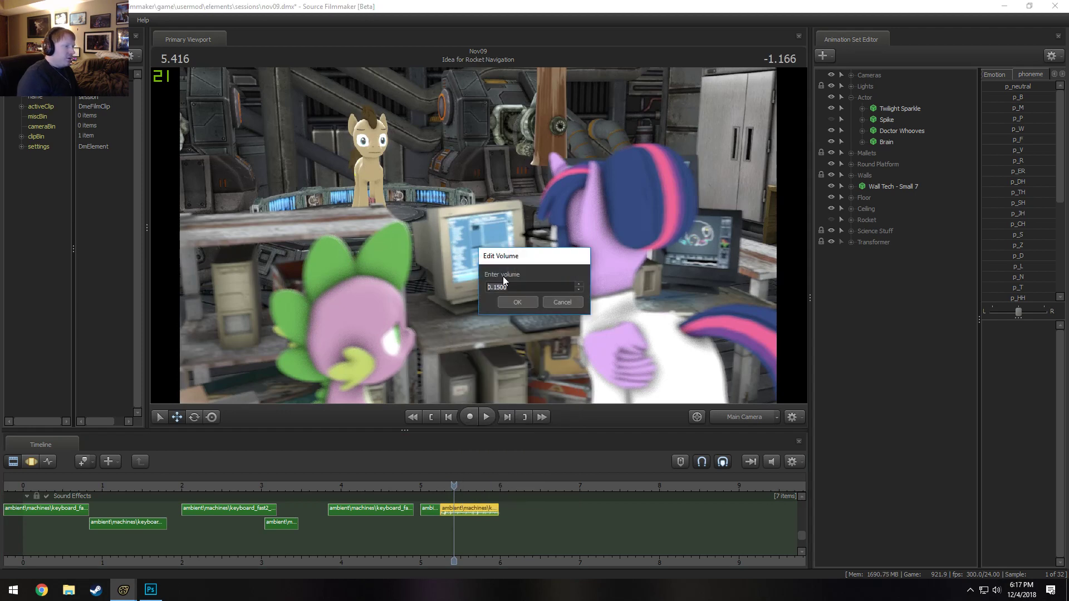
pyautogui.press('Return')
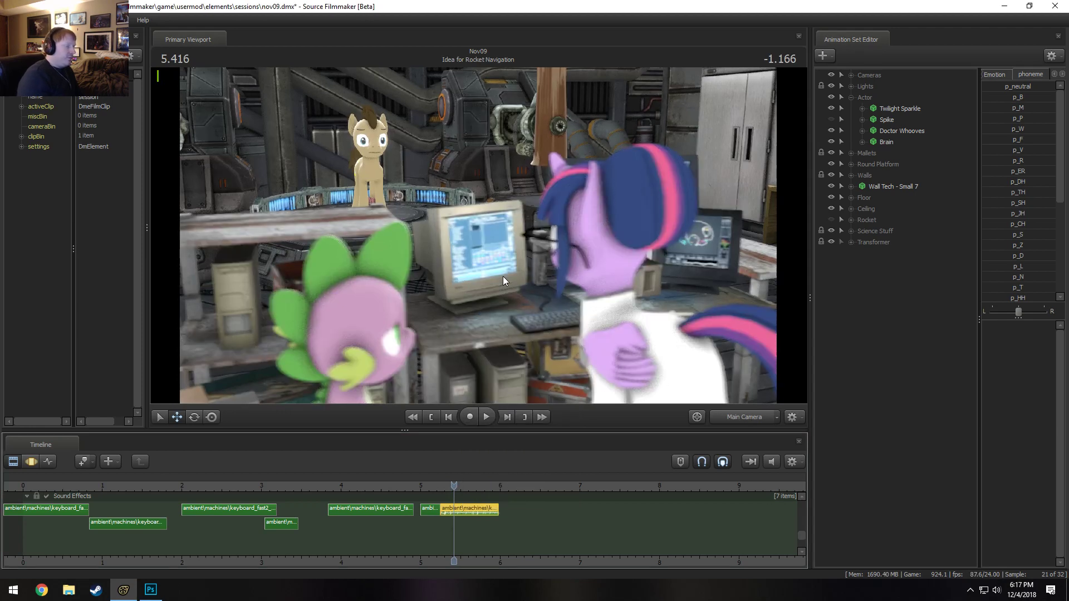
pyautogui.rightClick(454, 503)
pyautogui.click(476, 452)
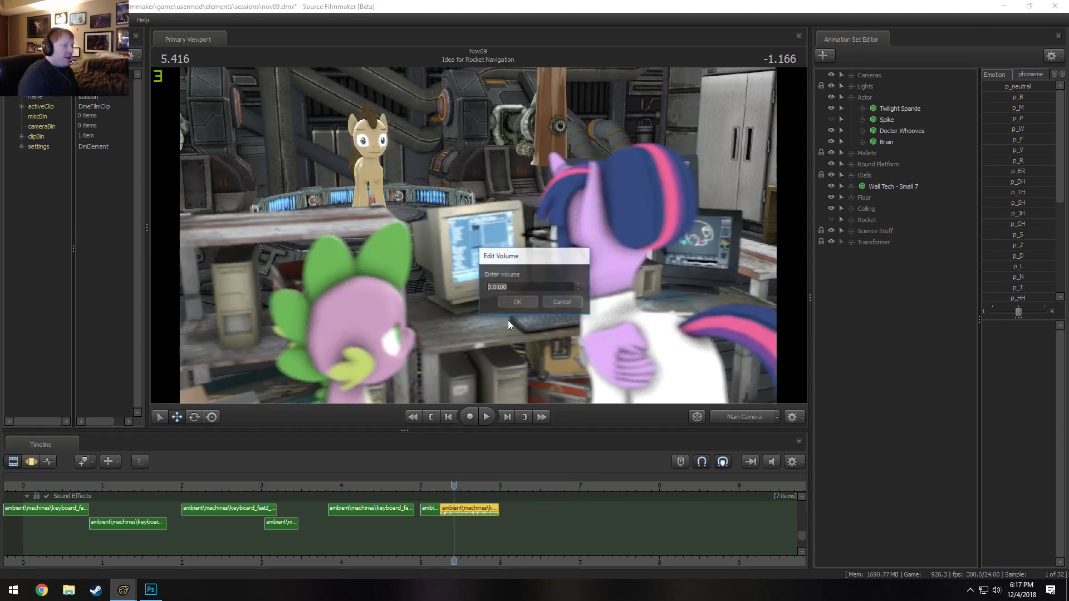
pyautogui.press('Right')
pyautogui.press('Right')
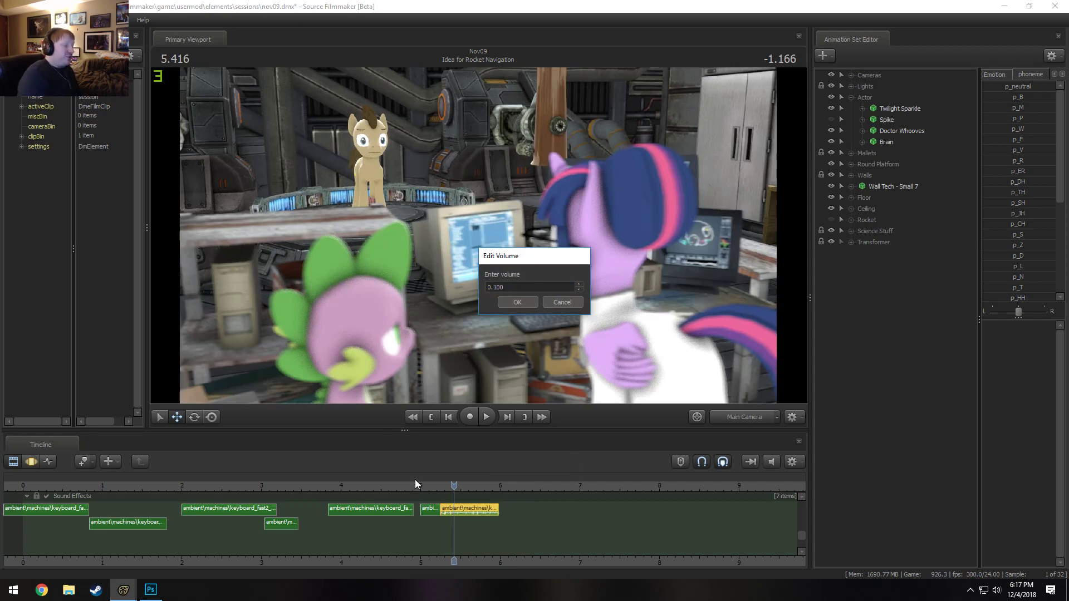
pyautogui.click(529, 299)
# Play back from about 4.5 s to 10.3 s, replaying the transition into the Idea for Rocket Navigation shot
pyautogui.click(383, 487)
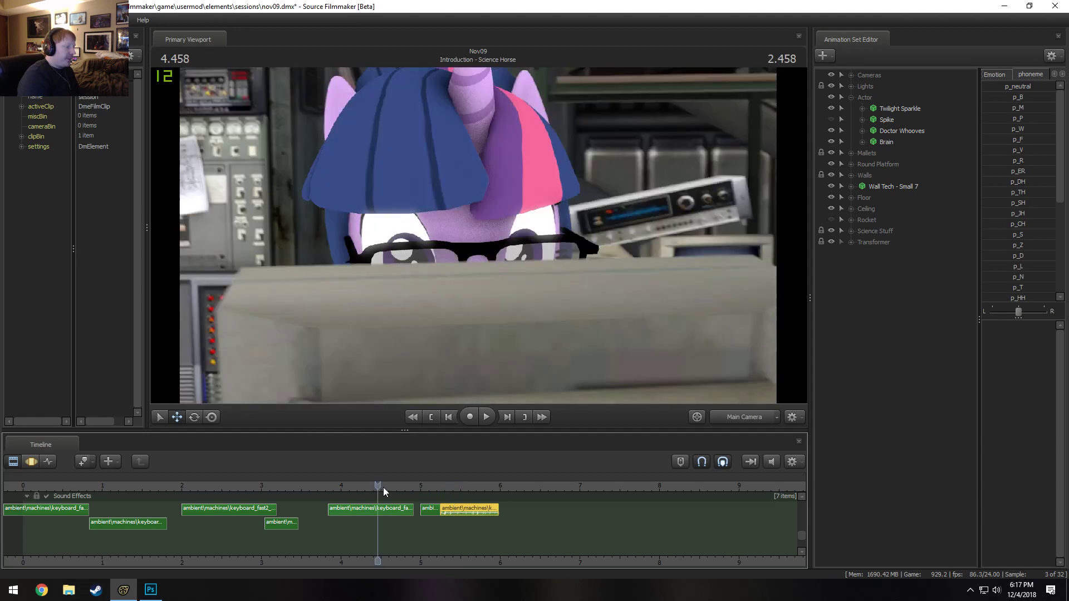
pyautogui.press('space')
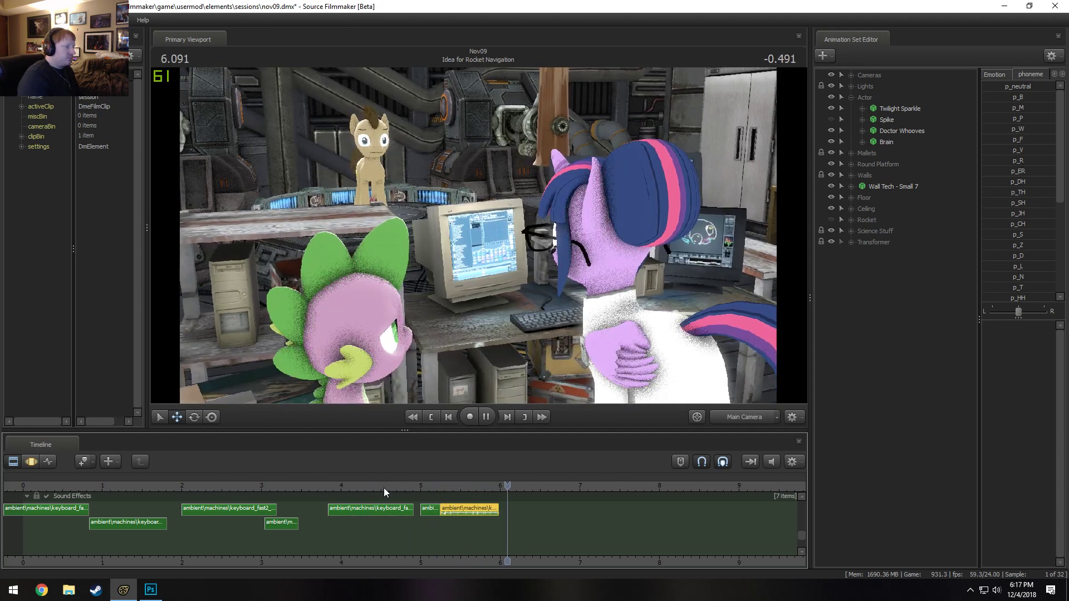
pyautogui.press('space')
pyautogui.click(391, 485)
pyautogui.press('space')
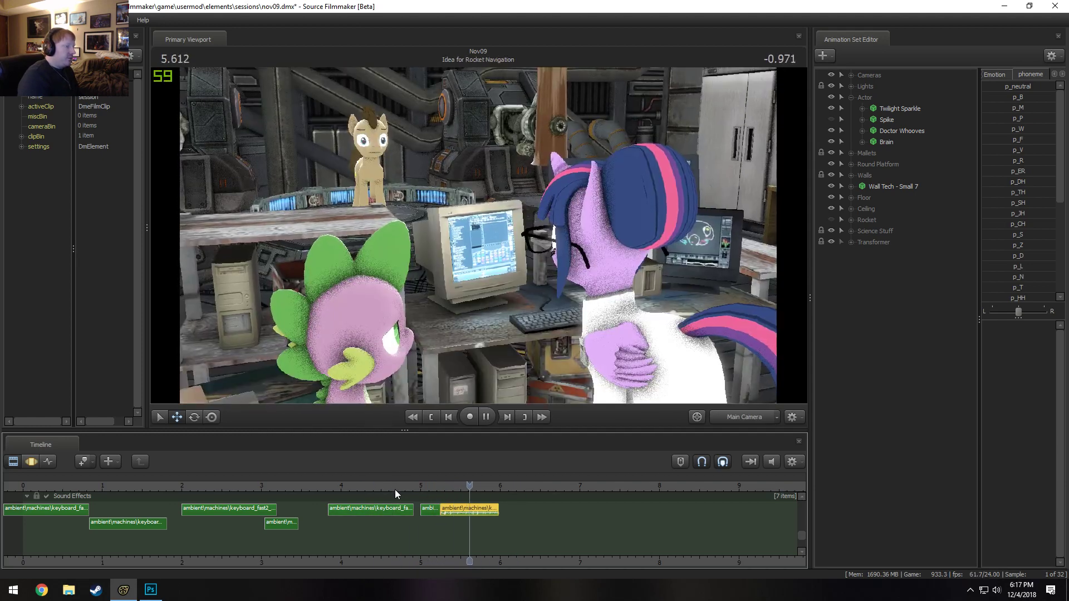
pyautogui.press('space')
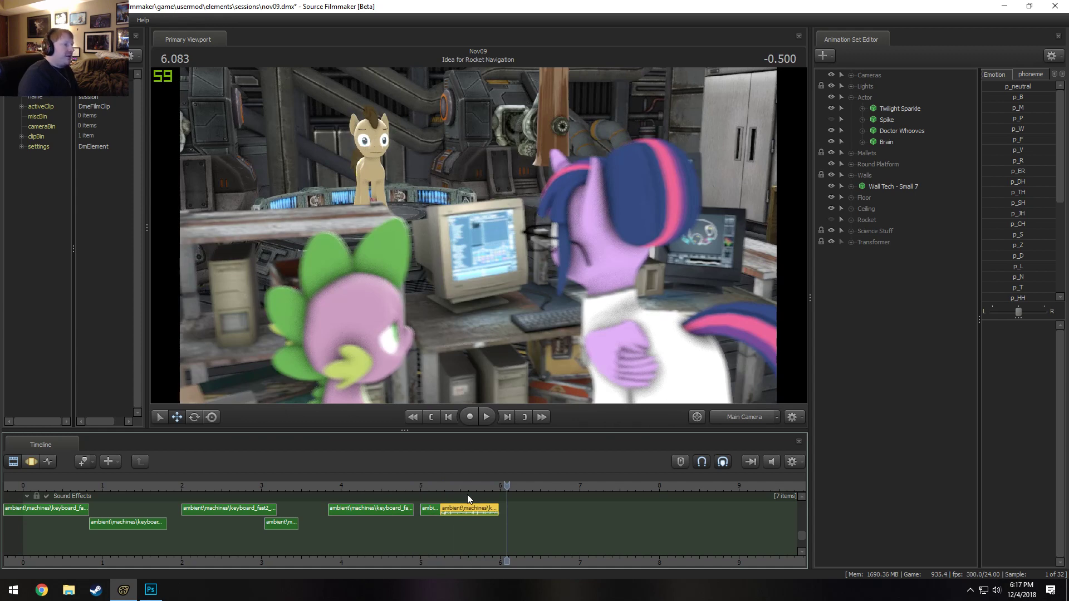
pyautogui.press('space')
pyautogui.press('space')
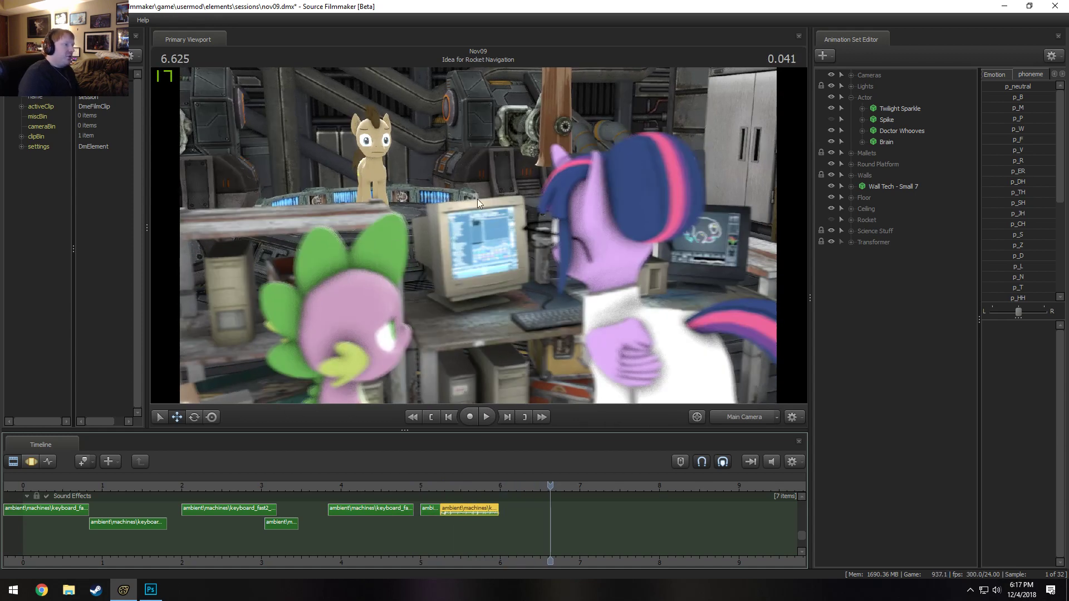
pyautogui.press('space')
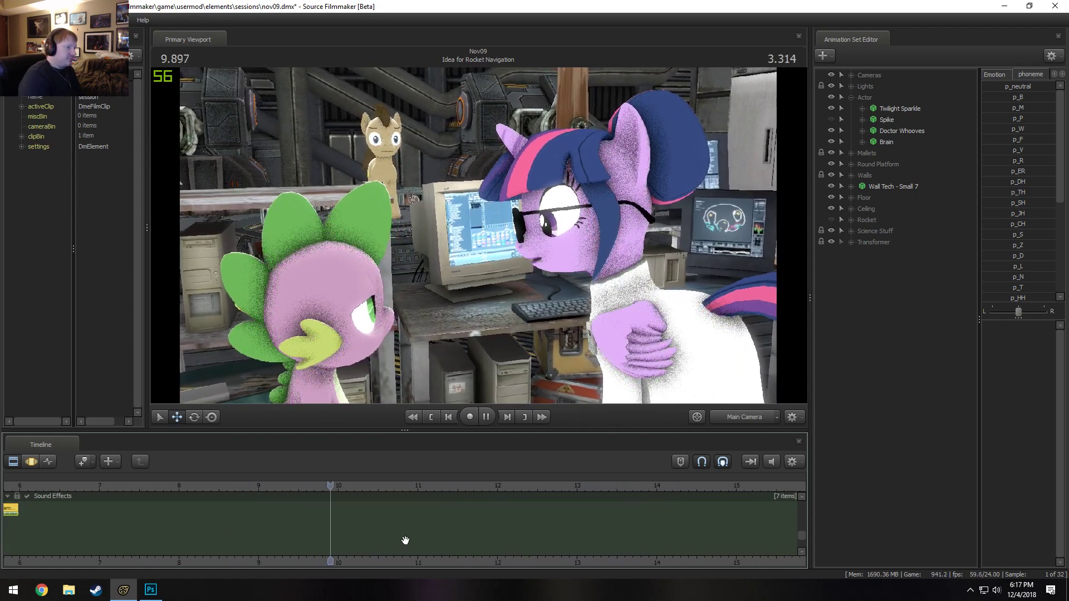
pyautogui.press('space')
# Play back the opening shots from 0 s, and replay the start of the Introduction - Science Horse shot up to 2.458 s
pyautogui.moveTo(332, 550); pyautogui.dragTo(549, 538)
pyautogui.scroll(-5, 509, 532)
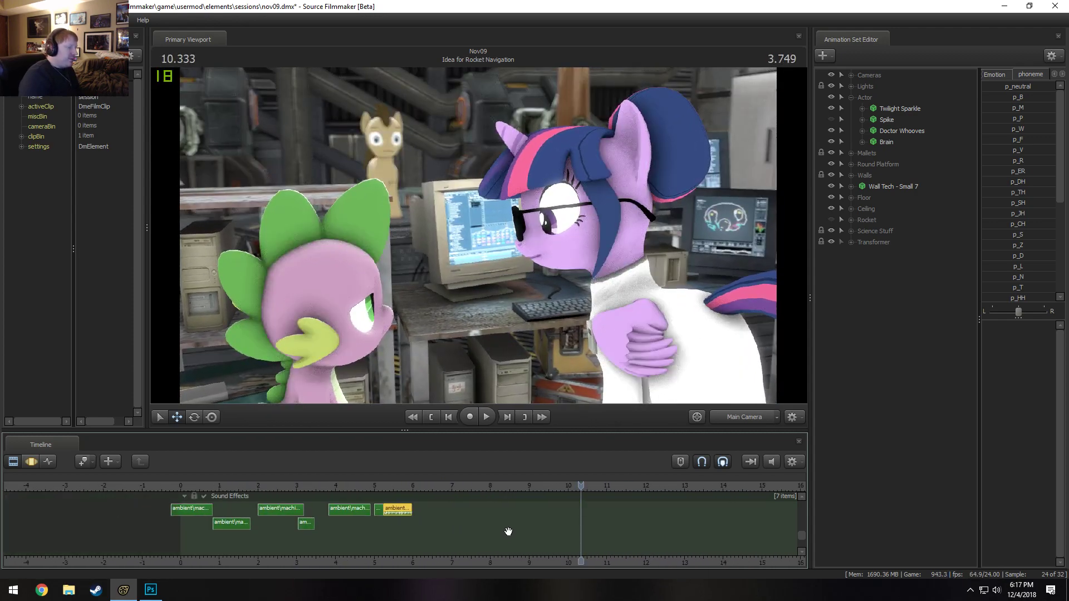
pyautogui.moveTo(803, 536)
pyautogui.mouseDown()
pyautogui.moveTo(803, 520)
pyautogui.moveTo(806, 533)
pyautogui.mouseUp()
pyautogui.moveTo(522, 484)
pyautogui.mouseDown()
pyautogui.moveTo(542, 486)
pyautogui.moveTo(510, 487)
pyautogui.moveTo(524, 485)
pyautogui.mouseUp()
pyautogui.click(335, 487)
pyautogui.press('space')
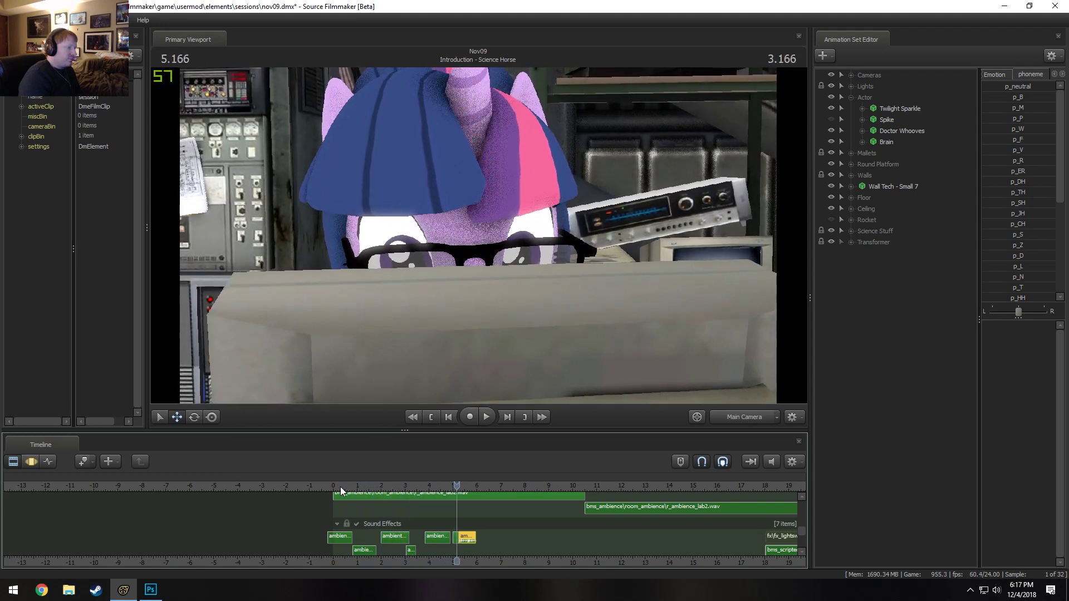
pyautogui.press('space')
pyautogui.press('space')
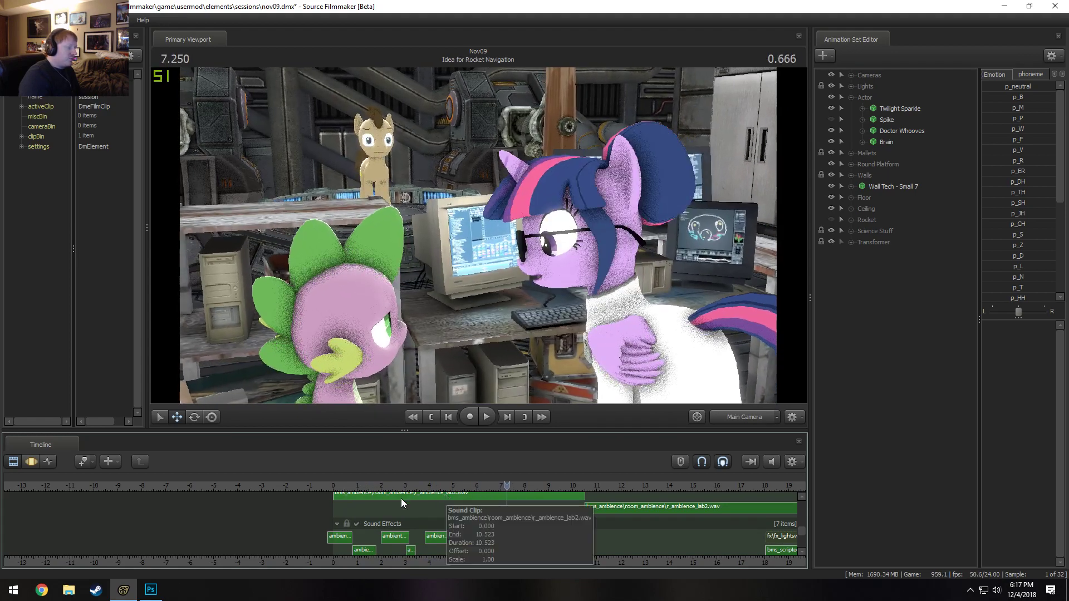
pyautogui.click(362, 486)
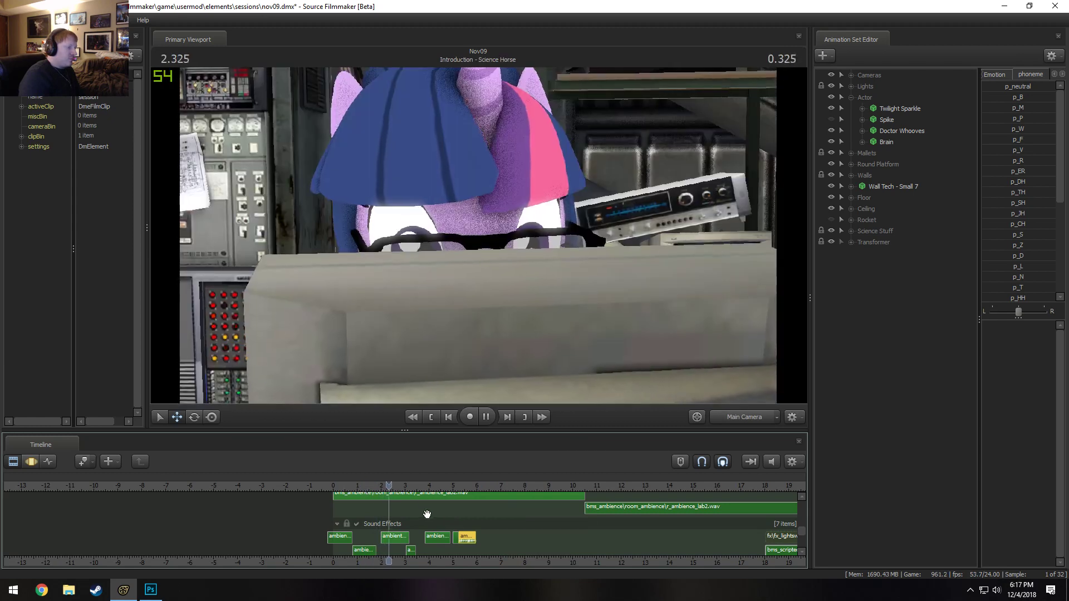
pyautogui.press('space')
# Select the cameras in the Introduction - Science Horse shot and pick the Playhead procedural preset for them in the Motion Editor
pyautogui.moveTo(801, 532); pyautogui.dragTo(802, 497)
pyautogui.click(423, 523)
pyautogui.press('F3')
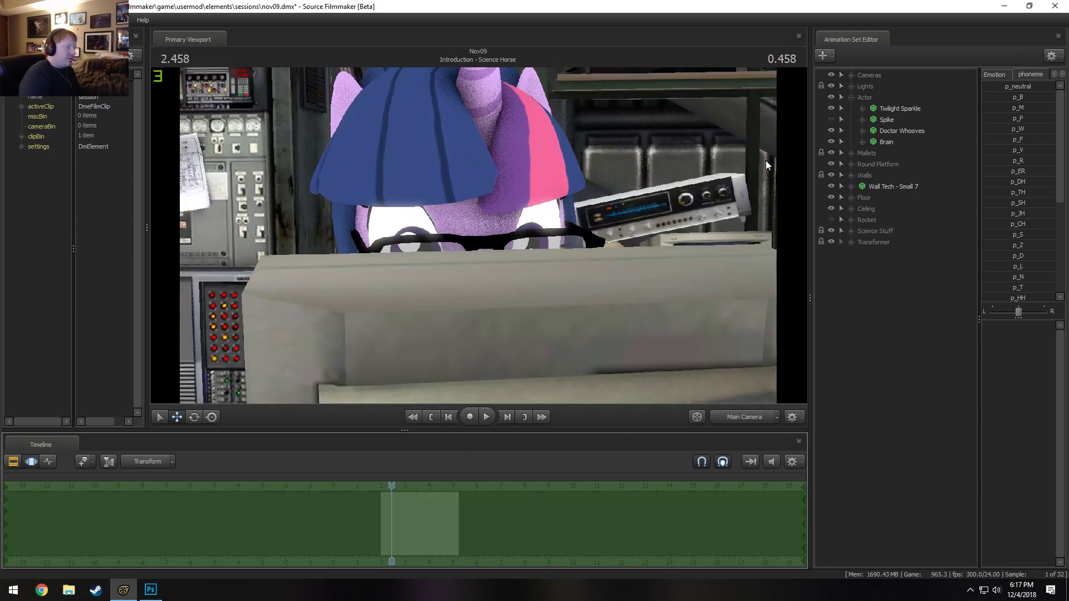
pyautogui.click(866, 75)
pyautogui.press('F2')
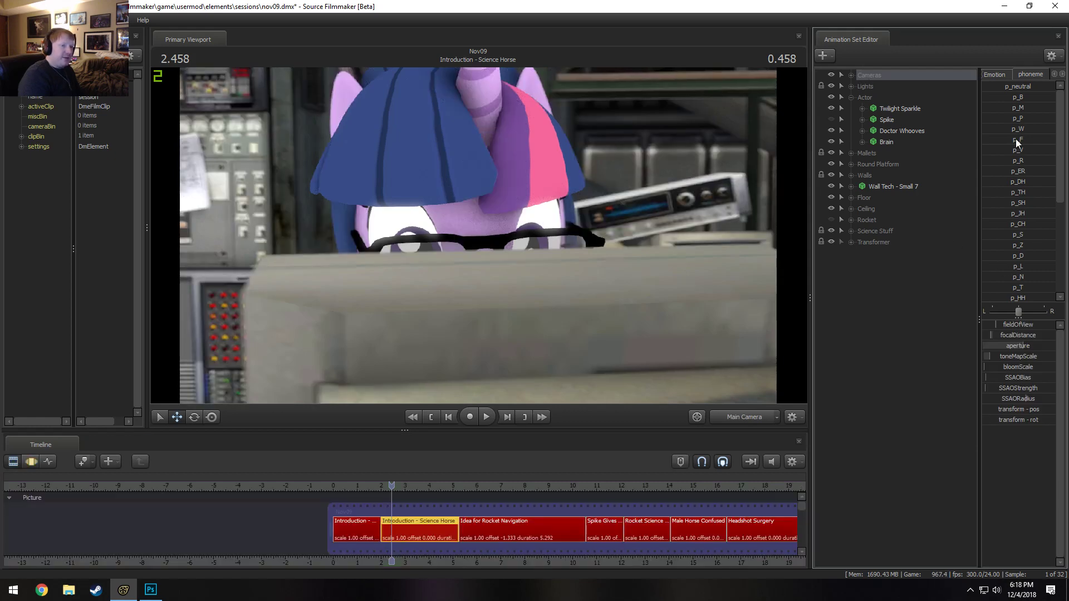
pyautogui.press('F3')
pyautogui.click(1000, 74)
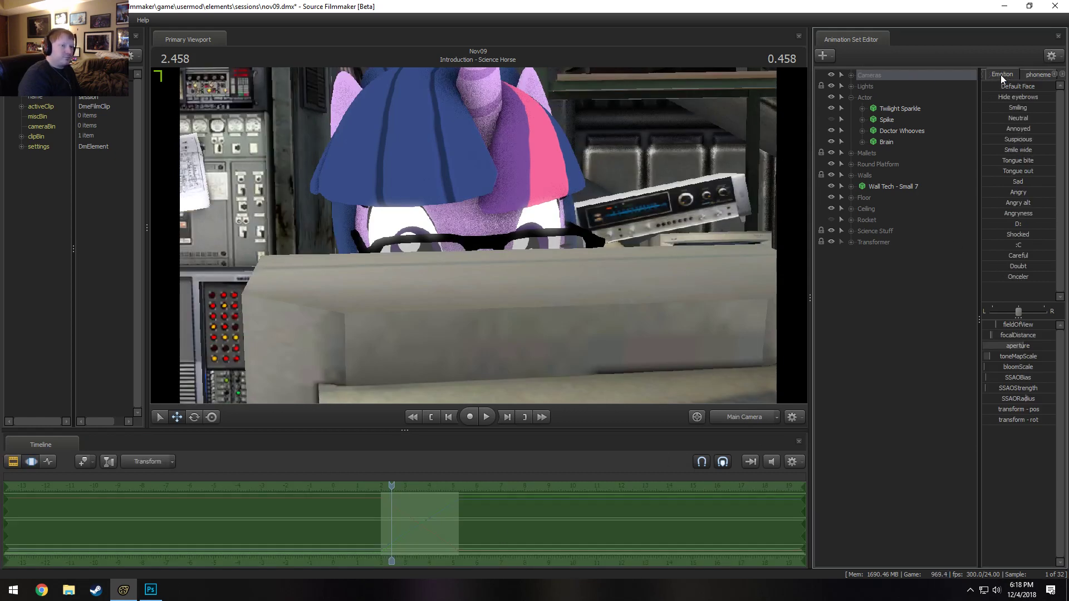
pyautogui.click(983, 75)
pyautogui.click(983, 74)
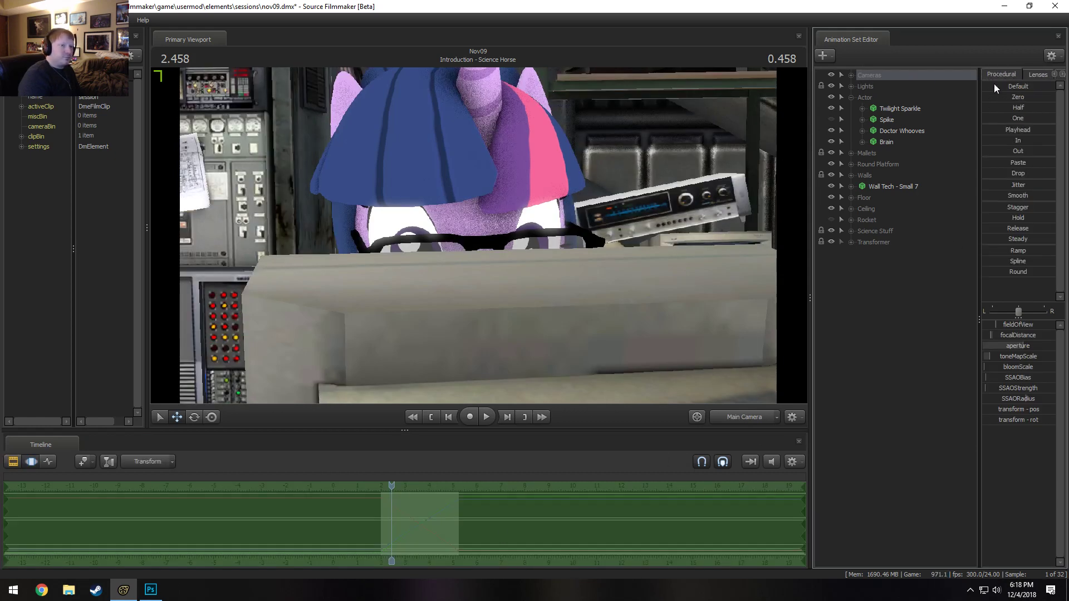
pyautogui.click(1016, 130)
pyautogui.press('F2')
# Play back the sequence up to about 10.2 s and replay the Idea for Rocket Navigation shot
pyautogui.press('space')
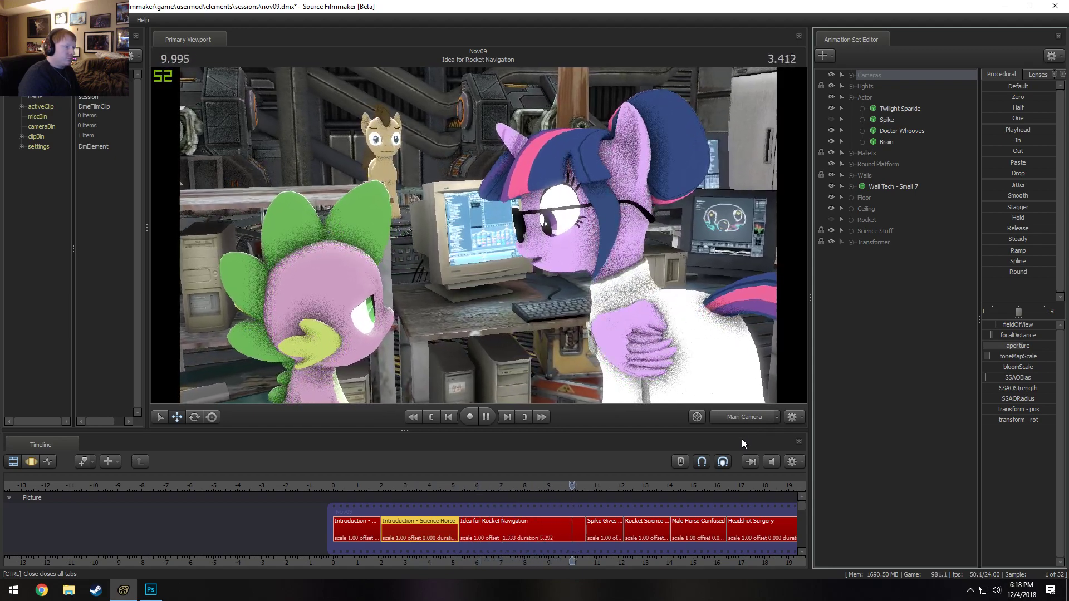
pyautogui.press('space')
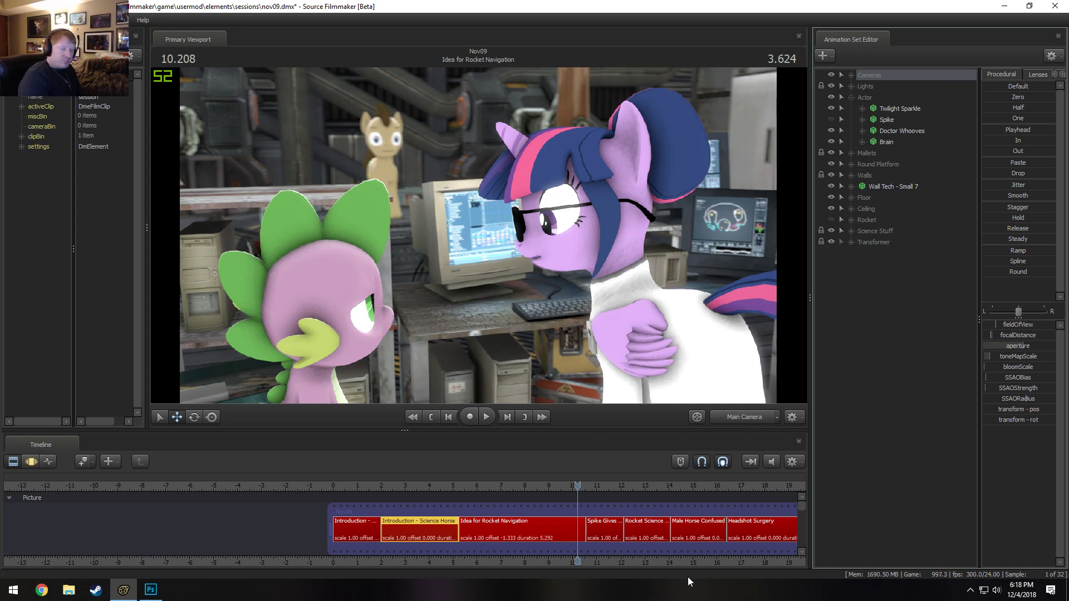
pyautogui.click(471, 485)
pyautogui.press('space')
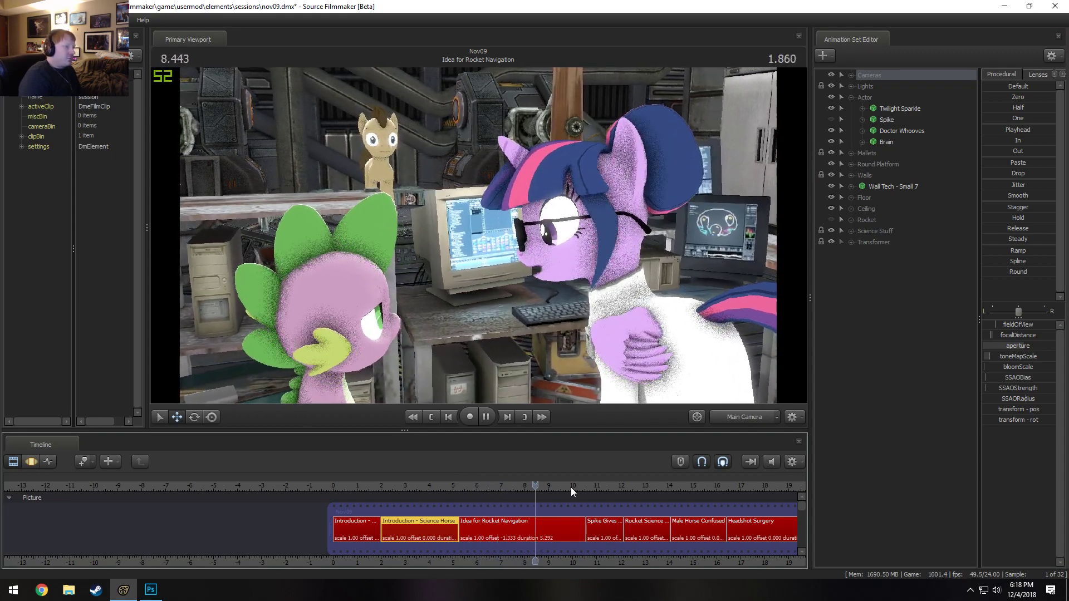
pyautogui.press('space')
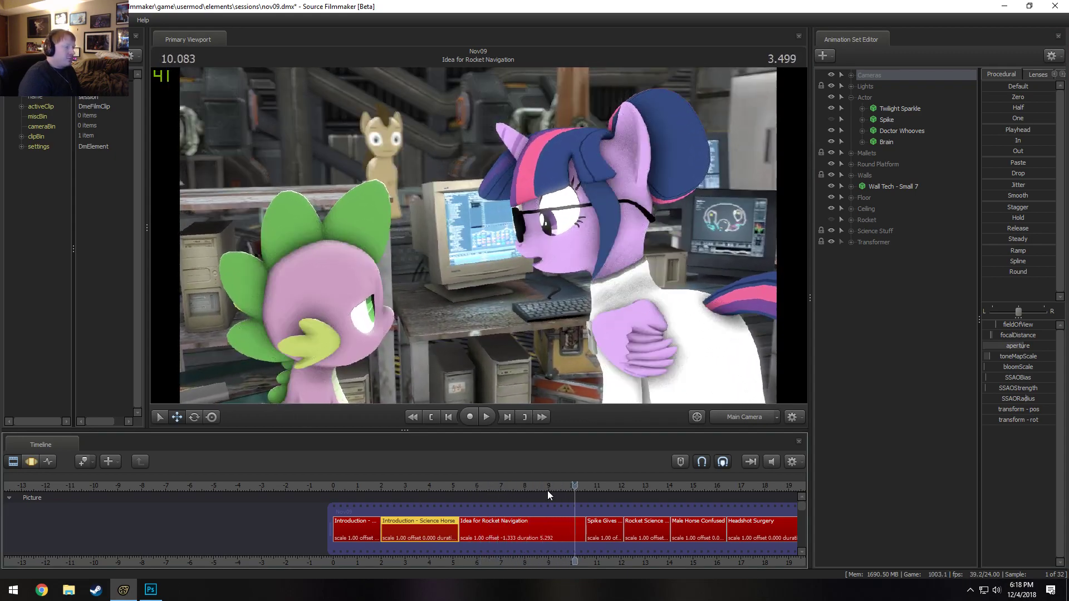
pyautogui.click(548, 486)
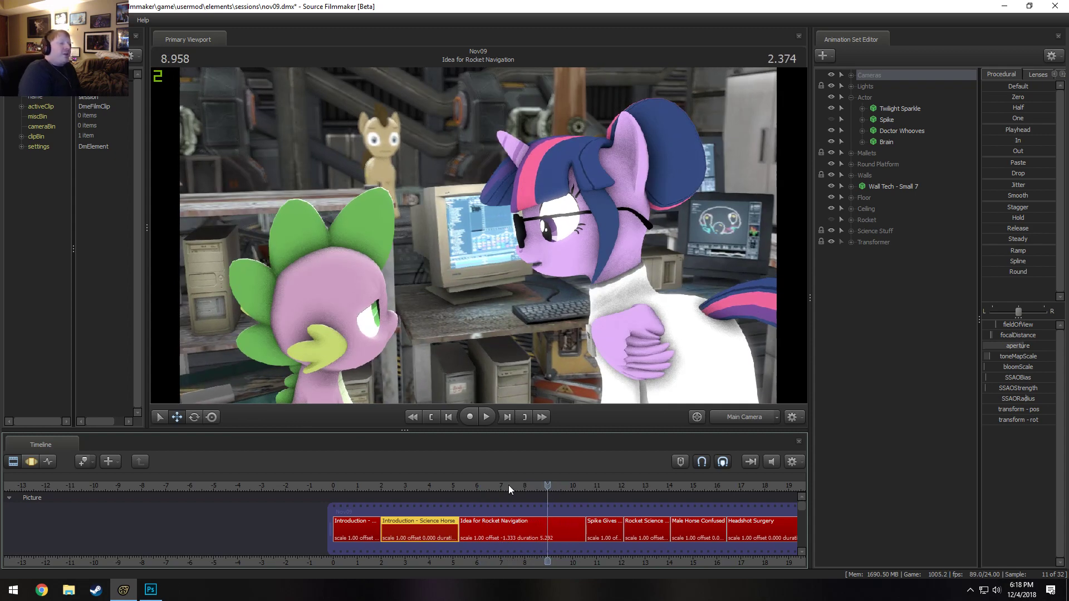
pyautogui.click(492, 486)
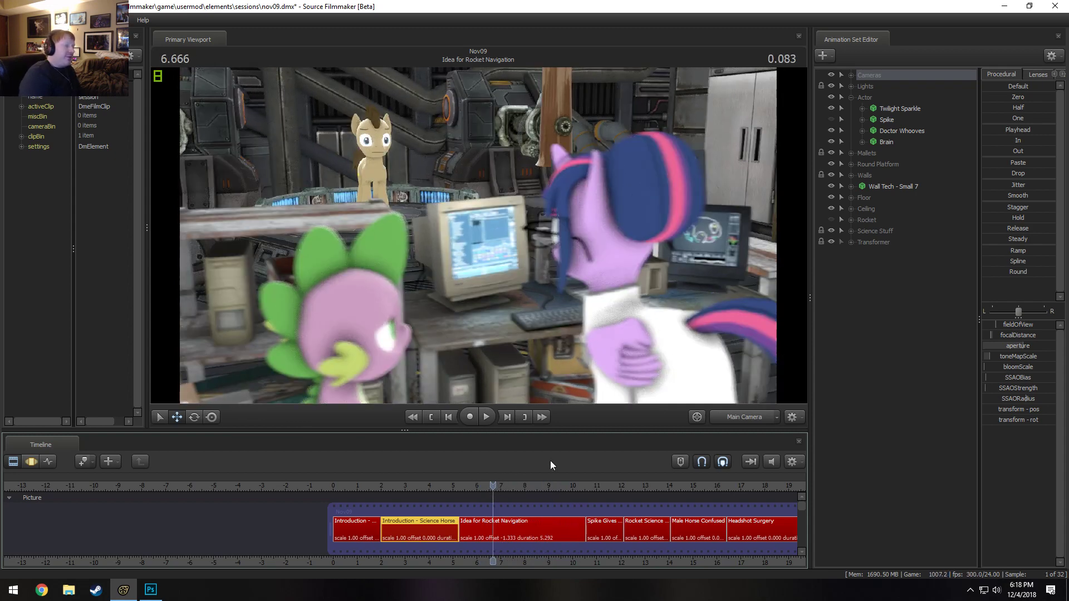
# Play back from 6.666 s through the Spike Gives No Fuks shot into the start of Rocket Science WOO!
pyautogui.moveTo(645, 568); pyautogui.dragTo(531, 577, button='middle')
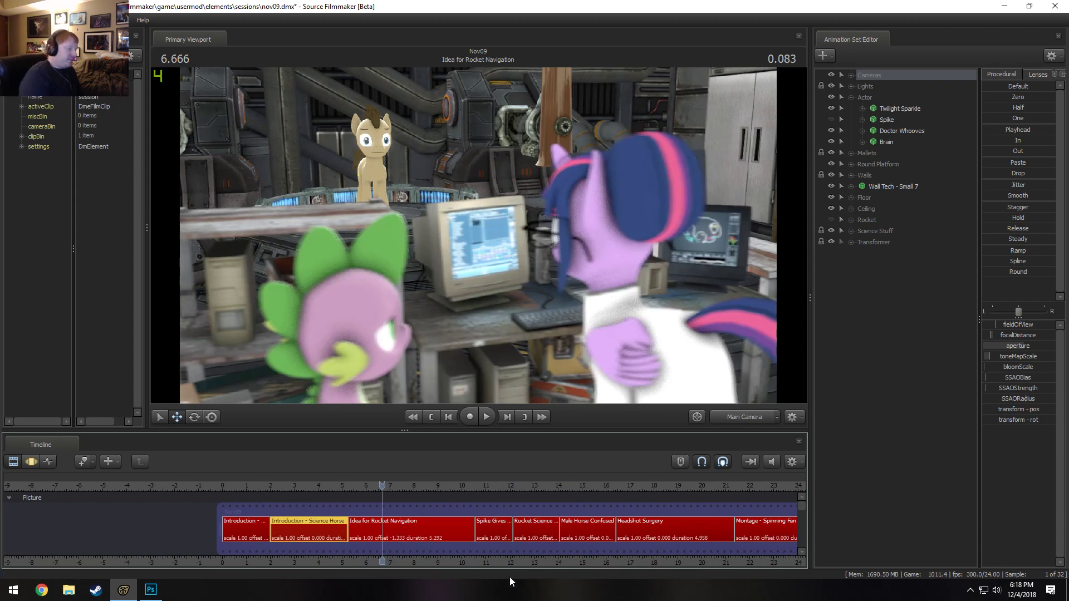
pyautogui.press('space')
pyautogui.moveTo(535, 555); pyautogui.dragTo(312, 555, button='middle')
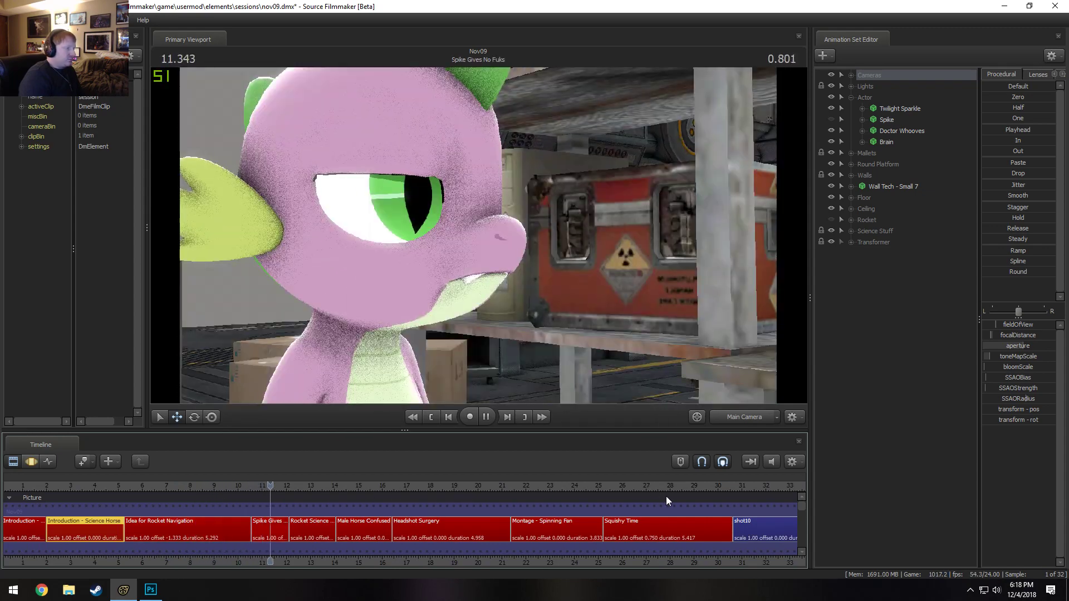
pyautogui.press('space')
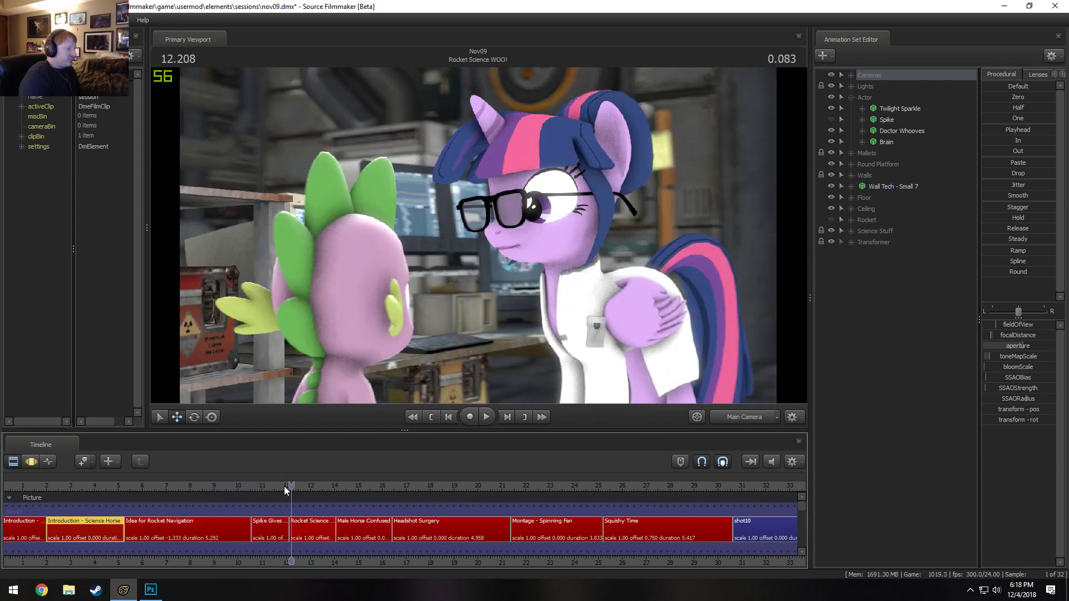
# Switch to the Work Camera at 11.916 s and unhide the Doorway in the Walls group for the Spike Gives No Fuks shot
pyautogui.click(284, 486)
pyautogui.click(777, 417)
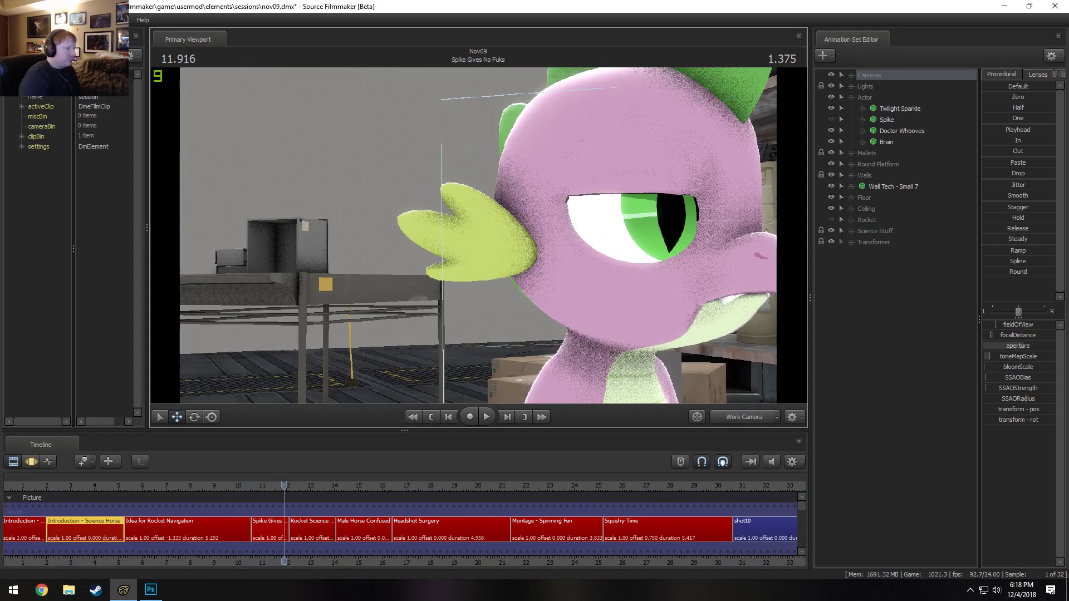
pyautogui.moveTo(478, 235); pyautogui.dragTo(623, 233)
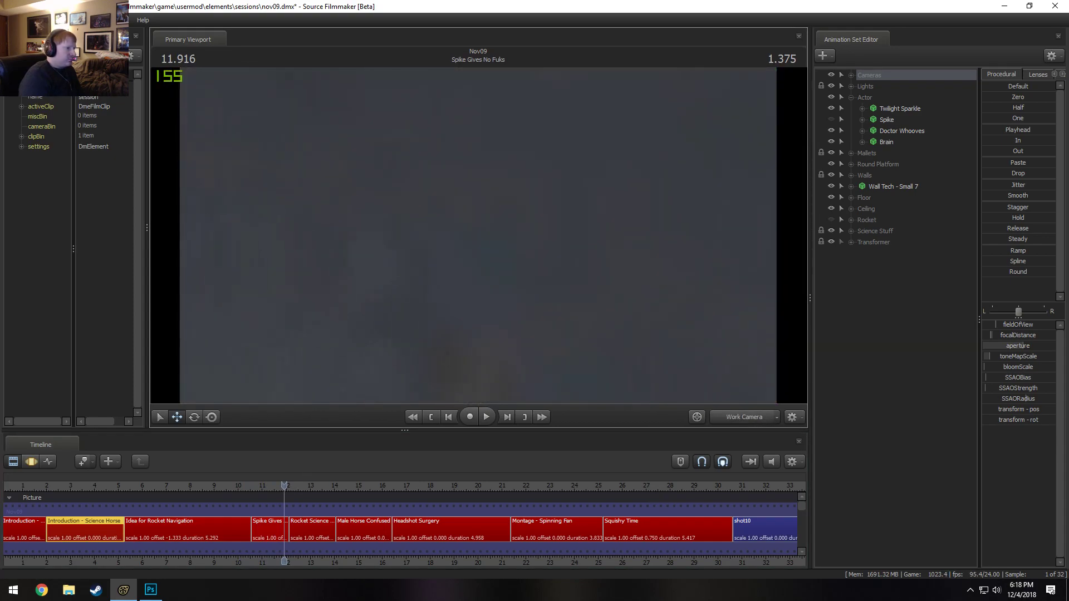
pyautogui.press('s')
pyautogui.moveTo(478, 236); pyautogui.dragTo(456, 251)
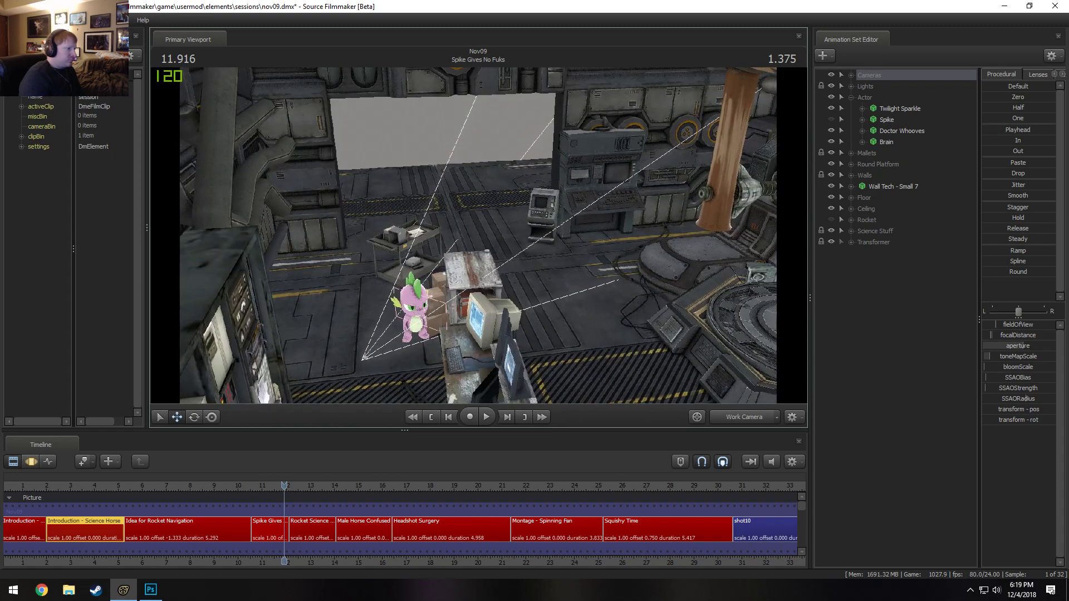
pyautogui.click(264, 529)
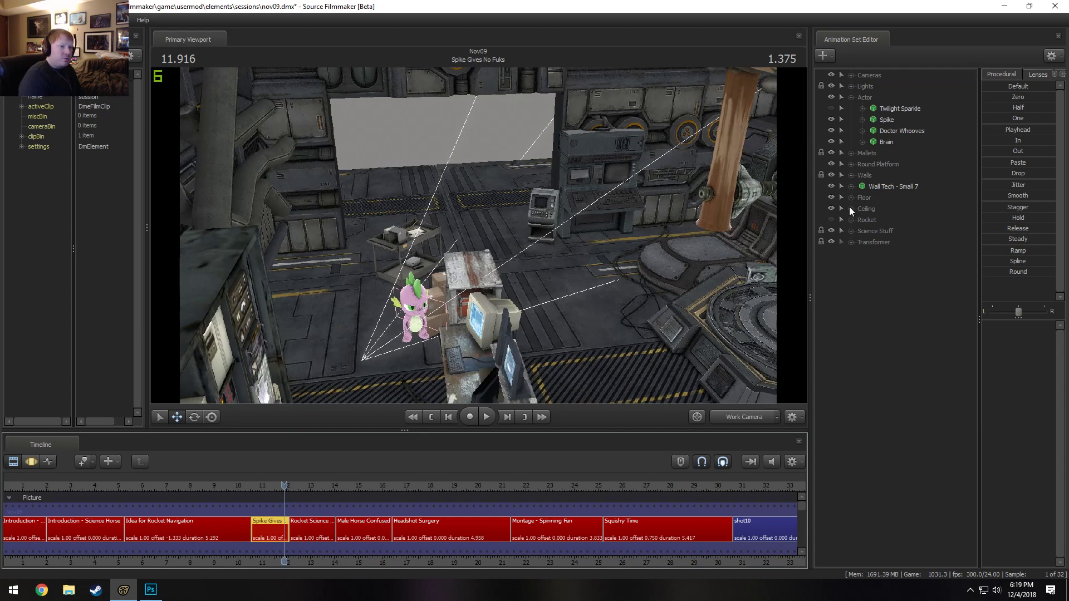
pyautogui.click(850, 175)
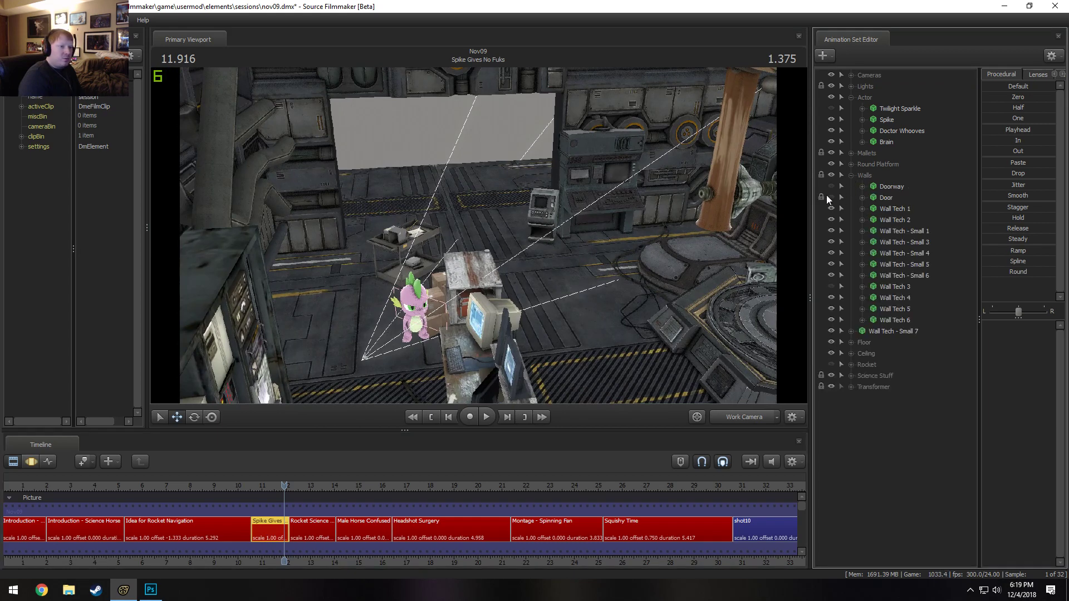
pyautogui.click(831, 186)
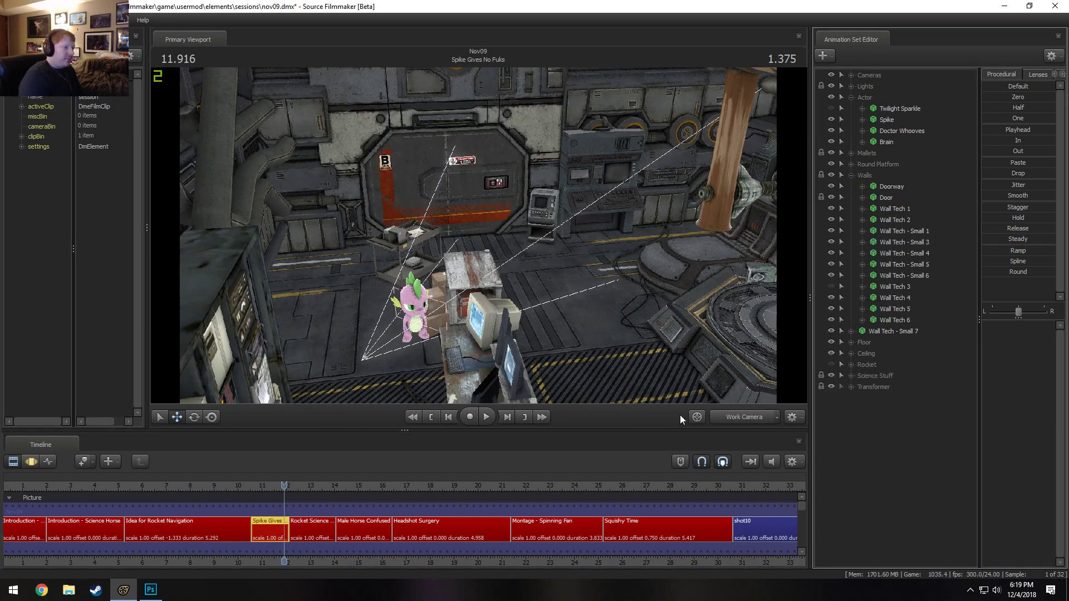
# Compare the main and work camera views, and play back the sequence from 12.5 s into the start of shot10
pyautogui.click(739, 416)
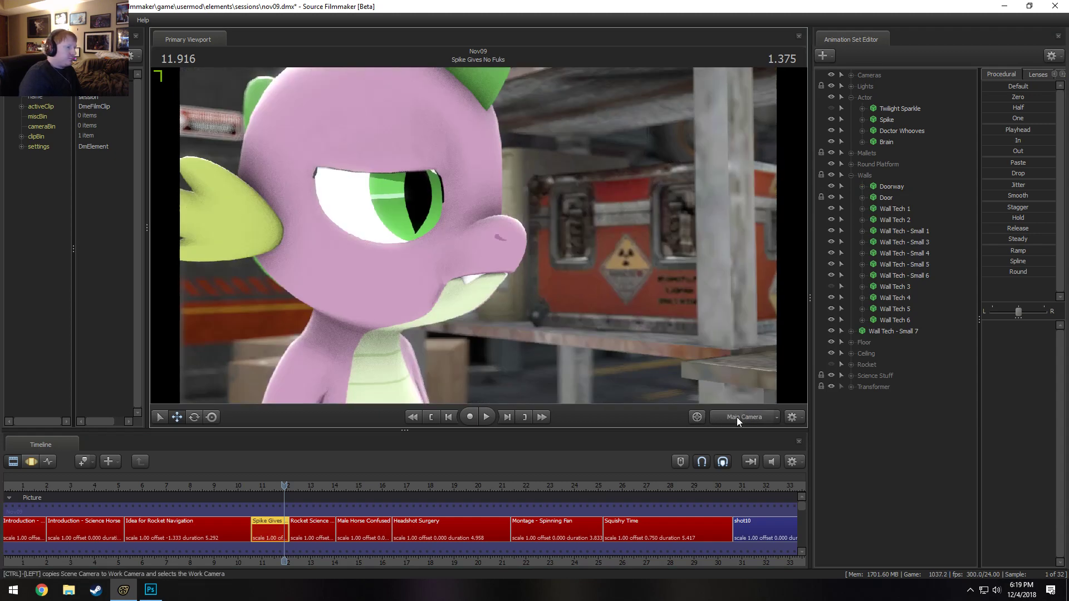
pyautogui.click(744, 415)
pyautogui.scroll(-3, 258, 504)
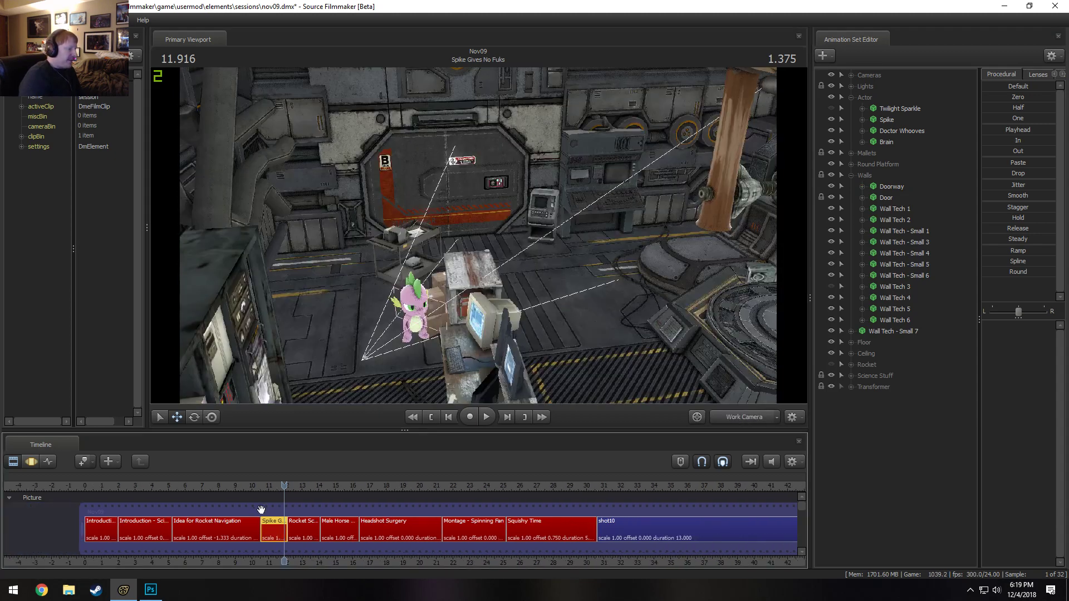
pyautogui.click(291, 486)
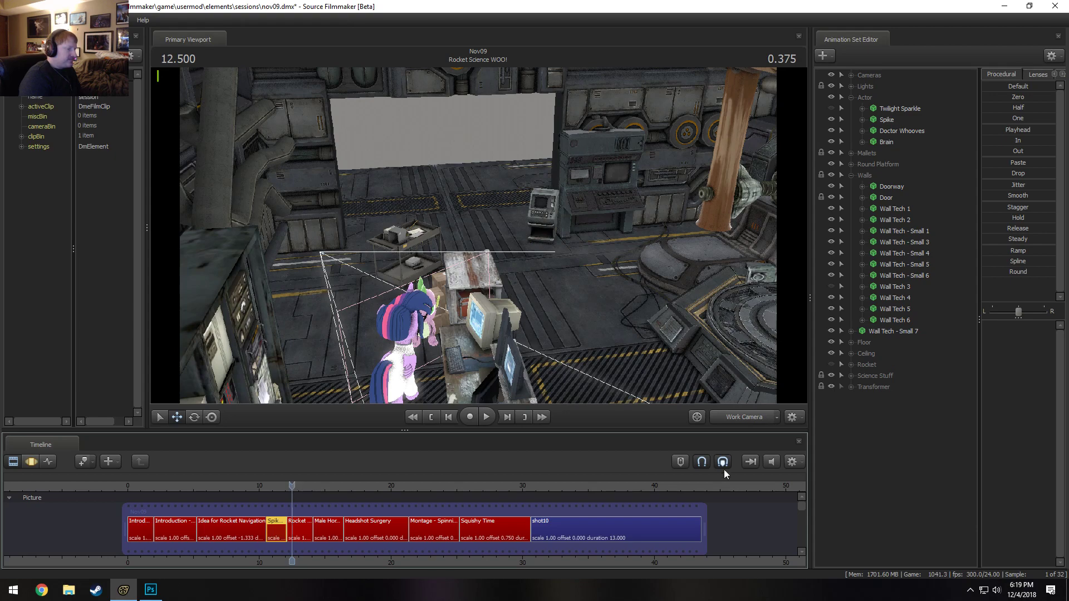
pyautogui.press('space')
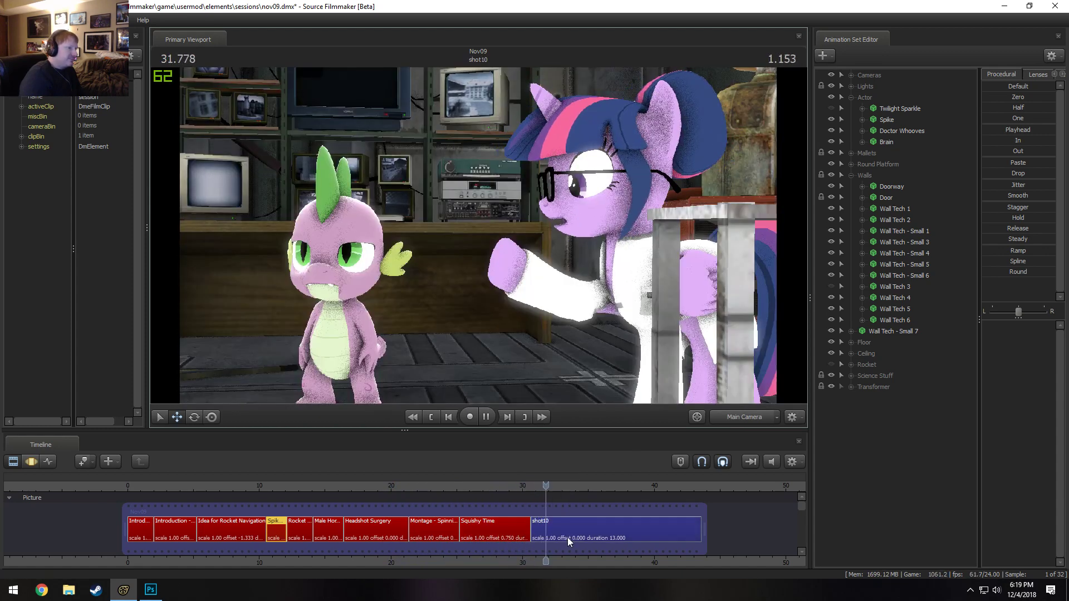
pyautogui.press('space')
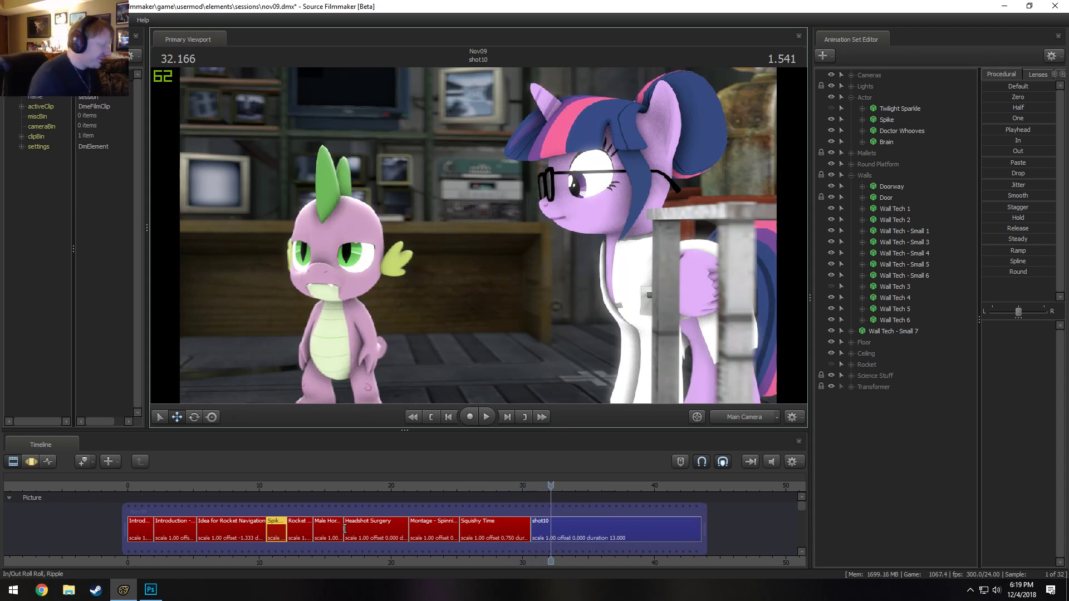
# Replay the Montage - Spinning Fan shot from about 21.9 s to check the fan's motion
pyautogui.click(422, 526)
pyautogui.click(416, 482)
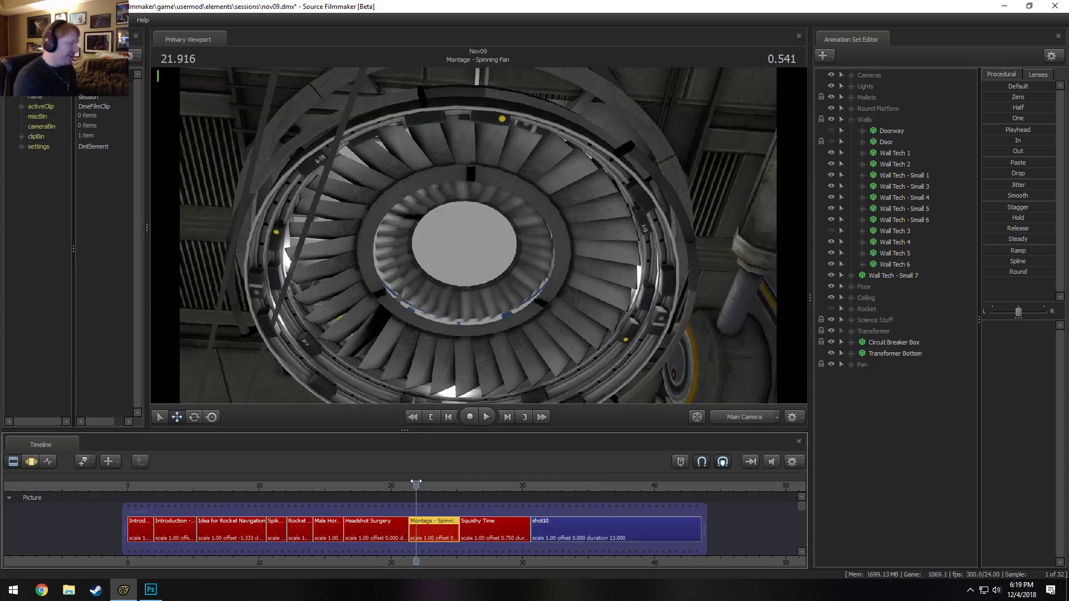
pyautogui.press('space')
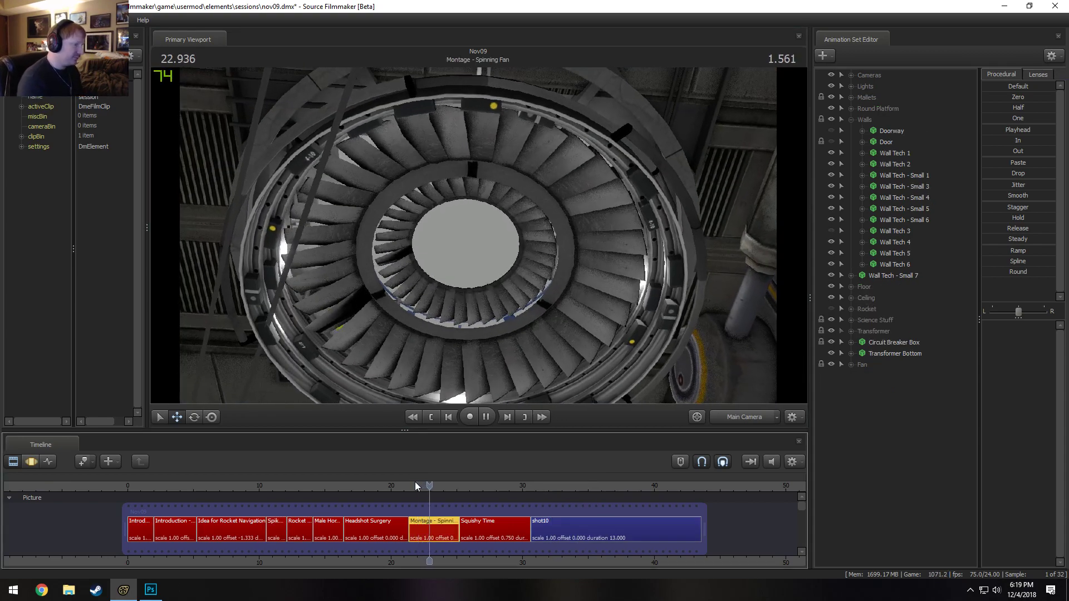
pyautogui.press('space')
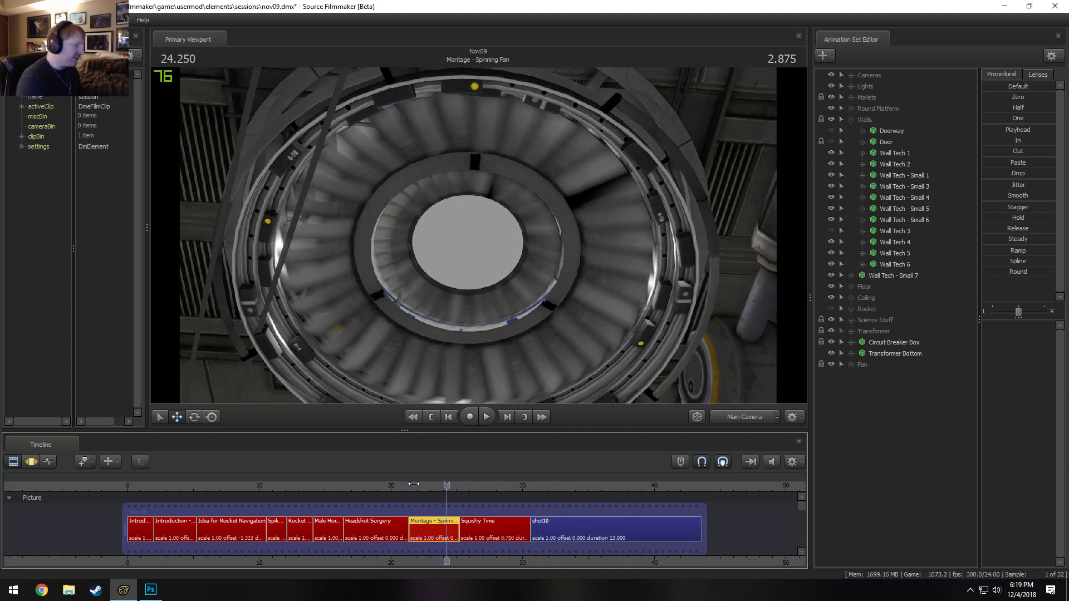
pyautogui.click(416, 485)
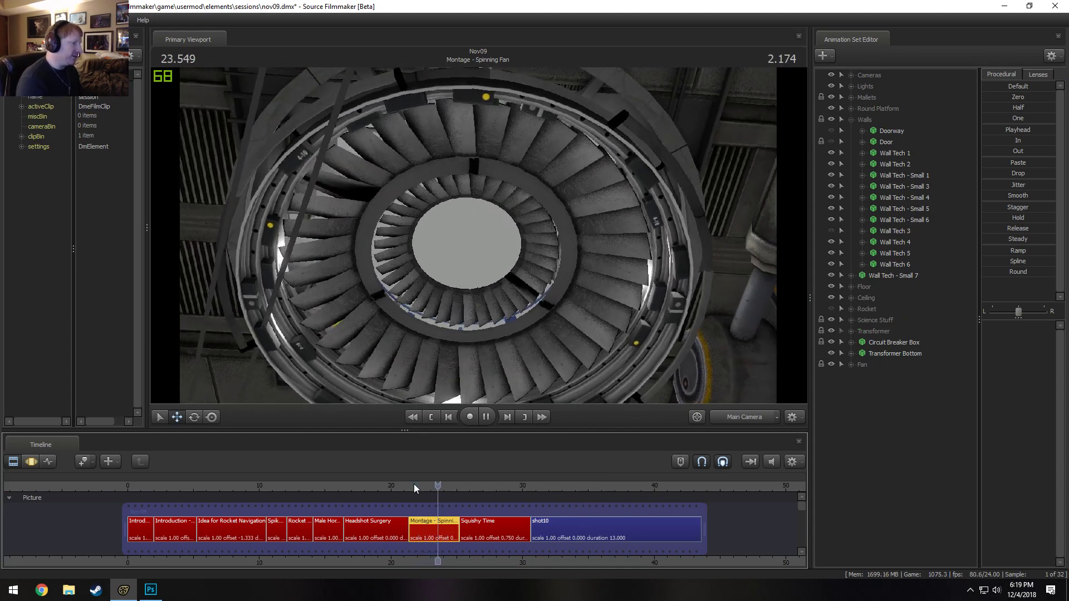
pyautogui.press('space')
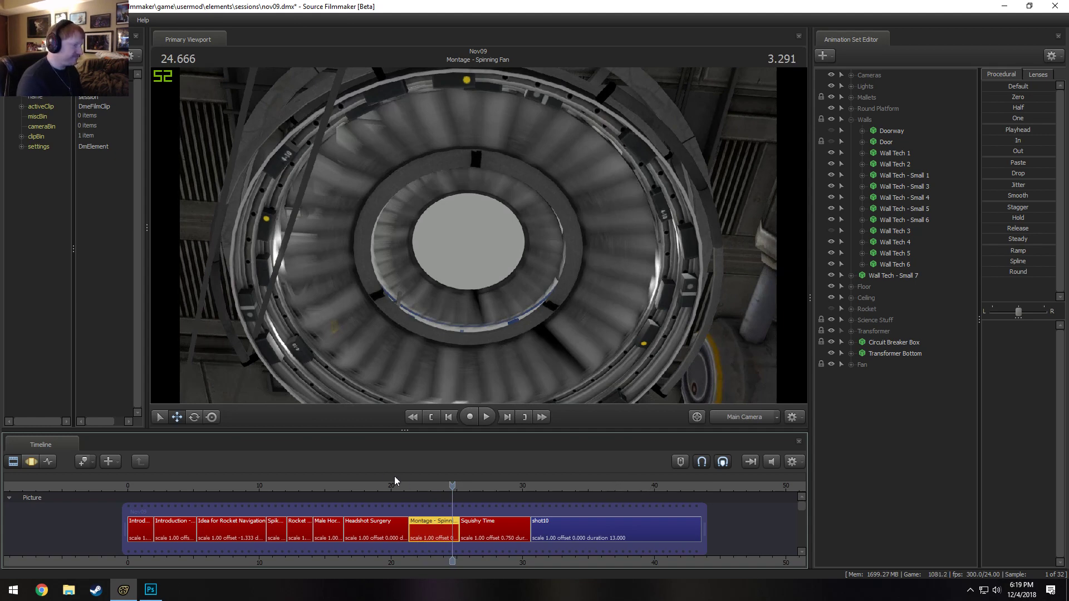
# Review the Headshot Surgery shot and ripple-trim its end to 20.875 s, then play across the new cut
pyautogui.moveTo(395, 477); pyautogui.dragTo(369, 482)
pyautogui.press('space')
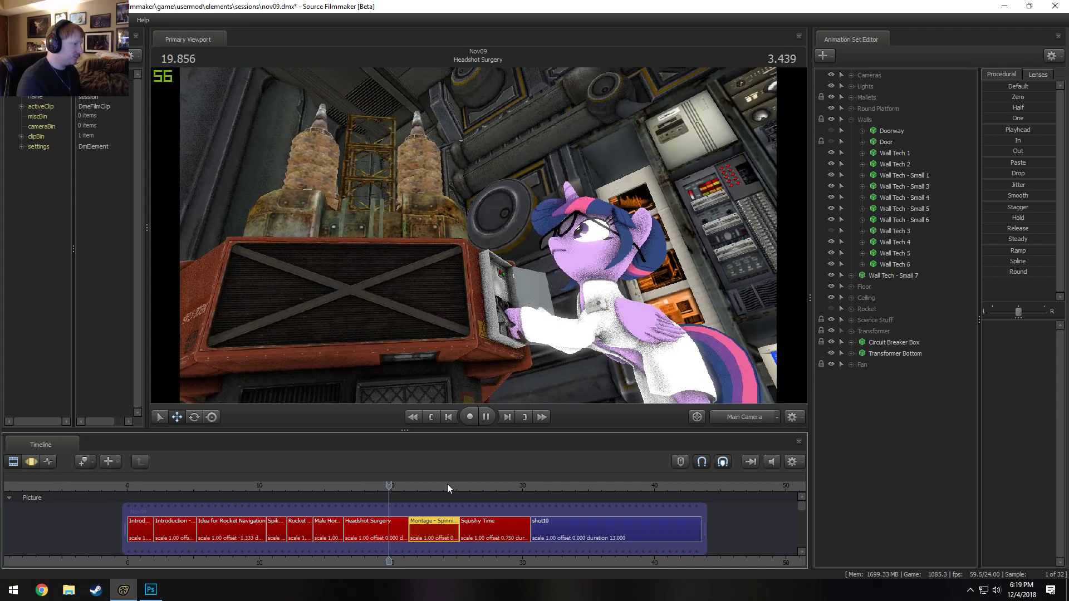
pyautogui.press('space')
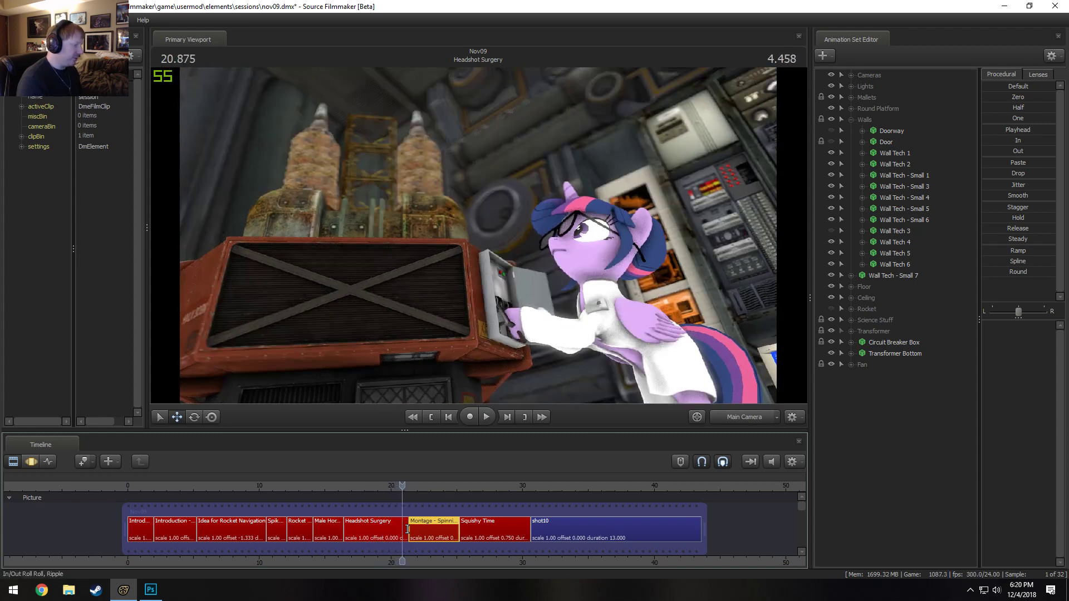
pyautogui.moveTo(403, 526); pyautogui.dragTo(397, 523)
pyautogui.press('space')
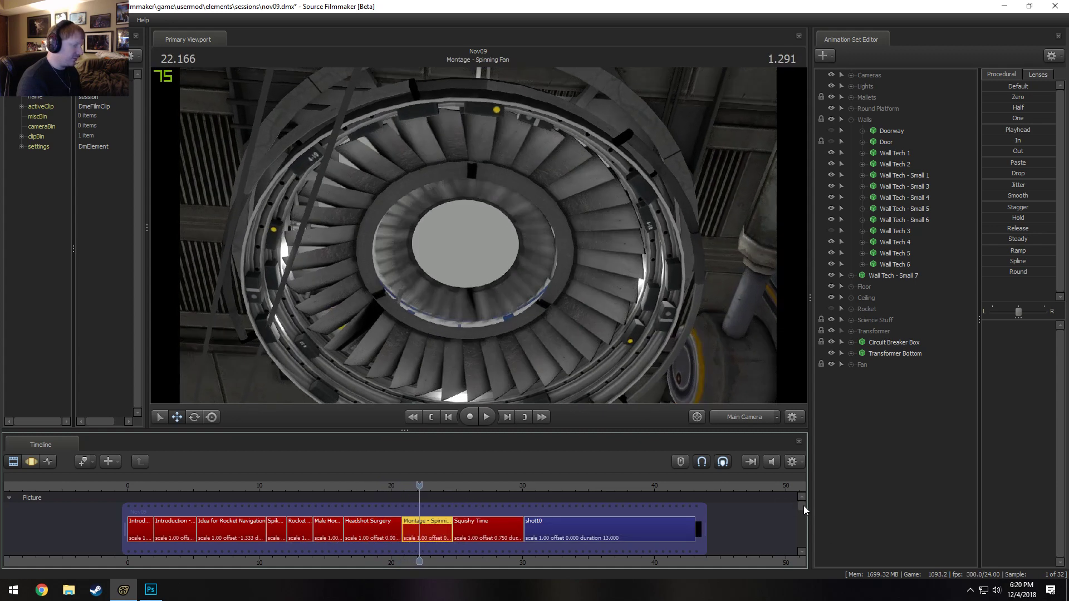
# Align the boundary between the r_ambience_lab2.wav clips with the start of Montage - Spinning Fan at 20.875 s and play back the cut
pyautogui.moveTo(804, 506)
pyautogui.mouseDown()
pyautogui.moveTo(803, 523)
pyautogui.moveTo(799, 509)
pyautogui.mouseUp()
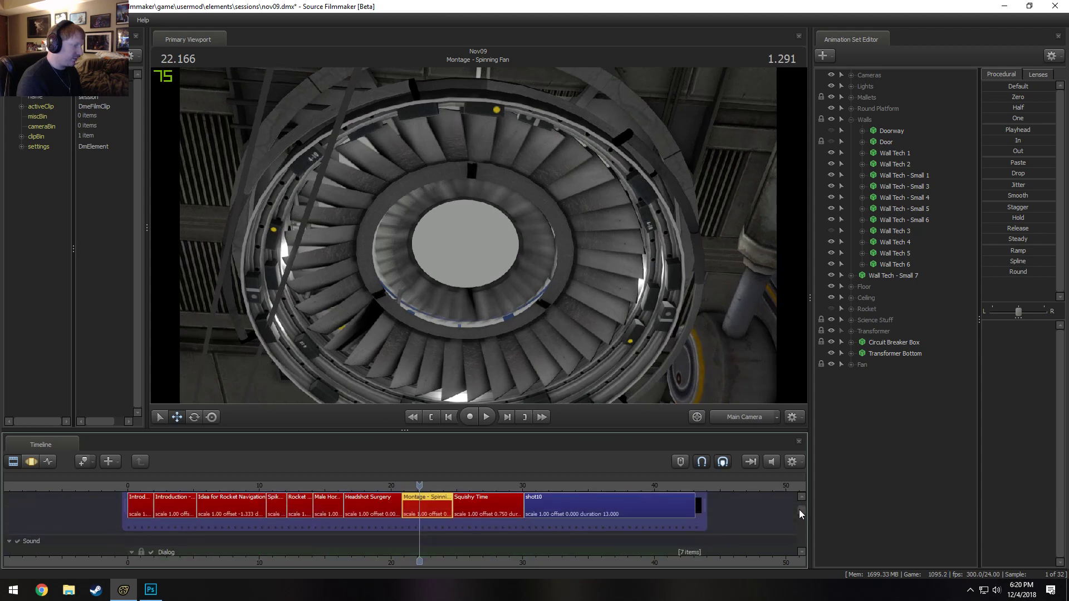
pyautogui.click(400, 485)
pyautogui.moveTo(401, 485); pyautogui.dragTo(404, 486)
pyautogui.scroll(6, 402, 484)
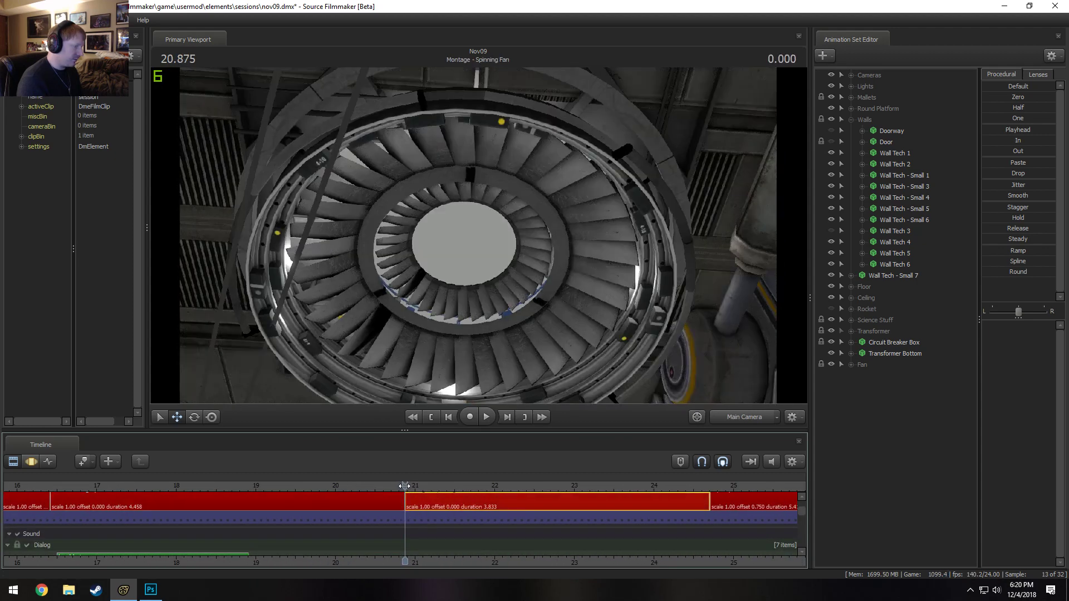
pyautogui.moveTo(807, 510); pyautogui.dragTo(805, 529)
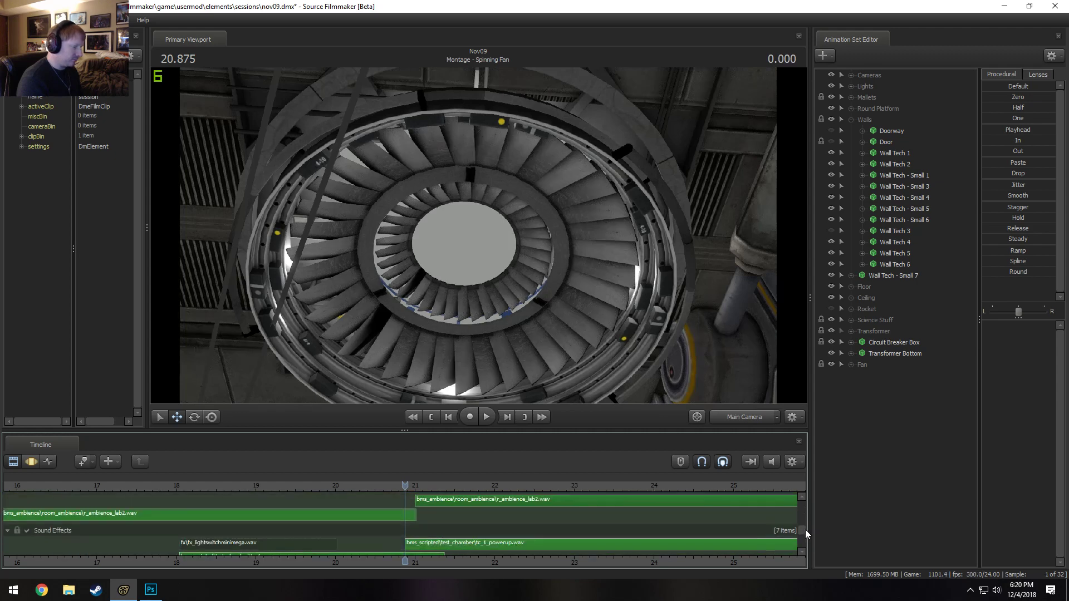
pyautogui.moveTo(410, 517); pyautogui.dragTo(410, 507)
pyautogui.scroll(-5, 632, 535)
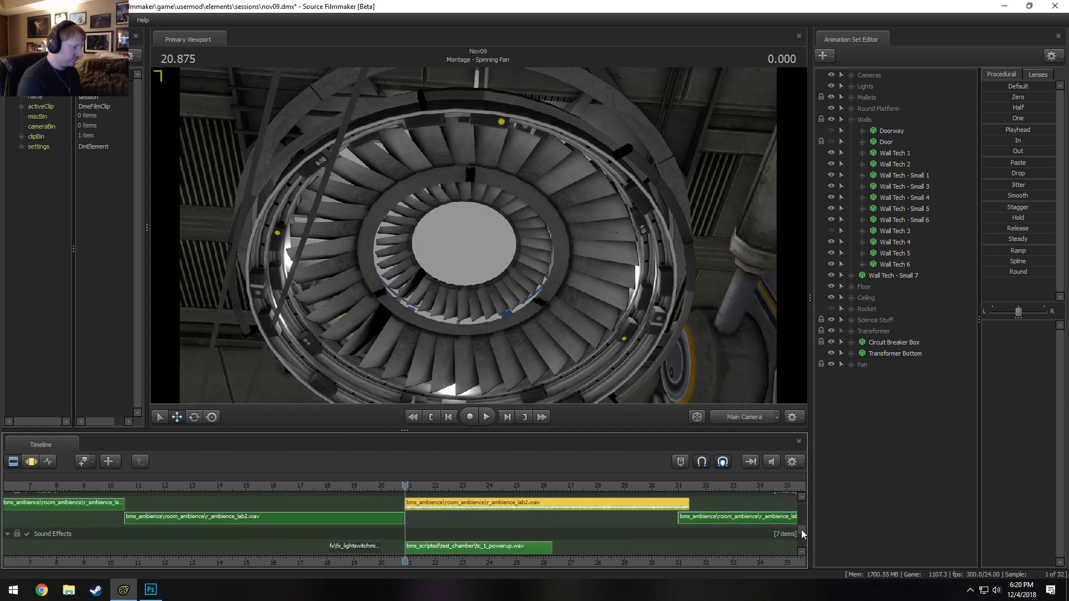
pyautogui.moveTo(802, 530); pyautogui.dragTo(793, 504)
pyautogui.press('space')
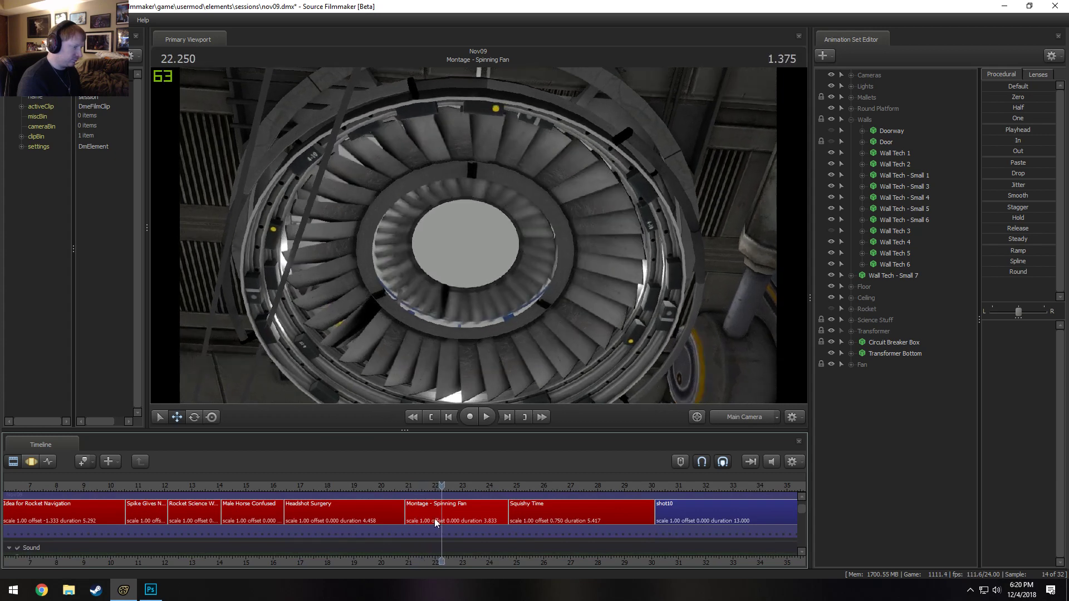
# Trim the bms_scripted\test_chamber sound effect that starts near 18 s so it ends at the 20.875 s cut
pyautogui.moveTo(800, 506); pyautogui.dragTo(803, 532)
pyautogui.moveTo(413, 486); pyautogui.dragTo(399, 526)
pyautogui.click(412, 526)
# Play back the transition into Montage - Spinning Fan to check its sound, stopping at 23.750 s, and select that shot
pyautogui.press('space')
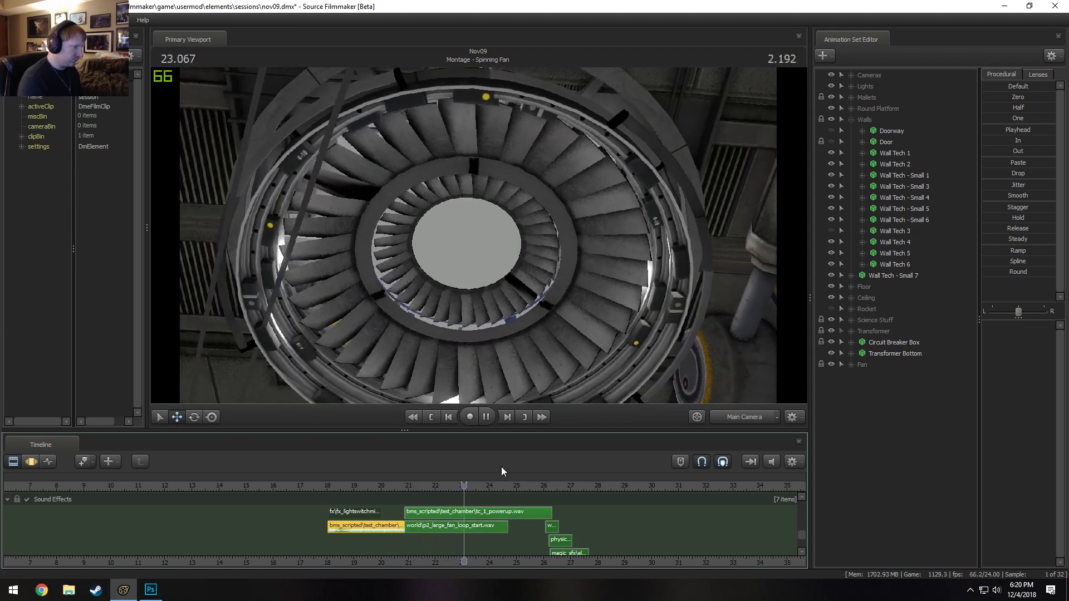
pyautogui.press('space')
pyautogui.press('space')
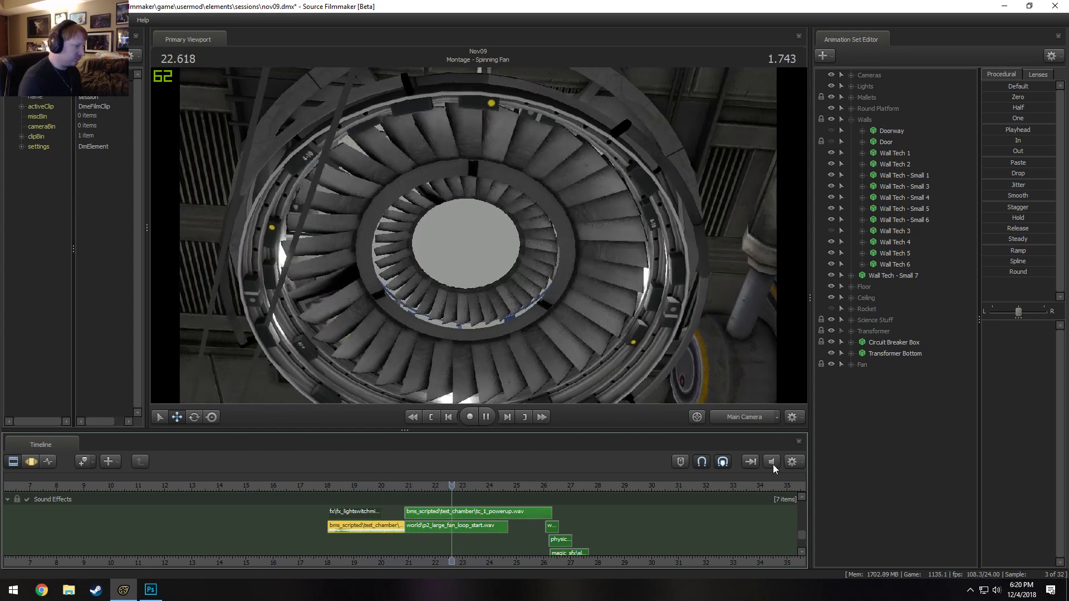
pyautogui.press('space')
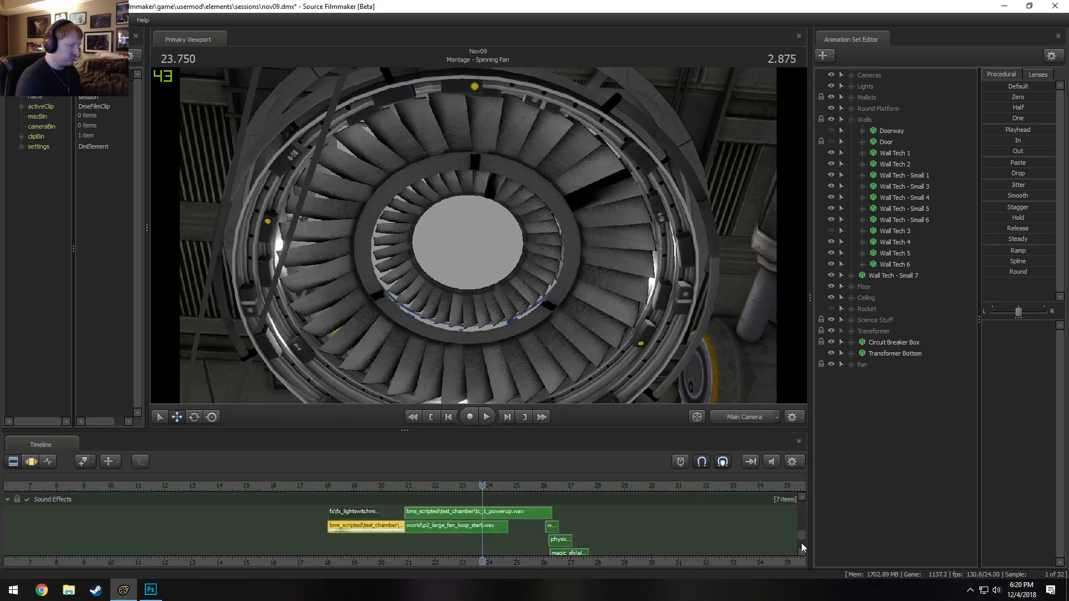
pyautogui.moveTo(798, 533); pyautogui.dragTo(806, 498)
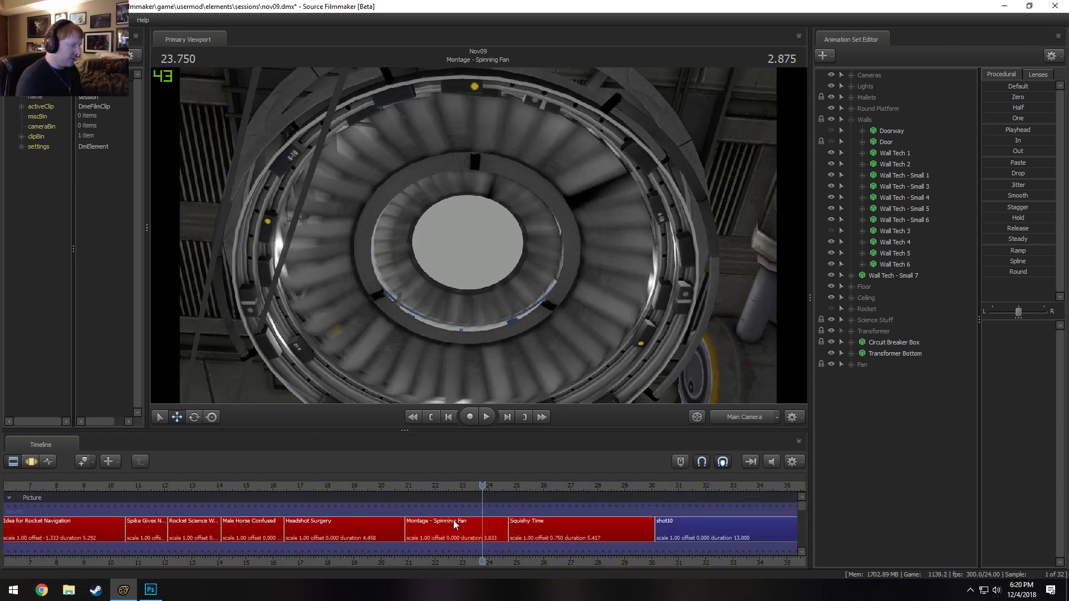
pyautogui.click(484, 529)
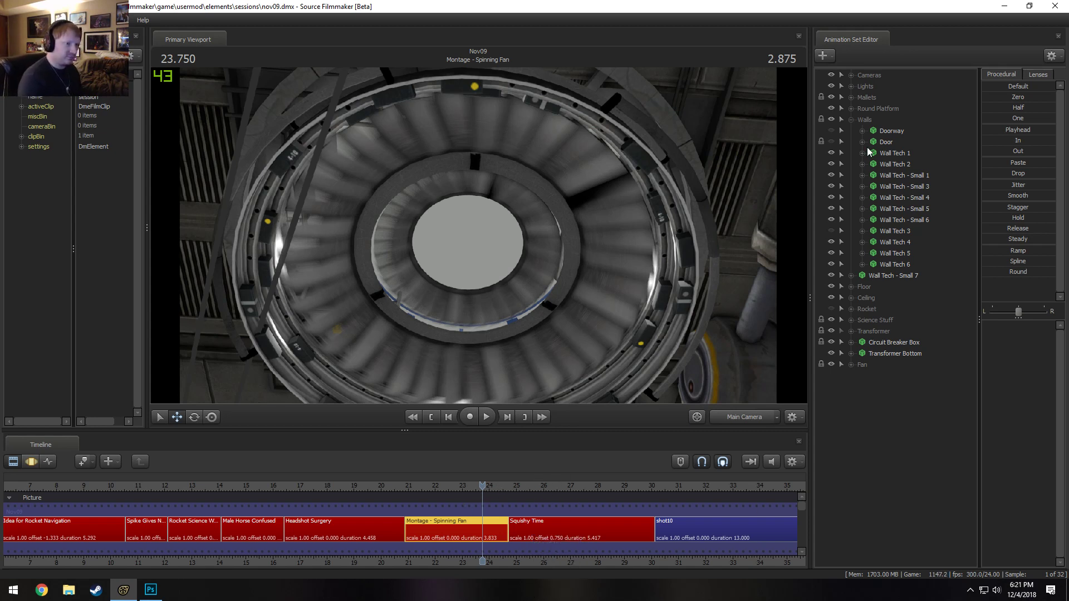
# In the Introduction - Male Horse shot at 1.083 s, delete the Twilight Sparkle, Spike and Brain animation sets
pyautogui.click(850, 120)
pyautogui.scroll(-6, 205, 544)
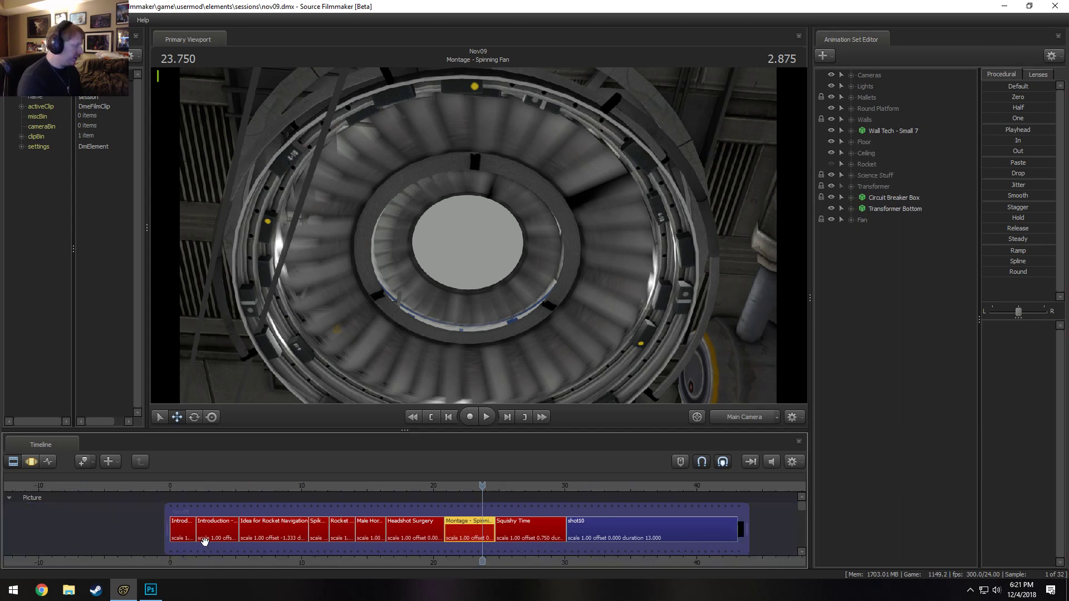
pyautogui.click(216, 486)
pyautogui.click(221, 530)
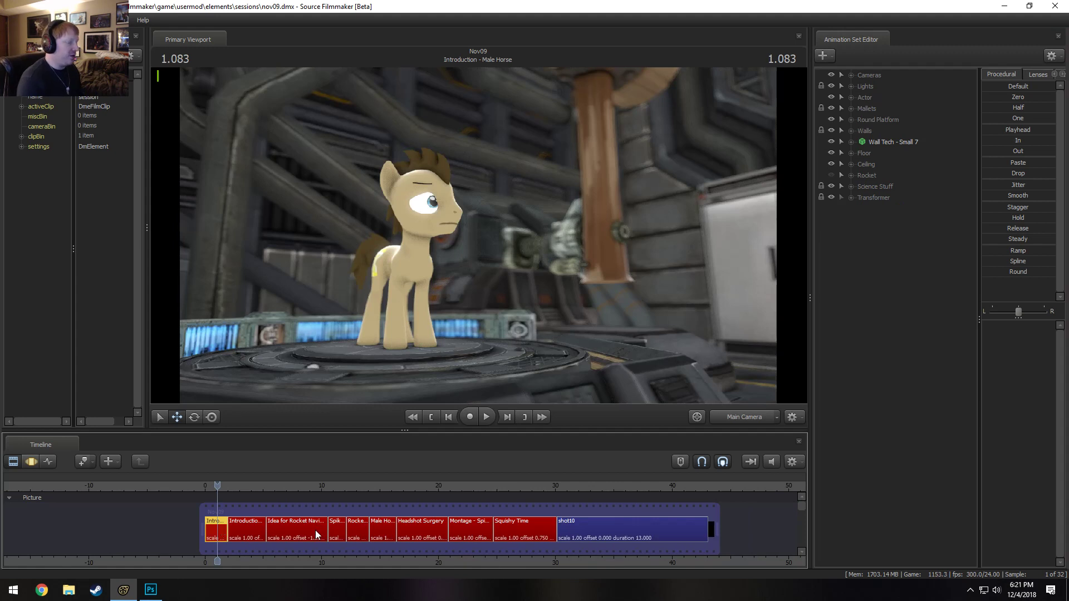
pyautogui.click(853, 100)
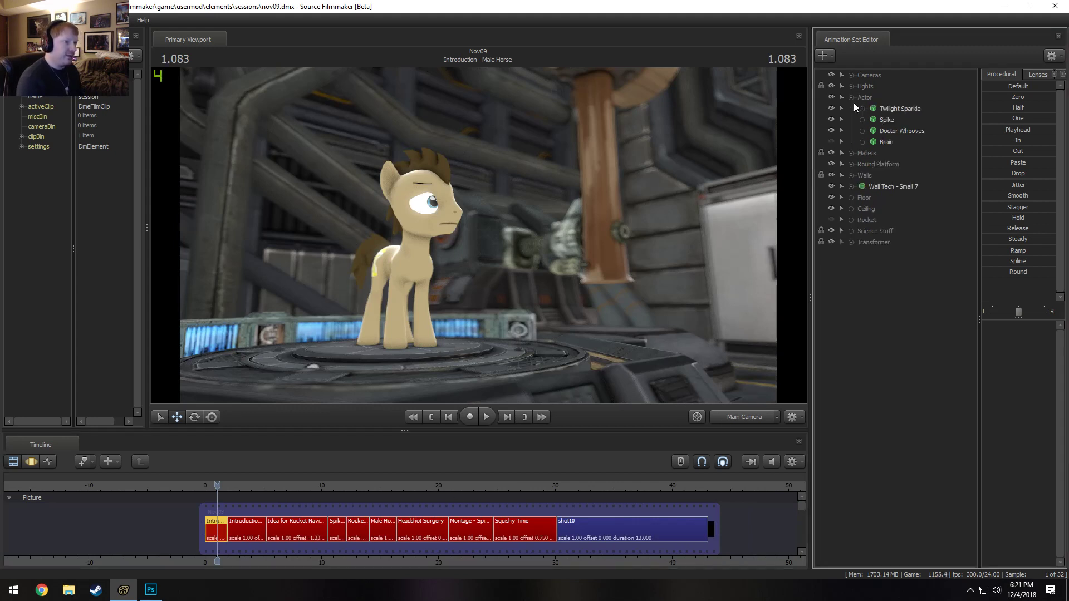
pyautogui.click(883, 123)
pyautogui.keyDown('ctrl'); pyautogui.click(886, 110); pyautogui.keyUp('ctrl')
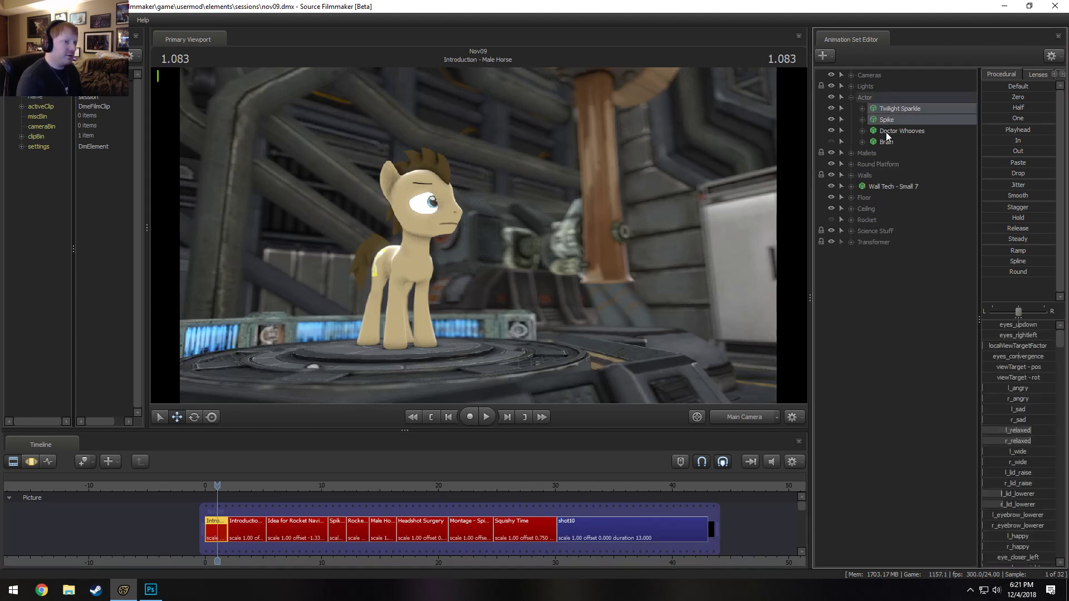
pyautogui.keyDown('ctrl'); pyautogui.click(886, 139); pyautogui.keyUp('ctrl')
pyautogui.rightClick(887, 139)
pyautogui.click(906, 164)
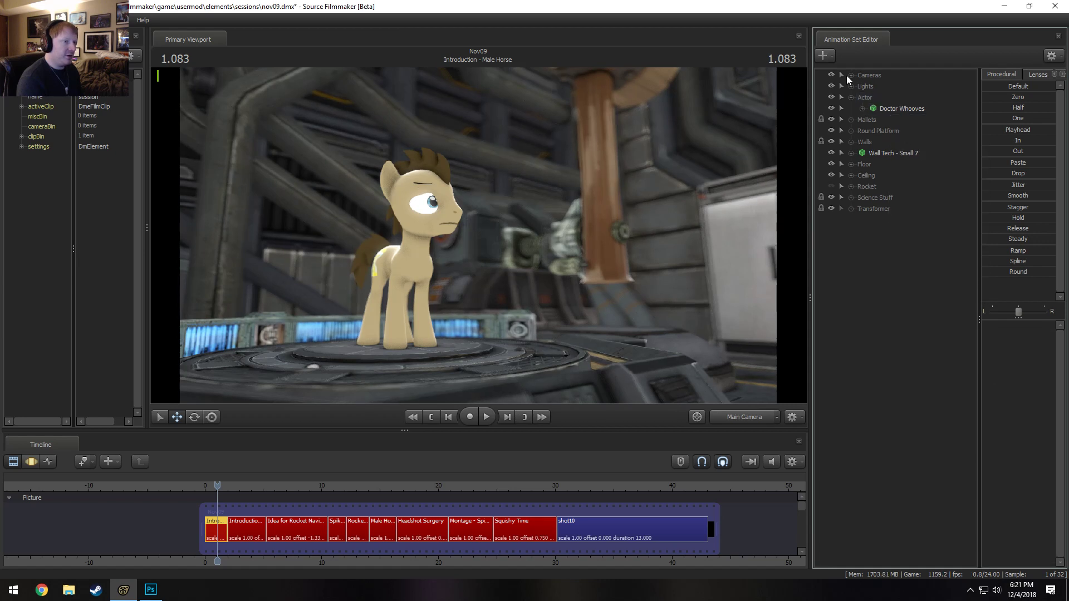
# Check the Ceiling group and delete the Rocket (with opening) and Rocket (Full) animation sets
pyautogui.click(876, 152)
pyautogui.click(851, 176)
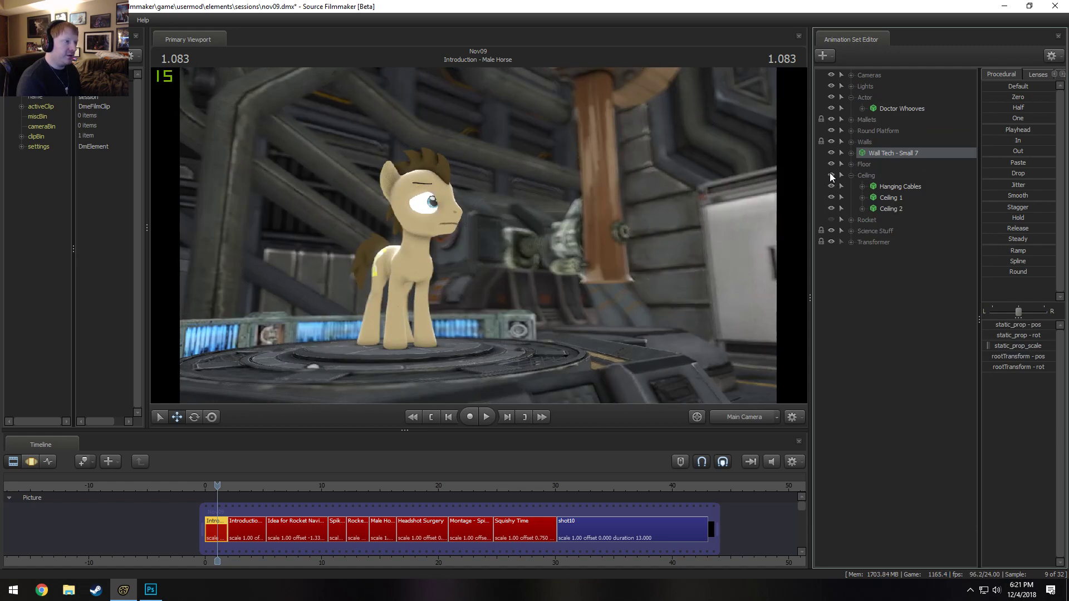
pyautogui.click(851, 175)
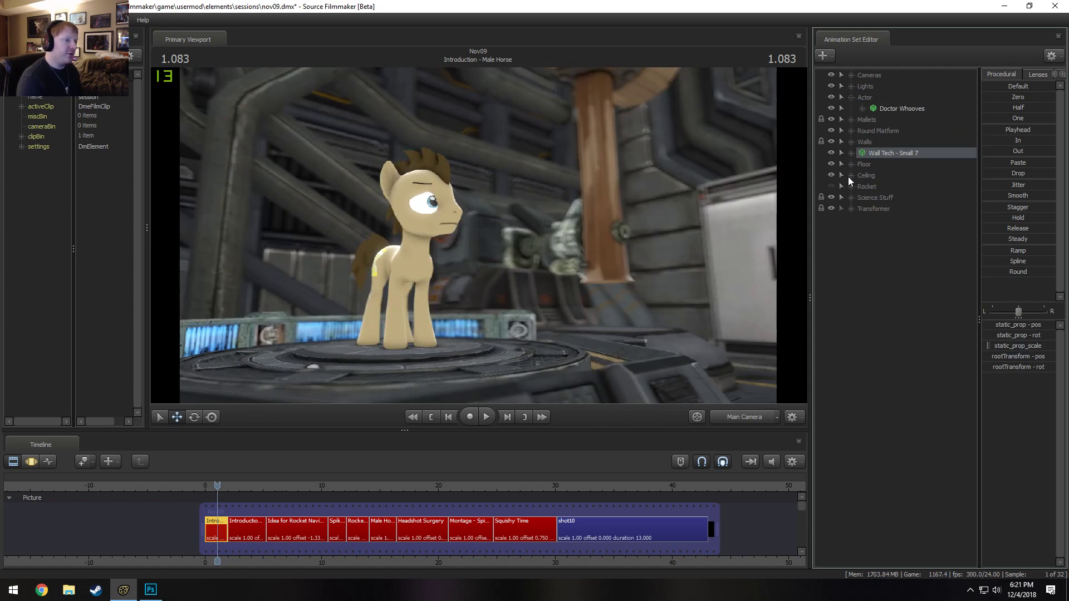
pyautogui.click(850, 186)
pyautogui.click(874, 186)
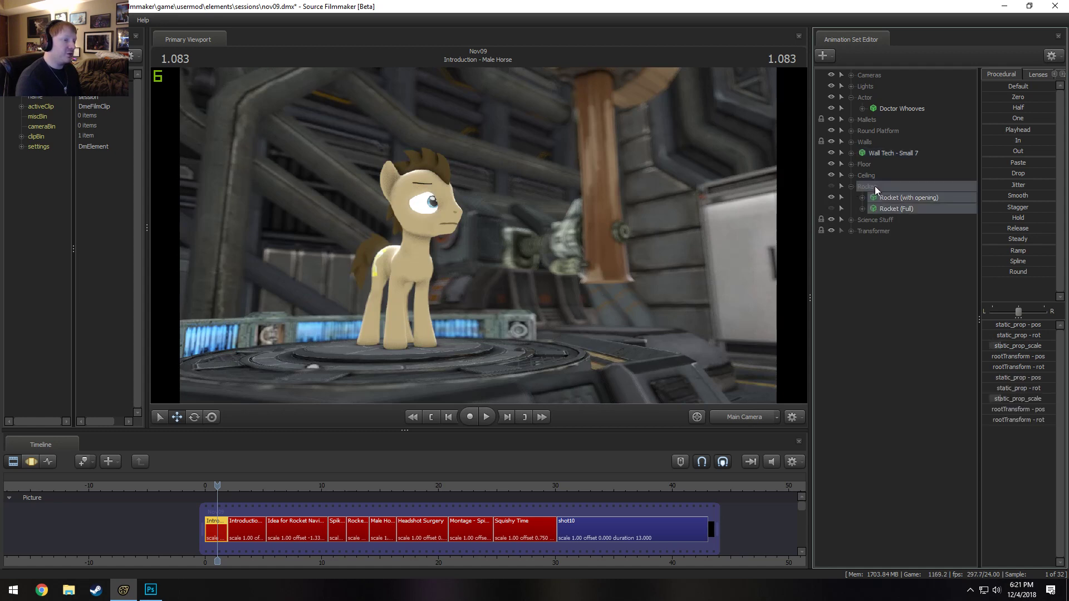
pyautogui.rightClick(885, 196)
pyautogui.click(914, 229)
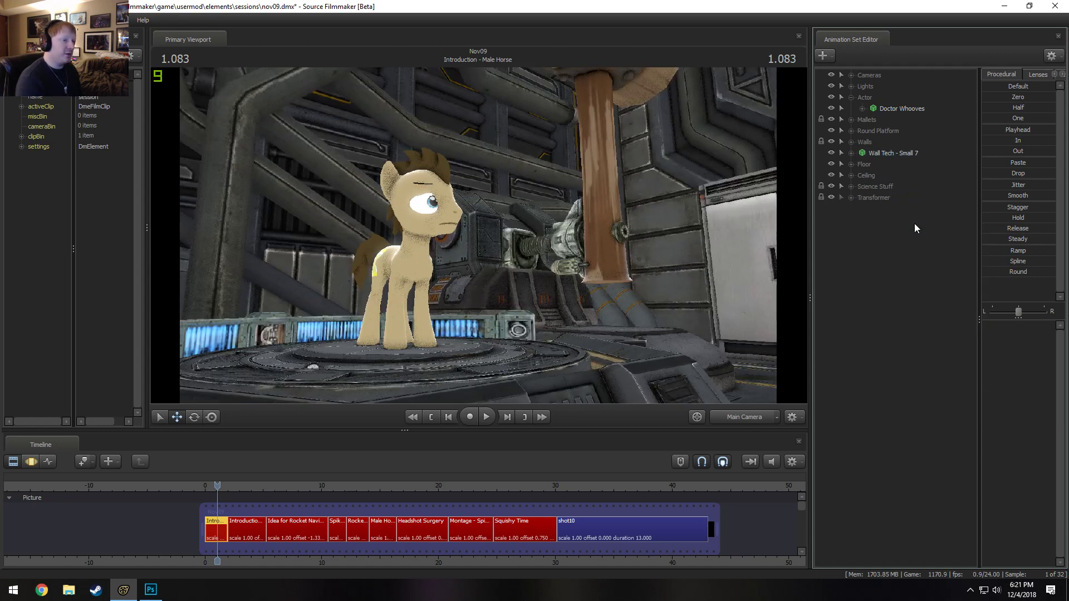
# Delete all animation sets in the Transformer group, including the transformer model and its lights
pyautogui.click(850, 198)
pyautogui.click(891, 198)
pyautogui.rightClick(890, 197)
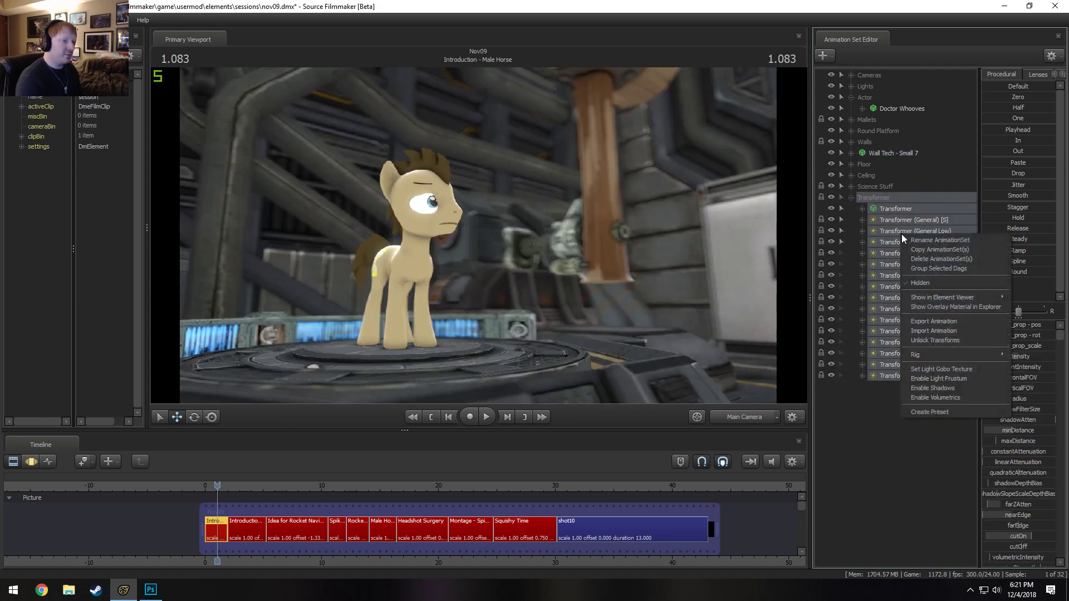
pyautogui.click(933, 258)
# Show hidden controls in the animation set list and delete the emptied Rocket and Transformer groups from the Male Horse shot
pyautogui.rightClick(860, 194)
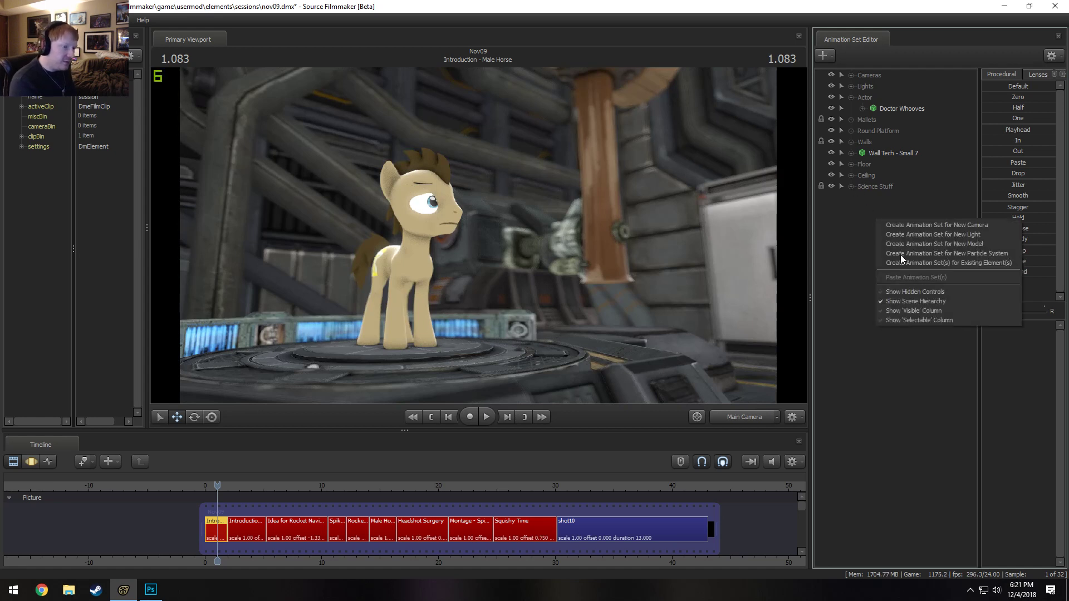
pyautogui.click(917, 300)
pyautogui.rightClick(866, 188)
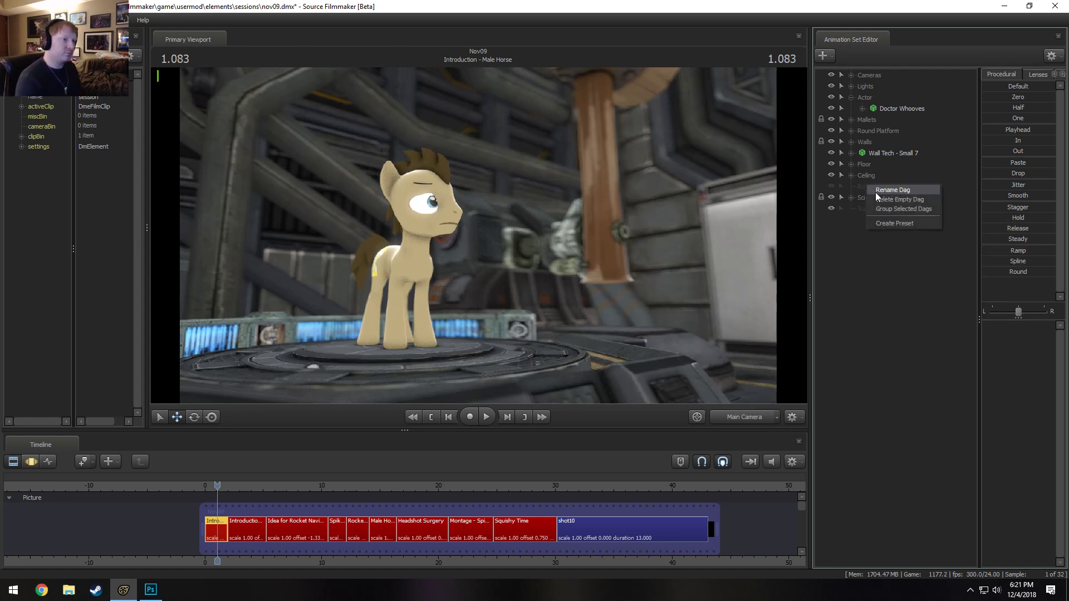
pyautogui.click(884, 203)
pyautogui.rightClick(877, 198)
pyautogui.click(894, 214)
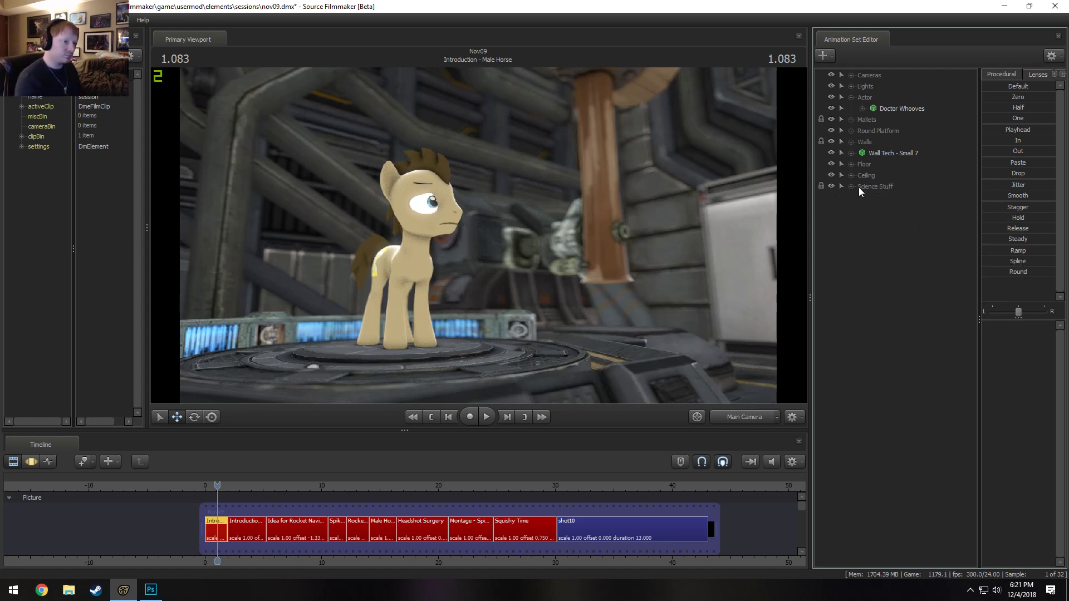
# Check which animation sets the Science Stuff group contains, and collapse the group again
pyautogui.click(852, 186)
pyautogui.click(856, 189)
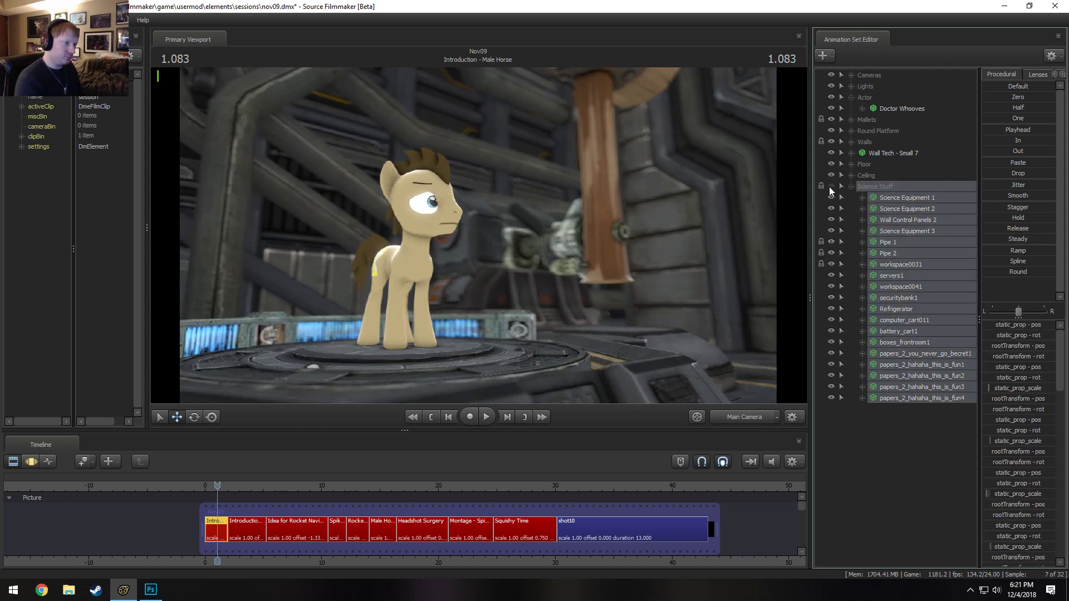
pyautogui.click(851, 186)
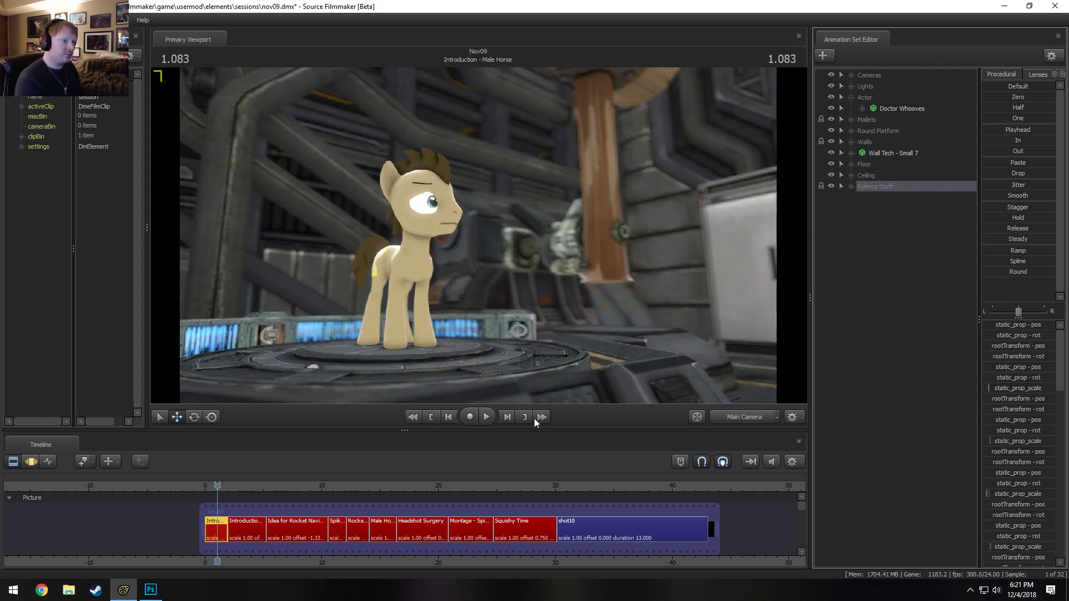
# In the Introduction - Science Horse shot at 2.625 s, delete the Doctor Whooves, Spike and Brain animation sets
pyautogui.moveTo(202, 482); pyautogui.dragTo(237, 499)
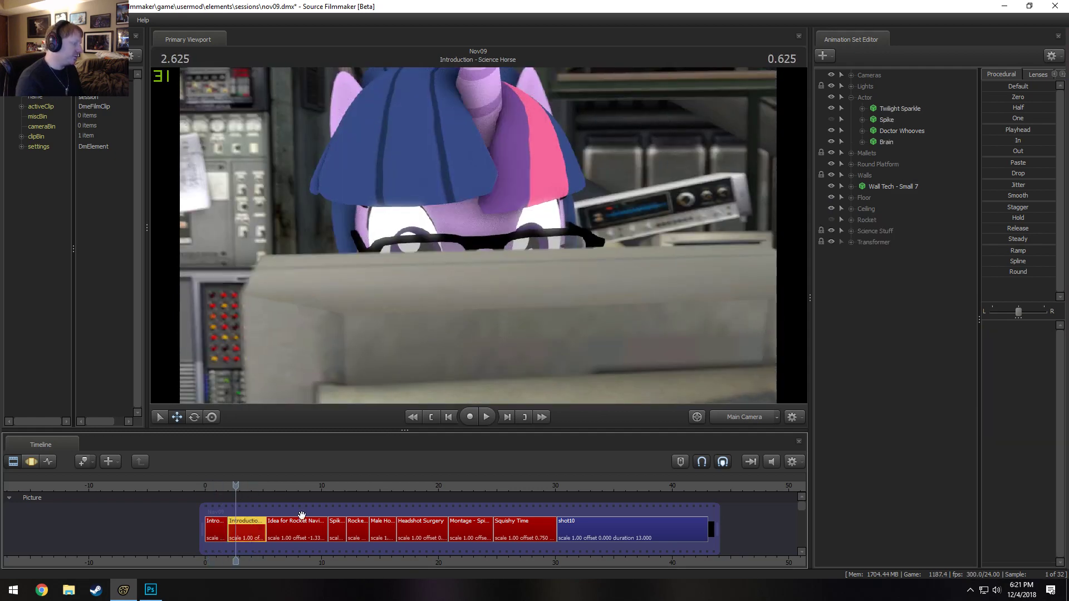
pyautogui.rightClick(895, 128)
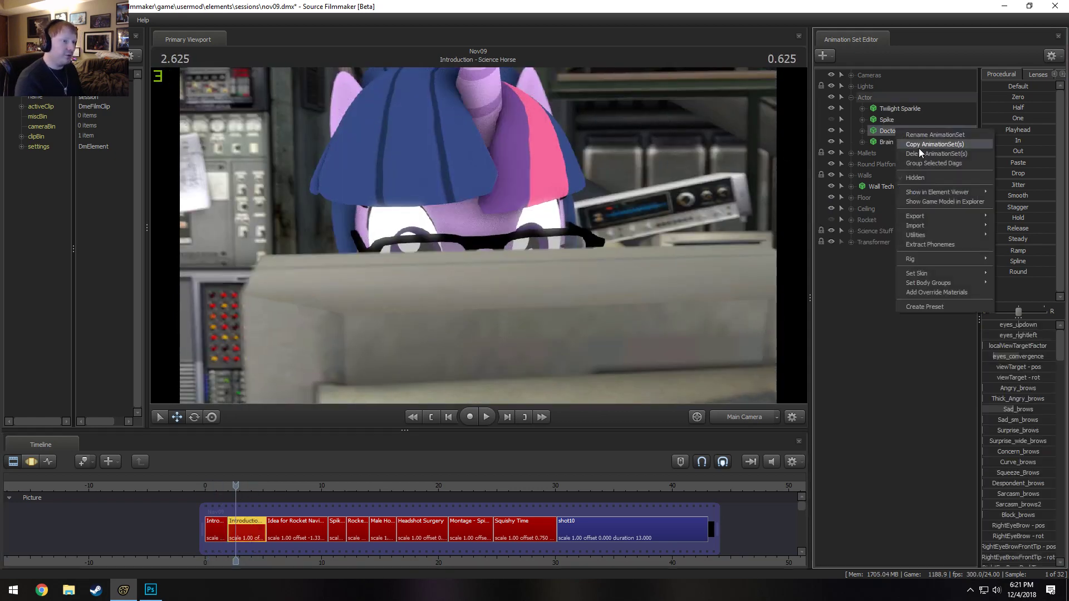
pyautogui.click(920, 154)
pyautogui.rightClick(896, 122)
pyautogui.click(916, 145)
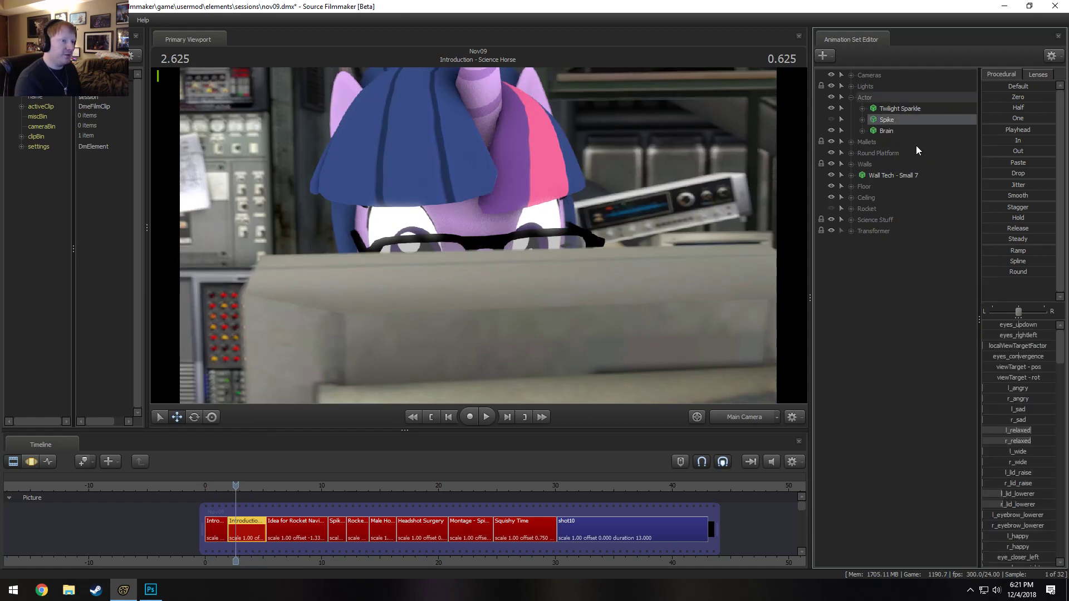
pyautogui.rightClick(894, 119)
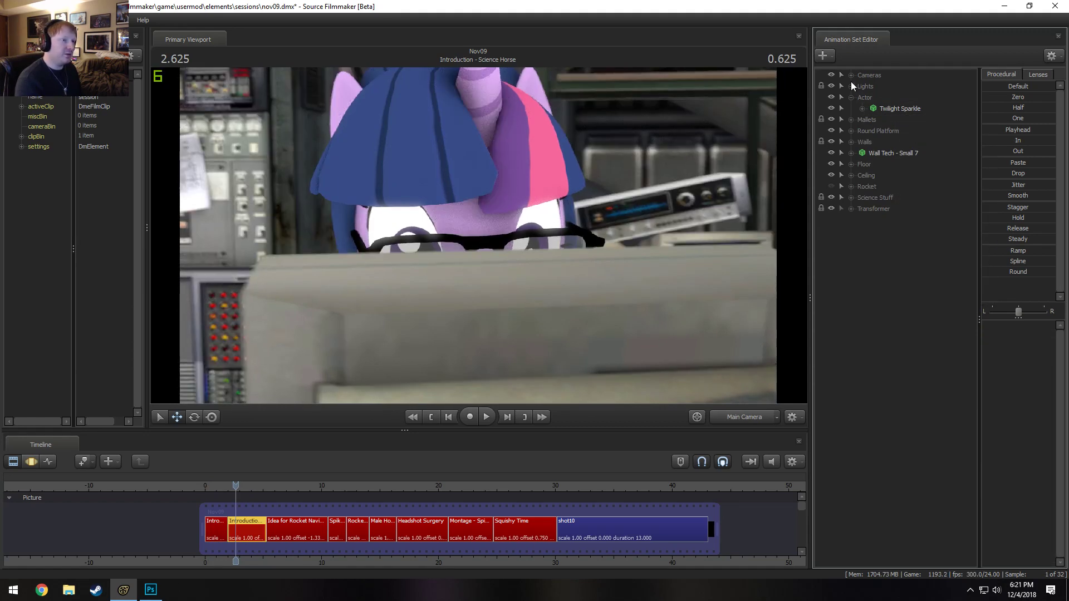
# Delete all animation sets inside the Mallets group, covering Mallet 1 and Mallet 2
pyautogui.click(850, 119)
pyautogui.click(867, 119)
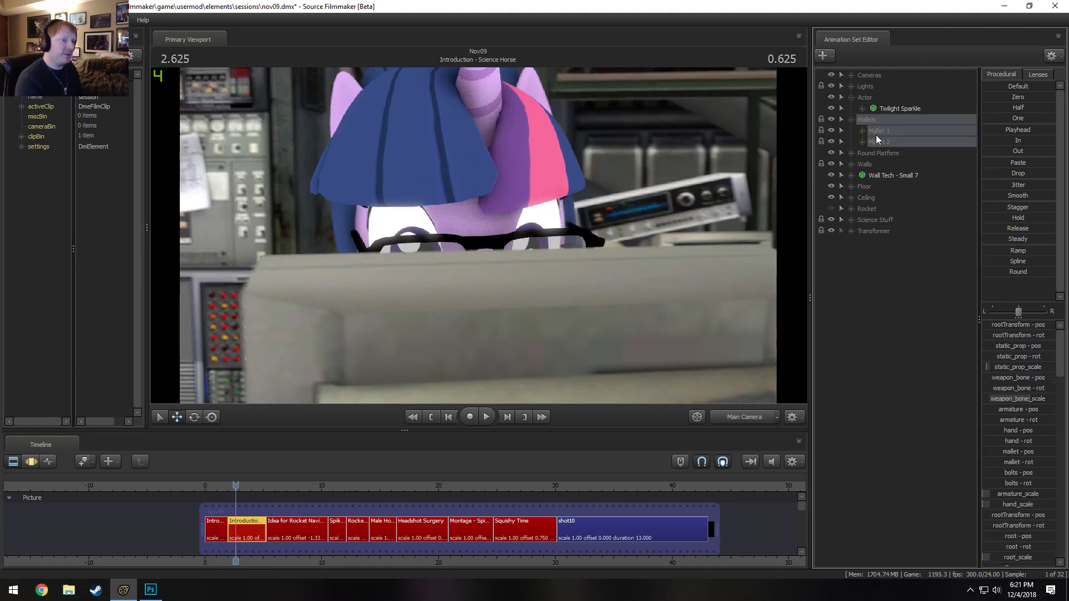
pyautogui.click(862, 131)
pyautogui.rightClick(889, 144)
pyautogui.click(911, 169)
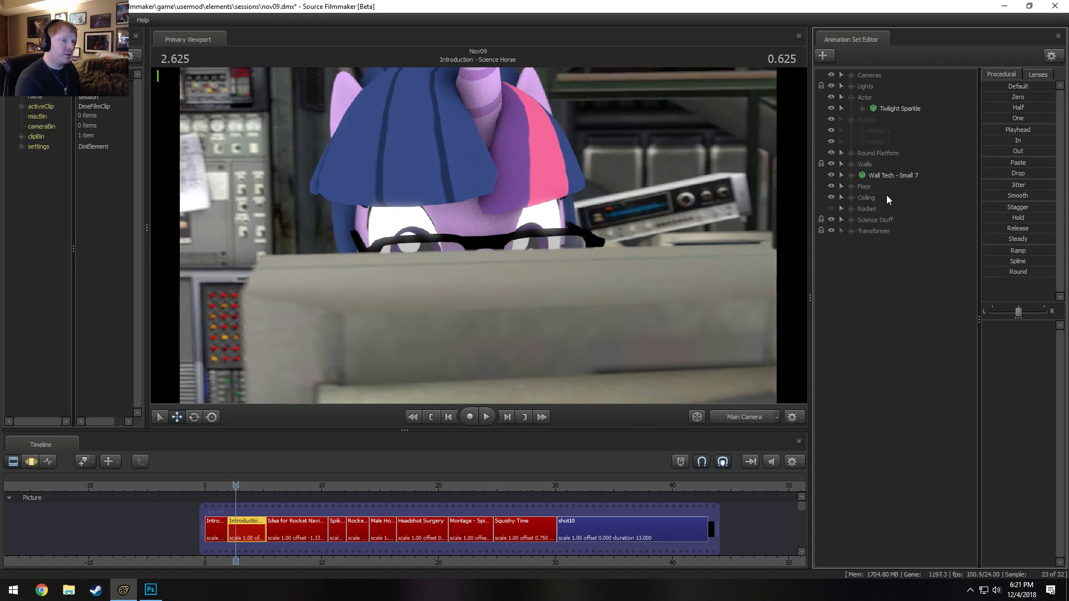
# Delete the transformer model and all its lights from the Transformer group, and remove the emptied group
pyautogui.click(850, 231)
pyautogui.click(886, 233)
pyautogui.rightClick(886, 233)
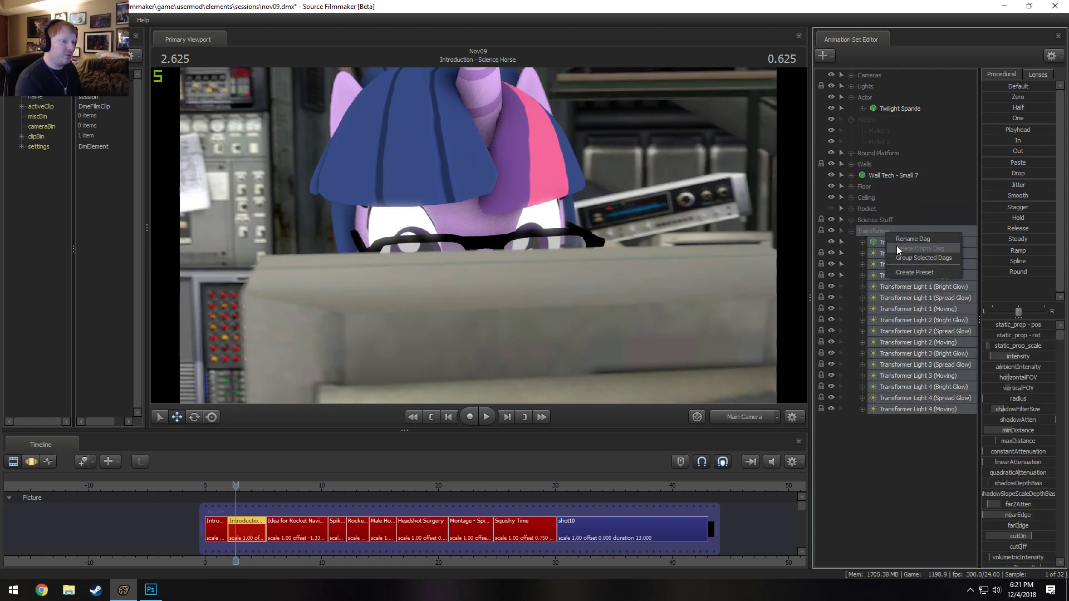
pyautogui.click(886, 251)
pyautogui.rightClick(886, 251)
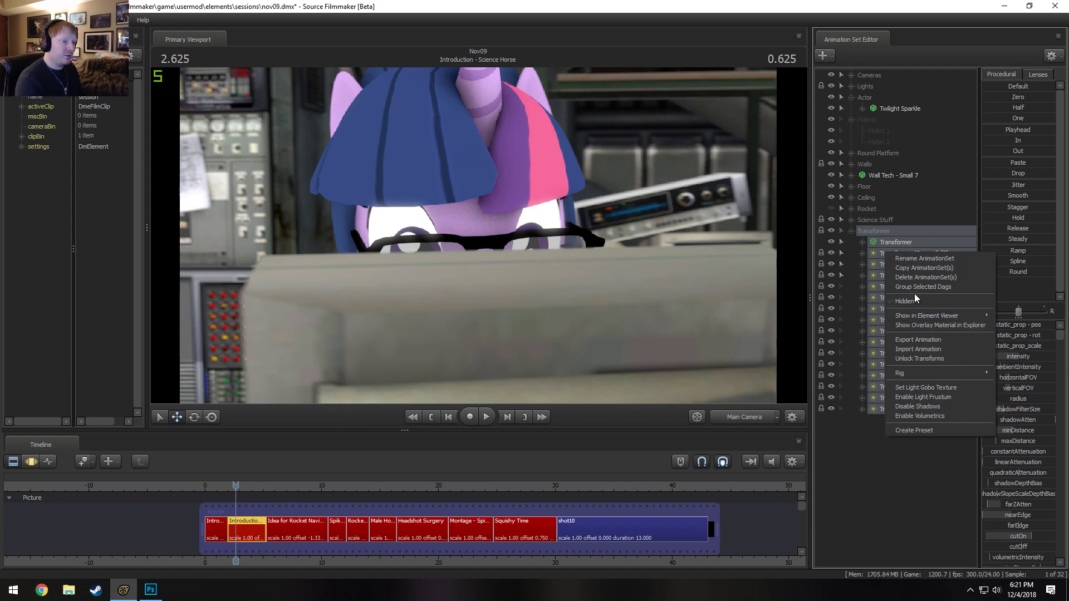
pyautogui.click(913, 276)
pyautogui.rightClick(888, 233)
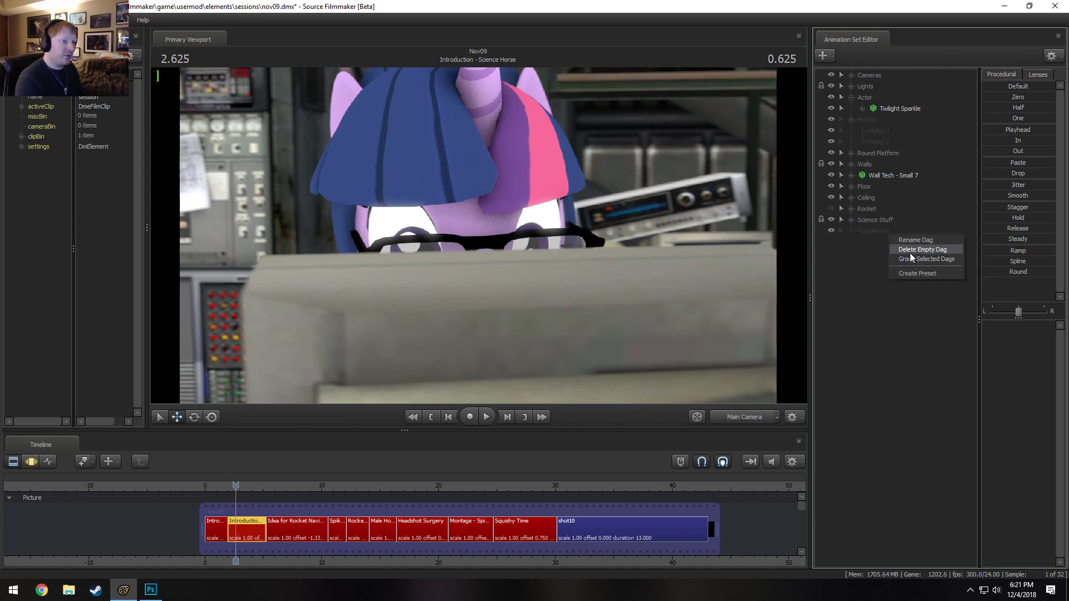
pyautogui.click(910, 253)
# Delete the empty Mallet 1 and Mallet 2 subgroups and their parent Mallets group
pyautogui.rightClick(873, 121)
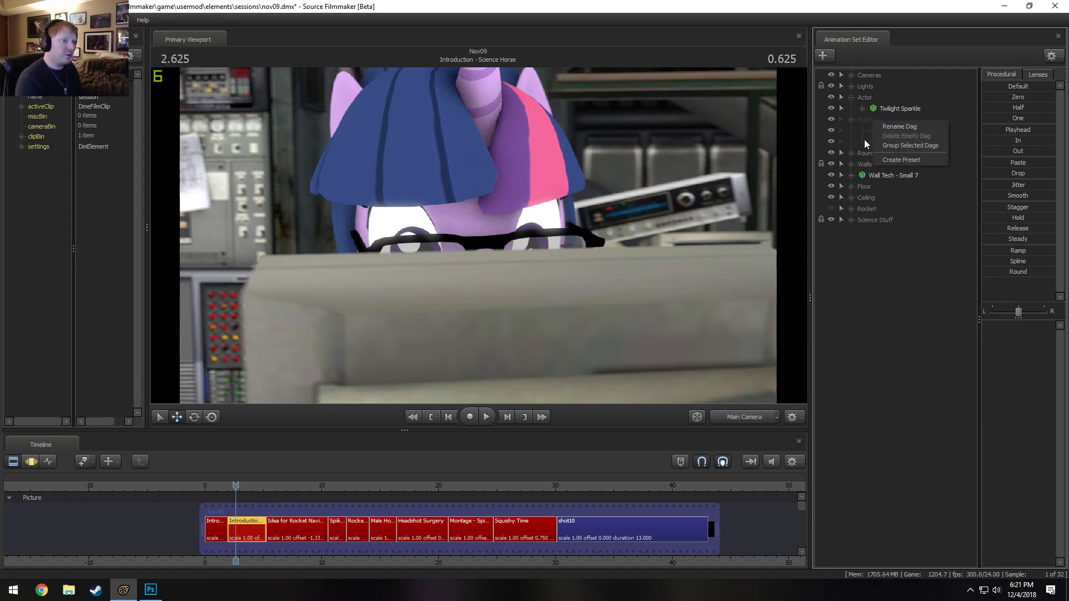
pyautogui.rightClick(867, 141)
pyautogui.click(880, 156)
pyautogui.rightClick(869, 132)
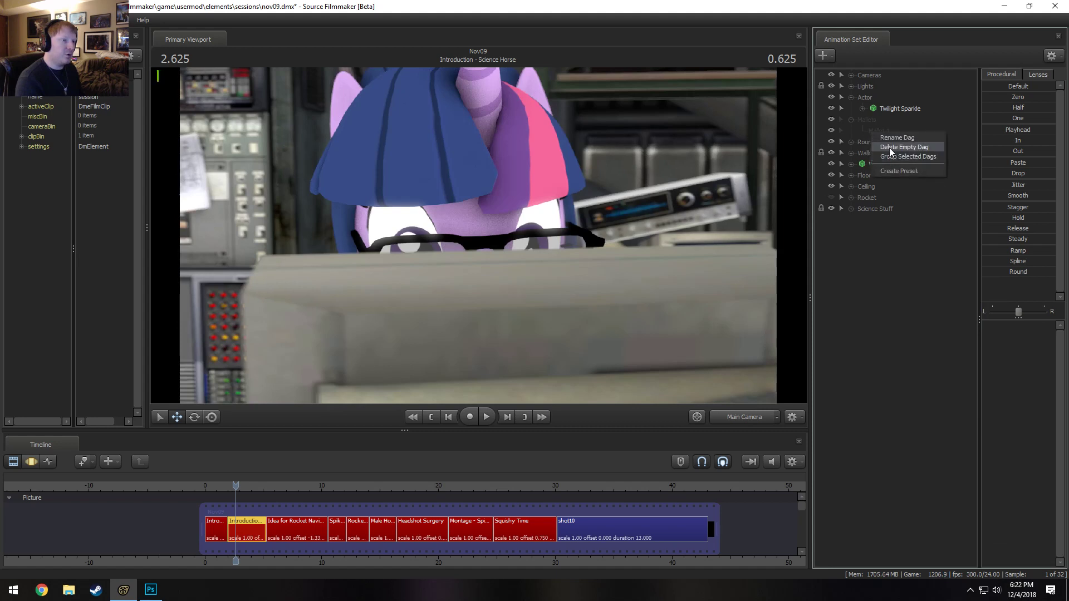
pyautogui.click(890, 147)
pyautogui.rightClick(874, 122)
pyautogui.click(885, 135)
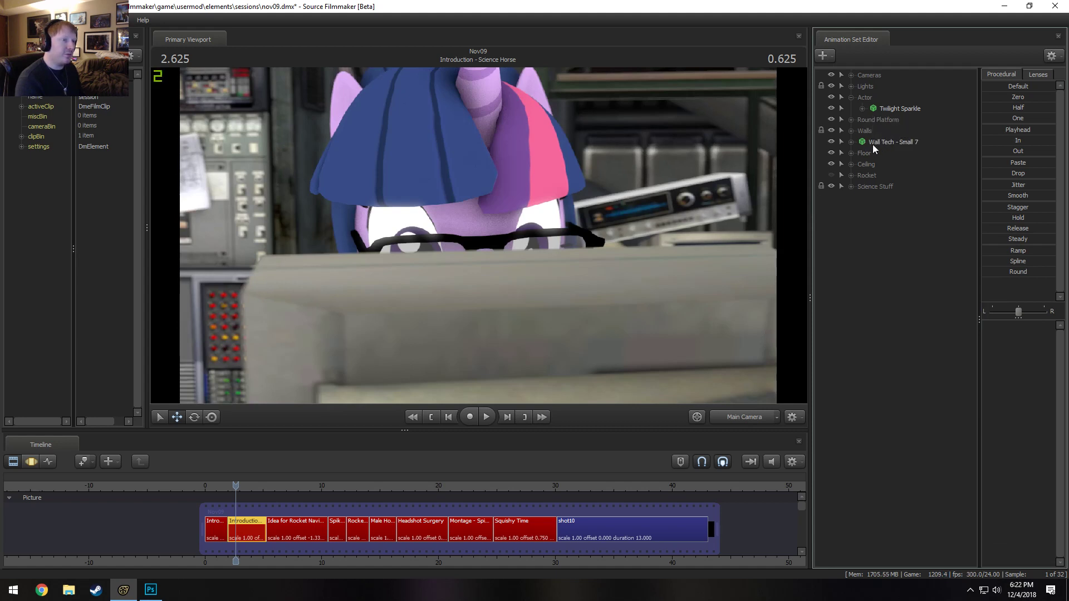
# Delete the Rocket (with opening) and Rocket (Full) animation sets, and remove the emptied Rocket group
pyautogui.click(850, 176)
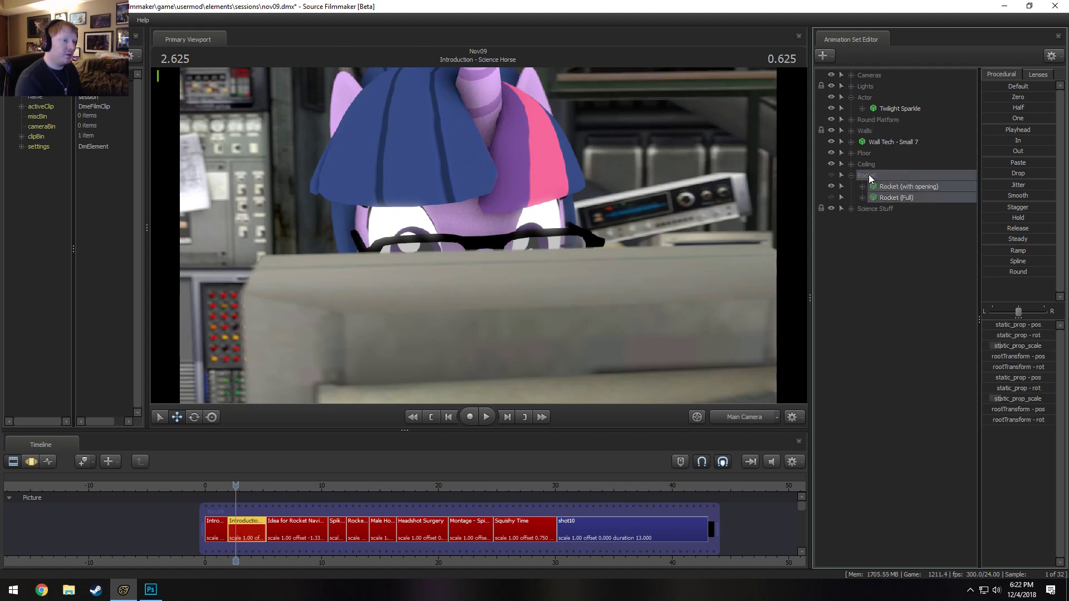
pyautogui.click(885, 187)
pyautogui.rightClick(873, 185)
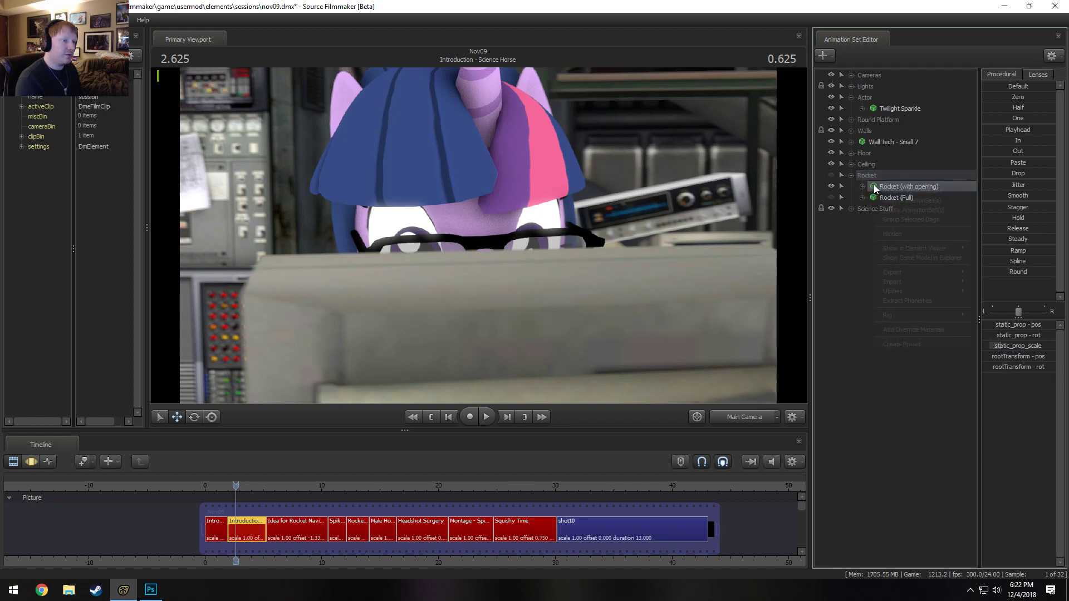
pyautogui.click(882, 178)
pyautogui.rightClick(888, 190)
pyautogui.click(898, 214)
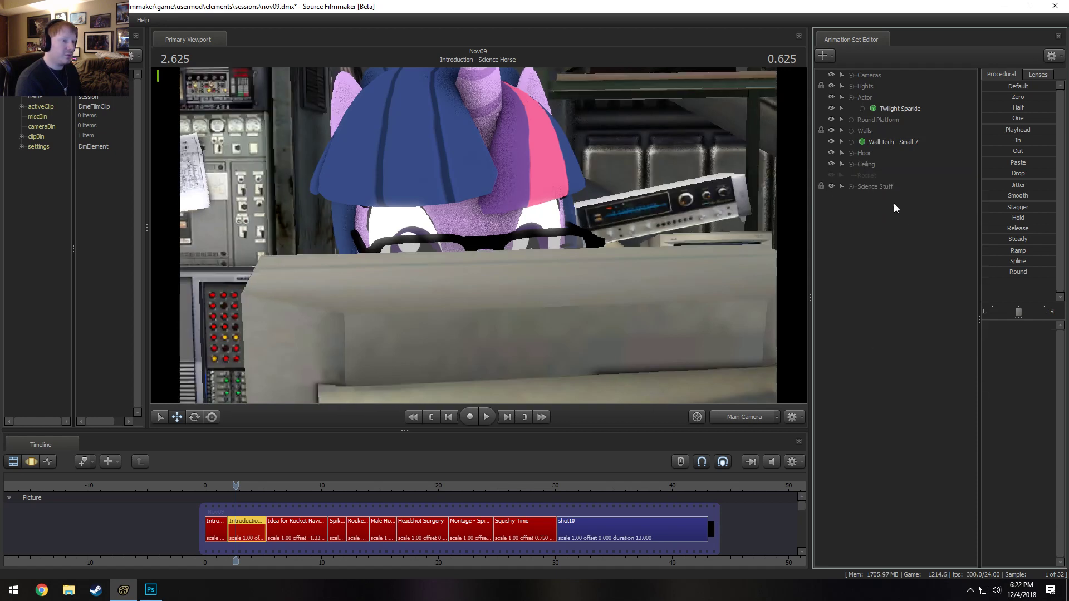
pyautogui.rightClick(866, 175)
pyautogui.click(886, 192)
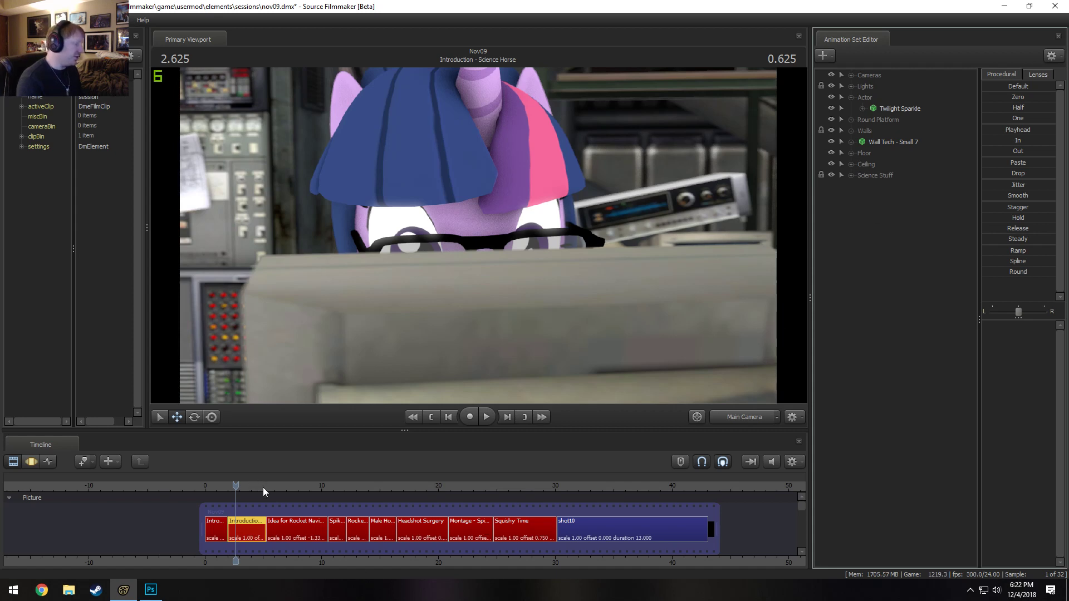
# Play on to the Idea for Rocket Navigation shot, select it, and delete all its Transformer animation sets along with the emptied group
pyautogui.press('space')
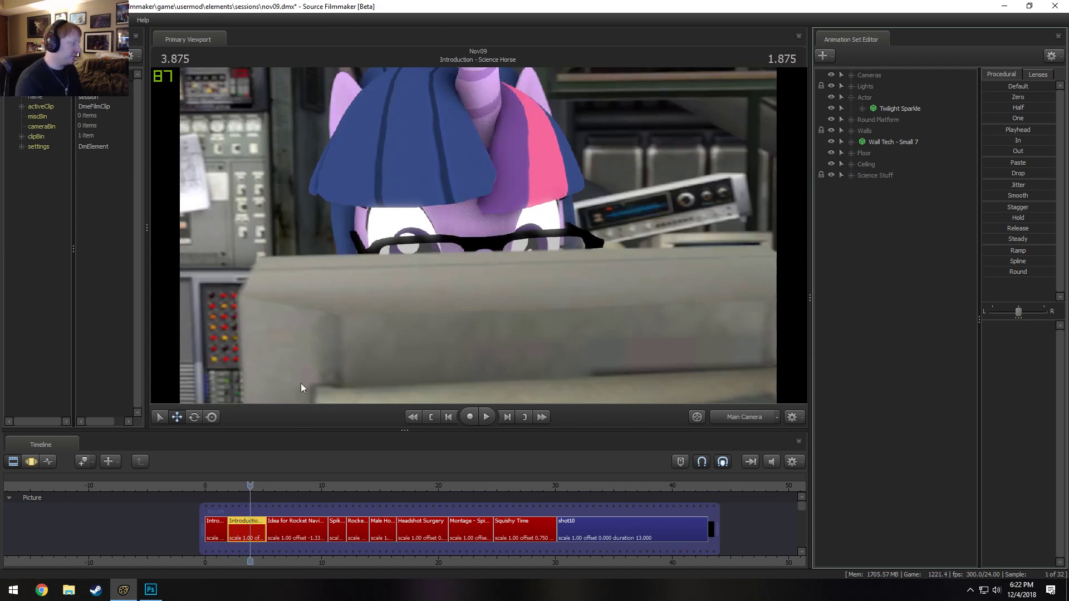
pyautogui.click(282, 526)
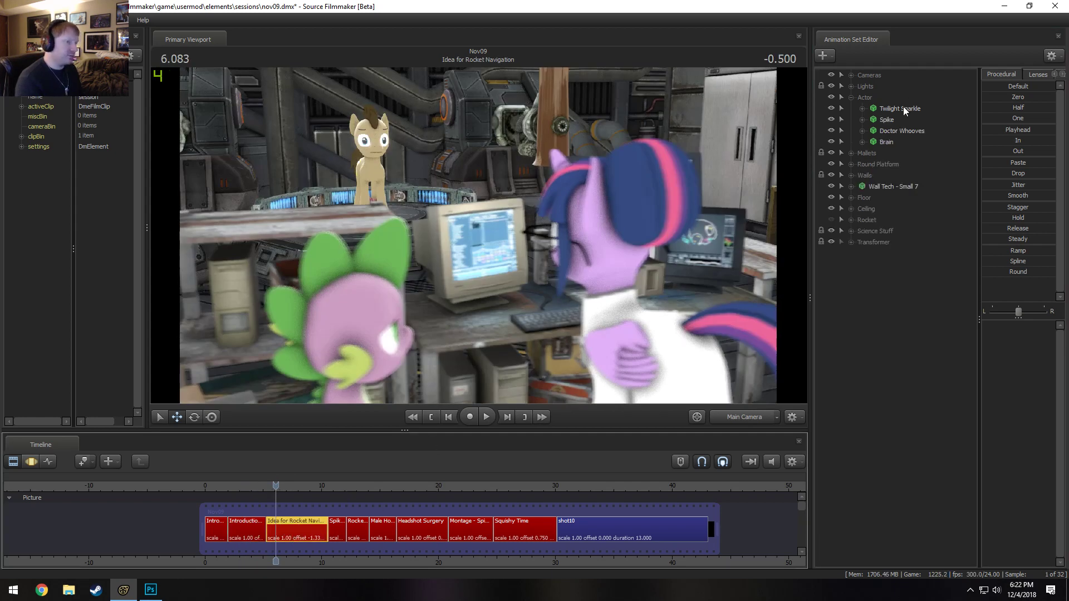
pyautogui.click(861, 242)
pyautogui.click(851, 242)
pyautogui.rightClick(852, 241)
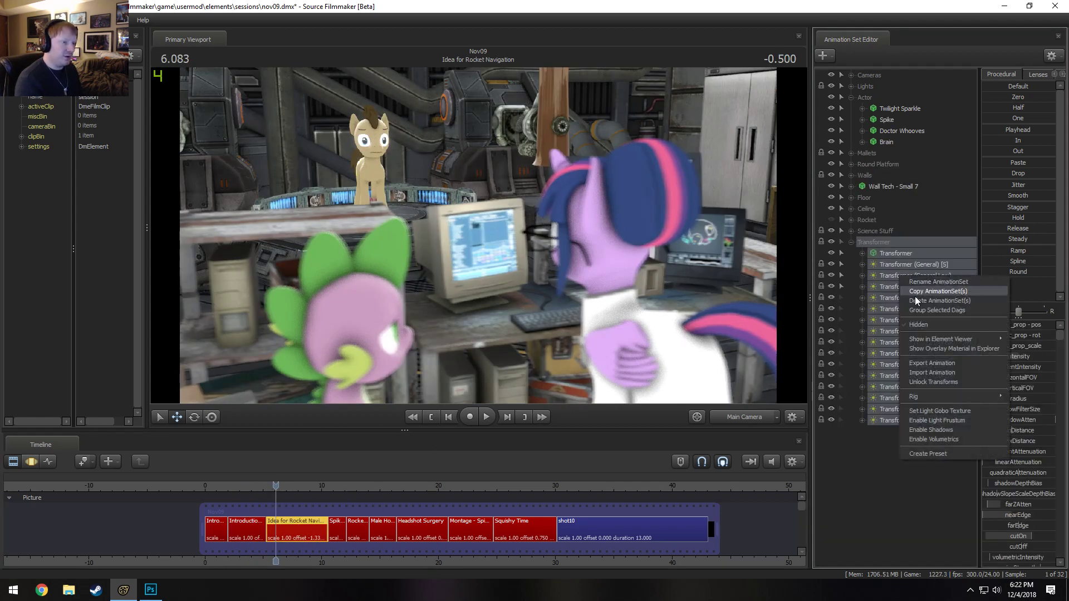
pyautogui.click(927, 301)
pyautogui.rightClick(876, 240)
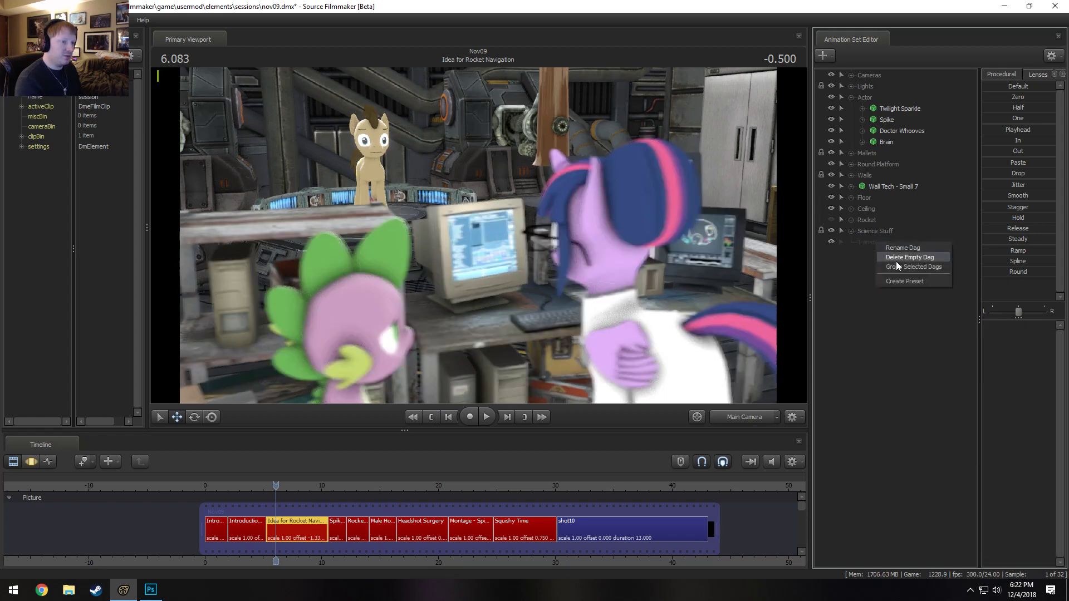
pyautogui.click(903, 257)
# In the Spike Gives No Fuks shot at 10.875 s, delete the Twilight Sparkle, Doctor Whooves and Brain animation sets
pyautogui.click(332, 485)
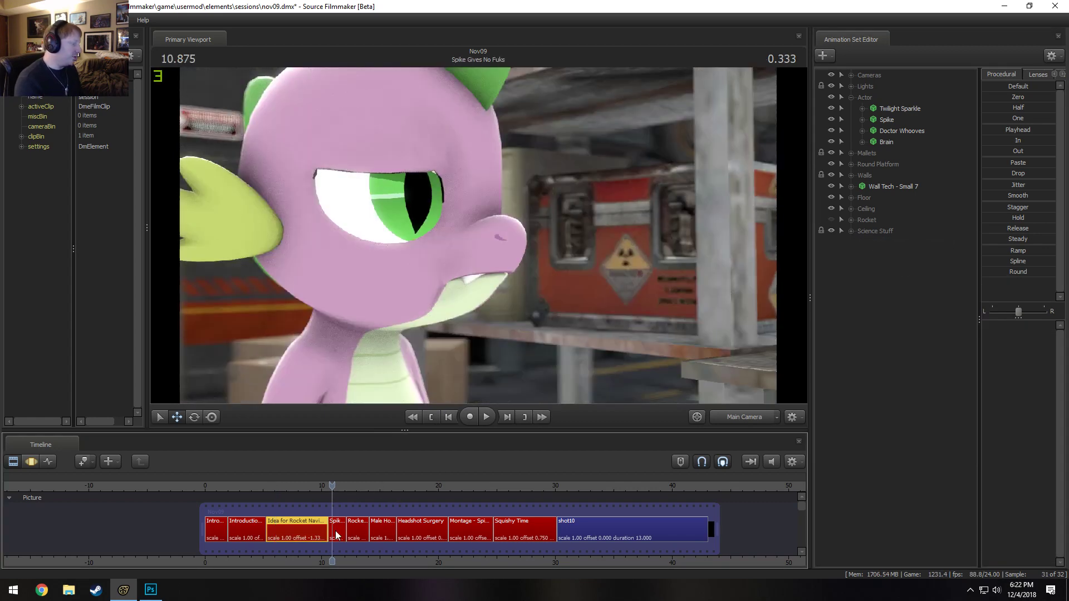
pyautogui.click(904, 109)
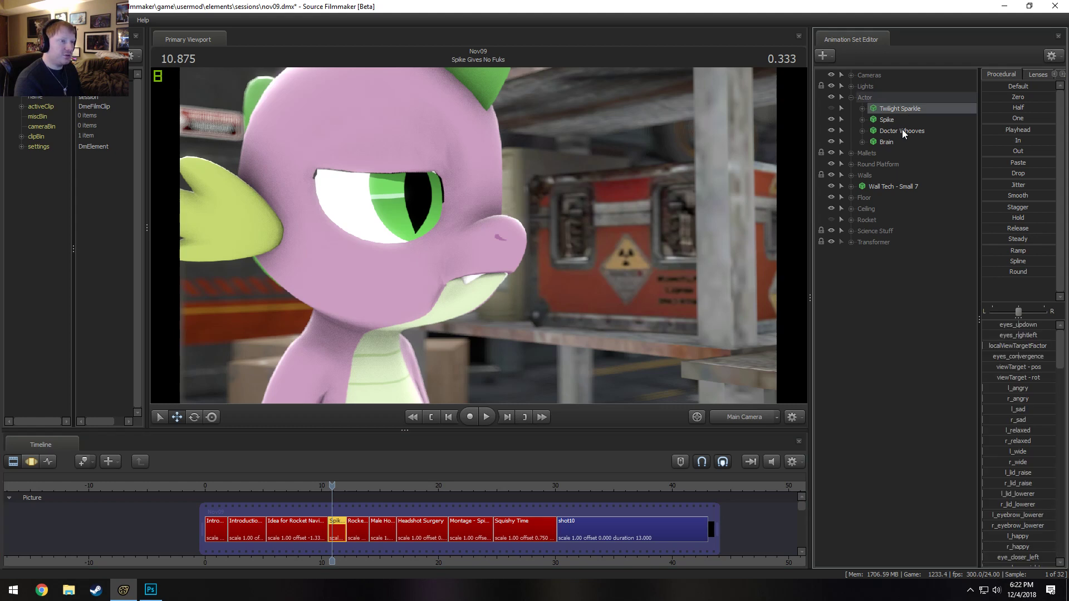
pyautogui.keyDown('ctrl'); pyautogui.click(902, 129); pyautogui.keyUp('ctrl')
pyautogui.keyDown('ctrl'); pyautogui.click(888, 139); pyautogui.keyUp('ctrl')
pyautogui.rightClick(892, 138)
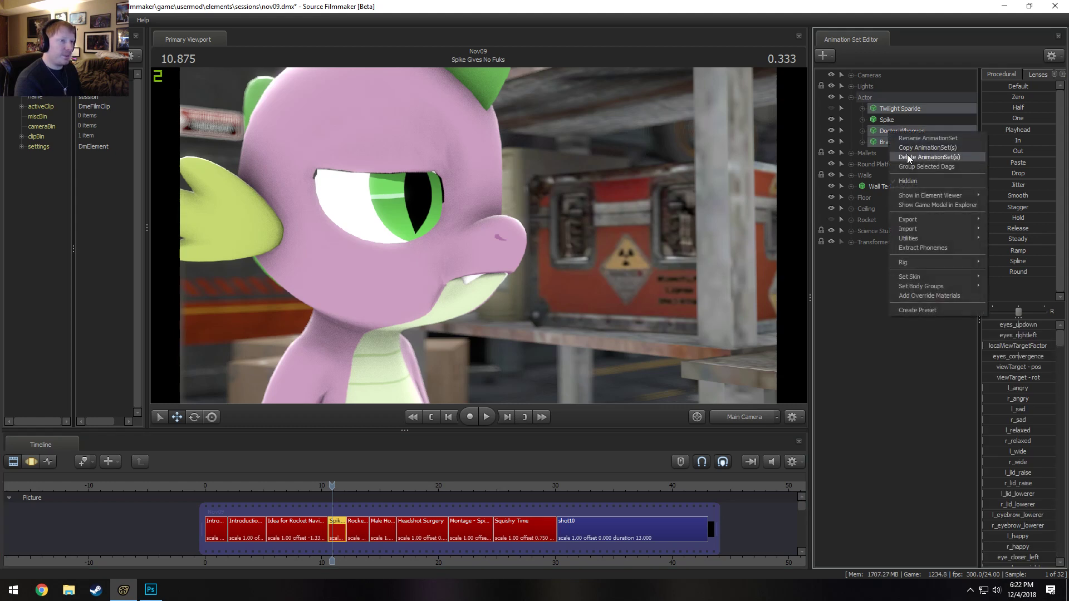
pyautogui.click(907, 157)
# Expand the Mallets group and delete both animation sets in the Rocket group of the Spike Gives No Fuks shot
pyautogui.click(851, 120)
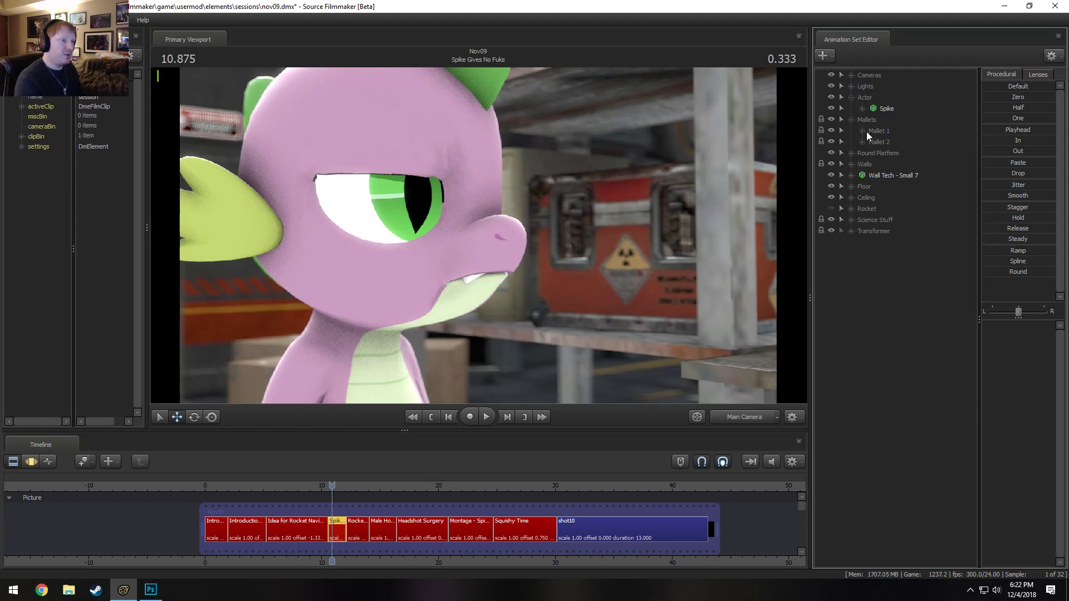
pyautogui.click(851, 210)
pyautogui.rightClick(872, 209)
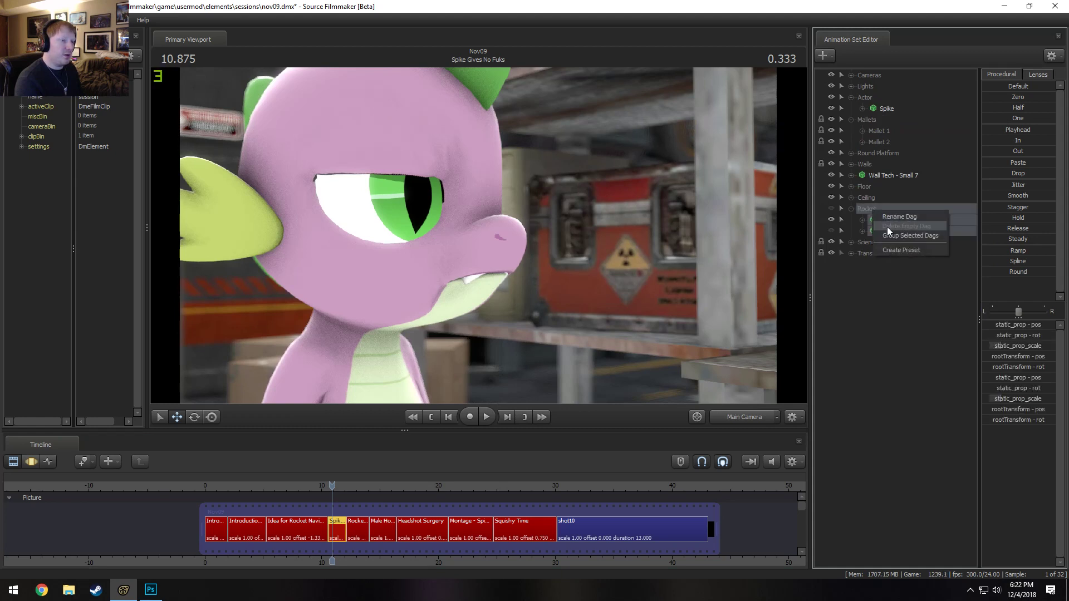
pyautogui.rightClick(871, 216)
pyautogui.click(885, 233)
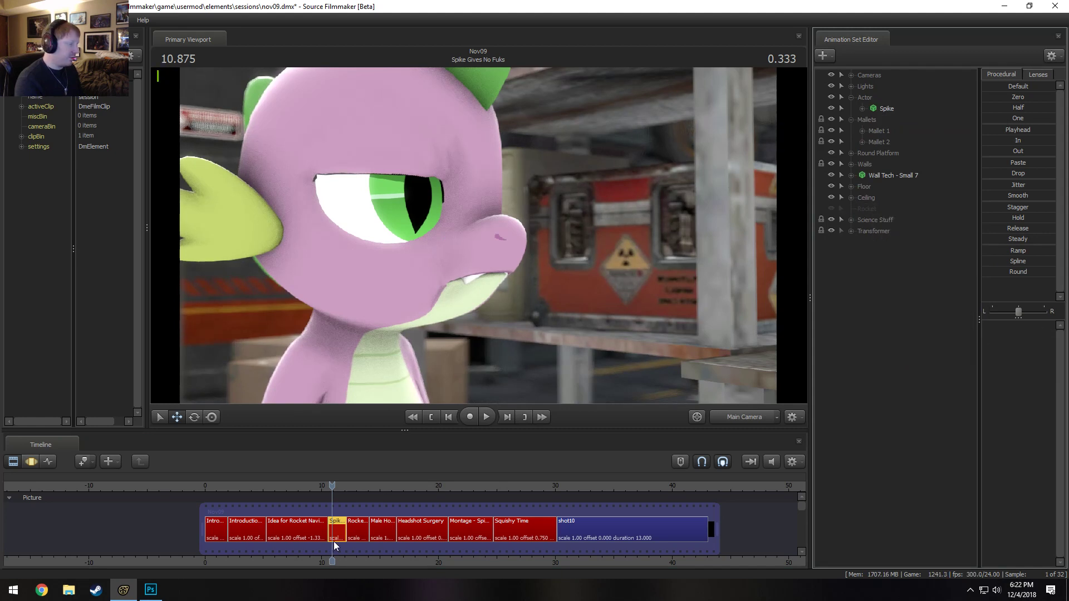
# Select the Idea for Rocket Navigation shot and delete its Rocket (with opening) and Rocket (Full) animation sets
pyautogui.click(314, 531)
pyautogui.click(859, 239)
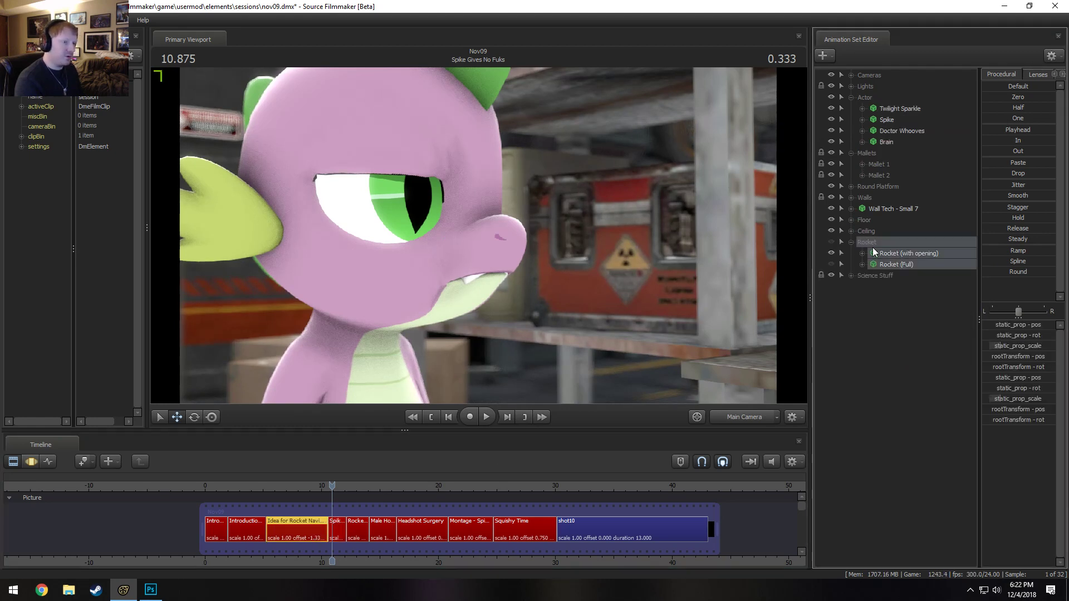
pyautogui.rightClick(880, 250)
pyautogui.click(906, 278)
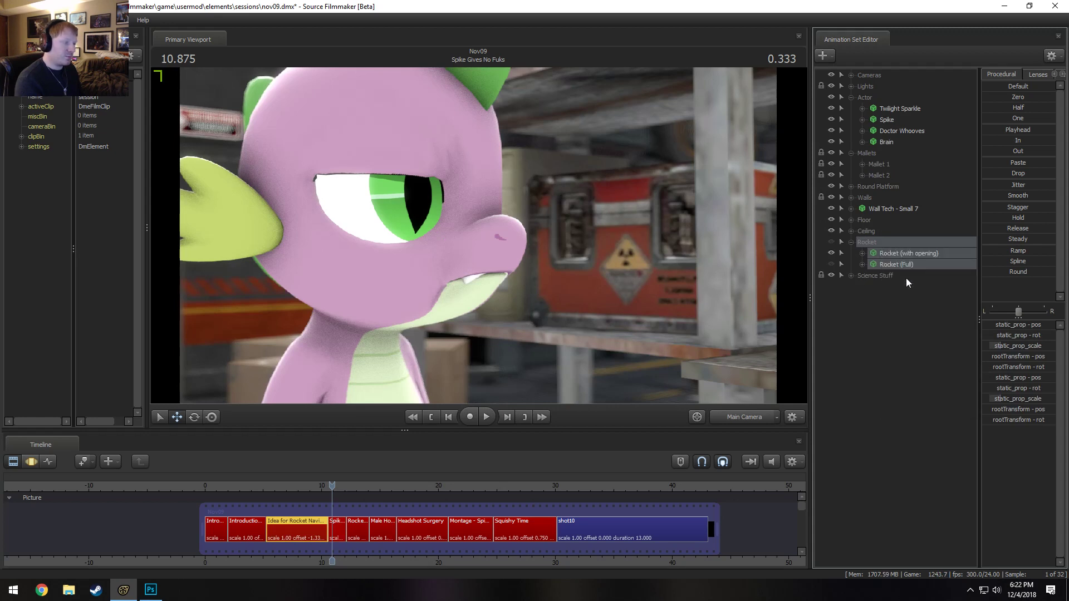
# Select the Spike Gives No Fuks shot, move the playhead to 11.291 s, and delete its empty Rocket group
pyautogui.click(339, 526)
pyautogui.click(336, 483)
pyautogui.moveTo(336, 482); pyautogui.dragTo(337, 486)
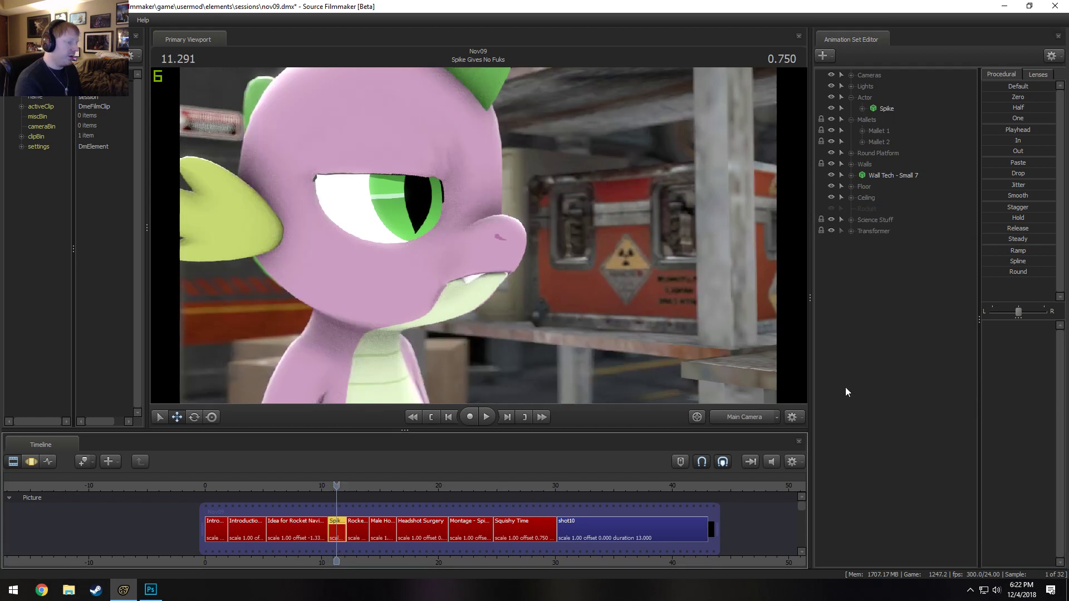
pyautogui.rightClick(868, 211)
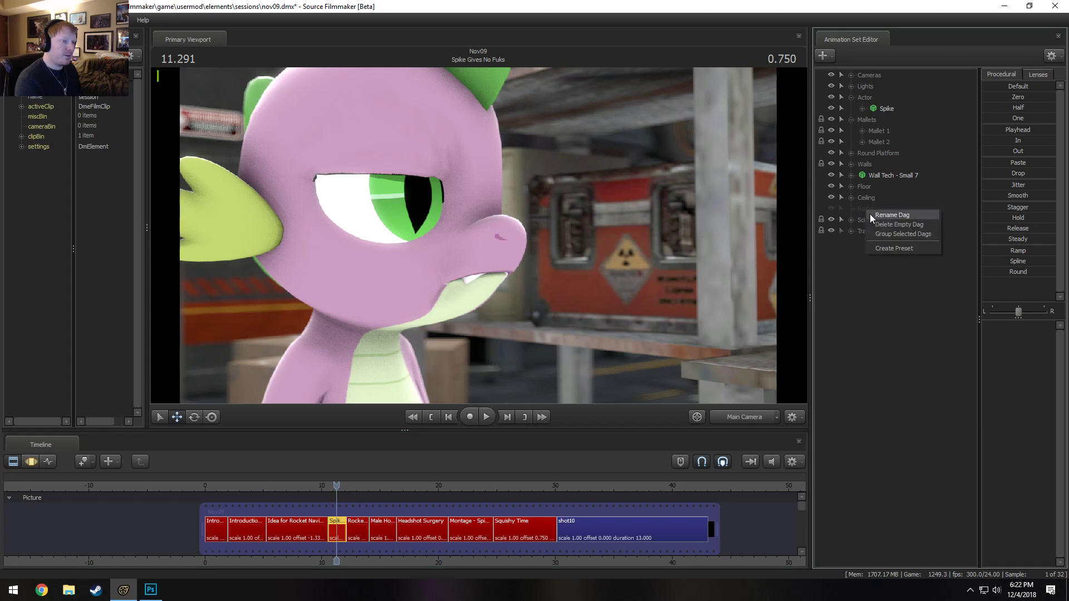
pyautogui.click(880, 223)
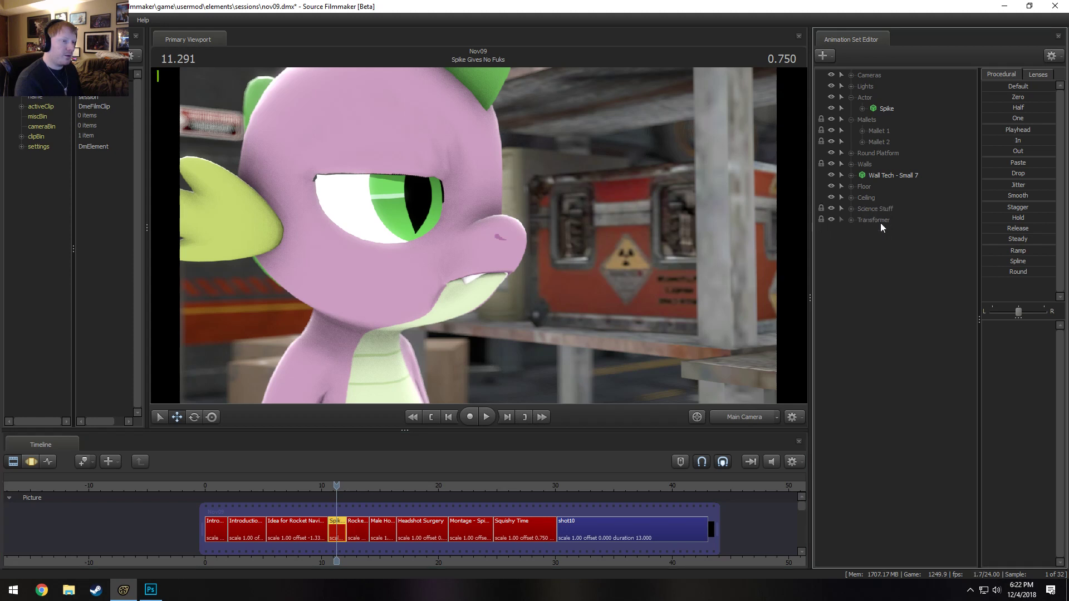
# In the Rocket Science WOO! shot at 12.708 s, delete the Doctor Whooves and Brain animation sets
pyautogui.click(352, 483)
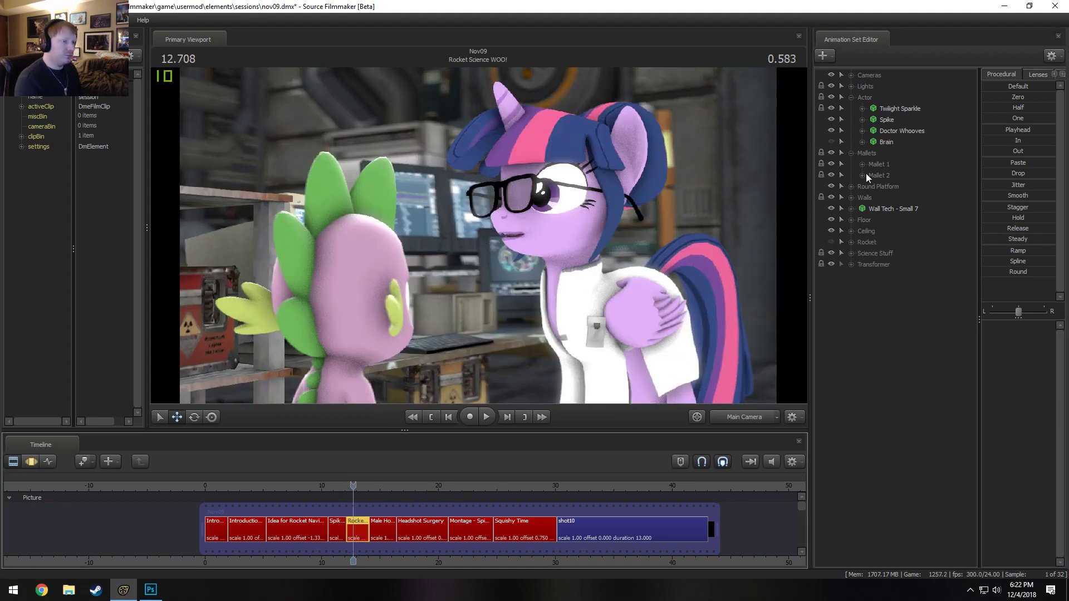
pyautogui.rightClick(882, 128)
pyautogui.click(876, 141)
pyautogui.keyDown('ctrl'); pyautogui.click(887, 130); pyautogui.keyUp('ctrl')
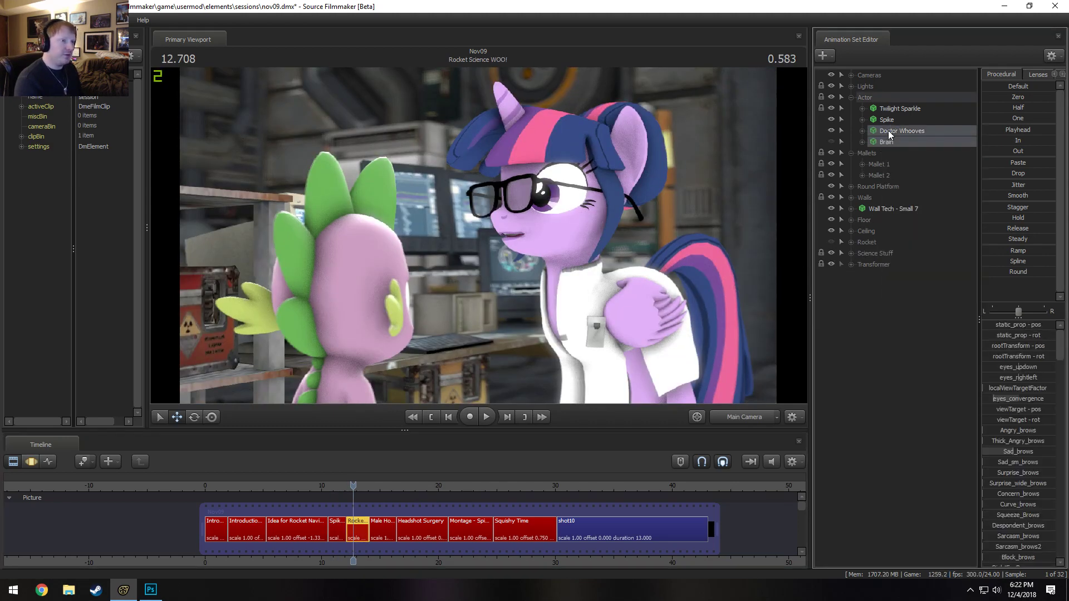
pyautogui.rightClick(893, 140)
pyautogui.click(916, 164)
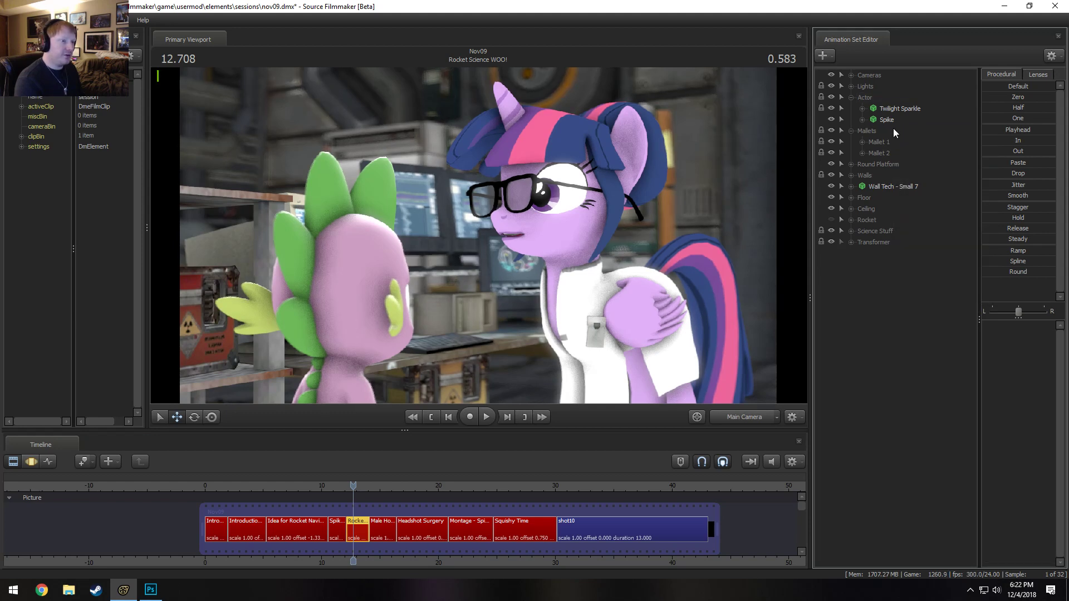
# Delete the Rocket (with opening) and Rocket (Full) animation sets from the Rocket Science WOO! shot
pyautogui.click(851, 220)
pyautogui.click(870, 219)
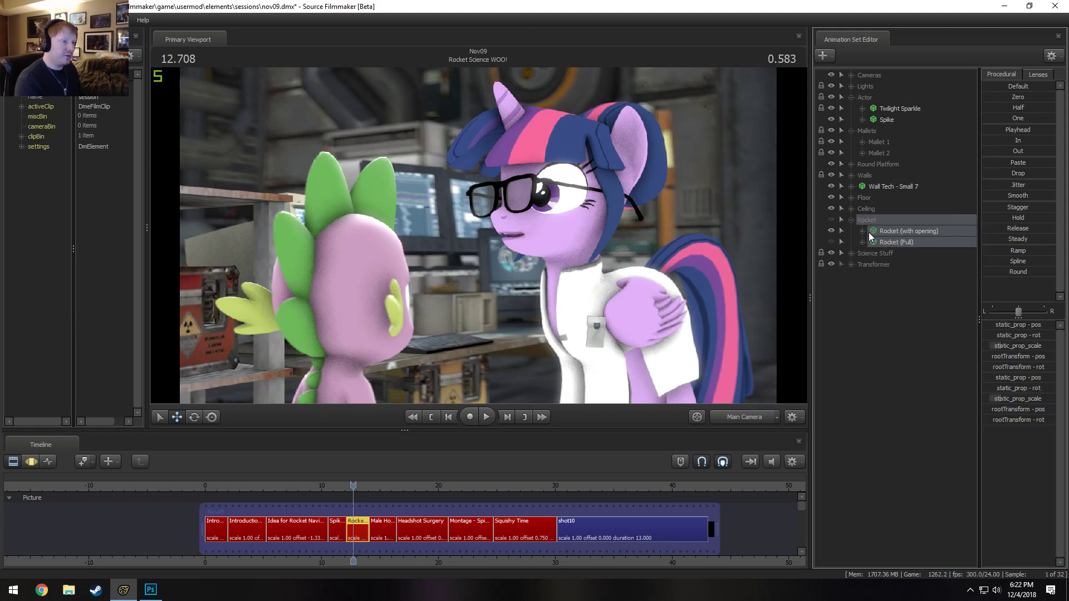
pyautogui.rightClick(868, 232)
pyautogui.click(893, 261)
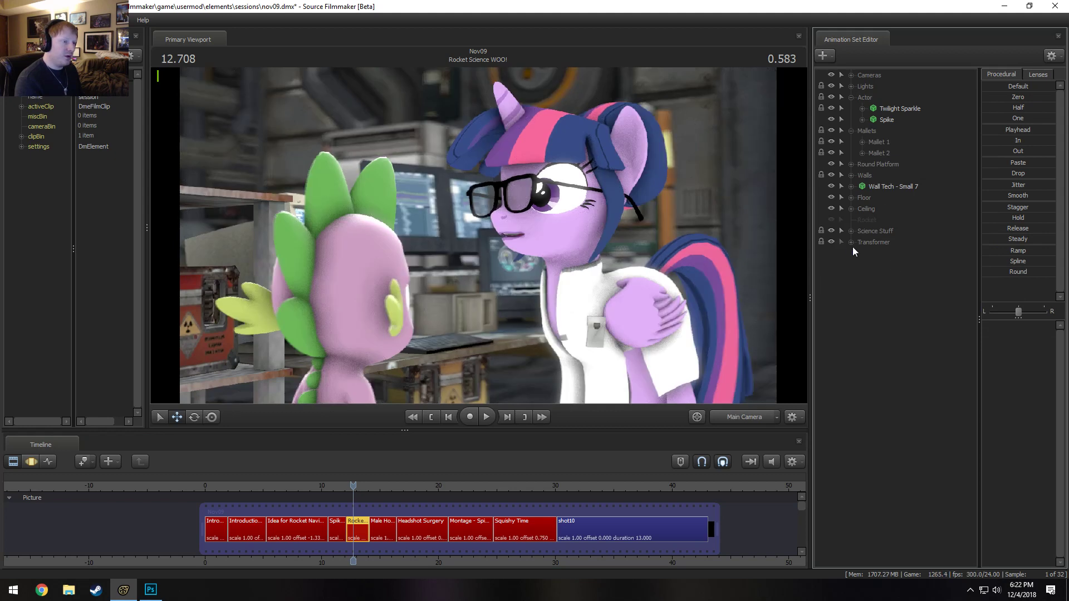
# Delete all Transformer animation sets in the Rocket Science WOO! shot, plus the emptied Transformer and Rocket groups
pyautogui.click(851, 242)
pyautogui.click(875, 242)
pyautogui.rightClick(891, 336)
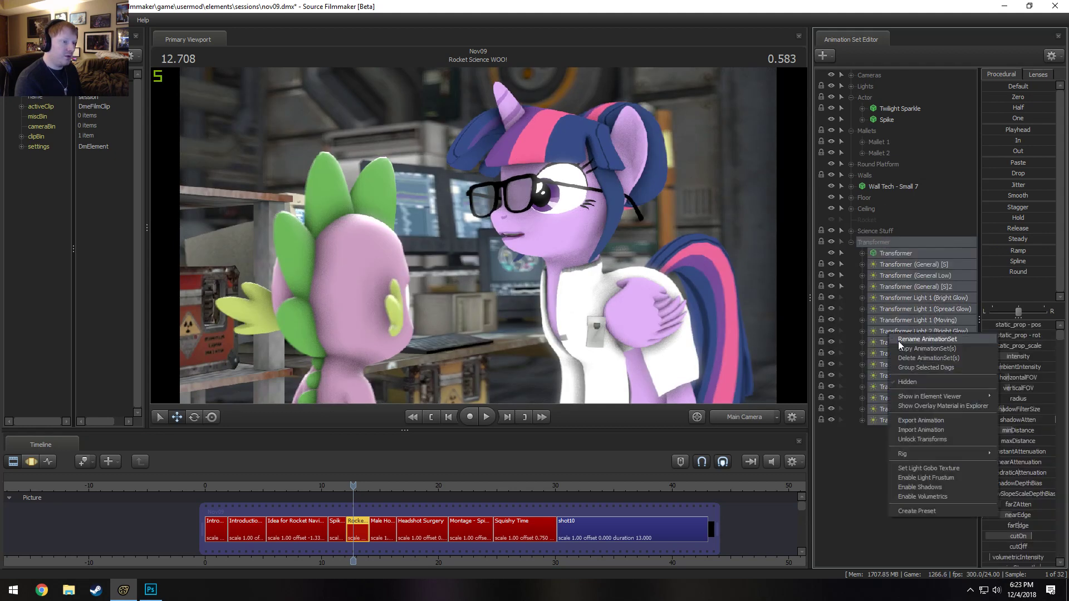
pyautogui.click(909, 357)
pyautogui.rightClick(867, 239)
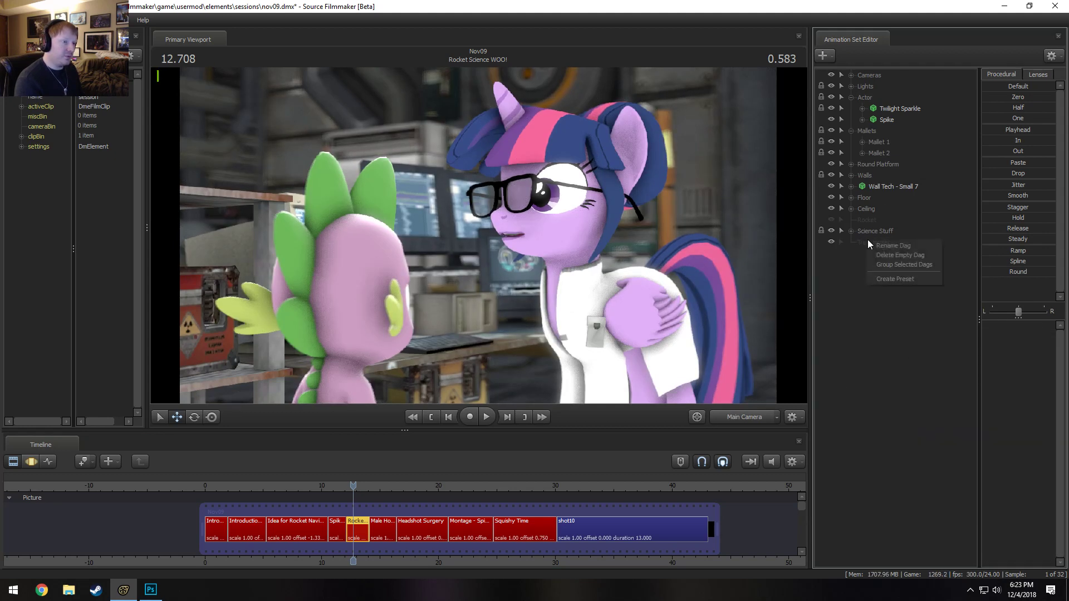
pyautogui.click(879, 256)
pyautogui.rightClick(864, 222)
pyautogui.click(877, 235)
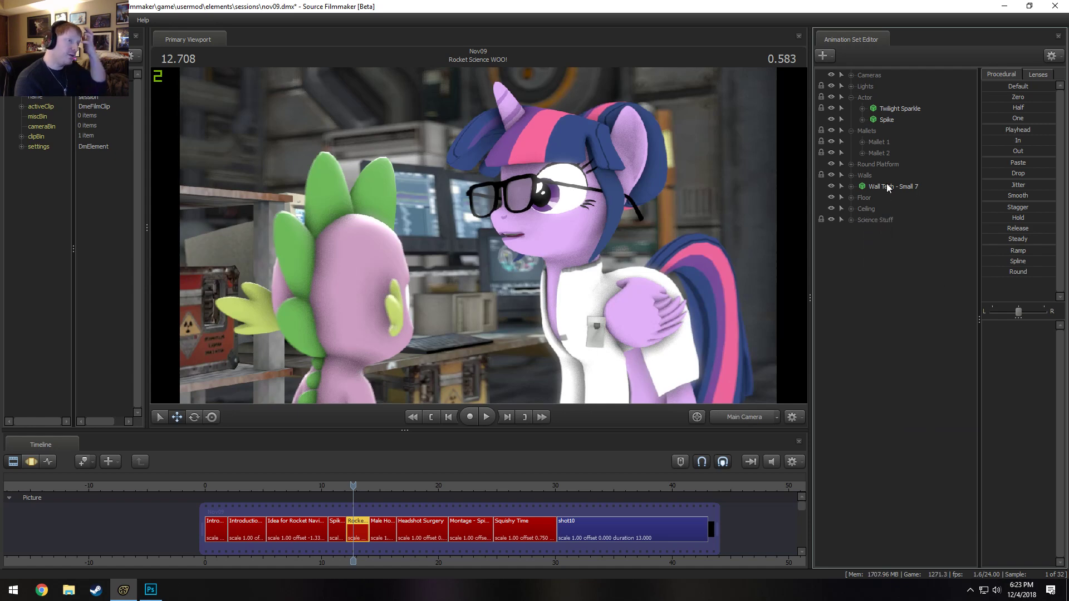
# In the Male Horse Confused shot at 15.208 s, delete the Twilight Sparkle, Spike and Brain animation sets
pyautogui.click(382, 486)
pyautogui.click(389, 530)
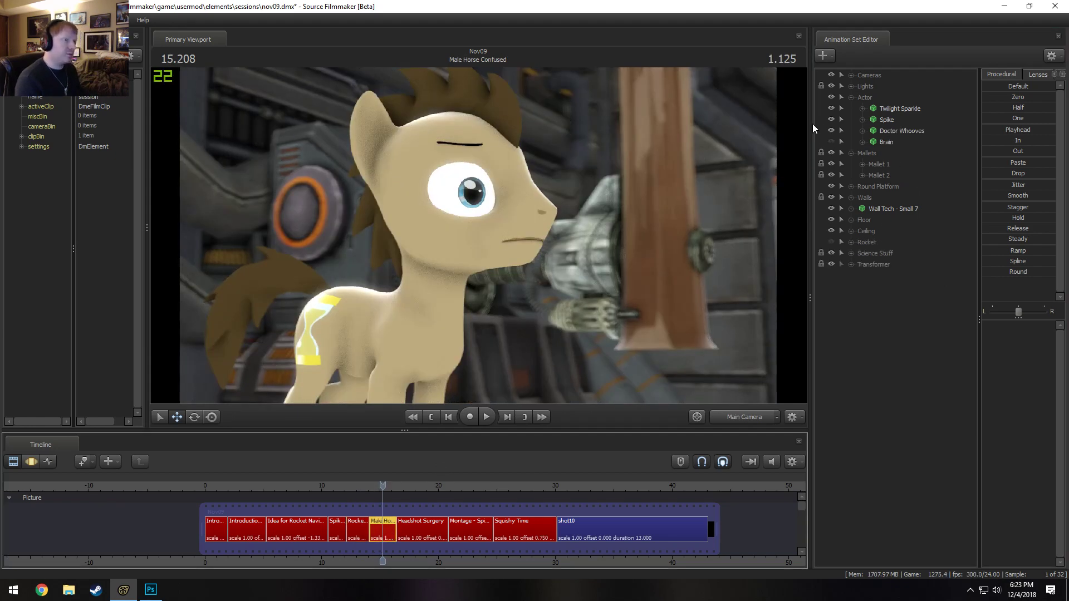
pyautogui.click(894, 108)
pyautogui.keyDown('ctrl'); pyautogui.click(895, 130); pyautogui.keyUp('ctrl')
pyautogui.keyDown('ctrl'); pyautogui.click(890, 141); pyautogui.keyUp('ctrl')
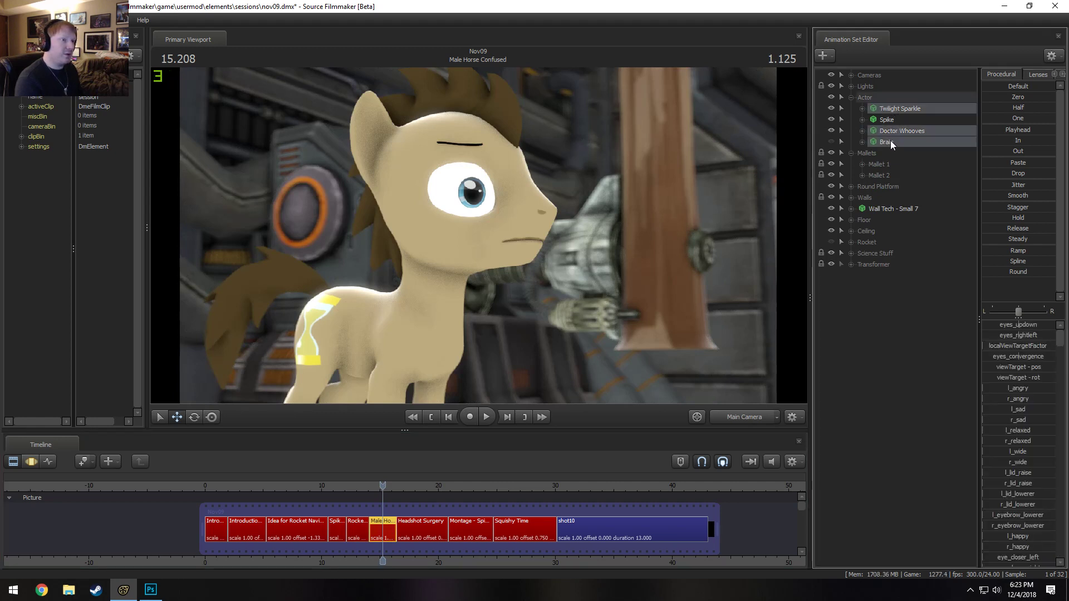
pyautogui.keyDown('ctrl'); pyautogui.click(885, 130); pyautogui.keyUp('ctrl')
pyautogui.keyDown('ctrl'); pyautogui.click(884, 110); pyautogui.keyUp('ctrl')
pyautogui.keyDown('ctrl'); pyautogui.click(885, 119); pyautogui.keyUp('ctrl')
pyautogui.keyDown('ctrl'); pyautogui.click(891, 110); pyautogui.keyUp('ctrl')
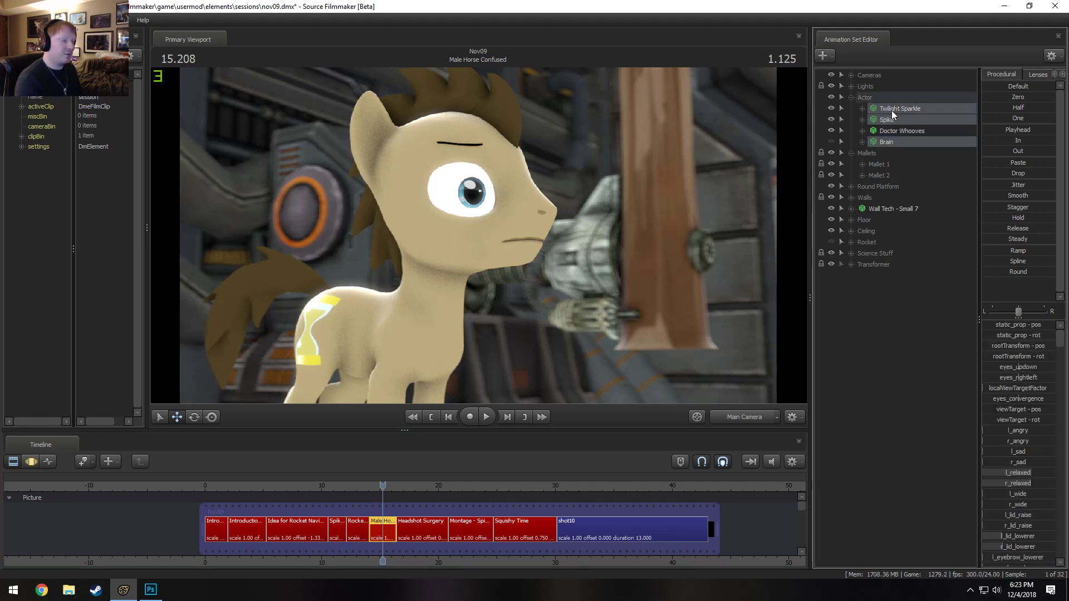
pyautogui.rightClick(891, 110)
pyautogui.click(916, 132)
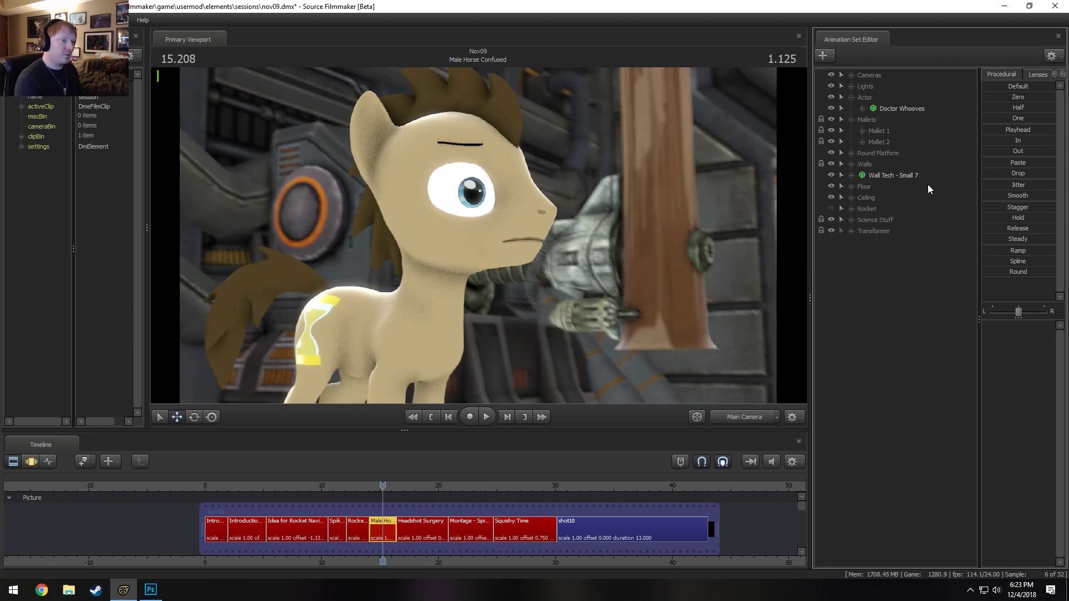
# Delete all animation sets in the Male Horse Confused shot's Transformer group along with the emptied group
pyautogui.click(851, 231)
pyautogui.click(862, 232)
pyautogui.rightClick(886, 262)
pyautogui.click(917, 286)
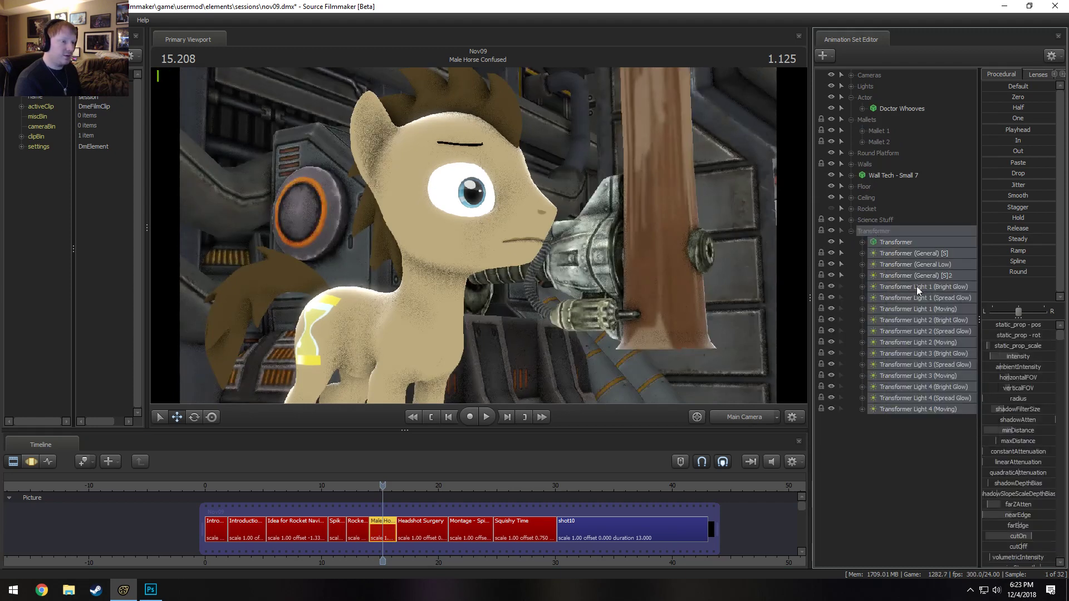
pyautogui.rightClick(868, 233)
pyautogui.click(877, 243)
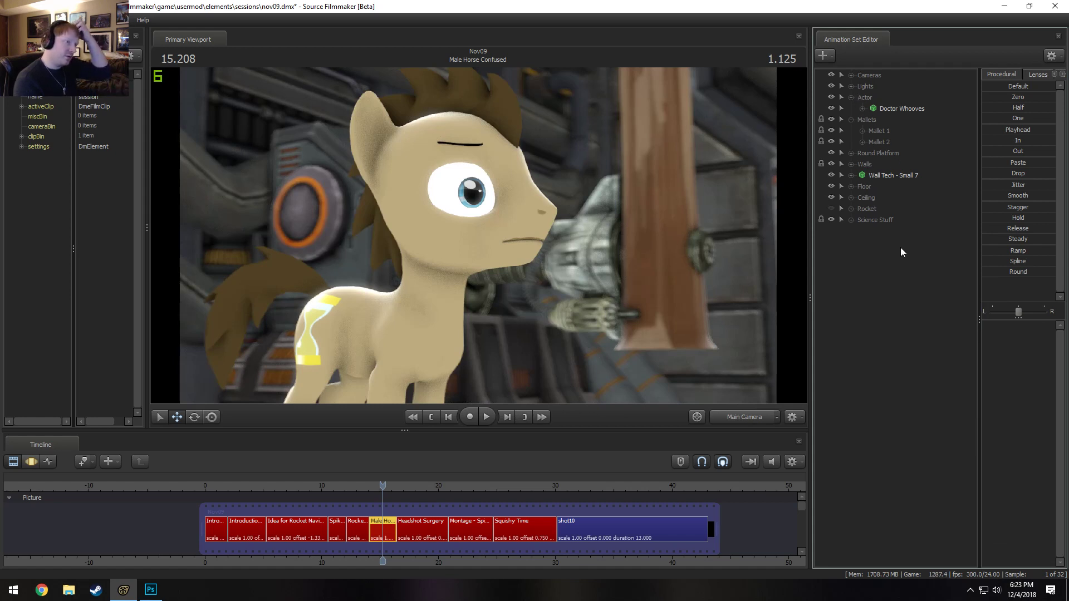
# Delete both Rocket animation sets and their emptied group from the Male Horse Confused shot
pyautogui.click(851, 198)
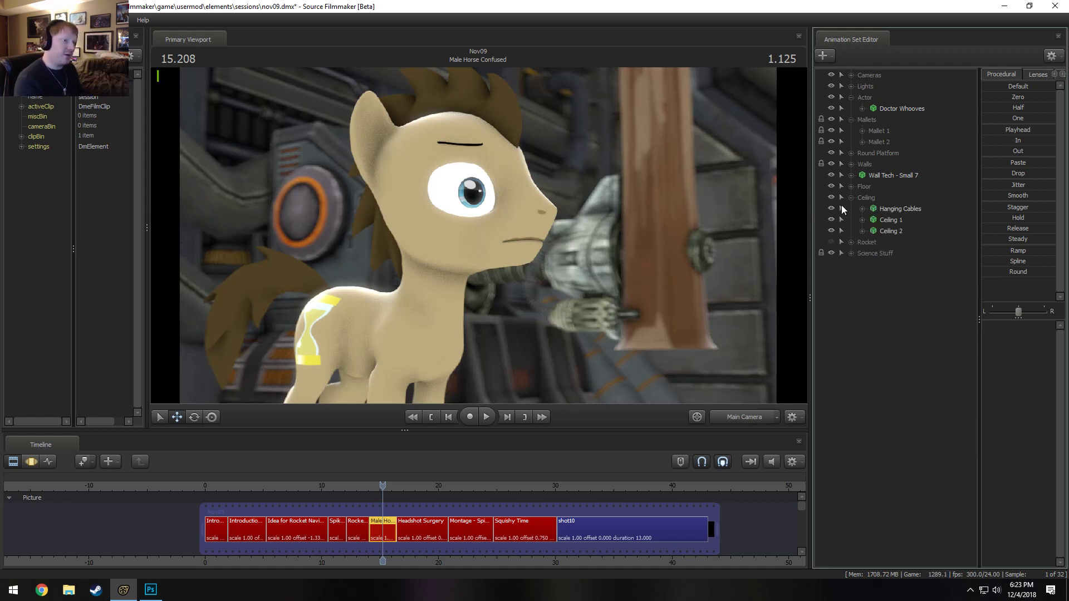
pyautogui.click(851, 198)
pyautogui.rightClick(861, 208)
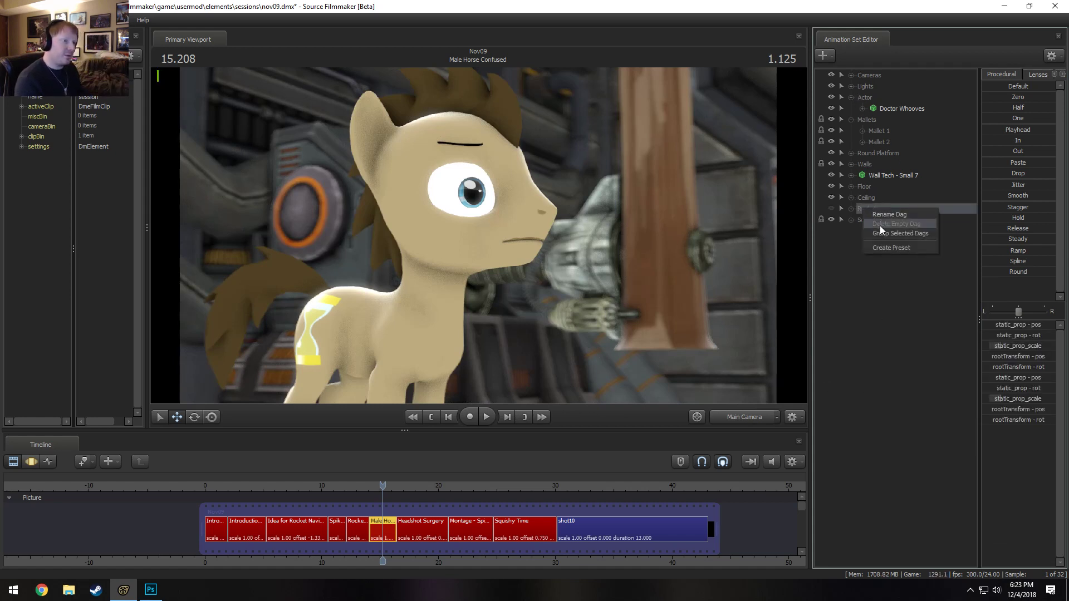
pyautogui.click(850, 208)
pyautogui.rightClick(876, 220)
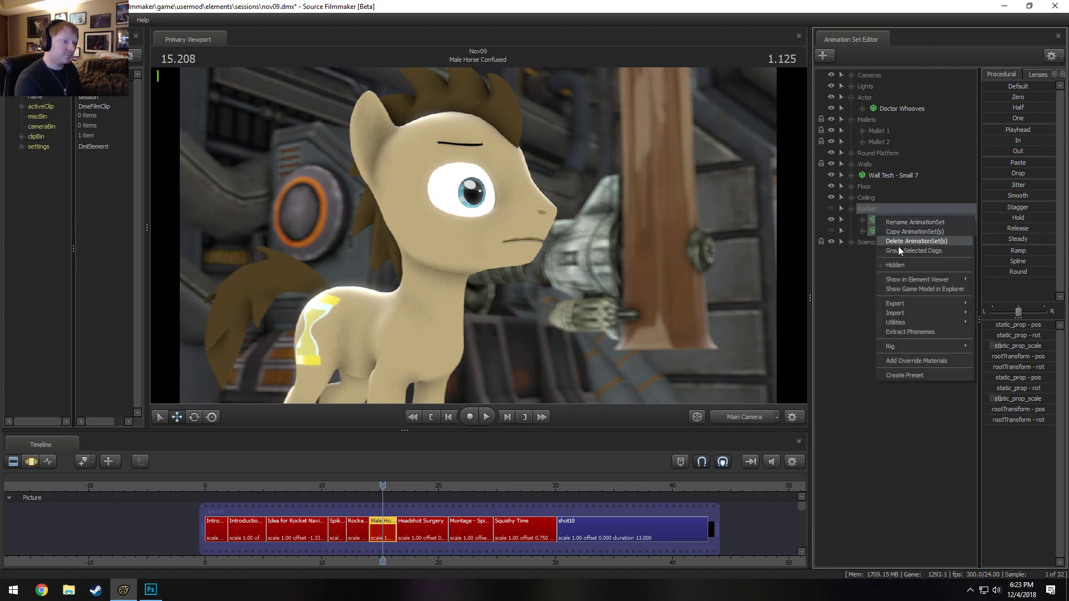
pyautogui.click(893, 236)
pyautogui.rightClick(875, 212)
pyautogui.click(887, 227)
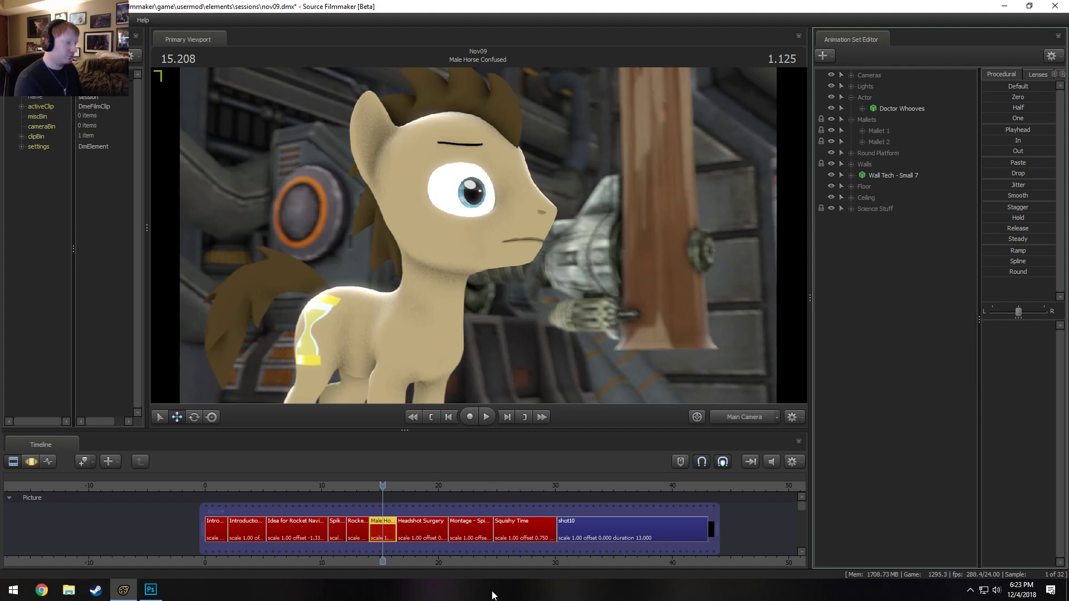
# In the Headshot Surgery shot at 20.250 s, delete the Doctor Whooves and Brain animation sets
pyautogui.click(415, 487)
pyautogui.moveTo(415, 486); pyautogui.dragTo(440, 487)
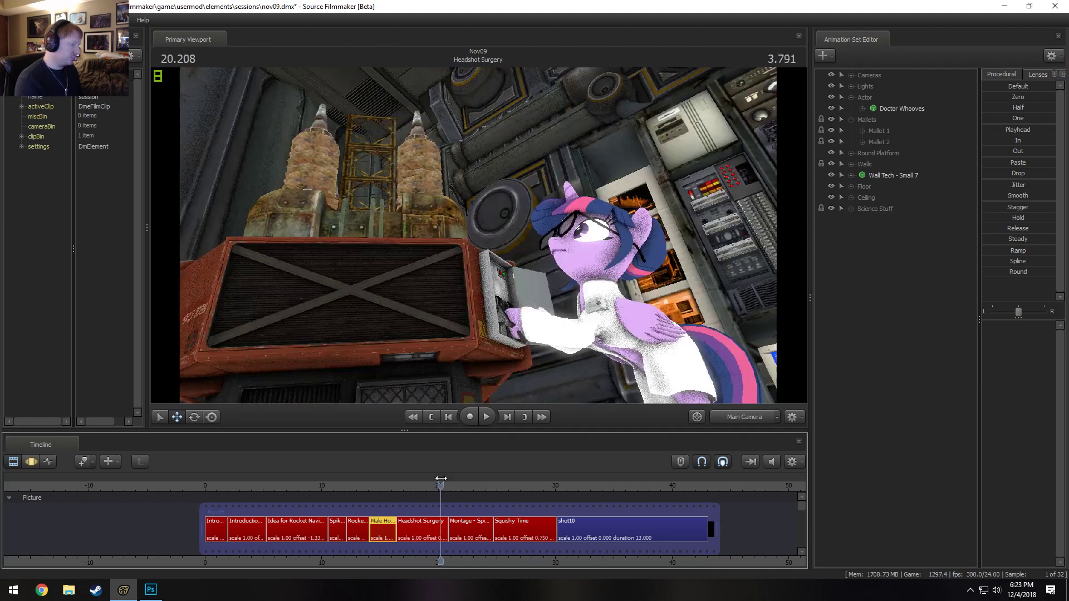
pyautogui.click(439, 524)
pyautogui.rightClick(900, 128)
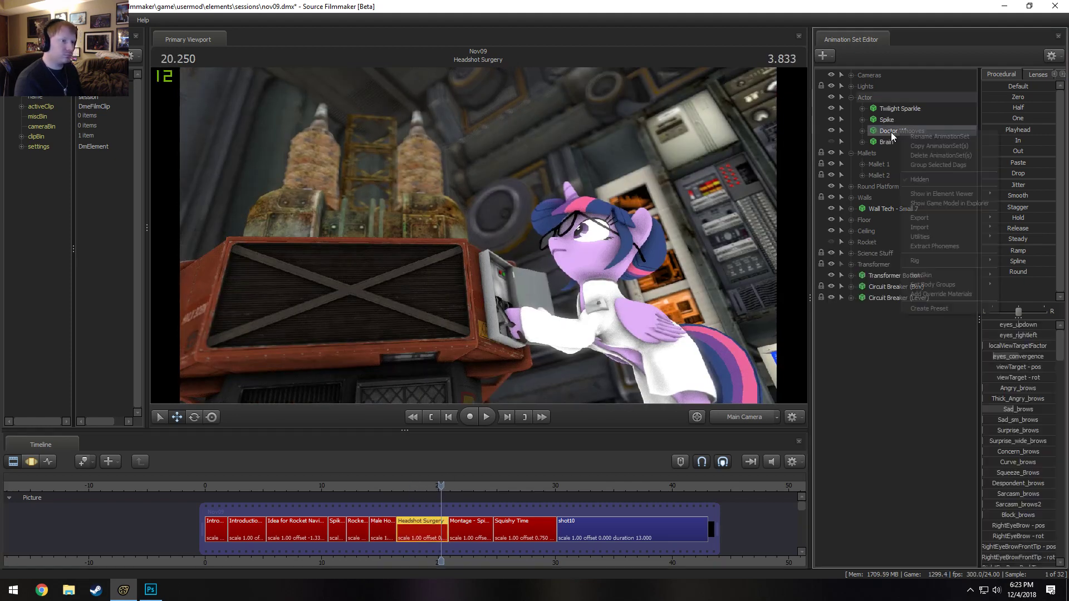
pyautogui.keyDown('ctrl'); pyautogui.click(880, 139); pyautogui.keyUp('ctrl')
pyautogui.rightClick(880, 140)
pyautogui.click(899, 164)
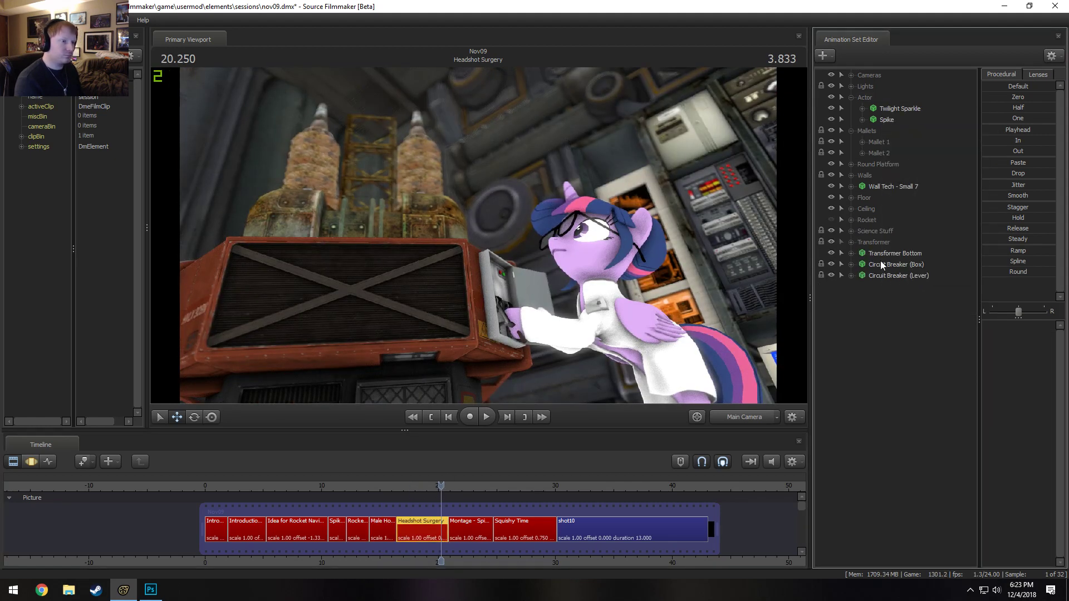
# Move Transformer Bottom, Circuit Breaker (Box) and Circuit Breaker (Lever) into the Transformer group of the Headshot Surgery shot
pyautogui.click(860, 245)
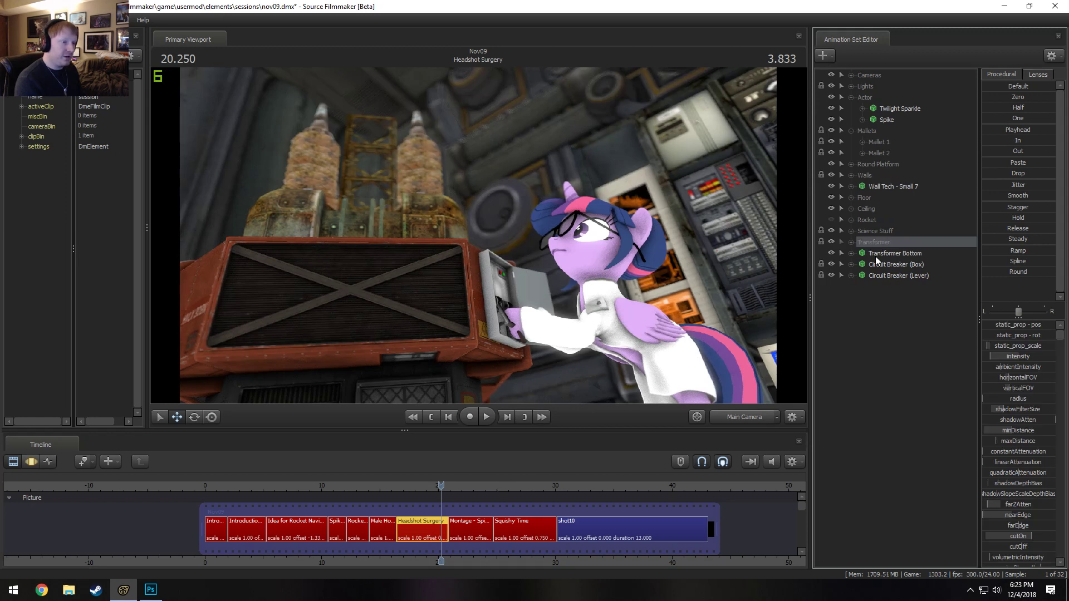
pyautogui.moveTo(875, 256); pyautogui.dragTo(875, 241)
pyautogui.click(884, 253)
pyautogui.keyDown('ctrl'); pyautogui.click(888, 261); pyautogui.keyUp('ctrl')
# Delete the Rocket (with opening), Rocket (Full) and Spike animation sets from the Headshot Surgery shot
pyautogui.click(857, 222)
pyautogui.rightClick(873, 228)
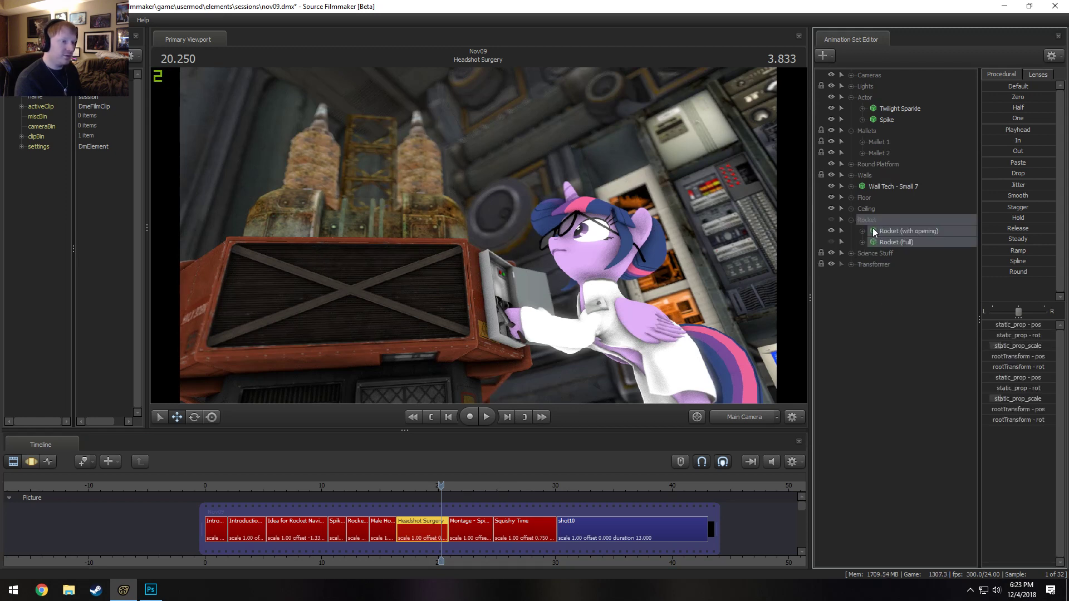
pyautogui.click(900, 250)
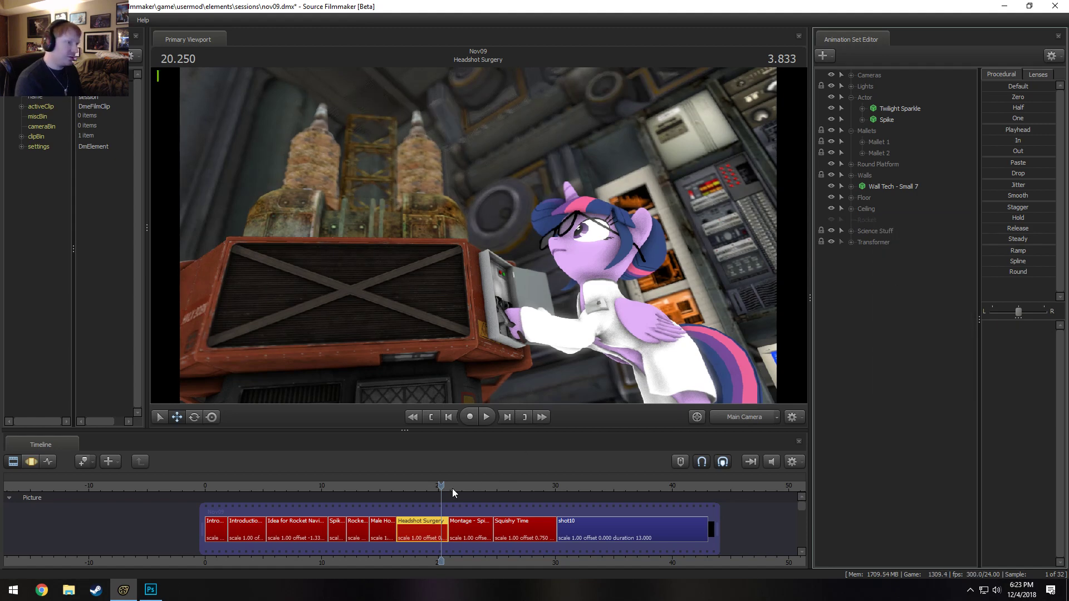
pyautogui.click(894, 118)
pyautogui.rightClick(894, 118)
pyautogui.click(906, 142)
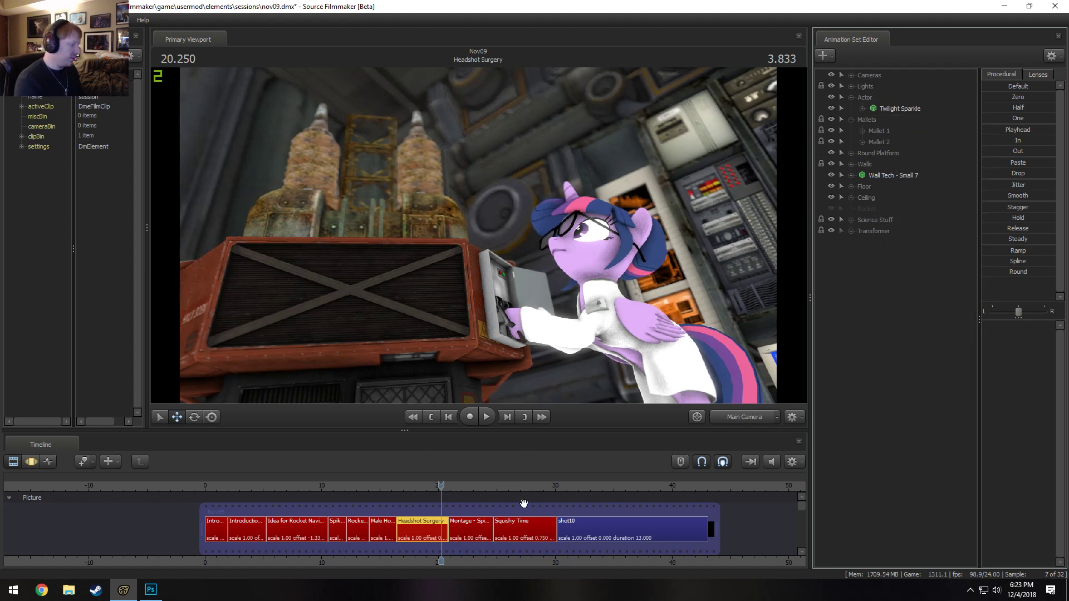
# In the Montage - Spinning Fan shot at 22.958 s, delete all animation sets in the Transformer group and the emptied group
pyautogui.click(470, 526)
pyautogui.click(473, 484)
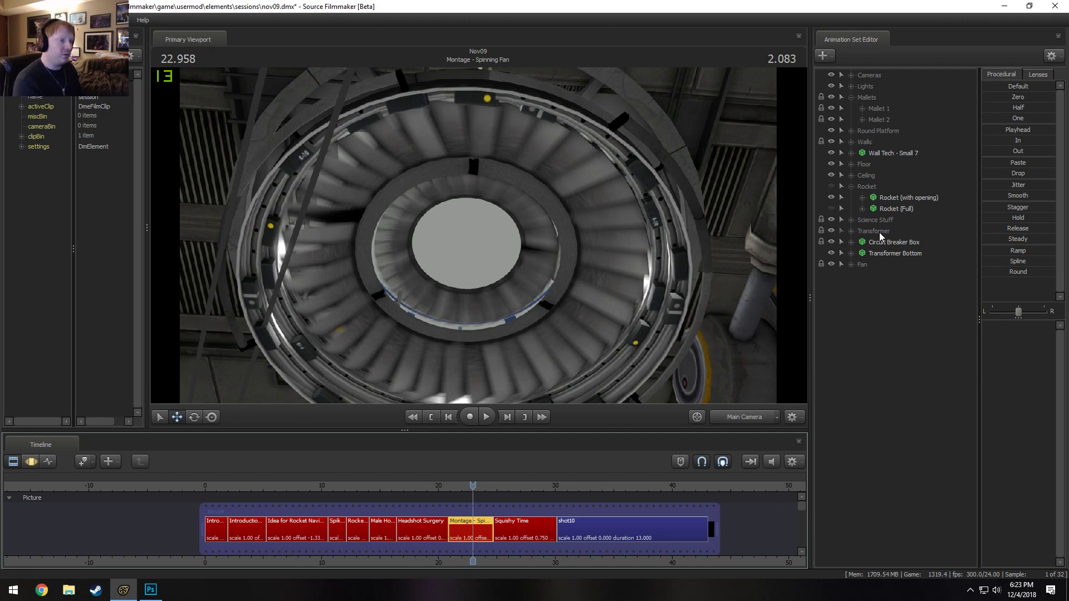
pyautogui.click(851, 230)
pyautogui.rightClick(889, 261)
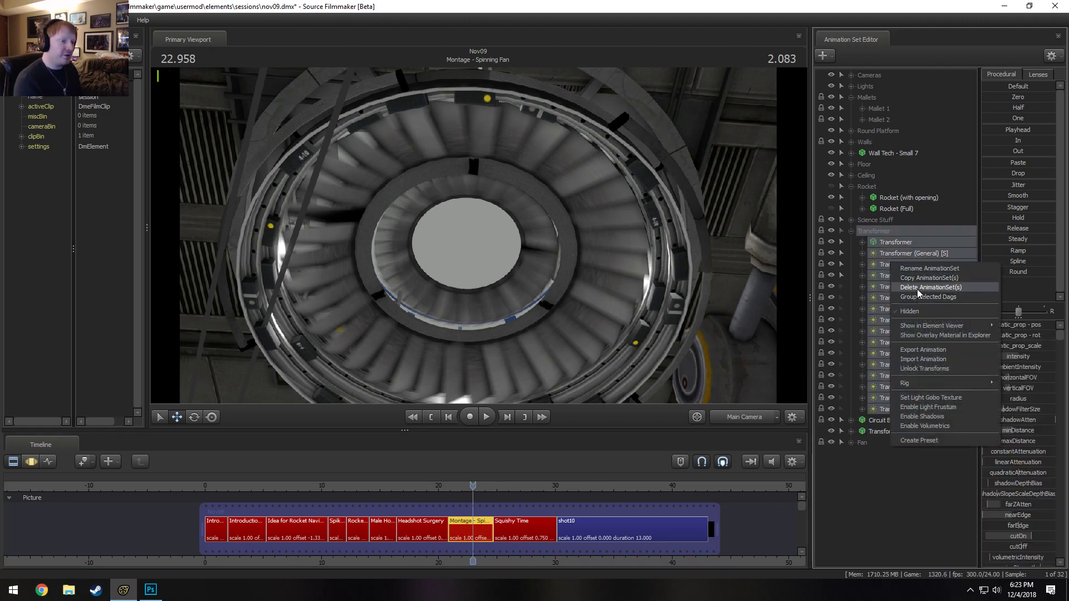
pyautogui.click(917, 287)
pyautogui.rightClick(867, 229)
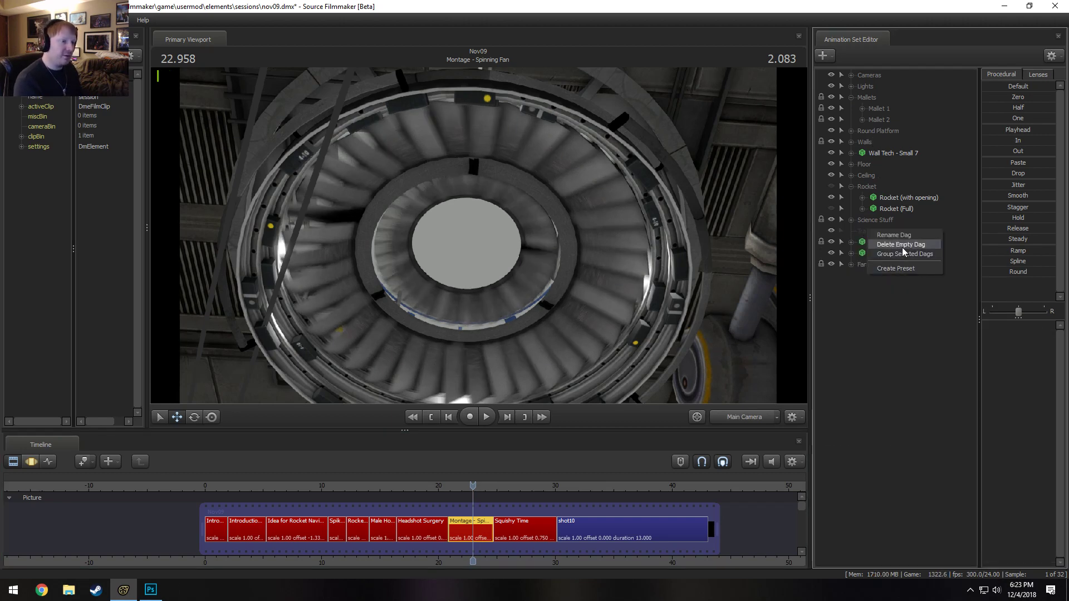
pyautogui.click(902, 246)
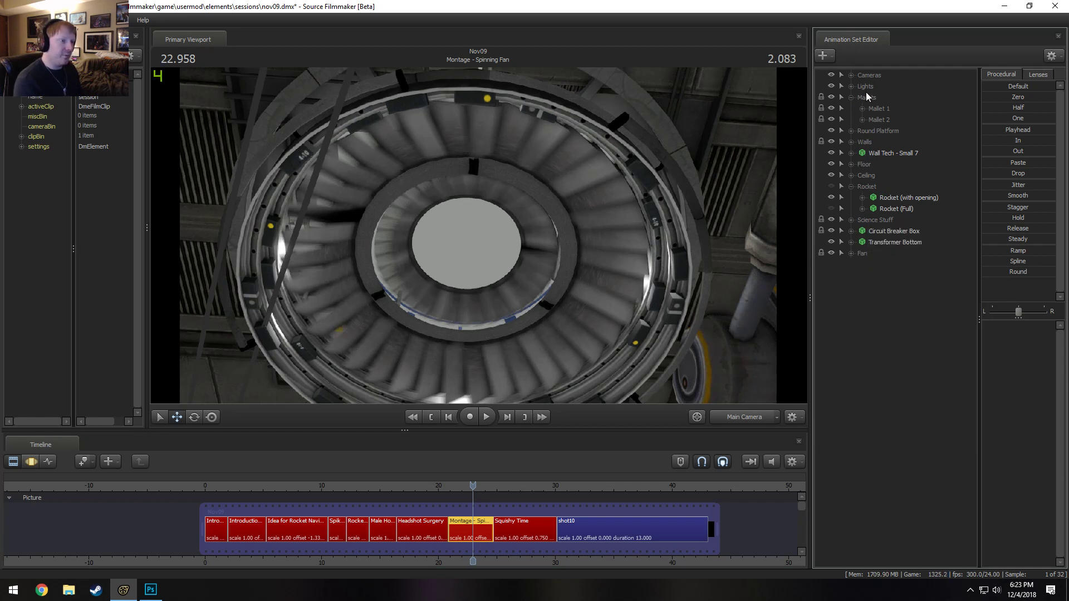
# Collapse the Mallets group and delete both Rocket animation sets from the Montage - Spinning Fan shot
pyautogui.click(849, 98)
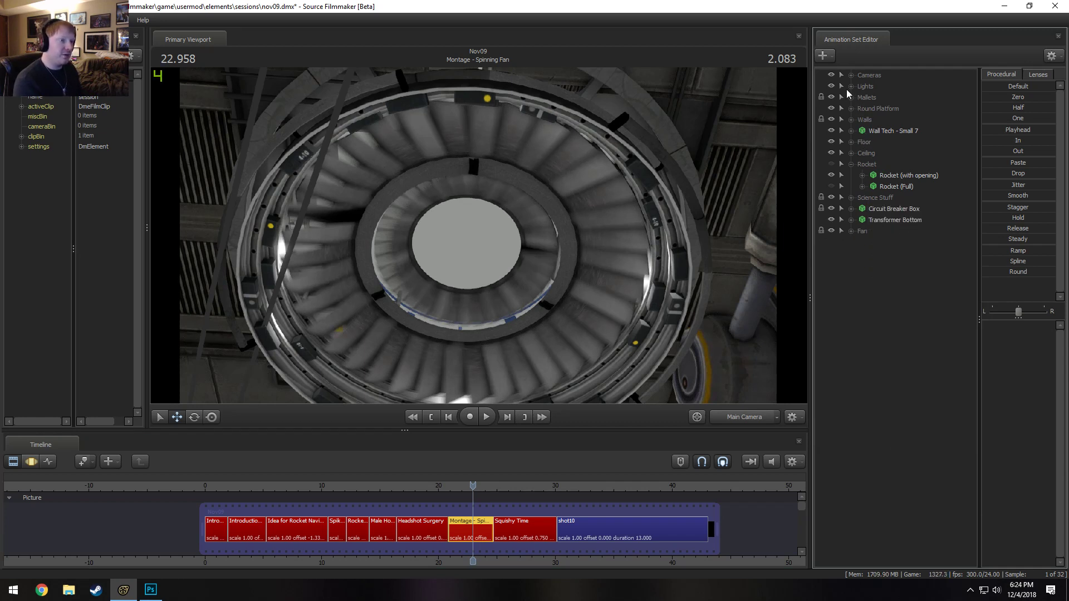
pyautogui.click(849, 86)
pyautogui.click(850, 86)
pyautogui.click(867, 164)
pyautogui.rightClick(886, 180)
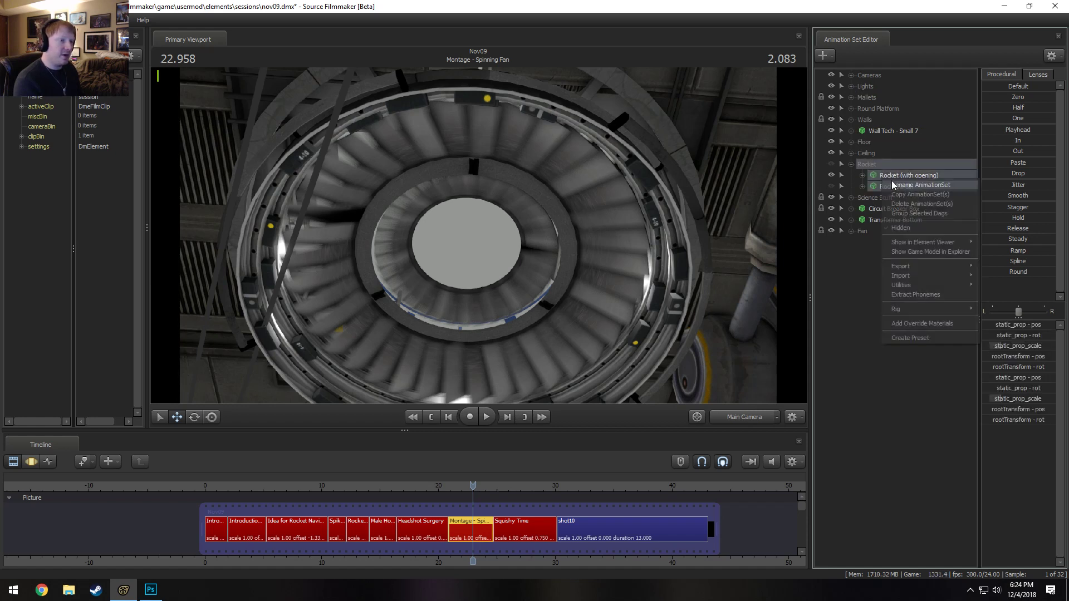
pyautogui.click(903, 203)
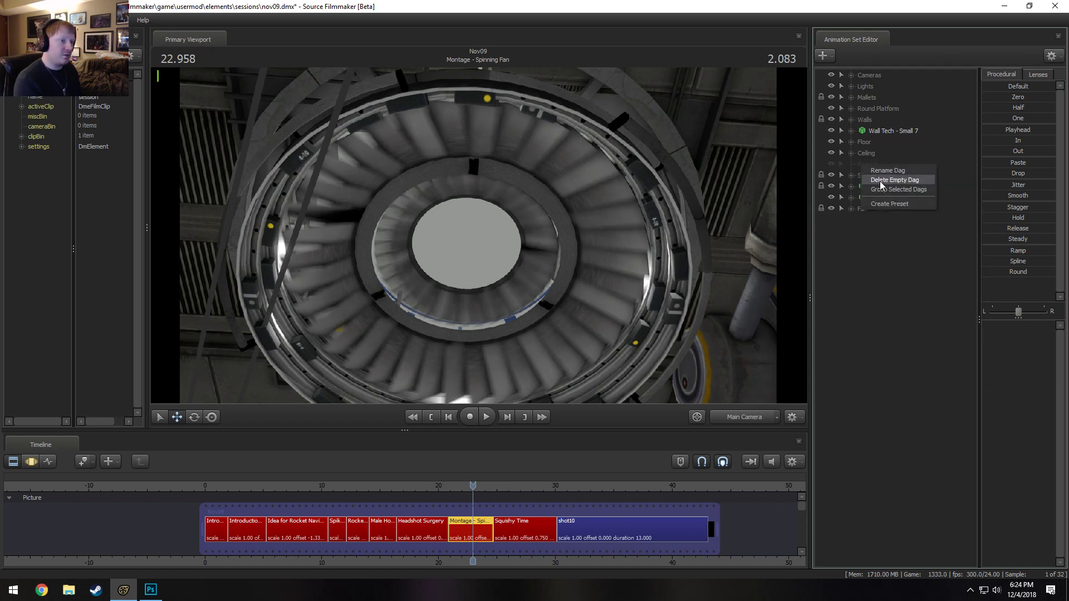
# In the Squishy Time shot at 26.708 s, delete the Twilight Sparkle and Spike animation sets from the Actor group
pyautogui.click(517, 523)
pyautogui.click(505, 533)
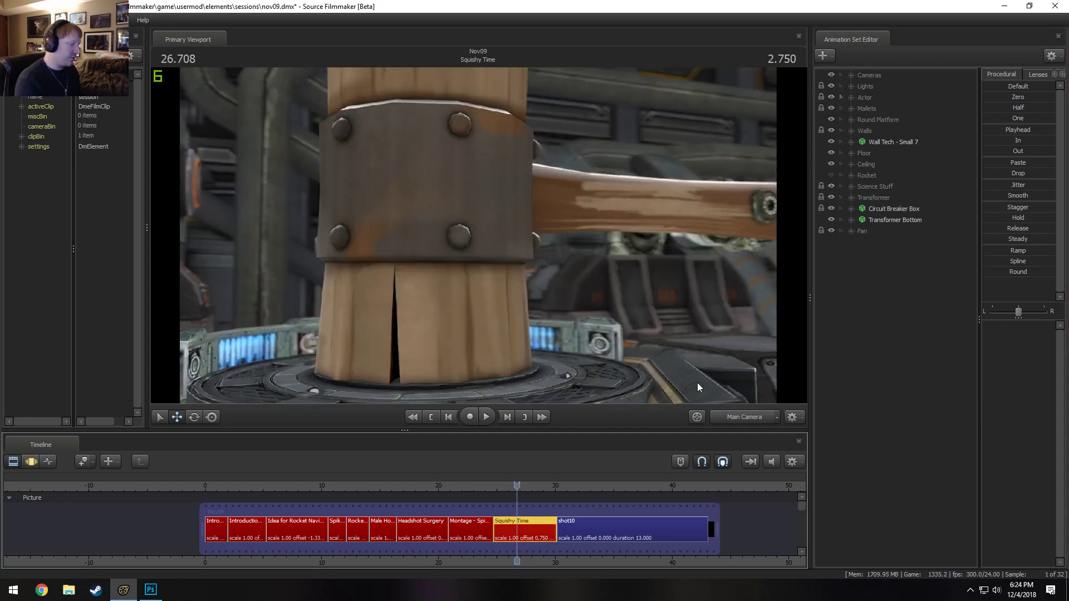
pyautogui.click(851, 98)
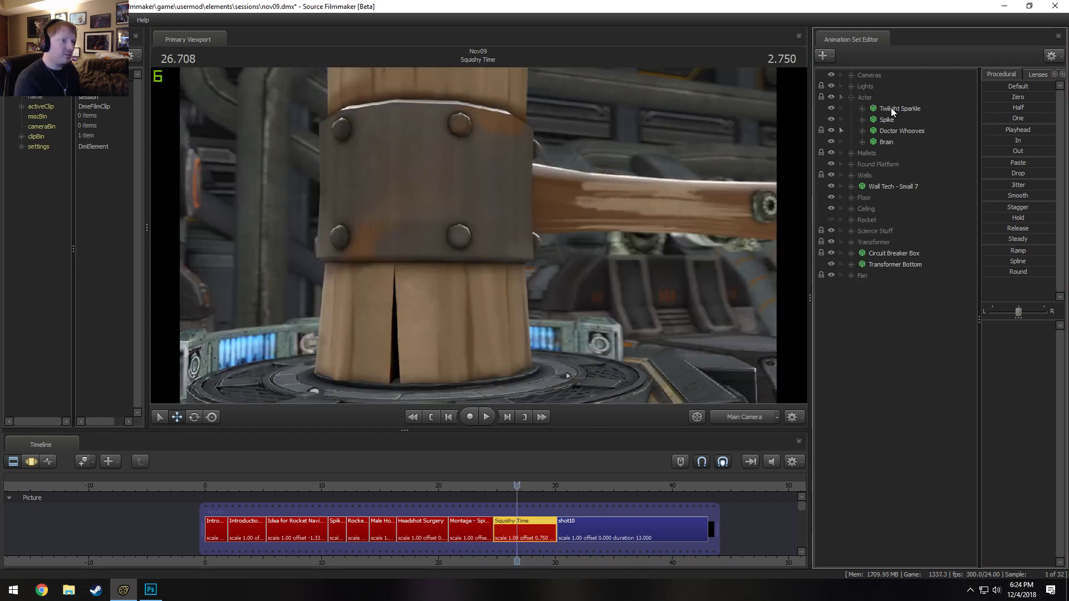
pyautogui.click(891, 108)
pyautogui.keyDown('ctrl'); pyautogui.click(893, 119); pyautogui.keyUp('ctrl')
pyautogui.rightClick(890, 121)
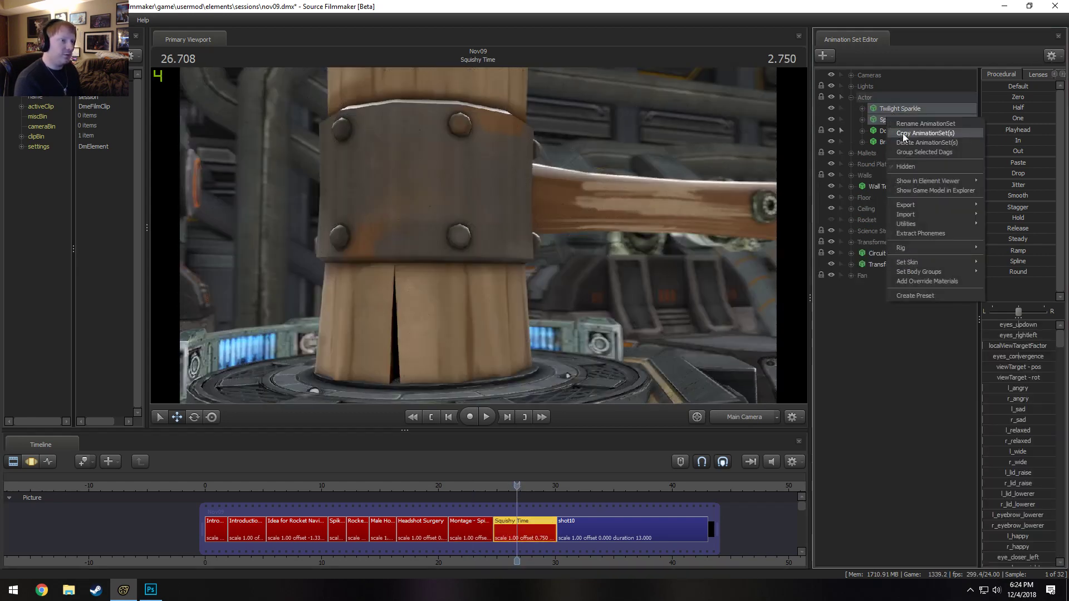
pyautogui.click(910, 142)
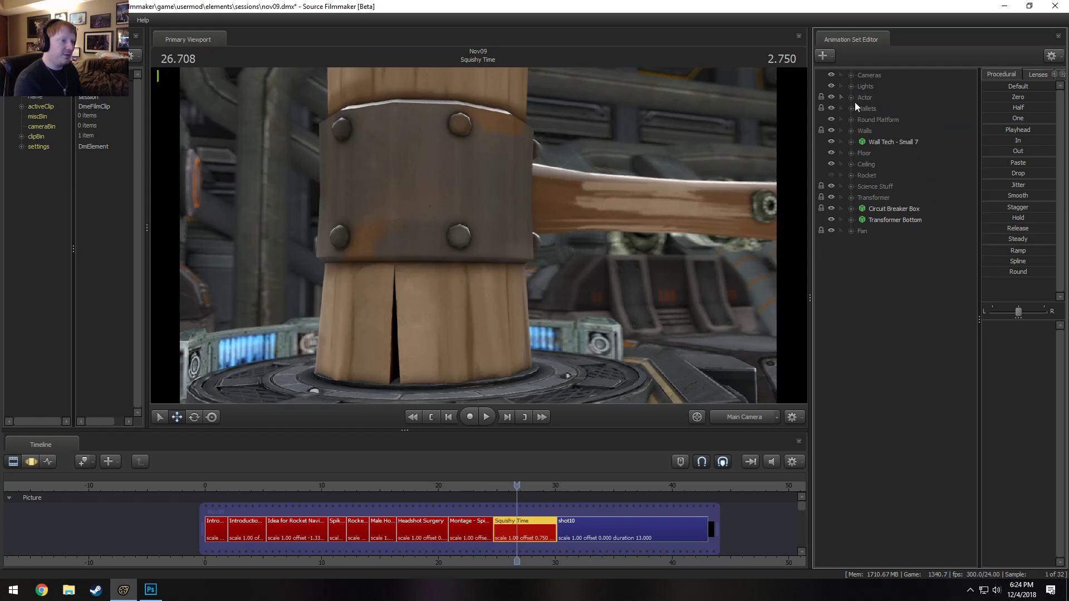
# Delete the empty Rocket group from the Squishy Time shot
pyautogui.click(860, 175)
pyautogui.click(850, 175)
pyautogui.rightClick(861, 175)
pyautogui.click(877, 189)
# Delete all Transformer group animation sets, Circuit Breaker Box and Transformer Bottom from the Squishy Time shot, along with the emptied group
pyautogui.click(874, 207)
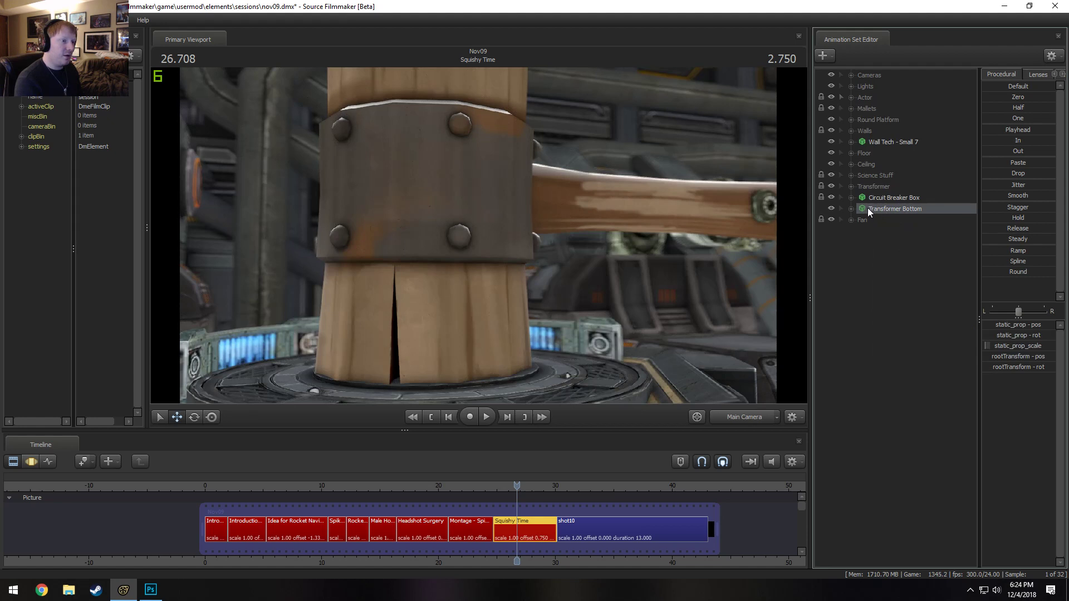
pyautogui.click(850, 186)
pyautogui.click(861, 187)
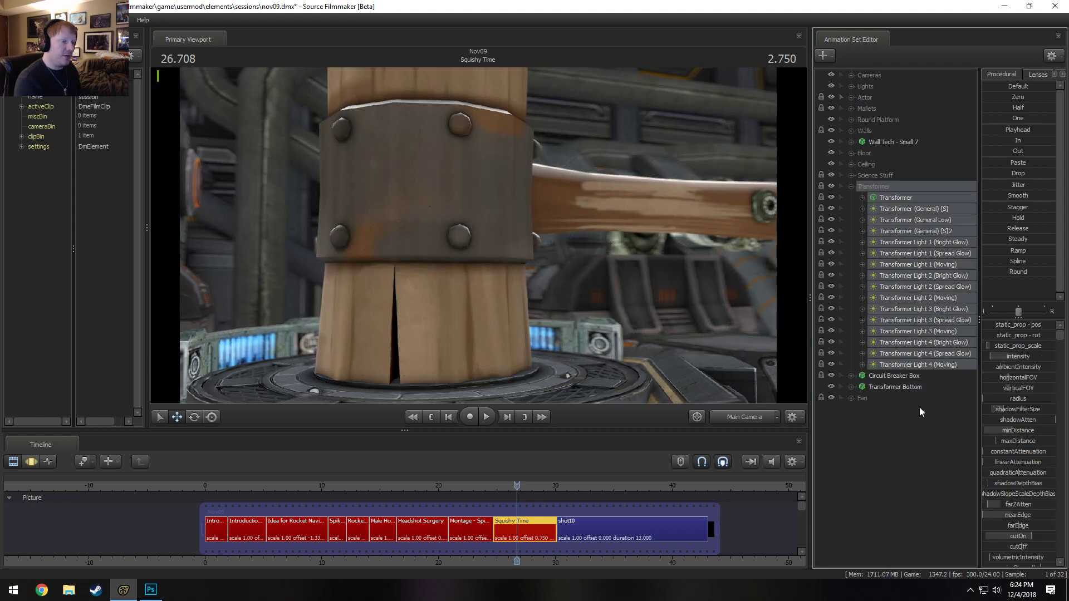
pyautogui.rightClick(924, 208)
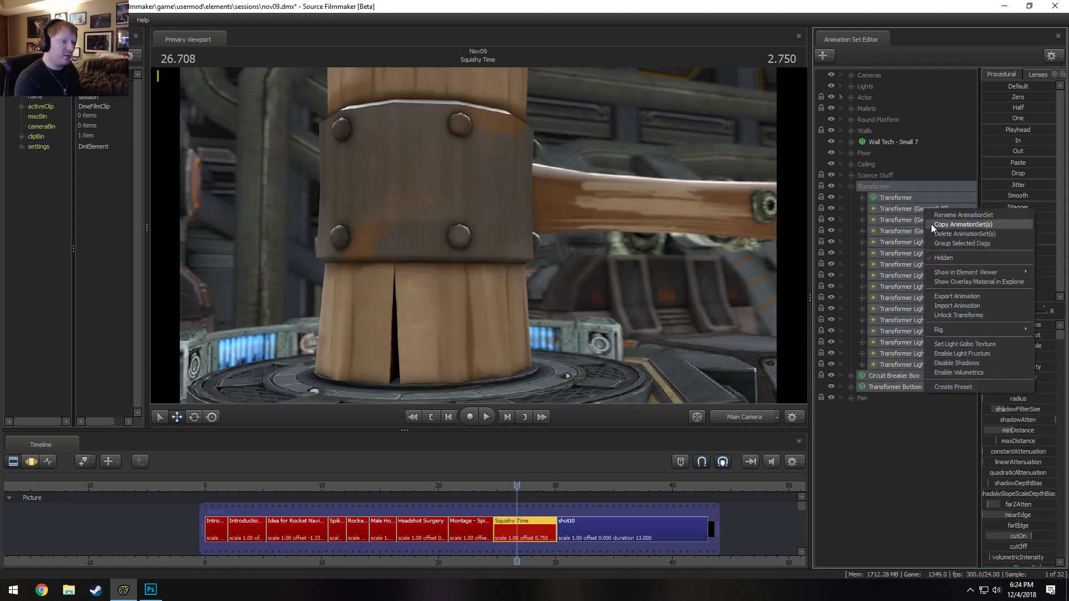
pyautogui.click(931, 225)
pyautogui.rightClick(870, 189)
pyautogui.click(875, 210)
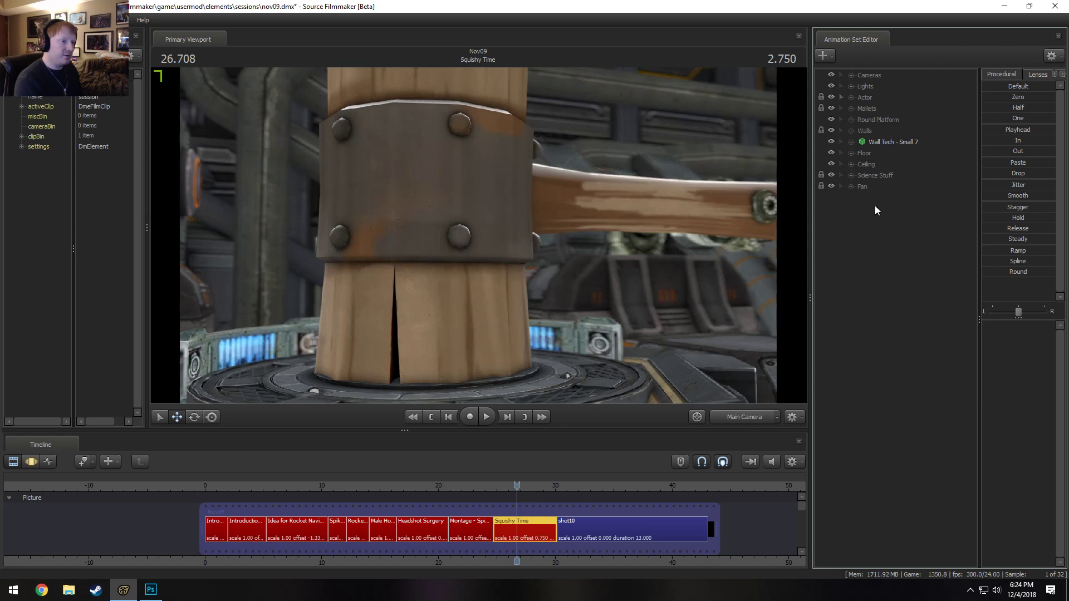
# Delete all Spinning Fan animation sets in the Fan group of the Squishy Time shot
pyautogui.click(850, 186)
pyautogui.click(874, 188)
pyautogui.rightClick(895, 203)
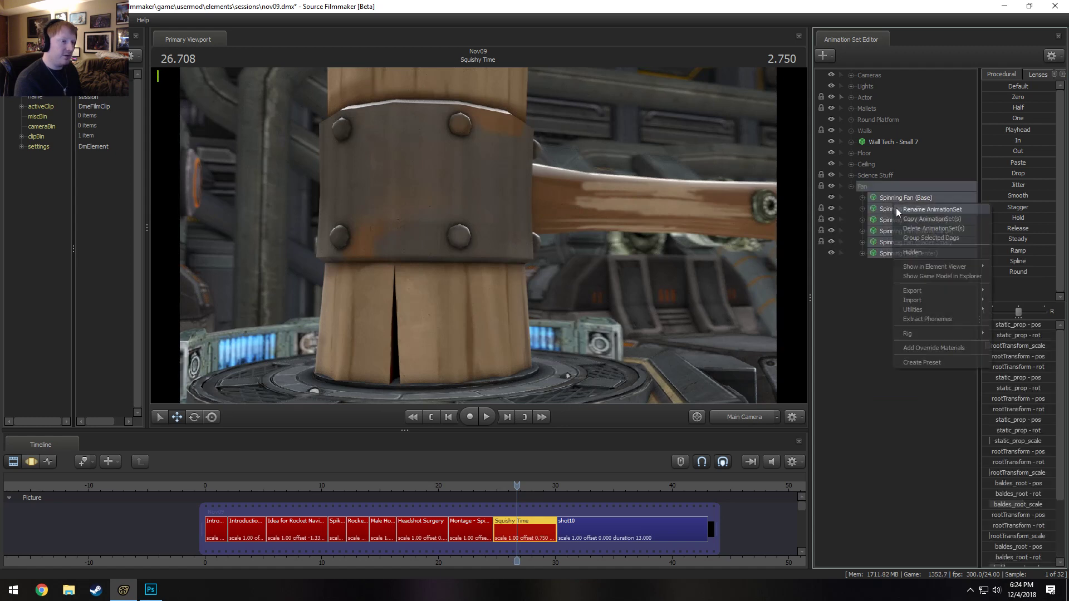
pyautogui.click(916, 231)
# Play back the Male Horse Confused shot from 14.458 s and the start of the Headshot Surgery shot
pyautogui.click(374, 487)
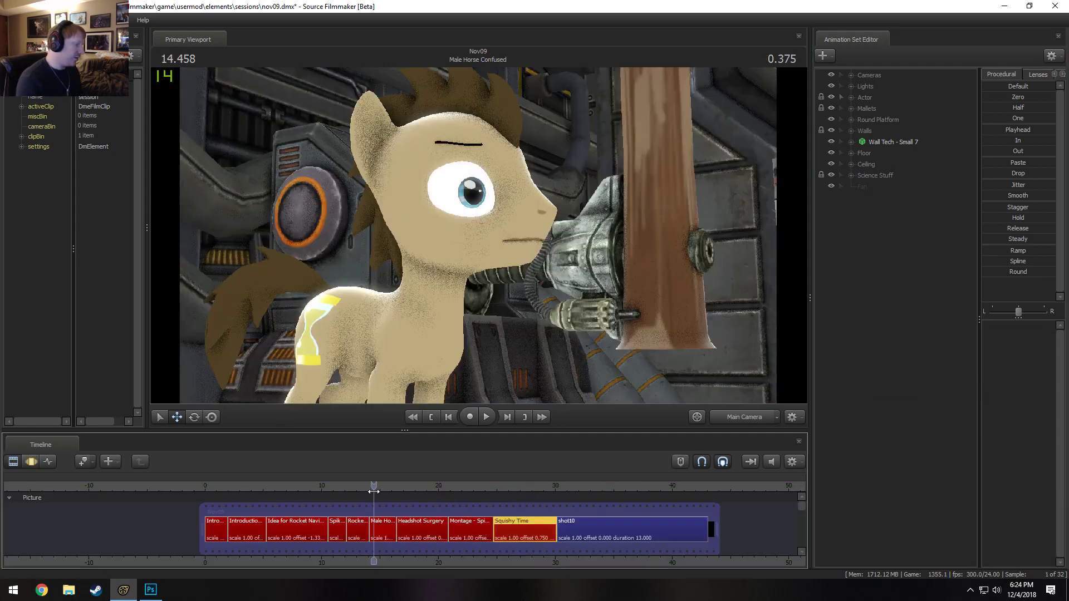
pyautogui.press('space')
pyautogui.click(404, 488)
pyautogui.press('space')
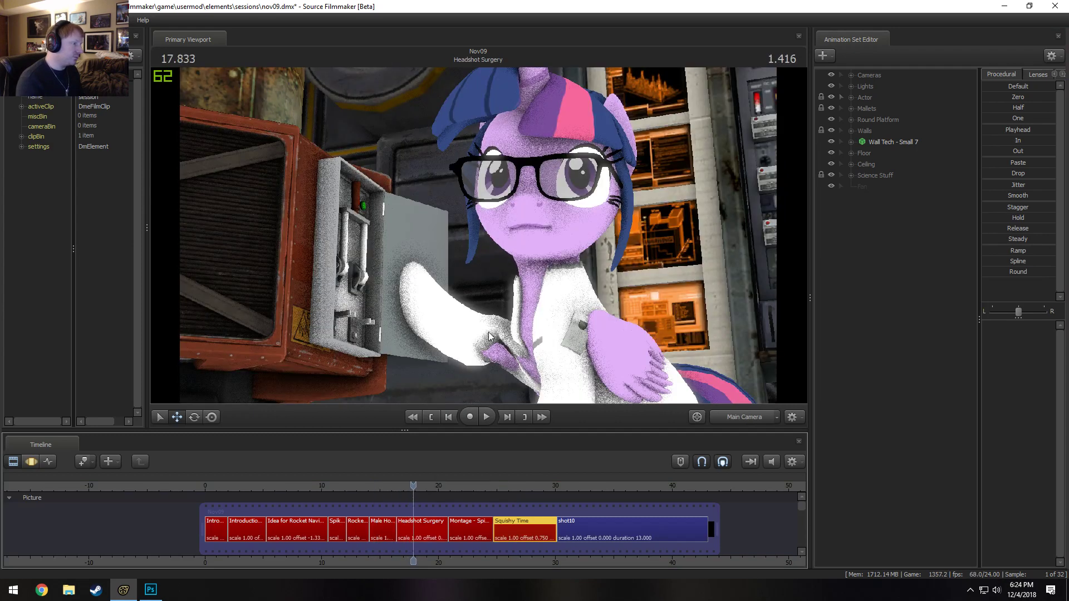
# Review the Headshot Surgery, Idea for Rocket Navigation and Introduction - Science Horse shots with viewport lighting enabled, turning it off when finished
pyautogui.rightClick(512, 312)
pyautogui.click(520, 323)
pyautogui.press('space')
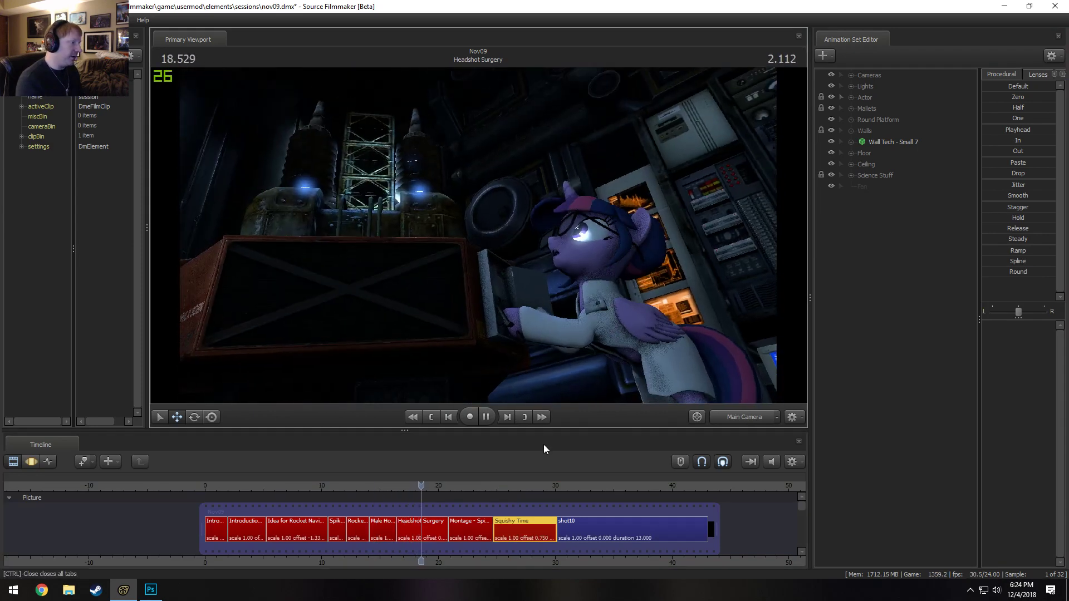
pyautogui.moveTo(334, 485); pyautogui.dragTo(287, 486)
pyautogui.press('space')
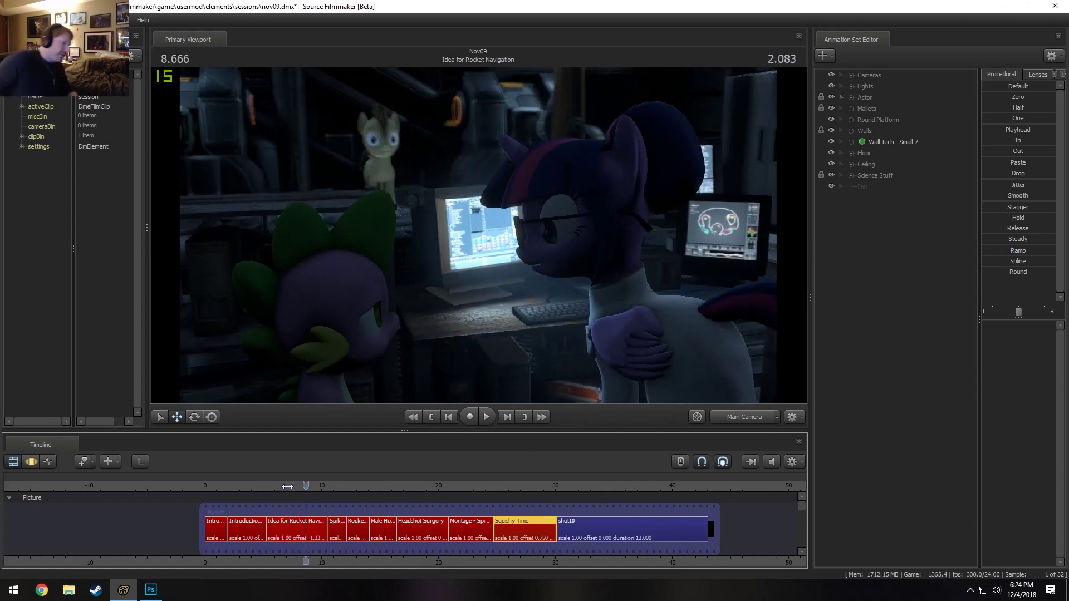
pyautogui.click(253, 484)
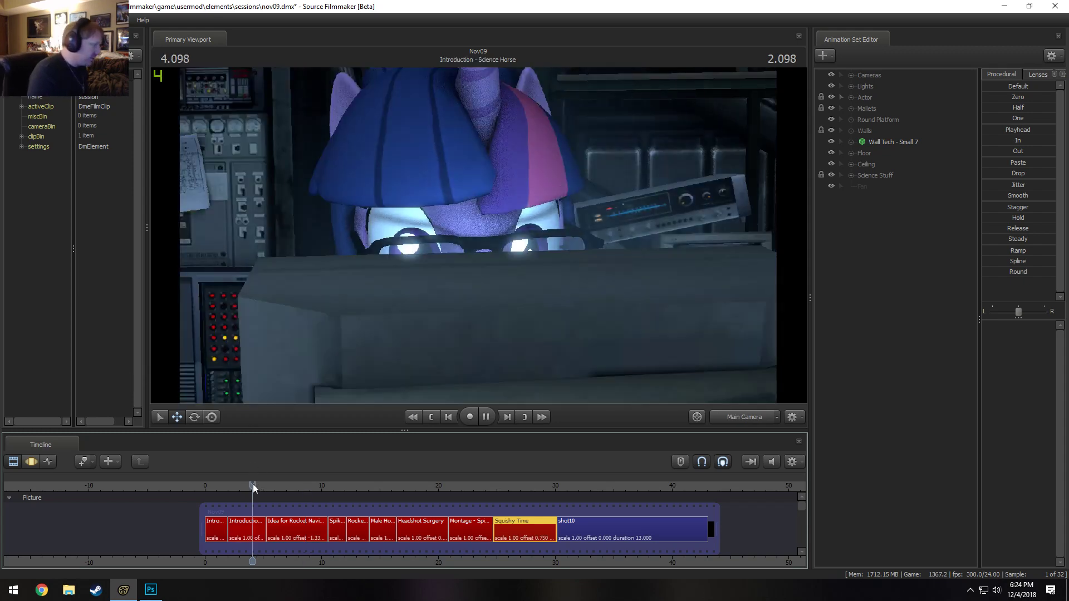
pyautogui.press('space')
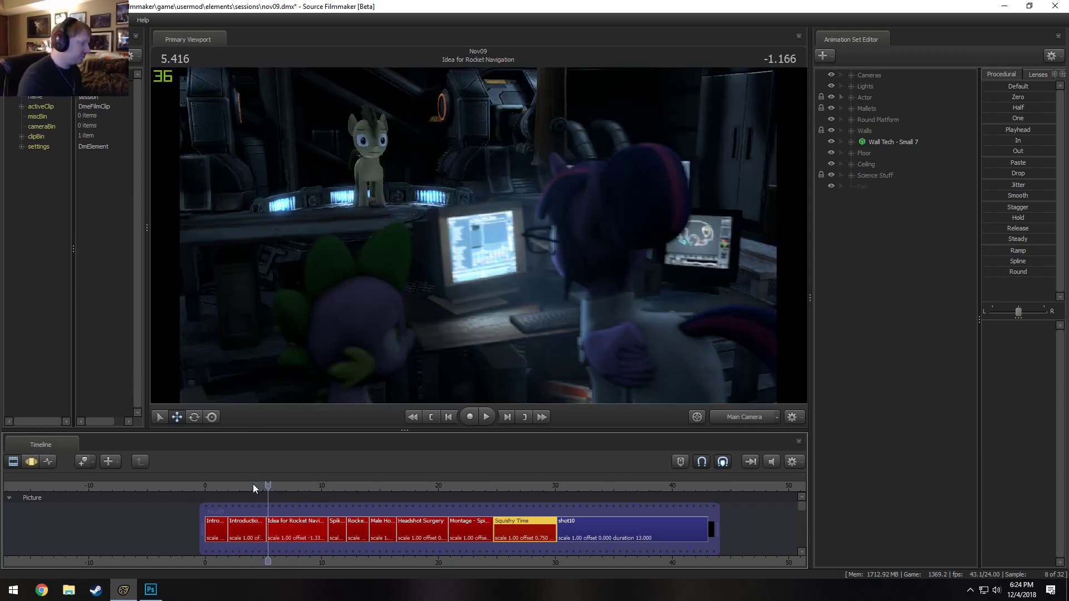
pyautogui.rightClick(562, 112)
pyautogui.click(609, 142)
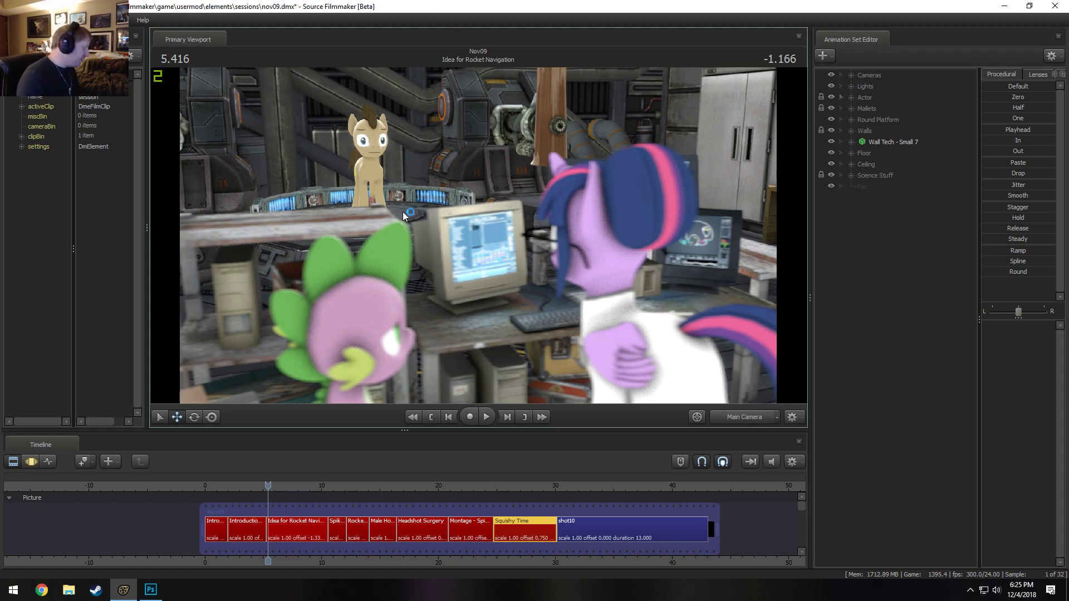
# Start opening another session and look through the session files in the [GIF-FLASH] folder
pyautogui.click(11, 20)
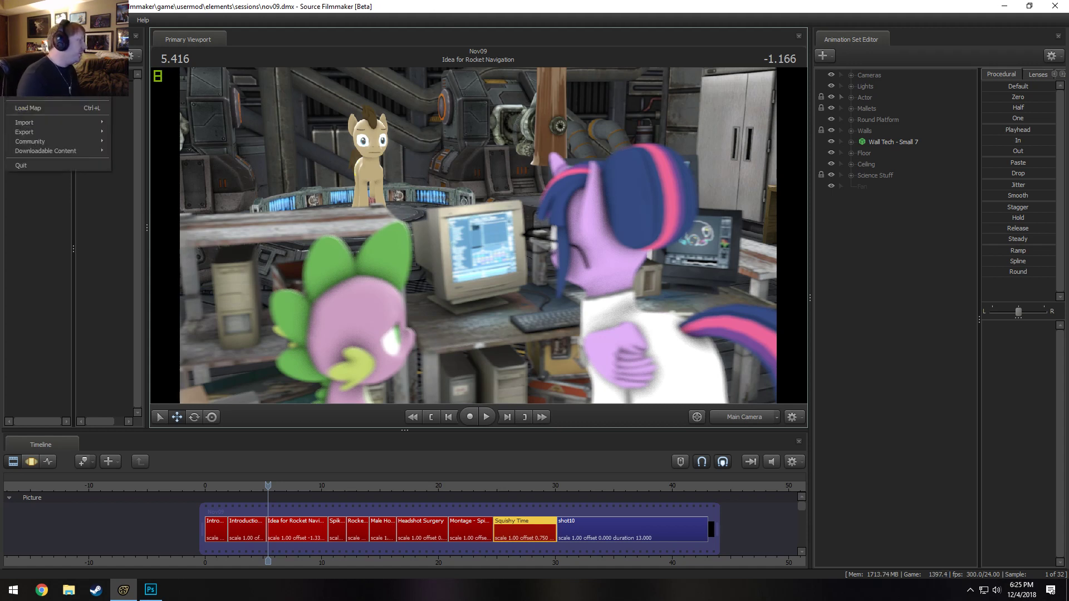
pyautogui.click(22, 43)
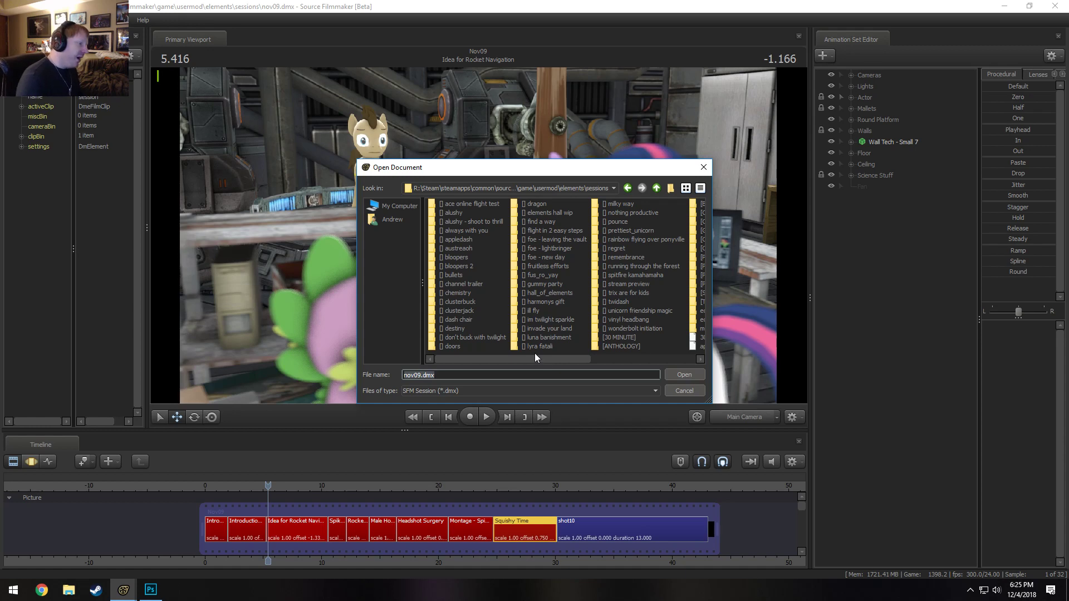
pyautogui.moveTo(545, 359); pyautogui.dragTo(647, 350)
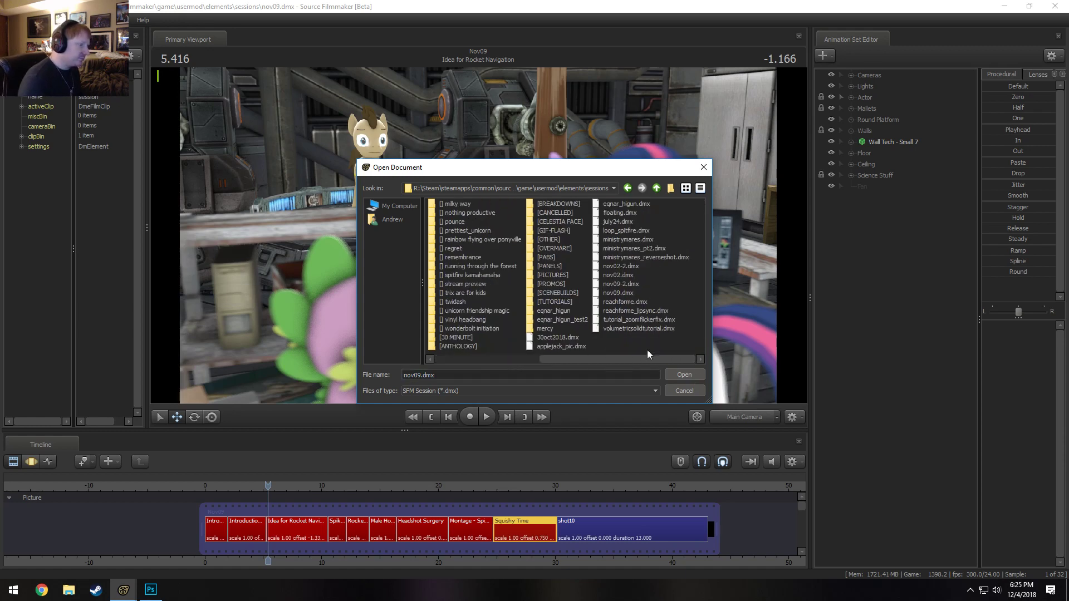
pyautogui.doubleClick(545, 230)
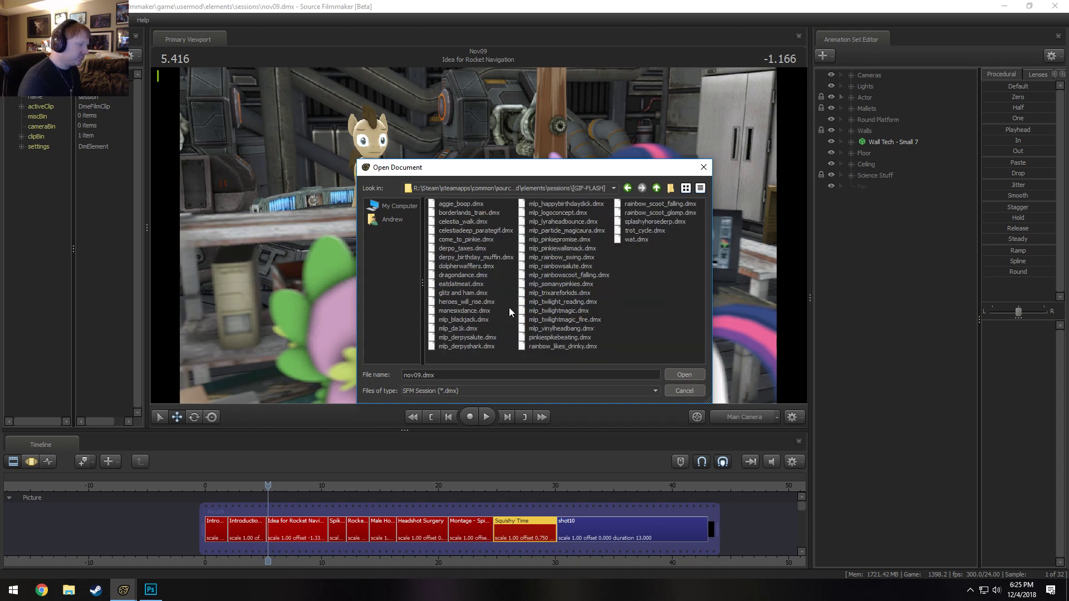
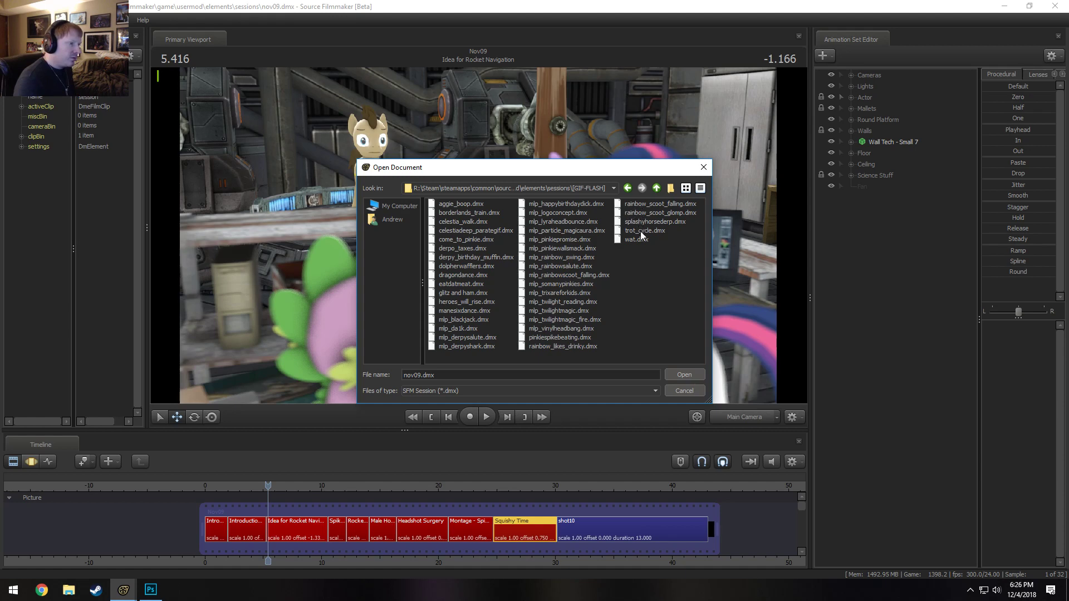
pyautogui.click(656, 188)
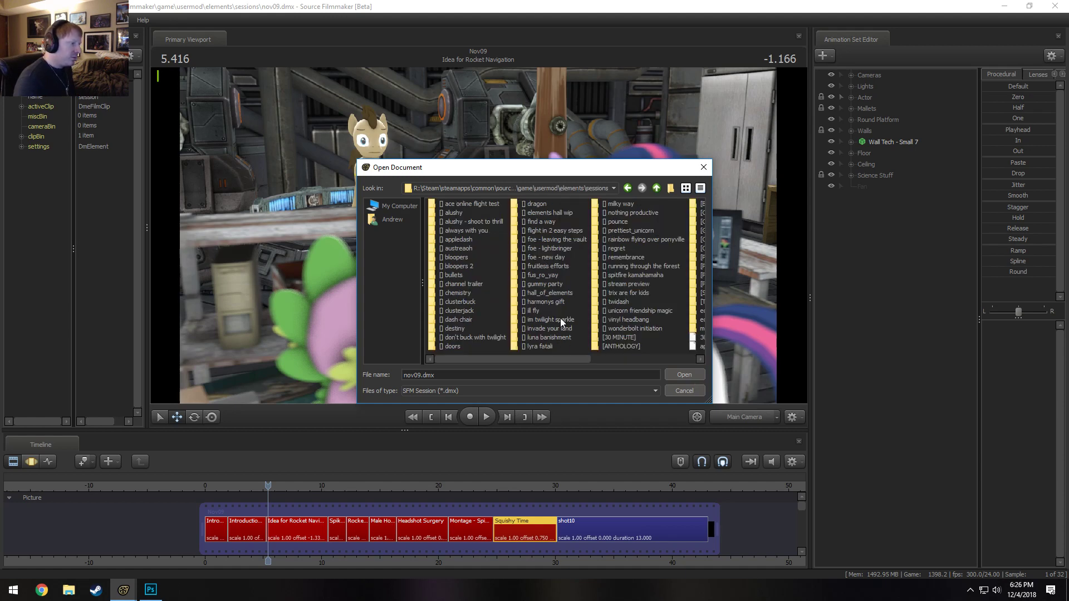
# Look through the [OTHER] folder and again the [GIF-FLASH] folder for a session to open
pyautogui.scroll(-2, 556, 359)
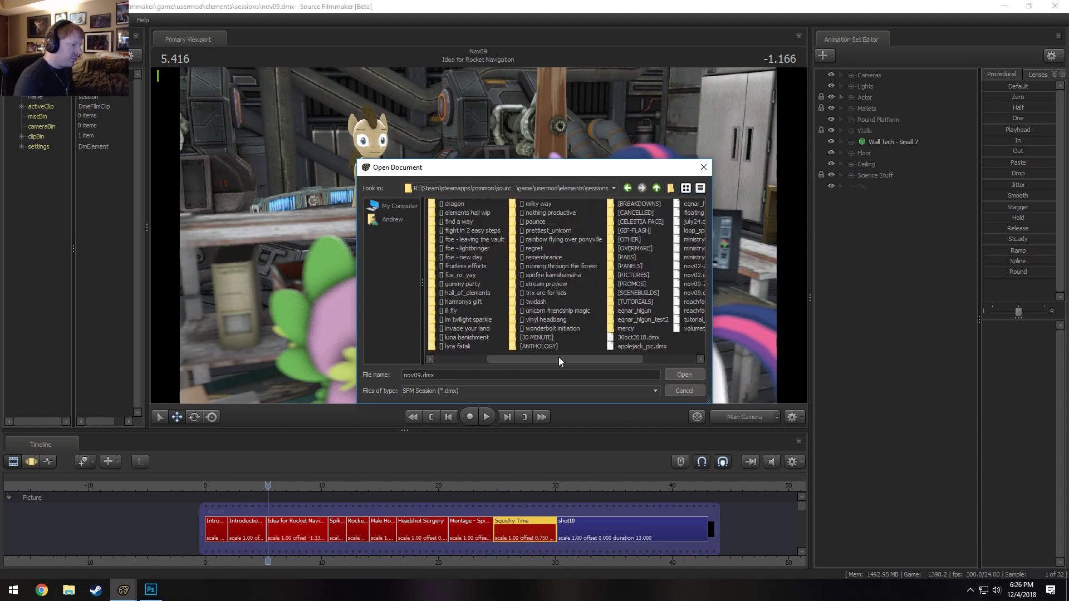
pyautogui.scroll(-2, 606, 358)
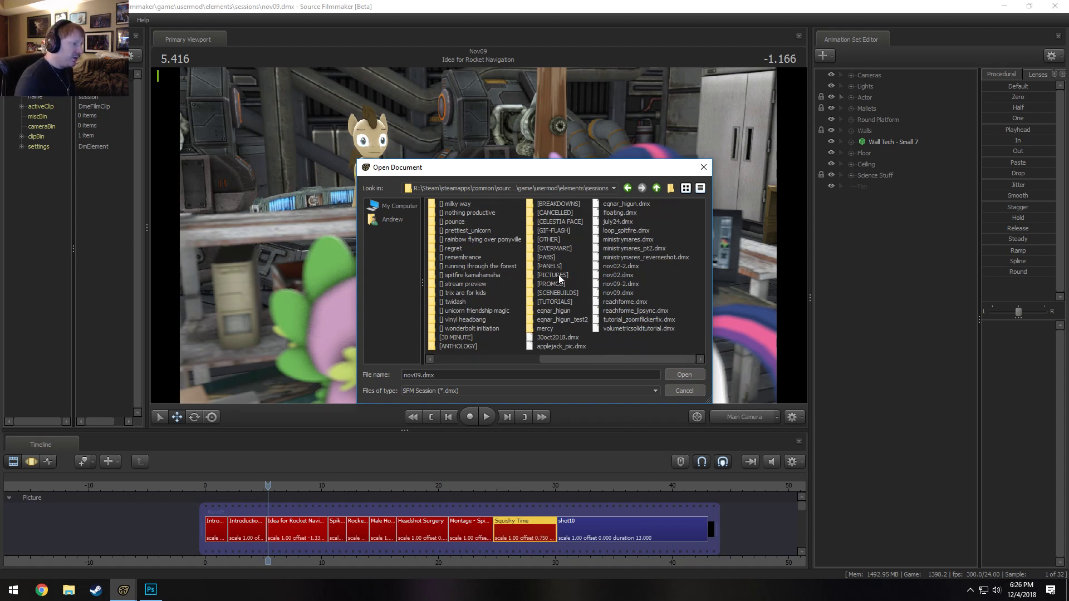
pyautogui.doubleClick(552, 239)
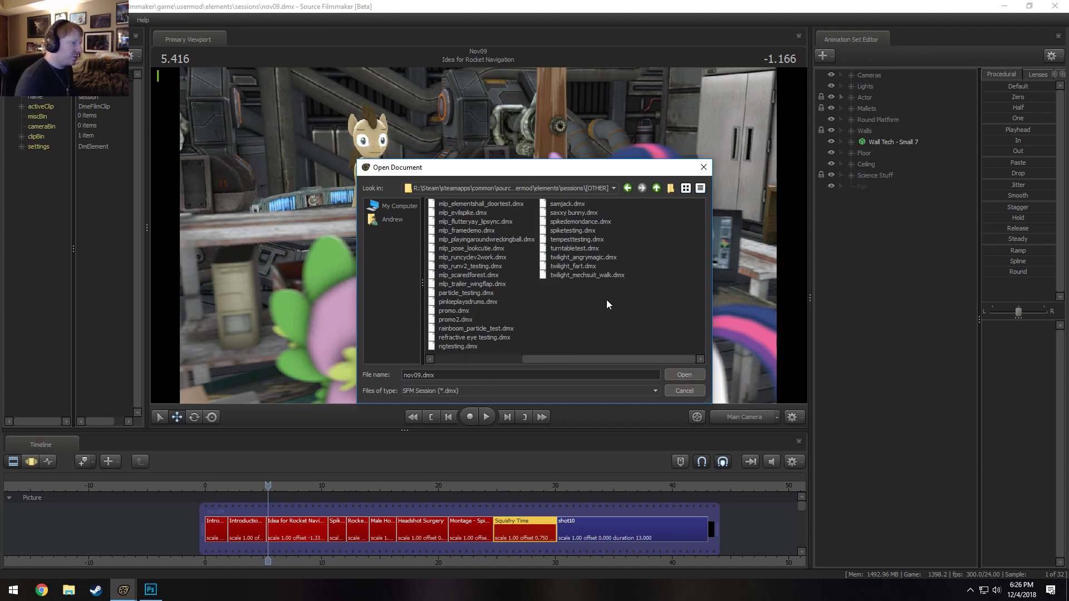
pyautogui.click(656, 189)
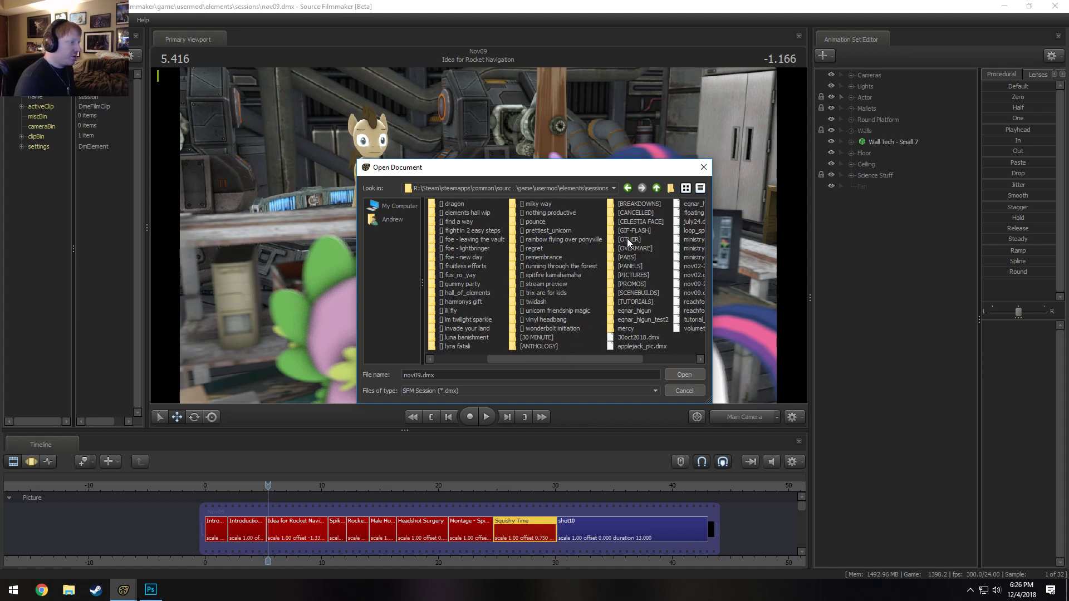
pyautogui.click(456, 267)
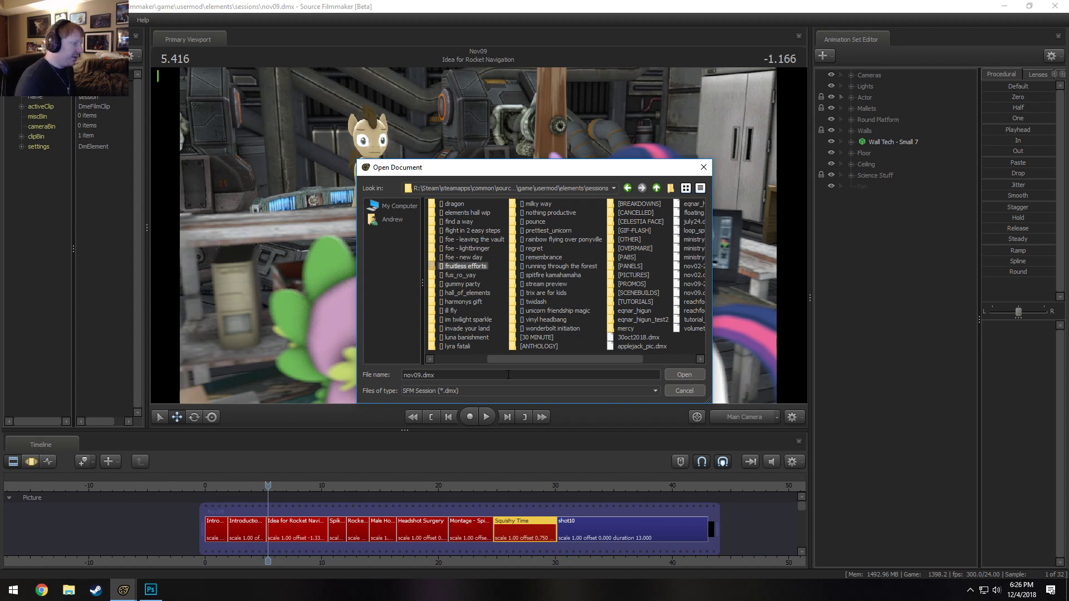
pyautogui.moveTo(513, 360); pyautogui.dragTo(562, 360)
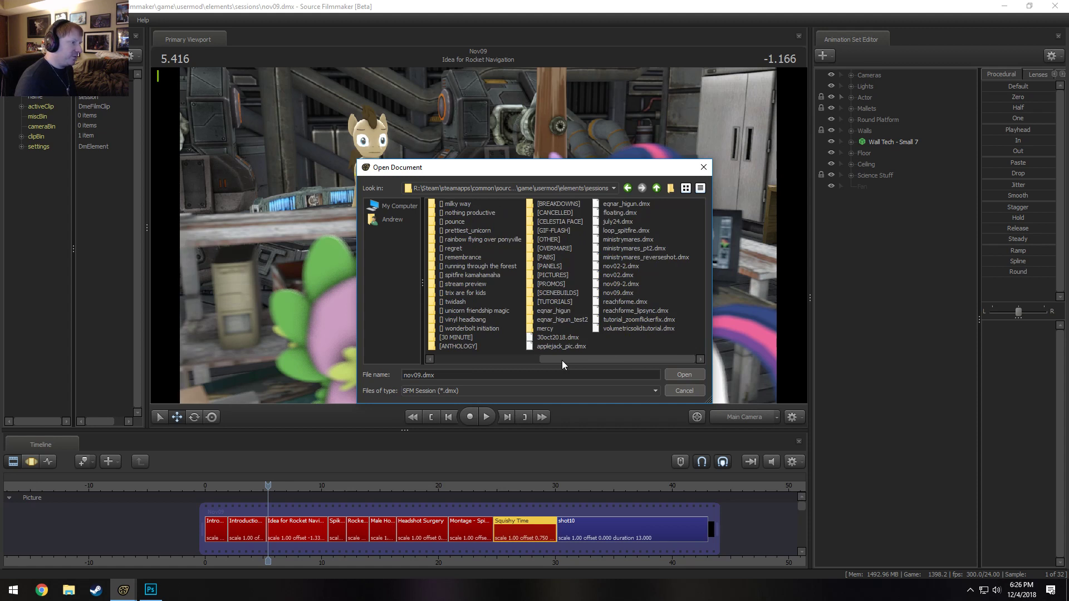
pyautogui.doubleClick(557, 230)
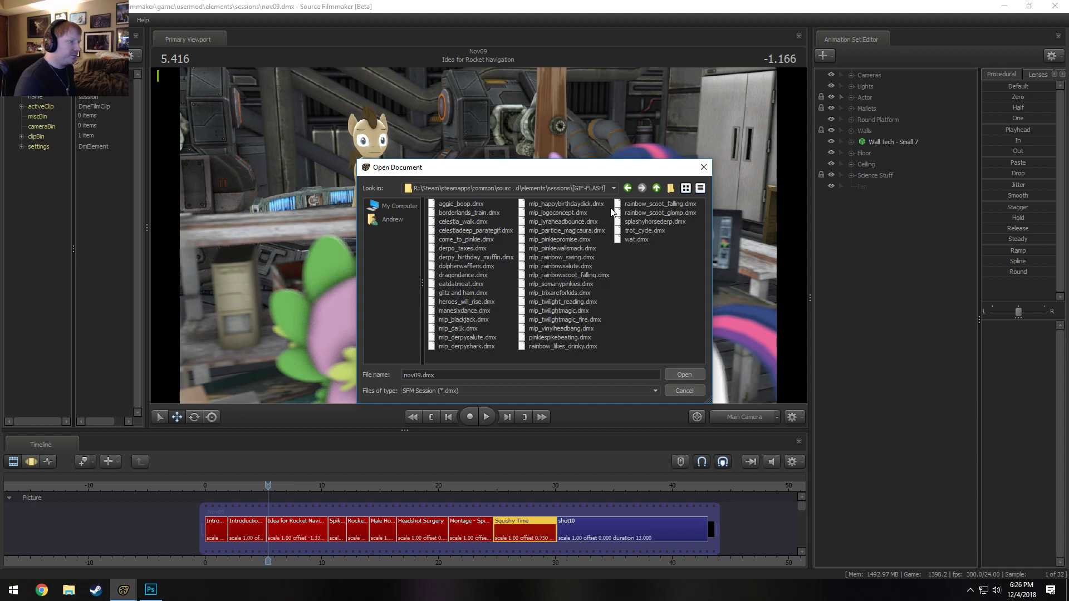
pyautogui.click(656, 188)
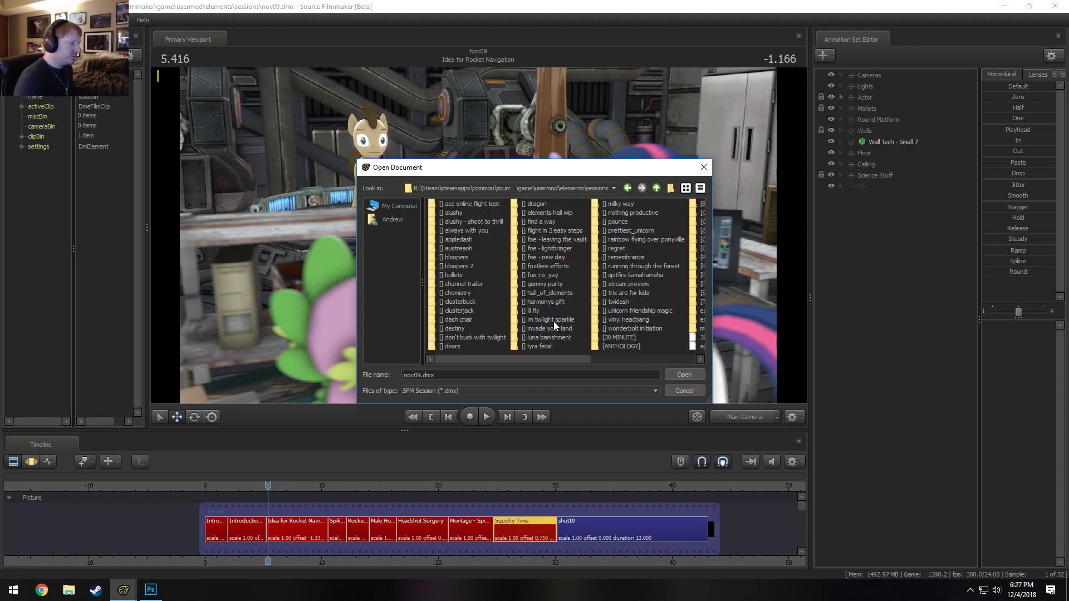
# Open the session austreaoh_eastward.dmx from the austreaoh folder
pyautogui.doubleClick(457, 248)
pyautogui.click(479, 221)
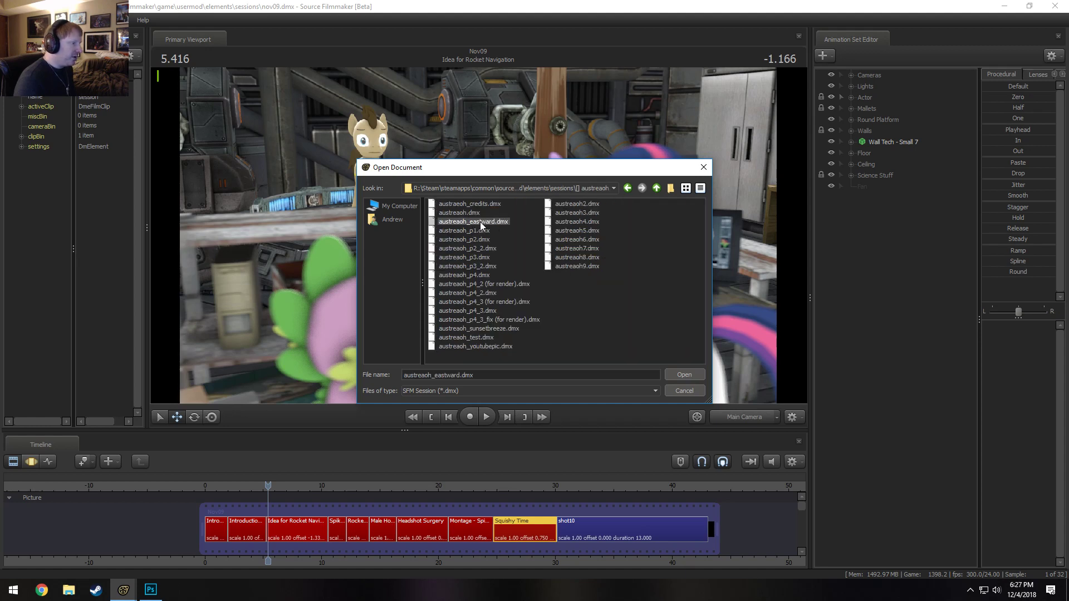
pyautogui.click(682, 376)
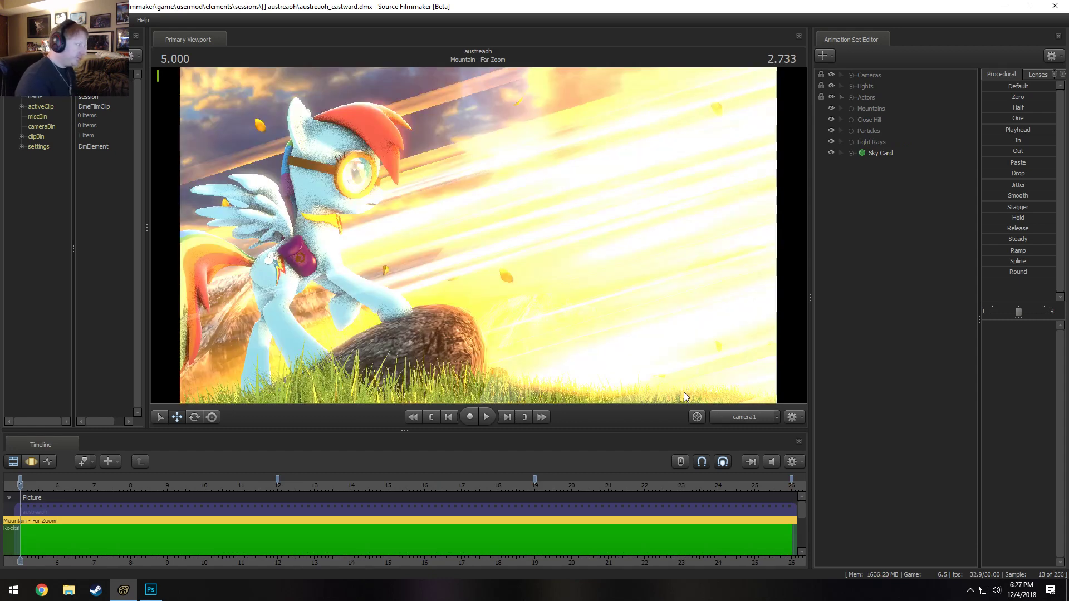
# Disable and re-enable viewport lighting in the Mountain - Far Zoom shot
pyautogui.rightClick(443, 284)
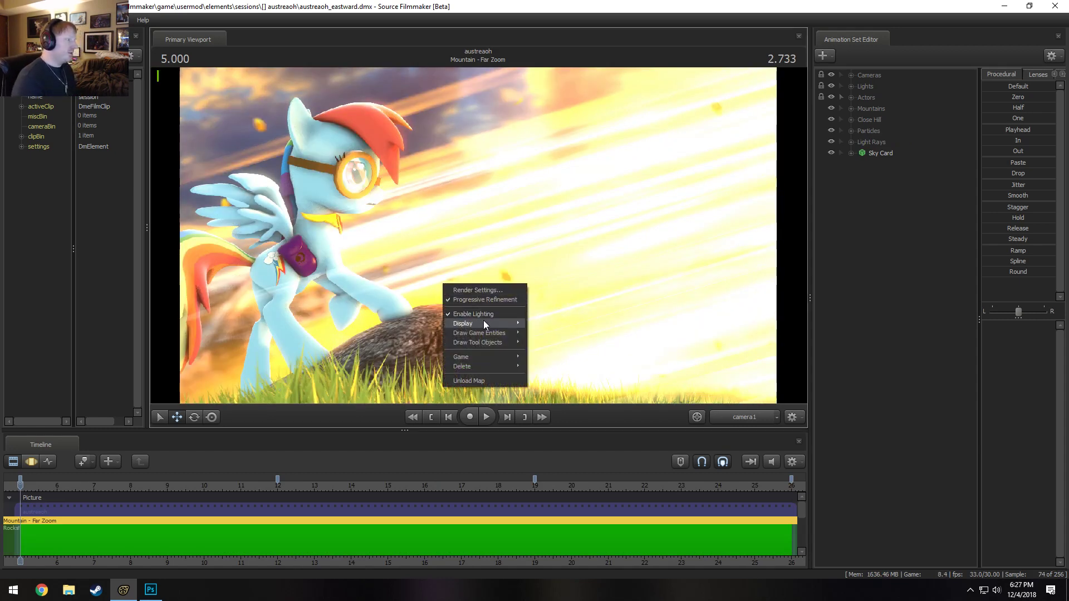
pyautogui.click(489, 315)
pyautogui.rightClick(482, 290)
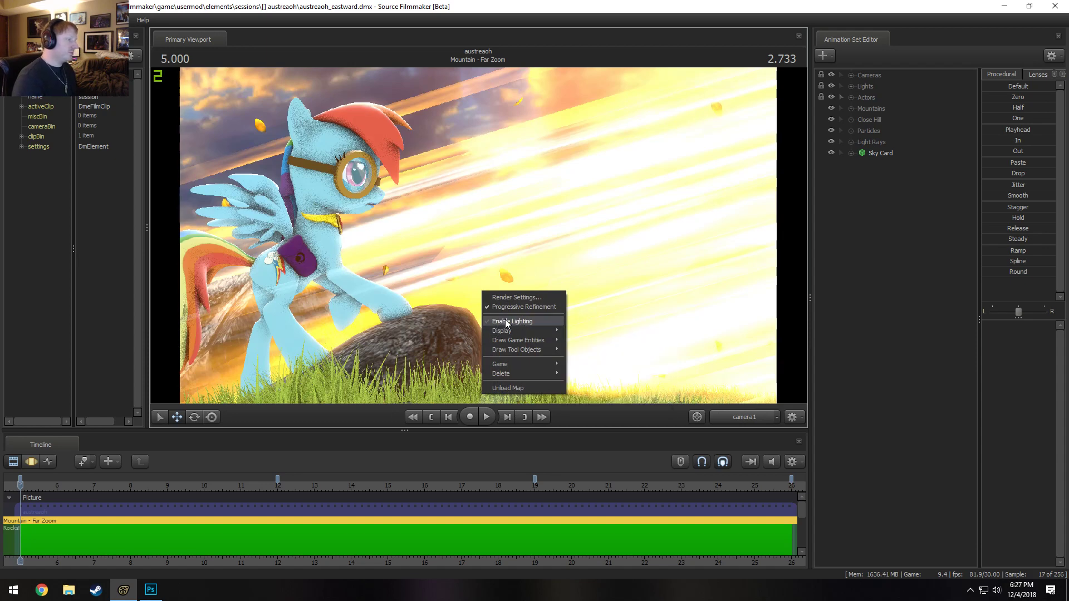
pyautogui.click(507, 322)
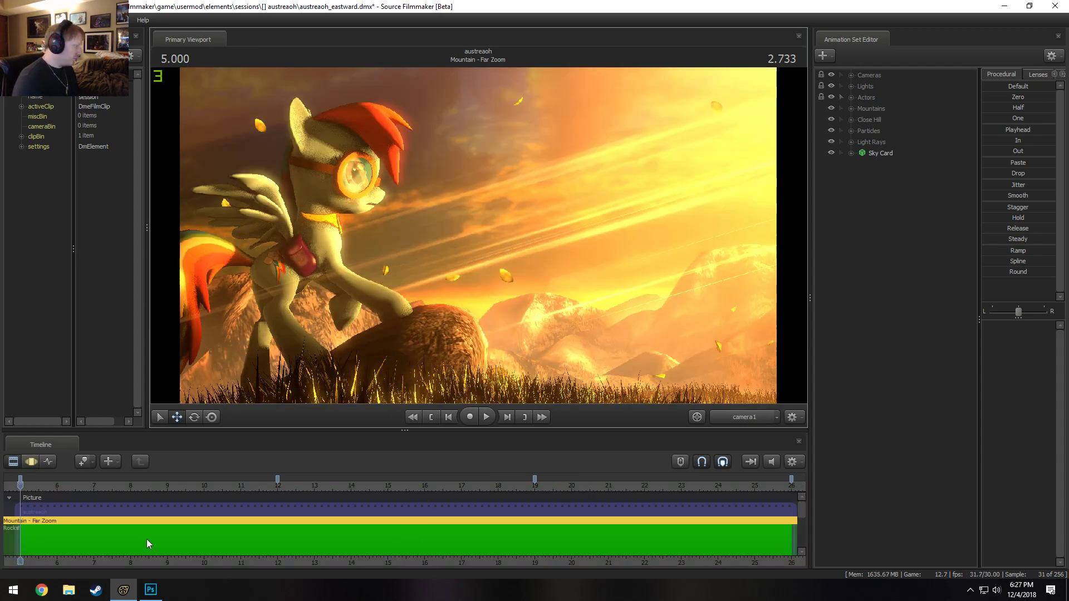
# Play back the Mountain - Far Zoom shot through camera1 from about 9.5 seconds to about 14.9 seconds
pyautogui.scroll(-3, 233, 559)
pyautogui.click(132, 486)
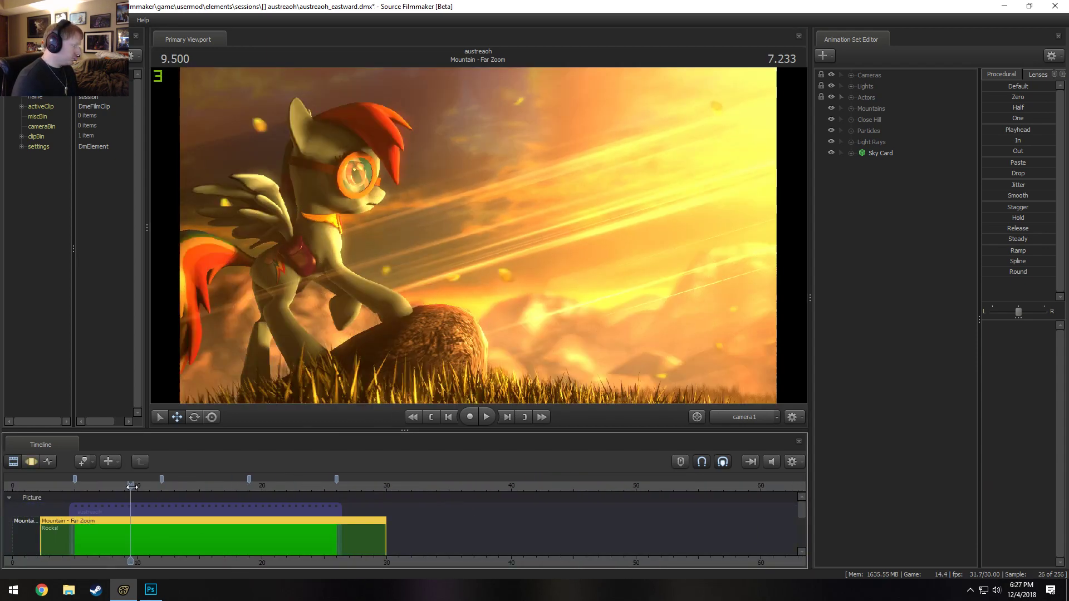
pyautogui.press('space')
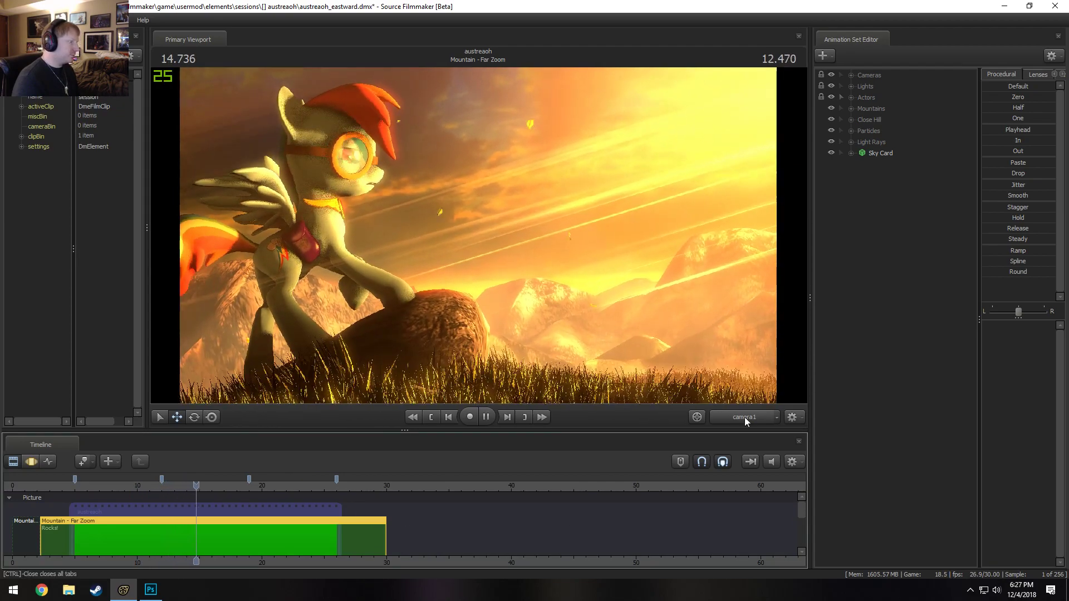
pyautogui.press('space')
# Switch to the work camera, back away until the whole rock ledge set is in view, and play the shot from there
pyautogui.click(760, 420)
pyautogui.press('s')
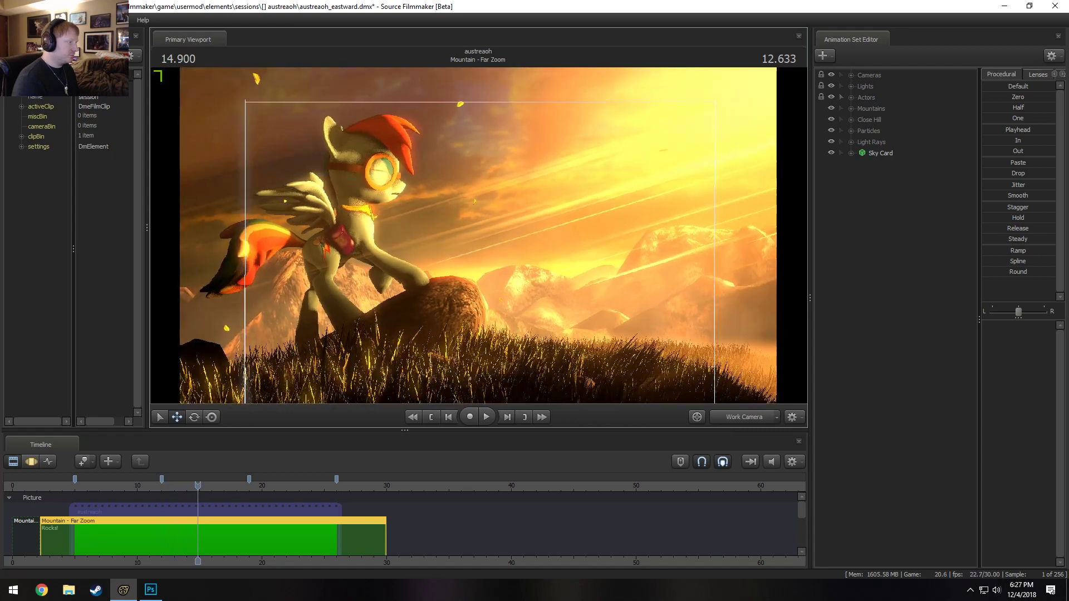
pyautogui.press('s')
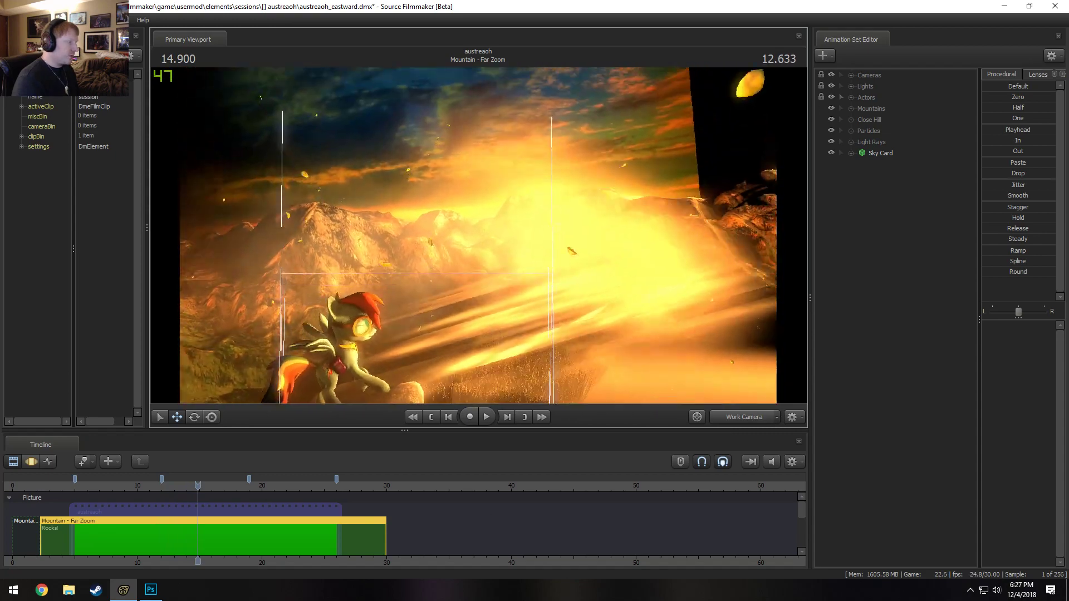
pyautogui.moveTo(479, 235); pyautogui.dragTo(482, 159)
pyautogui.press('space')
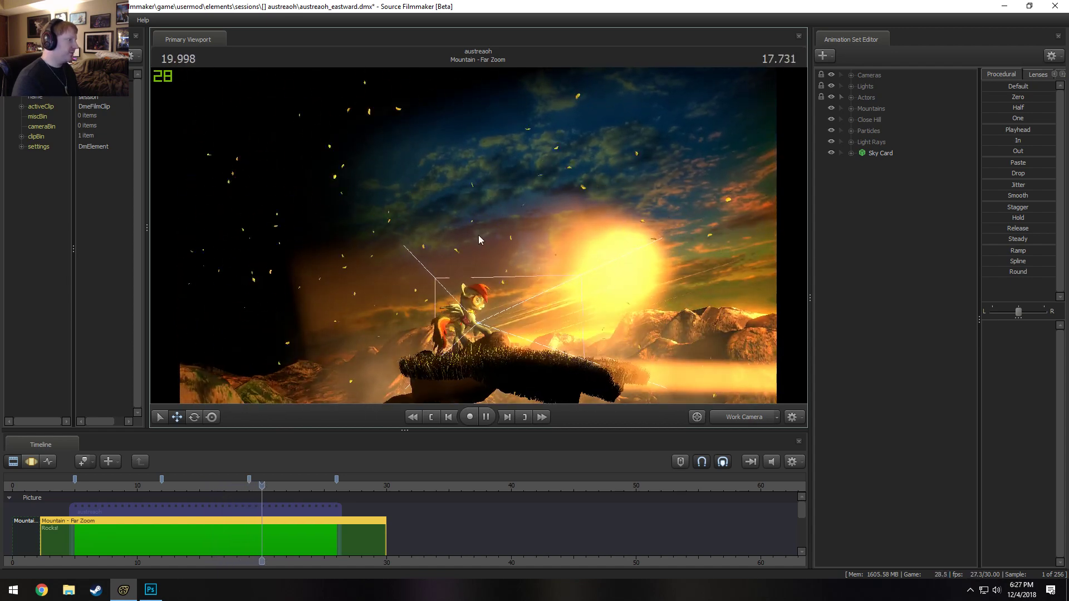
pyautogui.press('space')
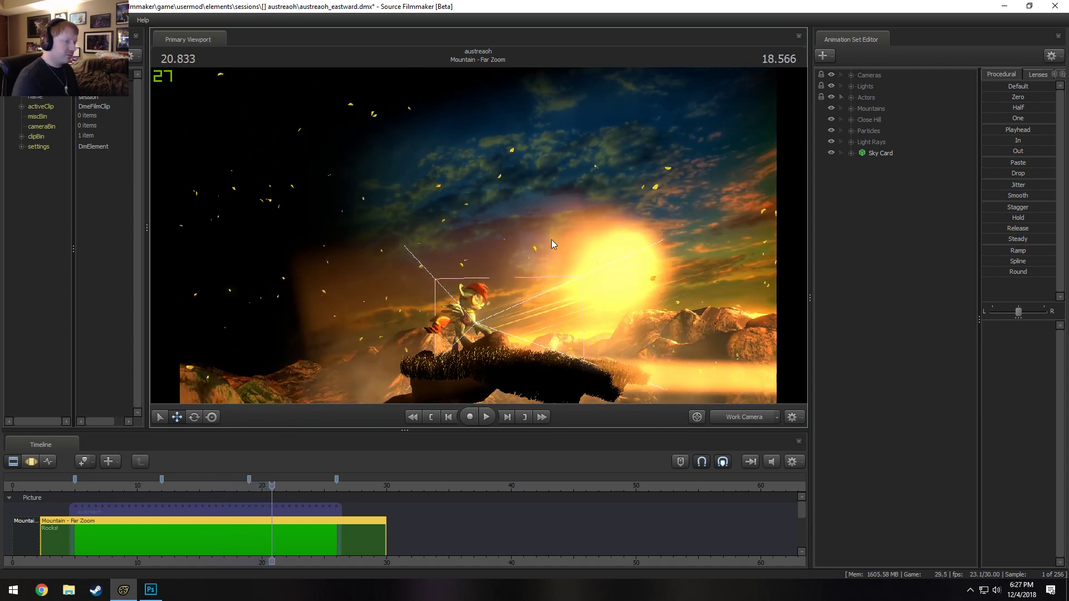
# Expand the Particles group, select Blowing Leaves, and examine the leaf particles up close with the work camera
pyautogui.click(850, 130)
pyautogui.click(904, 142)
pyautogui.click(901, 154)
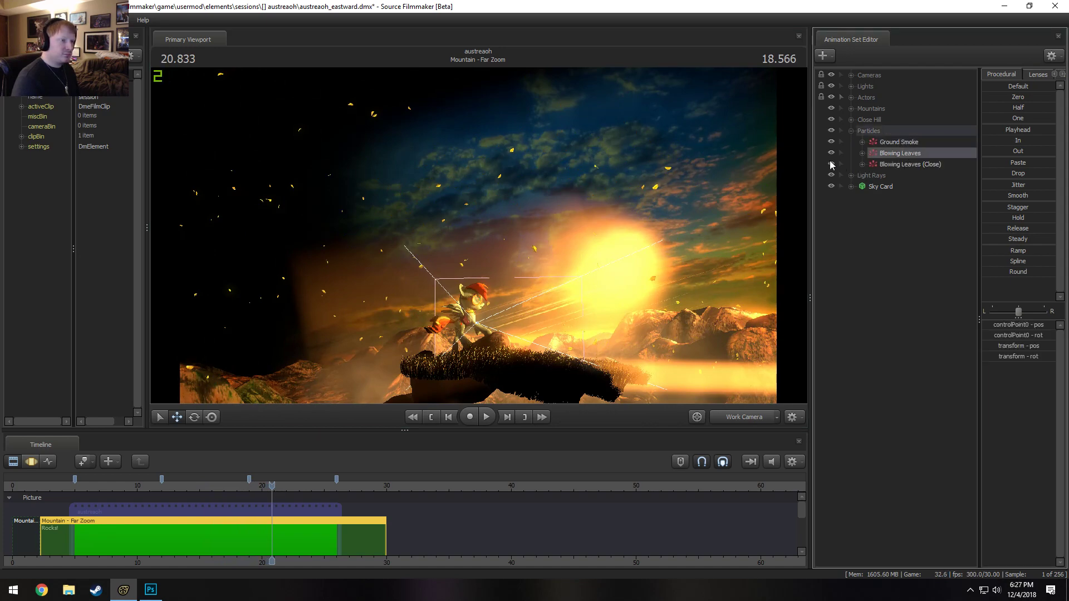
pyautogui.press('F3')
pyautogui.press('F2')
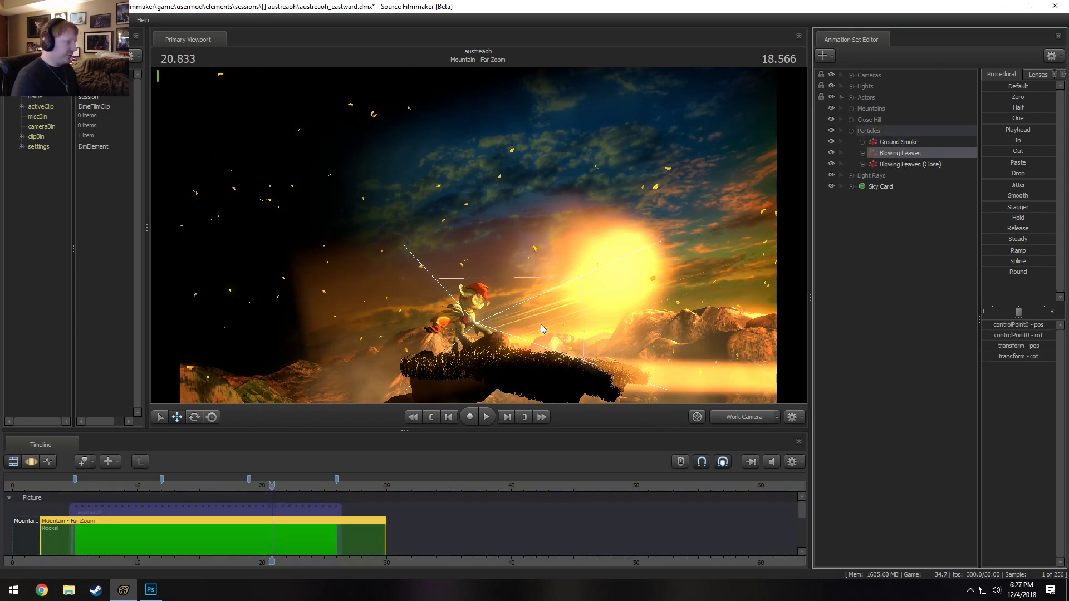
pyautogui.keyDown('alt'); pyautogui.moveTo(540, 324); pyautogui.dragTo(648, 205); pyautogui.keyUp('alt')
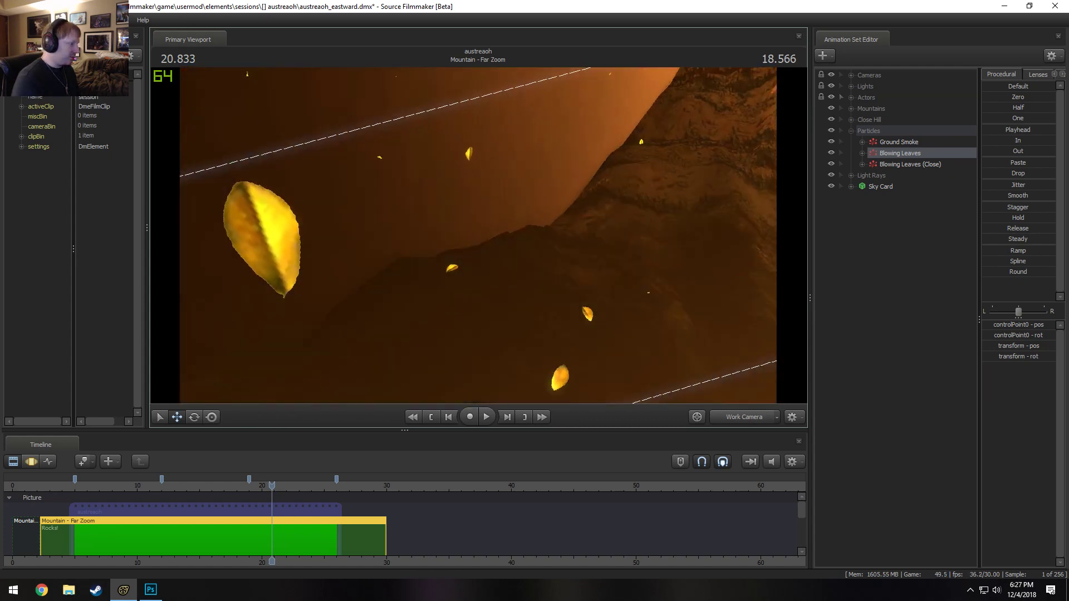
# Return the viewport to camera1 and play a short stretch of the shot to about 22.1 seconds
pyautogui.click(754, 417)
pyautogui.press('space')
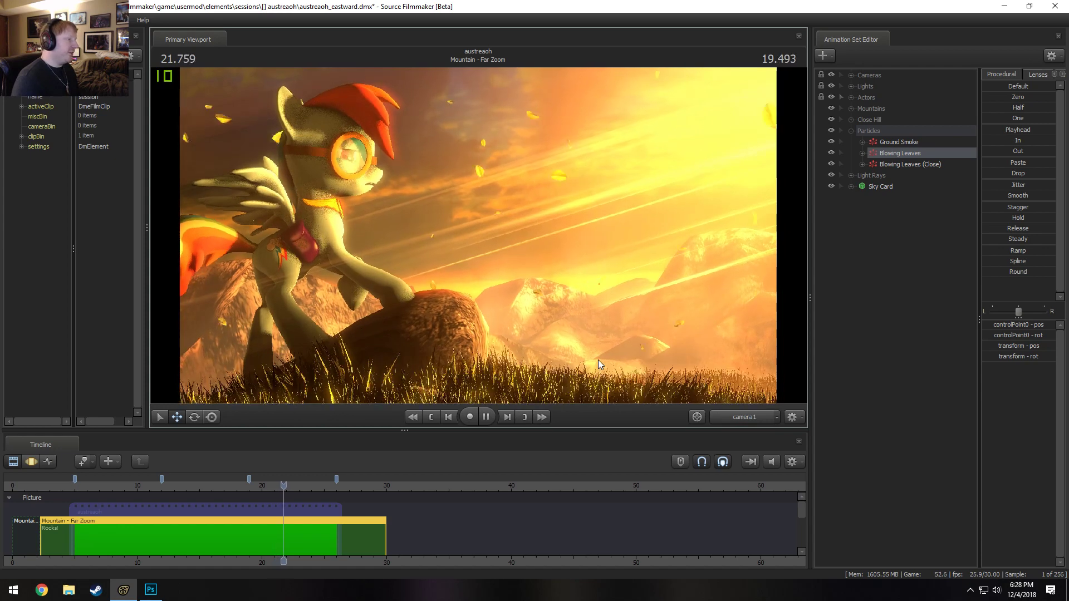
pyautogui.press('space')
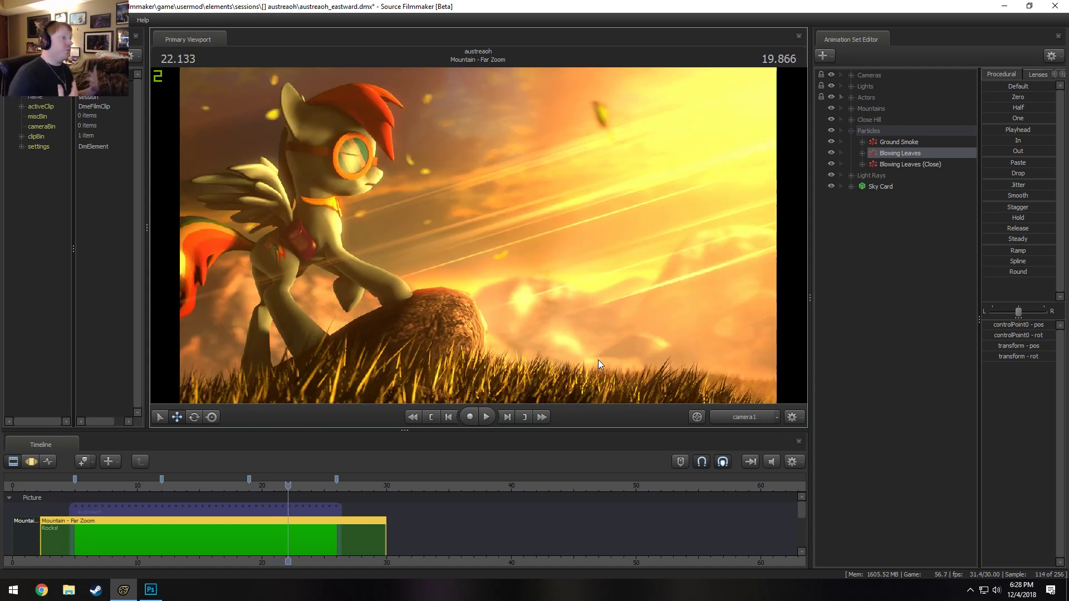
# Examine a single leaf particle up close through the work camera, and return to the camera1 view
pyautogui.press('F3')
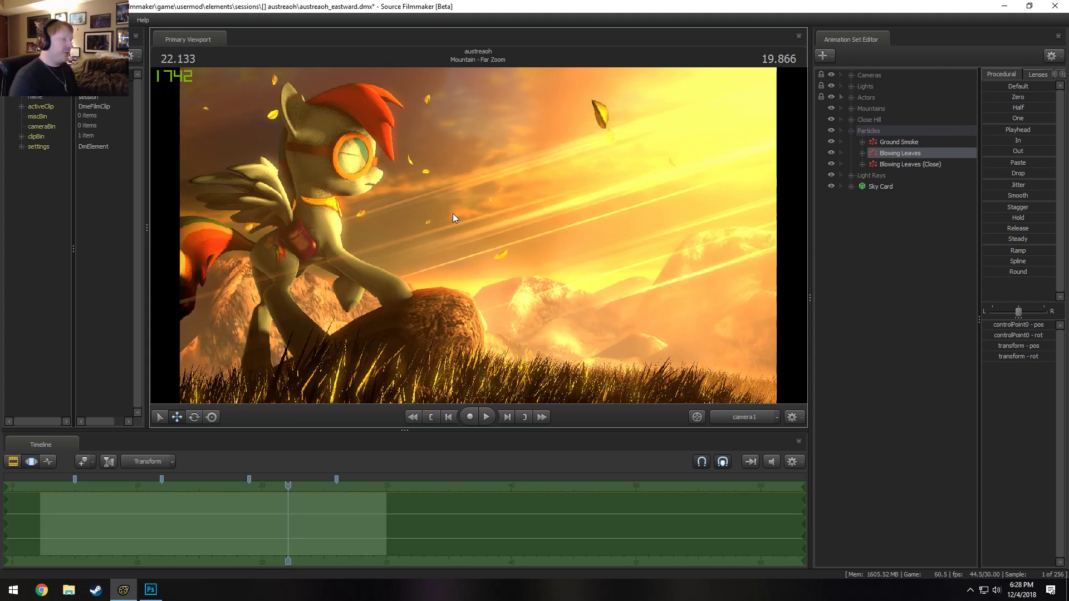
pyautogui.click(736, 414)
pyautogui.moveTo(498, 204); pyautogui.dragTo(604, 466)
pyautogui.press('w')
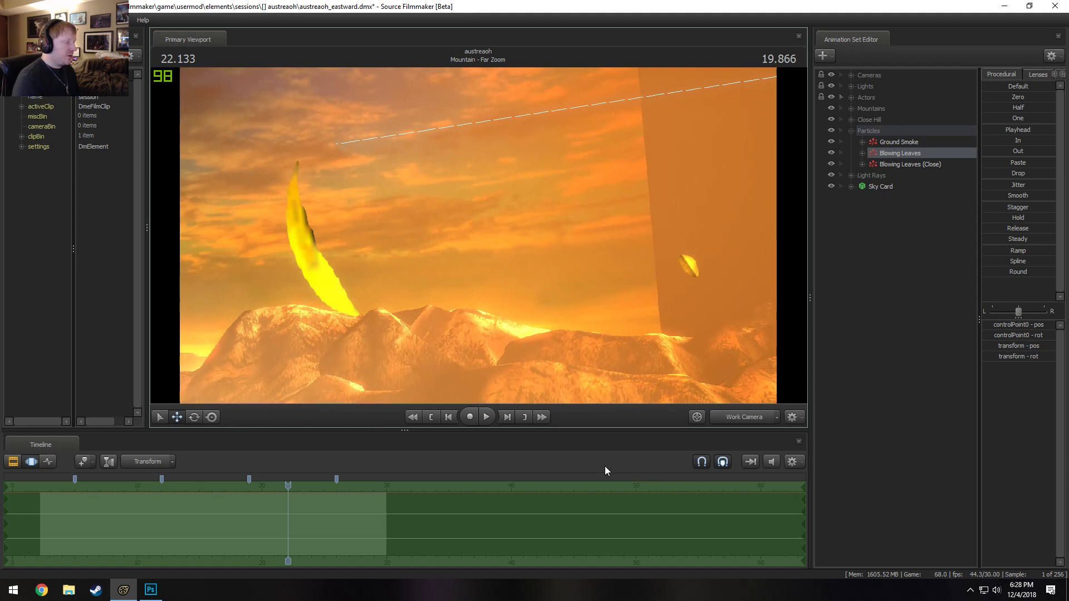
pyautogui.click(749, 420)
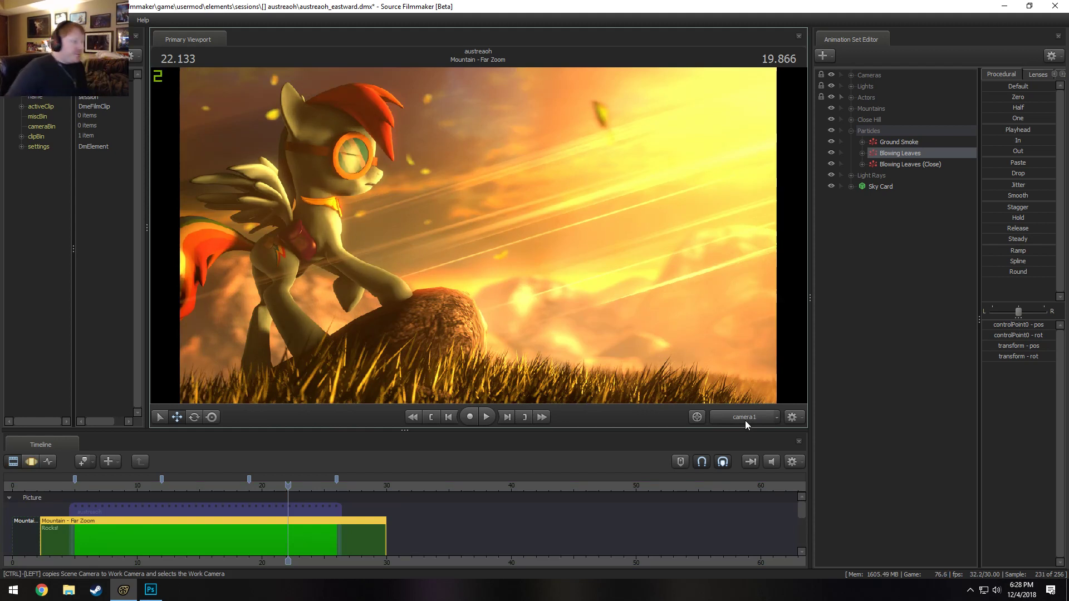
# Open the blowing_leaves particle system definition of the Blowing Leaves animation set for editing
pyautogui.rightClick(916, 152)
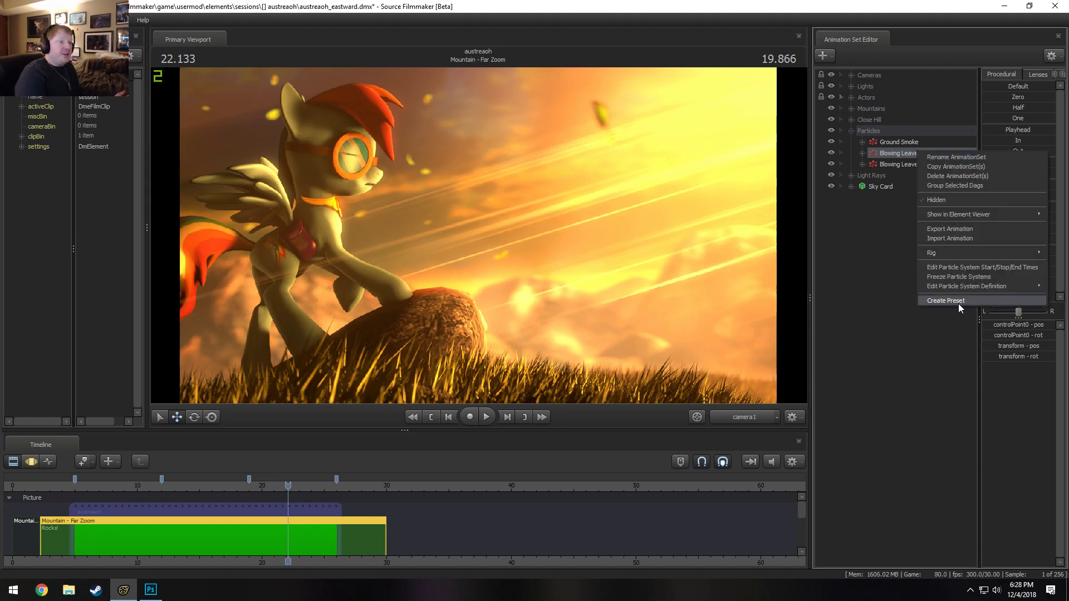
pyautogui.moveTo(966, 286)
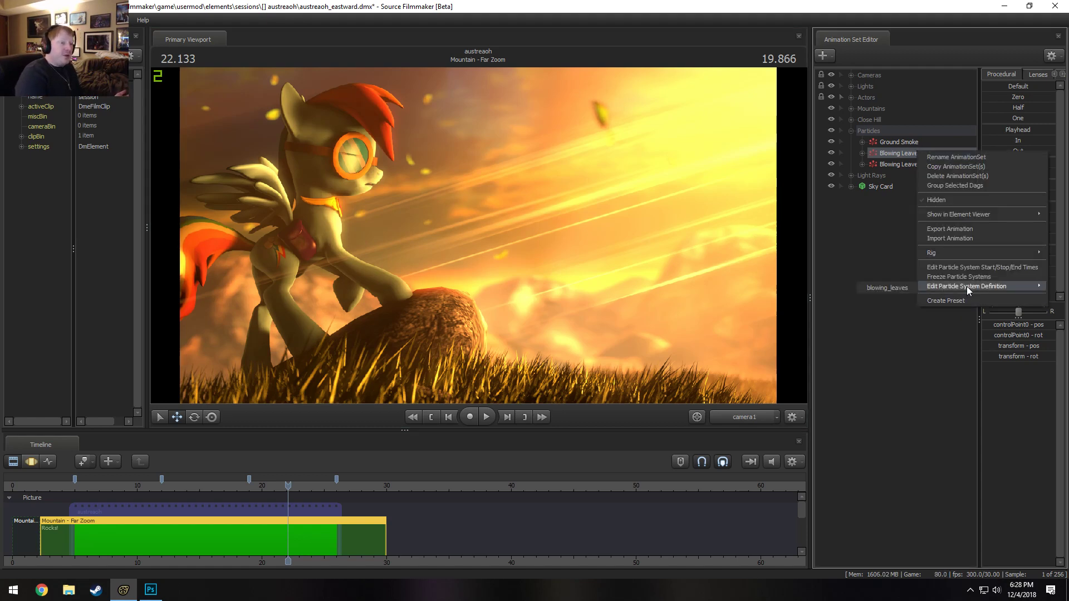
pyautogui.click(895, 289)
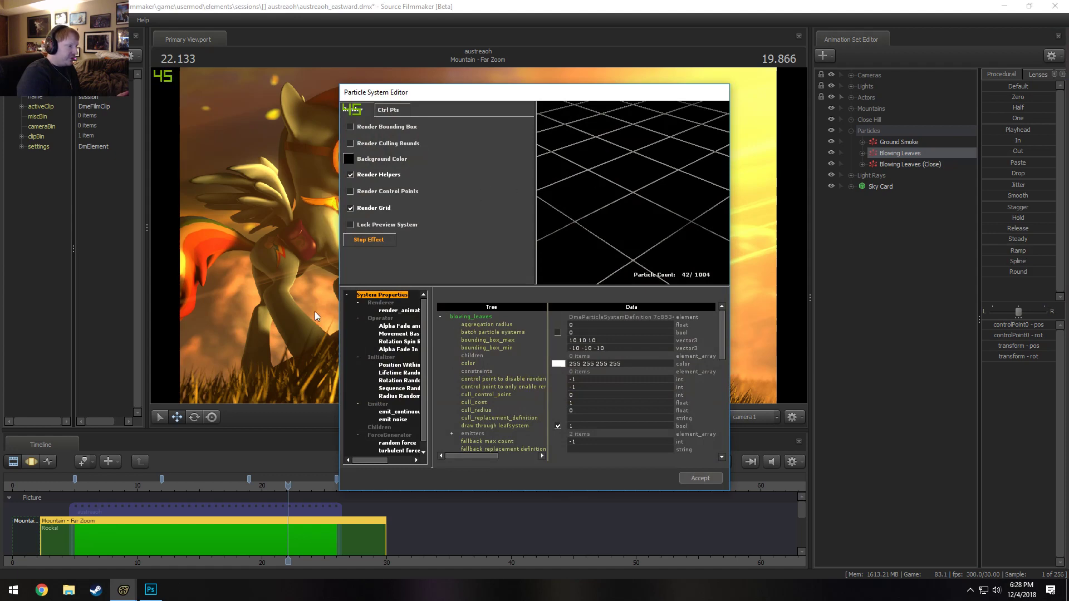
# Enlarge the Particle System Editor window and its preview area to view the definition, and close the editor
pyautogui.moveTo(403, 93); pyautogui.dragTo(140, 56)
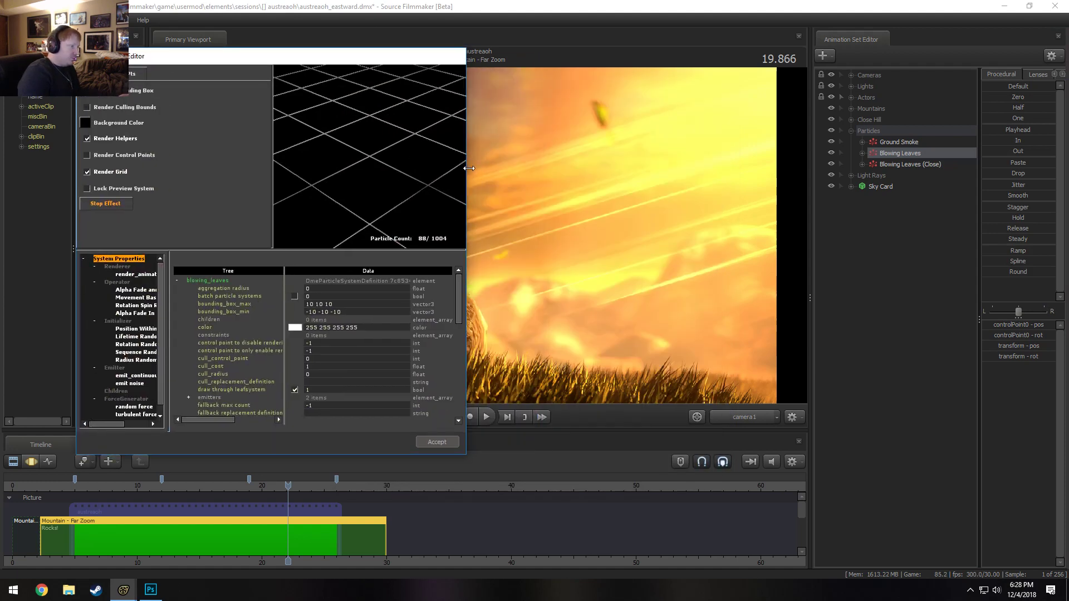
pyautogui.moveTo(466, 167); pyautogui.dragTo(793, 207)
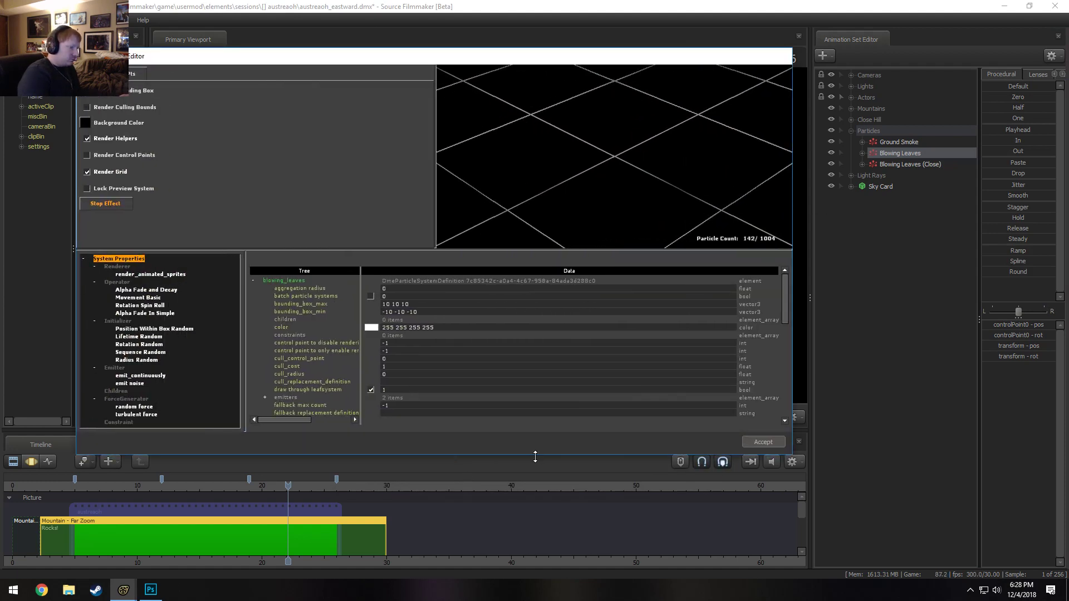
pyautogui.moveTo(538, 452); pyautogui.dragTo(506, 536)
pyautogui.moveTo(594, 49); pyautogui.dragTo(684, 85)
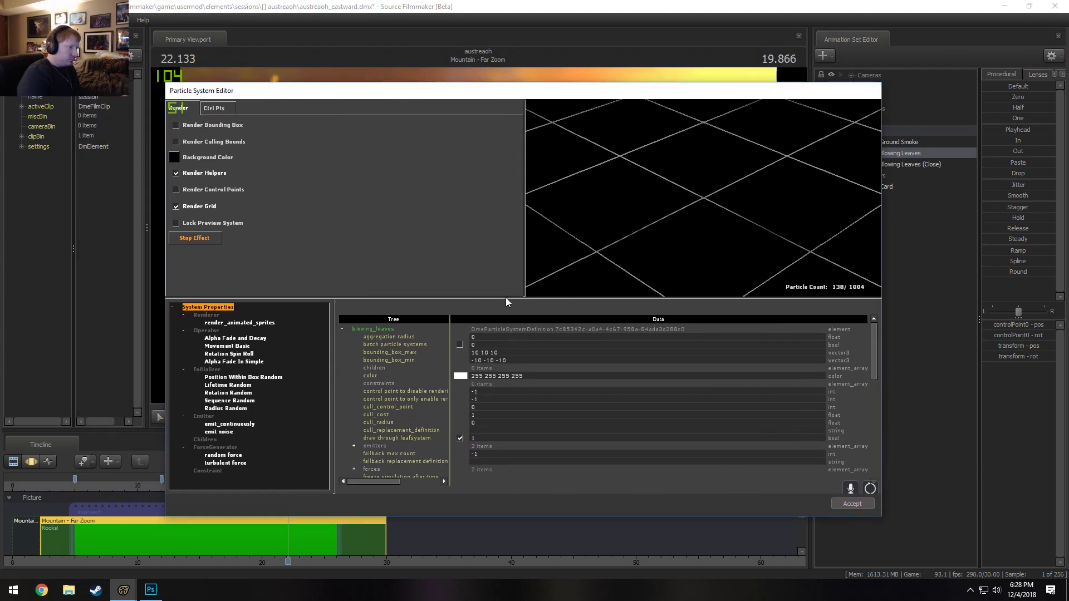
pyautogui.moveTo(505, 302)
pyautogui.mouseDown()
pyautogui.moveTo(508, 318)
pyautogui.moveTo(504, 310)
pyautogui.mouseUp()
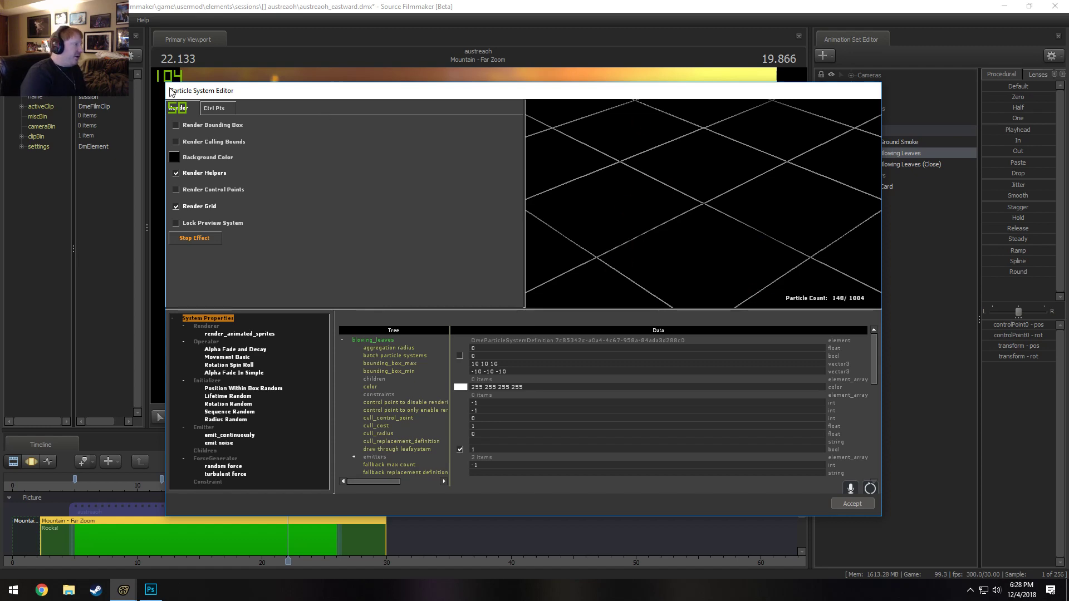
pyautogui.moveTo(163, 84)
pyautogui.mouseDown()
pyautogui.moveTo(256, 172)
pyautogui.moveTo(317, 210)
pyautogui.moveTo(281, 249)
pyautogui.moveTo(374, 334)
pyautogui.moveTo(166, 83)
pyautogui.mouseUp()
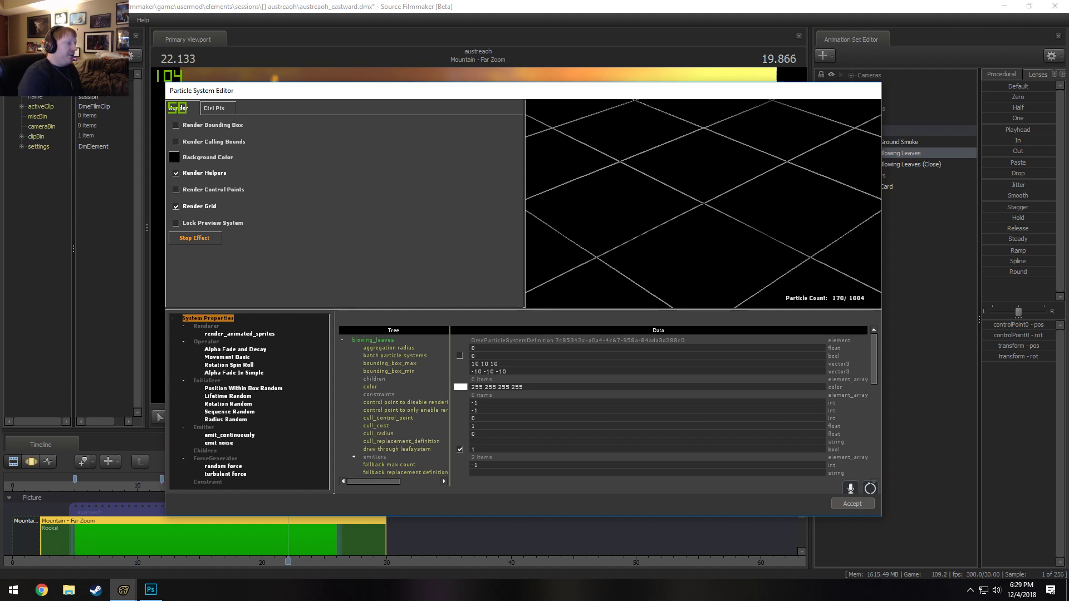
pyautogui.click(849, 90)
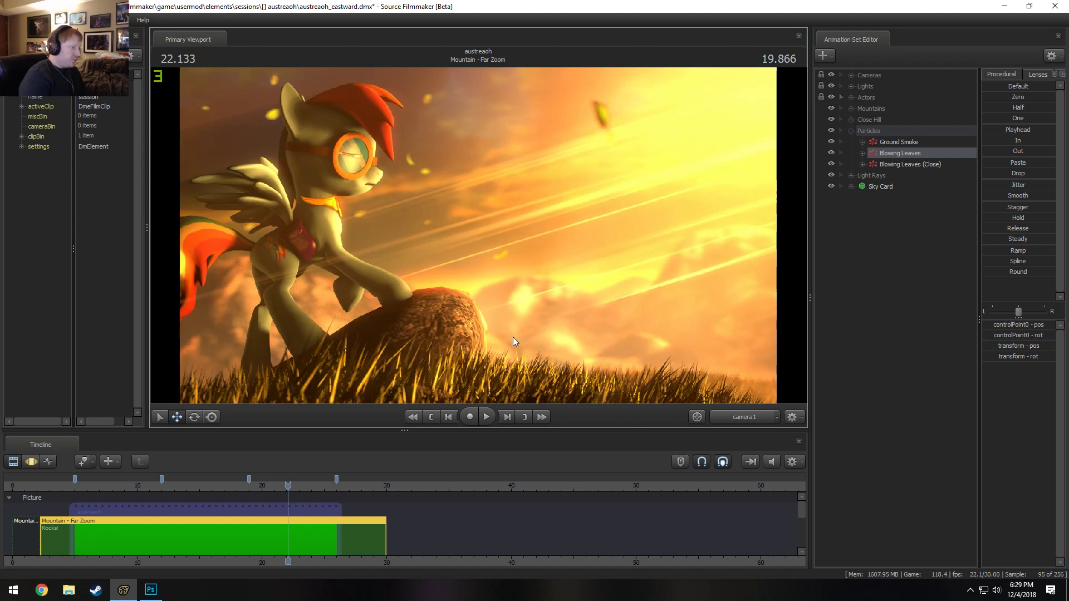
# Switch the viewport to the work camera and enter game mode, bringing up the Team Fortress 2 game menu
pyautogui.click(734, 413)
pyautogui.moveTo(652, 332); pyautogui.dragTo(437, 226)
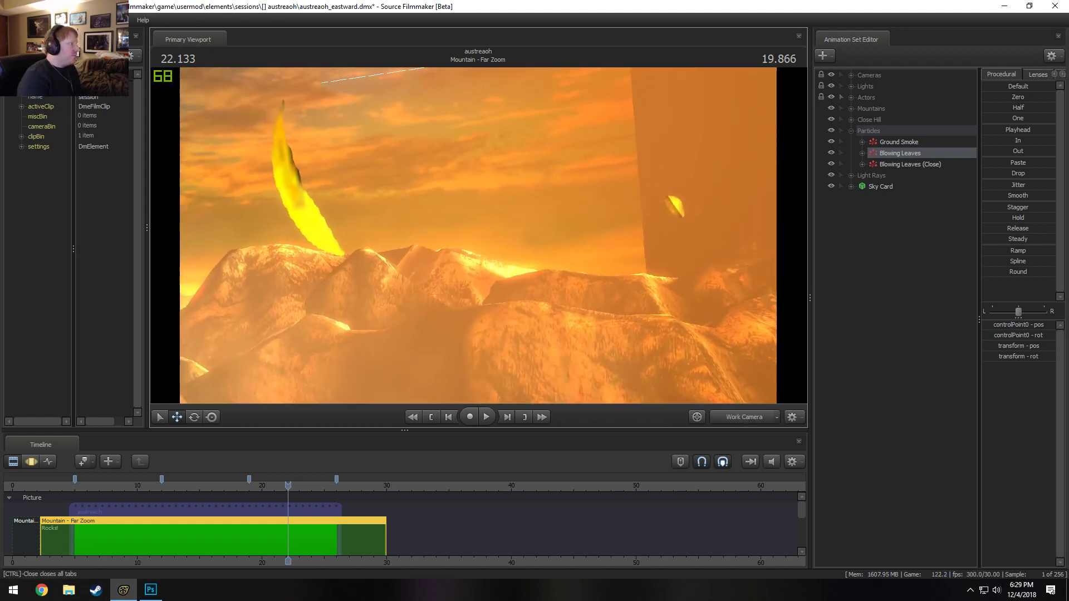
pyautogui.click(60, 20)
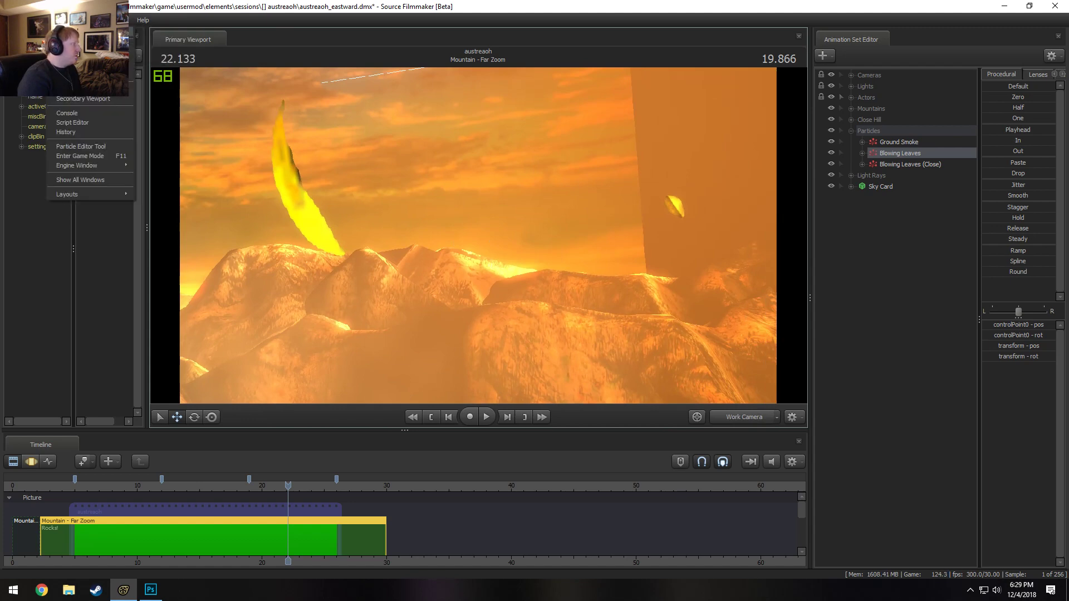
pyautogui.click(81, 155)
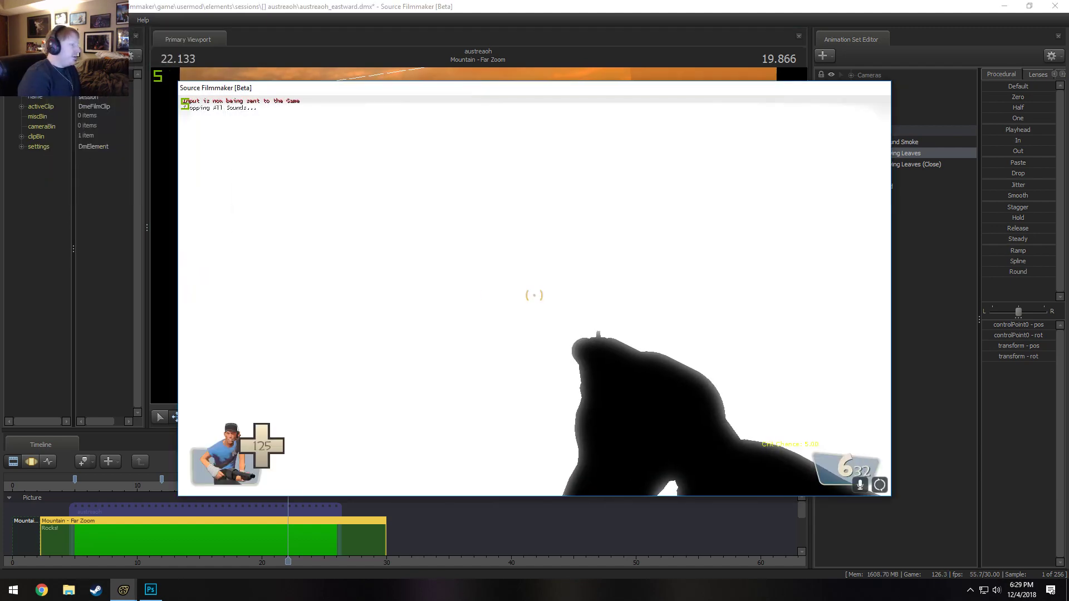
pyautogui.press('Escape')
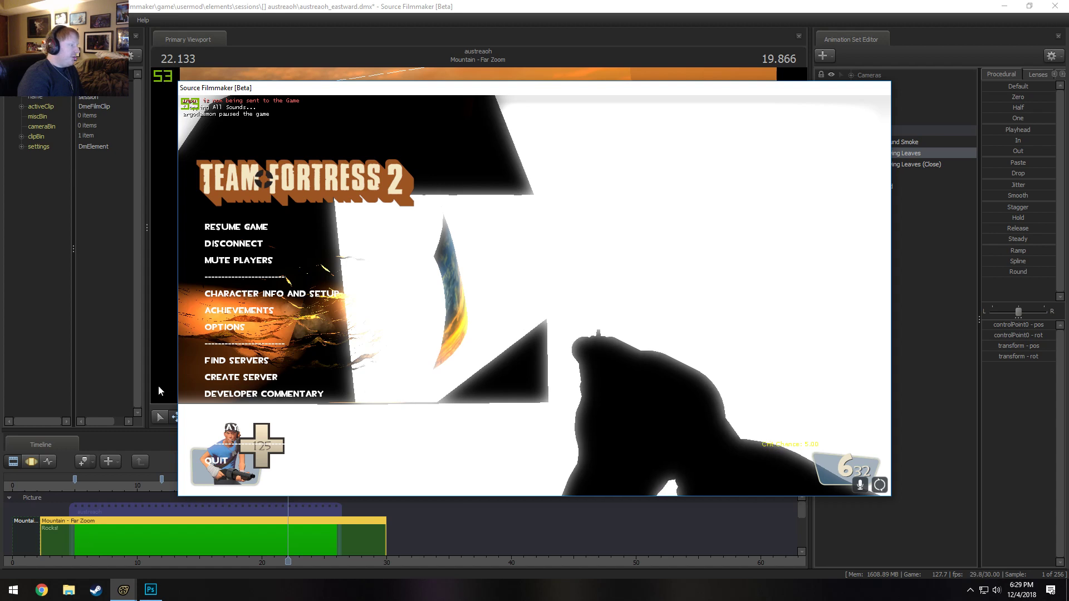
# Set the game's video resolution to 1600 x 900, apply it, and leave game mode
pyautogui.click(225, 327)
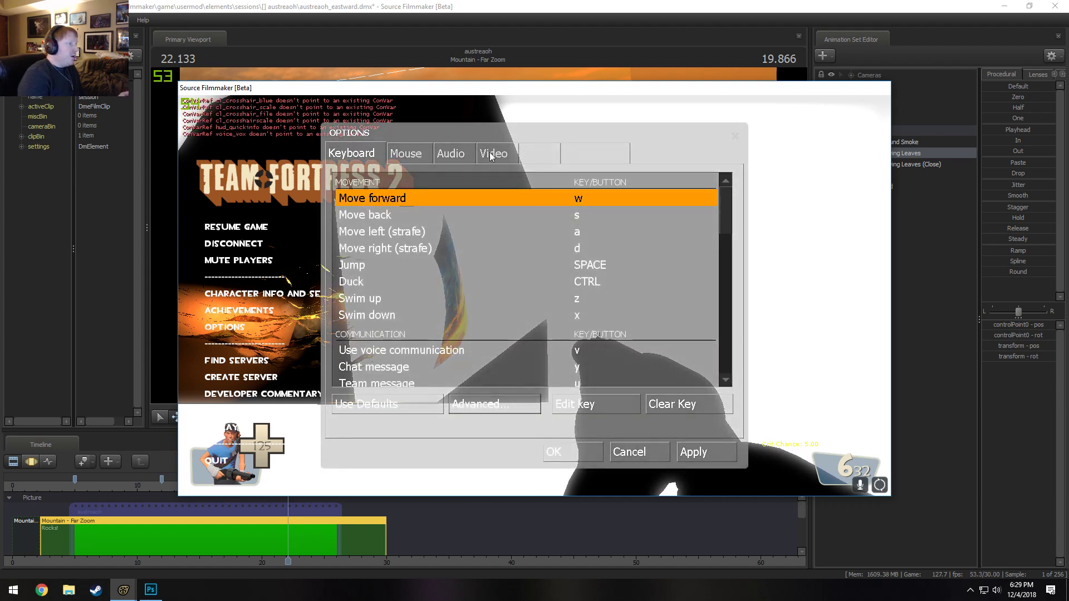
pyautogui.click(501, 158)
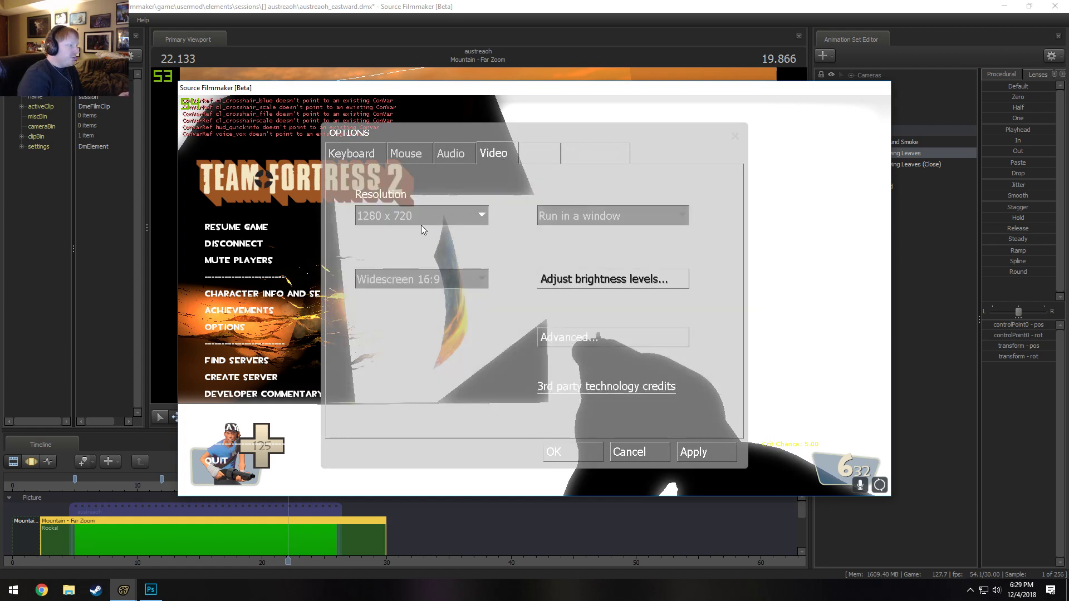
pyautogui.click(421, 216)
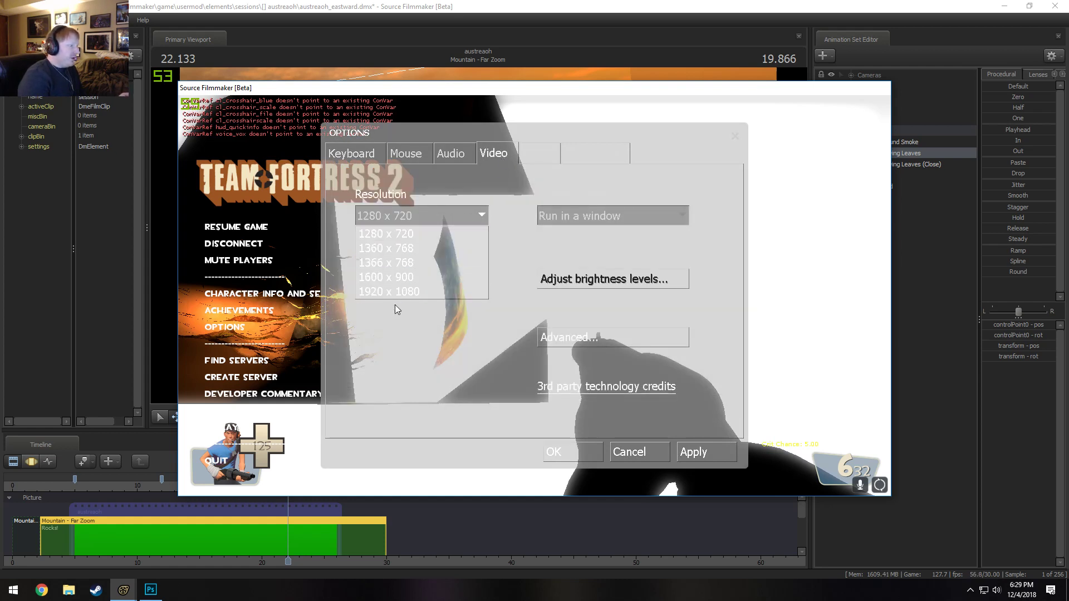
pyautogui.click(402, 277)
pyautogui.click(714, 460)
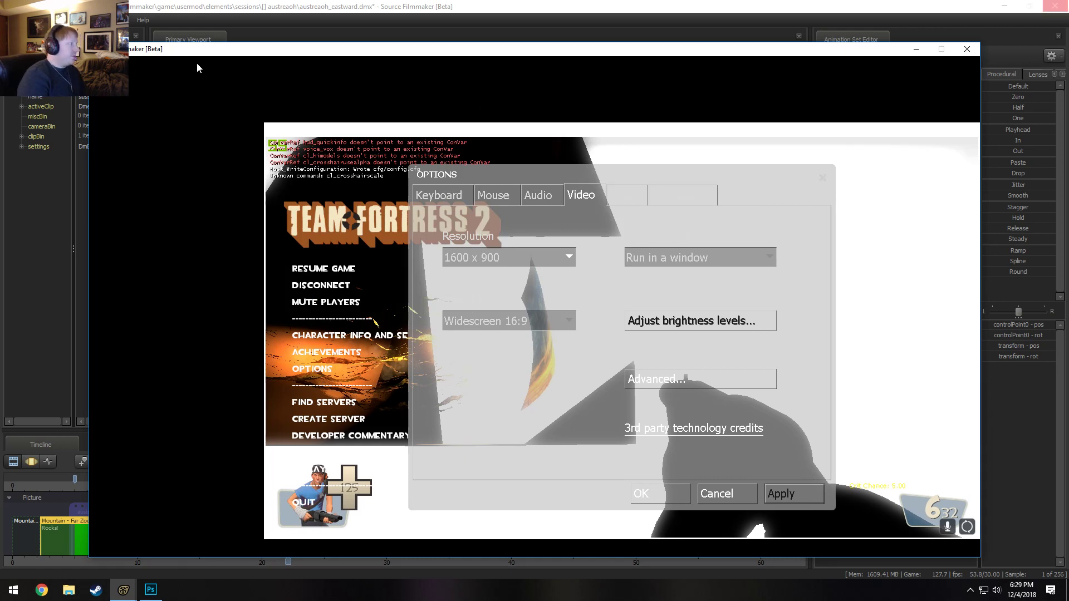
pyautogui.moveTo(257, 54); pyautogui.dragTo(233, 35)
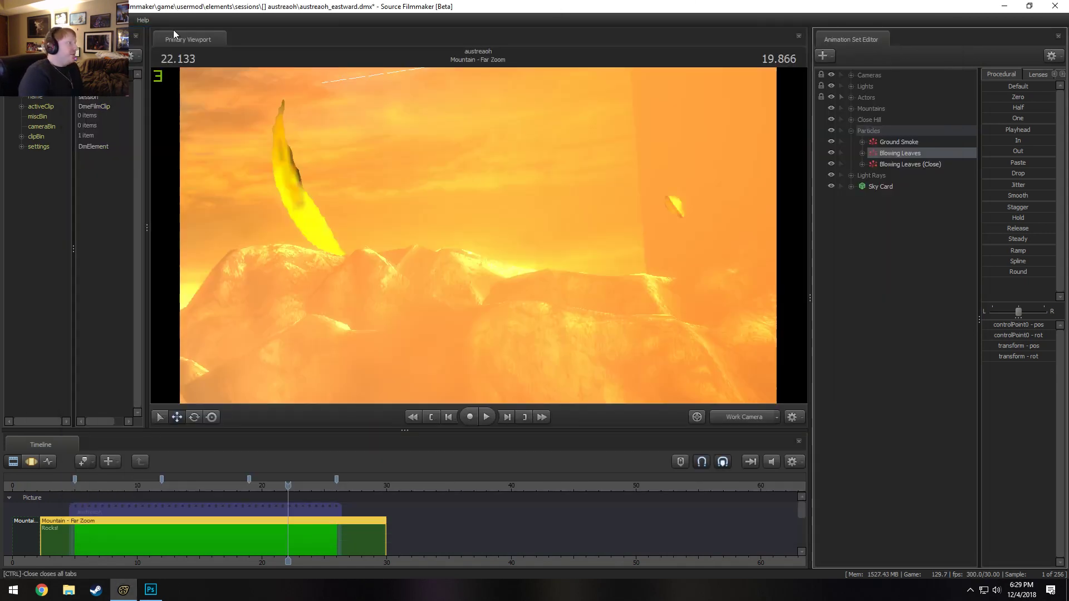
# Open the standalone Particle Editor Tool
pyautogui.click(116, 20)
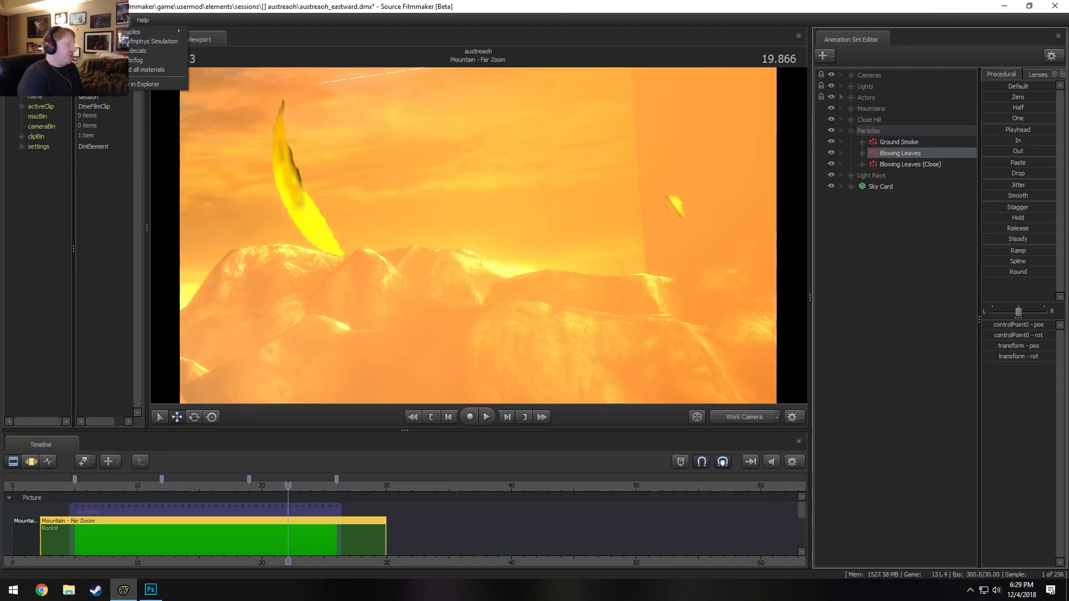
pyautogui.moveTo(63, 20)
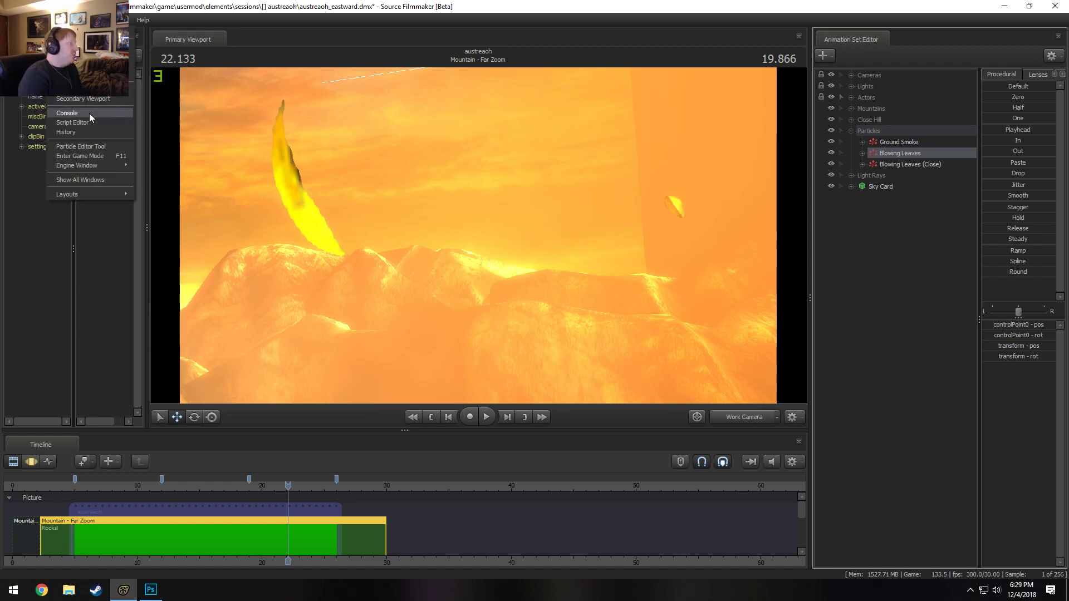
pyautogui.click(78, 147)
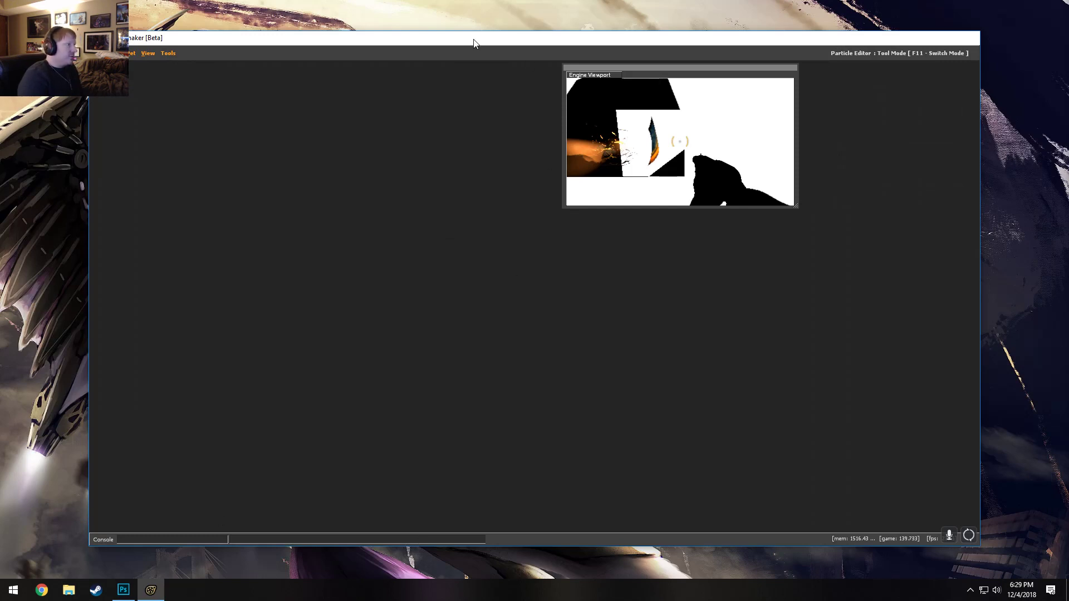
# Reposition the Particle Editor Tool window and switch back to the austreaoh_eastward session in the main Filmmaker workspace
pyautogui.moveTo(473, 40); pyautogui.dragTo(519, 57)
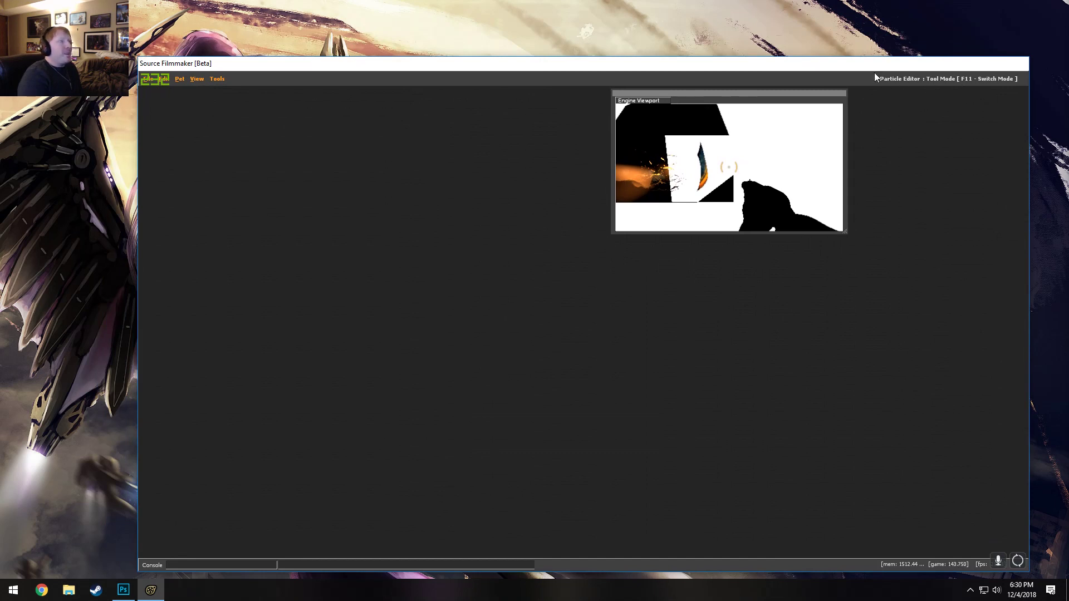
pyautogui.click(214, 80)
pyautogui.click(228, 90)
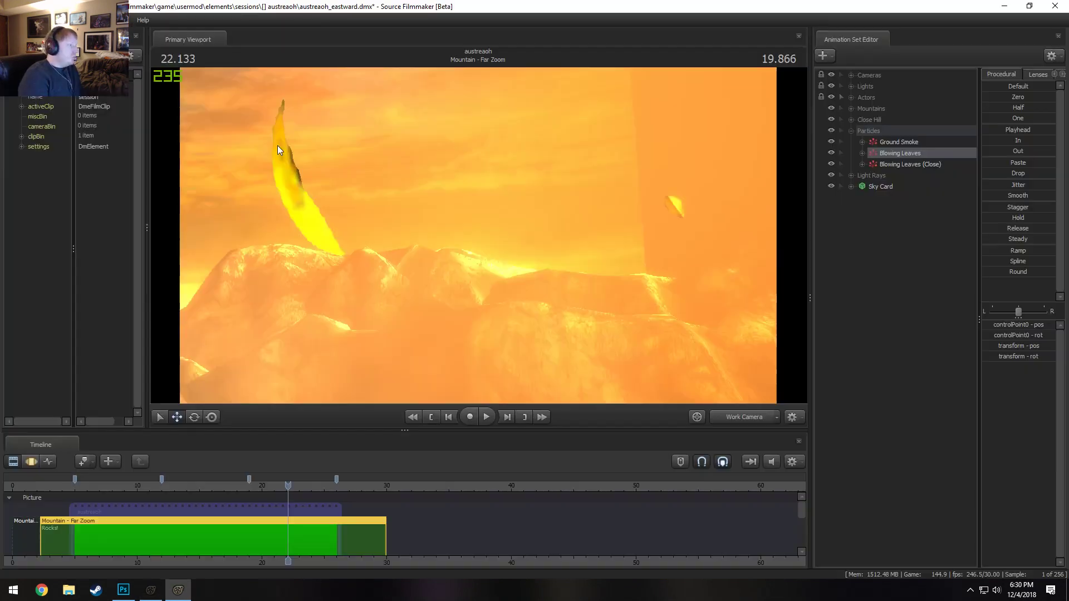
# Open the blowing_leaves particle system definition of the Blowing Leaves animation set for editing
pyautogui.rightClick(891, 156)
pyautogui.click(913, 272)
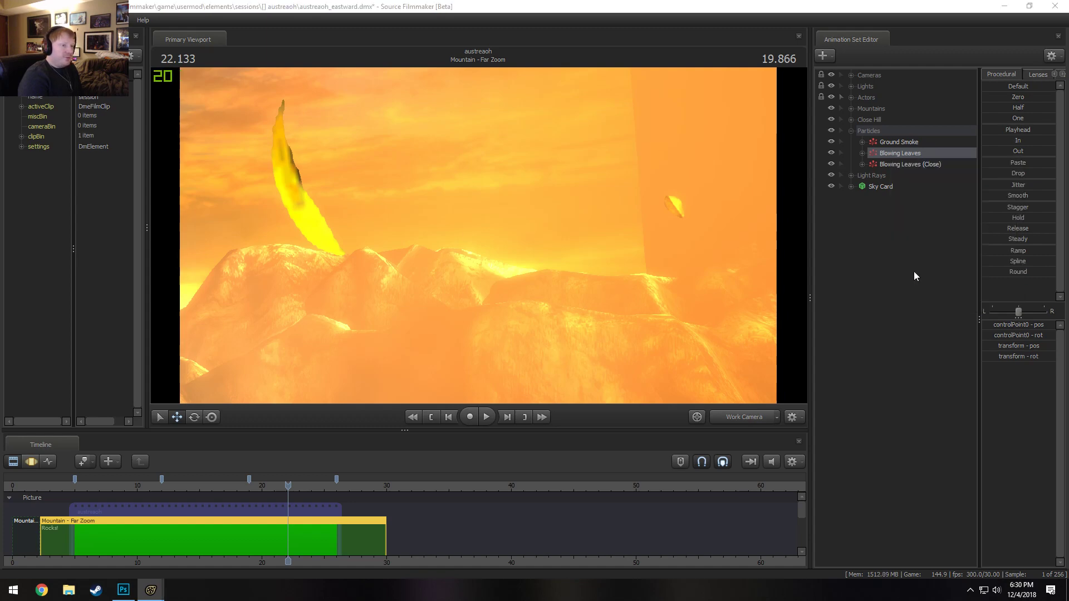
pyautogui.press('Escape')
pyautogui.rightClick(888, 155)
pyautogui.moveTo(938, 292)
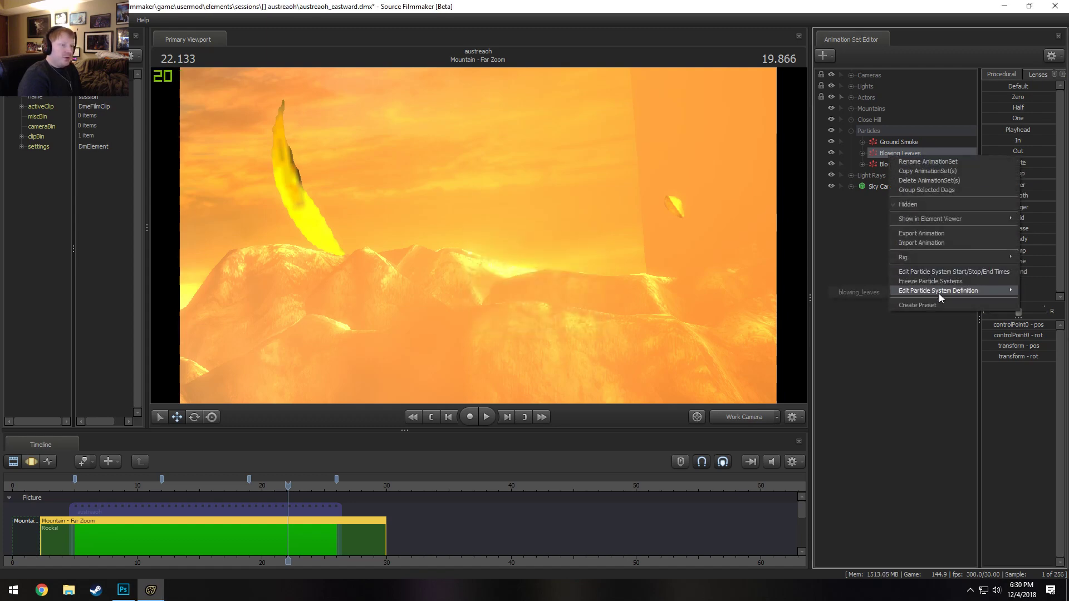
pyautogui.click(862, 290)
# Reposition the Particle System Editor window and enlarge it to show more of the blowing_leaves properties and preview
pyautogui.moveTo(531, 92); pyautogui.dragTo(429, 36)
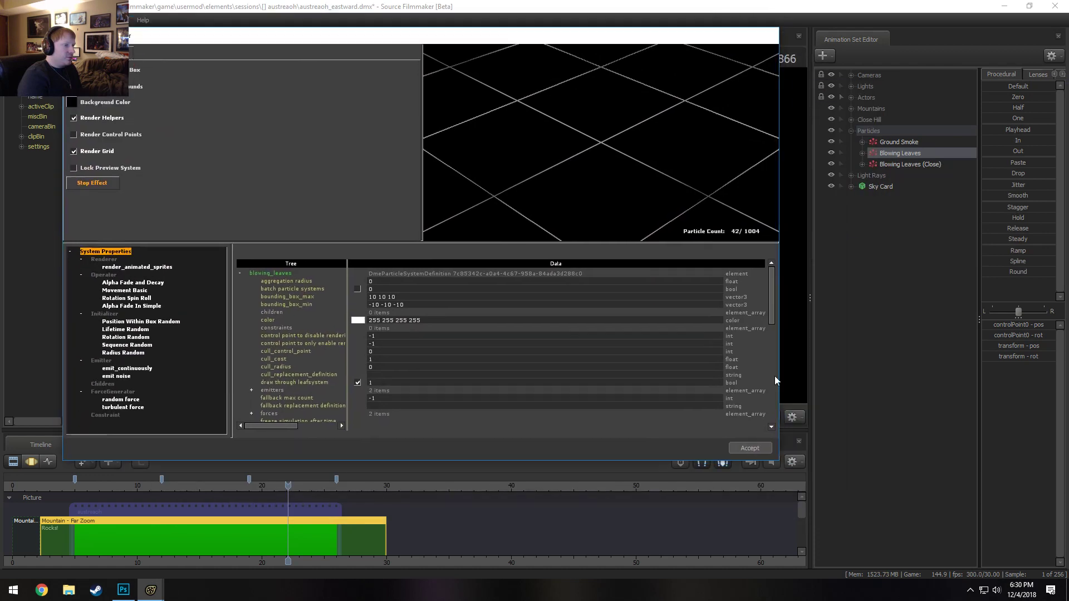
pyautogui.moveTo(778, 461); pyautogui.dragTo(957, 560)
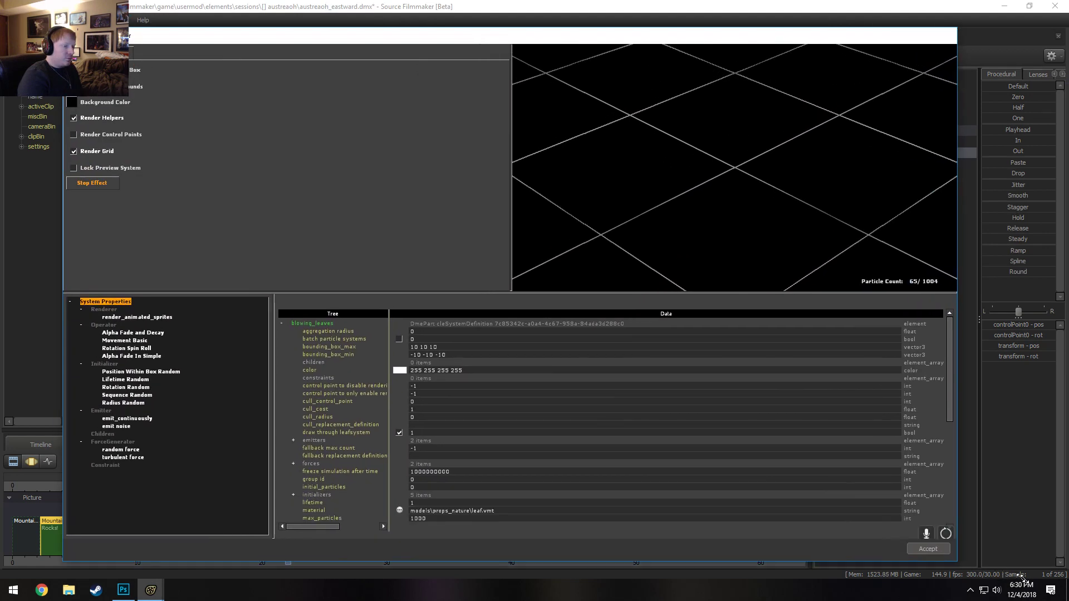
pyautogui.moveTo(562, 36); pyautogui.dragTo(592, 35)
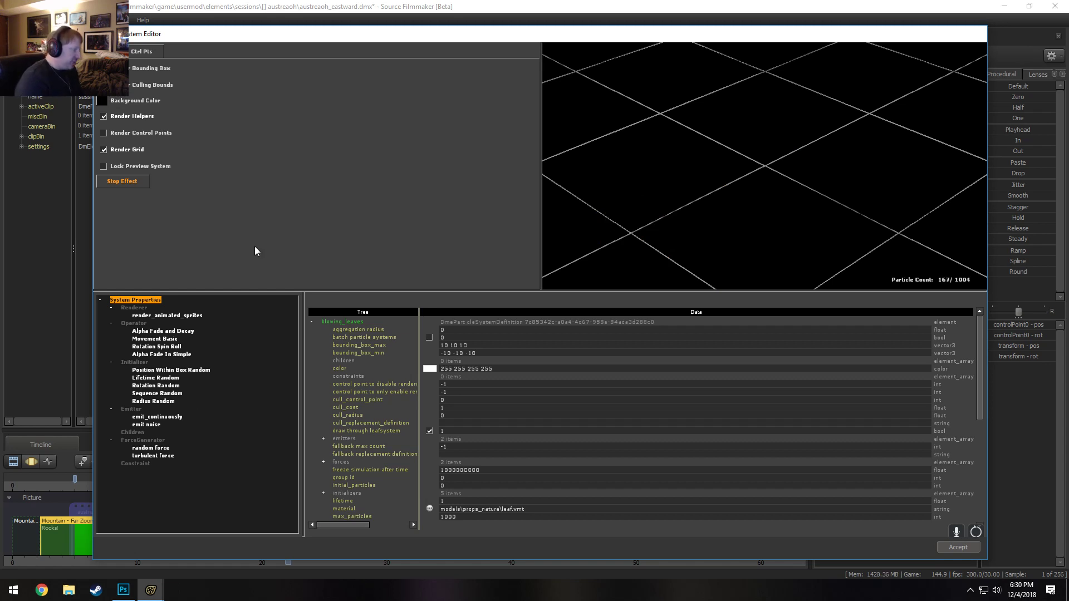
# Examine the Position Within Box Random initializer's spawn volume around the blowing leaves from several angles in the preview
pyautogui.moveTo(568, 241); pyautogui.dragTo(672, 191, button='right')
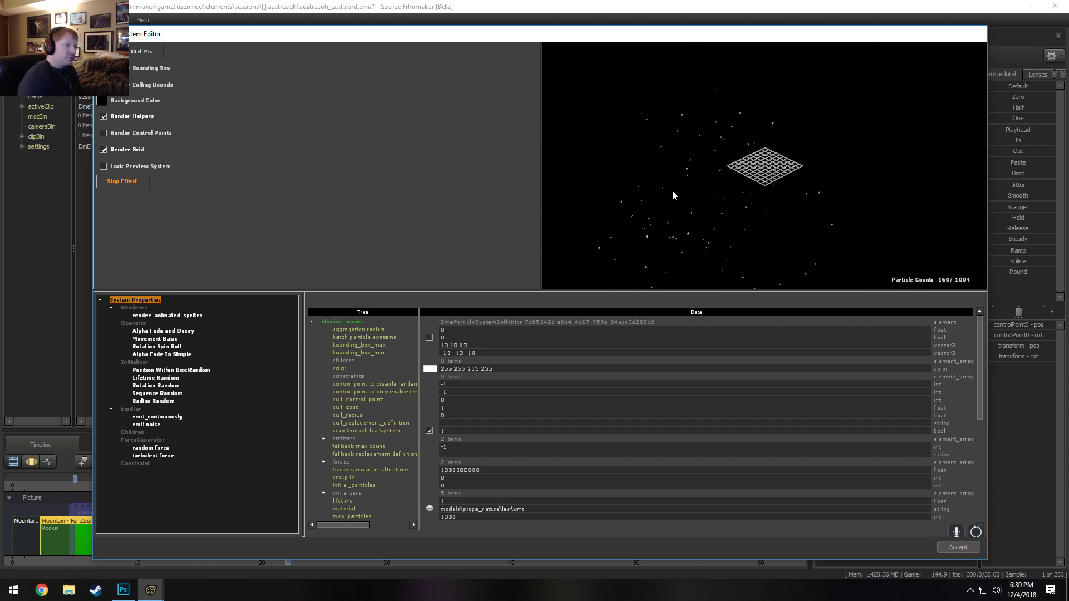
pyautogui.moveTo(672, 191); pyautogui.dragTo(462, 331)
pyautogui.click(169, 370)
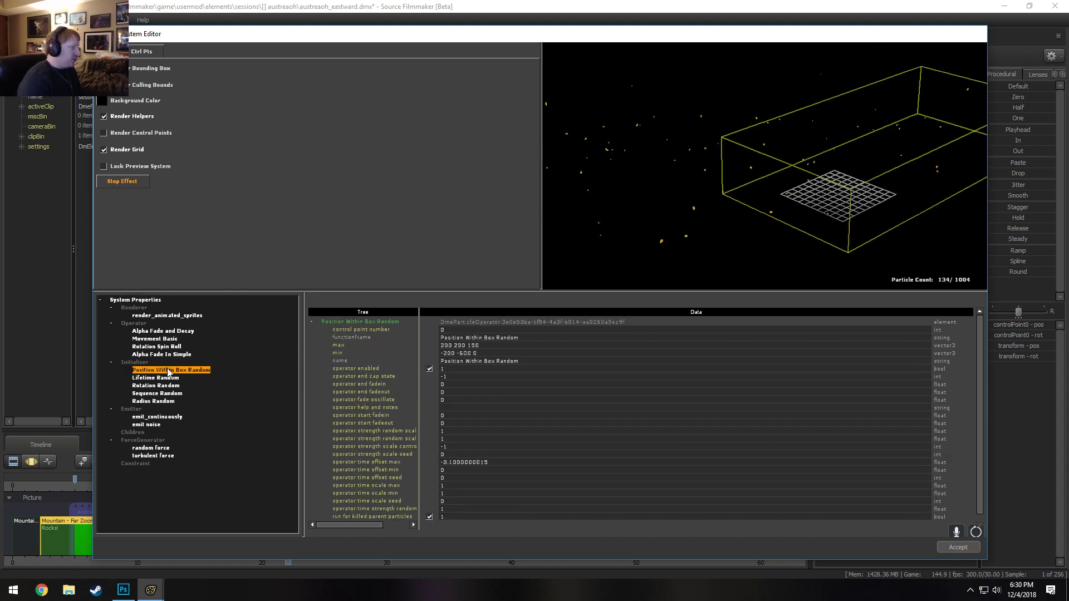
pyautogui.moveTo(936, 212); pyautogui.dragTo(923, 157)
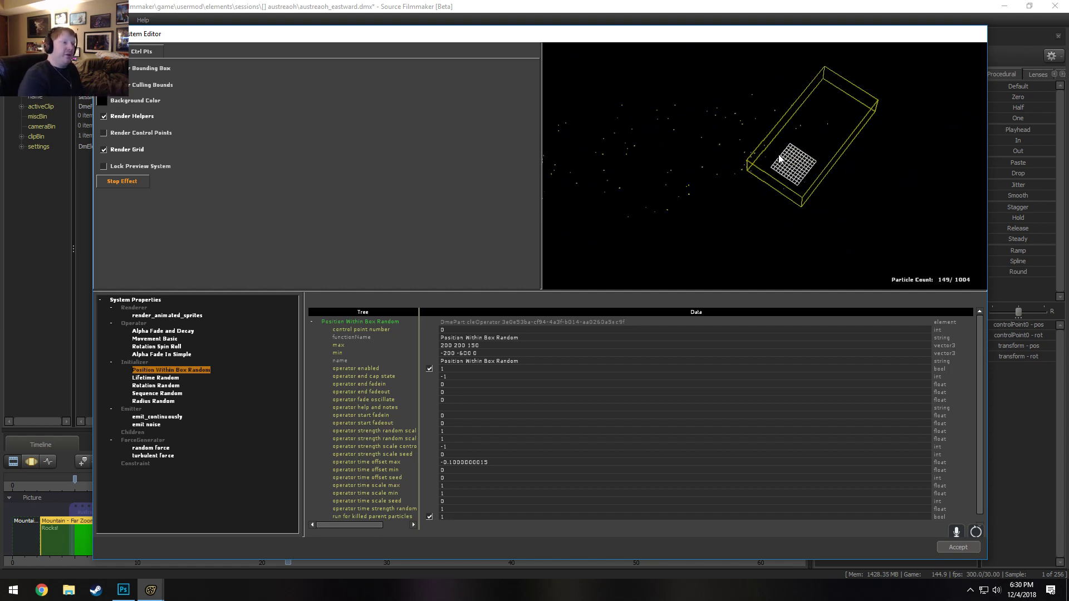
pyautogui.moveTo(812, 117); pyautogui.dragTo(840, 221)
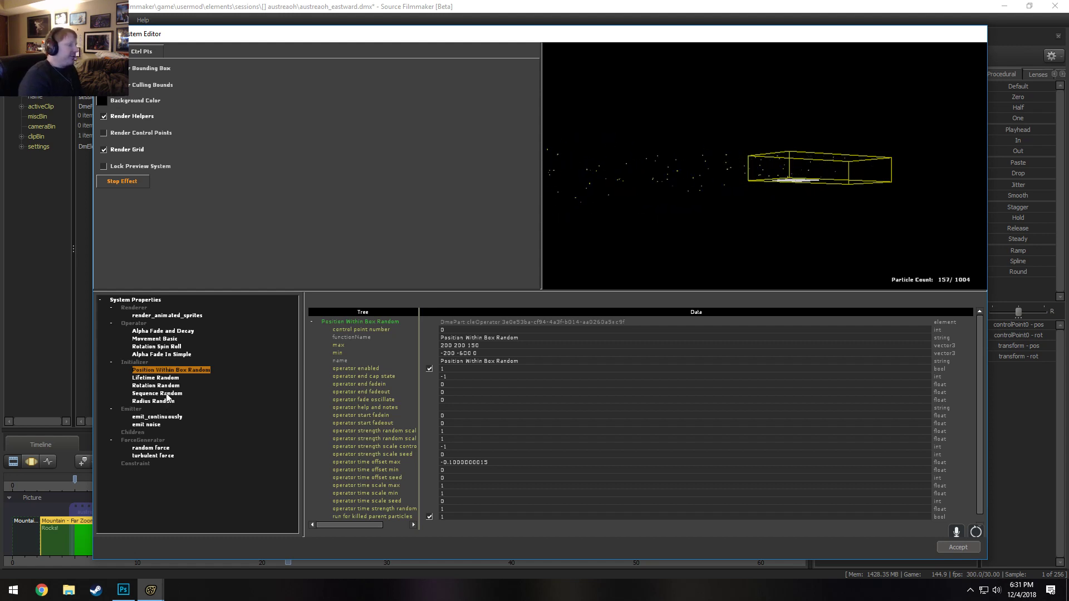
# Compare the emit_continuously and emit noise emitter settings of the blowing leaves particle system
pyautogui.click(157, 417)
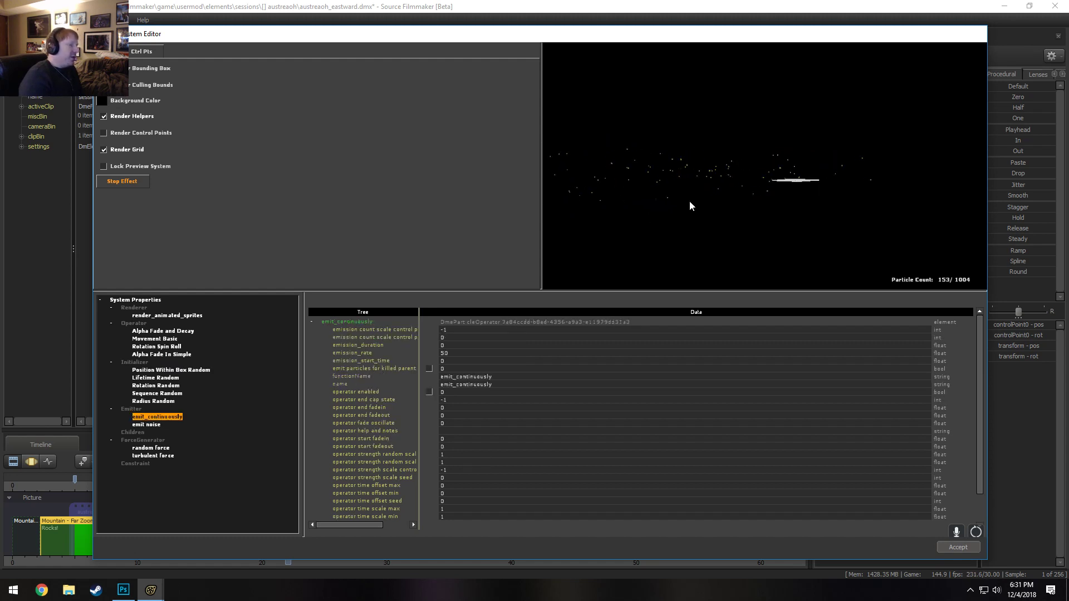
pyautogui.moveTo(733, 183); pyautogui.dragTo(735, 198)
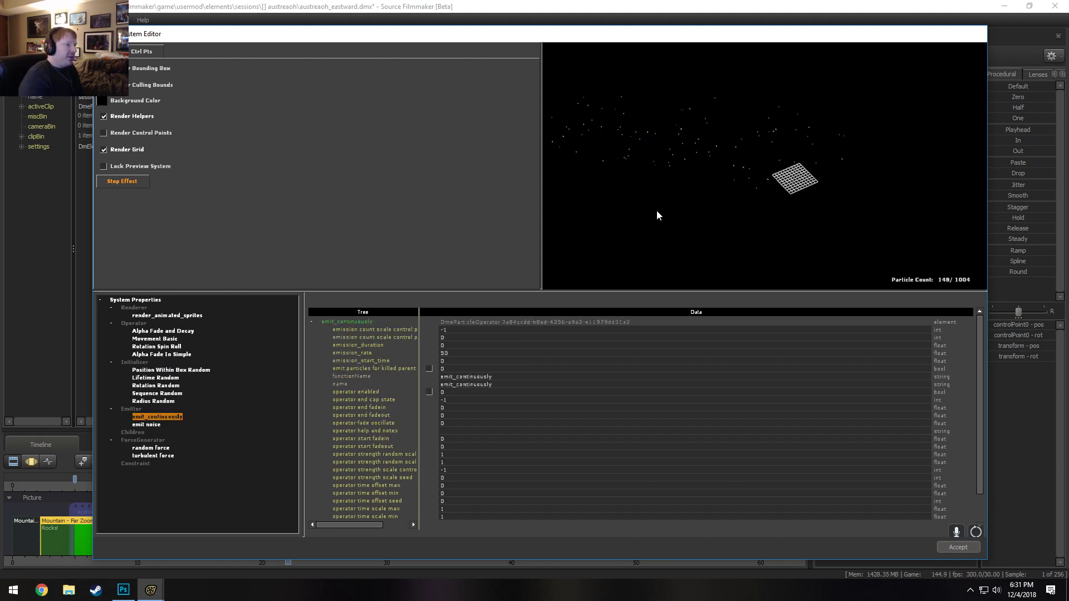
pyautogui.moveTo(659, 214); pyautogui.dragTo(659, 176)
pyautogui.click(155, 425)
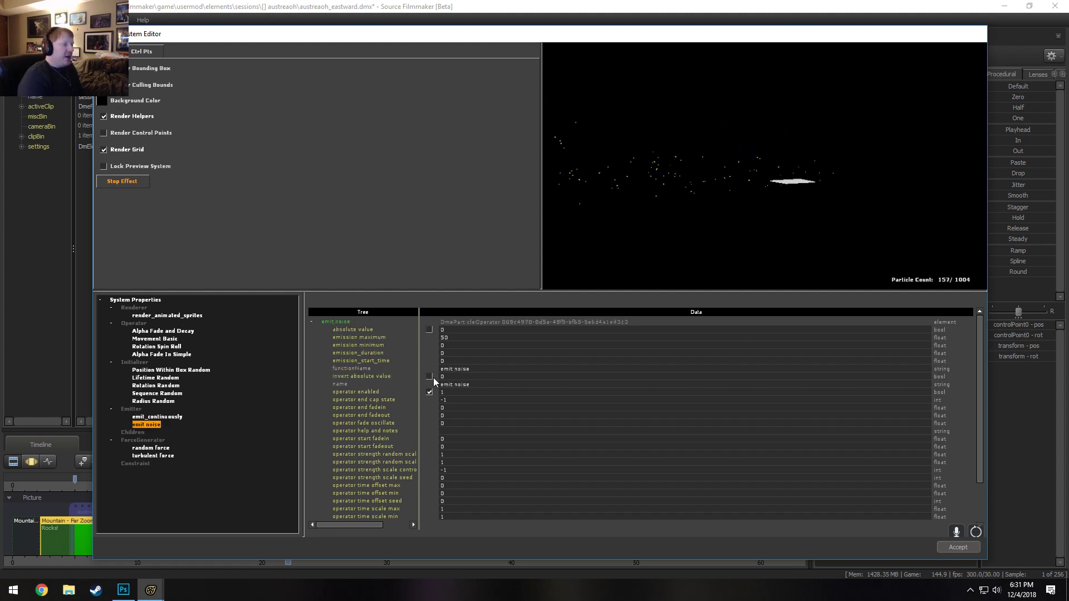
pyautogui.click(149, 419)
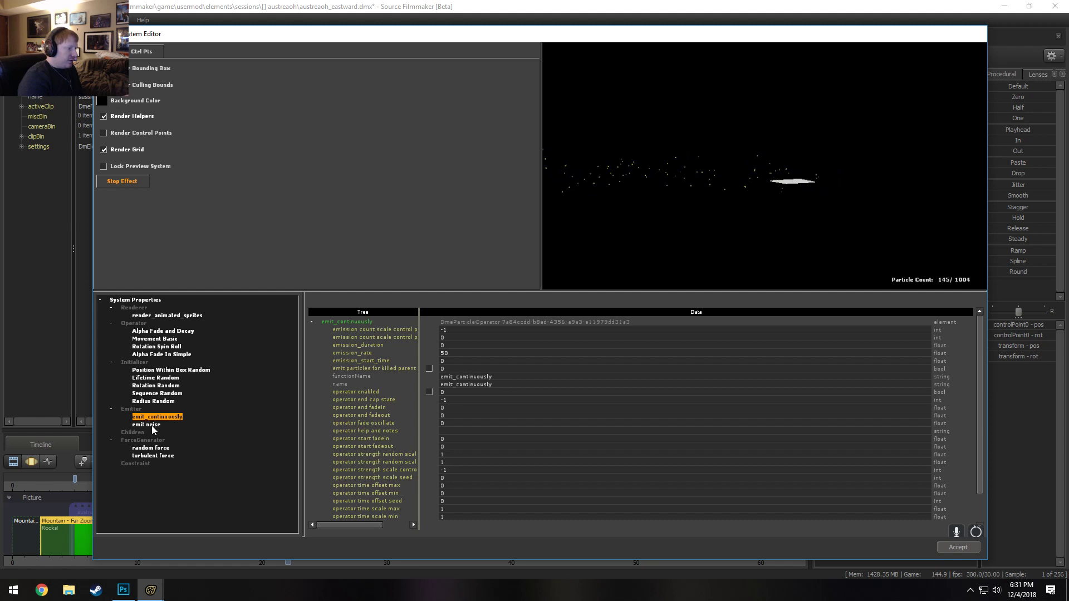
pyautogui.click(151, 425)
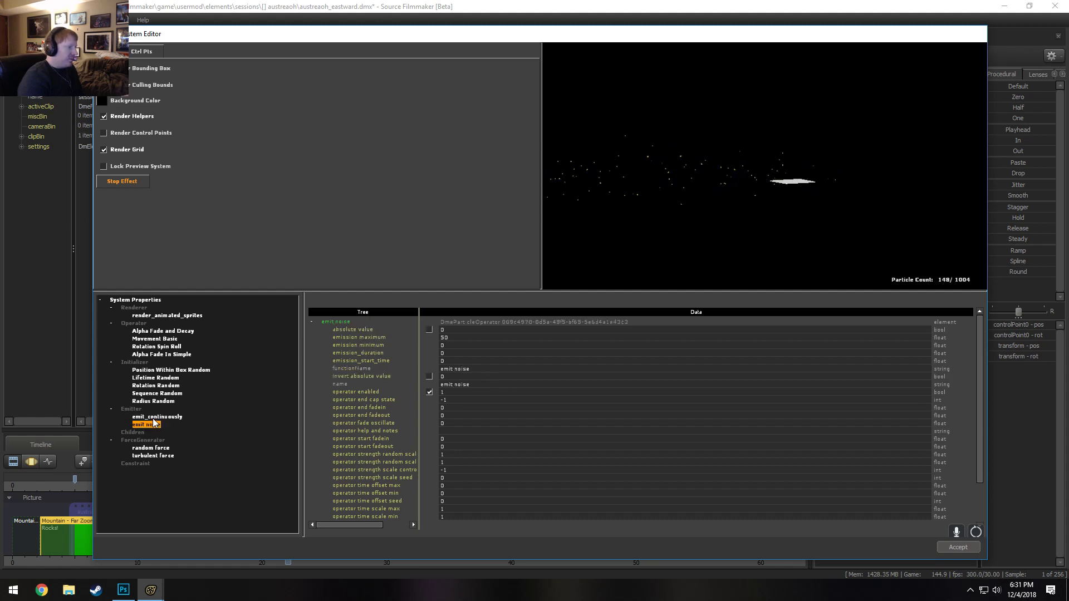
pyautogui.click(152, 417)
pyautogui.click(152, 423)
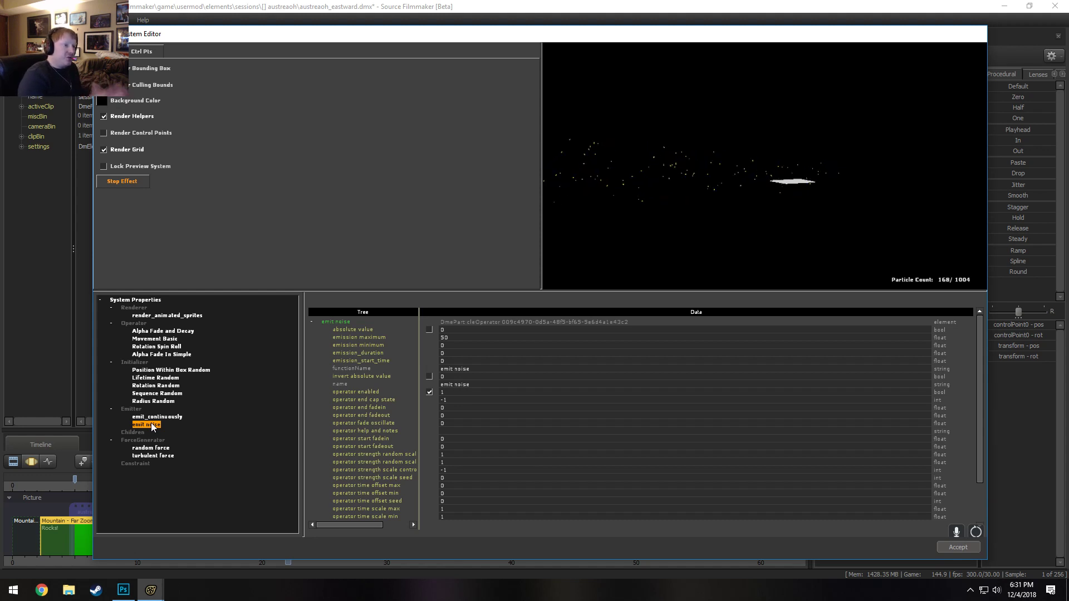
# Review the spawn box and the movement, fade-in and Rotation Spin Roll operator settings, and inspect the spinning leaves up close
pyautogui.click(167, 371)
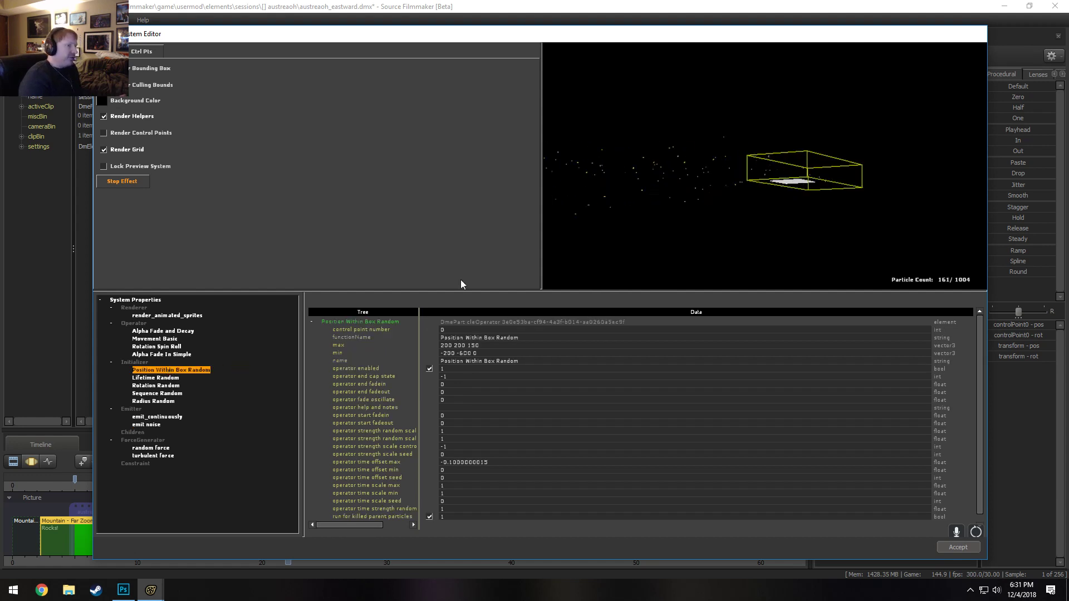
pyautogui.click(170, 340)
pyautogui.click(162, 354)
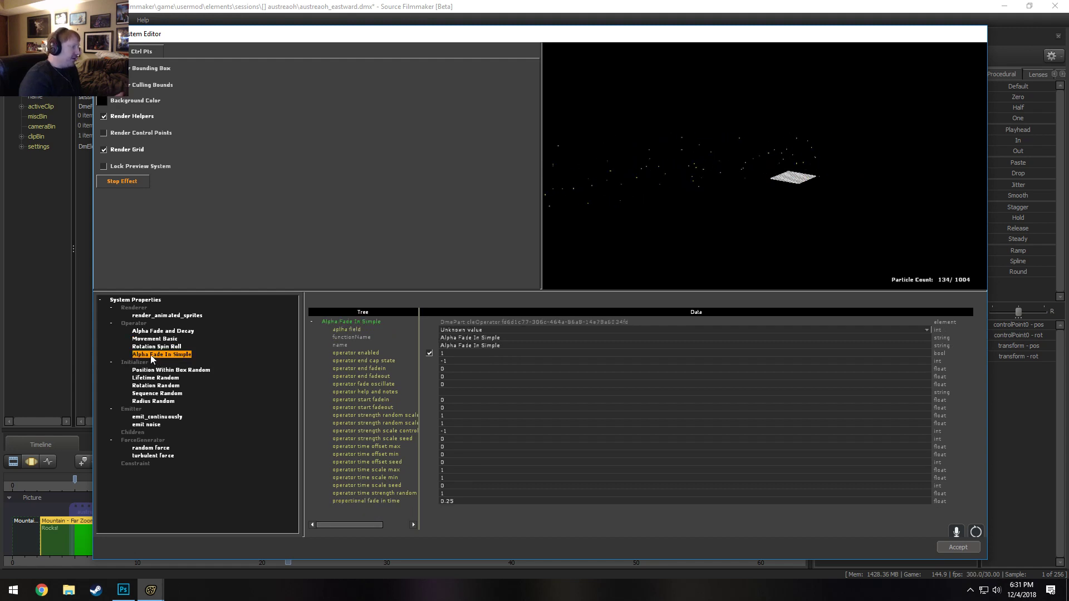
pyautogui.click(161, 346)
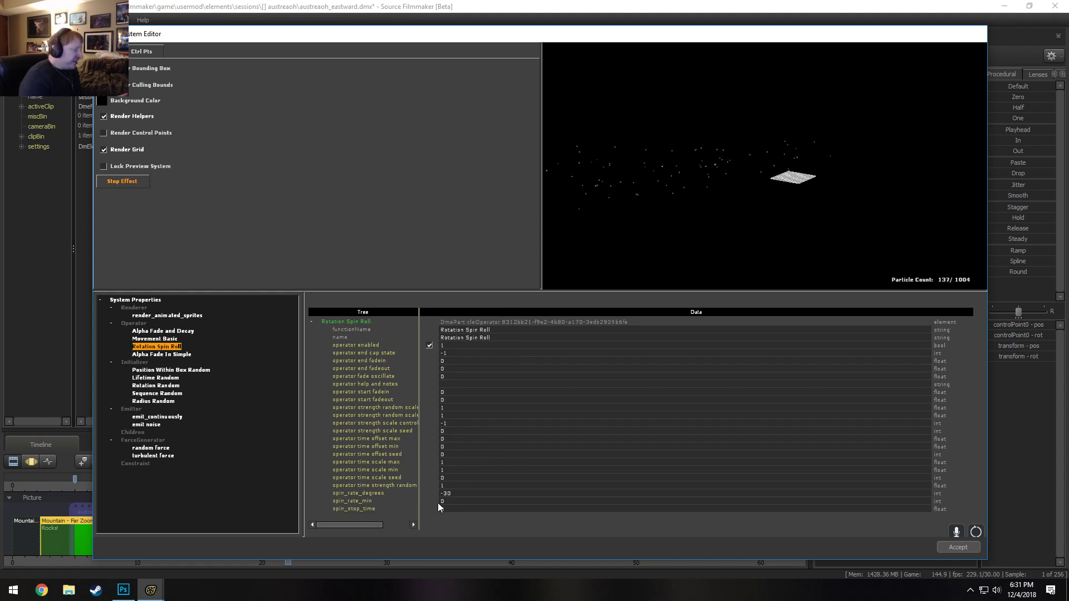
pyautogui.moveTo(800, 195); pyautogui.dragTo(800, 181)
pyautogui.moveTo(800, 195)
pyautogui.mouseDown(button='right')
pyautogui.moveTo(800, 228)
pyautogui.moveTo(799, 197)
pyautogui.mouseUp(button='right')
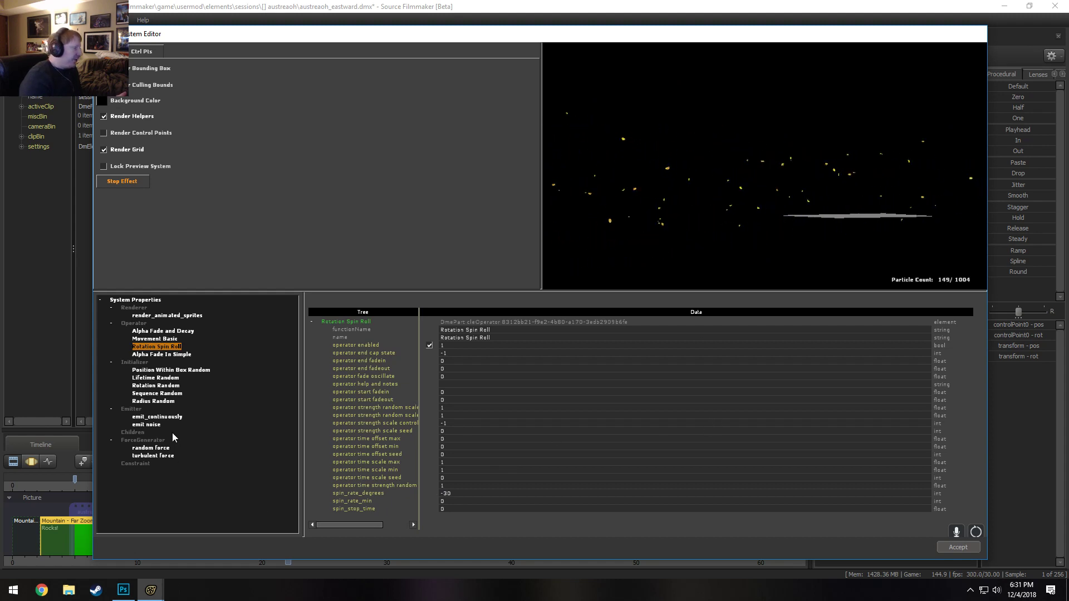
# Review the Rotation Random, Radius Random, Lifetime Random and Position Within Box Random initializer settings against the leaf preview
pyautogui.click(161, 387)
pyautogui.scroll(-1, 414, 455)
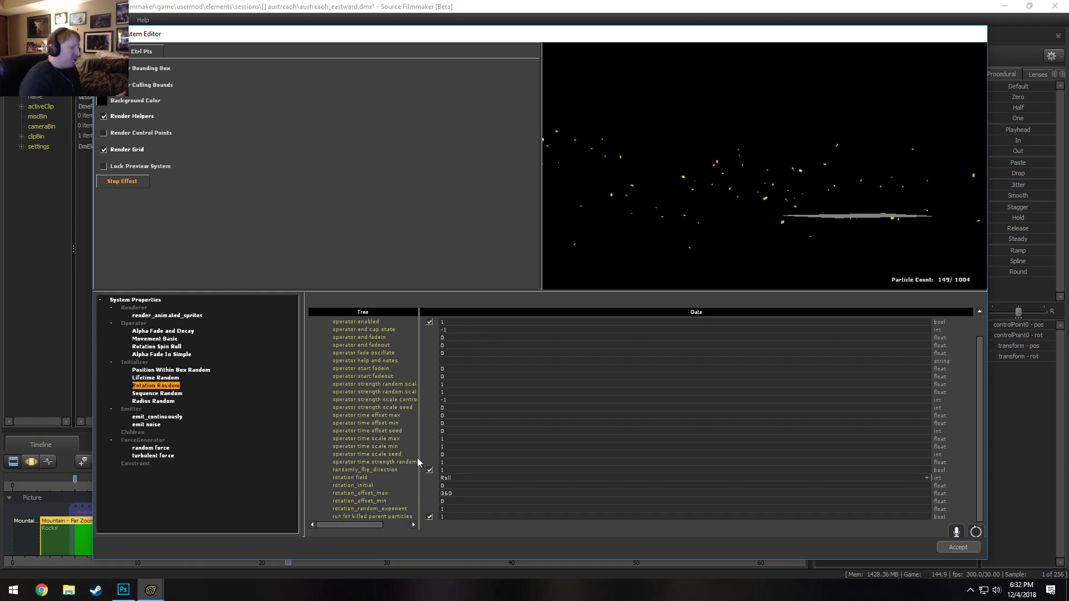
pyautogui.click(151, 401)
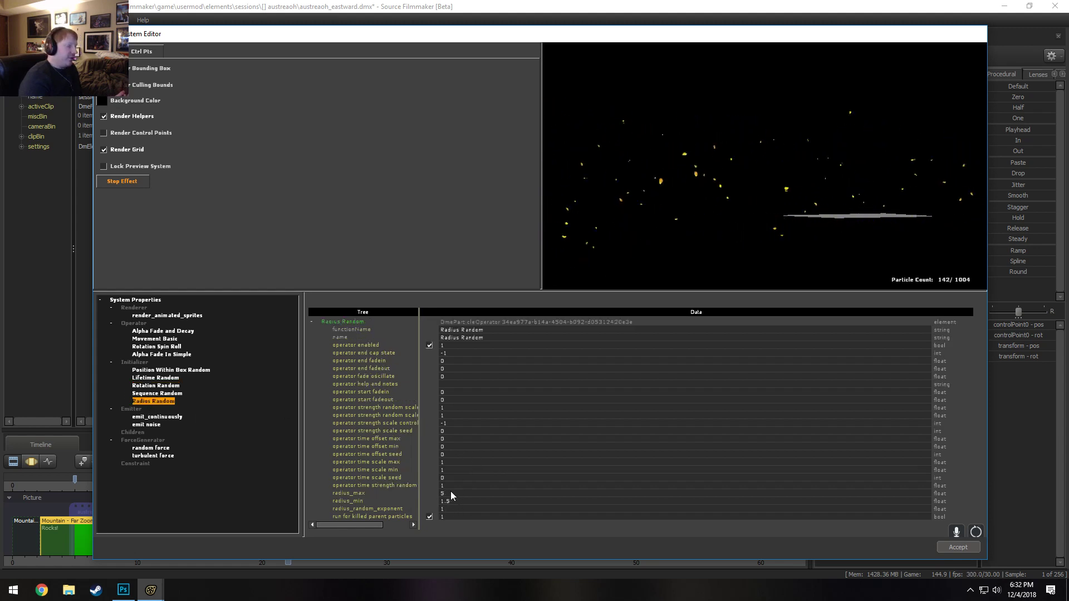
pyautogui.click(167, 378)
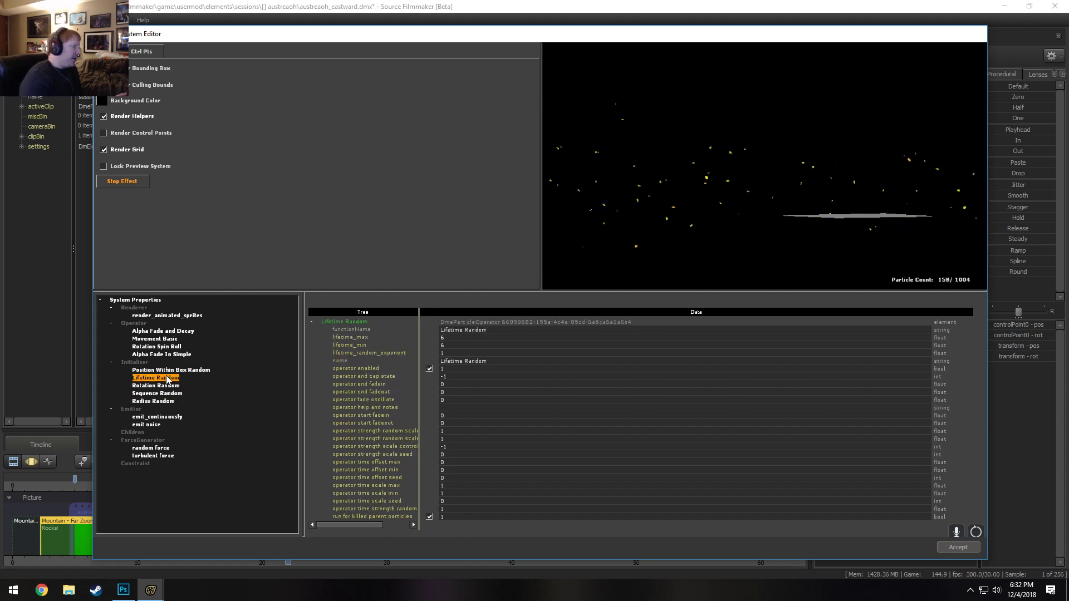
pyautogui.moveTo(765, 150); pyautogui.dragTo(766, 222, button='right')
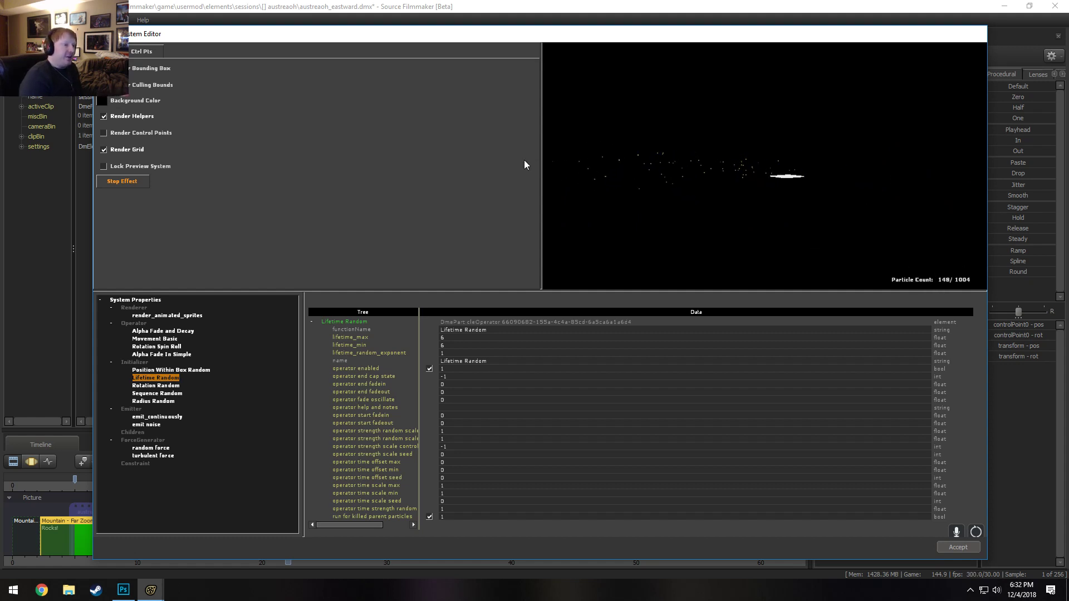
pyautogui.click(164, 371)
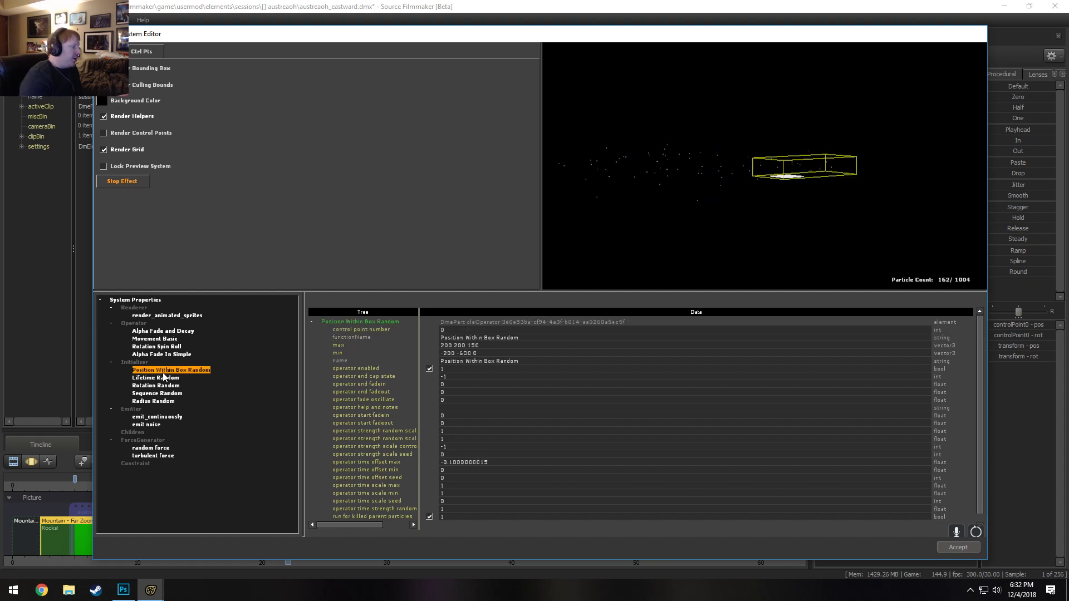
# Examine the random force generator's minimum and maximum force settings and how the leaves drift in the preview
pyautogui.click(149, 448)
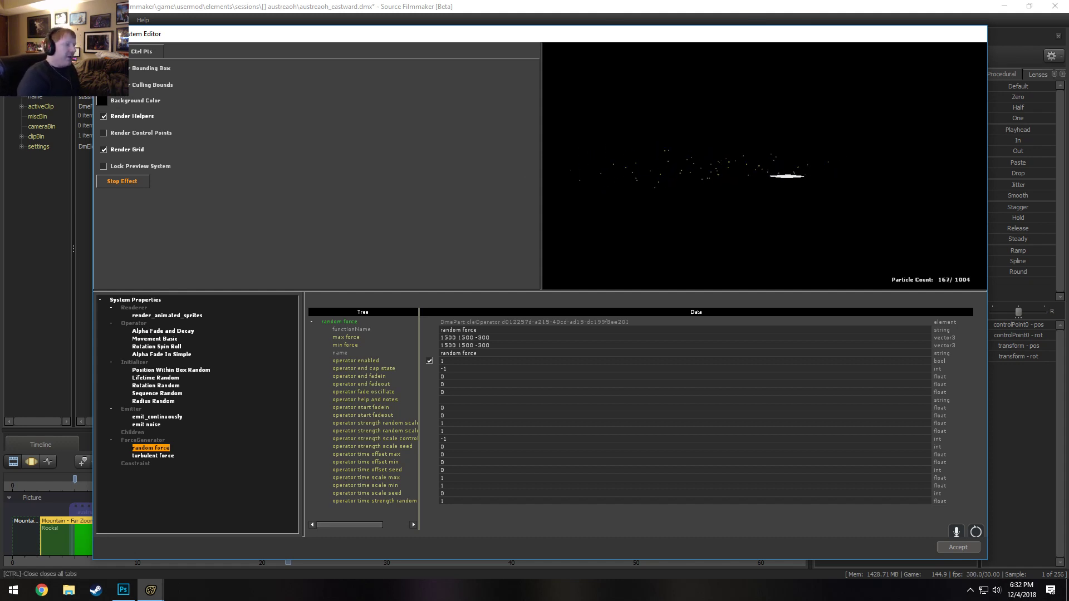
pyautogui.moveTo(768, 179); pyautogui.dragTo(767, 95, button='right')
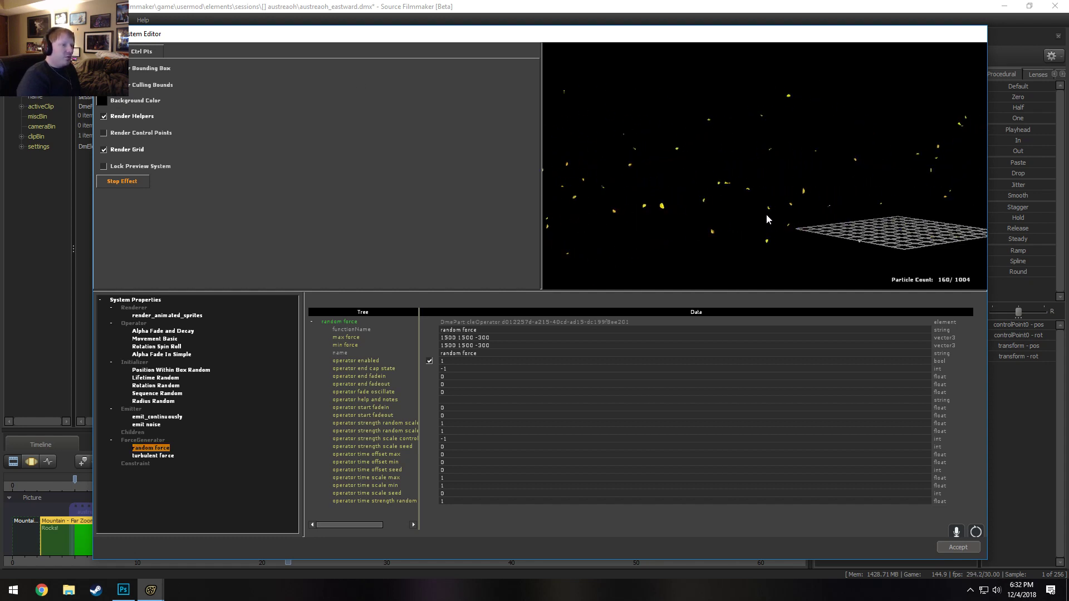
pyautogui.moveTo(766, 215)
pyautogui.mouseDown()
pyautogui.moveTo(764, 252)
pyautogui.moveTo(761, 233)
pyautogui.mouseUp()
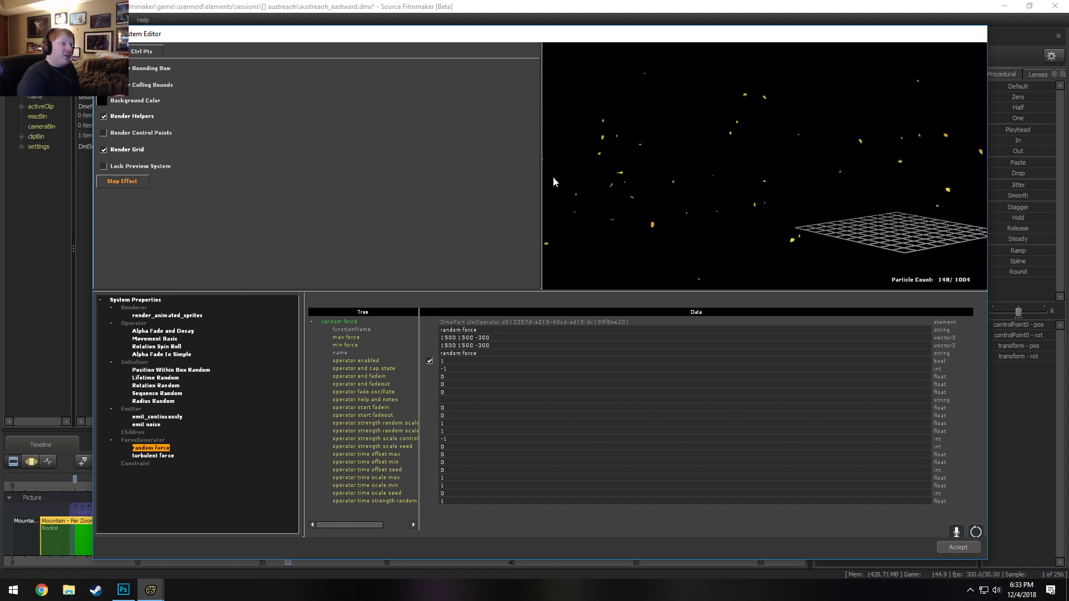
pyautogui.moveTo(552, 181); pyautogui.dragTo(802, 171, button='right')
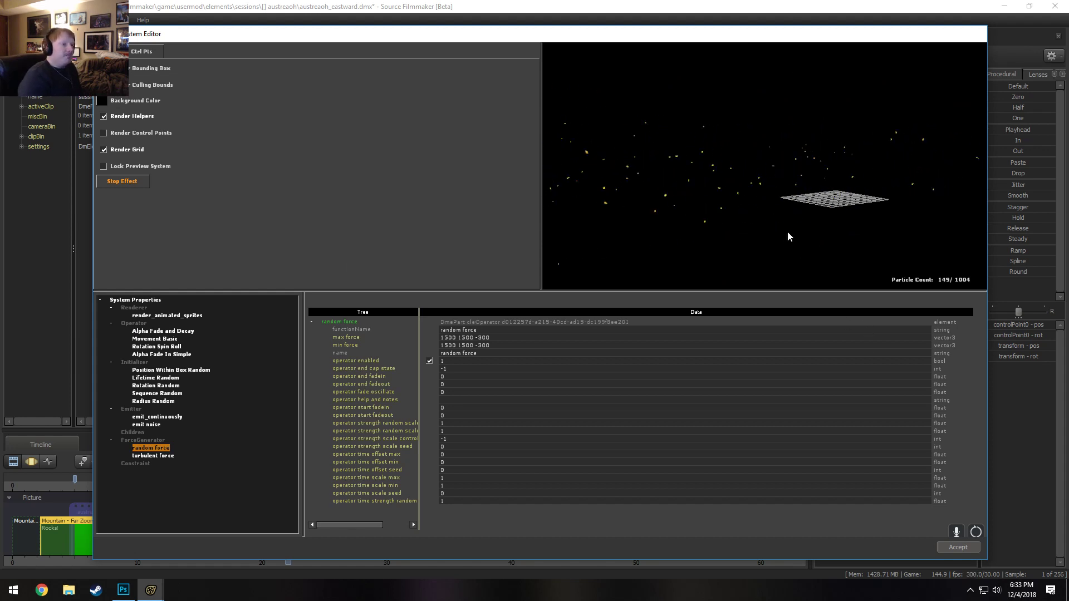
pyautogui.moveTo(787, 231); pyautogui.dragTo(837, 226)
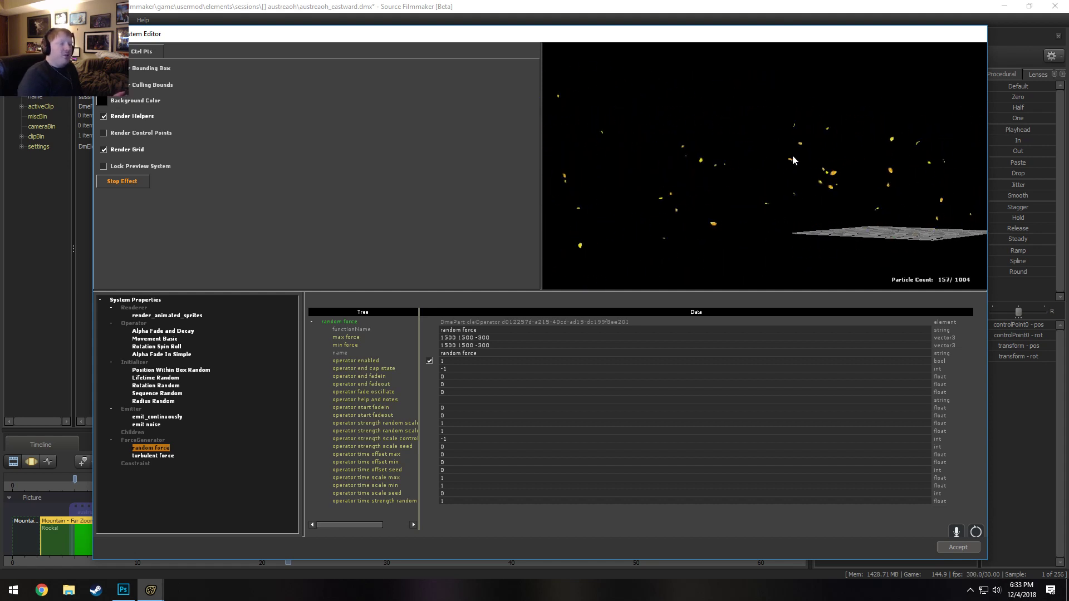
pyautogui.moveTo(762, 179); pyautogui.dragTo(750, 192)
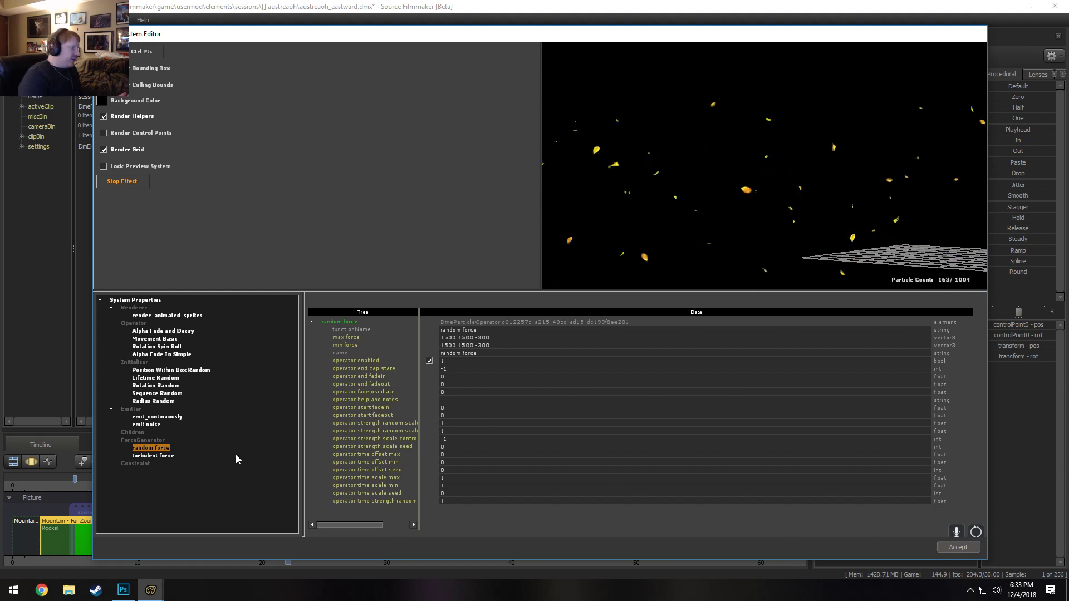
# Review the Sequence Random initializer and select the leaf material path in the particle system's properties
pyautogui.click(154, 394)
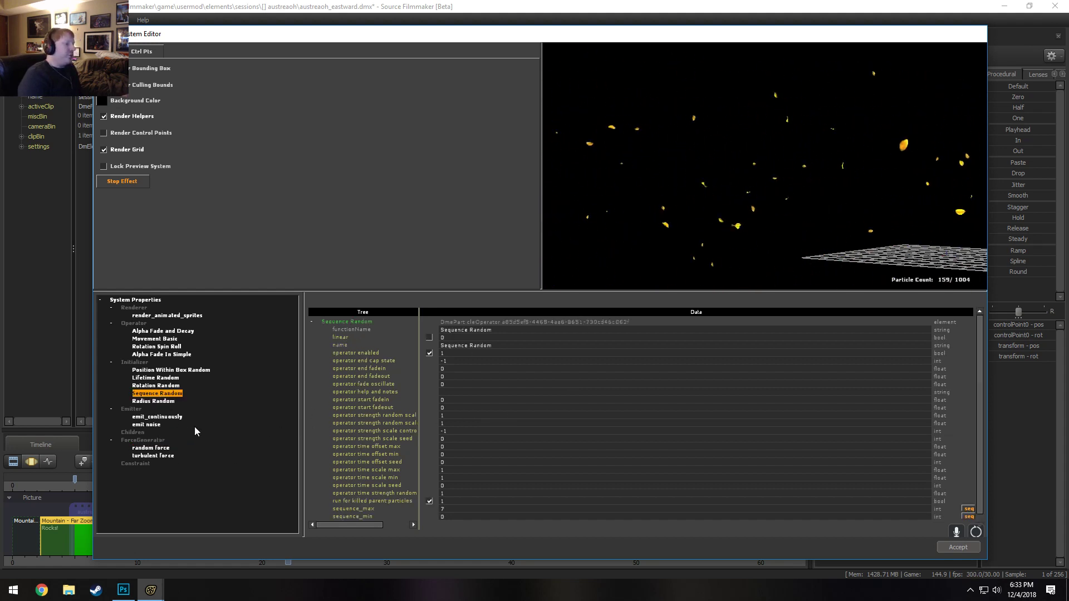
pyautogui.click(148, 301)
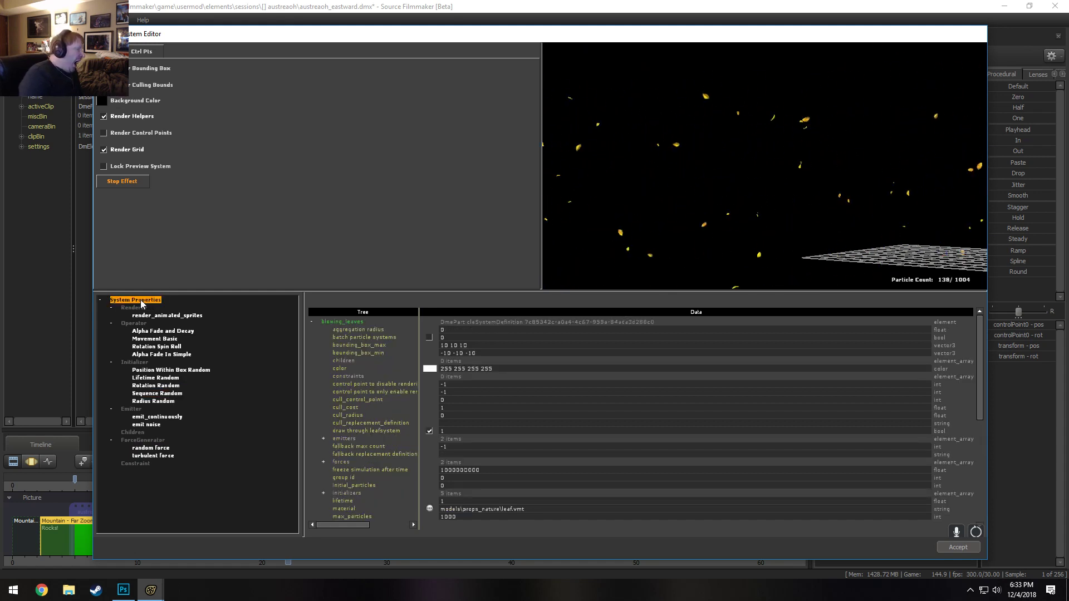
pyautogui.scroll(-2, 556, 512)
pyautogui.scroll(-1, 555, 511)
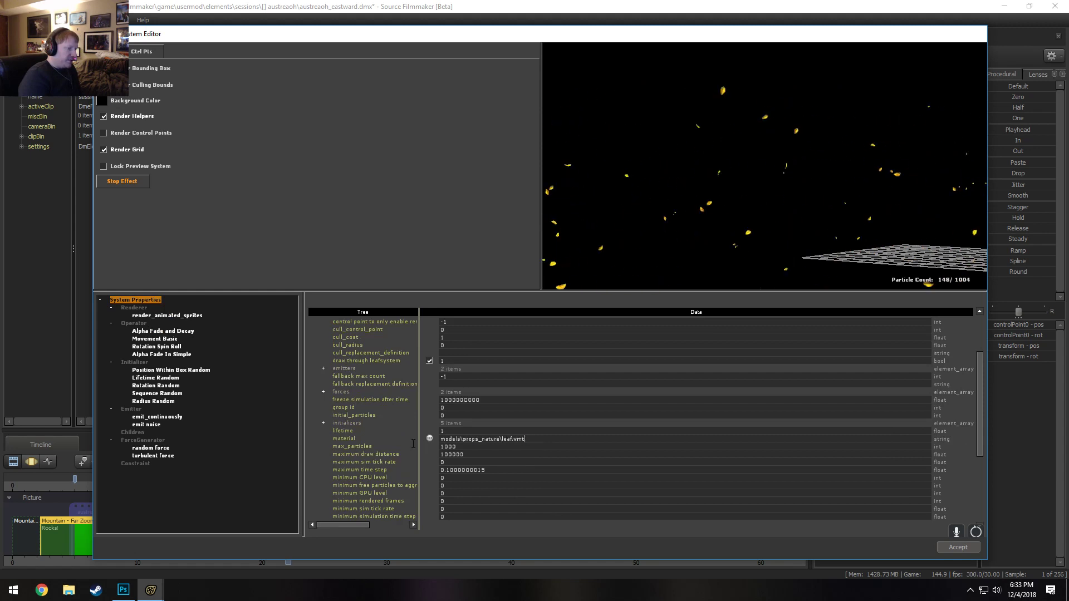
pyautogui.moveTo(529, 439); pyautogui.dragTo(419, 439)
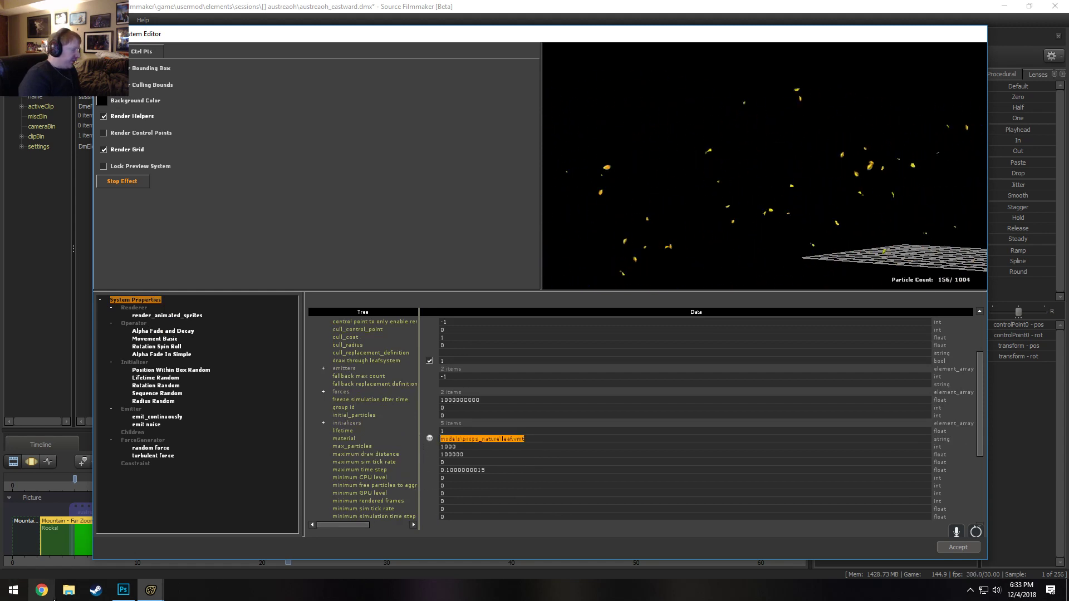
# Switch to File Explorer and open the materials folder inside usermod
pyautogui.click(65, 594)
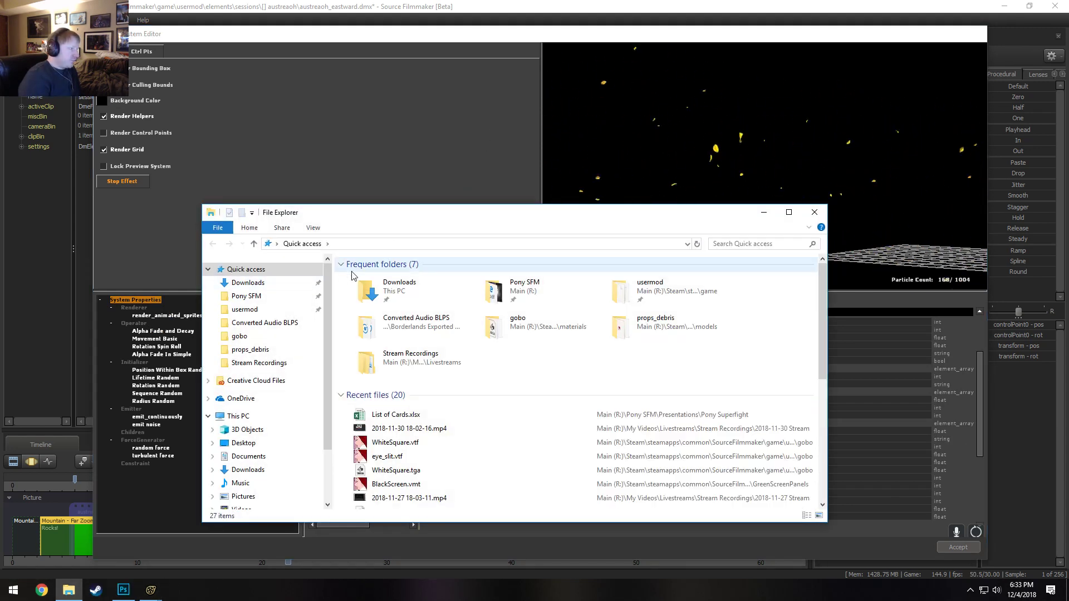
pyautogui.click(246, 310)
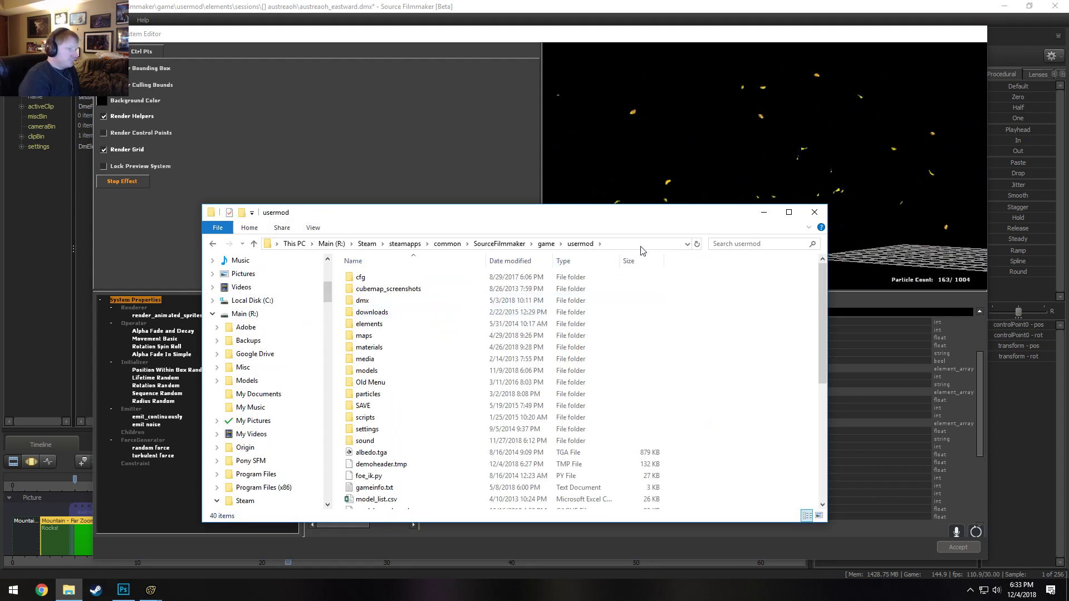
pyautogui.doubleClick(390, 347)
pyautogui.moveTo(462, 214); pyautogui.dragTo(378, 149)
# Search the usermod materials folder and its models subfolder for the leaf material's props_nature folder
pyautogui.scroll(-10, 384, 302)
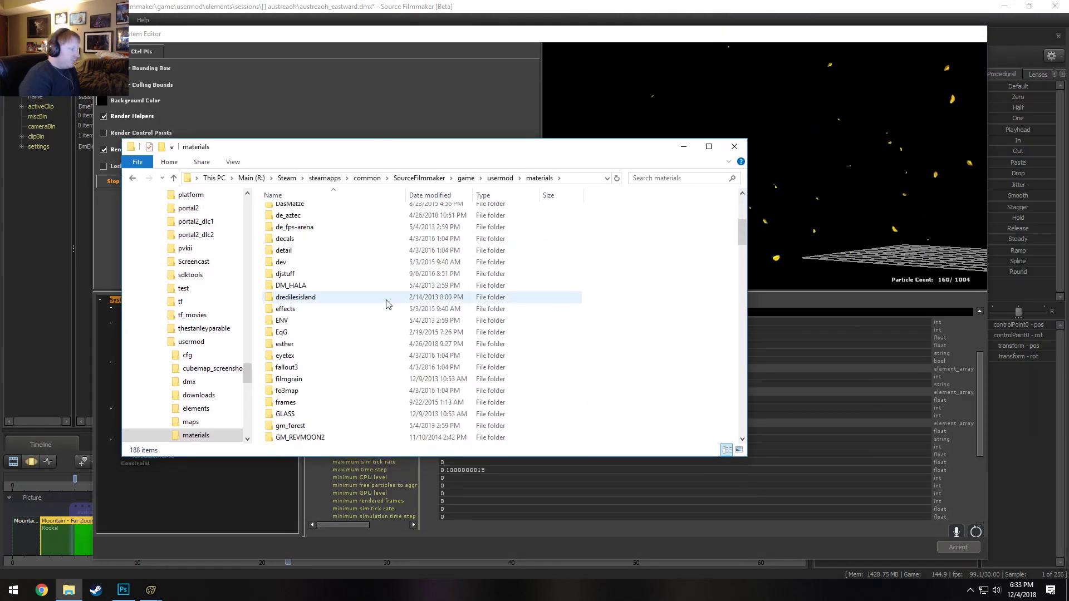
pyautogui.scroll(-2, 309, 356)
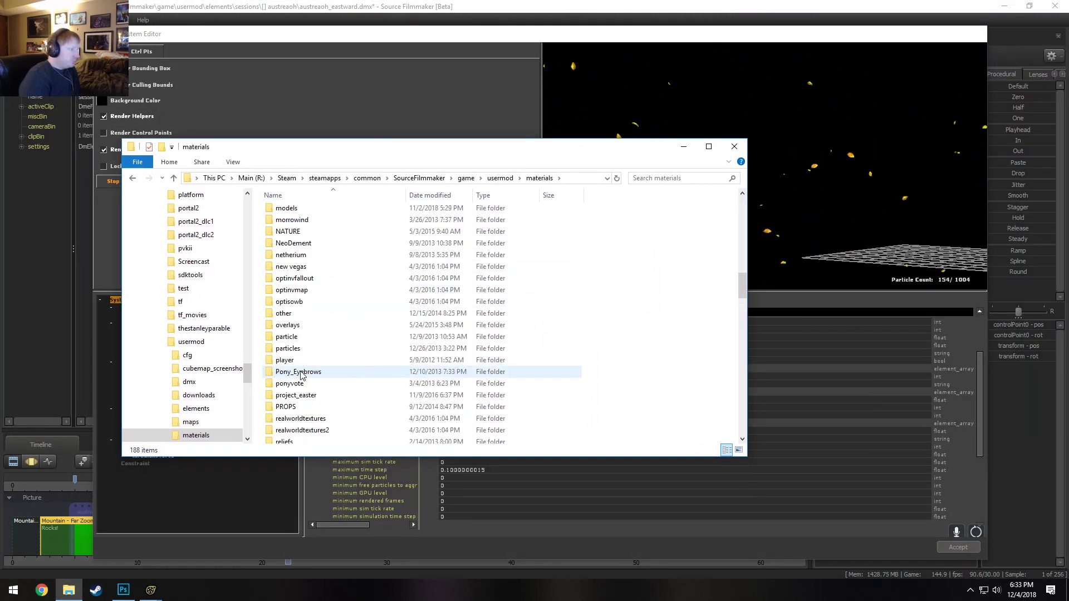
pyautogui.scroll(1, 312, 347)
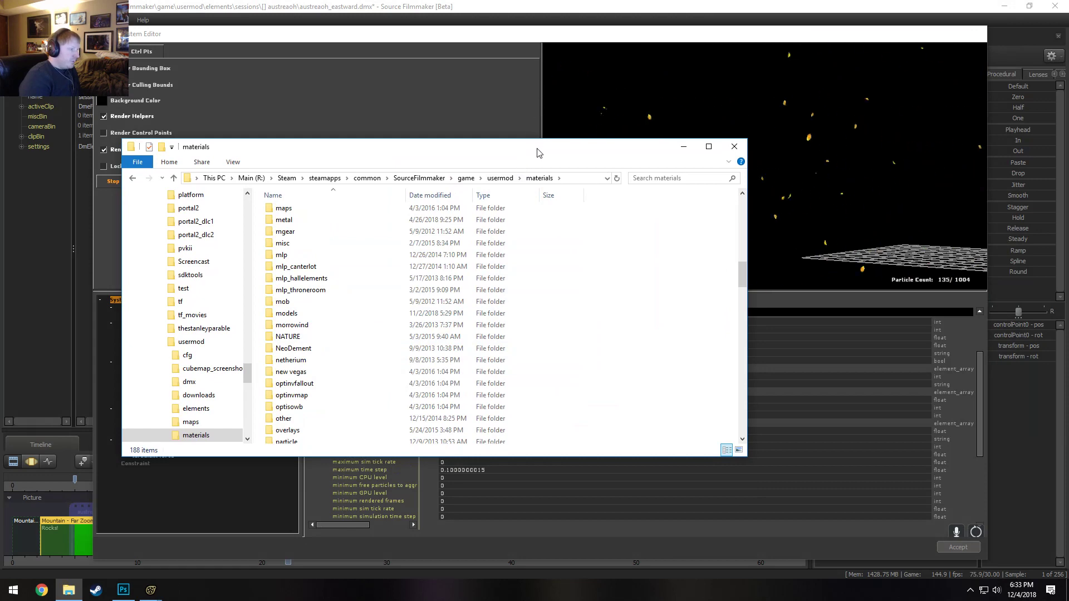
pyautogui.moveTo(537, 153); pyautogui.dragTo(611, 185)
pyautogui.scroll(-2, 388, 369)
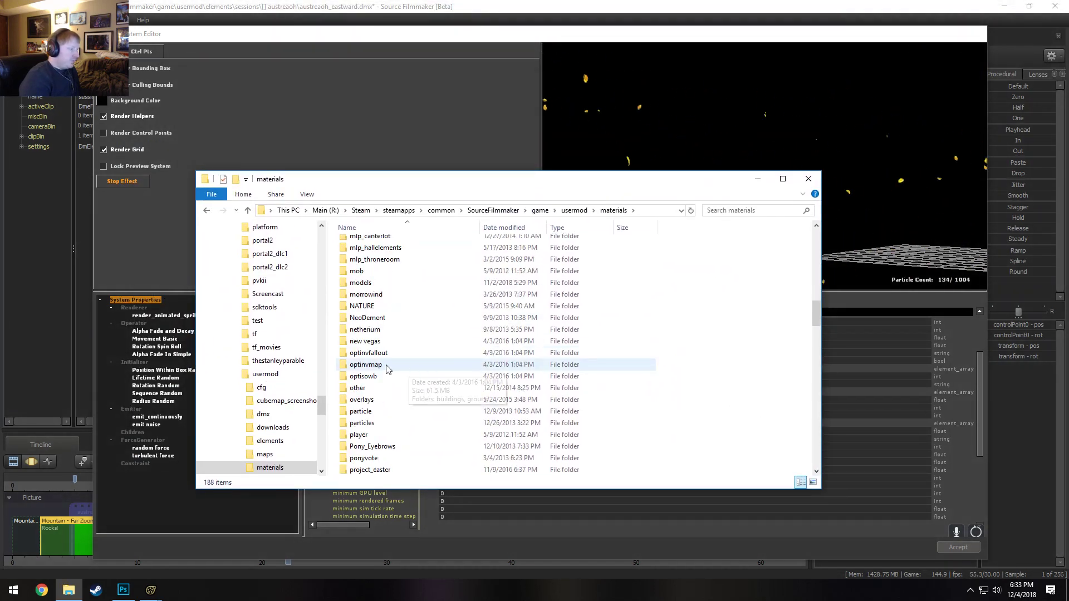
pyautogui.scroll(2, 388, 370)
pyautogui.doubleClick(370, 345)
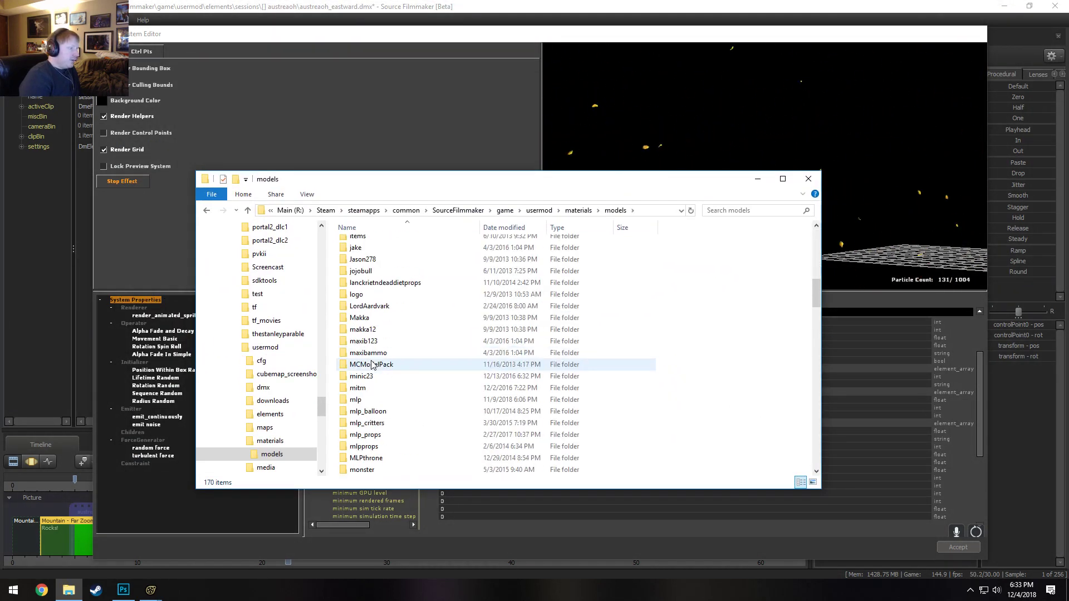
pyautogui.scroll(-10, 372, 365)
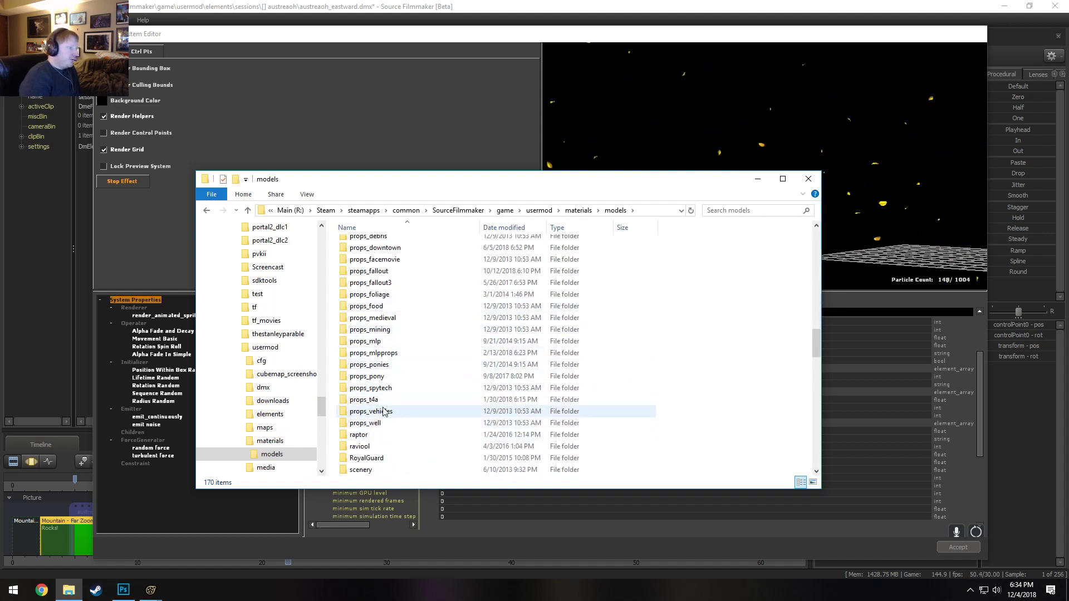
# Go up to the game folder and open dota\materials\models\props_nature
pyautogui.click(505, 210)
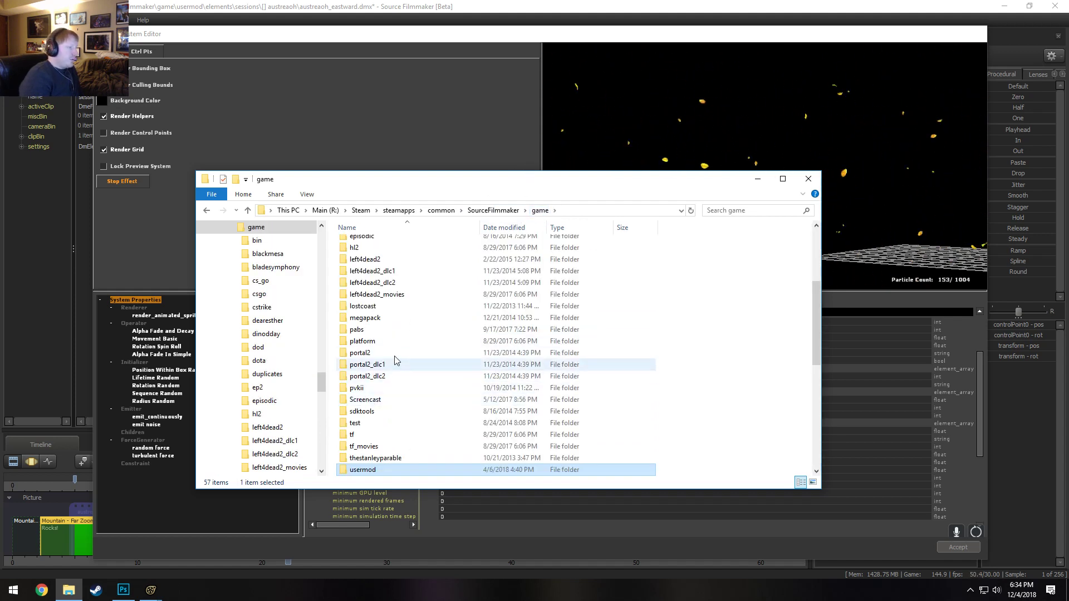
pyautogui.scroll(3, 384, 359)
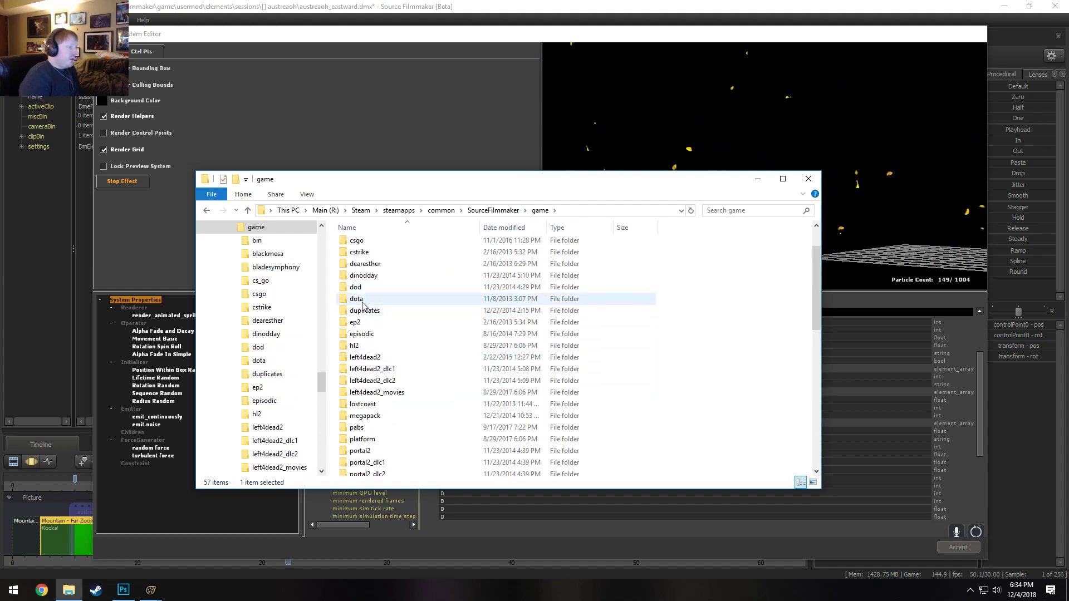
pyautogui.doubleClick(356, 299)
pyautogui.doubleClick(363, 276)
pyautogui.scroll(-3, 375, 382)
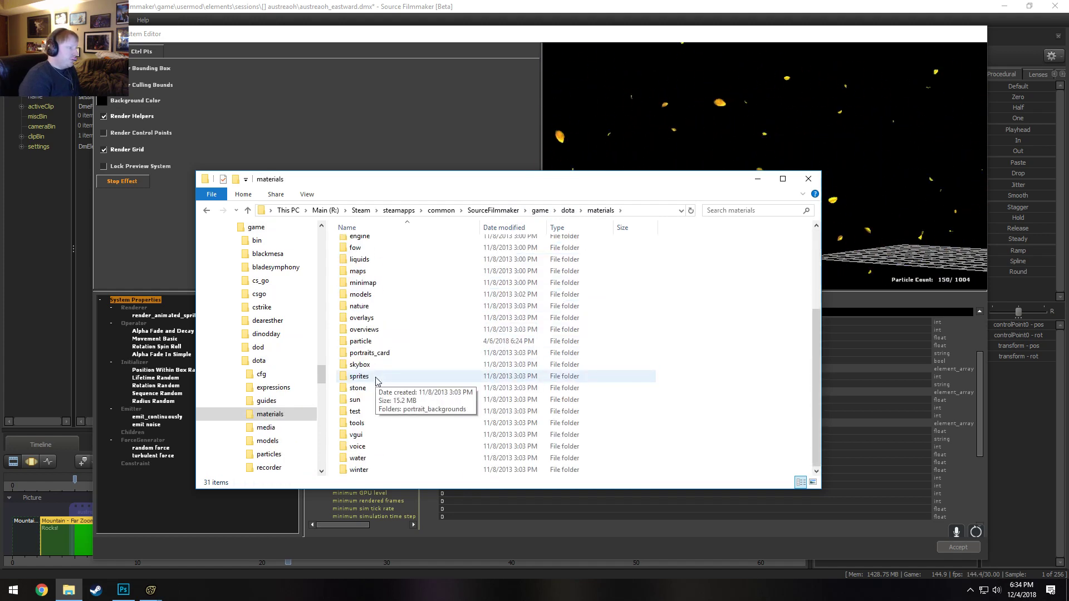
pyautogui.doubleClick(377, 294)
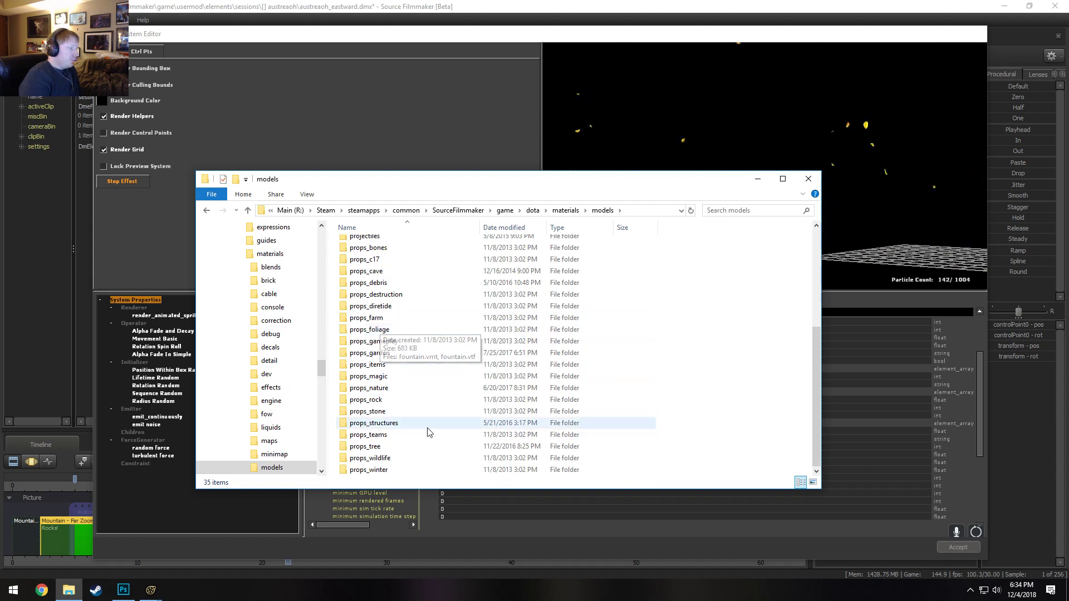
pyautogui.doubleClick(425, 388)
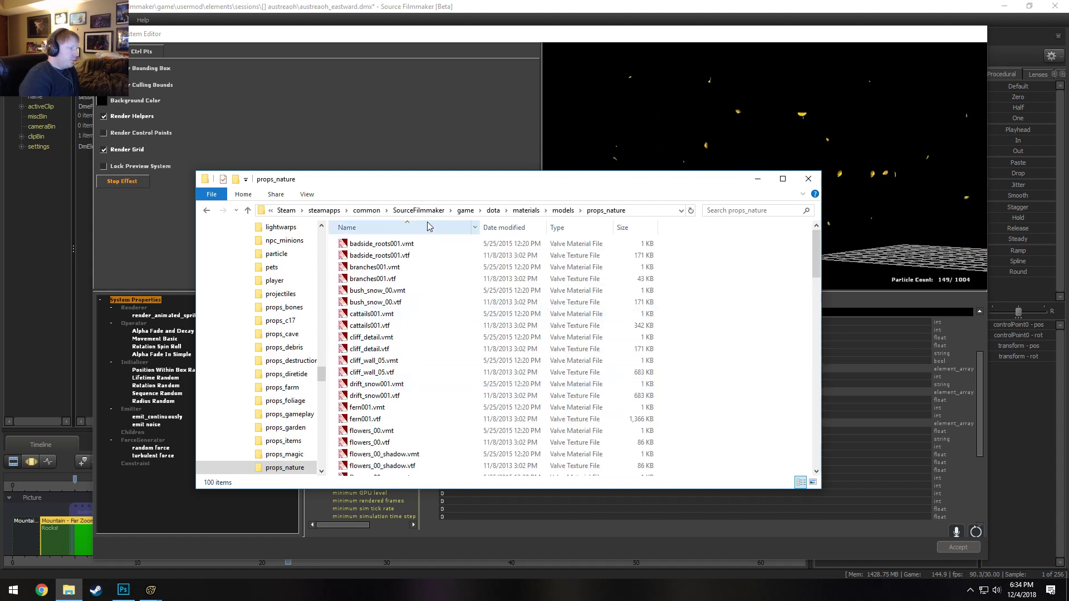
pyautogui.moveTo(427, 179); pyautogui.dragTo(447, 164)
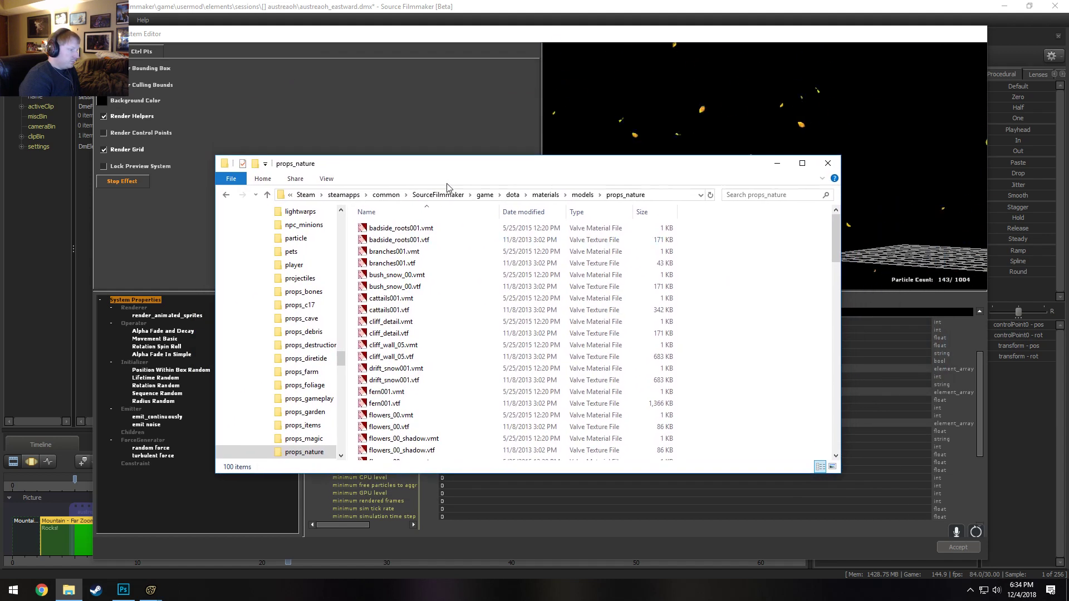
# Find leaf.vtf in the props_nature folder and open it in VTFEdit, moving its window clear of the editor's operator list
pyautogui.scroll(-14, 435, 374)
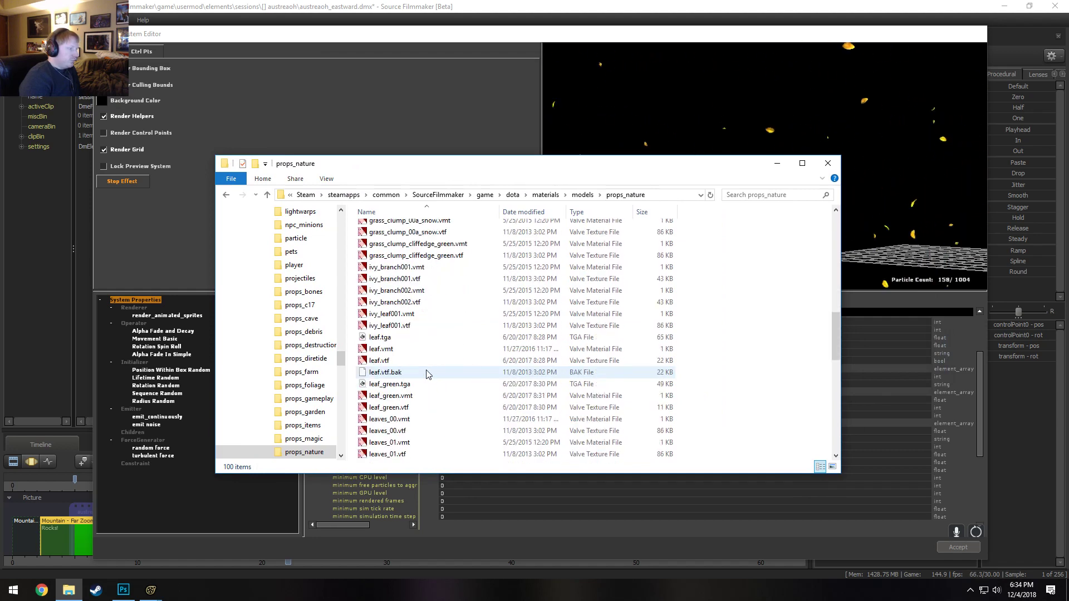
pyautogui.scroll(-1, 426, 376)
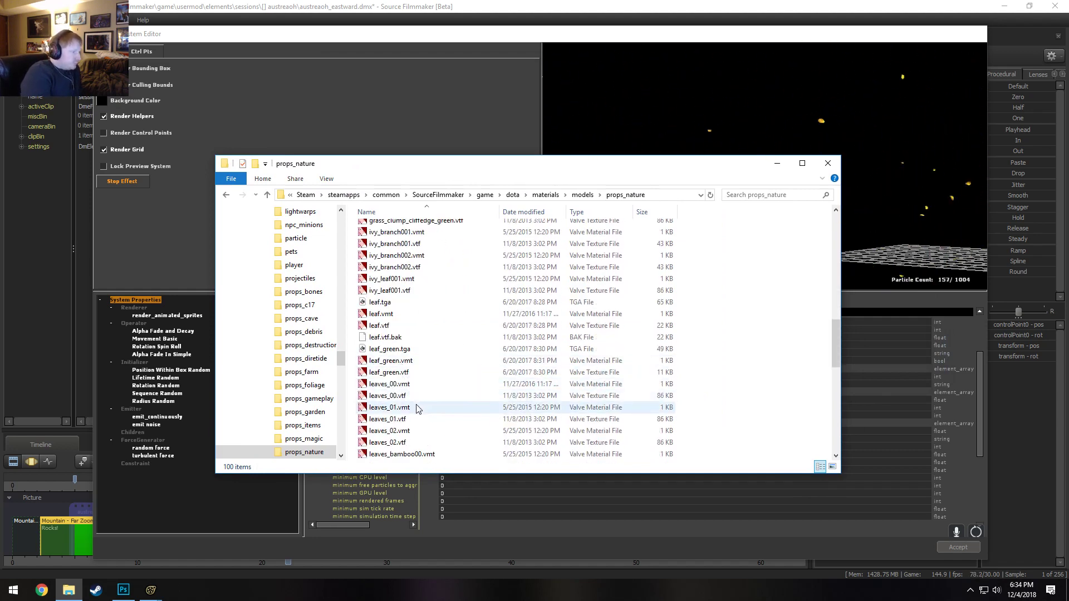
pyautogui.click(384, 328)
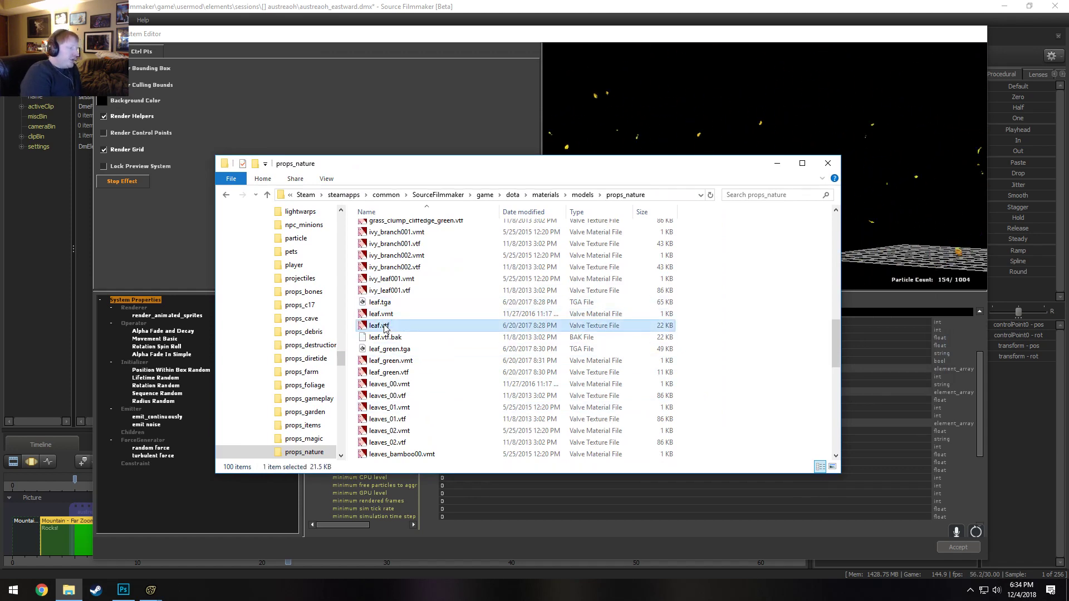
pyautogui.doubleClick(384, 328)
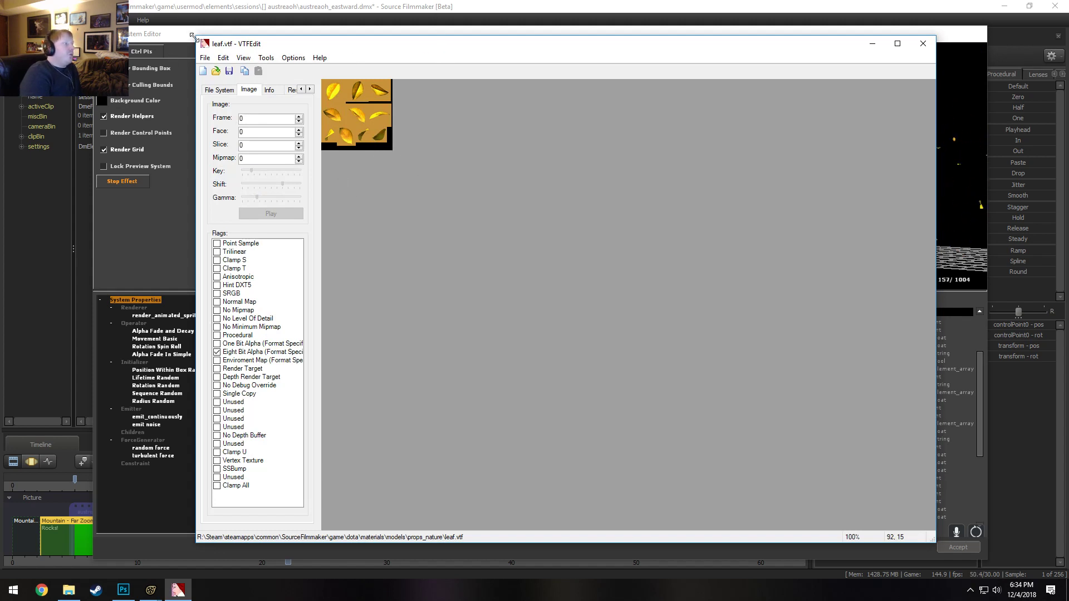
pyautogui.moveTo(196, 41); pyautogui.dragTo(308, 172)
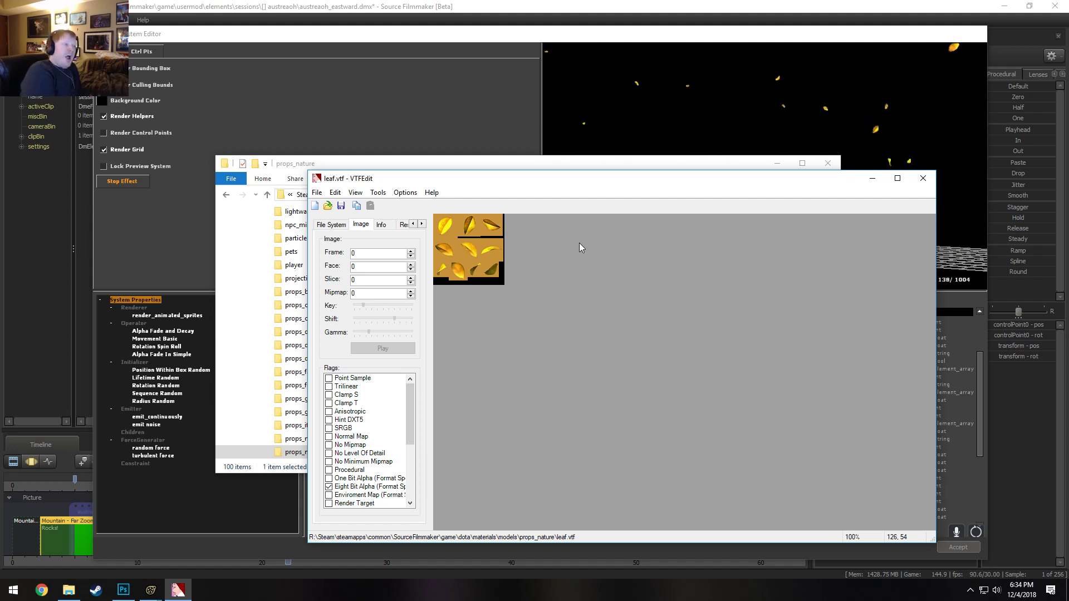
# Display only the alpha channel of the leaf texture
pyautogui.click(334, 192)
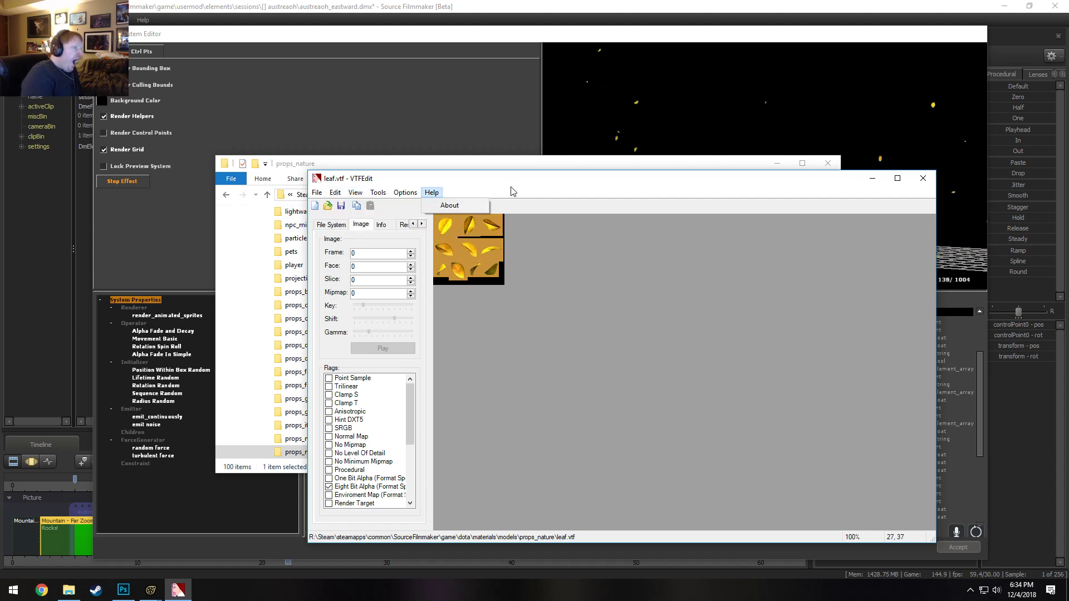
pyautogui.moveTo(352, 194)
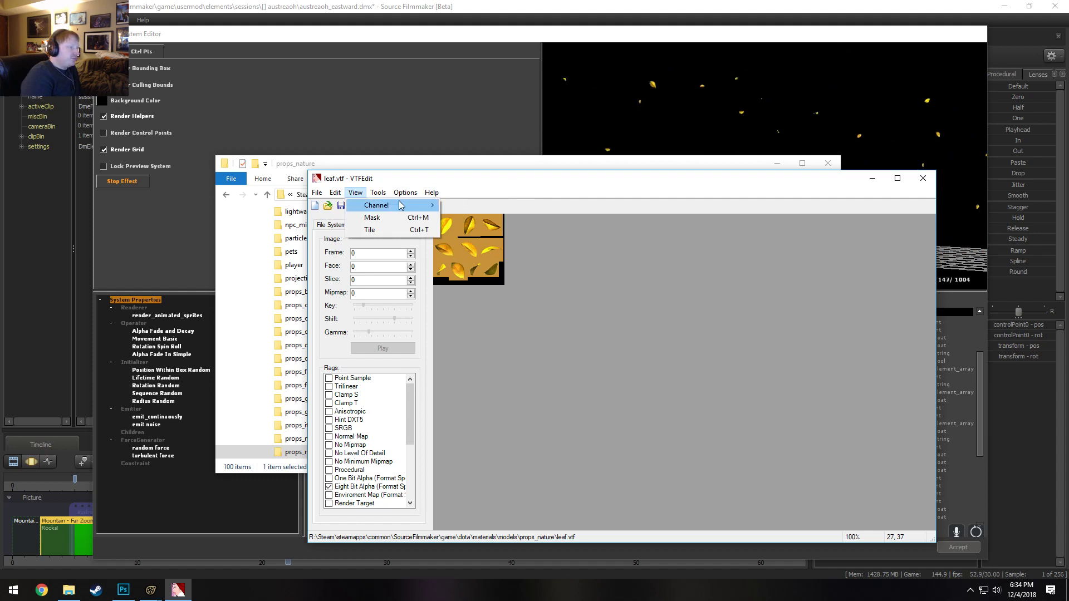
pyautogui.moveTo(429, 209)
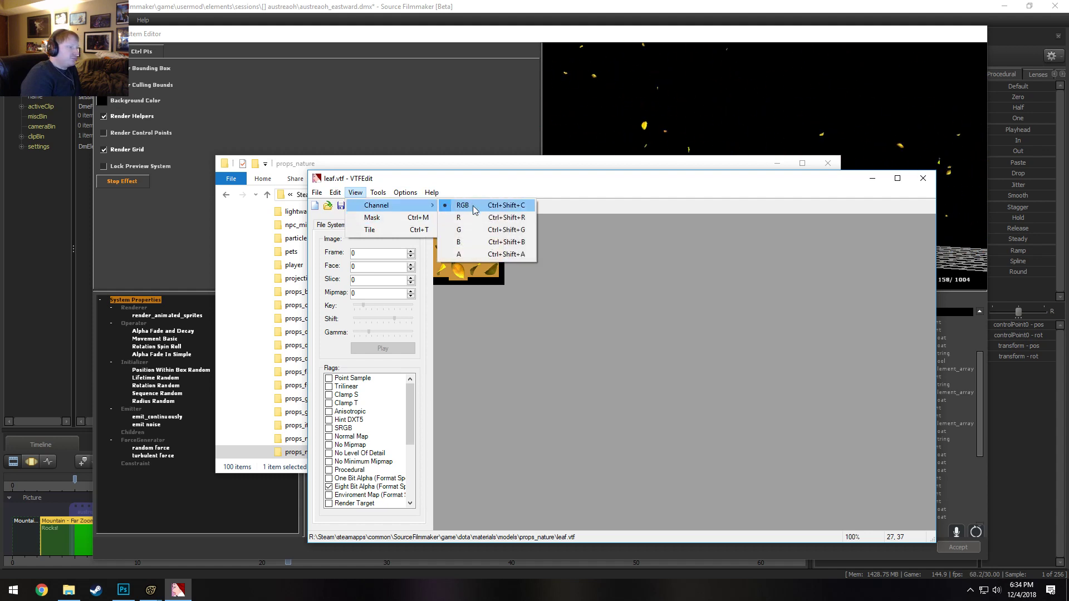
pyautogui.click(458, 255)
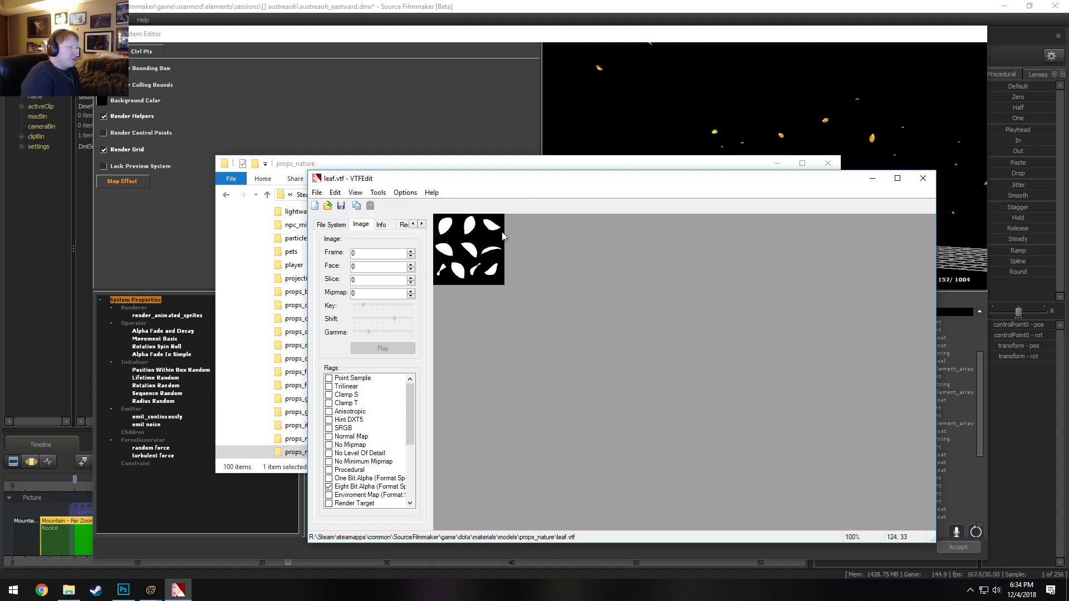
# Return the leaf texture view to the RGB channel and examine the individual leaf images
pyautogui.click(355, 193)
pyautogui.click(357, 193)
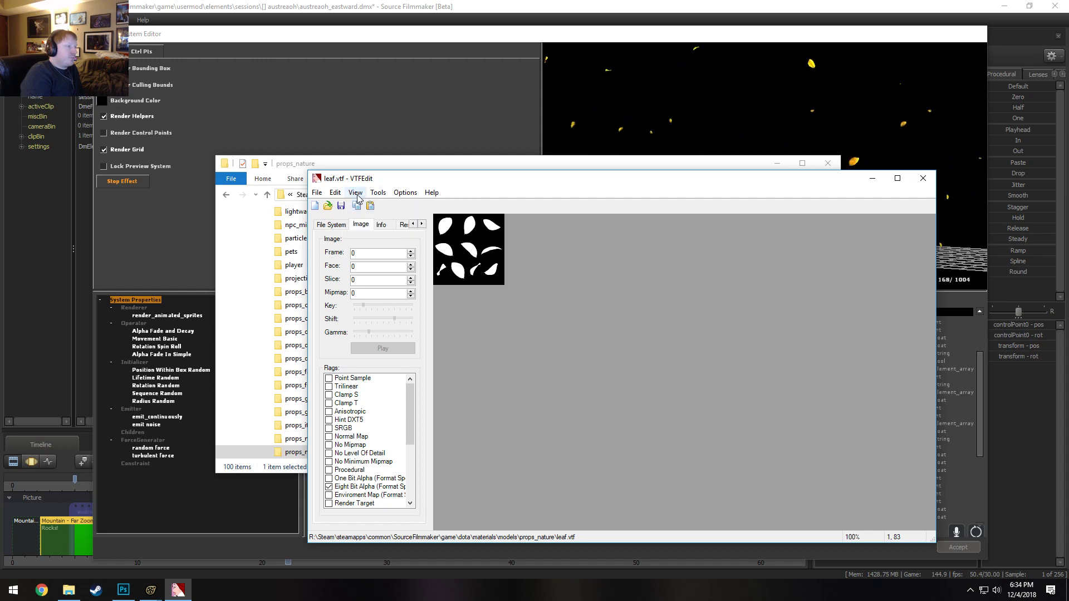
pyautogui.click(357, 193)
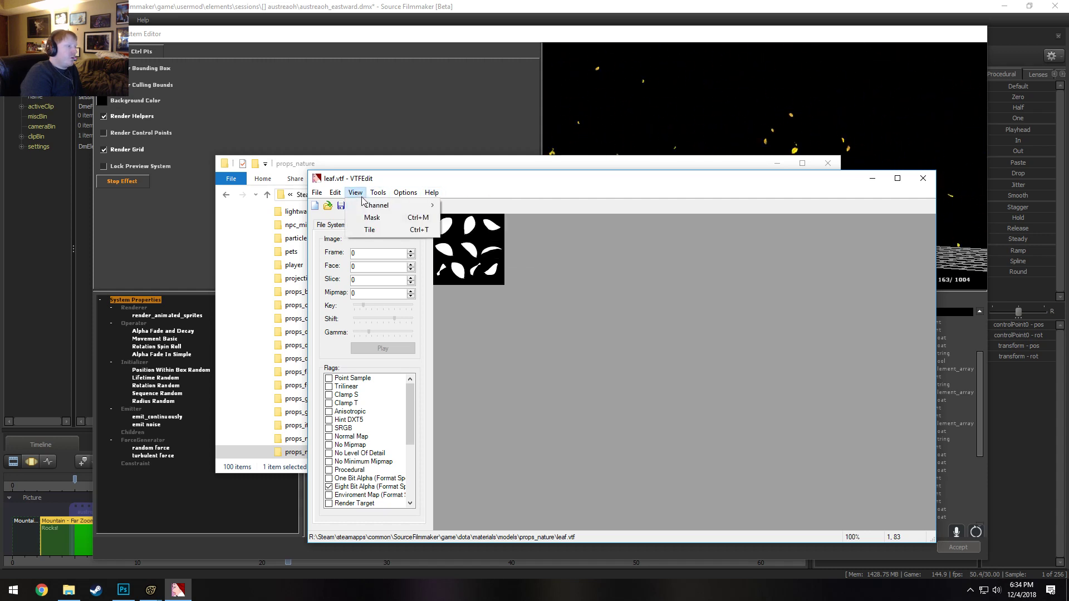
pyautogui.moveTo(406, 205)
pyautogui.click(460, 205)
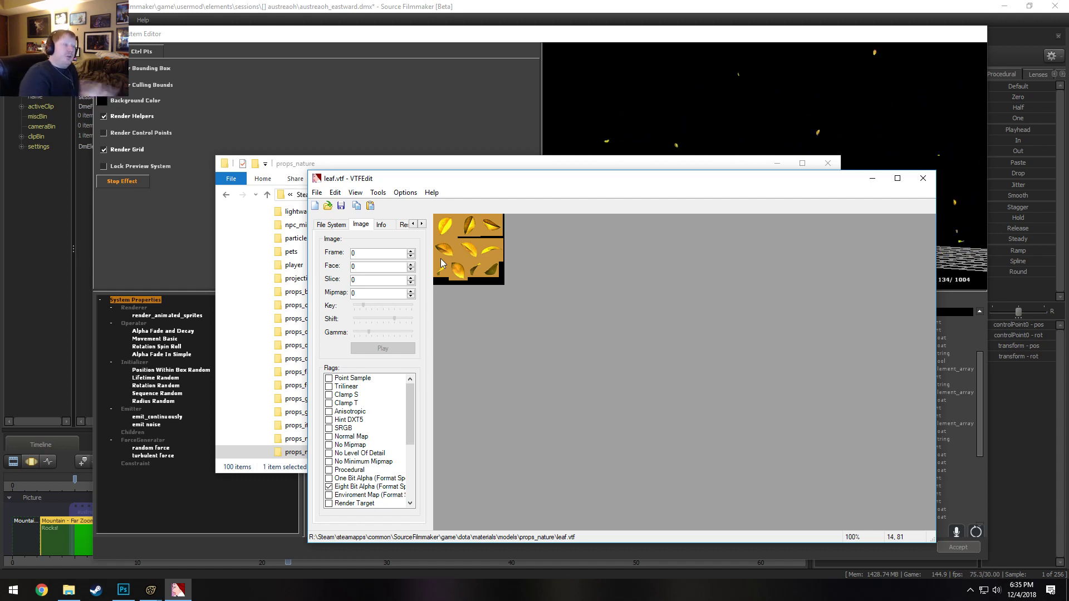
# Check the leaf texture's image info and resources, and return to its image settings
pyautogui.click(387, 226)
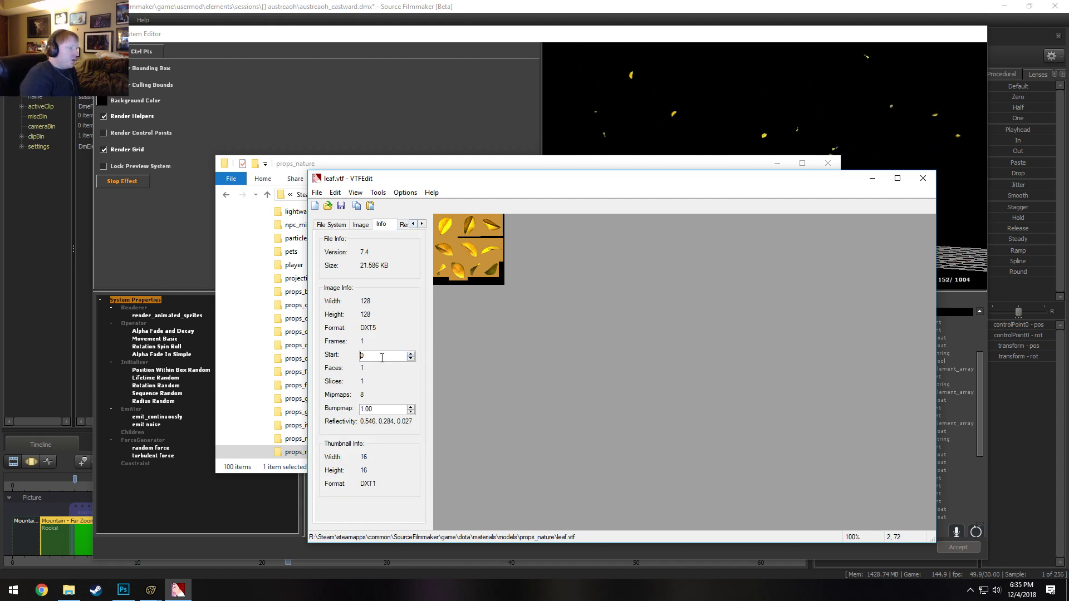
pyautogui.click(404, 224)
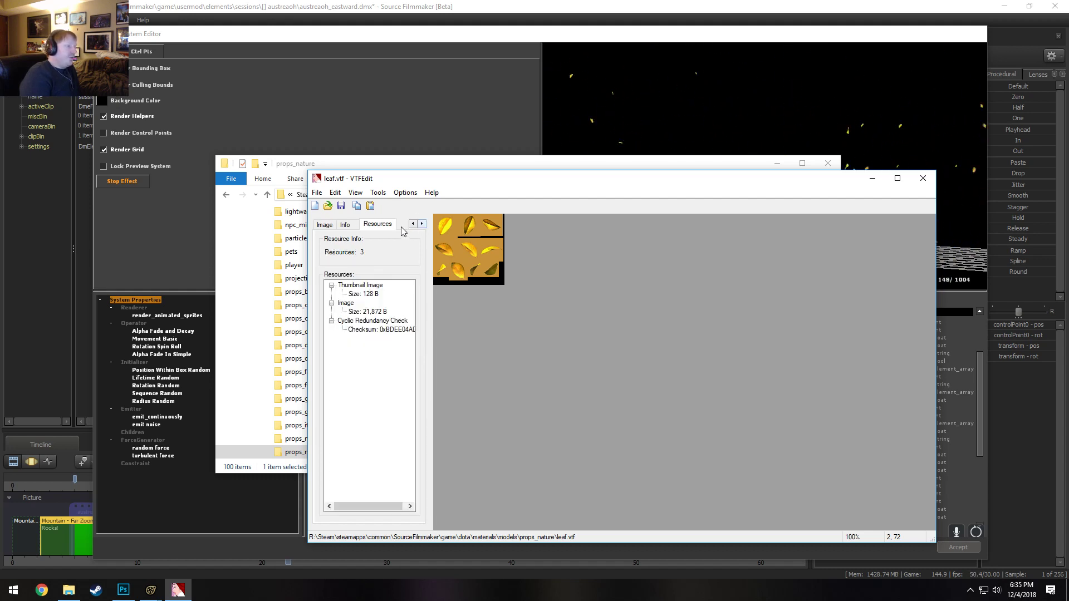
pyautogui.click(325, 224)
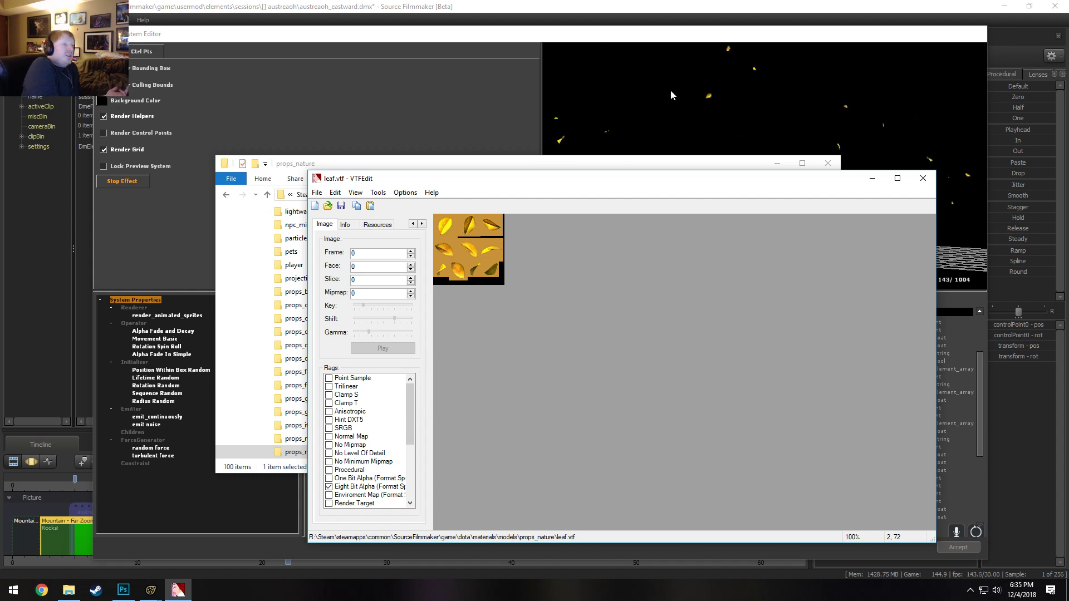
# Switch back to the particle system editor and review the minimum and maximum sequence settings of the Sequence Random initializer
pyautogui.click(775, 51)
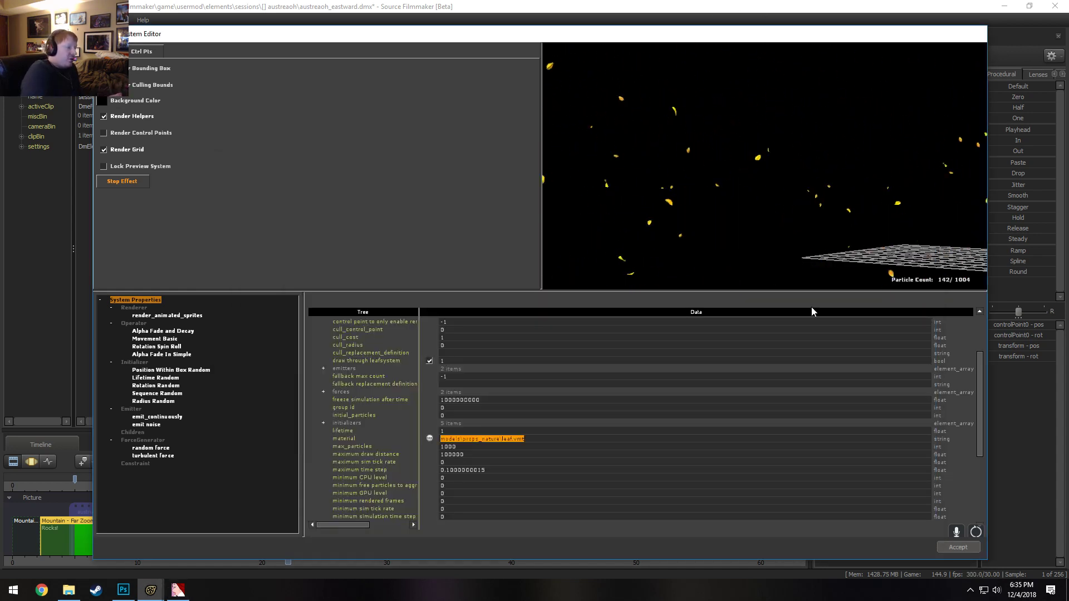
pyautogui.click(157, 393)
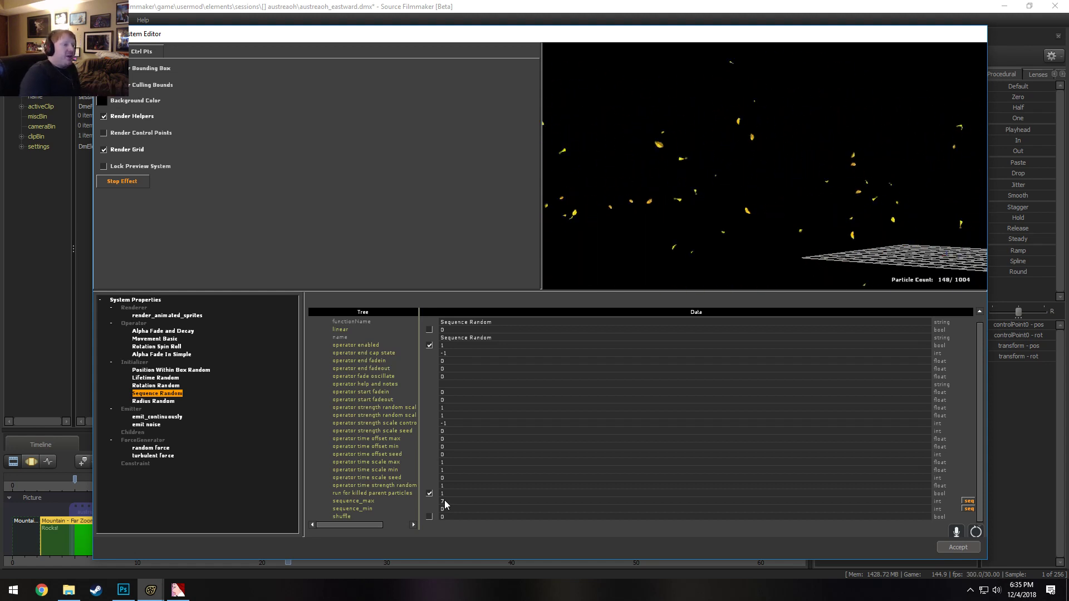
pyautogui.scroll(1, 450, 499)
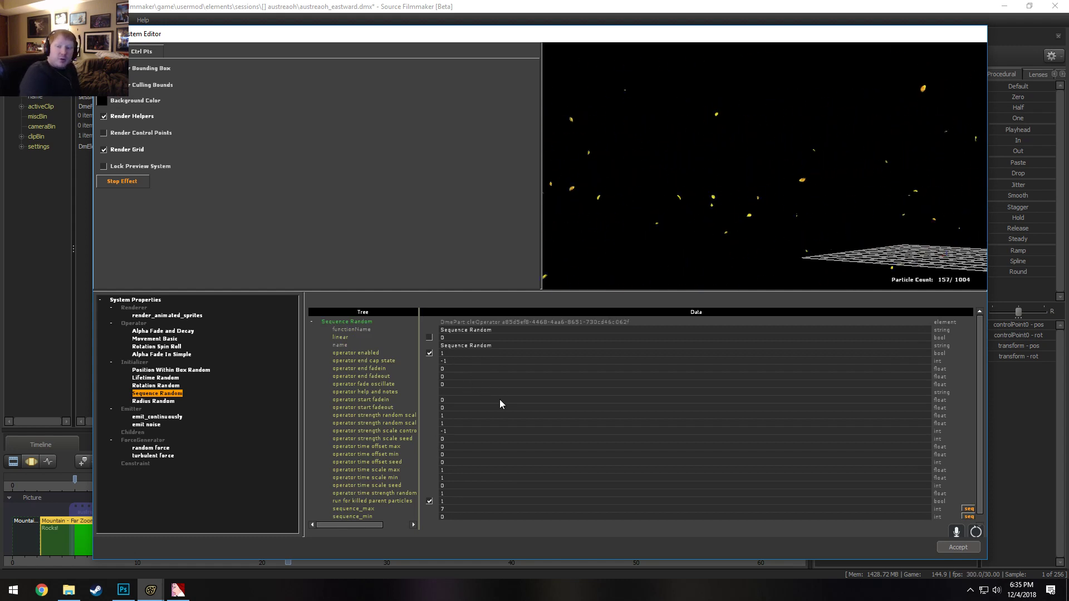
# Switch from the particle system editor back to leaf.vtf in VTFEdit to compare the leaf images with the particle preview
pyautogui.click(553, 5)
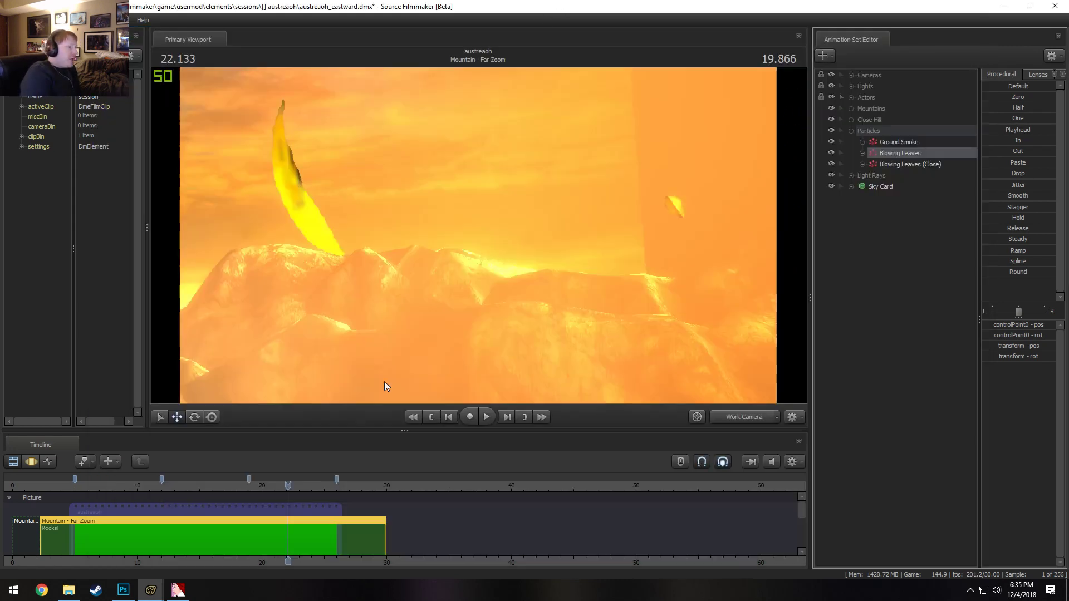
pyautogui.hotkey('alt', 'Tab')
pyautogui.hotkey('alt', 'Tab')
pyautogui.hotkey('alt', 'Tab')
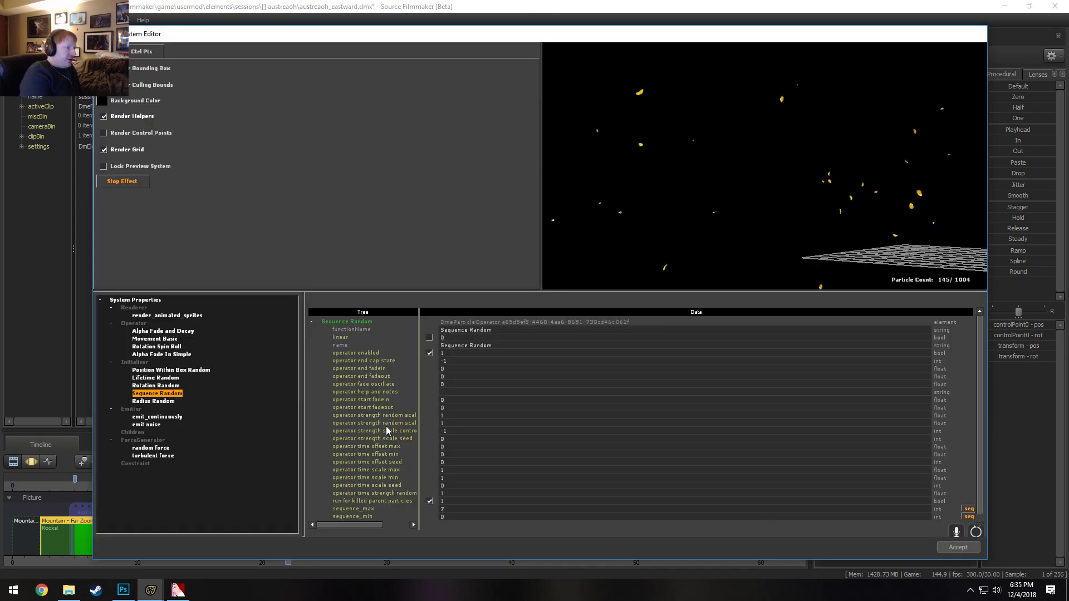
pyautogui.hotkey('alt', 'Tab')
pyautogui.hotkey('alt', 'Tab')
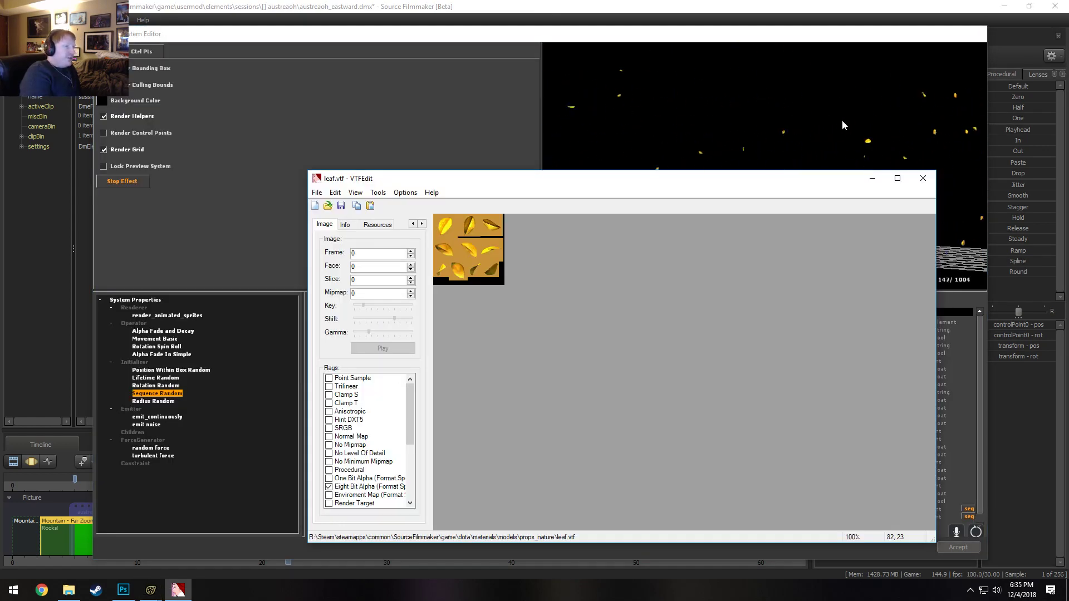
# Close leaf.vtf, switch to the props_nature folder and open leaf_green.vtf to examine the green leaf texture
pyautogui.click(930, 180)
pyautogui.hotkey('alt', 'Tab')
pyautogui.hotkey('alt', 'Tab')
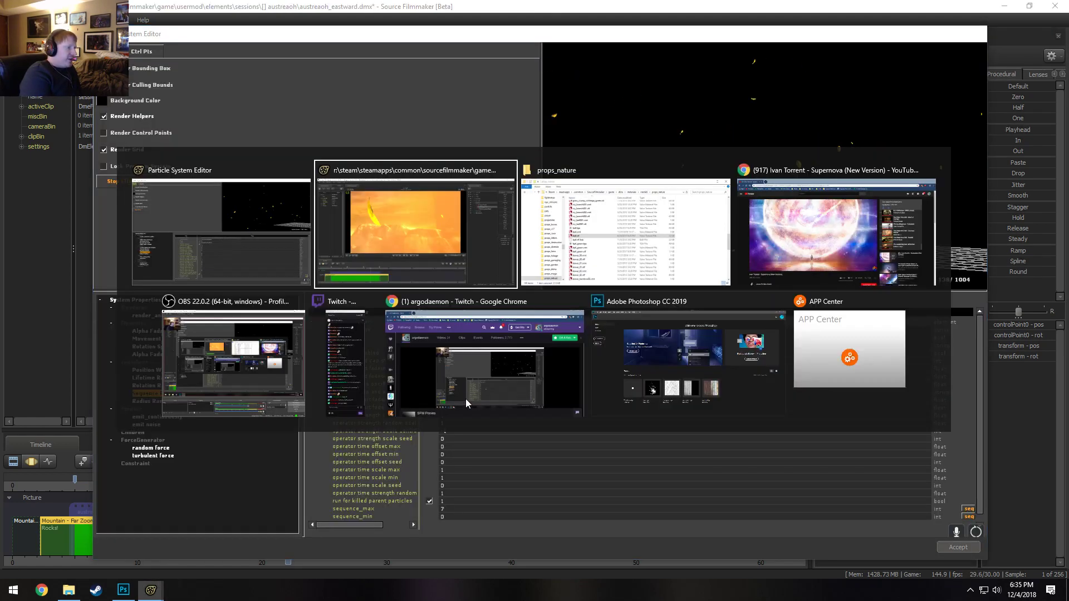
pyautogui.hotkey('alt', 'Tab')
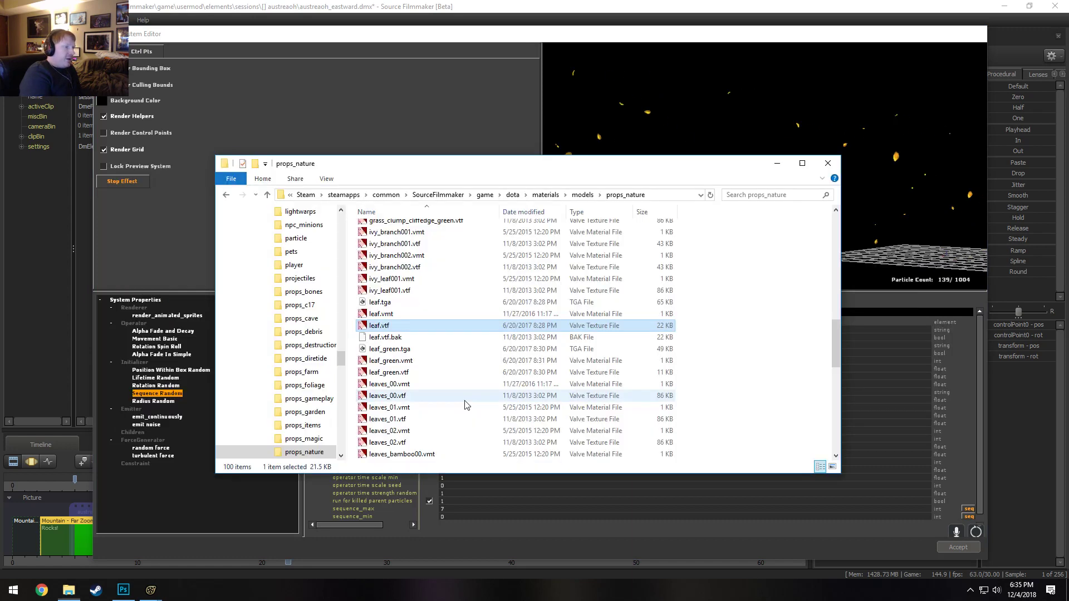
pyautogui.doubleClick(396, 371)
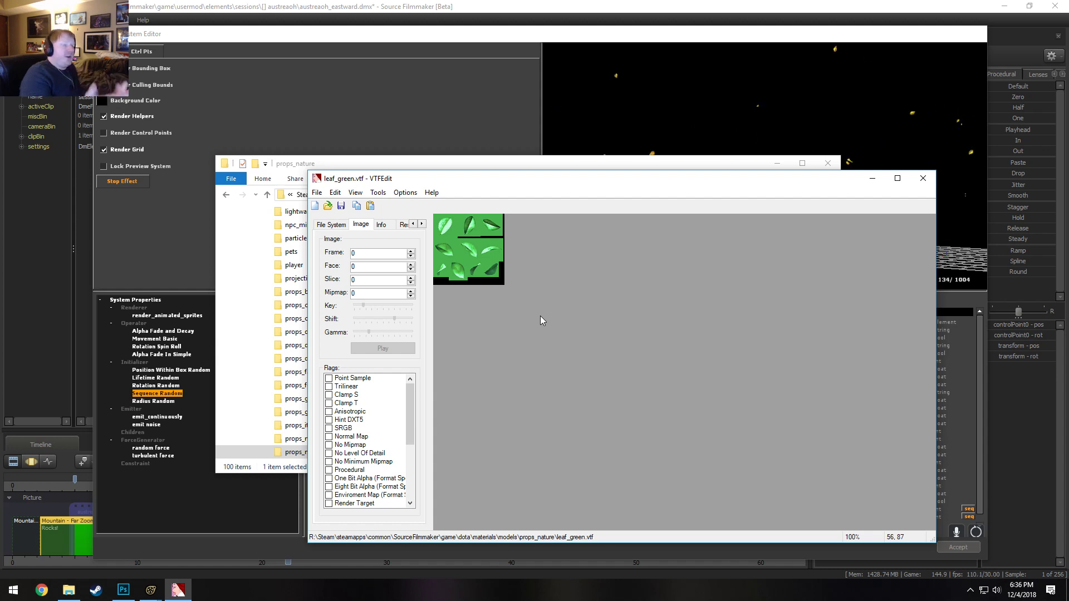
# Switch back to the Source Filmmaker session, view the Mountain - Far Zoom shot through camera1 and scrub through it
pyautogui.click(576, 26)
pyautogui.click(579, 6)
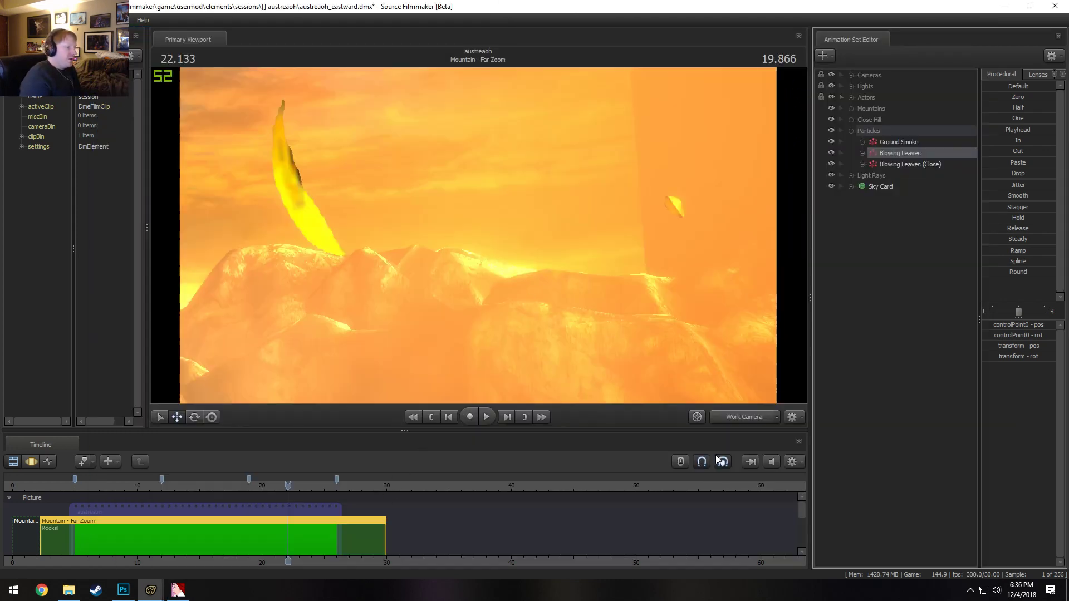
pyautogui.click(195, 509)
pyautogui.click(116, 486)
pyautogui.press('space')
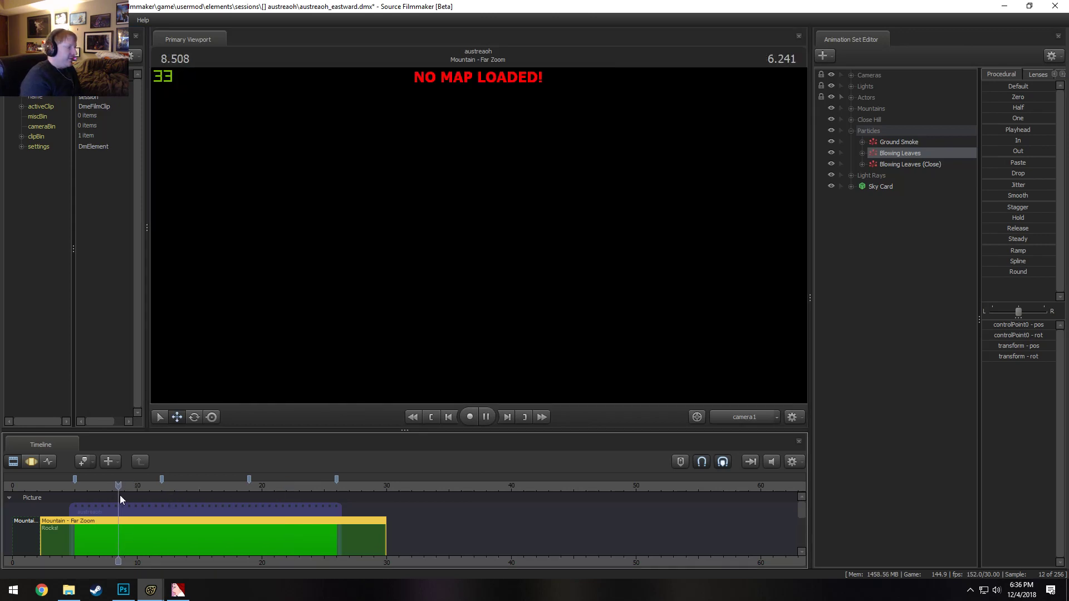
pyautogui.click(179, 486)
pyautogui.moveTo(279, 489); pyautogui.dragTo(95, 489)
# Load a map into the session from the BSP files filtered by "void"
pyautogui.rightClick(571, 263)
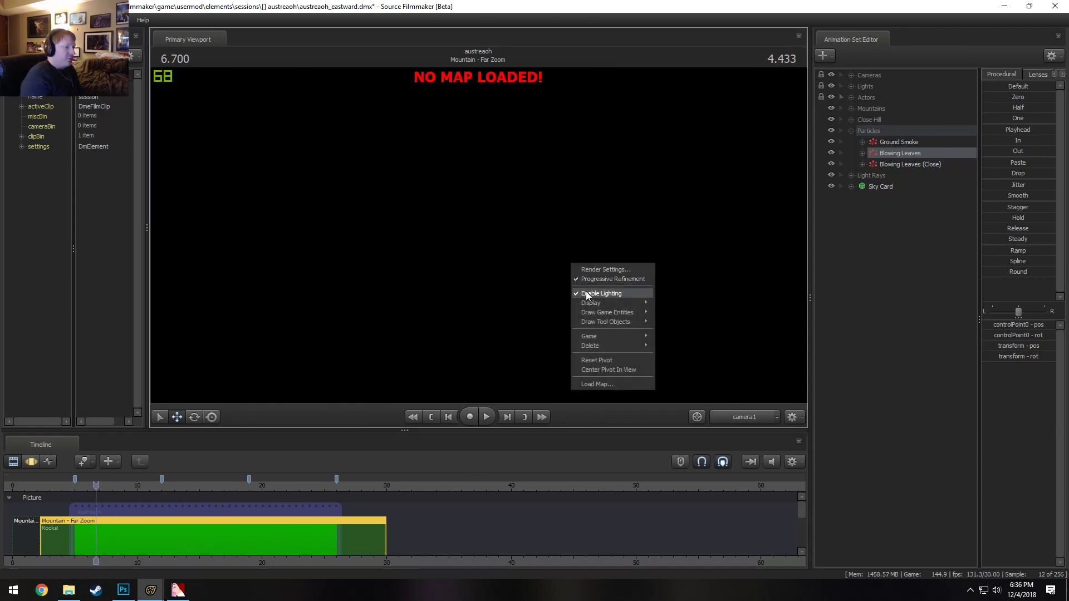
pyautogui.click(608, 384)
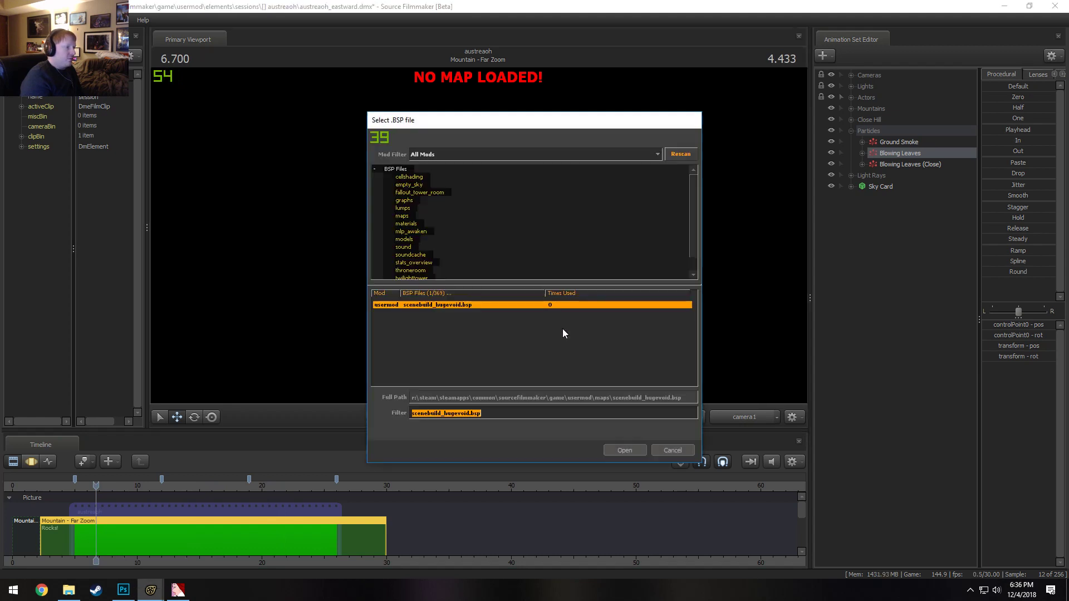
pyautogui.write('void')
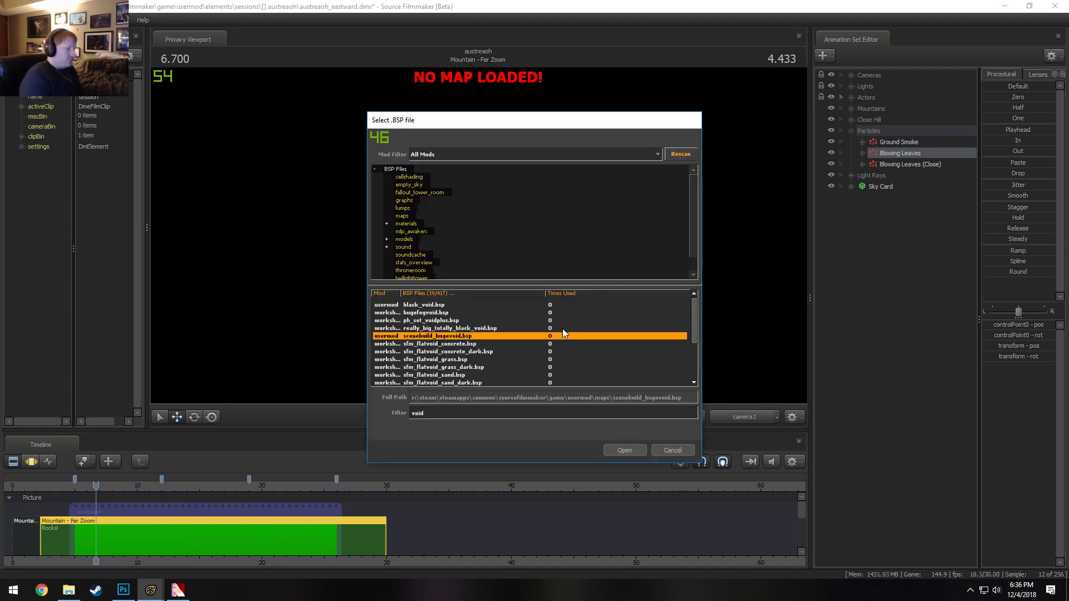
pyautogui.doubleClick(562, 331)
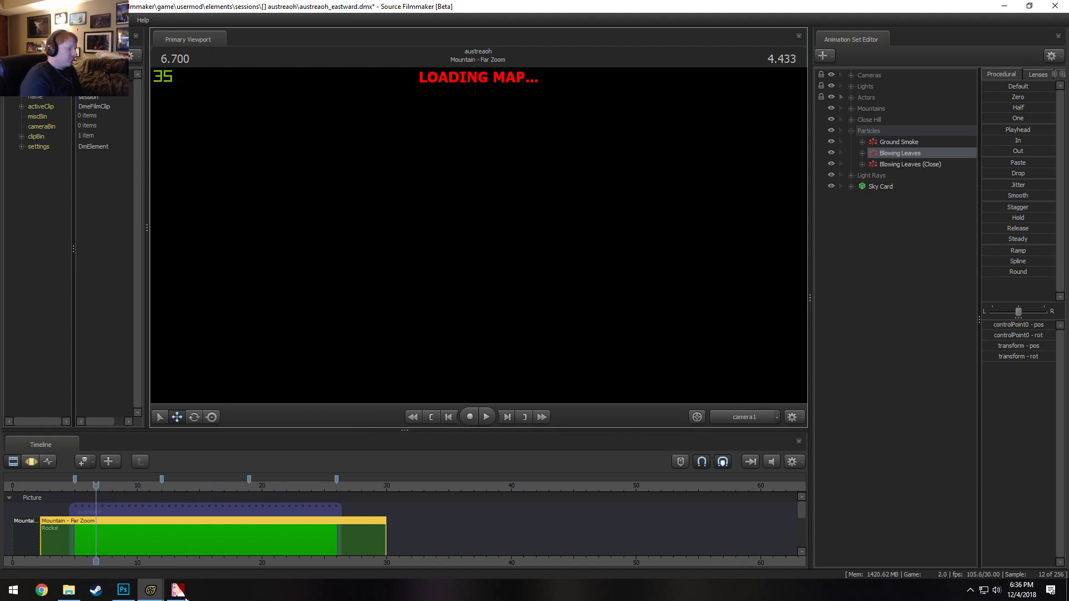
# Play the shot from about 8.6 seconds to about 25 seconds, pausing along the way to examine the blowing leaves
pyautogui.moveTo(150, 591)
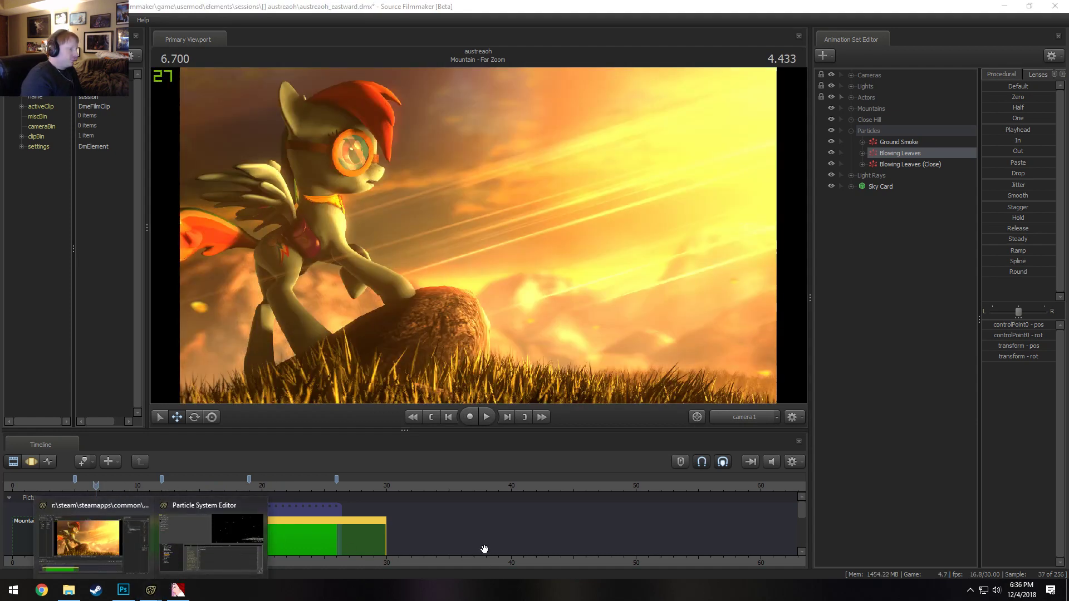
pyautogui.click(119, 483)
pyautogui.press('space')
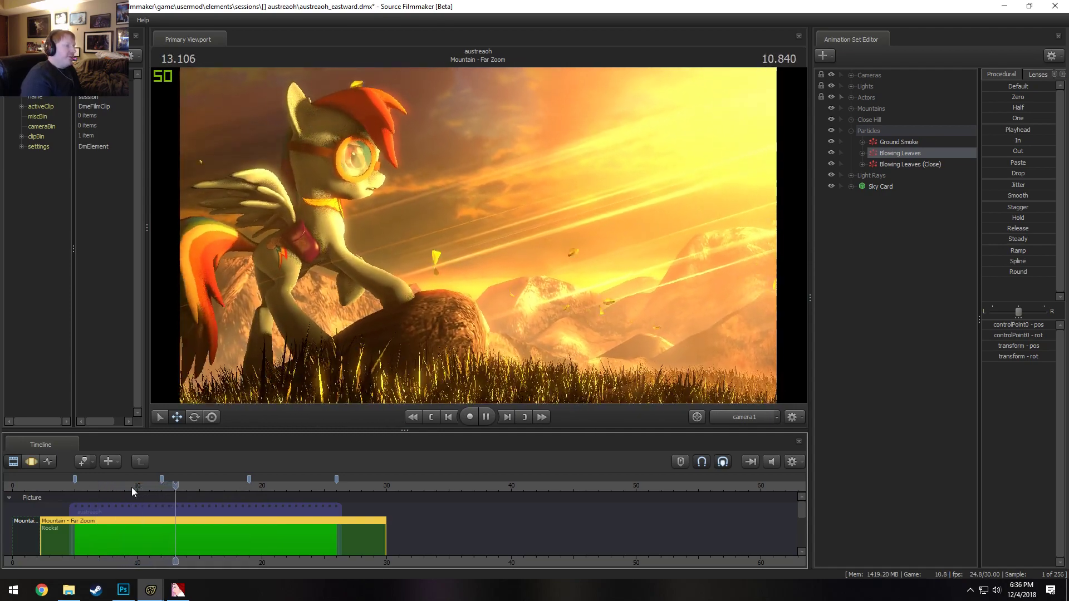
pyautogui.press('space')
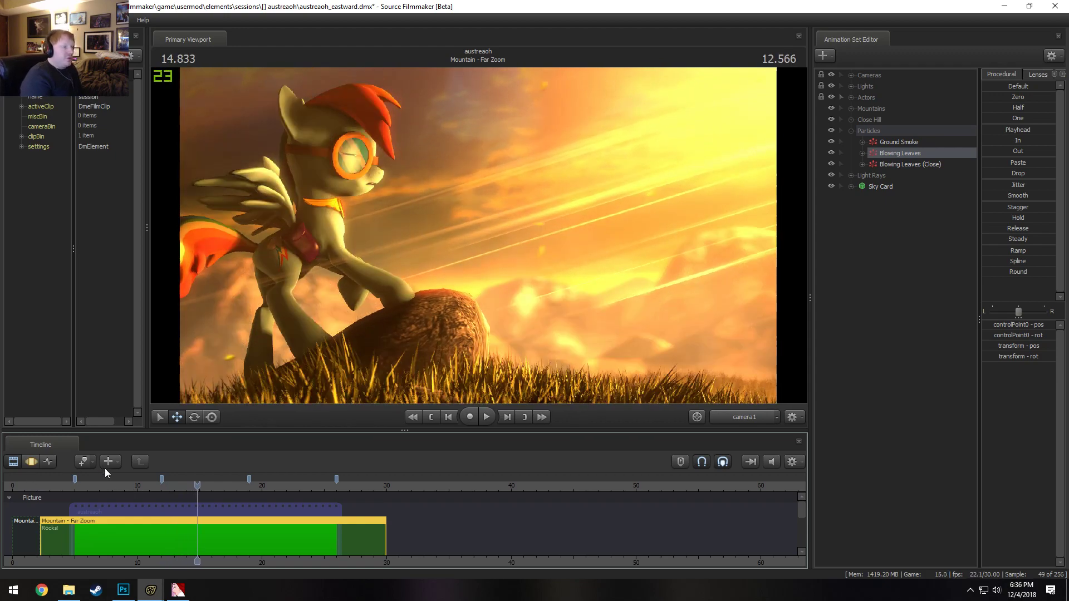
pyautogui.press('space')
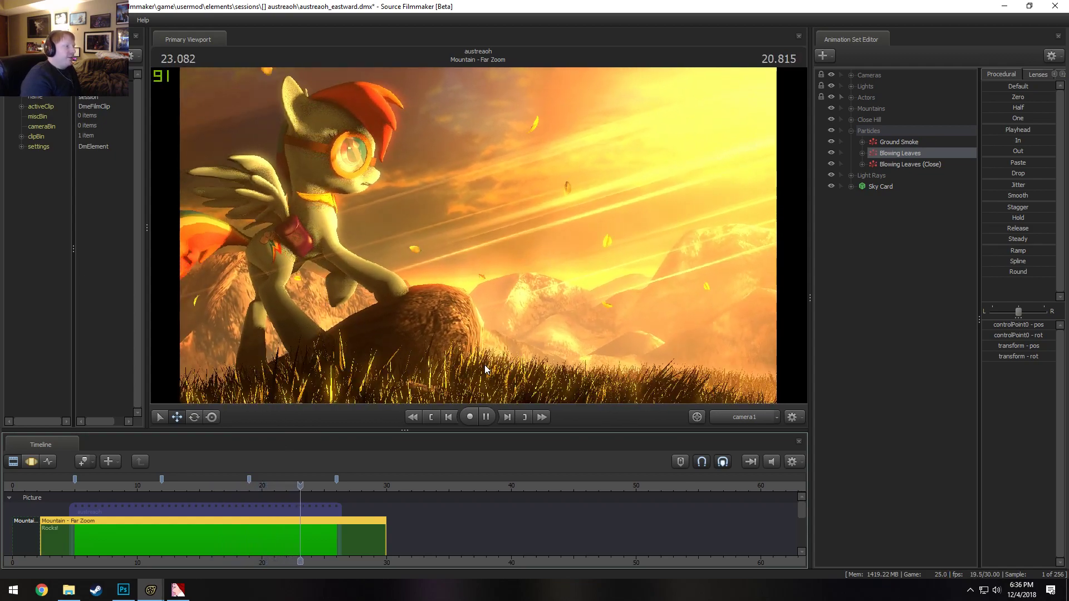
pyautogui.press('space')
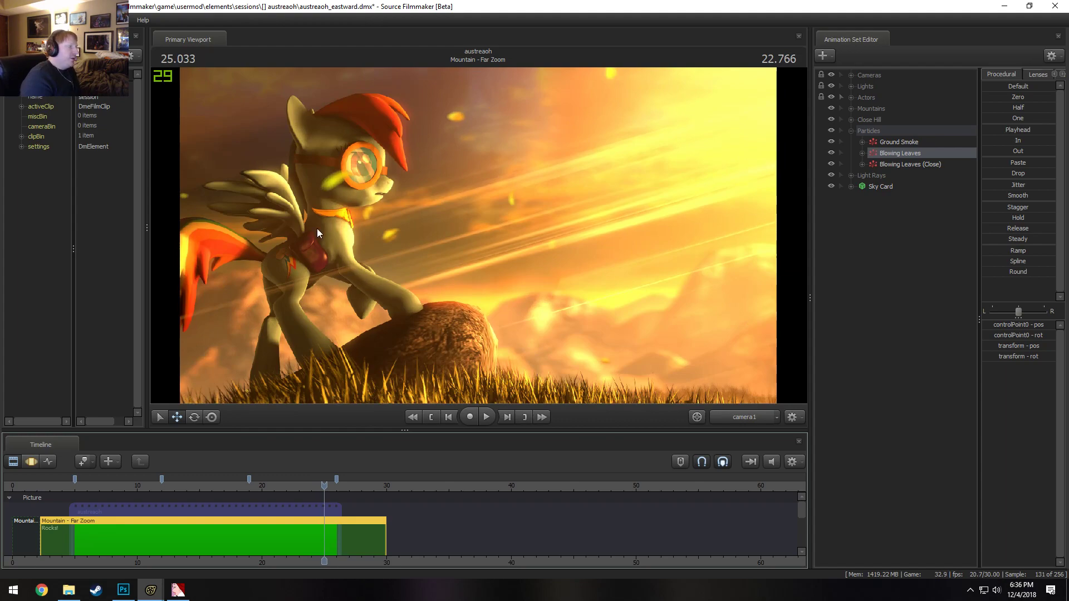
# Replay the early part of the shot twice, stopping at about 12.3 seconds, to examine how the leaves move in the wind
pyautogui.click(119, 483)
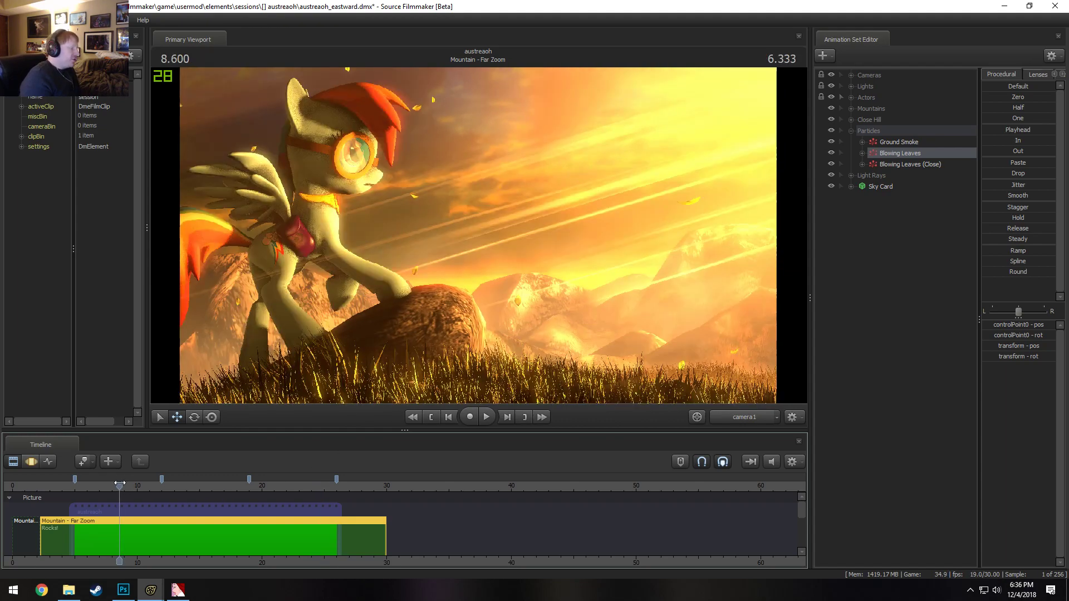
pyautogui.press('space')
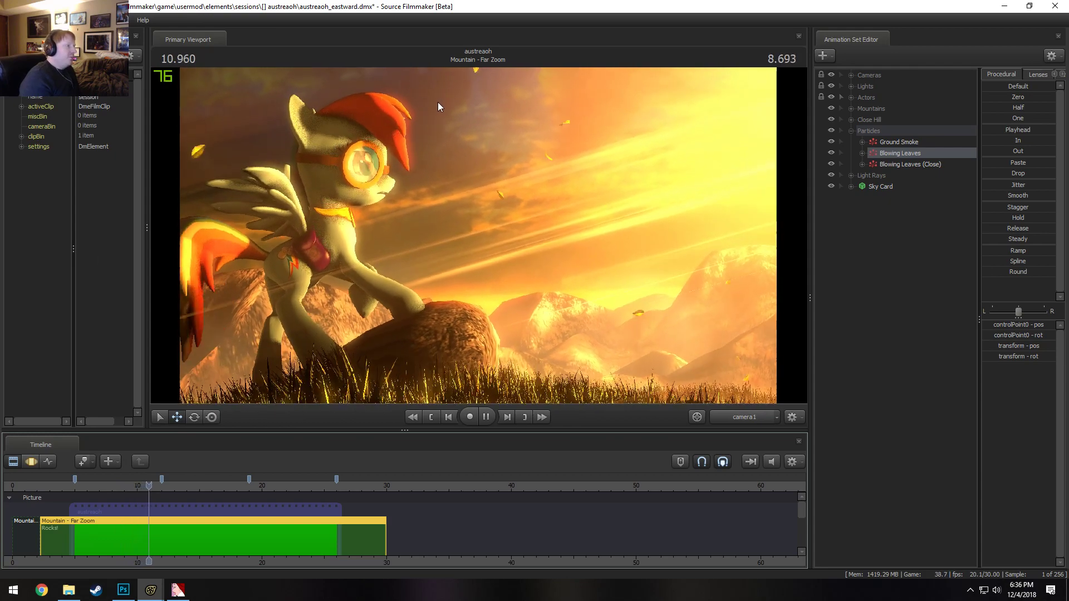
pyautogui.press('space')
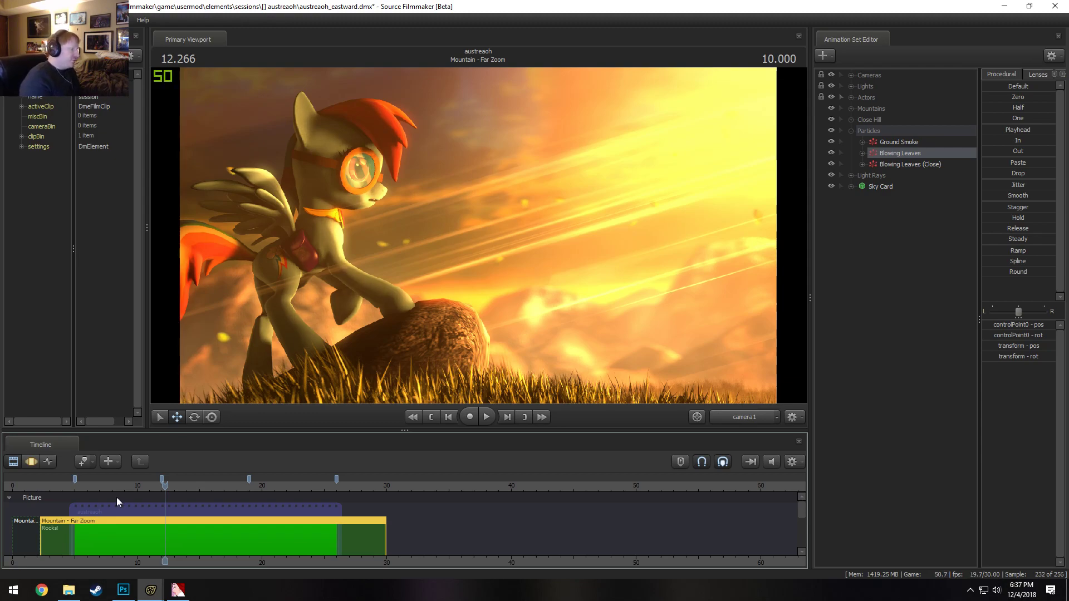
pyautogui.click(104, 485)
pyautogui.press('space')
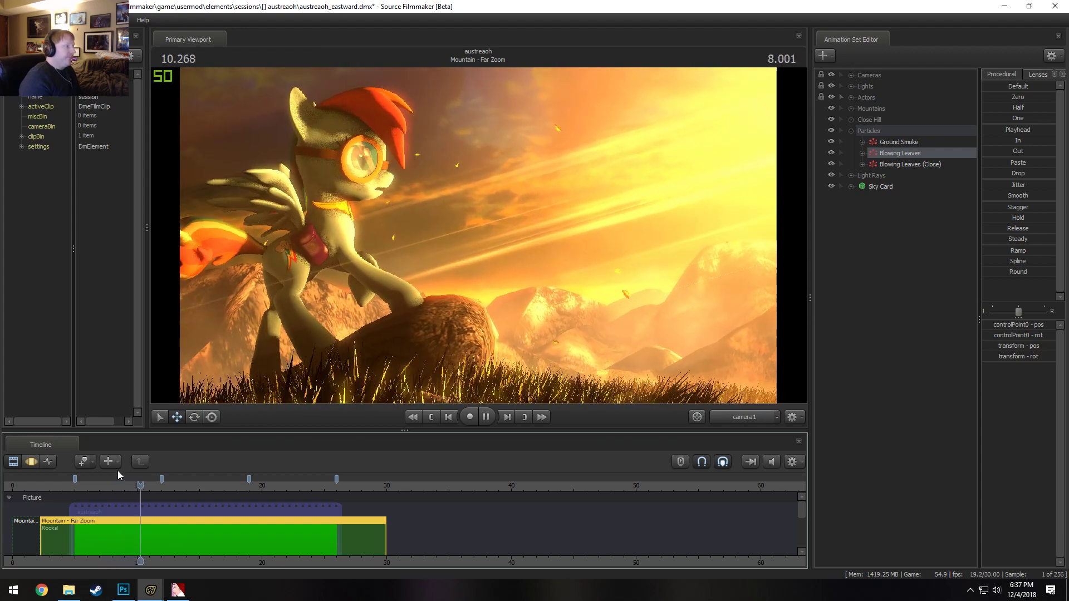
pyautogui.press('space')
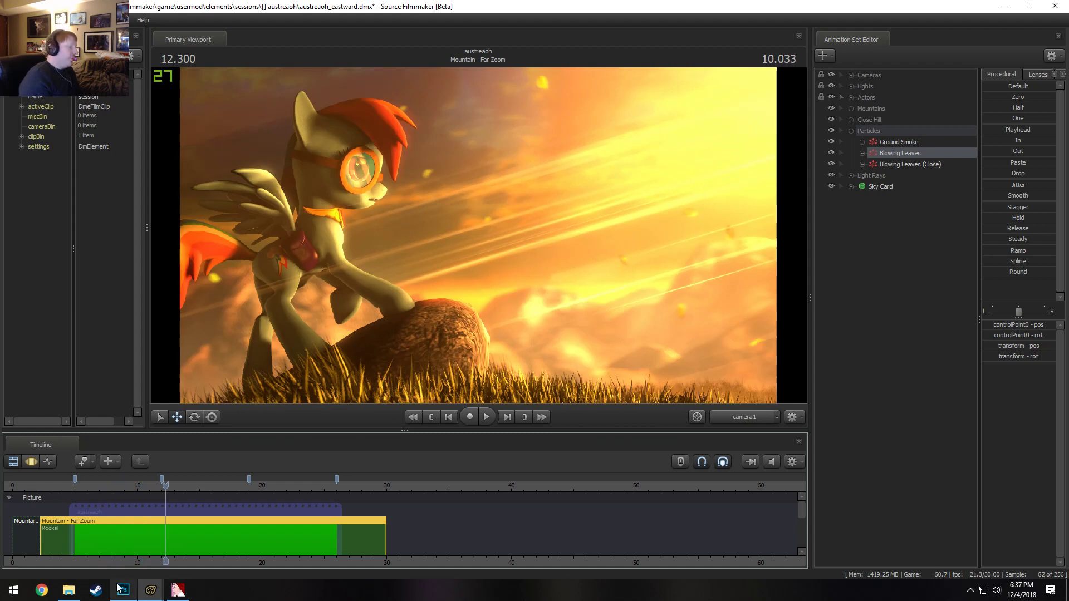
# Reopen the particle system definition of the Blowing Leaves animation set for editing
pyautogui.moveTo(150, 590)
pyautogui.click(180, 549)
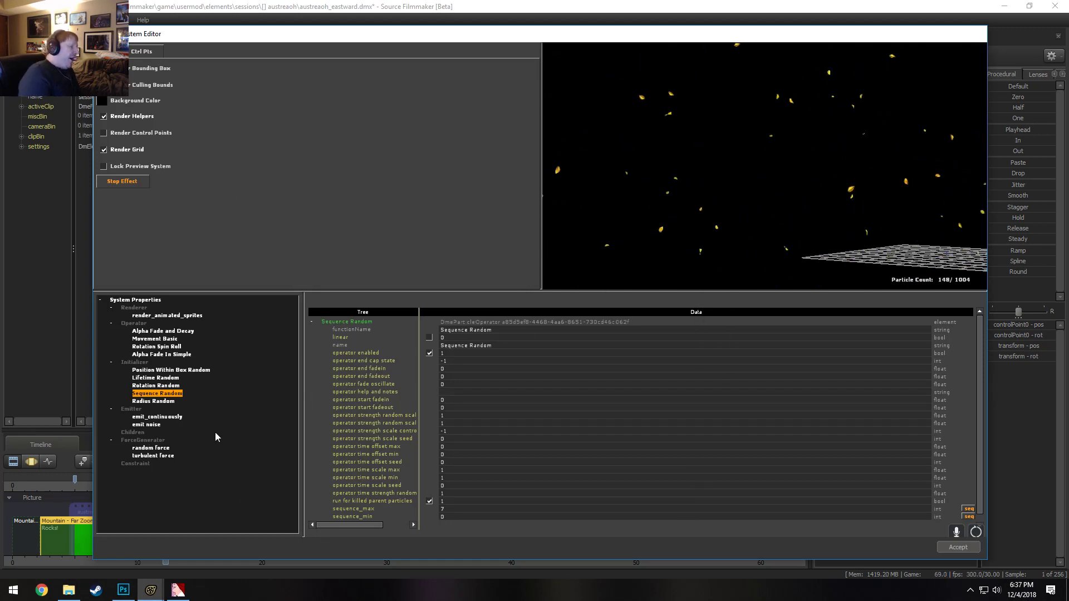
pyautogui.hotkey('alt', 'Tab')
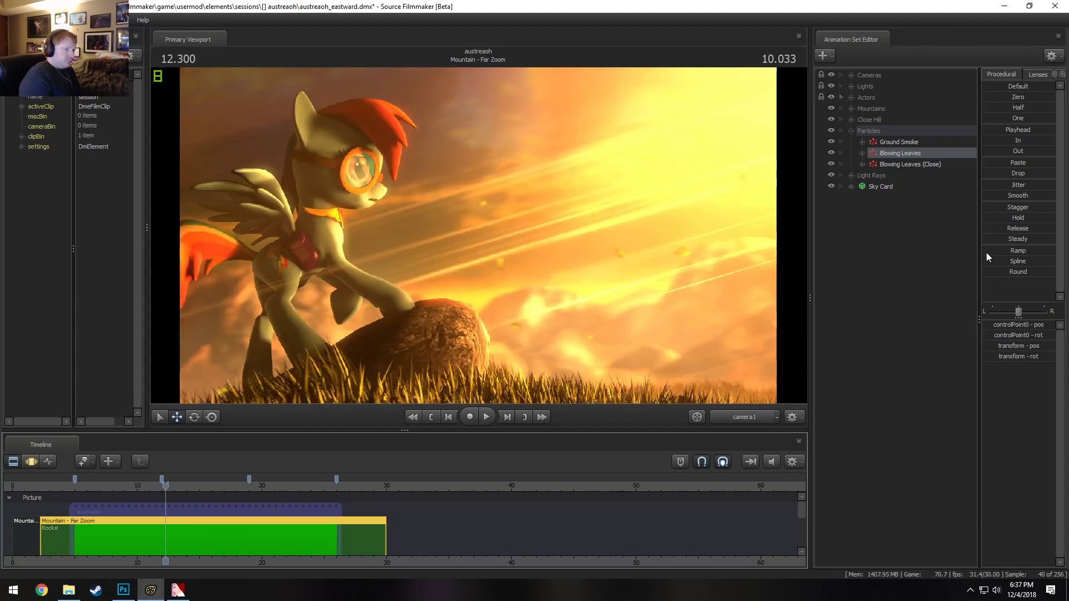
pyautogui.rightClick(899, 150)
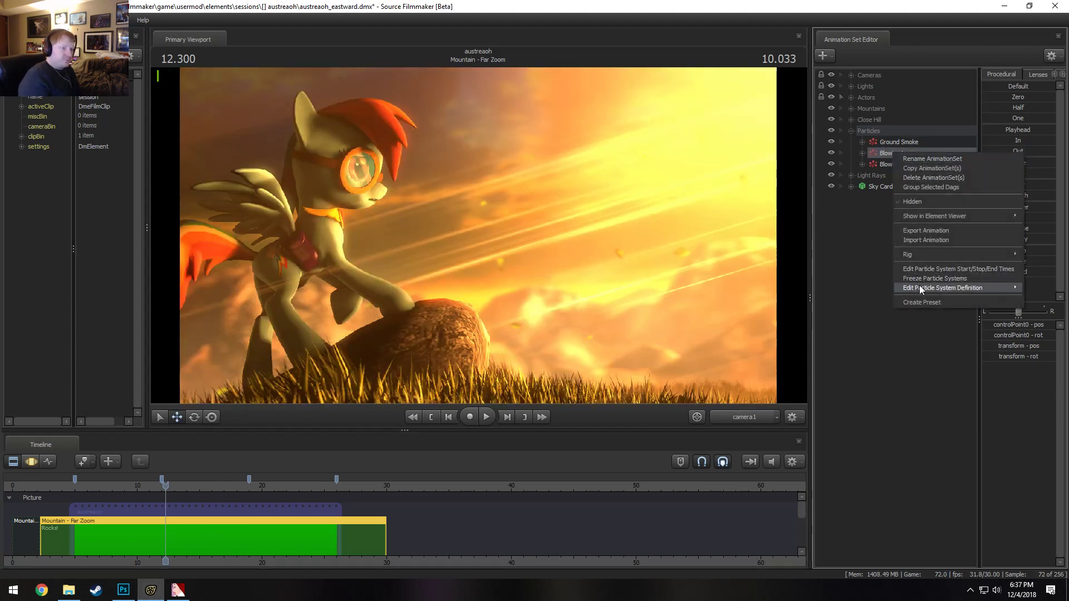
pyautogui.moveTo(919, 288)
pyautogui.click(863, 290)
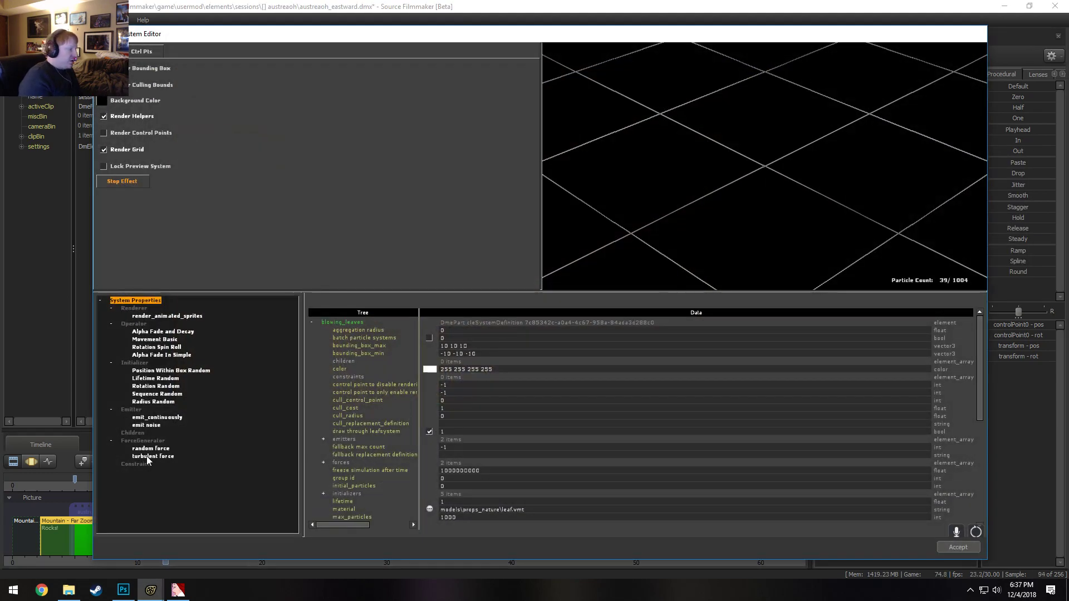
# Review the turbulent force's noise amounts and scales and examine the leaves' motion in the preview from several angles
pyautogui.click(152, 456)
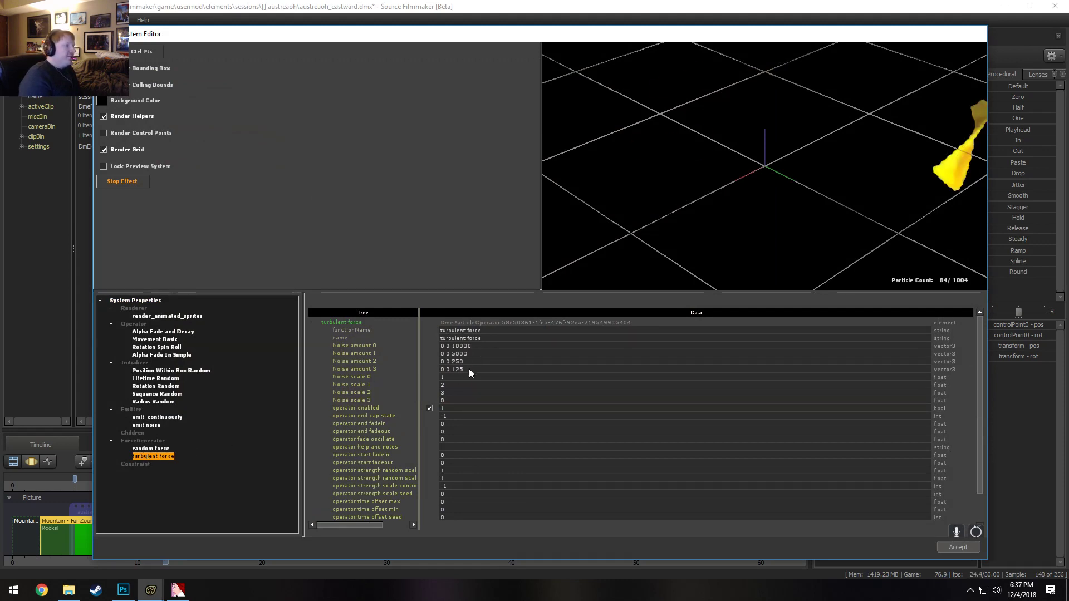
pyautogui.moveTo(556, 272); pyautogui.dragTo(556, 318, button='right')
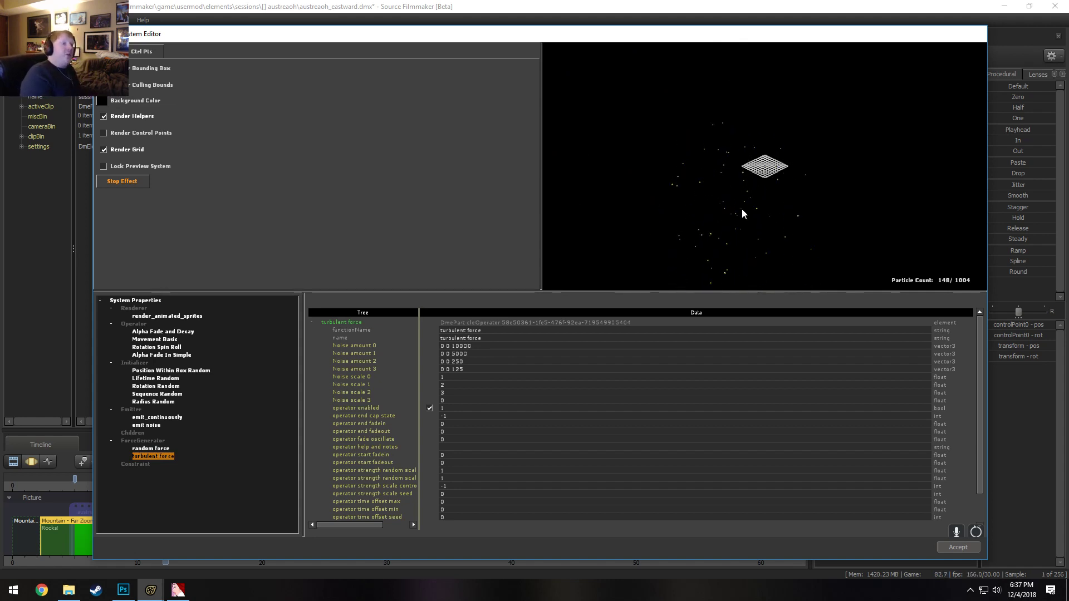
pyautogui.moveTo(753, 229); pyautogui.dragTo(778, 247)
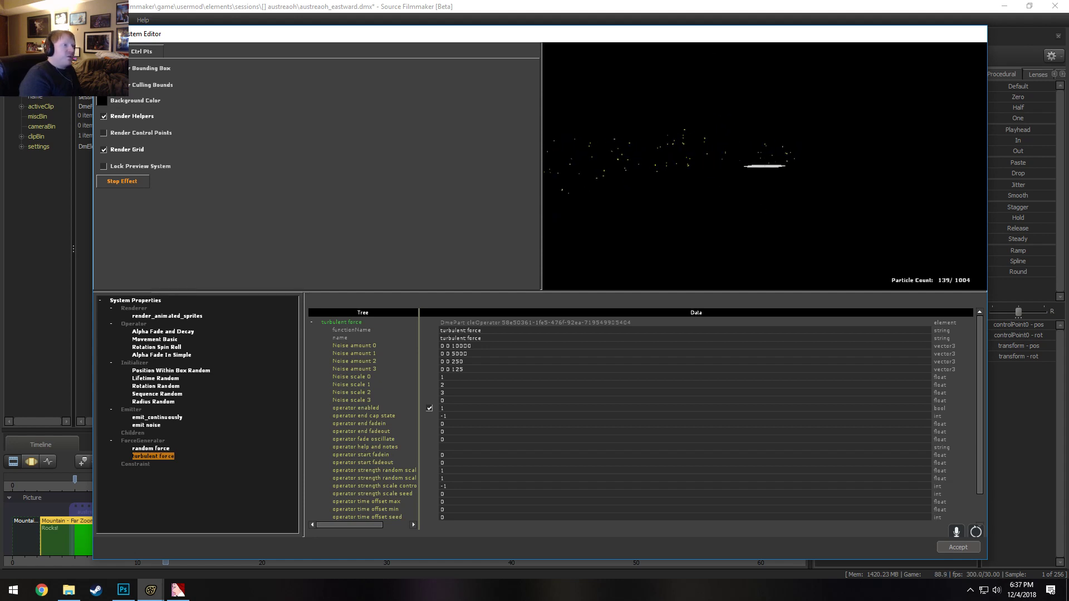
pyautogui.moveTo(778, 234); pyautogui.dragTo(778, 263)
pyautogui.moveTo(720, 138); pyautogui.dragTo(724, 134)
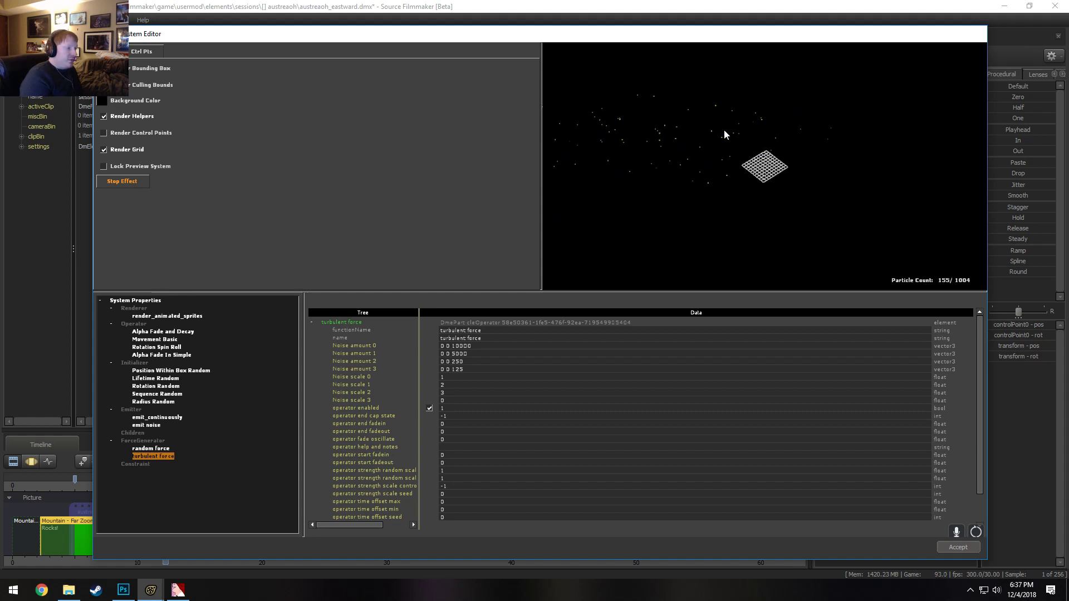
# Compare the random force's minimum and maximum force with the turbulent force settings and examine the leaf stream from the side
pyautogui.click(169, 449)
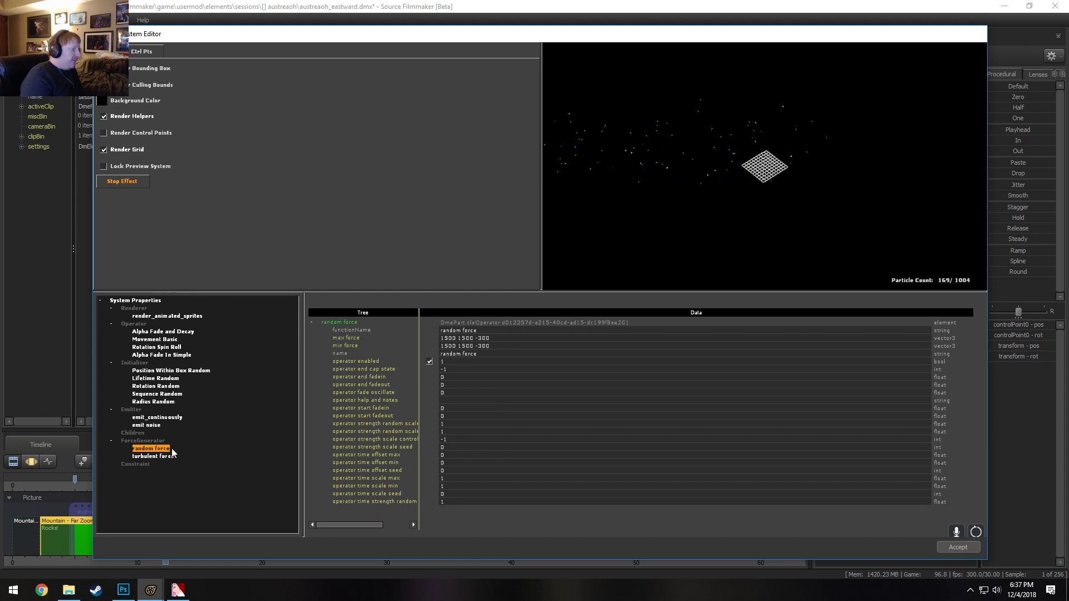
pyautogui.click(167, 457)
pyautogui.moveTo(613, 234); pyautogui.dragTo(651, 201)
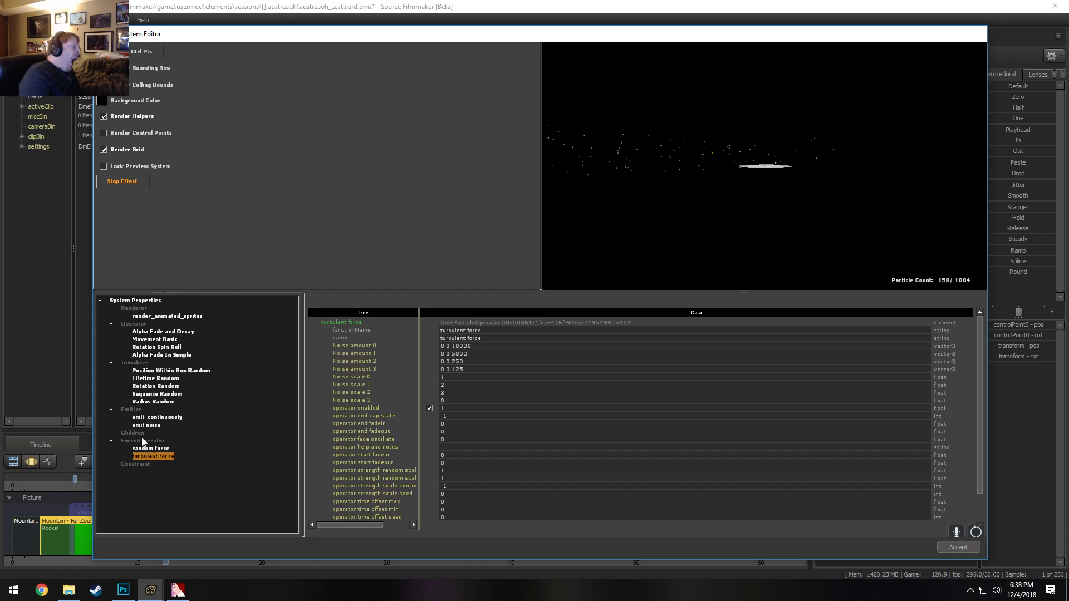
# Review the render_animated_sprites settings and the general system properties of the blowing_leaves particle system
pyautogui.click(200, 317)
pyautogui.scroll(-5, 543, 443)
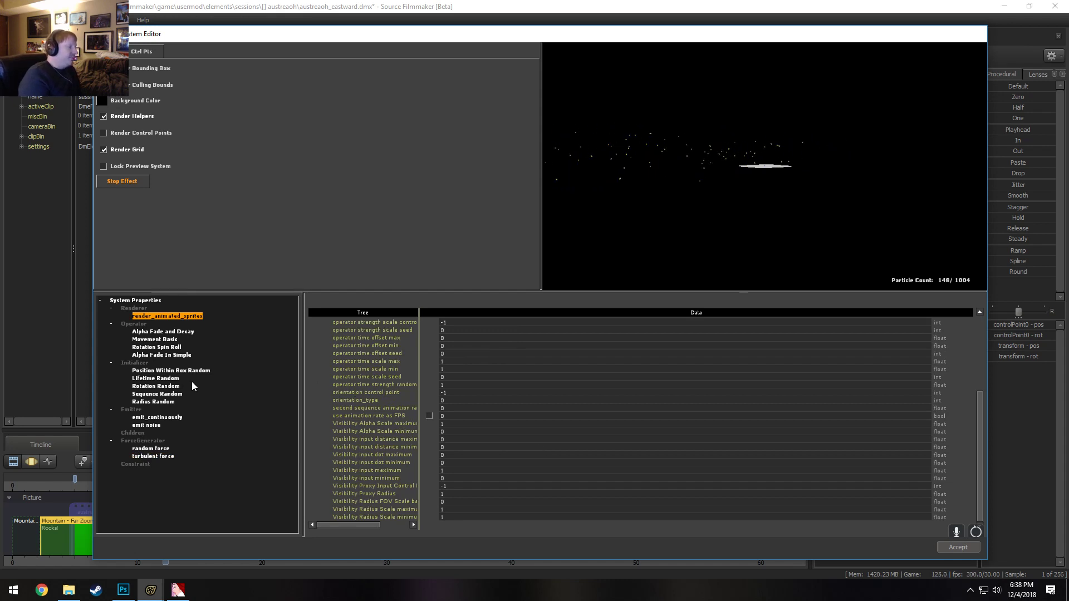
pyautogui.scroll(5, 582, 434)
pyautogui.scroll(-5, 459, 437)
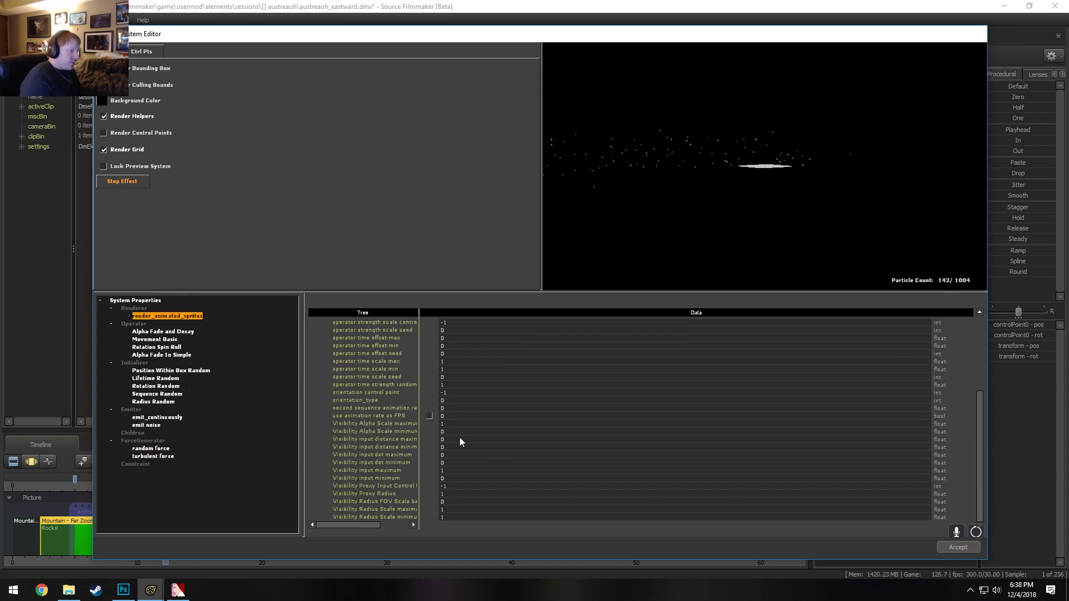
pyautogui.click(155, 301)
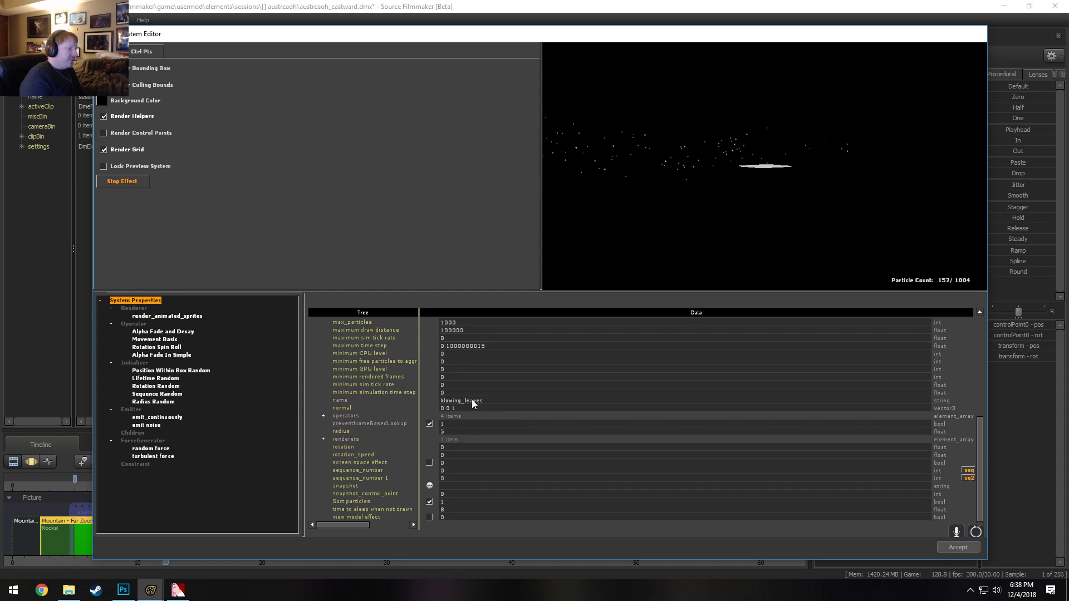
pyautogui.scroll(5, 470, 422)
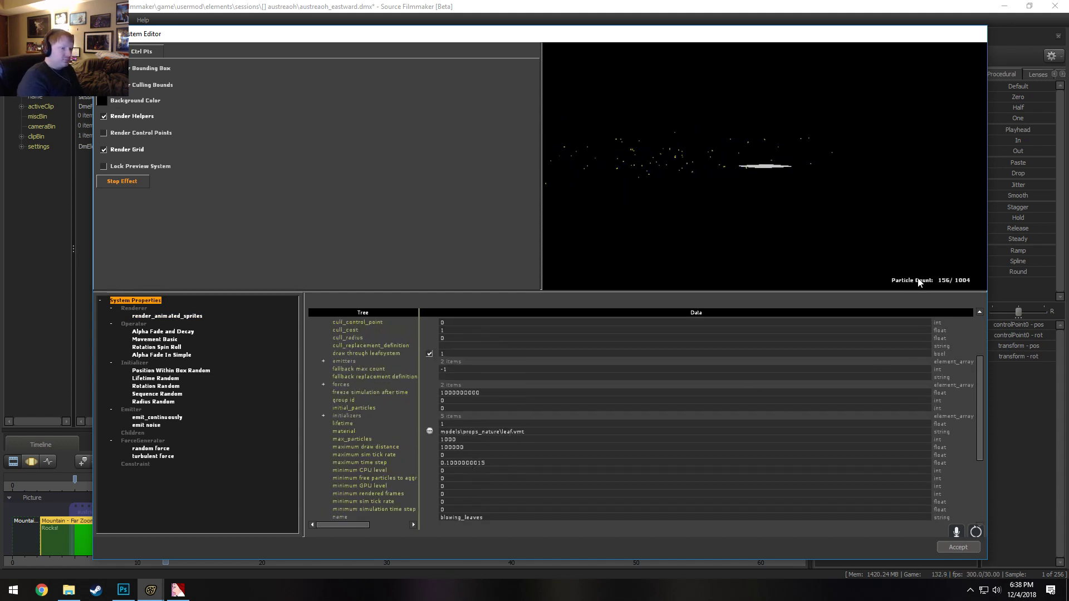
# Accept the blowing_leaves particle system and close its editor
pyautogui.click(959, 549)
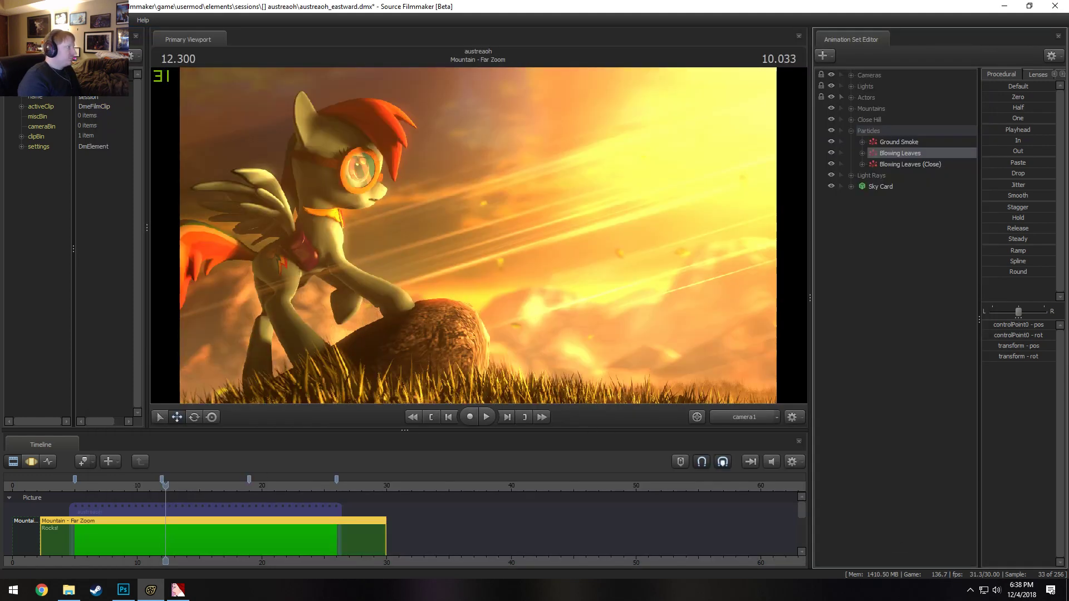
pyautogui.hotkey('alt', 'f')
pyautogui.click(33, 41)
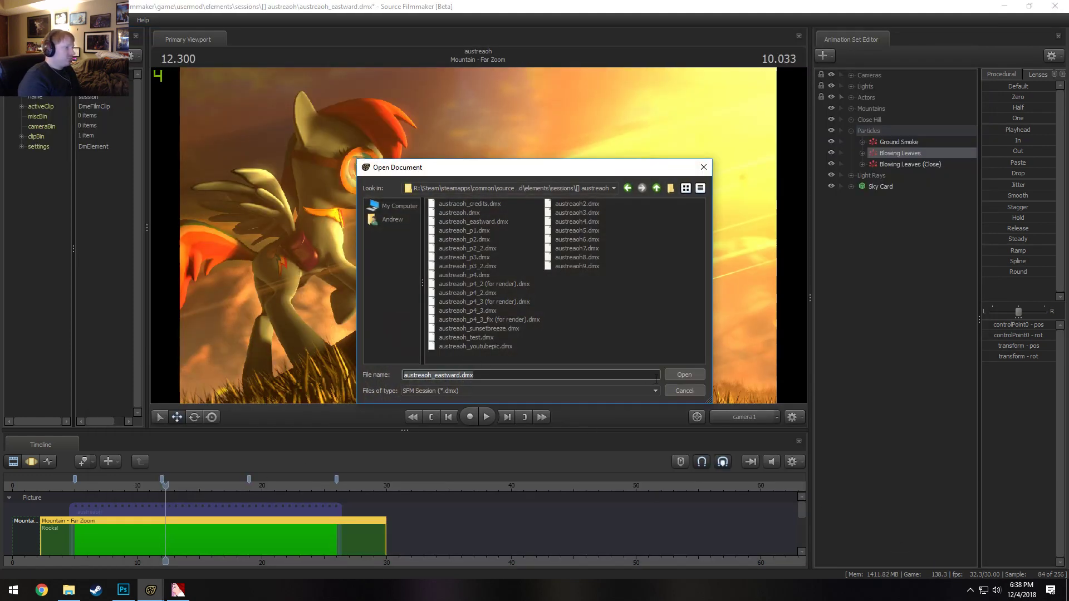
pyautogui.click(656, 189)
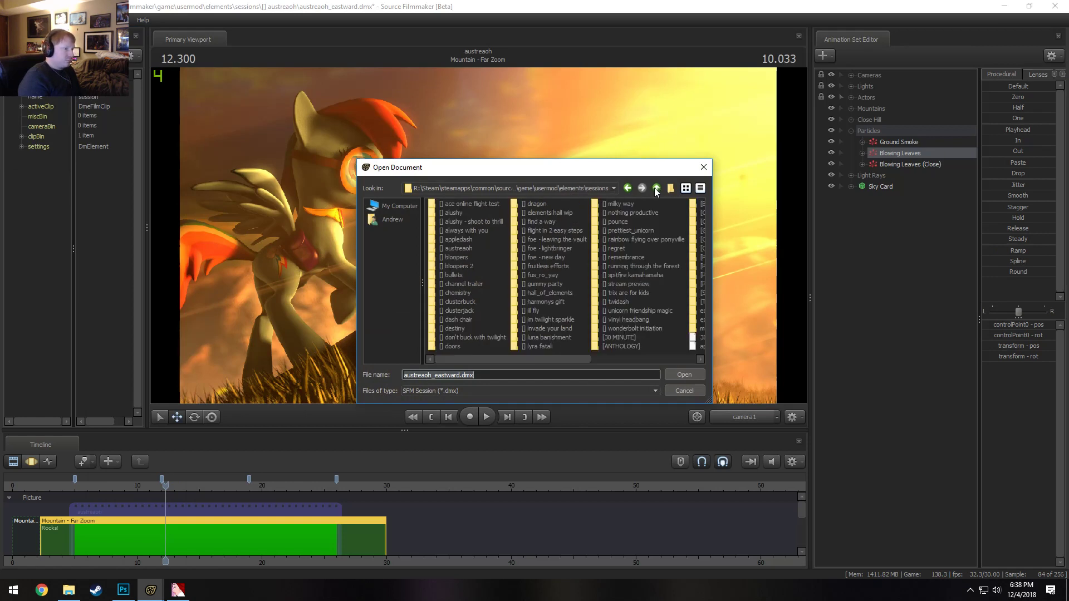
pyautogui.click(609, 359)
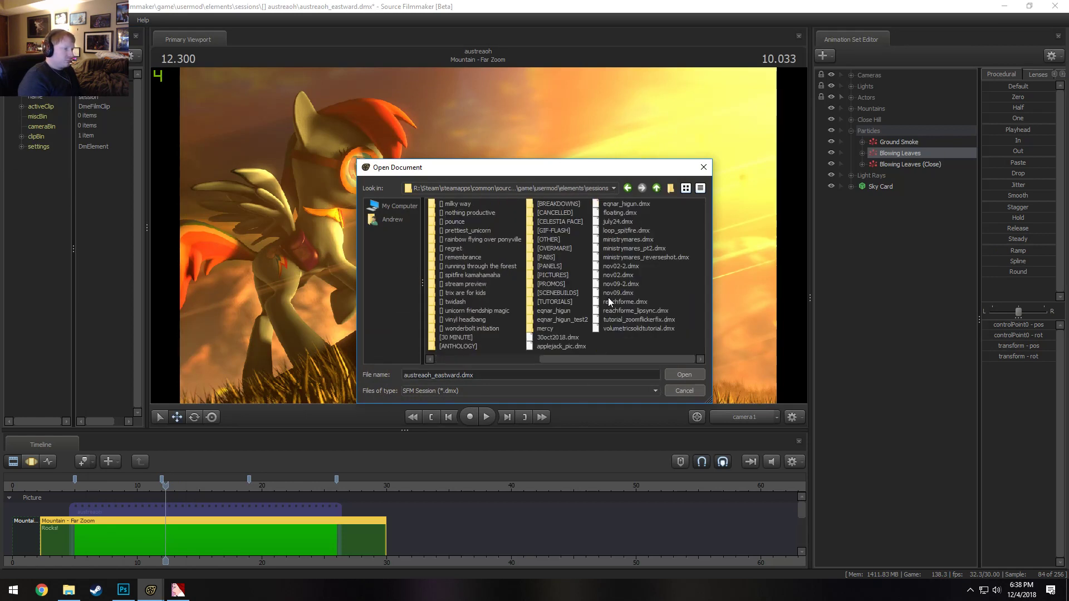
pyautogui.click(684, 391)
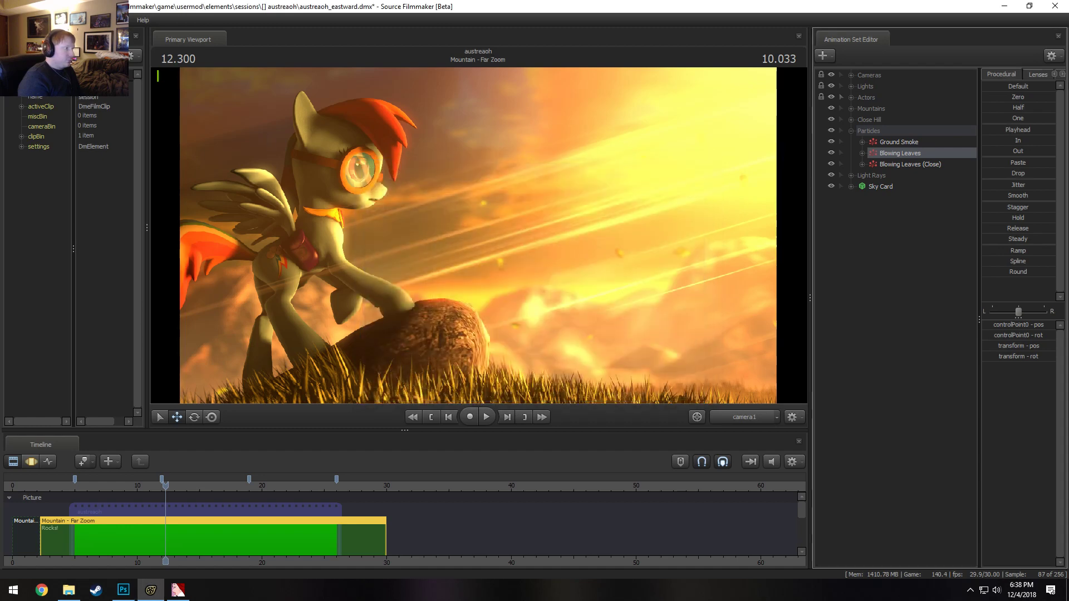
# Open the recent session nov09.dmx, continuing without saving the changes to the current session
pyautogui.click(11, 20)
pyautogui.moveTo(56, 94)
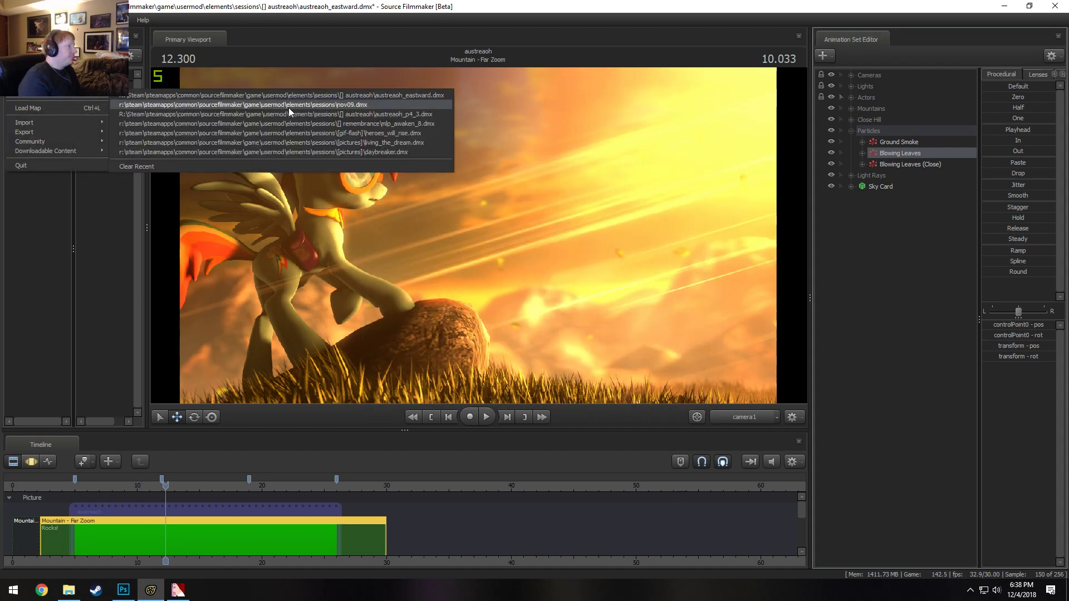
pyautogui.click(291, 104)
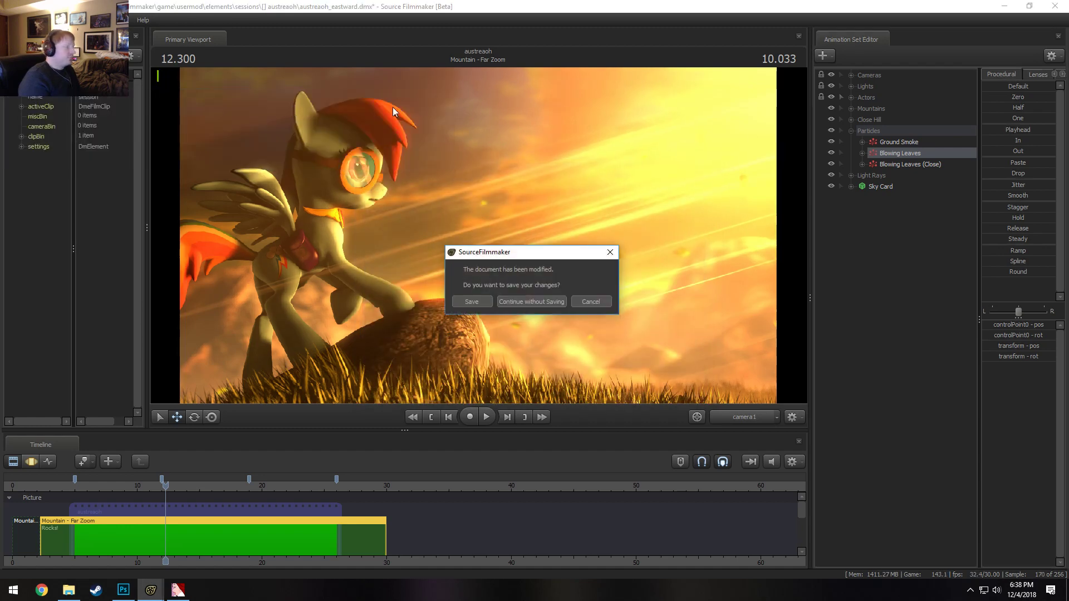
pyautogui.click(528, 303)
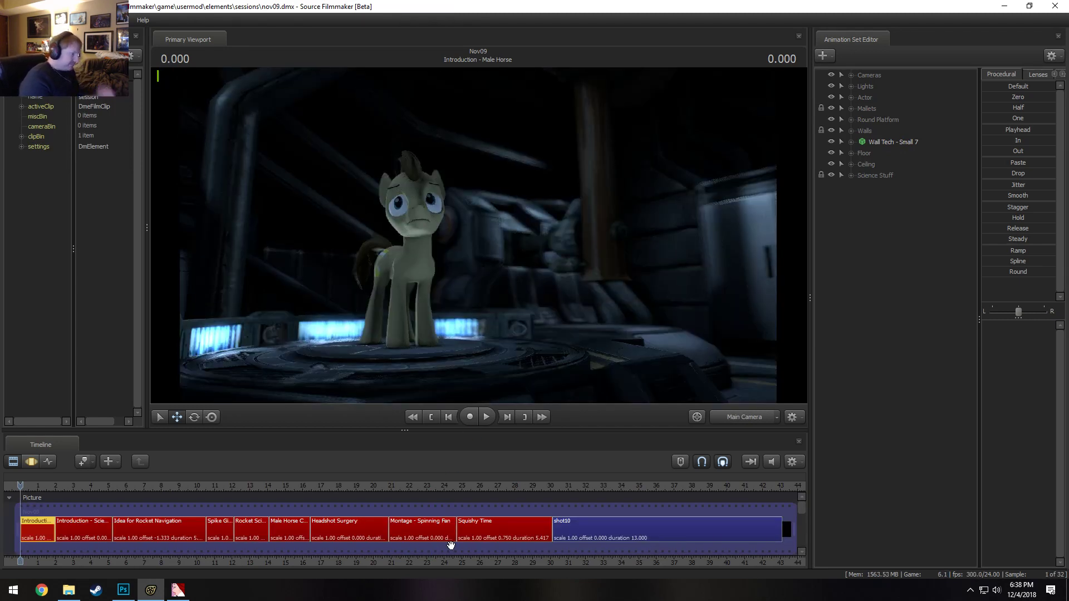
# Go to the Headshot Surgery shot and turn off lighting in the primary viewport
pyautogui.click(343, 485)
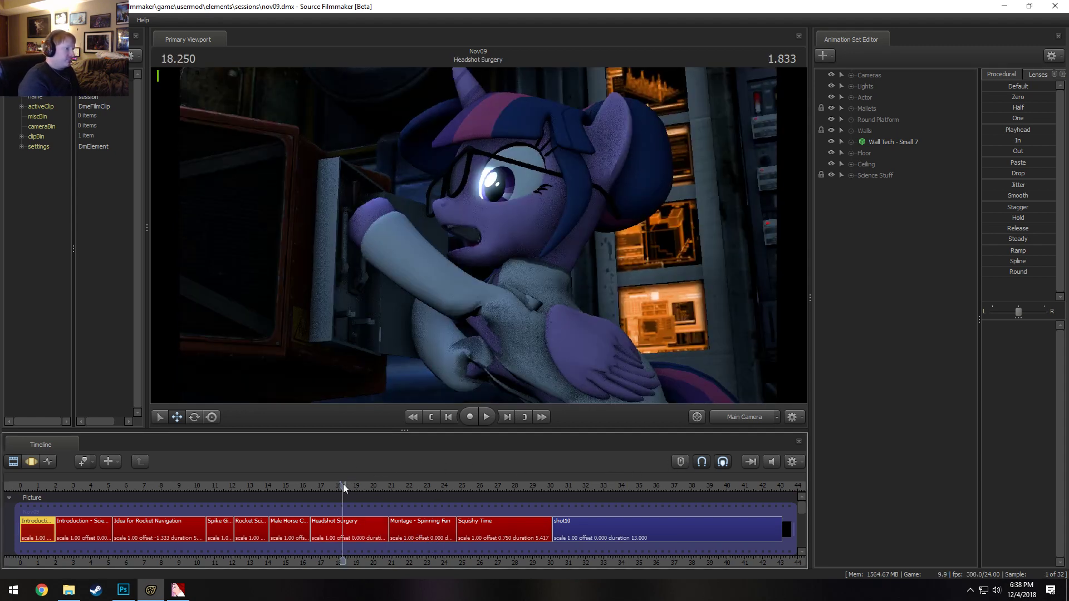
pyautogui.moveTo(342, 485); pyautogui.dragTo(349, 496)
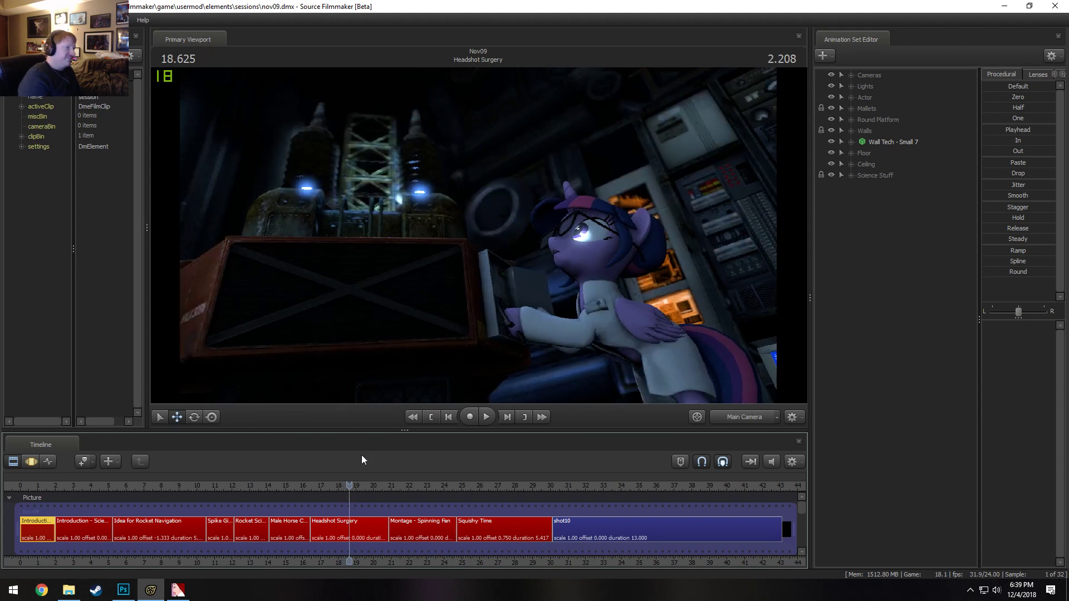
pyautogui.rightClick(419, 341)
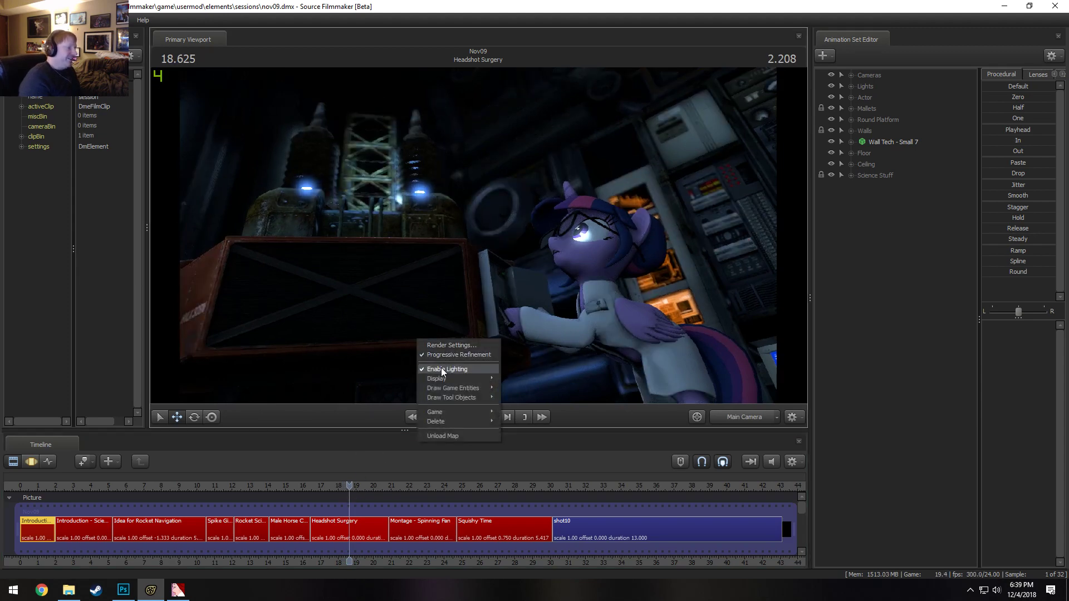
pyautogui.click(441, 368)
# Select the Montage - Spinning Fan shot and play back the fan's rotation
pyautogui.moveTo(382, 487)
pyautogui.mouseDown()
pyautogui.moveTo(441, 480)
pyautogui.moveTo(375, 482)
pyautogui.moveTo(395, 485)
pyautogui.mouseUp()
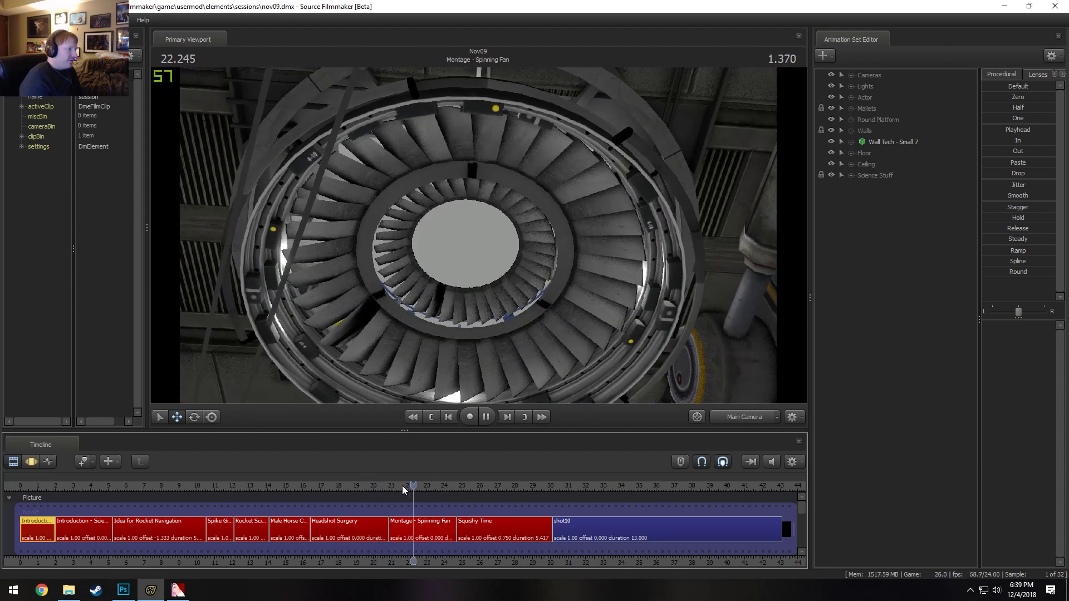
pyautogui.press('space')
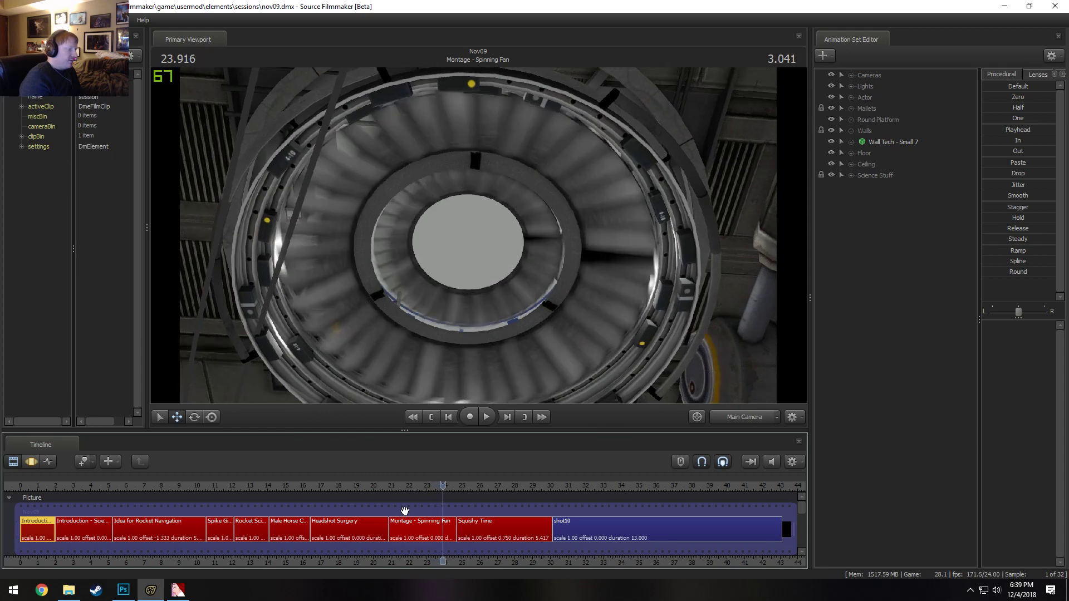
pyautogui.click(405, 529)
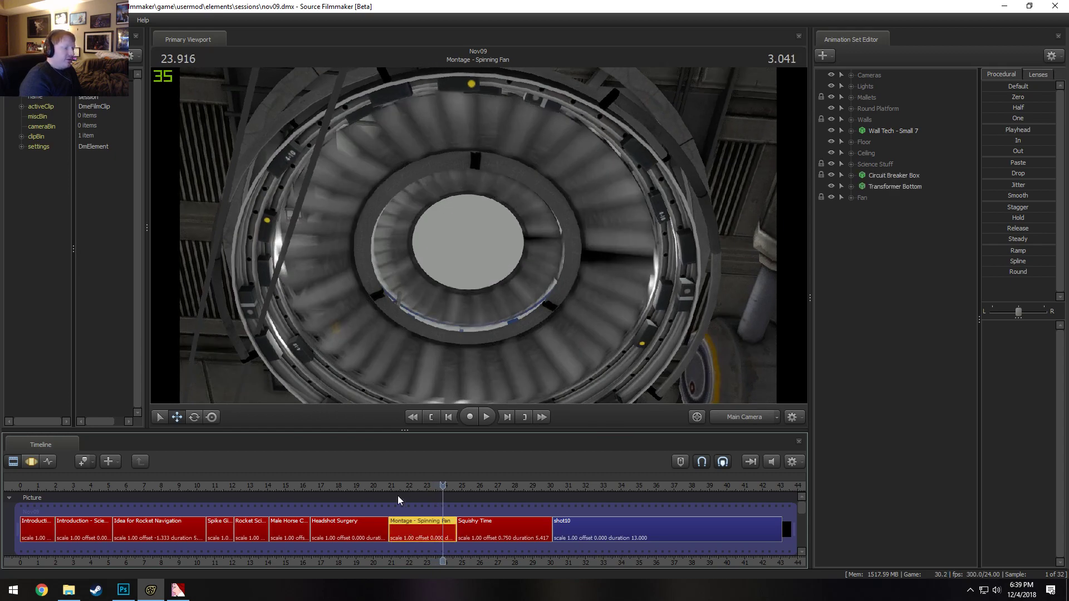
pyautogui.click(410, 485)
pyautogui.press('space')
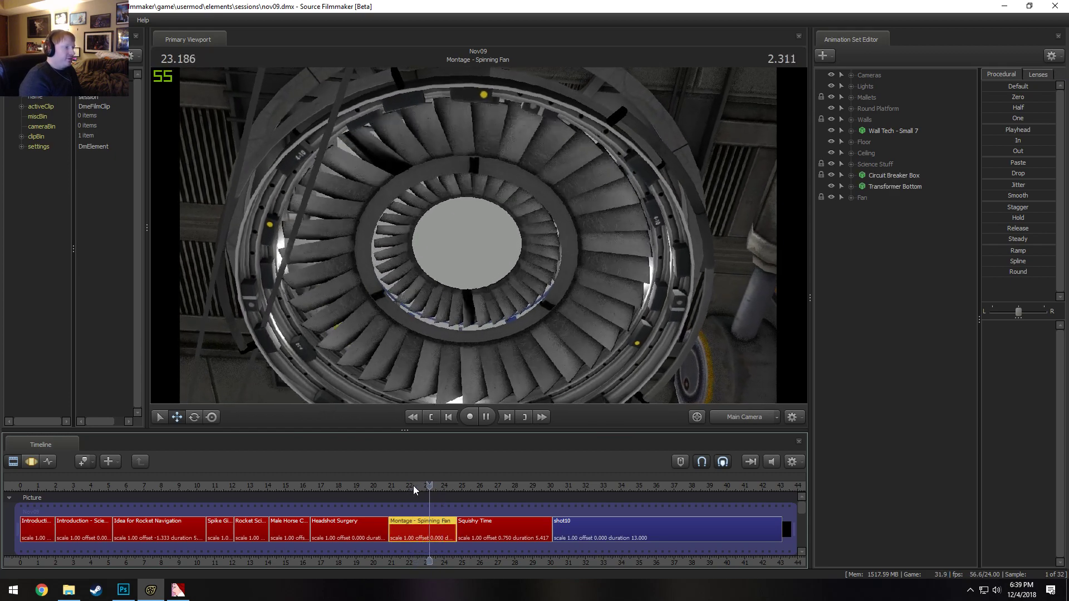
pyautogui.press('space')
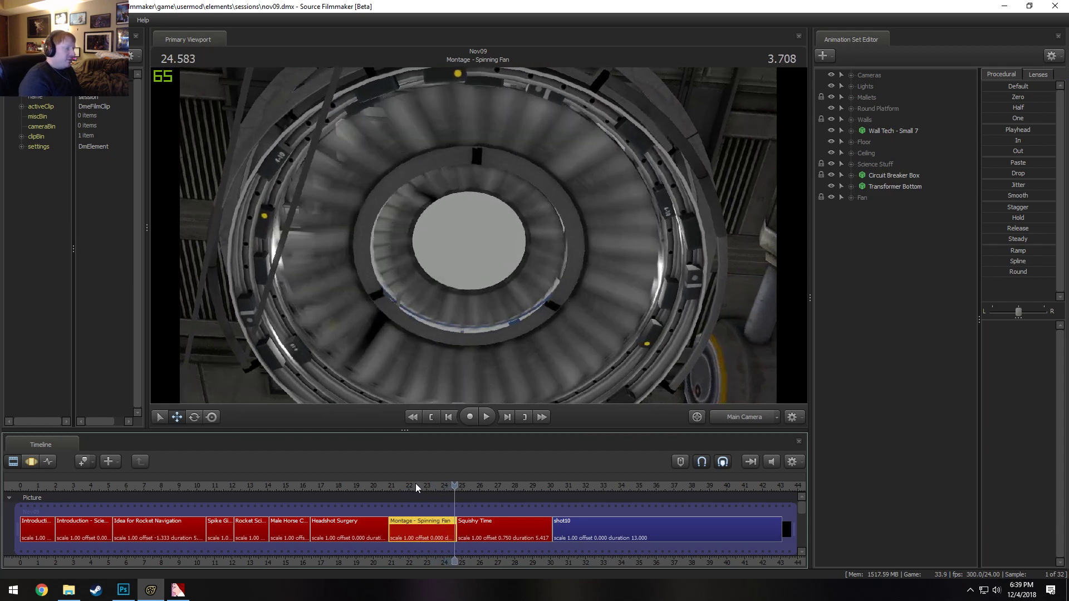
# Compare the look of the fan blades early in the Montage - Spinning Fan shot and near its end
pyautogui.click(412, 485)
pyautogui.click(412, 484)
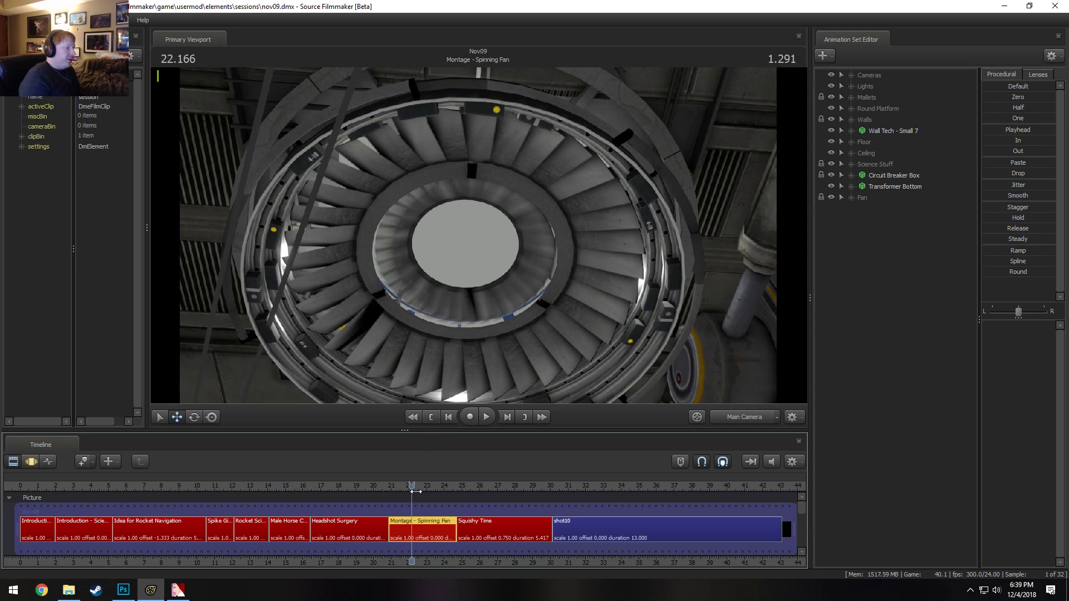
pyautogui.click(431, 484)
pyautogui.click(443, 484)
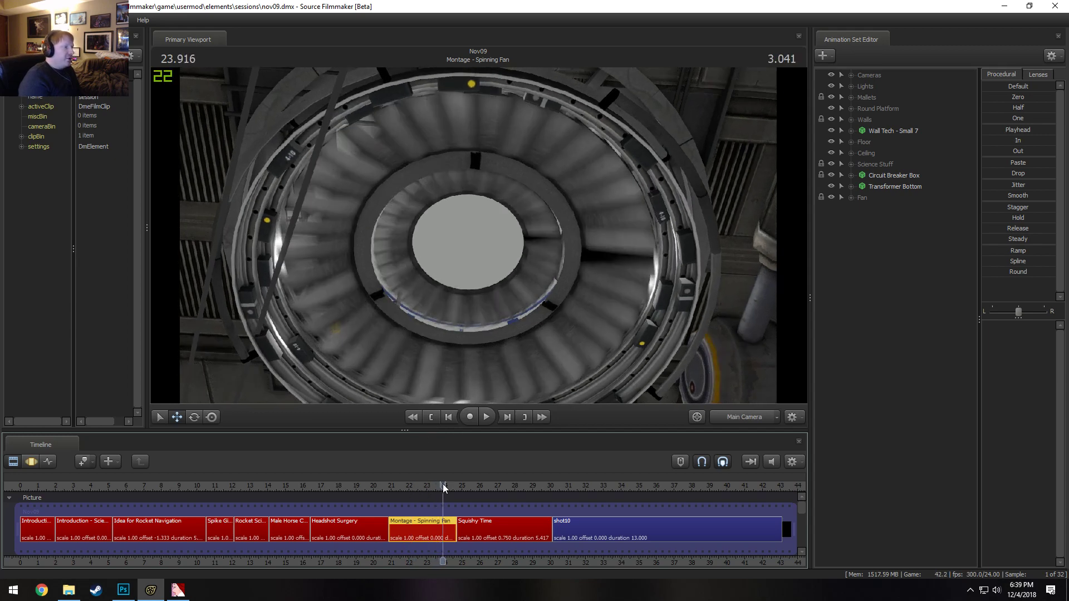
pyautogui.press('space')
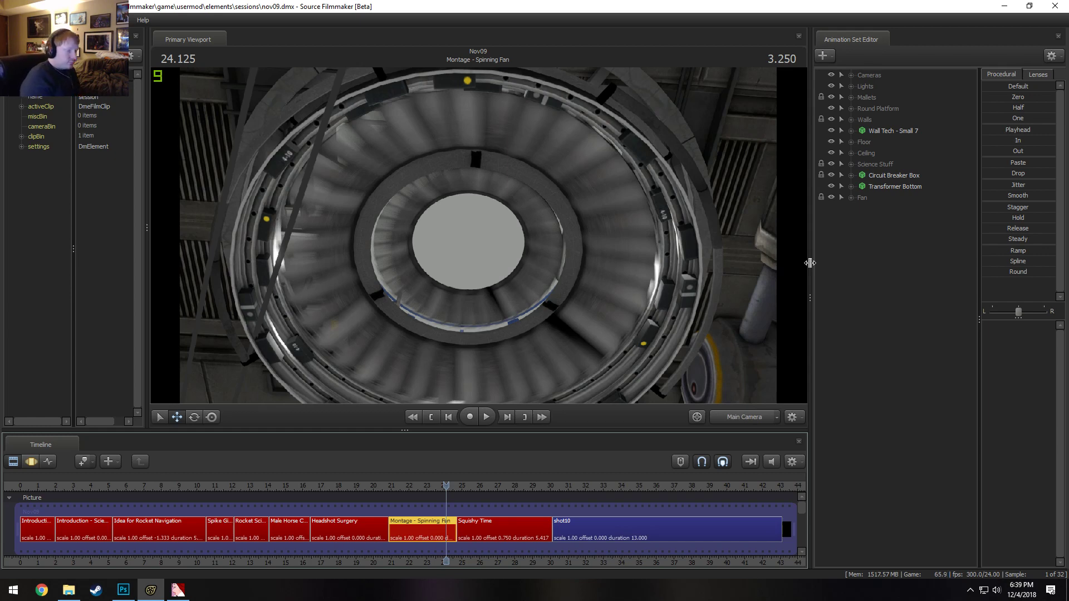
# Switch the viewport to the work camera and look down at the equipment in the room below the fan
pyautogui.click(746, 417)
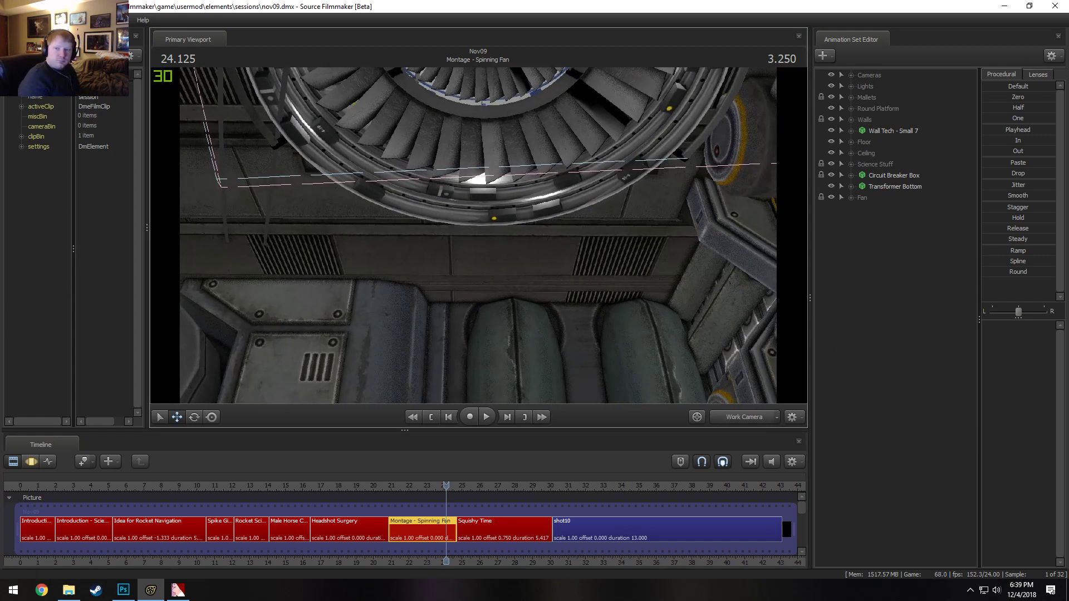
pyautogui.moveTo(477, 236); pyautogui.dragTo(412, 378)
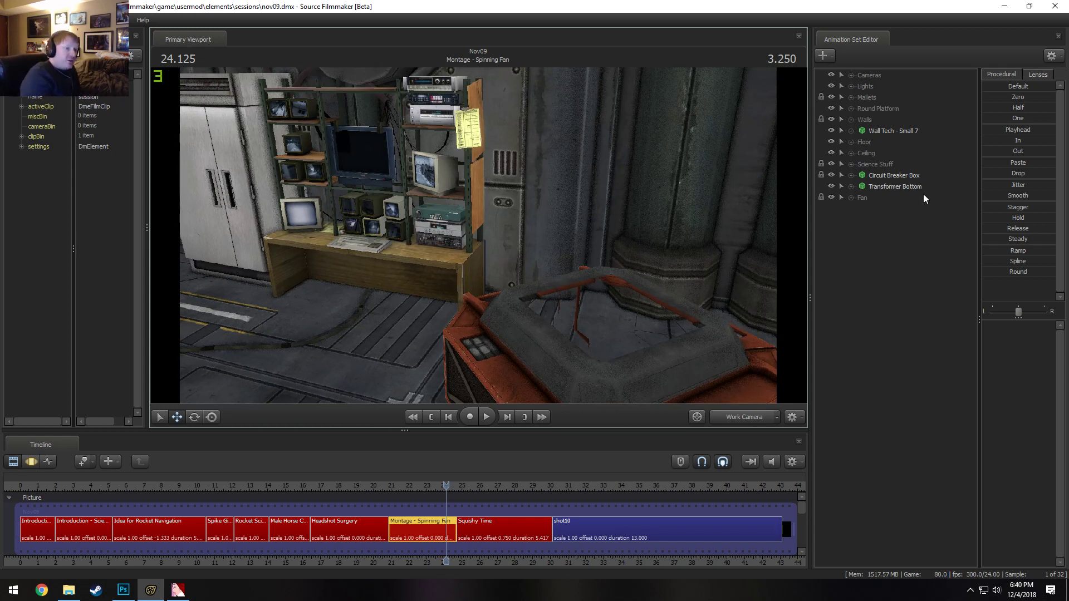
# Group the Circuit Breaker Box and Transformer Bottom animation sets and undo that grouping
pyautogui.rightClick(891, 184)
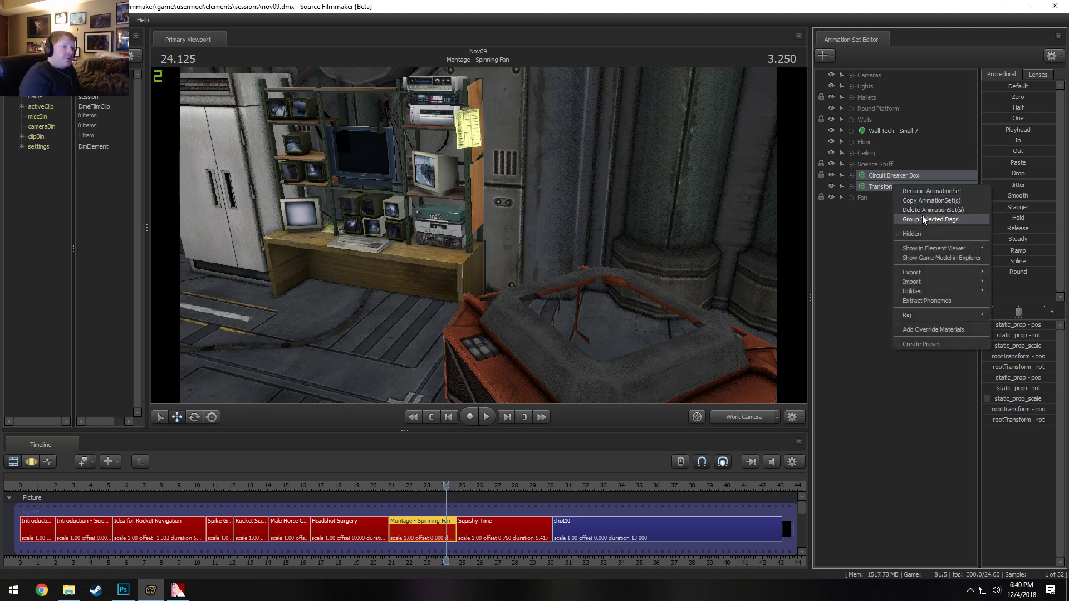
pyautogui.click(921, 215)
pyautogui.click(469, 417)
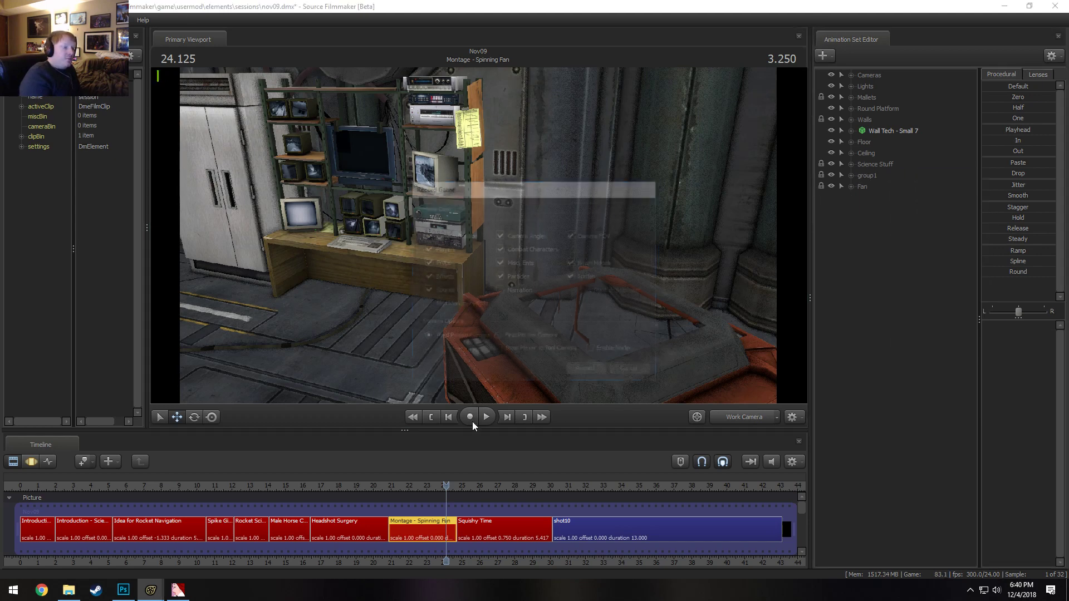
pyautogui.click(635, 371)
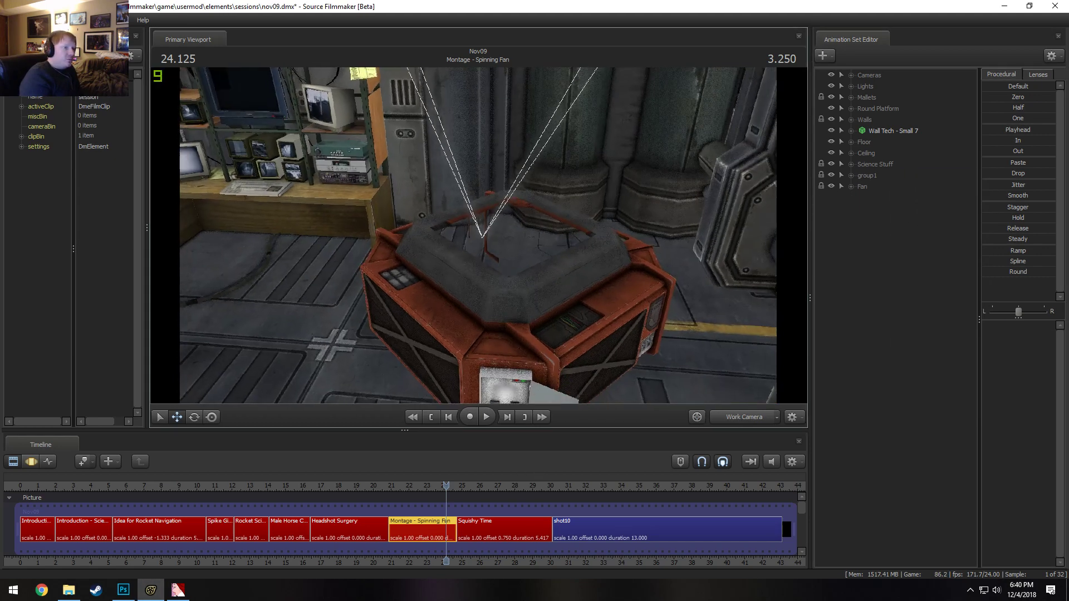
pyautogui.moveTo(489, 232); pyautogui.dragTo(489, 122)
pyautogui.hotkey('ctrl', 'z')
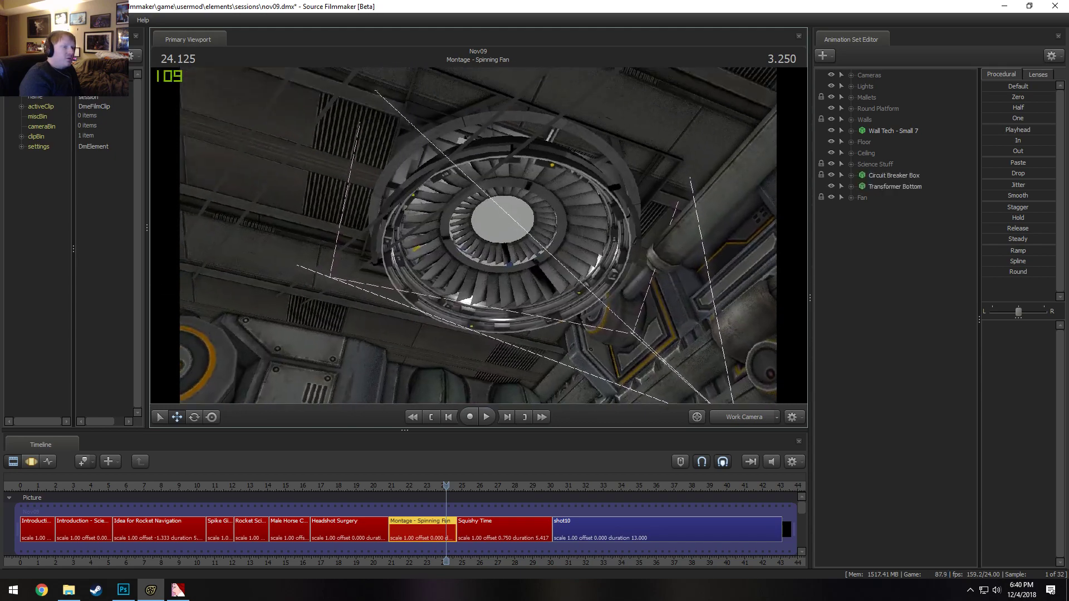
# Hide the Transformer Bottom and Circuit Breaker Box animation sets and delete both from the spinning fan shot
pyautogui.moveTo(652, 342); pyautogui.dragTo(652, 315)
pyautogui.click(831, 186)
pyautogui.click(830, 175)
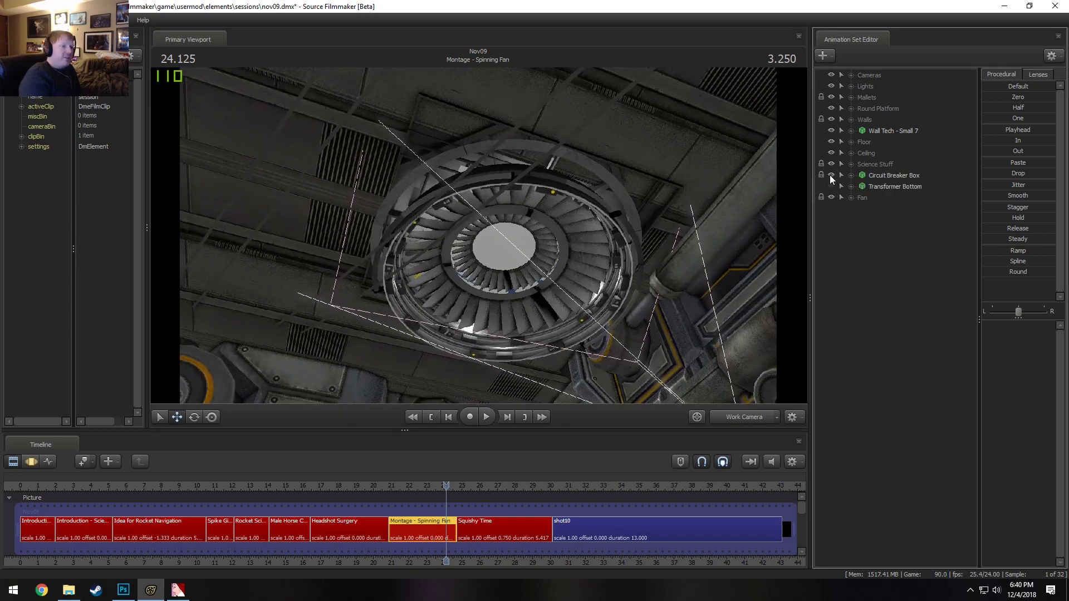
pyautogui.click(883, 184)
pyautogui.keyDown('ctrl'); pyautogui.click(886, 174); pyautogui.keyUp('ctrl')
pyautogui.rightClick(886, 172)
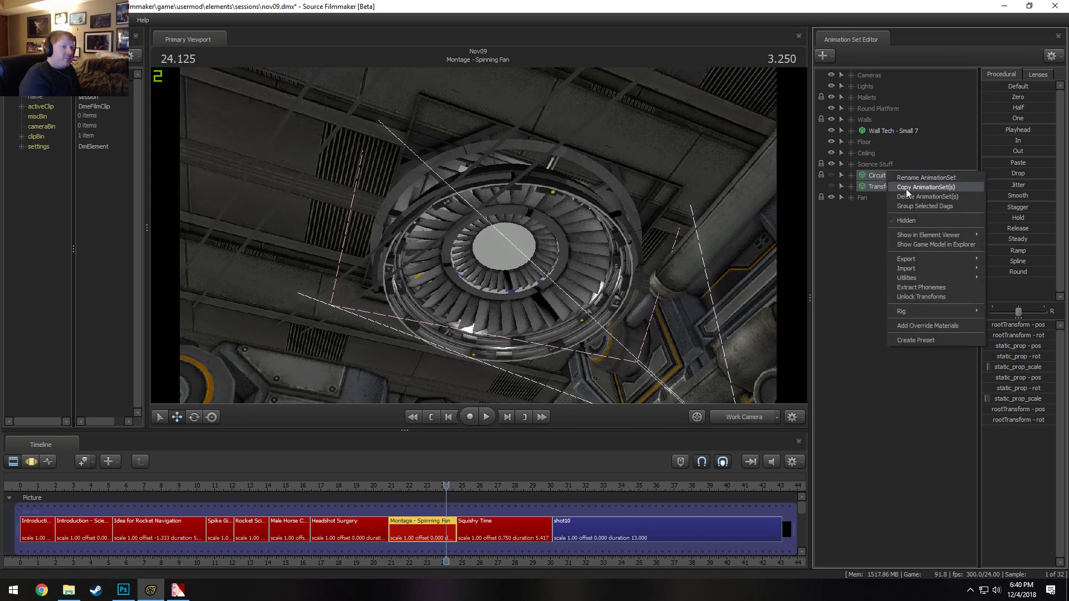
pyautogui.click(907, 198)
# Delete all animation sets in the Science Stuff group and remove the empty group
pyautogui.moveTo(479, 235)
pyautogui.mouseDown()
pyautogui.moveTo(479, 357)
pyautogui.moveTo(457, 378)
pyautogui.moveTo(478, 240)
pyautogui.mouseUp()
pyautogui.press('w')
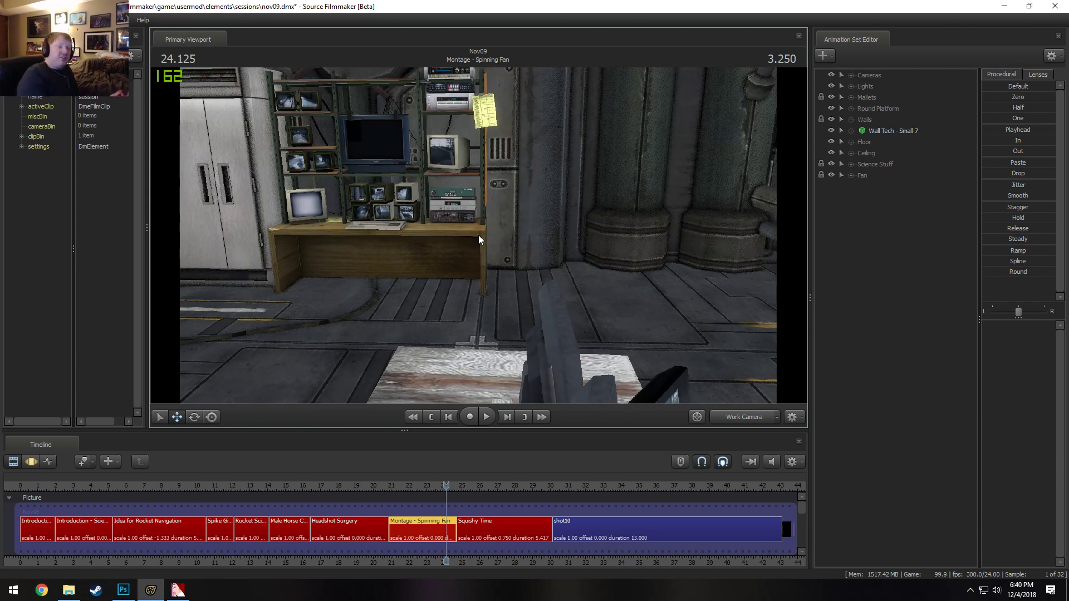
pyautogui.moveTo(479, 235); pyautogui.dragTo(393, 226)
pyautogui.press('w')
pyautogui.press('w')
pyautogui.moveTo(475, 235)
pyautogui.mouseDown()
pyautogui.moveTo(686, 170)
pyautogui.moveTo(473, 228)
pyautogui.moveTo(506, 226)
pyautogui.moveTo(493, 245)
pyautogui.mouseUp()
pyautogui.press('z')
pyautogui.click(851, 164)
pyautogui.click(859, 164)
pyautogui.click(832, 164)
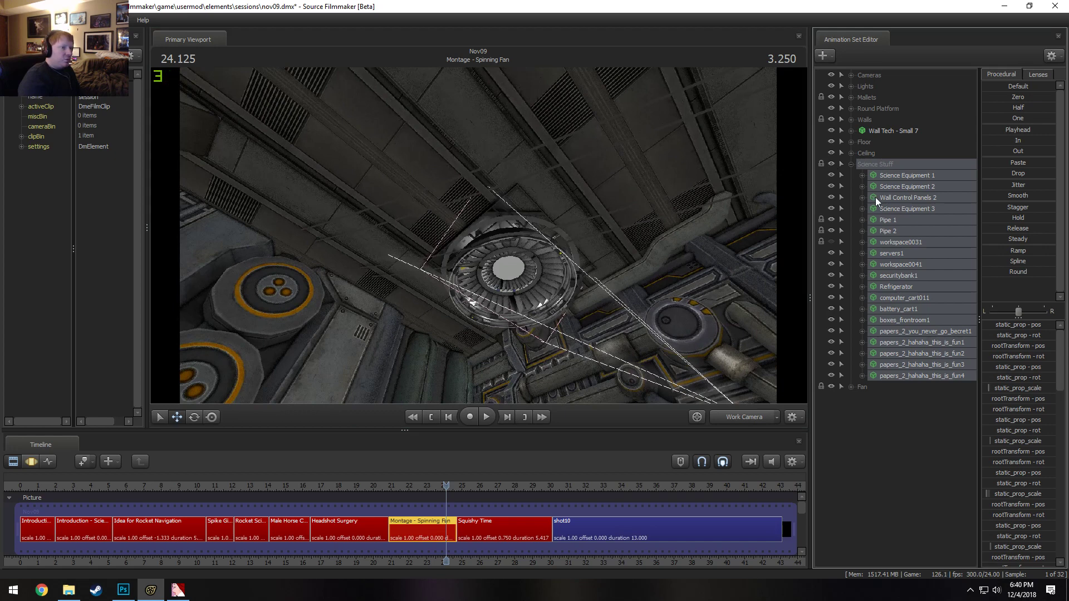
pyautogui.rightClick(925, 276)
pyautogui.click(942, 299)
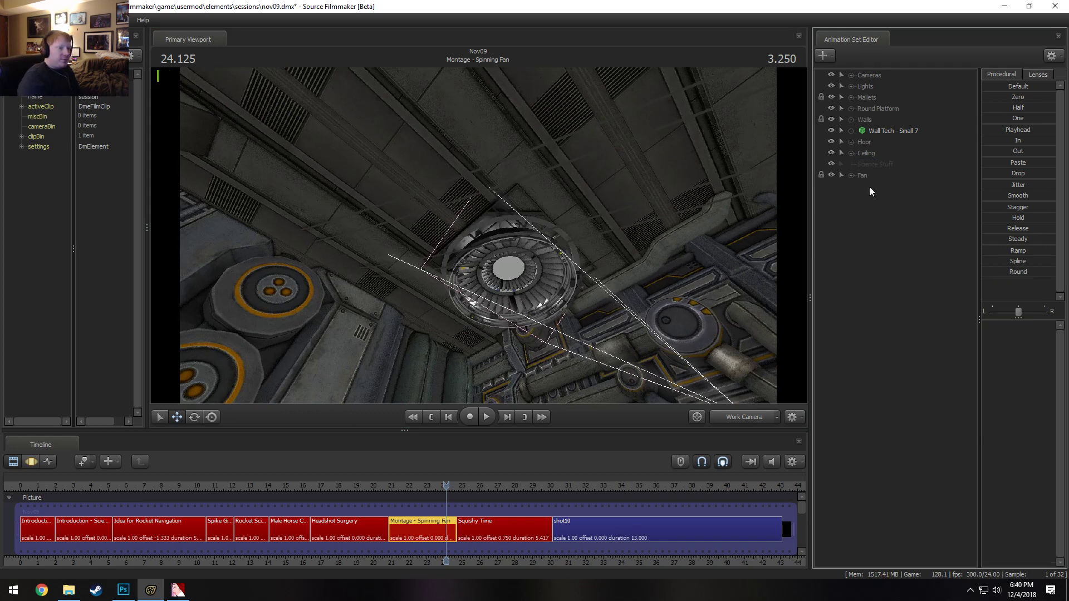
pyautogui.rightClick(866, 165)
pyautogui.click(883, 181)
# Delete all wire and floor animation sets in the Floor group and remove the empty group
pyautogui.click(860, 153)
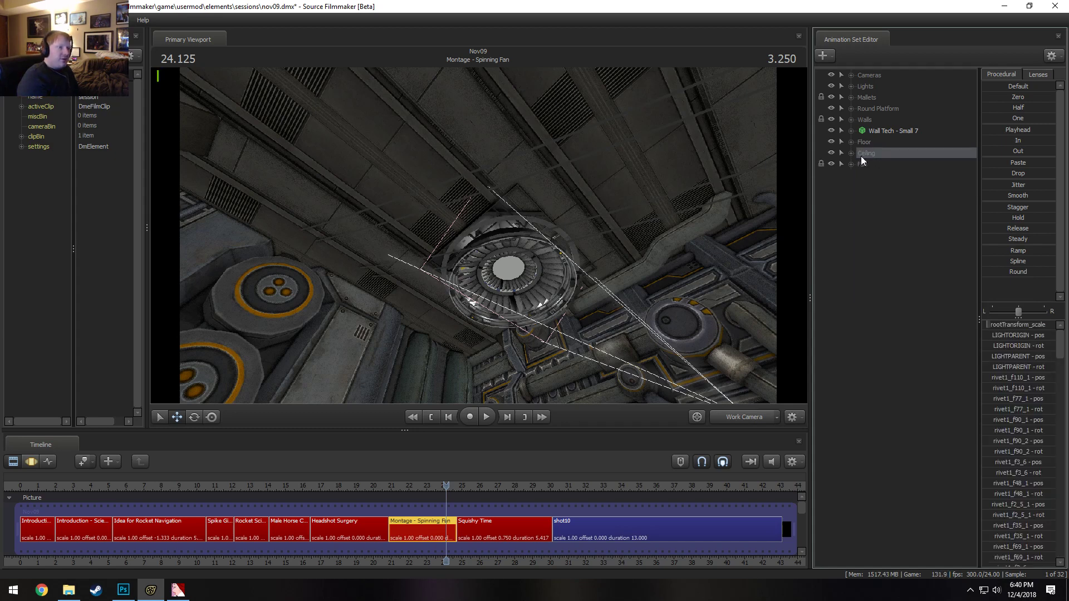
pyautogui.click(853, 118)
pyautogui.click(853, 119)
pyautogui.doubleClick(857, 142)
pyautogui.rightClick(903, 194)
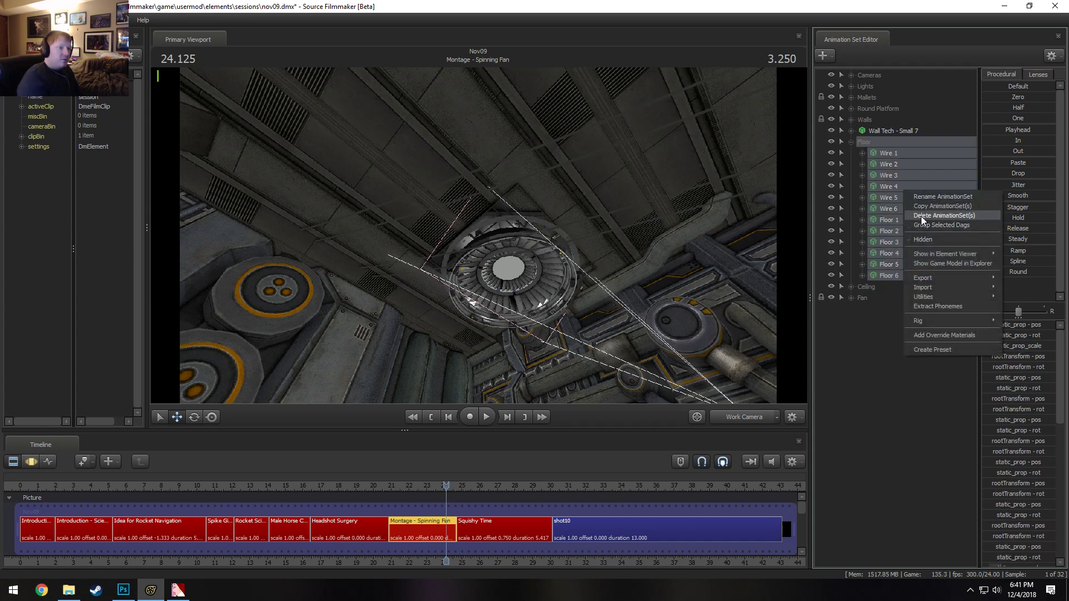
pyautogui.click(920, 216)
pyautogui.rightClick(873, 144)
pyautogui.rightClick(872, 141)
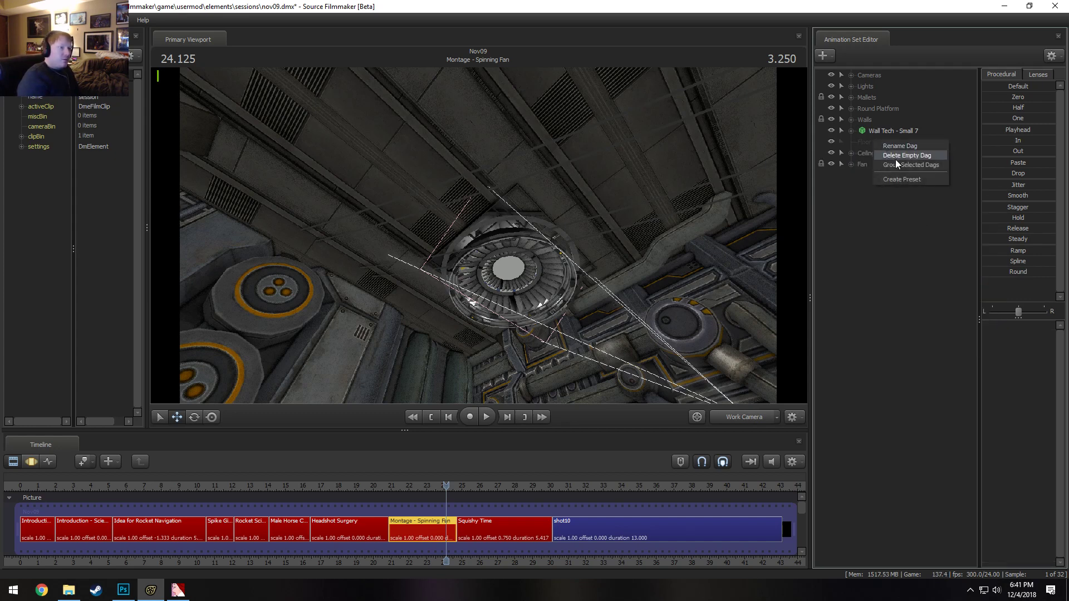
pyautogui.click(895, 158)
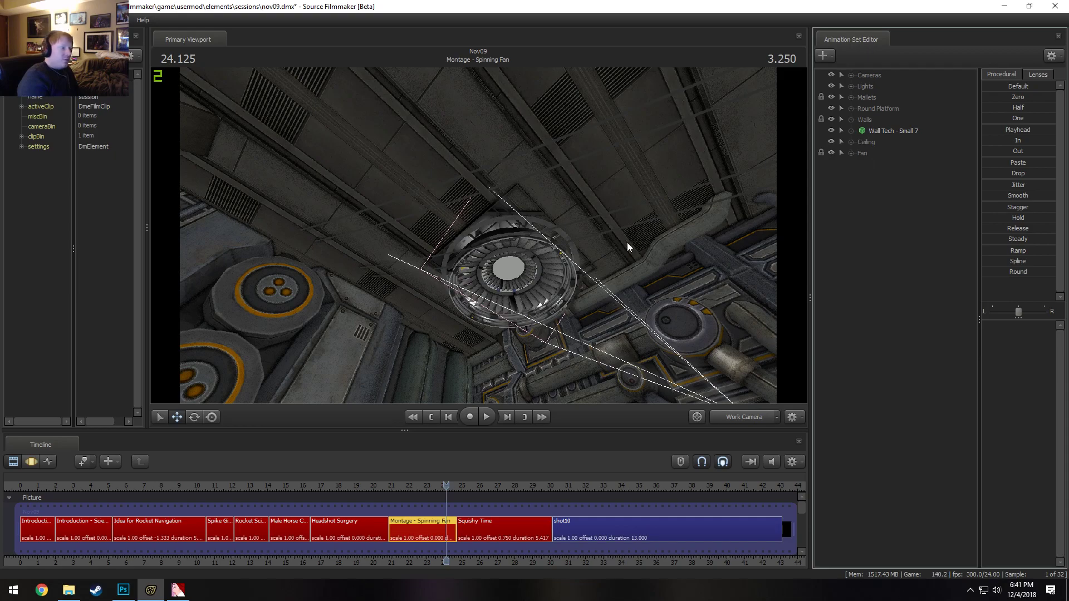
# Delete all animation sets in the Mallets group, covering both Mallet 1 and Mallet 2
pyautogui.moveTo(626, 243); pyautogui.dragTo(690, 373)
pyautogui.moveTo(478, 235); pyautogui.dragTo(505, 231)
pyautogui.click(851, 97)
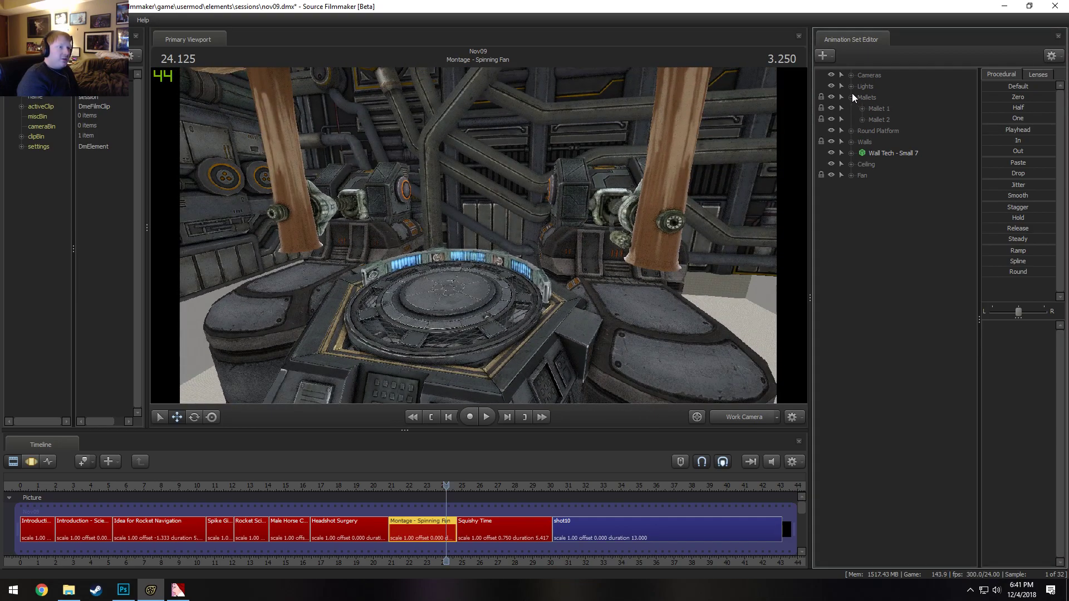
pyautogui.click(863, 98)
pyautogui.click(862, 108)
pyautogui.rightClick(865, 106)
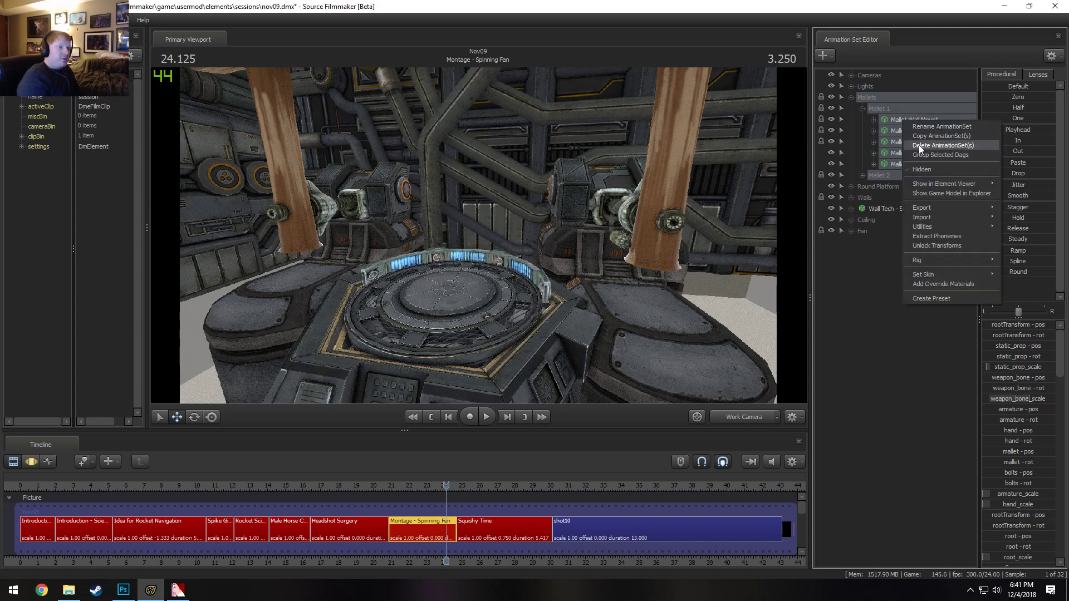
pyautogui.click(919, 145)
# Remove the empty Mallet 1 and Mallet 2 subgroups along with their empty Mallets parent group
pyautogui.rightClick(880, 118)
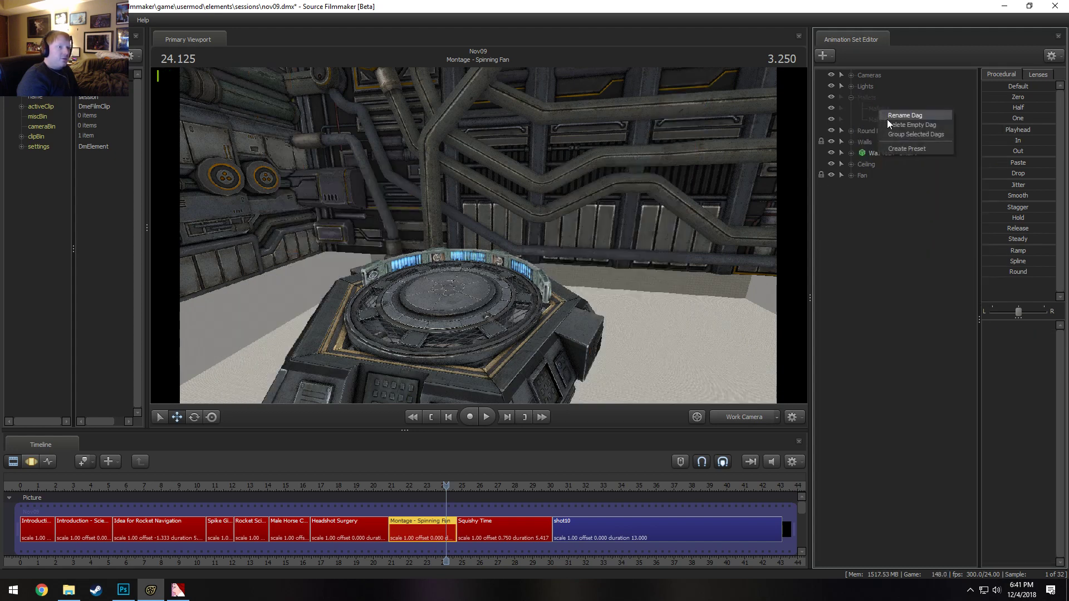
pyautogui.click(893, 129)
pyautogui.rightClick(882, 112)
pyautogui.click(898, 123)
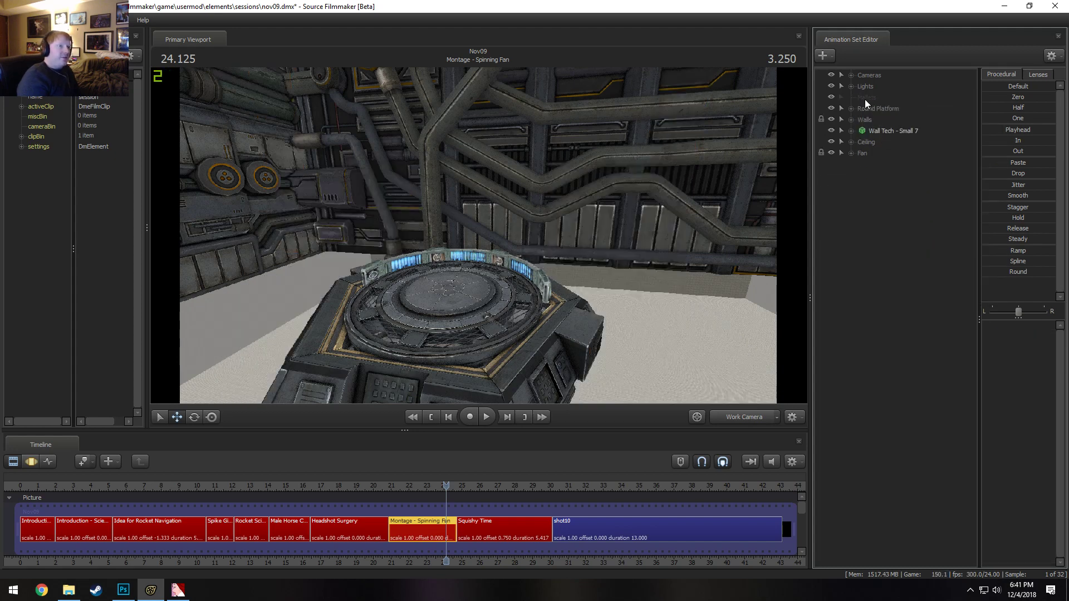
pyautogui.rightClick(864, 99)
pyautogui.click(874, 115)
# Delete all animation sets in the Round Platform group and remove the empty group
pyautogui.click(852, 97)
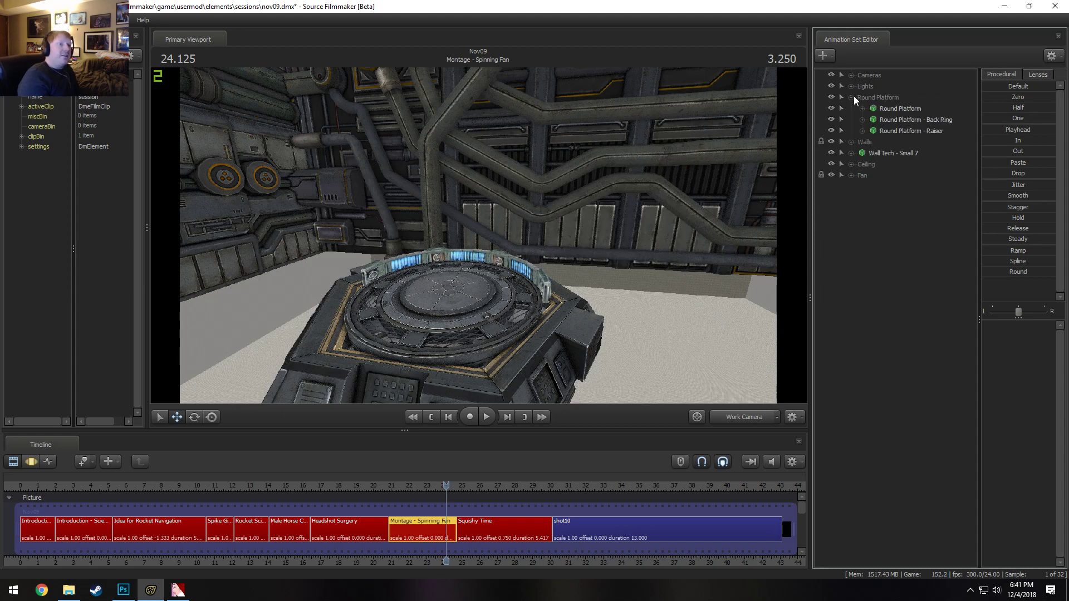
pyautogui.click(866, 96)
pyautogui.rightClick(882, 106)
pyautogui.click(912, 129)
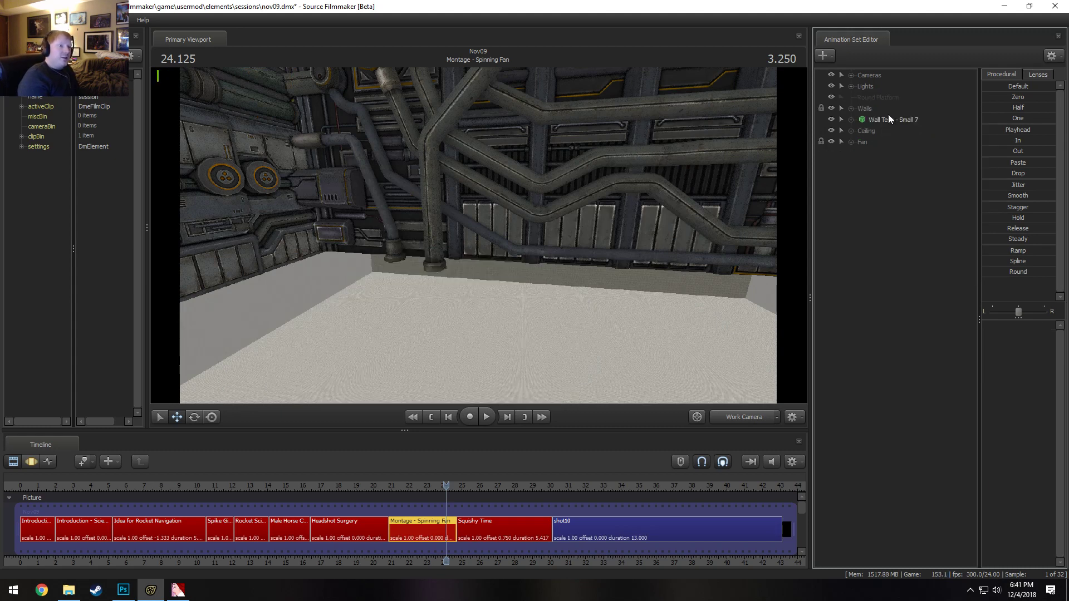
pyautogui.click(874, 90)
pyautogui.rightClick(870, 98)
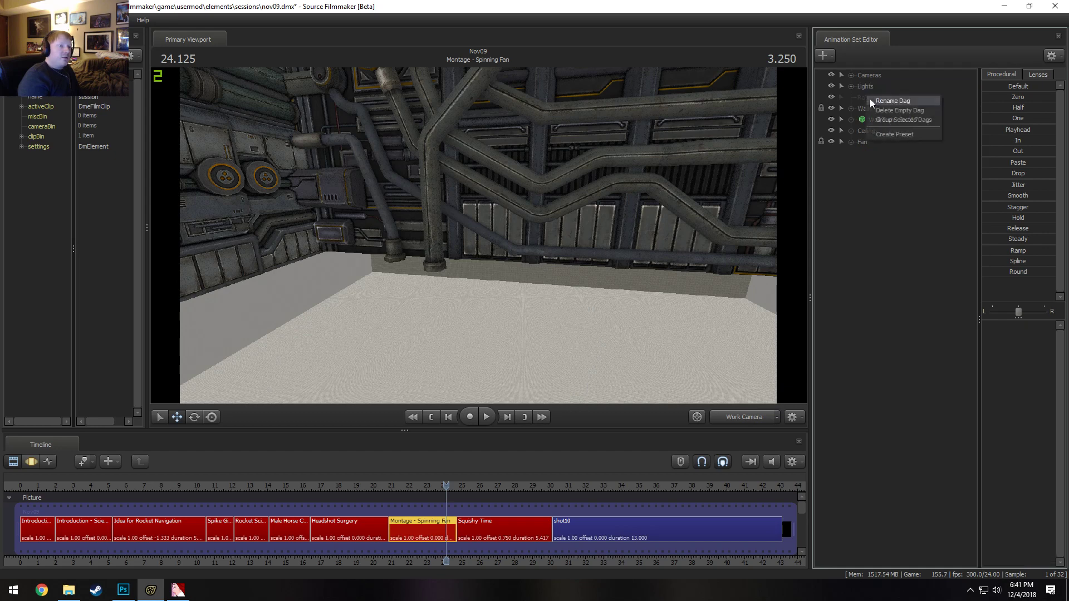
pyautogui.click(880, 110)
# Play back the Montage - Spinning Fan shot repeatedly from its start through the main camera
pyautogui.click(390, 479)
pyautogui.rightClick(475, 165)
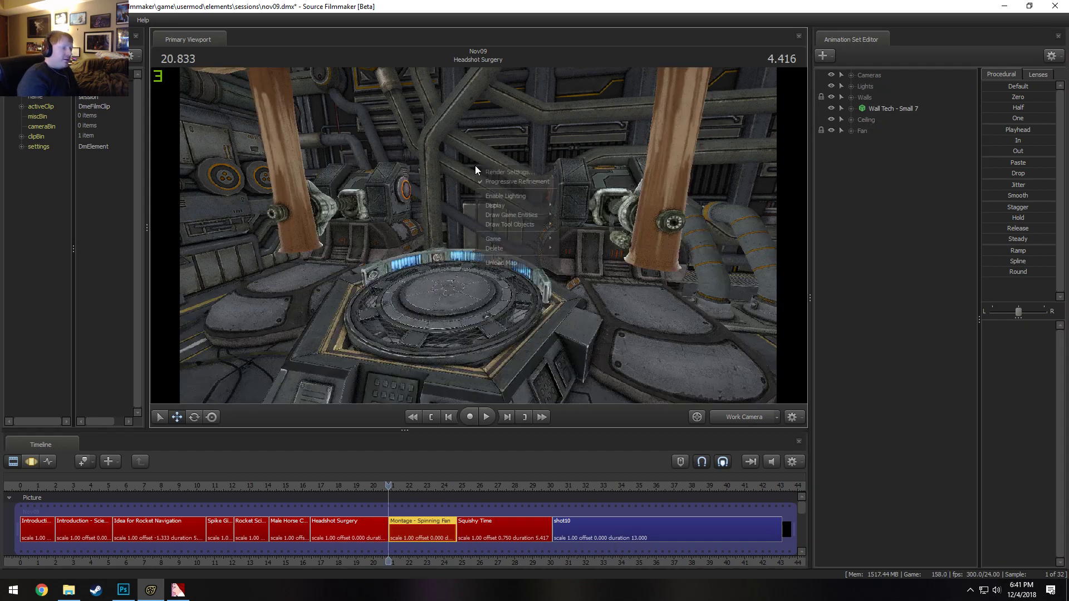
pyautogui.click(478, 234)
pyautogui.press('space')
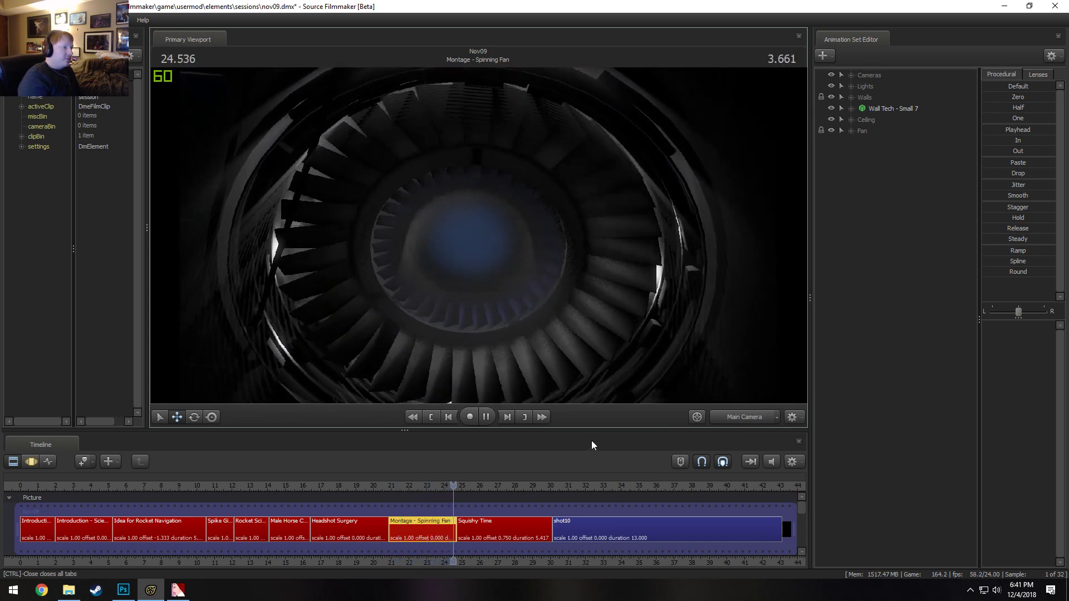
pyautogui.press('space')
pyautogui.click(394, 486)
pyautogui.press('space')
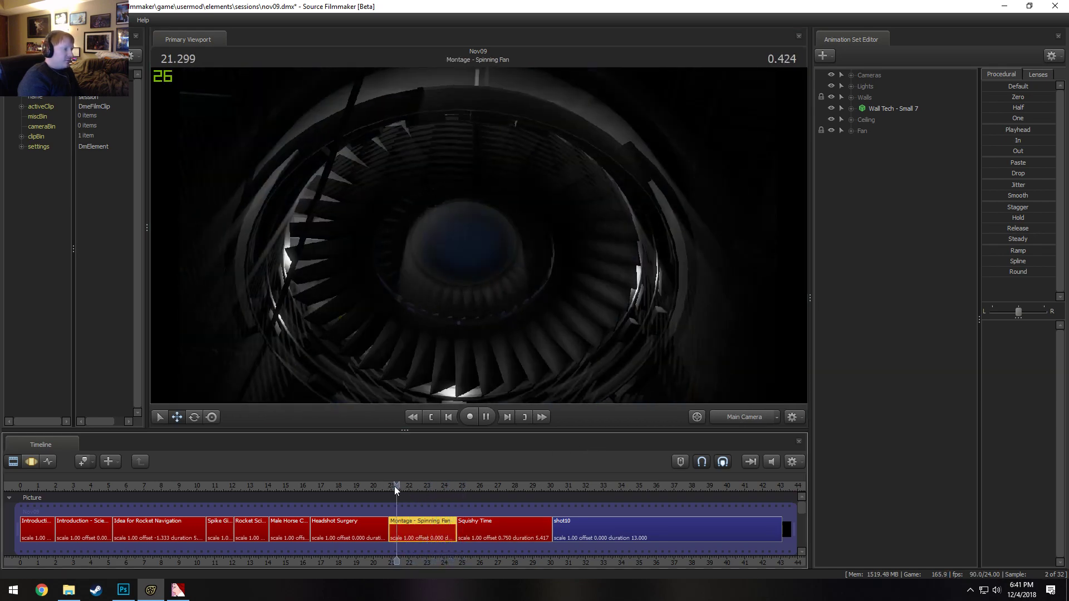
pyautogui.press('space')
pyautogui.click(389, 485)
pyautogui.press('space')
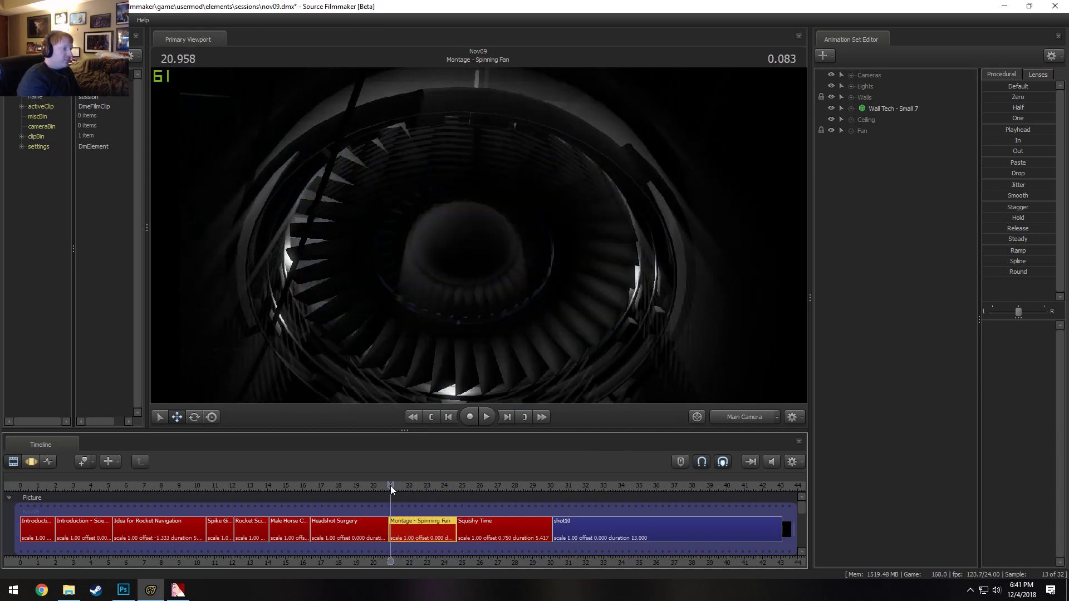
pyautogui.click(389, 485)
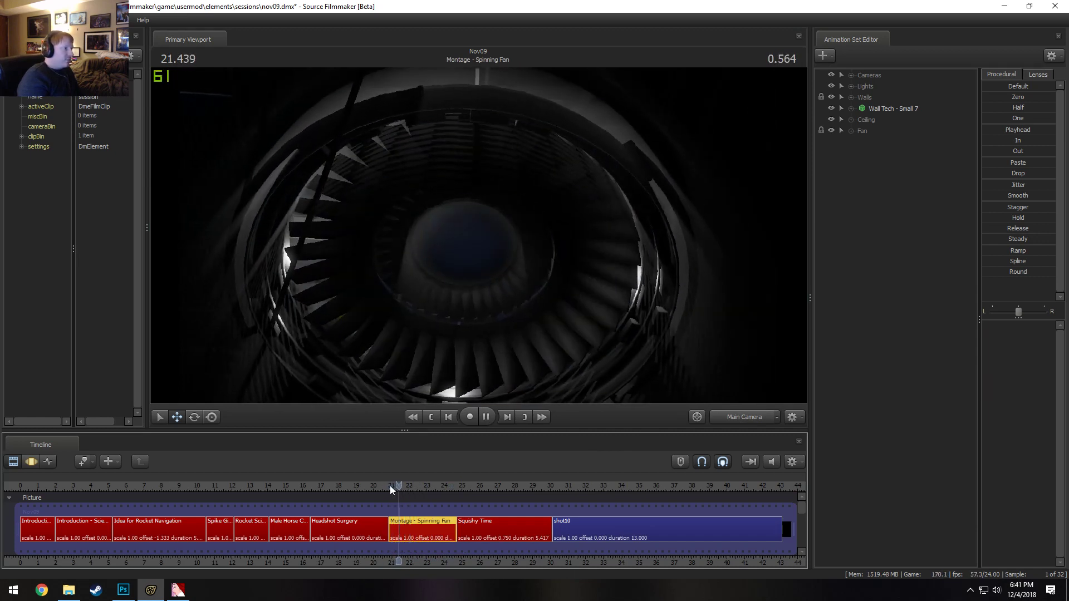
pyautogui.press('space')
pyautogui.click(390, 485)
pyautogui.press('space')
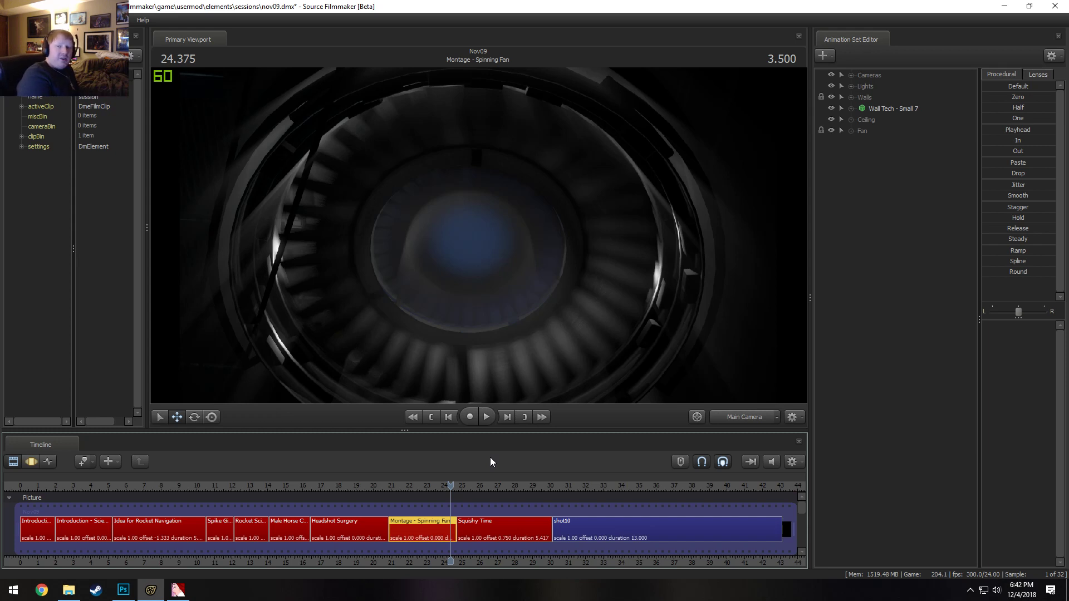
# Inspect the models in the fan view and compare the work camera with the main camera near the end of the shot
pyautogui.click(574, 323)
pyautogui.click(543, 309)
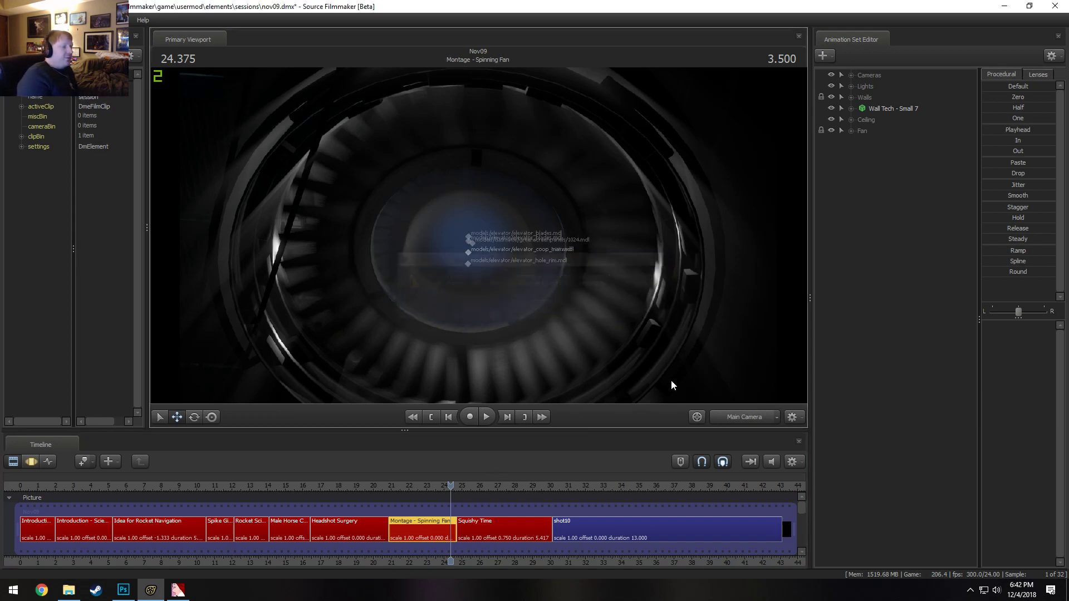
pyautogui.click(739, 416)
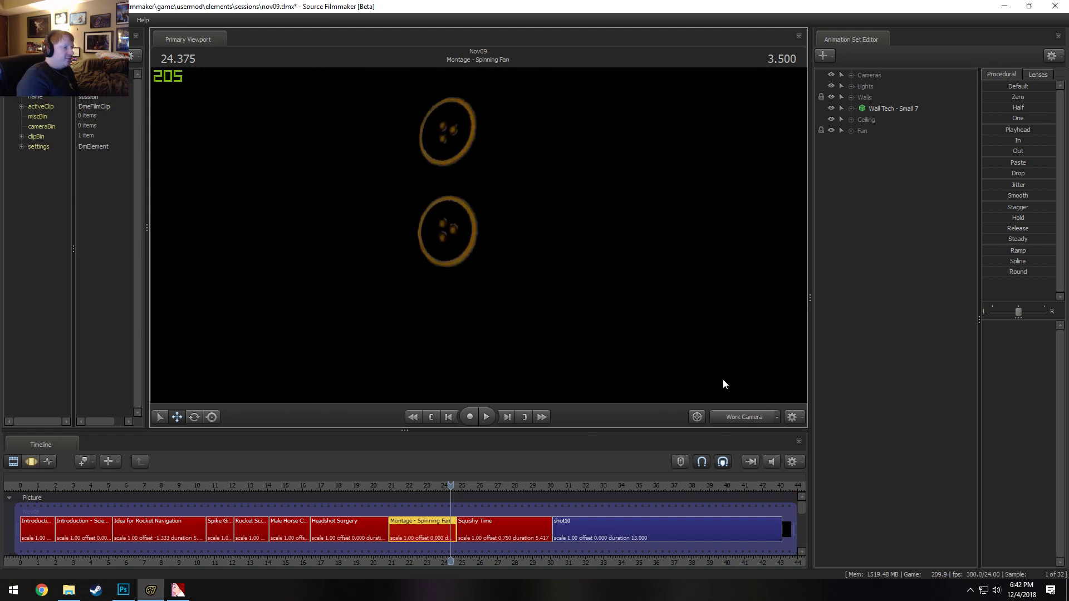
pyautogui.click(748, 418)
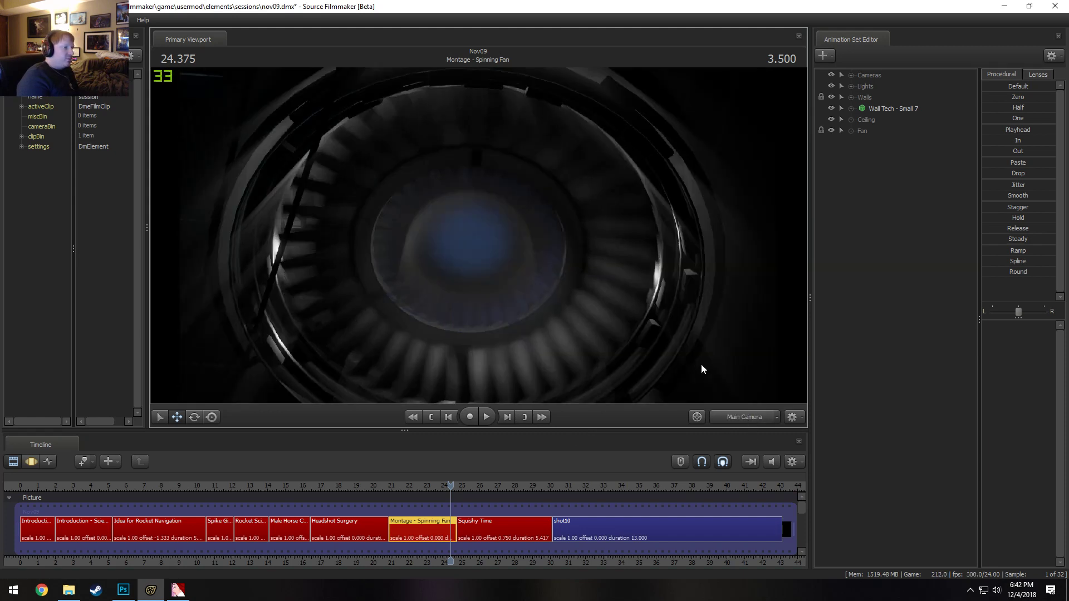
pyautogui.press('Right')
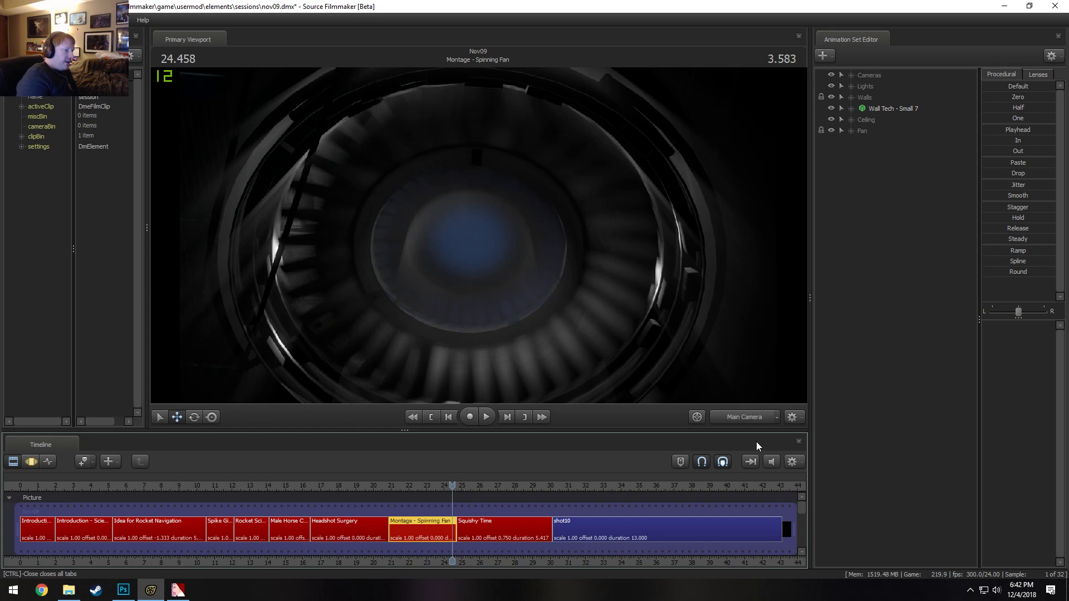
# Save the session and view the Squishy Time shot's set at 24.958 through the work camera
pyautogui.moveTo(456, 483); pyautogui.dragTo(461, 483)
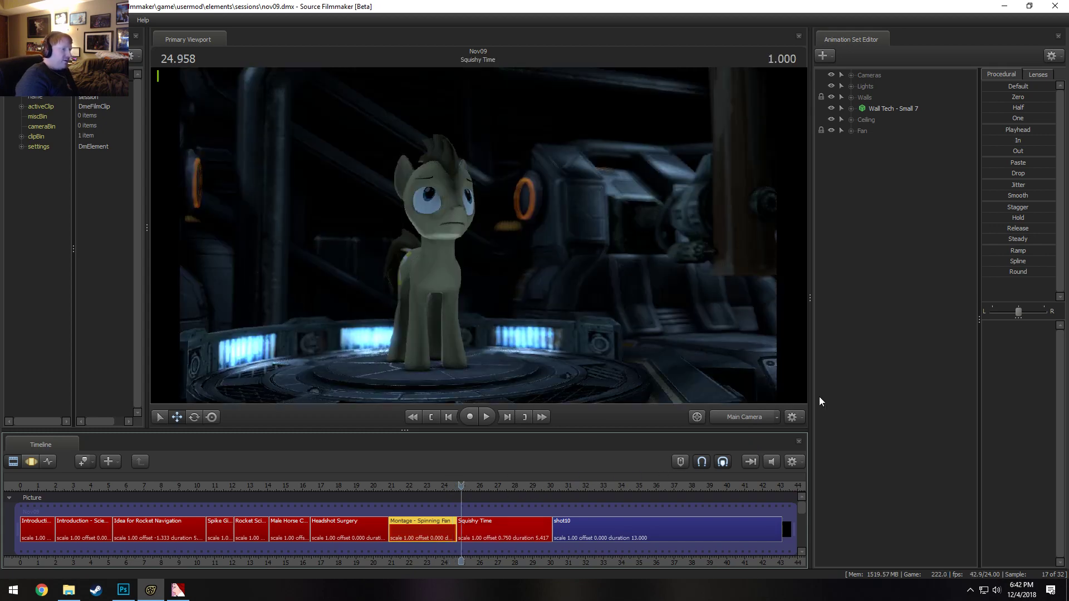
pyautogui.keyDown('ctrl'); pyautogui.click(750, 416); pyautogui.keyUp('ctrl')
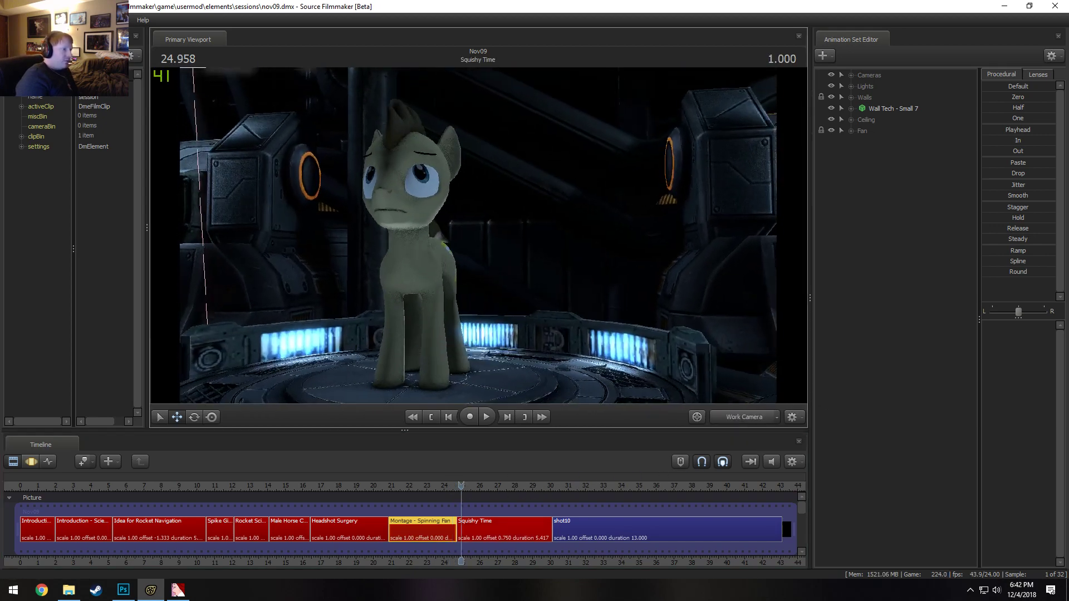
pyautogui.moveTo(477, 235); pyautogui.dragTo(356, 229)
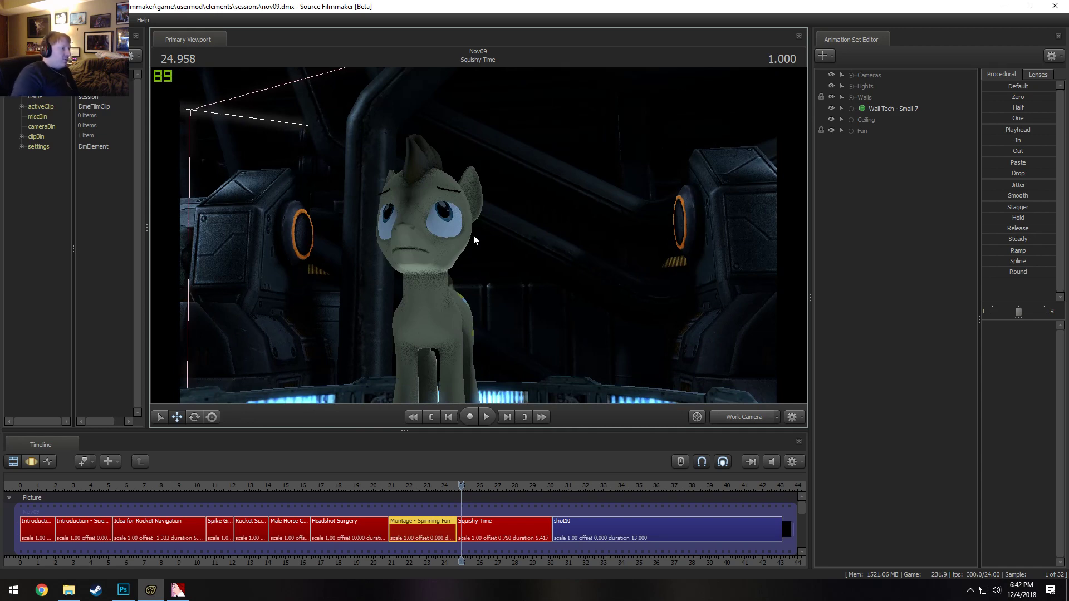
pyautogui.moveTo(477, 238); pyautogui.dragTo(556, 247)
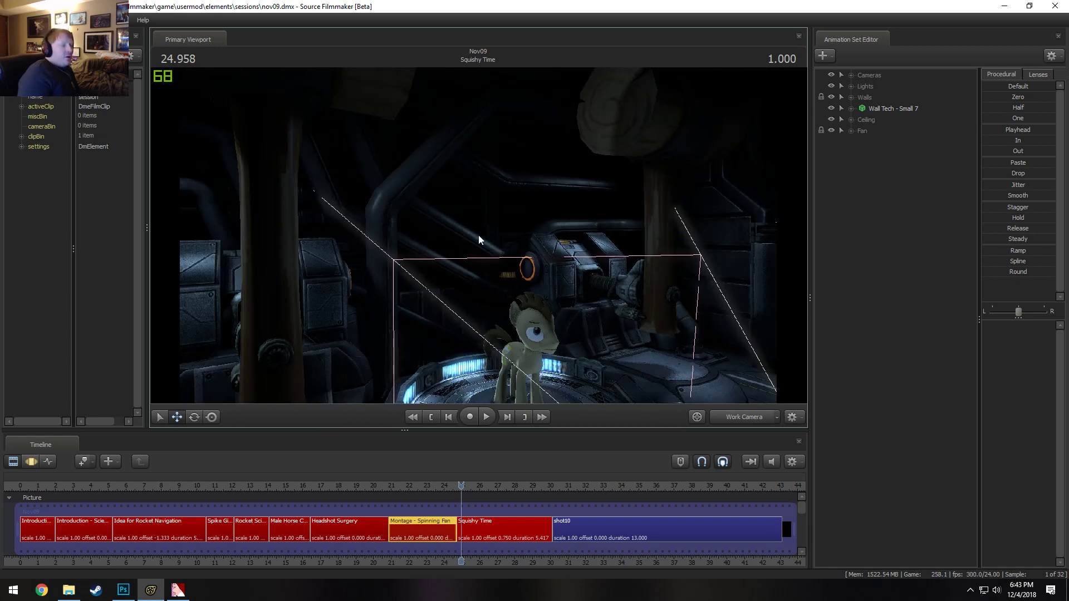
# Filter the models for a new animation set by "monitor" and preview breen_monitor.mdl, eli_monitor.mdl and kleiner_monitor.mdl
pyautogui.rightClick(898, 195)
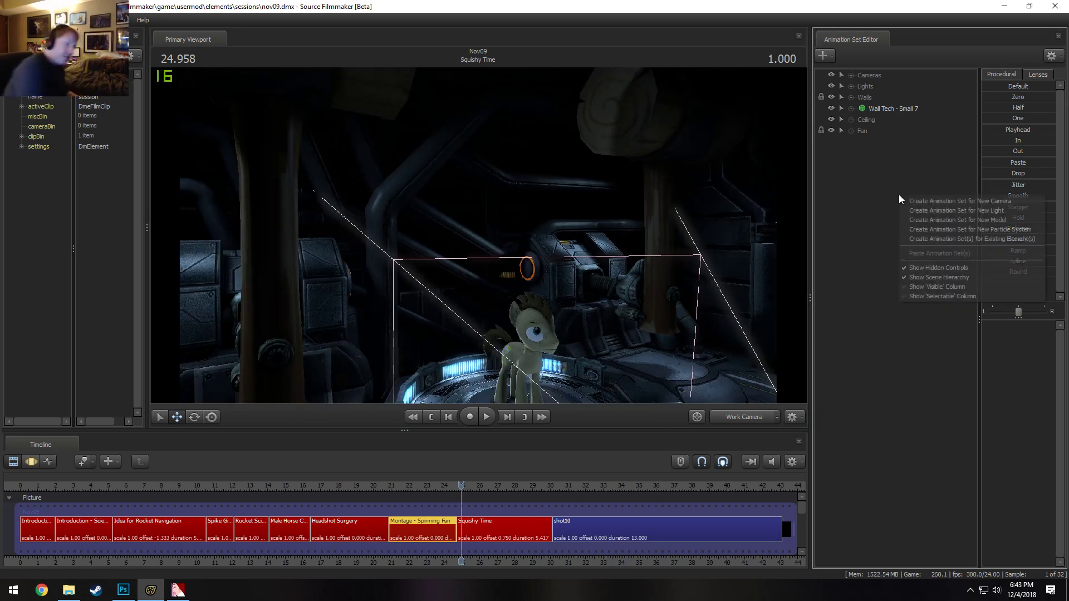
pyautogui.click(919, 222)
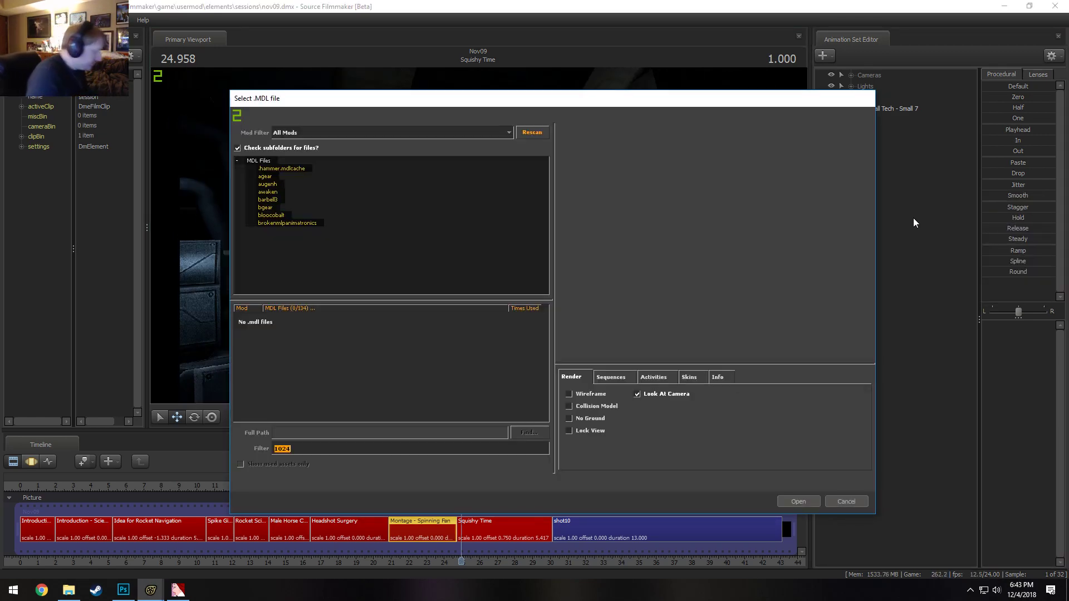
pyautogui.write('monitor')
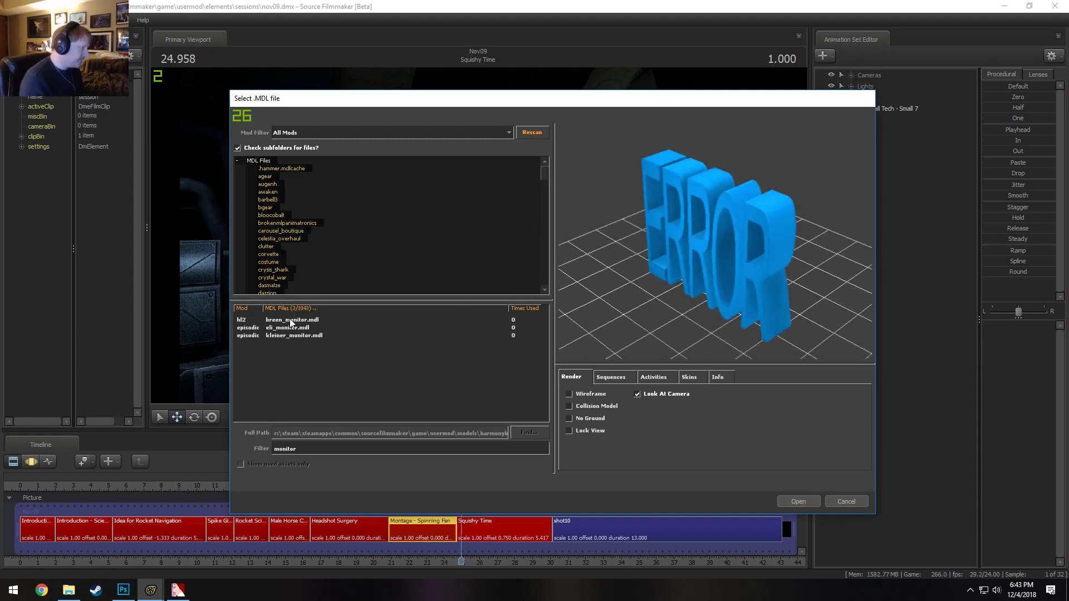
pyautogui.click(291, 319)
pyautogui.click(294, 327)
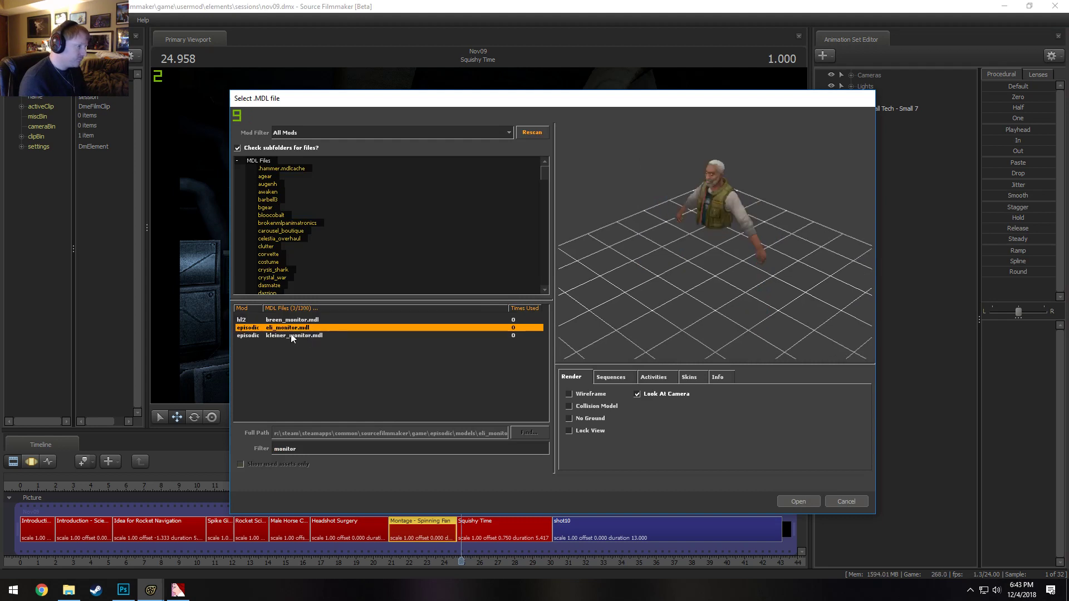
pyautogui.click(275, 335)
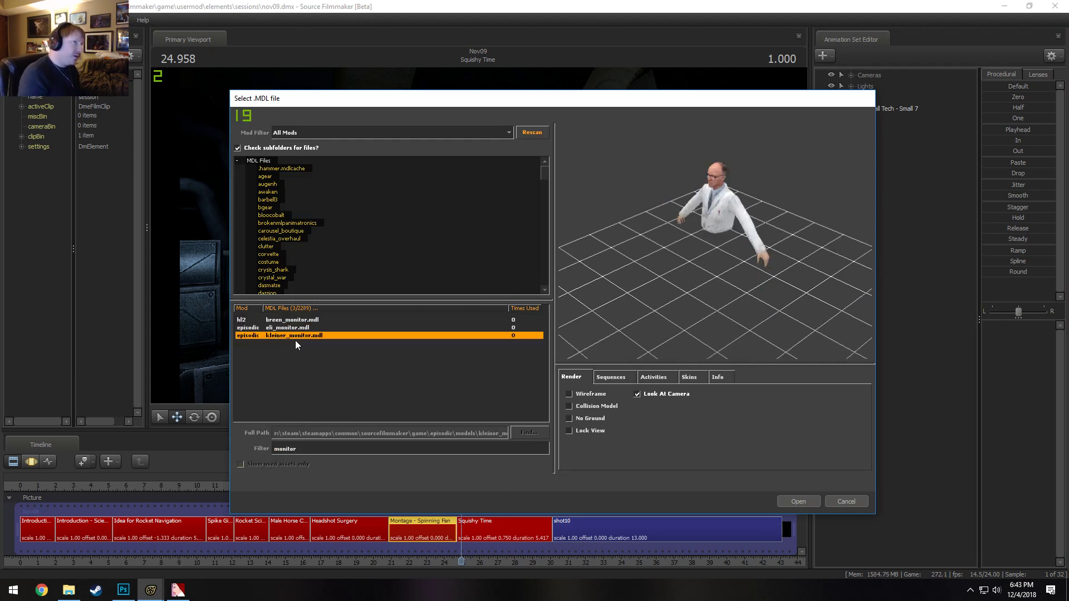
pyautogui.press('Escape')
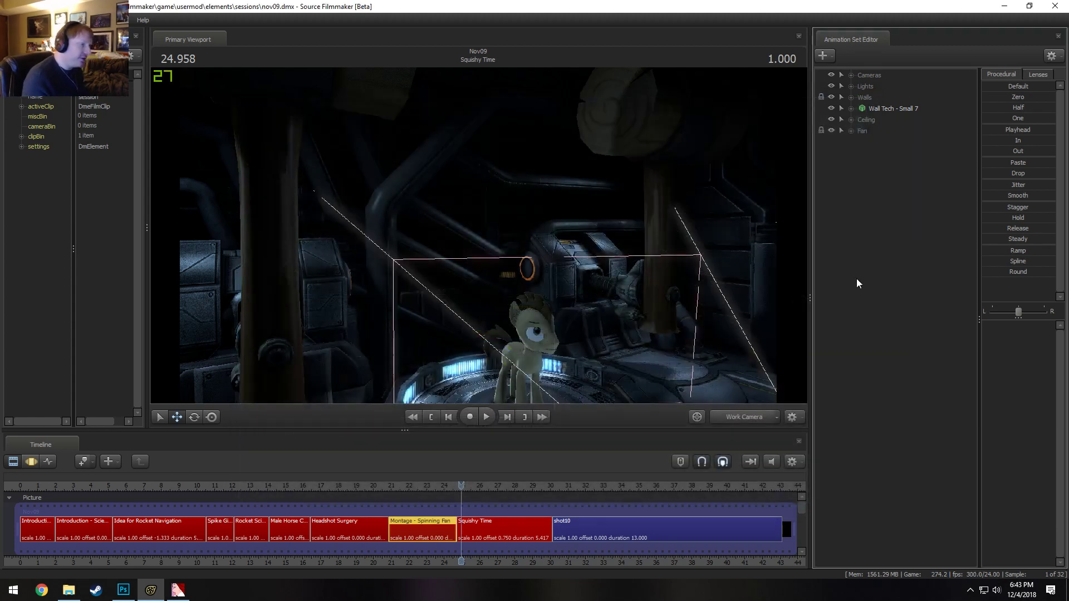
# Reopen the model browser for a new animation set and preview the controlroom_monitor and tv_monitor_plasma.mdl models
pyautogui.rightClick(893, 231)
pyautogui.click(938, 256)
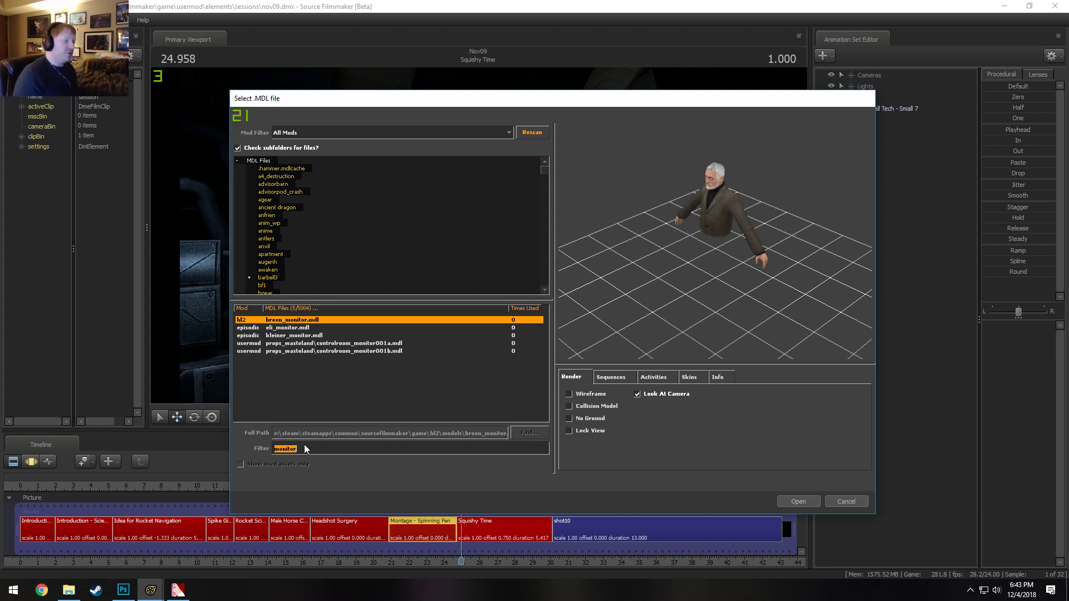
pyautogui.click(328, 335)
pyautogui.press('Down')
pyautogui.press('Down')
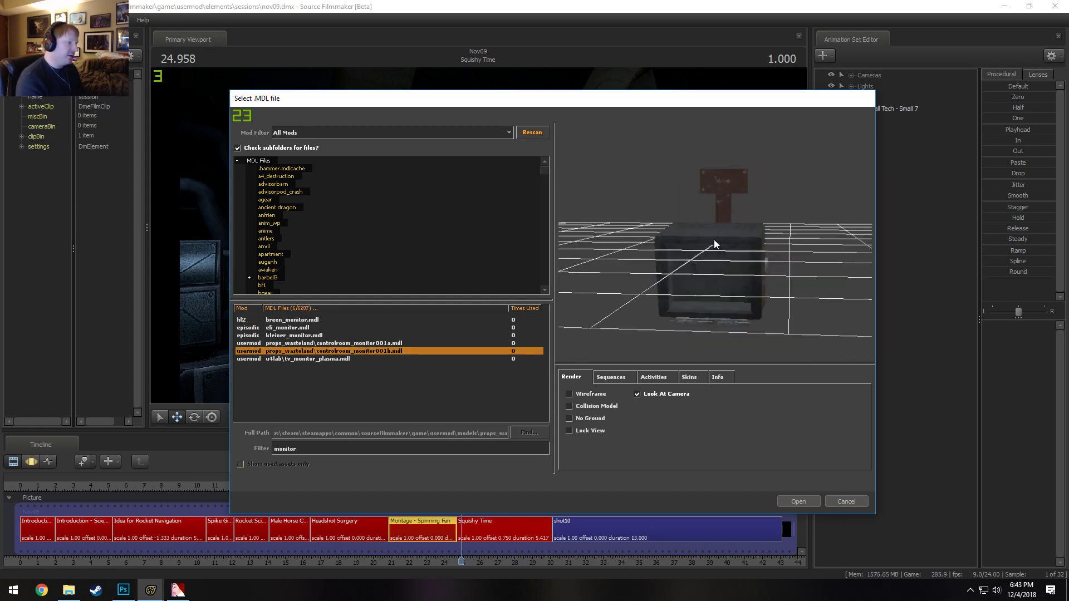
pyautogui.press('Down')
pyautogui.moveTo(720, 248); pyautogui.dragTo(643, 333)
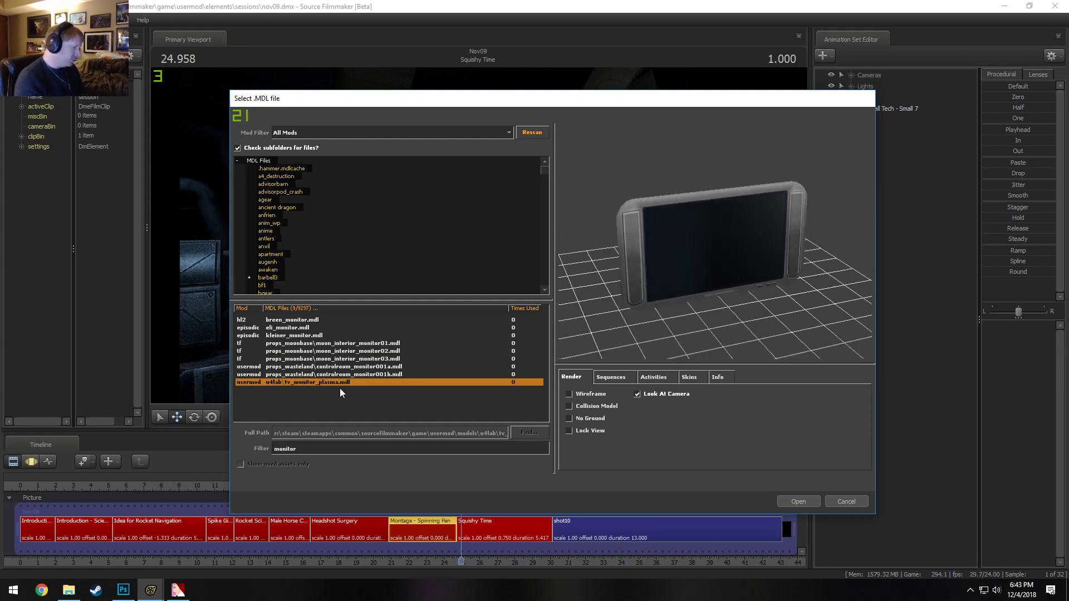
# Preview controlroom_monitor001a.mdl, tv_monitor01.mdl, vac_lab_monitor.mdl, monitor01a.mdl and macmonitor01.mdl in the filtered model list
pyautogui.click(332, 375)
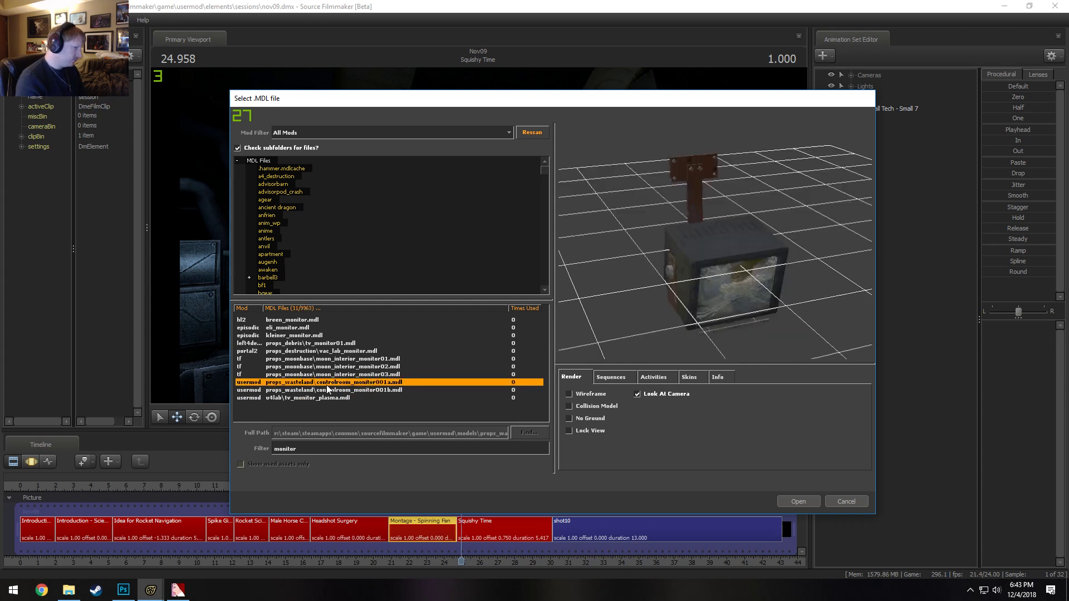
pyautogui.click(309, 398)
pyautogui.click(305, 343)
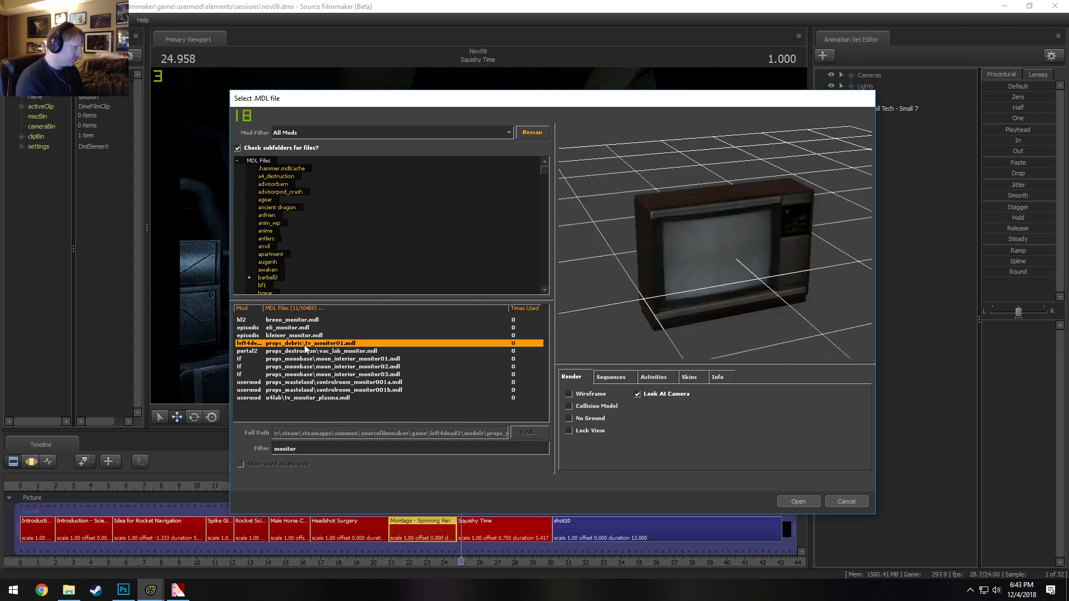
pyautogui.click(304, 351)
pyautogui.click(303, 367)
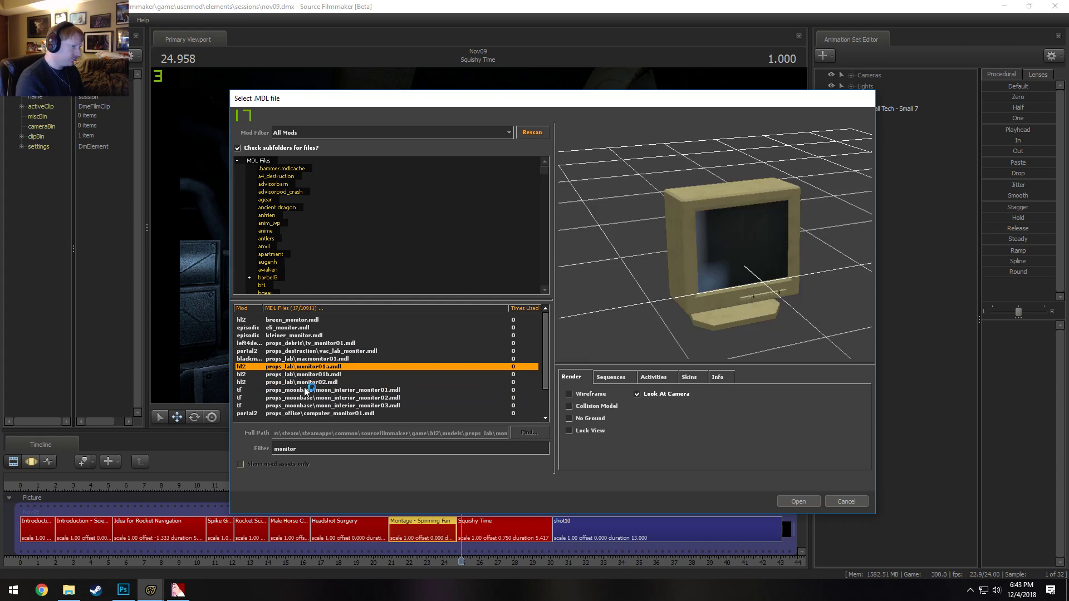
pyautogui.click(306, 343)
pyautogui.click(307, 336)
pyautogui.click(306, 359)
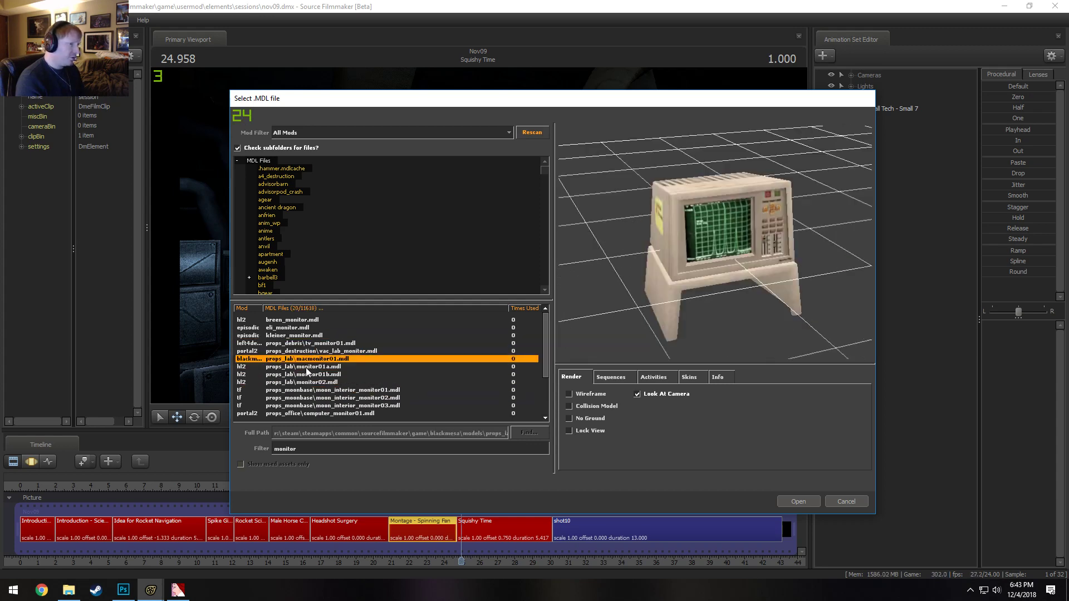
# Preview moon_interior_monitor01.mdl and the props_combine monitor models, including corecontrolmonitor.mdl
pyautogui.press('Down')
pyautogui.press('Down')
pyautogui.press('Down')
pyautogui.press('Down')
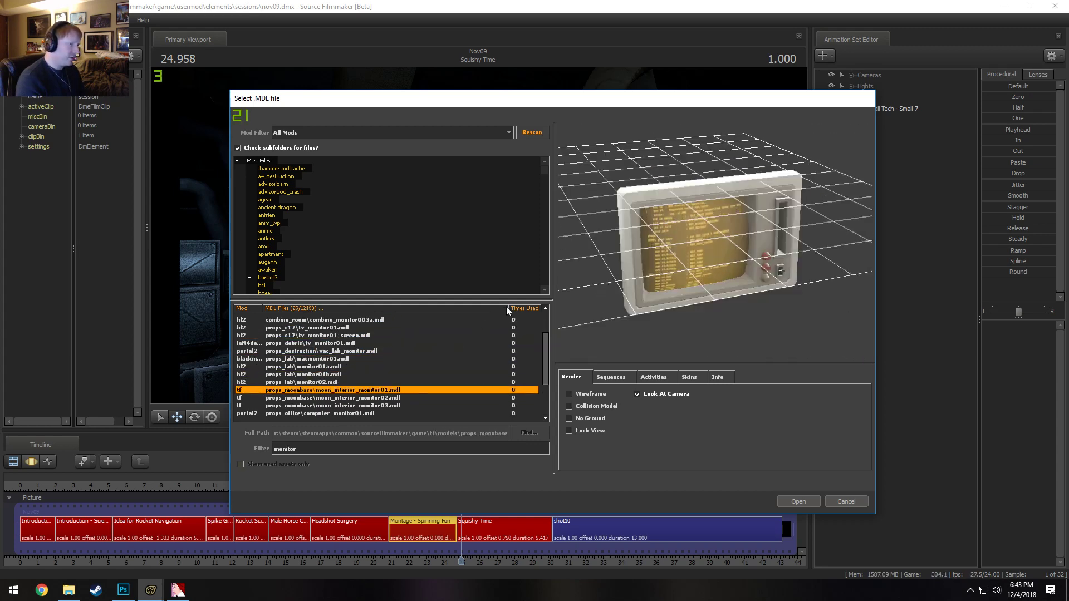
pyautogui.press('Up')
pyautogui.press('Up')
pyautogui.press('Up')
pyautogui.press('Up')
pyautogui.press('Up')
pyautogui.press('Up')
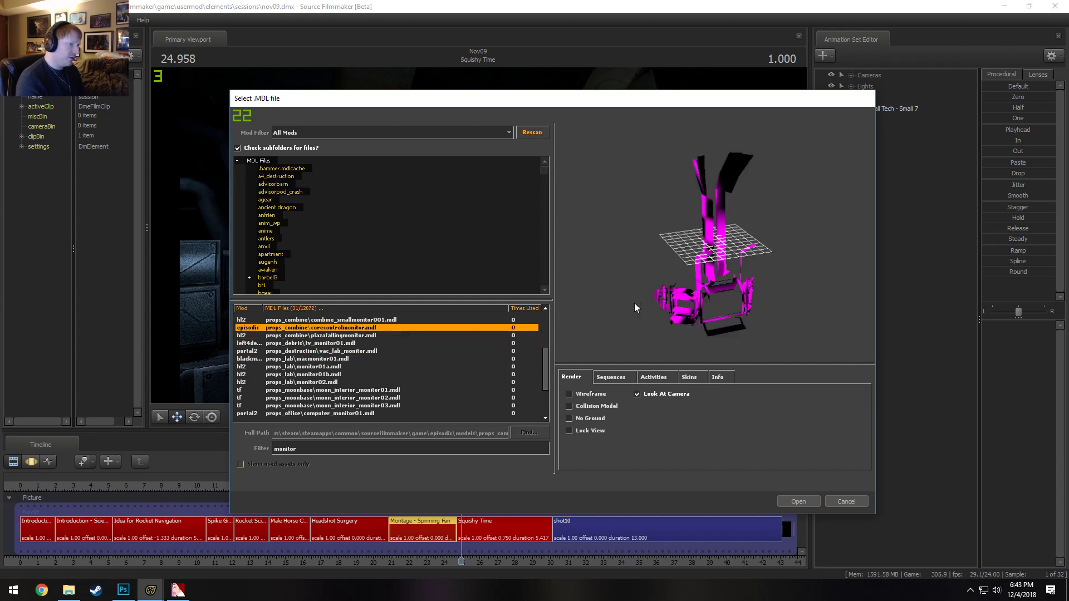
pyautogui.press('Down')
# Preview the props_office computer monitors from computer_monitor03.mdl on, plus controlroom_monitor001a.mdl
pyautogui.scroll(-4, 334, 381)
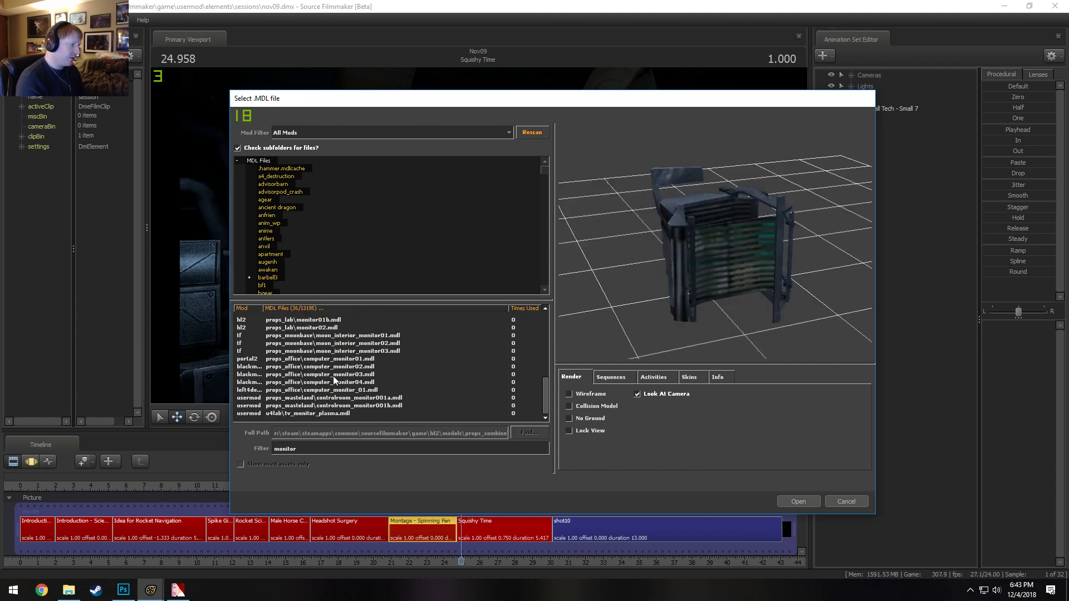
pyautogui.click(332, 374)
pyautogui.press('Down')
pyautogui.press('Down')
pyautogui.press('Down')
pyautogui.press('Down')
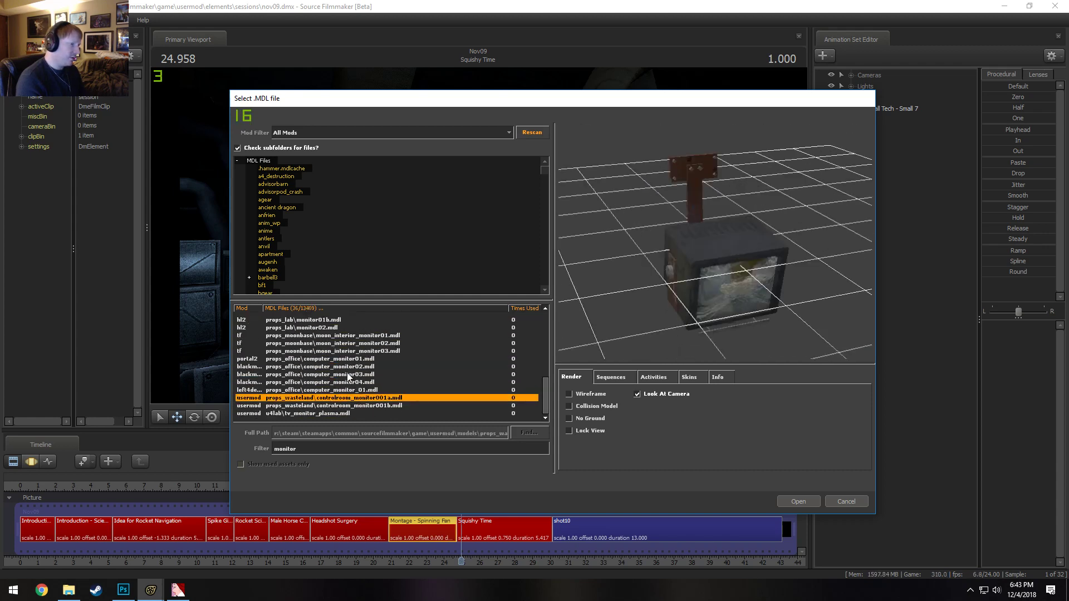
pyautogui.press('Up')
pyautogui.press('Up')
pyautogui.press('Up')
pyautogui.press('Up')
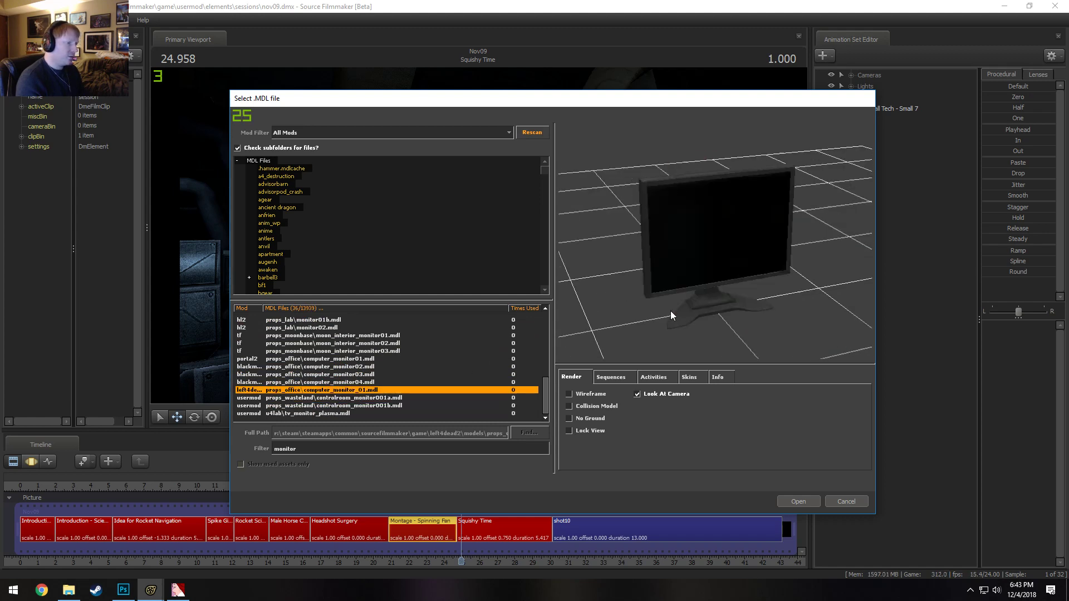
# Browse back up the monitor models past the moon_interior and props_interiors entries and preview vac_lab_monitor.mdl
pyautogui.press('Up')
pyautogui.press('Up')
pyautogui.press('Up')
pyautogui.press('Up')
pyautogui.press('Up')
pyautogui.press('Up')
pyautogui.press('Up')
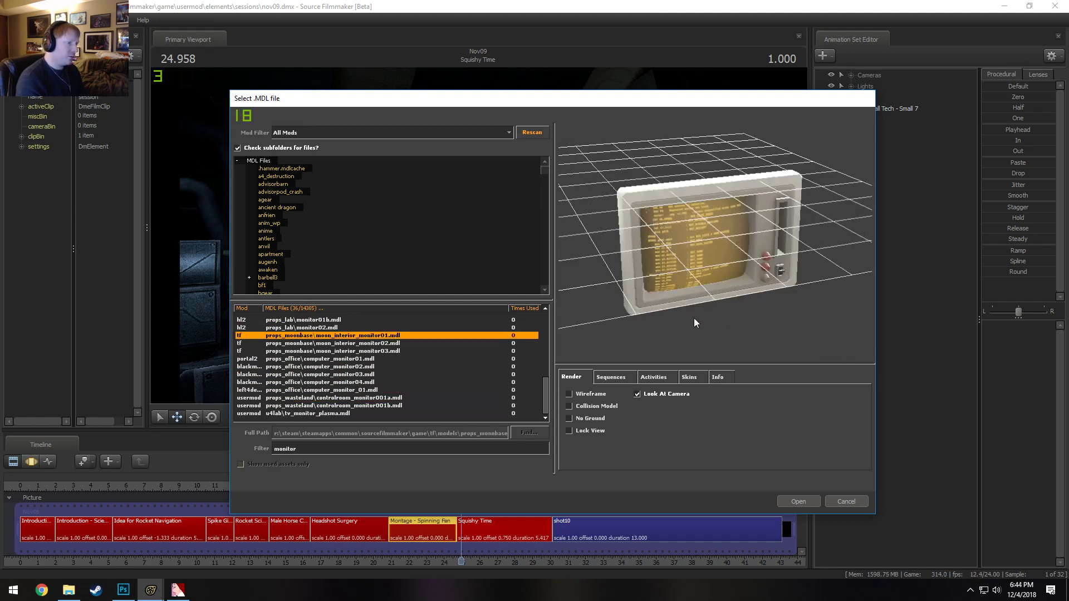
pyautogui.press('Up')
pyautogui.press('Up')
pyautogui.press('Up')
pyautogui.press('Up')
pyautogui.press('Up')
pyautogui.press('Up')
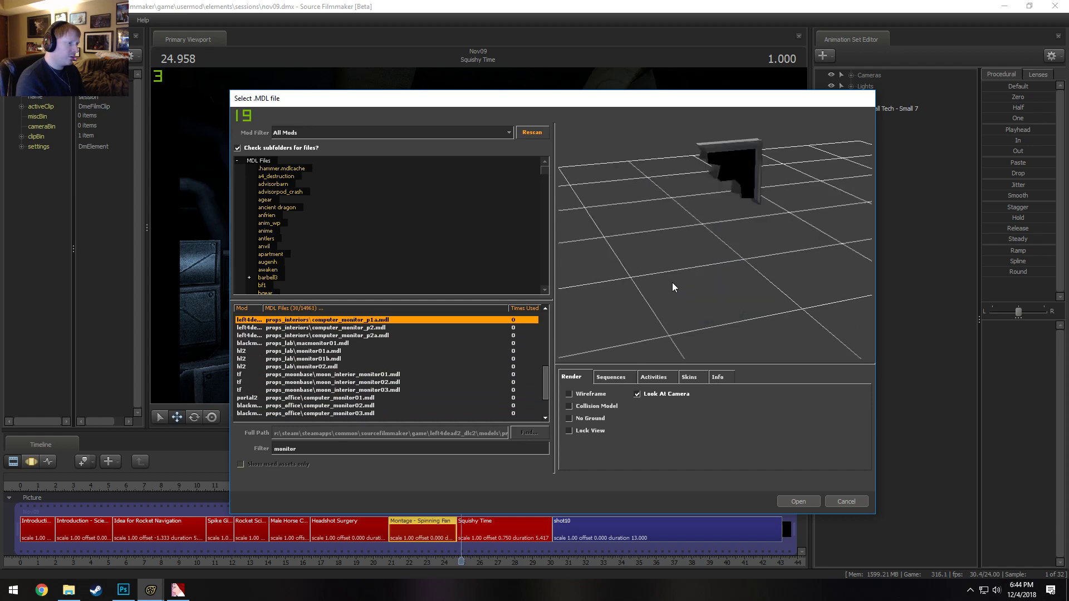
pyautogui.press('Up')
pyautogui.press('Up')
pyautogui.press('Up')
pyautogui.press('Up')
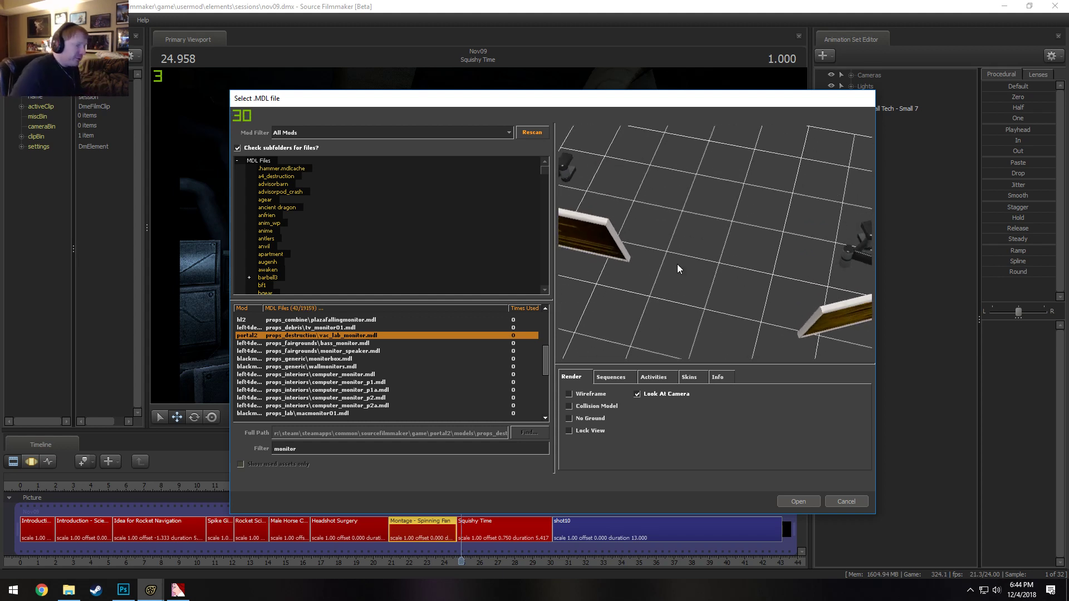
# Preview the rattle, start and BindPose animation sequences of vac_lab_monitor.mdl
pyautogui.click(628, 379)
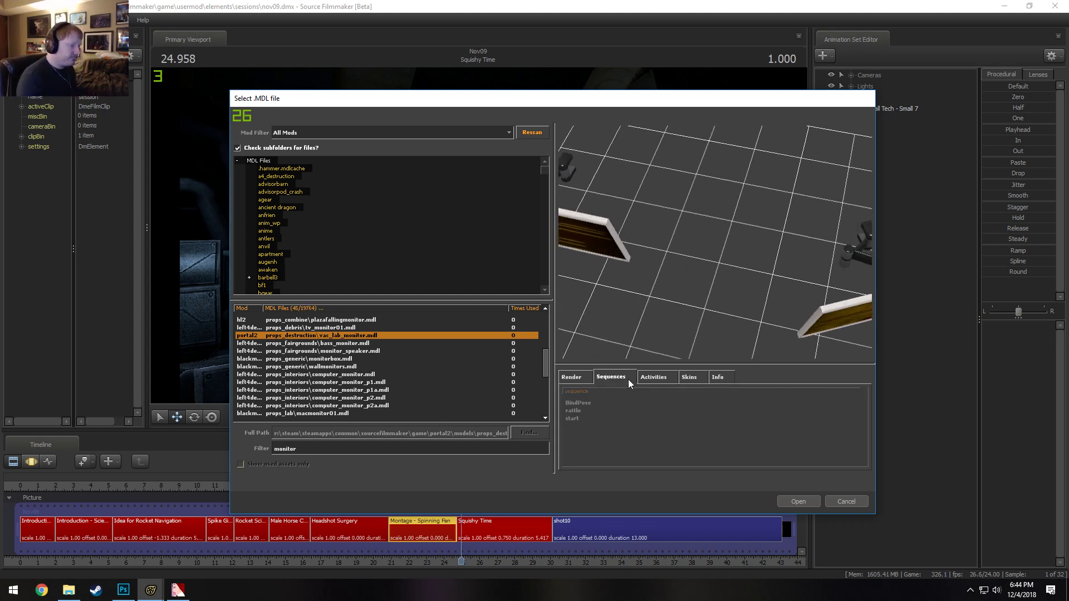
pyautogui.click(572, 410)
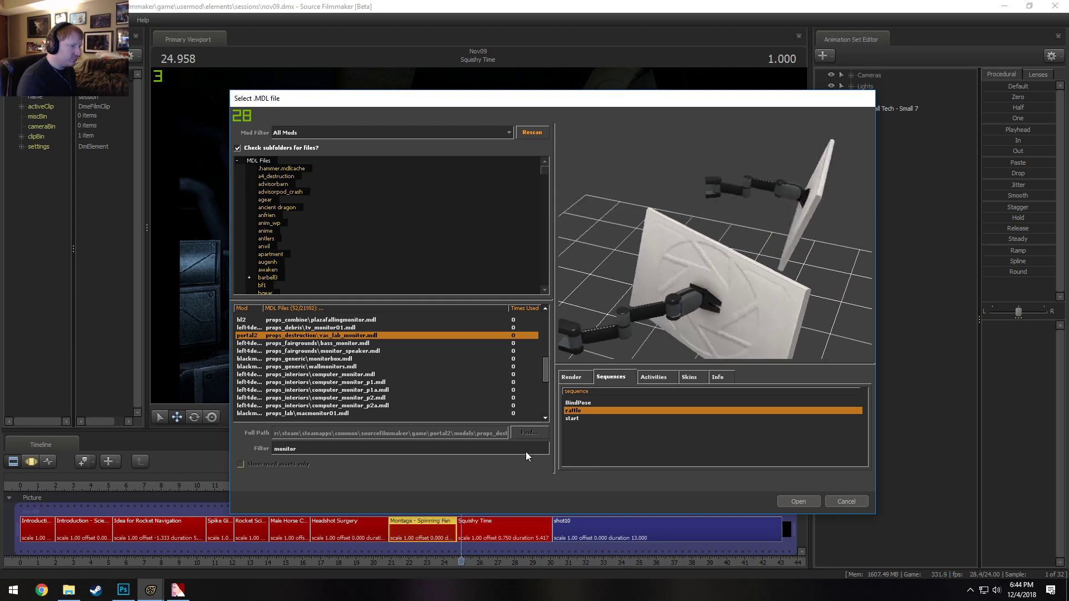
pyautogui.click(571, 418)
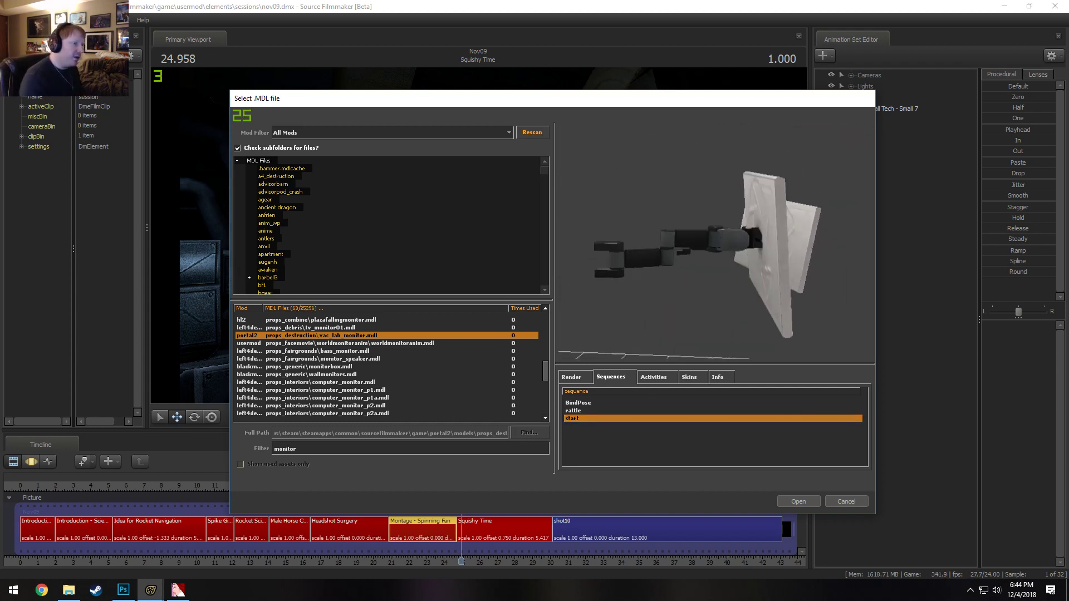
pyautogui.click(588, 409)
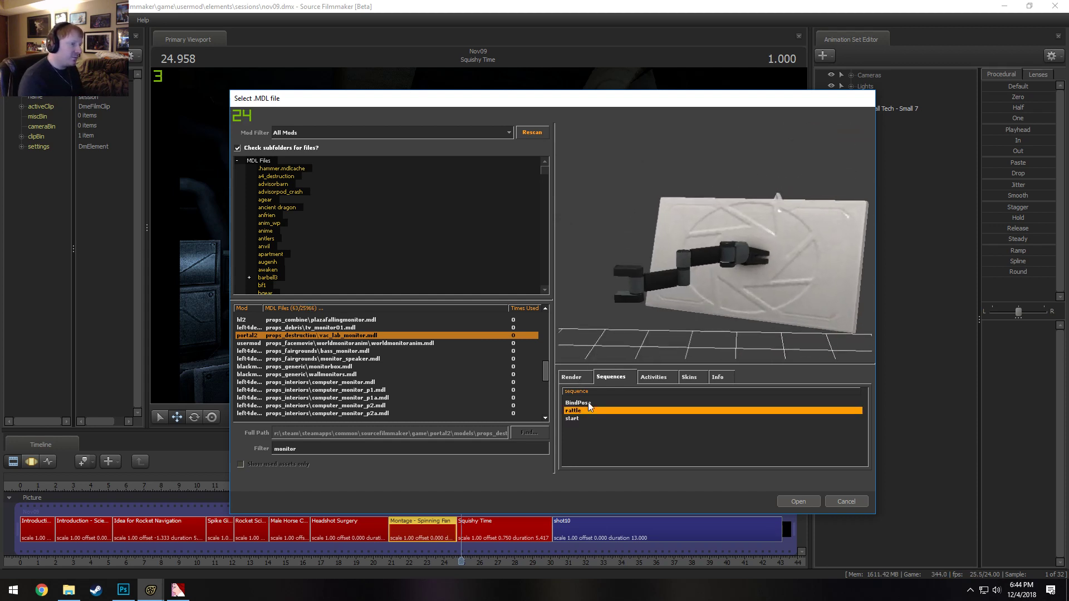
pyautogui.click(584, 403)
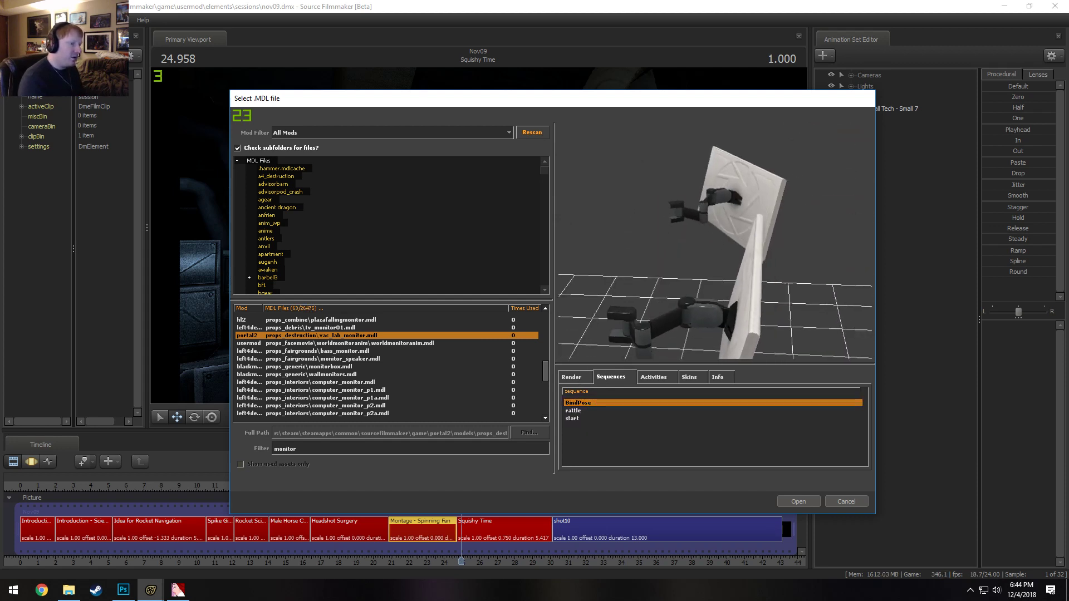
pyautogui.click(573, 410)
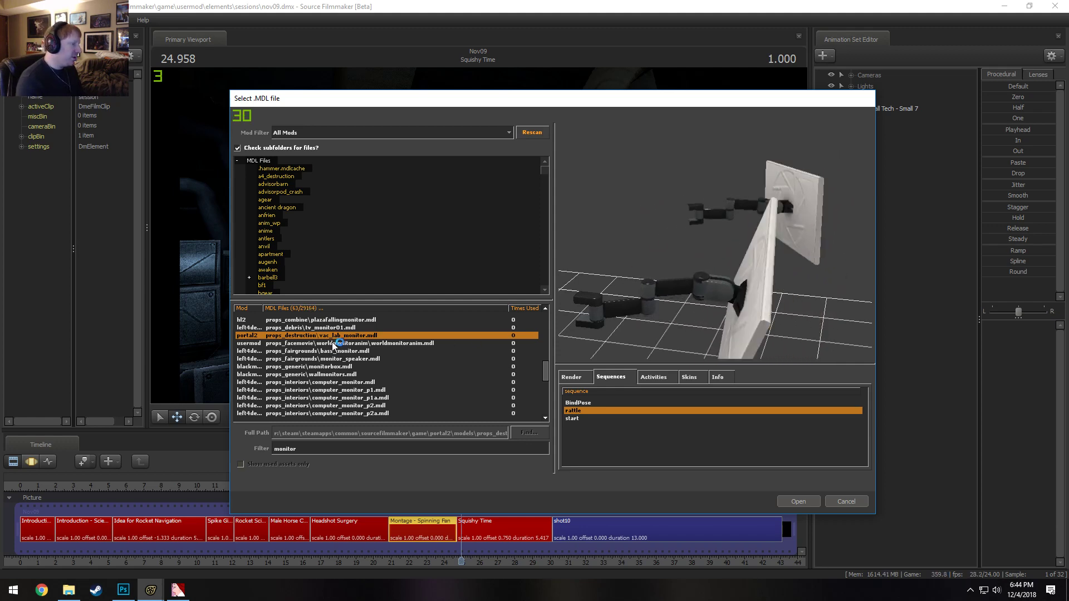
# Preview the monitor models after vac_lab_monitor.mdl, from the props_facemovie and props_interiors entries to props_lab monitor01b.mdl
pyautogui.press('Down')
pyautogui.press('Down')
pyautogui.press('Down')
pyautogui.press('Down')
pyautogui.press('Down')
pyautogui.press('Down')
pyautogui.press('Down')
pyautogui.press('Down')
pyautogui.press('Down')
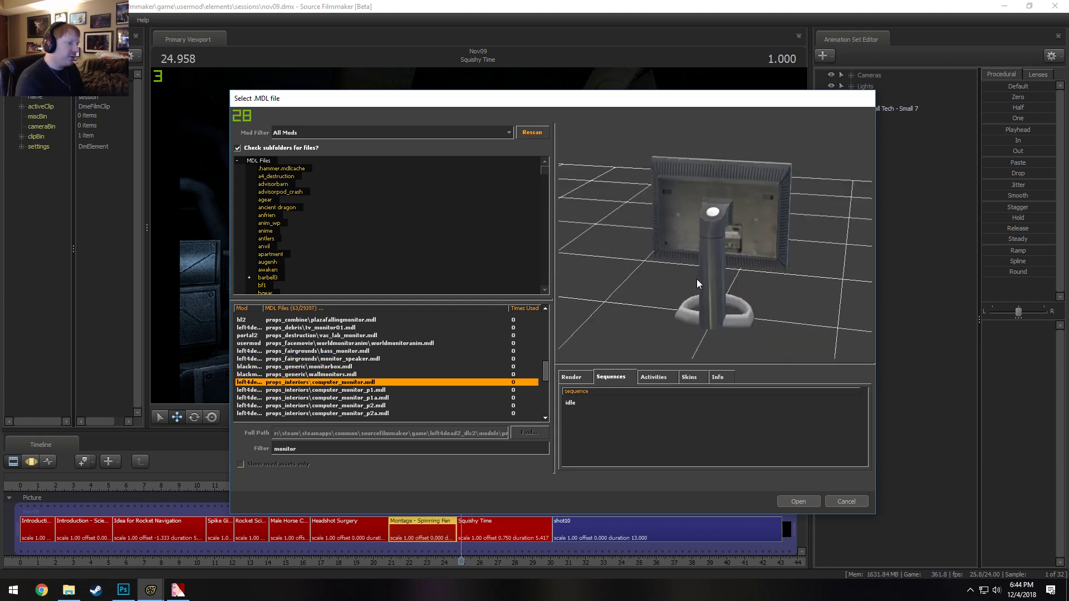
pyautogui.press('Down')
pyautogui.press('Down')
pyautogui.press('Down')
pyautogui.press('Down')
pyautogui.press('Down')
pyautogui.press('Down')
pyautogui.press('Down')
pyautogui.press('Down')
pyautogui.press('Down')
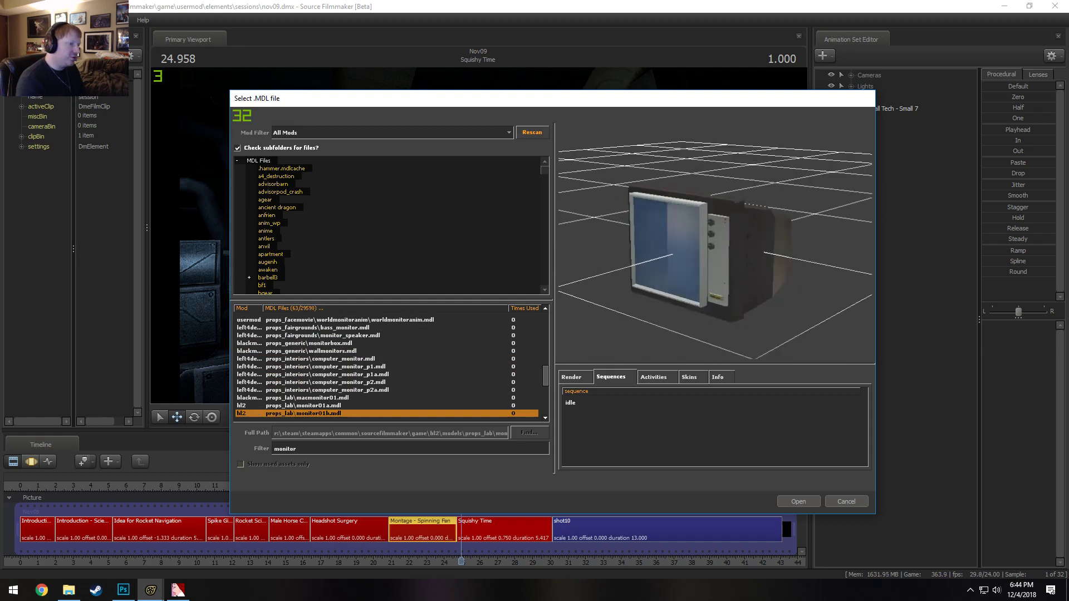
# Preview the remaining monitor models, including computer_monitor_01.mdl, silo_launchroom_monitor.mdl, ss_monitor.mdl and tv_monitor_plasma.mdl
pyautogui.press('Down')
pyautogui.press('Down')
pyautogui.press('Down')
pyautogui.press('Down')
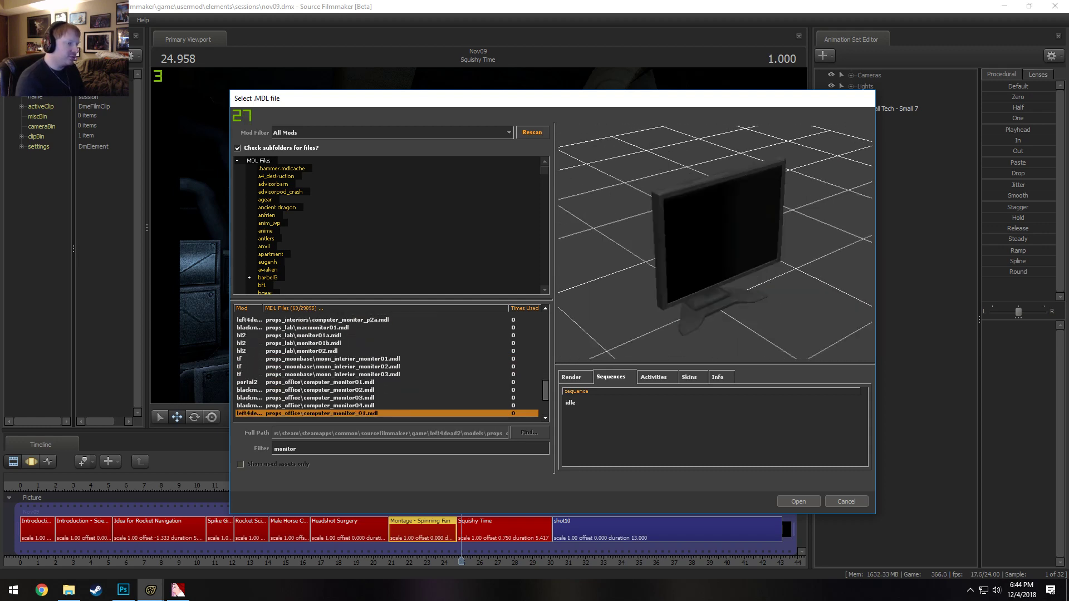
pyautogui.press('Down')
pyautogui.press('Down')
pyautogui.press('Down')
pyautogui.press('Down')
pyautogui.press('Up')
pyautogui.press('Up')
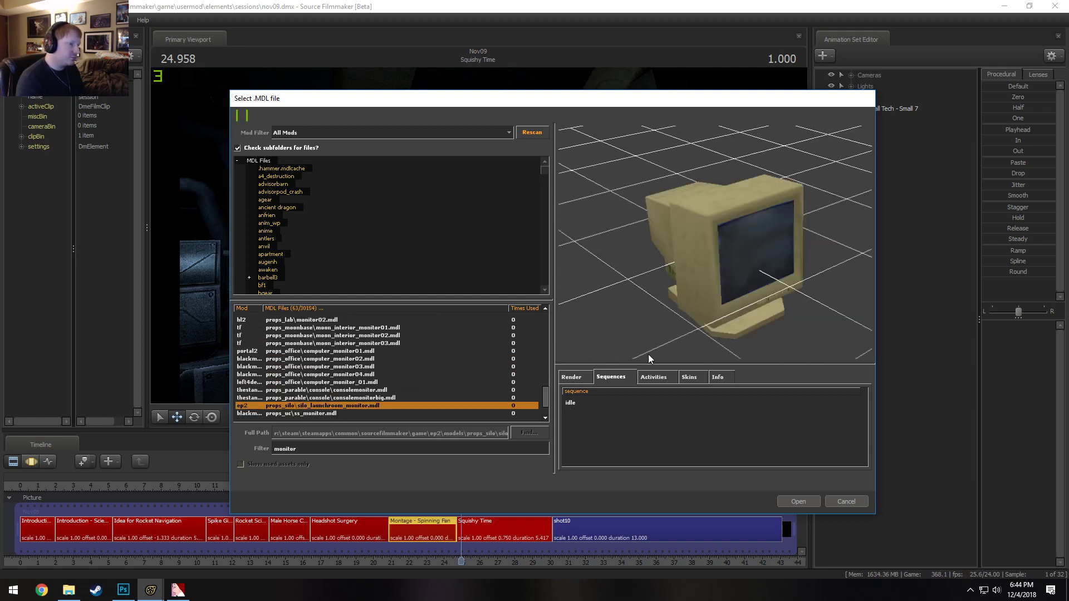
pyautogui.press('Down')
pyautogui.press('Down')
pyautogui.press('Down')
pyautogui.press('Down')
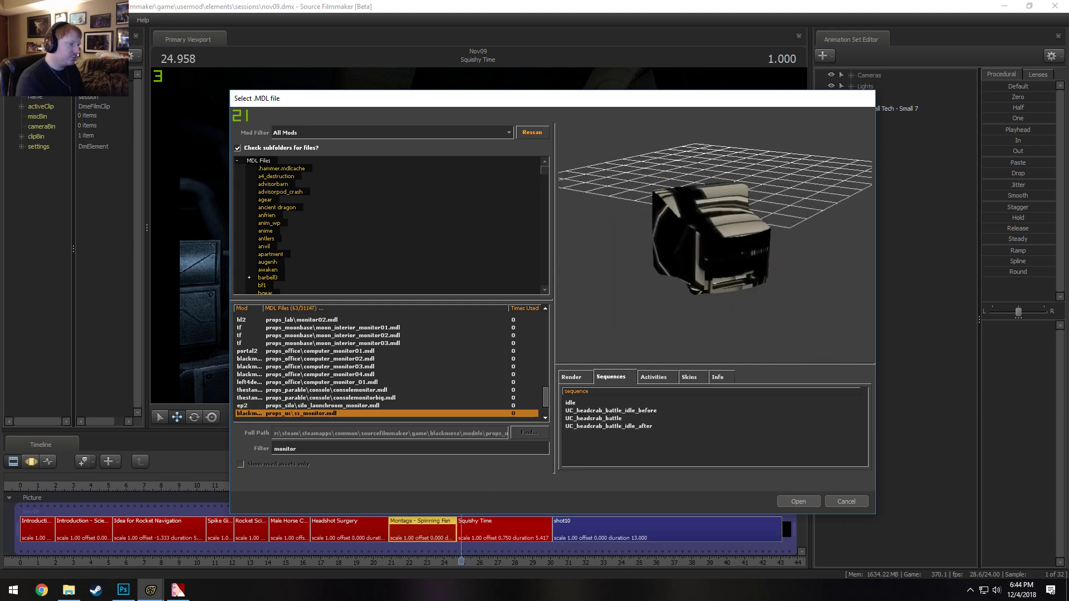
pyautogui.press('Down')
pyautogui.press('Down')
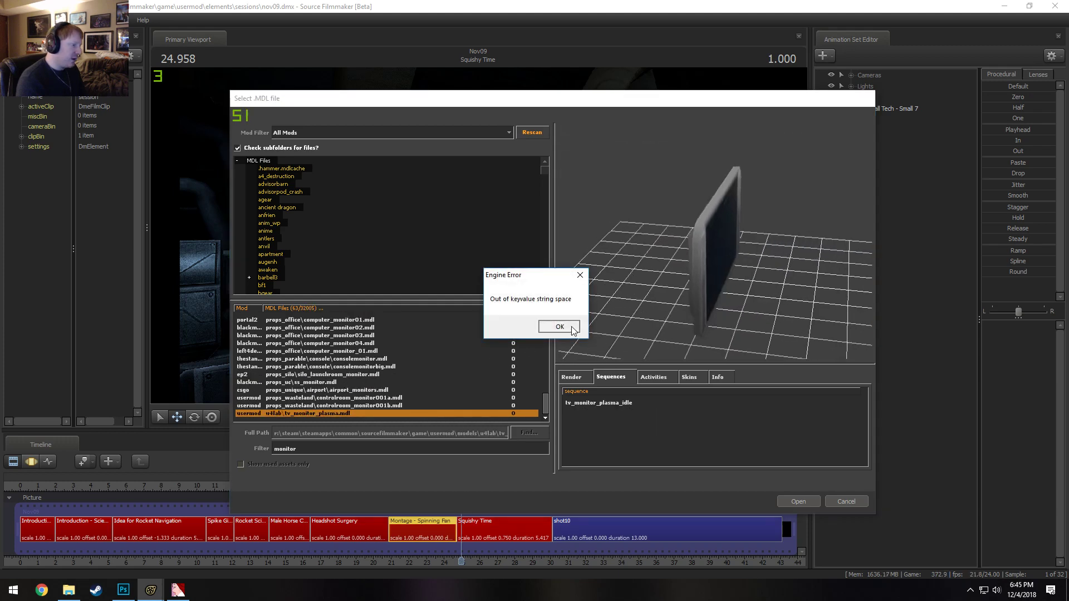
# Minimize the VTFEdit and props_nature folder windows to clear the desktop
pyautogui.moveTo(149, 594)
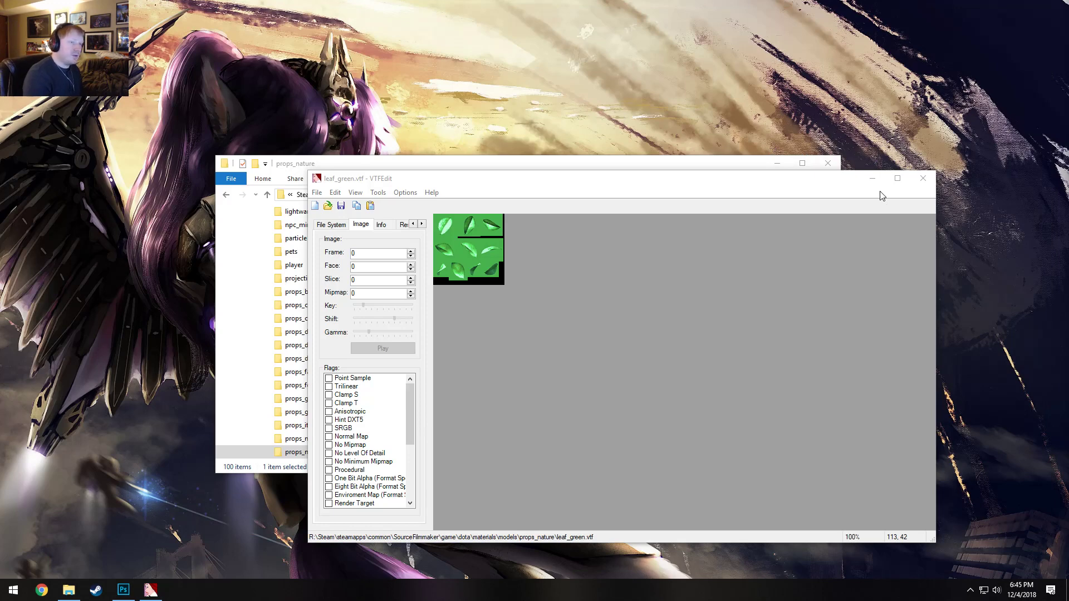
pyautogui.click(872, 178)
pyautogui.click(777, 163)
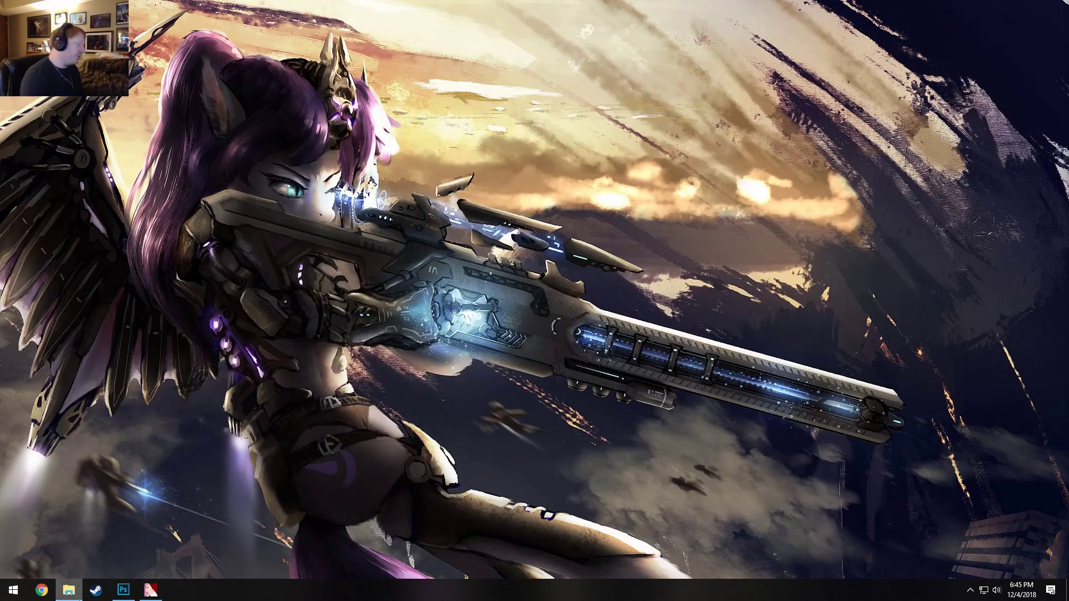
# Relaunch Source Filmmaker through Steam and reopen the recent nov09.dmx session without loading the autosave
pyautogui.rightClick(94, 591)
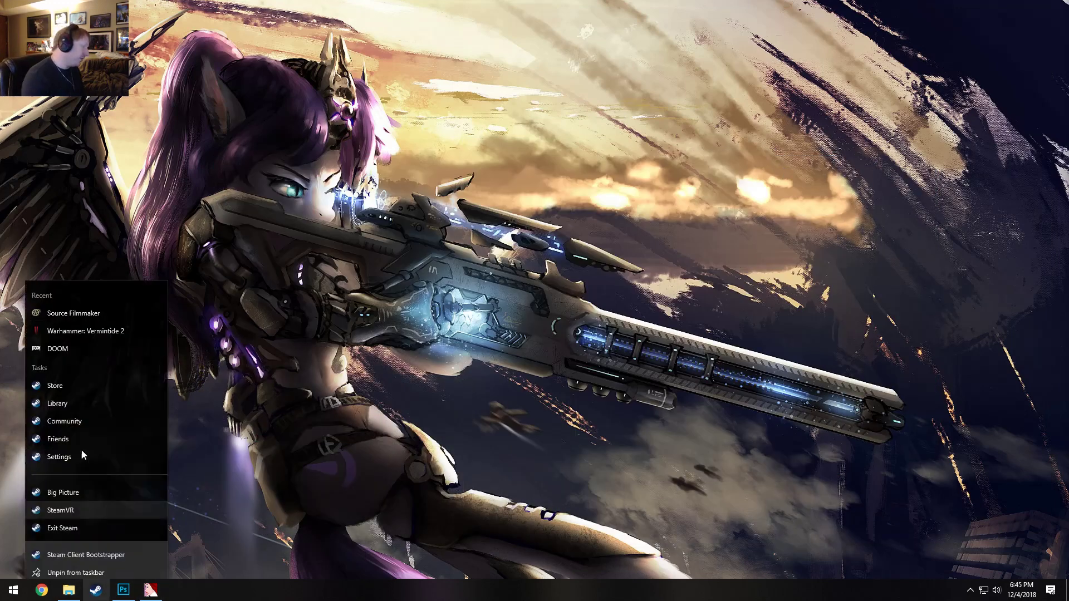
pyautogui.click(70, 306)
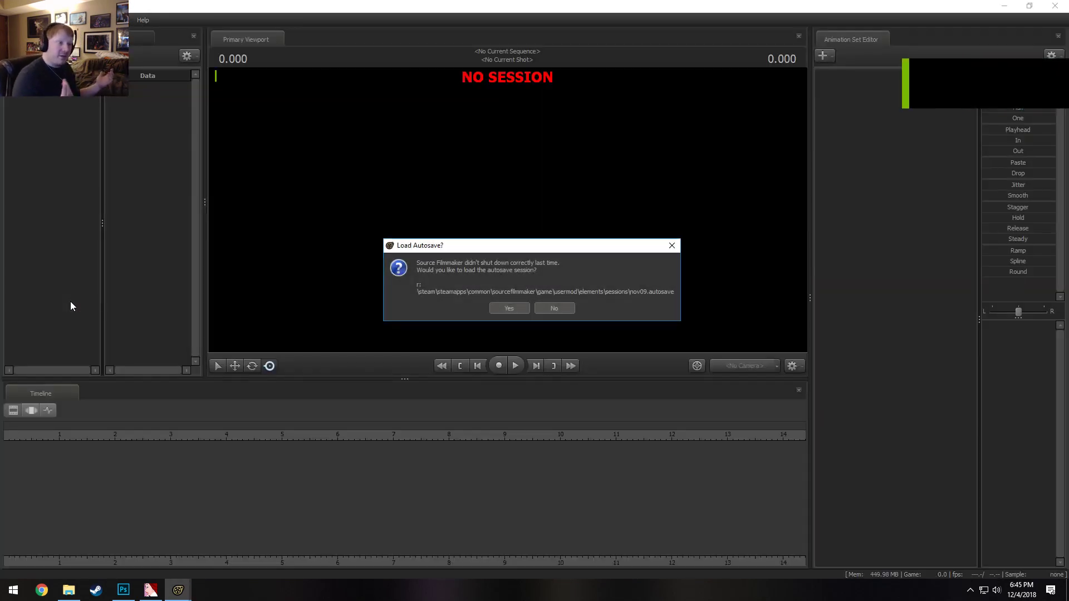
pyautogui.click(567, 309)
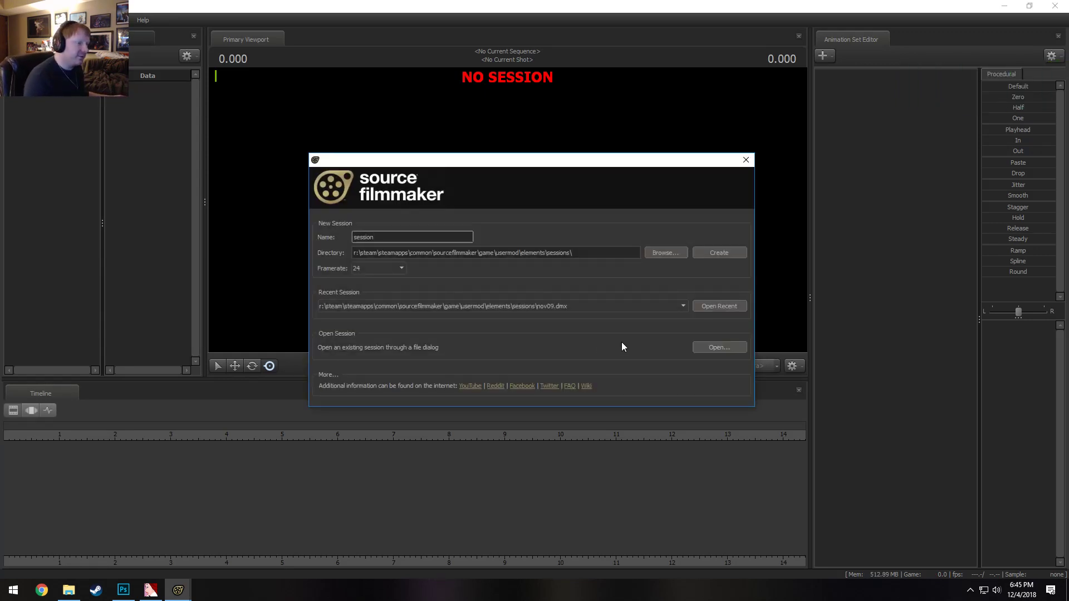
pyautogui.click(710, 307)
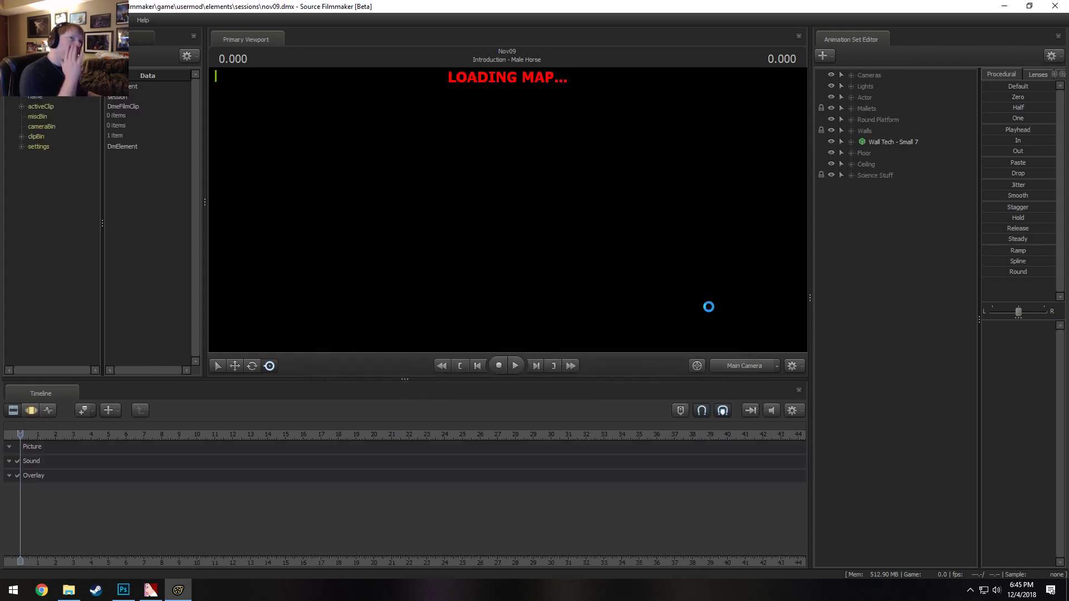
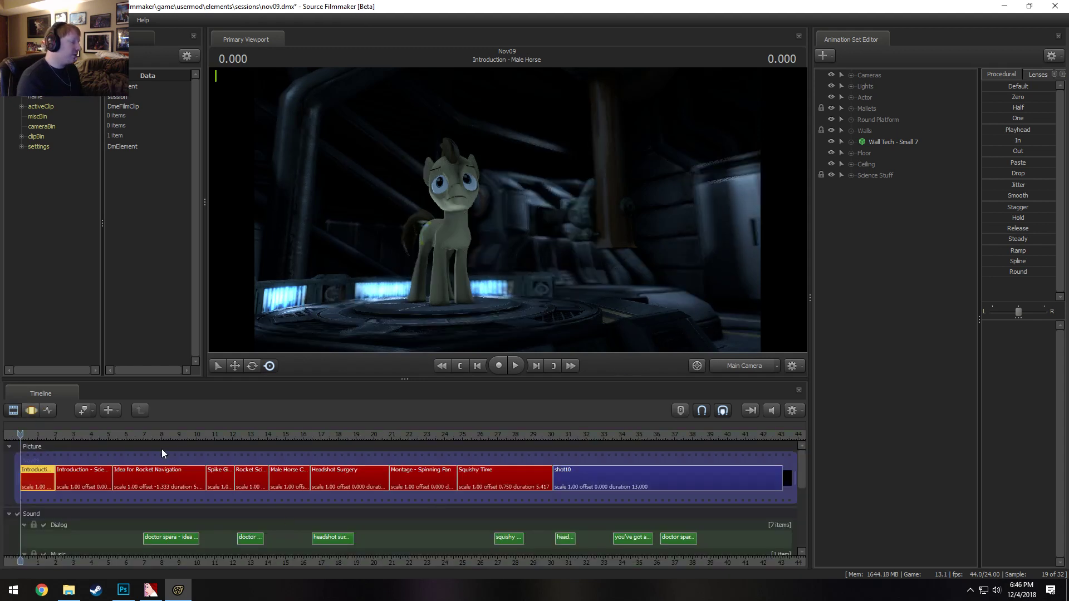
# View the Introduction - Male Horse shot at 0.583 through the work camera, framing the pony and its round platform
pyautogui.moveTo(71, 438); pyautogui.dragTo(30, 438)
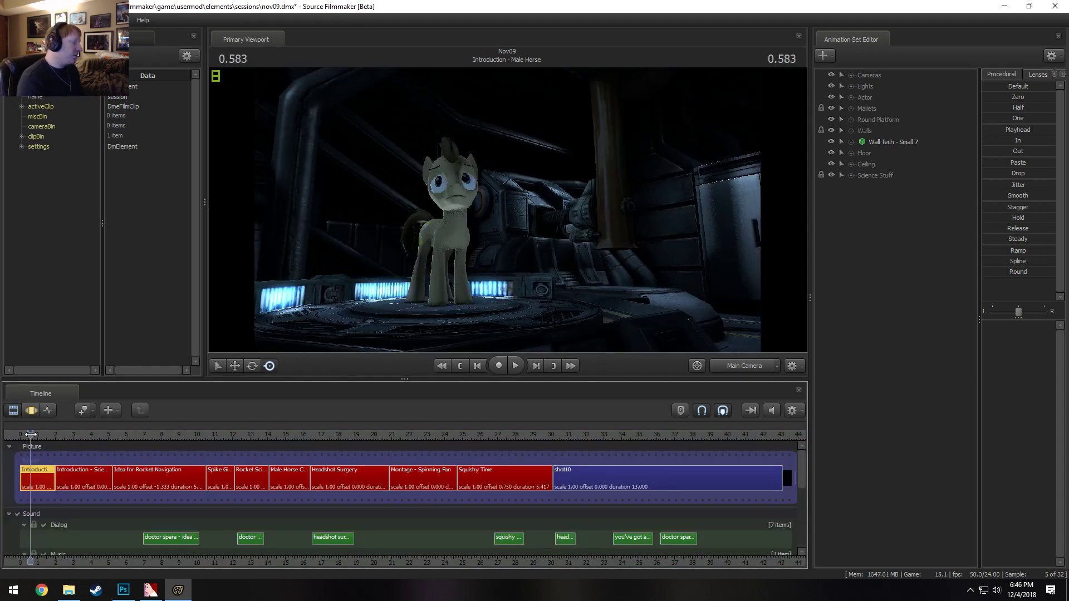
pyautogui.click(750, 366)
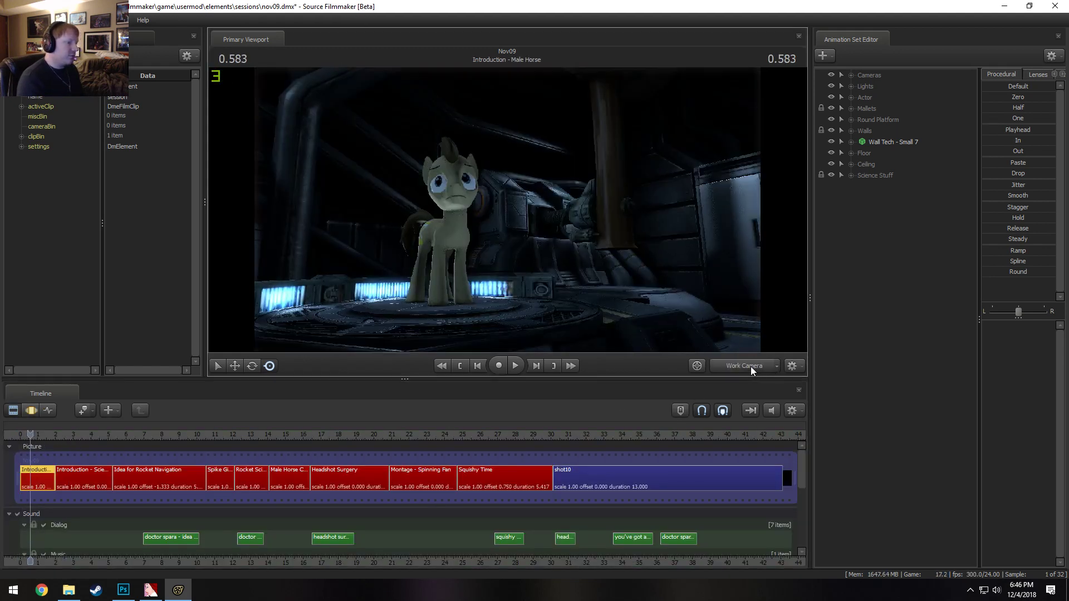
pyautogui.moveTo(623, 255); pyautogui.dragTo(562, 132)
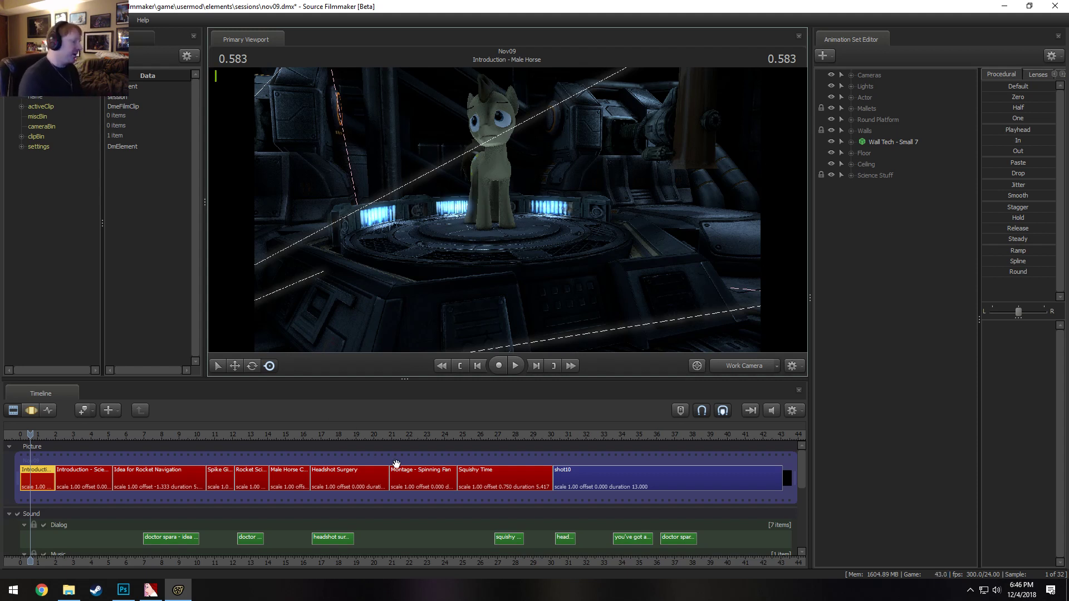
# Move the playhead into the Squishy Time shot and play it from there through the work camera
pyautogui.moveTo(471, 436); pyautogui.dragTo(477, 482)
pyautogui.press('space')
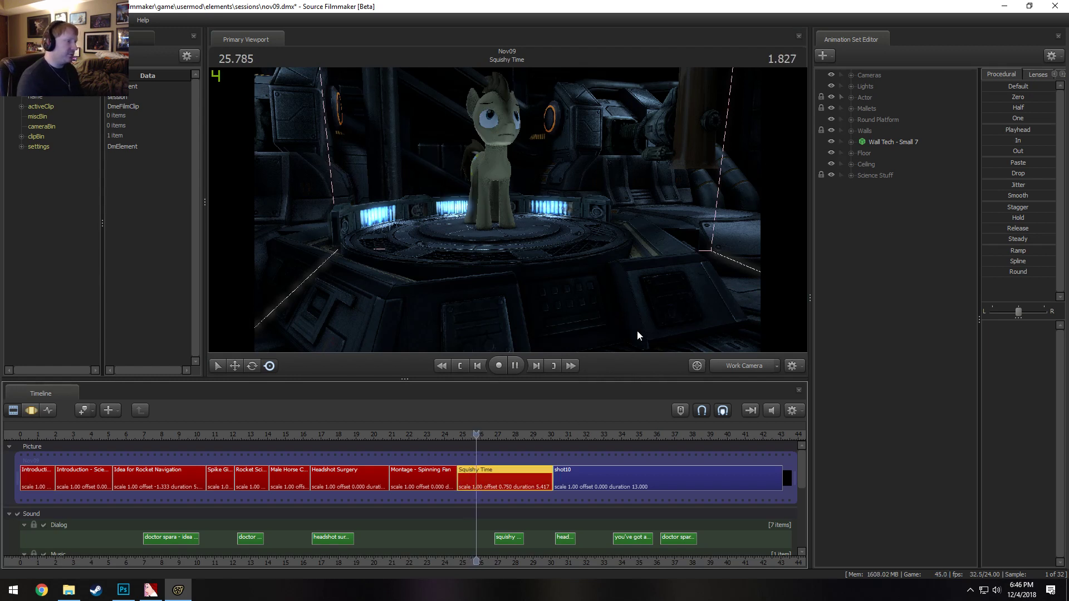
# Replay the mallet smash in the Squishy Time shot several times, starting from around 28 seconds
pyautogui.press('space')
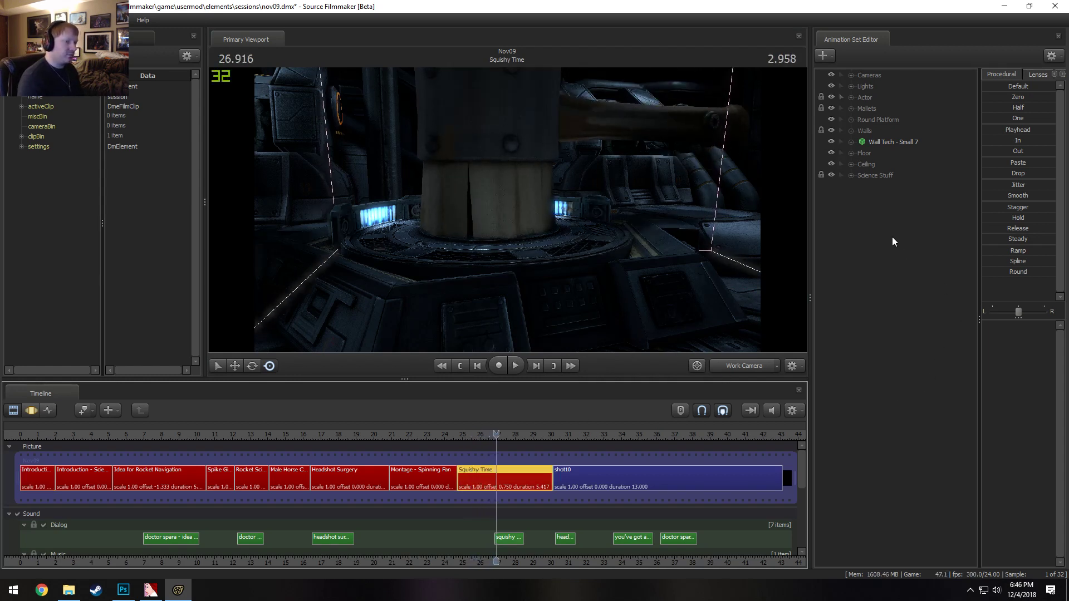
pyautogui.press('space')
pyautogui.click(513, 434)
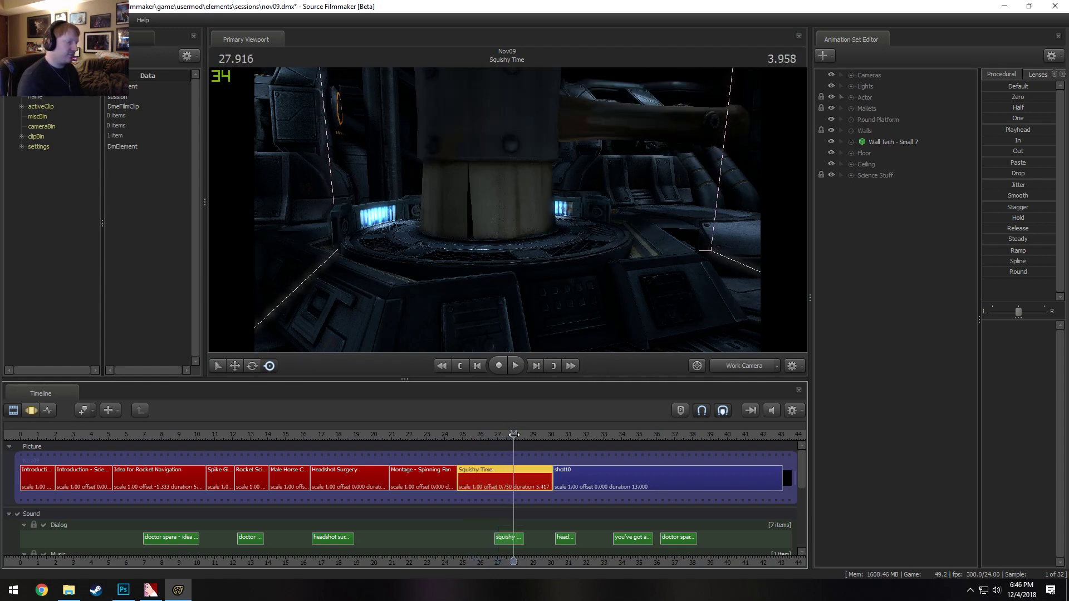
pyautogui.press('space')
pyautogui.click(512, 435)
pyautogui.press('space')
pyautogui.click(510, 434)
pyautogui.press('space')
pyautogui.click(510, 434)
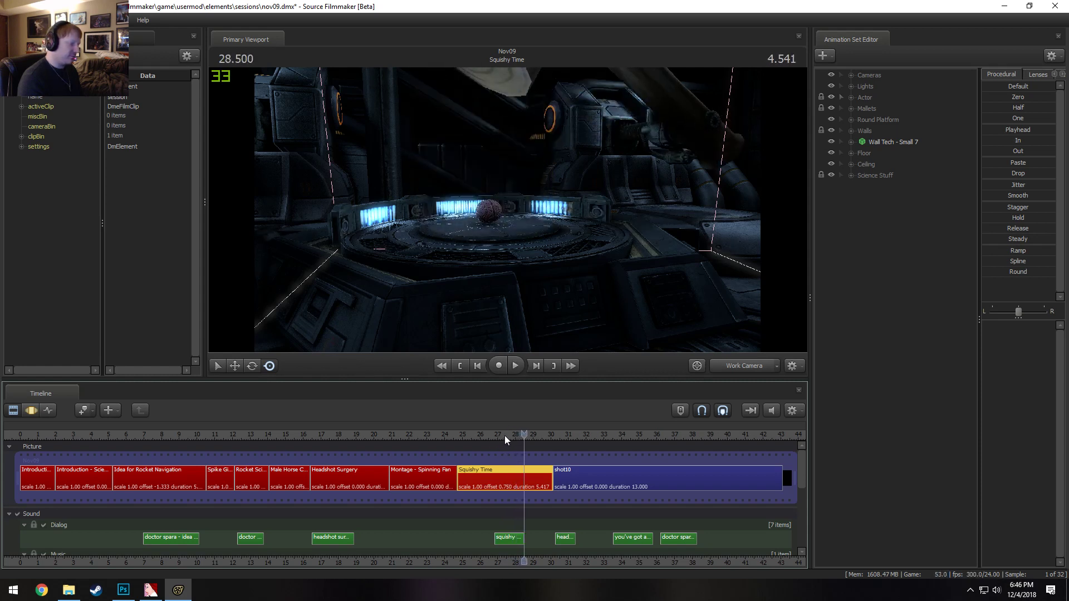
pyautogui.click(507, 434)
pyautogui.press('space')
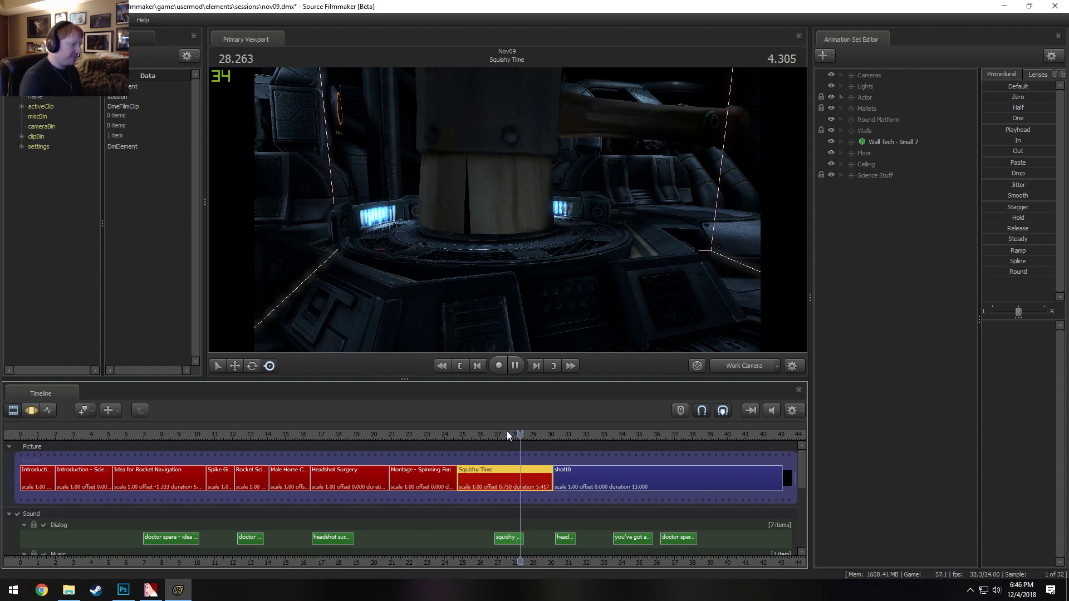
# At 25.958 in the Squishy Time shot, start a new model animation set and filter the models by "monitor"
pyautogui.moveTo(507, 432); pyautogui.dragTo(479, 437)
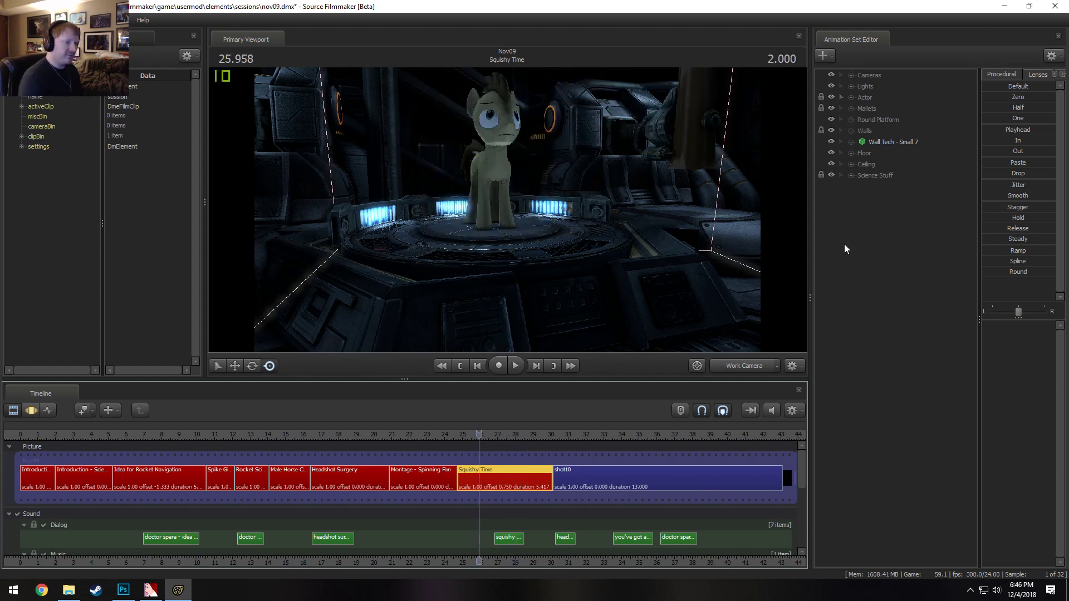
pyautogui.rightClick(865, 223)
pyautogui.click(930, 249)
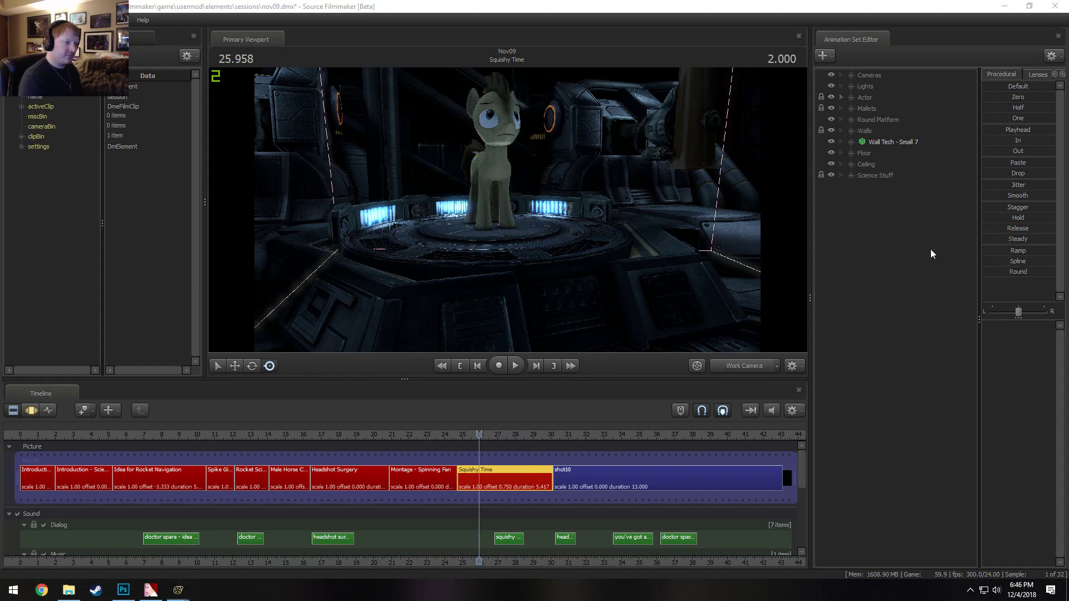
pyautogui.write('monitor')
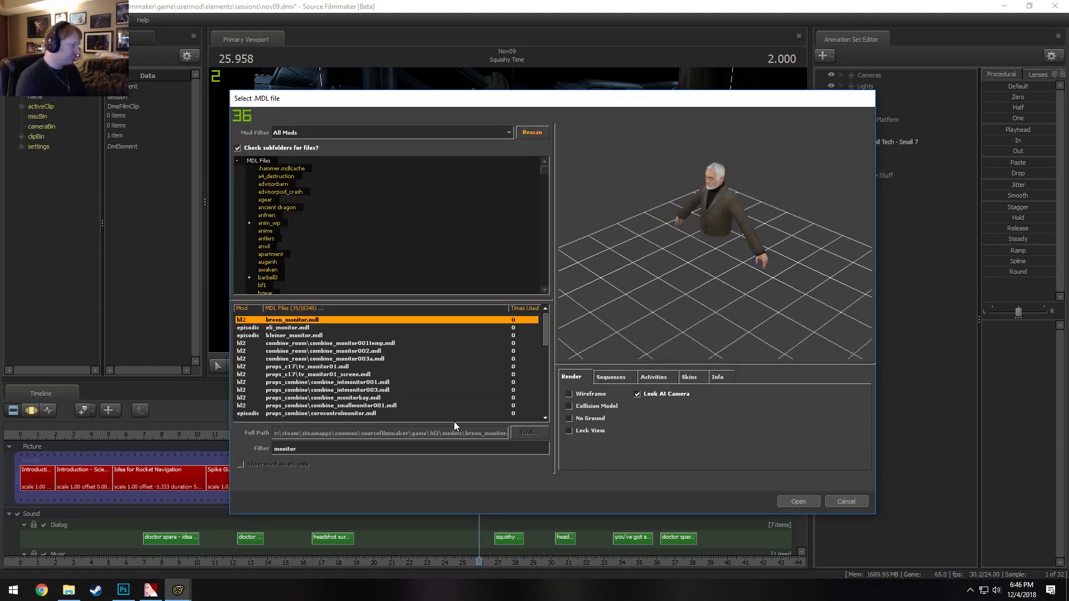
# Preview the combine, office and TV monitor models, turning the preview to see tv_monitor01 from the front
pyautogui.click(301, 351)
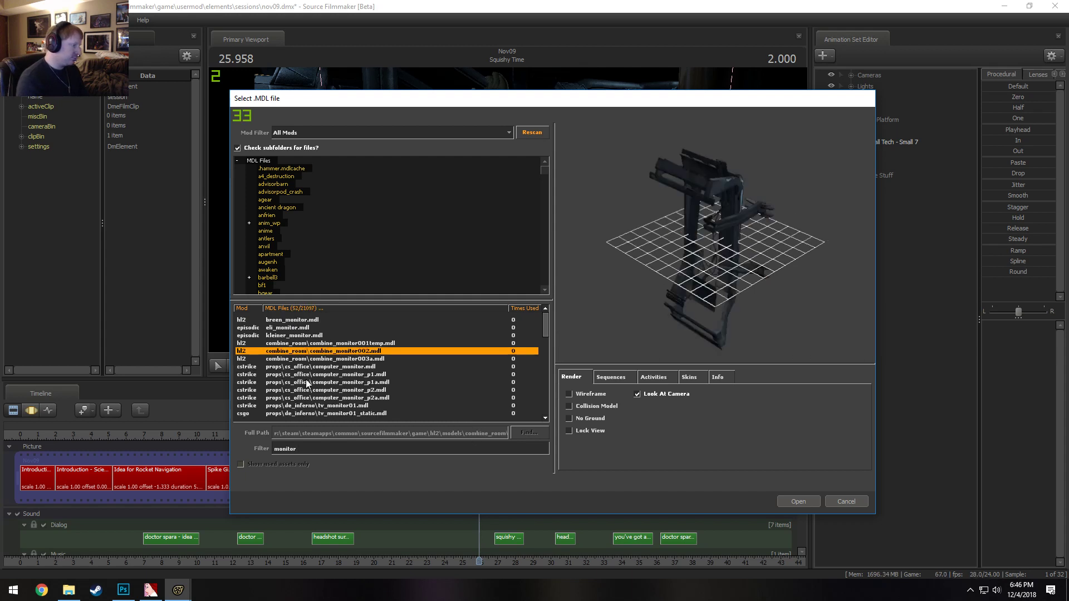
pyautogui.click(310, 389)
pyautogui.press('Down')
pyautogui.press('Down')
pyautogui.press('Down')
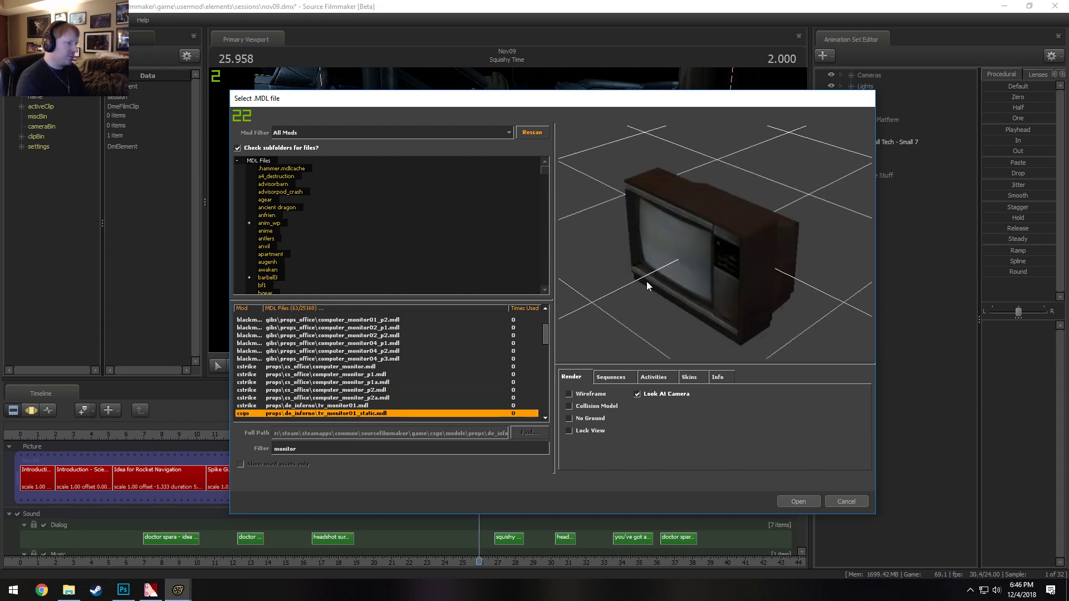
pyautogui.press('Down')
pyautogui.press('Down')
pyautogui.press('Down')
pyautogui.press('Down')
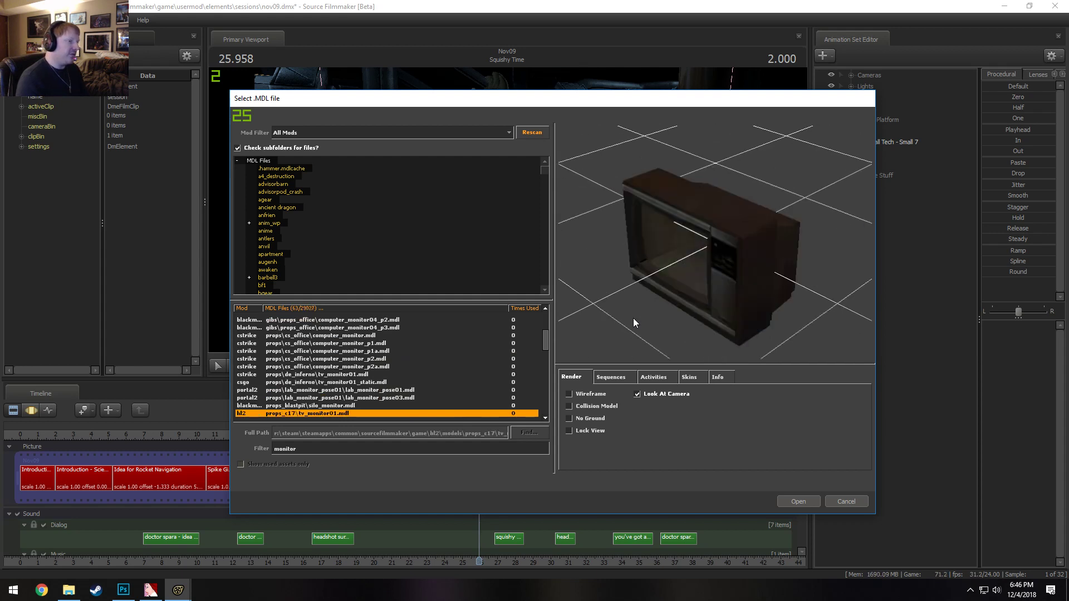
pyautogui.press('Up')
pyautogui.moveTo(672, 306); pyautogui.dragTo(707, 248)
pyautogui.press('Down')
pyautogui.press('Down')
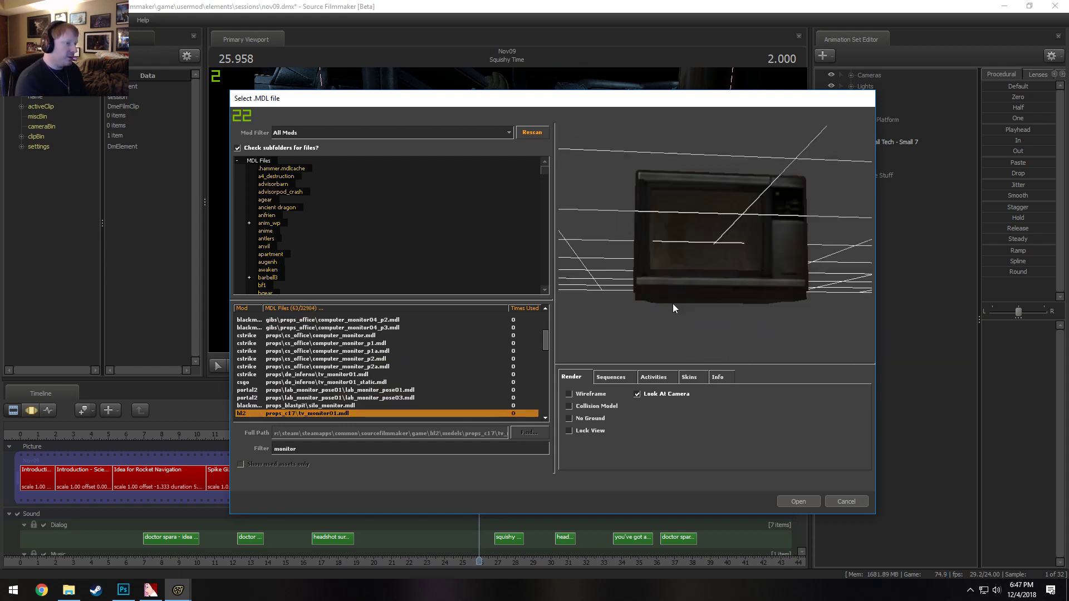
# Preview the remaining filtered monitor models one by one, from the props_combine models down to tv_monitor_plasma.mdl
pyautogui.press('Down')
pyautogui.press('Down')
pyautogui.press('Down')
pyautogui.press('Down')
pyautogui.press('Down')
pyautogui.press('Down')
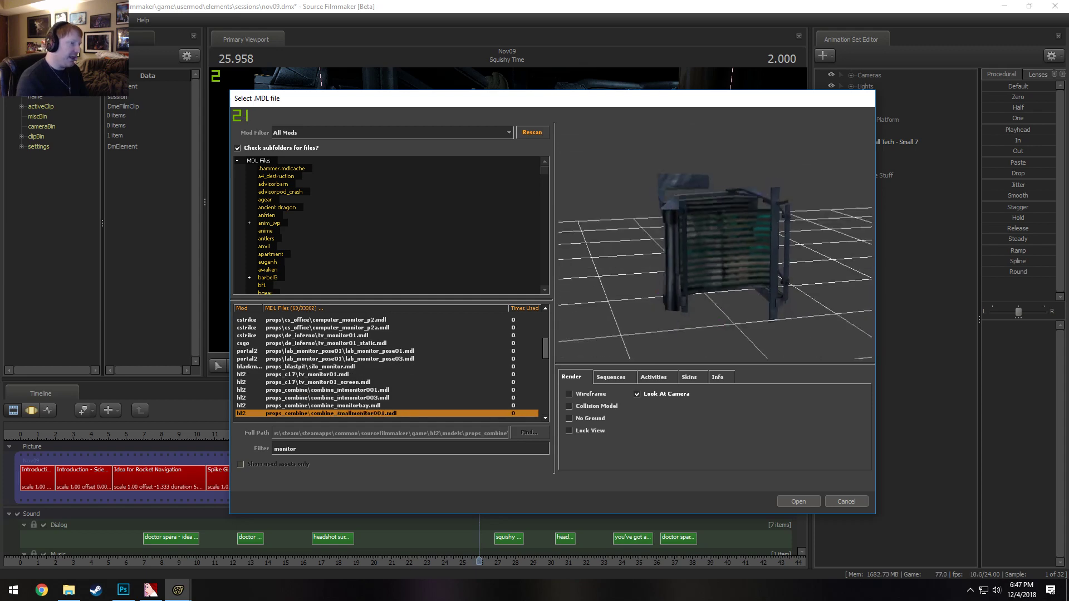
pyautogui.press('Down')
pyautogui.press('Down')
pyautogui.press('Down')
pyautogui.press('Down')
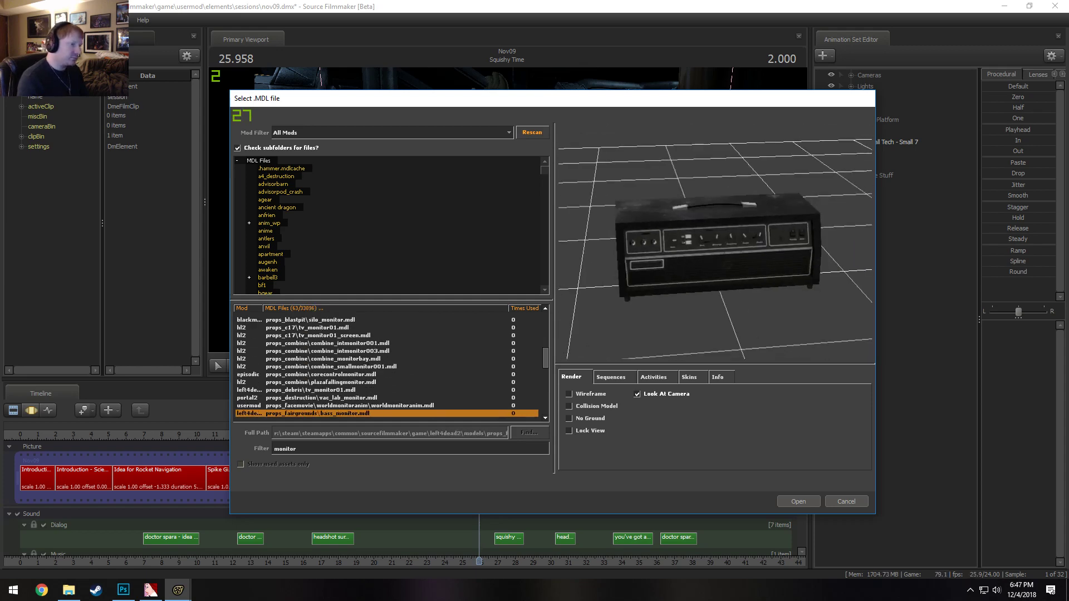
pyautogui.press('Up')
pyautogui.press('Down')
pyautogui.press('Down')
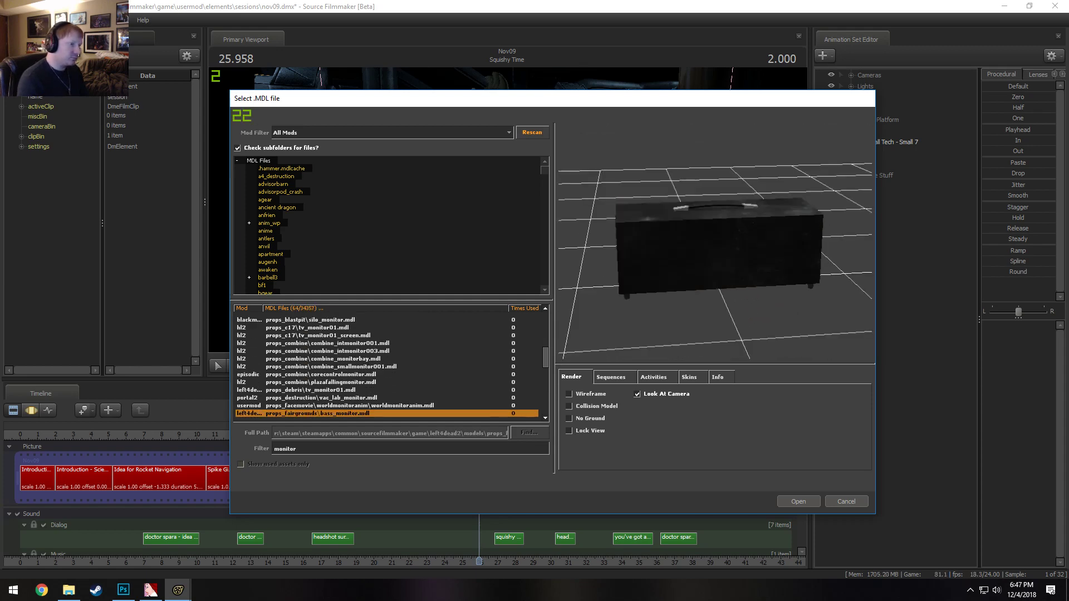
pyautogui.press('Down')
pyautogui.press('Down')
pyautogui.press('Down')
pyautogui.press('Down')
pyautogui.press('Down')
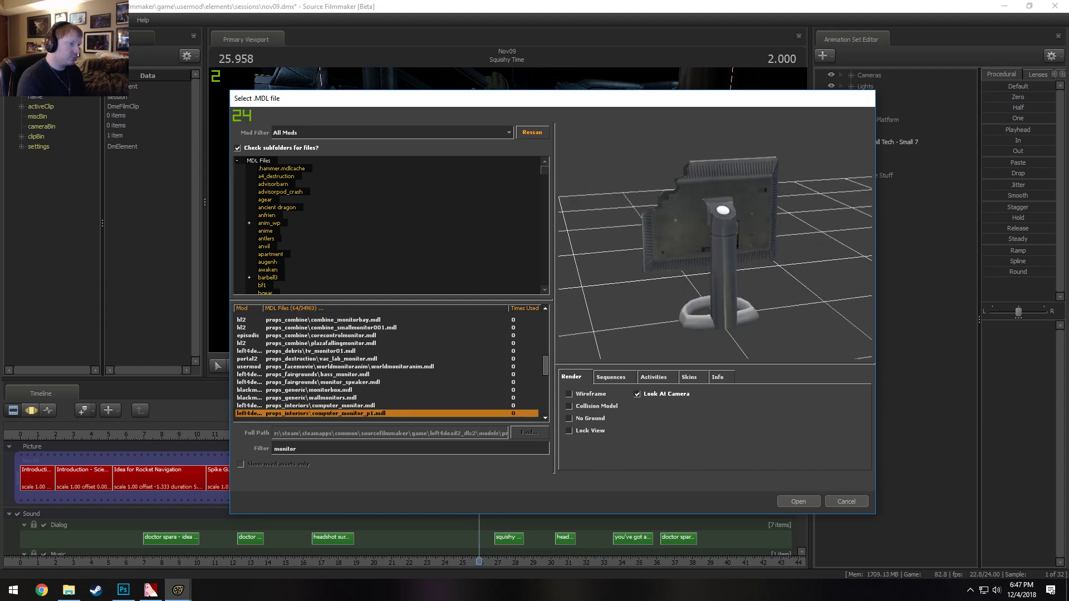
pyautogui.press('Down')
pyautogui.press('Down')
pyautogui.press('Down')
pyautogui.press('Down')
pyautogui.press('Down')
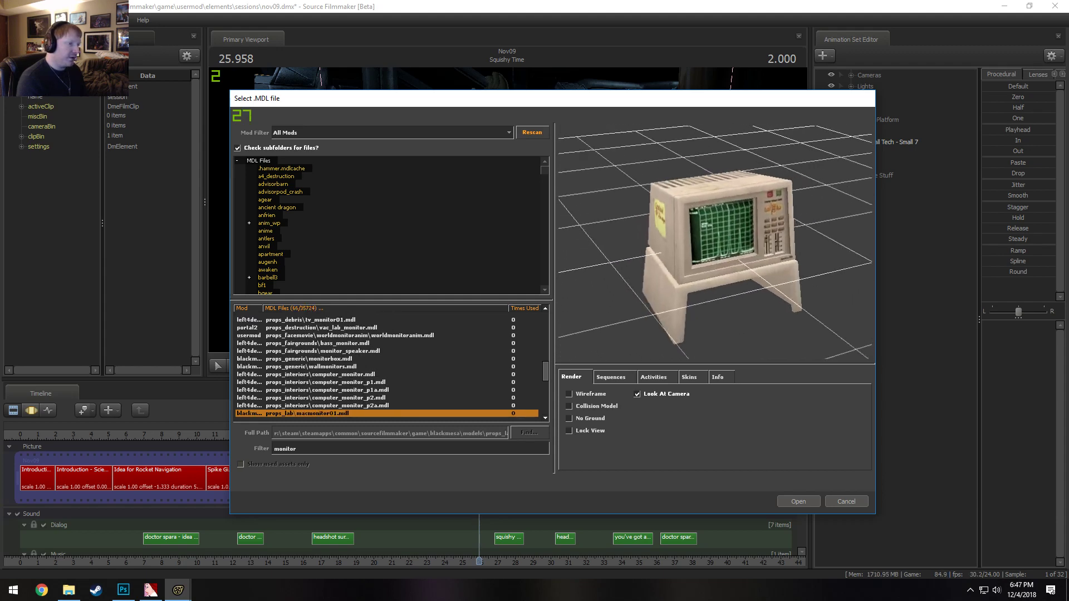
pyautogui.press('Down')
pyautogui.press('Down')
pyautogui.press('Down')
pyautogui.press('Down')
pyautogui.press('Down')
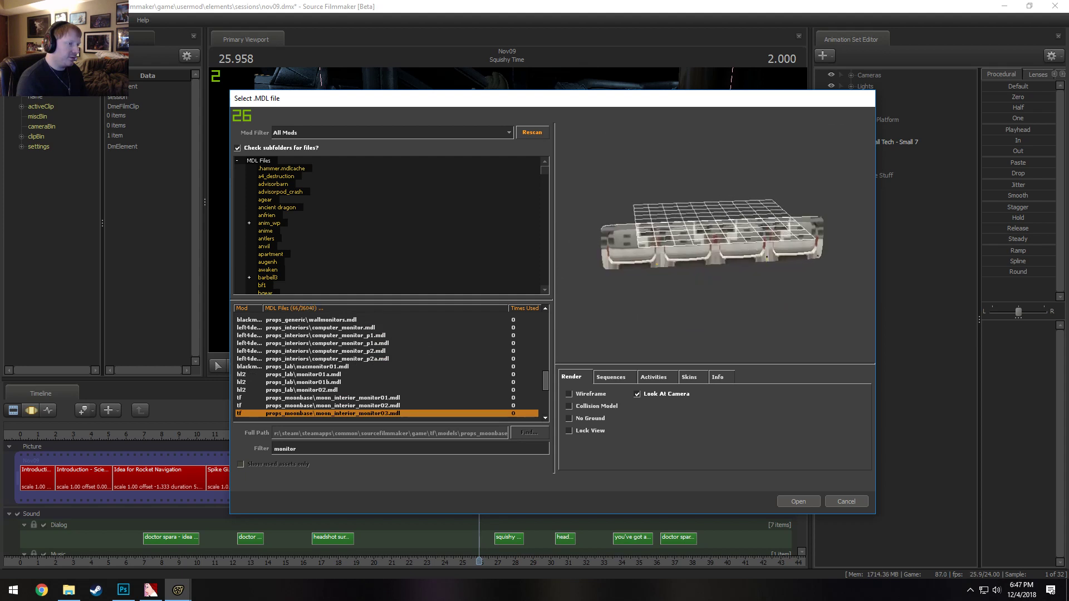
pyautogui.press('Down')
pyautogui.press('Down')
pyautogui.press('Down')
pyautogui.press('Down')
pyautogui.press('Down')
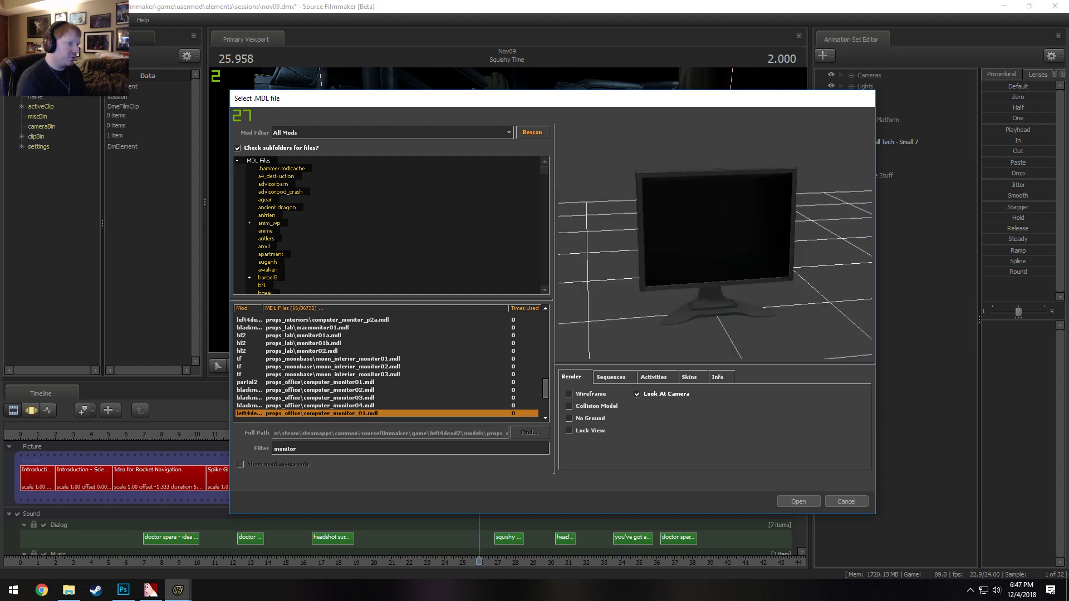
pyautogui.press('Down')
pyautogui.press('Down')
pyautogui.press('Down')
pyautogui.press('Down')
pyautogui.press('Down')
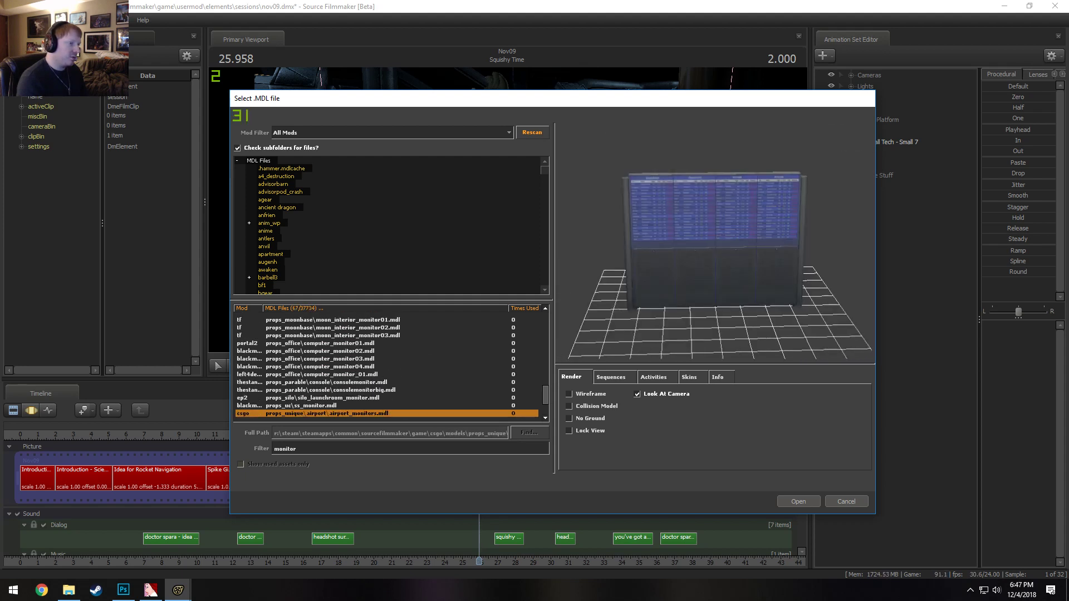
pyautogui.press('Down')
pyautogui.press('Down')
pyautogui.press('Down')
pyautogui.press('Down')
pyautogui.press('Down')
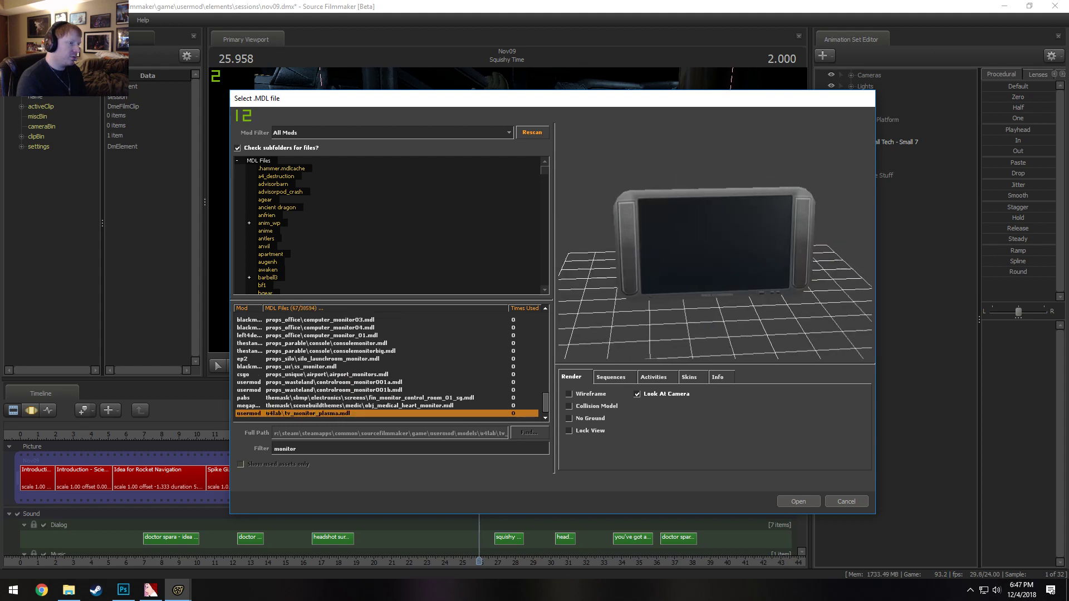
# Compare tv_monitor_plasma.mdl with ibm_5150_monitor.mdl, and load tv_monitor_plasma.mdl as a new animation set
pyautogui.press('Up')
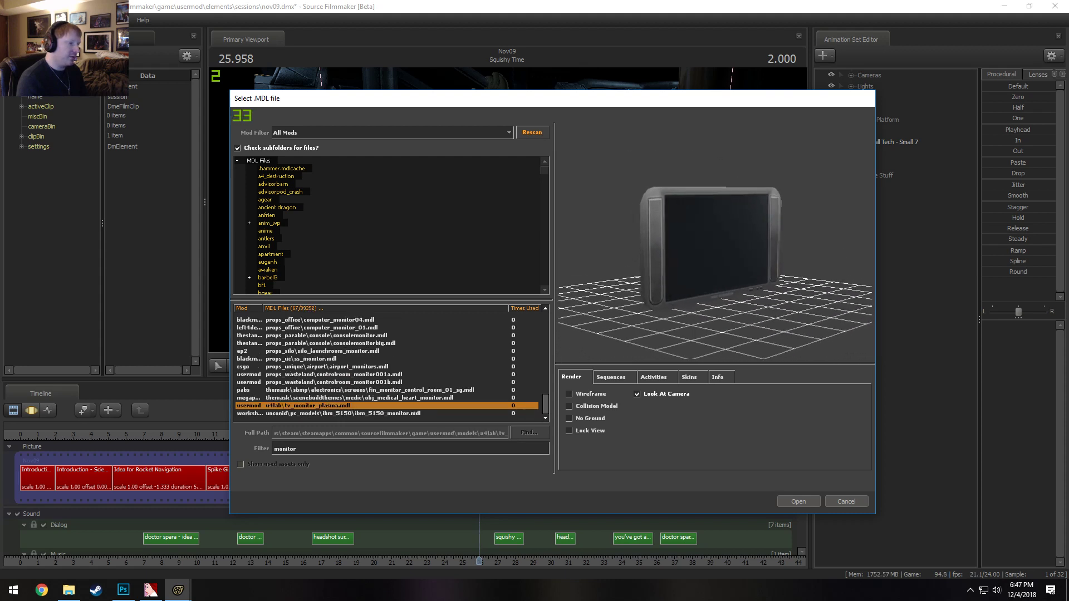
pyautogui.press('Down')
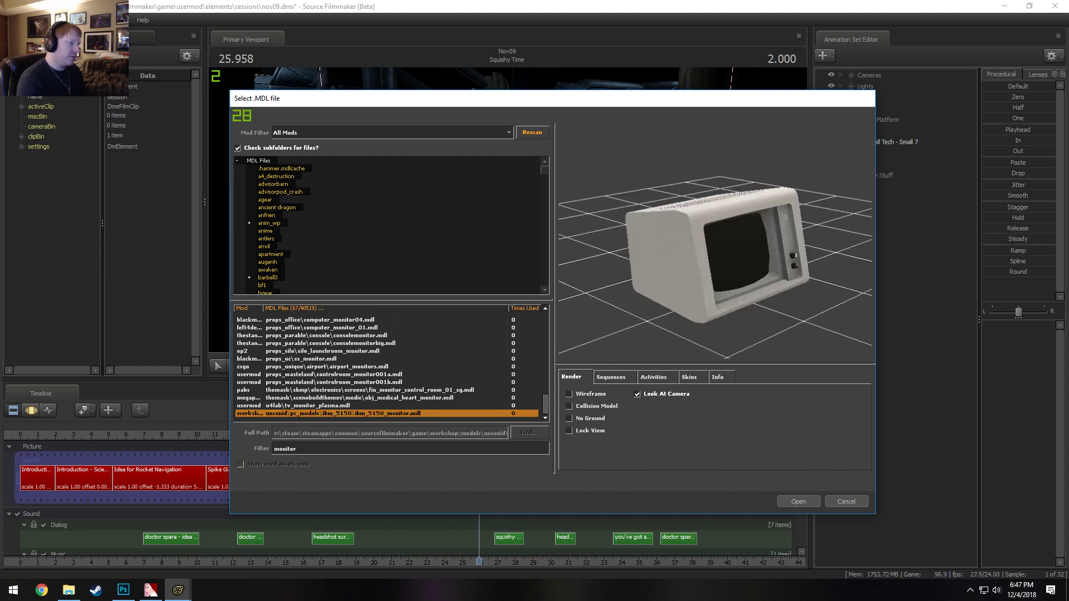
pyautogui.press('Up')
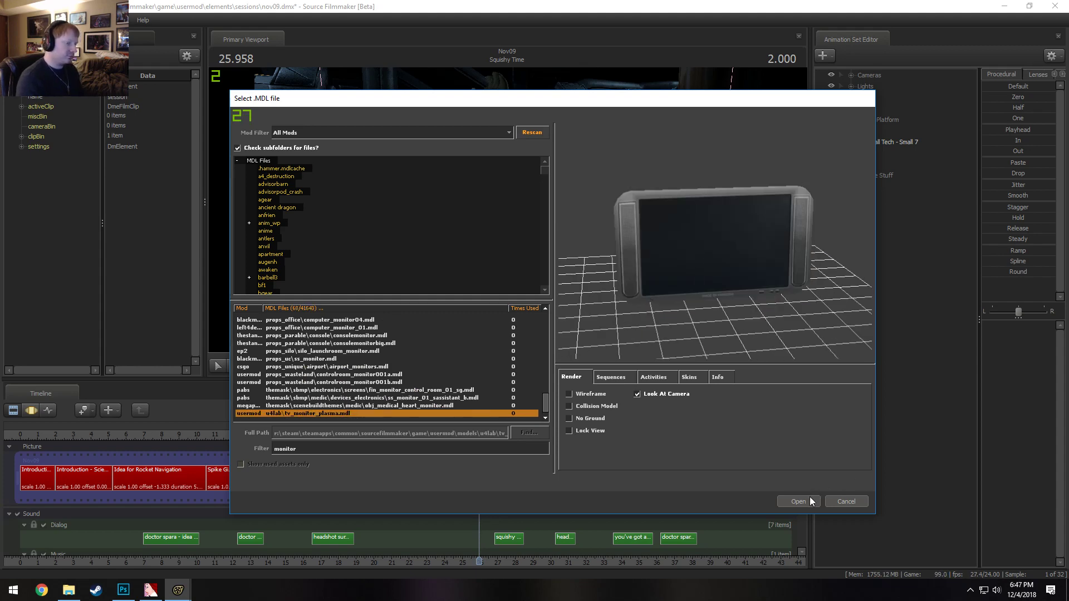
pyautogui.click(811, 502)
pyautogui.click(885, 186)
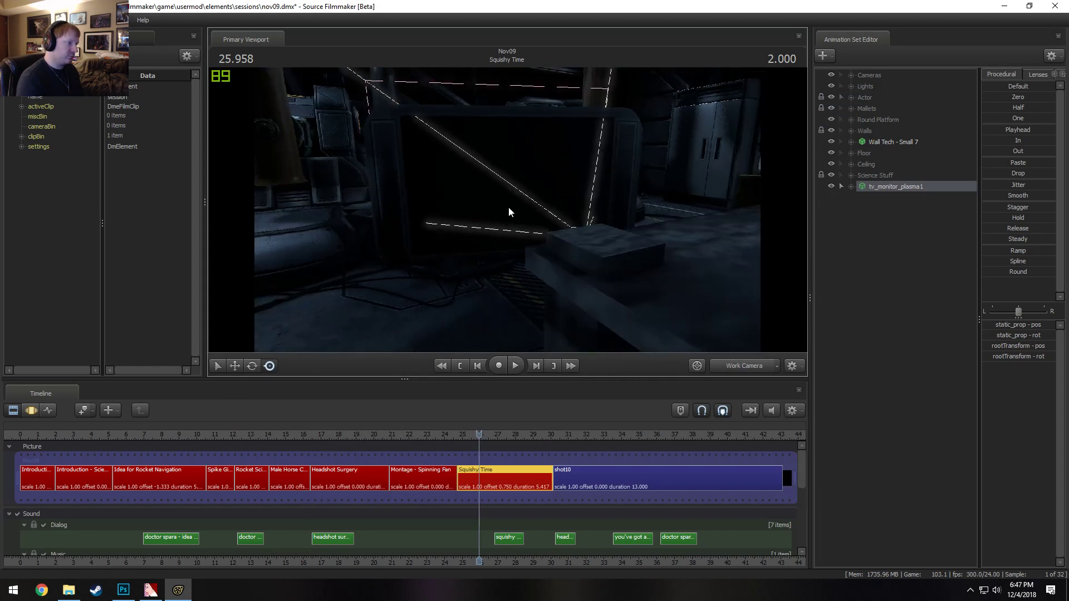
# Turn off lighting in the primary viewport while viewing the plasma monitor and the pony's platform
pyautogui.moveTo(508, 210); pyautogui.dragTo(538, 215)
pyautogui.rightClick(539, 216)
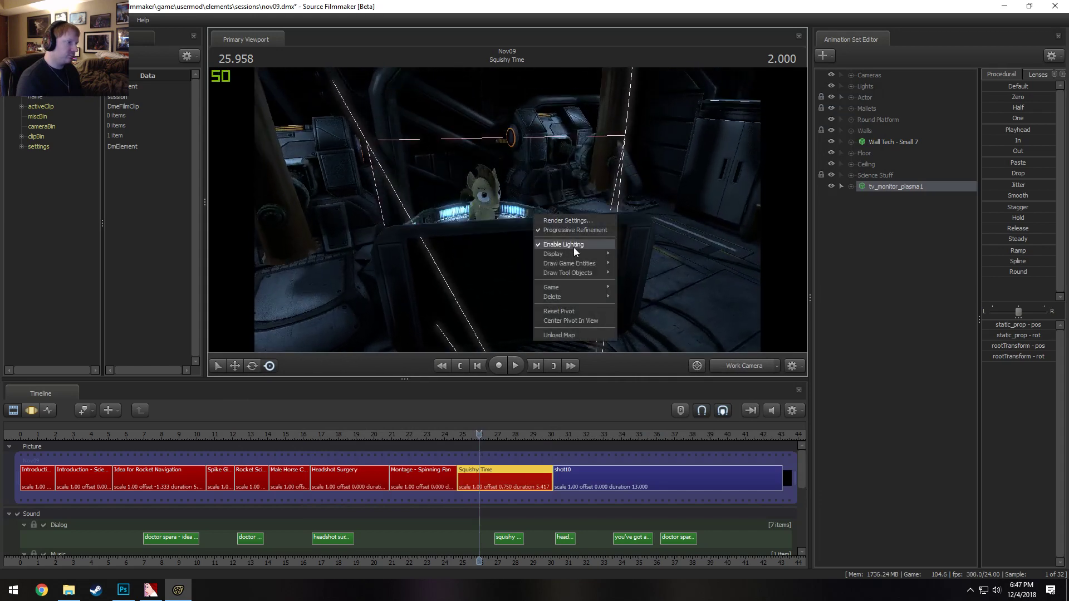
pyautogui.click(573, 247)
# Raise the plasma monitor vertically off the floor in front of the round platform with the Move tool
pyautogui.click(867, 188)
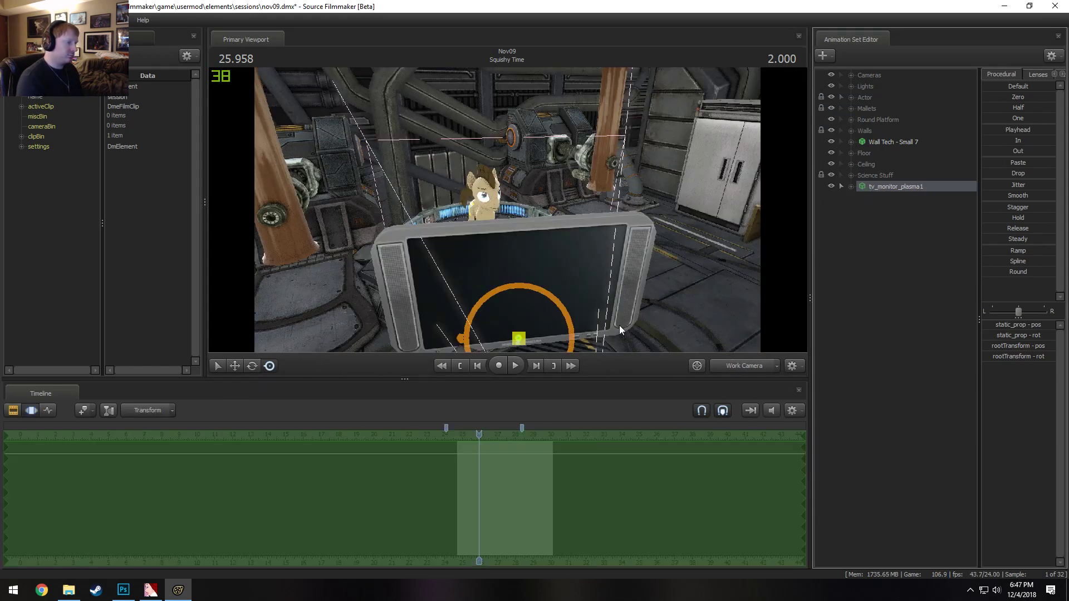
pyautogui.moveTo(619, 325); pyautogui.dragTo(509, 212)
pyautogui.press('e')
pyautogui.press('w')
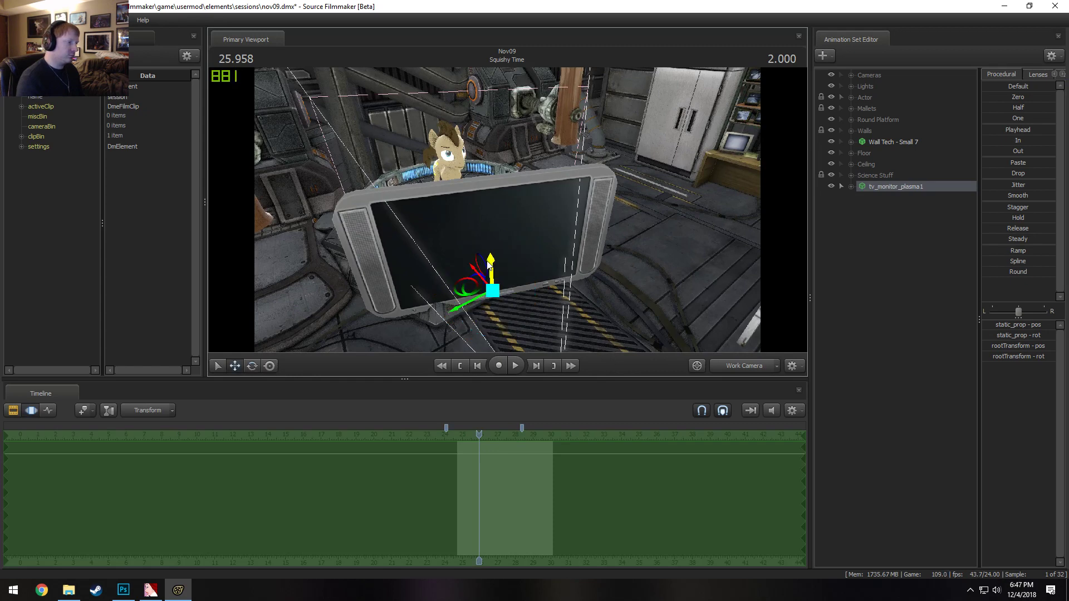
pyautogui.moveTo(488, 265); pyautogui.dragTo(566, 169)
# Add a scale control to the plasma monitor's static_prop and shrink the monitor to a small screen beside the pony
pyautogui.click(849, 187)
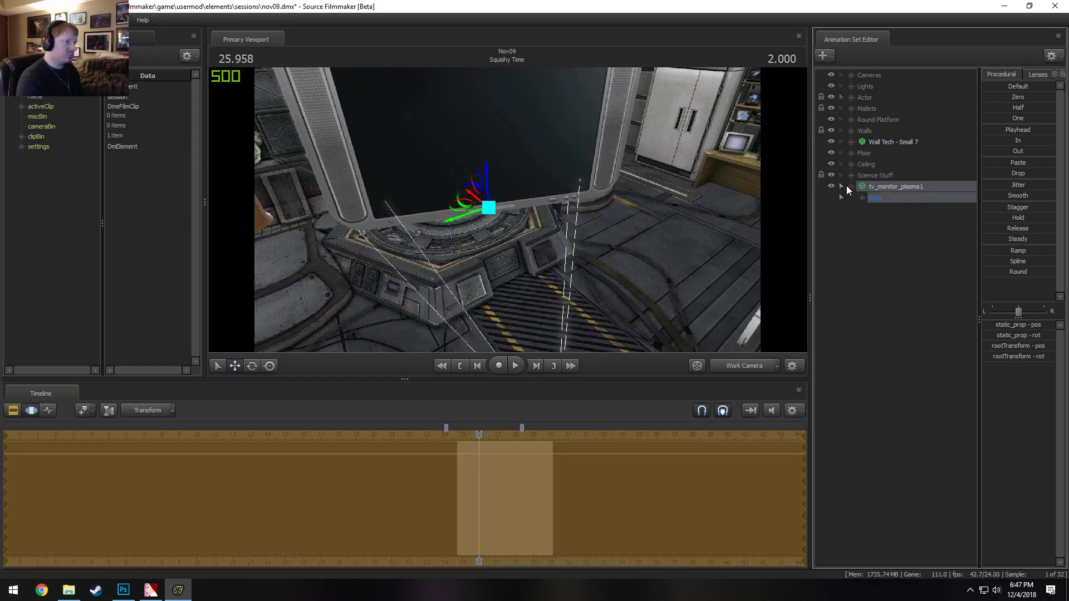
pyautogui.click(862, 198)
pyautogui.click(903, 218)
pyautogui.rightClick(902, 219)
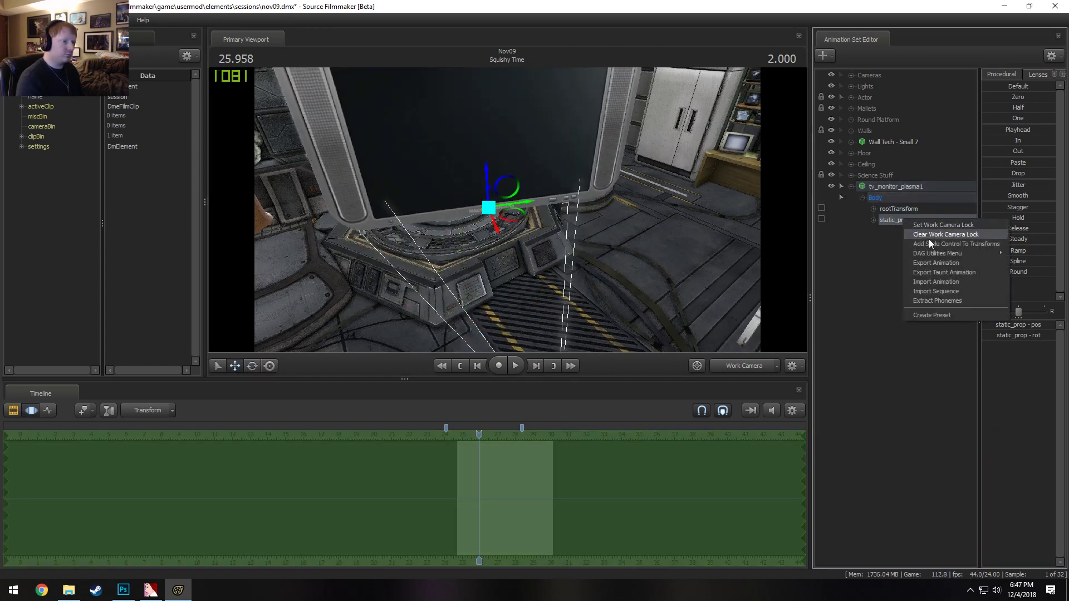
pyautogui.click(935, 244)
pyautogui.click(911, 189)
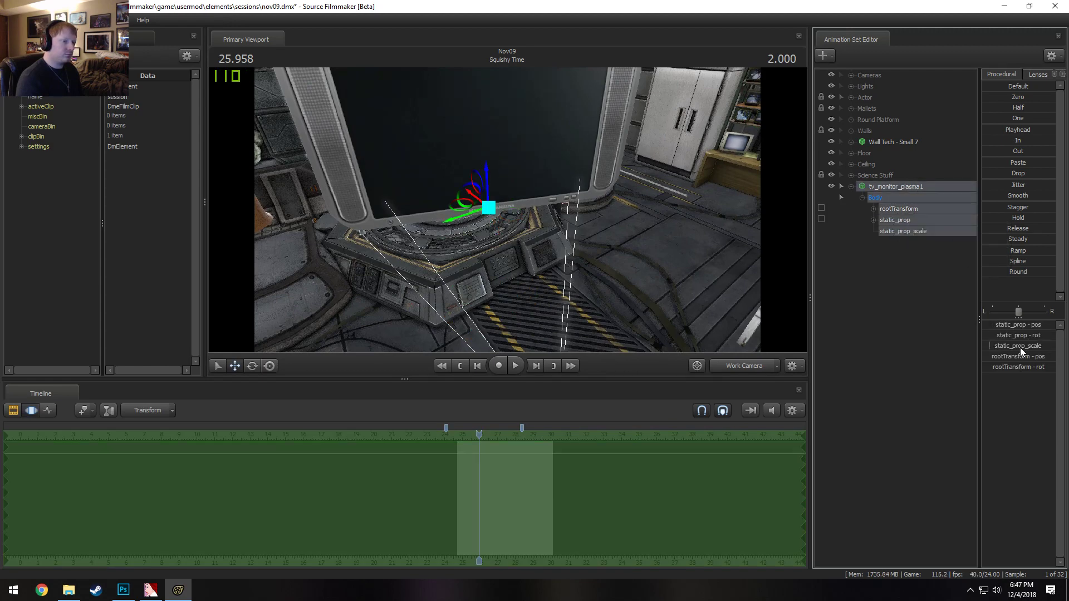
pyautogui.moveTo(1020, 348); pyautogui.dragTo(993, 347)
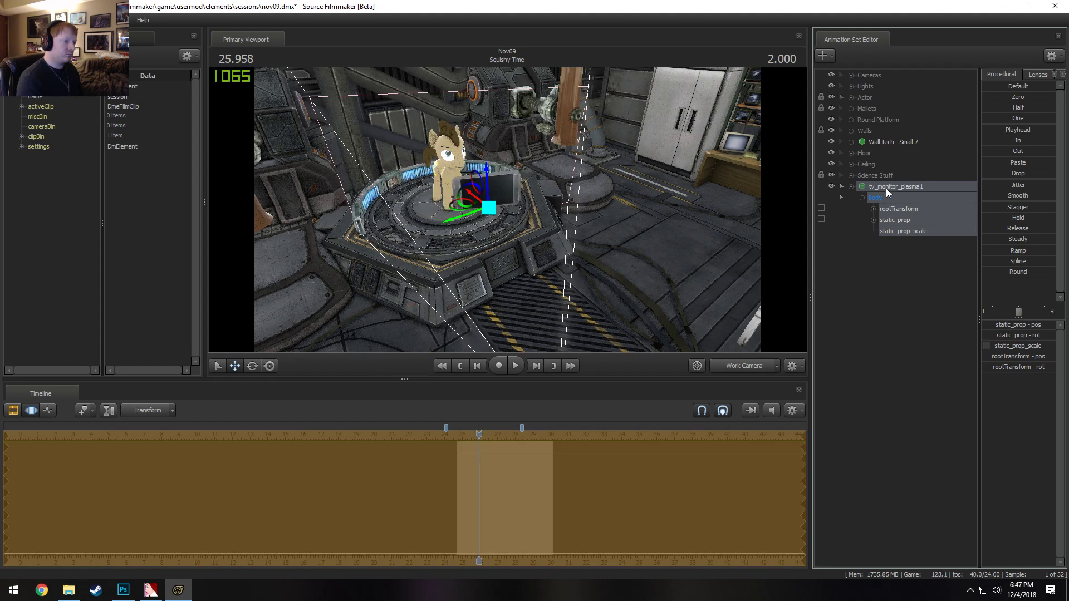
# Move and rotate the small plasma monitor off the platform into the area behind the pony
pyautogui.moveTo(479, 190); pyautogui.dragTo(501, 214)
pyautogui.press('e')
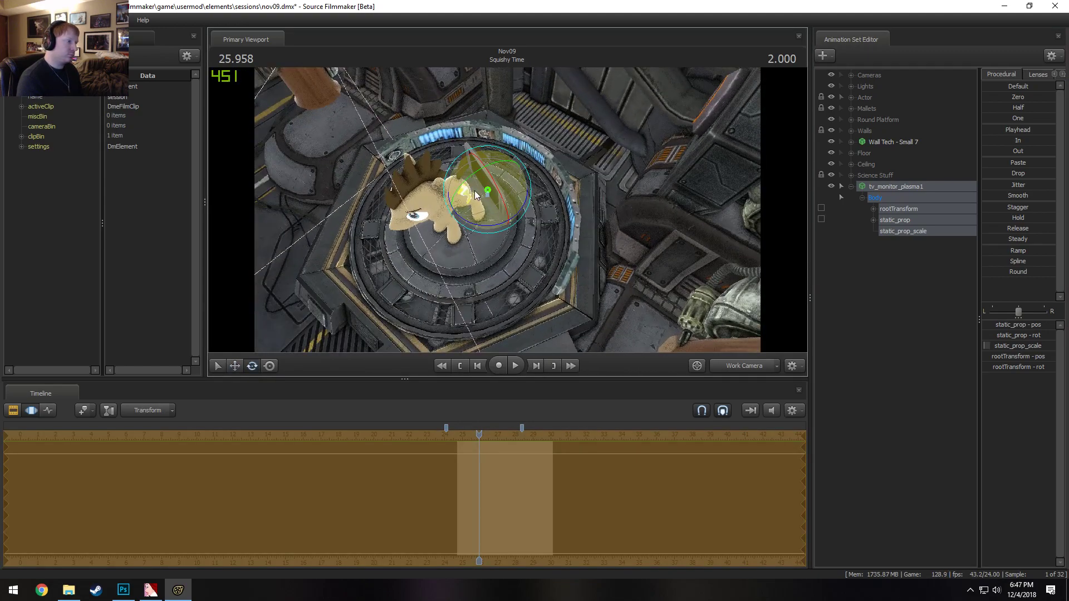
pyautogui.keyDown('alt'); pyautogui.moveTo(472, 190); pyautogui.dragTo(613, 161); pyautogui.keyUp('alt')
pyautogui.press('w')
pyautogui.press('e')
pyautogui.press('w')
pyautogui.keyDown('alt'); pyautogui.moveTo(506, 210); pyautogui.dragTo(585, 245); pyautogui.keyUp('alt')
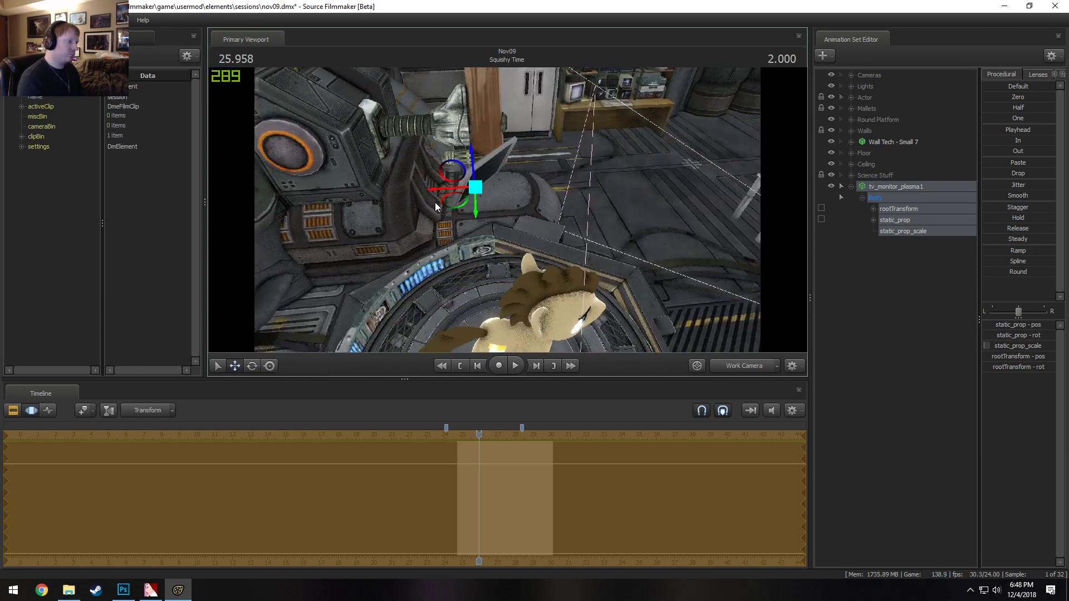
# Place the plasma monitor in the air behind the platform, facing the pony, and fine-tune its scale
pyautogui.moveTo(439, 203); pyautogui.dragTo(349, 194)
pyautogui.keyDown('alt'); pyautogui.moveTo(376, 157); pyautogui.dragTo(334, 89); pyautogui.keyUp('alt')
pyautogui.keyDown('alt'); pyautogui.moveTo(529, 261); pyautogui.dragTo(532, 262); pyautogui.keyUp('alt')
pyautogui.moveTo(1007, 342); pyautogui.dragTo(1008, 342)
pyautogui.keyDown('alt'); pyautogui.moveTo(515, 254); pyautogui.dragTo(473, 183); pyautogui.keyUp('alt')
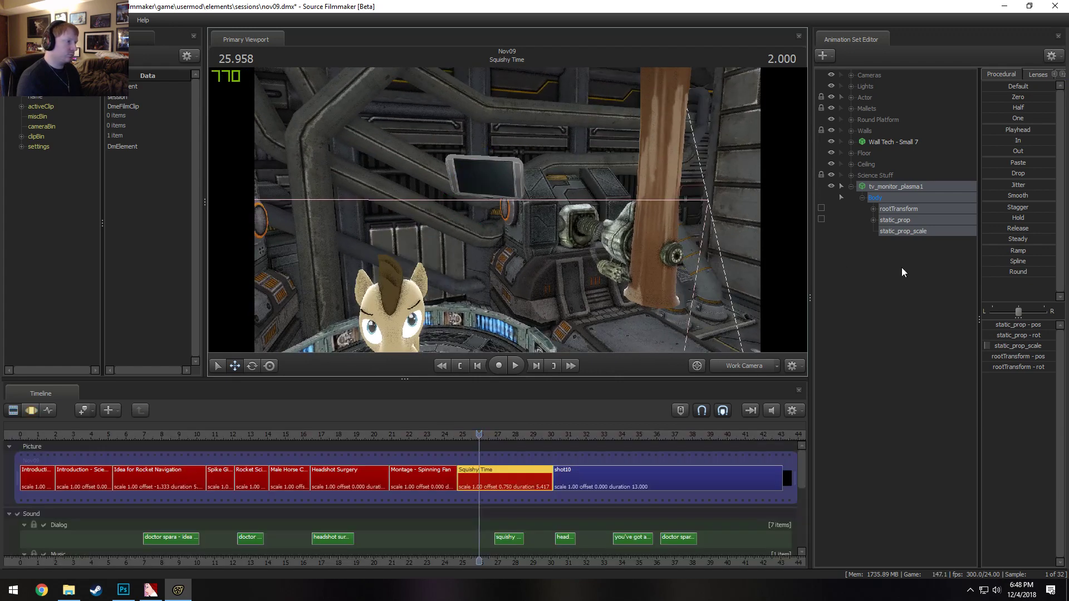
# Open the model picker for a new animation set and filter the model list by "arm"
pyautogui.rightClick(829, 315)
pyautogui.click(912, 340)
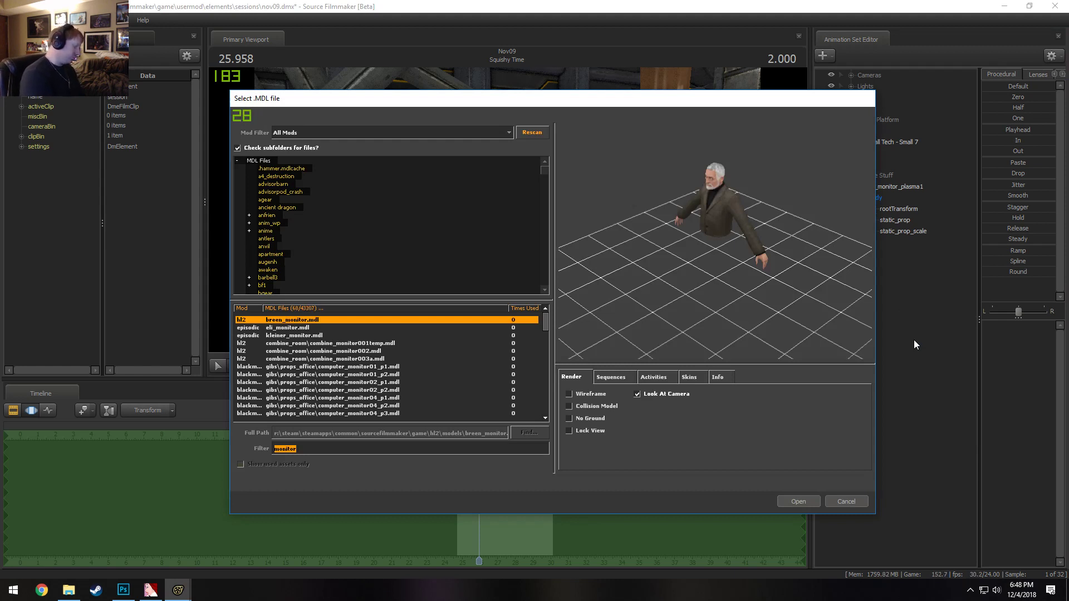
pyautogui.write('arm')
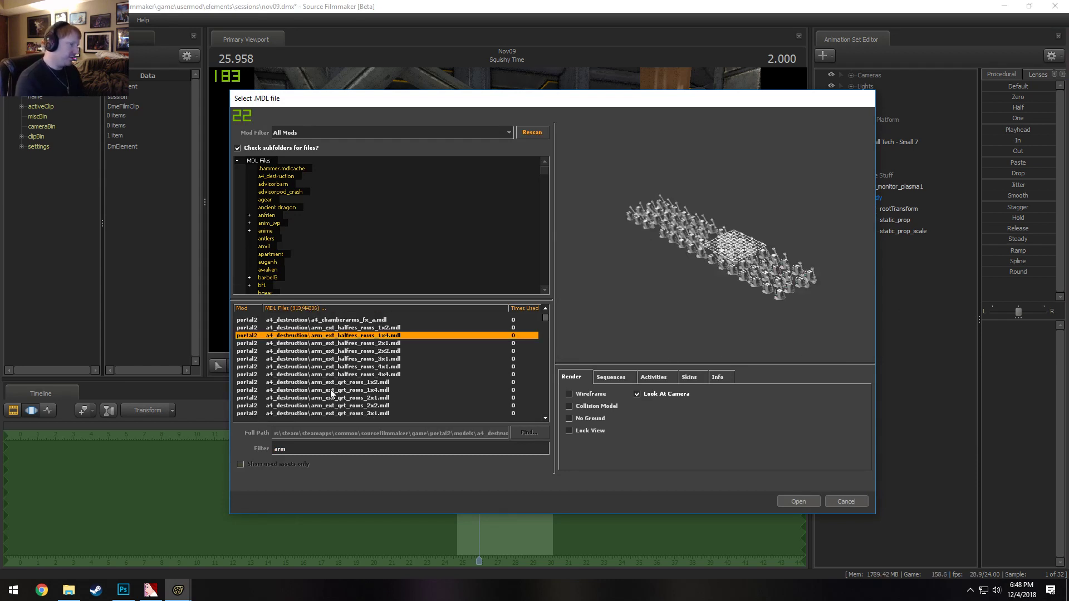
# Preview the arm models in the a4_destruction folder through arm_interior_128.mdl in anim_wp\arm_interior_192
pyautogui.click(332, 397)
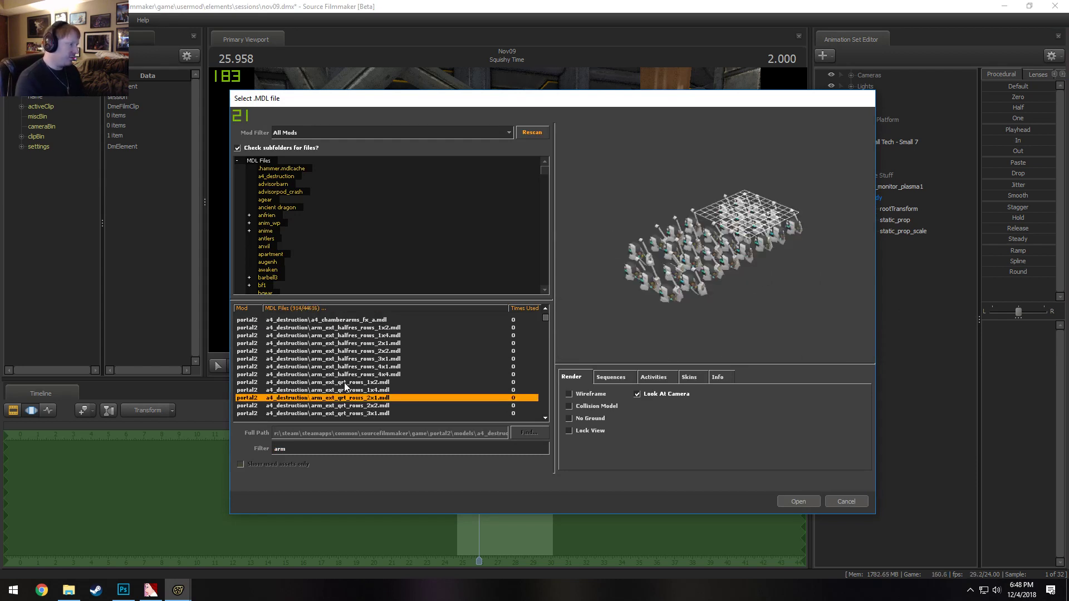
pyautogui.press('Down')
pyautogui.press('Down')
pyautogui.press('Down')
pyautogui.press('Down')
pyautogui.press('Down')
pyautogui.press('Down')
pyautogui.press('Down')
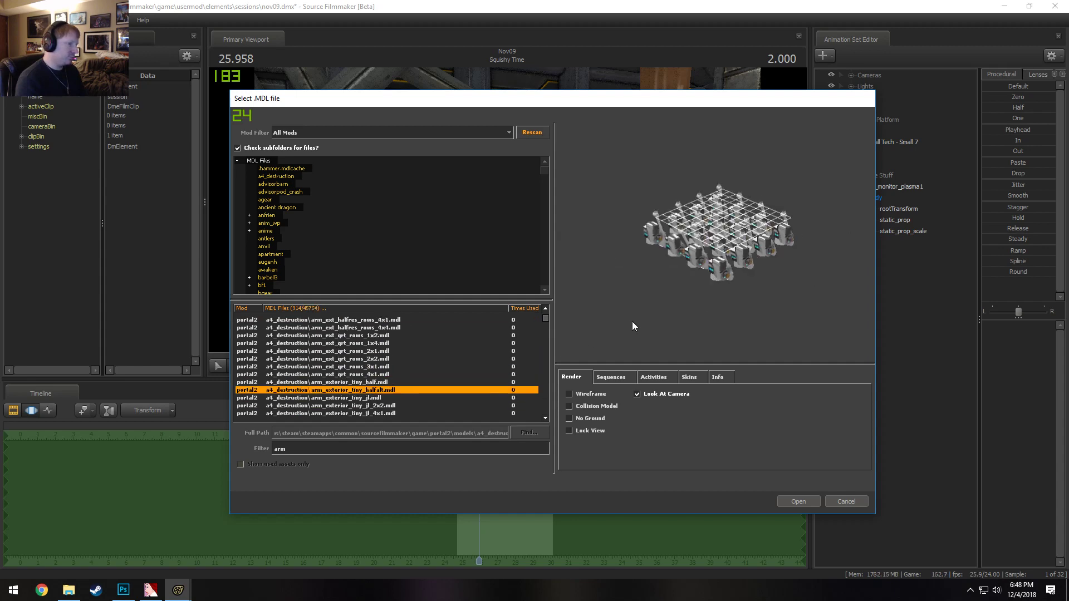
pyautogui.press('Down')
pyautogui.press('Down')
pyautogui.press('Down')
pyautogui.press('Down')
pyautogui.press('Down')
pyautogui.press('Down')
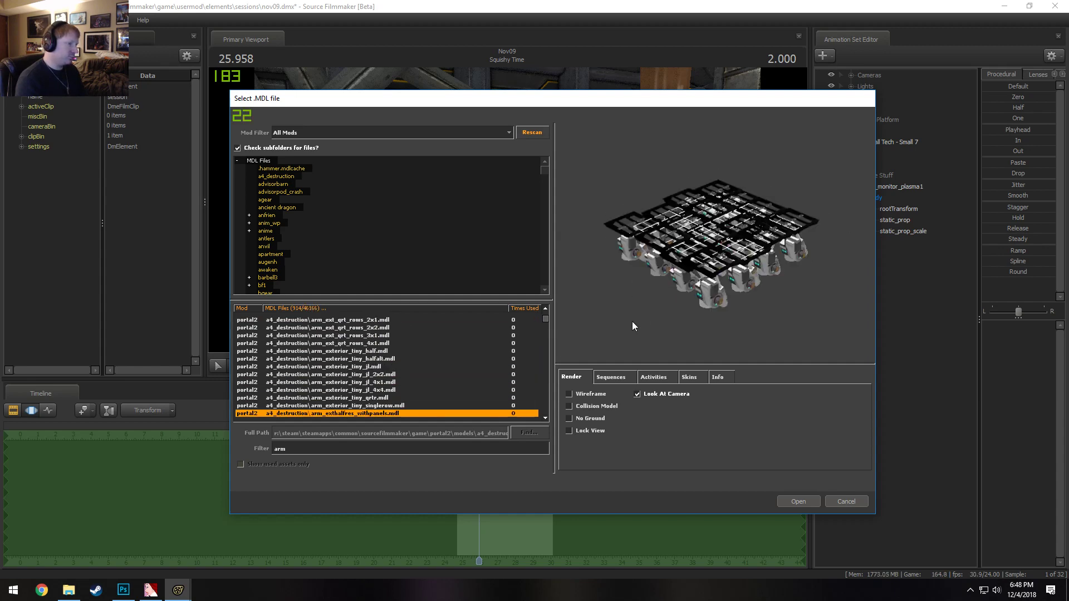
pyautogui.press('Down')
pyautogui.press('Down')
pyautogui.press('Down')
pyautogui.press('Up')
pyautogui.press('Up')
pyautogui.press('Up')
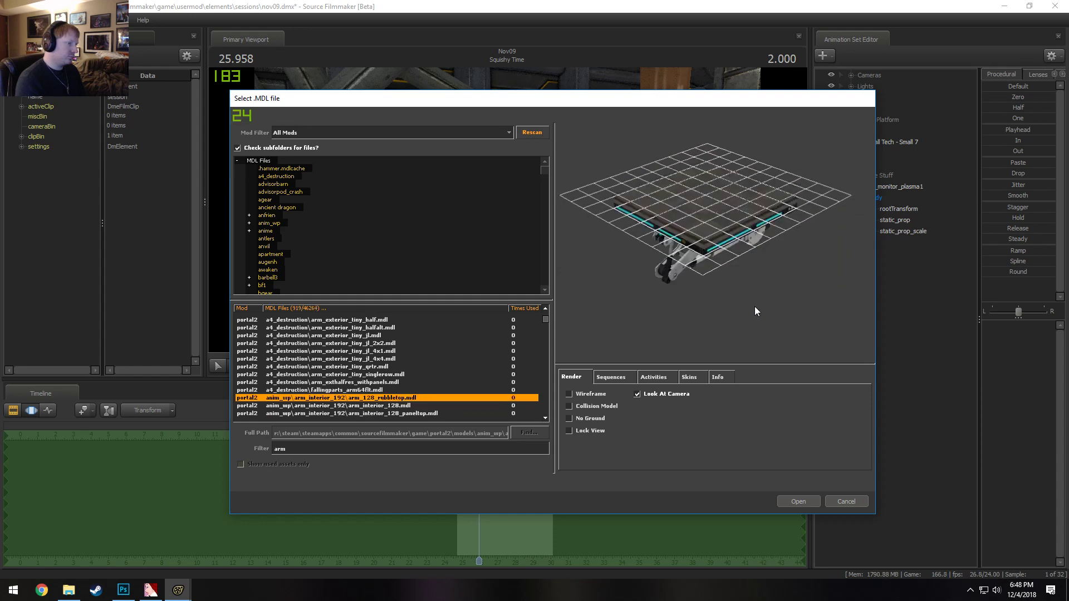
pyautogui.press('Down')
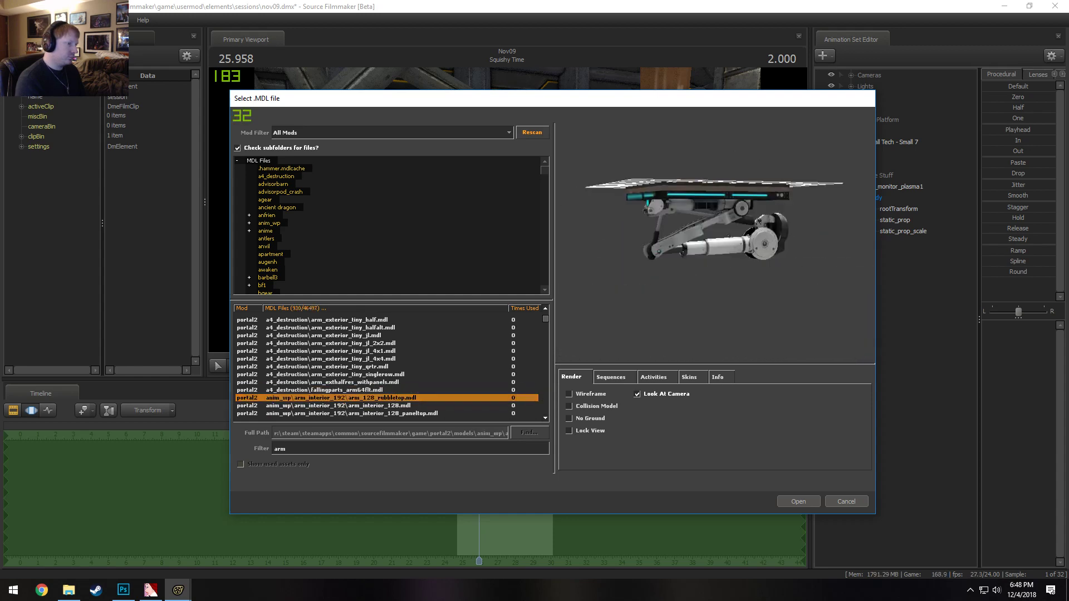
pyautogui.press('Down')
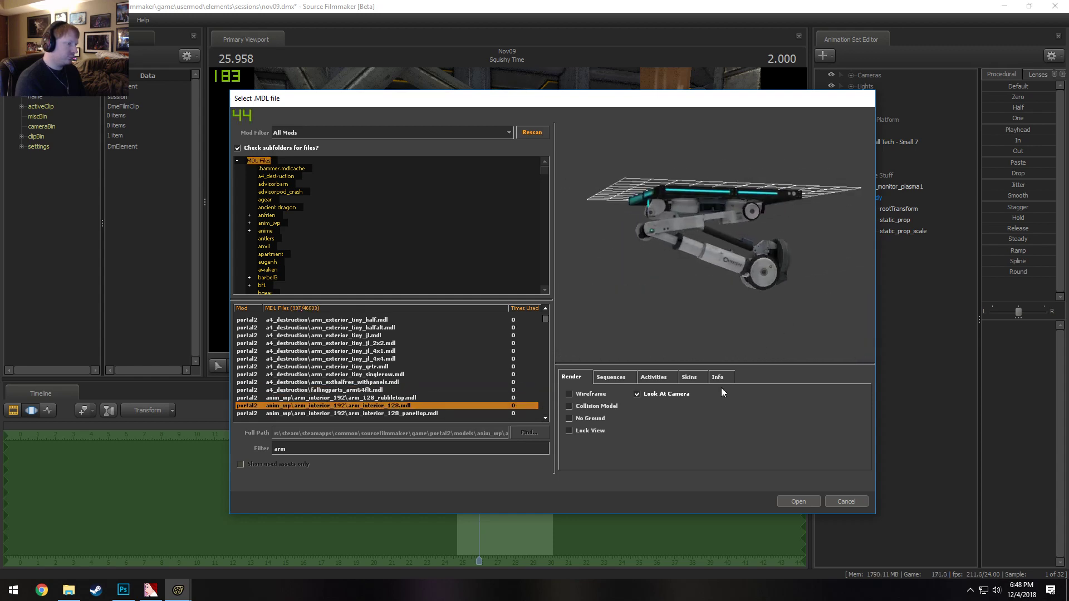
# Preview the testanim, pulltherug and laserintro sequences of arm_interior_128.mdl
pyautogui.click(606, 376)
pyautogui.click(586, 425)
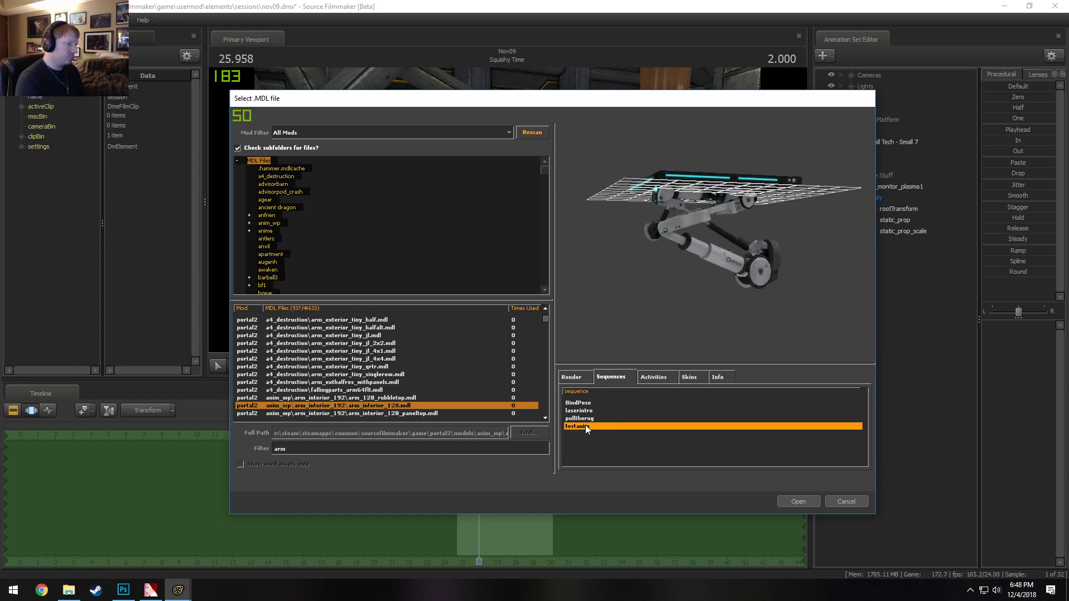
pyautogui.click(586, 418)
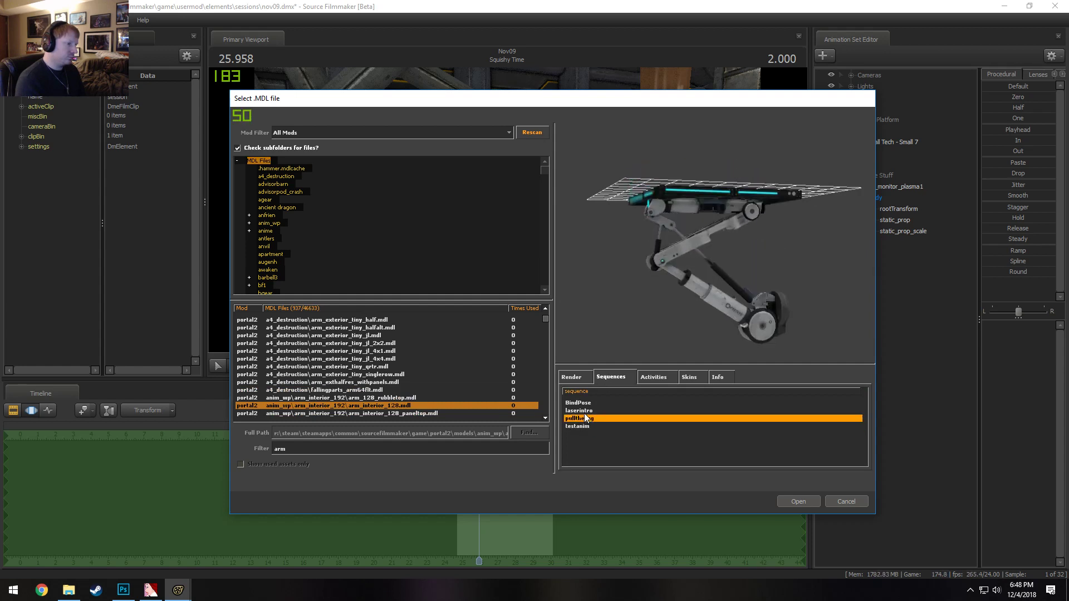
pyautogui.click(586, 411)
pyautogui.click(587, 417)
pyautogui.click(591, 410)
pyautogui.moveTo(779, 244); pyautogui.dragTo(784, 224)
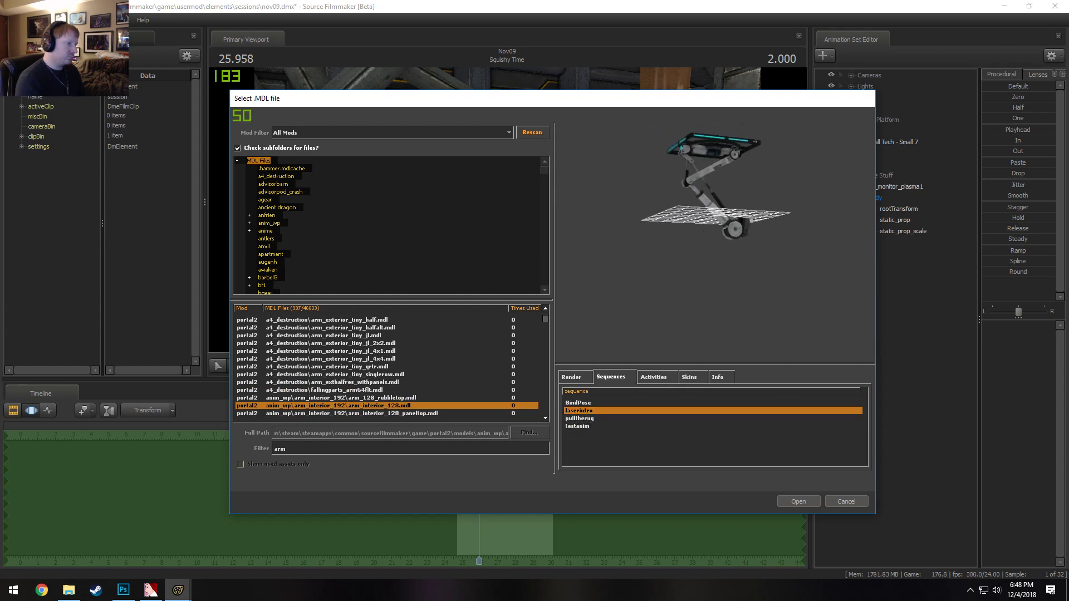
# Examine the remaining arm_interior_192 models up to video_arm.mdl and preview the deploy_straight sequence of video_arm.mdl
pyautogui.press('Down')
pyautogui.press('Down')
pyautogui.press('Down')
pyautogui.press('Down')
pyautogui.press('Down')
pyautogui.press('Down')
pyautogui.press('Down')
pyautogui.press('Down')
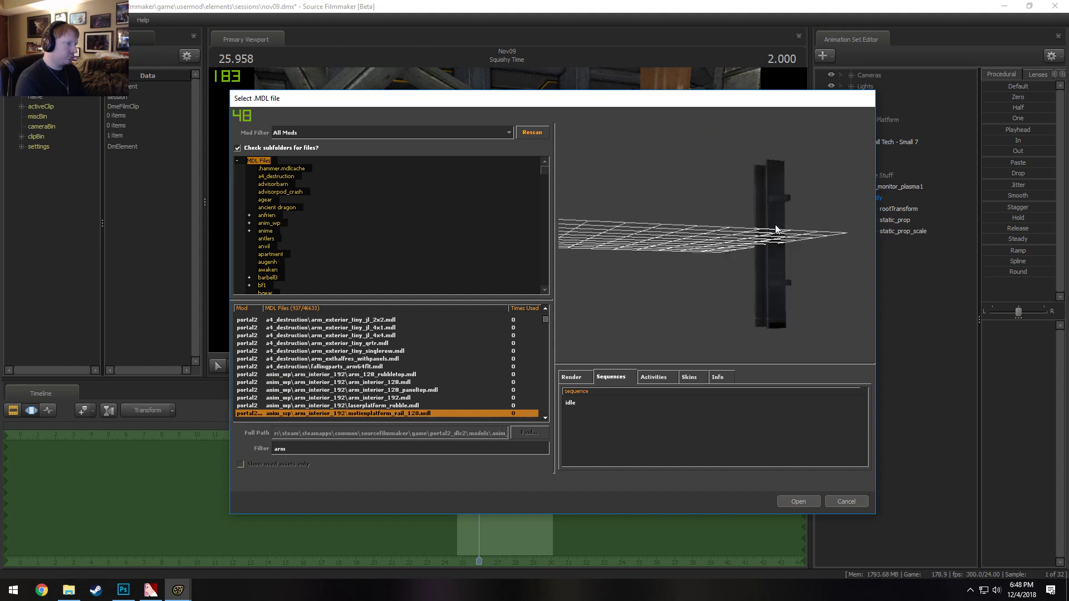
pyautogui.press('Down')
pyautogui.press('Down')
pyautogui.press('Down')
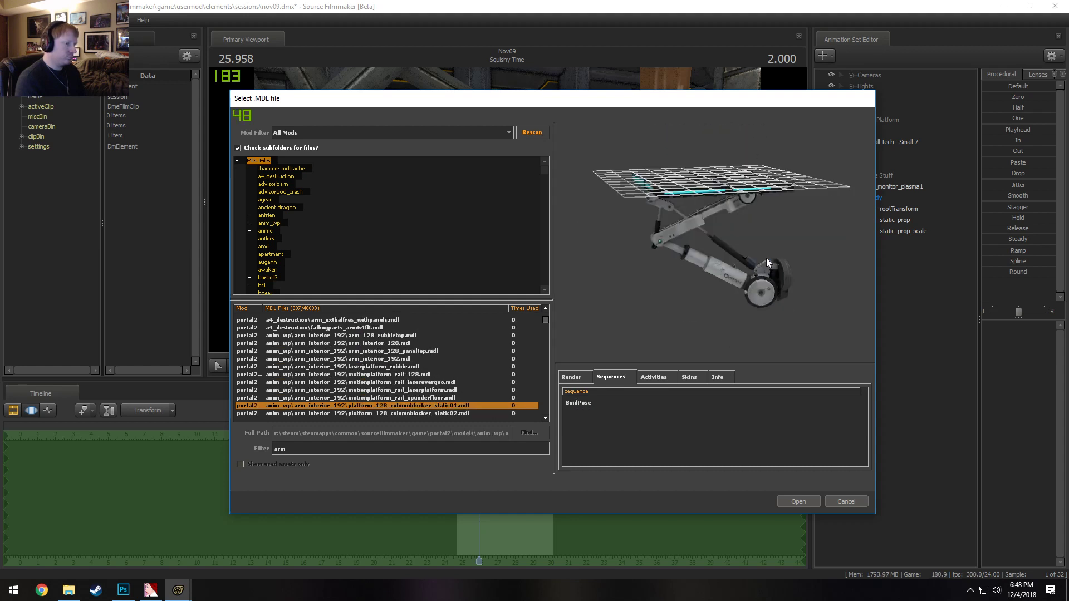
pyautogui.press('Down')
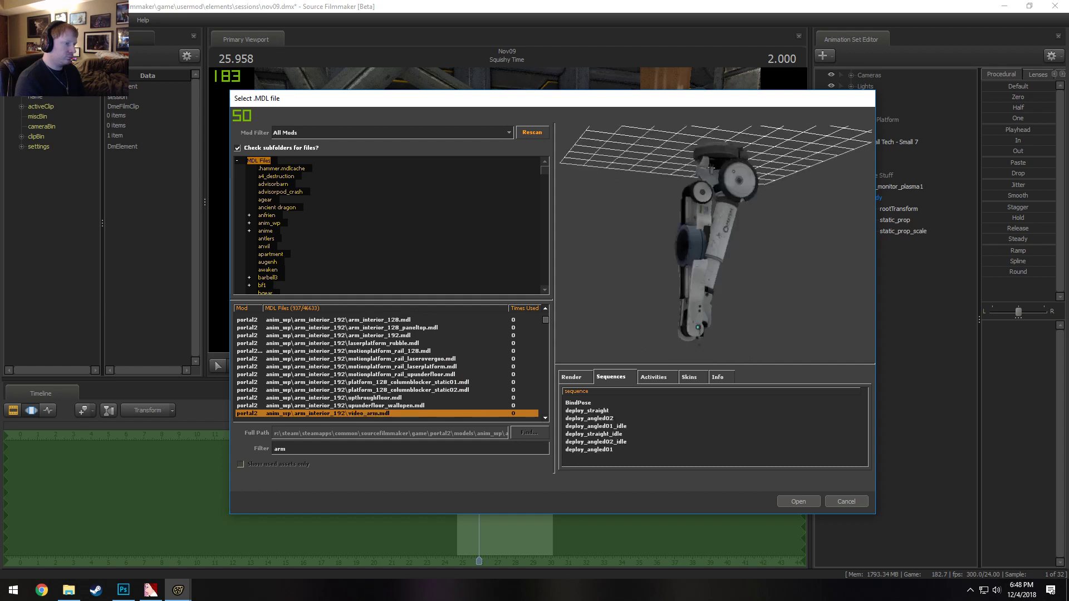
pyautogui.press('Up')
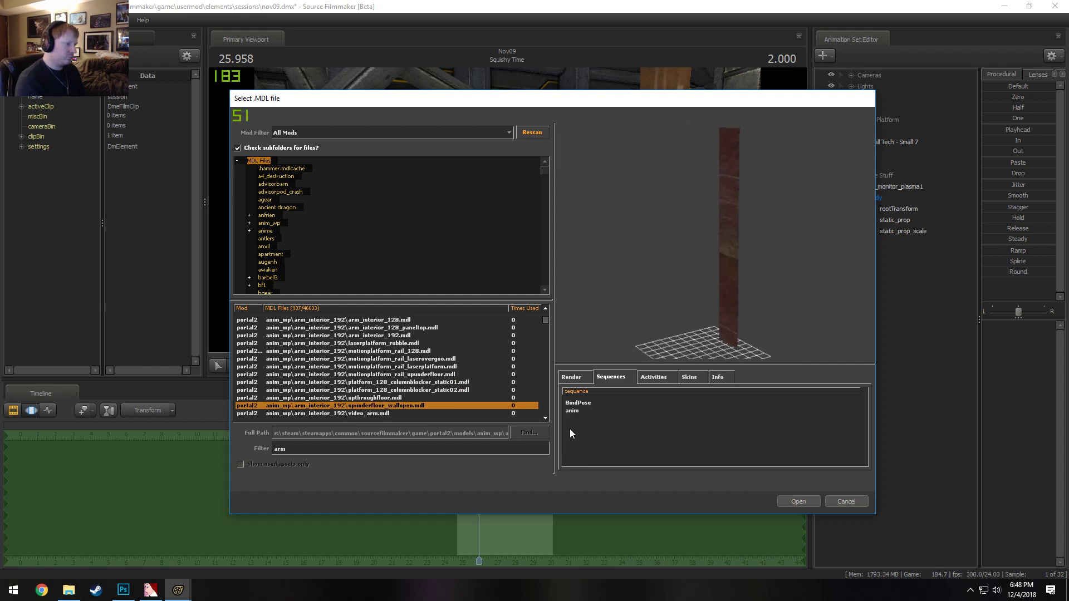
pyautogui.moveTo(781, 252); pyautogui.dragTo(718, 267)
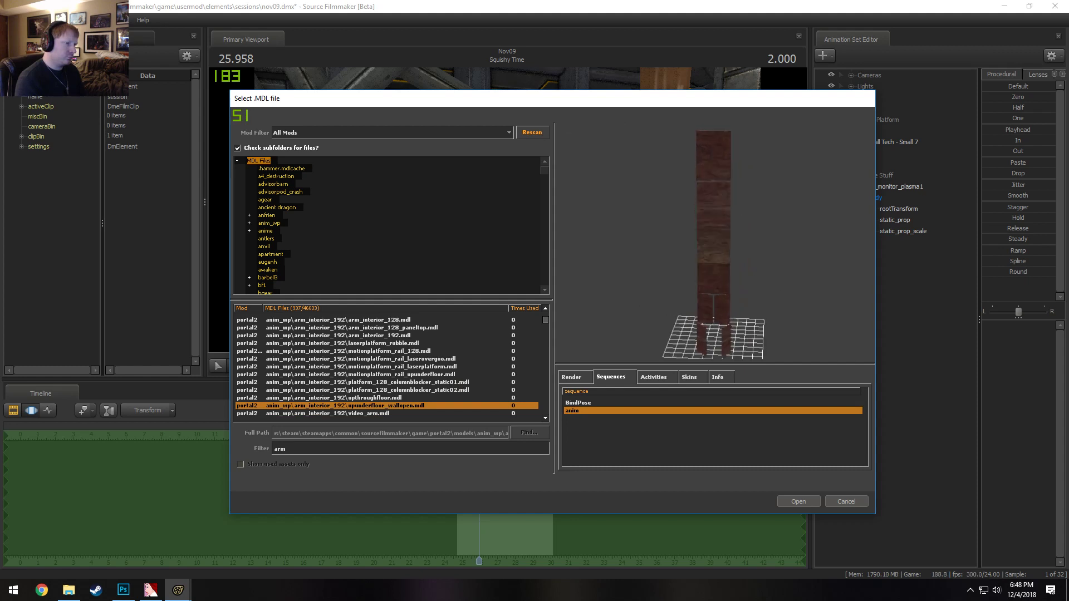
pyautogui.press('Down')
pyautogui.moveTo(805, 212); pyautogui.dragTo(730, 243)
pyautogui.click(615, 410)
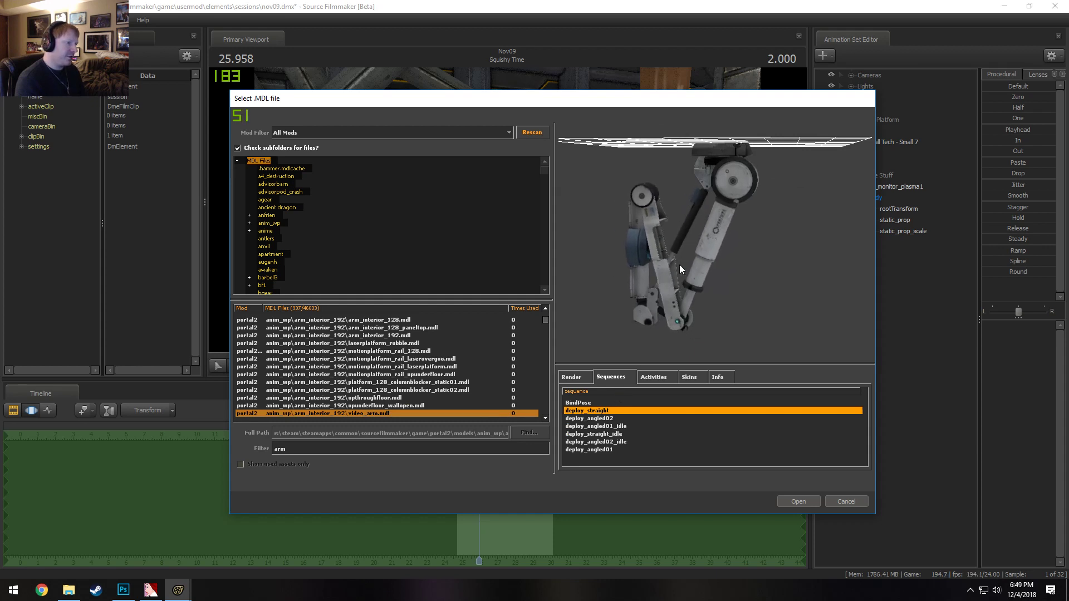
pyautogui.click(575, 416)
# Examine video_arm_big.mdl, the core_room arms, the hanging arms in the framework folder and arm64x64_interior.mdl
pyautogui.click(378, 413)
pyautogui.press('Down')
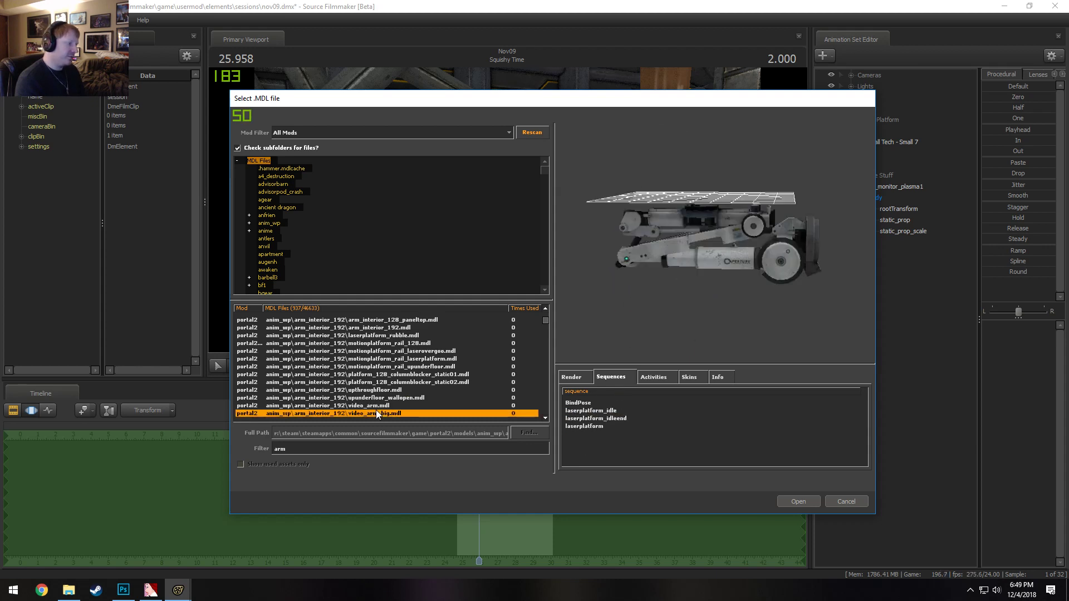
pyautogui.press('Down')
pyautogui.press('Down')
pyautogui.press('Down')
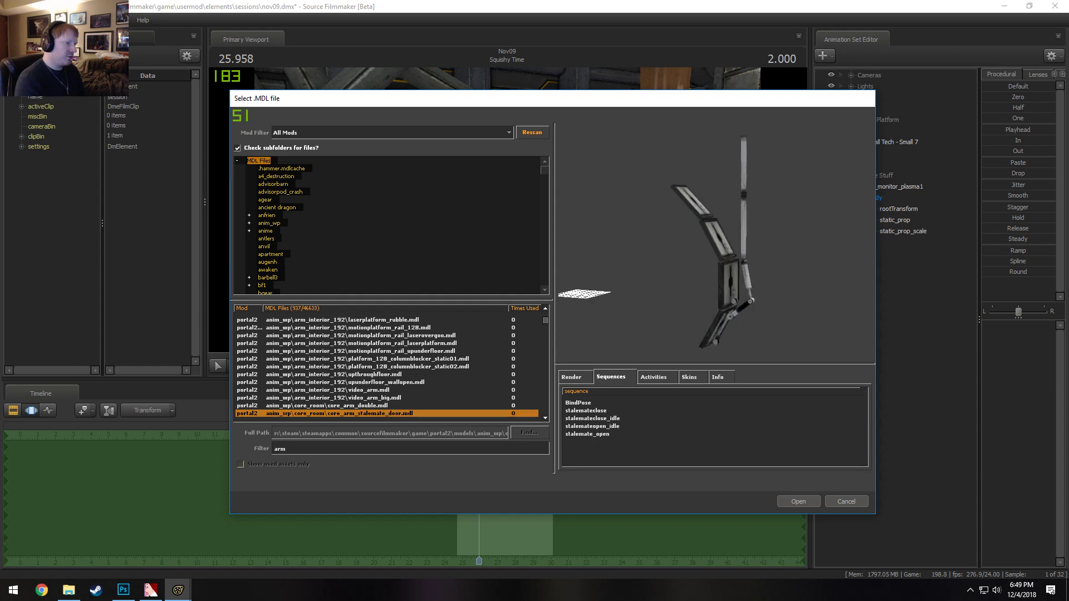
pyautogui.press('Up')
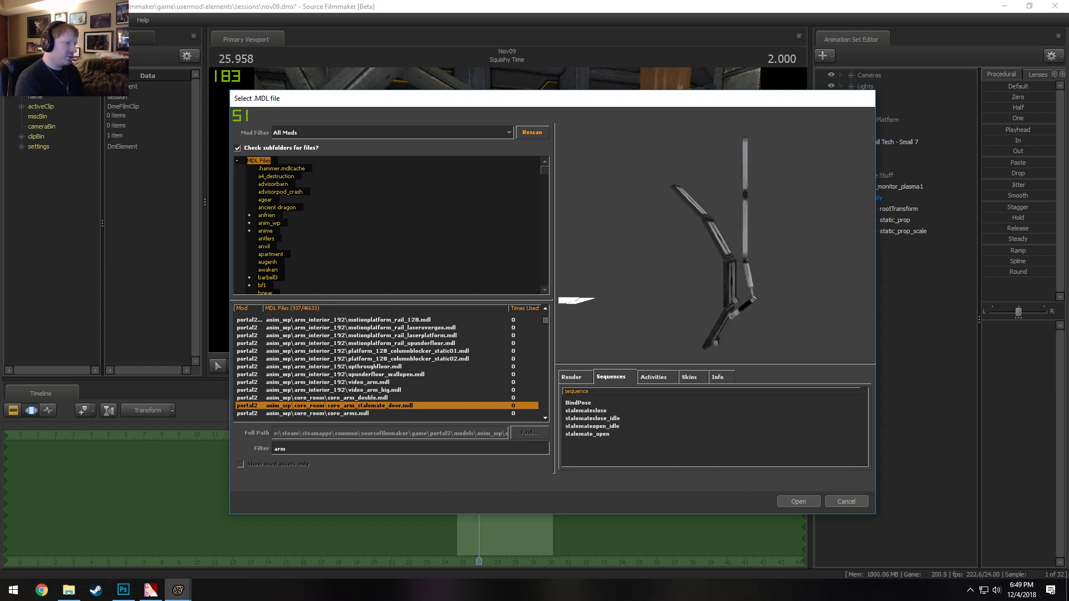
pyautogui.press('Down')
pyautogui.press('Down')
pyautogui.press('Down')
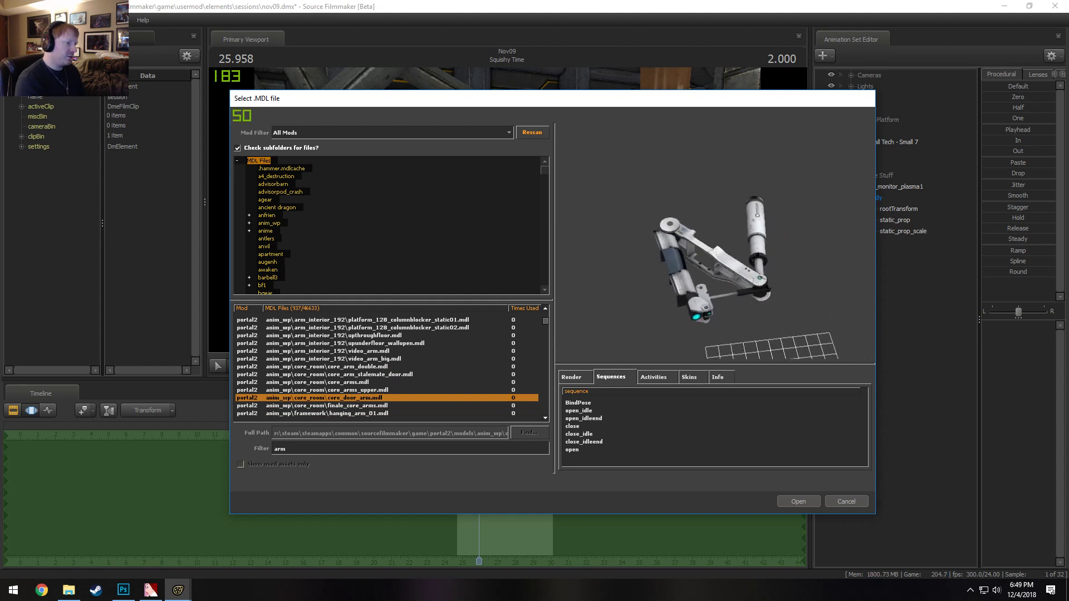
pyautogui.press('Down')
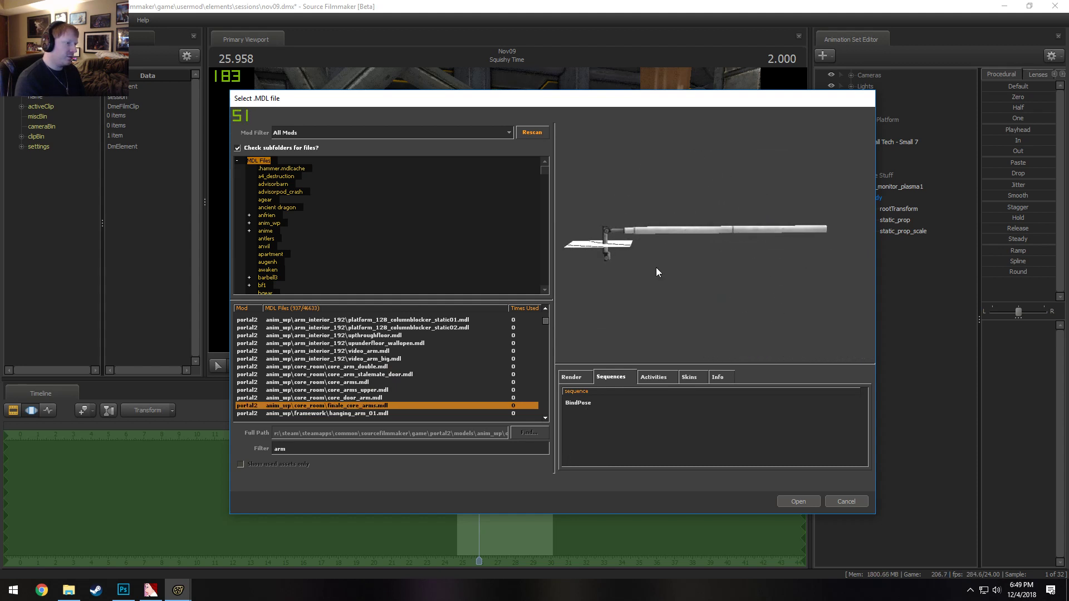
pyautogui.press('Down')
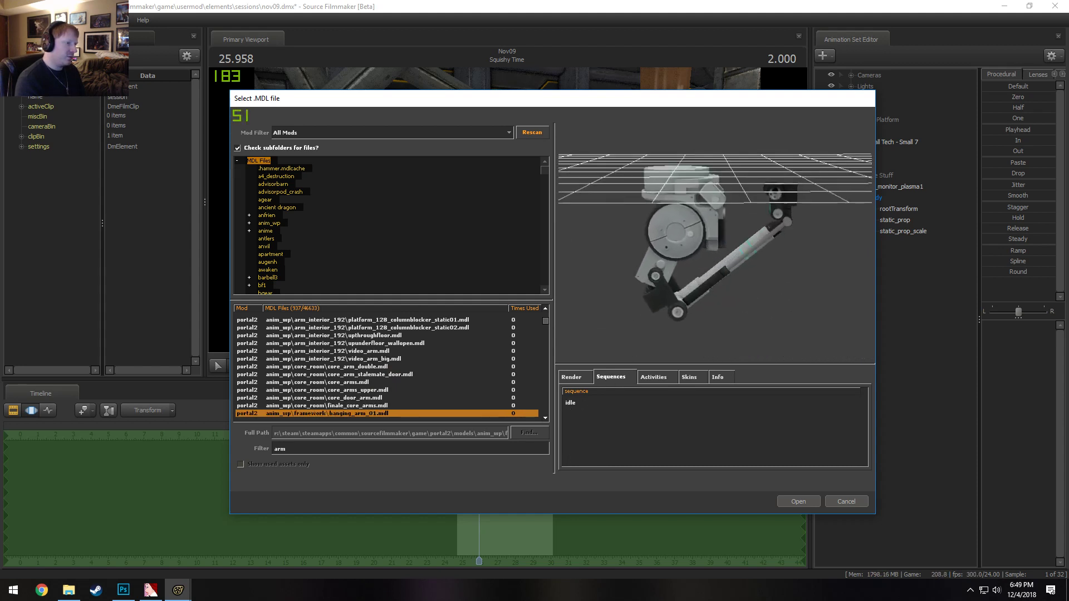
pyautogui.press('Down')
pyautogui.press('Down')
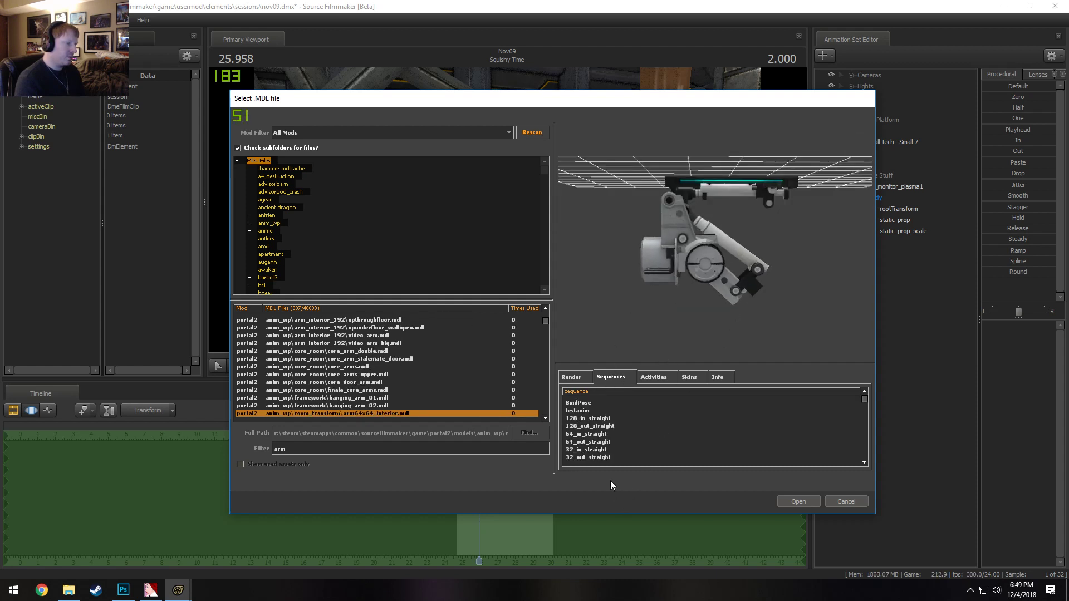
# Preview the testanim, 128_in_straight and 128_out_straight sequences of arm64x64_interior.mdl
pyautogui.click(579, 410)
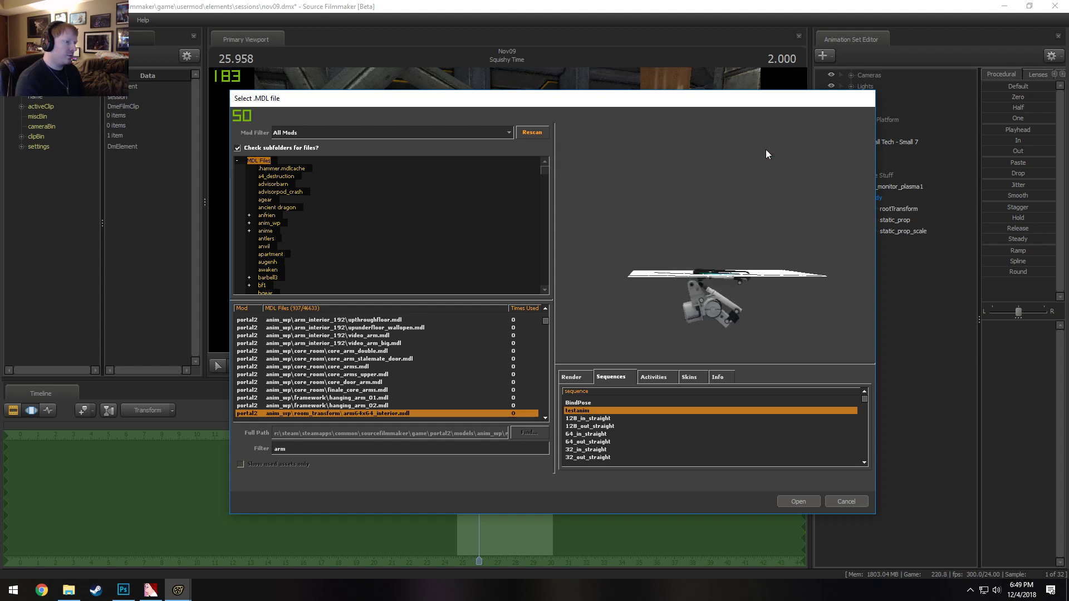
pyautogui.click(603, 419)
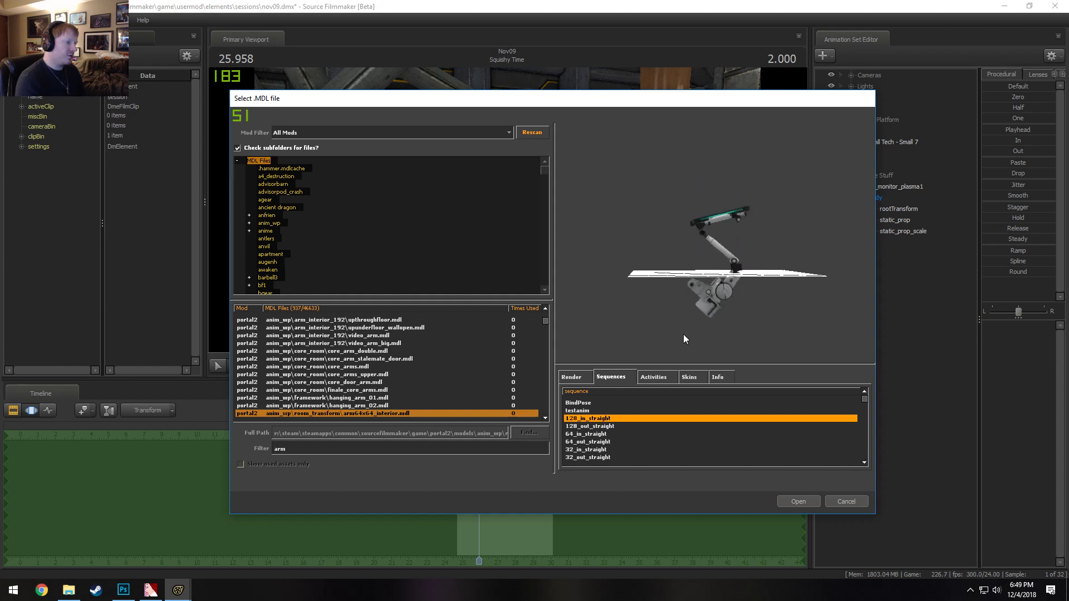
pyautogui.click(594, 426)
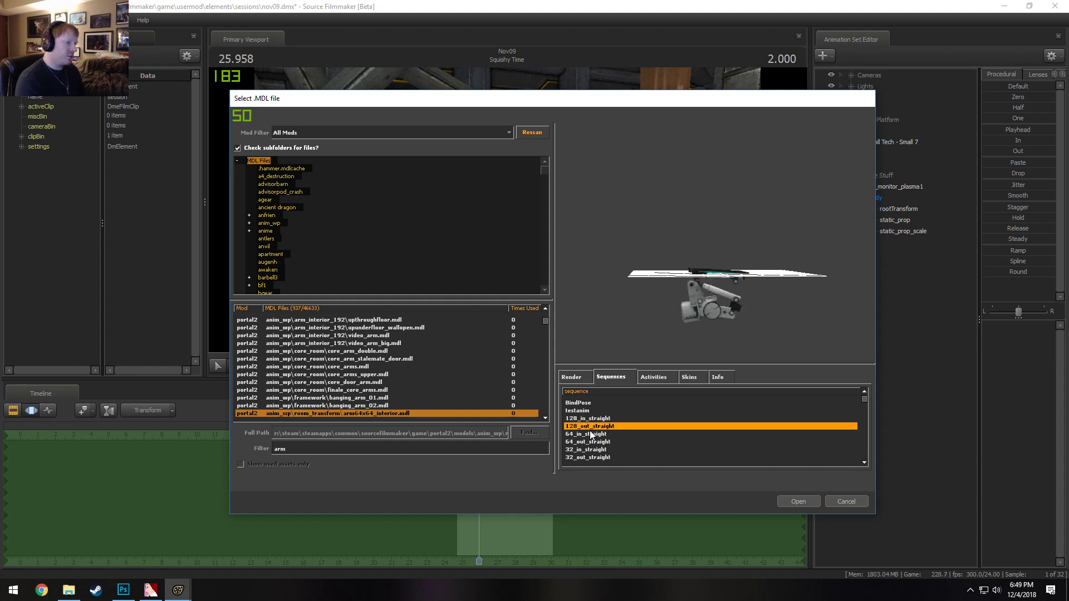
pyautogui.click(588, 418)
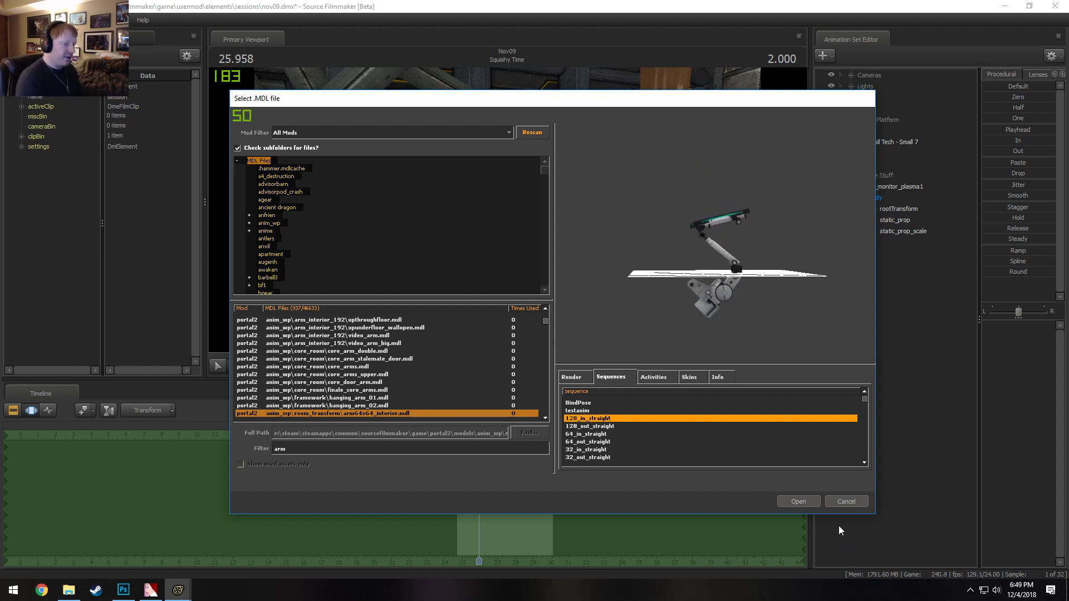
# Add arm64x64_interior.mdl from anim_wp\room_transform to the shot as a new animation set
pyautogui.scroll(-1, 339, 412)
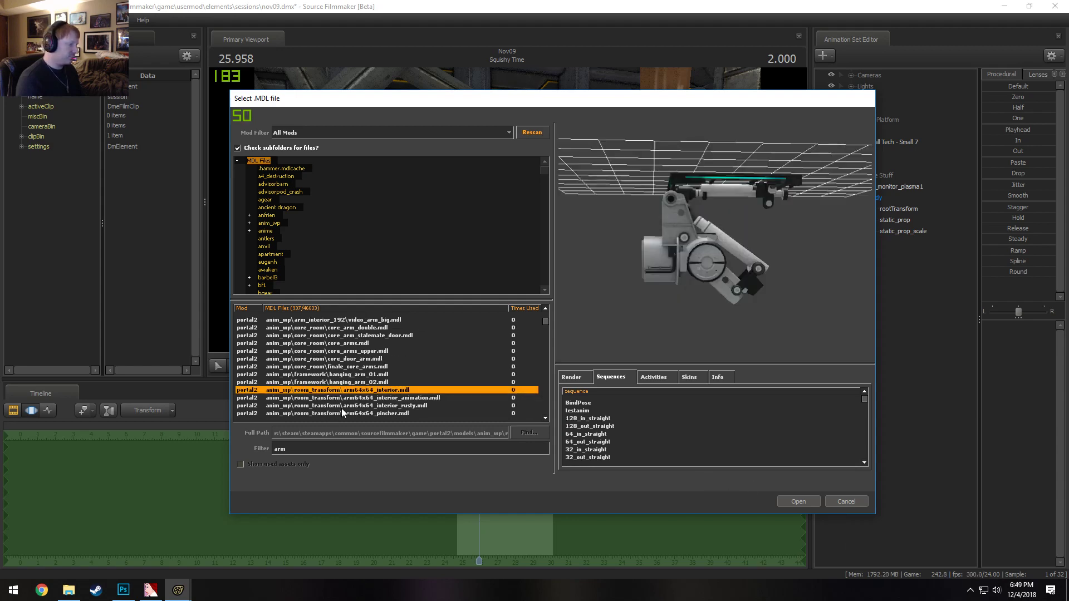
pyautogui.click(367, 398)
pyautogui.click(369, 391)
pyautogui.click(812, 499)
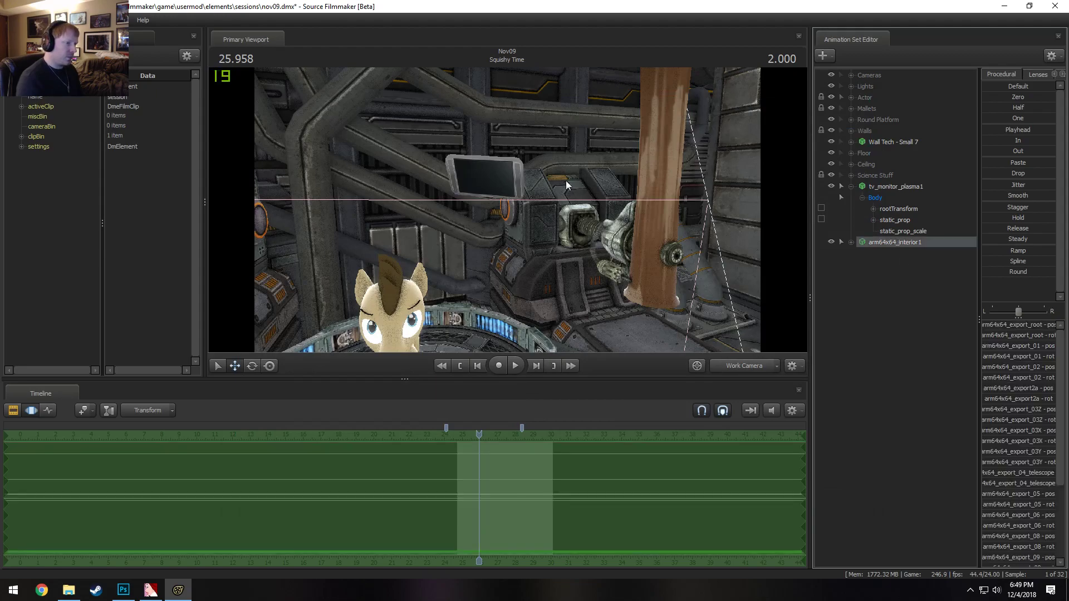
# Try to rotate the robotic arm by its arm64x64_export_root bone, and undo the changes
pyautogui.moveTo(514, 217)
pyautogui.mouseDown()
pyautogui.moveTo(515, 251)
pyautogui.moveTo(514, 217)
pyautogui.mouseUp()
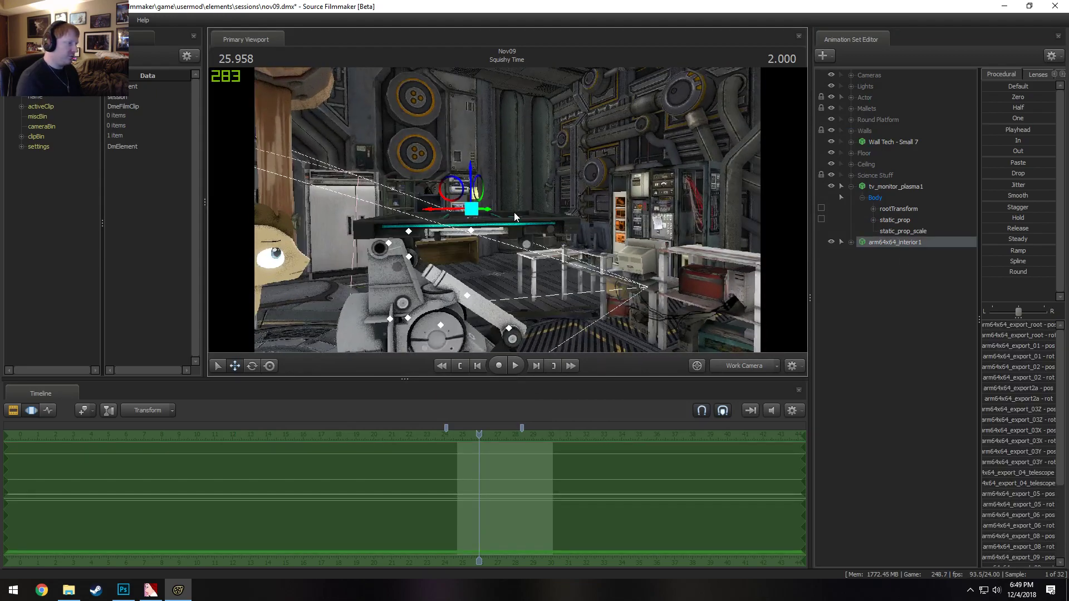
pyautogui.moveTo(444, 192); pyautogui.dragTo(496, 114)
pyautogui.moveTo(589, 192)
pyautogui.mouseDown()
pyautogui.moveTo(573, 184)
pyautogui.moveTo(589, 193)
pyautogui.mouseUp()
pyautogui.keyDown('ctrl'); pyautogui.click(548, 145); pyautogui.keyUp('ctrl')
pyautogui.keyDown('alt'); pyautogui.moveTo(549, 144); pyautogui.dragTo(549, 184); pyautogui.keyUp('alt')
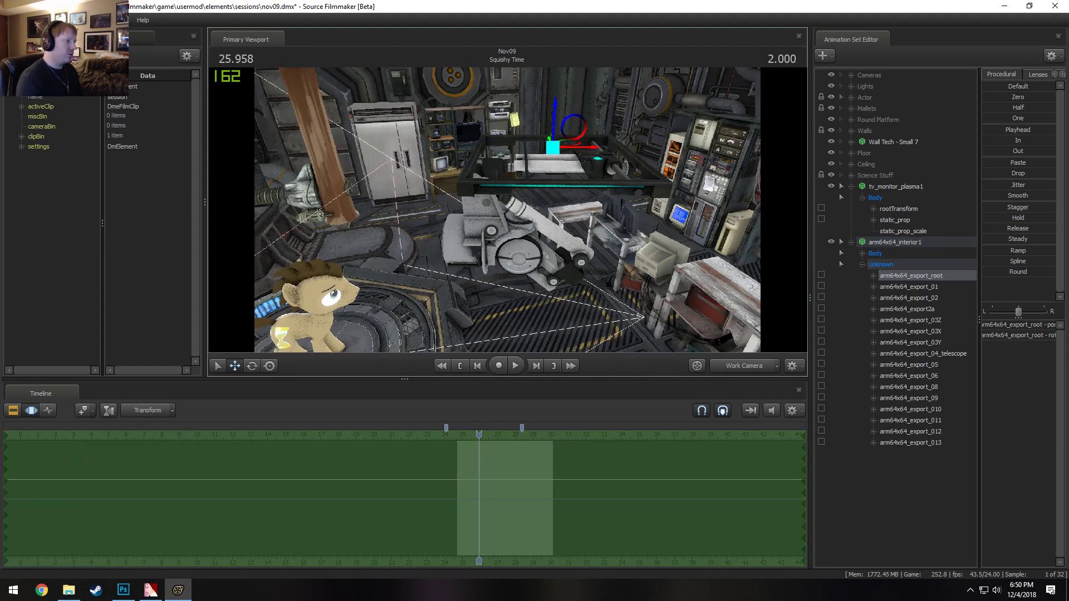
pyautogui.press('e')
pyautogui.moveTo(582, 126); pyautogui.dragTo(601, 150)
pyautogui.hotkey('ctrl', 'z')
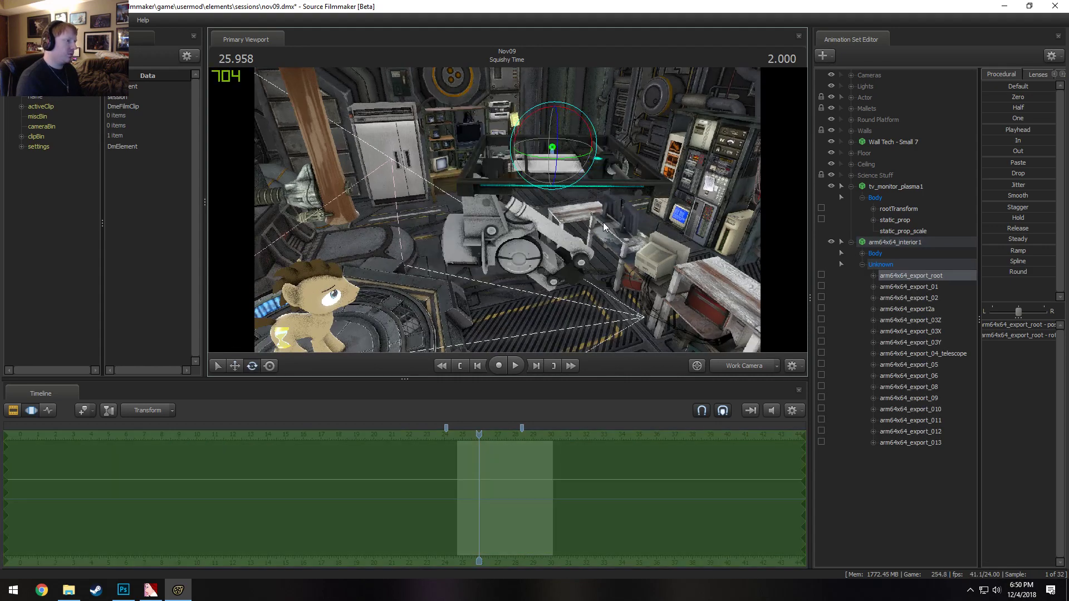
pyautogui.moveTo(604, 222)
pyautogui.keyDown('alt'); pyautogui.mouseDown()
pyautogui.moveTo(515, 167)
pyautogui.moveTo(568, 157)
pyautogui.moveTo(555, 154)
pyautogui.moveTo(549, 204)
pyautogui.moveTo(640, 203)
pyautogui.moveTo(527, 237)
pyautogui.moveTo(516, 167)
pyautogui.moveTo(502, 251)
pyautogui.moveTo(534, 245)
pyautogui.moveTo(545, 158)
pyautogui.mouseUp(); pyautogui.keyUp('alt')
pyautogui.keyDown('ctrl'); pyautogui.click(550, 173); pyautogui.keyUp('ctrl')
pyautogui.hotkey('ctrl', 'z')
# Try to rotate individual bones of the robotic arm, including arm64x64_export_013 and arm64x64_export_012, and undo the changes
pyautogui.click(914, 443)
pyautogui.keyDown('alt'); pyautogui.moveTo(536, 245); pyautogui.dragTo(551, 127); pyautogui.keyUp('alt')
pyautogui.moveTo(495, 123); pyautogui.dragTo(508, 205)
pyautogui.click(930, 432)
pyautogui.moveTo(510, 144); pyautogui.dragTo(452, 125)
pyautogui.click(945, 425)
pyautogui.hotkey('ctrl', 'z')
pyautogui.click(917, 354)
pyautogui.moveTo(510, 258); pyautogui.dragTo(485, 231)
# Rotate the arm64x64_export_03X joint of the robotic arm so that the lower arm segment swings upward
pyautogui.keyDown('ctrl'); pyautogui.click(457, 239); pyautogui.keyUp('ctrl')
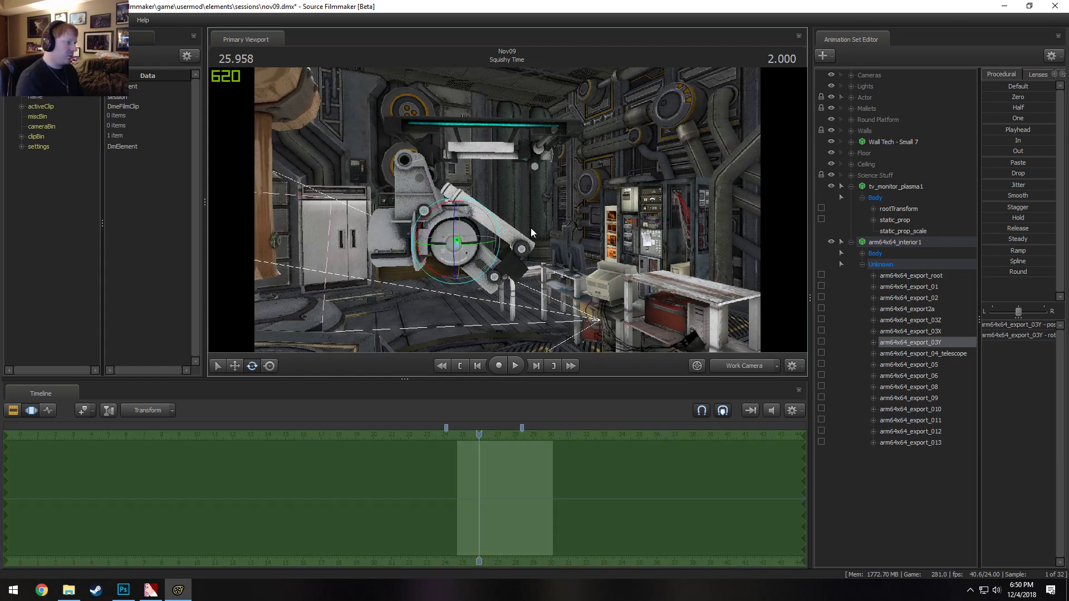
pyautogui.click(427, 231)
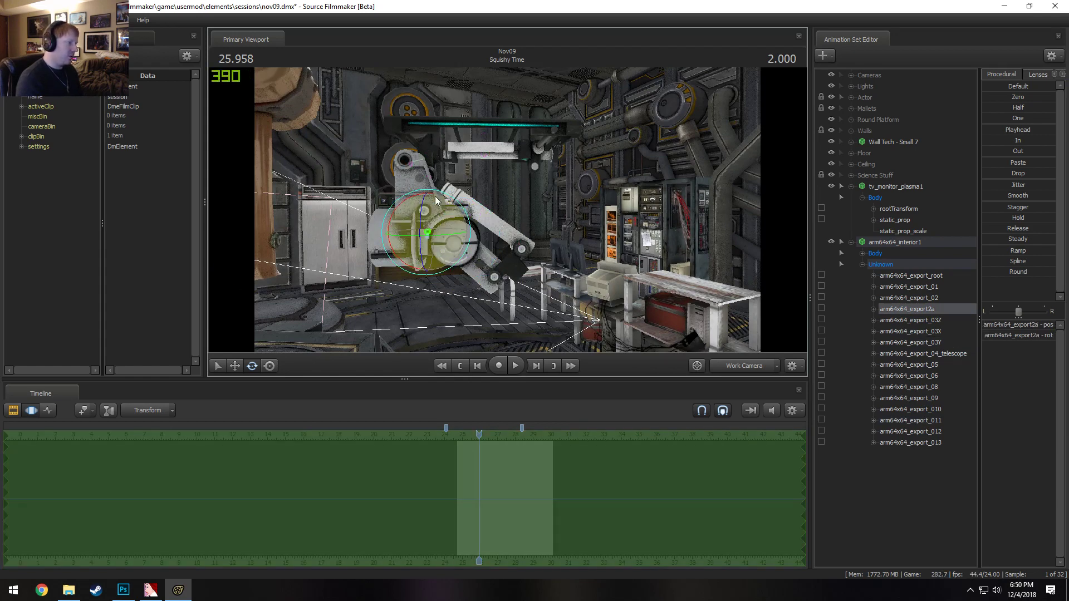
pyautogui.moveTo(430, 213)
pyautogui.mouseDown()
pyautogui.moveTo(476, 215)
pyautogui.moveTo(534, 250)
pyautogui.moveTo(484, 217)
pyautogui.moveTo(490, 200)
pyautogui.moveTo(420, 229)
pyautogui.mouseUp()
pyautogui.moveTo(514, 208)
pyautogui.keyDown('alt'); pyautogui.mouseDown()
pyautogui.moveTo(501, 206)
pyautogui.moveTo(513, 209)
pyautogui.mouseUp(); pyautogui.keyUp('alt')
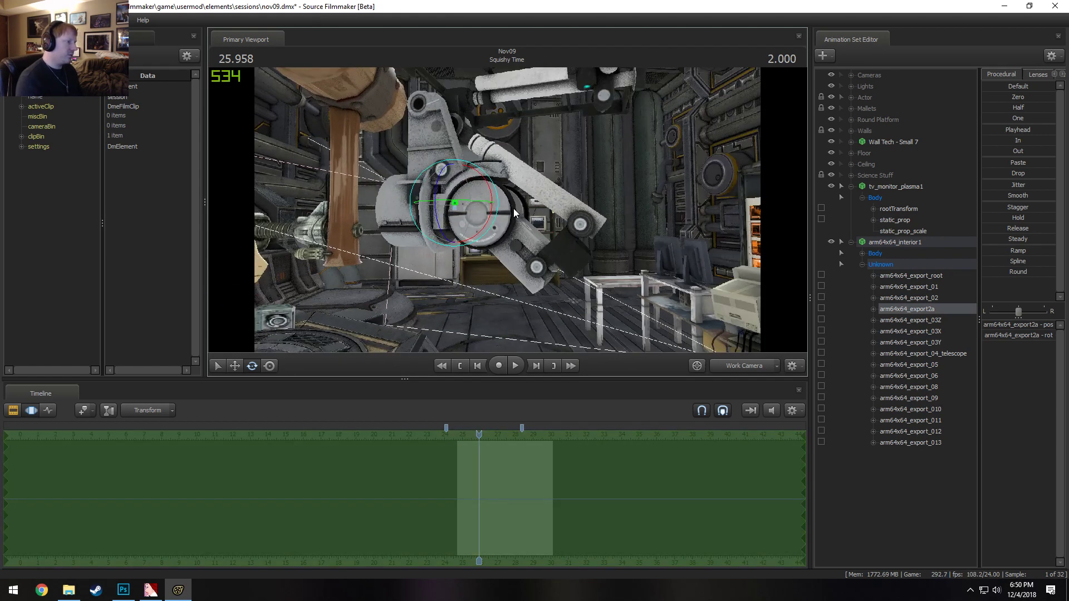
pyautogui.click(489, 212)
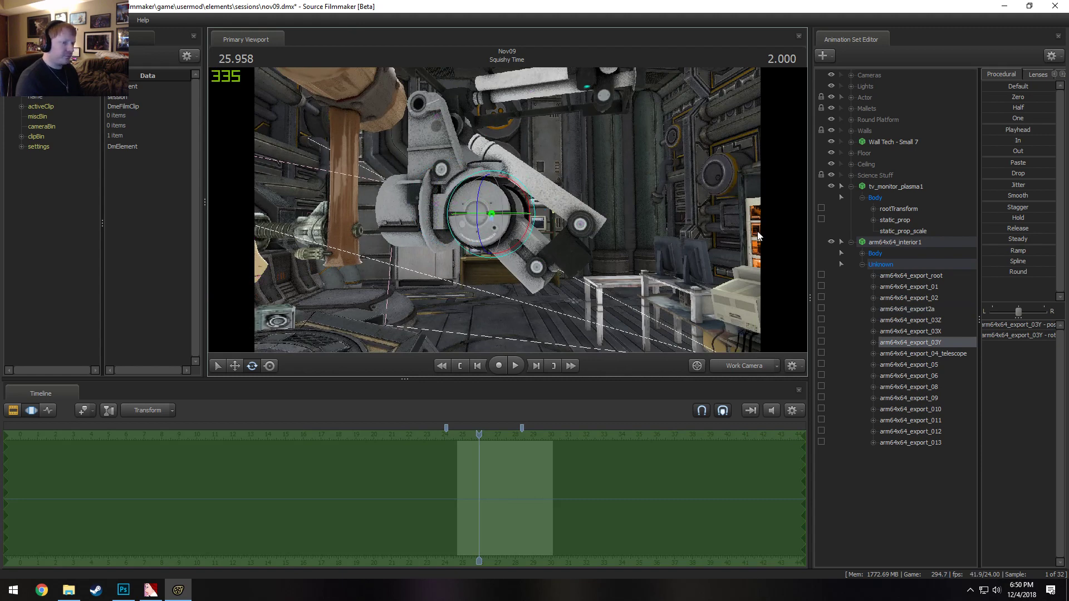
pyautogui.click(941, 332)
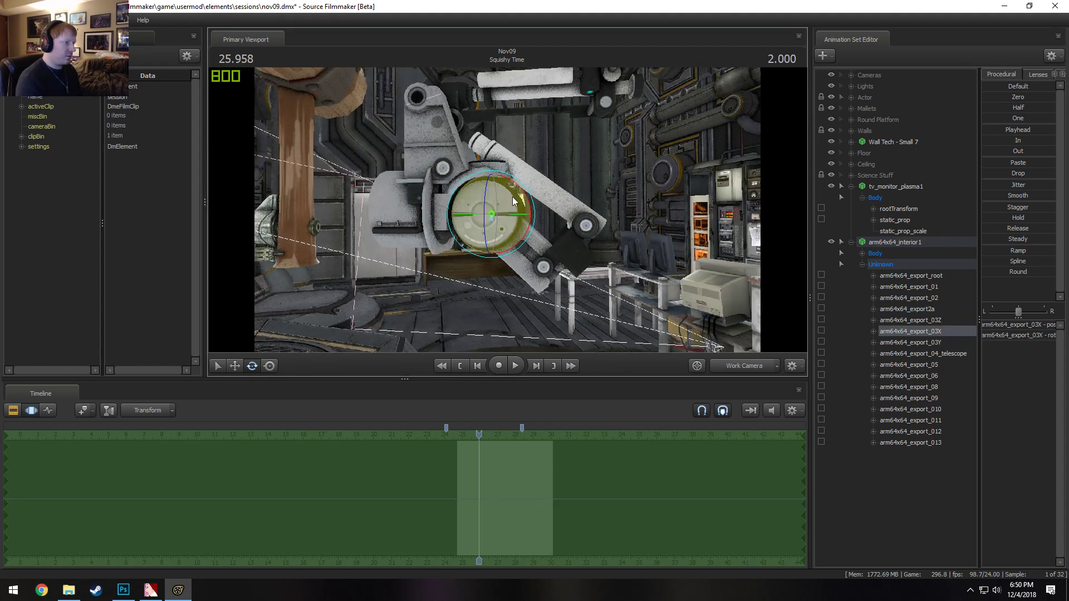
pyautogui.moveTo(540, 233); pyautogui.dragTo(509, 89)
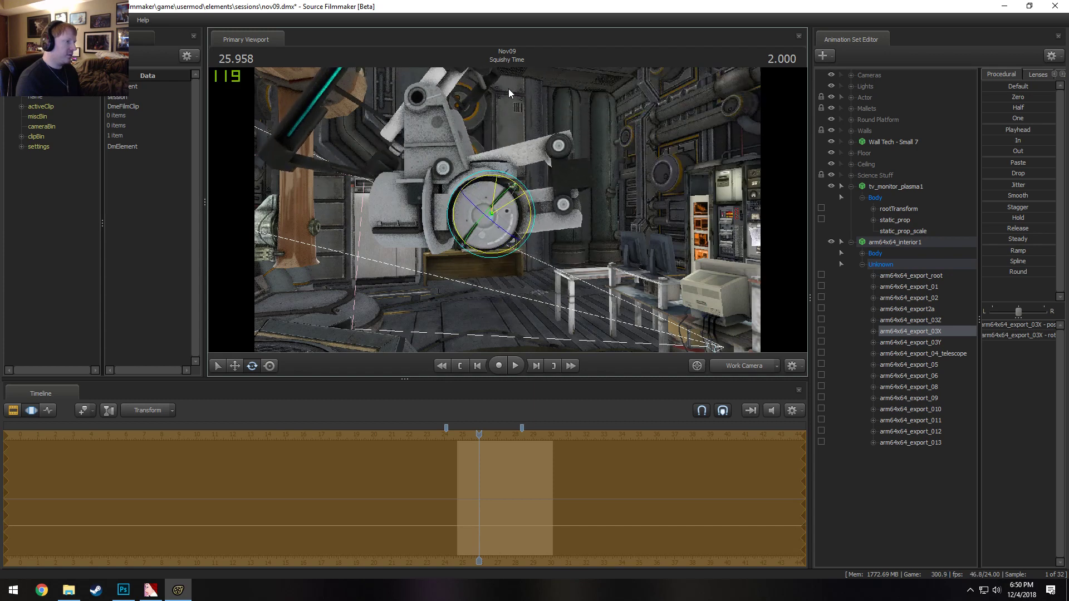
# Rotate the arm64x64_export_06 elbow joint so that the forearm stands upright with the panel tilted above it
pyautogui.click(573, 214)
pyautogui.moveTo(584, 201); pyautogui.dragTo(628, 192)
pyautogui.click(615, 155)
pyautogui.moveTo(618, 194); pyautogui.dragTo(543, 221)
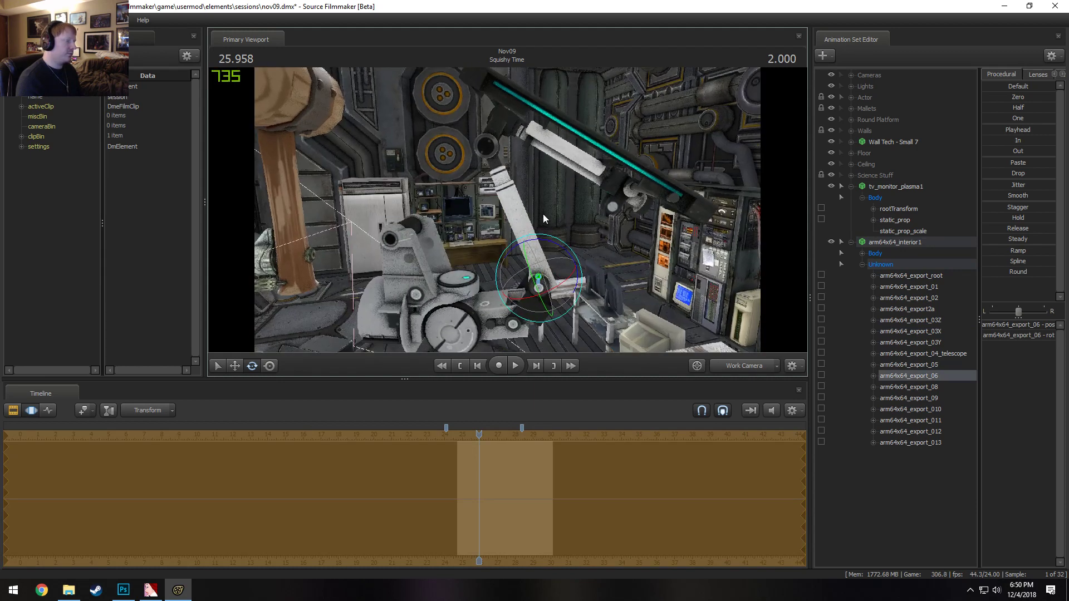
# Add a scale control to the arm64x64_export_012 bone and try to scale the panel with it
pyautogui.rightClick(903, 433)
pyautogui.click(935, 456)
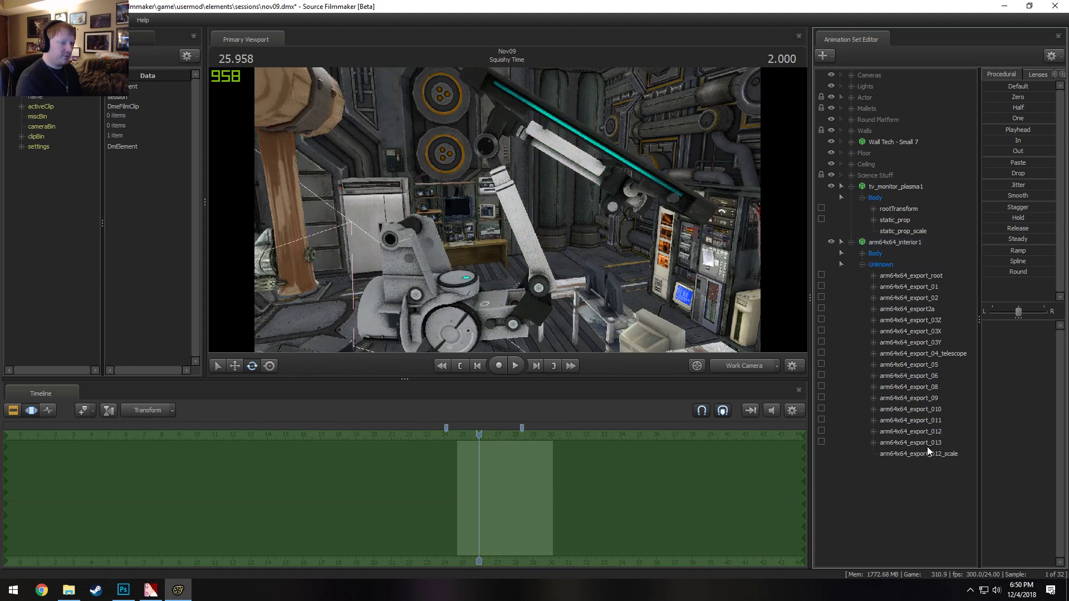
pyautogui.click(927, 453)
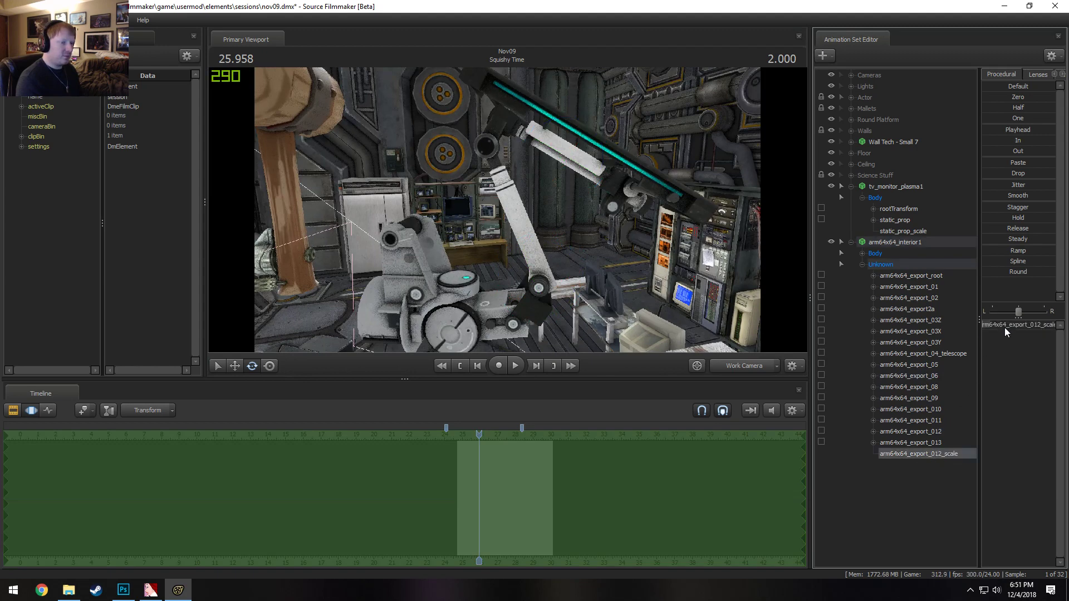
pyautogui.moveTo(1008, 326); pyautogui.dragTo(991, 326)
pyautogui.keyDown('alt'); pyautogui.moveTo(524, 170); pyautogui.dragTo(512, 209); pyautogui.keyUp('alt')
pyautogui.hotkey('ctrl', 'z')
pyautogui.moveTo(575, 230); pyautogui.dragTo(516, 214)
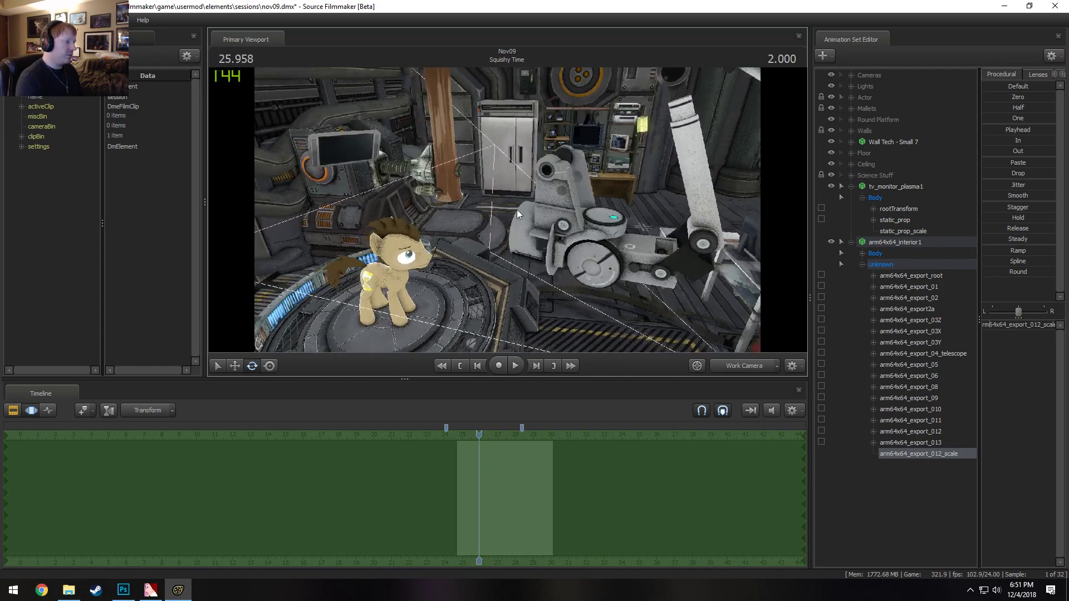
# Try to move tv_monitor_plasma1 from behind the pony over to the robotic arm
pyautogui.click(904, 190)
pyautogui.moveTo(436, 152); pyautogui.dragTo(474, 132)
pyautogui.press('s')
pyautogui.press('w')
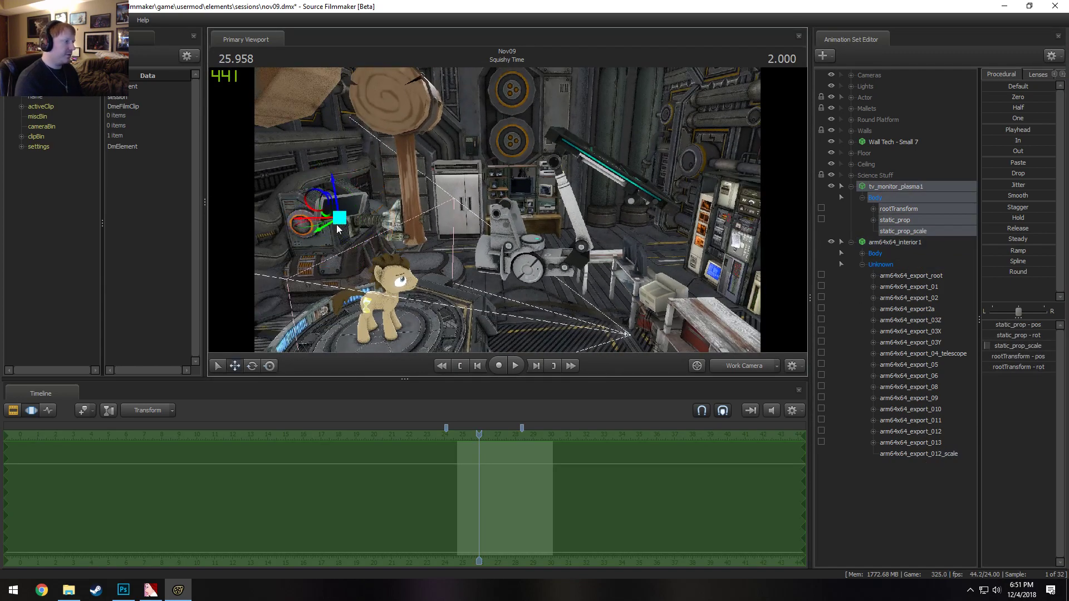
pyautogui.moveTo(309, 228); pyautogui.dragTo(573, 218)
pyautogui.press('s')
pyautogui.press('w')
# Remove the arm64x64_export_012 scale control and move the plasma monitor beside the robotic arm
pyautogui.click(926, 278)
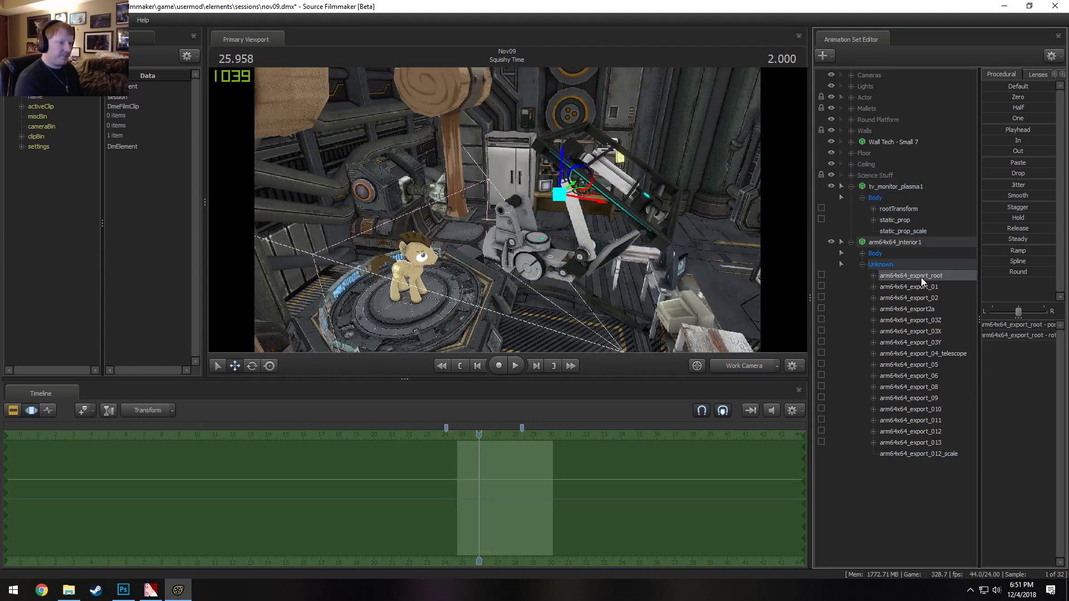
pyautogui.click(927, 432)
pyautogui.click(925, 452)
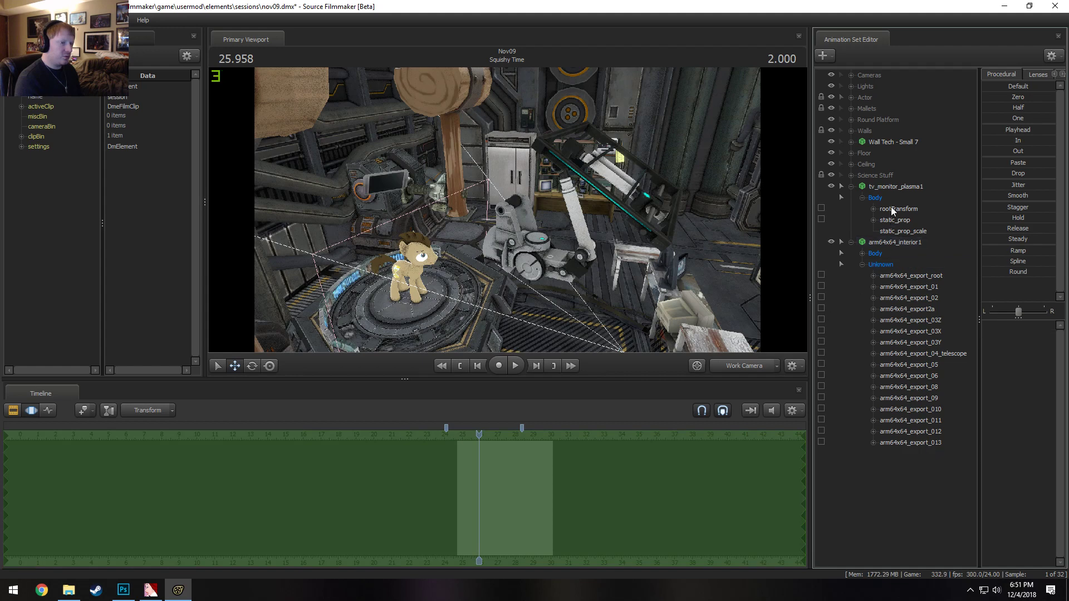
pyautogui.click(893, 187)
pyautogui.moveTo(367, 197); pyautogui.dragTo(455, 256)
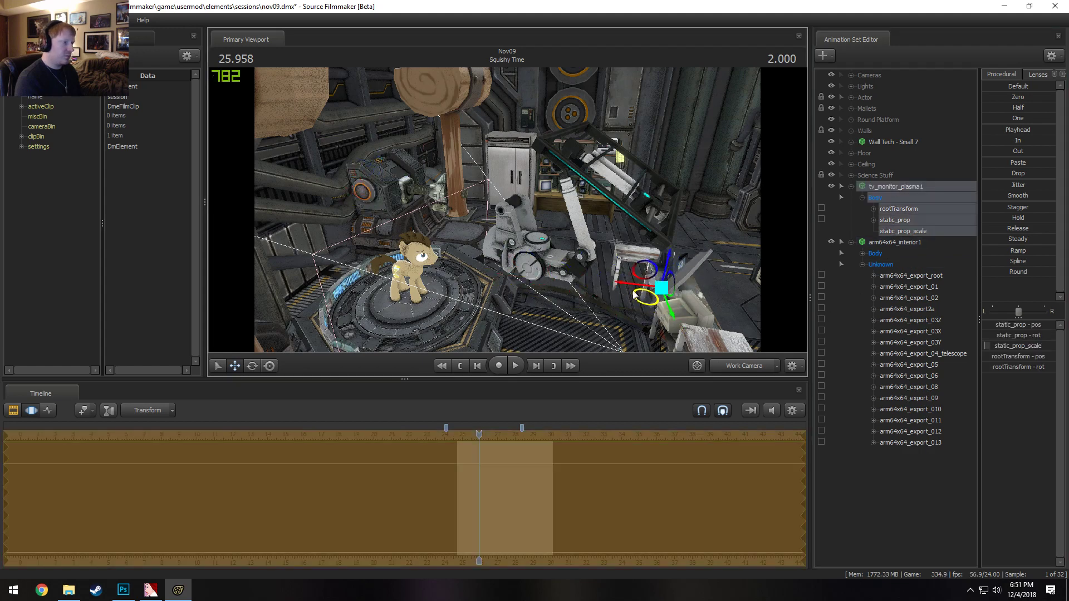
# Try to rotate the panel end of the robotic arm by its arm64x64_export_011 and arm64x64_export_012 bones
pyautogui.click(934, 468)
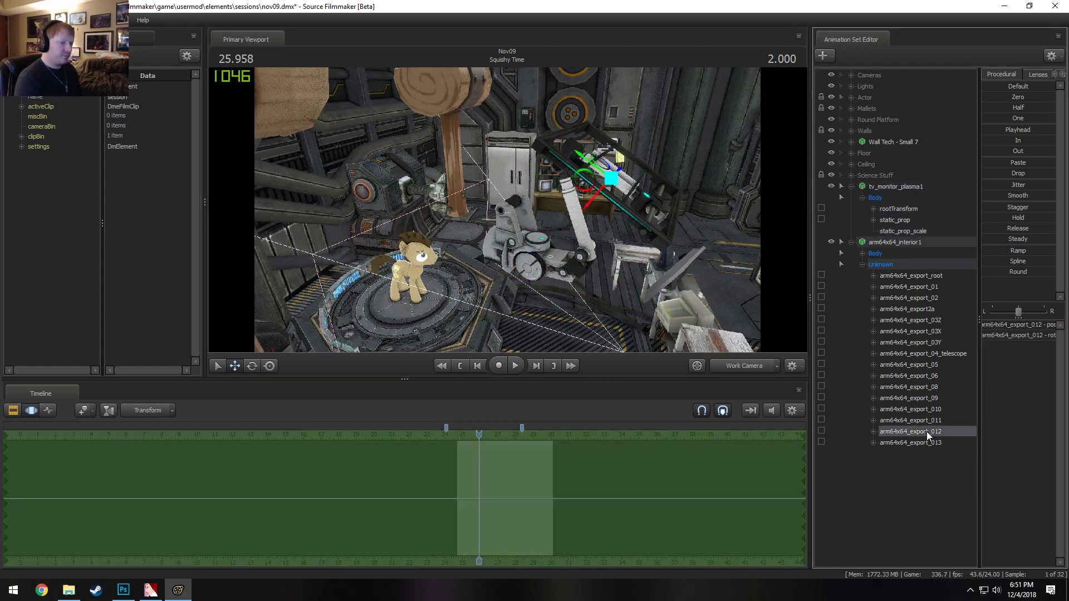
pyautogui.click(924, 419)
pyautogui.press('e')
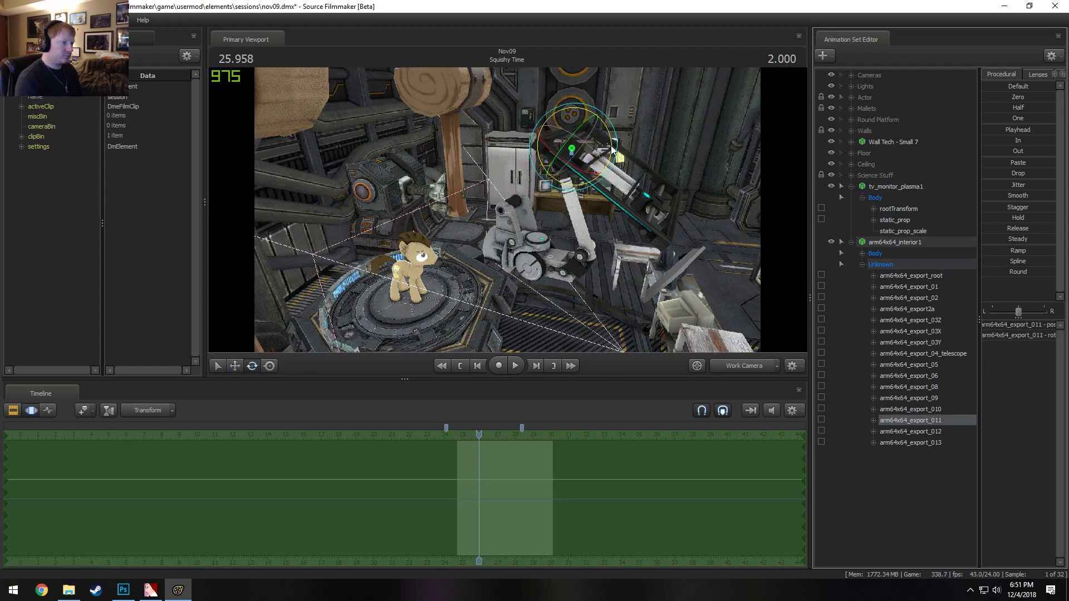
pyautogui.moveTo(612, 146); pyautogui.dragTo(615, 159)
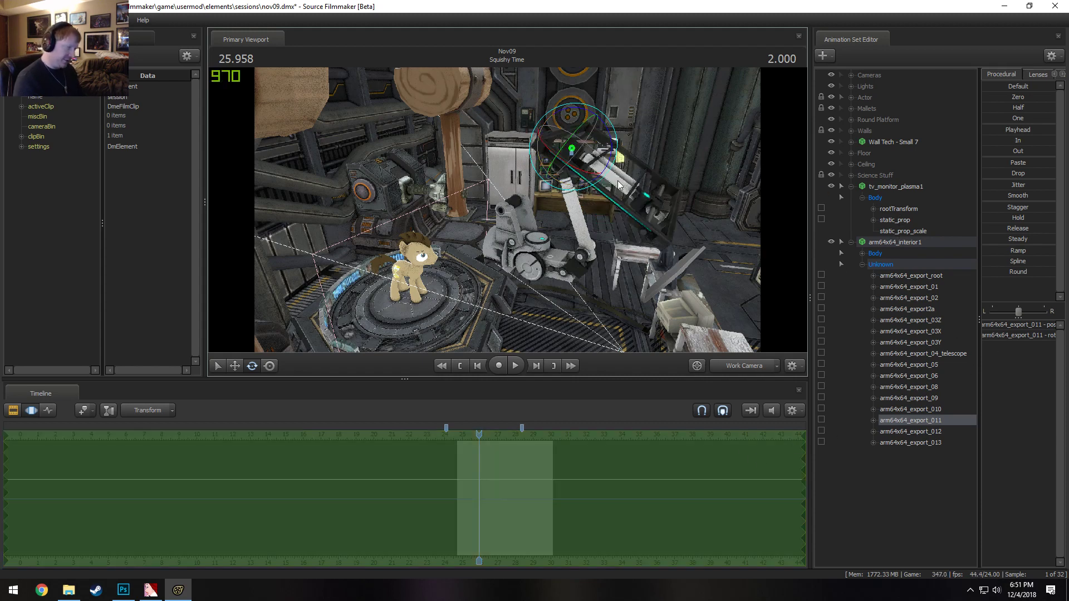
pyautogui.click(924, 431)
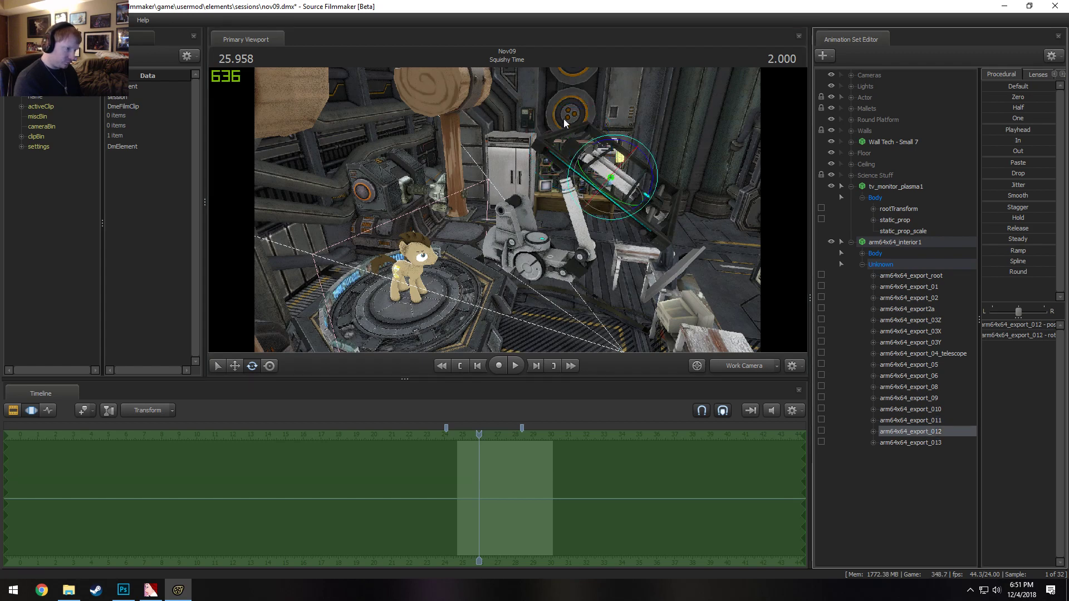
pyautogui.moveTo(657, 168); pyautogui.dragTo(628, 195)
pyautogui.moveTo(618, 195); pyautogui.dragTo(730, 253)
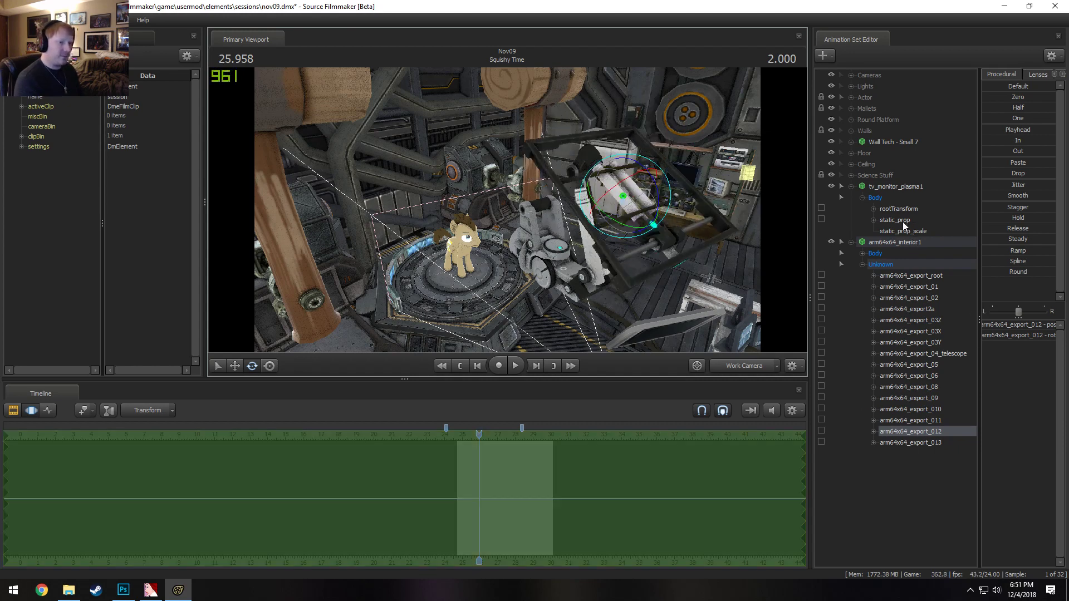
# Lock the plasma monitor's static_prop to the arm64x64_export_012 bone and zero its rootTransform and static_prop controls
pyautogui.moveTo(923, 432); pyautogui.dragTo(902, 220)
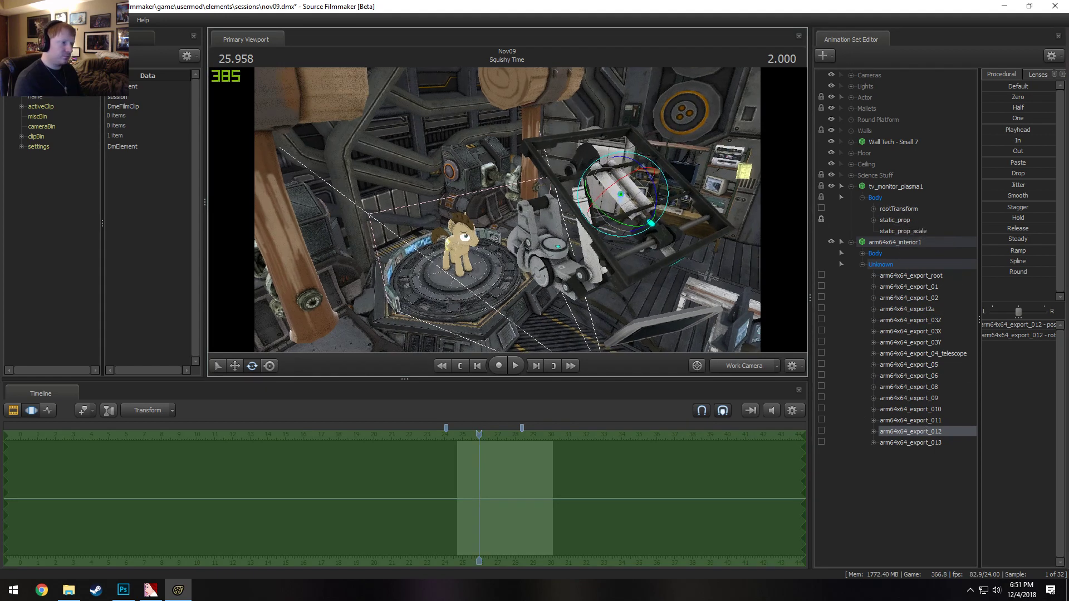
pyautogui.click(907, 187)
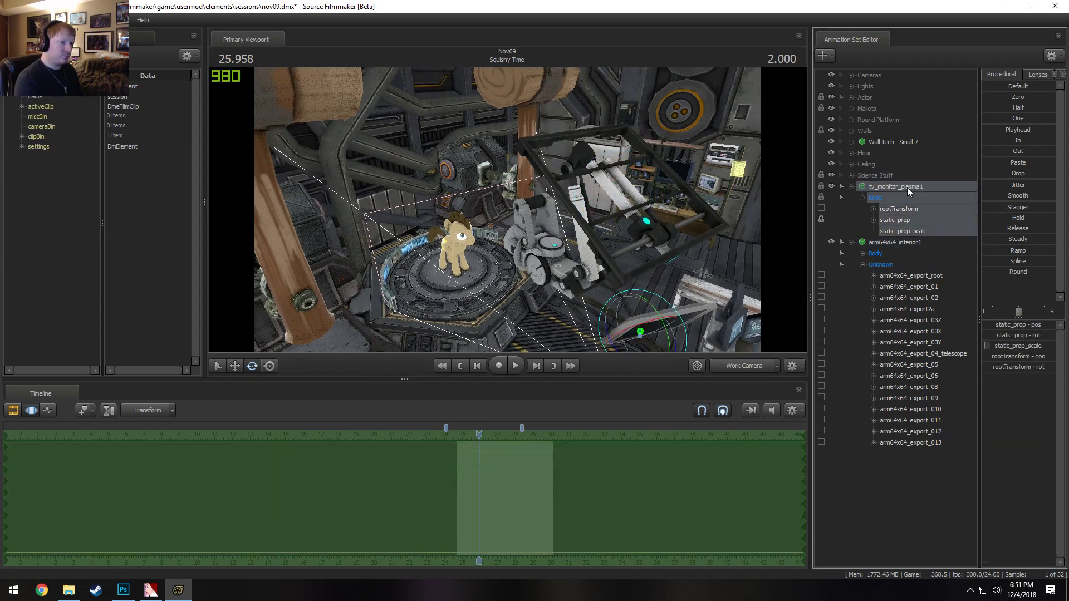
pyautogui.keyDown('ctrl'); pyautogui.click(925, 228); pyautogui.keyUp('ctrl')
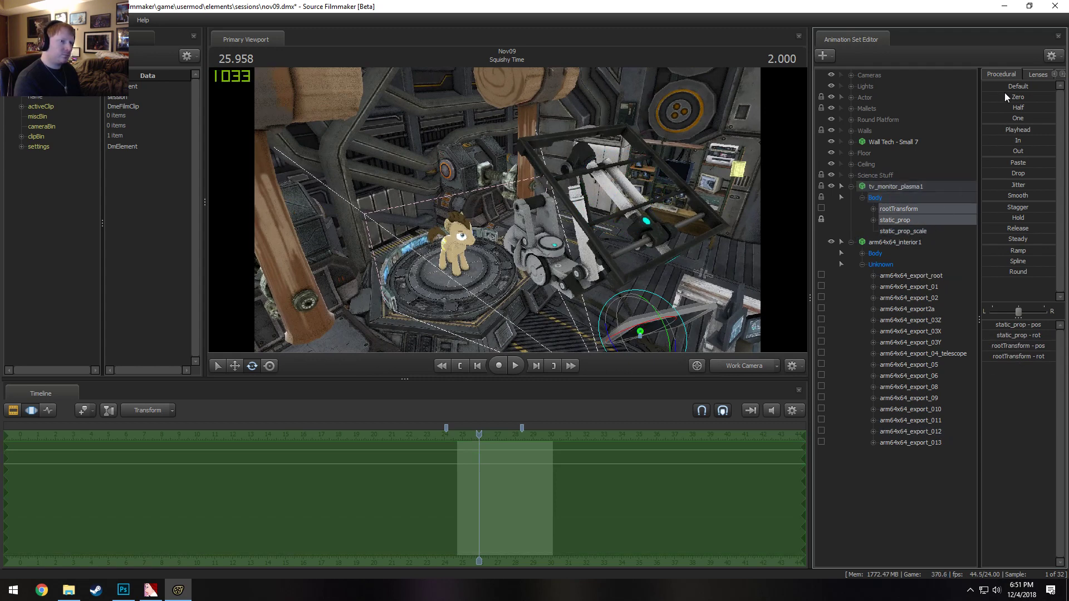
pyautogui.moveTo(1005, 96); pyautogui.dragTo(1056, 95)
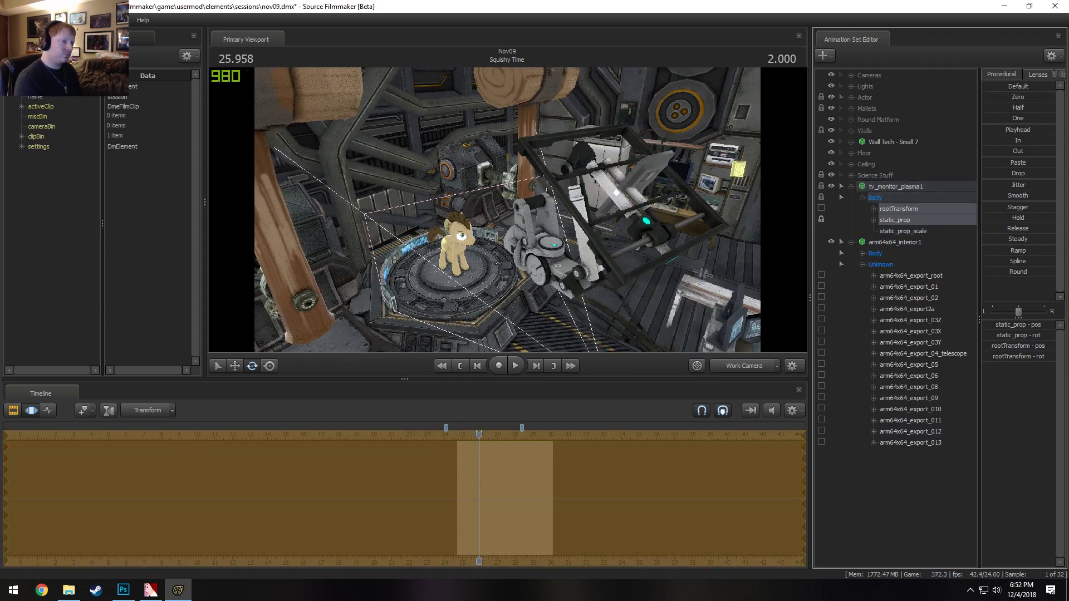
pyautogui.click(1025, 355)
pyautogui.press('Return')
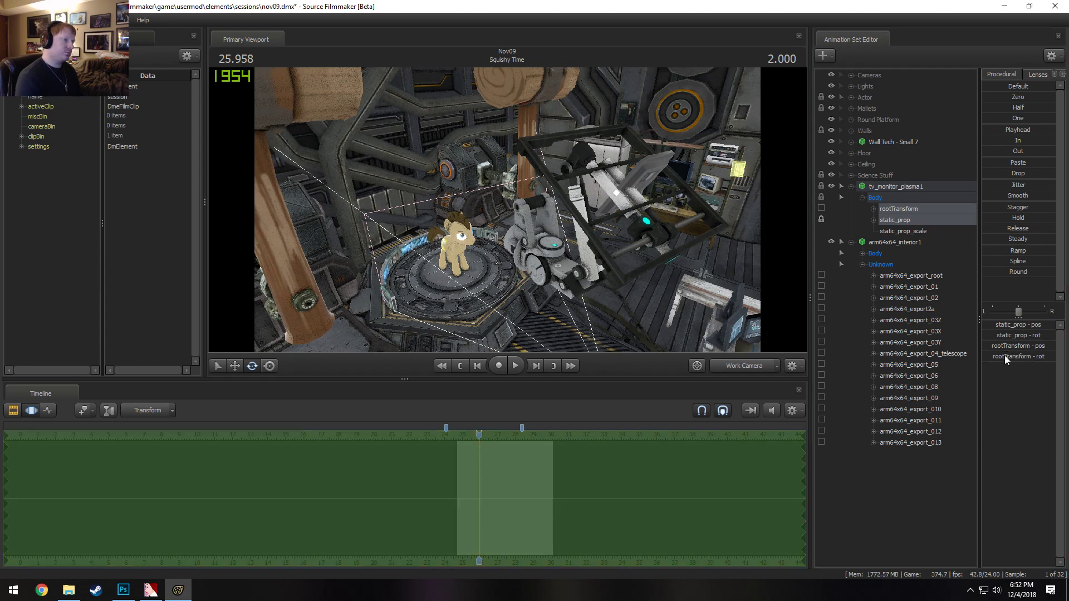
# Adjust the rotation values of the monitor's static_prop, setting the second value to 90
pyautogui.doubleClick(1008, 356)
pyautogui.moveTo(989, 357)
pyautogui.mouseDown()
pyautogui.moveTo(978, 362)
pyautogui.moveTo(1005, 357)
pyautogui.mouseUp()
pyautogui.press('Return')
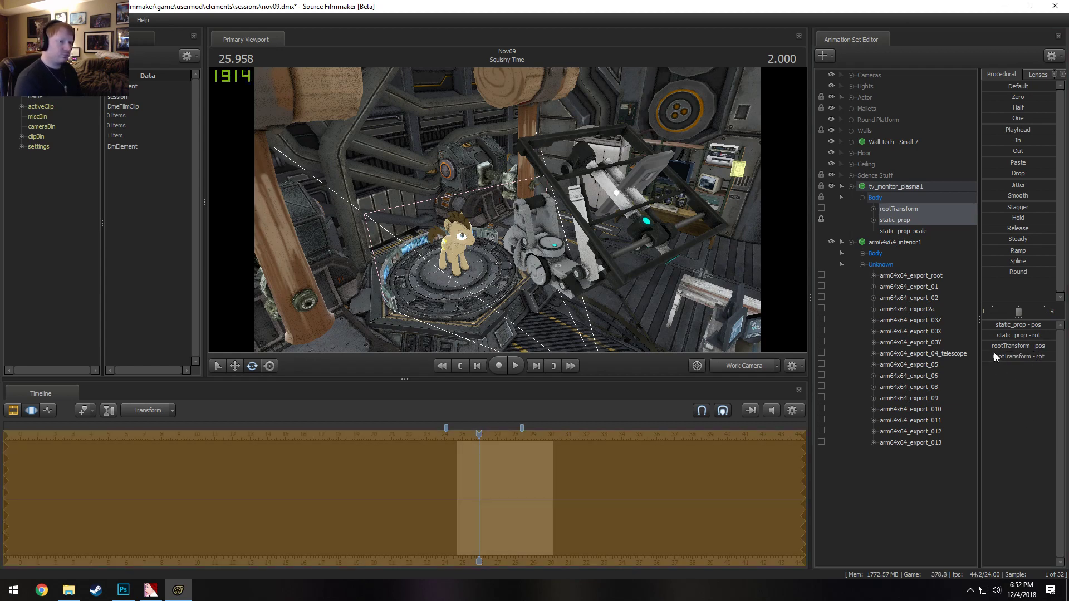
pyautogui.doubleClick(1017, 336)
pyautogui.press('Return')
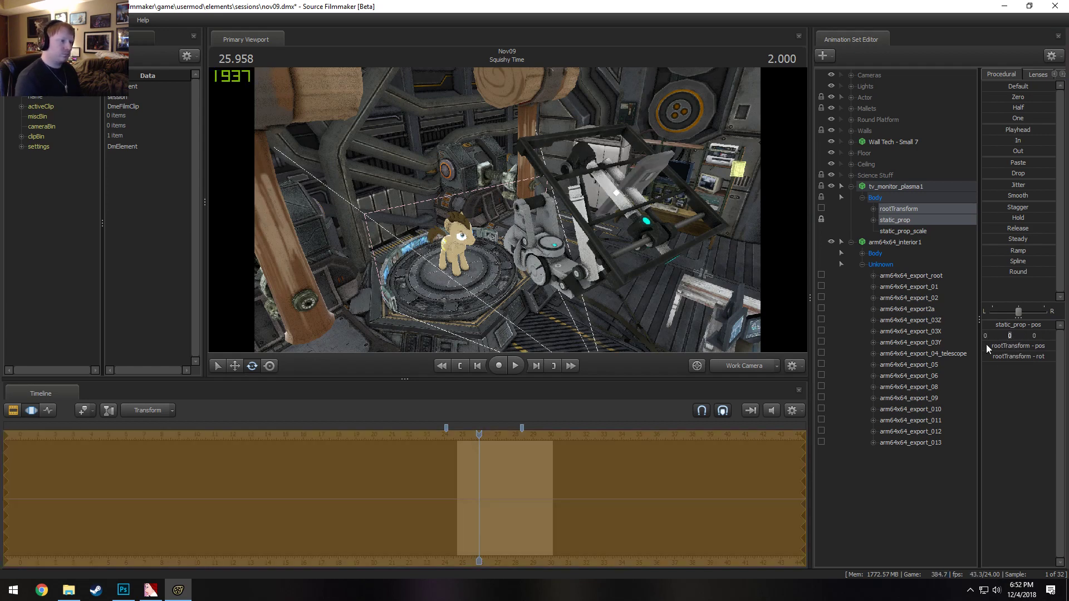
pyautogui.press('Return')
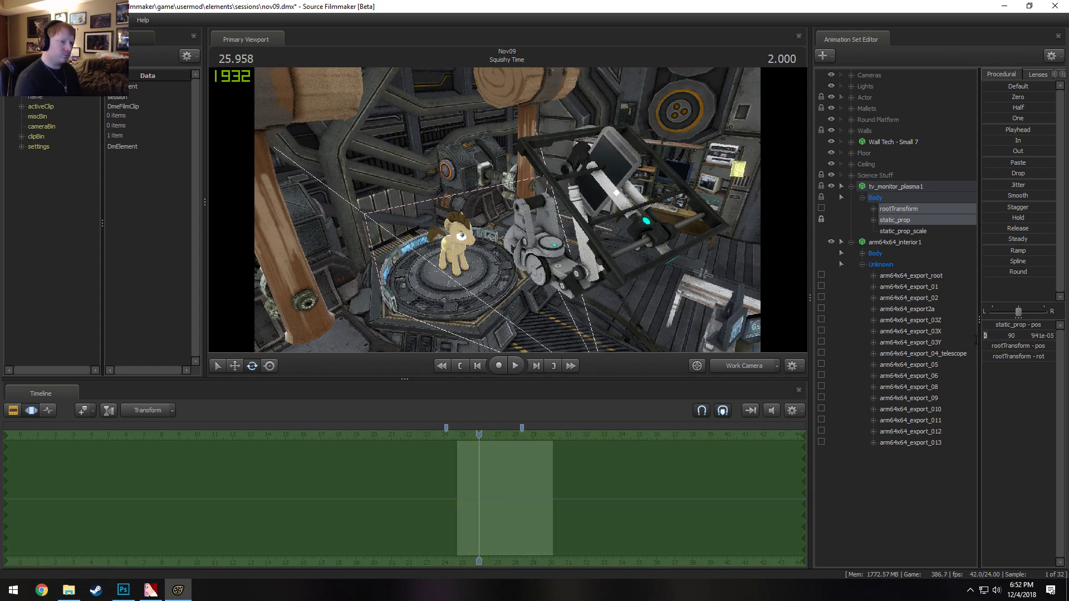
pyautogui.press('Return')
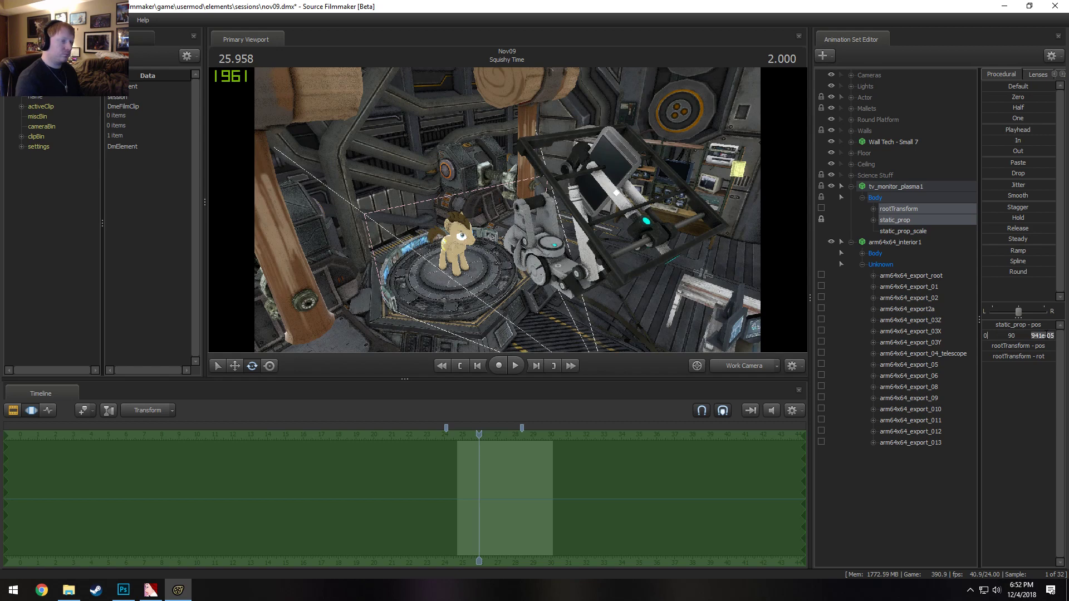
pyautogui.press('Return')
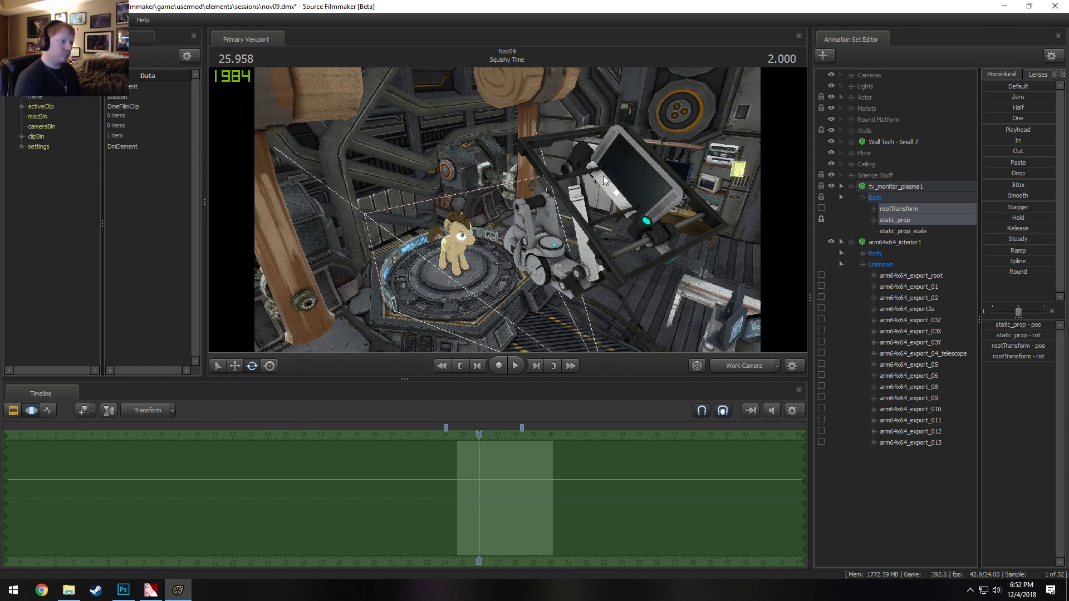
# Rotate the plasma monitor's static_prop to turn the screen over and set its second rotation value to 0
pyautogui.click(895, 220)
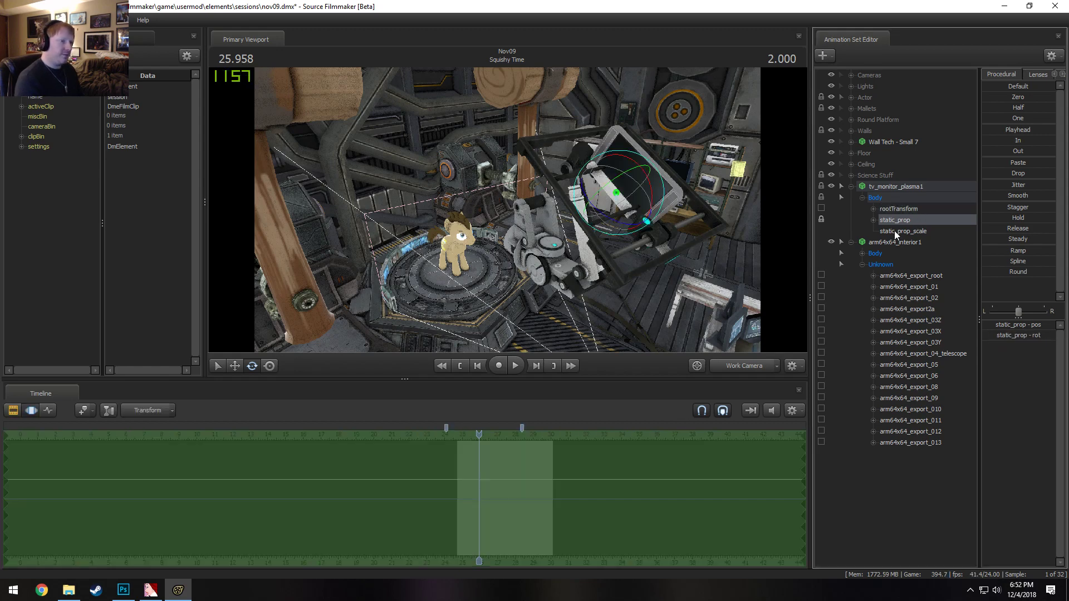
pyautogui.moveTo(610, 230); pyautogui.dragTo(648, 224)
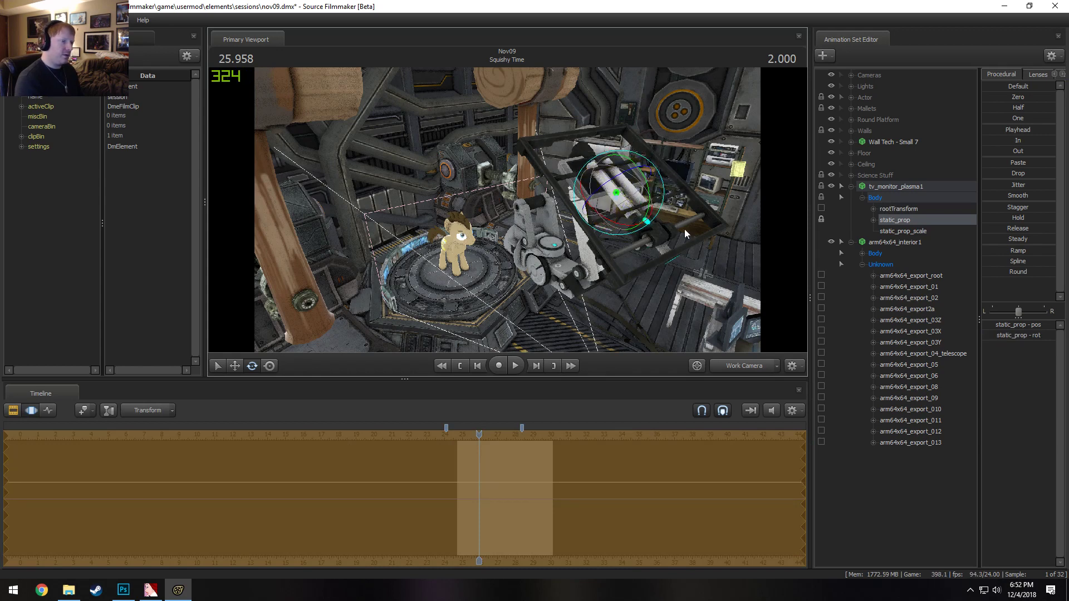
pyautogui.click(1013, 338)
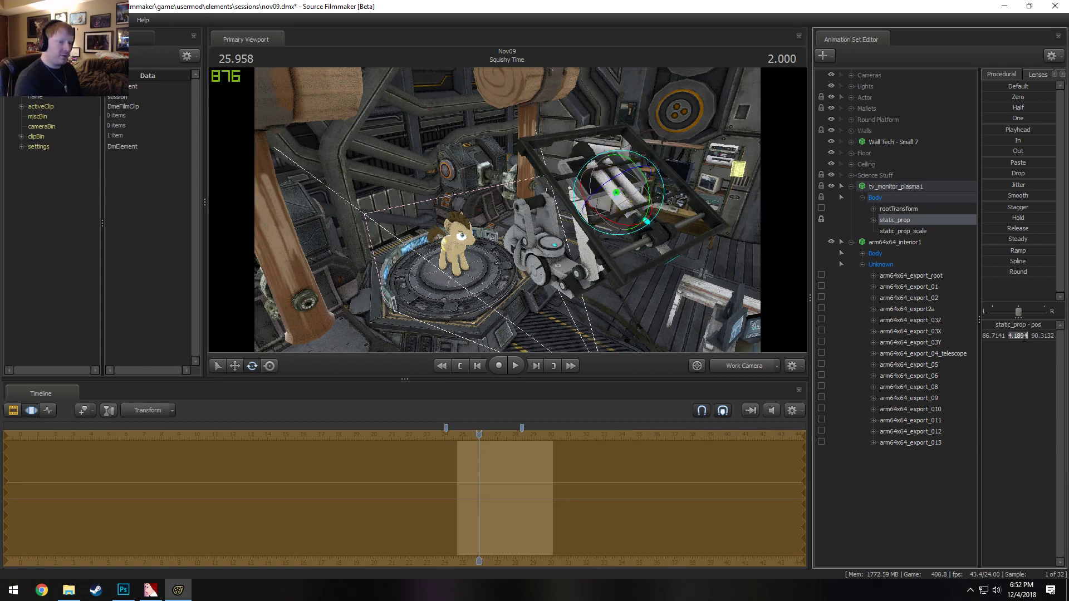
pyautogui.write('0')
pyautogui.press('Return')
pyautogui.click(1035, 335)
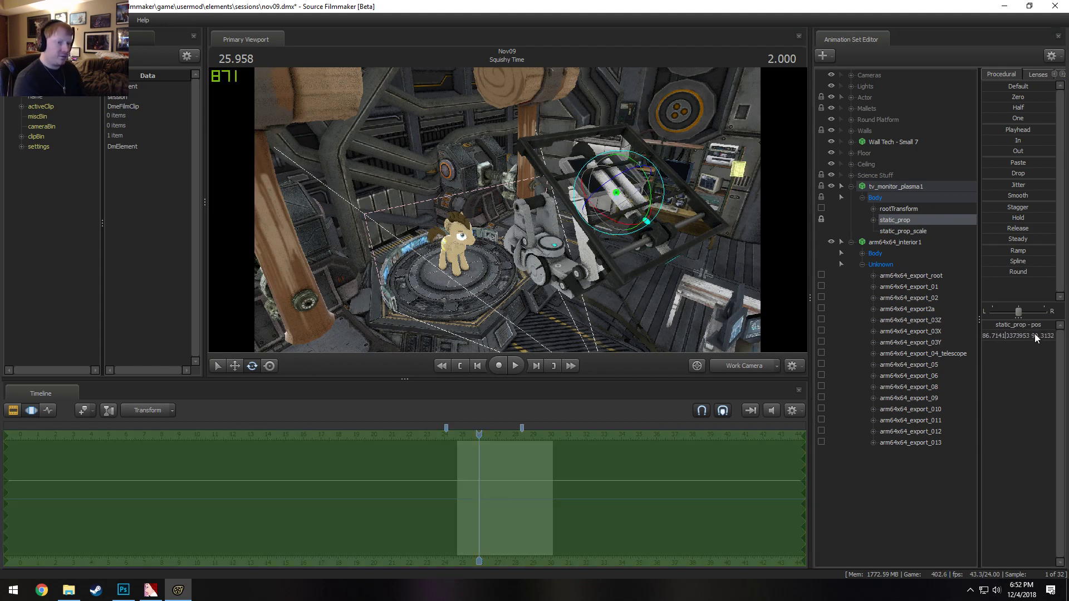
pyautogui.press('Return')
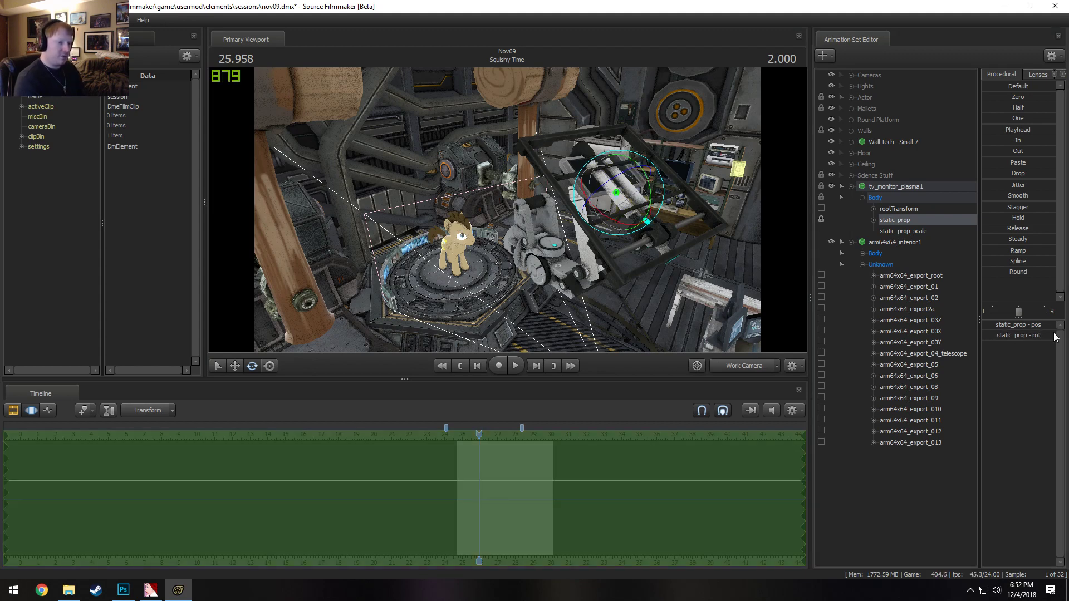
pyautogui.click(1042, 336)
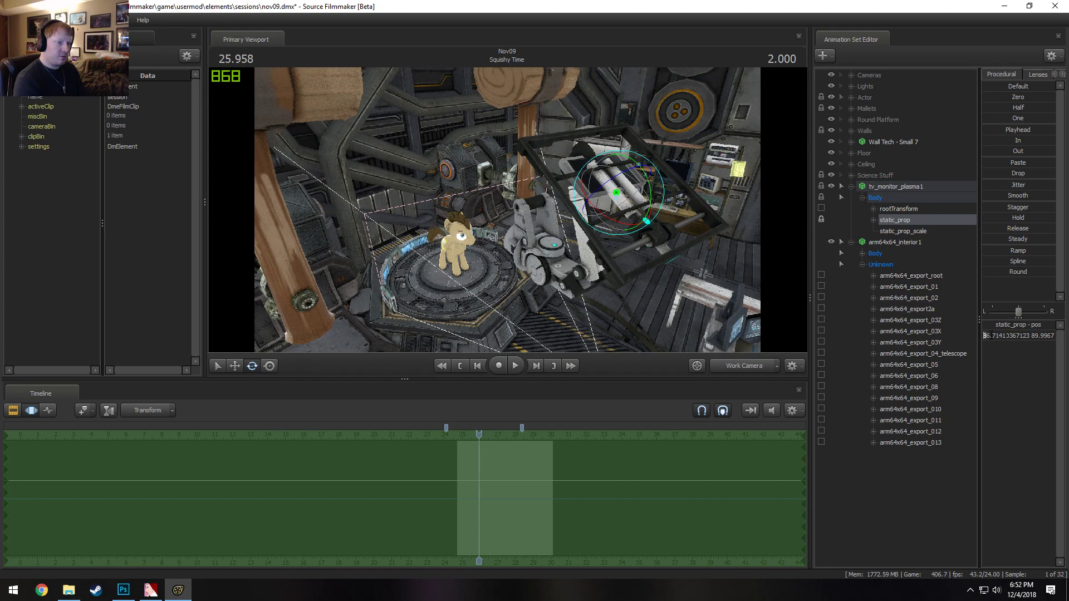
pyautogui.press('Return')
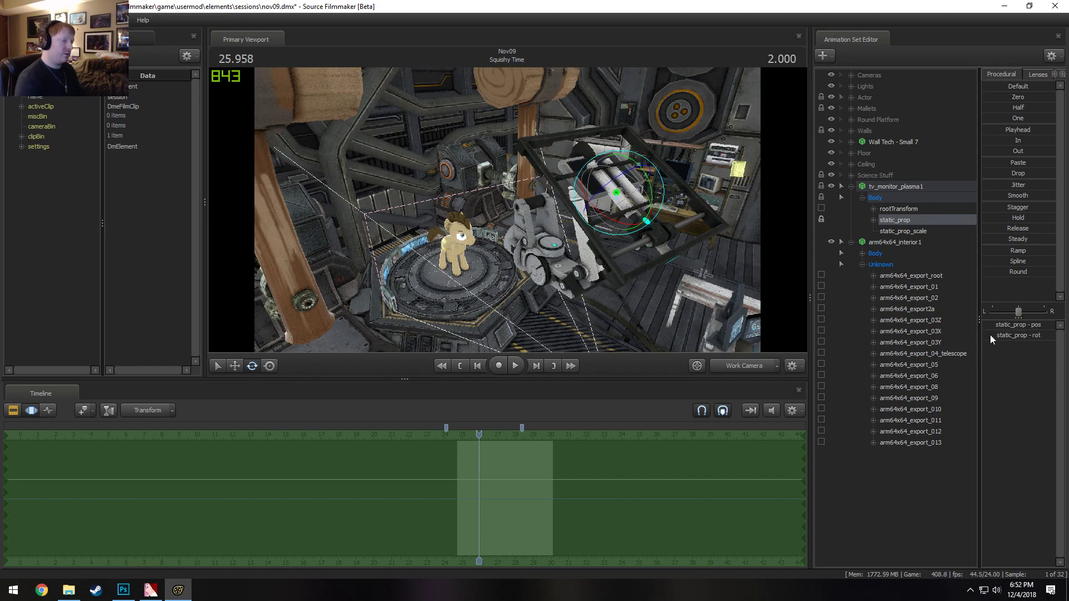
# Enlarge the plasma monitor with its static_prop_scale control until it covers the frame at the arm's panel end
pyautogui.click(917, 229)
pyautogui.keyDown('alt'); pyautogui.moveTo(521, 204); pyautogui.dragTo(578, 173); pyautogui.keyUp('alt')
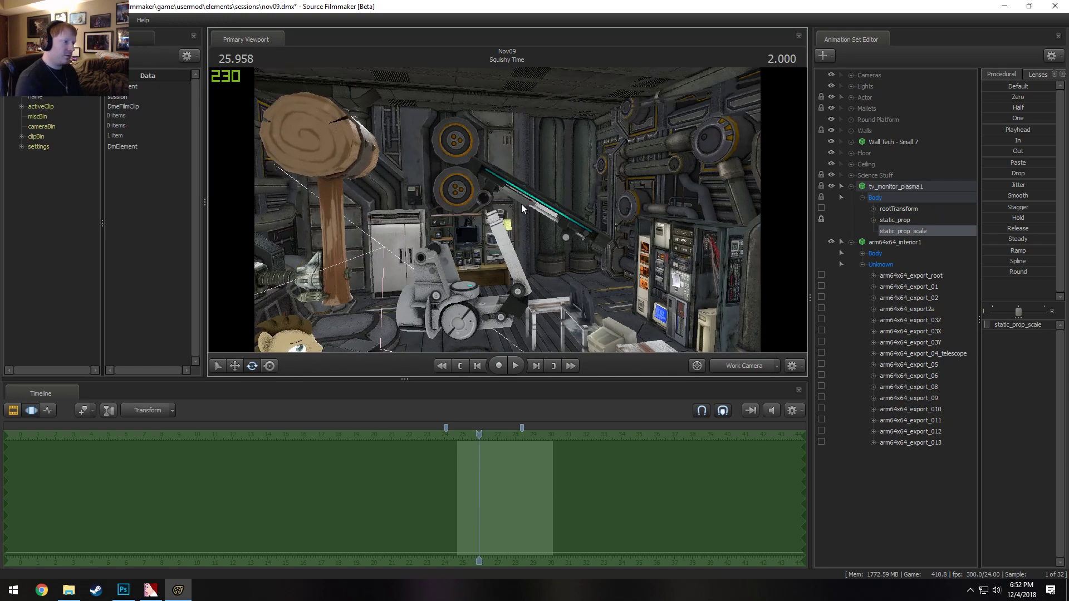
pyautogui.click(918, 221)
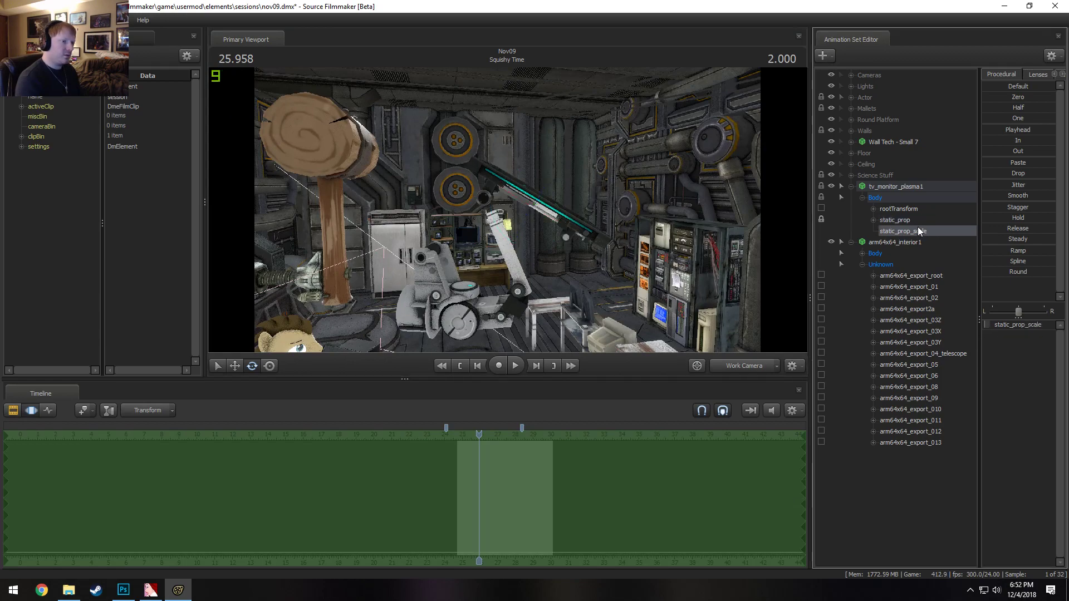
pyautogui.press('w')
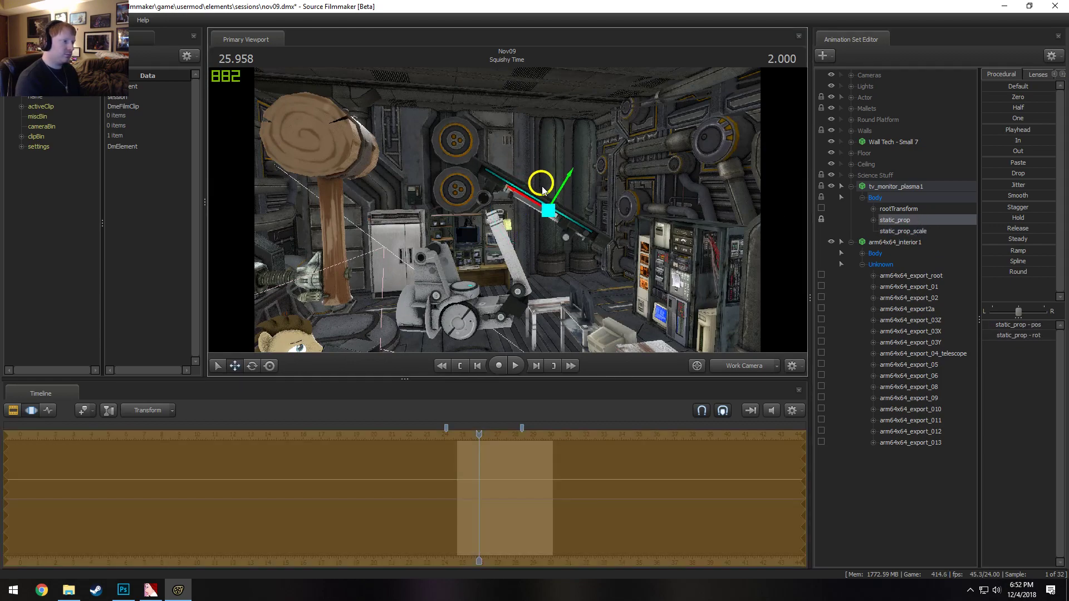
pyautogui.keyDown('alt'); pyautogui.moveTo(558, 208); pyautogui.dragTo(595, 244); pyautogui.keyUp('alt')
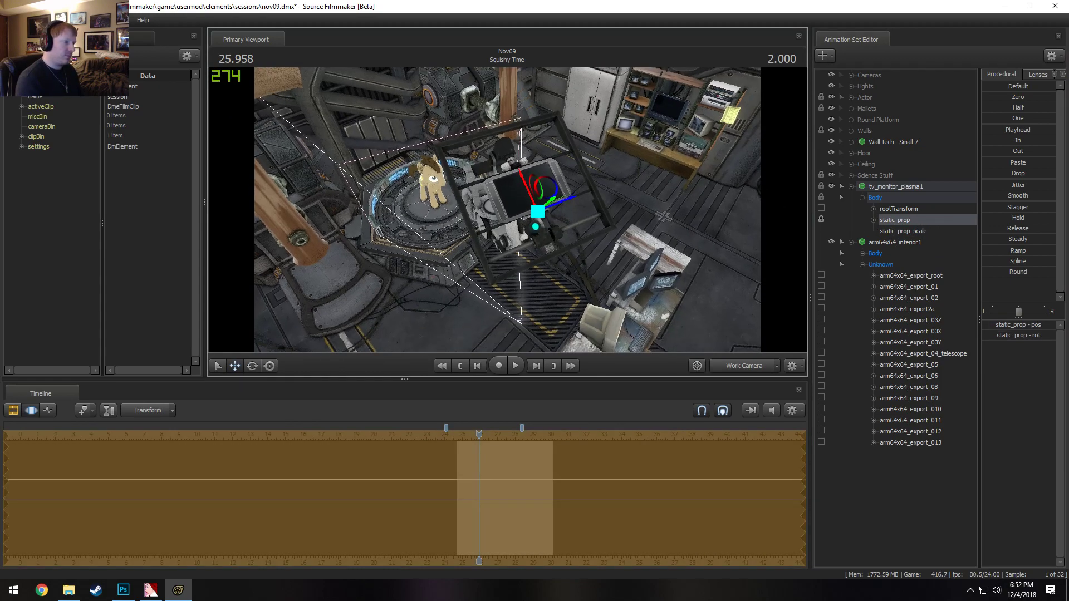
pyautogui.click(915, 230)
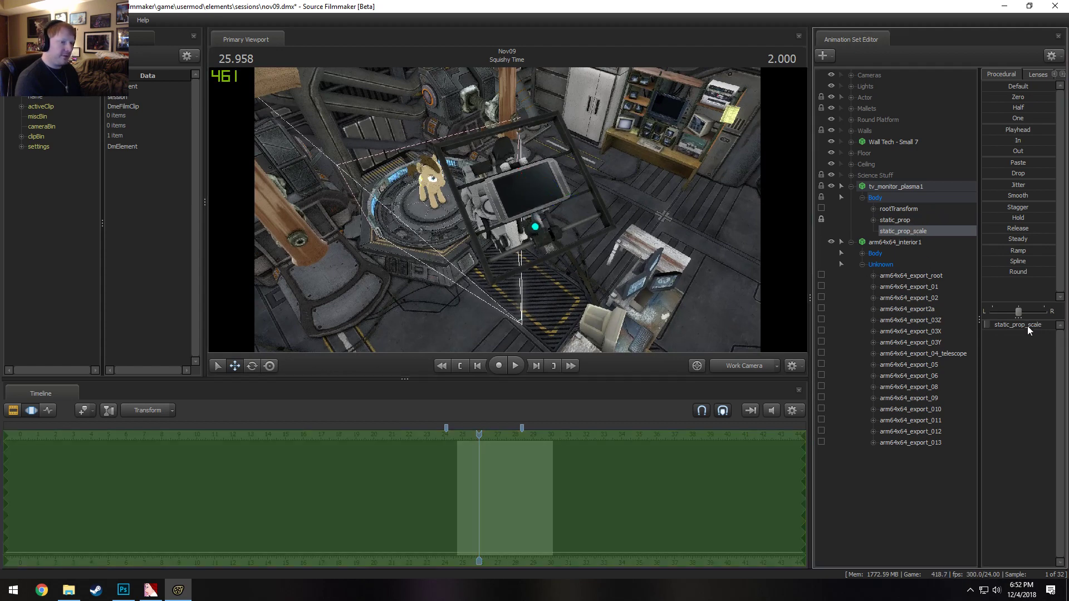
pyautogui.moveTo(1027, 326); pyautogui.dragTo(1032, 326)
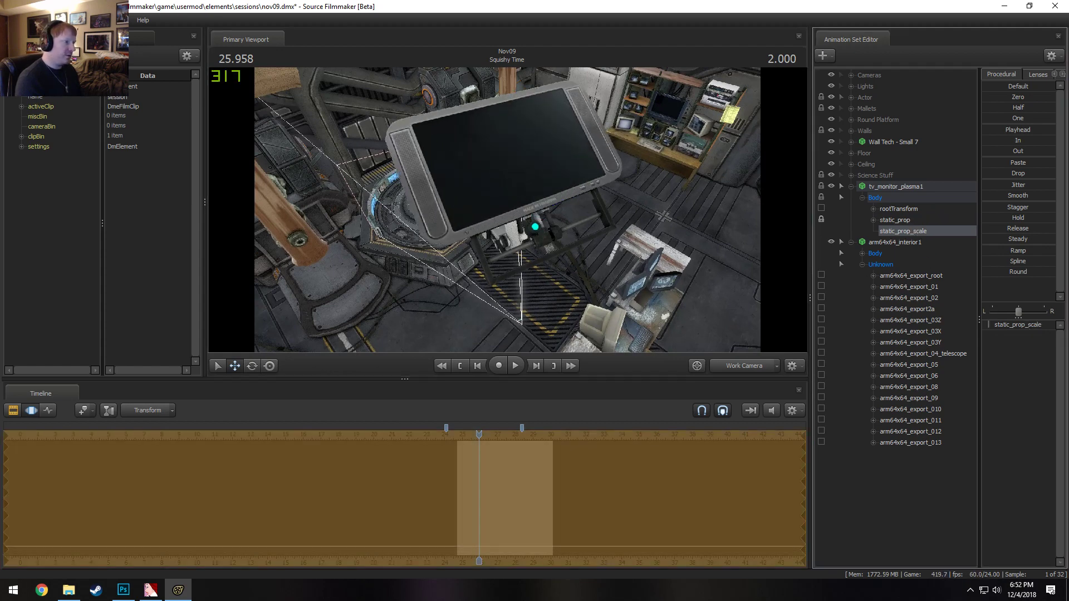
pyautogui.click(895, 220)
pyautogui.keyDown('alt'); pyautogui.moveTo(676, 224); pyautogui.dragTo(512, 206); pyautogui.keyUp('alt')
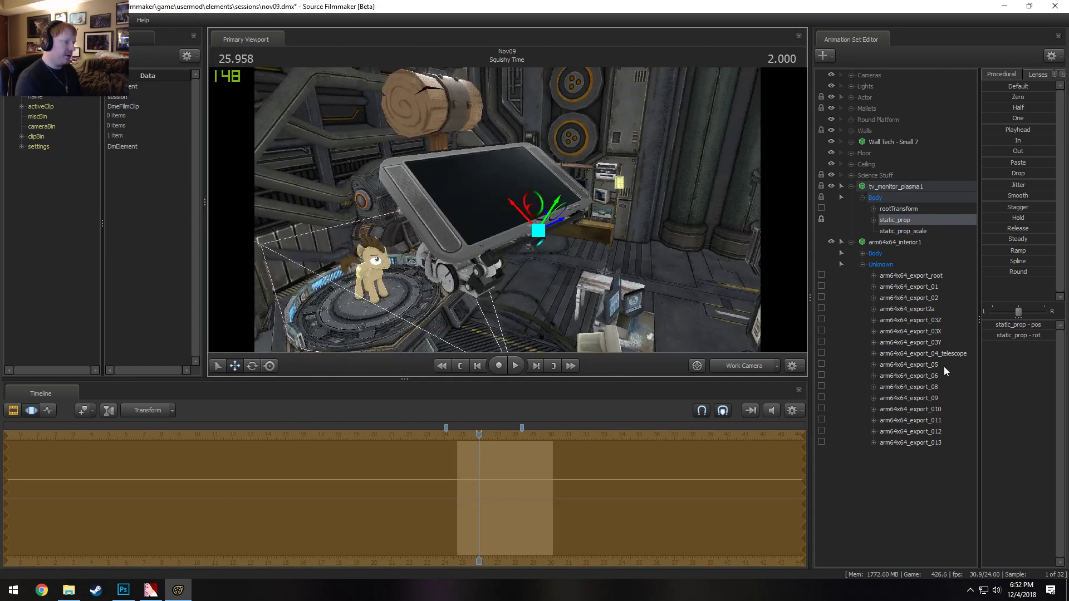
# Edit the value range of the monitor's static_prop_scale control and fine-tune the monitor's size with it
pyautogui.click(940, 234)
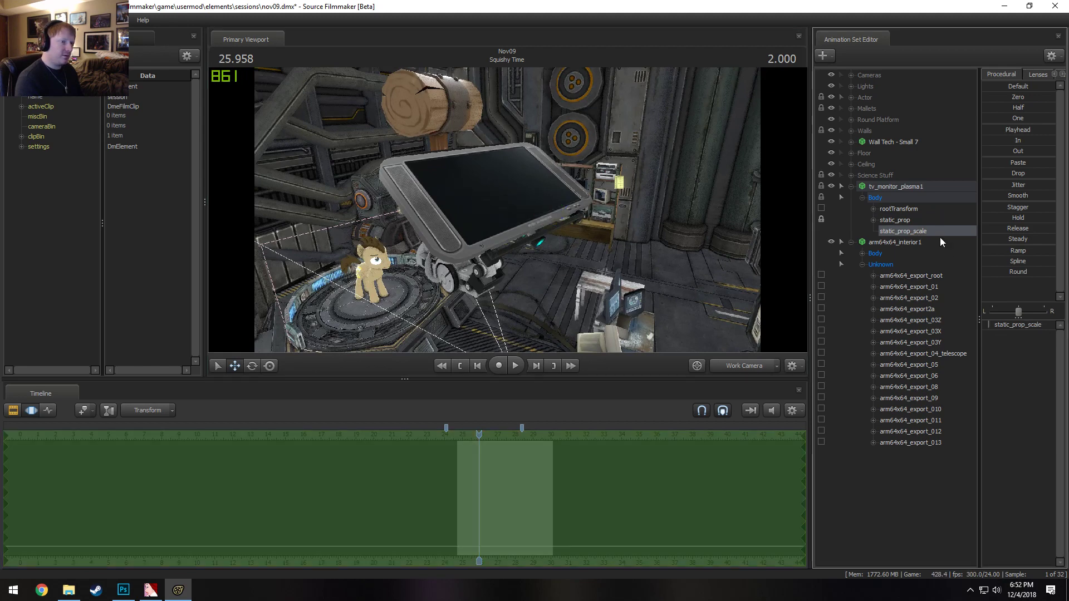
pyautogui.rightClick(1005, 323)
pyautogui.click(1054, 334)
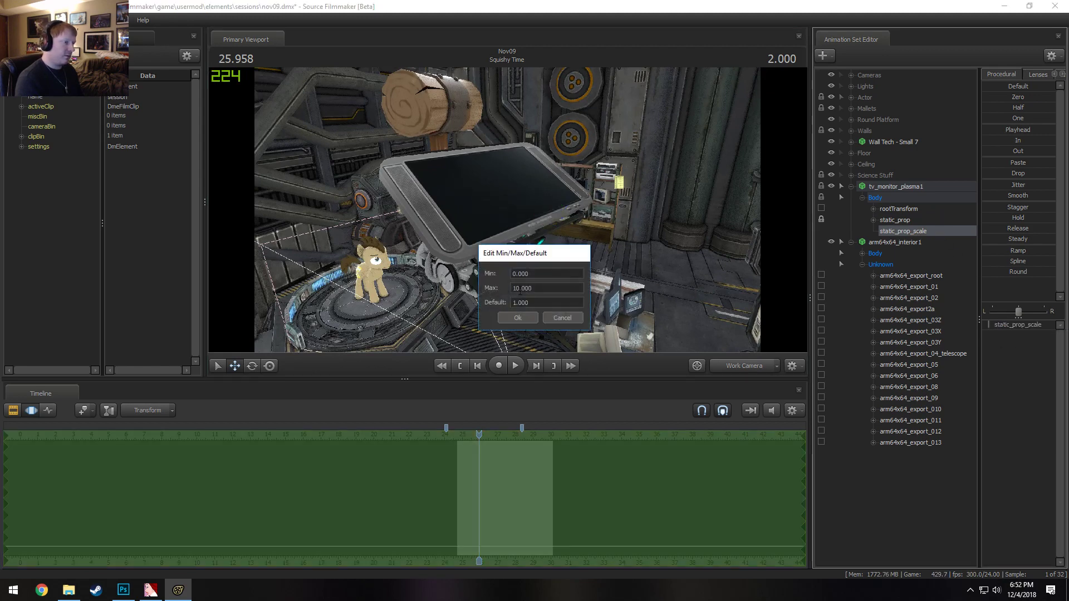
pyautogui.write('100')
pyautogui.press('Return')
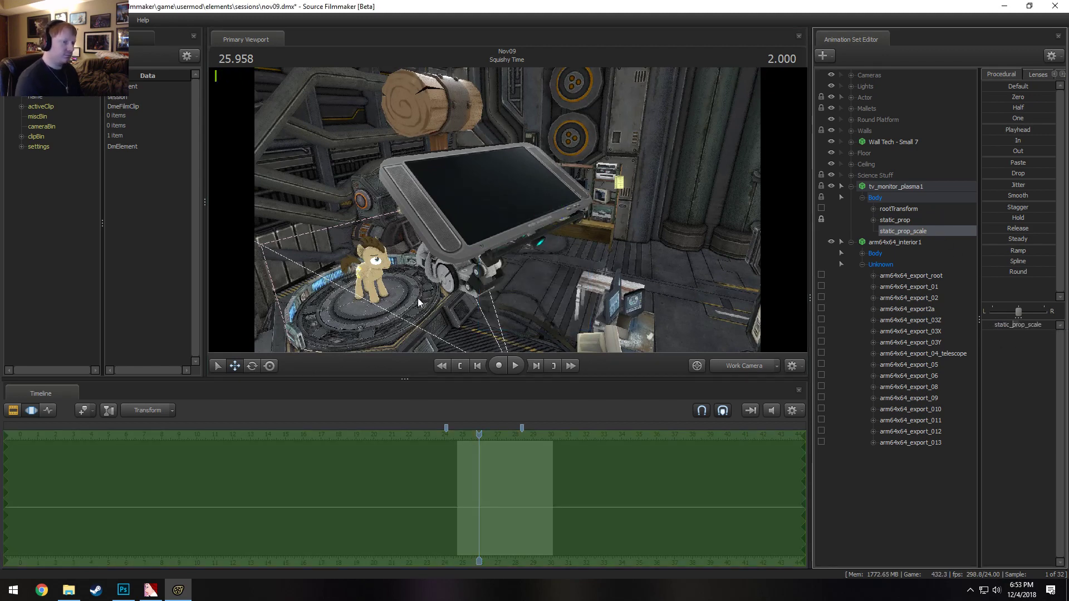
pyautogui.moveTo(1029, 325); pyautogui.dragTo(1034, 325)
# Move the plasma monitor's static_prop along its own axes to seat its back against the arm's panel end
pyautogui.moveTo(436, 240); pyautogui.dragTo(571, 273)
pyautogui.press('s')
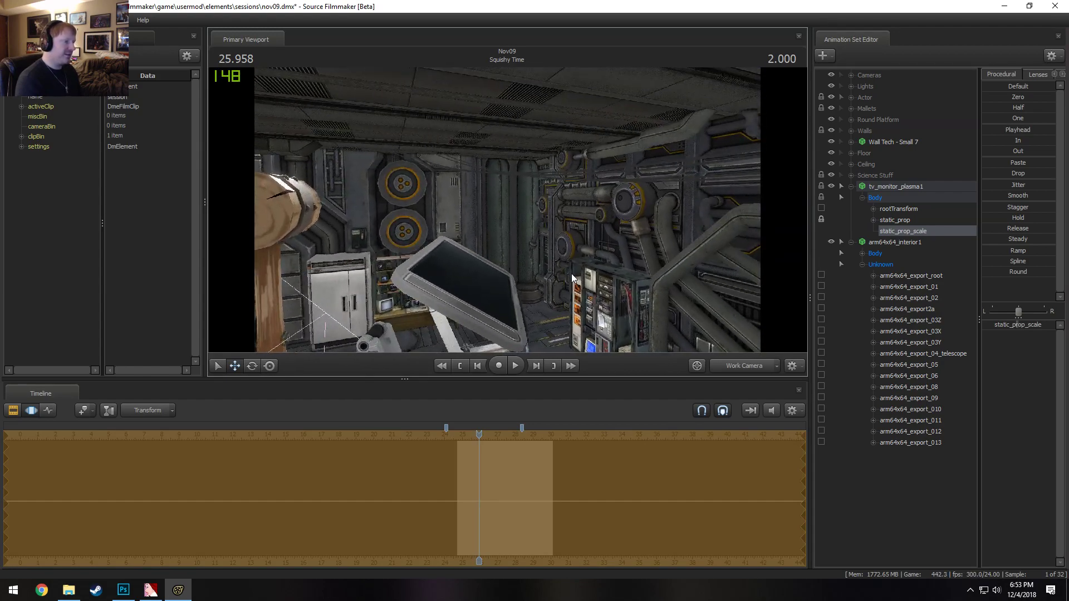
pyautogui.click(902, 220)
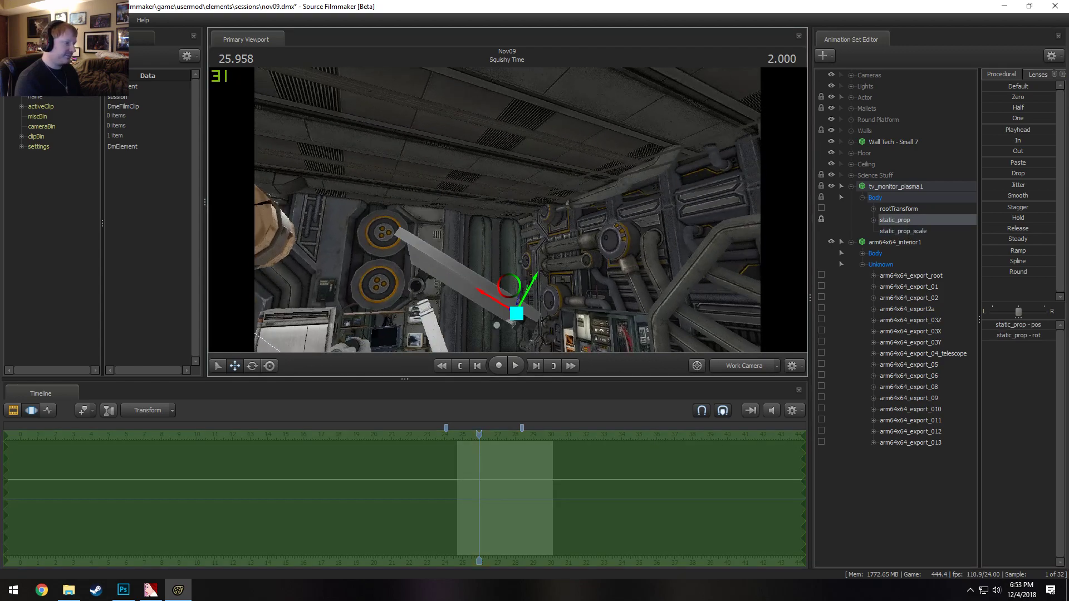
pyautogui.moveTo(512, 288); pyautogui.dragTo(634, 316)
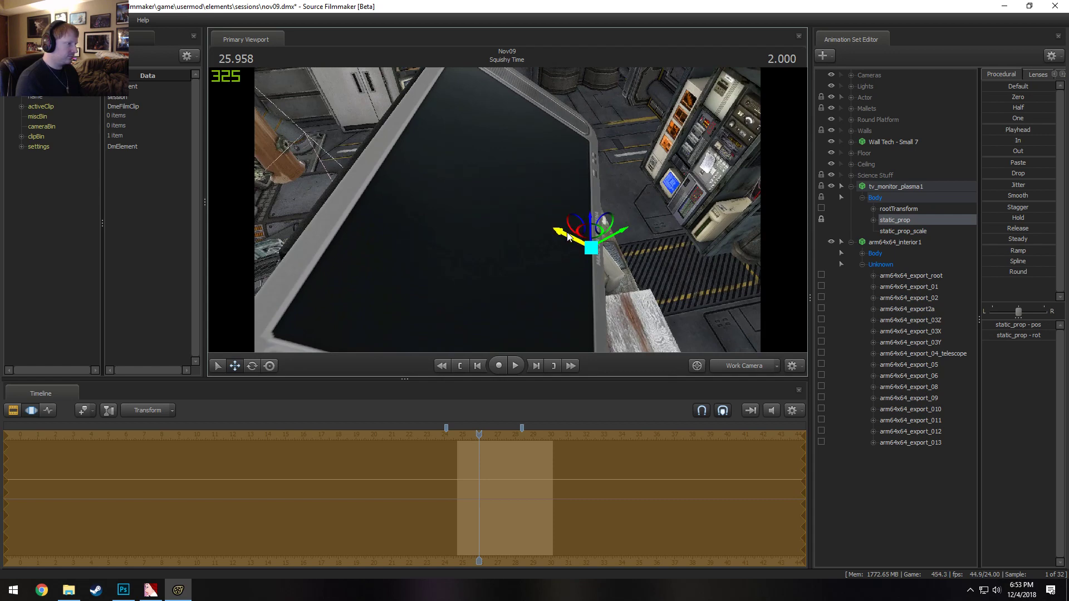
pyautogui.moveTo(568, 235)
pyautogui.mouseDown()
pyautogui.moveTo(518, 178)
pyautogui.moveTo(512, 134)
pyautogui.moveTo(495, 209)
pyautogui.moveTo(556, 230)
pyautogui.mouseUp()
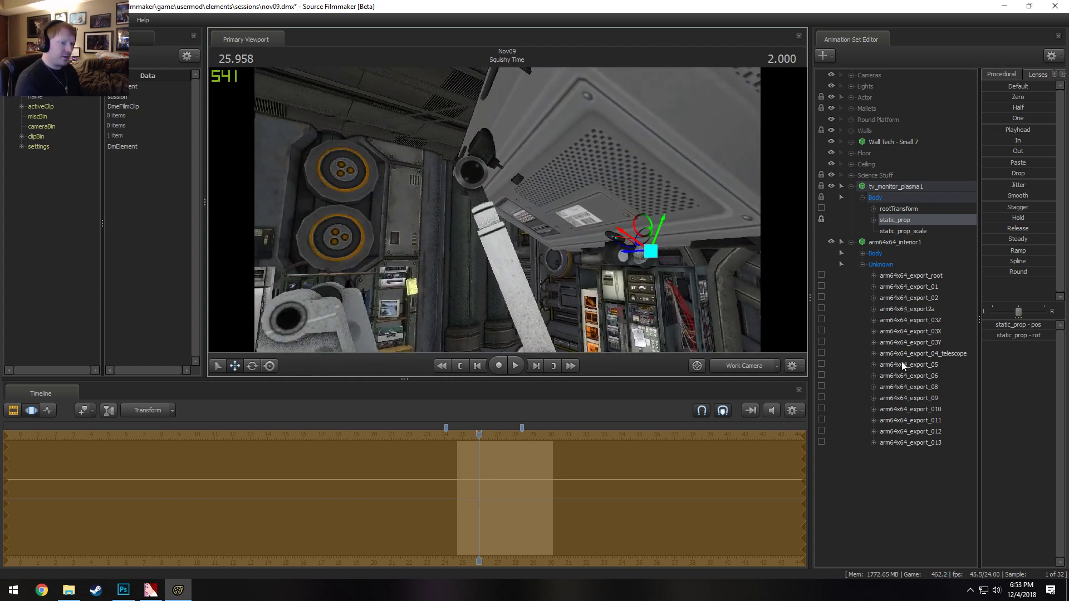
# Add a scale control to the arm64x64_export_012 bone and shrink the panel end together with the attached monitor
pyautogui.click(905, 421)
pyautogui.click(906, 430)
pyautogui.click(910, 421)
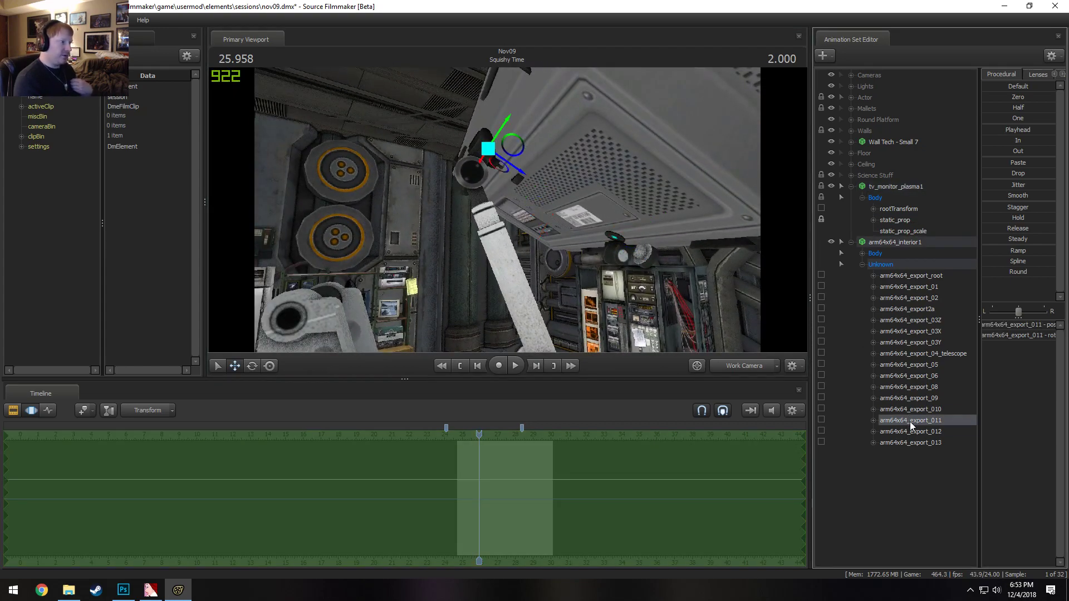
pyautogui.rightClick(910, 429)
pyautogui.click(952, 452)
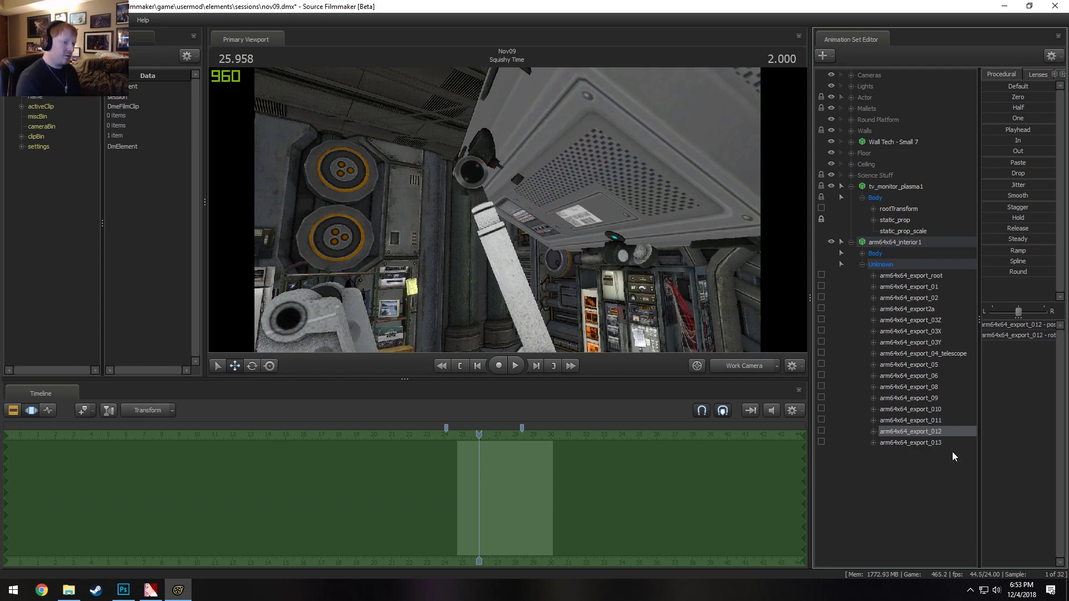
pyautogui.click(949, 452)
pyautogui.moveTo(1000, 326)
pyautogui.mouseDown()
pyautogui.moveTo(979, 327)
pyautogui.moveTo(993, 324)
pyautogui.mouseUp()
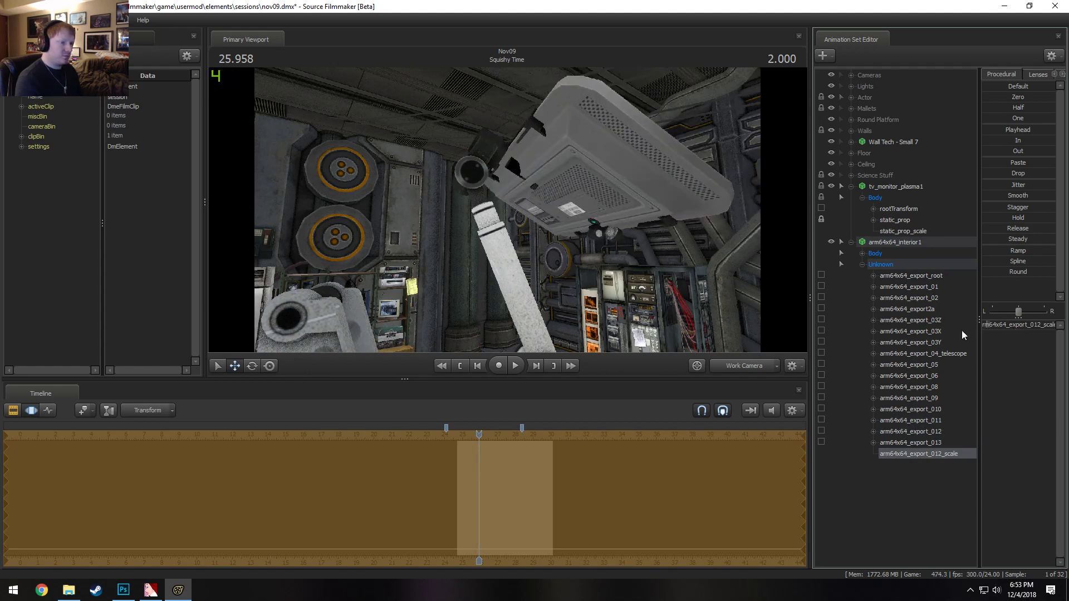
# Move the arm64x64_export_012 bone to bring the shrunken monitor up against the end joint of the arm
pyautogui.click(902, 432)
pyautogui.keyDown('alt'); pyautogui.moveTo(409, 230); pyautogui.dragTo(541, 189); pyautogui.keyUp('alt')
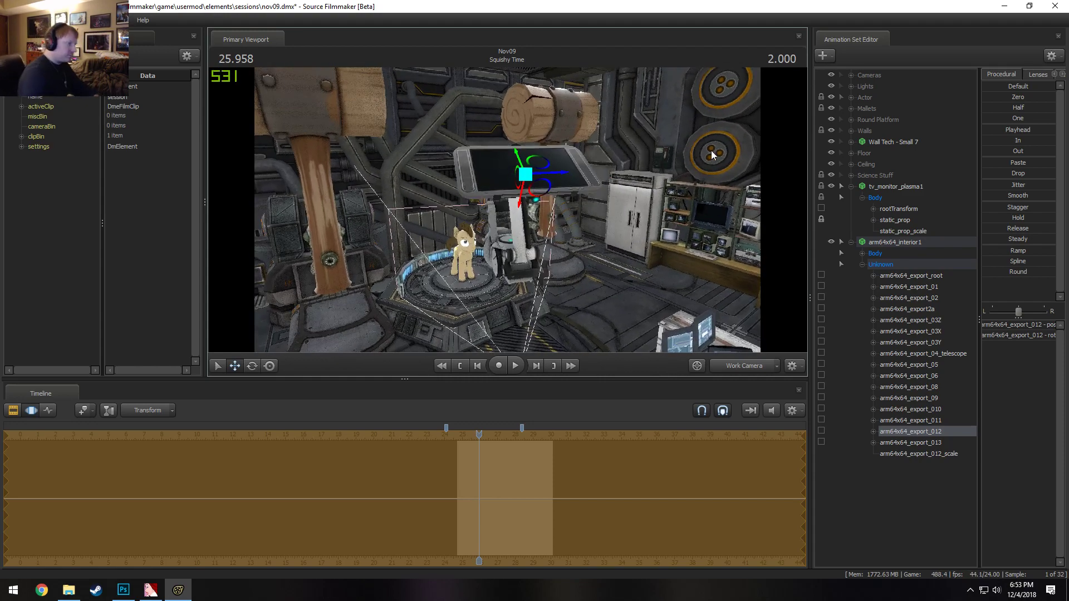
pyautogui.keyDown('alt'); pyautogui.moveTo(672, 298); pyautogui.dragTo(508, 210); pyautogui.keyUp('alt')
pyautogui.press('ctrl')
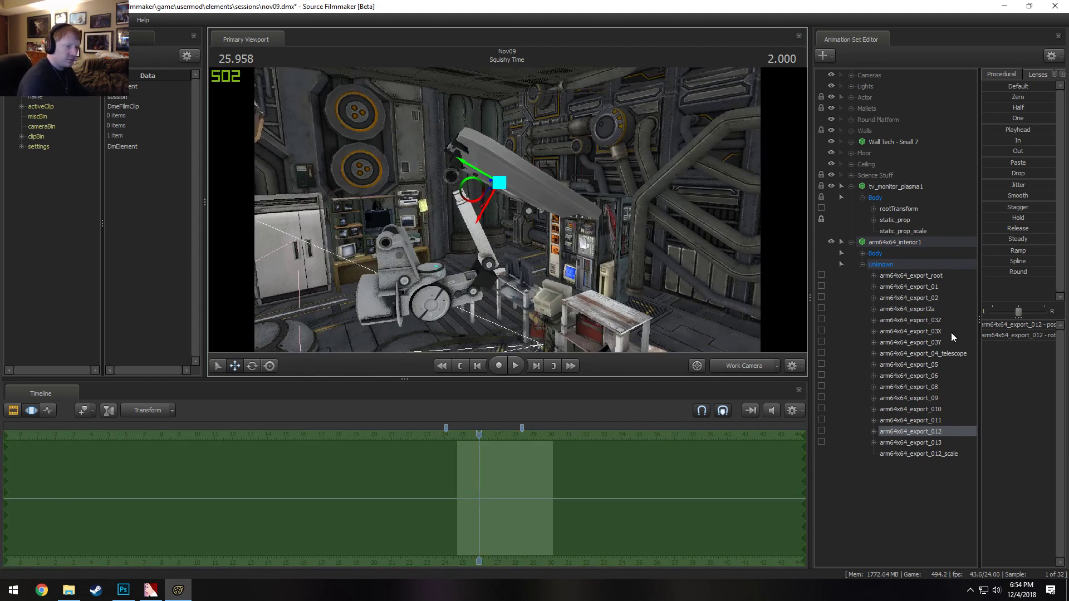
pyautogui.click(933, 277)
pyautogui.press('e')
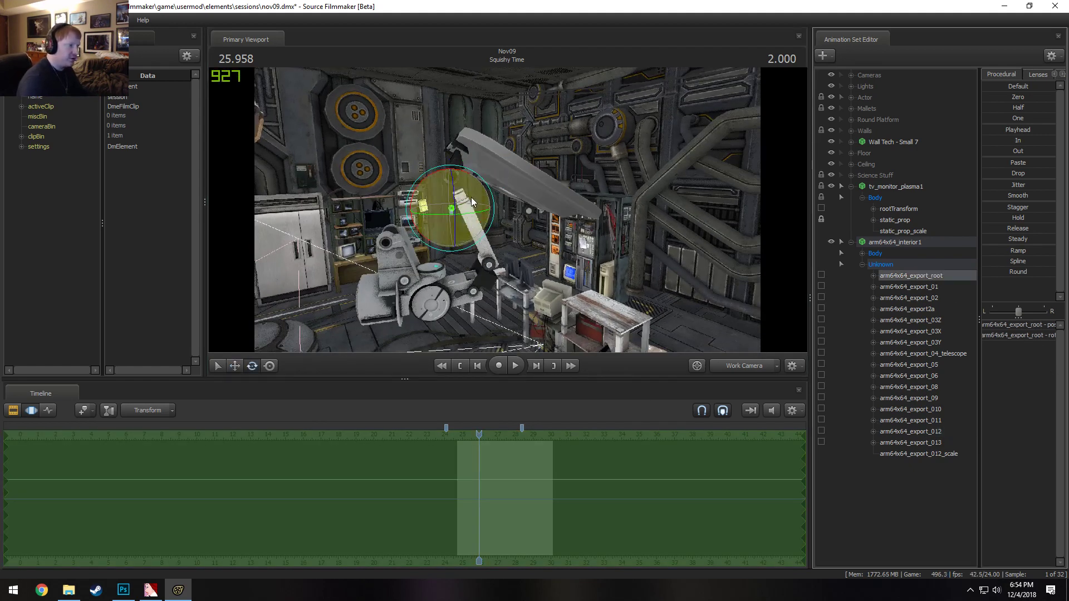
pyautogui.moveTo(471, 201); pyautogui.dragTo(462, 223)
pyautogui.hotkey('ctrl', 'z')
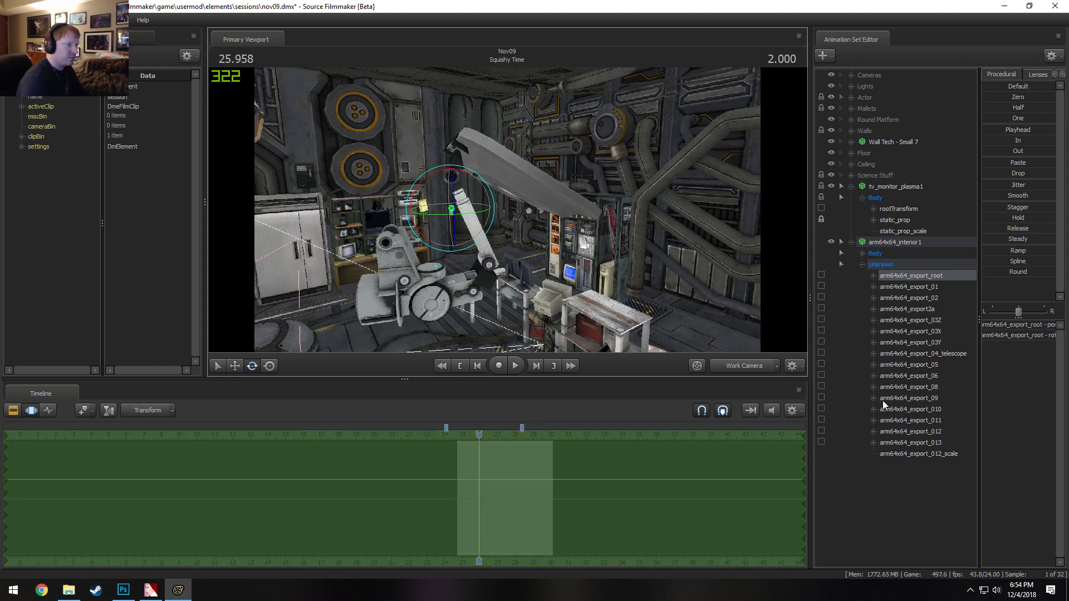
# Add a scale control to the arm64x64_export_root bone and shrink the whole robotic arm with its monitor
pyautogui.rightClick(899, 273)
pyautogui.click(936, 297)
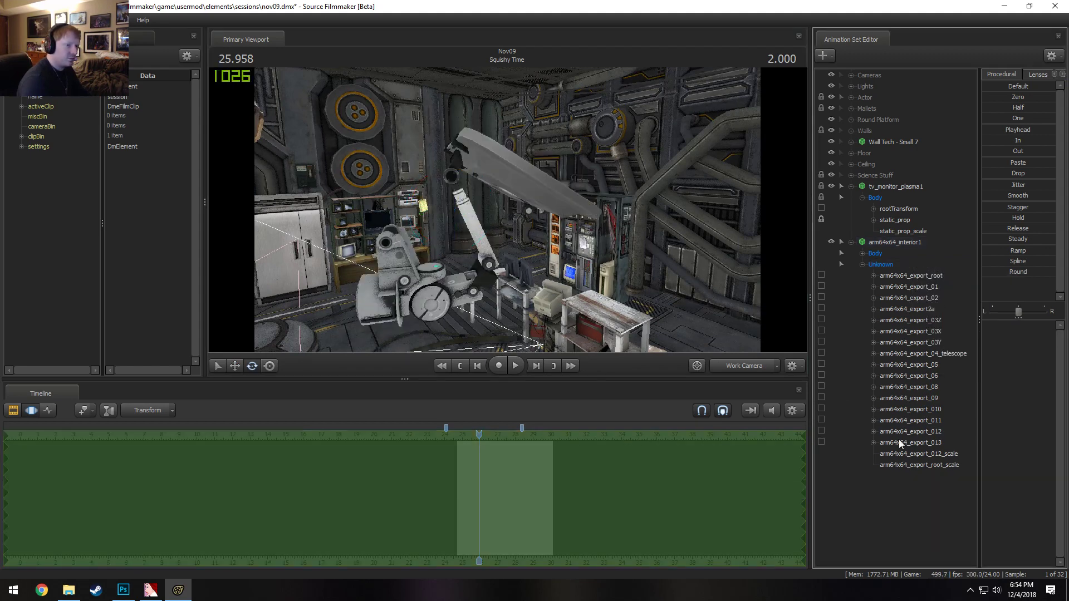
pyautogui.click(918, 465)
pyautogui.moveTo(1033, 321); pyautogui.dragTo(986, 324)
pyautogui.moveTo(512, 254); pyautogui.dragTo(540, 209)
# Move and rotate arm64x64_export_root to stand the arm on top of the machine with the orange-ringed dial behind the platform
pyautogui.click(913, 275)
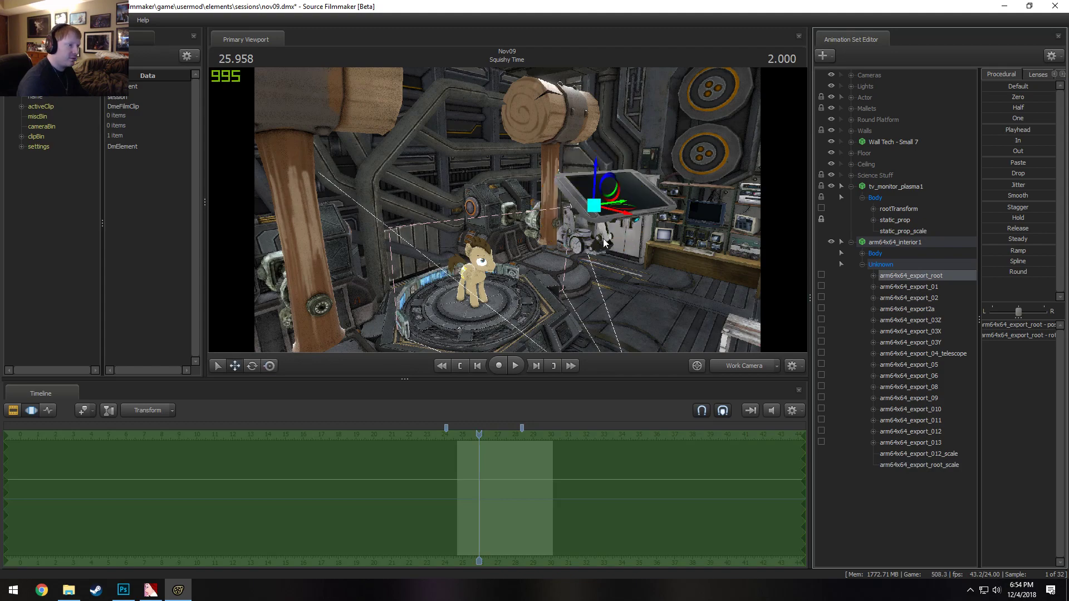
pyautogui.moveTo(622, 232); pyautogui.dragTo(451, 186)
pyautogui.press('w')
pyautogui.press('e')
pyautogui.press('d')
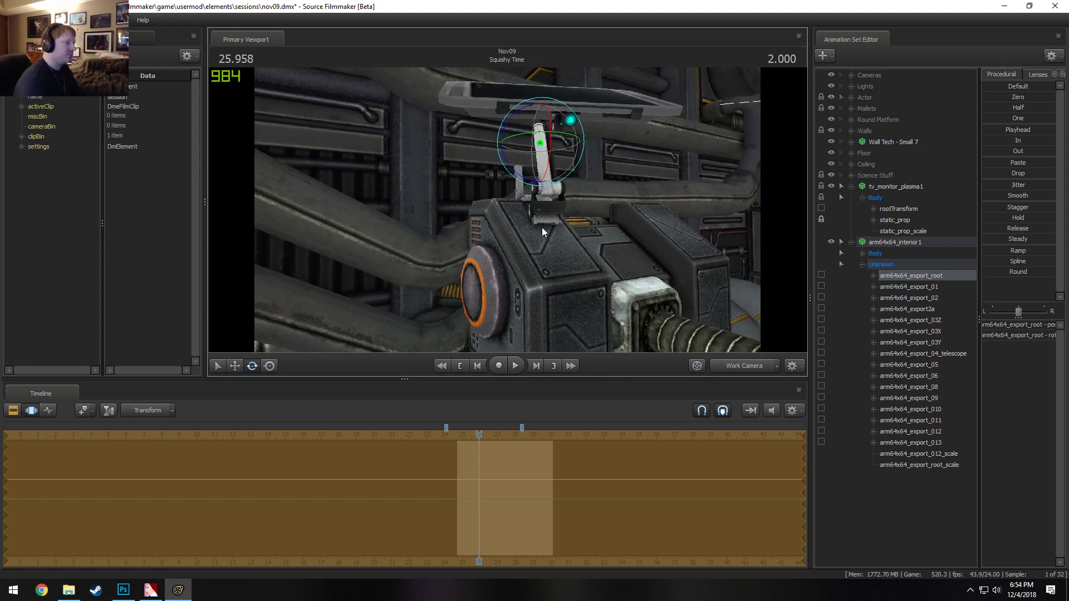
pyautogui.keyDown('alt'); pyautogui.moveTo(542, 227); pyautogui.dragTo(801, 350); pyautogui.keyUp('alt')
pyautogui.press('w')
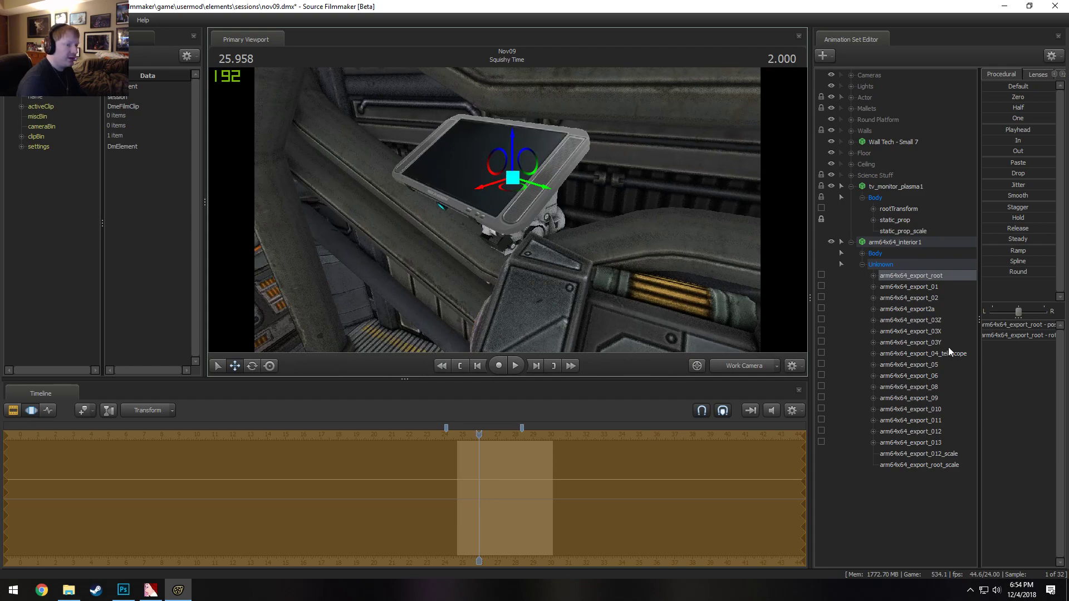
# Slightly enlarge the robotic arm on the machine with the arm64x64_export_root_scale control
pyautogui.click(926, 465)
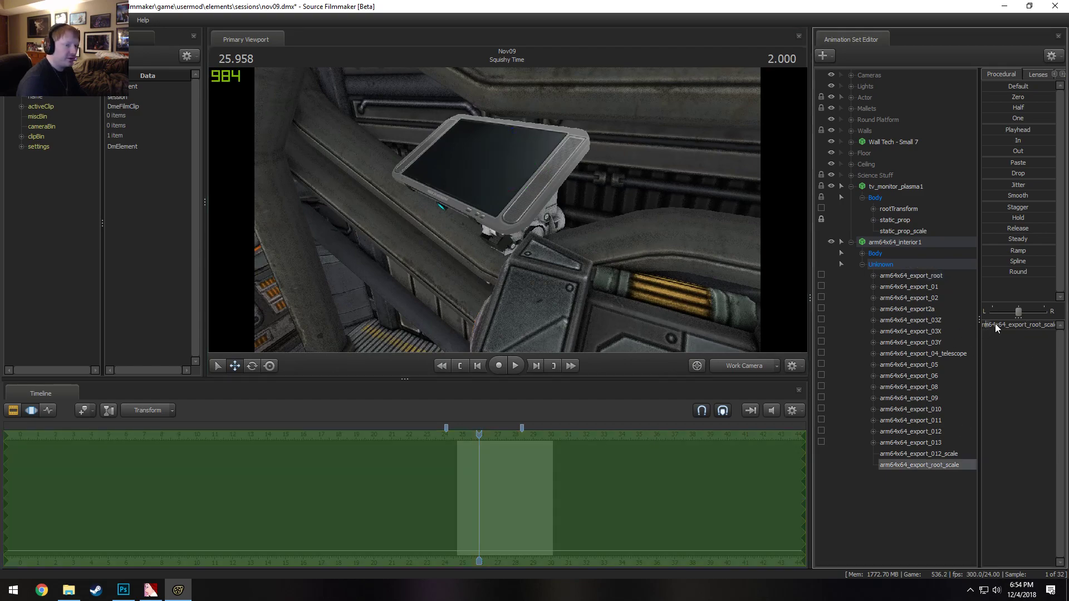
pyautogui.moveTo(994, 325); pyautogui.dragTo(1008, 325)
pyautogui.moveTo(580, 325); pyautogui.dragTo(508, 207)
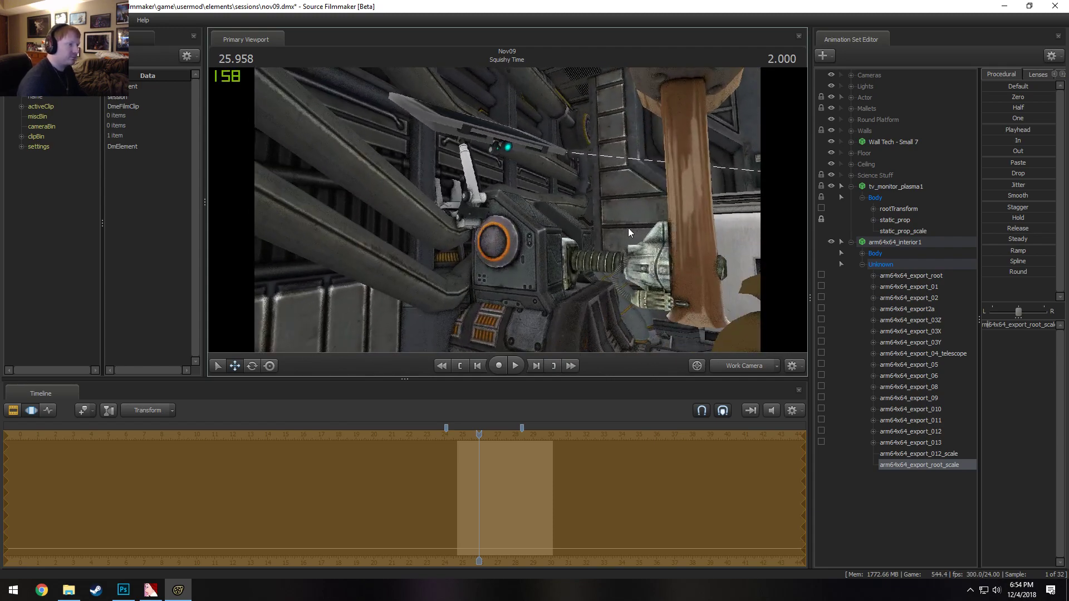
pyautogui.moveTo(515, 236); pyautogui.dragTo(465, 170)
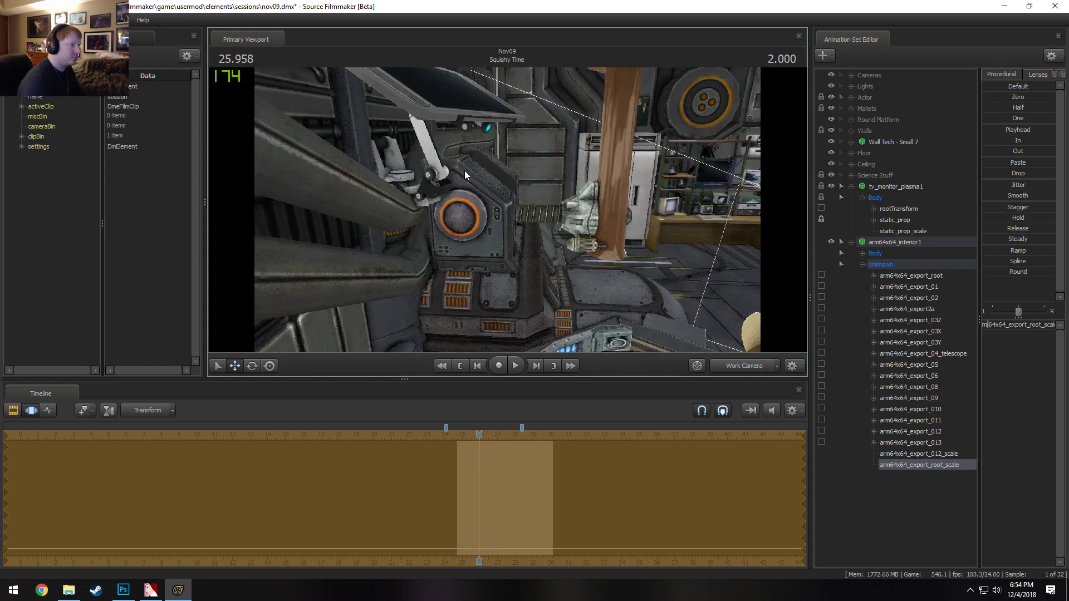
# Lower the robotic arm with arm64x64_export_root and swing its forearm out horizontally over the machine
pyautogui.click(916, 279)
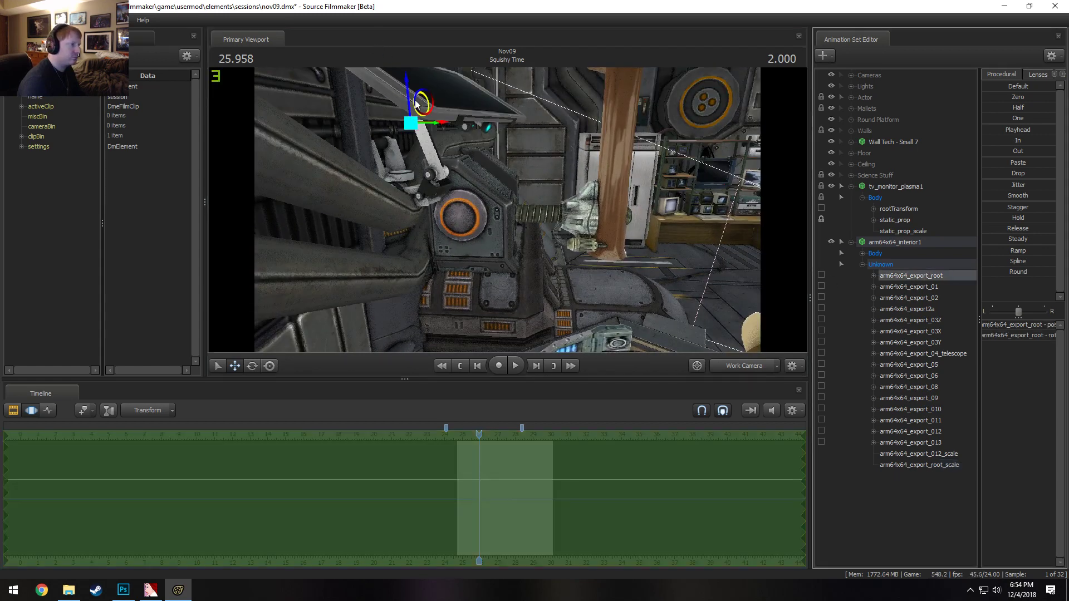
pyautogui.moveTo(426, 94); pyautogui.dragTo(428, 128)
pyautogui.moveTo(535, 223)
pyautogui.mouseDown()
pyautogui.moveTo(507, 214)
pyautogui.moveTo(493, 187)
pyautogui.moveTo(526, 209)
pyautogui.mouseUp()
pyautogui.click(492, 184)
pyautogui.moveTo(539, 188); pyautogui.dragTo(570, 234)
# Rotate the arm64x64_export_011 bone to turn the monitor at the arm's end toward the pony
pyautogui.click(593, 178)
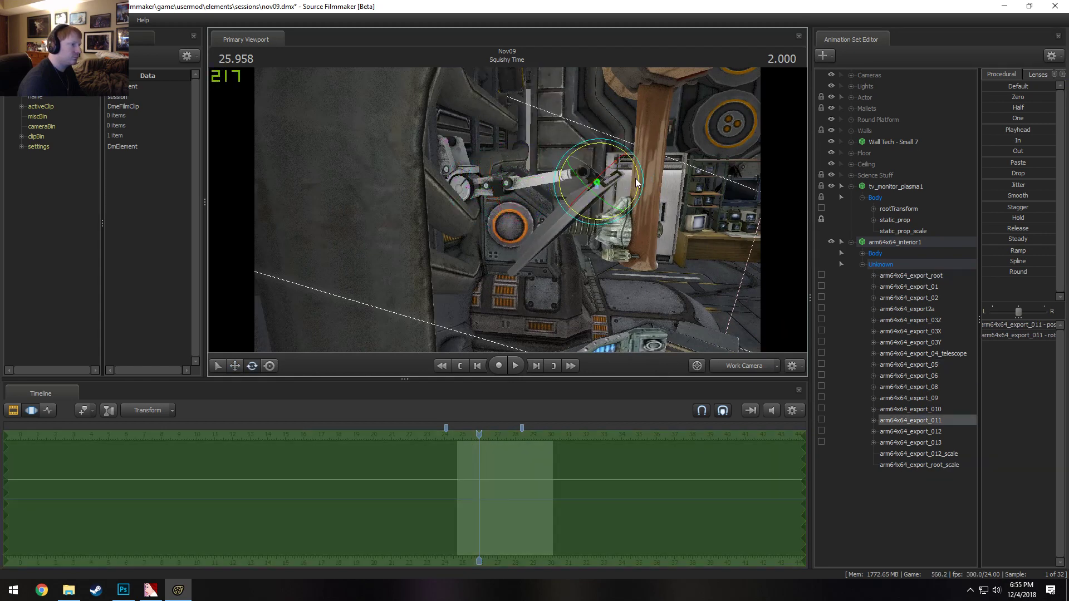
pyautogui.moveTo(508, 210)
pyautogui.mouseDown()
pyautogui.moveTo(505, 277)
pyautogui.moveTo(517, 192)
pyautogui.mouseUp()
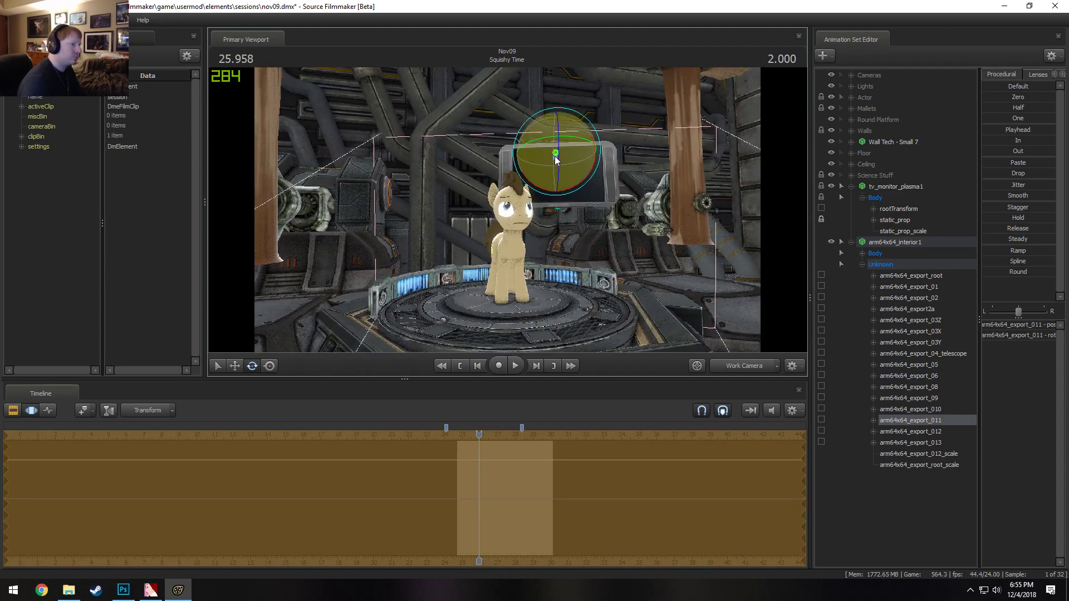
pyautogui.moveTo(555, 156); pyautogui.dragTo(618, 175)
pyautogui.keyDown('alt'); pyautogui.moveTo(507, 209); pyautogui.dragTo(520, 281); pyautogui.keyUp('alt')
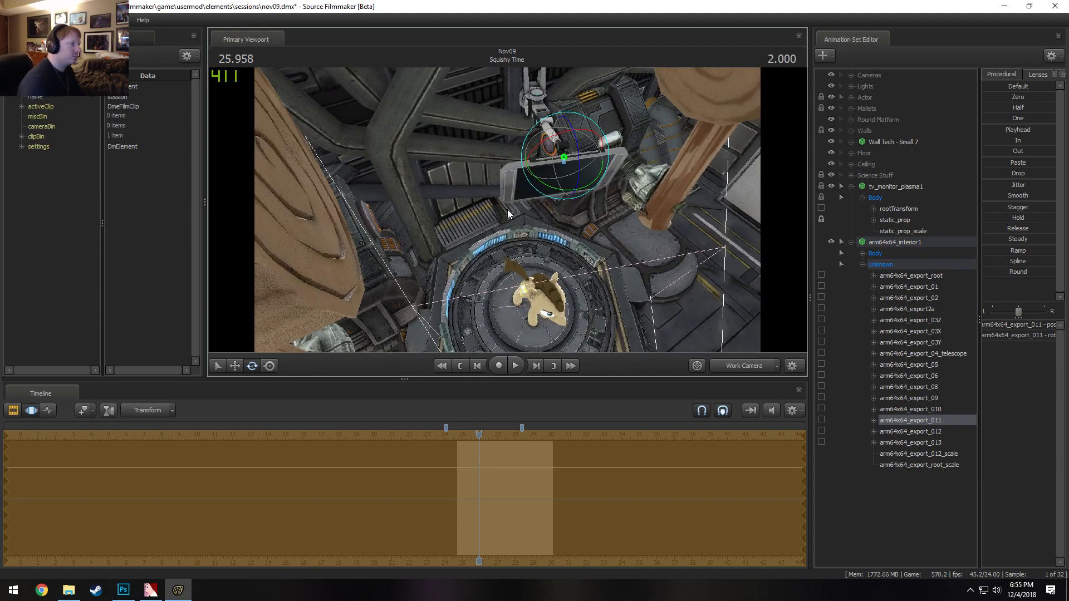
# Inspect the arm and monitor with the scene lighting switched on, and return the viewport to its unlit display
pyautogui.rightClick(476, 175)
pyautogui.click(496, 205)
pyautogui.keyDown('alt'); pyautogui.moveTo(495, 205); pyautogui.dragTo(473, 244); pyautogui.keyUp('alt')
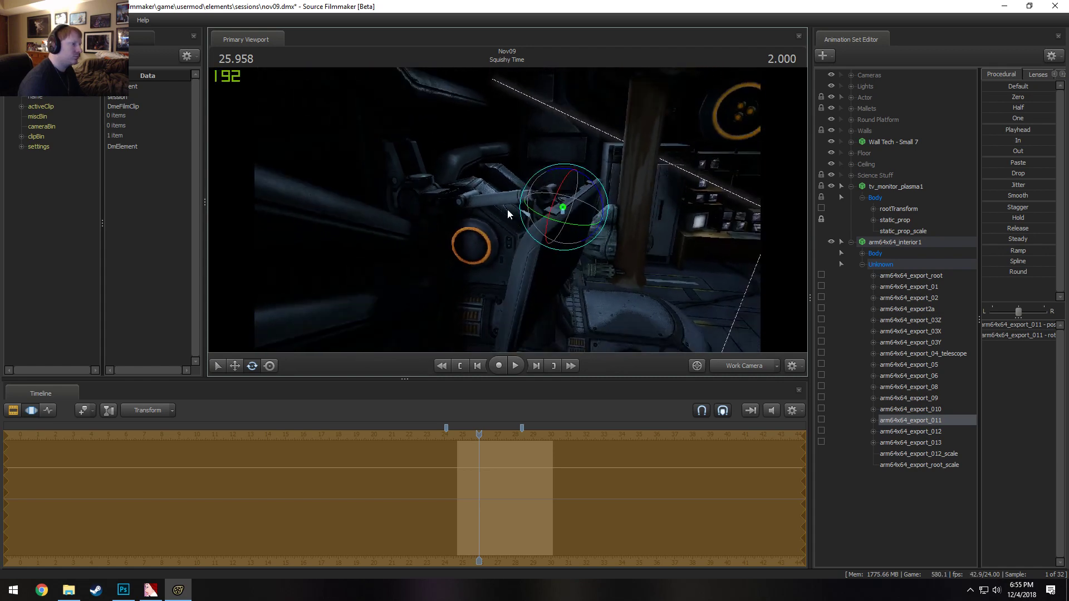
pyautogui.press('ctrl')
pyautogui.keyDown('ctrl'); pyautogui.click(445, 201); pyautogui.keyUp('ctrl')
pyautogui.keyDown('alt'); pyautogui.moveTo(444, 212); pyautogui.dragTo(507, 215); pyautogui.keyUp('alt')
pyautogui.rightClick(507, 239)
pyautogui.click(536, 270)
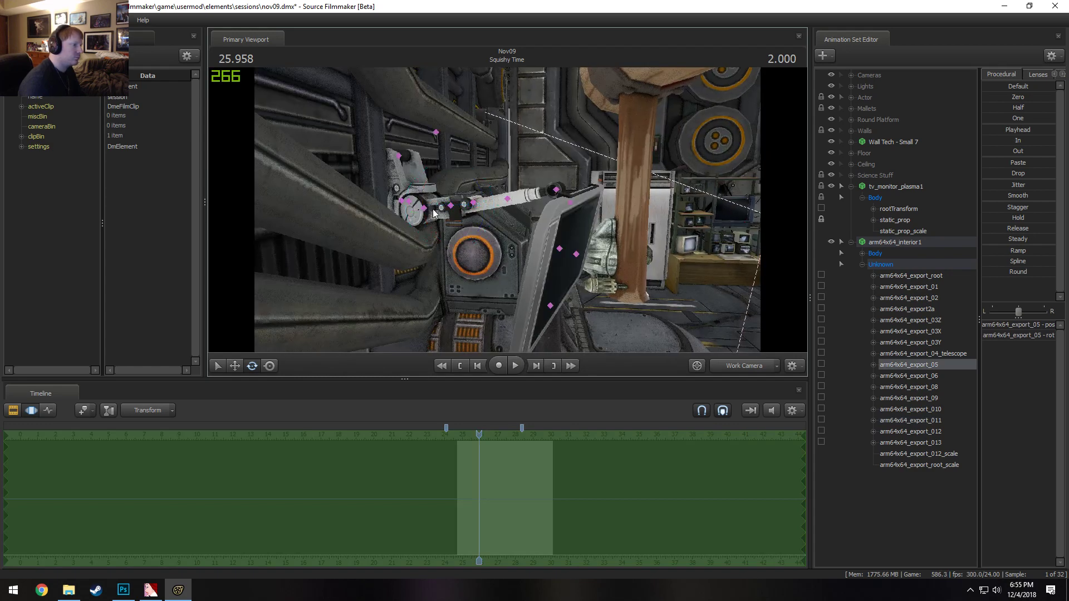
# Rotate arm64x64_export_03X and the joints up to arm64x64_export_010 to angle the forearm upward and tilt the monitor toward the platform
pyautogui.click(413, 204)
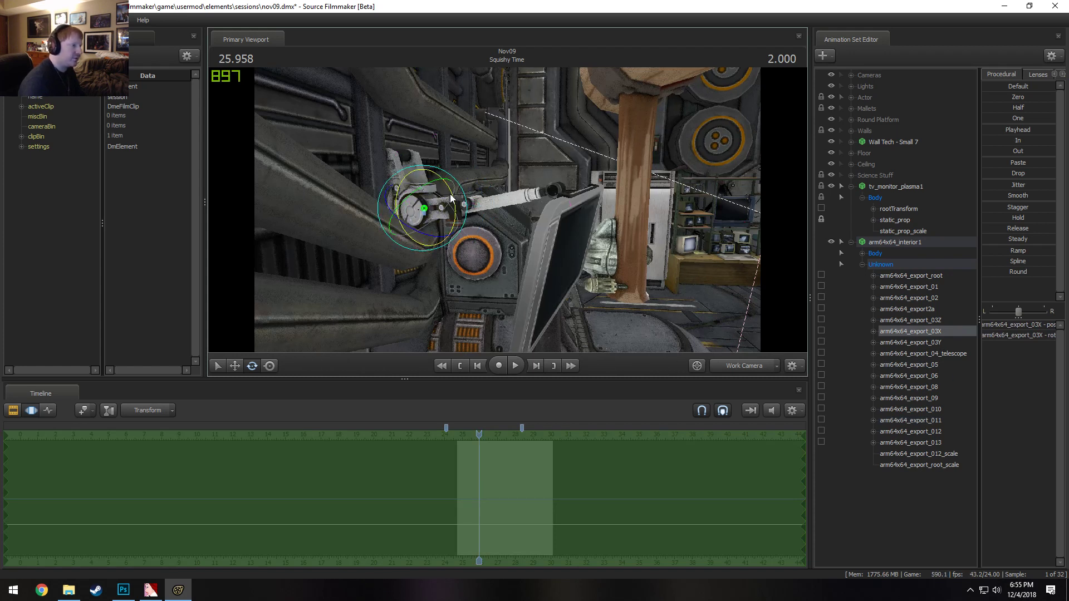
pyautogui.moveTo(454, 199); pyautogui.dragTo(521, 176)
pyautogui.click(452, 214)
pyautogui.click(472, 206)
pyautogui.click(541, 154)
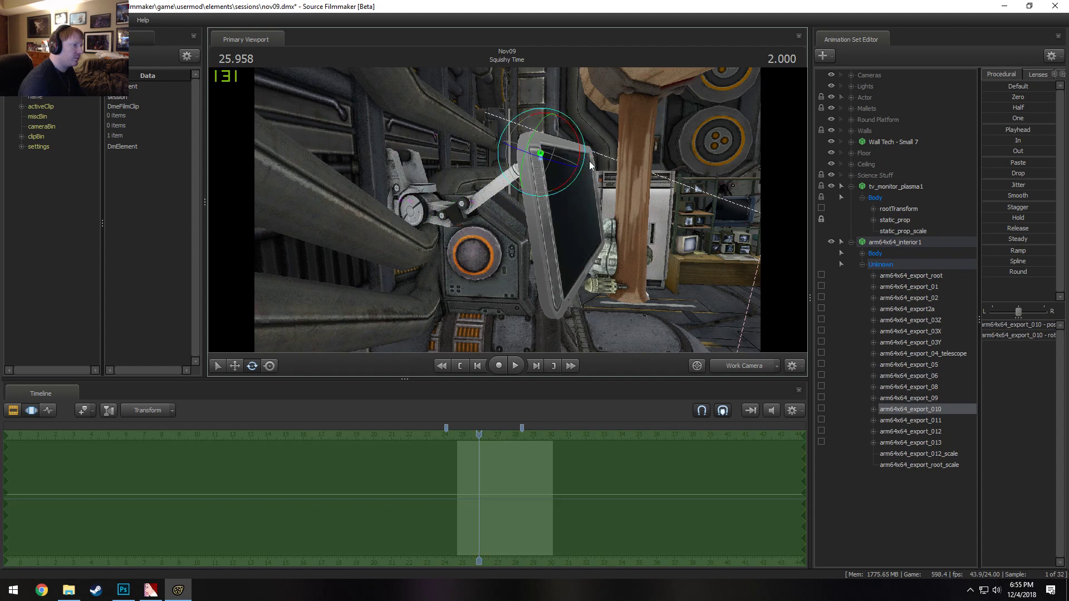
pyautogui.moveTo(580, 154); pyautogui.dragTo(929, 374)
# Shrink the monitor on the arm with the arm64x64_export_012_scale control
pyautogui.click(958, 454)
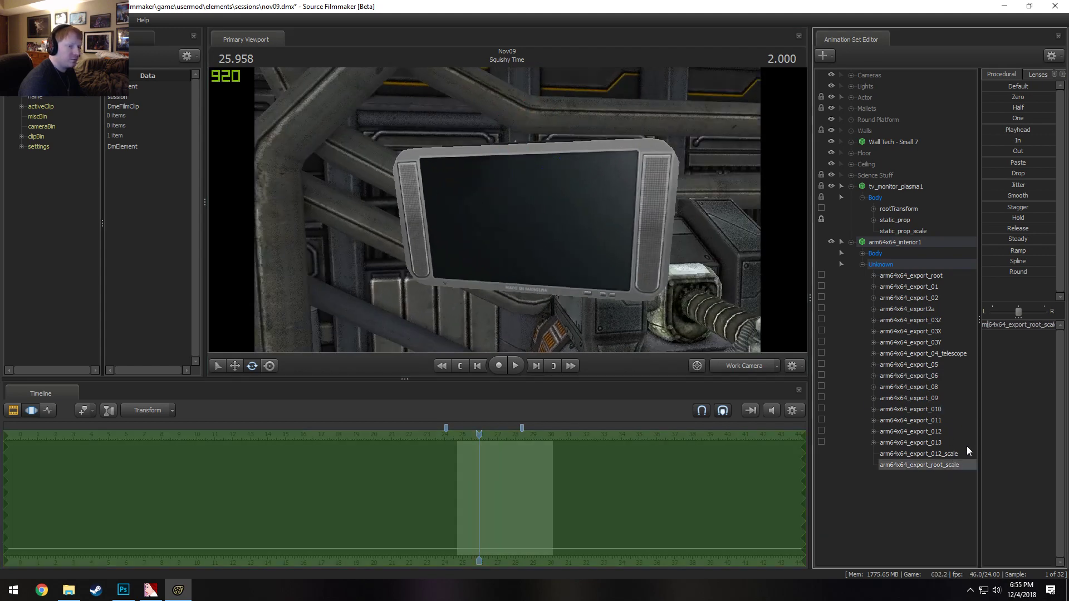
pyautogui.moveTo(1012, 325); pyautogui.dragTo(986, 325)
pyautogui.press('w')
pyautogui.moveTo(598, 284); pyautogui.dragTo(514, 216)
pyautogui.press('w')
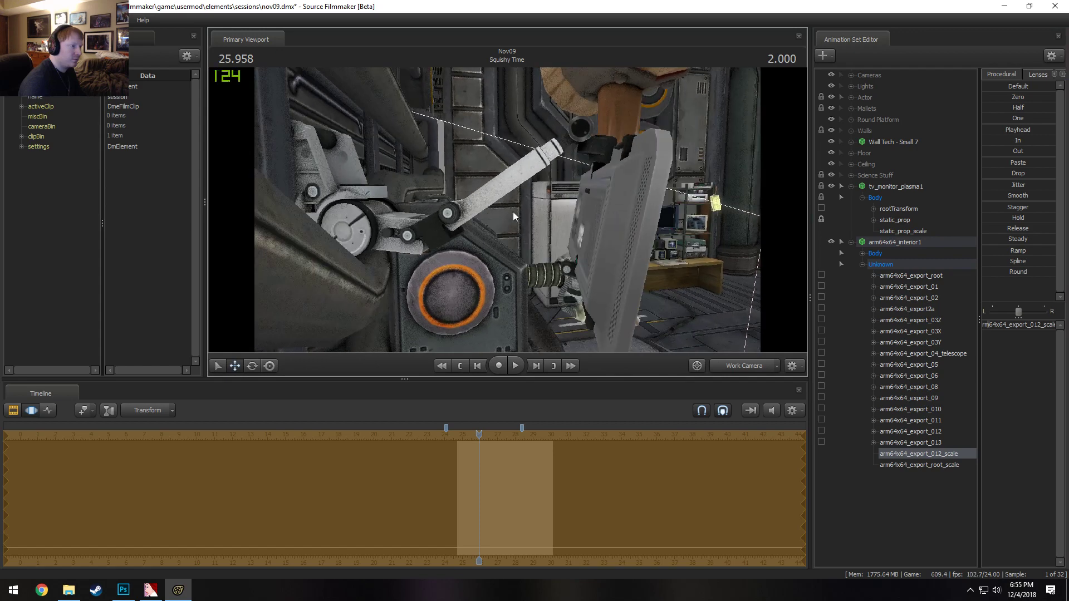
# Move arm64x64_export_012 to bring the monitor back against the arm's end joint, and check it through the shot camera
pyautogui.click(937, 432)
pyautogui.moveTo(595, 187); pyautogui.dragTo(615, 184)
pyautogui.keyDown('alt'); pyautogui.moveTo(706, 174); pyautogui.dragTo(508, 210); pyautogui.keyUp('alt')
pyautogui.moveTo(507, 211)
pyautogui.keyDown('alt'); pyautogui.mouseDown(button='right')
pyautogui.moveTo(508, 234)
pyautogui.moveTo(501, 221)
pyautogui.mouseUp(button='right'); pyautogui.keyUp('alt')
pyautogui.keyDown('alt'); pyautogui.moveTo(449, 292); pyautogui.dragTo(591, 304); pyautogui.keyUp('alt')
pyautogui.click(755, 369)
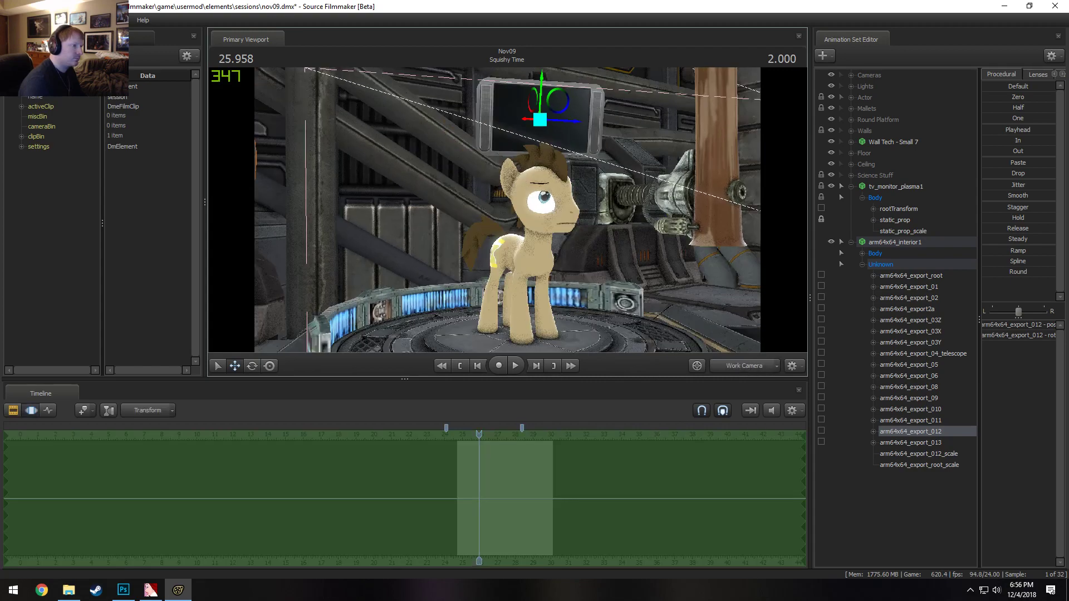
pyautogui.click(750, 369)
# Rotate arm64x64_export_root about its vertical axis to swing the arm and monitor around on the machine
pyautogui.moveTo(507, 214)
pyautogui.keyDown('alt'); pyautogui.mouseDown()
pyautogui.moveTo(484, 245)
pyautogui.moveTo(495, 250)
pyautogui.moveTo(473, 234)
pyautogui.moveTo(507, 214)
pyautogui.mouseUp(); pyautogui.keyUp('alt')
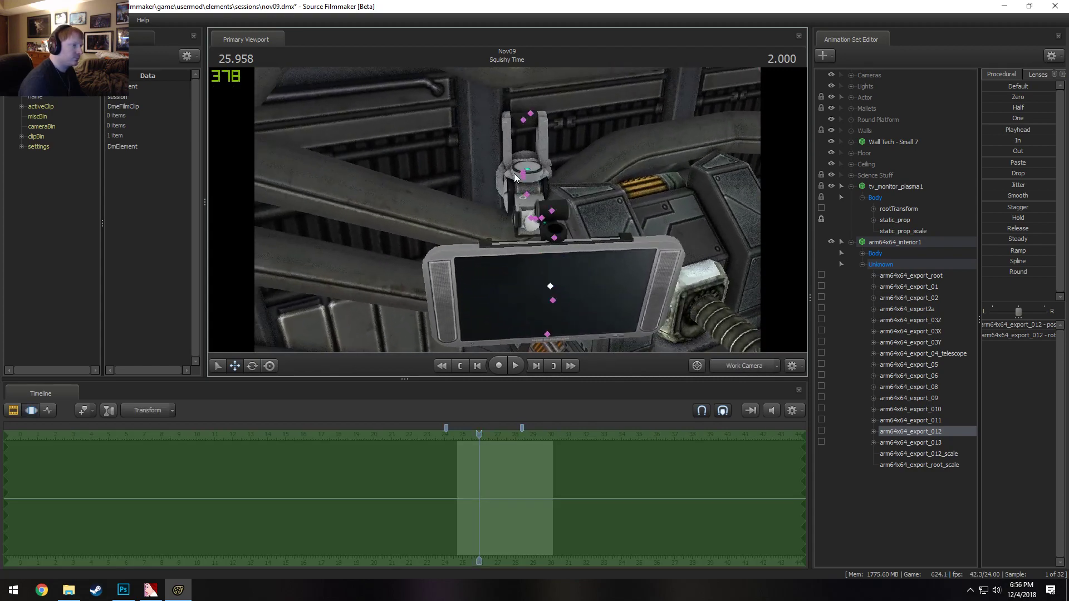
pyautogui.click(530, 115)
pyautogui.moveTo(533, 118); pyautogui.dragTo(504, 192)
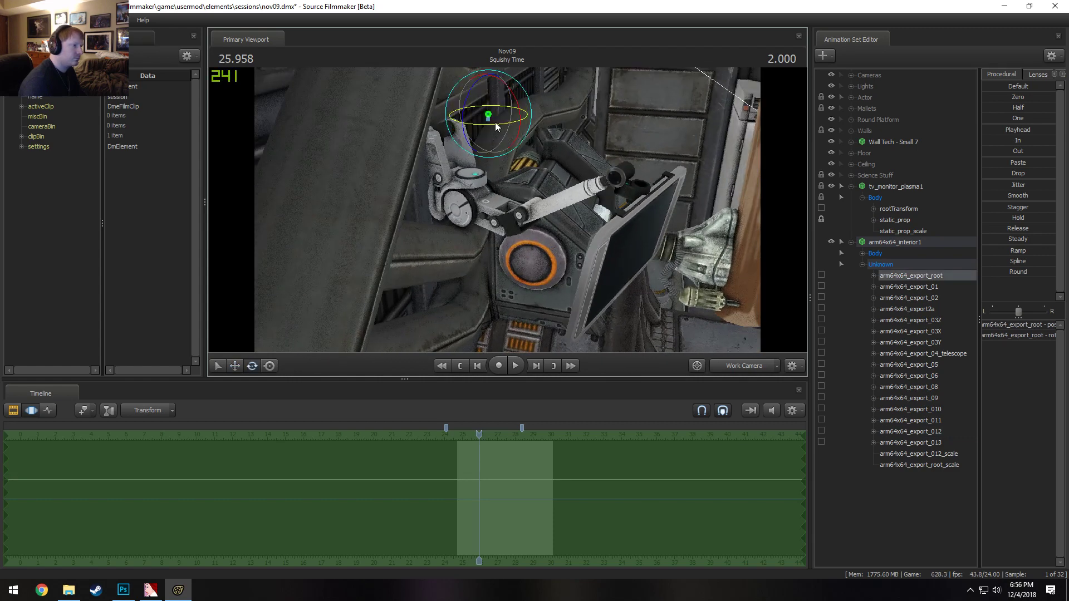
pyautogui.moveTo(496, 123); pyautogui.dragTo(508, 213)
pyautogui.press('w')
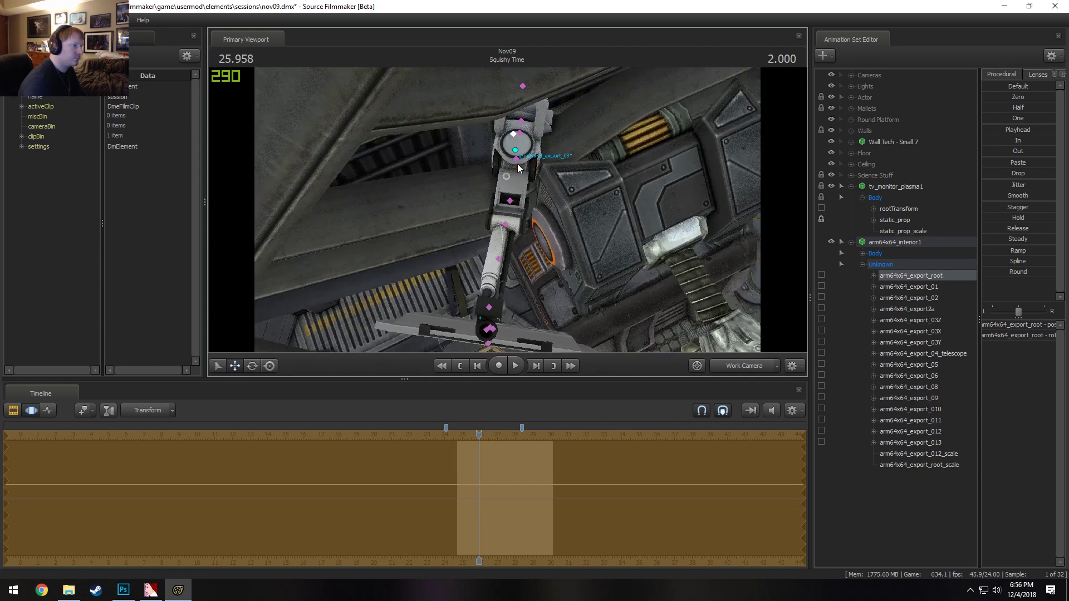
# Try rotating the arm's base joint with arm64x64_export_03Z, 03Y and 03X, and undo each attempt
pyautogui.click(517, 162)
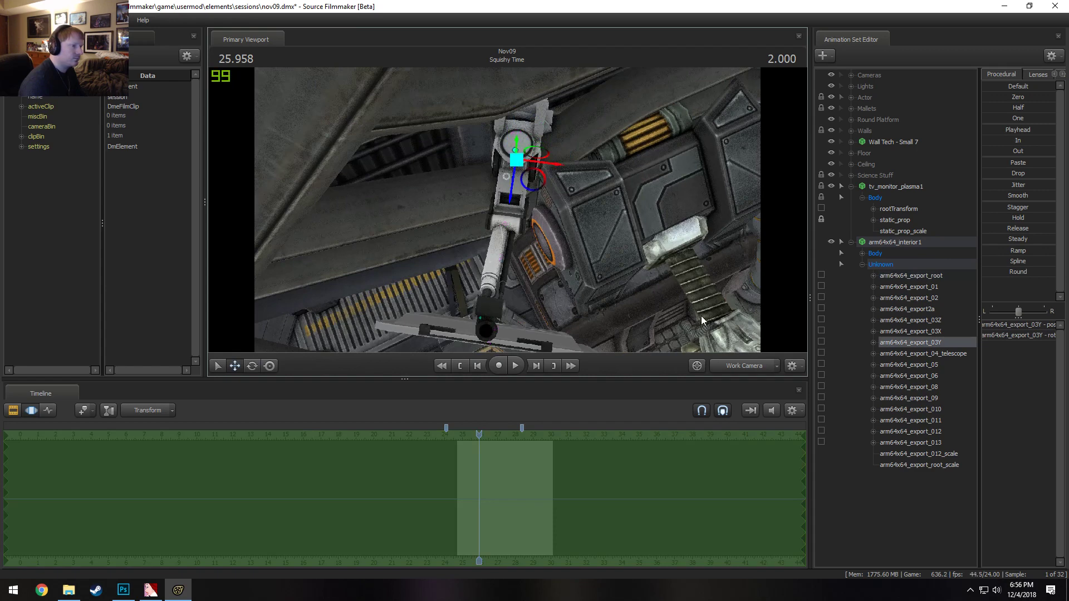
pyautogui.keyDown('alt'); pyautogui.moveTo(702, 316); pyautogui.dragTo(515, 200); pyautogui.keyUp('alt')
pyautogui.click(935, 321)
pyautogui.press('e')
pyautogui.hotkey('ctrl', 'z')
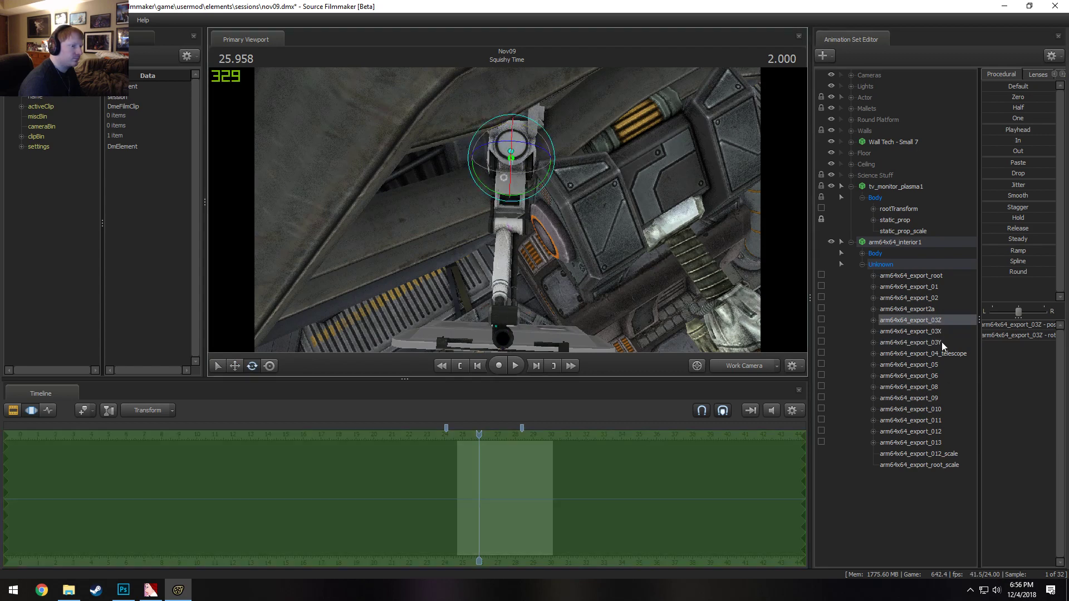
pyautogui.click(941, 343)
pyautogui.moveTo(533, 192); pyautogui.dragTo(548, 195)
pyautogui.hotkey('ctrl', 'z')
pyautogui.click(910, 331)
pyautogui.hotkey('ctrl', 'z')
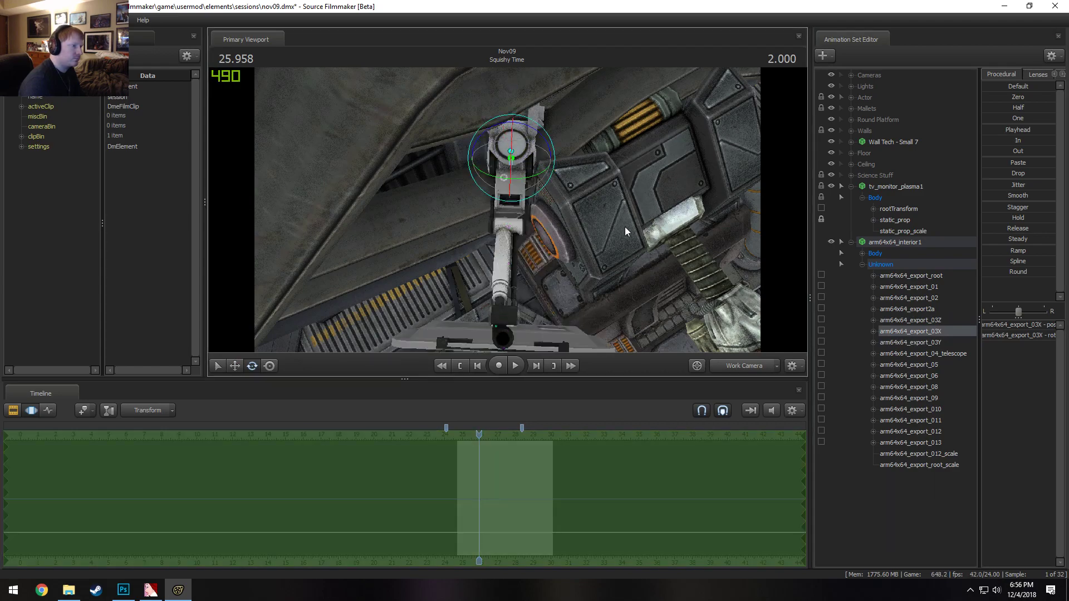
# Rotate arm64x64_export_011 so the monitor squarely faces the pony's platform, and check it from the front
pyautogui.keyDown('alt'); pyautogui.moveTo(625, 226); pyautogui.dragTo(476, 241); pyautogui.keyUp('alt')
pyautogui.press('ctrl')
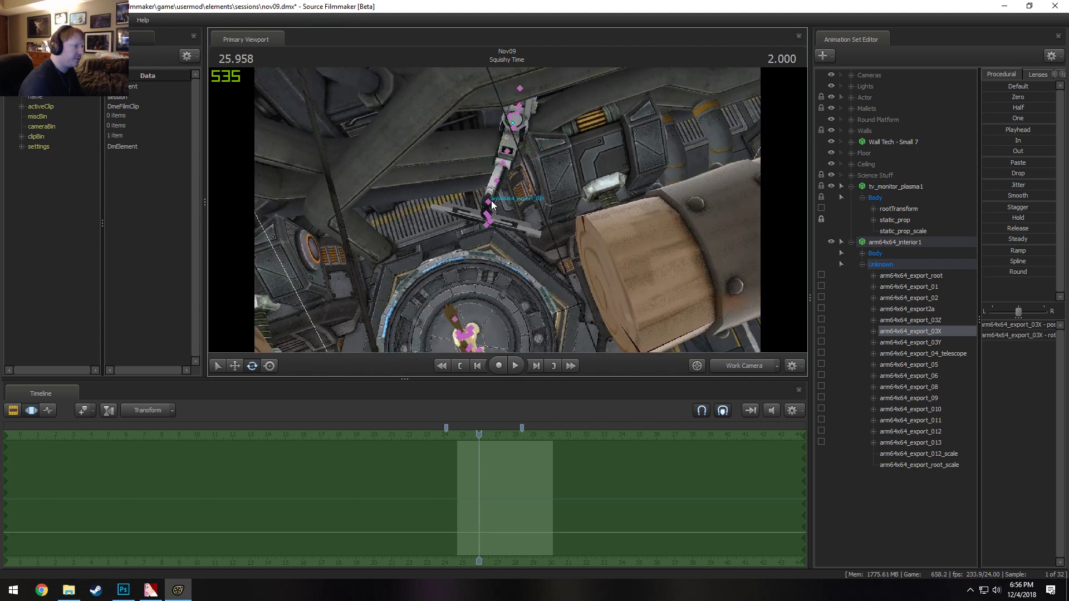
pyautogui.keyDown('ctrl'); pyautogui.click(485, 215); pyautogui.keyUp('ctrl')
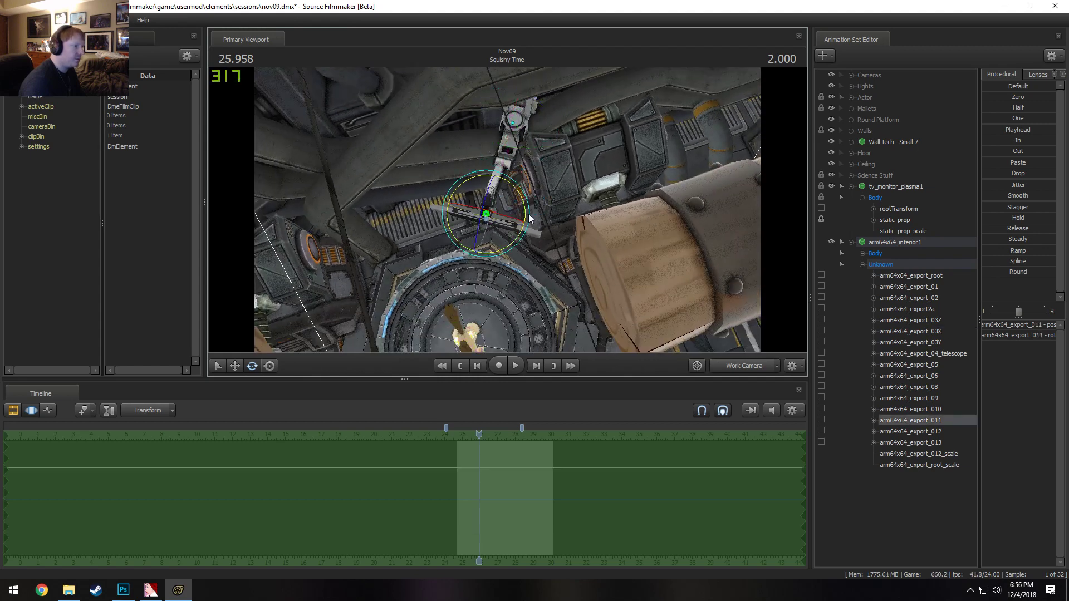
pyautogui.moveTo(526, 218); pyautogui.dragTo(523, 193)
pyautogui.keyDown('alt'); pyautogui.moveTo(536, 231); pyautogui.dragTo(783, 262, button='right'); pyautogui.keyUp('alt')
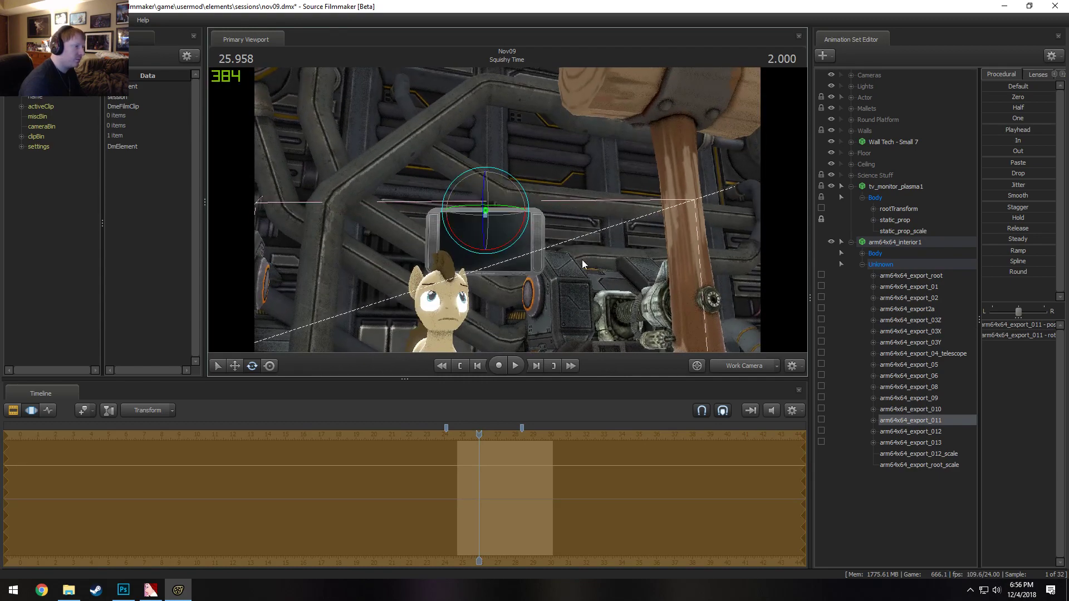
pyautogui.moveTo(783, 262); pyautogui.dragTo(507, 209)
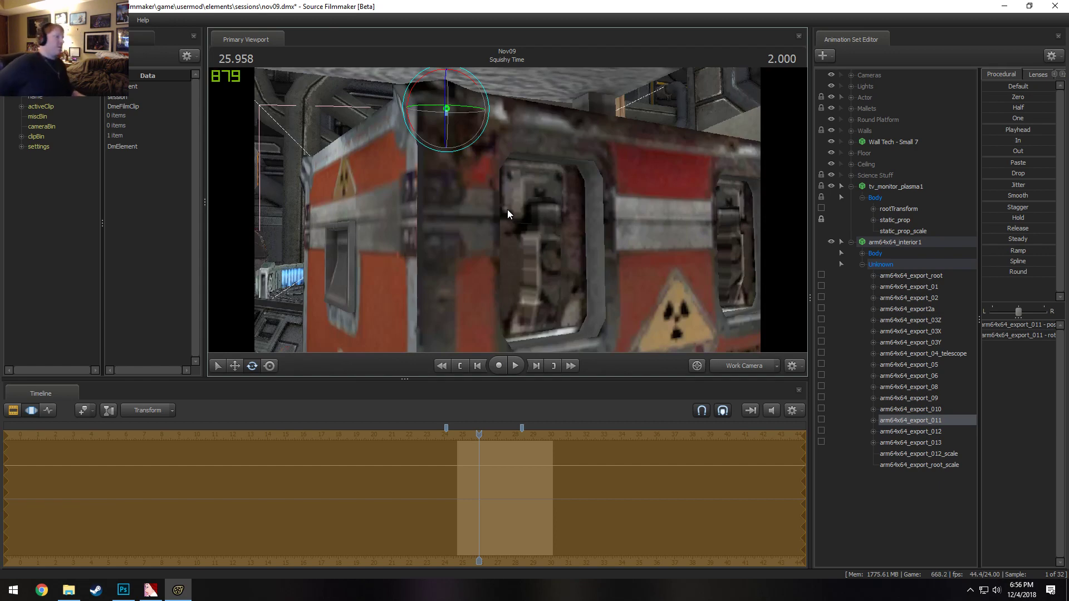
pyautogui.moveTo(507, 210); pyautogui.dragTo(659, 271)
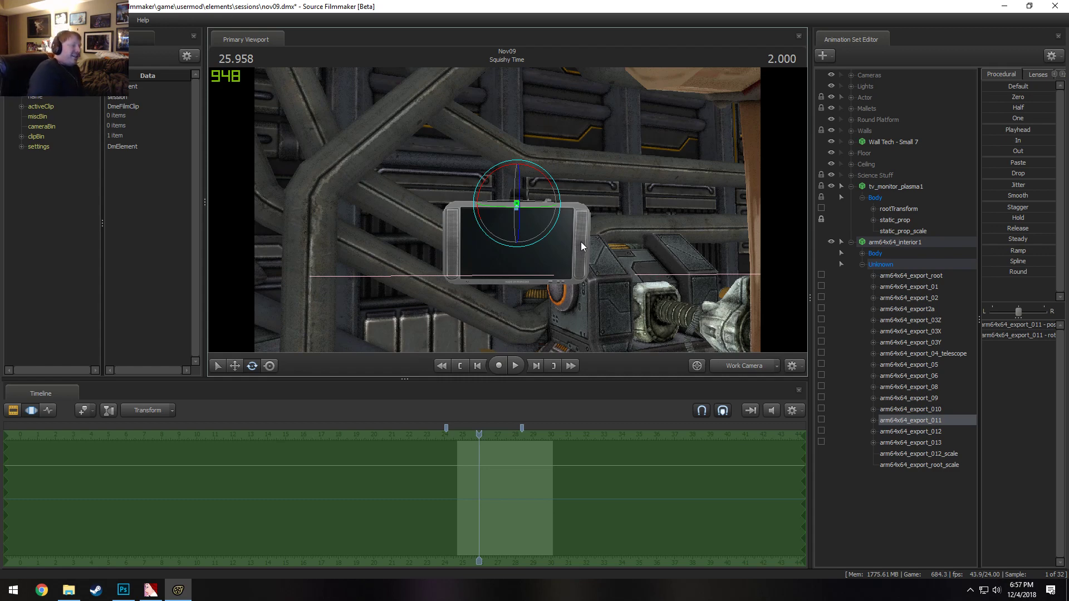
# Switch the timeline to the Clip Editor and collapse the tv_monitor_plasma1 and arm64x64_interior1 animation sets
pyautogui.moveTo(619, 186); pyautogui.dragTo(635, 223)
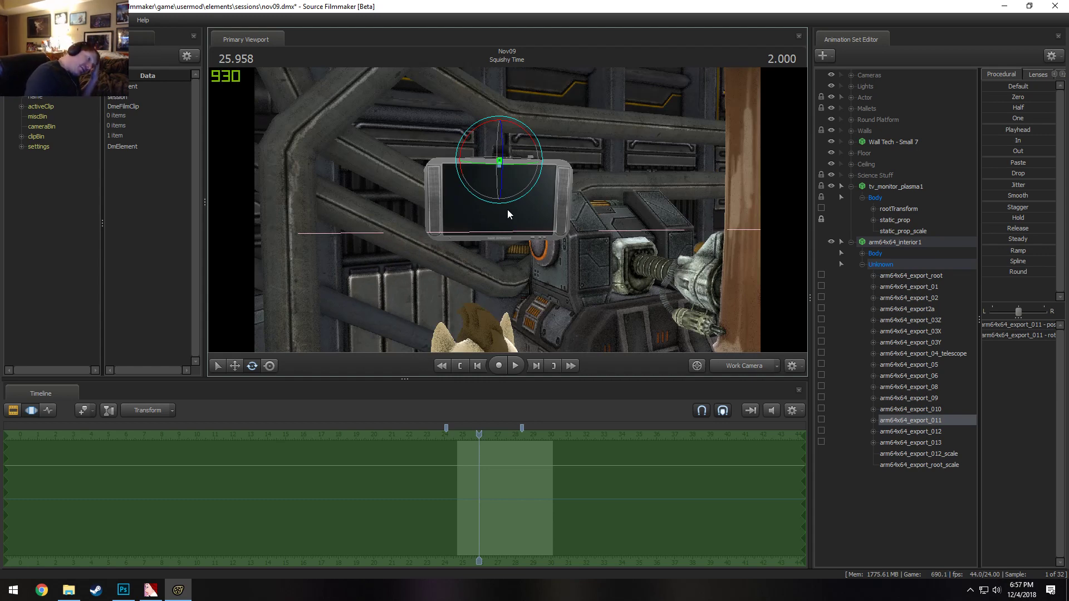
pyautogui.moveTo(453, 323); pyautogui.dragTo(523, 188)
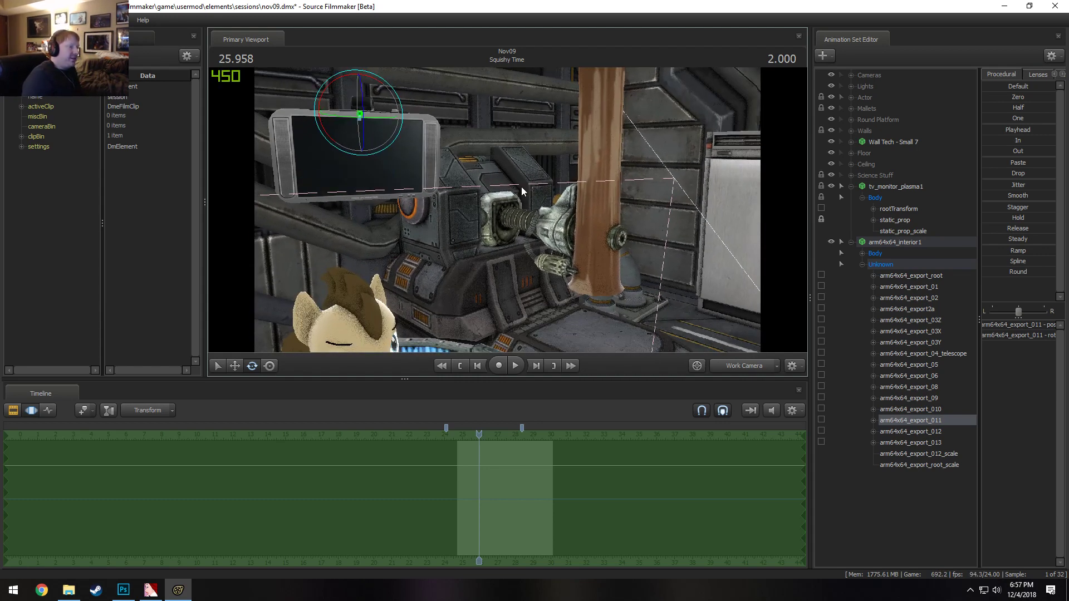
pyautogui.moveTo(603, 242); pyautogui.dragTo(529, 245)
pyautogui.moveTo(507, 210); pyautogui.dragTo(685, 232)
pyautogui.press('F2')
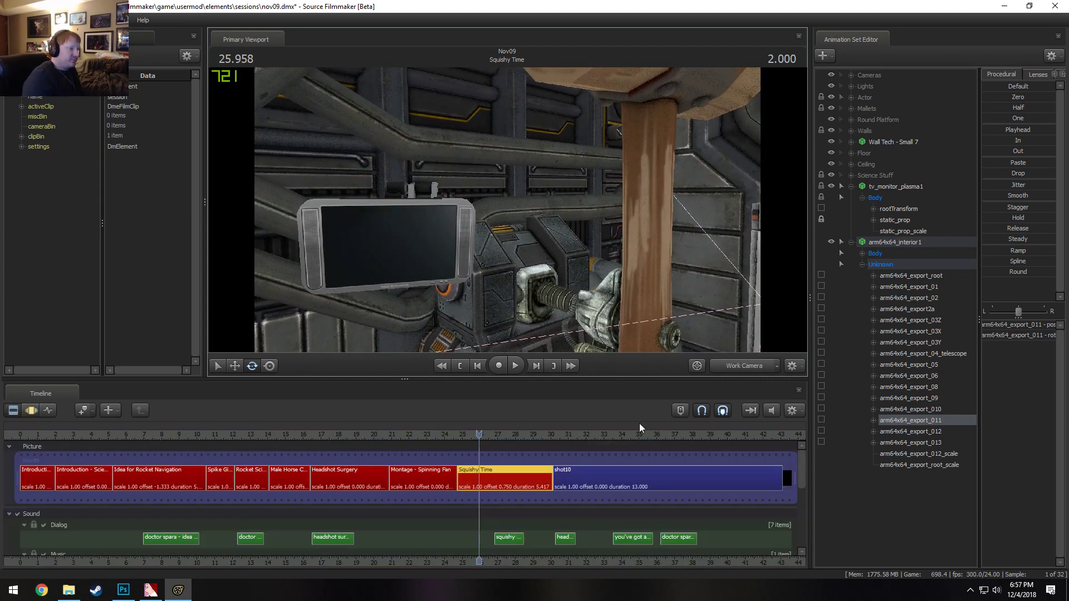
pyautogui.moveTo(725, 334); pyautogui.dragTo(742, 157)
pyautogui.click(852, 186)
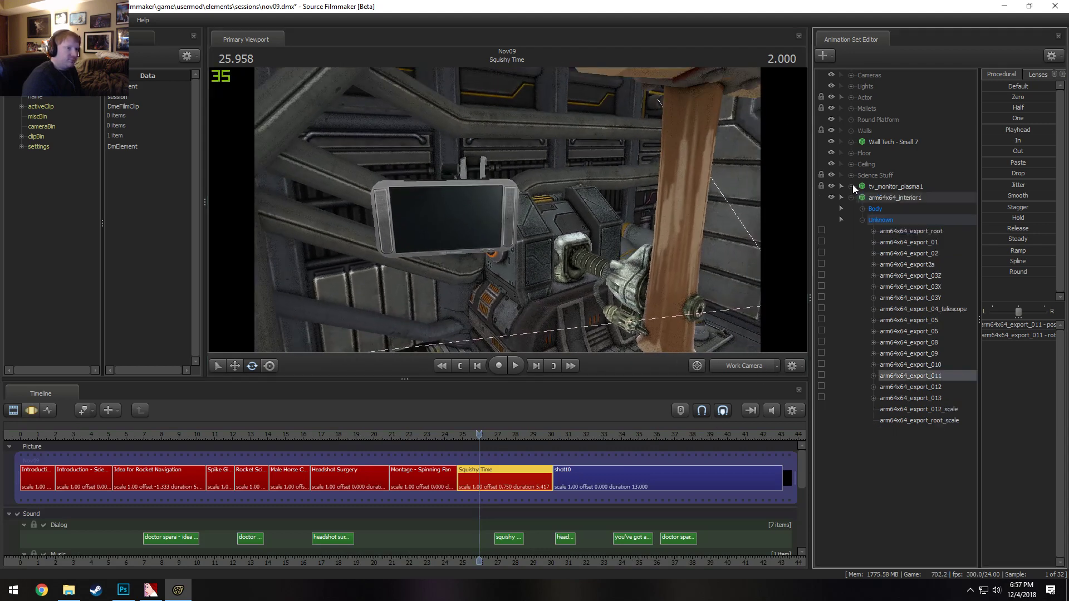
pyautogui.click(852, 197)
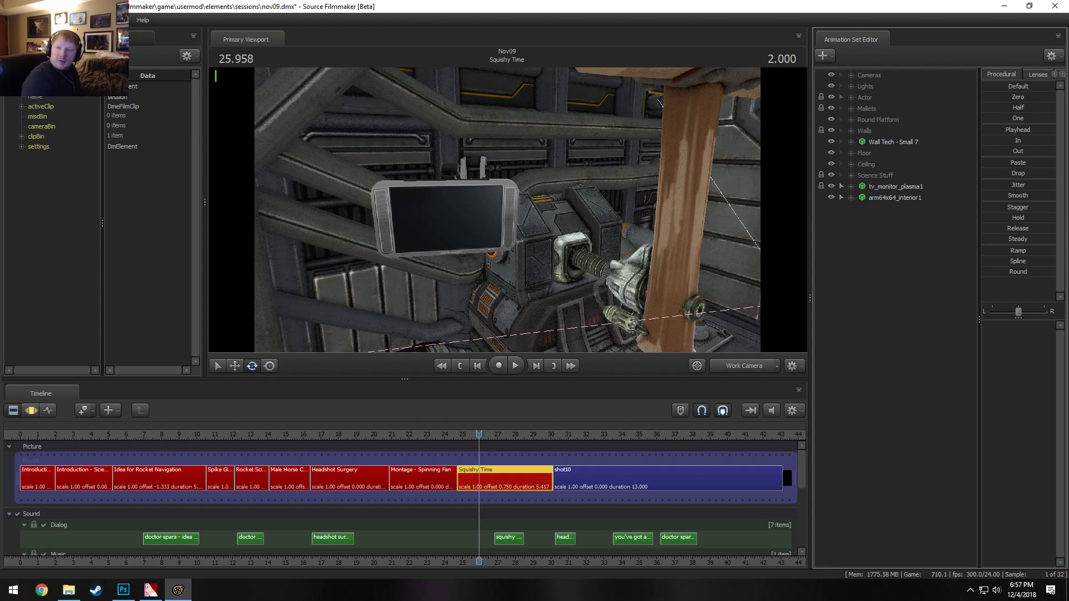
# Switch to Chrome, place its window over the workspace and search Google Images for "warning"
pyautogui.moveTo(1068, 101); pyautogui.dragTo(715, 197)
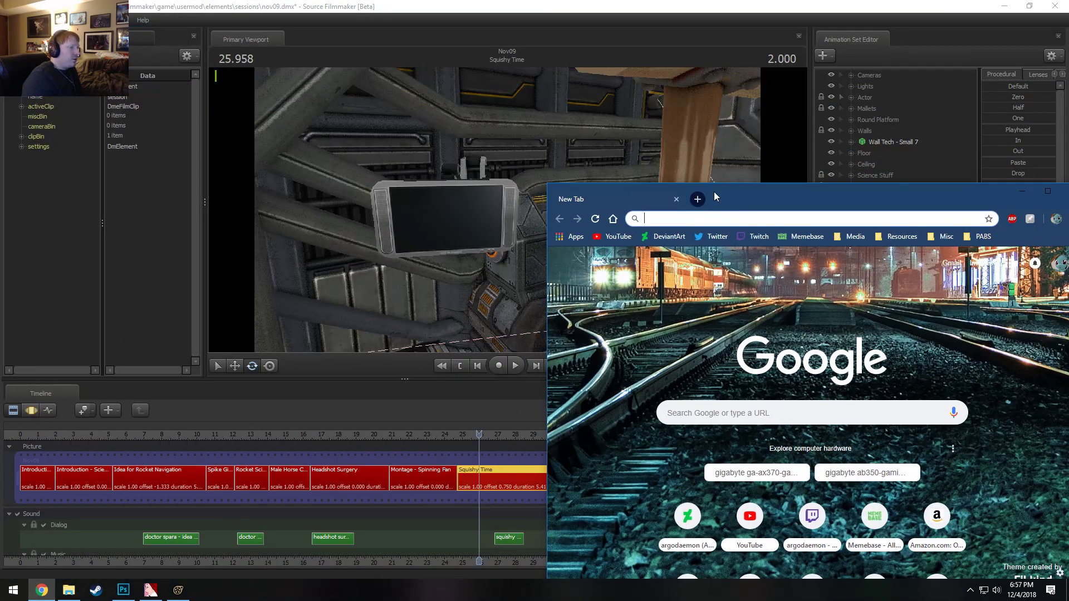
pyautogui.moveTo(850, 200); pyautogui.dragTo(447, 124)
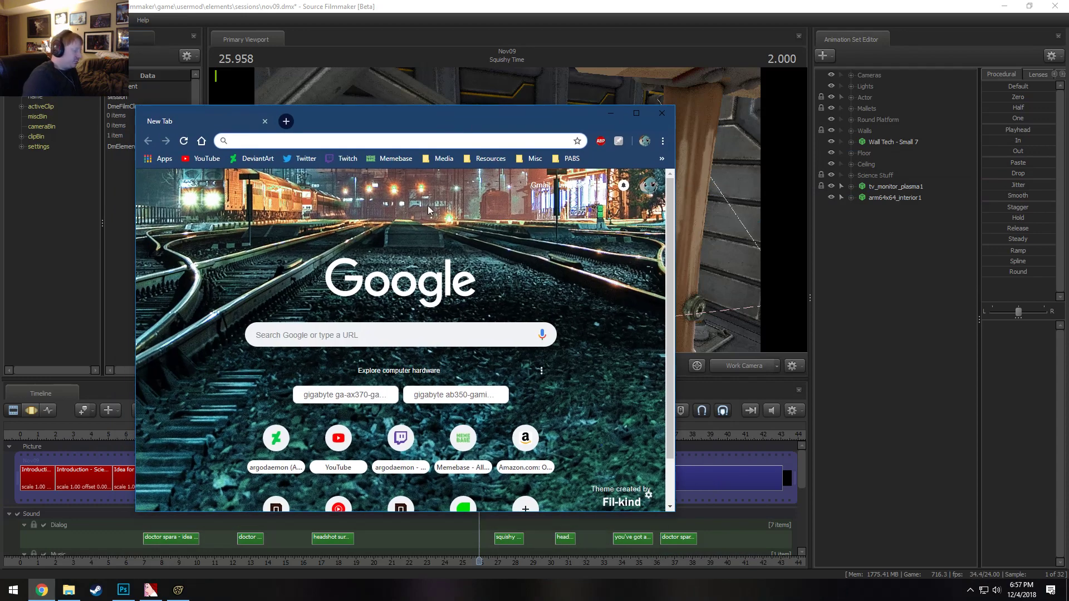
pyautogui.write('warning')
pyautogui.press('Return')
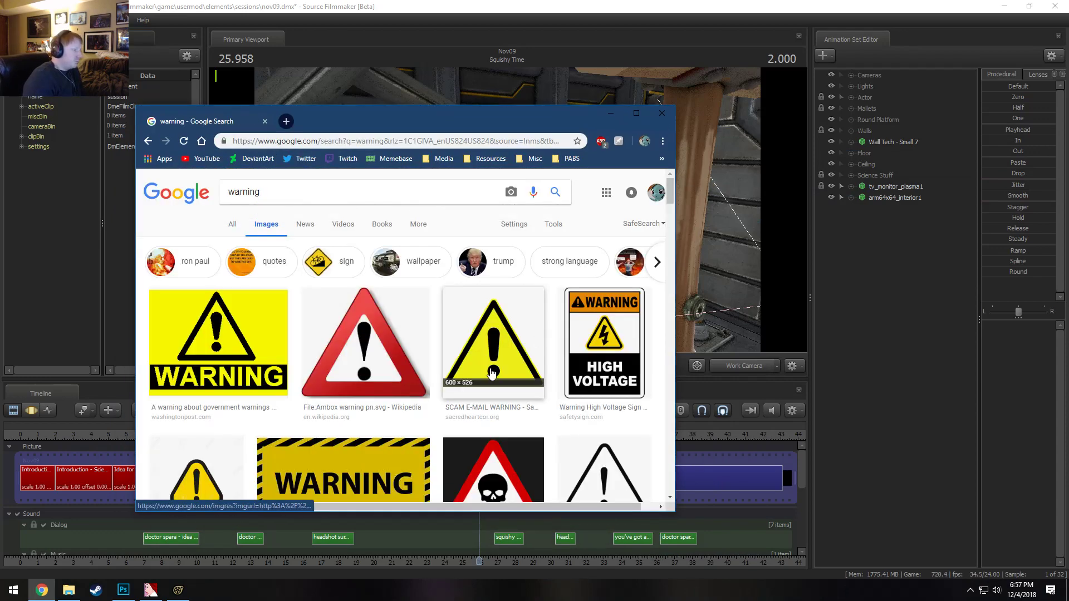
# Look through the "warning" image results for a warning sign suited to a monitor screen
pyautogui.scroll(-2, 491, 373)
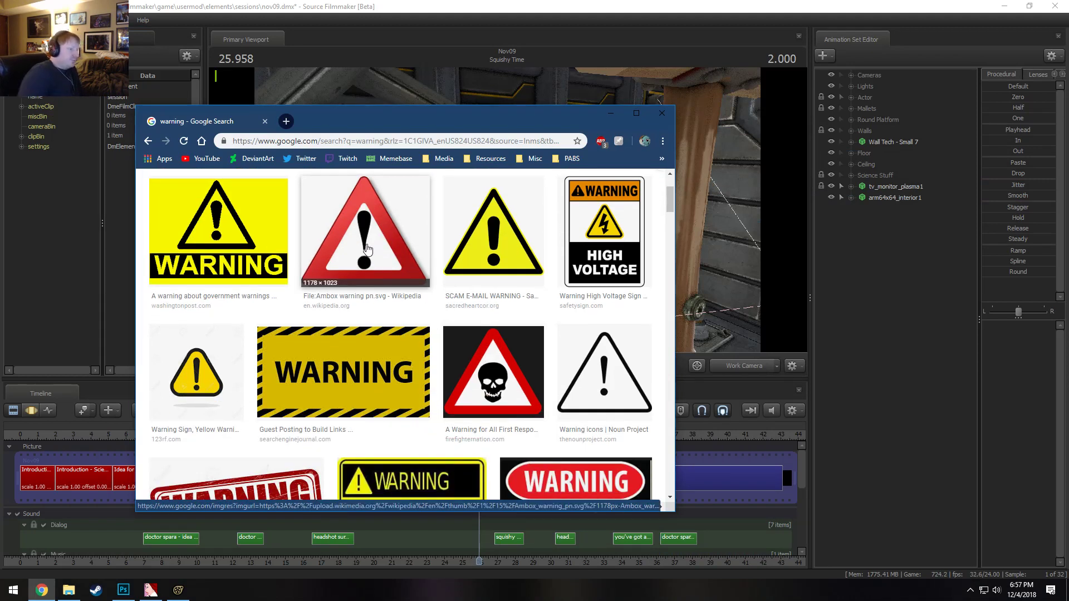
pyautogui.scroll(-3, 390, 264)
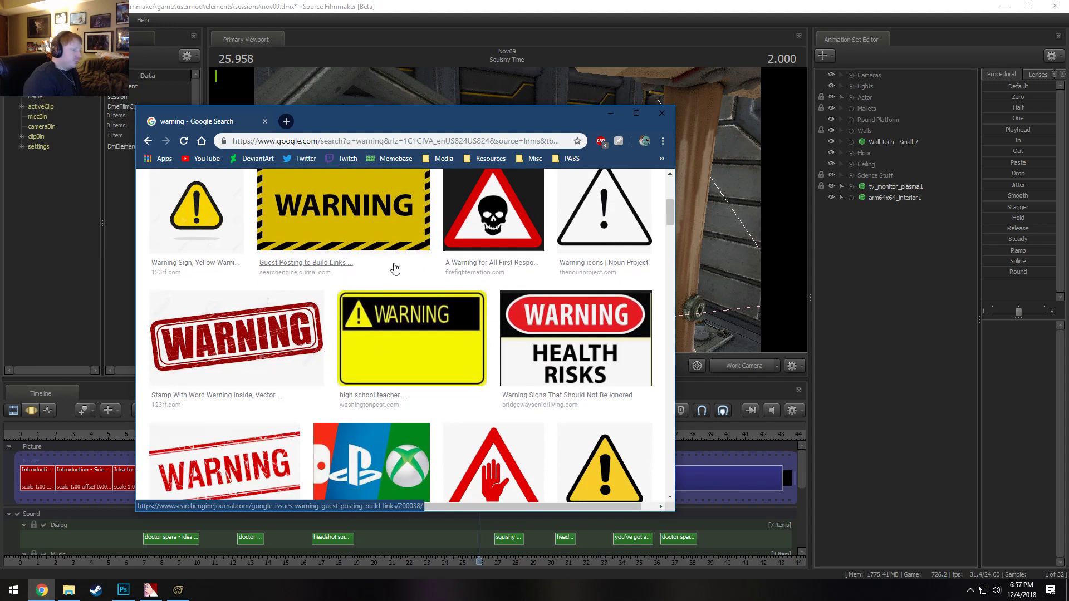
pyautogui.scroll(-3, 396, 269)
pyautogui.scroll(8, 396, 269)
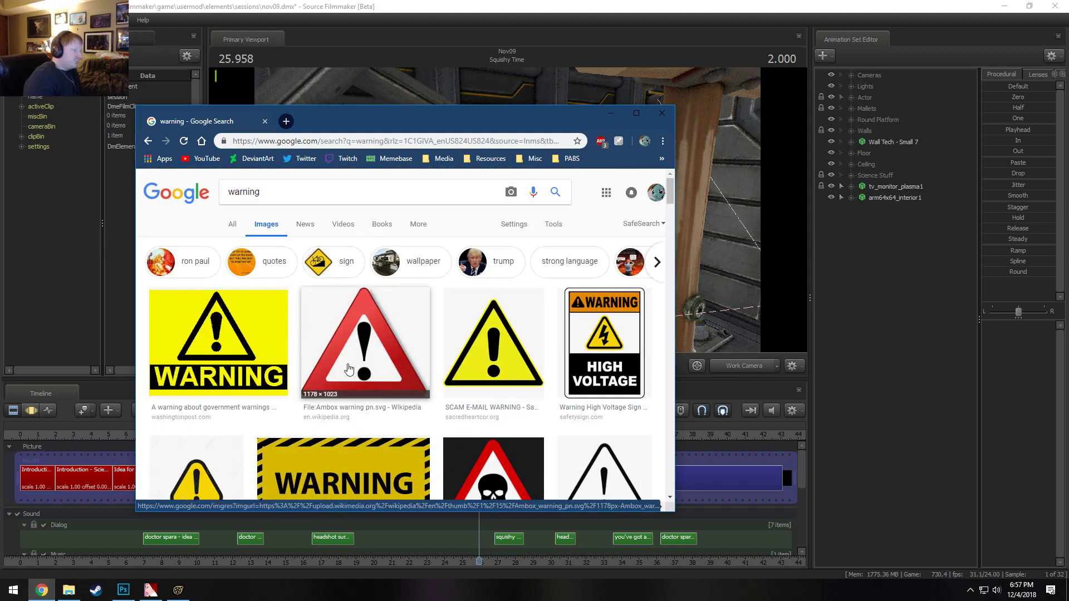
pyautogui.scroll(-9, 349, 369)
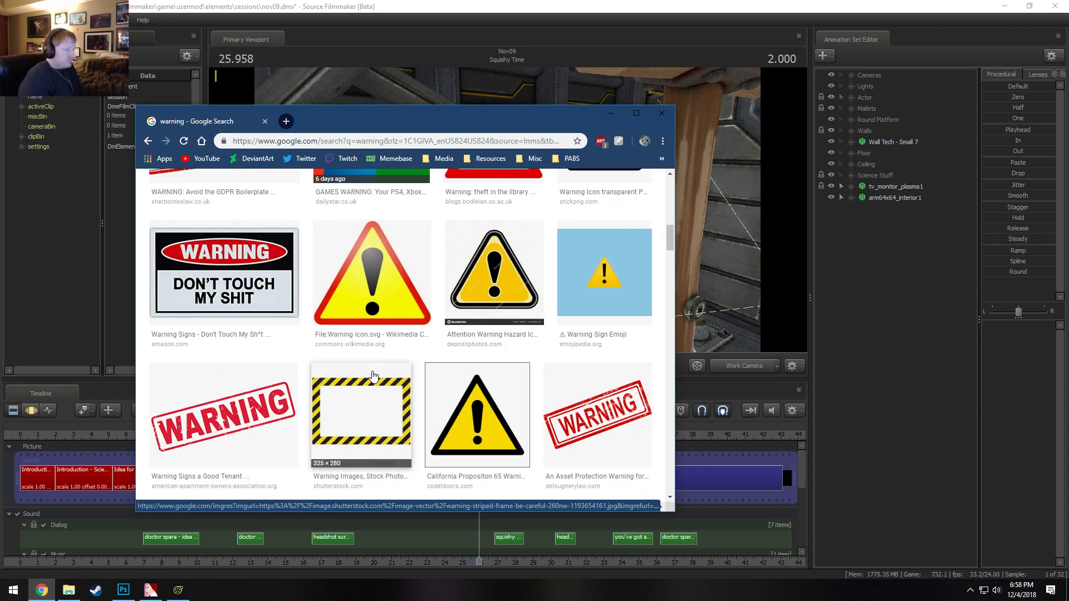
pyautogui.scroll(-3, 372, 376)
pyautogui.scroll(5, 375, 377)
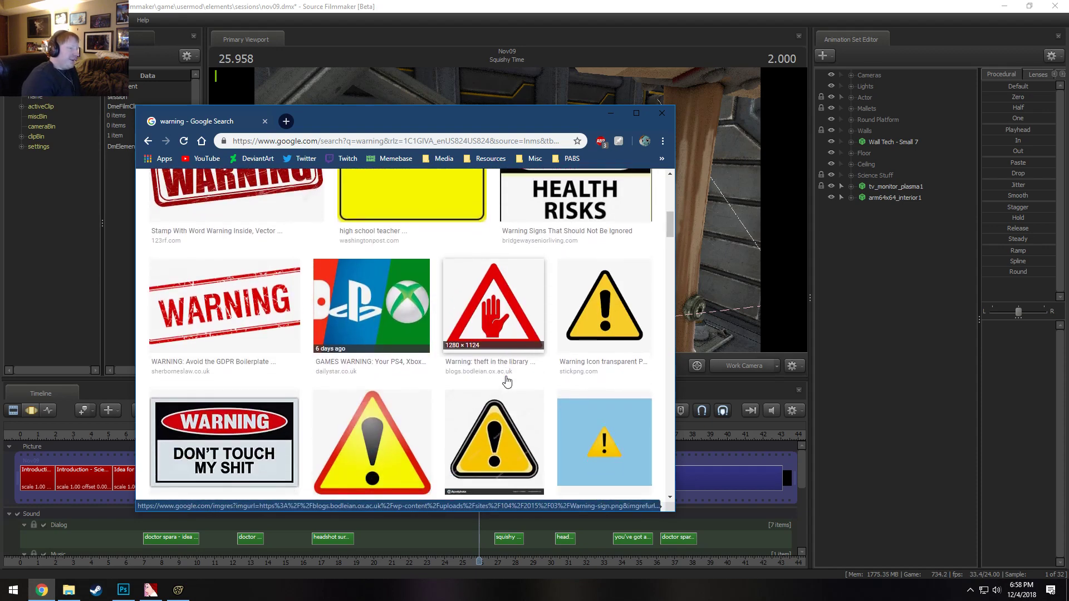
pyautogui.scroll(-2, 506, 381)
pyautogui.scroll(-10, 506, 377)
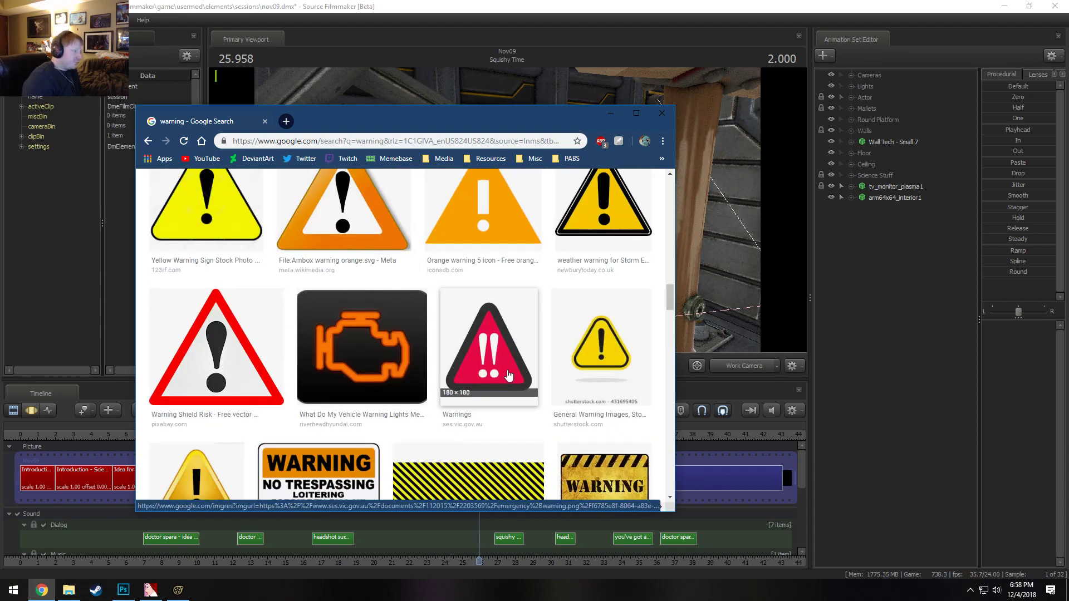
pyautogui.scroll(-8, 511, 365)
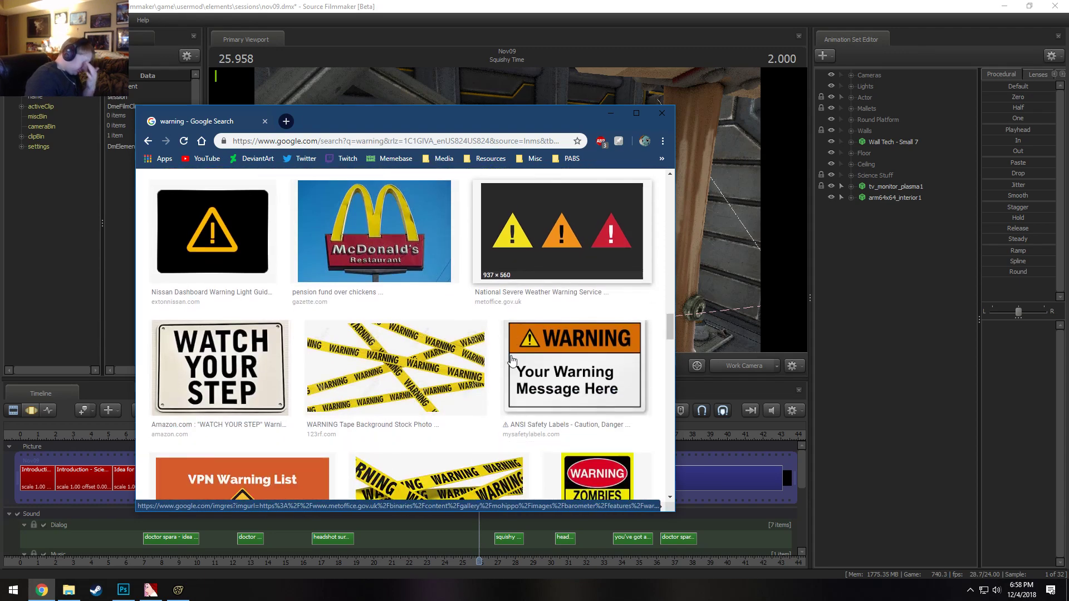
pyautogui.scroll(8, 511, 365)
pyautogui.scroll(-5, 511, 365)
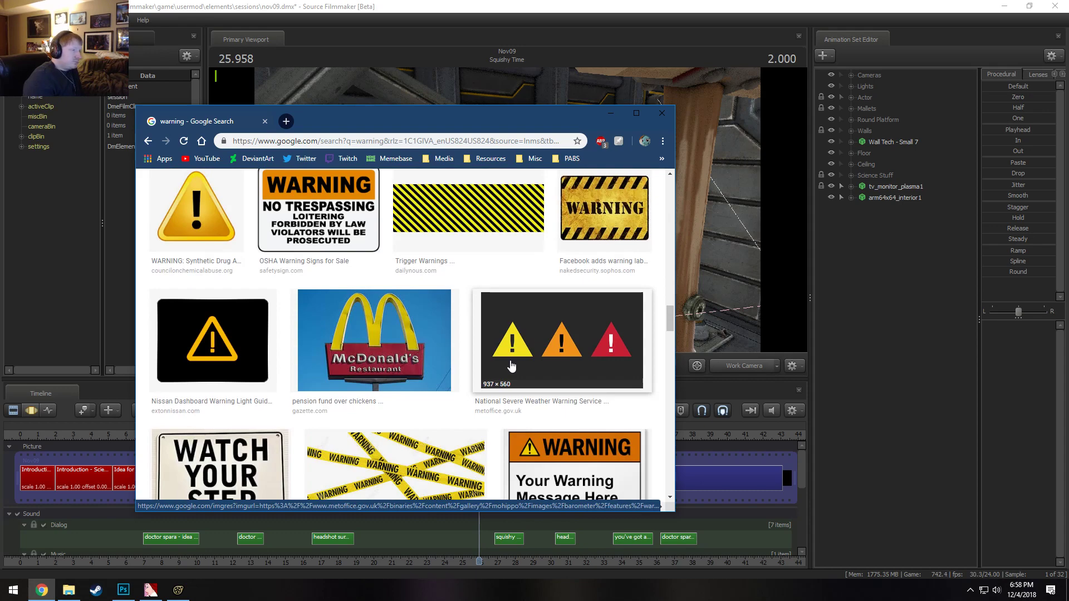
pyautogui.scroll(-1, 368, 353)
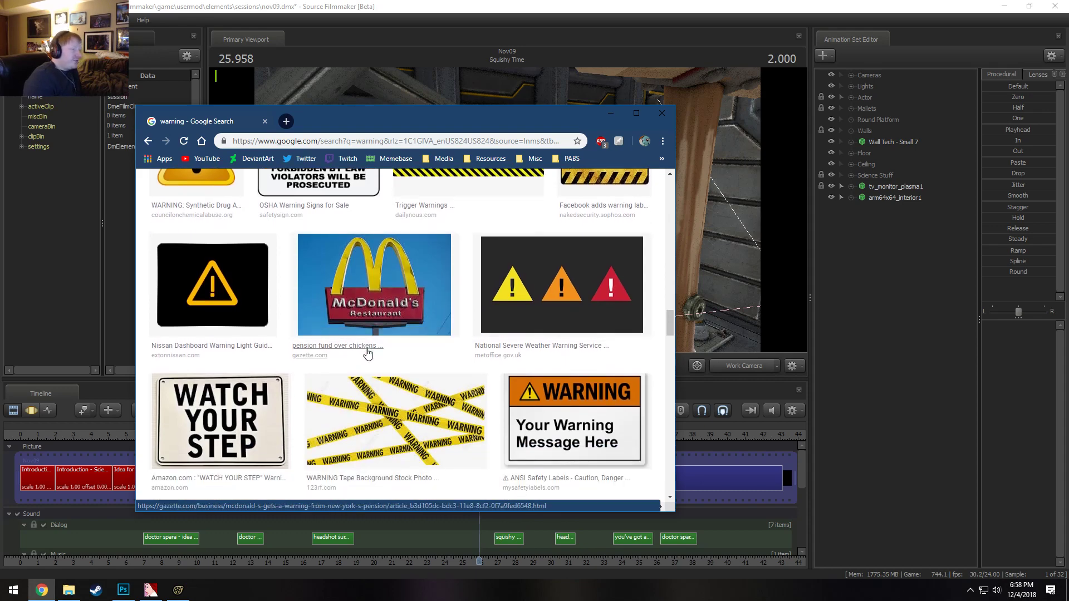
pyautogui.scroll(15, 368, 353)
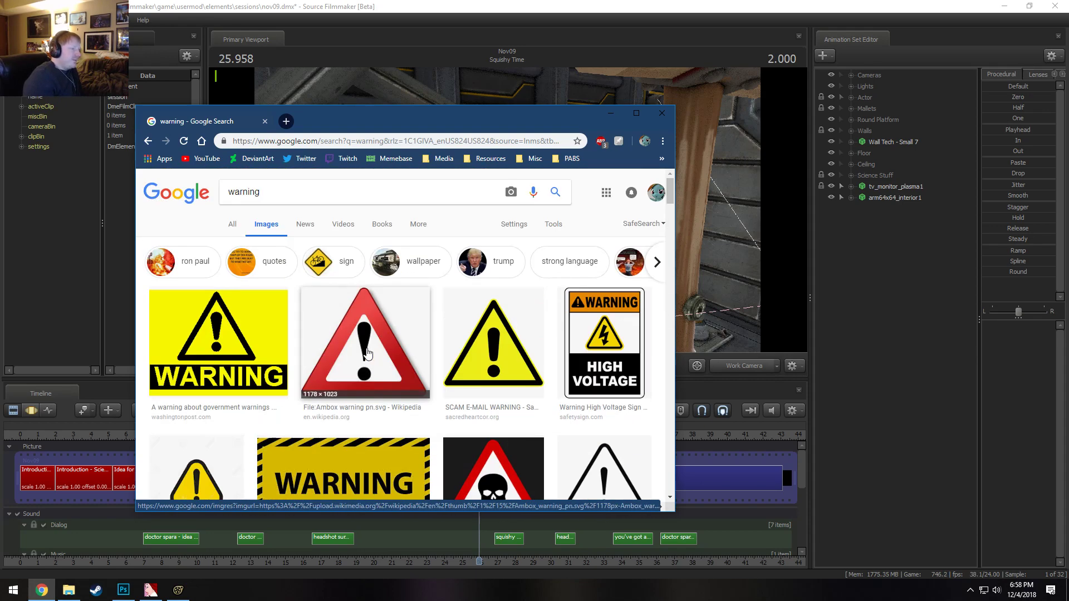
pyautogui.scroll(-3, 364, 350)
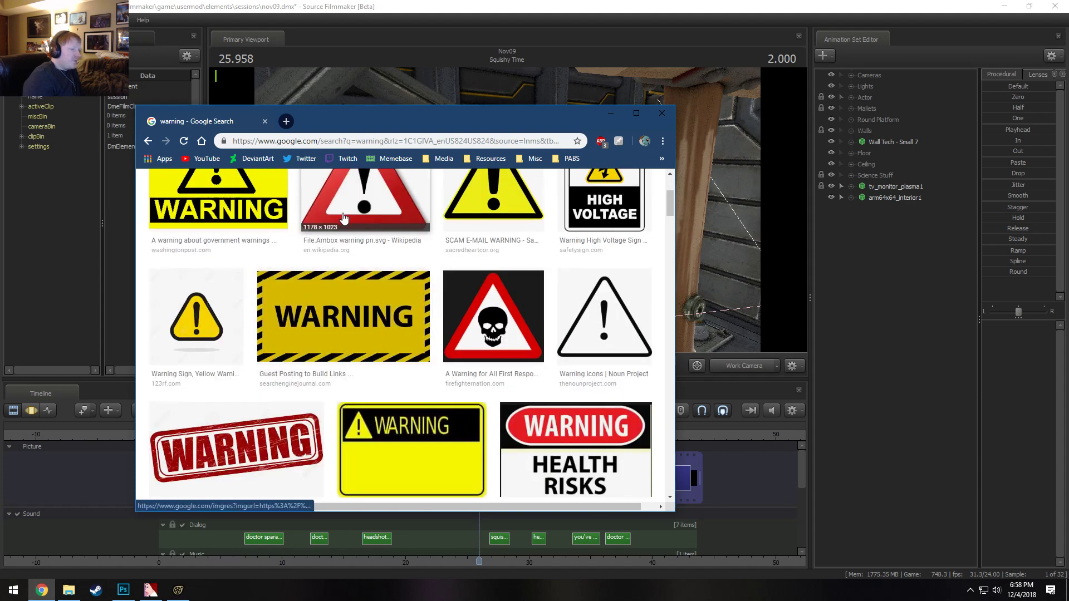
pyautogui.scroll(2, 365, 223)
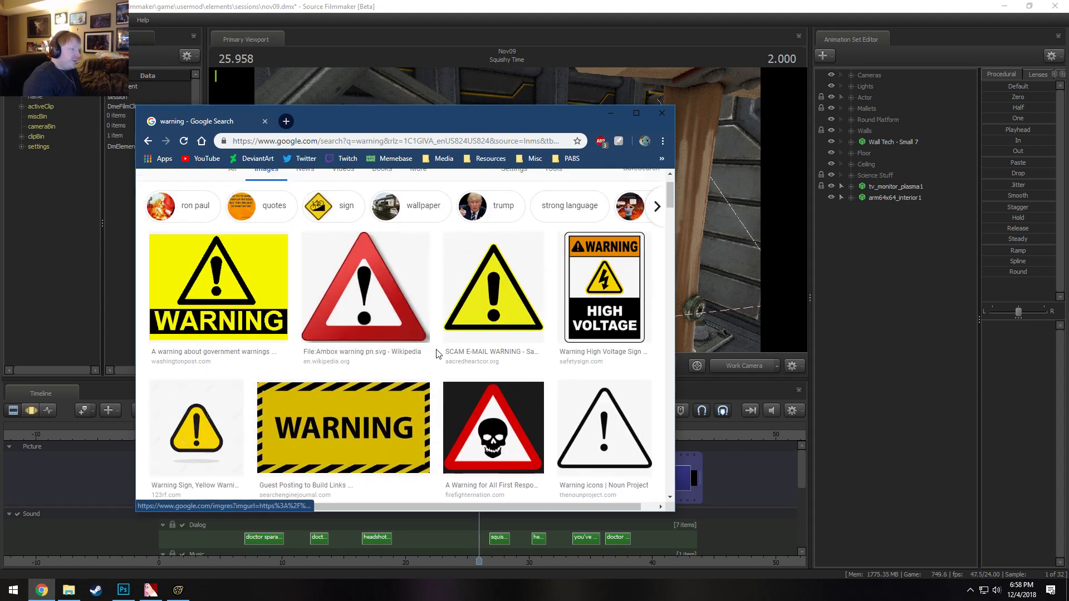
# Preview the red Ambox warning triangle and open its Wikipedia file page in a new tab
pyautogui.click(374, 290)
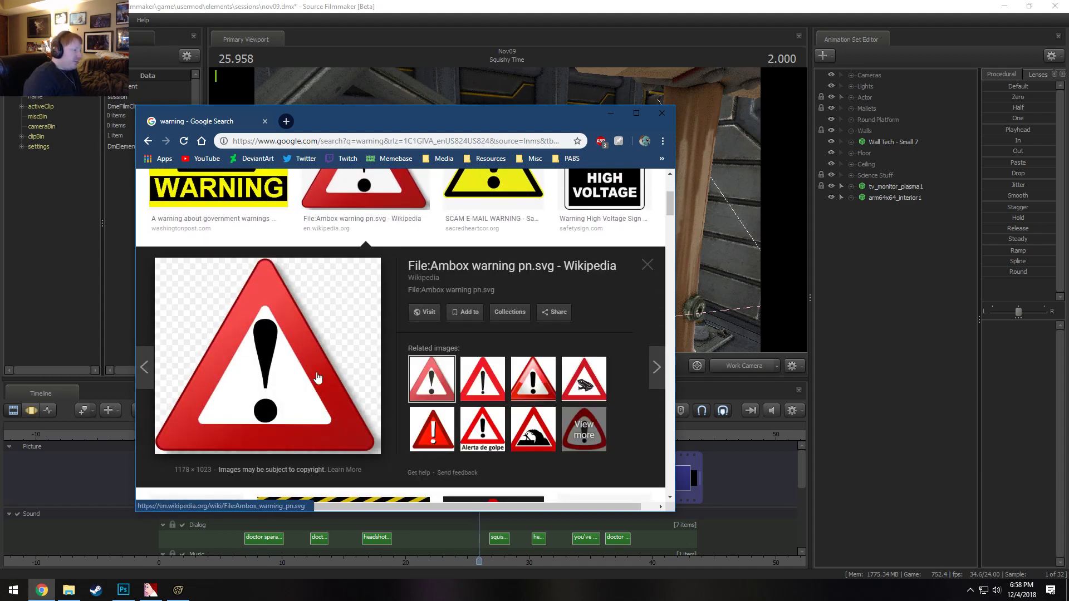
pyautogui.rightClick(295, 329)
pyautogui.click(425, 311)
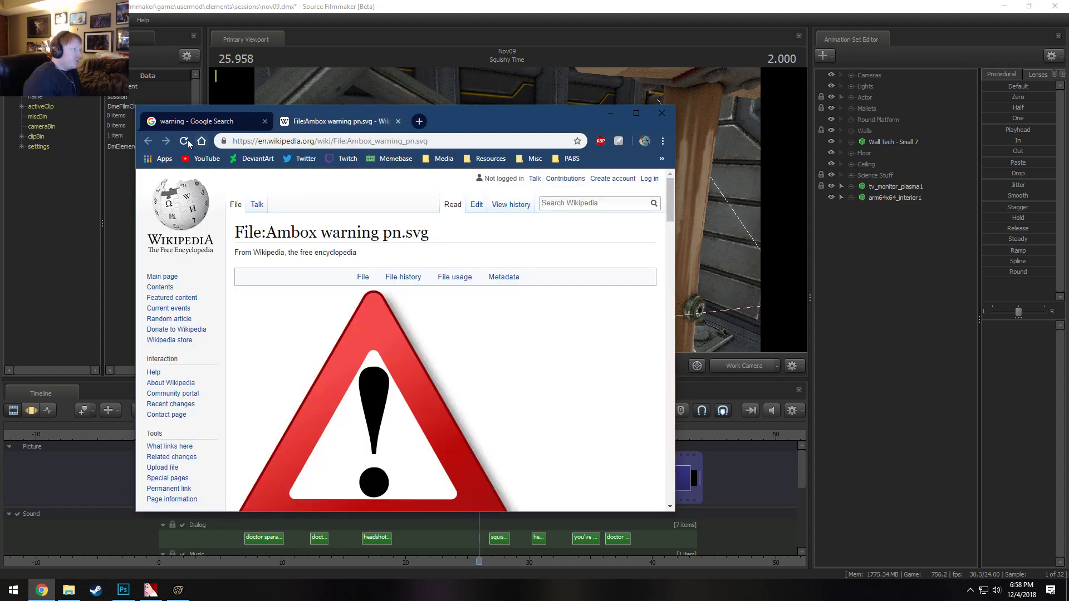
# Return to the image results, preview the related Verkeersborden "Gevaar" sign and open its Seton page in a new tab
pyautogui.click(220, 121)
pyautogui.click(491, 382)
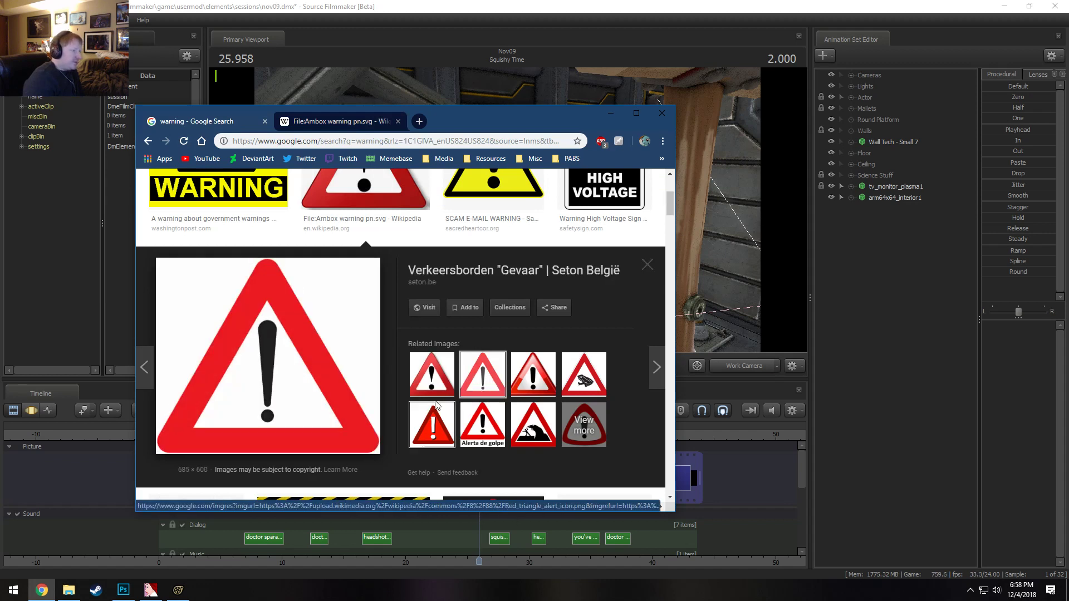
pyautogui.rightClick(491, 373)
pyautogui.rightClick(214, 326)
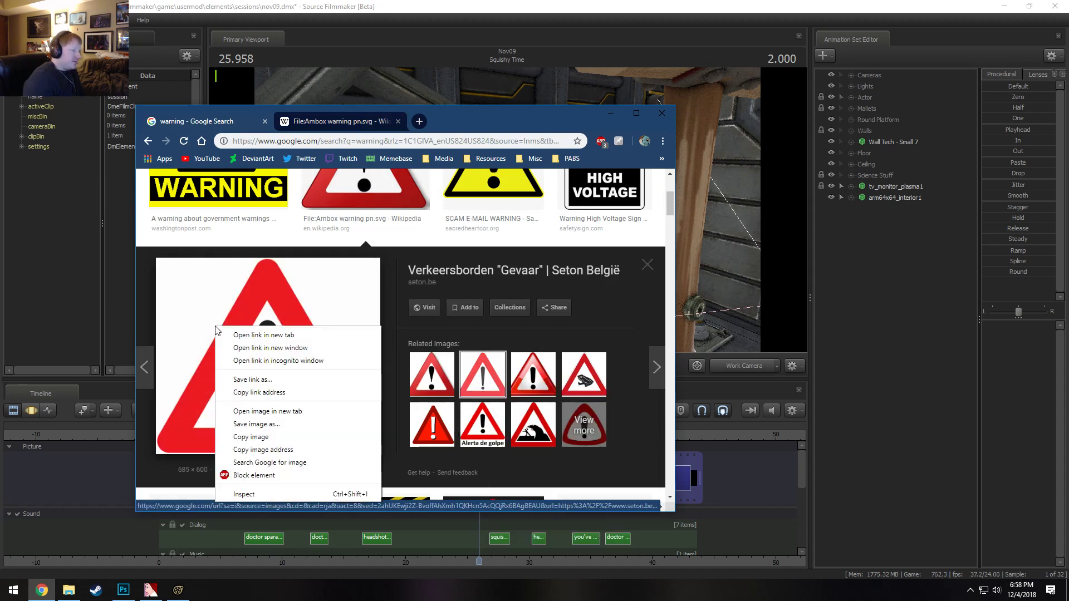
pyautogui.click(429, 312)
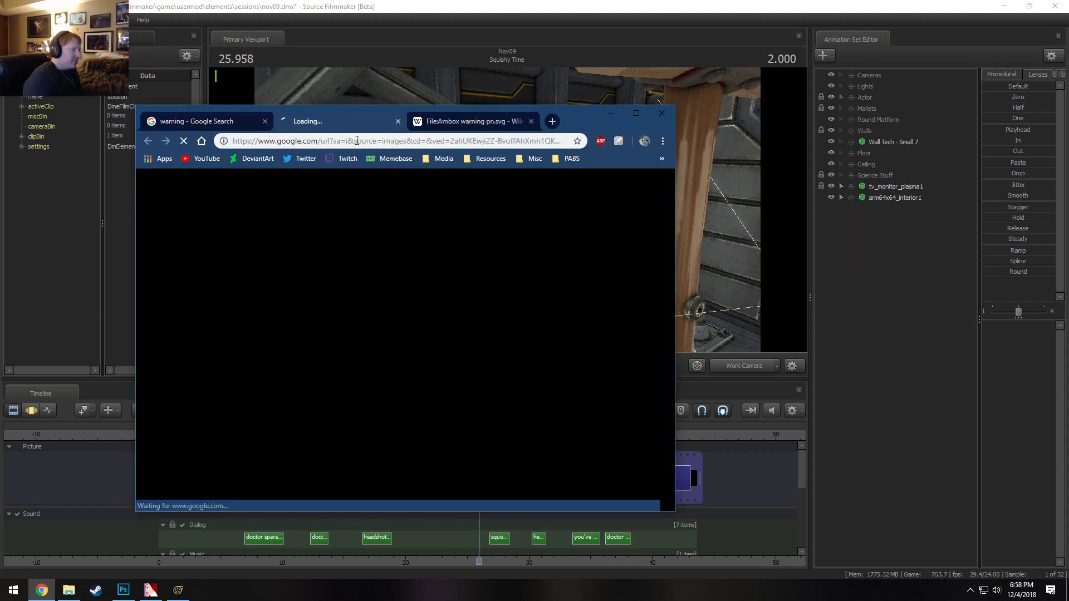
pyautogui.click(222, 122)
pyautogui.click(329, 122)
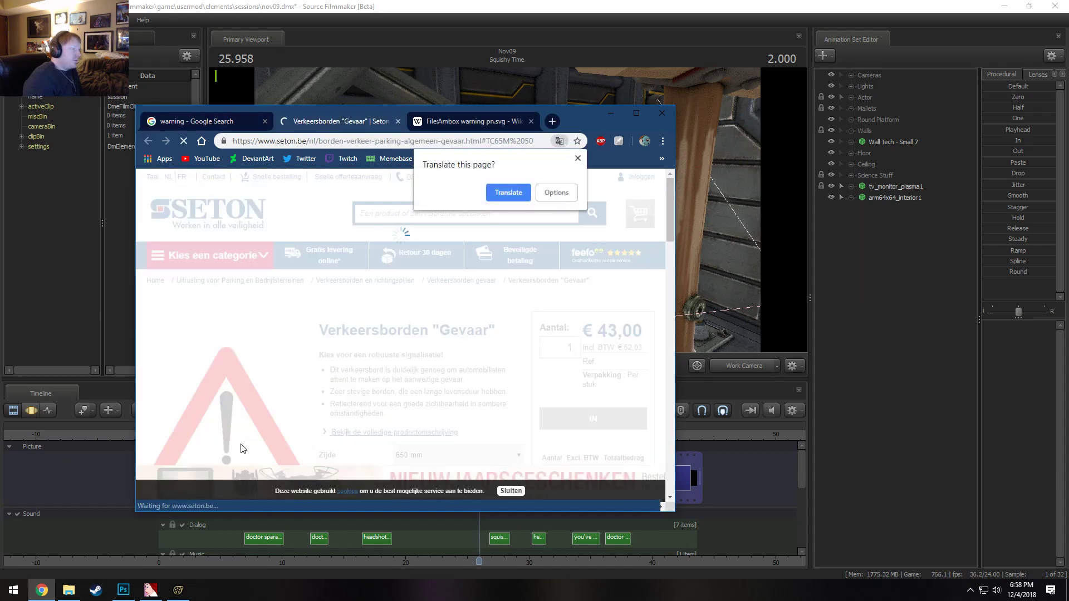
# Open the red triangle sign image from the Seton page in its own tab and copy the image
pyautogui.rightClick(234, 400)
pyautogui.click(281, 482)
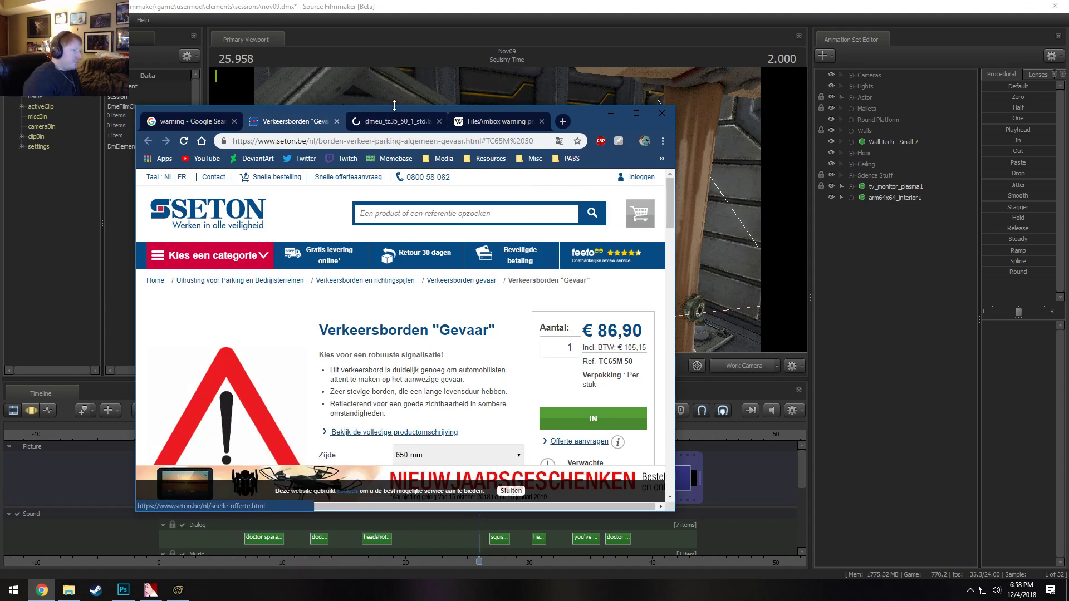
pyautogui.click(396, 122)
pyautogui.rightClick(410, 317)
pyautogui.click(430, 352)
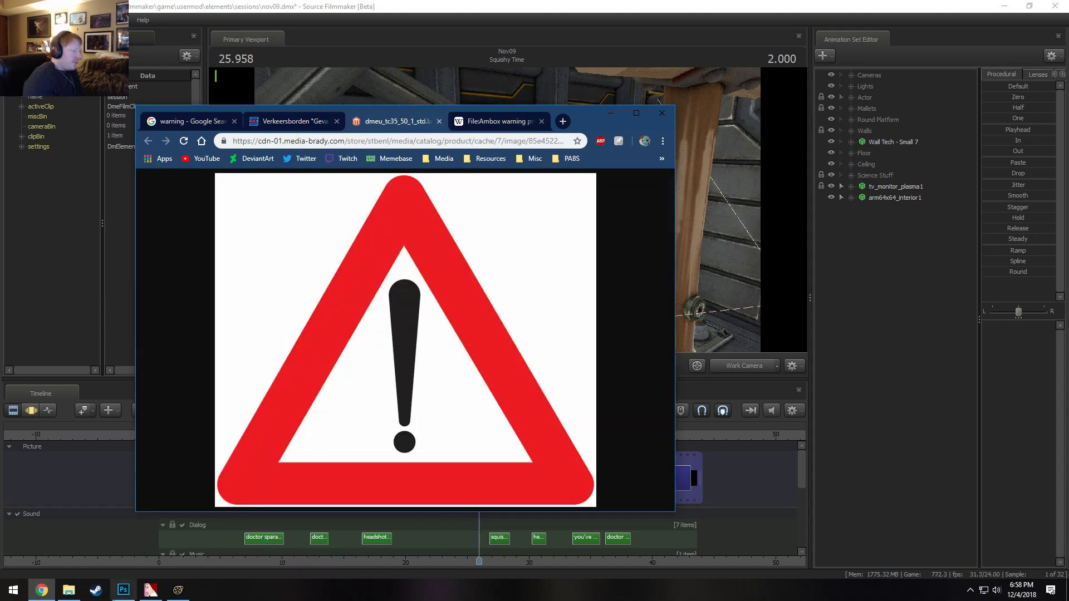
# Switch to Photoshop, create a new document from the 685 x 600 px Clipboard preset at 72 ppi and paste the copied sign
pyautogui.click(123, 590)
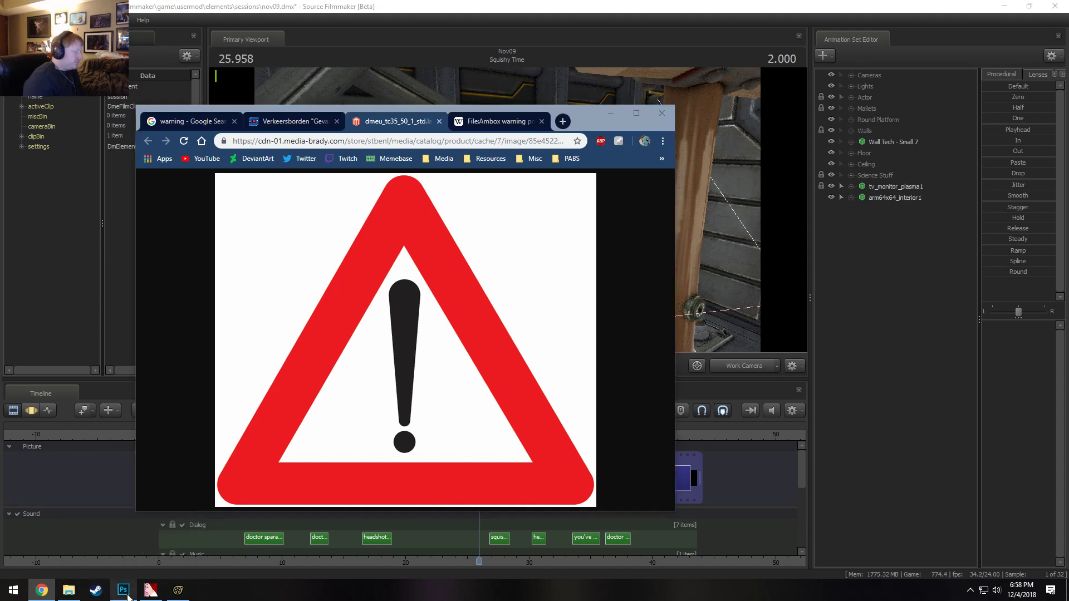
pyautogui.click(35, 152)
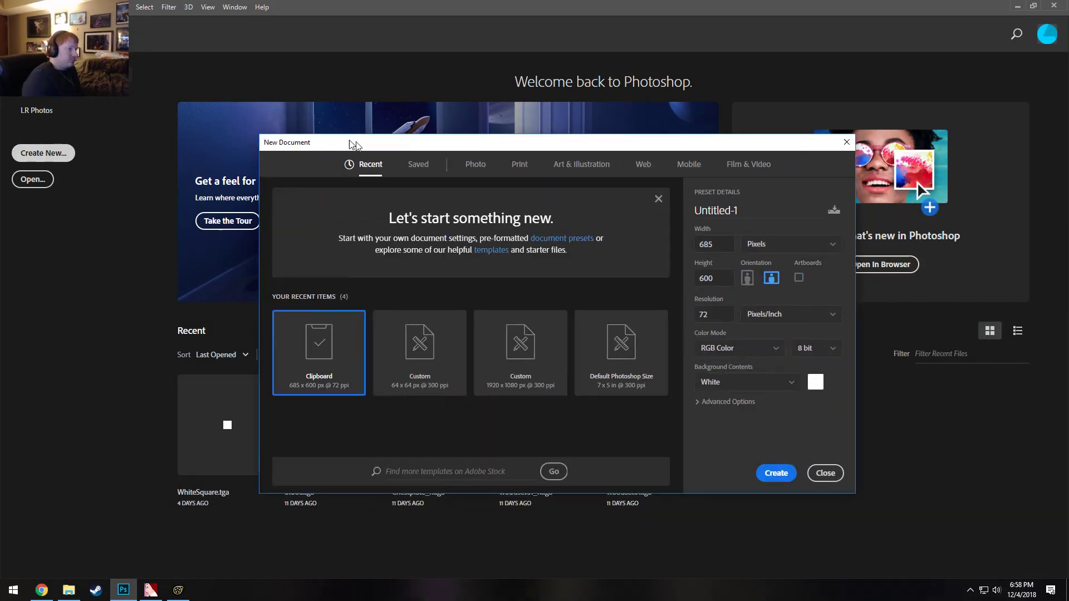
pyautogui.moveTo(354, 144); pyautogui.dragTo(268, 118)
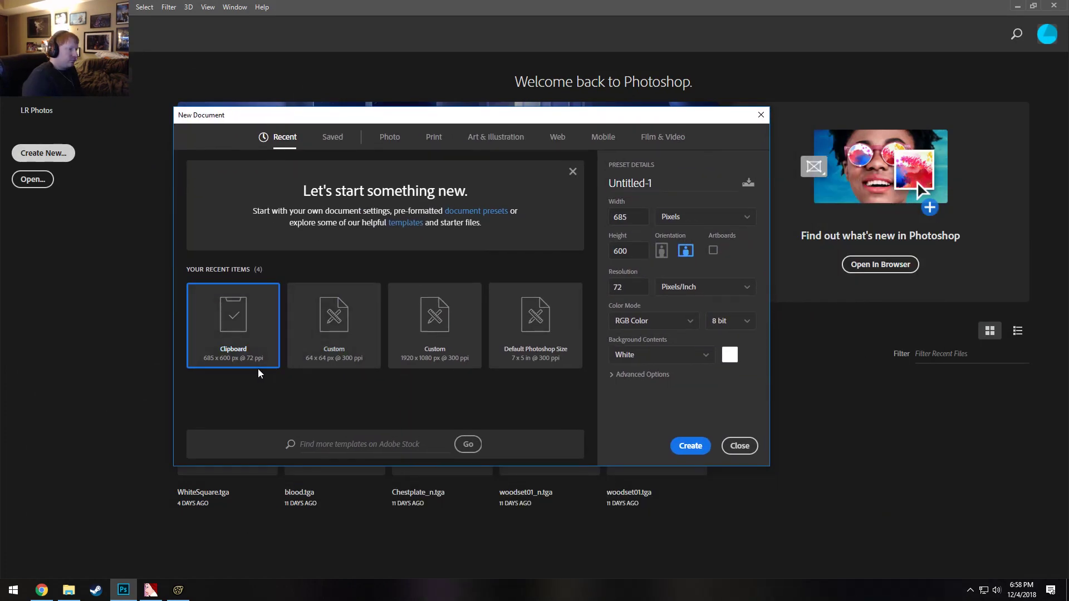
pyautogui.click(686, 445)
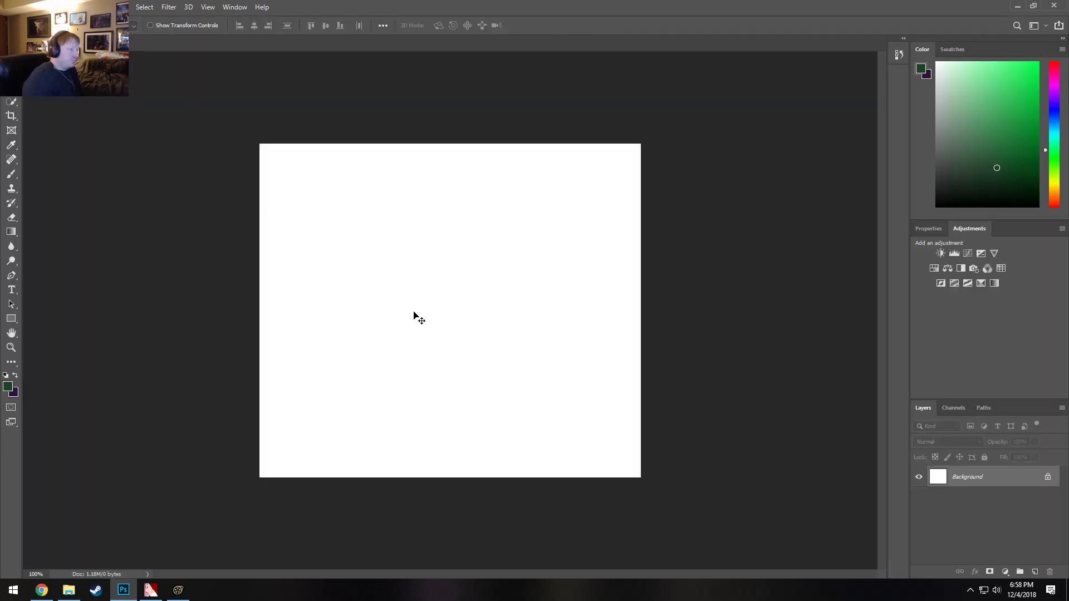
pyautogui.hotkey('ctrl', 'v')
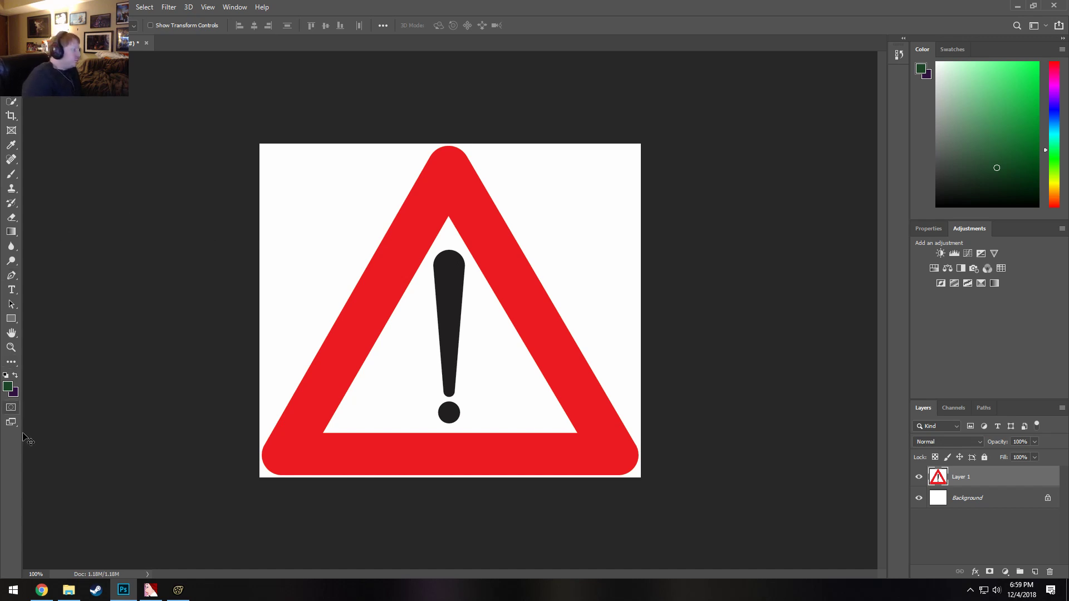
# Reset the colours to default black and white and fill the white area around the triangle with black using the Paint Bucket
pyautogui.click(5, 375)
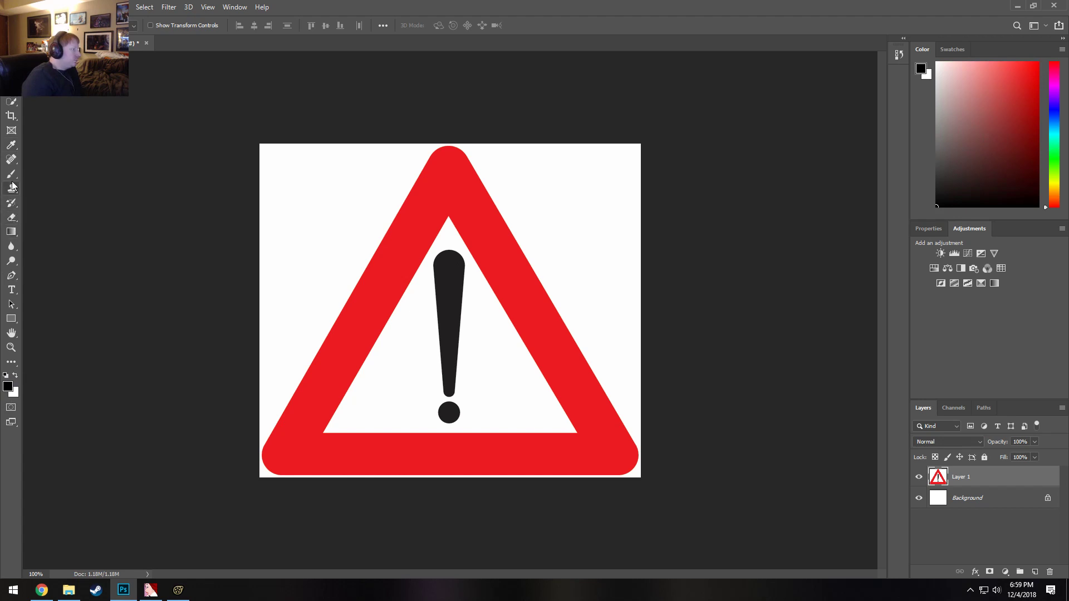
pyautogui.click(11, 232)
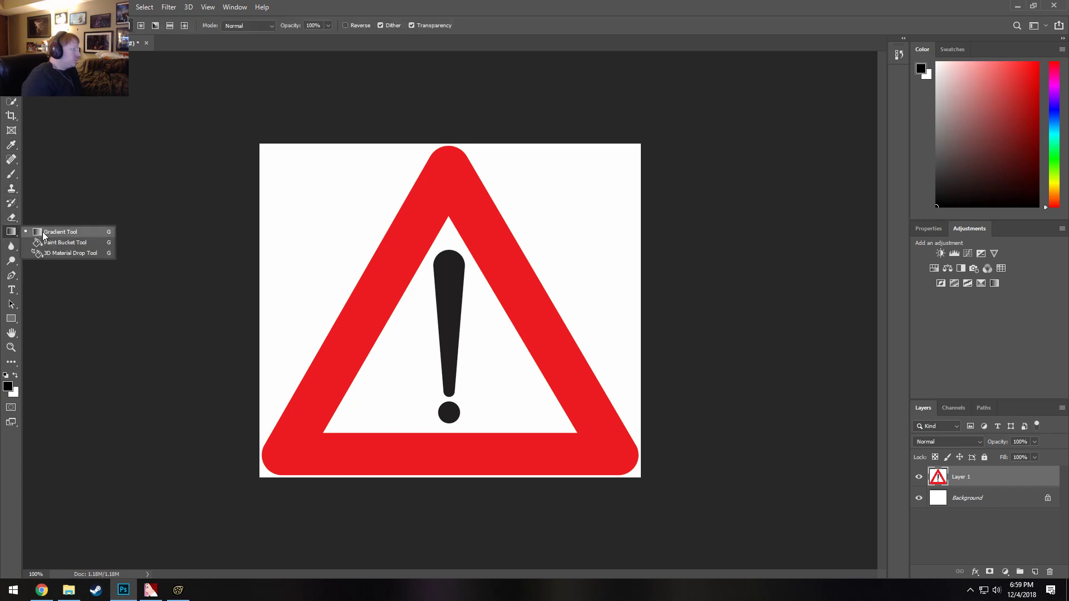
pyautogui.click(56, 244)
pyautogui.click(303, 205)
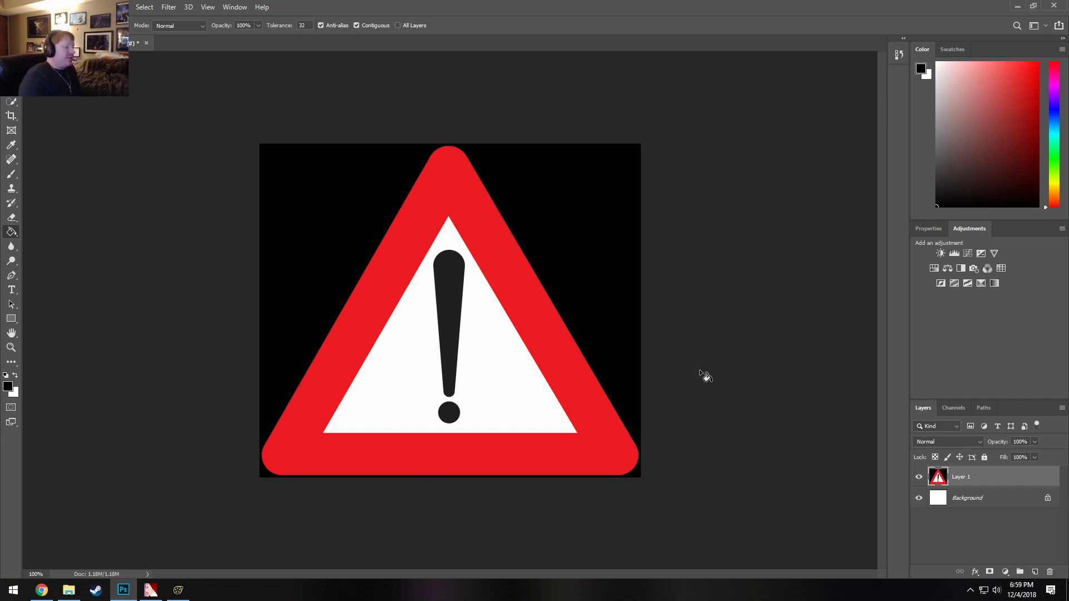
# Start saving the document under a new name in Targa format, with usermod/materials/gobo as the destination folder
pyautogui.hotkey('alt', 'f')
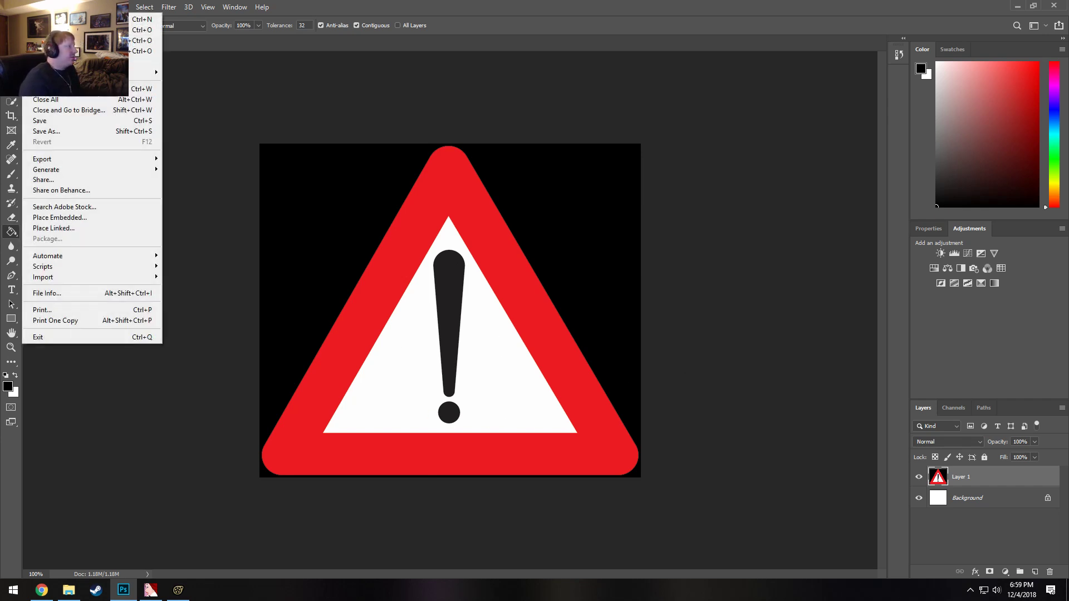
pyautogui.click(62, 132)
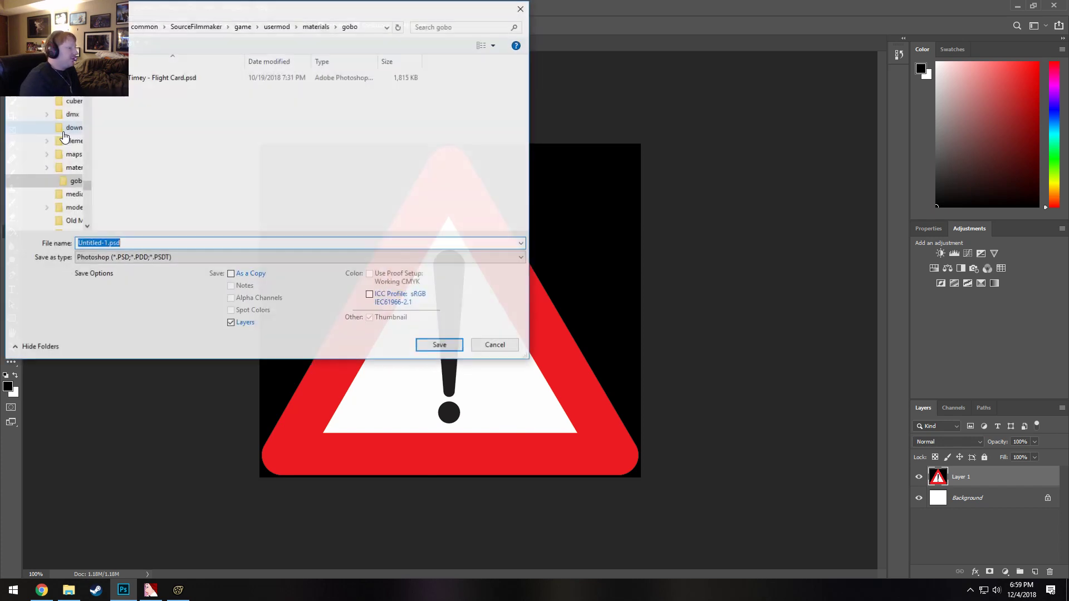
pyautogui.click(170, 257)
pyautogui.click(133, 437)
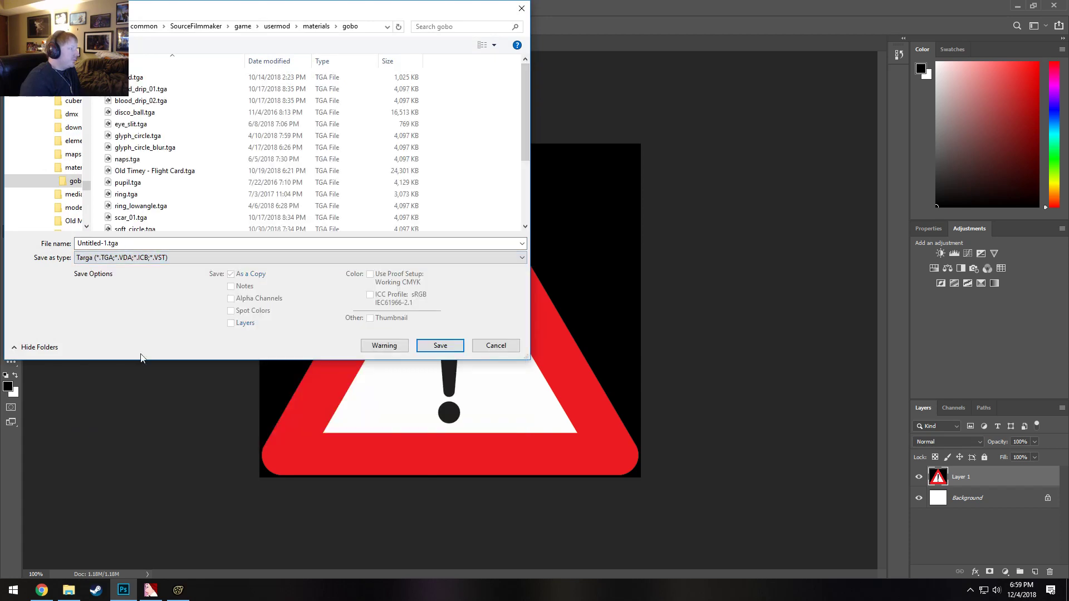
pyautogui.click(278, 26)
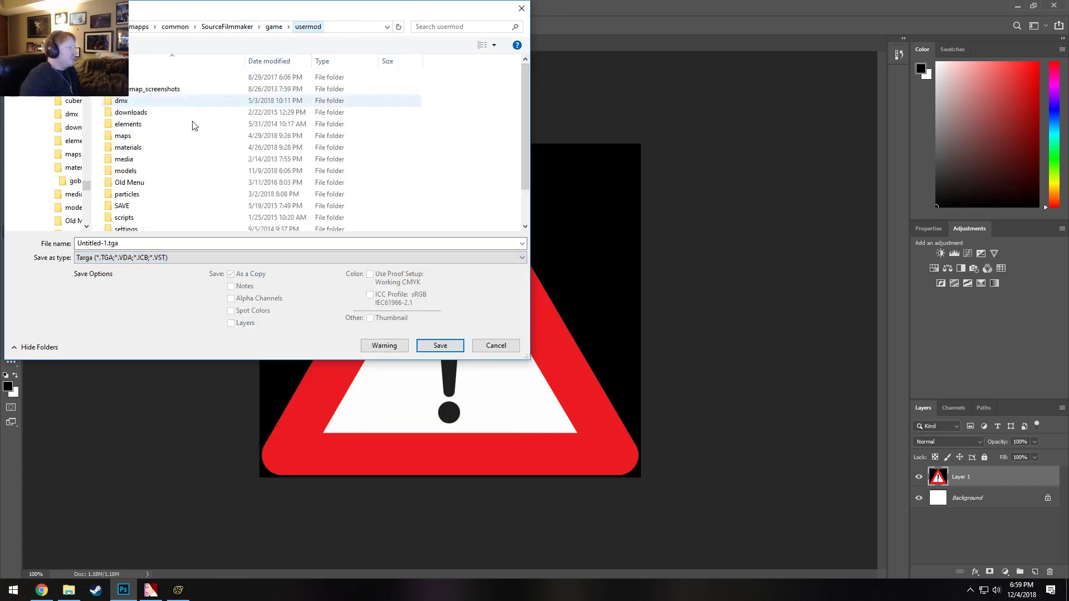
pyautogui.doubleClick(128, 111)
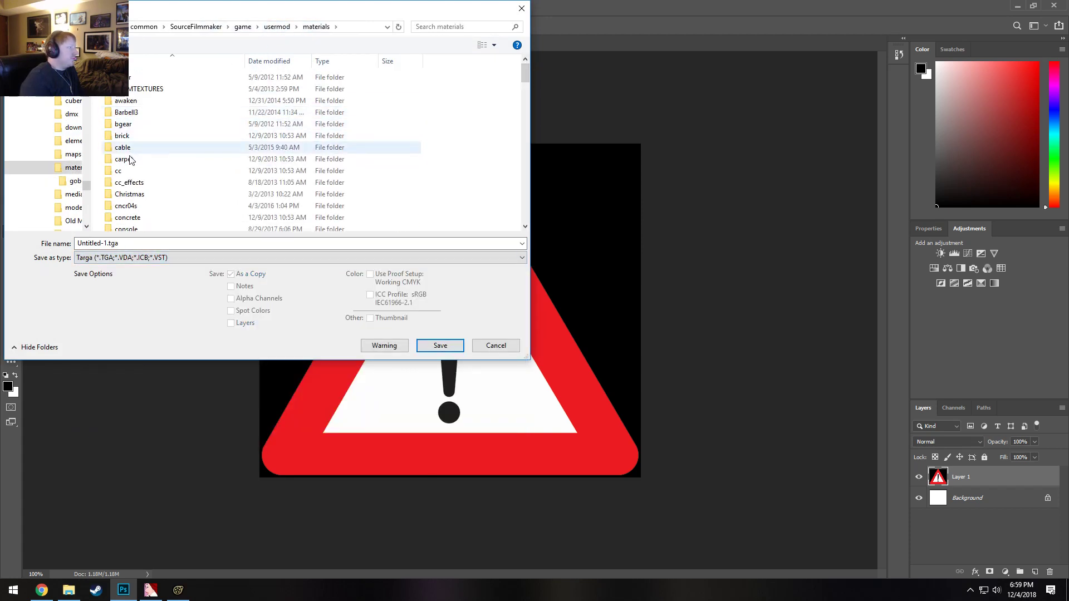
pyautogui.scroll(-5, 126, 178)
pyautogui.scroll(-3, 126, 192)
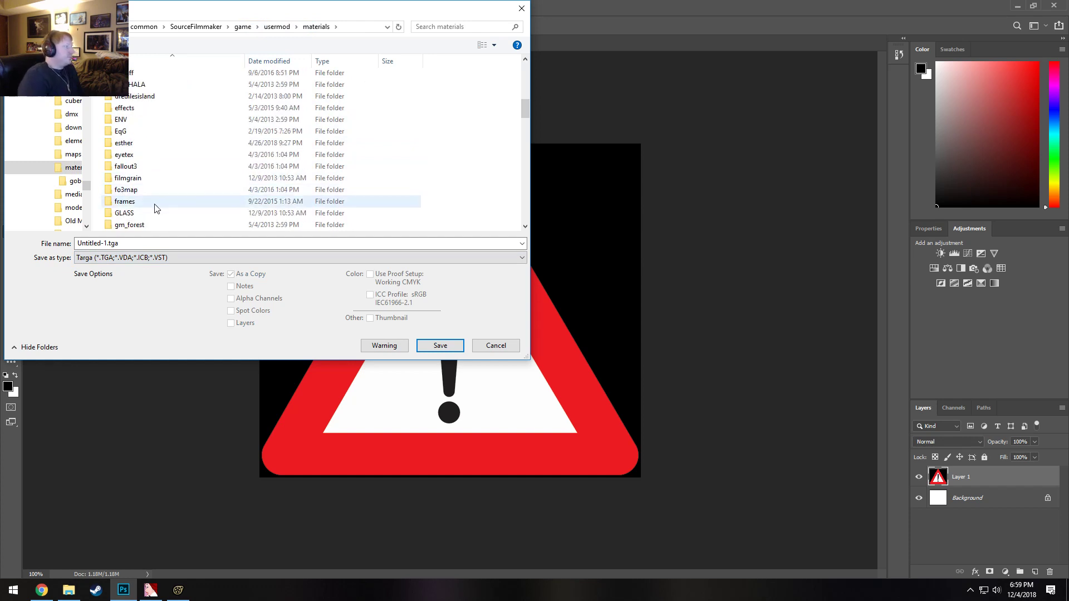
pyautogui.doubleClick(151, 216)
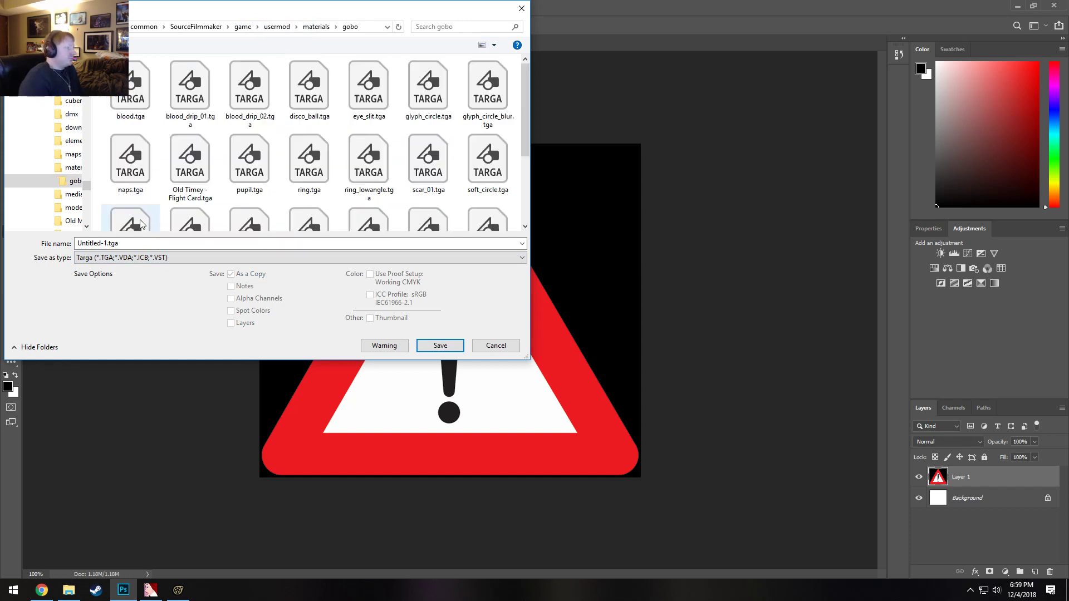
# Name the Targa file warning and save it at 24 bits/pixel
pyautogui.doubleClick(109, 243)
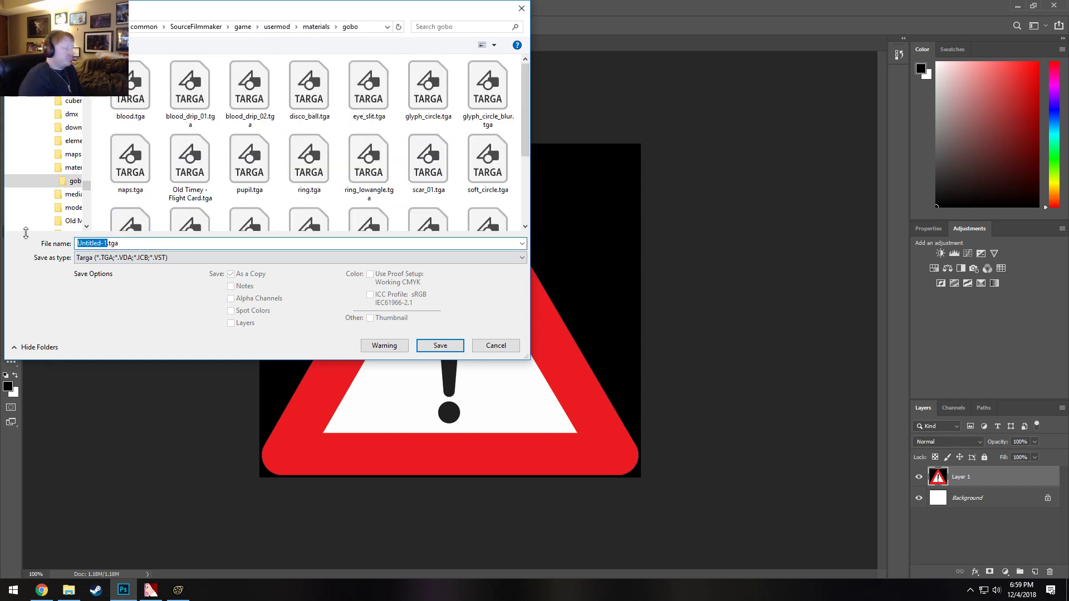
pyautogui.write('warning')
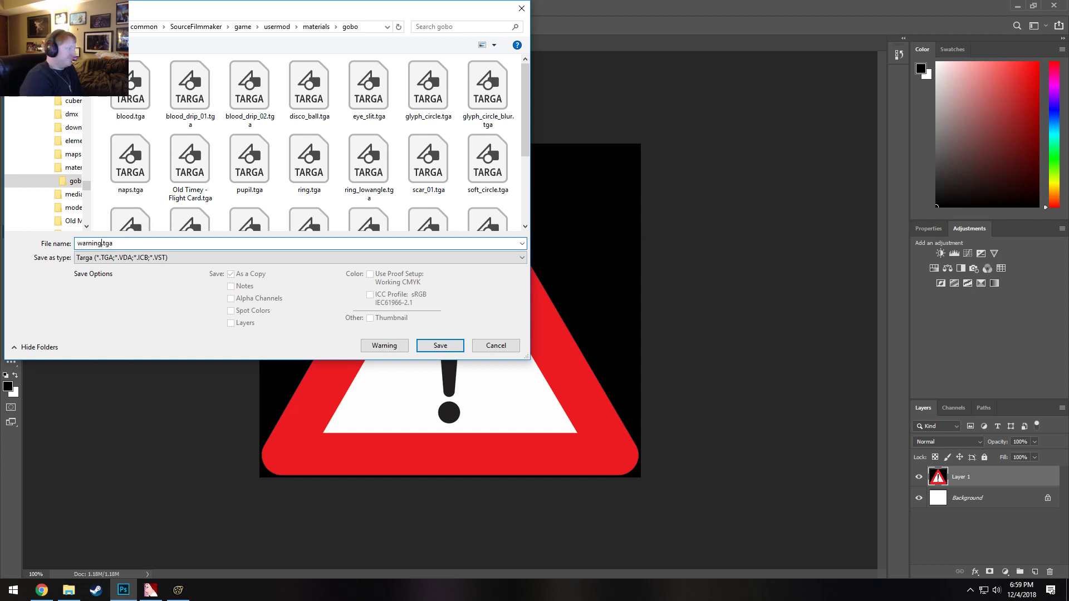
pyautogui.press('Return')
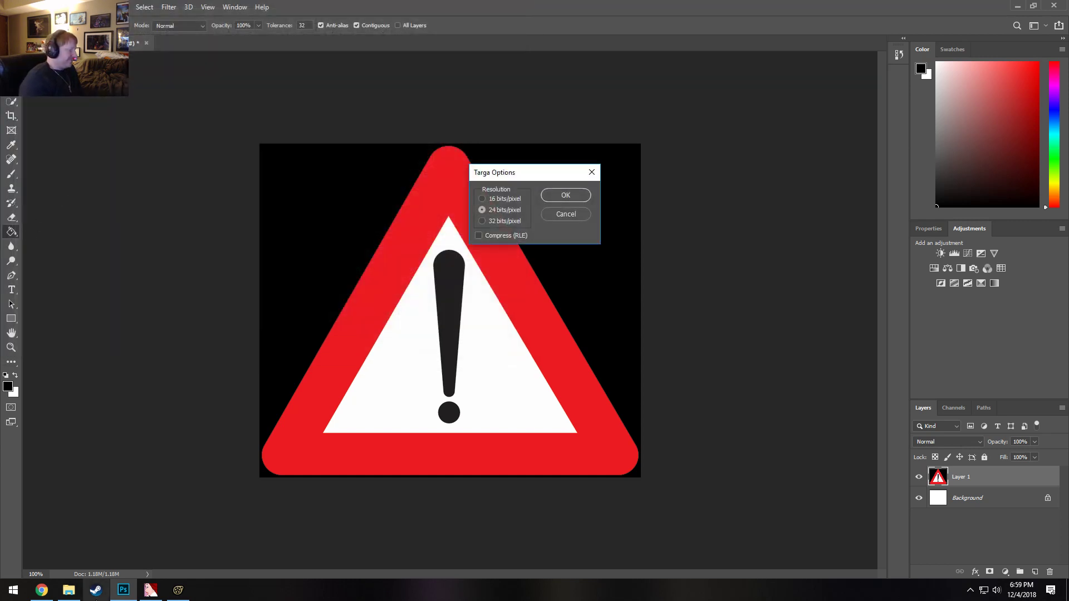
pyautogui.click(582, 199)
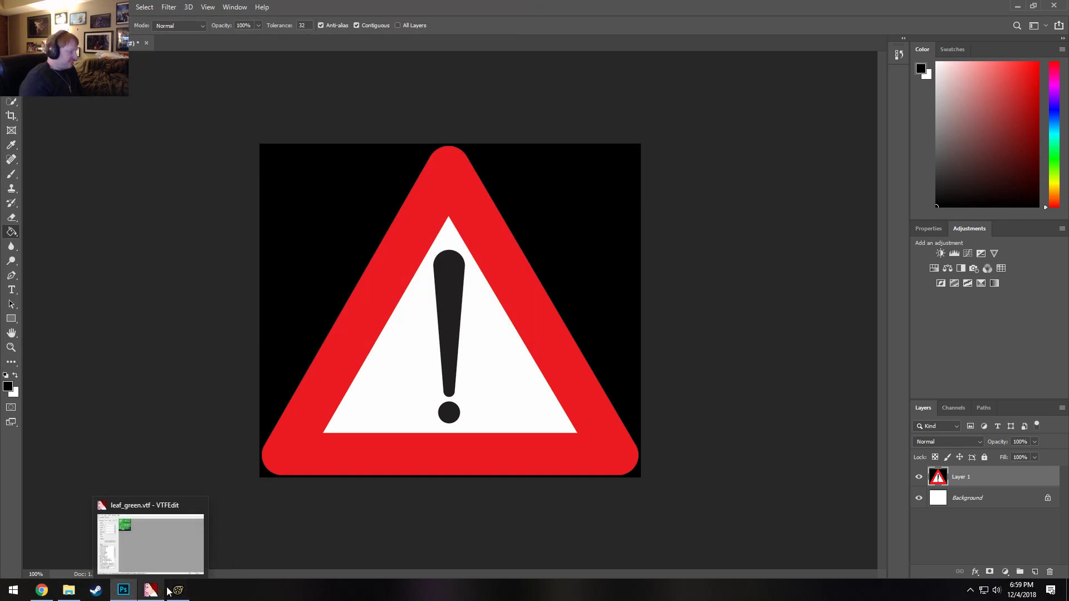
# Switch to VTFEdit and import warning.tga from the gobo folder with the current VTF options
pyautogui.moveTo(168, 590)
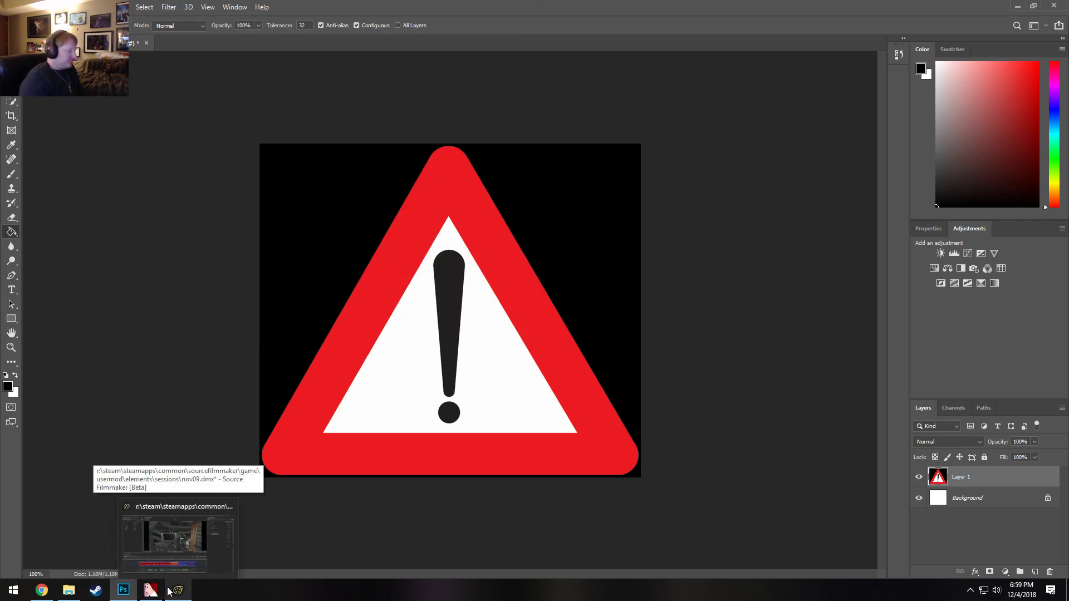
pyautogui.click(155, 539)
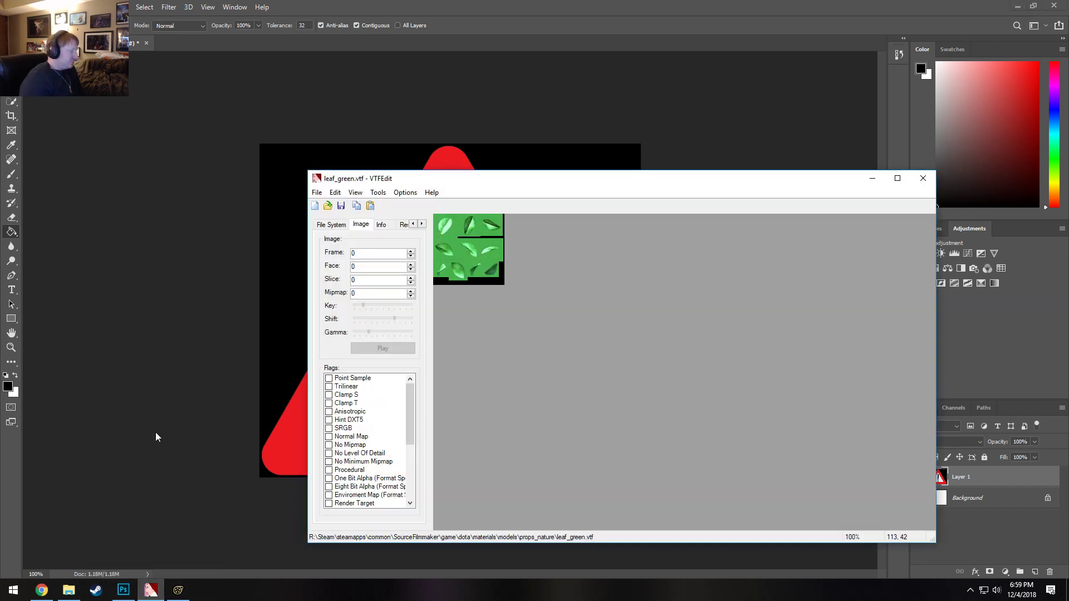
pyautogui.click(317, 193)
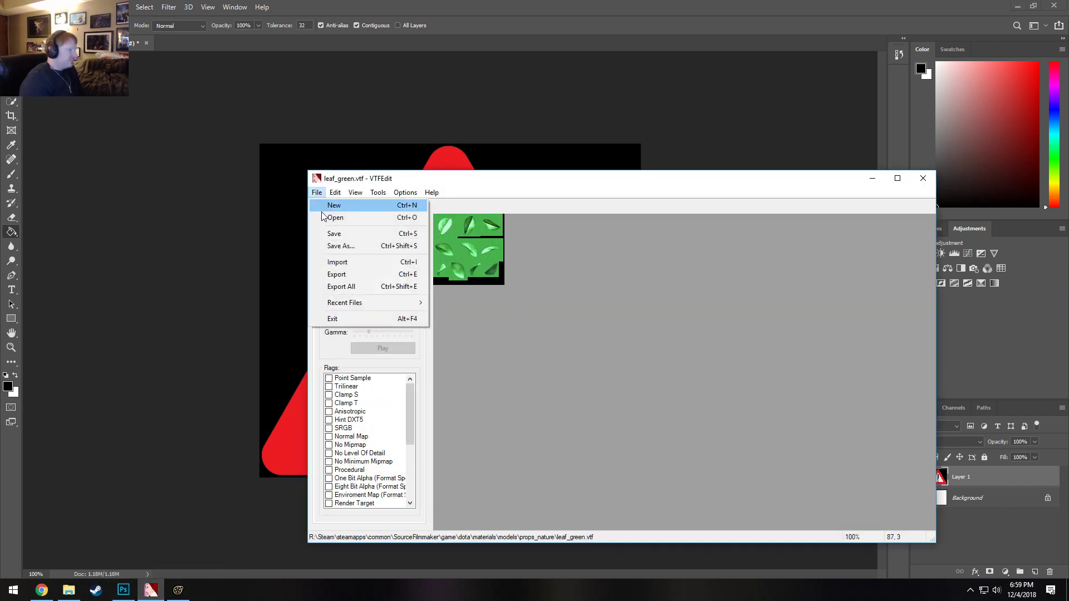
pyautogui.click(338, 263)
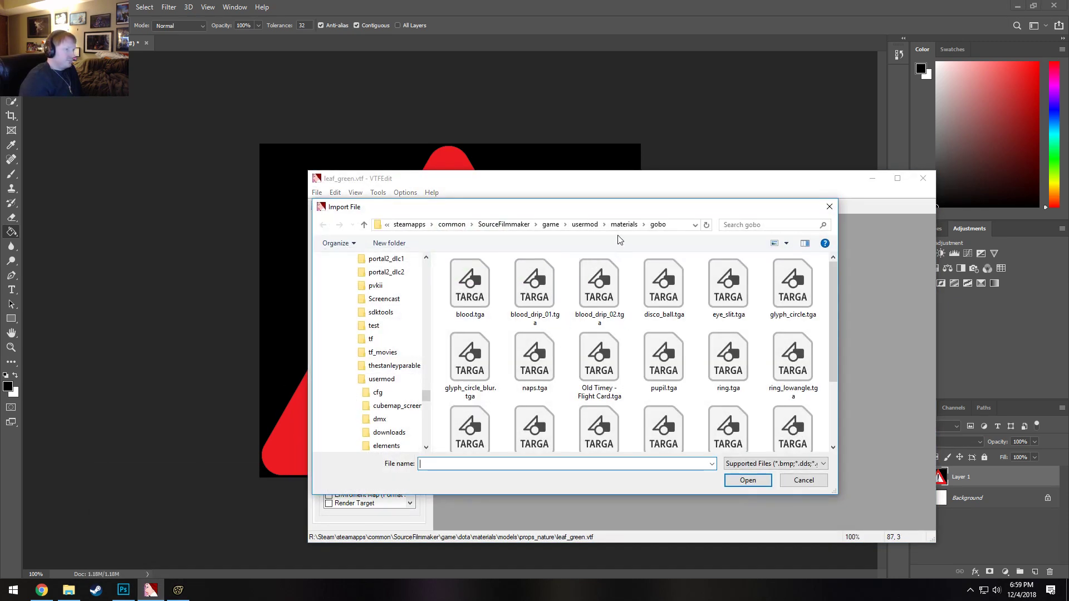
pyautogui.click(610, 363)
pyautogui.scroll(-1, 610, 363)
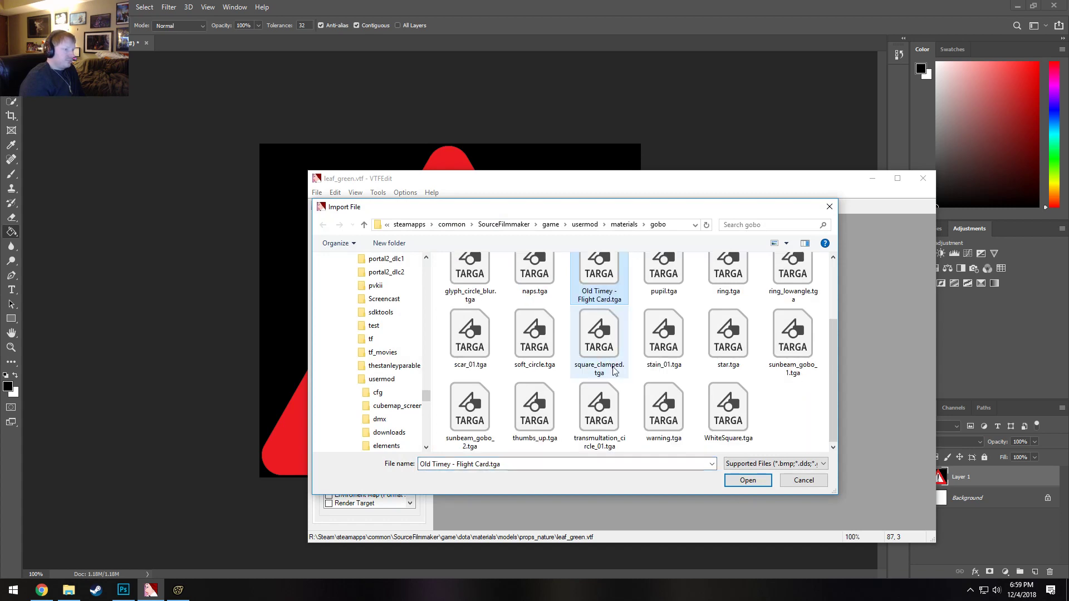
pyautogui.doubleClick(657, 409)
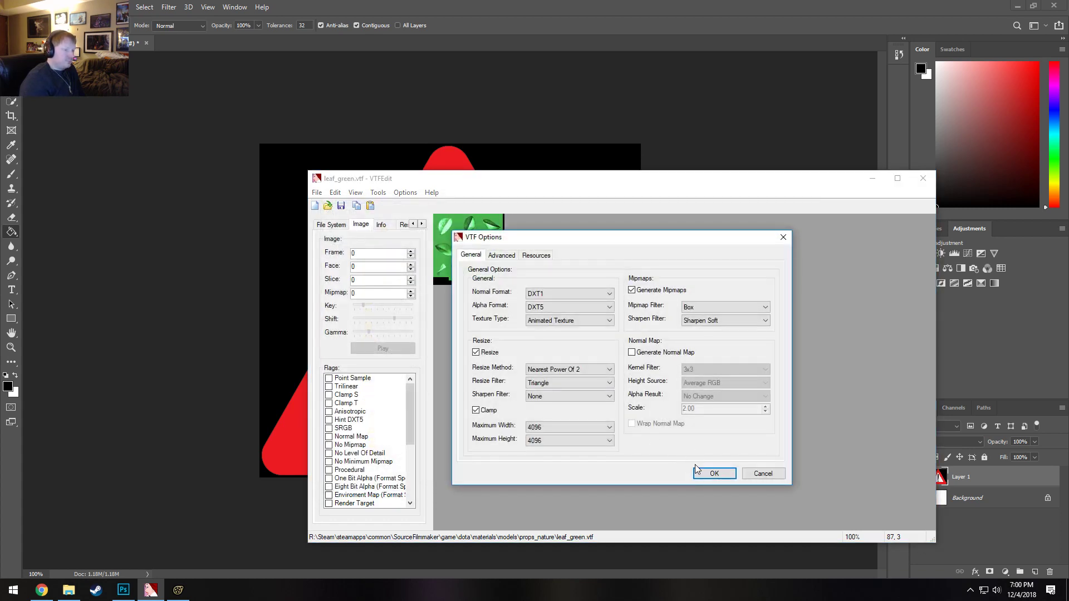
pyautogui.click(706, 472)
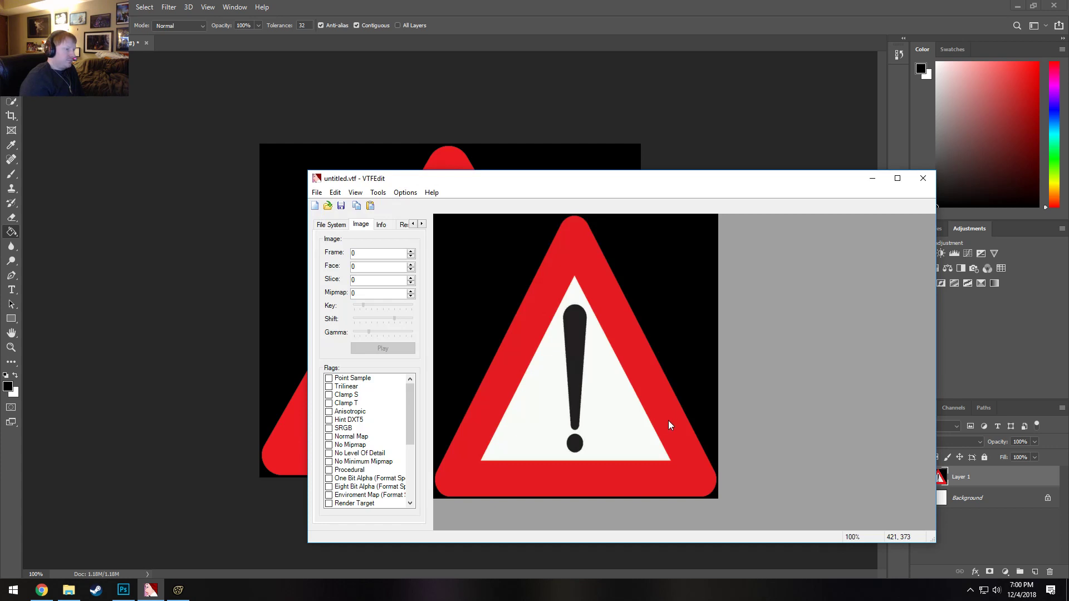
# Return to Photoshop, set the canvas height to 685 pixels and fill the added white strips with black
pyautogui.click(631, 4)
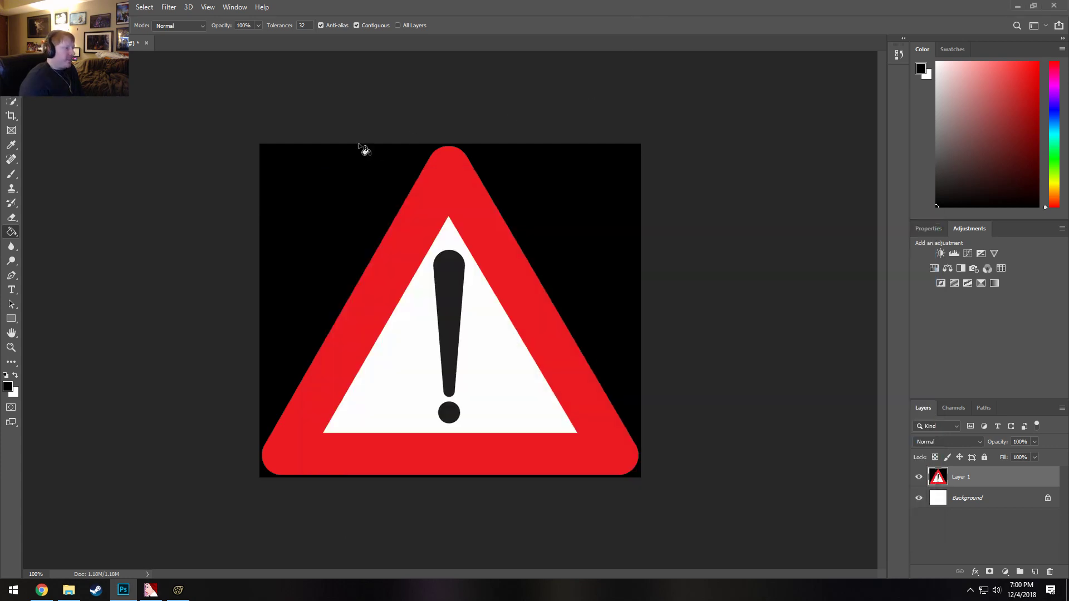
pyautogui.click(72, 6)
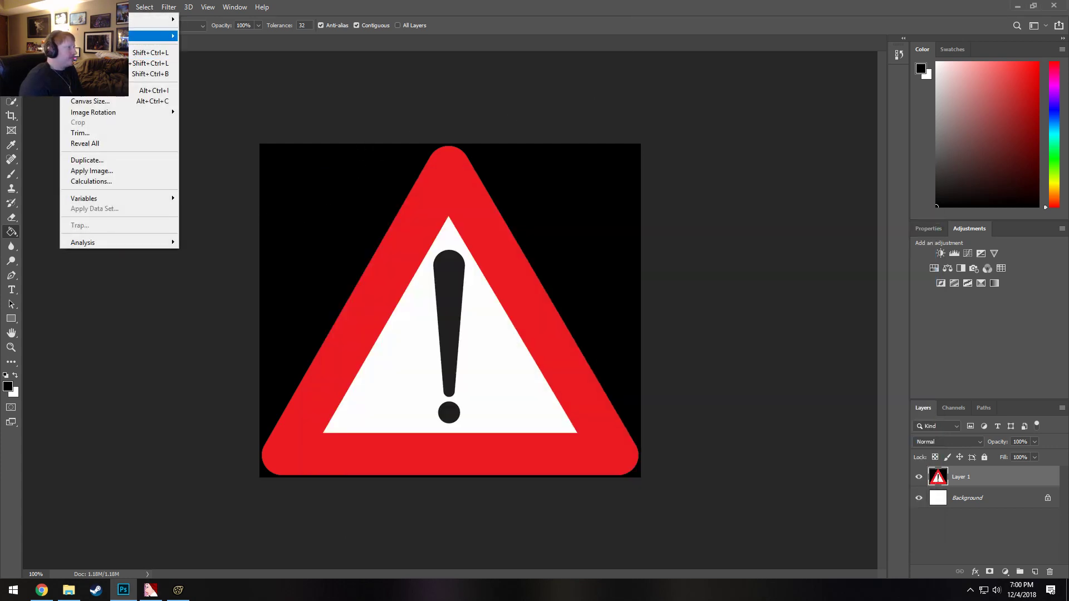
pyautogui.moveTo(151, 36)
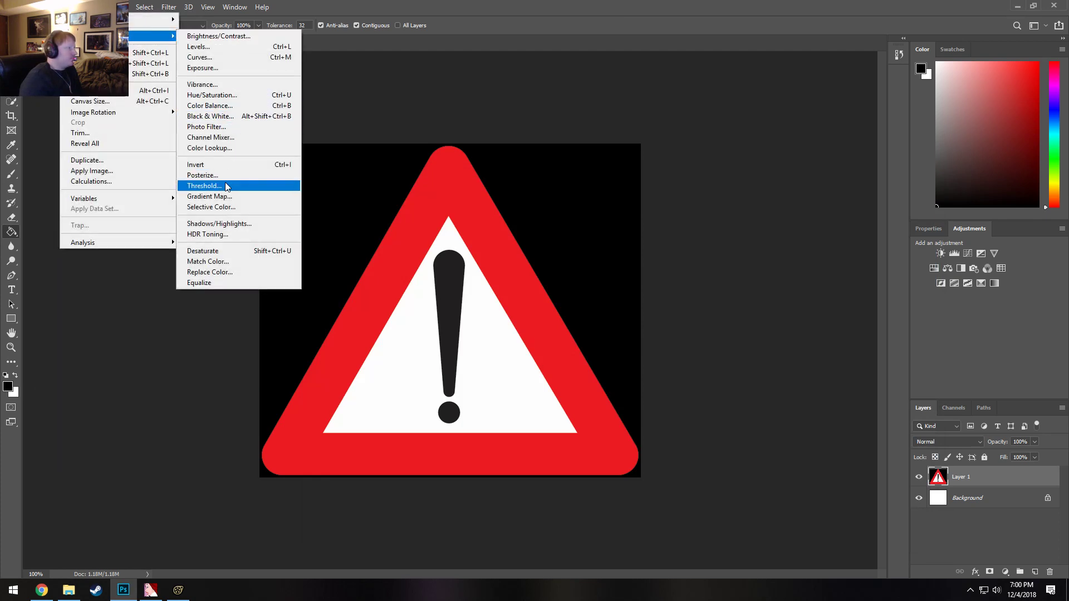
pyautogui.click(86, 103)
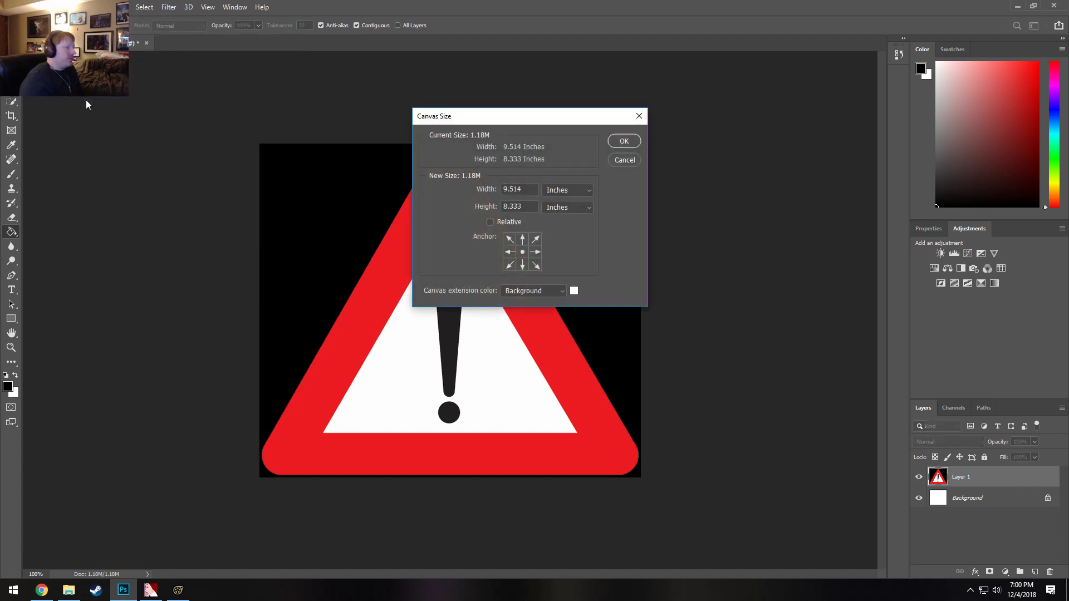
pyautogui.click(551, 207)
pyautogui.click(564, 234)
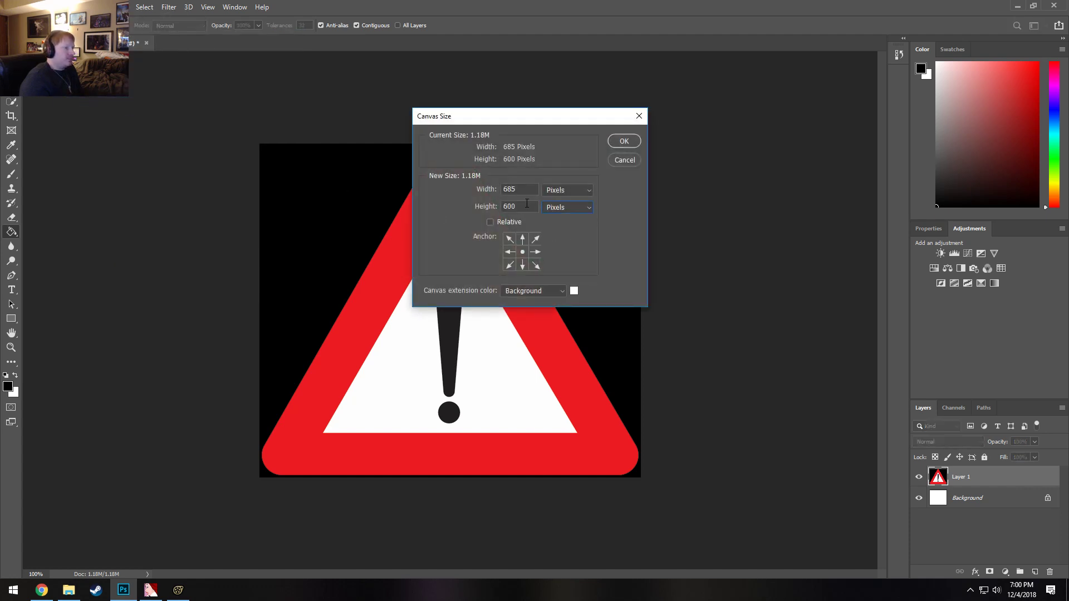
pyautogui.write('685')
pyautogui.press('Return')
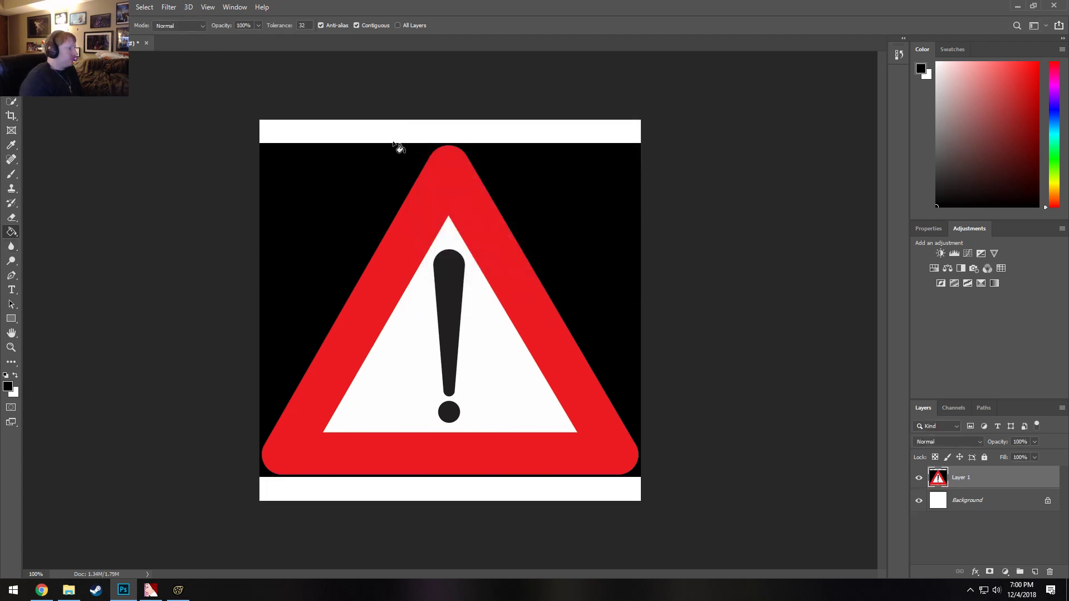
pyautogui.click(394, 140)
pyautogui.click(394, 493)
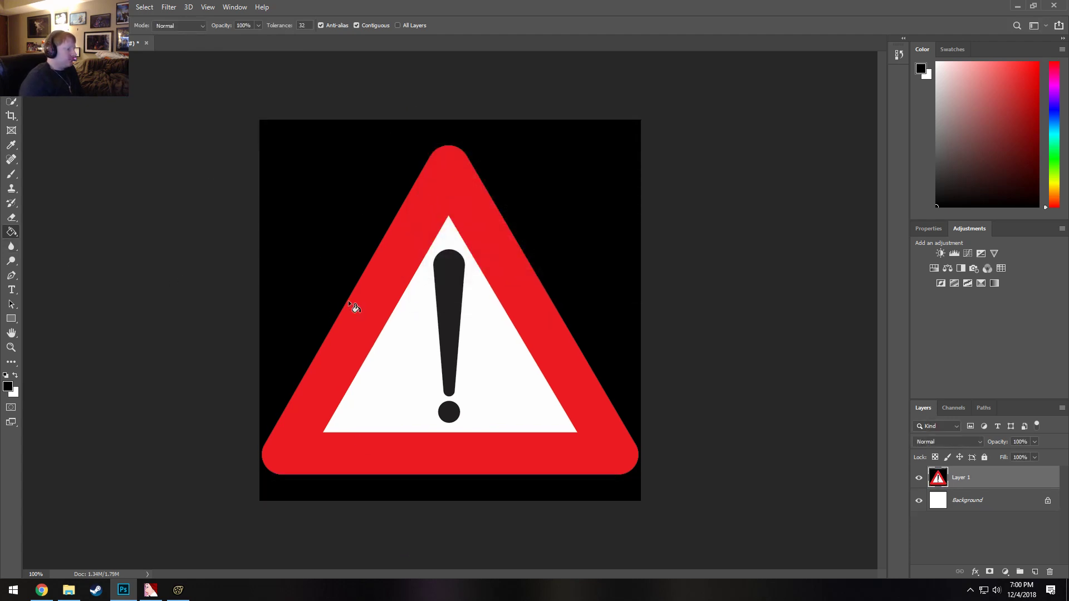
# Save the square image as a Targa file over the existing warning.tga in the gobo folder, accepting the Targa options
pyautogui.click(28, 7)
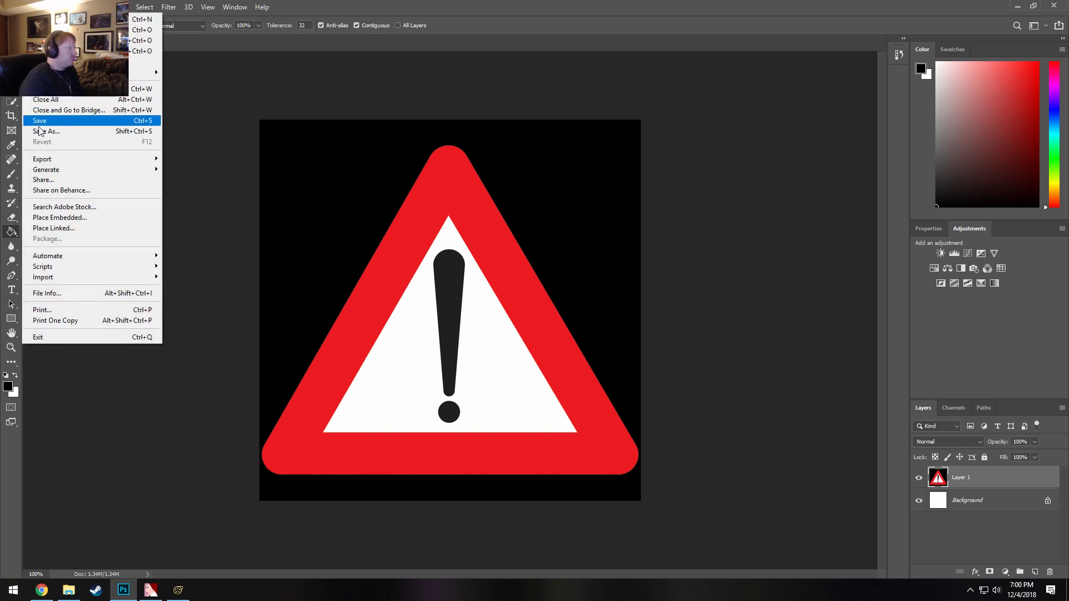
pyautogui.click(72, 130)
pyautogui.click(102, 259)
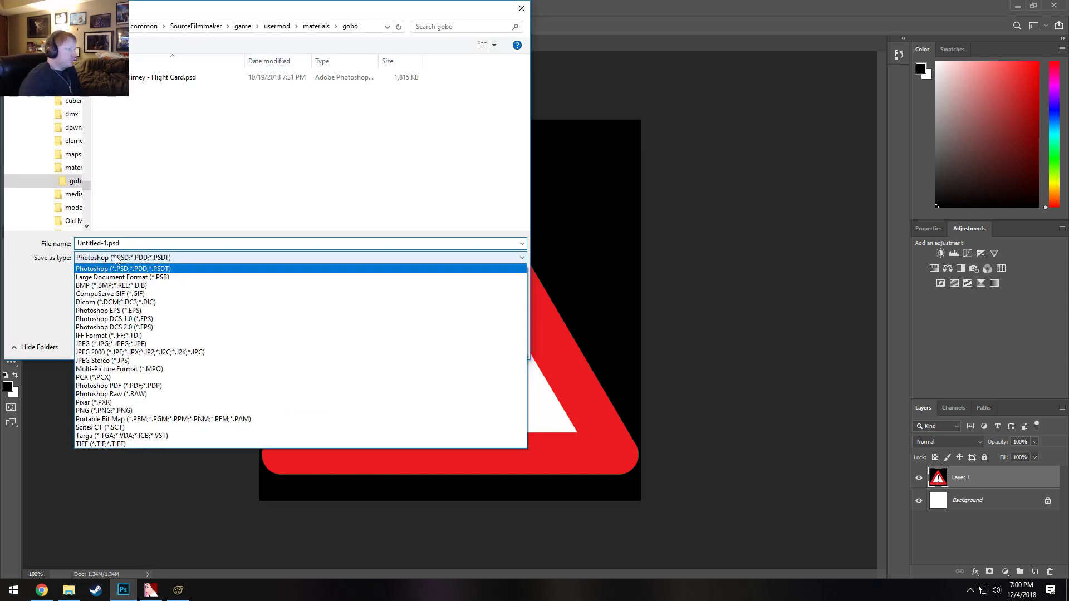
pyautogui.click(114, 433)
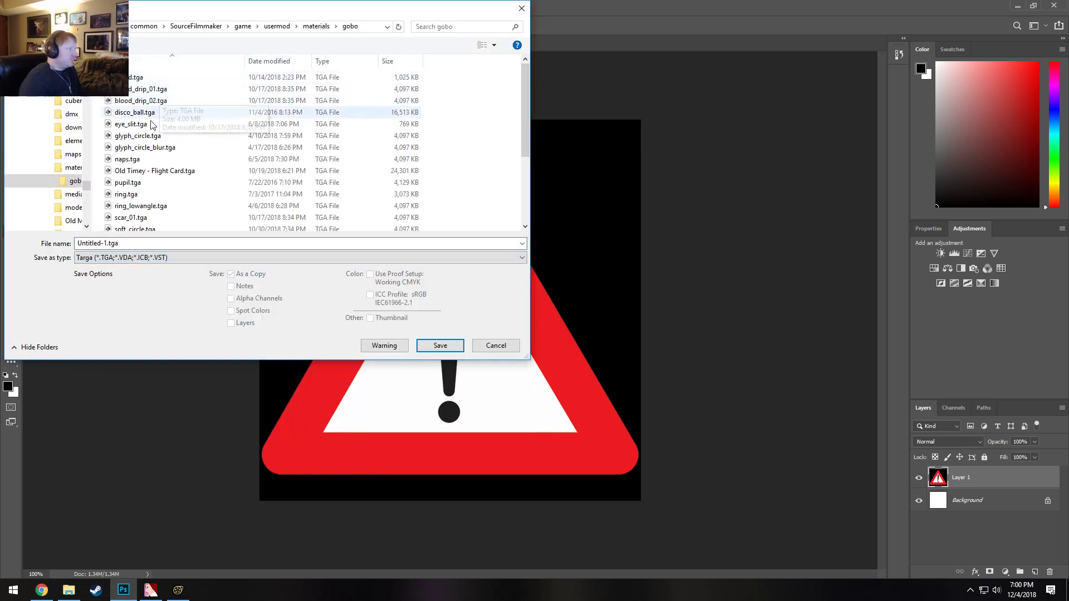
pyautogui.scroll(-3, 150, 223)
pyautogui.click(132, 213)
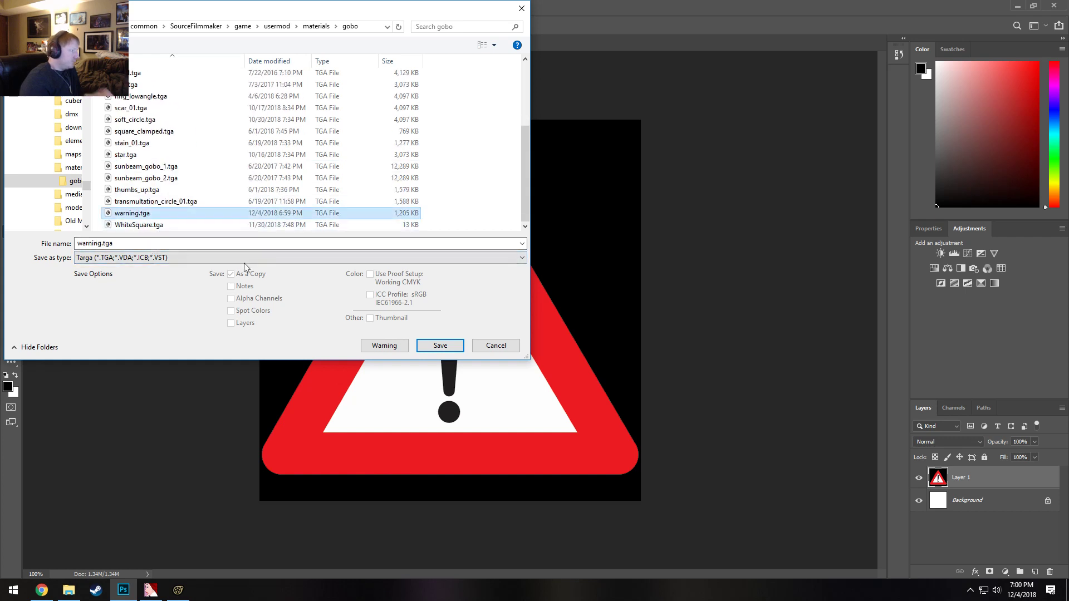
pyautogui.click(440, 345)
pyautogui.click(561, 295)
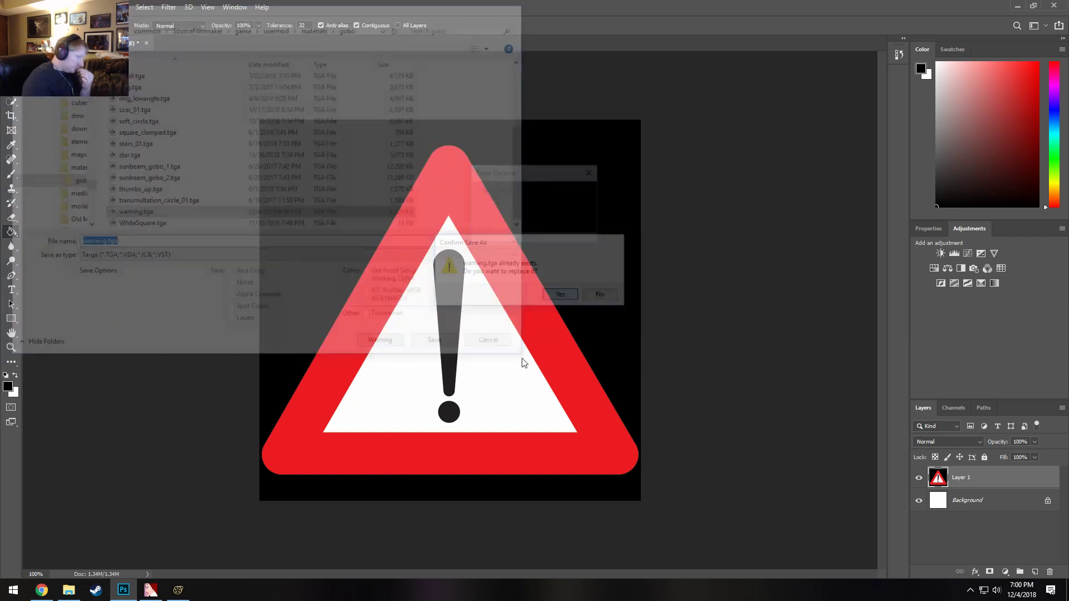
pyautogui.click(556, 201)
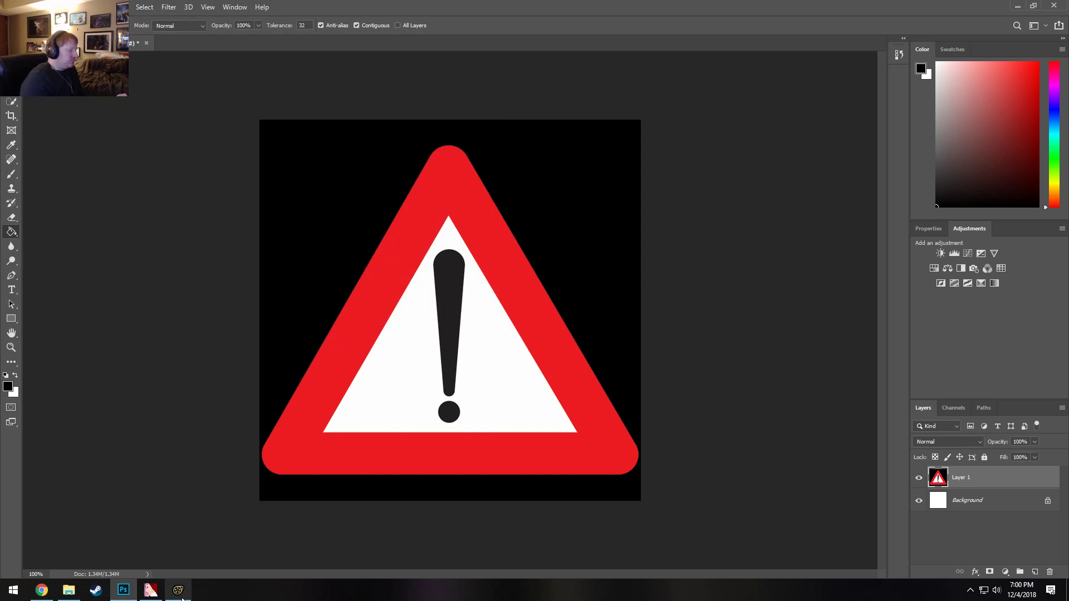
# Switch to VTFEdit
pyautogui.click(151, 590)
pyautogui.click(316, 192)
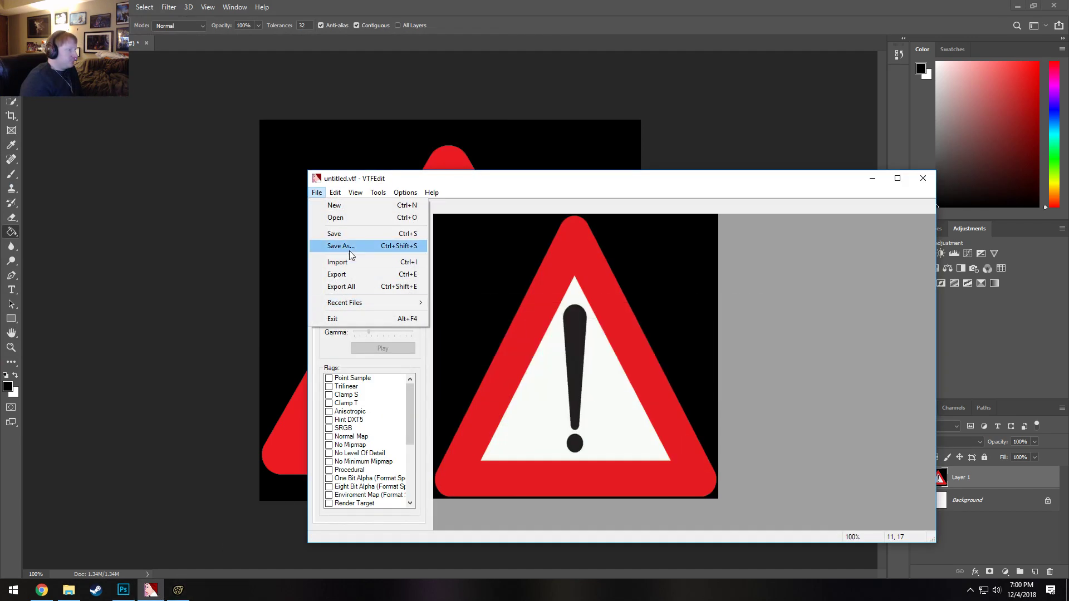
pyautogui.click(351, 217)
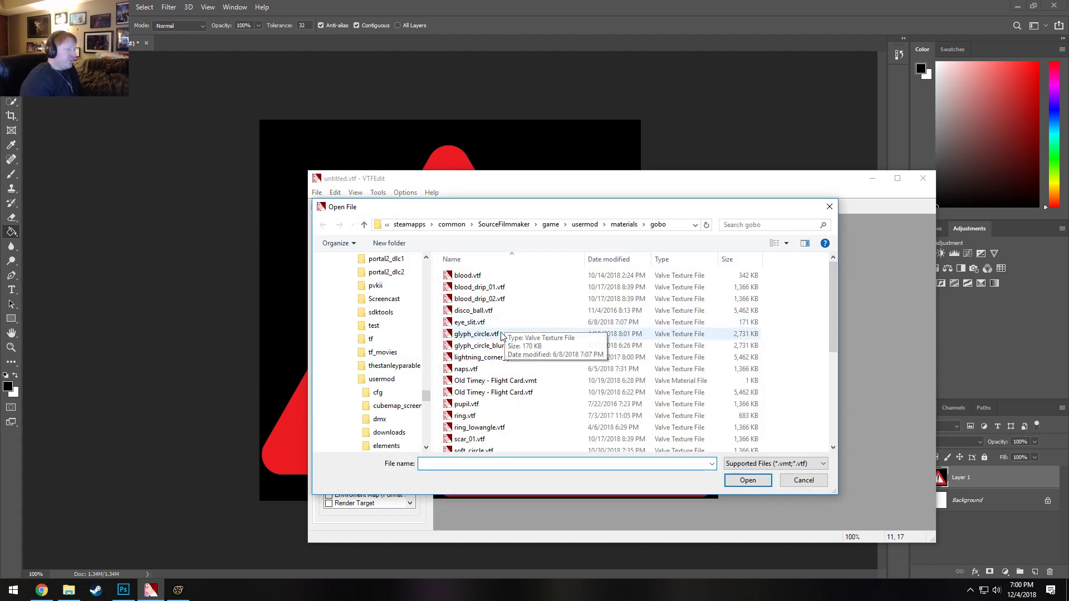
pyautogui.scroll(-5, 501, 345)
pyautogui.doubleClick(484, 381)
# Import the updated warning.tga from the gobo folder with the current VTF options
pyautogui.click(316, 192)
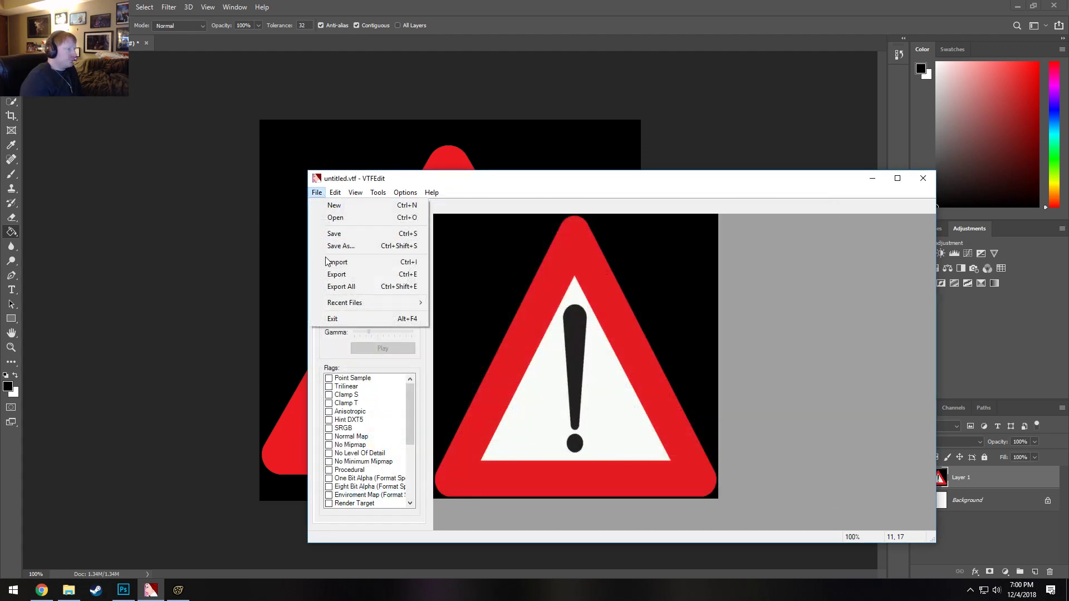
pyautogui.click(340, 262)
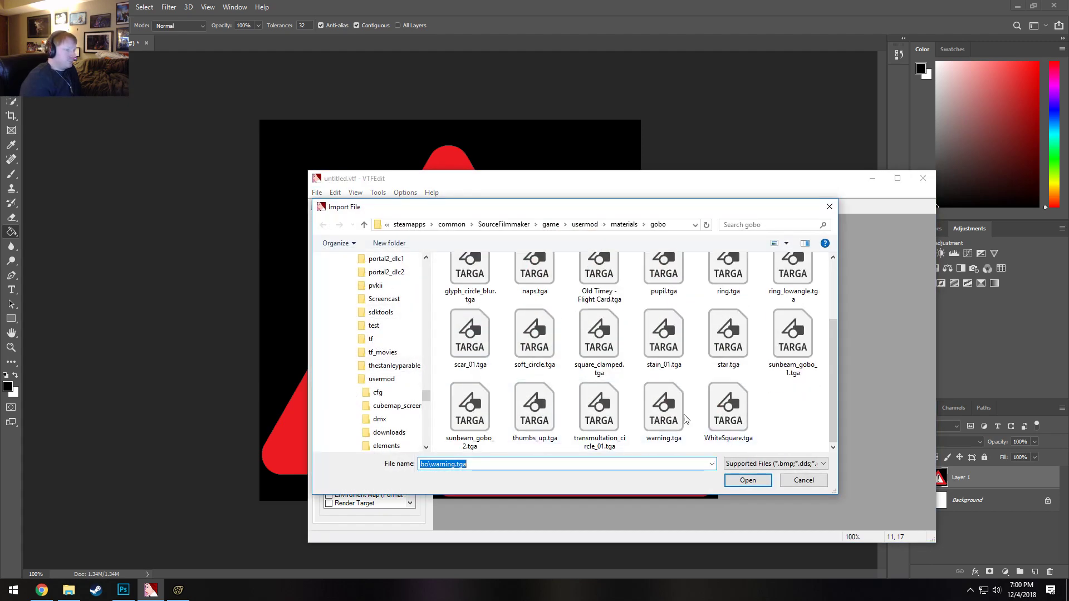
pyautogui.doubleClick(660, 411)
pyautogui.click(714, 473)
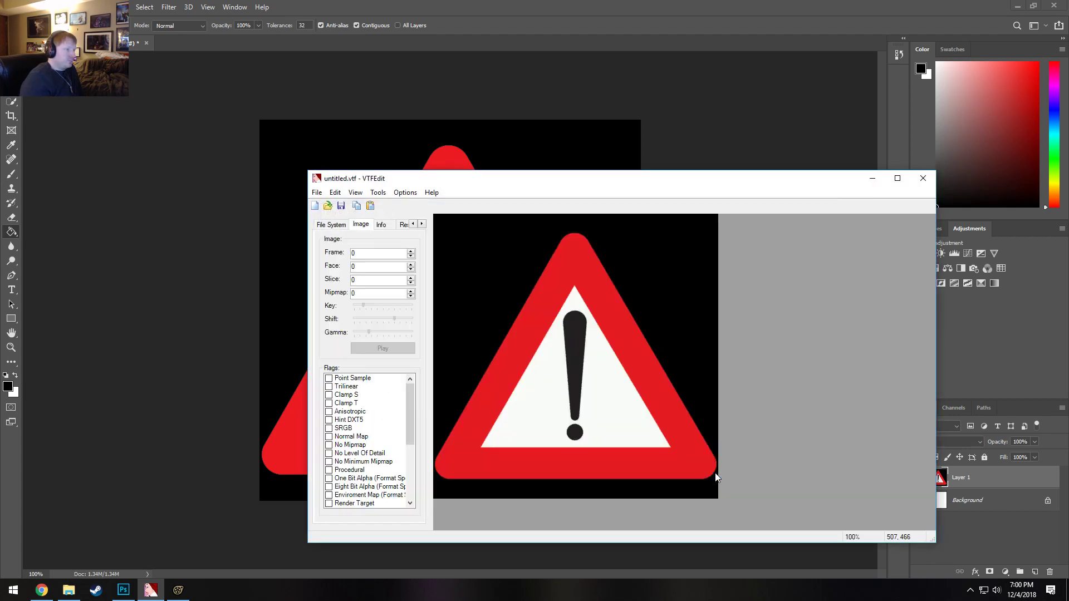
pyautogui.moveTo(543, 186); pyautogui.dragTo(411, 149)
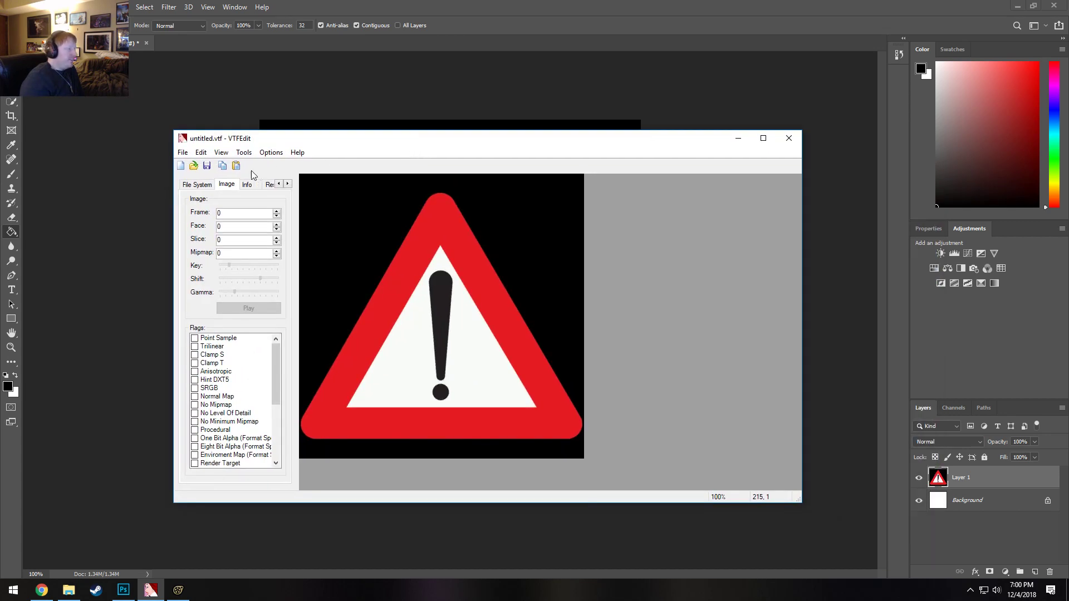
# Enable the Clamp S, Clamp T, Clamp U and Clamp All flags for the warning texture
pyautogui.click(184, 152)
pyautogui.click(185, 154)
pyautogui.click(224, 363)
pyautogui.click(220, 356)
pyautogui.moveTo(276, 370); pyautogui.dragTo(276, 462)
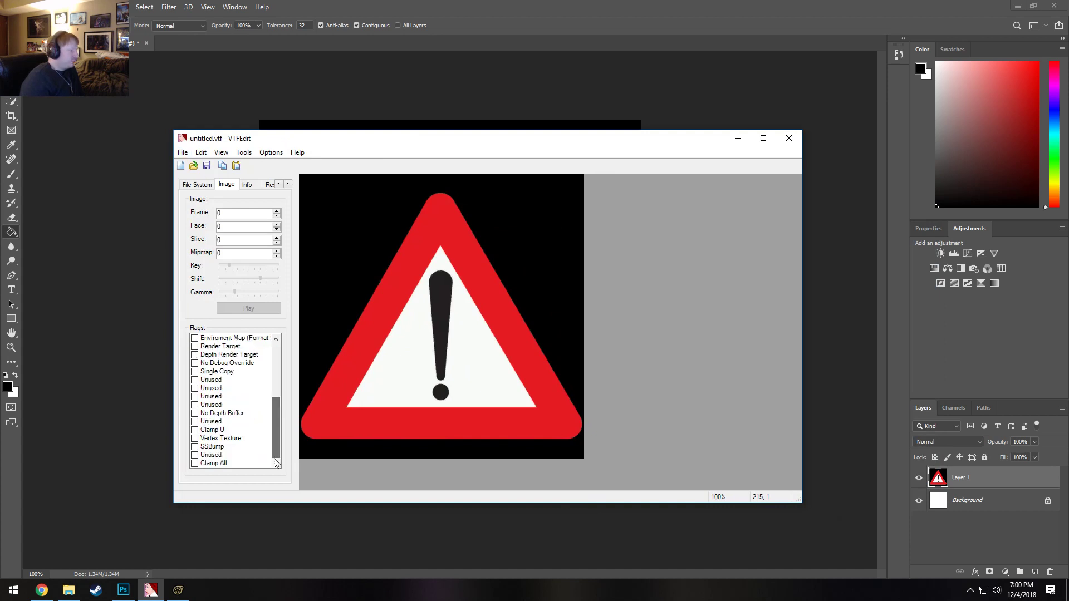
pyautogui.click(214, 464)
pyautogui.click(216, 429)
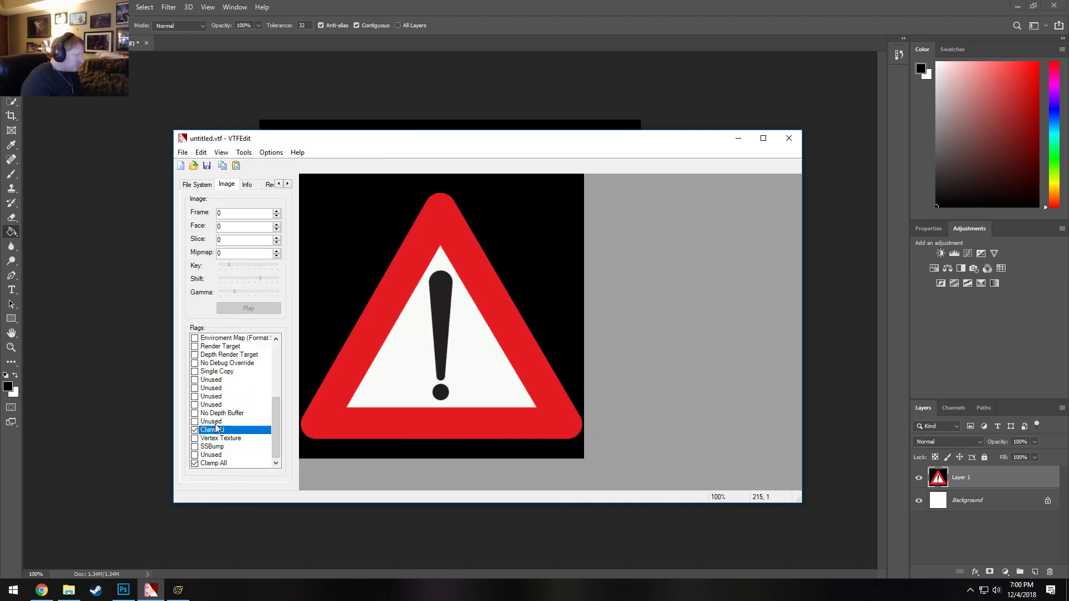
# Save the texture as a VTF file named Warning in the gobo folder
pyautogui.click(182, 153)
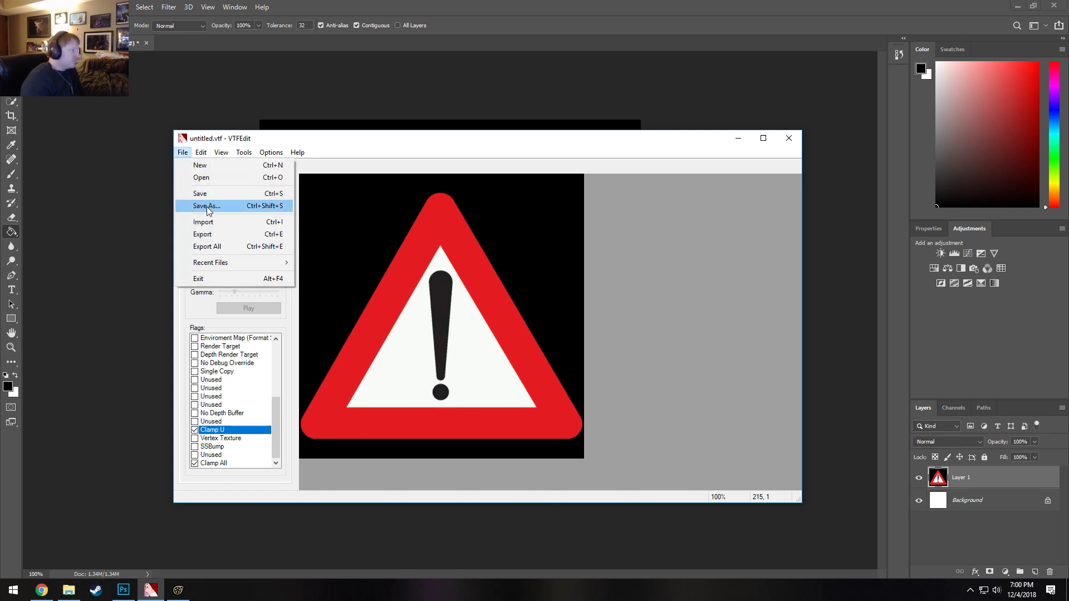
pyautogui.click(210, 207)
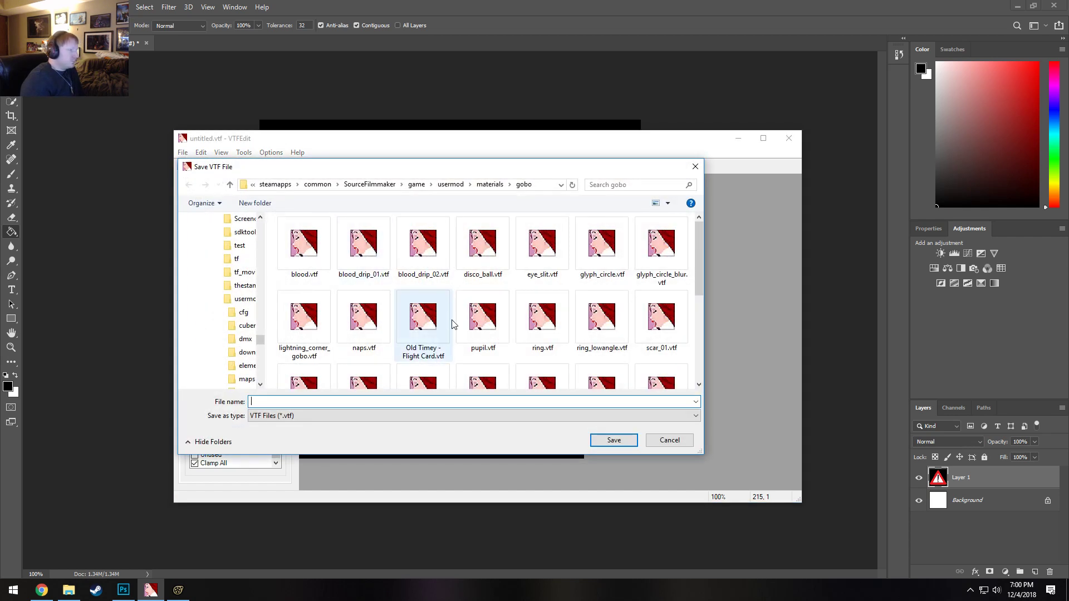
pyautogui.scroll(-5, 452, 324)
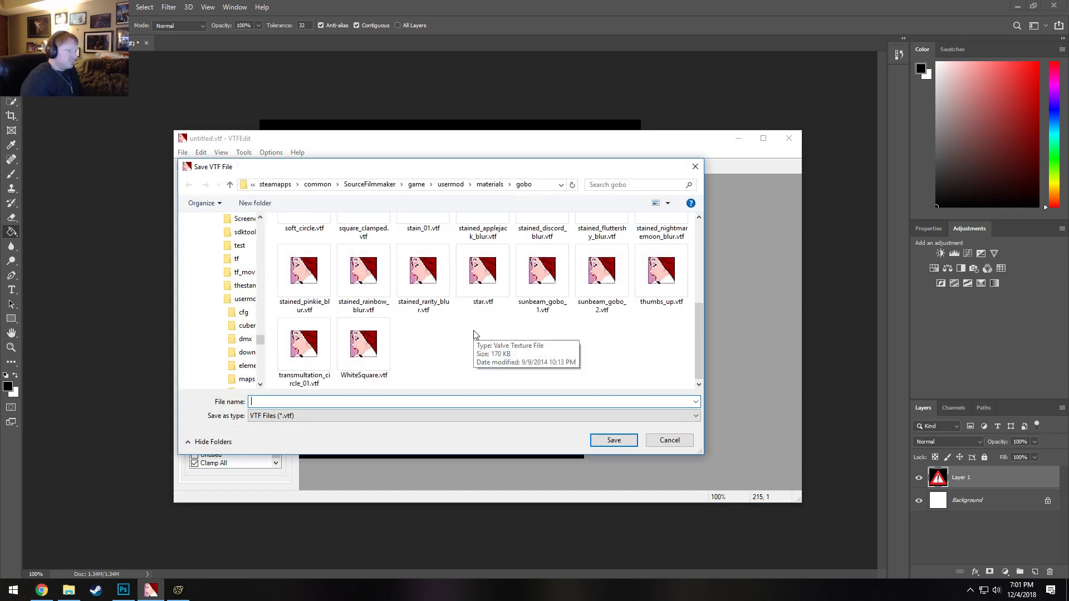
pyautogui.click(273, 400)
pyautogui.write('Warning')
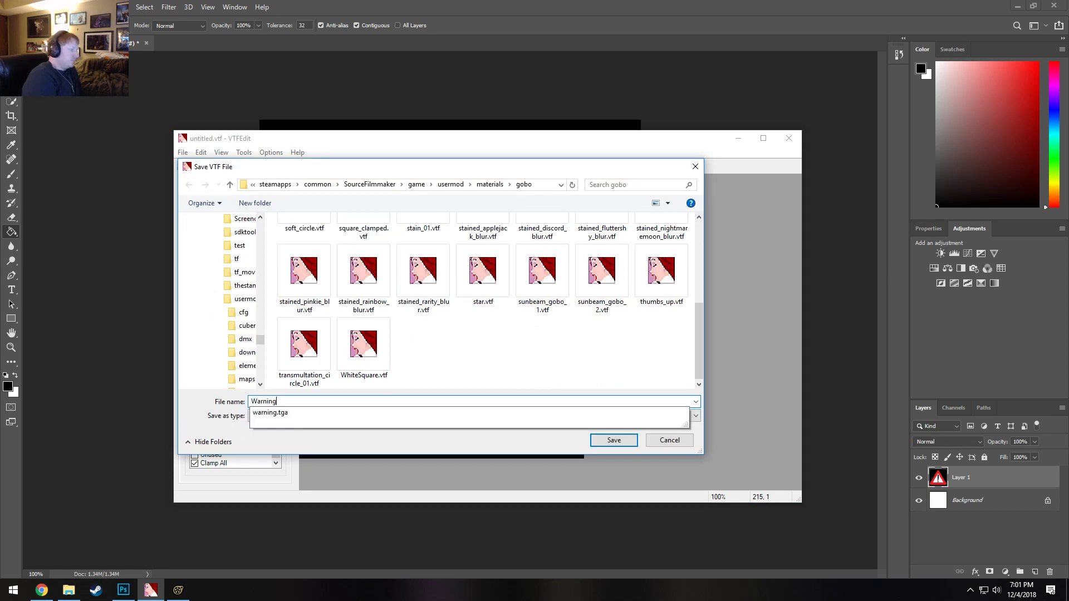
pyautogui.press('Return')
# Switch to Source Filmmaker, create a new light and take it out of the Lights group to the top level
pyautogui.click(178, 590)
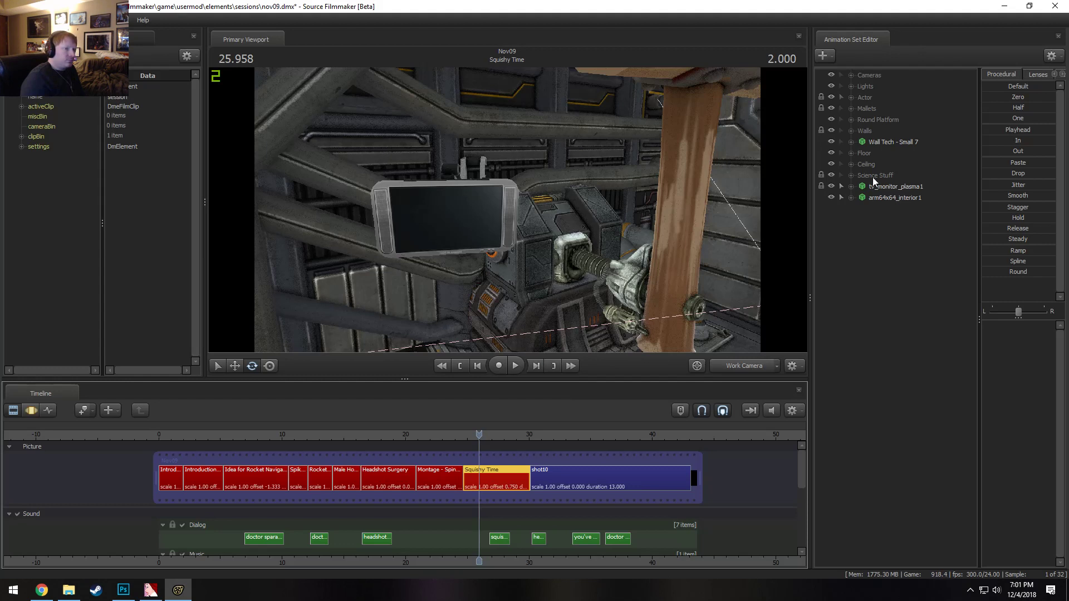
pyautogui.rightClick(866, 266)
pyautogui.click(900, 282)
pyautogui.click(850, 86)
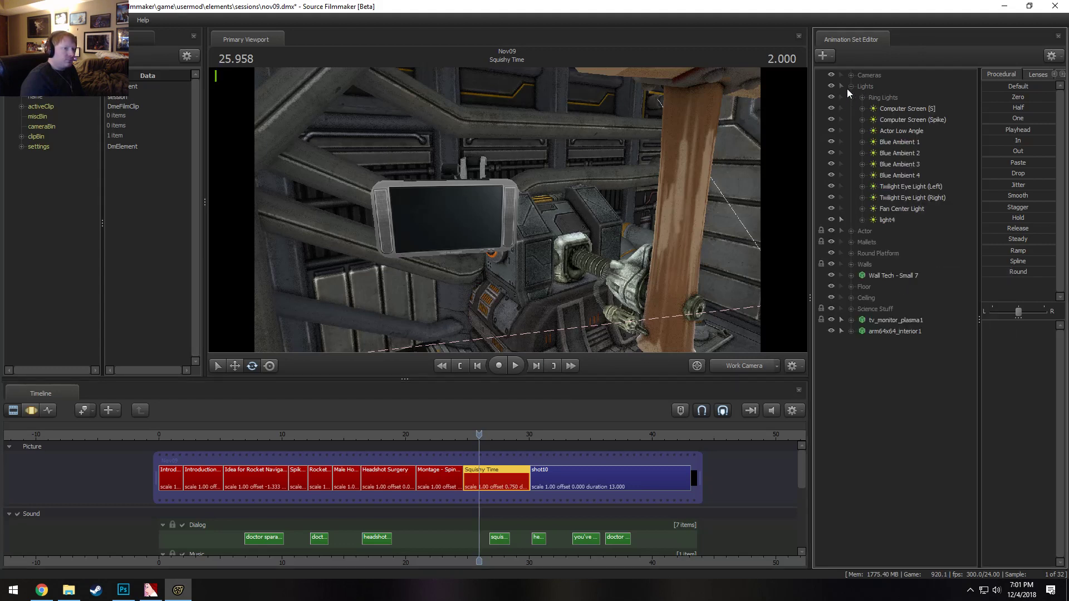
pyautogui.moveTo(888, 219); pyautogui.dragTo(867, 456)
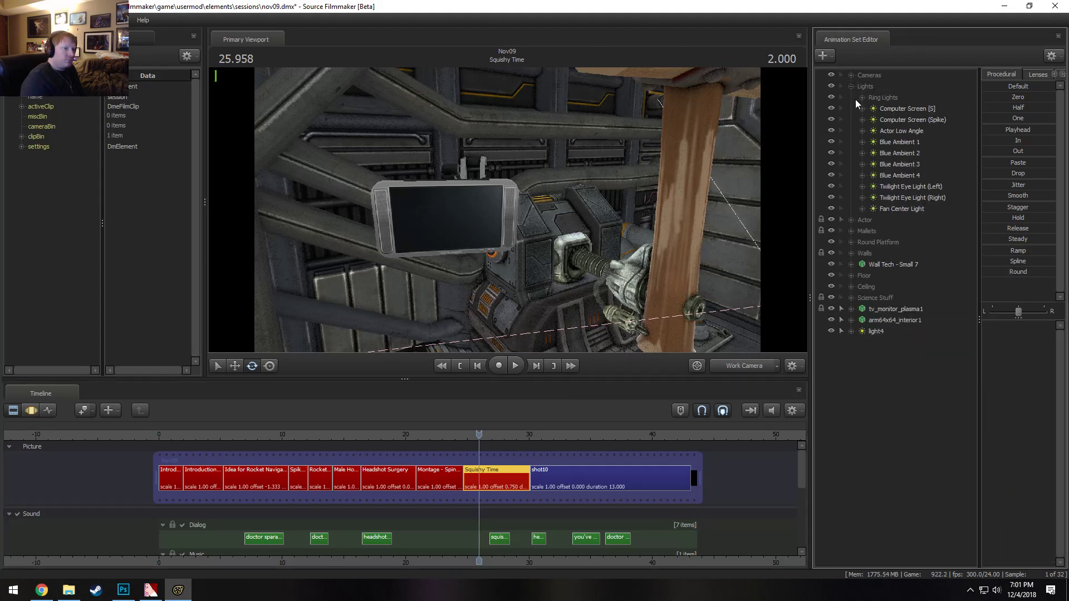
# Delete the Fan Center Light from the Lights group and collapse the group
pyautogui.click(888, 207)
pyautogui.rightClick(889, 207)
pyautogui.click(913, 229)
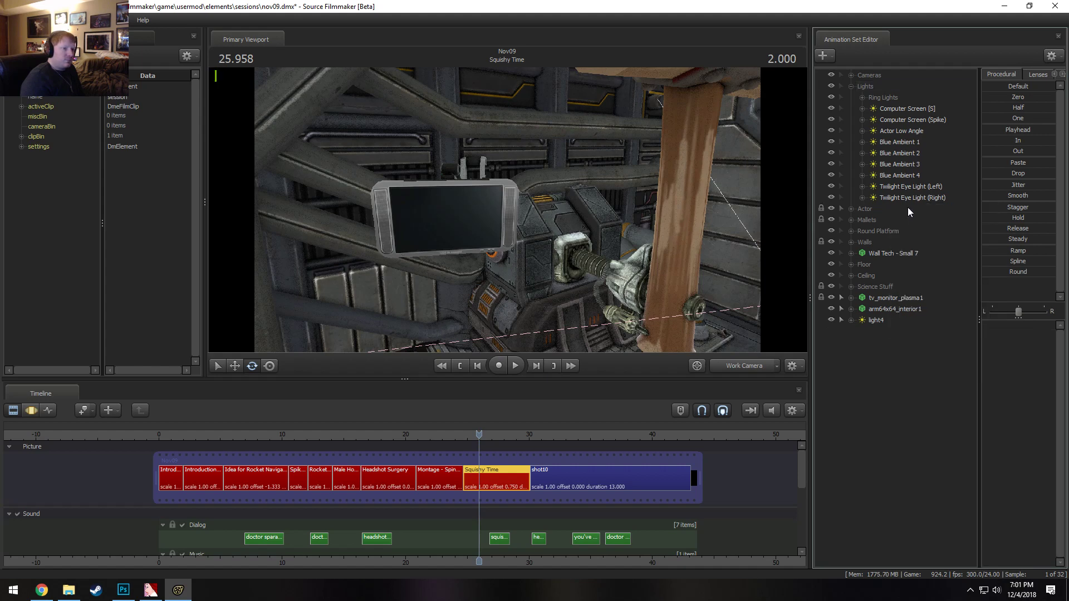
pyautogui.click(851, 87)
# Disable shadows for the new light
pyautogui.click(884, 205)
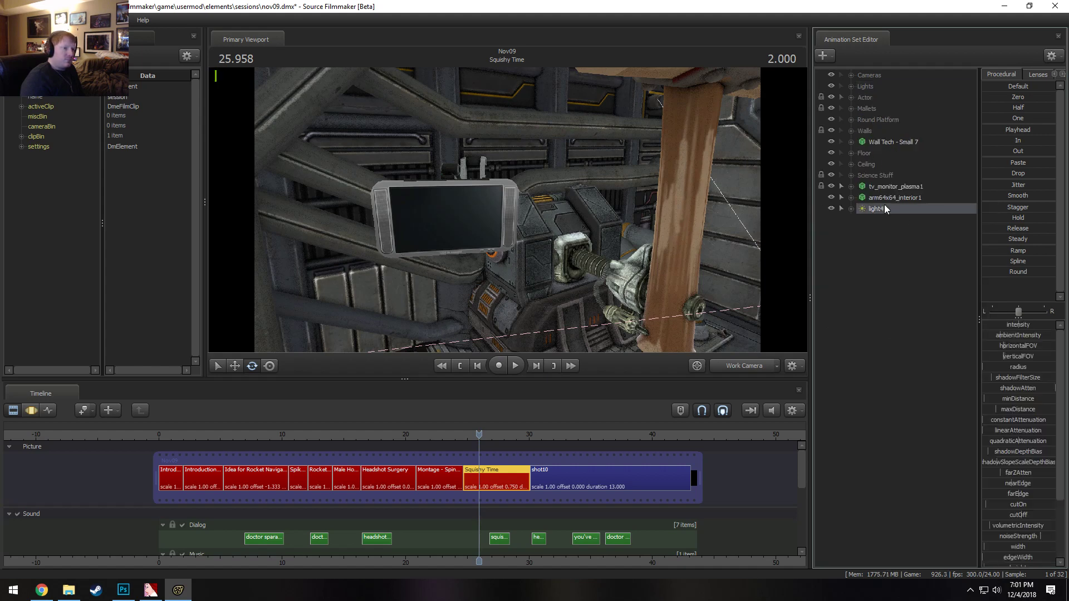
pyautogui.rightClick(884, 205)
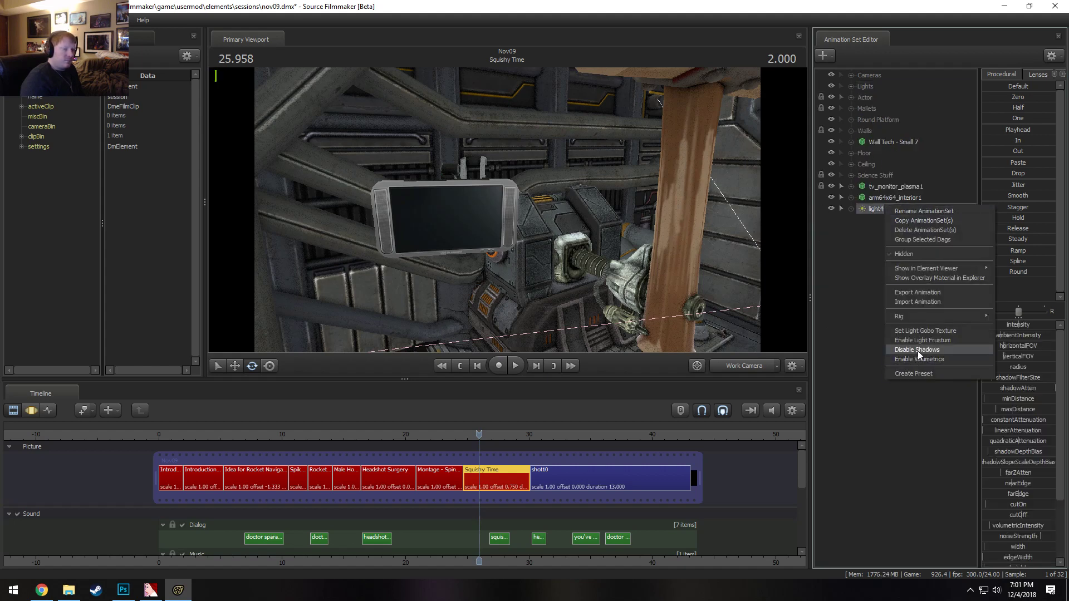
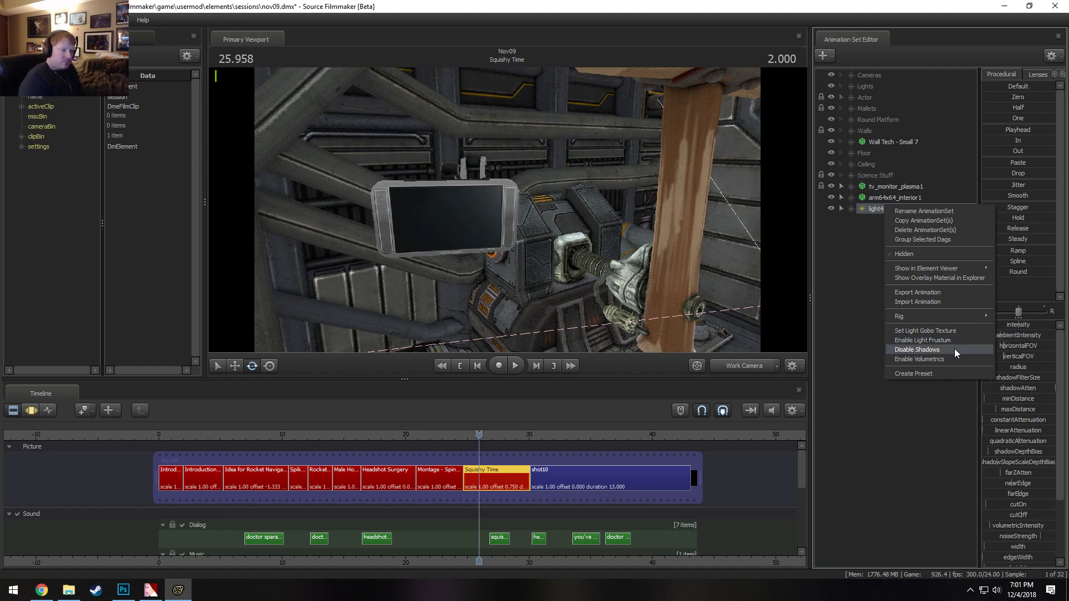
pyautogui.click(954, 348)
# Show the light's Light element in the Element Viewer and enable its uberlight option
pyautogui.rightClick(888, 208)
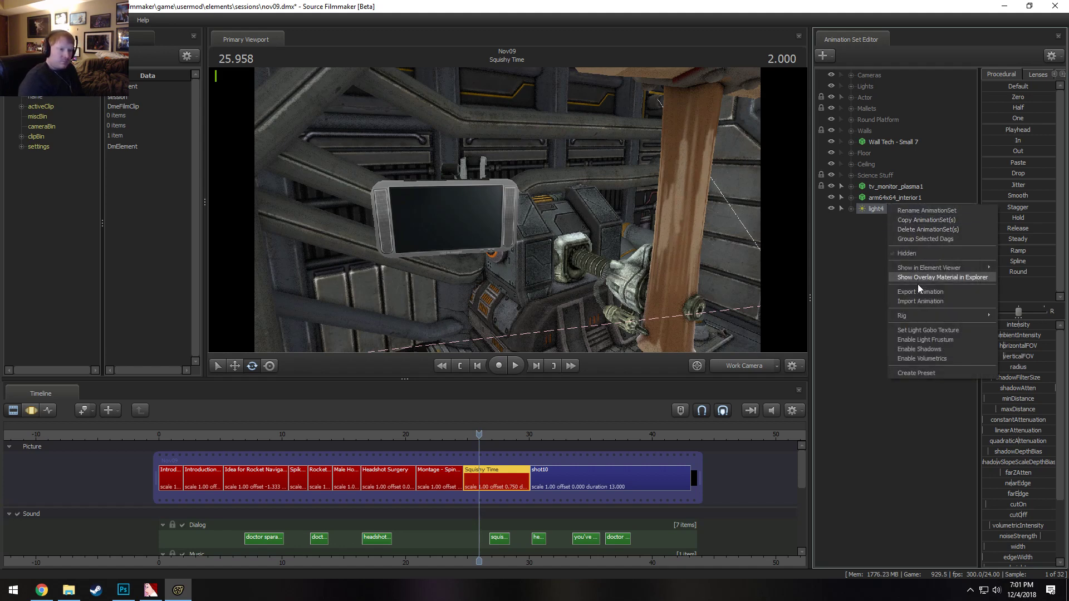
pyautogui.moveTo(924, 269)
pyautogui.click(1012, 279)
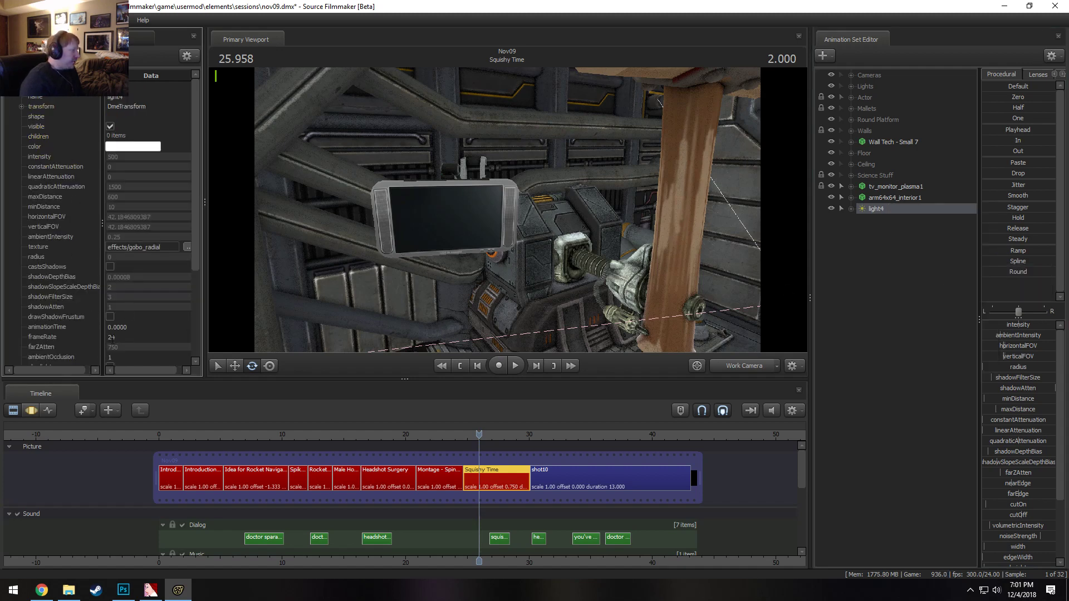
pyautogui.scroll(-4, 111, 336)
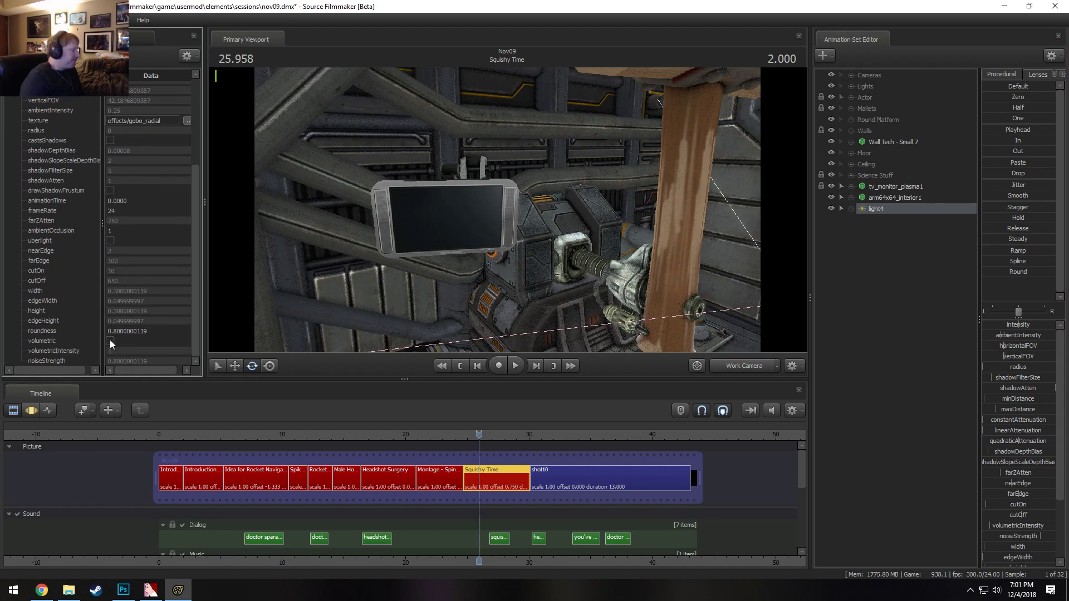
pyautogui.scroll(3, 109, 340)
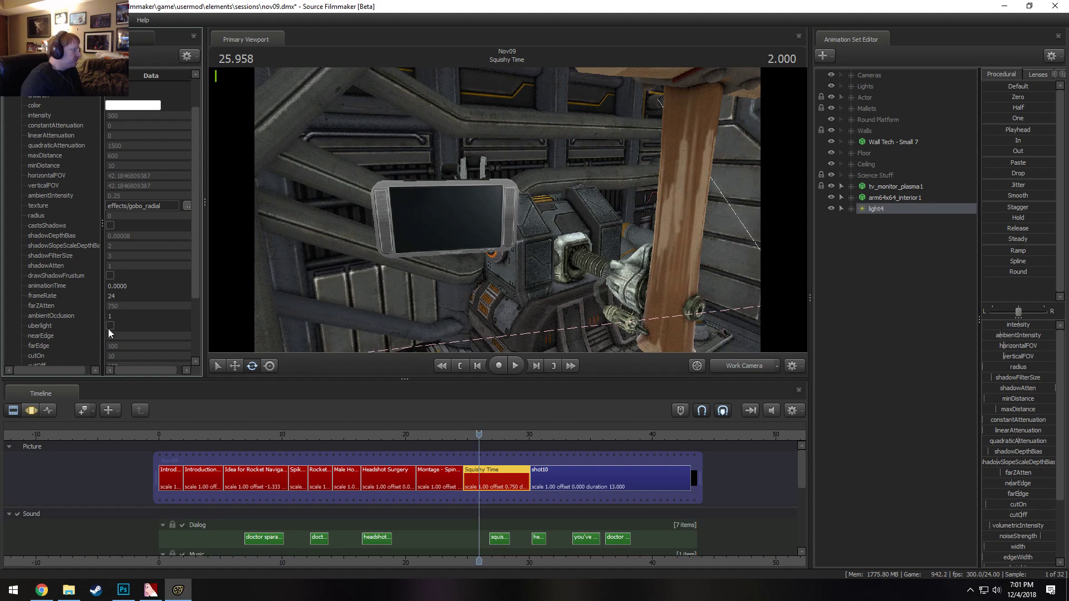
pyautogui.click(110, 326)
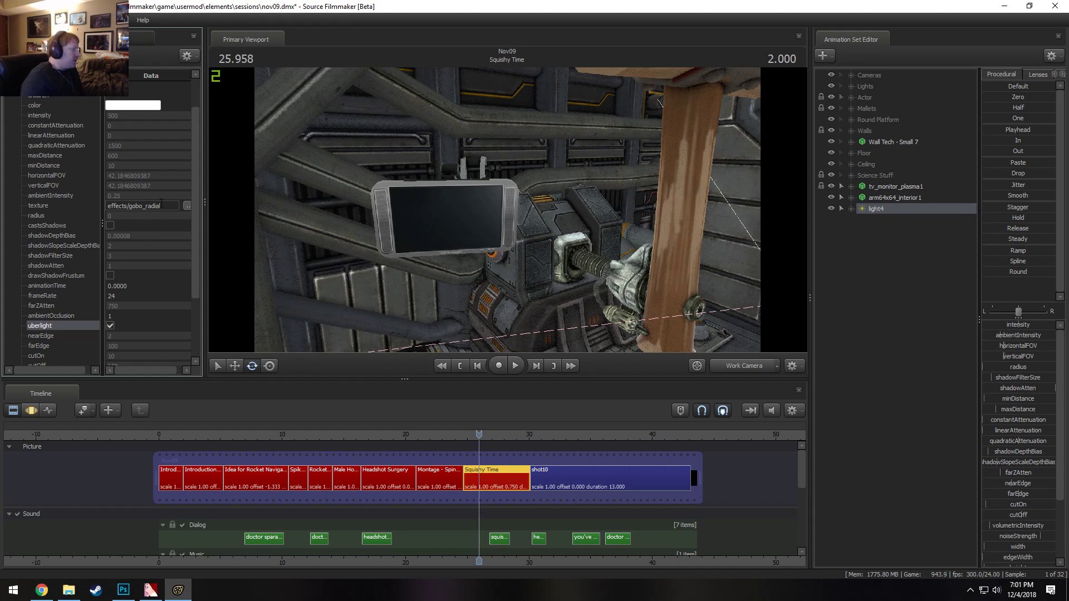
# Set the light's texture to gobo\warning
pyautogui.click(161, 203)
pyautogui.write('goto')
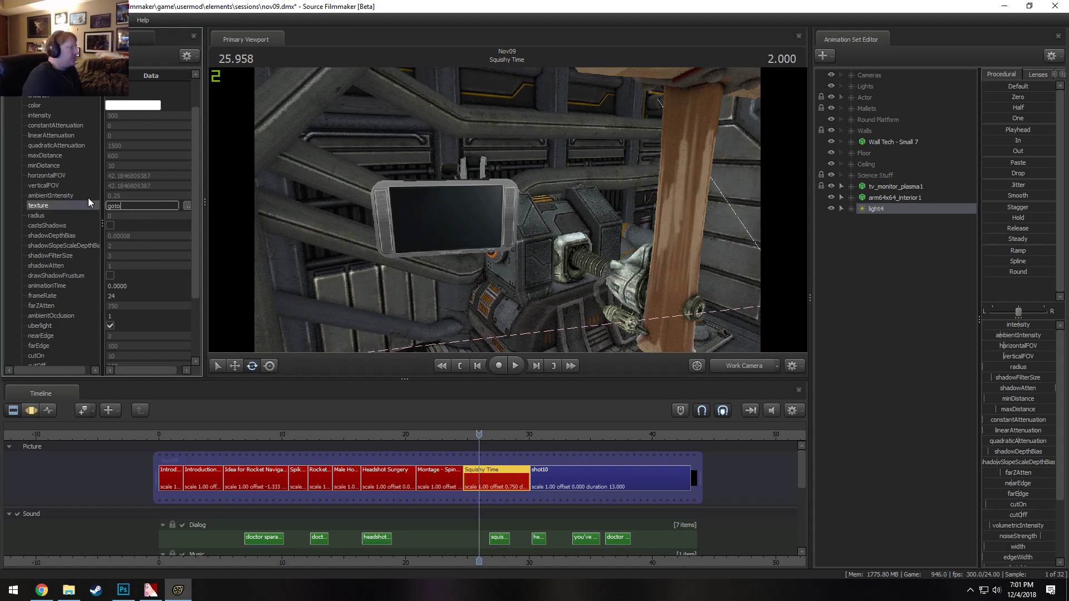
pyautogui.write('\\warning')
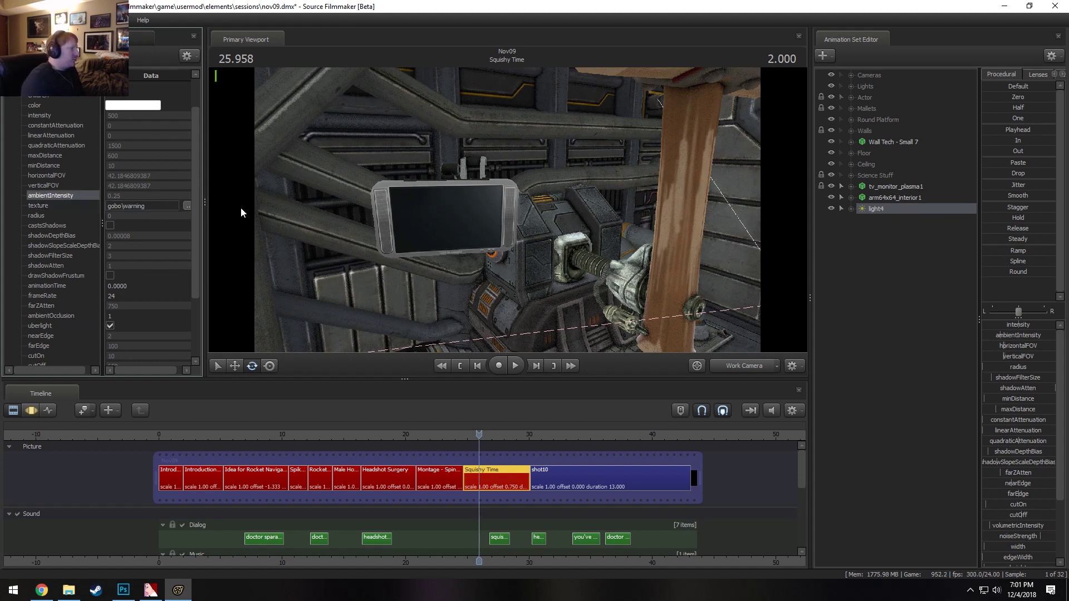
# View the scene through the new light, enable lighting in the viewport and aim the light at the wall monitor
pyautogui.moveTo(880, 209); pyautogui.dragTo(312, 222)
pyautogui.rightClick(506, 244)
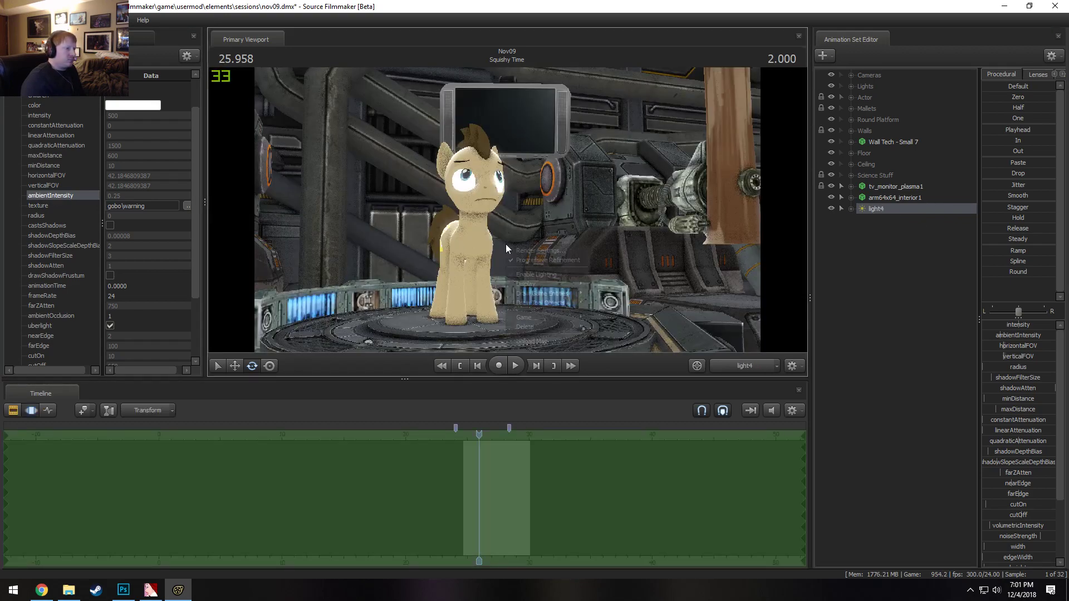
pyautogui.click(529, 275)
pyautogui.moveTo(530, 274); pyautogui.dragTo(522, 250)
# Adjust the light's uberlight width and height values to widen the projected sign
pyautogui.rightClick(894, 209)
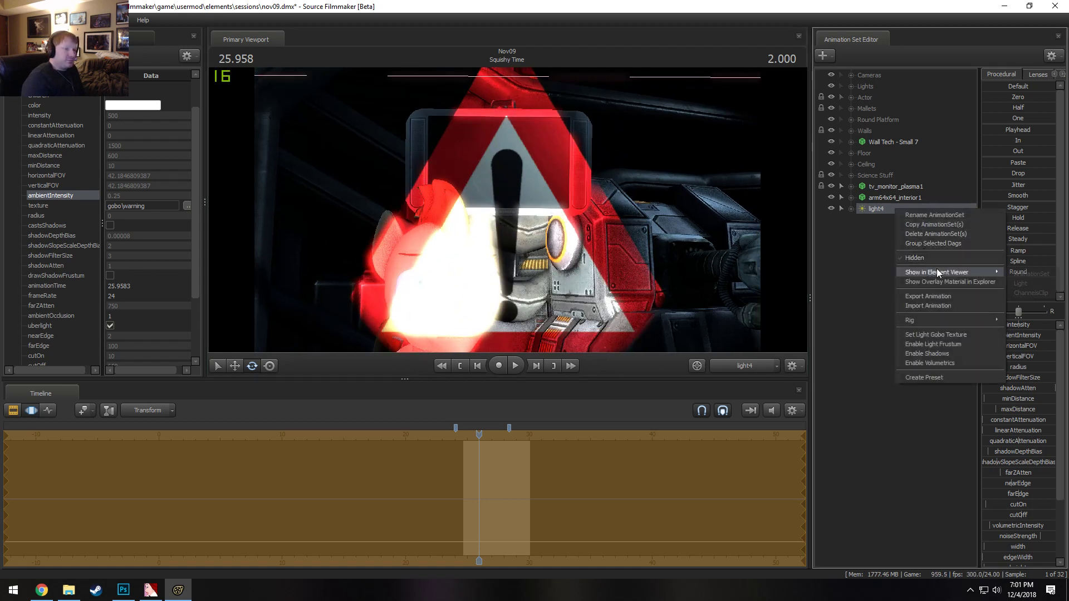
pyautogui.moveTo(938, 271)
pyautogui.click(1012, 284)
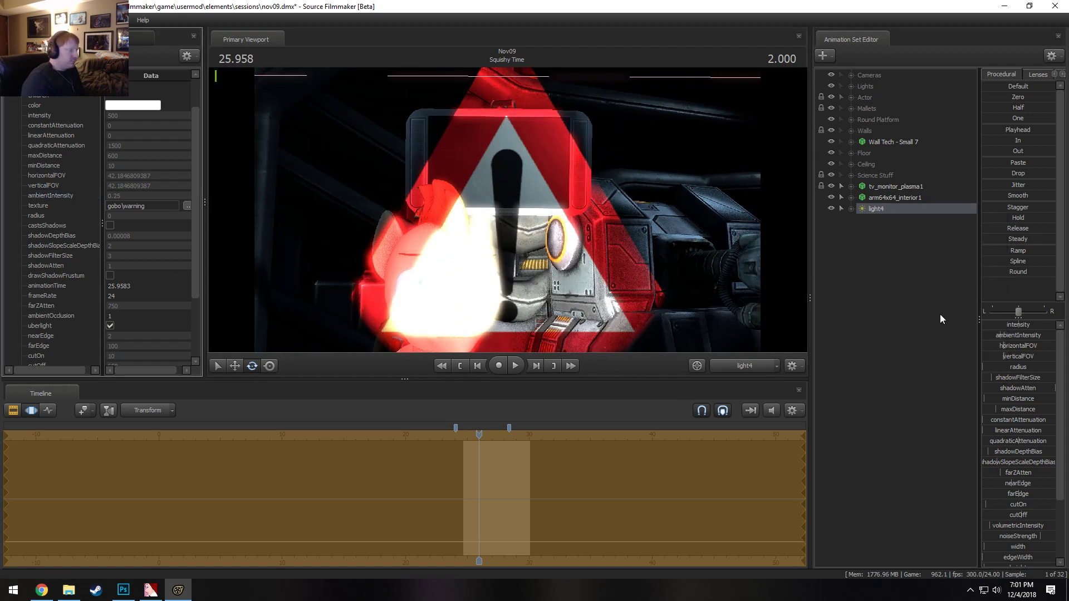
pyautogui.scroll(-3, 1002, 485)
pyautogui.moveTo(1024, 490); pyautogui.dragTo(1034, 494)
pyautogui.moveTo(999, 487); pyautogui.dragTo(1019, 467)
# Move the light up close to the monitor screen and check the projection at an angle through the Work Camera
pyautogui.moveTo(521, 200); pyautogui.dragTo(543, 186)
pyautogui.press('w')
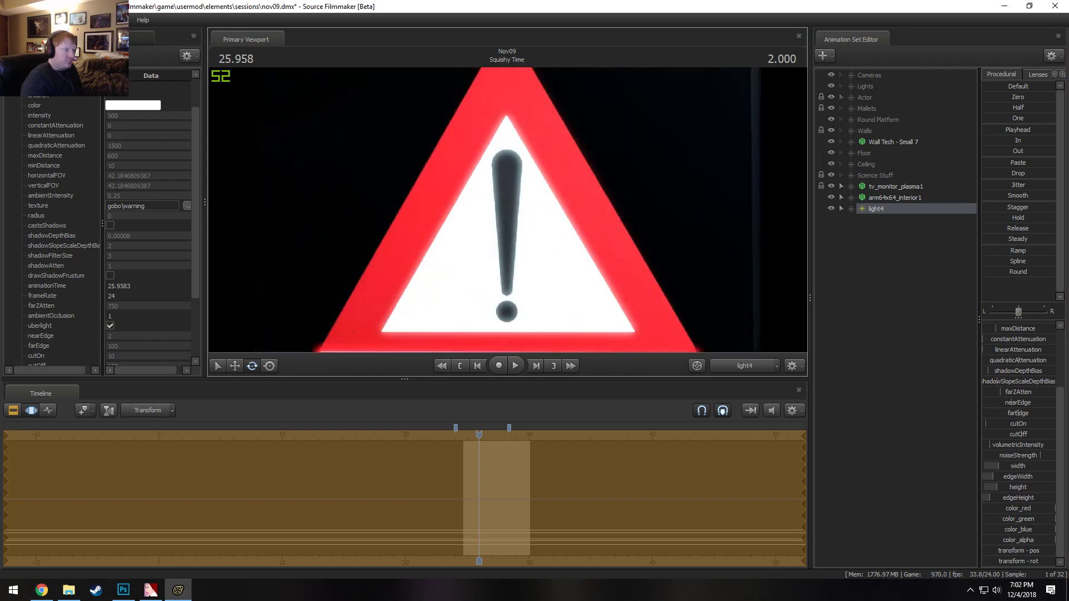
pyautogui.click(744, 366)
pyautogui.press('s')
pyautogui.moveTo(626, 213); pyautogui.dragTo(566, 176)
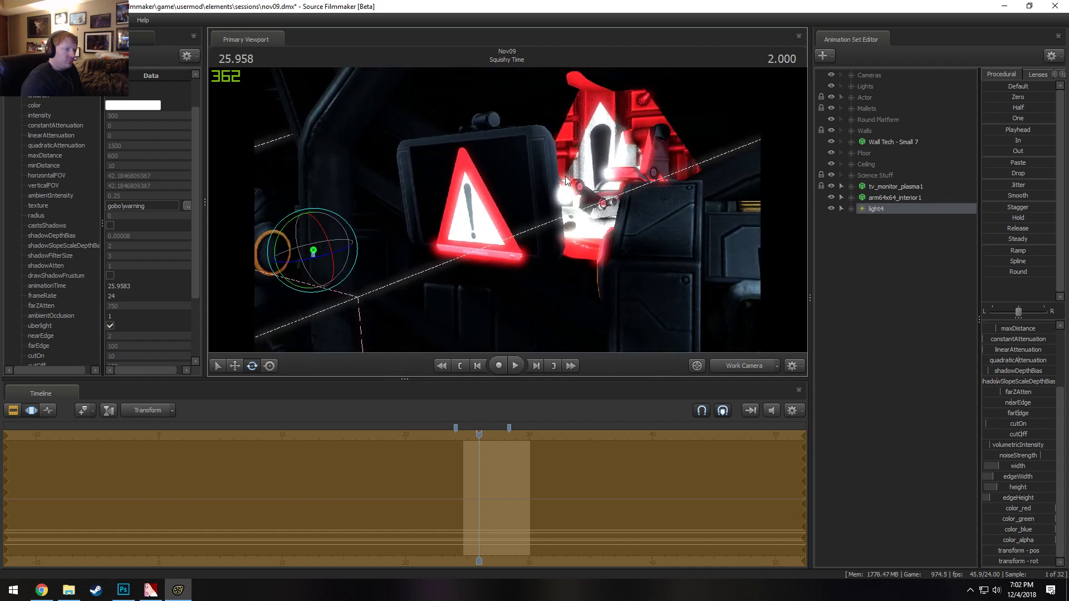
# Set the light's farEdge to 0 and lower its cutOff to limit how far the sign projects
pyautogui.rightClick(1002, 434)
pyautogui.click(1018, 408)
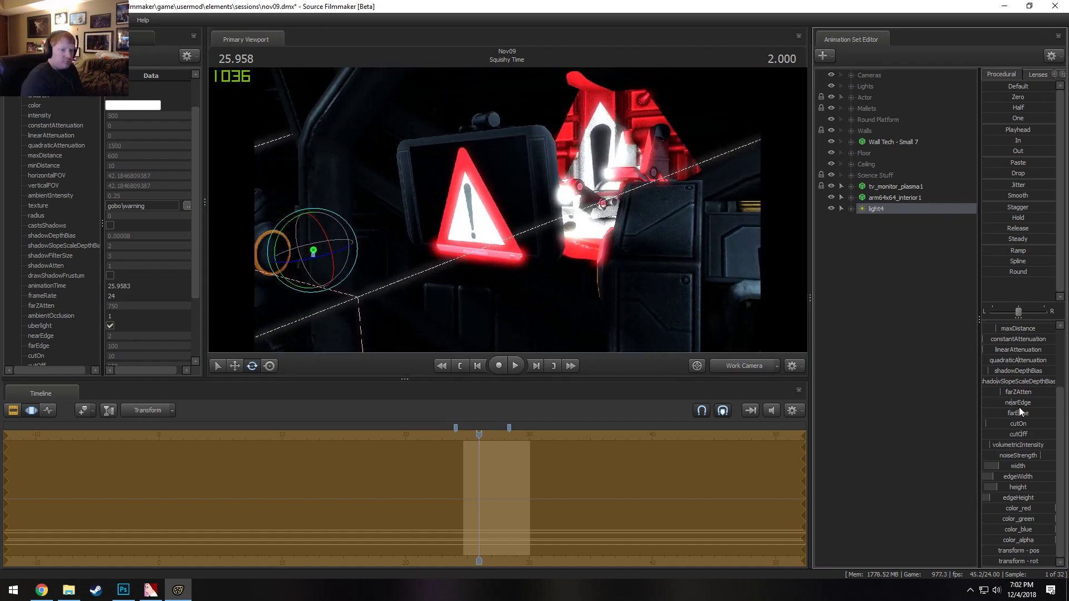
pyautogui.moveTo(1018, 413); pyautogui.dragTo(985, 434)
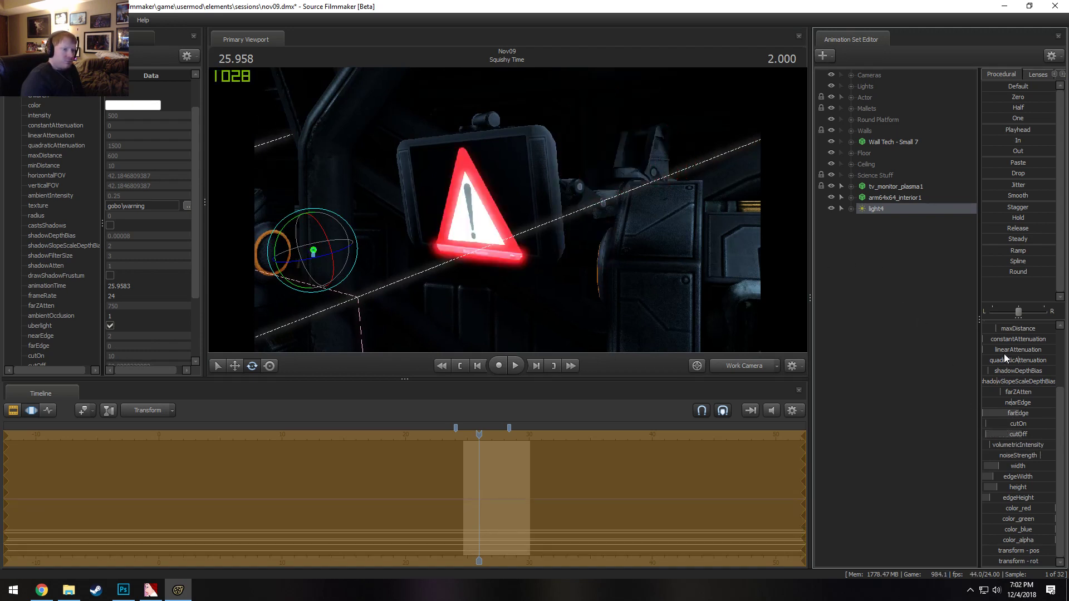
# Reduce the light's horizontalFOV and verticalFOV to about 34 to shrink the sign on the monitor
pyautogui.scroll(3, 1013, 386)
pyautogui.moveTo(1025, 349); pyautogui.dragTo(1017, 358)
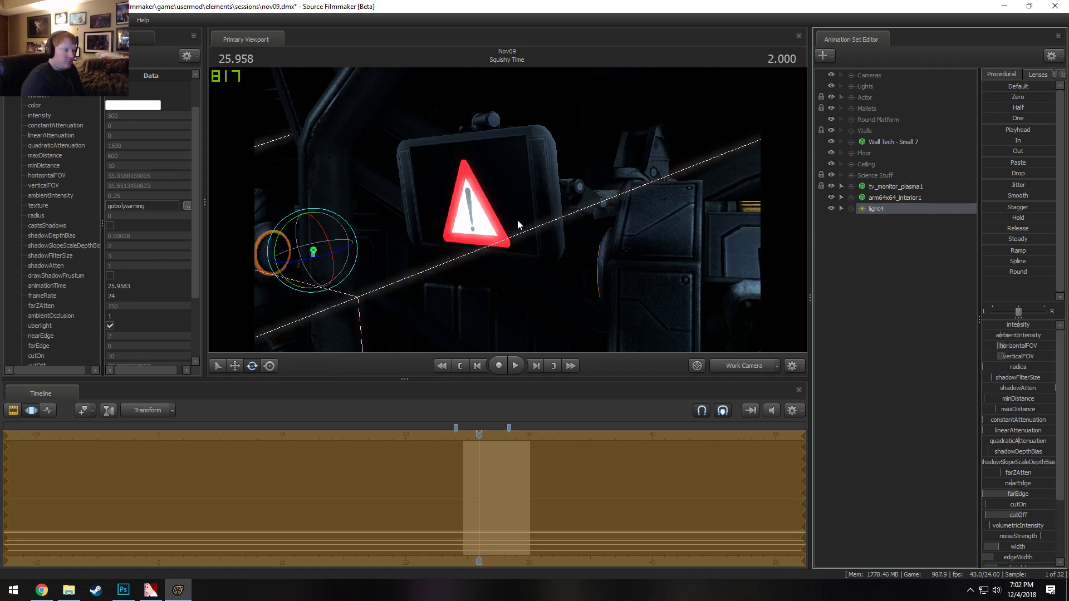
pyautogui.moveTo(718, 221); pyautogui.dragTo(717, 226)
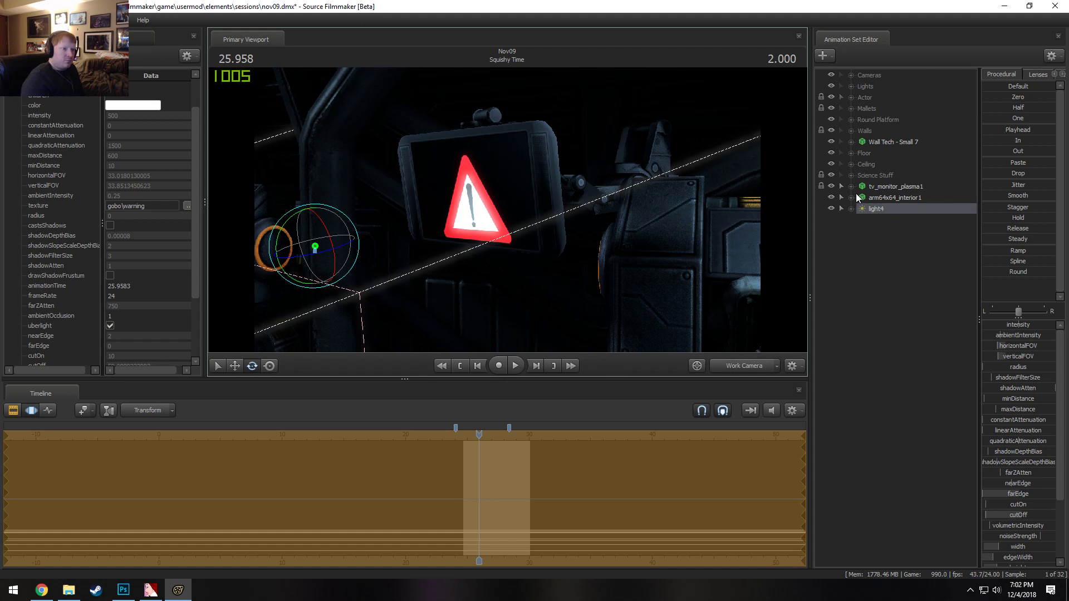
# Rename the tv_monitor_plasma1 animation set as Monitor 1
pyautogui.click(900, 186)
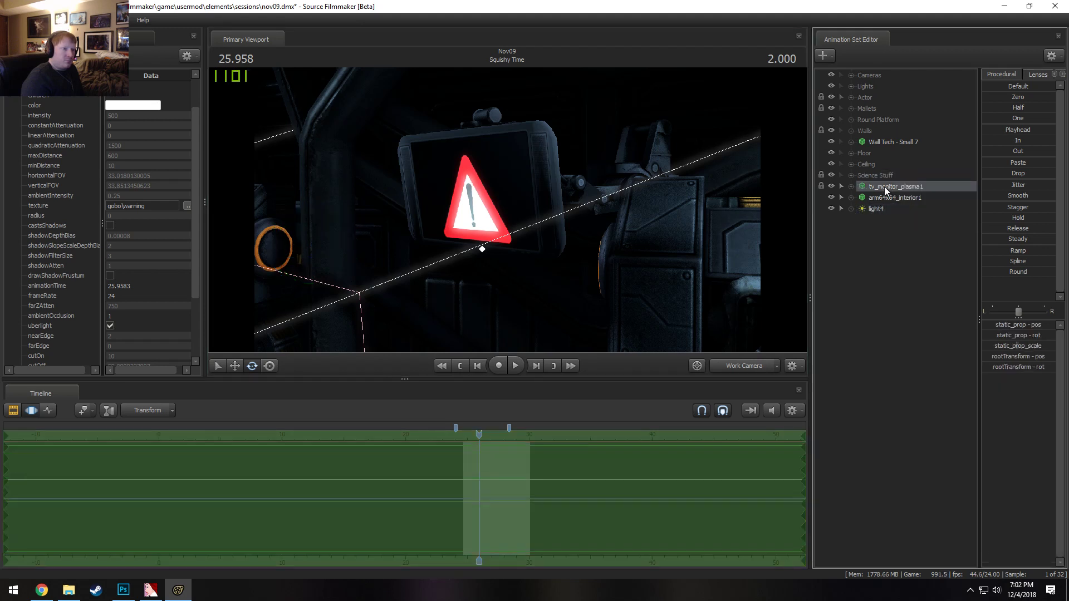
pyautogui.doubleClick(884, 186)
pyautogui.write('N')
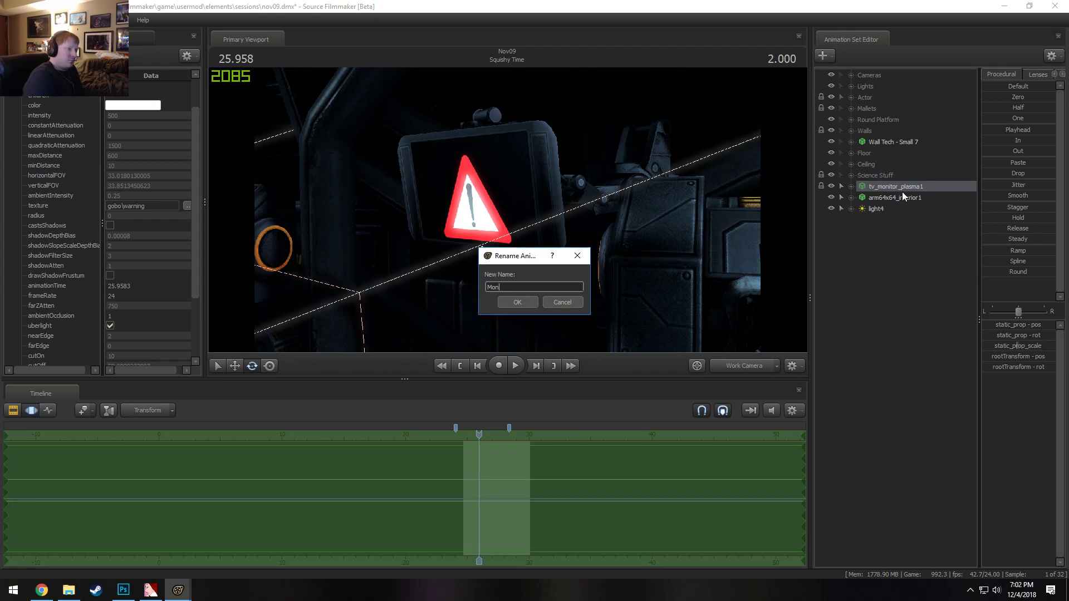
pyautogui.write('onitor 1')
pyautogui.press('Return')
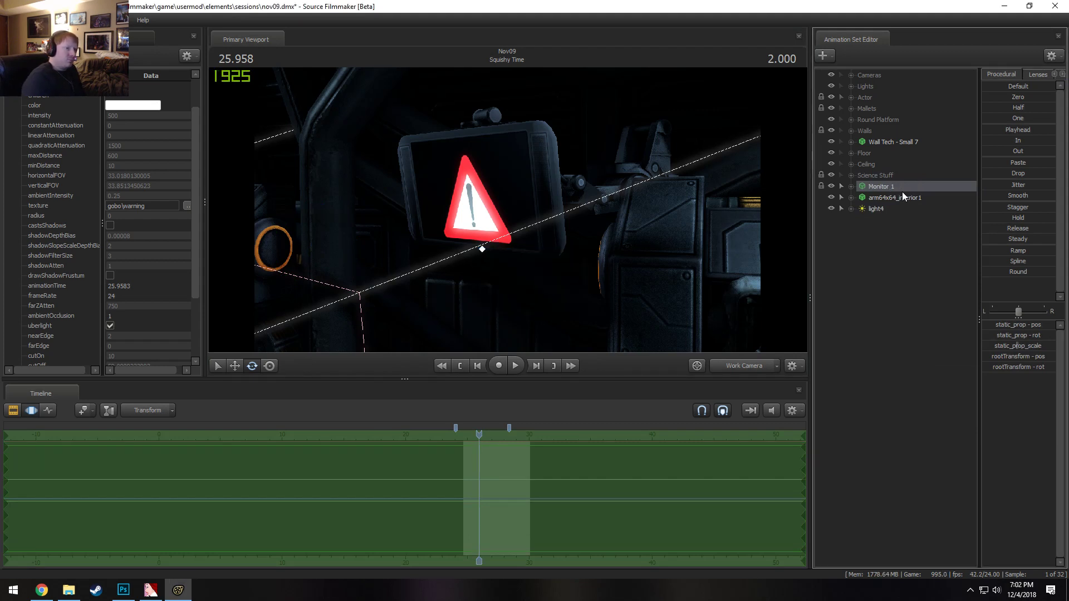
# Rename the arm64x64_interior1 animation set as Monitor Arm 1
pyautogui.rightClick(903, 195)
pyautogui.click(924, 201)
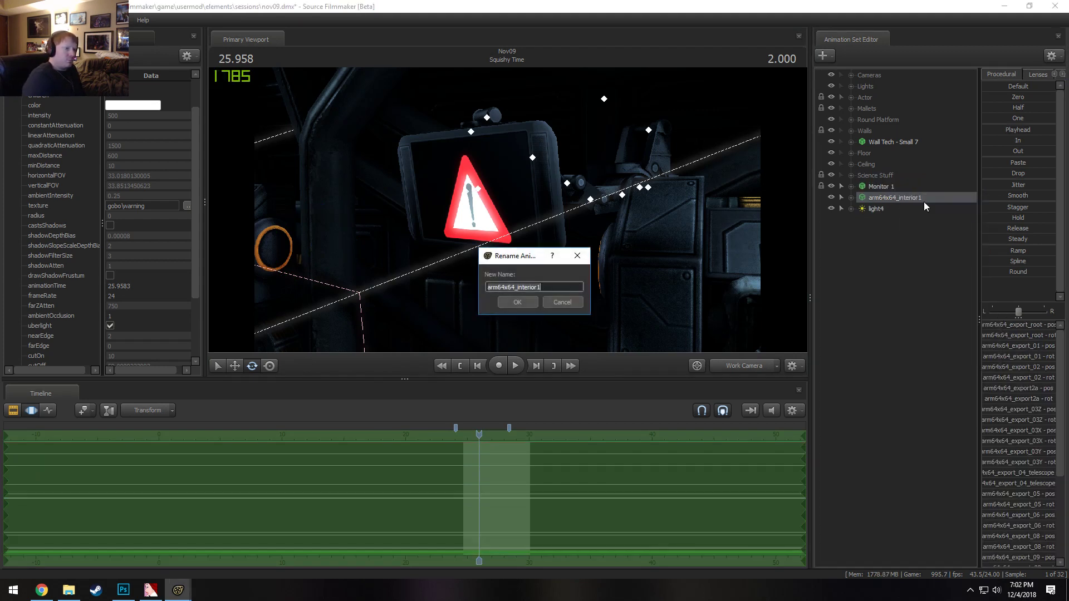
pyautogui.write('Monitor Arm 1')
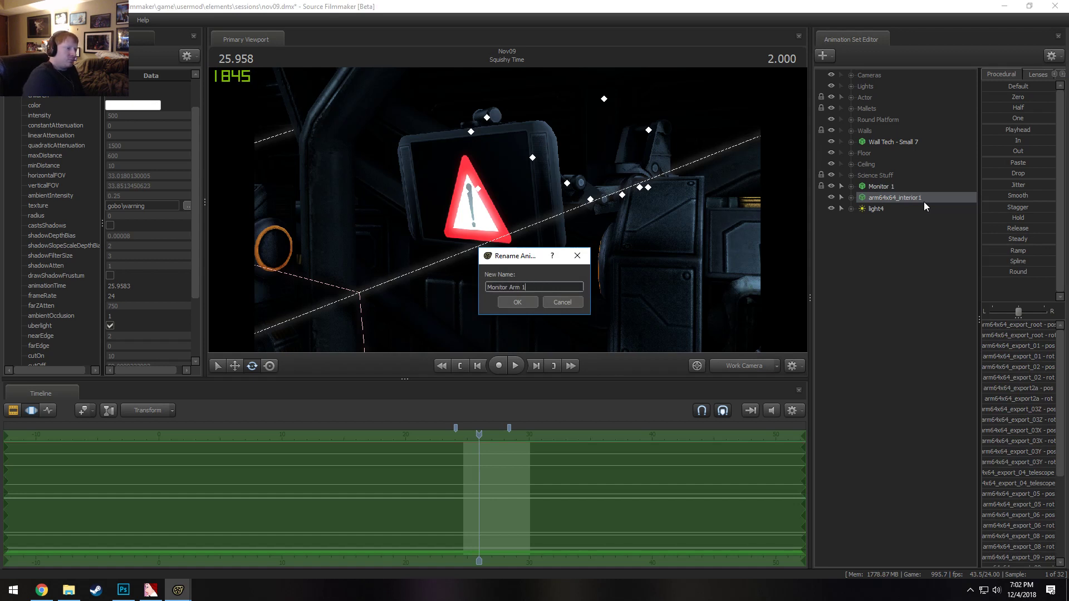
pyautogui.press('Return')
# Rename the light4 animation set as Warning Gobo Light 1
pyautogui.rightClick(929, 209)
pyautogui.click(935, 213)
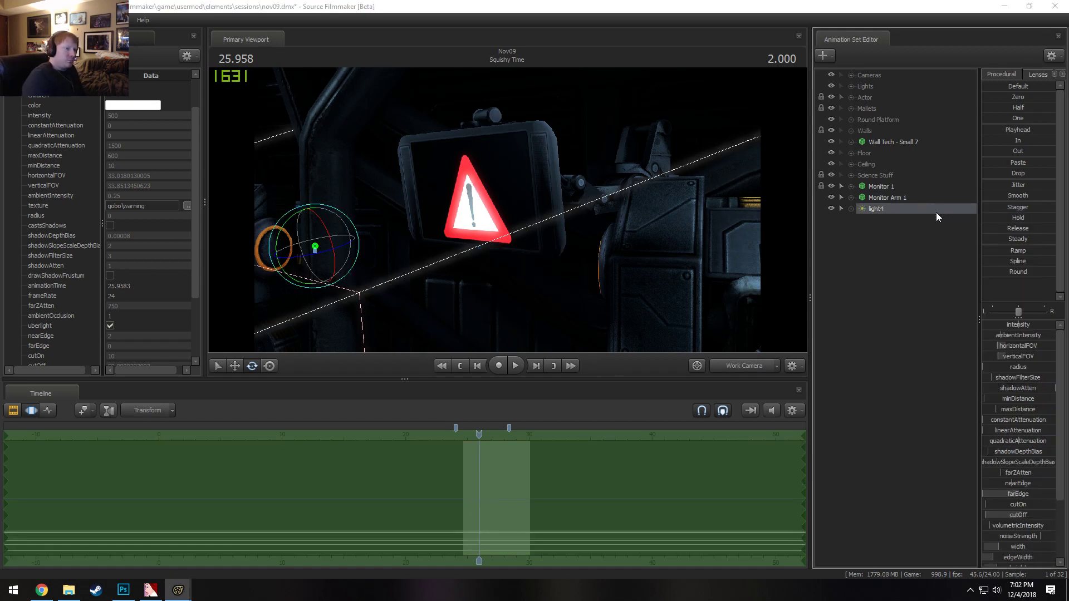
pyautogui.write('Warning L')
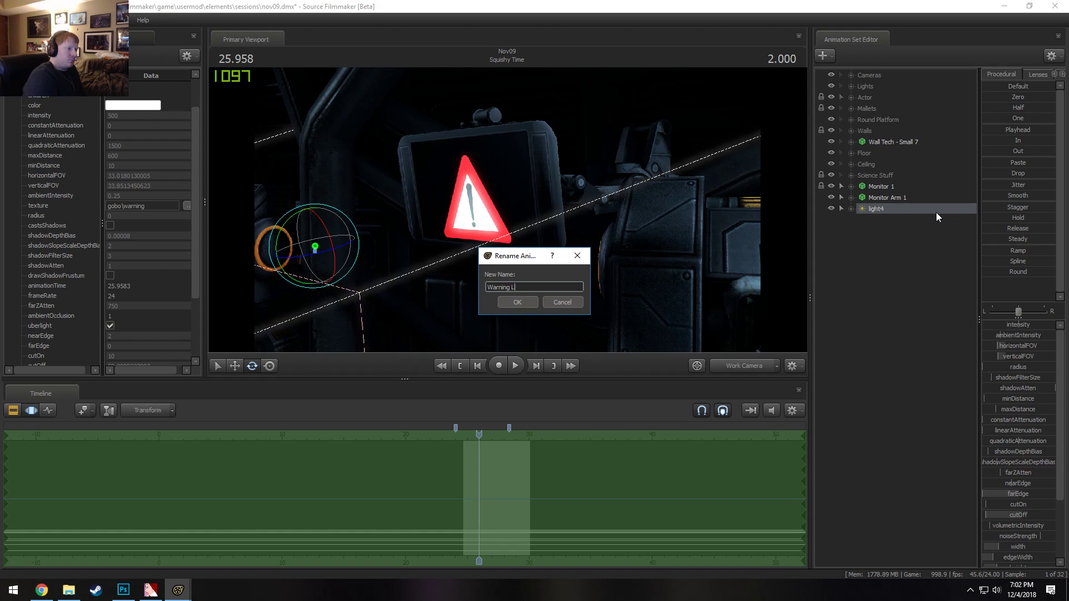
pyautogui.write('ight 1')
pyautogui.press('Return')
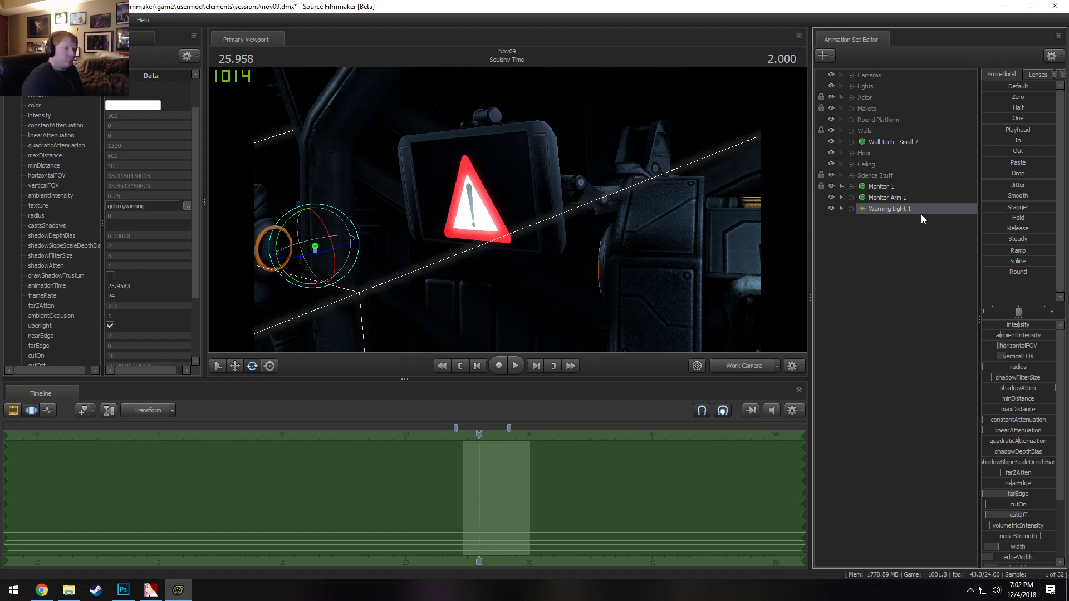
pyautogui.rightClick(890, 208)
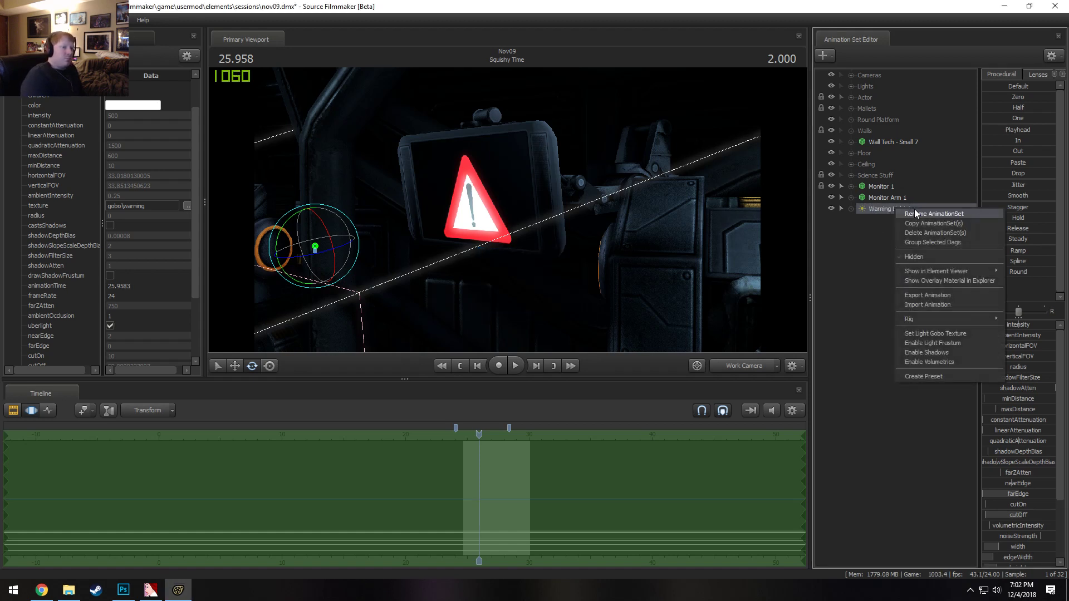
pyautogui.click(918, 213)
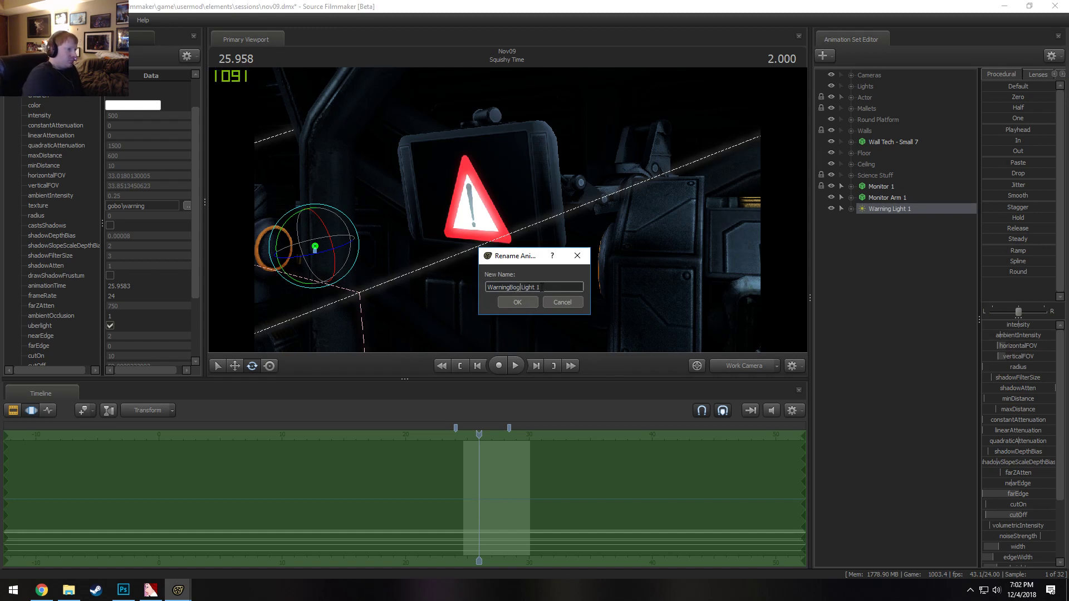
pyautogui.write('Gobo')
pyautogui.press('Return')
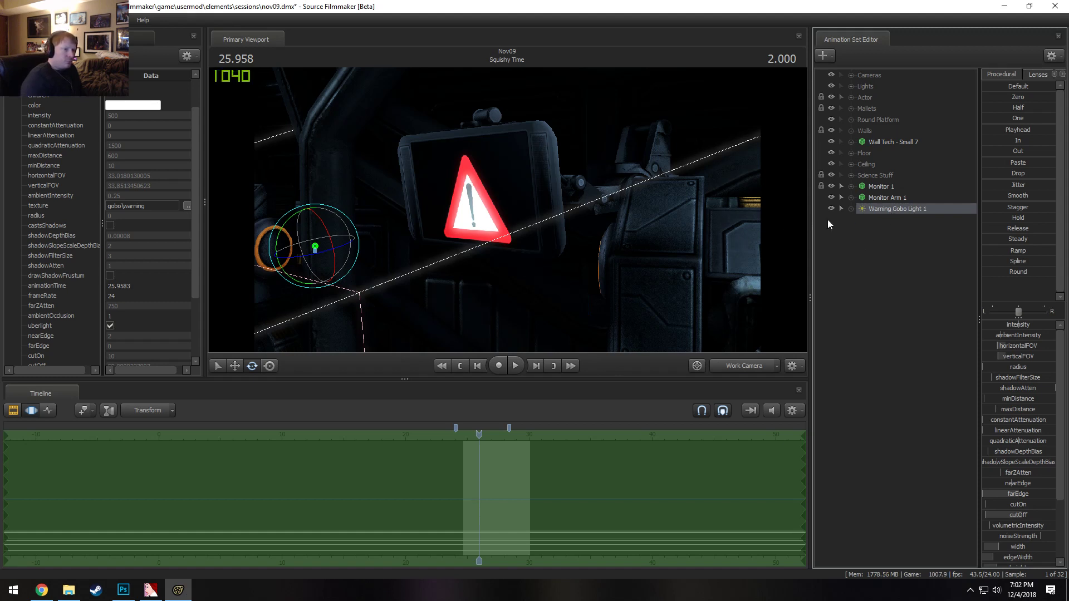
# Expand the controls of Monitor 1 and Warning Gobo Light 1 and lock the light's transform to the monitor
pyautogui.click(879, 187)
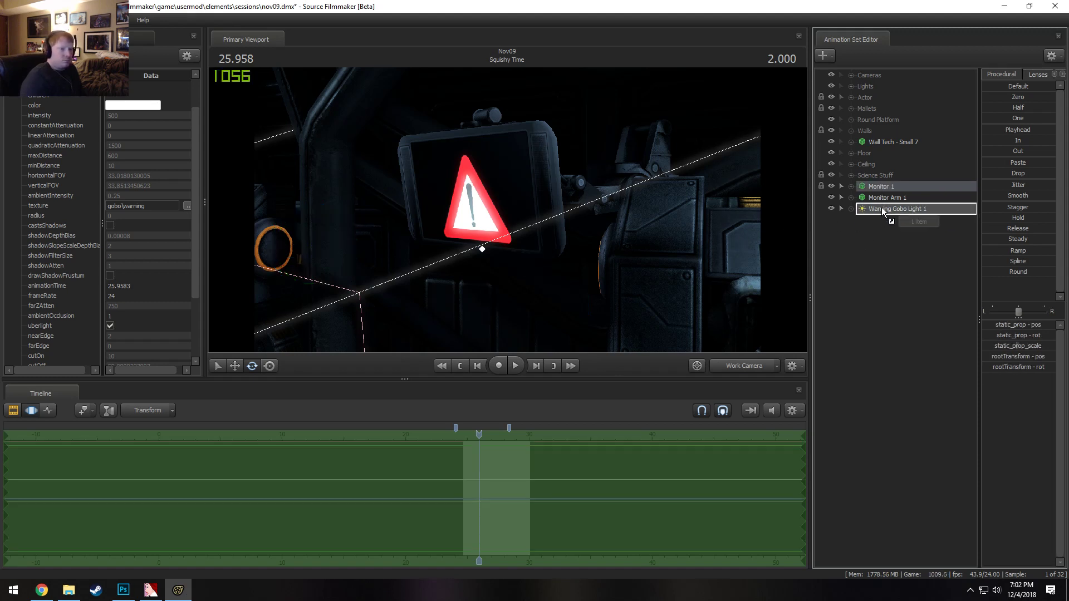
pyautogui.click(862, 220)
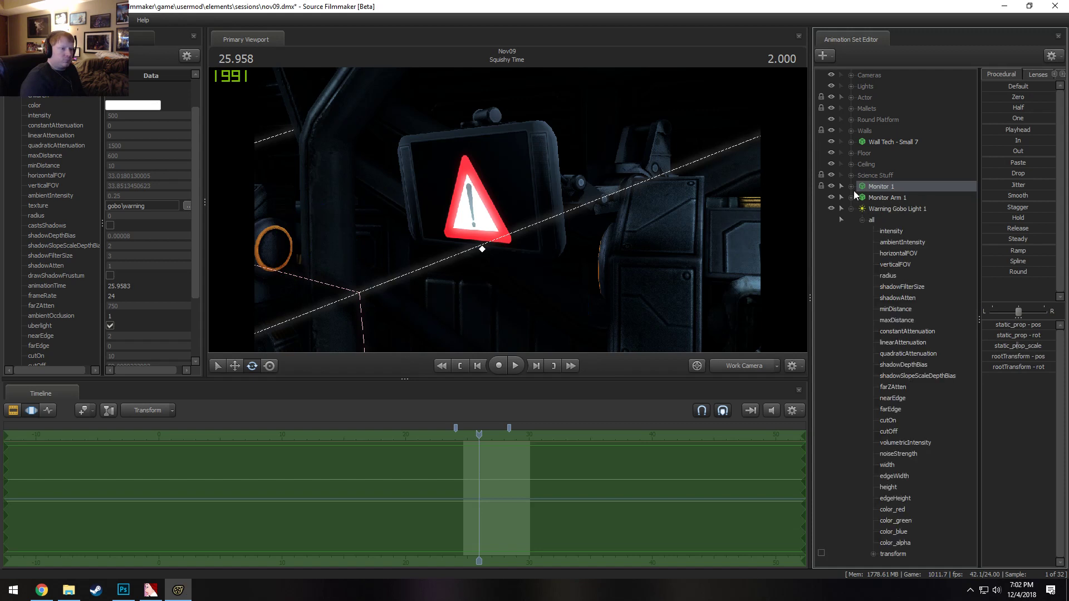
pyautogui.click(850, 186)
pyautogui.click(862, 198)
pyautogui.click(897, 209)
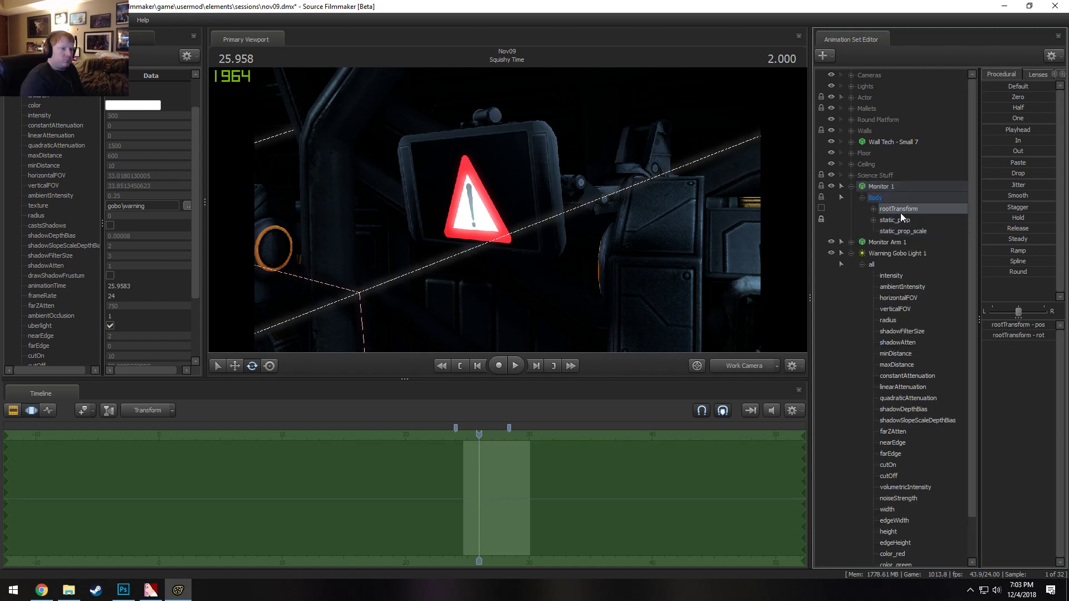
pyautogui.moveTo(908, 221); pyautogui.dragTo(901, 556)
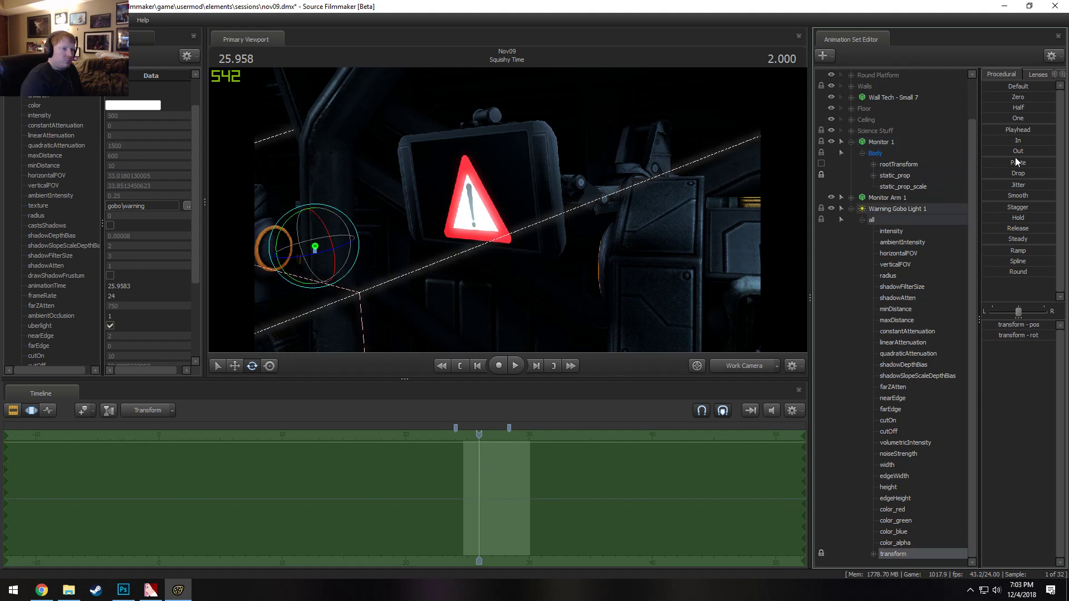
# Apply Zero to the gobo light's locked transform and to its rot control
pyautogui.moveTo(1015, 98); pyautogui.dragTo(959, 163)
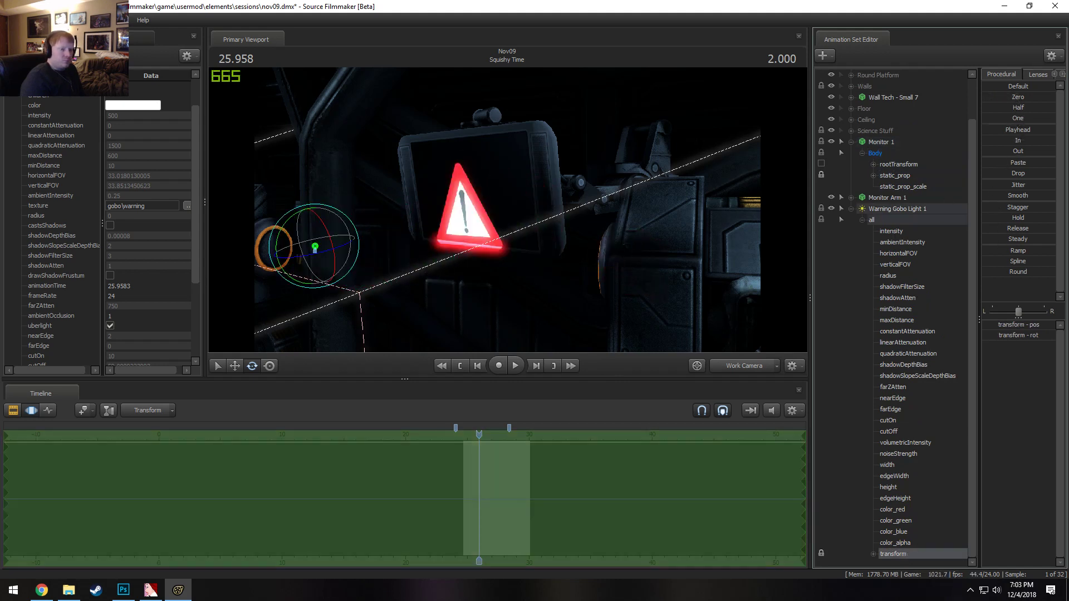
pyautogui.click(873, 555)
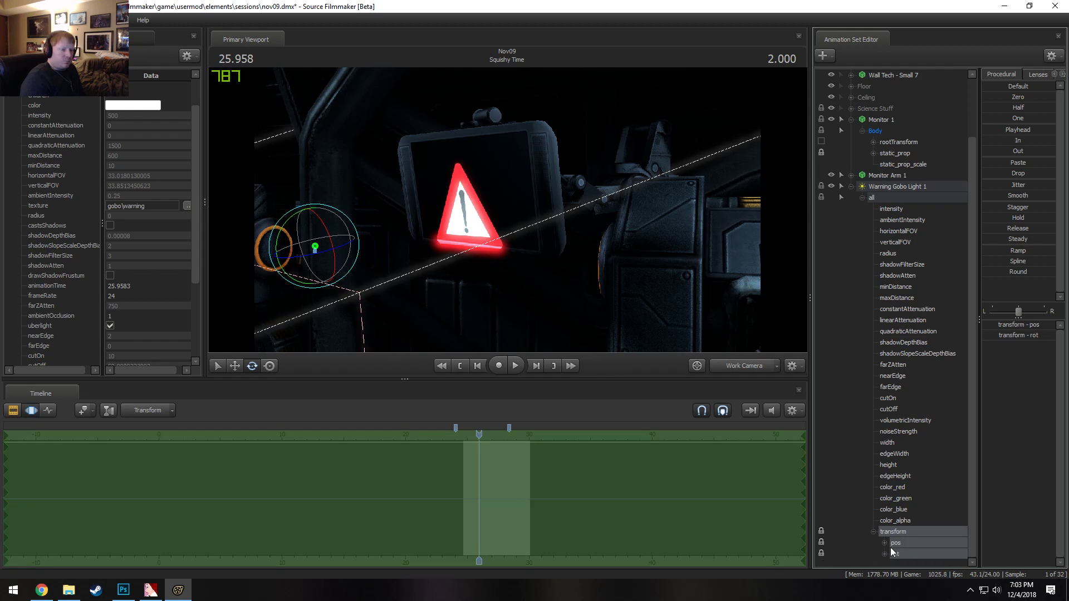
pyautogui.click(911, 553)
pyautogui.moveTo(1012, 97); pyautogui.dragTo(1033, 97)
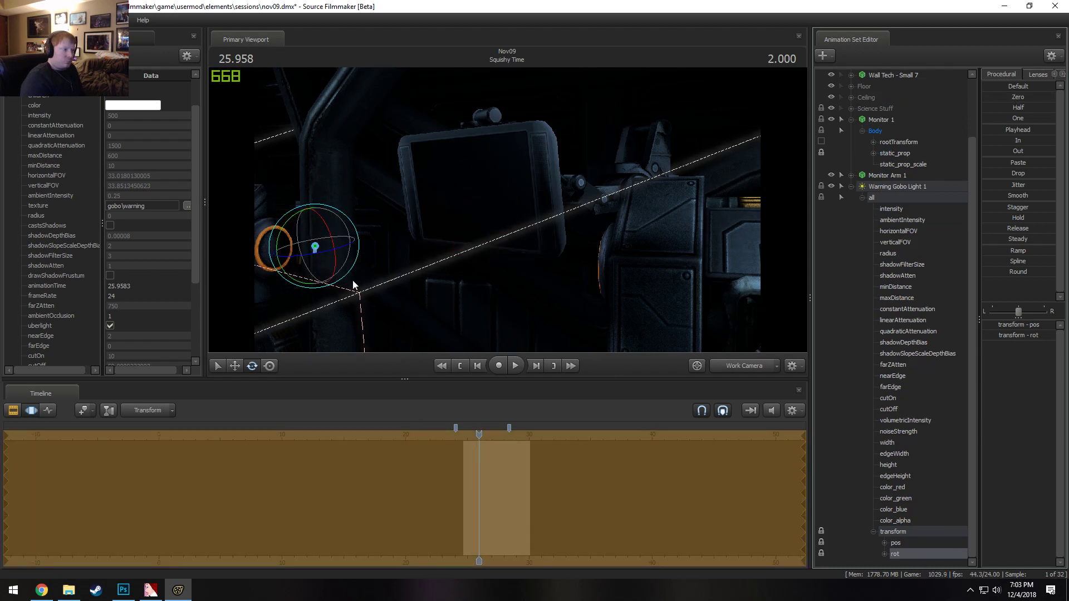
# Rotate the gobo light to aim the sign back at the monitor and adjust its transform rotation value
pyautogui.moveTo(329, 259); pyautogui.dragTo(383, 232)
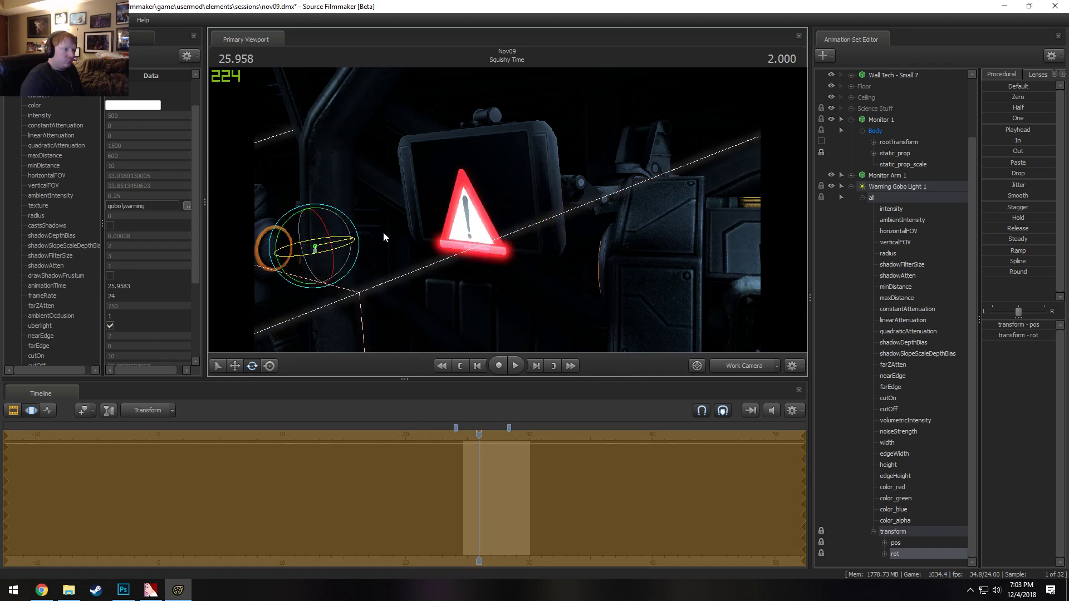
pyautogui.click(1007, 335)
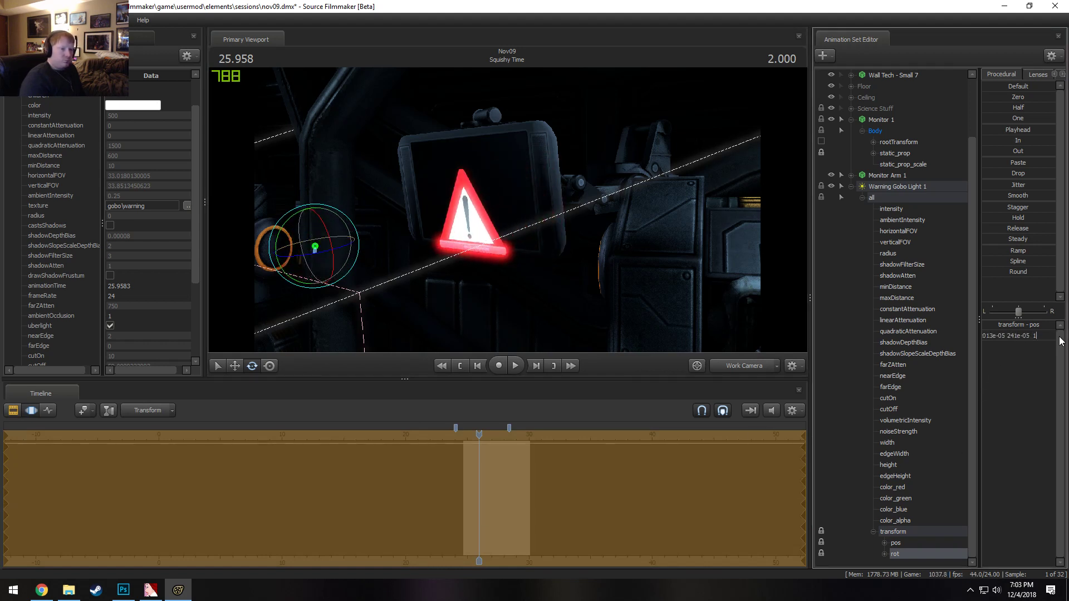
pyautogui.press('Return')
# Move the gobo light upward so the whole warning sign sits on the monitor screen
pyautogui.press('w')
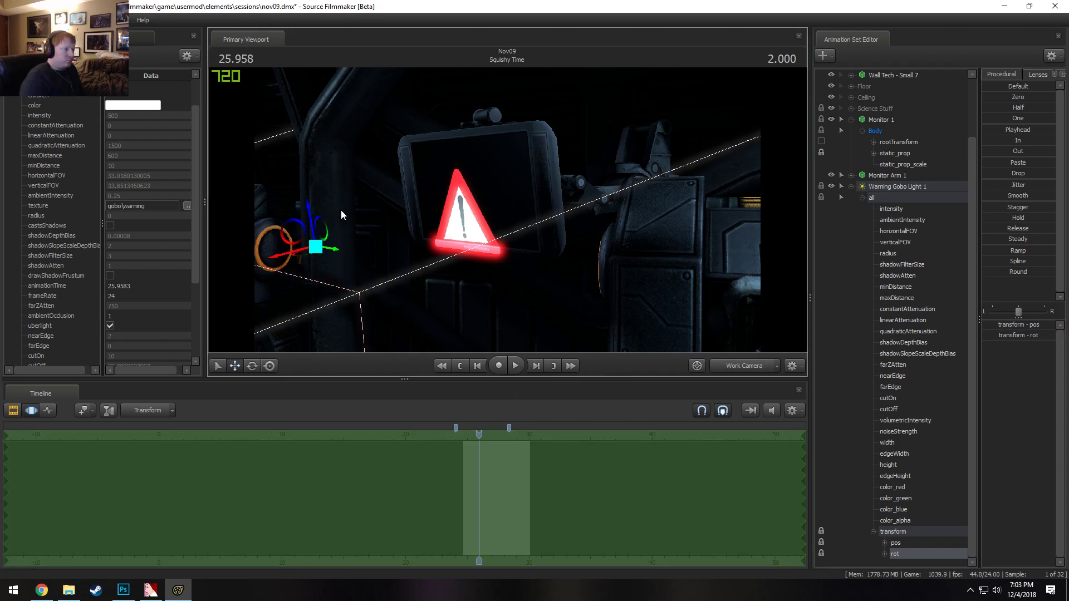
pyautogui.moveTo(306, 214); pyautogui.dragTo(302, 182)
pyautogui.click(913, 529)
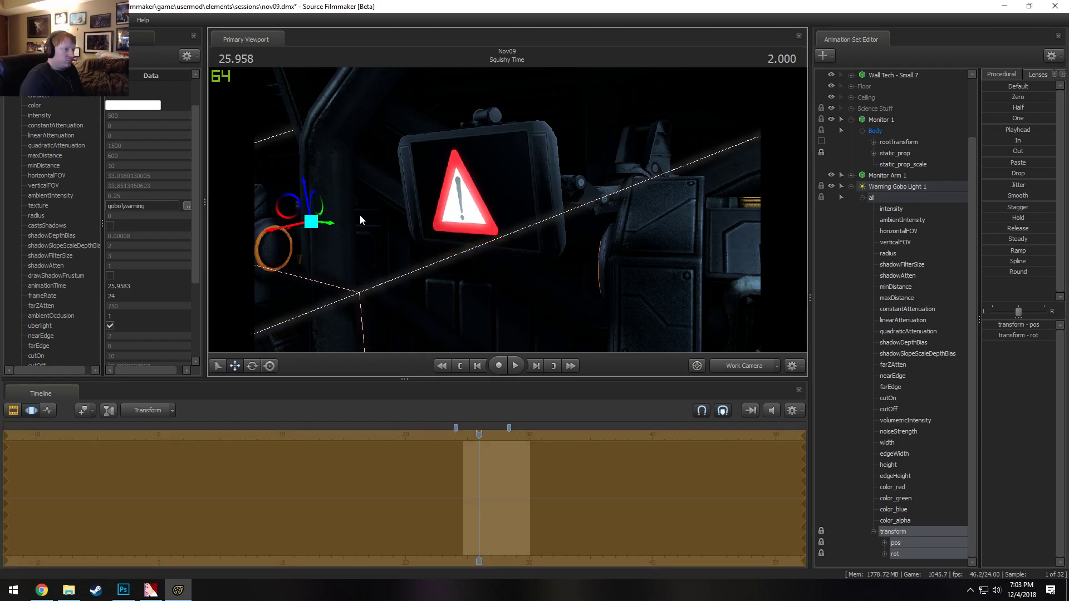
# Expand the light's pos control and apply Zero to its x, y and z components one by one
pyautogui.moveTo(360, 215); pyautogui.dragTo(506, 225)
pyautogui.click(905, 543)
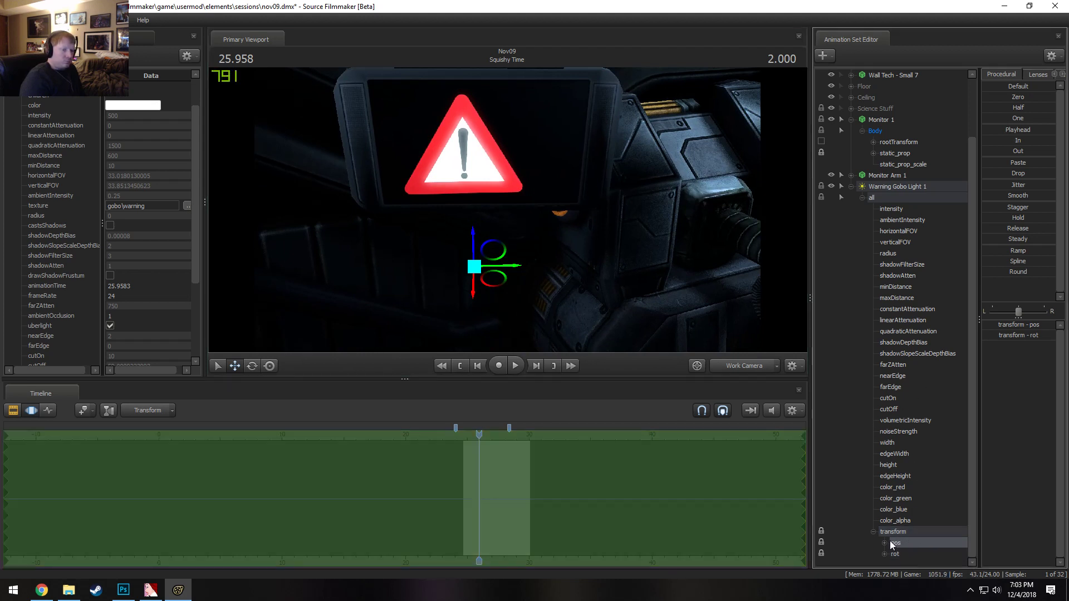
pyautogui.doubleClick(890, 544)
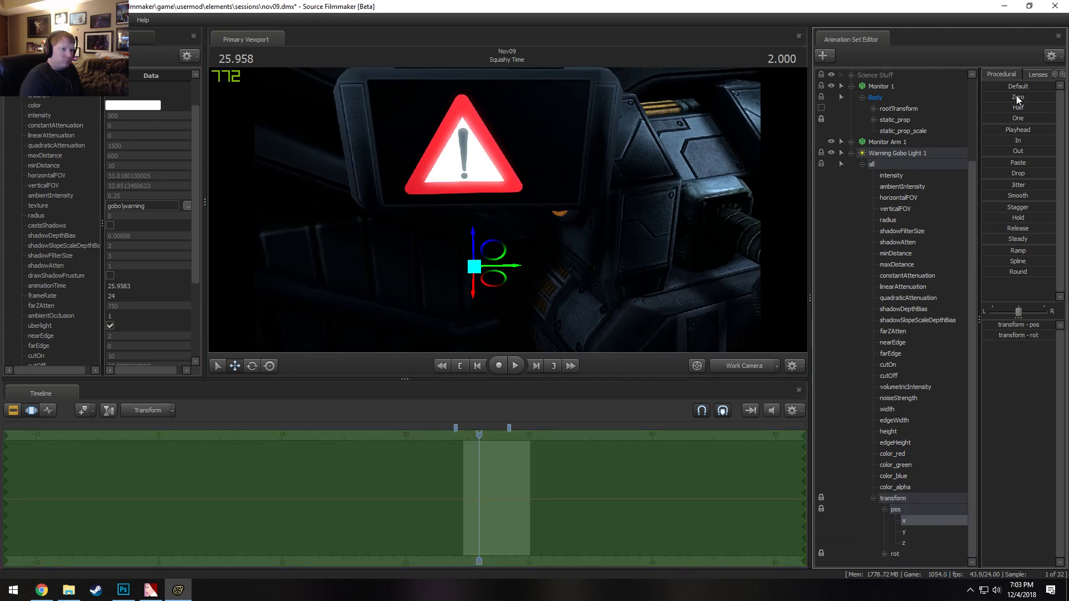
pyautogui.moveTo(1016, 97)
pyautogui.mouseDown()
pyautogui.moveTo(1040, 97)
pyautogui.moveTo(982, 97)
pyautogui.moveTo(1016, 100)
pyautogui.mouseUp()
pyautogui.click(904, 532)
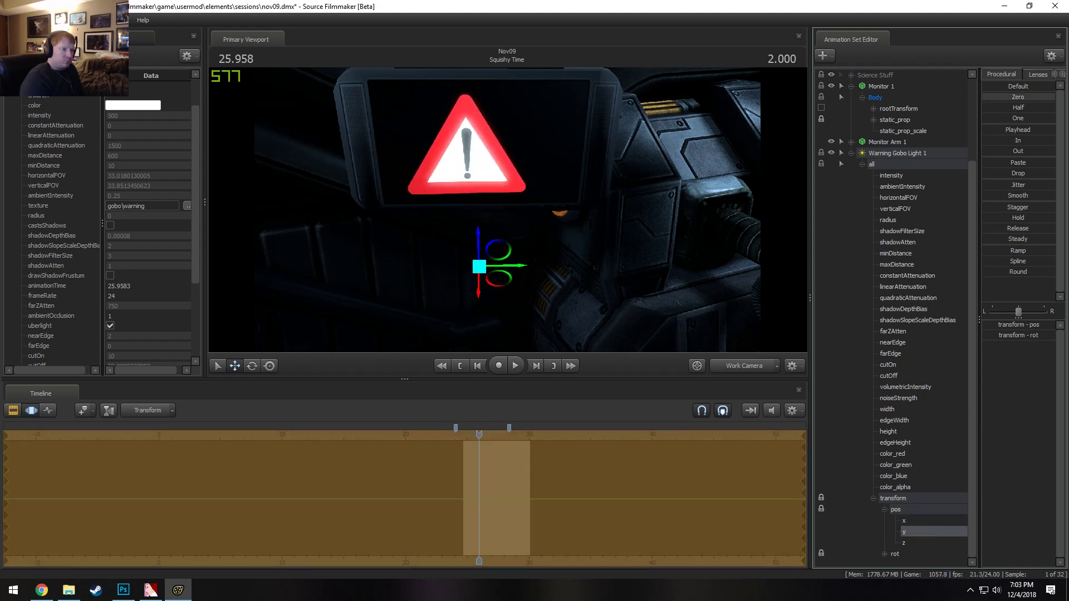
pyautogui.click(907, 543)
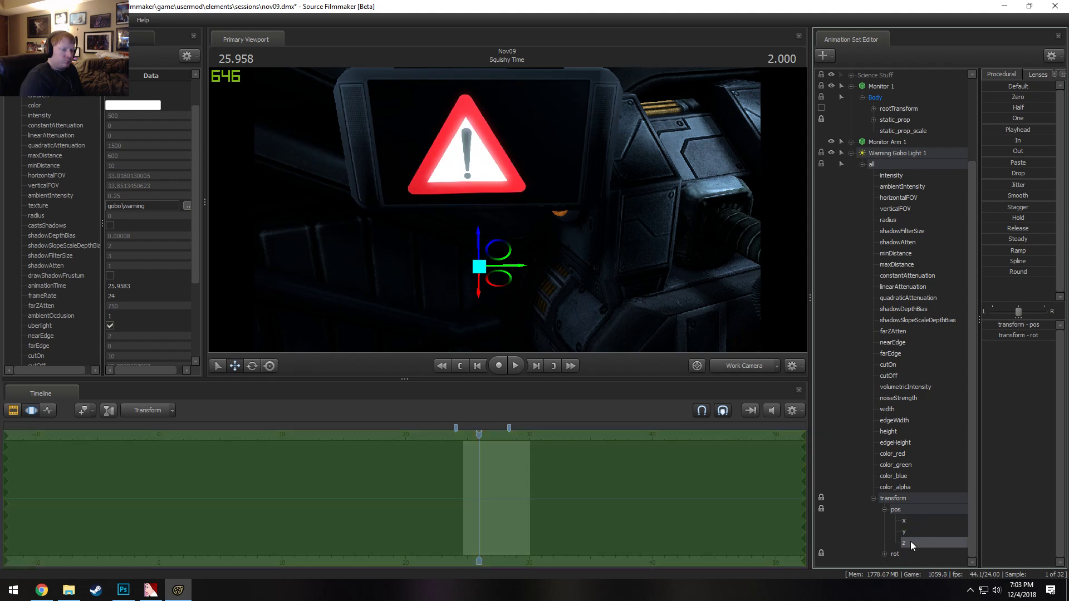
pyautogui.moveTo(995, 96)
pyautogui.mouseDown()
pyautogui.moveTo(1013, 96)
pyautogui.moveTo(995, 96)
pyautogui.mouseUp()
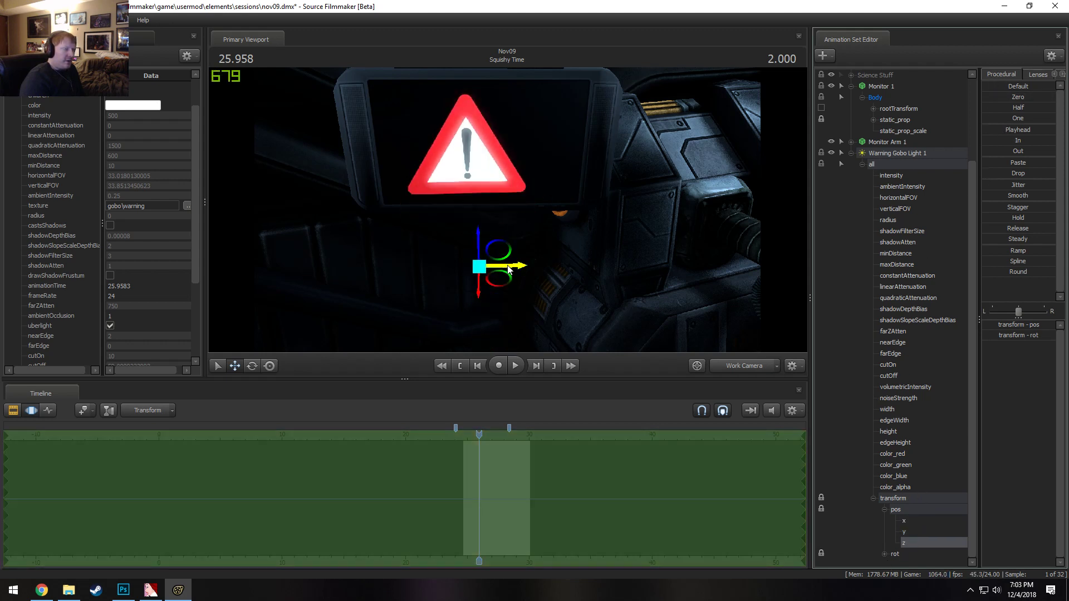
# Select the light's whole transform and shift the light sideways to bring the sign nearer the monitor's center
pyautogui.moveTo(519, 267); pyautogui.dragTo(522, 271)
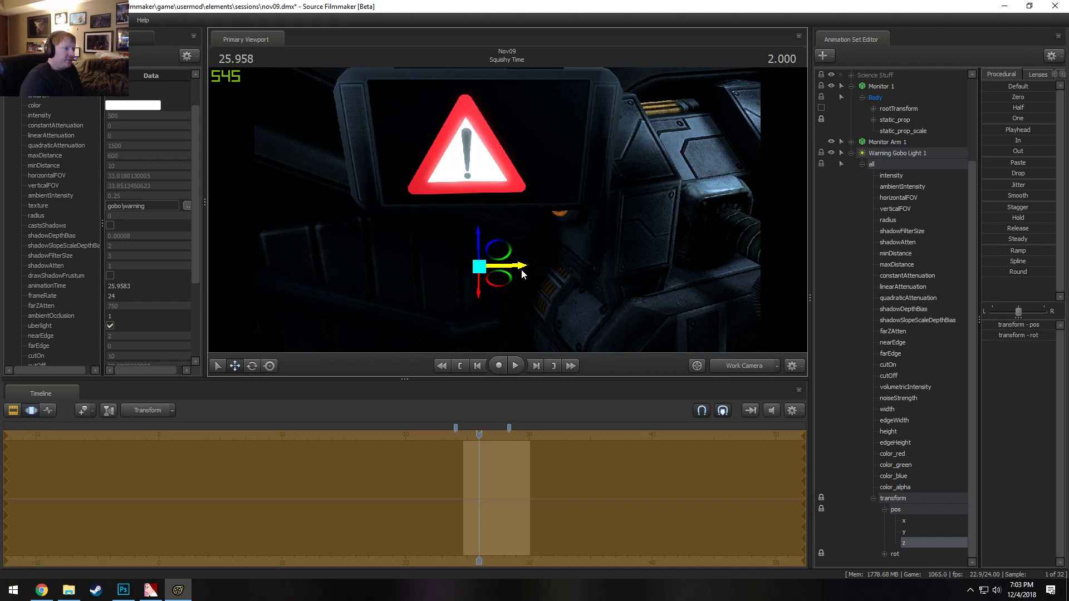
pyautogui.click(891, 501)
pyautogui.moveTo(521, 266); pyautogui.dragTo(513, 196)
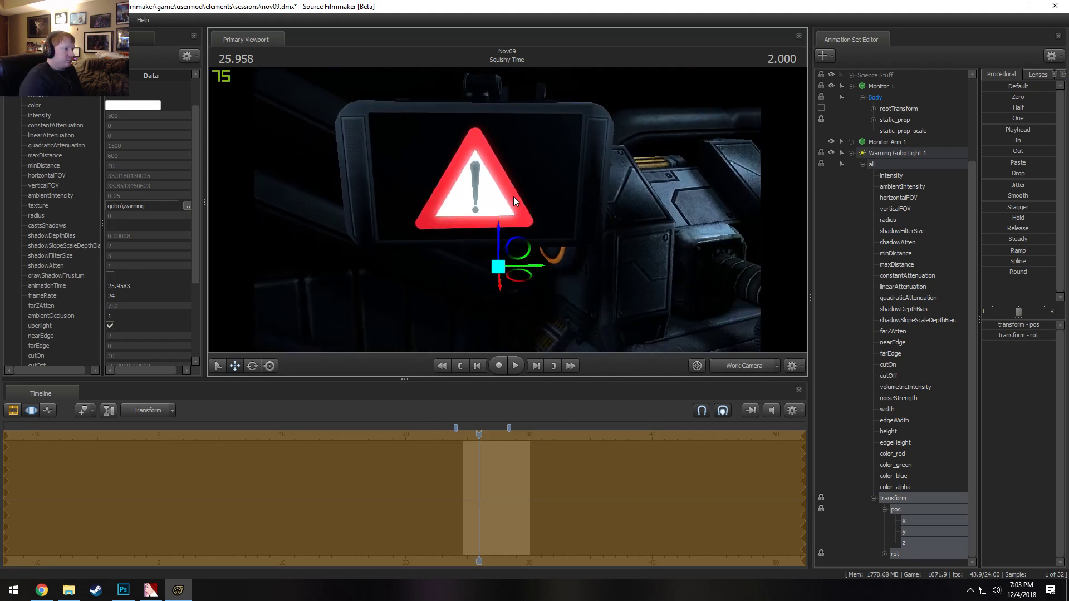
# Facing the monitor straight on, nudge the gobo light sideways to center the warning sign on the screen
pyautogui.keyDown('alt'); pyautogui.moveTo(563, 166); pyautogui.dragTo(506, 273); pyautogui.keyUp('alt')
pyautogui.press('w')
pyautogui.press('w')
pyautogui.moveTo(506, 209)
pyautogui.mouseDown()
pyautogui.moveTo(479, 147)
pyautogui.moveTo(506, 214)
pyautogui.moveTo(545, 238)
pyautogui.moveTo(502, 208)
pyautogui.moveTo(523, 178)
pyautogui.moveTo(507, 210)
pyautogui.mouseUp()
pyautogui.press('s')
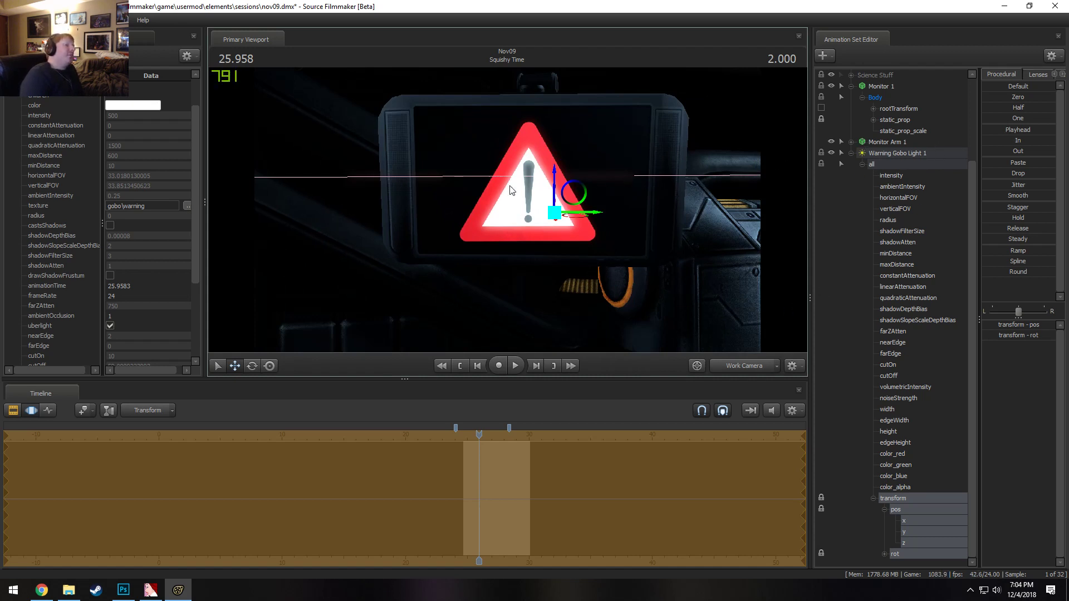
pyautogui.press('e')
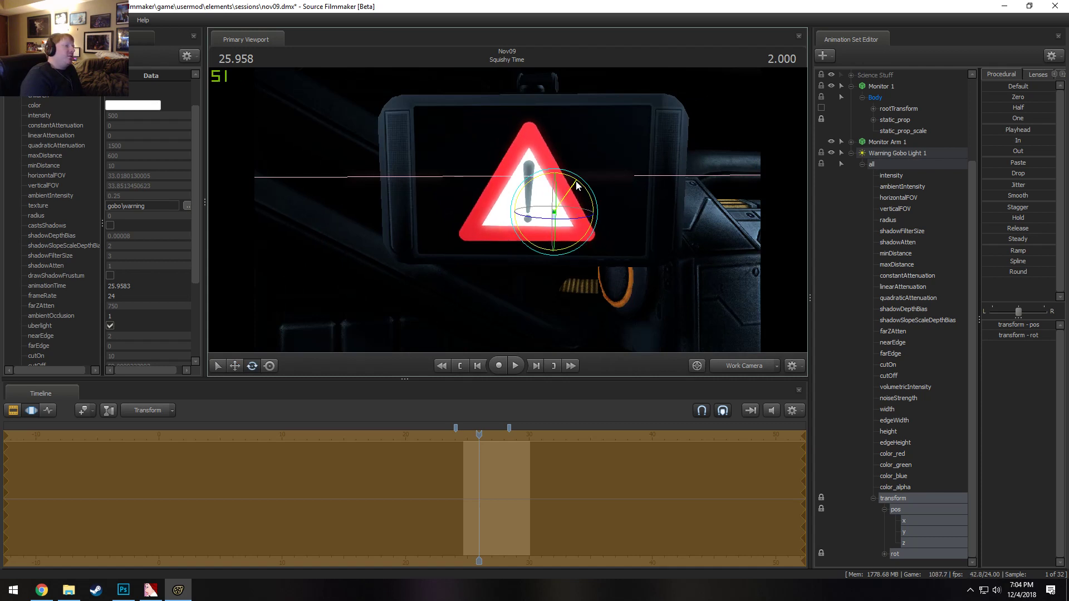
pyautogui.press('w')
pyautogui.moveTo(591, 219); pyautogui.dragTo(602, 224)
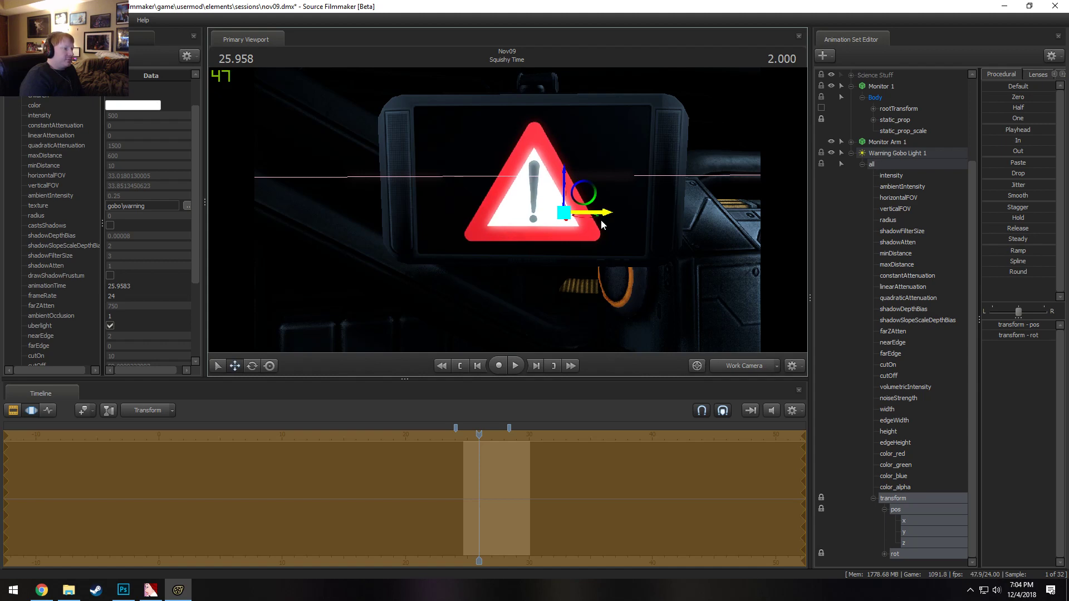
# Apply the light's new placement, collapse the Warning Gobo Light 1 controls and save the session
pyautogui.keyDown('alt'); pyautogui.moveTo(430, 213); pyautogui.dragTo(506, 209); pyautogui.keyUp('alt')
pyautogui.press('Return')
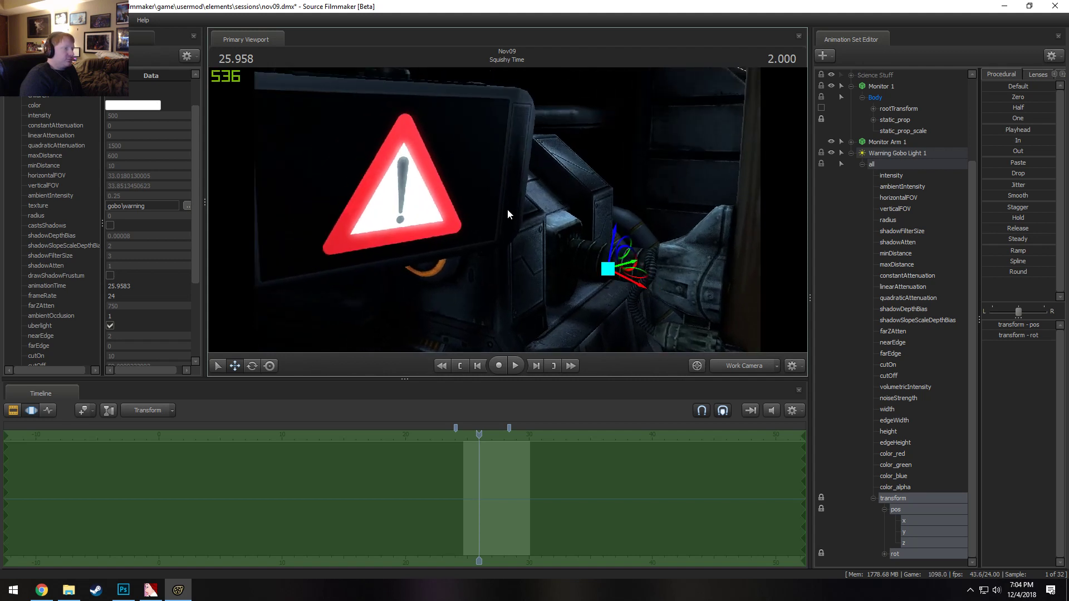
pyautogui.click(850, 153)
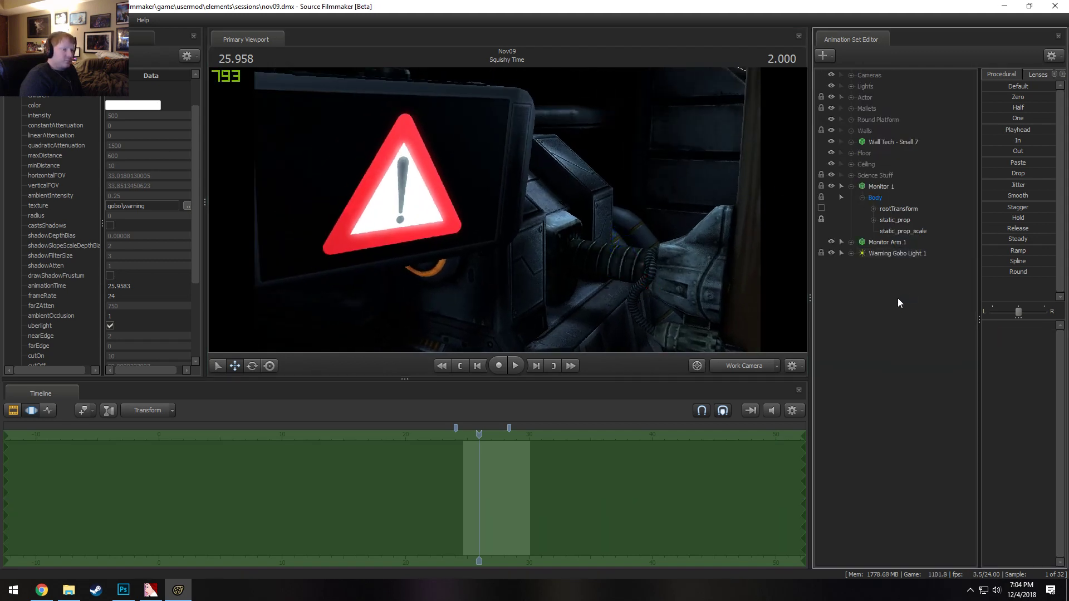
pyautogui.click(887, 253)
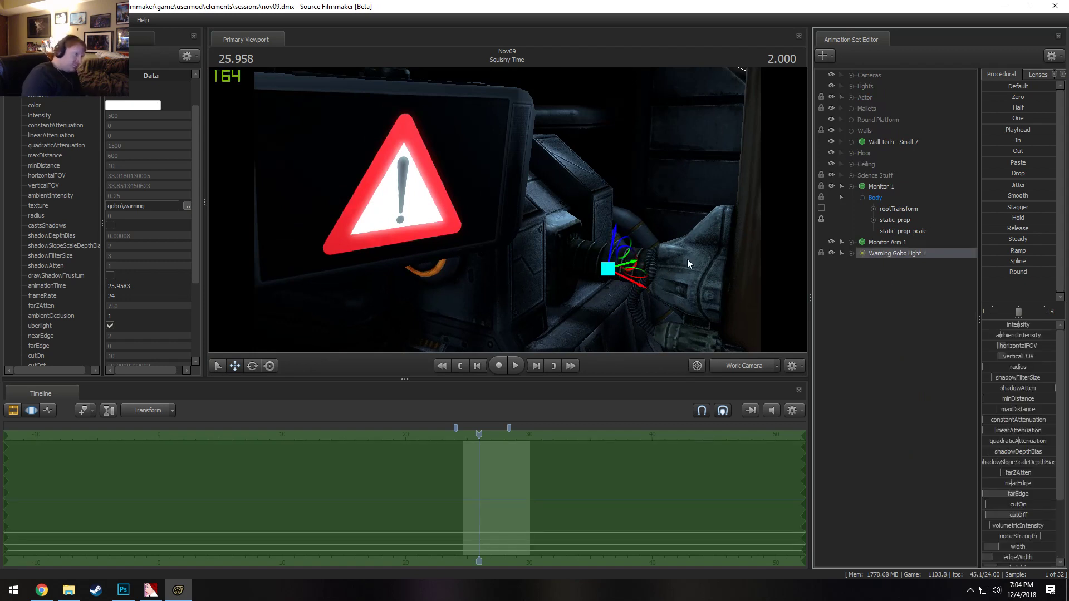
# Try rotating Monitor 1 by its static_prop control to test whether the warning sign follows
pyautogui.keyDown('alt'); pyautogui.moveTo(687, 259); pyautogui.dragTo(574, 177); pyautogui.keyUp('alt')
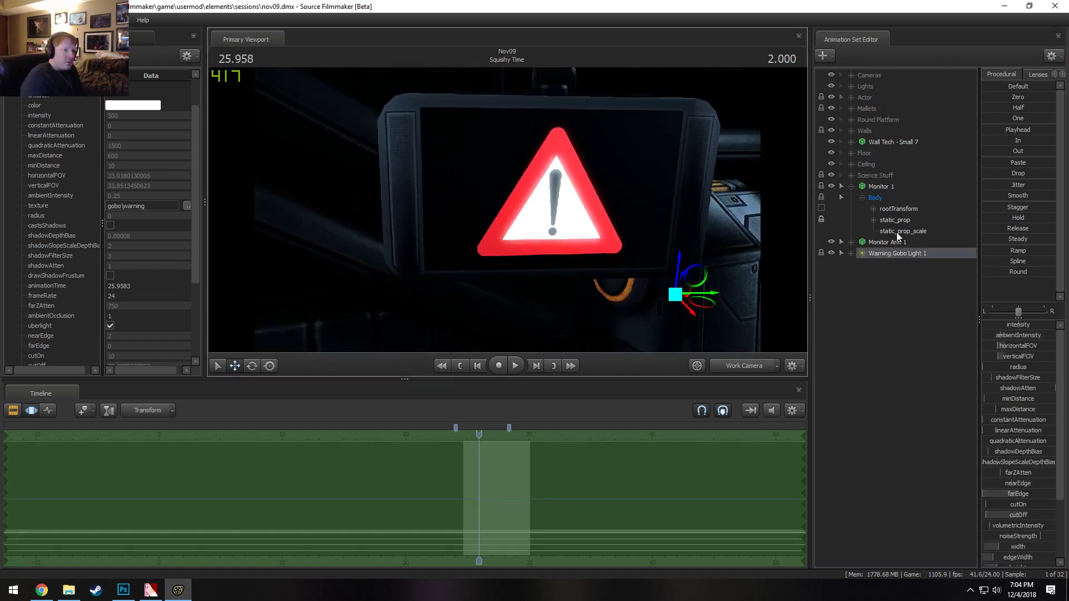
pyautogui.click(881, 243)
pyautogui.click(872, 187)
pyautogui.keyDown('alt'); pyautogui.moveTo(696, 172); pyautogui.dragTo(502, 210); pyautogui.keyUp('alt')
pyautogui.press('e')
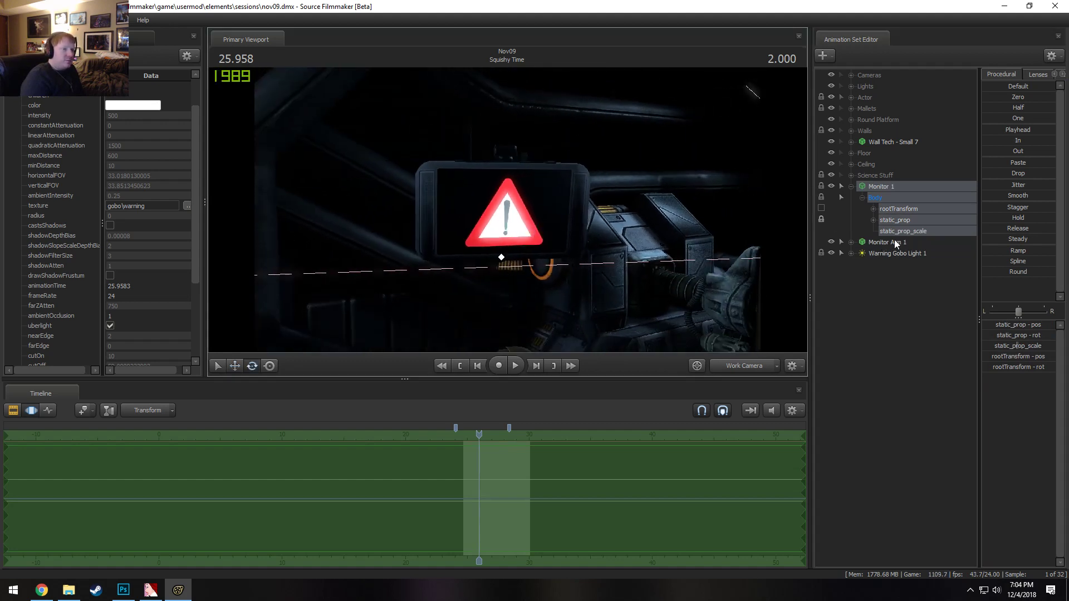
pyautogui.click(907, 220)
pyautogui.moveTo(528, 265); pyautogui.dragTo(562, 217)
# Try rotating the arm64x64_export_012 control in Monitor Arm 1's Unknown group to test how the sign tracks the monitor
pyautogui.click(851, 242)
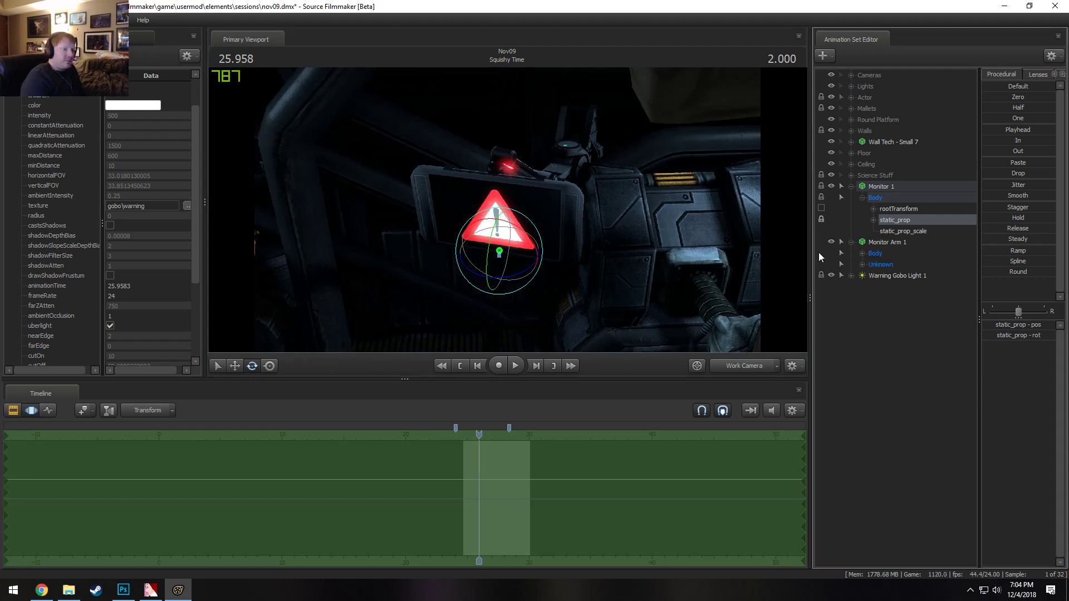
pyautogui.click(862, 264)
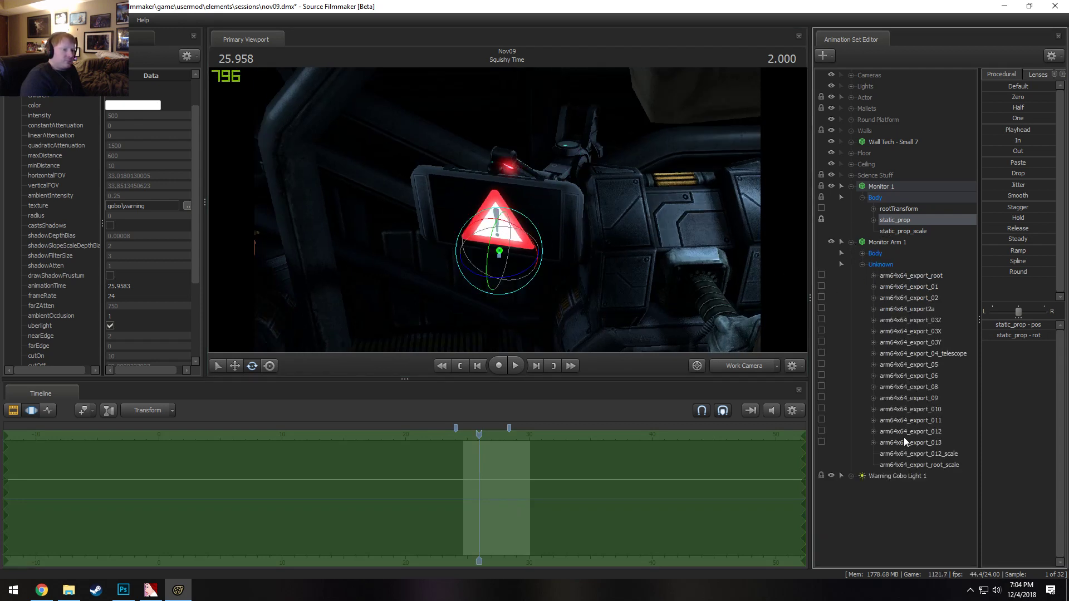
pyautogui.click(927, 432)
pyautogui.moveTo(516, 209); pyautogui.dragTo(532, 223)
pyautogui.hotkey('ctrl', 'z')
pyautogui.moveTo(542, 216); pyautogui.dragTo(574, 202)
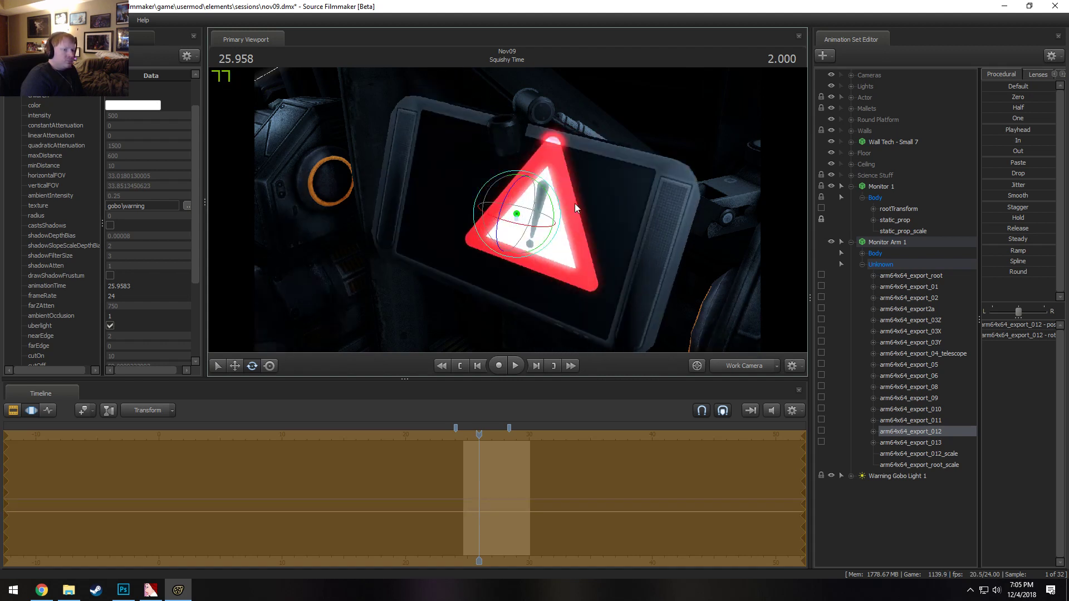
pyautogui.hotkey('ctrl', 'z')
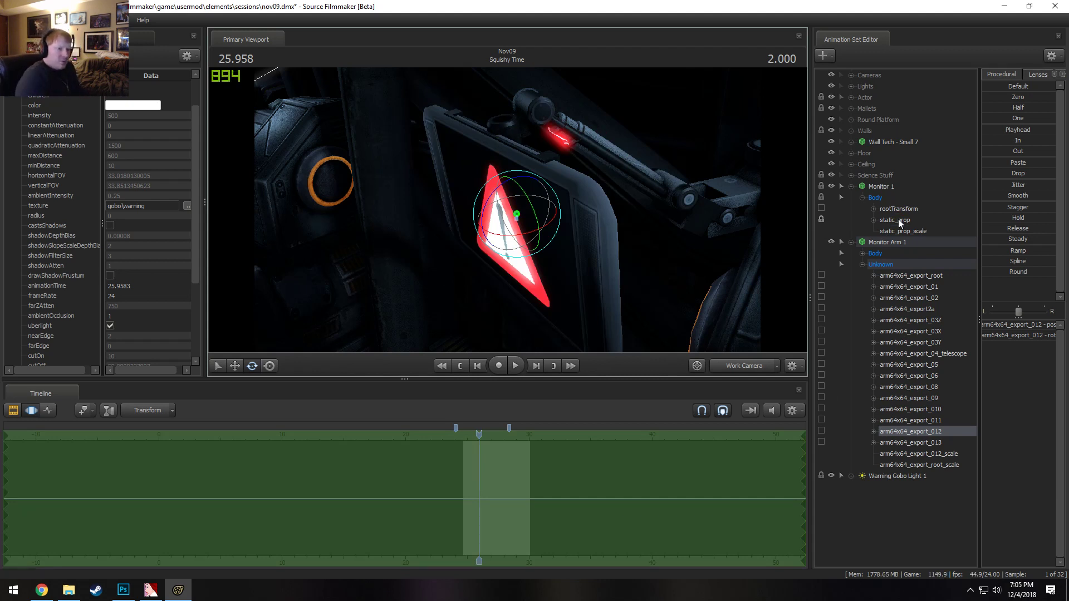
# Lock the transform of Warning Gobo Light 1 to the monitor arm's arm64x64_export_012 control
pyautogui.click(851, 476)
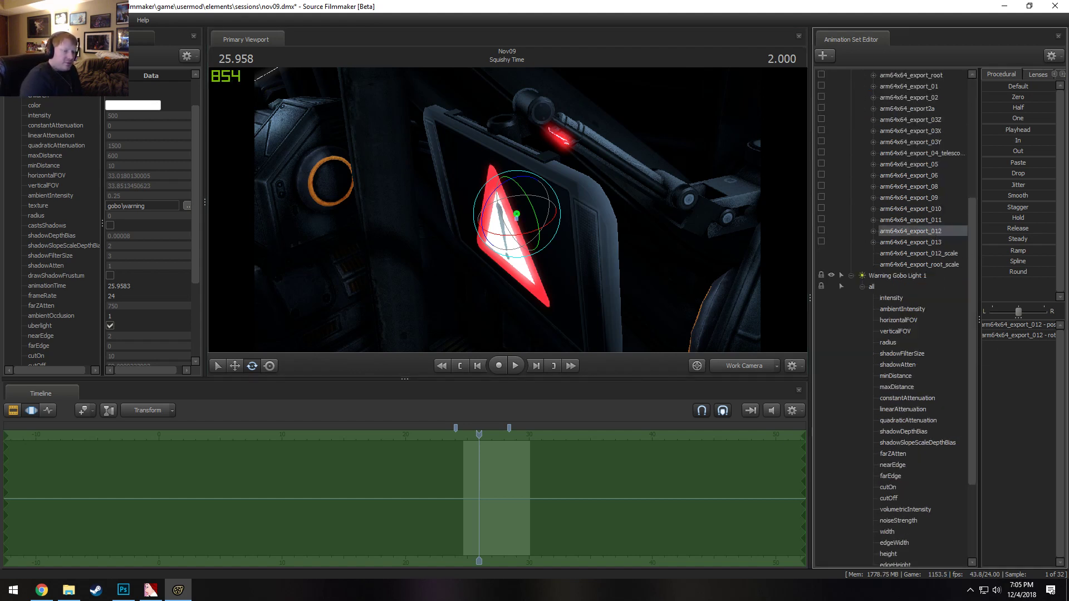
pyautogui.moveTo(910, 231); pyautogui.dragTo(904, 498)
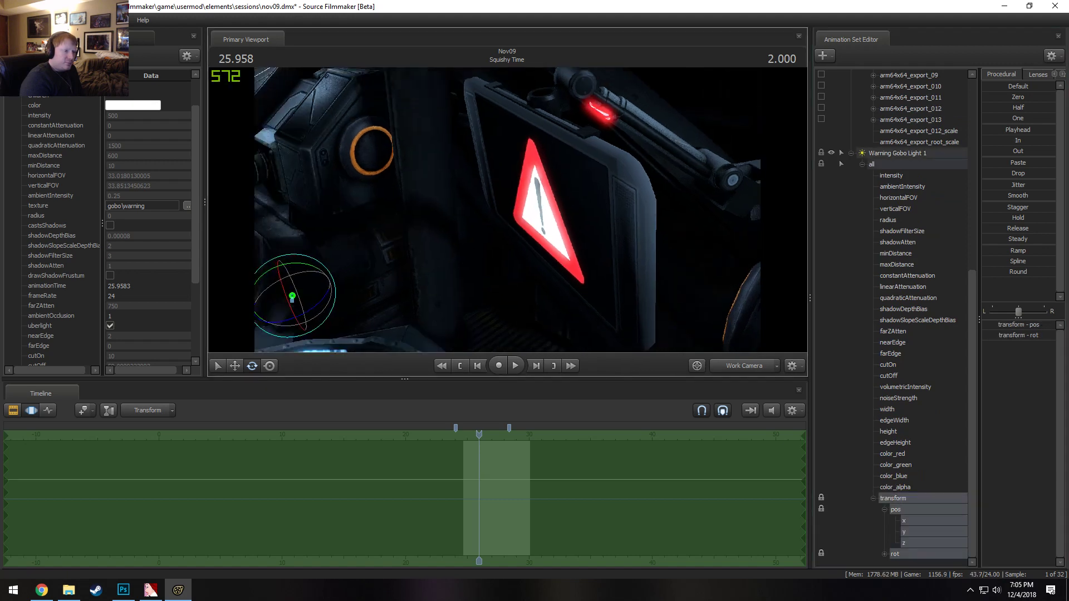
pyautogui.moveTo(713, 202); pyautogui.dragTo(724, 205)
# Test the new lock by rotating the arm64x64_export_012 control in different directions, undoing each rotation
pyautogui.click(922, 112)
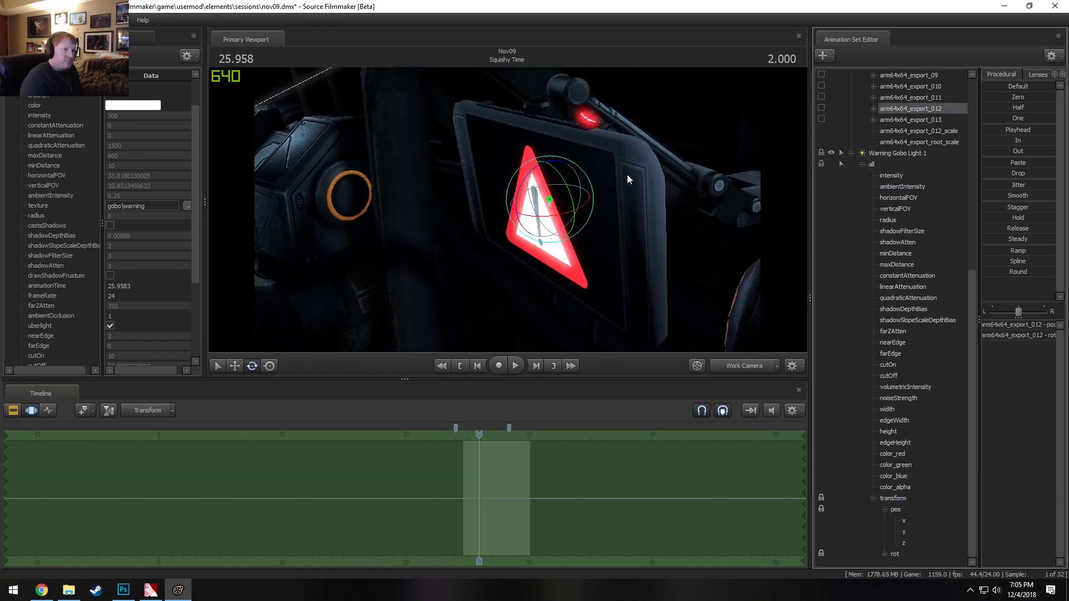
pyautogui.moveTo(576, 186); pyautogui.dragTo(521, 171)
pyautogui.hotkey('ctrl', 'z')
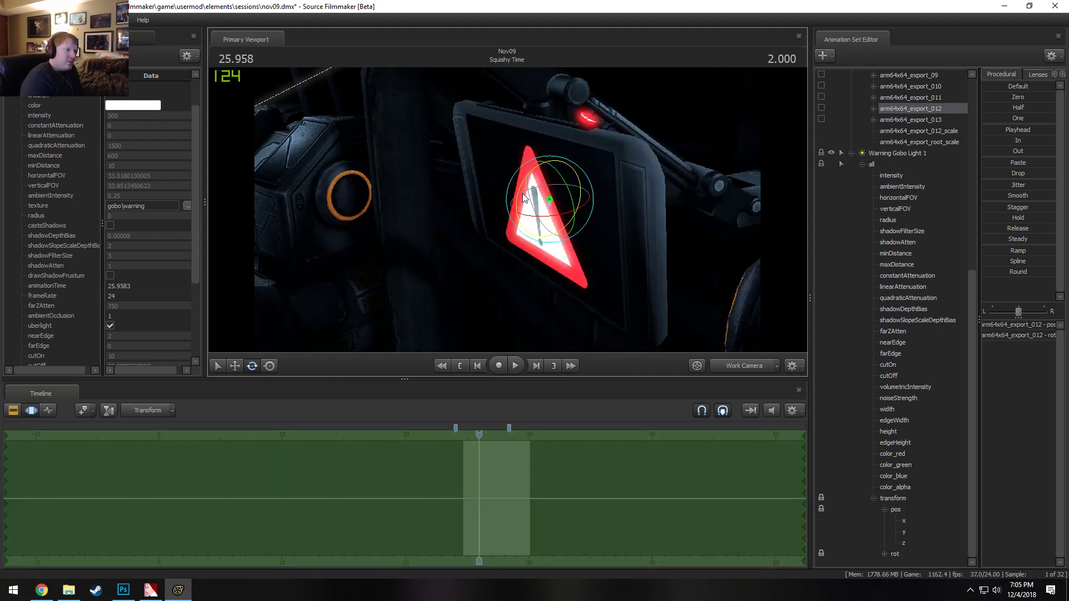
pyautogui.rightClick(551, 199)
pyautogui.moveTo(580, 221)
pyautogui.click(518, 217)
pyautogui.moveTo(519, 220); pyautogui.dragTo(622, 231)
pyautogui.hotkey('ctrl', 'z')
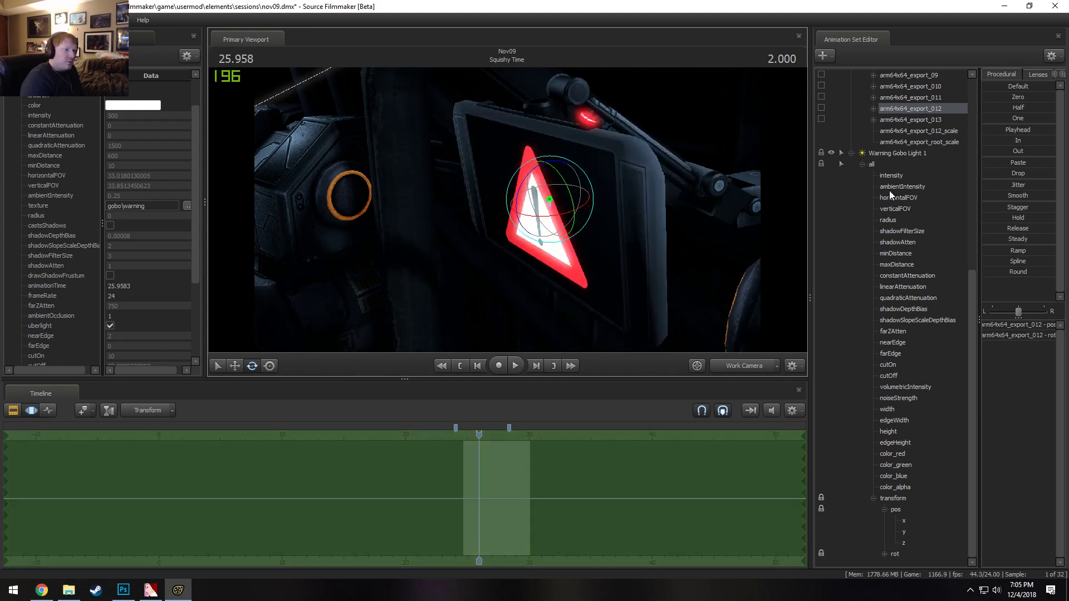
# Try rotating arm64x64_export_012 while looking through Warning Gobo Light 1, and return to the Work Camera
pyautogui.doubleClick(897, 153)
pyautogui.click(911, 108)
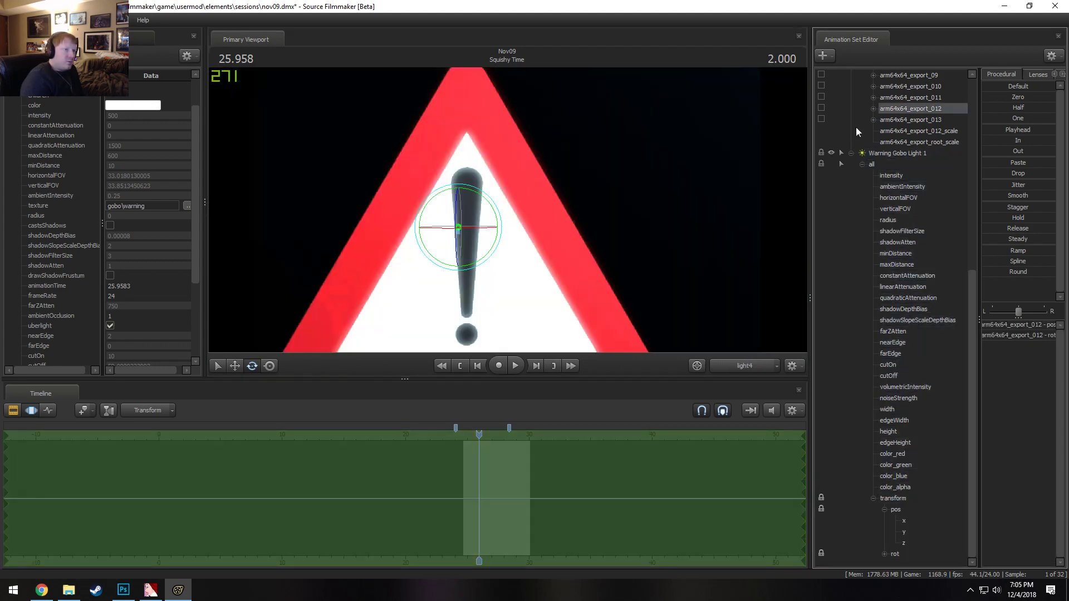
pyautogui.moveTo(472, 216); pyautogui.dragTo(485, 213)
pyautogui.hotkey('ctrl', 'z')
pyautogui.click(746, 365)
pyautogui.keyDown('alt'); pyautogui.moveTo(507, 214); pyautogui.dragTo(478, 215, button='right'); pyautogui.keyUp('alt')
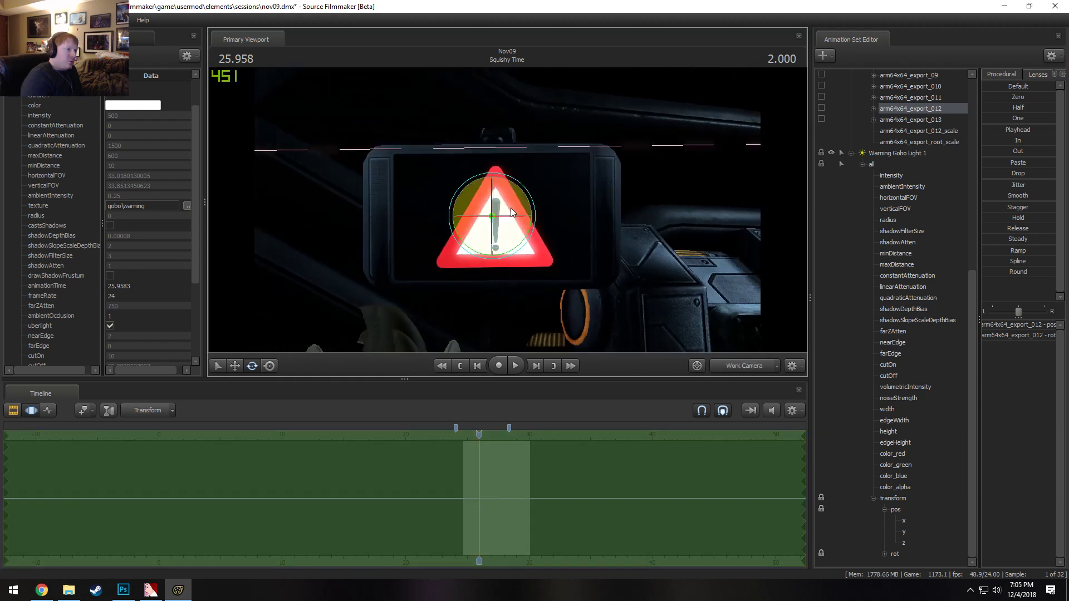
# Examine the gobo light's transform and its placement relative to the monitor from several angles
pyautogui.moveTo(508, 214)
pyautogui.keyDown('alt'); pyautogui.mouseDown()
pyautogui.moveTo(508, 194)
pyautogui.moveTo(507, 214)
pyautogui.mouseUp(); pyautogui.keyUp('alt')
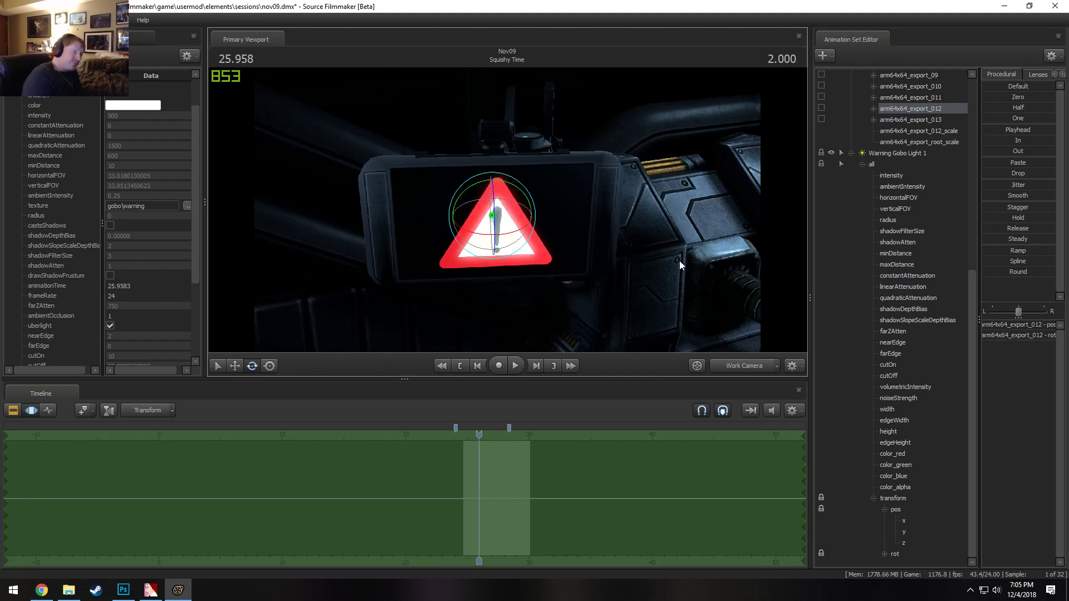
pyautogui.keyDown('alt'); pyautogui.moveTo(679, 261); pyautogui.dragTo(726, 216); pyautogui.keyUp('alt')
pyautogui.keyDown('alt'); pyautogui.moveTo(802, 143); pyautogui.dragTo(801, 333); pyautogui.keyUp('alt')
pyautogui.click(891, 499)
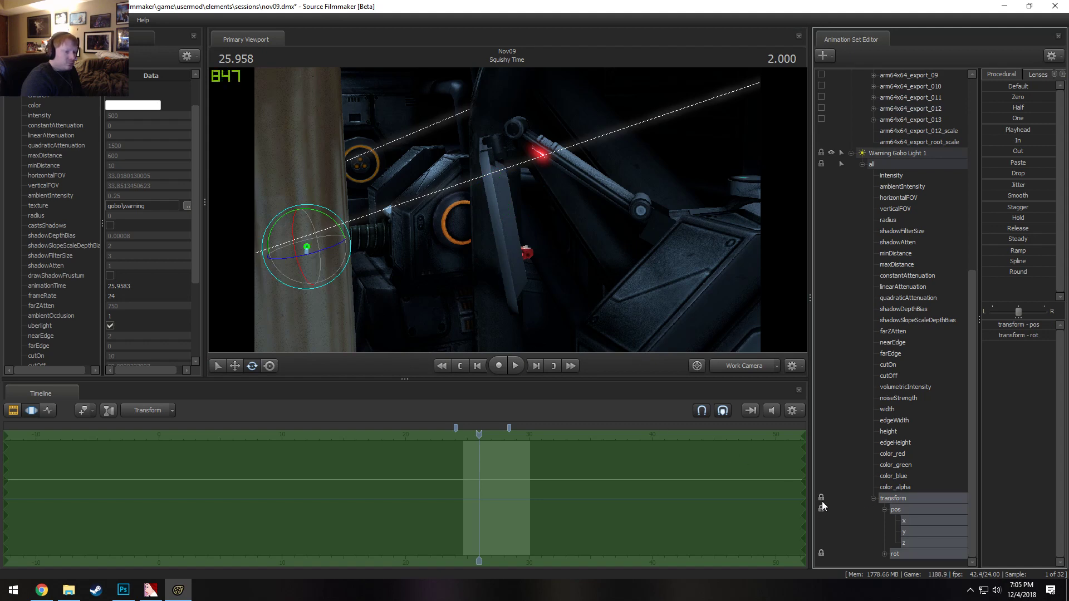
pyautogui.keyDown('alt'); pyautogui.moveTo(605, 269); pyautogui.dragTo(513, 205); pyautogui.keyUp('alt')
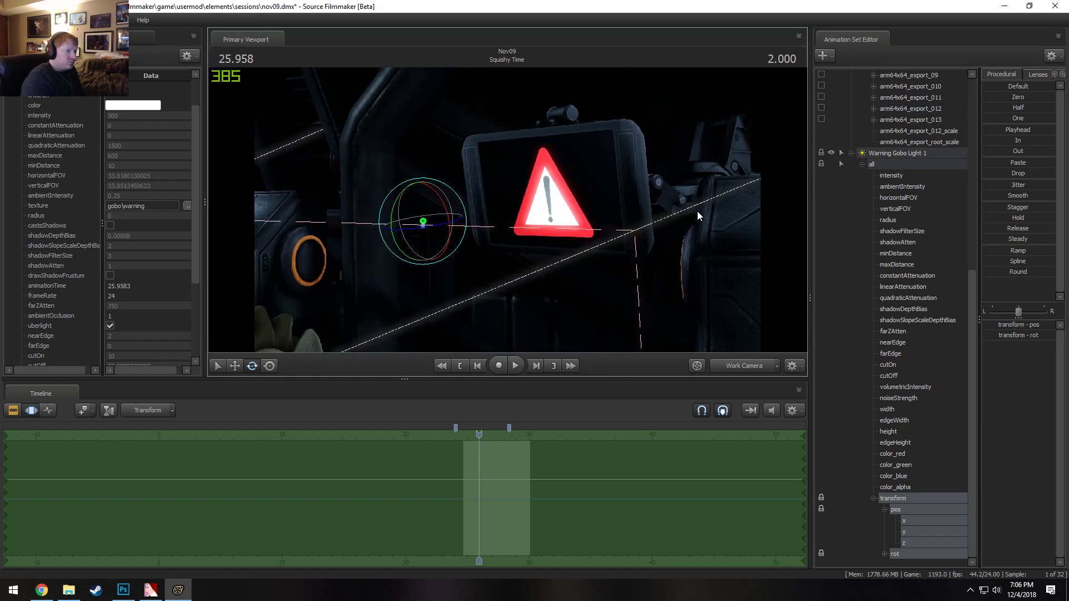
pyautogui.keyDown('alt'); pyautogui.moveTo(770, 210); pyautogui.dragTo(500, 203); pyautogui.keyUp('alt')
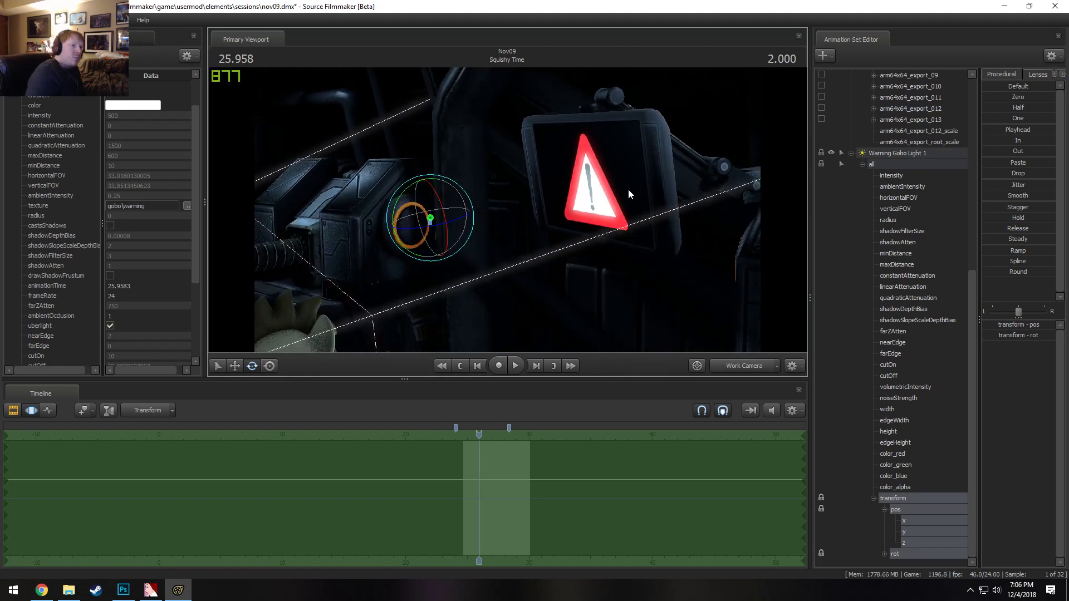
pyautogui.click(901, 144)
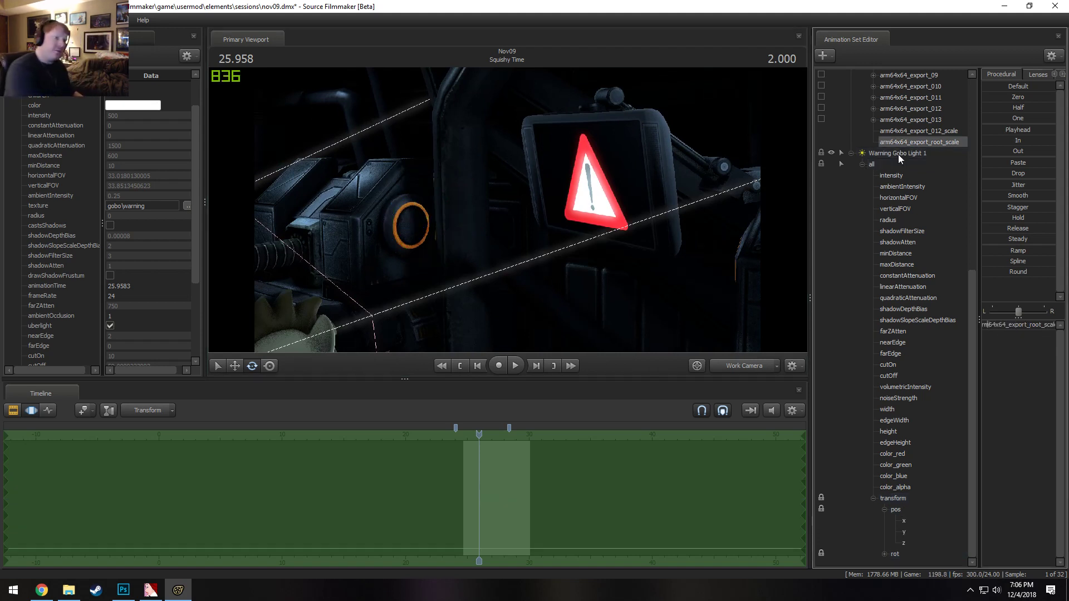
pyautogui.click(898, 153)
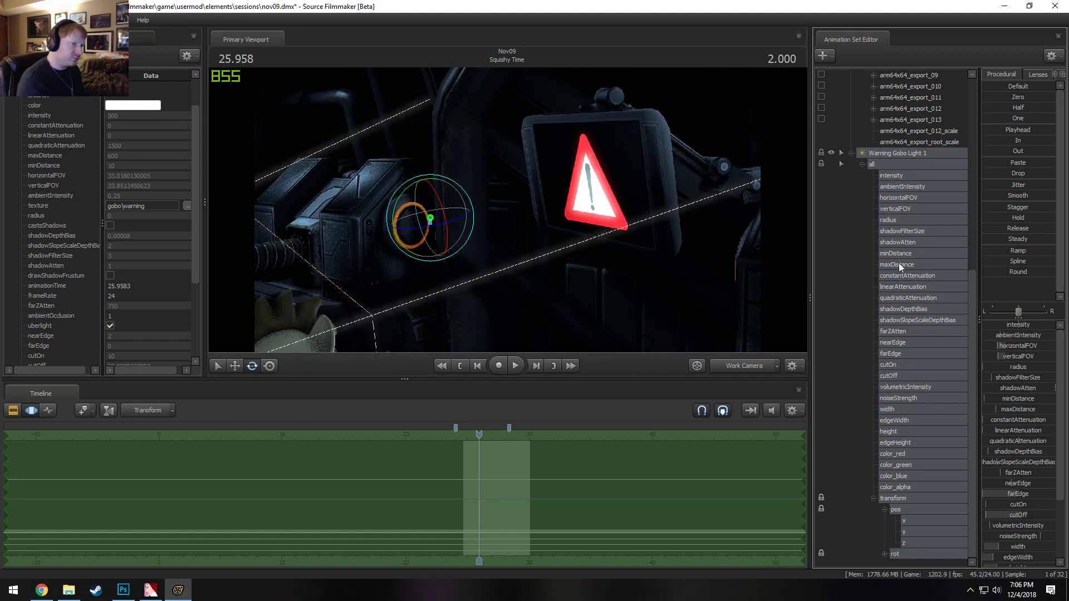
# Collapse the Monitor Arm 1 controls, keeping the control list of Warning Gobo Light 1 expanded
pyautogui.scroll(10, 898, 262)
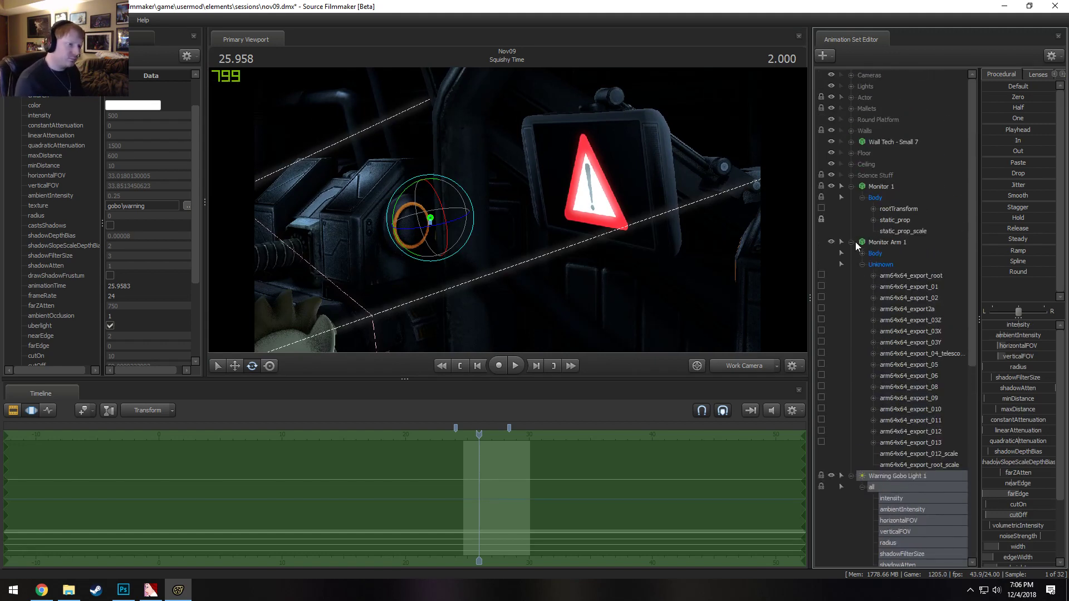
pyautogui.click(851, 242)
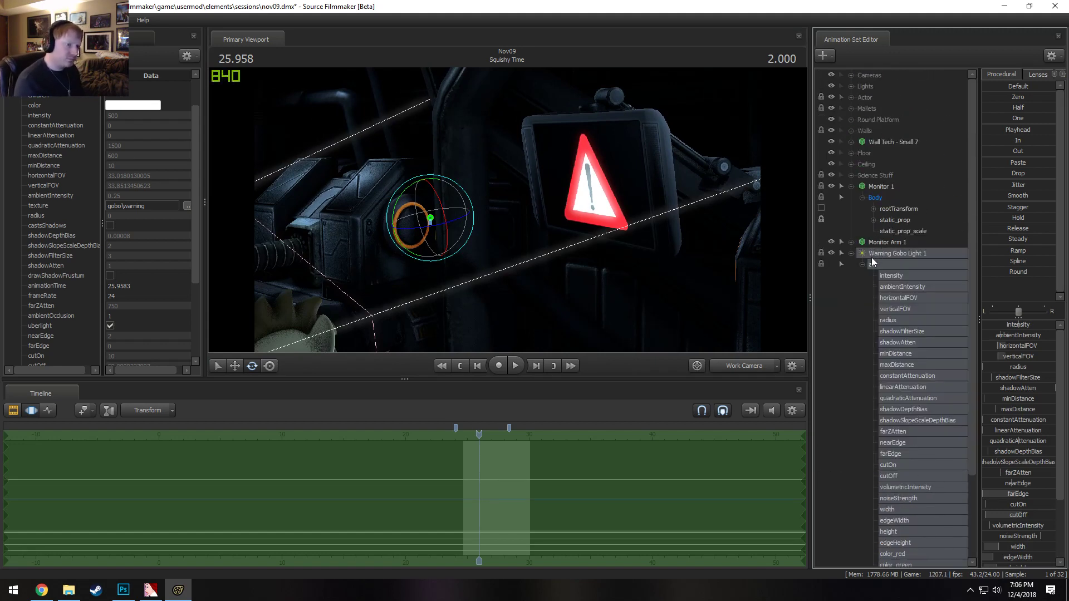
pyautogui.click(863, 265)
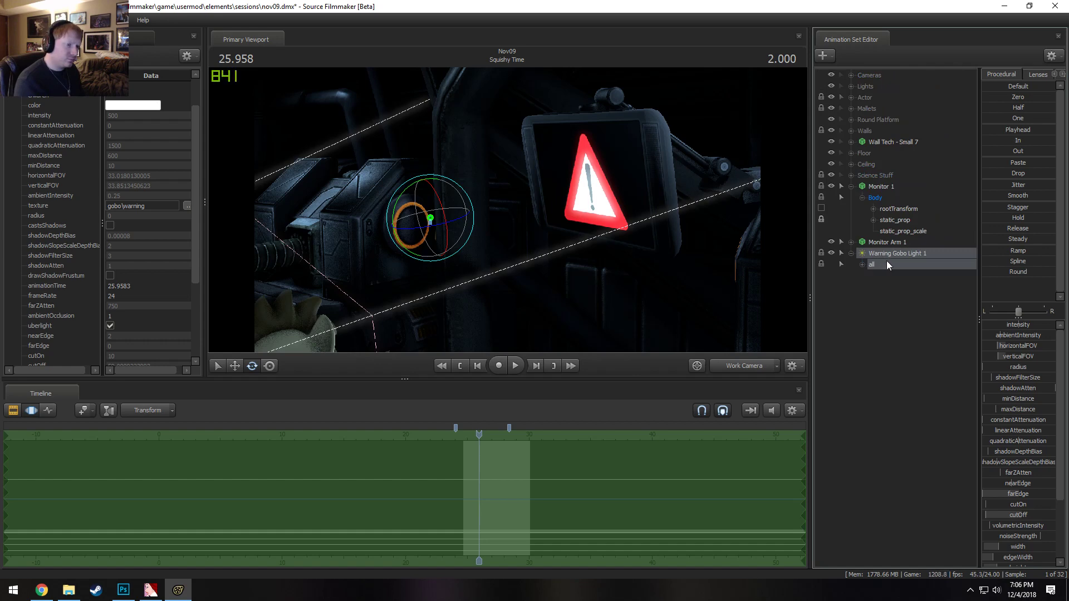
pyautogui.moveTo(508, 208); pyautogui.dragTo(507, 207)
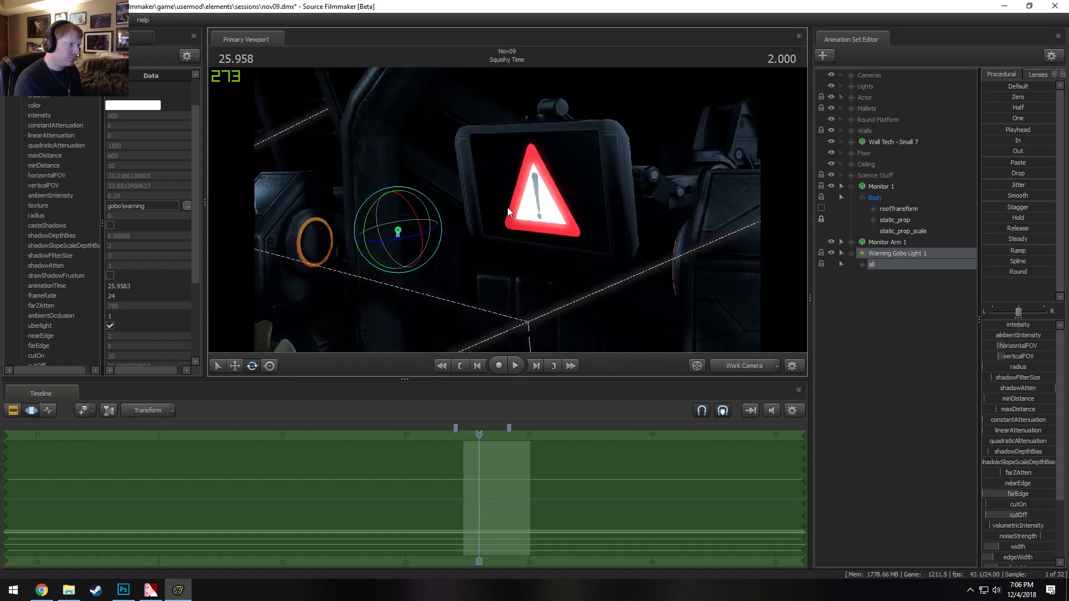
pyautogui.click(863, 265)
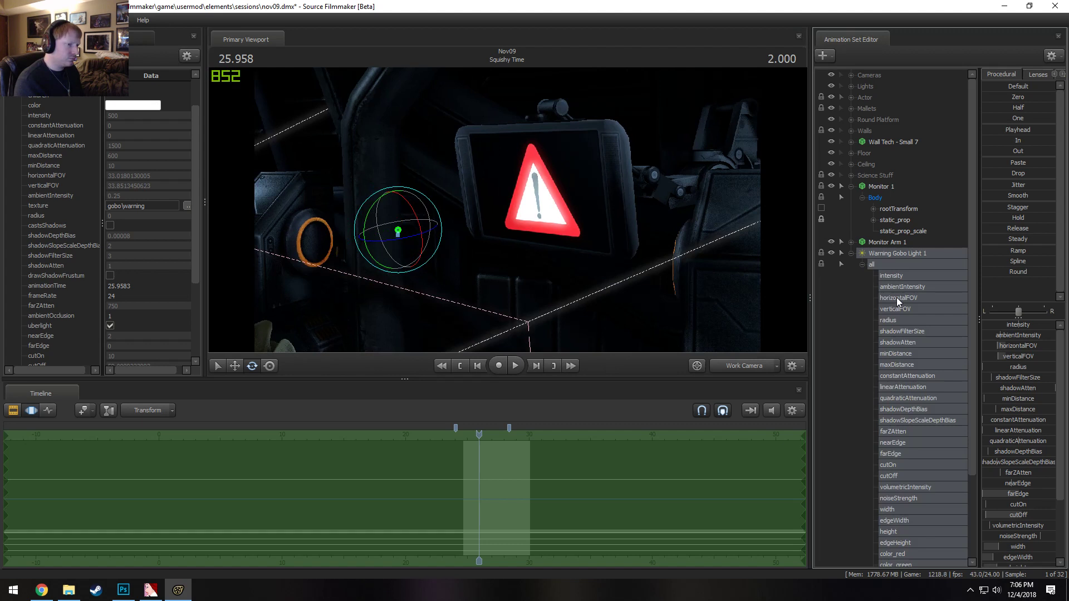
# Try moving Warning Gobo Light 1 along one of its axes, undo the move and switch to rotation
pyautogui.scroll(-1, 896, 297)
pyautogui.press('w')
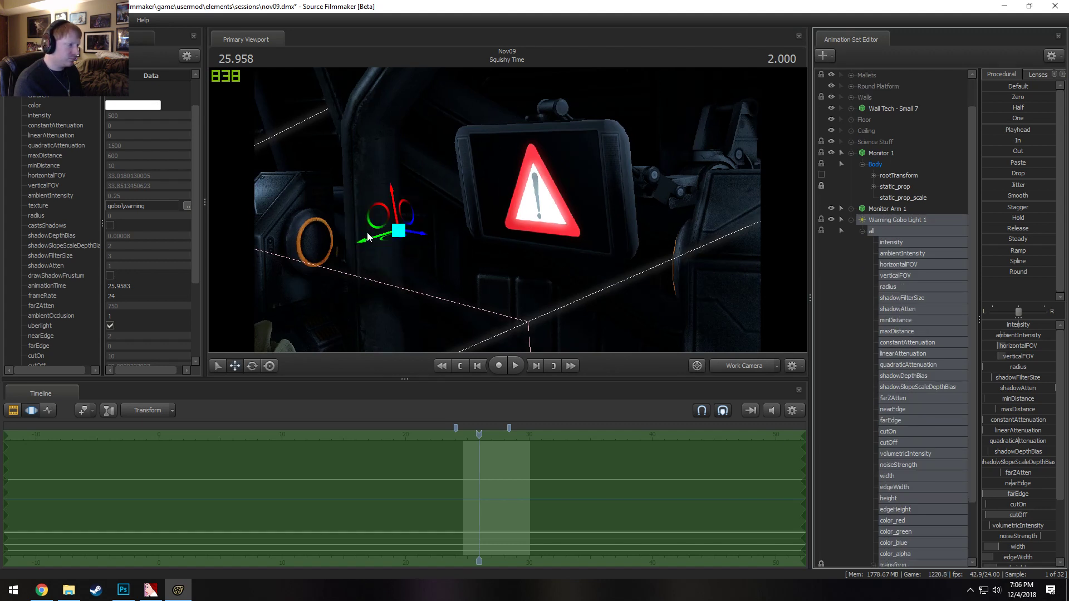
pyautogui.moveTo(367, 234); pyautogui.dragTo(386, 212)
pyautogui.hotkey('ctrl', 'z')
pyautogui.press('e')
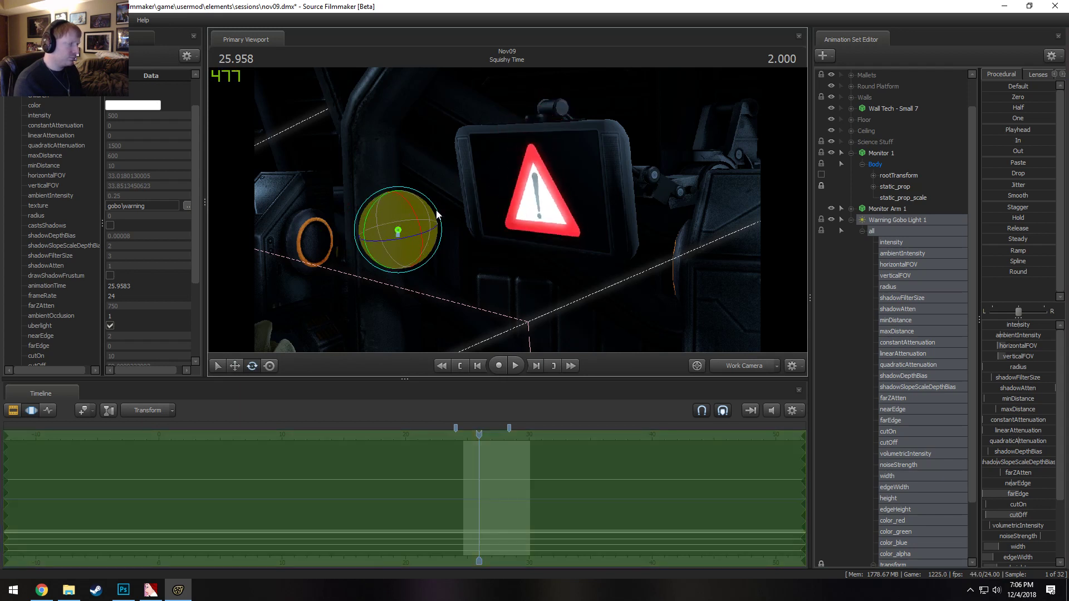
# Lock the light's transform to Monitor 1's static_prop control and apply the Playhead preset to it
pyautogui.scroll(-2, 874, 445)
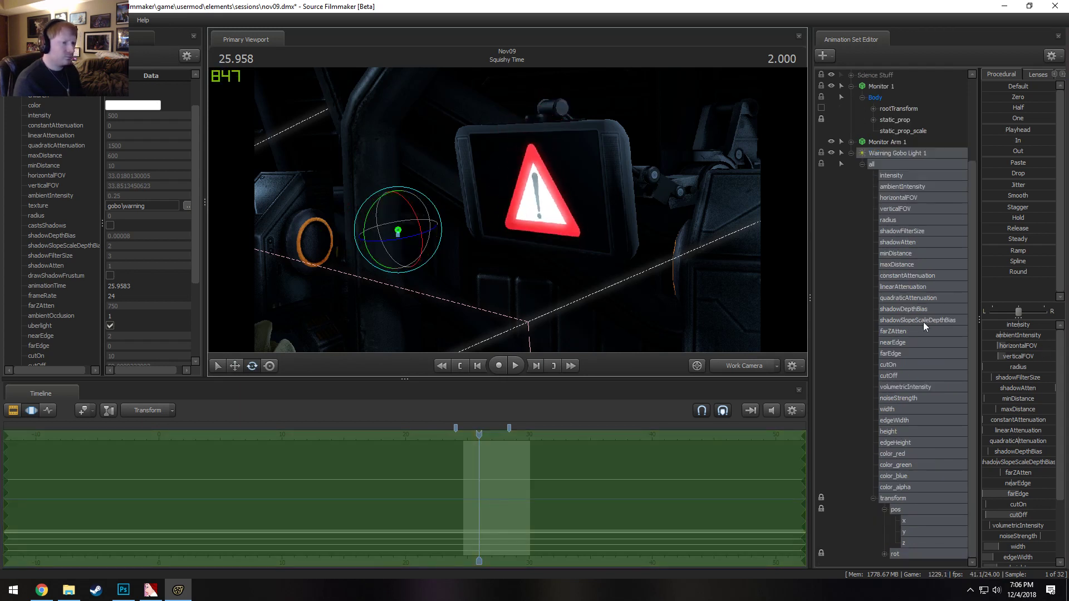
pyautogui.moveTo(902, 124); pyautogui.dragTo(903, 497)
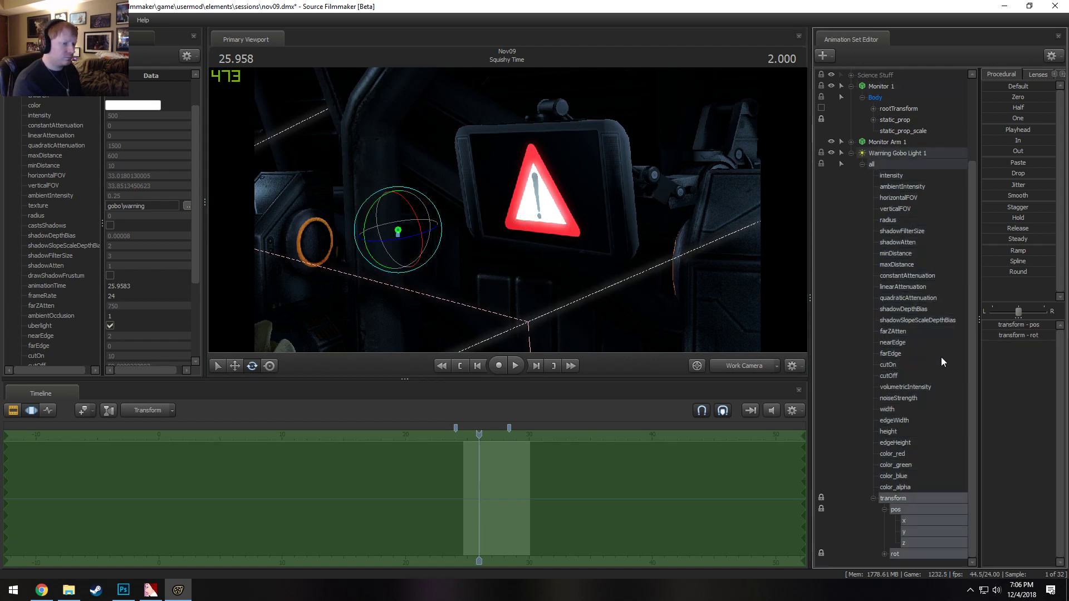
pyautogui.click(1016, 129)
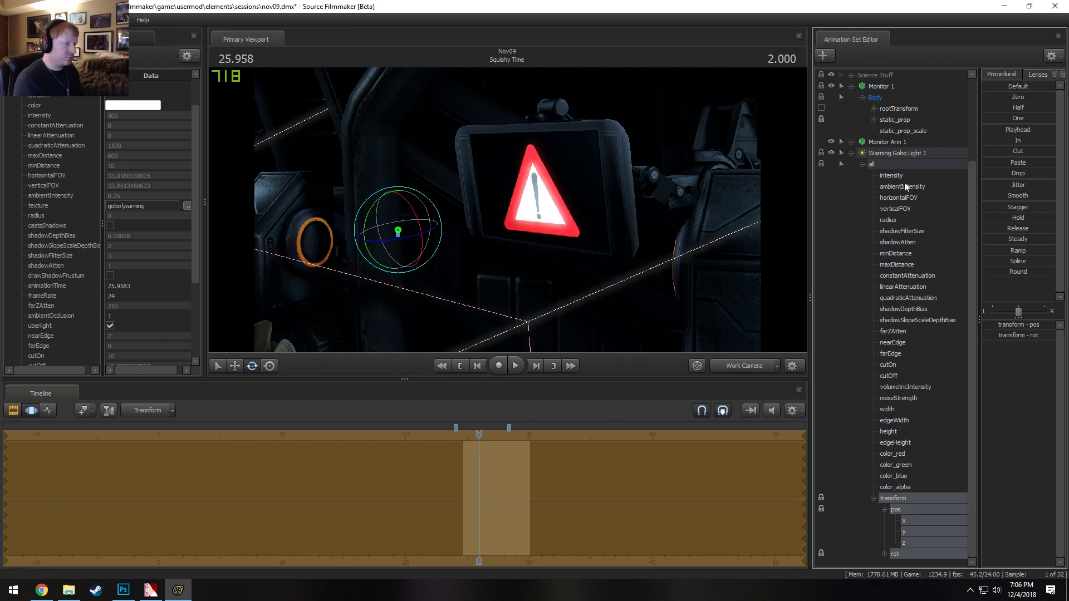
# Try tilting Monitor 1 by rotating its static_prop control
pyautogui.click(897, 124)
pyautogui.moveTo(538, 228); pyautogui.dragTo(554, 210)
pyautogui.scroll(1, 890, 477)
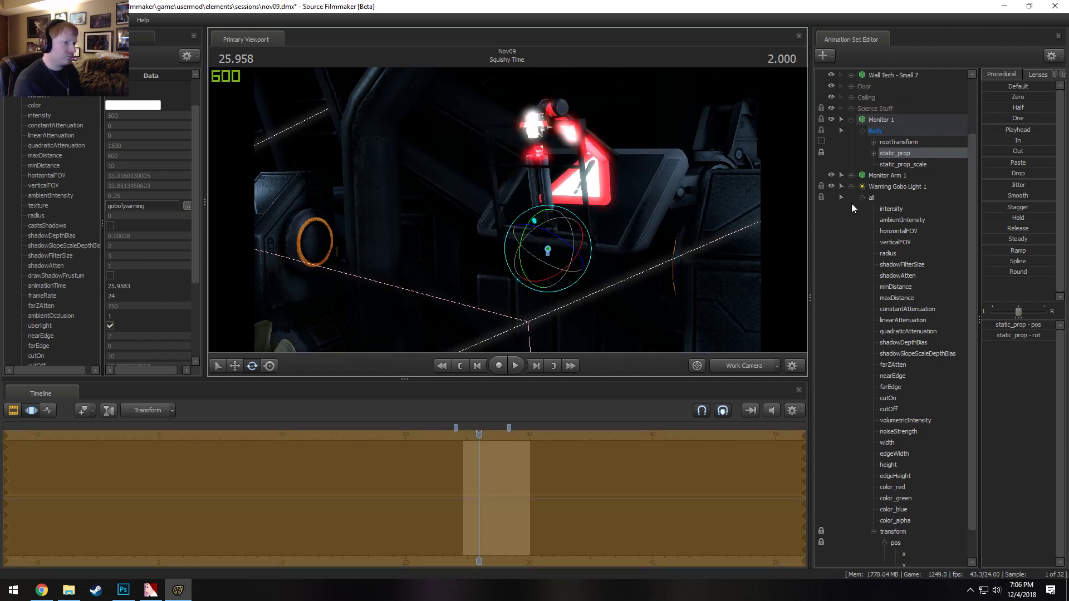
# Try rotating Warning Gobo Light 1 to aim the sign back at the tilted monitor's screen
pyautogui.click(880, 187)
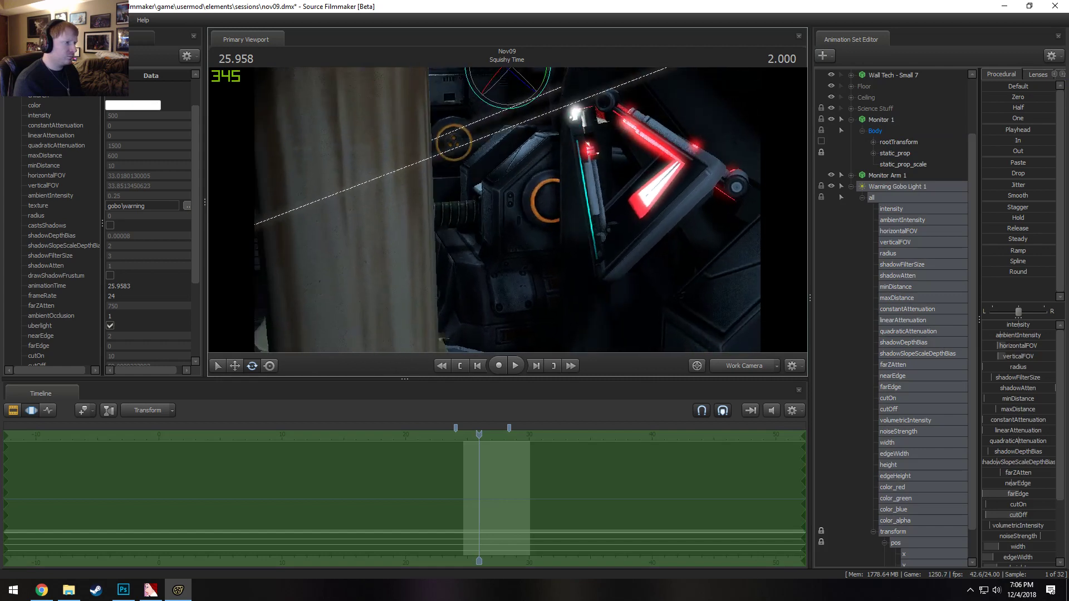
pyautogui.keyDown('alt'); pyautogui.moveTo(566, 256); pyautogui.dragTo(583, 207); pyautogui.keyUp('alt')
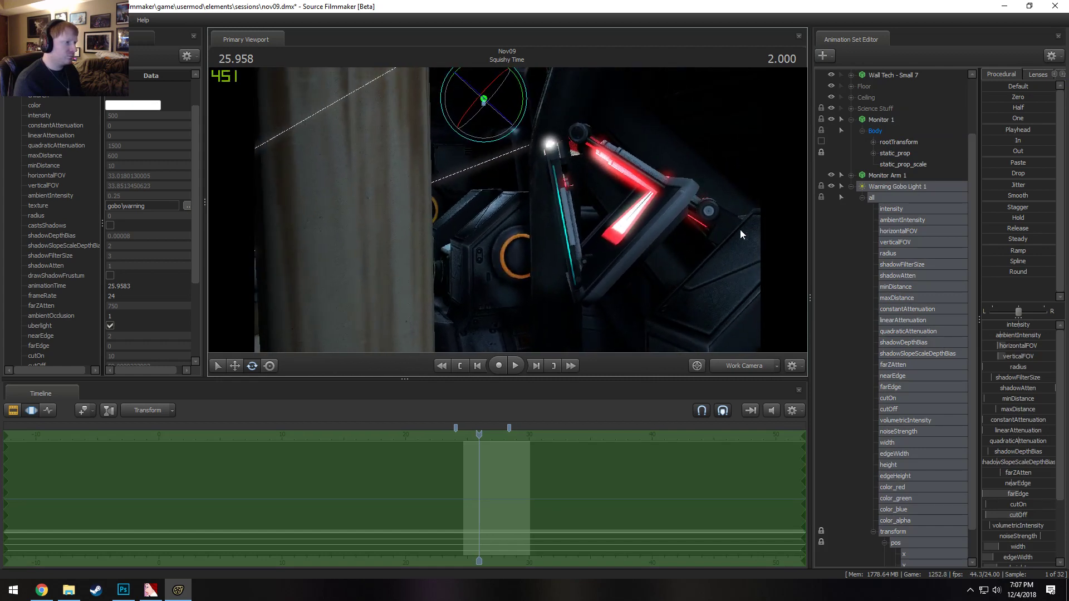
pyautogui.moveTo(525, 106)
pyautogui.mouseDown()
pyautogui.moveTo(579, 134)
pyautogui.moveTo(543, 117)
pyautogui.mouseUp()
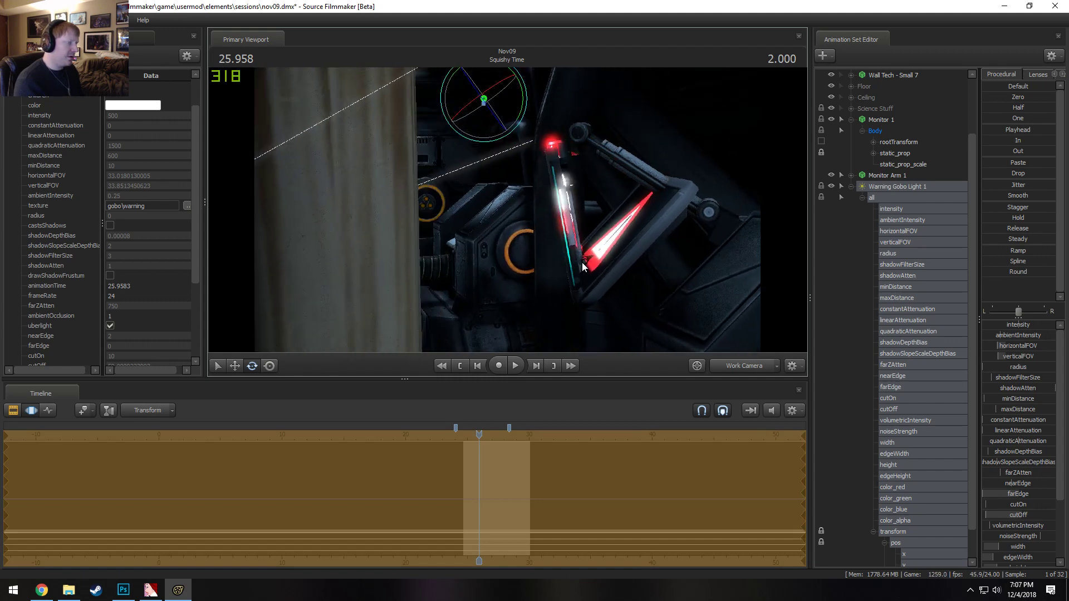
# Undo the rotations of the gobo light and the monitor
pyautogui.hotkey('ctrl', 'z')
pyautogui.hotkey('ctrl', 'z')
pyautogui.hotkey('ctrl', 'z')
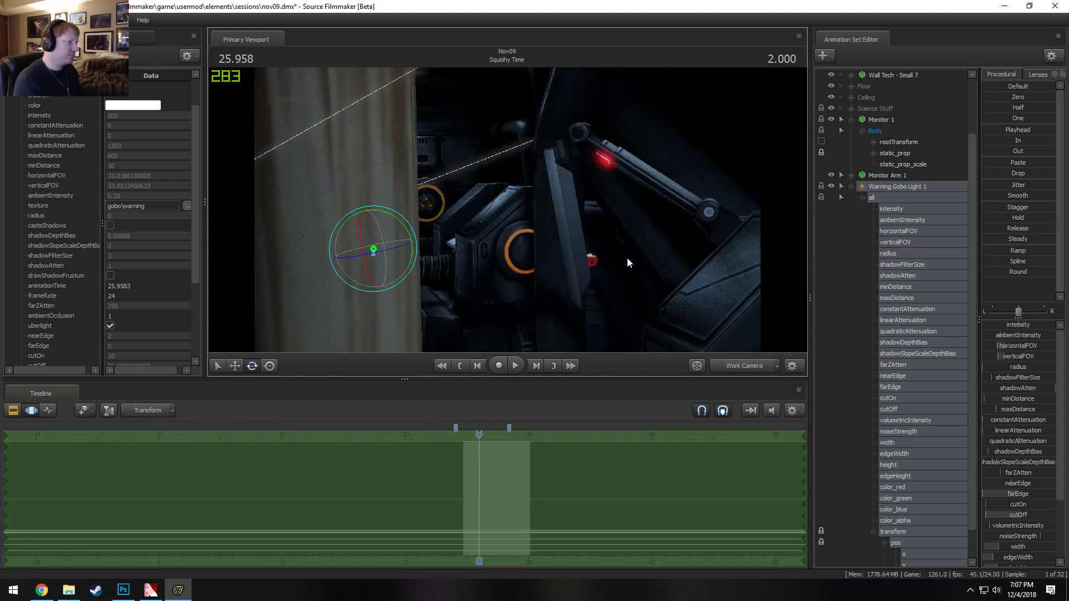
pyautogui.keyDown('alt'); pyautogui.moveTo(627, 257); pyautogui.dragTo(689, 228); pyautogui.keyUp('alt')
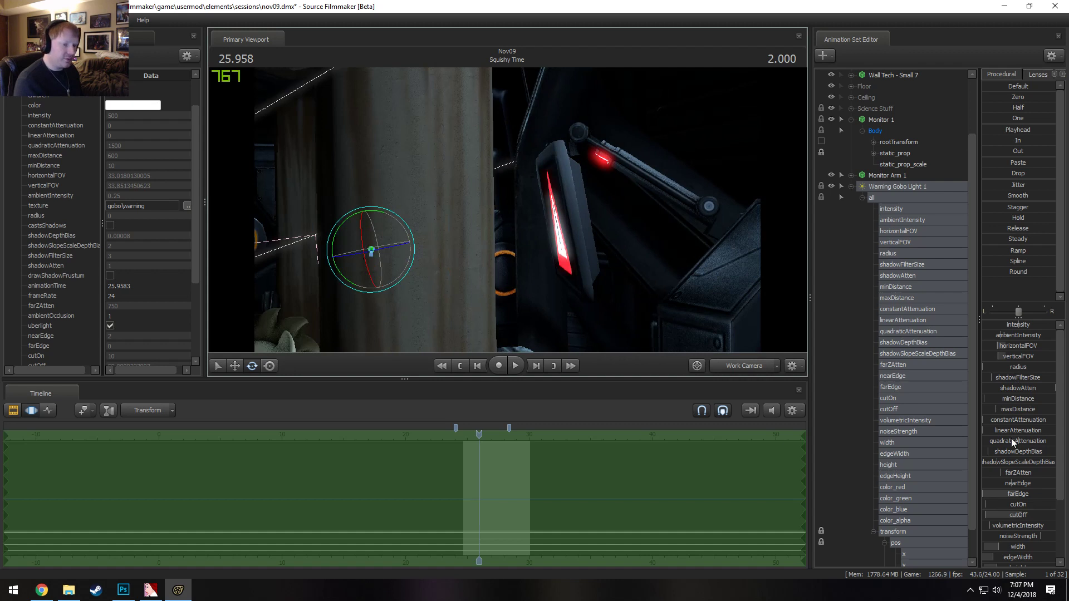
# Edit the maximum of Warning Gobo Light 1's cutOff range and readjust the light's cutOff
pyautogui.rightClick(1024, 515)
pyautogui.click(1024, 526)
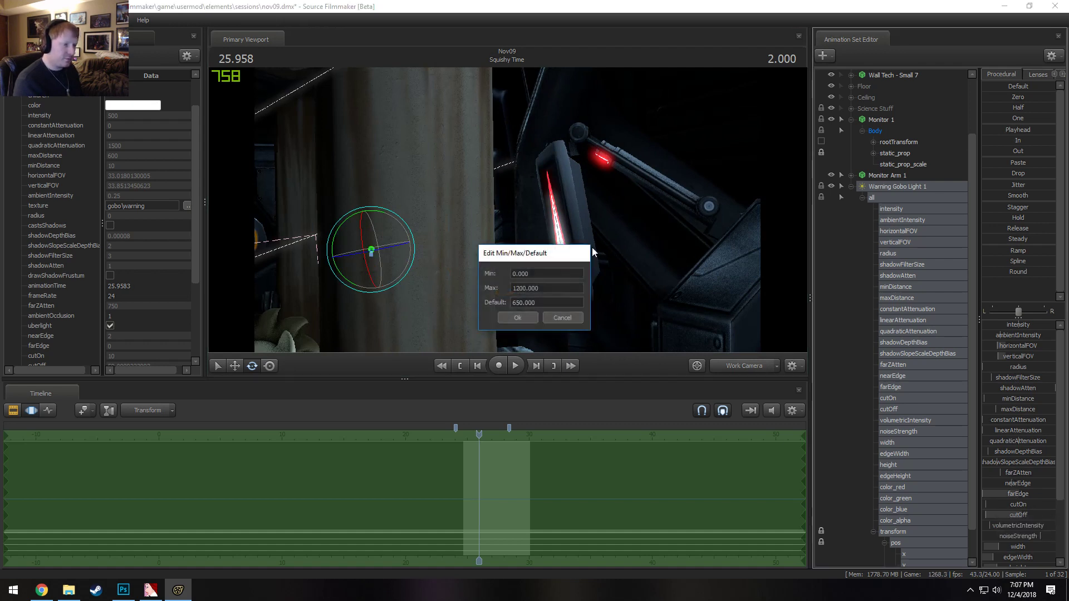
pyautogui.click(526, 288)
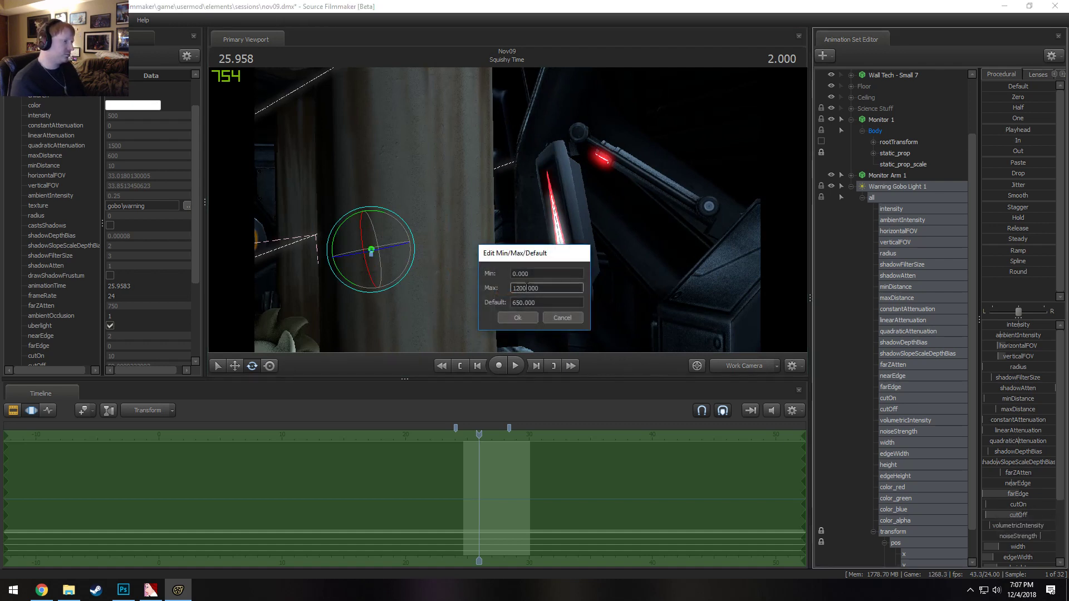
pyautogui.click(526, 319)
pyautogui.click(1033, 516)
pyautogui.moveTo(1015, 515); pyautogui.dragTo(1011, 515)
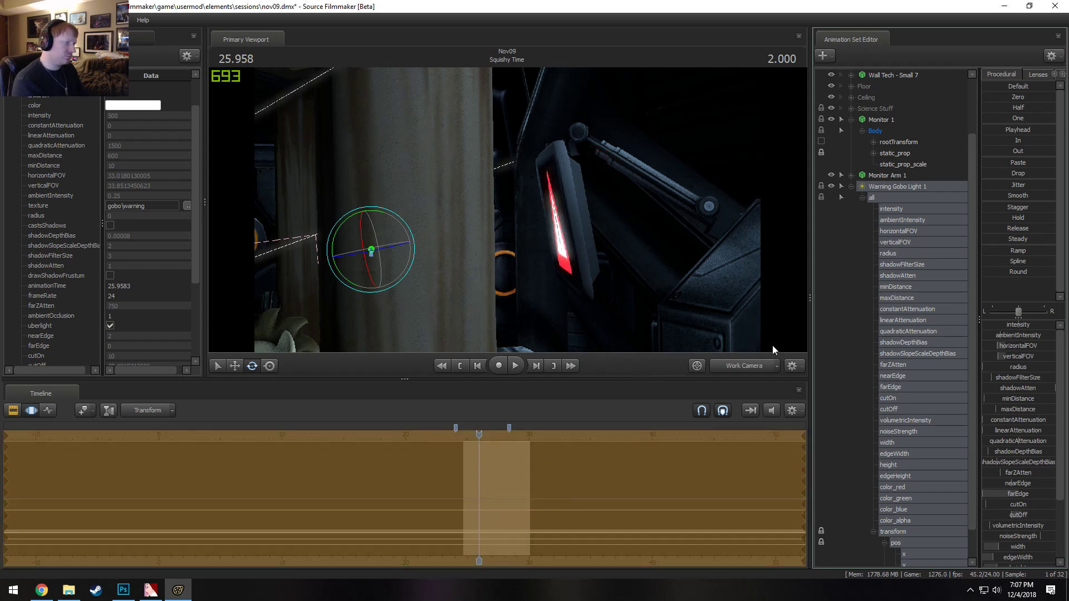
# Duplicate Warning Gobo Light 1 by copying and pasting its animation set
pyautogui.moveTo(499, 213); pyautogui.dragTo(480, 181)
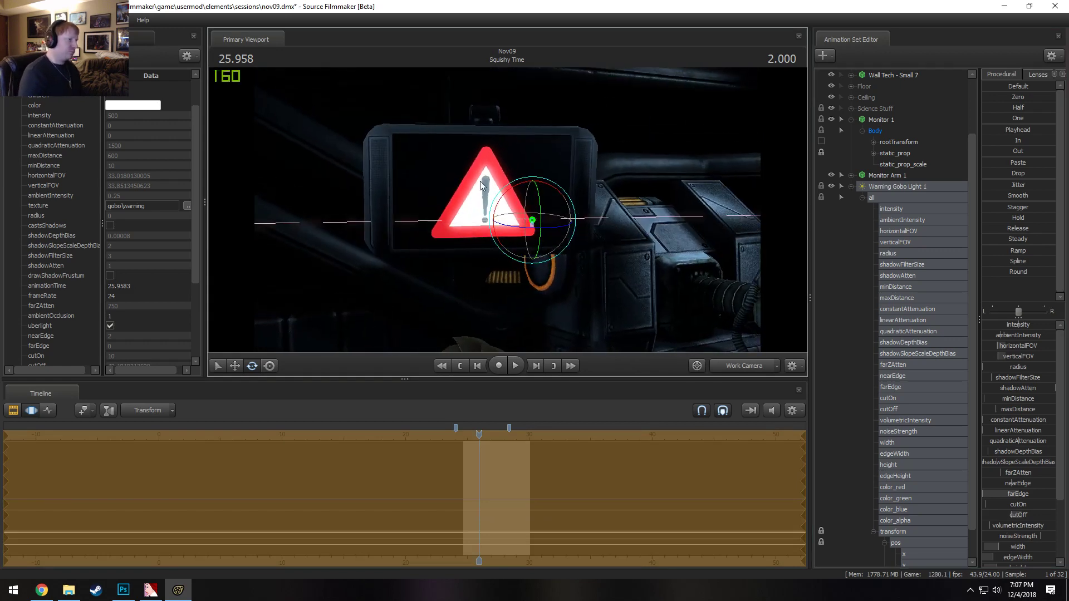
pyautogui.moveTo(545, 182); pyautogui.dragTo(514, 224)
pyautogui.press('w')
pyautogui.press('s')
pyautogui.click(850, 187)
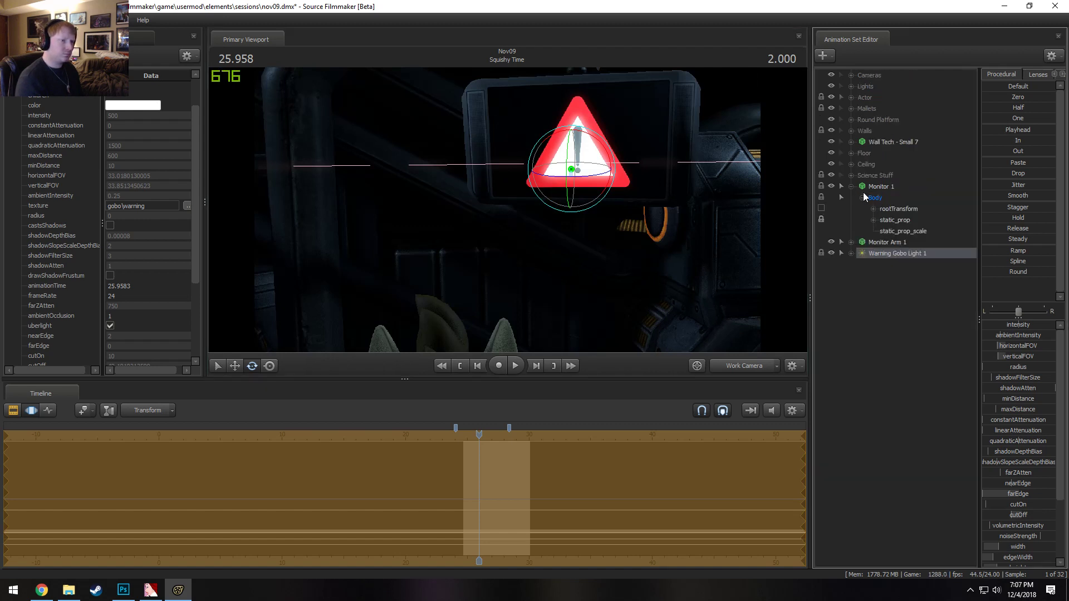
pyautogui.rightClick(893, 255)
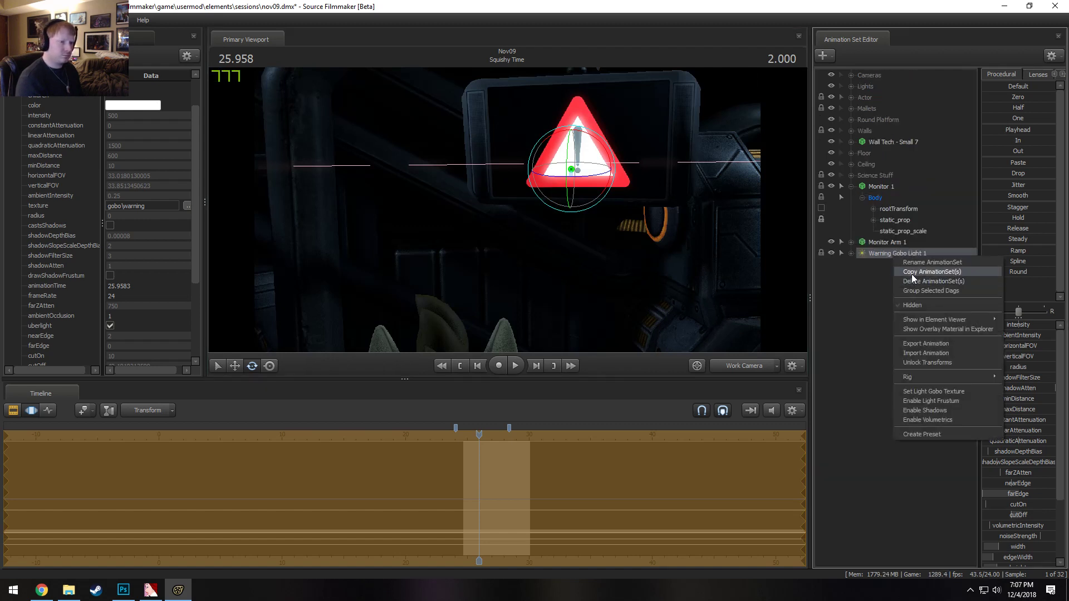
pyautogui.click(910, 274)
pyautogui.click(508, 301)
pyautogui.rightClick(895, 329)
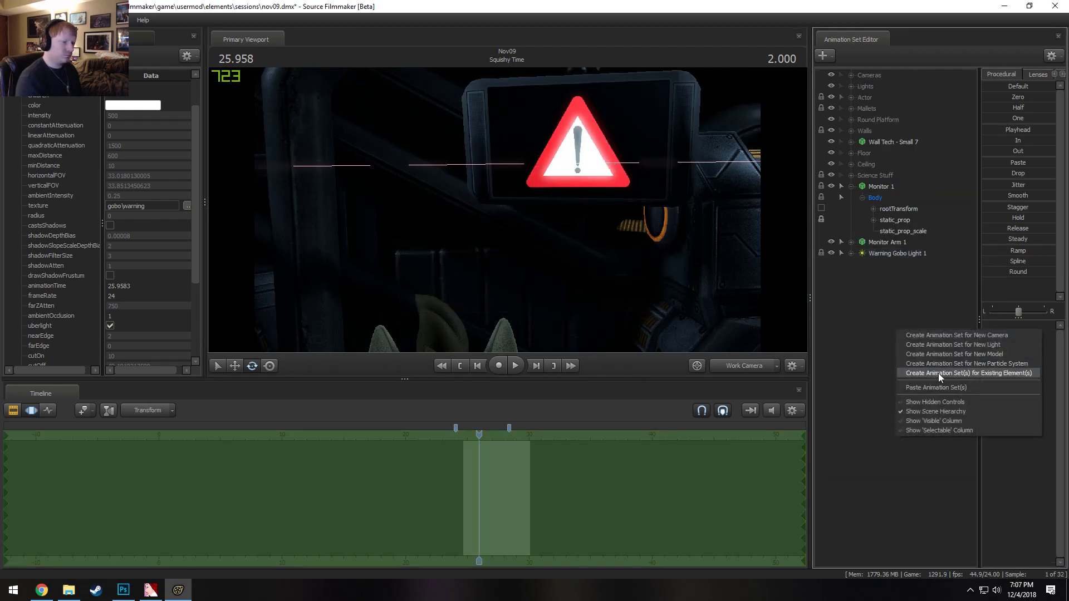
pyautogui.click(943, 385)
# Rename the duplicated gobo light as Warning Light Spread 1
pyautogui.rightClick(897, 265)
pyautogui.click(899, 273)
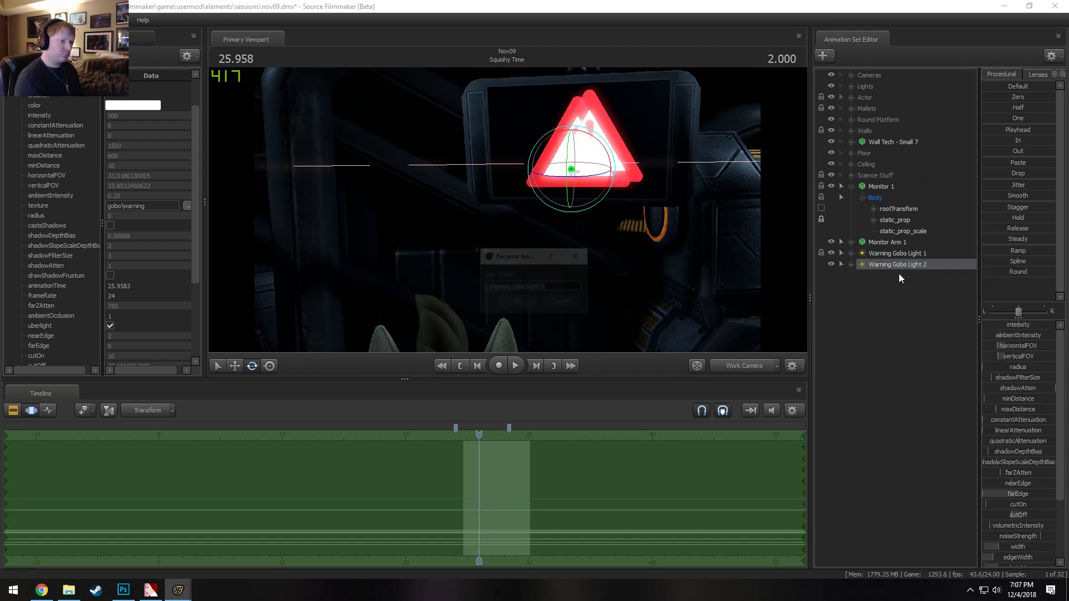
pyautogui.click(555, 286)
pyautogui.moveTo(557, 283); pyautogui.dragTo(509, 287)
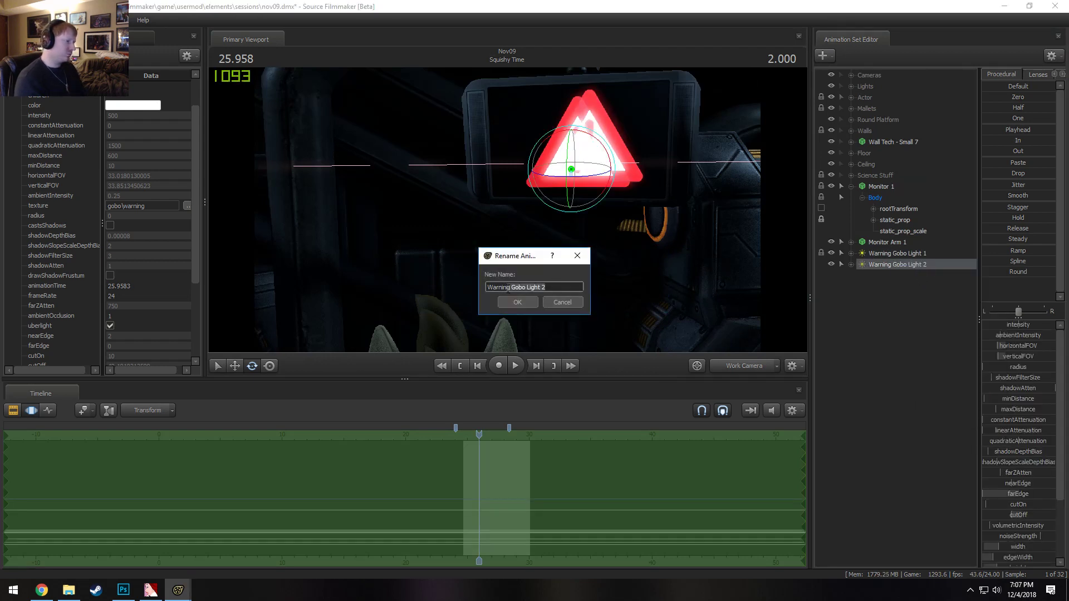
pyautogui.write('Li')
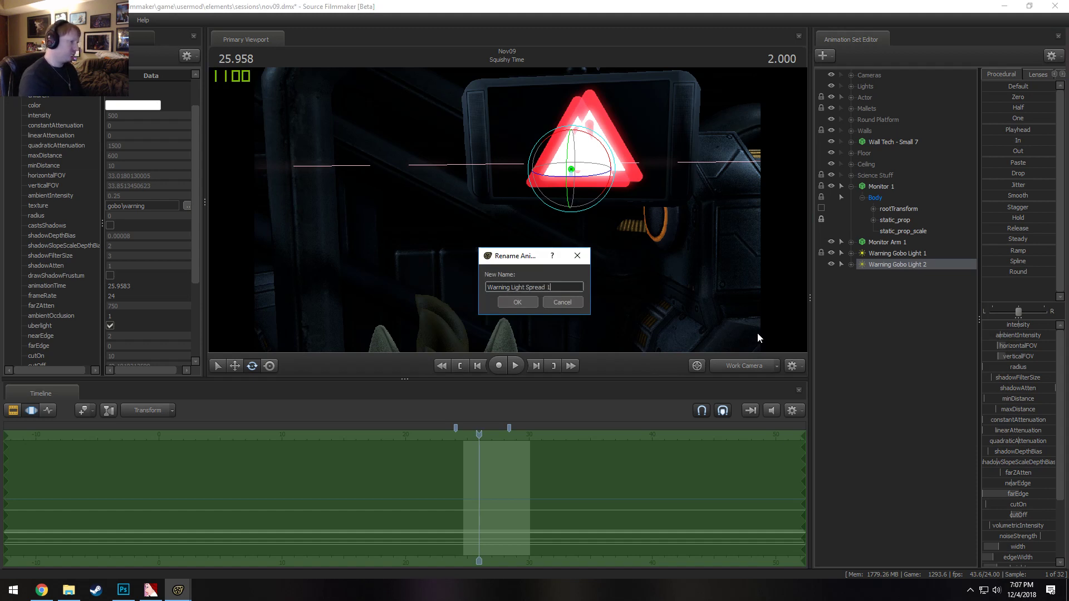
pyautogui.press('Return')
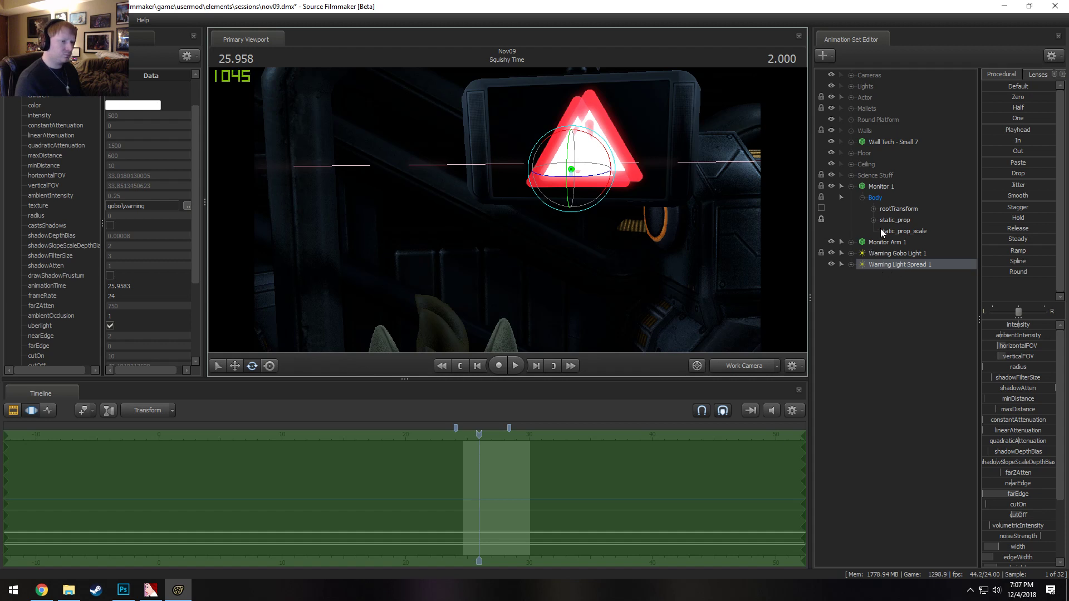
# Lock Warning Light Spread 1's transform to Monitor 1's static_prop control so it follows the monitor
pyautogui.click(850, 265)
pyautogui.click(915, 221)
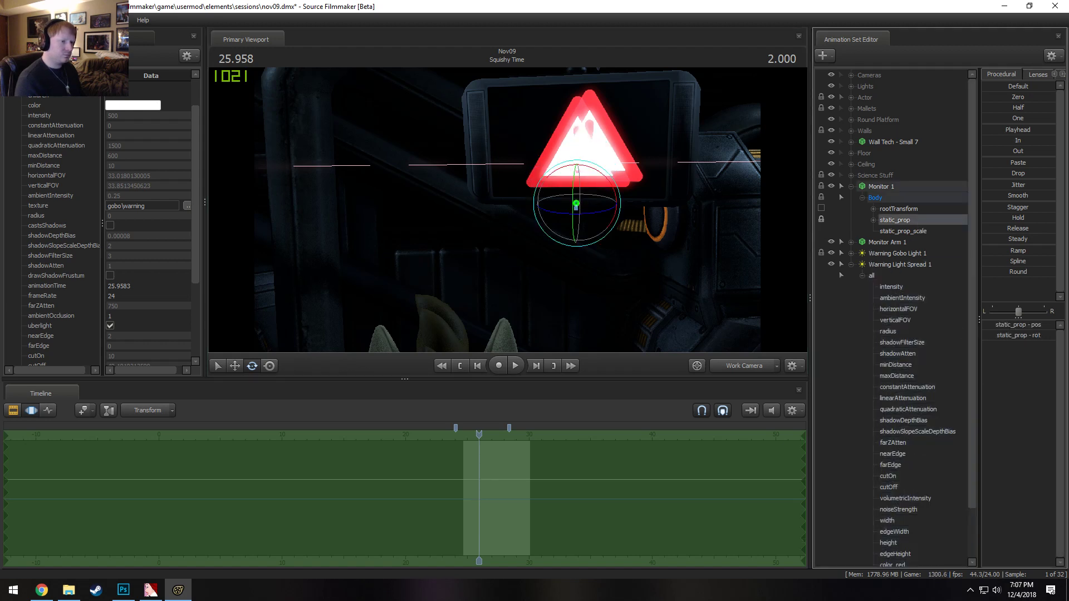
pyautogui.scroll(-3, 896, 562)
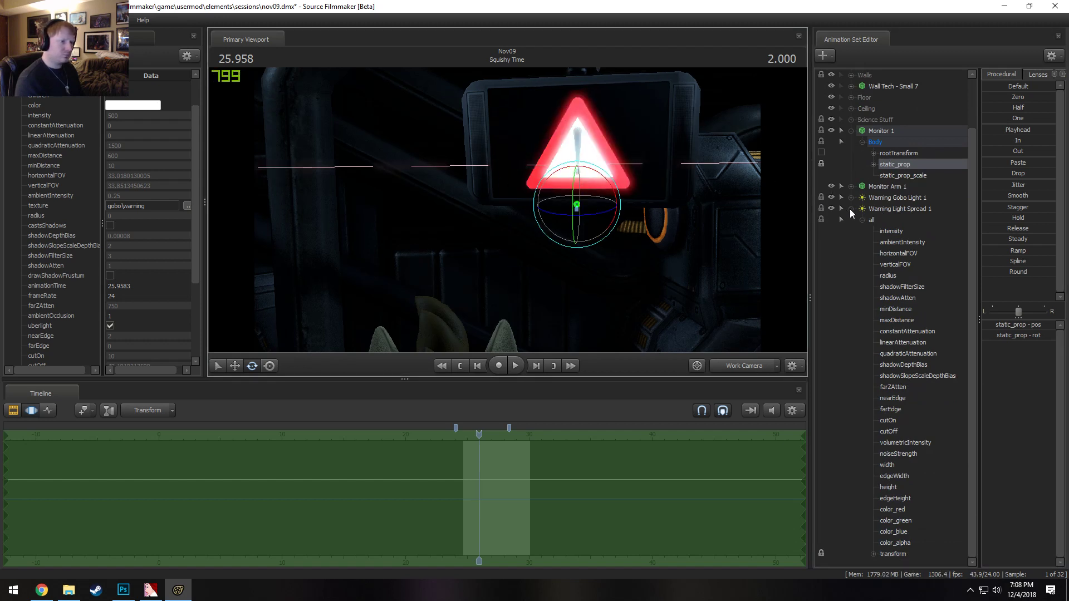
pyautogui.click(851, 209)
pyautogui.click(888, 265)
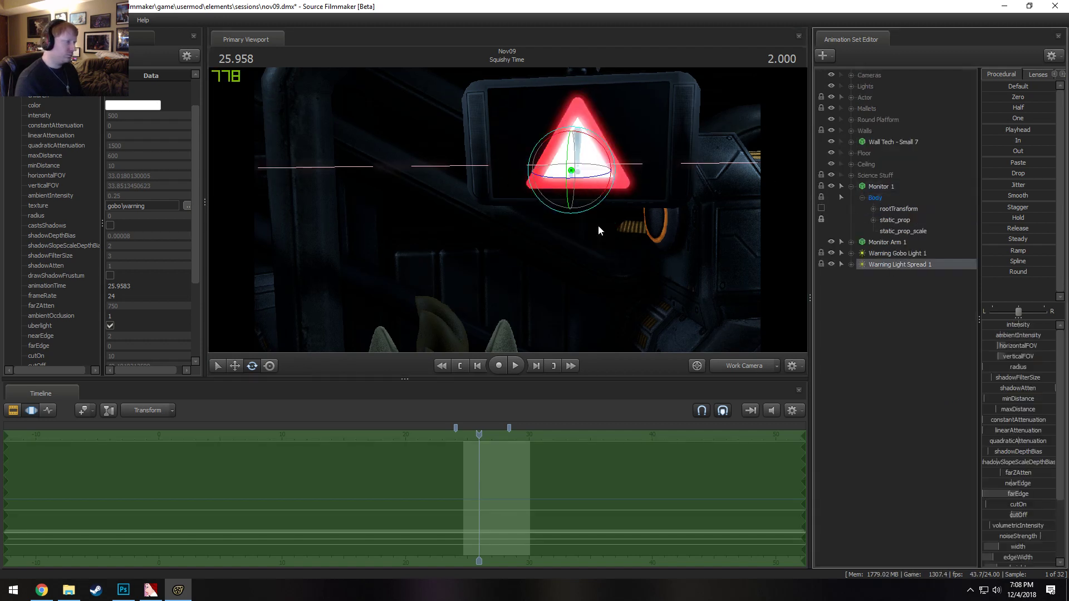
# Show the Actor Low Angle light's properties and copy its texture path, effects/gobo_radial
pyautogui.click(160, 205)
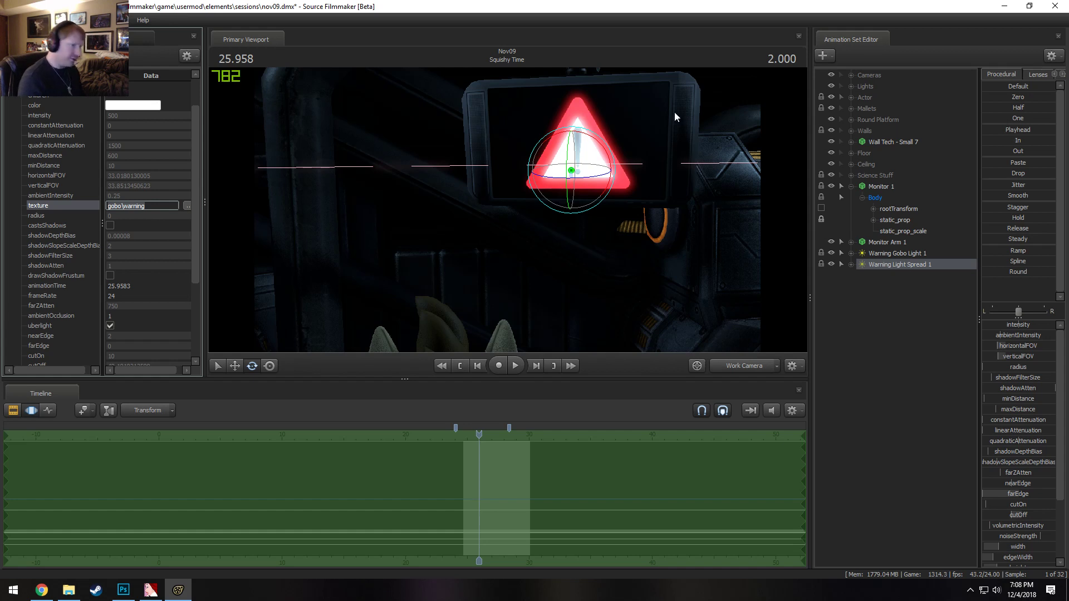
pyautogui.click(852, 87)
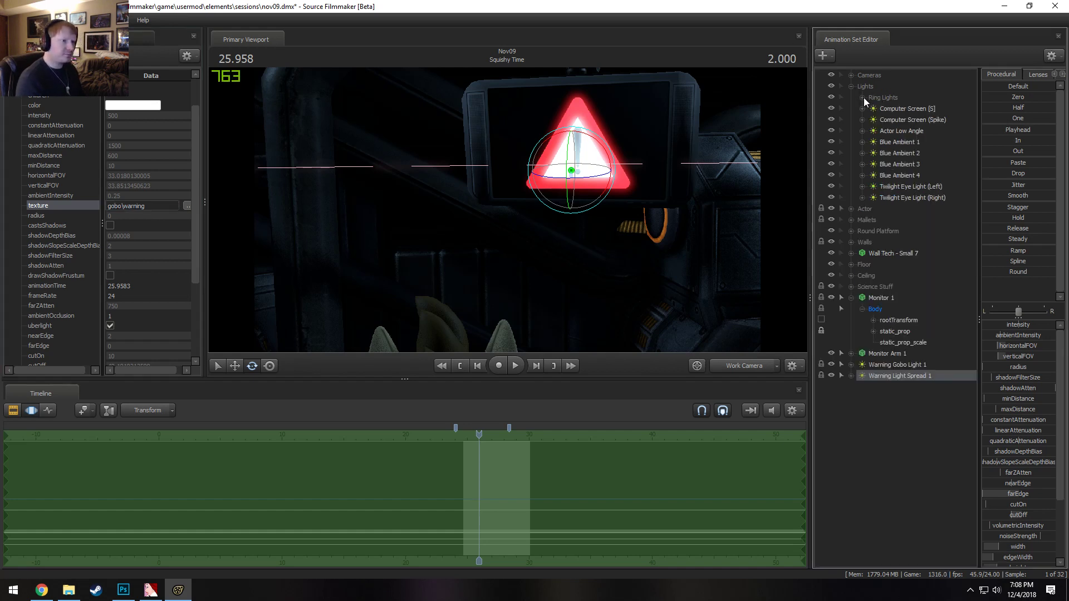
pyautogui.rightClick(903, 131)
pyautogui.moveTo(946, 195)
pyautogui.click(1020, 207)
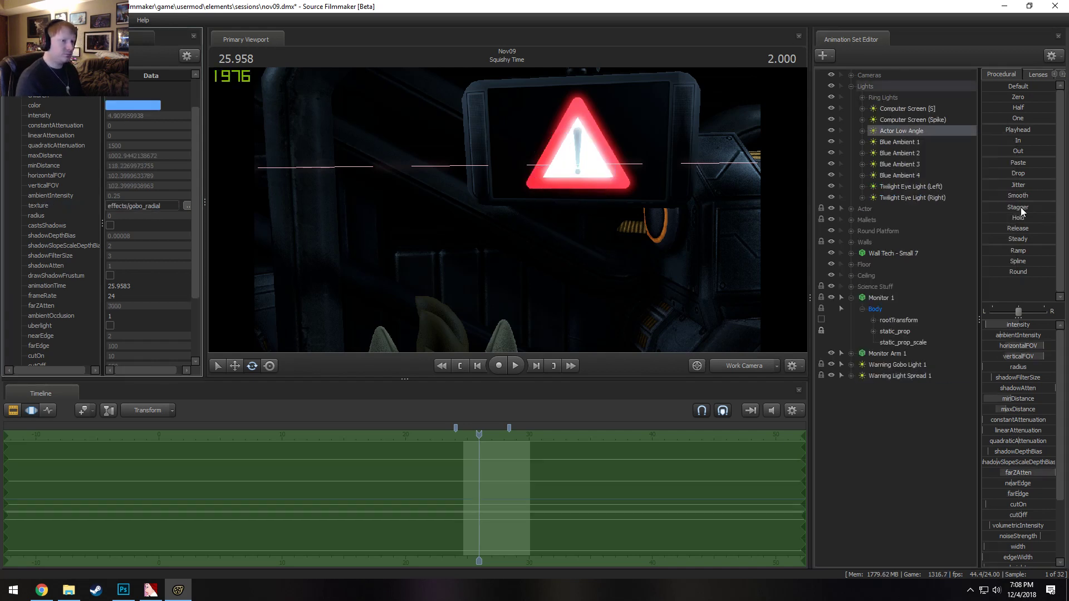
pyautogui.moveTo(168, 208); pyautogui.dragTo(6, 212)
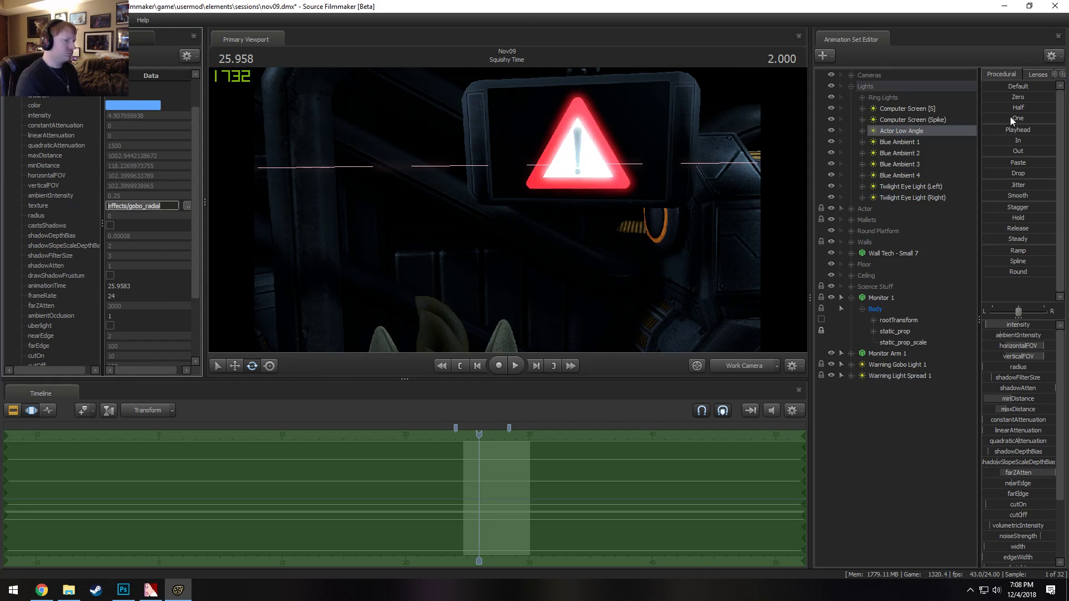
pyautogui.click(850, 86)
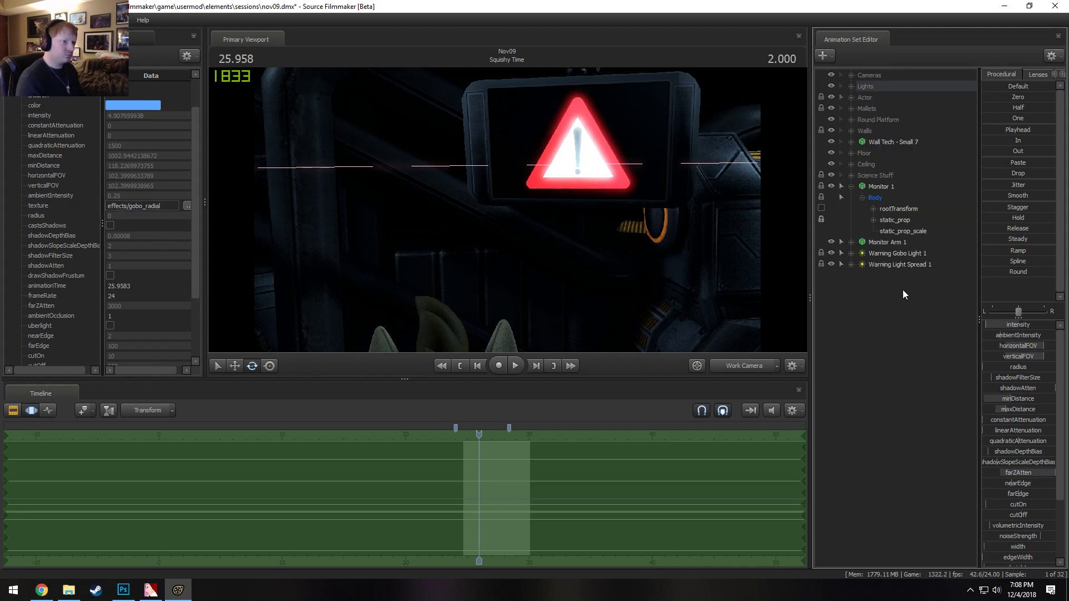
# Show Warning Light Spread 1's light properties, set its texture to effects/gobo_radial and reload the gobo
pyautogui.click(901, 265)
pyautogui.rightClick(903, 266)
pyautogui.moveTo(954, 331)
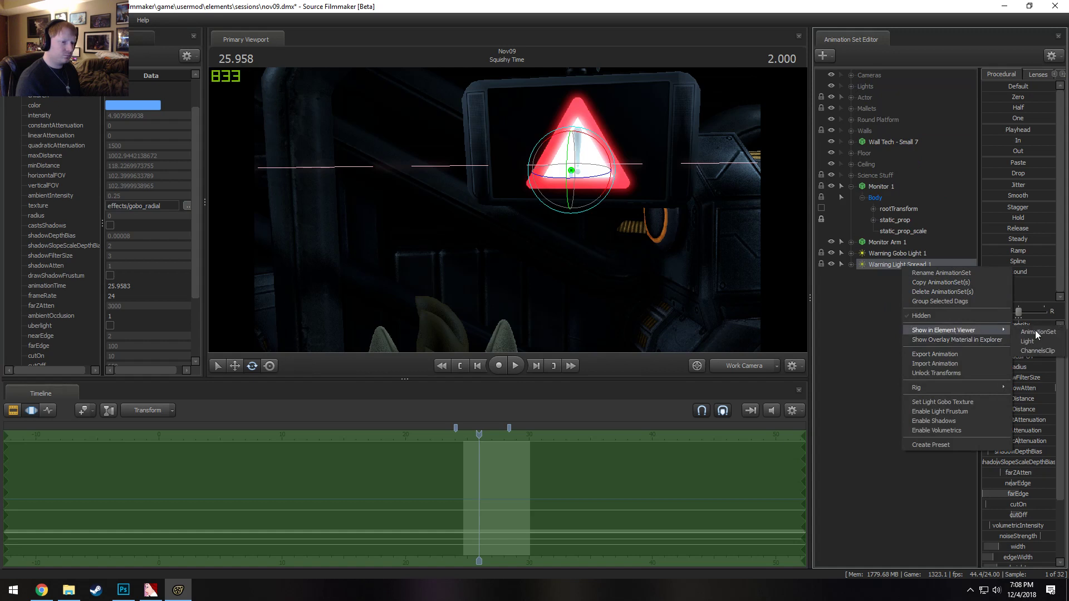
pyautogui.click(1036, 333)
pyautogui.rightClick(921, 266)
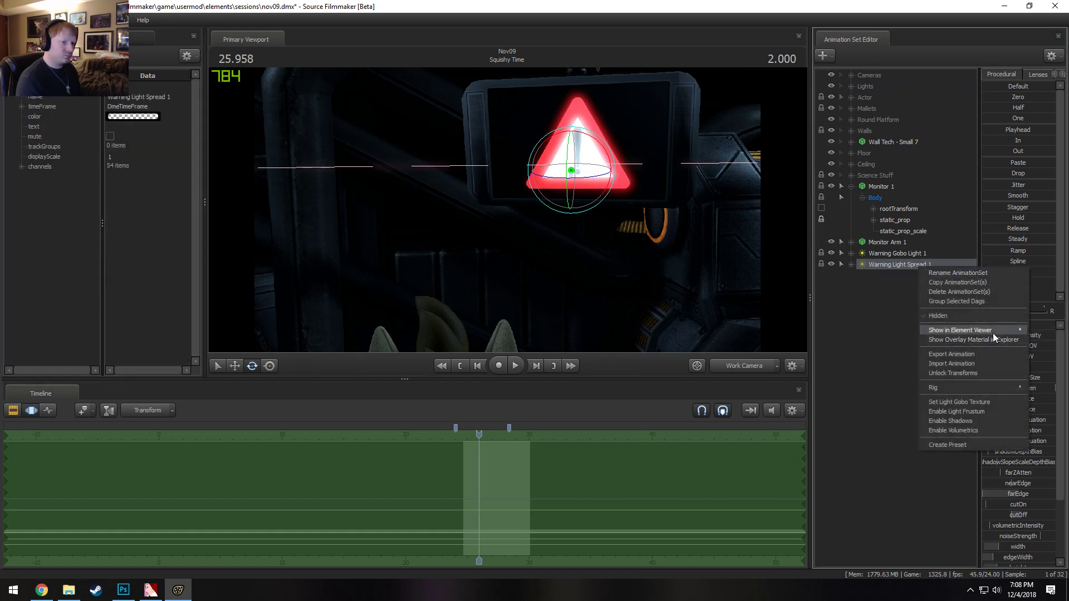
pyautogui.moveTo(1027, 333)
pyautogui.click(900, 340)
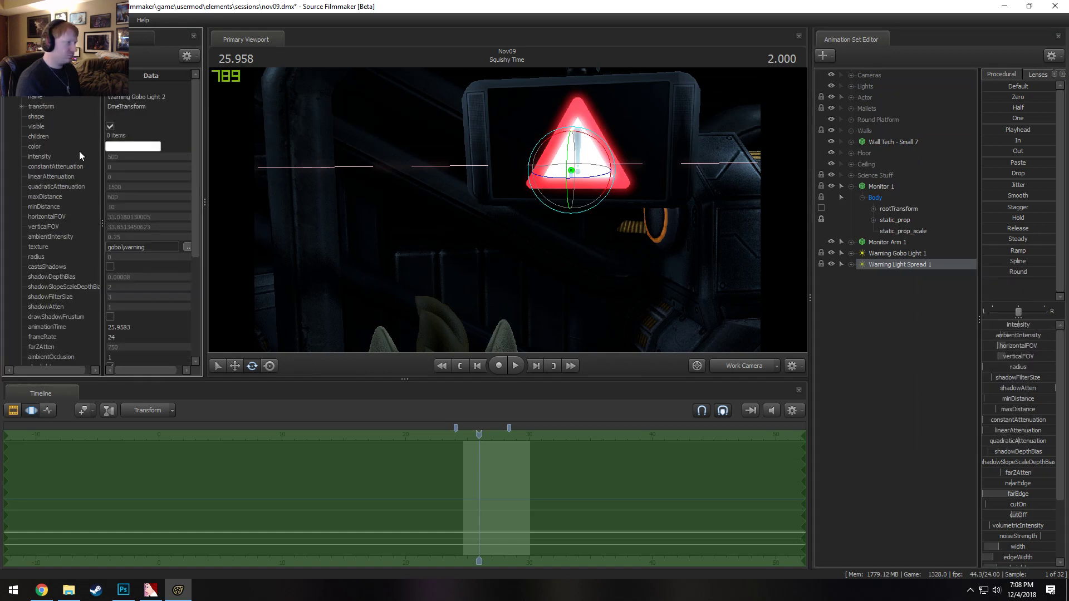
pyautogui.click(119, 248)
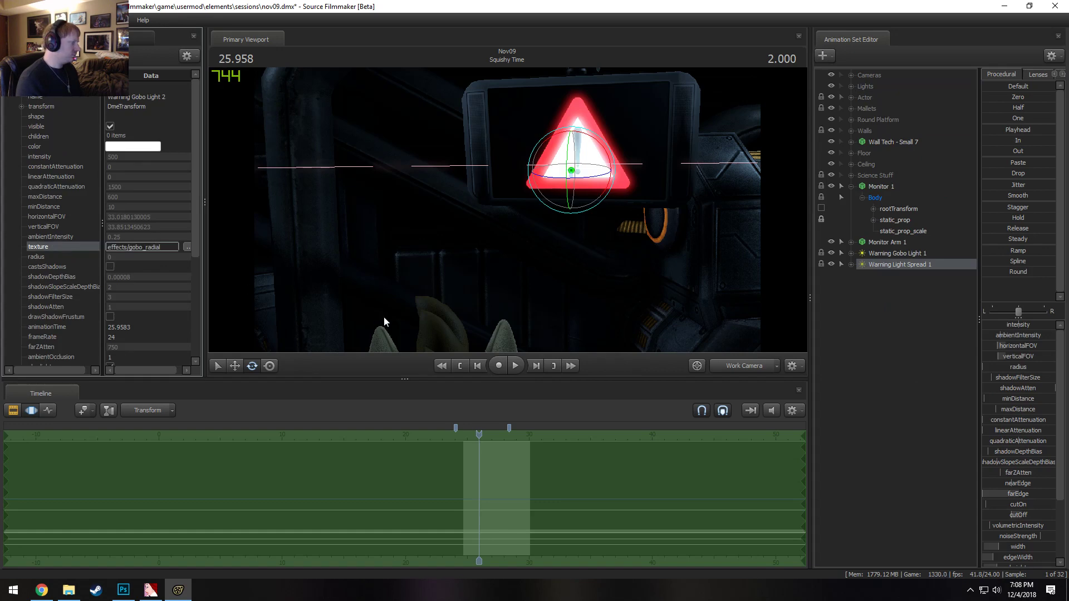
pyautogui.press('Return')
pyautogui.press('F3')
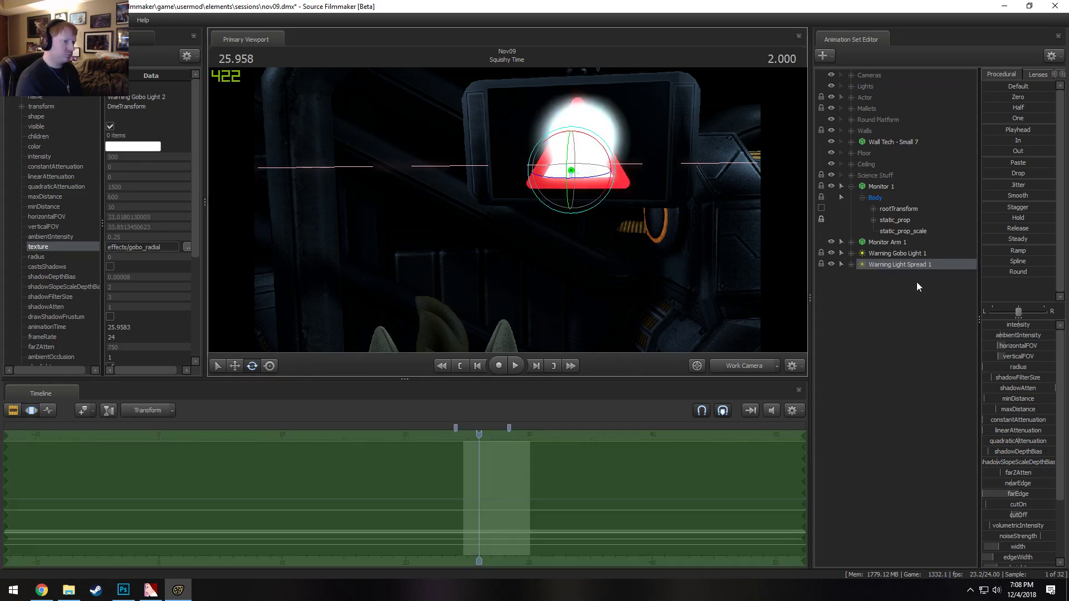
# Tint Warning Light Spread 1 red by setting color_green to .05 and lowering color_blue
pyautogui.scroll(-3, 990, 492)
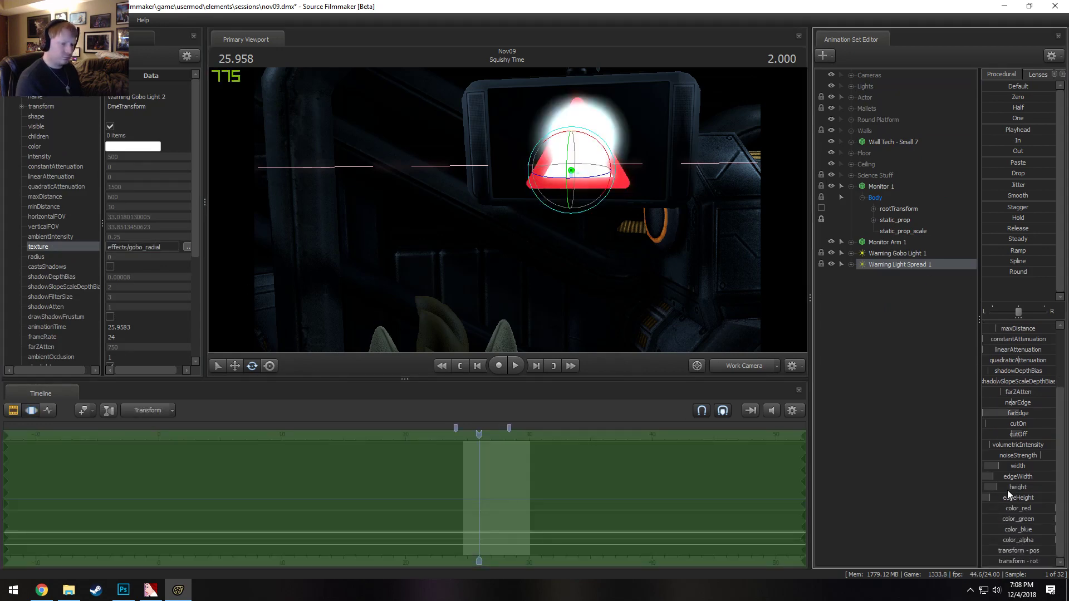
pyautogui.moveTo(1025, 518); pyautogui.dragTo(987, 519)
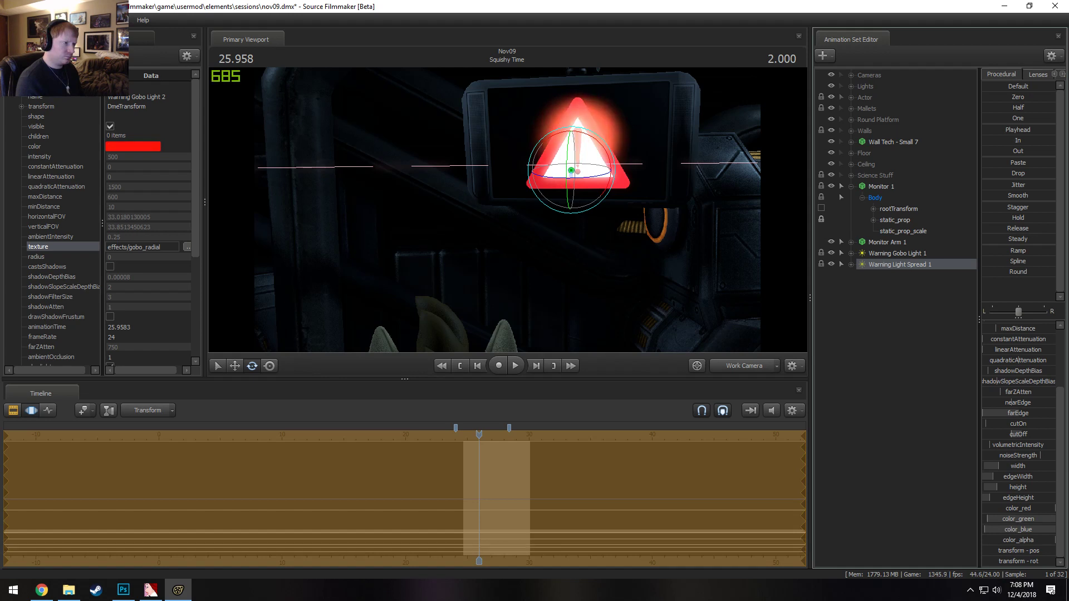
pyautogui.click(1007, 522)
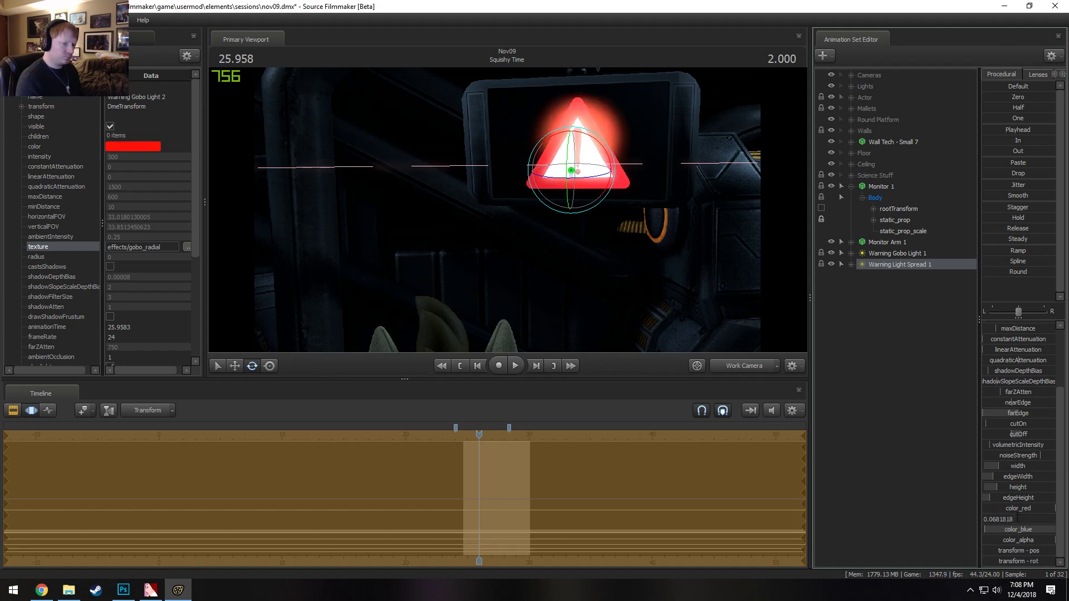
pyautogui.moveTo(1017, 518); pyautogui.dragTo(806, 528)
pyautogui.write('.05')
pyautogui.press('Return')
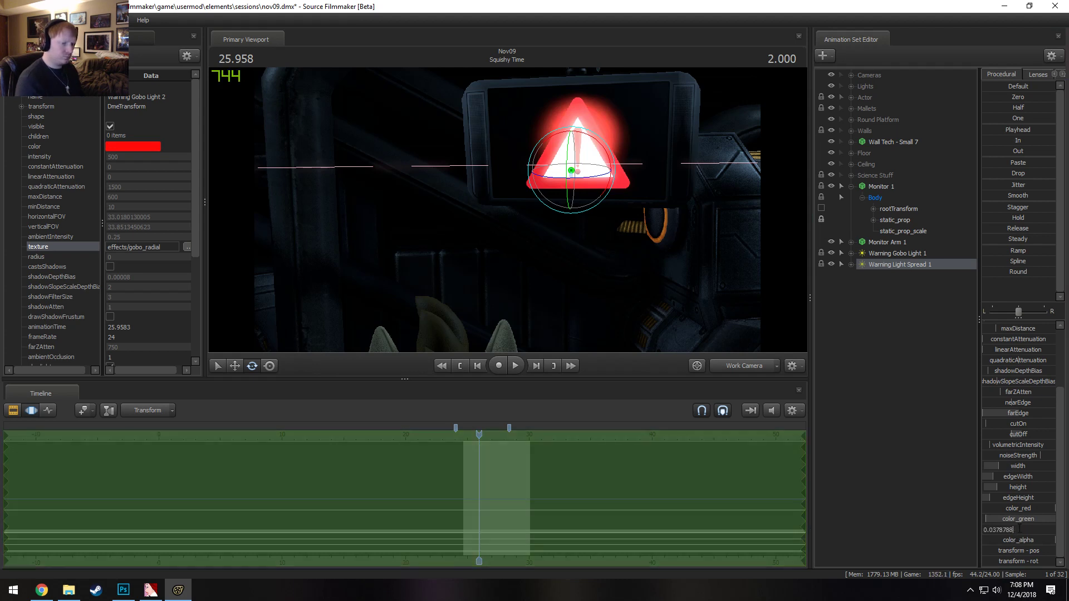
pyautogui.press('Return')
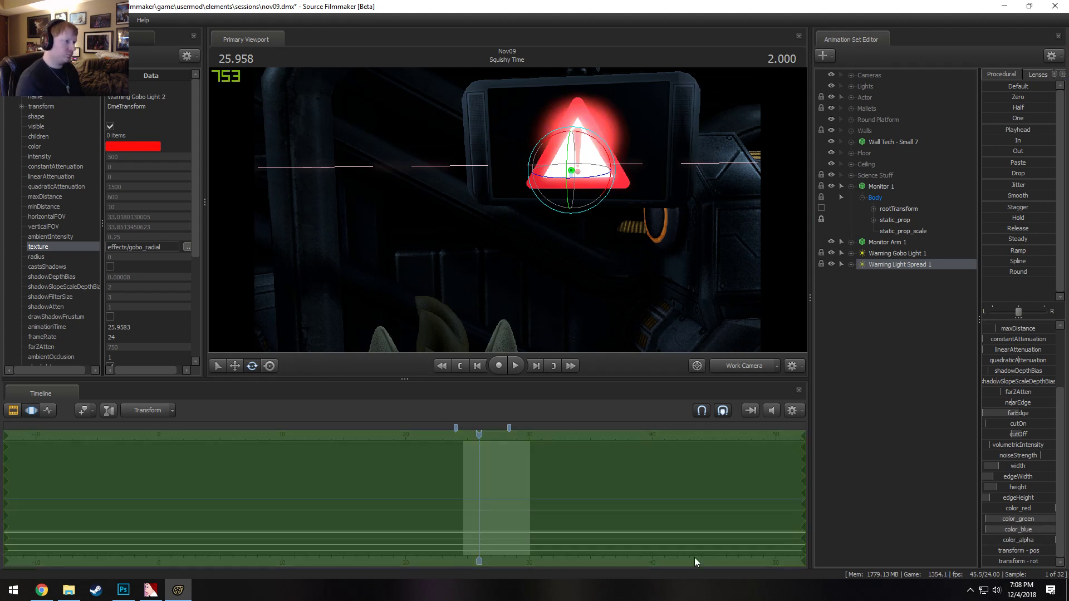
# Move Warning Light Spread 1 in front of the monitor to center its red glow on the warning sign
pyautogui.keyDown('alt'); pyautogui.moveTo(567, 173); pyautogui.dragTo(566, 206); pyautogui.keyUp('alt')
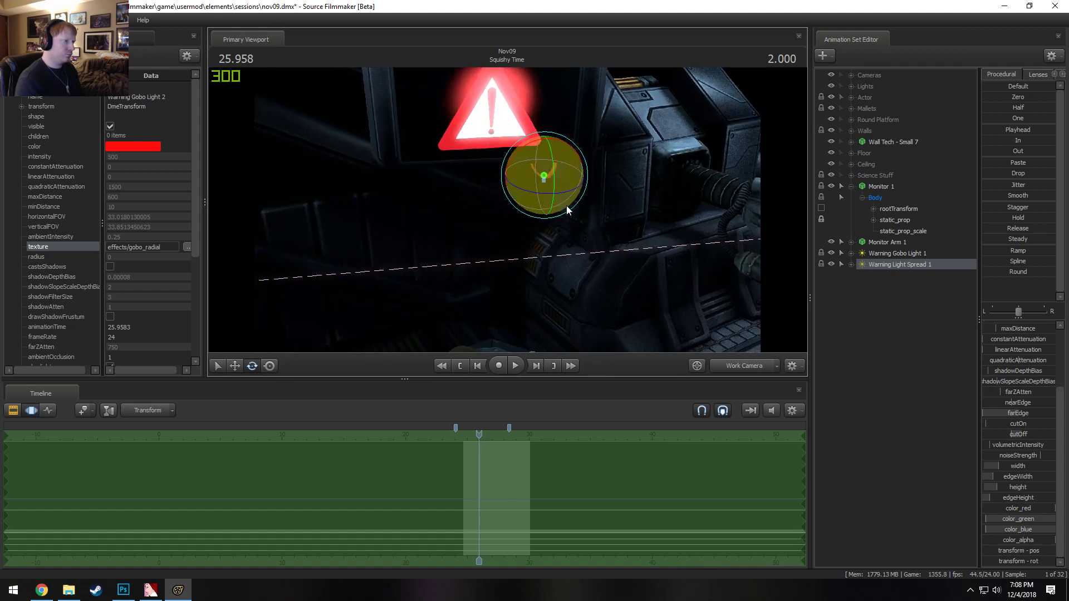
pyautogui.moveTo(628, 269); pyautogui.dragTo(609, 208)
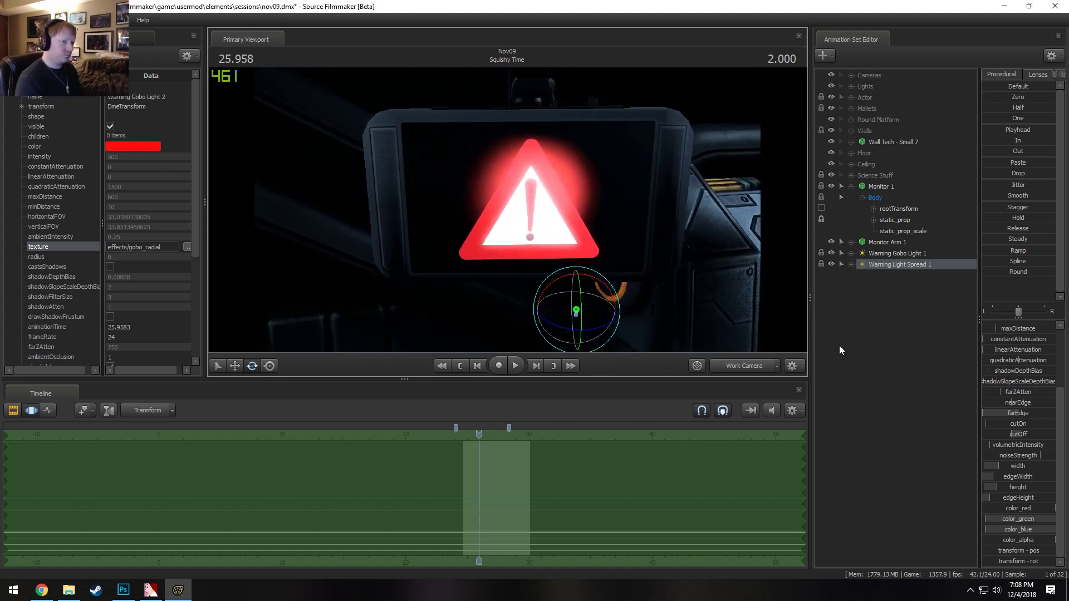
pyautogui.moveTo(694, 231); pyautogui.dragTo(664, 198)
pyautogui.press('w')
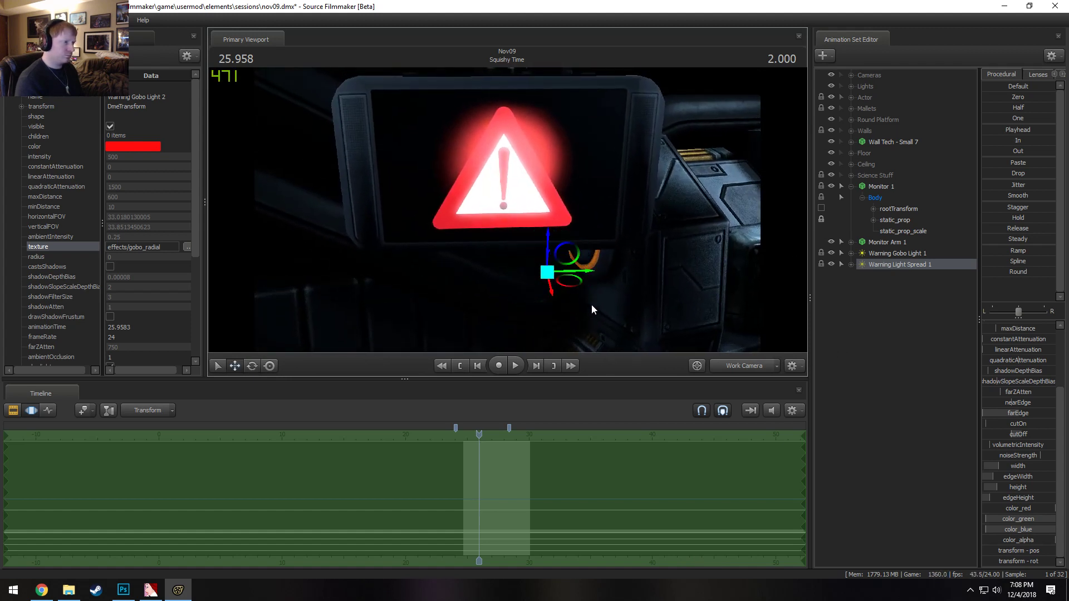
pyautogui.moveTo(577, 275); pyautogui.dragTo(529, 244)
pyautogui.keyDown('alt'); pyautogui.moveTo(406, 208); pyautogui.dragTo(521, 211); pyautogui.keyUp('alt')
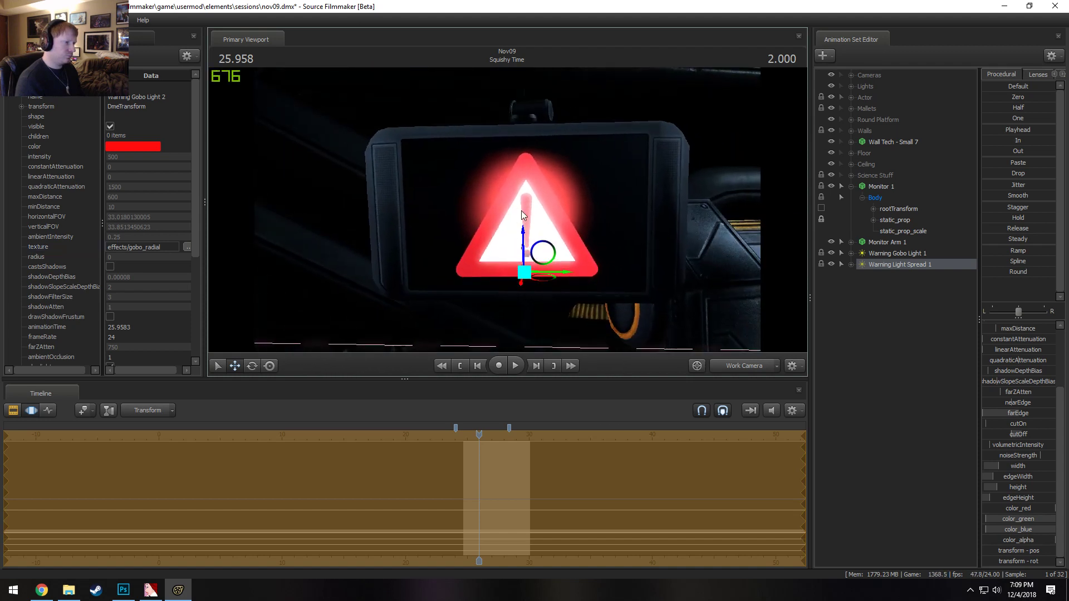
# Widen Warning Light Spread 1's horizontalFOV to about 72 and verticalFOV to about 73
pyautogui.click(903, 265)
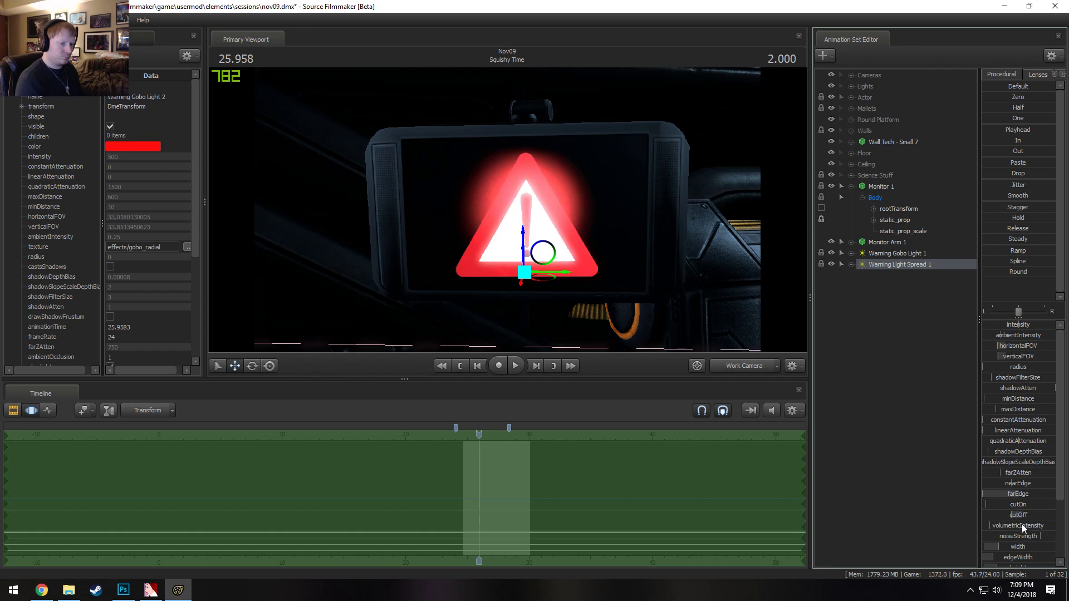
pyautogui.scroll(-3, 1022, 525)
pyautogui.moveTo(1016, 499)
pyautogui.mouseDown()
pyautogui.moveTo(1034, 498)
pyautogui.moveTo(1023, 498)
pyautogui.mouseUp()
pyautogui.scroll(3, 1014, 436)
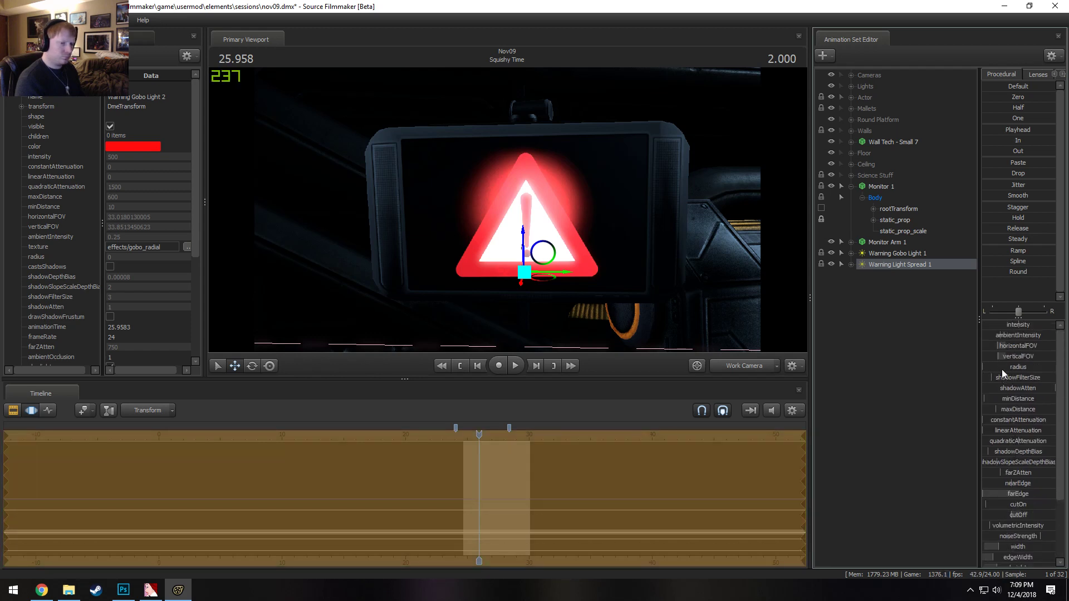
pyautogui.moveTo(1006, 346); pyautogui.dragTo(1038, 356)
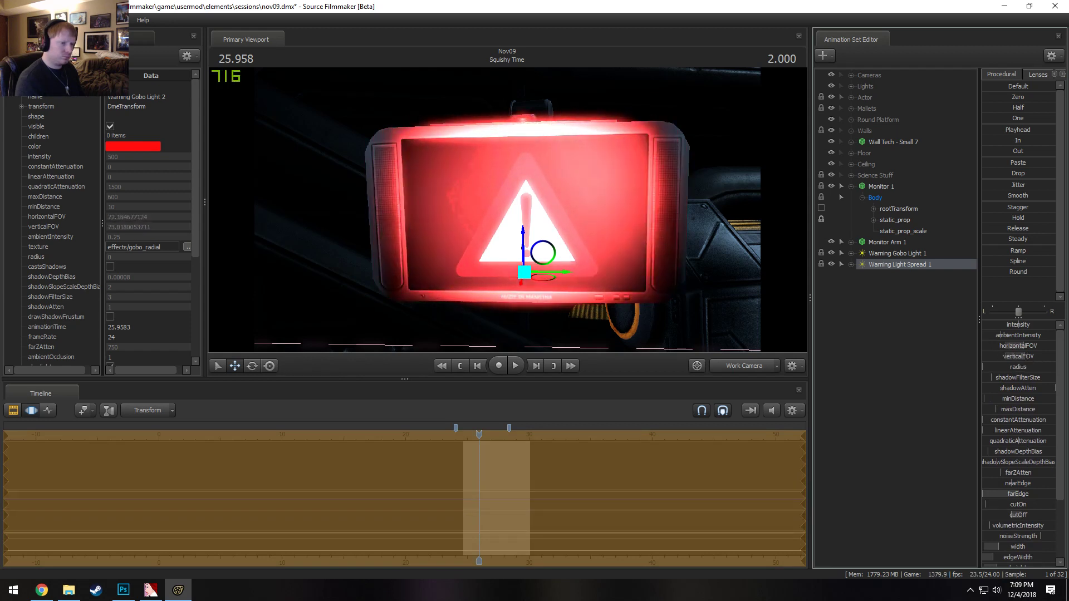
# Reduce Warning Light Spread 1's height and remap its width and edgeWidth slider ranges to a lower maximum
pyautogui.scroll(-3, 1021, 413)
pyautogui.moveTo(1019, 488)
pyautogui.mouseDown()
pyautogui.moveTo(1000, 499)
pyautogui.moveTo(998, 490)
pyautogui.mouseUp()
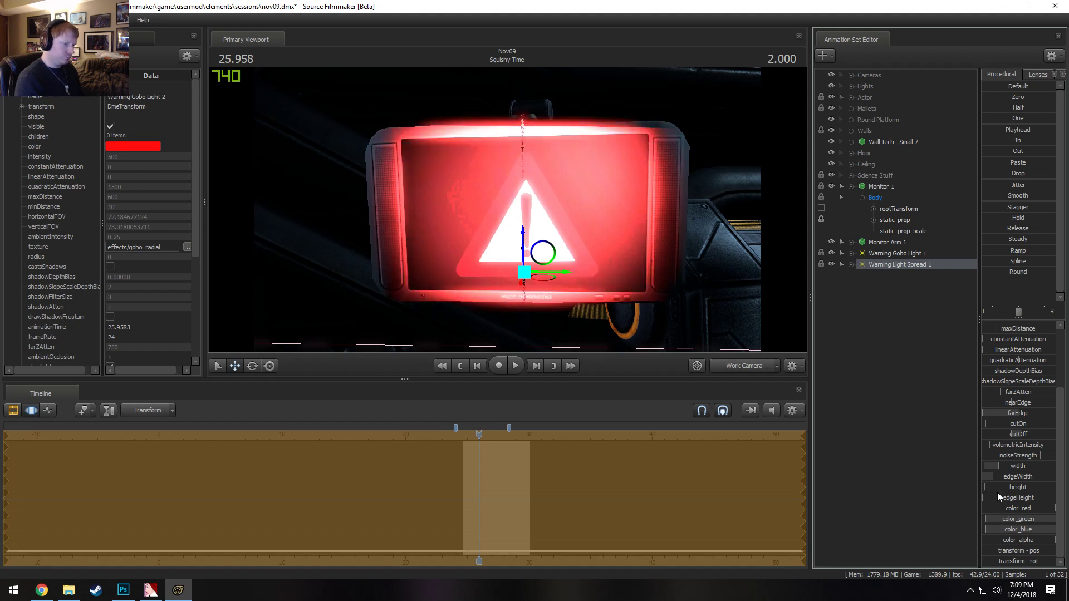
pyautogui.rightClick(1001, 465)
pyautogui.click(1013, 481)
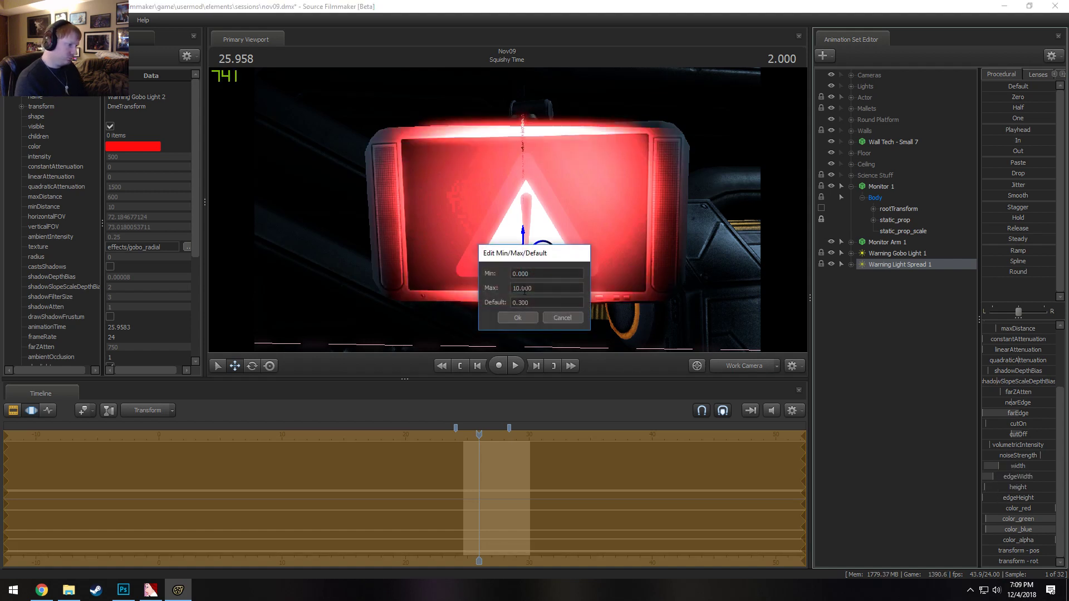
pyautogui.click(520, 288)
pyautogui.click(523, 317)
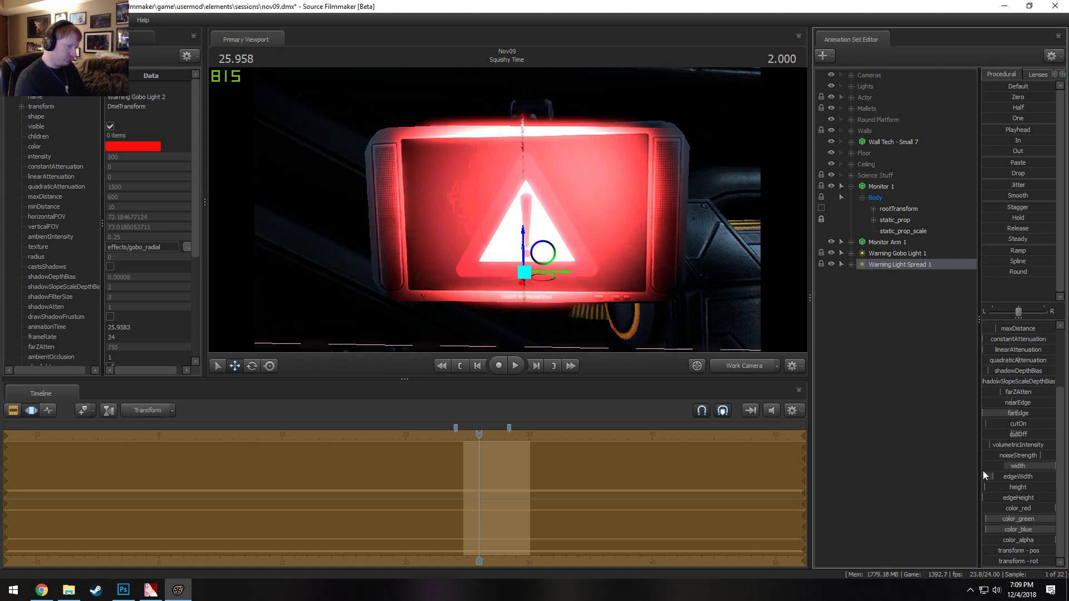
pyautogui.rightClick(1012, 476)
pyautogui.click(1027, 496)
pyautogui.click(516, 289)
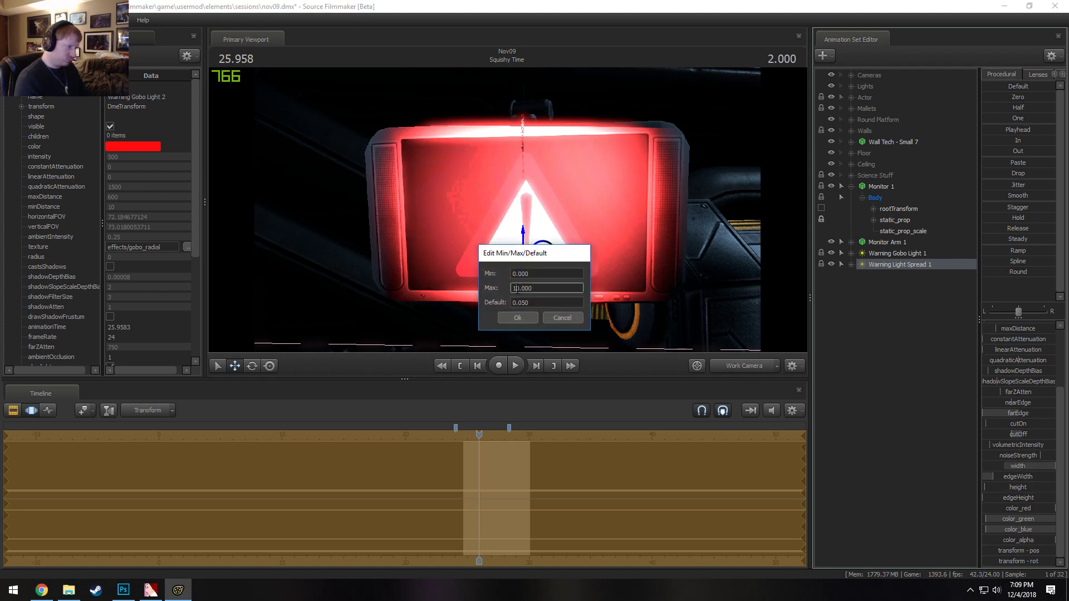
pyautogui.click(522, 317)
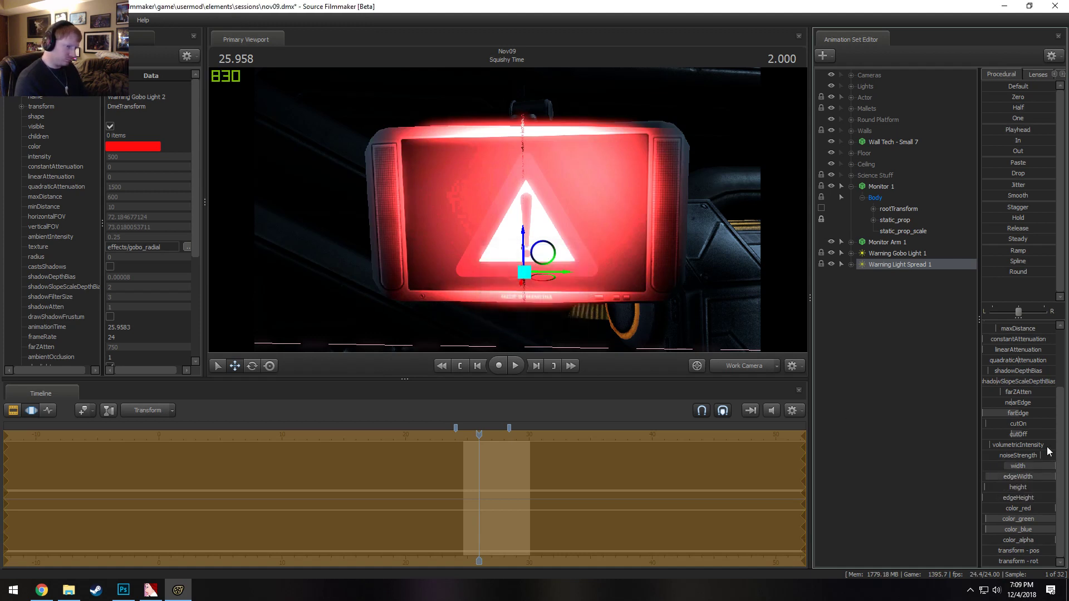
# Remap the height and edgeHeight slider ranges of Warning Light Spread 1 to a lower maximum
pyautogui.rightClick(1017, 489)
pyautogui.click(1033, 508)
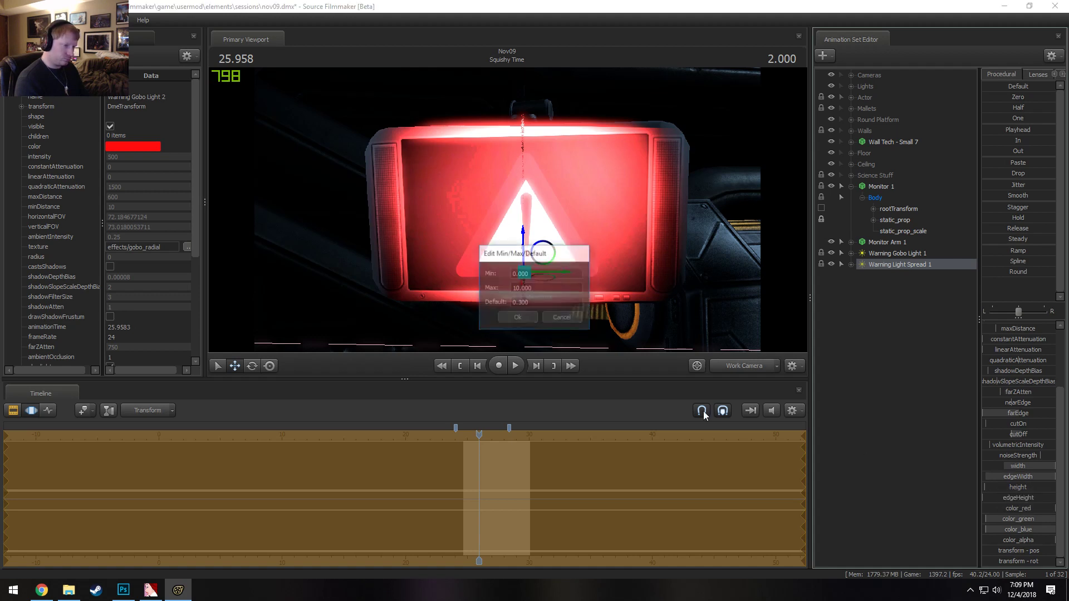
pyautogui.click(517, 289)
pyautogui.press('Return')
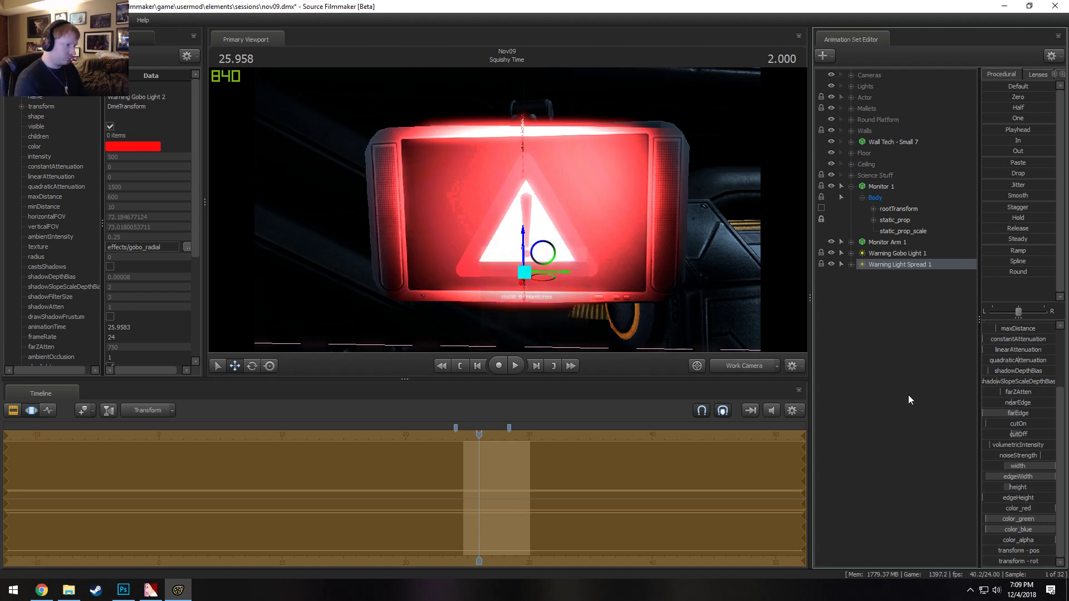
pyautogui.rightClick(1027, 489)
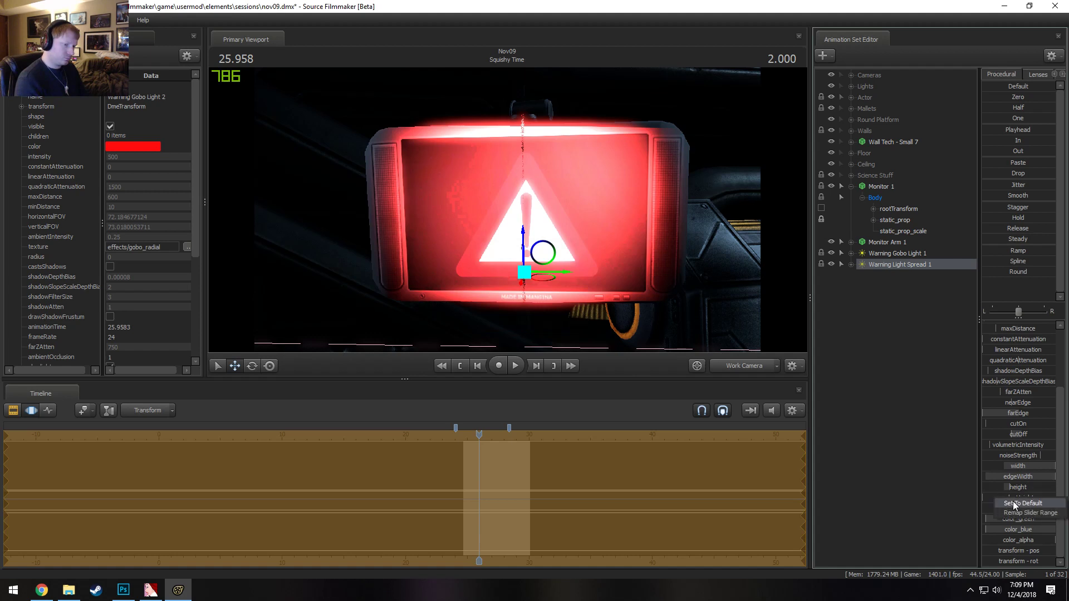
pyautogui.click(1018, 504)
pyautogui.click(513, 288)
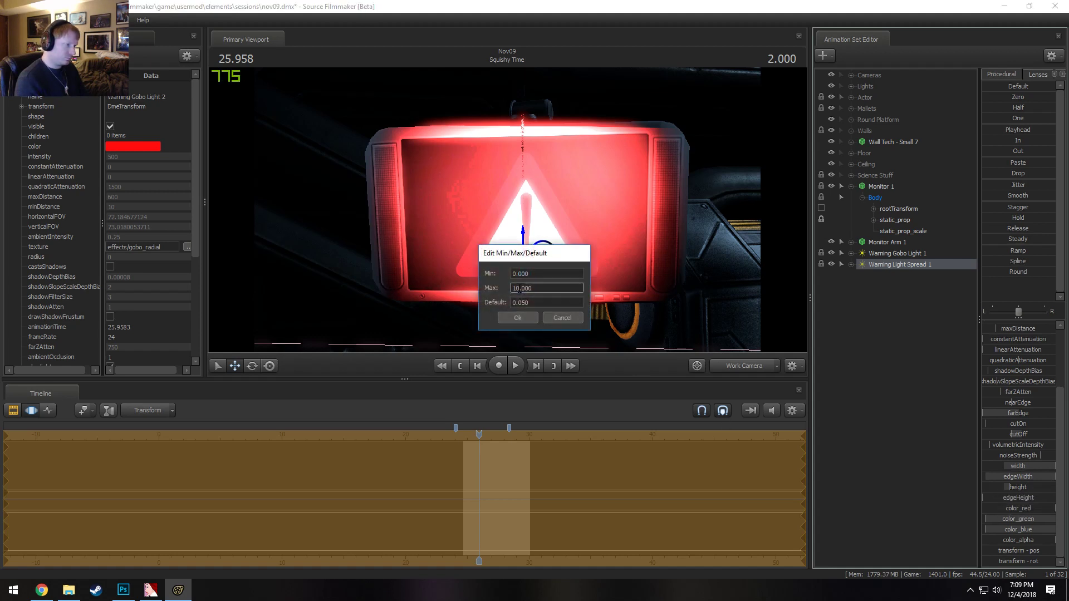
pyautogui.click(517, 318)
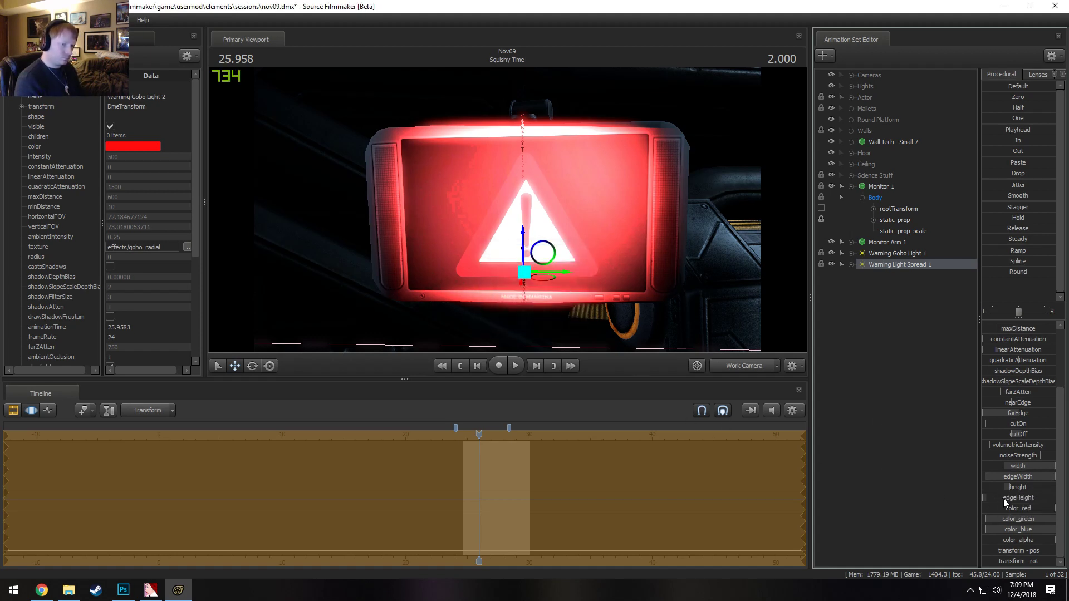
# Adjust Warning Light Spread 1's height, width, edge softness and sideways position so its glow fits within the monitor screen
pyautogui.moveTo(1009, 496)
pyautogui.mouseDown()
pyautogui.moveTo(995, 490)
pyautogui.moveTo(1029, 499)
pyautogui.moveTo(993, 498)
pyautogui.mouseUp()
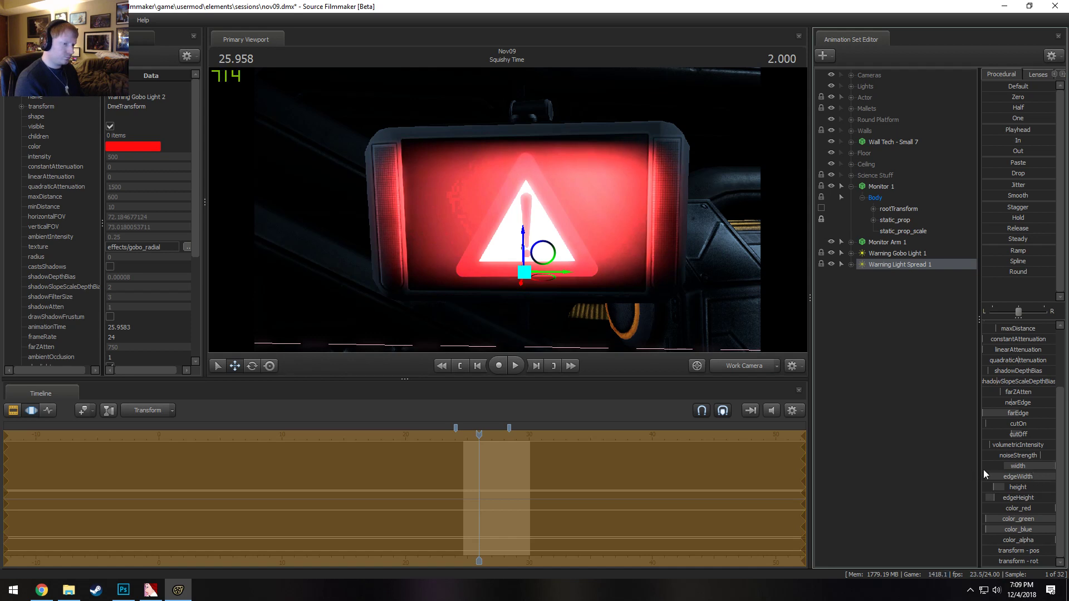
pyautogui.moveTo(1033, 466)
pyautogui.mouseDown()
pyautogui.moveTo(983, 466)
pyautogui.moveTo(1018, 479)
pyautogui.moveTo(995, 480)
pyautogui.moveTo(1031, 467)
pyautogui.mouseUp()
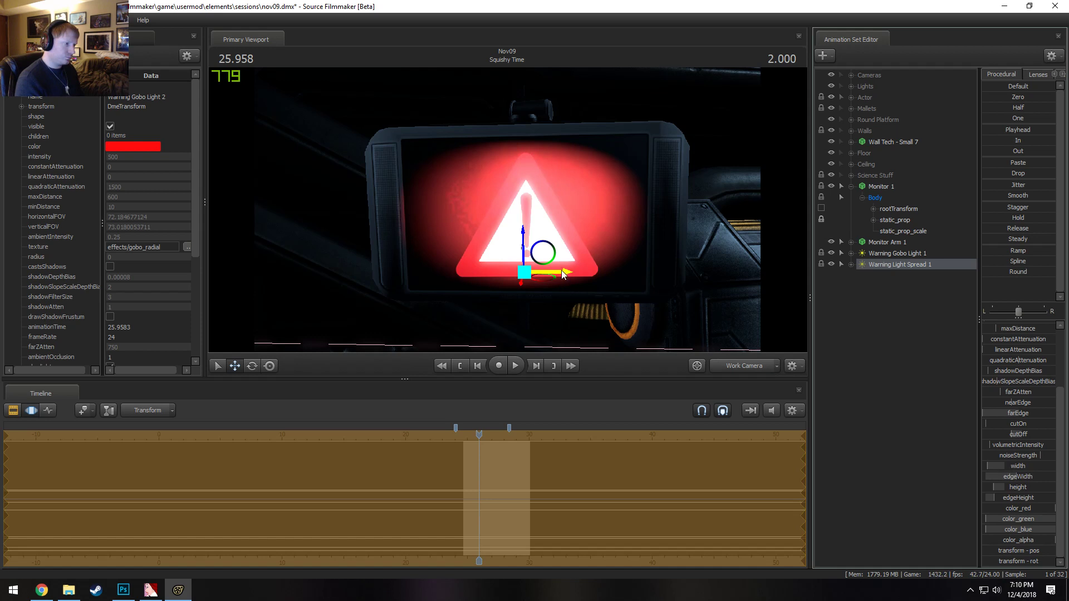
pyautogui.moveTo(562, 271); pyautogui.dragTo(565, 276)
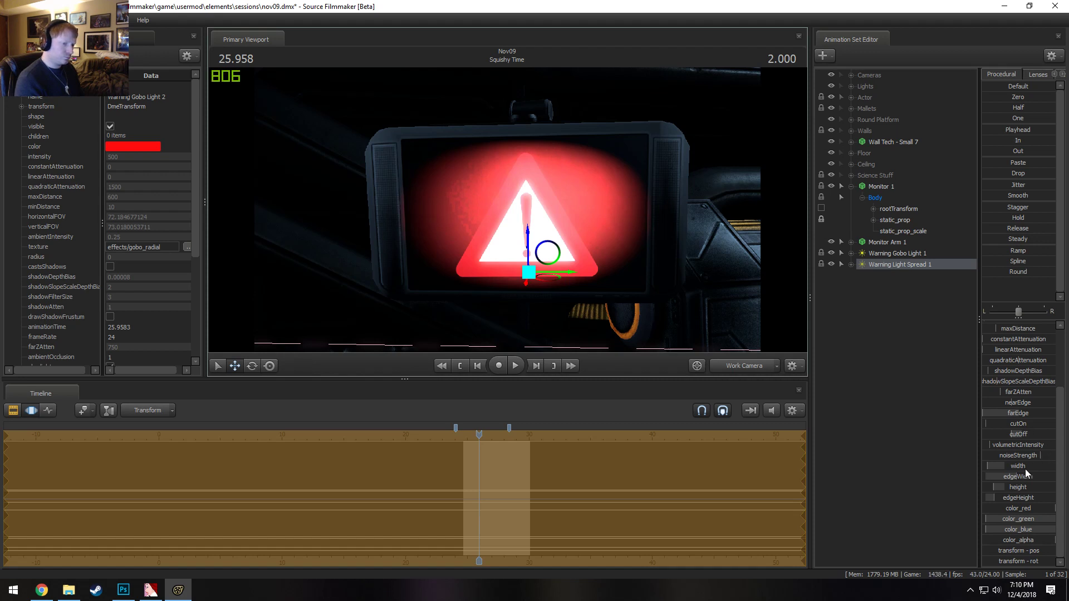
pyautogui.moveTo(1015, 489); pyautogui.dragTo(1015, 488)
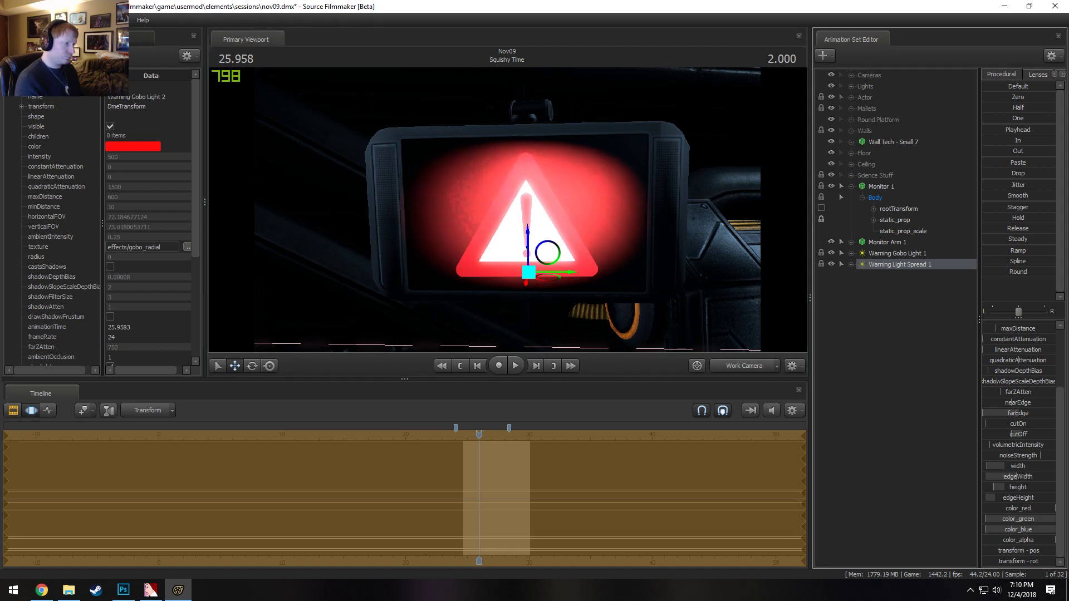
# Lower Warning Light Spread 1's intensity to about 30
pyautogui.scroll(3, 1033, 437)
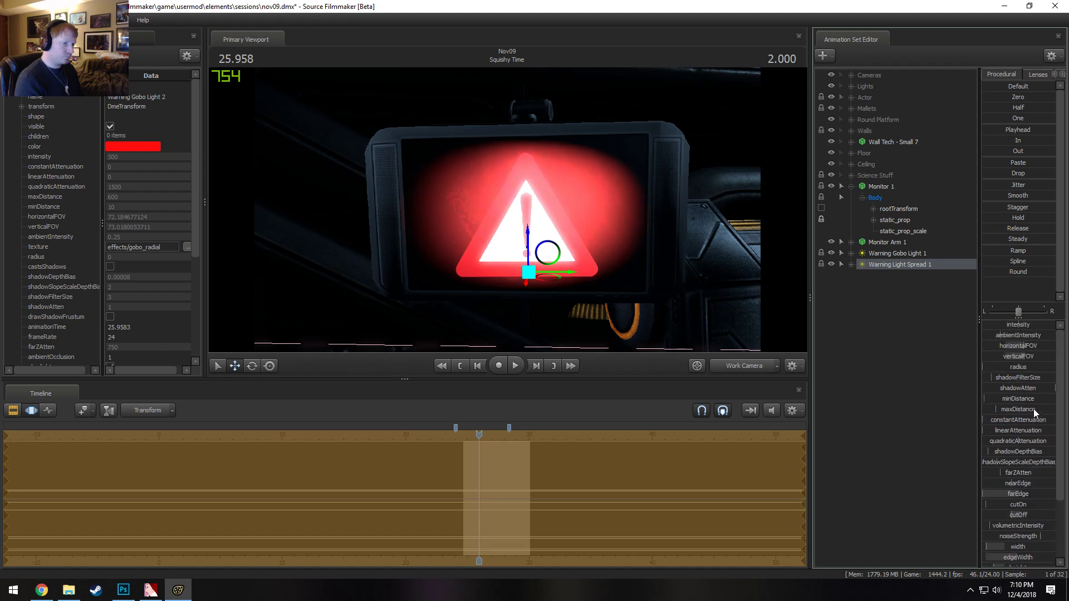
pyautogui.moveTo(1045, 326); pyautogui.dragTo(988, 326)
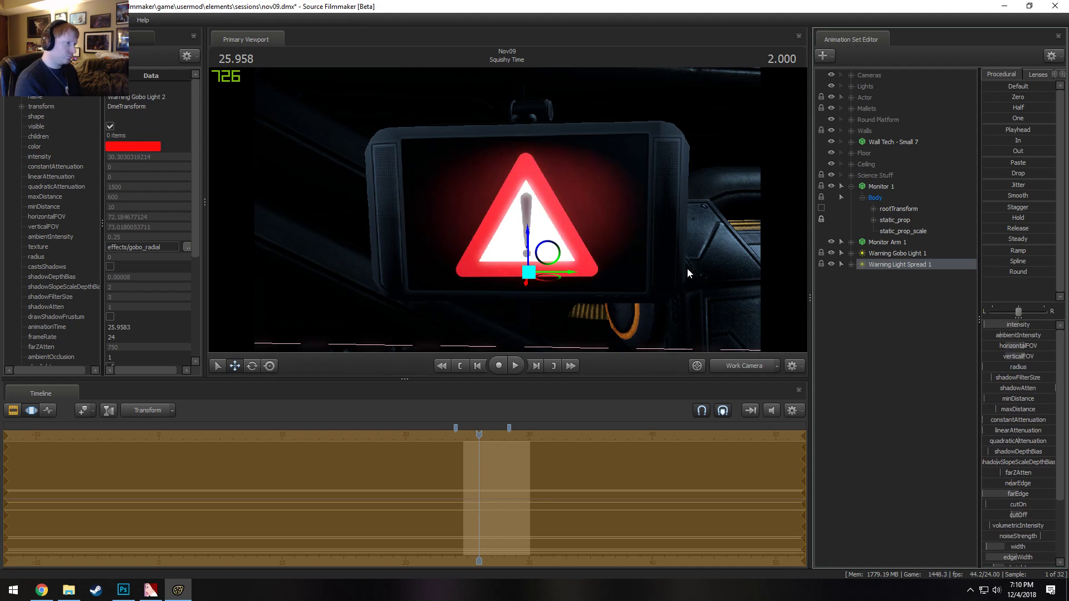
# Examine the warning sign and its red glow on the monitor from farther away and close up
pyautogui.moveTo(687, 273); pyautogui.dragTo(506, 209)
pyautogui.click(503, 206)
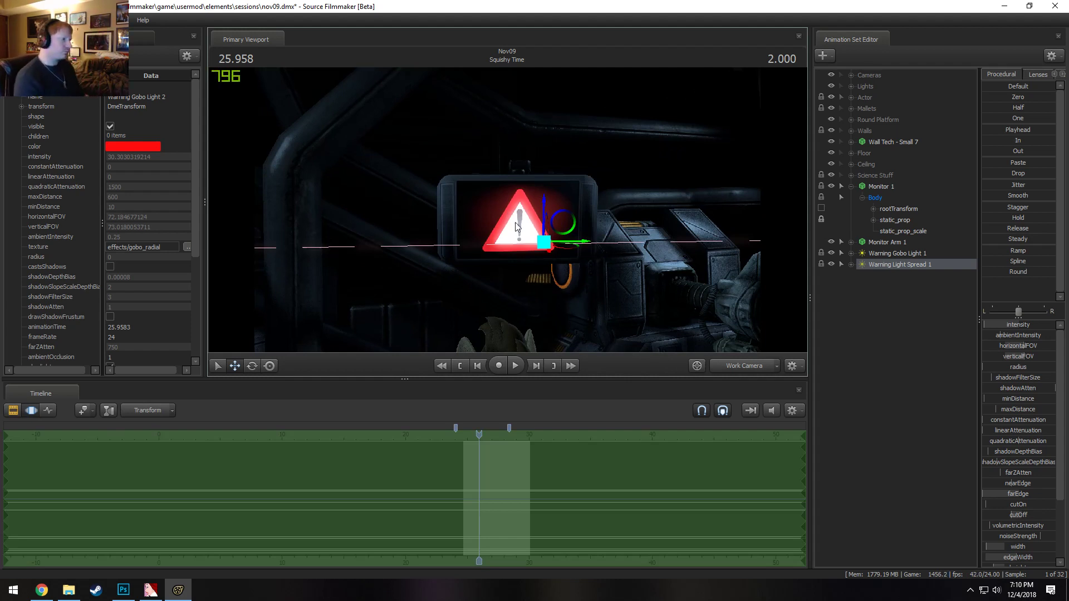
pyautogui.moveTo(515, 222)
pyautogui.keyDown('alt'); pyautogui.mouseDown()
pyautogui.moveTo(468, 233)
pyautogui.moveTo(506, 200)
pyautogui.moveTo(504, 189)
pyautogui.moveTo(499, 246)
pyautogui.moveTo(629, 250)
pyautogui.moveTo(653, 279)
pyautogui.moveTo(596, 279)
pyautogui.moveTo(507, 214)
pyautogui.mouseUp(); pyautogui.keyUp('alt')
pyautogui.press('w')
pyautogui.press('w')
pyautogui.press('a')
pyautogui.press('a')
pyautogui.press('d')
pyautogui.press('F2')
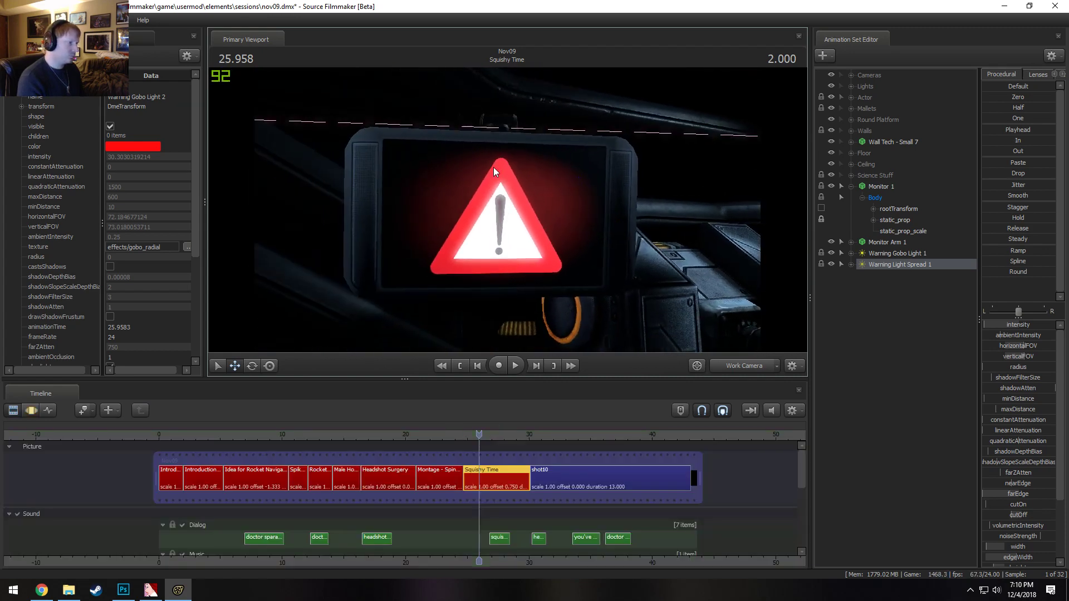
pyautogui.press('F3')
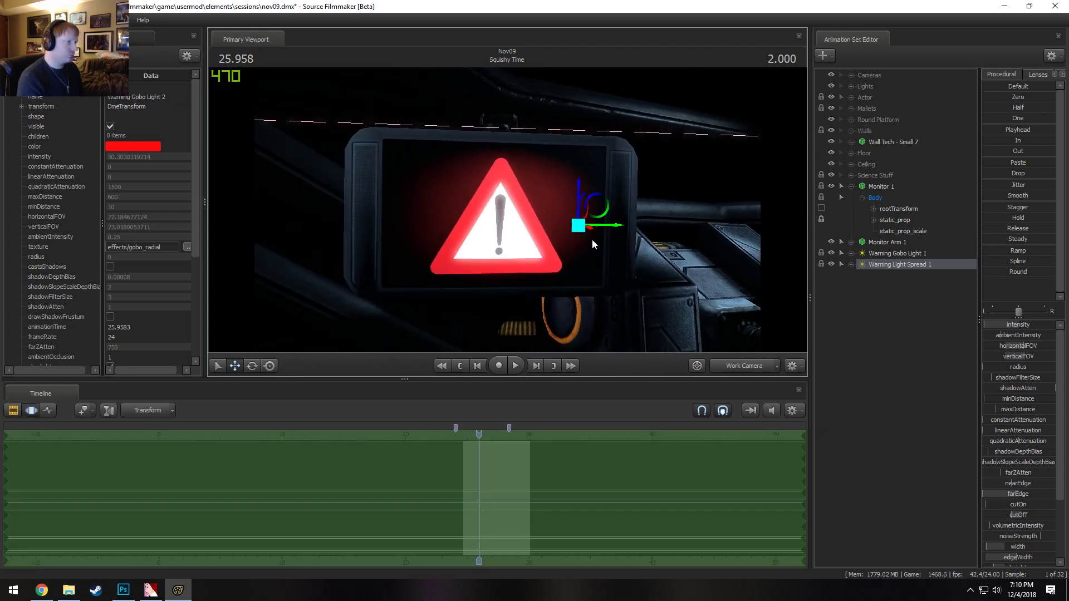
# Lower the intensity of Warning Gobo Light 1 to dim the projected warning sign, checking it from a wider view
pyautogui.click(913, 254)
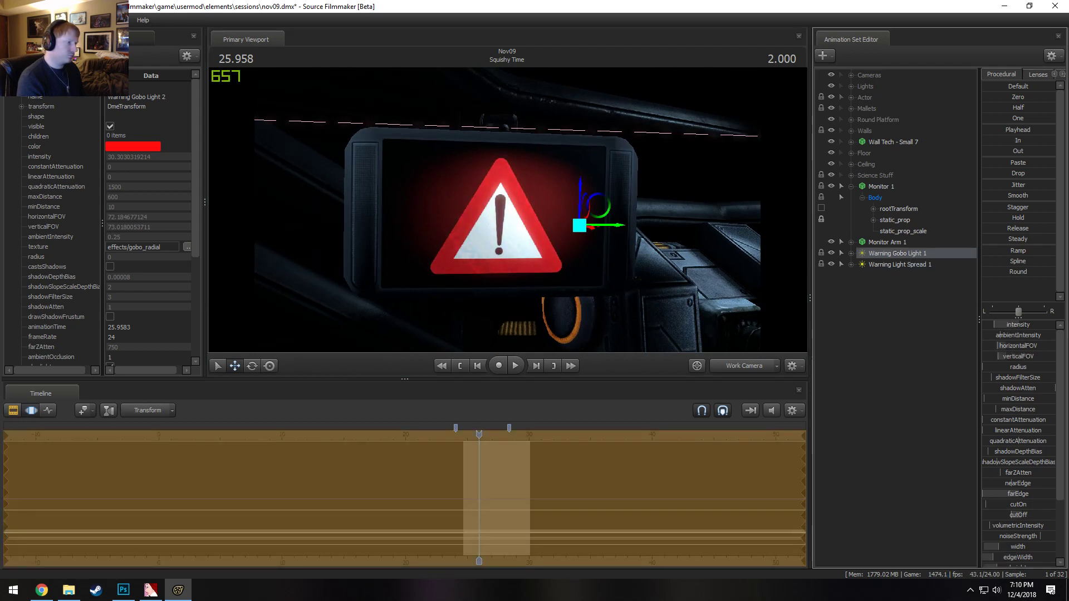
pyautogui.moveTo(508, 279); pyautogui.dragTo(509, 312)
pyautogui.press('s')
pyautogui.moveTo(507, 210); pyautogui.dragTo(565, 248)
pyautogui.press('d')
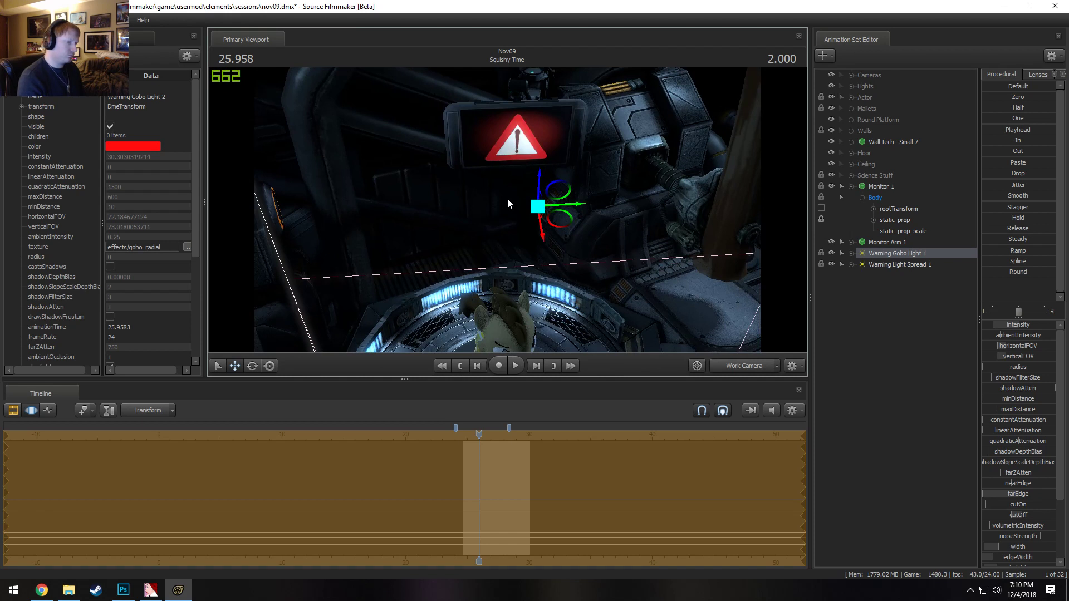
# Expand both warning lights' controls and select the intensity control of each, with the timeline focused on the current shot
pyautogui.click(850, 264)
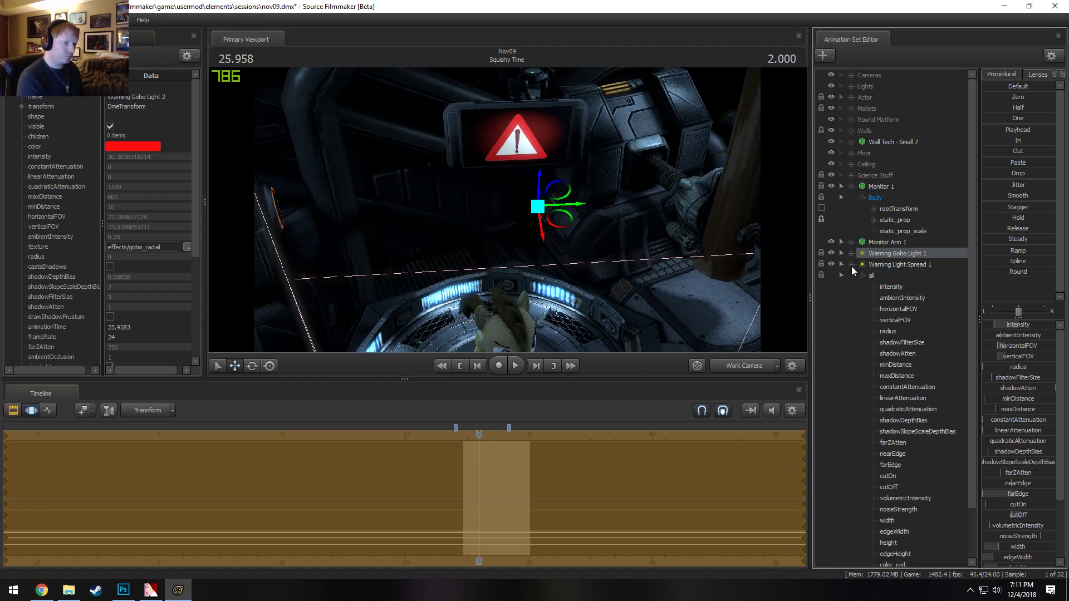
pyautogui.click(851, 253)
pyautogui.click(892, 298)
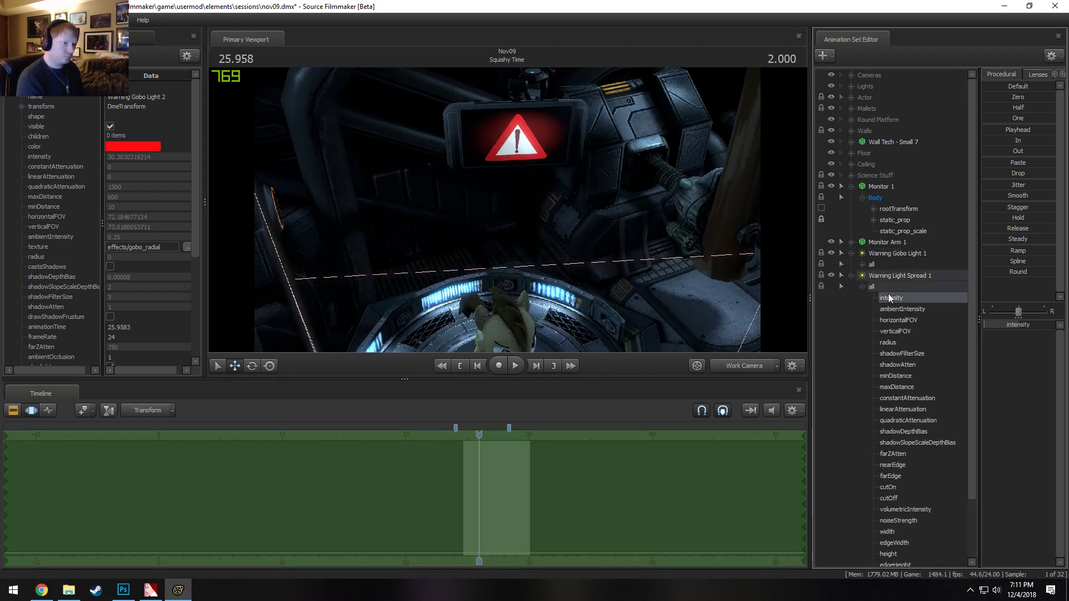
pyautogui.click(862, 265)
pyautogui.keyDown('ctrl'); pyautogui.click(911, 287); pyautogui.keyUp('ctrl')
pyautogui.keyDown('ctrl'); pyautogui.click(911, 278); pyautogui.keyUp('ctrl')
pyautogui.keyDown('ctrl'); pyautogui.click(901, 292); pyautogui.keyUp('ctrl')
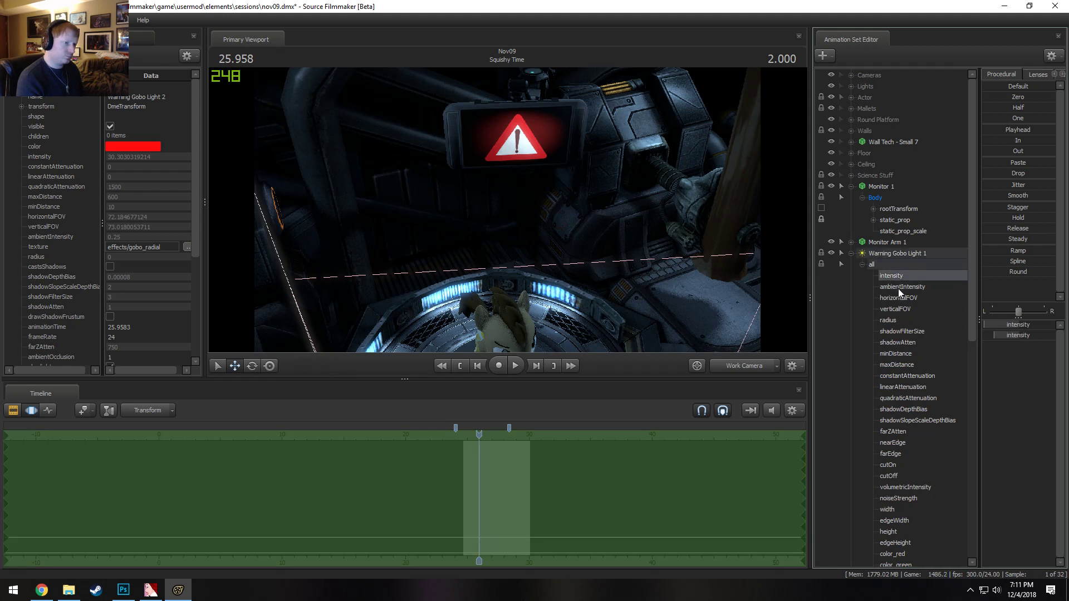
pyautogui.scroll(5, 520, 516)
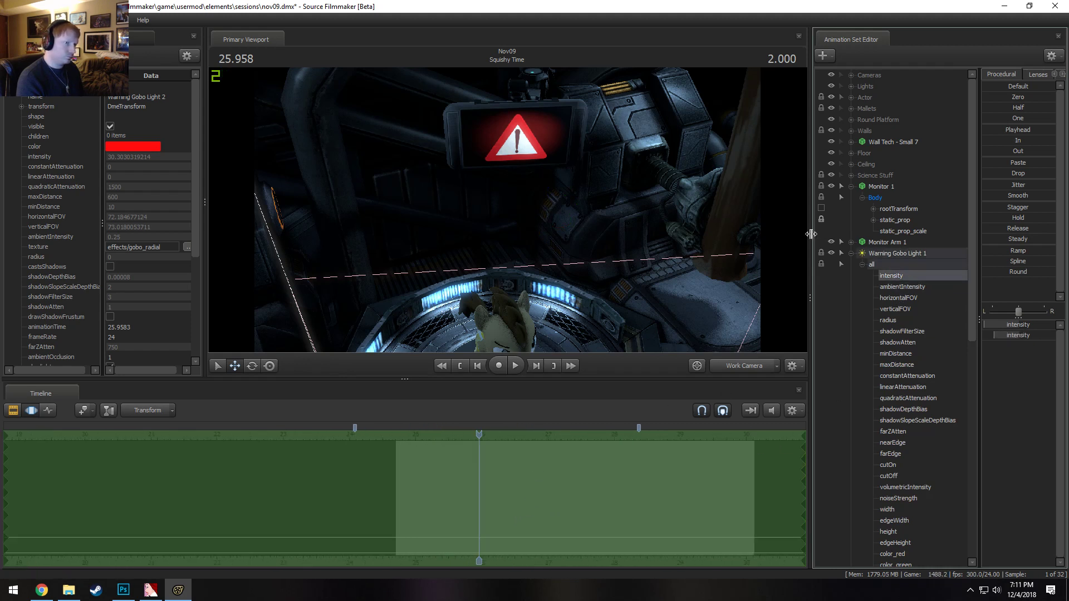
# Remap Warning Light Spread 1's intensity slider to a maximum of 500 and a default of 250
pyautogui.rightClick(1008, 326)
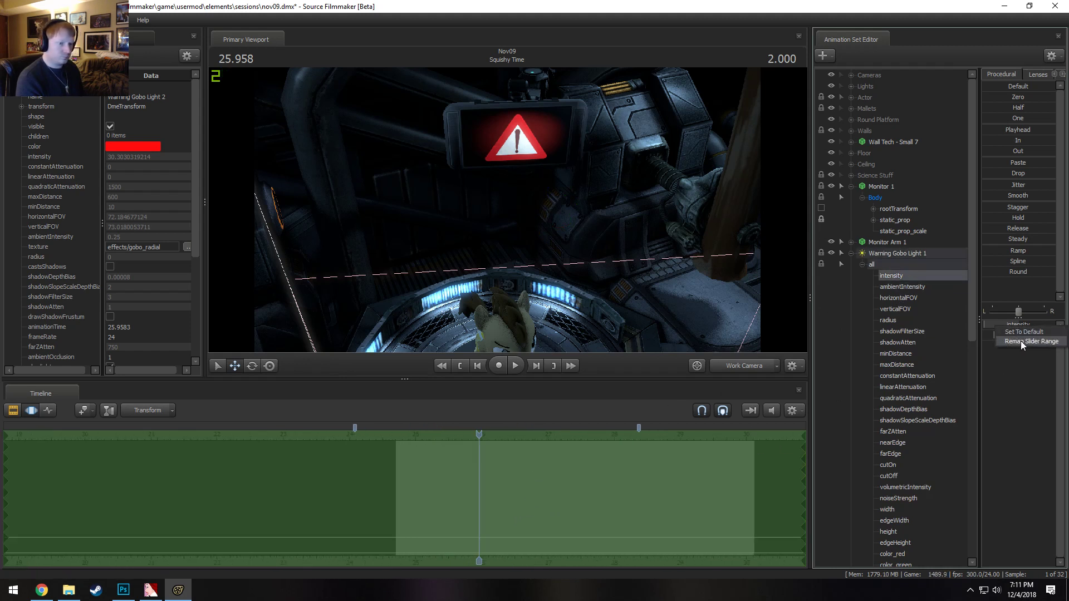
pyautogui.click(1021, 345)
pyautogui.doubleClick(544, 288)
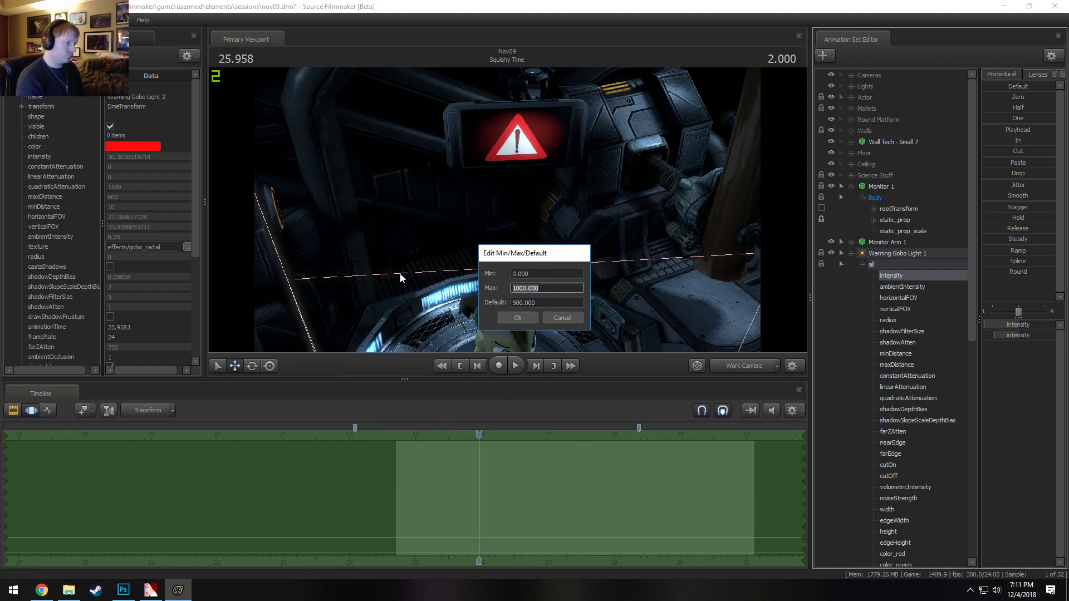
pyautogui.write('500')
pyautogui.press('Tab')
pyautogui.write('2')
pyautogui.press('Return')
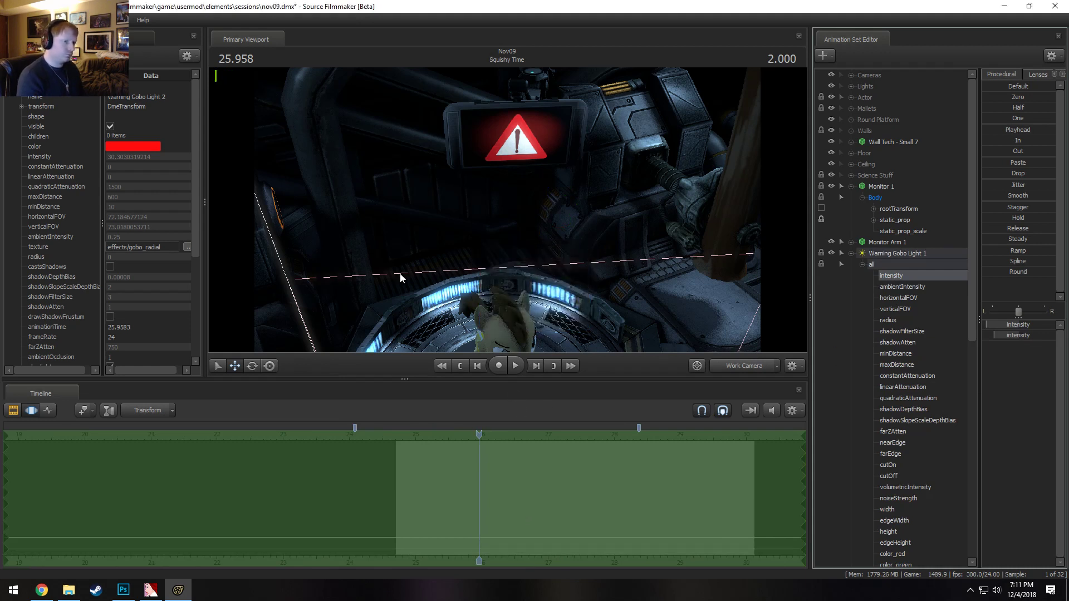
# Remap Warning Light Spread 1's intensity slider to a maximum of 200 and a default of 150
pyautogui.rightClick(1066, 330)
pyautogui.click(1030, 340)
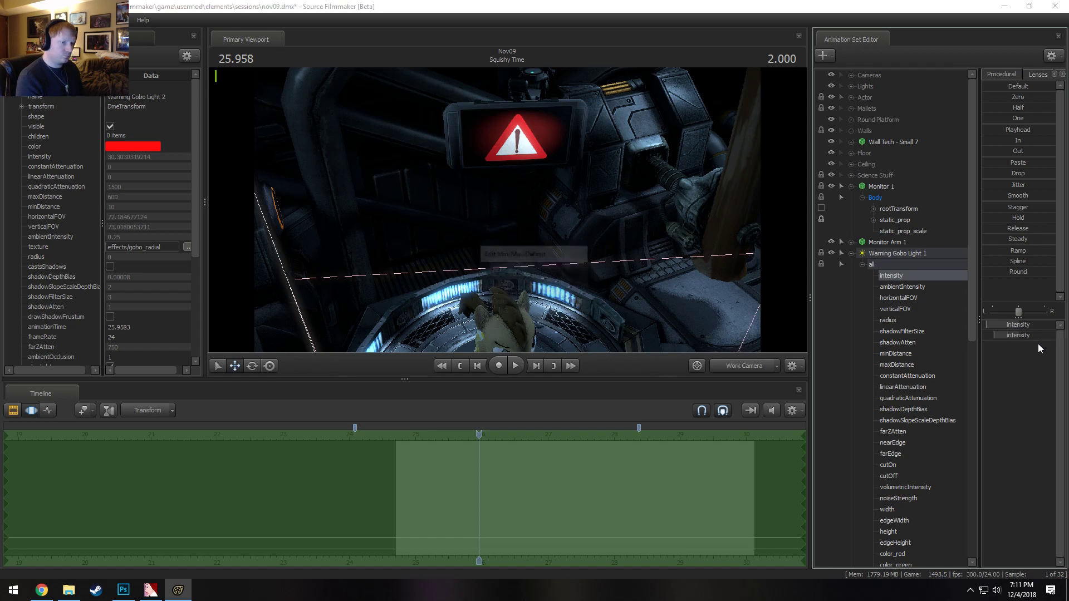
pyautogui.click(544, 288)
pyautogui.moveTo(543, 288); pyautogui.dragTo(414, 289)
pyautogui.write('200')
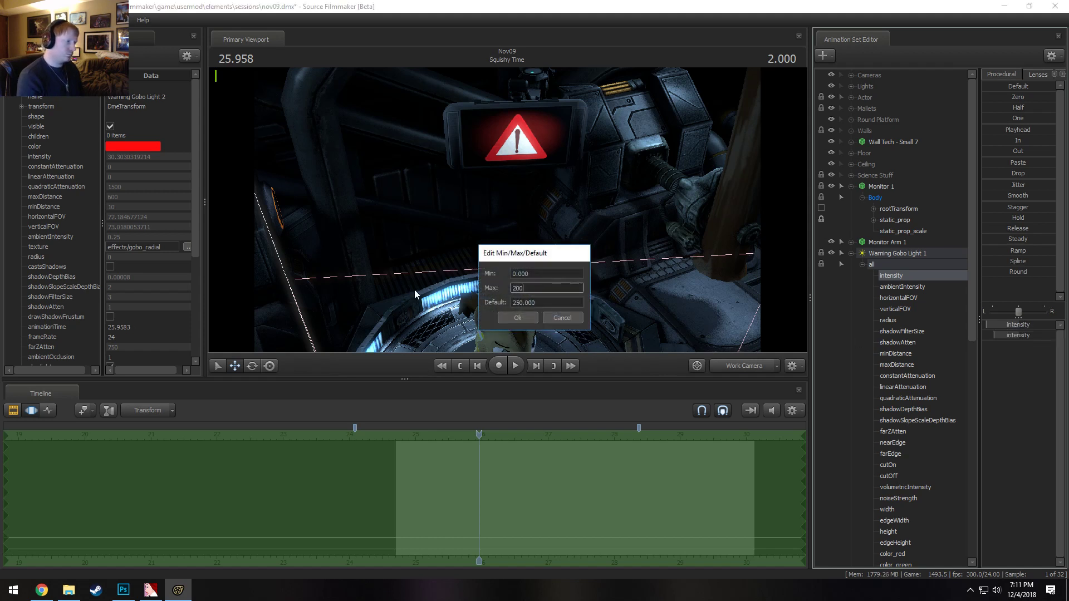
pyautogui.press('Tab')
pyautogui.write('100')
pyautogui.press('Return')
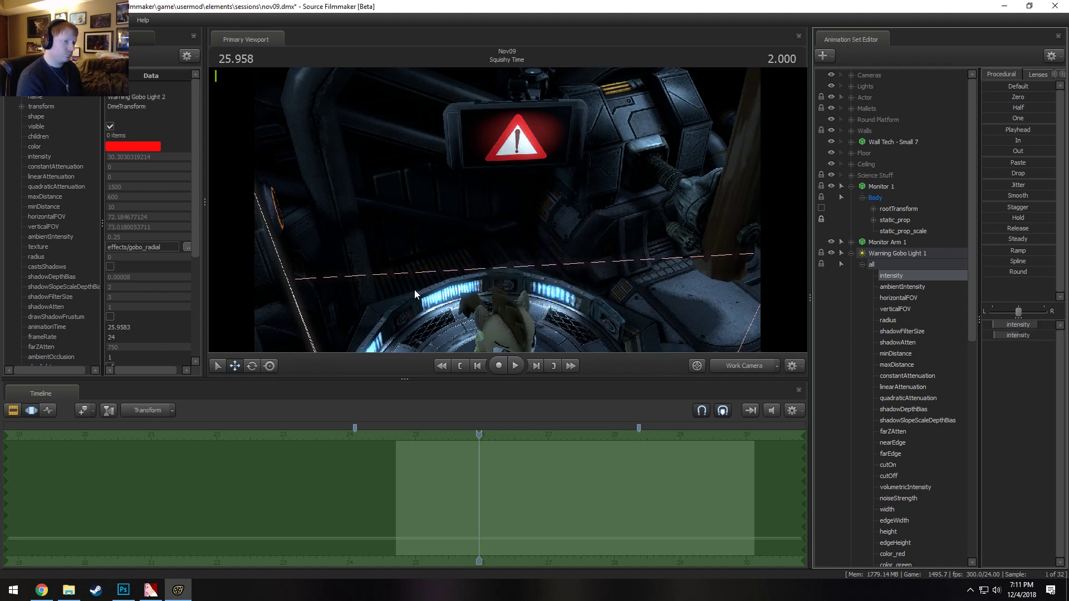
# Remap Warning Light Spread 1's intensity slider to a maximum of 100 and a default of 50
pyautogui.rightClick(1011, 325)
pyautogui.click(1027, 342)
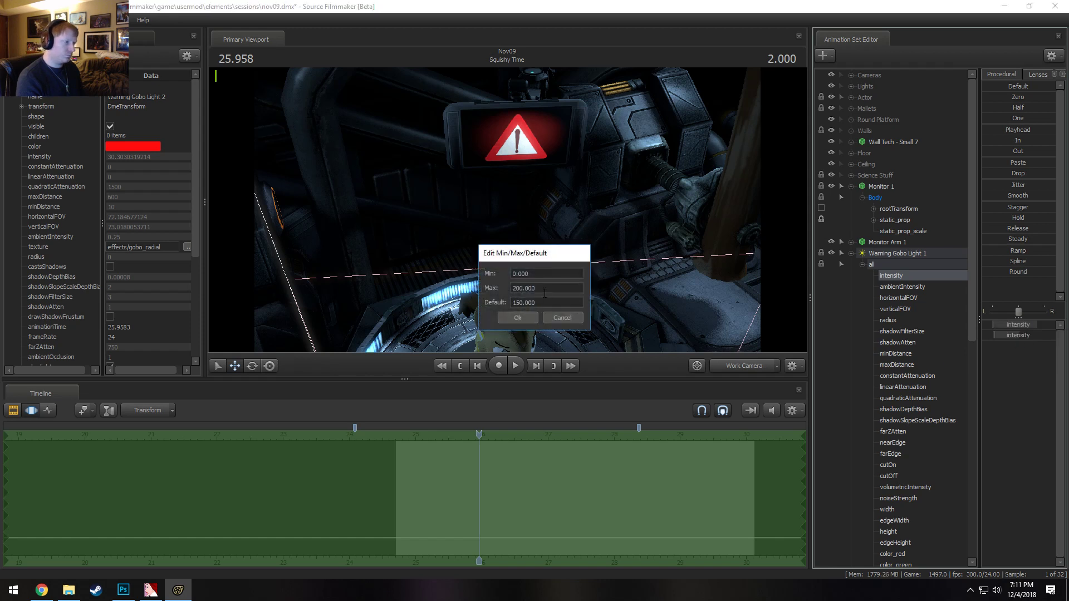
pyautogui.moveTo(544, 290); pyautogui.dragTo(456, 286)
pyautogui.write('100')
pyautogui.press('Tab')
pyautogui.write('5')
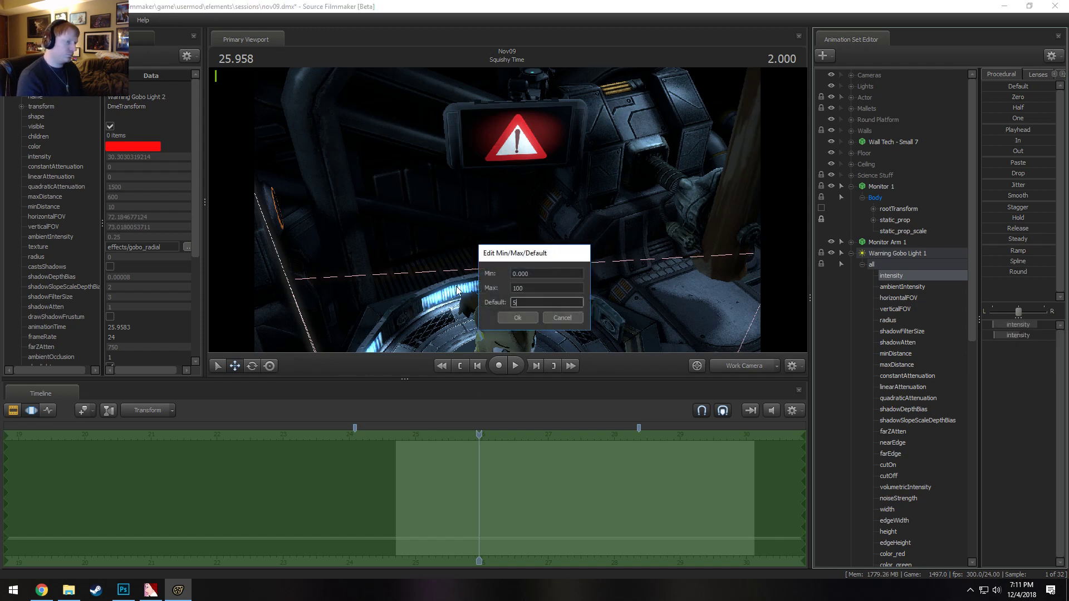
pyautogui.press('Return')
# Reduce the maximum of Warning Light Spread 1's intensity slider range to 75
pyautogui.rightClick(1004, 325)
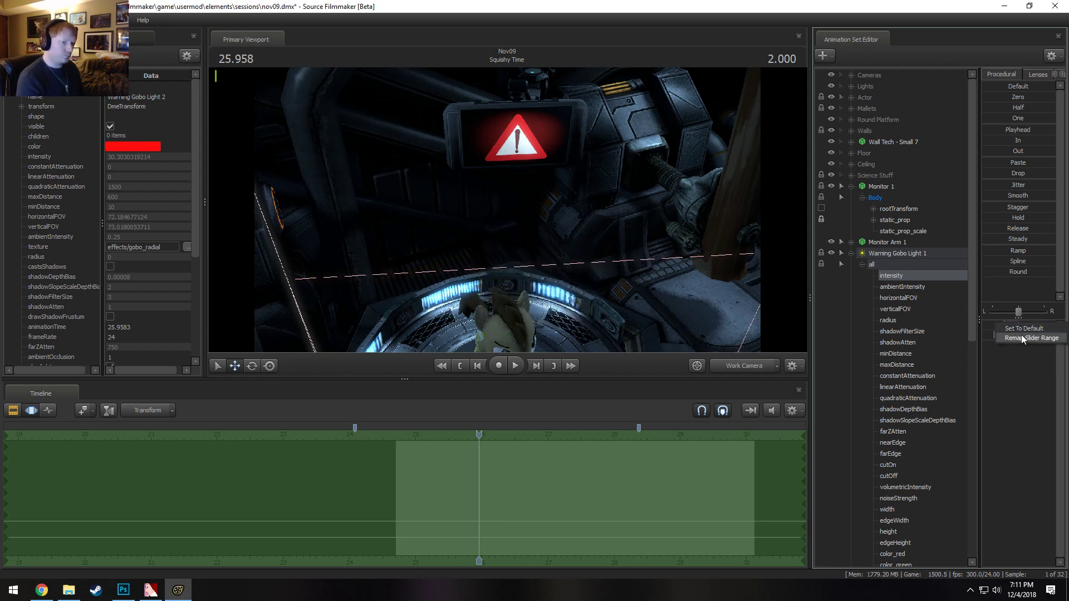
pyautogui.click(1019, 340)
pyautogui.press('Tab')
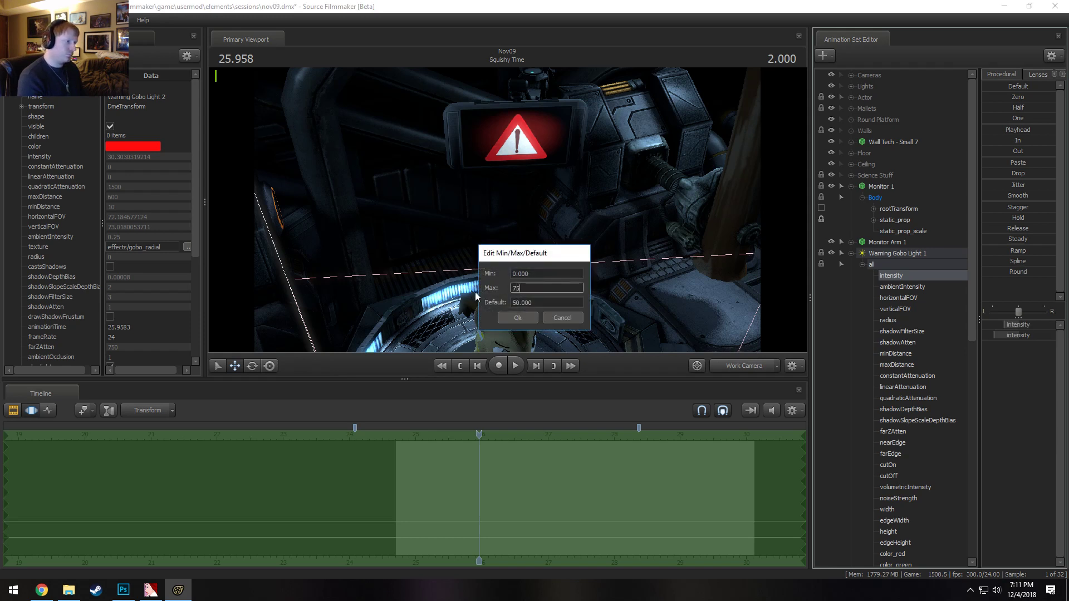
pyautogui.press('Tab')
pyautogui.press('Return')
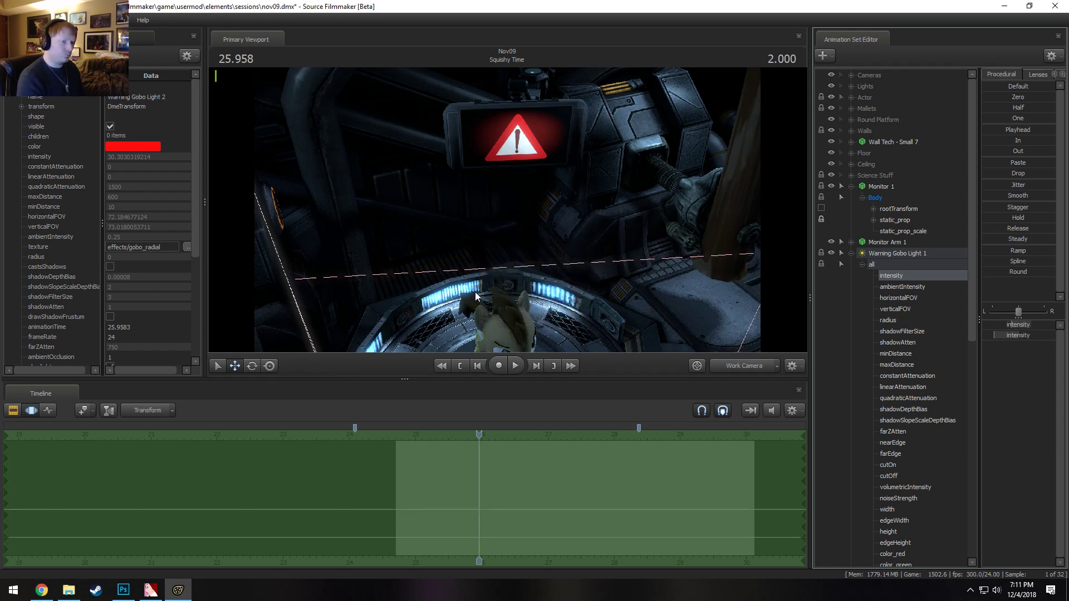
# Remap Warning Gobo Light 1's intensity slider to a maximum of 500 and a default of 250
pyautogui.rightClick(1021, 336)
pyautogui.click(1010, 351)
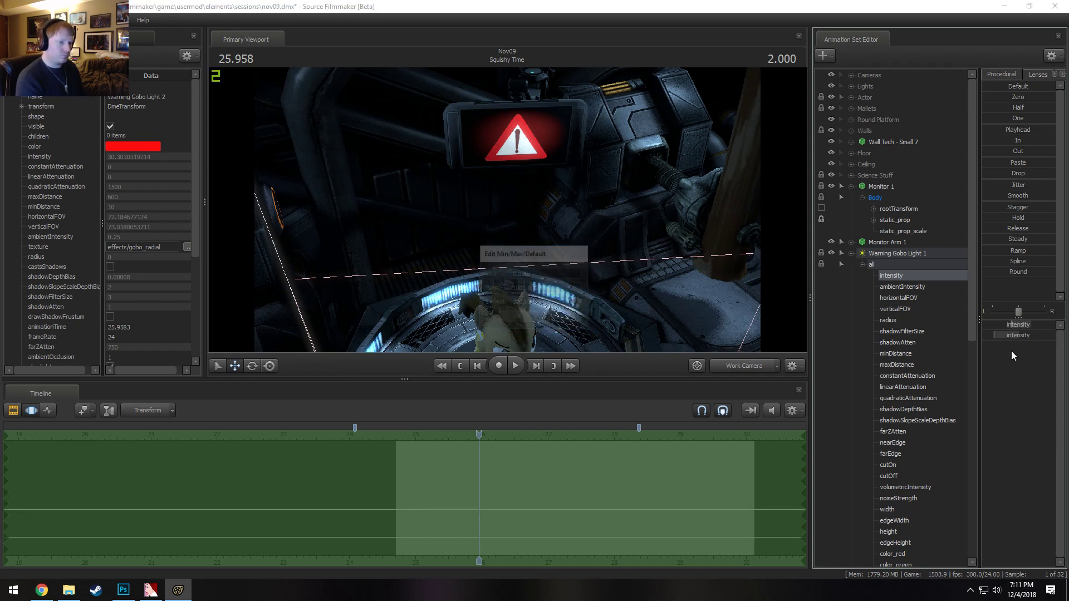
pyautogui.doubleClick(559, 292)
pyautogui.write('500')
pyautogui.press('Tab')
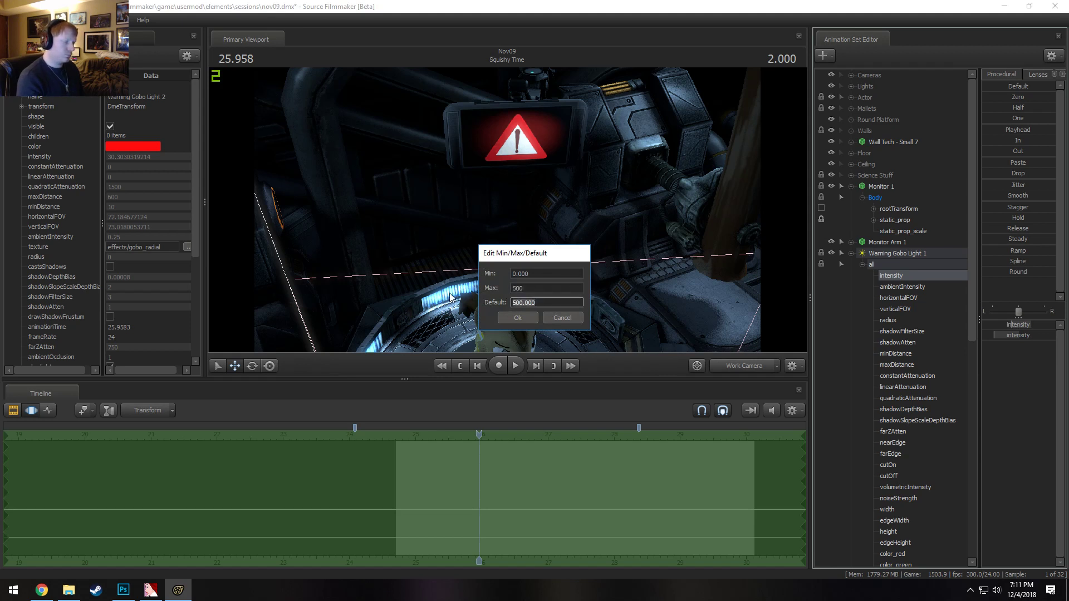
pyautogui.press('Return')
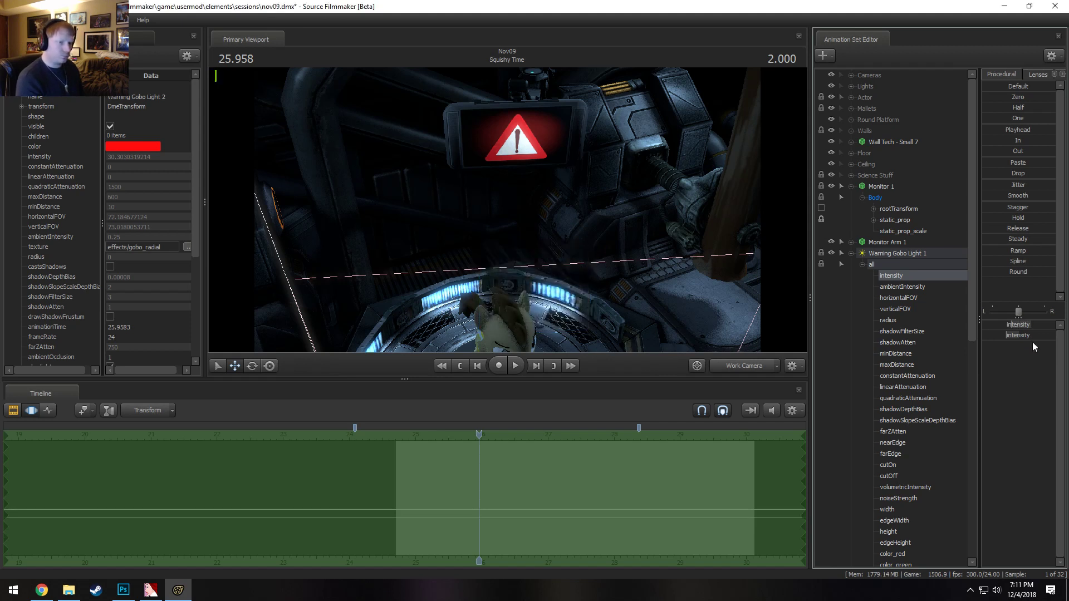
# Remap Warning Gobo Light 1's intensity slider to a maximum of 400 and a default of 200
pyautogui.rightClick(1032, 337)
pyautogui.click(1032, 347)
pyautogui.doubleClick(546, 287)
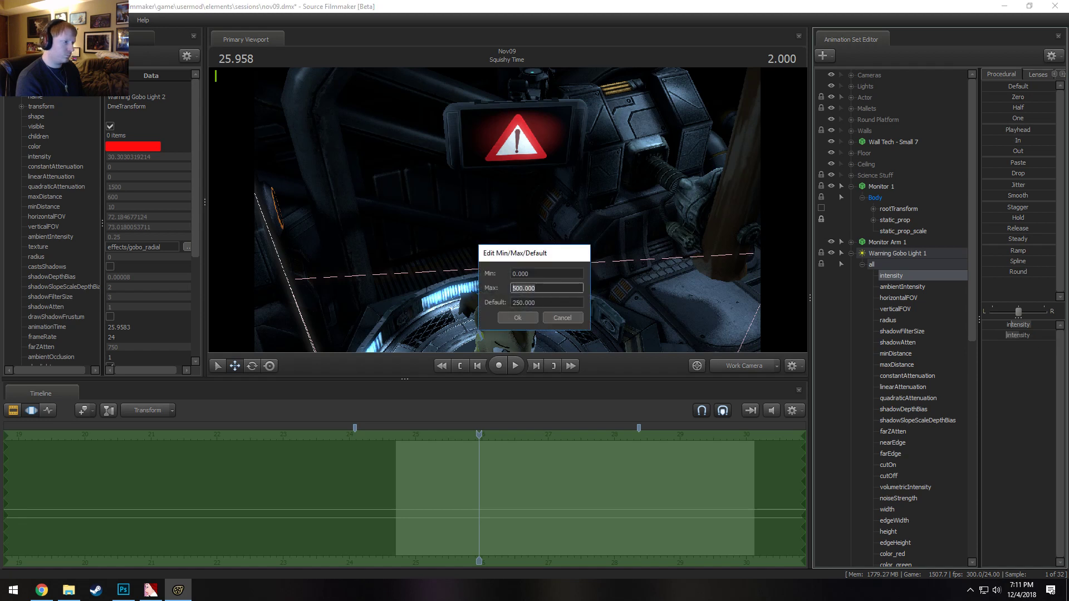
pyautogui.write('400')
pyautogui.press('Tab')
pyautogui.write('200')
pyautogui.press('Return')
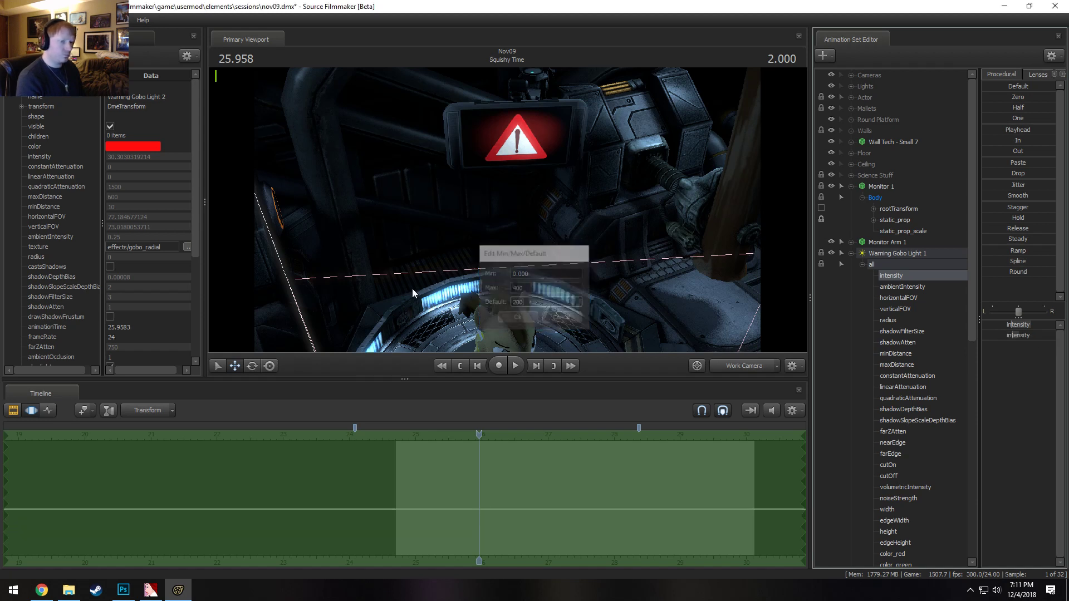
# Raise the maximum of Warning Gobo Light 1's intensity slider range to 425
pyautogui.rightClick(1023, 341)
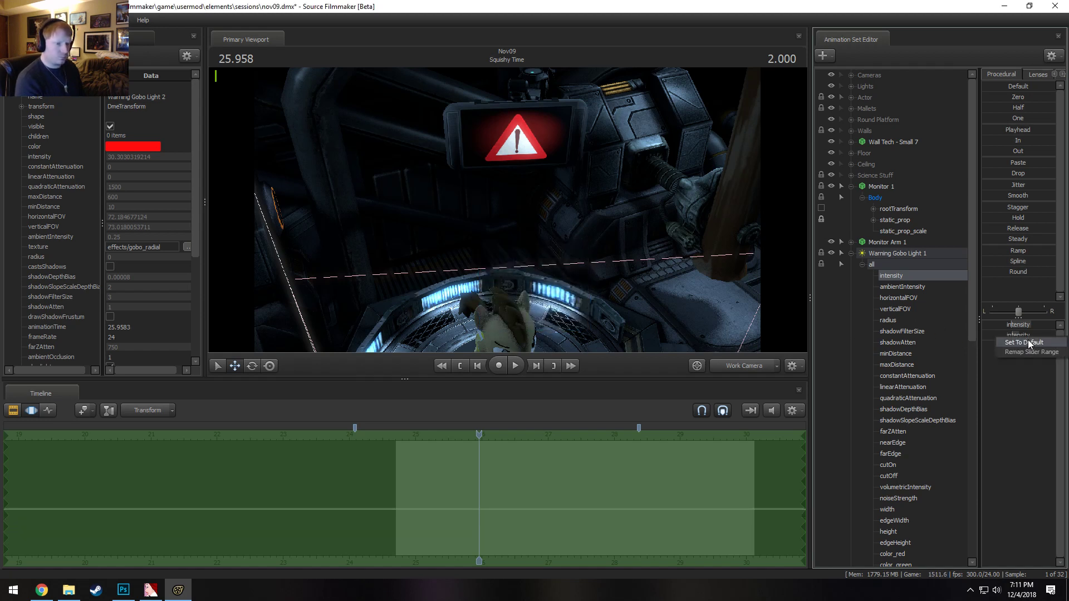
pyautogui.click(1030, 346)
pyautogui.click(513, 288)
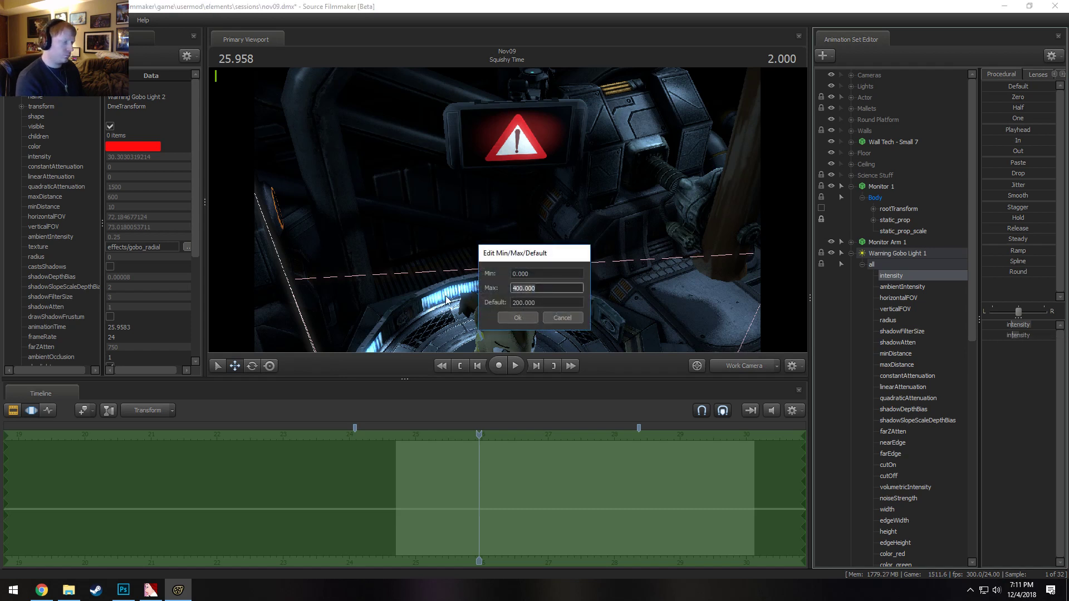
pyautogui.write('4')
pyautogui.press('Tab')
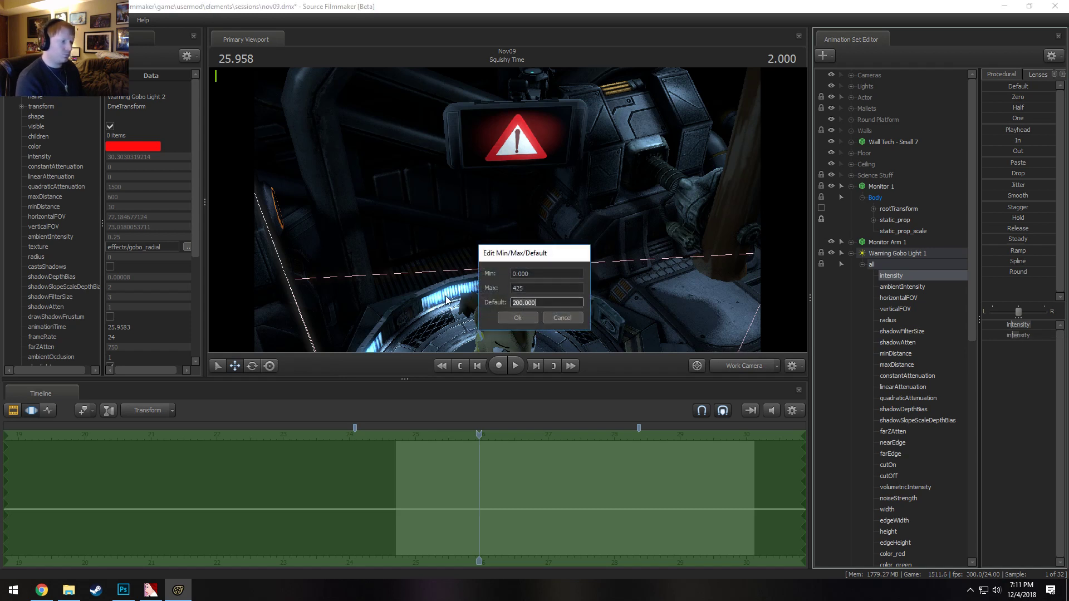
pyautogui.press('Return')
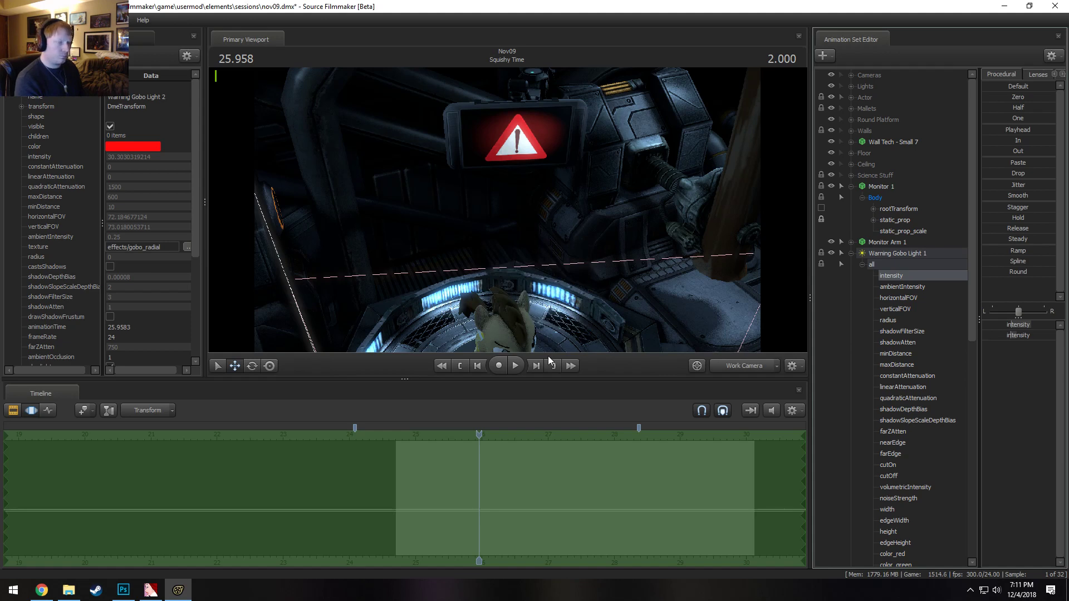
# Zero the intensity of both warning lights over the entire shot and clear the full-length time selection
pyautogui.moveTo(584, 313); pyautogui.dragTo(538, 207)
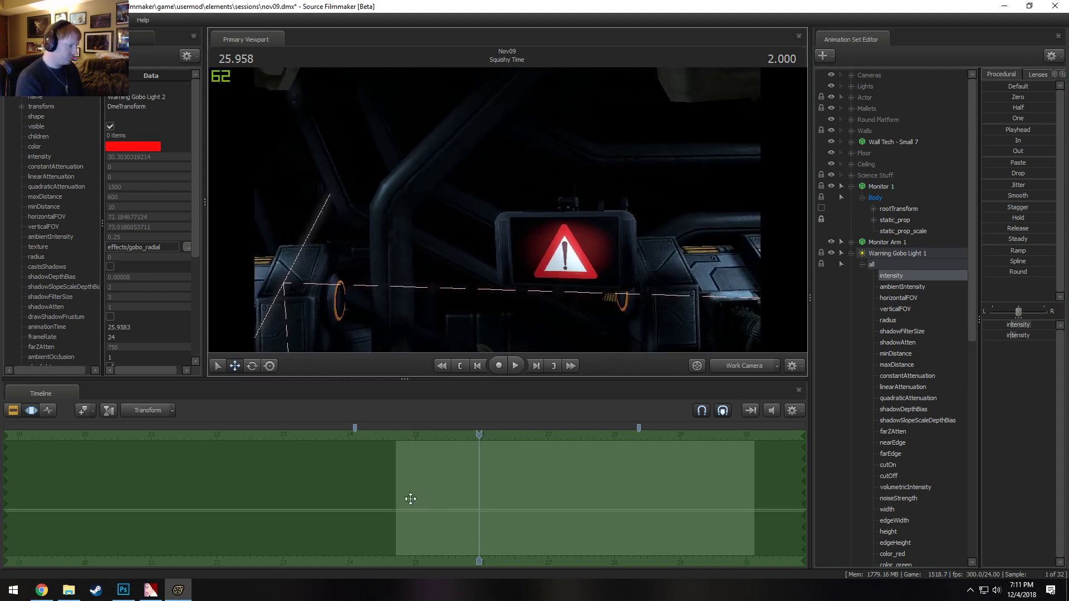
pyautogui.scroll(2, 478, 506)
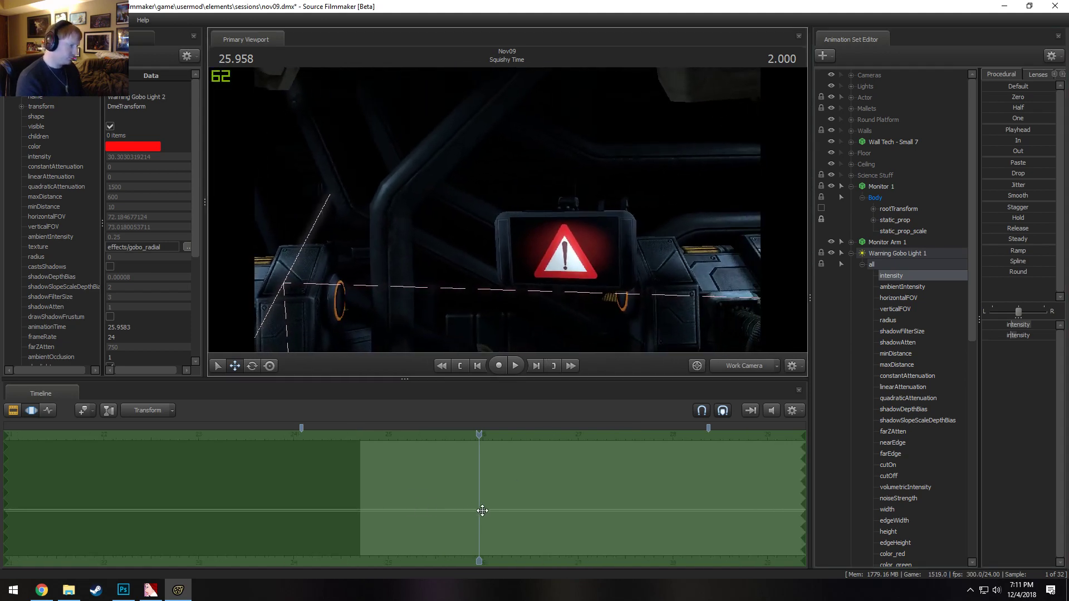
pyautogui.click(1017, 98)
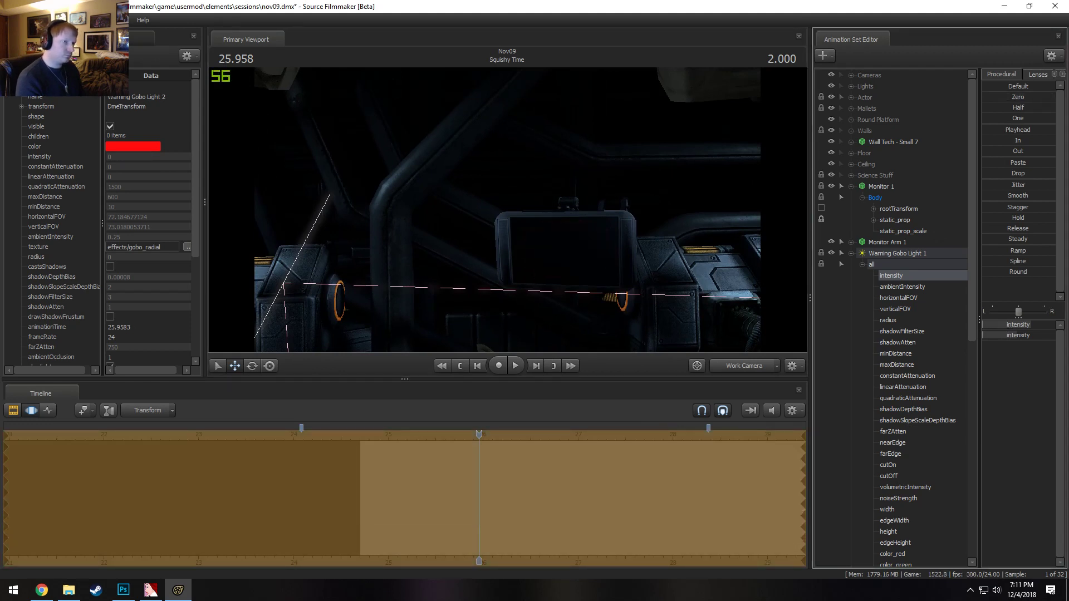
pyautogui.moveTo(997, 121)
pyautogui.mouseDown()
pyautogui.moveTo(1030, 121)
pyautogui.moveTo(985, 118)
pyautogui.moveTo(1023, 118)
pyautogui.moveTo(995, 118)
pyautogui.mouseUp()
pyautogui.hotkey('ctrl', 'z')
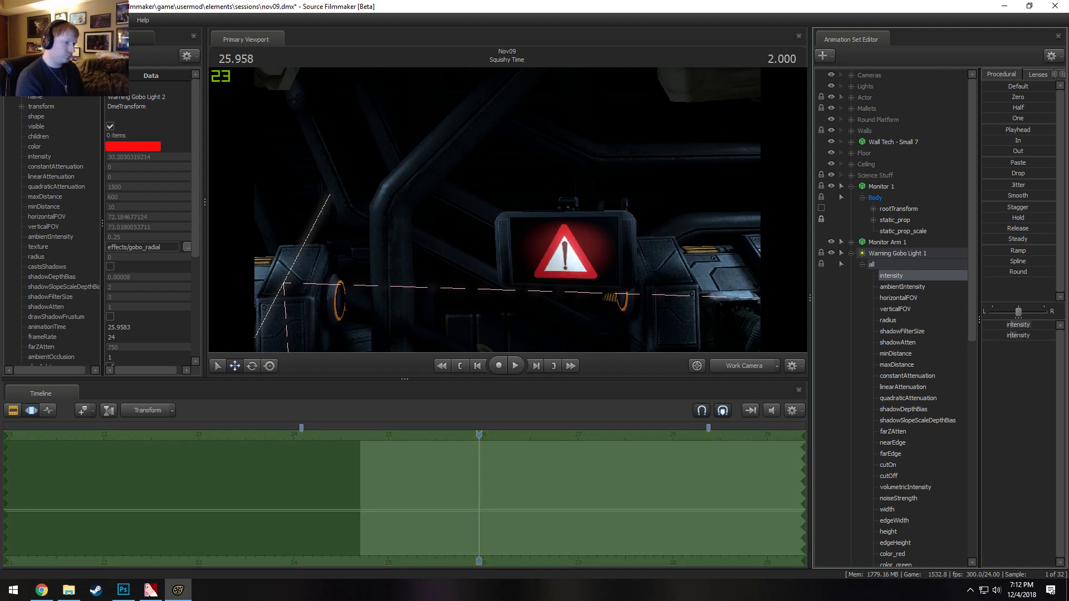
pyautogui.doubleClick(1006, 99)
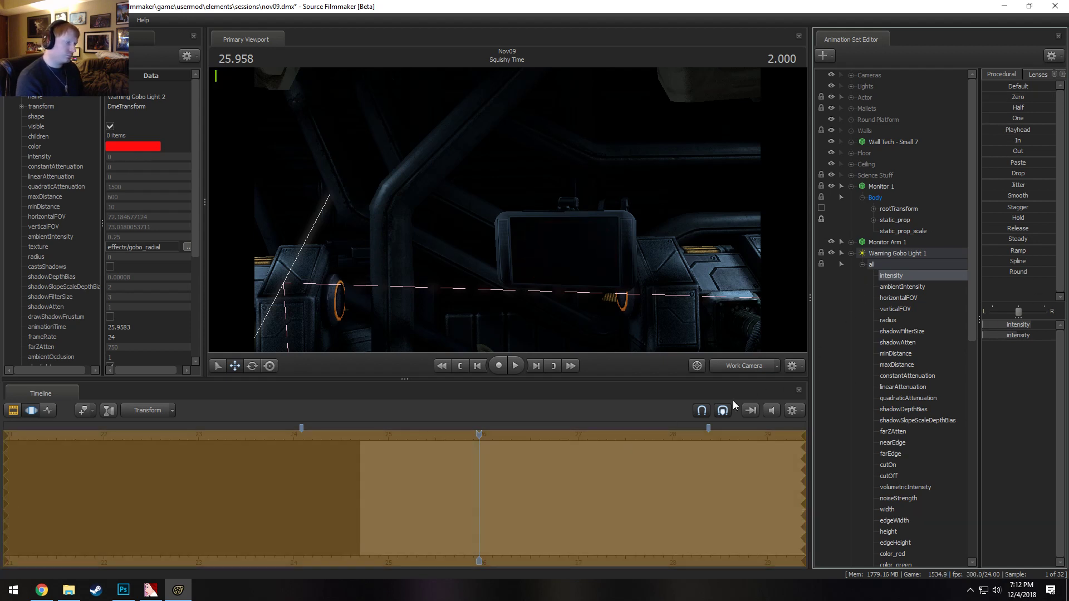
pyautogui.click(411, 490)
# Create a time selection with falloff around 25.8 s, spanning from about 25.5 s to 27 s
pyautogui.scroll(4, 451, 537)
pyautogui.scroll(-6, 461, 541)
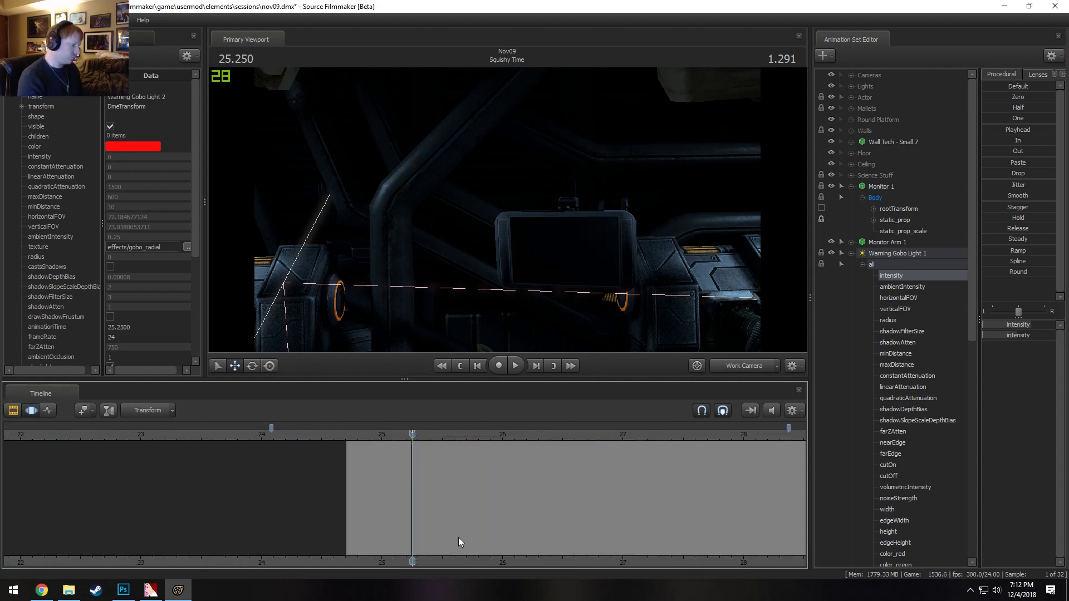
pyautogui.moveTo(470, 563); pyautogui.dragTo(397, 563, button='middle')
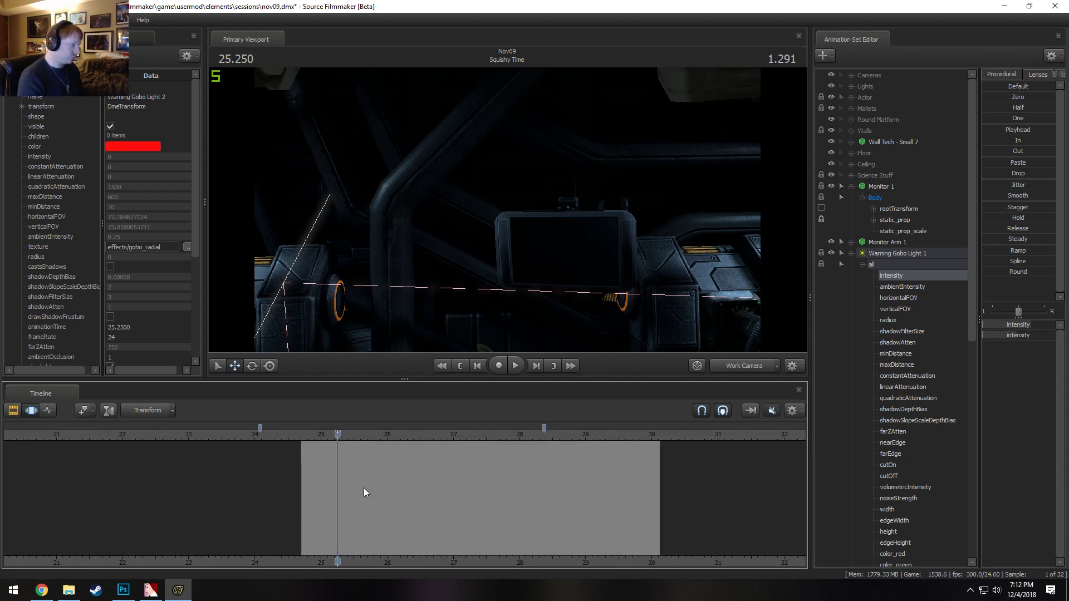
pyautogui.click(373, 475)
pyautogui.scroll(3, 393, 472)
pyautogui.moveTo(394, 469)
pyautogui.mouseDown()
pyautogui.moveTo(405, 468)
pyautogui.moveTo(373, 465)
pyautogui.mouseUp()
pyautogui.keyDown('shift'); pyautogui.scroll(4, 404, 468); pyautogui.keyUp('shift')
pyautogui.keyDown('shift'); pyautogui.scroll(1, 403, 469); pyautogui.keyUp('shift')
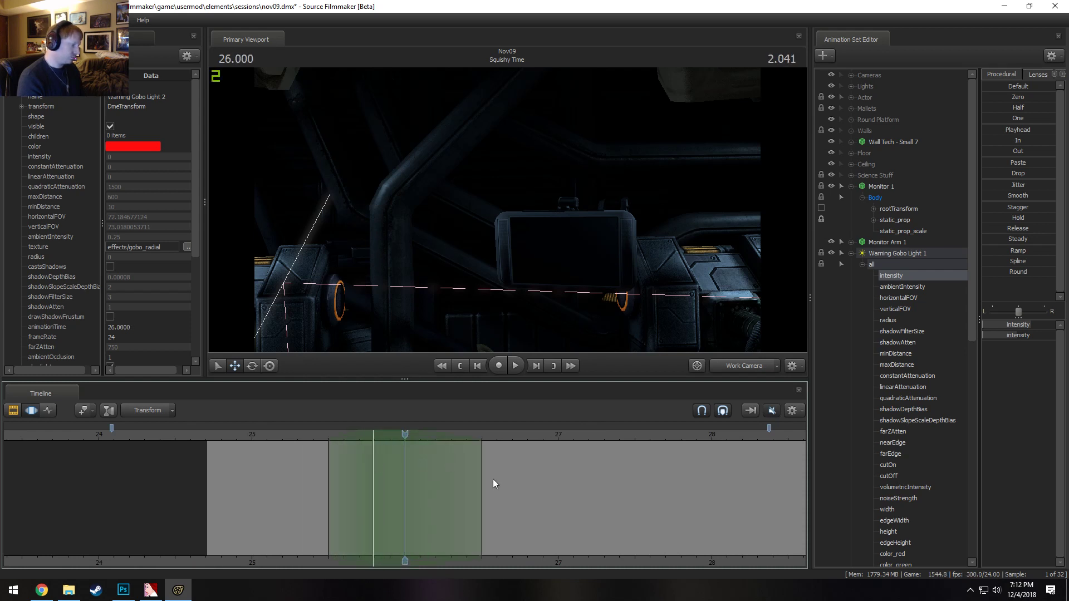
pyautogui.moveTo(482, 483); pyautogui.dragTo(557, 484)
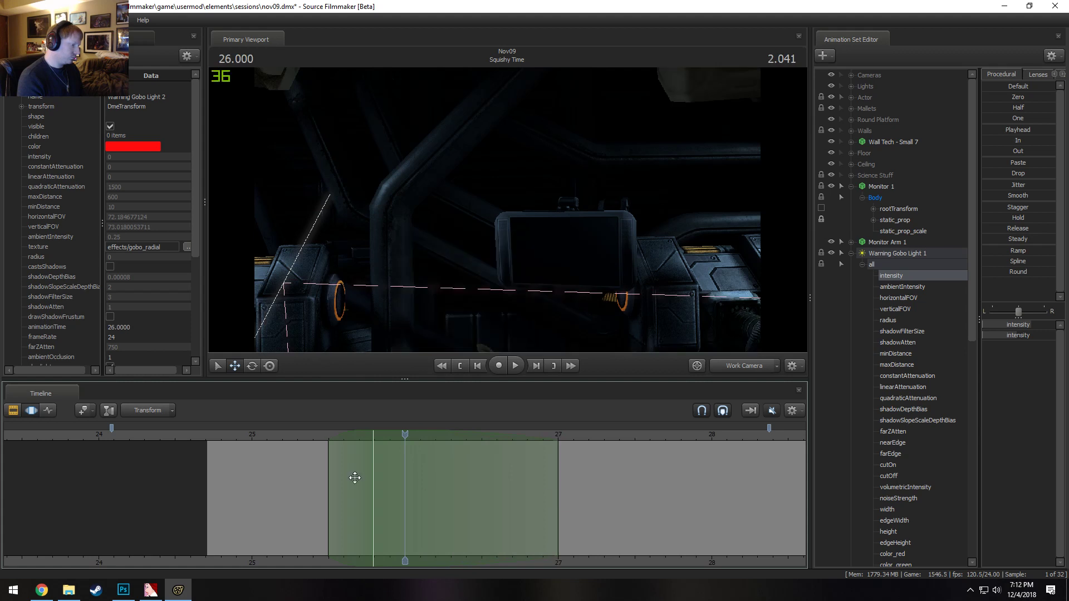
# Shift the time selection to start at 25 s and shorten its falloff to end at 26 s
pyautogui.click(373, 452)
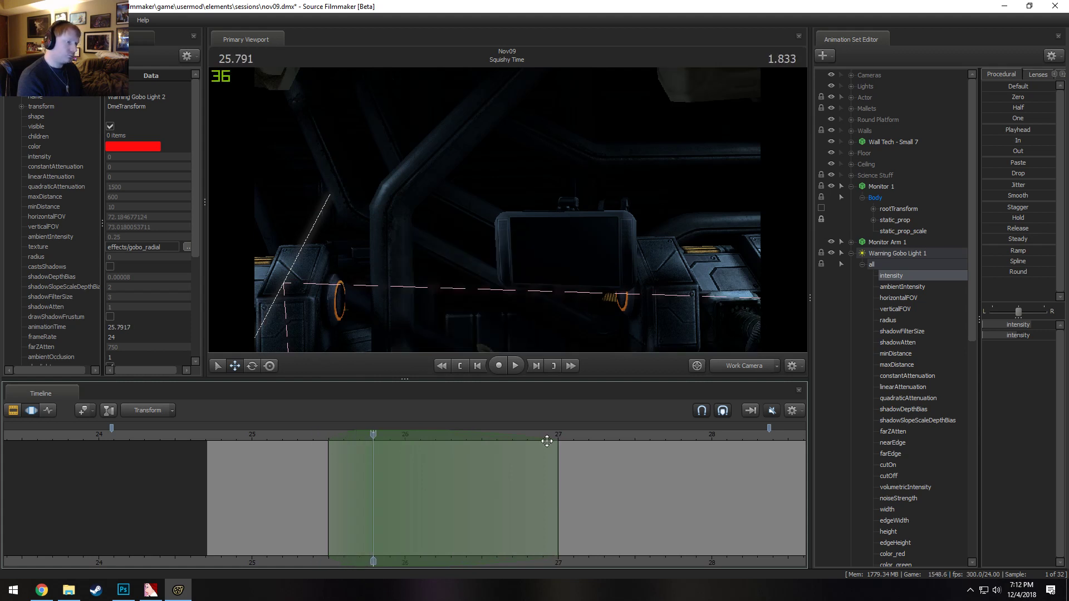
pyautogui.moveTo(350, 435); pyautogui.dragTo(275, 447)
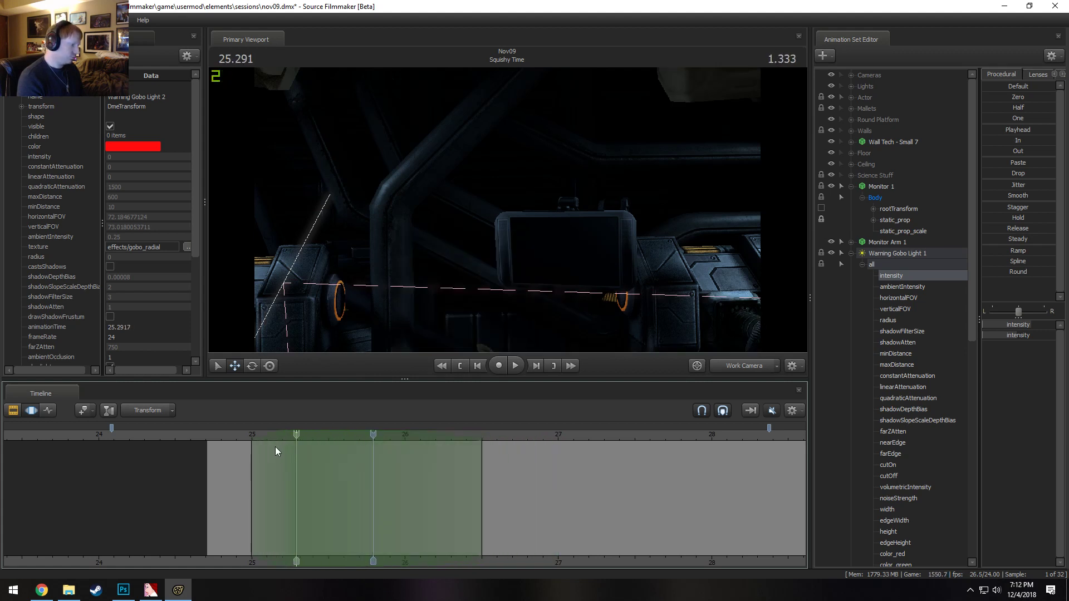
pyautogui.moveTo(484, 473); pyautogui.dragTo(405, 485)
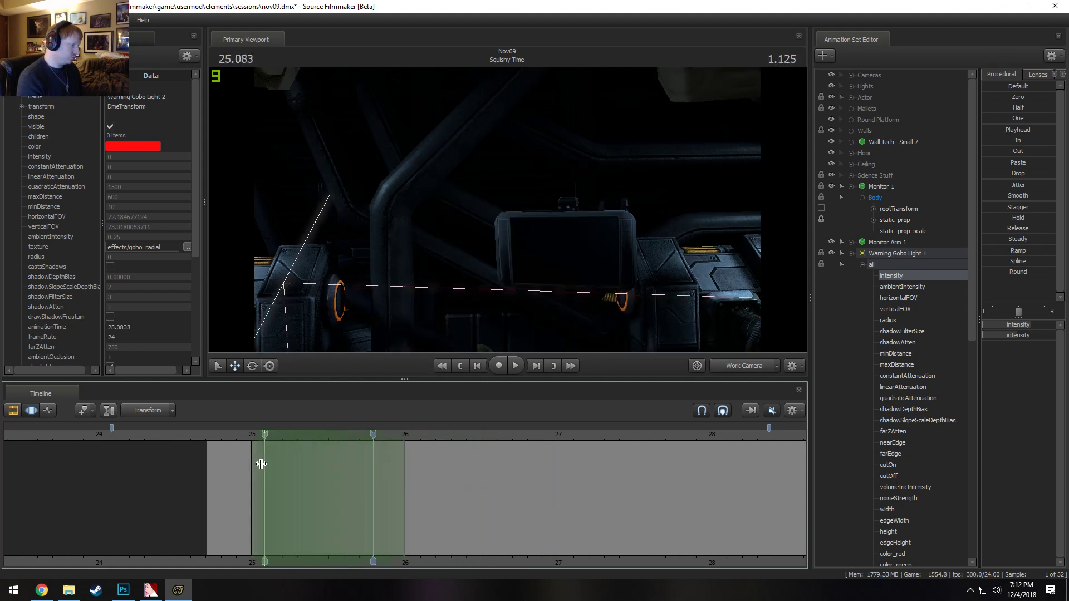
# With the playhead at 25.166 s, blend both warning lights' intensity partway towards One, bringing the spread light to about 30
pyautogui.click(277, 445)
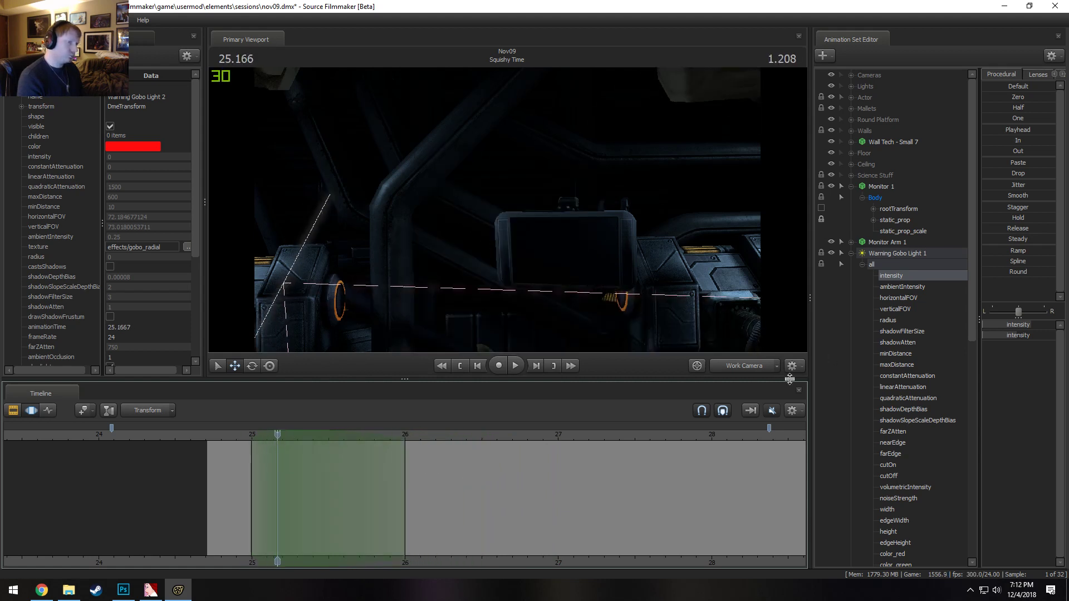
pyautogui.click(996, 101)
pyautogui.moveTo(988, 118); pyautogui.dragTo(1013, 118)
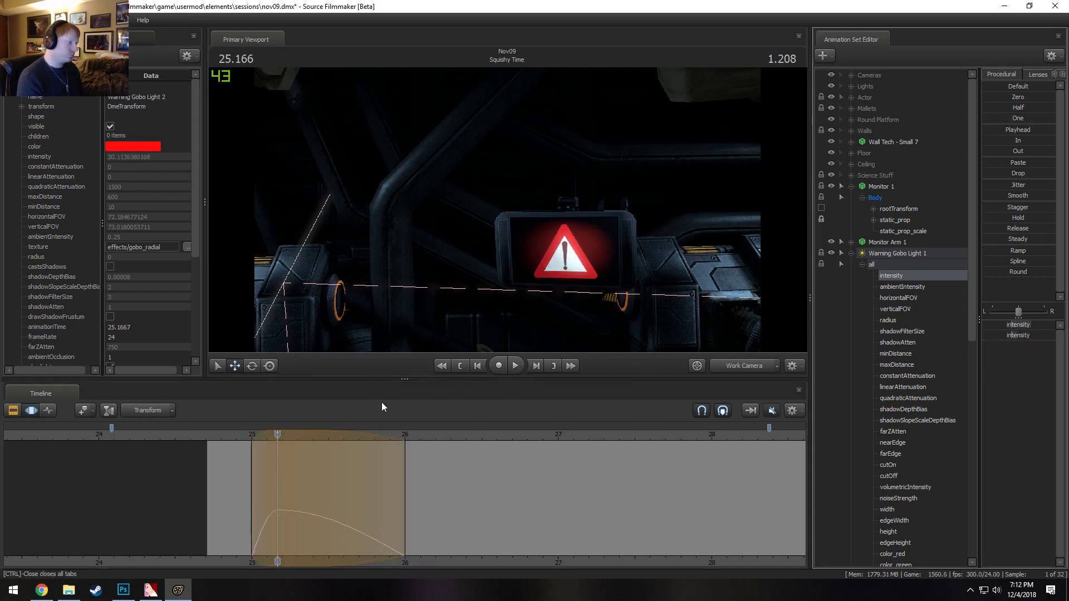
# Play back the warning light pulse several times from just before 25 s to check its timing
pyautogui.click(221, 434)
pyautogui.press('space')
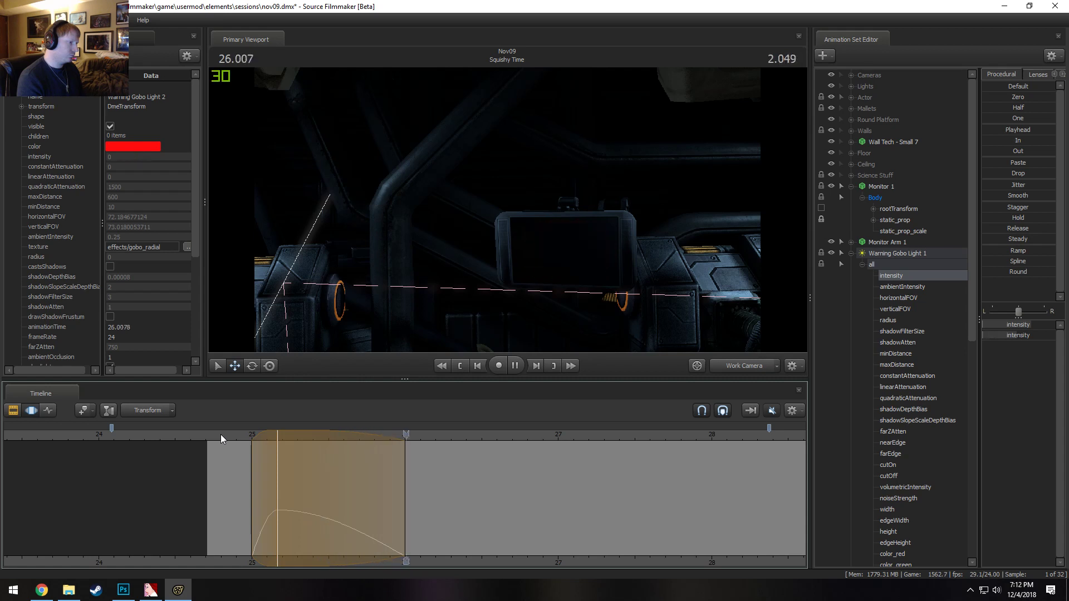
pyautogui.press('space')
pyautogui.click(220, 435)
pyautogui.press('space')
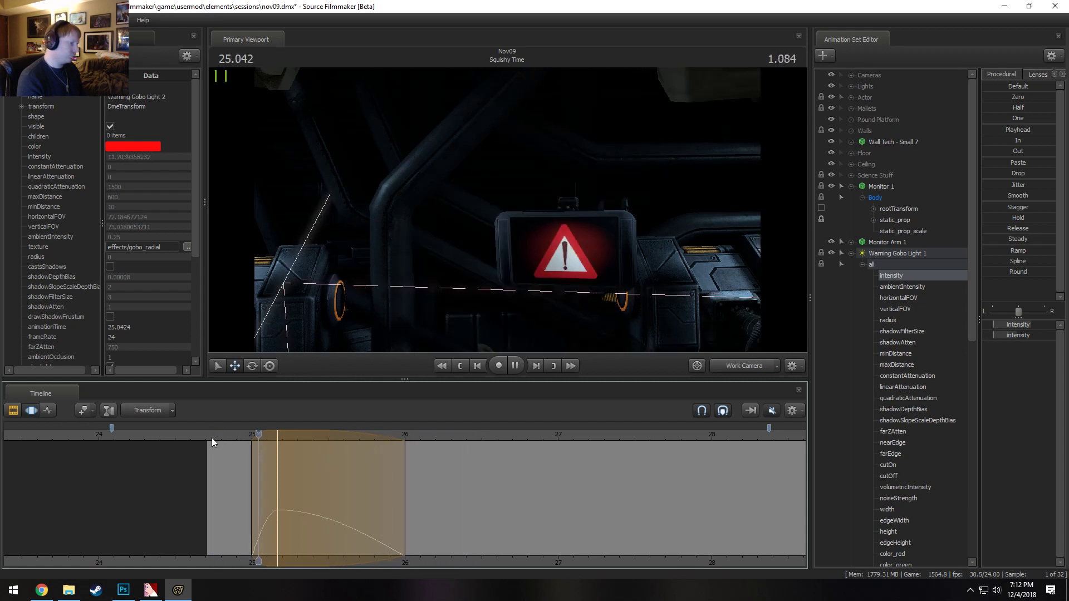
pyautogui.click(225, 437)
pyautogui.press('space')
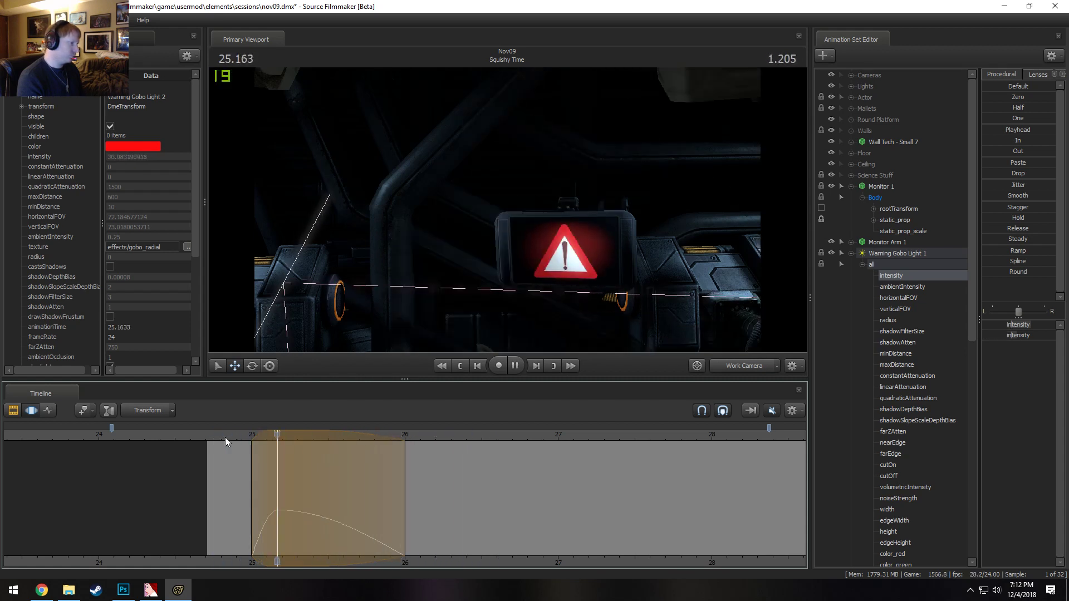
pyautogui.press('space')
# Inspect the warning sign up close and from a wider view, and replay its pulse from just before 25 s
pyautogui.moveTo(486, 283); pyautogui.dragTo(506, 210)
pyautogui.press('w')
pyautogui.press('s')
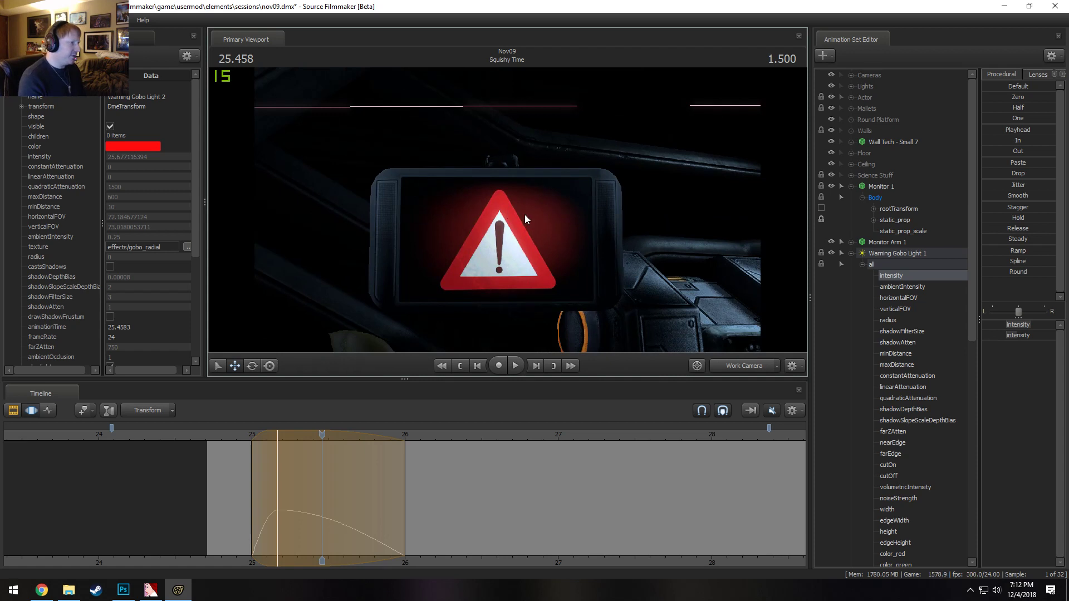
pyautogui.moveTo(533, 178)
pyautogui.mouseDown()
pyautogui.moveTo(533, 212)
pyautogui.moveTo(533, 178)
pyautogui.mouseUp()
pyautogui.press('s')
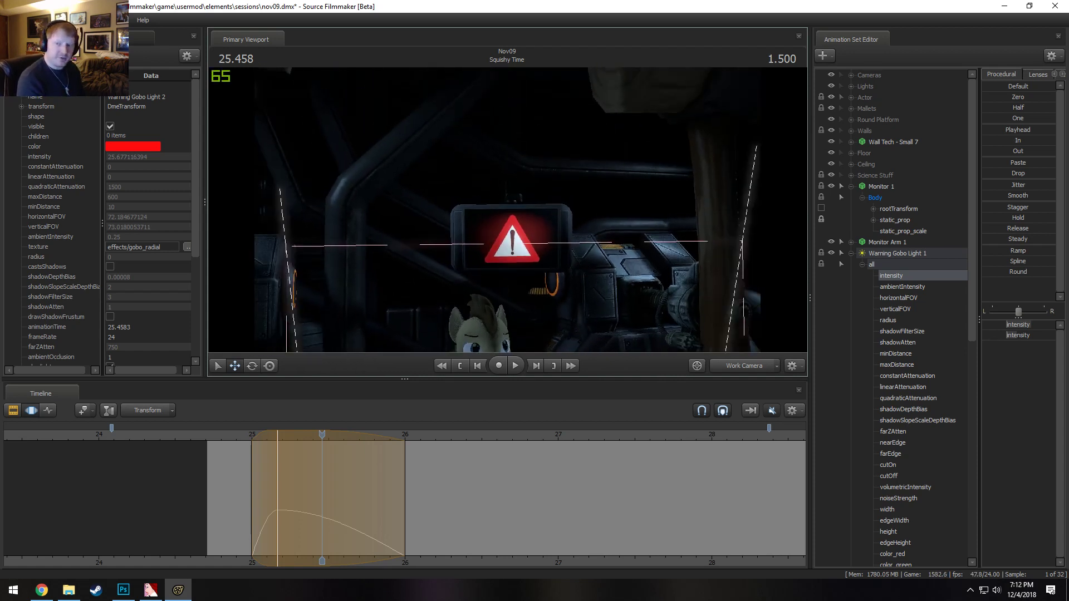
pyautogui.click(216, 430)
pyautogui.press('space')
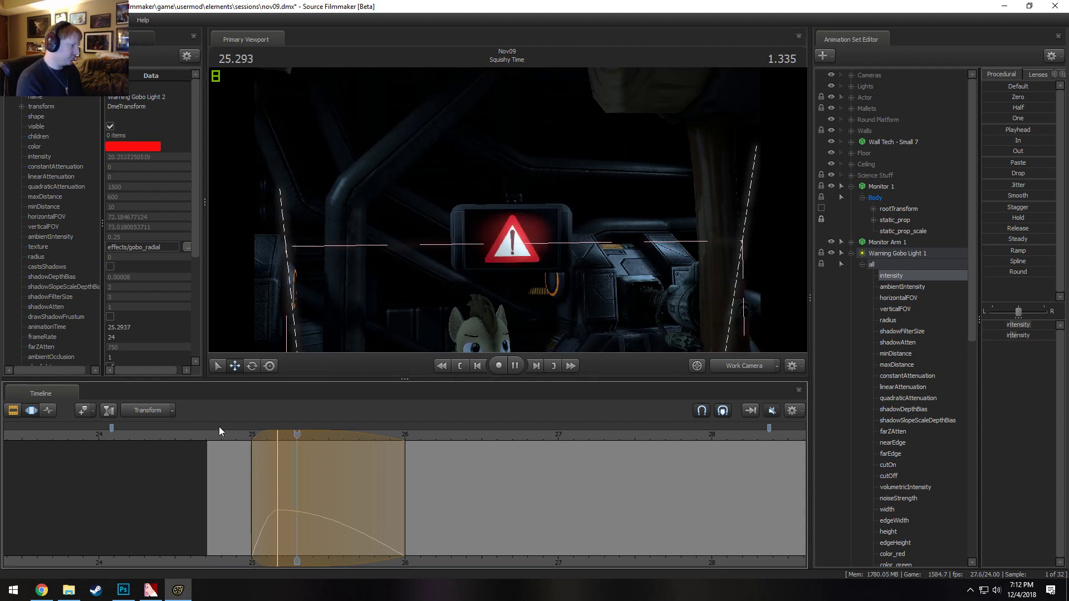
pyautogui.click(221, 437)
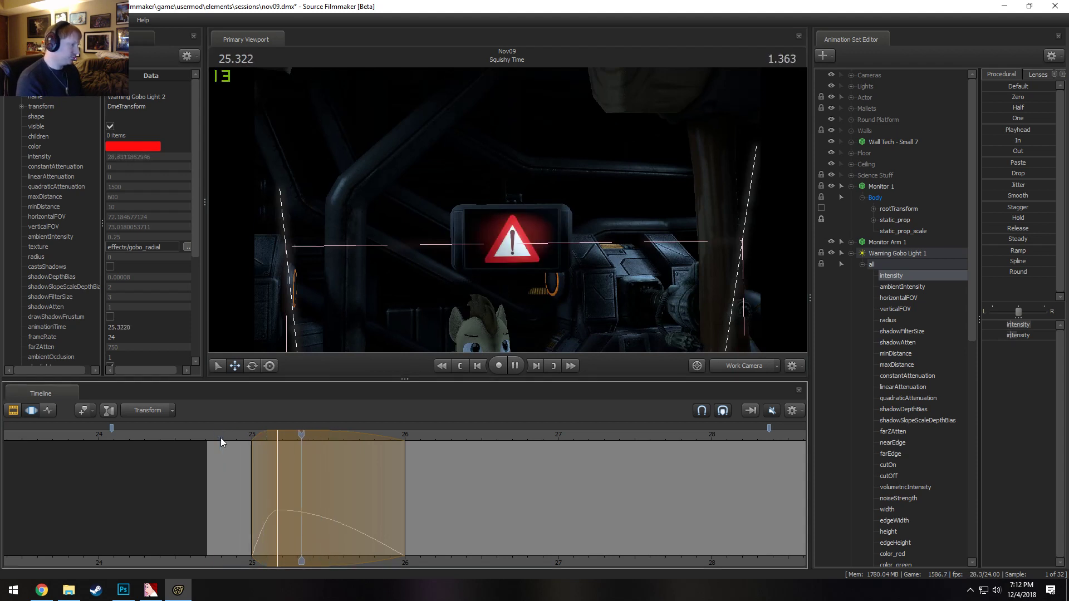
# Play back the warning light pulse through the Main Camera from just before 25 s
pyautogui.press('space')
pyautogui.click(751, 367)
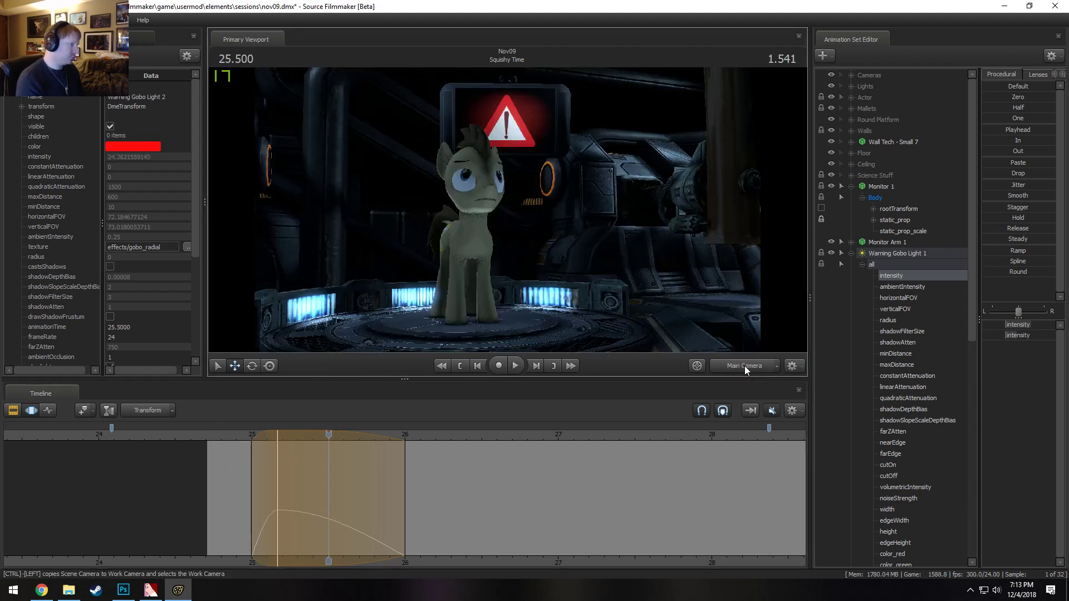
pyautogui.click(214, 438)
pyautogui.press('space')
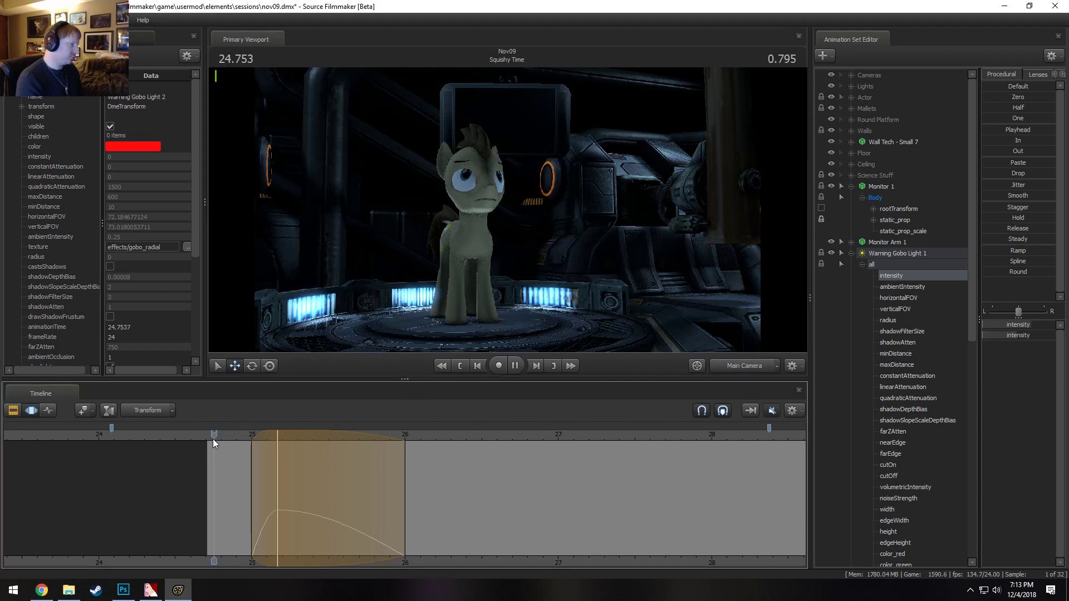
pyautogui.press('space')
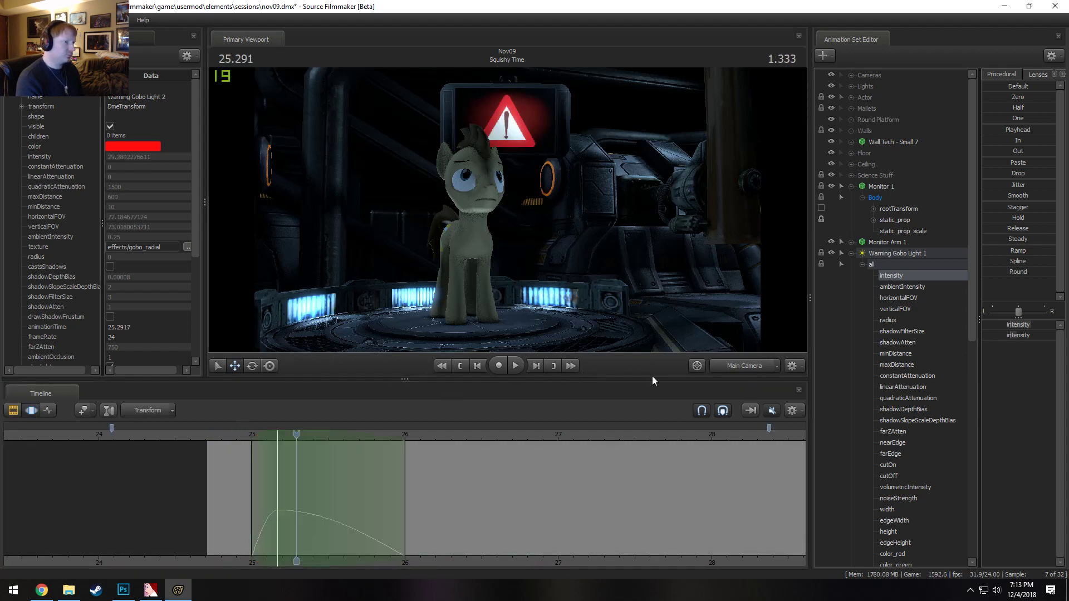
# Collapse the expanded monitor, arm and warning light sets, and create an animation set for a new light
pyautogui.click(850, 243)
pyautogui.click(850, 275)
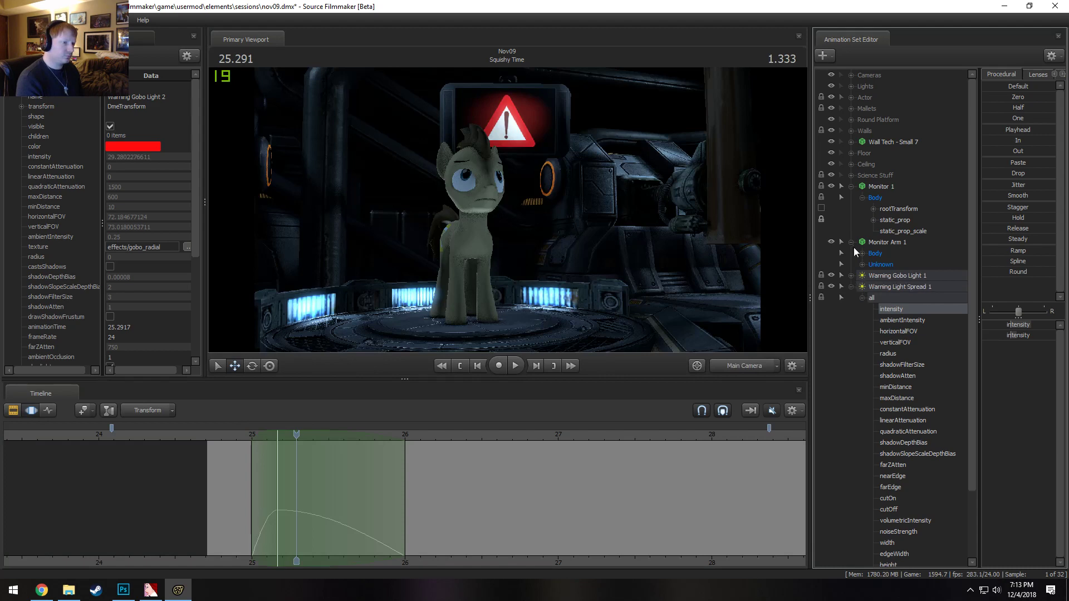
pyautogui.click(851, 243)
pyautogui.click(850, 188)
pyautogui.click(851, 221)
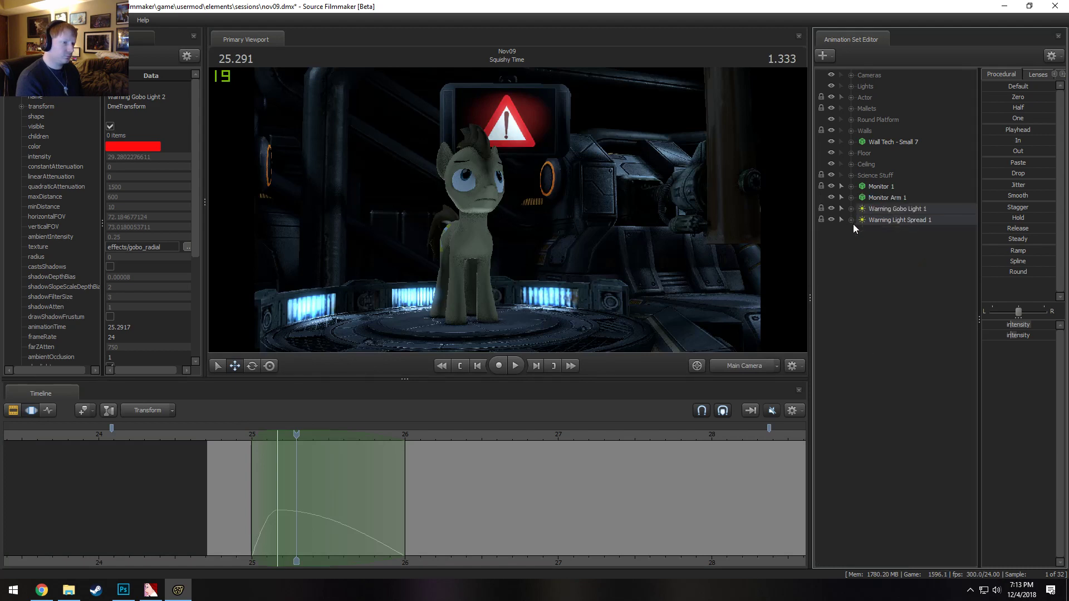
pyautogui.click(890, 221)
pyautogui.rightClick(904, 259)
pyautogui.click(913, 273)
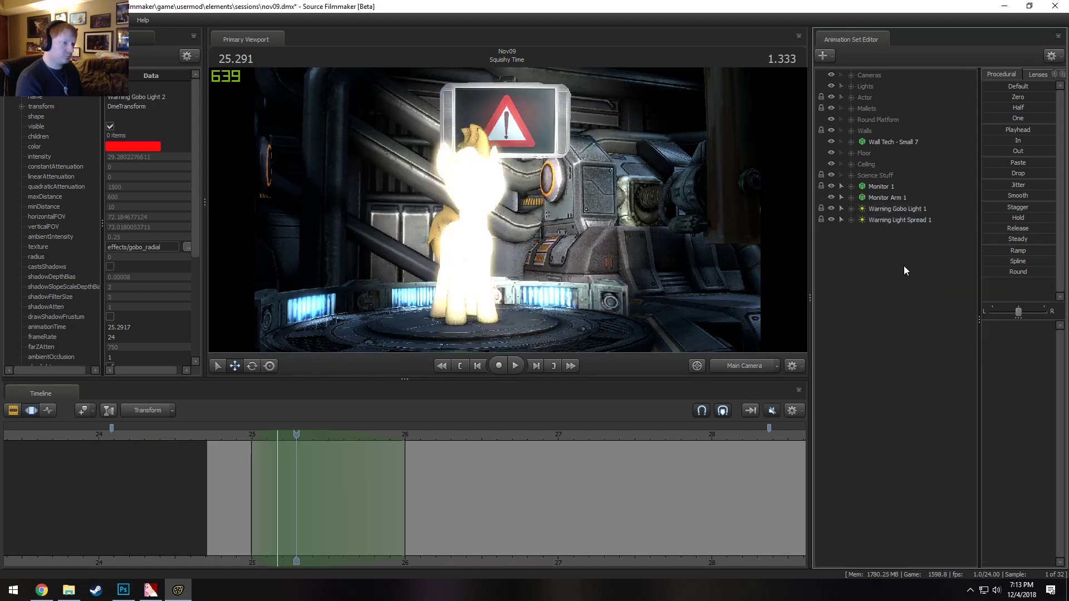
# Copy Warning Light Spread 1's color_red, color_green and color_blue channels over the whole timeline
pyautogui.click(861, 230)
pyautogui.scroll(-1, 920, 451)
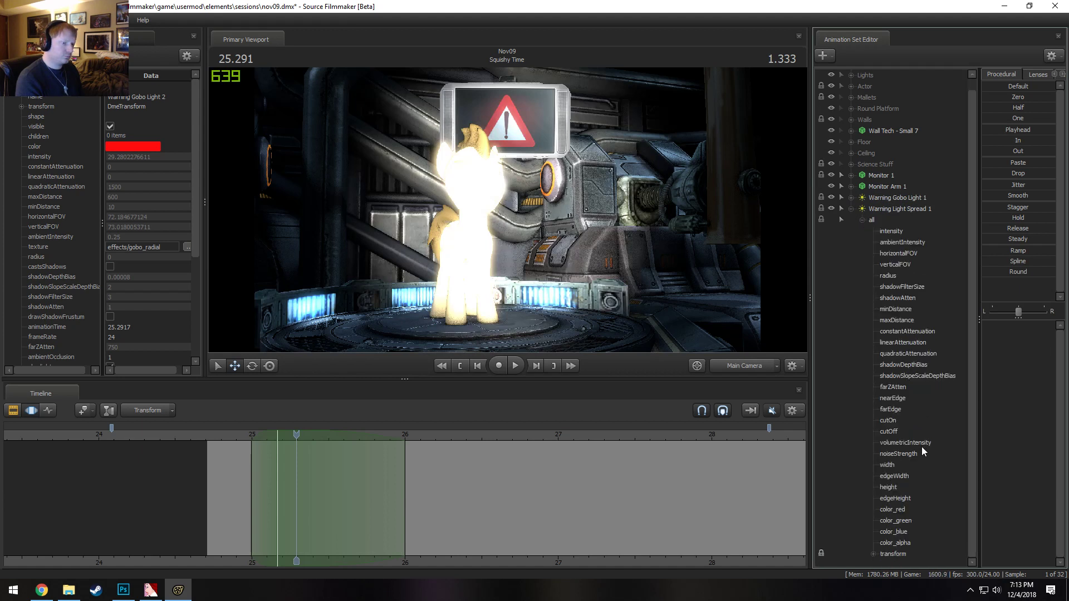
pyautogui.click(893, 509)
pyautogui.keyDown('shift'); pyautogui.click(904, 532); pyautogui.keyUp('shift')
pyautogui.click(449, 484)
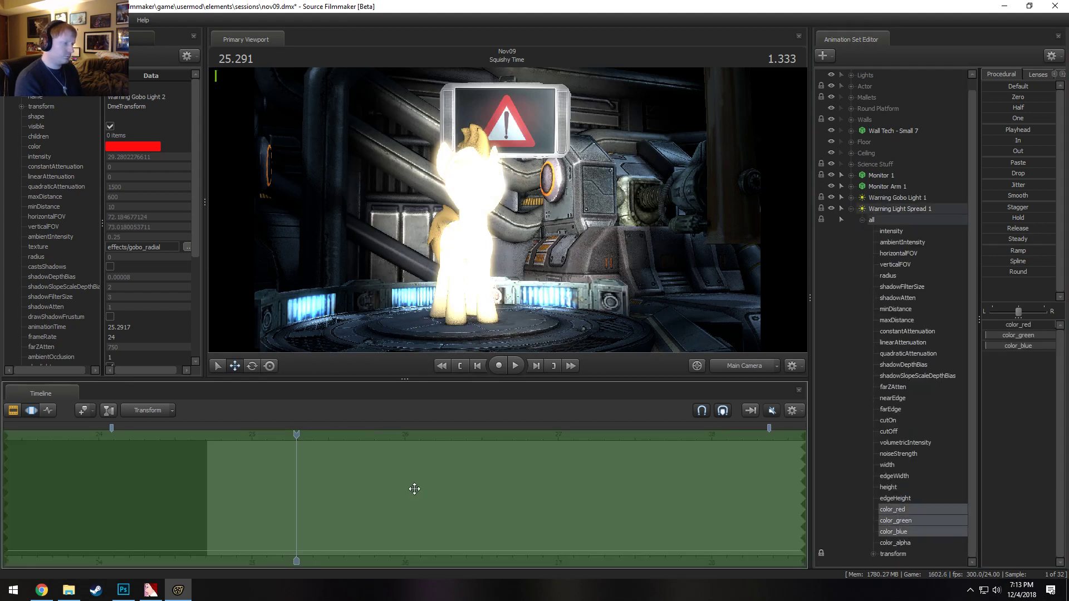
pyautogui.click(851, 208)
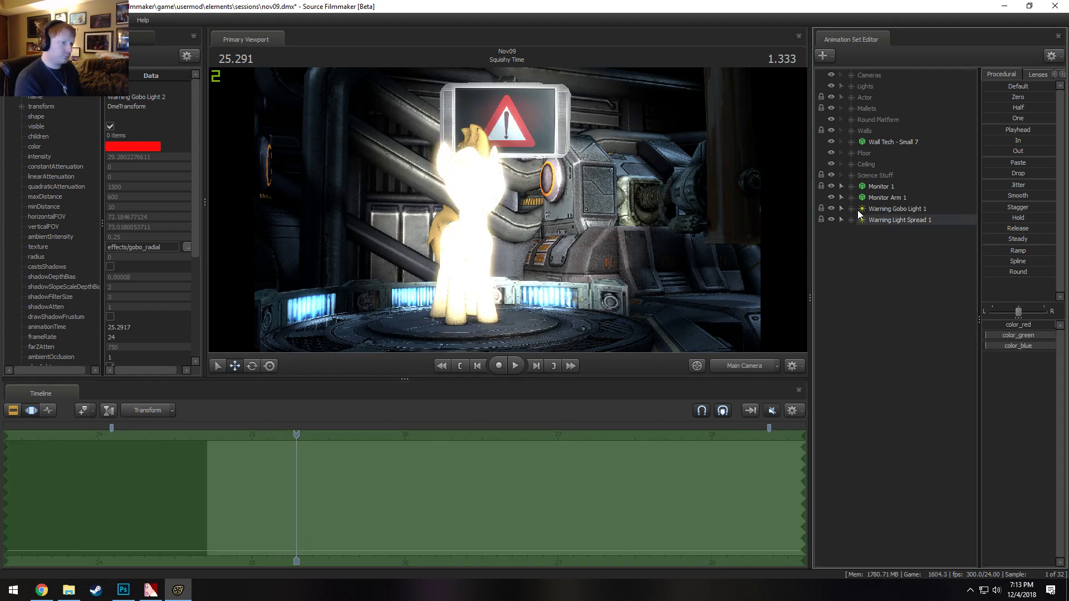
# Move light3 out of the Lights group to below the warning lights and paste the copied red color onto it
pyautogui.rightClick(883, 237)
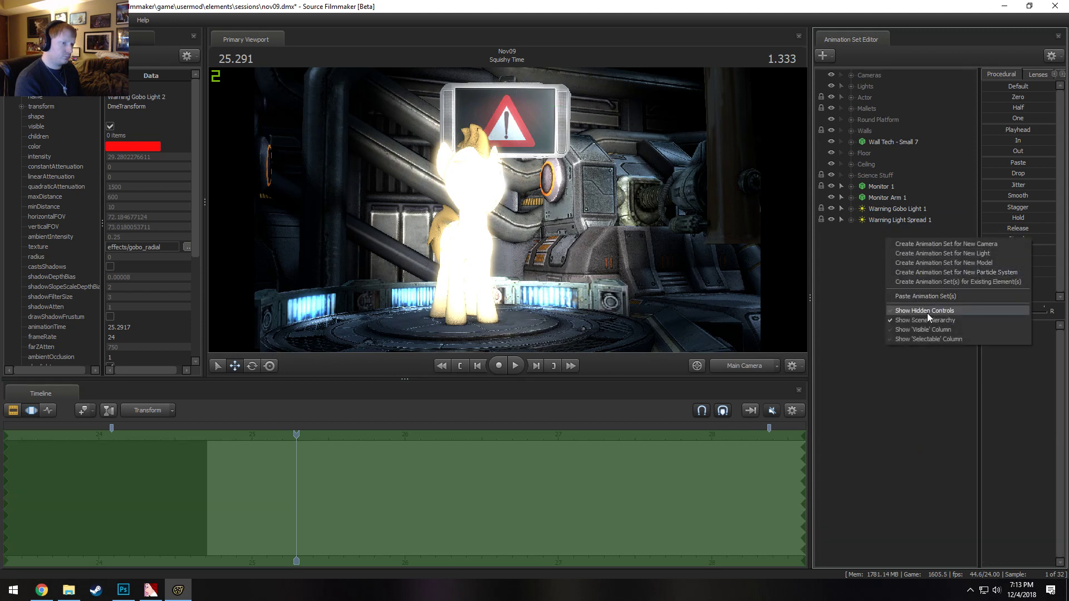
pyautogui.click(851, 86)
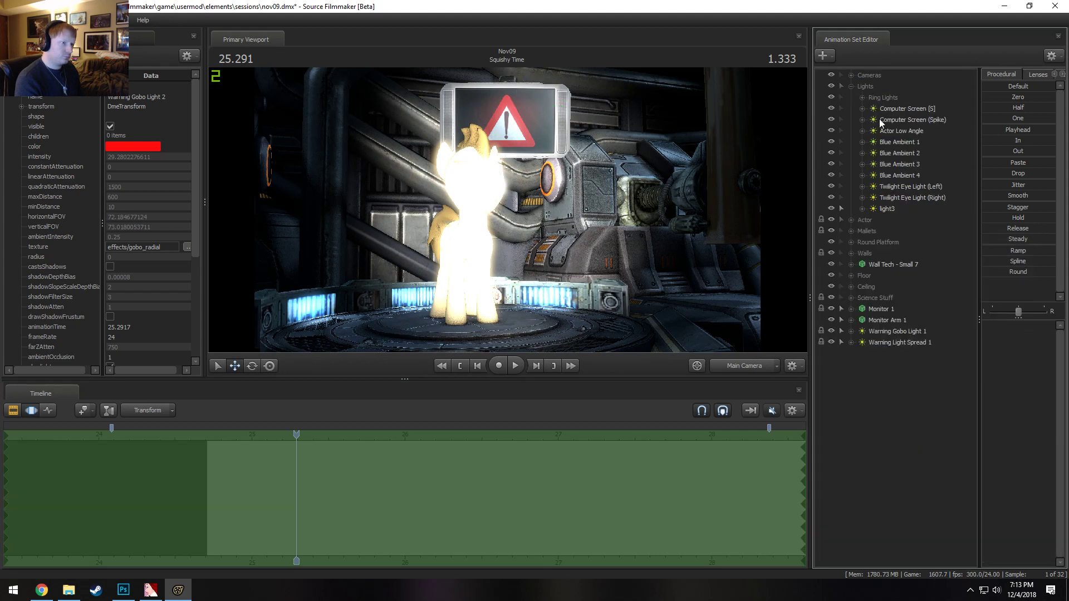
pyautogui.moveTo(896, 212); pyautogui.dragTo(893, 399)
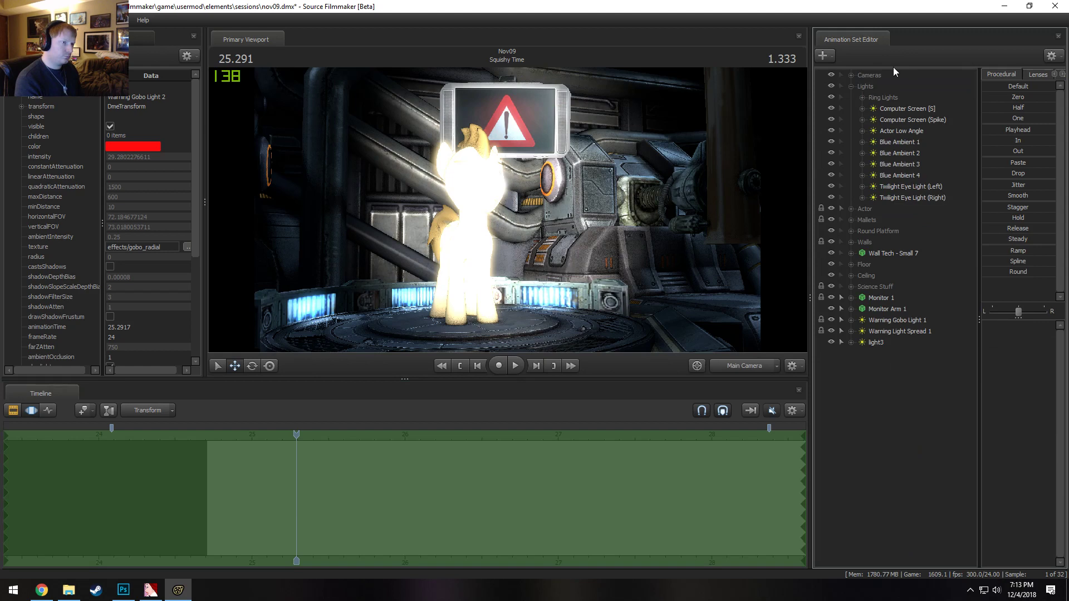
pyautogui.click(851, 87)
pyautogui.click(875, 231)
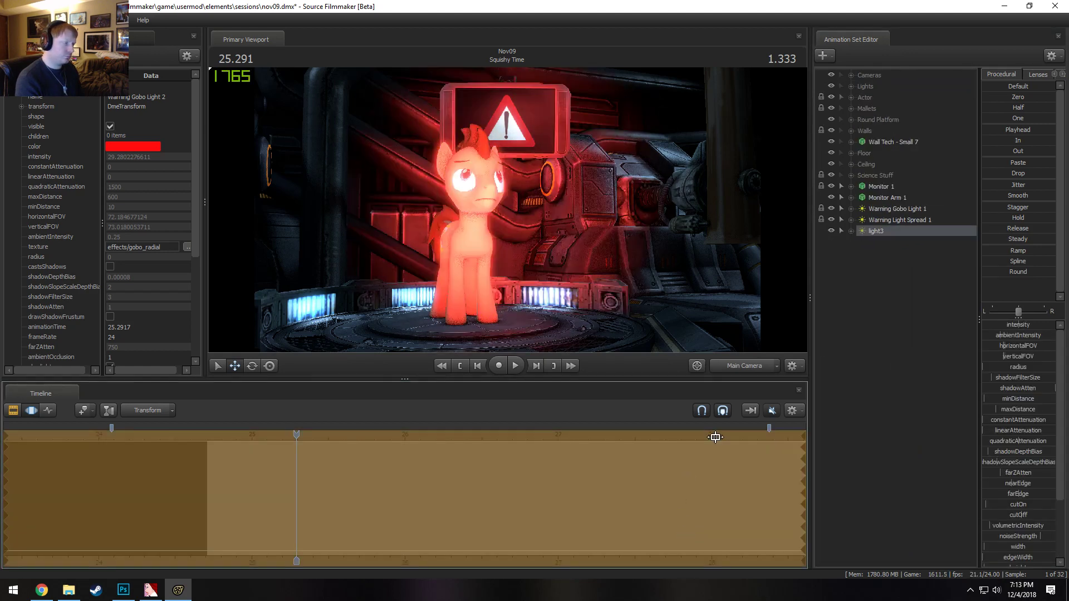
pyautogui.press('Return')
# Look through light3, place it above the monitor aimed down at the character and platform, and return to the Work Camera
pyautogui.moveTo(883, 231); pyautogui.dragTo(635, 209)
pyautogui.press('F2')
pyautogui.press('F3')
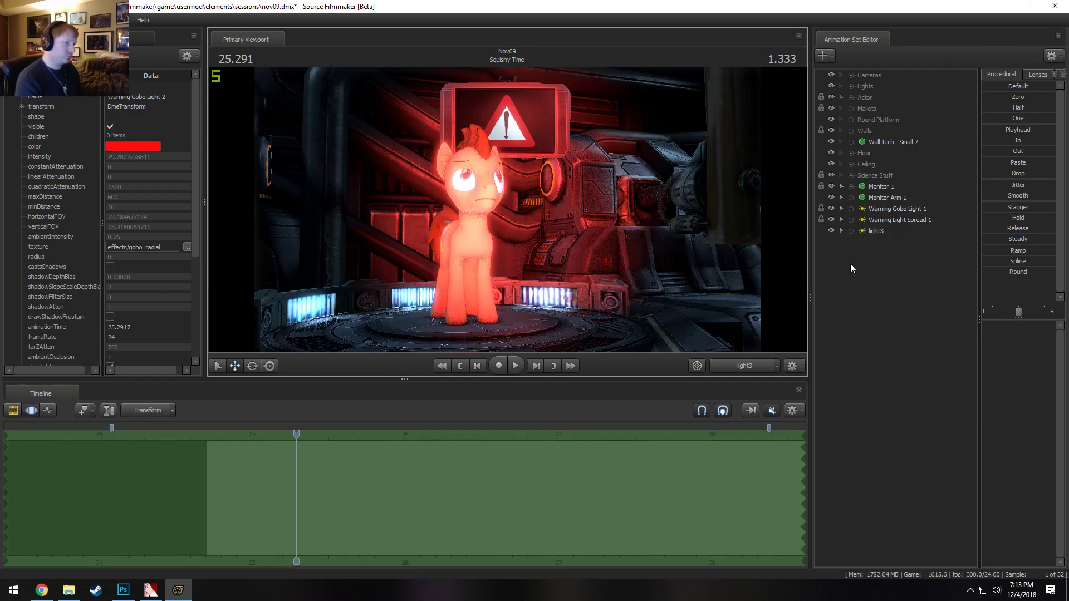
pyautogui.click(870, 231)
pyautogui.moveTo(507, 210); pyautogui.dragTo(506, 209)
pyautogui.click(754, 367)
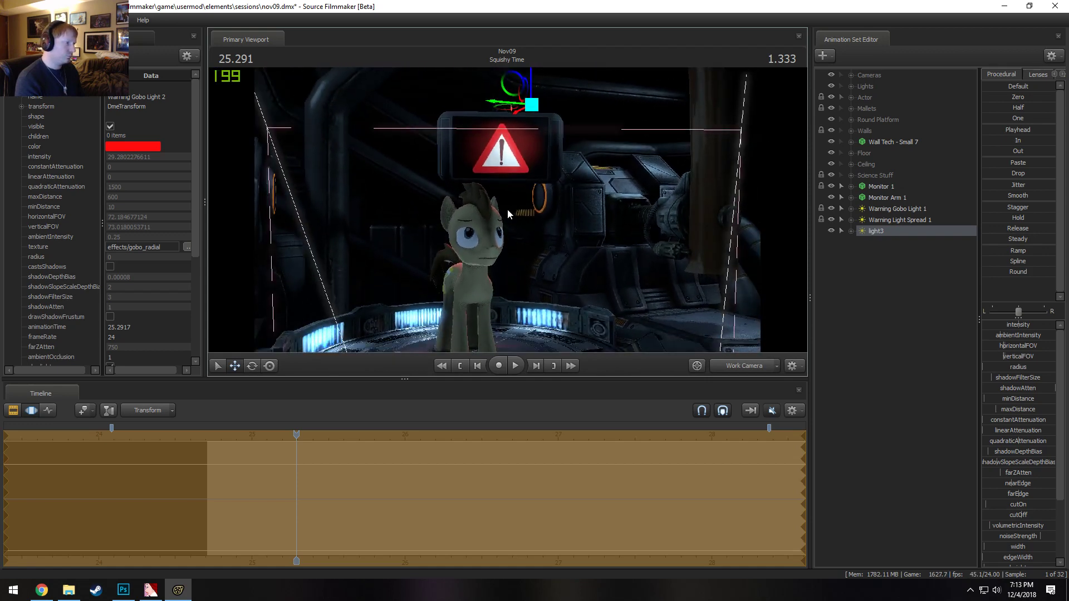
# Toggle shadow casting on light3 and leave it enabled
pyautogui.rightClick(917, 236)
pyautogui.click(954, 383)
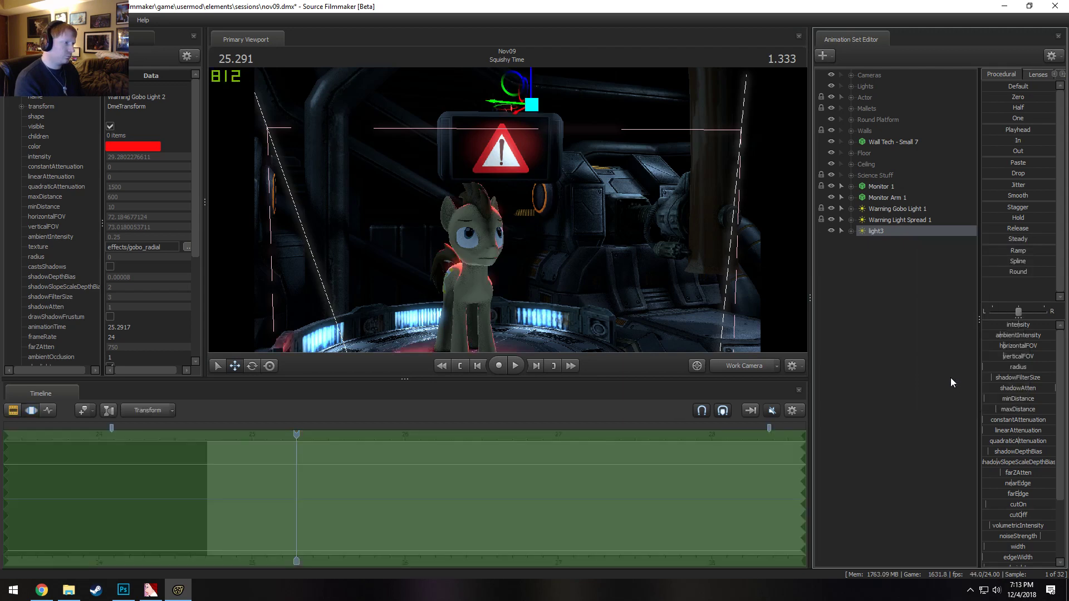
pyautogui.rightClick(899, 234)
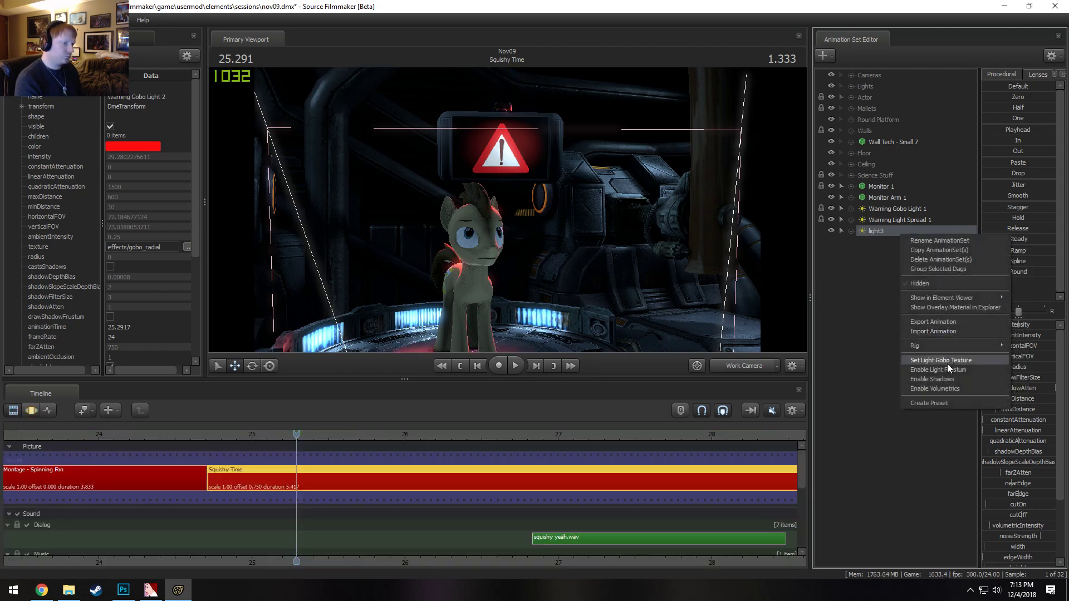
pyautogui.click(945, 379)
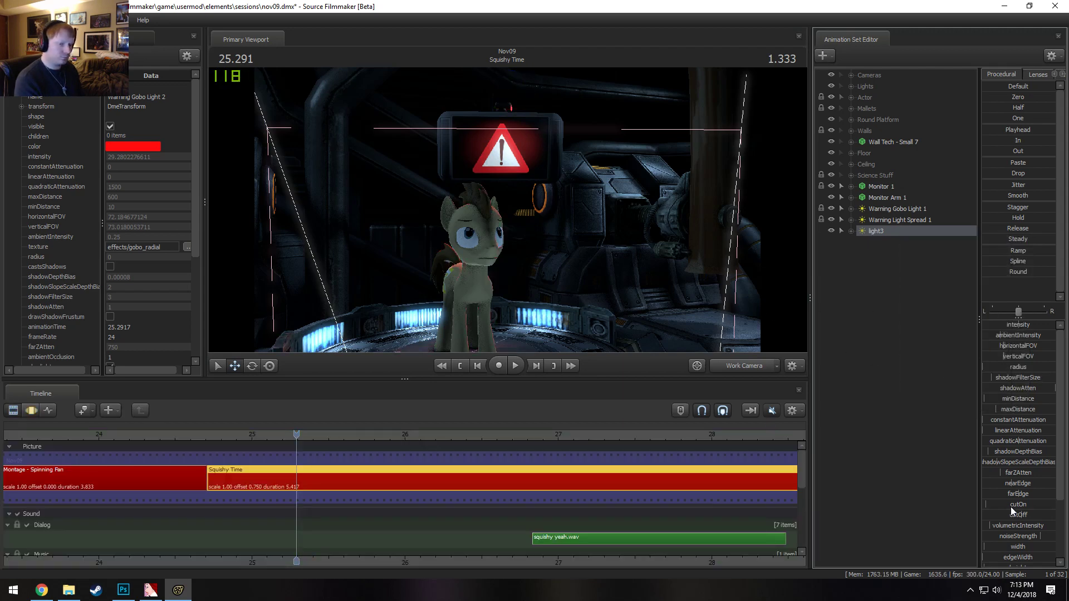
# Raise light3's minDistance to about 110 and check the red light on the platform from farther back
pyautogui.press('F3')
pyautogui.moveTo(997, 399)
pyautogui.mouseDown()
pyautogui.moveTo(1054, 399)
pyautogui.moveTo(993, 399)
pyautogui.moveTo(1008, 399)
pyautogui.mouseUp()
pyautogui.moveTo(624, 332); pyautogui.dragTo(624, 392)
pyautogui.press('s')
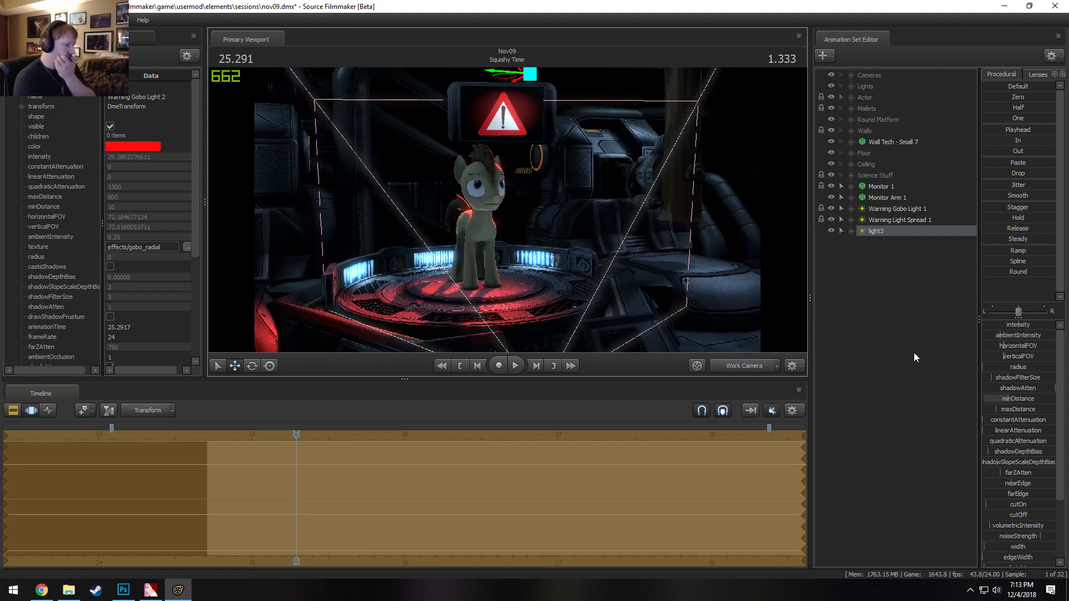
# Load light3 in the Element Viewer and enable its uberlight option
pyautogui.rightClick(914, 231)
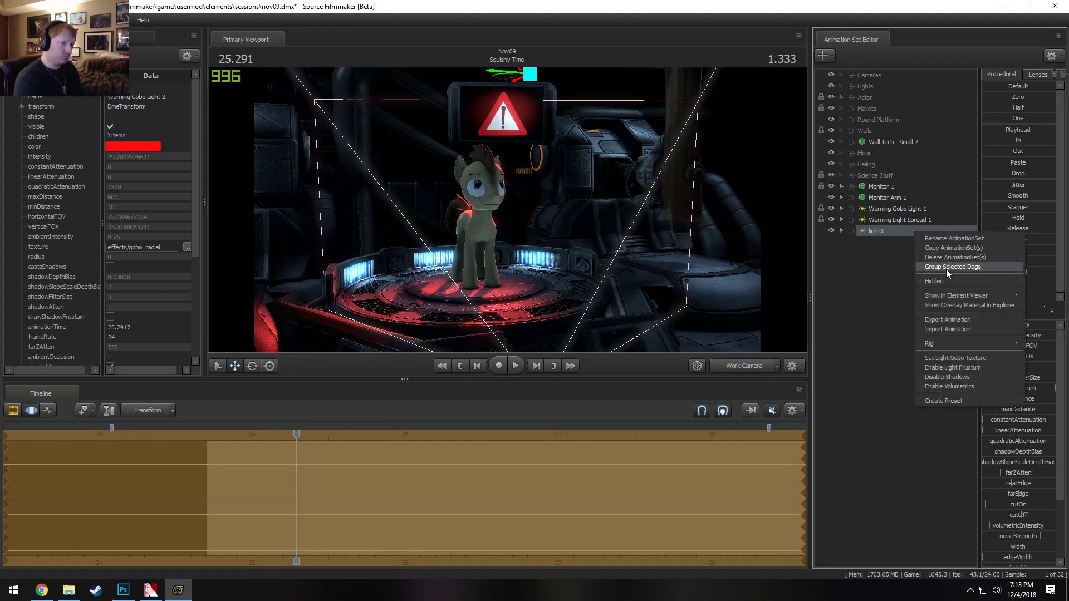
pyautogui.click(877, 305)
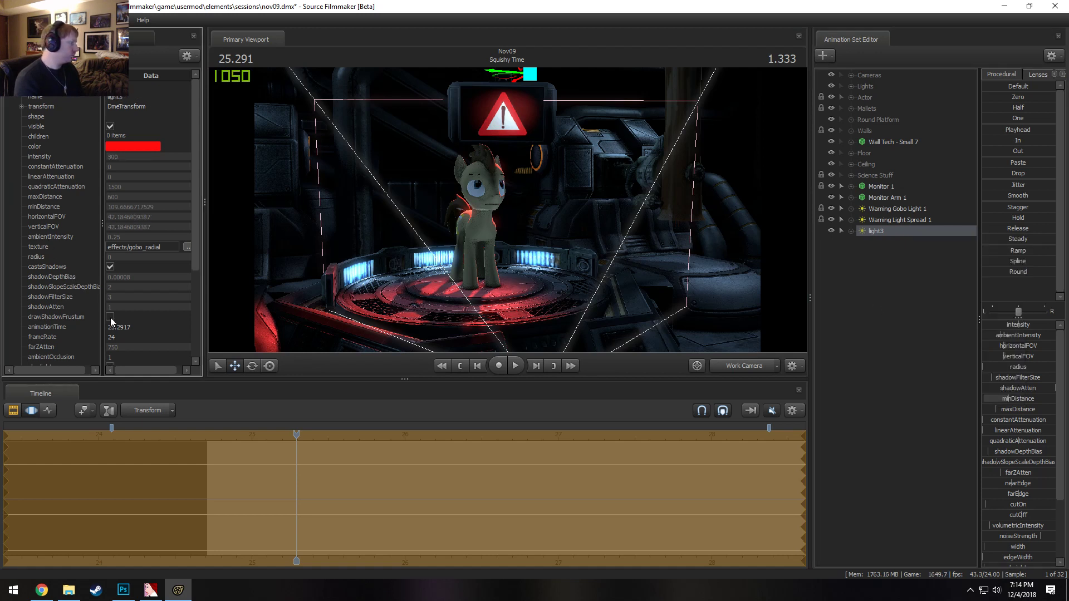
pyautogui.scroll(-2, 118, 290)
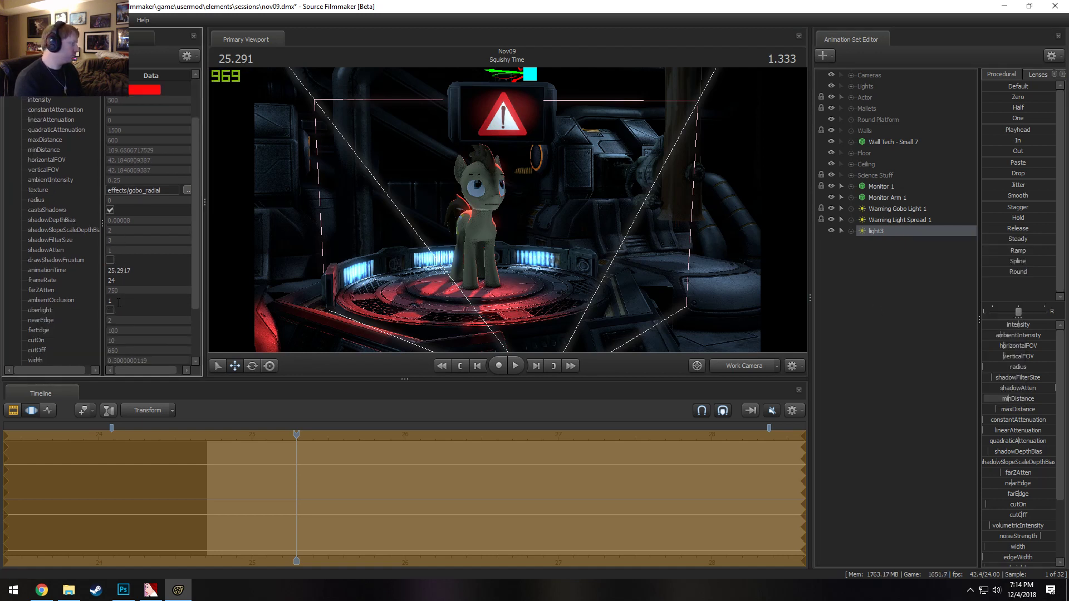
pyautogui.click(110, 310)
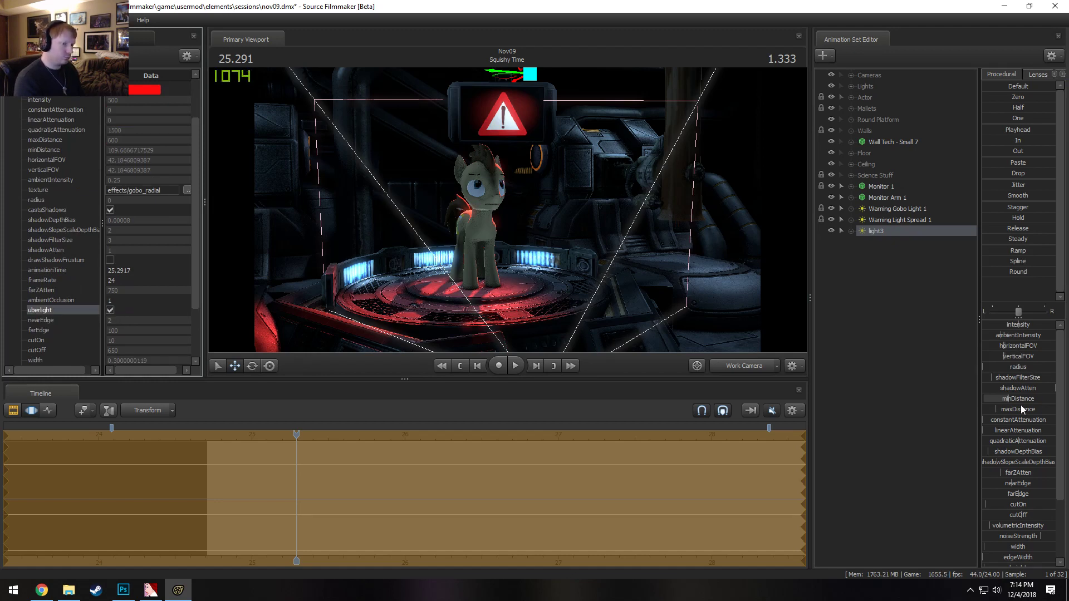
# Shorten light3's reach by setting cutOff to about 114 and farEdge to 50
pyautogui.press('w')
pyautogui.moveTo(646, 256); pyautogui.dragTo(751, 402)
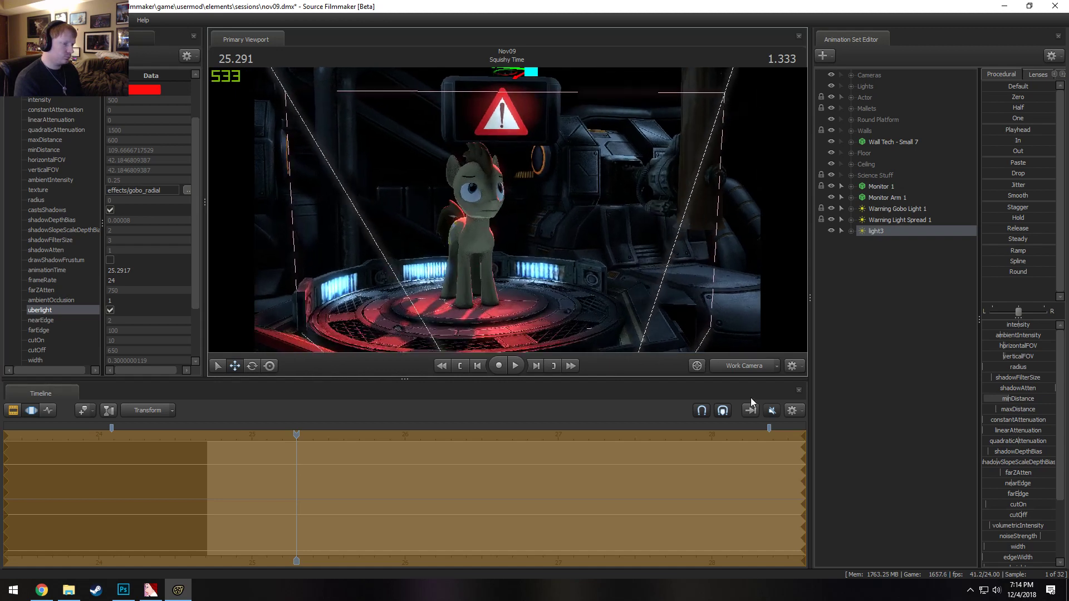
pyautogui.moveTo(1021, 515); pyautogui.dragTo(988, 515)
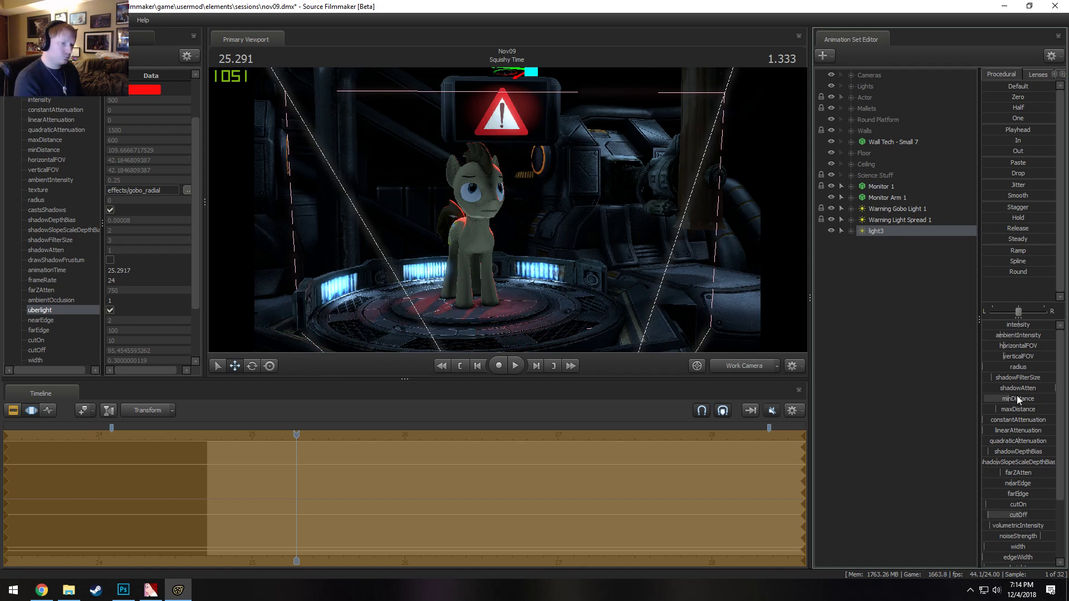
pyautogui.moveTo(1018, 494); pyautogui.dragTo(1041, 516)
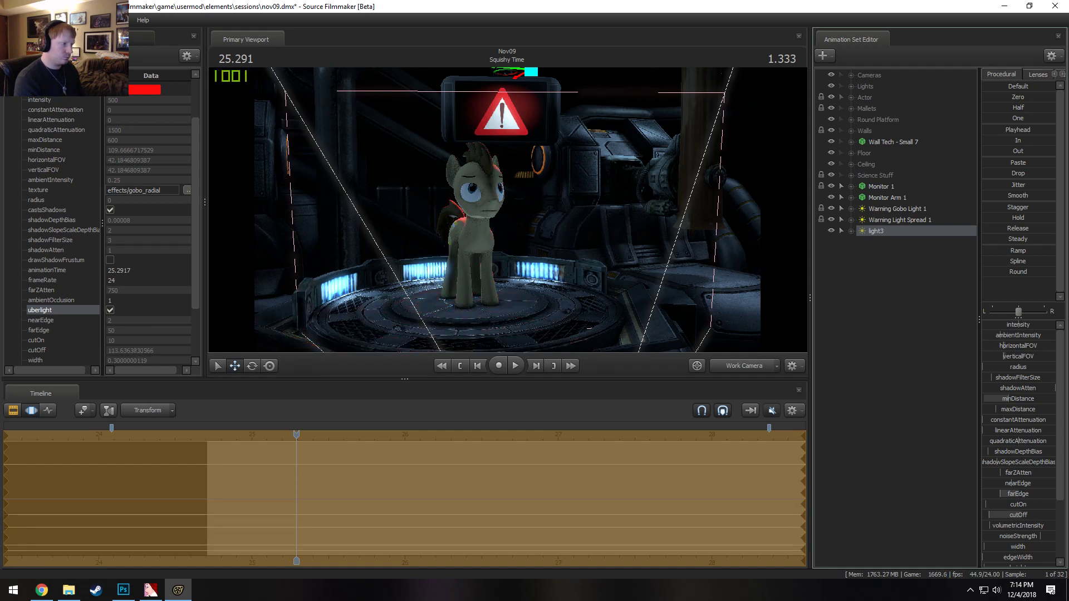
# Lower light3's intensity to about 98 across the whole timeline and check the effect closer to the character
pyautogui.moveTo(1033, 326); pyautogui.dragTo(991, 324)
pyautogui.moveTo(508, 214)
pyautogui.mouseDown()
pyautogui.moveTo(498, 209)
pyautogui.moveTo(508, 213)
pyautogui.mouseUp()
pyautogui.press('w')
pyautogui.press('F2')
pyautogui.press('F3')
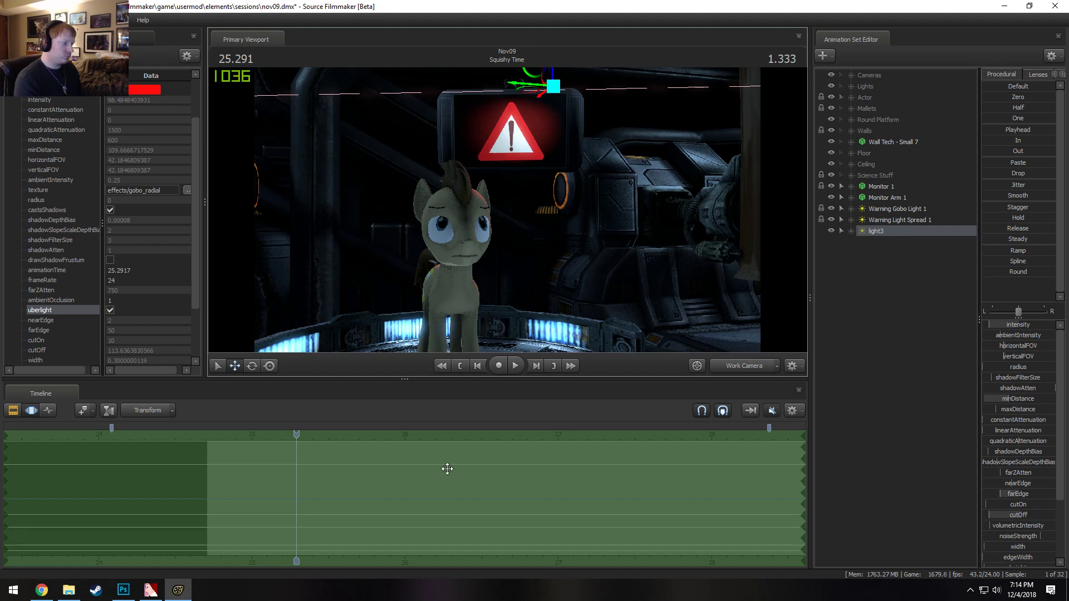
# Match the time selection to Warning Gobo Light 1's intensity pulse, from 25 s to 26 s with the playhead at 25.208 s
pyautogui.click(882, 210)
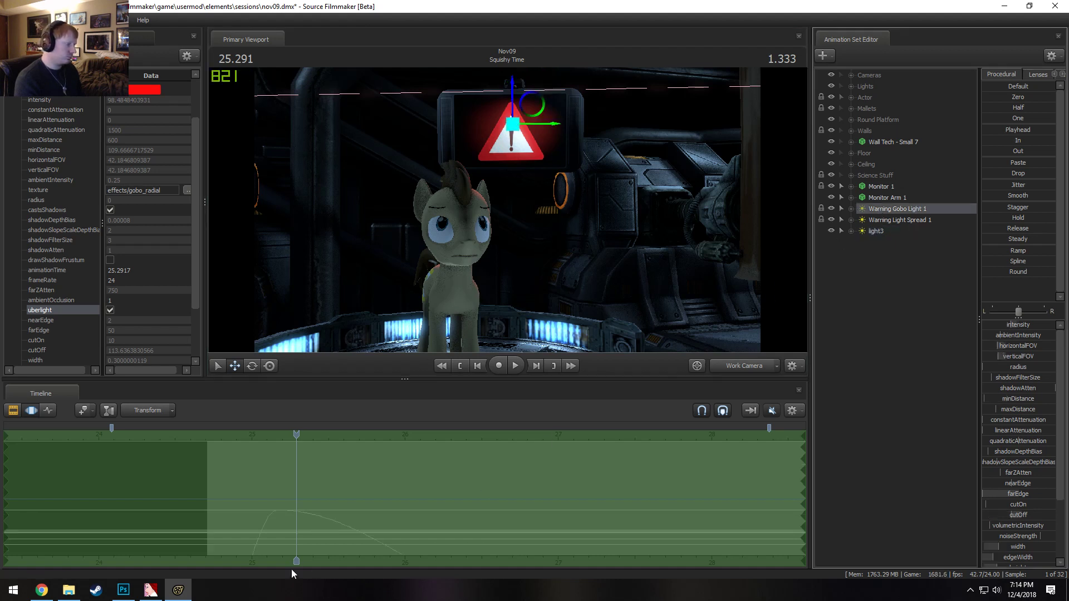
pyautogui.click(281, 506)
pyautogui.keyDown('shift'); pyautogui.scroll(5, 282, 506); pyautogui.keyUp('shift')
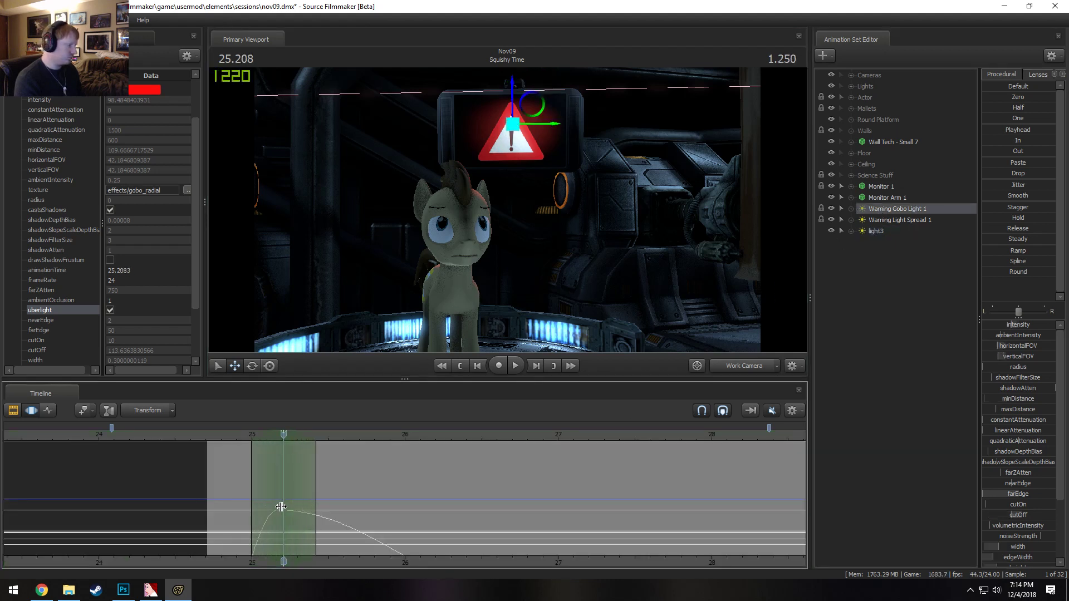
pyautogui.moveTo(321, 493); pyautogui.dragTo(408, 540)
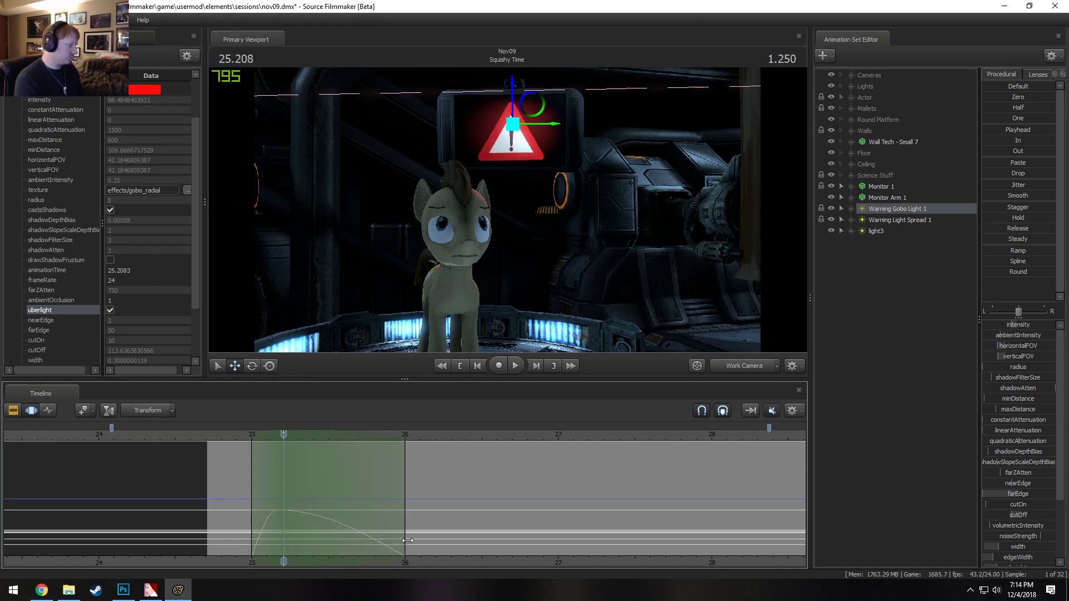
# Rename light3 as "Warning Light Shine 1" and extend the time selection over the whole timeline
pyautogui.click(867, 230)
pyautogui.rightClick(873, 228)
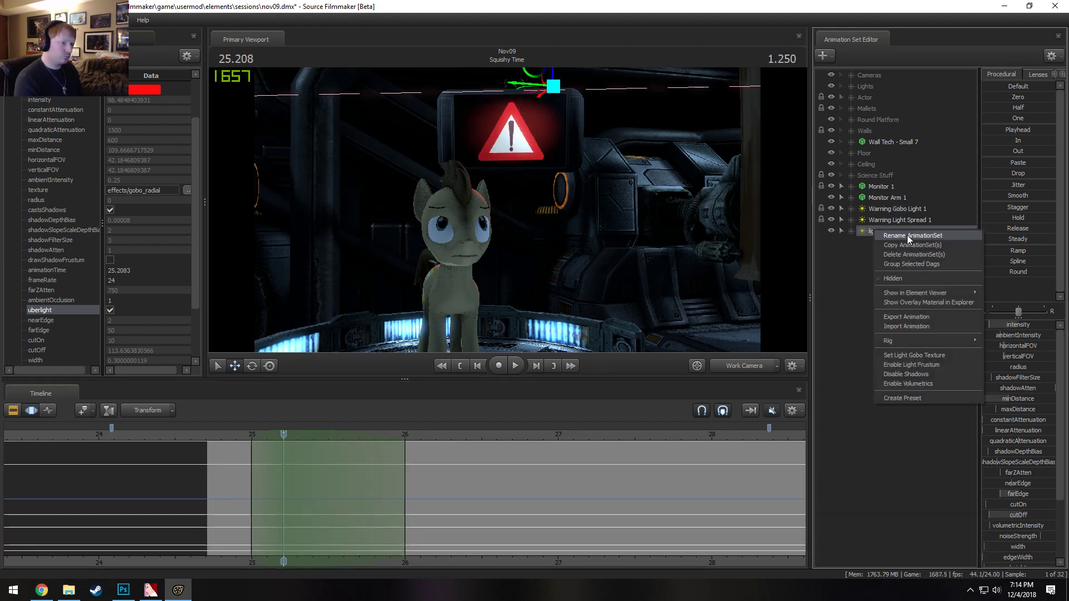
pyautogui.click(907, 235)
pyautogui.write('Warnin')
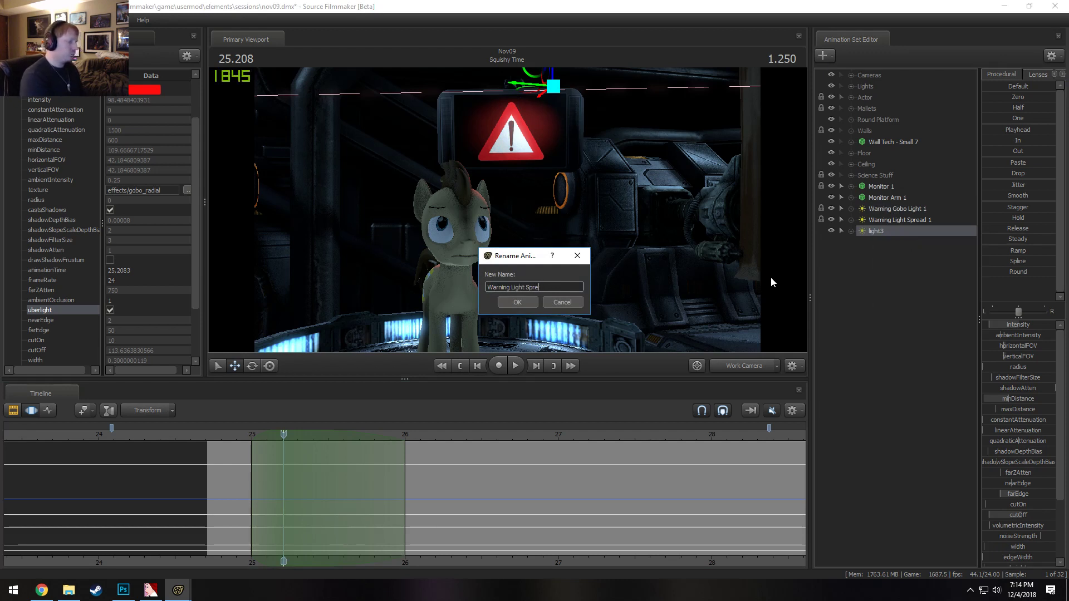
pyautogui.write('g Light Shi')
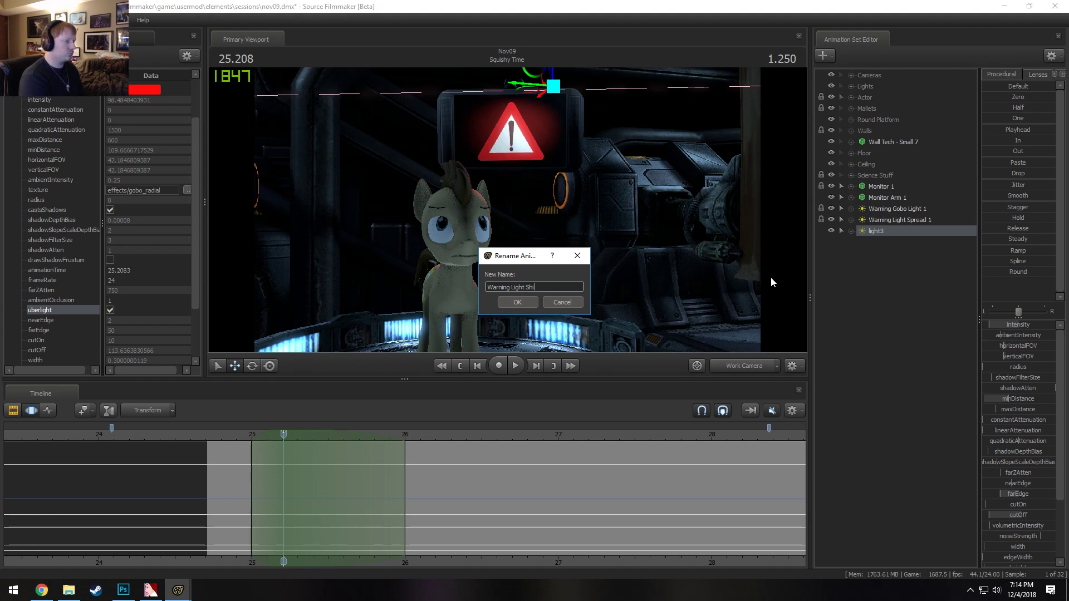
pyautogui.write('ne 1')
pyautogui.press('Return')
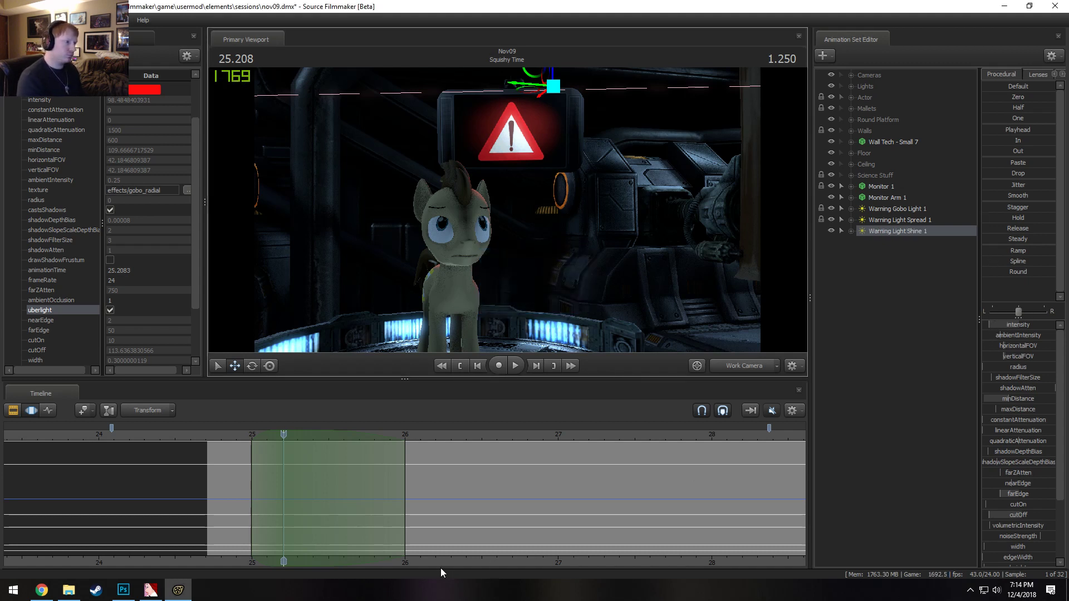
pyautogui.click(466, 527)
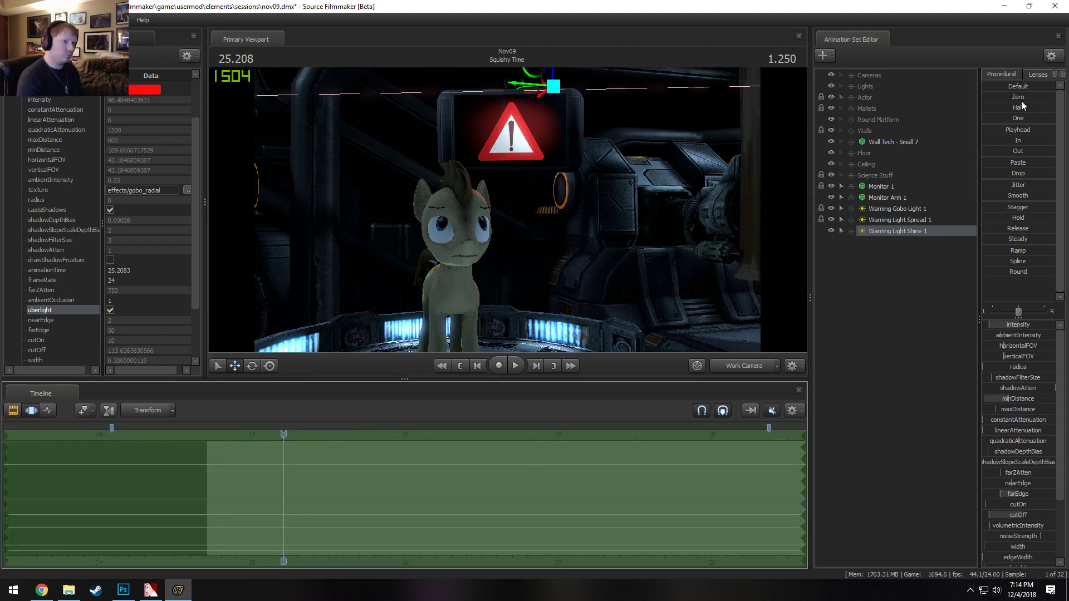
# Zero the intensity of Warning Light Shine 1 across the whole timeline
pyautogui.click(850, 231)
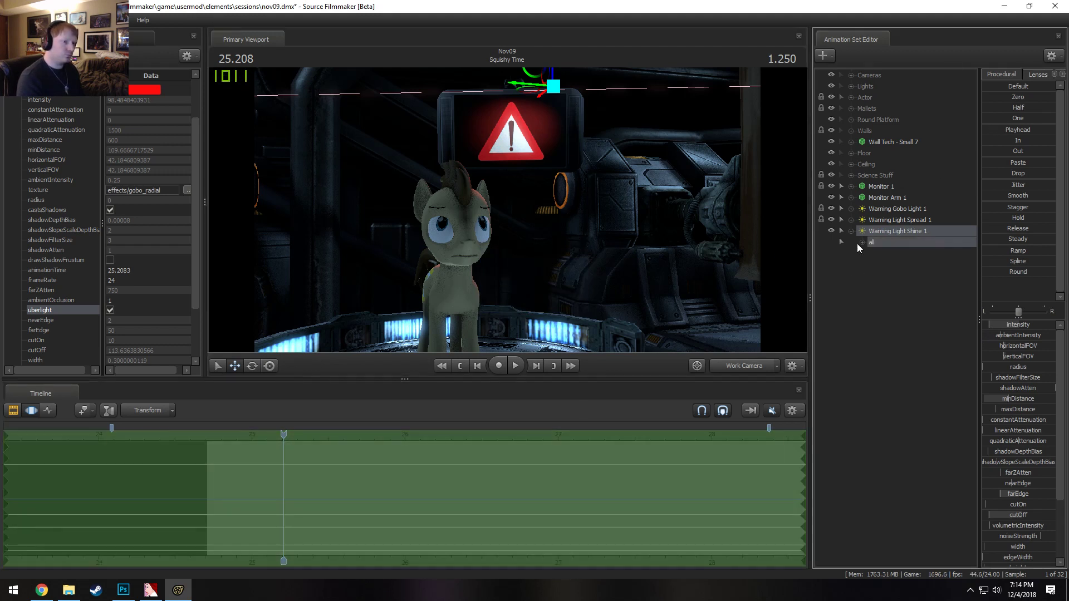
pyautogui.click(888, 252)
pyautogui.click(997, 99)
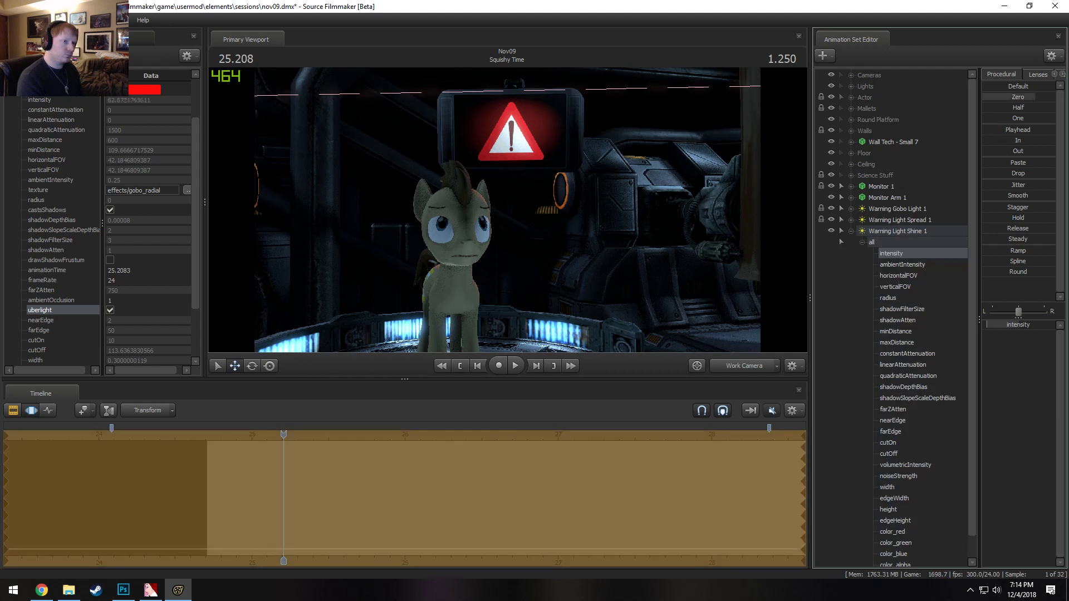
pyautogui.press('F2')
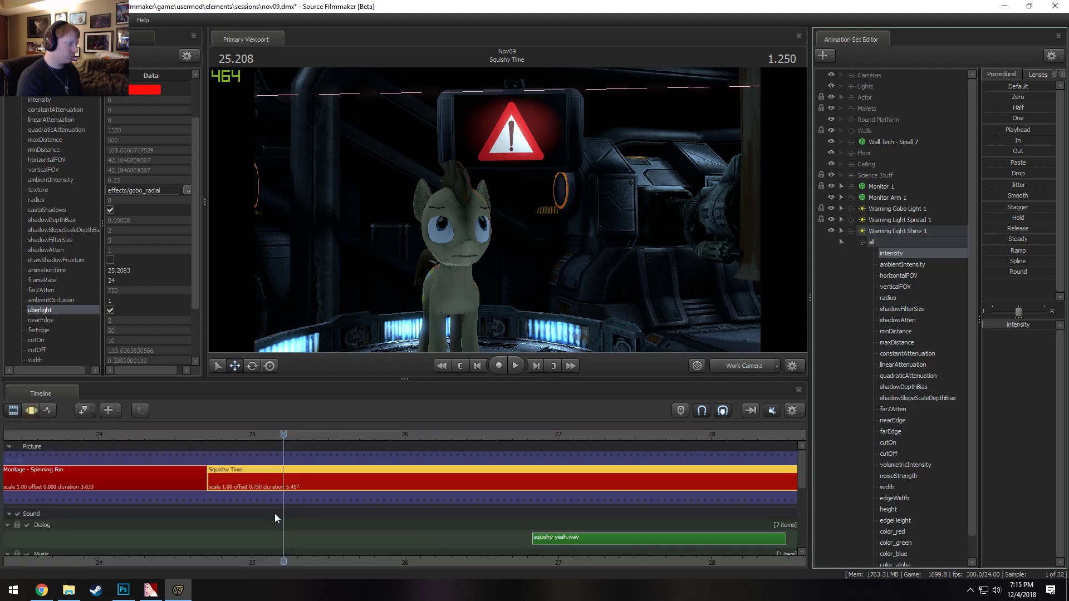
# Raise Warning Light Shine 1's intensity to about 197 in a 25 s to 26 s pulse matching Warning Light Spread 1
pyautogui.click(900, 220)
pyautogui.press('F3')
pyautogui.keyDown('shift'); pyautogui.moveTo(278, 503); pyautogui.dragTo(400, 544); pyautogui.keyUp('shift')
pyautogui.keyDown('shift'); pyautogui.scroll(4, 280, 504); pyautogui.keyUp('shift')
pyautogui.click(897, 231)
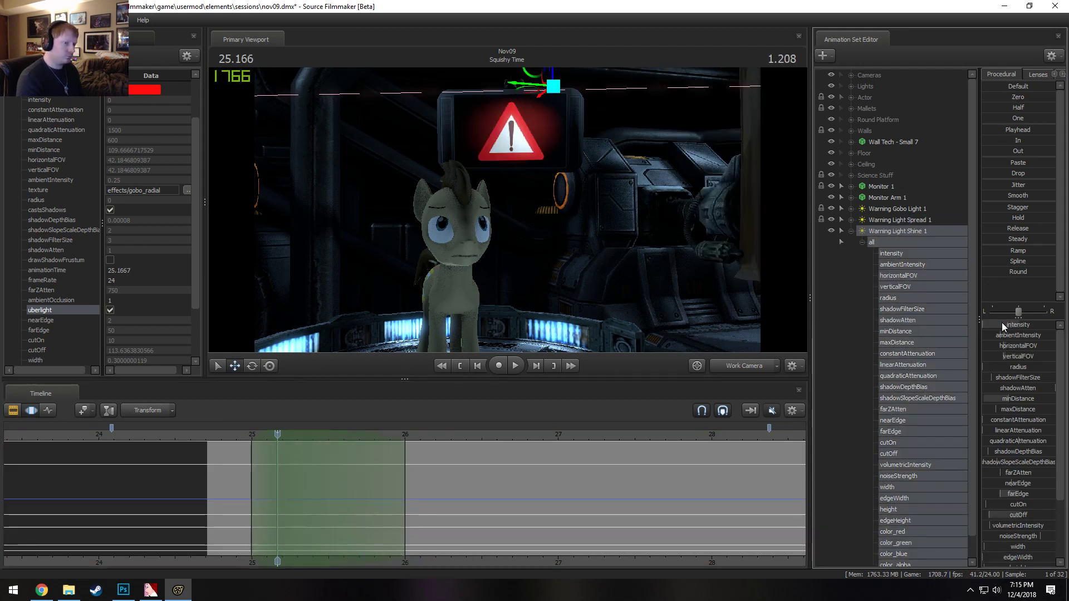
pyautogui.moveTo(1001, 323); pyautogui.dragTo(1019, 323)
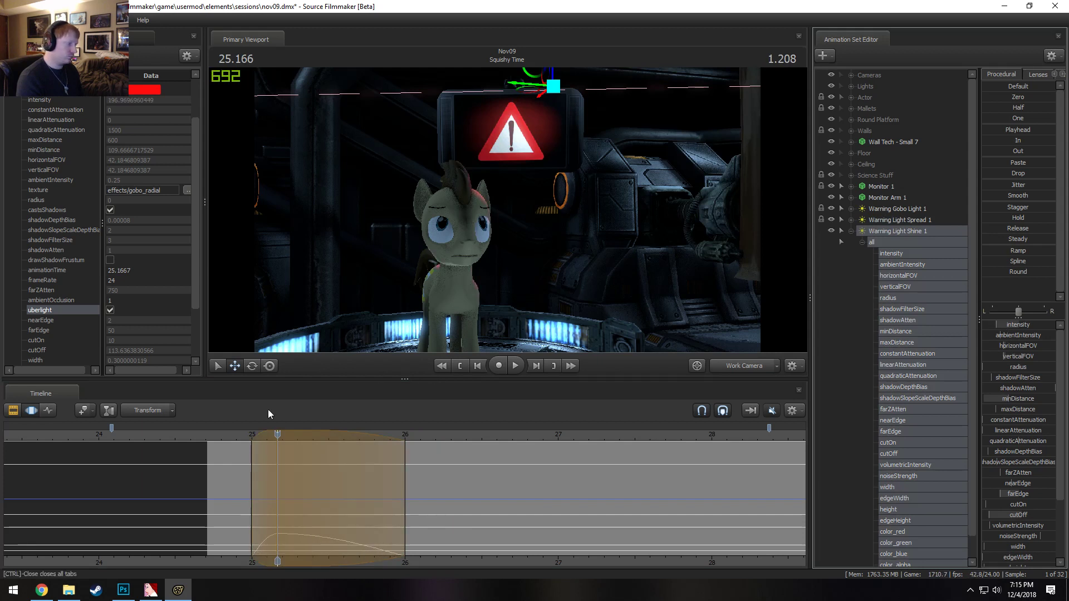
pyautogui.click(221, 436)
pyautogui.press('F2')
# Play back the warning pulse and compare it through the work camera and the main camera
pyautogui.press('space')
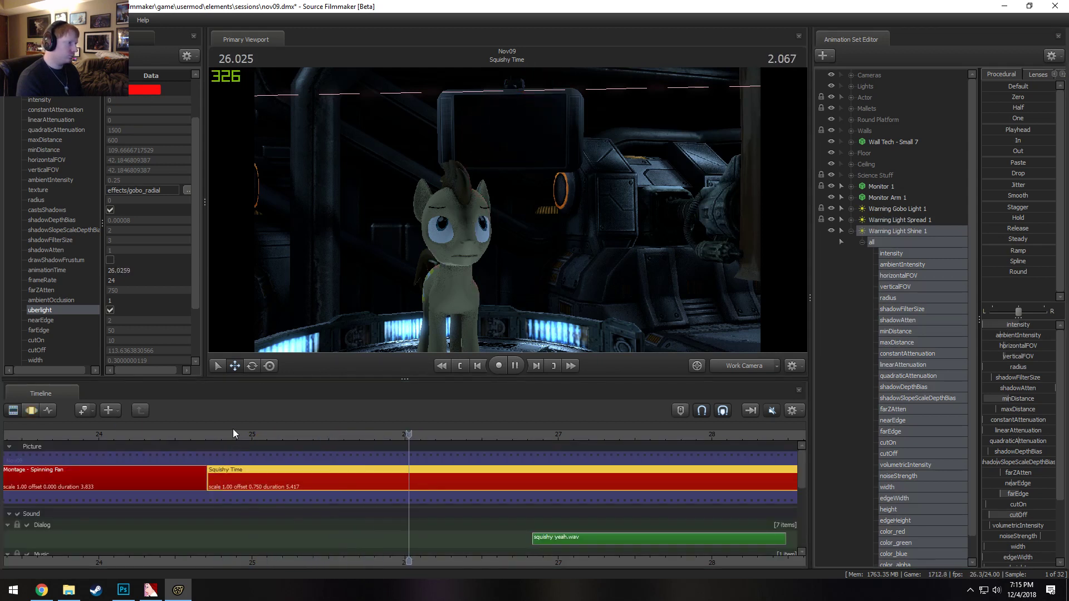
pyautogui.click(233, 430)
pyautogui.click(741, 364)
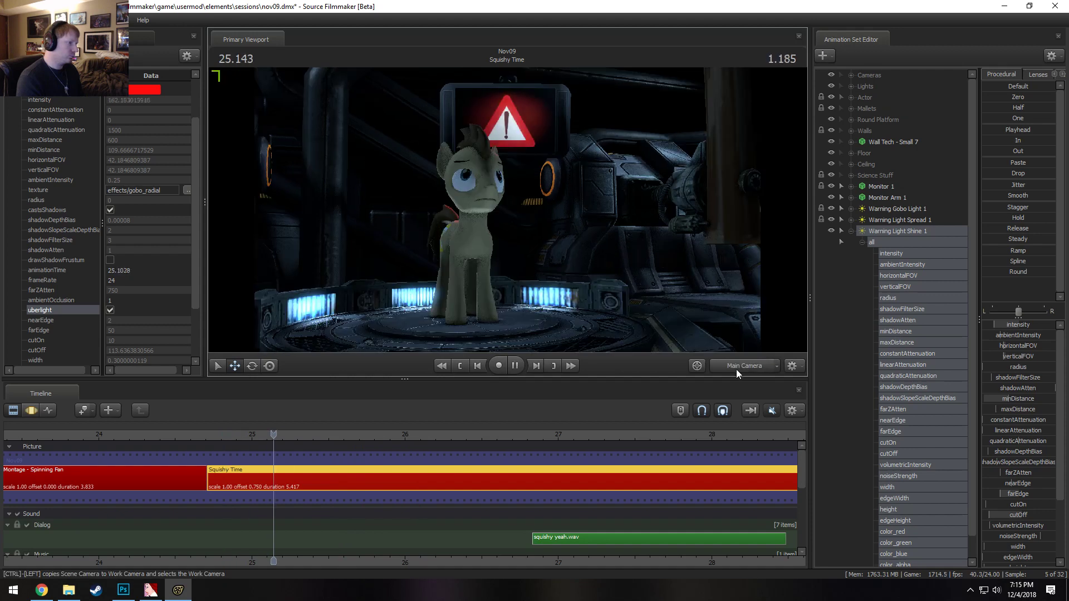
pyautogui.click(734, 367)
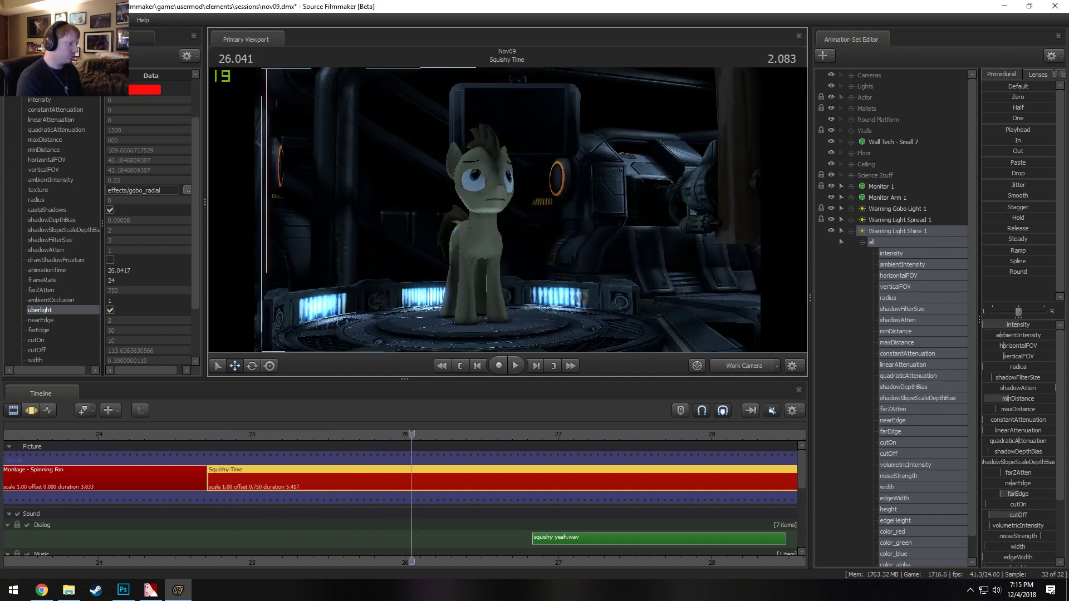
# Replay and scrub the red shine pulse while viewing the character from the side
pyautogui.moveTo(507, 210); pyautogui.dragTo(423, 210)
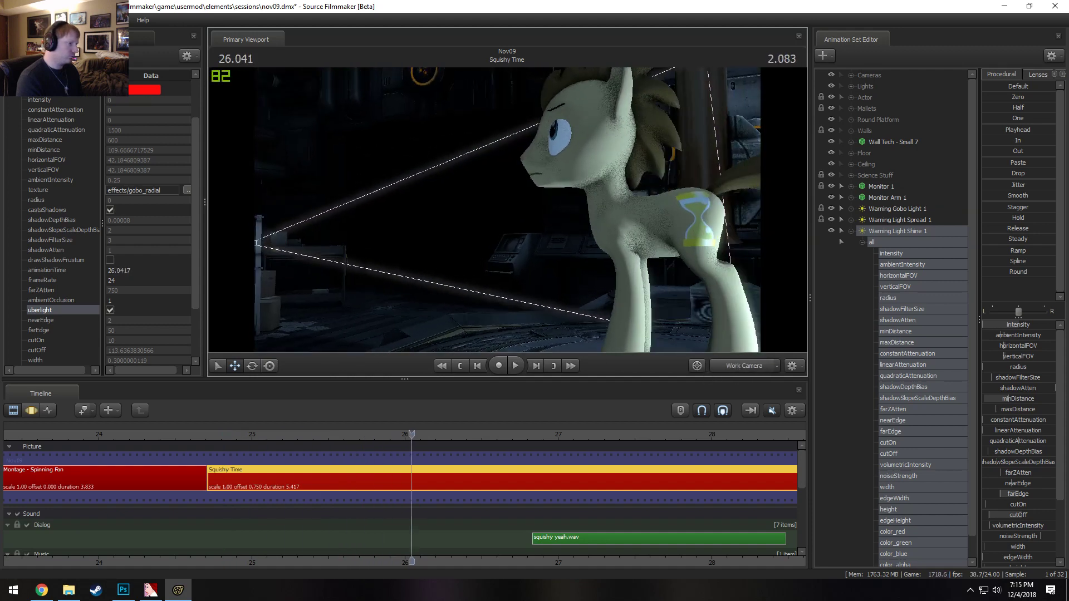
pyautogui.press('space')
pyautogui.press('space')
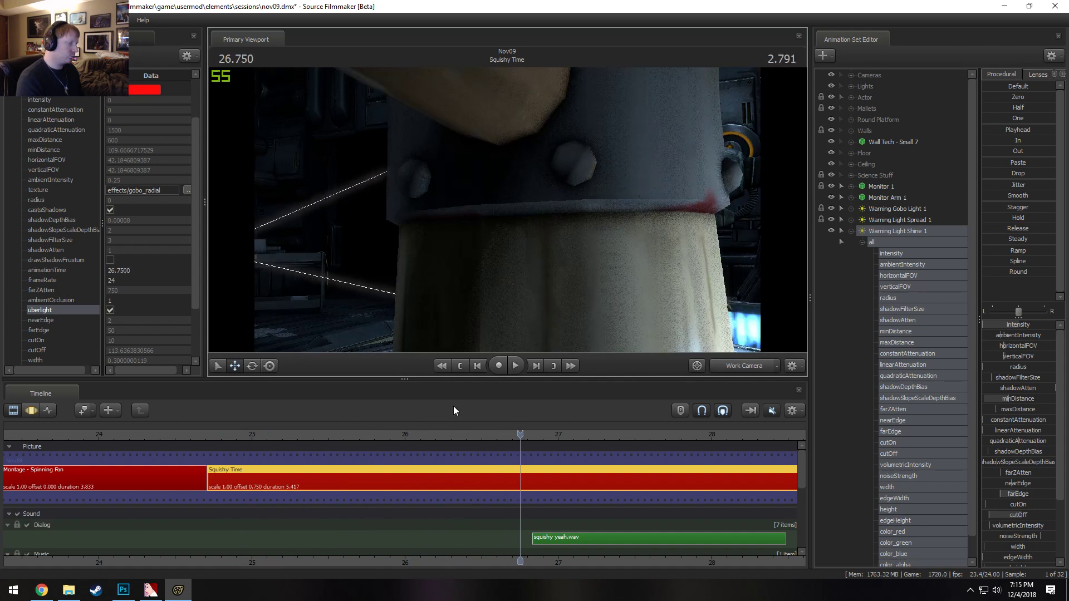
pyautogui.click(210, 436)
pyautogui.press('space')
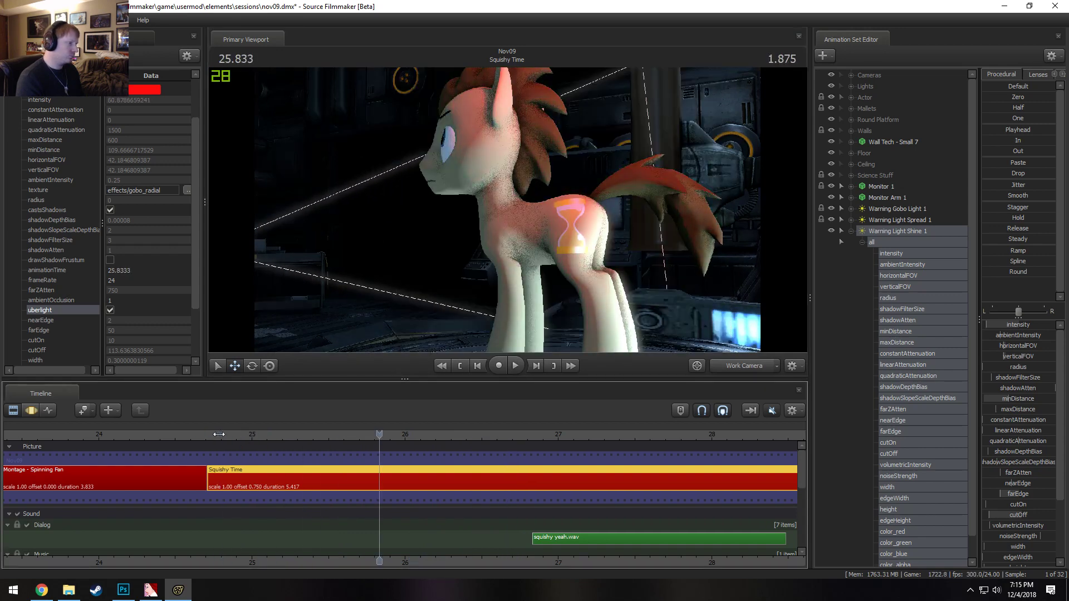
pyautogui.click(218, 435)
pyautogui.click(219, 434)
pyautogui.click(204, 435)
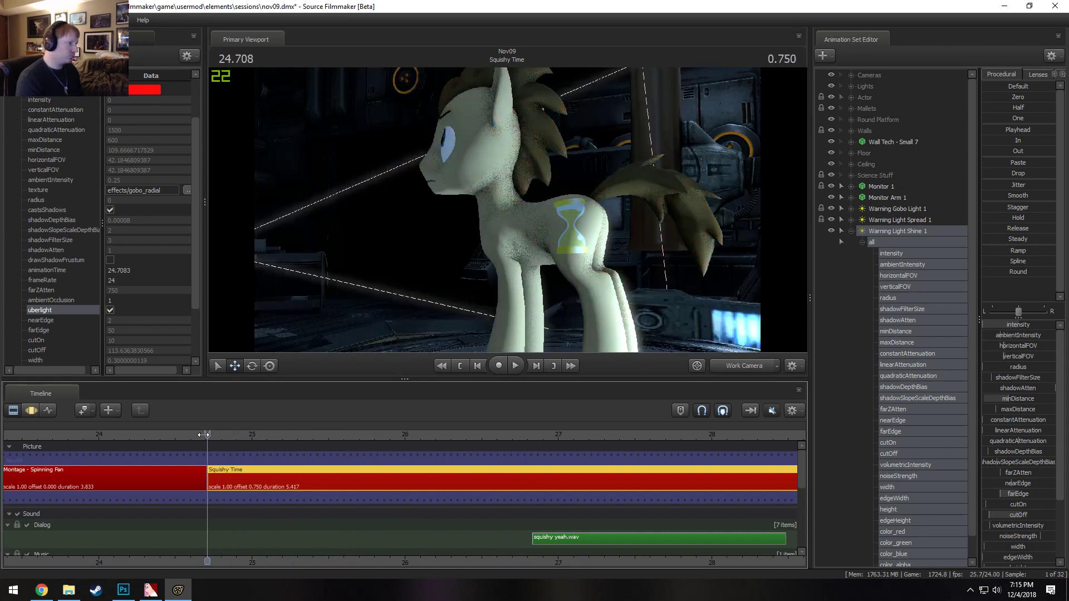
pyautogui.moveTo(204, 434); pyautogui.dragTo(265, 454)
pyautogui.moveTo(265, 456); pyautogui.dragTo(272, 457, button='middle')
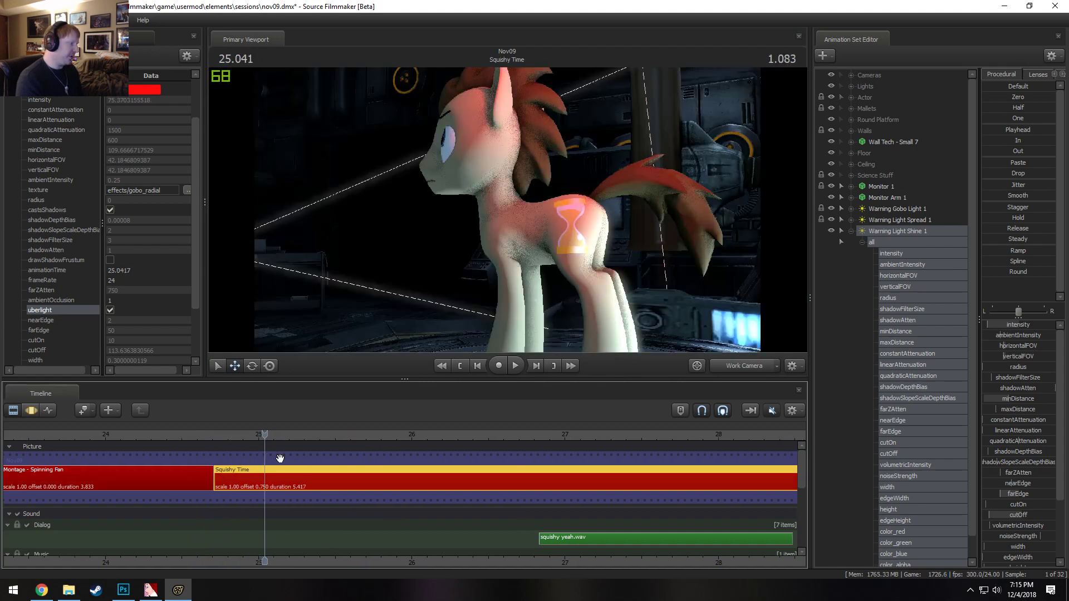
pyautogui.moveTo(278, 435); pyautogui.dragTo(291, 443)
# Examine the warning light's effect on the character from the front, with the playhead at 25.250 s
pyautogui.moveTo(612, 312); pyautogui.dragTo(684, 267)
pyautogui.press('s')
pyautogui.moveTo(506, 210)
pyautogui.mouseDown()
pyautogui.moveTo(445, 183)
pyautogui.moveTo(459, 225)
pyautogui.moveTo(423, 214)
pyautogui.moveTo(507, 209)
pyautogui.mouseUp()
pyautogui.press('s')
pyautogui.press('w')
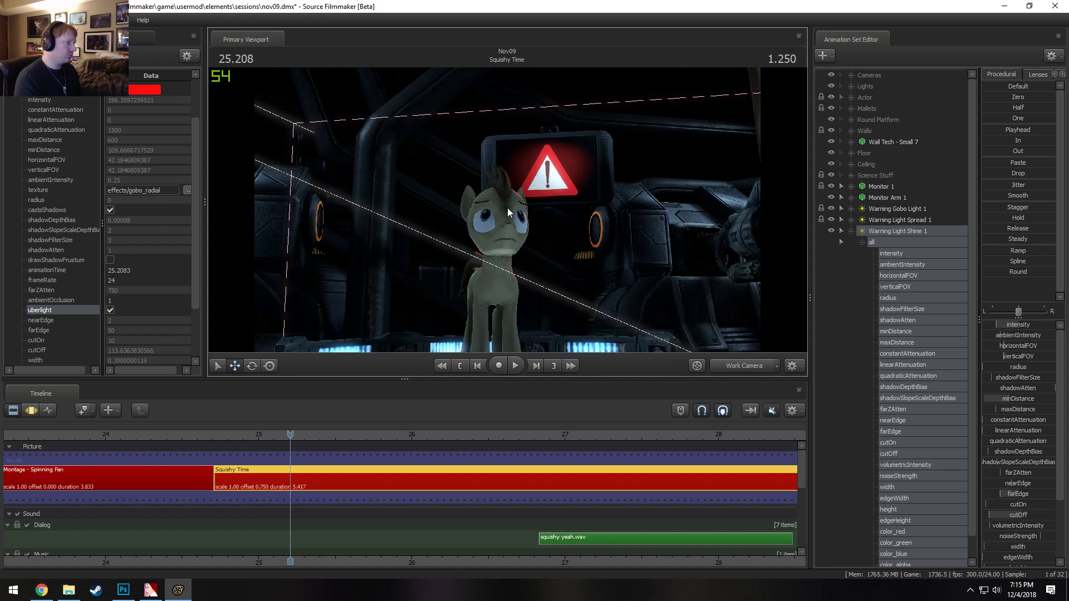
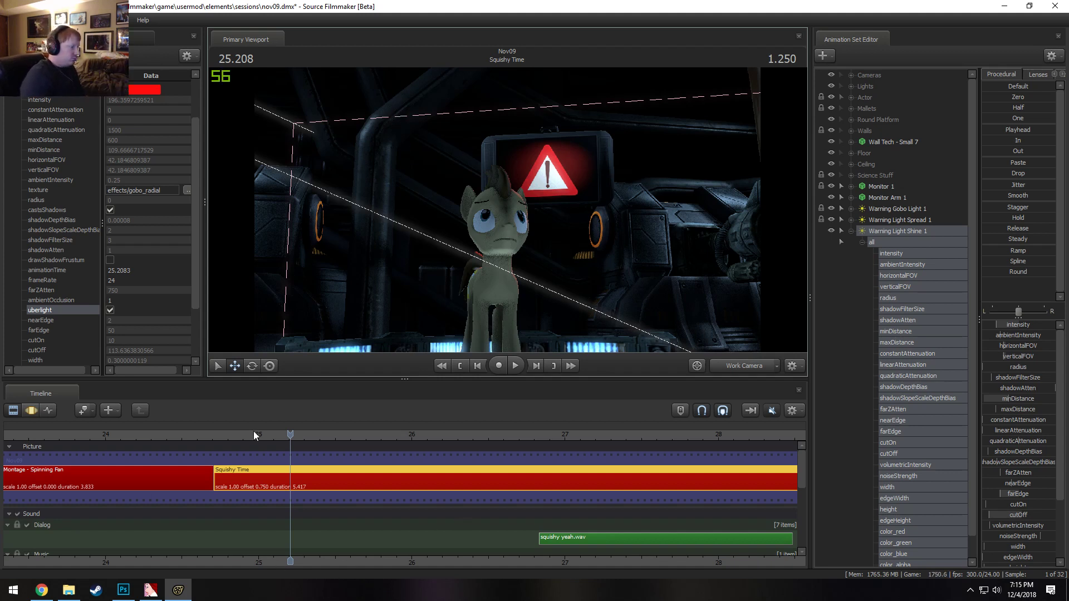
pyautogui.click(233, 432)
pyautogui.moveTo(237, 432); pyautogui.dragTo(297, 442)
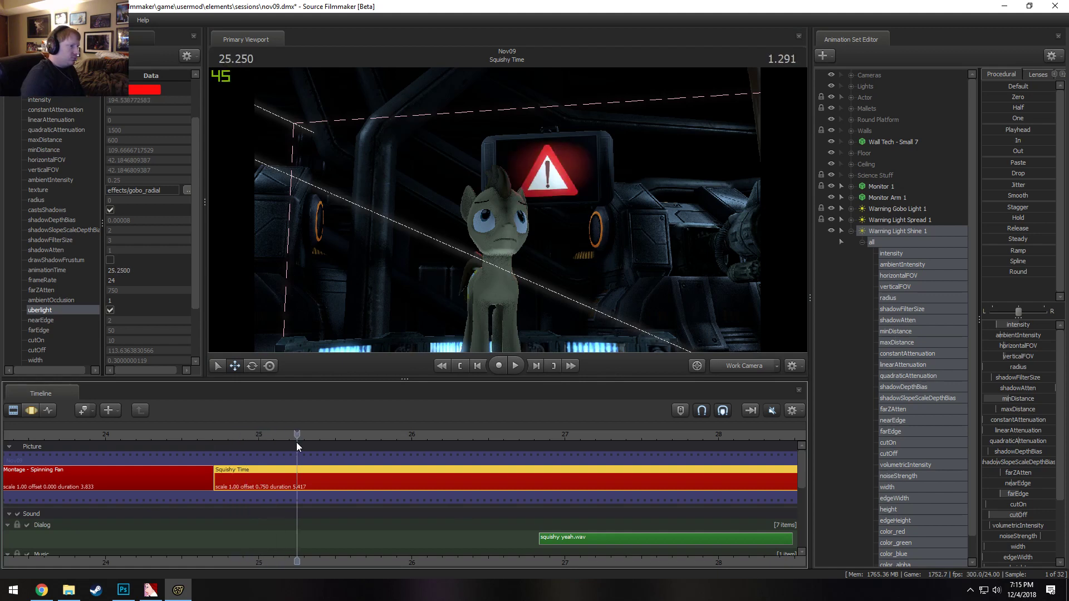
pyautogui.moveTo(507, 210); pyautogui.dragTo(511, 185)
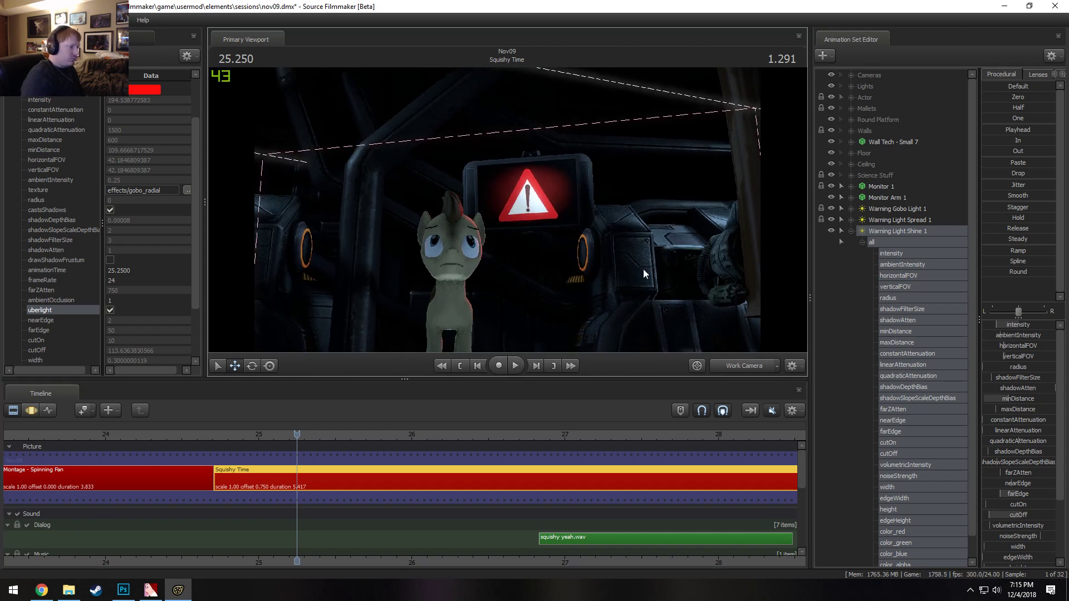
# Copy the animation sets from Monitor 1 through Warning Light Shine 1, including Monitor Arm 1 and all three warning lights
pyautogui.click(851, 231)
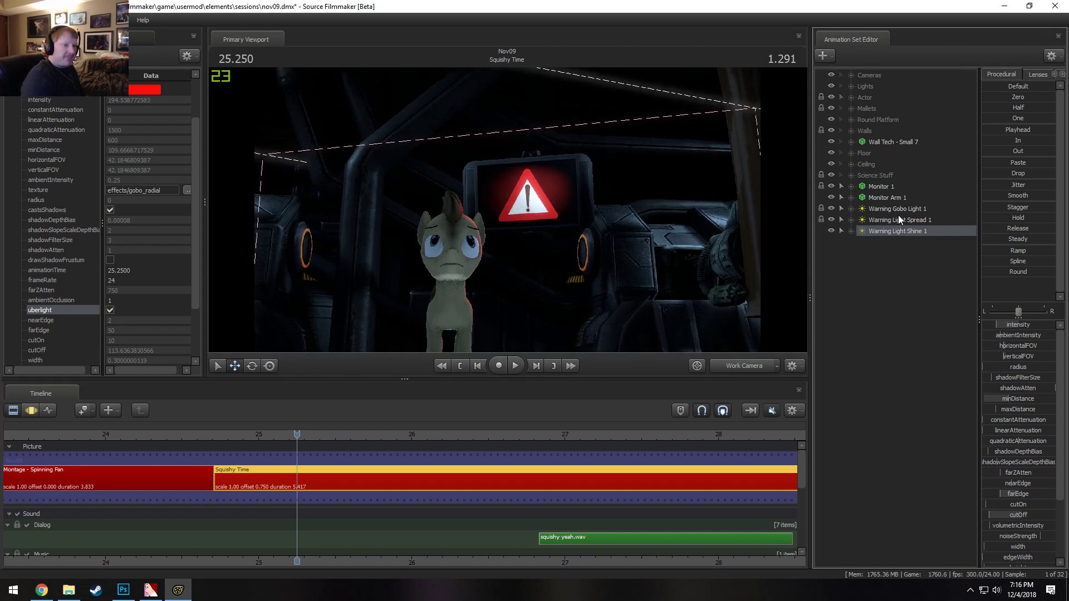
pyautogui.keyDown('shift'); pyautogui.click(889, 198); pyautogui.keyUp('shift')
pyautogui.keyDown('shift'); pyautogui.click(887, 189); pyautogui.keyUp('shift')
pyautogui.rightClick(891, 207)
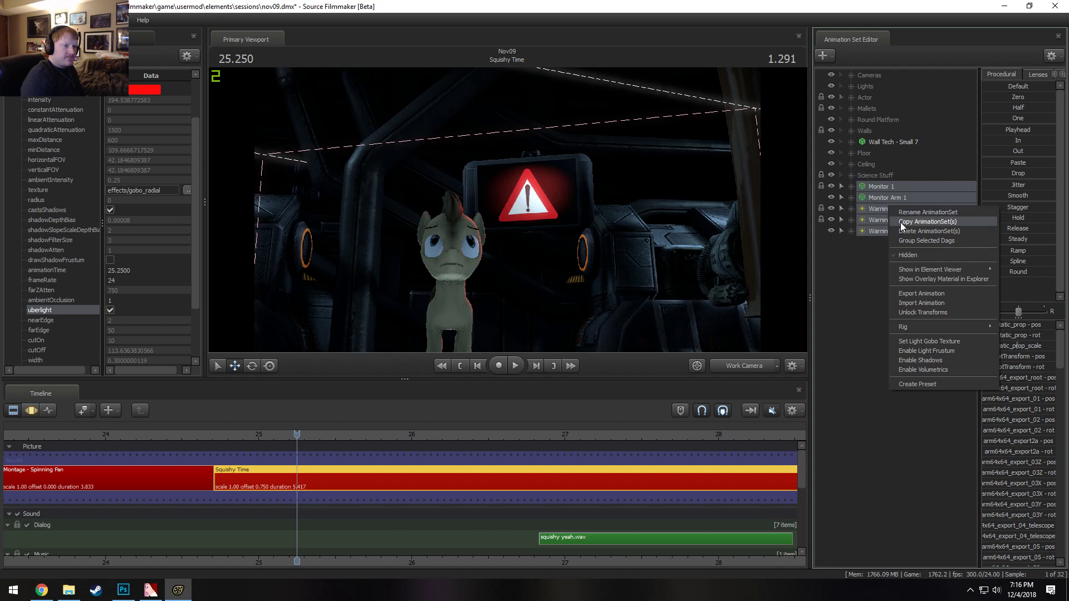
pyautogui.click(902, 222)
pyautogui.click(508, 301)
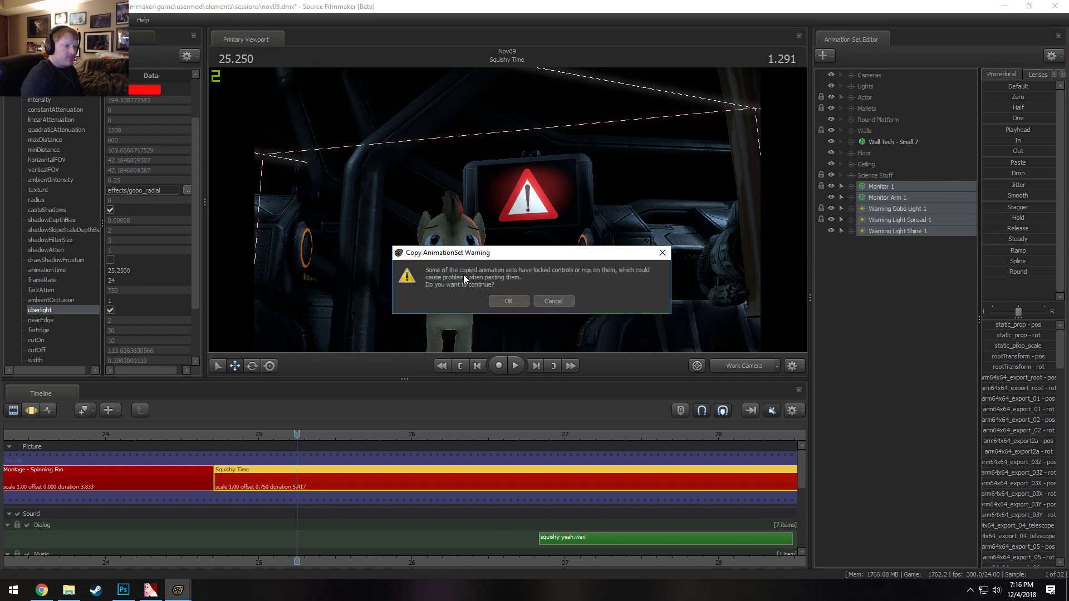
pyautogui.click(507, 301)
# Move Monitor Arm 1 above Monitor 1 in the animation set list
pyautogui.rightClick(822, 284)
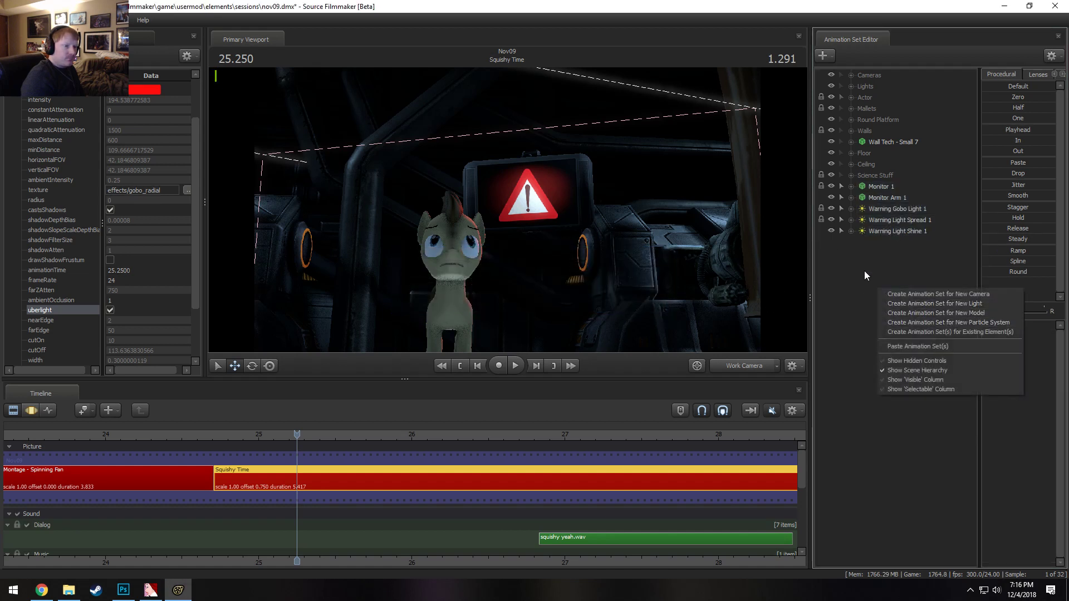
pyautogui.click(891, 231)
pyautogui.moveTo(879, 200); pyautogui.dragTo(882, 182)
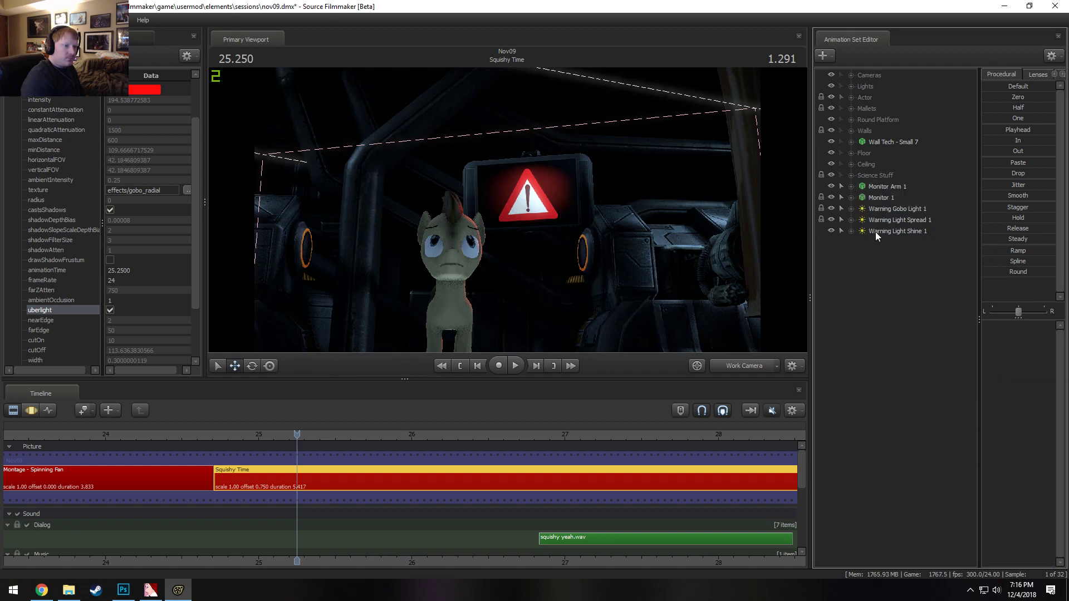
# Group Monitor Arm 1, Monitor 1 and the three warning lights, and rename the group "Monitor 1"
pyautogui.click(889, 189)
pyautogui.keyDown('shift'); pyautogui.click(884, 231); pyautogui.keyUp('shift')
pyautogui.rightClick(883, 231)
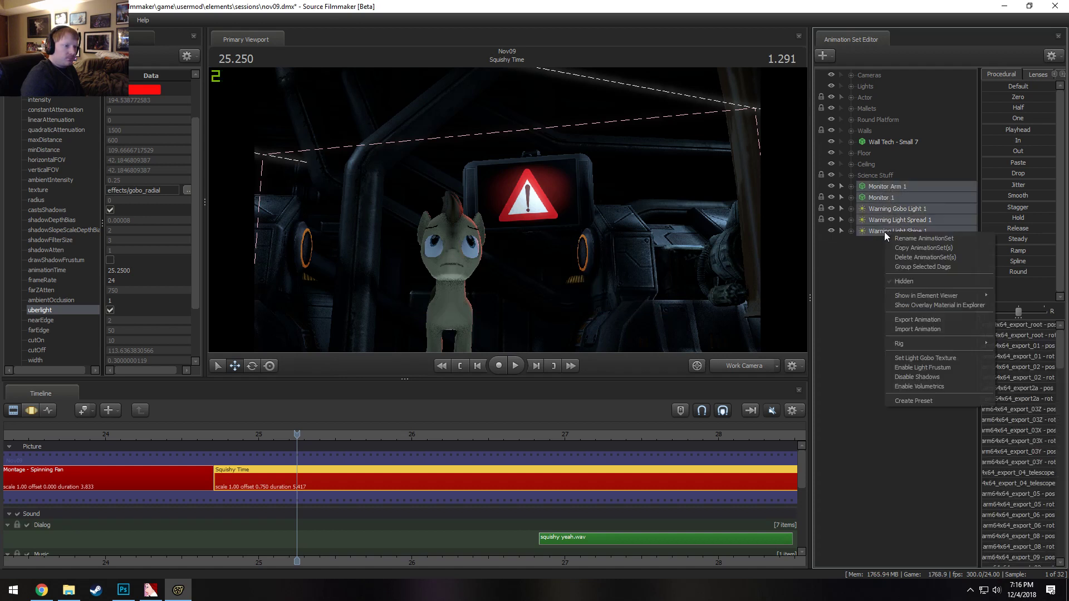
pyautogui.click(900, 263)
pyautogui.rightClick(878, 187)
pyautogui.click(881, 195)
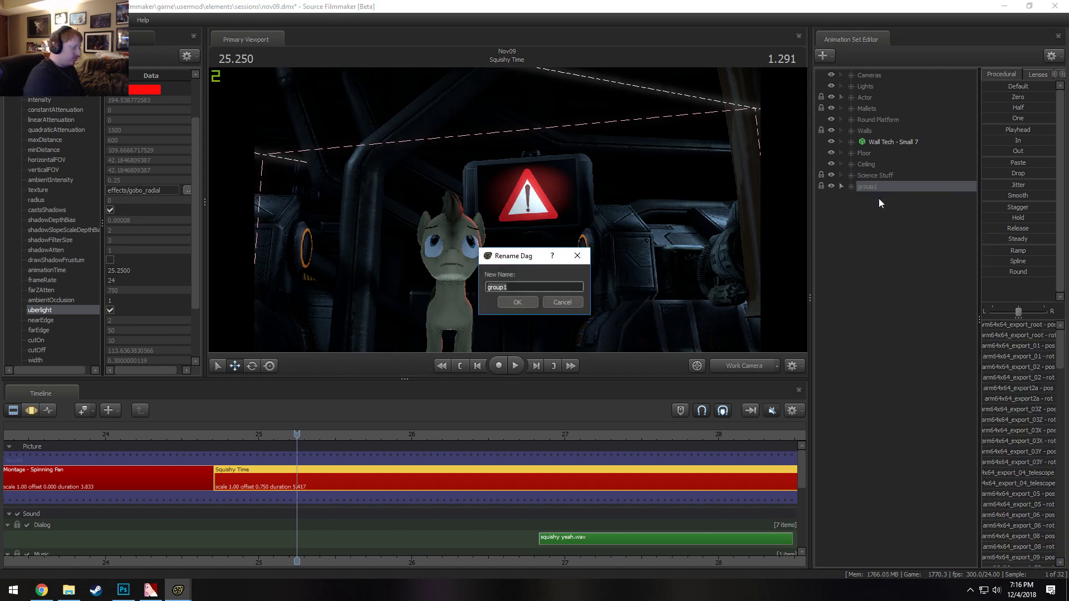
pyautogui.write('Monitor 1')
pyautogui.press('Return')
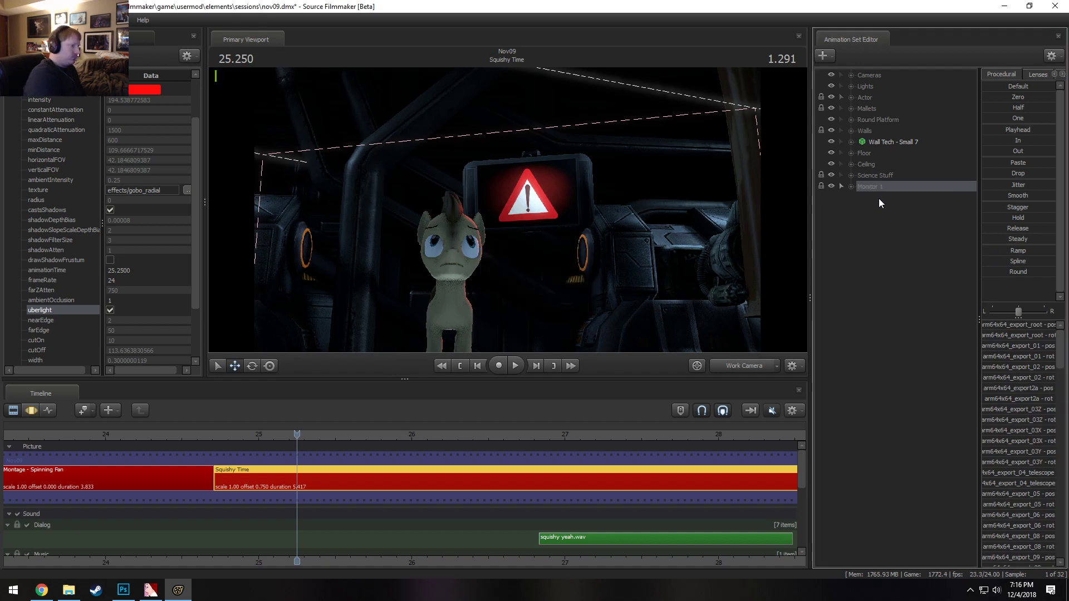
# Paste the copied animation sets and move Monitor Arm 2 above Monitor 2
pyautogui.rightClick(896, 238)
pyautogui.click(901, 300)
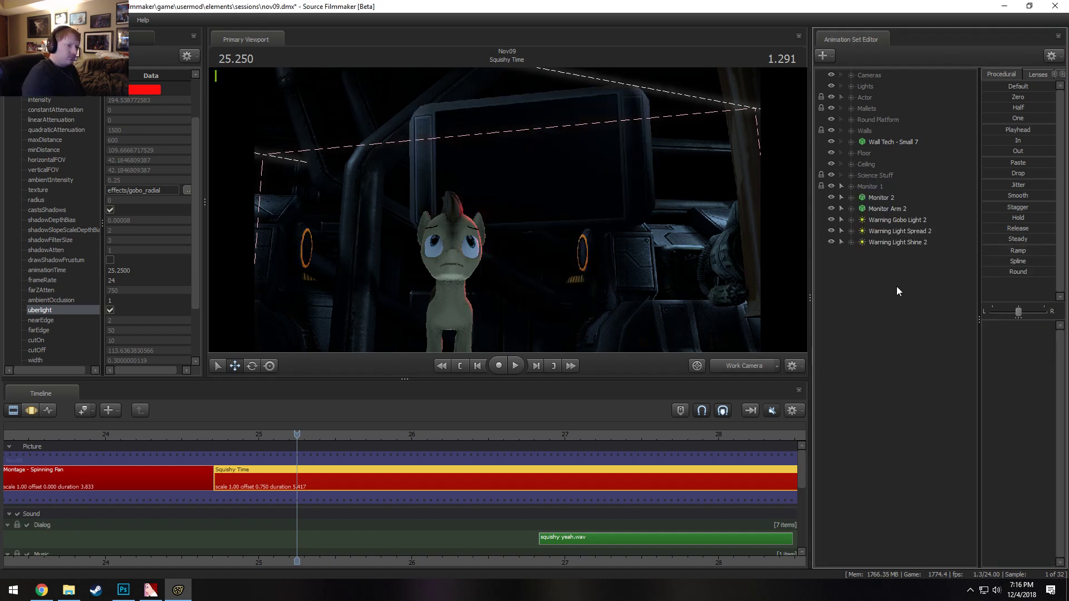
pyautogui.click(885, 198)
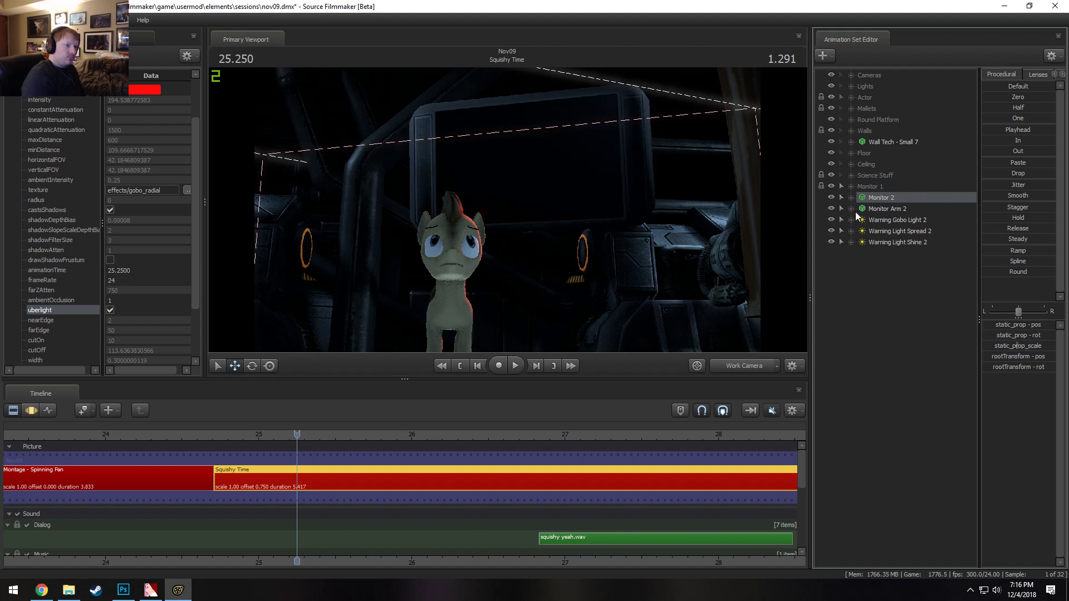
pyautogui.moveTo(901, 209); pyautogui.dragTo(894, 192)
# Lock Monitor 2's static_prop to Monitor Arm 2's arm64x64_export_012 bone and extend the time selection over the whole timeline
pyautogui.click(849, 197)
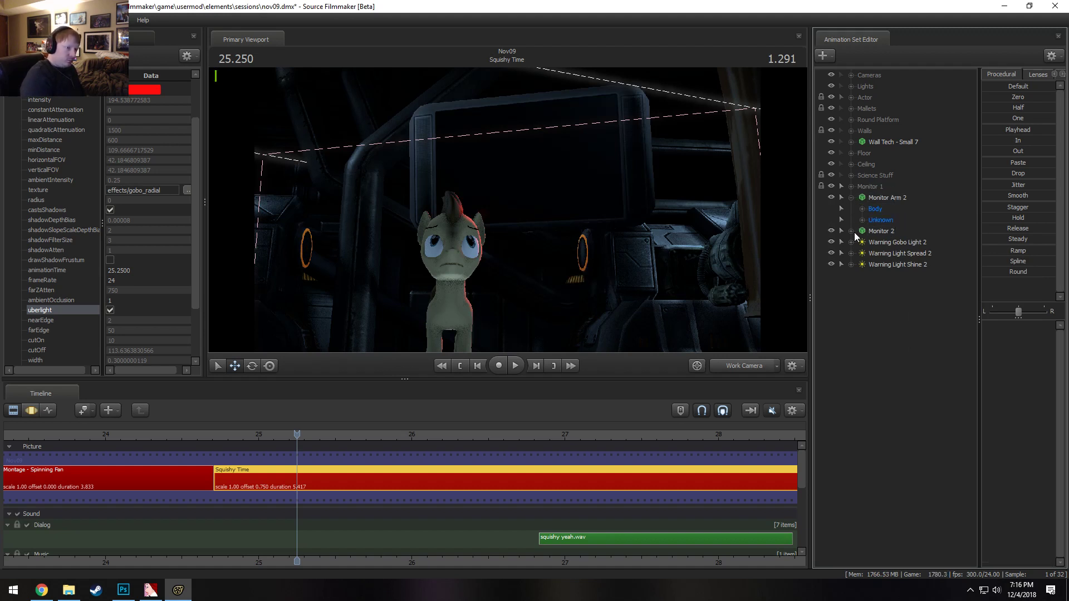
pyautogui.click(850, 231)
pyautogui.click(863, 242)
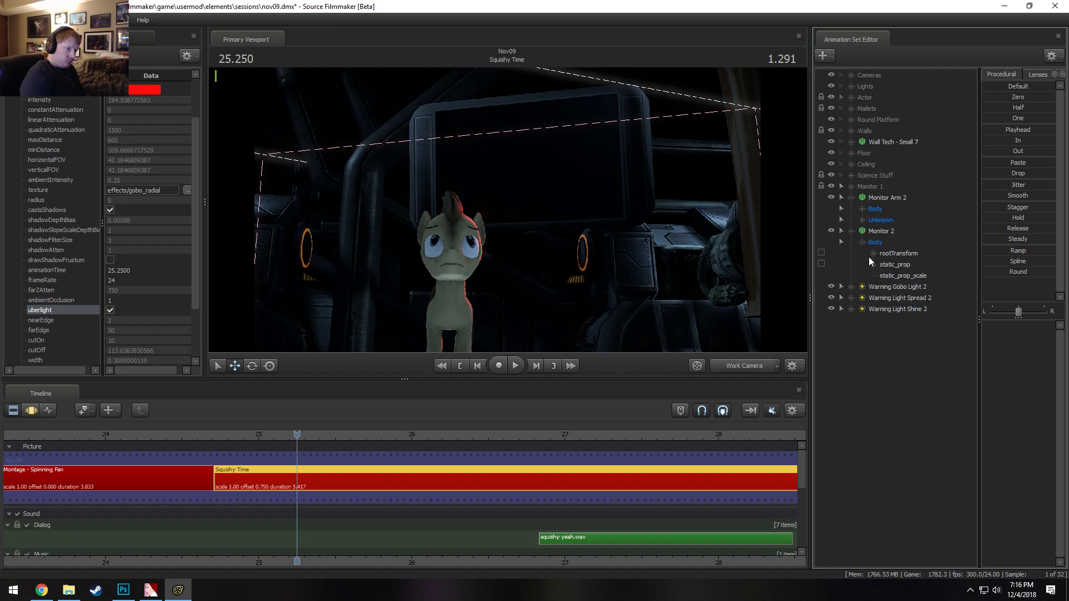
pyautogui.click(862, 220)
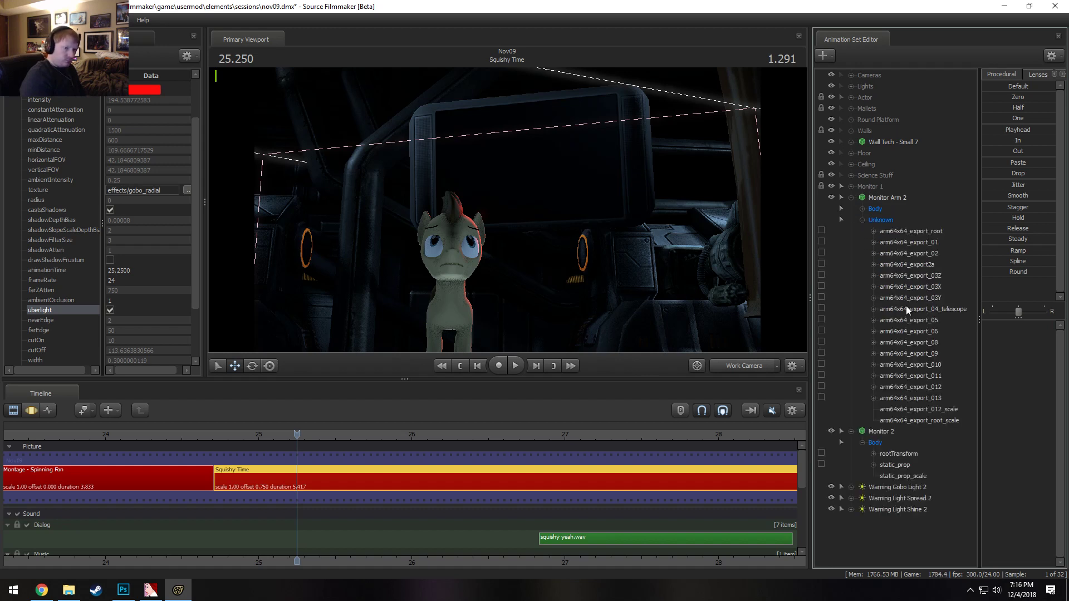
pyautogui.click(912, 387)
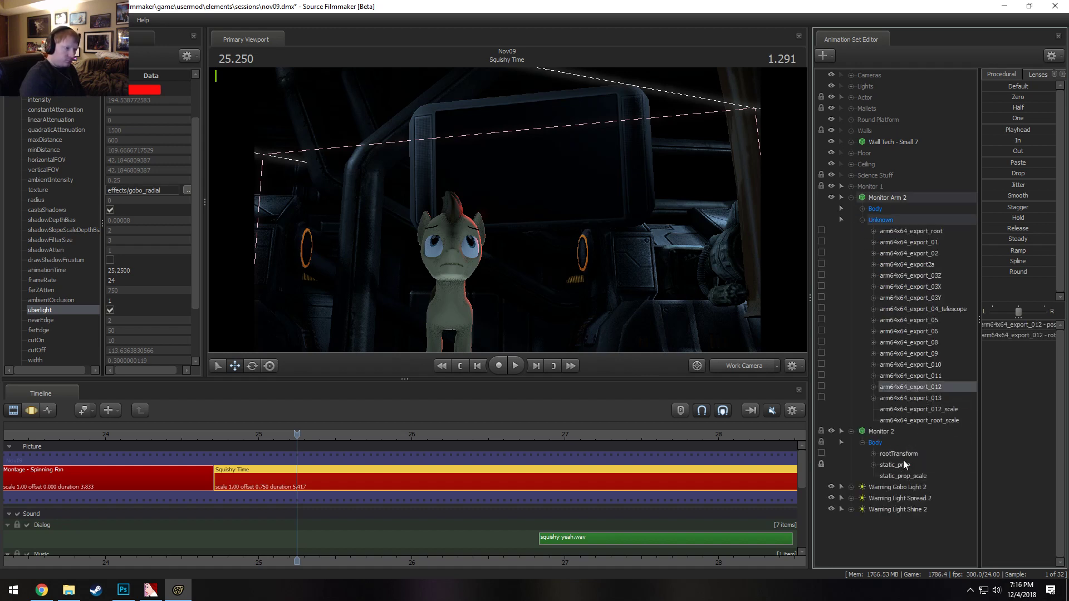
pyautogui.press('F3')
pyautogui.hotkey('ctrl', 'a')
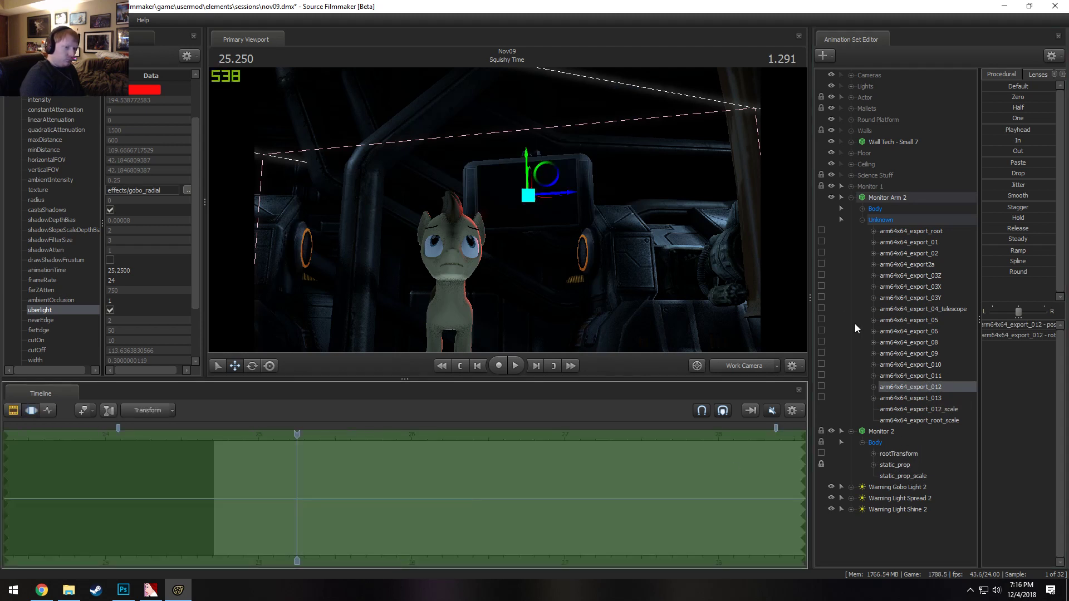
pyautogui.click(862, 220)
pyautogui.click(860, 241)
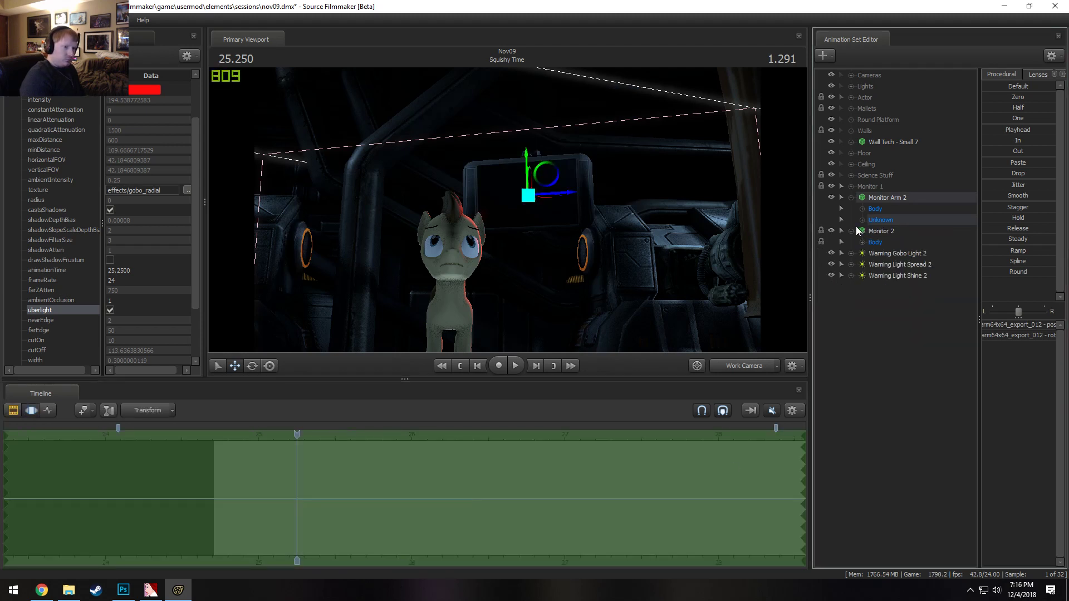
pyautogui.click(851, 231)
pyautogui.click(850, 198)
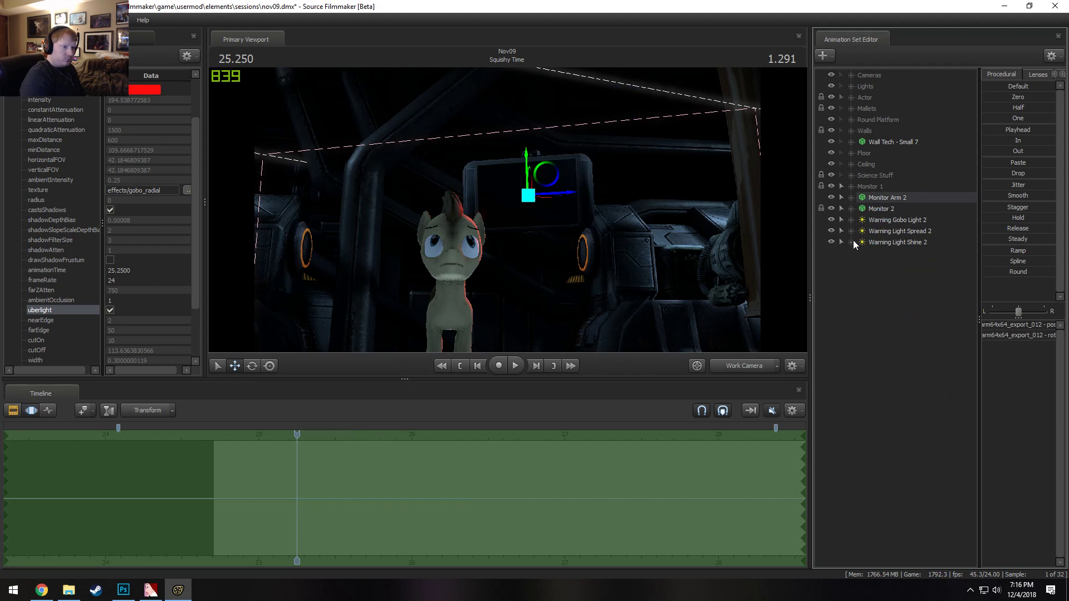
# Lock Warning Gobo Light 2's transform to Monitor 2's static_prop control
pyautogui.click(851, 185)
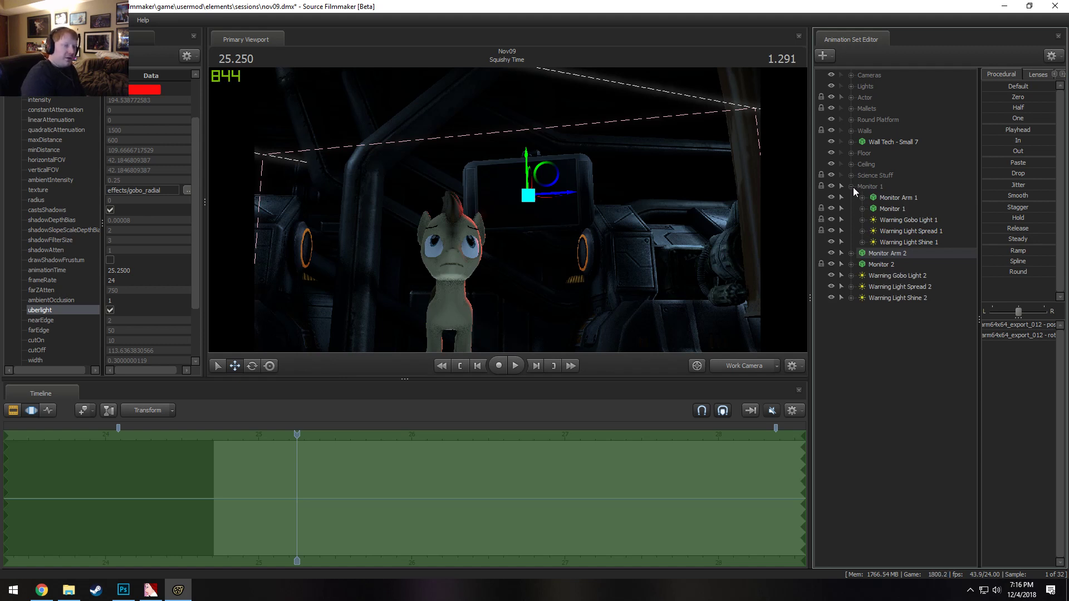
pyautogui.click(851, 186)
pyautogui.click(851, 231)
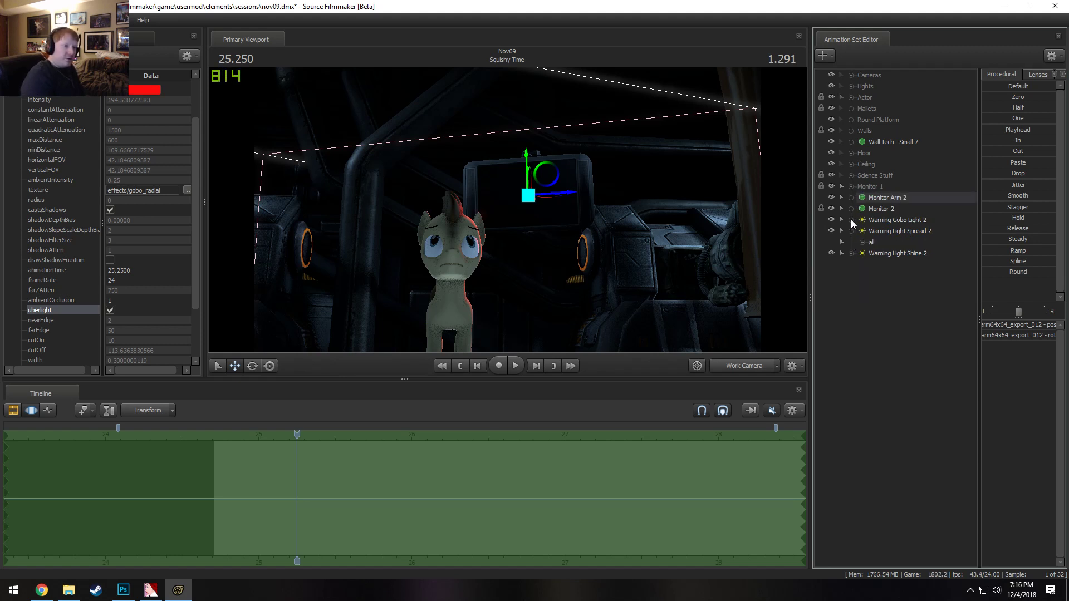
pyautogui.click(851, 219)
pyautogui.click(863, 253)
pyautogui.click(862, 231)
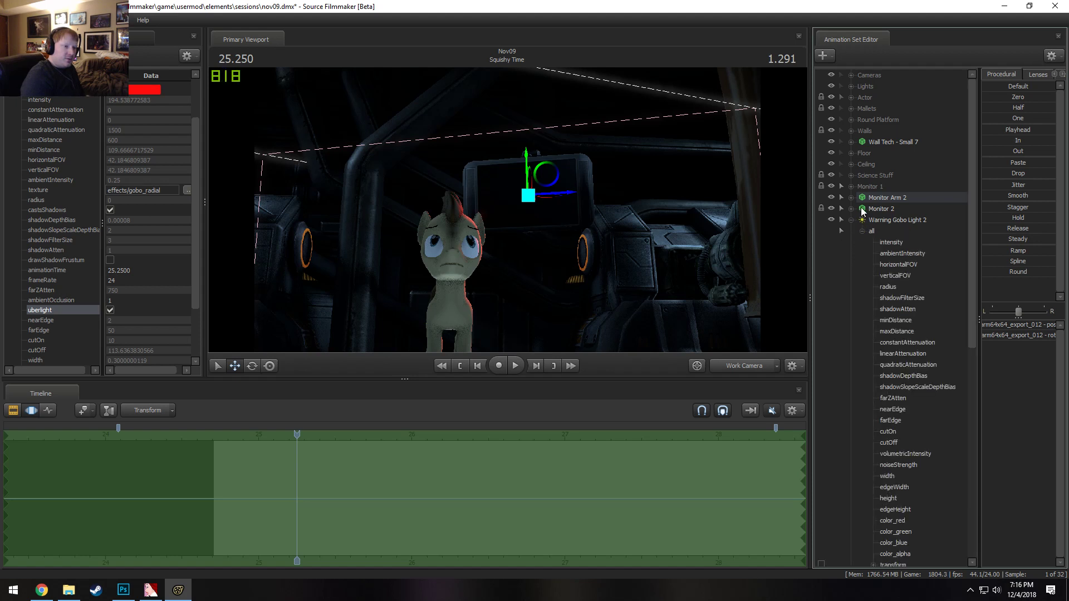
pyautogui.click(851, 209)
pyautogui.click(862, 220)
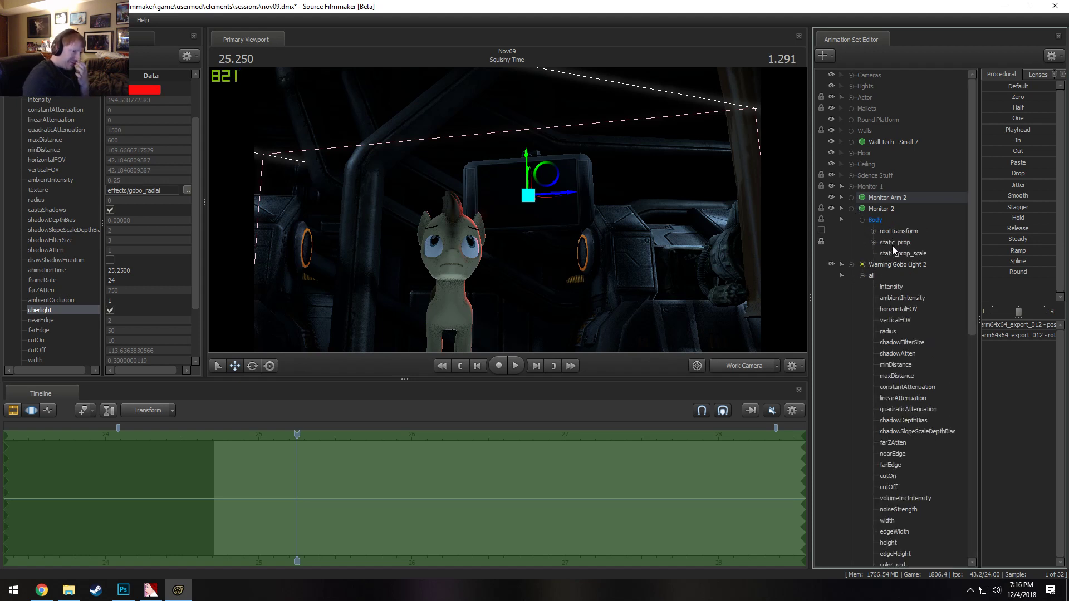
pyautogui.moveTo(895, 245); pyautogui.dragTo(854, 480)
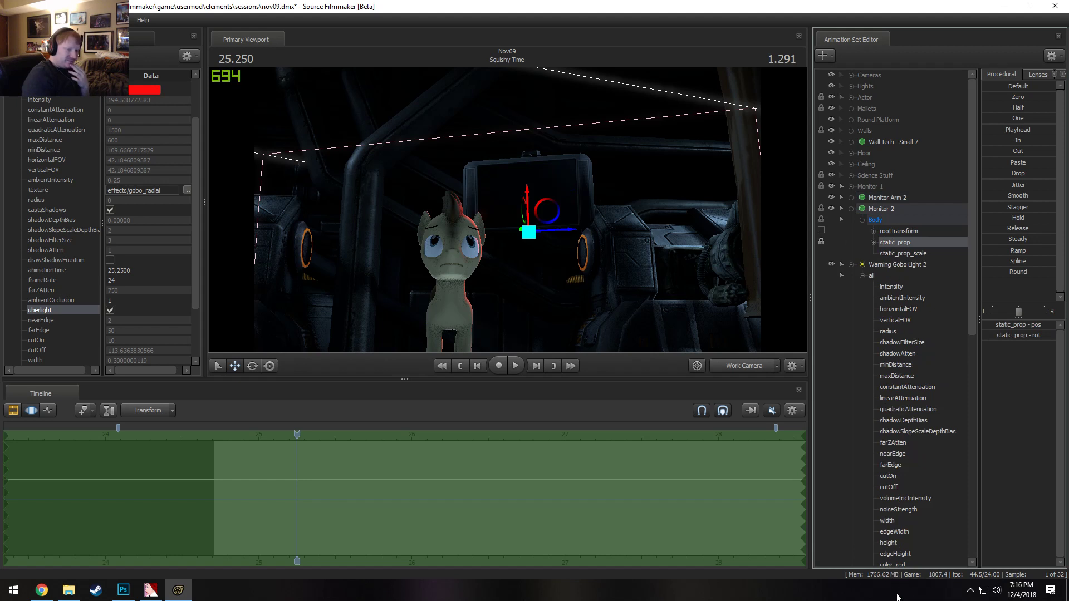
# Lock Warning Gobo Light 2's transform to Monitor 2's static_prop bone and collapse the light's controls
pyautogui.moveTo(888, 242); pyautogui.dragTo(889, 244)
pyautogui.scroll(-5, 896, 357)
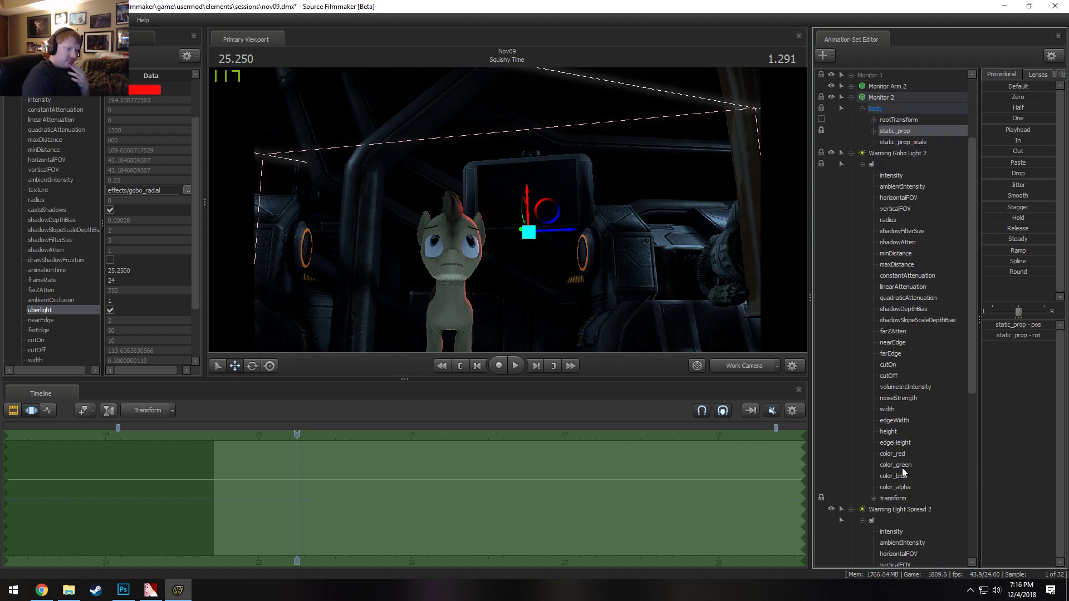
pyautogui.scroll(5, 901, 269)
pyautogui.click(851, 265)
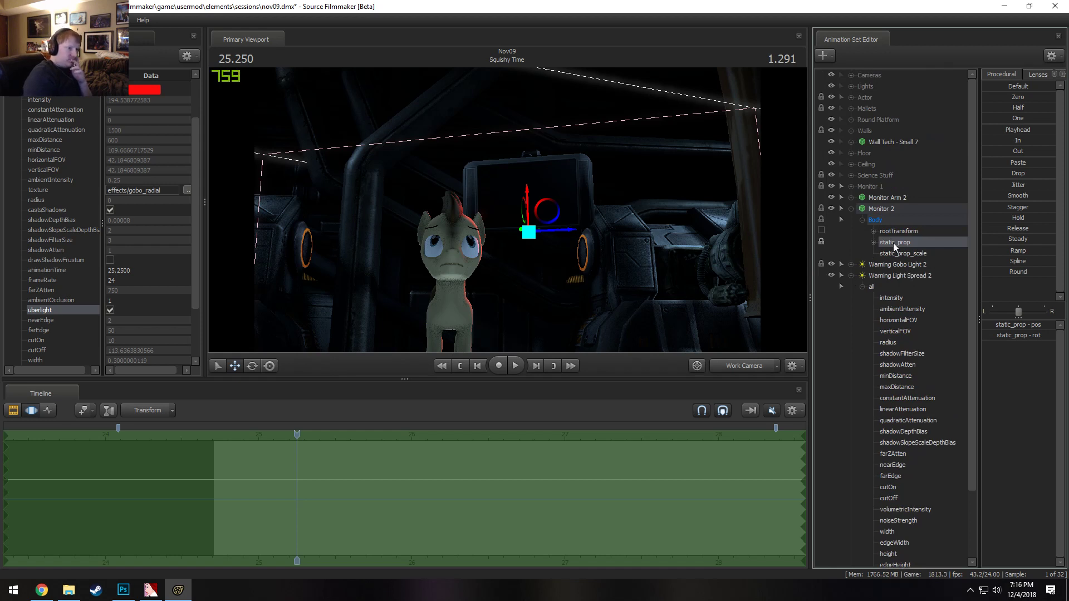
# Lock Warning Light Spread 2's transform to Monitor 2's static_prop bone and collapse the light's controls
pyautogui.scroll(-3, 900, 551)
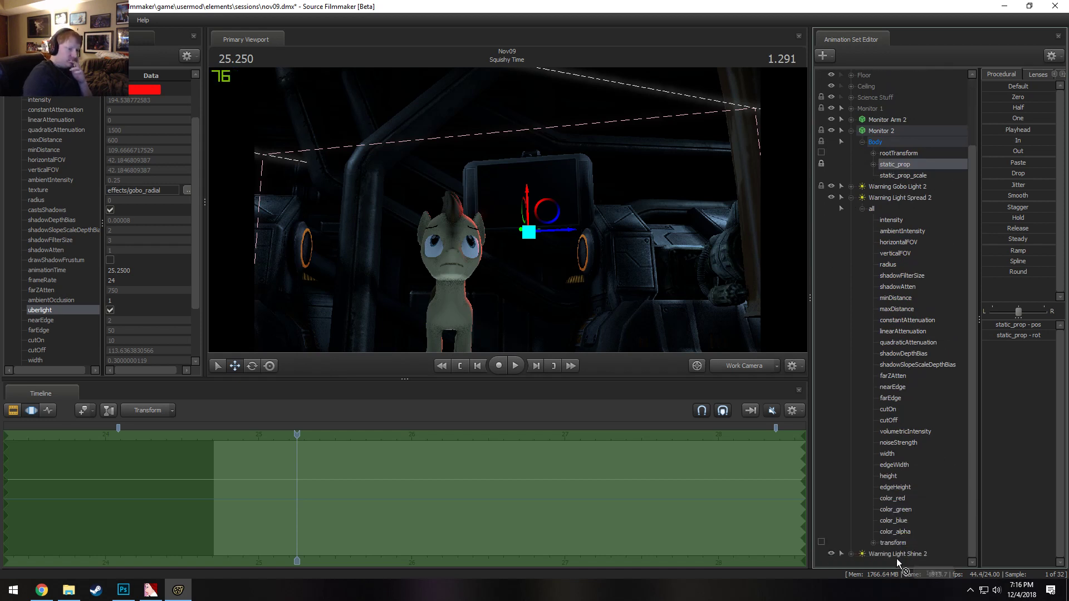
pyautogui.click(894, 544)
pyautogui.scroll(3, 890, 501)
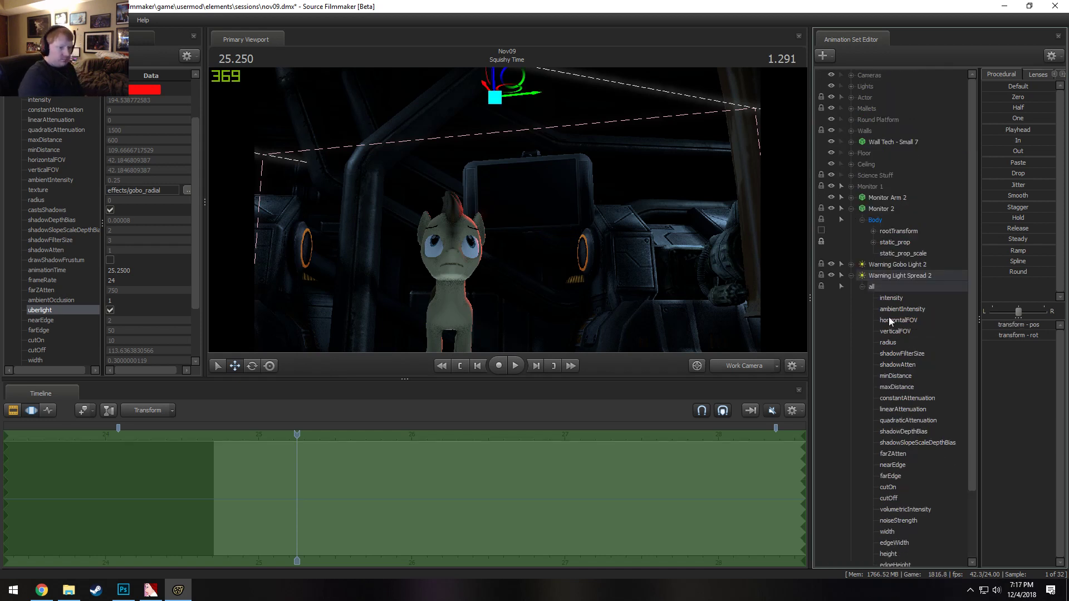
pyautogui.click(851, 276)
# Move Monitor Arm 2 by its root control sideways away from Monitor Arm 1, and expand the Monitor 1 group
pyautogui.click(886, 199)
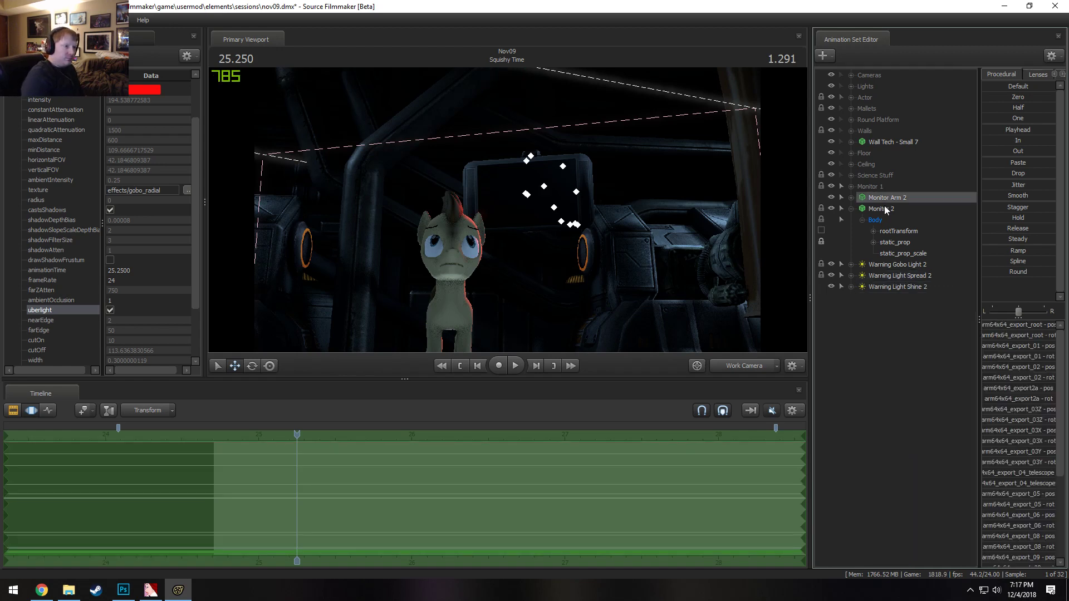
pyautogui.moveTo(508, 209); pyautogui.dragTo(508, 97)
pyautogui.press('space')
pyautogui.press('space')
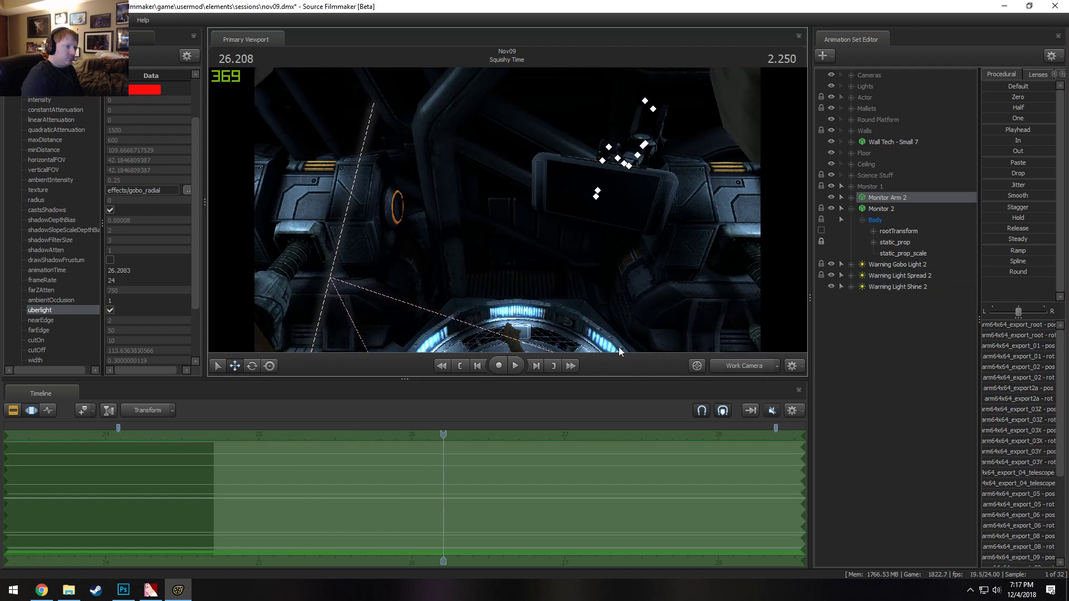
pyautogui.moveTo(437, 435); pyautogui.dragTo(290, 446)
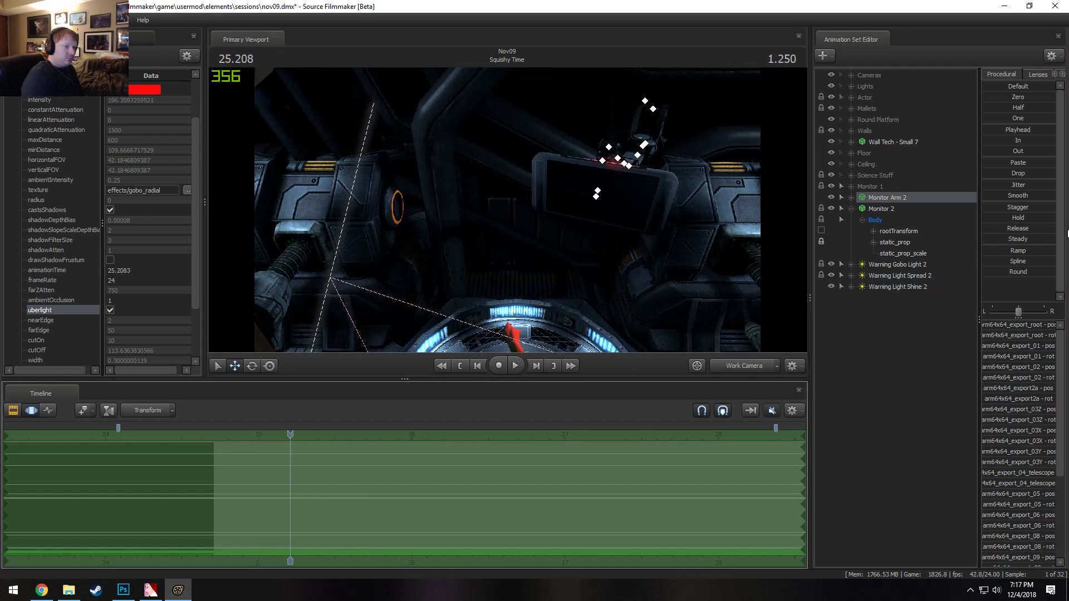
pyautogui.click(851, 186)
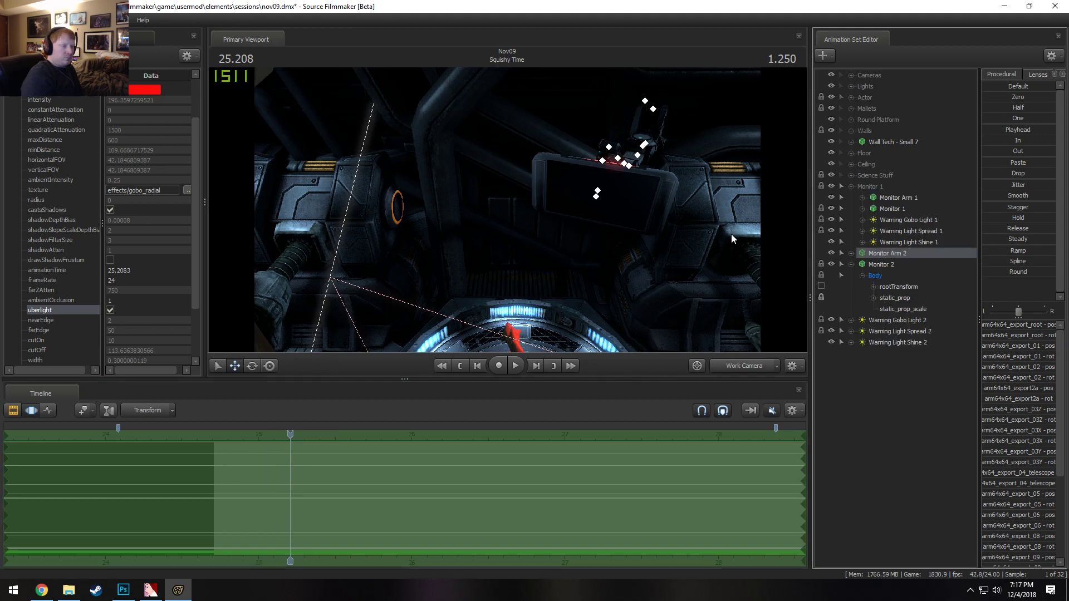
pyautogui.moveTo(619, 216); pyautogui.dragTo(673, 189)
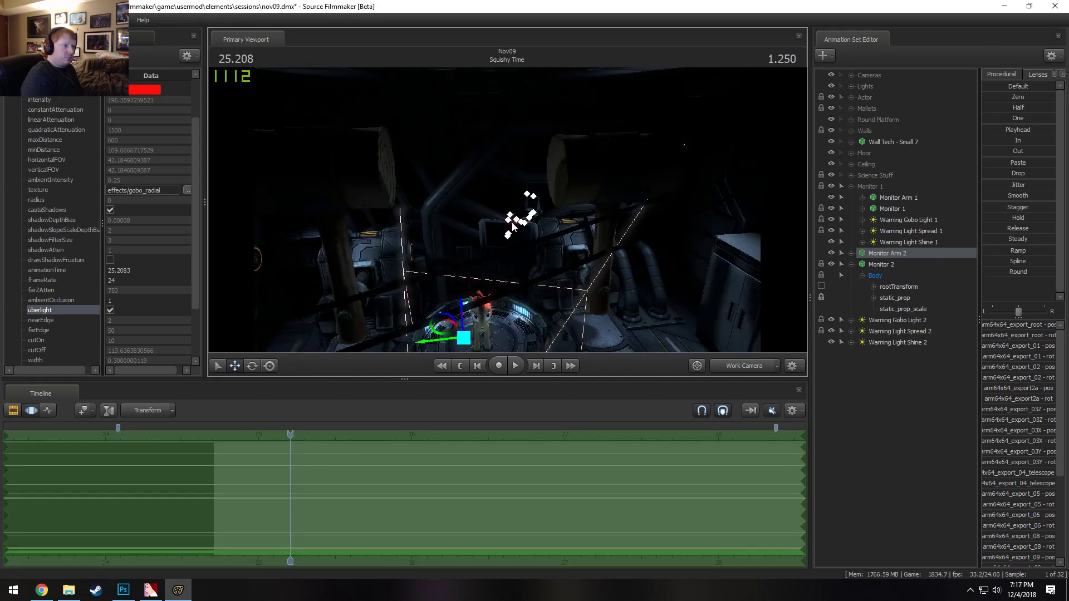
pyautogui.click(880, 257)
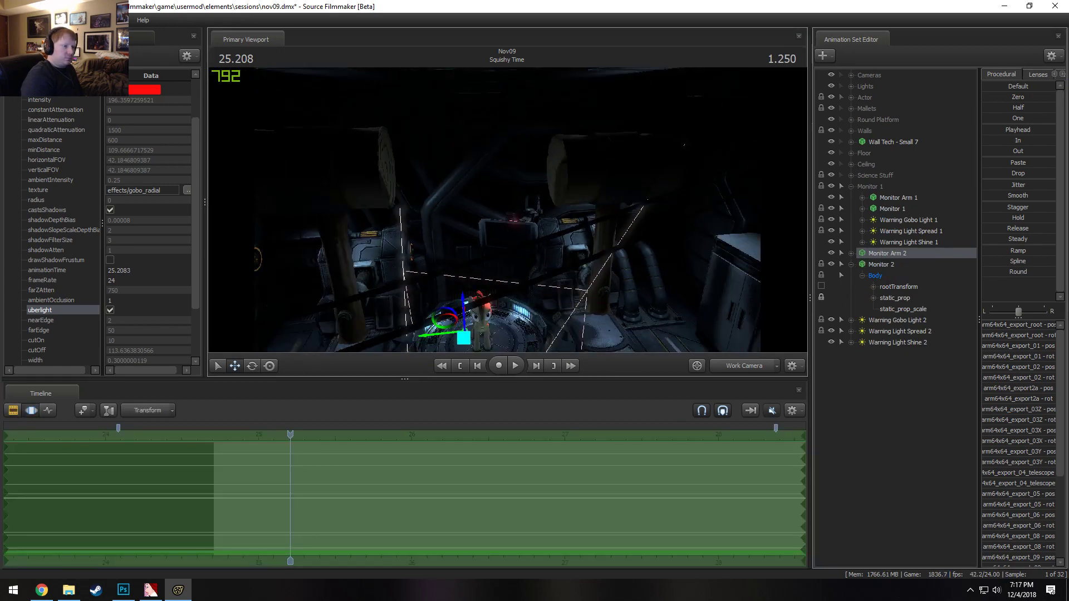
pyautogui.moveTo(468, 218); pyautogui.dragTo(468, 301)
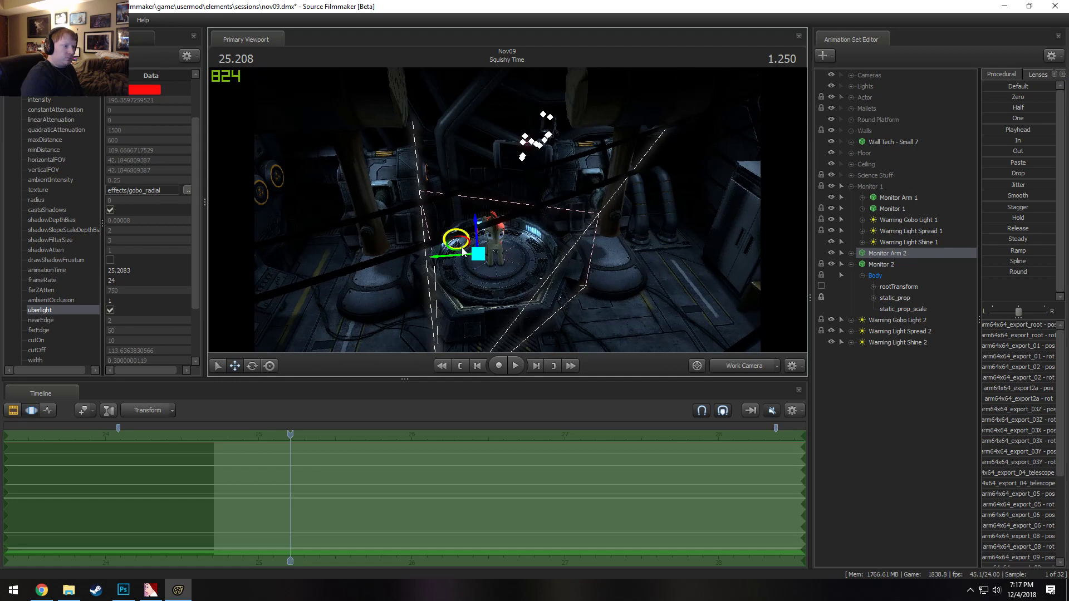
pyautogui.press('space')
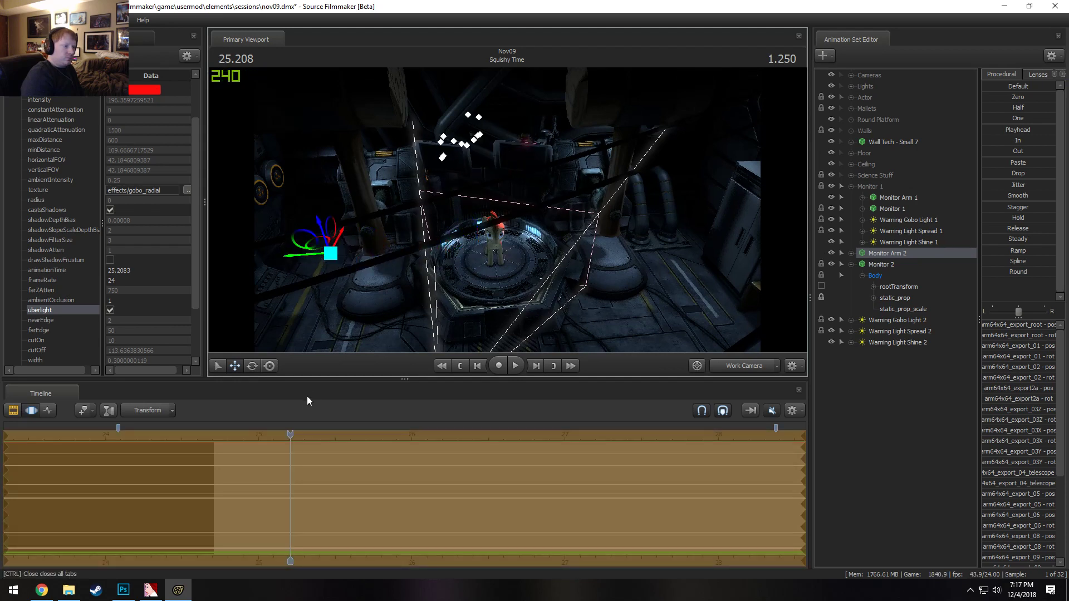
# Select Warning Gobo Light 1 and set the playhead to 25.166 to work on the warning lights
pyautogui.moveTo(293, 438); pyautogui.dragTo(317, 439)
pyautogui.press('w')
pyautogui.moveTo(507, 210); pyautogui.dragTo(509, 136)
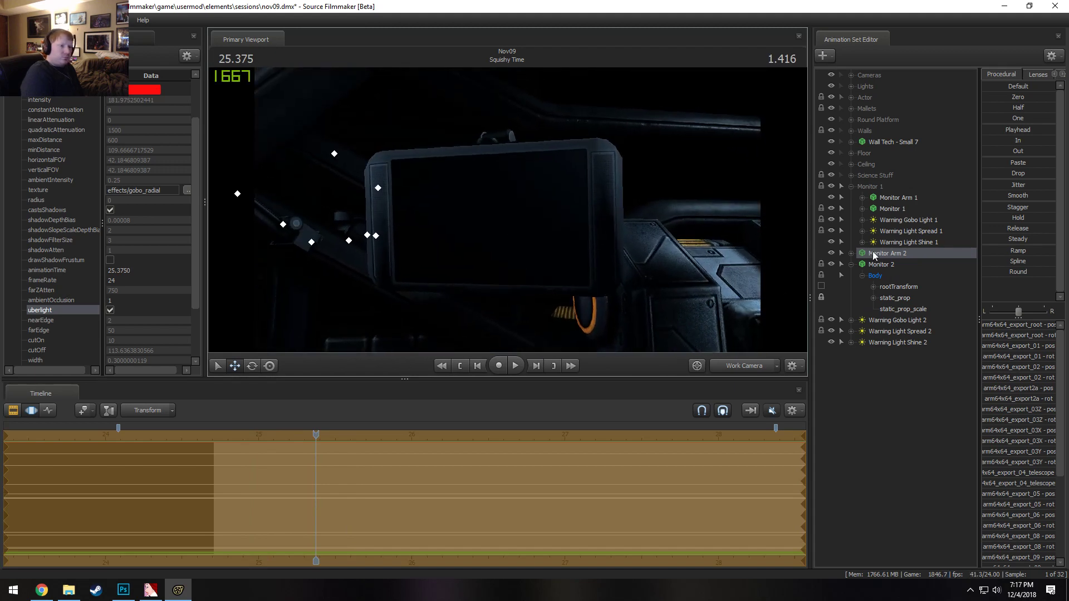
pyautogui.click(900, 220)
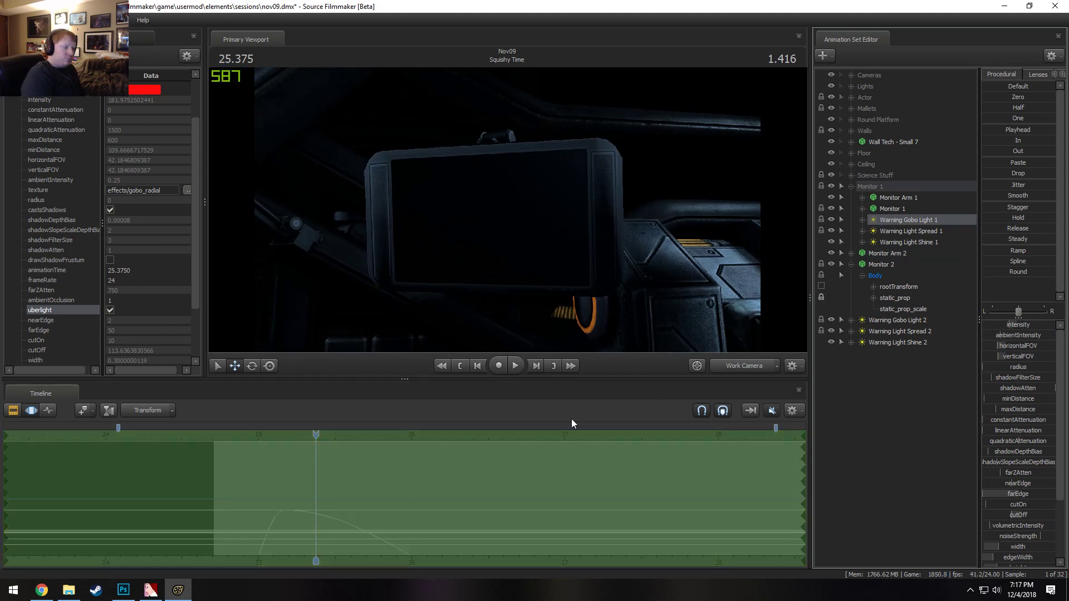
pyautogui.moveTo(326, 438); pyautogui.dragTo(285, 482)
pyautogui.moveTo(544, 196); pyautogui.dragTo(556, 120)
pyautogui.press('s')
# Look through the warning lights and try to re-aim Warning Gobo Light 1 from its own view
pyautogui.moveTo(887, 221); pyautogui.dragTo(466, 200)
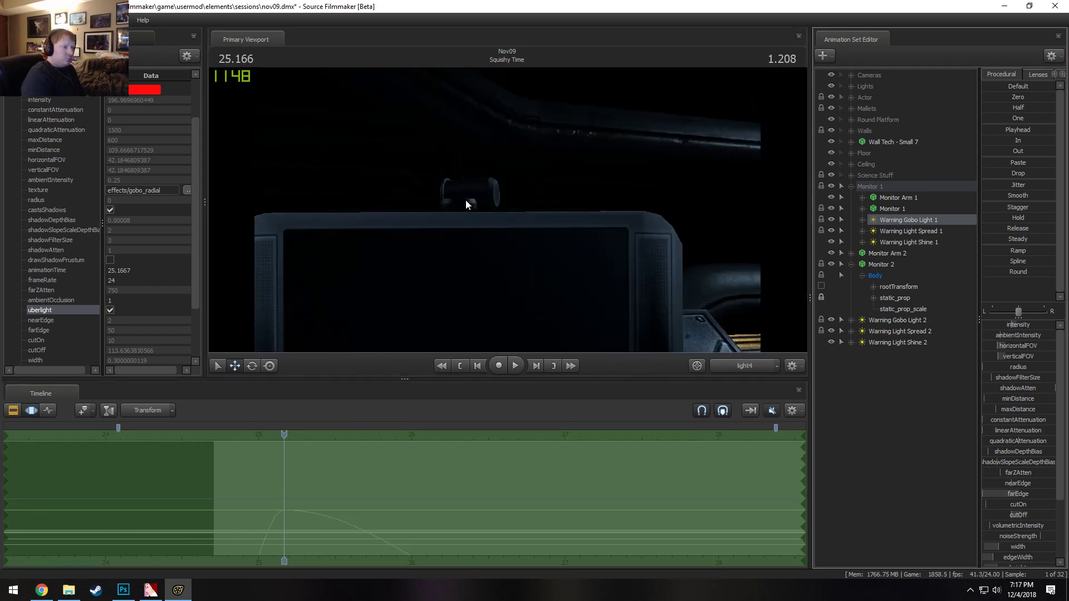
pyautogui.moveTo(890, 230); pyautogui.dragTo(632, 176)
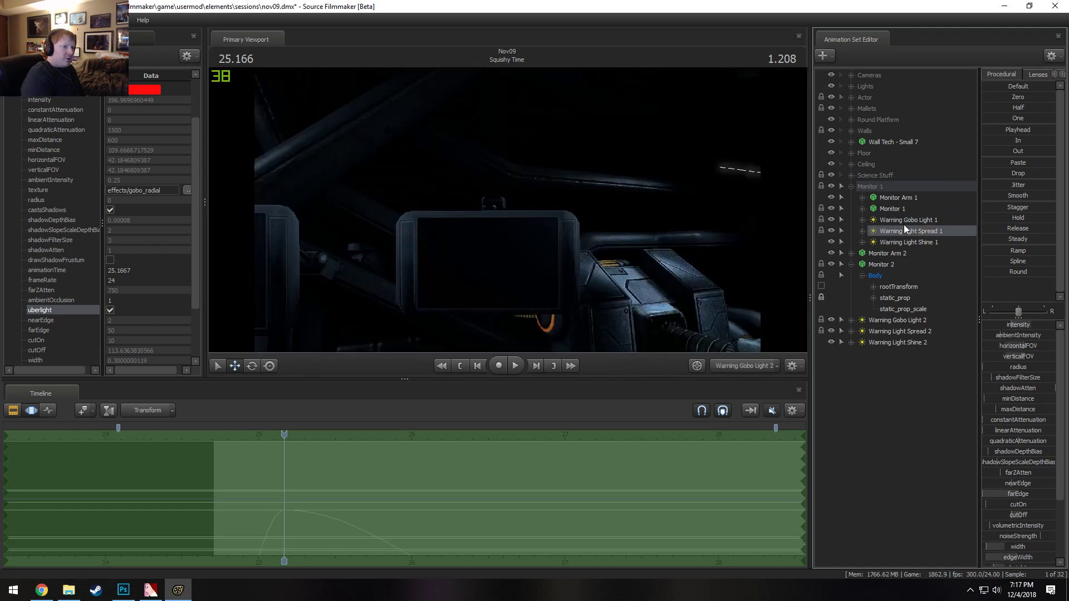
pyautogui.moveTo(903, 223); pyautogui.dragTo(612, 182)
pyautogui.moveTo(476, 162); pyautogui.dragTo(439, 167)
pyautogui.press('s')
pyautogui.press('w')
pyautogui.press('s')
pyautogui.hotkey('ctrl', 'z')
pyautogui.click(736, 366)
pyautogui.press('s')
pyautogui.keyDown('alt'); pyautogui.moveTo(439, 167); pyautogui.dragTo(267, 223); pyautogui.keyUp('alt')
pyautogui.moveTo(509, 206)
pyautogui.mouseDown()
pyautogui.moveTo(612, 162)
pyautogui.moveTo(462, 228)
pyautogui.moveTo(424, 222)
pyautogui.moveTo(416, 236)
pyautogui.moveTo(535, 167)
pyautogui.moveTo(500, 184)
pyautogui.moveTo(490, 156)
pyautogui.moveTo(473, 184)
pyautogui.moveTo(508, 208)
pyautogui.mouseUp()
pyautogui.hotkey('ctrl', 'z')
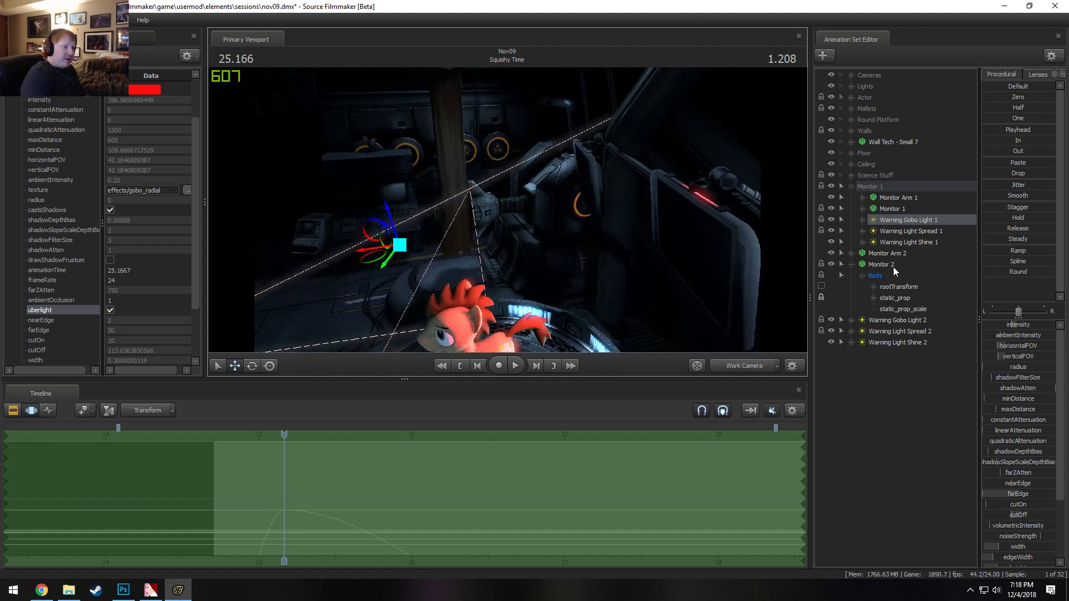
# Aim Warning Gobo Light 1 so its warning triangle is projected onto Monitor 1's screen
pyautogui.click(900, 230)
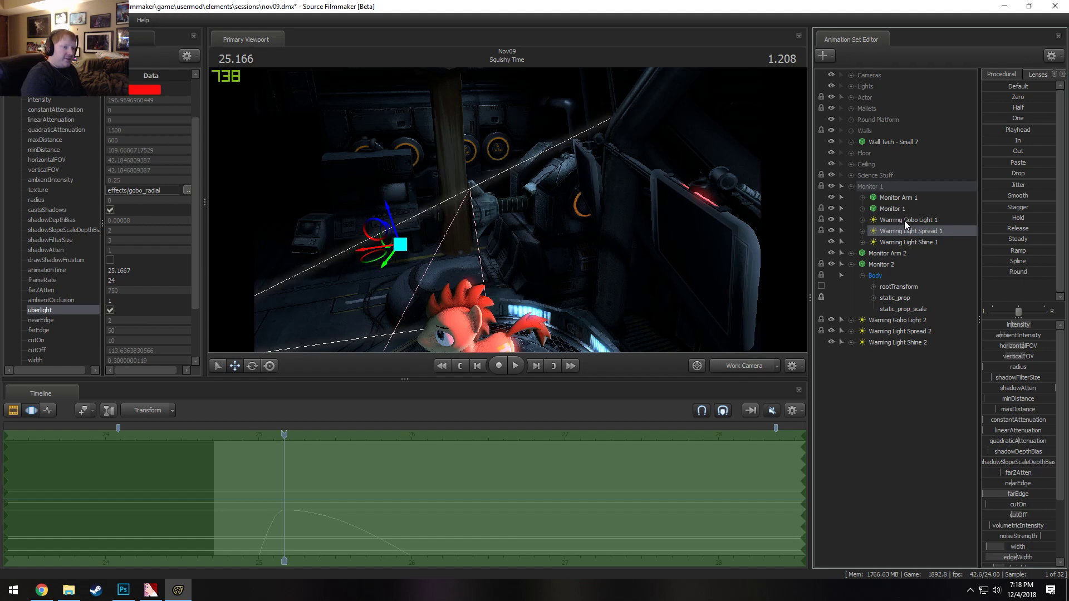
pyautogui.click(904, 220)
pyautogui.click(888, 323)
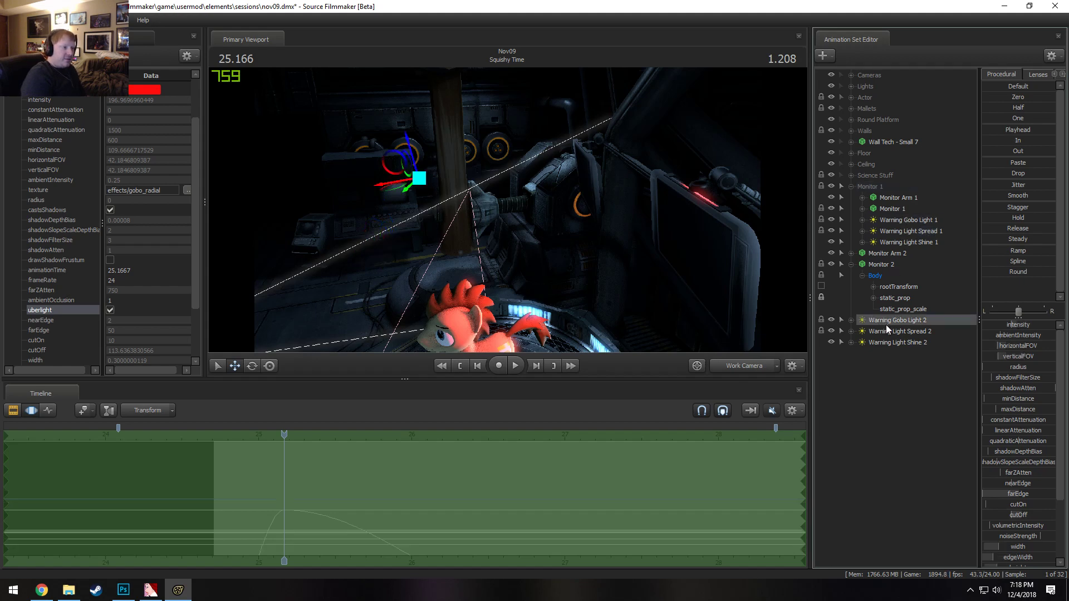
pyautogui.click(884, 329)
pyautogui.click(871, 322)
pyautogui.moveTo(589, 224); pyautogui.dragTo(507, 209)
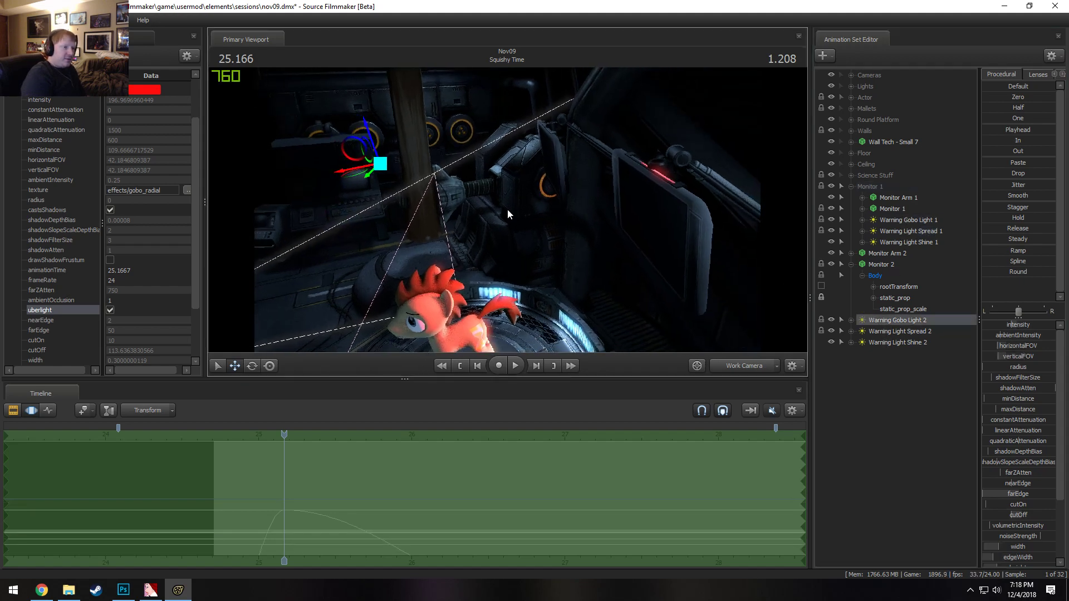
pyautogui.click(895, 222)
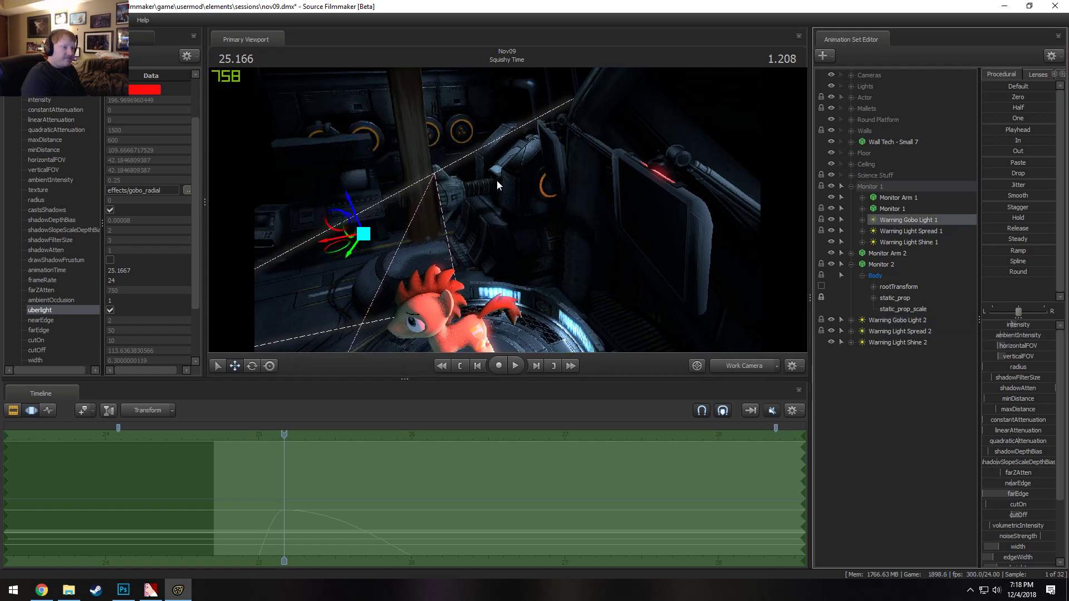
pyautogui.moveTo(330, 225); pyautogui.dragTo(482, 239)
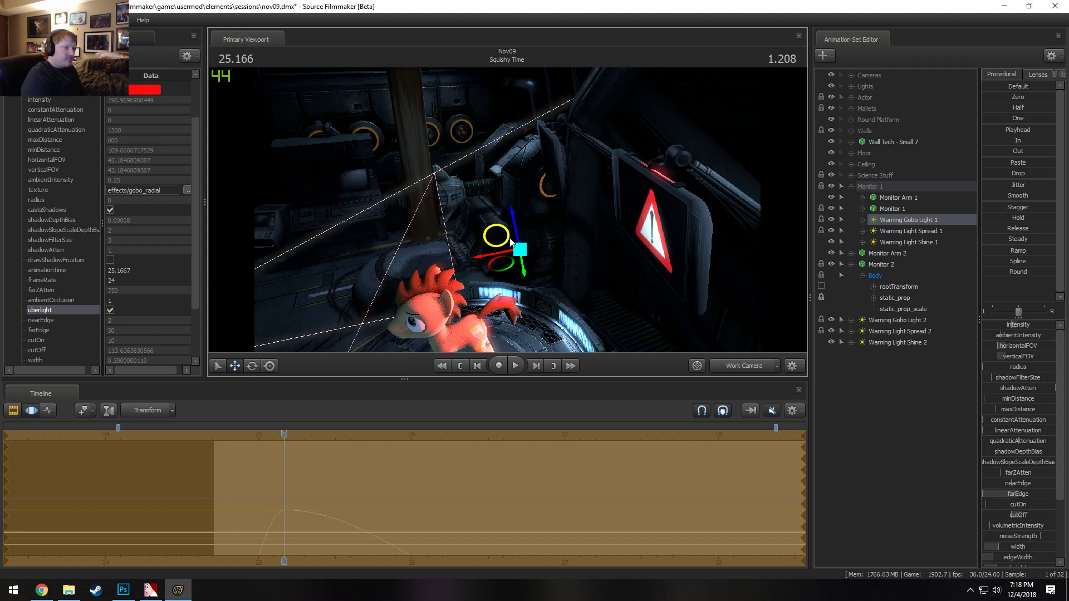
pyautogui.keyDown('alt'); pyautogui.moveTo(510, 243); pyautogui.dragTo(497, 195); pyautogui.keyUp('alt')
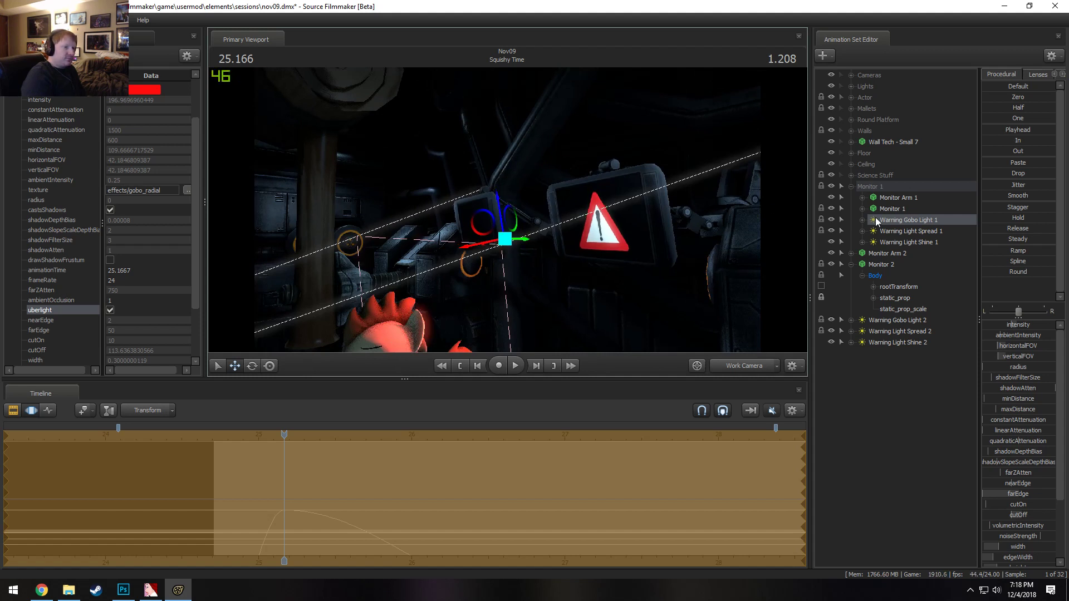
# Aim Warning Light Spread 1 so its red glow surrounds the triangle on Monitor 1, and collapse the Monitor 1 group
pyautogui.click(890, 228)
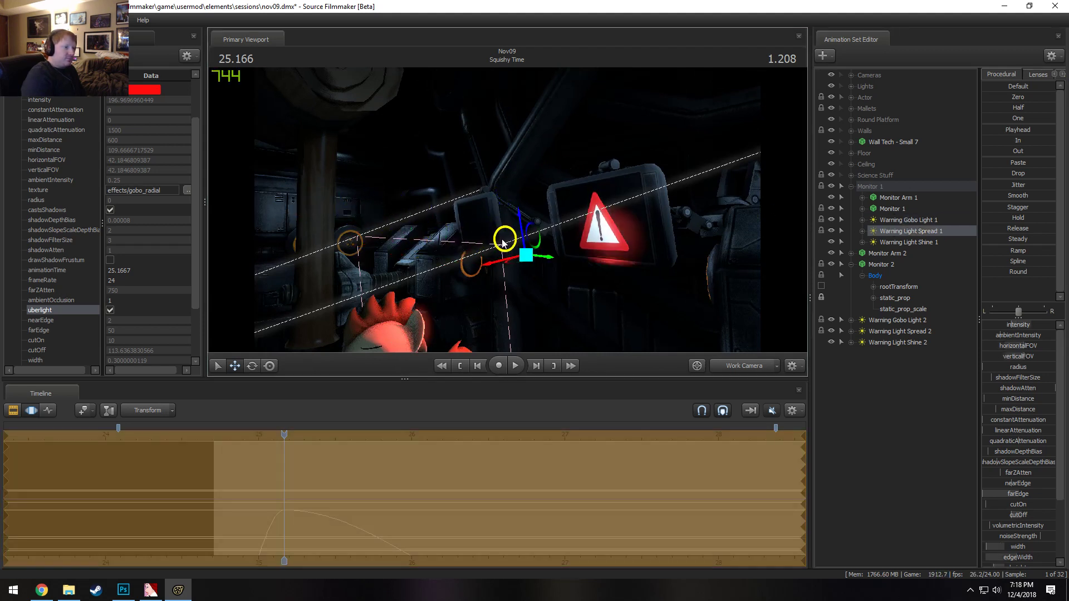
pyautogui.moveTo(502, 244); pyautogui.dragTo(524, 243)
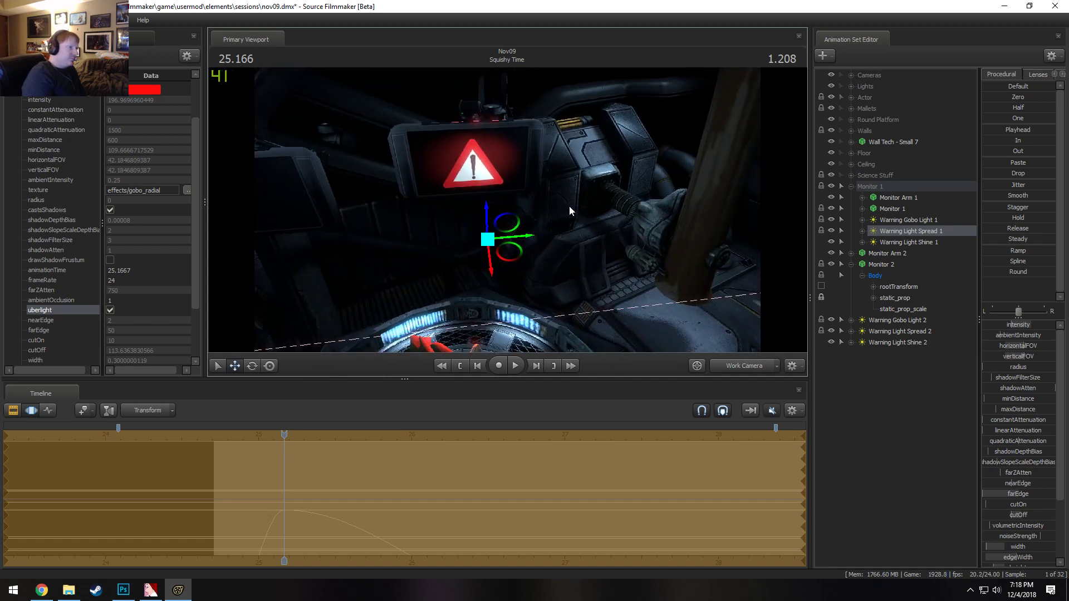
pyautogui.keyDown('alt'); pyautogui.moveTo(568, 207); pyautogui.dragTo(518, 191); pyautogui.keyUp('alt')
pyautogui.click(851, 187)
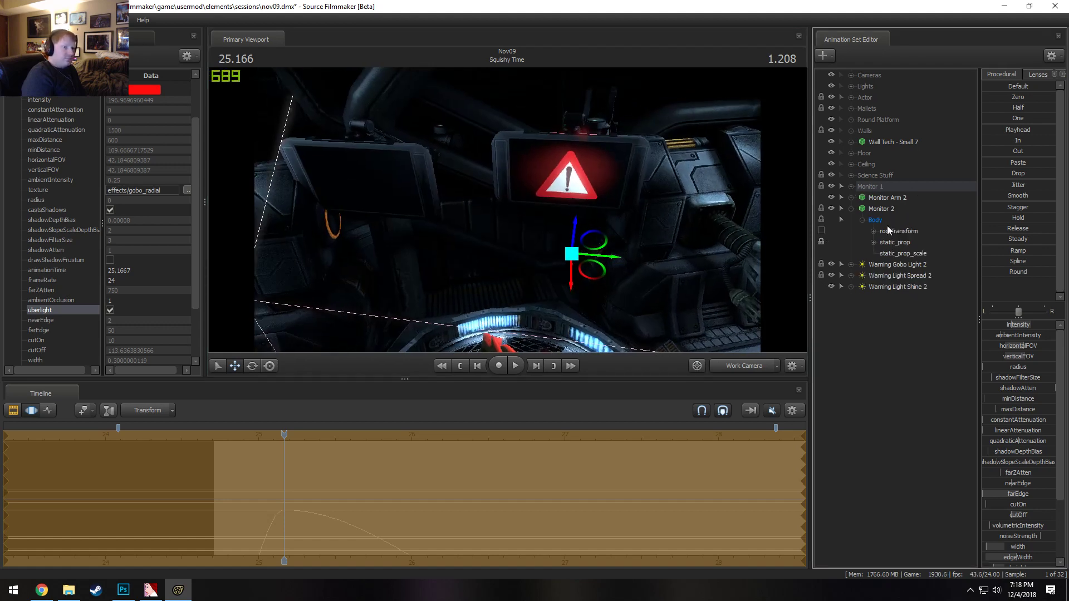
# Aim Warning Gobo Light 2 so its warning triangle is projected onto Monitor 2's screen
pyautogui.click(904, 265)
pyautogui.keyDown('alt'); pyautogui.moveTo(556, 220); pyautogui.dragTo(440, 184); pyautogui.keyUp('alt')
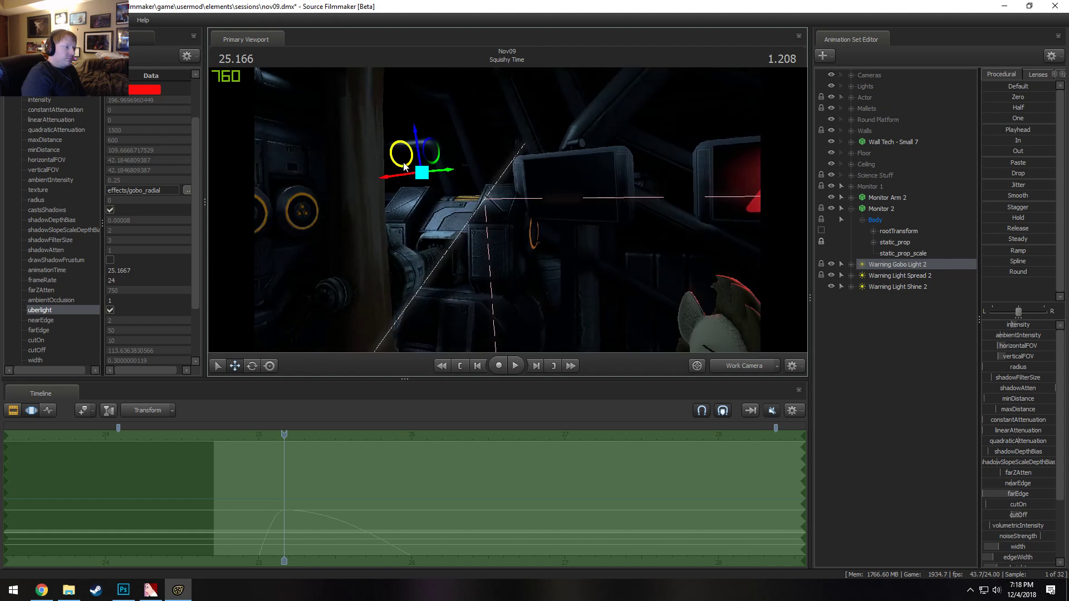
pyautogui.moveTo(492, 209); pyautogui.dragTo(501, 199)
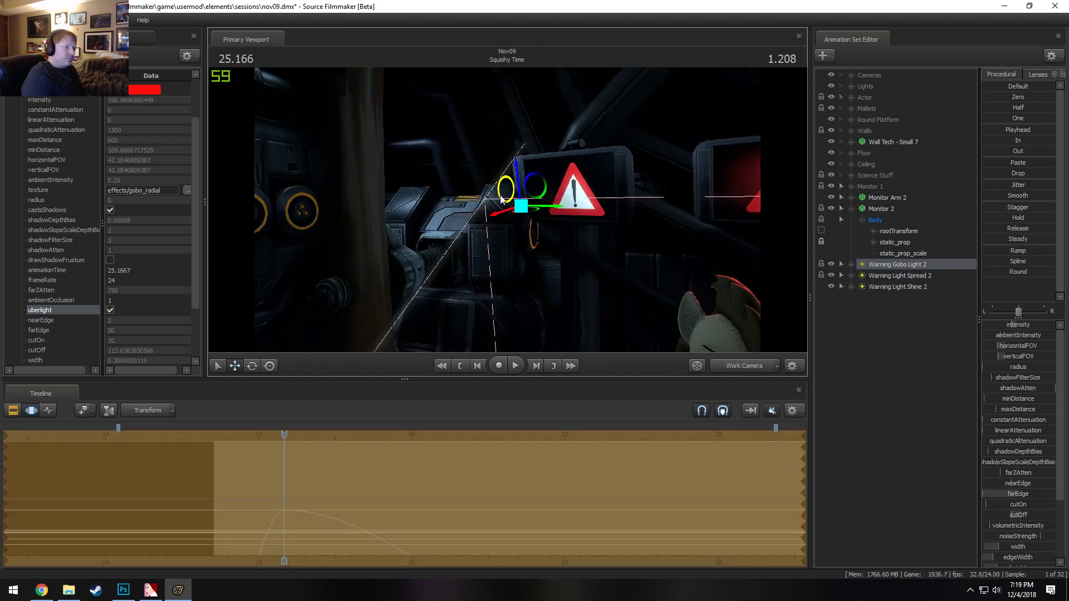
pyautogui.keyDown('alt'); pyautogui.moveTo(581, 199); pyautogui.dragTo(550, 213); pyautogui.keyUp('alt')
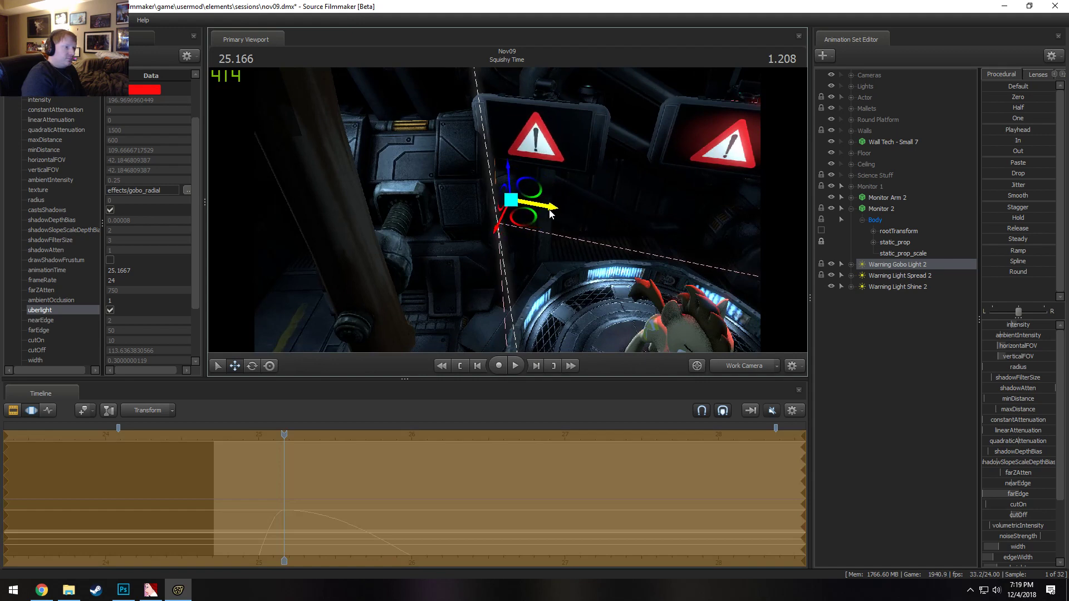
# Aim Warning Light Spread 2 so its red glow surrounds the warning triangle on Monitor 2's screen
pyautogui.click(862, 277)
pyautogui.keyDown('alt'); pyautogui.moveTo(640, 229); pyautogui.dragTo(541, 232); pyautogui.keyUp('alt')
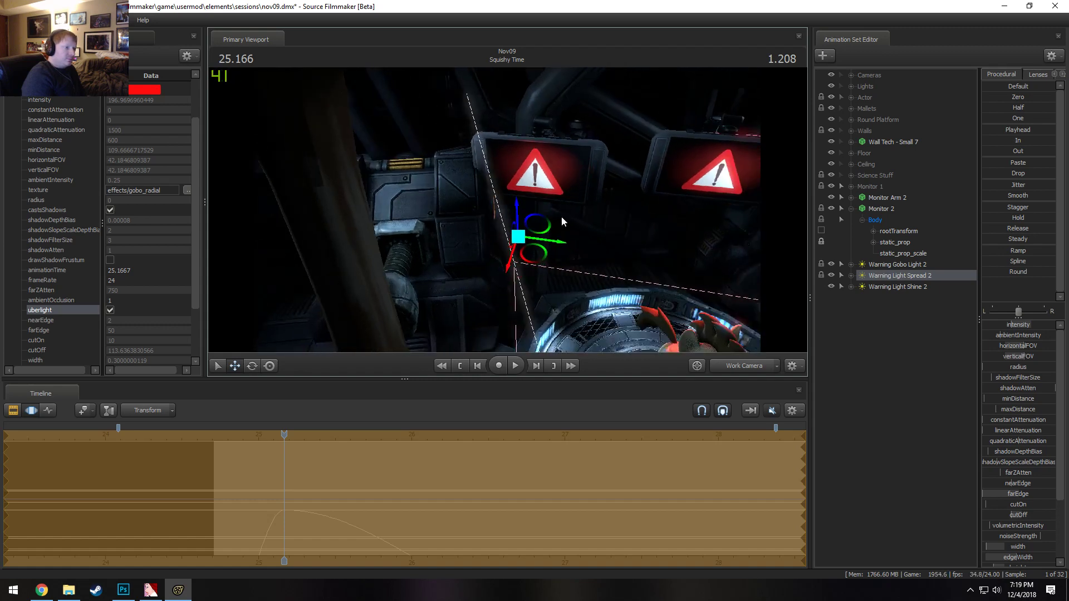
pyautogui.moveTo(562, 217)
pyautogui.keyDown('alt'); pyautogui.mouseDown()
pyautogui.moveTo(515, 214)
pyautogui.moveTo(557, 206)
pyautogui.mouseUp(); pyautogui.keyUp('alt')
pyautogui.moveTo(644, 202); pyautogui.dragTo(639, 221)
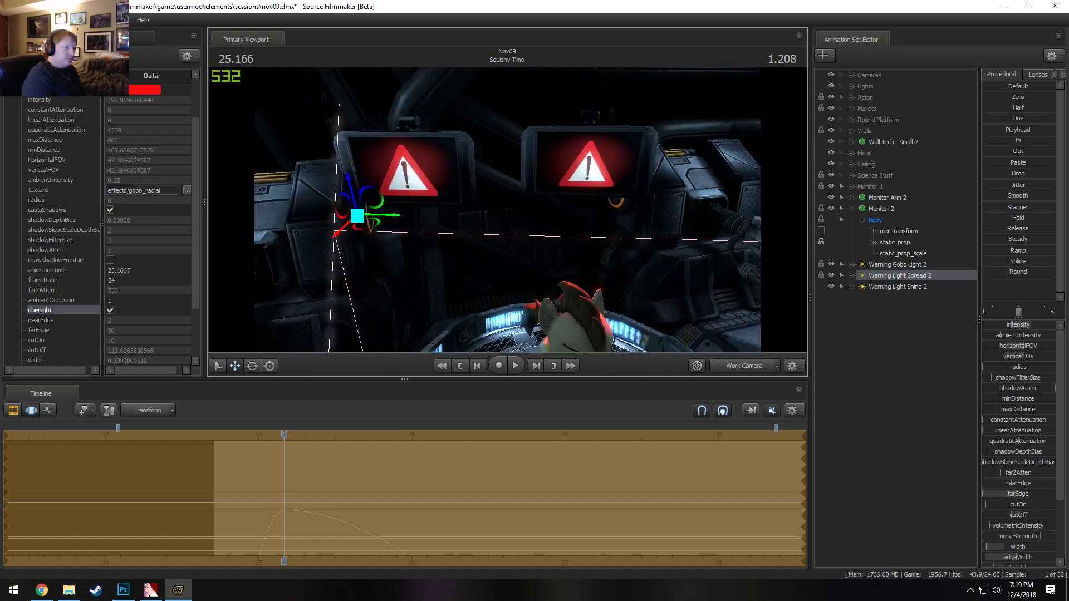
pyautogui.moveTo(508, 210)
pyautogui.mouseDown()
pyautogui.moveTo(512, 250)
pyautogui.moveTo(508, 210)
pyautogui.mouseUp()
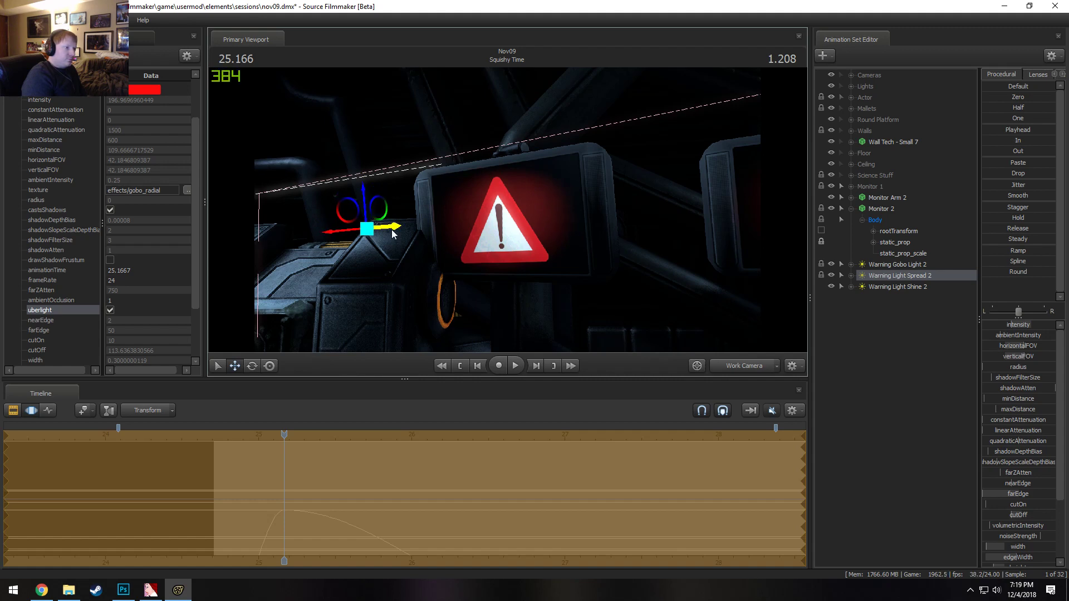
pyautogui.keyDown('alt'); pyautogui.moveTo(395, 229); pyautogui.dragTo(508, 214); pyautogui.keyUp('alt')
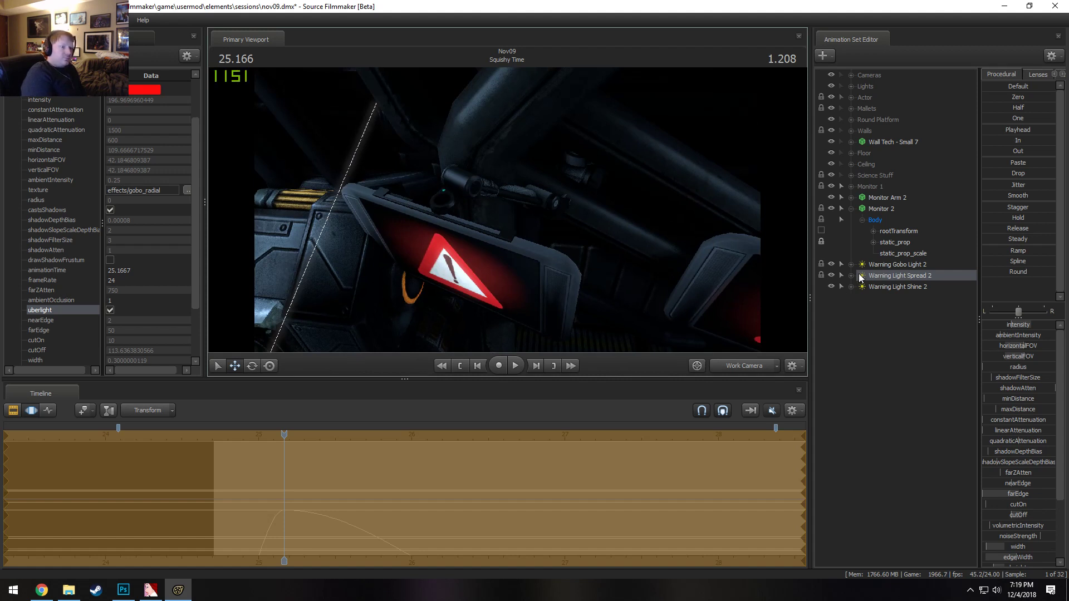
# Group Monitor Arm 2, Monitor 2 and the three Warning lights numbered 2, and rename the group "Monitor 2"
pyautogui.click(852, 208)
pyautogui.moveTo(885, 198); pyautogui.dragTo(879, 245)
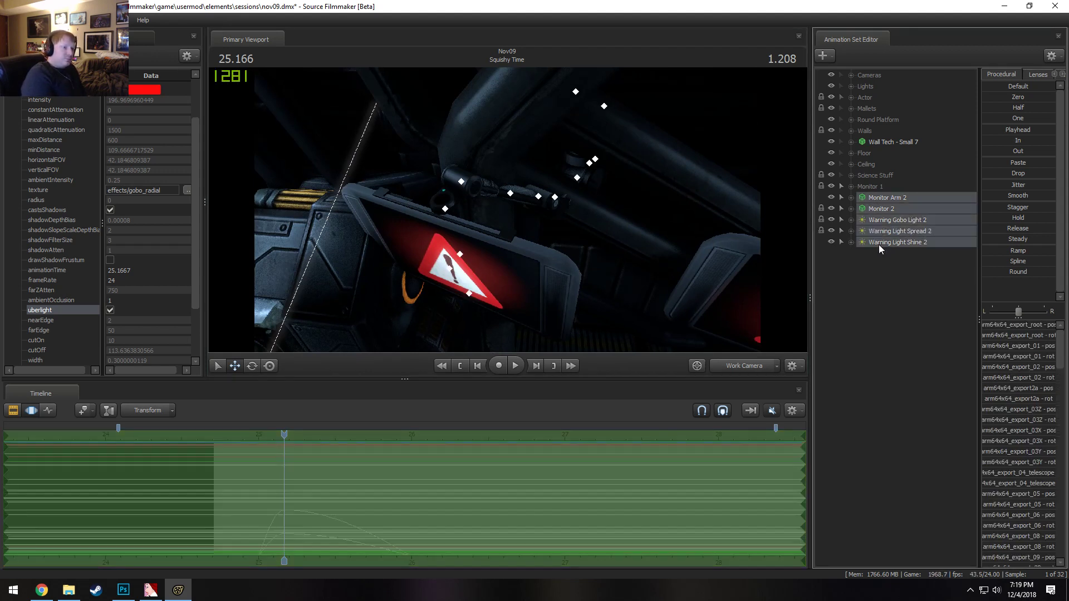
pyautogui.rightClick(878, 245)
pyautogui.click(909, 277)
pyautogui.rightClick(875, 198)
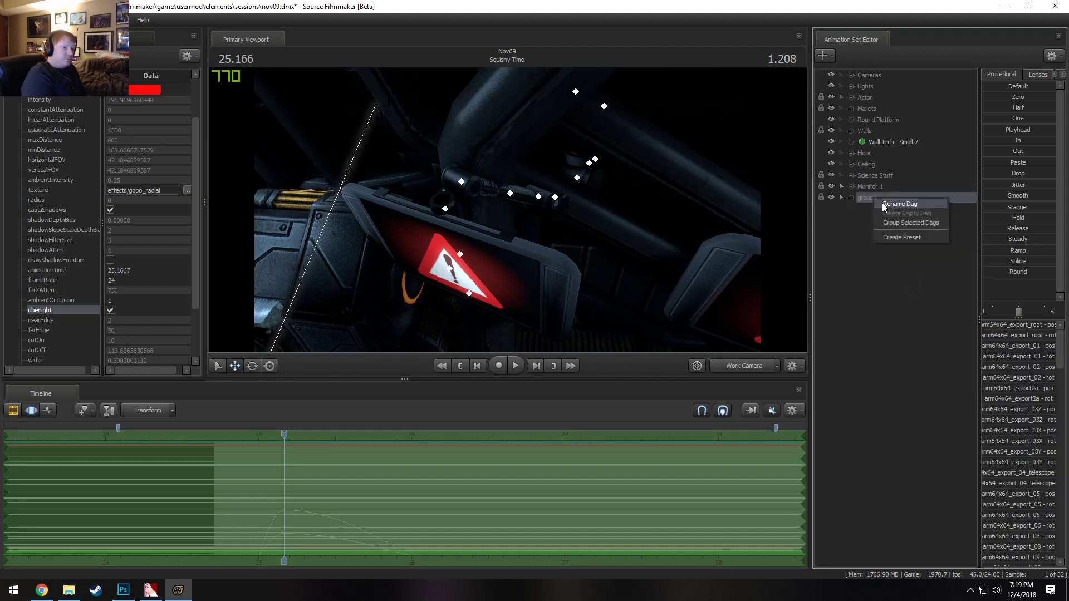
pyautogui.click(882, 203)
pyautogui.write('Monitor 2')
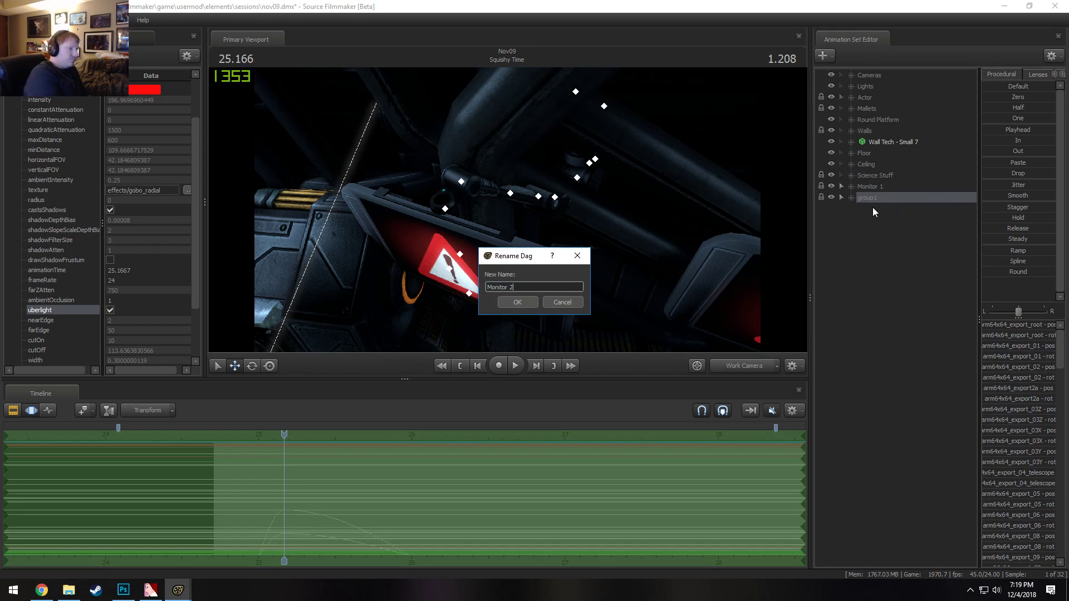
pyautogui.press('Return')
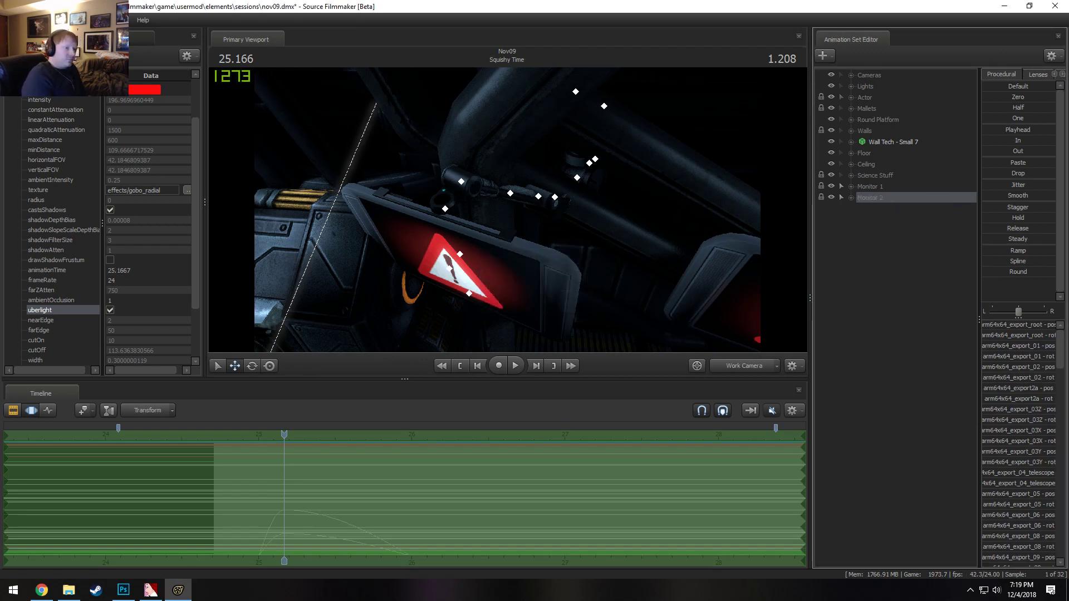
# Rotate Monitor Arm 2 about its arm64x64_export_root bone to swing the whole arm and monitor around
pyautogui.click(850, 198)
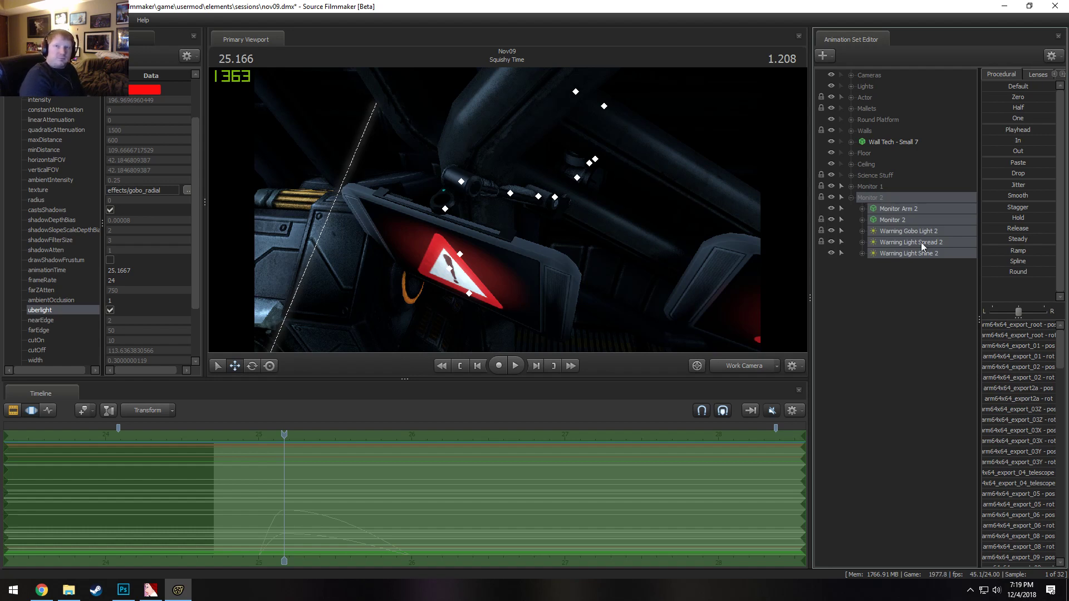
pyautogui.click(894, 217)
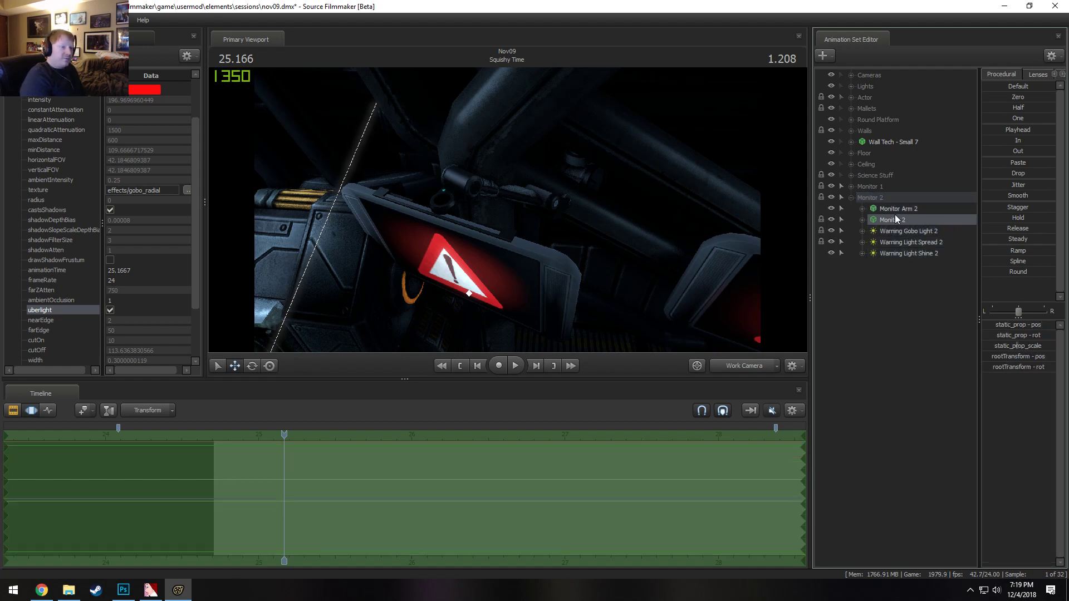
pyautogui.click(894, 209)
pyautogui.moveTo(515, 192); pyautogui.dragTo(542, 198)
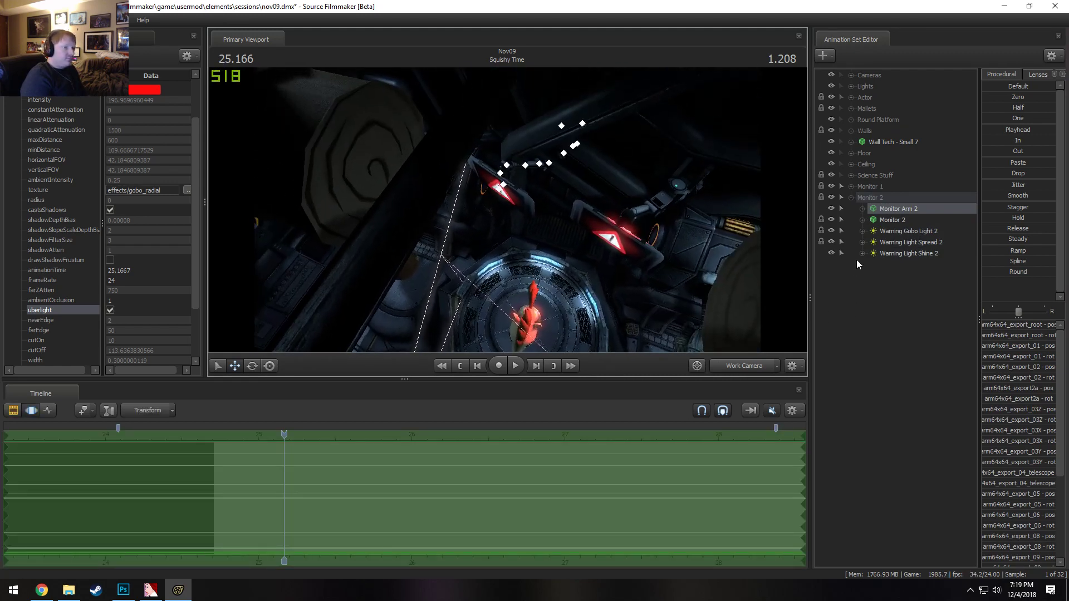
pyautogui.click(861, 209)
pyautogui.click(873, 231)
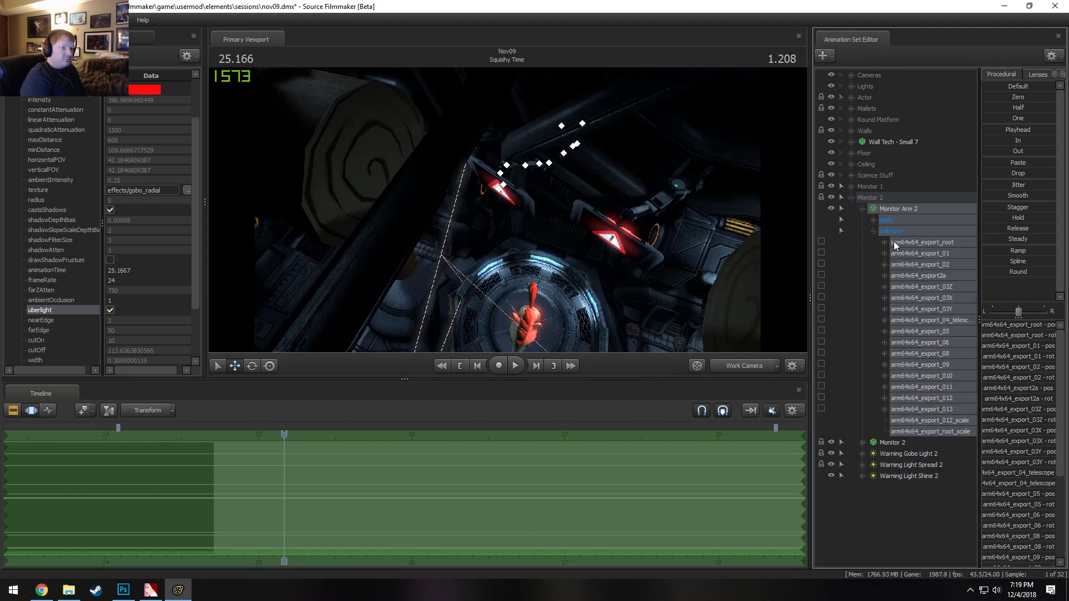
pyautogui.click(893, 242)
pyautogui.moveTo(507, 250); pyautogui.dragTo(507, 211)
pyautogui.press('e')
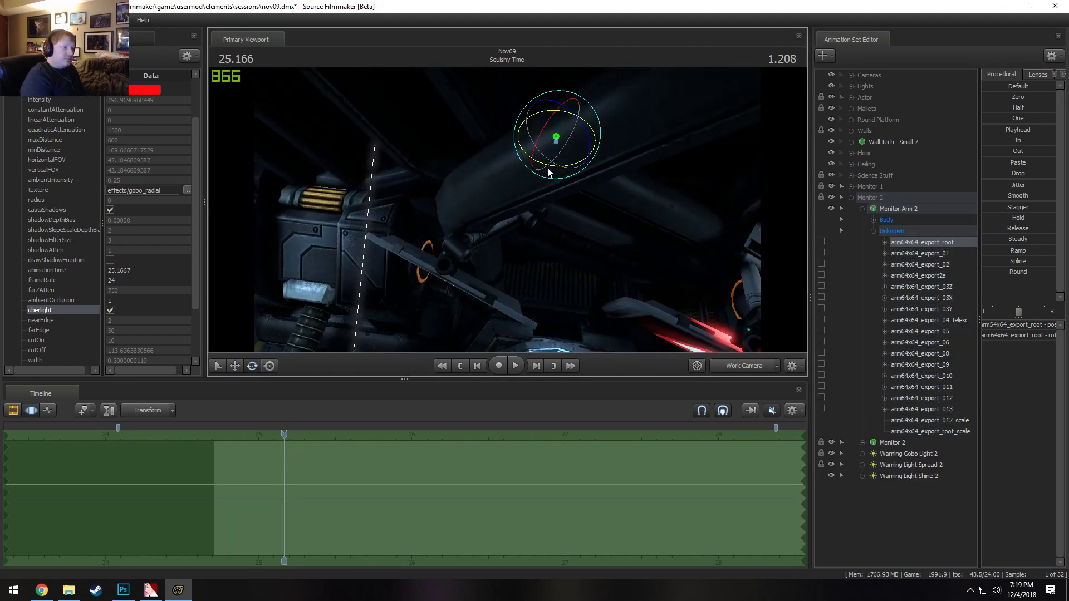
pyautogui.moveTo(550, 172); pyautogui.dragTo(602, 165)
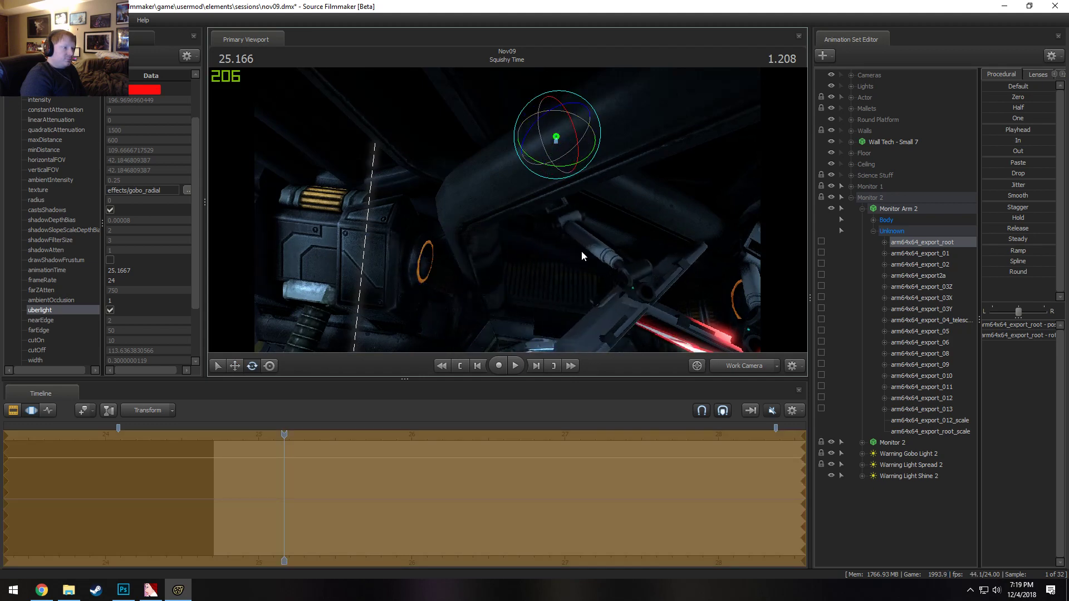
pyautogui.moveTo(582, 250); pyautogui.dragTo(507, 246)
pyautogui.press('e')
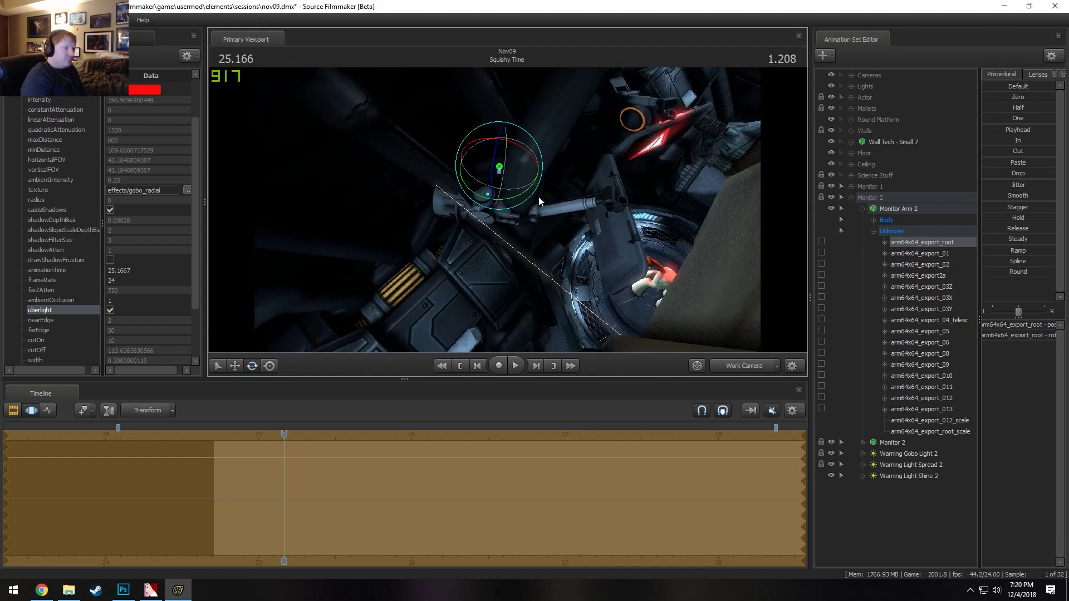
pyautogui.moveTo(523, 202); pyautogui.dragTo(484, 206)
# Rotate Monitor Arm 2 at its arm64x64_export_03 joint to swing the outer arm and monitor
pyautogui.press('w')
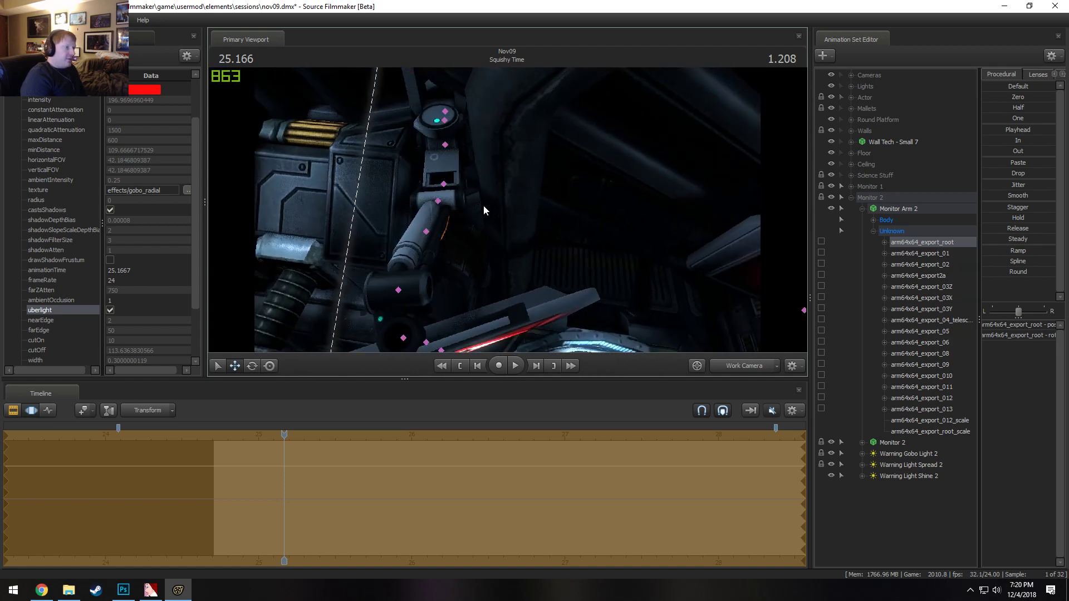
pyautogui.click(446, 146)
pyautogui.moveTo(446, 146); pyautogui.dragTo(506, 210)
pyautogui.moveTo(465, 115)
pyautogui.keyDown('ctrl'); pyautogui.mouseDown()
pyautogui.moveTo(479, 152)
pyautogui.moveTo(488, 100)
pyautogui.moveTo(723, 239)
pyautogui.mouseUp(); pyautogui.keyUp('ctrl')
pyautogui.press('e')
pyautogui.moveTo(504, 111); pyautogui.dragTo(506, 211)
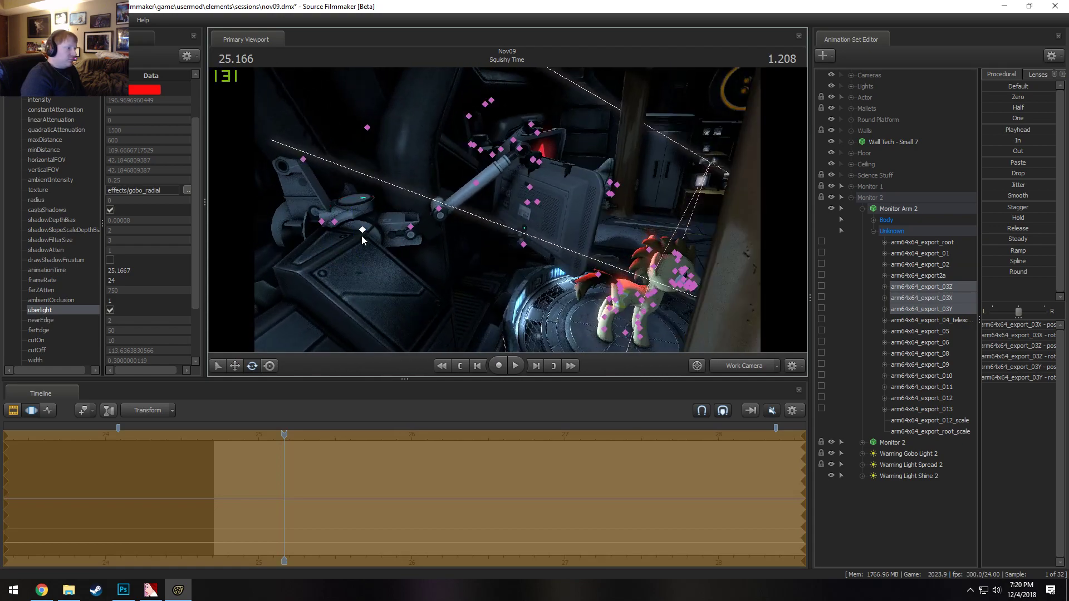
# Rotate the arm64x64_export_02 bone of Monitor Arm 2 to redirect the arm from its mount
pyautogui.keyDown('ctrl'); pyautogui.click(362, 228); pyautogui.keyUp('ctrl')
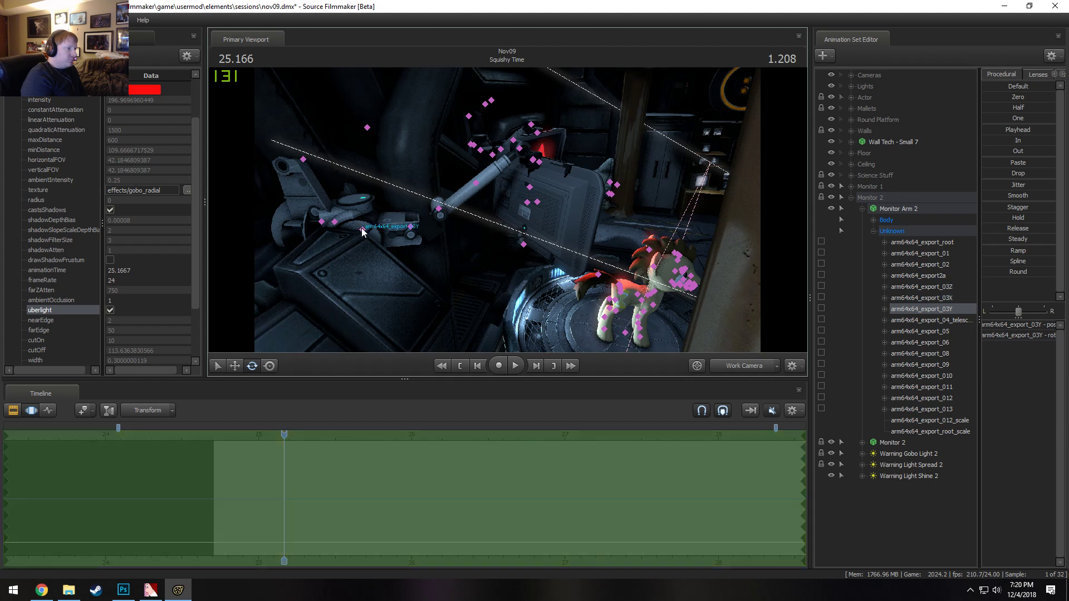
pyautogui.click(411, 228)
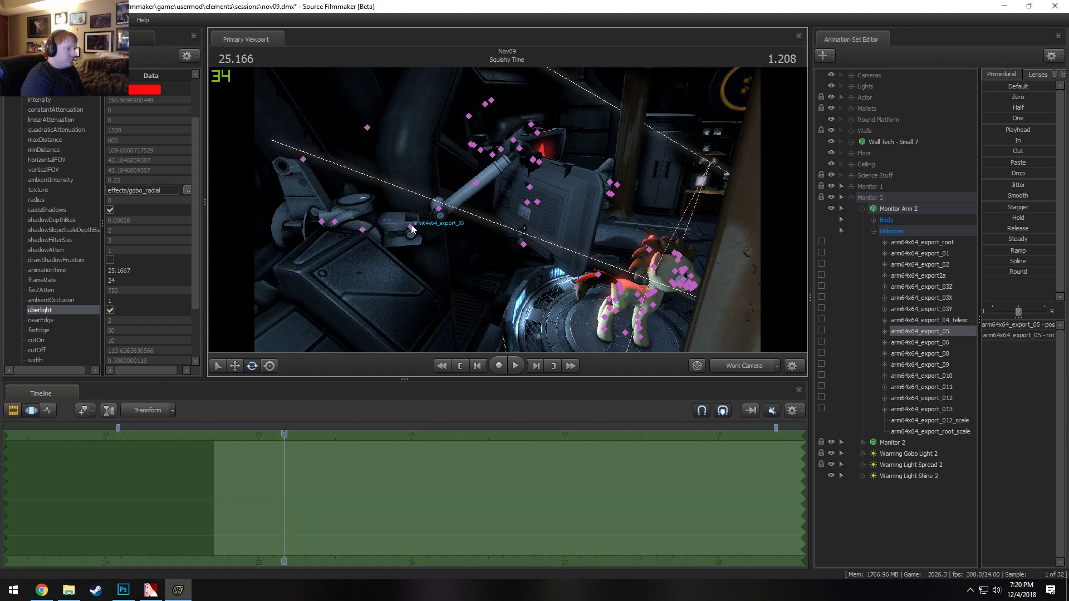
pyautogui.keyDown('ctrl'); pyautogui.click(322, 222); pyautogui.keyUp('ctrl')
pyautogui.moveTo(350, 210); pyautogui.dragTo(334, 228)
pyautogui.press('w')
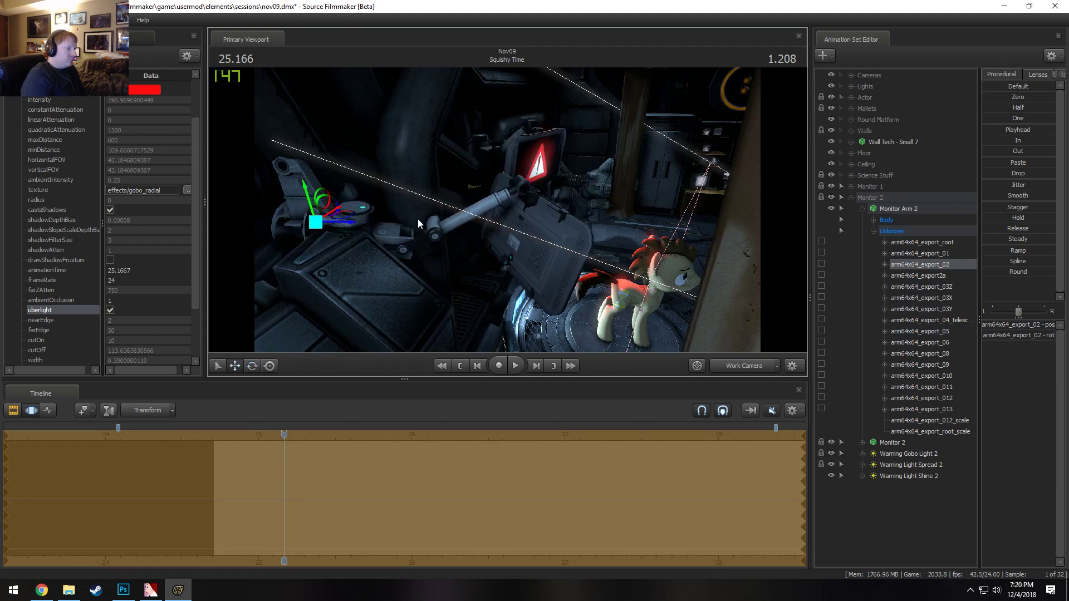
pyautogui.keyDown('alt'); pyautogui.moveTo(418, 219); pyautogui.dragTo(501, 222); pyautogui.keyUp('alt')
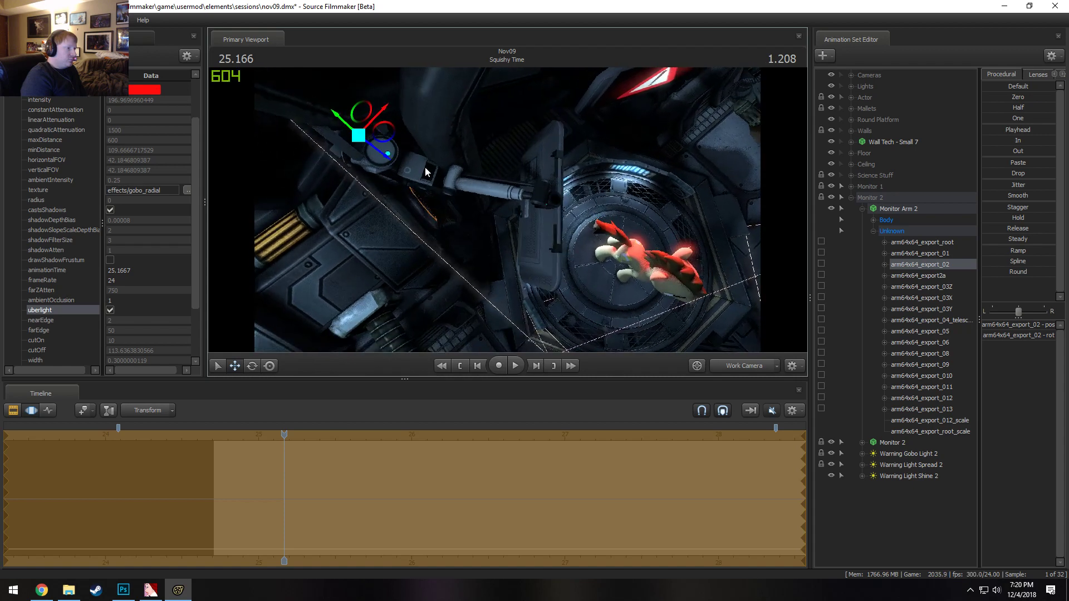
pyautogui.press('e')
pyautogui.moveTo(374, 167); pyautogui.dragTo(363, 171)
# Rotate the arm64x64_export_05 bone of Monitor Arm 2 to tilt the outer arm section upward
pyautogui.keyDown('alt'); pyautogui.moveTo(363, 171); pyautogui.dragTo(496, 203); pyautogui.keyUp('alt')
pyautogui.keyDown('ctrl'); pyautogui.click(410, 219); pyautogui.keyUp('ctrl')
pyautogui.click(436, 204)
pyautogui.click(411, 223)
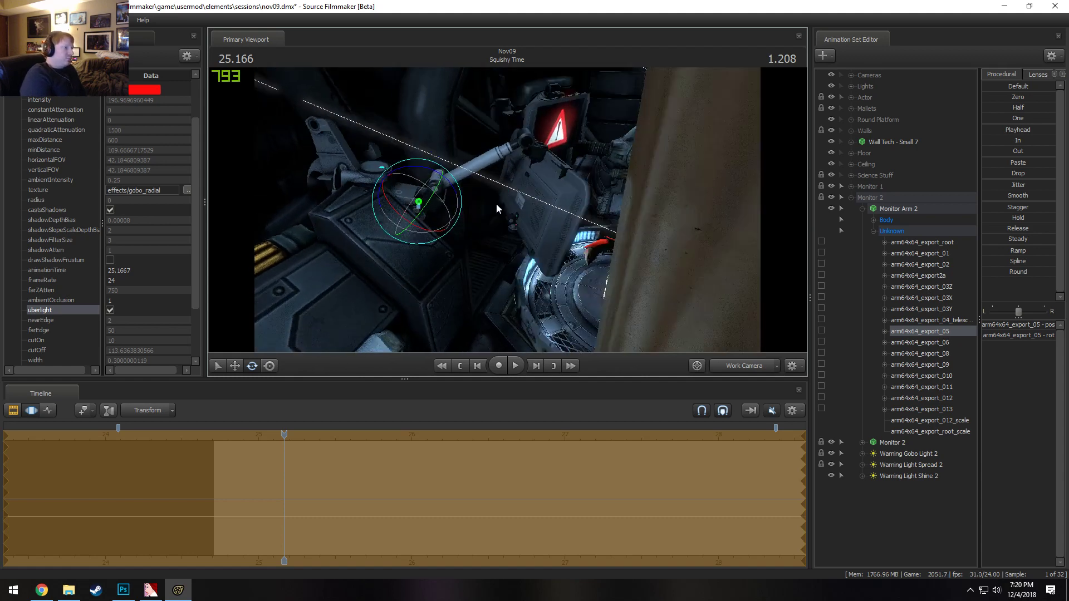
pyautogui.moveTo(412, 167); pyautogui.dragTo(407, 167)
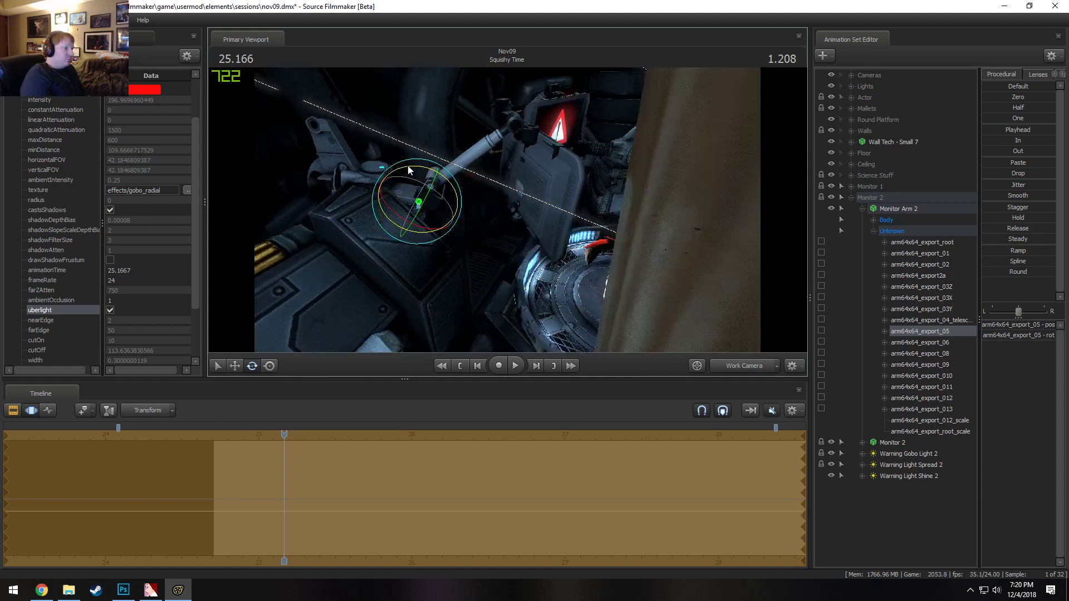
# Bend Monitor Arm 2 at the arm64x64_export_06 bone and adjust the joint behind the monitor
pyautogui.press('ctrl')
pyautogui.click(434, 178)
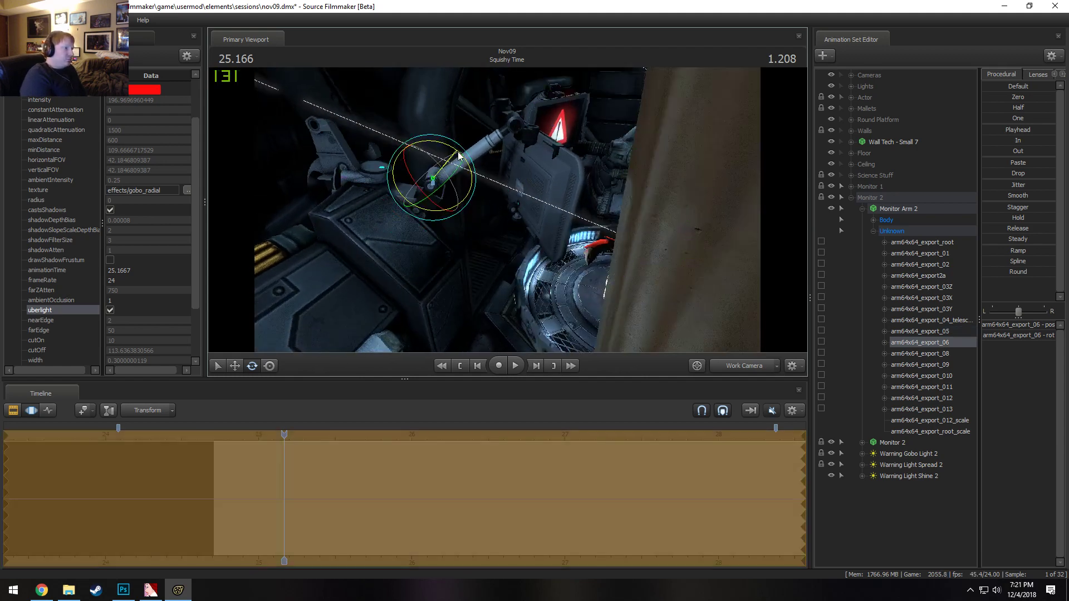
pyautogui.moveTo(434, 178)
pyautogui.keyDown('alt'); pyautogui.mouseDown()
pyautogui.moveTo(518, 234)
pyautogui.moveTo(540, 184)
pyautogui.moveTo(545, 221)
pyautogui.moveTo(515, 233)
pyautogui.mouseUp(); pyautogui.keyUp('alt')
pyautogui.press('ctrl')
pyautogui.press('ctrl')
pyautogui.click(538, 164)
pyautogui.click(559, 189)
pyautogui.moveTo(548, 272); pyautogui.dragTo(503, 179)
# Rotate the arm64x64_export_05 bone again so the outer arm section rises more steeply
pyautogui.press('w')
pyautogui.press('ctrl')
pyautogui.click(471, 221)
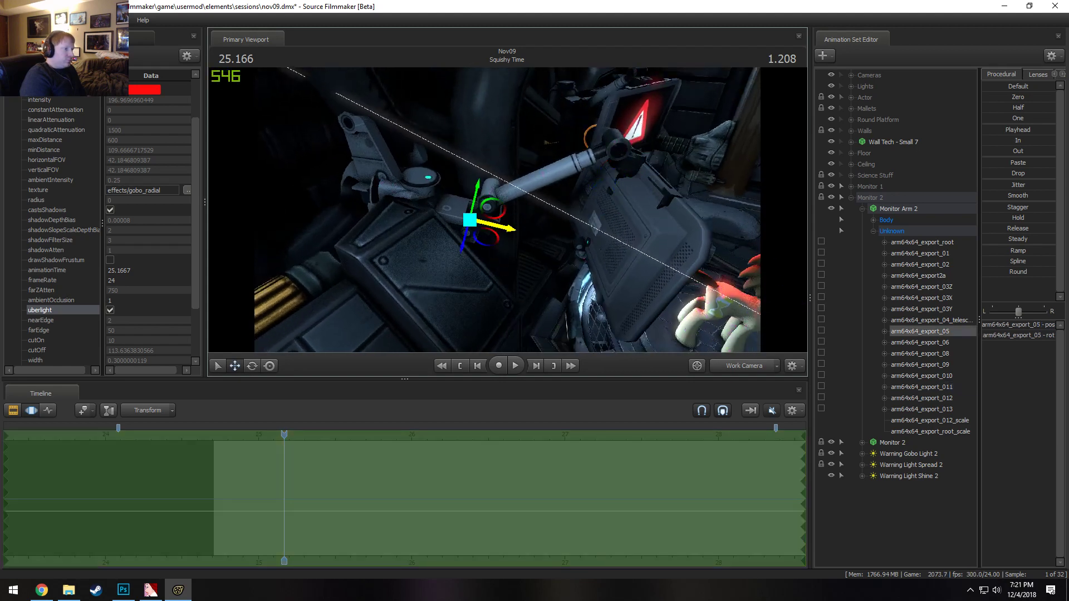
pyautogui.press('e')
pyautogui.moveTo(482, 186); pyautogui.dragTo(333, 300)
pyautogui.press('ctrl')
pyautogui.click(474, 255)
pyautogui.press('ctrl')
pyautogui.keyDown('ctrl'); pyautogui.click(469, 219); pyautogui.keyUp('ctrl')
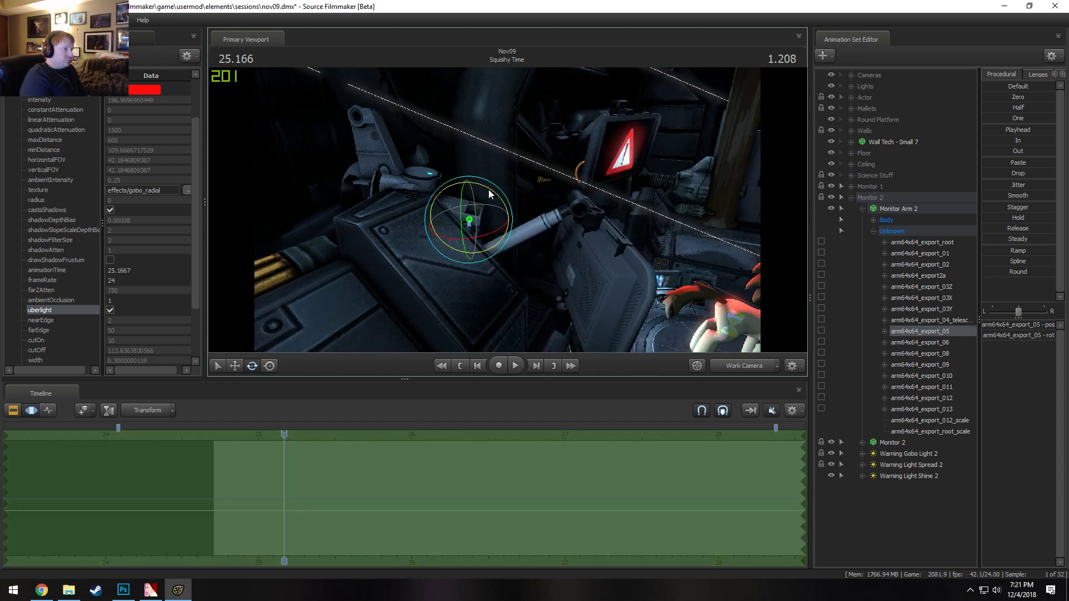
pyautogui.moveTo(489, 190); pyautogui.dragTo(464, 191)
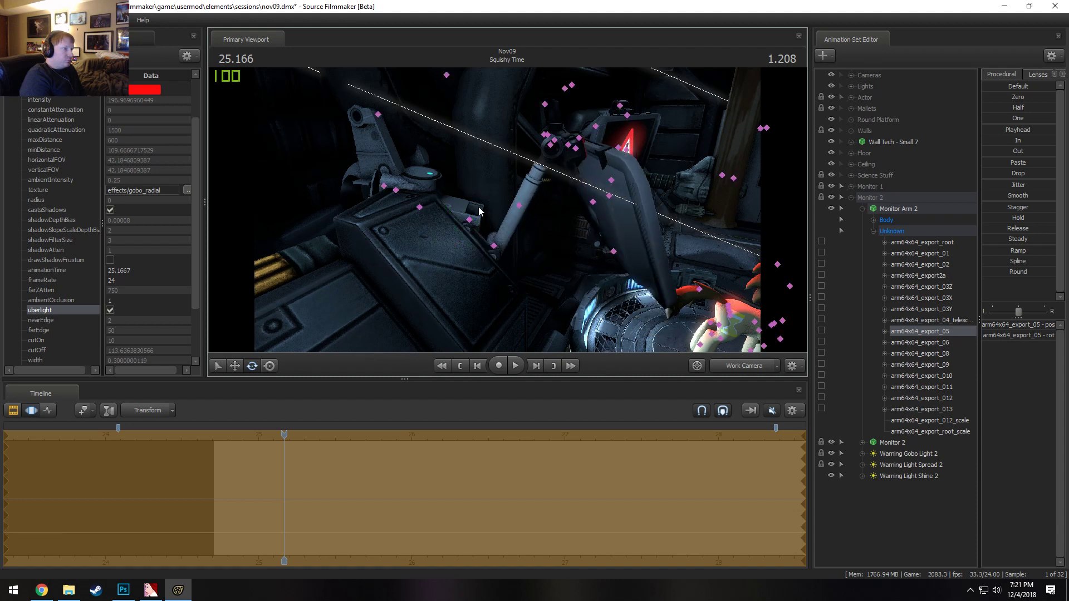
# Refine the bends of Monitor Arm 2 at the arm64x64_export_06 and arm64x64_export_05 bones
pyautogui.keyDown('ctrl'); pyautogui.click(495, 247); pyautogui.keyUp('ctrl')
pyautogui.press('ctrl')
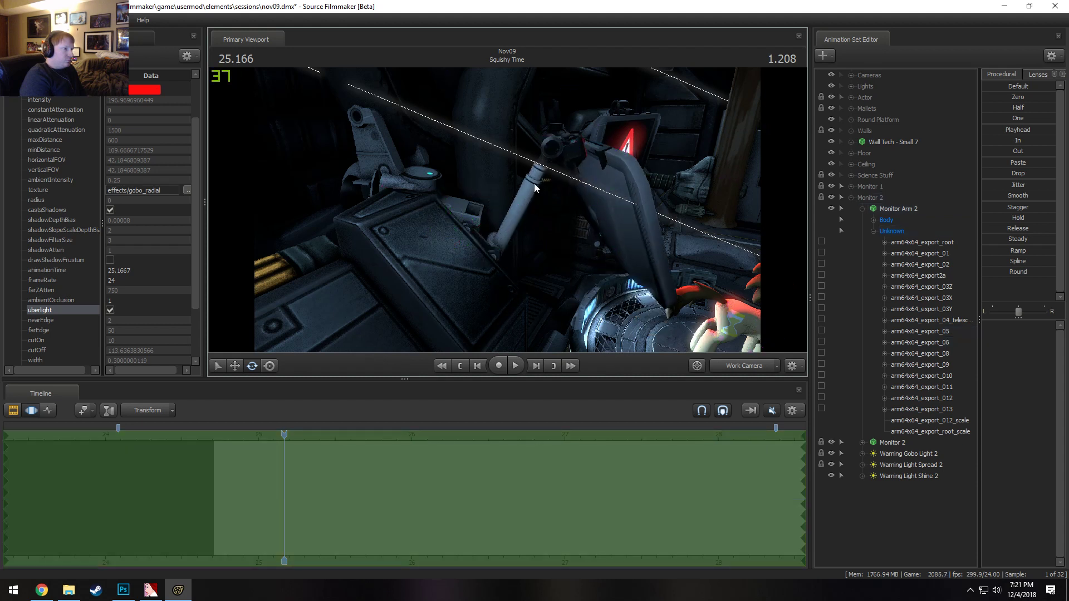
pyautogui.keyDown('ctrl'); pyautogui.click(493, 246); pyautogui.keyUp('ctrl')
pyautogui.moveTo(515, 219); pyautogui.dragTo(543, 167)
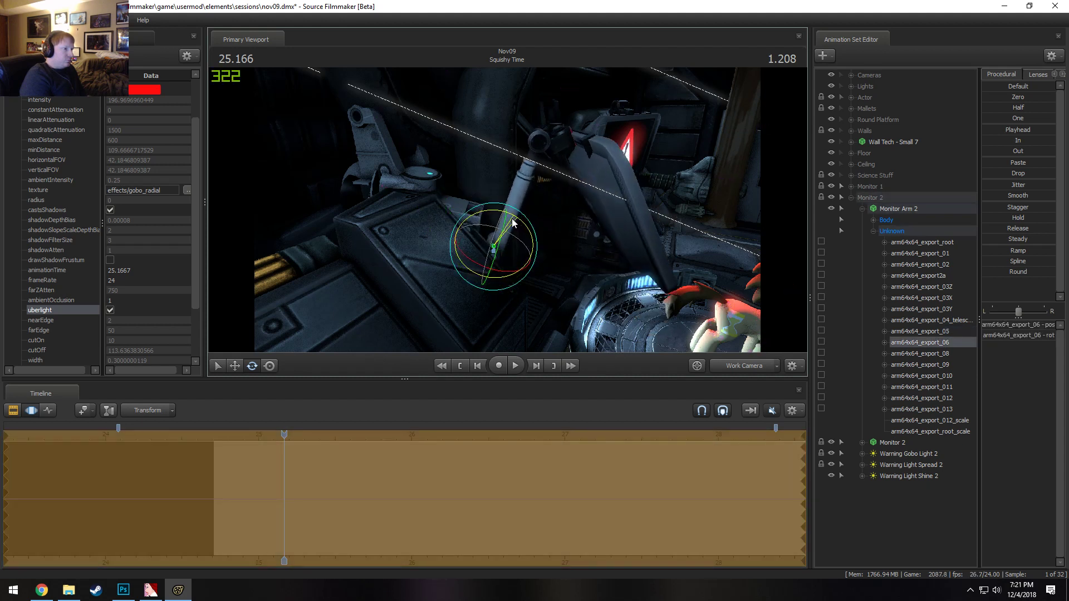
pyautogui.press('ctrl')
pyautogui.moveTo(480, 250)
pyautogui.keyDown('alt'); pyautogui.mouseDown()
pyautogui.moveTo(501, 262)
pyautogui.moveTo(517, 301)
pyautogui.moveTo(480, 249)
pyautogui.mouseUp(); pyautogui.keyUp('alt')
pyautogui.keyDown('ctrl'); pyautogui.click(412, 194); pyautogui.keyUp('ctrl')
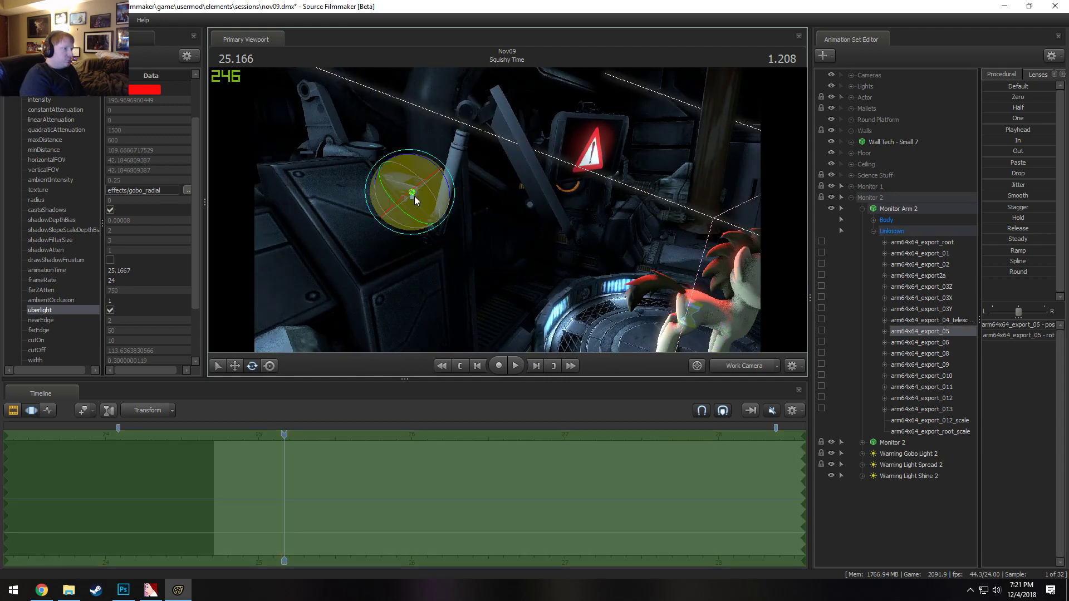
pyautogui.moveTo(448, 181); pyautogui.dragTo(453, 193)
# Rotate the arm64x64_export_010 bone at the outer end of Monitor Arm 2 to reorient the monitor
pyautogui.press('ctrl')
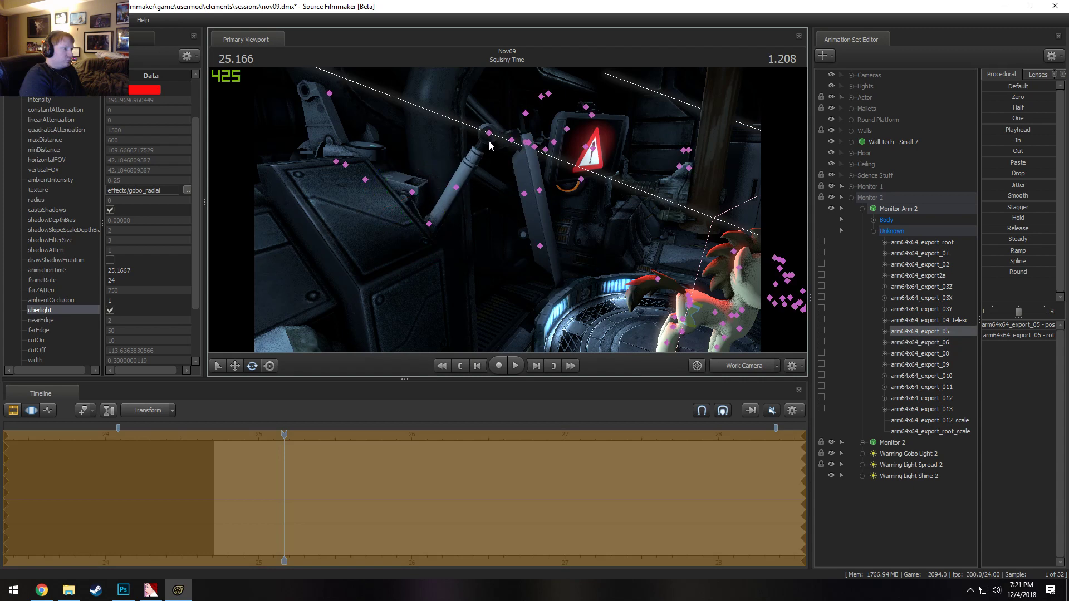
pyautogui.keyDown('ctrl'); pyautogui.click(510, 141); pyautogui.keyUp('ctrl')
pyautogui.keyDown('ctrl'); pyautogui.click(490, 133); pyautogui.keyUp('ctrl')
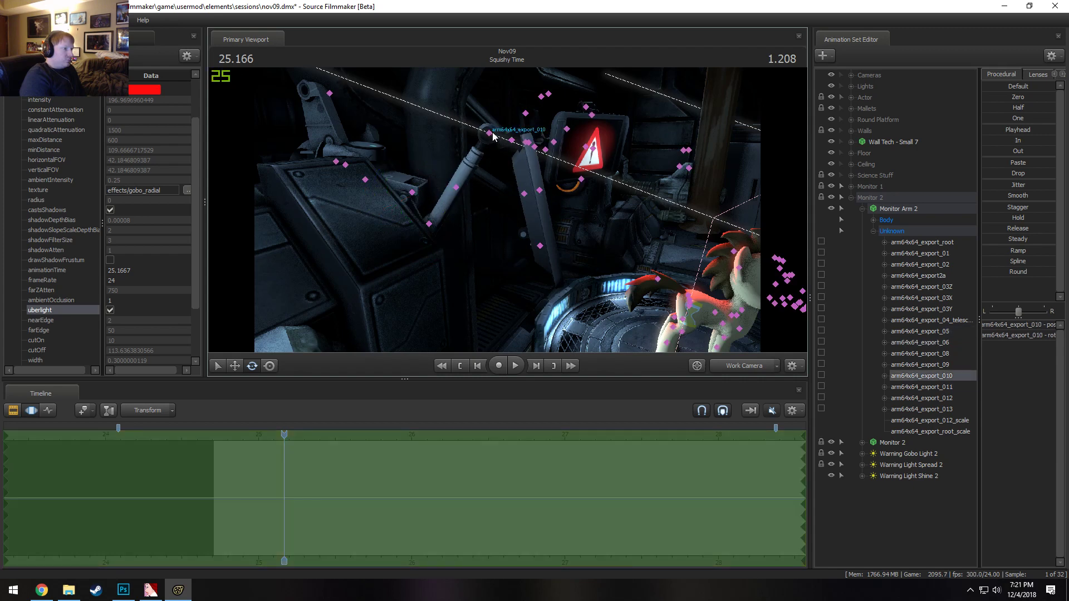
pyautogui.moveTo(522, 123); pyautogui.dragTo(482, 138)
# Rotate the arm64x64_export2a and arm64x64_export_011 bones so Monitor 2 faces forward beside Monitor 1, and collapse Monitor Arm 2
pyautogui.press('ctrl')
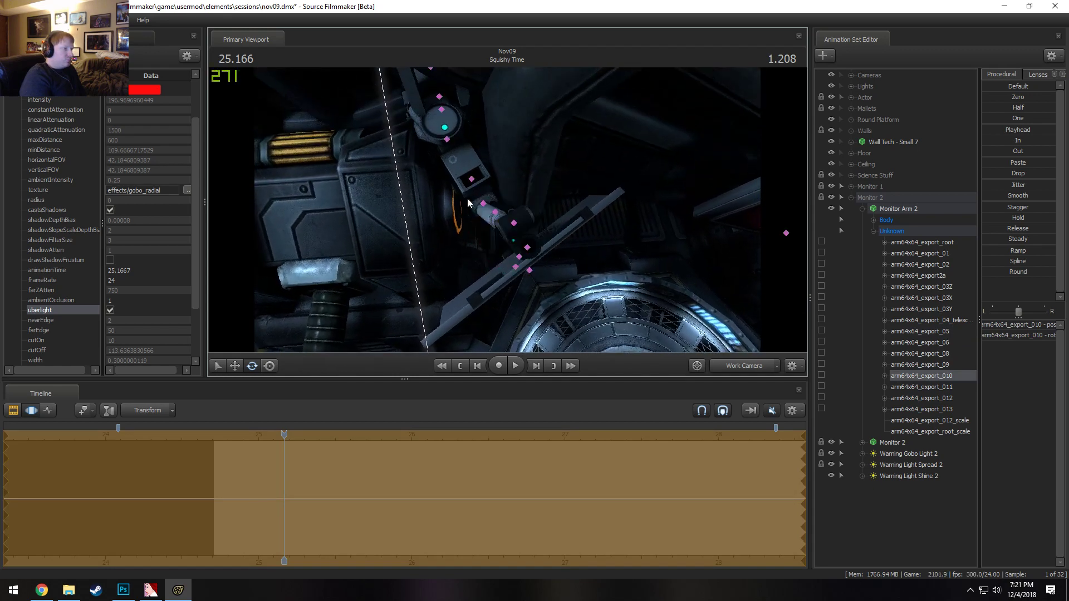
pyautogui.click(445, 129)
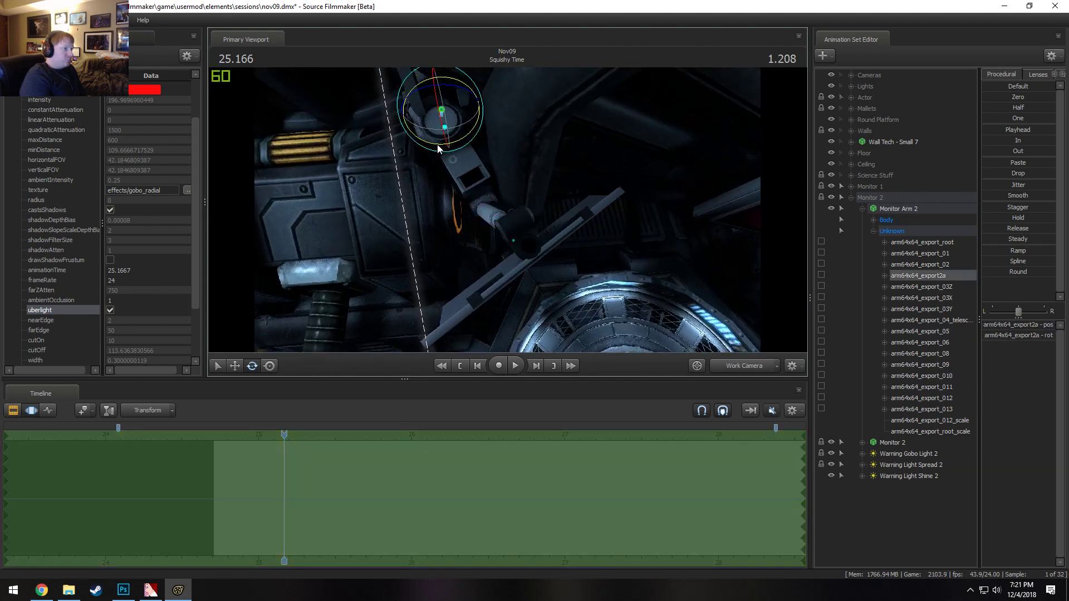
pyautogui.moveTo(442, 147); pyautogui.dragTo(550, 207)
pyautogui.press('ctrl')
pyautogui.keyDown('ctrl'); pyautogui.click(549, 210); pyautogui.keyUp('ctrl')
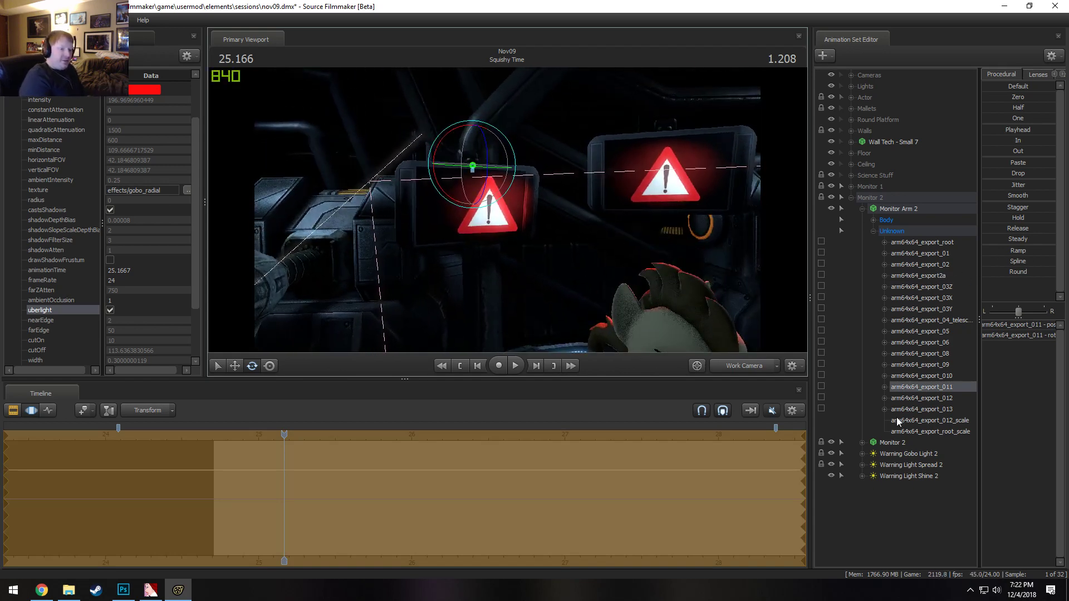
pyautogui.click(863, 208)
# Reposition Warning Gobo Light 2 and Warning Light Spread 2 so the triangle and its surrounding red glow are centred on Monitor 2's screen
pyautogui.click(930, 232)
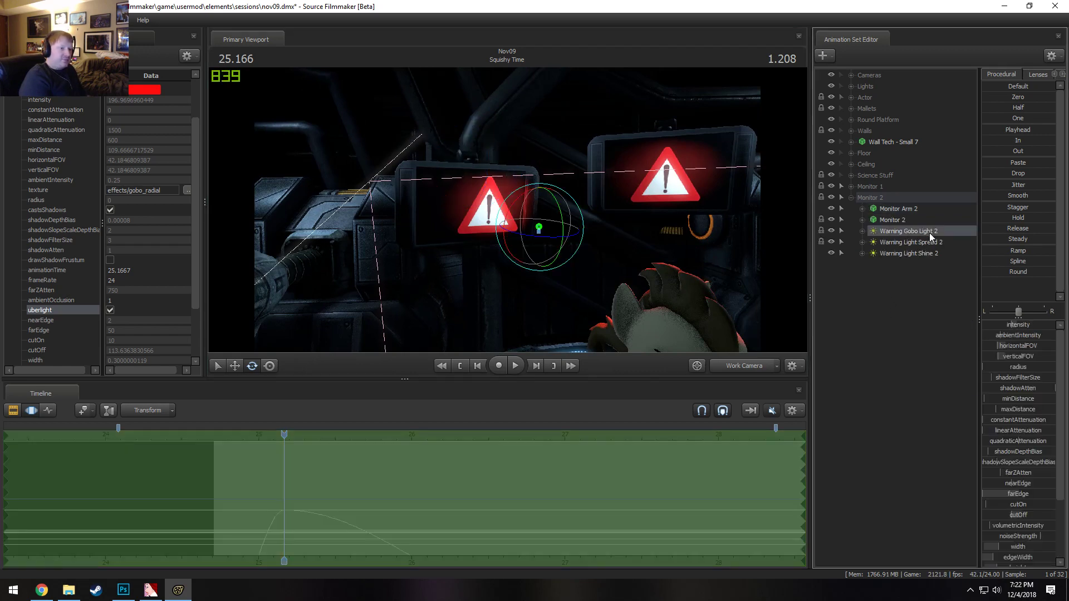
pyautogui.keyDown('alt'); pyautogui.moveTo(526, 269); pyautogui.dragTo(506, 217); pyautogui.keyUp('alt')
pyautogui.press('w')
pyautogui.moveTo(556, 247); pyautogui.dragTo(492, 243)
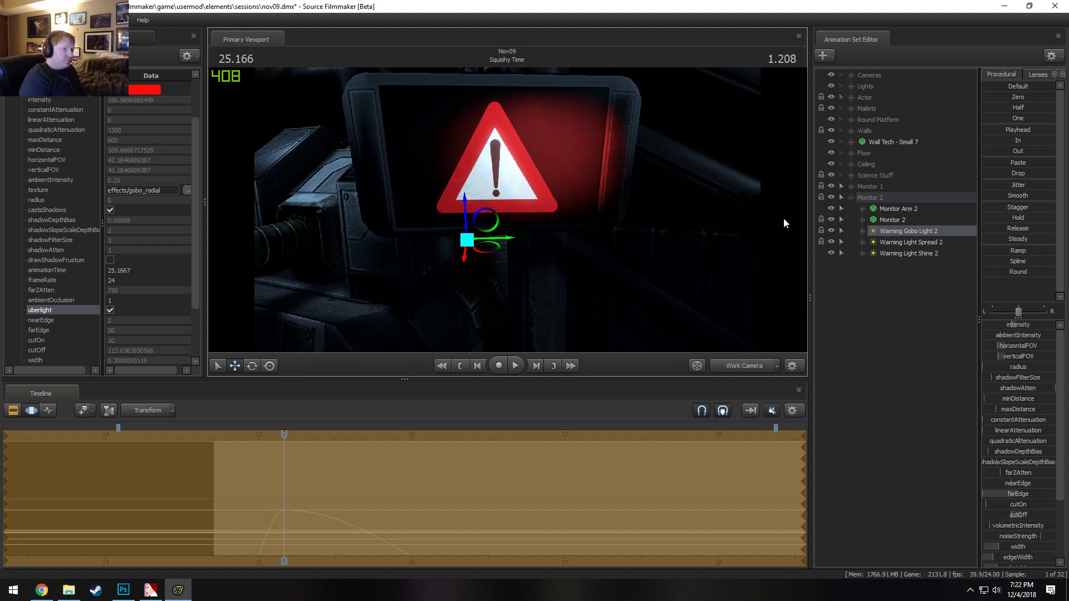
pyautogui.doubleClick(902, 243)
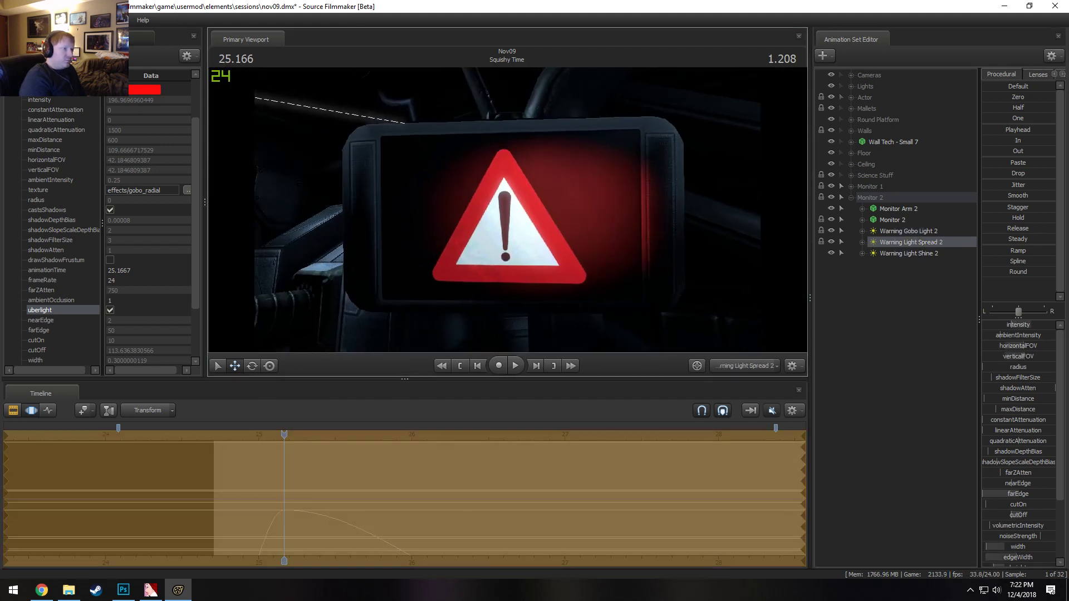
pyautogui.moveTo(507, 210)
pyautogui.mouseDown()
pyautogui.moveTo(518, 210)
pyautogui.moveTo(494, 205)
pyautogui.moveTo(514, 210)
pyautogui.moveTo(505, 208)
pyautogui.mouseUp()
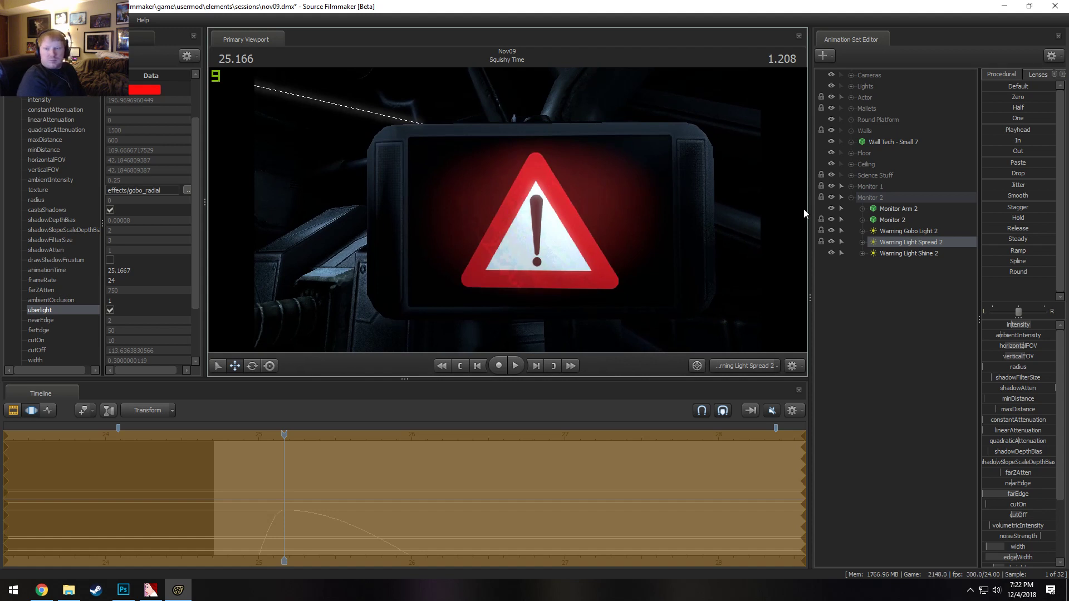
# Return to the Work Camera and scrub and play the shot to review the warning flashes on both monitors
pyautogui.click(732, 362)
pyautogui.click(753, 339)
pyautogui.moveTo(507, 210); pyautogui.dragTo(557, 221)
pyautogui.press('w')
pyautogui.press('s')
pyautogui.press('w')
pyautogui.press('F2')
pyautogui.press('F3')
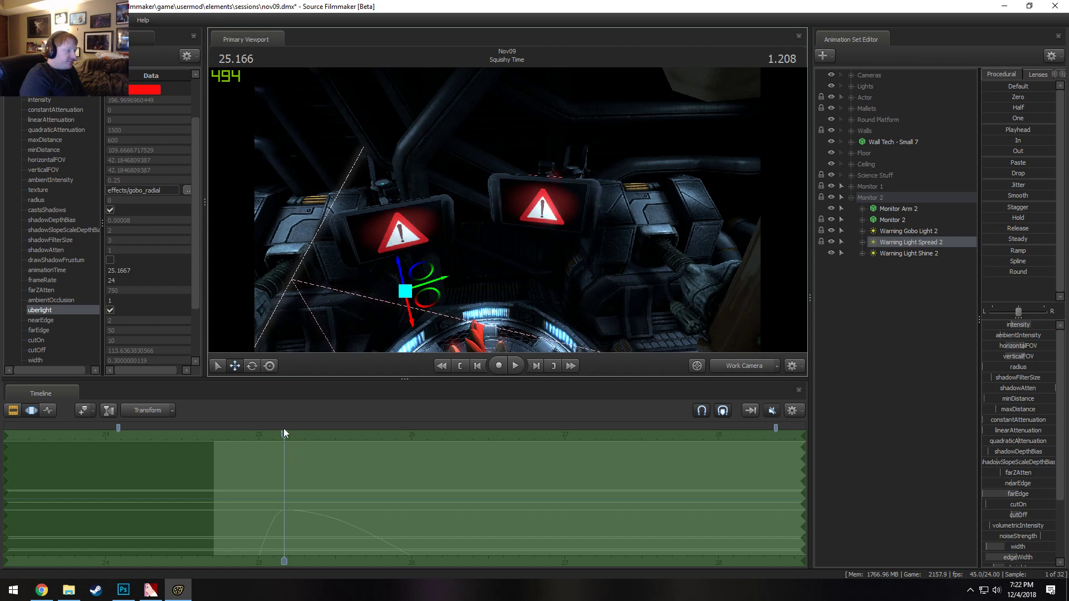
pyautogui.moveTo(284, 431); pyautogui.dragTo(252, 441)
pyautogui.press('space')
pyautogui.press('space')
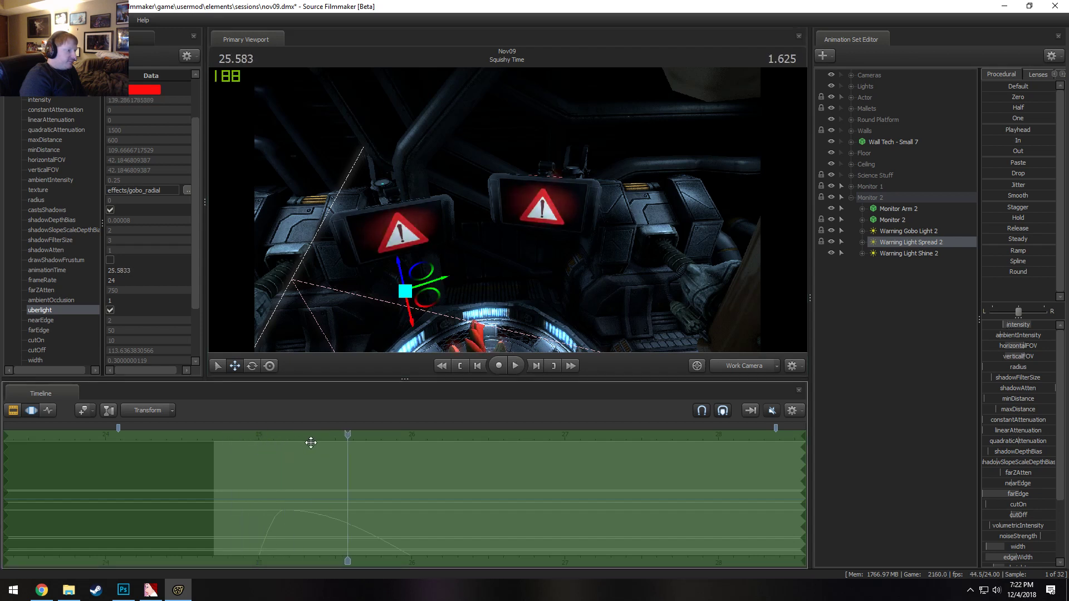
pyautogui.moveTo(352, 437); pyautogui.dragTo(232, 438)
pyautogui.press('space')
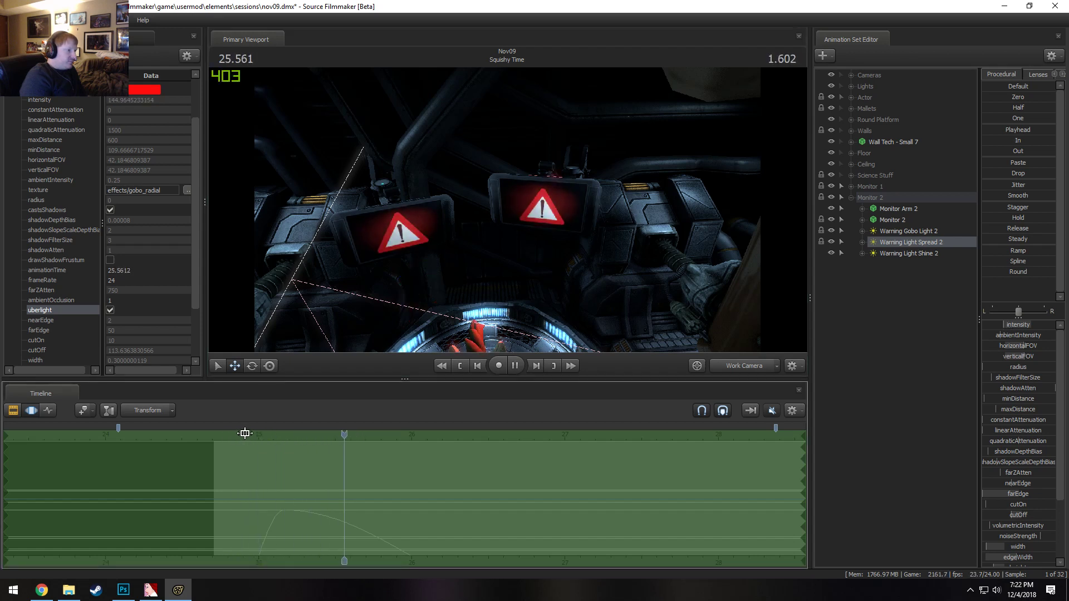
# Look through Warning Light Shine 2 in the Motion Editor and aim it over Monitor 2's upper edge at the pony
pyautogui.click(914, 253)
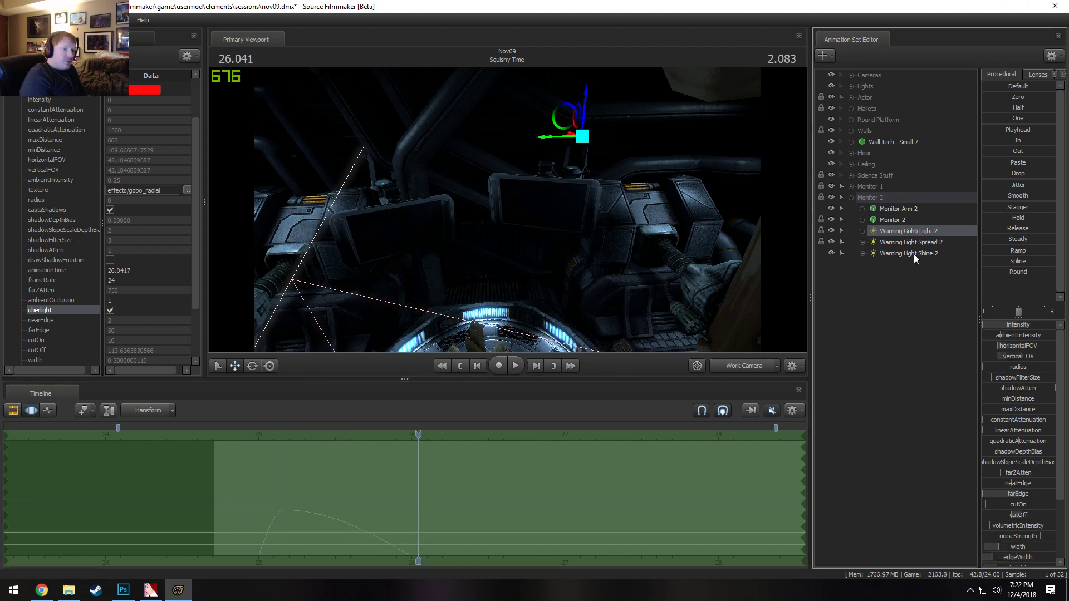
pyautogui.rightClick(916, 254)
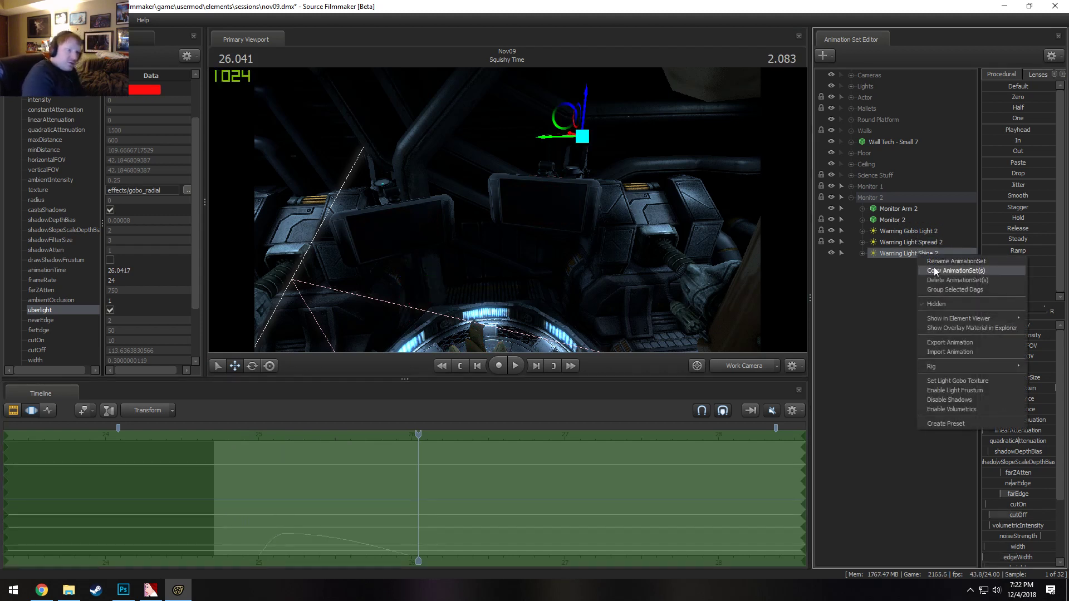
pyautogui.click(900, 300)
pyautogui.rightClick(900, 300)
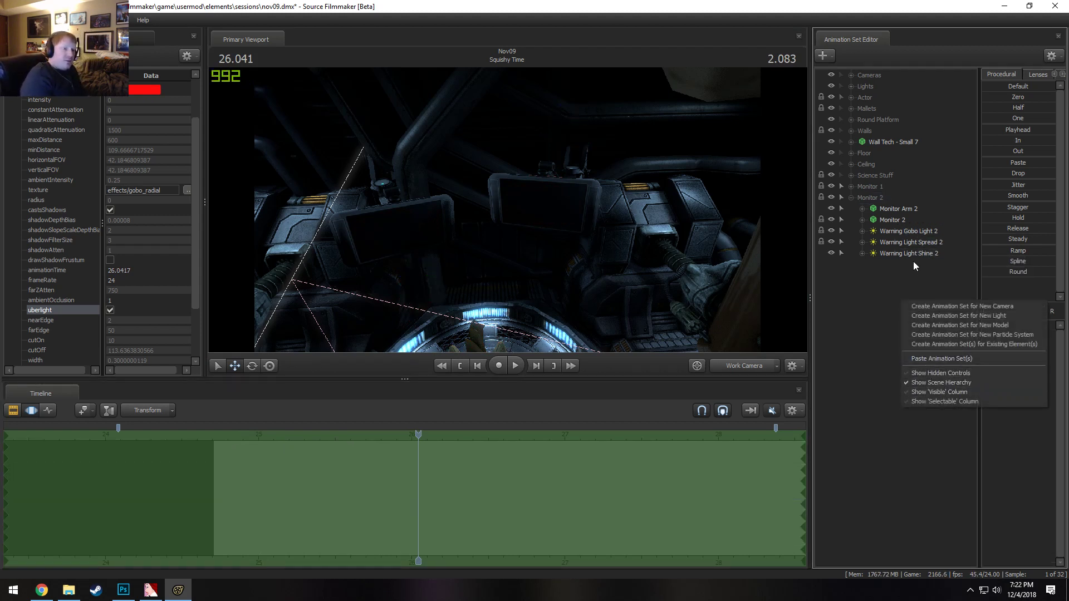
pyautogui.moveTo(907, 255); pyautogui.dragTo(583, 207)
pyautogui.press('F2')
pyautogui.click(583, 209)
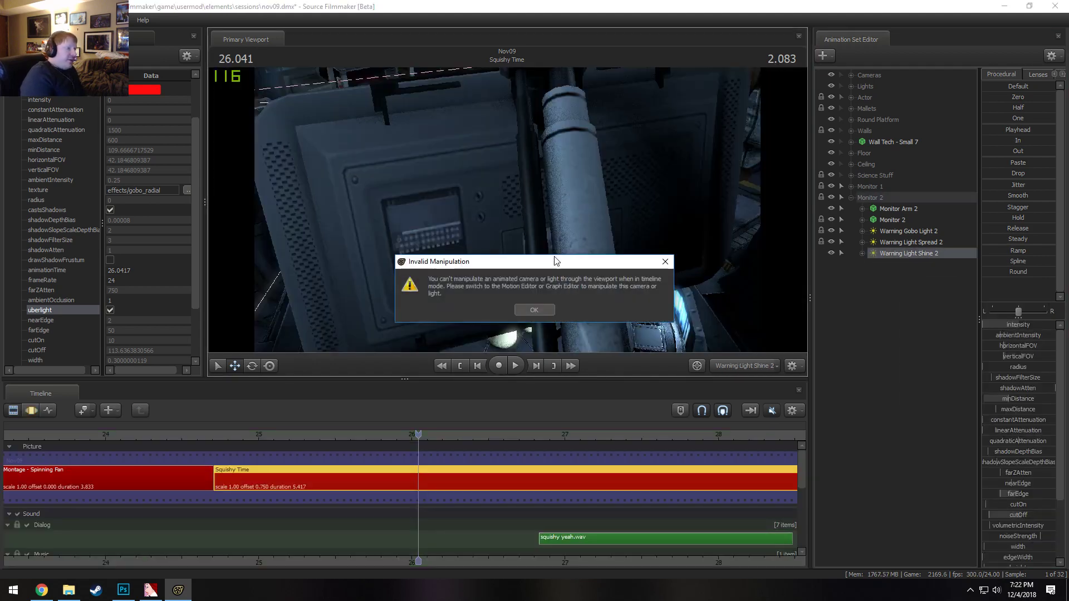
pyautogui.click(538, 307)
pyautogui.press('F3')
pyautogui.moveTo(537, 308); pyautogui.dragTo(509, 214)
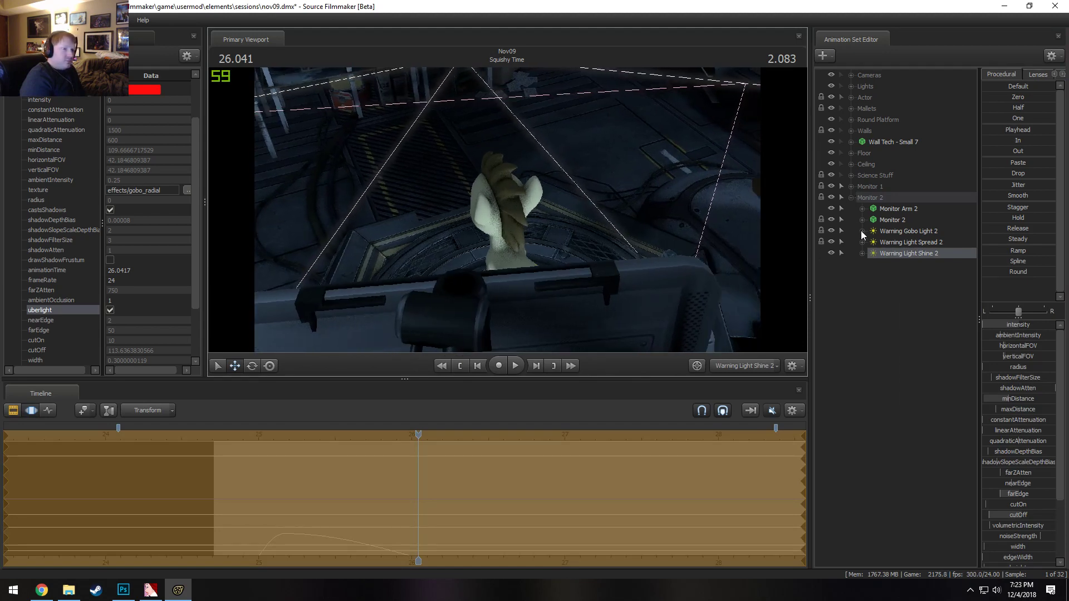
# Refine Warning Light Shine 2's position and aim from behind Monitor 2 toward the pony, with the playhead at the flash around 25.166
pyautogui.moveTo(670, 231); pyautogui.dragTo(735, 253)
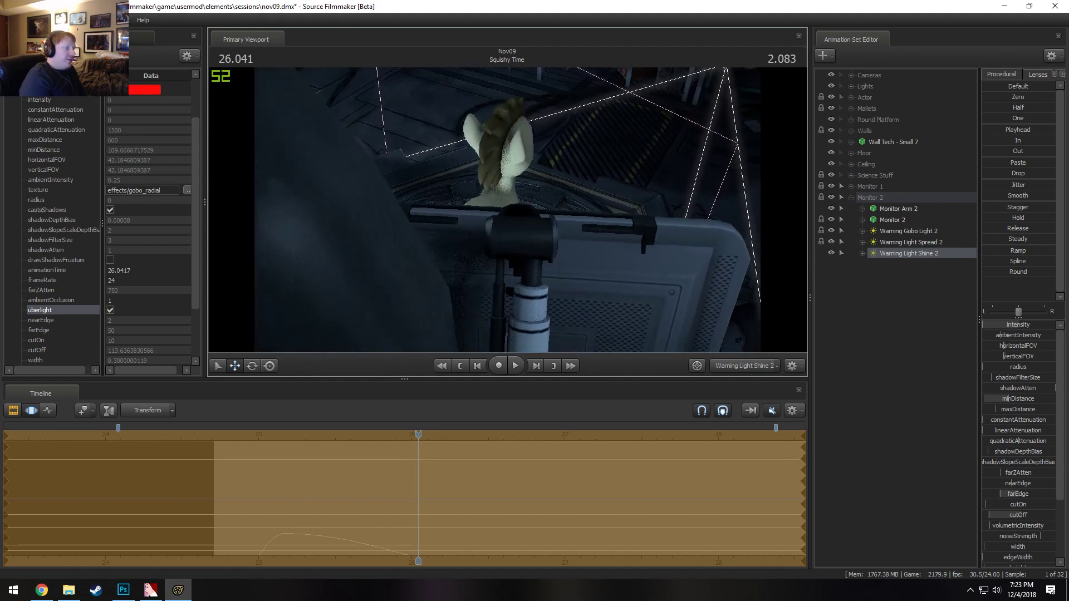
pyautogui.moveTo(507, 210)
pyautogui.mouseDown()
pyautogui.moveTo(504, 197)
pyautogui.moveTo(510, 210)
pyautogui.mouseUp()
pyautogui.rightClick(510, 209)
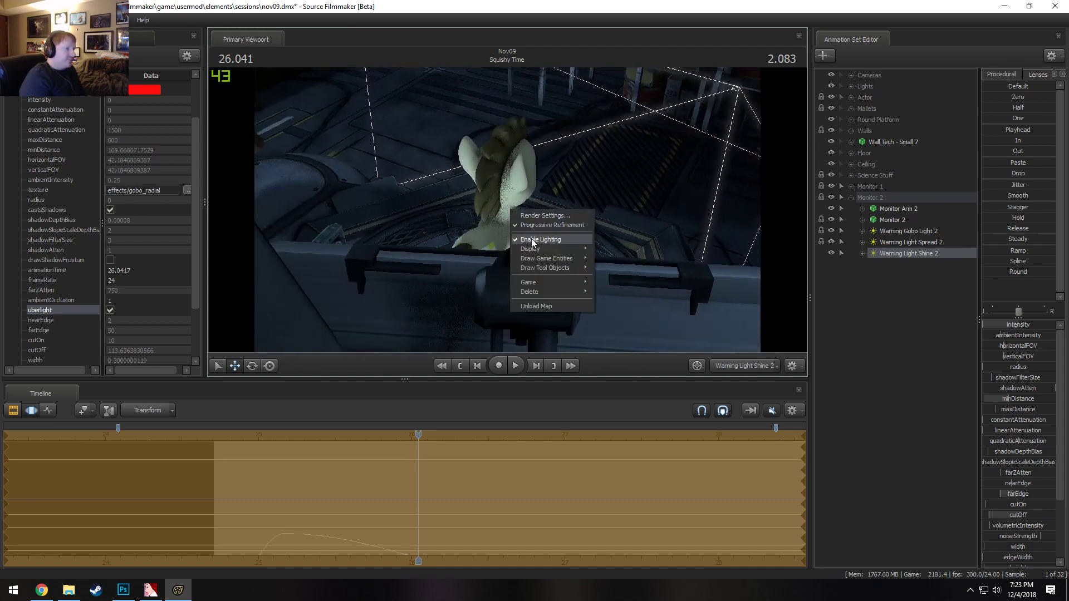
pyautogui.click(532, 241)
pyautogui.rightClick(519, 213)
pyautogui.click(535, 237)
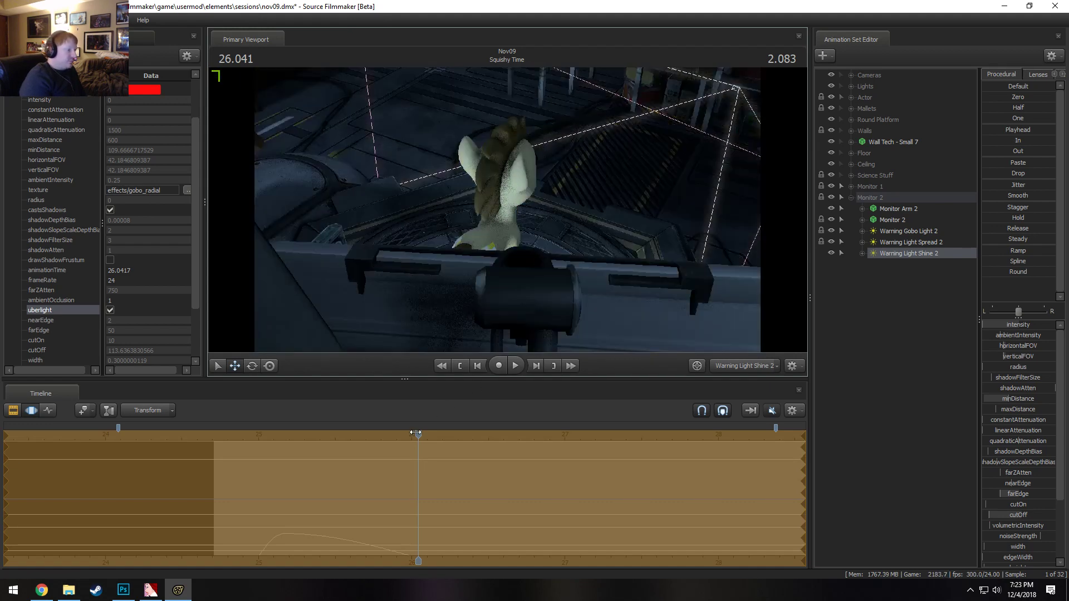
pyautogui.moveTo(416, 433); pyautogui.dragTo(285, 434)
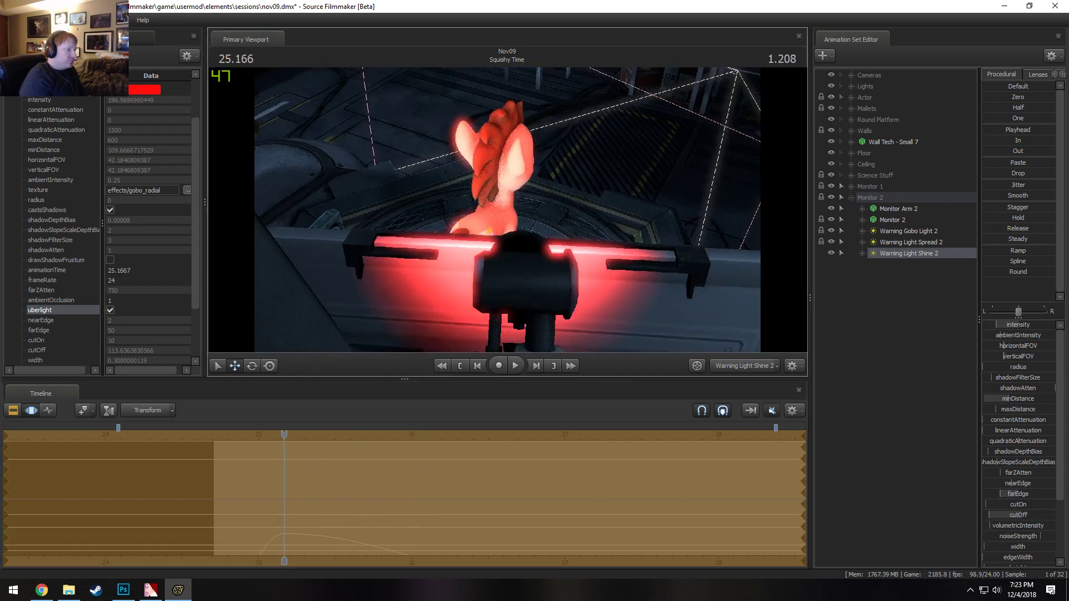
pyautogui.moveTo(512, 210); pyautogui.dragTo(506, 208)
# Check the red light on the pony from the Main Camera and return to Warning Light Shine 2's view
pyautogui.click(753, 366)
pyautogui.click(754, 366)
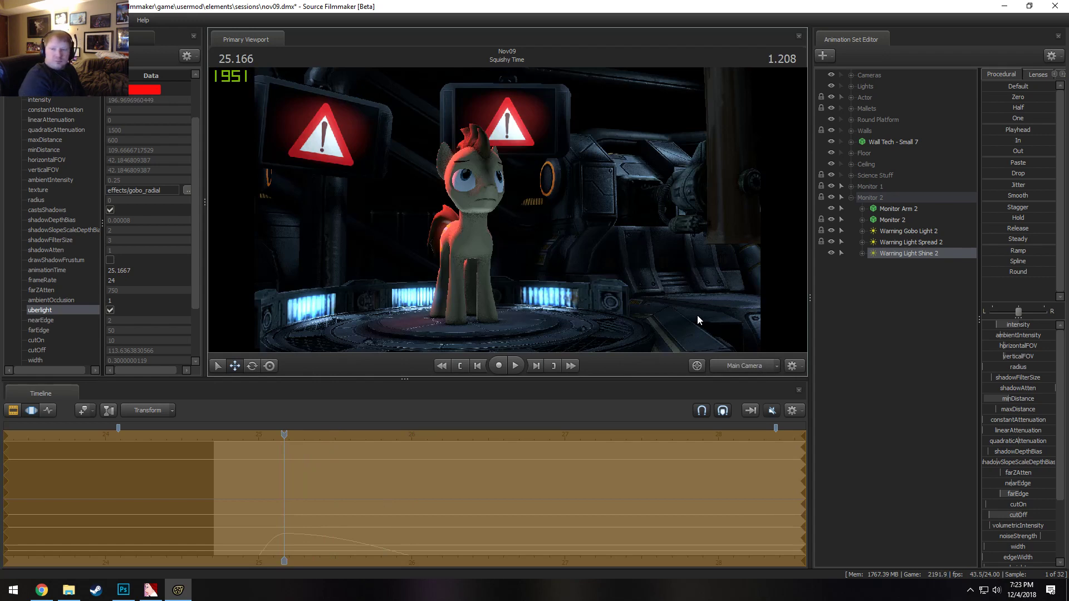
pyautogui.click(740, 368)
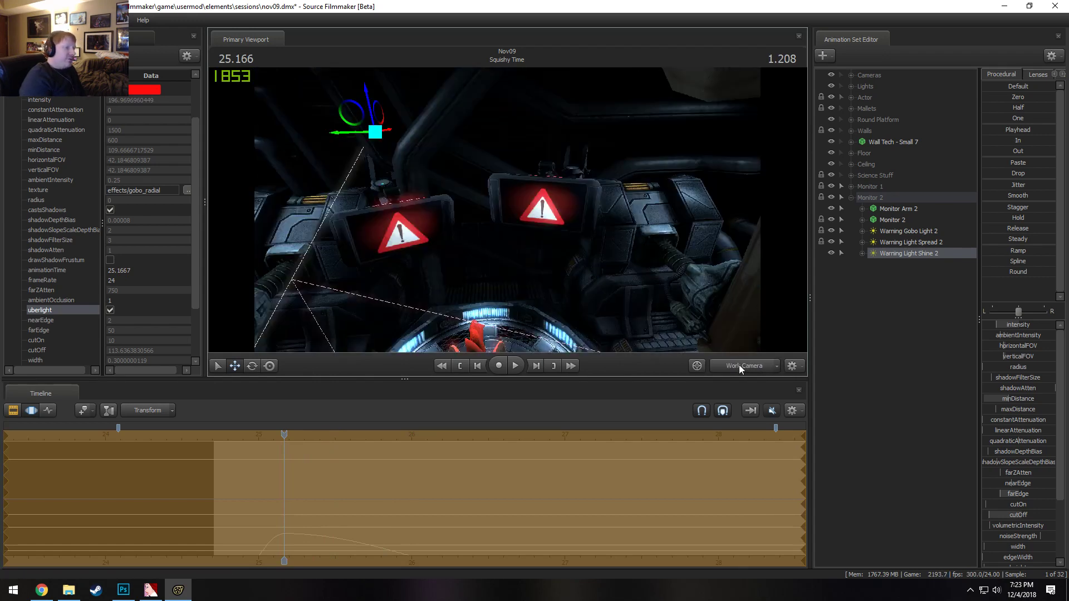
pyautogui.moveTo(885, 253); pyautogui.dragTo(509, 210)
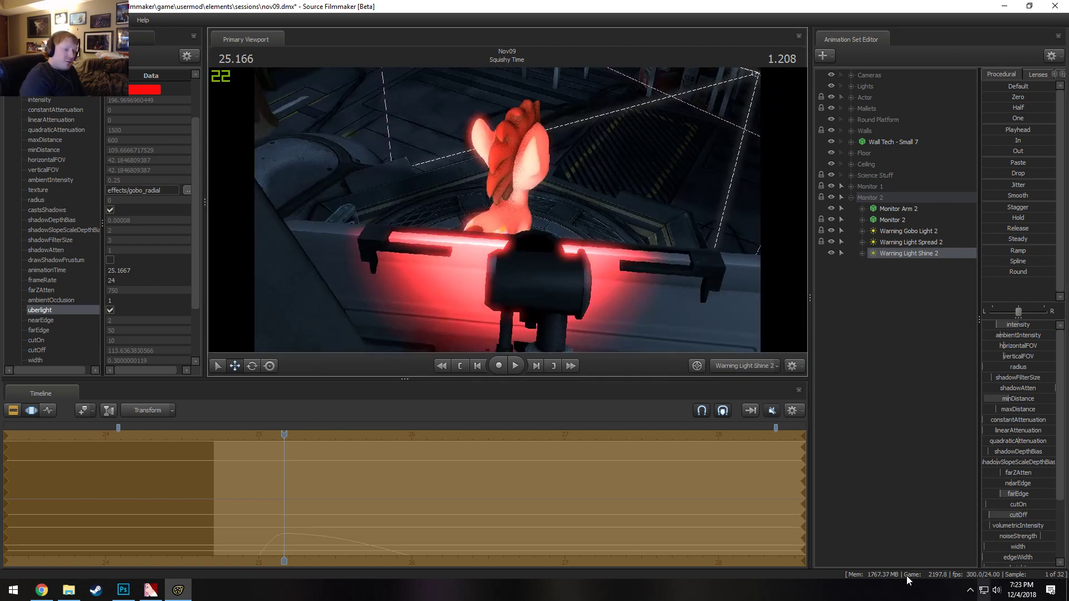
pyautogui.click(1020, 589)
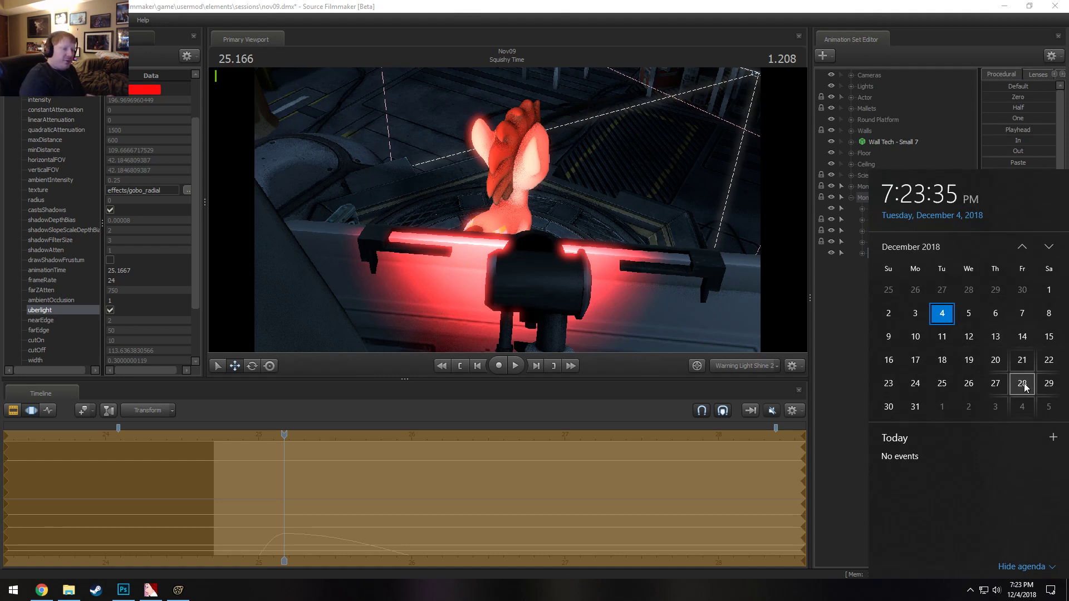
pyautogui.click(357, 3)
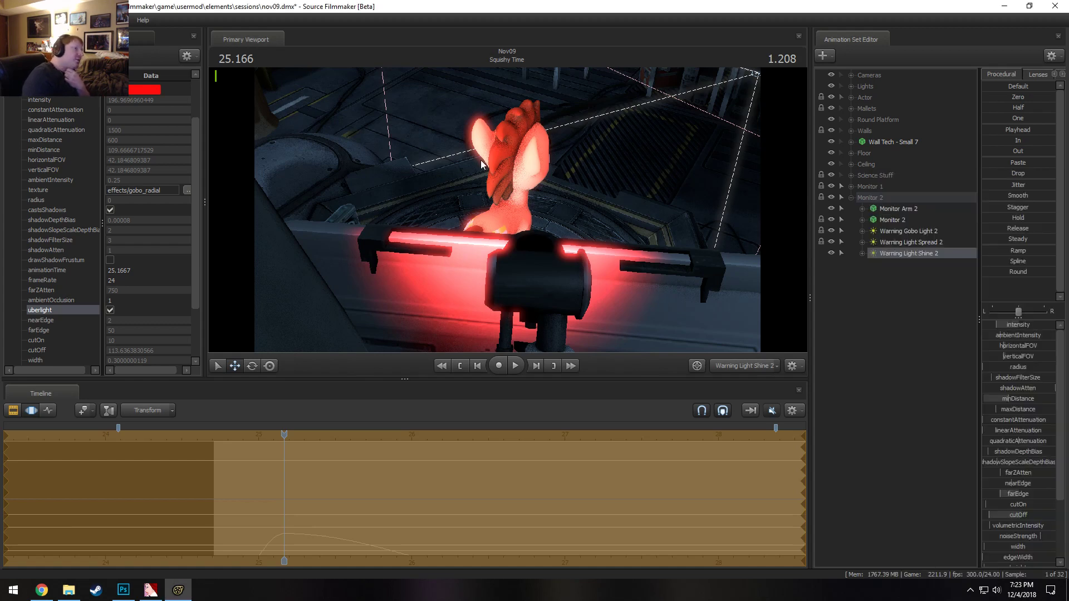
# Shift Warning Light Shine 2 further behind Monitor 2's arm joint while keeping it aimed at the pony's head
pyautogui.moveTo(731, 271)
pyautogui.mouseDown()
pyautogui.moveTo(735, 285)
pyautogui.moveTo(736, 266)
pyautogui.mouseUp()
pyautogui.press('s')
pyautogui.press('w')
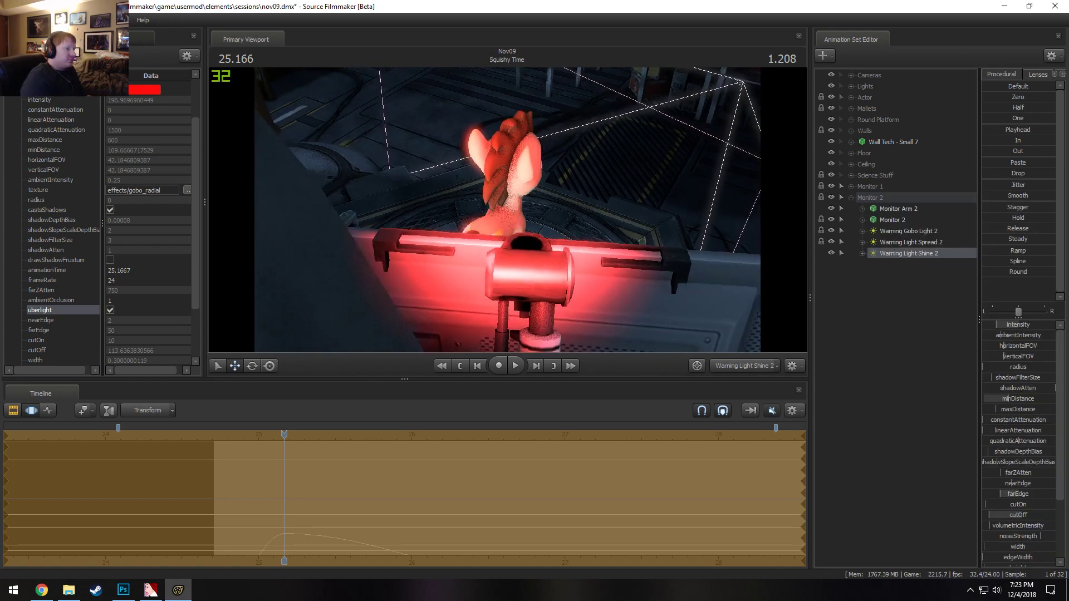
pyautogui.press('x')
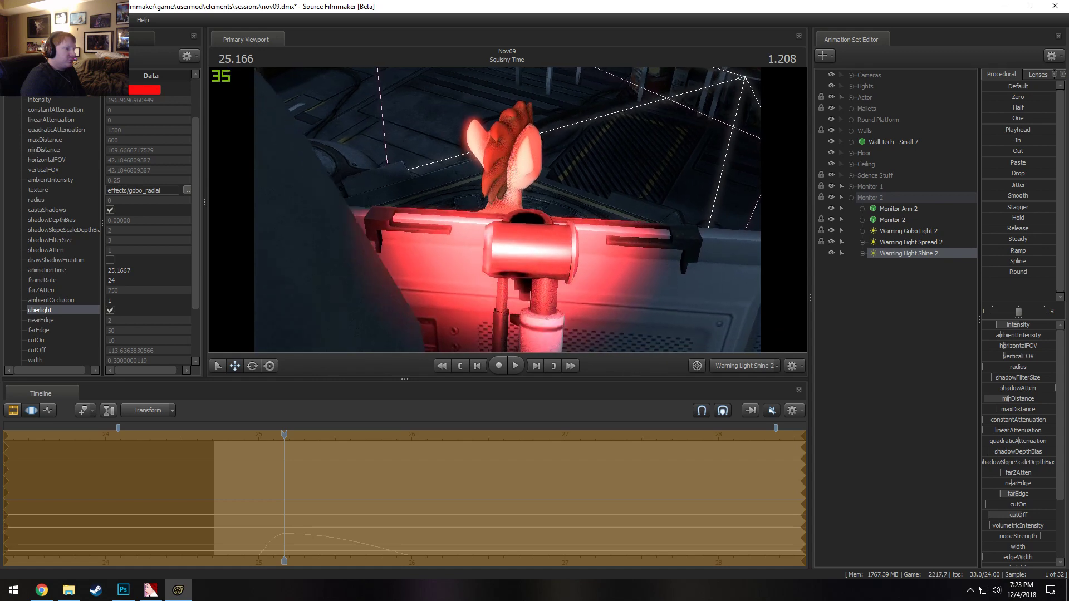
pyautogui.click(507, 211)
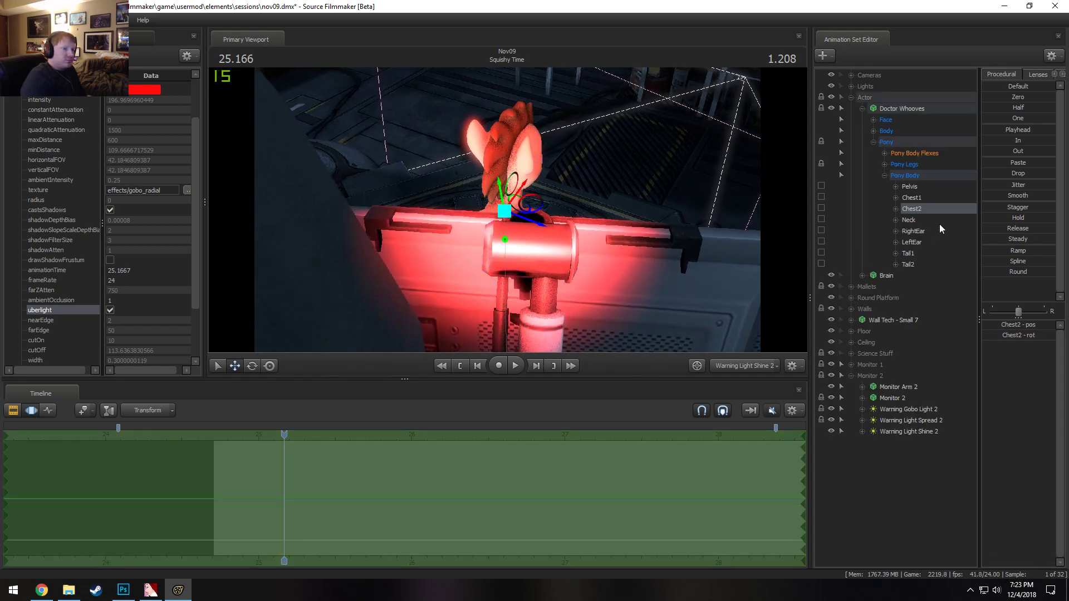
pyautogui.click(913, 198)
pyautogui.click(907, 431)
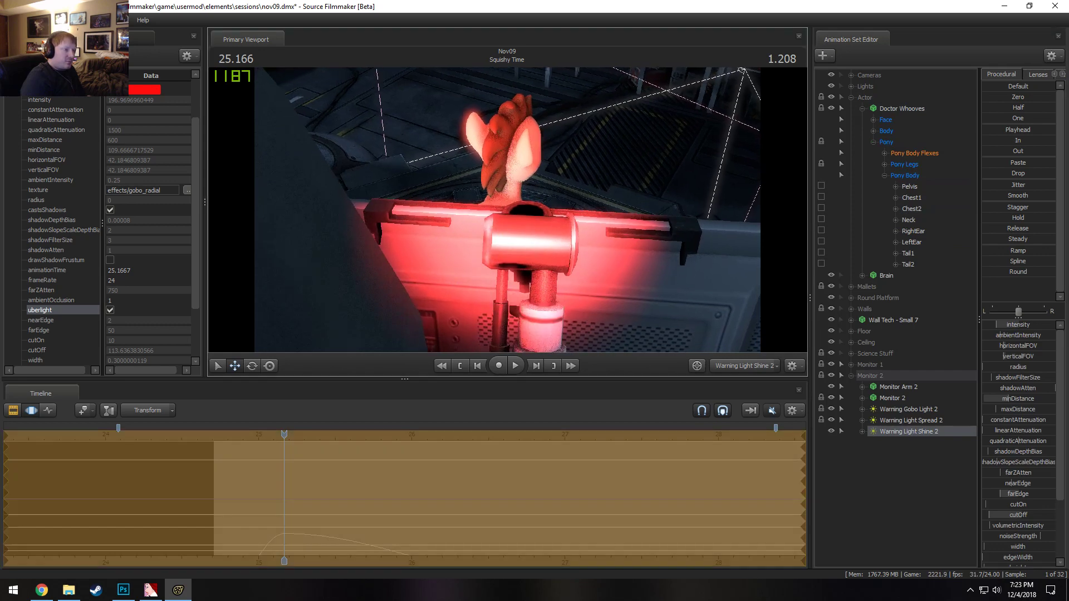
pyautogui.moveTo(507, 226); pyautogui.dragTo(507, 210, button='middle')
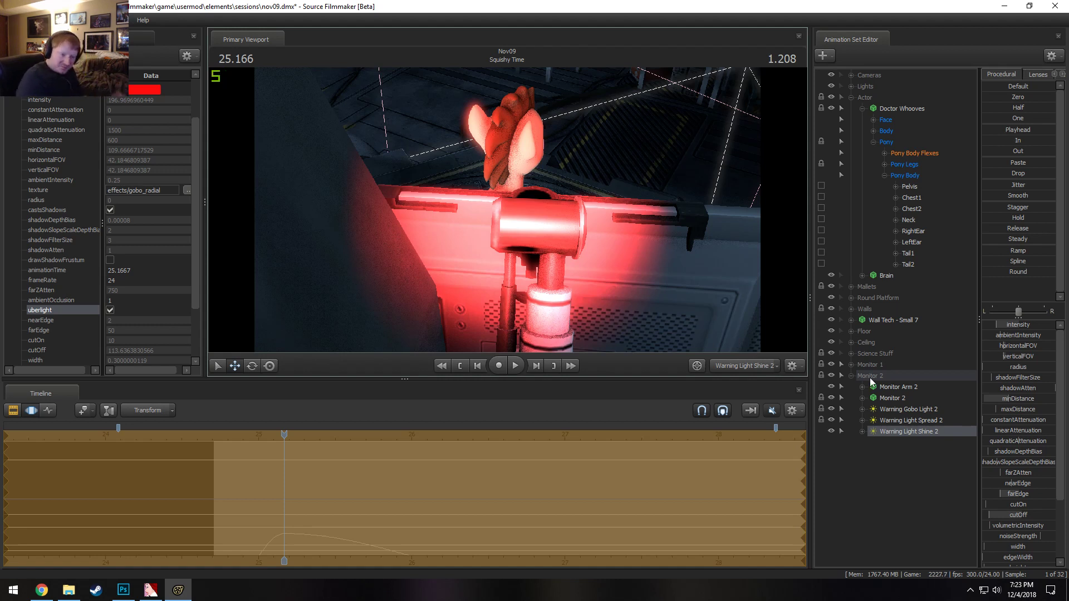
# Adjust Warning Light Shine 2's cutOff from the Work Camera so its red glow reaches the pony but not the platform floor
pyautogui.moveTo(1025, 515)
pyautogui.mouseDown()
pyautogui.moveTo(1040, 514)
pyautogui.moveTo(1026, 514)
pyautogui.mouseUp()
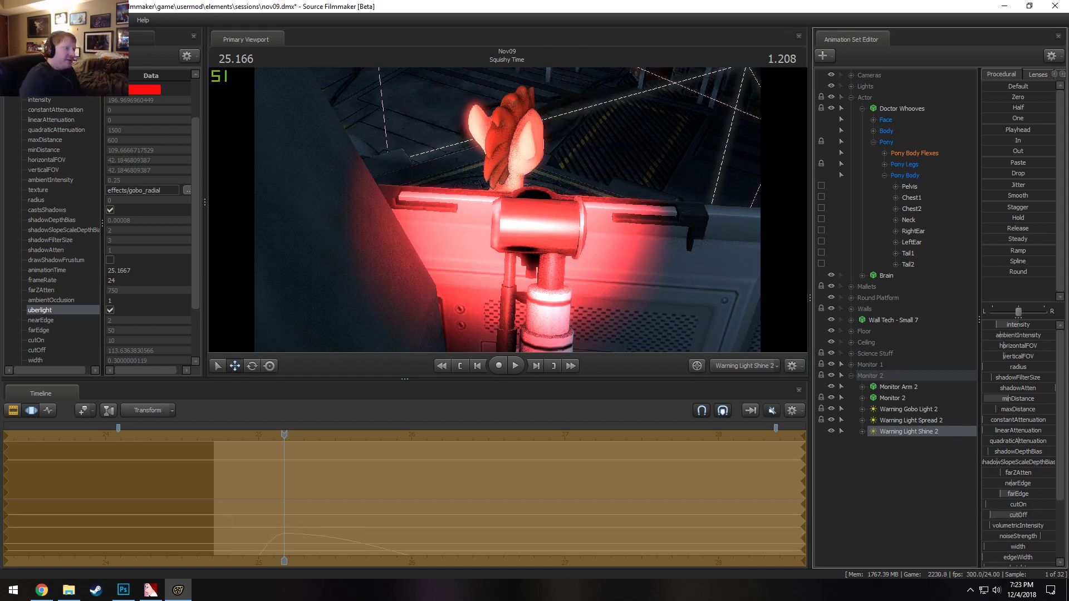
pyautogui.click(760, 372)
pyautogui.moveTo(507, 210)
pyautogui.mouseDown()
pyautogui.moveTo(535, 217)
pyautogui.moveTo(535, 251)
pyautogui.moveTo(507, 209)
pyautogui.mouseUp()
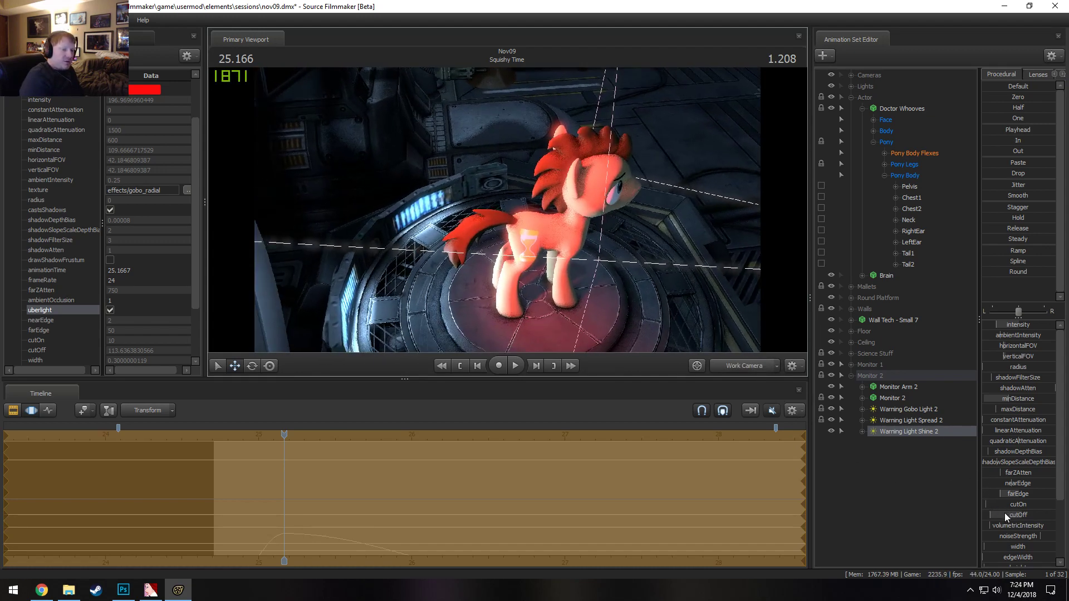
pyautogui.moveTo(1004, 513); pyautogui.dragTo(1005, 512)
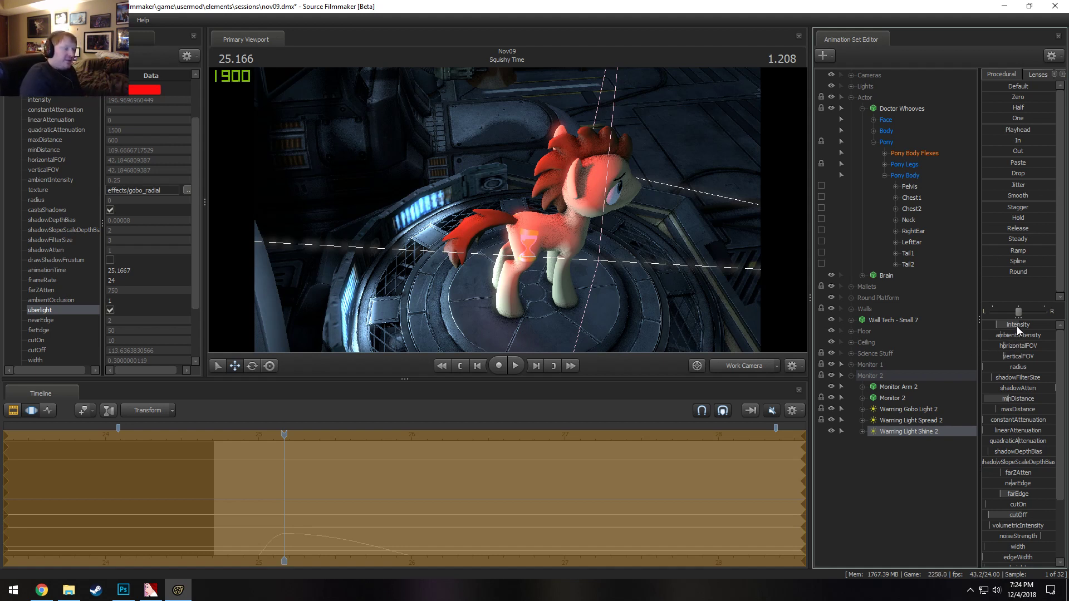
# Increase Warning Light Shine 2's cutOn so the light skips Monitor 2 and its arm but still hits the pony
pyautogui.click(886, 426)
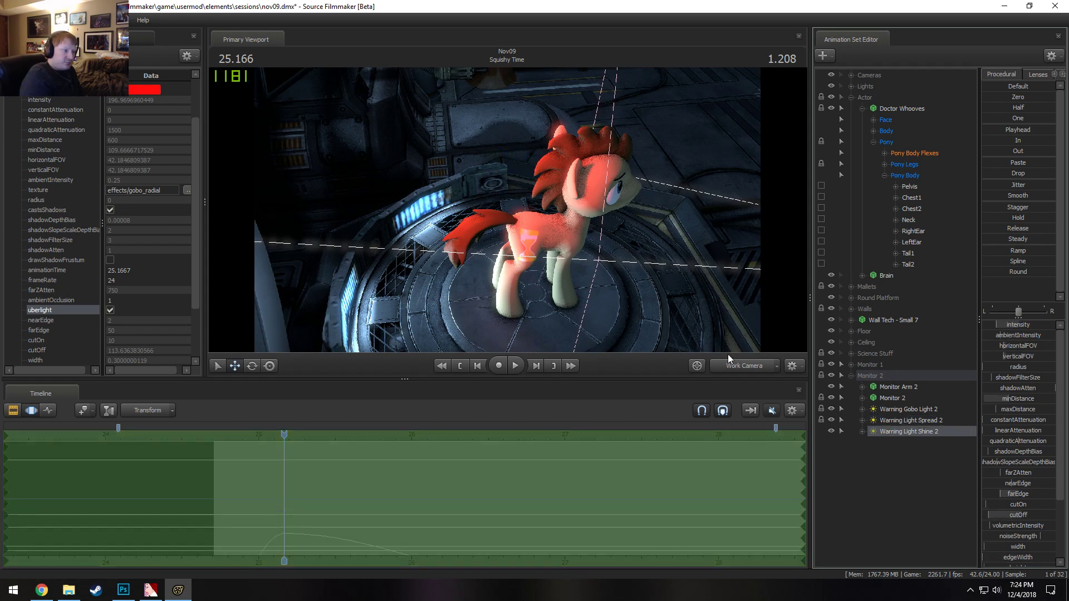
pyautogui.moveTo(668, 301); pyautogui.dragTo(529, 210)
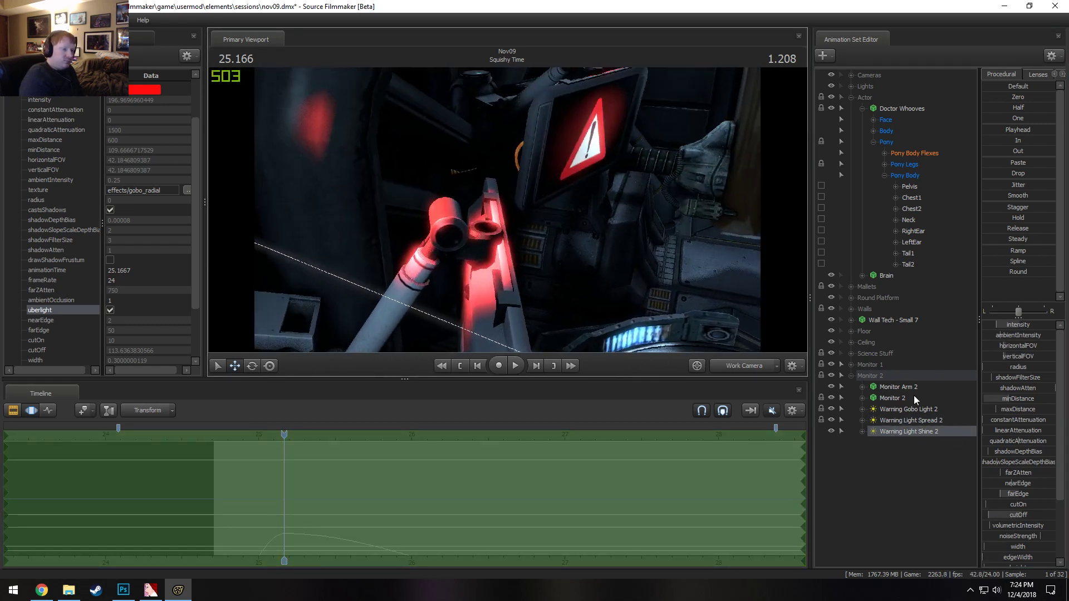
pyautogui.click(1011, 396)
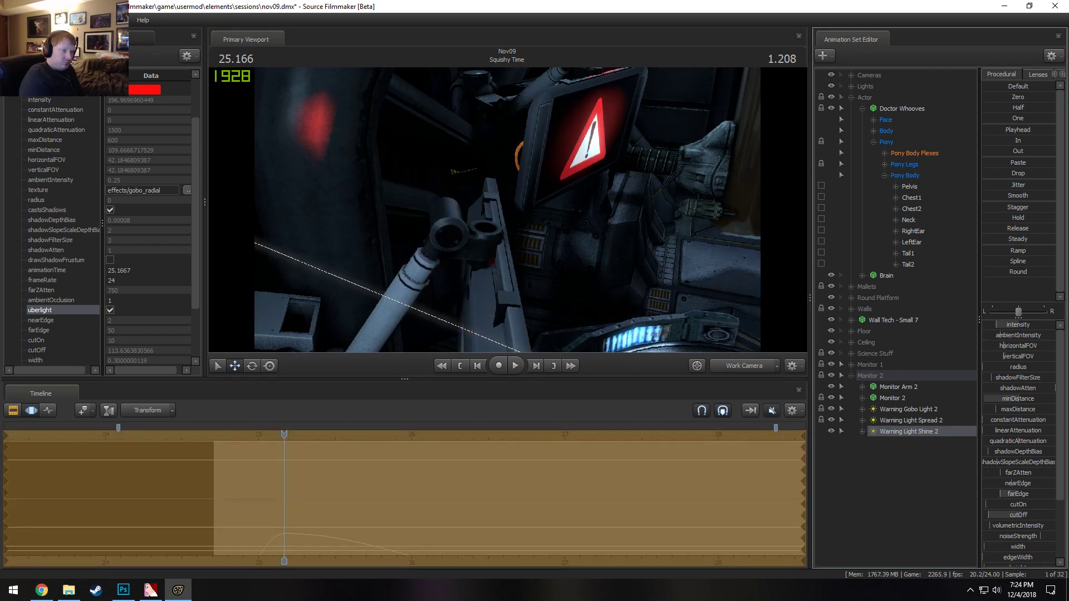
pyautogui.moveTo(532, 257); pyautogui.dragTo(795, 365)
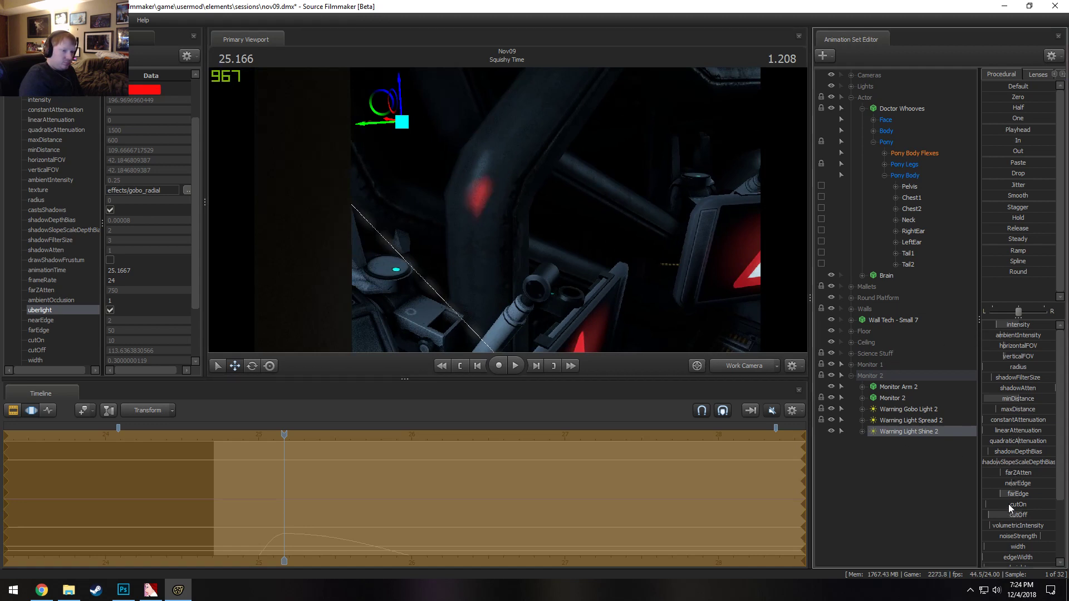
pyautogui.moveTo(1011, 507); pyautogui.dragTo(1031, 508)
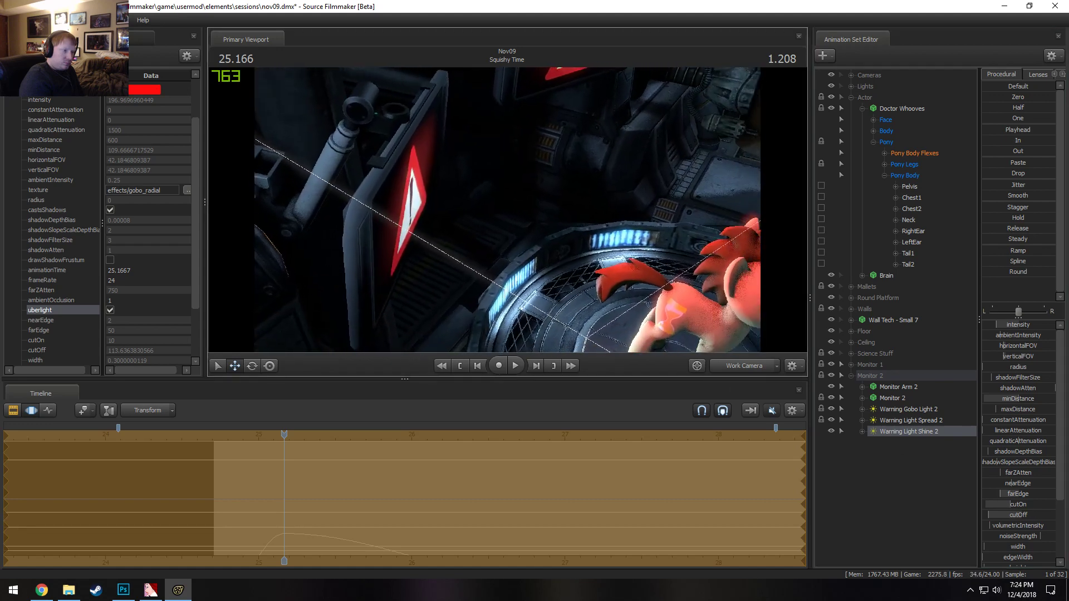
pyautogui.moveTo(1010, 506)
pyautogui.mouseDown()
pyautogui.moveTo(1033, 506)
pyautogui.moveTo(1017, 505)
pyautogui.mouseUp()
# Play the shot from several angles around the pony to review the synchronized monitor flashes and red light
pyautogui.moveTo(592, 236); pyautogui.dragTo(528, 304)
pyautogui.press('d')
pyautogui.press('F2')
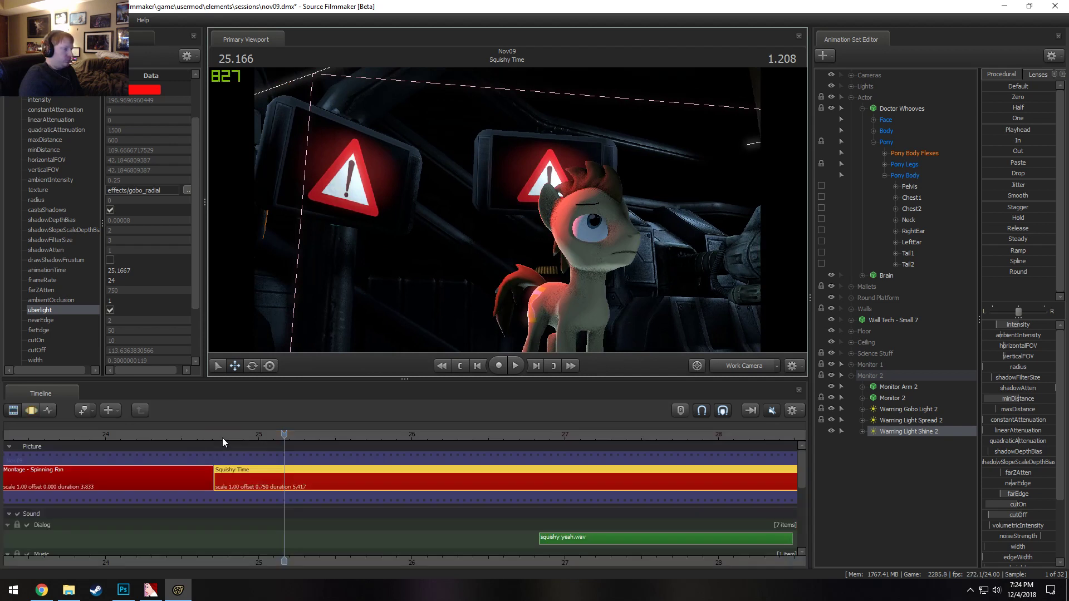
pyautogui.press('space')
pyautogui.press('space')
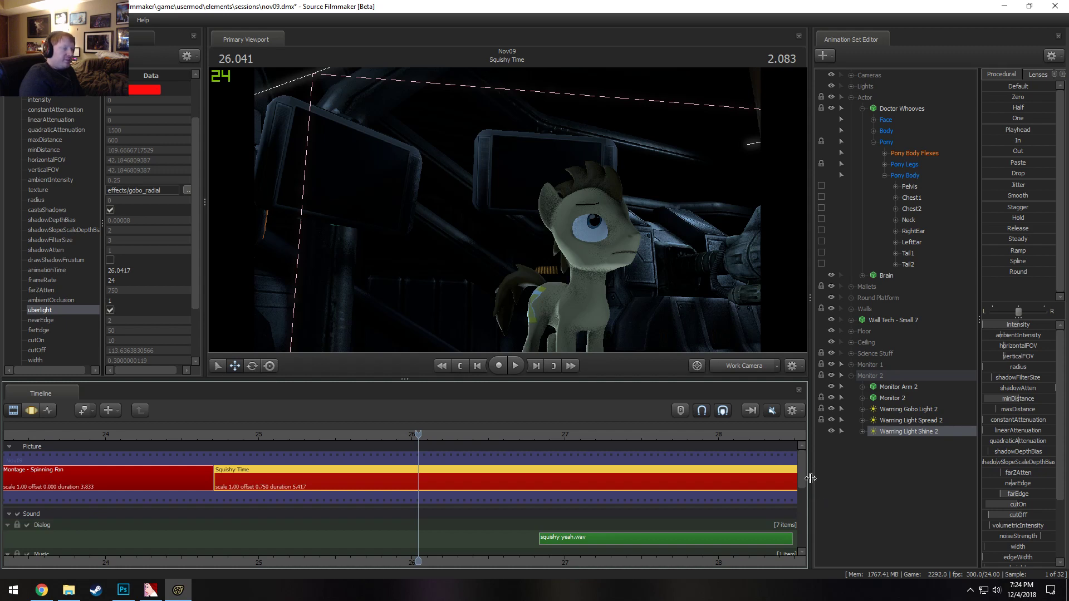
pyautogui.moveTo(612, 234); pyautogui.dragTo(478, 222)
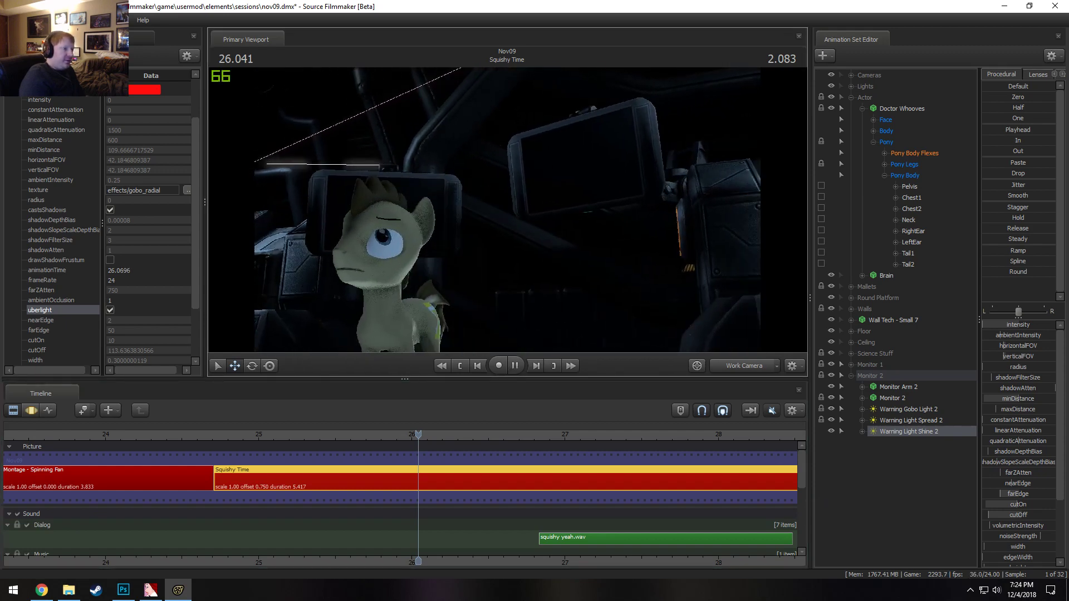
pyautogui.press('space')
pyautogui.press('space')
pyautogui.click(224, 435)
pyautogui.press('space')
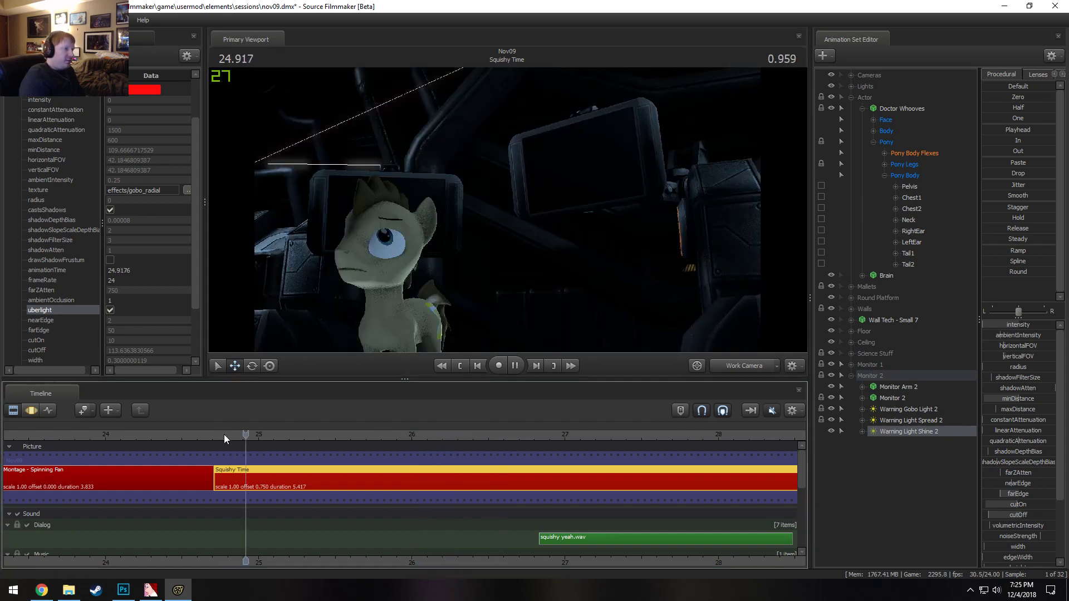
pyautogui.press('space')
pyautogui.moveTo(506, 209); pyautogui.dragTo(409, 194)
pyautogui.moveTo(618, 239); pyautogui.dragTo(420, 383)
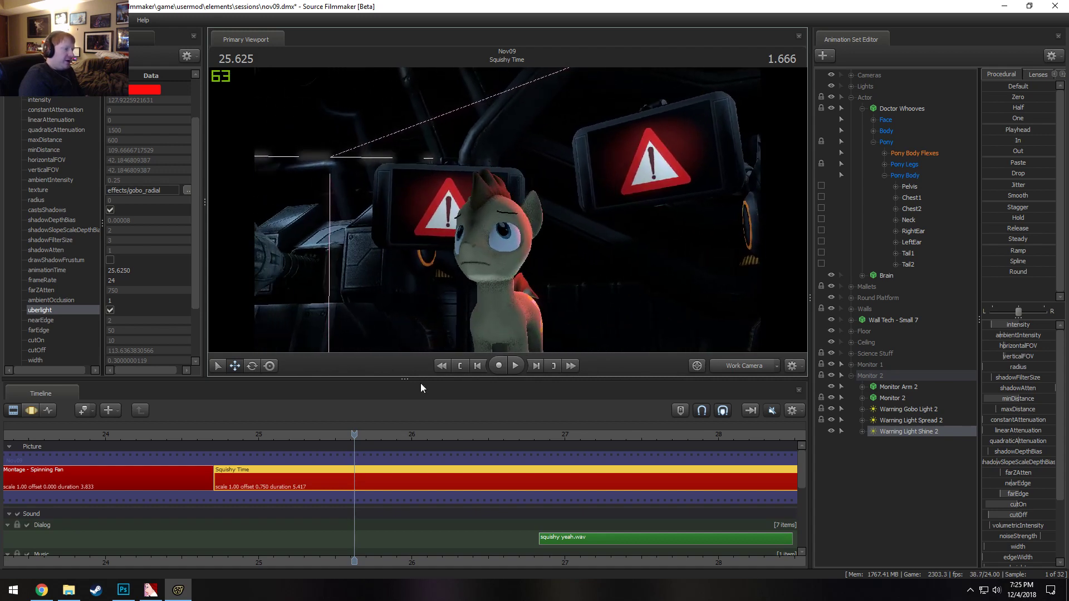
# Play the warning flashes with the Work Camera moved to view the pony and both monitors from the front
pyautogui.click(292, 436)
pyautogui.press('space')
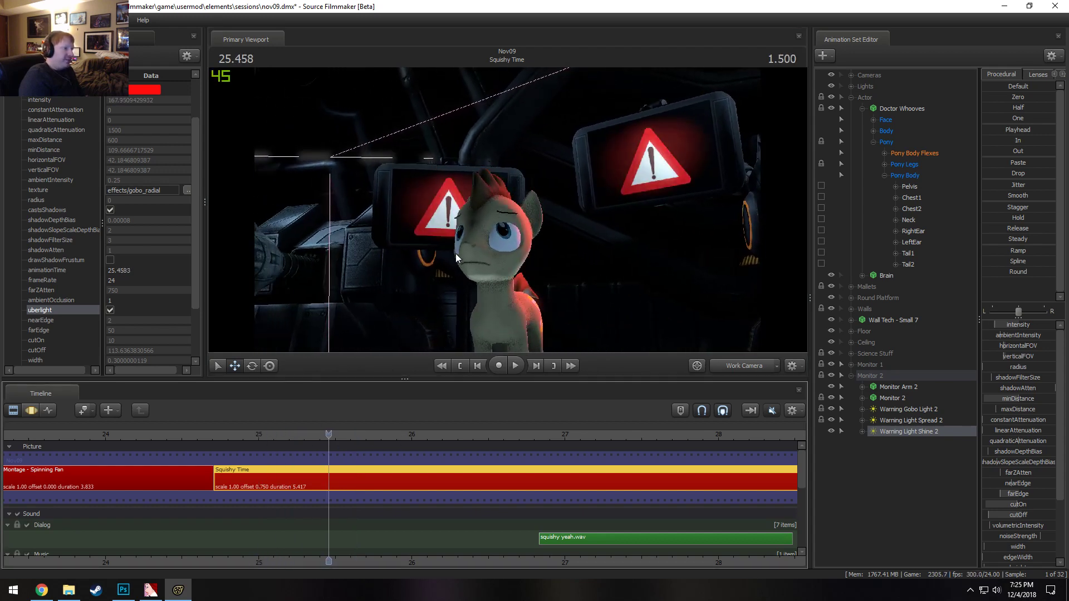
pyautogui.moveTo(455, 253); pyautogui.dragTo(434, 172)
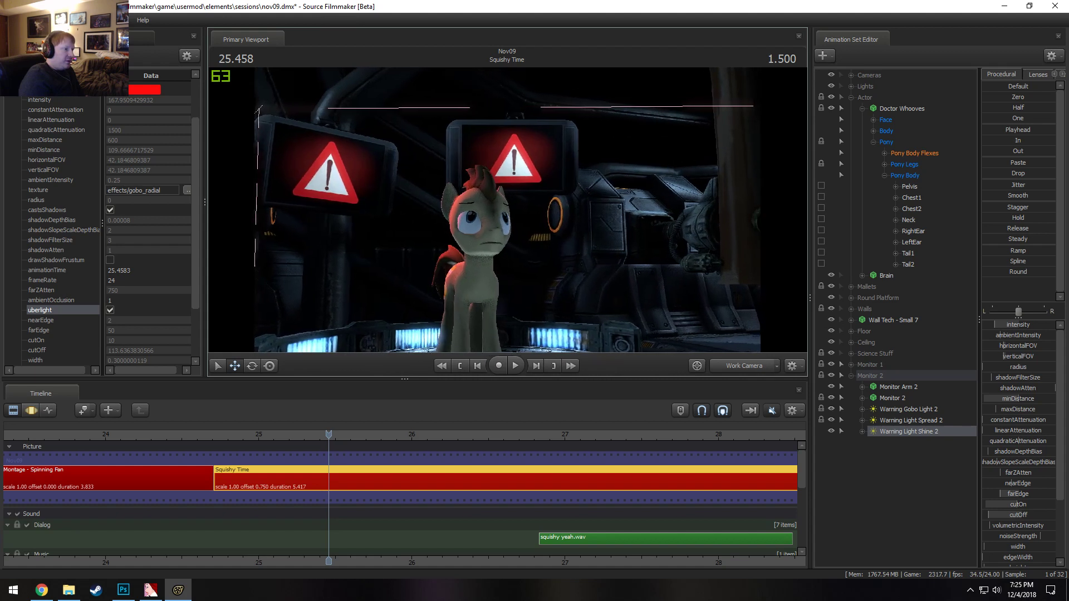
pyautogui.moveTo(507, 209); pyautogui.dragTo(511, 209)
pyautogui.press('space')
pyautogui.press('space')
pyautogui.moveTo(379, 437); pyautogui.dragTo(304, 446)
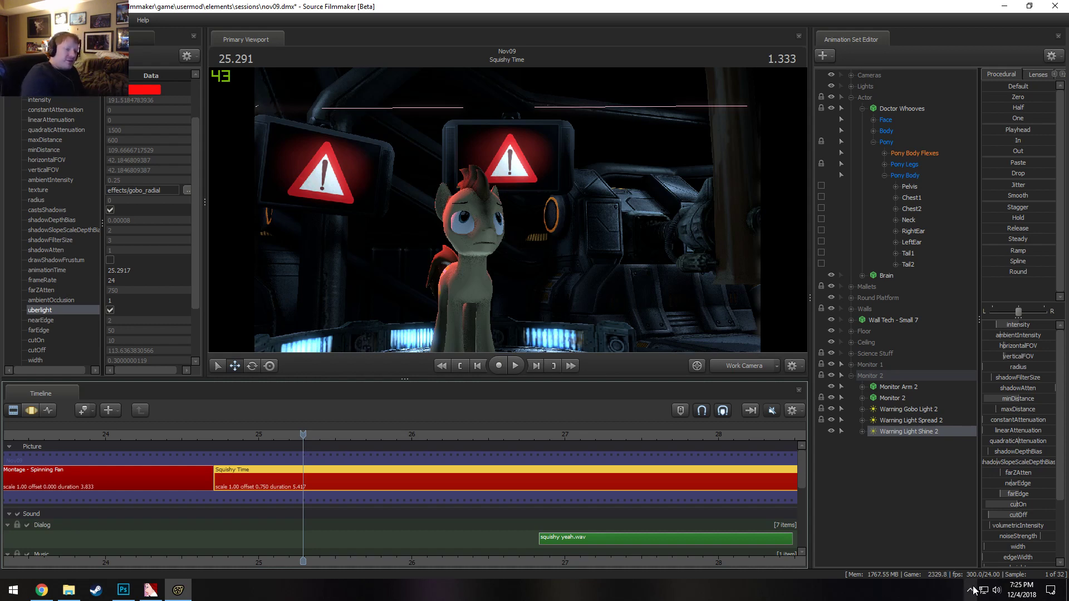
pyautogui.click(1021, 589)
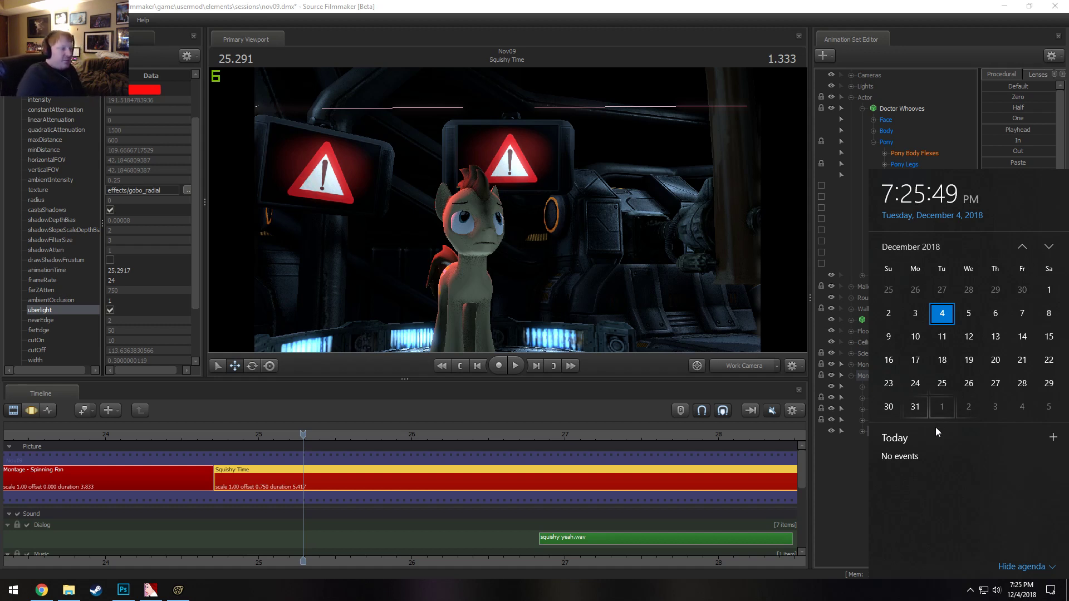
pyautogui.click(528, 4)
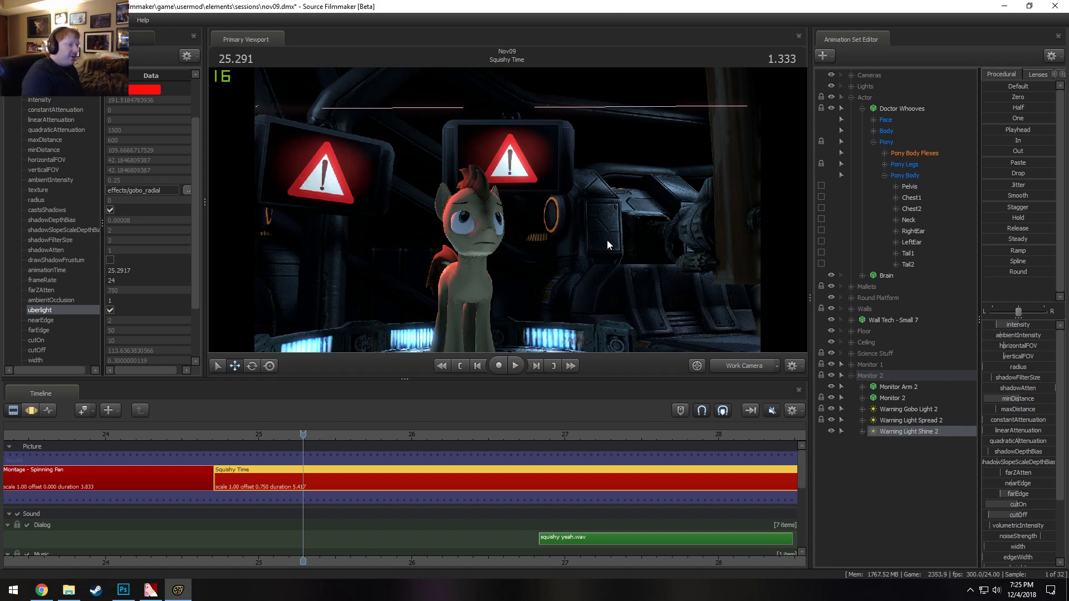
# Copy the one-second flash of the Monitor 1 and Monitor 2 groups in the Motion Editor and paste it at about 26.2 s
pyautogui.click(850, 376)
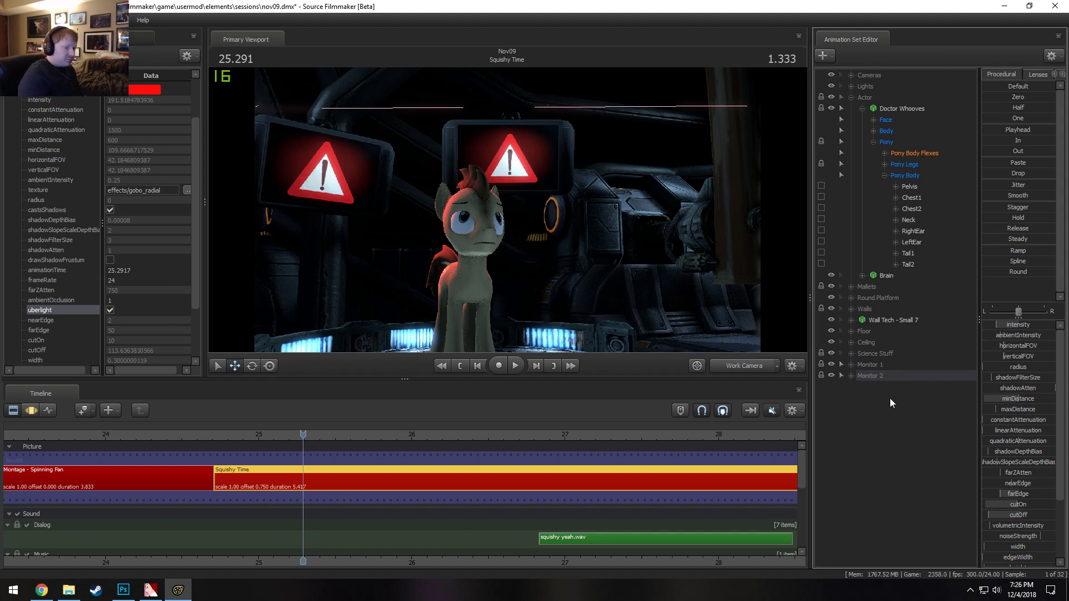
pyautogui.click(701, 411)
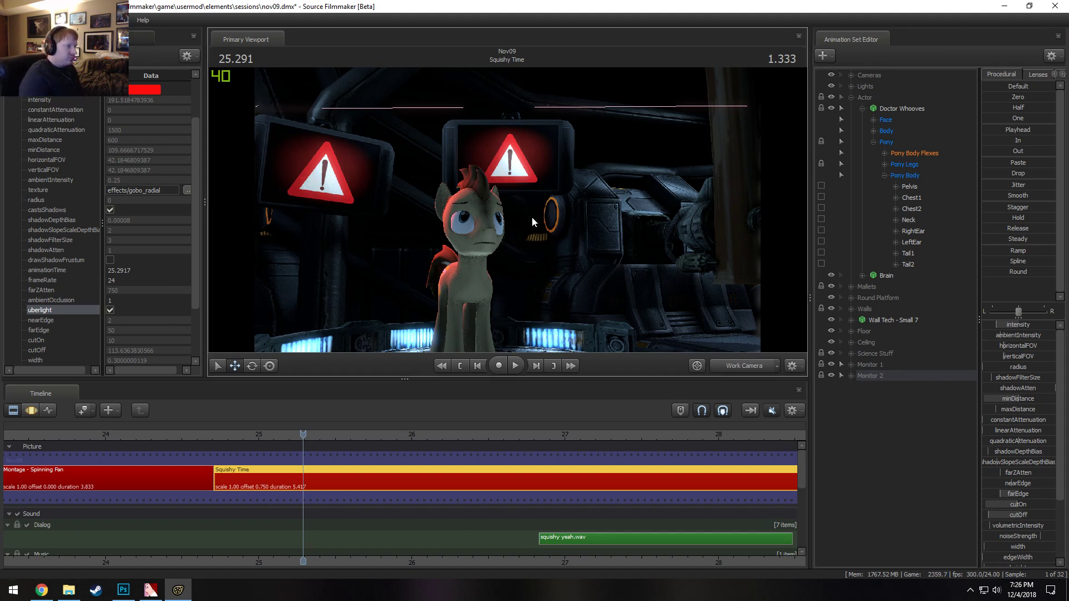
pyautogui.click(857, 376)
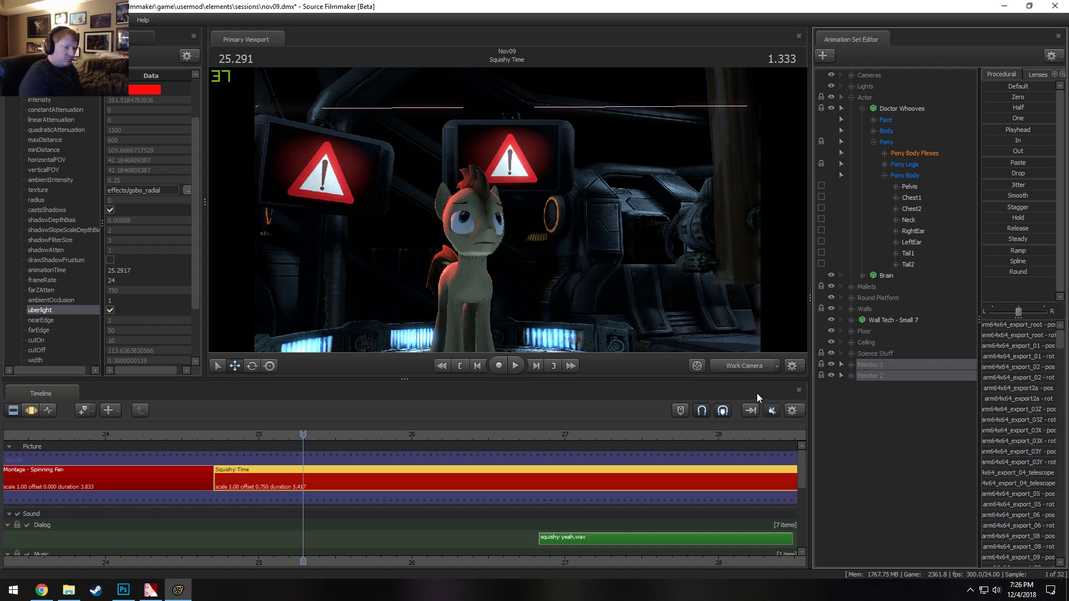
pyautogui.press('F3')
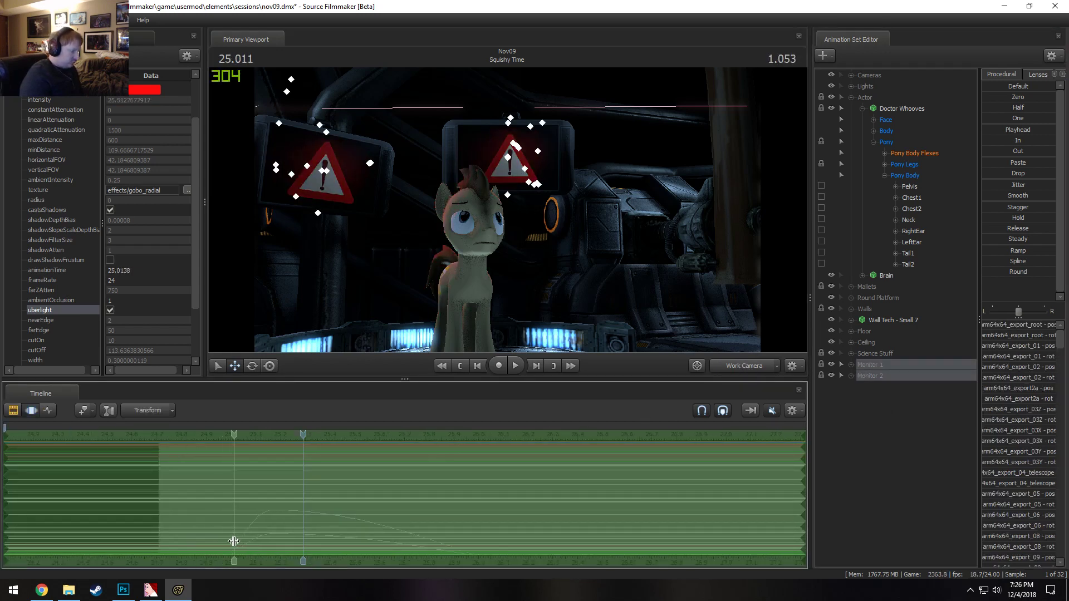
pyautogui.keyDown('shift'); pyautogui.moveTo(230, 543); pyautogui.dragTo(477, 543); pyautogui.keyUp('shift')
pyautogui.scroll(-3, 456, 547)
pyautogui.scroll(-1, 471, 552)
pyautogui.moveTo(463, 560); pyautogui.dragTo(373, 564, button='middle')
pyautogui.moveTo(240, 487); pyautogui.dragTo(382, 494)
# Play the two flashes and paste the second one slightly earlier, starting at about 26.1 s
pyautogui.click(190, 433)
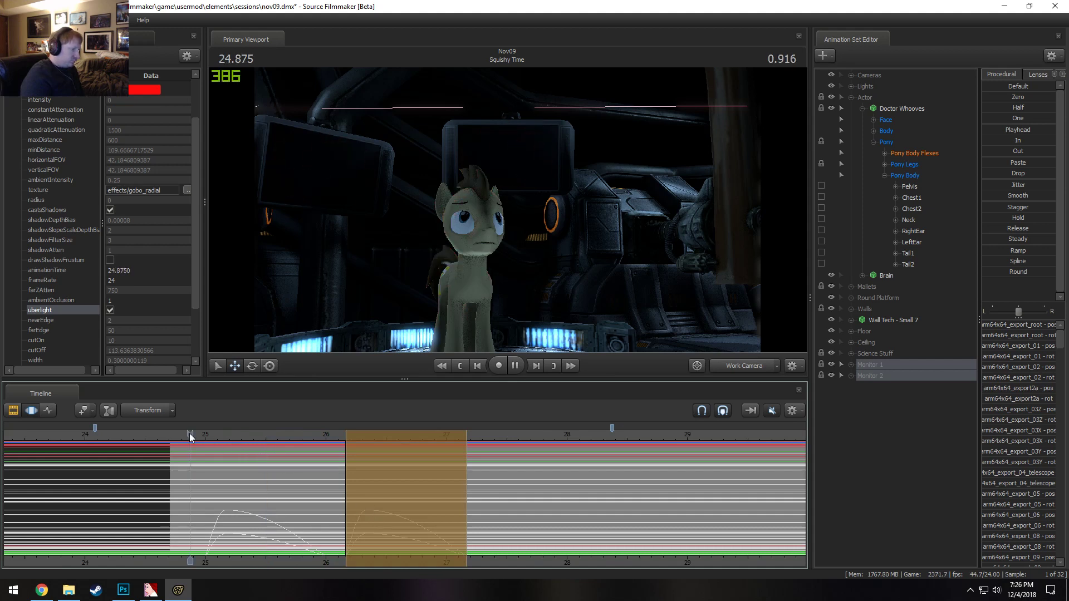
pyautogui.press('space')
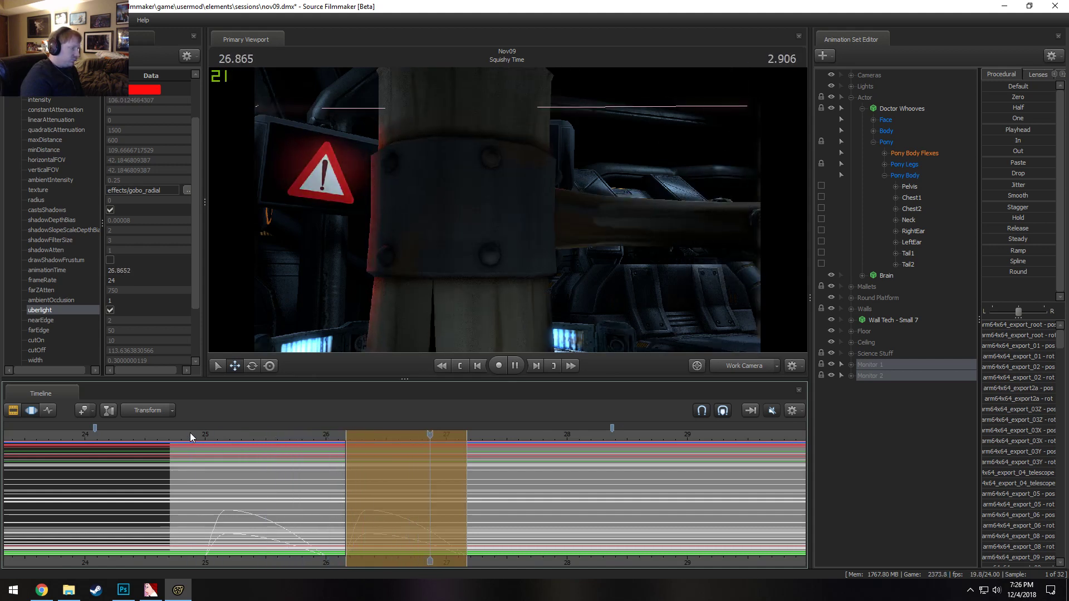
pyautogui.click(189, 433)
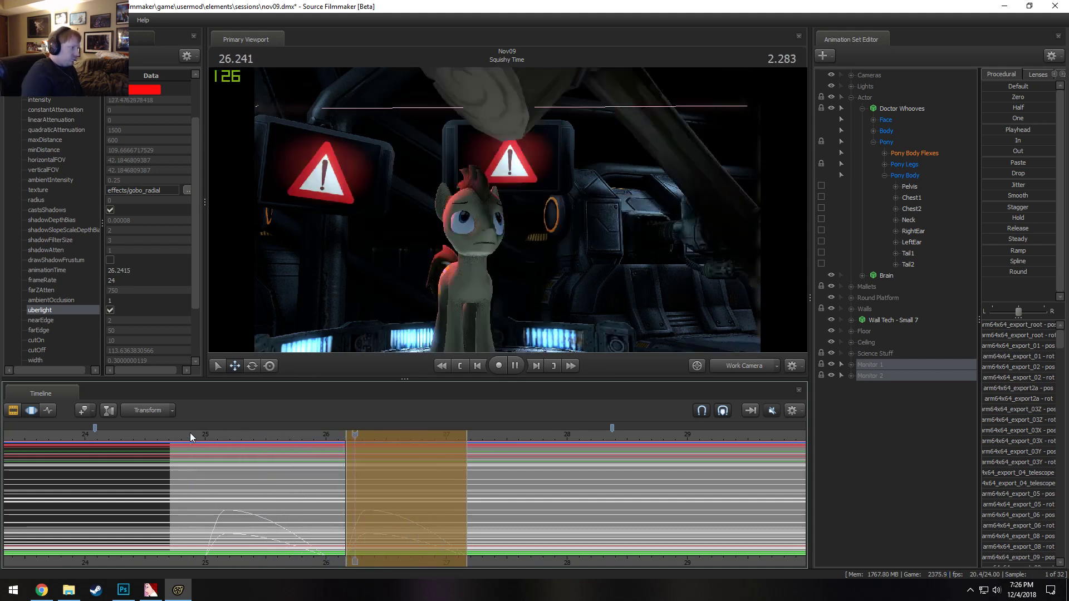
pyautogui.press('space')
pyautogui.moveTo(409, 483); pyautogui.dragTo(394, 481)
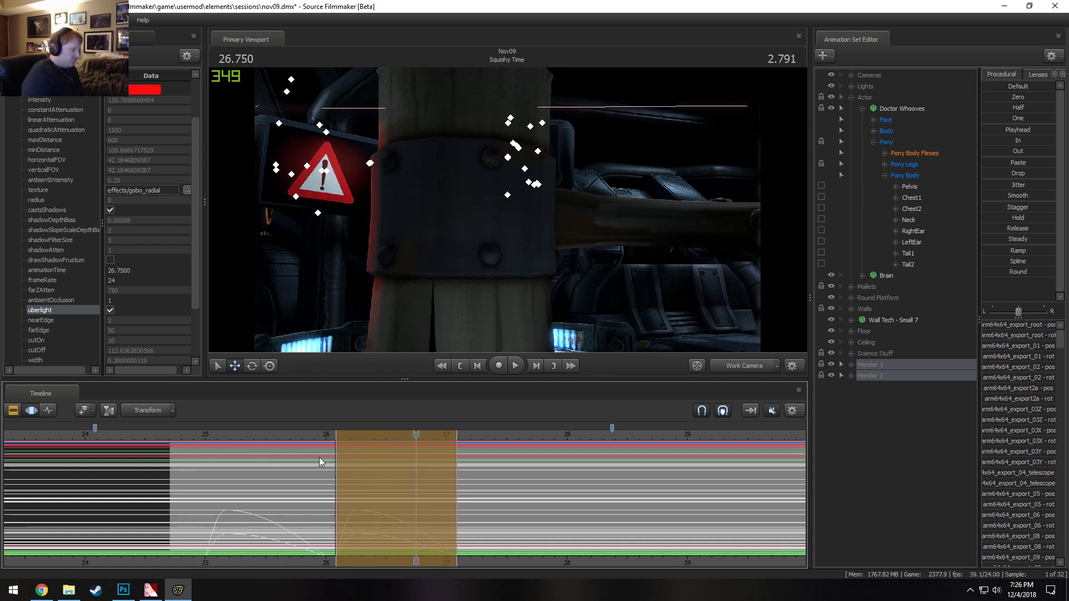
pyautogui.click(249, 432)
pyautogui.press('space')
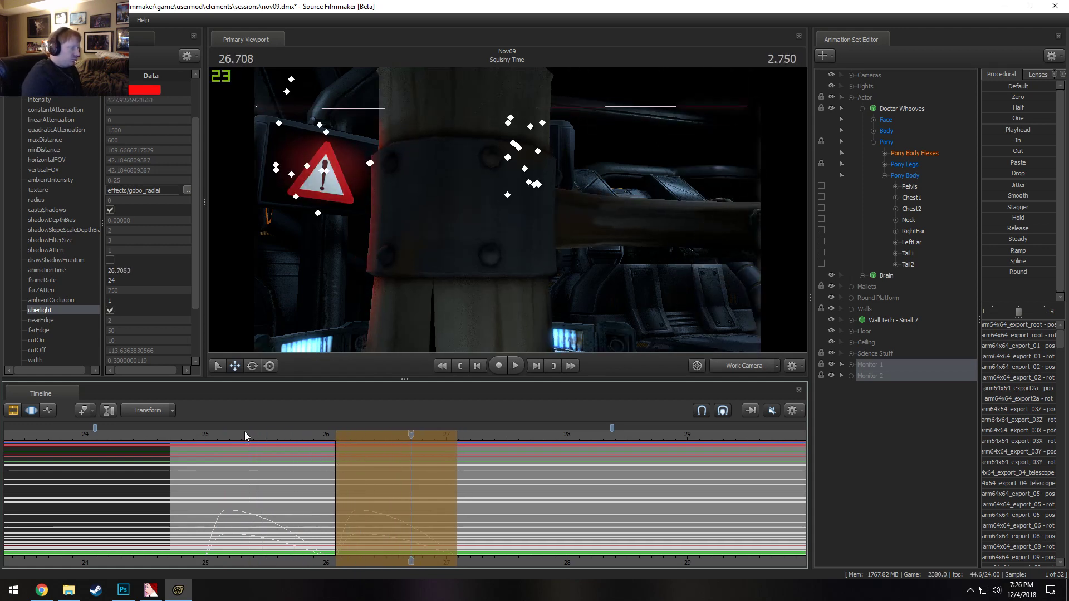
# Replay the start of the Squishy Time shot to check the pause between the two flashes
pyautogui.click(189, 433)
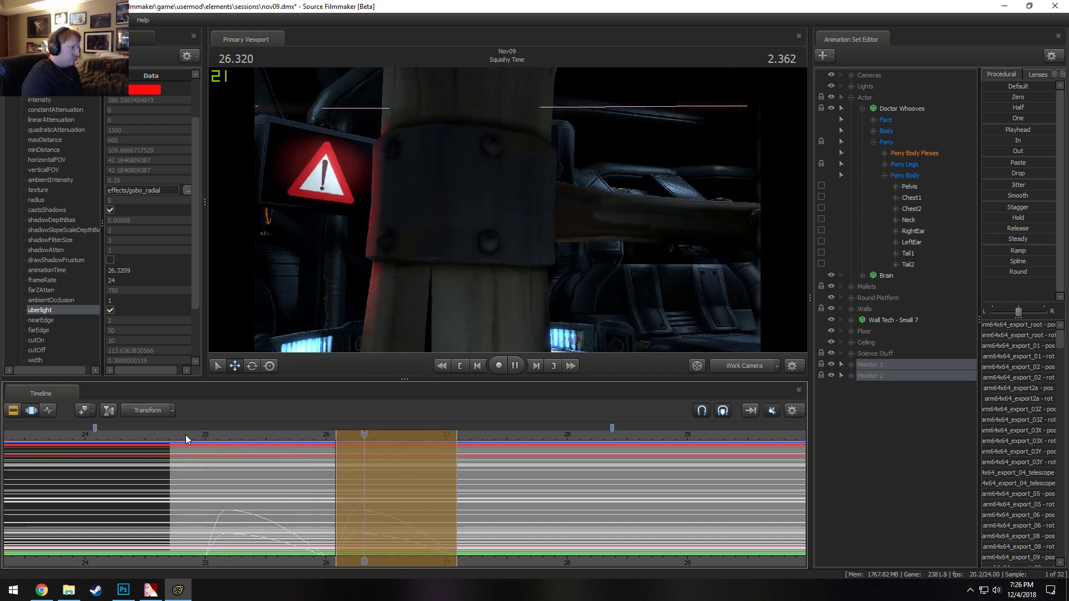
pyautogui.press('space')
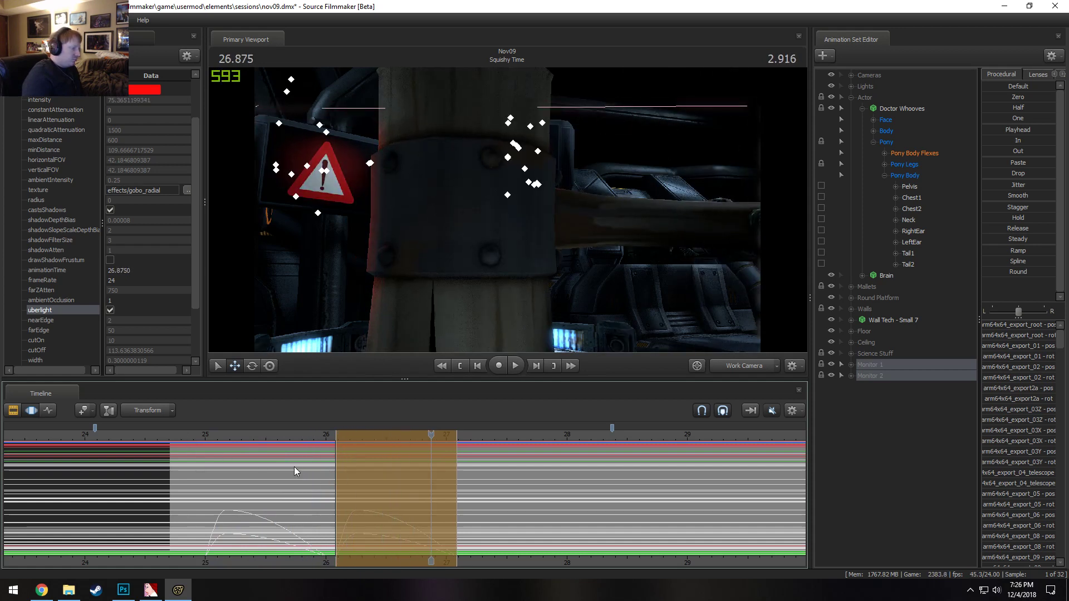
pyautogui.click(176, 433)
pyautogui.press('space')
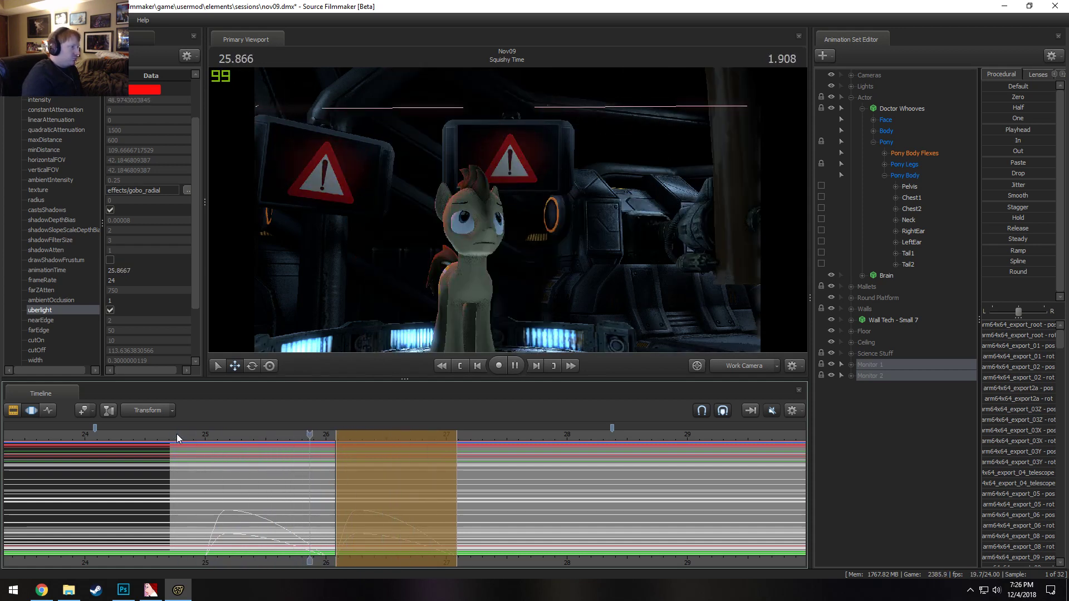
pyautogui.press('space')
pyautogui.click(176, 433)
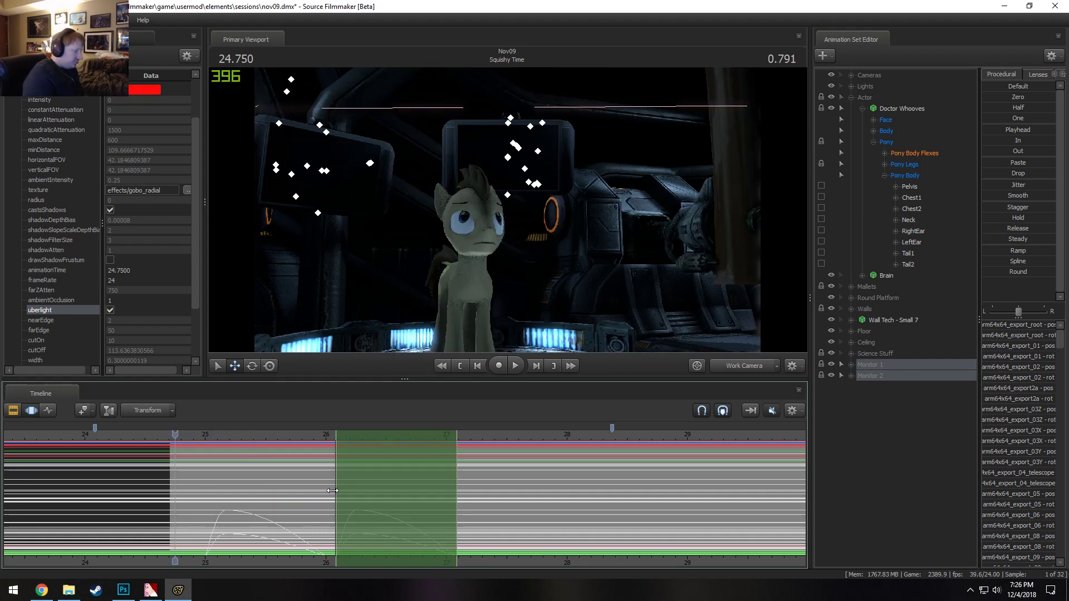
# Copy both flashes from about 24.9 s and paste the pair twice more, at about 27.1 s and 29.25 s
pyautogui.moveTo(332, 490); pyautogui.dragTo(192, 520)
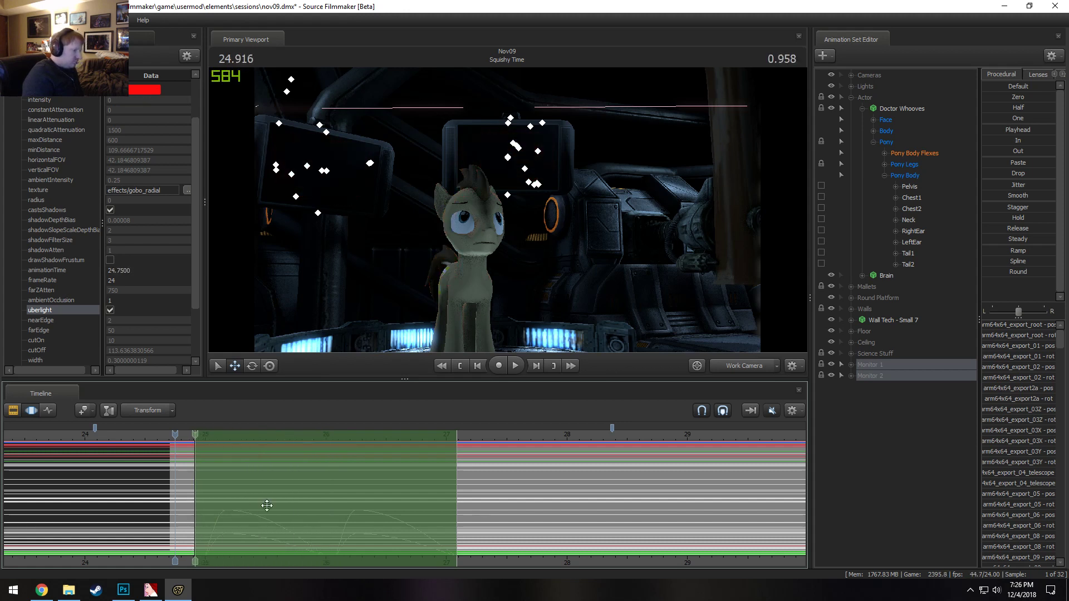
pyautogui.moveTo(267, 505); pyautogui.dragTo(505, 518)
pyautogui.hotkey('ctrl', 'v')
pyautogui.scroll(-3, 496, 520)
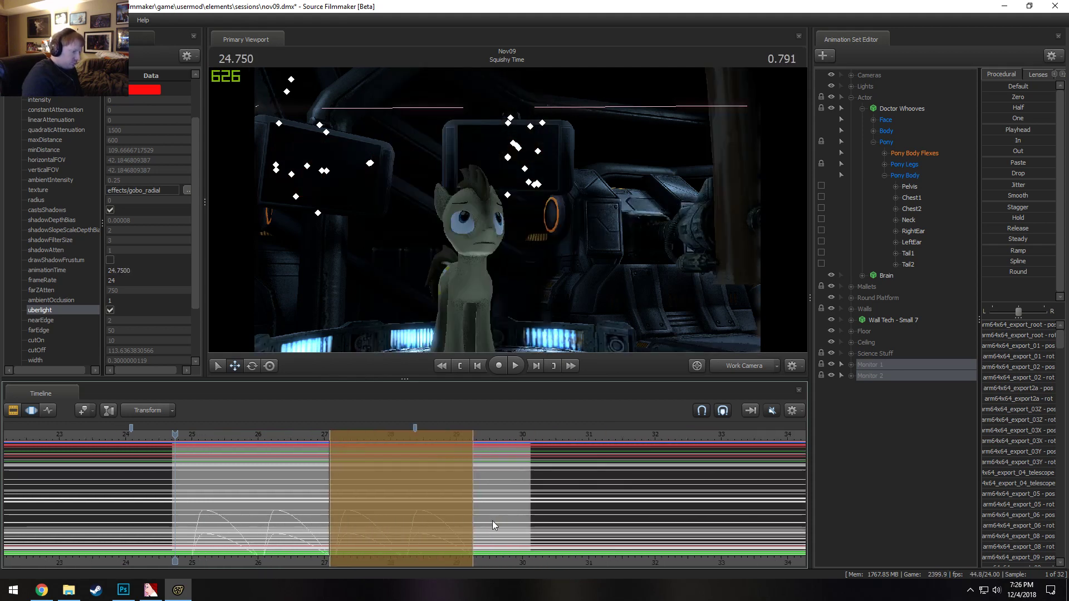
pyautogui.click(417, 509)
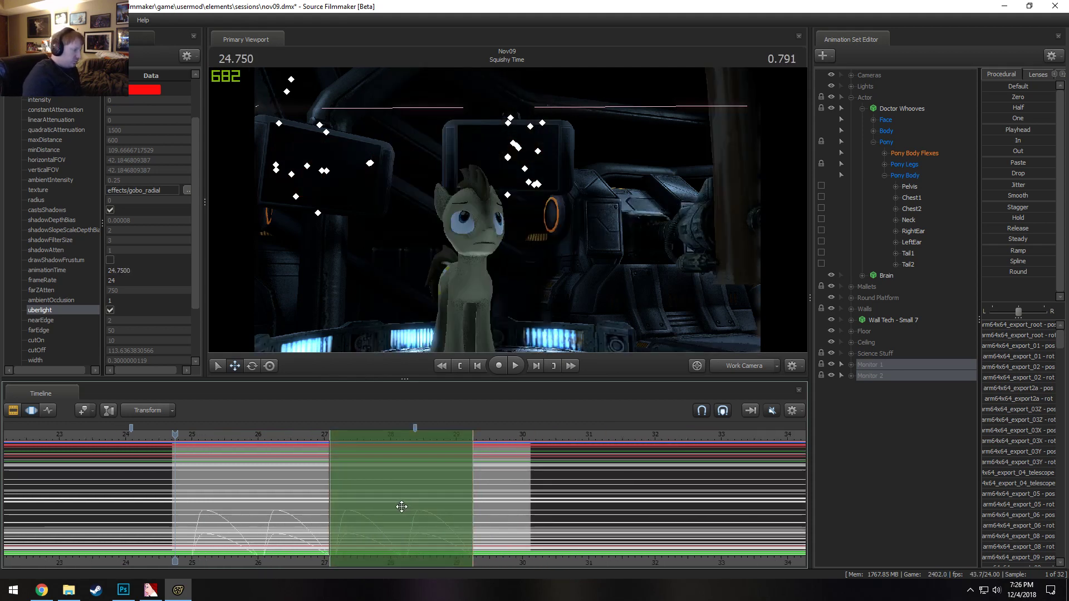
pyautogui.moveTo(401, 506); pyautogui.dragTo(545, 522)
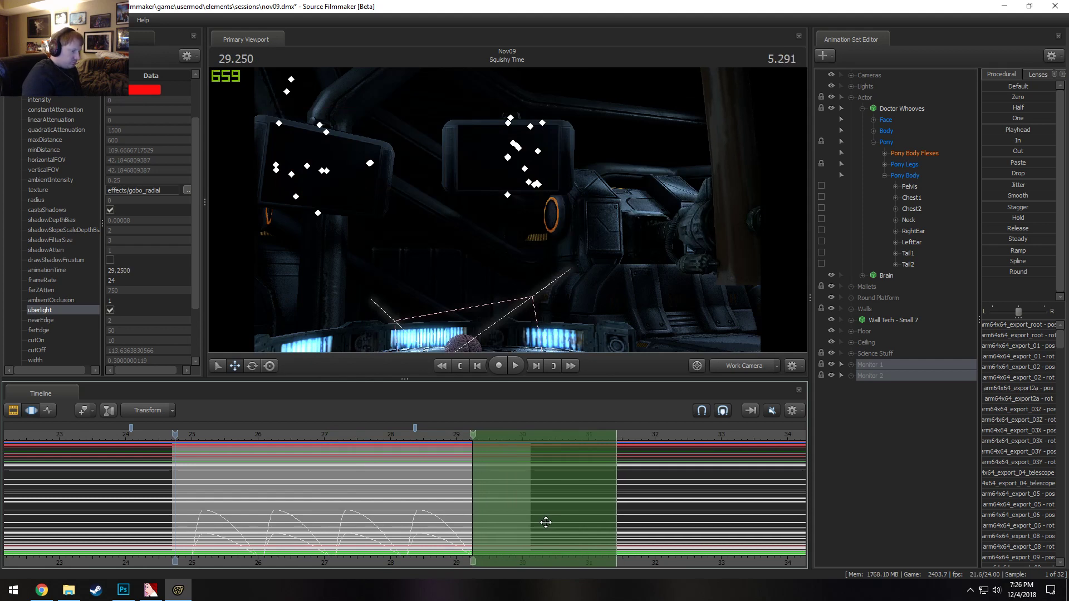
pyautogui.hotkey('ctrl', 'v')
# Extend the Motion Editor time selection over all time for both monitor groups
pyautogui.press('F2')
pyautogui.press('F3')
pyautogui.hotkey('ctrl', 'a')
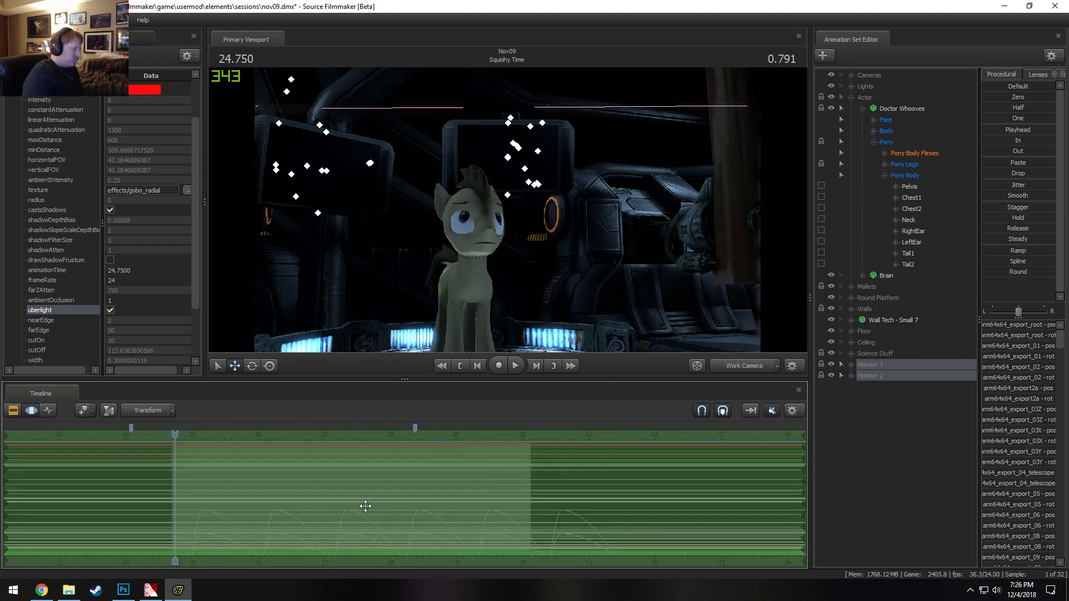
# Try shifting the whole flash animation earlier in time, and undo each shift
pyautogui.moveTo(365, 505); pyautogui.dragTo(338, 505)
pyautogui.hotkey('ctrl', 'z')
pyautogui.press('space')
pyautogui.press('space')
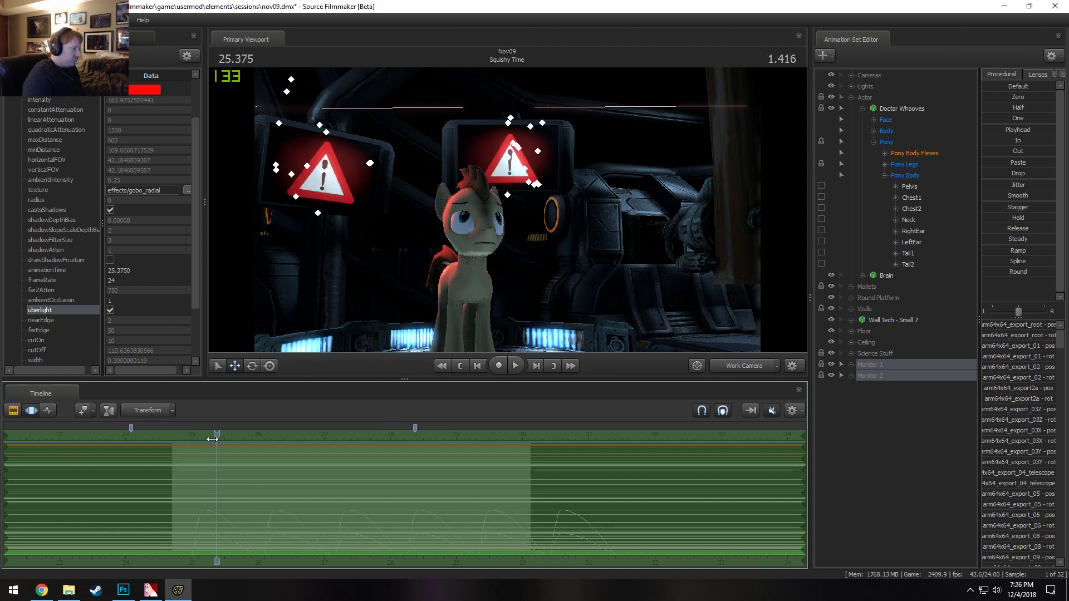
pyautogui.moveTo(213, 438); pyautogui.dragTo(195, 438)
pyautogui.moveTo(269, 490); pyautogui.dragTo(253, 493)
pyautogui.hotkey('ctrl', 'z')
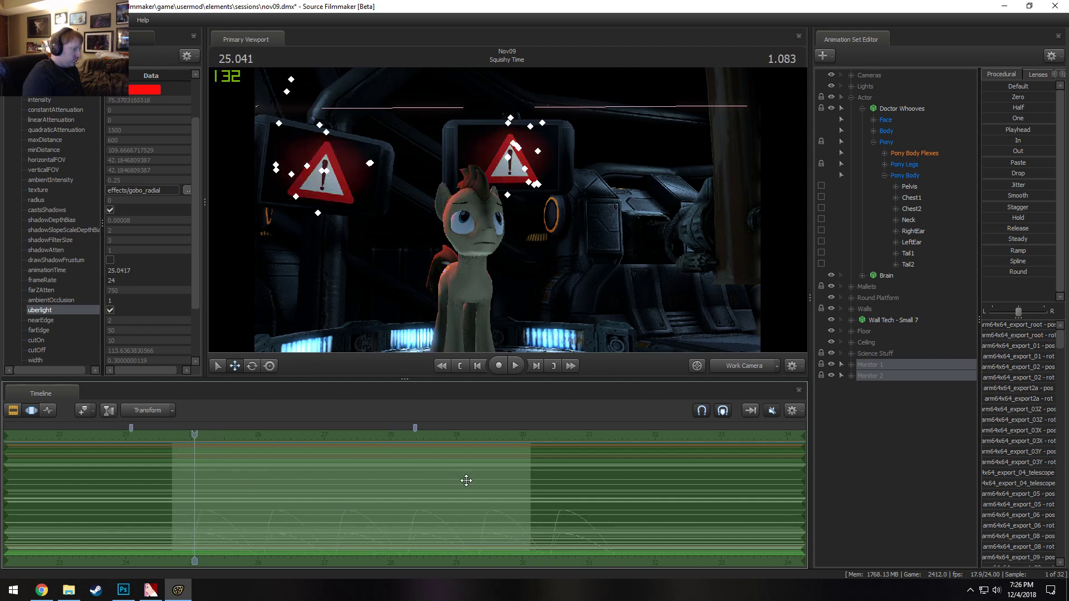
# Turn off Bookmarks Attached To Log Data and shift all flashes earlier so the screens are already lit when the shot starts
pyautogui.click(792, 413)
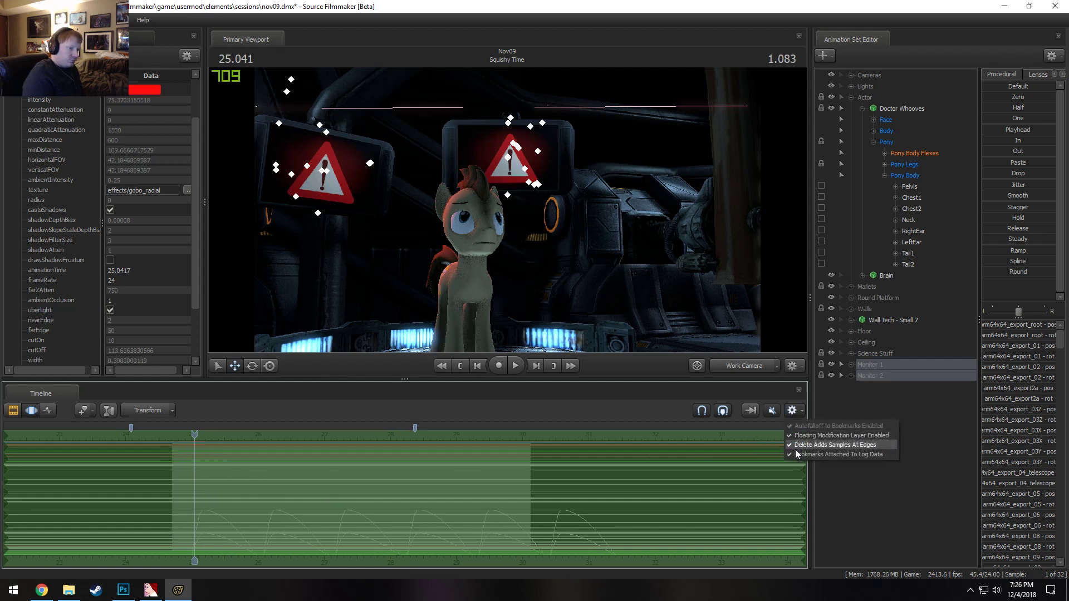
pyautogui.click(797, 454)
pyautogui.moveTo(496, 476); pyautogui.dragTo(443, 489)
pyautogui.press('space')
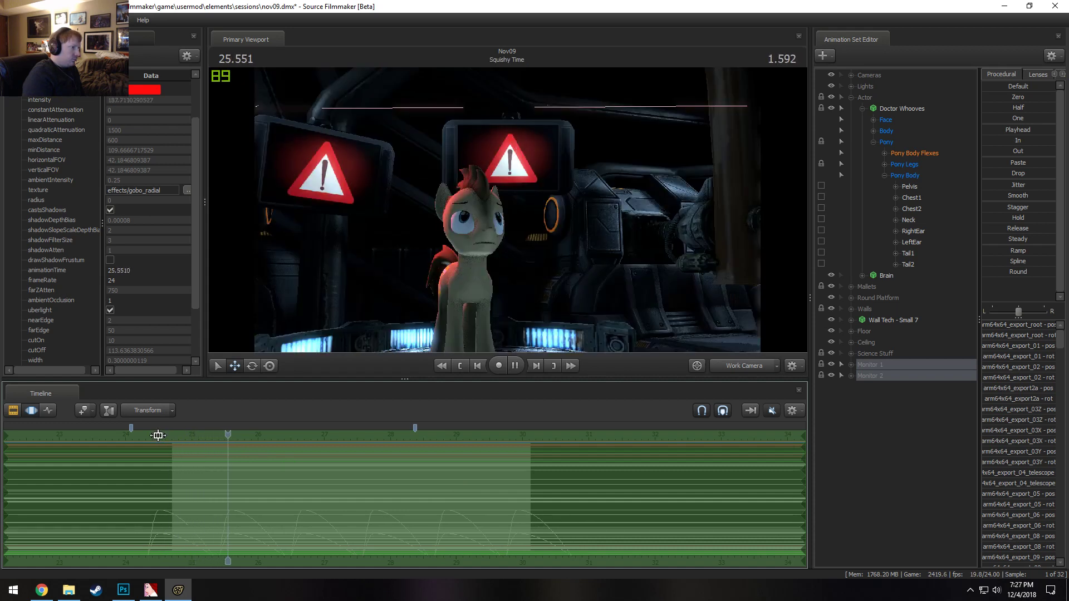
pyautogui.press('space')
pyautogui.click(171, 437)
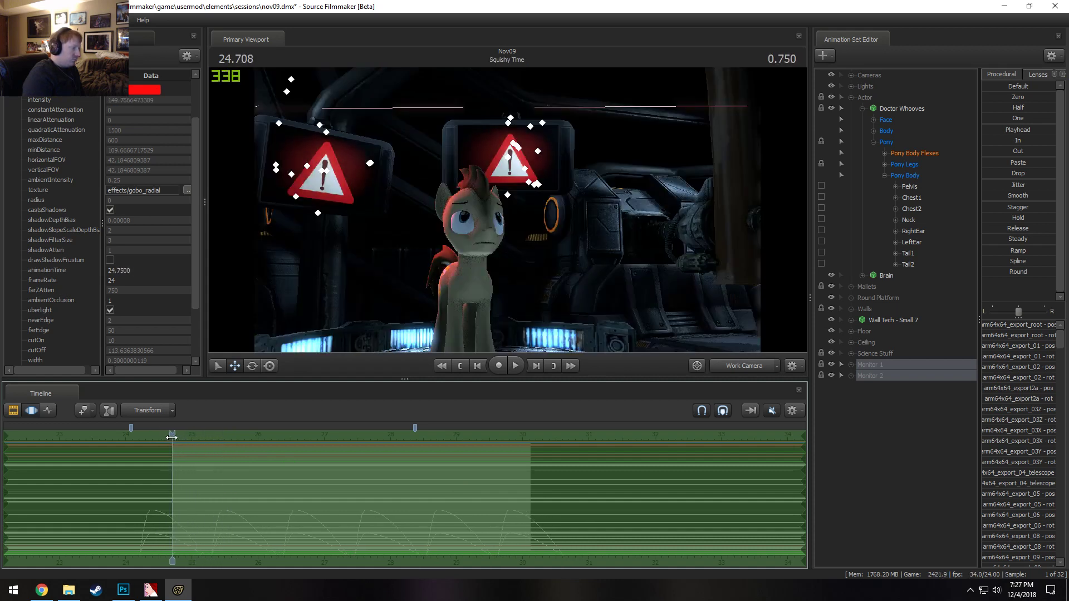
pyautogui.press('space')
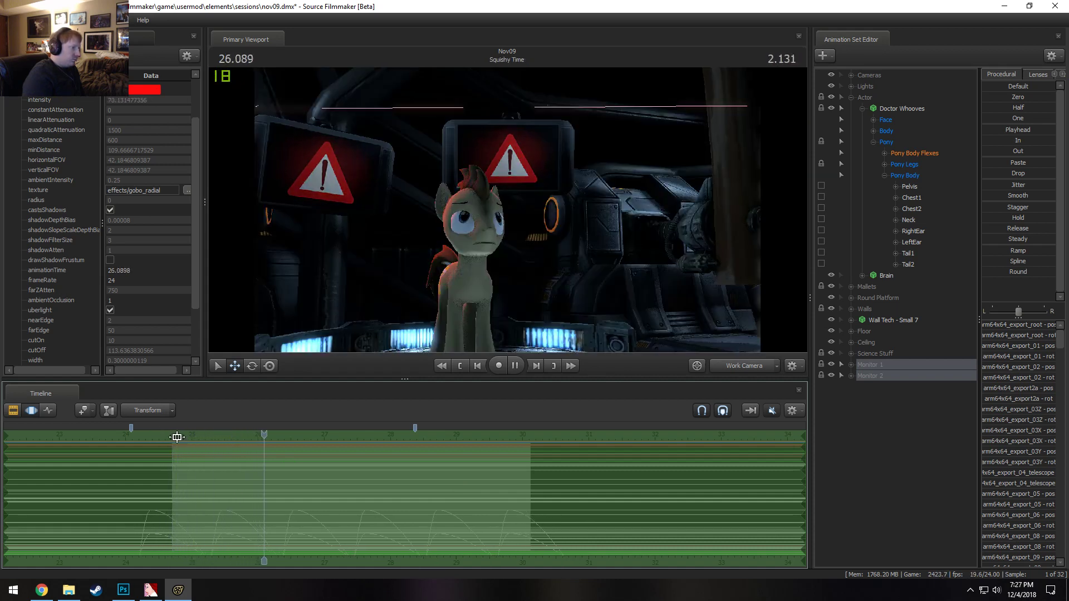
pyautogui.press('space')
# Collapse the time selection to the shot's start at about 24.7 s and play the opening flash
pyautogui.press('shift')
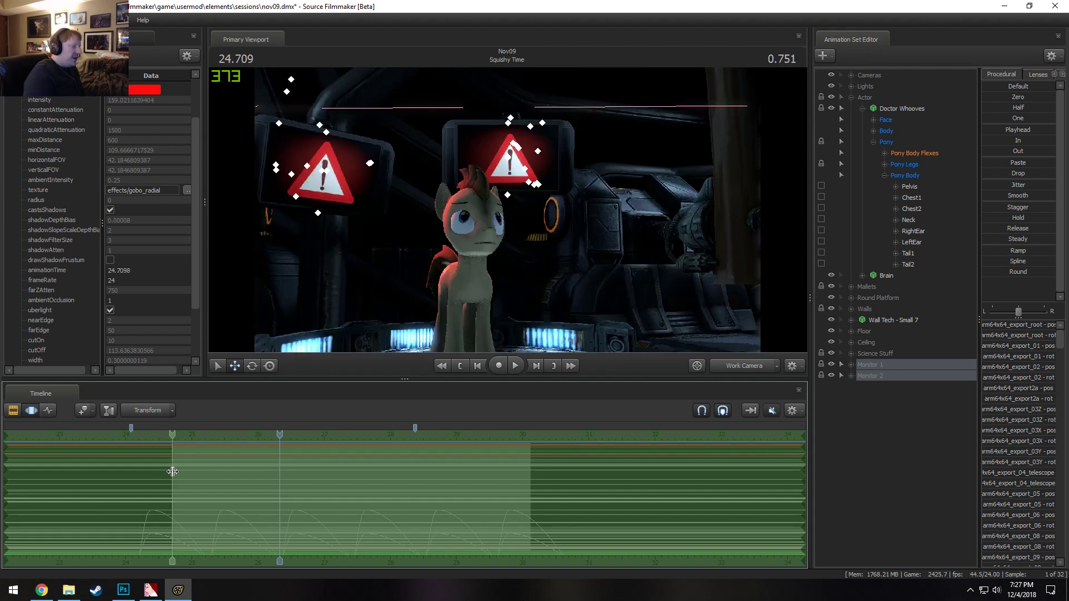
pyautogui.keyDown('shift'); pyautogui.click(172, 471); pyautogui.keyUp('shift')
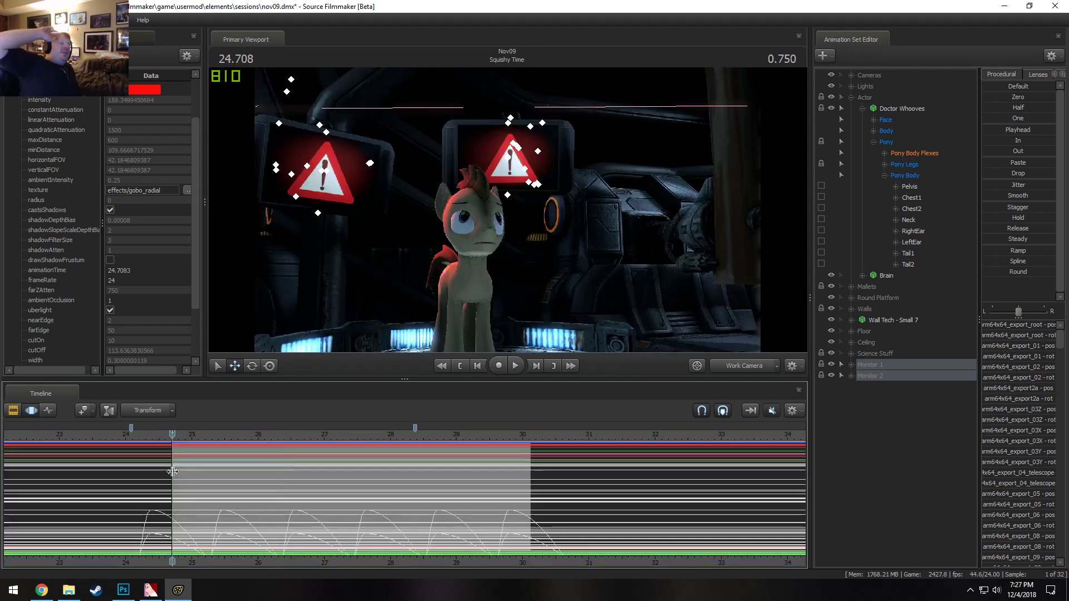
pyautogui.press('space')
pyautogui.press('space')
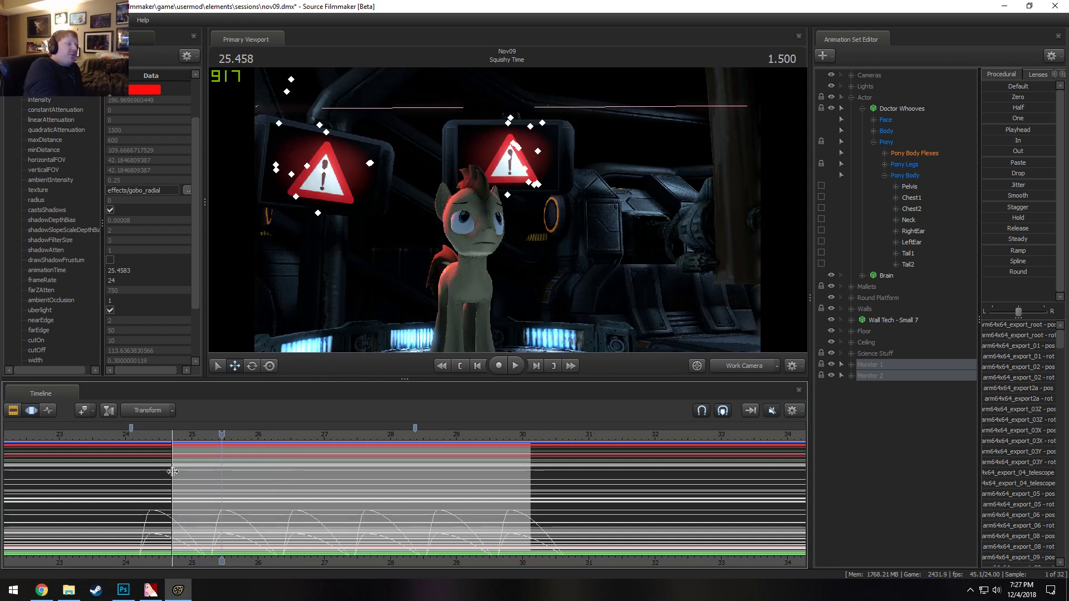
# Select all time again, nudge the whole flash sequence slightly earlier, and replay it from the shot's start
pyautogui.hotkey('ctrl', 'a')
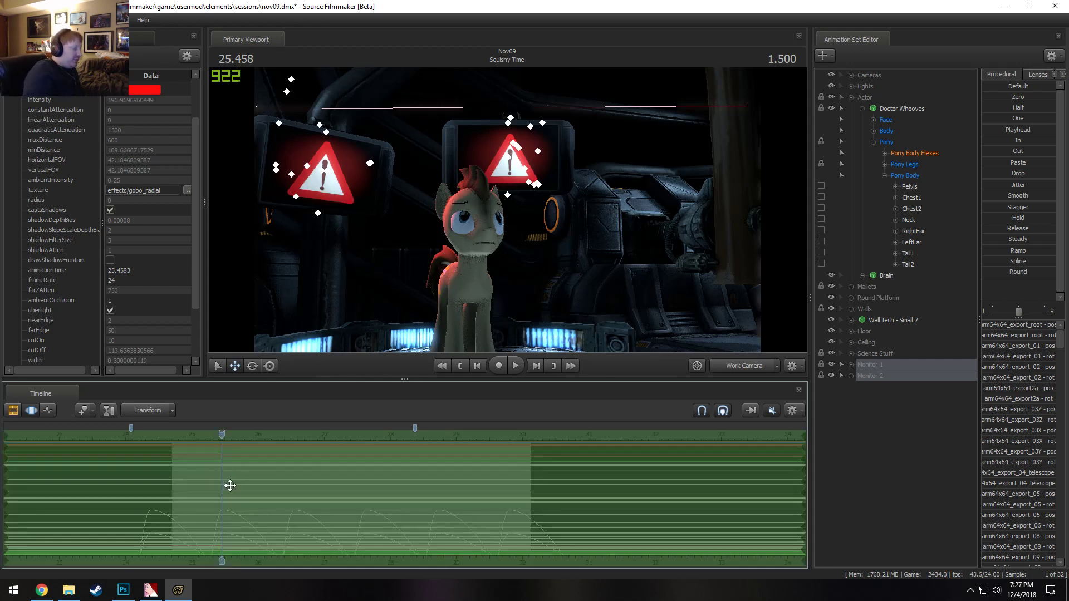
pyautogui.moveTo(242, 493); pyautogui.dragTo(276, 508)
pyautogui.moveTo(219, 439); pyautogui.dragTo(162, 443)
pyautogui.press('space')
pyautogui.press('space')
pyautogui.press('space')
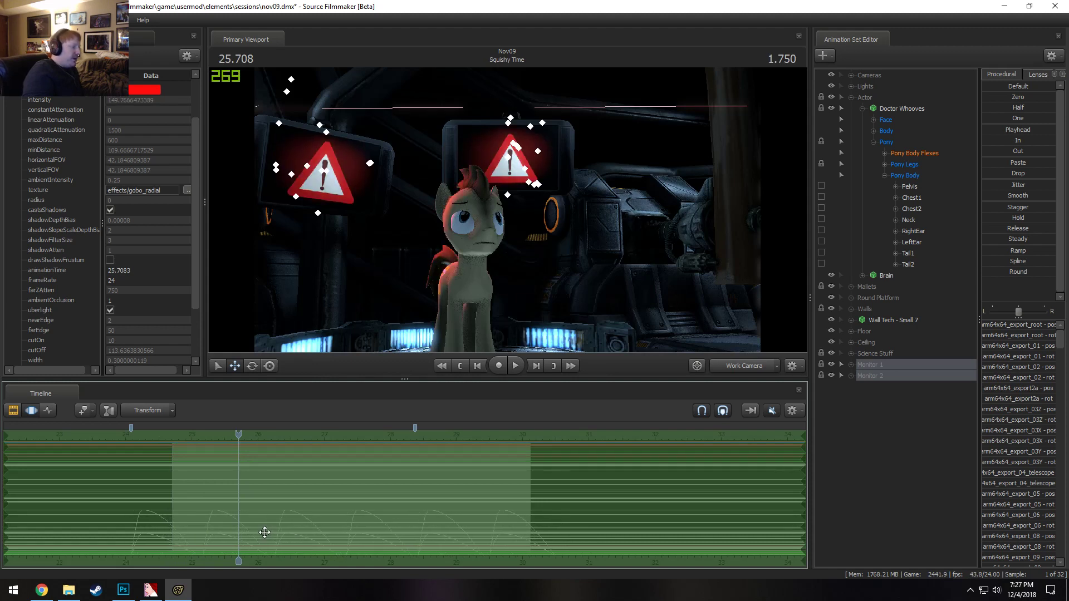
pyautogui.moveTo(237, 435); pyautogui.dragTo(172, 437)
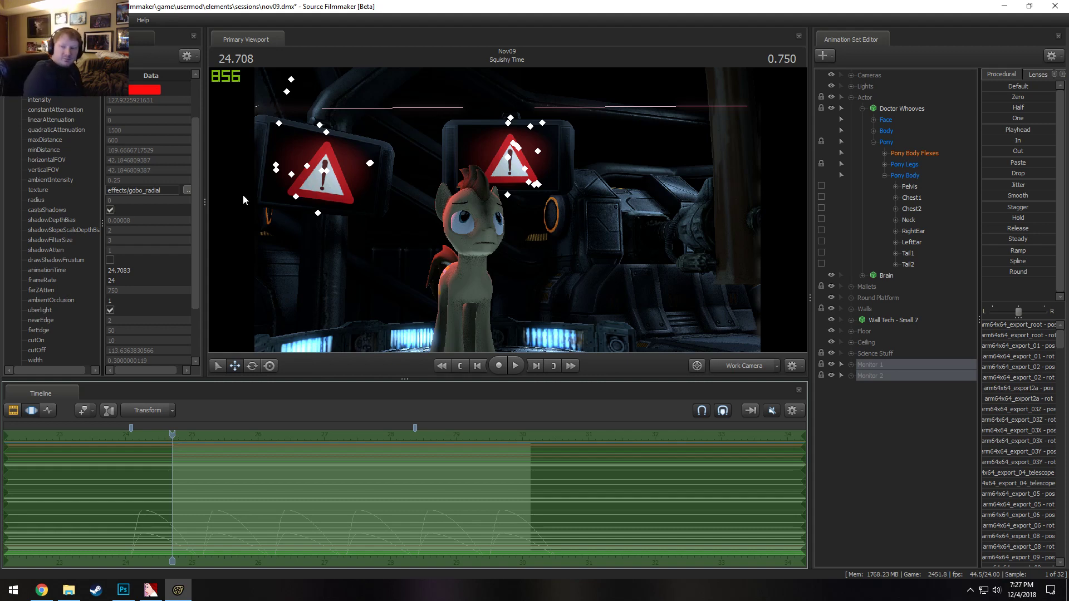
# Play the monitor flashes from the start of the Squishy Time shot and return the playhead to about 24.7 s
pyautogui.press('F1')
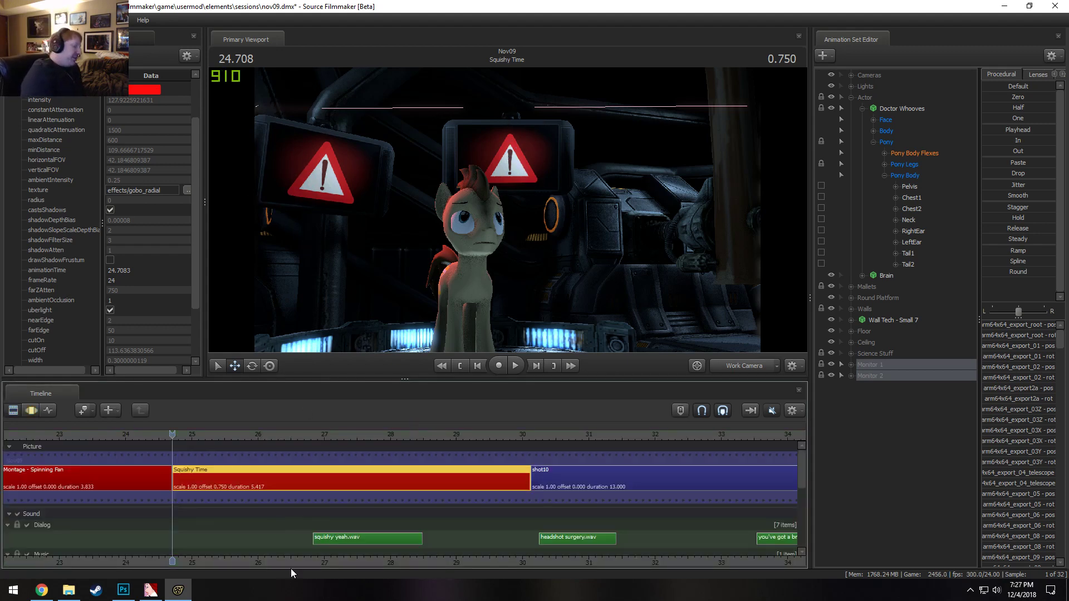
pyautogui.scroll(-5, 253, 558)
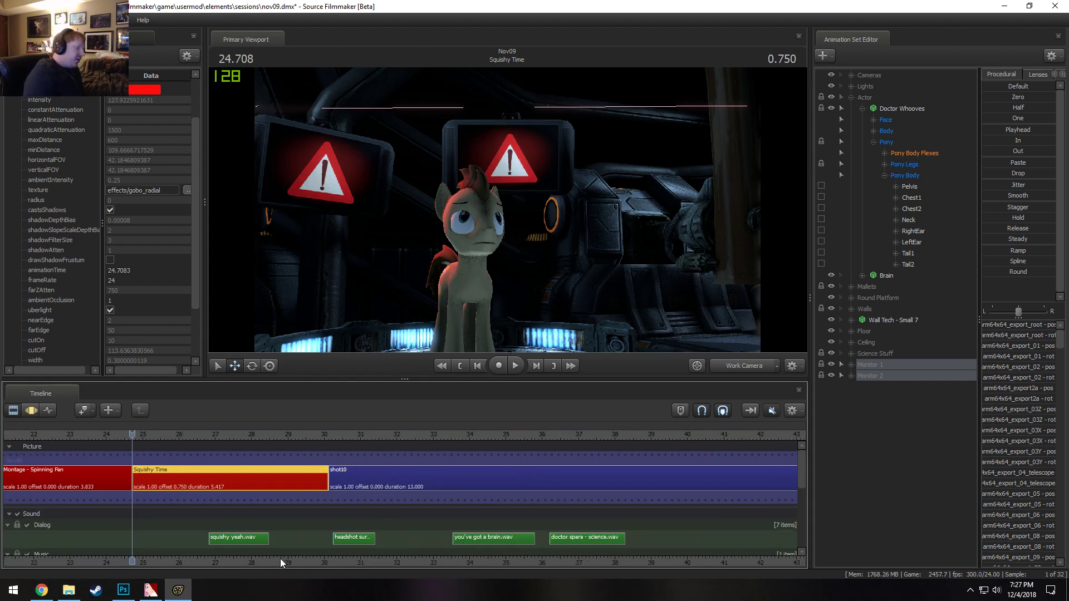
pyautogui.moveTo(282, 559); pyautogui.dragTo(369, 567, button='middle')
pyautogui.press('F2')
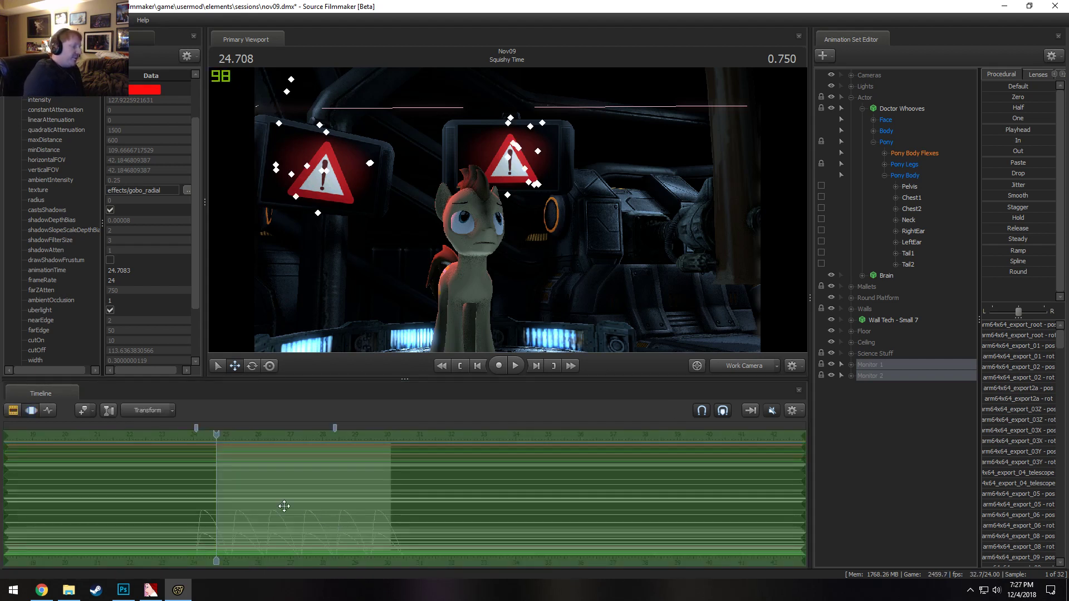
pyautogui.press('space')
pyautogui.press('space')
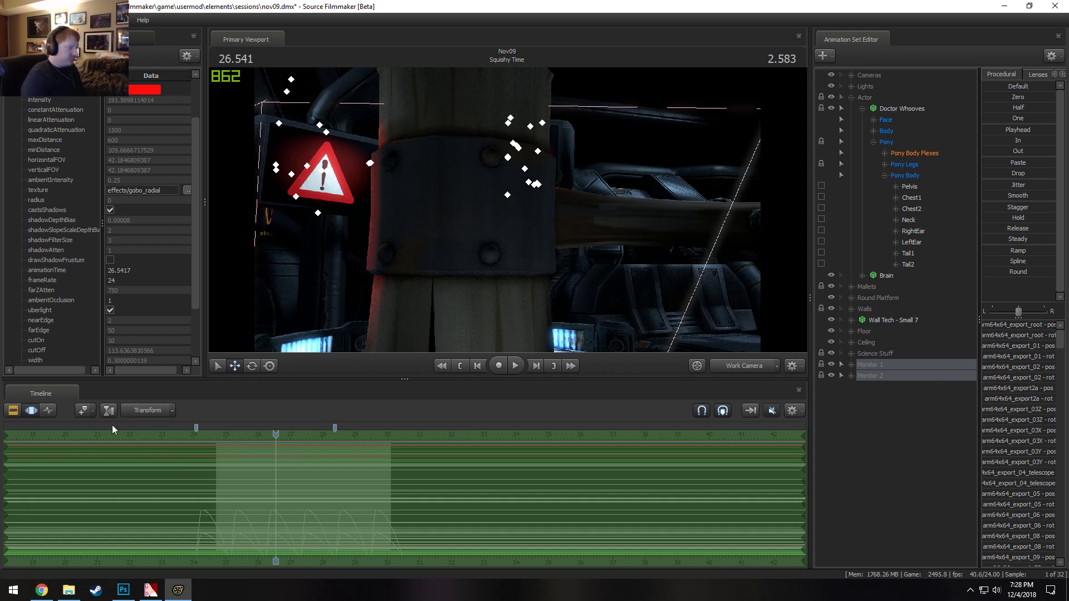
pyautogui.moveTo(278, 433); pyautogui.dragTo(217, 432)
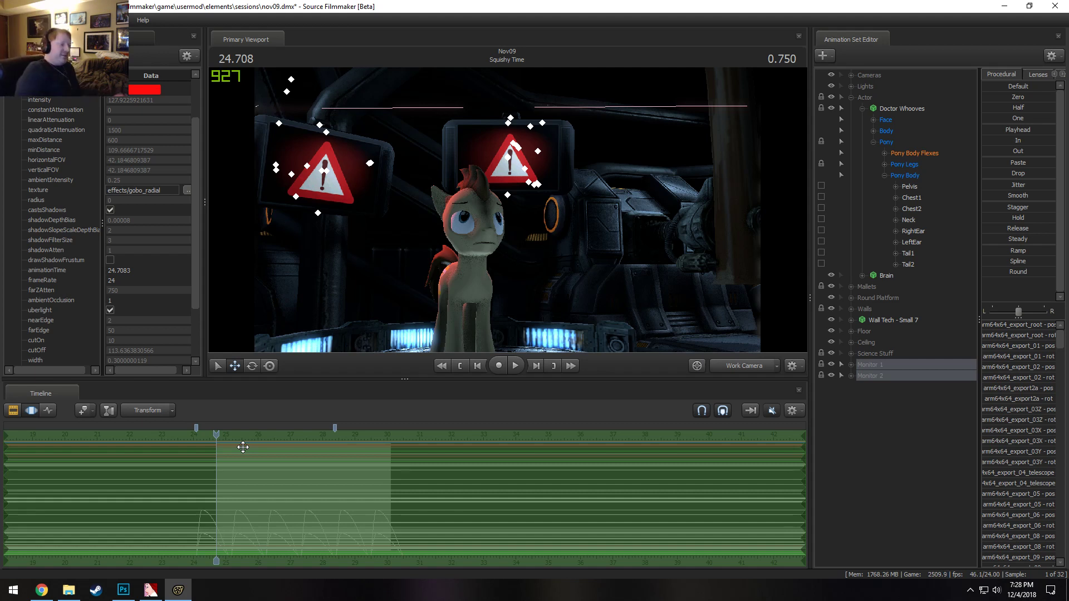
# Compare the flash curves with the shot's extent, replay the opening flashes, and move the playhead back to the shot's start
pyautogui.scroll(3, 252, 458)
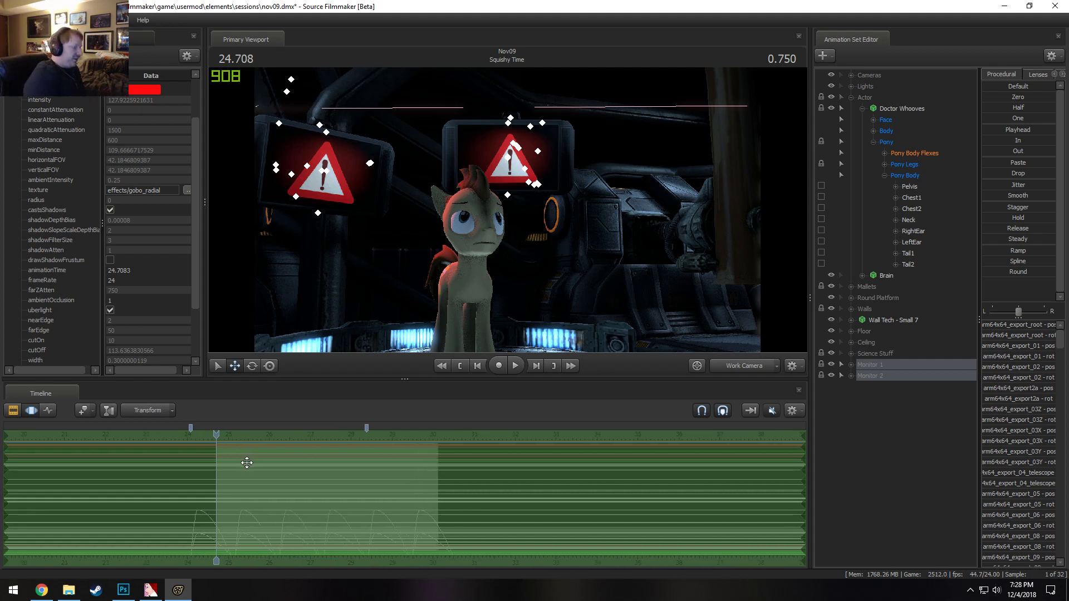
pyautogui.scroll(1, 307, 477)
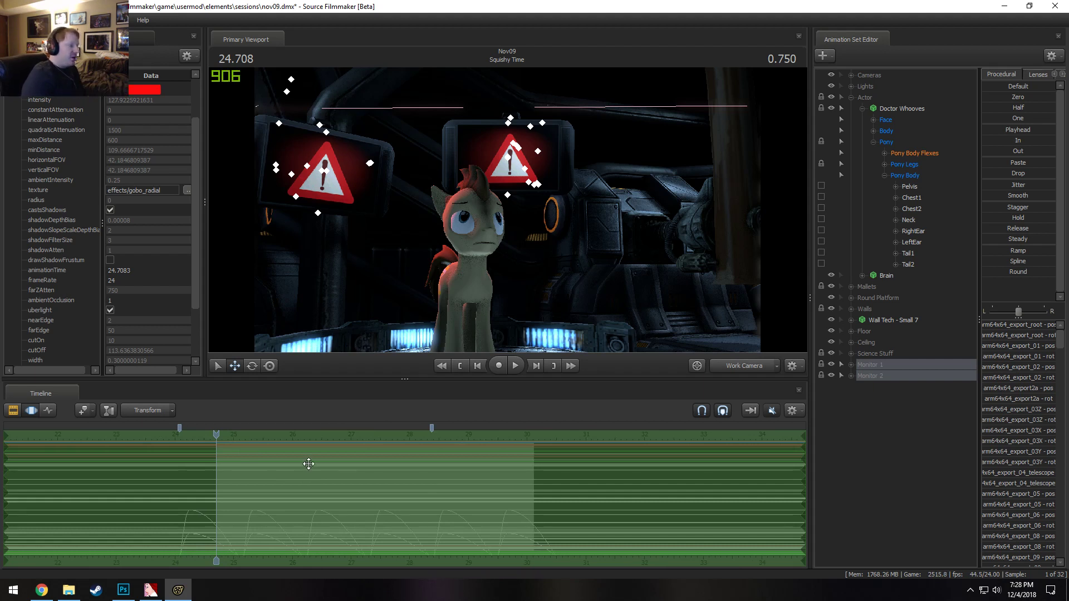
pyautogui.press('F2')
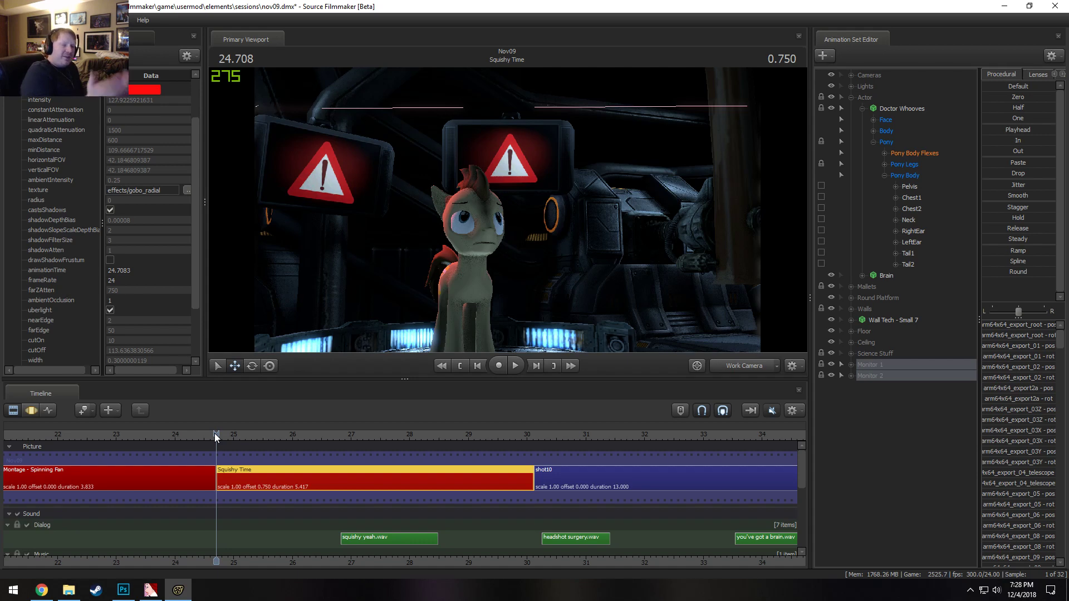
pyautogui.press('F3')
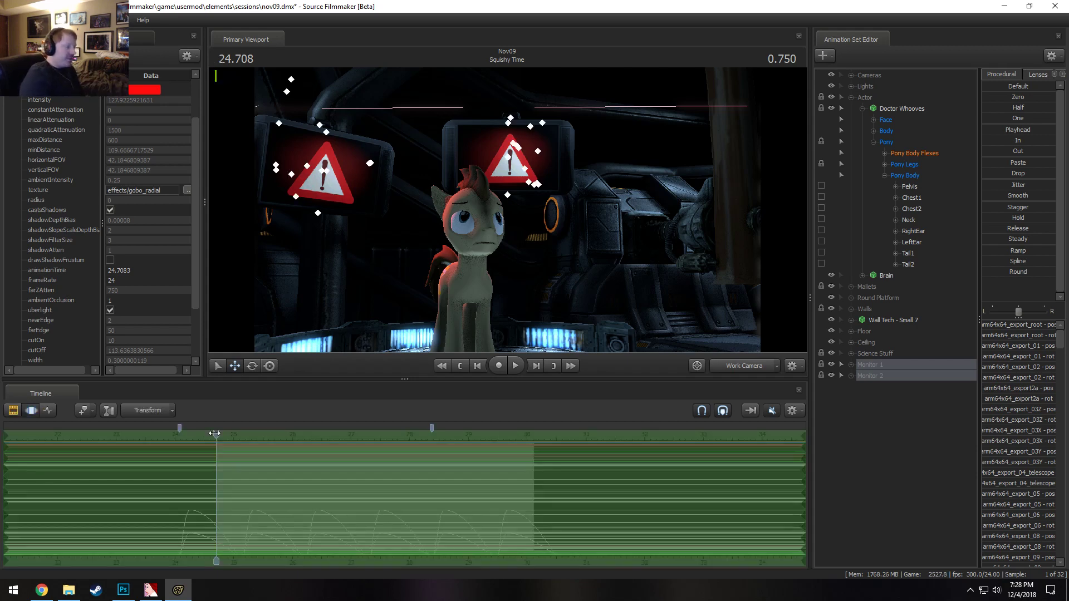
pyautogui.press('F2')
pyautogui.press('F3')
pyautogui.press('space')
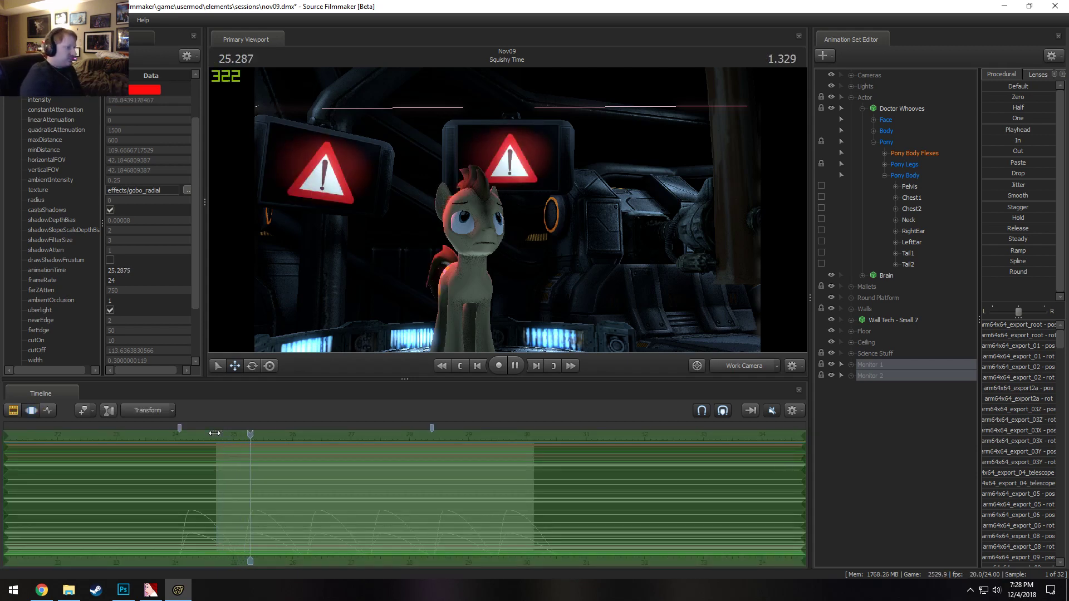
pyautogui.press('space')
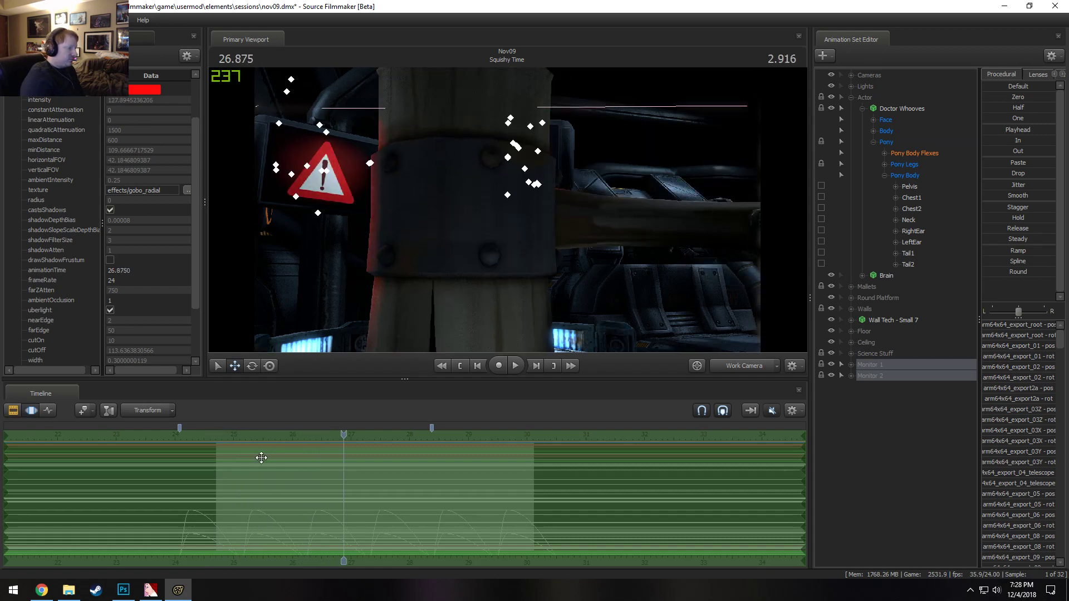
pyautogui.moveTo(347, 436); pyautogui.dragTo(216, 434)
# Extend the start of the Squishy Time shot with a ripple edit to an offset of -1.917 and a duration of 8.083
pyautogui.press('F2')
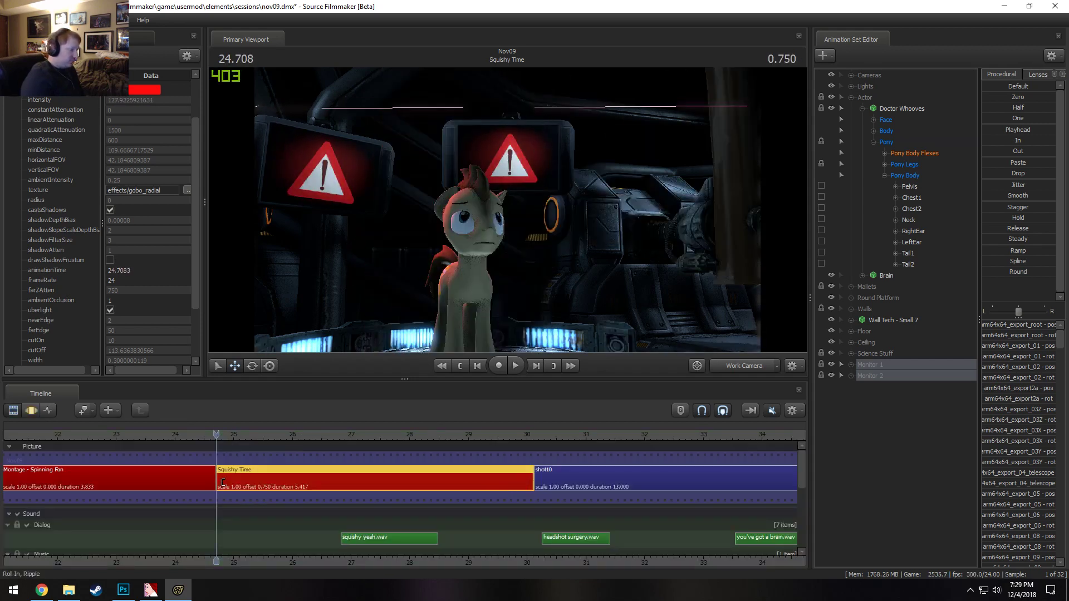
pyautogui.moveTo(222, 482); pyautogui.dragTo(221, 480)
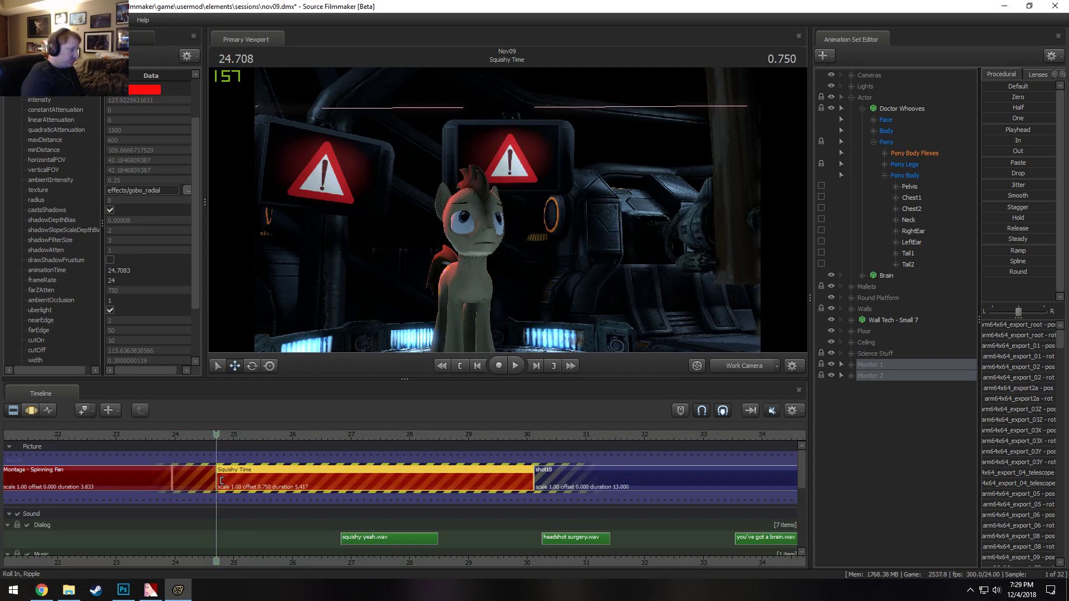
pyautogui.moveTo(222, 481)
pyautogui.mouseDown()
pyautogui.moveTo(65, 479)
pyautogui.moveTo(59, 435)
pyautogui.moveTo(124, 434)
pyautogui.mouseUp()
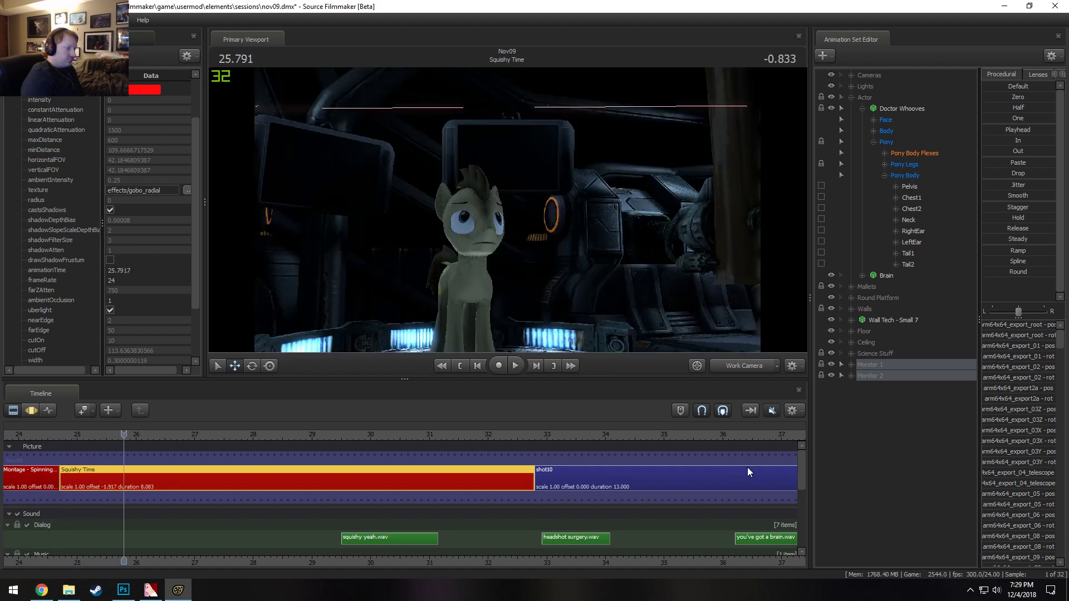
pyautogui.click(794, 476)
pyautogui.moveTo(800, 477)
pyautogui.mouseDown()
pyautogui.moveTo(809, 529)
pyautogui.moveTo(787, 466)
pyautogui.mouseUp()
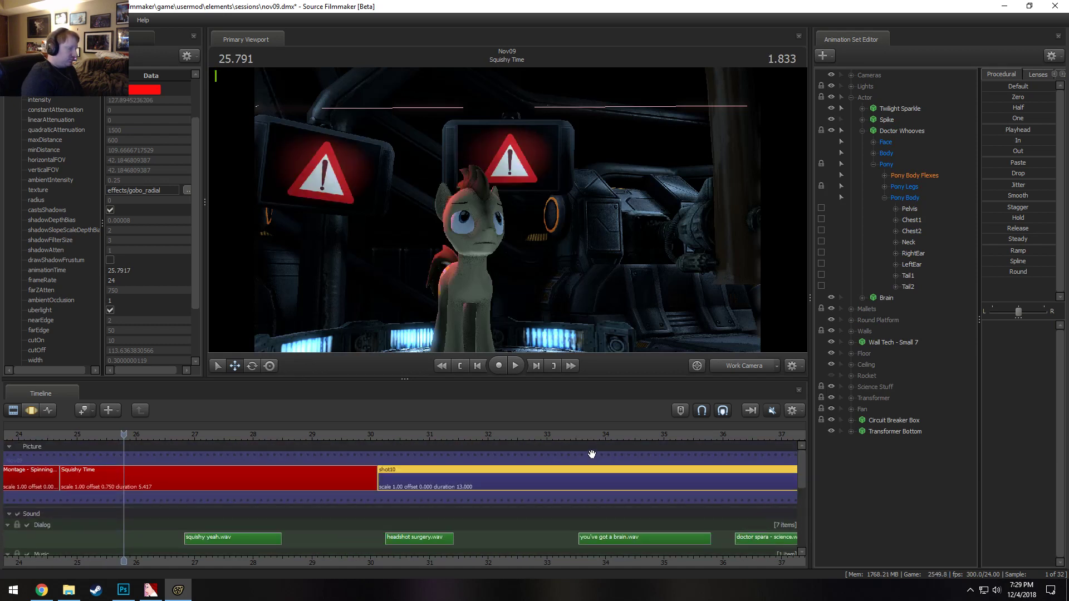
pyautogui.hotkey('ctrl', 'z')
pyautogui.hotkey('ctrl', 'z')
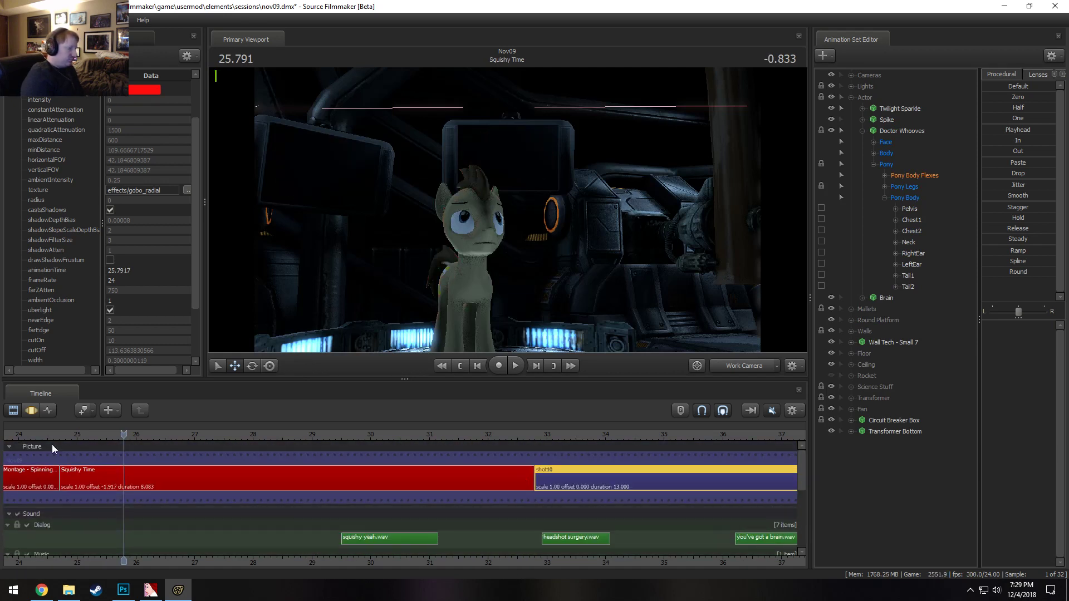
# Play through the lengthened Squishy Time shot to review its timing
pyautogui.click(62, 424)
pyautogui.press('space')
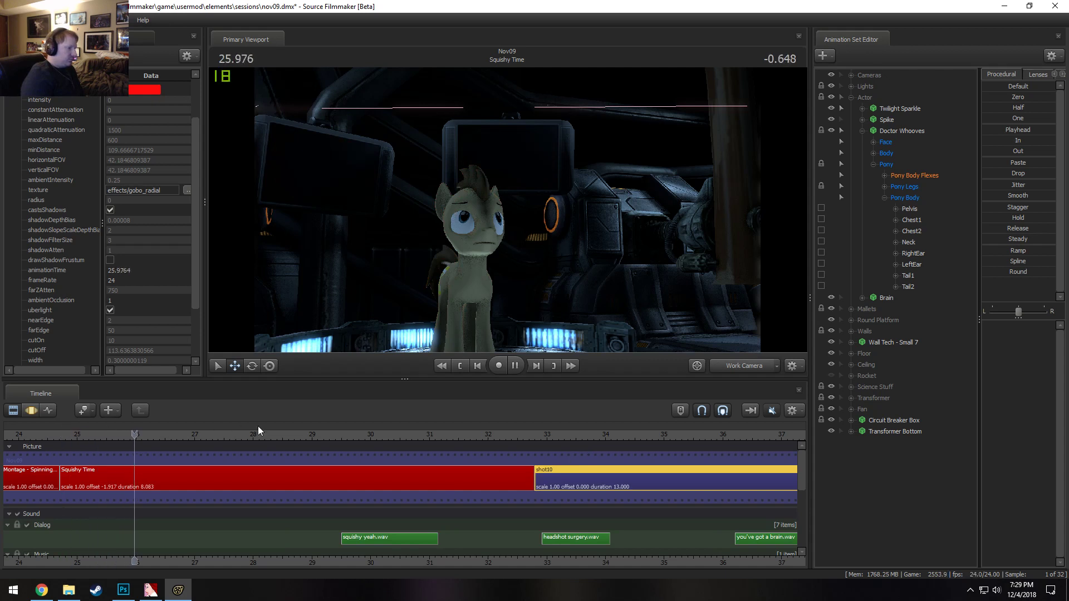
pyautogui.click(771, 410)
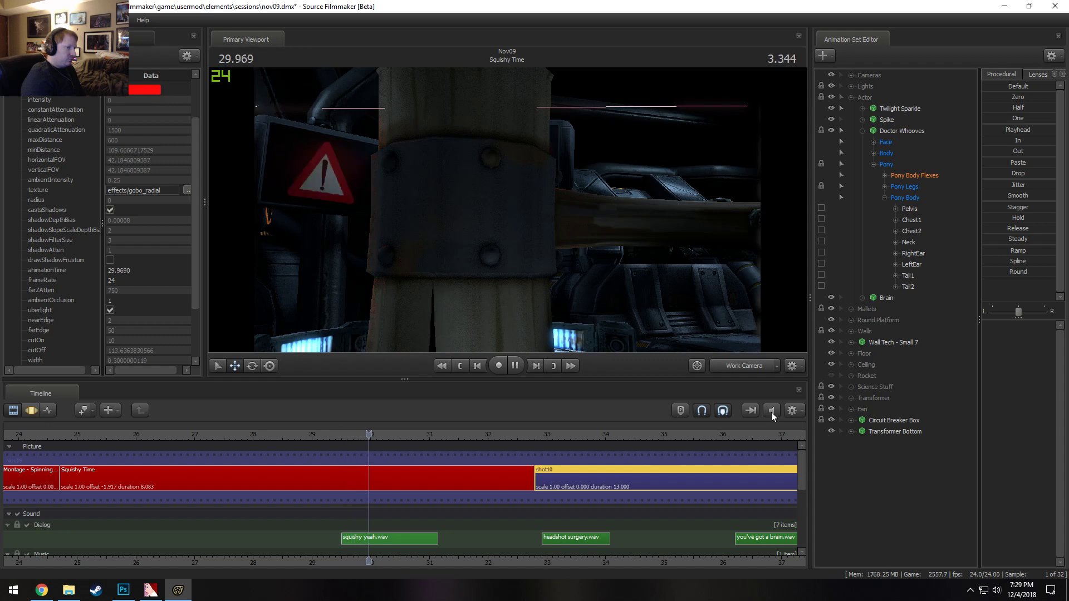
pyautogui.click(772, 410)
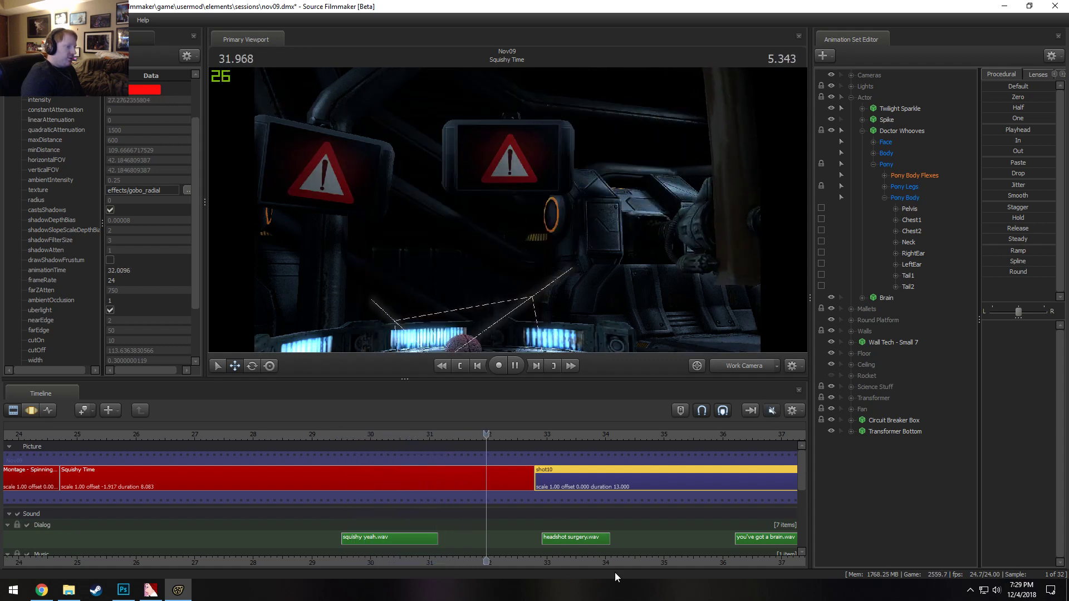
pyautogui.press('space')
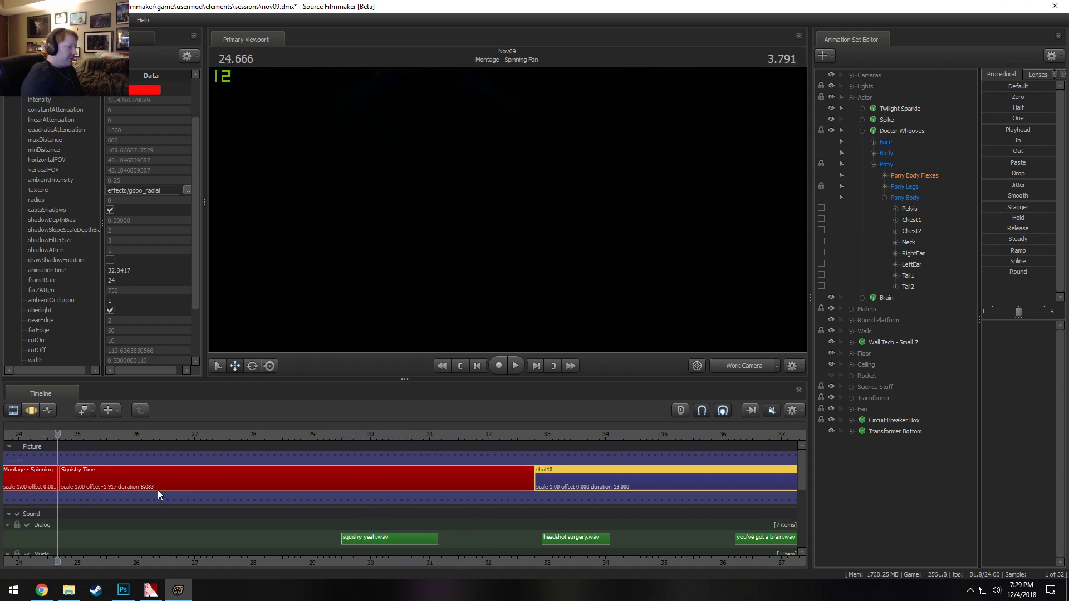
# Play from about 19.9 s in Headshot Surgery into Squishy Time with sound on through the Main Camera, and switch back to the Work Camera
pyautogui.scroll(-2, 158, 495)
pyautogui.moveTo(182, 560); pyautogui.dragTo(593, 546, button='middle')
pyautogui.moveTo(269, 434); pyautogui.dragTo(279, 438)
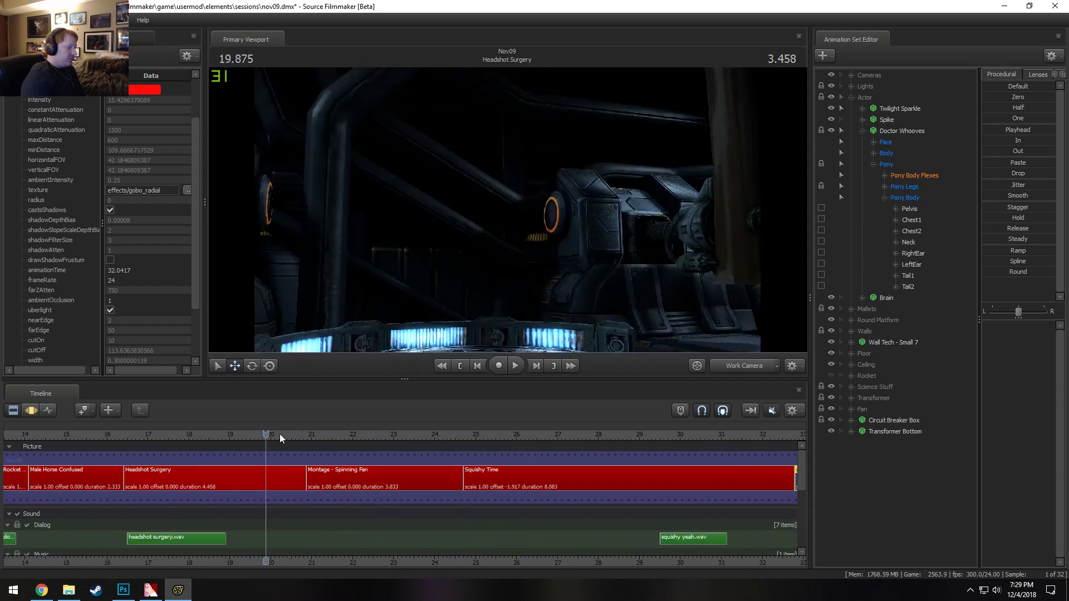
pyautogui.press('space')
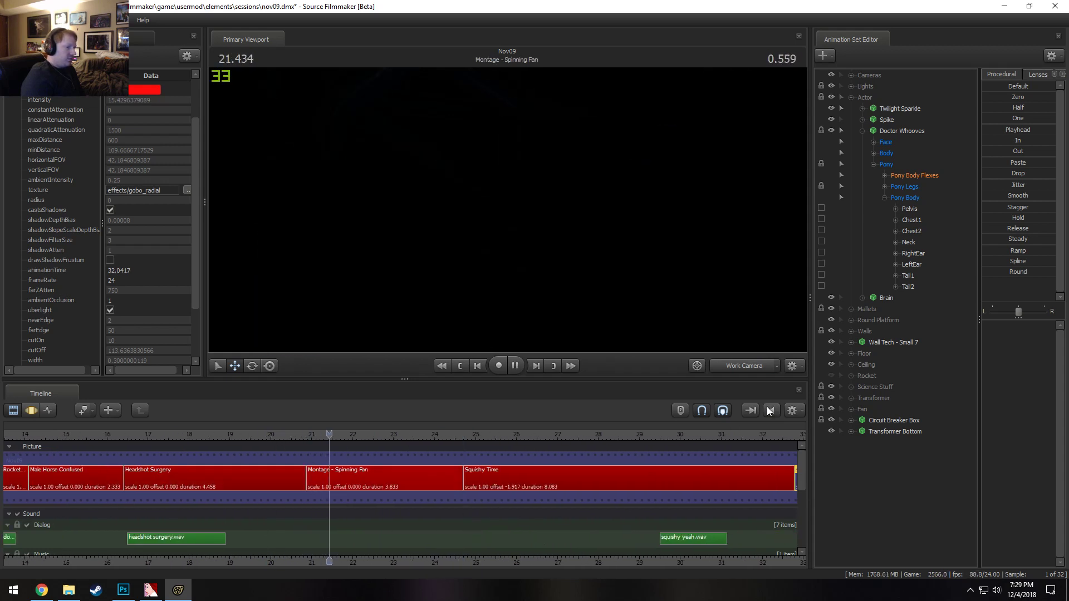
pyautogui.click(697, 365)
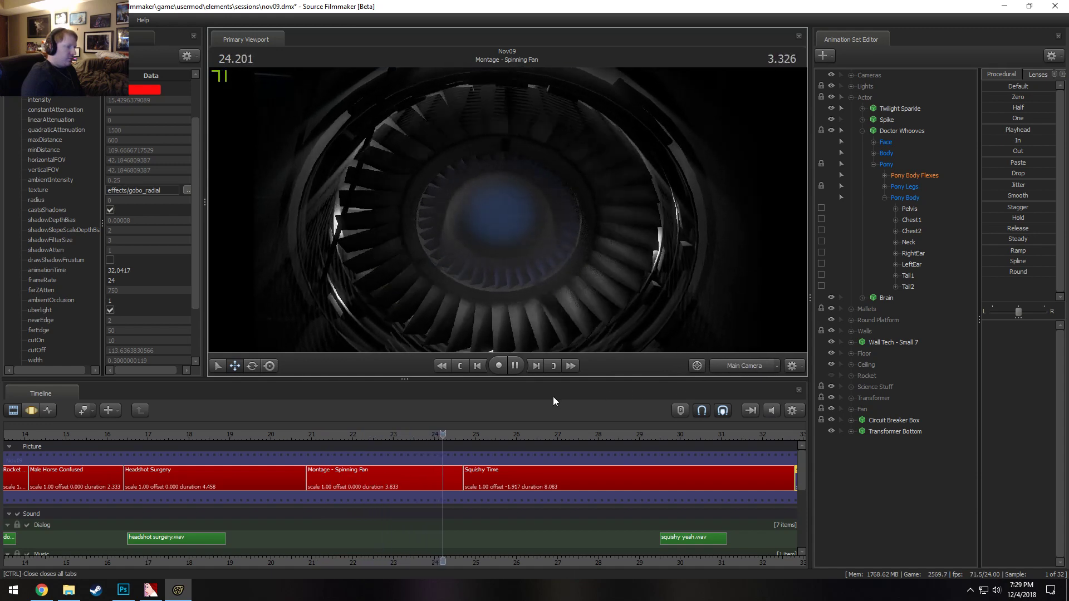
pyautogui.press('space')
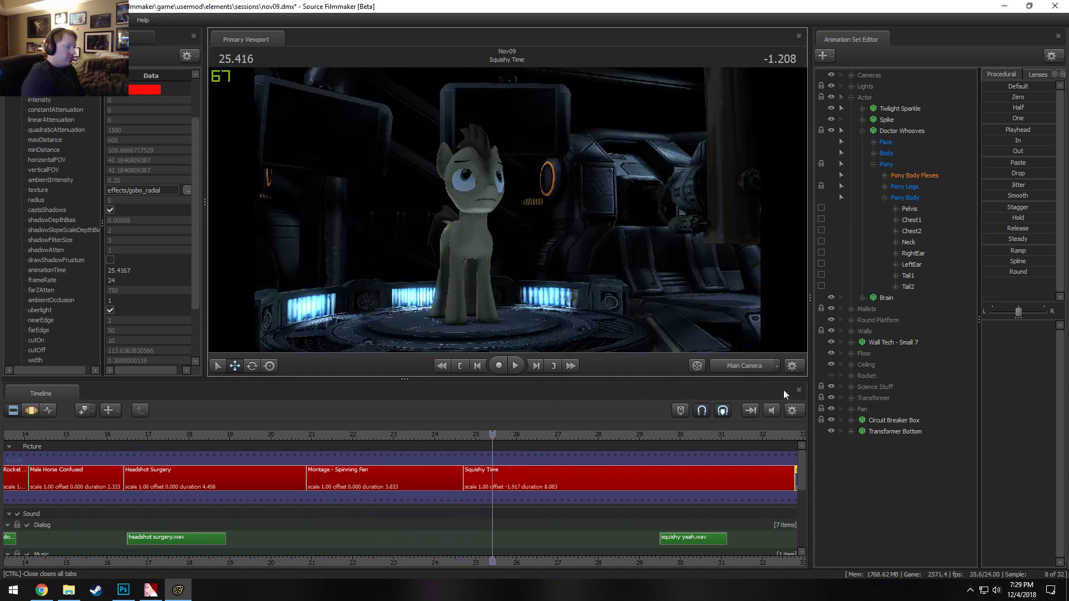
pyautogui.click(747, 369)
# Check the sound tracks, and select Monitor 1 and Monitor 2 in the Squishy Time shot for motion editing
pyautogui.scroll(-5, 804, 485)
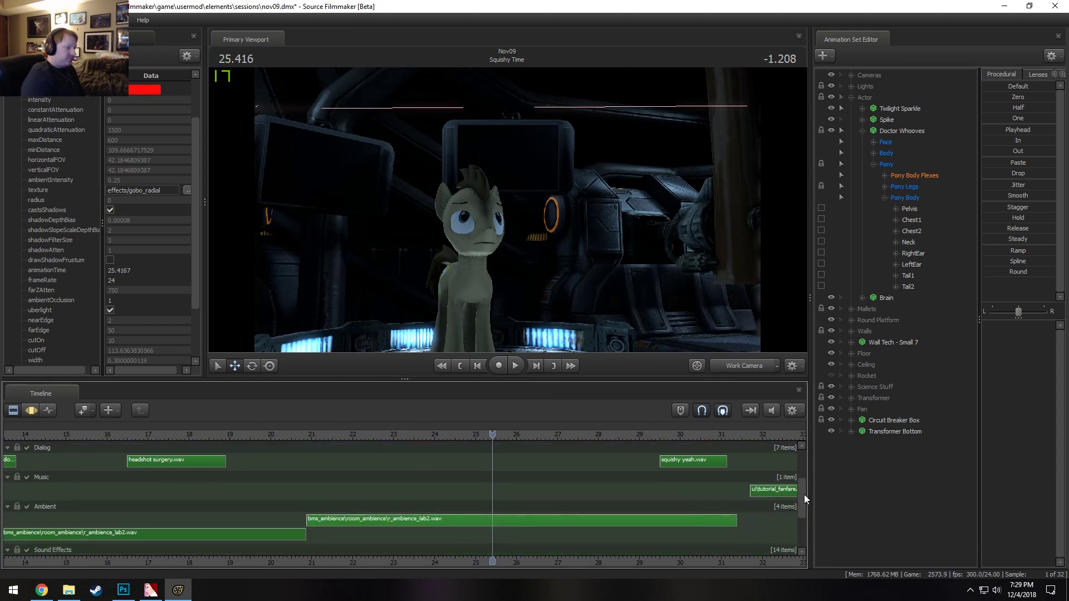
pyautogui.scroll(5, 795, 511)
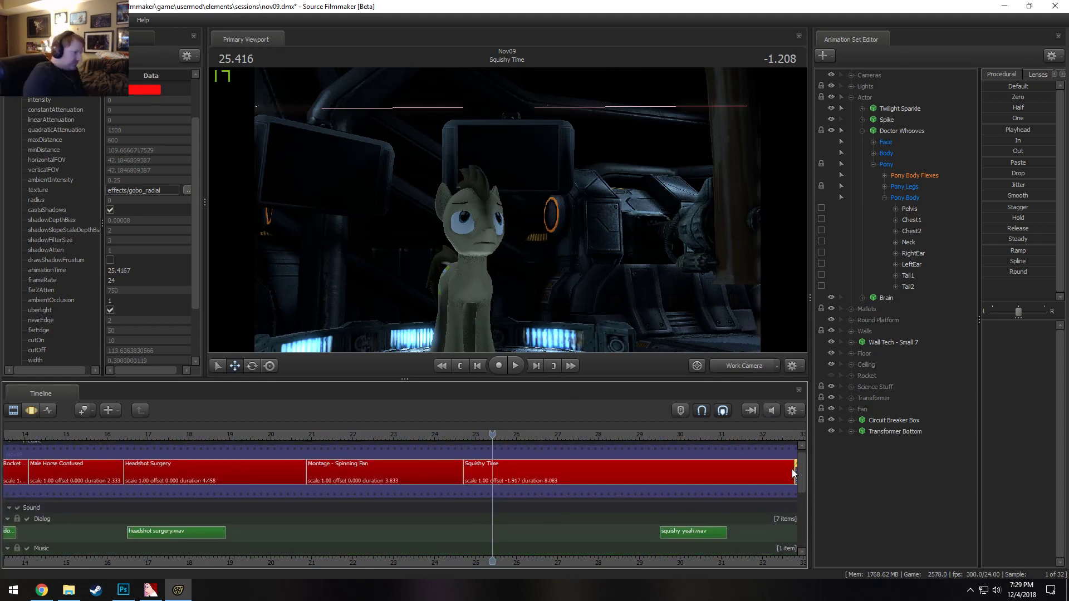
pyautogui.scroll(-3, 796, 474)
pyautogui.scroll(3, 811, 479)
pyautogui.click(689, 460)
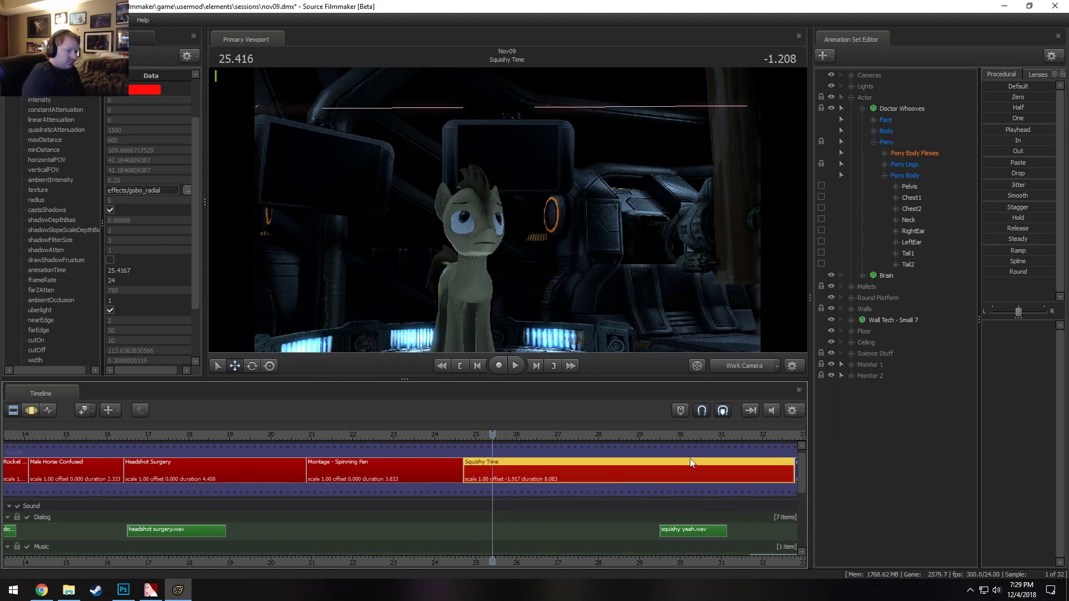
pyautogui.click(891, 365)
pyautogui.keyDown('ctrl'); pyautogui.click(894, 375); pyautogui.keyUp('ctrl')
pyautogui.press('F3')
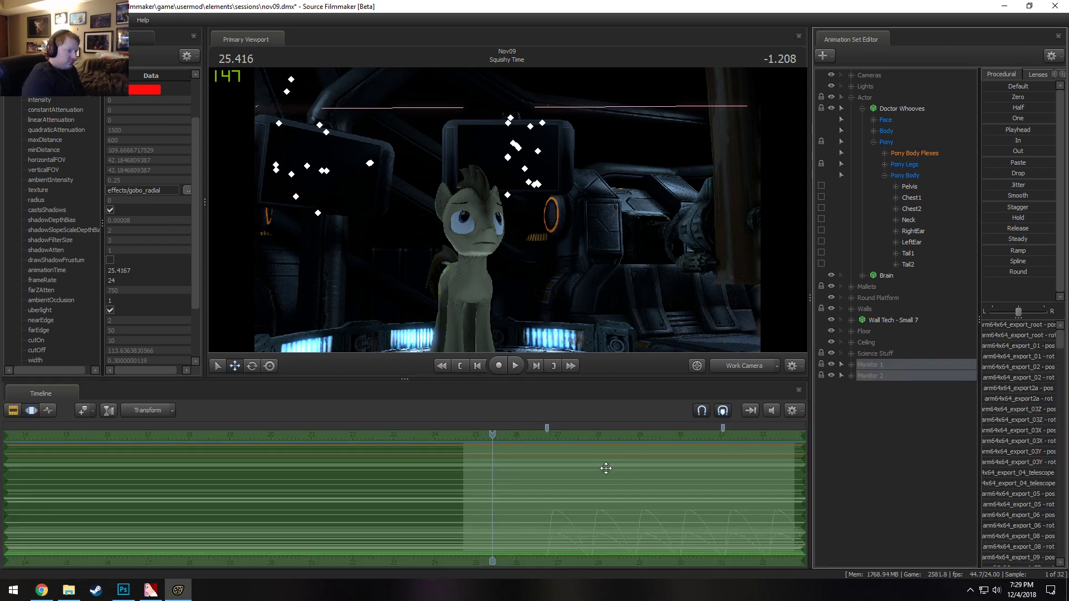
# Paste the copied flash twice ahead of the existing flashes to fill the added time at the start of Squishy Time
pyautogui.scroll(1, 604, 484)
pyautogui.keyDown('shift'); pyautogui.click(603, 533); pyautogui.keyUp('shift')
pyautogui.scroll(3, 602, 533)
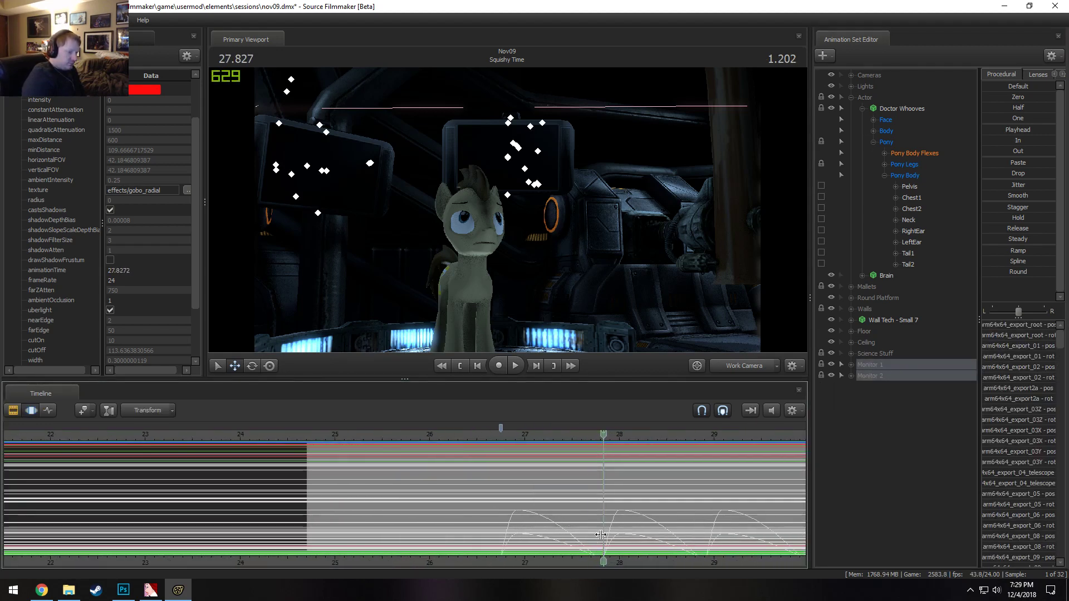
pyautogui.keyDown('shift'); pyautogui.moveTo(603, 534); pyautogui.dragTo(346, 543); pyautogui.keyUp('shift')
pyautogui.hotkey('ctrl', 'v')
pyautogui.scroll(-3, 346, 544)
pyautogui.press('F2')
pyautogui.press('F3')
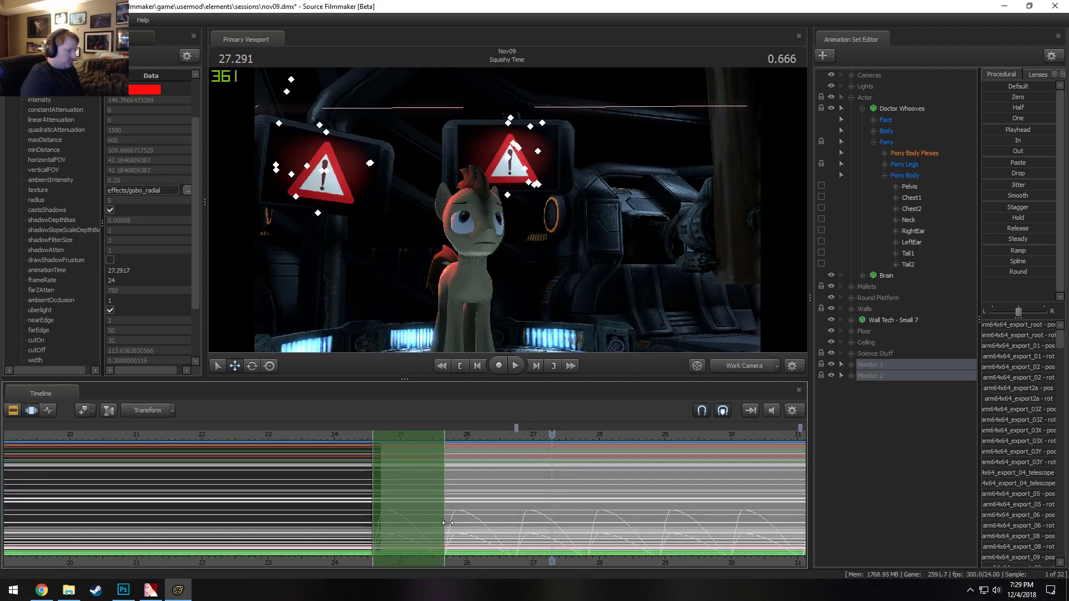
# Select all time and shift the whole flash sequence earlier so it begins at about 24 s, before the shot starts
pyautogui.hotkey('ctrl', 'a')
pyautogui.moveTo(544, 529); pyautogui.dragTo(504, 530)
pyautogui.click(631, 520)
pyautogui.scroll(-3, 631, 520)
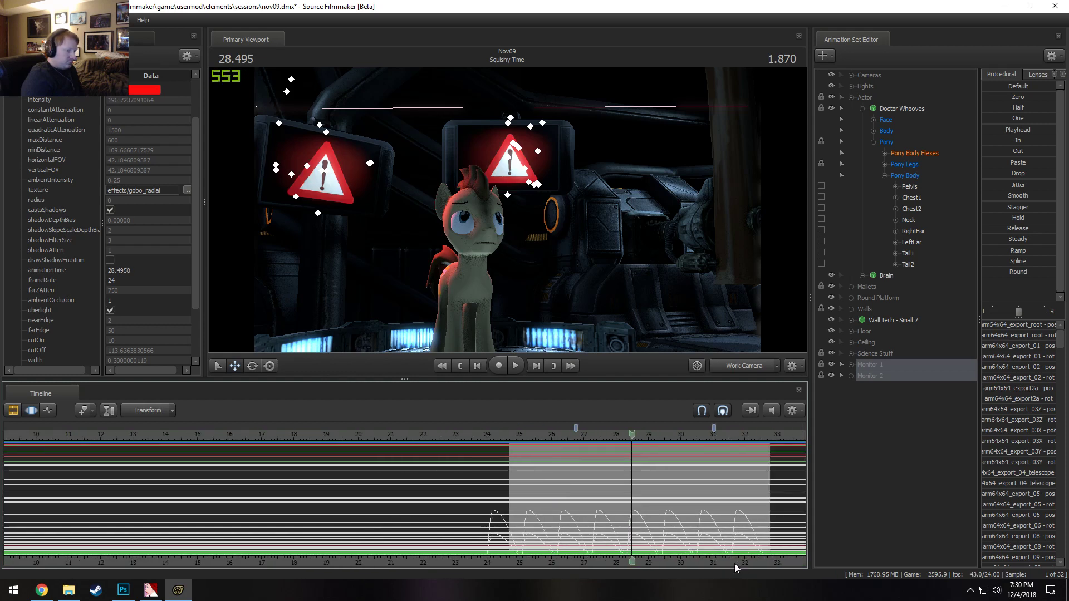
pyautogui.moveTo(734, 564); pyautogui.dragTo(531, 541, button='middle')
# Play the middle of the Squishy Time shot repeatedly to check the flash timing around 28 to 29.5 s
pyautogui.press('space')
pyautogui.press('space')
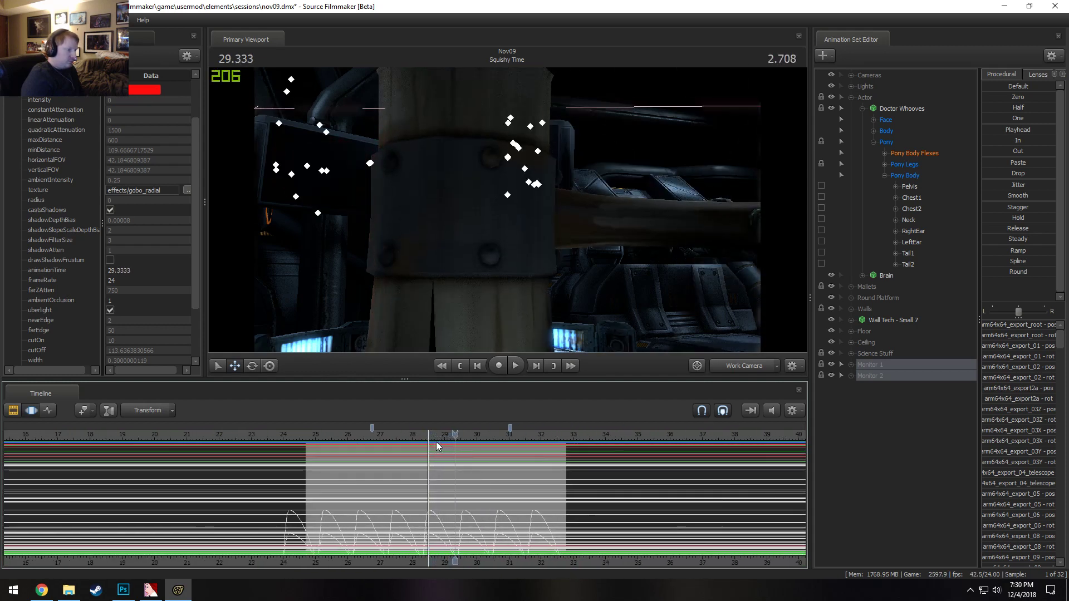
pyautogui.scroll(3, 460, 467)
pyautogui.press('space')
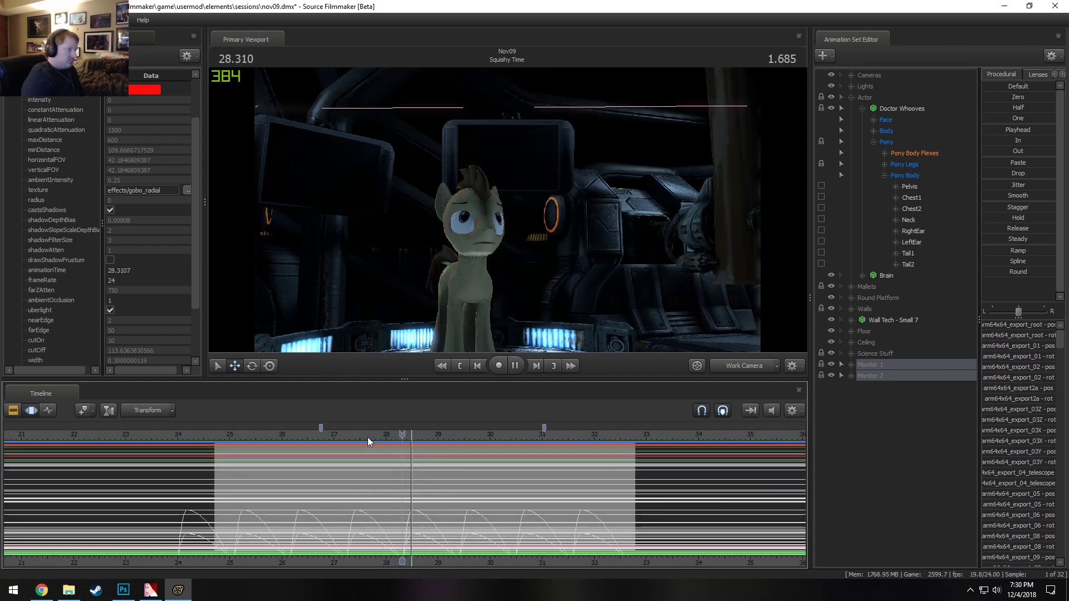
pyautogui.press('space')
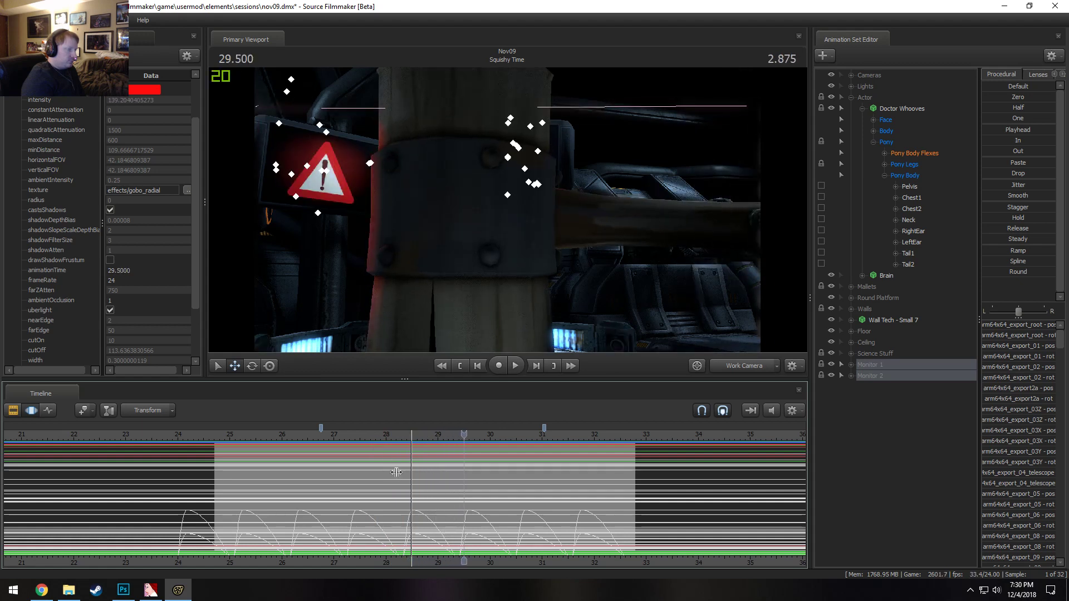
pyautogui.press('space')
pyautogui.press('space')
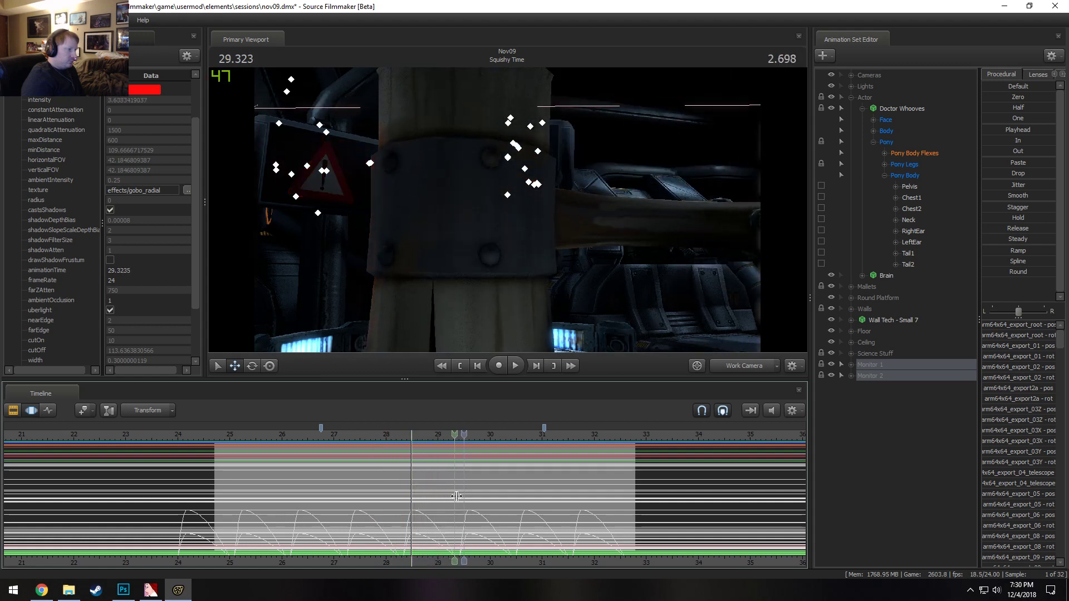
# Remove both monitors' red flashes from about 29.35 s, just after the mallet comes down, through the end of the shot
pyautogui.moveTo(456, 496); pyautogui.dragTo(802, 497)
pyautogui.scroll(3, 630, 506)
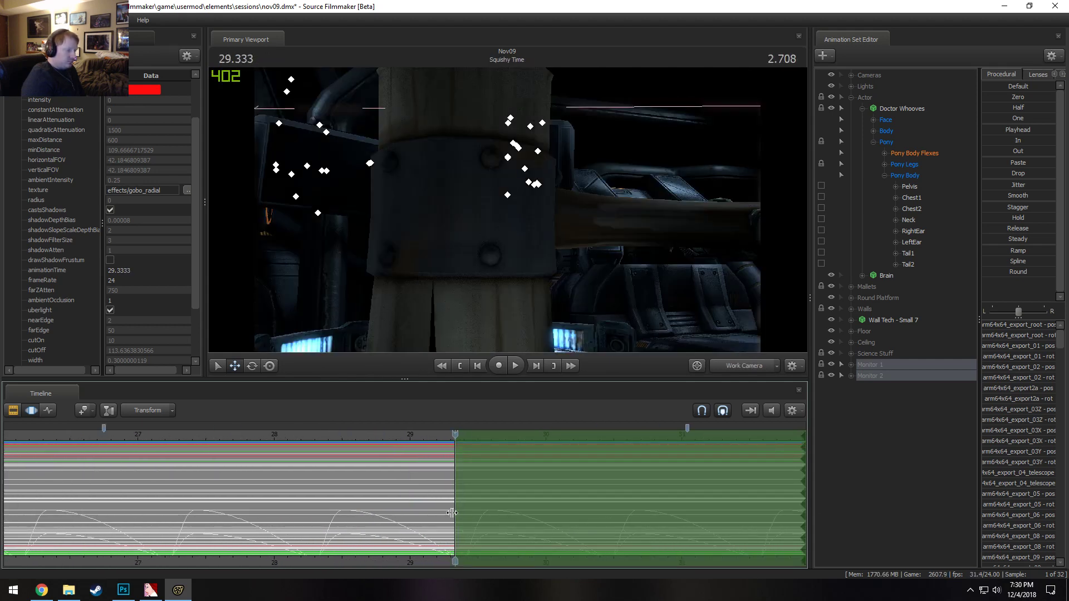
pyautogui.moveTo(452, 513); pyautogui.dragTo(460, 512)
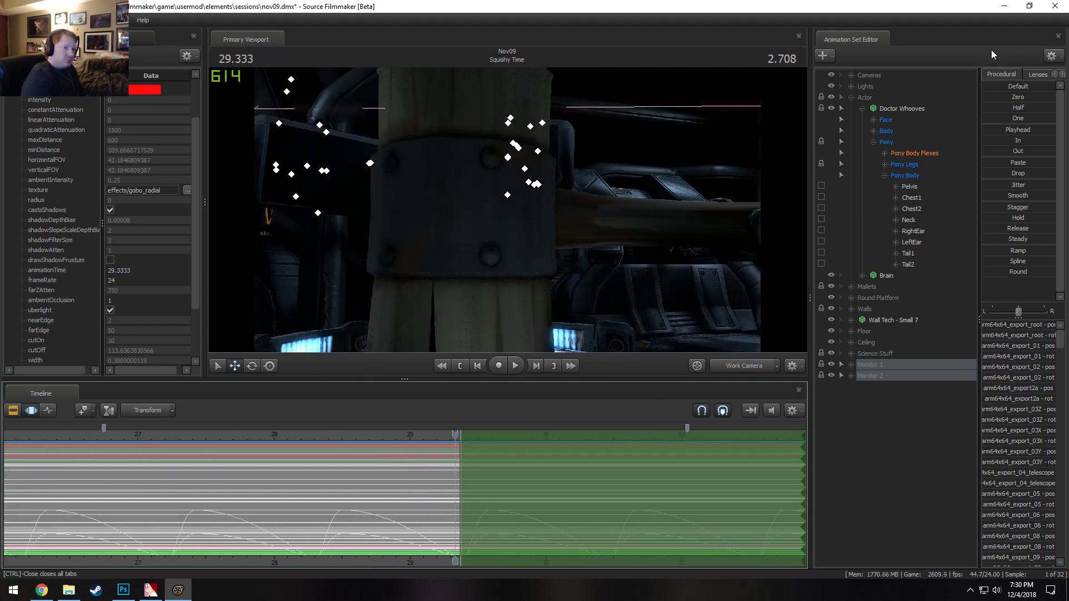
# Play Squishy Time from about 29 s, and again from its opening, to check the shortened flash sequence
pyautogui.press('F2')
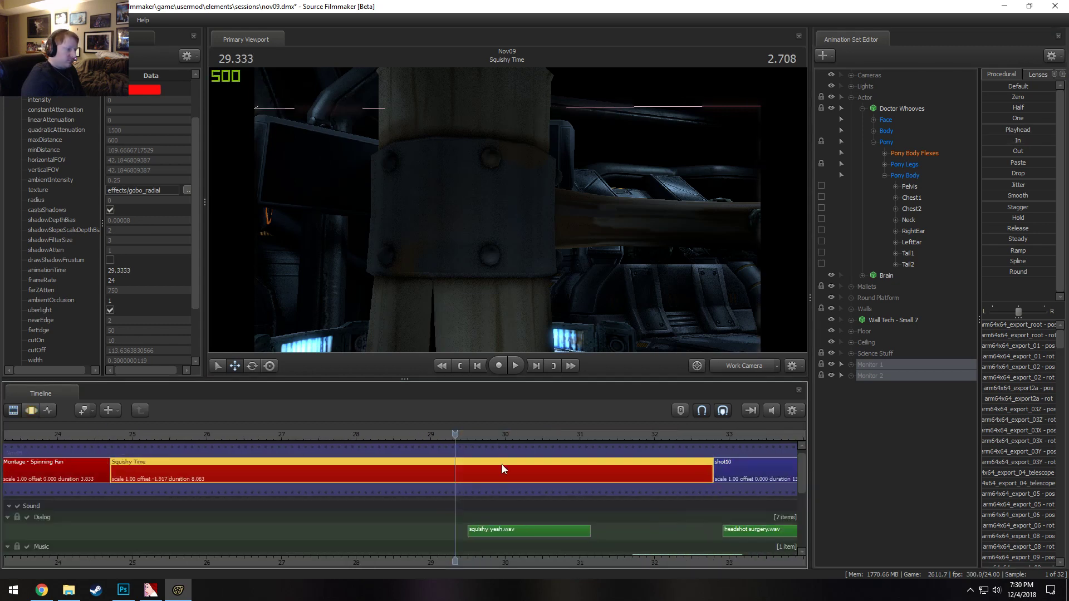
pyautogui.click(429, 436)
pyautogui.press('space')
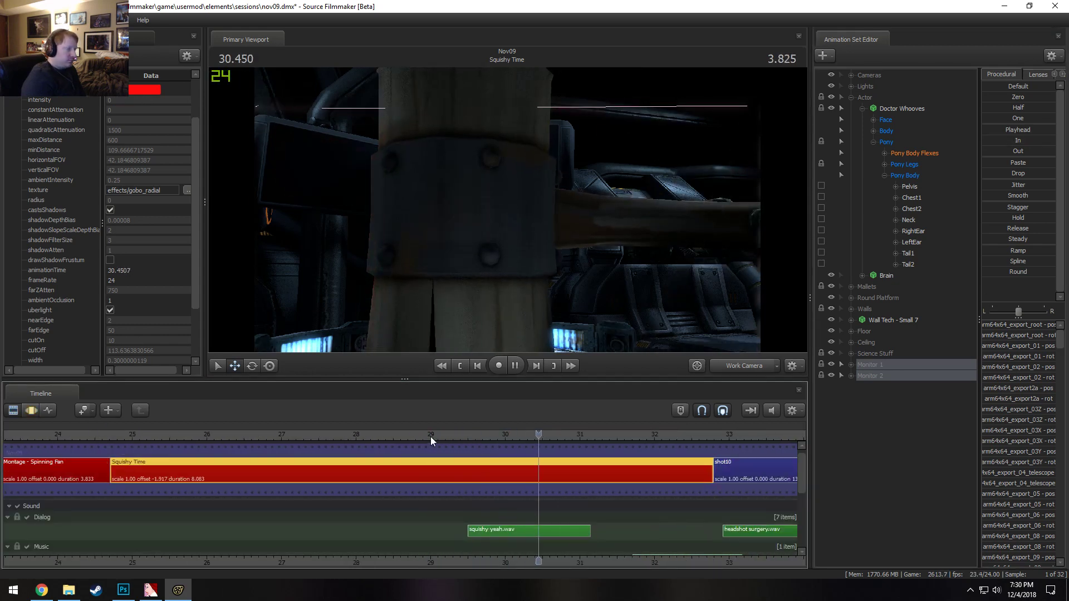
pyautogui.press('space')
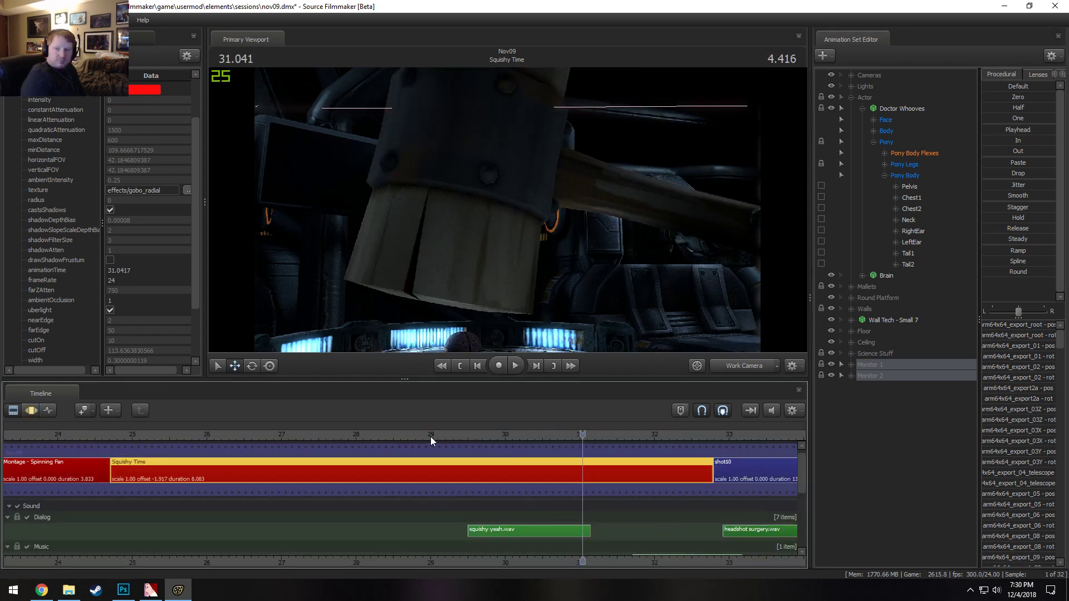
pyautogui.press('F3')
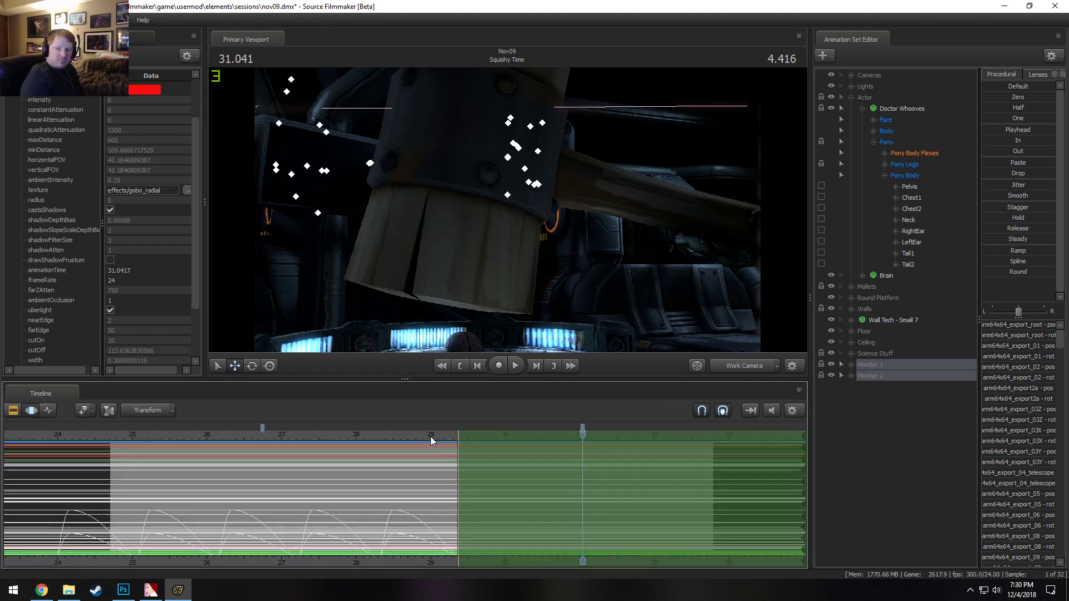
pyautogui.click(291, 437)
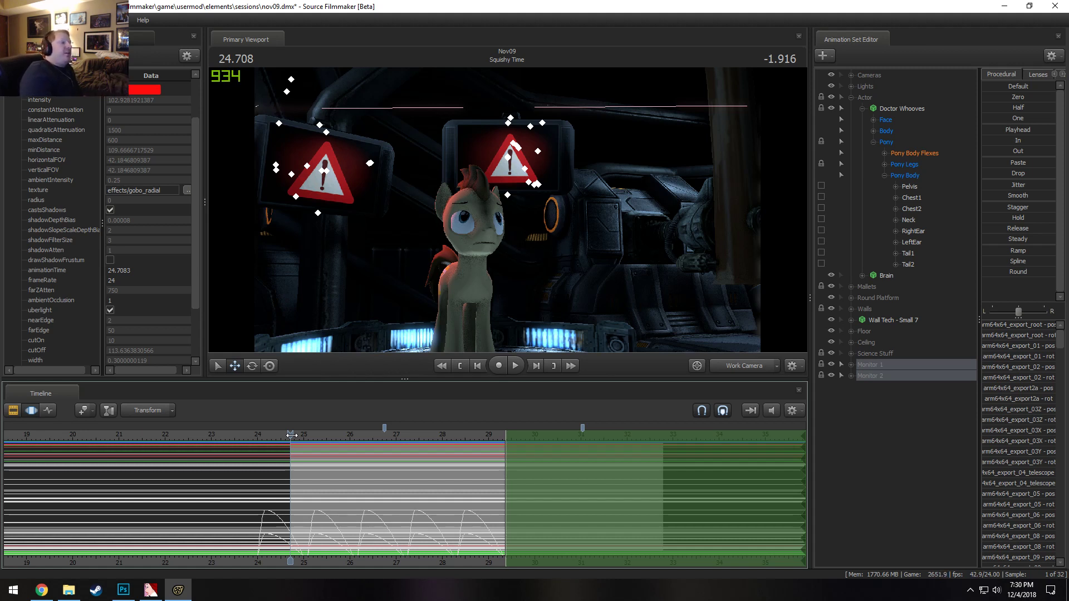
pyautogui.press('space')
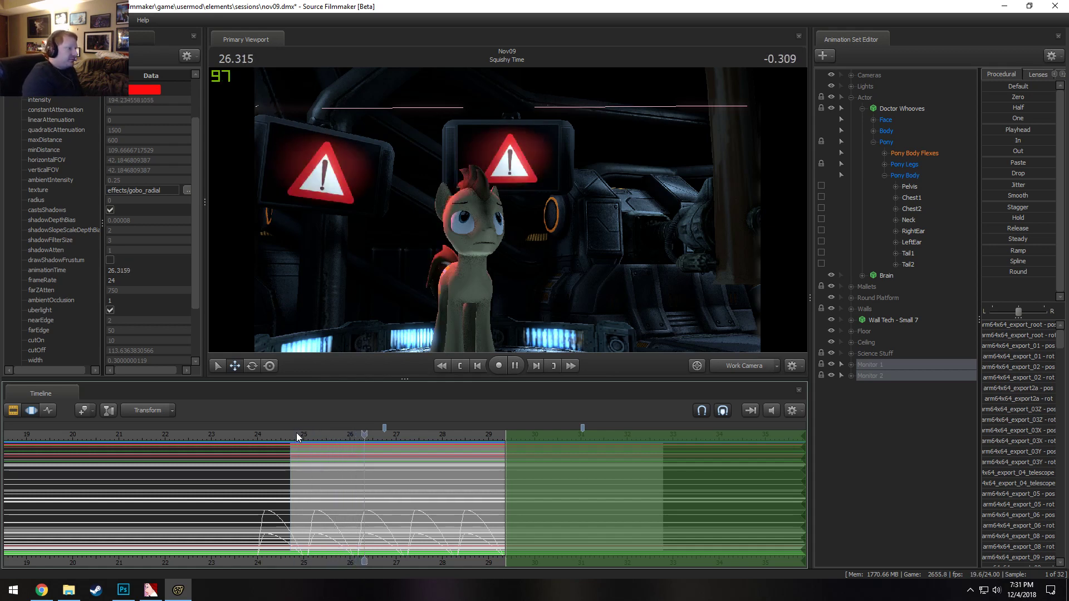
pyautogui.press('space')
# Bring the Ambient and Sound Effects tracks into view and play from Montage - Spinning Fan into Squishy Time to check the sound
pyautogui.press('F2')
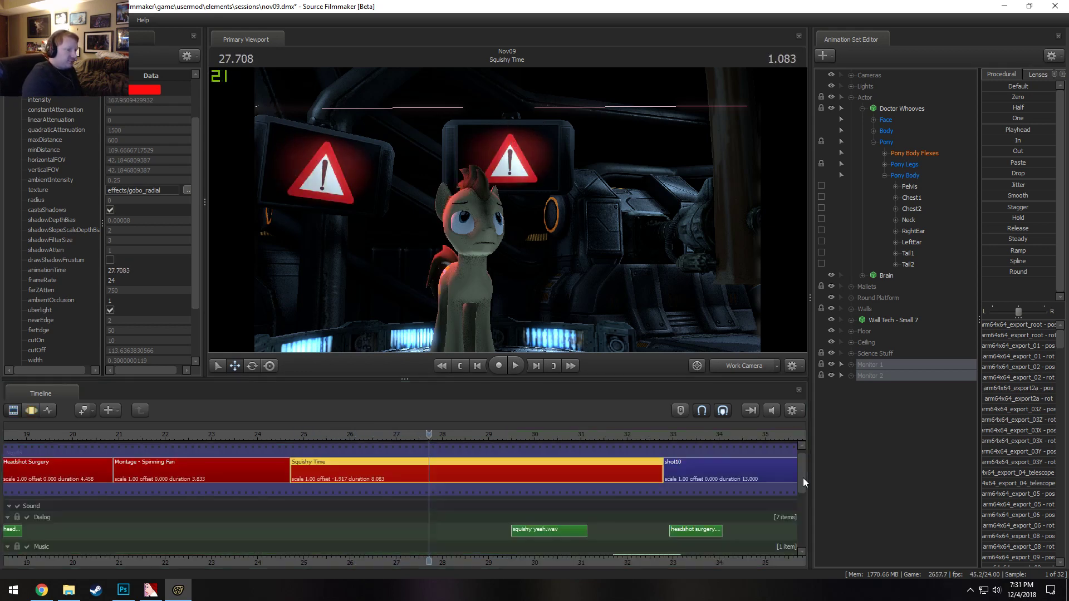
pyautogui.moveTo(802, 474); pyautogui.dragTo(801, 510)
pyautogui.click(472, 503)
pyautogui.click(266, 433)
pyautogui.press('space')
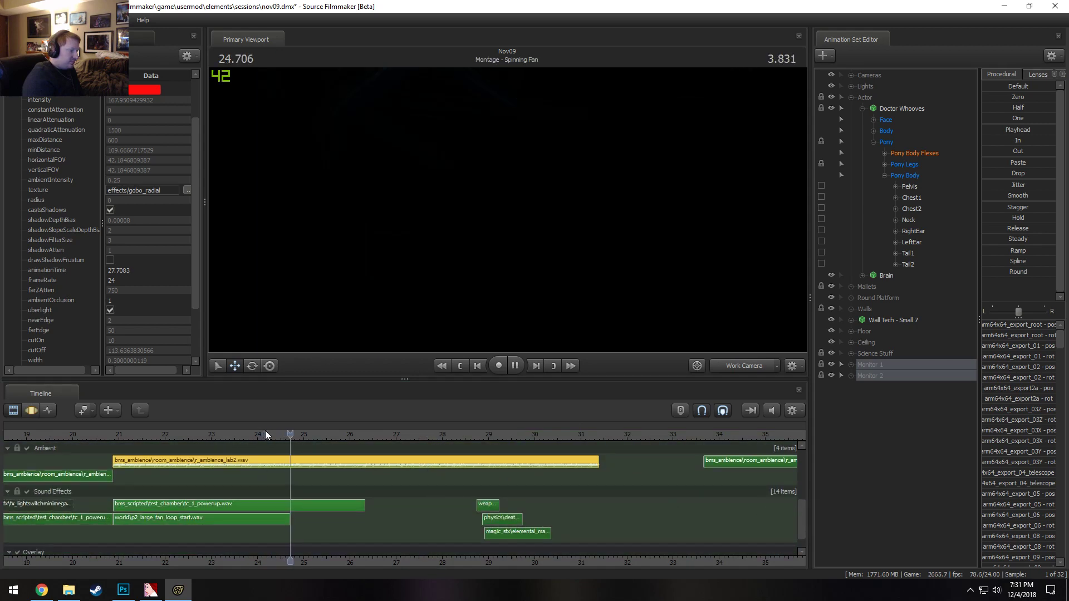
pyautogui.press('space')
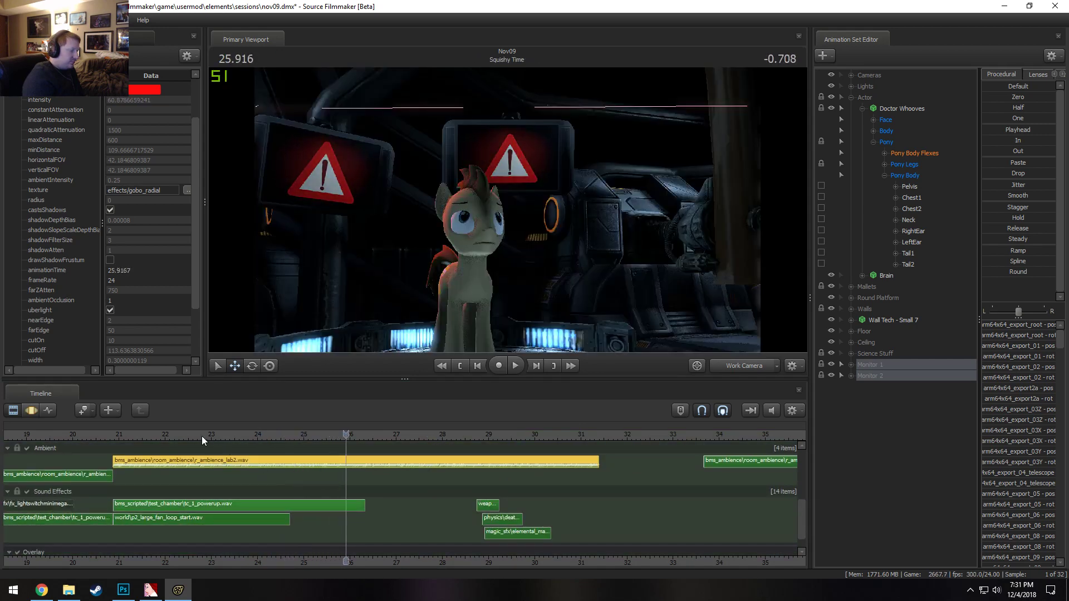
pyautogui.moveTo(117, 435); pyautogui.dragTo(101, 444)
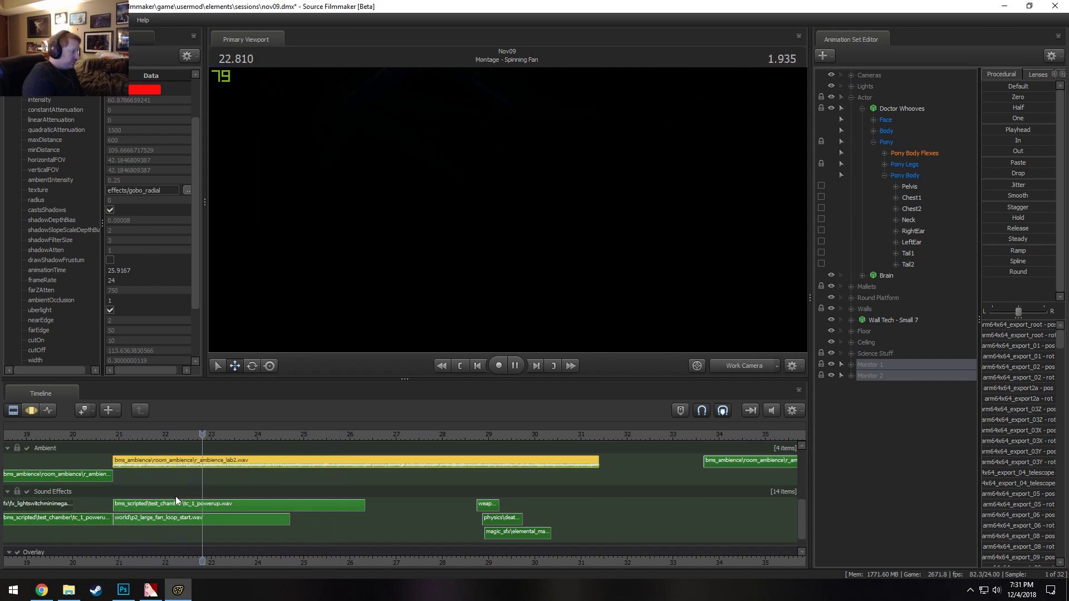
pyautogui.press('space')
# Extend the end of the tc_1_powerup.wav clip over the Squishy Time shot to about 28.9 s
pyautogui.click(325, 502)
pyautogui.press('space')
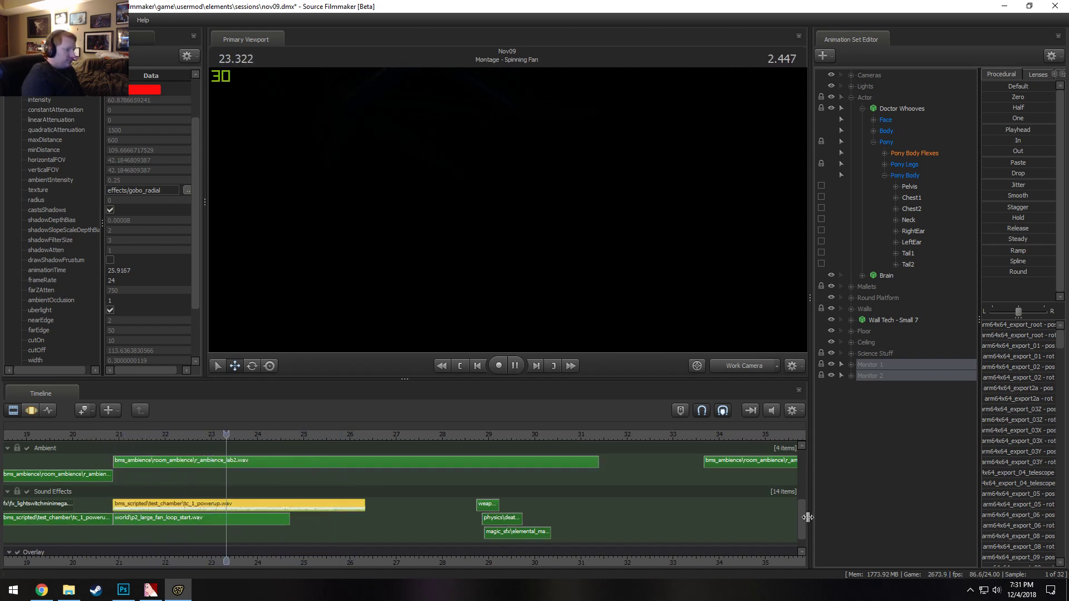
pyautogui.moveTo(805, 519)
pyautogui.mouseDown()
pyautogui.moveTo(796, 480)
pyautogui.moveTo(797, 528)
pyautogui.mouseUp()
pyautogui.press('space')
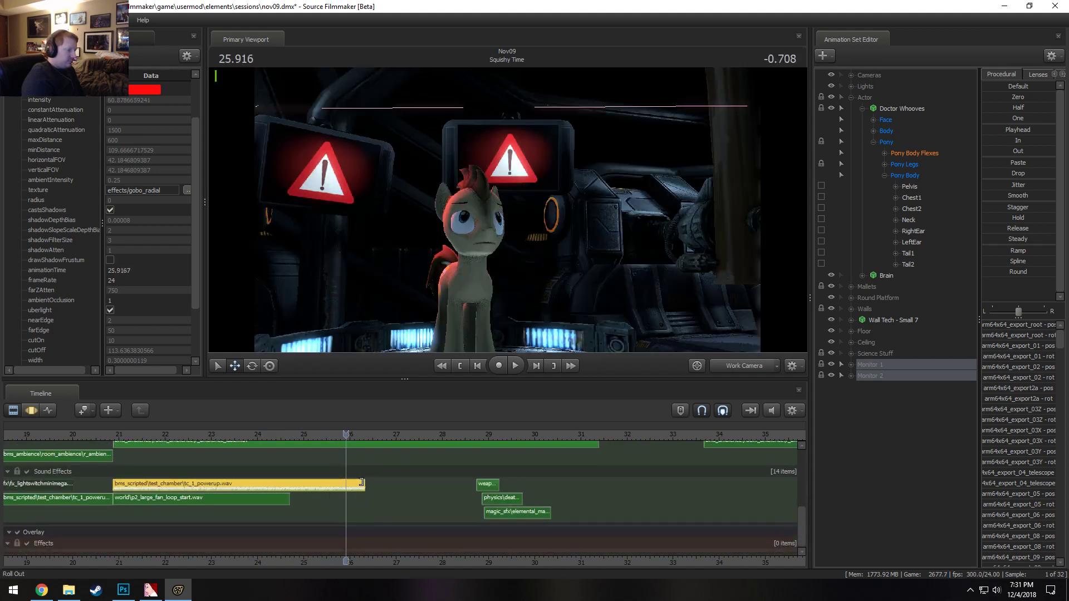
pyautogui.moveTo(362, 481); pyautogui.dragTo(484, 496)
# Play around 28.5 to 29 s to check how the extended power-up sound ends at the mallet hit
pyautogui.click(453, 436)
pyautogui.press('space')
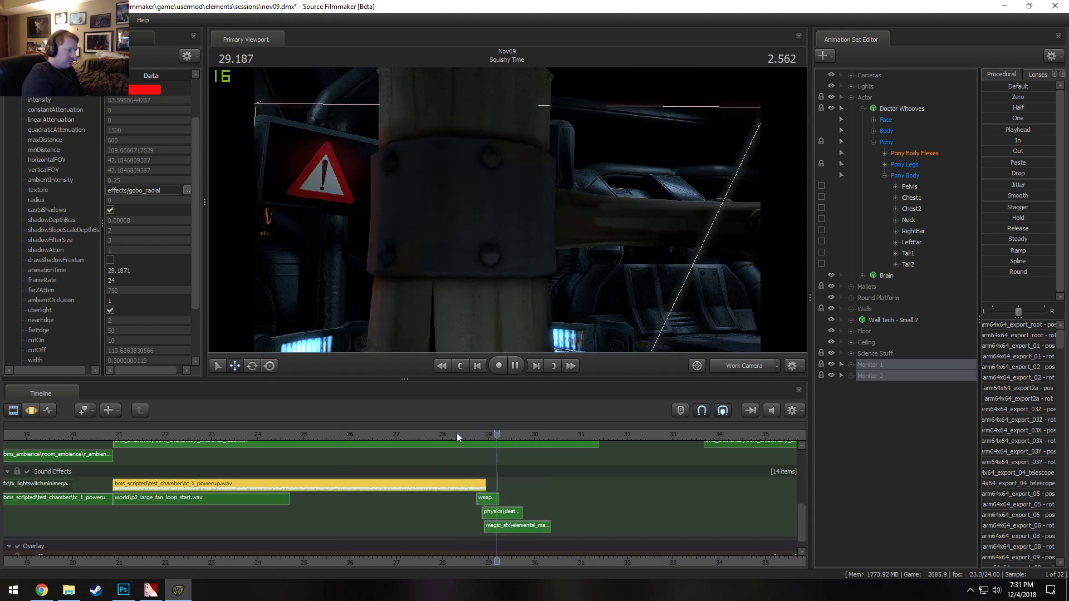
pyautogui.press('space')
pyautogui.click(466, 435)
pyautogui.press('space')
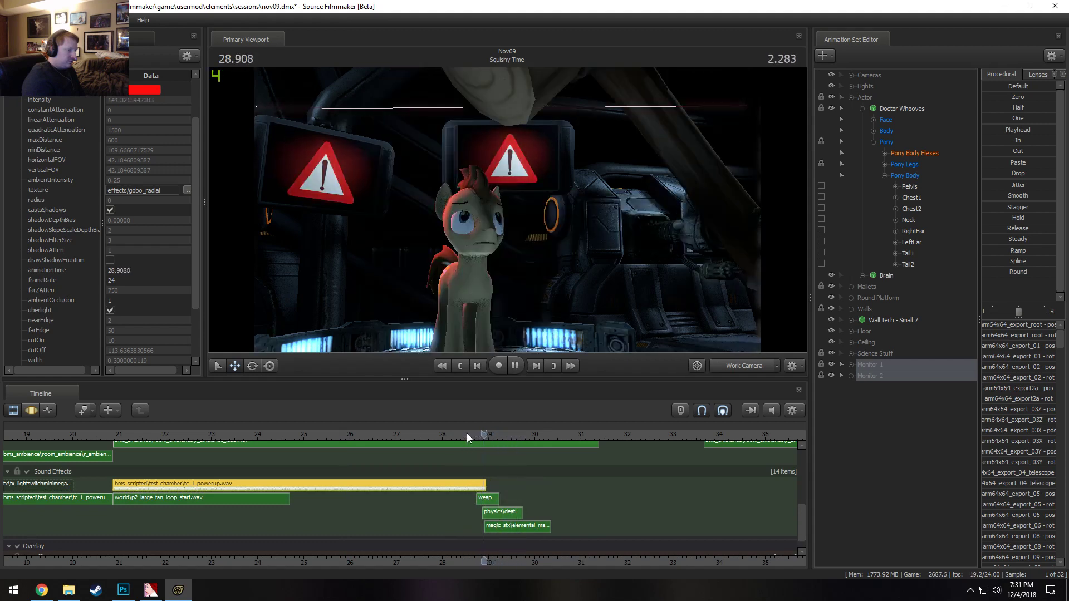
# Listen to the fan sound across the cut into Squishy Time and select the p2_large_fan_loop_start.wav clip
pyautogui.click(196, 432)
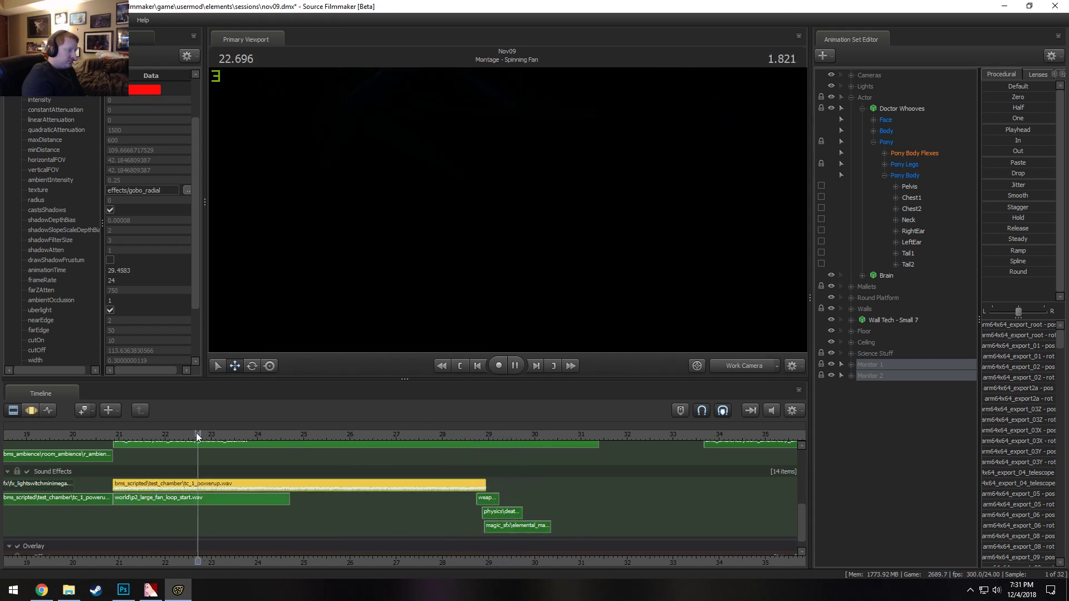
pyautogui.press('space')
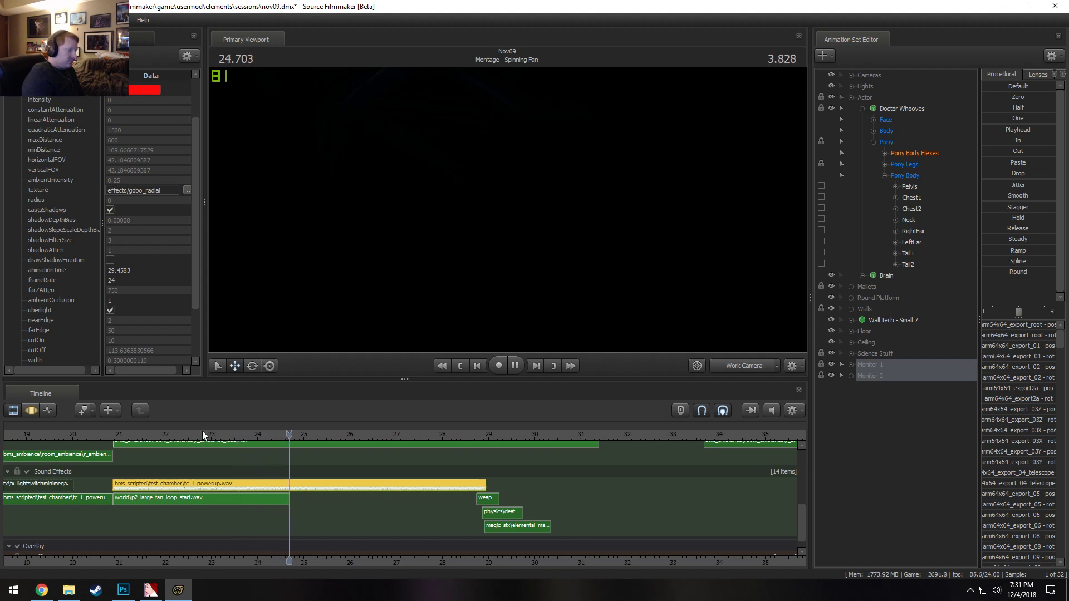
pyautogui.press('space')
pyautogui.click(262, 500)
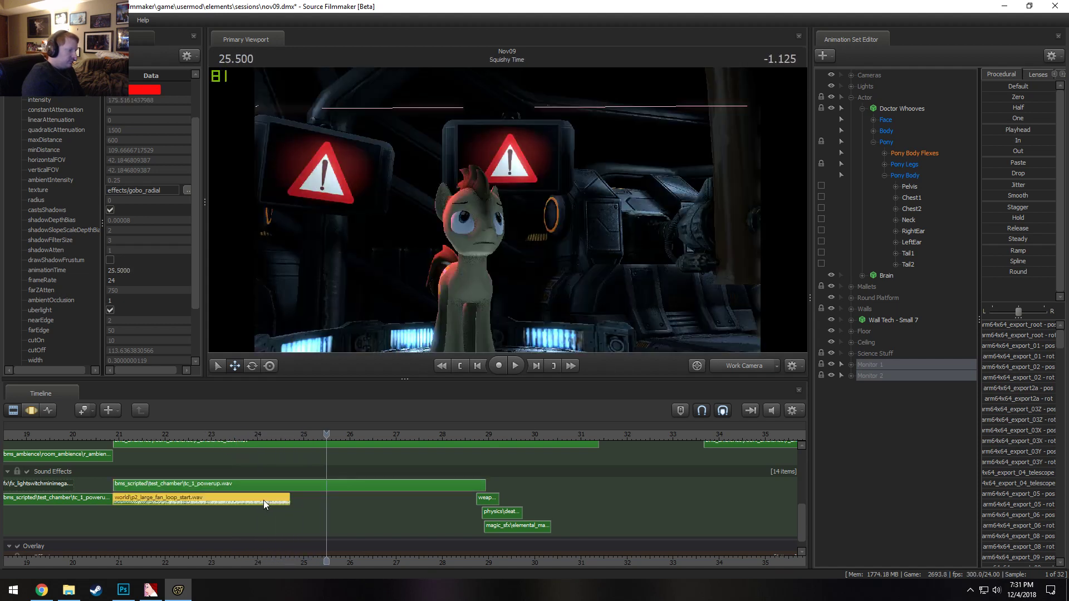
pyautogui.moveTo(289, 501); pyautogui.dragTo(305, 501, button='middle')
pyautogui.hotkey('ctrl', 'z')
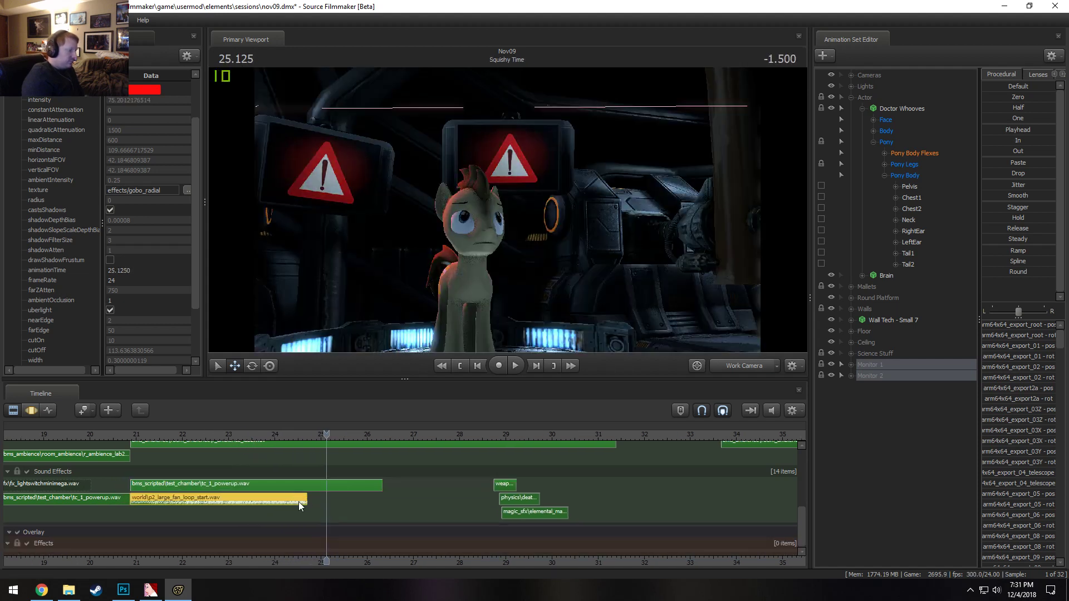
pyautogui.hotkey('ctrl', 'z')
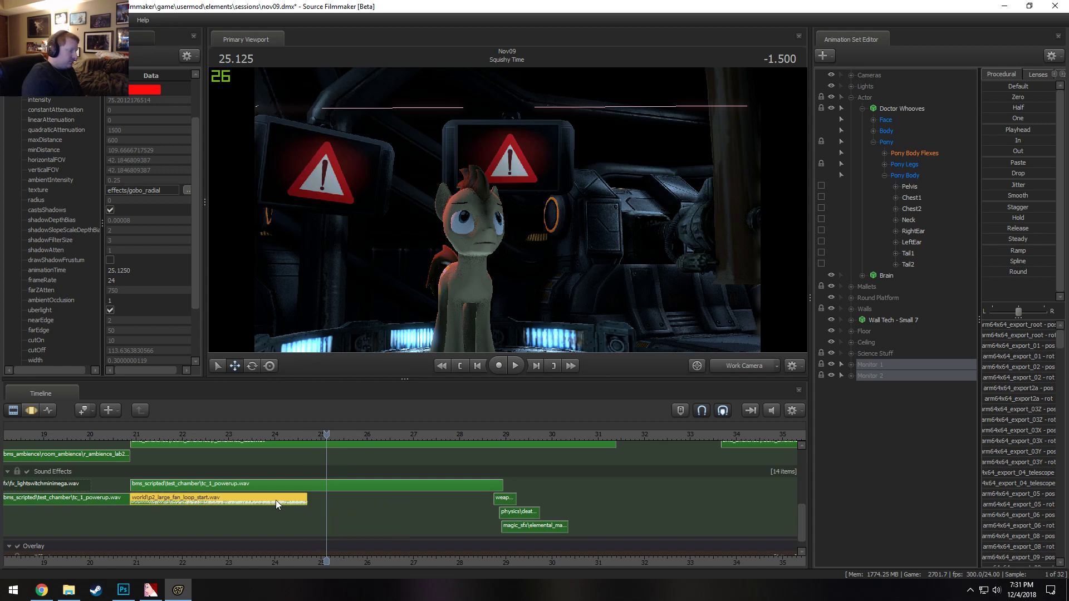
pyautogui.moveTo(275, 500)
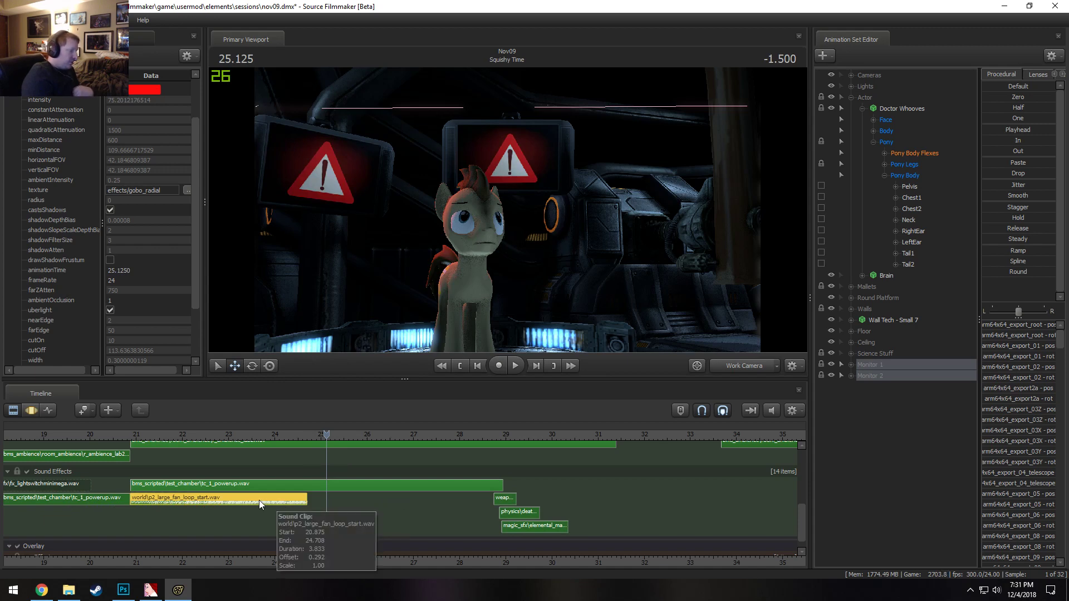
pyautogui.moveTo(132, 496)
pyautogui.mouseDown()
pyautogui.moveTo(100, 497)
pyautogui.moveTo(115, 498)
pyautogui.mouseUp()
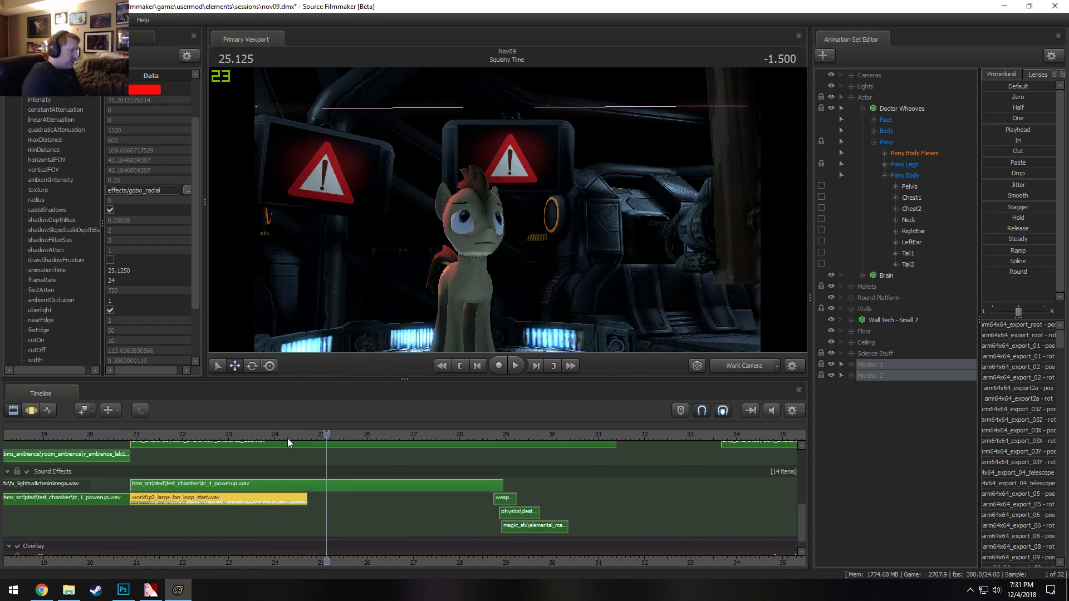
# Replay the end of Montage - Spinning Fan into Squishy Time to check where the fan sound cuts off
pyautogui.click(280, 431)
pyautogui.press('space')
pyautogui.press('space')
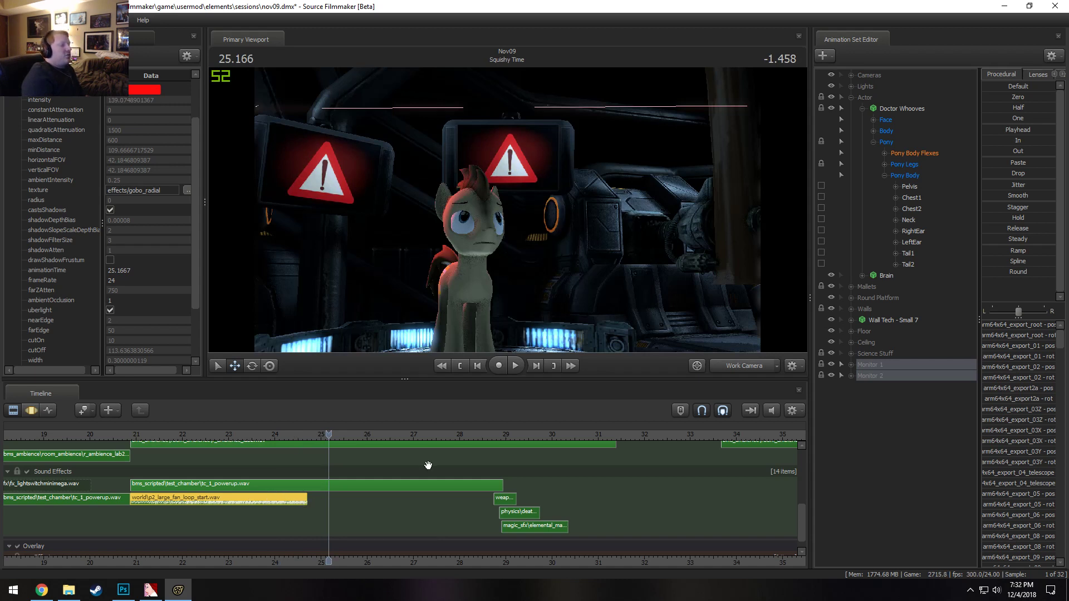
pyautogui.click(303, 434)
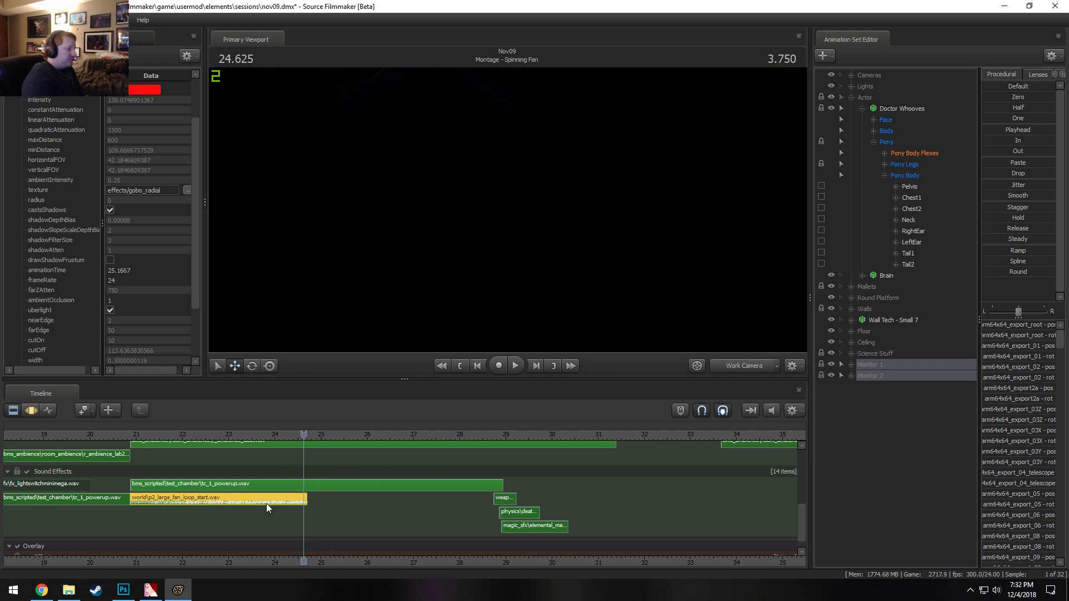
pyautogui.click(217, 434)
pyautogui.press('space')
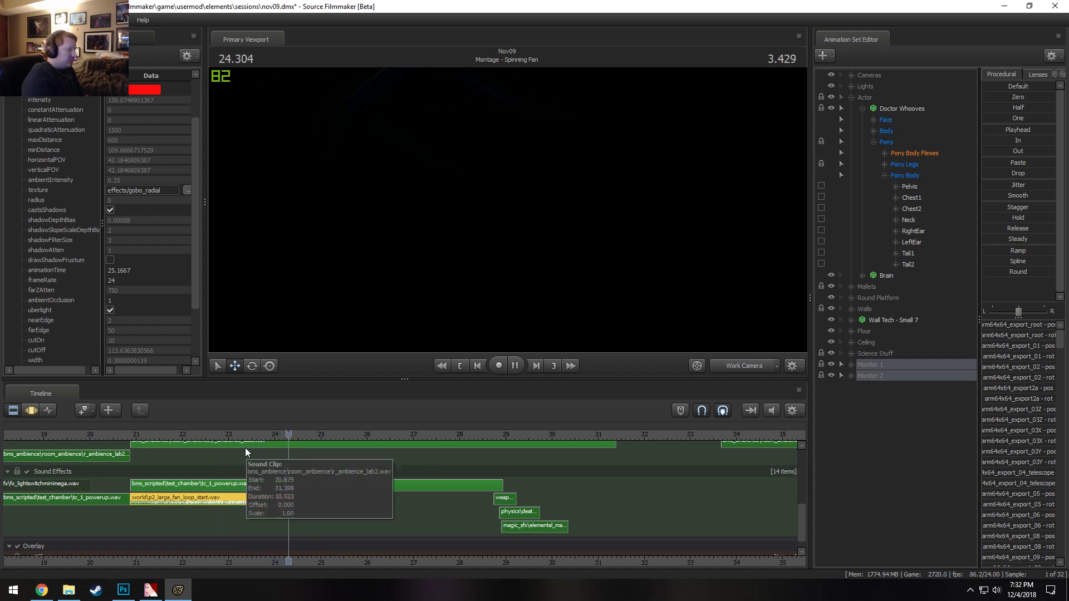
pyautogui.press('space')
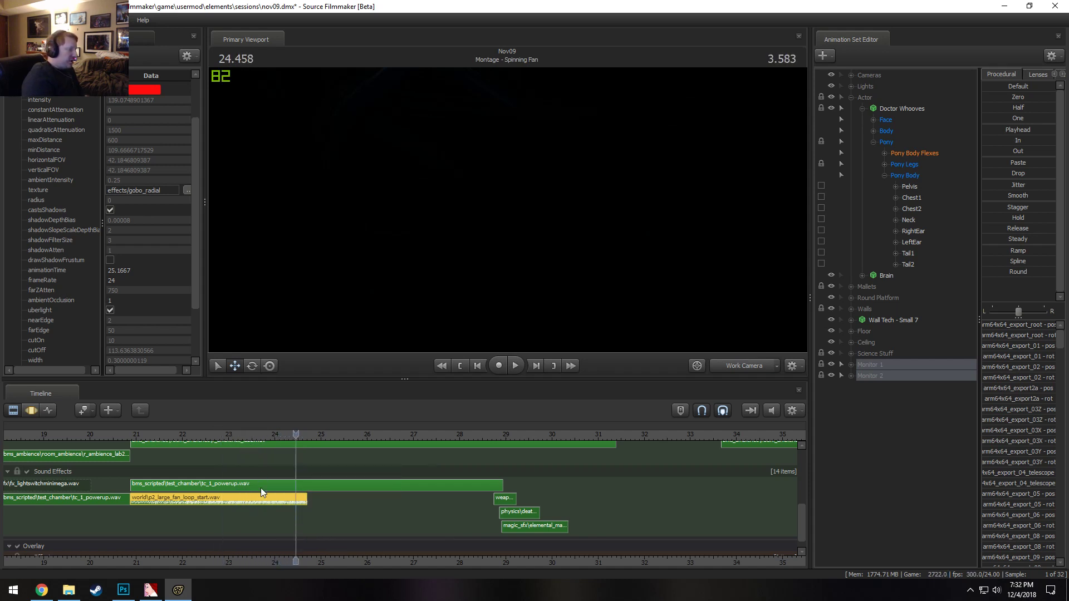
# Place a second fan loop clip directly after the first, ending at about 26.1 s, and set its volume to 0.1
pyautogui.moveTo(259, 502)
pyautogui.mouseDown()
pyautogui.moveTo(420, 513)
pyautogui.moveTo(259, 516)
pyautogui.moveTo(315, 522)
pyautogui.moveTo(308, 526)
pyautogui.mouseUp()
pyautogui.rightClick(324, 500)
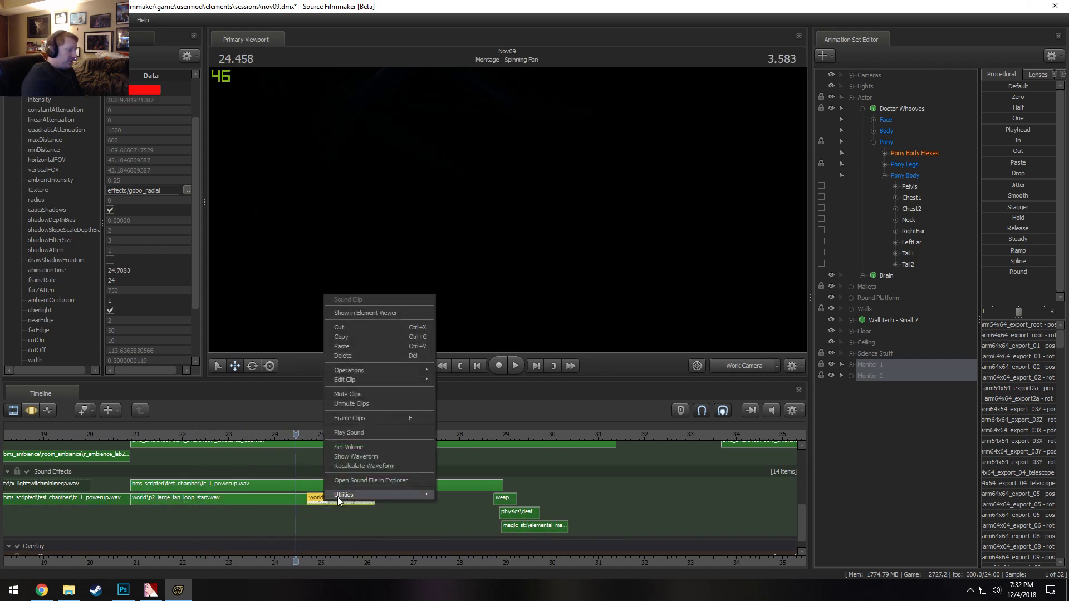
pyautogui.click(367, 446)
pyautogui.write('0.3')
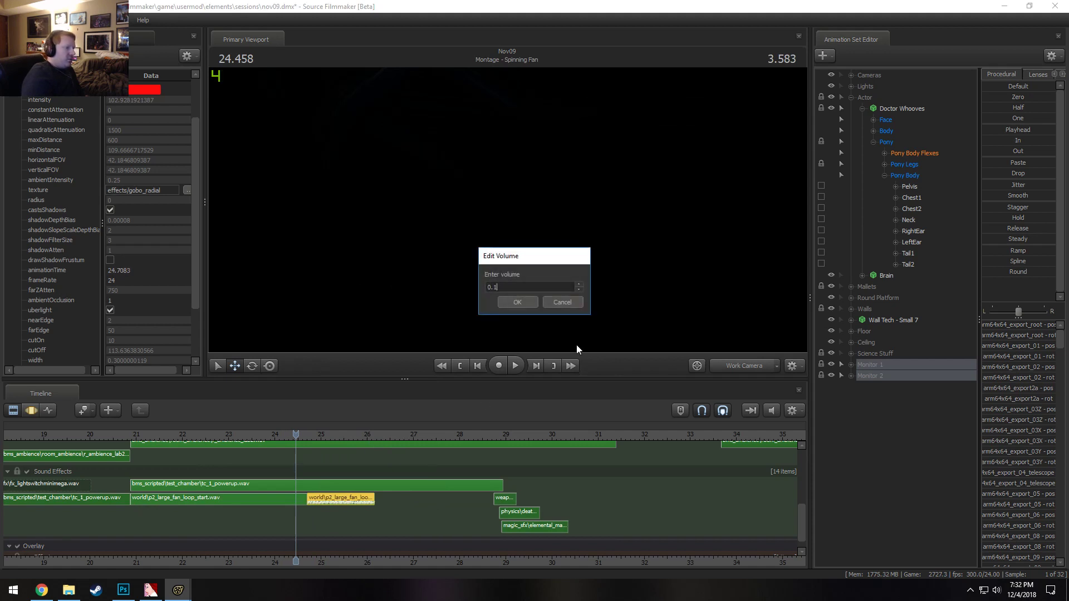
pyautogui.press('Return')
pyautogui.moveTo(303, 450); pyautogui.dragTo(218, 446)
pyautogui.press('space')
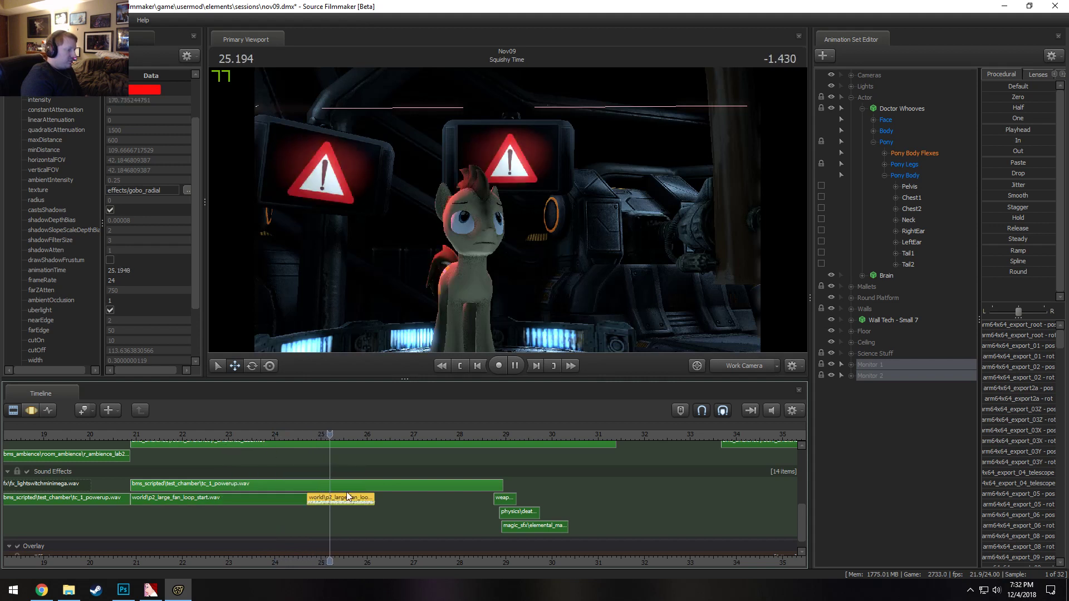
# Set the second fan loop clip's volume to 0.2 and replay the cut into Squishy Time to check it
pyautogui.rightClick(348, 503)
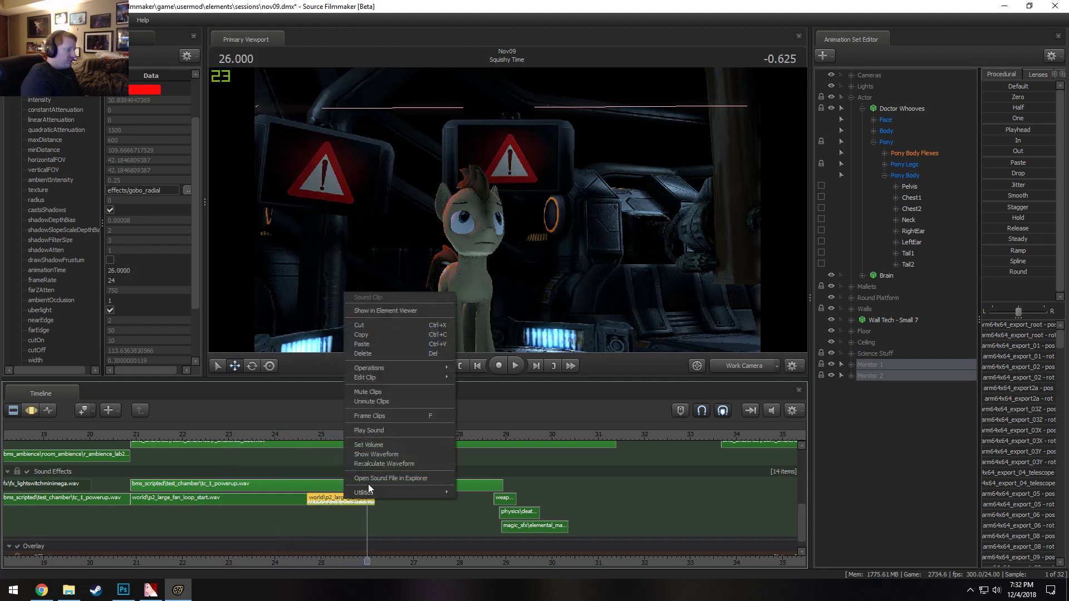
pyautogui.click(369, 442)
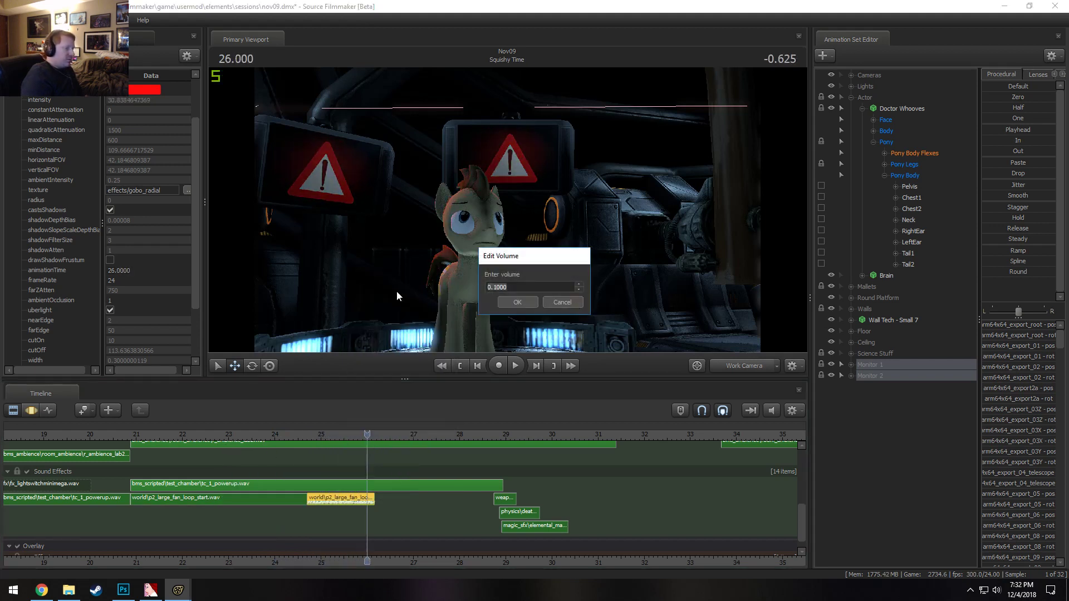
pyautogui.write('0.2')
pyautogui.press('Return')
pyautogui.click(304, 436)
pyautogui.press('space')
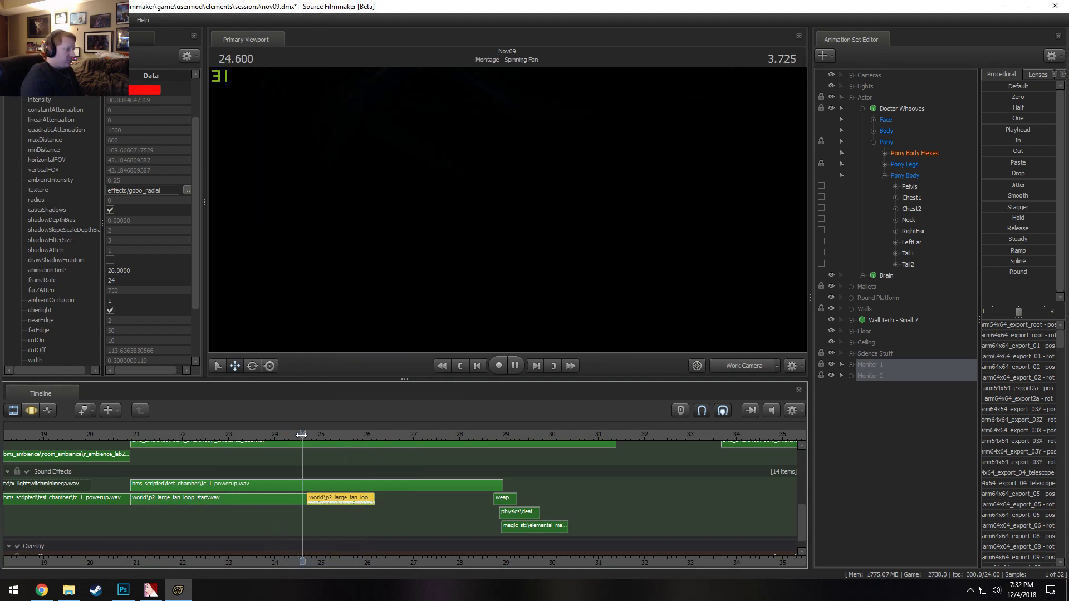
pyautogui.click(281, 443)
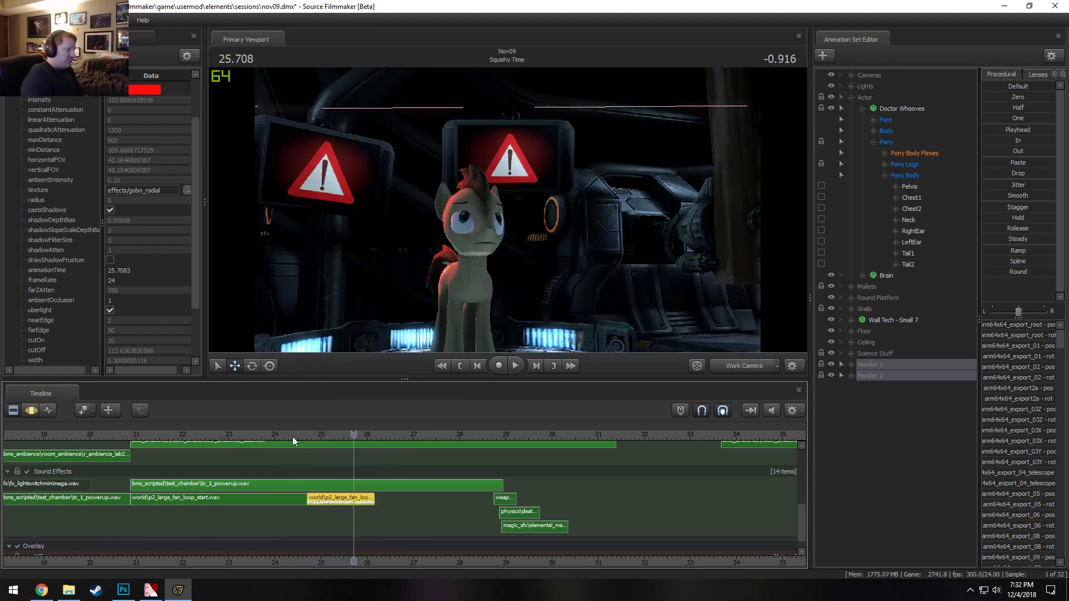
pyautogui.click(224, 439)
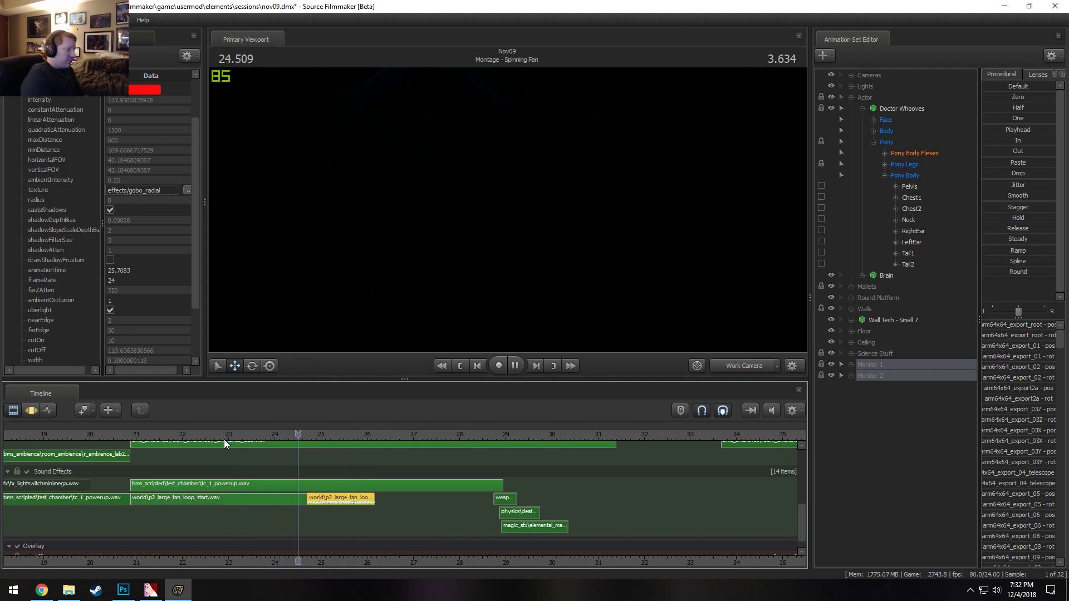
# Replay the stretch from Montage - Spinning Fan into Squishy Time to hear the second fan loop clip
pyautogui.press('space')
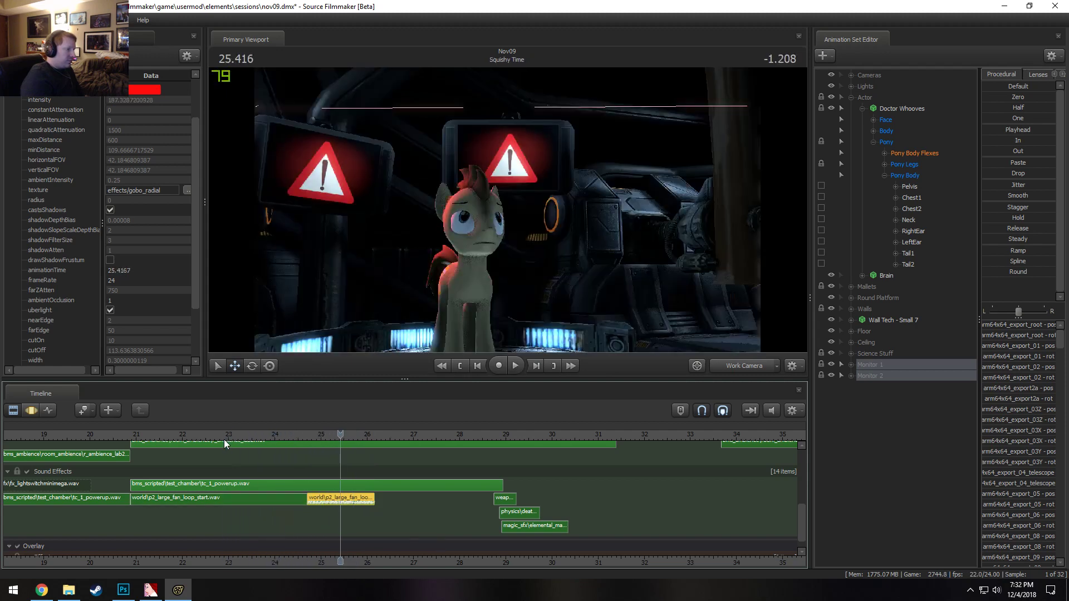
pyautogui.rightClick(330, 483)
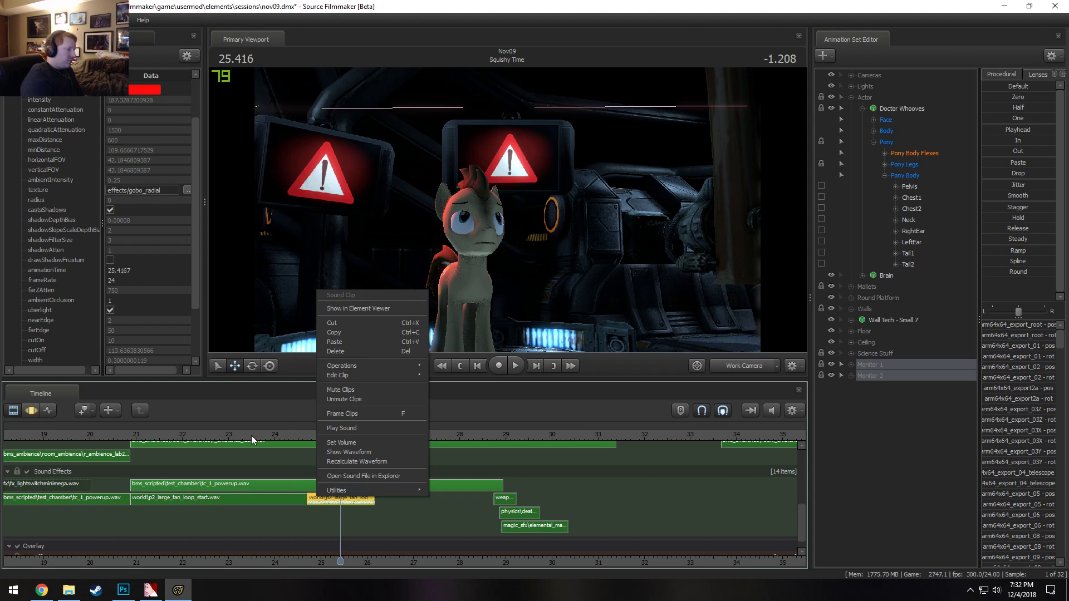
pyautogui.click(191, 429)
pyautogui.press('space')
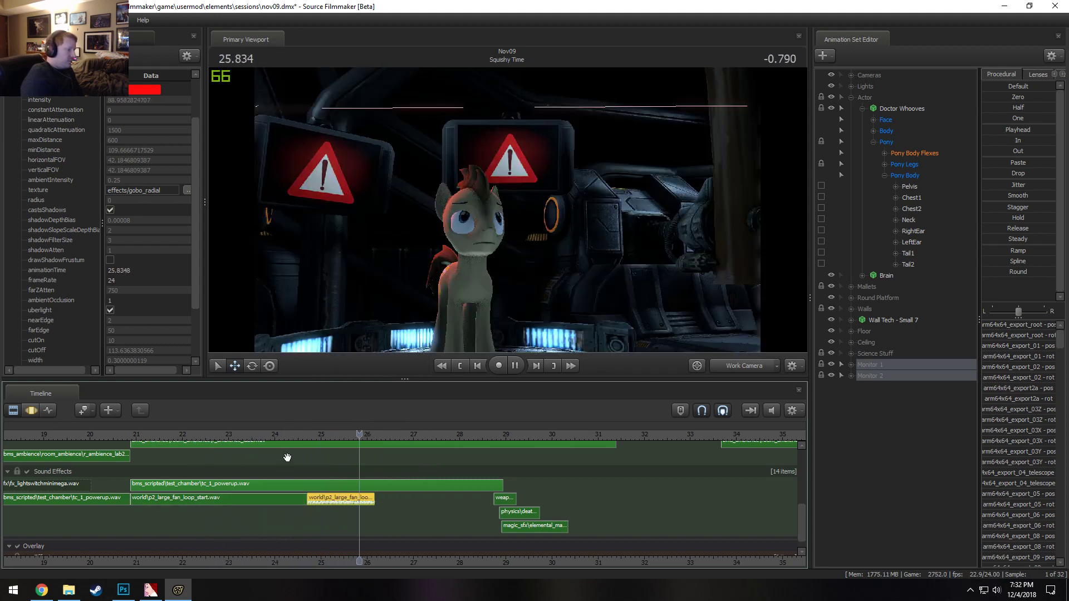
pyautogui.press('space')
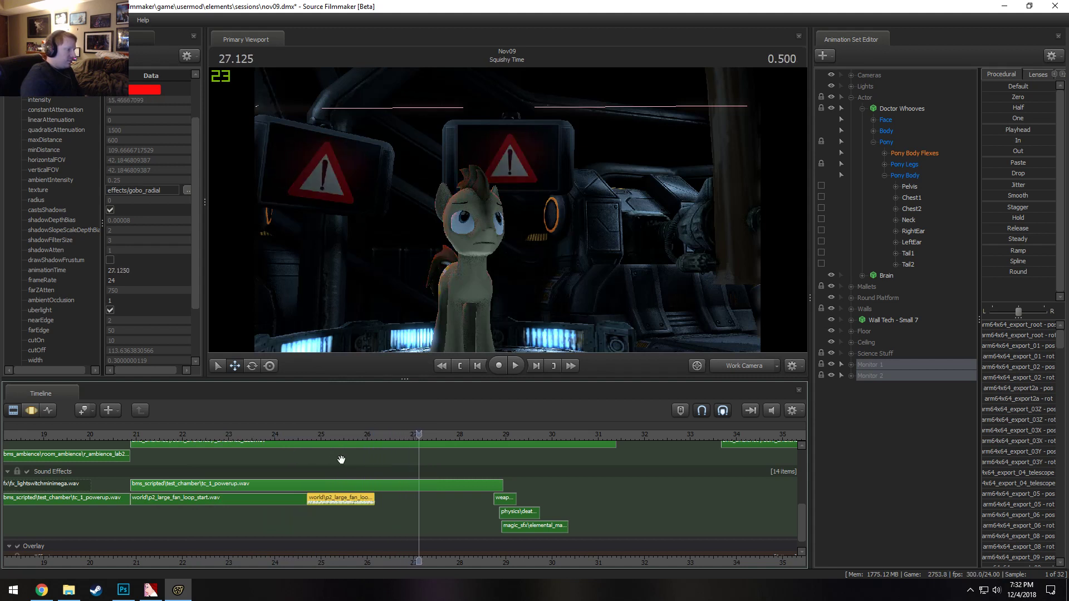
# Set the second fan loop clip's volume to 1 and replay the cut into Squishy Time
pyautogui.rightClick(349, 499)
pyautogui.click(375, 445)
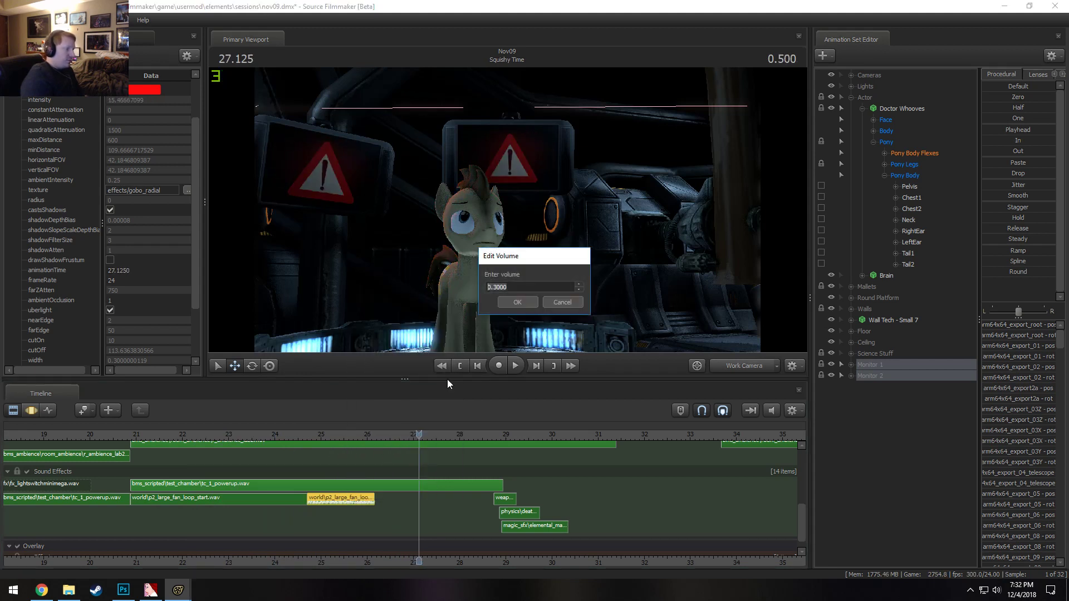
pyautogui.write('1')
pyautogui.press('Return')
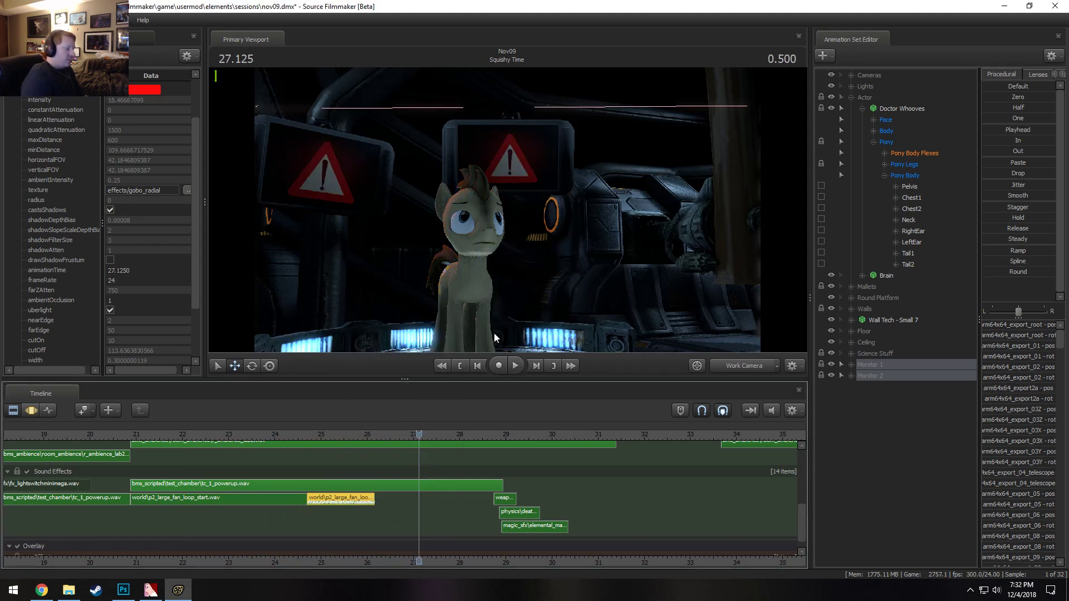
pyautogui.click(297, 429)
pyautogui.press('space')
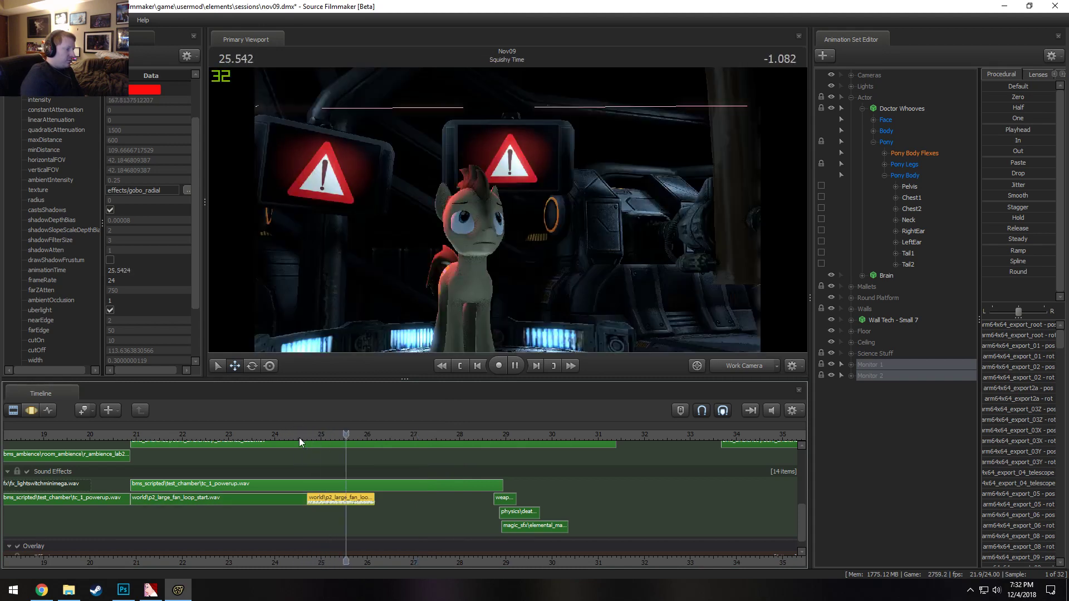
pyautogui.press('space')
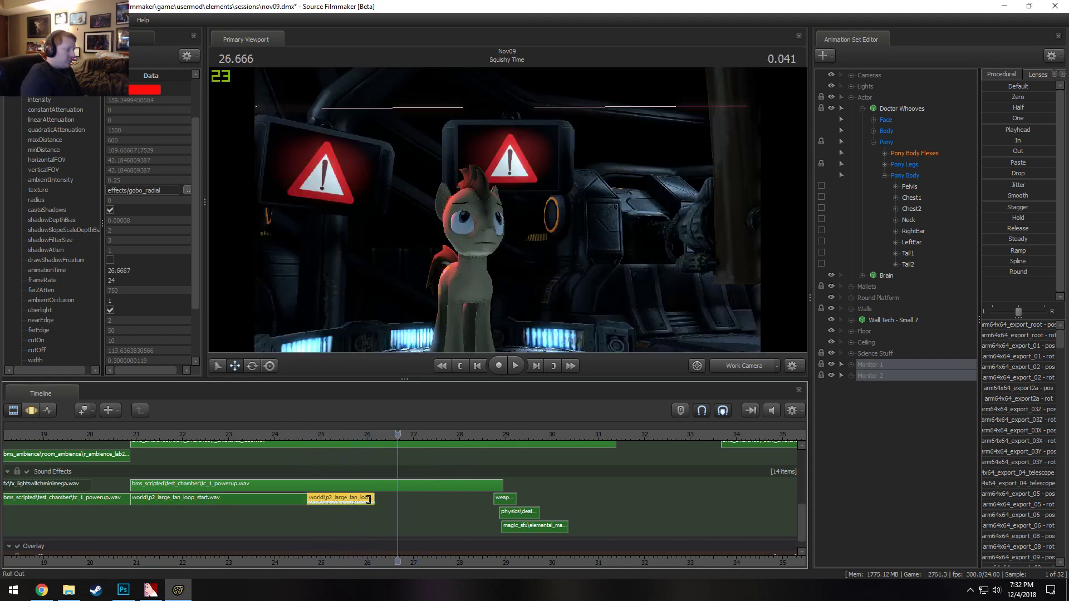
# Set the second fan loop clip's fade-out time to 1
pyautogui.rightClick(356, 500)
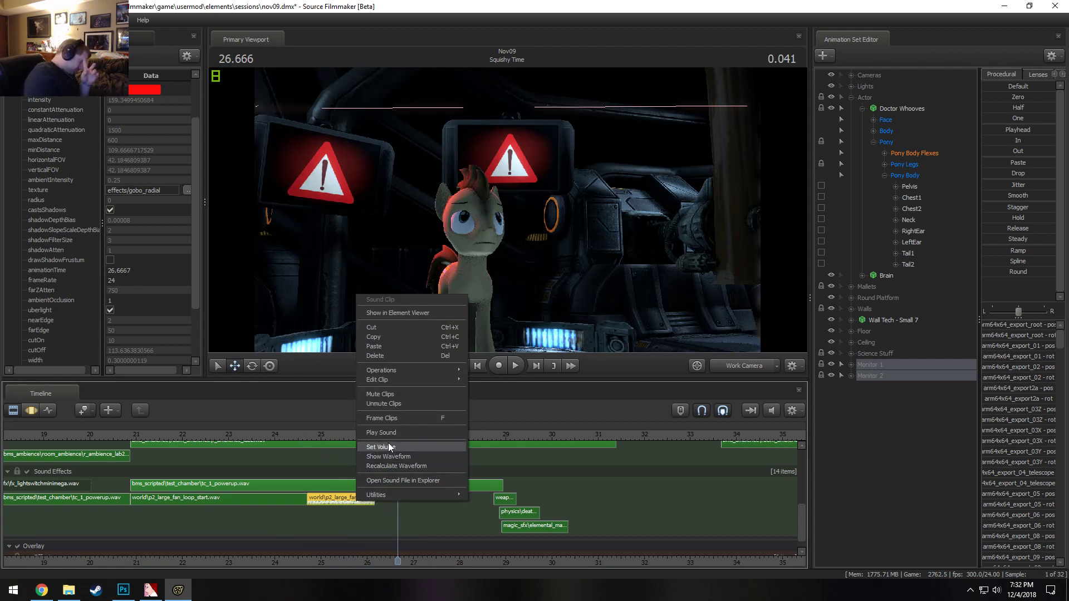
pyautogui.moveTo(409, 379)
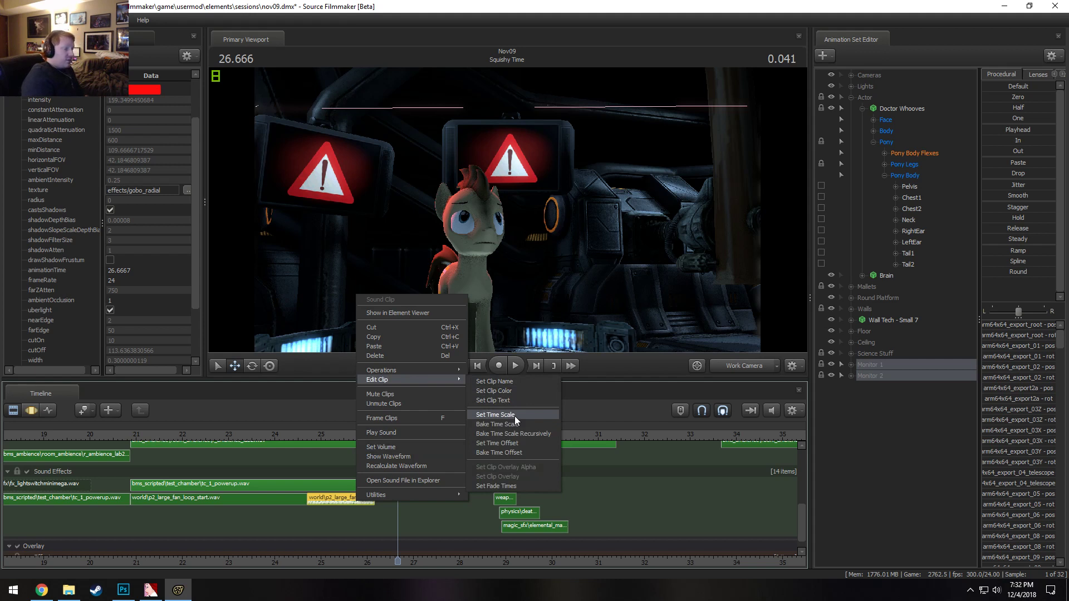
pyautogui.click(503, 486)
pyautogui.doubleClick(554, 290)
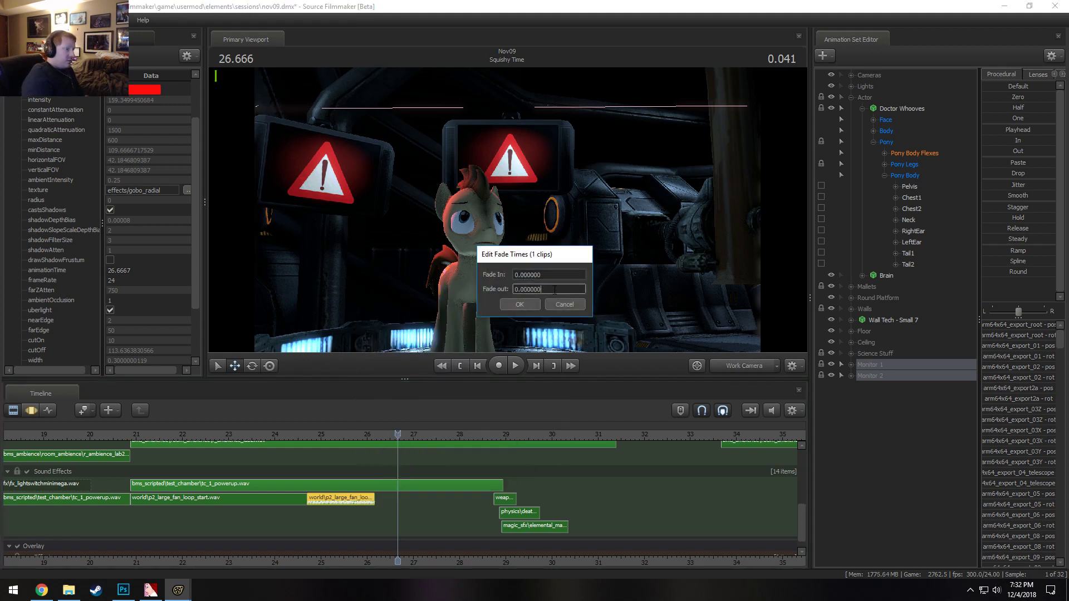
pyautogui.write('1')
pyautogui.press('Return')
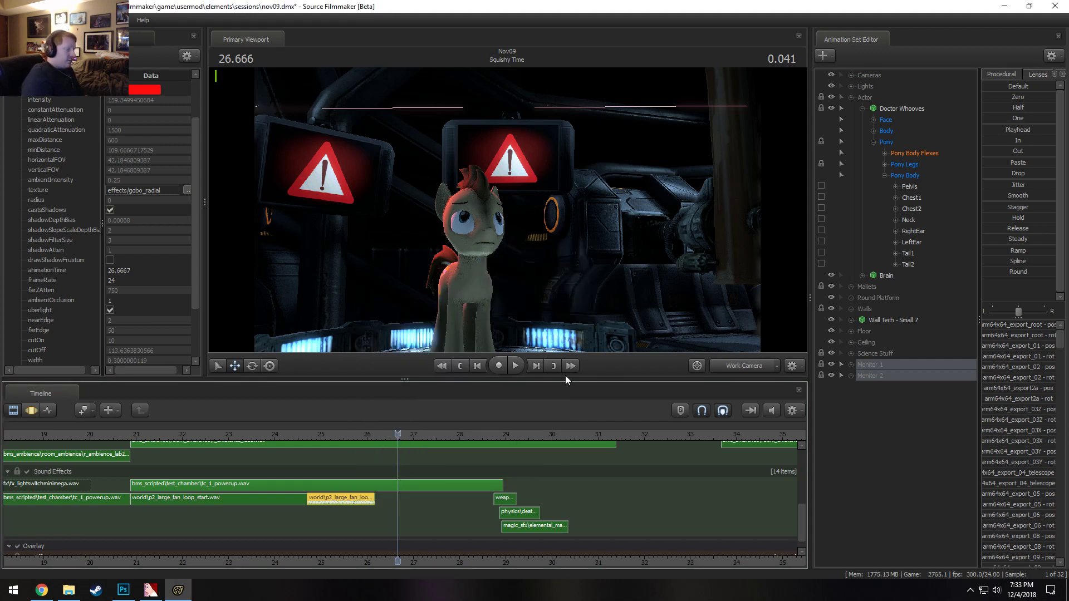
# Replay the cut into Squishy Time twice to listen to the fan sound fading out
pyautogui.click(287, 447)
pyautogui.click(292, 435)
pyautogui.press('space')
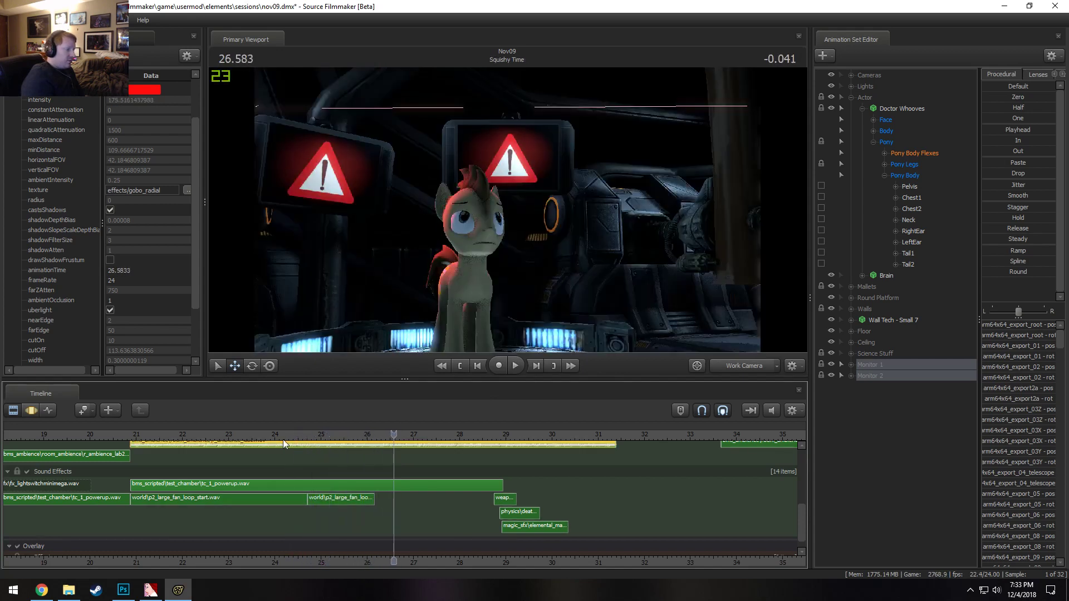
pyautogui.click(238, 437)
pyautogui.press('space')
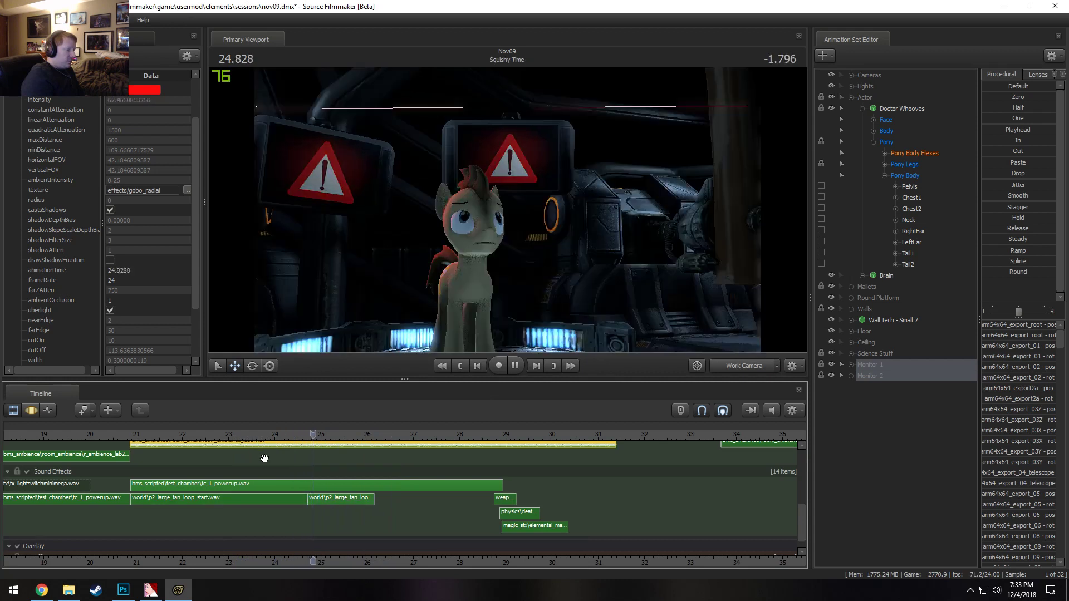
# Extend the end of the second fan loop clip to about 26.7 s, keeping its start against the first clip
pyautogui.click(312, 498)
pyautogui.moveTo(309, 496); pyautogui.dragTo(280, 510)
pyautogui.hotkey('ctrl', 'z')
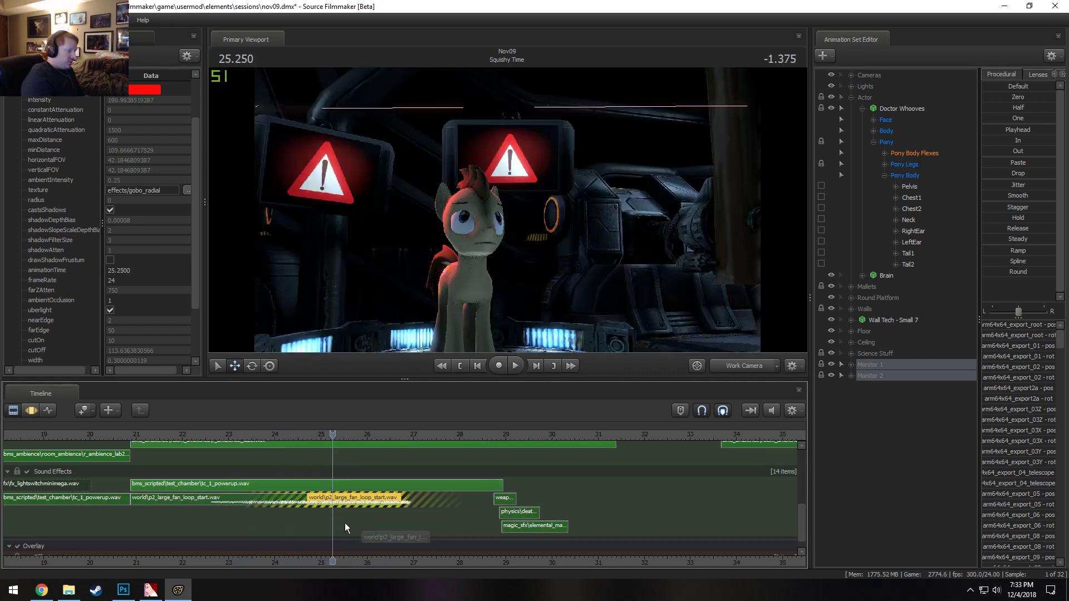
# Replay the start of Squishy Time several times to check the fade-out of the extended fan loop clip
pyautogui.click(279, 435)
pyautogui.press('space')
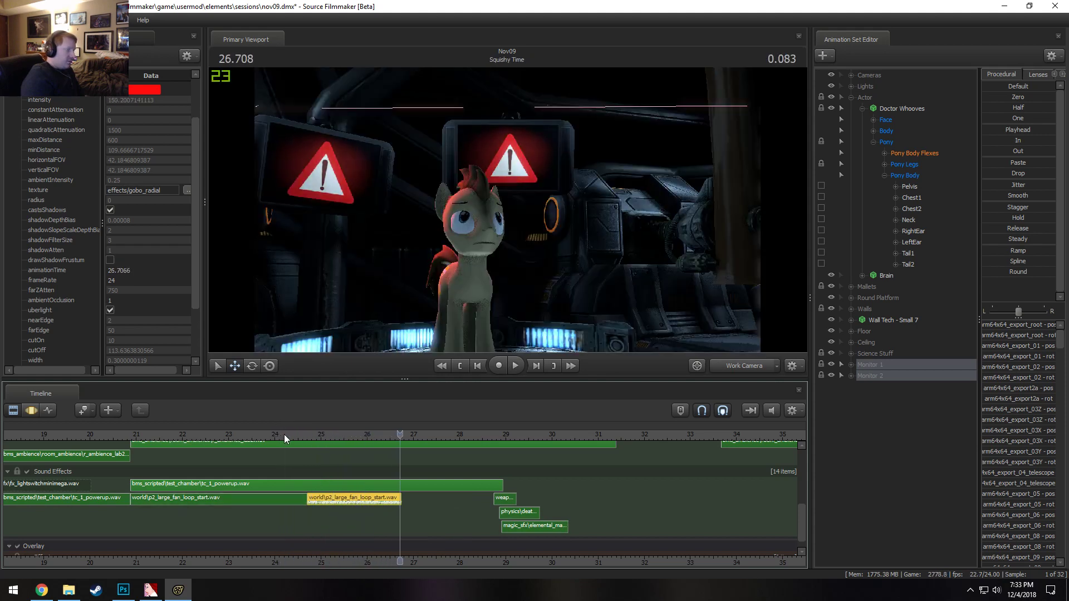
pyautogui.click(284, 434)
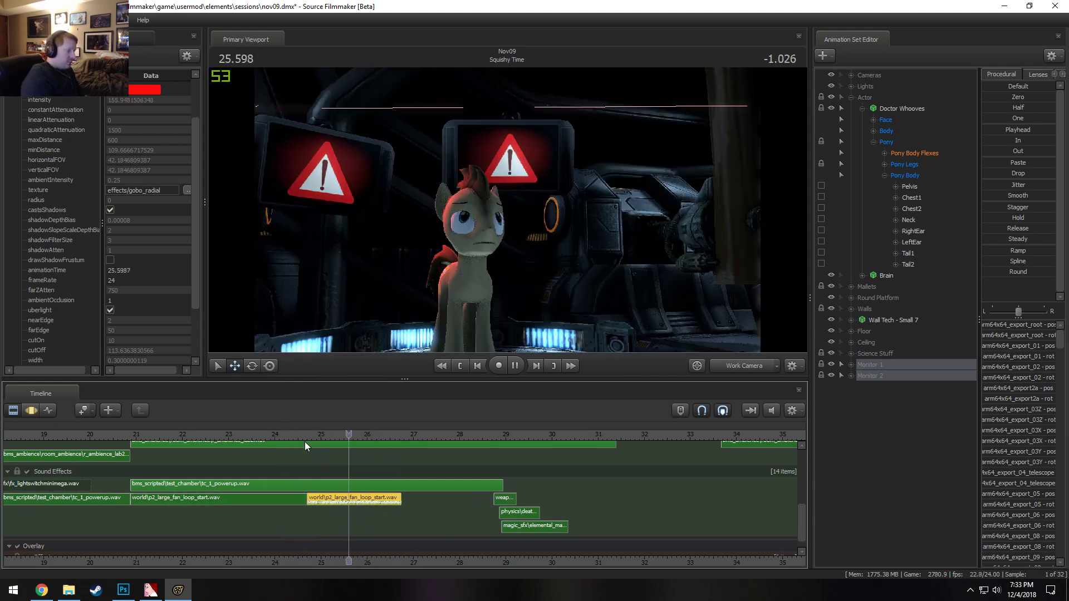
pyautogui.click(299, 434)
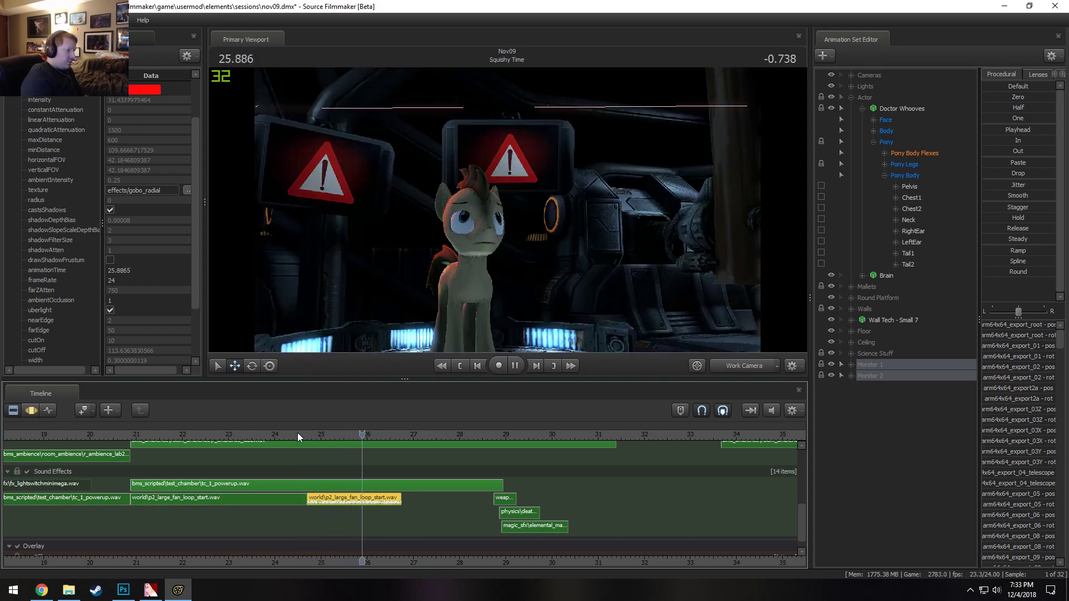
pyautogui.press('space')
pyautogui.press('space')
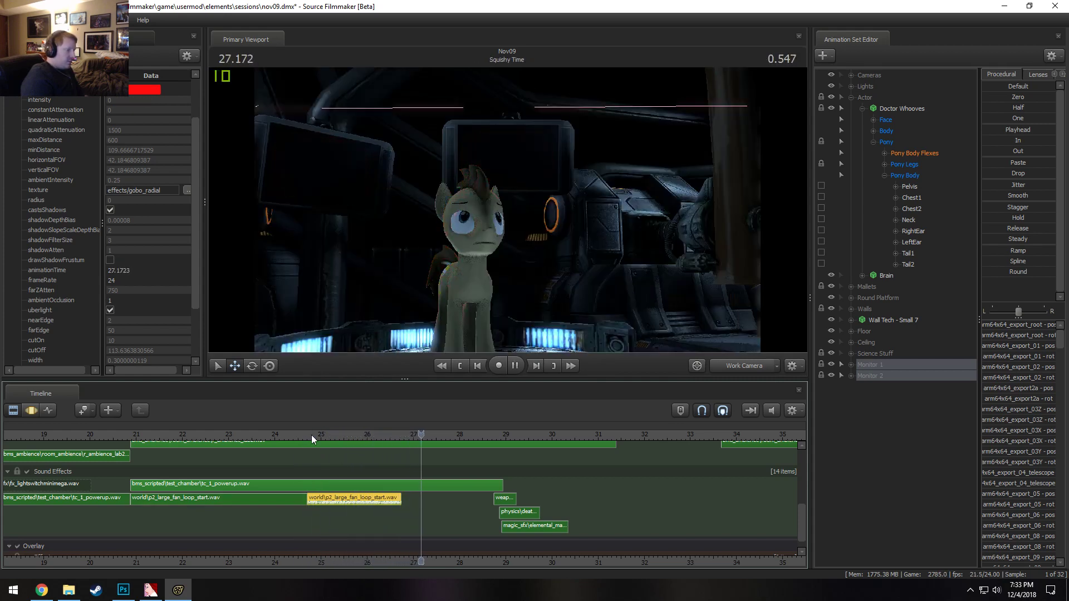
pyautogui.press('space')
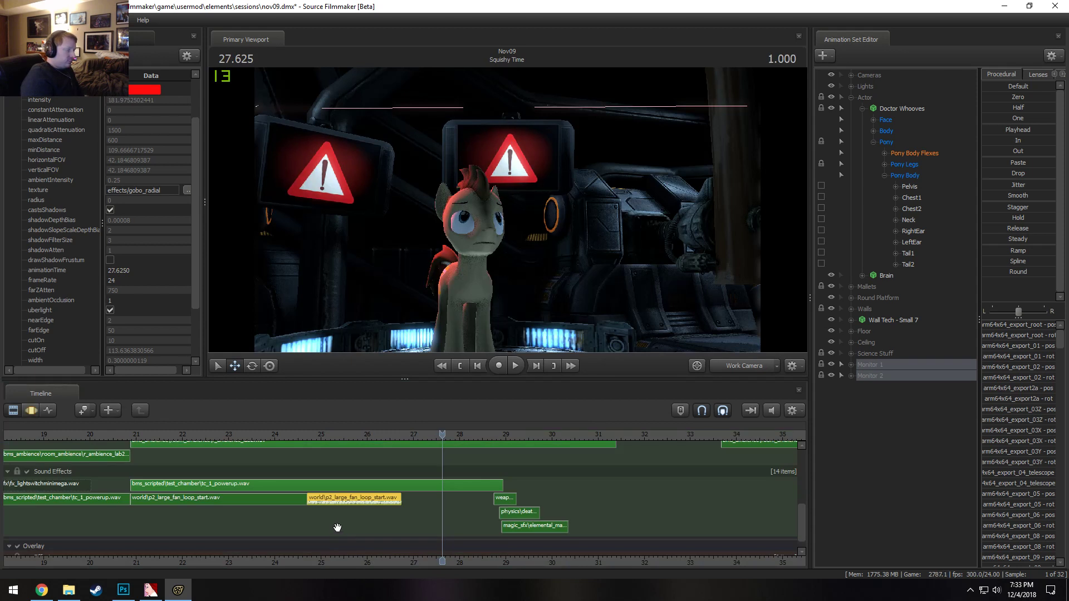
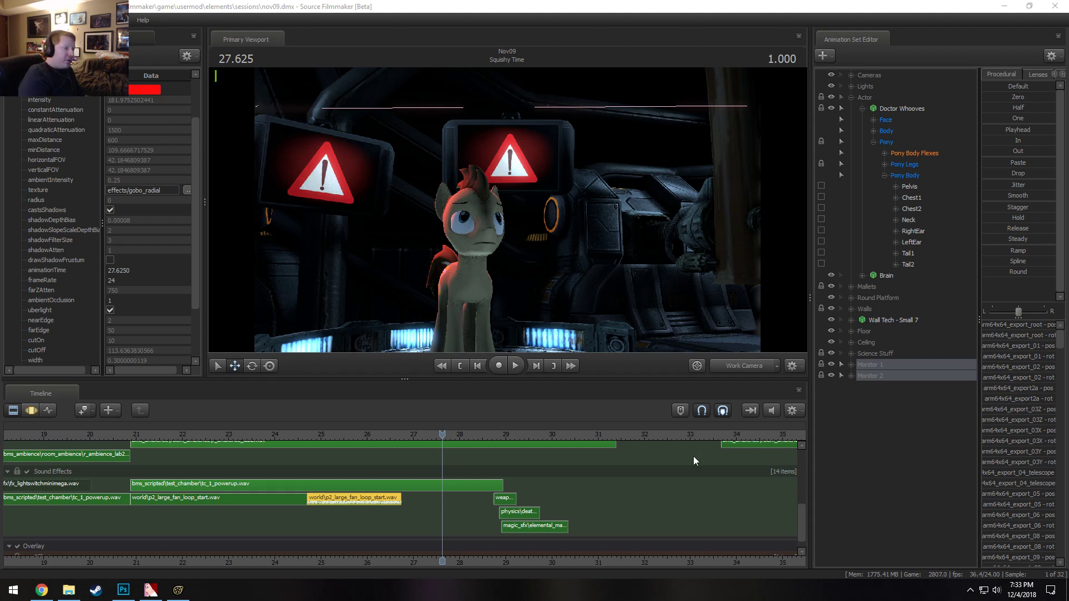
# Search the WAV files for "alarm" for a new Sound Effects clip and preview alarm1.wav, citadel_alert_loop2.wav and city_siren_loop2.wav
pyautogui.click(709, 489)
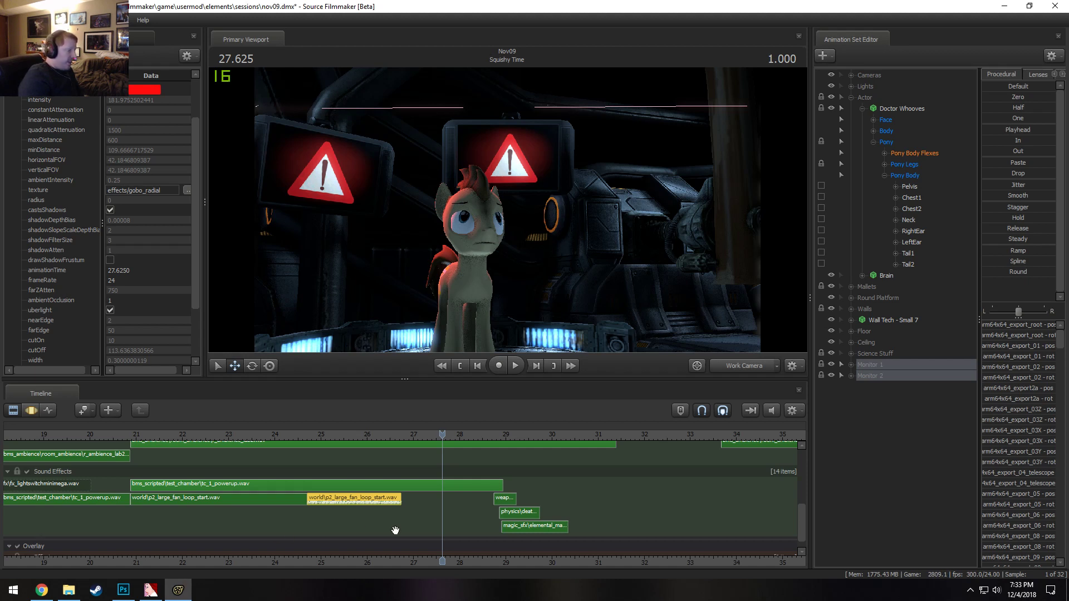
pyautogui.rightClick(293, 520)
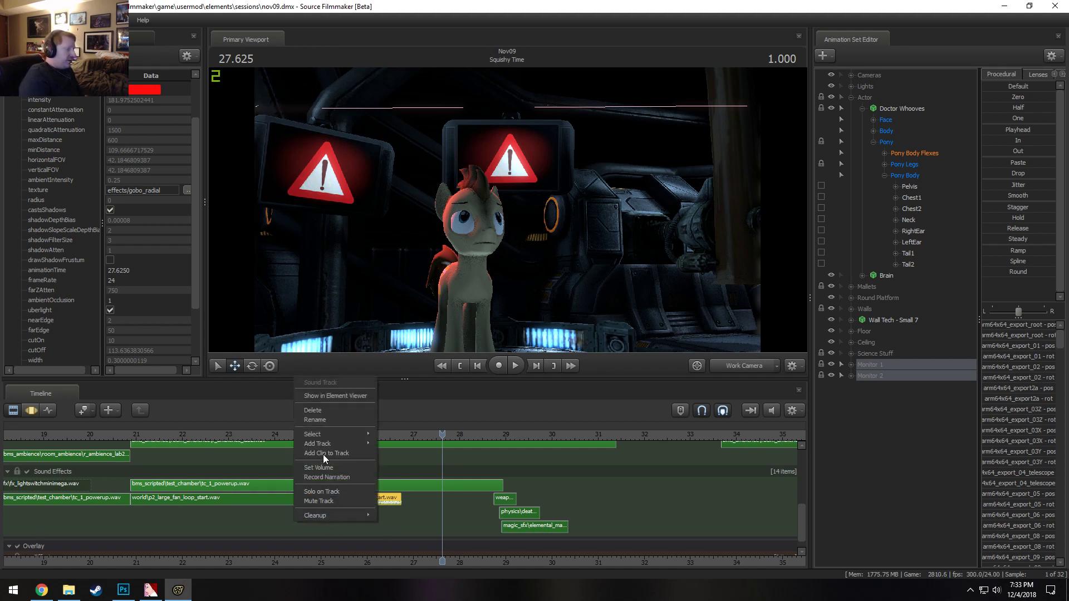
pyautogui.click(332, 453)
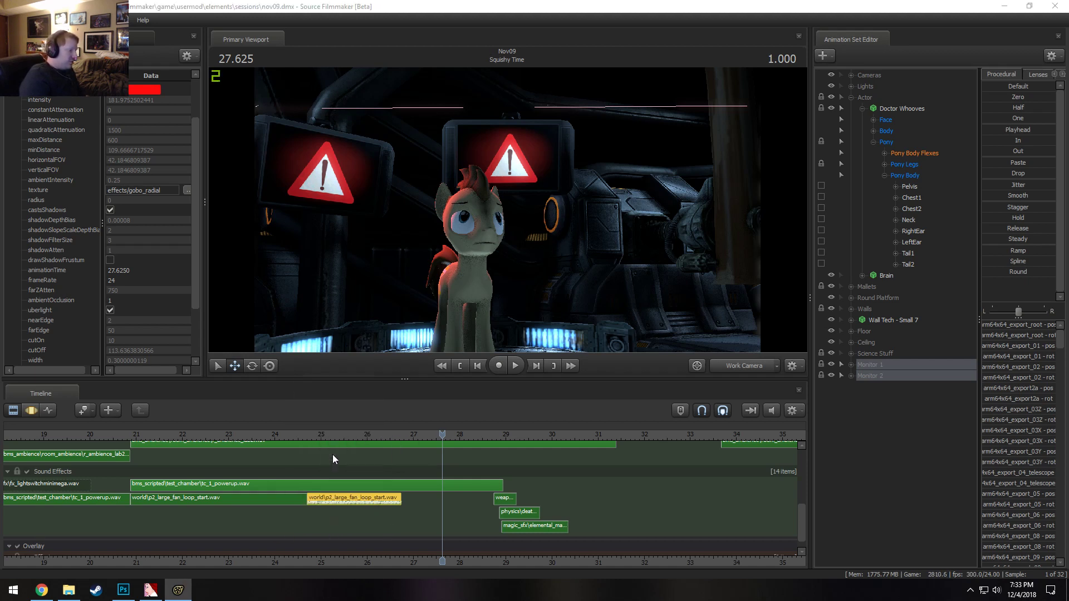
pyautogui.write('alarm')
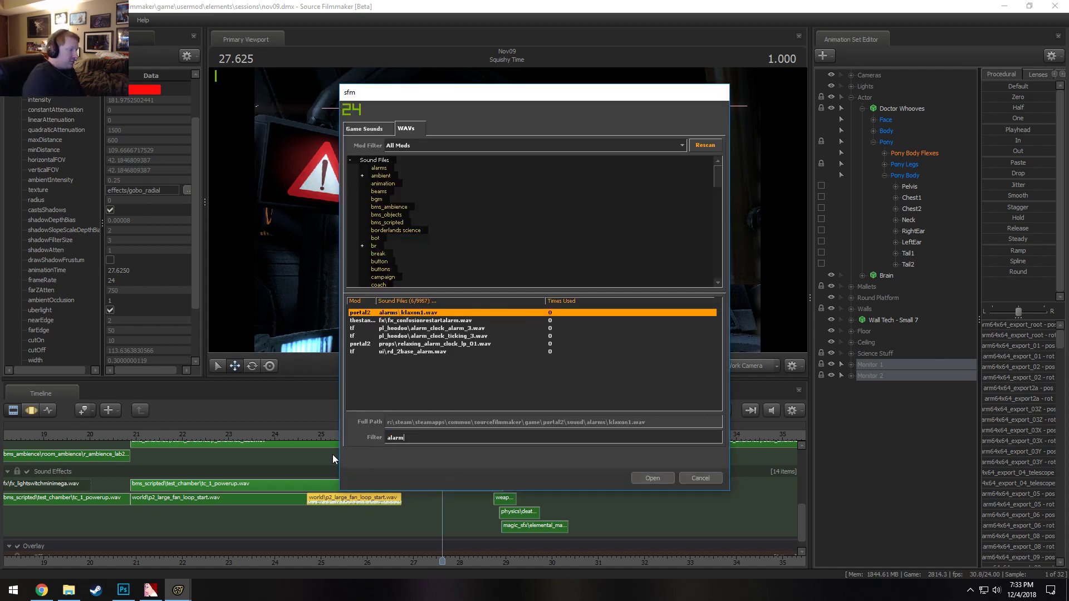
pyautogui.click(440, 328)
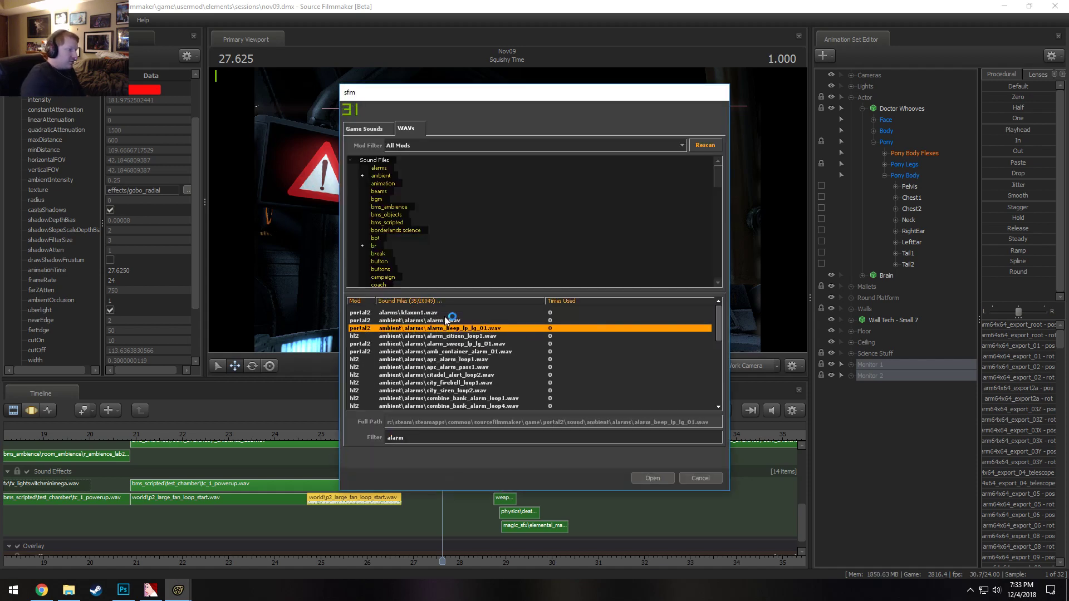
pyautogui.click(442, 321)
pyautogui.click(436, 376)
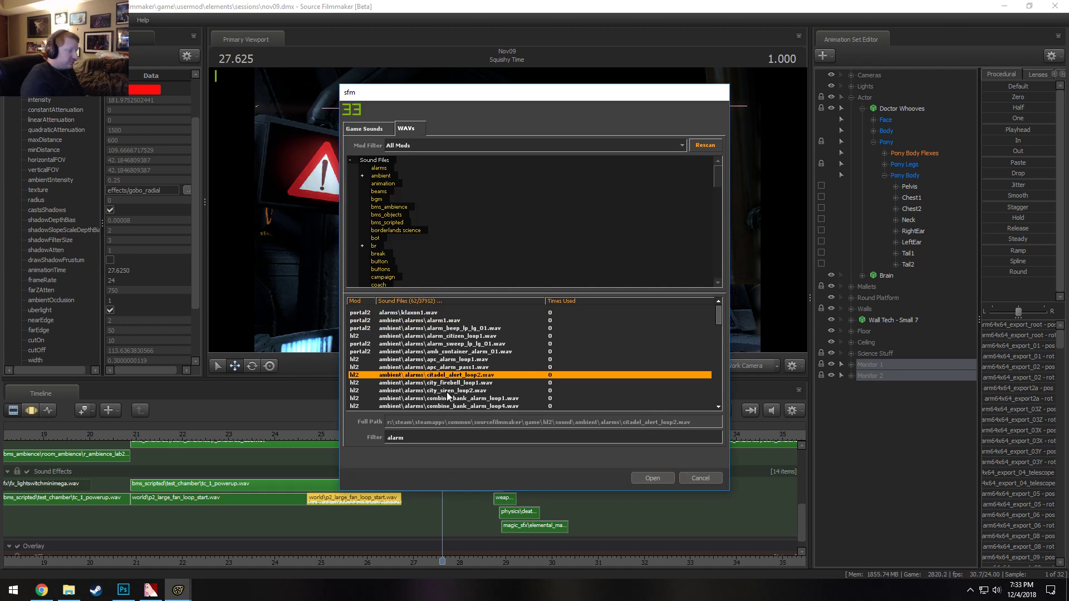
pyautogui.click(446, 390)
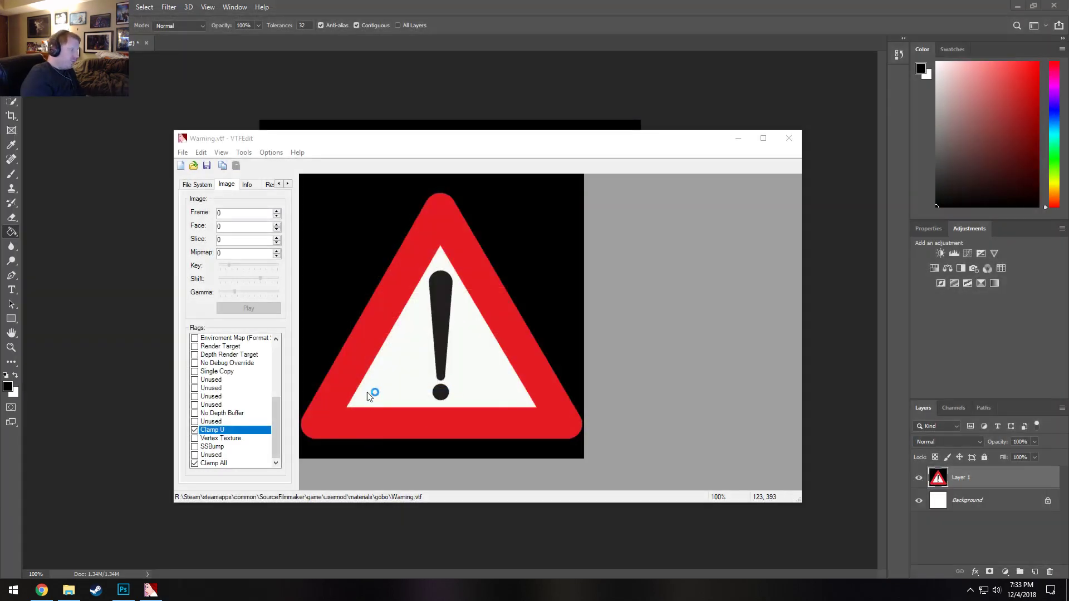
# Relaunch Source Filmmaker from Steam, decline the autosave and reopen the recent nov09.dmx session
pyautogui.rightClick(96, 590)
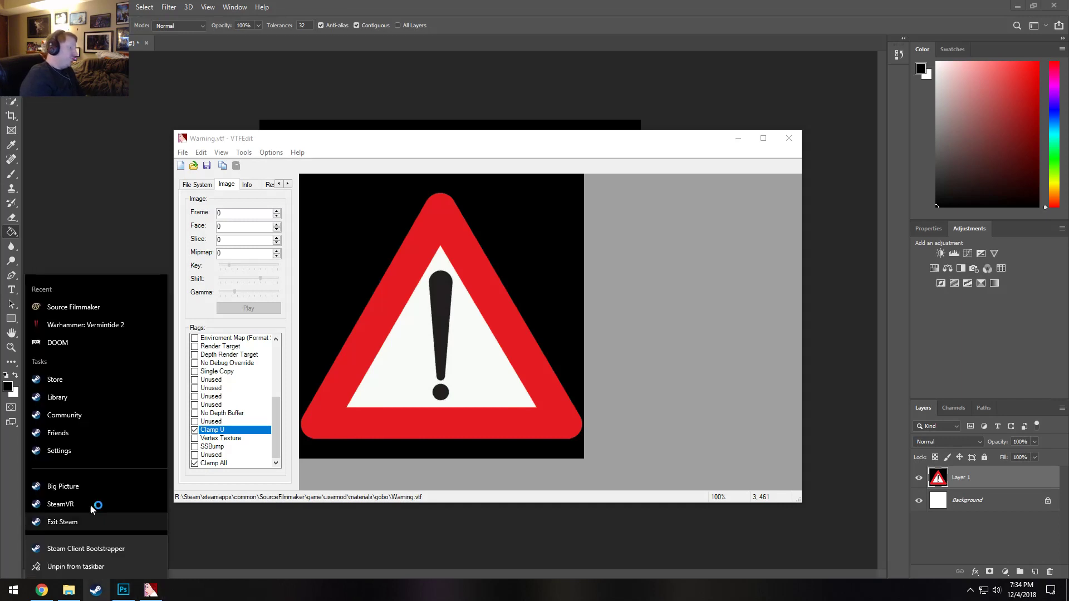
pyautogui.click(84, 306)
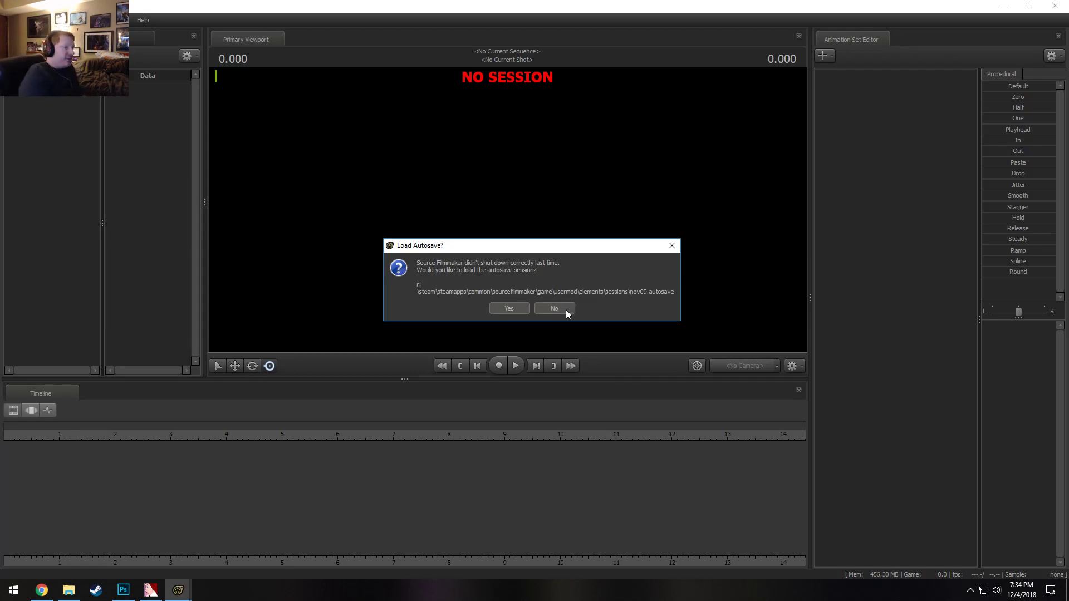
pyautogui.click(566, 311)
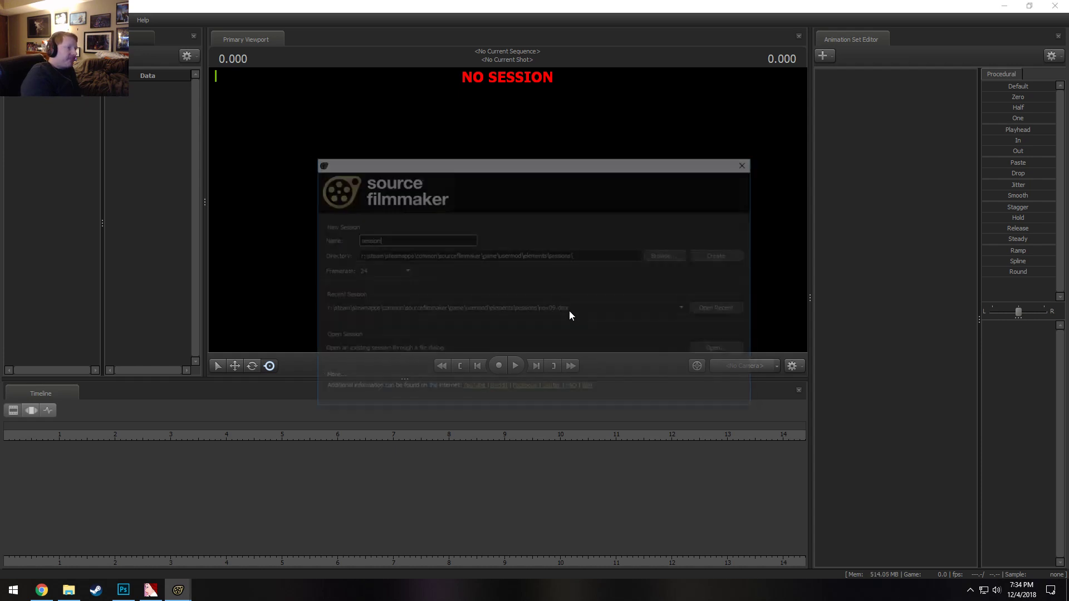
pyautogui.click(698, 307)
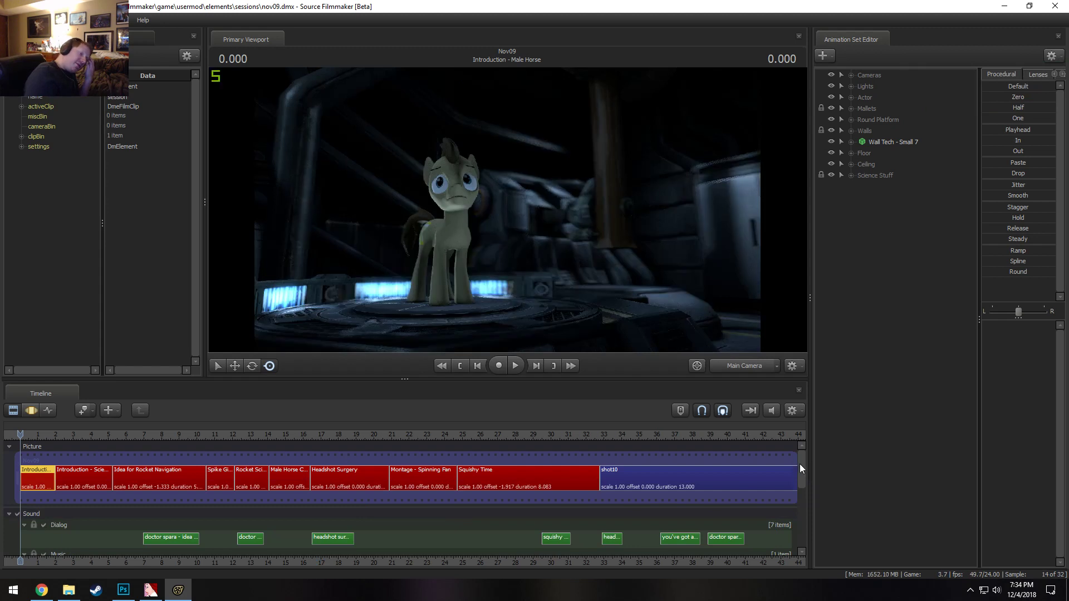
# Show the Sound Effects track around the fan loop clips and play from about 24 s into Squishy Time
pyautogui.moveTo(810, 472); pyautogui.dragTo(818, 516)
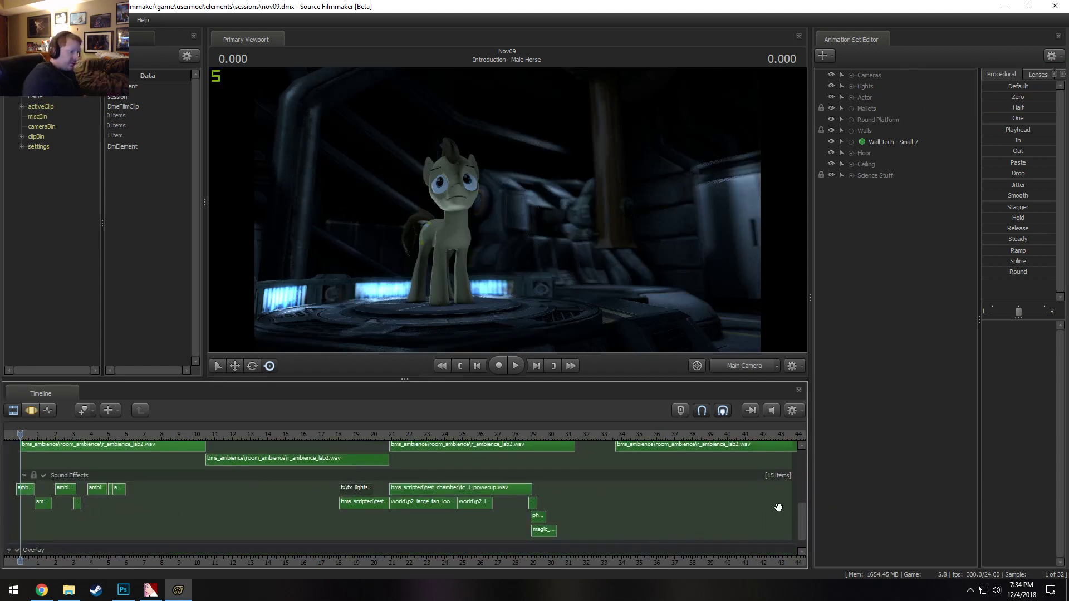
pyautogui.moveTo(497, 434)
pyautogui.mouseDown()
pyautogui.moveTo(460, 434)
pyautogui.moveTo(543, 435)
pyautogui.moveTo(500, 446)
pyautogui.mouseUp()
pyautogui.scroll(3, 508, 525)
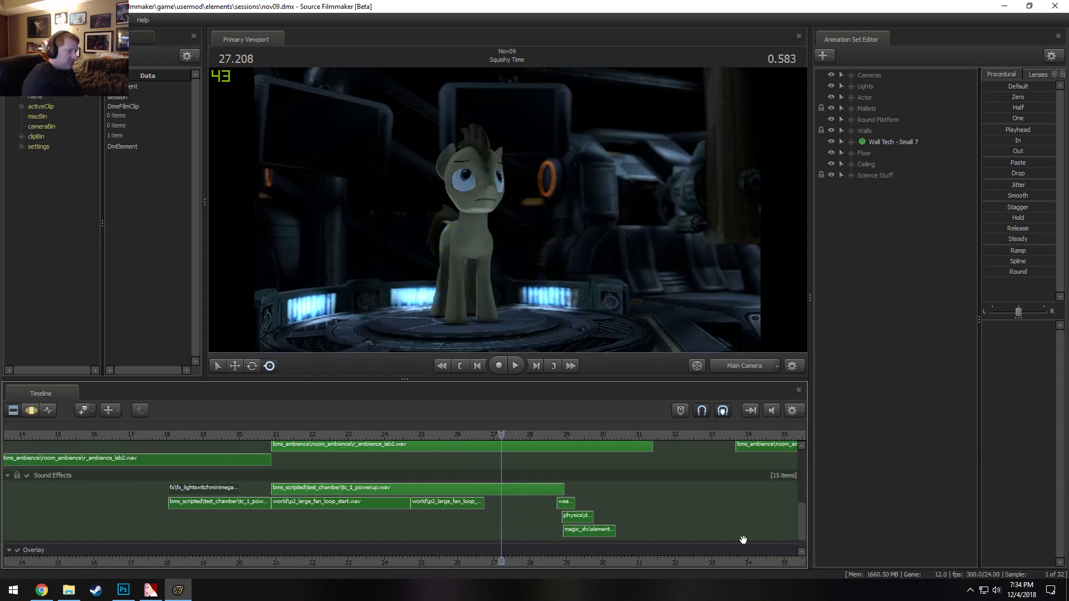
pyautogui.scroll(1, 806, 514)
pyautogui.click(393, 434)
pyautogui.press('space')
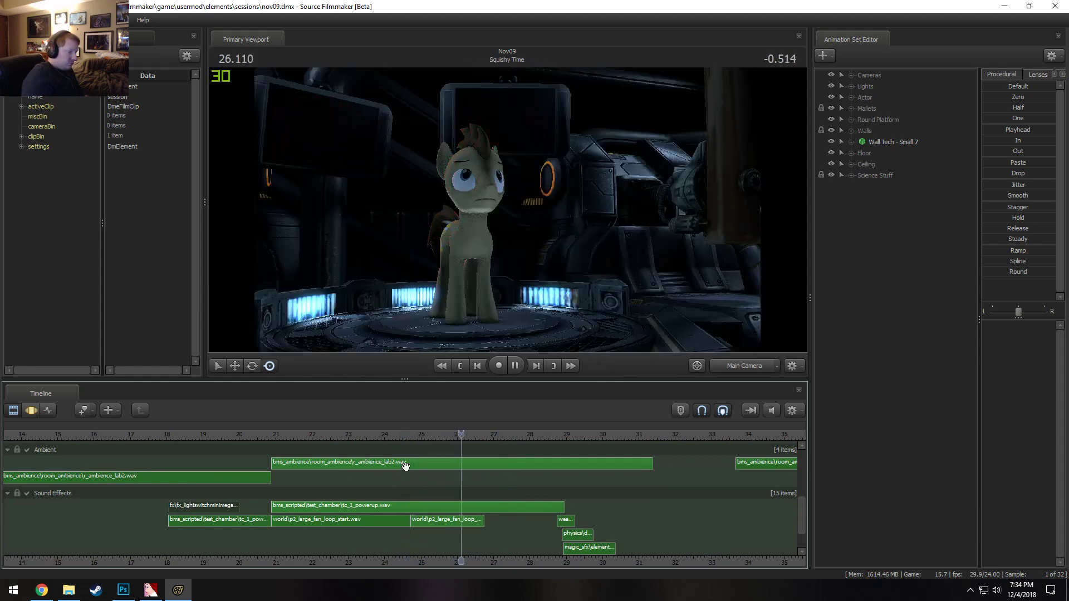
# Start a new Sound Effects clip, filter the WAV files for "alarm" and preview citadel_alert_loop2, city_siren_loop2, apc_alarm_loop1 and doomsday_lift_alarm
pyautogui.rightClick(494, 537)
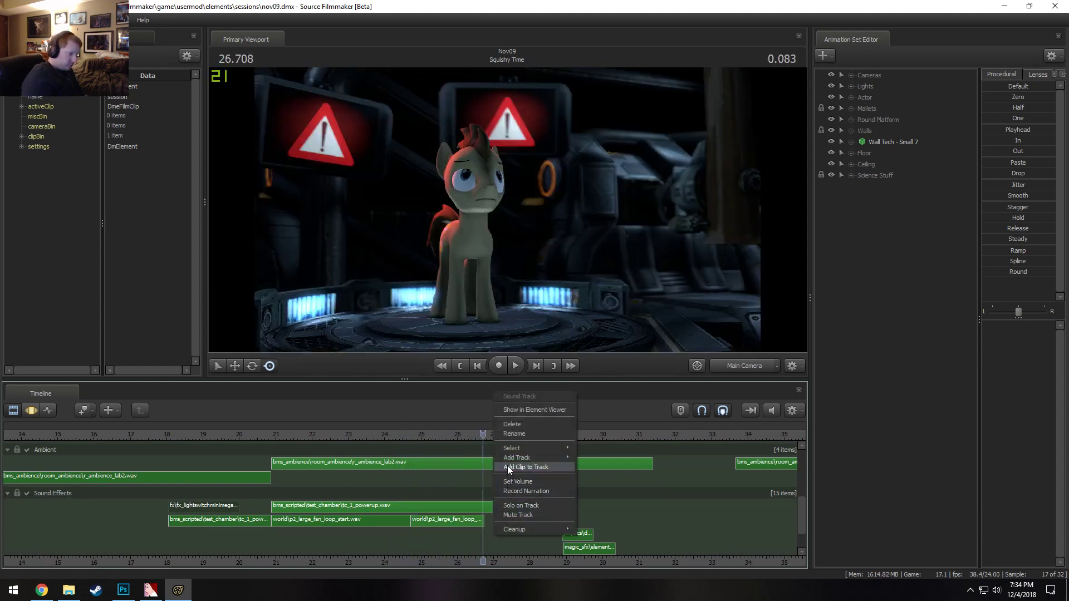
pyautogui.click(505, 466)
pyautogui.write('alarm')
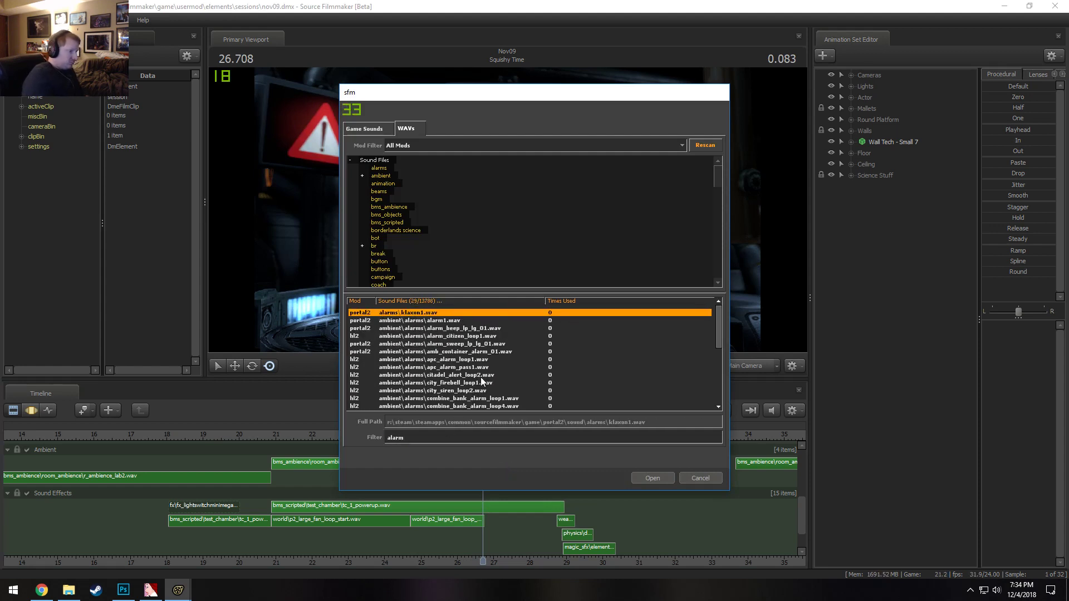
pyautogui.click(480, 375)
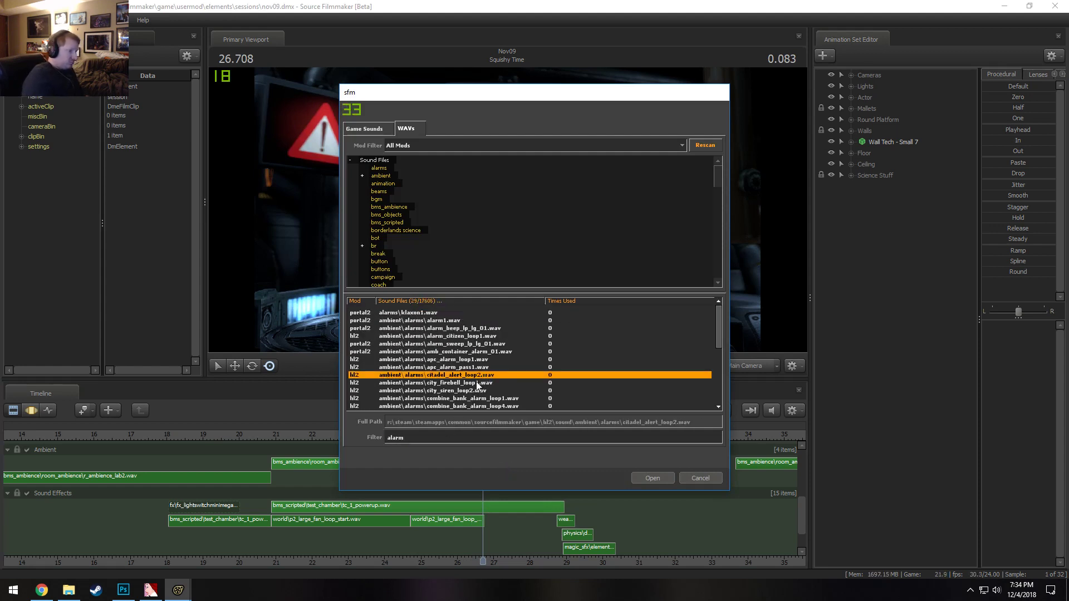
pyautogui.click(469, 390)
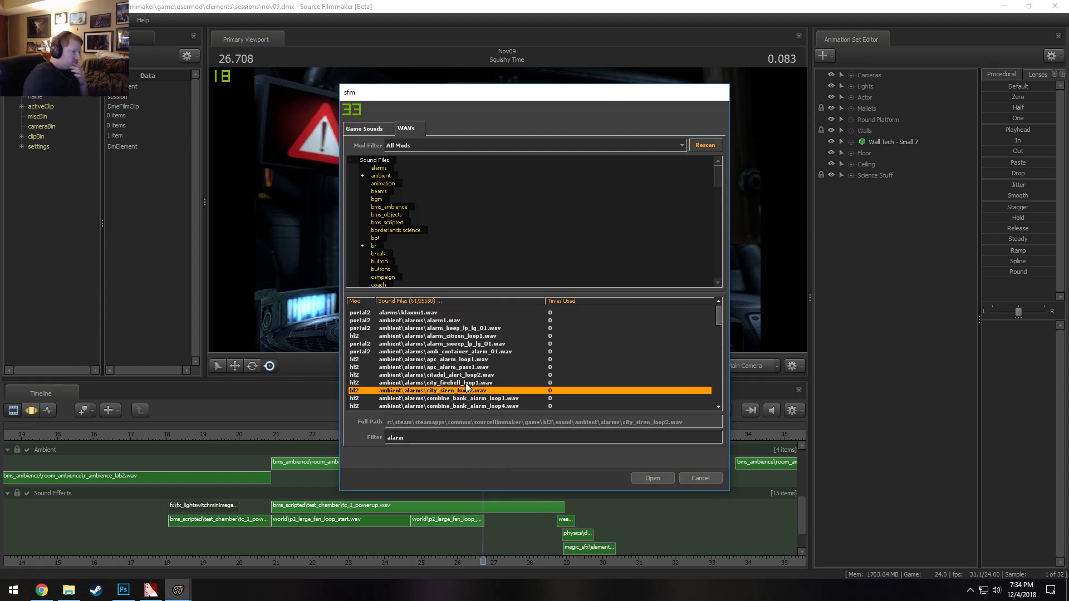
pyautogui.click(465, 376)
pyautogui.click(462, 368)
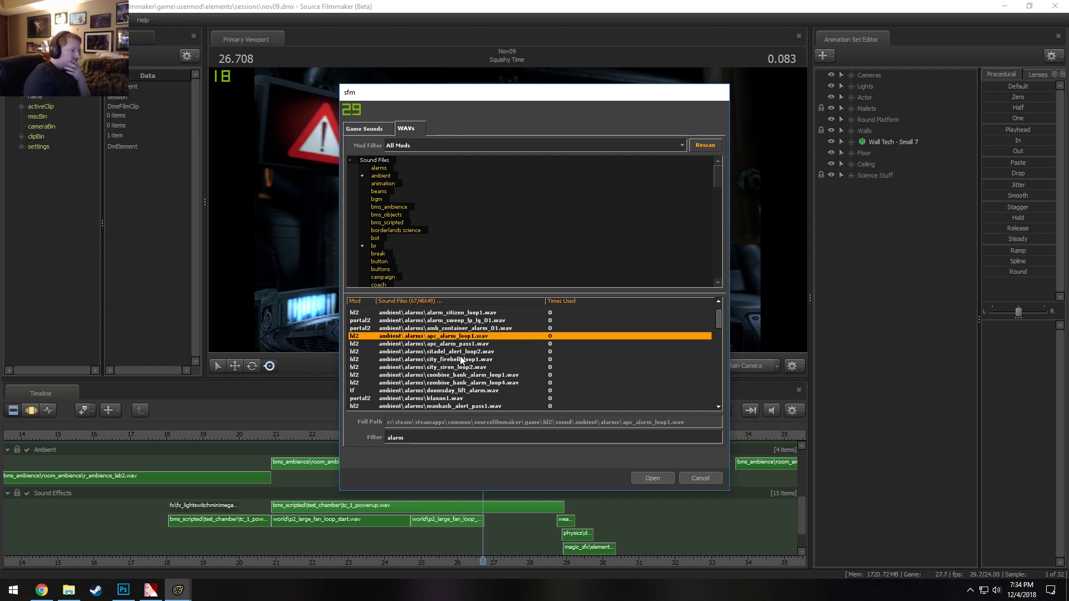
pyautogui.click(460, 375)
pyautogui.click(456, 389)
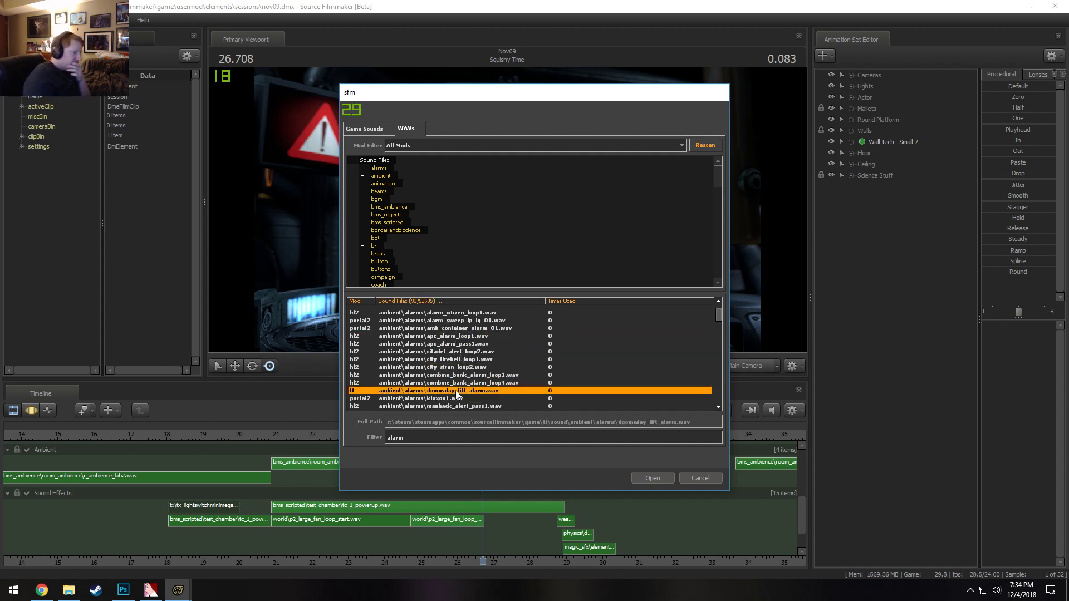
# Preview more ambient alarm sounds, including klaxon1.wav, portal_elevator_chime.wav, siren.wav, train_horn_distant1.wav and warningbell1.wav
pyautogui.scroll(-2, 456, 388)
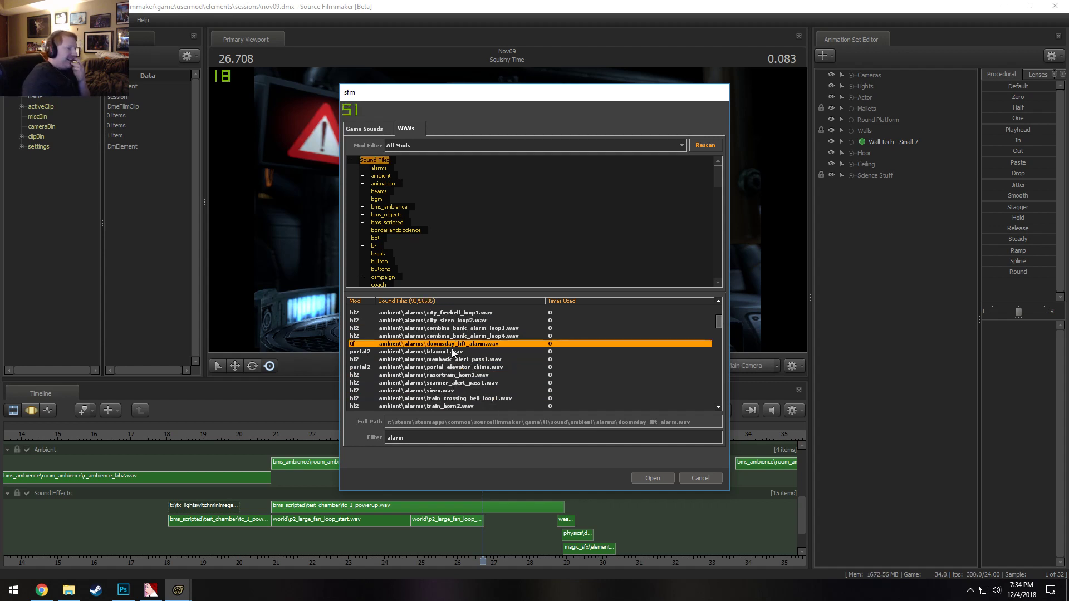
pyautogui.click(452, 351)
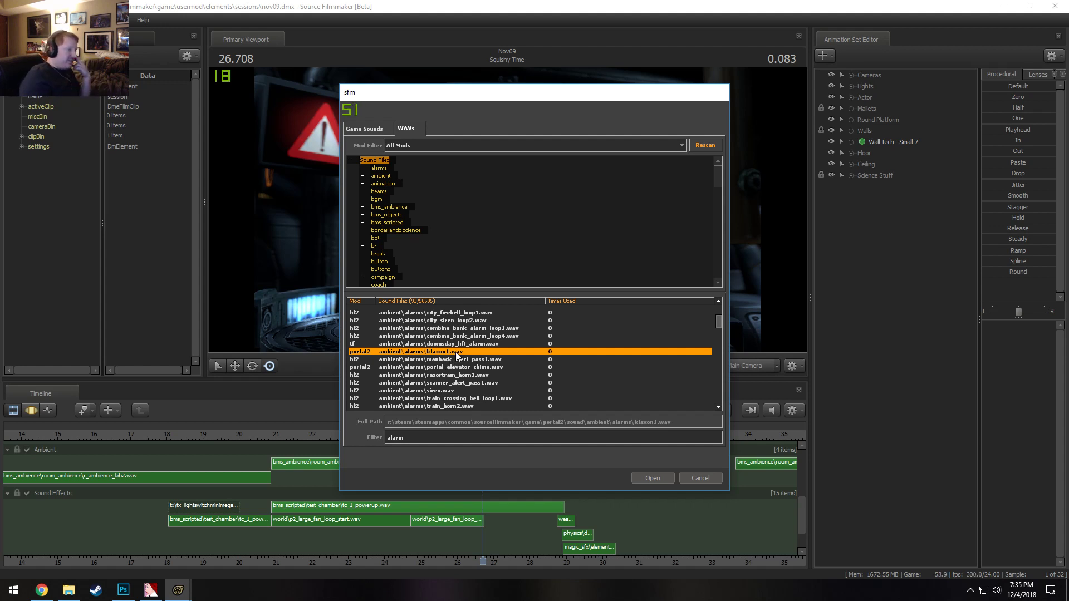
pyautogui.click(451, 360)
pyautogui.click(455, 369)
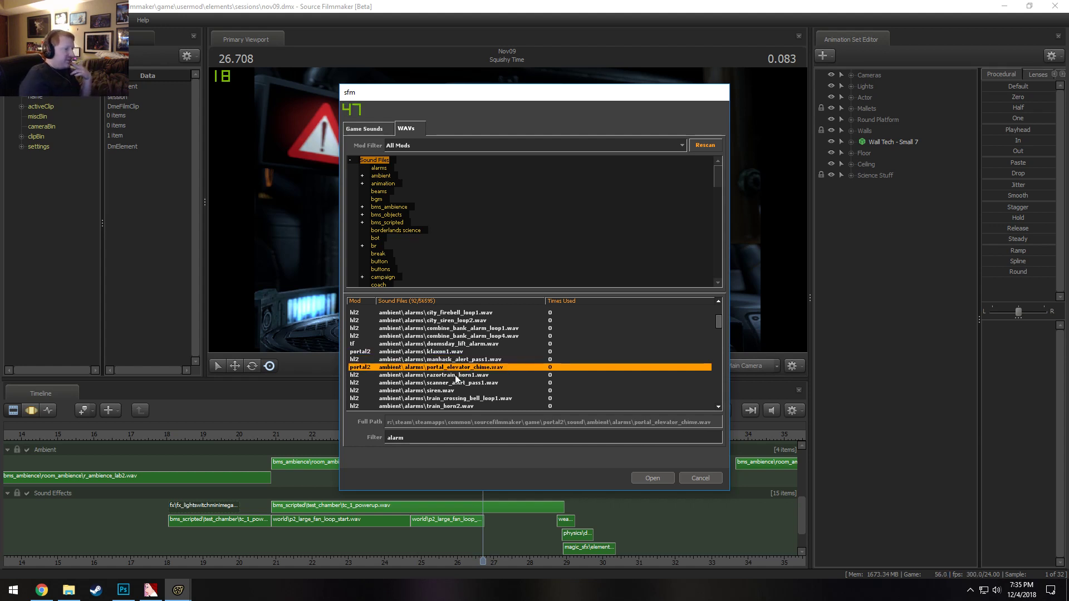
pyautogui.click(455, 383)
pyautogui.click(450, 392)
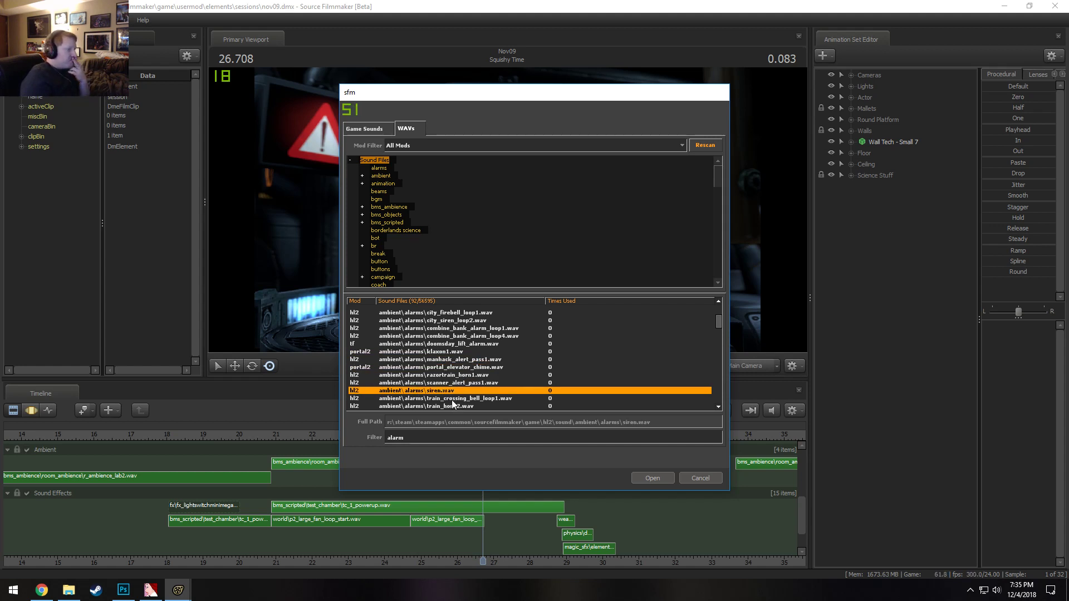
pyautogui.scroll(-1, 456, 399)
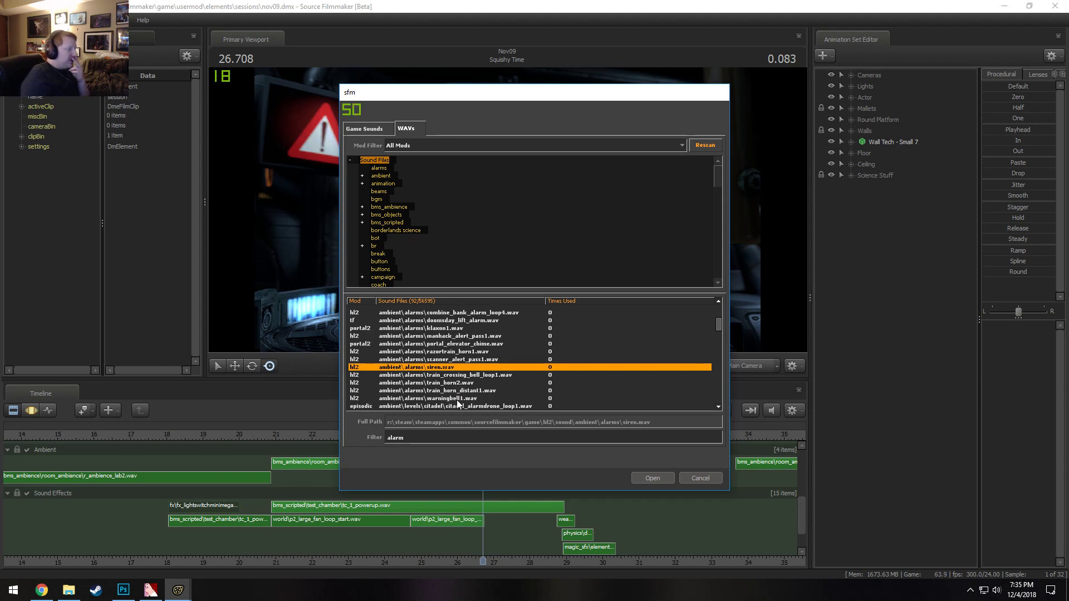
pyautogui.click(460, 375)
pyautogui.click(460, 391)
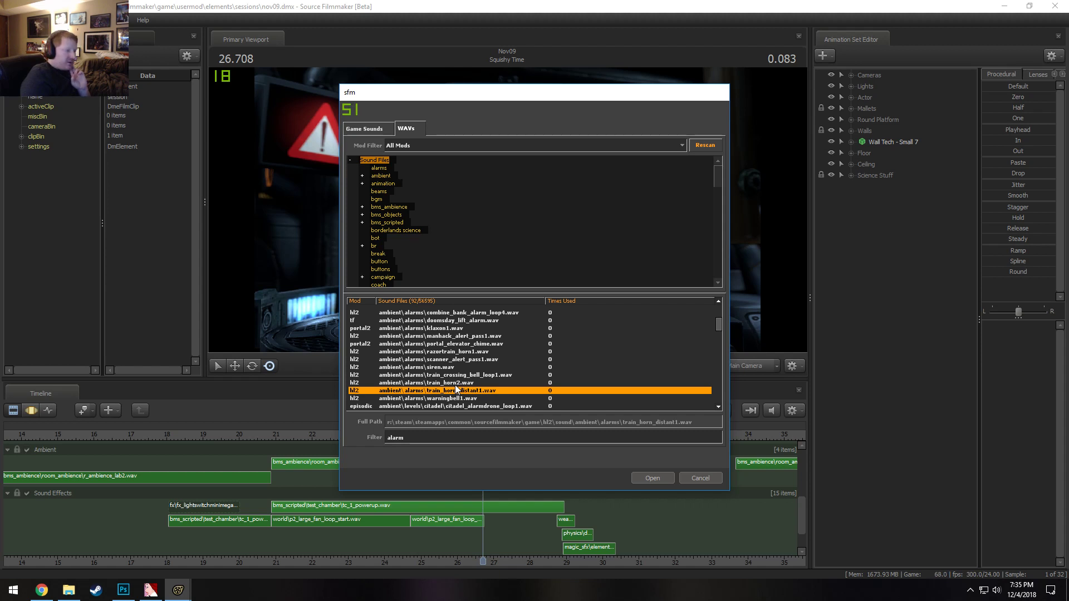
pyautogui.click(456, 398)
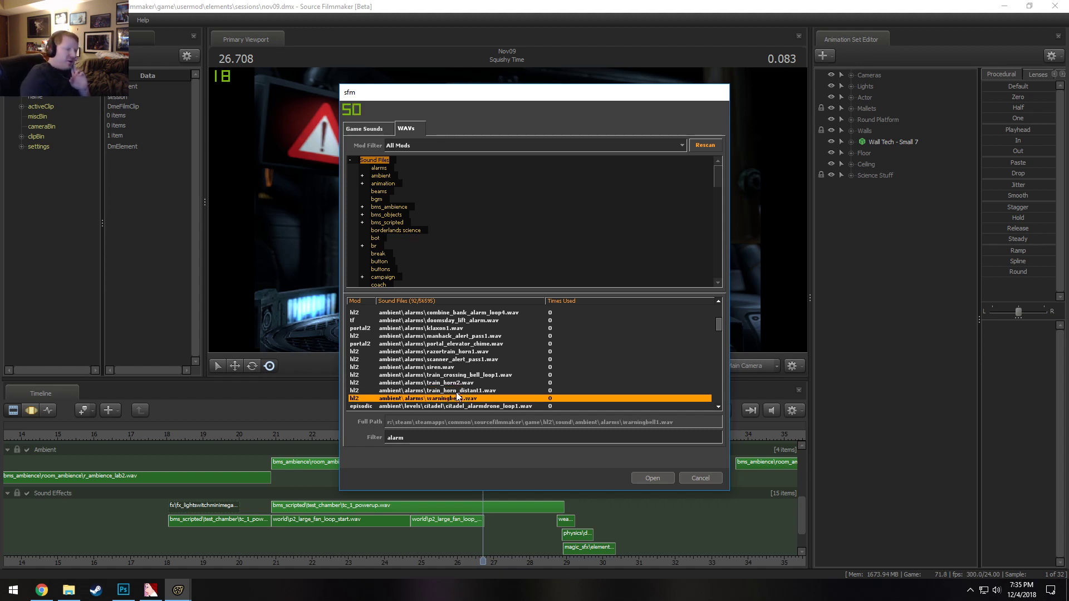
# Preview citadel_alarmdrone_loop1.wav, several bms_objects alarms such as alarm1.wav and lc_alarm1.wav, and apache_damage_alarm.wav
pyautogui.scroll(-2, 456, 393)
pyautogui.click(455, 360)
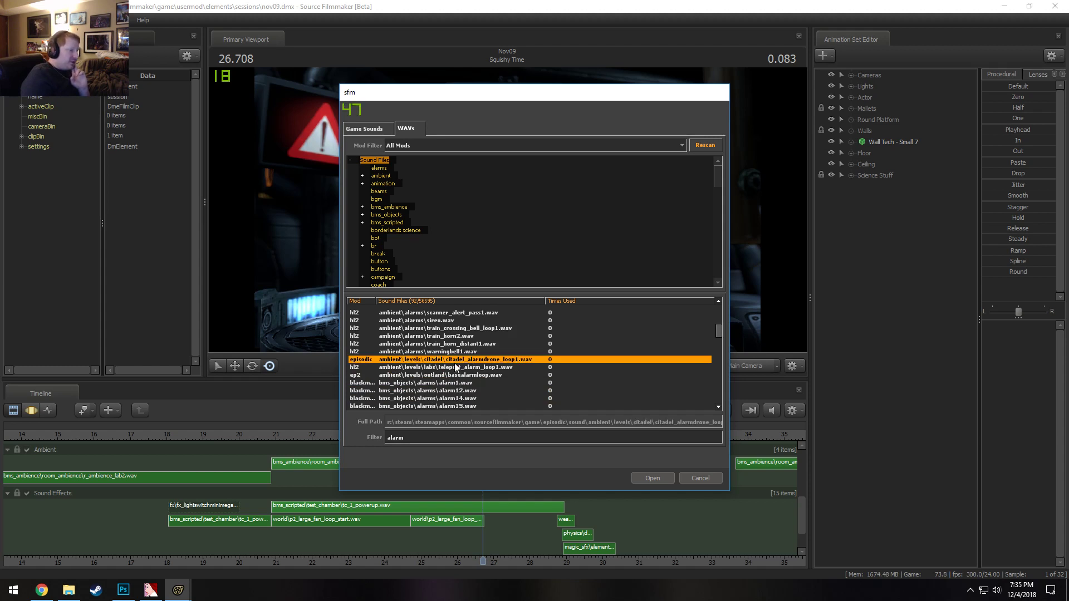
pyautogui.click(455, 367)
pyautogui.click(456, 382)
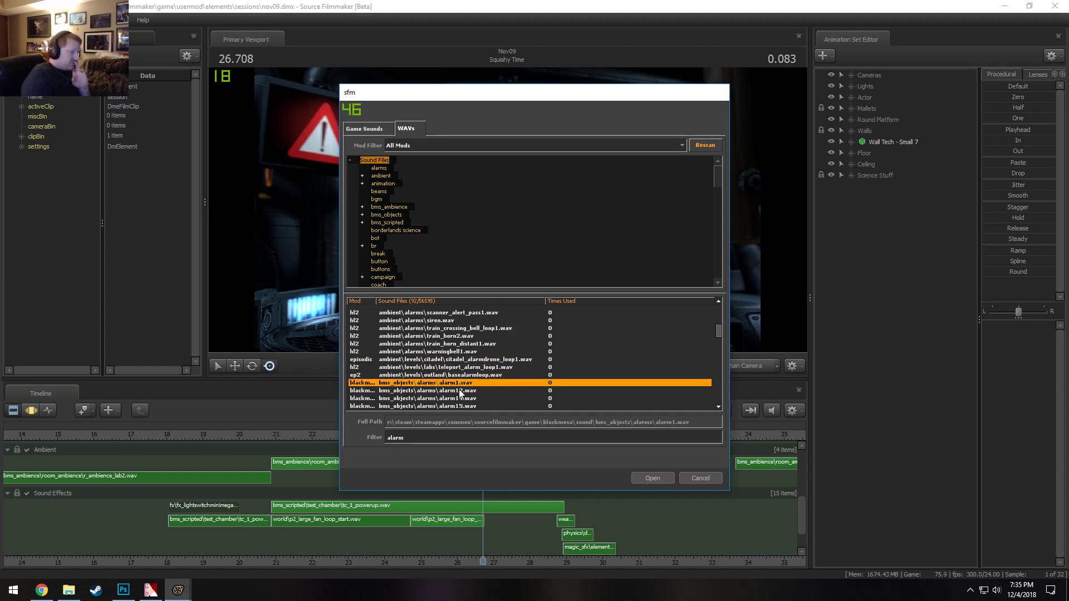
pyautogui.click(460, 399)
pyautogui.scroll(-3, 458, 392)
pyautogui.click(456, 374)
pyautogui.scroll(-3, 458, 389)
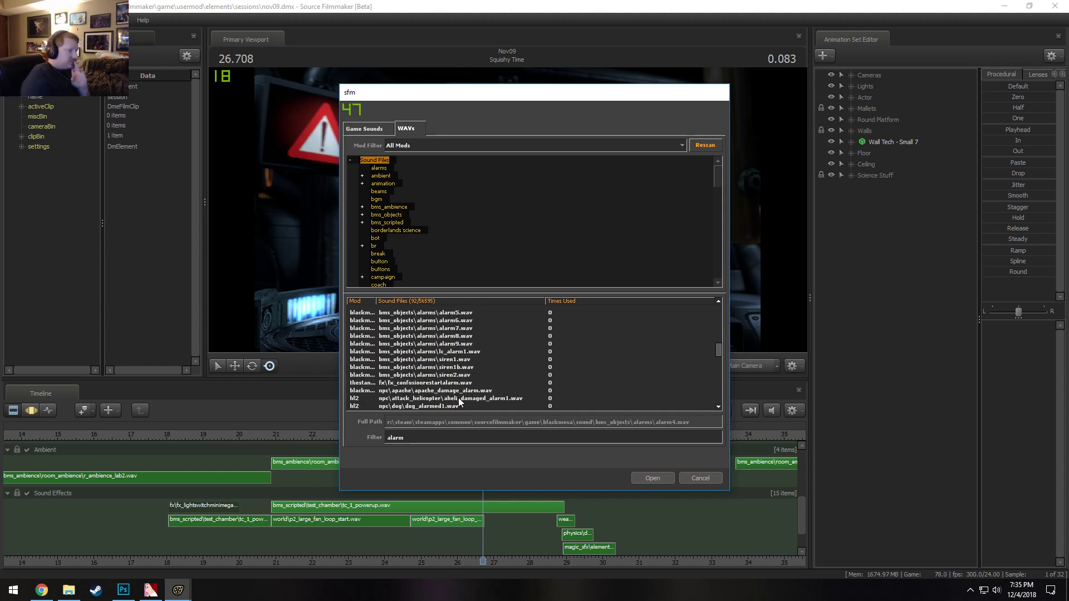
pyautogui.click(452, 352)
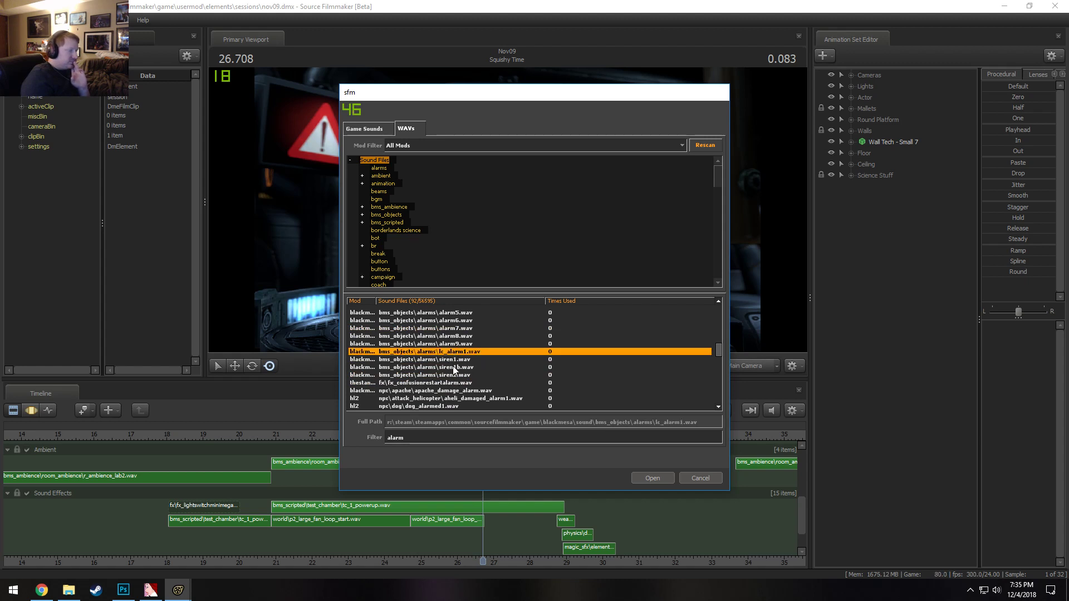
pyautogui.click(453, 368)
pyautogui.click(460, 390)
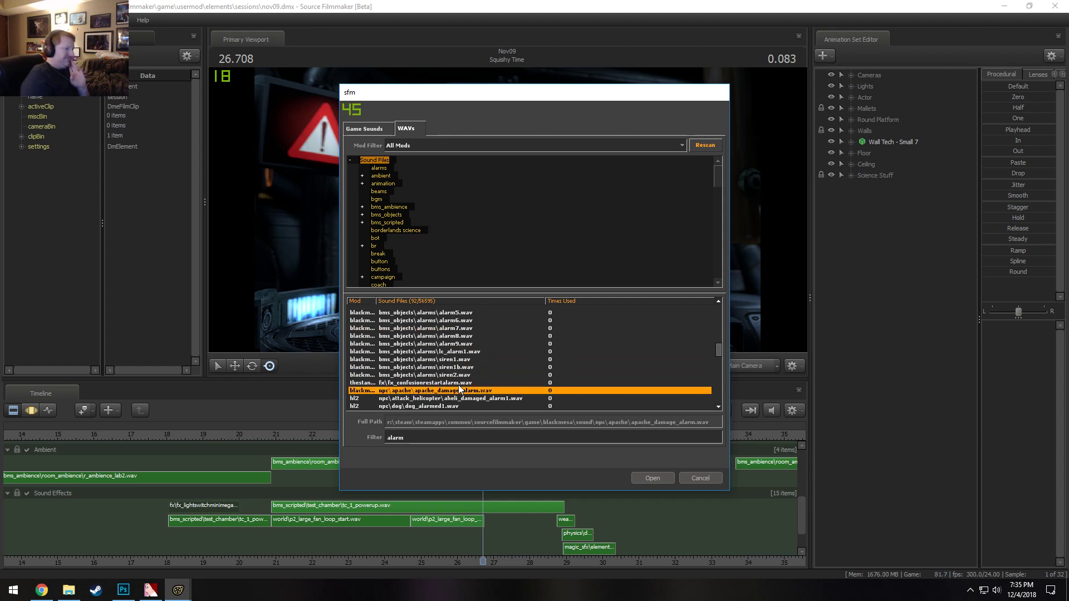
# Preview the npc alarm sounds, including dog_alarmed1.wav and the overwatch radiovoice alarms62.wav
pyautogui.scroll(-1, 456, 394)
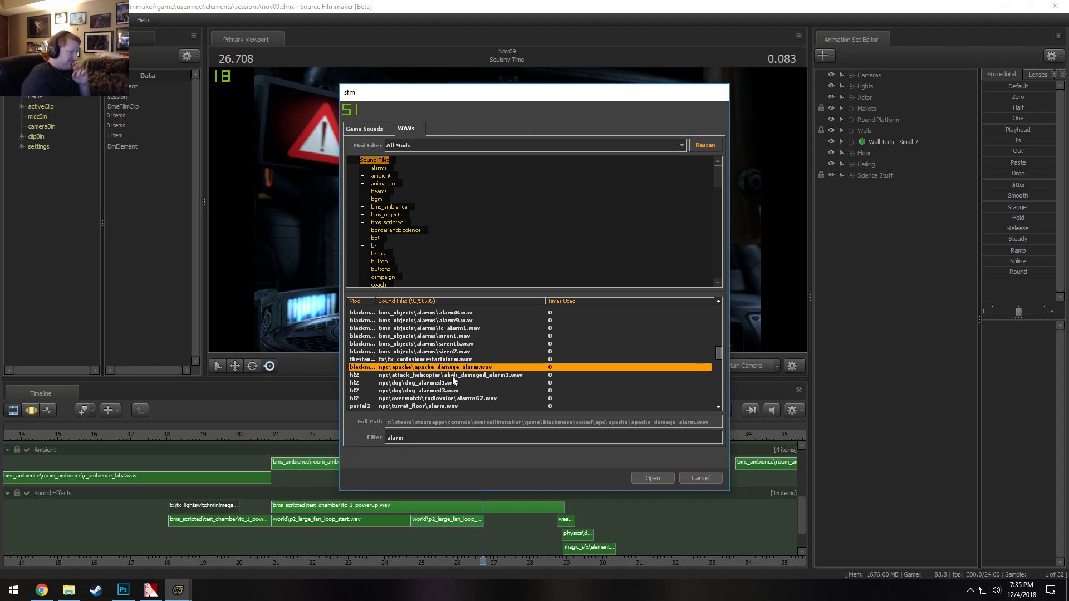
pyautogui.click(453, 376)
pyautogui.click(451, 383)
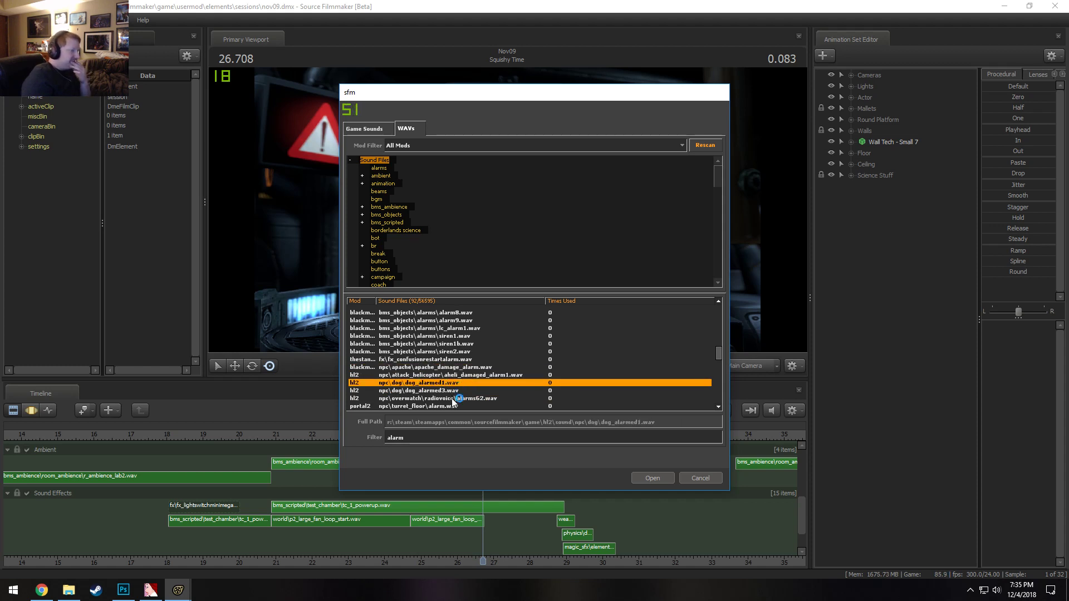
pyautogui.click(452, 398)
pyautogui.scroll(-3, 450, 394)
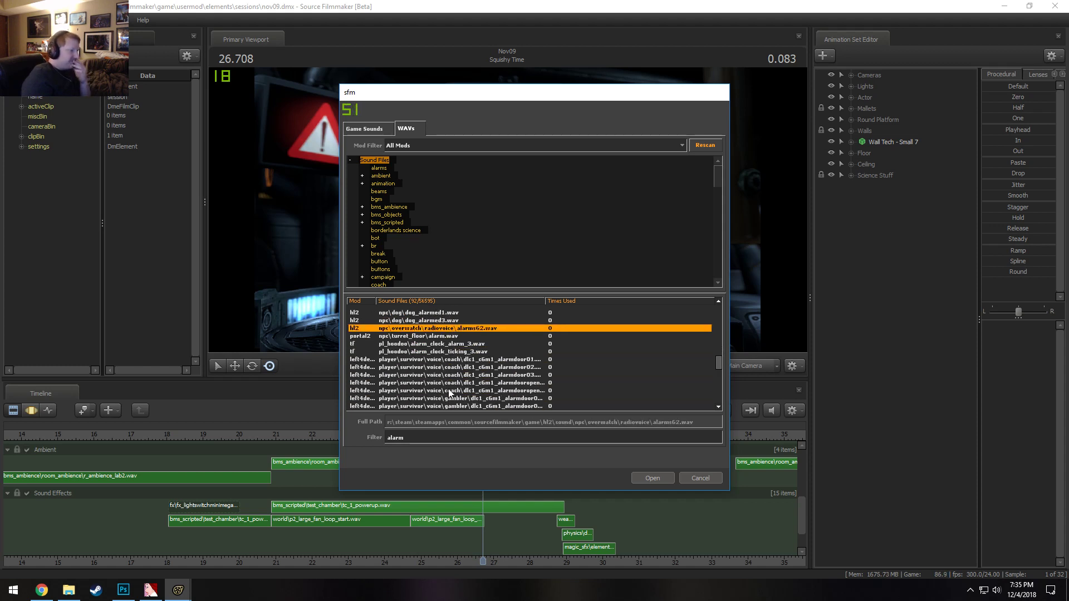
pyautogui.scroll(-1, 450, 359)
# Sample the survivor alarm-door voice files of the coach, gambler, mechanic and producer among the filtered sounds
pyautogui.click(447, 343)
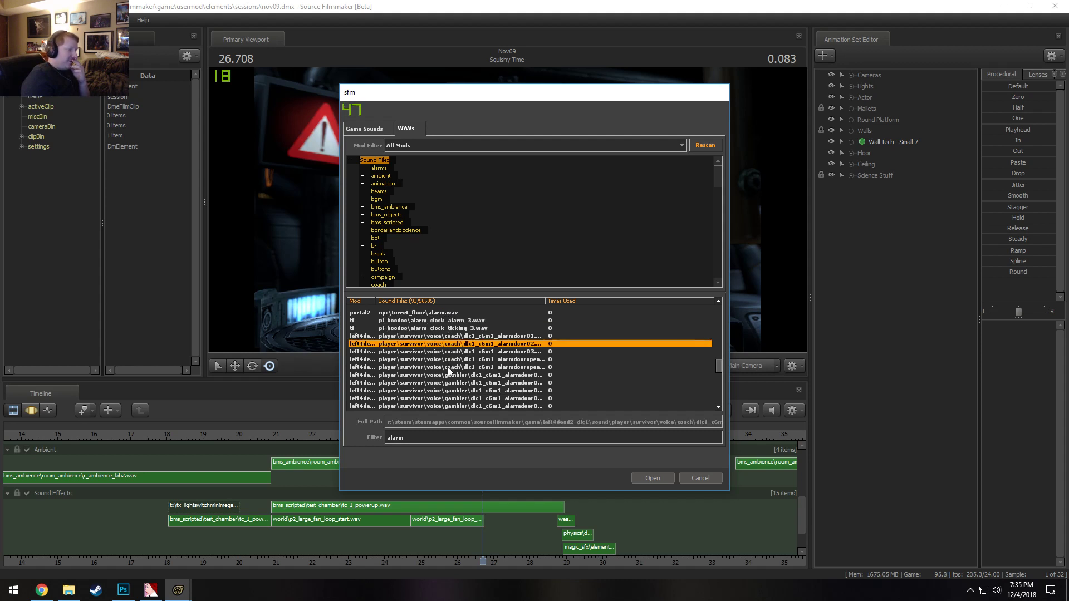
pyautogui.click(448, 375)
pyautogui.scroll(-4, 447, 370)
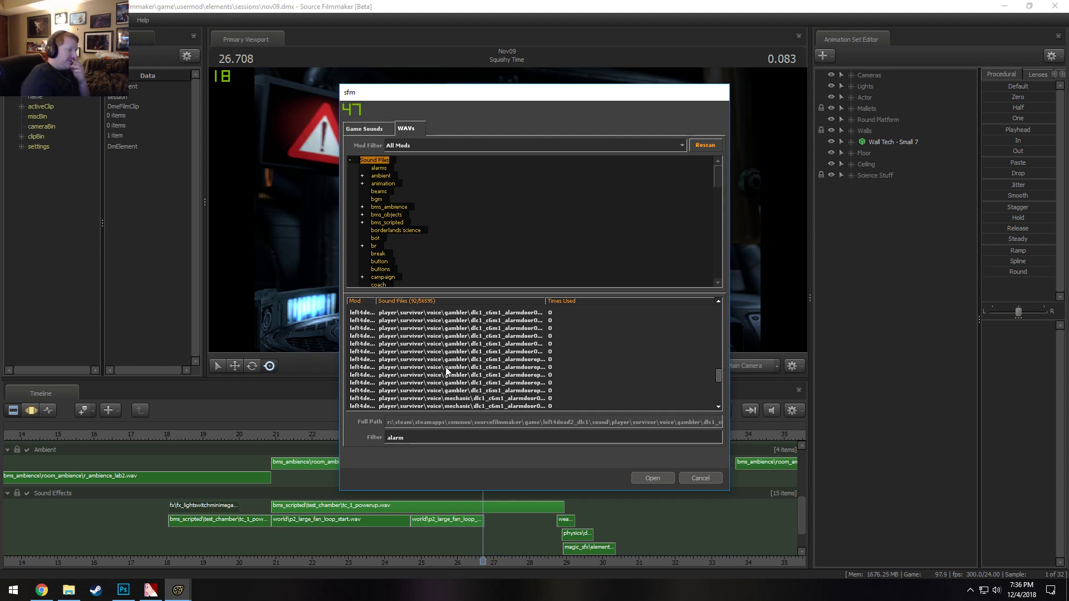
pyautogui.click(442, 336)
pyautogui.scroll(-2, 447, 345)
pyautogui.click(445, 362)
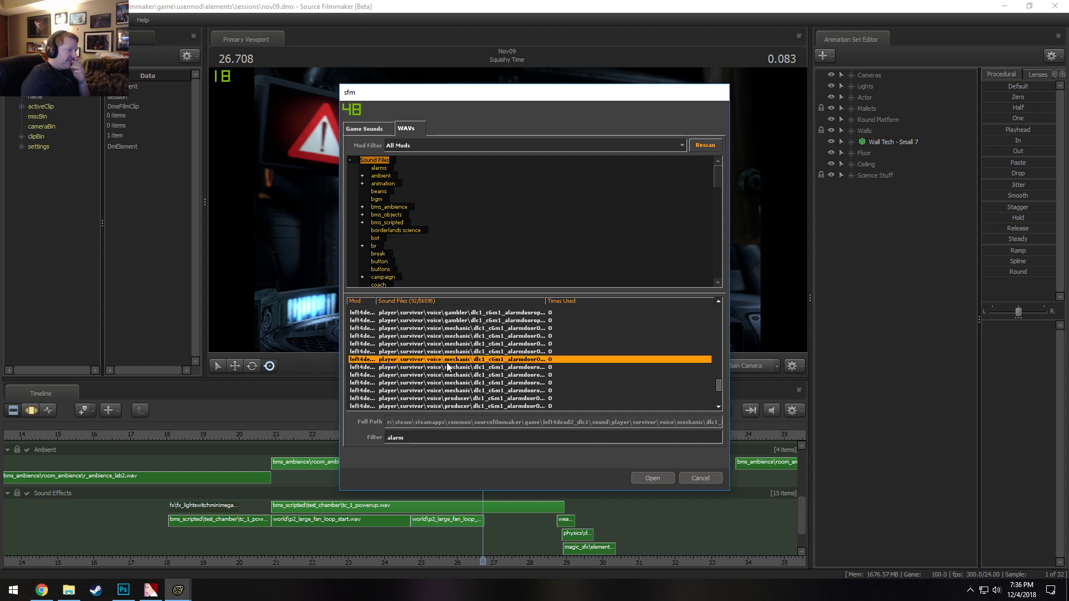
pyautogui.scroll(-2, 444, 364)
pyautogui.click(444, 345)
pyautogui.scroll(-1, 444, 356)
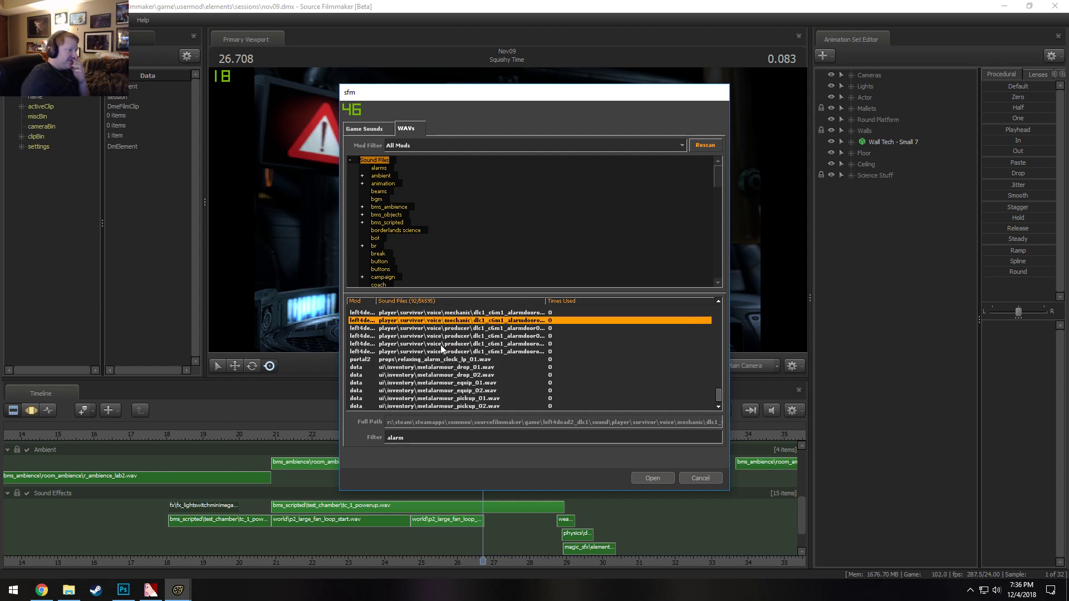
pyautogui.click(443, 344)
# Preview the last filtered sounds, including metalarmour_drop_01.wav, rd_2base_alarm.wav and metalarmour_equip_01.wav
pyautogui.click(441, 367)
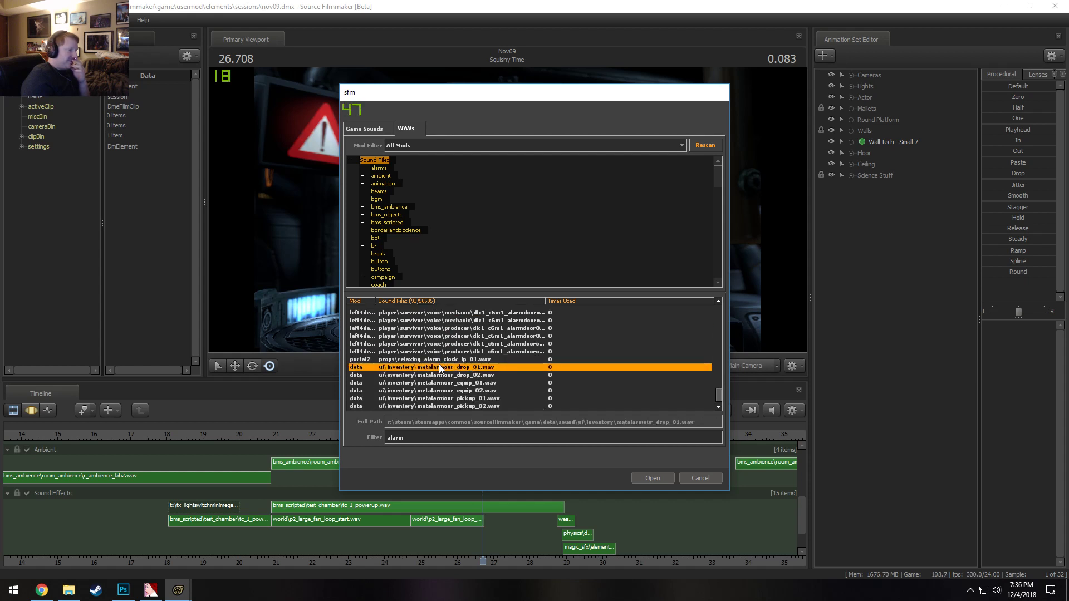
pyautogui.click(440, 359)
pyautogui.click(445, 367)
pyautogui.scroll(-1, 440, 380)
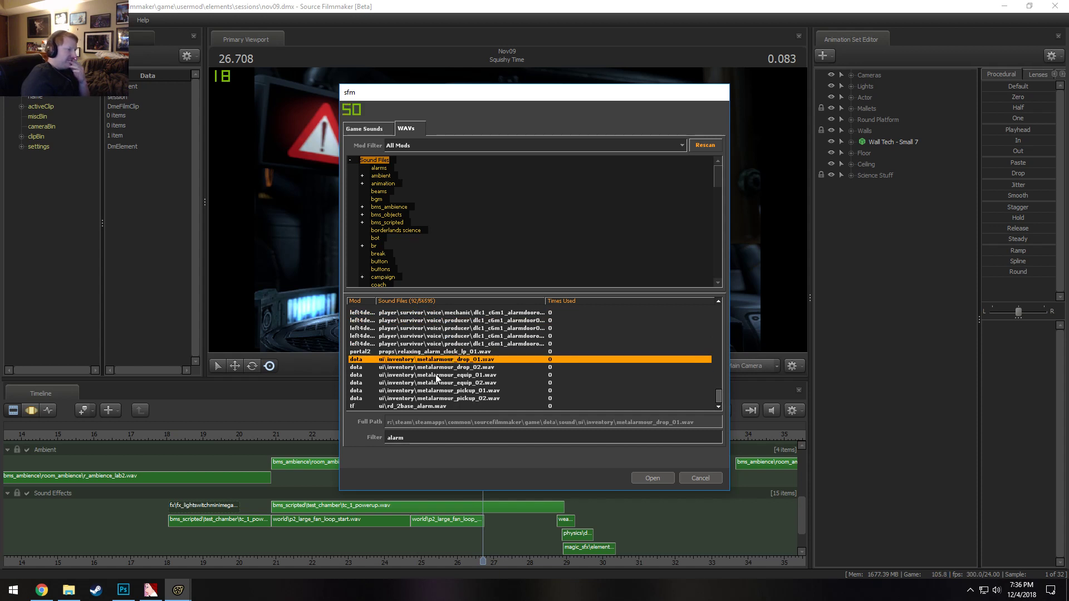
pyautogui.click(440, 382)
pyautogui.click(440, 406)
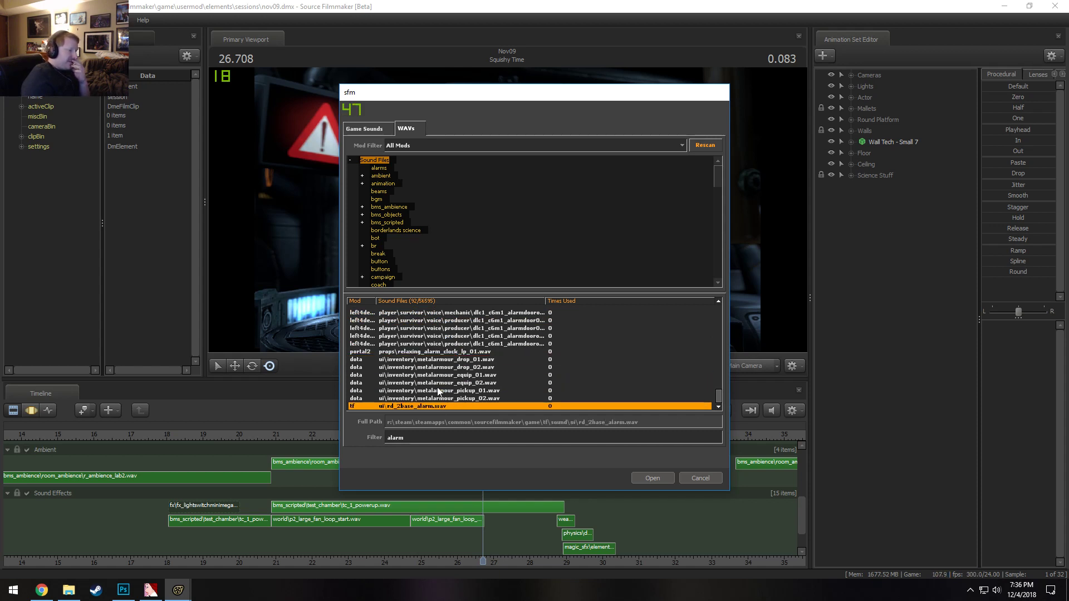
pyautogui.click(438, 375)
# Return to the ambient alarms and add ambient\alarms\siren.wav to the Sound Effects track at the playhead
pyautogui.scroll(15, 437, 376)
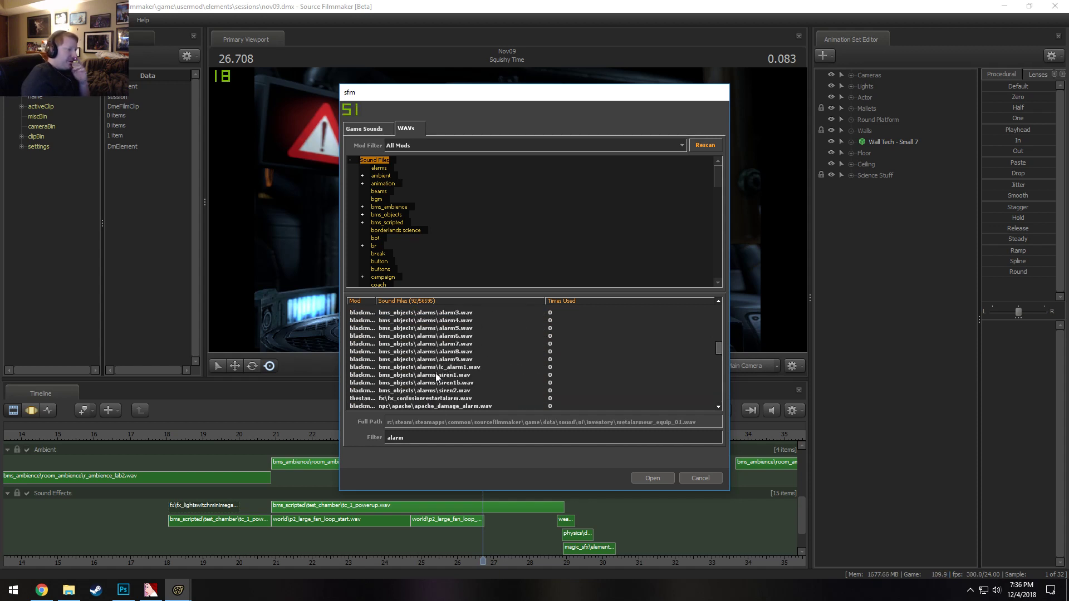
pyautogui.scroll(10, 435, 373)
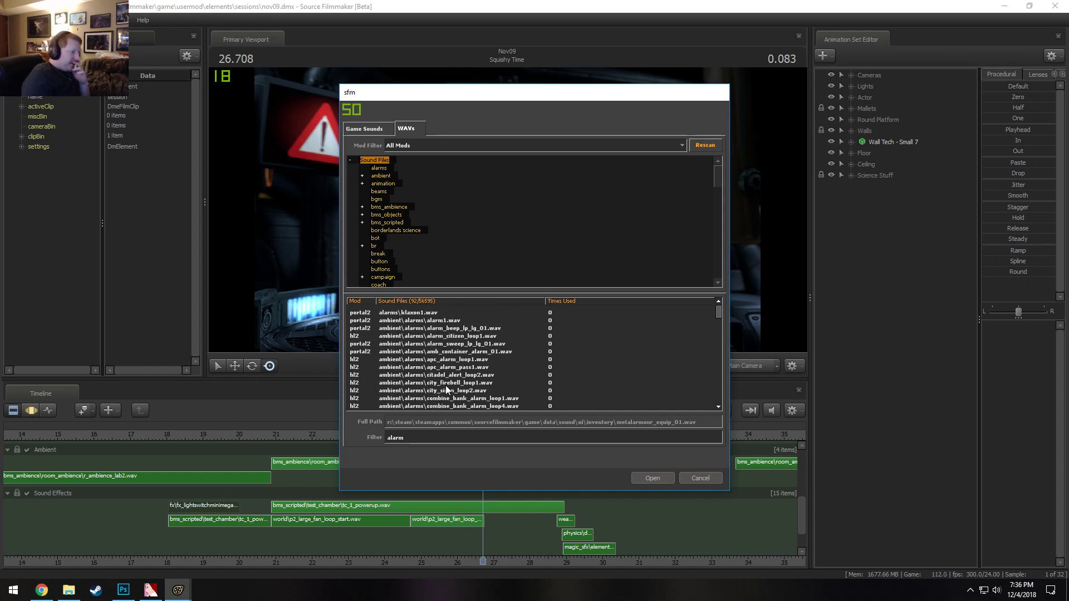
pyautogui.scroll(-3, 445, 385)
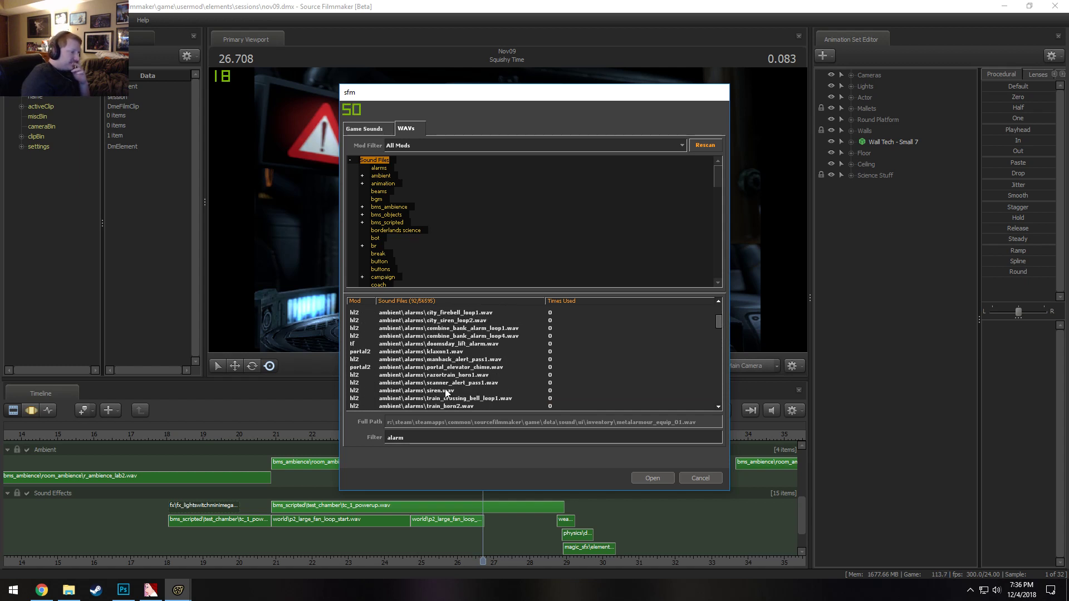
pyautogui.click(445, 392)
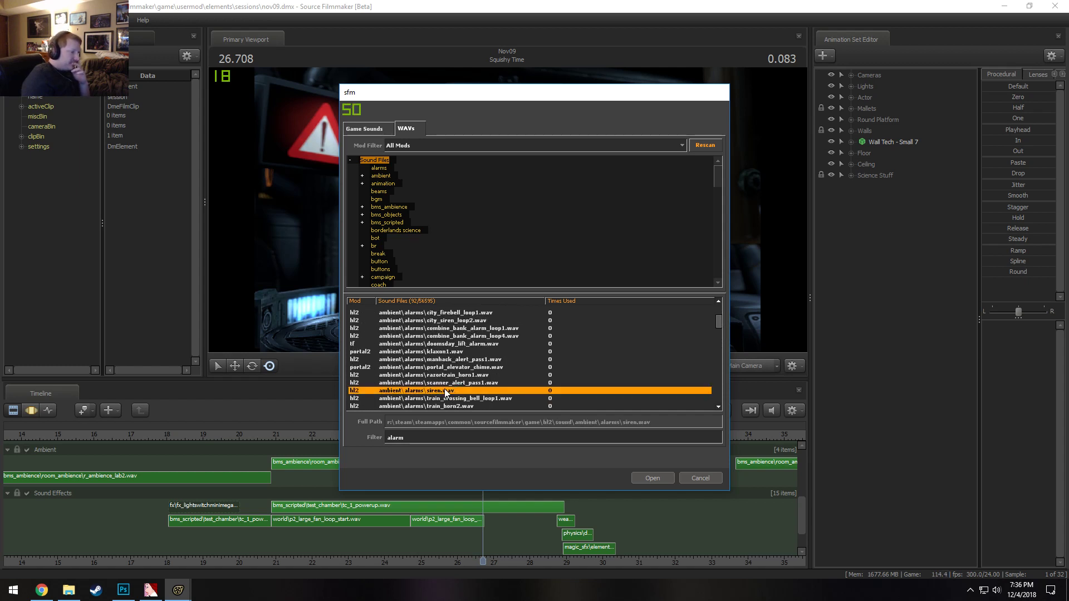
pyautogui.click(651, 478)
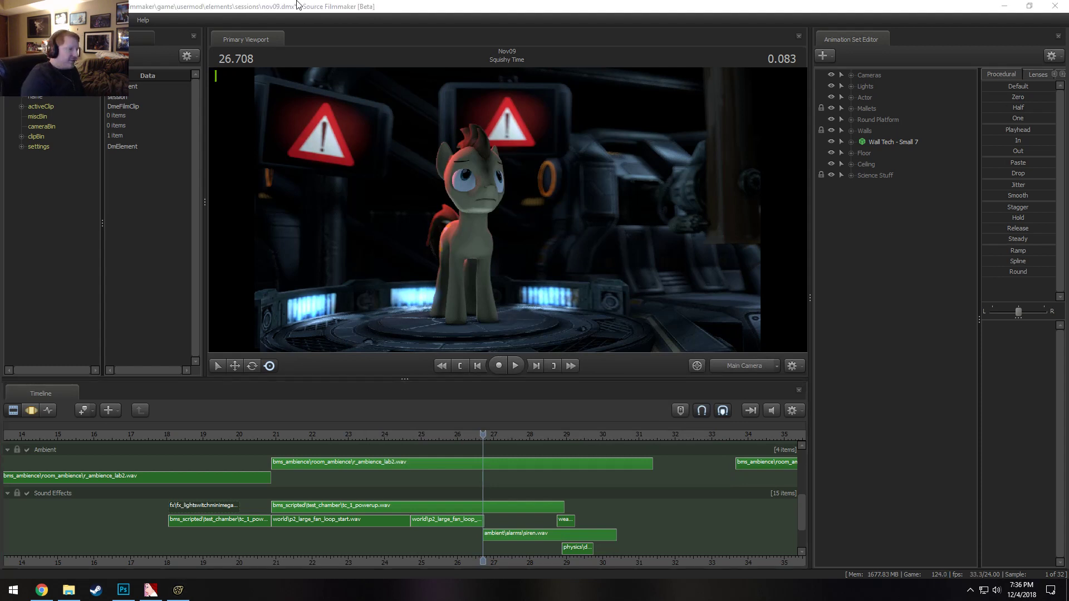
# Move the siren.wav clip earlier so it starts together with the second fan loop clip, at about 24.7 s
pyautogui.click(337, 10)
pyautogui.click(544, 535)
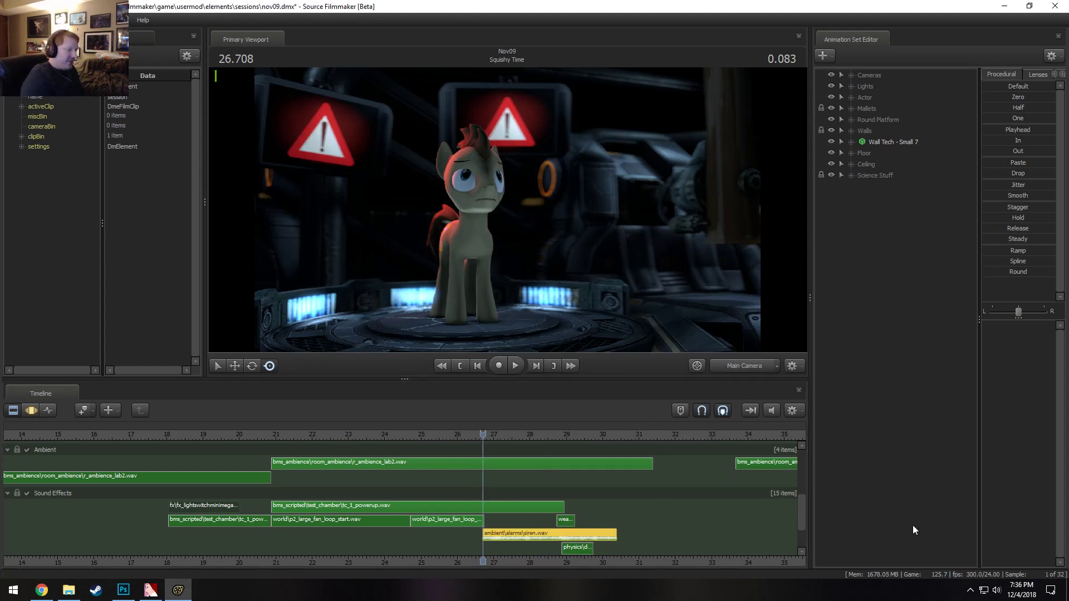
pyautogui.moveTo(485, 535); pyautogui.dragTo(417, 521)
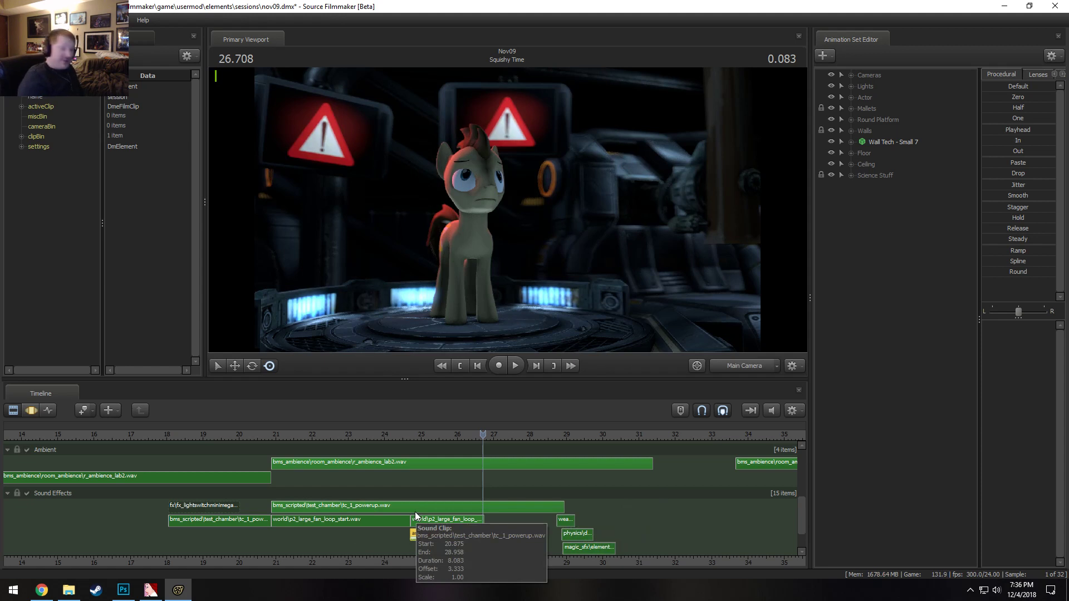
# Play back the Squishy Time shot from about 24.7 s to hear the siren against the fan loop
pyautogui.moveTo(390, 564); pyautogui.dragTo(267, 546, button='middle')
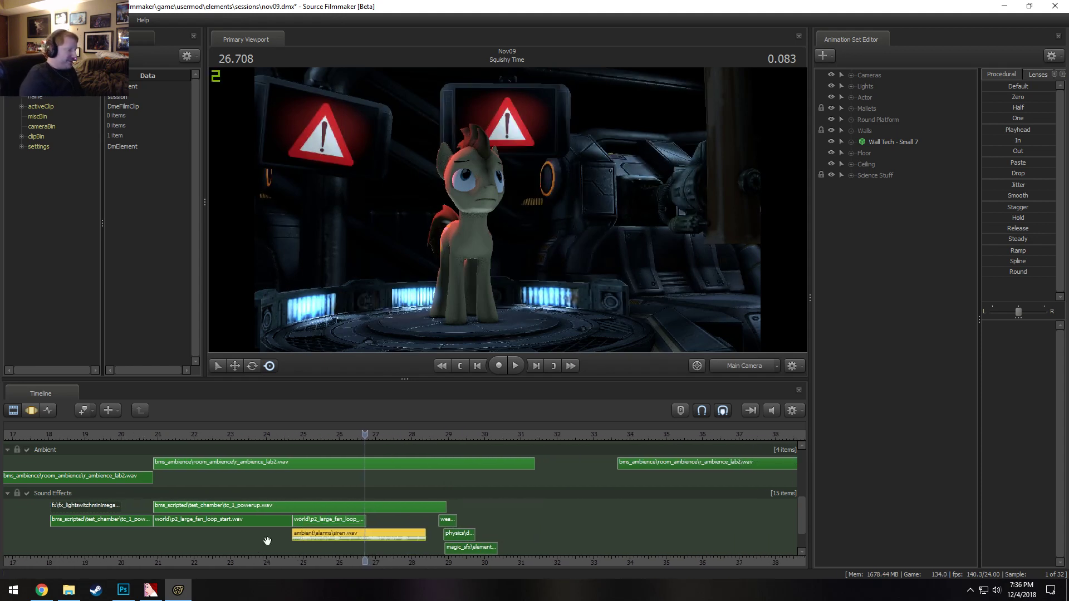
pyautogui.click(291, 432)
pyautogui.press('space')
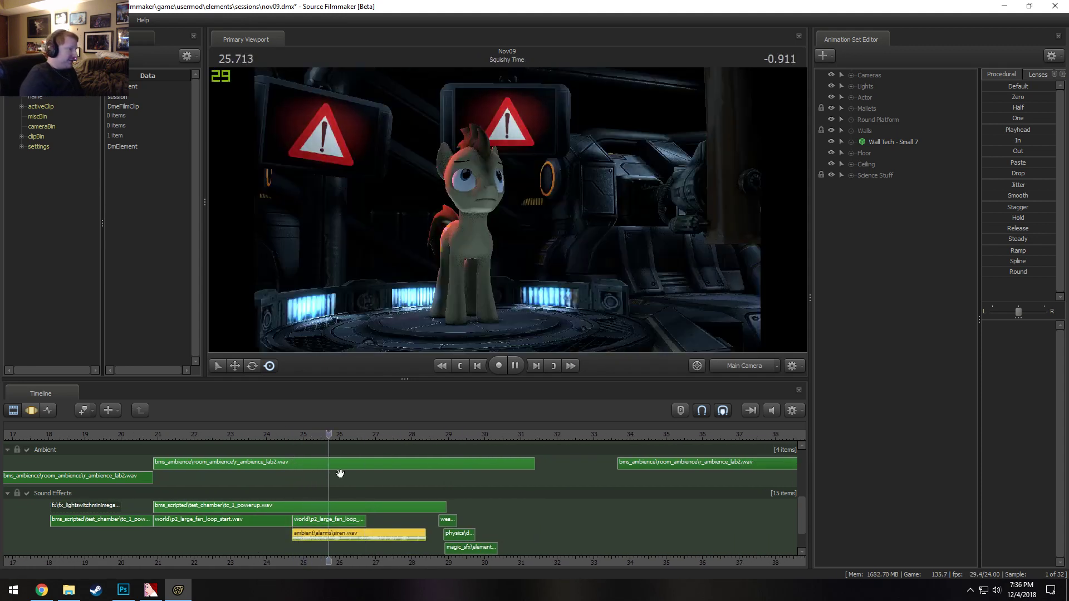
pyautogui.press('space')
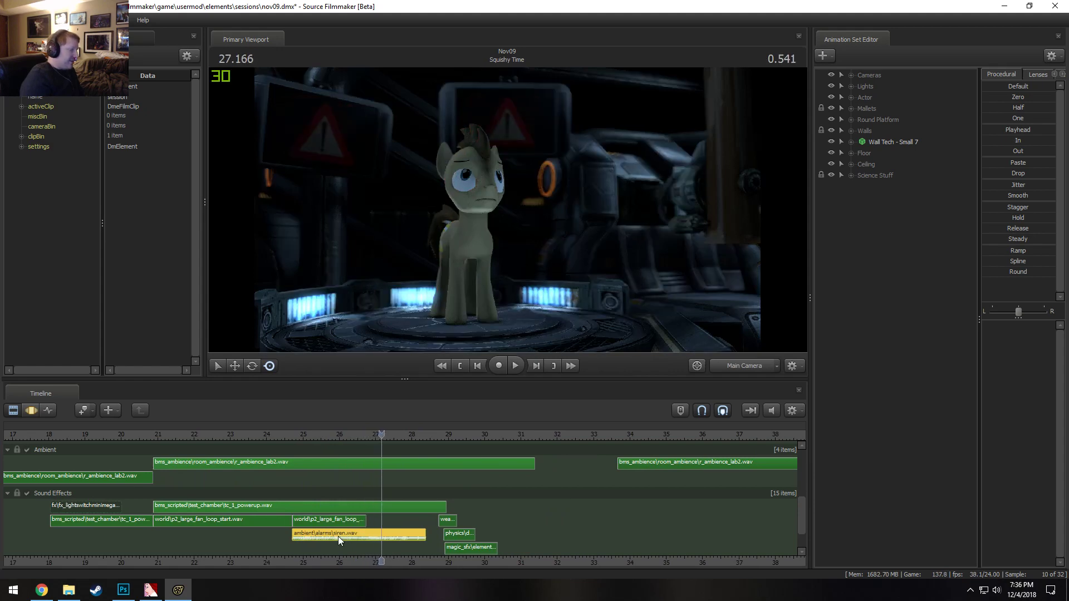
# Move the siren.wav clip earlier to start at about 18.96 s and place a copy of it directly after its end
pyautogui.moveTo(338, 536); pyautogui.dragTo(196, 536)
pyautogui.moveTo(37, 435); pyautogui.dragTo(83, 444)
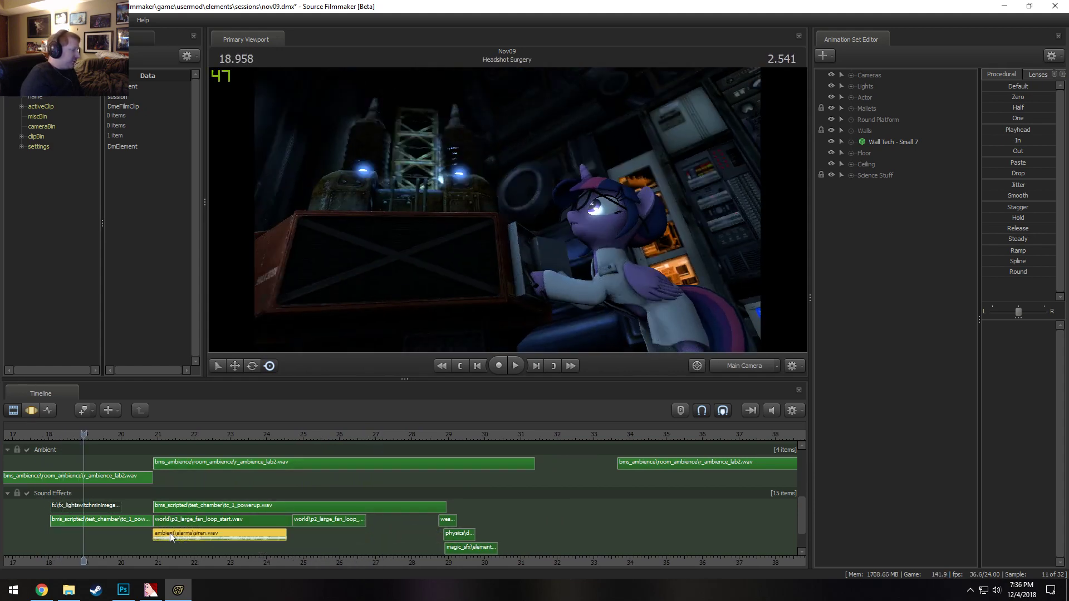
pyautogui.moveTo(169, 533); pyautogui.dragTo(94, 529)
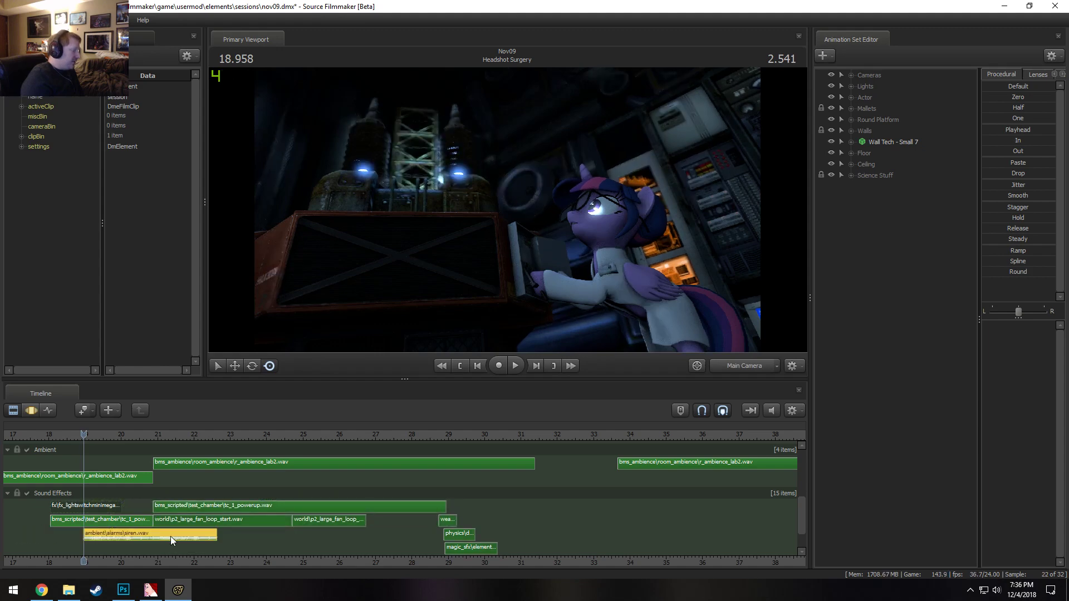
pyautogui.moveTo(216, 534)
pyautogui.mouseDown()
pyautogui.moveTo(149, 533)
pyautogui.moveTo(321, 559)
pyautogui.mouseUp()
# Play back the Spinning Fan montage shot into Squishy Time to hear the transition between the two siren clips
pyautogui.click(205, 432)
pyautogui.press('space')
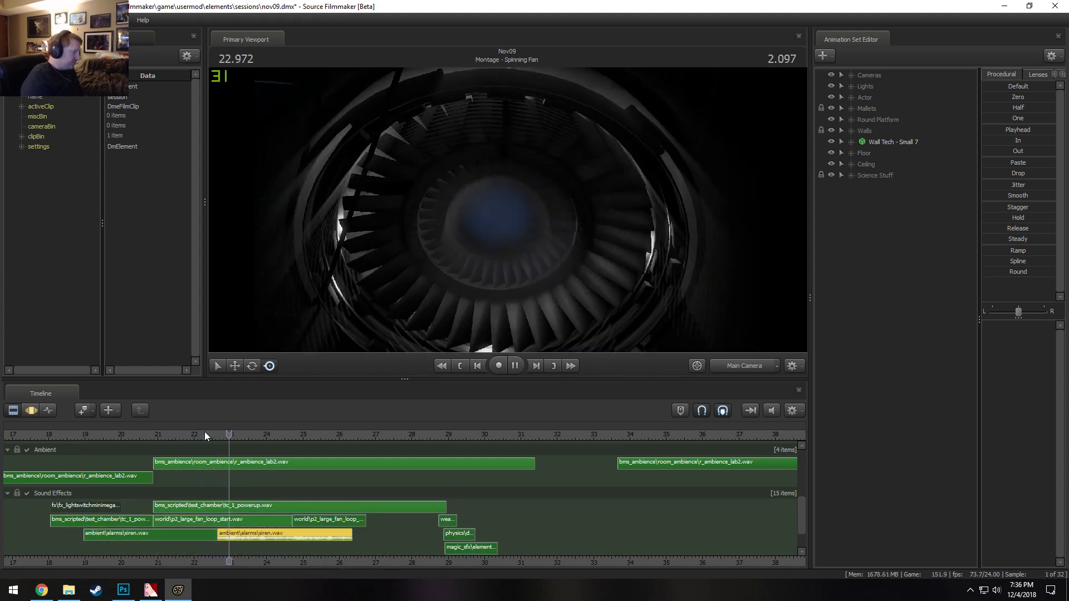
pyautogui.press('space')
pyautogui.click(175, 438)
pyautogui.press('space')
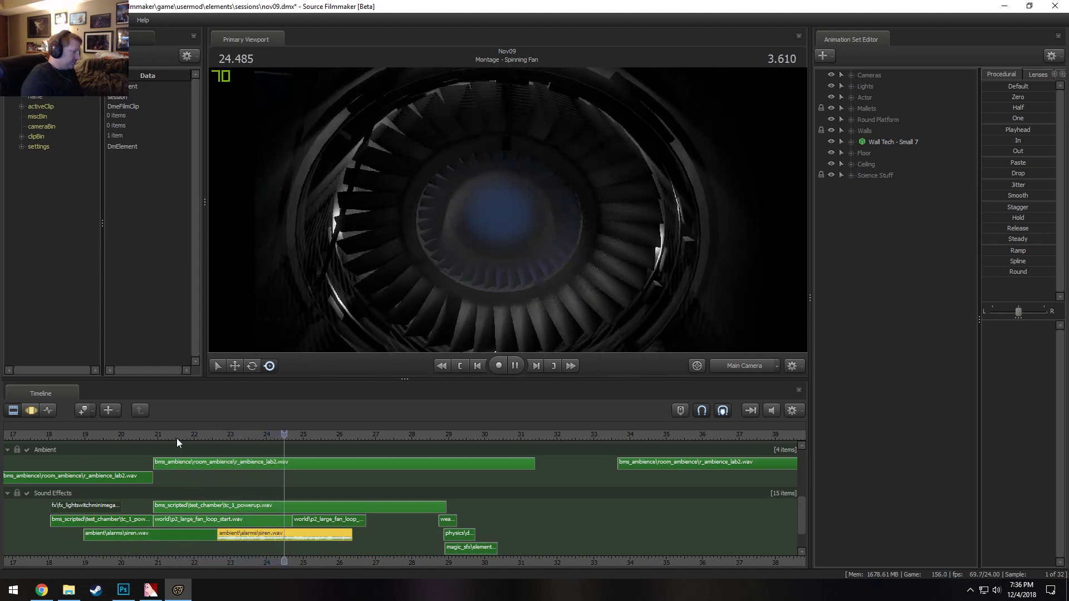
pyautogui.press('space')
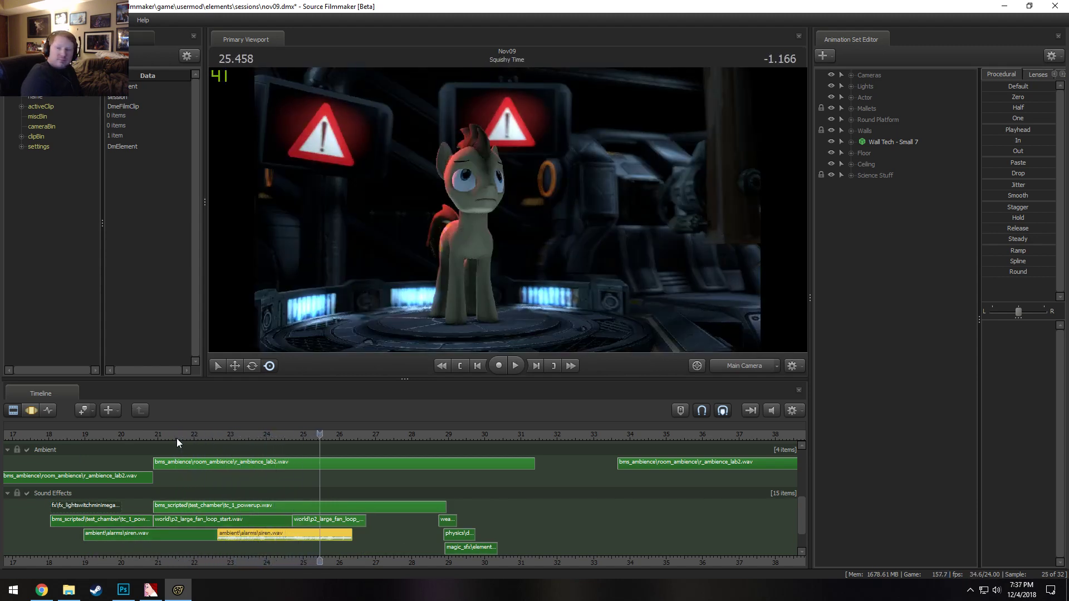
# Replay the Headshot Surgery shot from about 18.4 s to check when the siren starts
pyautogui.moveTo(133, 436); pyautogui.dragTo(113, 433)
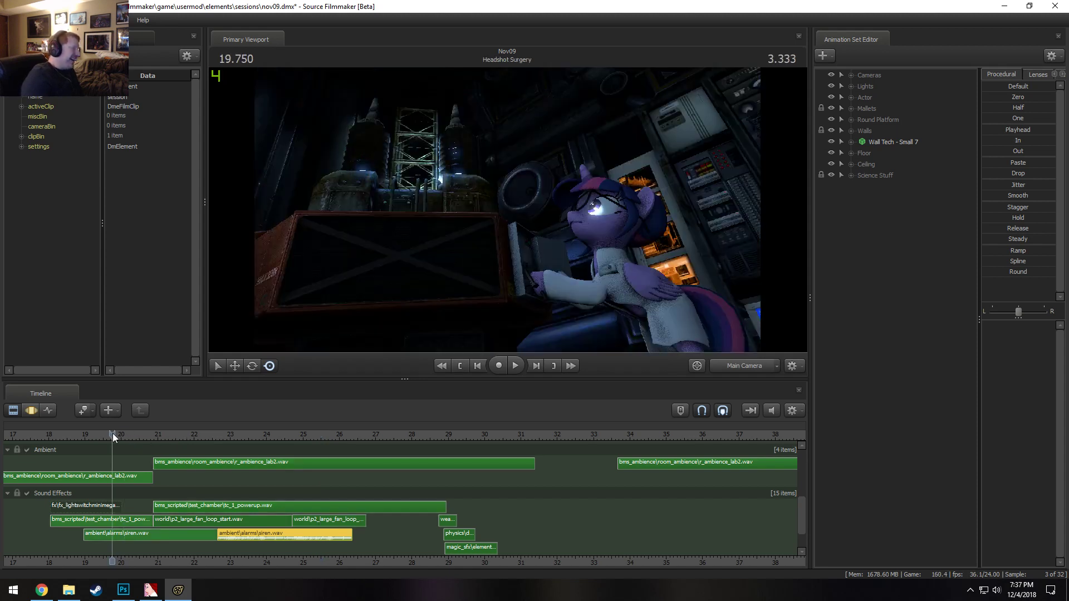
pyautogui.click(112, 521)
pyautogui.click(69, 433)
pyautogui.press('space')
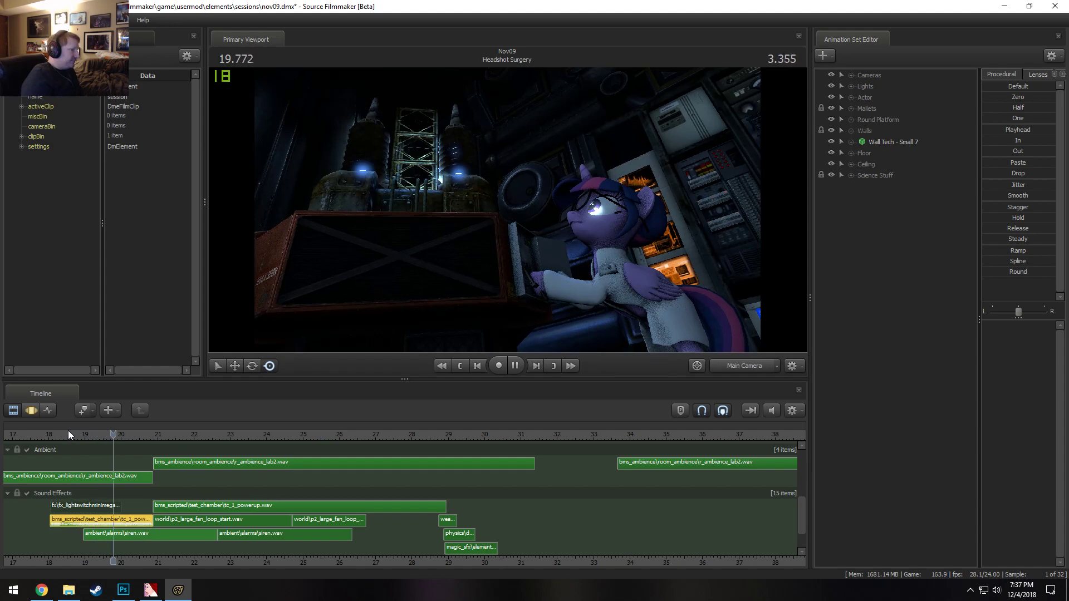
pyautogui.press('space')
pyautogui.click(61, 433)
pyautogui.press('space')
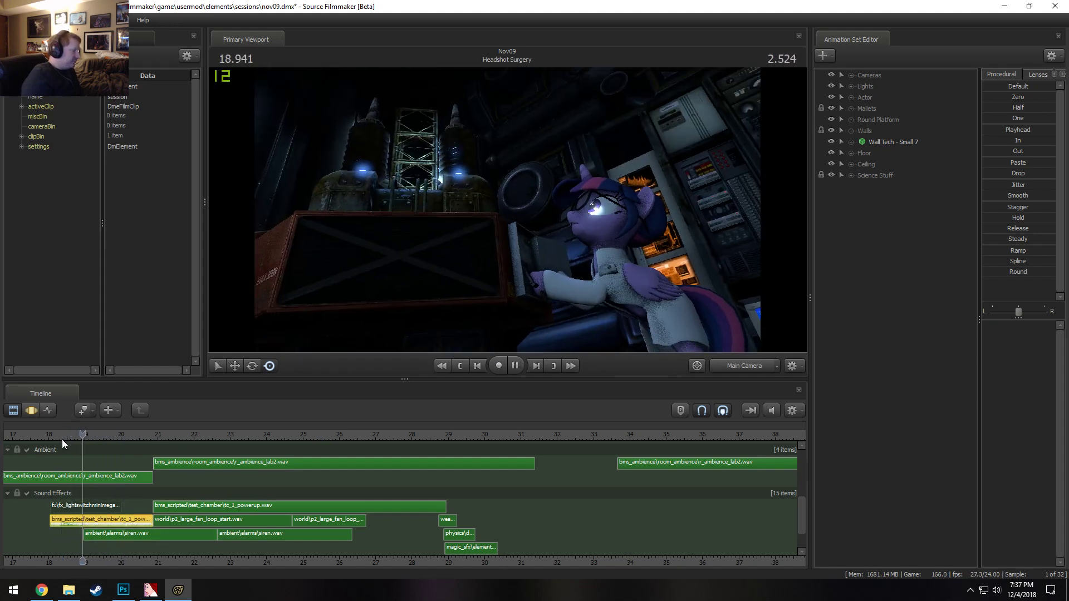
pyautogui.press('space')
# Shift the first siren clip slightly earlier, to about 18.8 s, and butt the second siren clip against its end
pyautogui.click(101, 535)
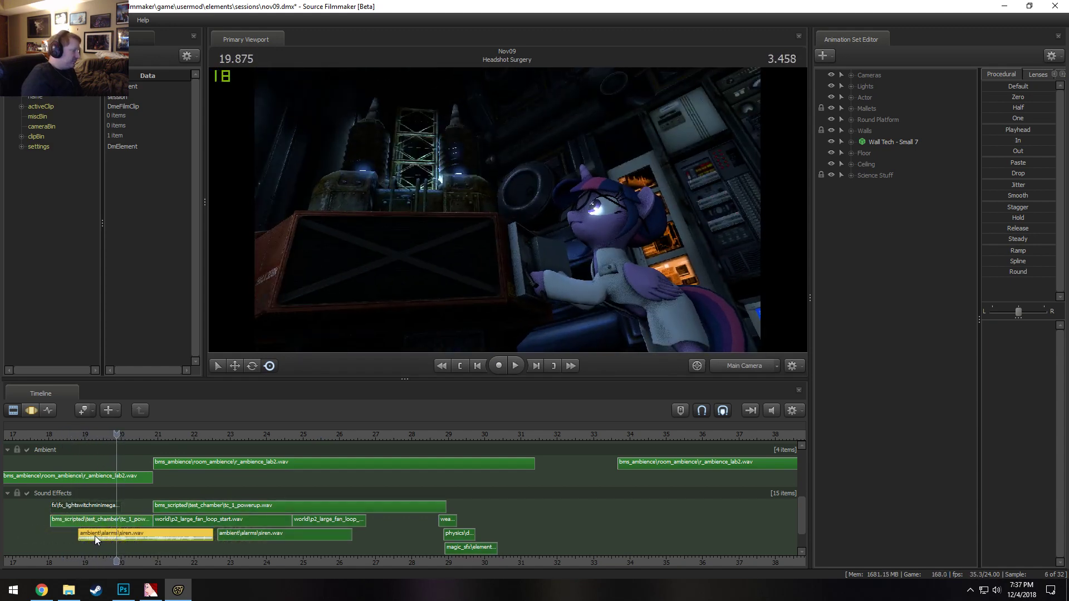
pyautogui.rightClick(95, 535)
pyautogui.moveTo(245, 533); pyautogui.dragTo(238, 533)
# Set the volume of both siren clips to 0.5
pyautogui.click(160, 537)
pyautogui.rightClick(160, 537)
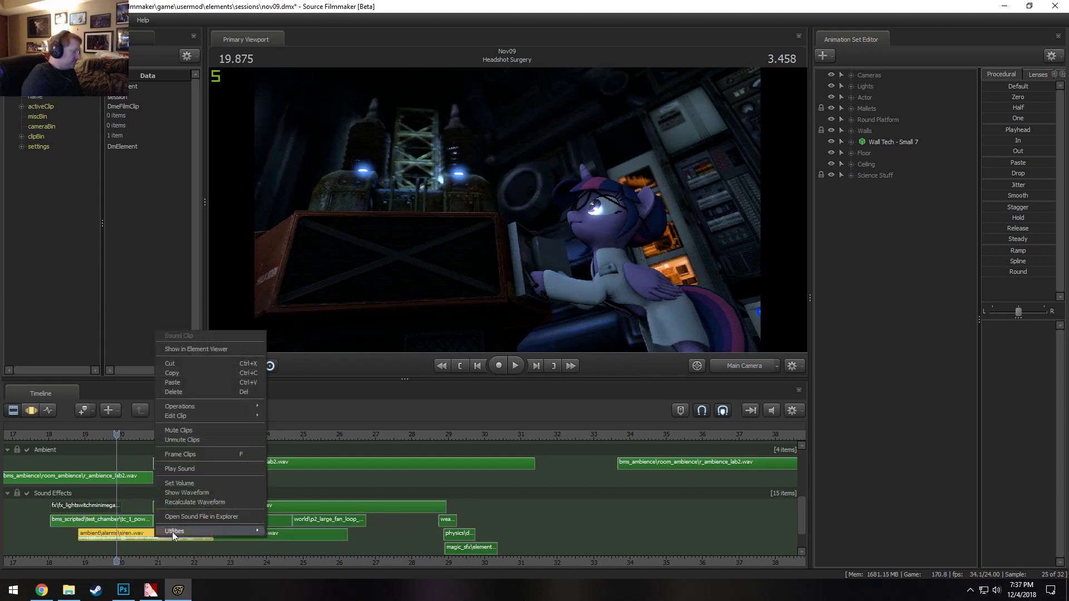
pyautogui.click(176, 486)
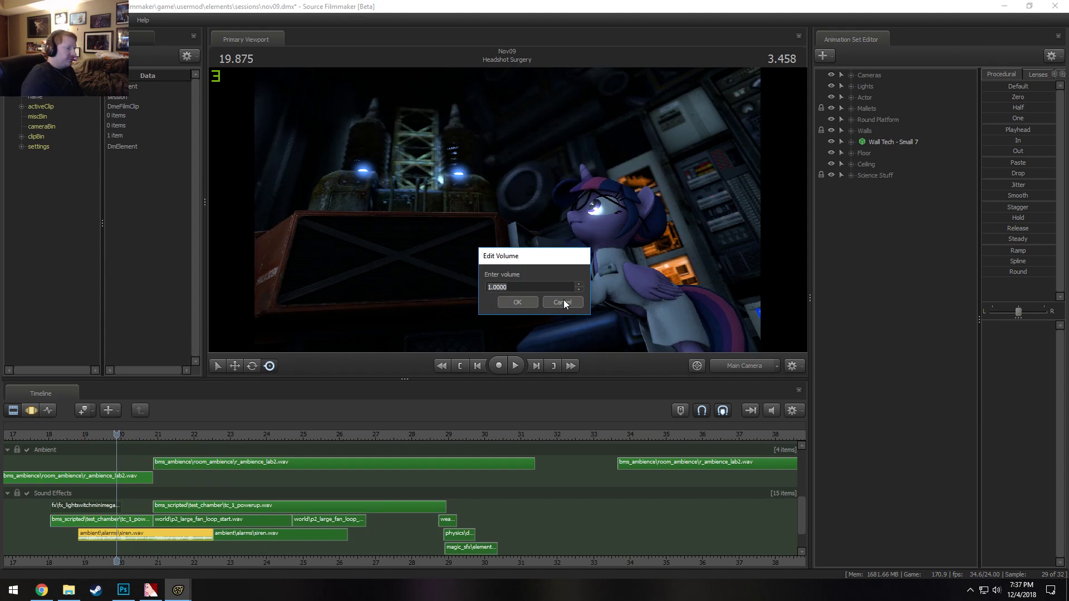
pyautogui.write('0.5')
pyautogui.press('Return')
pyautogui.rightClick(255, 533)
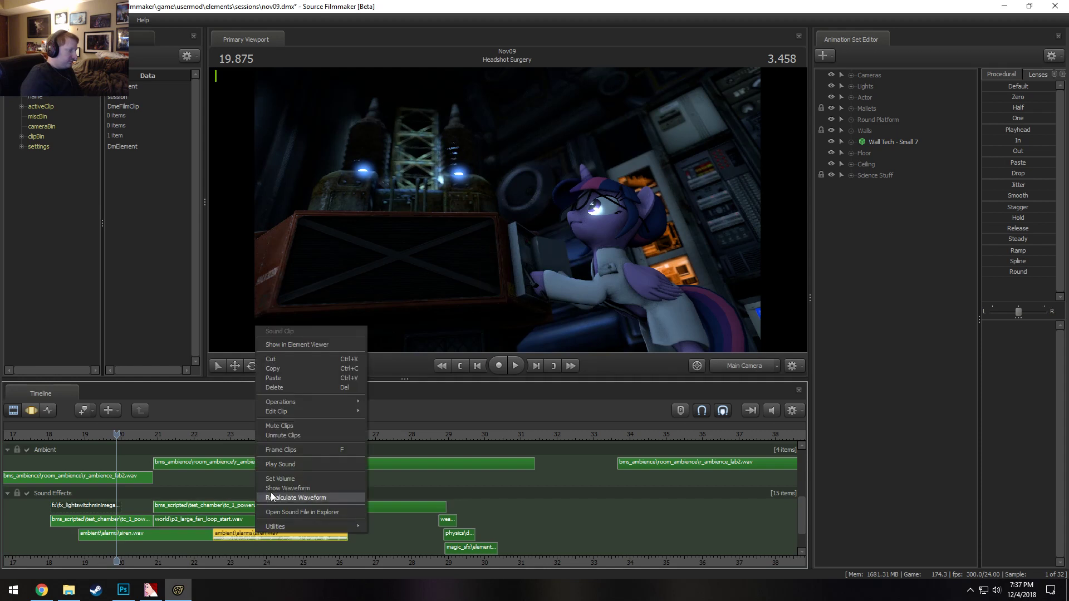
pyautogui.click(275, 477)
pyautogui.write('0.5')
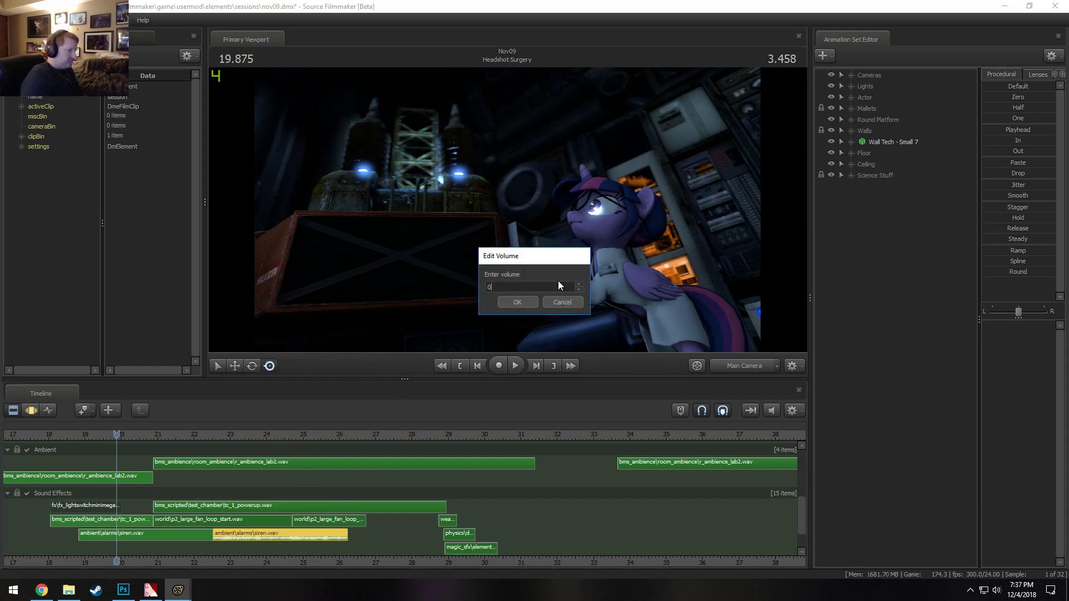
pyautogui.press('Return')
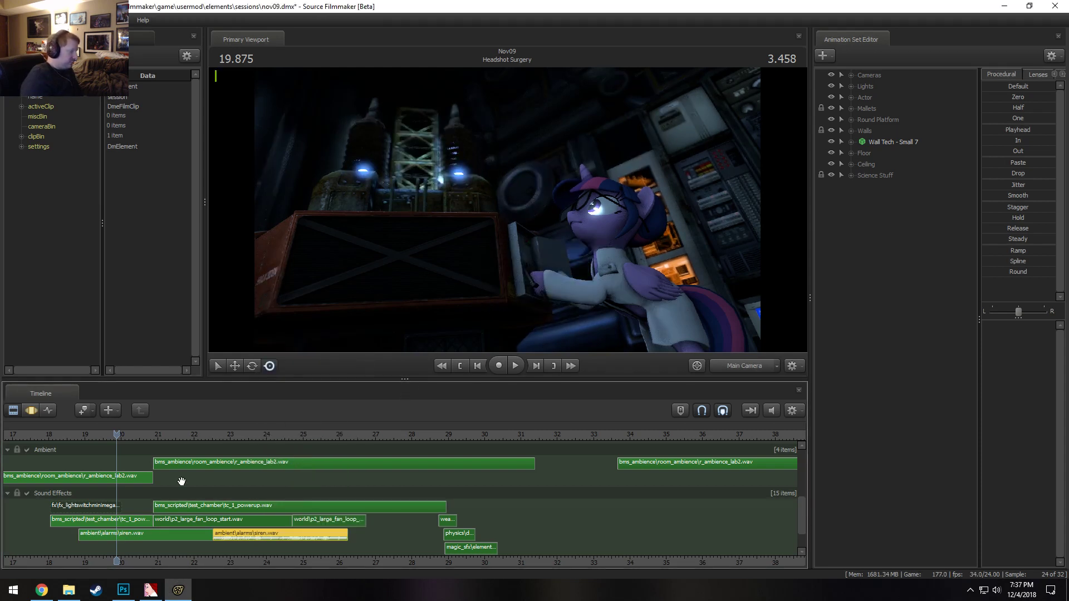
# Check the first siren clip's volume and fade-time settings without changing them
pyautogui.press('Left')
pyautogui.press('Left')
pyautogui.press('Left')
pyautogui.press('Left')
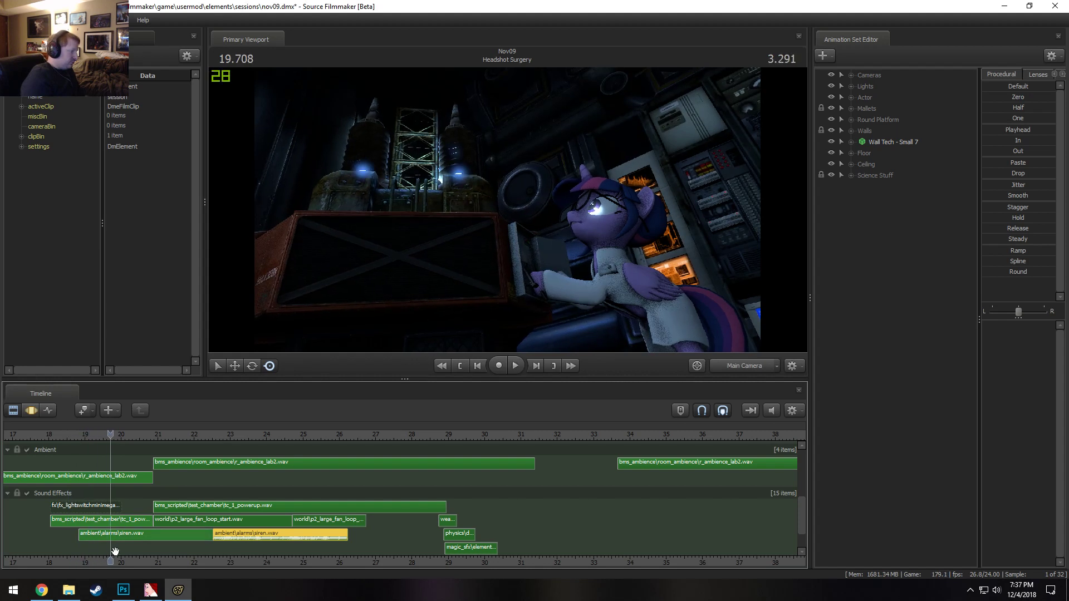
pyautogui.click(136, 538)
pyautogui.rightClick(136, 538)
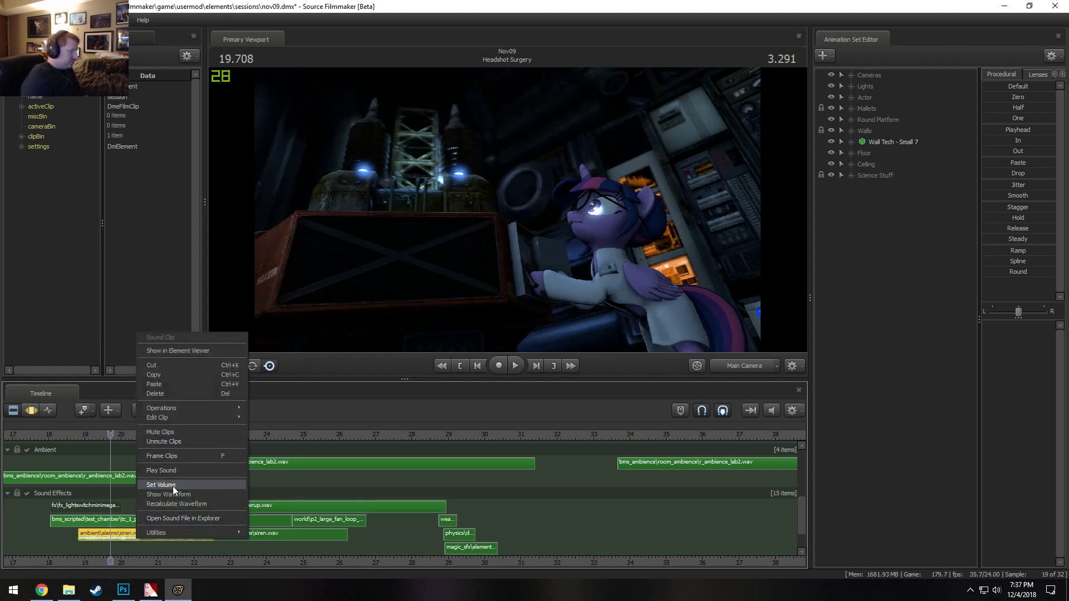
pyautogui.click(173, 486)
pyautogui.click(563, 302)
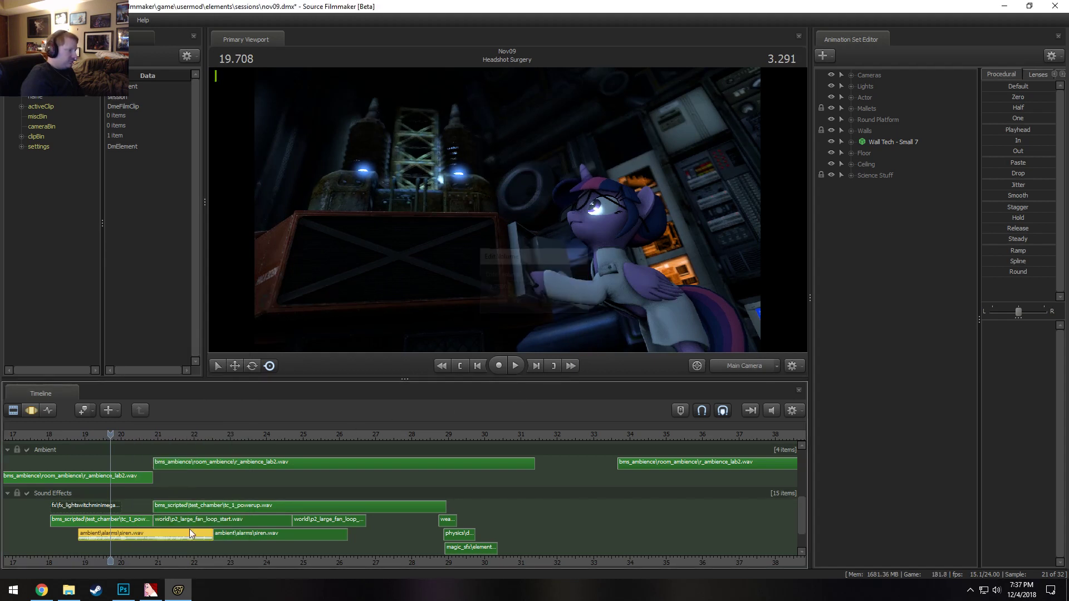
pyautogui.rightClick(159, 532)
pyautogui.moveTo(199, 412)
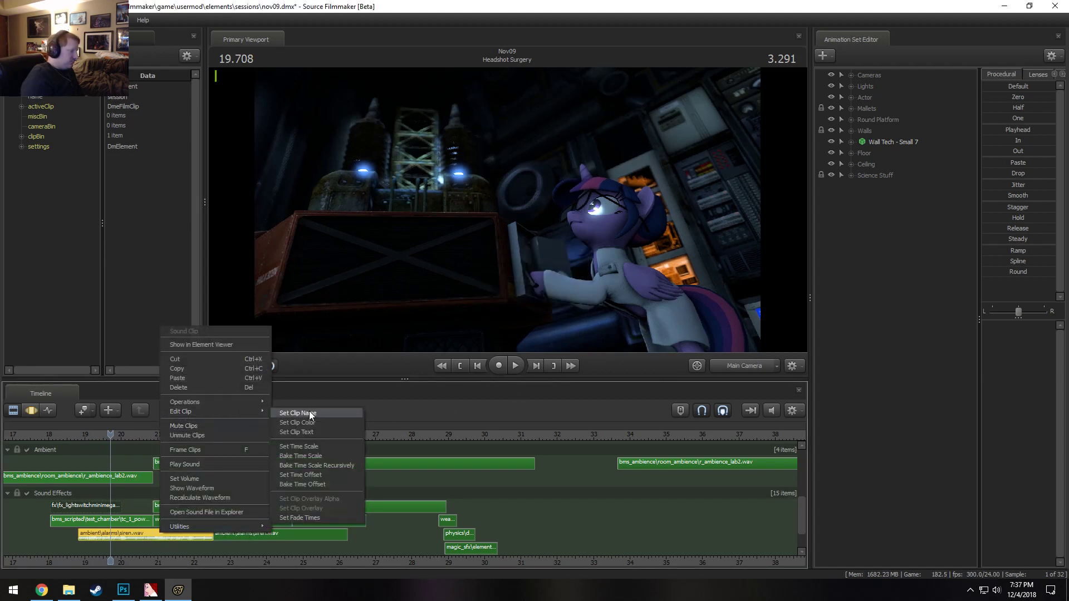
pyautogui.click(299, 518)
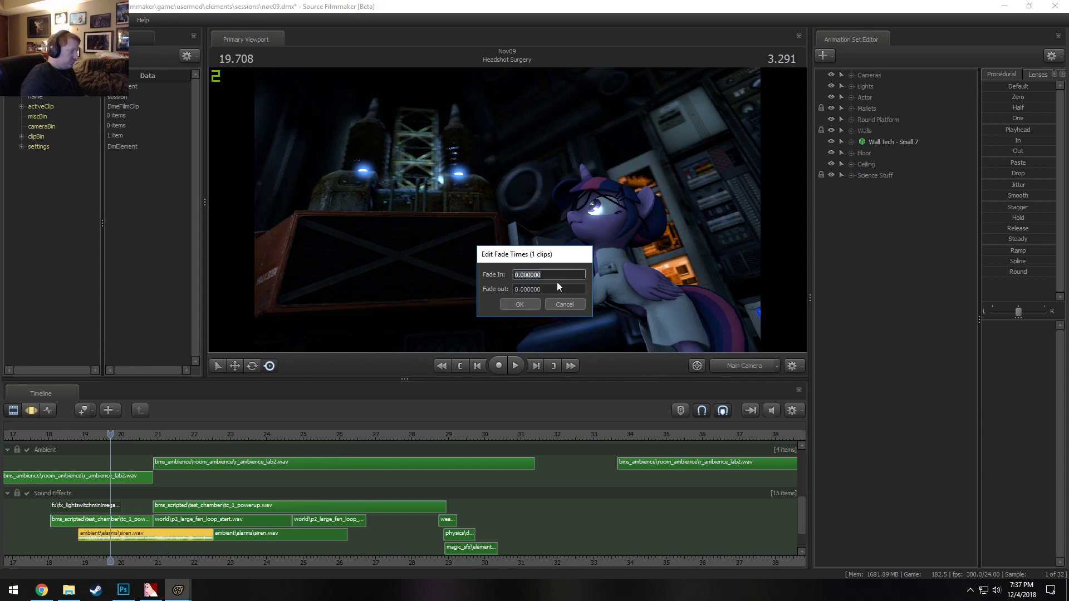
pyautogui.press('Escape')
# Play the sequence from about 18.4 s into the Spinning Fan shot to judge the siren's loudness
pyautogui.press('space')
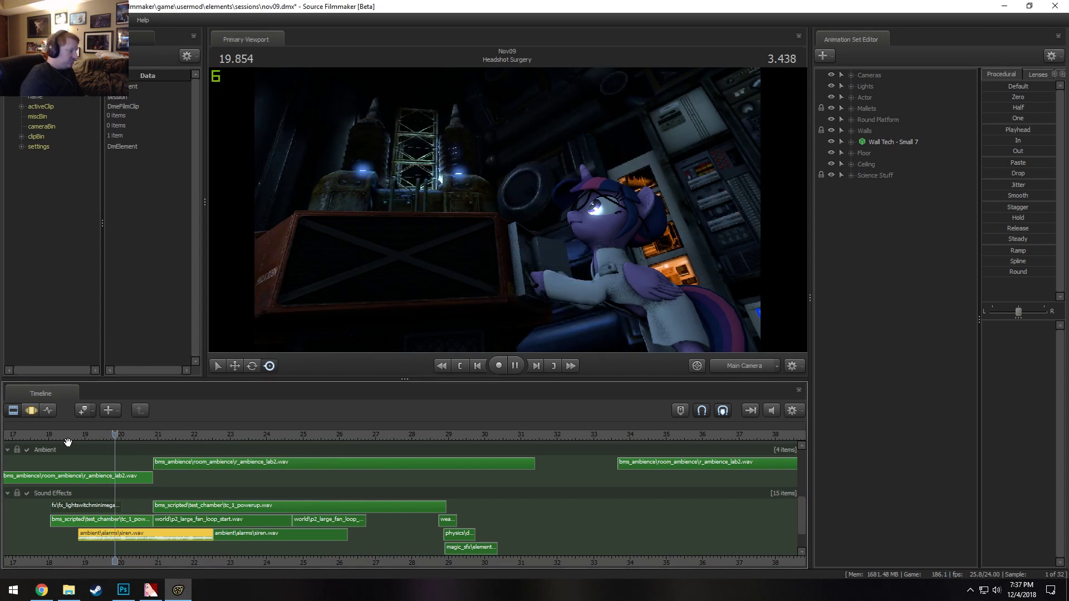
pyautogui.click(65, 437)
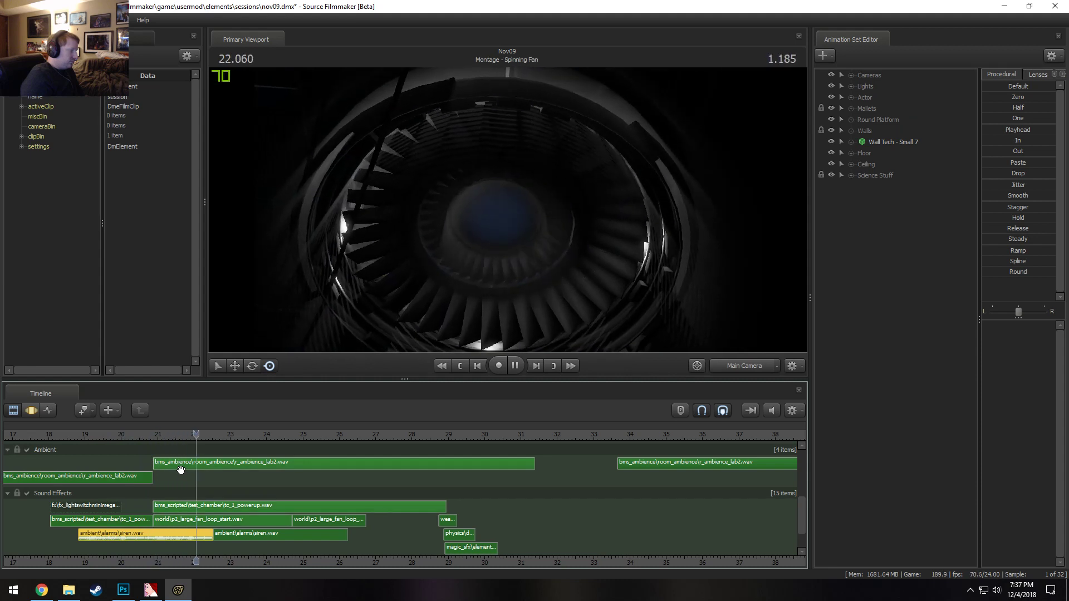
pyautogui.press('space')
# Split the first siren clip at 20.875 s, where the Spinning Fan shot begins, and change the volume of the piece after the cut
pyautogui.click(154, 434)
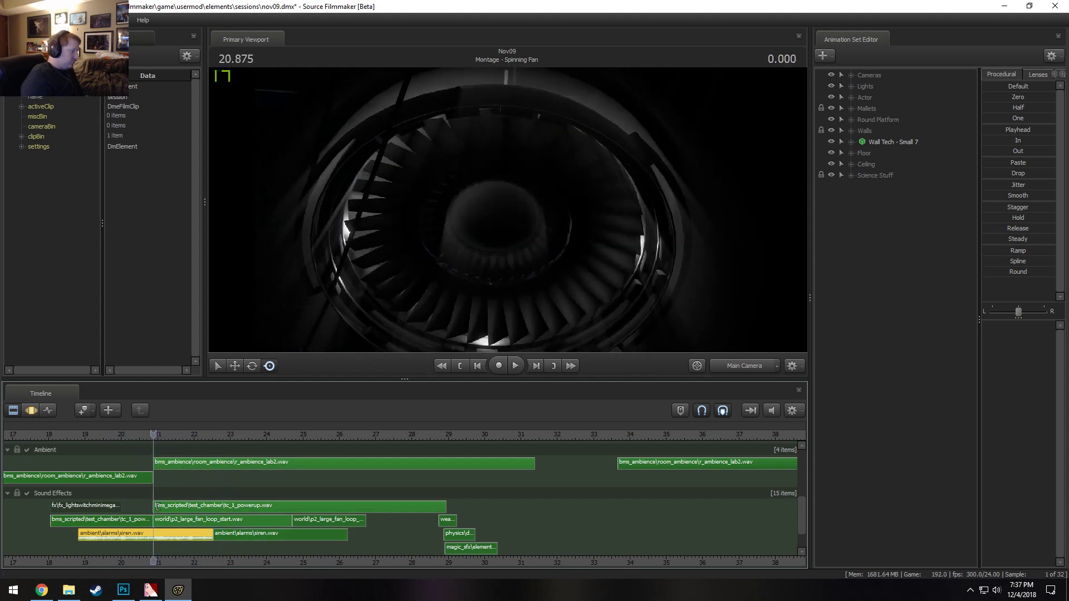
pyautogui.press('b')
pyautogui.click(191, 534)
pyautogui.rightClick(193, 536)
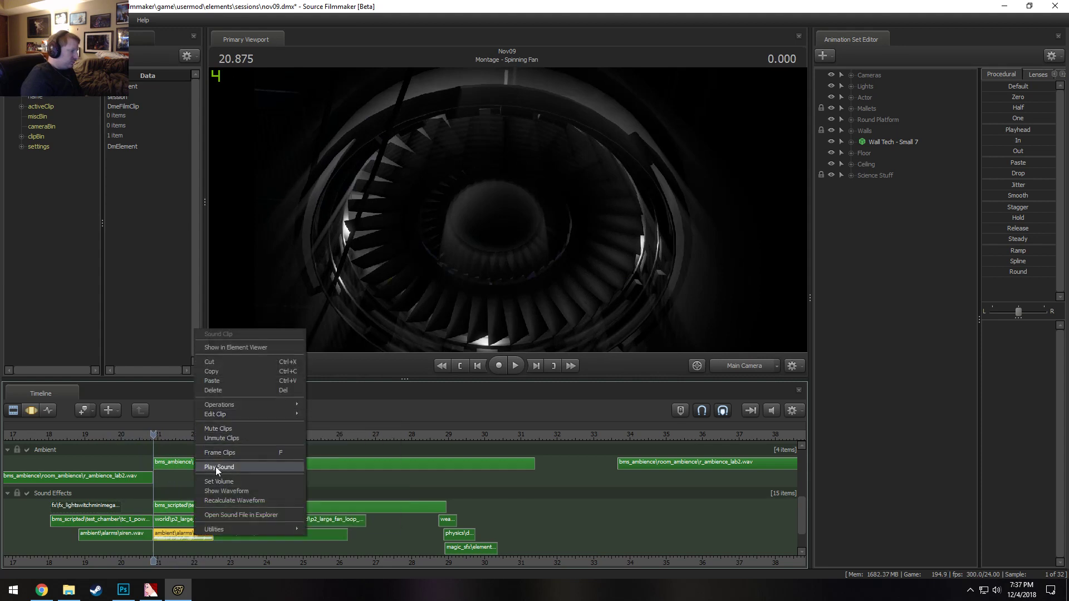
pyautogui.click(223, 482)
pyautogui.write('1')
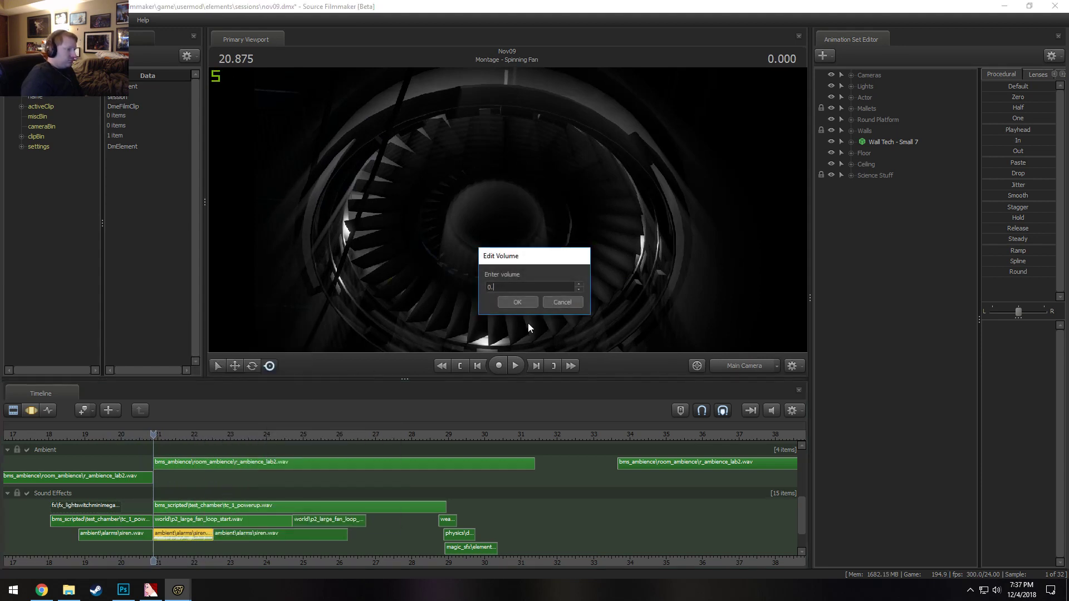
pyautogui.press('Return')
# Play across the cut from Headshot Surgery to the Spinning Fan shot to hear the siren's volume change
pyautogui.click(128, 436)
pyautogui.press('space')
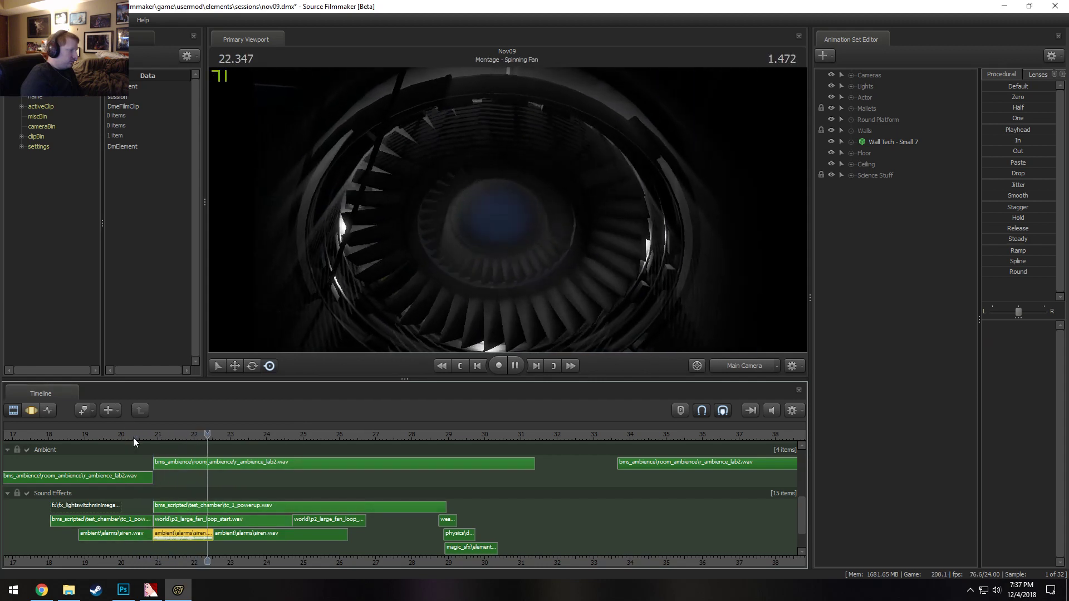
pyautogui.press('space')
# Edit the fade times of the middle siren piece that starts with the Spinning Fan shot
pyautogui.rightClick(197, 535)
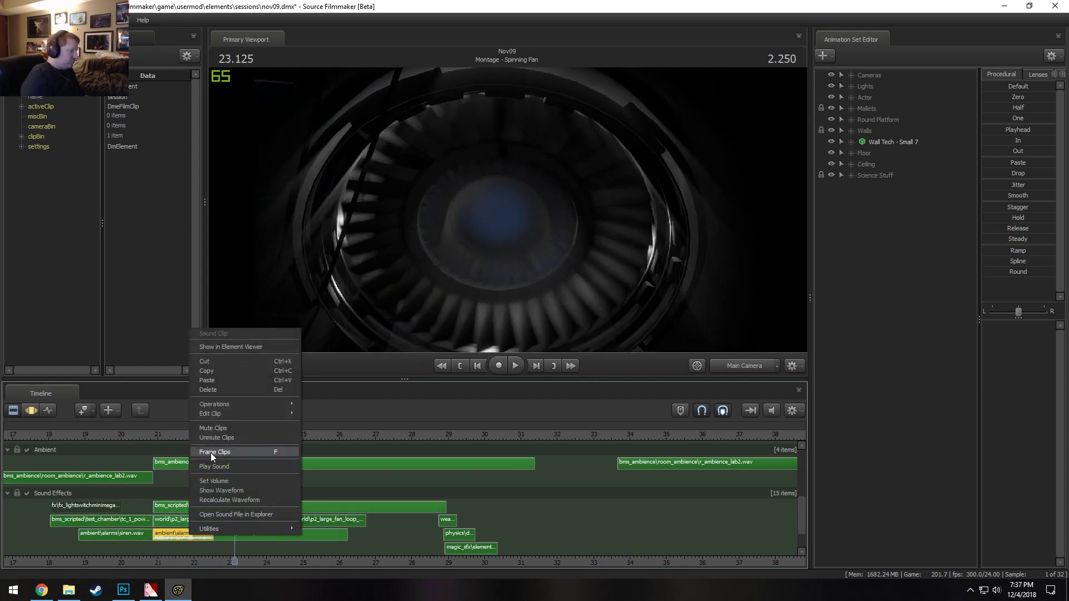
pyautogui.moveTo(215, 413)
pyautogui.click(328, 512)
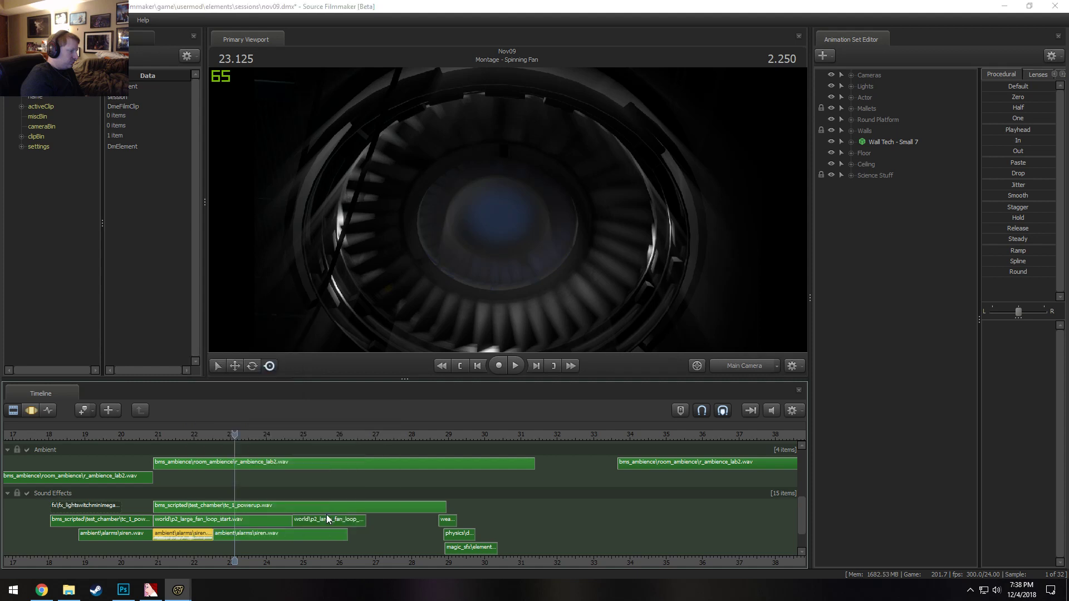
pyautogui.press('Return')
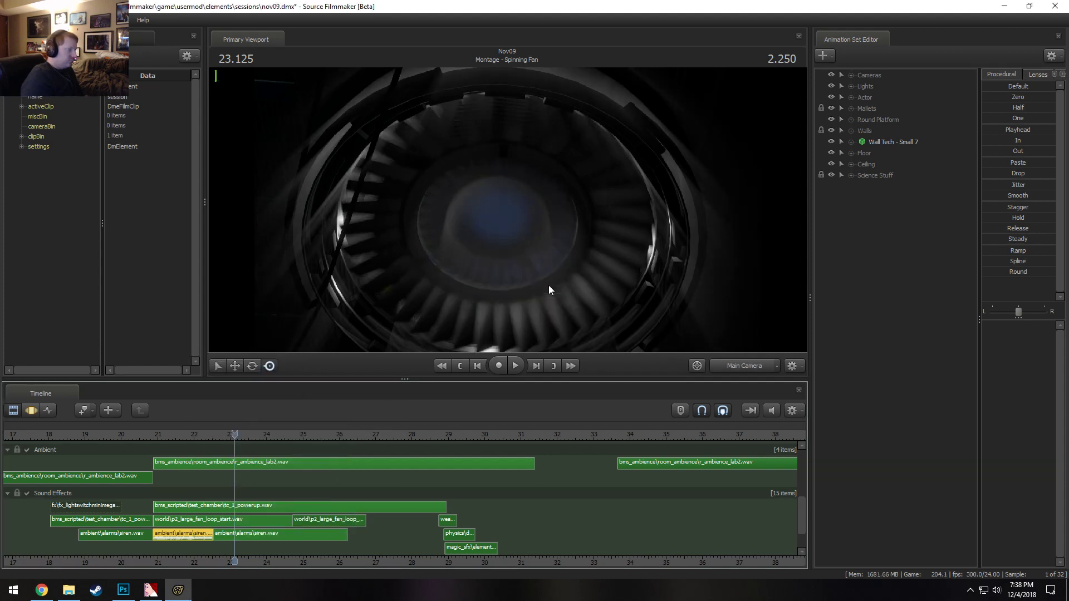
# Replay from about 20.2 s to hear the middle siren piece with its edited fade times
pyautogui.moveTo(156, 436); pyautogui.dragTo(129, 439)
pyautogui.press('space')
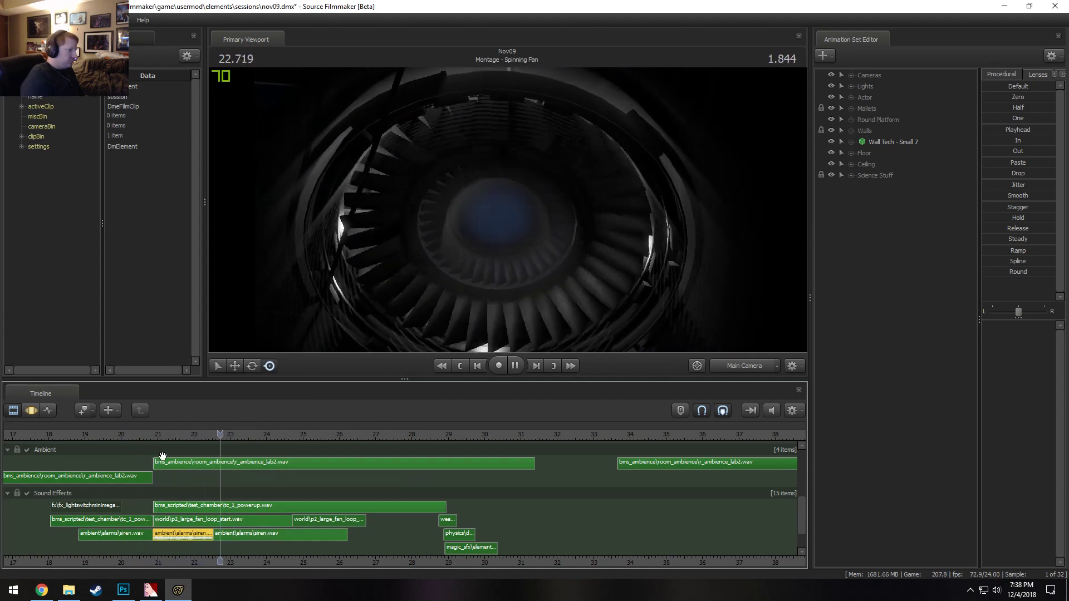
pyautogui.press('space')
# Adjust the volume of the middle siren piece again and replay from about 20.2 s
pyautogui.rightClick(185, 537)
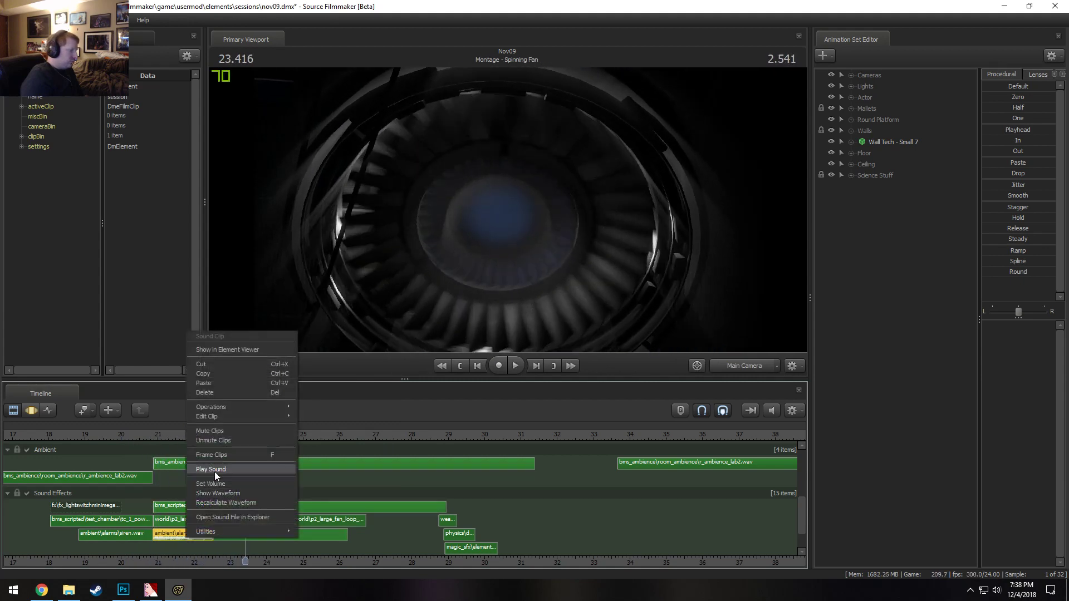
pyautogui.click(222, 483)
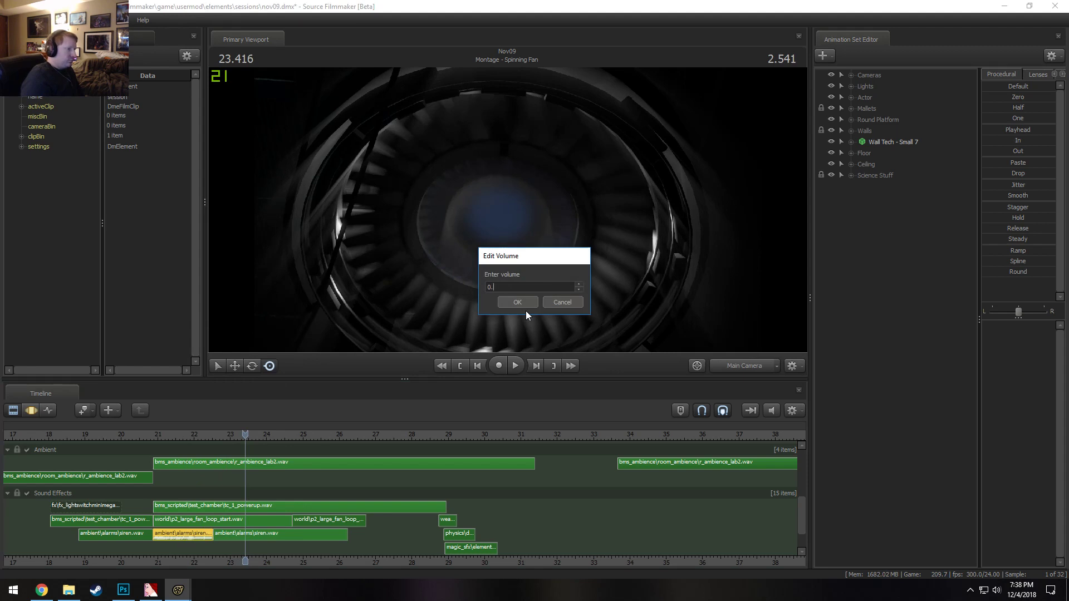
pyautogui.press('Return')
pyautogui.click(129, 433)
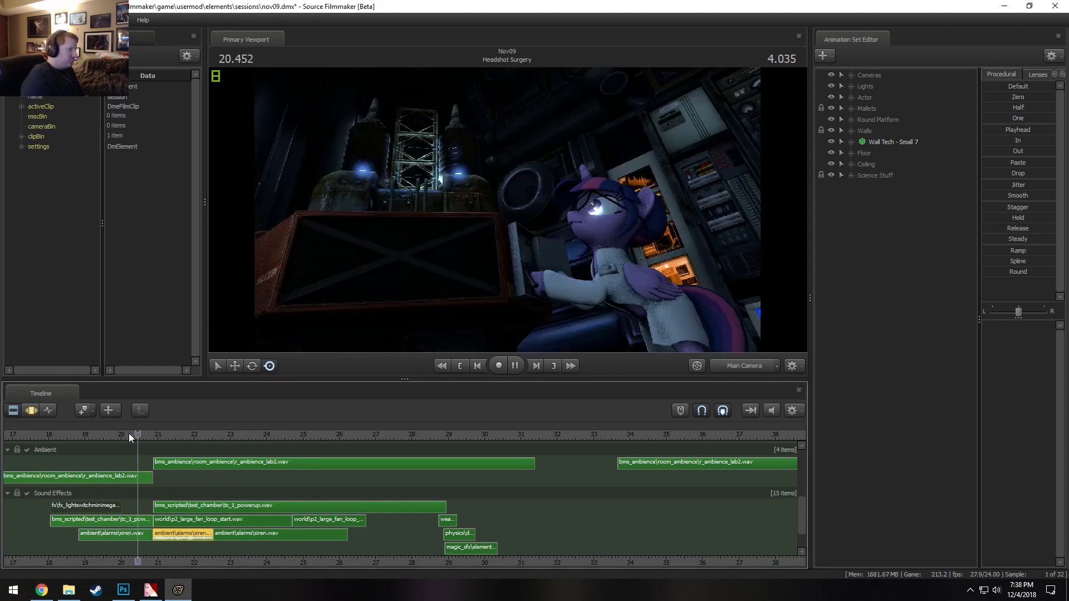
# Replay the middle siren piece from about 20.5 s and split the last siren clip at 24.708 s, where Squishy Time begins
pyautogui.press('space')
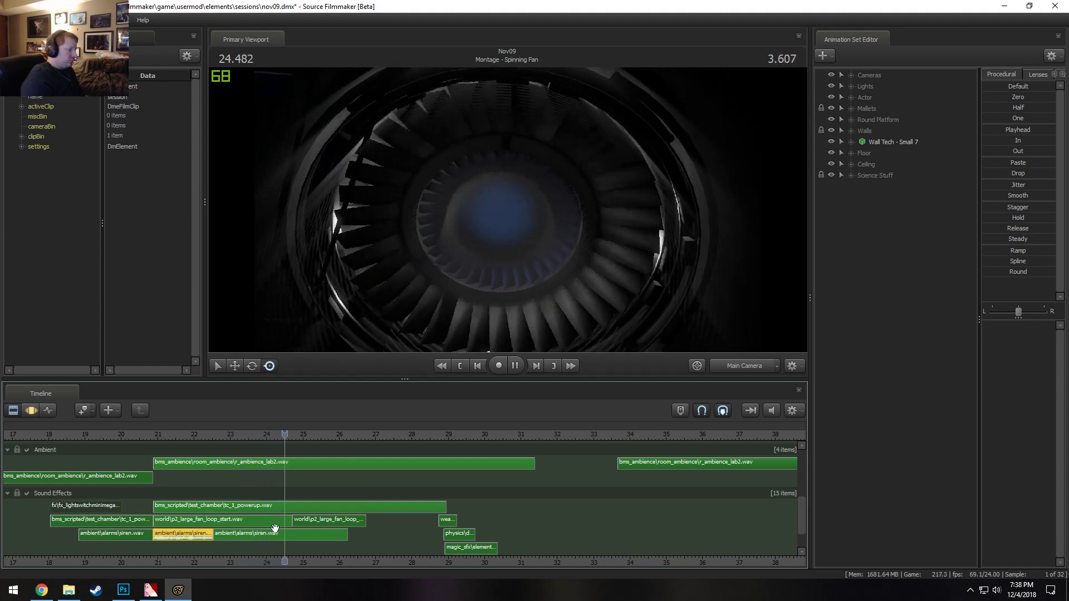
pyautogui.press('space')
pyautogui.click(290, 432)
pyautogui.moveTo(290, 432); pyautogui.dragTo(293, 433)
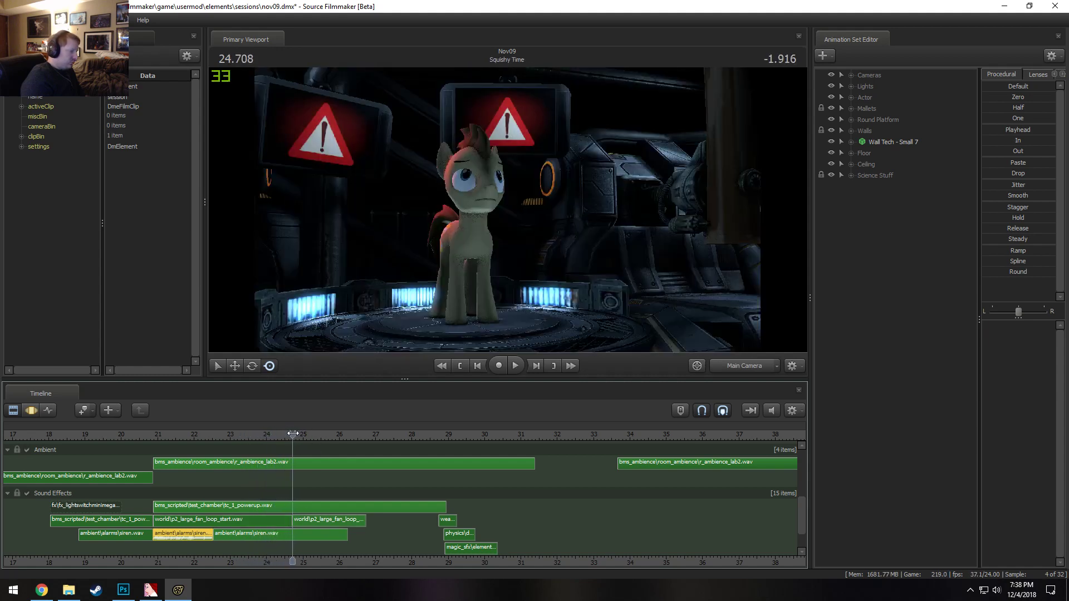
pyautogui.click(286, 534)
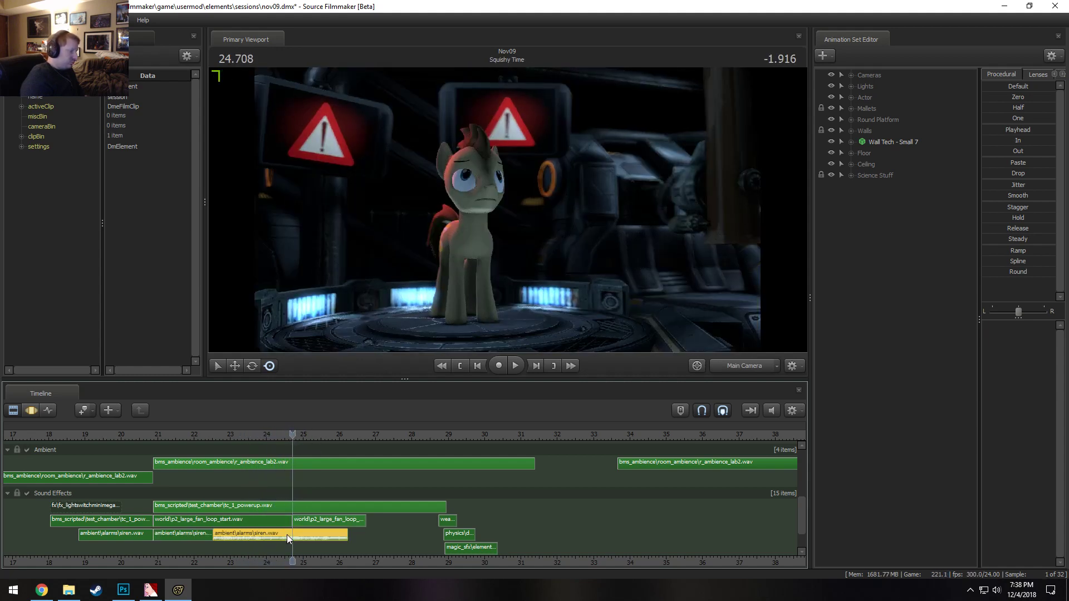
# Change the volume of the siren piece ending at the Squishy Time cut and replay from about 22.2 s
pyautogui.rightClick(255, 533)
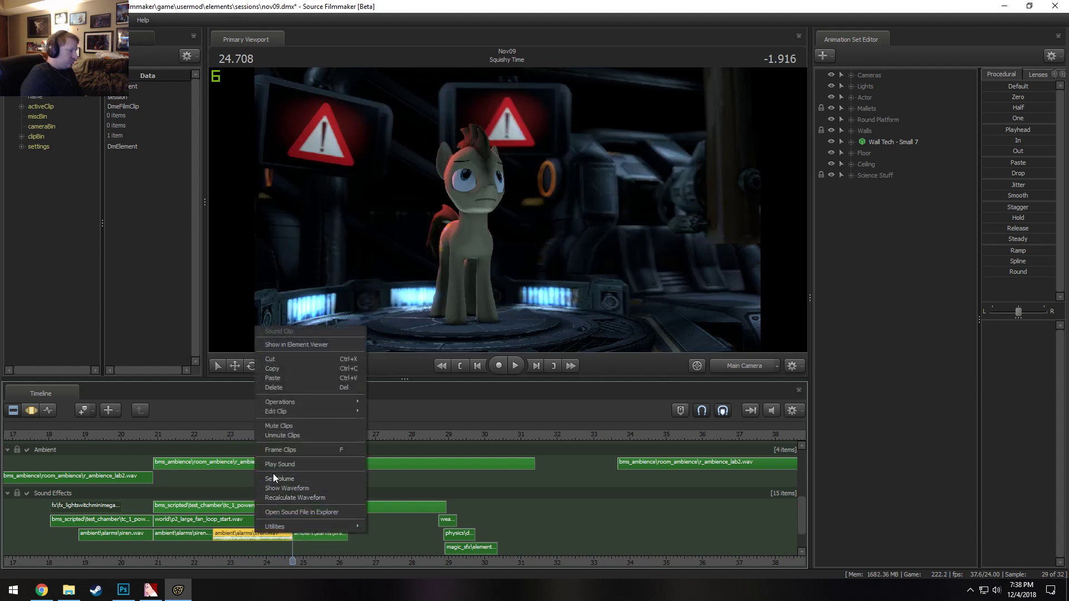
pyautogui.click(273, 476)
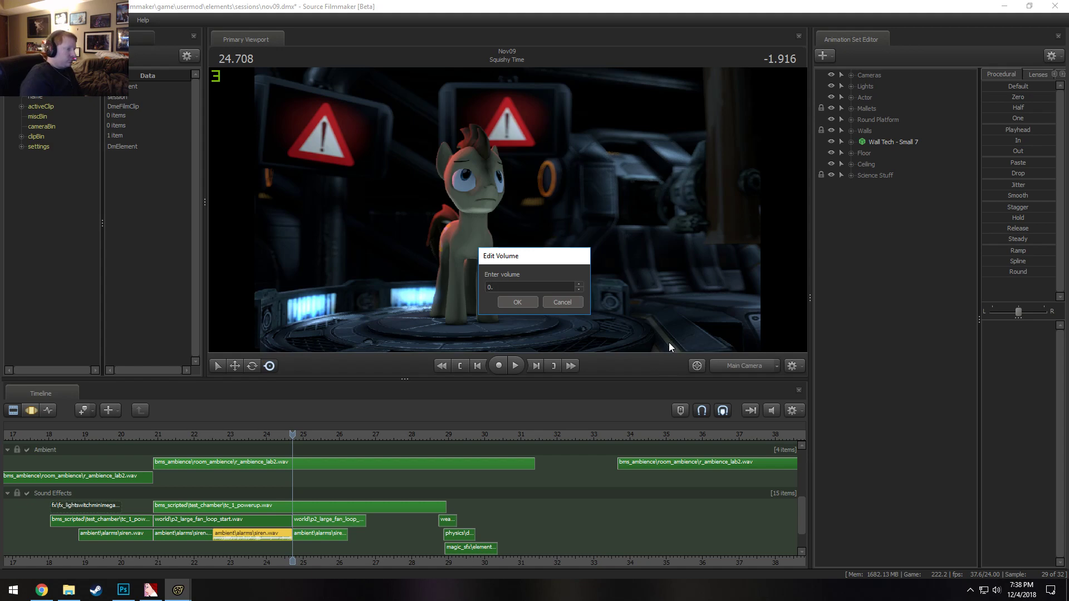
pyautogui.press('Return')
pyautogui.click(203, 434)
pyautogui.press('space')
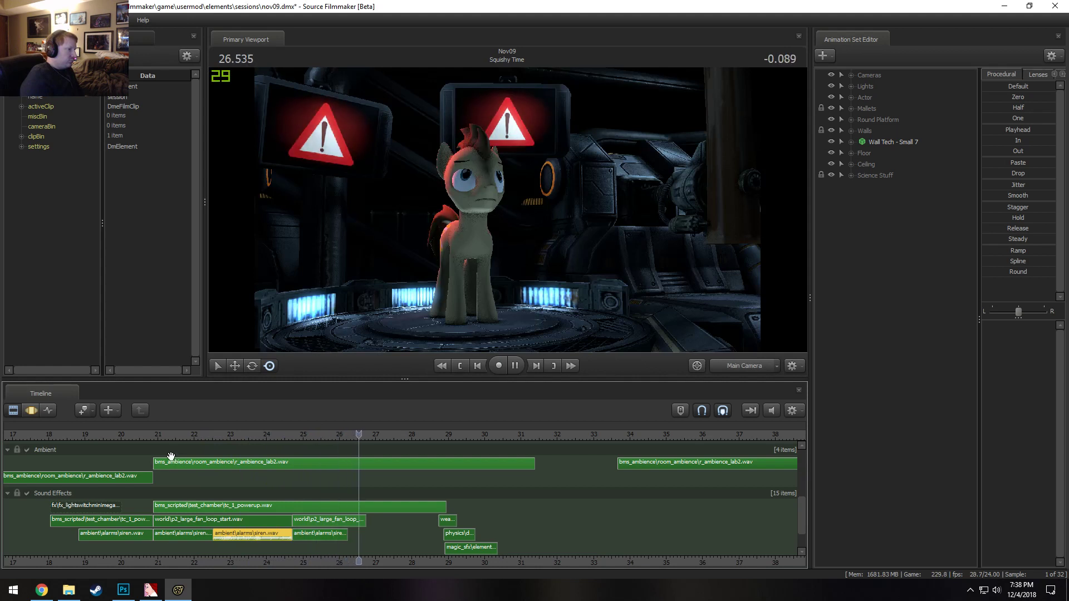
pyautogui.press('space')
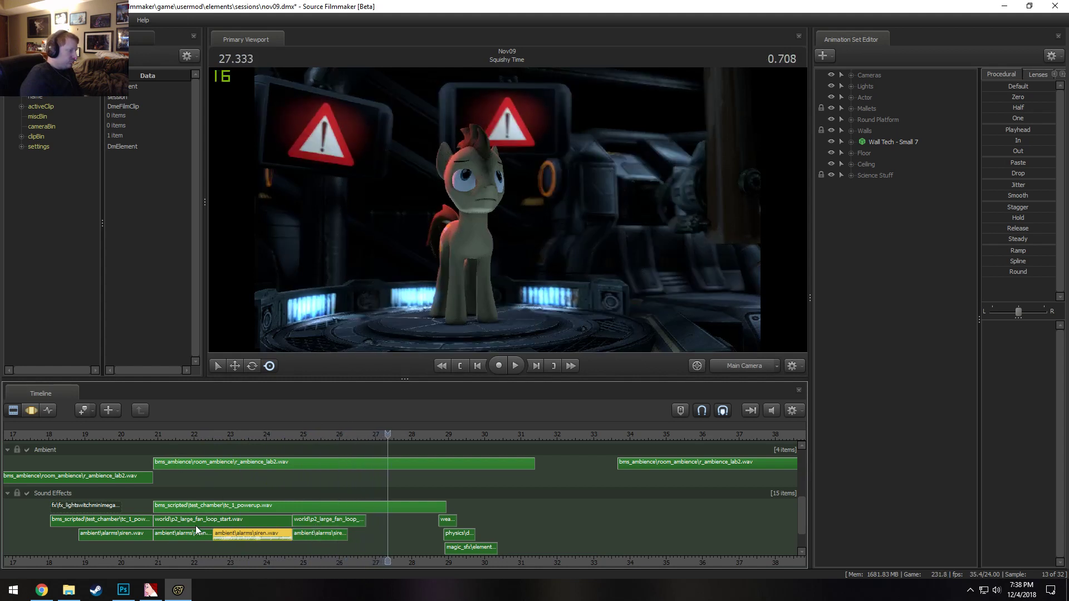
# Import another ambient\alarms\siren.wav clip and place it directly after the last siren piece, starting at about 26.2 s
pyautogui.click(101, 531)
pyautogui.click(325, 532)
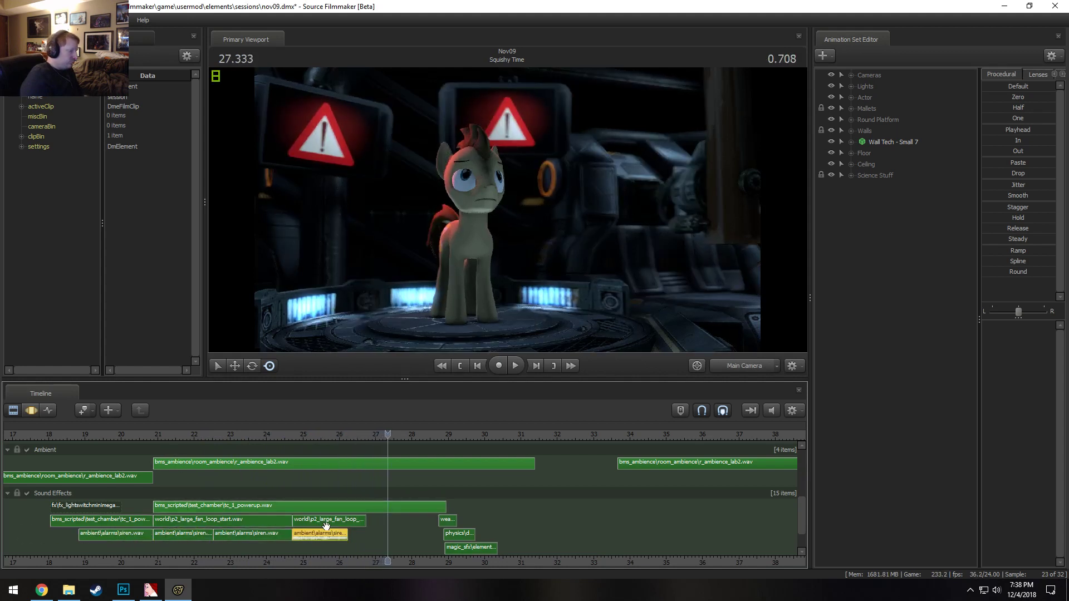
pyautogui.rightClick(356, 535)
pyautogui.click(380, 466)
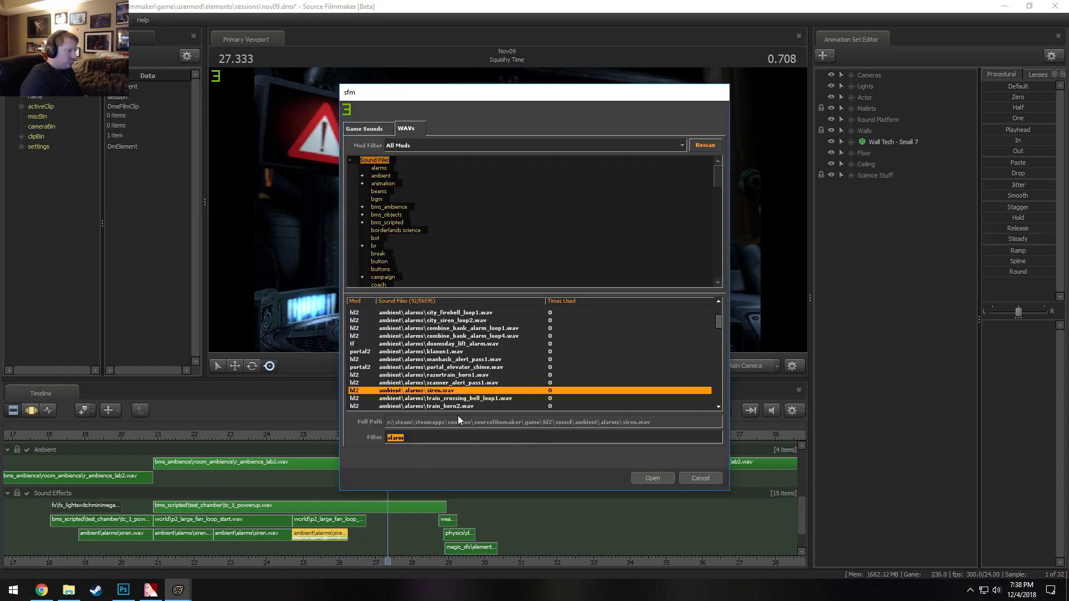
pyautogui.click(652, 480)
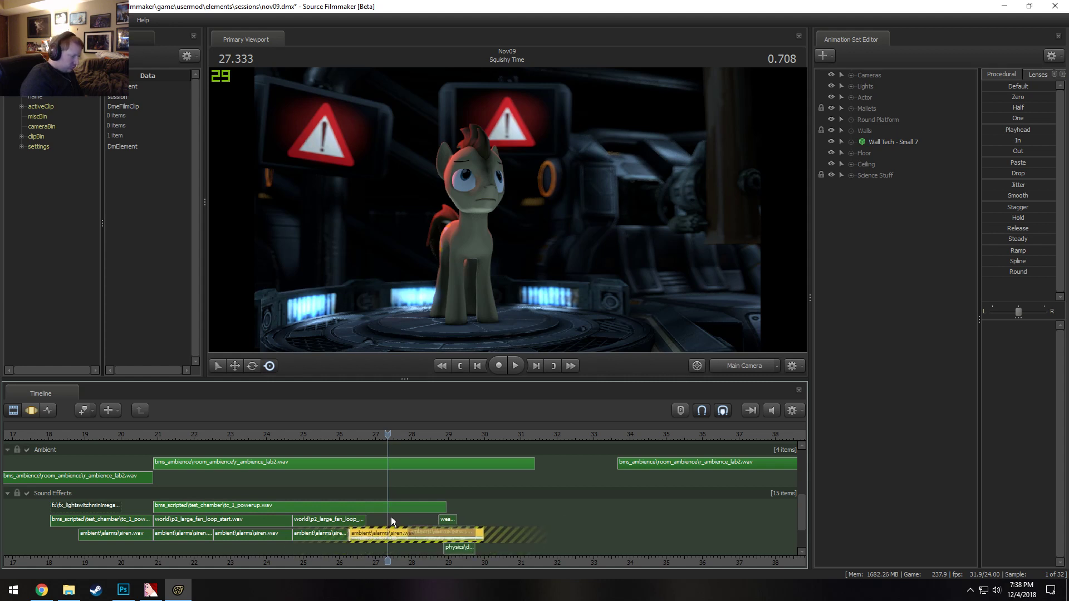
pyautogui.click(390, 516)
pyautogui.scroll(3, 354, 540)
pyautogui.scroll(2, 347, 535)
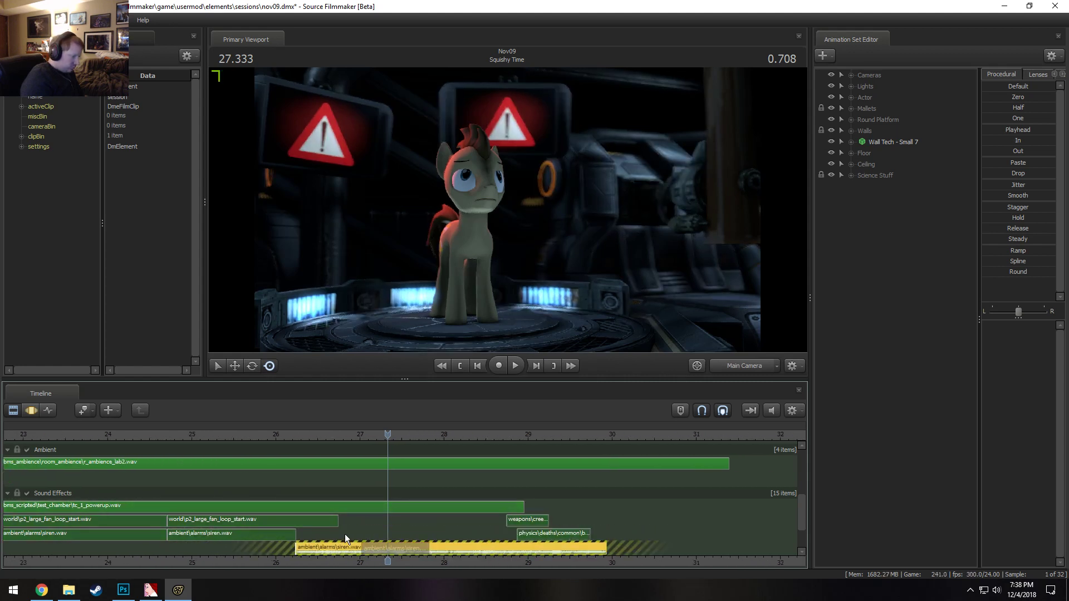
# Set the volume of the newly added siren clip to 0.75 and play it through the Squishy Time shot
pyautogui.click(249, 434)
pyautogui.press('space')
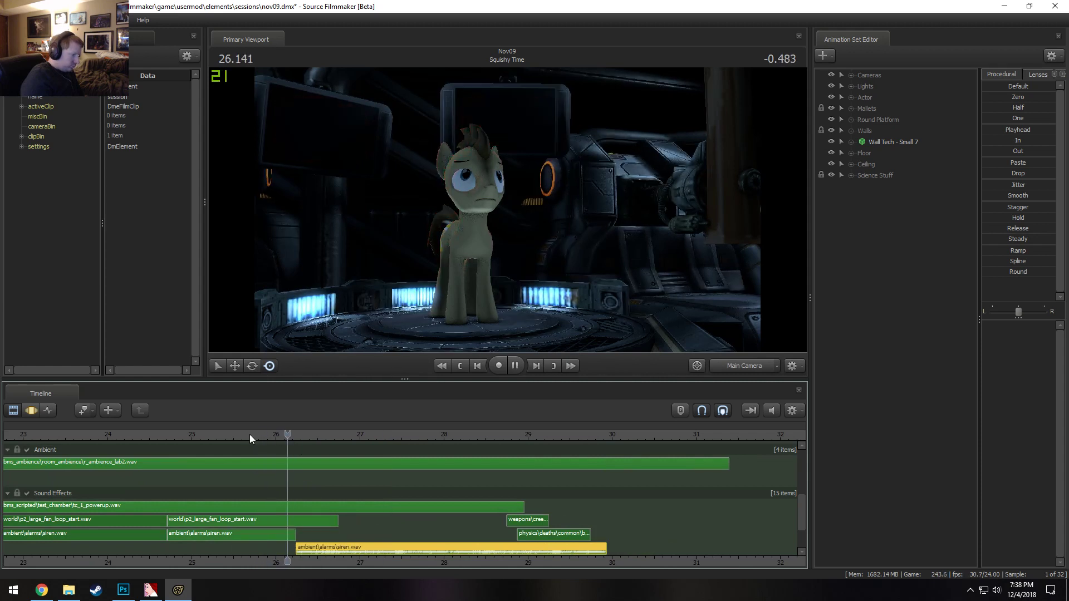
pyautogui.scroll(-4, 350, 503)
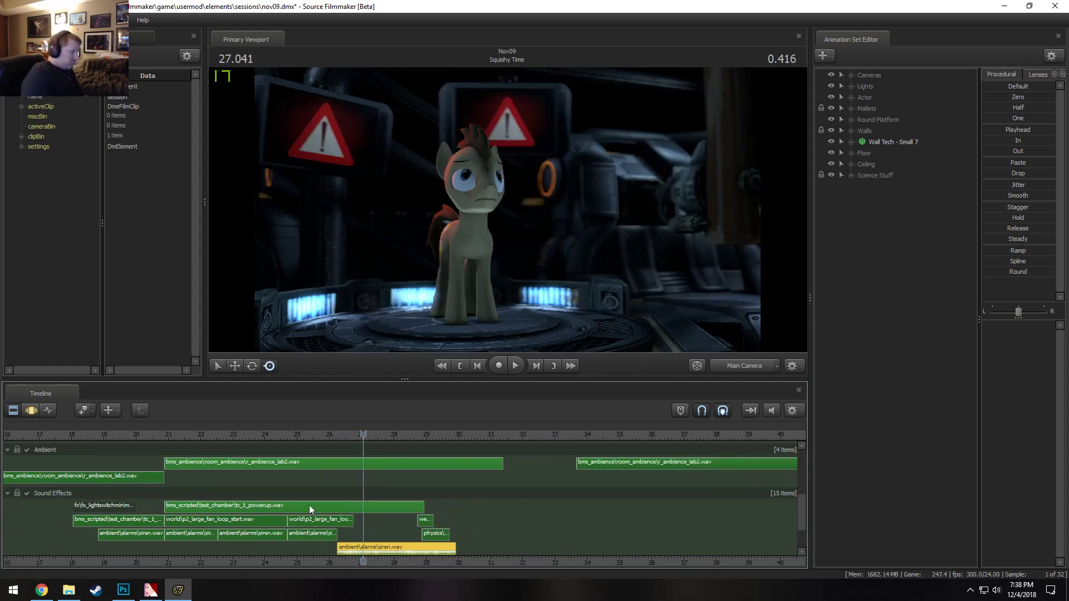
pyautogui.rightClick(347, 550)
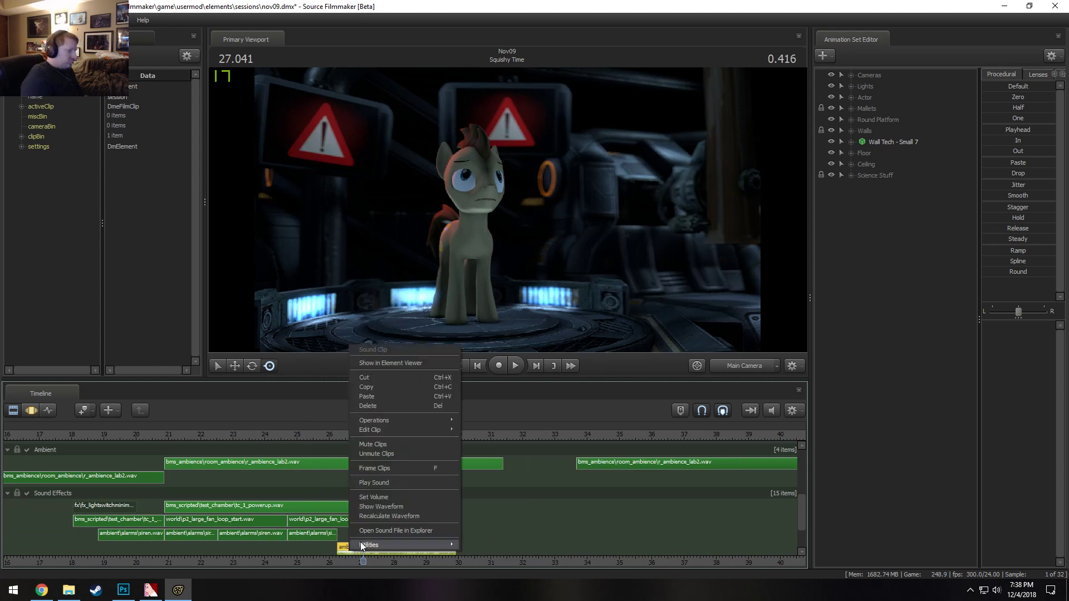
pyautogui.click(372, 497)
pyautogui.click(517, 302)
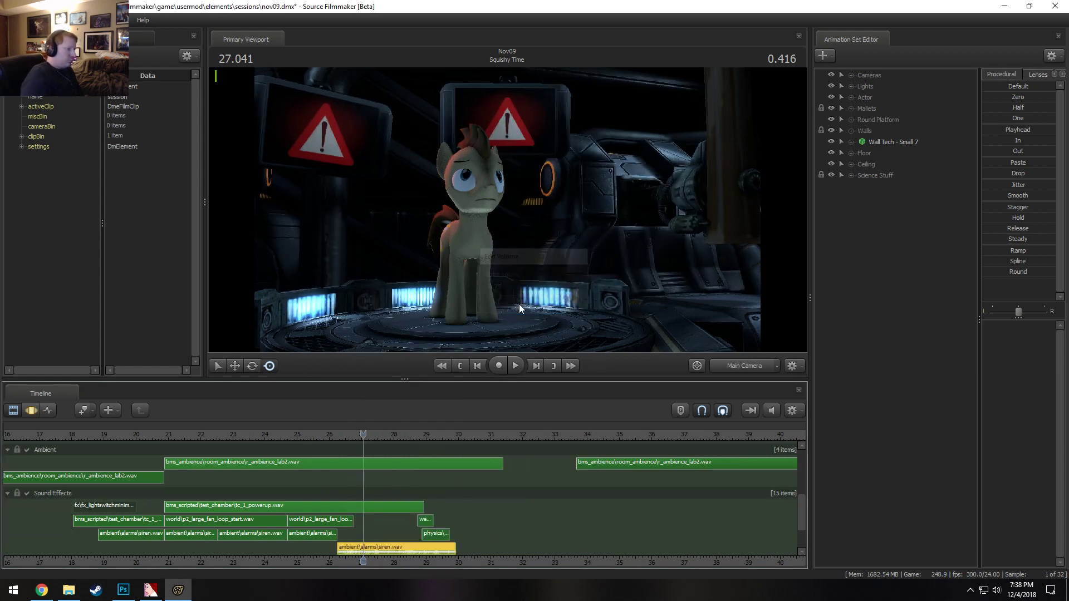
pyautogui.click(312, 438)
pyautogui.press('space')
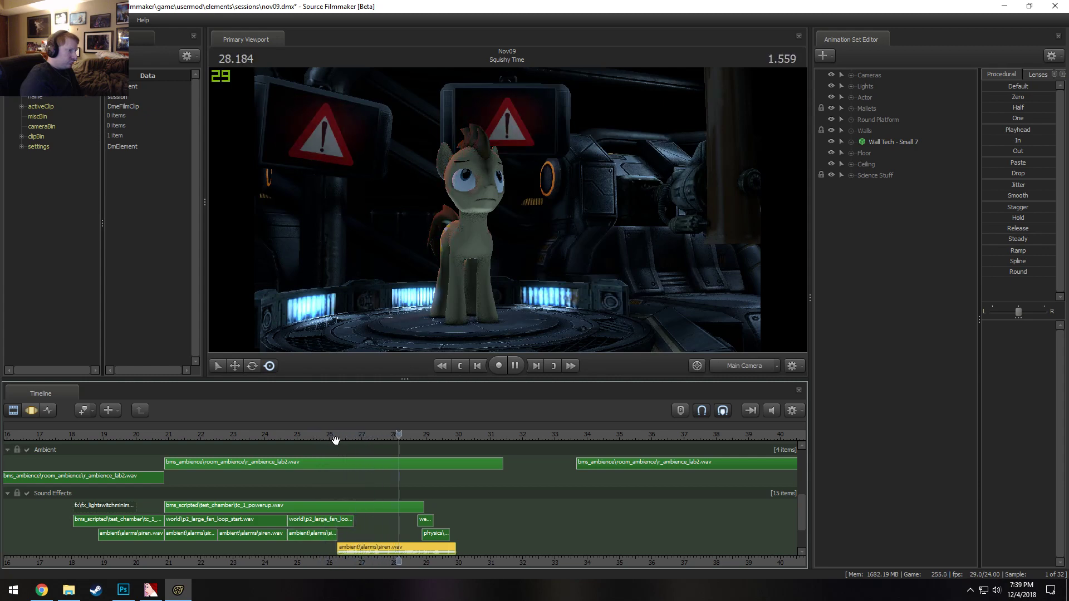
# Trim the end of the new siren clip back to about 29 s, around the moment the mallets strike
pyautogui.press('space')
pyautogui.moveTo(424, 439); pyautogui.dragTo(419, 440)
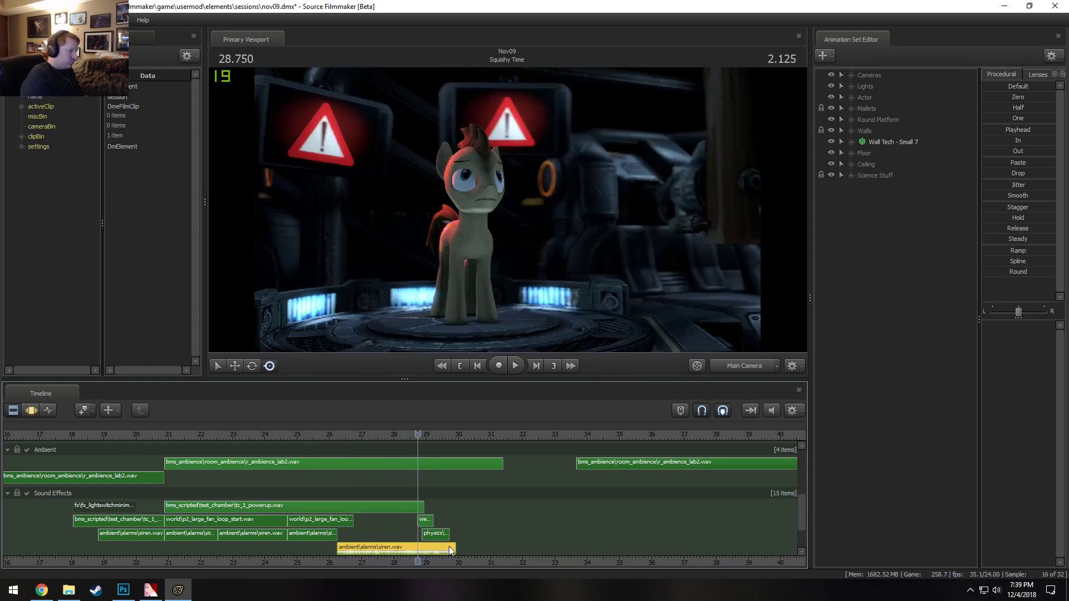
pyautogui.moveTo(449, 547); pyautogui.dragTo(420, 548)
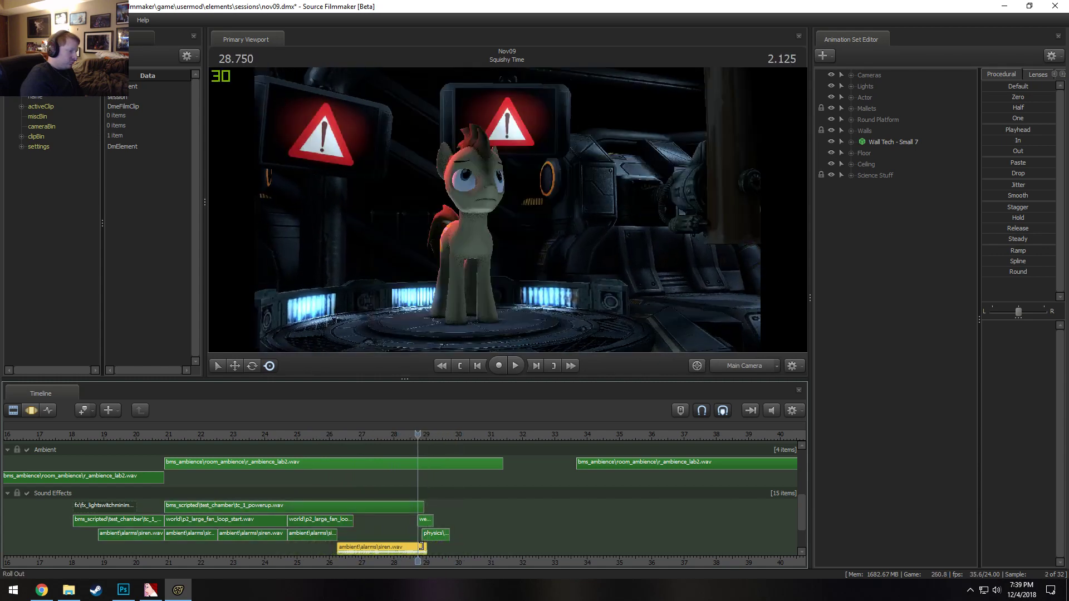
pyautogui.rightClick(420, 550)
pyautogui.click(456, 492)
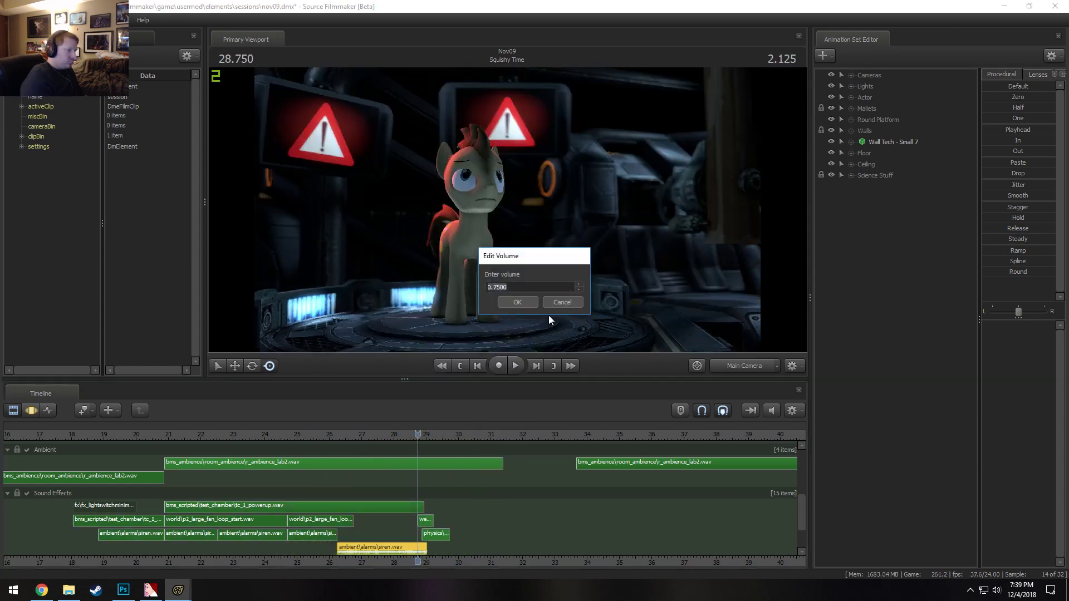
pyautogui.click(556, 302)
pyautogui.rightClick(391, 554)
pyautogui.click(392, 548)
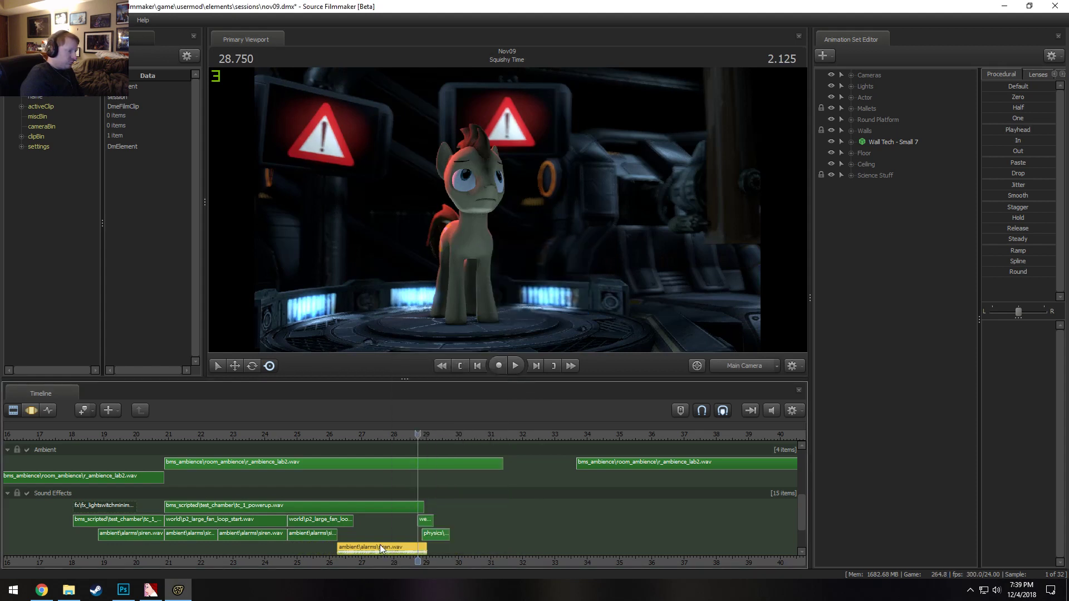
# Edit the fade-out time of the trimmed siren clip at the end of the alarm
pyautogui.rightClick(379, 544)
pyautogui.moveTo(421, 413)
pyautogui.moveTo(460, 422)
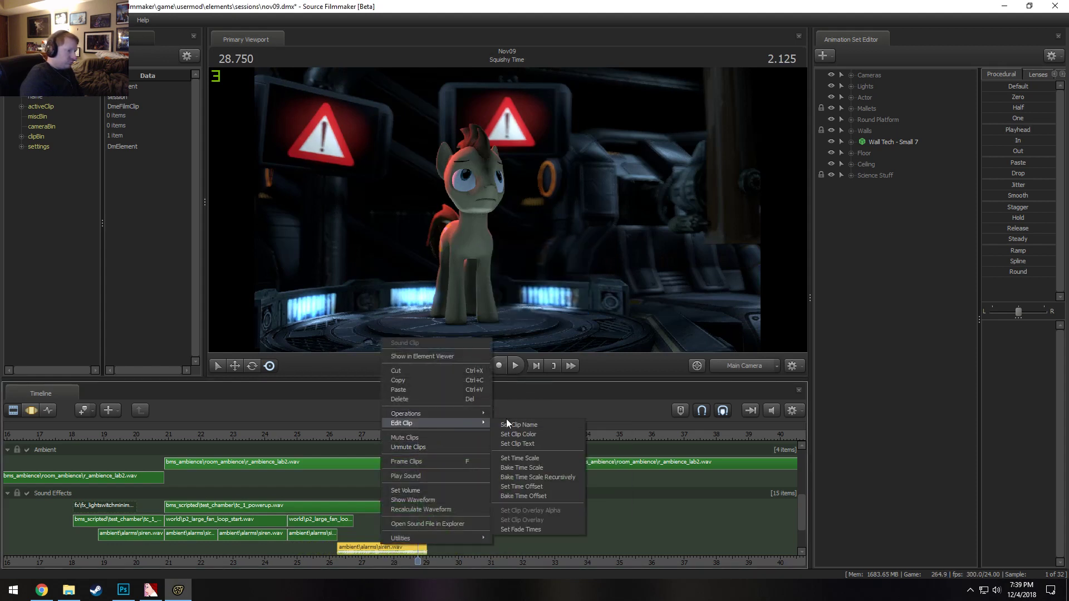
pyautogui.click(514, 529)
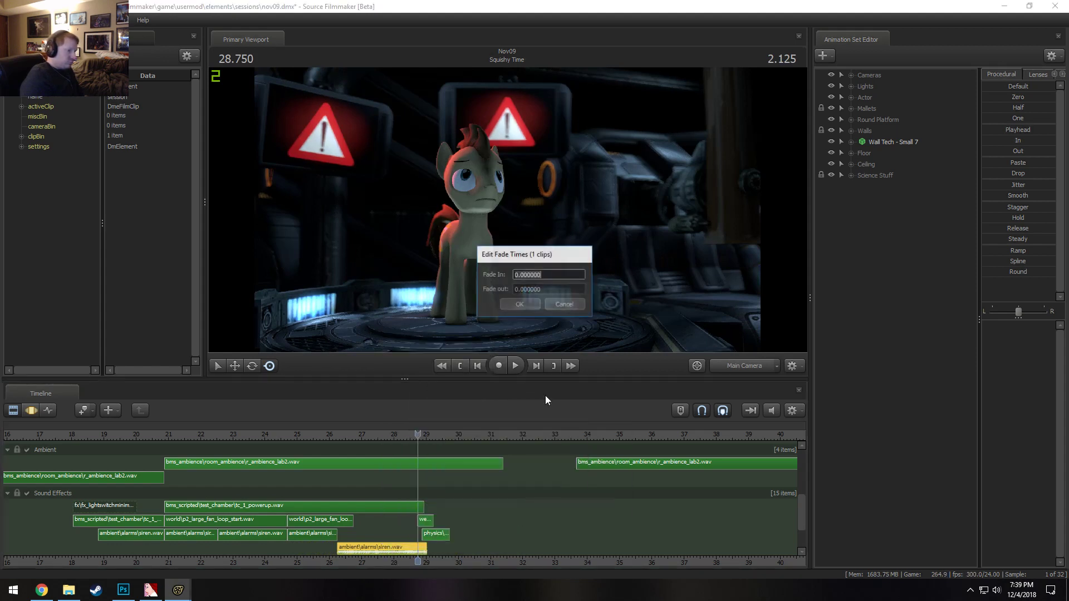
pyautogui.press('Tab')
pyautogui.click(552, 300)
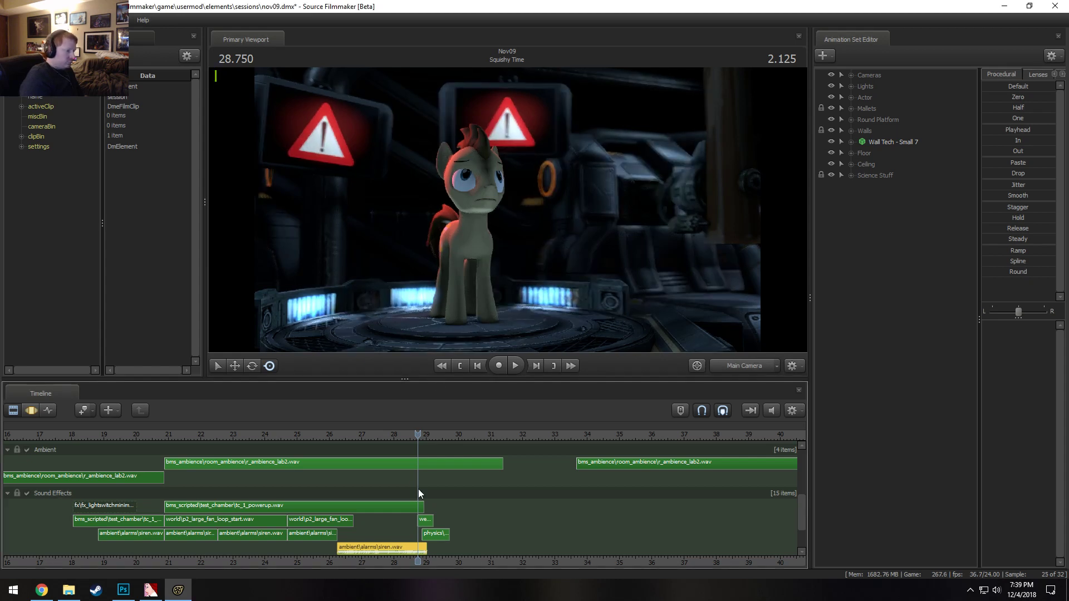
# Play the siren's ending from about 28.2 s, and replay from about 24.4 s through Squishy Time into shot10
pyautogui.click(400, 437)
pyautogui.press('space')
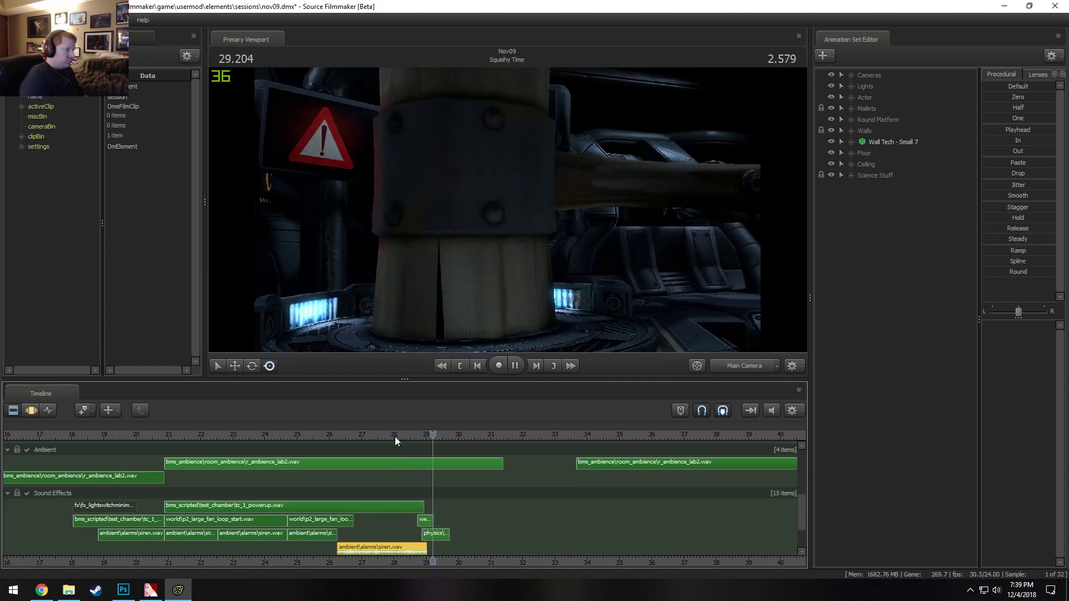
pyautogui.click(279, 437)
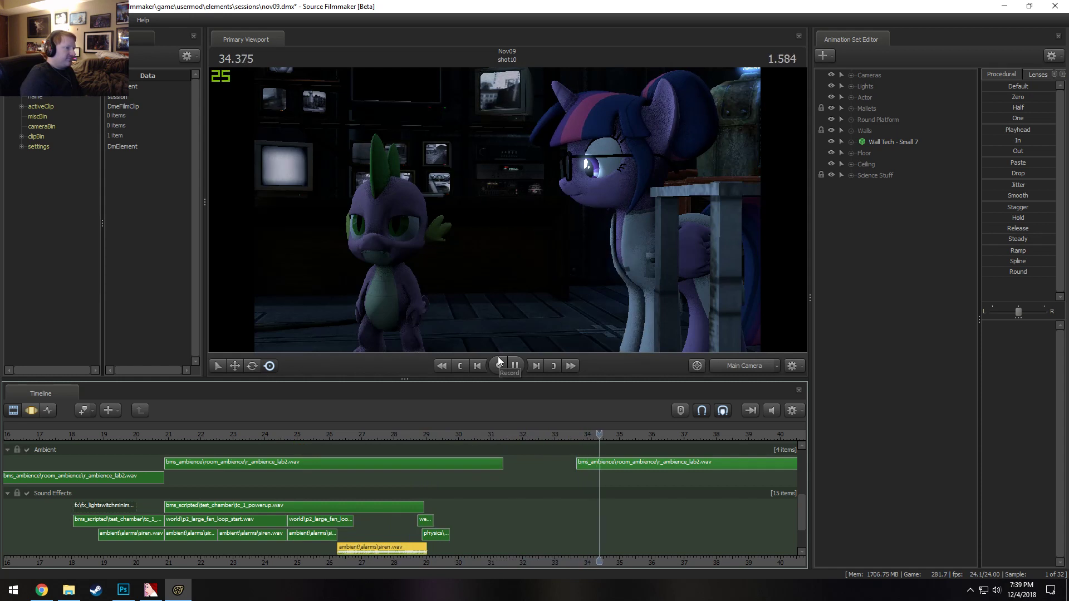
pyautogui.press('space')
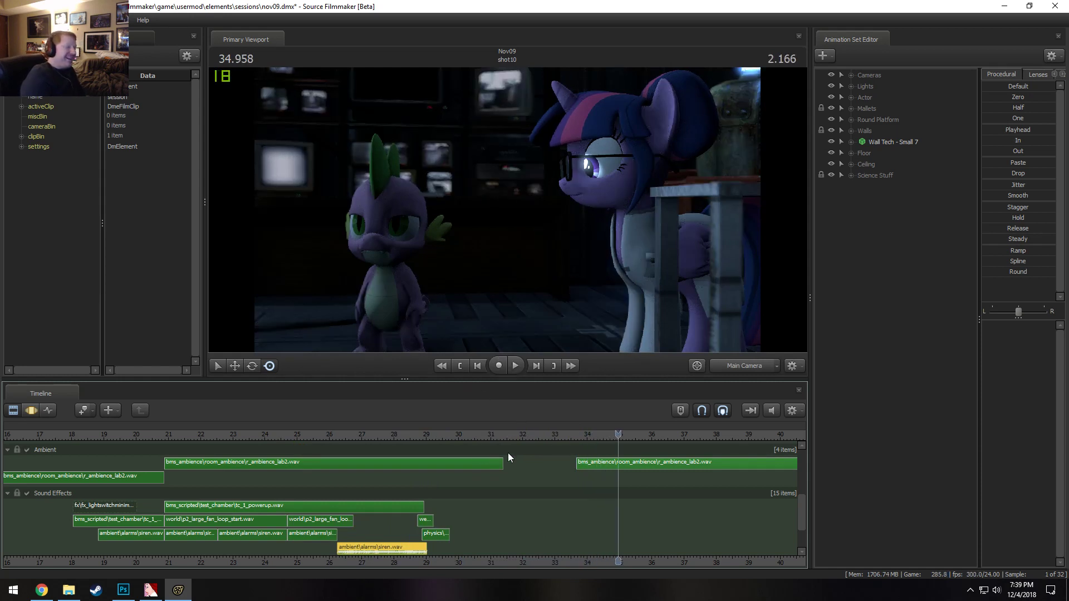
# Replay the transition into shot10 several times, starting from about 31.3 s, 33.5 s and 32.5 s
pyautogui.moveTo(418, 431); pyautogui.dragTo(499, 445)
pyautogui.press('space')
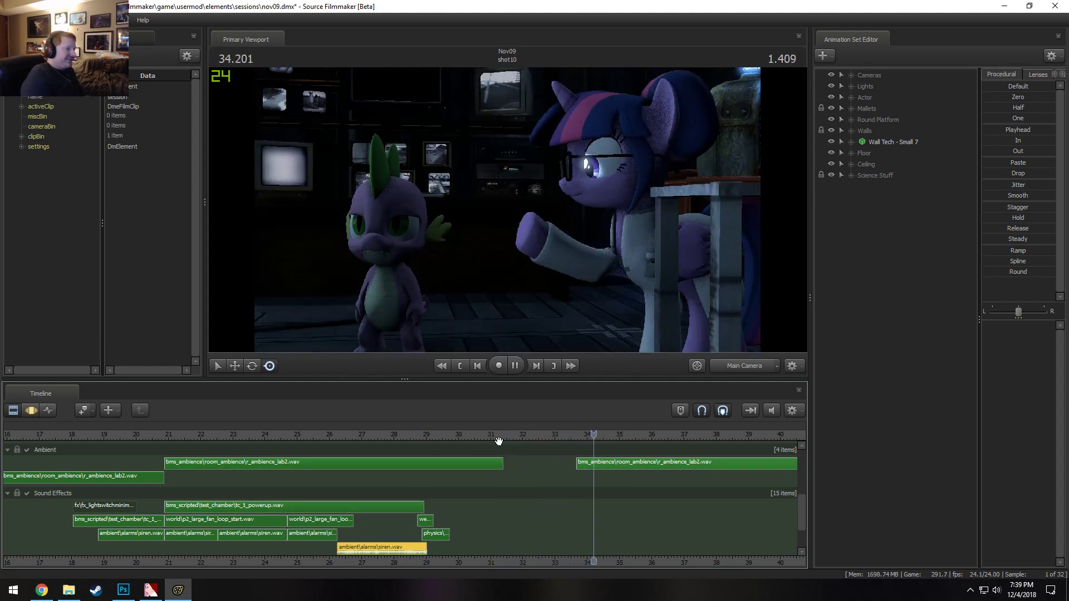
pyautogui.press('space')
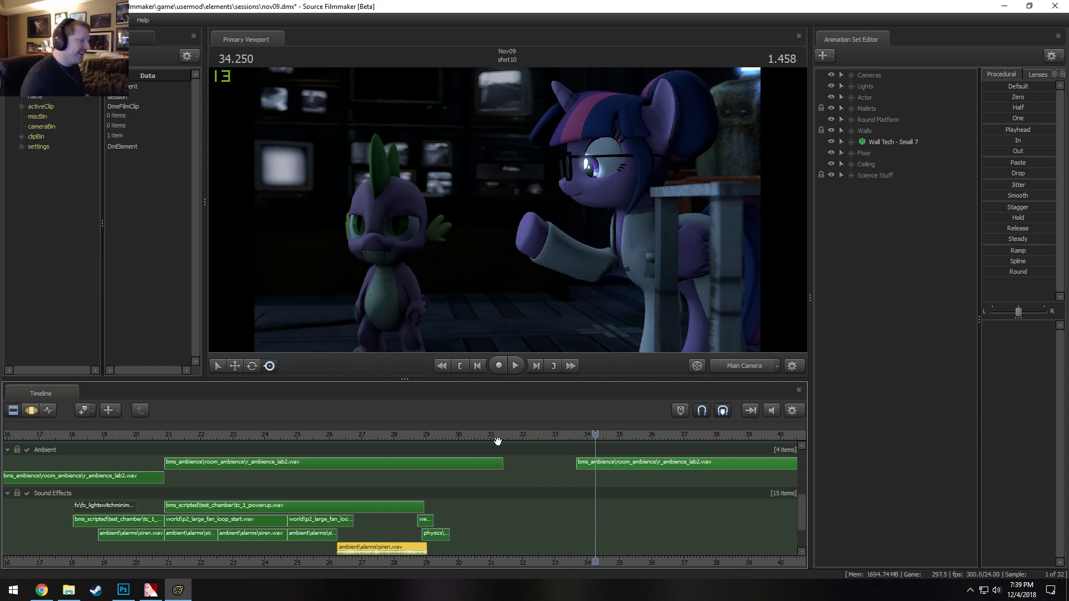
pyautogui.click(571, 436)
pyautogui.press('space')
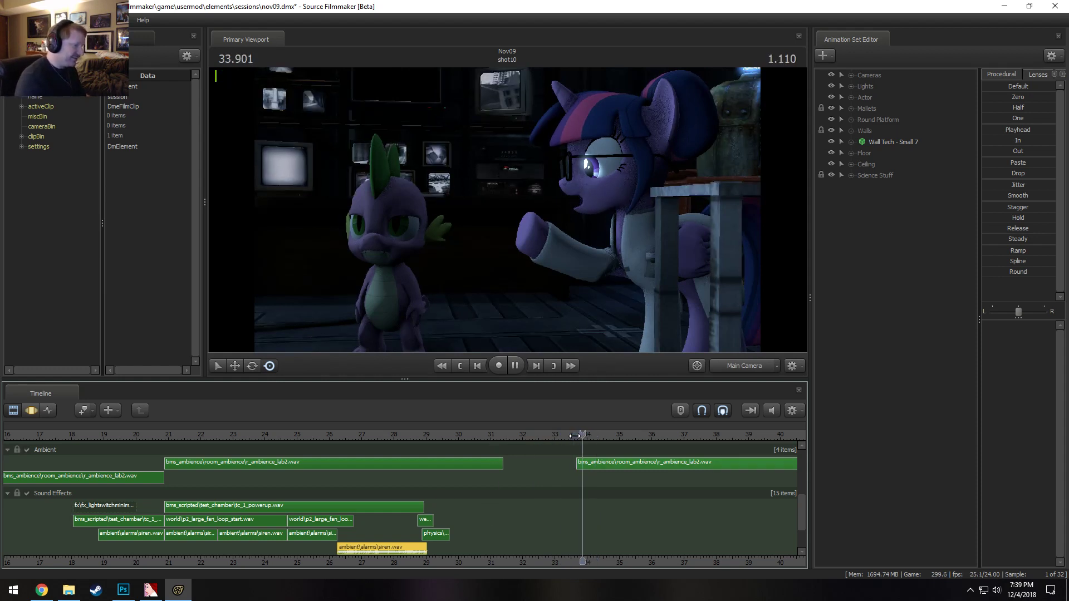
pyautogui.click(540, 437)
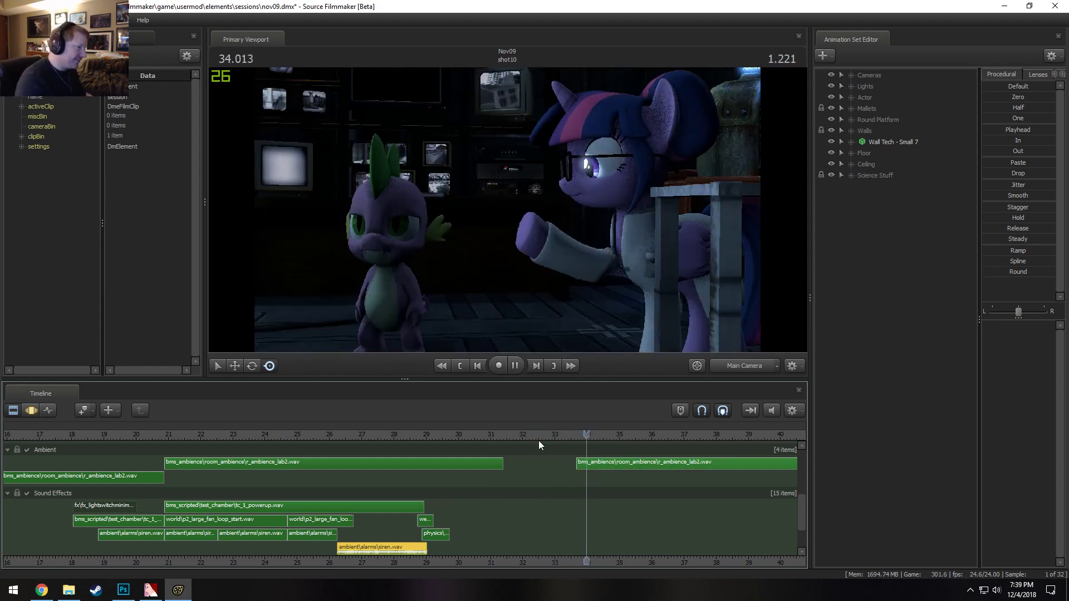
pyautogui.press('space')
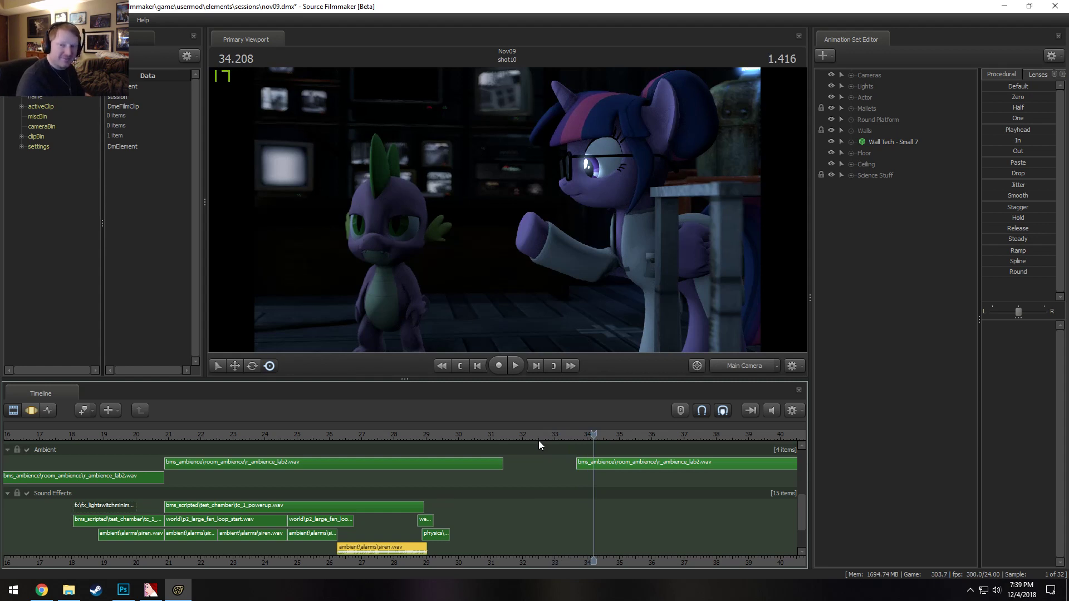
pyautogui.press('space')
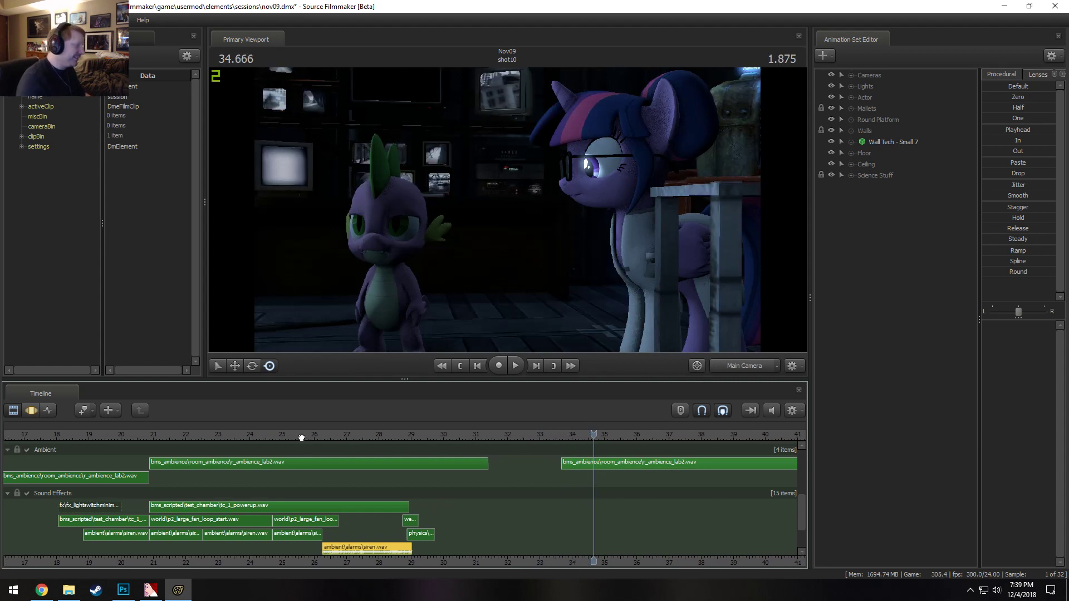
# Play from about 21.8 s in Spinning Fan through Squishy Time to check the complete siren sequence
pyautogui.moveTo(301, 436); pyautogui.dragTo(174, 435)
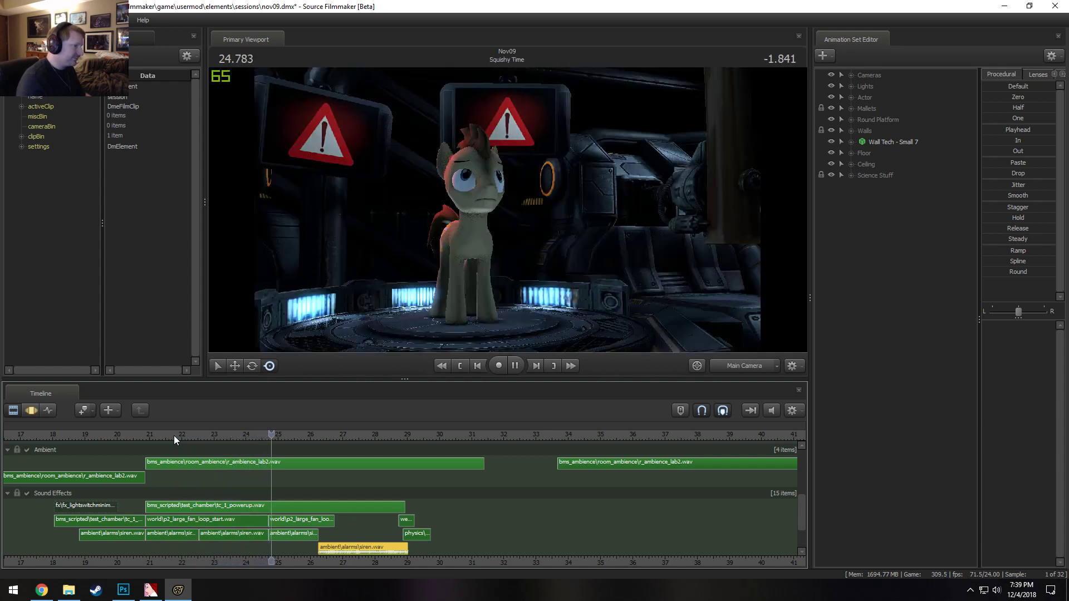
pyautogui.press('space')
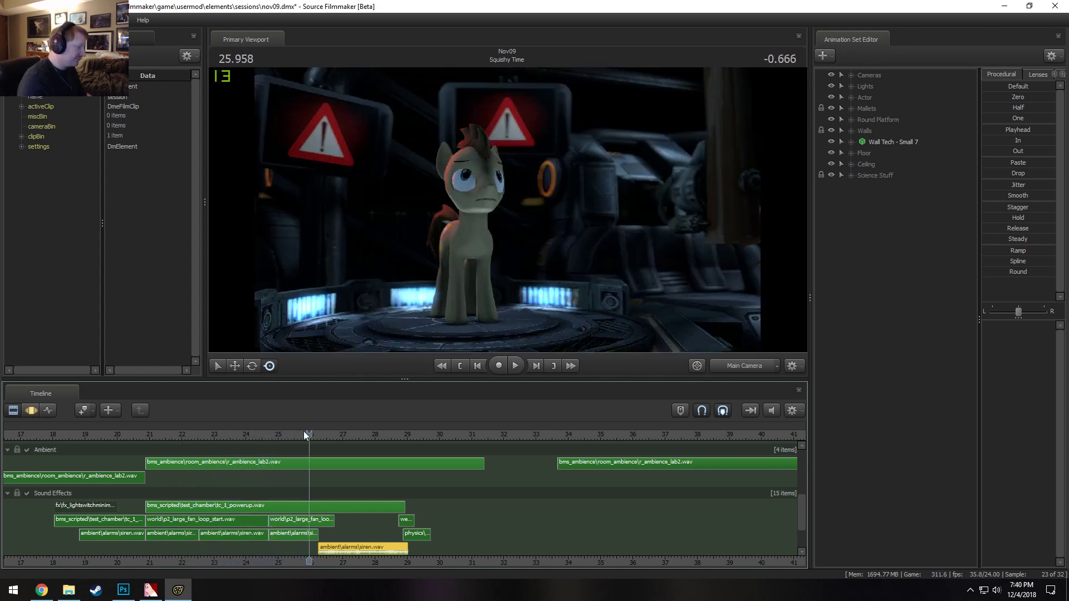
pyautogui.press('space')
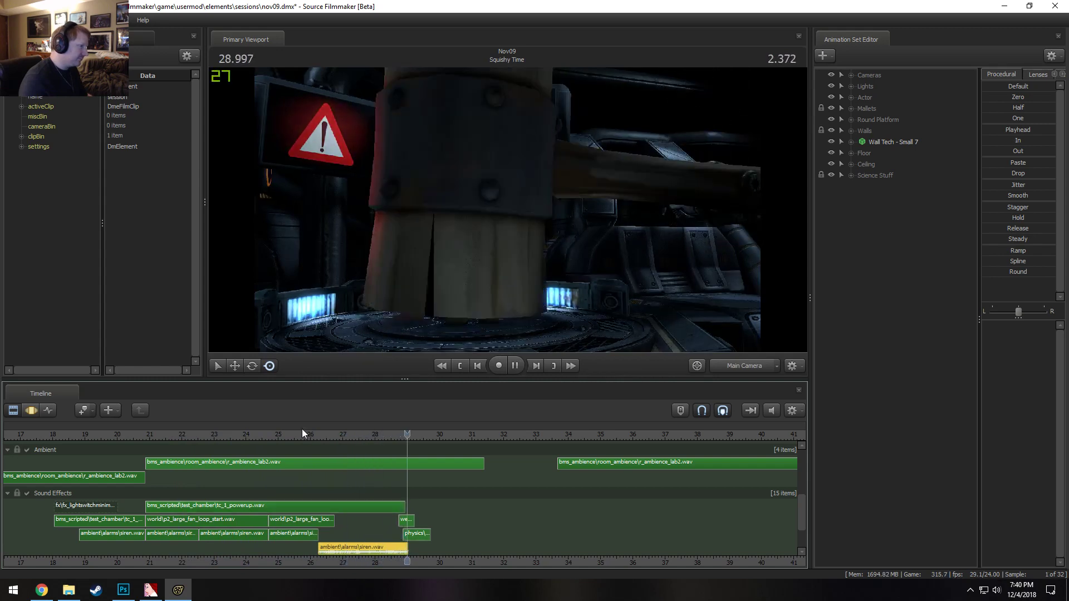
# Review the mallet hit and the sound clips around 29 seconds, and scrub on to the brain reveal near 32 seconds
pyautogui.press('space')
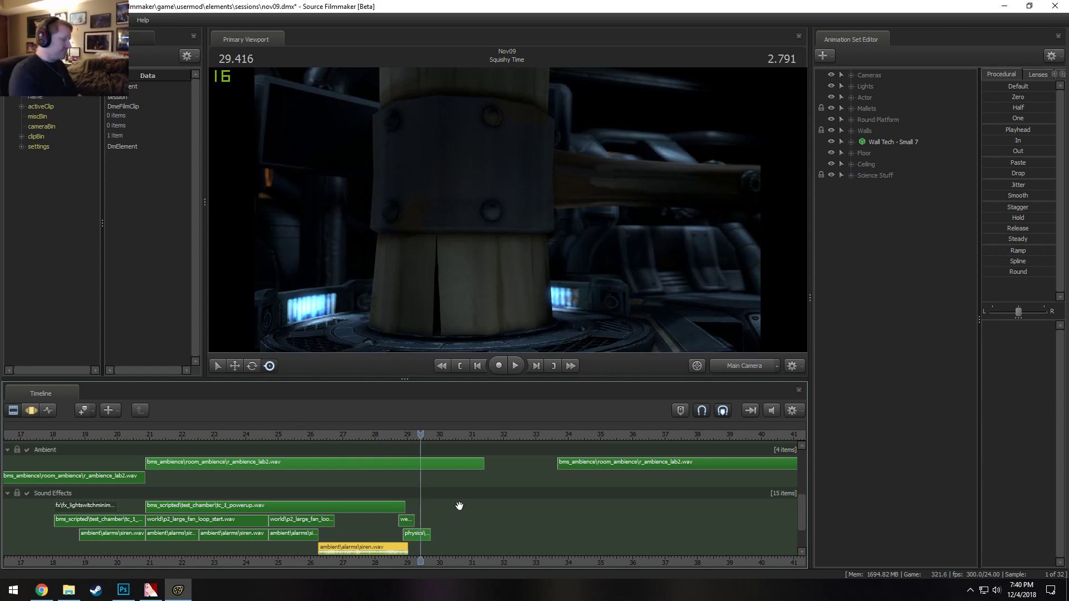
pyautogui.click(396, 431)
pyautogui.press('space')
pyautogui.press('space')
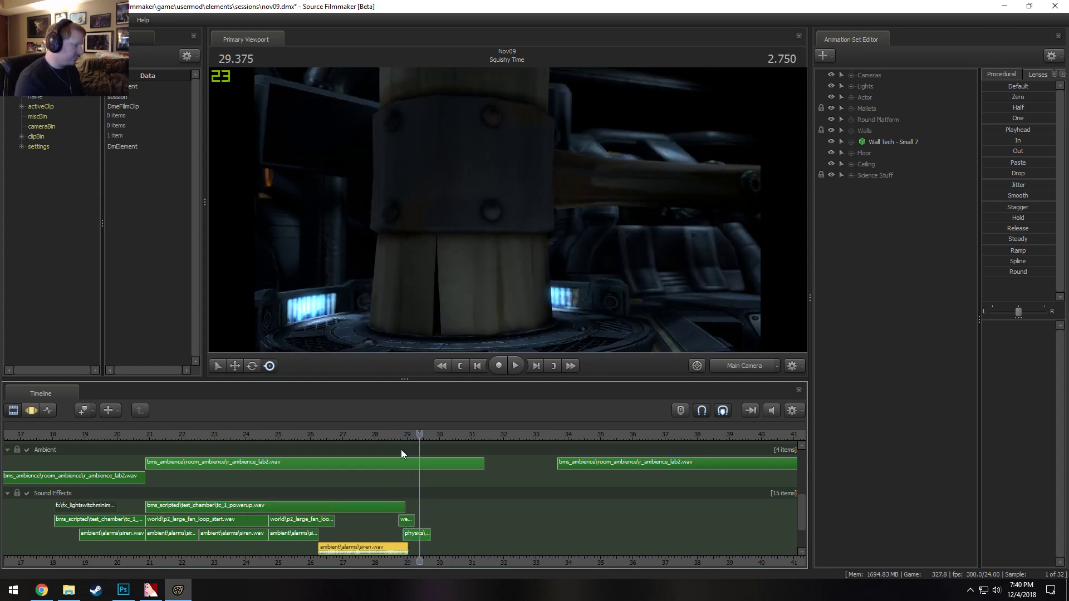
pyautogui.scroll(5, 423, 493)
pyautogui.moveTo(802, 502); pyautogui.dragTo(804, 473)
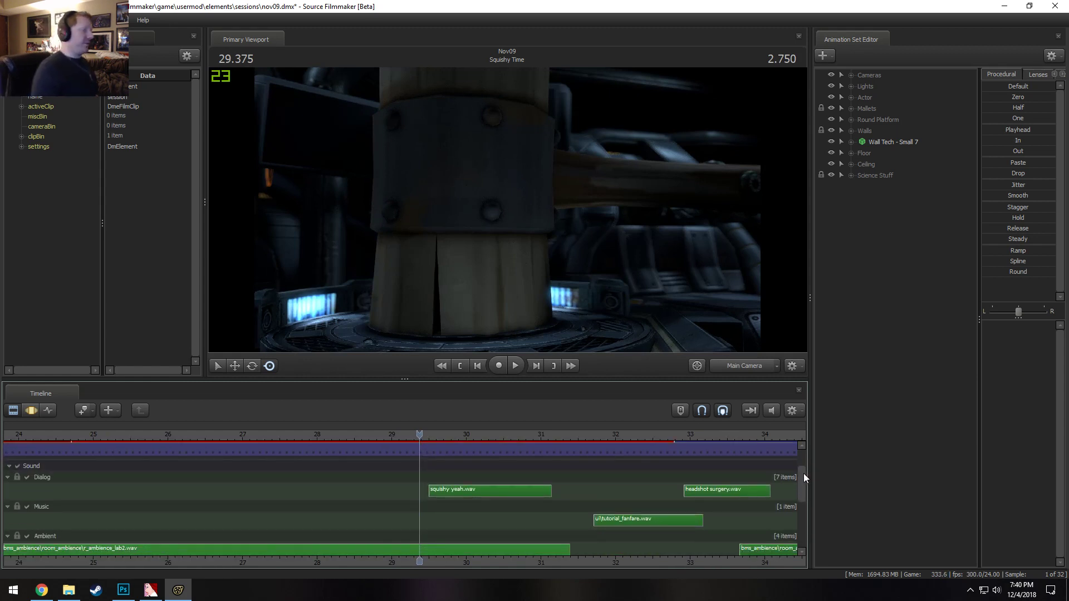
pyautogui.scroll(-1, 685, 491)
pyautogui.scroll(-6, 477, 549)
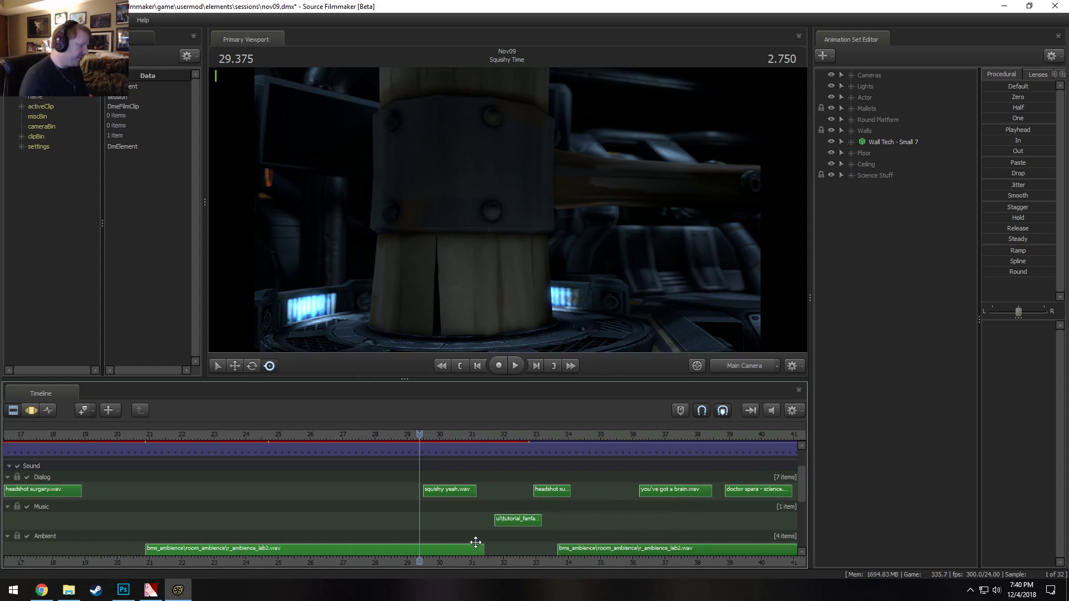
pyautogui.press('F3')
pyautogui.press('F2')
pyautogui.moveTo(278, 432); pyautogui.dragTo(443, 433)
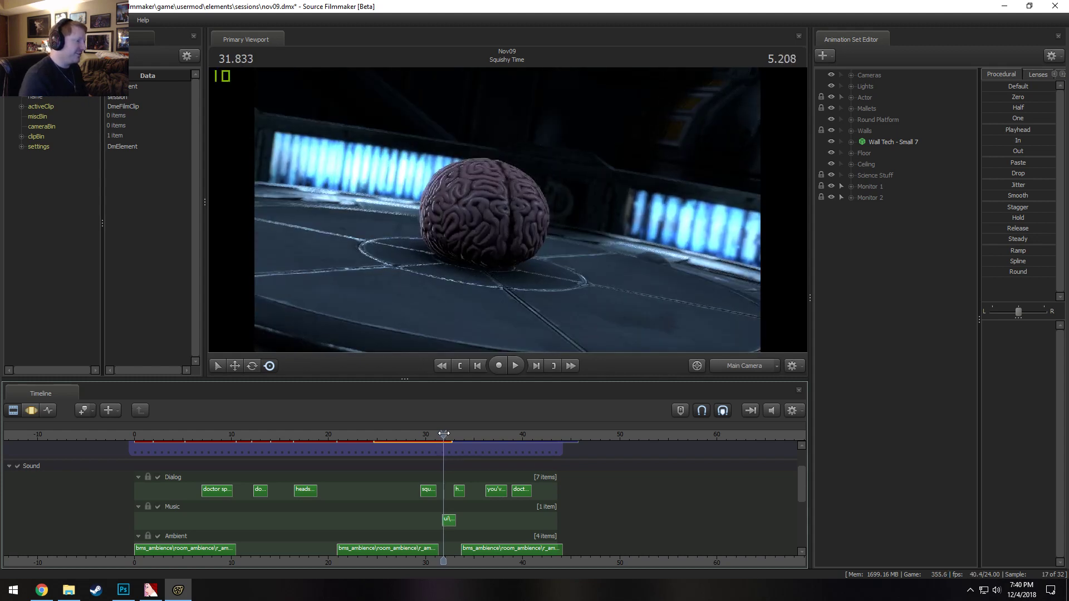
pyautogui.doubleClick(427, 443)
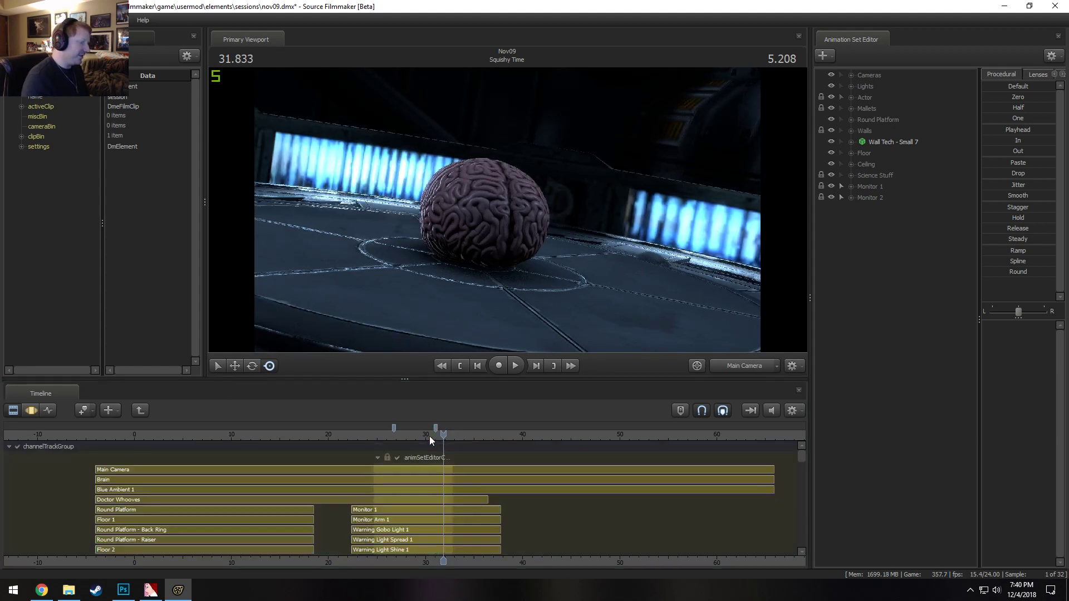
pyautogui.moveTo(430, 436); pyautogui.dragTo(415, 439)
pyautogui.press('F3')
pyautogui.press('space')
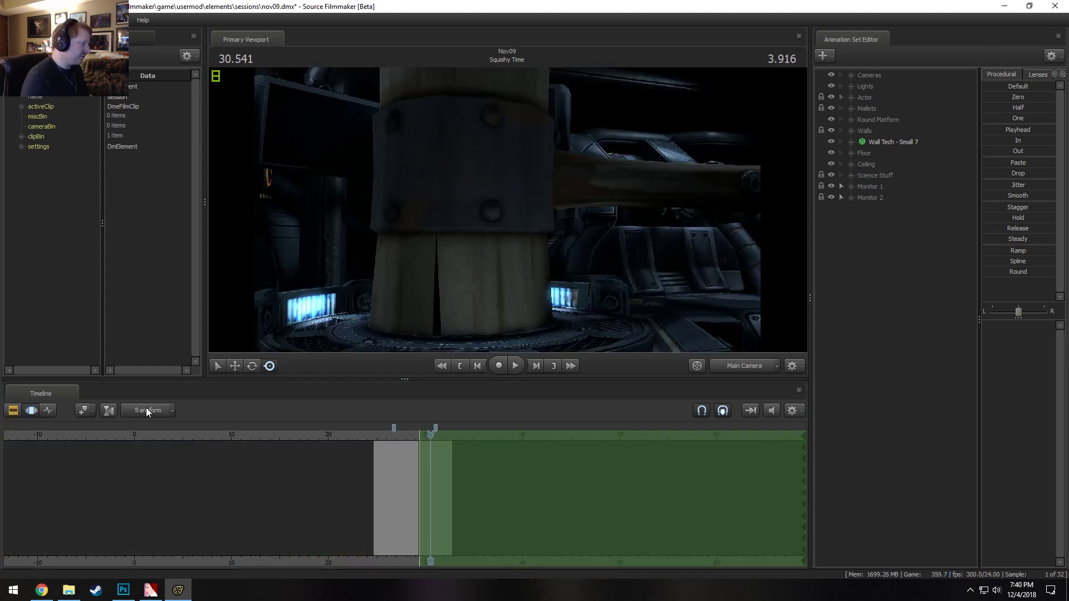
pyautogui.press('F2')
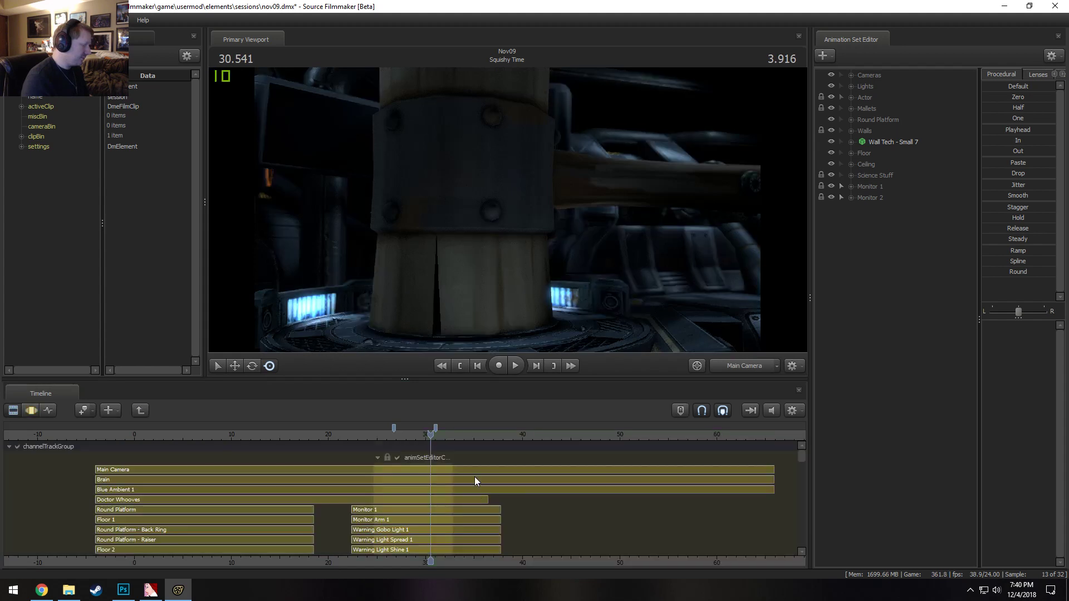
pyautogui.click(139, 411)
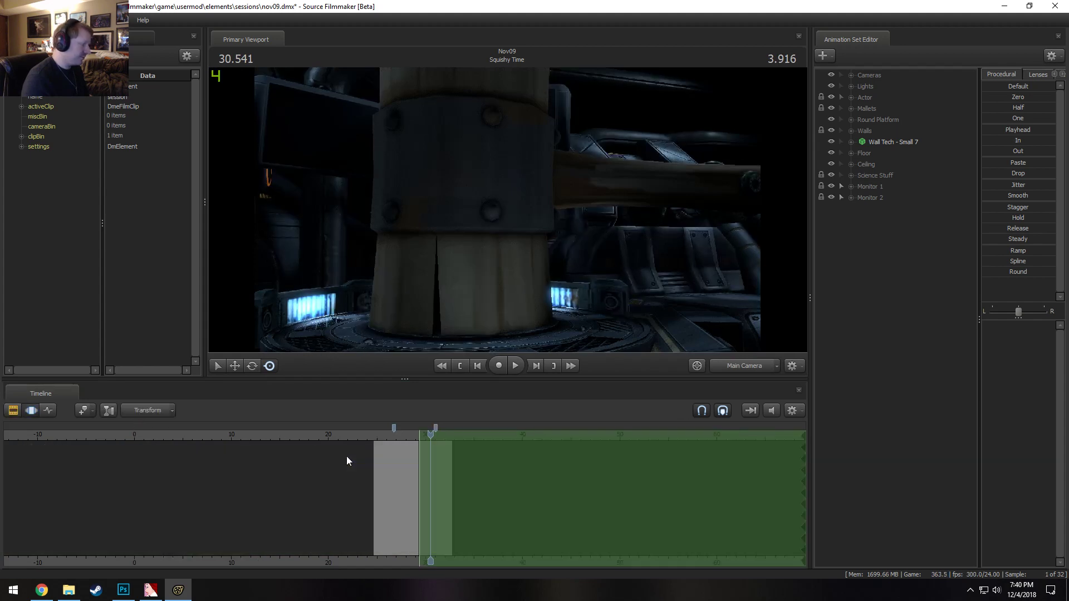
# Play the brain reveal into shot10, and compare the framing of the Squishy Time, Male Horse Confused and Rocket Science WOO! shots
pyautogui.press('space')
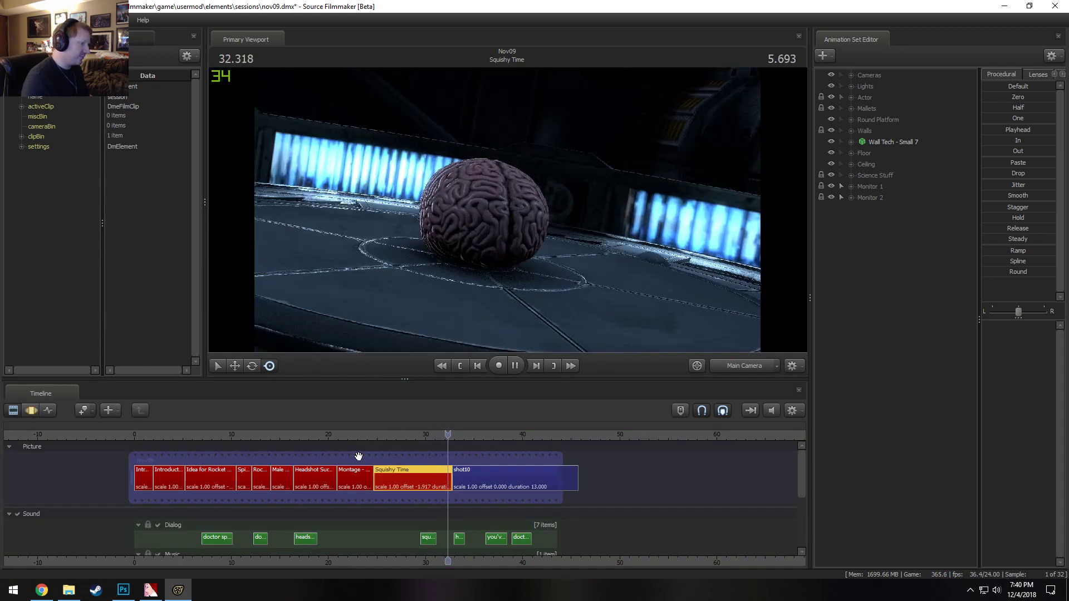
pyautogui.press('space')
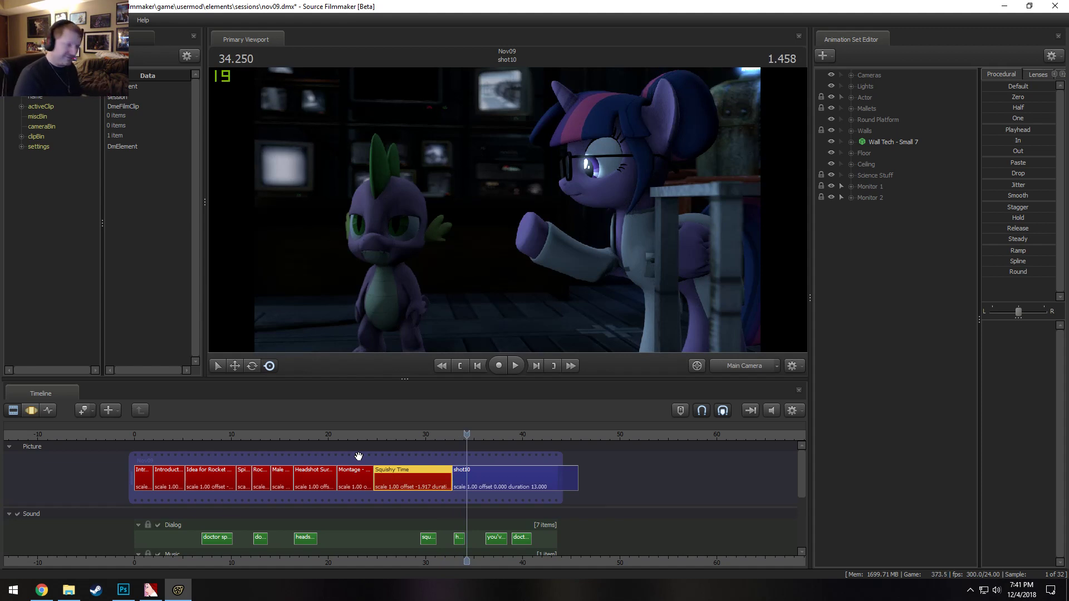
pyautogui.moveTo(353, 435); pyautogui.dragTo(387, 434)
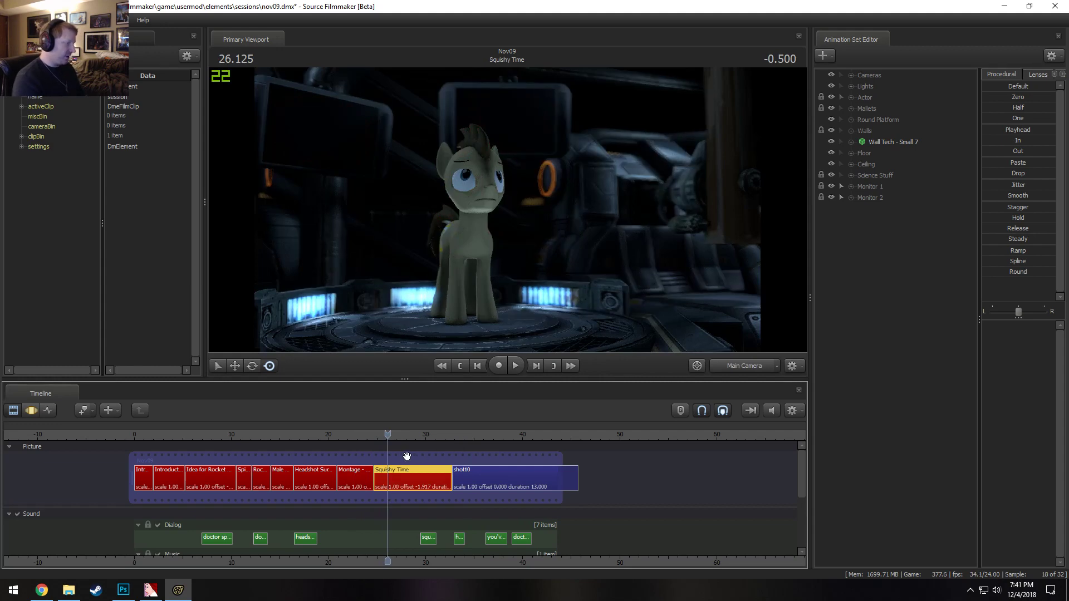
pyautogui.click(275, 436)
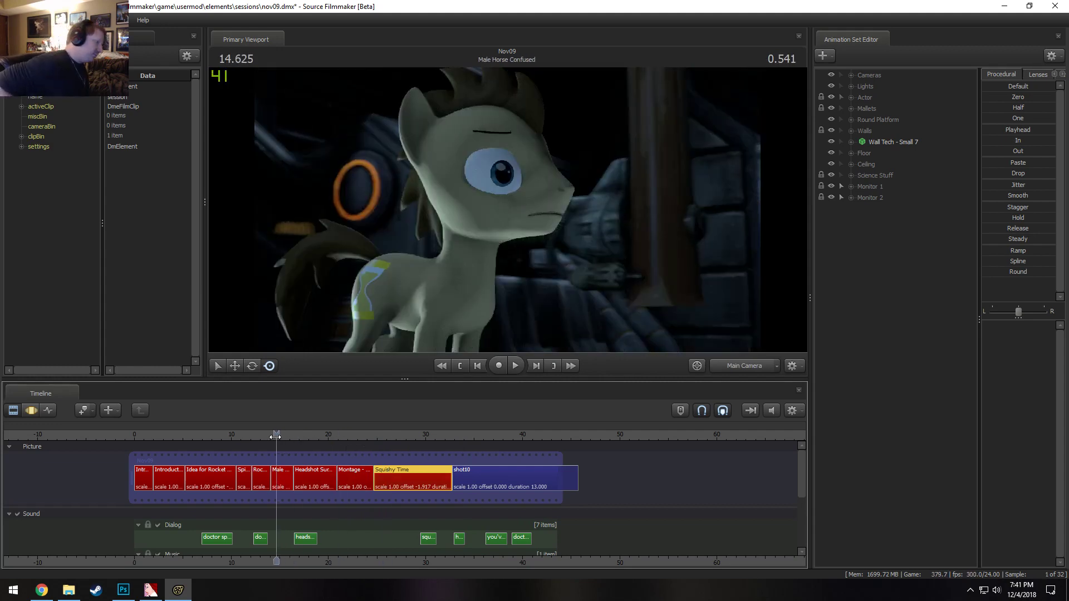
pyautogui.press('space')
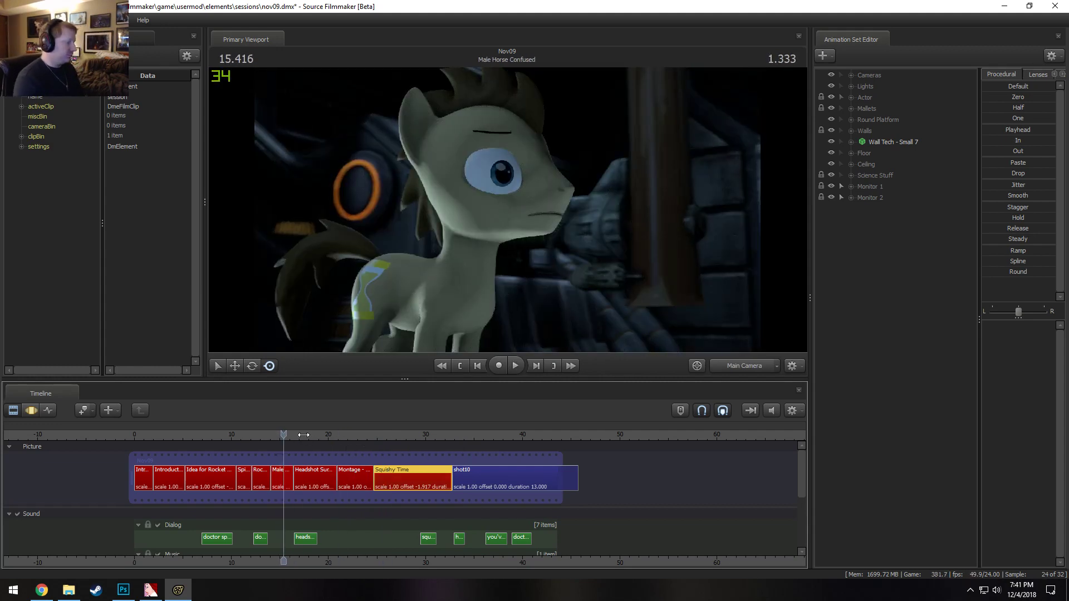
pyautogui.click(276, 451)
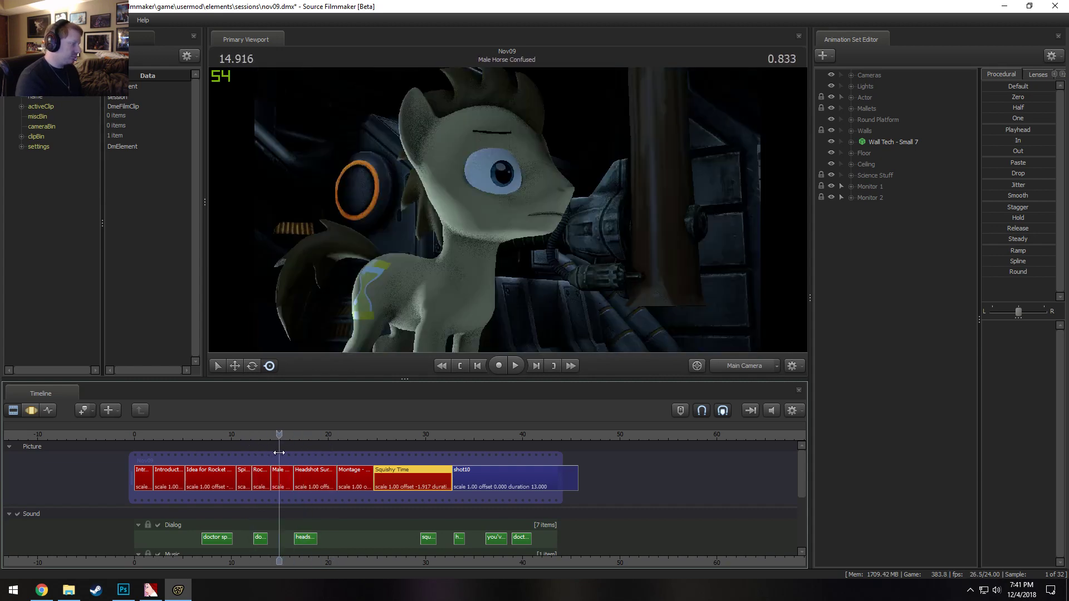
pyautogui.click(248, 450)
pyautogui.click(263, 451)
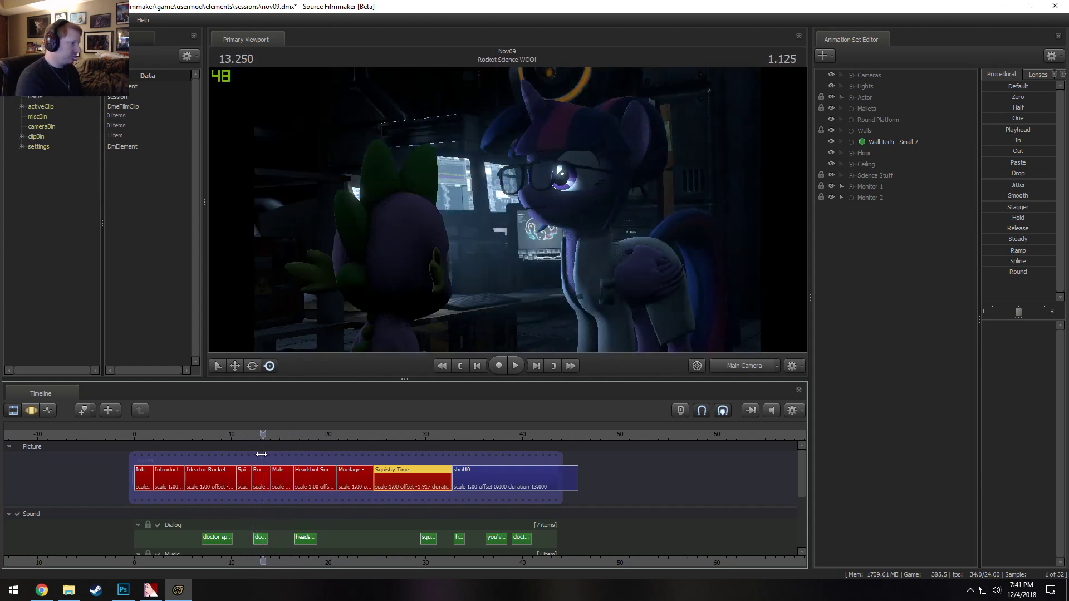
pyautogui.click(248, 451)
pyautogui.click(257, 454)
pyautogui.moveTo(258, 454); pyautogui.dragTo(258, 455)
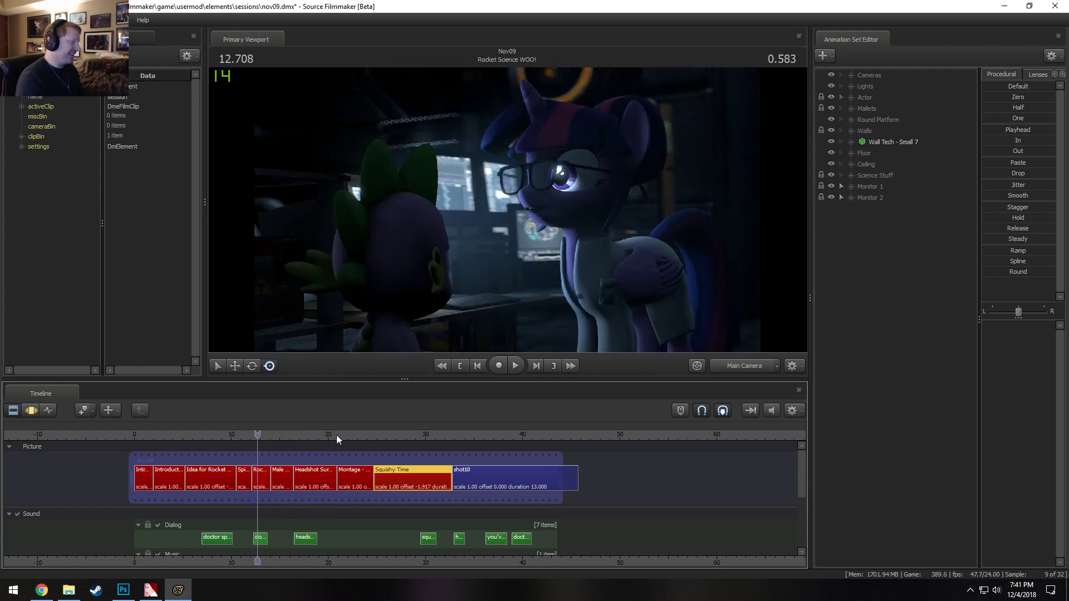
pyautogui.click(353, 431)
pyautogui.click(383, 432)
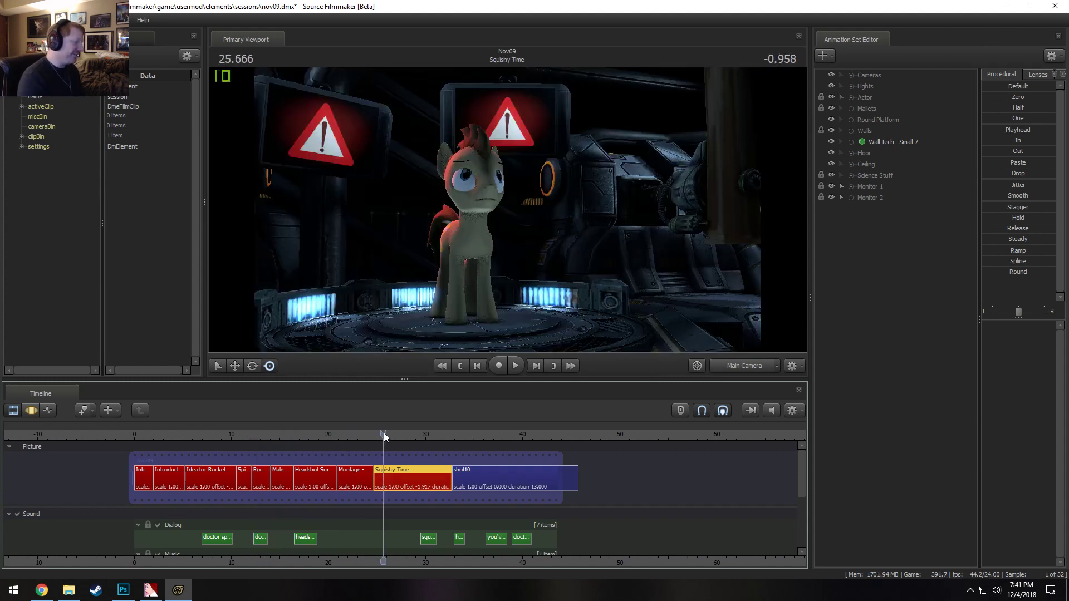
# Select the Main Camera for motion editing and set a time selection held until about 24.75 seconds with a falloff ending at 29 seconds
pyautogui.click(850, 74)
pyautogui.click(895, 86)
pyautogui.press('F2')
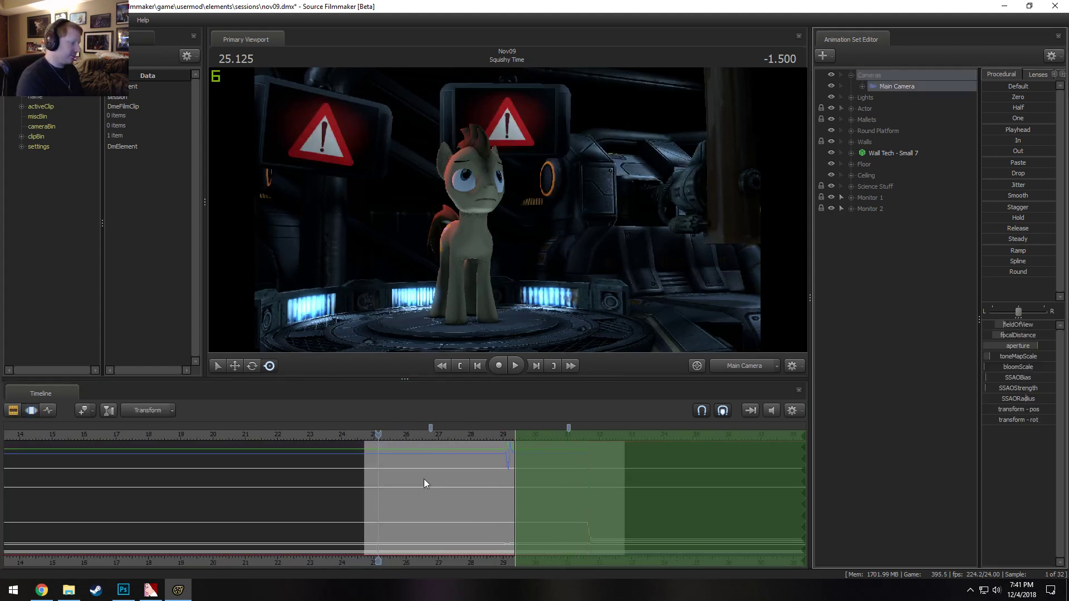
pyautogui.moveTo(424, 483)
pyautogui.mouseDown()
pyautogui.moveTo(531, 479)
pyautogui.moveTo(370, 476)
pyautogui.moveTo(278, 494)
pyautogui.mouseUp()
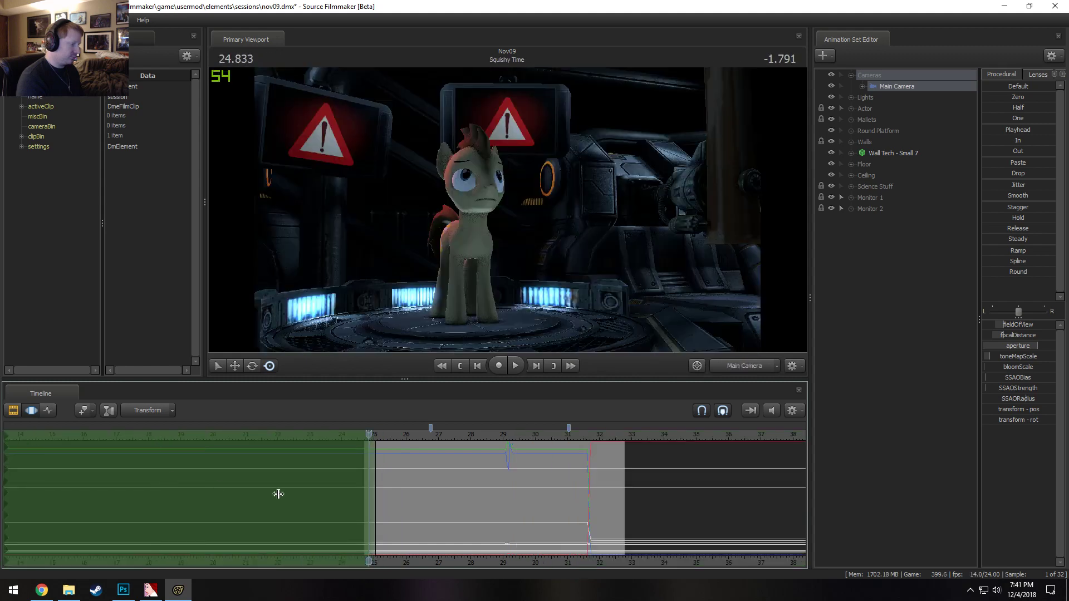
pyautogui.moveTo(379, 494)
pyautogui.mouseDown()
pyautogui.moveTo(494, 501)
pyautogui.moveTo(504, 518)
pyautogui.moveTo(370, 495)
pyautogui.mouseUp()
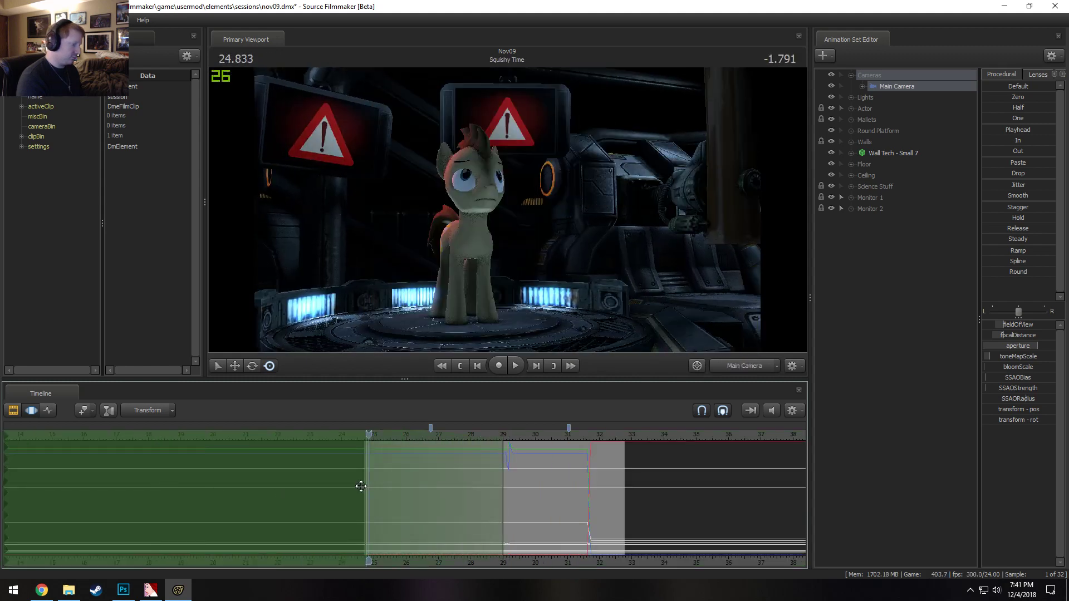
pyautogui.scroll(3, 362, 485)
pyautogui.moveTo(365, 435); pyautogui.dragTo(364, 438)
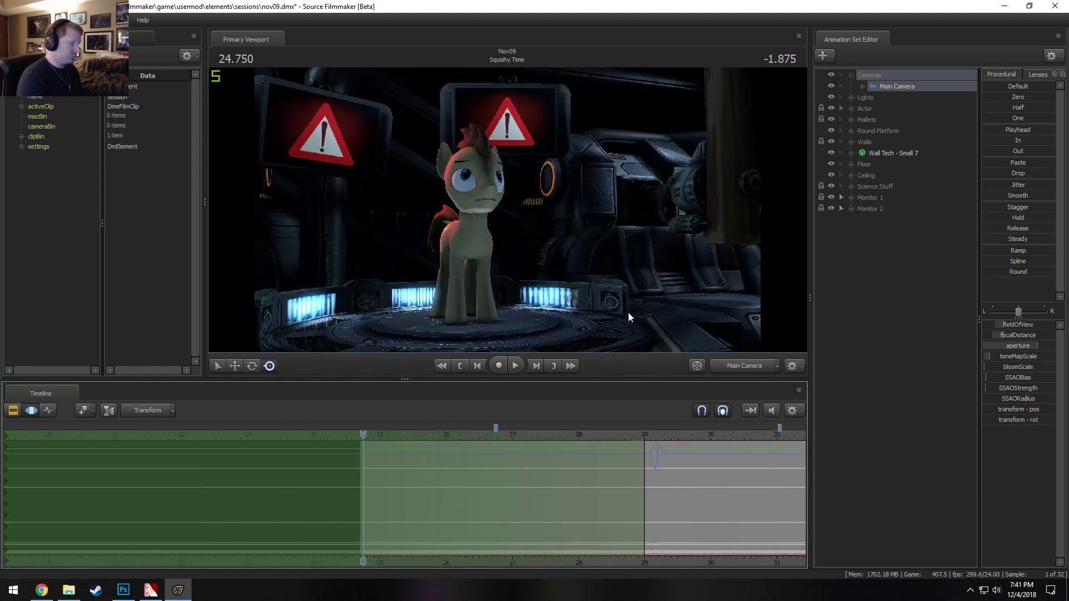
# Try a gradual Main Camera move from a low opposite angle into the existing framing at 29 seconds, preview it and undo it
pyautogui.press('space')
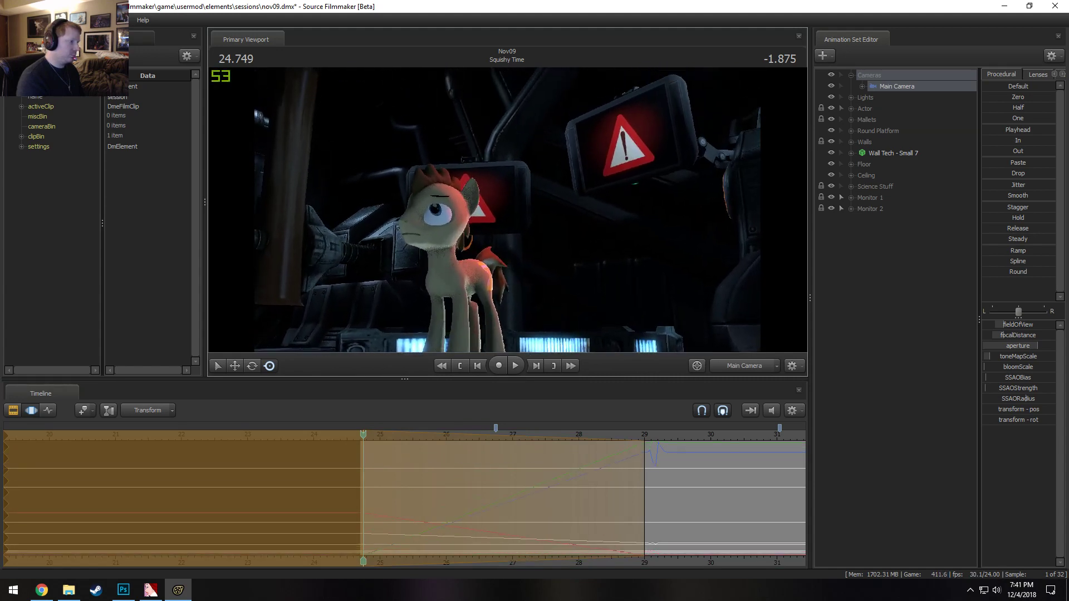
pyautogui.press('space')
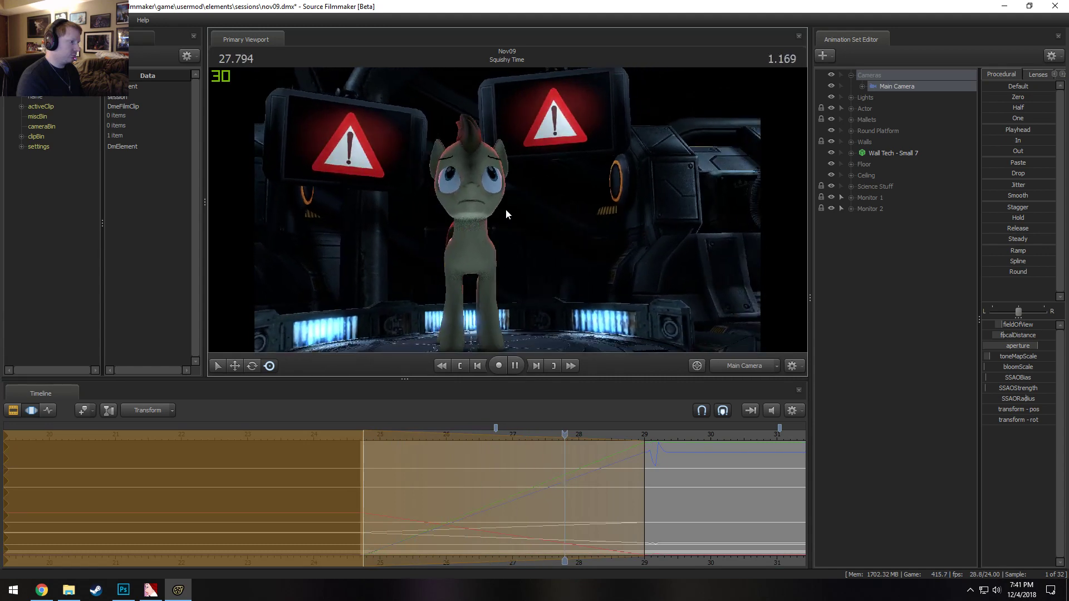
pyautogui.press('space')
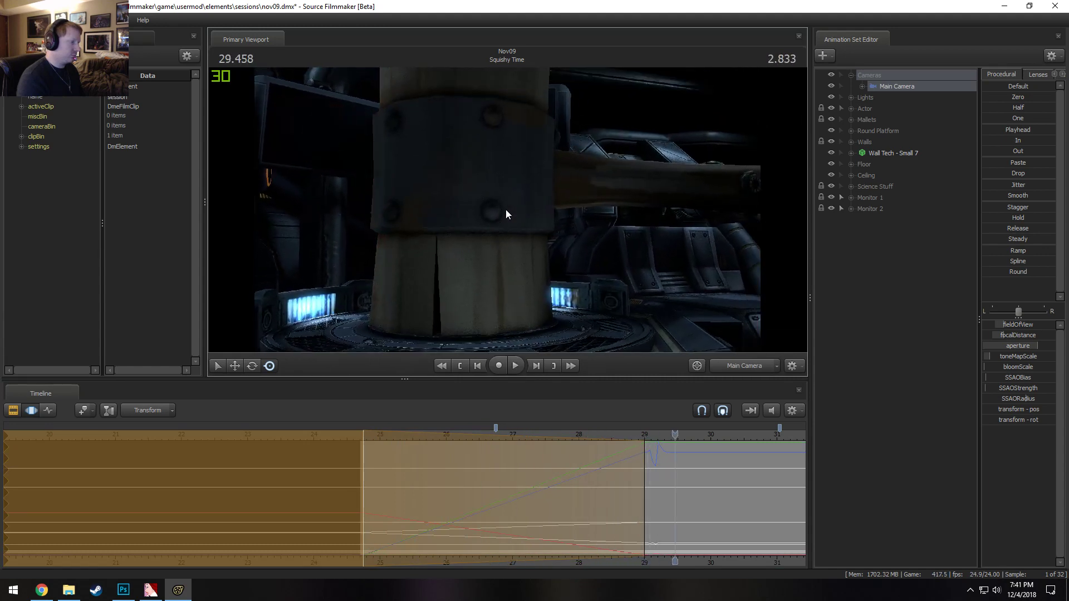
pyautogui.hotkey('ctrl', 'z')
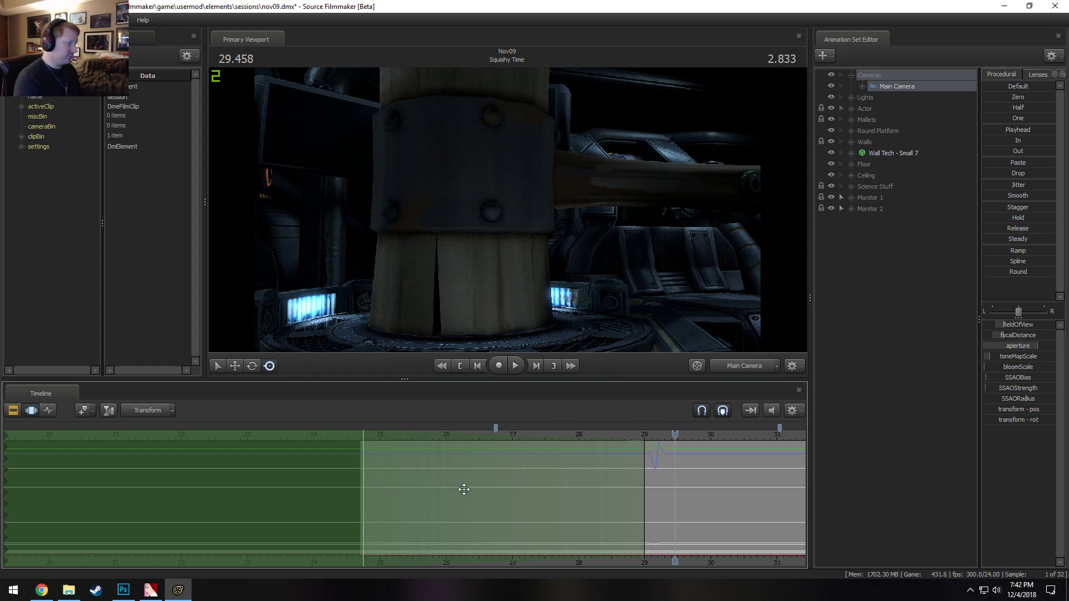
# Extend the time selection's hold to about 28.9 seconds with a short falloff just past 29, and narrow the Main Camera's field of view
pyautogui.moveTo(611, 480); pyautogui.dragTo(745, 462)
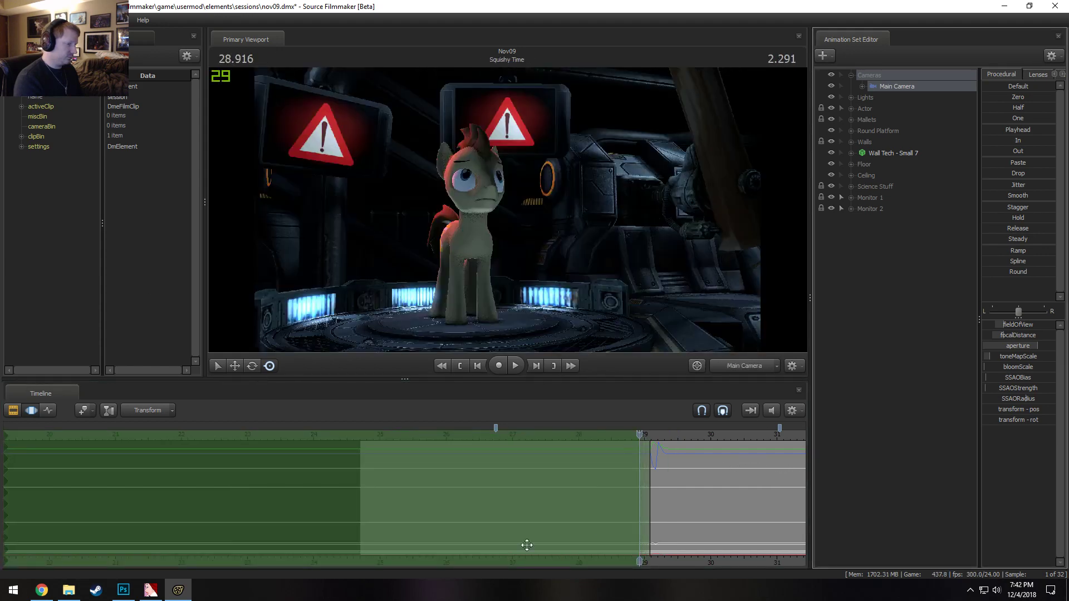
pyautogui.scroll(2, 527, 545)
pyautogui.click(648, 467)
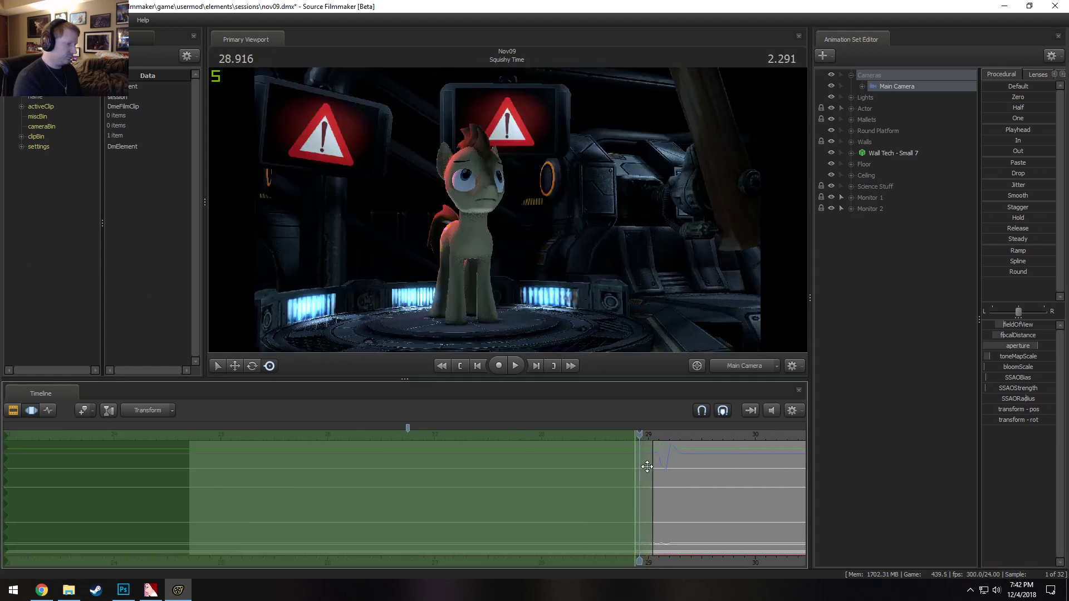
# Play back the camera's quick zoom-out around the mallet hit near 29 seconds several times to check its timing
pyautogui.press('space')
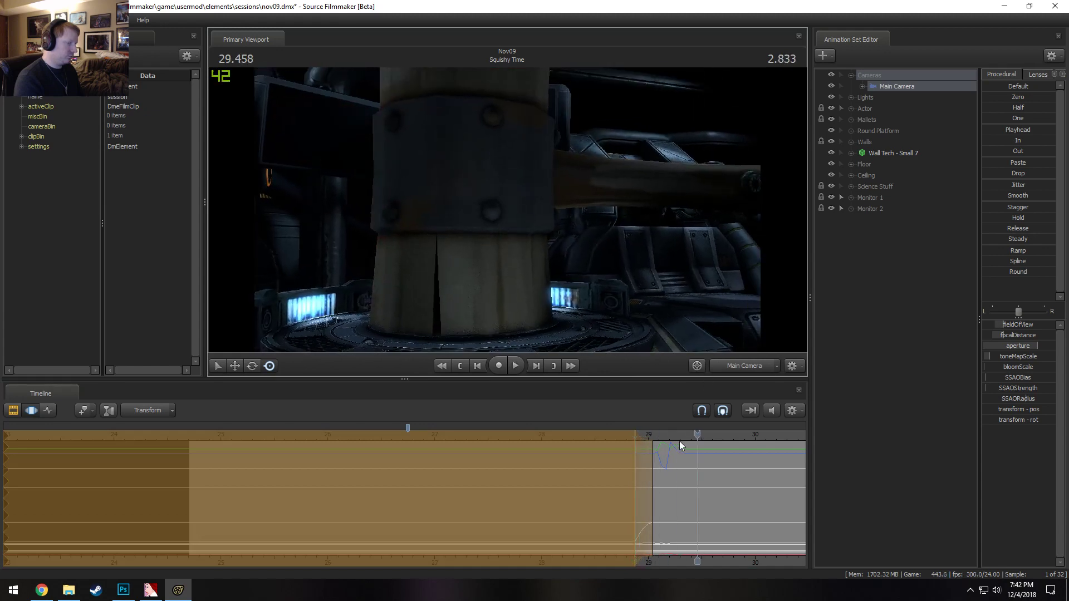
pyautogui.press('space')
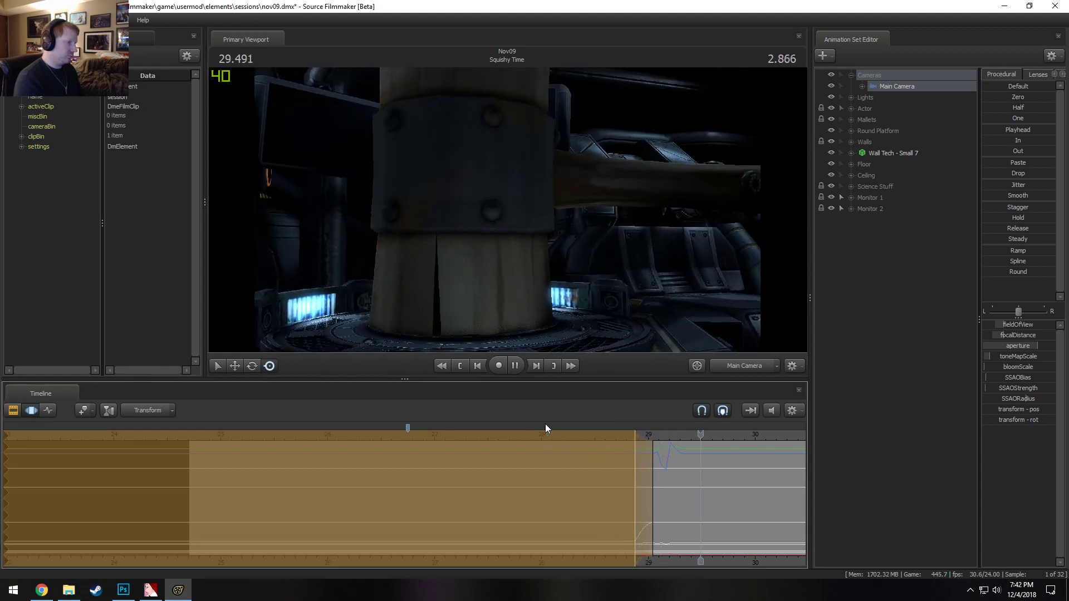
pyautogui.press('space')
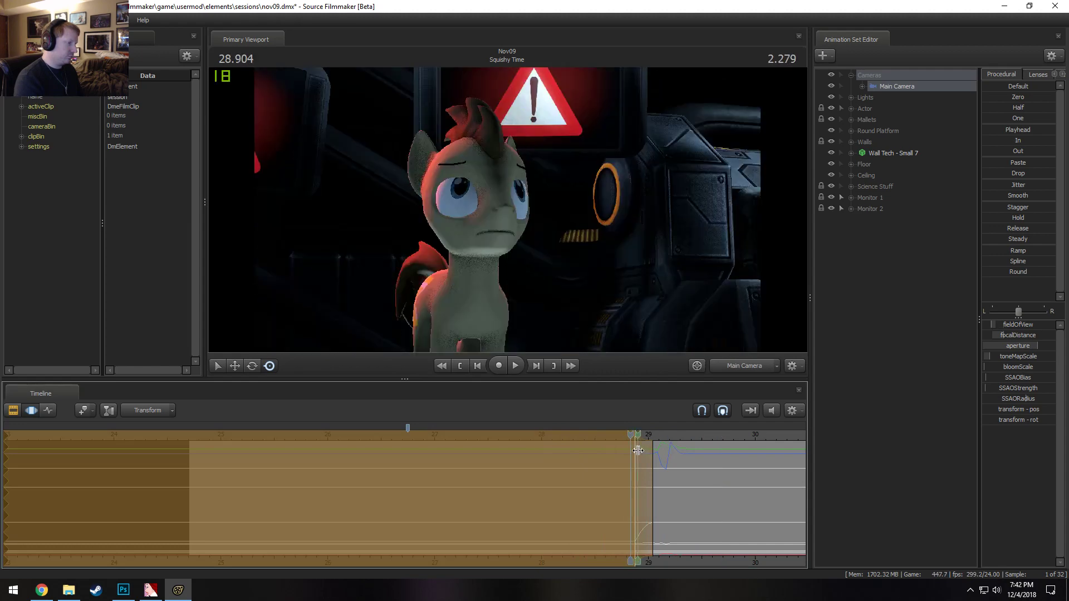
pyautogui.moveTo(637, 450)
pyautogui.mouseDown()
pyautogui.moveTo(662, 445)
pyautogui.moveTo(623, 435)
pyautogui.mouseUp()
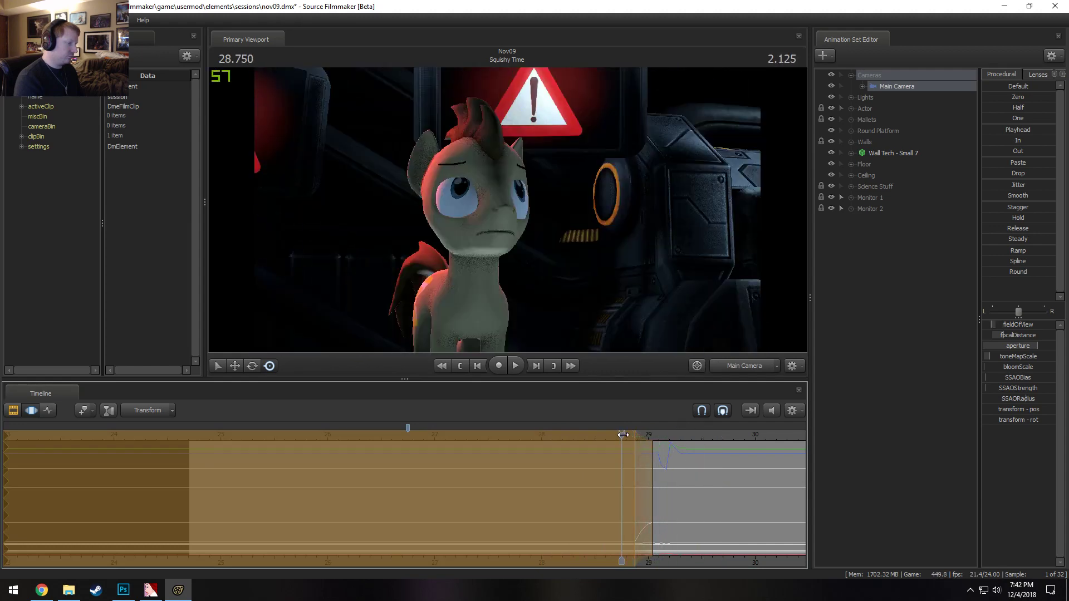
pyautogui.press('space')
pyautogui.click(626, 436)
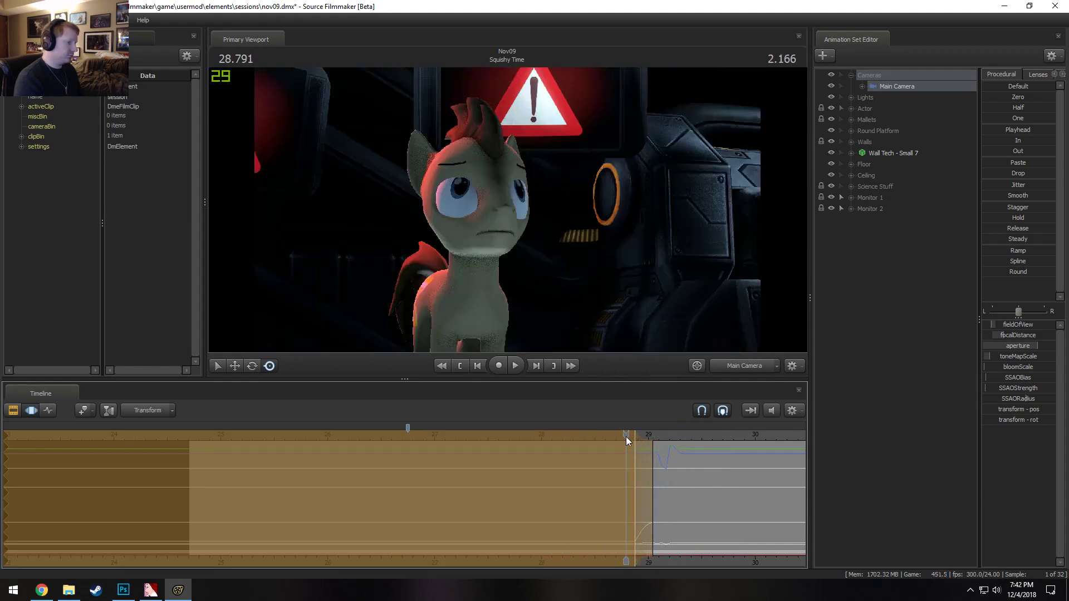
pyautogui.press('space')
pyautogui.press('space')
pyautogui.scroll(1, 656, 512)
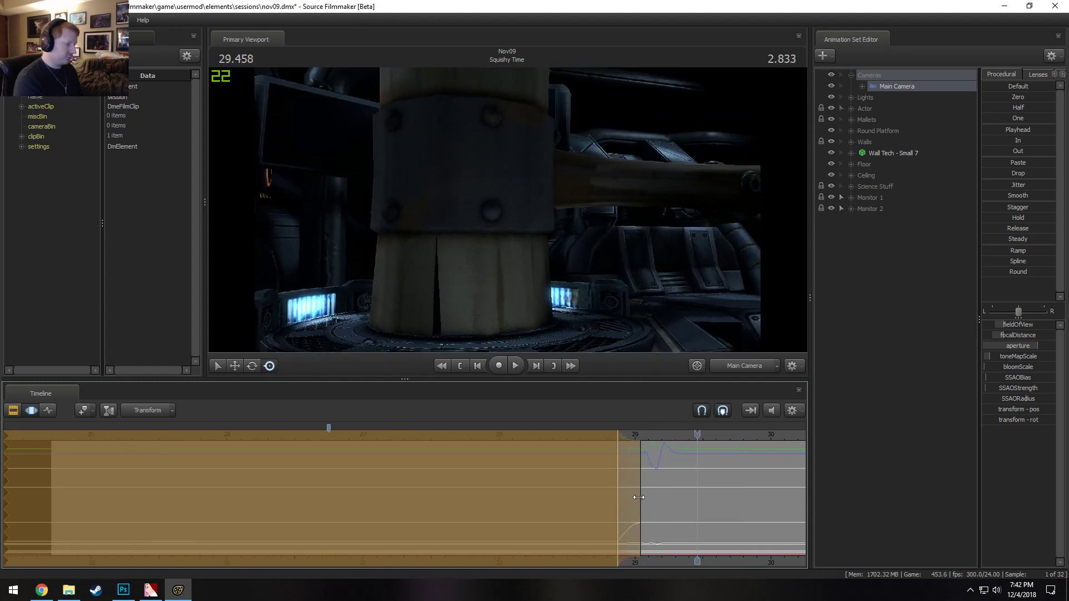
# Move the playhead to 24.75 seconds and shift the Main Camera's pivot onto the centre of the round platform beneath the pony
pyautogui.moveTo(638, 464); pyautogui.dragTo(259, 476)
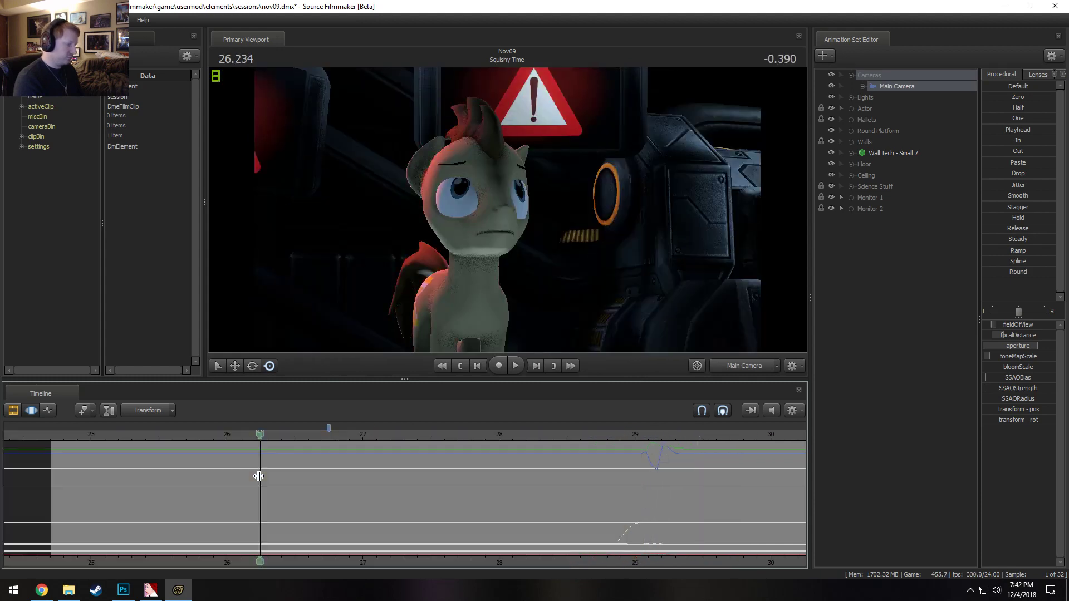
pyautogui.click(57, 470)
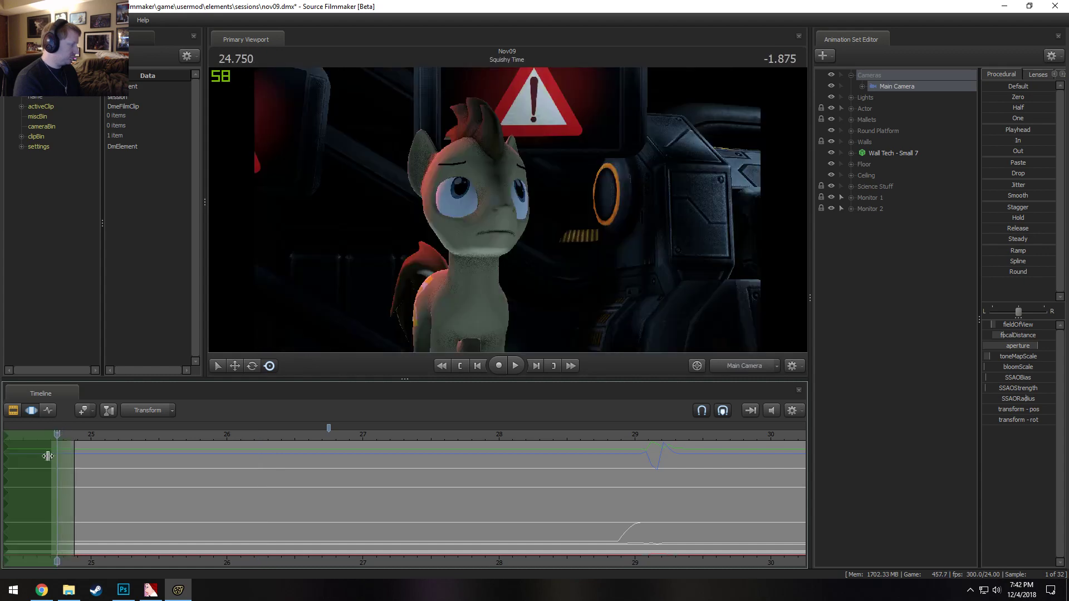
pyautogui.click(733, 369)
pyautogui.moveTo(507, 210)
pyautogui.mouseDown()
pyautogui.moveTo(507, 290)
pyautogui.moveTo(504, 194)
pyautogui.moveTo(482, 322)
pyautogui.moveTo(464, 106)
pyautogui.moveTo(430, 111)
pyautogui.moveTo(529, 271)
pyautogui.moveTo(529, 212)
pyautogui.moveTo(501, 228)
pyautogui.mouseUp()
pyautogui.keyDown('alt'); pyautogui.moveTo(501, 227); pyautogui.dragTo(475, 225, button='right'); pyautogui.keyUp('alt')
pyautogui.press('w')
pyautogui.press('r')
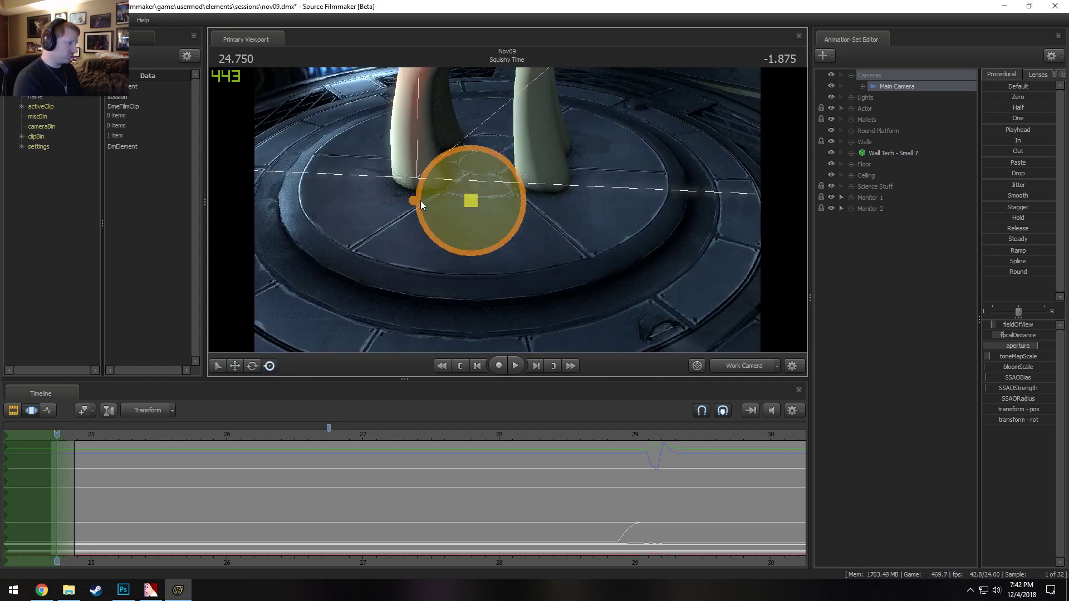
pyautogui.moveTo(419, 200); pyautogui.dragTo(431, 161)
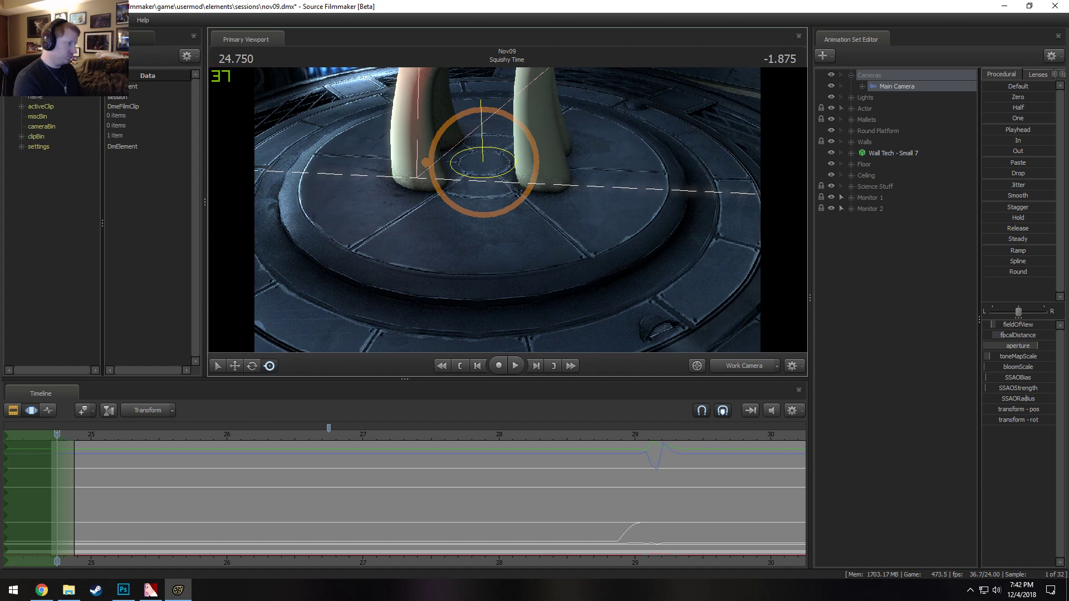
# Ready the Main Camera for rotation about its pivot and stretch the time selection's falloff from 24.75 to about 28.9 seconds
pyautogui.press('e')
pyautogui.rightClick(493, 158)
pyautogui.click(514, 166)
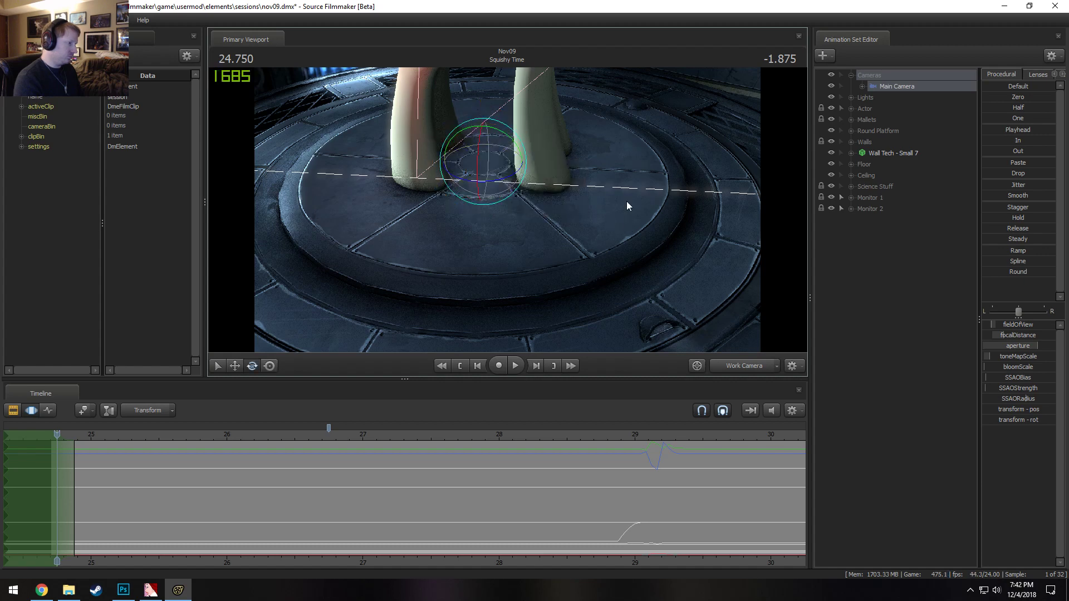
pyautogui.moveTo(626, 201); pyautogui.dragTo(487, 232)
pyautogui.moveTo(61, 485); pyautogui.dragTo(615, 551)
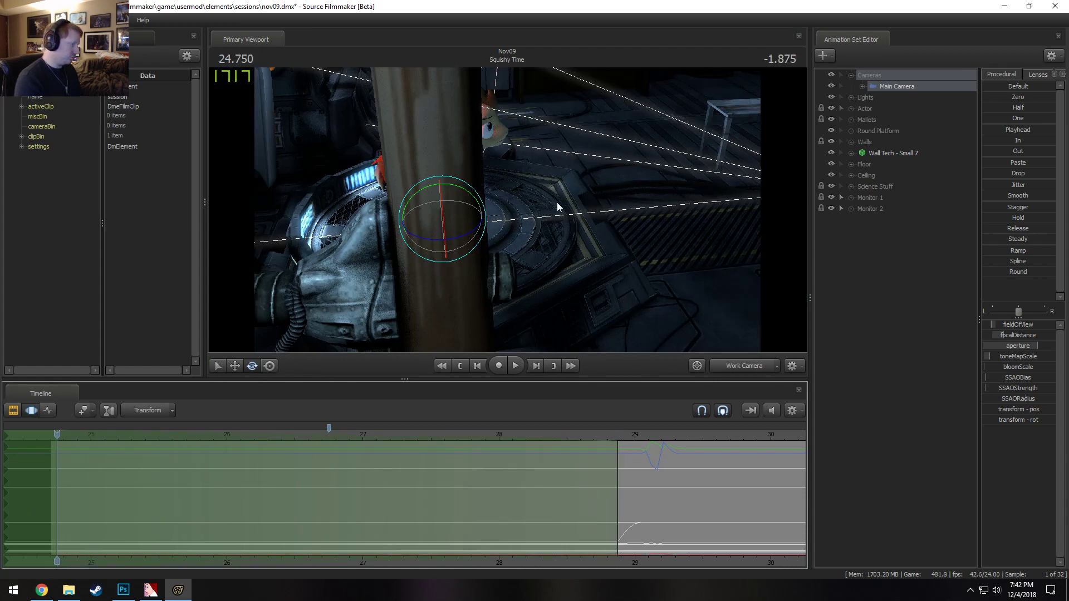
# Try rotating the Main Camera around its pivot to a side view of the pony at 24.75 seconds and preview the move
pyautogui.moveTo(558, 207)
pyautogui.mouseDown()
pyautogui.moveTo(391, 283)
pyautogui.moveTo(488, 258)
pyautogui.moveTo(541, 215)
pyautogui.mouseUp()
pyautogui.click(755, 361)
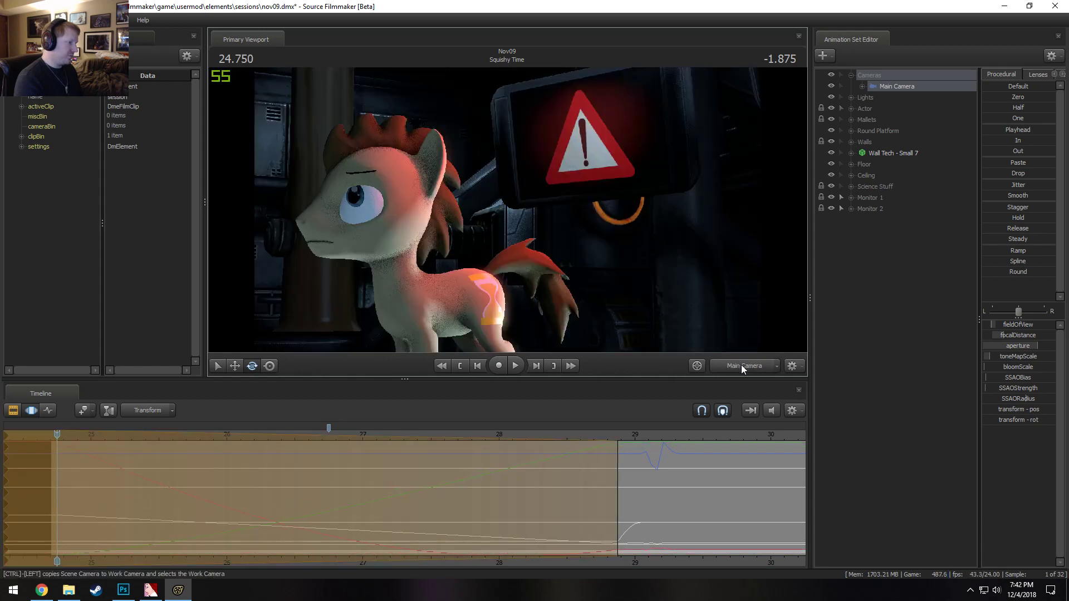
pyautogui.press('space')
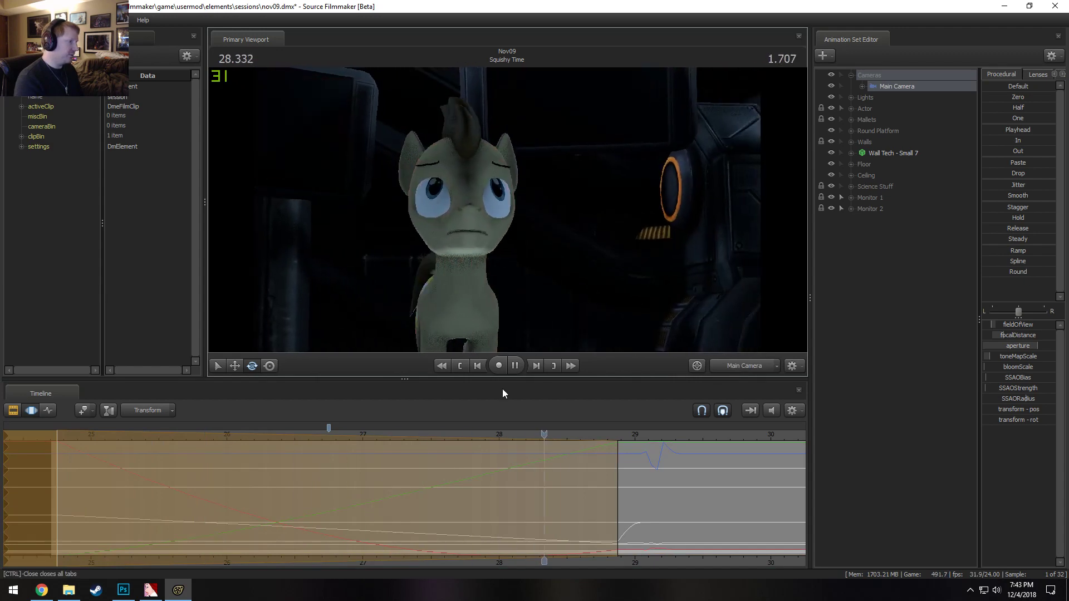
pyautogui.press('space')
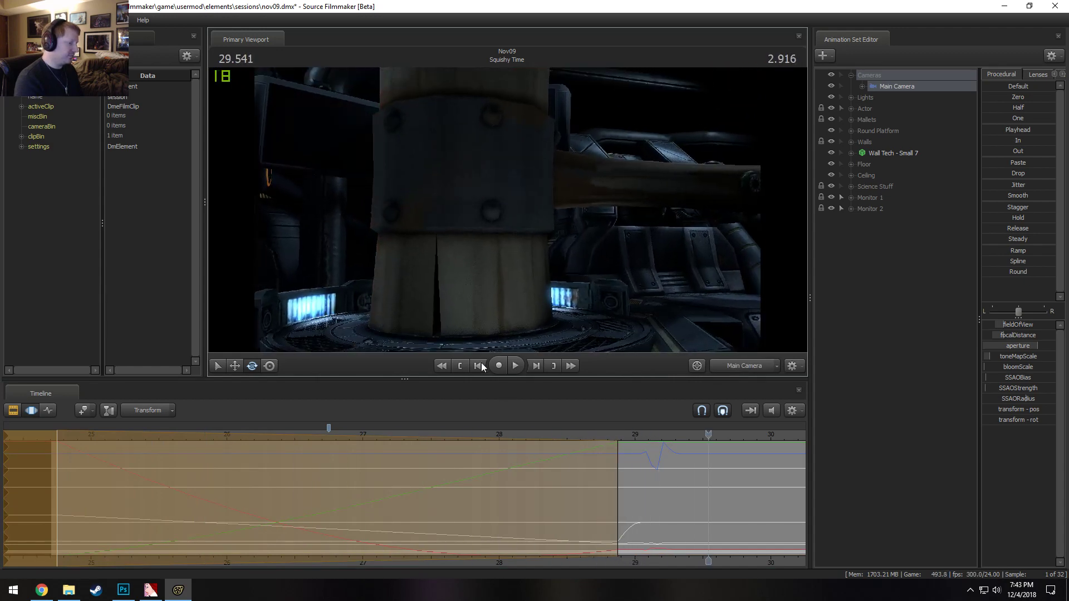
# Try swinging the Main Camera further around the pony at 24.75 seconds, preview the move and undo the rotations
pyautogui.moveTo(647, 432); pyautogui.dragTo(85, 444)
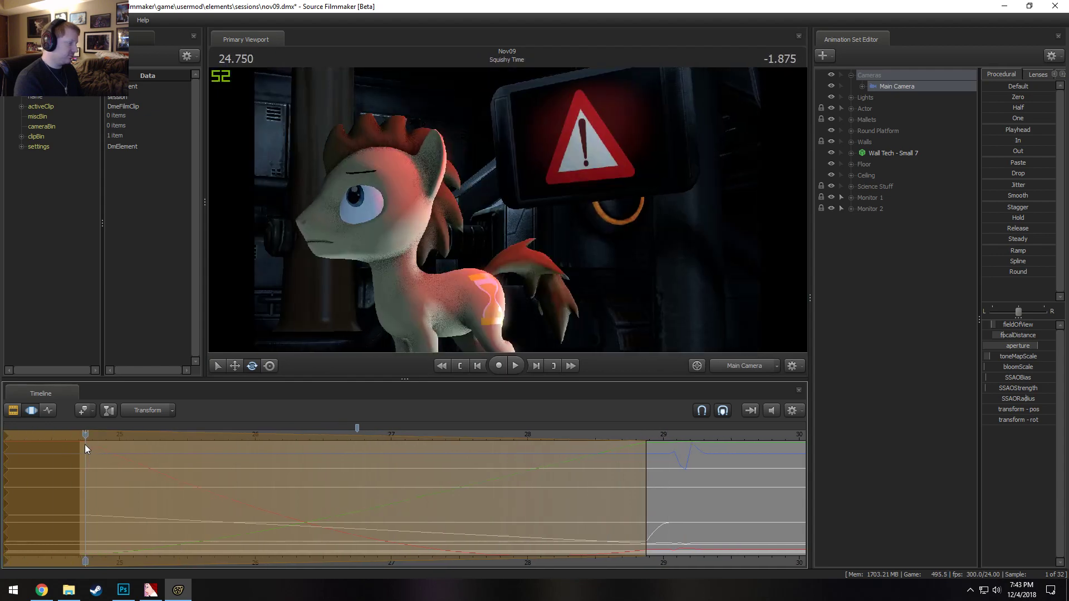
pyautogui.click(752, 364)
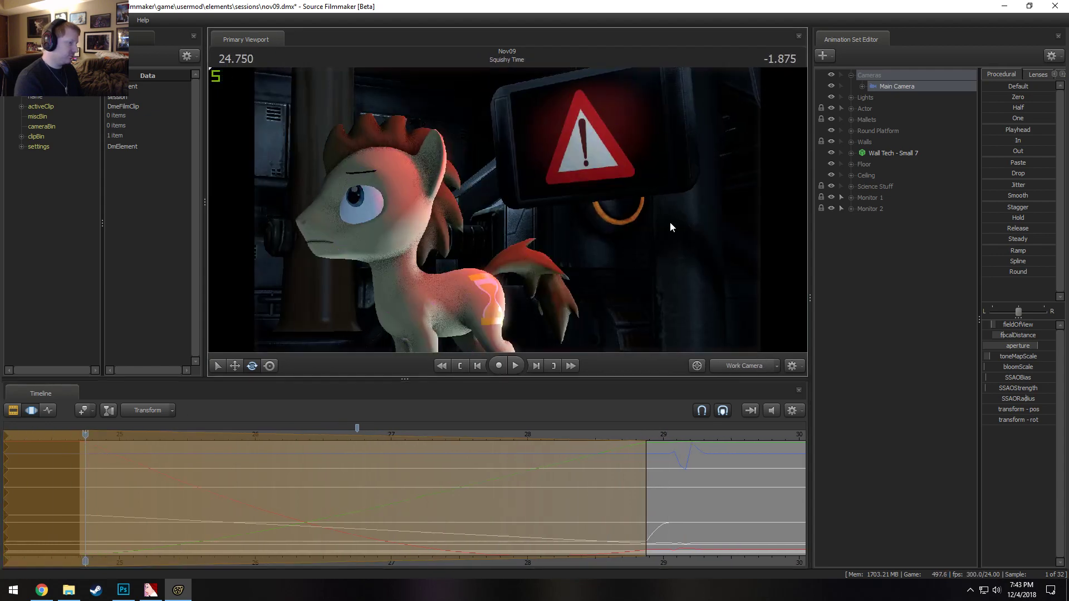
pyautogui.keyDown('alt'); pyautogui.moveTo(670, 221); pyautogui.dragTo(514, 203, button='right'); pyautogui.keyUp('alt')
pyautogui.moveTo(513, 203)
pyautogui.keyDown('alt'); pyautogui.mouseDown()
pyautogui.moveTo(551, 234)
pyautogui.moveTo(507, 211)
pyautogui.mouseUp(); pyautogui.keyUp('alt')
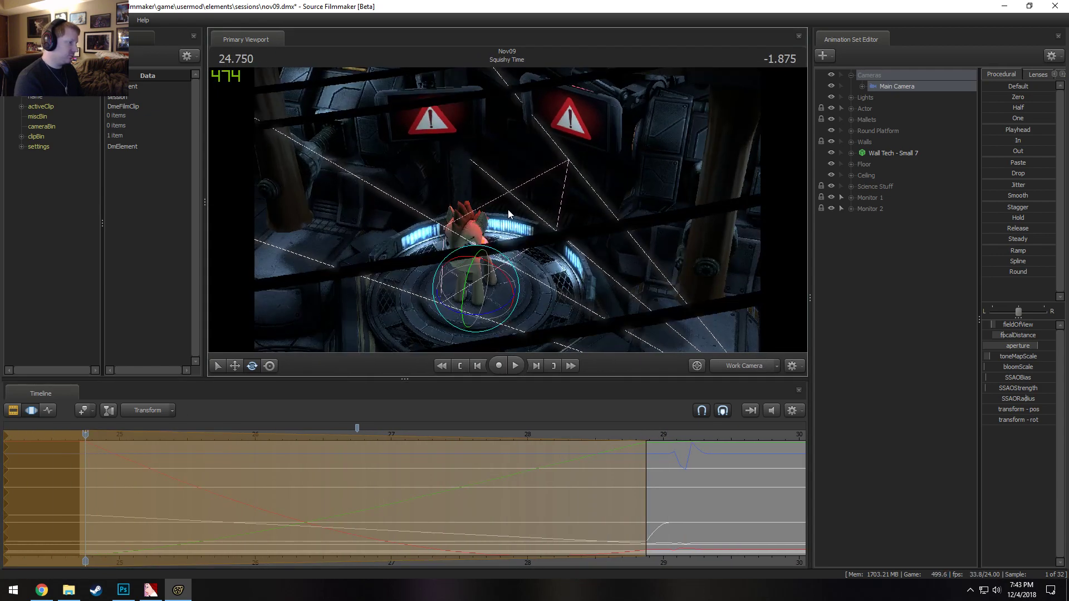
pyautogui.moveTo(479, 318); pyautogui.dragTo(517, 302)
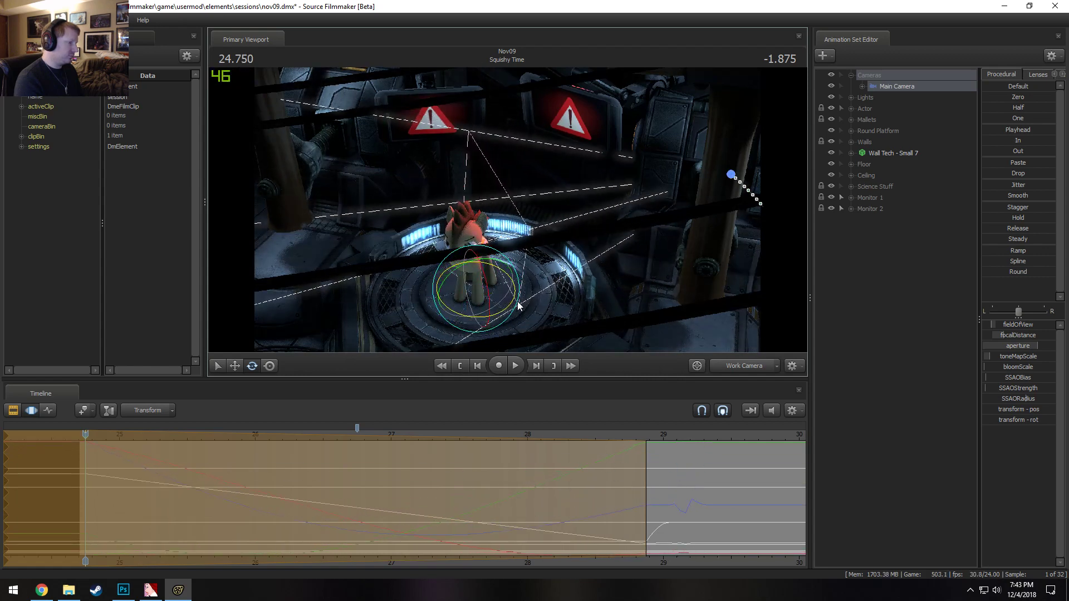
pyautogui.click(756, 367)
pyautogui.press('space')
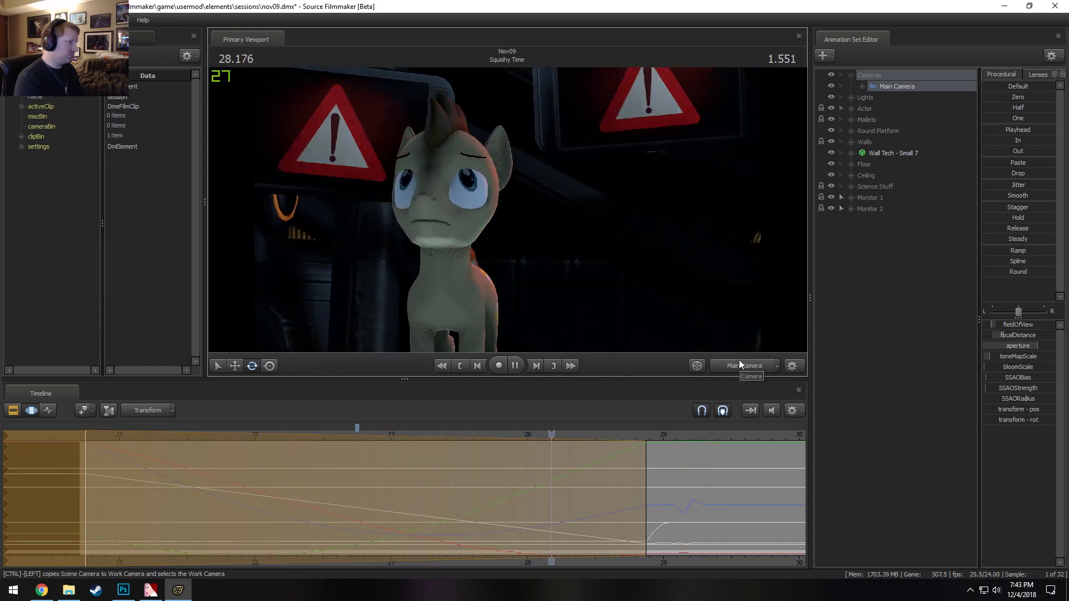
pyautogui.press('space')
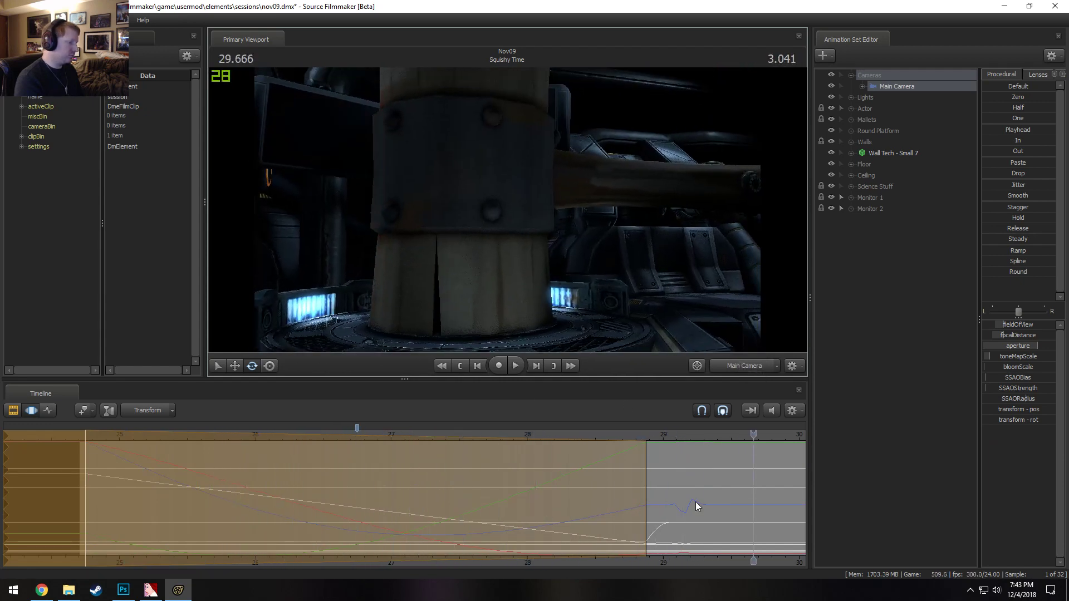
pyautogui.moveTo(680, 448); pyautogui.dragTo(96, 449)
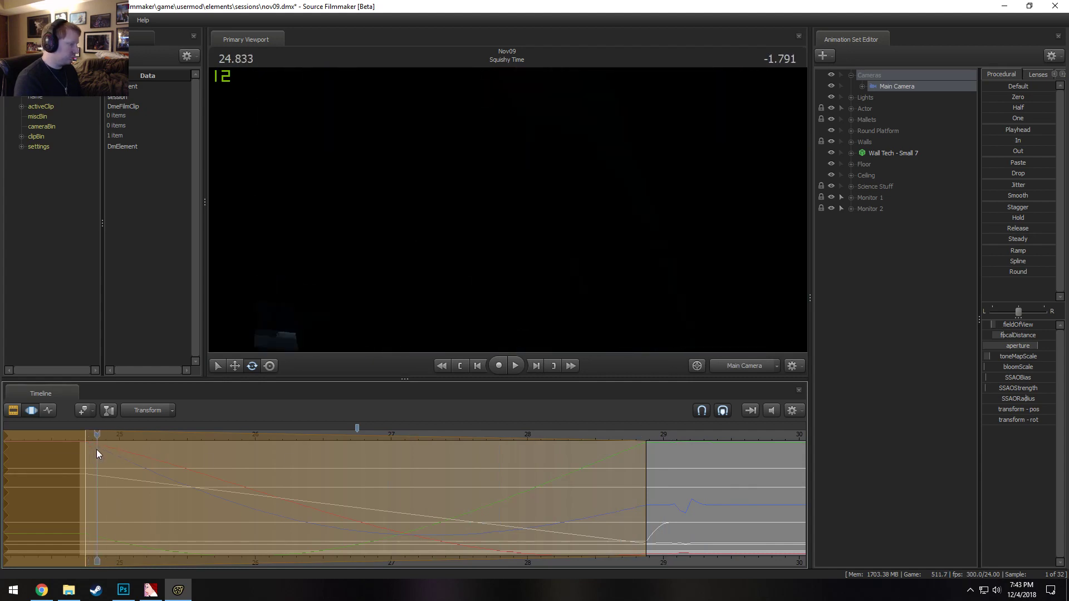
pyautogui.hotkey('ctrl', 'z')
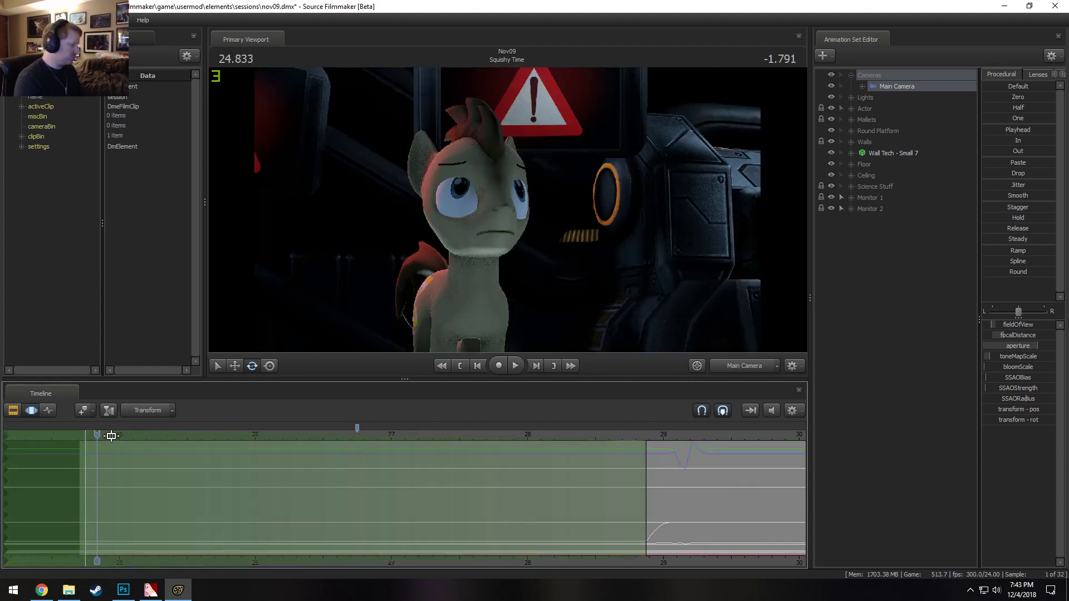
pyautogui.moveTo(98, 435); pyautogui.dragTo(87, 439)
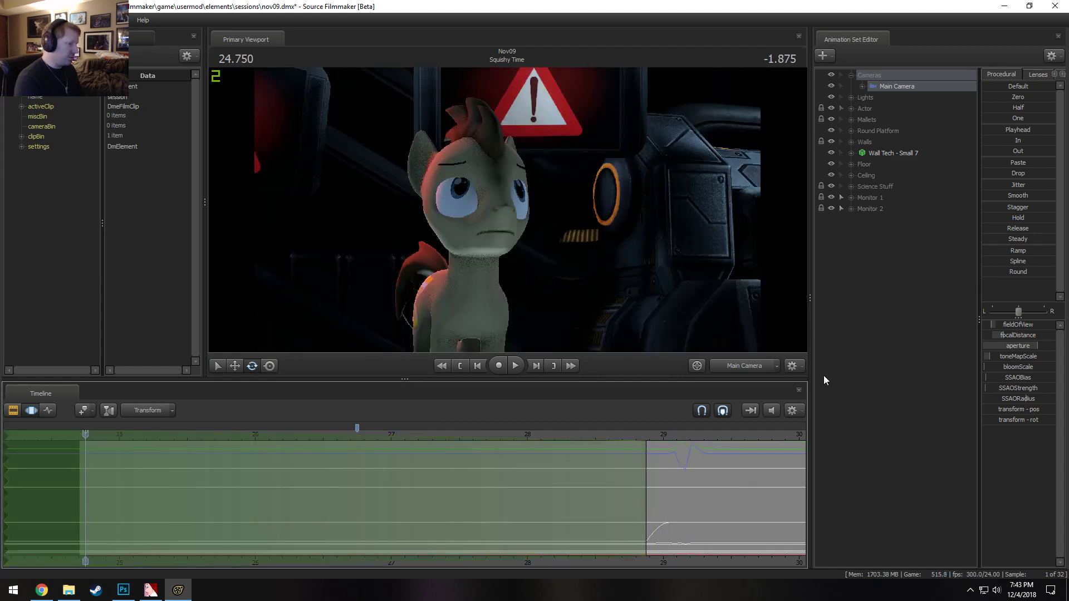
# Try another Main Camera orbit that starts at 24.75 seconds and blends into the front view, and preview its opening
pyautogui.click(753, 371)
pyautogui.keyDown('alt'); pyautogui.moveTo(556, 251); pyautogui.dragTo(519, 248); pyautogui.keyUp('alt')
pyautogui.click(736, 366)
pyautogui.press('space')
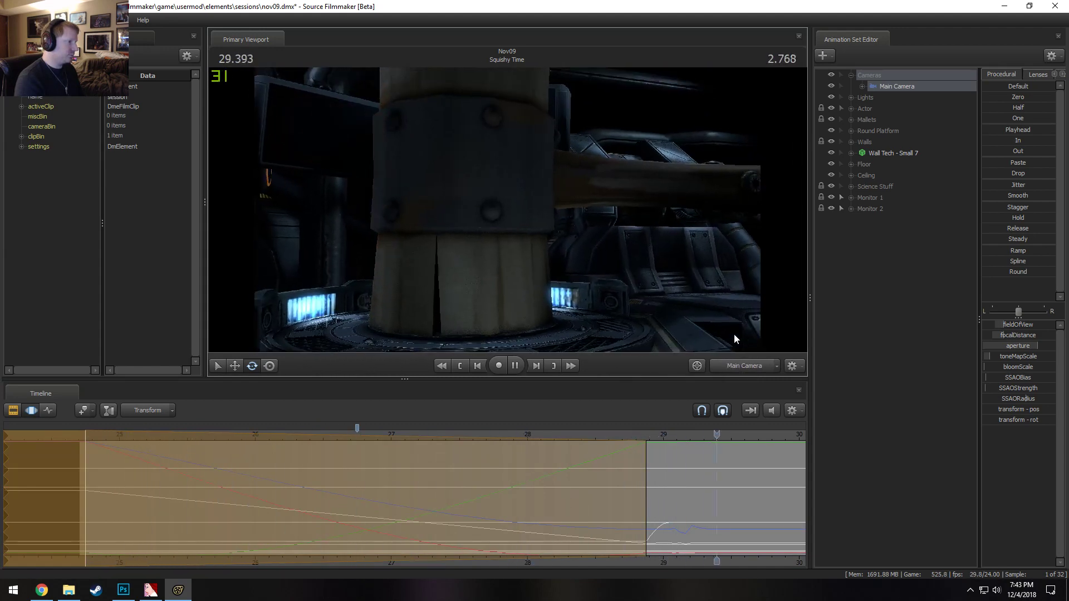
pyautogui.press('space')
pyautogui.moveTo(743, 453); pyautogui.dragTo(85, 460)
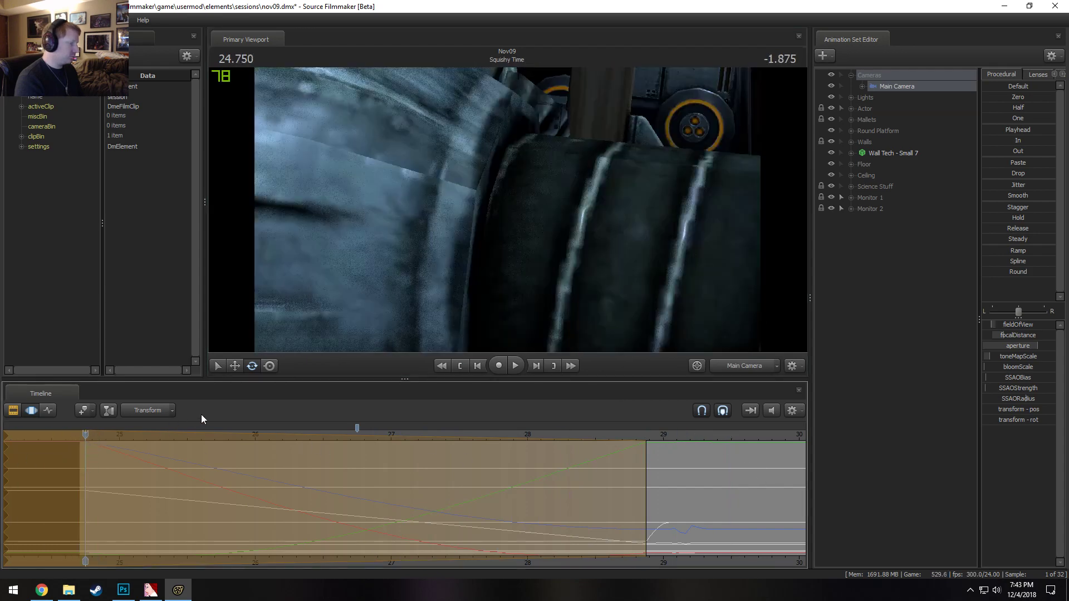
pyautogui.press('space')
pyautogui.press('space')
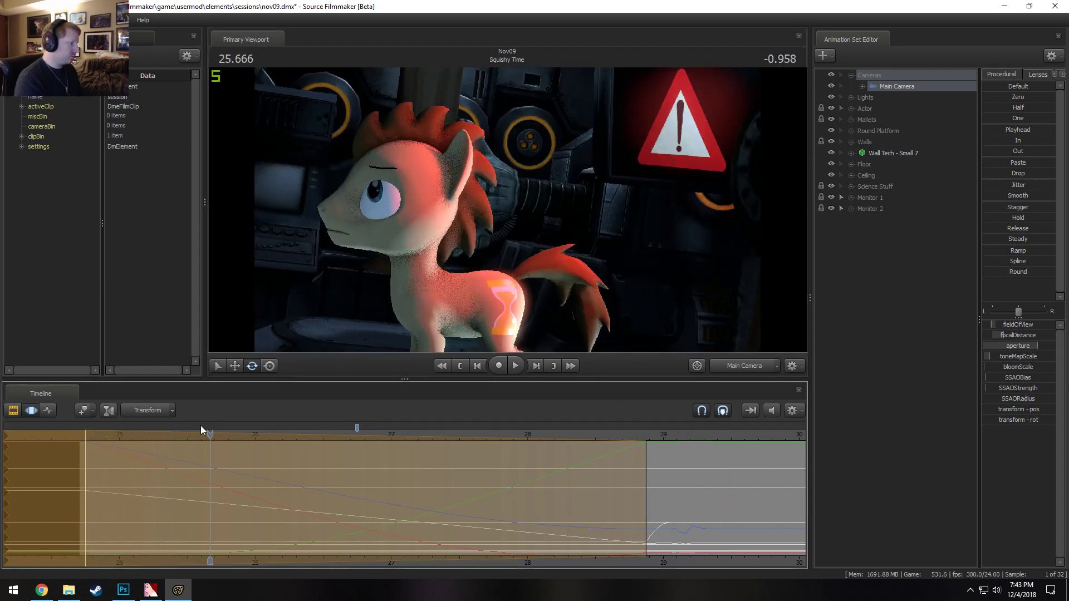
pyautogui.moveTo(211, 434); pyautogui.dragTo(85, 444)
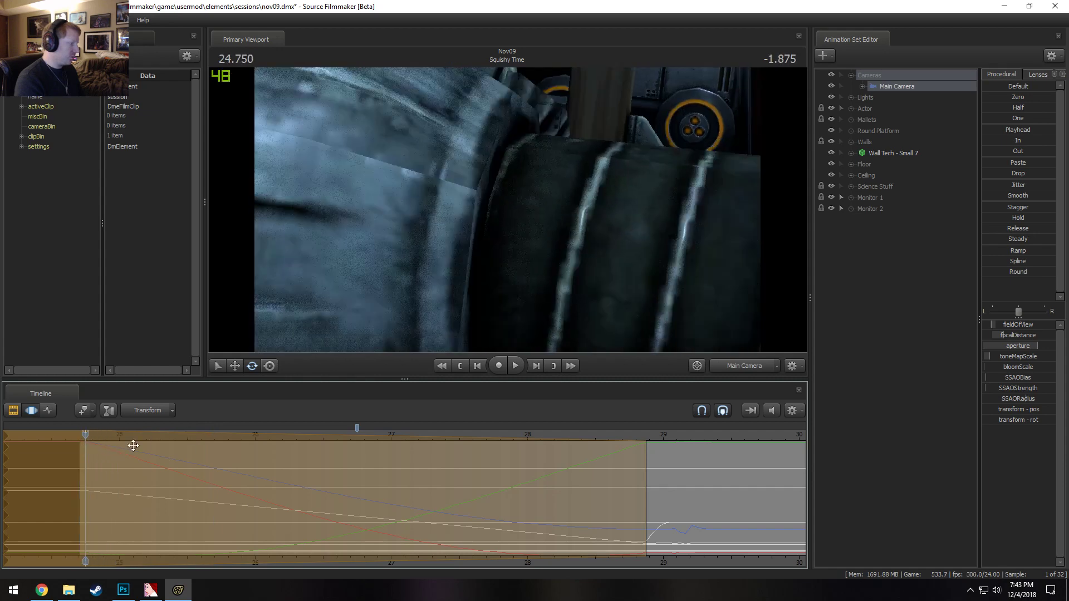
# Toggle Global Axes, rotate the Main Camera around the pony to a rear view at 24.75 seconds, and hide the Walls group
pyautogui.click(723, 372)
pyautogui.rightClick(461, 254)
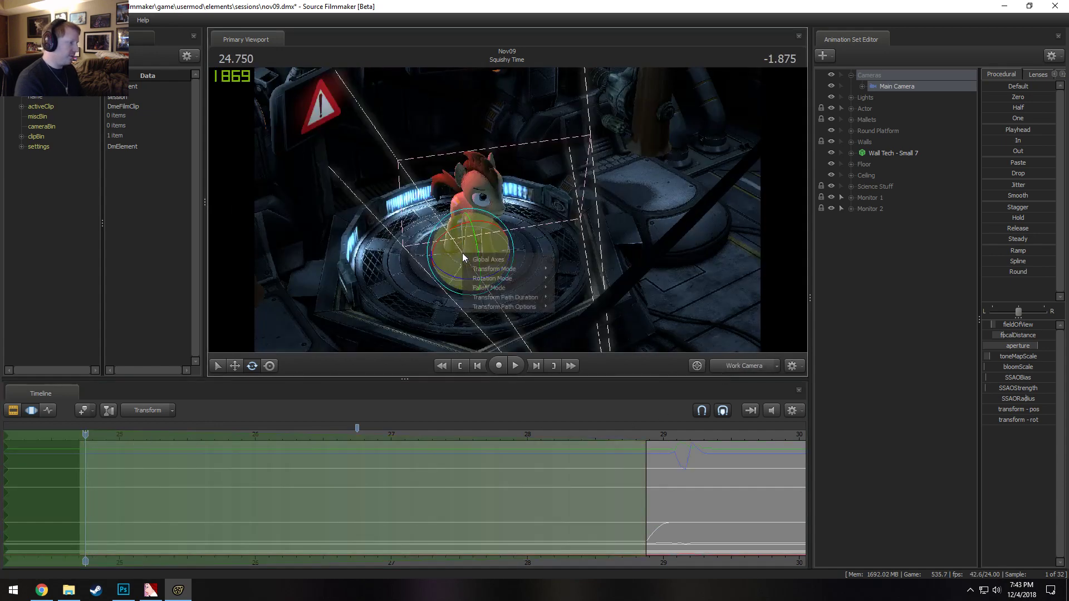
pyautogui.click(475, 259)
pyautogui.moveTo(470, 276)
pyautogui.mouseDown()
pyautogui.moveTo(559, 231)
pyautogui.moveTo(569, 276)
pyautogui.mouseUp()
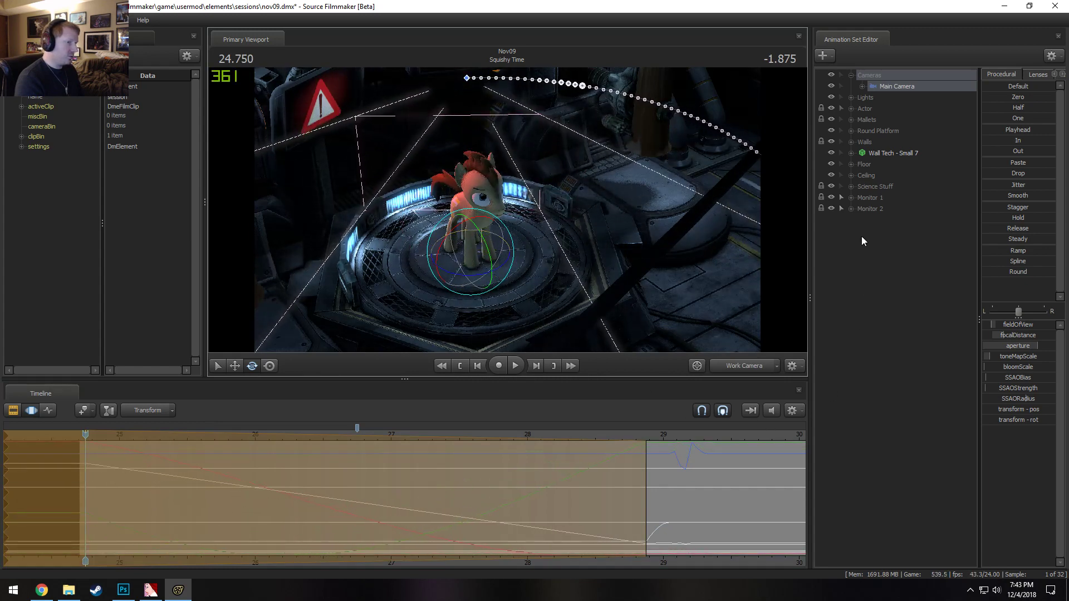
pyautogui.click(832, 142)
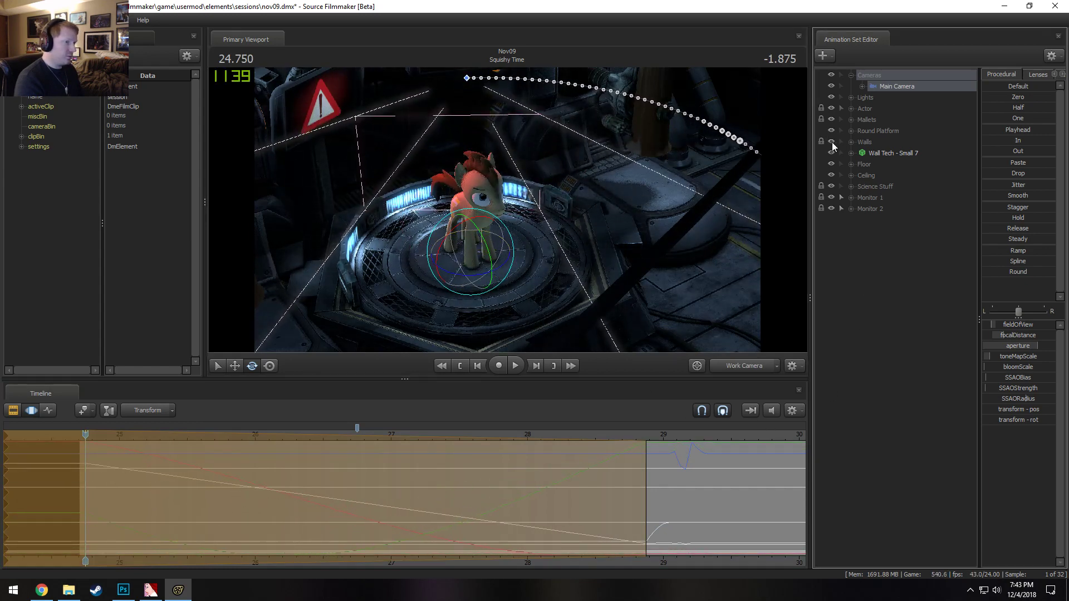
# Play back the Main Camera's orbit from behind the pony through the mallet hit and the brain reveal
pyautogui.click(737, 369)
pyautogui.press('space')
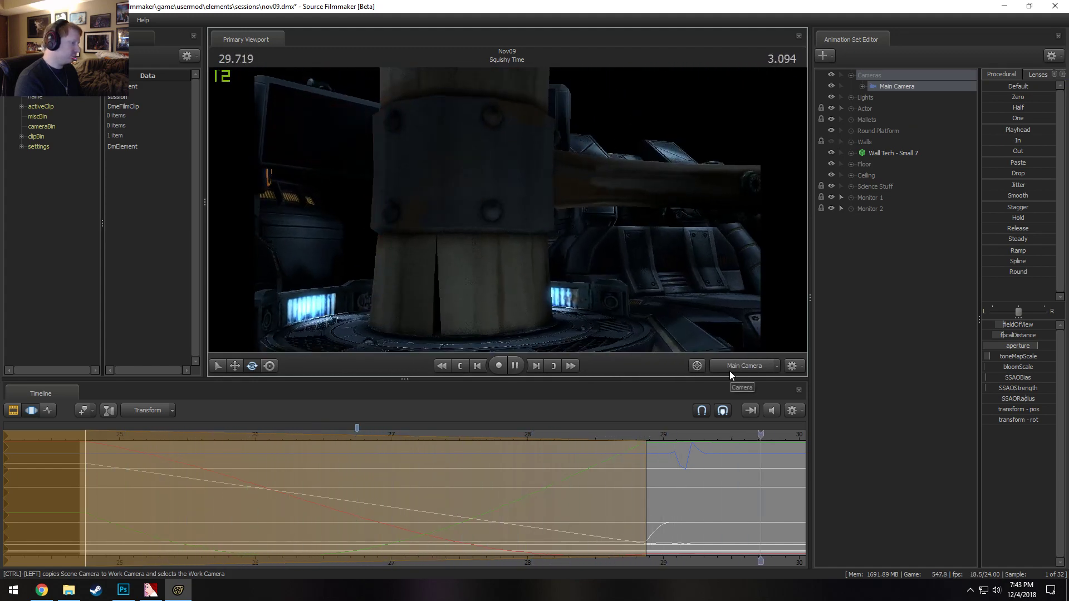
pyautogui.moveTo(725, 559); pyautogui.dragTo(311, 558, button='middle')
pyautogui.scroll(-3, 389, 551)
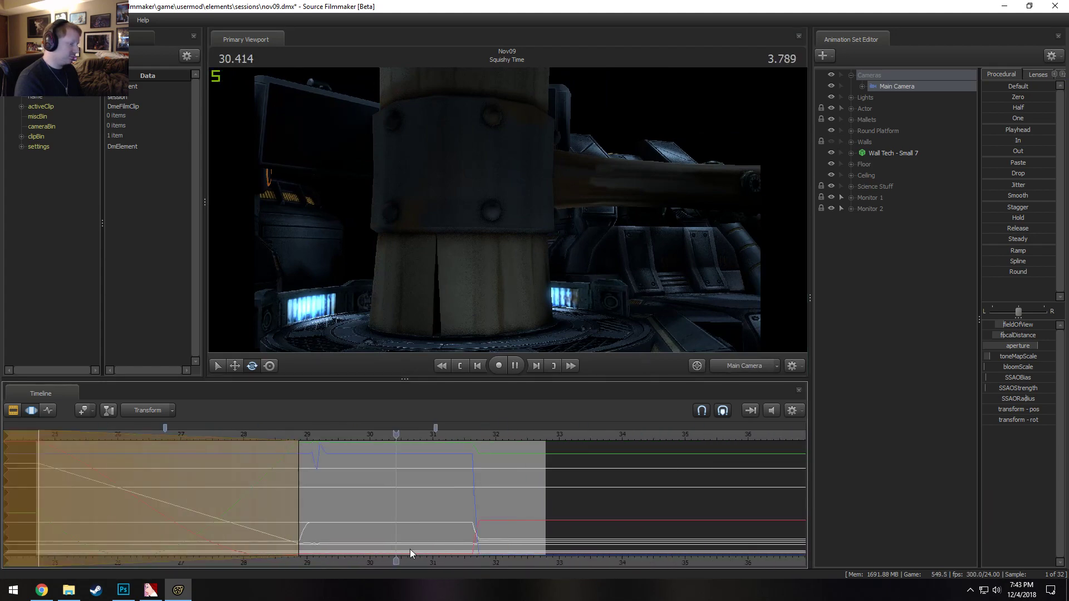
pyautogui.scroll(-3, 410, 549)
pyautogui.press('space')
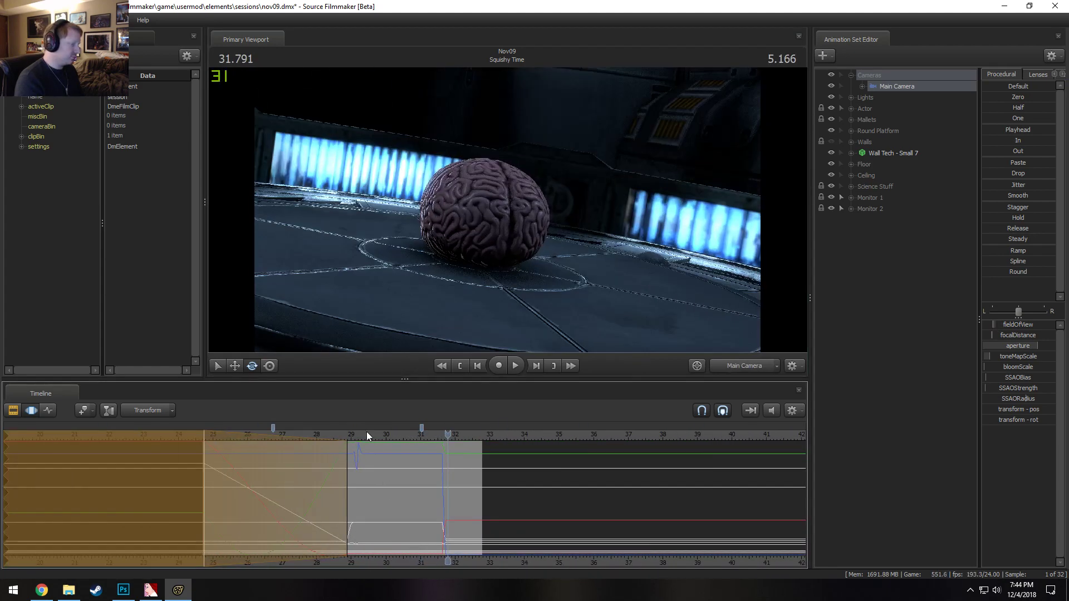
pyautogui.click(187, 434)
pyautogui.press('space')
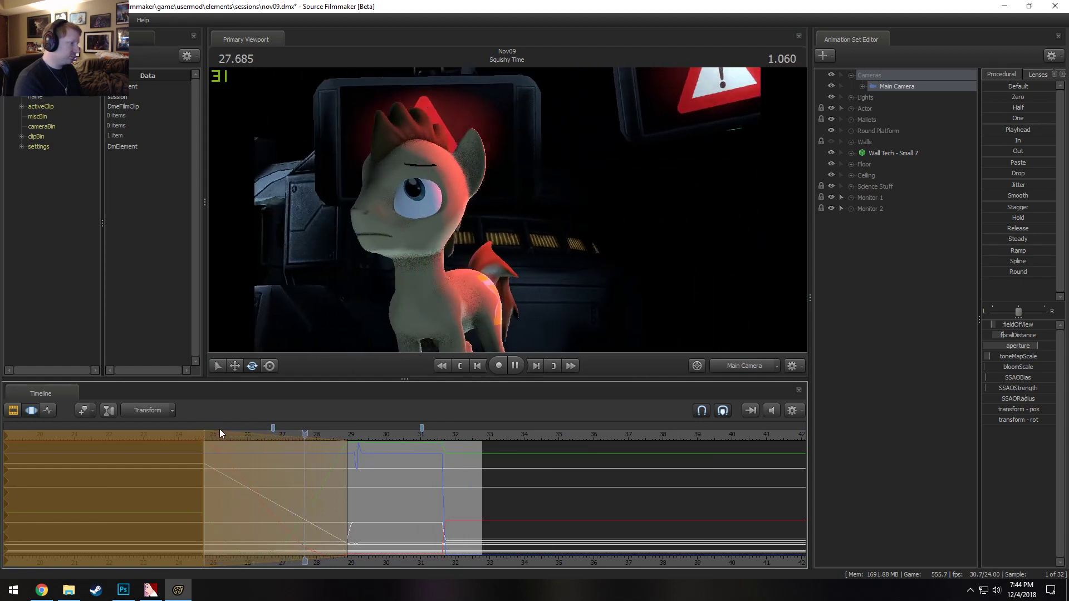
pyautogui.press('space')
# Replay the orbit and mallet hit, checking the opening of the Squishy Time shot in the clip editor from about 24.75 seconds
pyautogui.press('F3')
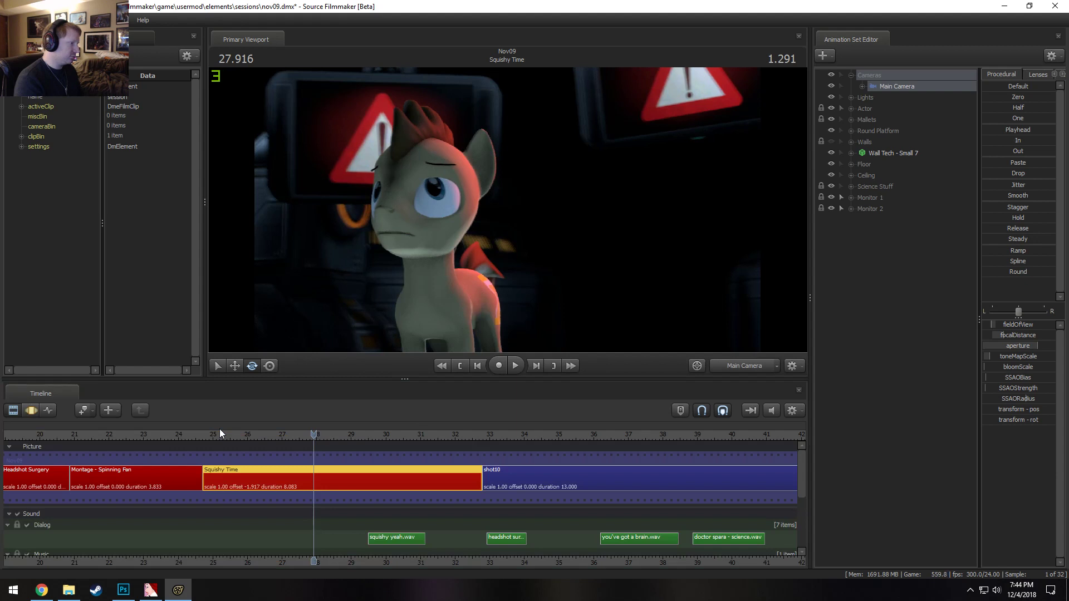
pyautogui.press('F4')
pyautogui.press('space')
pyautogui.press('space')
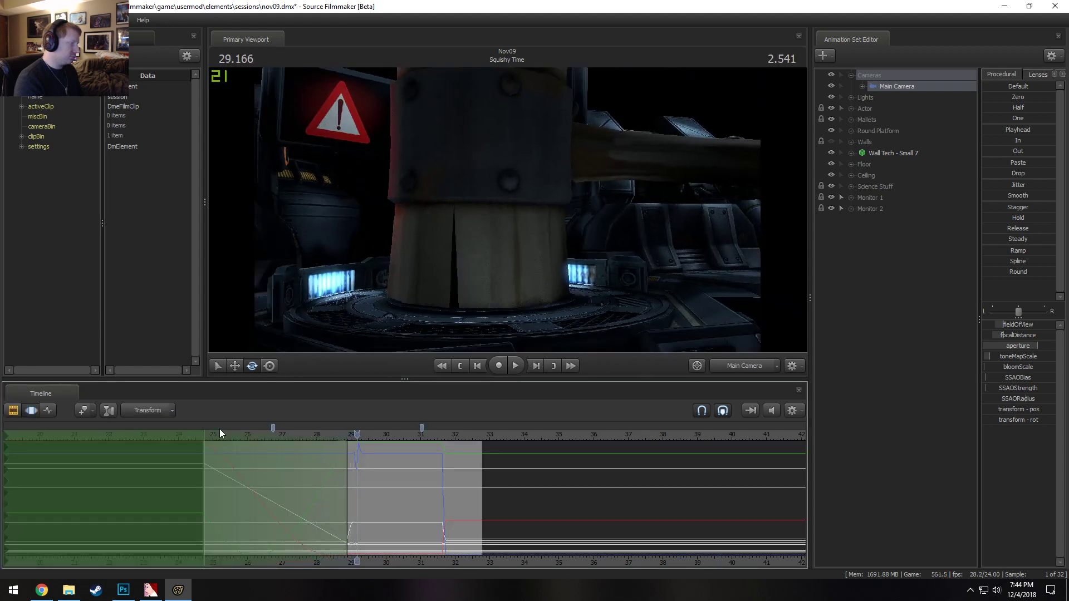
pyautogui.press('F3')
pyautogui.click(205, 434)
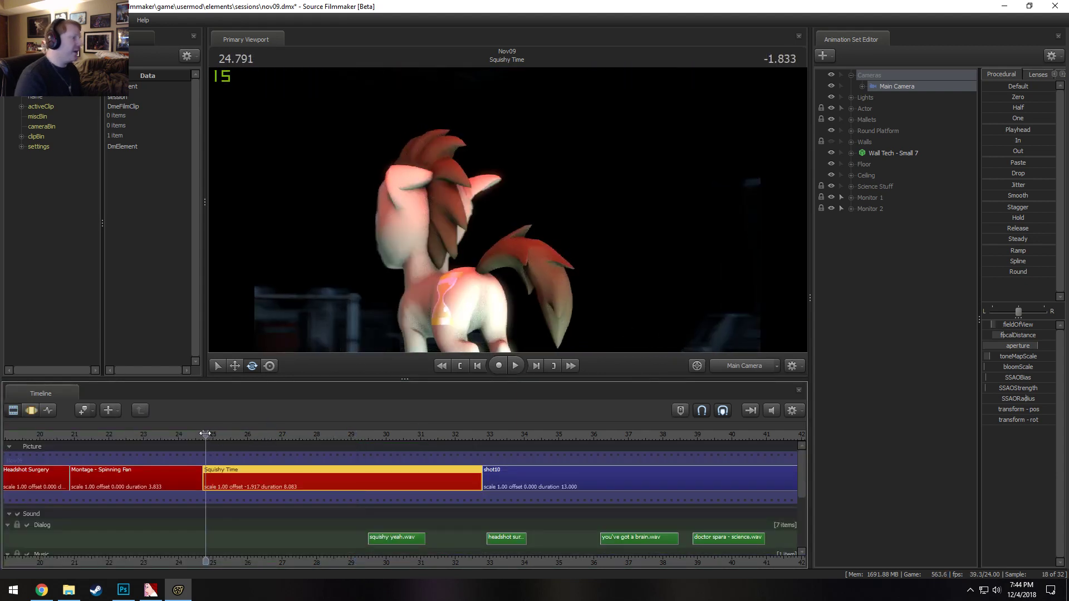
pyautogui.press('space')
pyautogui.press('space')
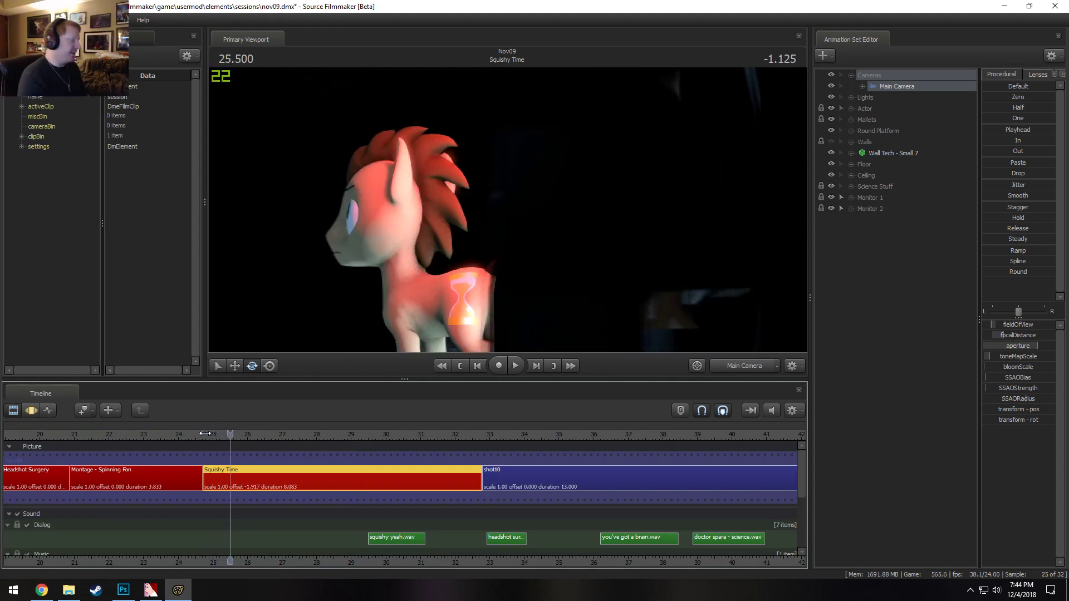
pyautogui.click(205, 434)
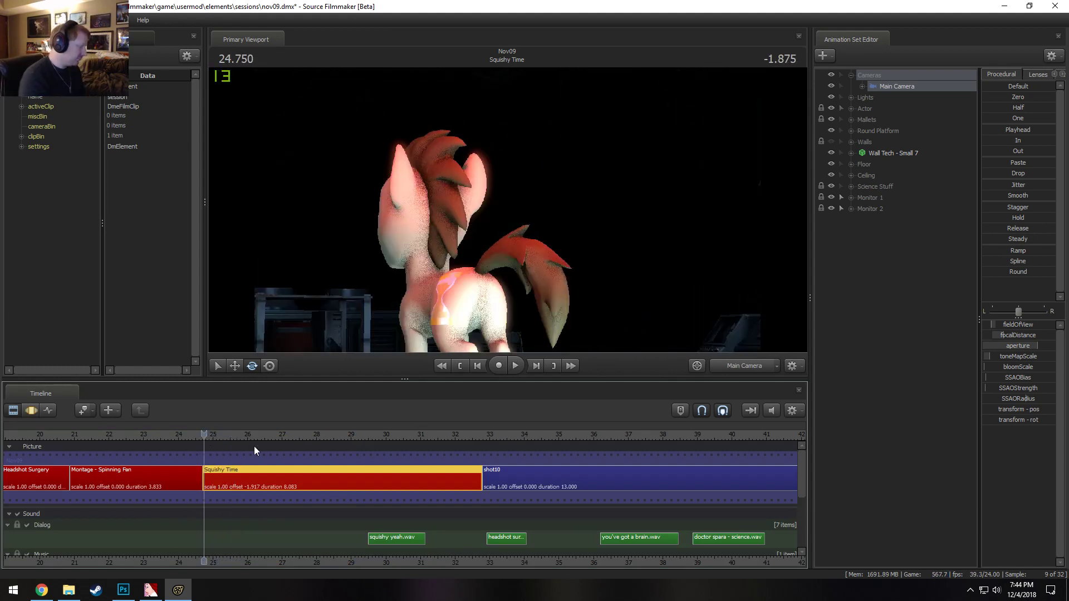
# Deselect the Squishy Time clip and copy the Main Camera's view at 24.75 seconds to the Work Camera
pyautogui.keyDown('ctrl'); pyautogui.click(286, 487); pyautogui.keyUp('ctrl')
pyautogui.keyDown('ctrl'); pyautogui.click(730, 365); pyautogui.keyUp('ctrl')
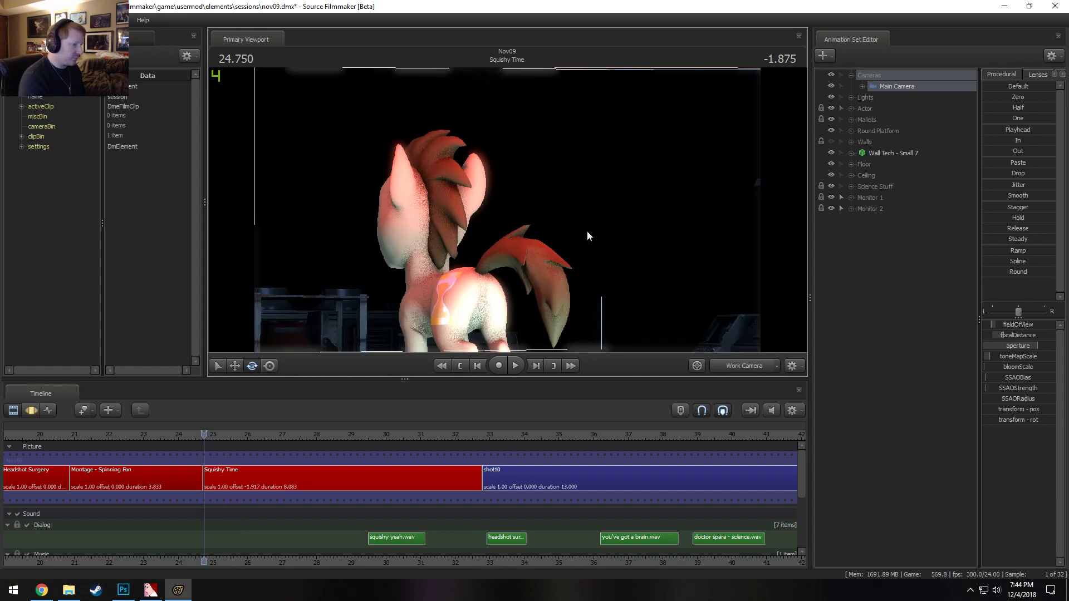
# Pull the Work Camera away from the pony and select the Squishy Time clip in the timeline
pyautogui.press('s')
pyautogui.moveTo(586, 230); pyautogui.dragTo(562, 273)
pyautogui.press('a')
pyautogui.moveTo(282, 462); pyautogui.dragTo(282, 464, button='middle')
pyautogui.click(282, 468)
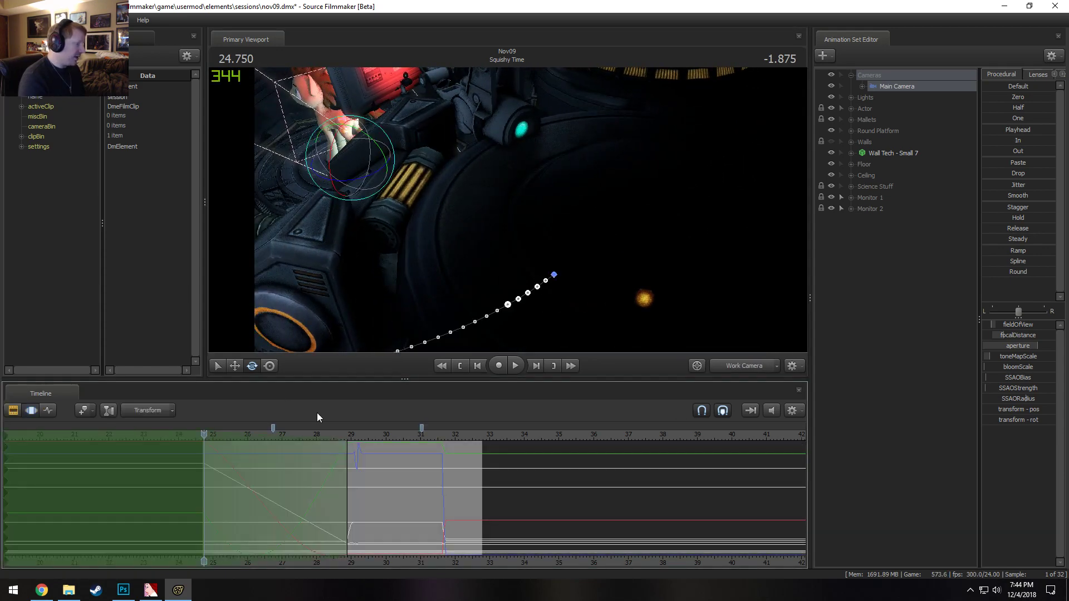
# Open a Secondary Viewport showing the Main Camera, dock it above the Animation Set Editor and enlarge it
pyautogui.click(55, 20)
pyautogui.click(59, 103)
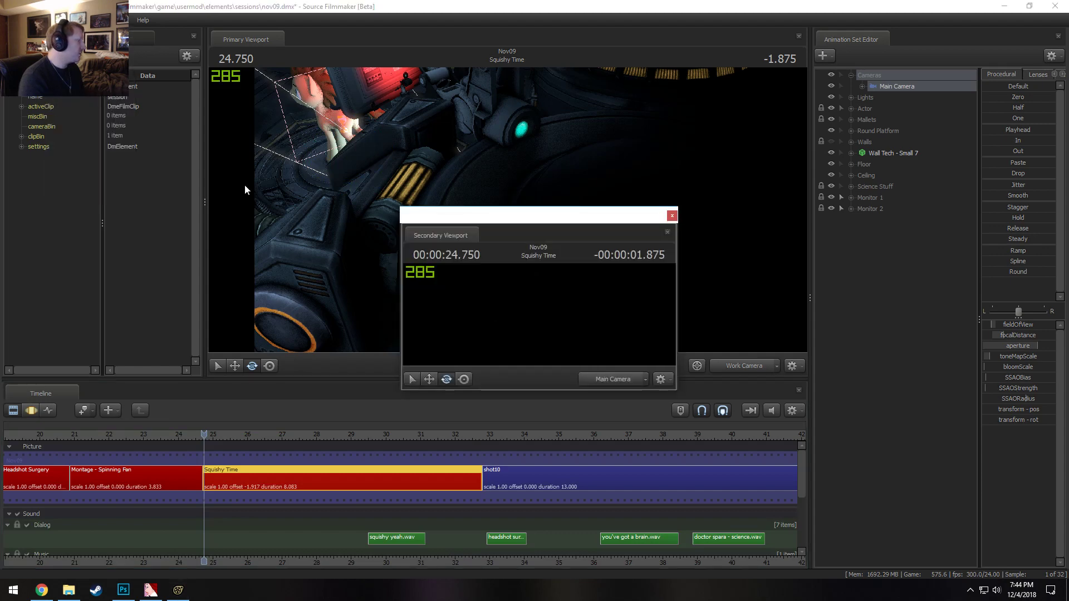
pyautogui.moveTo(537, 227); pyautogui.dragTo(666, 218)
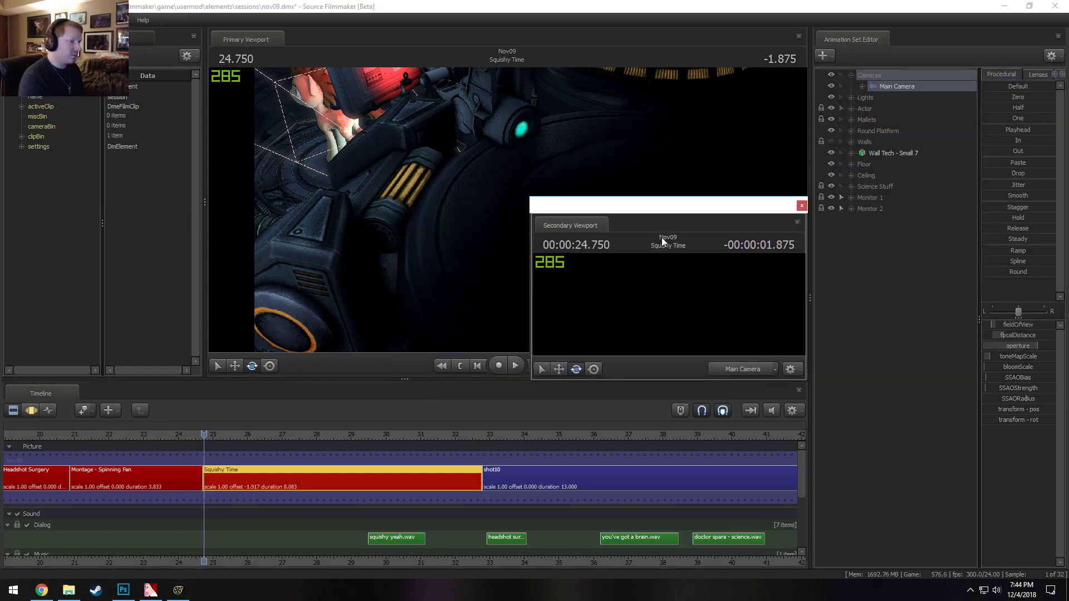
pyautogui.moveTo(569, 228); pyautogui.dragTo(943, 276)
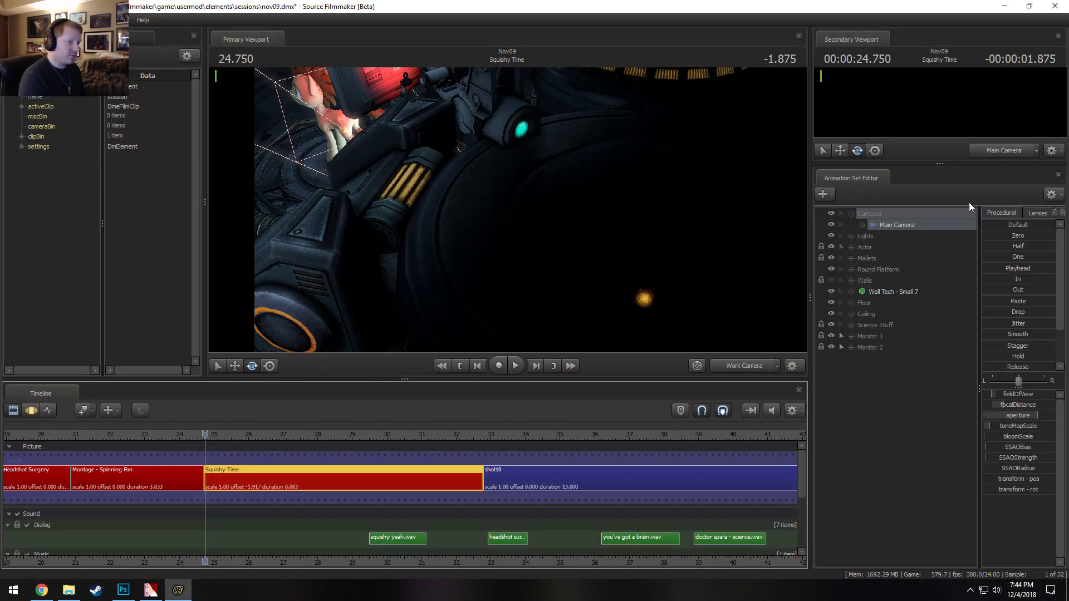
pyautogui.click(998, 155)
pyautogui.moveTo(943, 164); pyautogui.dragTo(946, 288)
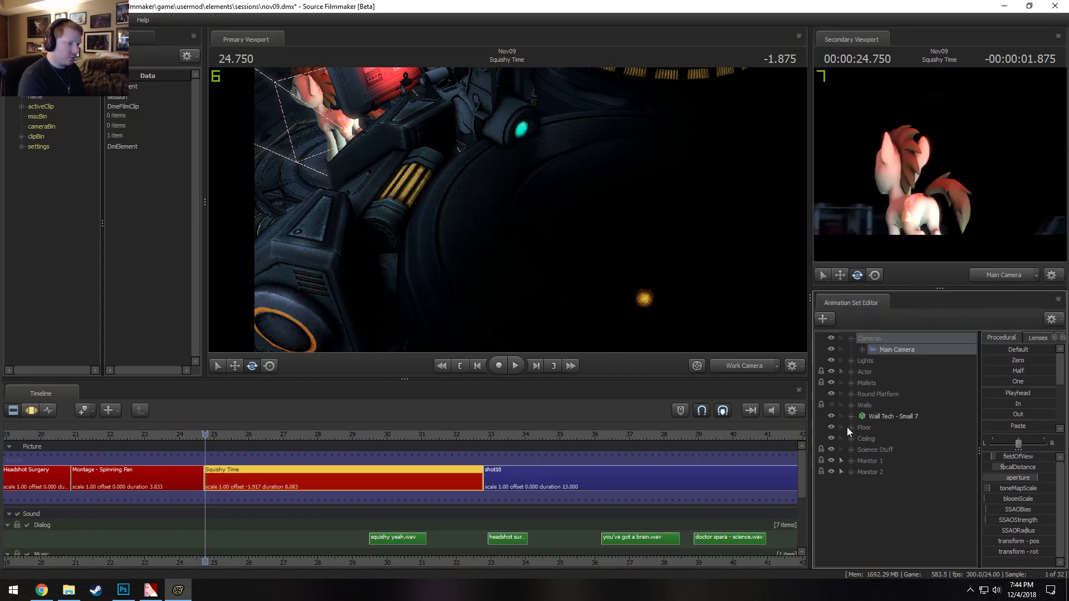
# Unhide the Walls group, expand it, and select all of its models in the Motion Editor
pyautogui.click(831, 405)
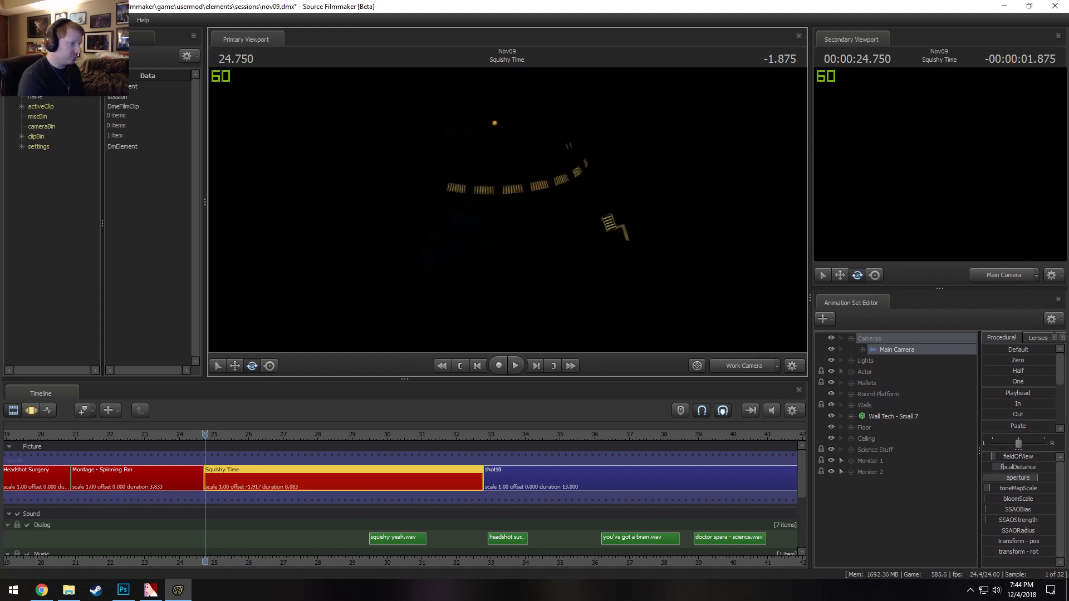
pyautogui.moveTo(507, 210); pyautogui.dragTo(611, 209)
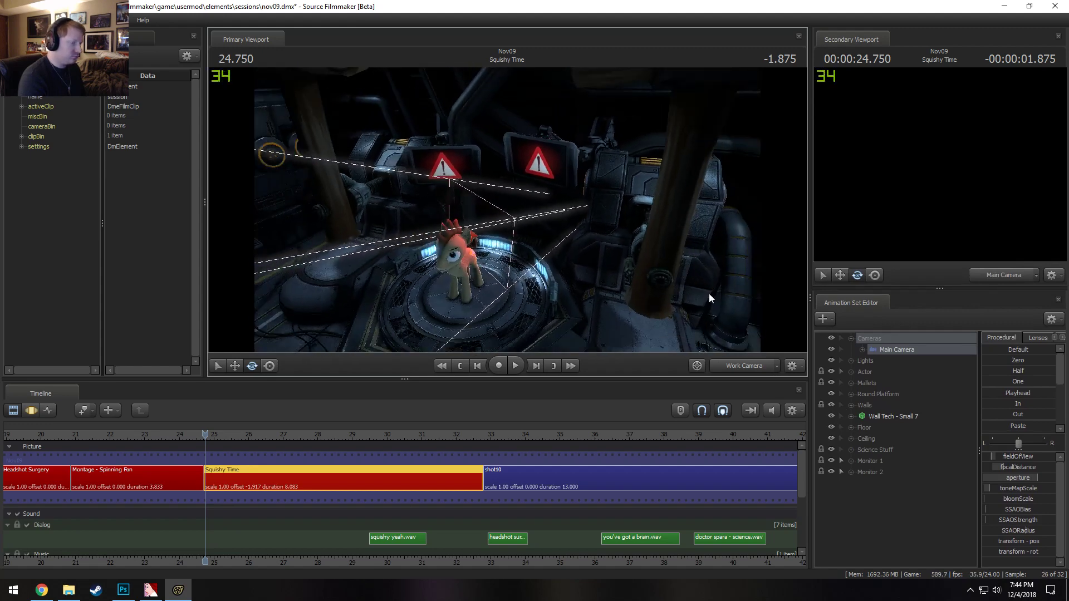
pyautogui.click(851, 404)
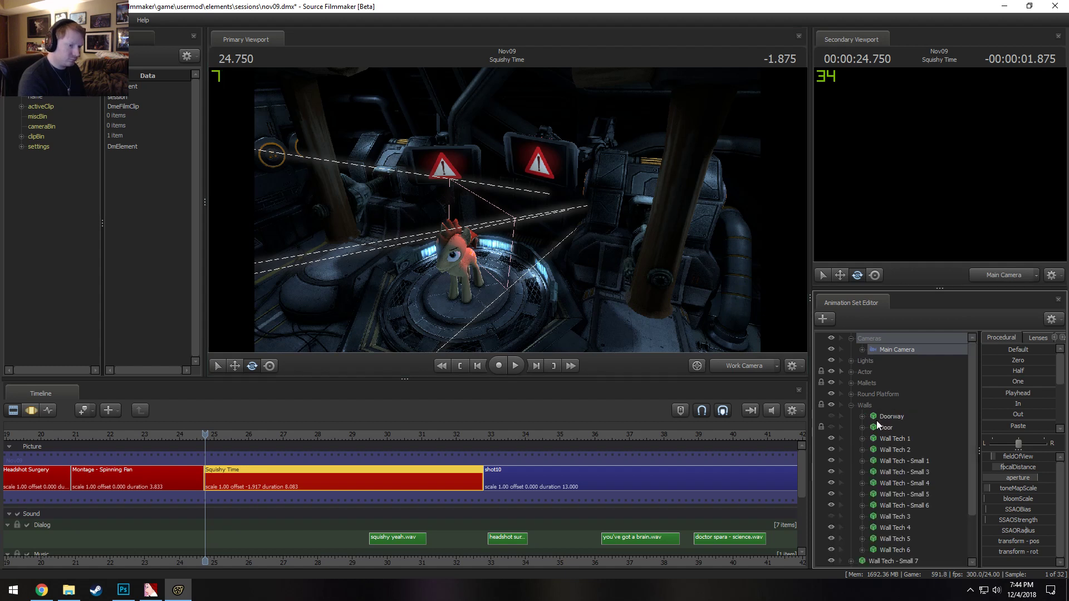
pyautogui.scroll(-1, 894, 464)
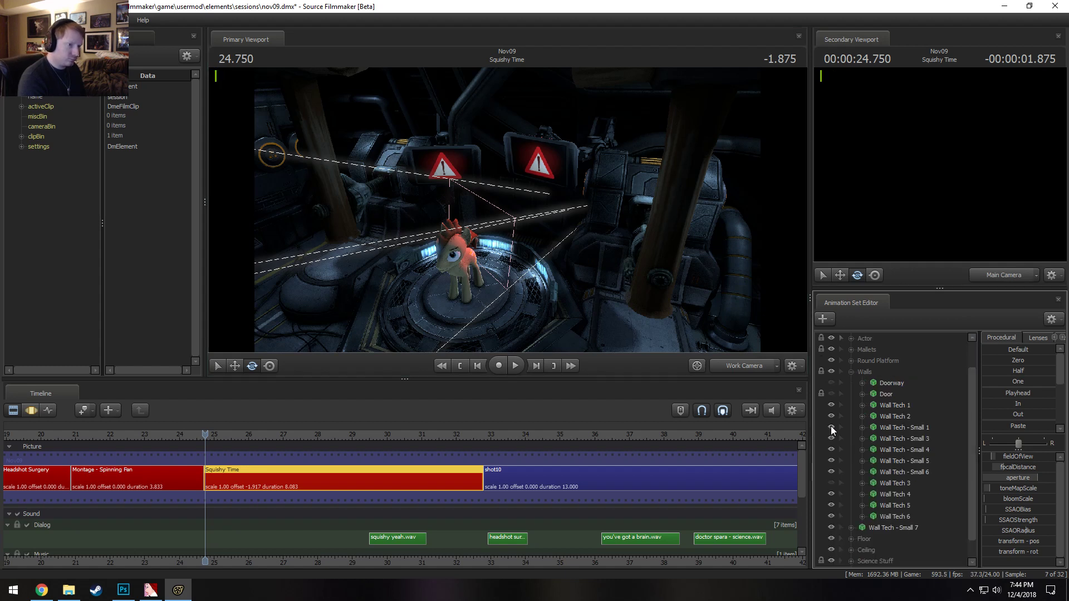
pyautogui.press('F3')
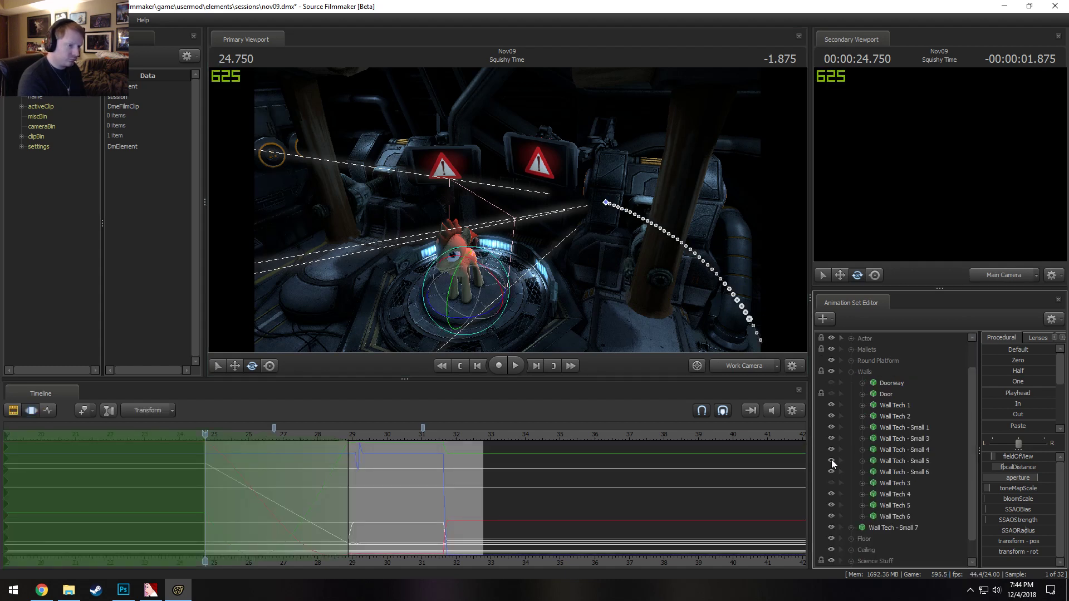
pyautogui.click(831, 460)
pyautogui.click(866, 372)
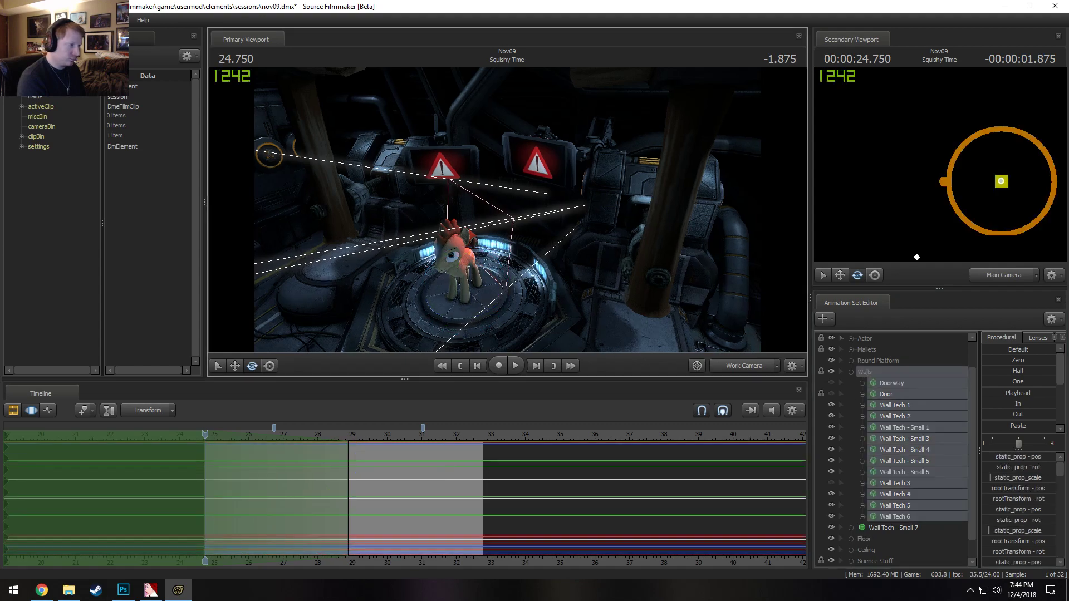
# Turn off the scene lighting in the viewport so the walls and props display fully lit
pyautogui.moveTo(507, 210)
pyautogui.mouseDown()
pyautogui.moveTo(551, 178)
pyautogui.moveTo(501, 233)
pyautogui.moveTo(489, 211)
pyautogui.moveTo(529, 223)
pyautogui.moveTo(515, 212)
pyautogui.mouseUp()
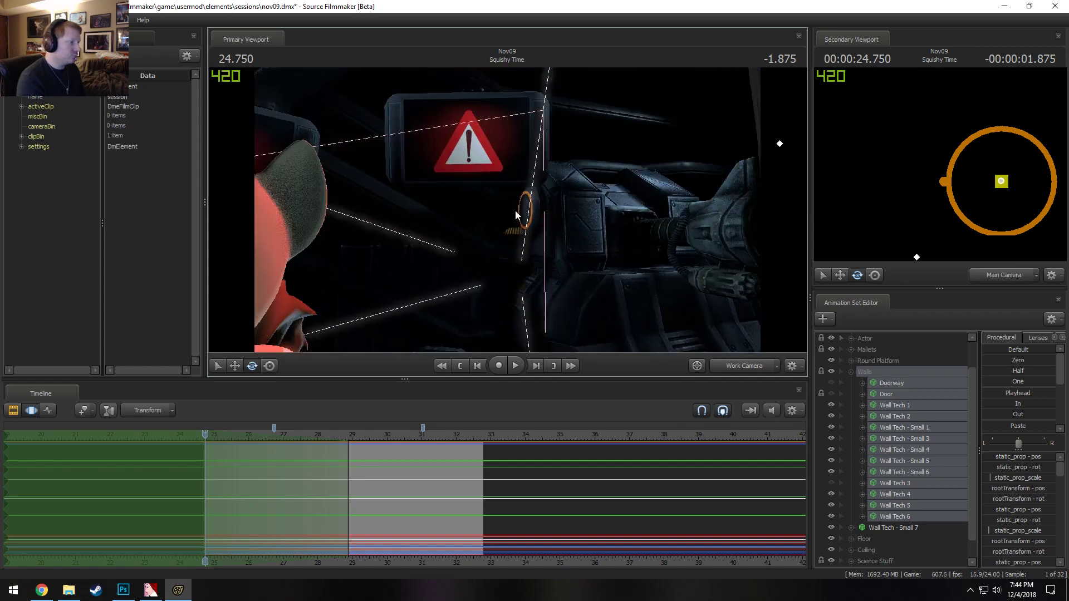
pyautogui.rightClick(543, 238)
pyautogui.click(589, 269)
pyautogui.moveTo(507, 210)
pyautogui.mouseDown()
pyautogui.moveTo(517, 228)
pyautogui.moveTo(501, 217)
pyautogui.mouseUp()
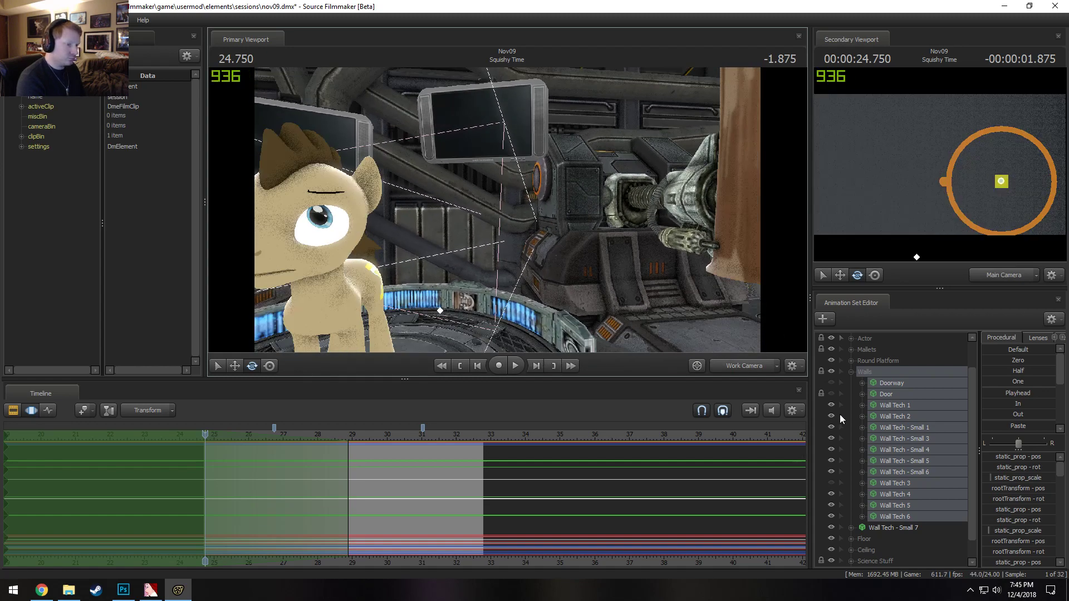
# Toggle the visibility of Wall Tech 1 to check whether it blocks the Main Camera at 24.75 seconds
pyautogui.click(831, 405)
pyautogui.click(830, 405)
pyautogui.click(831, 405)
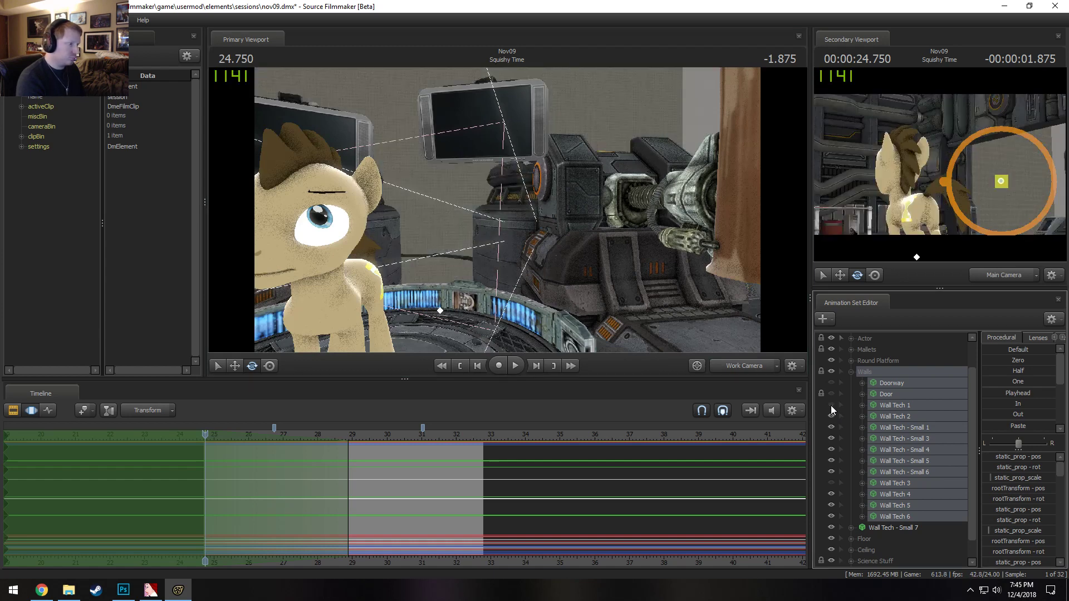
pyautogui.click(830, 405)
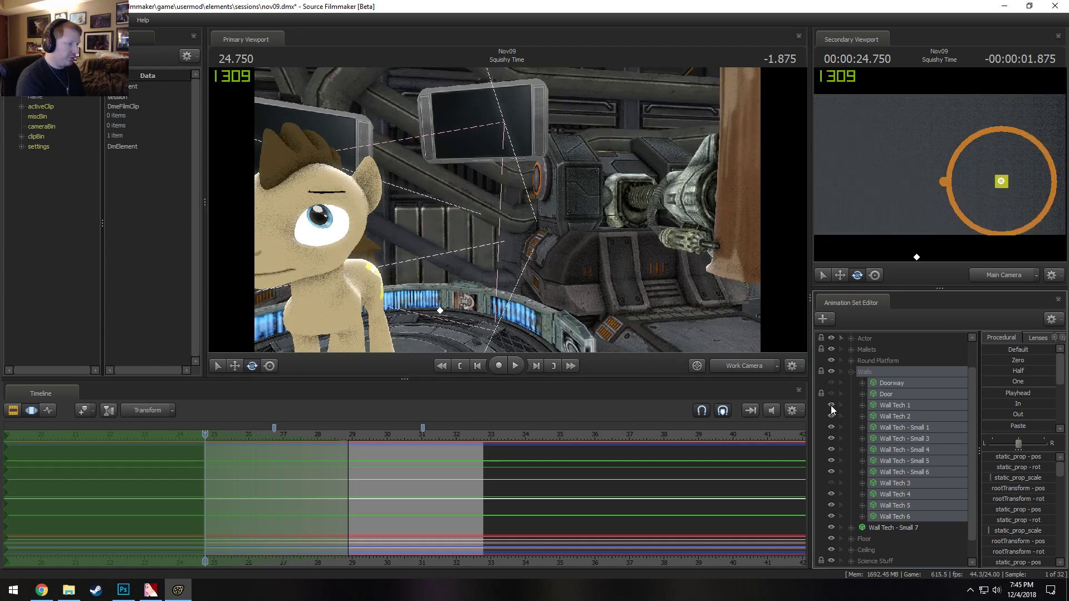
pyautogui.click(830, 405)
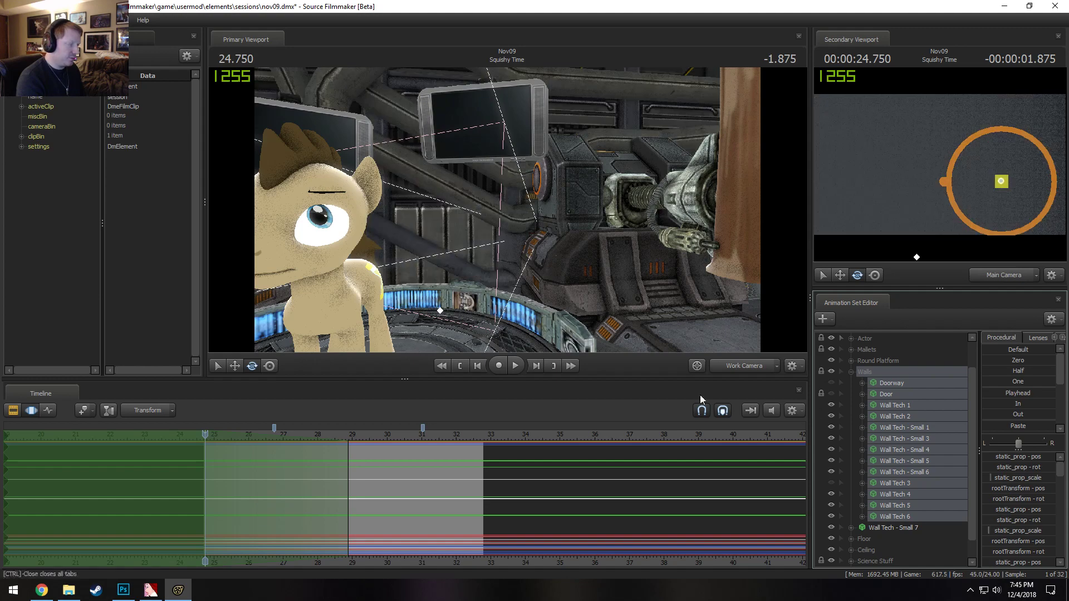
# Scrub to 25.625 seconds and pull the end of the time selection in to about 25.8 seconds
pyautogui.moveTo(513, 215); pyautogui.dragTo(562, 192)
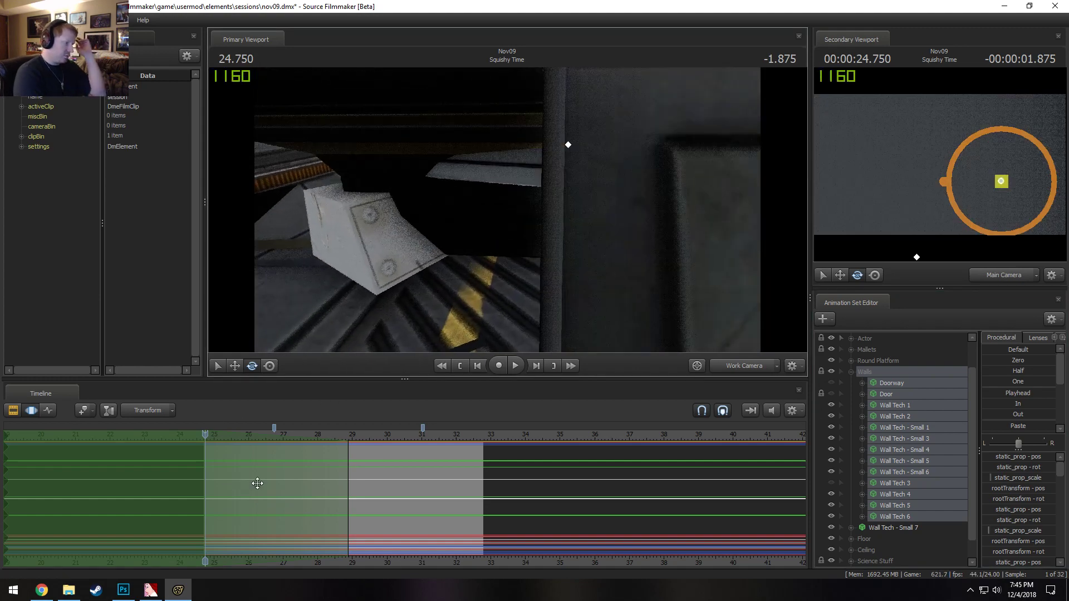
pyautogui.moveTo(466, 251); pyautogui.dragTo(426, 423)
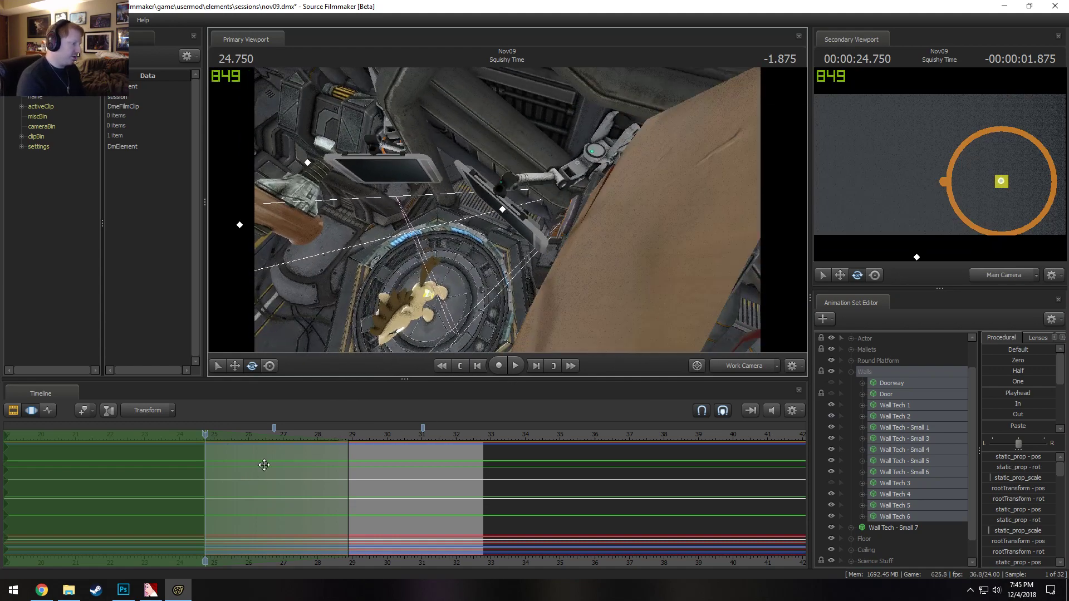
pyautogui.moveTo(264, 465); pyautogui.dragTo(244, 509)
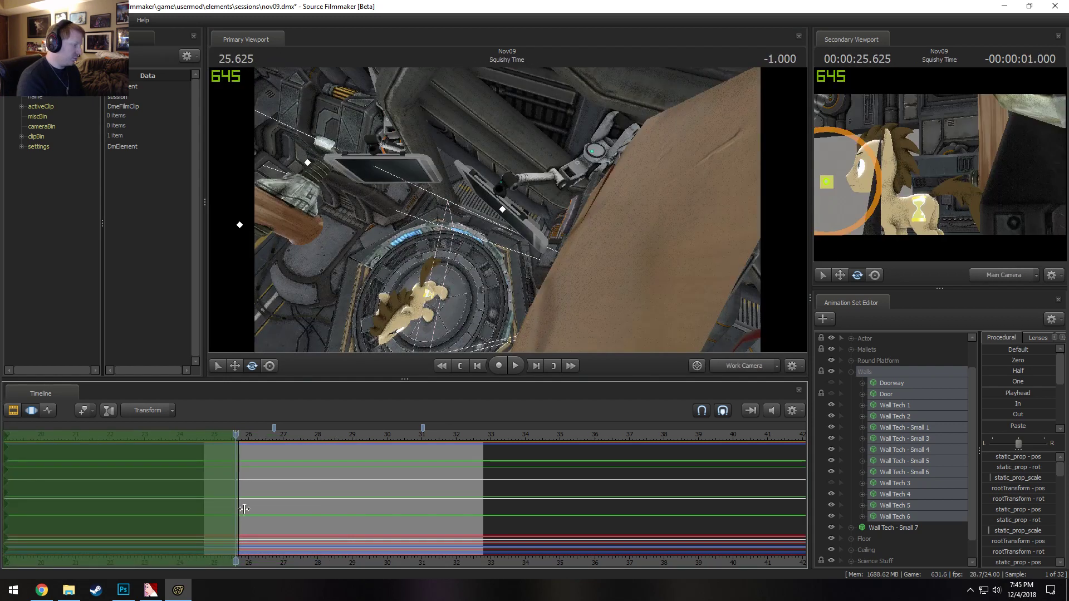
pyautogui.moveTo(669, 315)
pyautogui.mouseDown()
pyautogui.moveTo(669, 290)
pyautogui.moveTo(669, 315)
pyautogui.mouseUp()
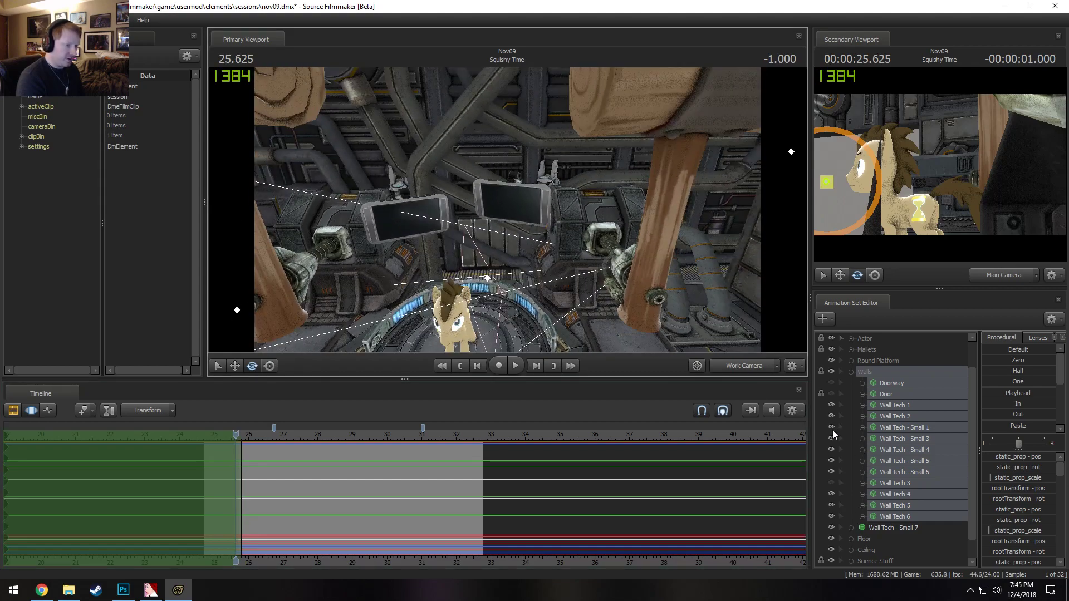
# Try to move Wall Tech 1 out of the Main Camera's way at the opening of the Squishy Time shot
pyautogui.click(900, 405)
pyautogui.press('w')
pyautogui.moveTo(487, 261); pyautogui.dragTo(499, 215)
pyautogui.keyDown('alt'); pyautogui.moveTo(583, 243); pyautogui.dragTo(205, 446); pyautogui.keyUp('alt')
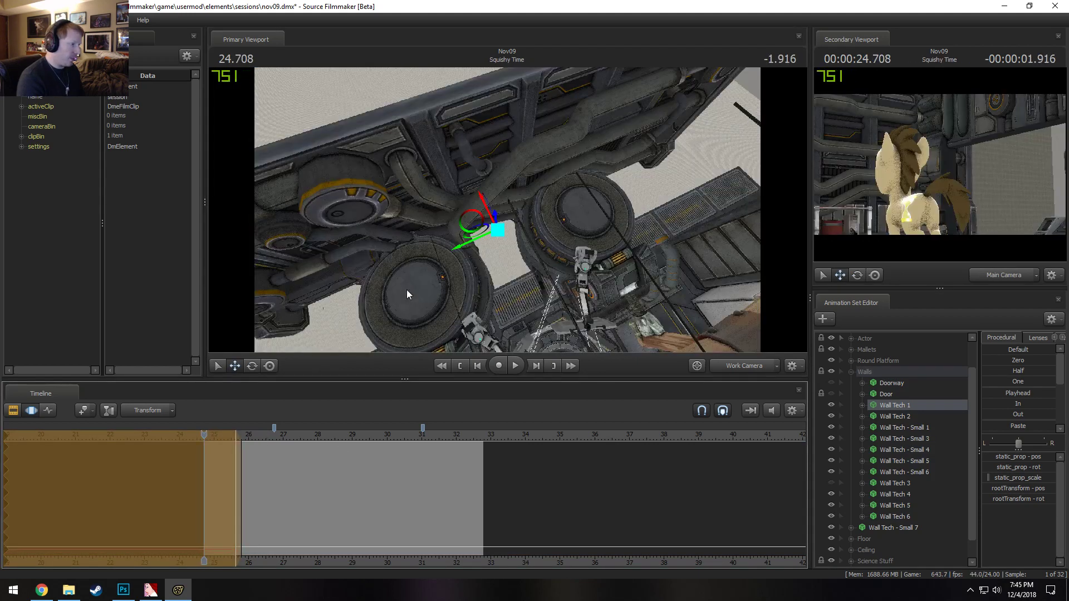
# Play and scrub the shot's opening around 24.75 seconds to check the wall, and undo the Wall Tech 1 move
pyautogui.press('space')
pyautogui.moveTo(407, 294); pyautogui.dragTo(510, 219)
pyautogui.press('space')
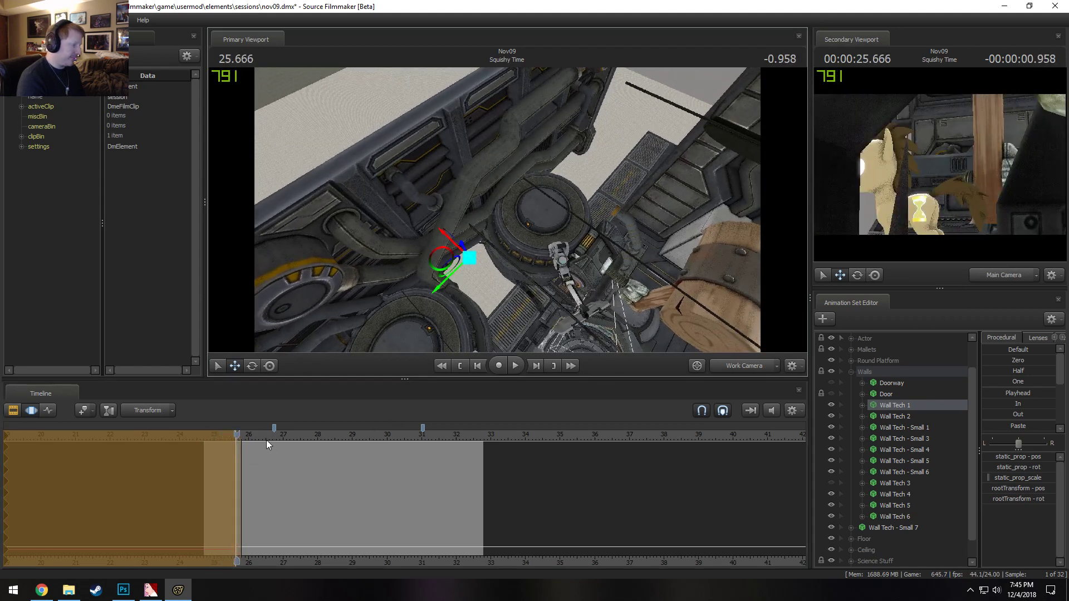
pyautogui.moveTo(266, 440); pyautogui.dragTo(202, 437)
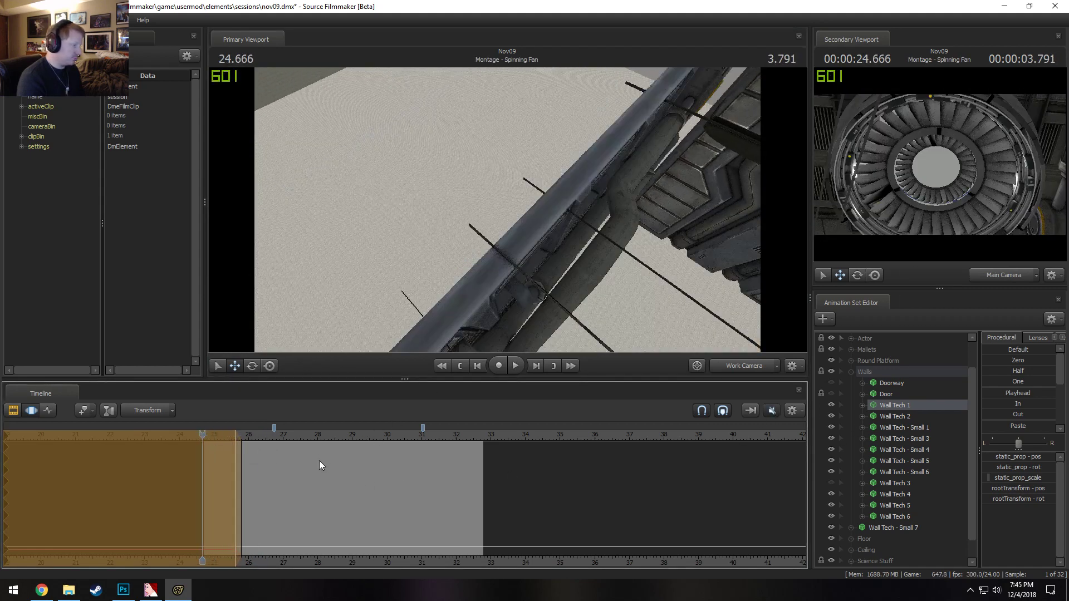
pyautogui.moveTo(203, 434); pyautogui.dragTo(205, 434)
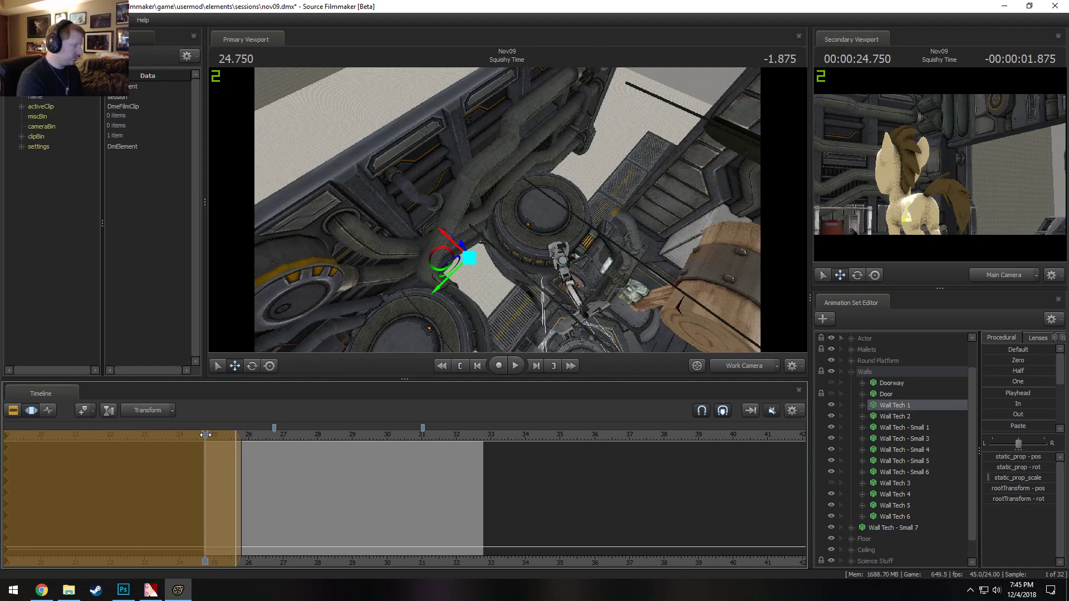
pyautogui.keyDown('alt'); pyautogui.moveTo(507, 210); pyautogui.dragTo(779, 397); pyautogui.keyUp('alt')
pyautogui.hotkey('ctrl', 'z')
# Hide the Mallets group and move Wall Tech 1 outward, clear of the Main Camera's rear view of the pony
pyautogui.scroll(-1, 852, 561)
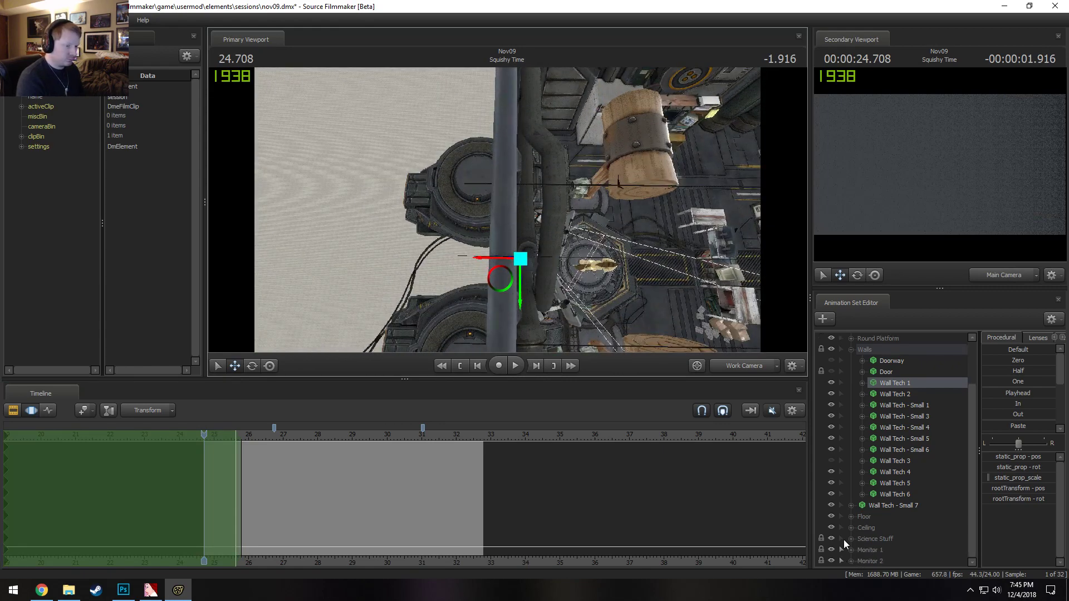
pyautogui.scroll(3, 855, 349)
pyautogui.click(832, 382)
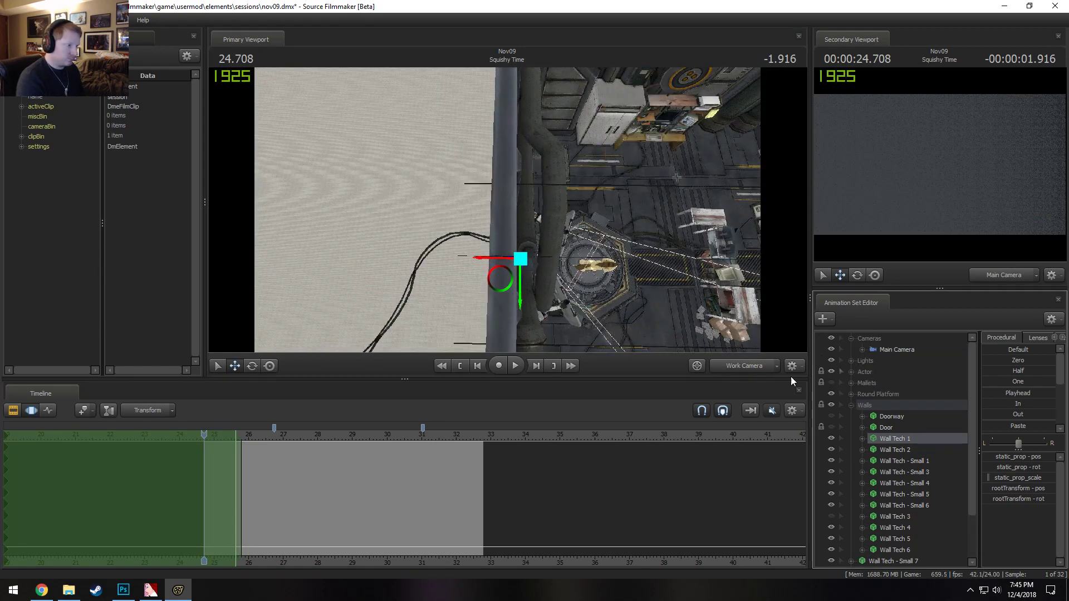
pyautogui.moveTo(490, 258); pyautogui.dragTo(423, 250)
pyautogui.keyDown('alt'); pyautogui.moveTo(701, 252); pyautogui.dragTo(557, 184); pyautogui.keyUp('alt')
pyautogui.moveTo(507, 209); pyautogui.dragTo(507, 234)
pyautogui.press('w')
pyautogui.moveTo(402, 343); pyautogui.dragTo(420, 348)
pyautogui.moveTo(476, 287); pyautogui.dragTo(434, 278)
pyautogui.moveTo(507, 210)
pyautogui.keyDown('alt'); pyautogui.mouseDown()
pyautogui.moveTo(446, 245)
pyautogui.moveTo(423, 217)
pyautogui.moveTo(367, 211)
pyautogui.moveTo(518, 217)
pyautogui.mouseUp(); pyautogui.keyUp('alt')
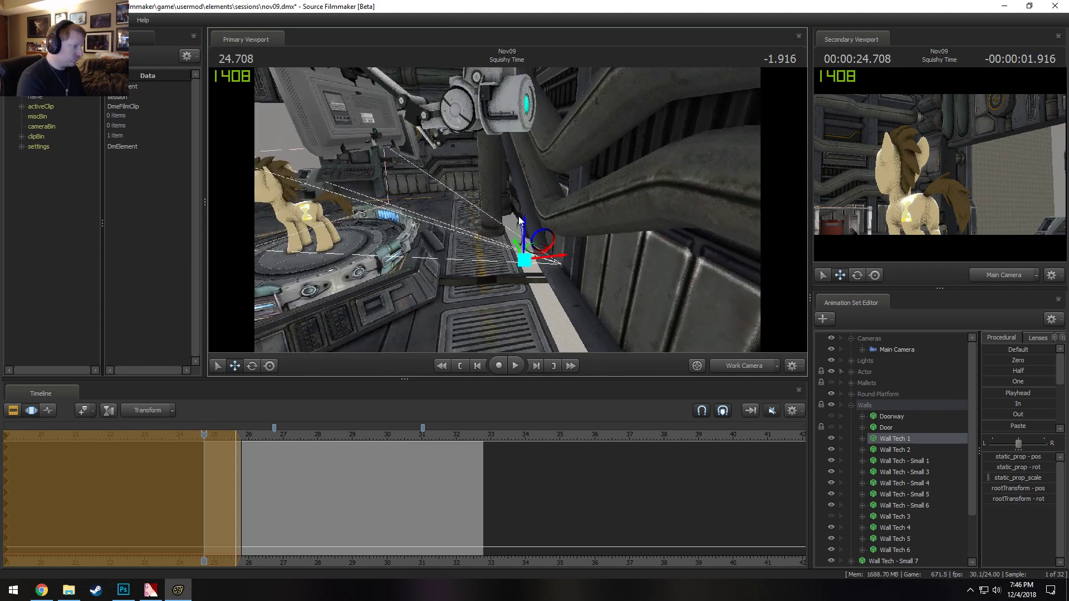
# Expand the Mallets and Mallet 1 groups, select Mallet Wall Mount, and unhide the Mallets group
pyautogui.click(850, 382)
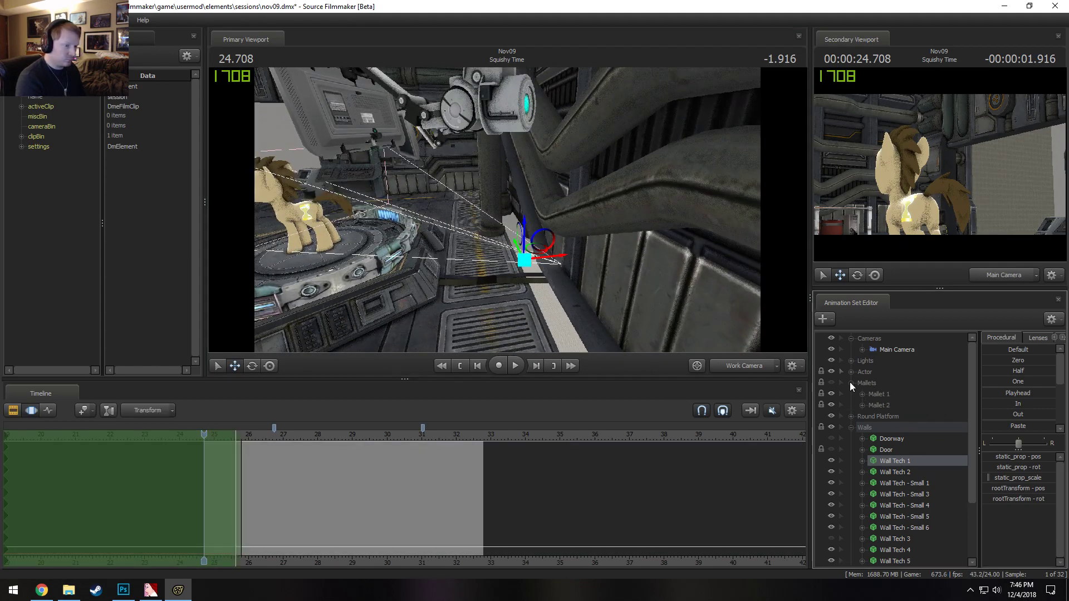
pyautogui.click(862, 394)
pyautogui.click(871, 396)
pyautogui.click(887, 406)
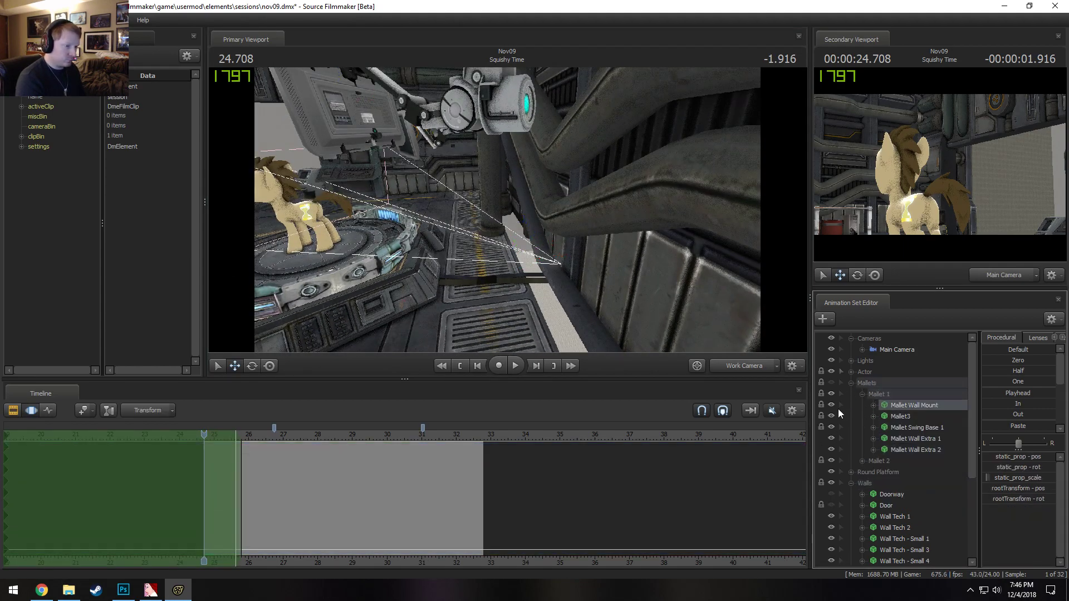
pyautogui.click(830, 383)
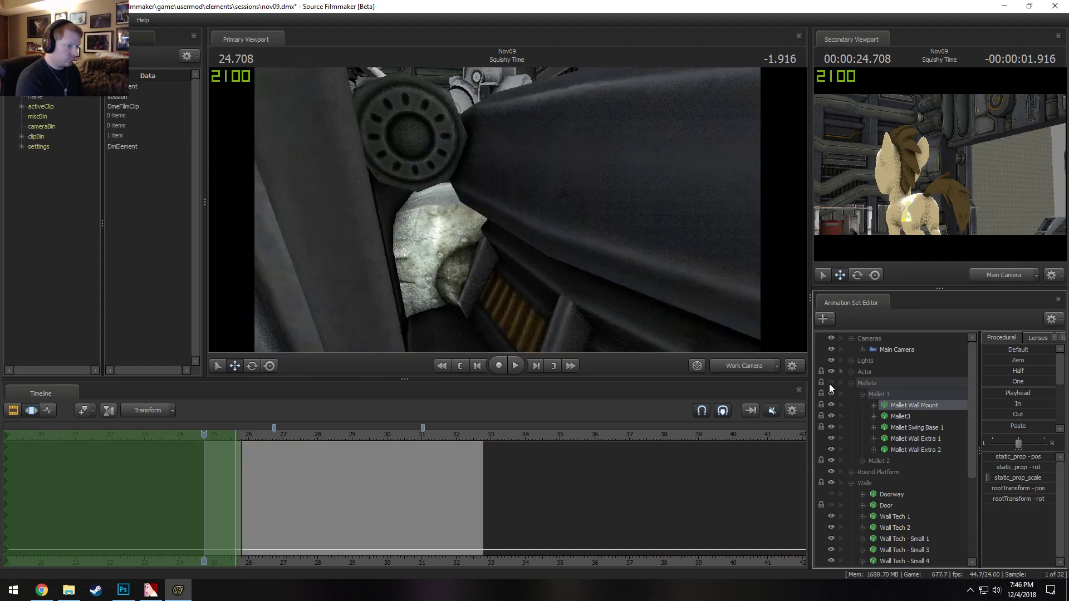
# Toggle the visibility of Mallet Wall Mount and Mallet3 to identify them, and select the whole Mallet 1 group
pyautogui.click(833, 405)
pyautogui.moveTo(717, 321); pyautogui.dragTo(674, 350)
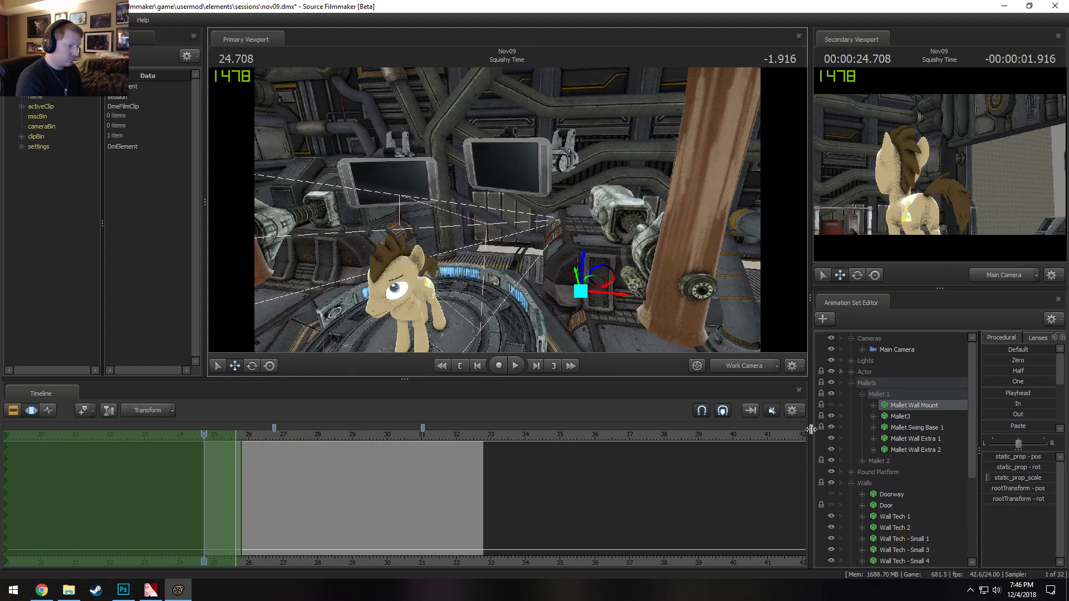
pyautogui.click(833, 405)
pyautogui.click(833, 405)
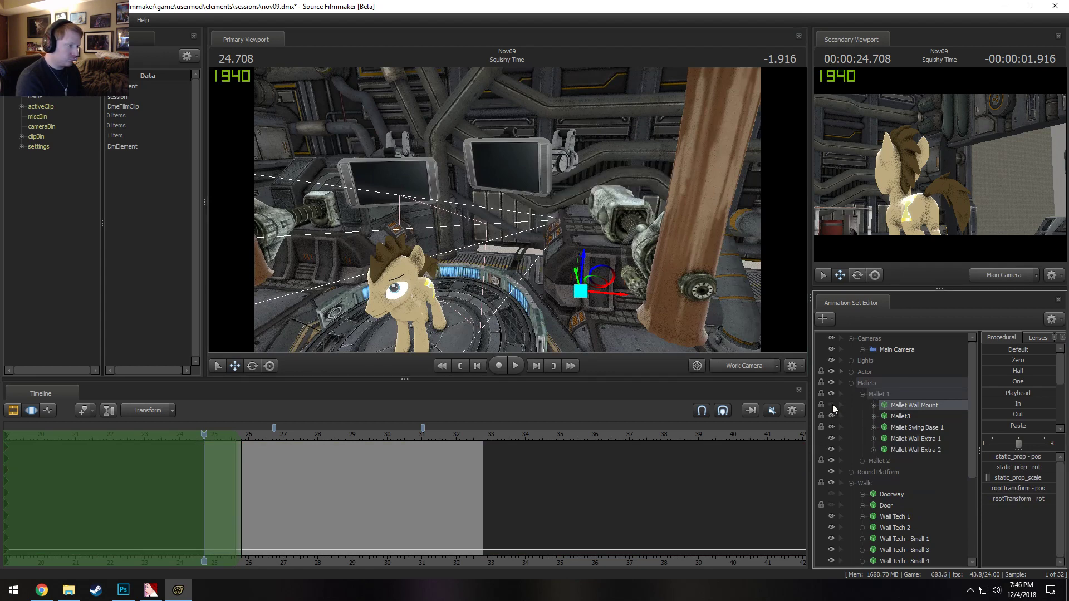
pyautogui.click(832, 404)
pyautogui.click(832, 405)
pyautogui.click(832, 405)
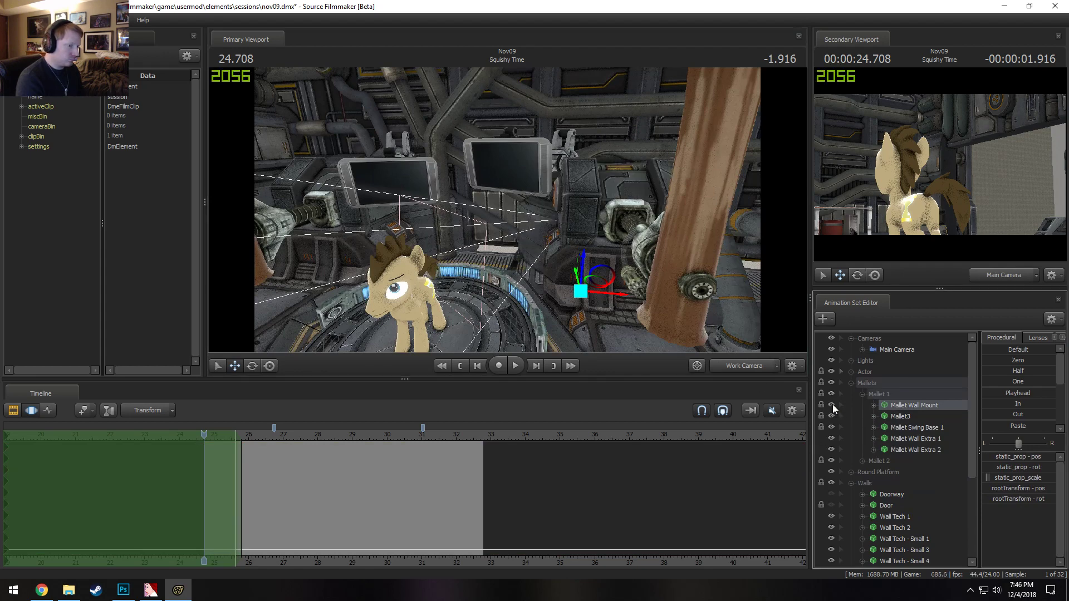
pyautogui.click(830, 416)
pyautogui.click(830, 416)
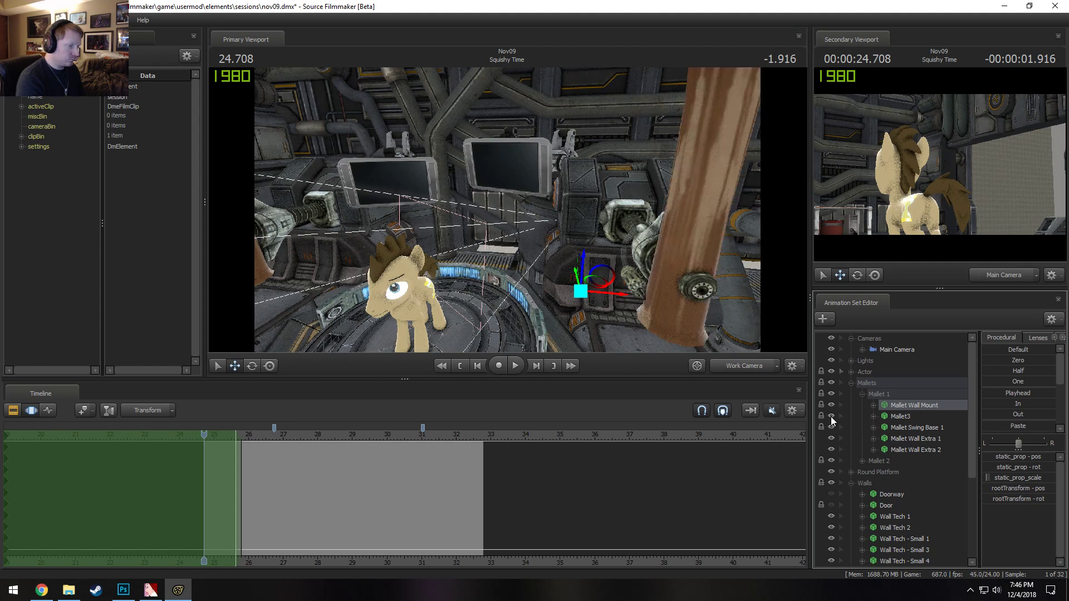
pyautogui.click(877, 395)
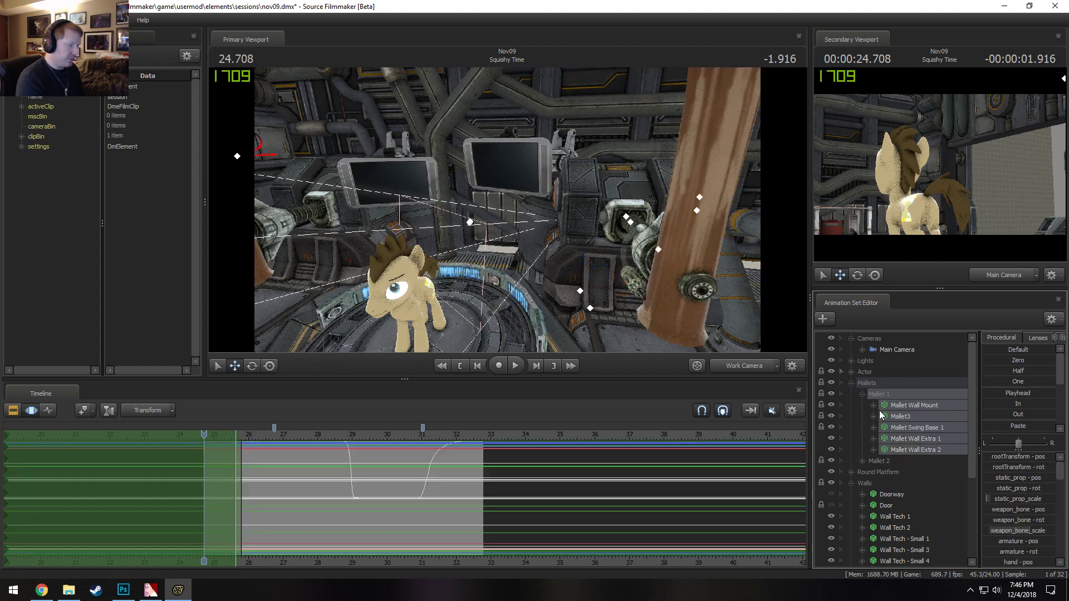
# Try to move Mallet Wall Mount sideways away from the platform, and undo the move
pyautogui.click(899, 416)
pyautogui.moveTo(603, 322); pyautogui.dragTo(727, 281)
pyautogui.click(896, 406)
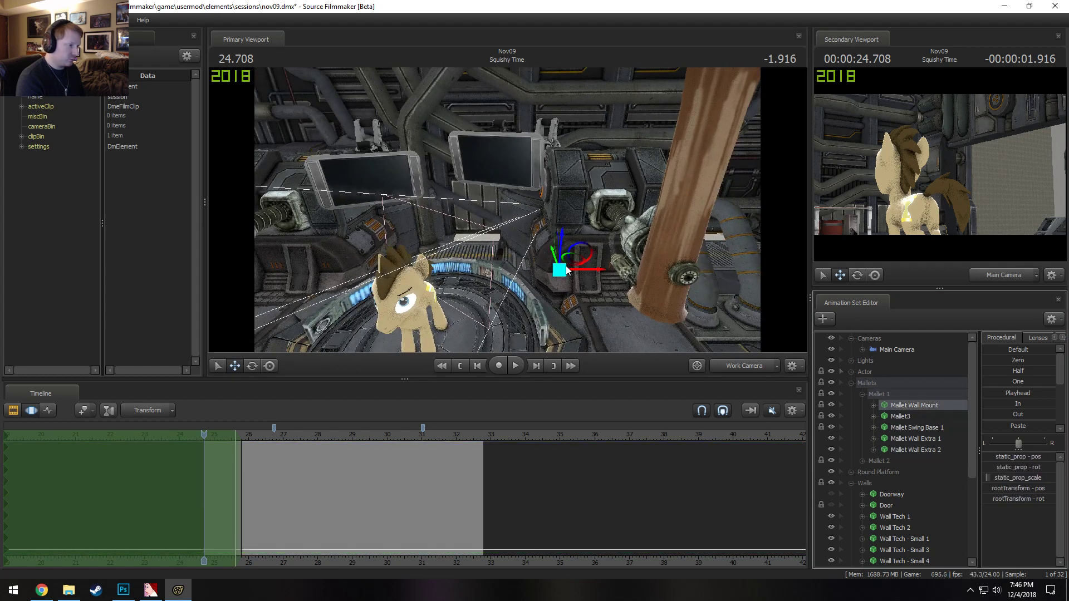
pyautogui.moveTo(566, 271); pyautogui.dragTo(593, 277)
pyautogui.hotkey('ctrl', 'z')
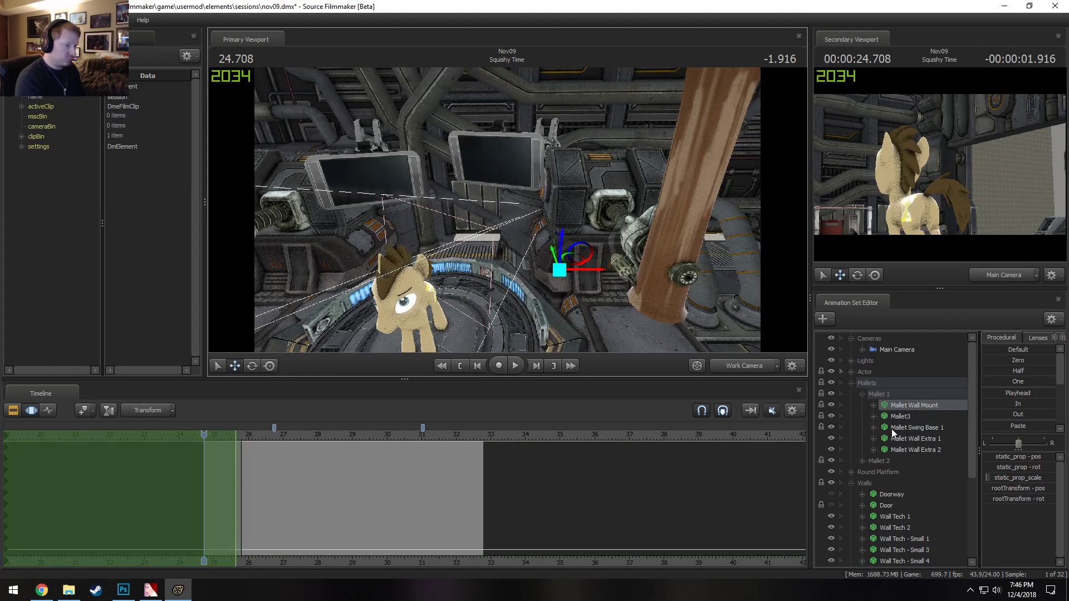
# Move Mallet Wall Mount sideways along its red axis, away from the platform and toward the mallet handle
pyautogui.click(891, 428)
pyautogui.click(872, 405)
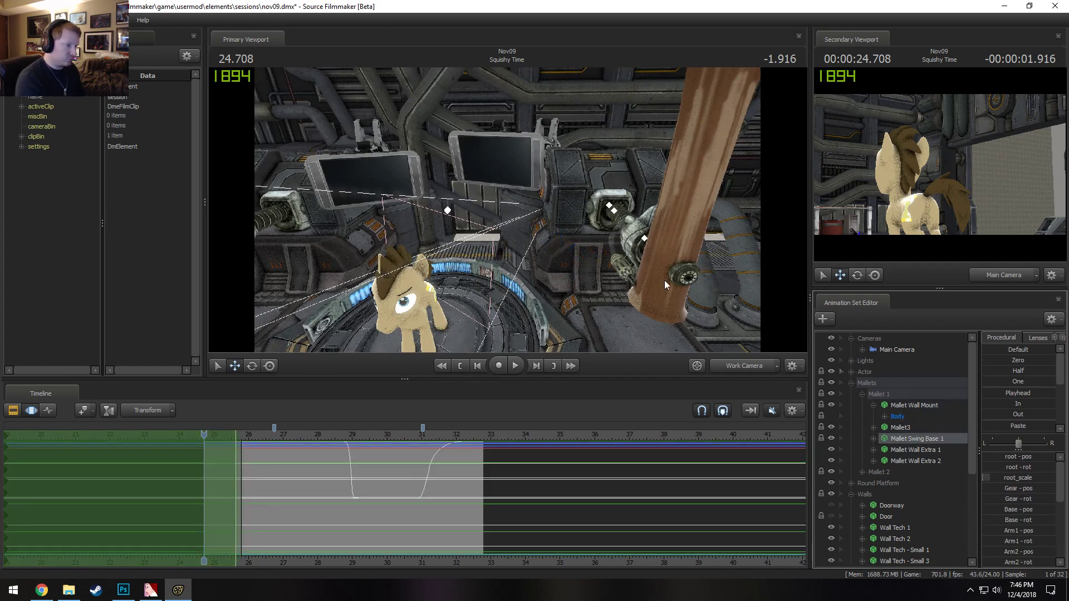
pyautogui.click(889, 406)
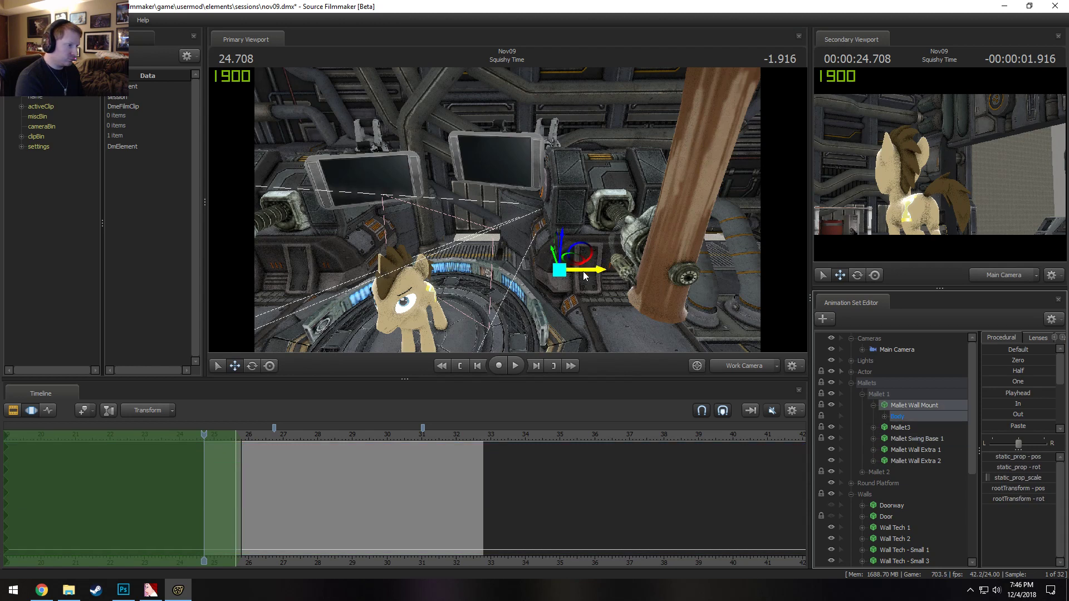
pyautogui.moveTo(584, 276); pyautogui.dragTo(624, 282)
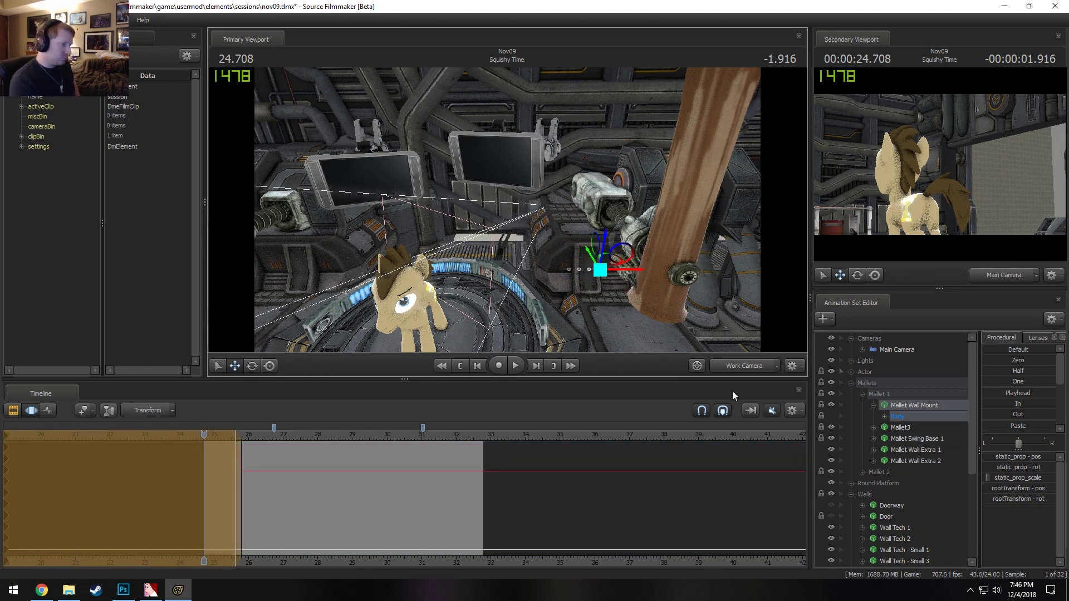
# Extend the end of the time selection to about 26.1 seconds so the Mallet Wall Mount offset holds longer
pyautogui.moveTo(227, 460); pyautogui.dragTo(246, 475)
pyautogui.scroll(5, 290, 478)
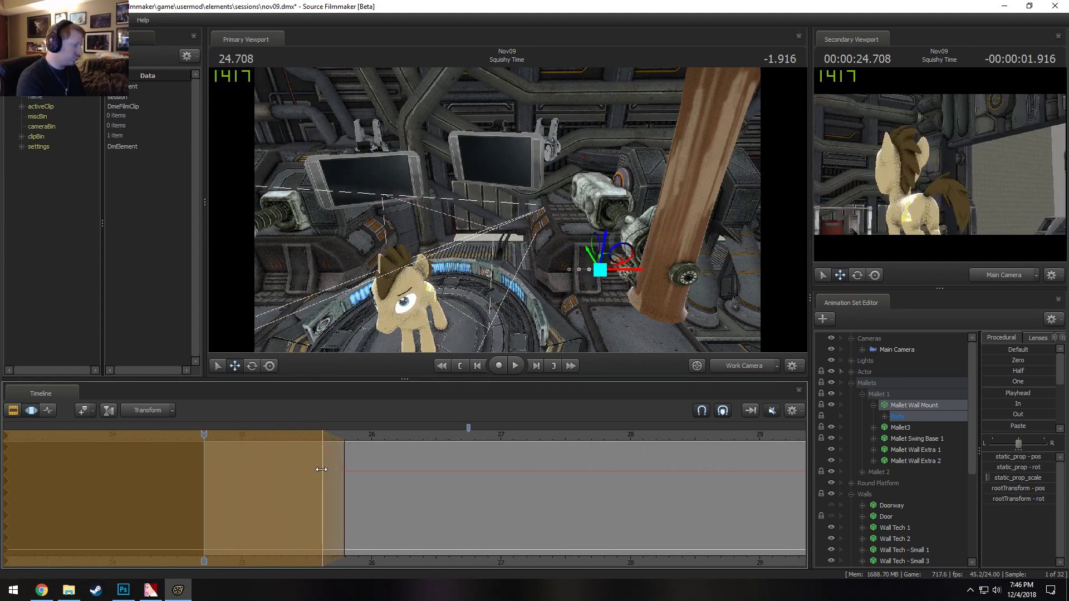
pyautogui.moveTo(330, 465); pyautogui.dragTo(514, 540)
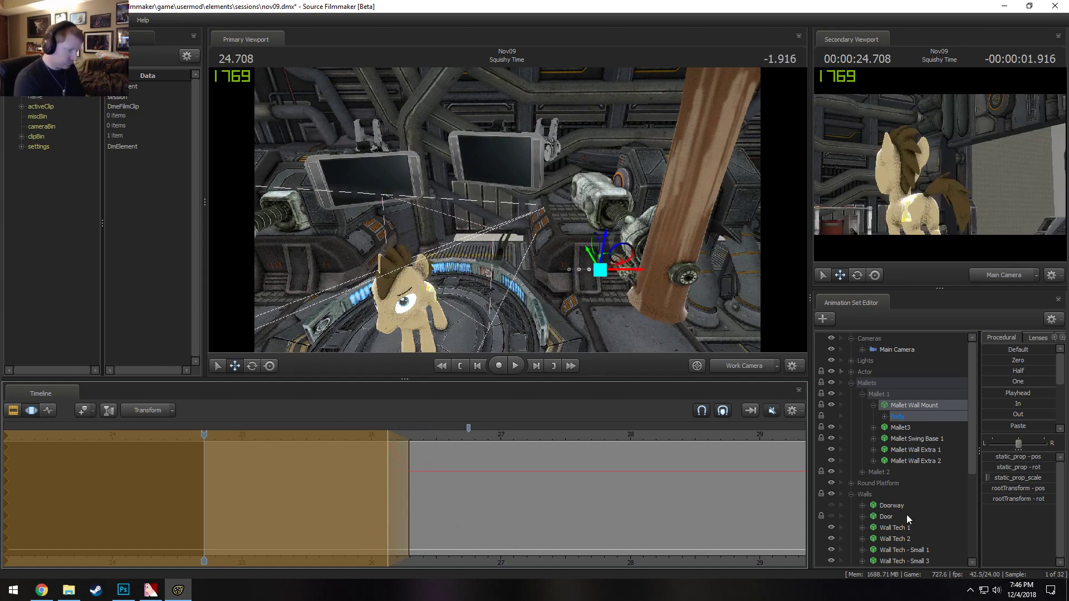
pyautogui.moveTo(416, 437); pyautogui.dragTo(496, 504)
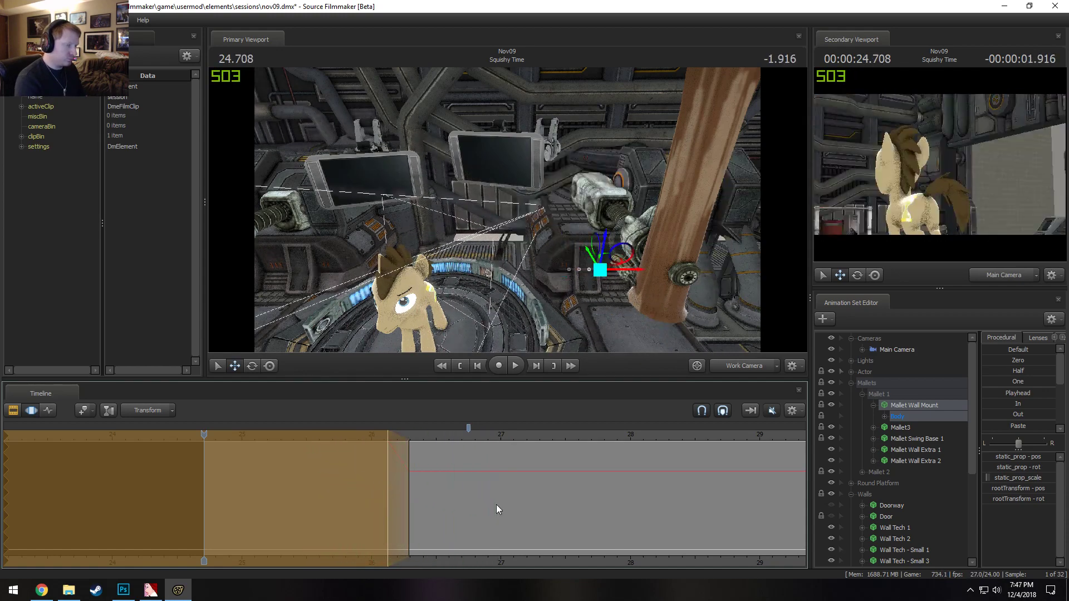
# Try to move the root control of Mallet Swing Base 1 sideways, and undo the move
pyautogui.click(913, 438)
pyautogui.click(884, 449)
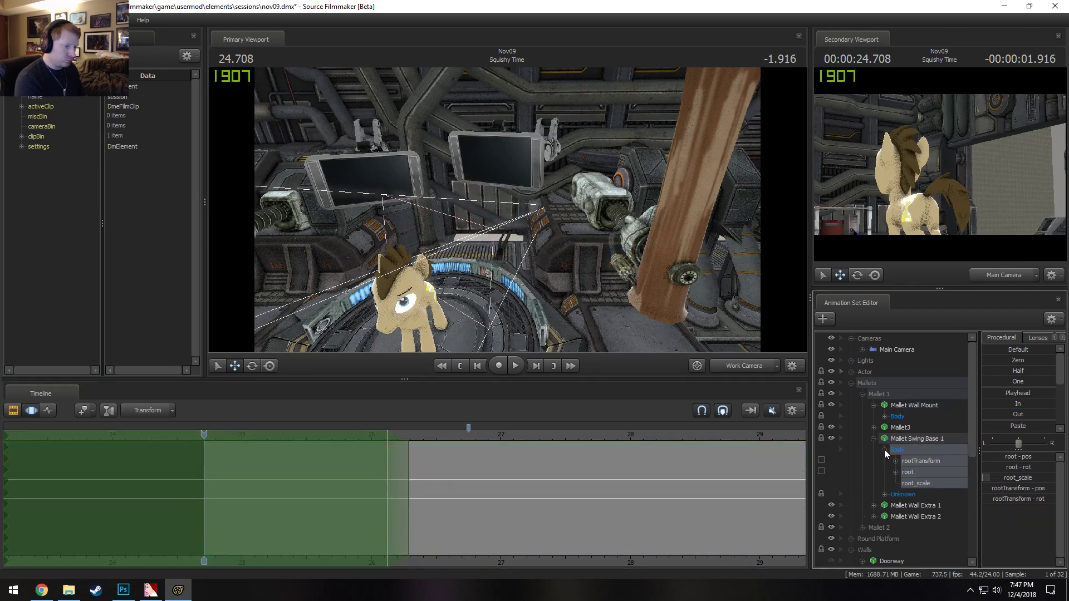
pyautogui.click(913, 470)
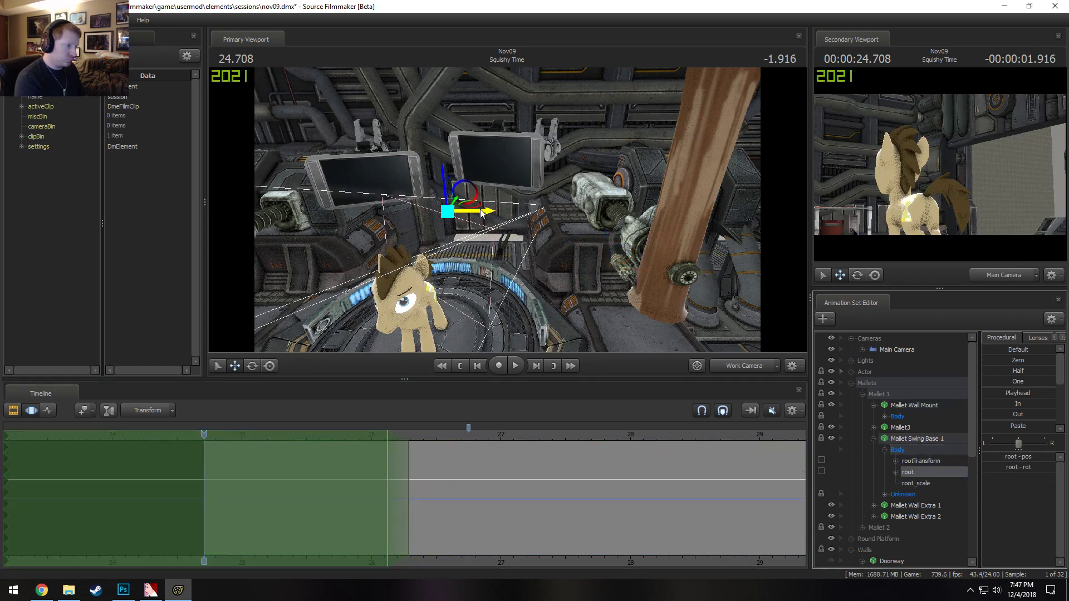
pyautogui.moveTo(483, 214); pyautogui.dragTo(492, 218)
pyautogui.hotkey('ctrl', 'z')
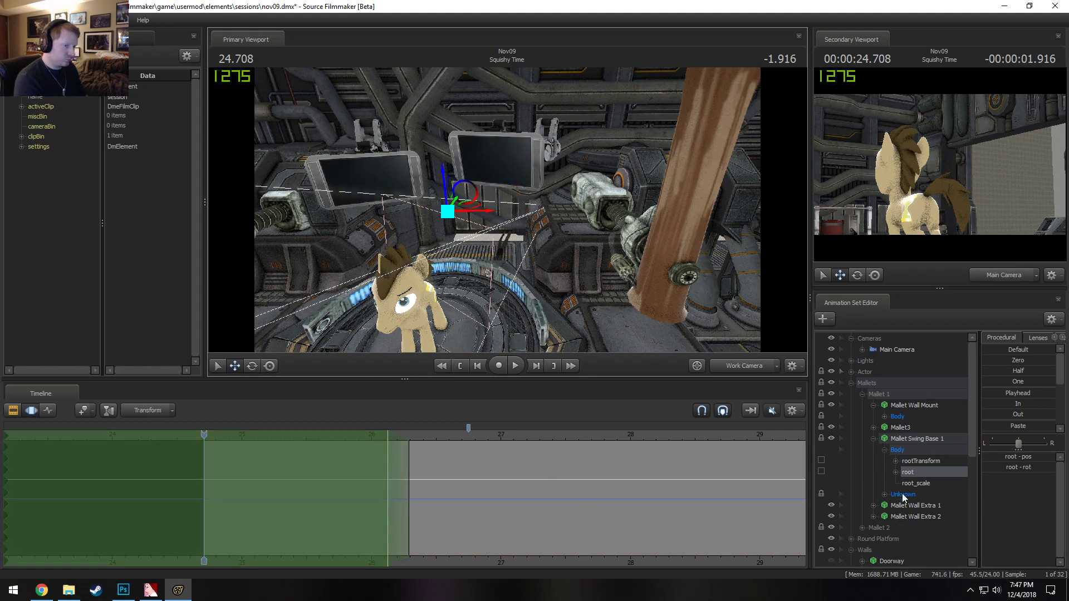
# Try to move the KeyAssembly control of Mallet Swing Base 1 along its green axis, and undo the move
pyautogui.click(874, 438)
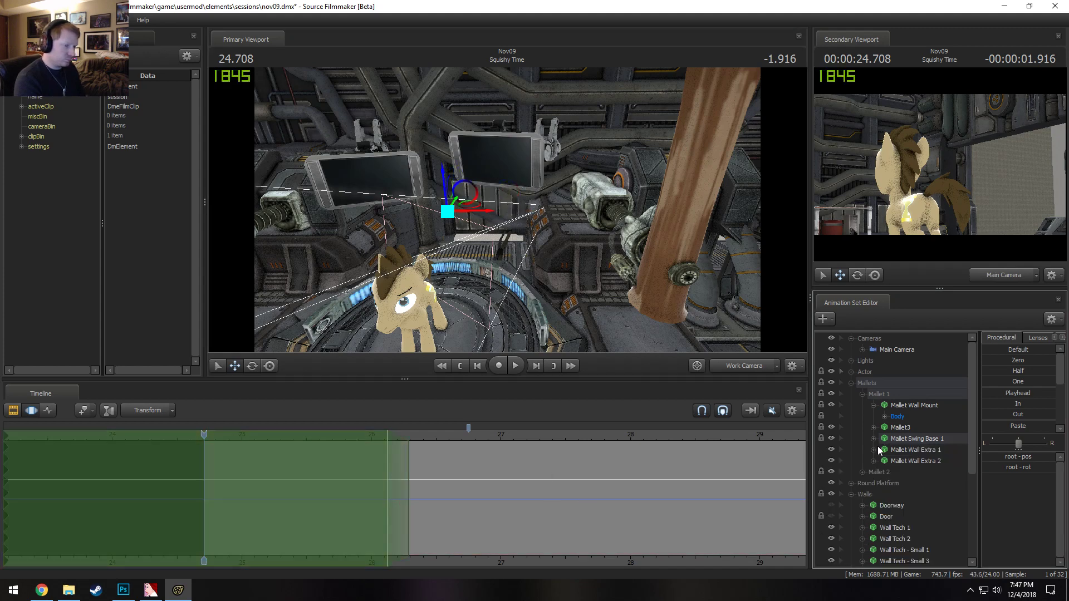
pyautogui.click(873, 438)
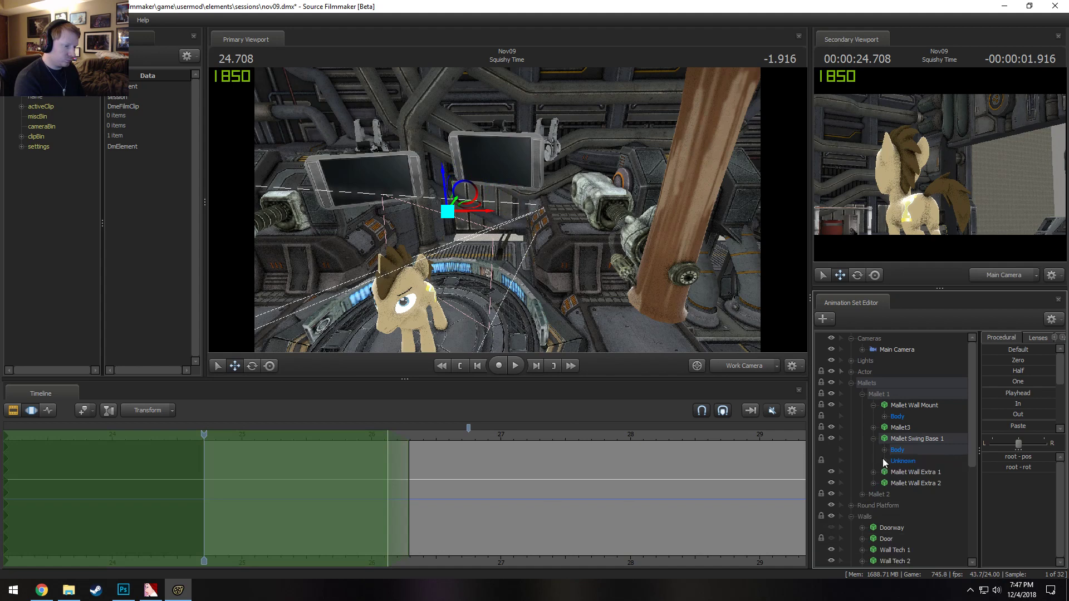
pyautogui.click(917, 527)
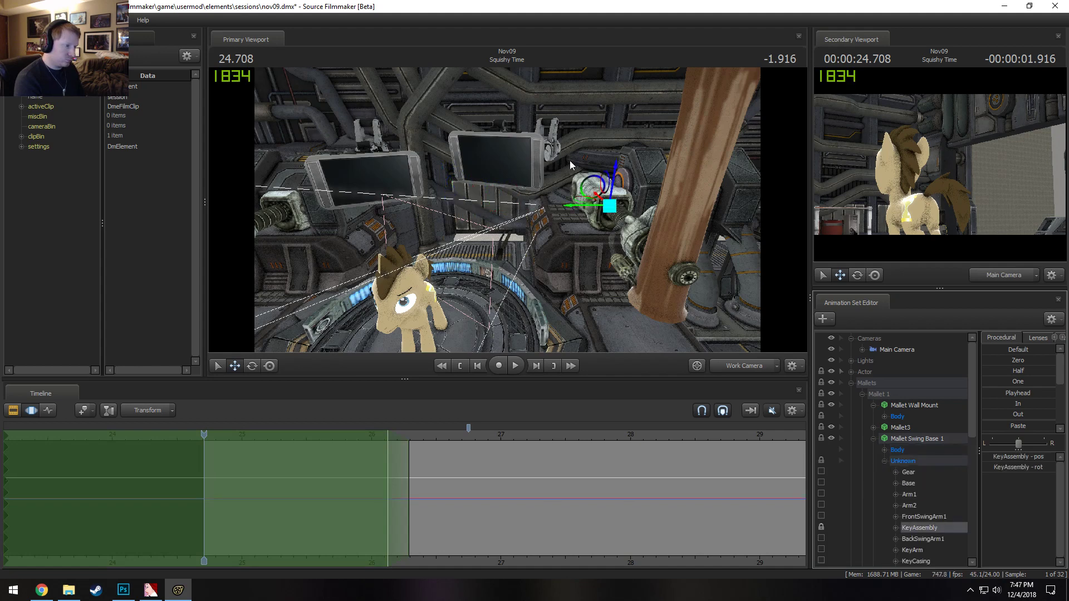
pyautogui.moveTo(575, 210); pyautogui.dragTo(603, 217)
pyautogui.hotkey('ctrl', 'z')
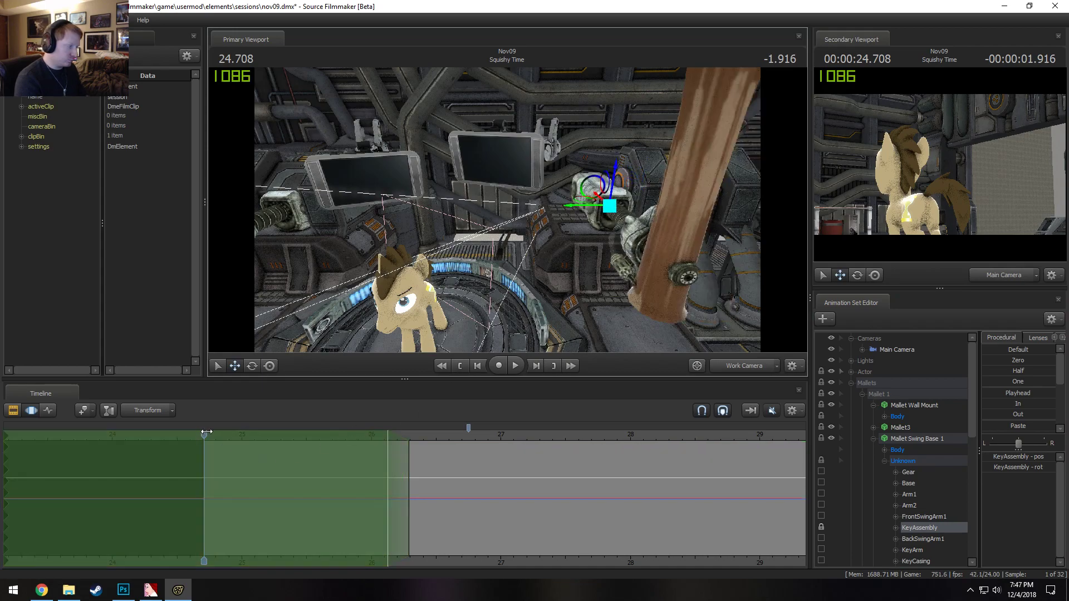
# Move Mallet Wall Extra 1 back along its red axis at 25.5 seconds, away from the Main Camera's path
pyautogui.moveTo(206, 432); pyautogui.dragTo(341, 455)
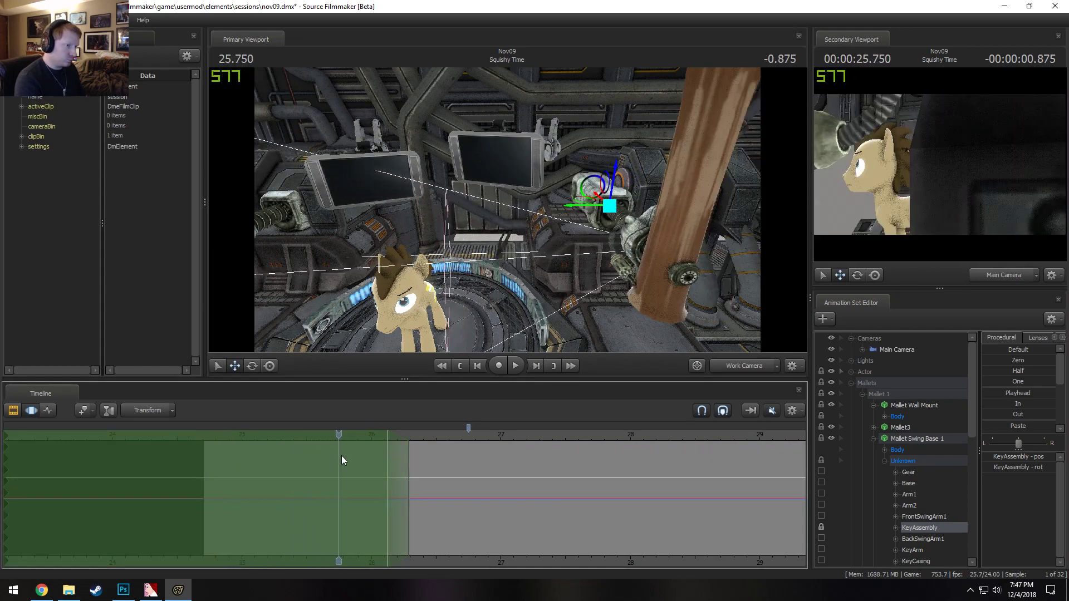
pyautogui.moveTo(449, 270); pyautogui.dragTo(507, 267)
pyautogui.click(875, 439)
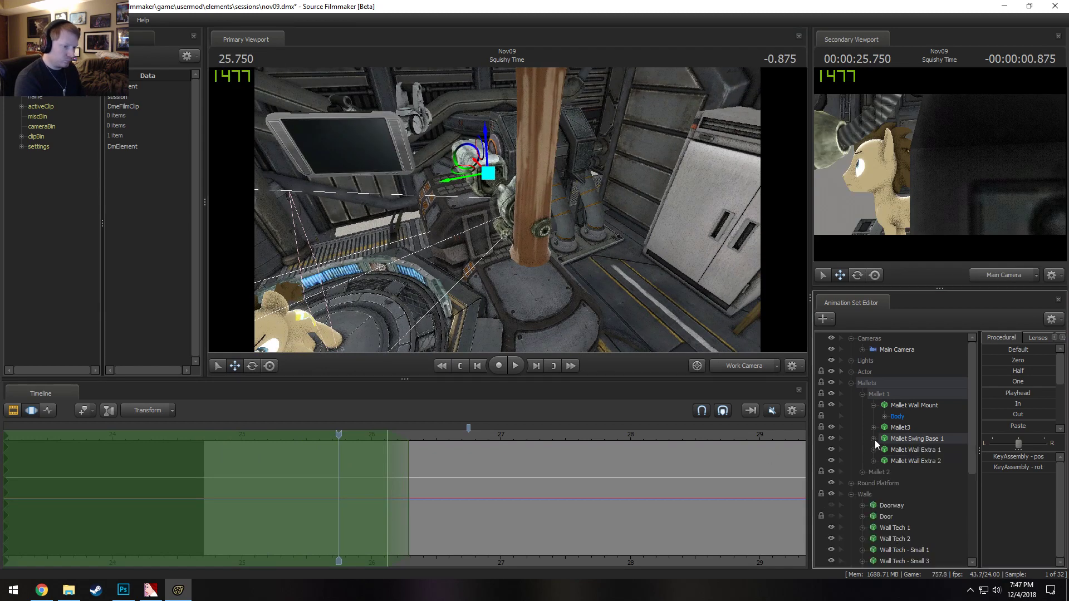
pyautogui.click(895, 449)
pyautogui.moveTo(448, 254); pyautogui.dragTo(412, 378)
pyautogui.hotkey('ctrl', 'z')
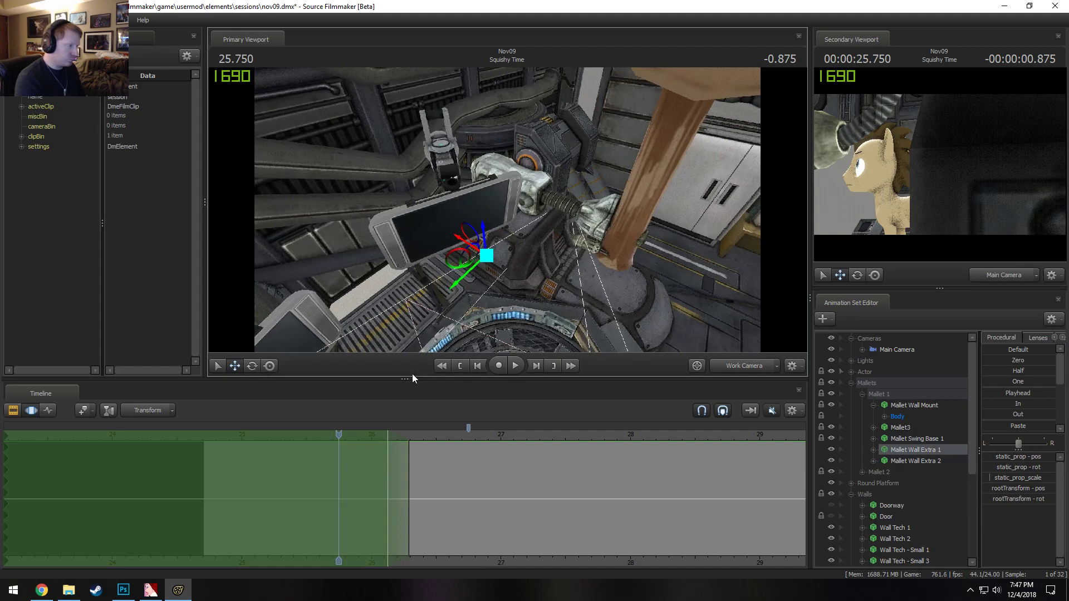
pyautogui.moveTo(336, 450); pyautogui.dragTo(309, 431)
pyautogui.keyDown('alt'); pyautogui.moveTo(420, 279); pyautogui.dragTo(507, 209); pyautogui.keyUp('alt')
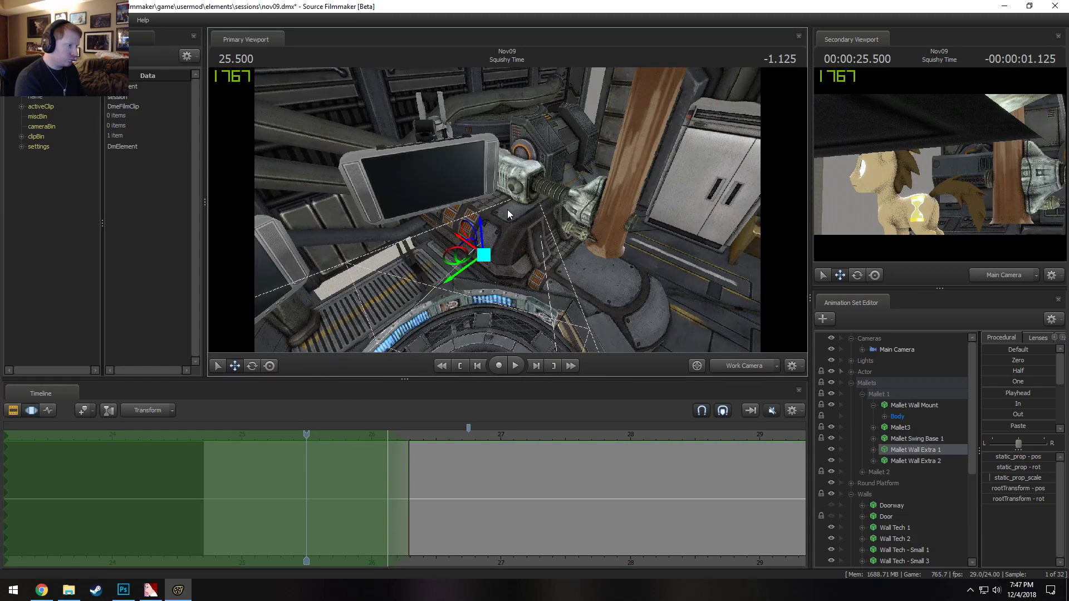
pyautogui.moveTo(461, 239); pyautogui.dragTo(434, 229)
# Scrub between about 25 and 25.5 seconds to check the Main Camera's view, and inspect Mallet Wall Extra 2
pyautogui.moveTo(340, 452); pyautogui.dragTo(239, 448)
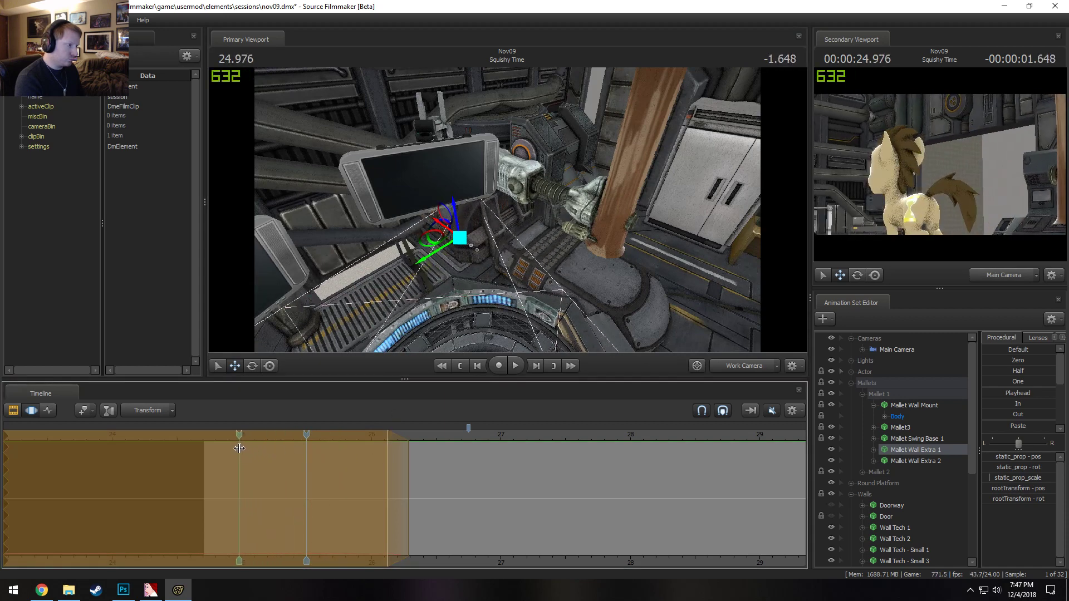
pyautogui.keyDown('alt'); pyautogui.moveTo(466, 237); pyautogui.dragTo(431, 246); pyautogui.keyUp('alt')
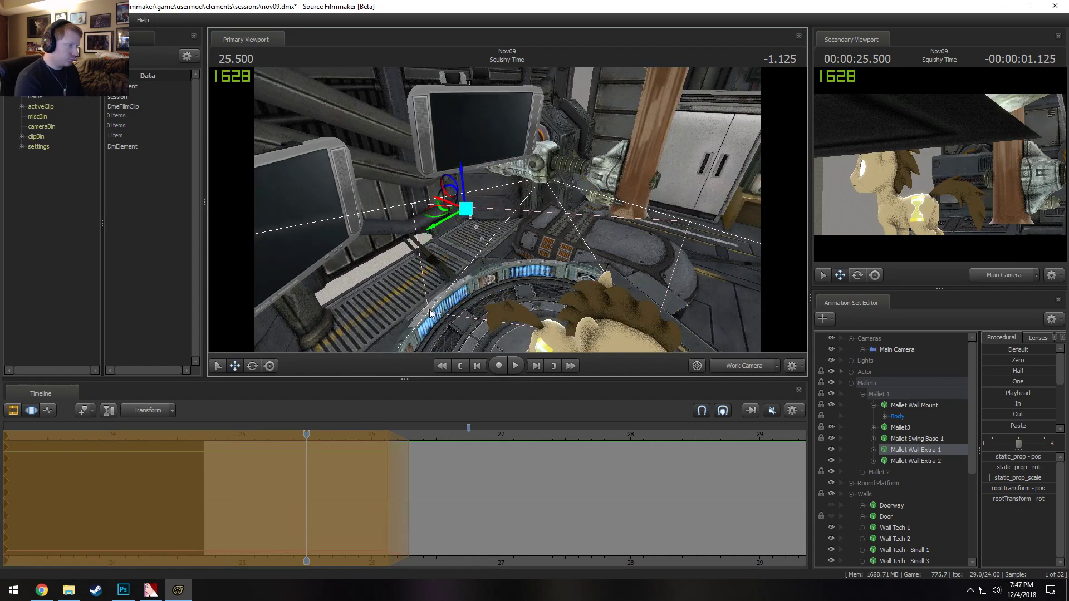
pyautogui.moveTo(268, 501); pyautogui.dragTo(315, 513)
pyautogui.click(906, 460)
pyautogui.keyDown('alt'); pyautogui.moveTo(508, 278); pyautogui.dragTo(507, 246); pyautogui.keyUp('alt')
pyautogui.moveTo(563, 302); pyautogui.dragTo(523, 336)
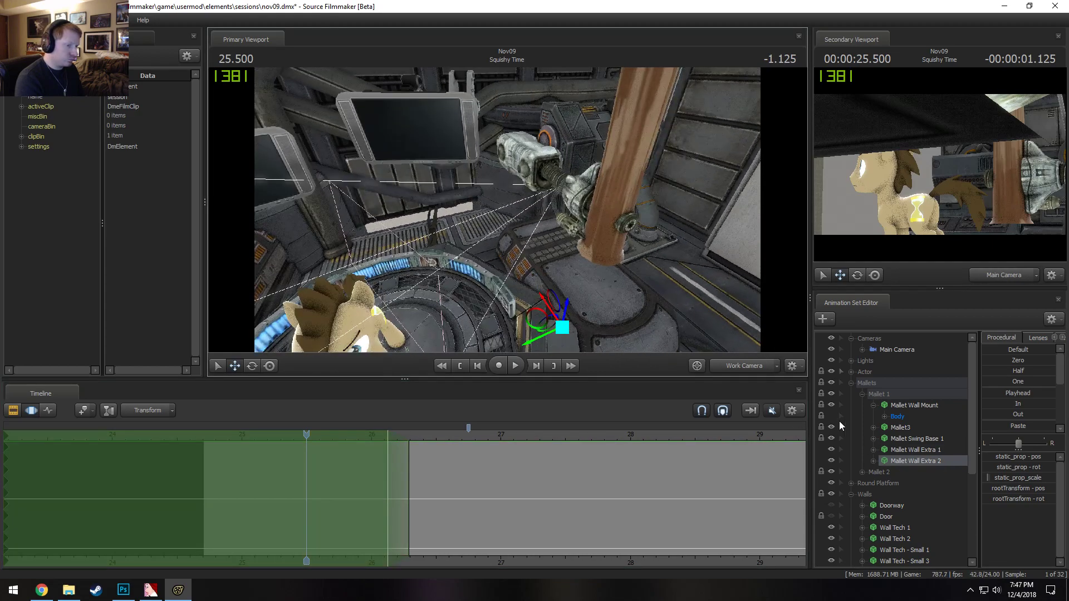
# Move Mallet Wall Mount farther back along its green axis at 25.5 seconds
pyautogui.click(919, 406)
pyautogui.keyDown('alt'); pyautogui.moveTo(445, 228); pyautogui.dragTo(544, 220); pyautogui.keyUp('alt')
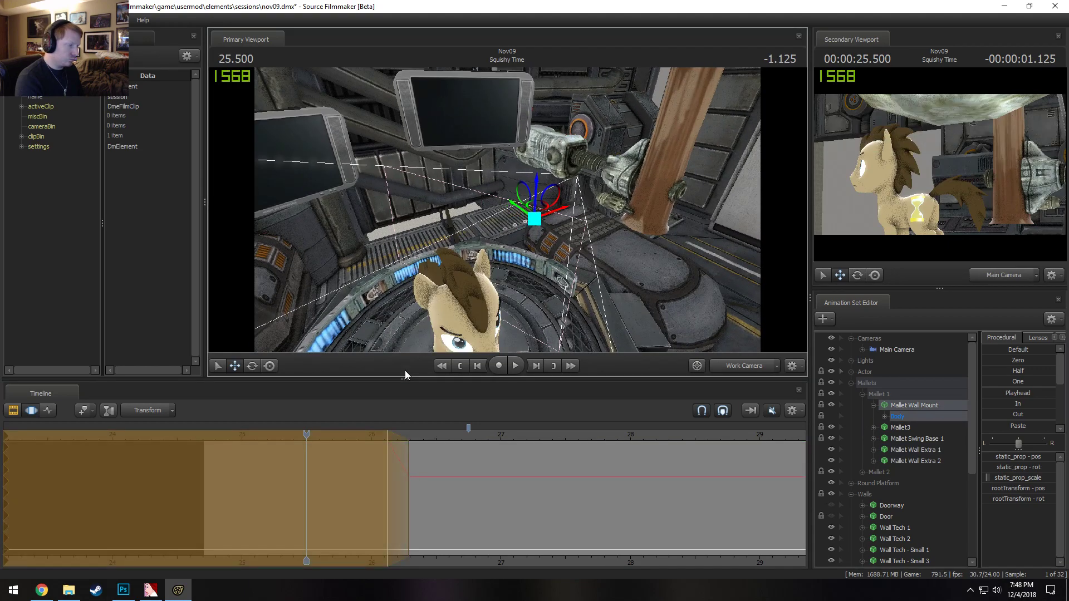
pyautogui.moveTo(407, 480); pyautogui.dragTo(341, 471)
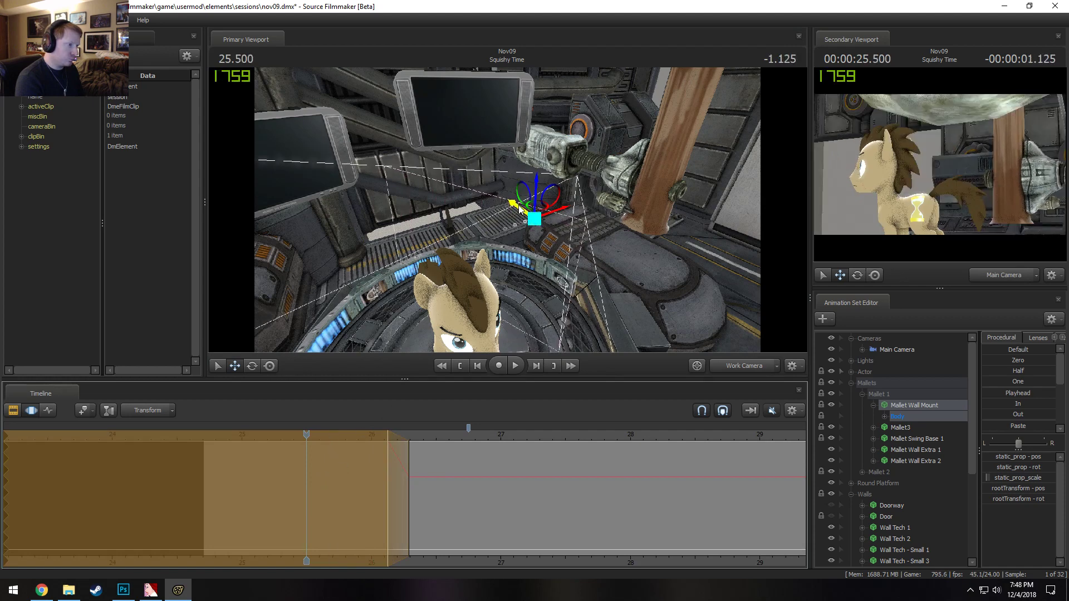
pyautogui.moveTo(362, 540); pyautogui.dragTo(326, 501)
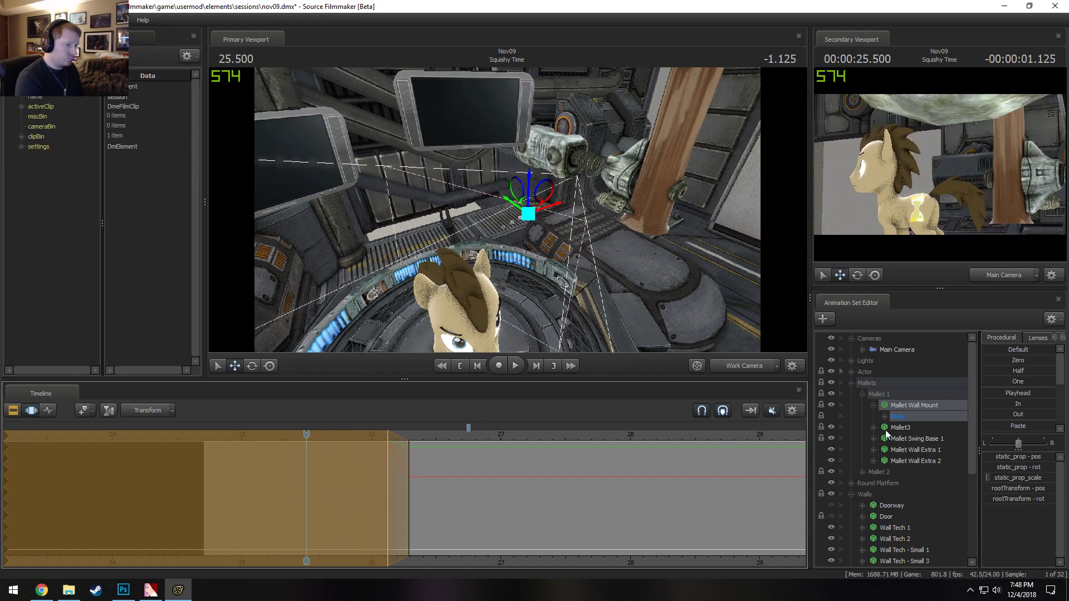
# Raise the KeyAssembly control of Mallet Swing Base 1 out of the Main Camera's view at 25.5 seconds
pyautogui.click(873, 439)
pyautogui.scroll(-4, 915, 512)
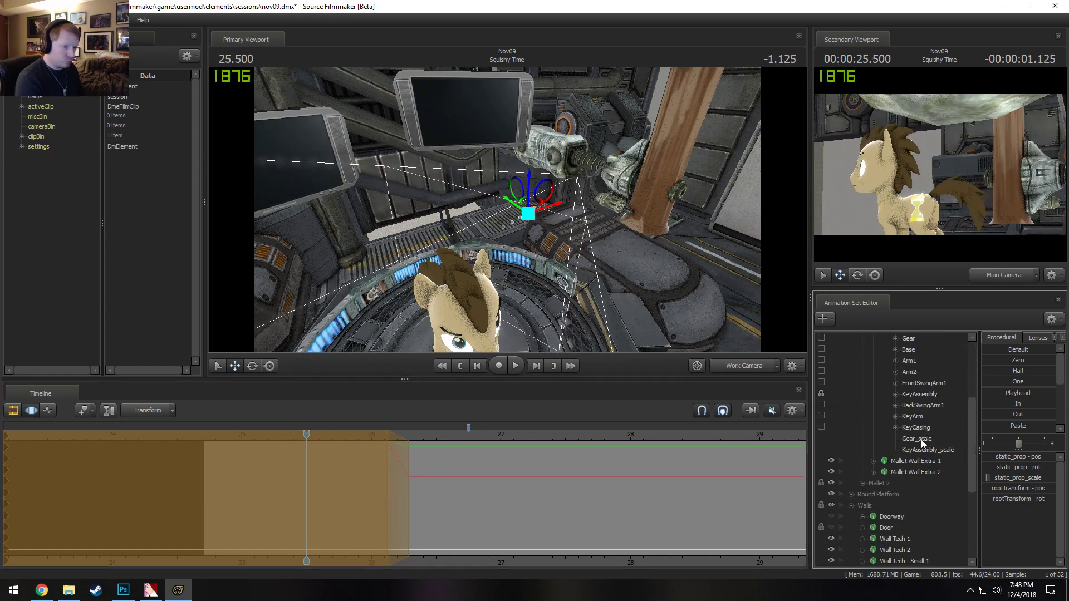
pyautogui.click(917, 396)
pyautogui.moveTo(628, 296); pyautogui.dragTo(514, 202)
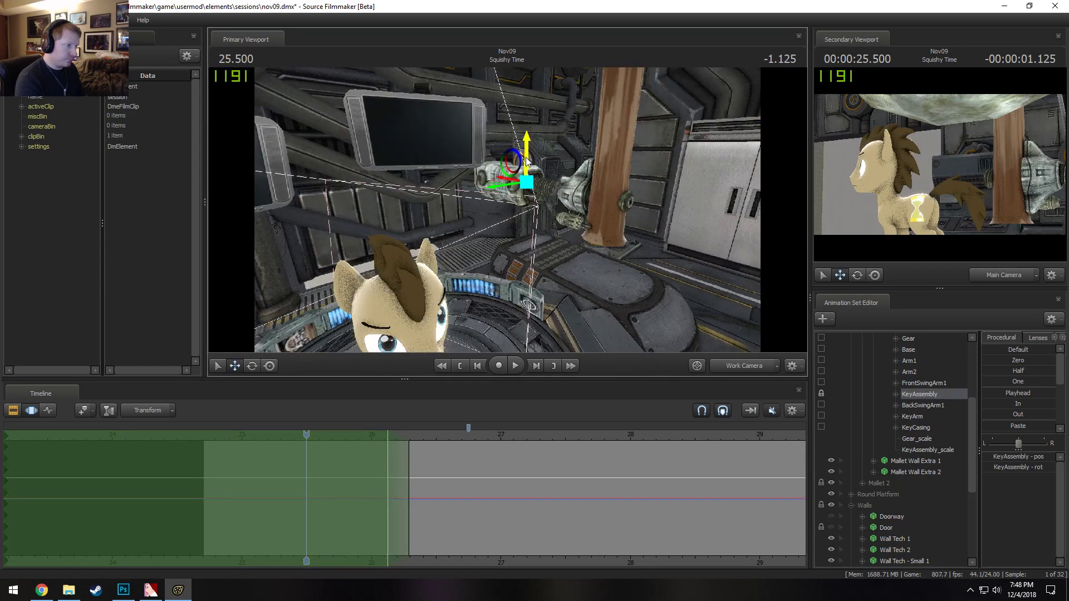
pyautogui.moveTo(527, 162); pyautogui.dragTo(524, 148)
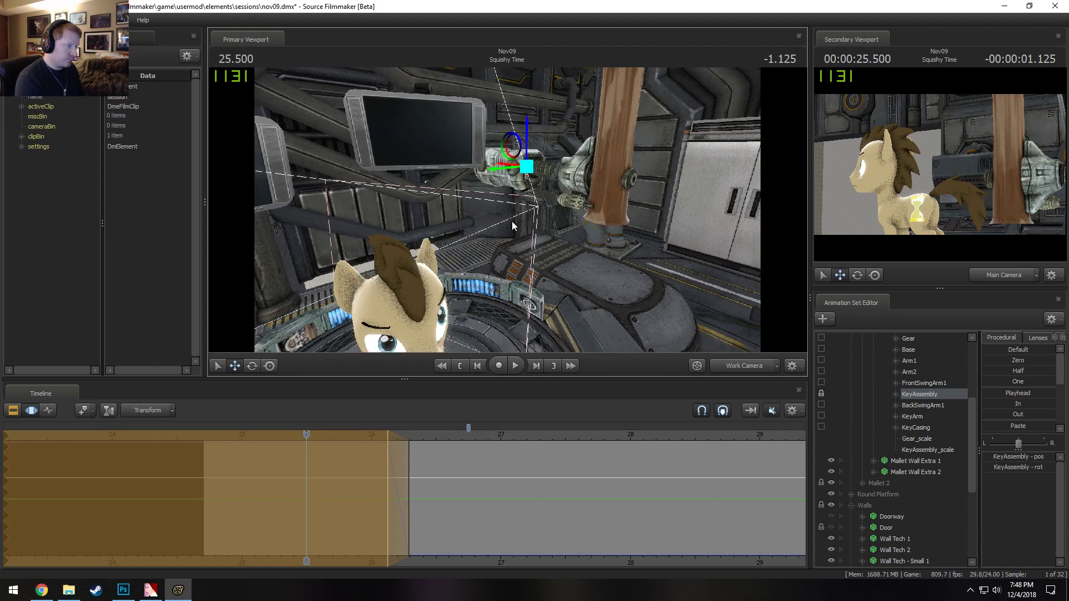
# Extend the end of the time selection to about 26.8 seconds and apply the KeyAssembly change
pyautogui.moveTo(368, 474)
pyautogui.mouseDown()
pyautogui.moveTo(322, 477)
pyautogui.moveTo(417, 491)
pyautogui.moveTo(372, 489)
pyautogui.moveTo(392, 493)
pyautogui.mouseUp()
pyautogui.moveTo(407, 496); pyautogui.dragTo(306, 495)
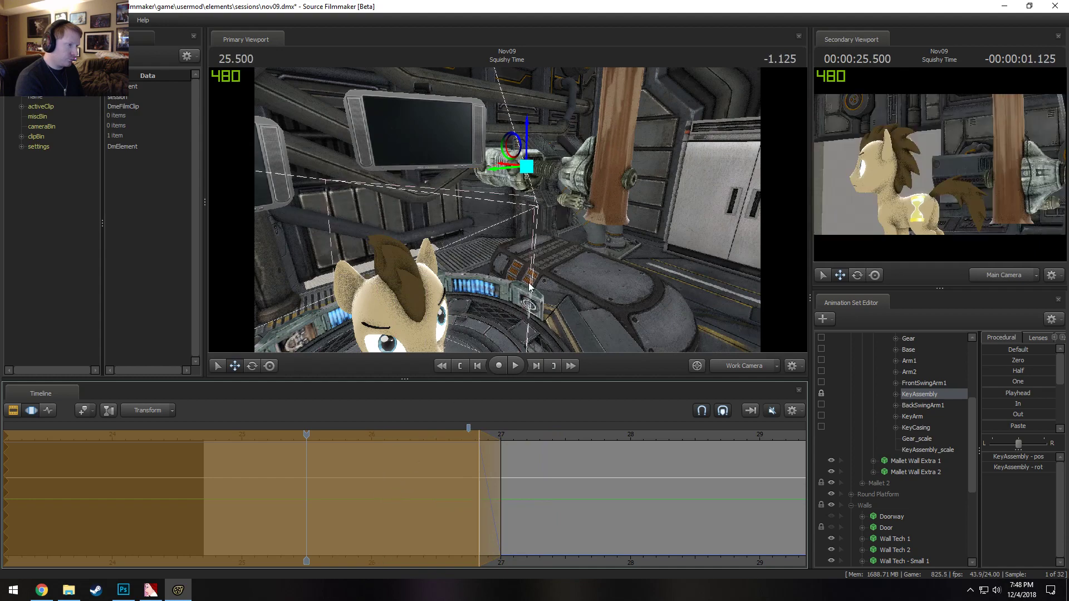
pyautogui.moveTo(508, 137); pyautogui.dragTo(508, 114)
pyautogui.moveTo(434, 474); pyautogui.dragTo(306, 478, button='middle')
pyautogui.press('F2')
pyautogui.press('F3')
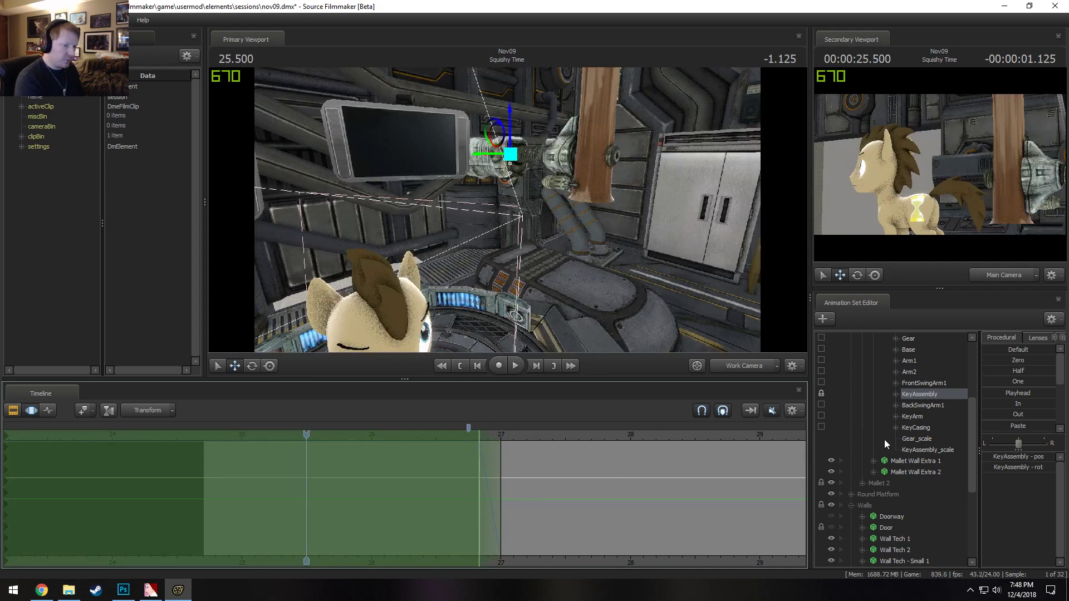
# Collapse Mallet Swing Base 1 and the Mallet 1 group, and select Wall Tech 1 in the Walls group
pyautogui.scroll(4, 885, 439)
pyautogui.click(873, 438)
pyautogui.click(862, 394)
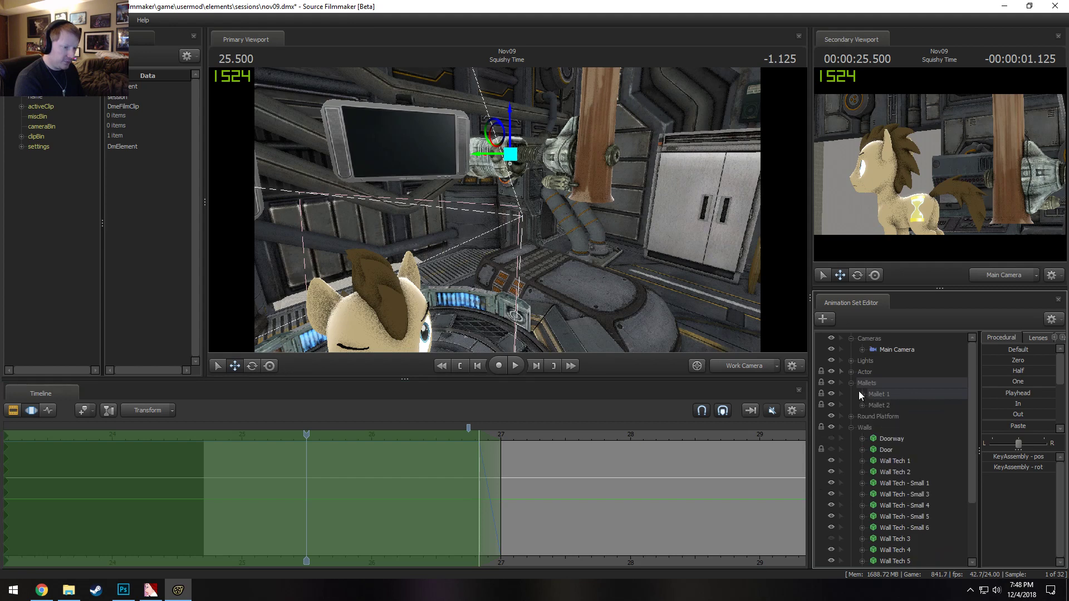
pyautogui.scroll(-1, 860, 456)
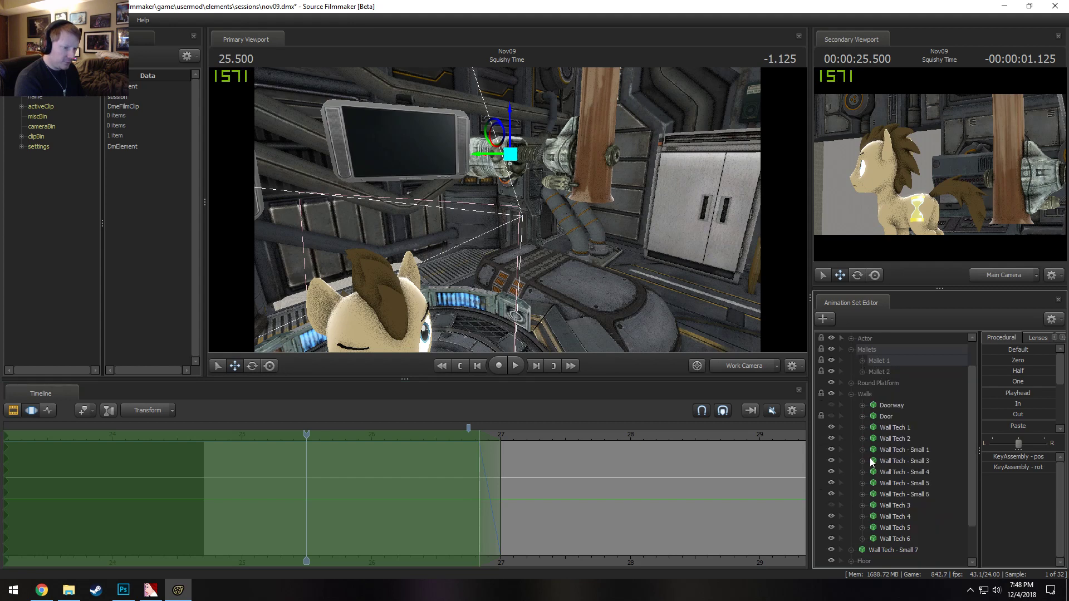
pyautogui.click(901, 427)
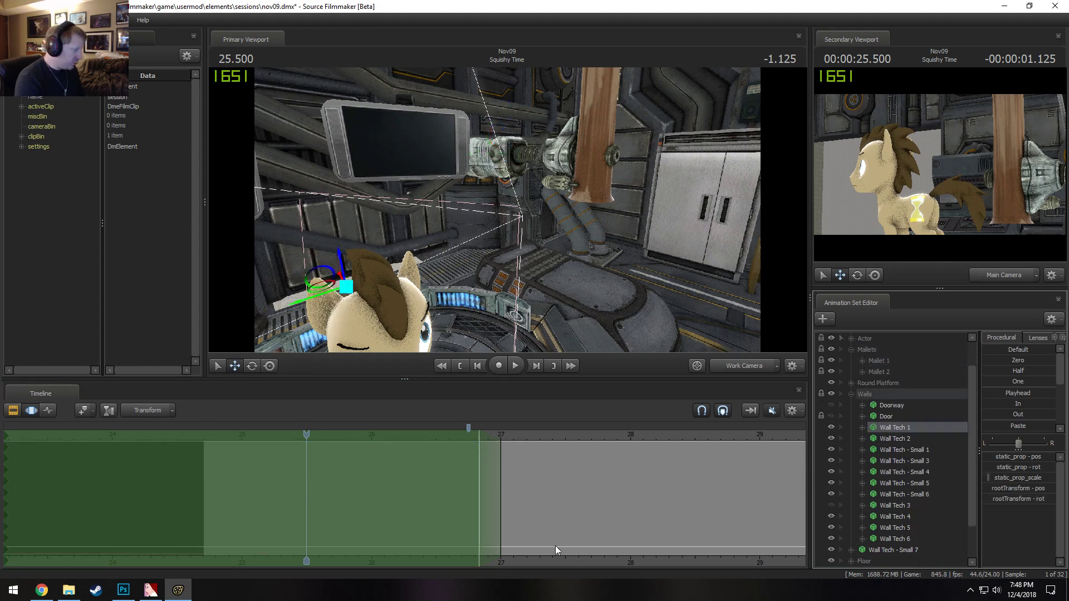
# Clear the time selection, and toggle Wall Tech 1's visibility at 25.416 seconds to identify it in the Main Camera's view
pyautogui.moveTo(318, 520); pyautogui.dragTo(296, 533)
pyautogui.scroll(-1, 374, 555)
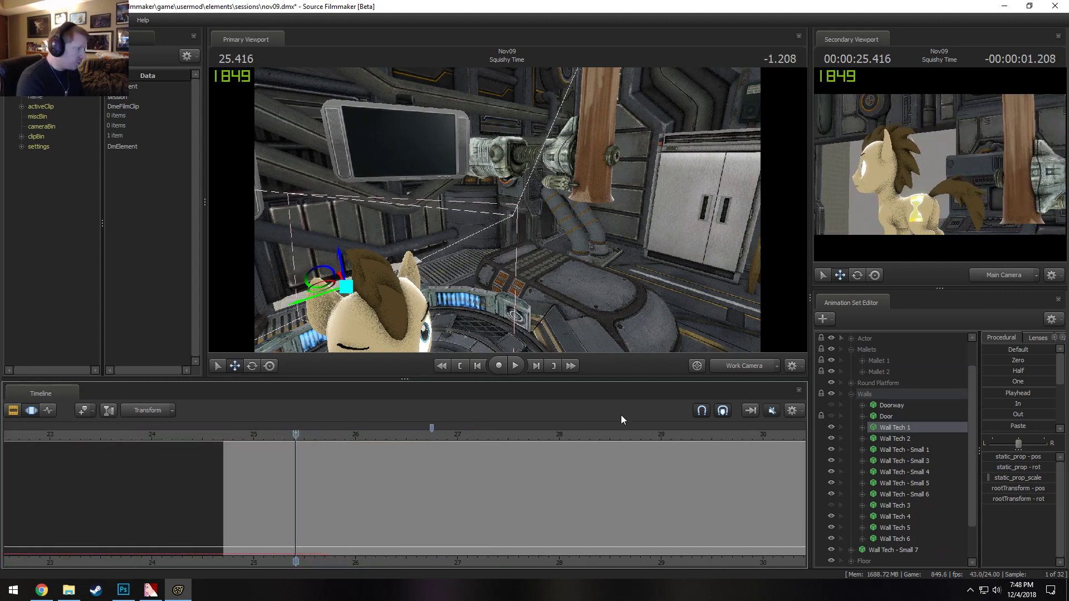
pyautogui.click(827, 427)
pyautogui.click(827, 427)
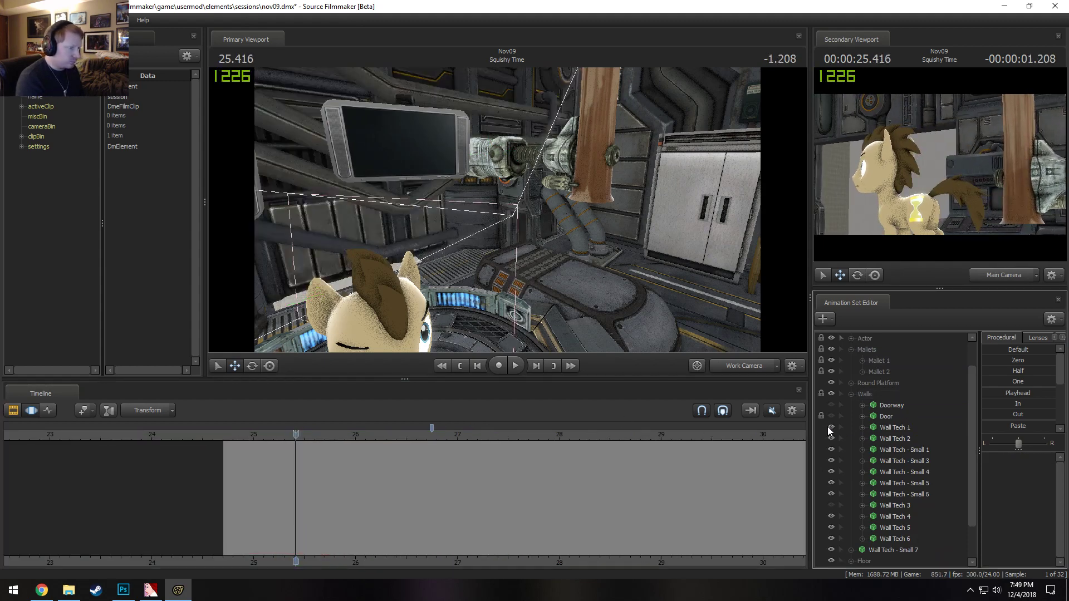
# Toggle Wall Tech 1's visibility off and on, select it, and examine where it stands in the Work Camera view
pyautogui.click(828, 427)
pyautogui.click(828, 427)
pyautogui.click(894, 427)
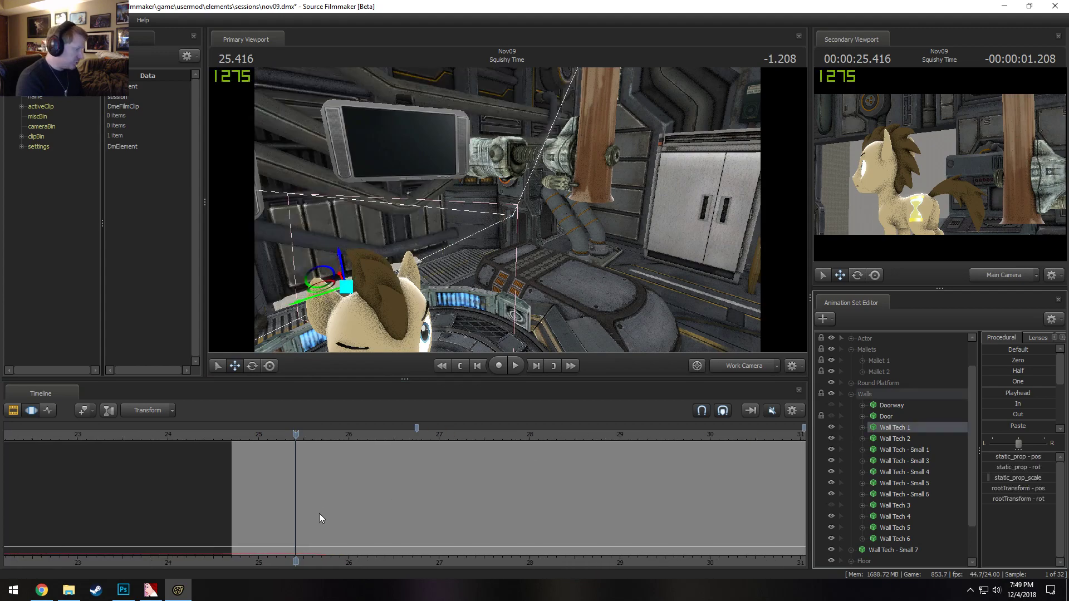
pyautogui.moveTo(528, 339); pyautogui.dragTo(529, 338)
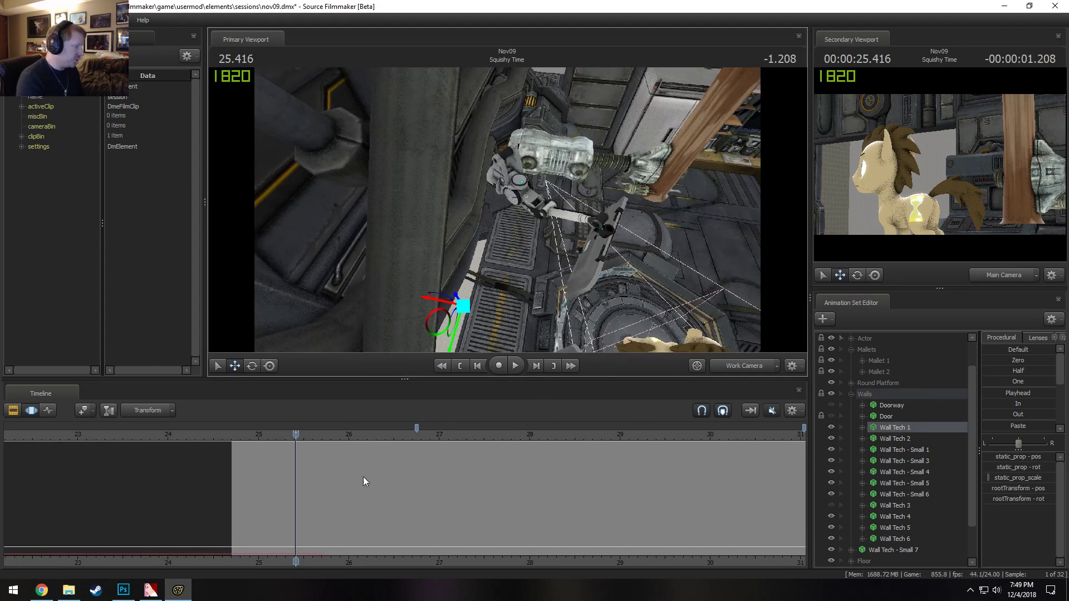
pyautogui.moveTo(365, 482)
pyautogui.mouseDown(button='middle')
pyautogui.moveTo(234, 477)
pyautogui.moveTo(399, 509)
pyautogui.moveTo(339, 506)
pyautogui.moveTo(357, 506)
pyautogui.mouseUp(button='middle')
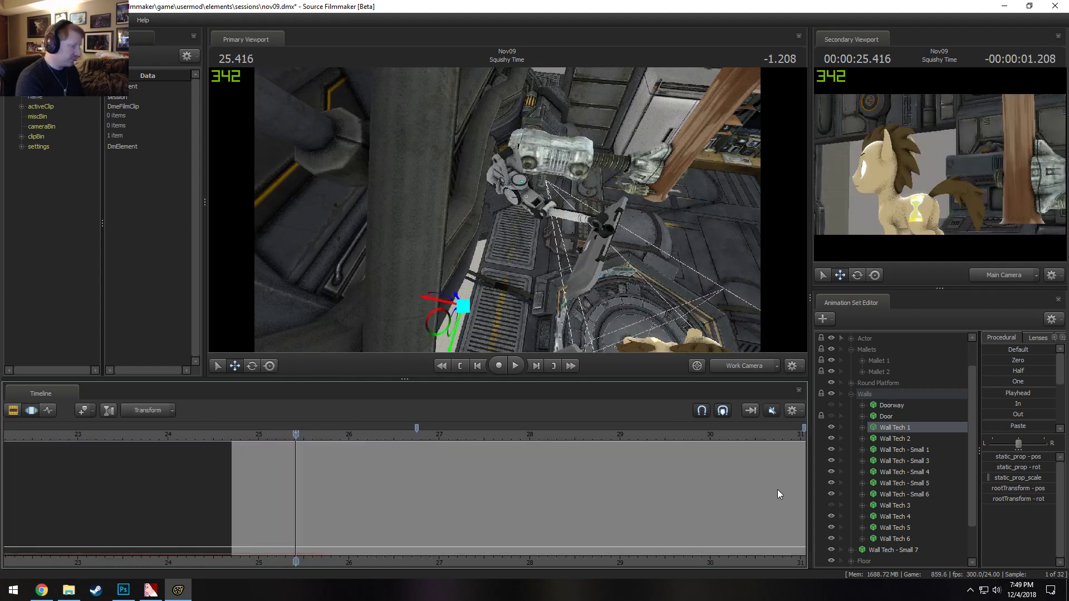
# Find Wall Tech 1's clip among the shot's animation channels and extend its end to line up with the Warning Light clips' end
pyautogui.press('F3')
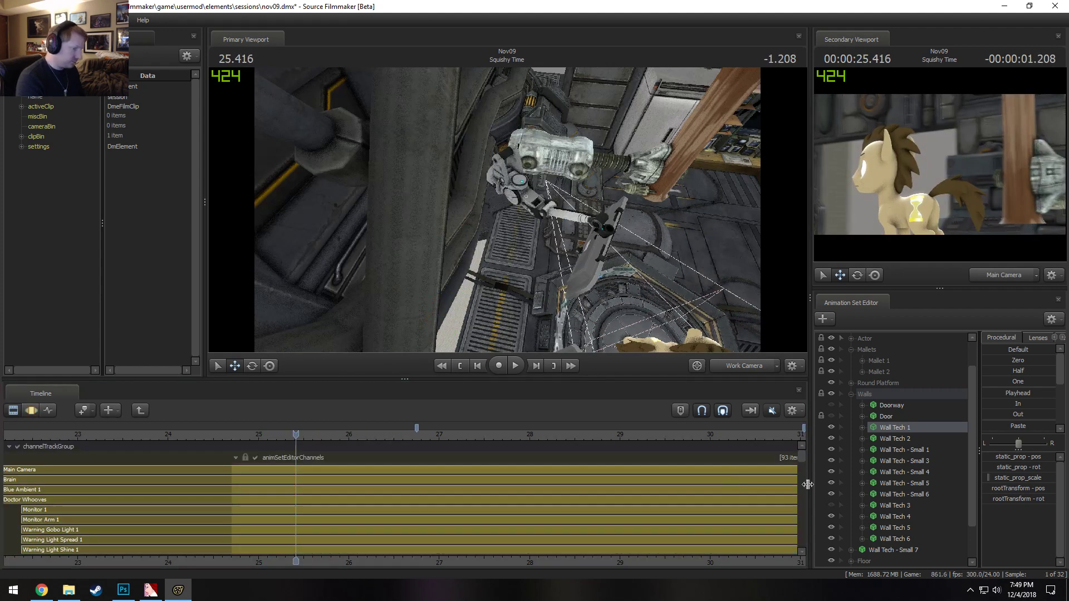
pyautogui.moveTo(800, 456); pyautogui.dragTo(803, 478)
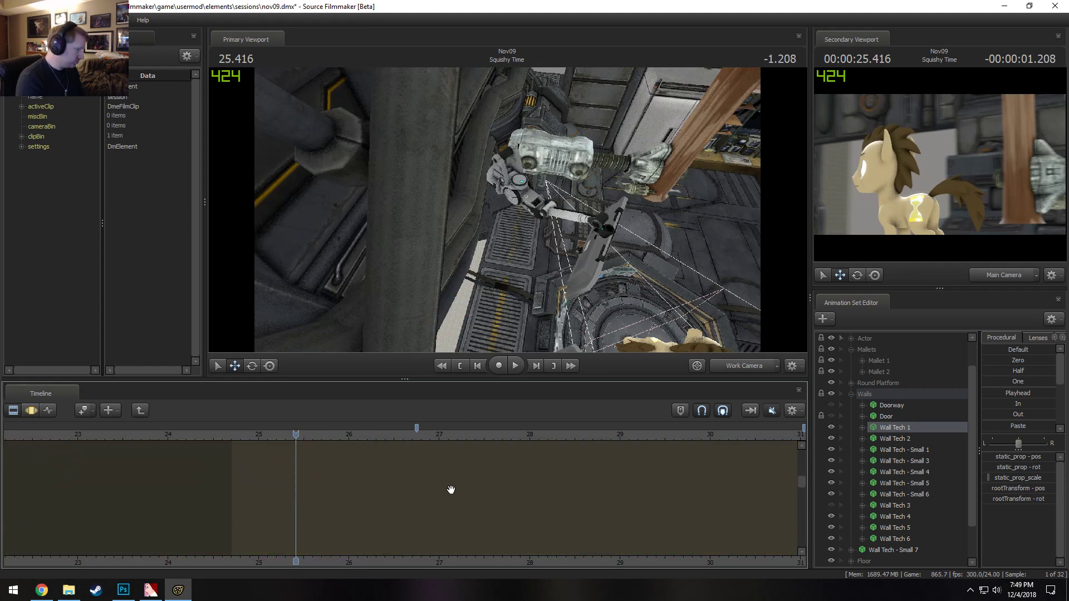
pyautogui.scroll(-5, 324, 490)
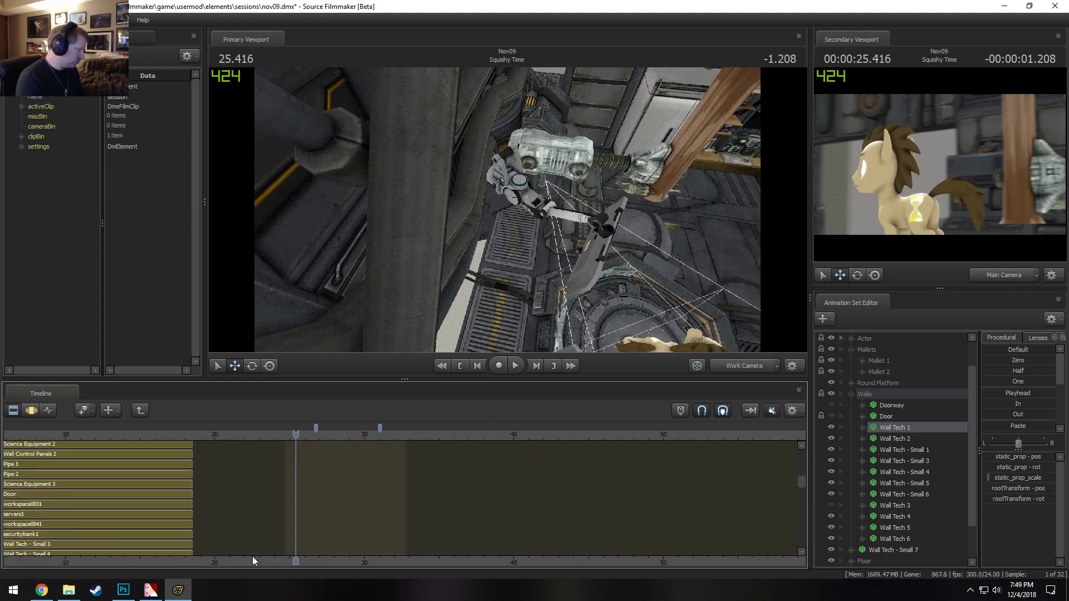
pyautogui.moveTo(227, 564); pyautogui.dragTo(425, 516, button='middle')
pyautogui.scroll(3, 300, 477)
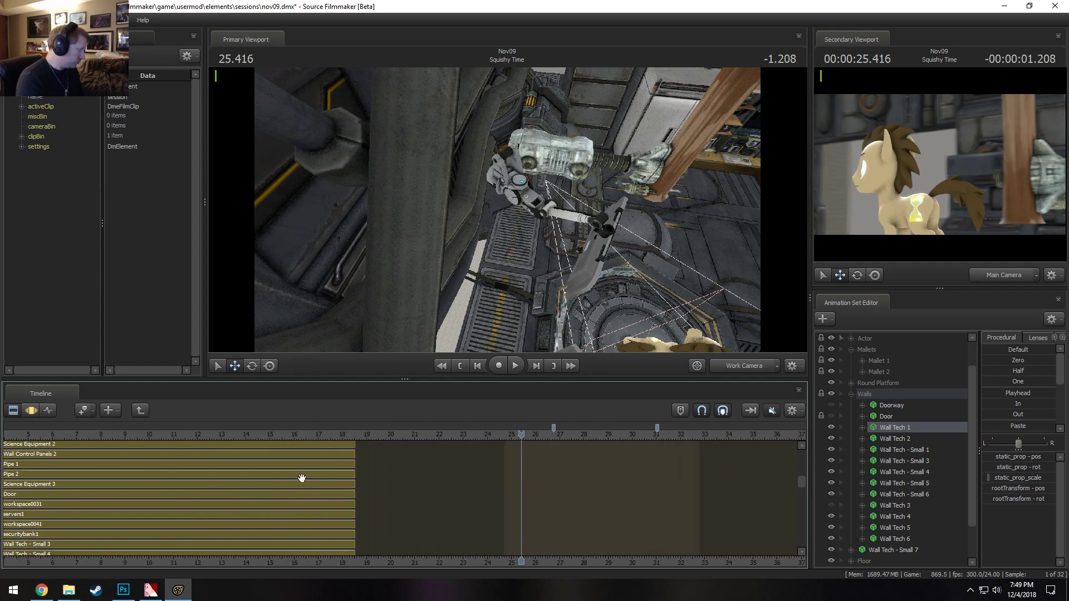
pyautogui.scroll(-4, 302, 478)
pyautogui.moveTo(800, 486); pyautogui.dragTo(800, 469)
pyautogui.click(364, 506)
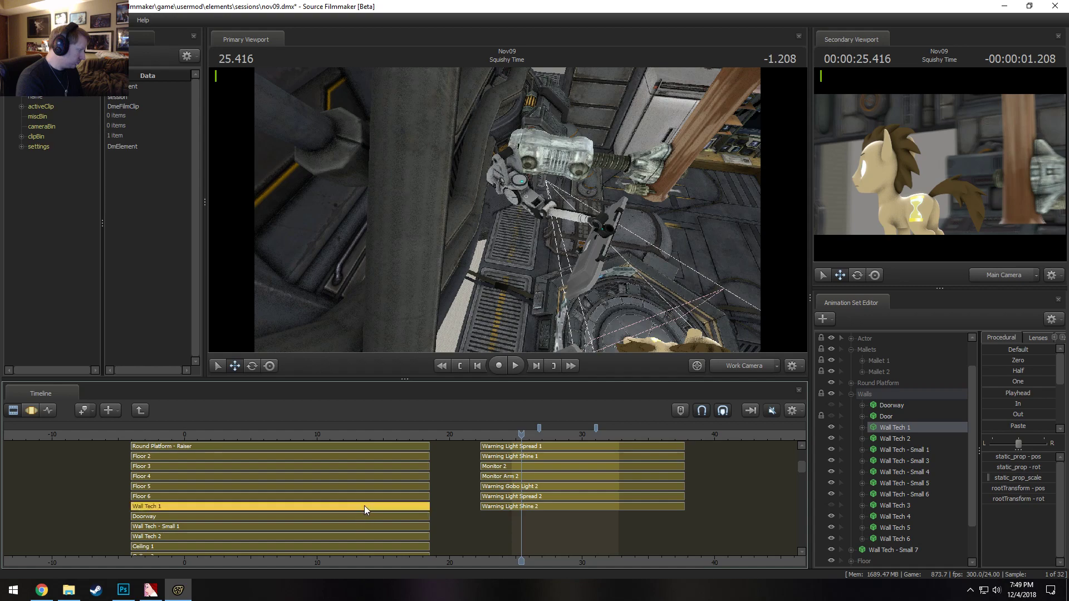
pyautogui.moveTo(425, 506); pyautogui.dragTo(683, 506)
# Show the Main Camera in the Primary Viewport and play the opening of Squishy Time from about 25 seconds to check the wall
pyautogui.moveTo(510, 433); pyautogui.dragTo(517, 435)
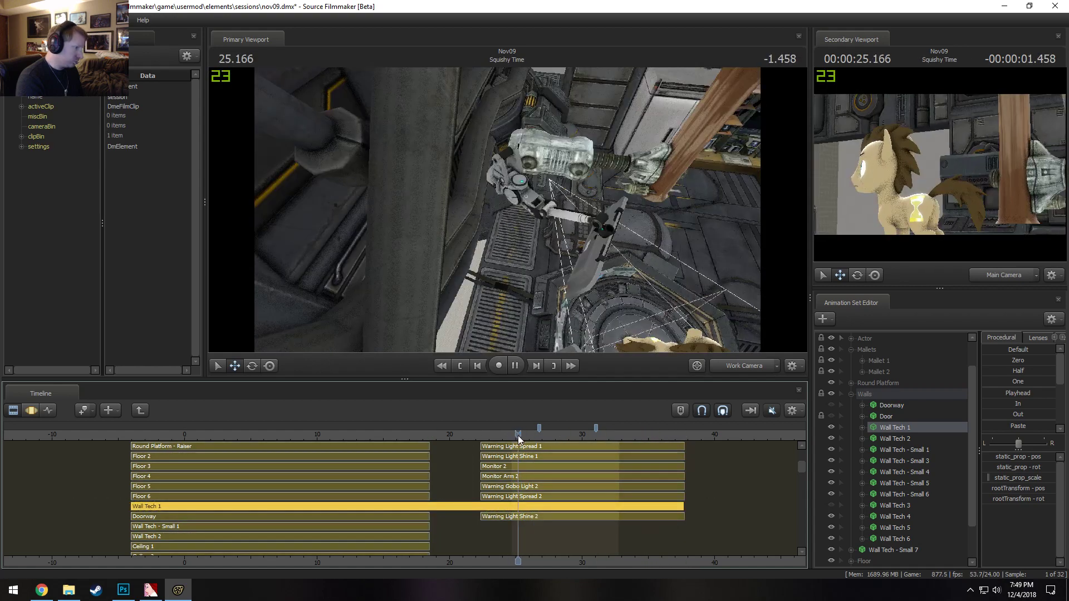
pyautogui.press('space')
pyautogui.press('space')
pyautogui.click(745, 364)
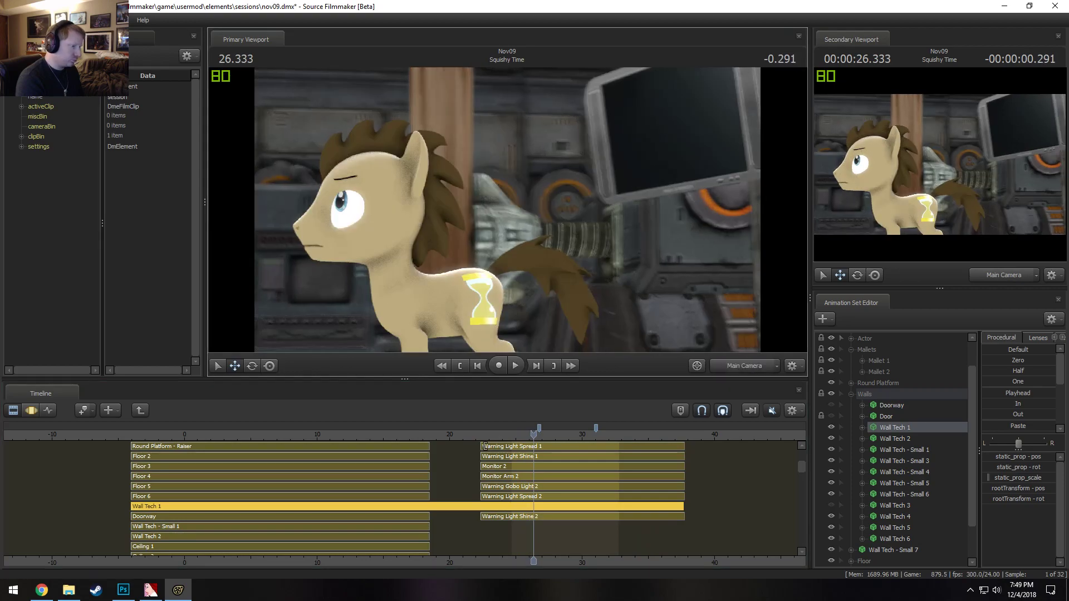
pyautogui.moveTo(533, 434); pyautogui.dragTo(514, 435)
pyautogui.press('space')
pyautogui.press('space')
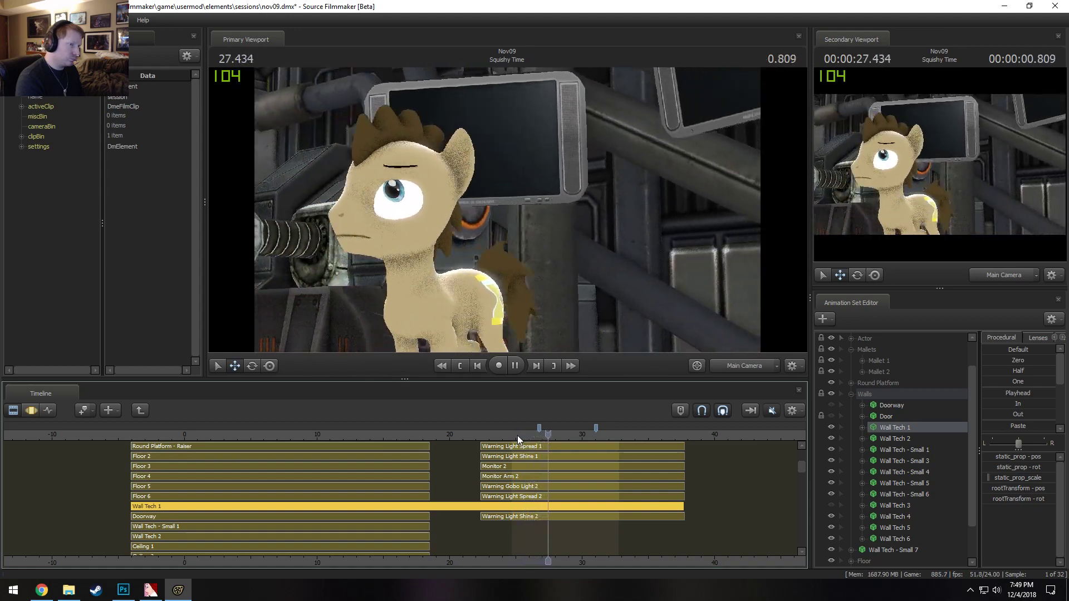
pyautogui.moveTo(517, 435); pyautogui.dragTo(550, 439)
pyautogui.press('F3')
pyautogui.press('space')
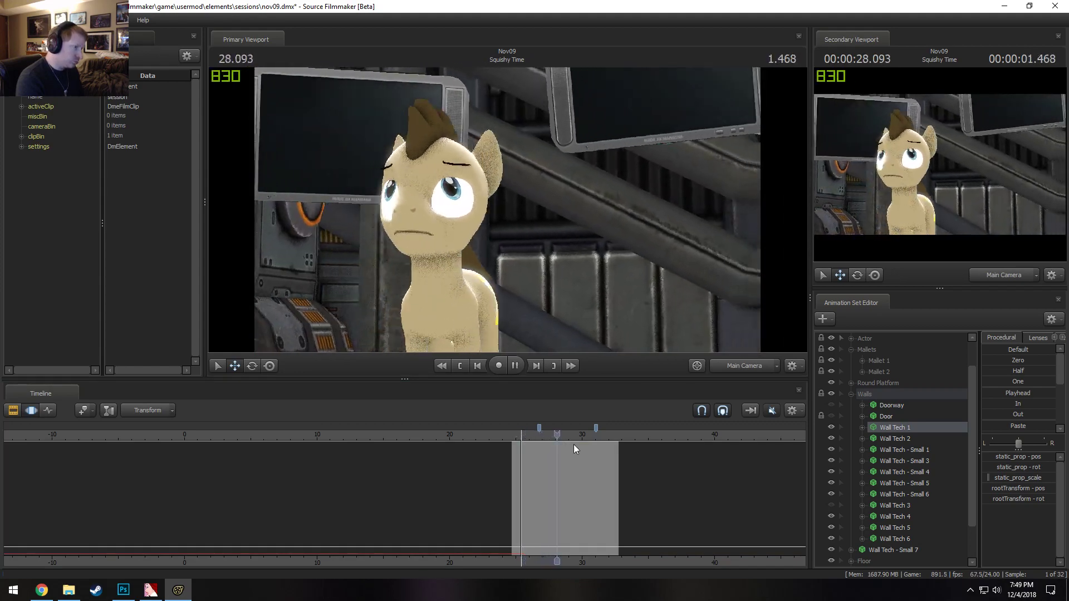
pyautogui.press('space')
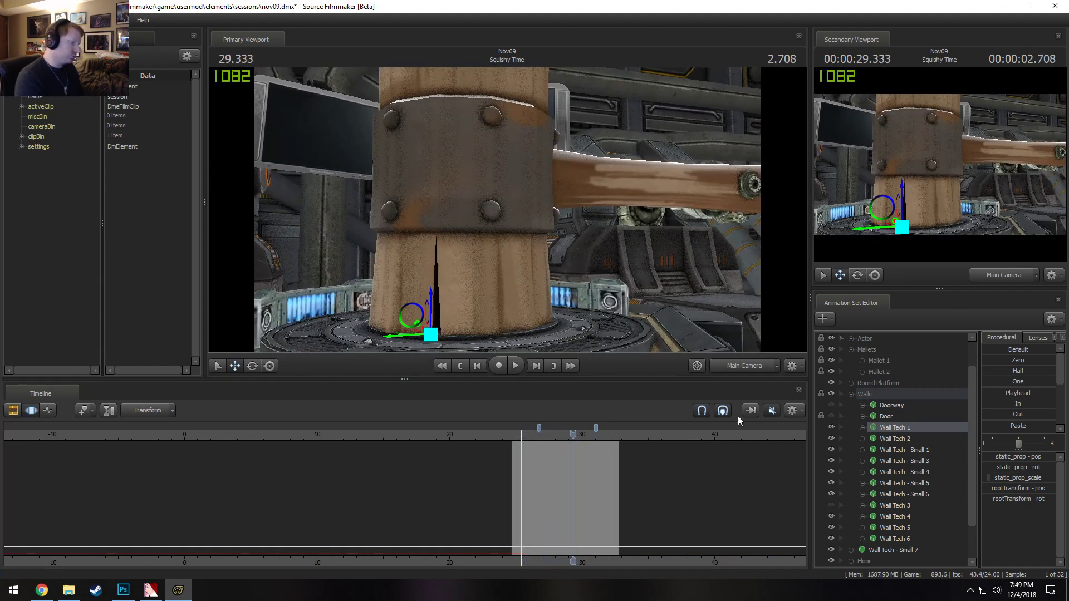
# Close the Secondary Viewport and replay the Main Camera's orbit from about 25 seconds to the mallet impact
pyautogui.click(1057, 36)
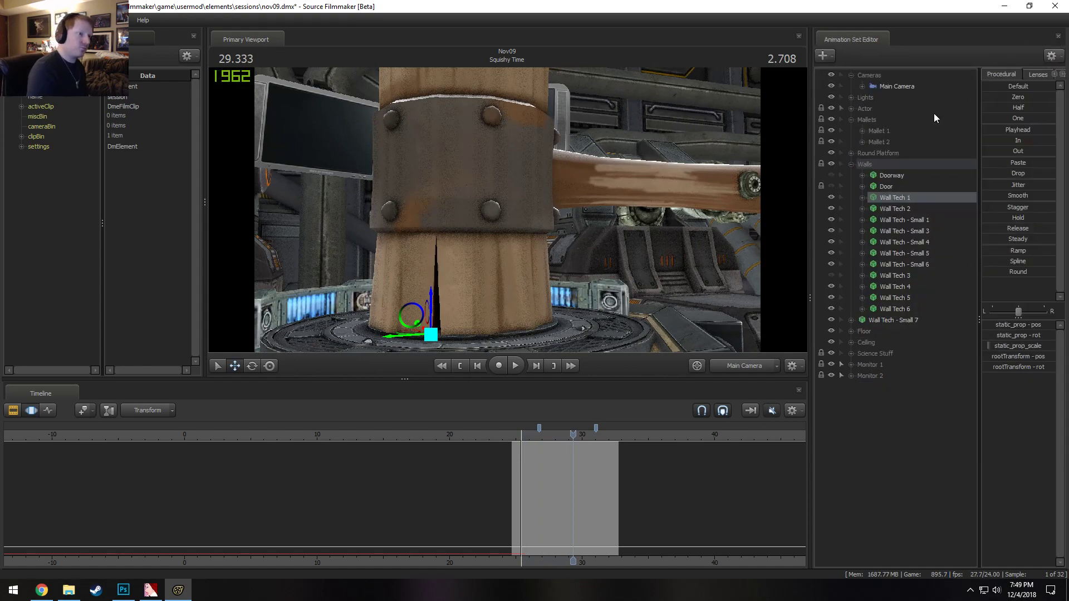
pyautogui.click(516, 434)
pyautogui.press('space')
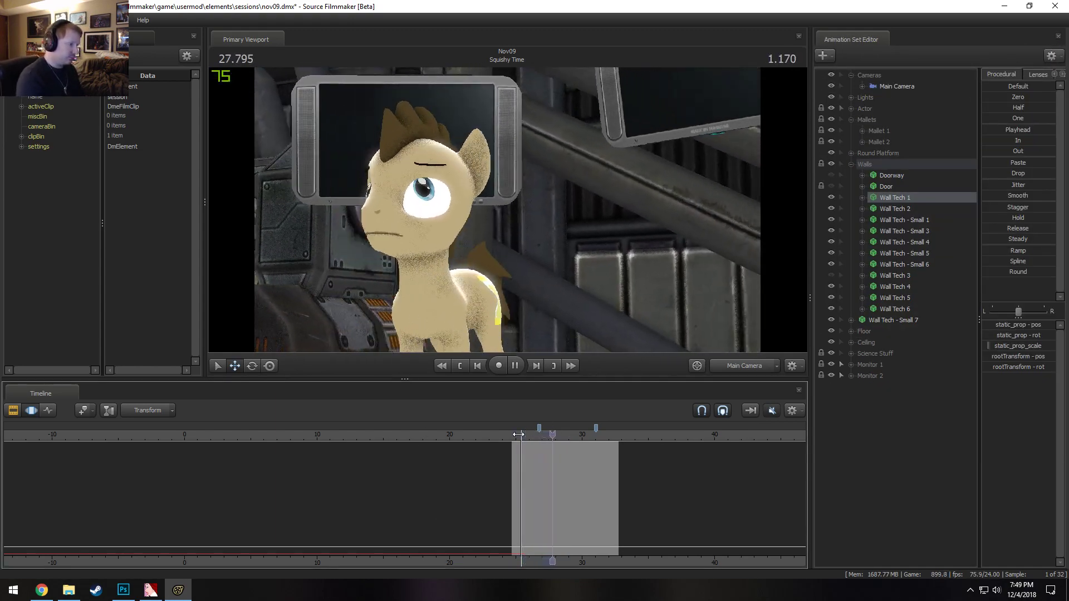
pyautogui.press('space')
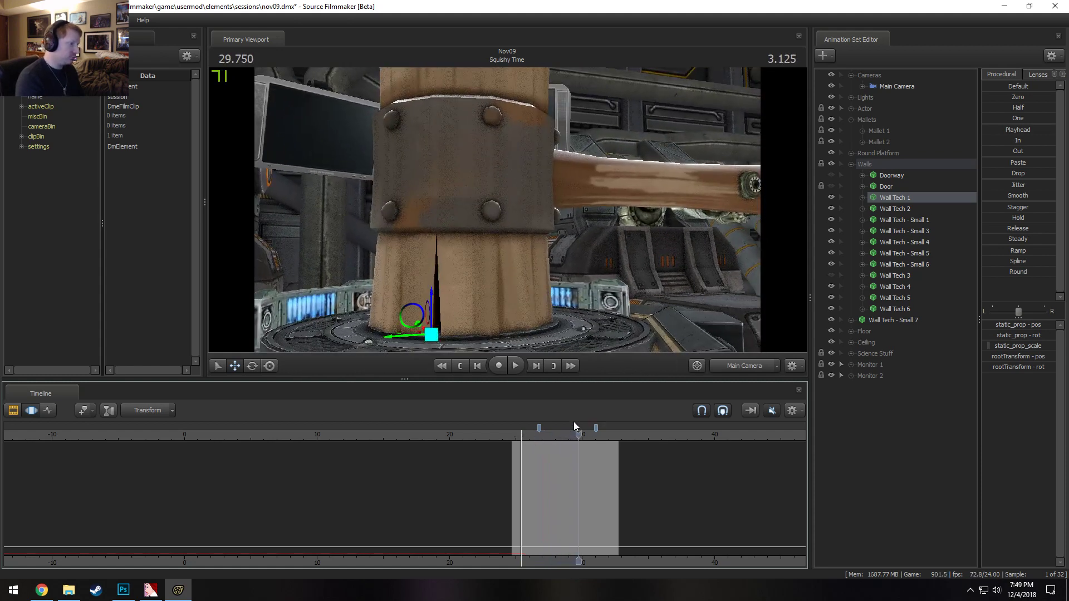
# Trim the start of Wall Tech 1's channel clip to line up with the start of the Monitor and Warning Light clips
pyautogui.press('F3')
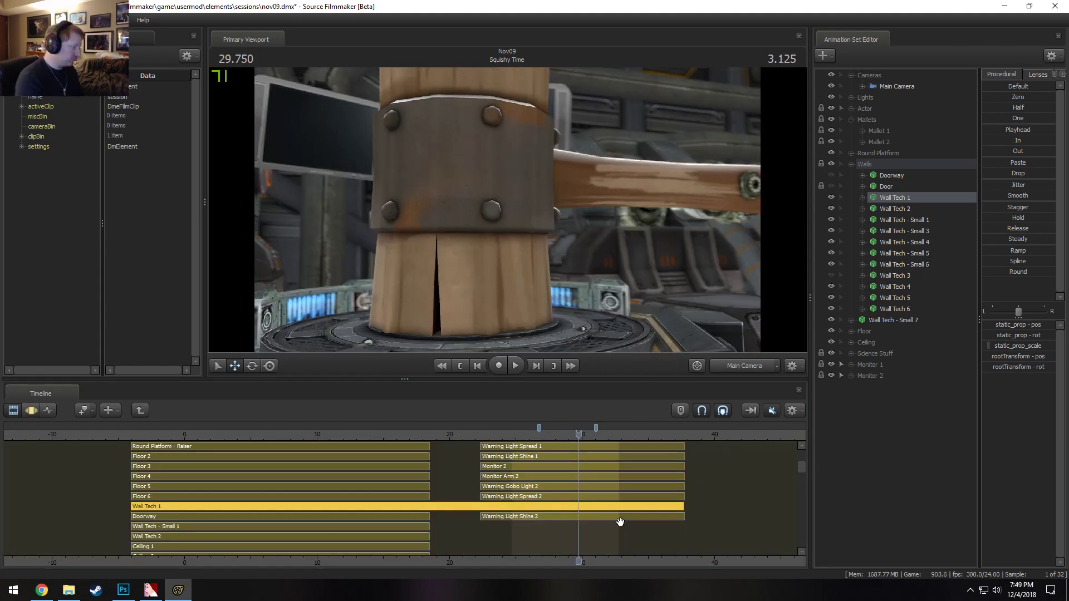
pyautogui.scroll(2, 791, 548)
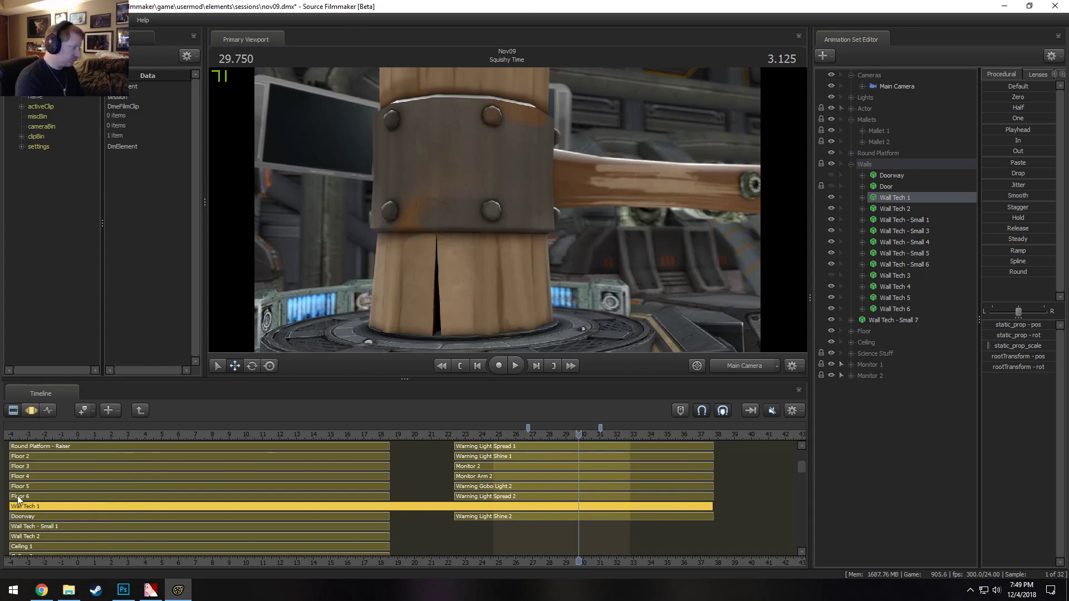
pyautogui.moveTo(15, 506); pyautogui.dragTo(459, 507)
pyautogui.scroll(2, 543, 503)
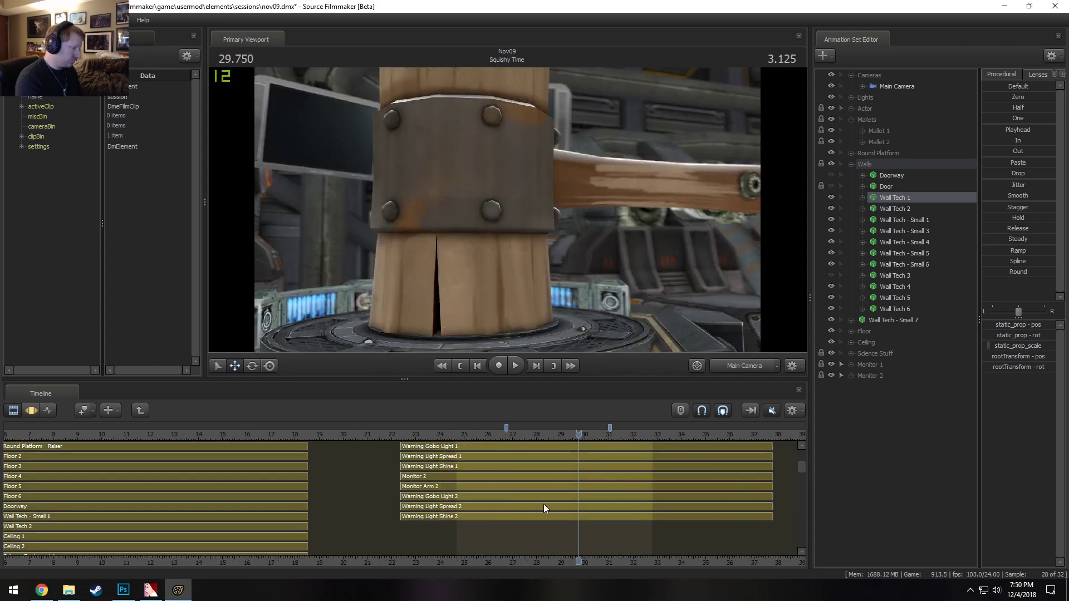
pyautogui.scroll(-2, 543, 503)
pyautogui.scroll(3, 804, 465)
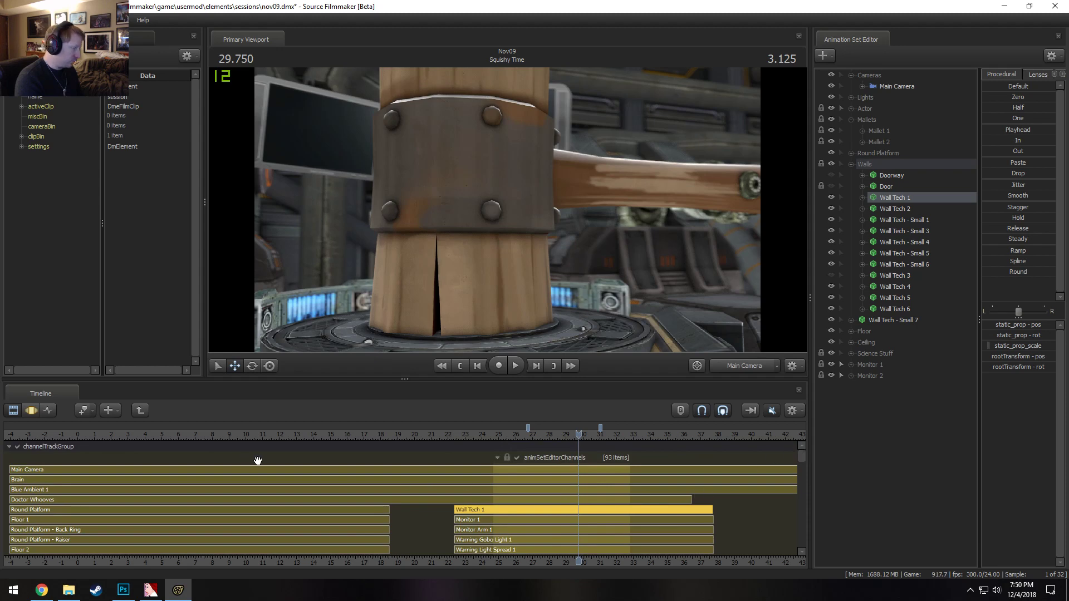
# Go back up to the session's shot track and play Squishy Time from its opening
pyautogui.press('F3')
pyautogui.press('F2')
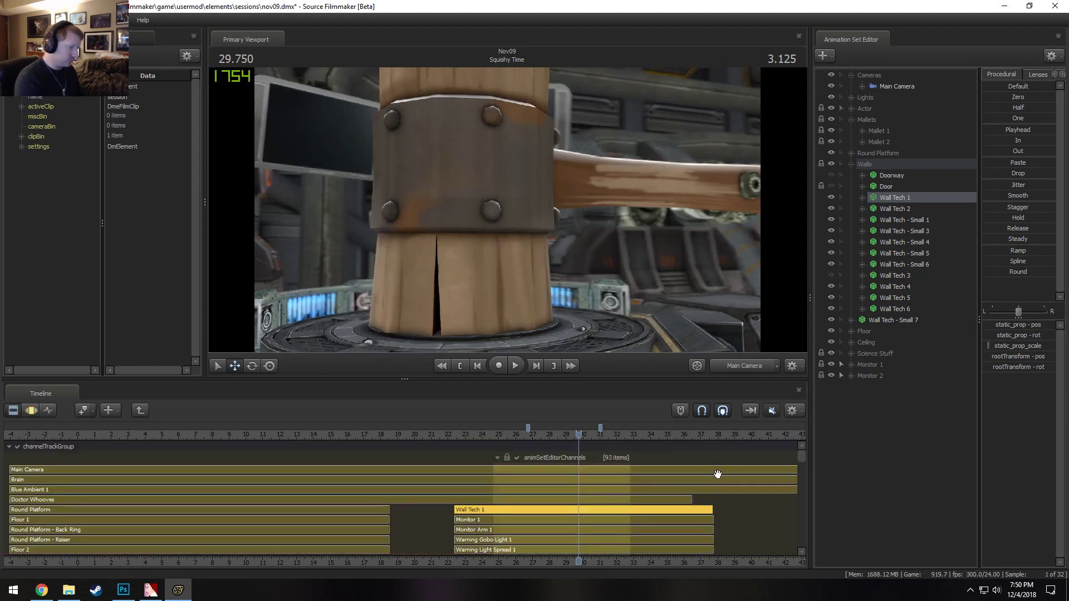
pyautogui.click(134, 412)
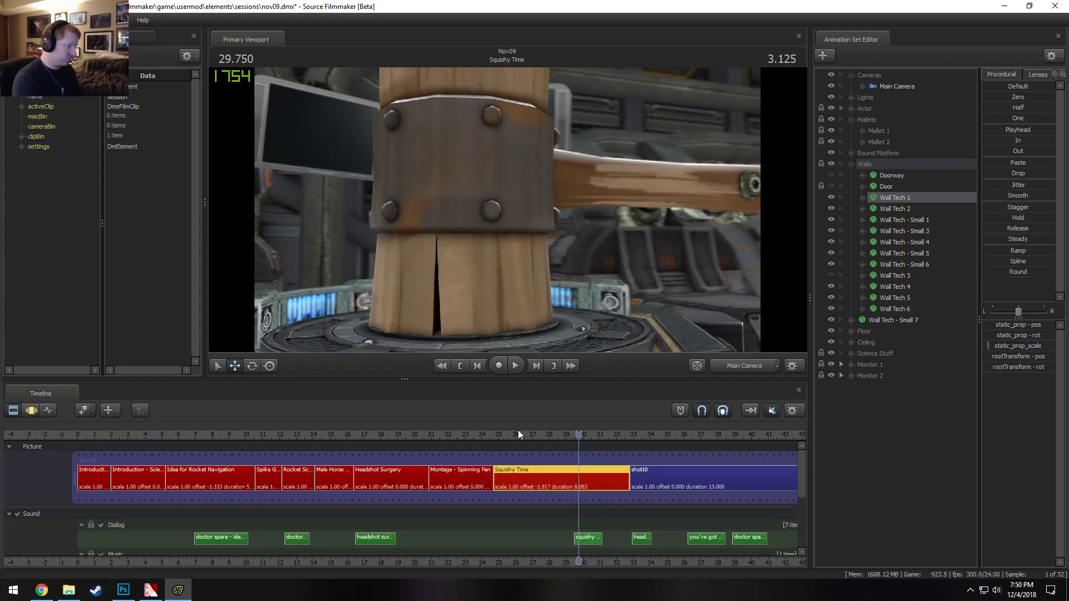
pyautogui.moveTo(517, 431); pyautogui.dragTo(573, 442)
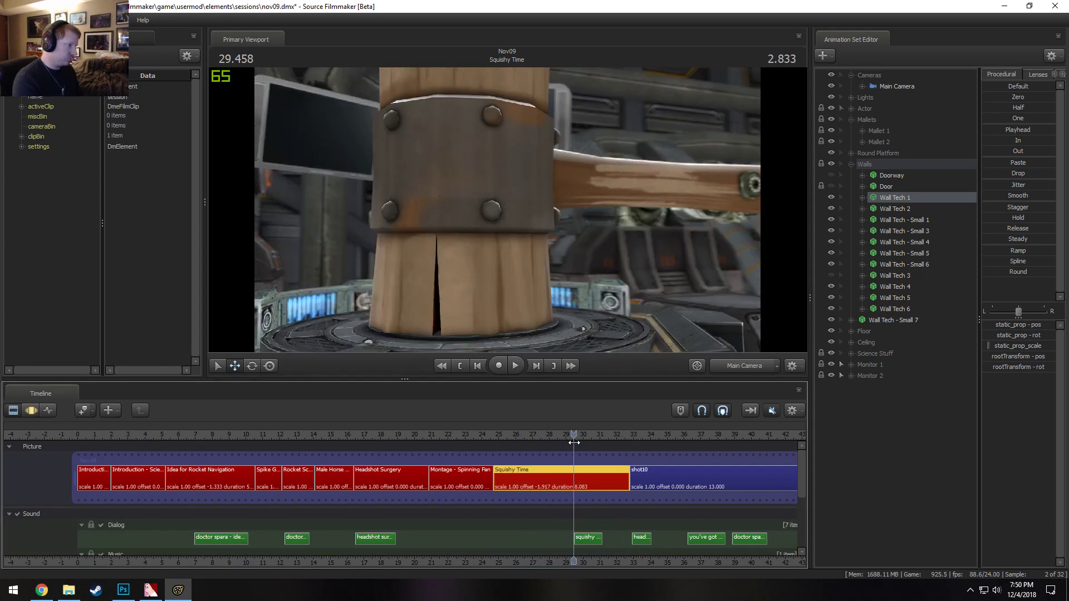
pyautogui.press('space')
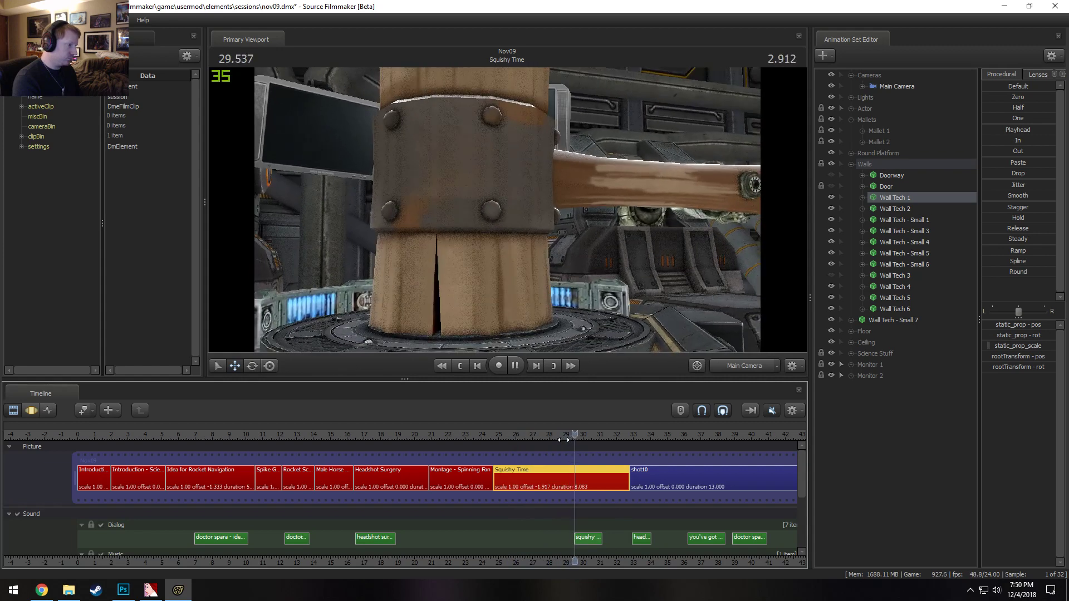
pyautogui.click(500, 433)
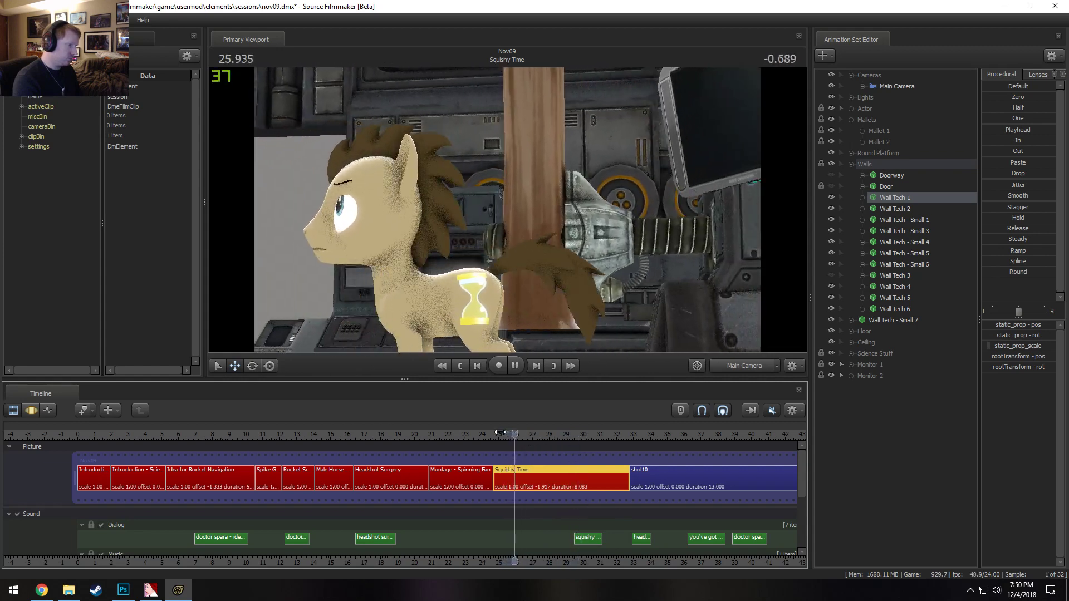
pyautogui.press('space')
# Turn on lighting in the Primary Viewport and play from 23.333 seconds through Squishy Time into shot10
pyautogui.rightClick(537, 270)
pyautogui.click(561, 301)
pyautogui.click(470, 436)
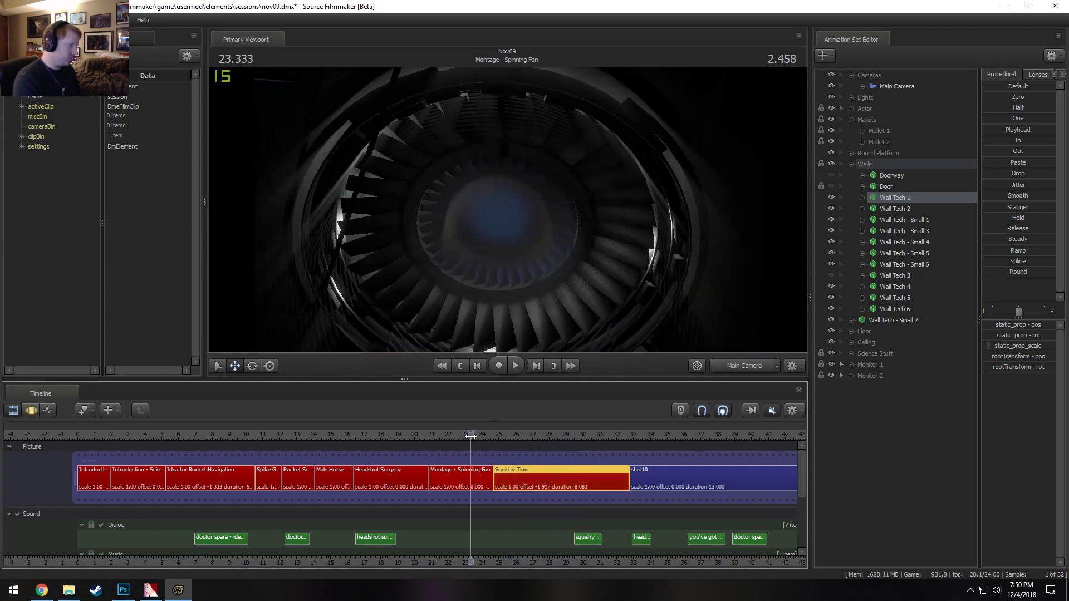
pyautogui.moveTo(471, 436); pyautogui.dragTo(470, 436)
pyautogui.press('space')
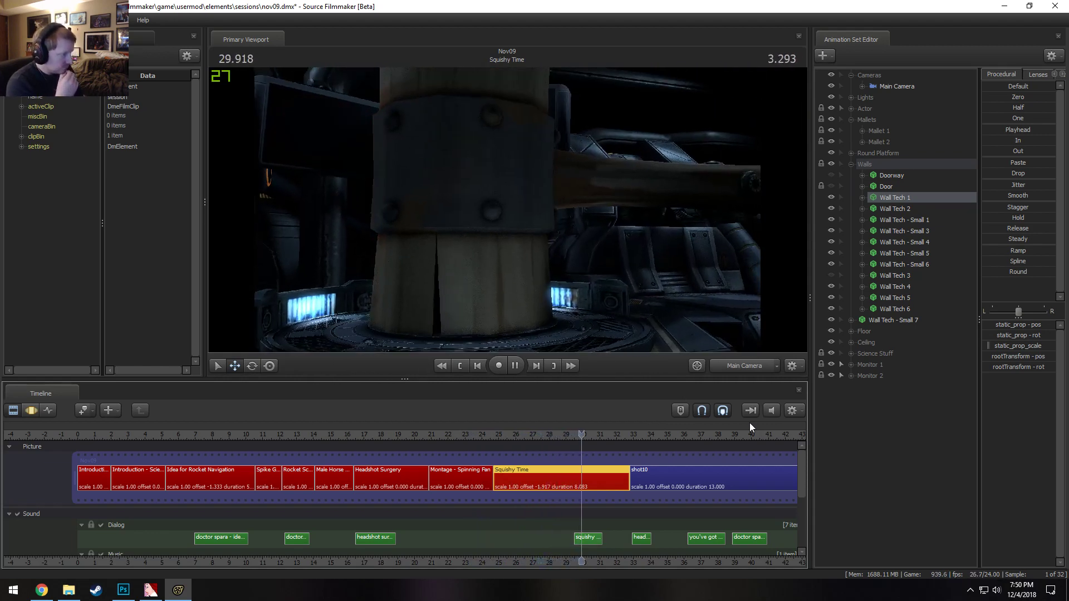
pyautogui.press('space')
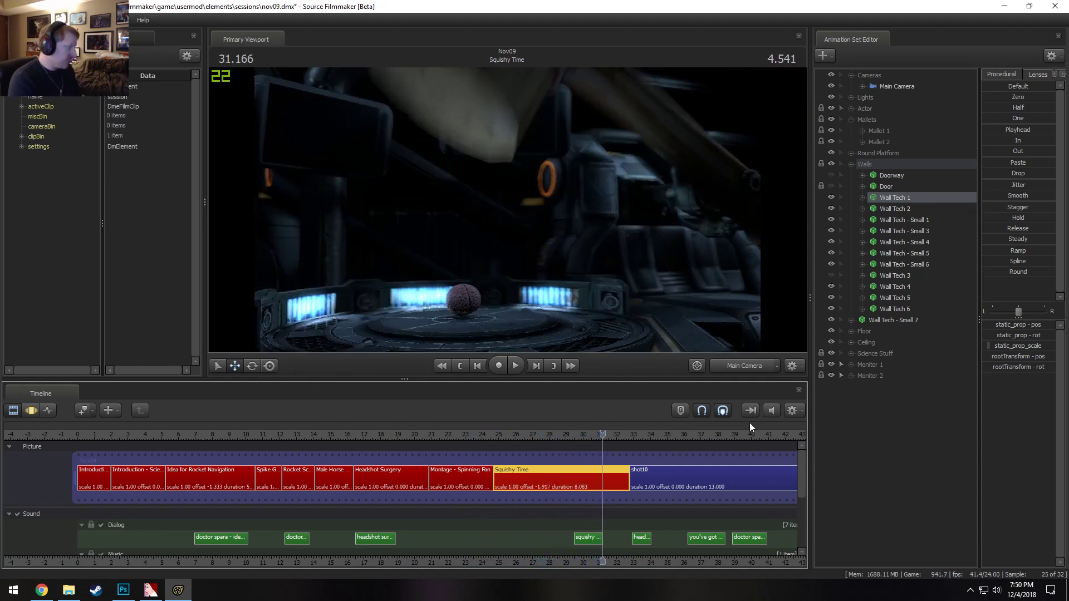
pyautogui.press('space')
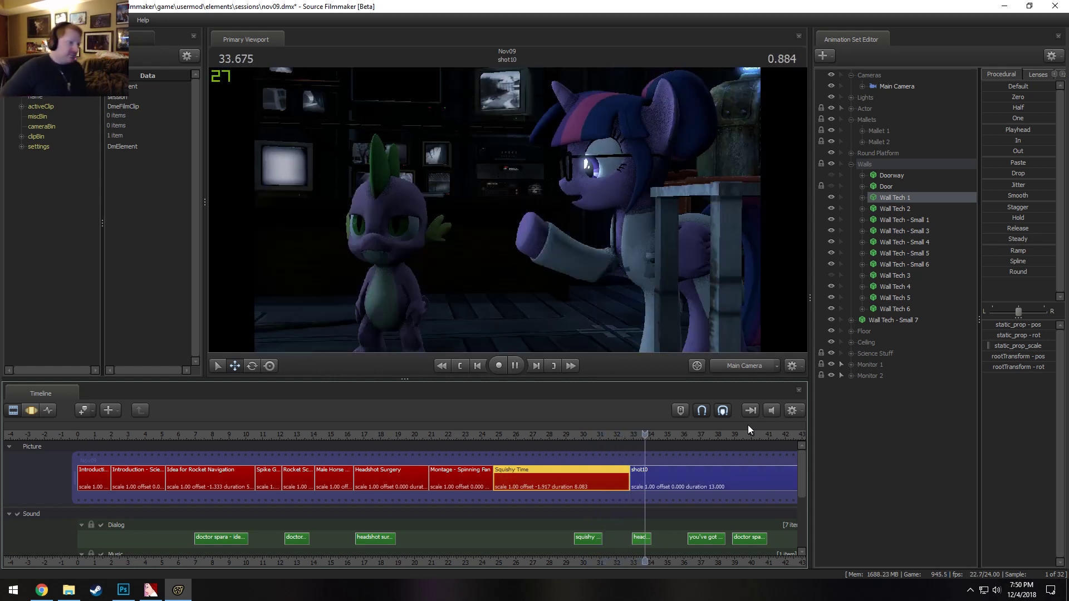
pyautogui.press('space')
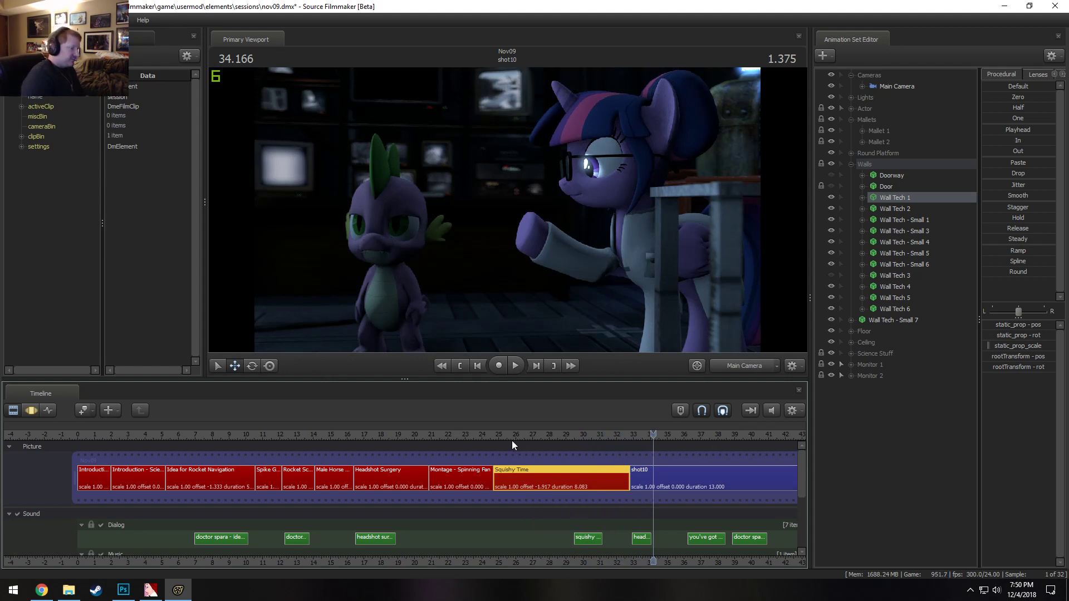
# Play the end of Montage - Spinning Fan and the start of Squishy Time, stopping at 26.333 seconds
pyautogui.moveTo(499, 435); pyautogui.dragTo(419, 436)
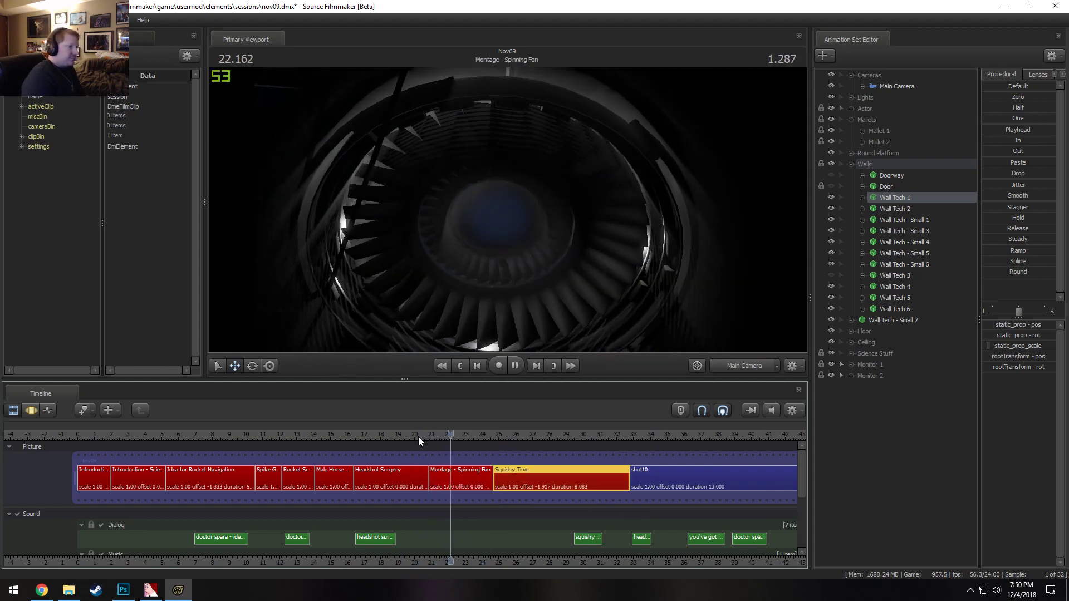
pyautogui.press('space')
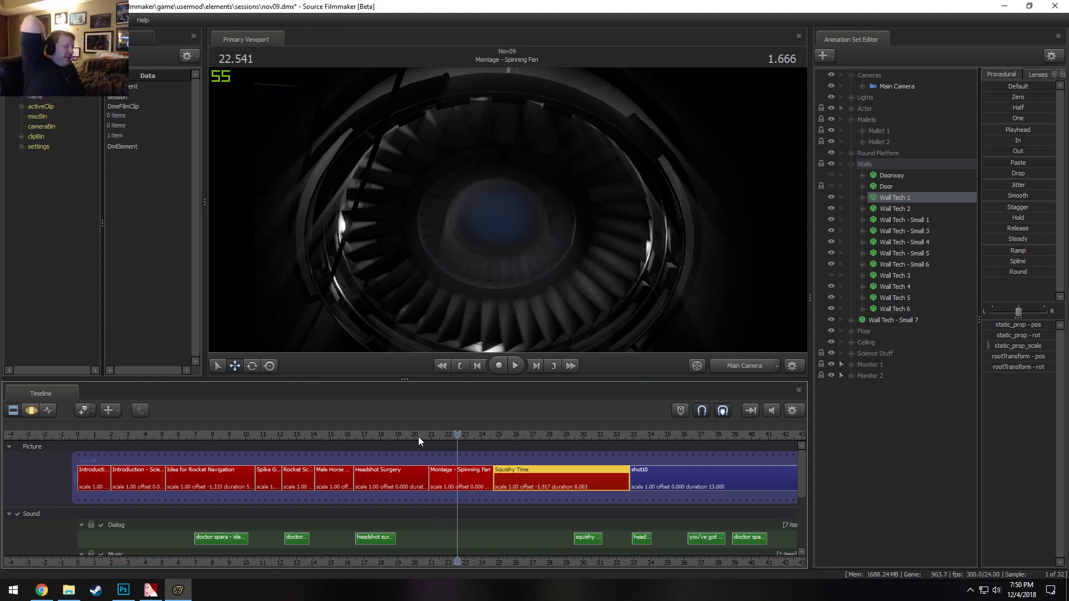
pyautogui.press('space')
pyautogui.press('space')
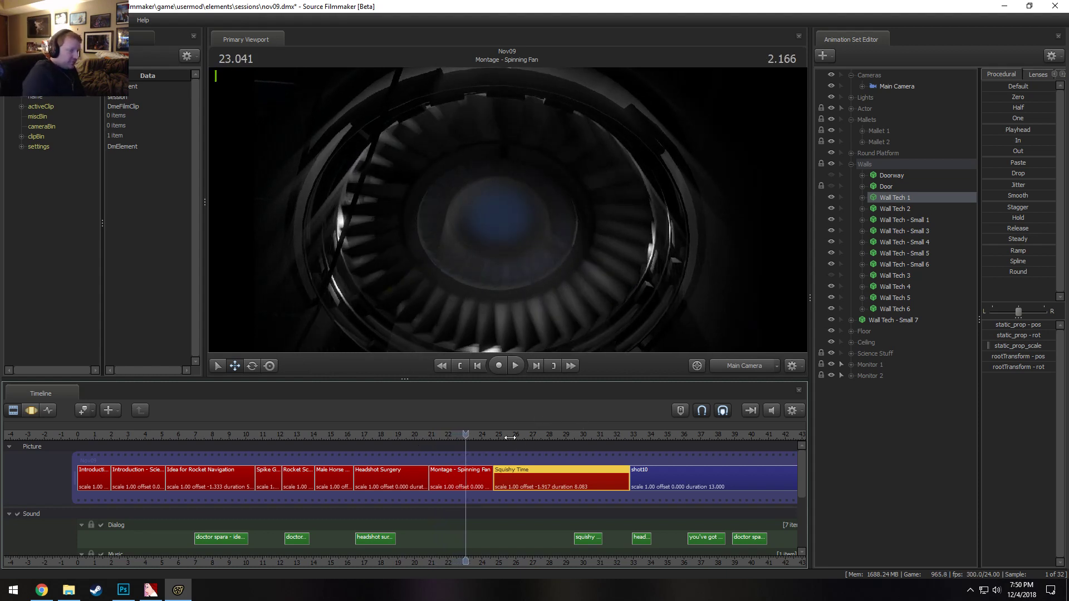
pyautogui.click(510, 438)
pyautogui.press('space')
pyautogui.press('space')
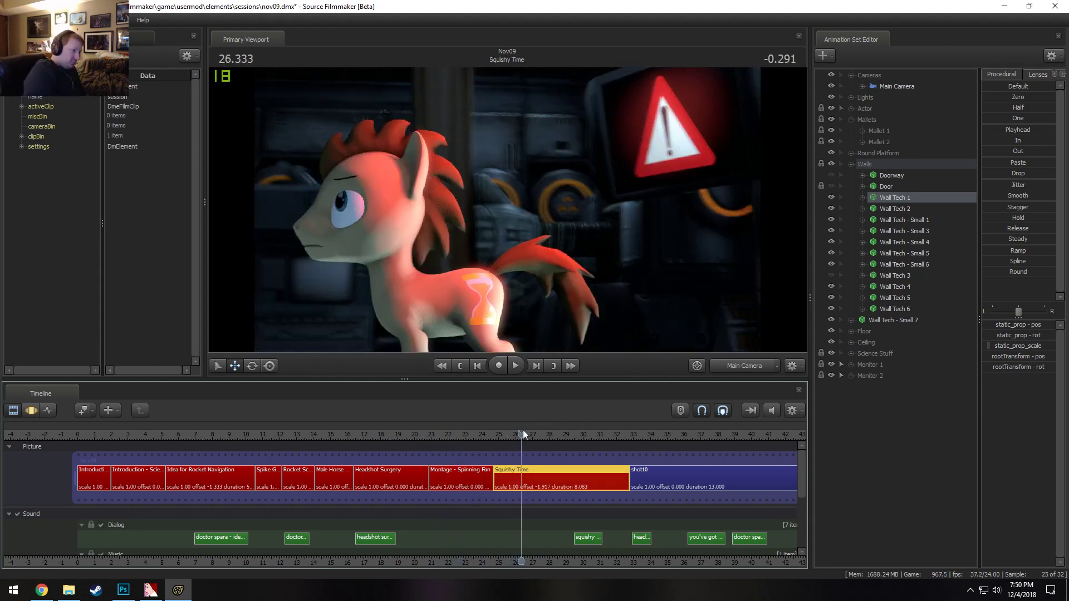
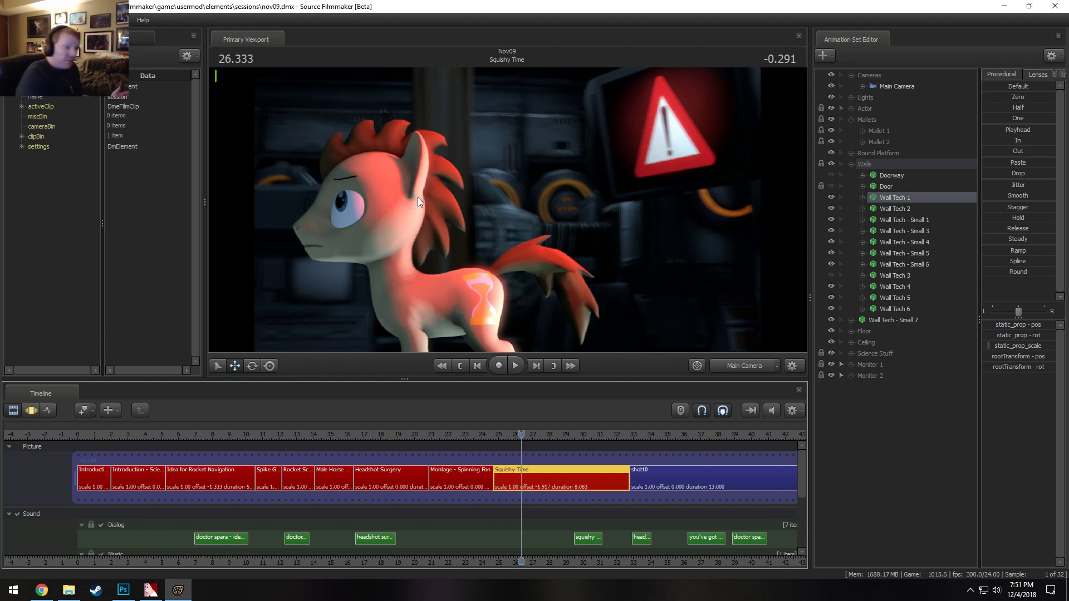
# Collapse the Walls, Mallets and Cameras groups in the Animation Set Editor and save the session
pyautogui.click(874, 439)
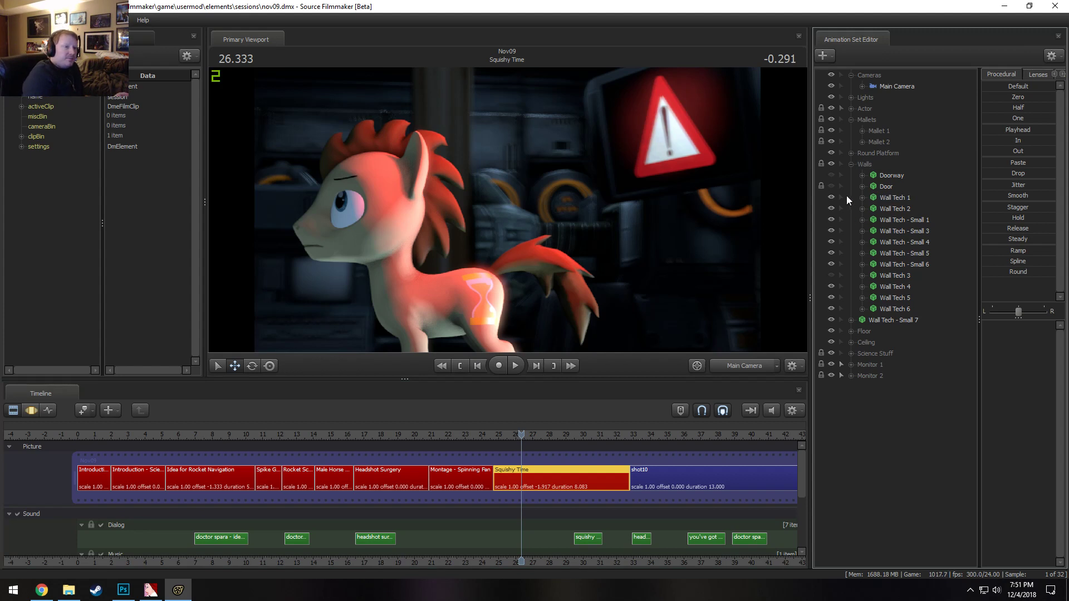
pyautogui.click(851, 164)
pyautogui.click(850, 120)
pyautogui.click(851, 75)
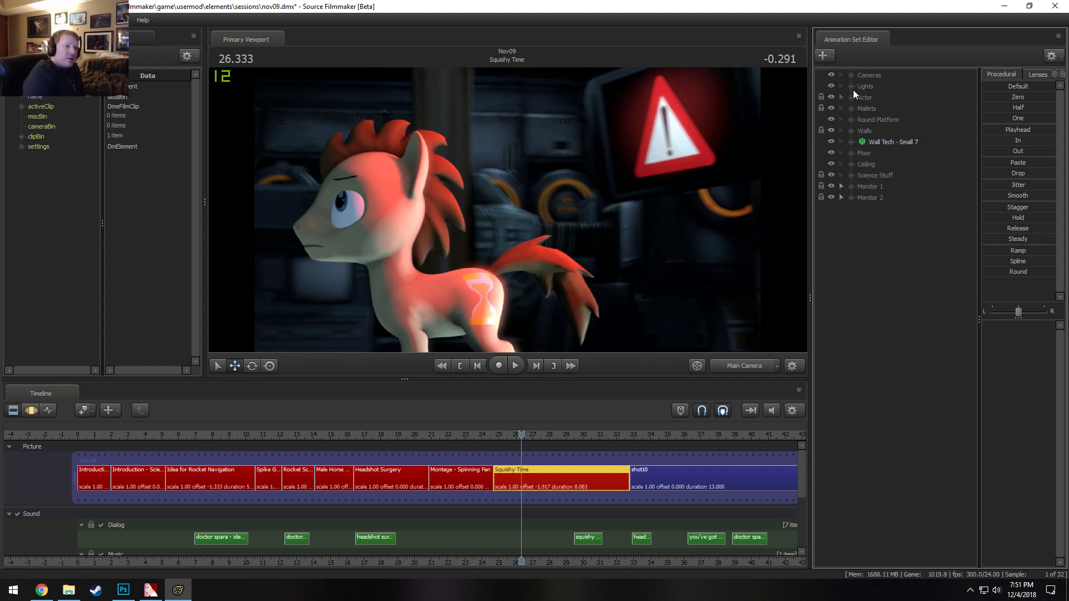
pyautogui.hotkey('ctrl', 's')
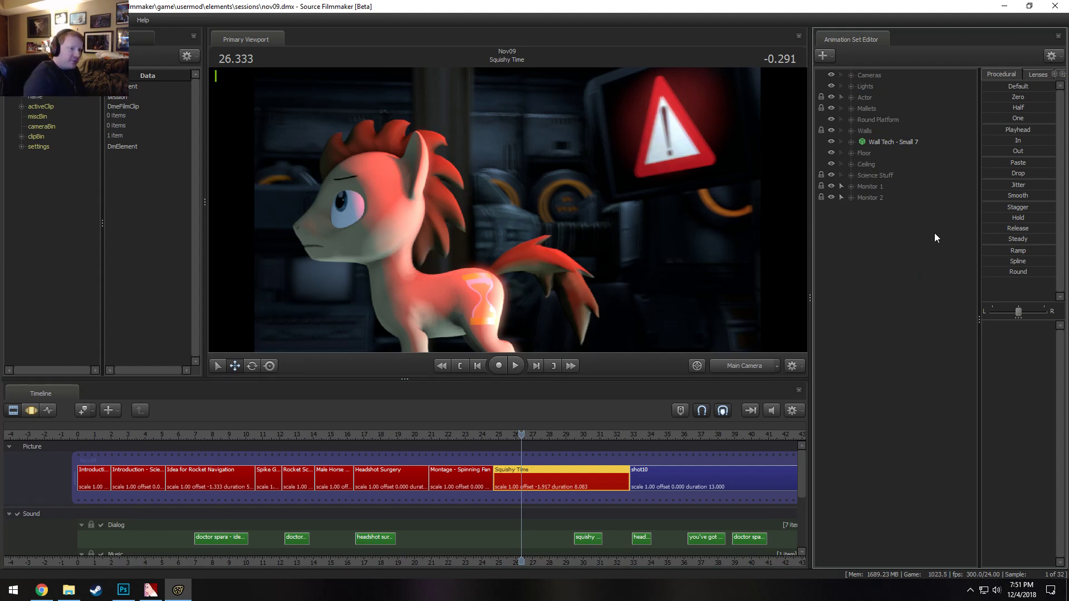
# Start adding a new model's animation set and preview the props_fallout vatrium models from the "vat" filter
pyautogui.rightClick(906, 242)
pyautogui.click(953, 269)
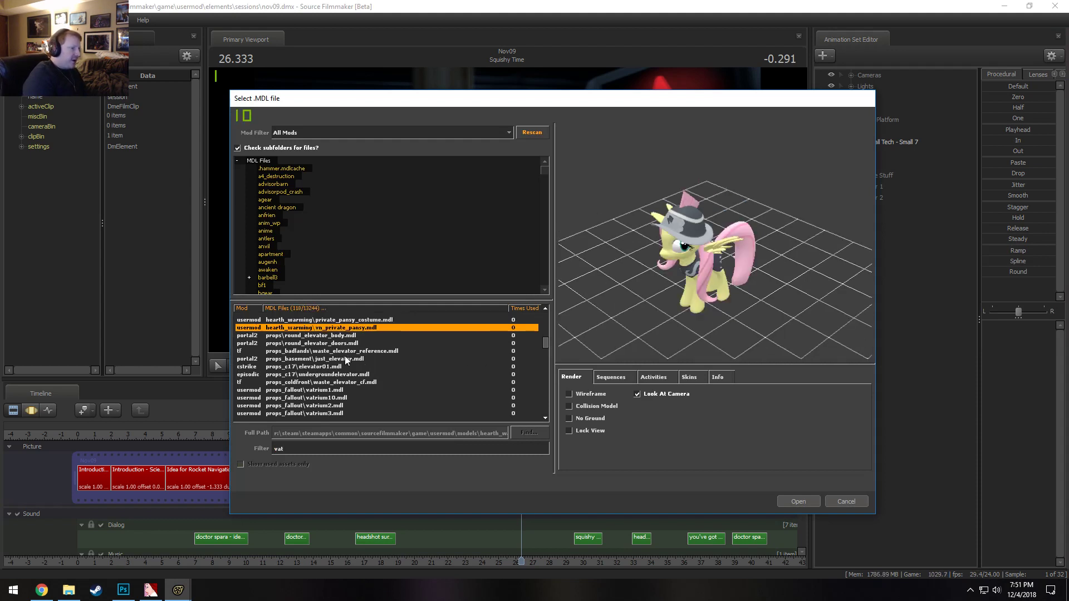
pyautogui.click(345, 357)
pyautogui.click(346, 391)
pyautogui.click(340, 398)
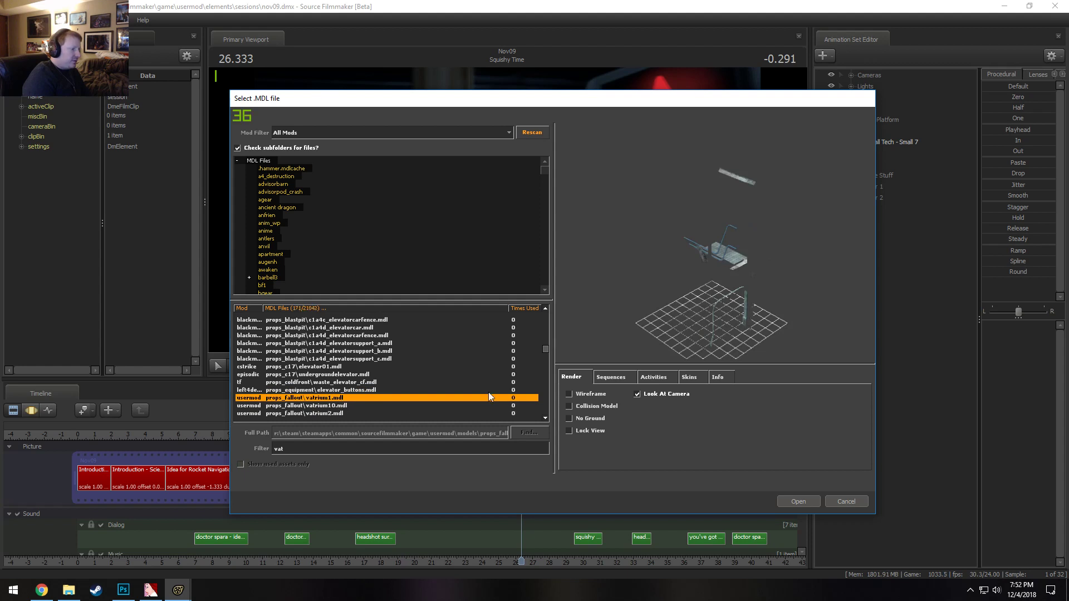
pyautogui.press('Down')
pyautogui.press('Down')
pyautogui.press('Down')
pyautogui.press('Down')
pyautogui.press('Down')
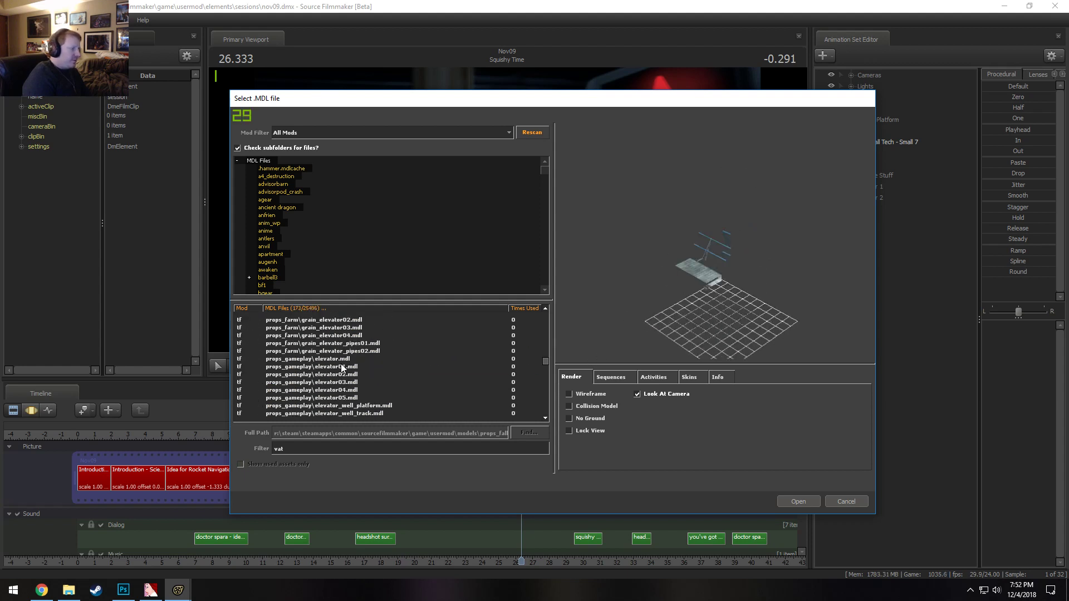
# Preview the props_gameplay elevator models and the following elevator models in the model browser
pyautogui.click(343, 366)
pyautogui.press('Down')
pyautogui.press('Down')
pyautogui.press('Down')
pyautogui.press('Down')
pyautogui.press('Down')
pyautogui.press('Down')
pyautogui.press('Down')
pyautogui.press('Down')
pyautogui.press('Down')
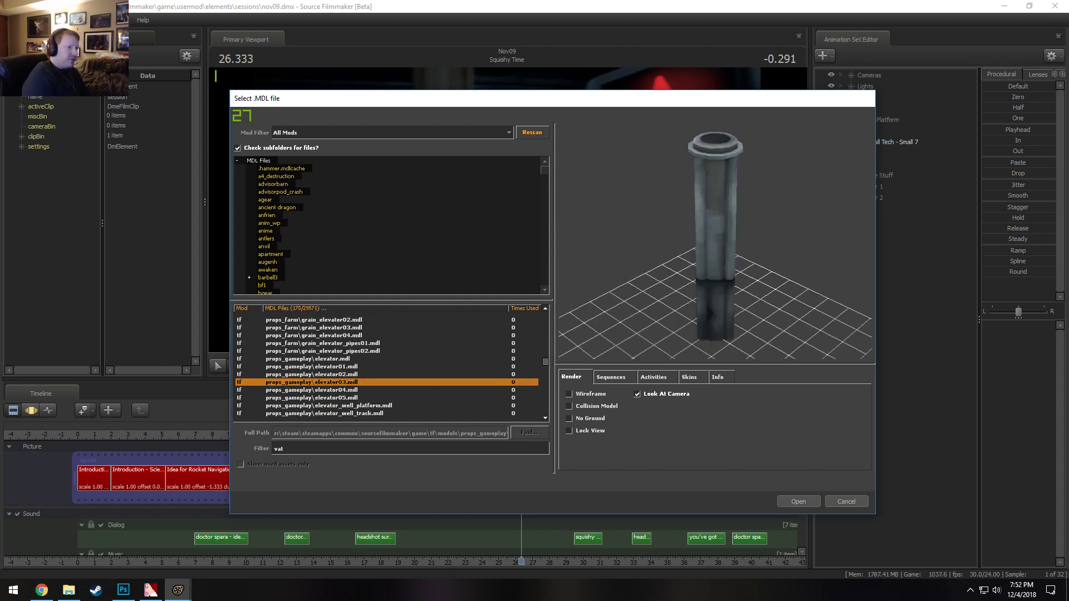
pyautogui.press('Down')
pyautogui.press('Down')
pyautogui.press('Down')
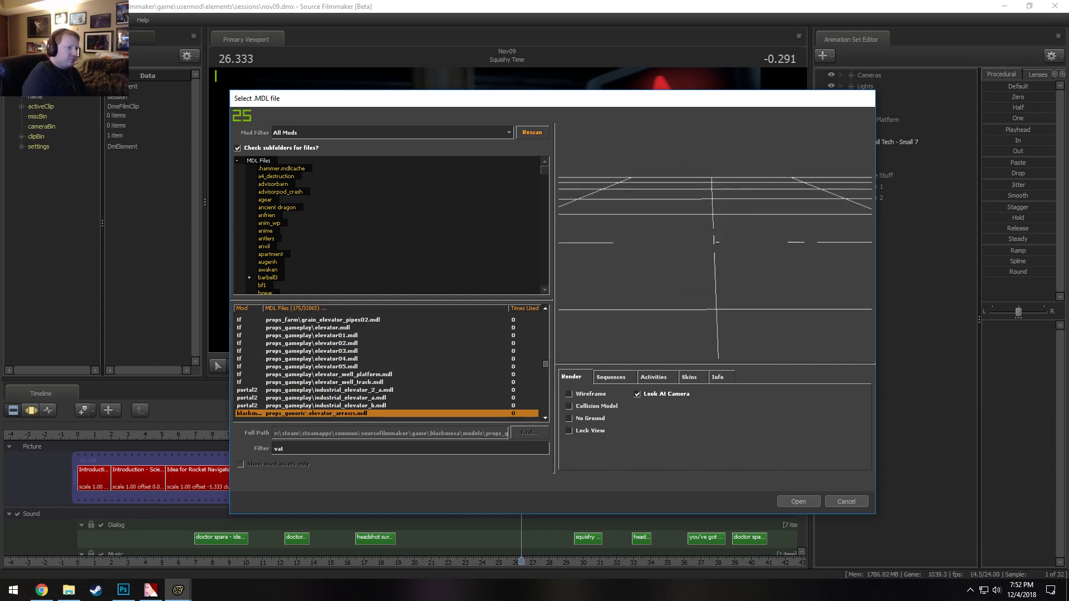
pyautogui.click(559, 326)
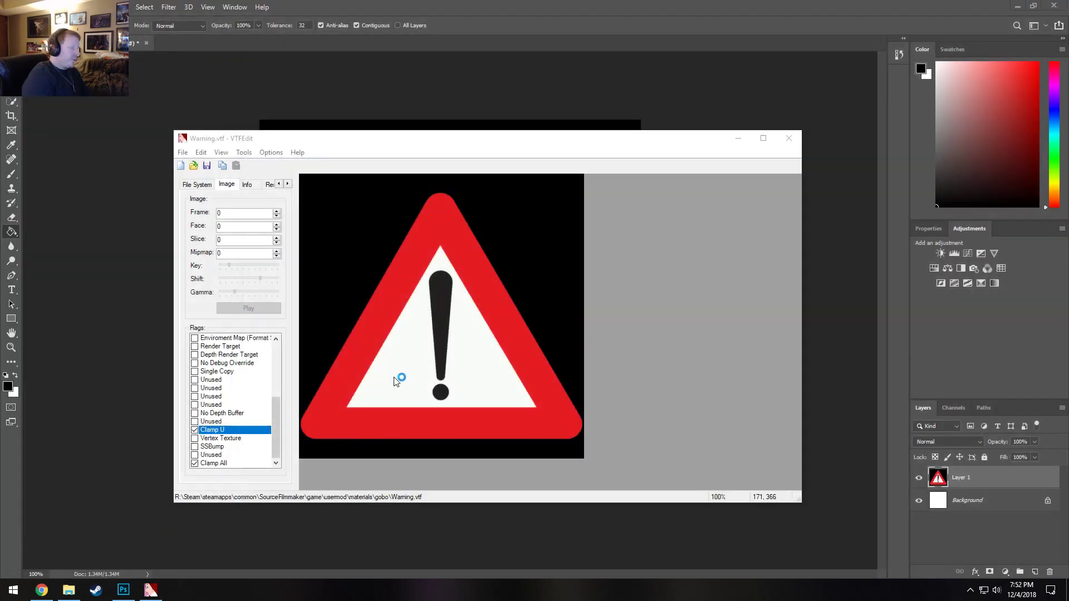
# Relaunch Source Filmmaker, decline the autosave and reopen the recent session nov09.dmx
pyautogui.rightClick(97, 591)
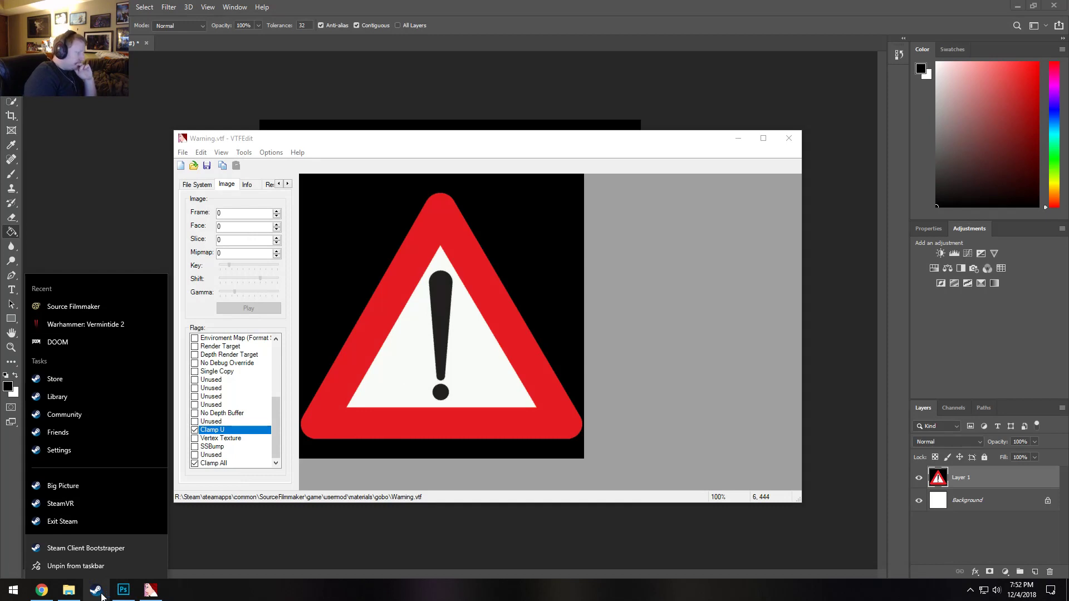
pyautogui.click(84, 306)
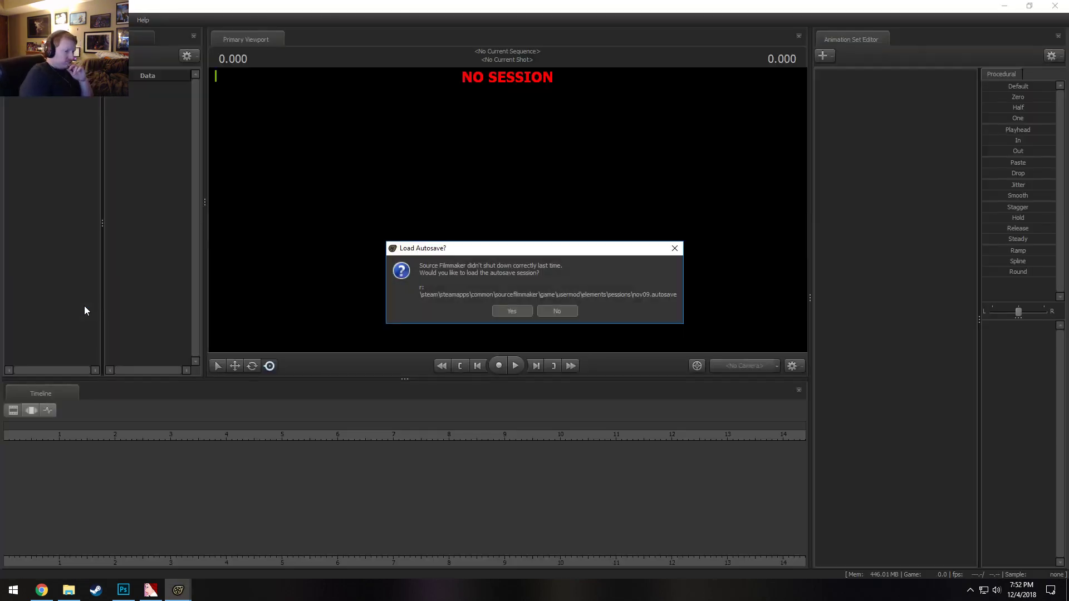
pyautogui.click(572, 313)
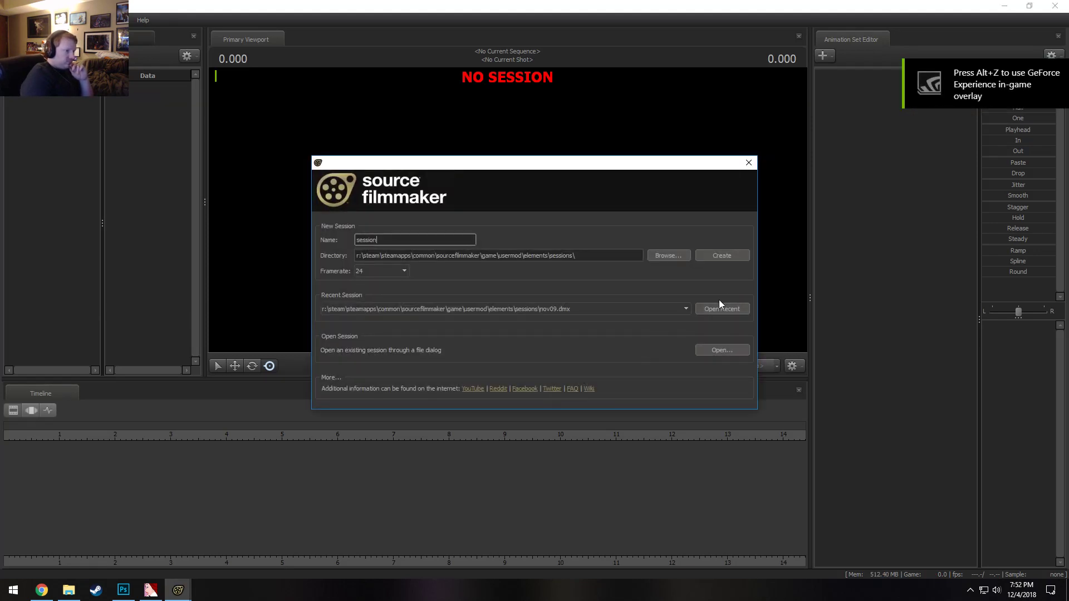
pyautogui.click(729, 309)
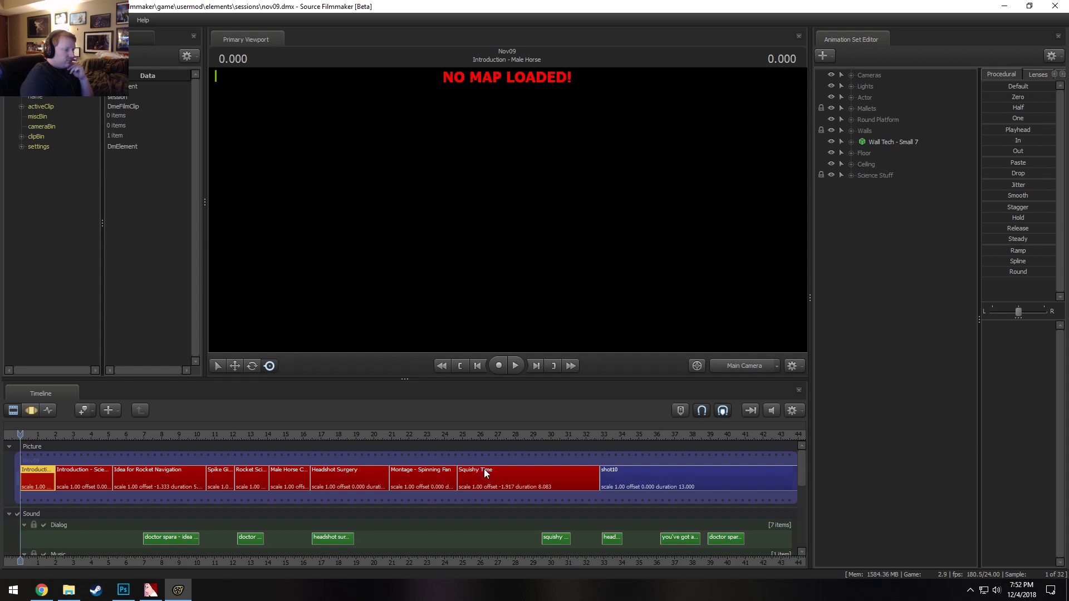
# Check the reloaded Headshot Surgery shot at 18.708 seconds
pyautogui.click(444, 482)
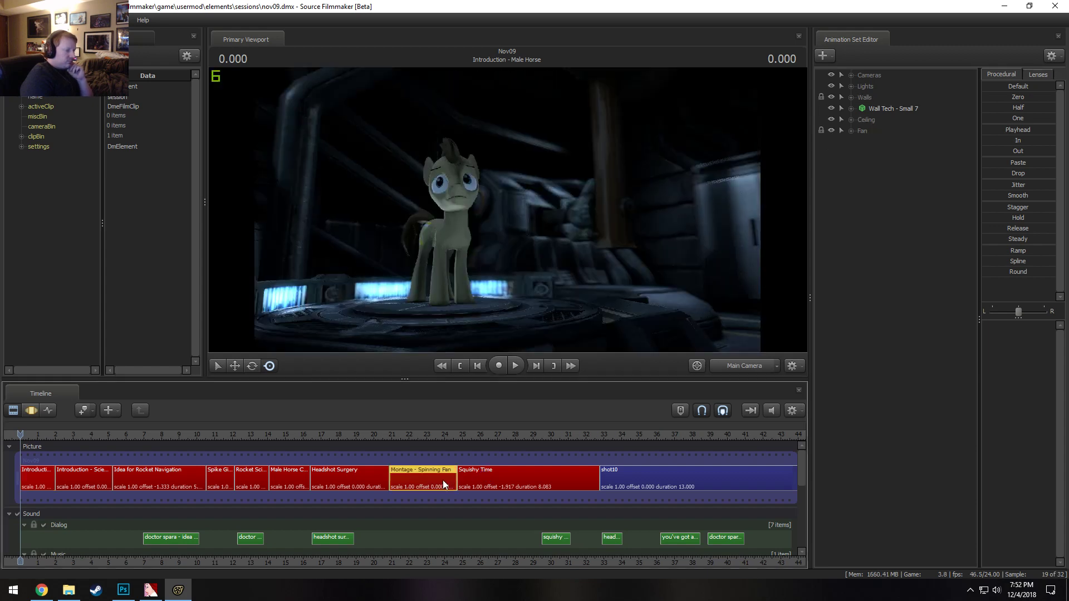
pyautogui.click(352, 472)
pyautogui.click(352, 433)
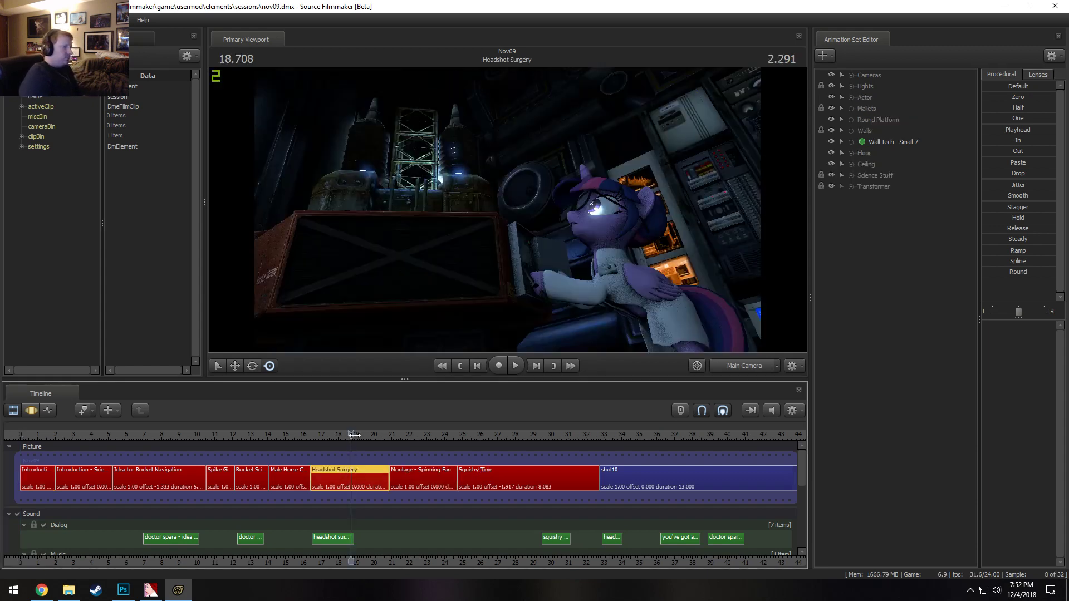
pyautogui.click(149, 478)
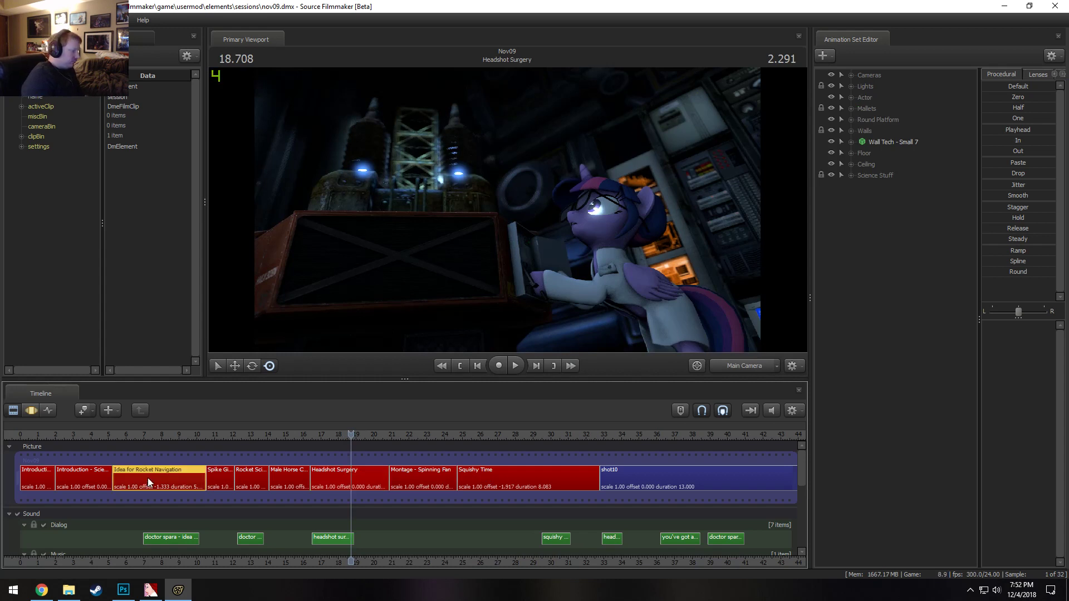
# Try pasting a copy of shot10 between Montage - Spinning Fan and Squishy Time, undoing each paste
pyautogui.click(627, 483)
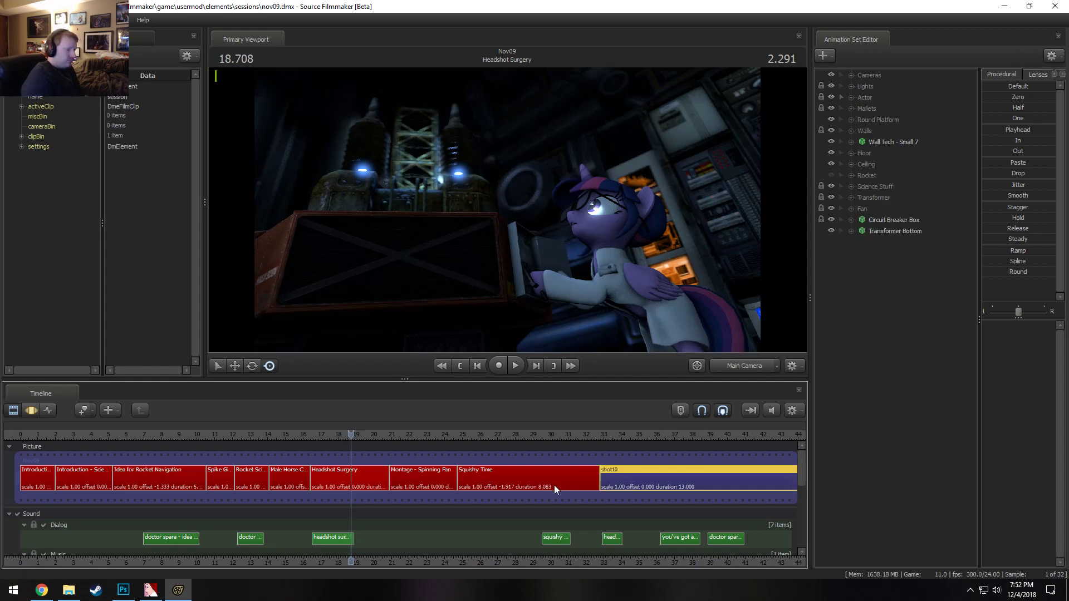
pyautogui.click(443, 483)
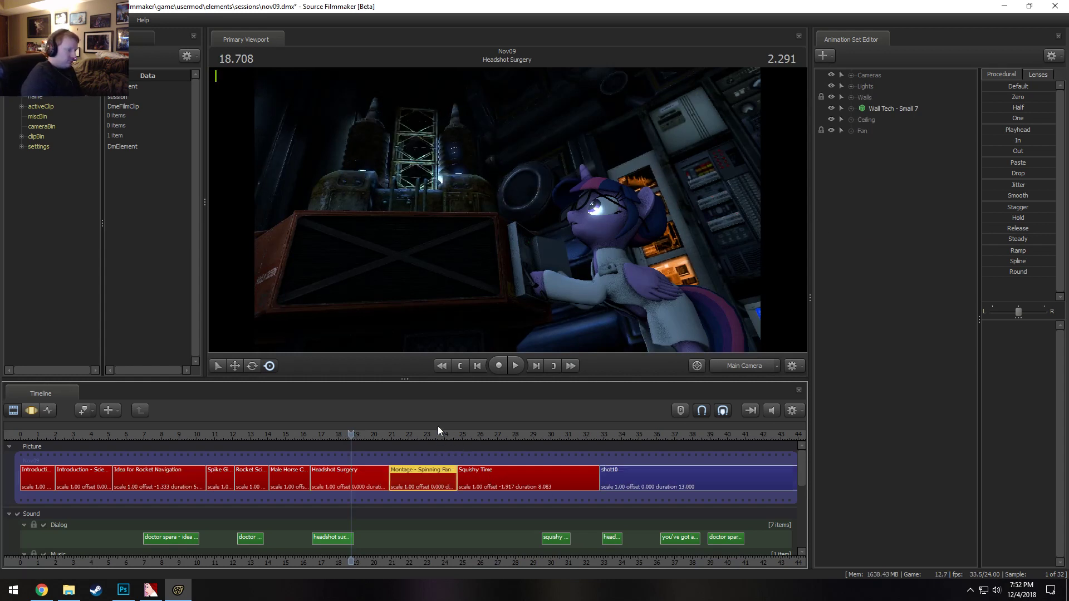
pyautogui.click(439, 430)
pyautogui.click(526, 478)
pyautogui.hotkey('ctrl', 'v')
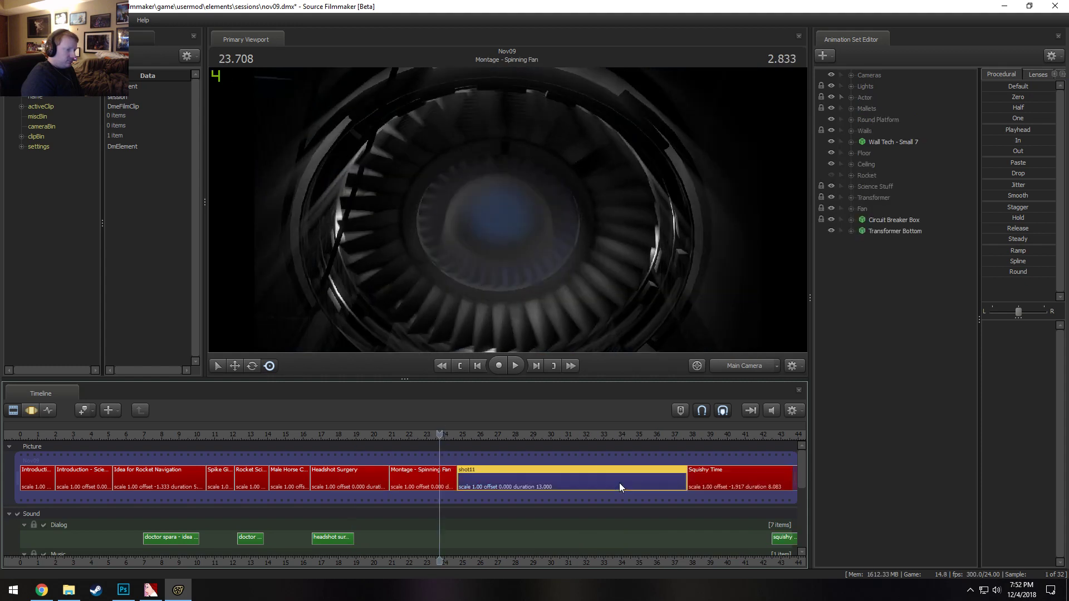
pyautogui.hotkey('ctrl', 'z')
pyautogui.click(577, 476)
pyautogui.hotkey('ctrl', 'v')
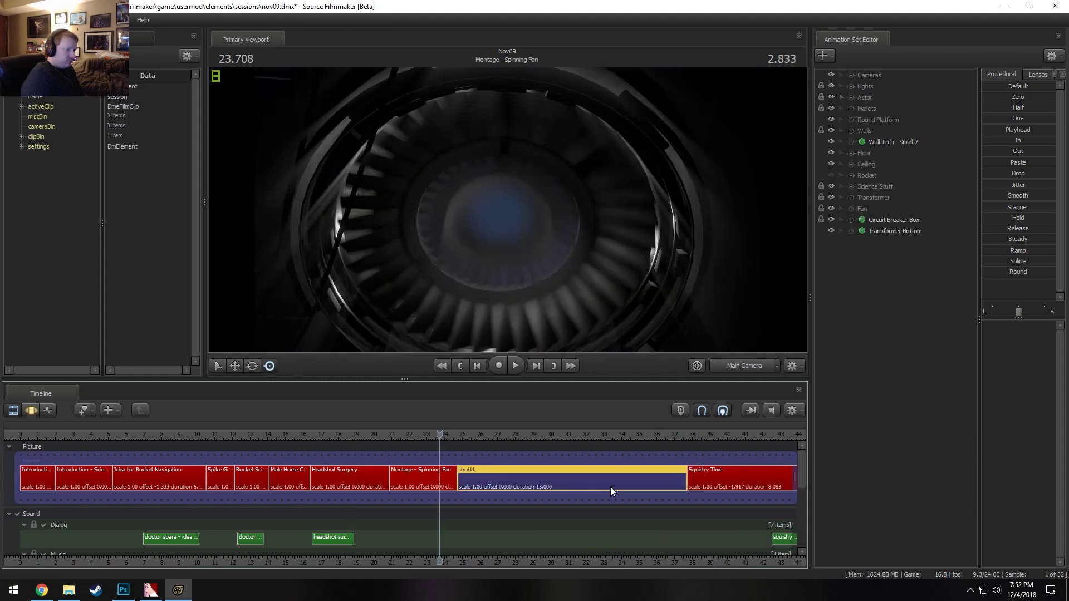
pyautogui.hotkey('ctrl', 'z')
pyautogui.hotkey('ctrl', 'v')
pyautogui.scroll(-3, 659, 516)
pyautogui.hotkey('ctrl', 'z')
pyautogui.scroll(-2, 659, 518)
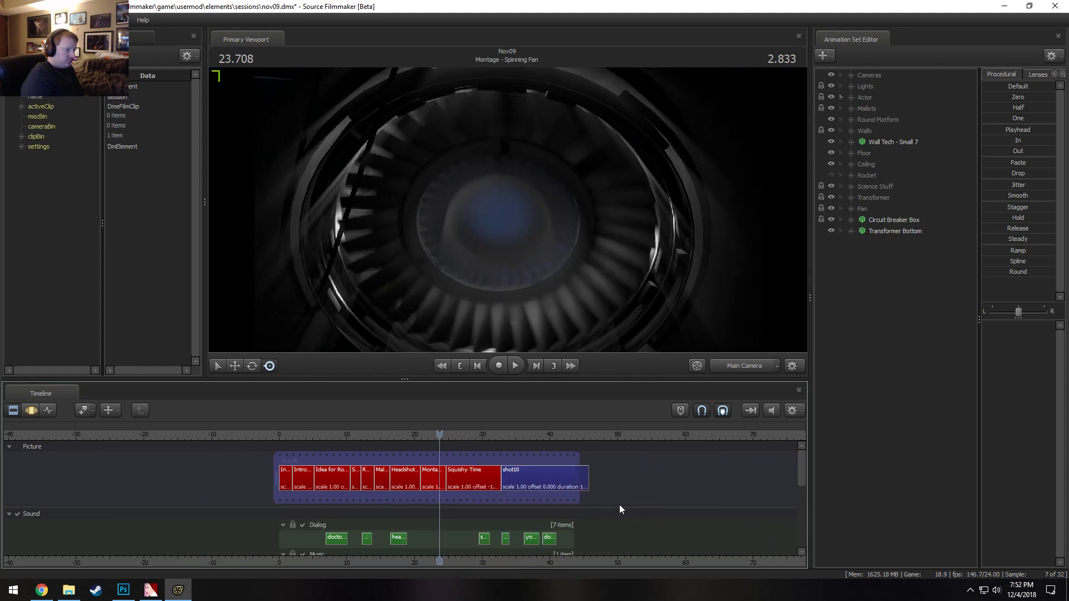
# Try pasting the copied shot after shot10 with the playhead at 35.833 seconds
pyautogui.click(558, 478)
pyautogui.click(521, 438)
pyautogui.scroll(2, 565, 514)
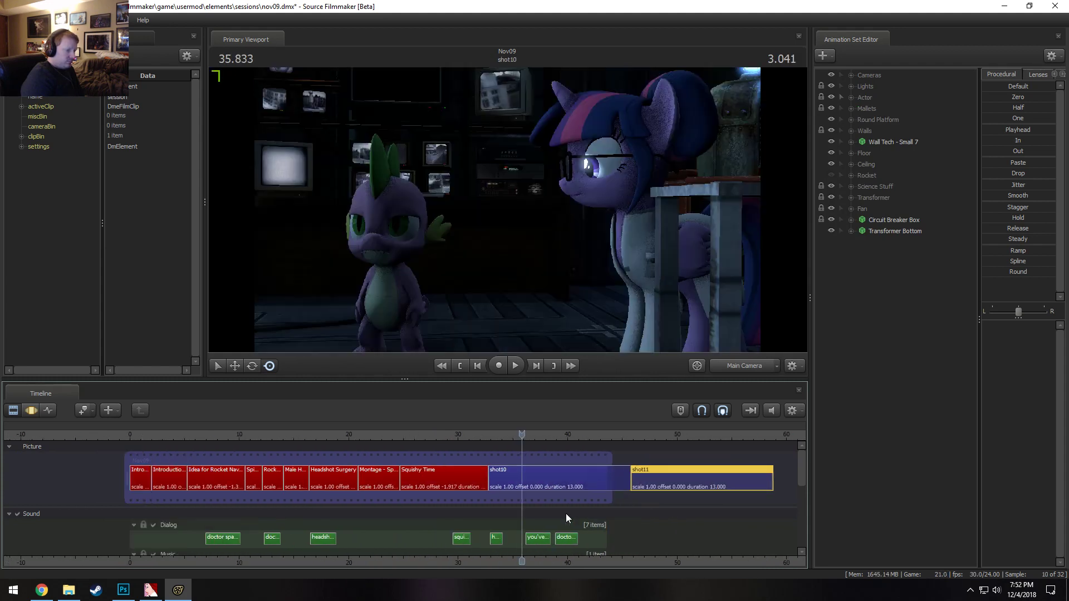
# Paste the copied shot between Squishy Time and shot10 and shorten it to about 1.5 seconds
pyautogui.click(476, 473)
pyautogui.click(476, 433)
pyautogui.hotkey('ctrl', 'v')
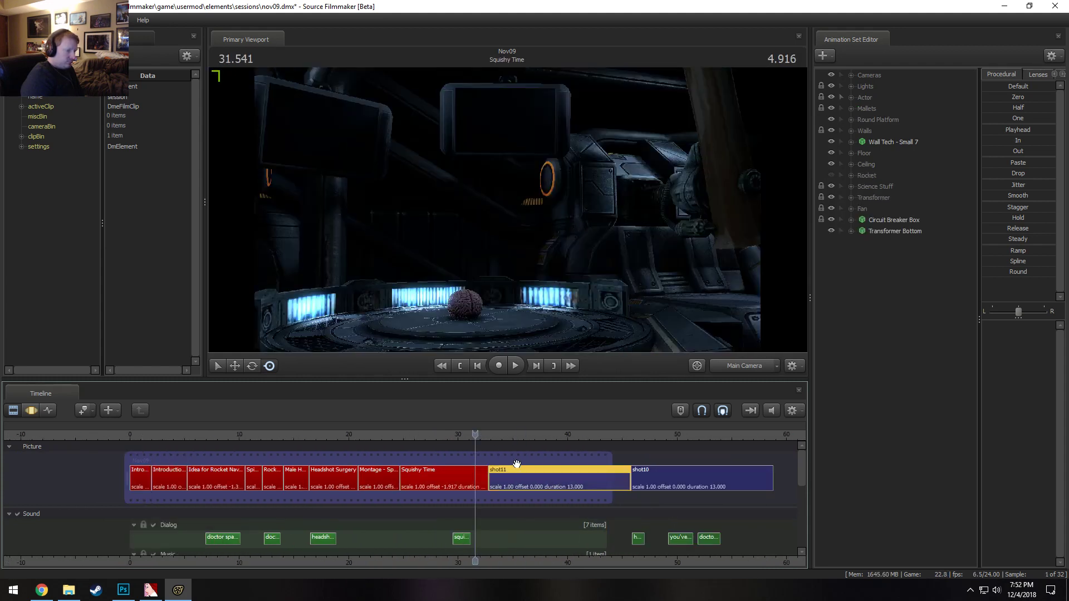
pyautogui.moveTo(625, 475); pyautogui.dragTo(498, 483)
pyautogui.scroll(3, 499, 482)
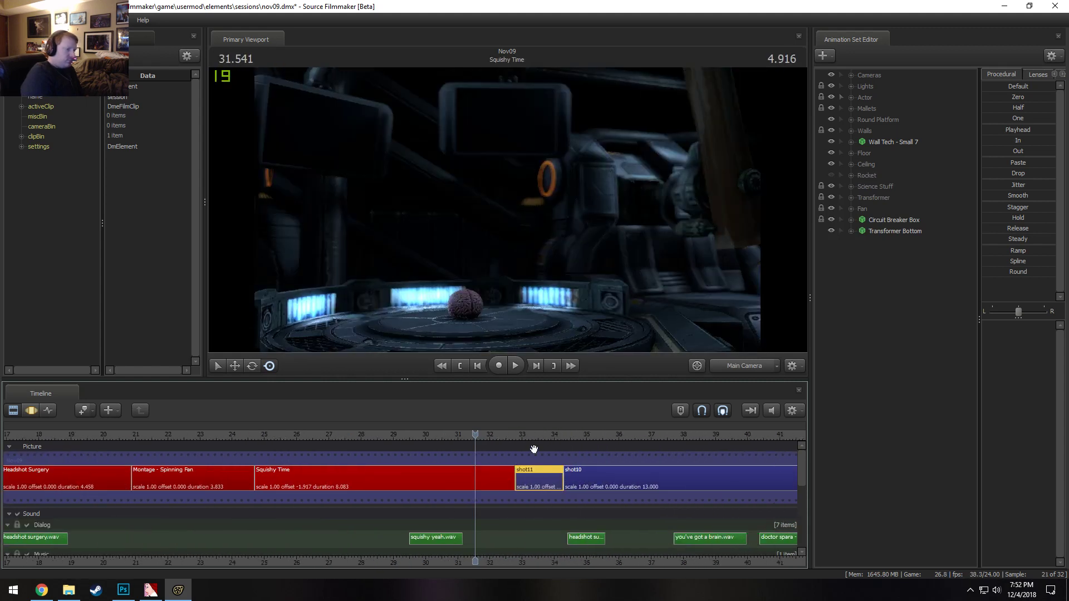
pyautogui.click(529, 436)
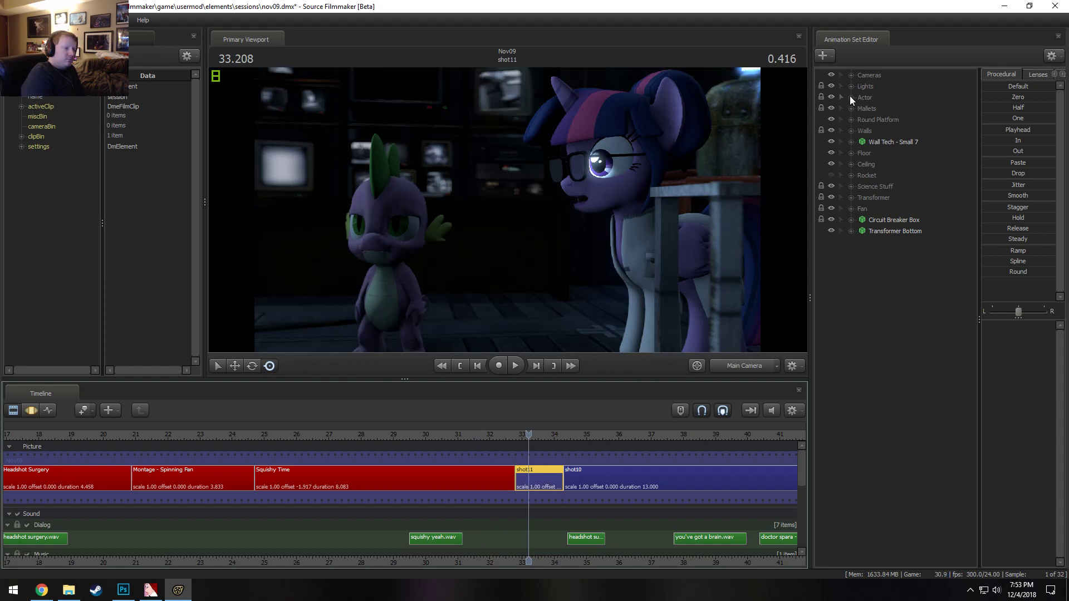
# Extend the end of the parent sequence to about 52.7 seconds and move shot11 to directly after shot10
pyautogui.scroll(-3, 640, 484)
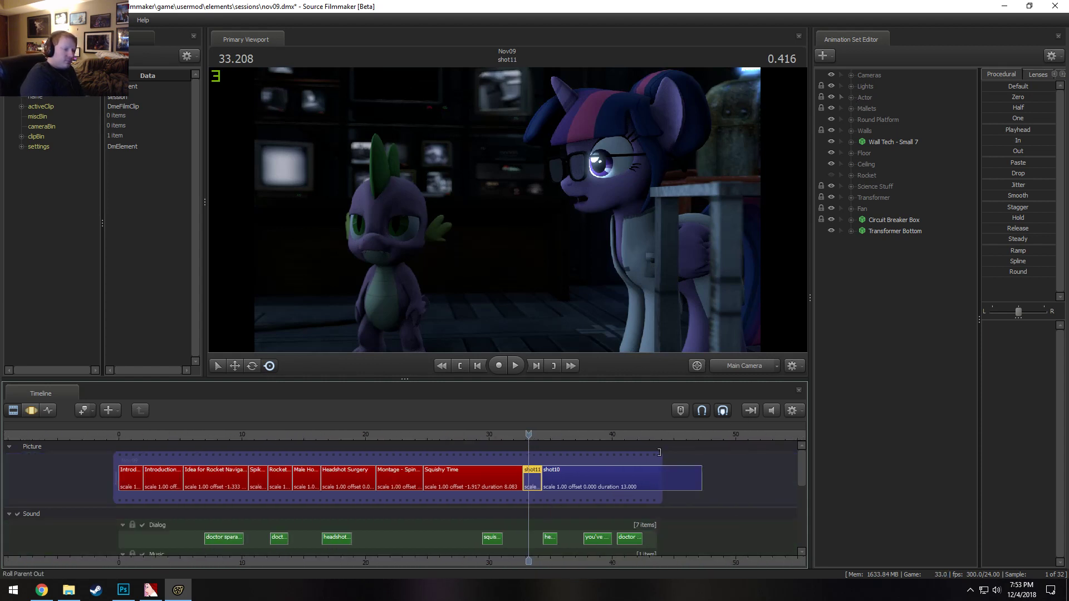
pyautogui.moveTo(659, 452); pyautogui.dragTo(769, 452)
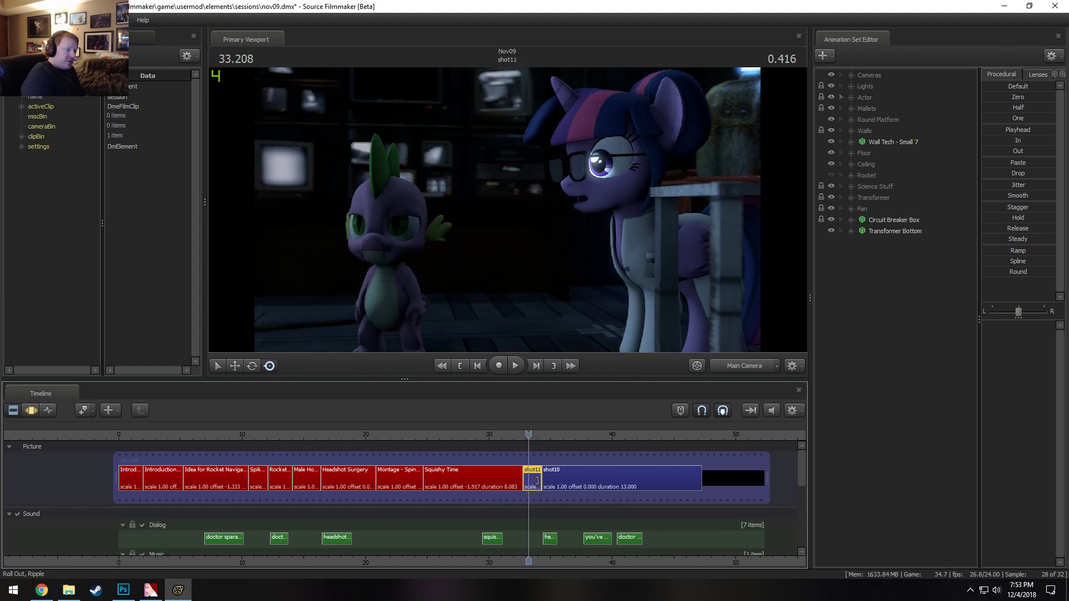
pyautogui.scroll(4, 536, 480)
pyautogui.moveTo(544, 546); pyautogui.dragTo(240, 533, button='middle')
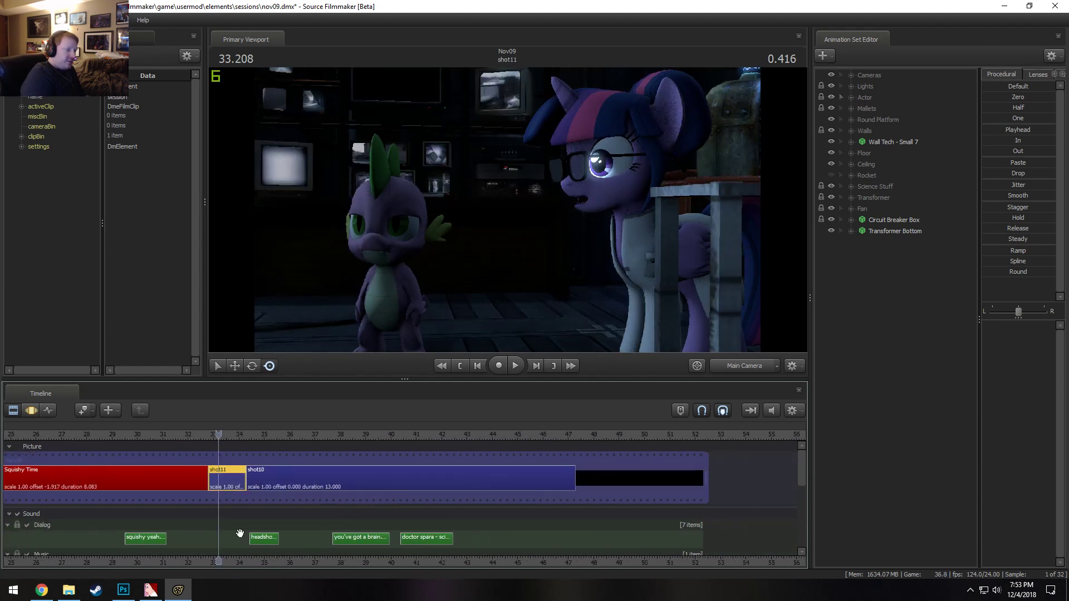
pyautogui.moveTo(231, 478); pyautogui.dragTo(670, 473)
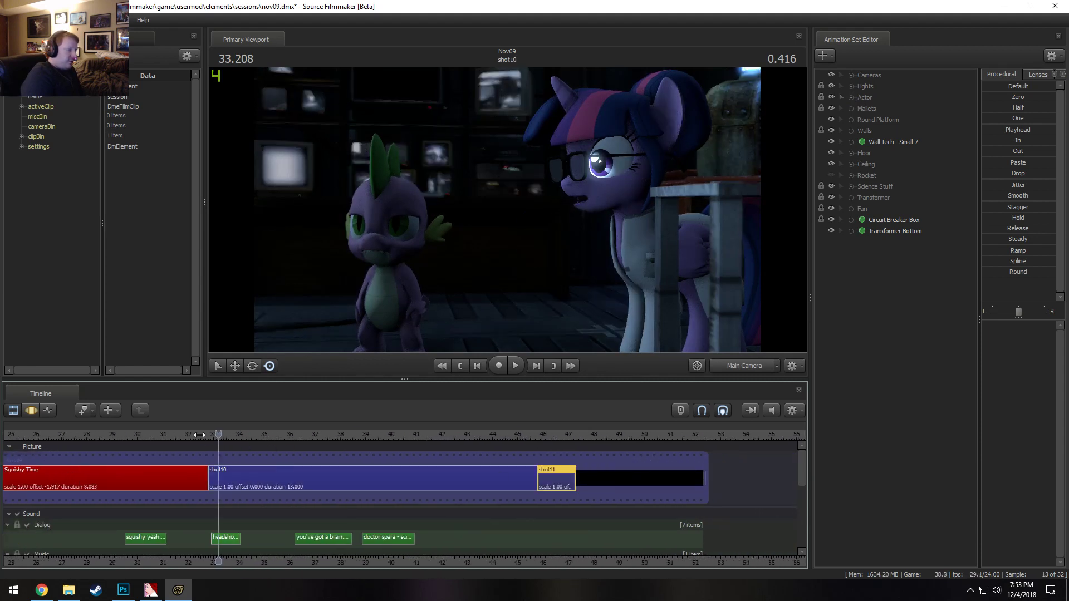
# Play the cut from Squishy Time into shot10, and place the playhead in shot11 at 46.291 seconds
pyautogui.click(196, 436)
pyautogui.press('space')
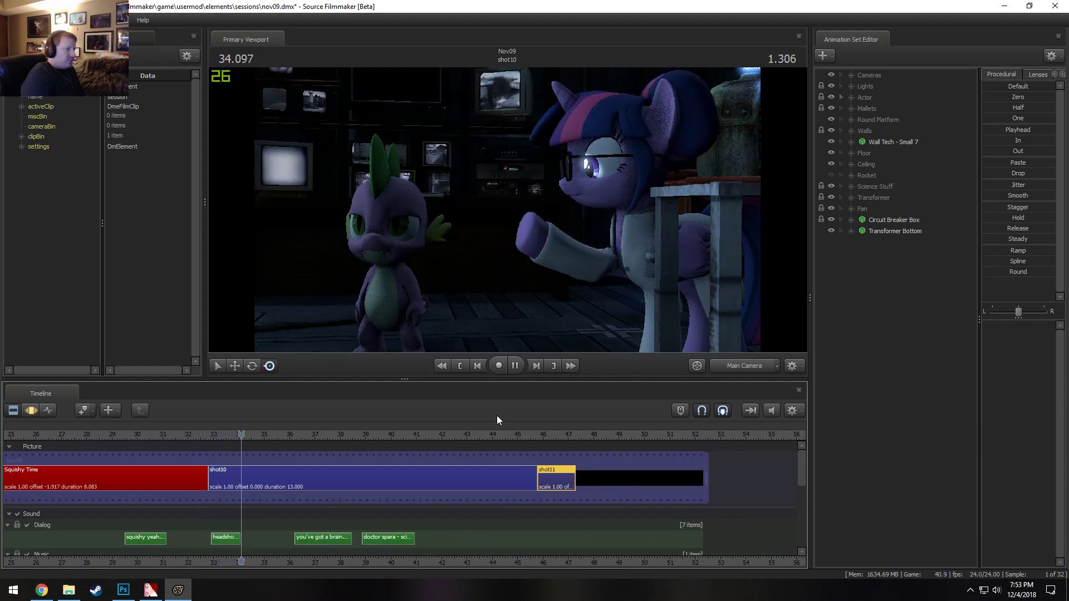
pyautogui.click(550, 437)
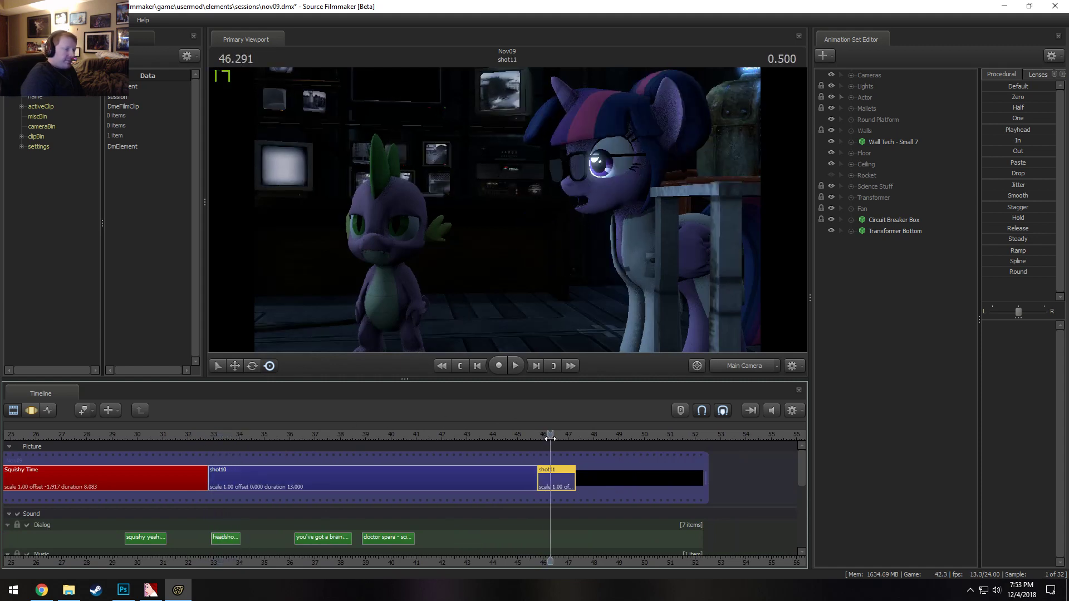
pyautogui.rightClick(557, 483)
pyautogui.press('Escape')
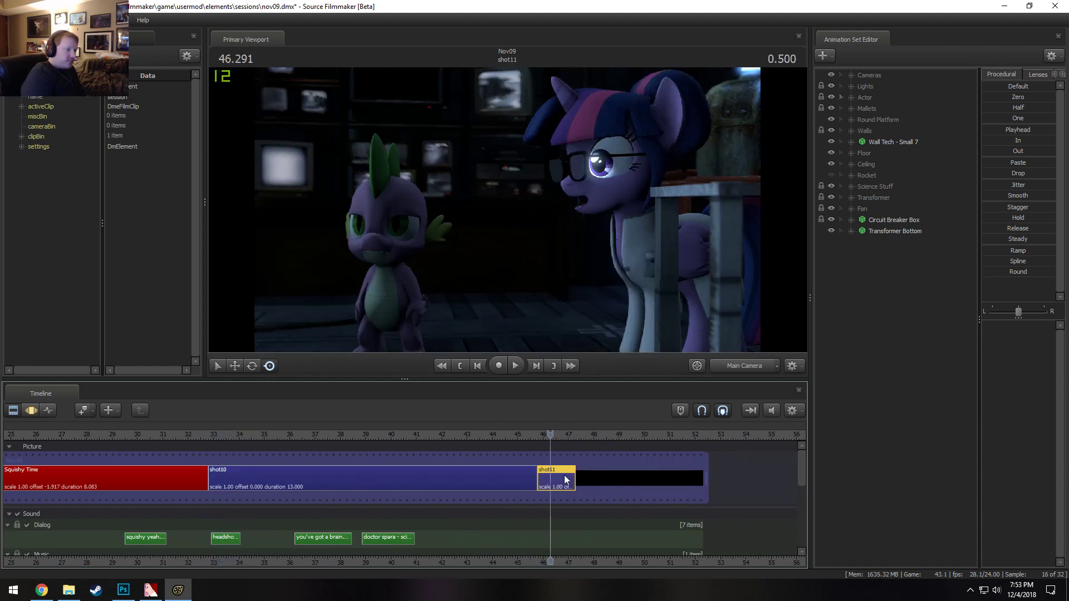
# Delete all animation sets in shot11's Actor group, including Twilight Sparkle, Spike and Doctor Whooves
pyautogui.click(851, 98)
pyautogui.click(890, 108)
pyautogui.keyDown('shift'); pyautogui.click(890, 141); pyautogui.keyUp('shift')
pyautogui.rightClick(892, 142)
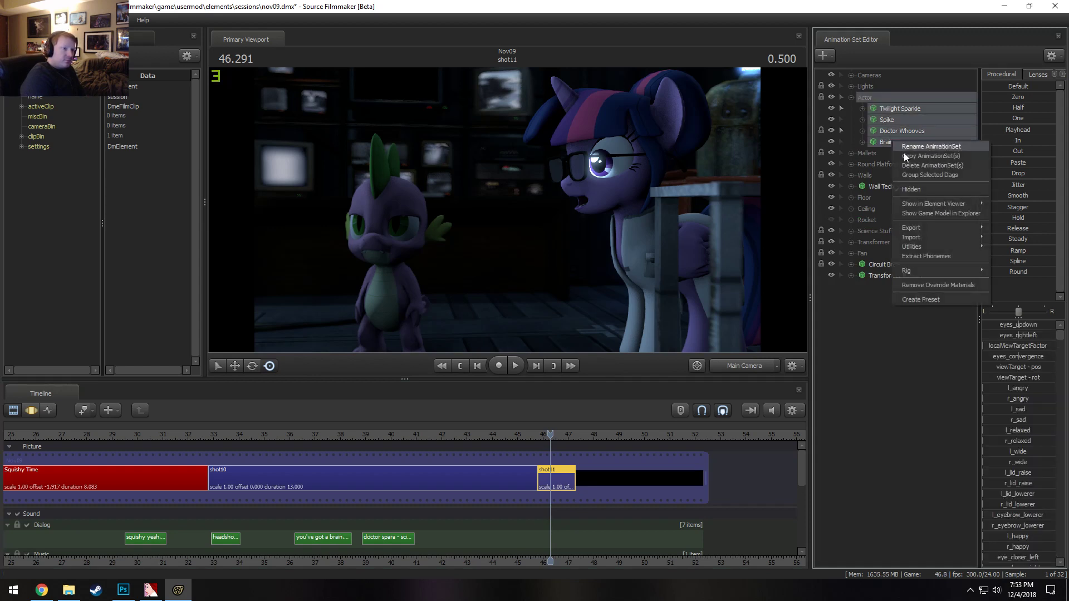
pyautogui.click(915, 166)
# Show the hidden controls in the animation set list and delete the empty Actor group from shot11
pyautogui.rightClick(886, 305)
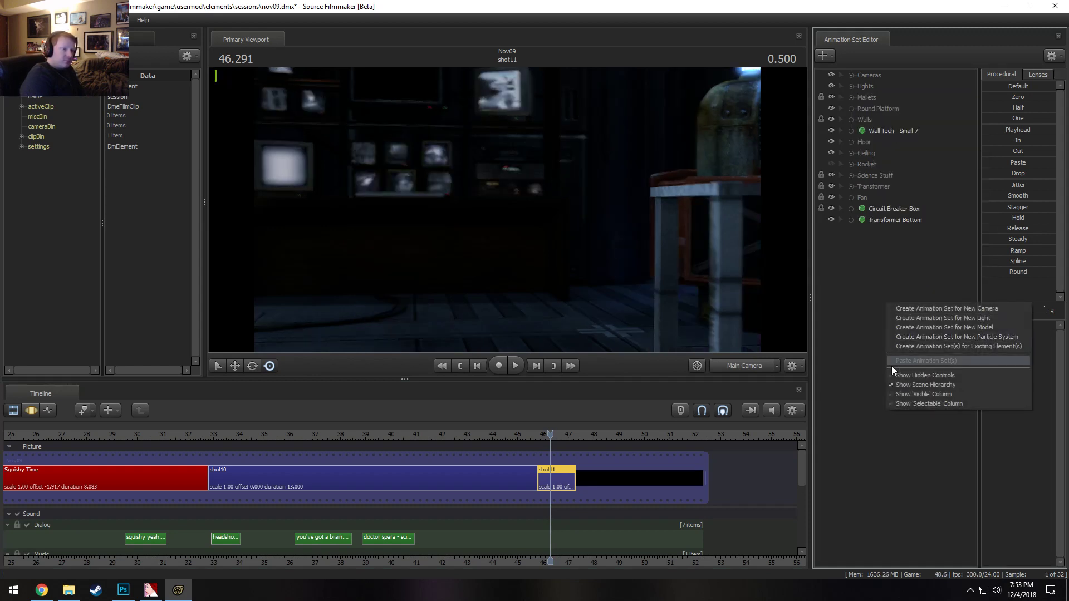
pyautogui.click(897, 377)
pyautogui.rightClick(864, 99)
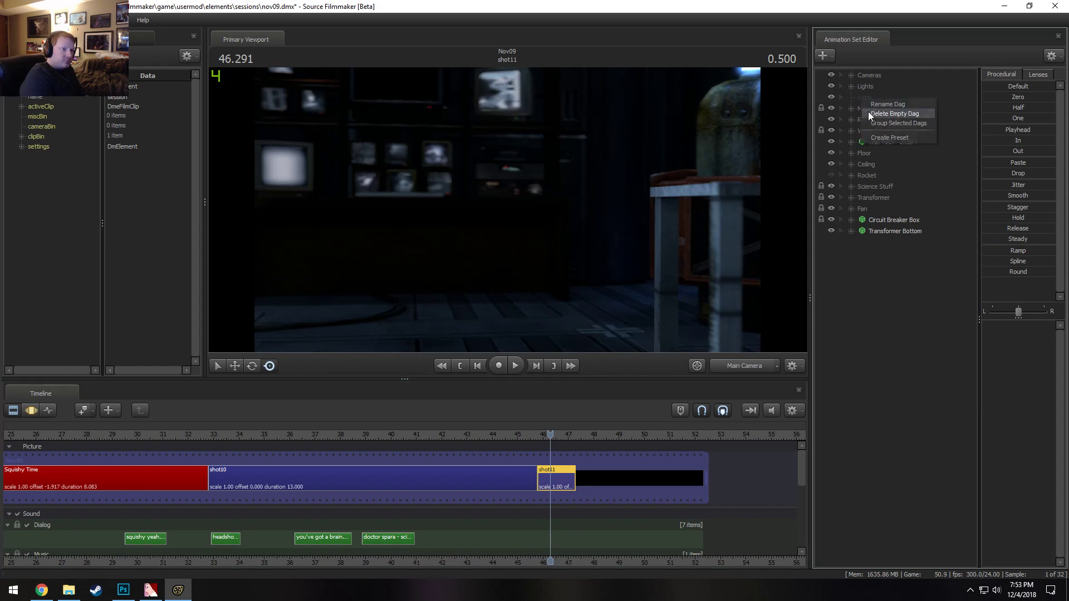
pyautogui.click(894, 113)
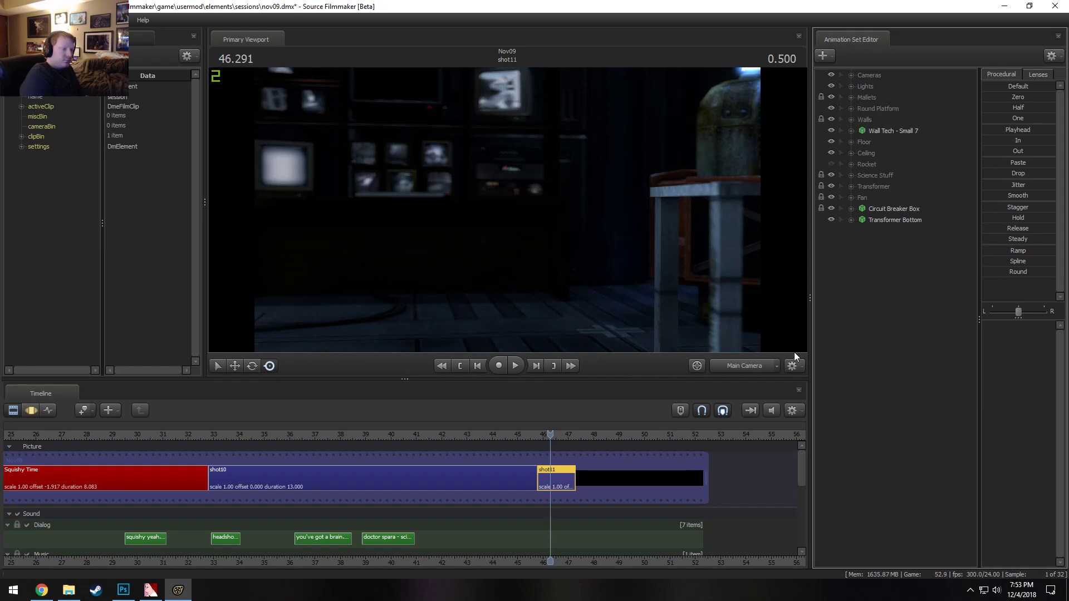
# Switch to the Motion Editor and work camera, and start an animation set for a new model, filtering the models by "vat"
pyautogui.press('F3')
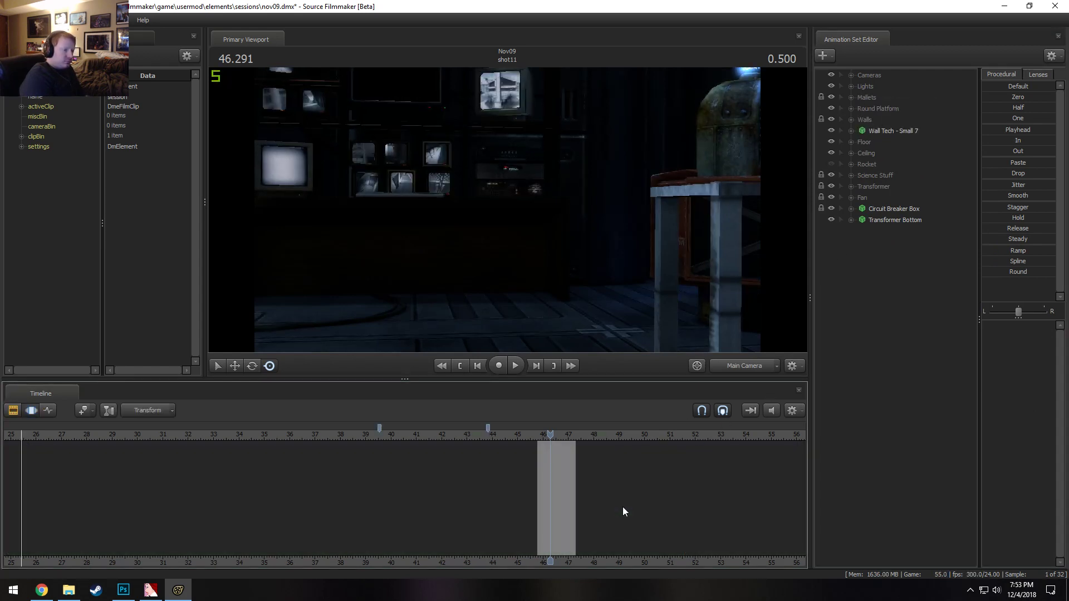
pyautogui.click(745, 365)
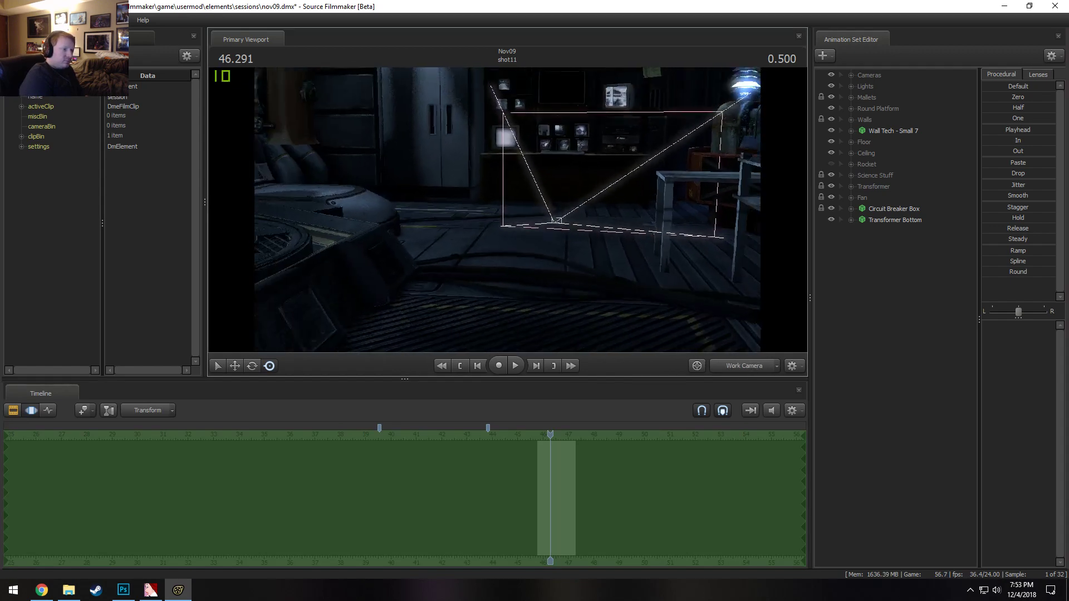
pyautogui.rightClick(877, 290)
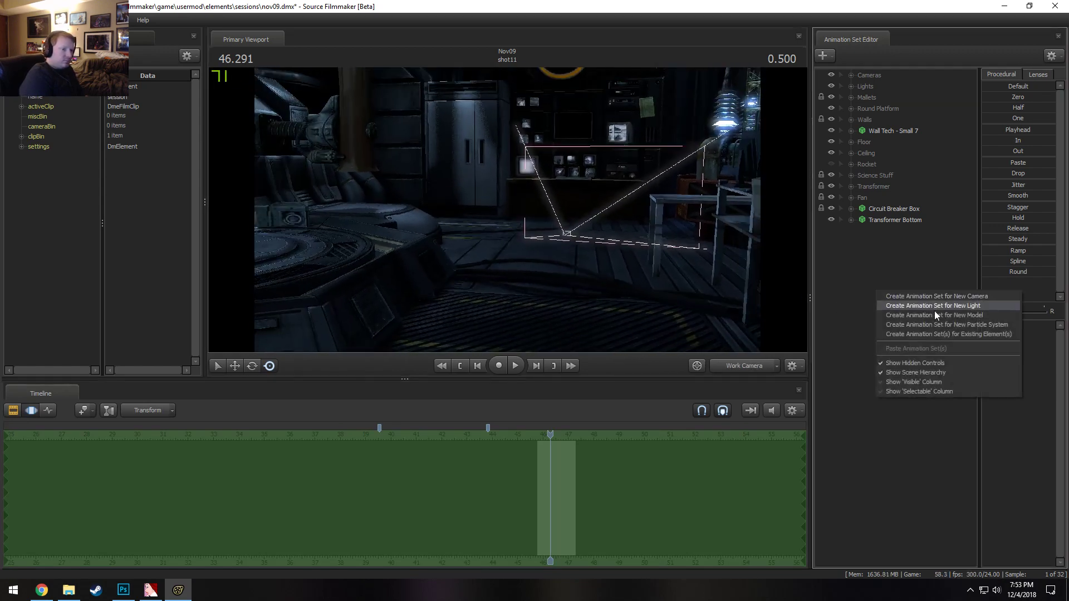
pyautogui.click(933, 311)
pyautogui.write('v')
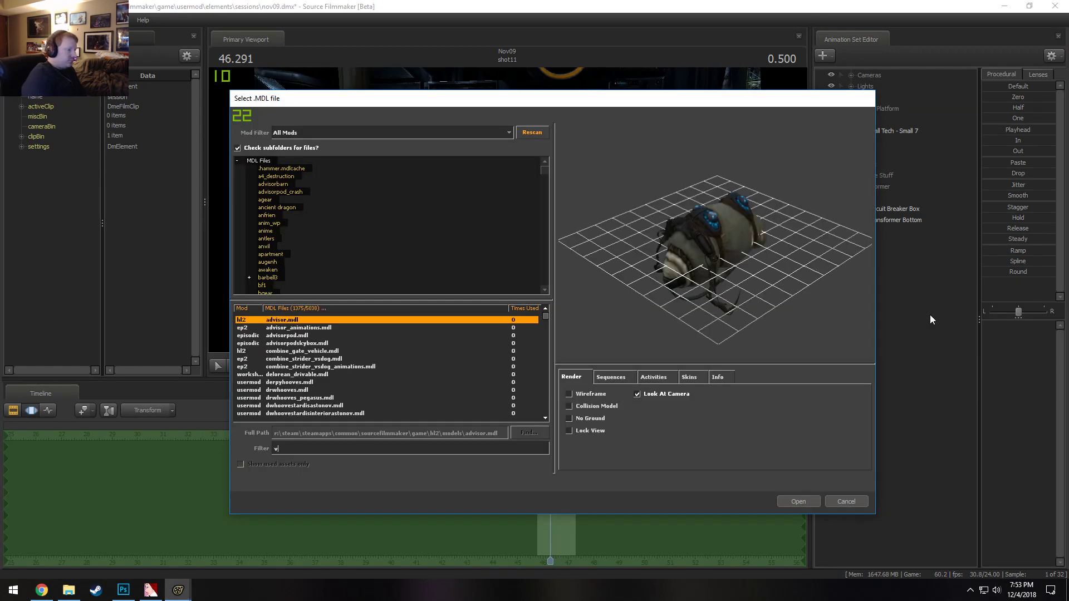
pyautogui.write('at')
# Look through the models filtered by "vat" for a suitable vat, previewing the elevator entries in props_gameplay, props_mall and props_mill
pyautogui.scroll(-10, 329, 398)
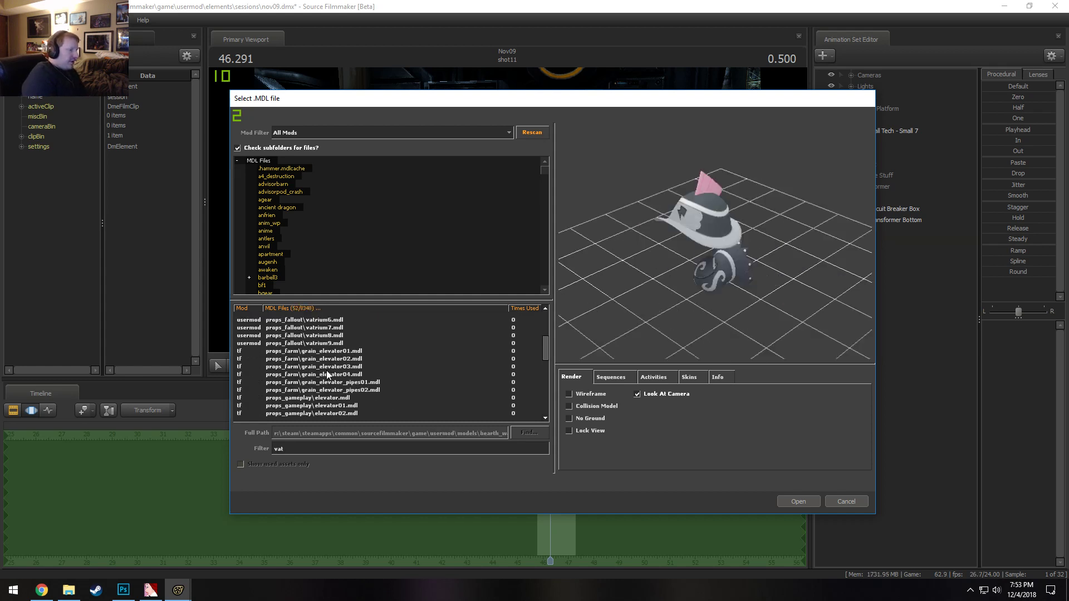
pyautogui.click(319, 383)
pyautogui.scroll(-5, 346, 397)
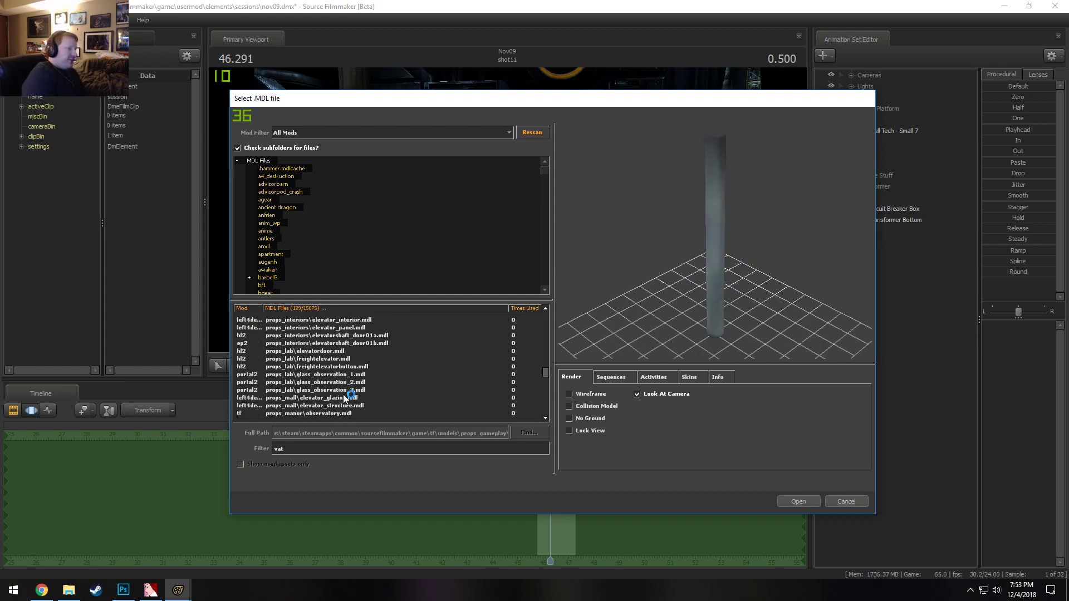
pyautogui.click(345, 397)
pyautogui.scroll(-2, 343, 406)
pyautogui.click(335, 398)
pyautogui.press('Down')
pyautogui.press('Down')
pyautogui.press('Down')
pyautogui.press('Down')
pyautogui.press('Down')
pyautogui.press('Down')
pyautogui.press('Down')
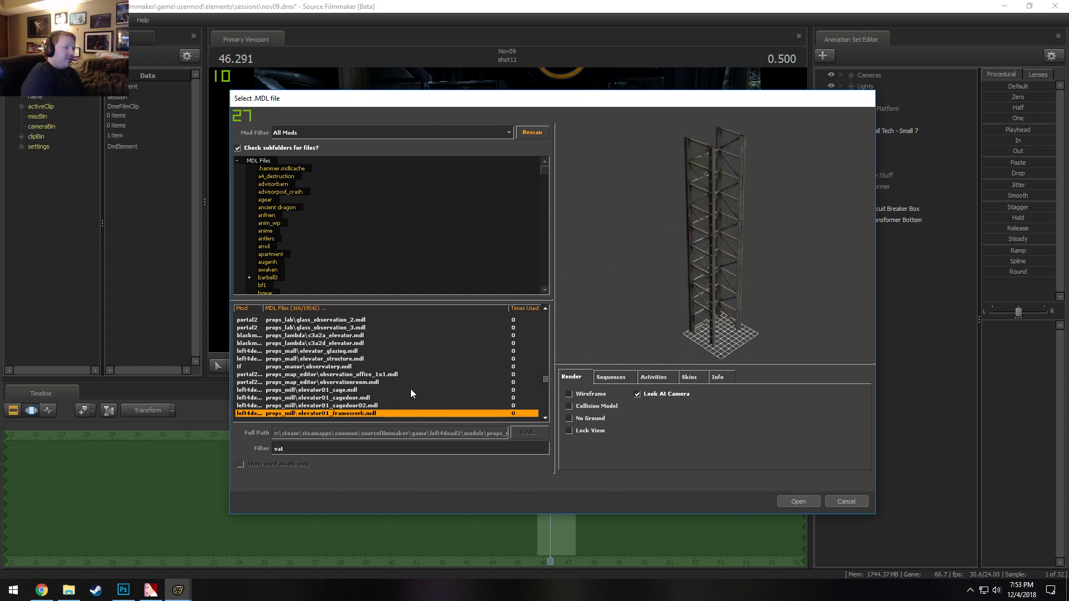
# Preview props_mill\freightelevatorbutton02.mdl with its turn_ON, idleOn and idleOff sequences, and add the model to shot11
pyautogui.press('Up')
pyautogui.press('Up')
pyautogui.moveTo(699, 295); pyautogui.dragTo(734, 295)
pyautogui.moveTo(698, 295); pyautogui.dragTo(699, 262, button='right')
pyautogui.moveTo(715, 261); pyautogui.dragTo(699, 234)
pyautogui.click(598, 376)
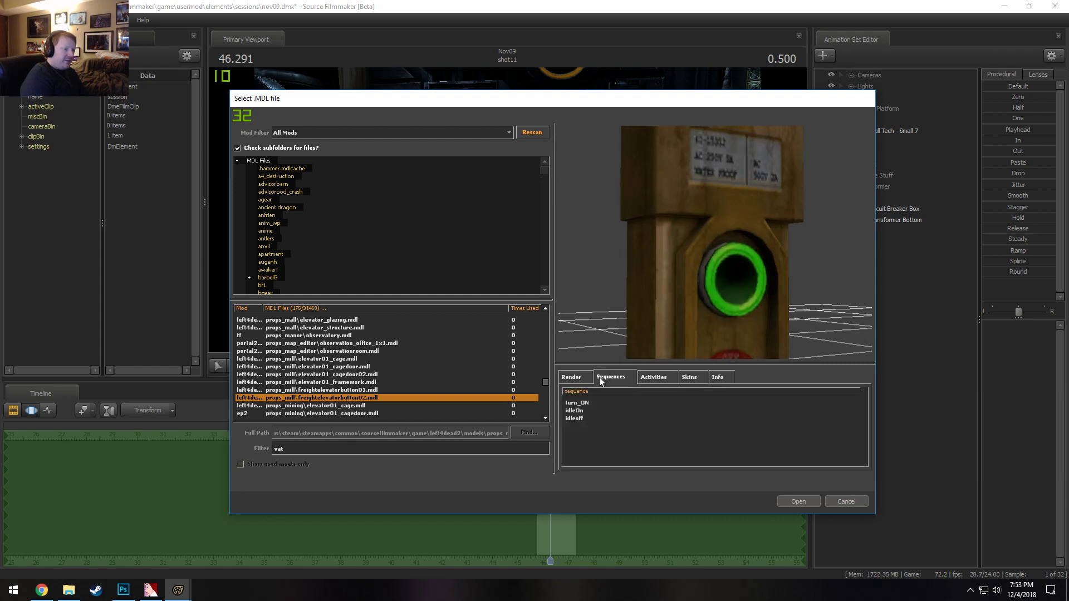
pyautogui.click(584, 403)
pyautogui.click(582, 411)
pyautogui.click(576, 422)
pyautogui.press('Return')
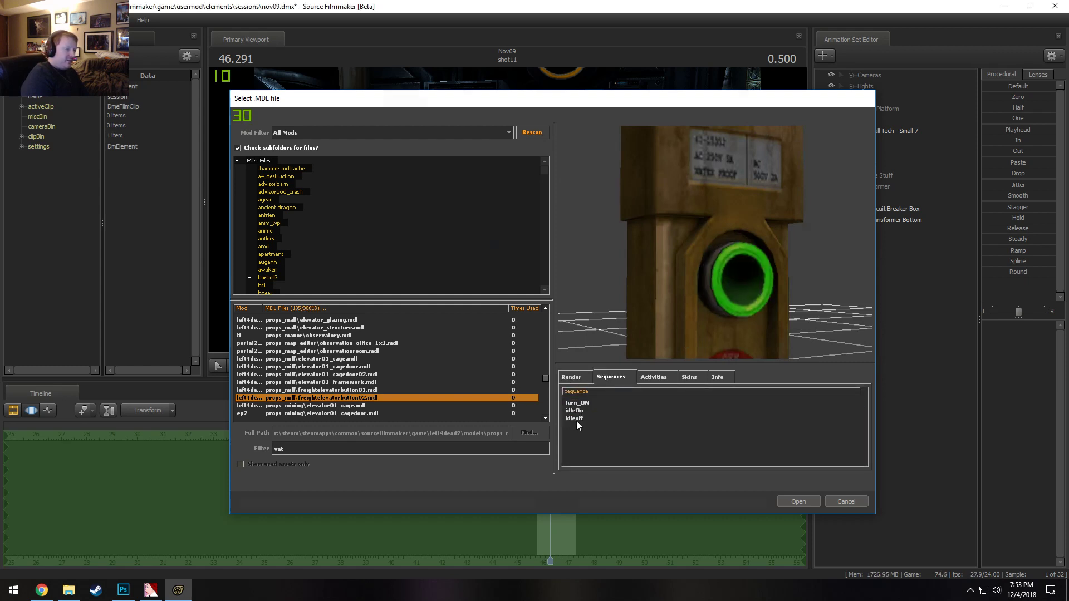
# Delete the freight elevator button's animation set from shot11
pyautogui.click(877, 229)
pyautogui.rightClick(876, 229)
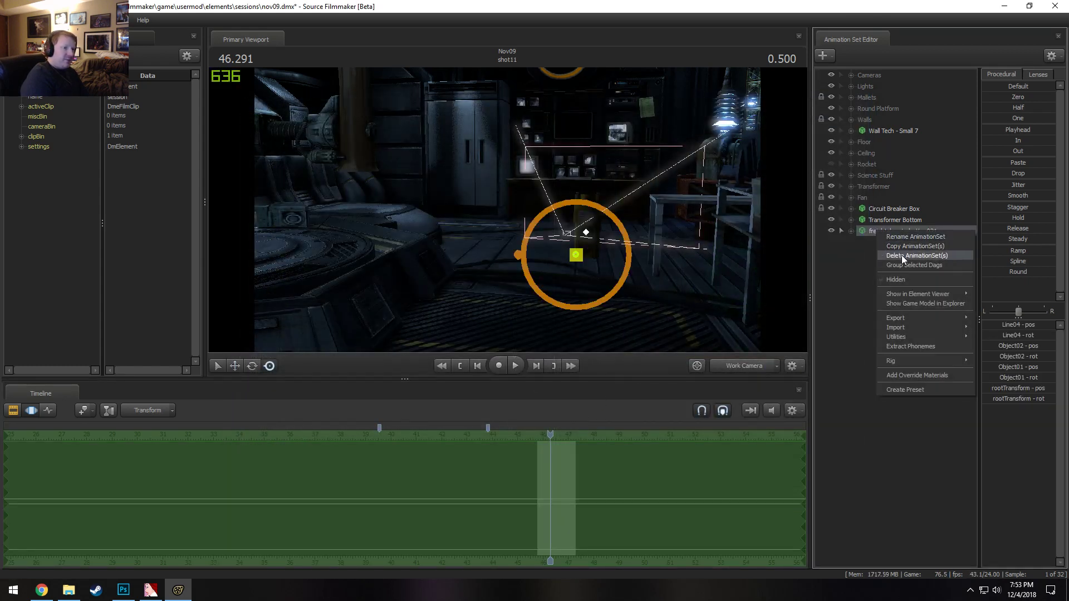
pyautogui.click(900, 255)
# Start another animation set for a new model and scan the models filtered by "vat" from props_blastpit to props_mill
pyautogui.rightClick(880, 277)
pyautogui.click(915, 299)
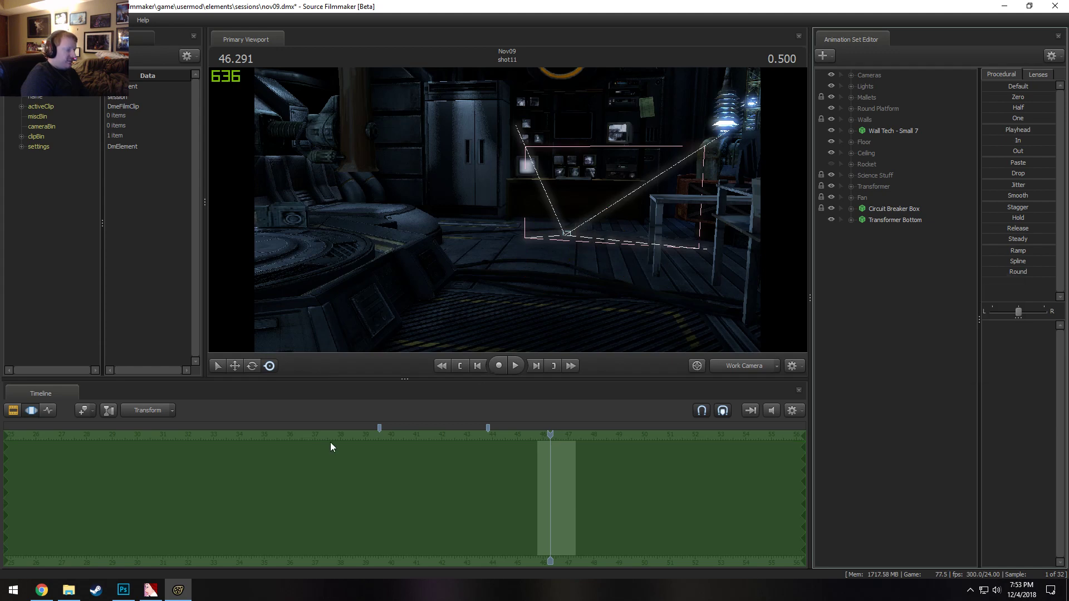
pyautogui.scroll(-10, 323, 405)
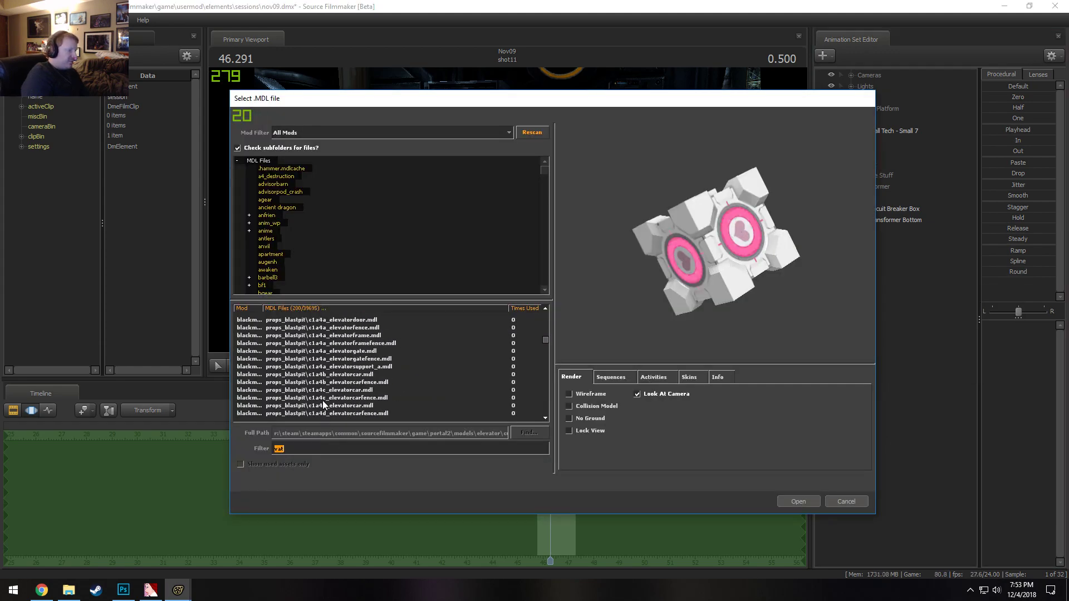
pyautogui.scroll(-15, 322, 400)
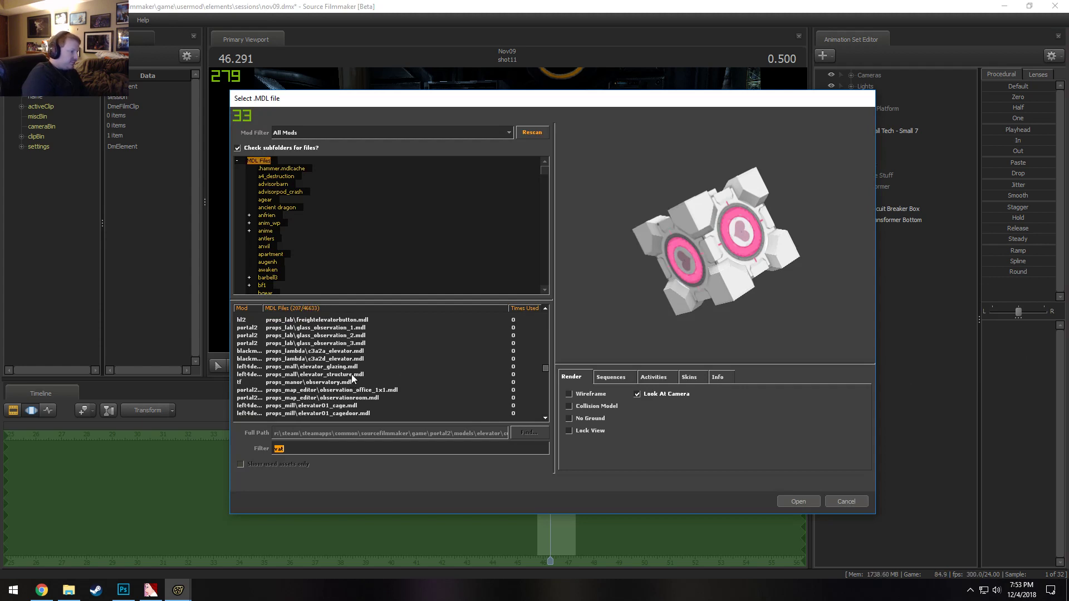
pyautogui.scroll(-3, 339, 332)
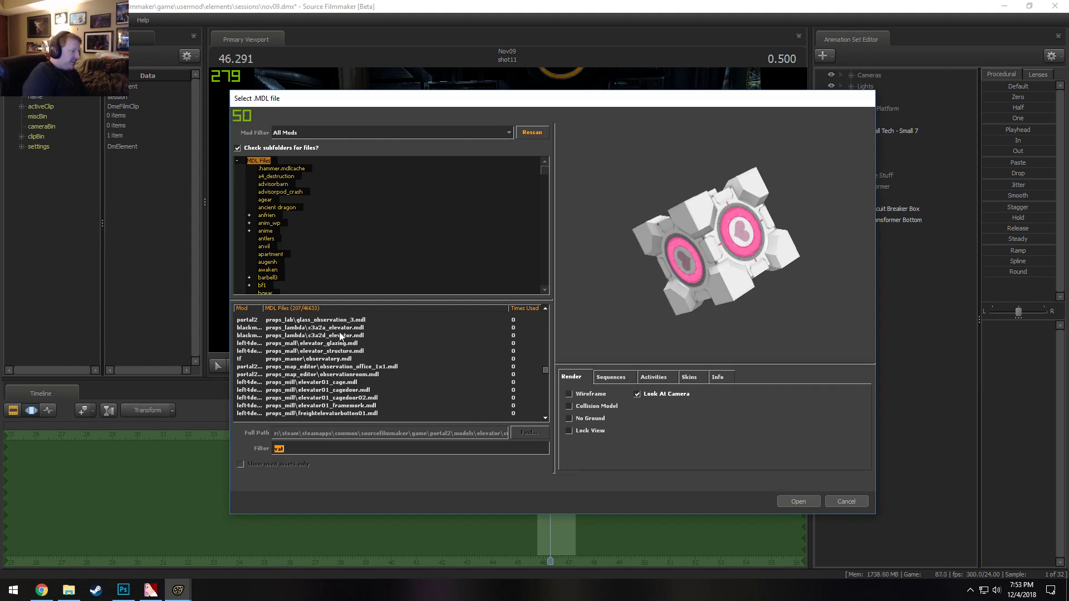
# Narrow the model filter to "vat_" and examine props_residue\vat_rotating_platform.mdl from a lower angle
pyautogui.click(304, 445)
pyautogui.write('vat_')
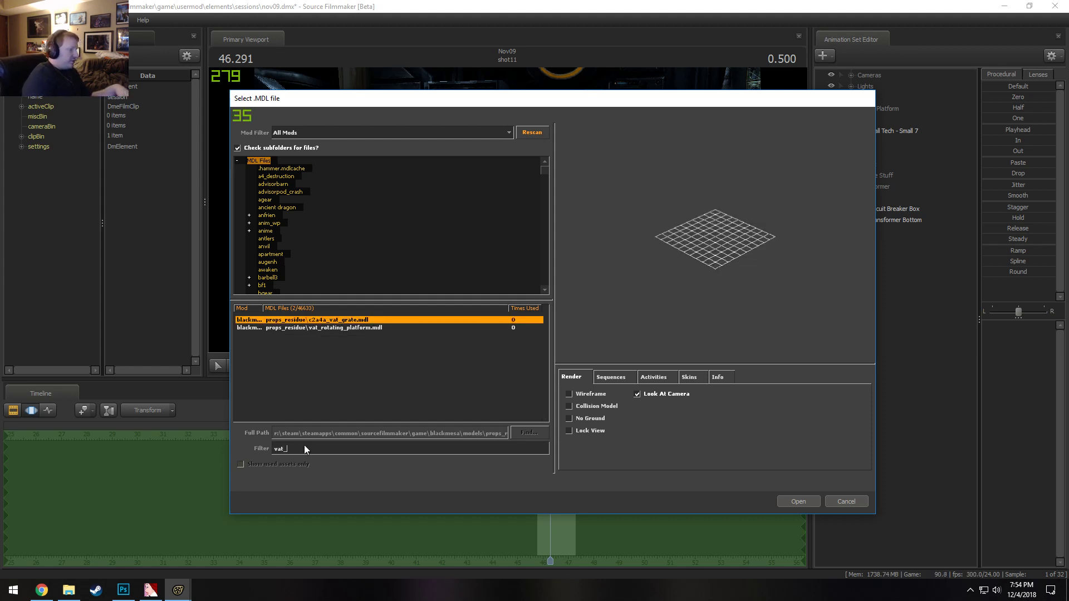
pyautogui.click(371, 327)
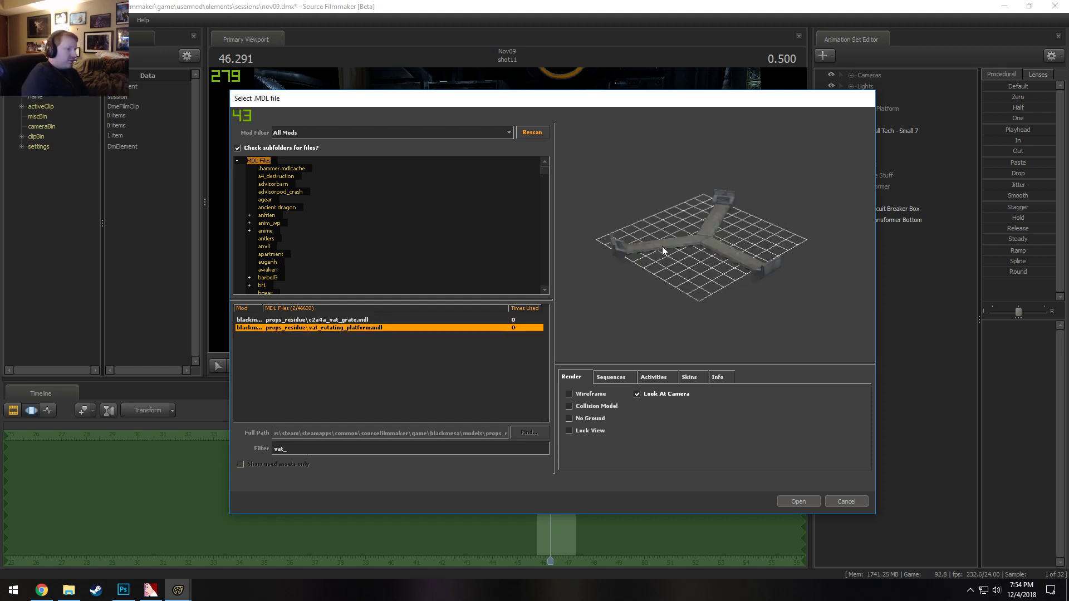
pyautogui.moveTo(663, 247); pyautogui.dragTo(484, 396)
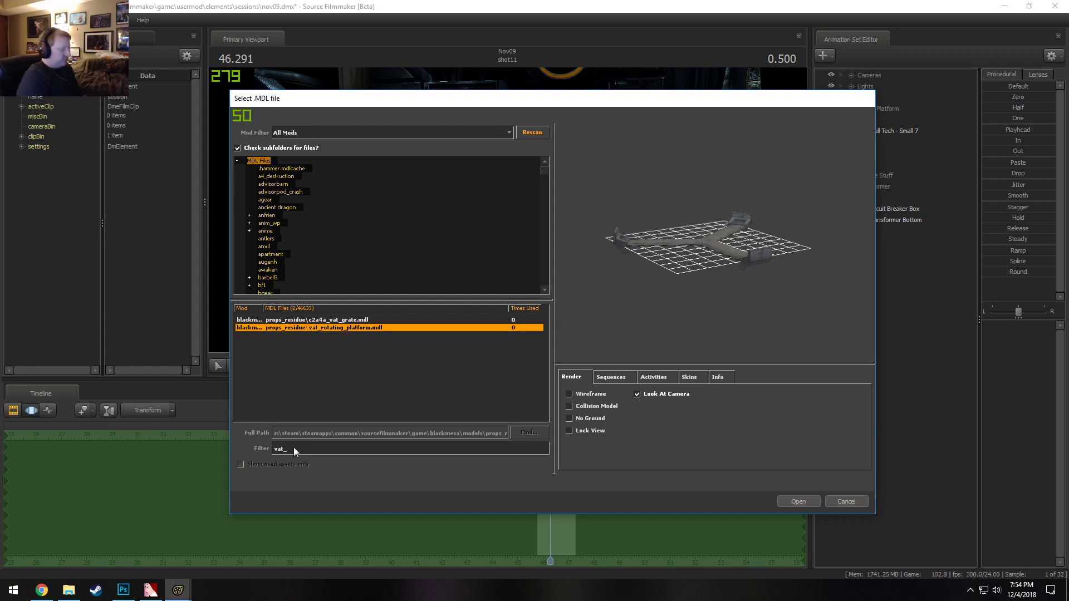
# Reset the model filter to "vat" and preview liftgenerator.mdl and its neighbours near the end of the results
pyautogui.press('BackSpace')
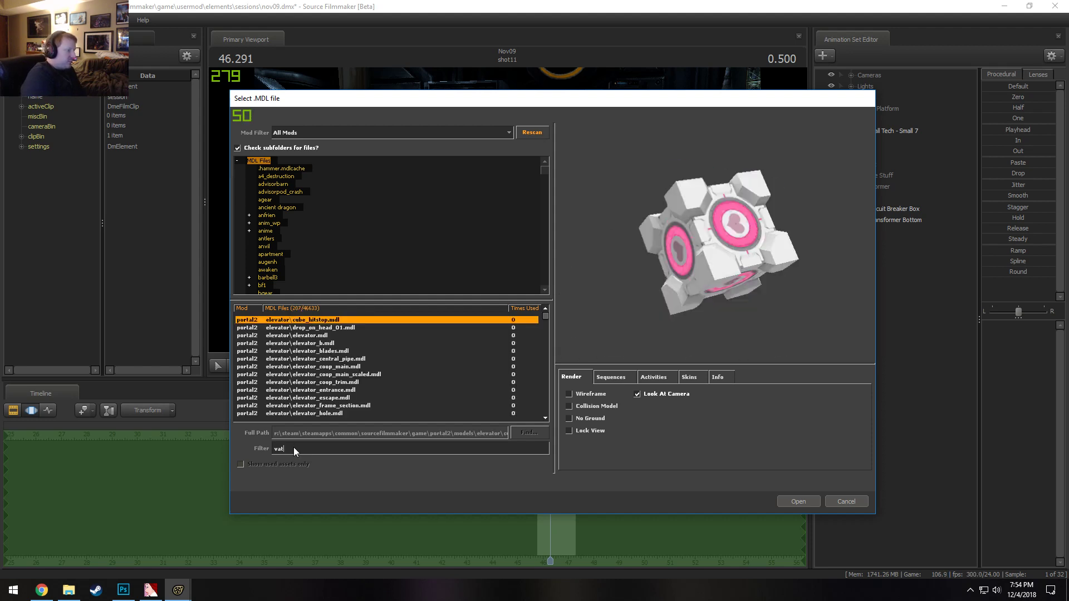
pyautogui.press('BackSpace')
pyautogui.press('BackSpace')
pyautogui.press('BackSpace')
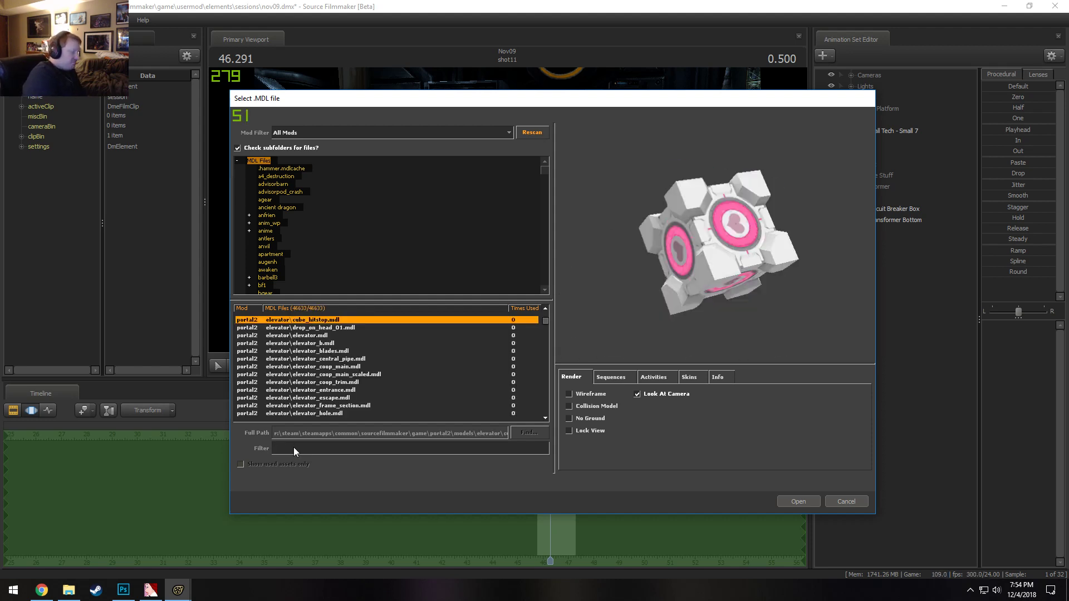
pyautogui.write('vat')
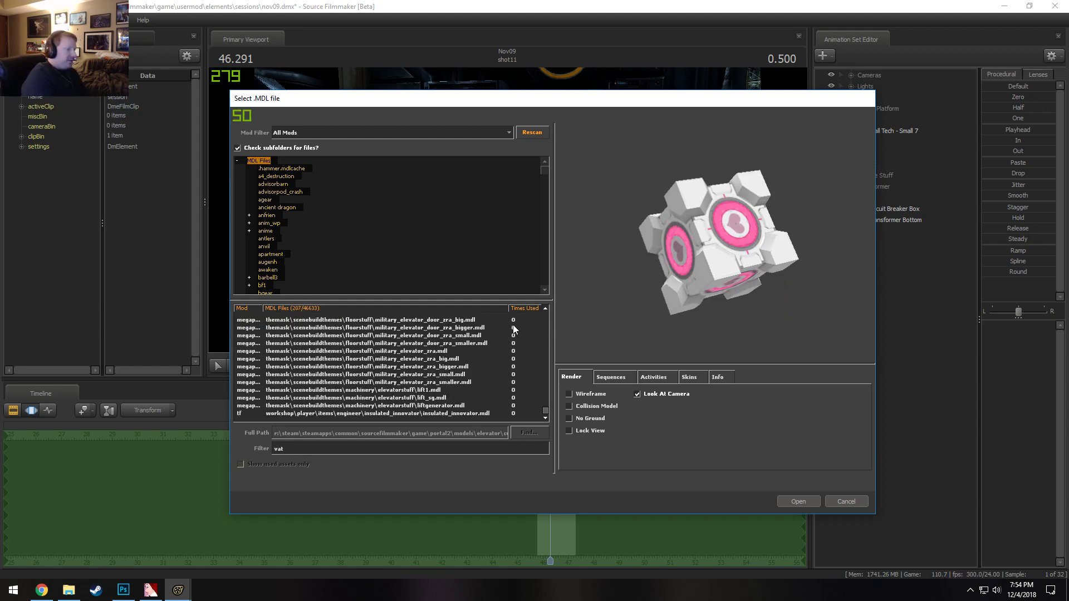
pyautogui.click(412, 374)
pyautogui.click(370, 406)
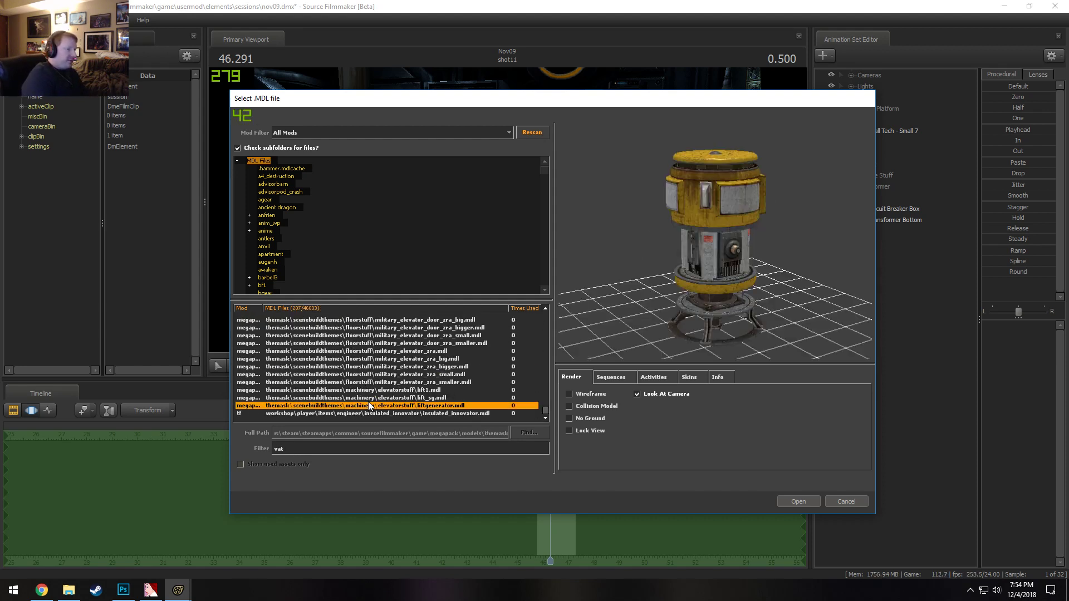
pyautogui.press('Up')
pyautogui.press('Down')
pyautogui.press('Down')
pyautogui.press('Up')
pyautogui.moveTo(633, 269)
pyautogui.mouseDown()
pyautogui.moveTo(673, 295)
pyautogui.moveTo(650, 271)
pyautogui.mouseUp()
pyautogui.press('Down')
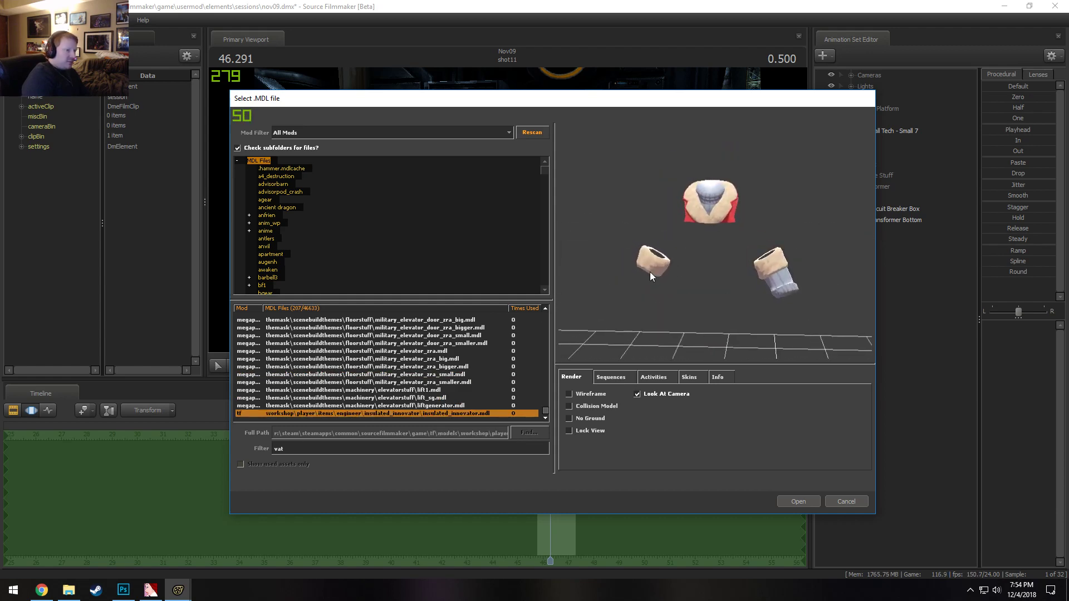
# Preview the lift models and the military elevator platform and door models in the scenebuildthemes folders
pyautogui.press('Up')
pyautogui.press('Up')
pyautogui.press('Up')
pyautogui.press('Up')
pyautogui.press('Up')
pyautogui.press('Up')
pyautogui.press('Up')
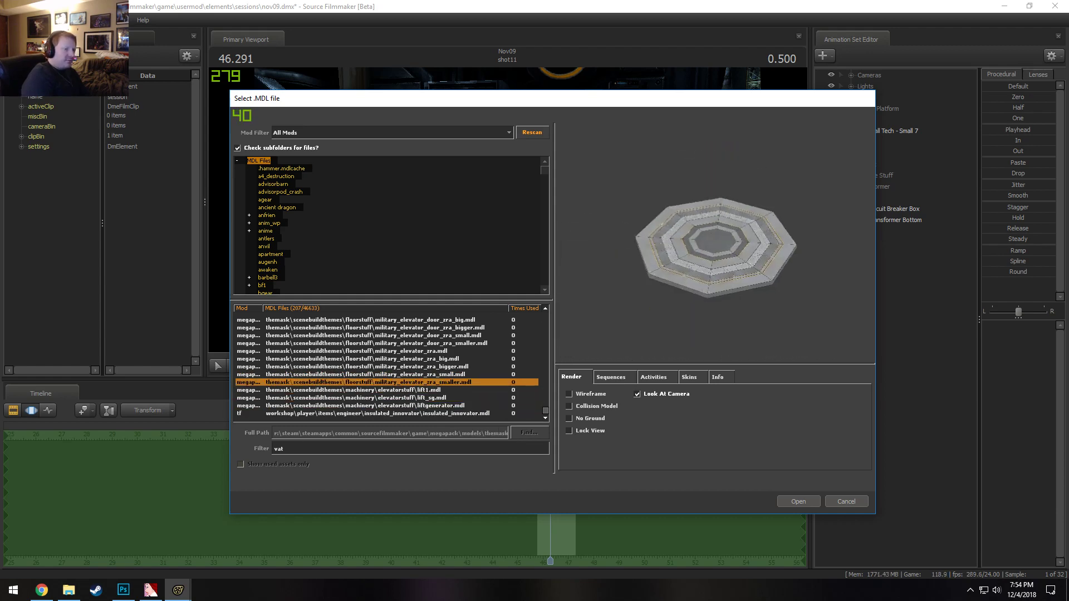
pyautogui.press('Up')
pyautogui.press('Up')
pyautogui.press('Up')
pyautogui.press('Up')
pyautogui.press('Up')
pyautogui.press('Up')
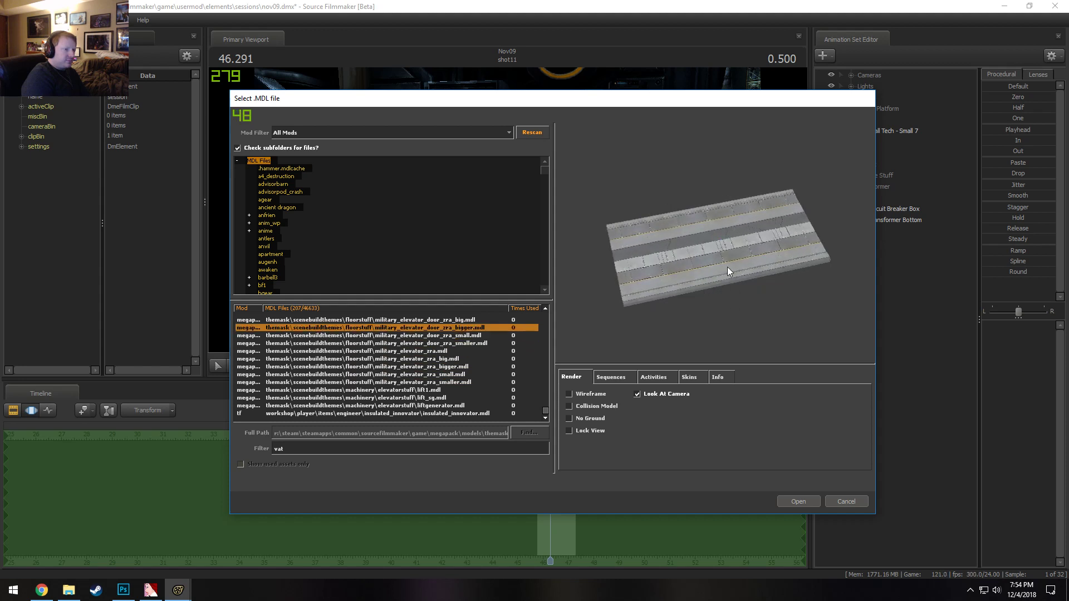
# Examine the elevator door, frame and conduit models in the themask\sbmp folders, including fus_door_cargo_elevator_frame_01.mdl and fus_elevator_button_01_sg.mdl
pyautogui.scroll(5, 415, 357)
pyautogui.click(400, 366)
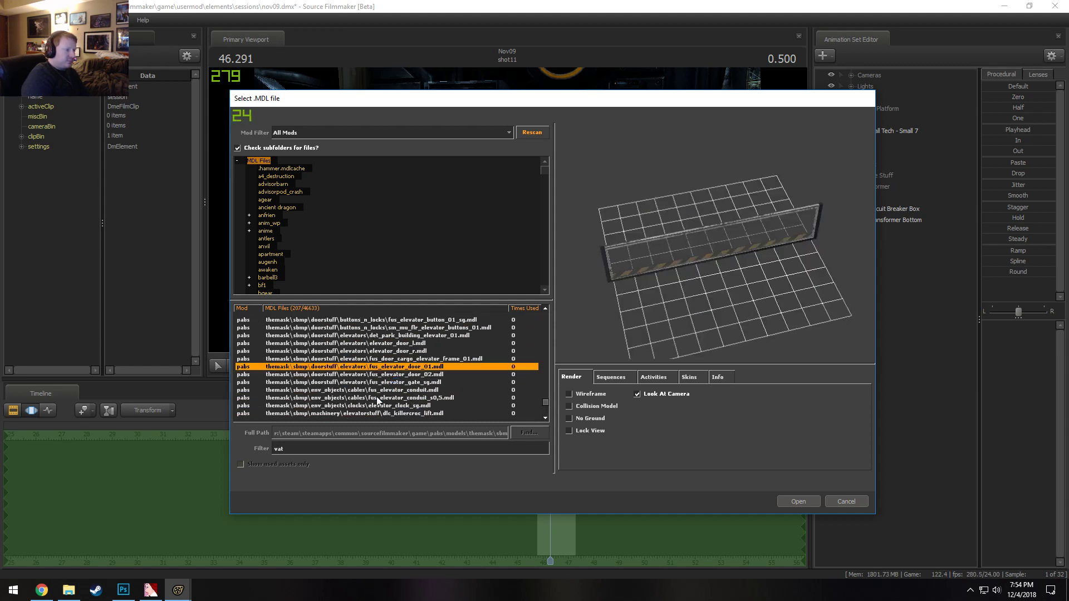
pyautogui.click(376, 396)
pyautogui.press('Up')
pyautogui.press('Up')
pyautogui.press('Up')
pyautogui.press('Up')
pyautogui.press('Up')
pyautogui.press('Up')
pyautogui.press('Up')
pyautogui.press('Up')
pyautogui.press('Up')
pyautogui.press('Up')
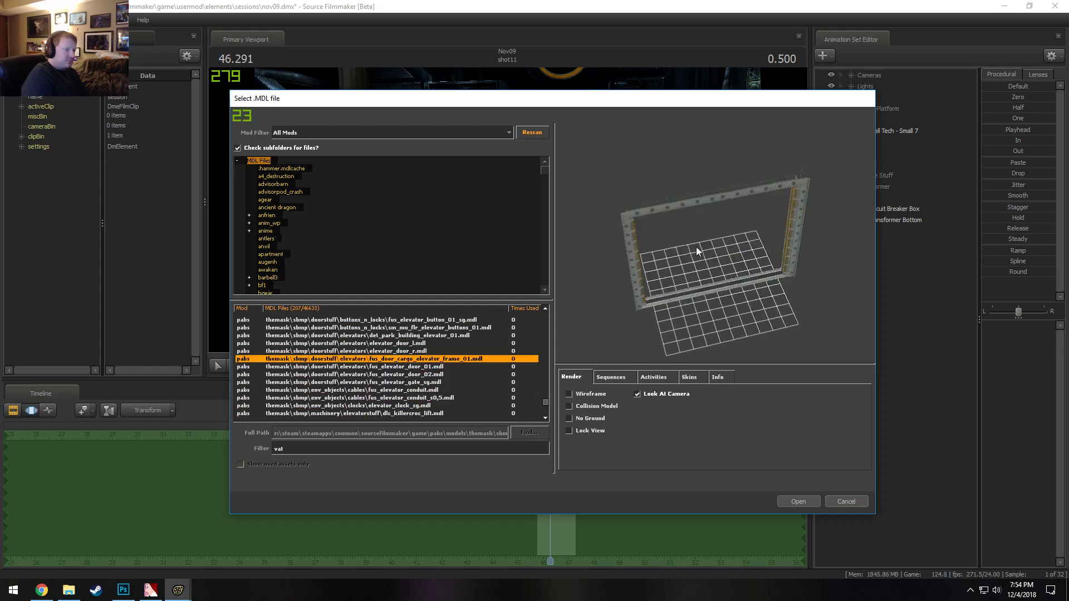
pyautogui.moveTo(686, 255); pyautogui.dragTo(686, 229)
pyautogui.moveTo(685, 255); pyautogui.dragTo(686, 212, button='right')
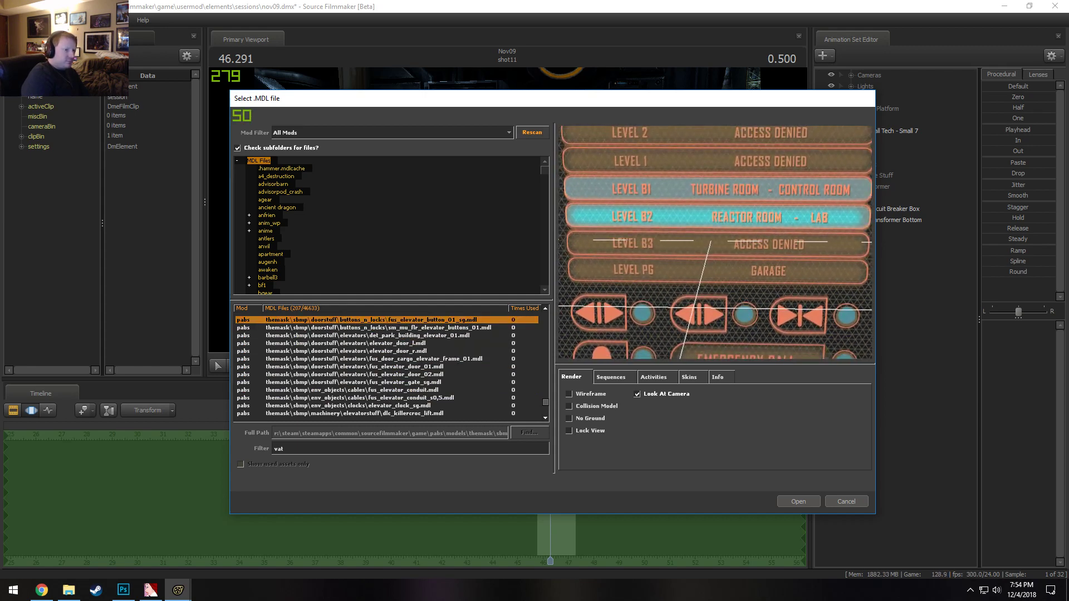
# Preview the elevator panel and interface models in buttons_n_locks and the entries listed before them
pyautogui.press('Up')
pyautogui.press('Up')
pyautogui.press('Up')
pyautogui.press('Up')
pyautogui.press('Up')
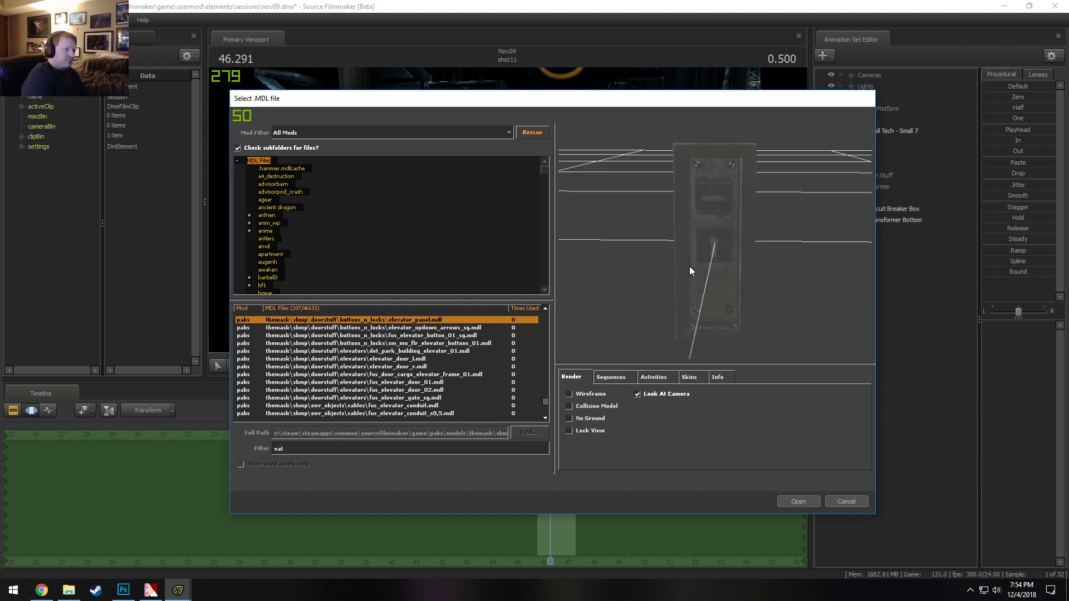
pyautogui.press('Up')
pyautogui.press('Up')
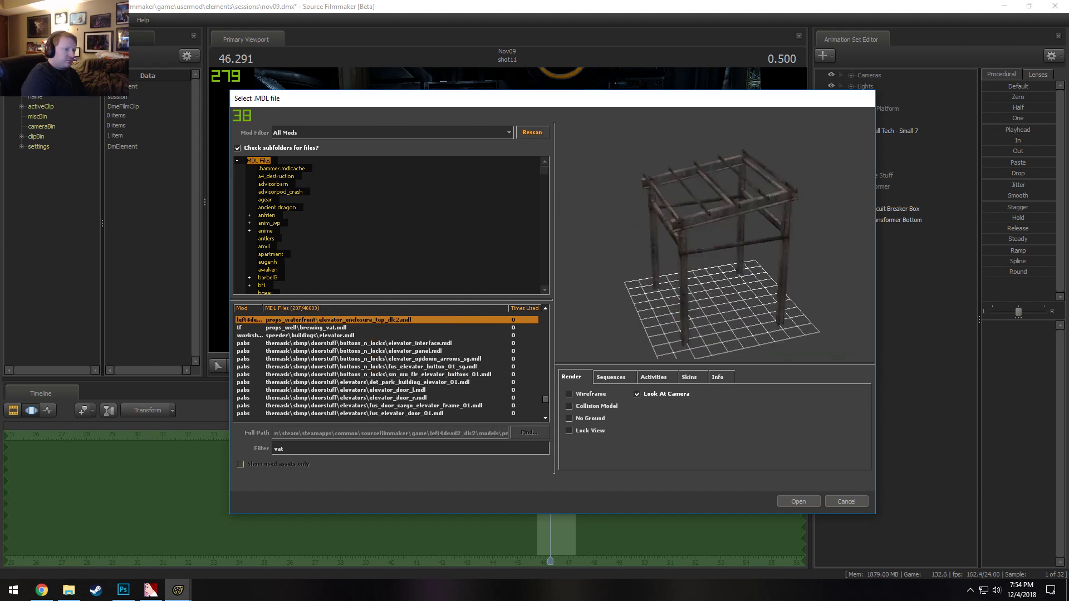
# Examine the elevator enclosure models in props_waterfront and the preceding models back to the props_unique counterweight frames
pyautogui.press('Down')
pyautogui.press('Down')
pyautogui.press('Up')
pyautogui.press('Up')
pyautogui.press('Up')
pyautogui.press('Up')
pyautogui.press('Up')
pyautogui.press('Up')
pyautogui.press('Up')
pyautogui.press('Up')
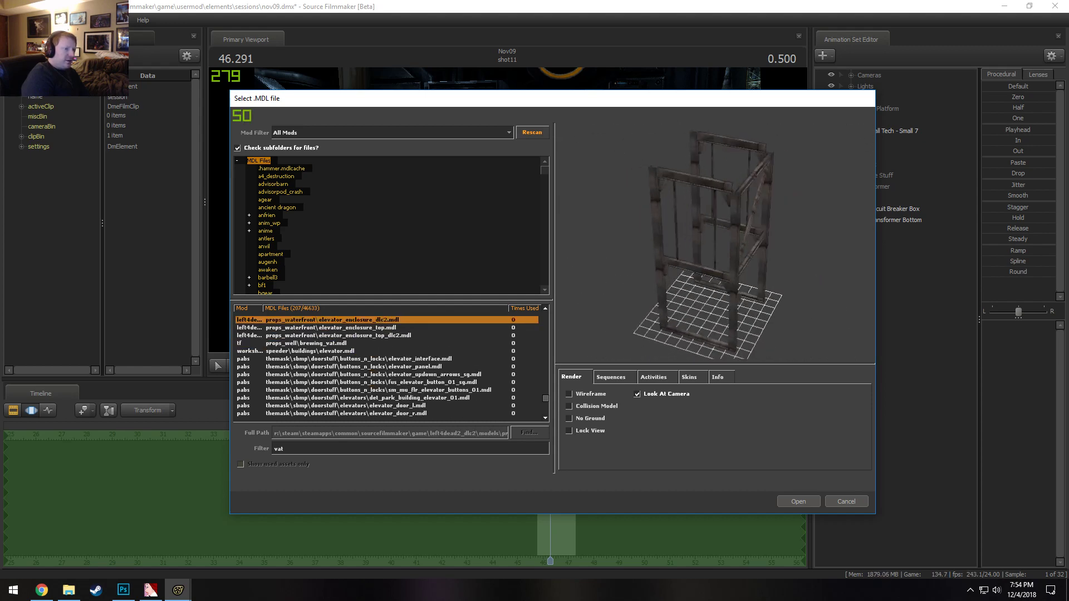
pyautogui.press('Up')
pyautogui.press('Up')
pyautogui.press('Up')
pyautogui.press('Up')
pyautogui.press('Up')
pyautogui.press('Up')
pyautogui.press('Up')
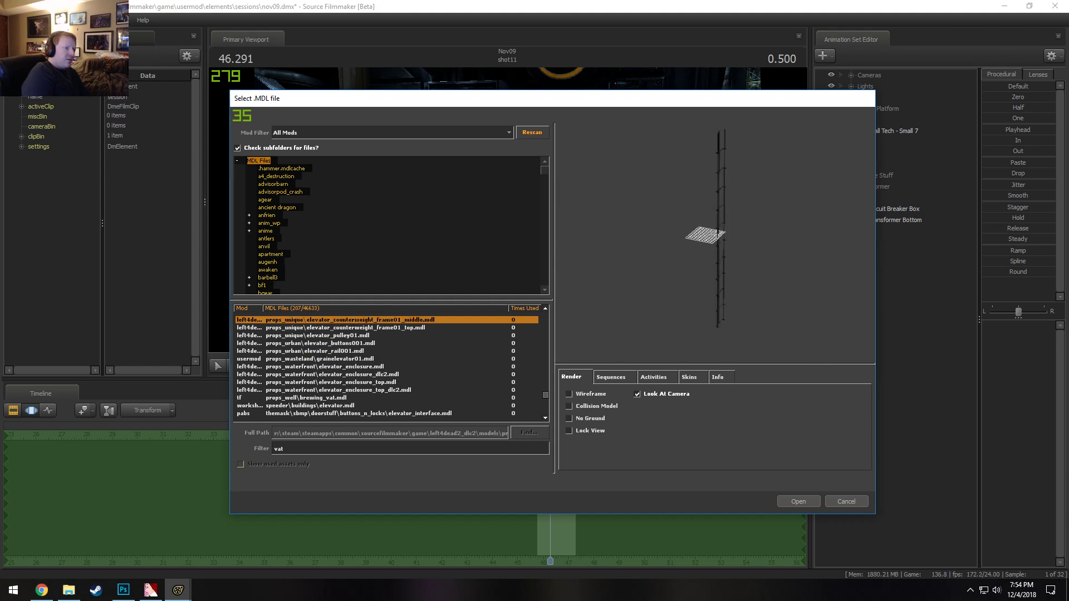
# Preview the elevator counterweight models in props_unique and the underground fizzler support and entrance elevator sign models in props_underground
pyautogui.press('Up')
pyautogui.press('Up')
pyautogui.press('Up')
pyautogui.press('Up')
pyautogui.press('Up')
pyautogui.press('Up')
pyautogui.press('Up')
pyautogui.press('Up')
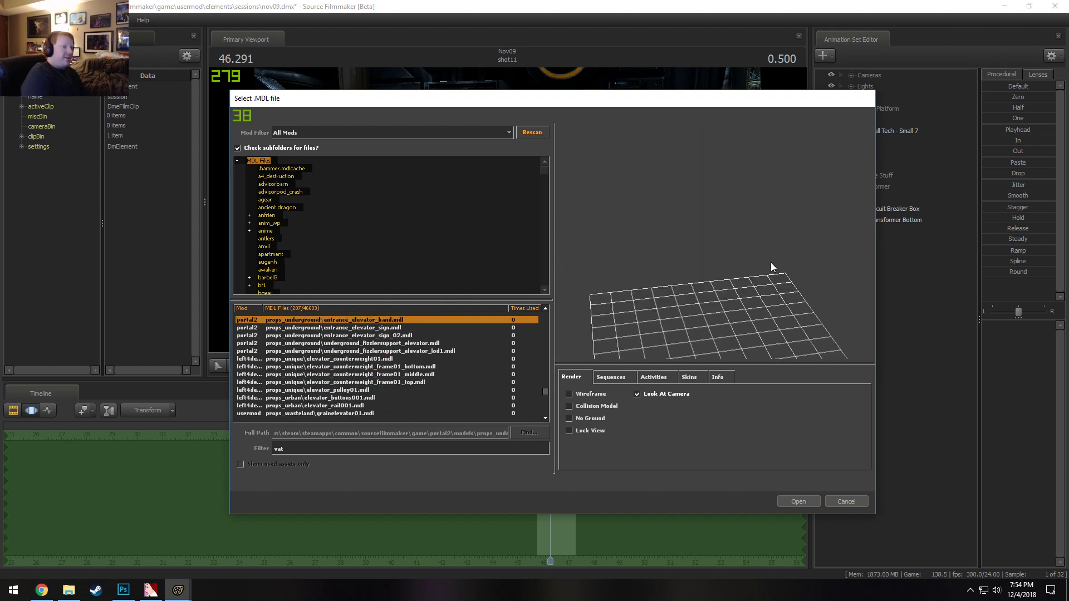
# Examine the entrance elevator, rail, enclosure and door models in props_underground, back to elevator_a.mdl
pyautogui.press('Up')
pyautogui.press('Up')
pyautogui.press('Up')
pyautogui.press('Up')
pyautogui.press('Up')
pyautogui.press('Up')
pyautogui.press('Up')
pyautogui.press('Up')
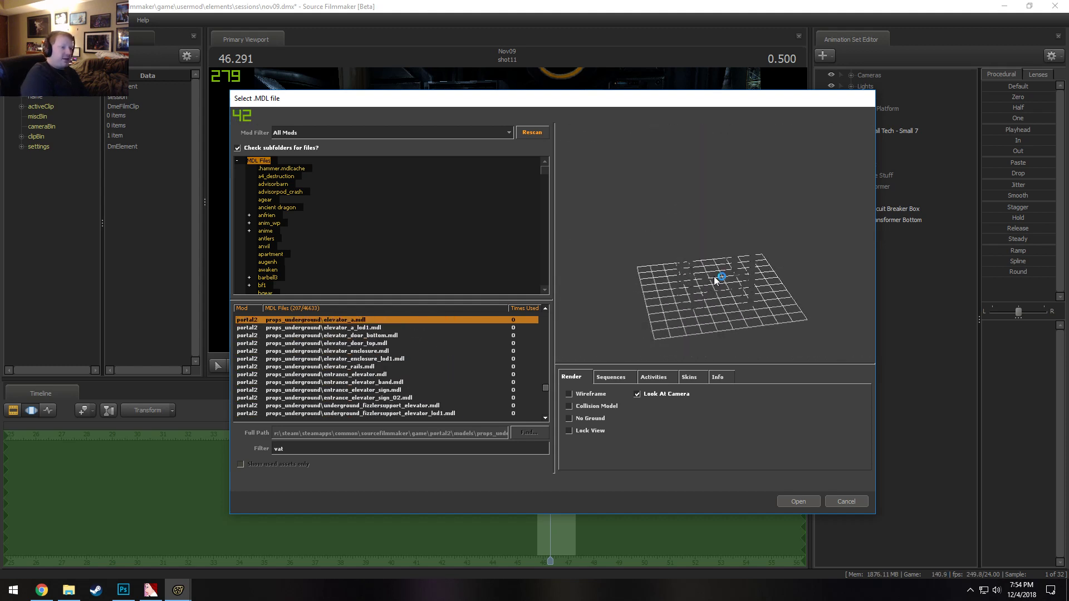
# Compare the vat02.mdl, vat_rotating_platform.mdl and vat01.mdl models in props_residue, and look at qe_snarkvat.mdl
pyautogui.press('Down')
pyautogui.press('Down')
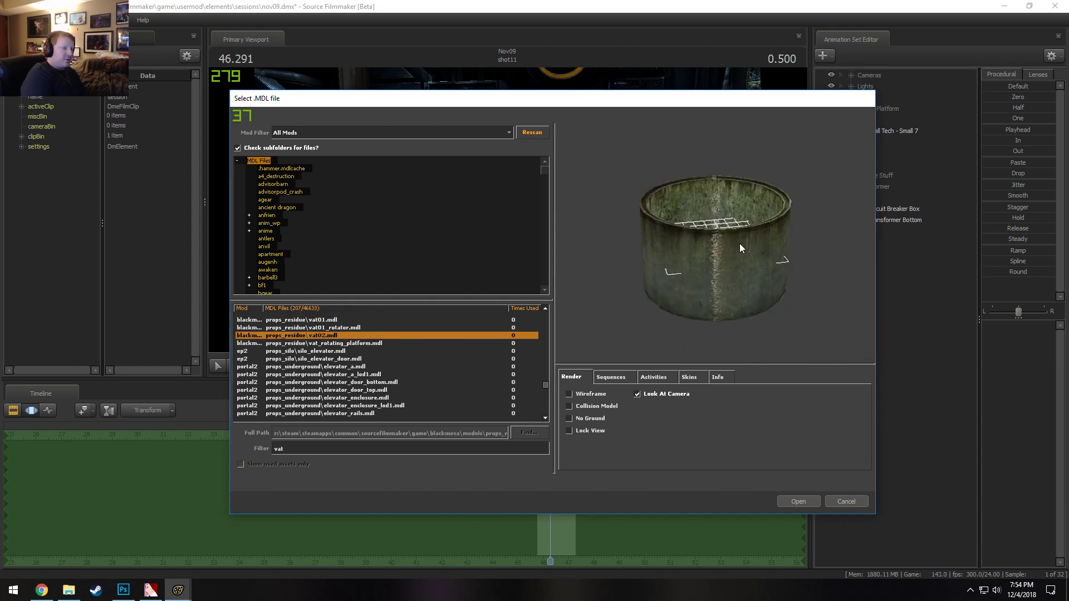
pyautogui.press('Down')
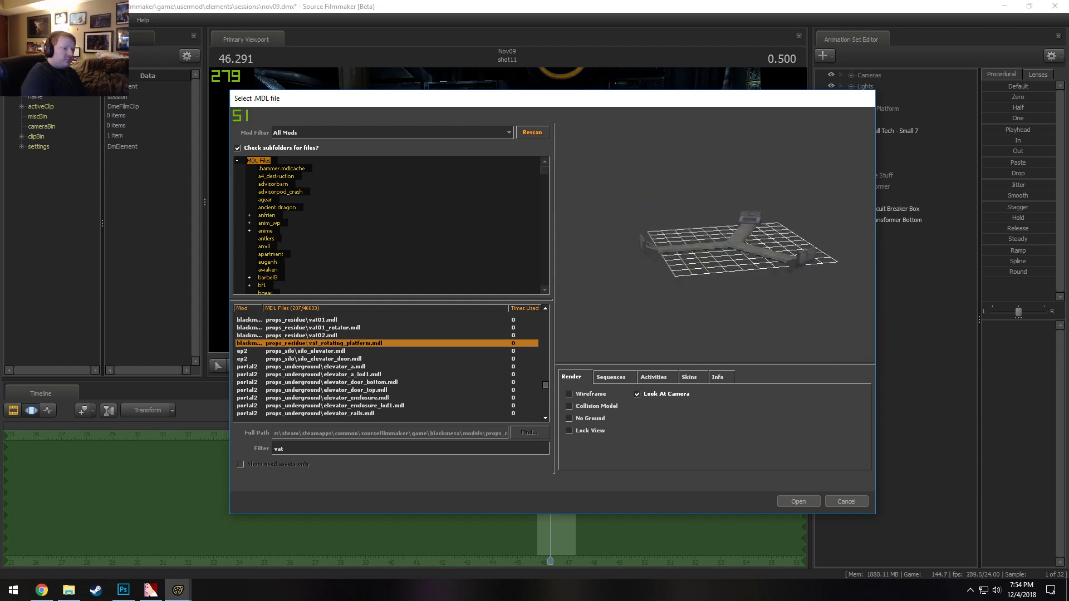
pyautogui.press('Up')
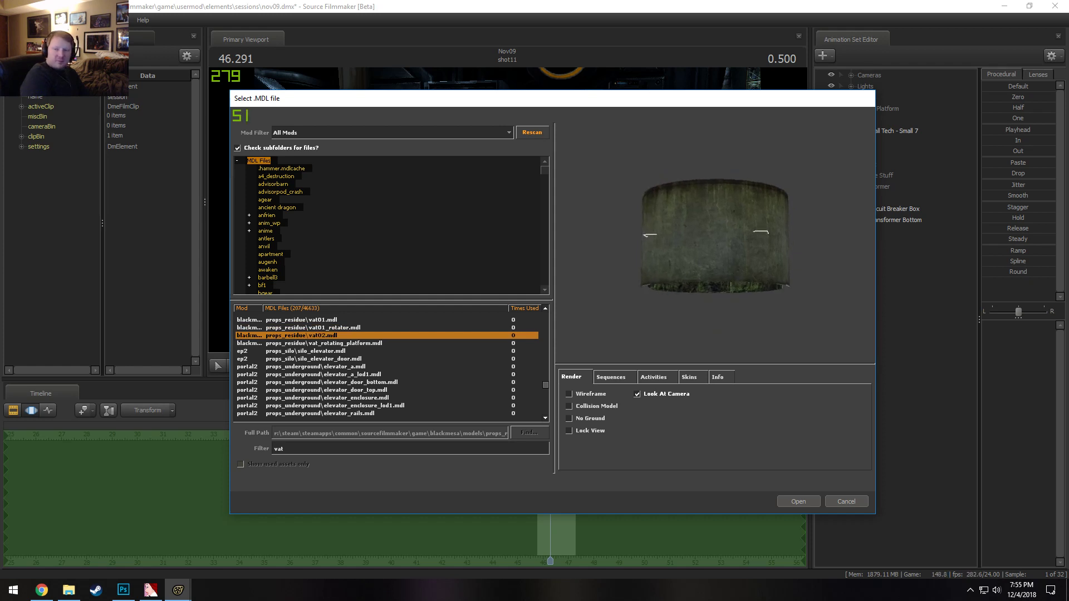
pyautogui.press('Up')
pyautogui.press('Up')
pyautogui.press('Up')
pyautogui.press('Up')
pyautogui.press('Up')
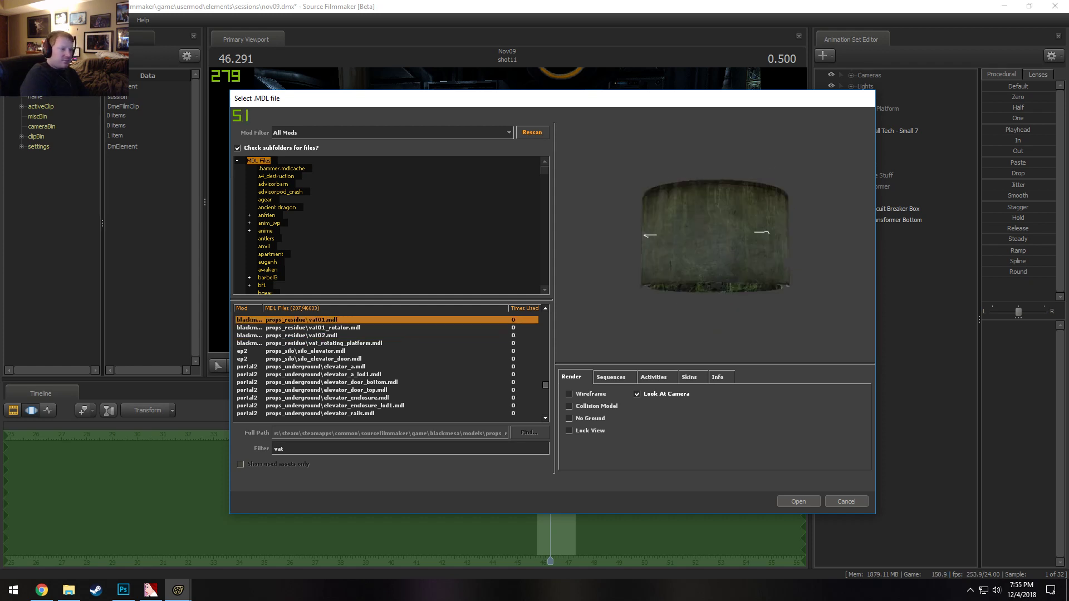
pyautogui.press('Down')
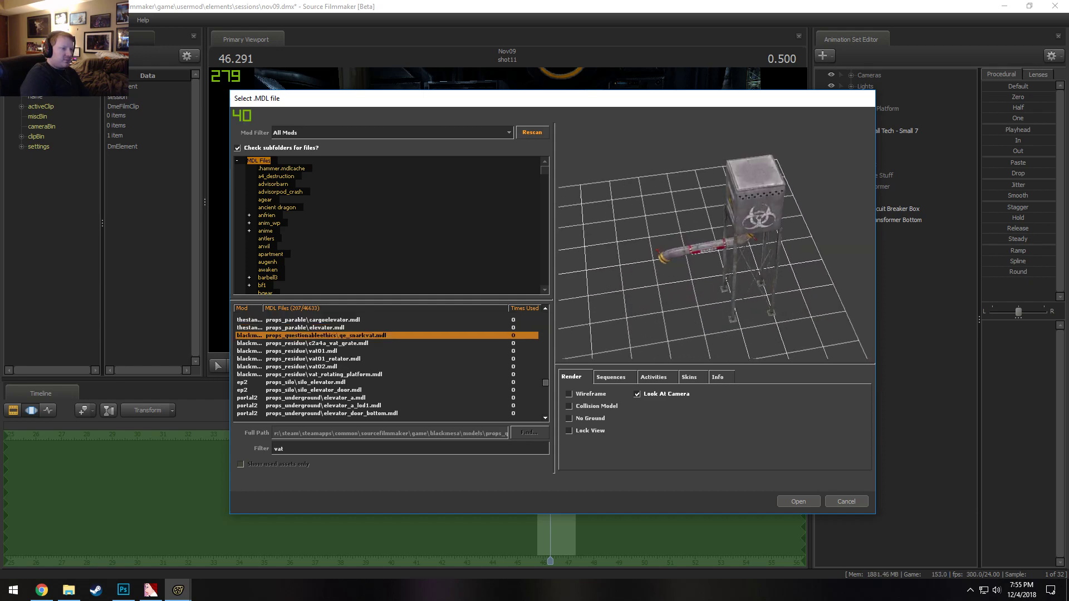
# Preview the props_parable elevator, the props_mvm mine elevator door and the props_mining freight elevator button models
pyautogui.press('Up')
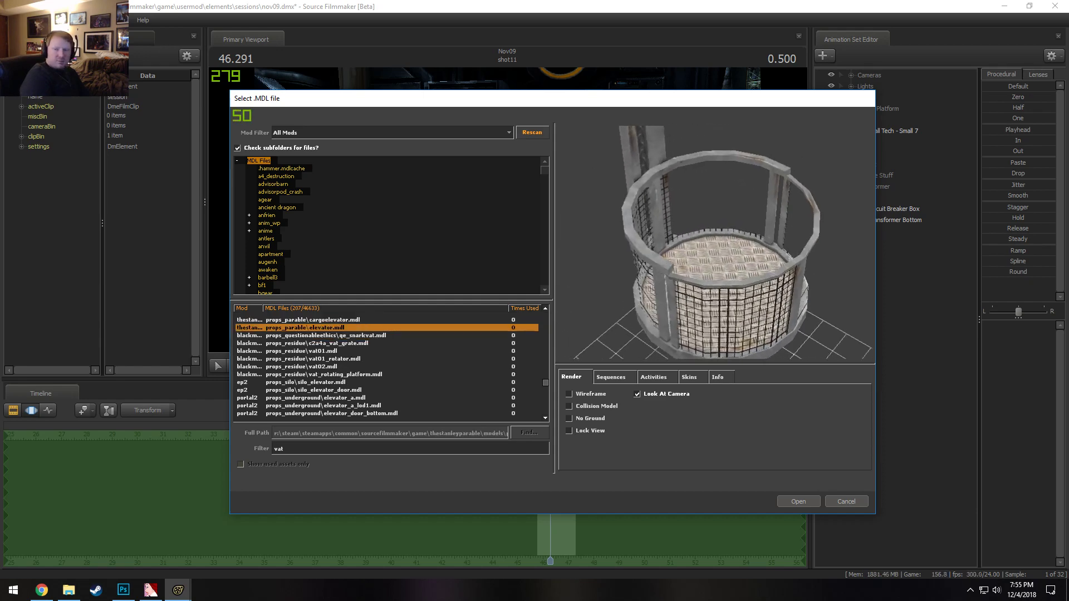
pyautogui.press('Up')
pyautogui.press('Up')
pyautogui.press('Up')
pyautogui.press('Up')
pyautogui.press('Up')
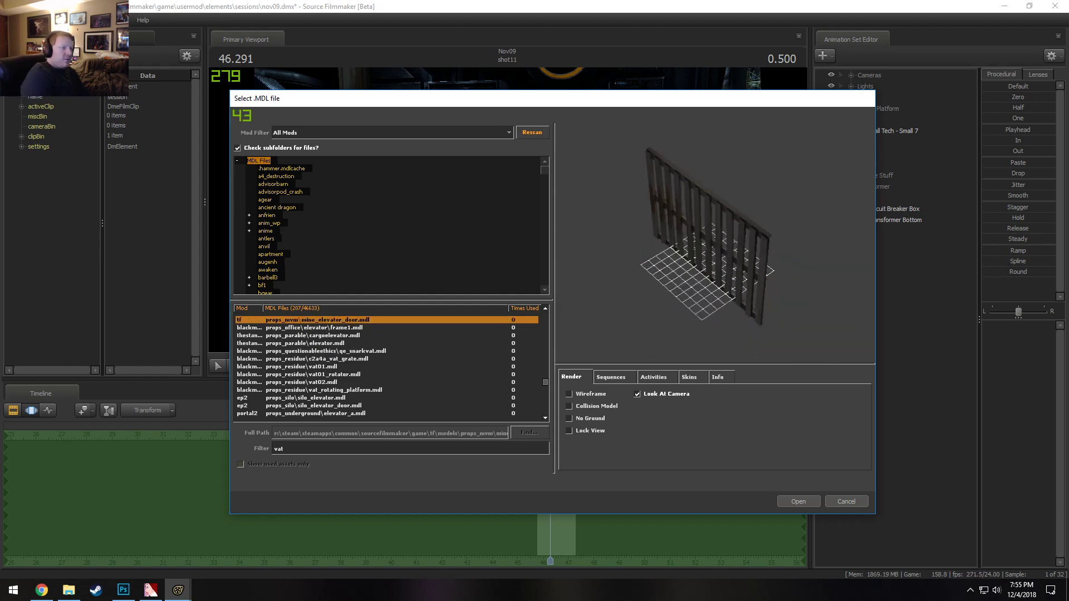
pyautogui.press('Up')
pyautogui.press('Up')
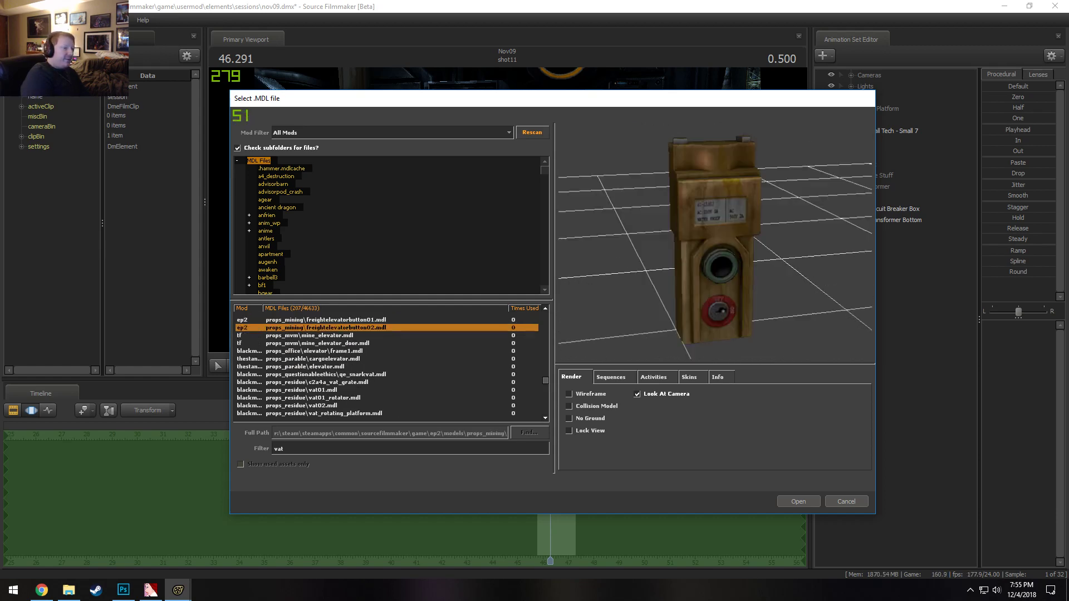
# Add props_mining\elevator_winch_cog.mdl to the shot as an animation set and turn off lighting in the viewport
pyautogui.press('Up')
pyautogui.press('Up')
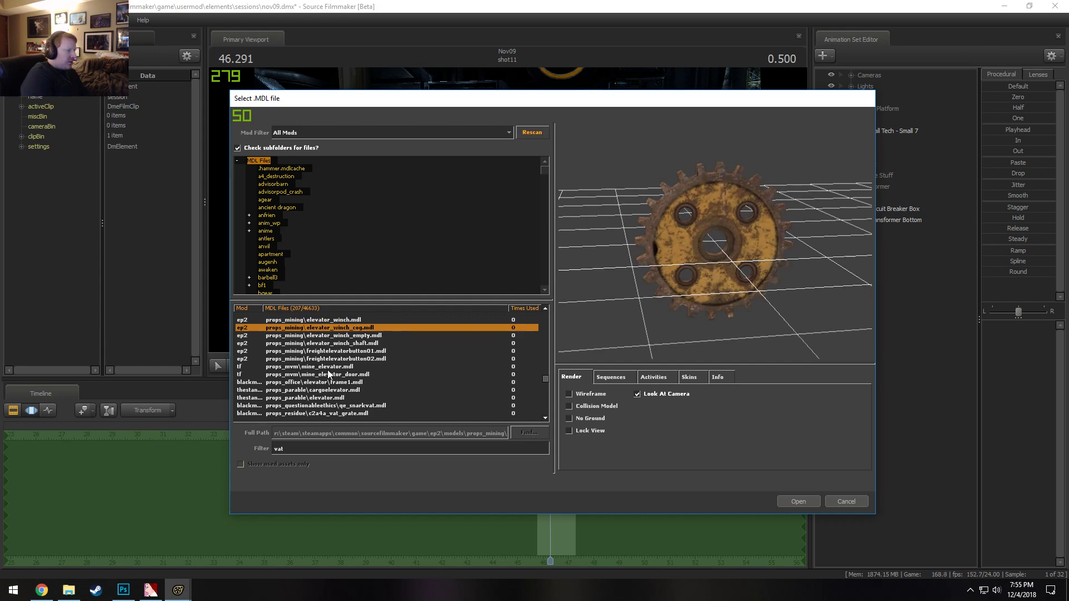
pyautogui.click(792, 506)
pyautogui.click(881, 229)
pyautogui.rightClick(687, 225)
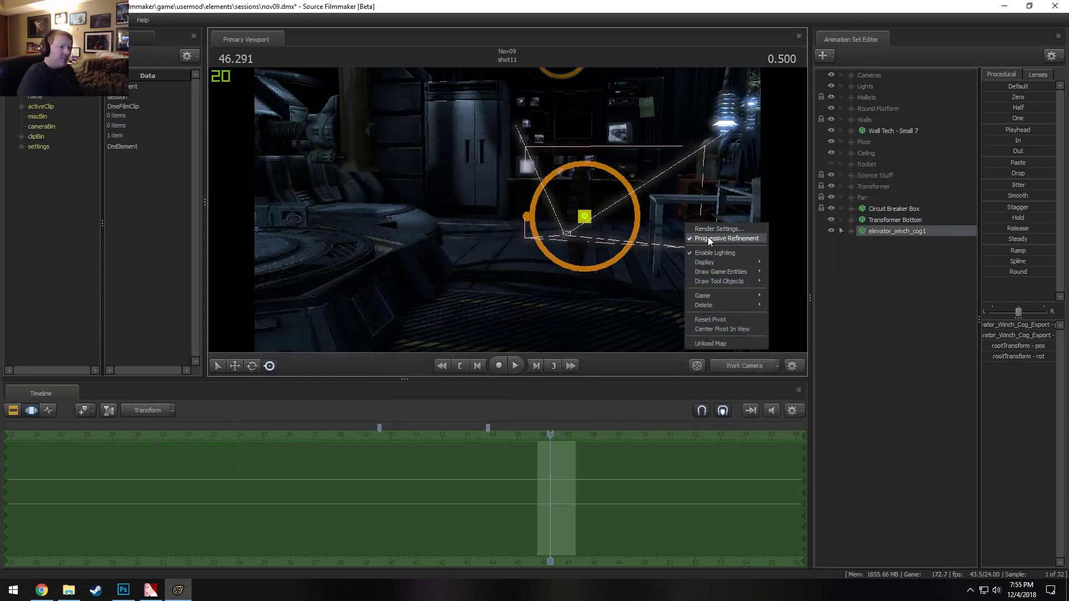
pyautogui.click(704, 254)
pyautogui.moveTo(703, 254); pyautogui.dragTo(668, 245)
pyautogui.press('w')
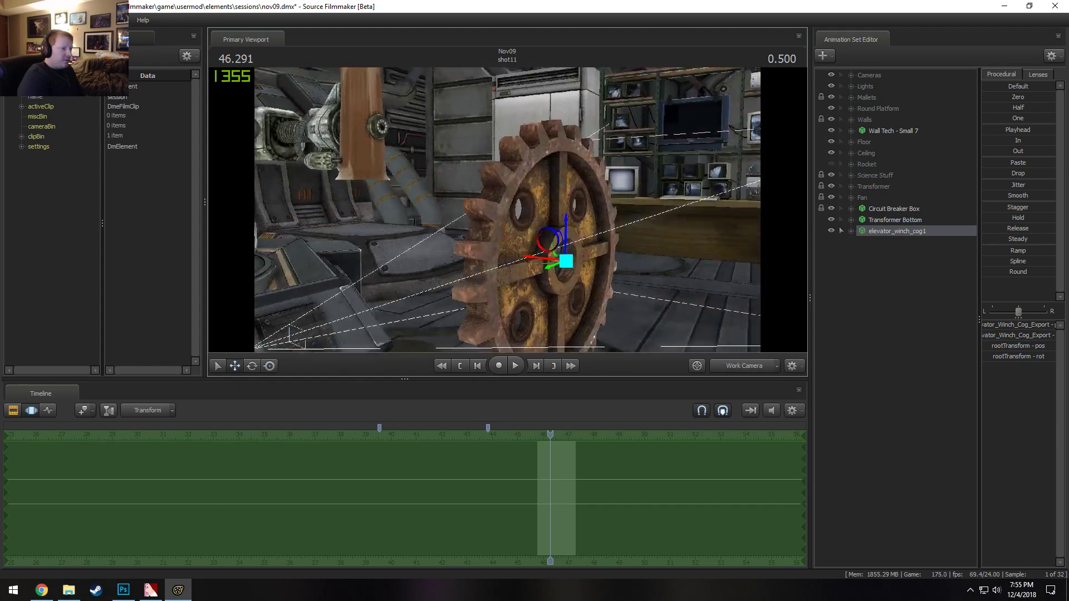
# Try repositioning the elevator winch cog in the viewport and undo the change
pyautogui.moveTo(566, 223); pyautogui.dragTo(534, 340)
pyautogui.press('e')
pyautogui.hotkey('ctrl', 'z')
# Search the model library for cog and preview the matching models without adding another one
pyautogui.rightClick(882, 297)
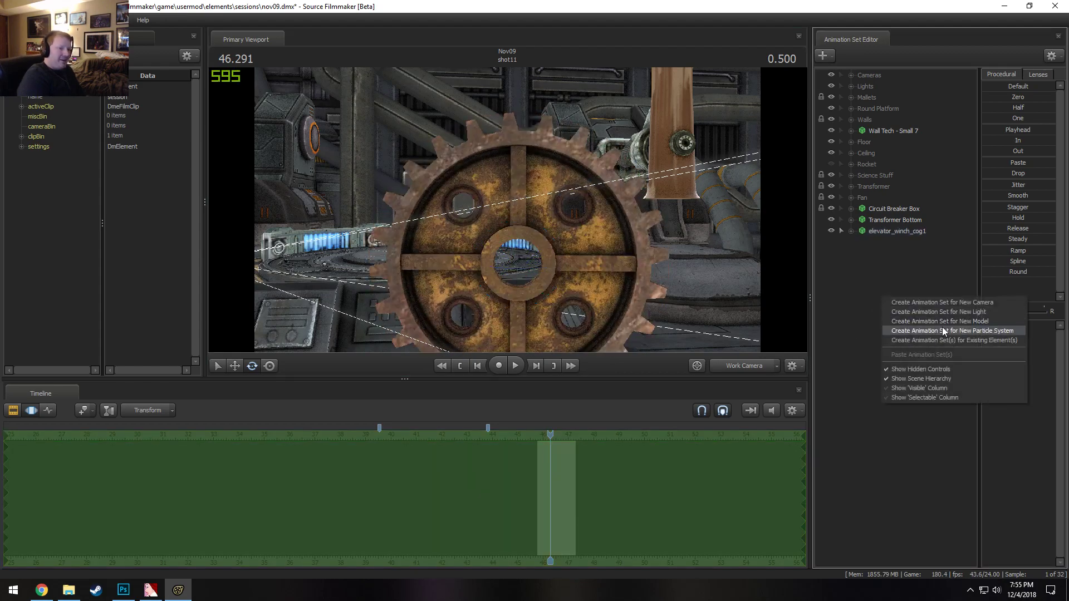
pyautogui.click(942, 331)
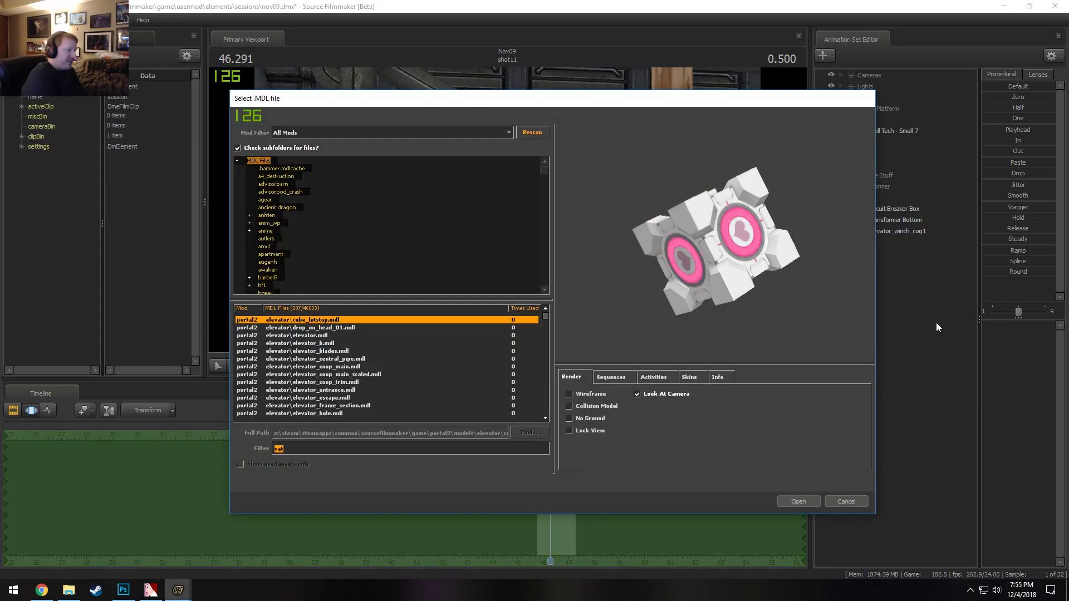
pyautogui.write('cog')
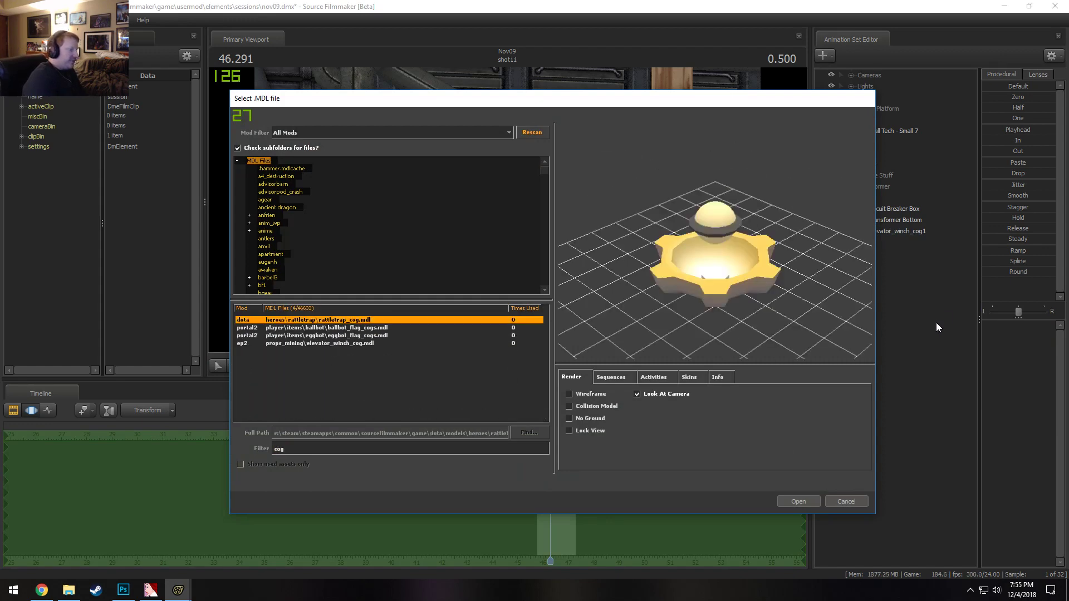
pyautogui.press('Down')
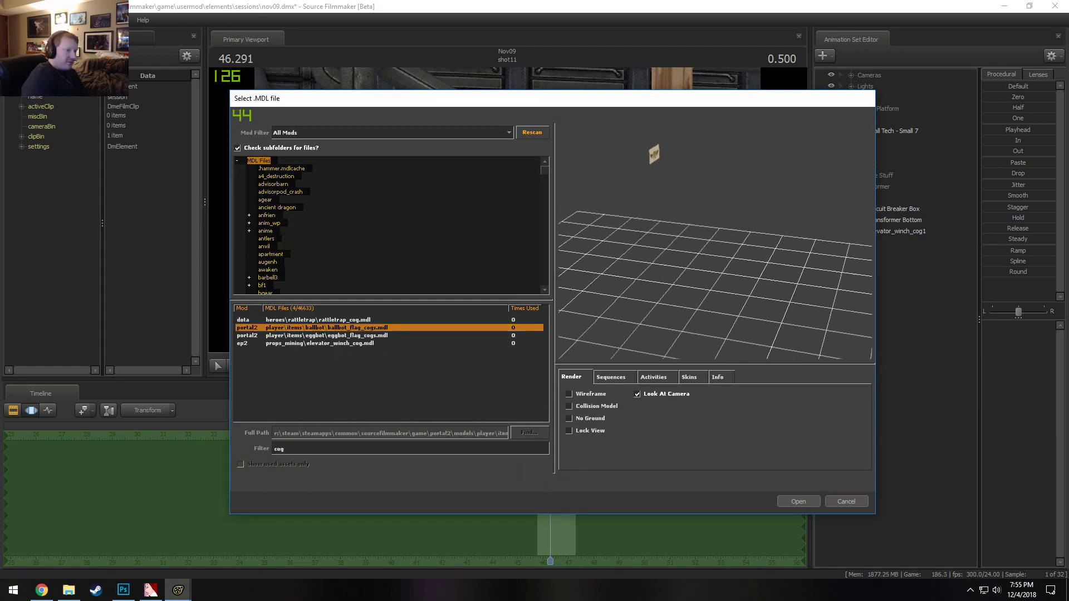
pyautogui.press('Down')
pyautogui.press('Down')
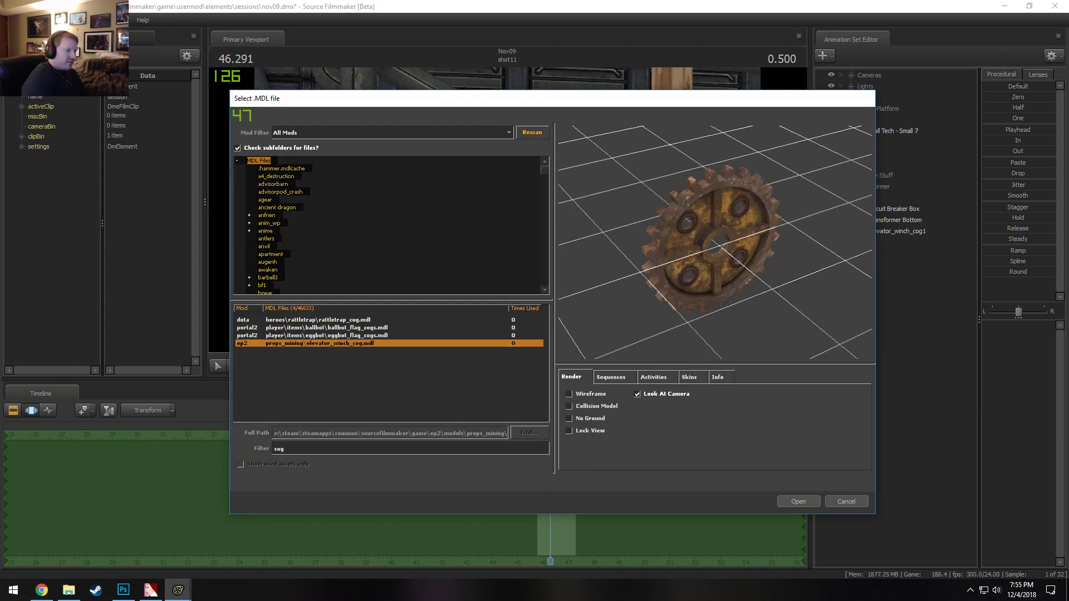
pyautogui.press('Up')
pyautogui.press('Up')
pyautogui.press('Up')
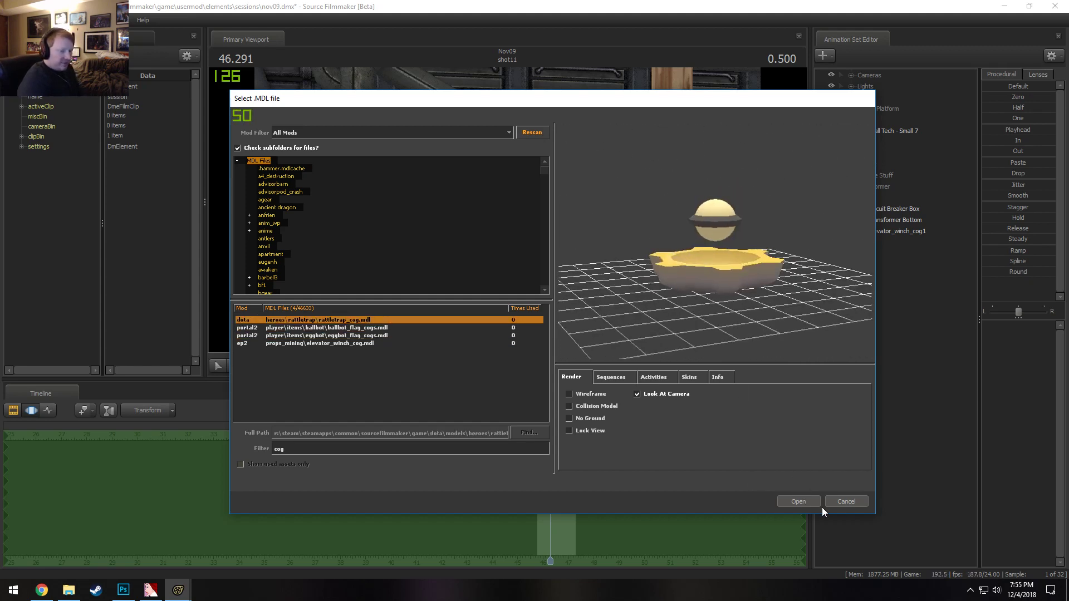
pyautogui.click(849, 503)
# Move the elevator winch cog across the floor to stand upright at the round platform
pyautogui.click(890, 230)
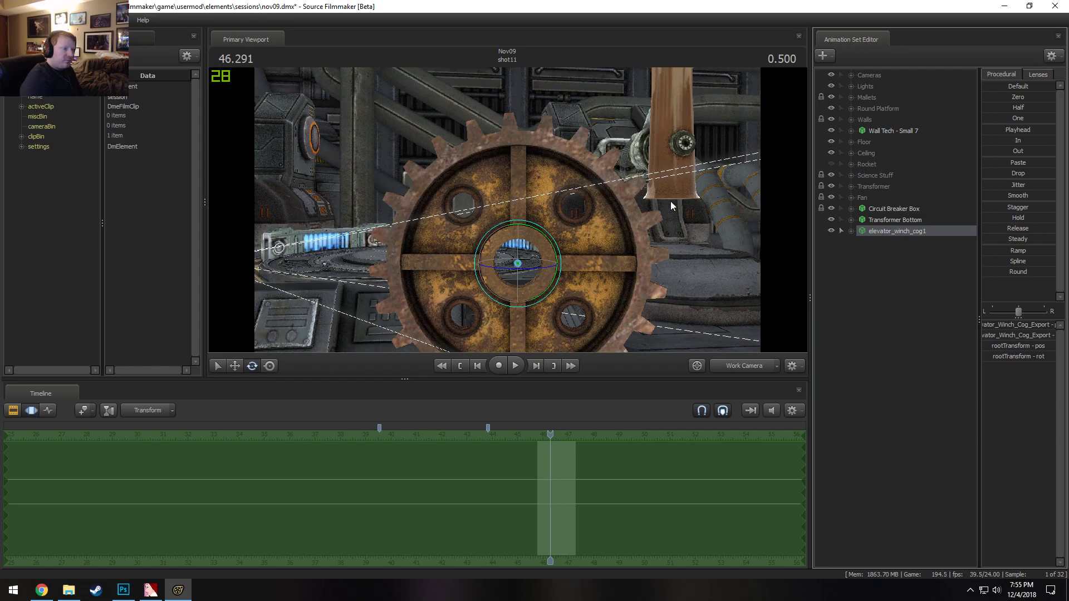
pyautogui.moveTo(670, 206); pyautogui.dragTo(471, 233)
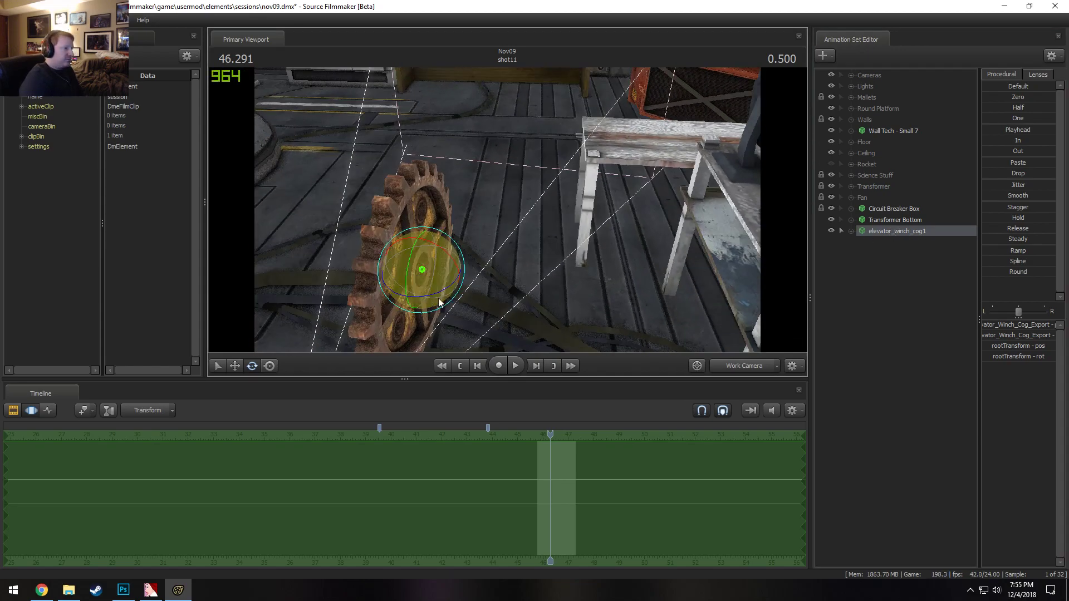
pyautogui.moveTo(554, 245); pyautogui.dragTo(506, 210)
pyautogui.press('w')
pyautogui.moveTo(466, 288); pyautogui.dragTo(242, 84)
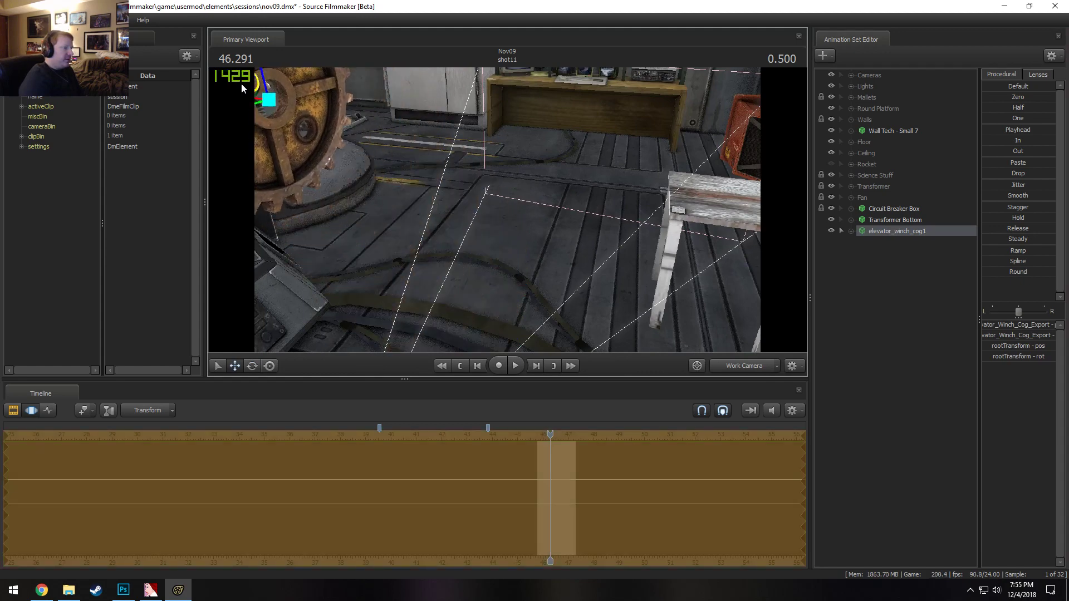
pyautogui.moveTo(368, 117); pyautogui.dragTo(262, 84)
# Set a time selection from 47 s to infinity with its falloff starting at 46 s
pyautogui.scroll(5, 592, 479)
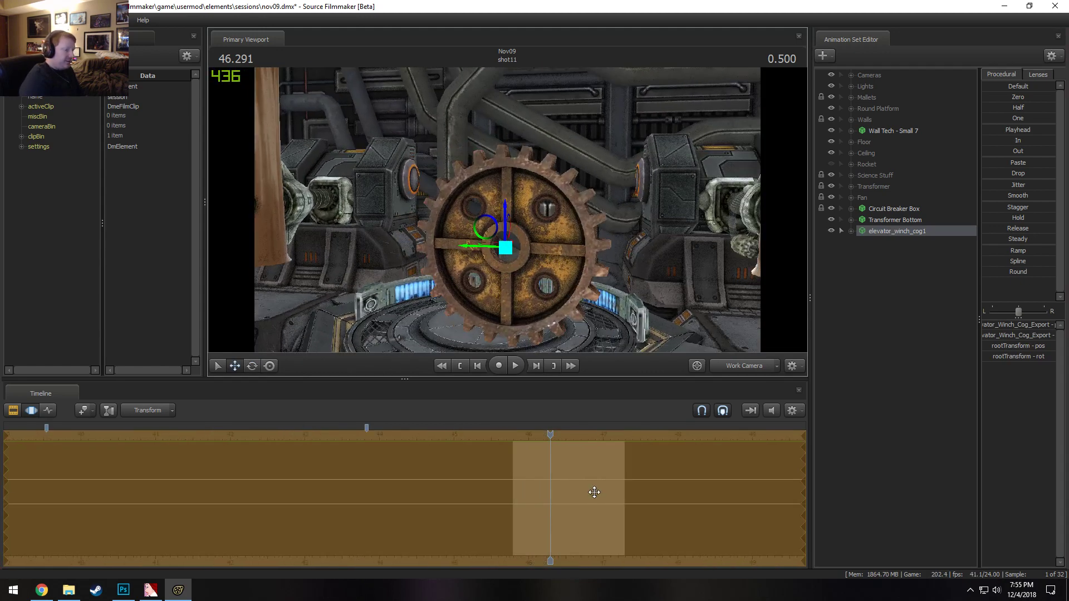
pyautogui.click(586, 548)
pyautogui.moveTo(590, 557); pyautogui.dragTo(337, 525, button='middle')
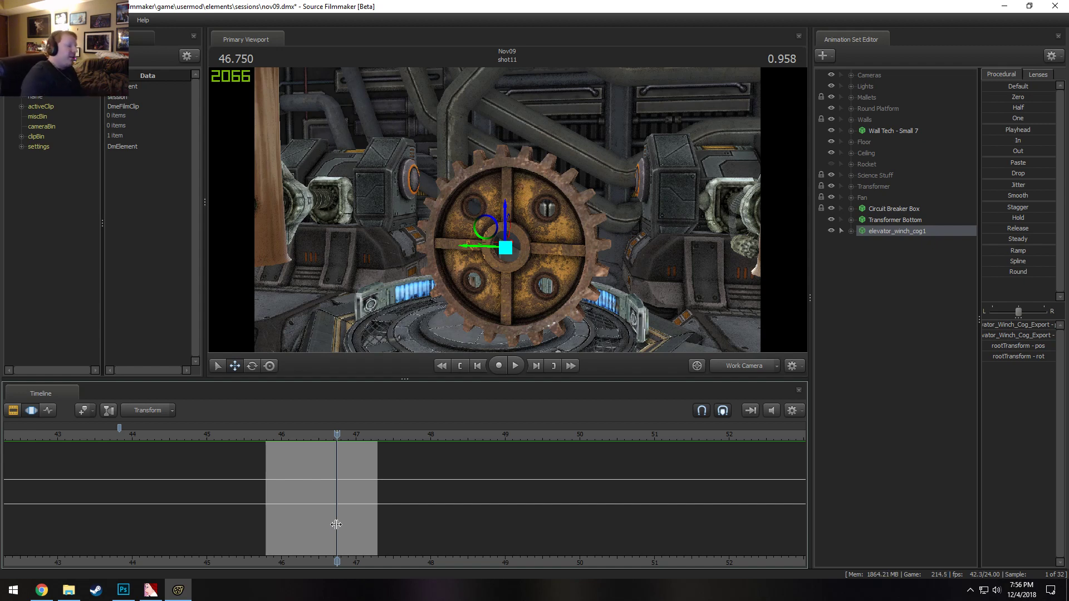
pyautogui.scroll(2, 337, 524)
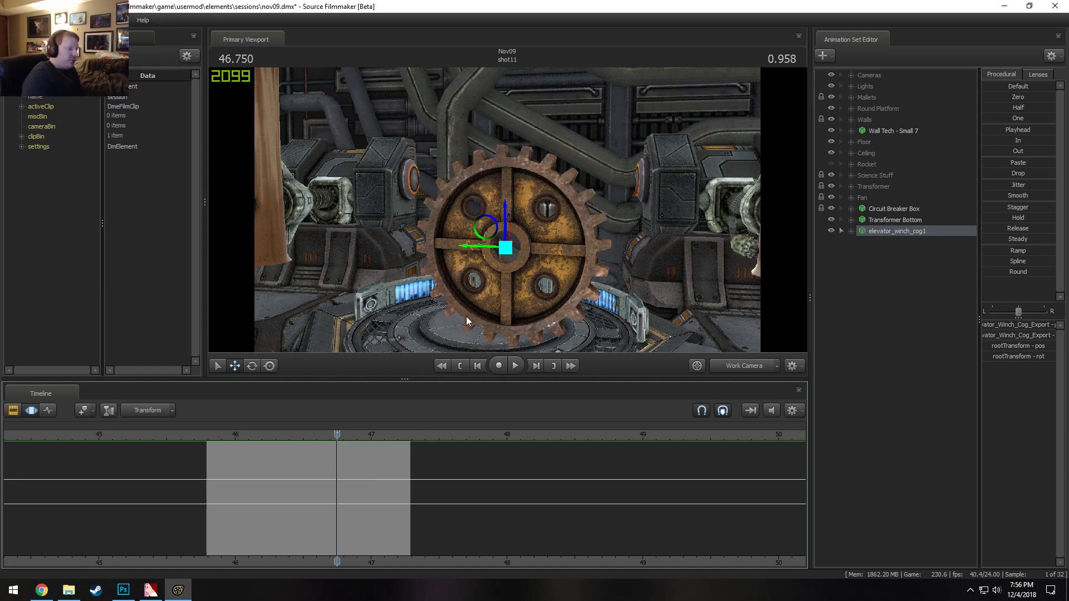
pyautogui.click(370, 471)
pyautogui.press(']')
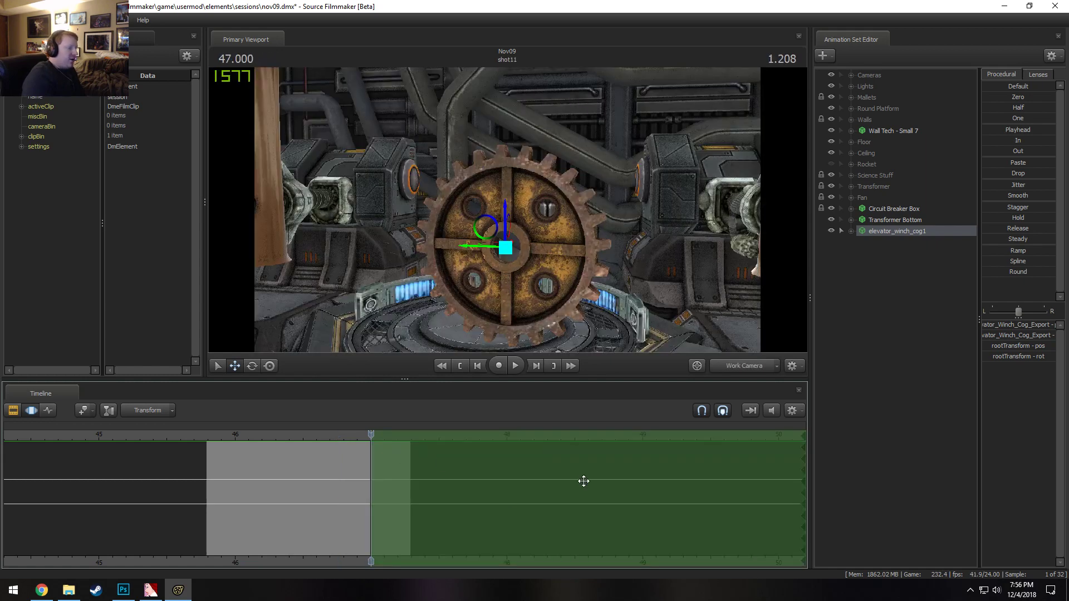
pyautogui.moveTo(362, 510); pyautogui.dragTo(234, 503)
# Try rotating the winch cog around its axle over the time selection and edit its rootTransform rotation values
pyautogui.moveTo(507, 210)
pyautogui.mouseDown()
pyautogui.moveTo(533, 194)
pyautogui.moveTo(506, 218)
pyautogui.mouseUp()
pyautogui.press('e')
pyautogui.keyDown('alt'); pyautogui.moveTo(522, 298); pyautogui.dragTo(584, 316); pyautogui.keyUp('alt')
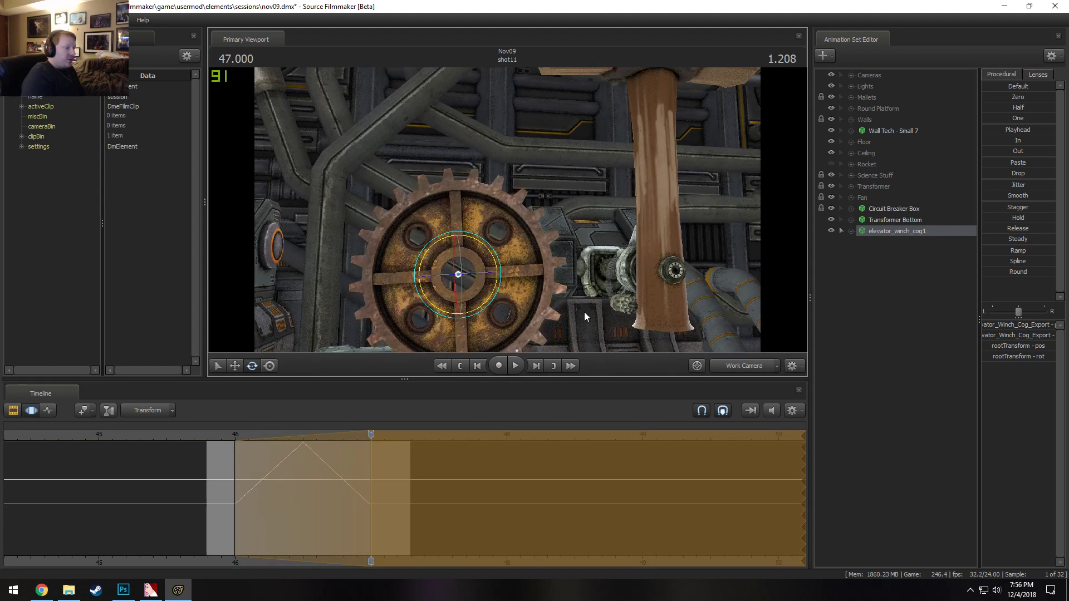
pyautogui.click(1017, 353)
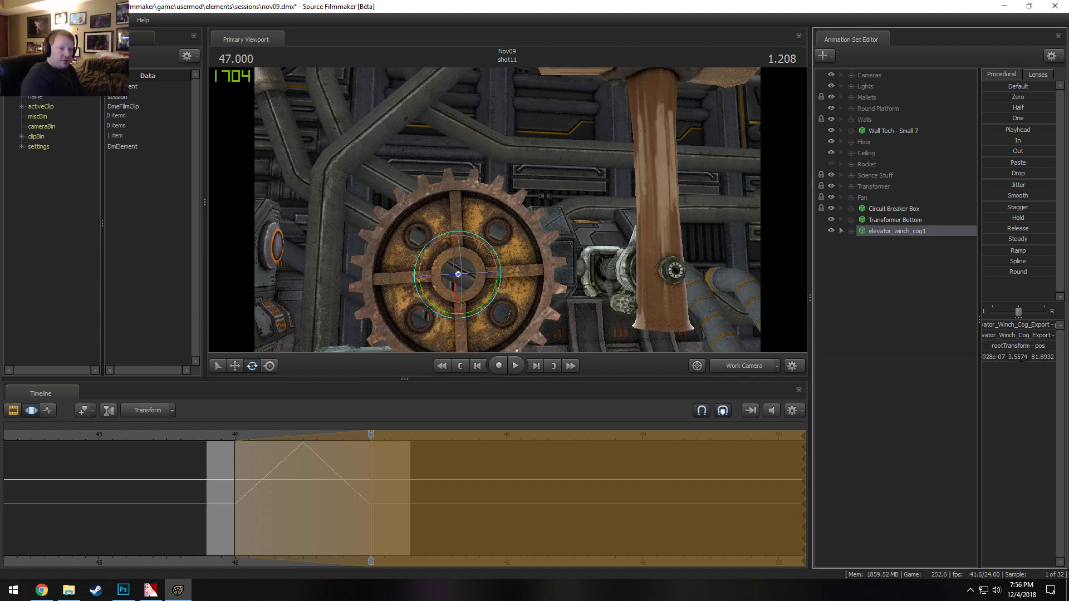
pyautogui.press('Return')
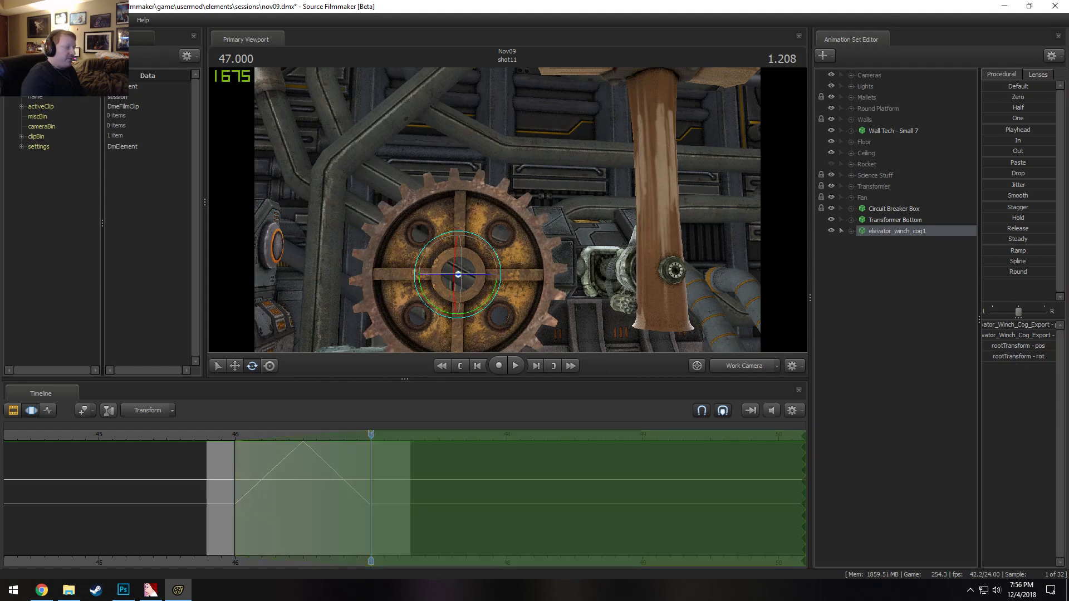
# Play back the cog's rotation from around 46 s and undo the rotation edits
pyautogui.click(231, 436)
pyautogui.press('space')
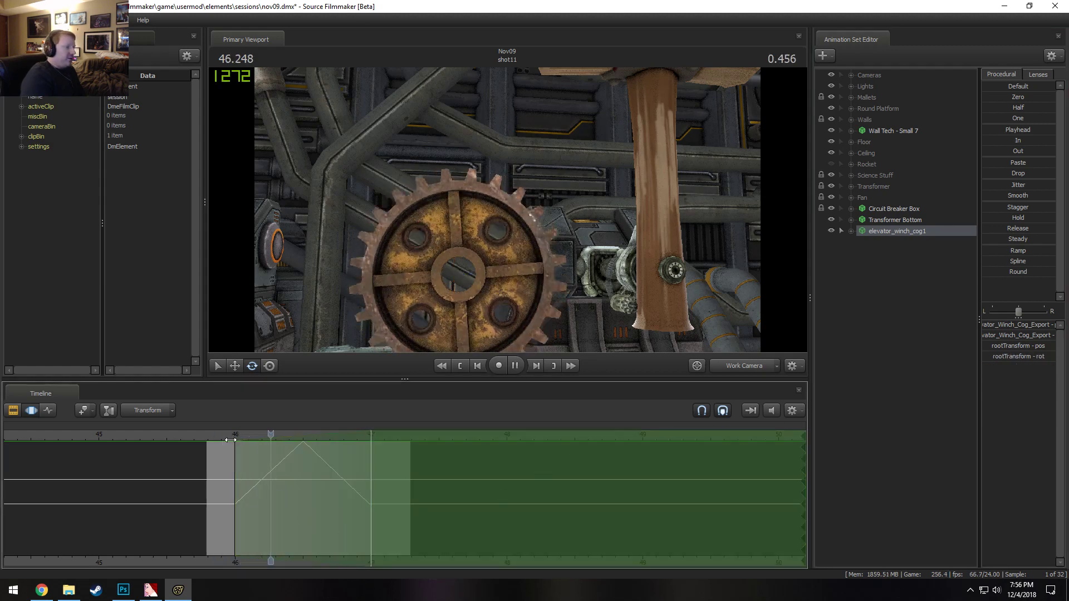
pyautogui.press('space')
pyautogui.hotkey('ctrl', 'z')
pyautogui.hotkey('ctrl', 'z')
pyautogui.hotkey('ctrl', 'z')
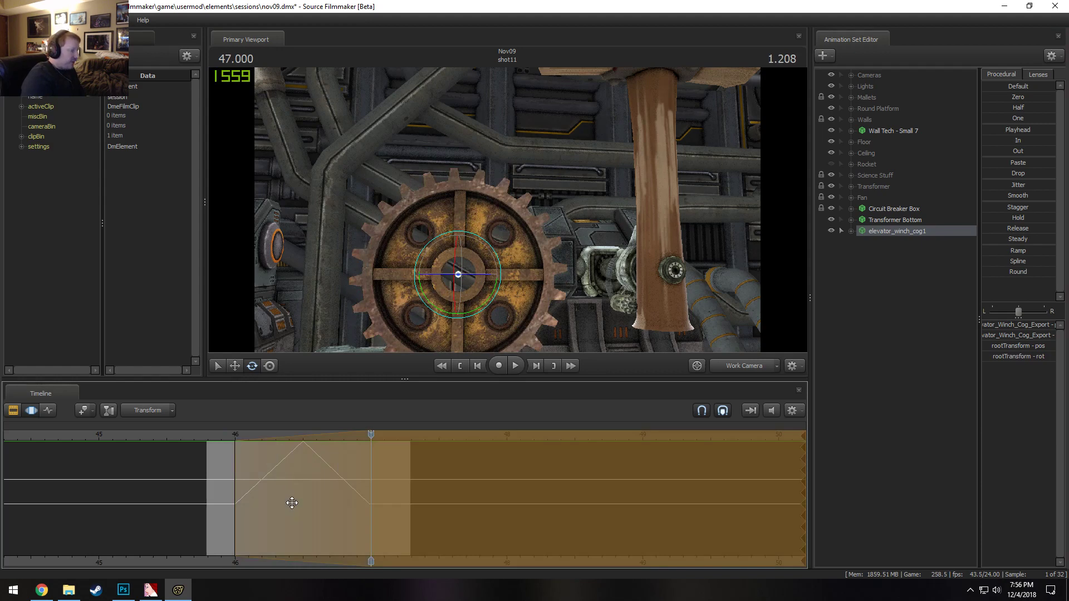
# Rotate the winch cog around its axle again, edit its rotation values, and play the spin back from 46 s
pyautogui.moveTo(223, 436); pyautogui.dragTo(373, 465)
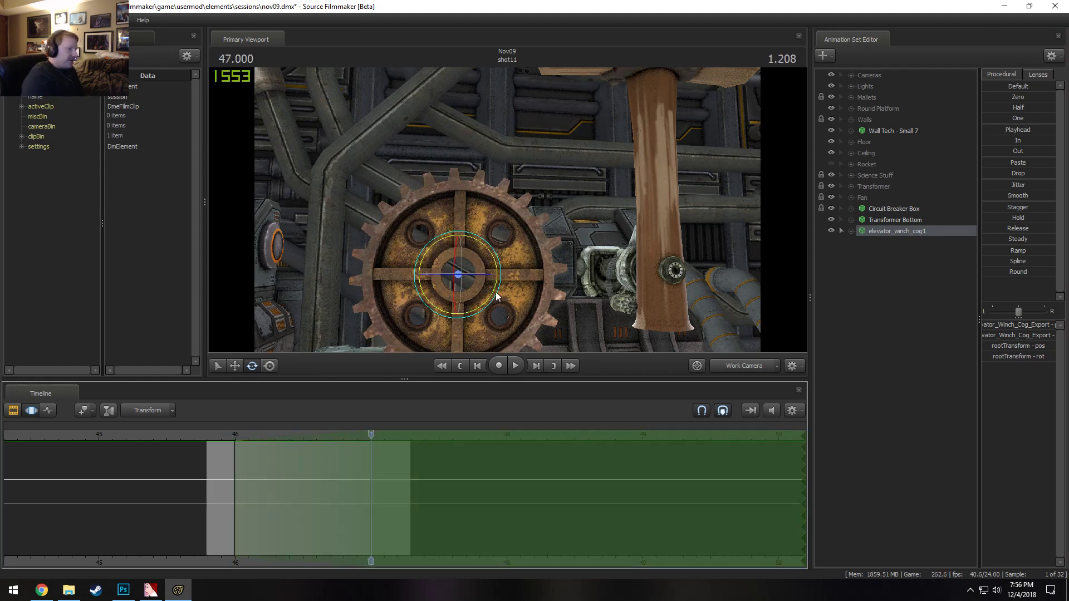
pyautogui.moveTo(495, 262); pyautogui.dragTo(532, 316)
pyautogui.moveTo(1013, 357)
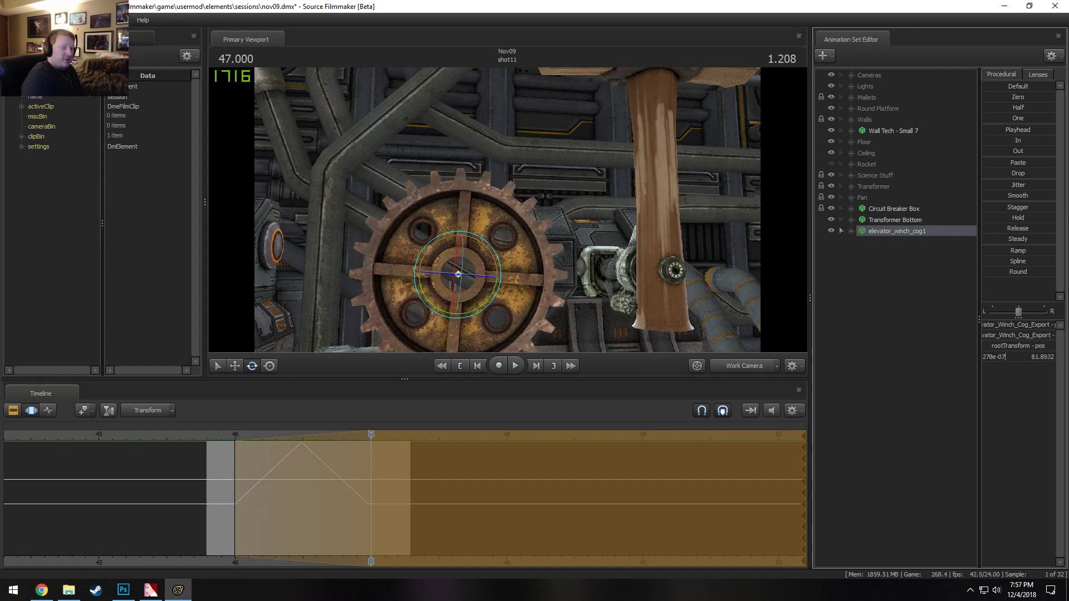
pyautogui.click(235, 436)
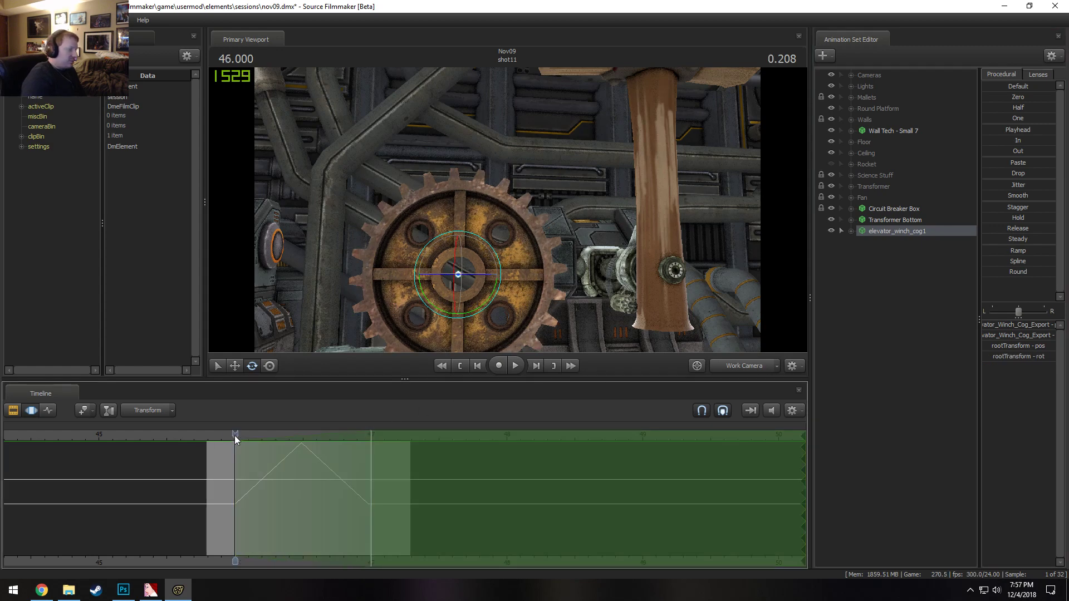
pyautogui.press('space')
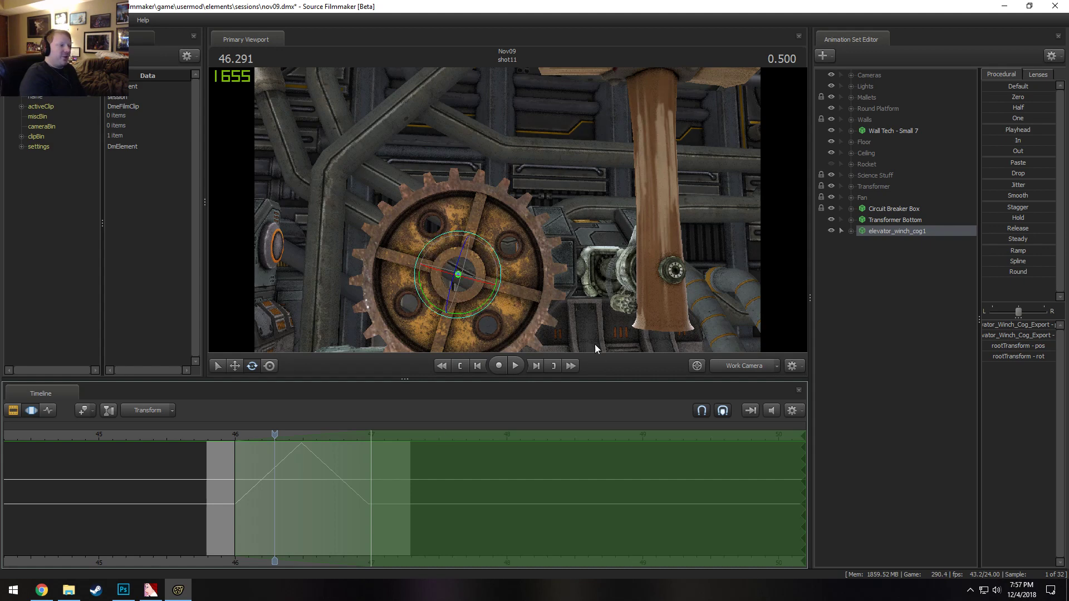
# Play the cog's spin back from 46 s and try pasting a copy of the 46–47 s rotation onto 47–48 s
pyautogui.click(229, 439)
pyautogui.press('space')
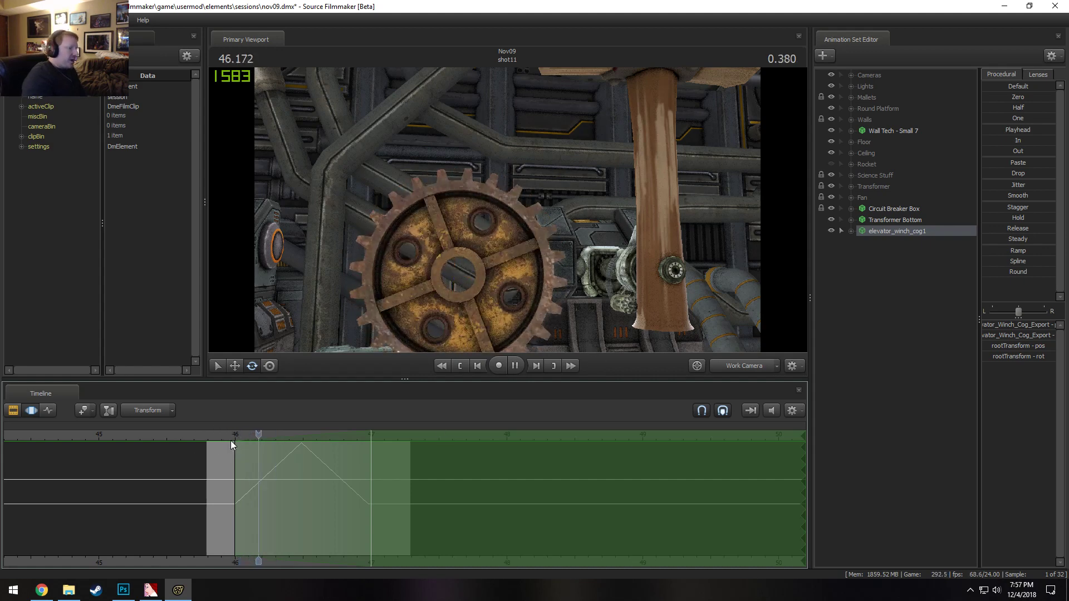
pyautogui.press('space')
pyautogui.moveTo(234, 497); pyautogui.dragTo(361, 525)
pyautogui.moveTo(311, 501); pyautogui.dragTo(446, 508)
pyautogui.hotkey('ctrl', 'v')
# Play back the repeated rotation across 47 s and undo the pasted copy
pyautogui.click(295, 433)
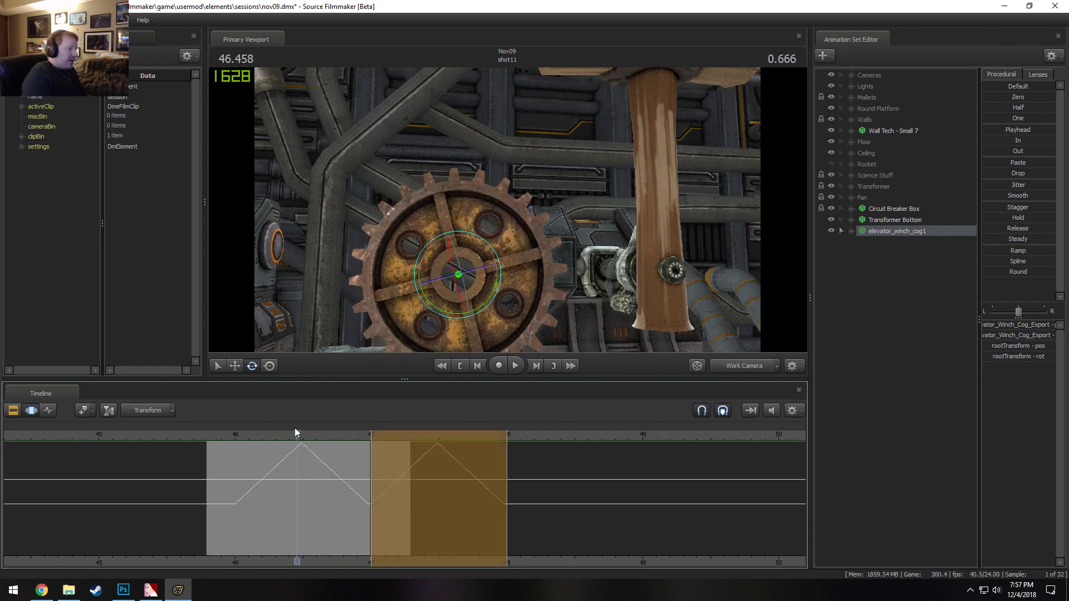
pyautogui.press('space')
pyautogui.press('space')
pyautogui.press('shift')
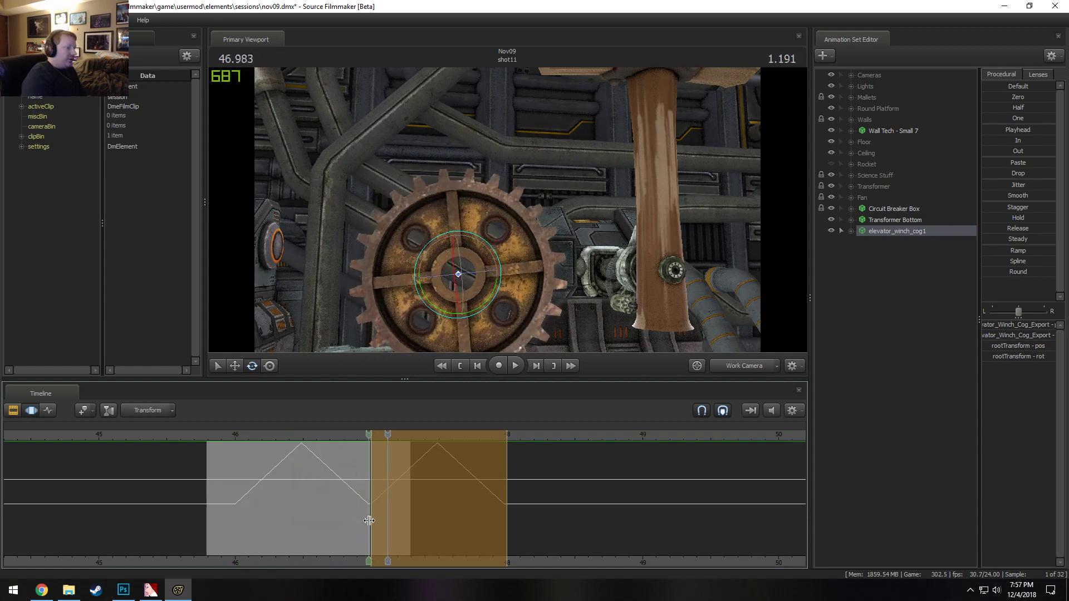
pyautogui.hotkey('ctrl', 'z')
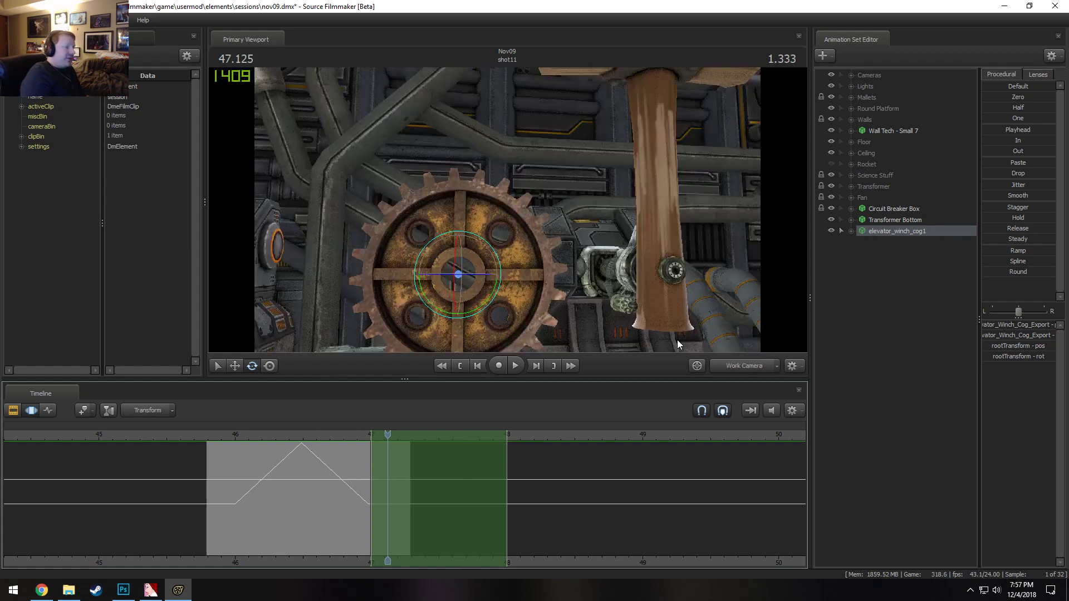
# Flatten the cog's animation over all time with the In preset, and set a time selection from 46.25 s to infinity with falloff from 46 s
pyautogui.click(429, 496)
pyautogui.click(1012, 142)
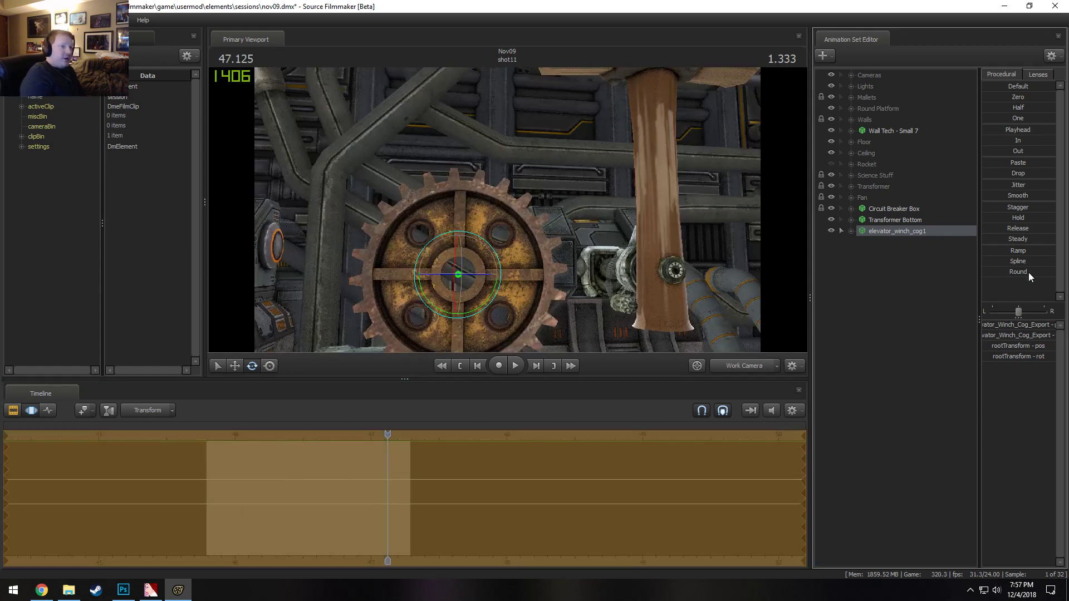
pyautogui.keyDown('shift'); pyautogui.moveTo(306, 458); pyautogui.dragTo(802, 495); pyautogui.keyUp('shift')
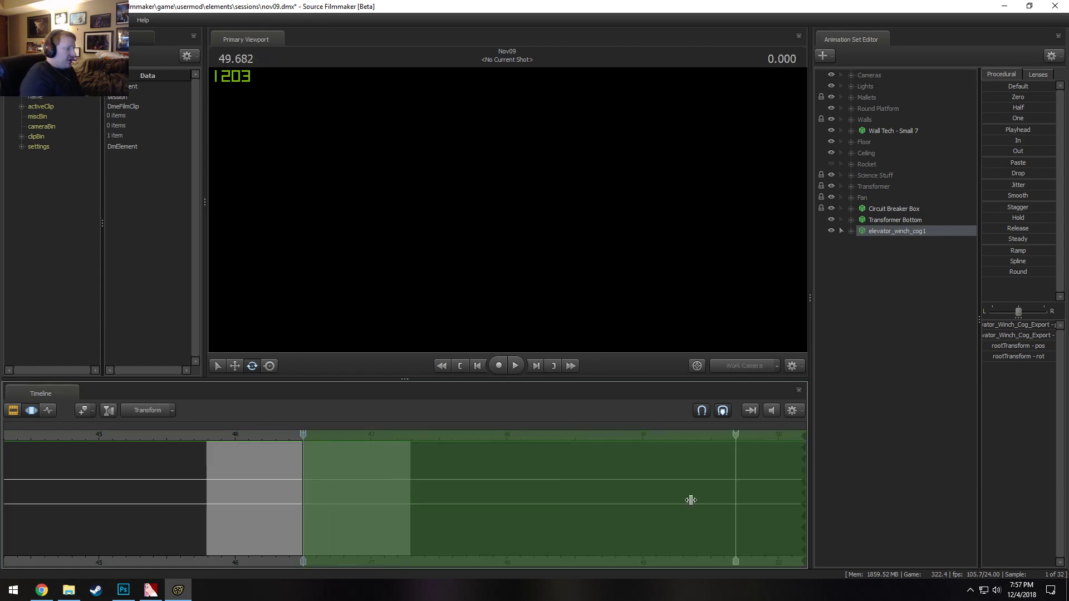
pyautogui.keyDown('shift'); pyautogui.moveTo(270, 463); pyautogui.dragTo(513, 459); pyautogui.keyUp('shift')
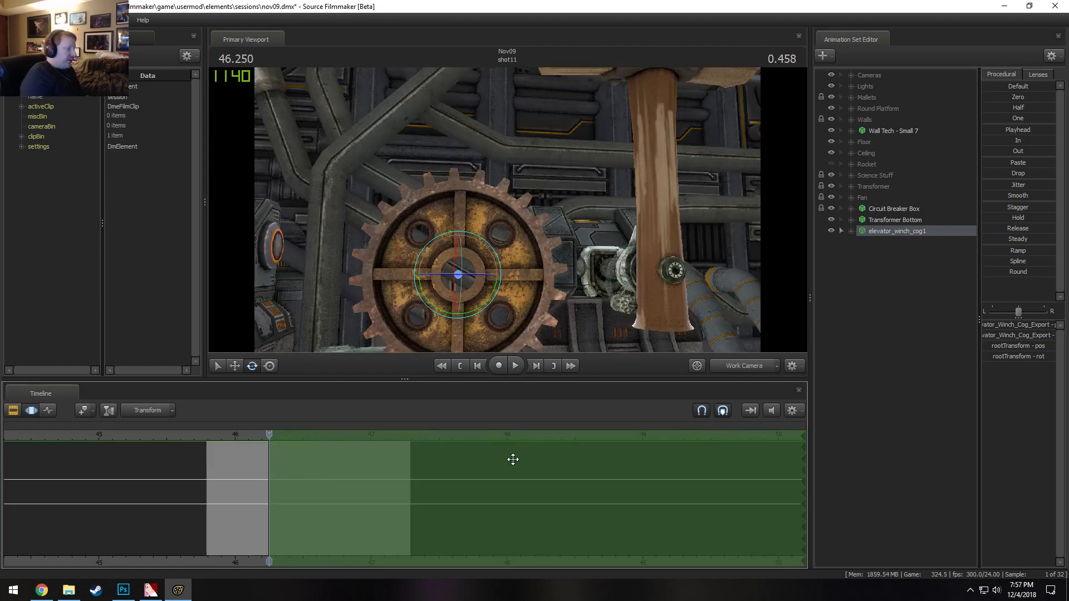
pyautogui.moveTo(262, 482); pyautogui.dragTo(229, 471)
# Rotate the winch cog around its axle, edit its rootTransform rotation values, and play the turn back from about 46 s
pyautogui.moveTo(496, 285); pyautogui.dragTo(386, 242)
pyautogui.hotkey('ctrl', 'z')
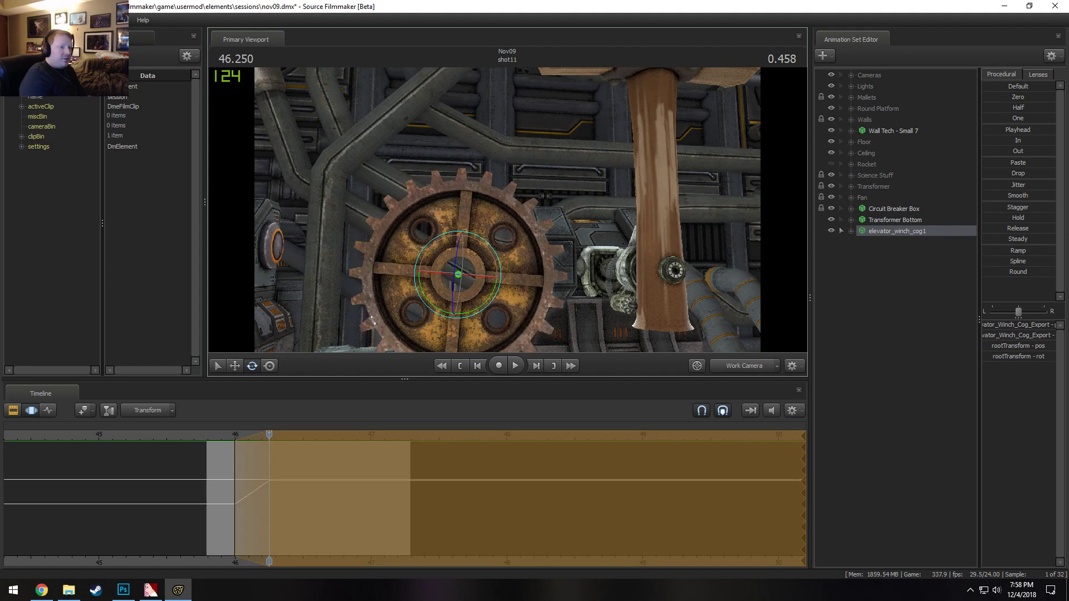
pyautogui.click(1001, 358)
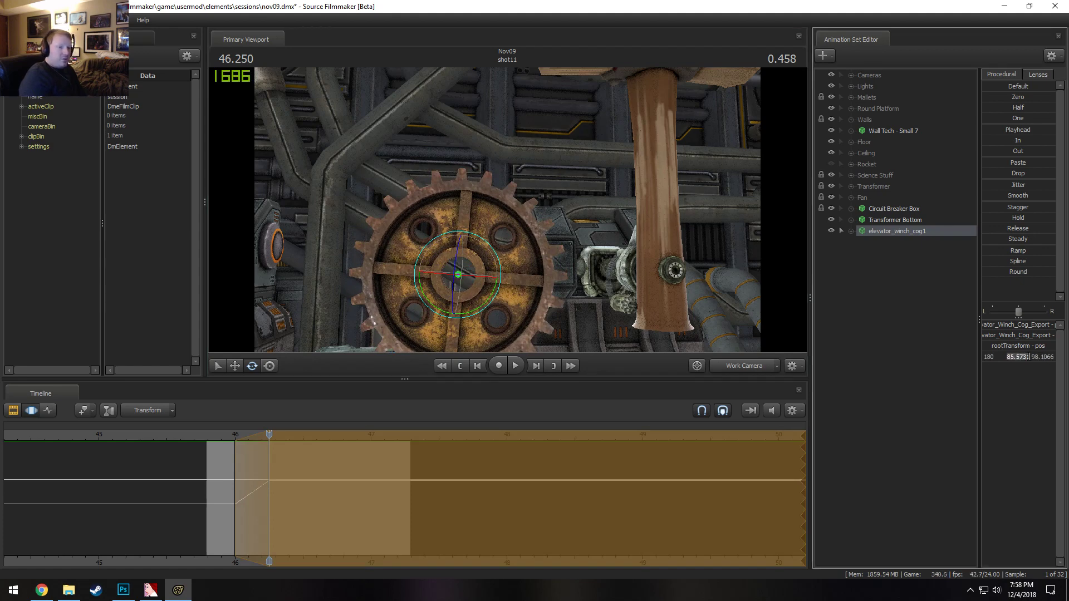
pyautogui.press('Return')
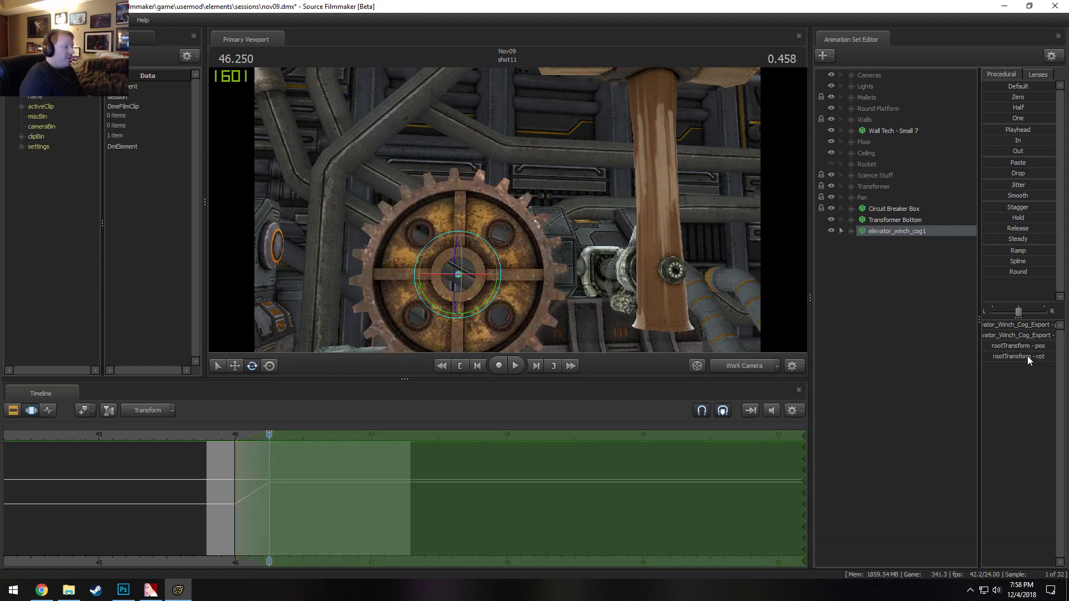
pyautogui.click(256, 489)
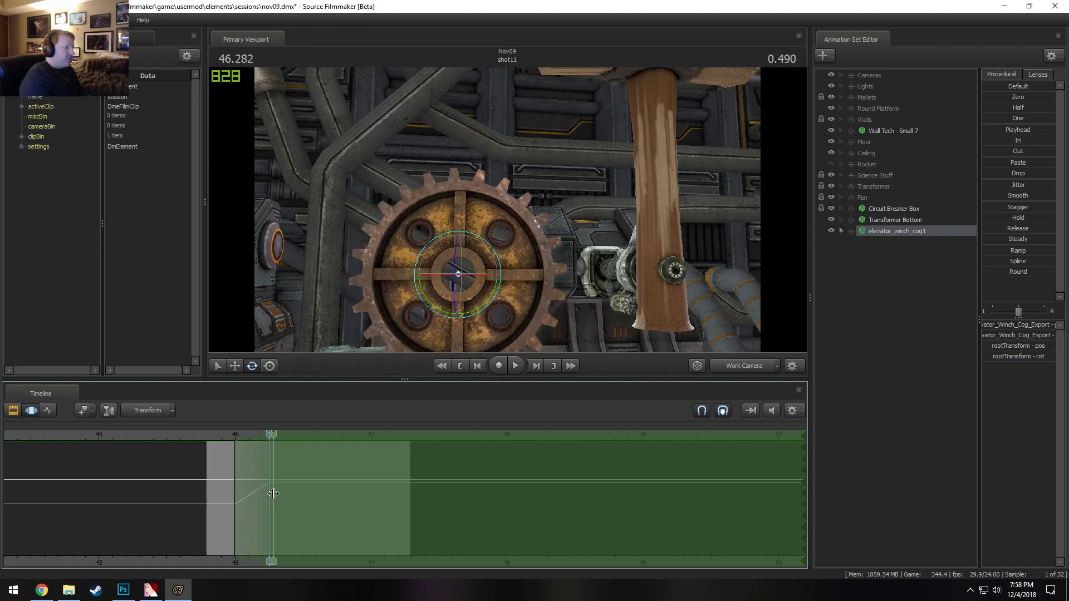
pyautogui.click(225, 436)
pyautogui.press('space')
pyautogui.press('space')
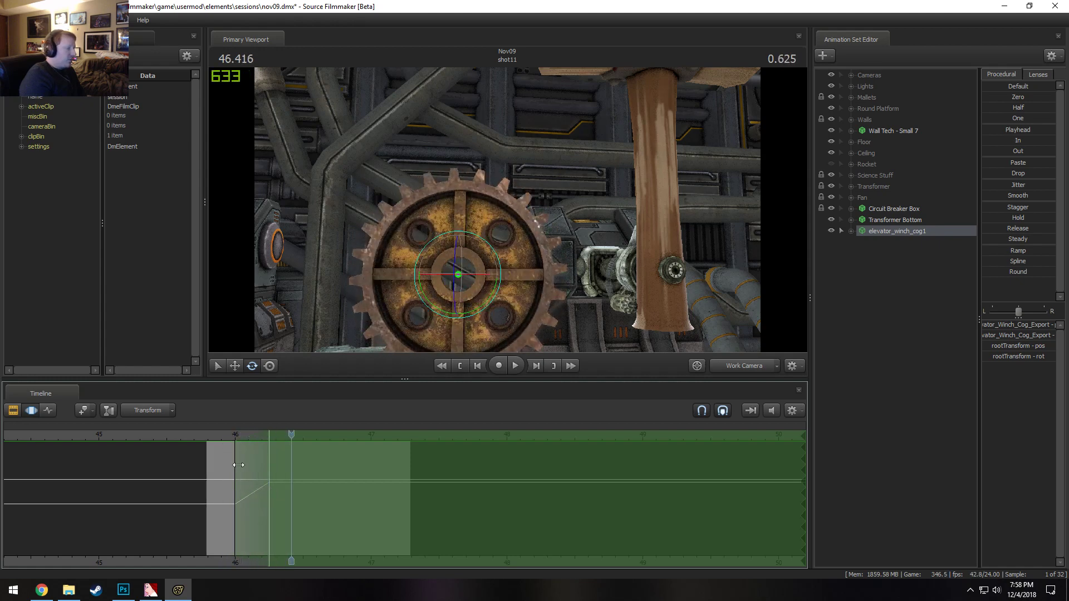
# Paste the 46–46.25 s cog rotation three times in succession up to 47 s and play the spin back from about 46 s
pyautogui.keyDown('shift'); pyautogui.moveTo(237, 465); pyautogui.dragTo(353, 480); pyautogui.keyUp('shift')
pyautogui.hotkey('ctrl', 'v')
pyautogui.hotkey('ctrl', 'v')
pyautogui.hotkey('ctrl', 'v')
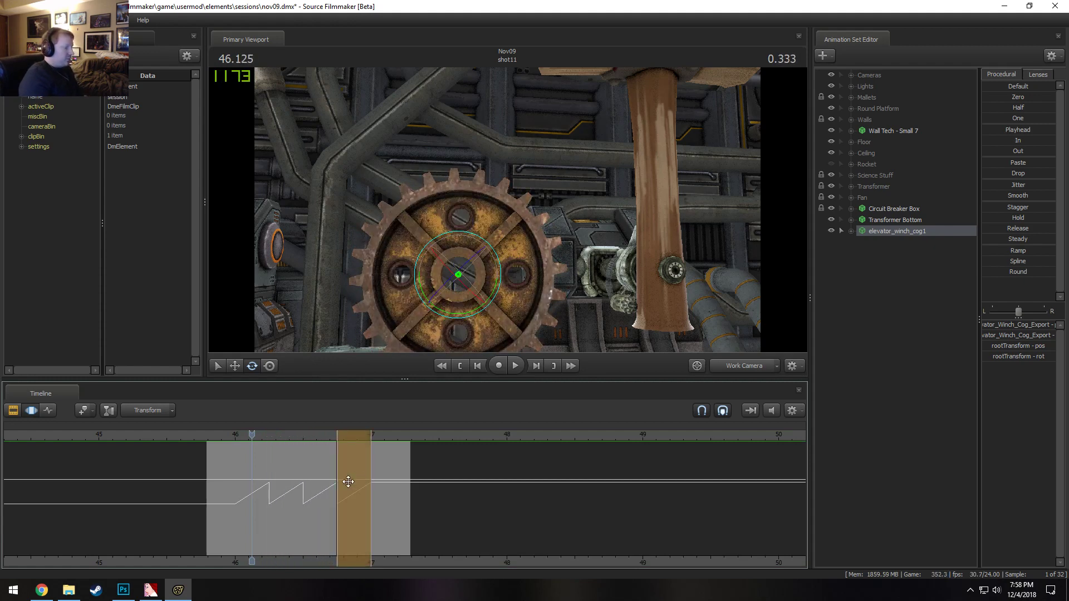
pyautogui.press('F2')
pyautogui.press('F3')
pyautogui.press('space')
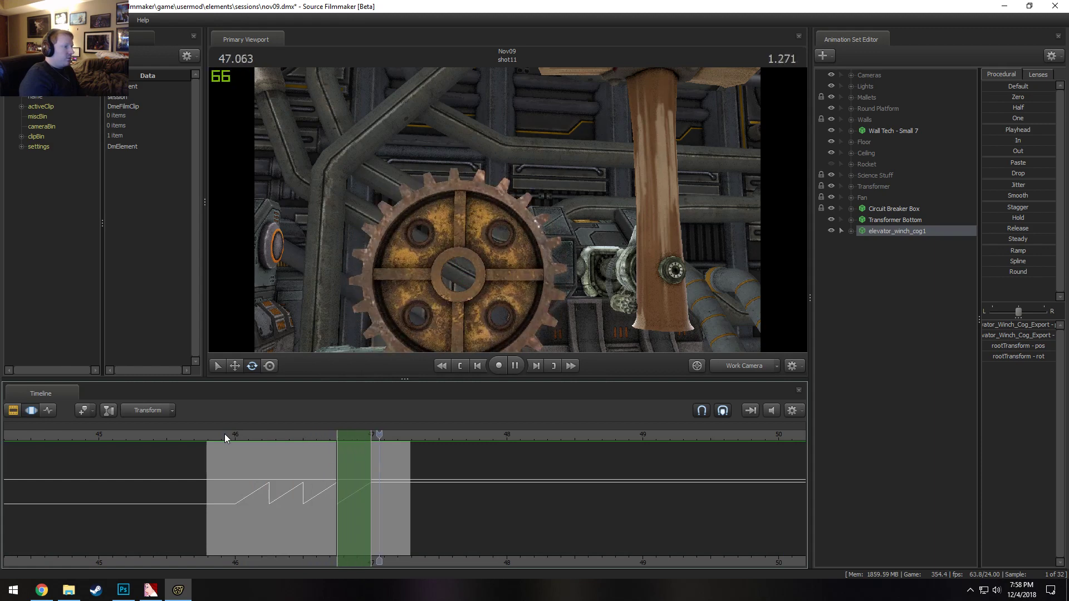
pyautogui.press('space')
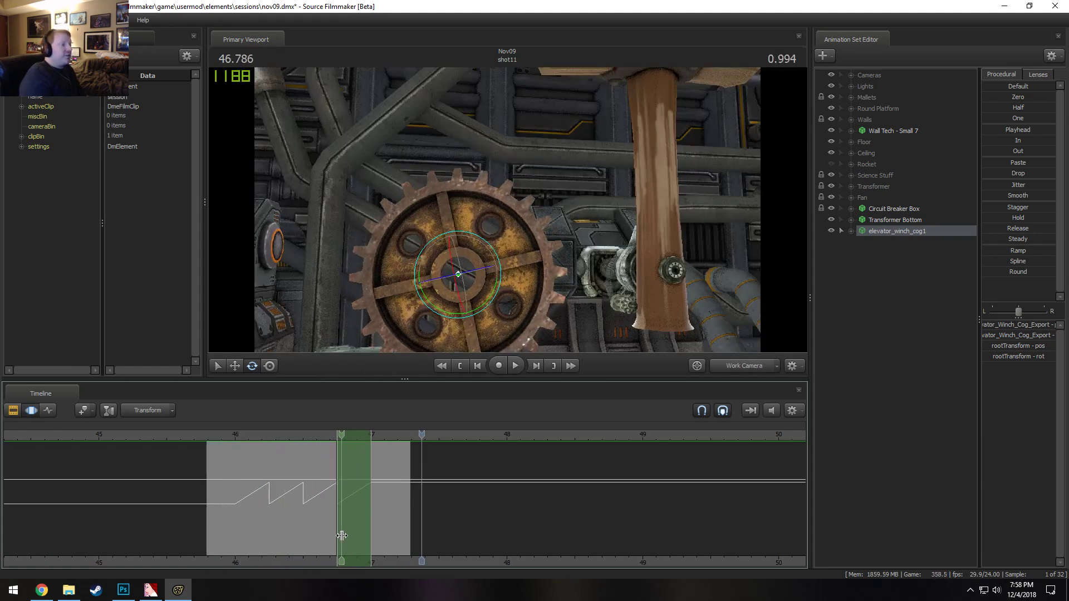
pyautogui.click(228, 439)
pyautogui.press('space')
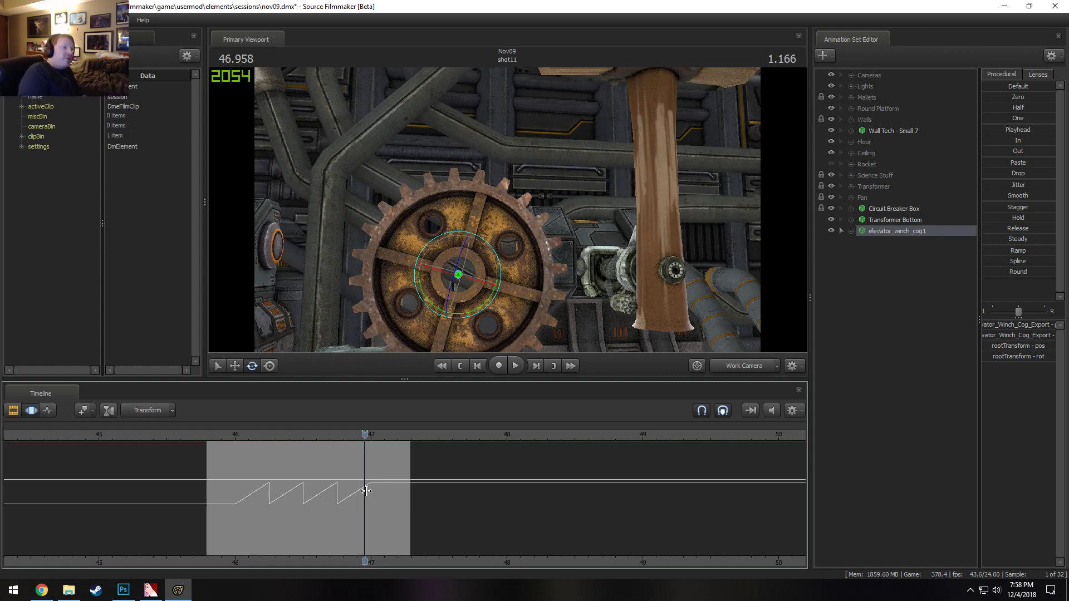
# Switch to Chrome and open the GIFs SWFs folder of your own DeviantArt gallery
pyautogui.click(69, 591)
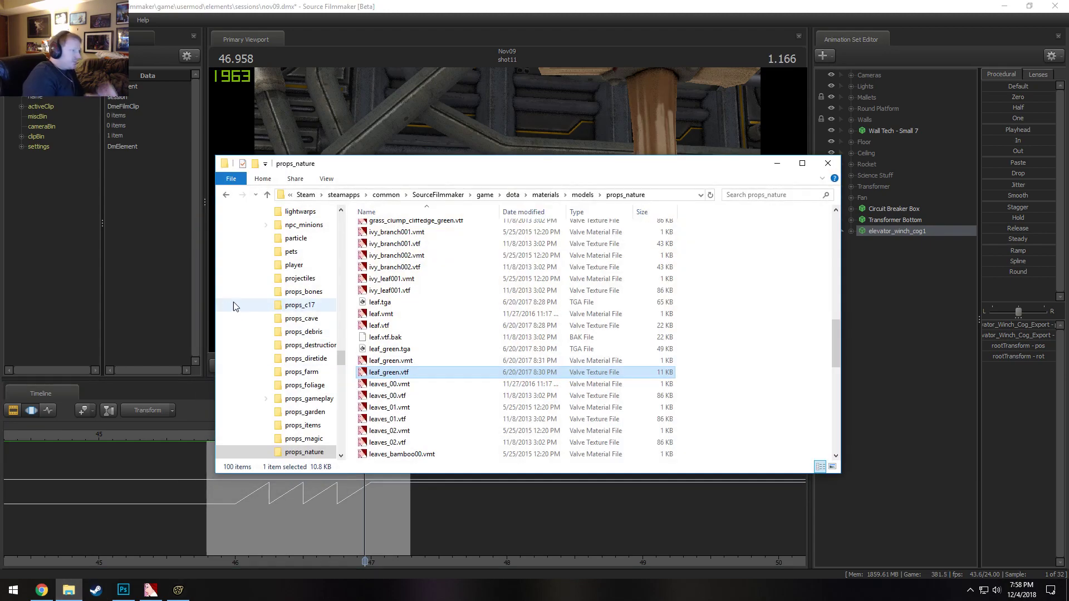
pyautogui.click(67, 592)
pyautogui.click(42, 590)
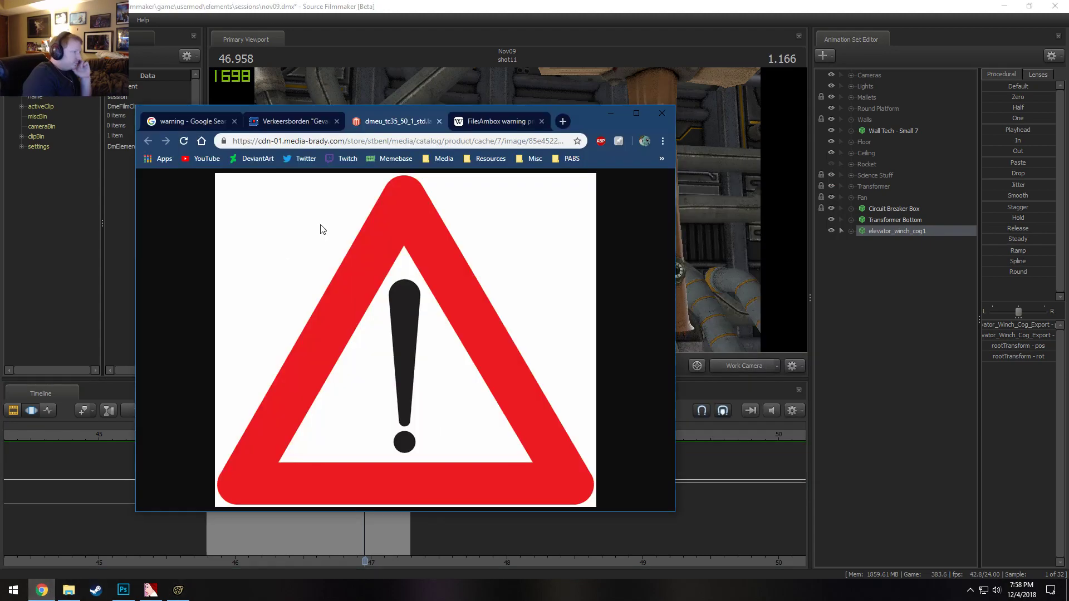
pyautogui.click(490, 120)
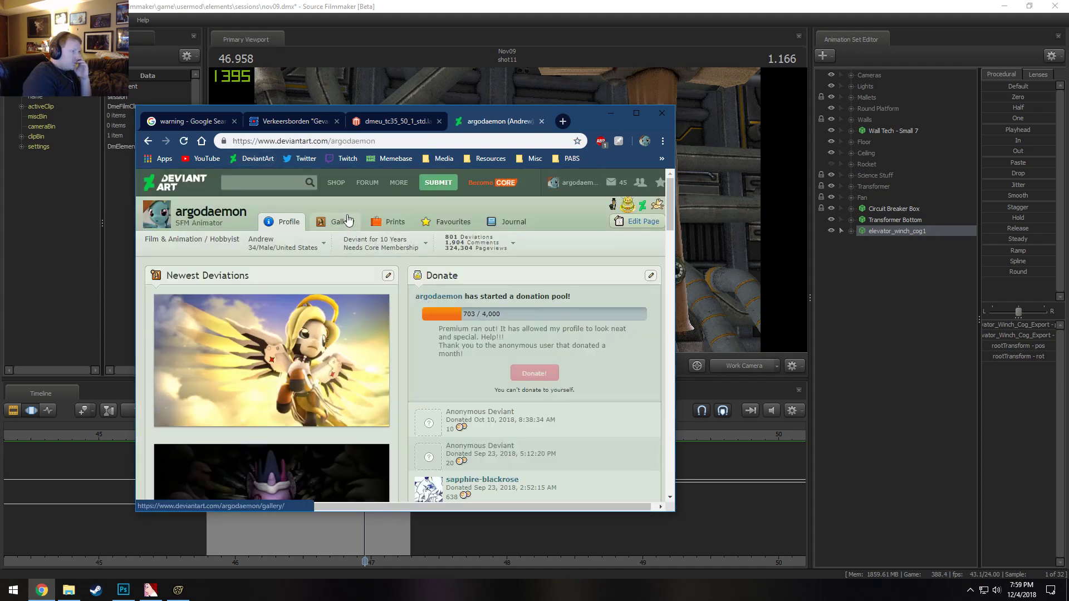
pyautogui.scroll(-5, 410, 382)
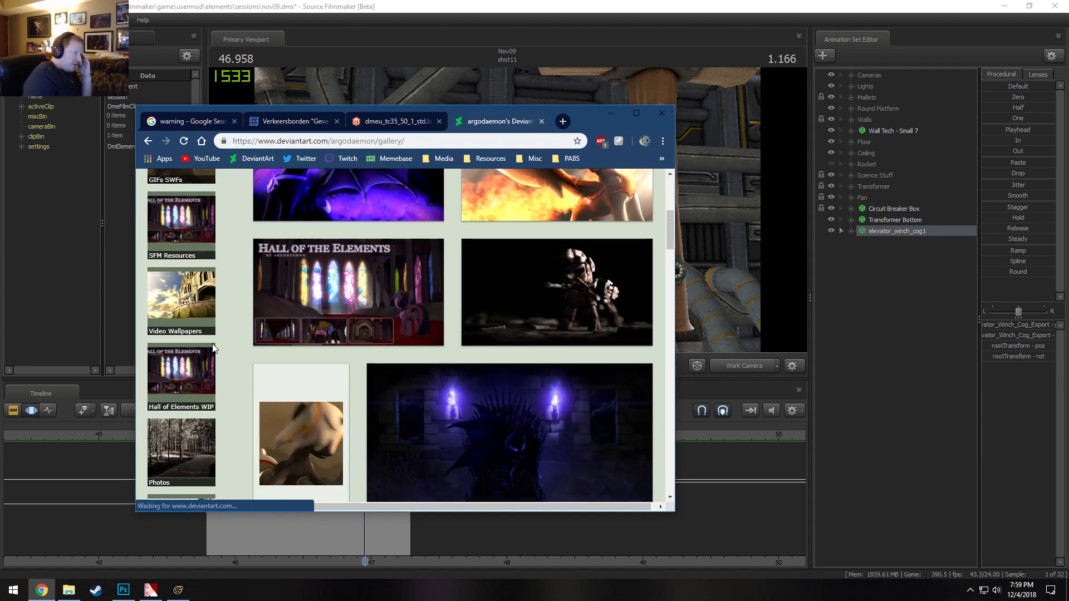
pyautogui.scroll(1, 193, 265)
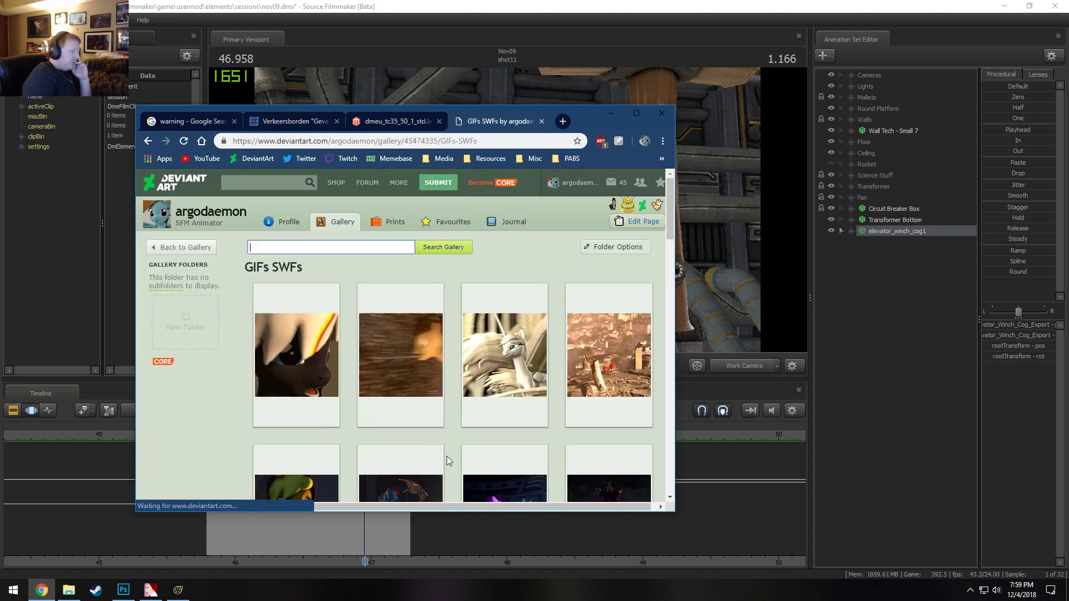
# Look through the animation thumbnails in the GIFs SWFs gallery folder
pyautogui.scroll(-10, 450, 457)
pyautogui.scroll(-7, 466, 463)
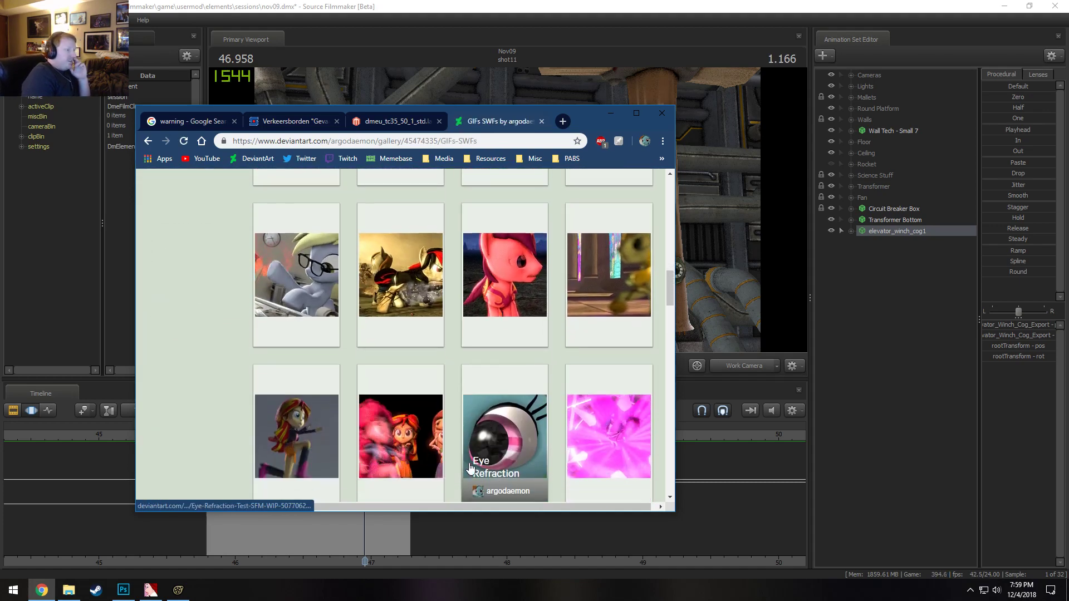
pyautogui.scroll(-5, 489, 436)
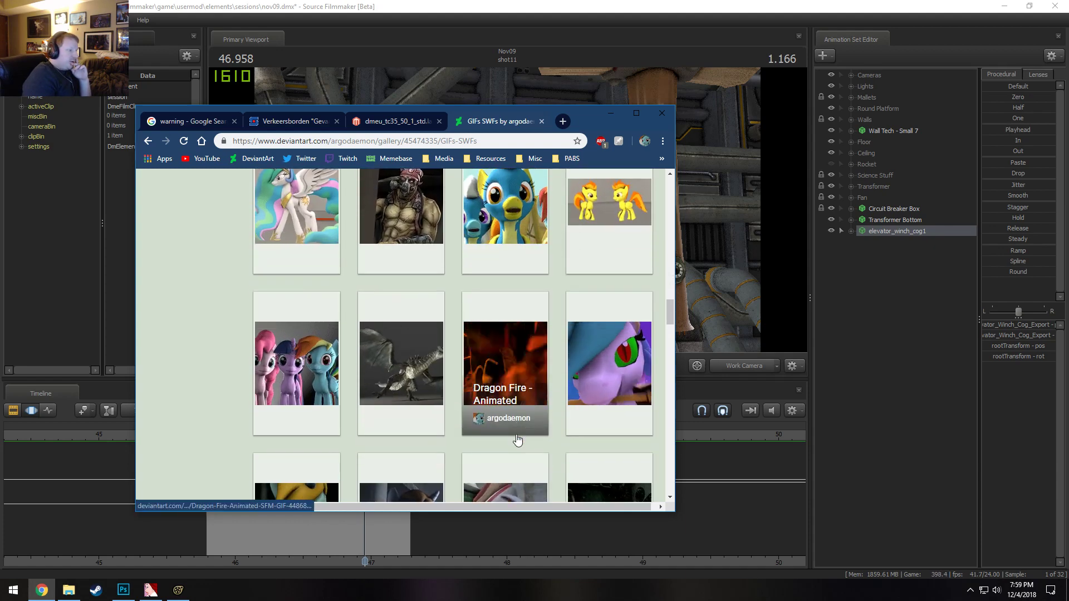
pyautogui.scroll(-10, 516, 440)
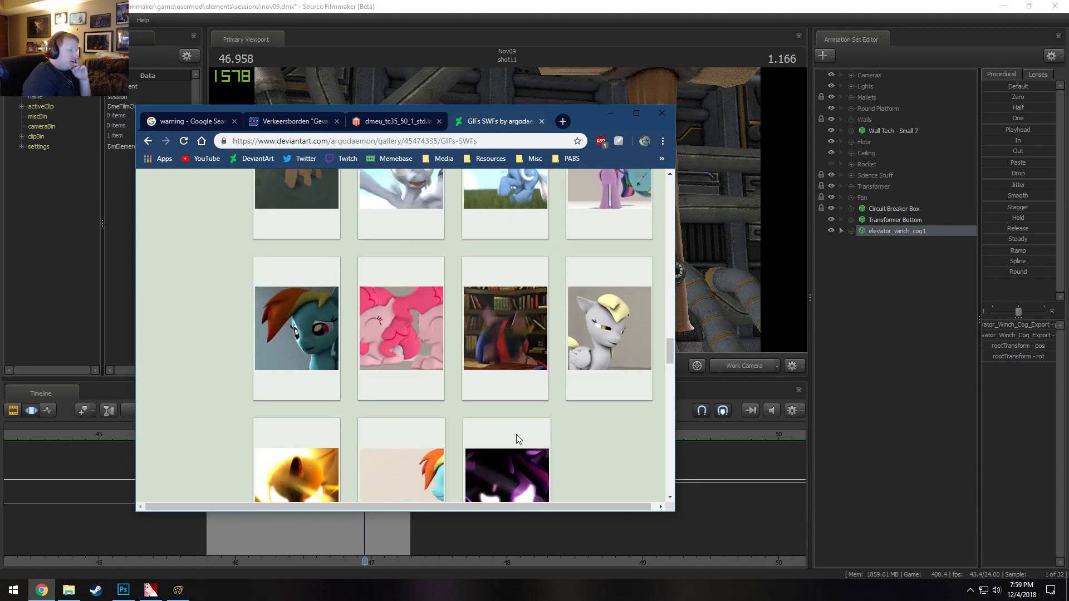
pyautogui.scroll(-8, 516, 438)
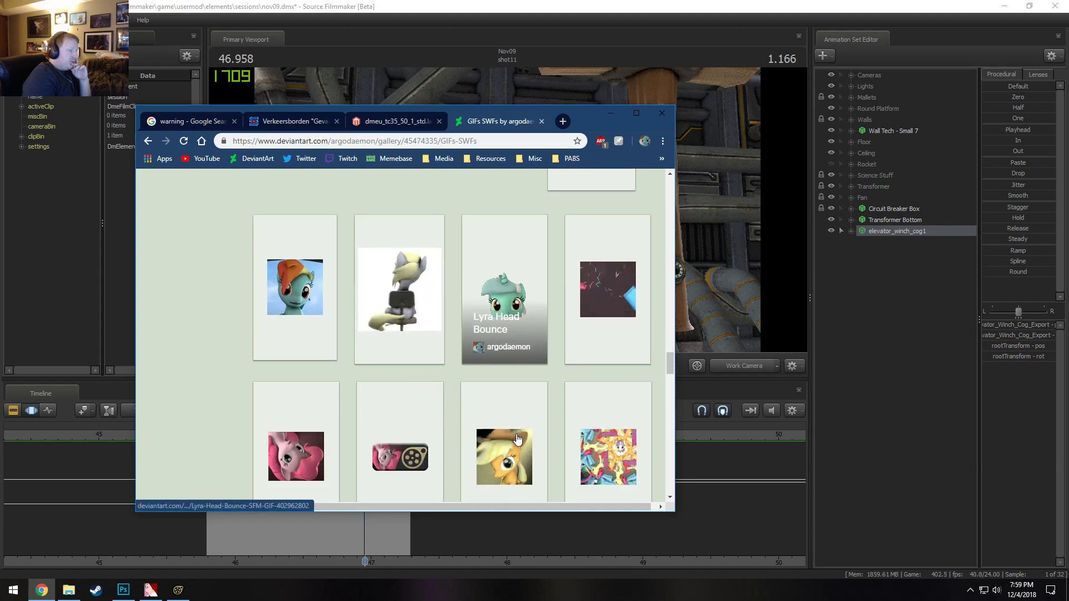
pyautogui.scroll(8, 516, 436)
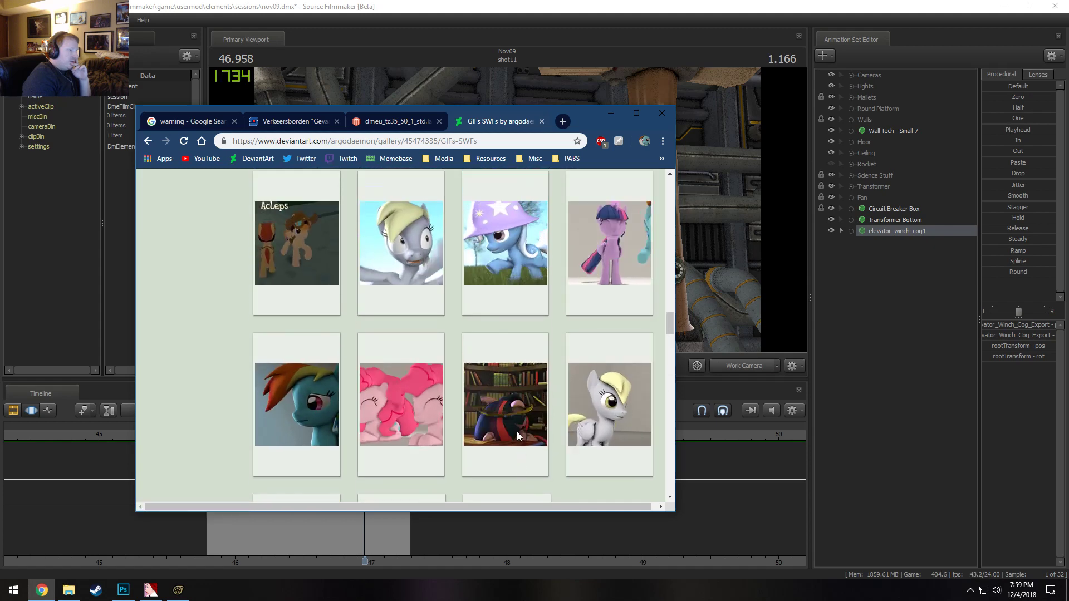
pyautogui.scroll(8, 517, 437)
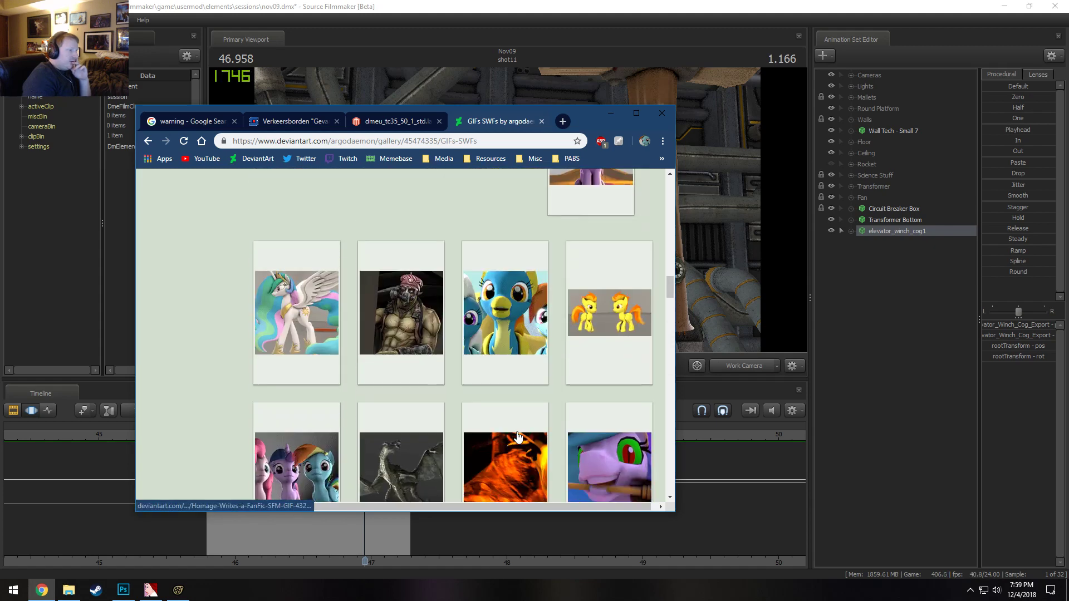
pyautogui.scroll(5, 517, 437)
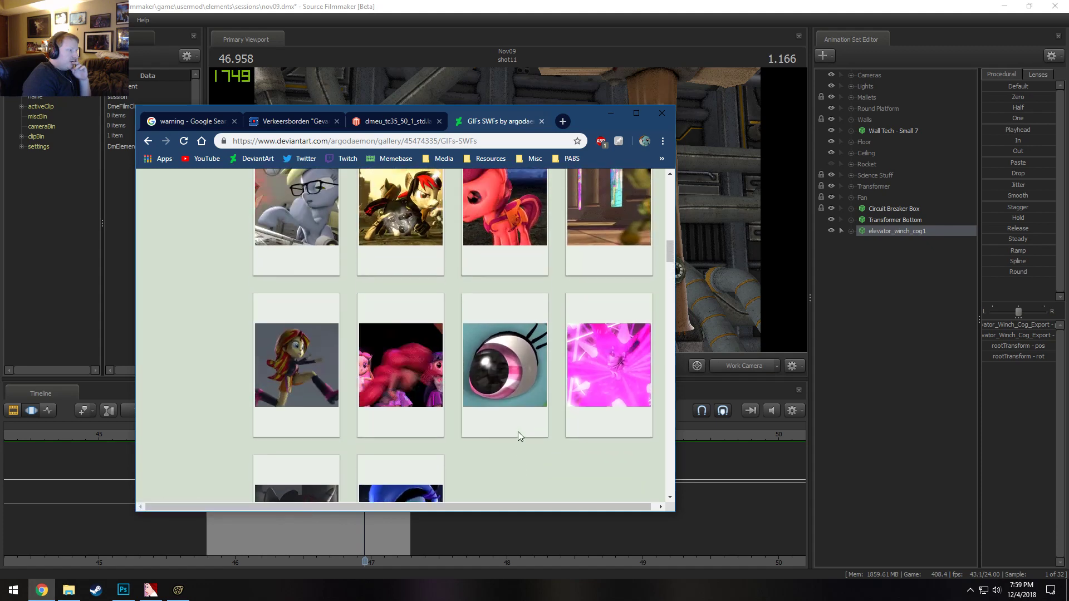
pyautogui.scroll(-5, 518, 435)
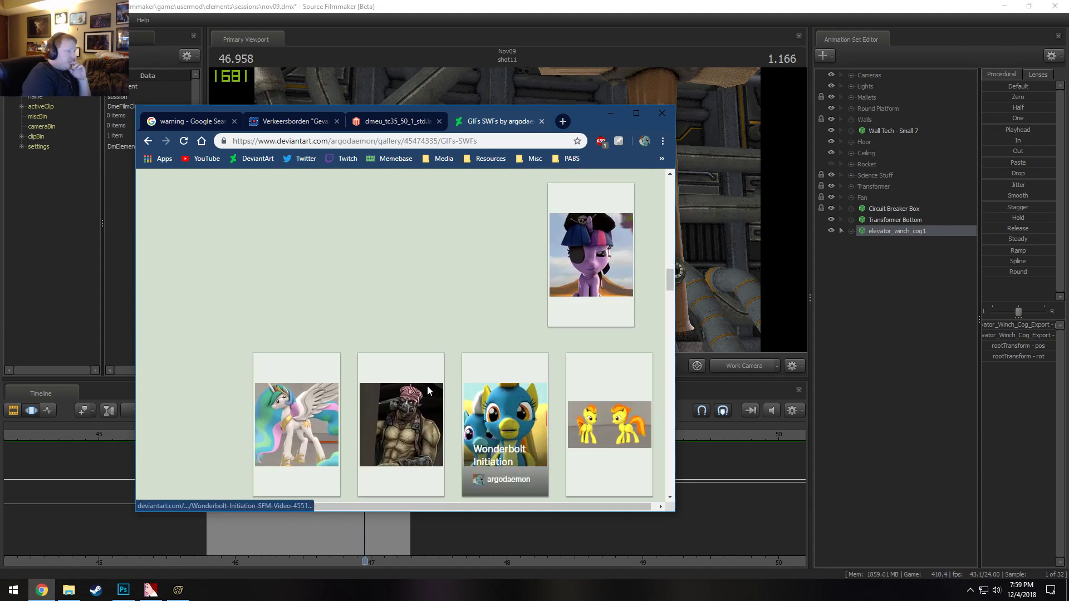
pyautogui.scroll(-3, 403, 319)
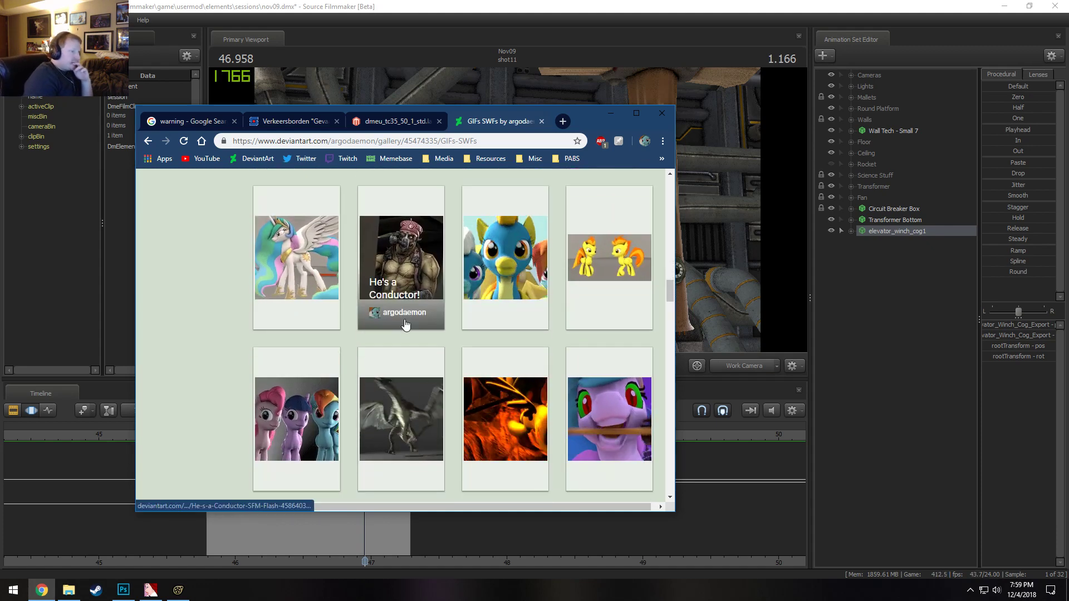
pyautogui.scroll(-3, 401, 357)
pyautogui.scroll(-3, 406, 373)
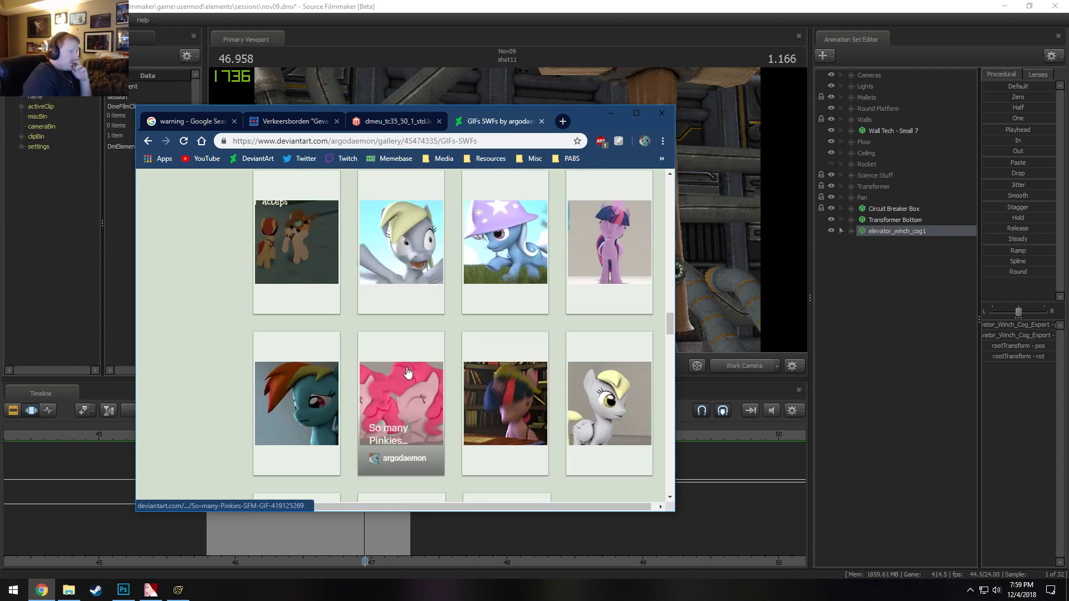
# Play the Trix are for Kids Flash animation, view its description, and close the page
pyautogui.click(517, 235)
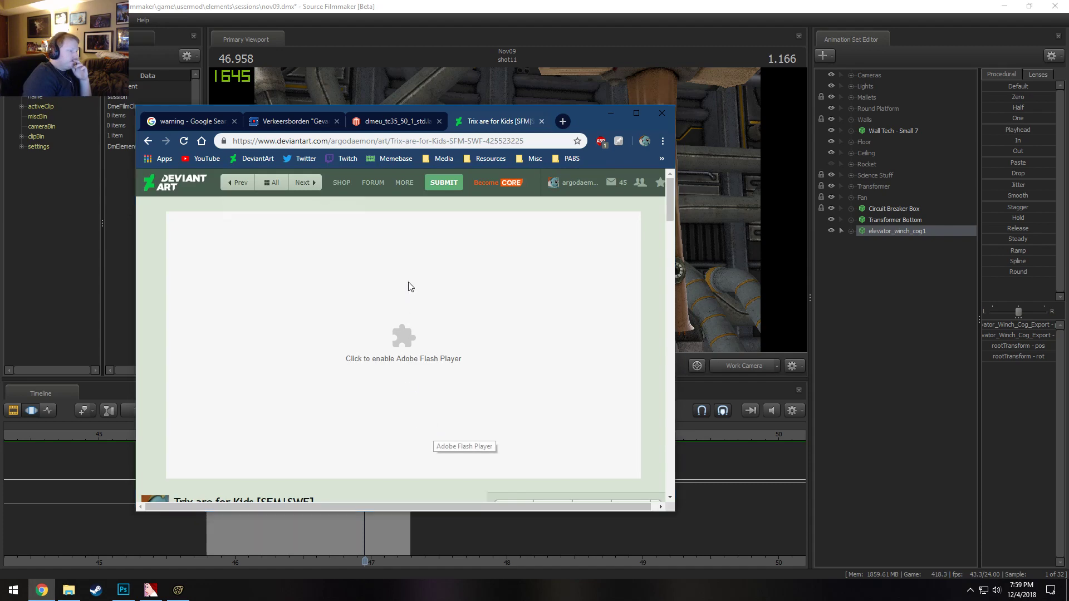
pyautogui.click(328, 203)
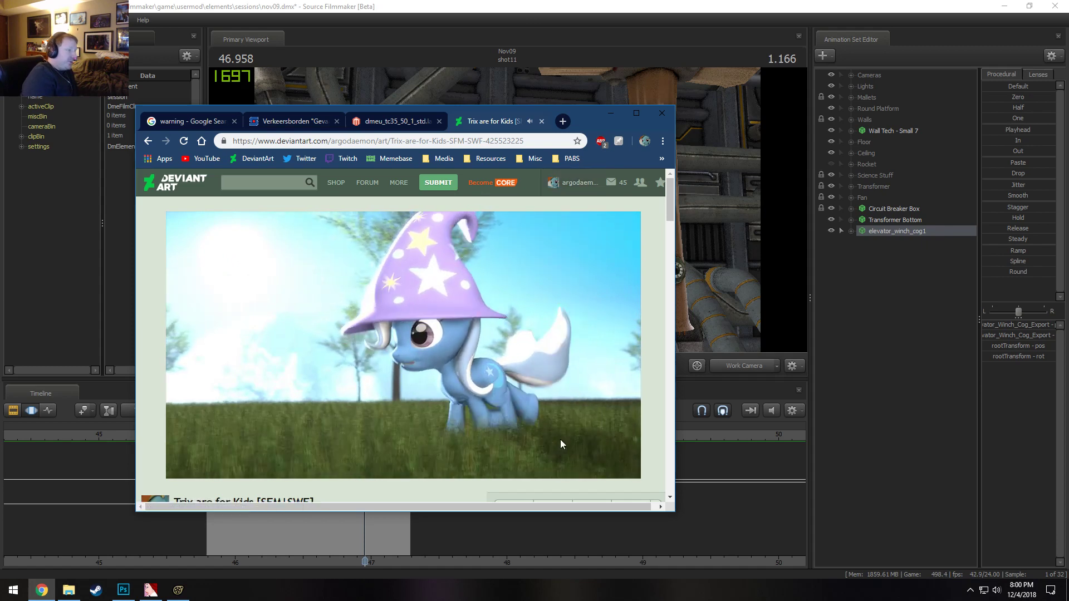
pyautogui.scroll(-6, 432, 396)
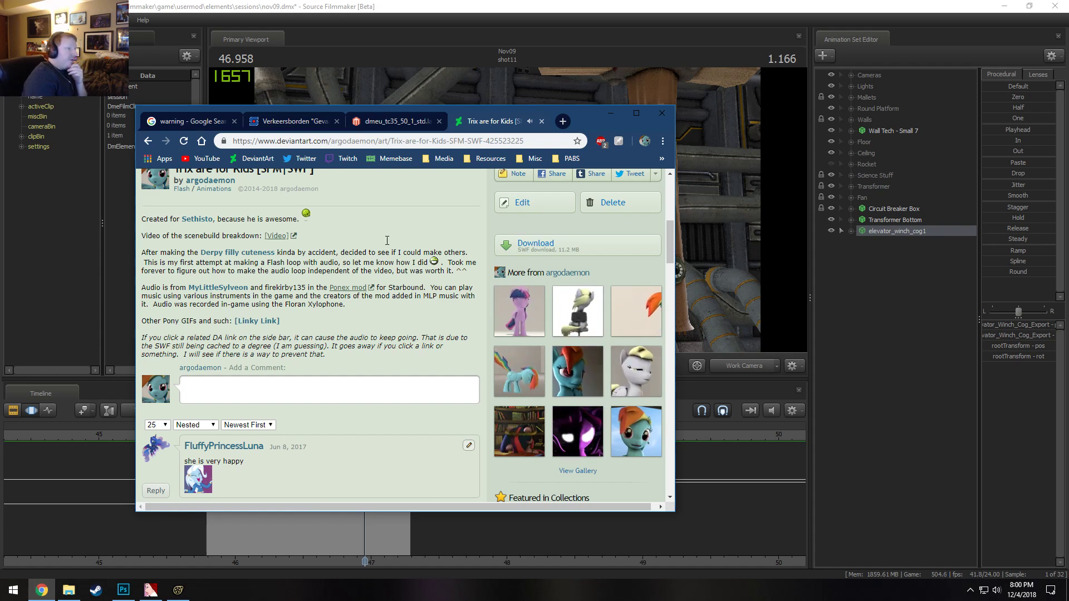
pyautogui.click(541, 122)
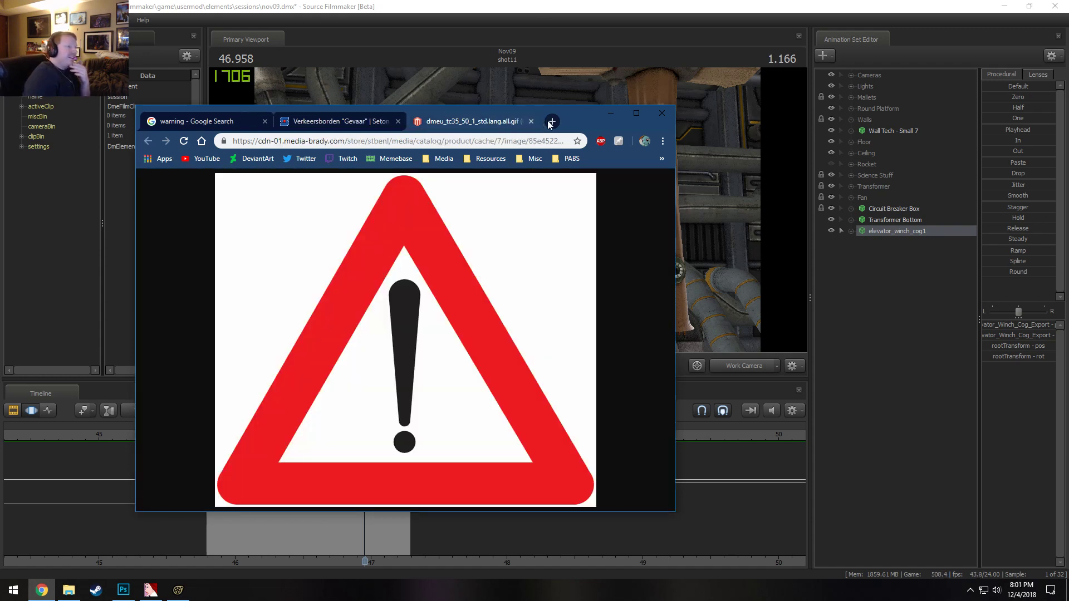
# Close the warning-sign image tab and switch back to Source Filmmaker with the cog in view
pyautogui.click(532, 121)
pyautogui.click(538, 4)
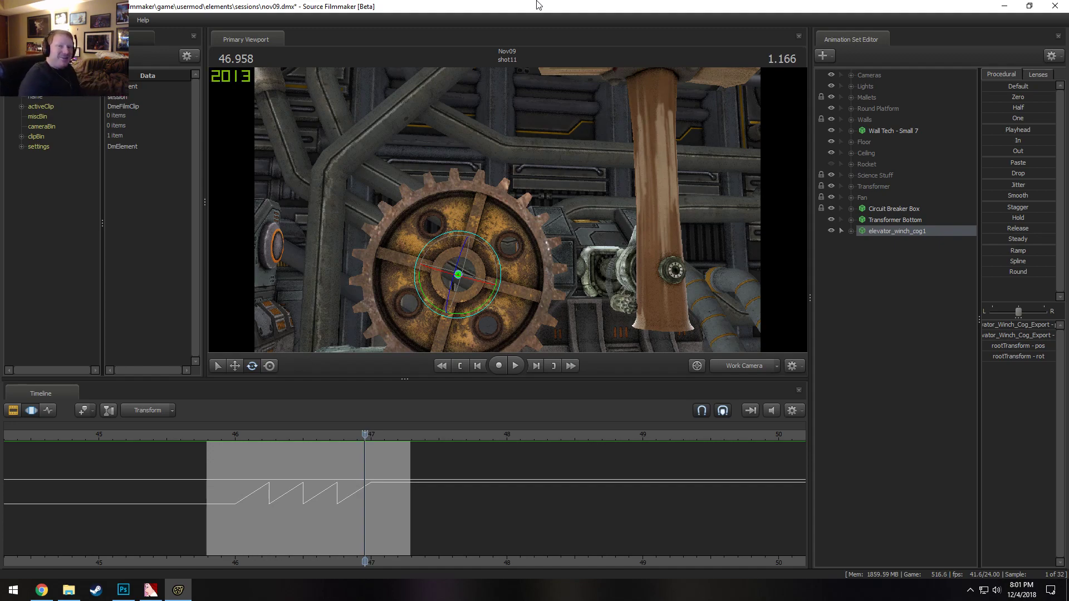
pyautogui.moveTo(557, 167); pyautogui.dragTo(507, 210)
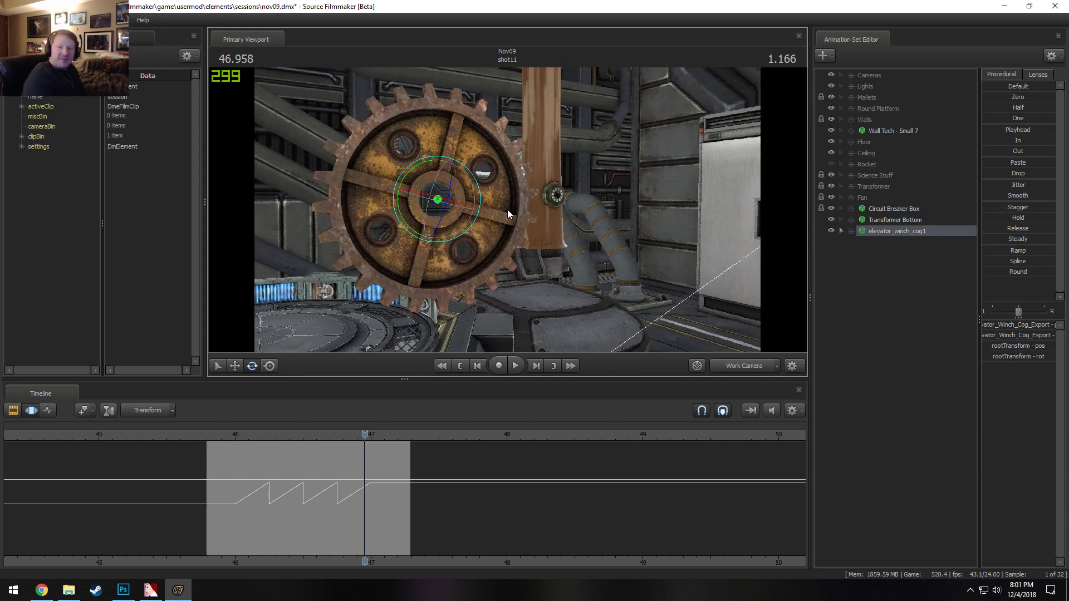
# Flatten the repeating elevator_winch_cog1 rotation across the whole timeline using the In preset
pyautogui.click(221, 496)
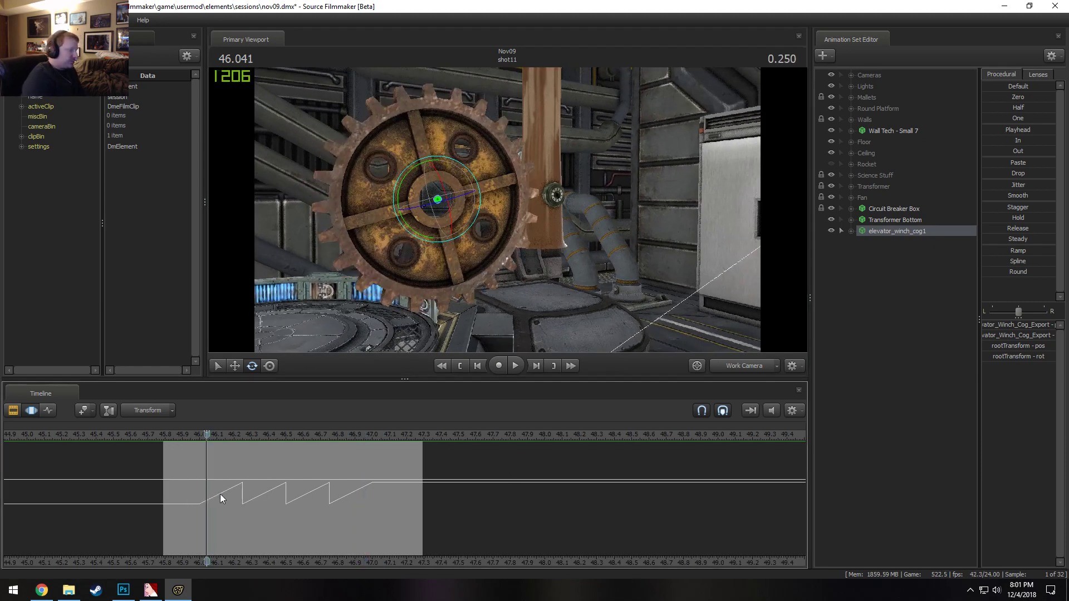
pyautogui.press('Escape')
pyautogui.click(1009, 143)
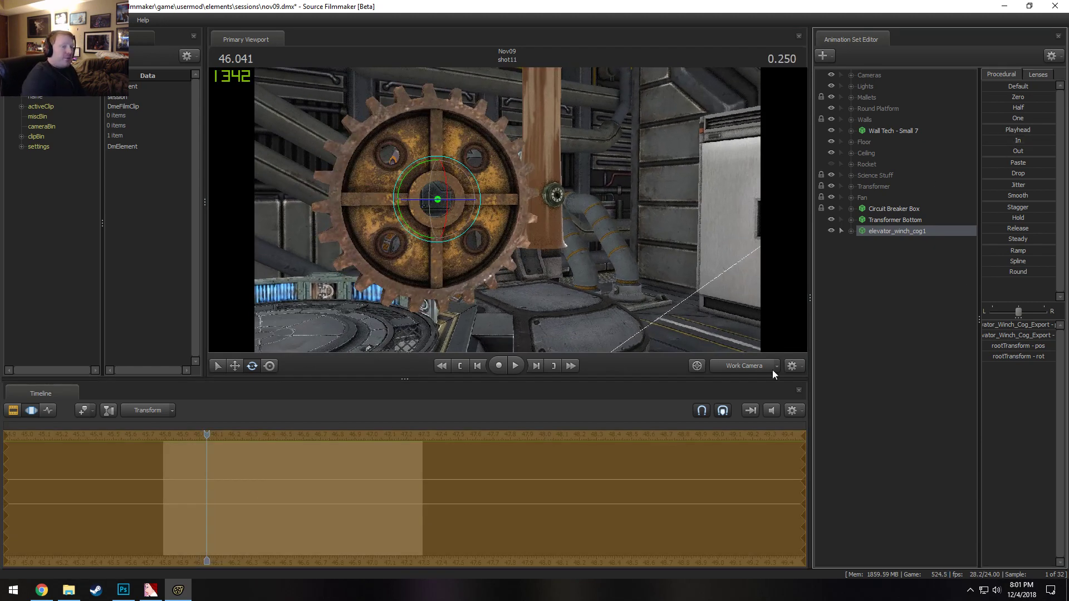
pyautogui.moveTo(554, 264); pyautogui.dragTo(508, 217)
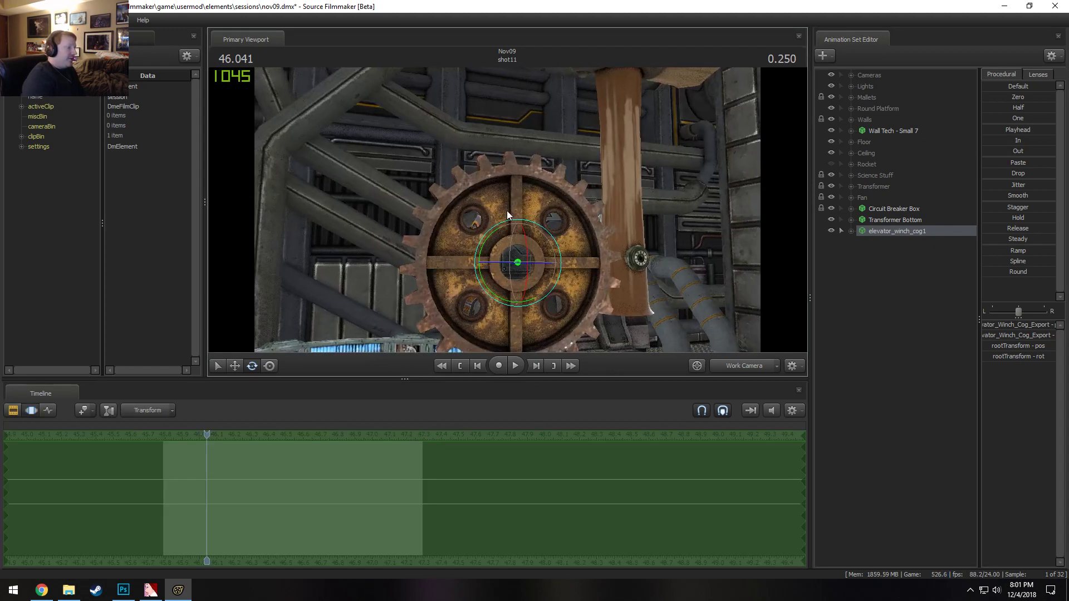
# Start the motion time selection at 47 s and compare it with the extent of shot11 in the clip and graph editors
pyautogui.press('F2')
pyautogui.press('F3')
pyautogui.click(372, 458)
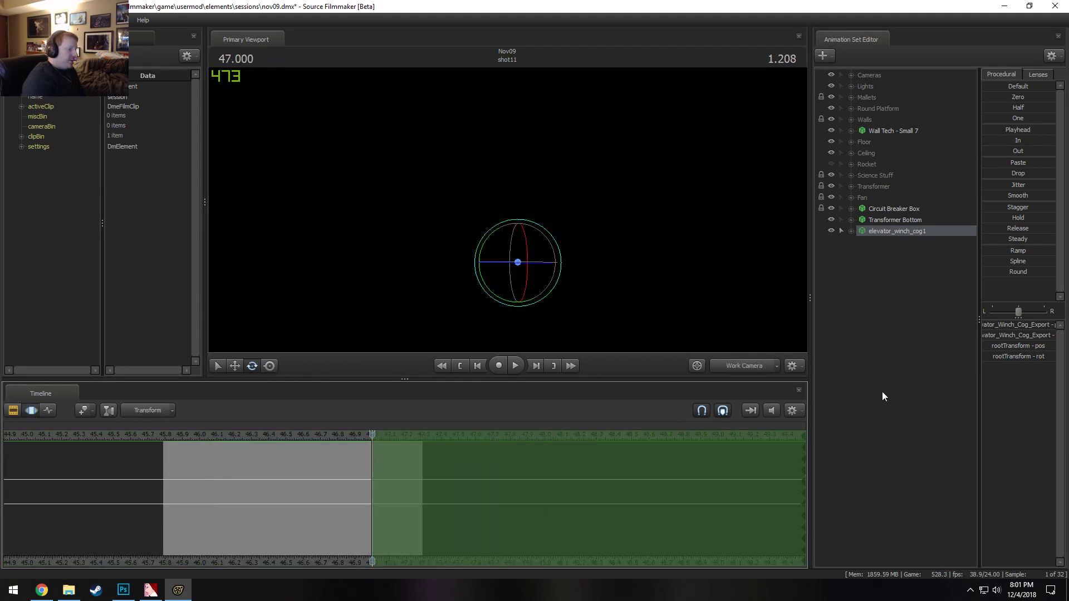
pyautogui.press('F2')
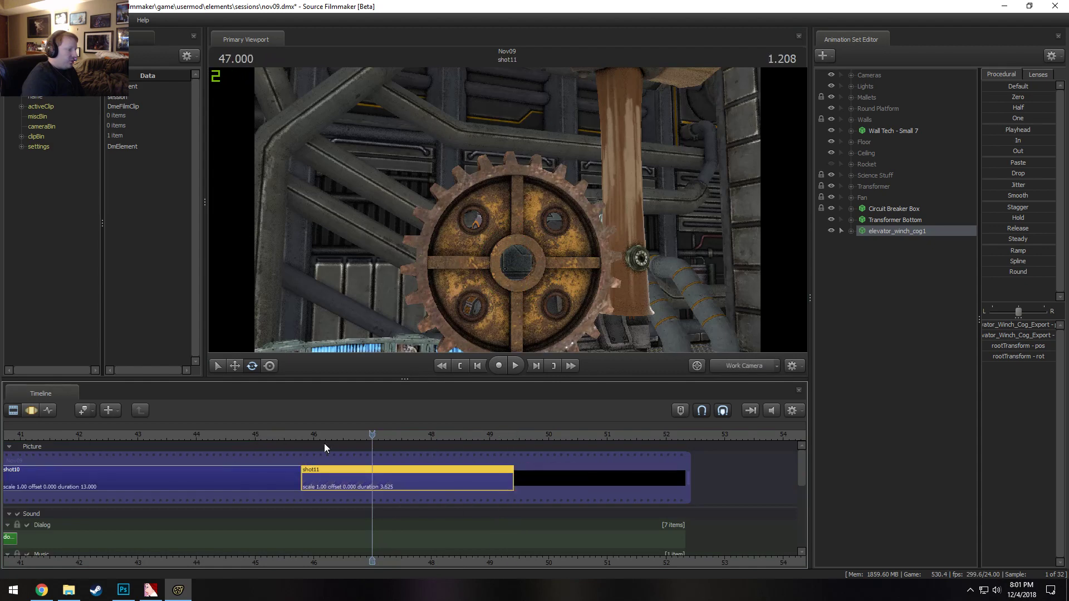
pyautogui.click(331, 448)
pyautogui.press('F3')
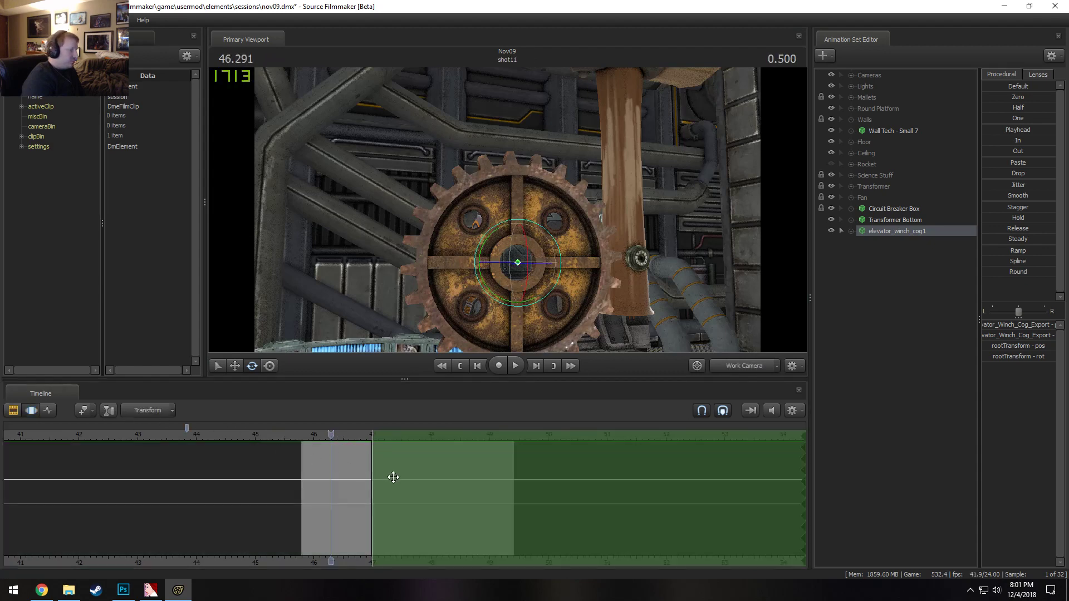
pyautogui.press('F2')
pyautogui.press('F4')
pyautogui.scroll(-2, 508, 525)
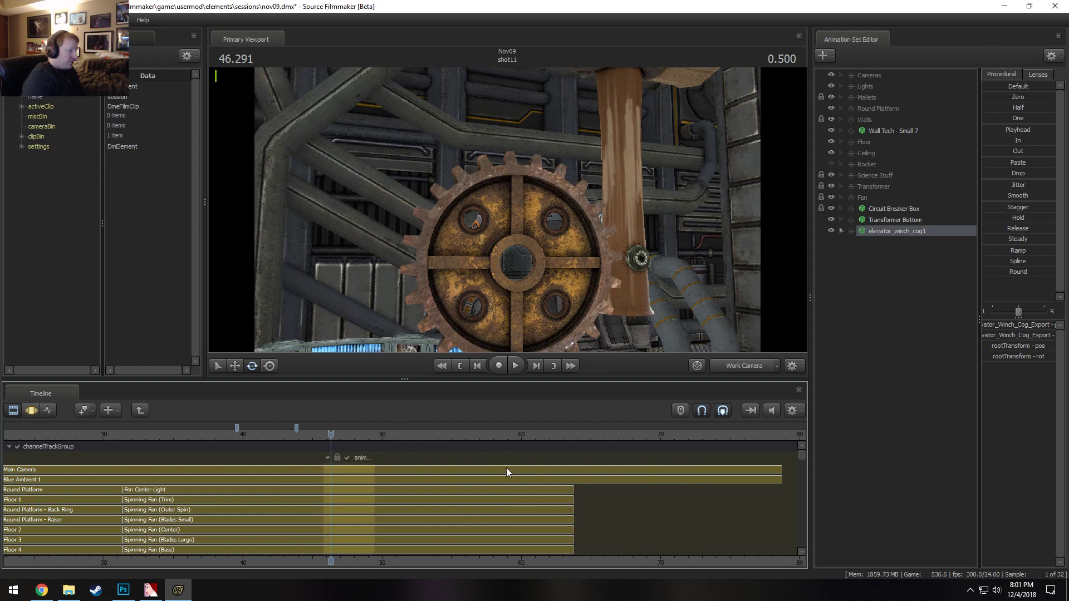
pyautogui.press('F3')
pyautogui.scroll(2, 360, 490)
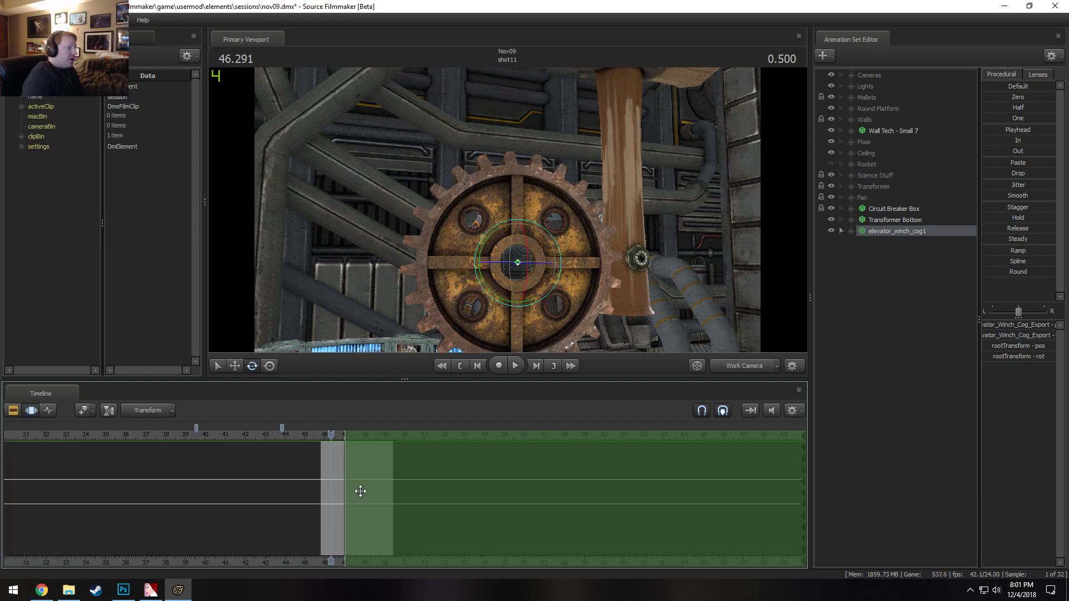
# Set the motion time selection to ramp in from 47 s to 49 s and extend onward without end
pyautogui.click(393, 472)
pyautogui.scroll(2, 393, 472)
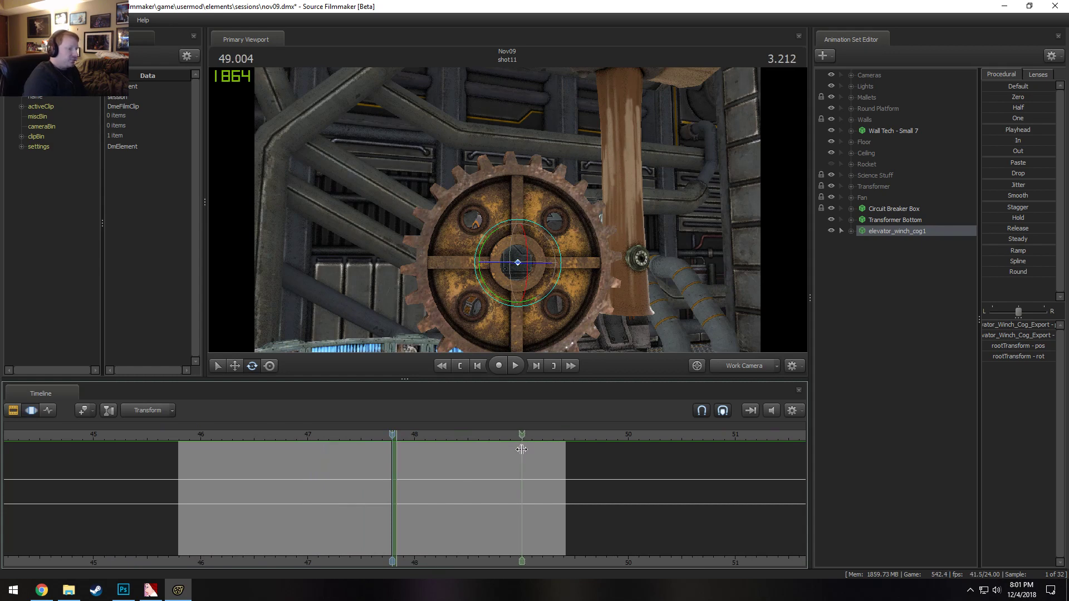
pyautogui.moveTo(522, 450); pyautogui.dragTo(584, 488)
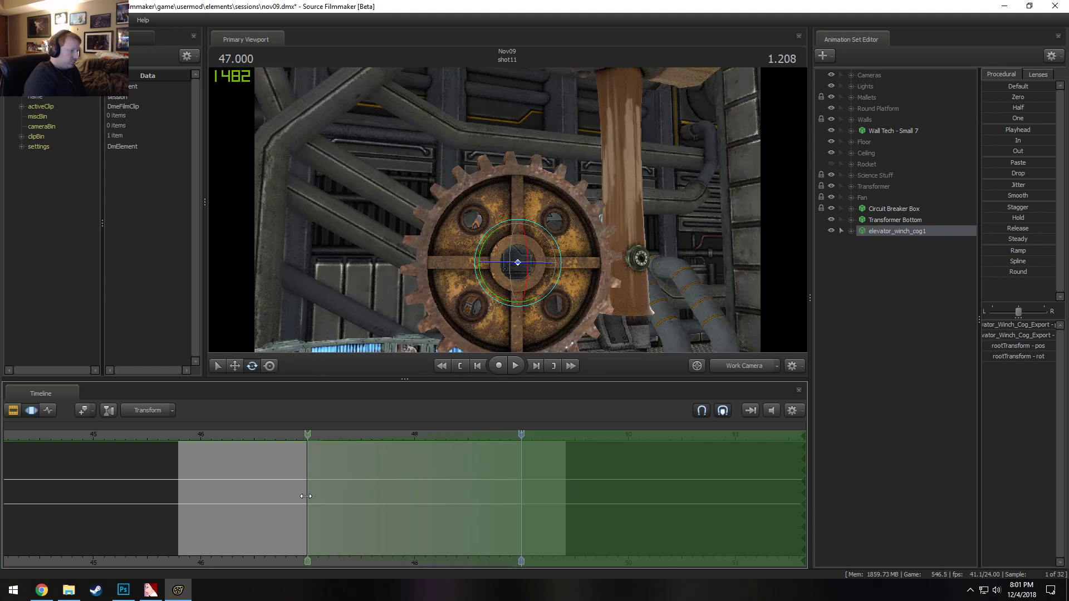
# Rotate elevator_winch_cog1 at 49 s with its middle rotation value set to 0, and play the motion from about 46.8 s
pyautogui.moveTo(508, 209)
pyautogui.mouseDown()
pyautogui.moveTo(515, 224)
pyautogui.moveTo(508, 208)
pyautogui.mouseUp()
pyautogui.moveTo(459, 273); pyautogui.dragTo(439, 302)
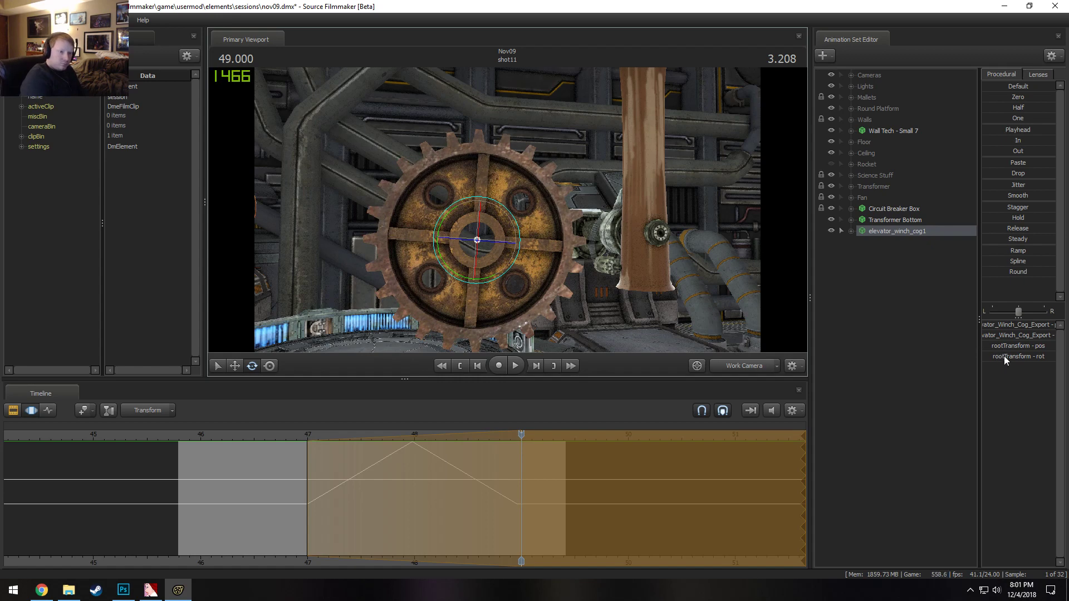
pyautogui.click(1020, 357)
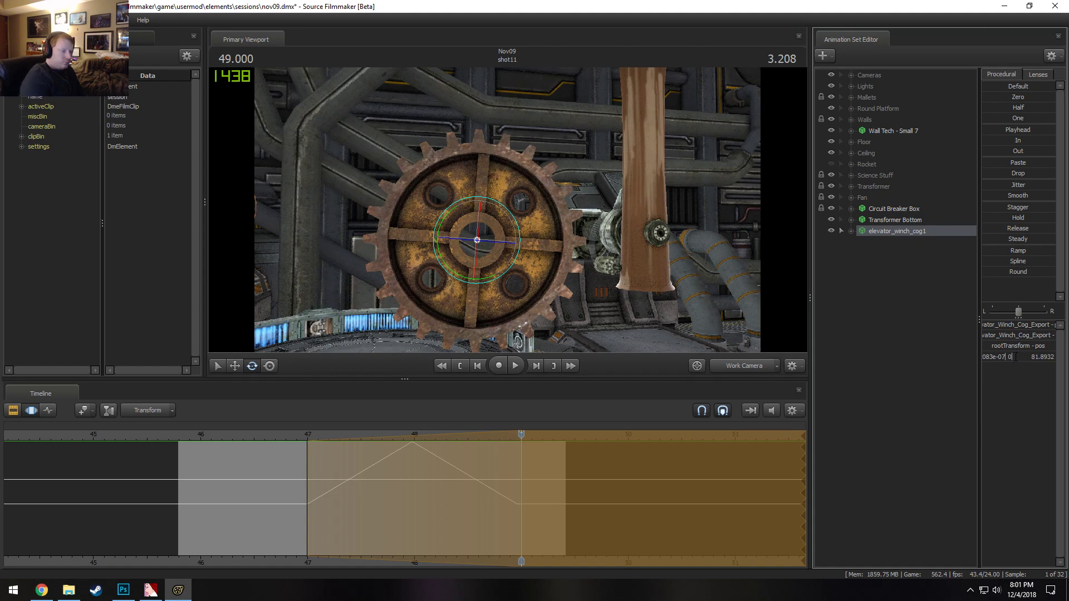
pyautogui.press('Return')
pyautogui.click(286, 436)
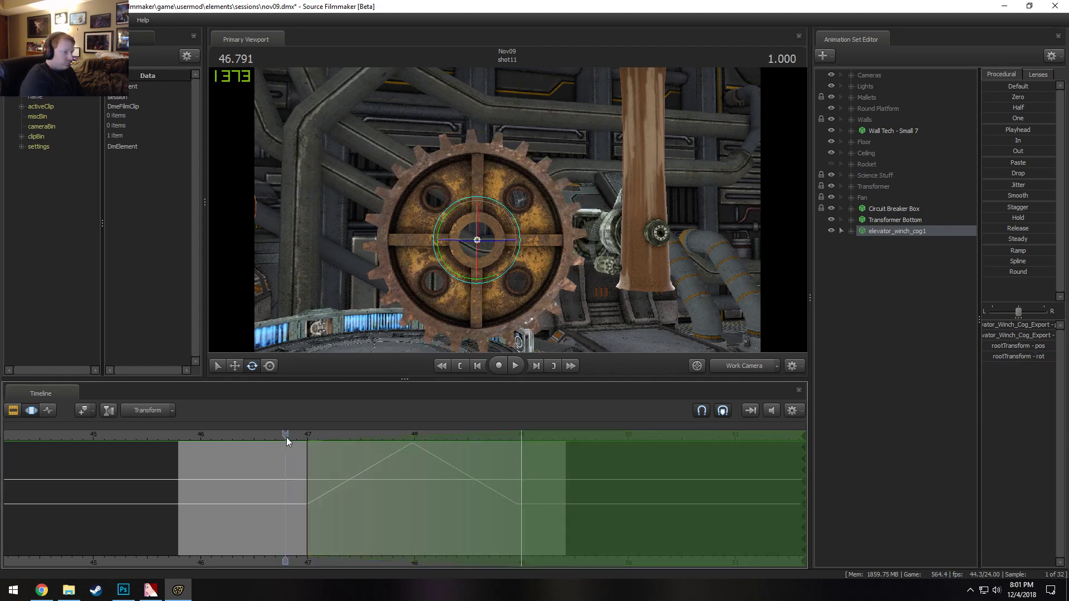
pyautogui.press('space')
pyautogui.press('space')
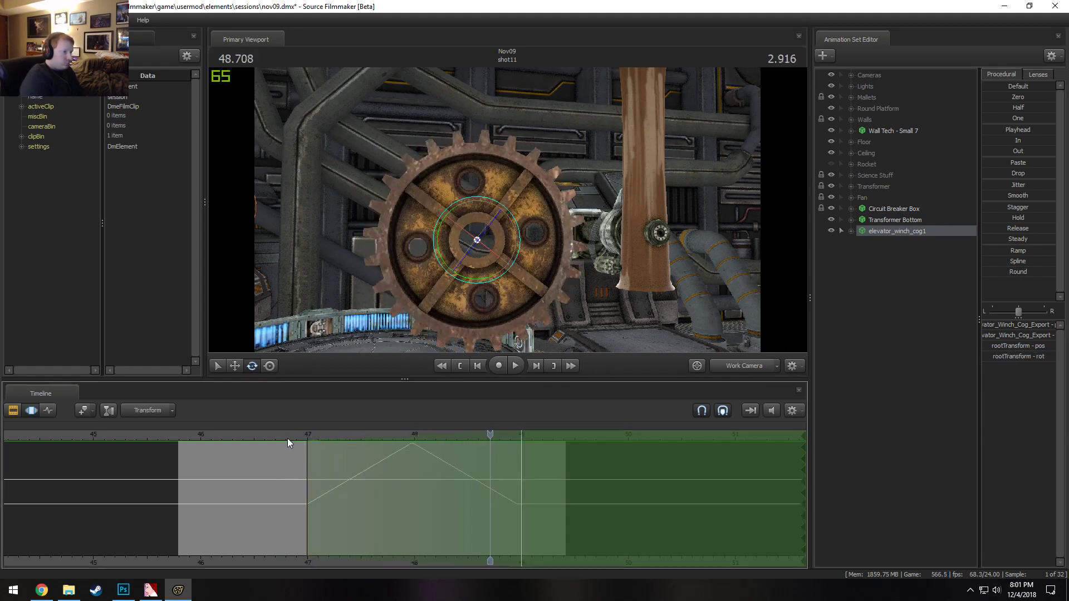
# Duplicate elevator_winch_cog1 over the whole timeline as elevator_winch_cog2 and select the copy
pyautogui.rightClick(899, 232)
pyautogui.click(887, 233)
pyautogui.hotkey('ctrl', 'a')
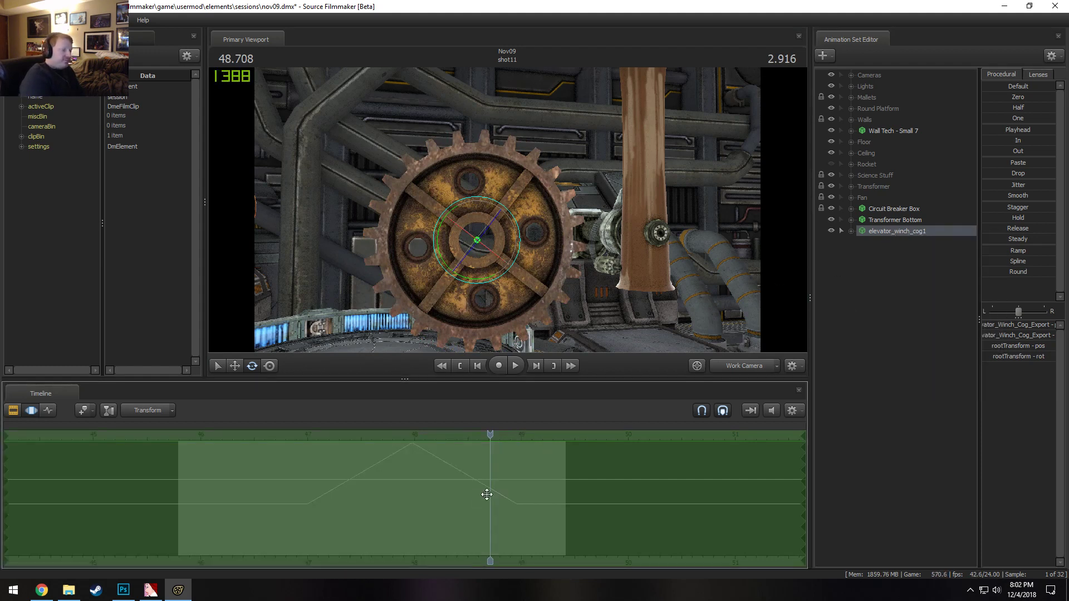
pyautogui.rightClick(881, 231)
pyautogui.click(906, 246)
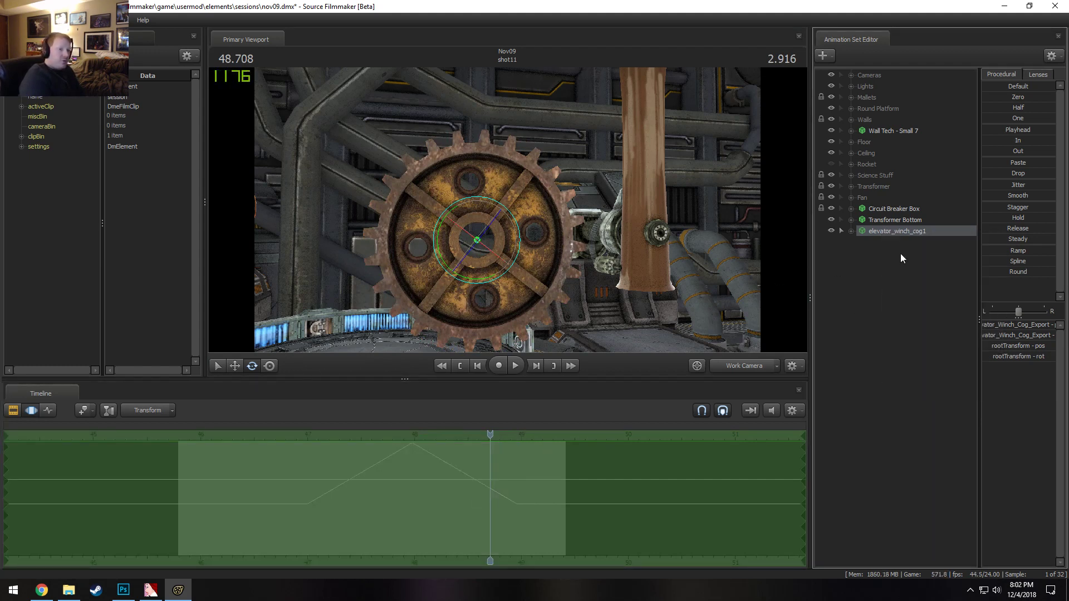
pyautogui.rightClick(873, 291)
pyautogui.click(900, 345)
pyautogui.click(887, 242)
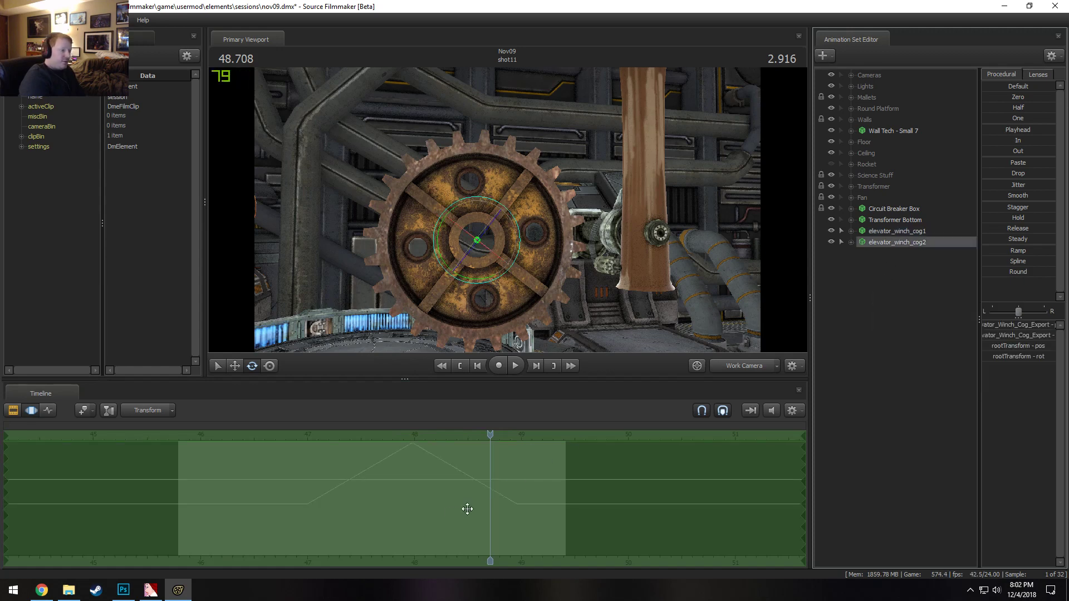
# Move elevator_winch_cog2 up and to the right of the first cog so their teeth meet, and scrub to about 49 s
pyautogui.scroll(-3, 468, 508)
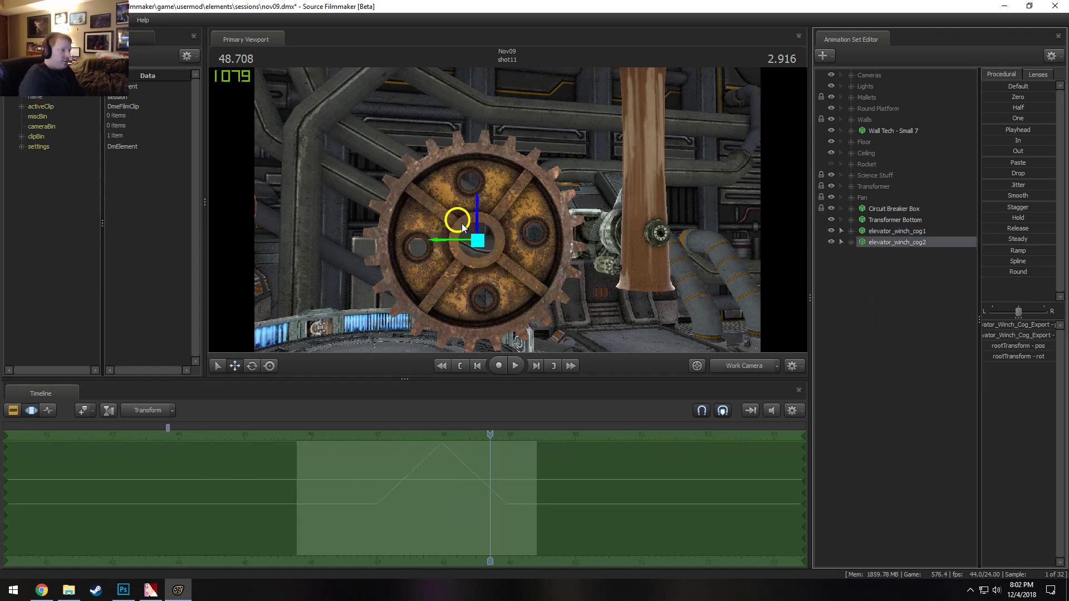
pyautogui.moveTo(473, 231); pyautogui.dragTo(636, 128)
pyautogui.moveTo(317, 501); pyautogui.dragTo(387, 506)
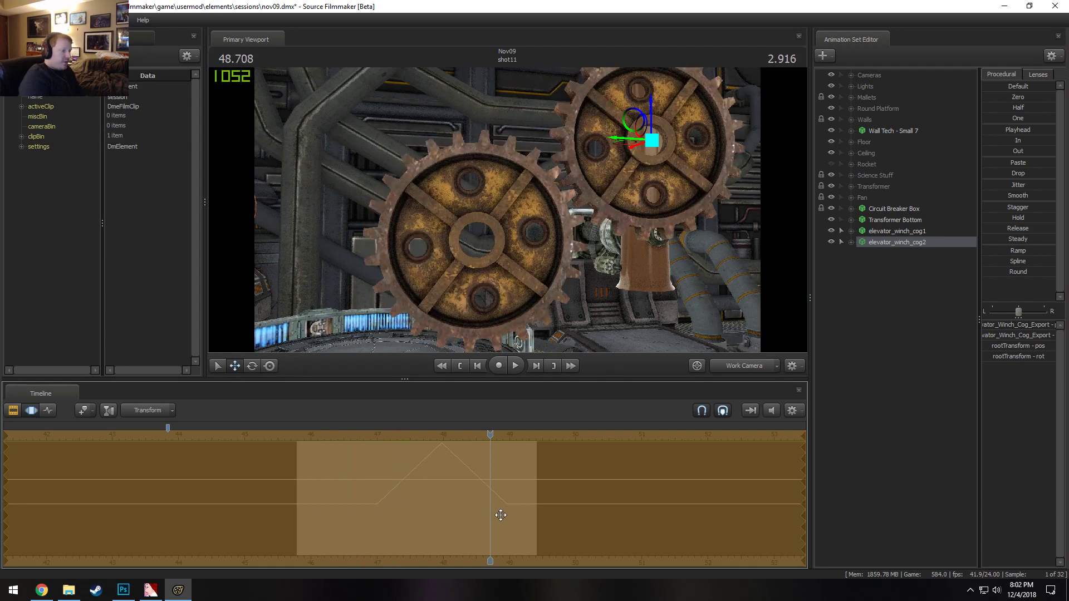
pyautogui.moveTo(501, 515); pyautogui.dragTo(498, 513)
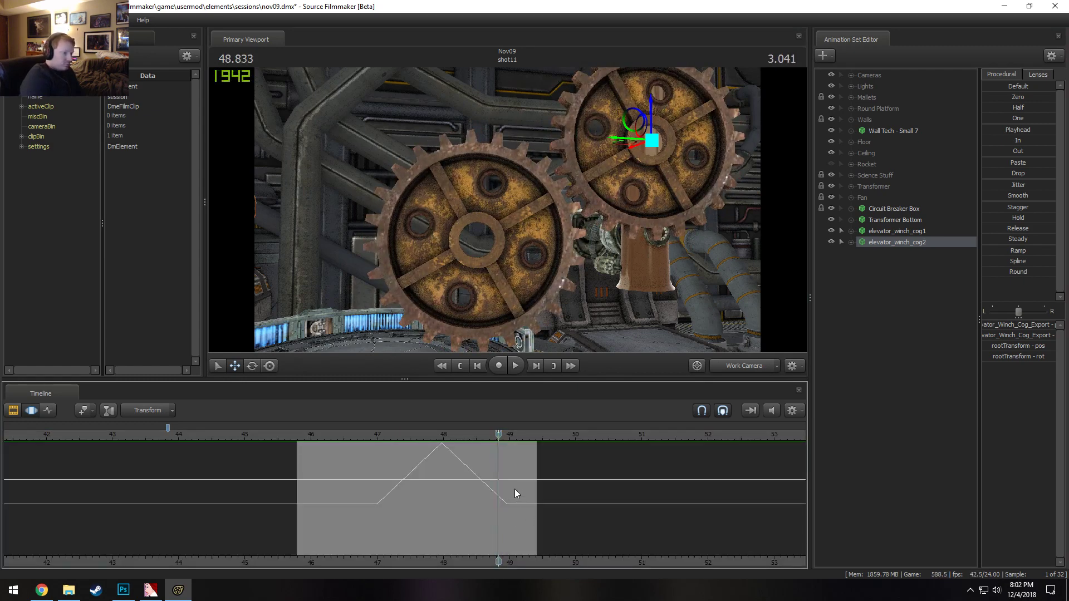
pyautogui.moveTo(512, 480); pyautogui.dragTo(508, 476)
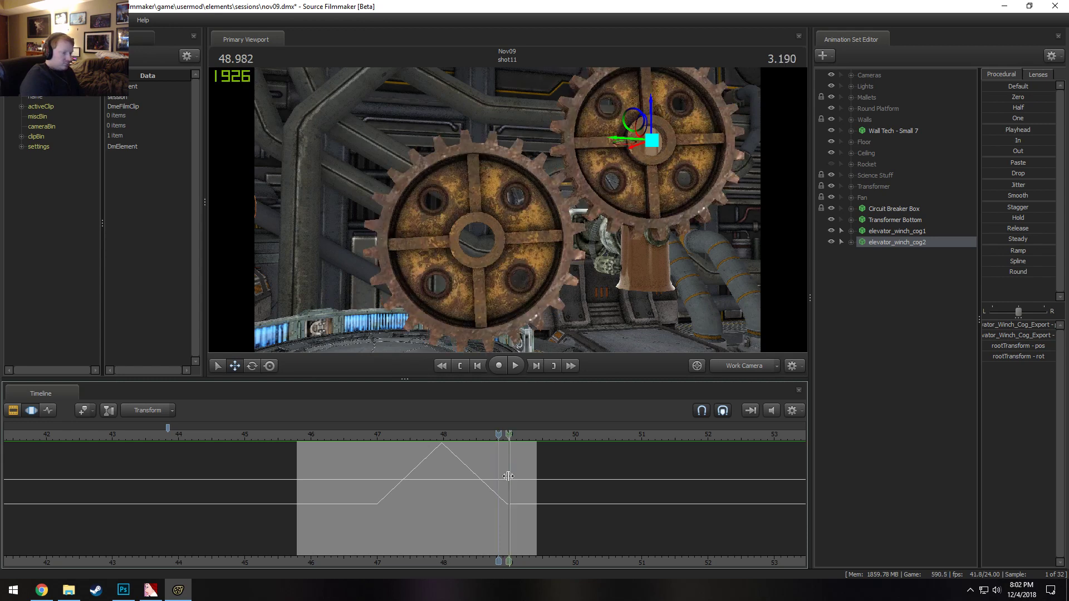
# Flatten the elevator_winch_cog2 animation with the In preset and ramp the time selection from about 47 s to 49 s for rotating
pyautogui.hotkey('ctrl', 'a')
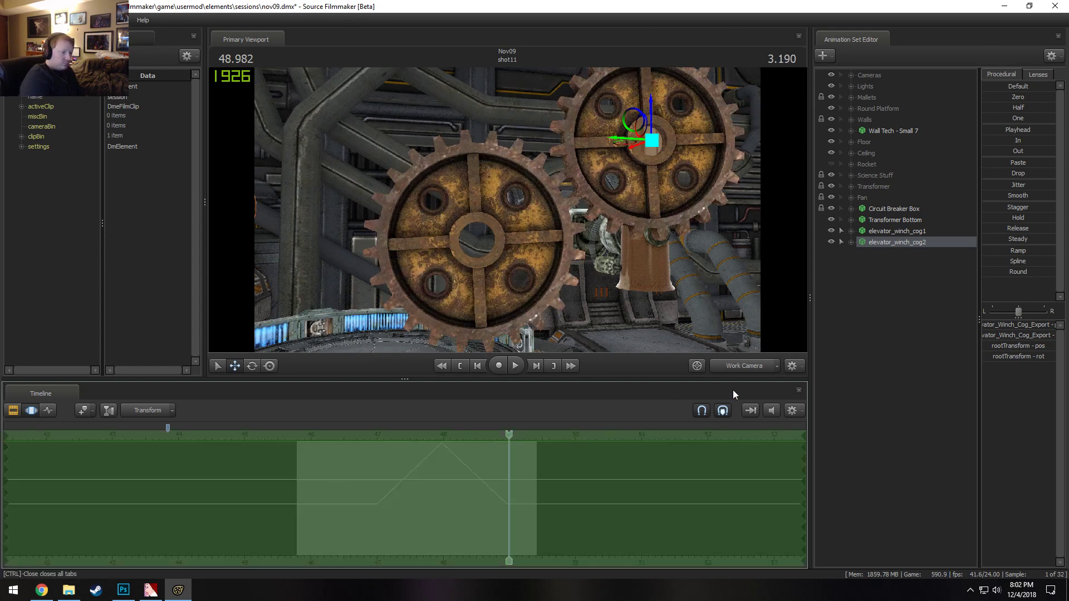
pyautogui.click(1017, 142)
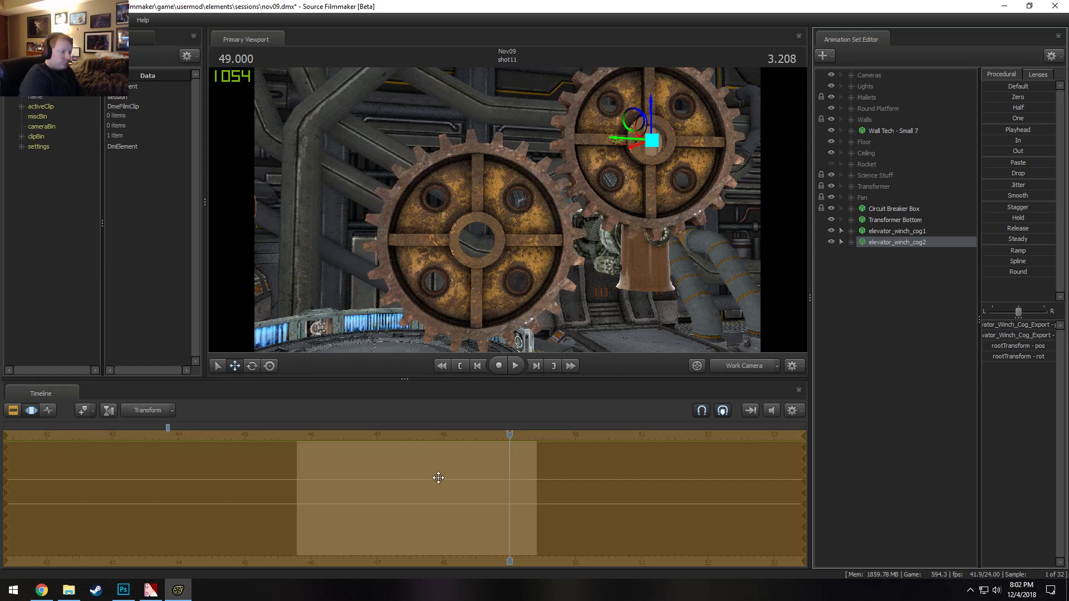
pyautogui.moveTo(503, 467); pyautogui.dragTo(379, 496)
pyautogui.press('[')
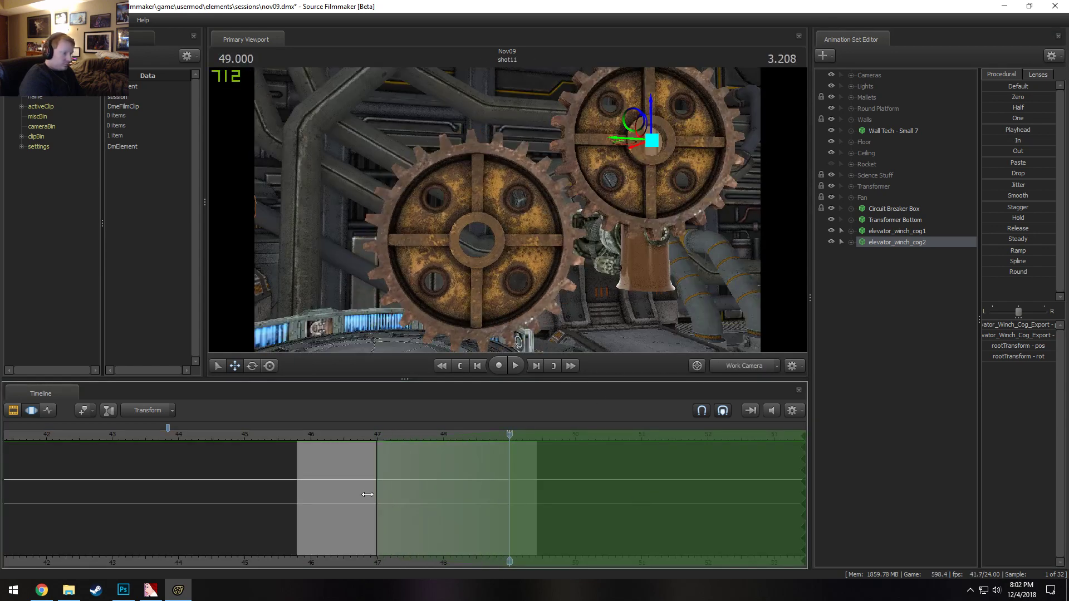
pyautogui.moveTo(523, 223); pyautogui.dragTo(515, 206)
pyautogui.press('e')
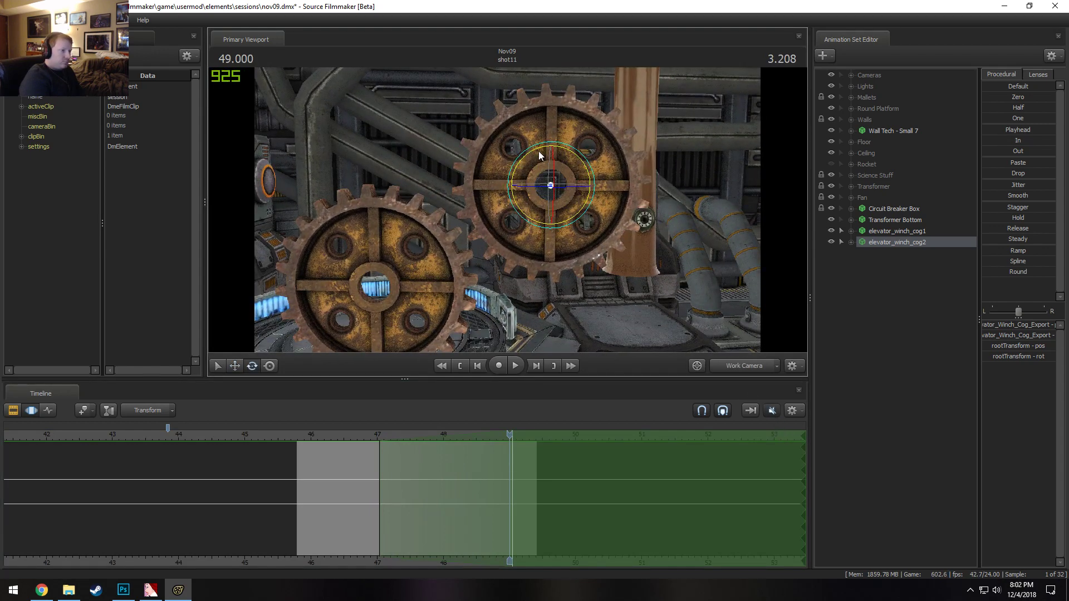
# Try rotating elevator_winch_cog2 at 49 s with an edited middle rotation value, play it back, and undo the rotation
pyautogui.moveTo(539, 151); pyautogui.dragTo(514, 116)
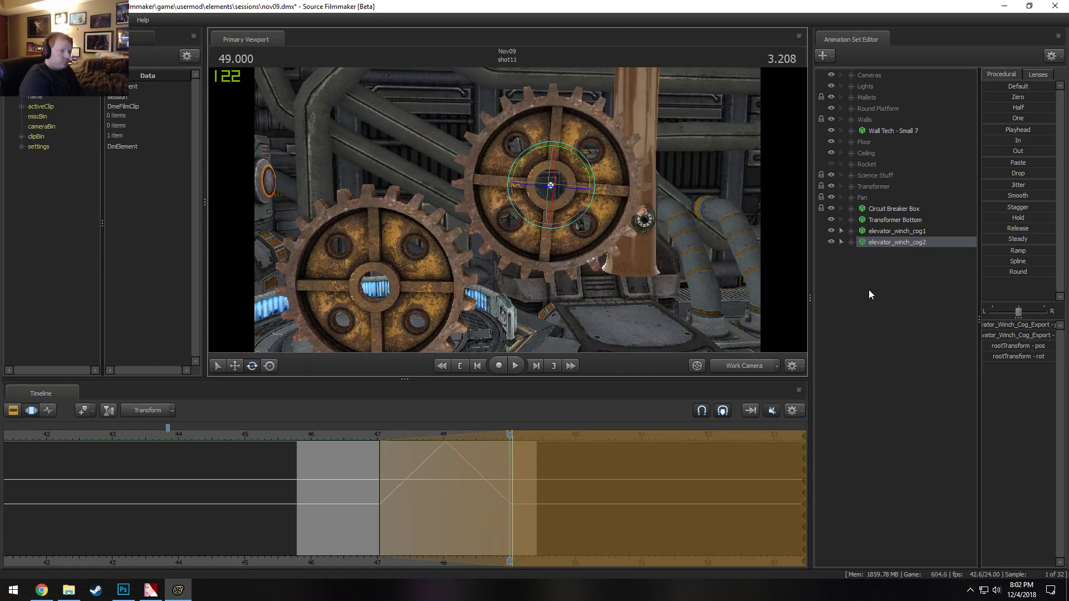
pyautogui.click(1006, 357)
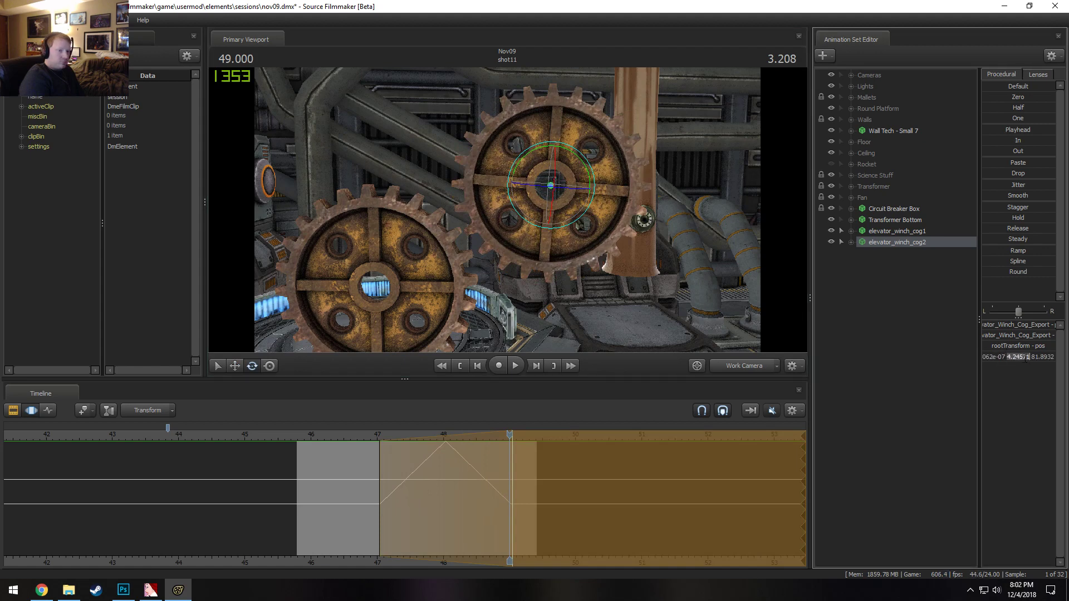
pyautogui.press('Return')
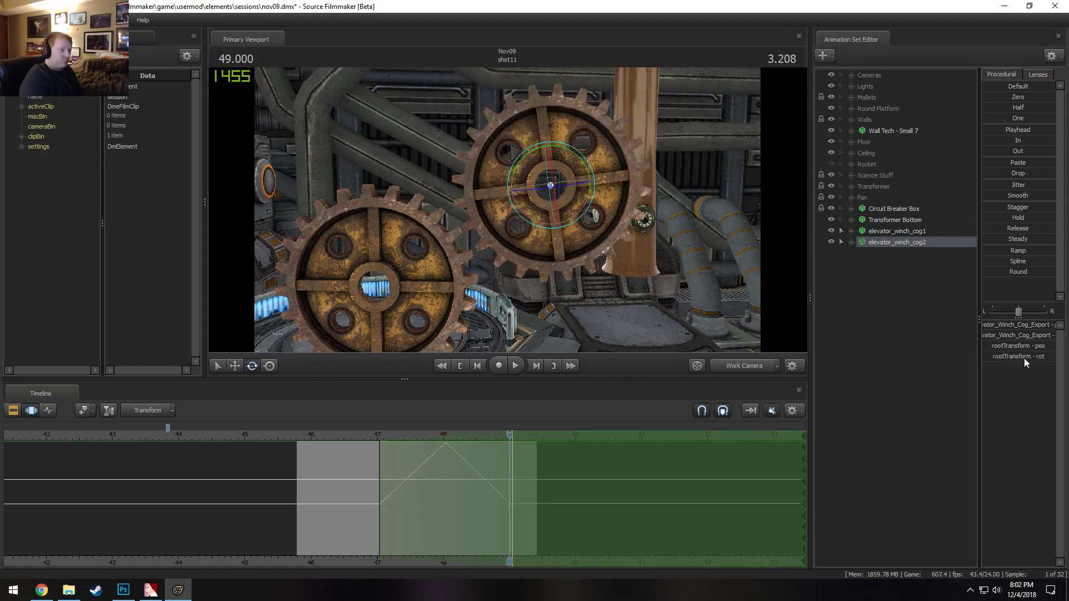
pyautogui.click(366, 436)
pyautogui.press('space')
pyautogui.press('space')
pyautogui.click(419, 448)
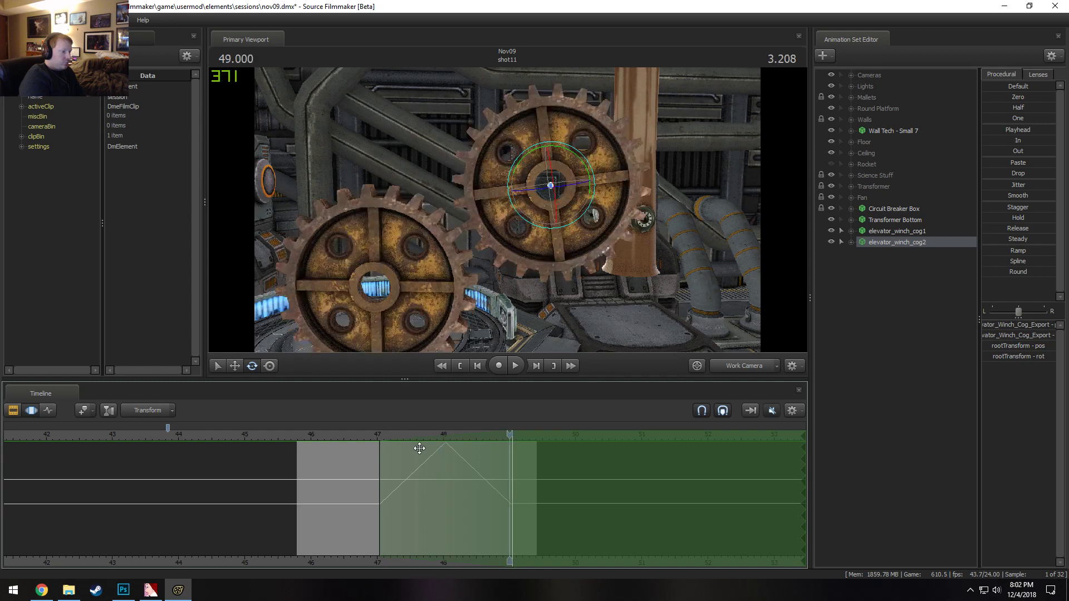
pyautogui.hotkey('ctrl', 'z')
pyautogui.hotkey('ctrl', 'z')
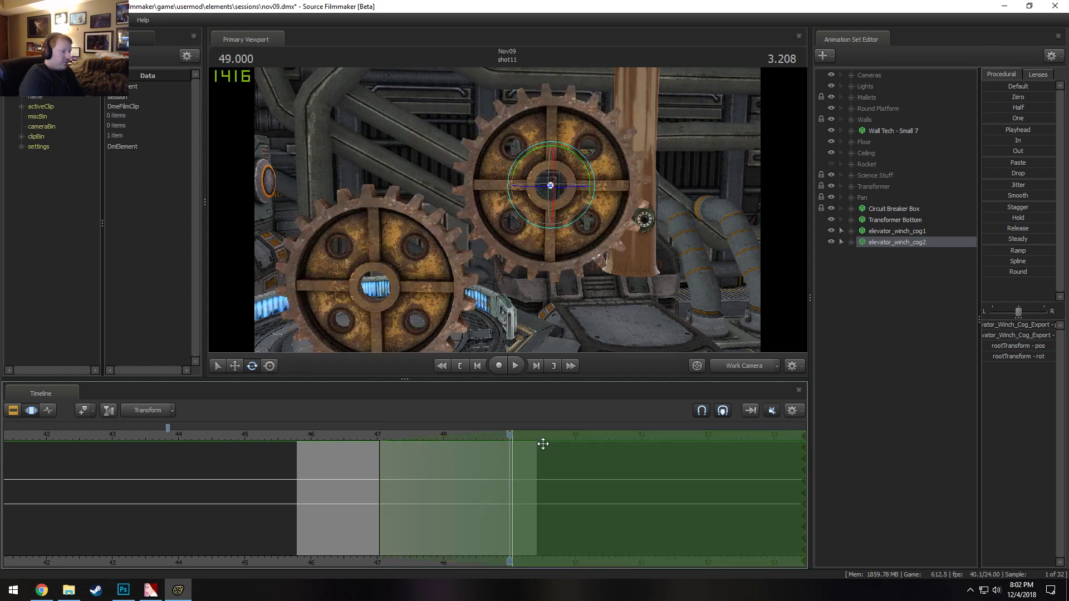
# Rotate elevator_winch_cog2 again at about 49.04 s, edit its middle rotation value, and play both cogs from about 46.7 s
pyautogui.moveTo(511, 435); pyautogui.dragTo(512, 473)
pyautogui.moveTo(518, 170); pyautogui.dragTo(442, 124)
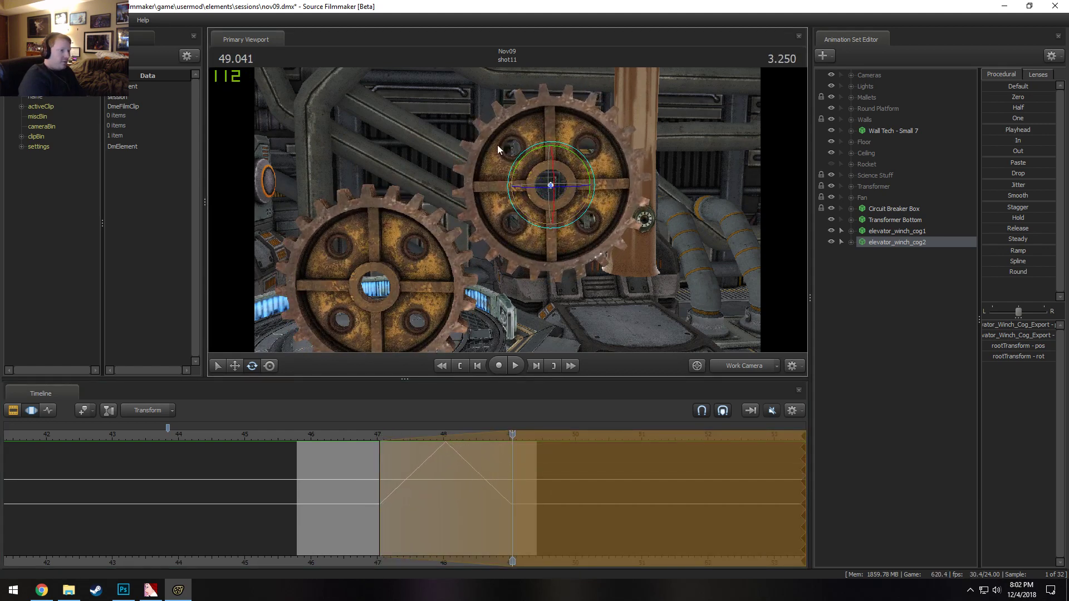
pyautogui.click(1012, 357)
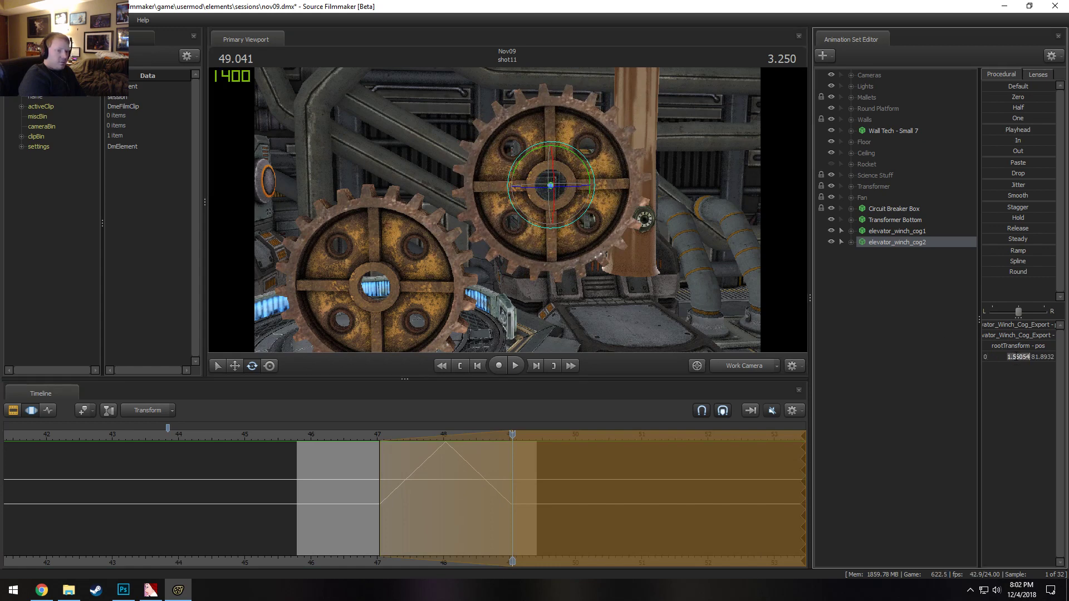
pyautogui.press('Return')
pyautogui.click(358, 436)
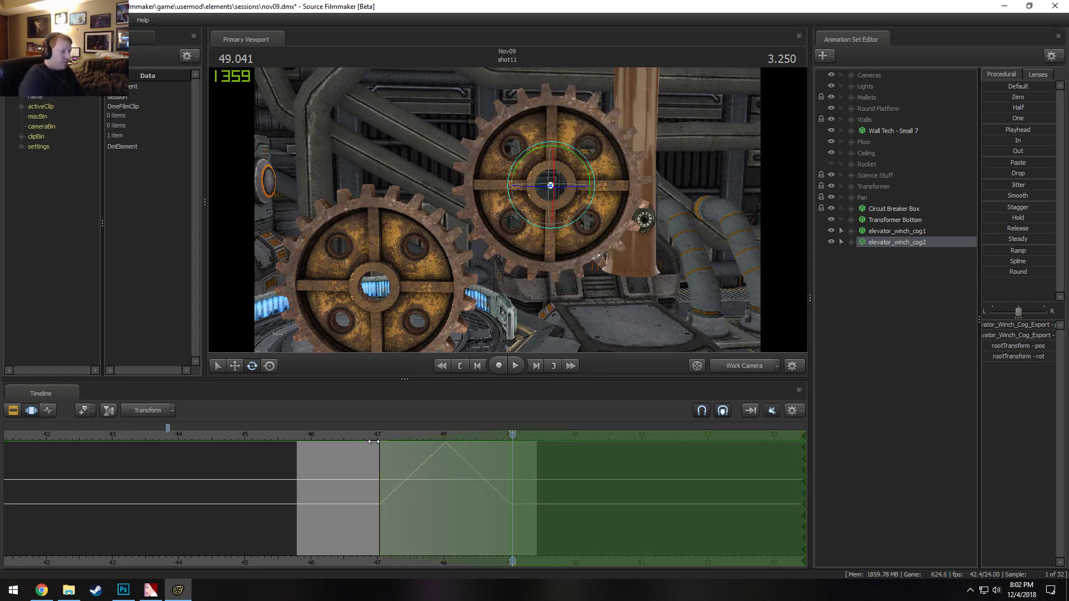
pyautogui.press('space')
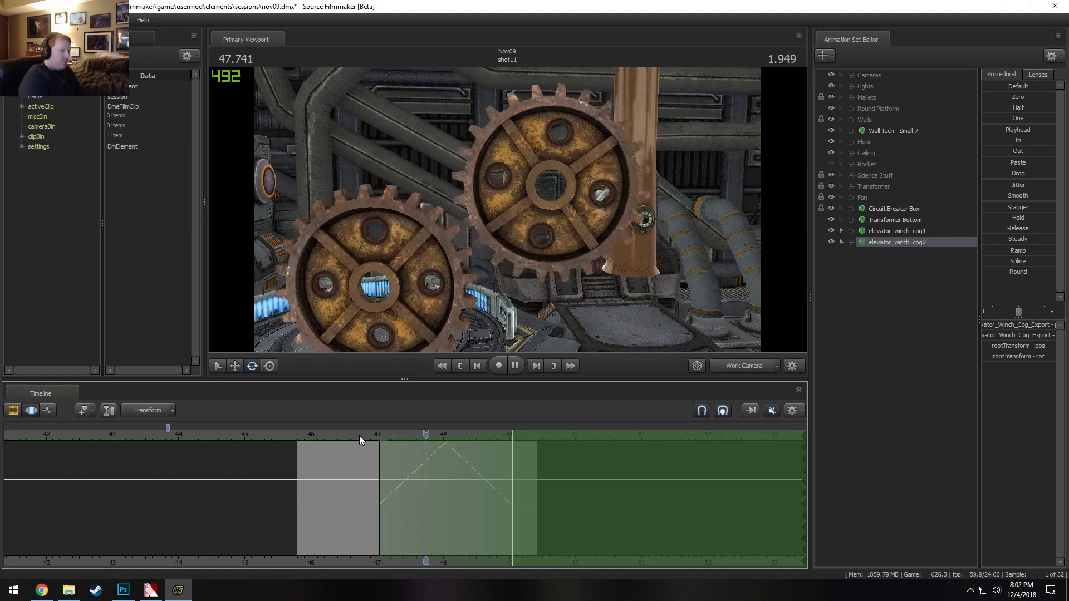
pyautogui.moveTo(506, 219)
pyautogui.mouseDown()
pyautogui.moveTo(506, 199)
pyautogui.moveTo(507, 219)
pyautogui.mouseUp()
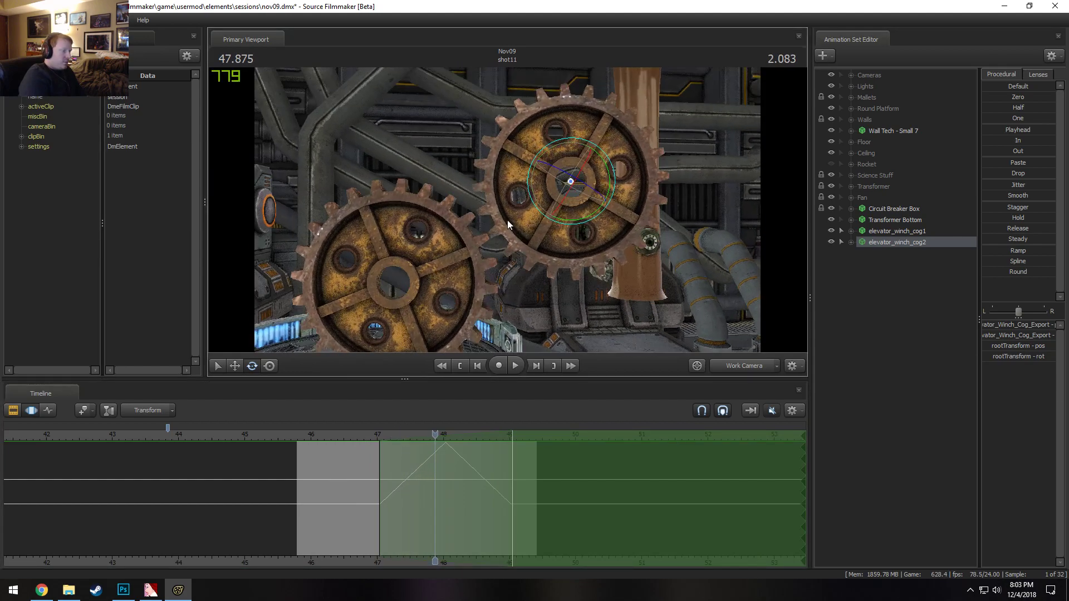
# Clear the time selection and move elevator_winch_cog2 so its teeth mesh with the neighbouring cog
pyautogui.press('Escape')
pyautogui.press('w')
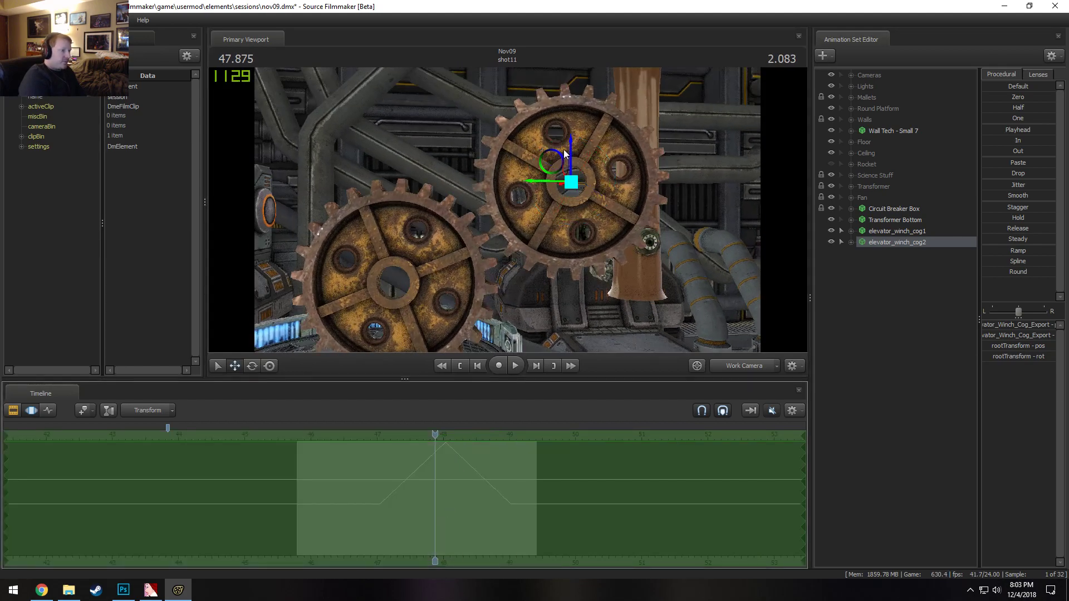
pyautogui.keyDown('alt'); pyautogui.moveTo(539, 166); pyautogui.dragTo(578, 190); pyautogui.keyUp('alt')
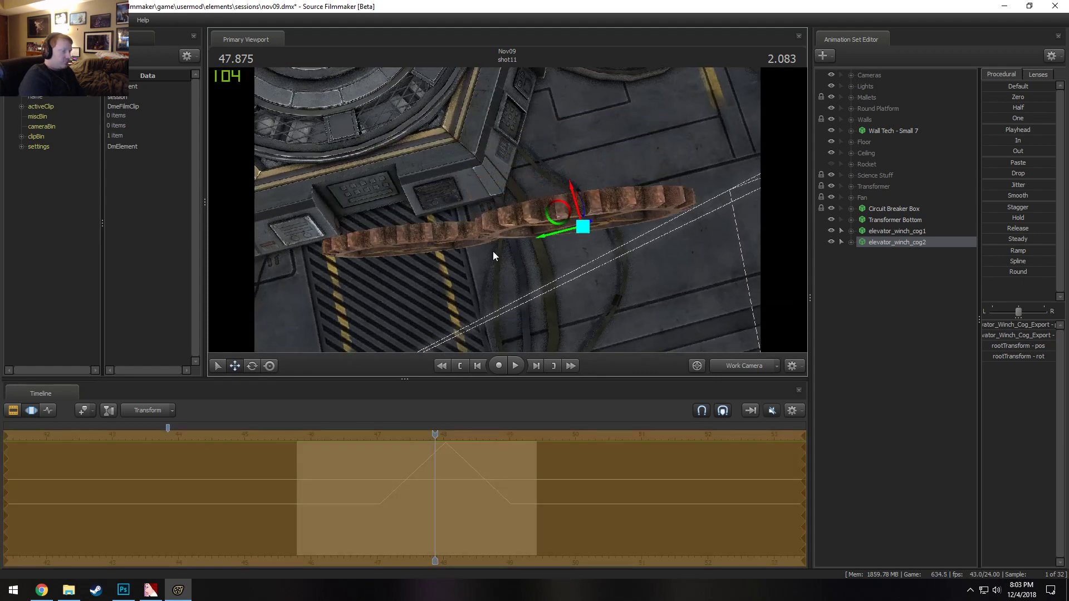
pyautogui.keyDown('alt'); pyautogui.moveTo(493, 256); pyautogui.dragTo(507, 211); pyautogui.keyUp('alt')
pyautogui.keyDown('alt'); pyautogui.moveTo(500, 263); pyautogui.dragTo(499, 235, button='middle'); pyautogui.keyUp('alt')
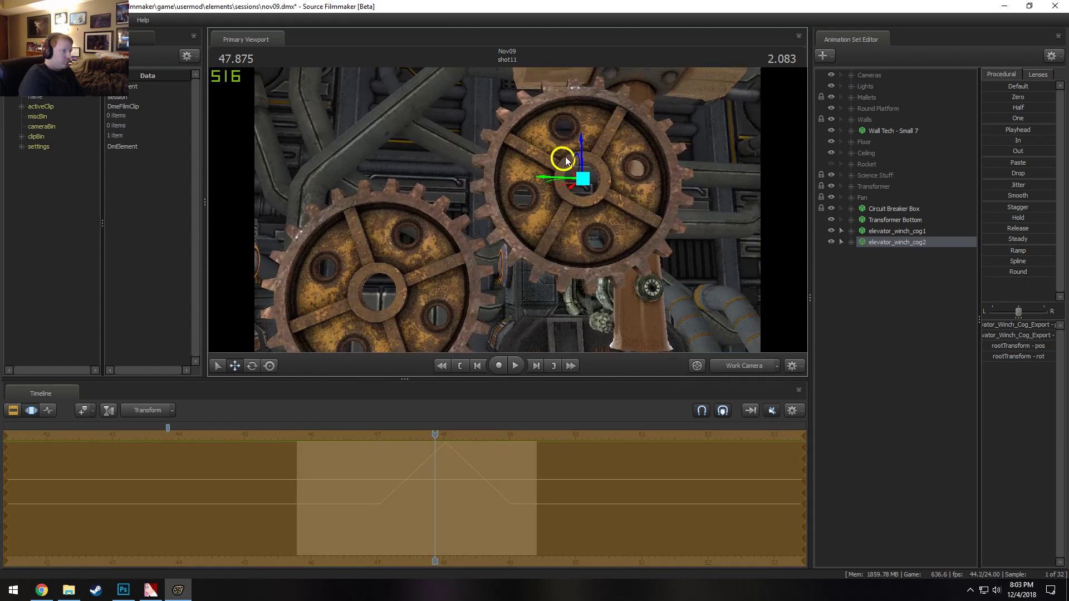
pyautogui.moveTo(566, 161); pyautogui.dragTo(560, 179)
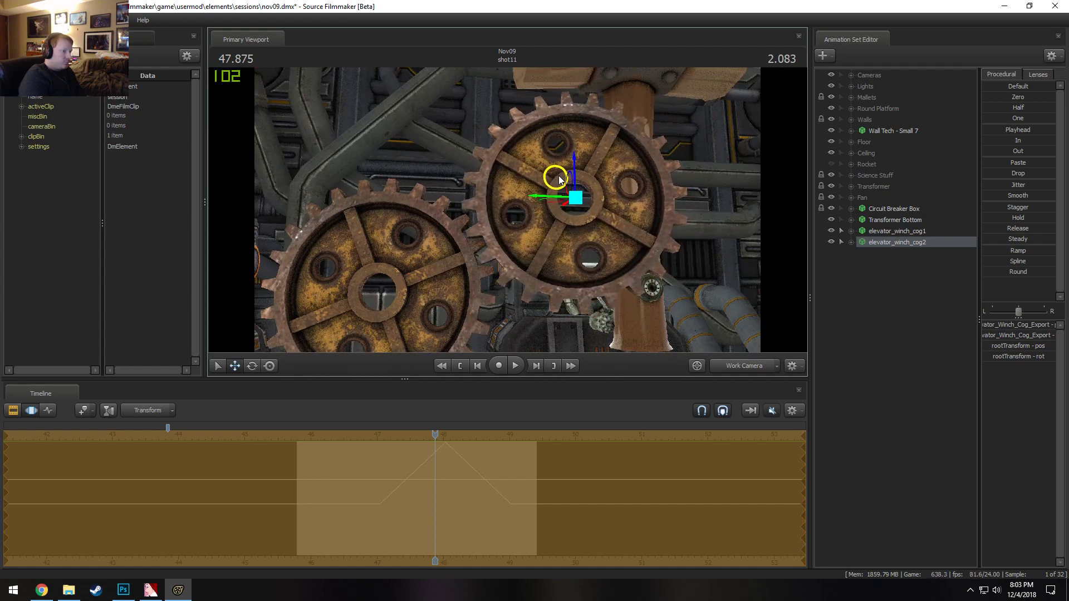
pyautogui.moveTo(548, 236)
pyautogui.keyDown('alt'); pyautogui.mouseDown()
pyautogui.moveTo(504, 195)
pyautogui.moveTo(532, 229)
pyautogui.mouseUp(); pyautogui.keyUp('alt')
# Examine the Body and Unknown control groups of both elevator winch cogs and compare the orientation of their transform axes
pyautogui.click(851, 243)
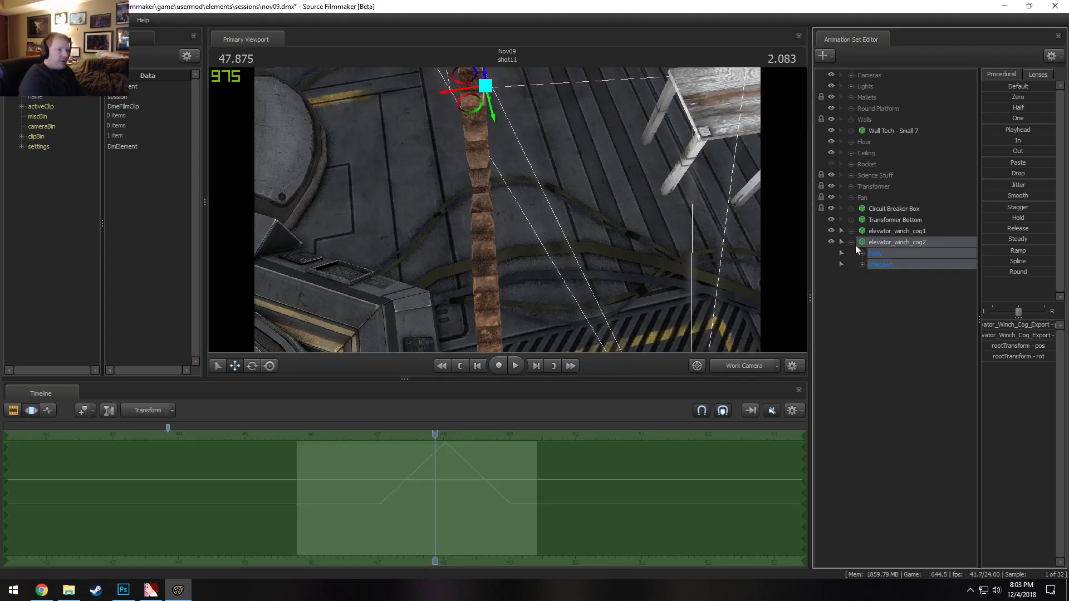
pyautogui.click(890, 266)
pyautogui.moveTo(539, 324)
pyautogui.mouseDown()
pyautogui.moveTo(542, 295)
pyautogui.moveTo(531, 283)
pyautogui.moveTo(539, 324)
pyautogui.mouseUp()
pyautogui.press('space')
pyautogui.press('space')
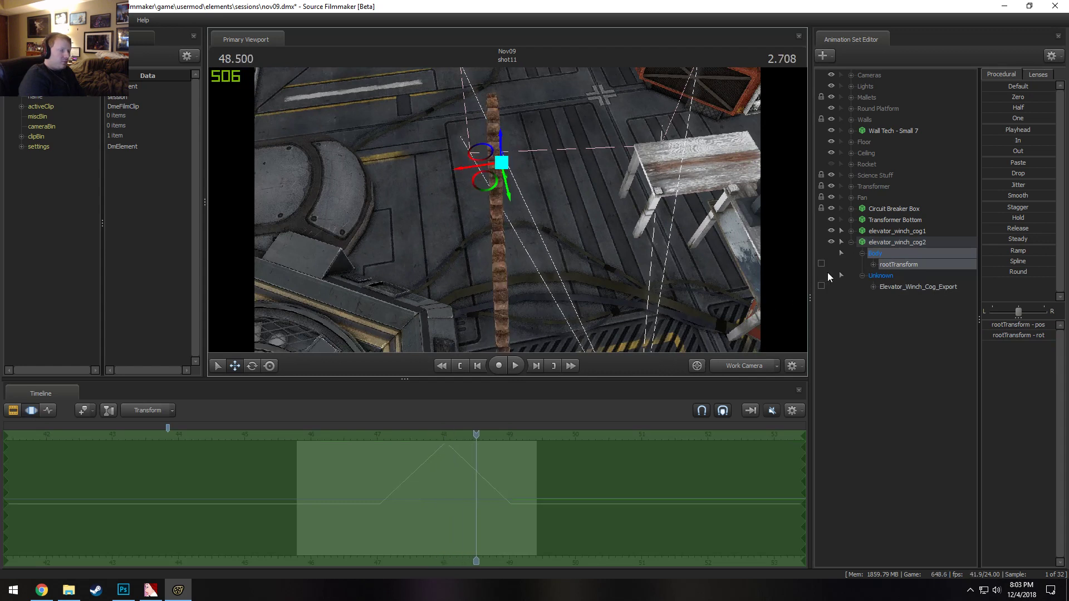
pyautogui.click(882, 277)
pyautogui.press('e')
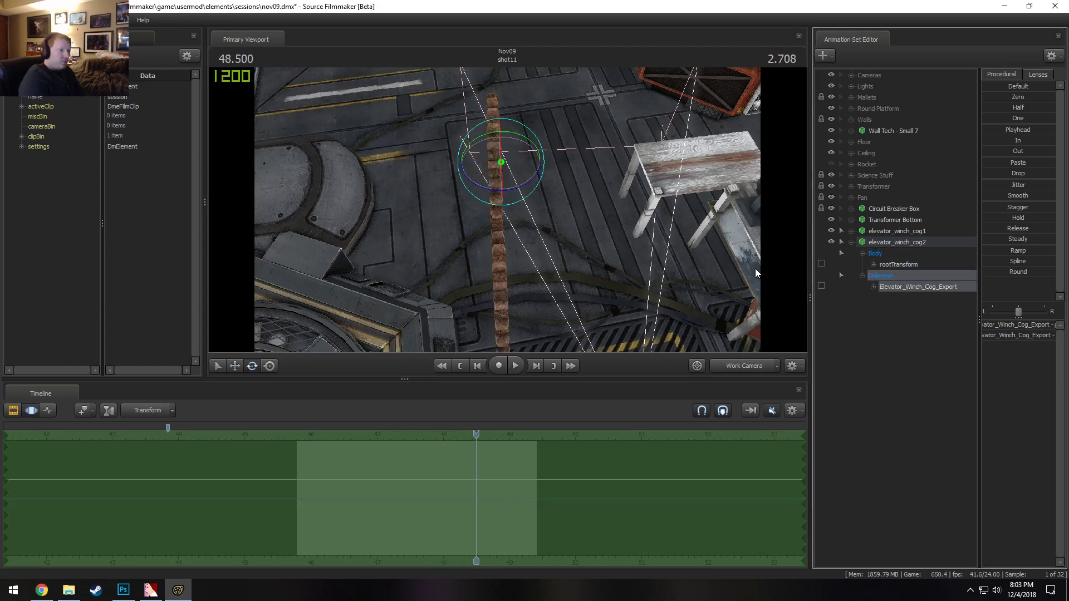
pyautogui.press('w')
pyautogui.click(851, 231)
pyautogui.click(882, 253)
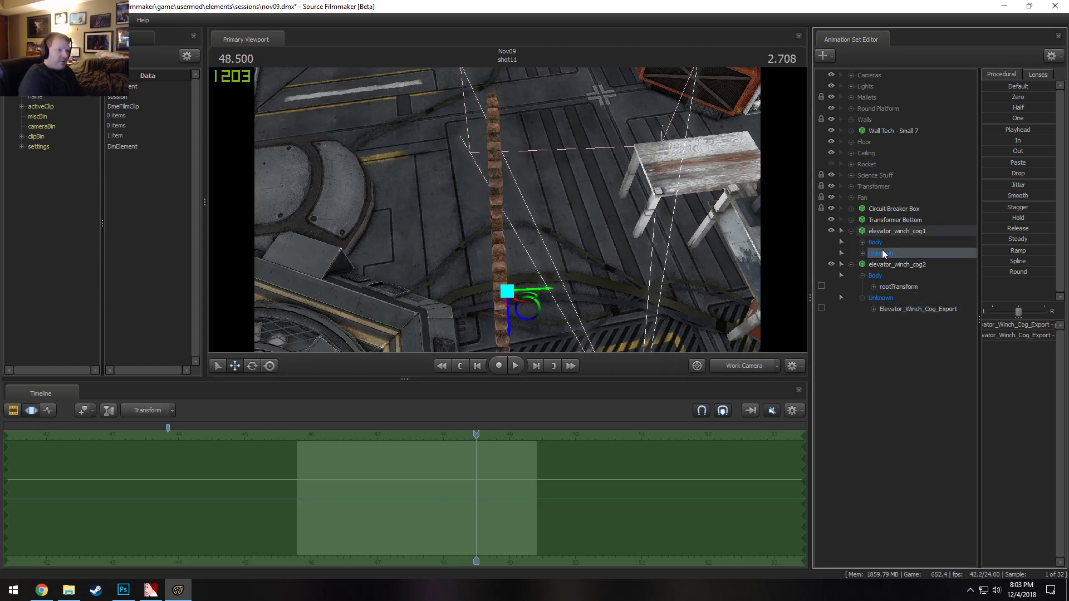
pyautogui.click(877, 242)
pyautogui.moveTo(517, 233); pyautogui.dragTo(516, 275)
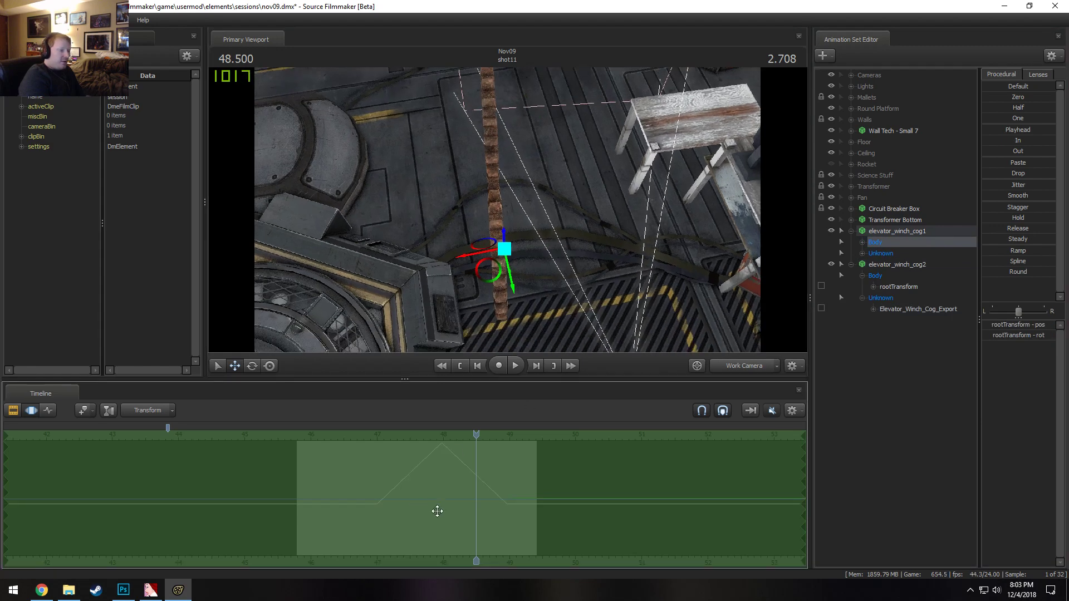
# Delete the elevator_winch_cog2 animation set and flatten elevator_winch_cog1's existing motion with the In preset
pyautogui.rightClick(902, 264)
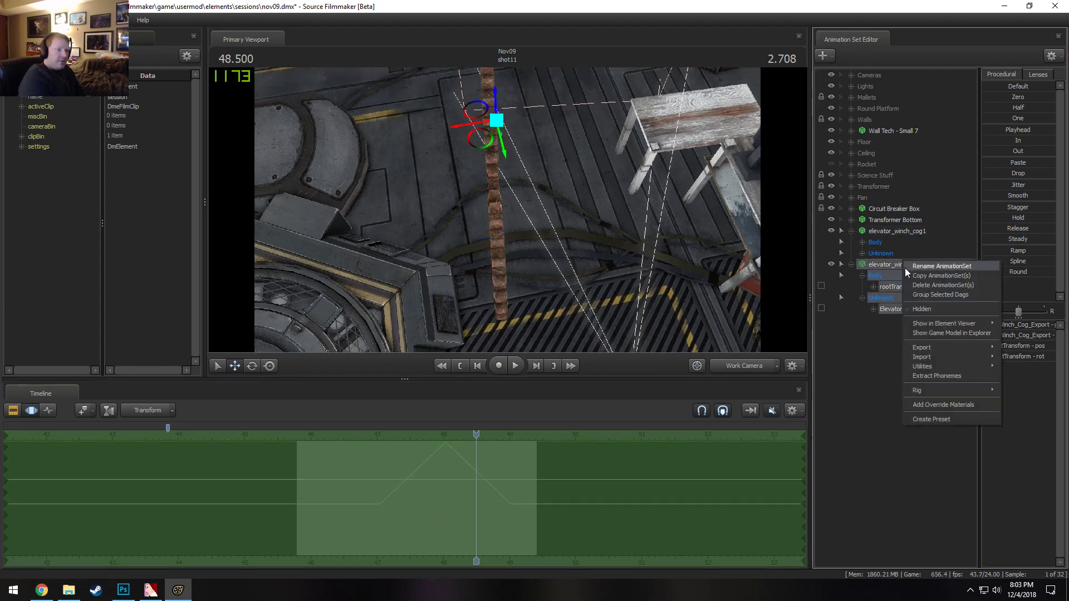
pyautogui.click(919, 283)
pyautogui.click(879, 231)
pyautogui.moveTo(678, 271); pyautogui.dragTo(600, 249)
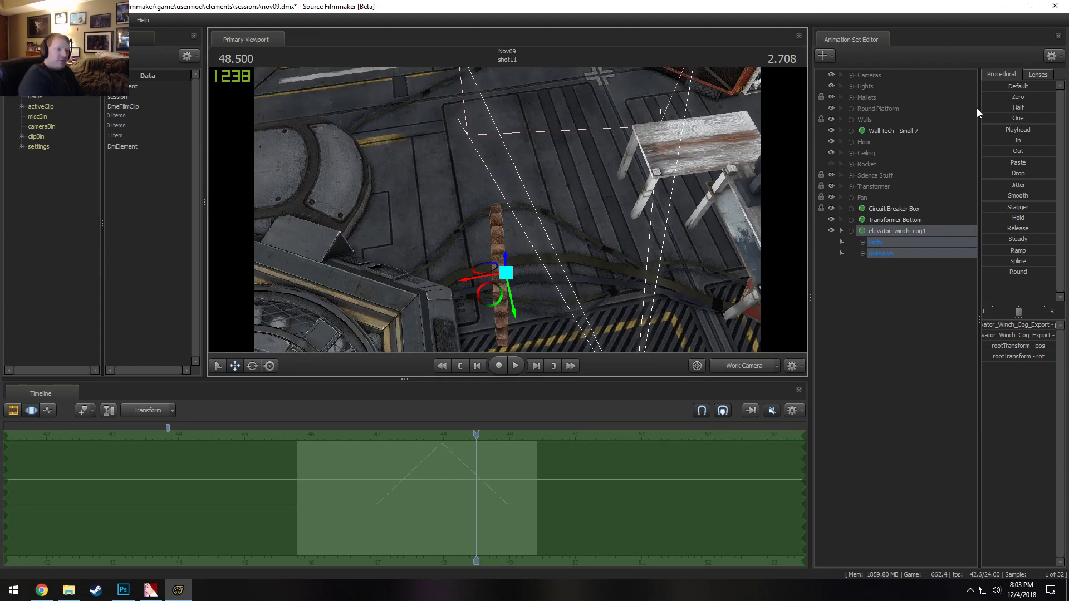
pyautogui.moveTo(1004, 140); pyautogui.dragTo(1052, 140)
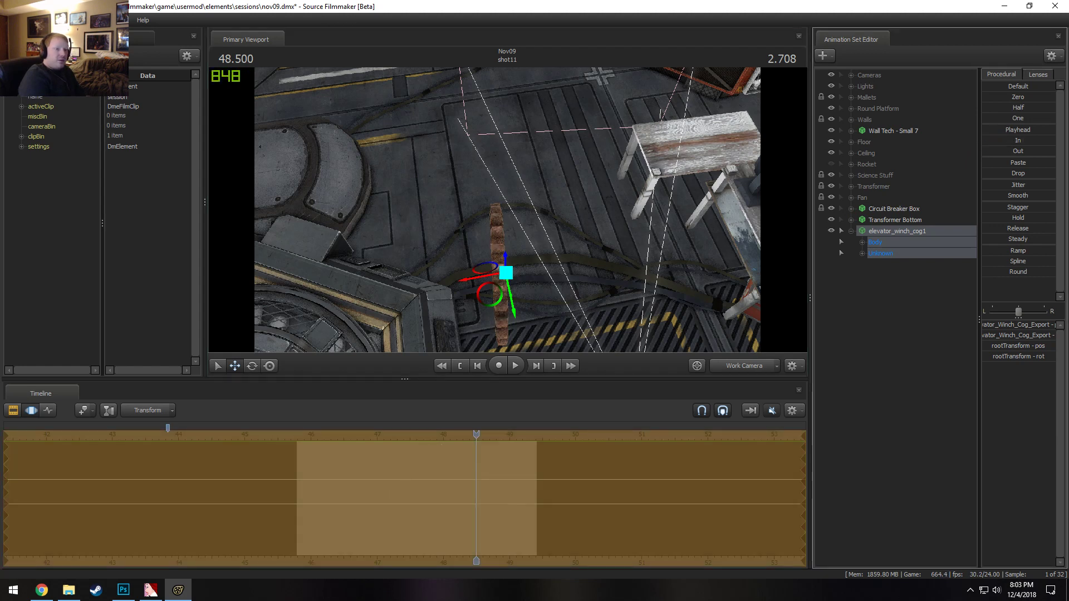
# Zero the rot channel of elevator_winch_cog1's rootTransform
pyautogui.click(862, 242)
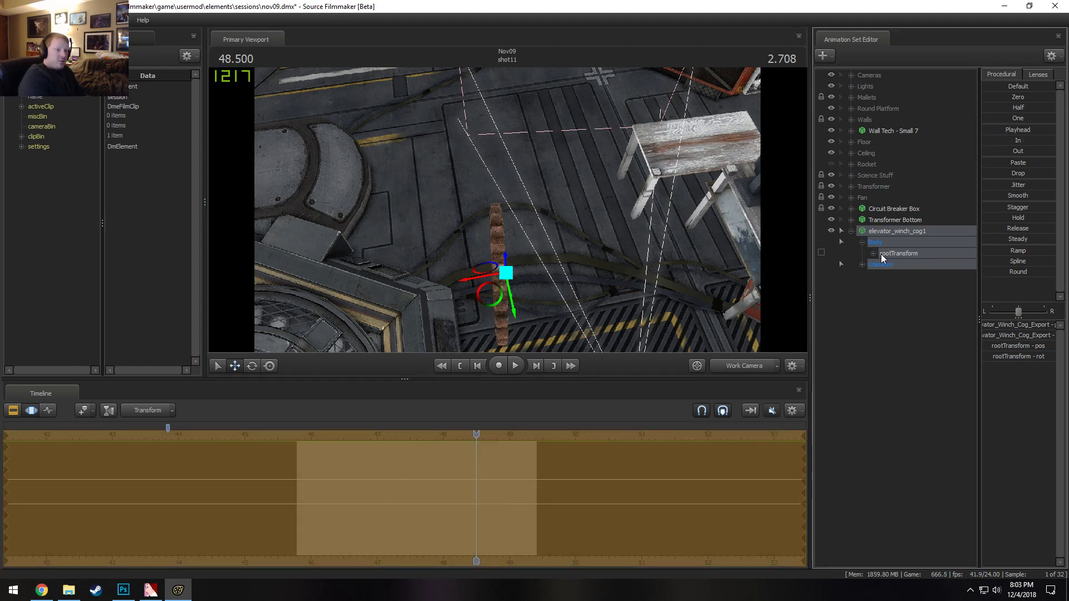
pyautogui.click(876, 254)
pyautogui.click(907, 275)
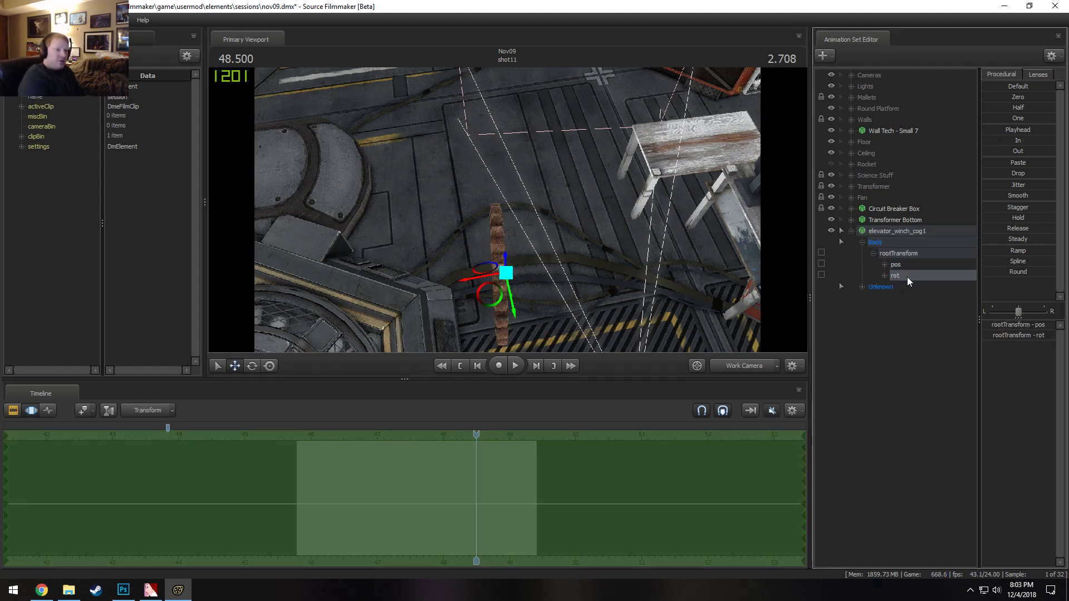
pyautogui.moveTo(1016, 99); pyautogui.dragTo(1052, 99)
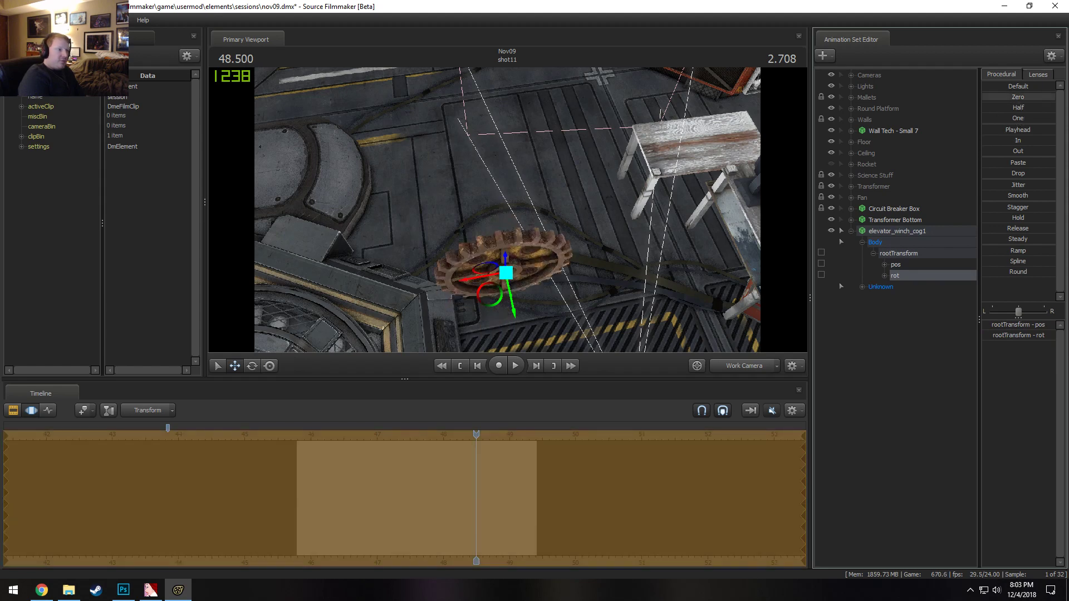
pyautogui.keyDown('alt'); pyautogui.moveTo(714, 189); pyautogui.dragTo(714, 133); pyautogui.keyUp('alt')
pyautogui.keyDown('alt'); pyautogui.moveTo(517, 256); pyautogui.dragTo(517, 222); pyautogui.keyUp('alt')
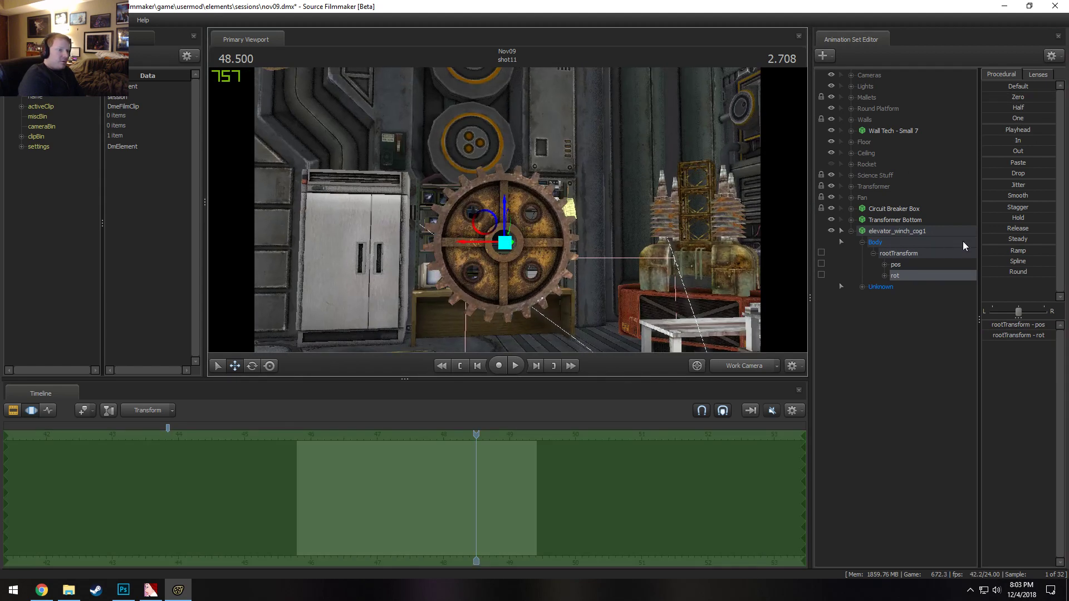
# Select elevator_winch_cog1's Unknown control group and set a time selection that ramps in from 46 to 48 and holds onward
pyautogui.click(904, 264)
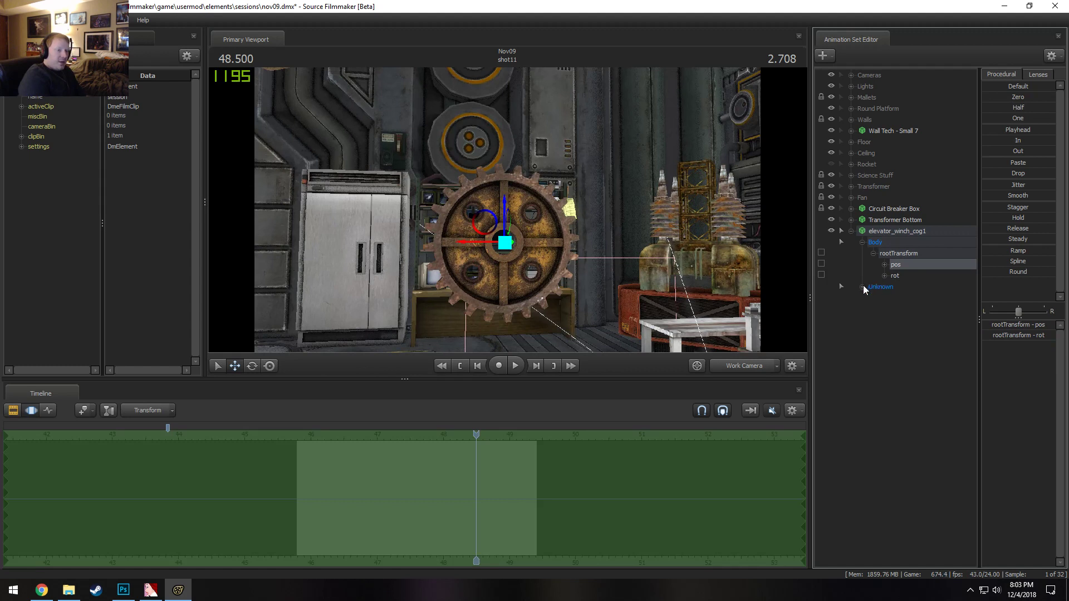
pyautogui.click(862, 286)
pyautogui.click(898, 296)
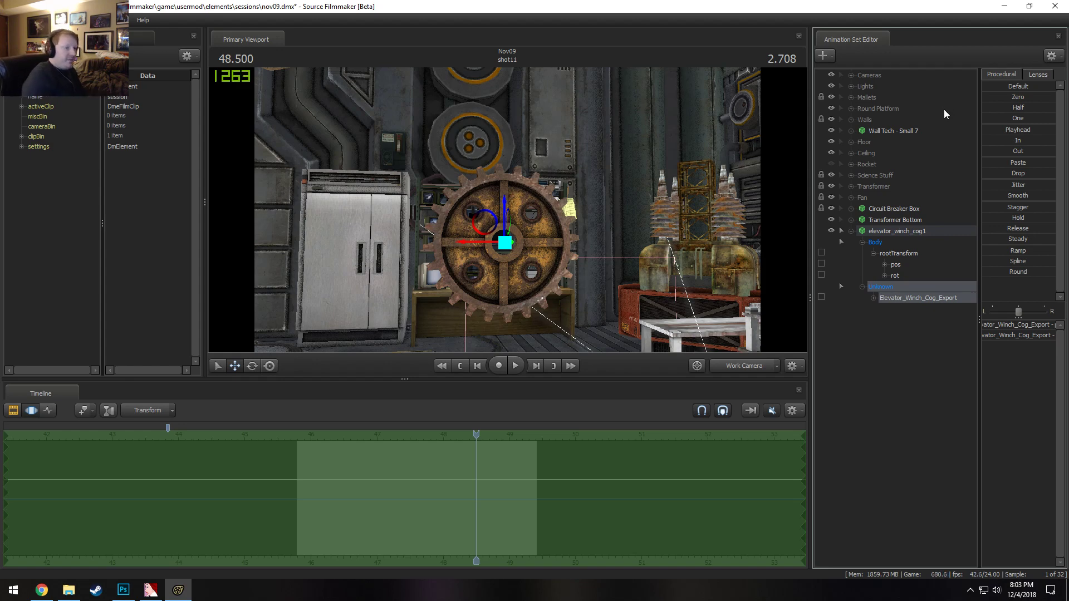
pyautogui.click(891, 245)
pyautogui.click(885, 289)
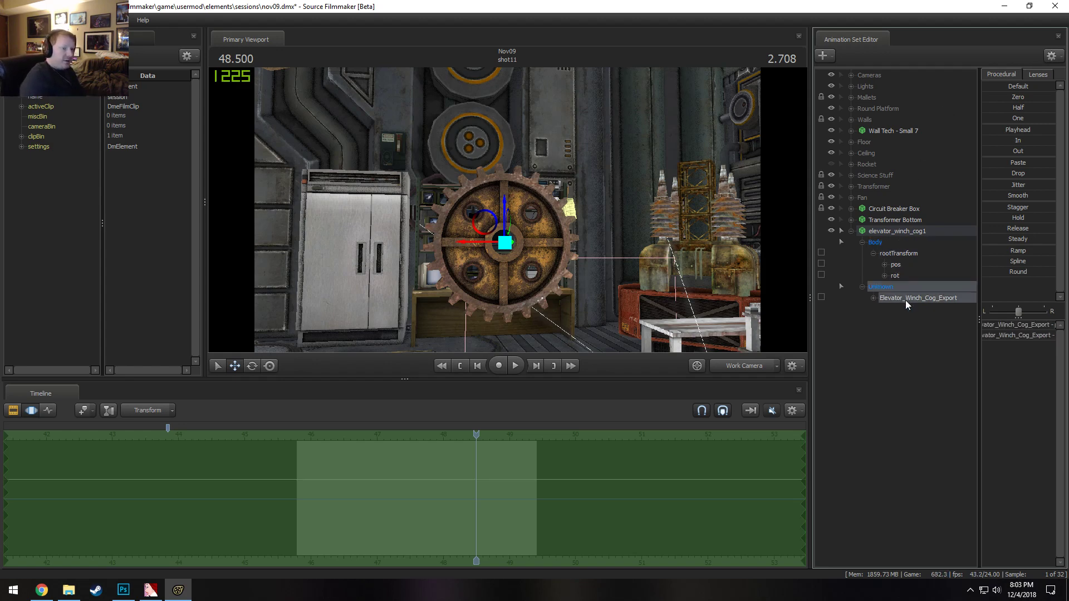
pyautogui.keyDown('alt'); pyautogui.moveTo(620, 267); pyautogui.dragTo(567, 276); pyautogui.keyUp('alt')
pyautogui.scroll(2, 481, 456)
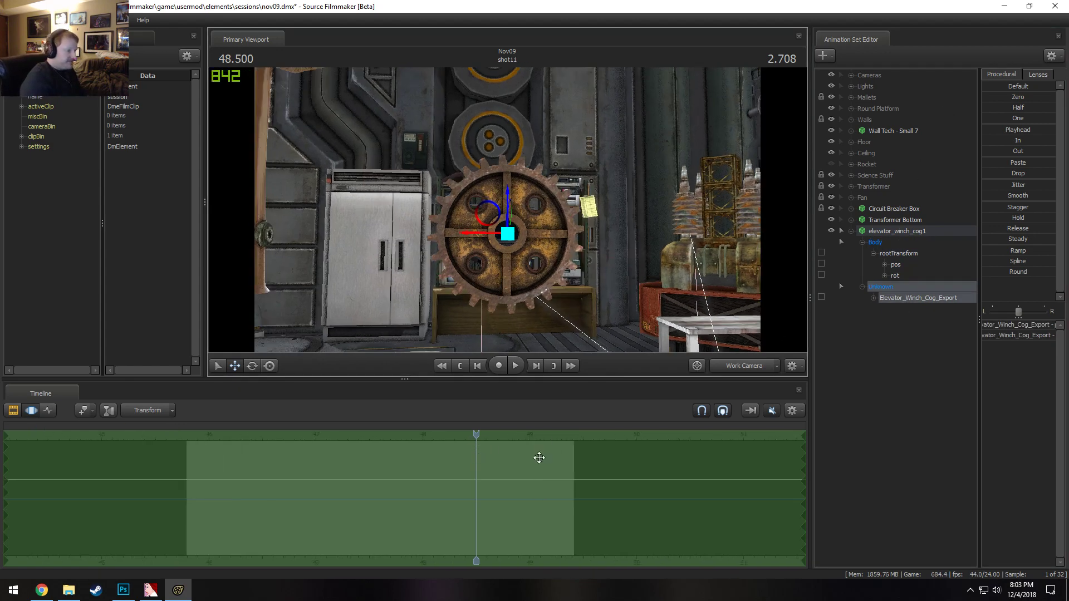
pyautogui.keyDown('shift'); pyautogui.moveTo(424, 465); pyautogui.dragTo(729, 456); pyautogui.keyUp('shift')
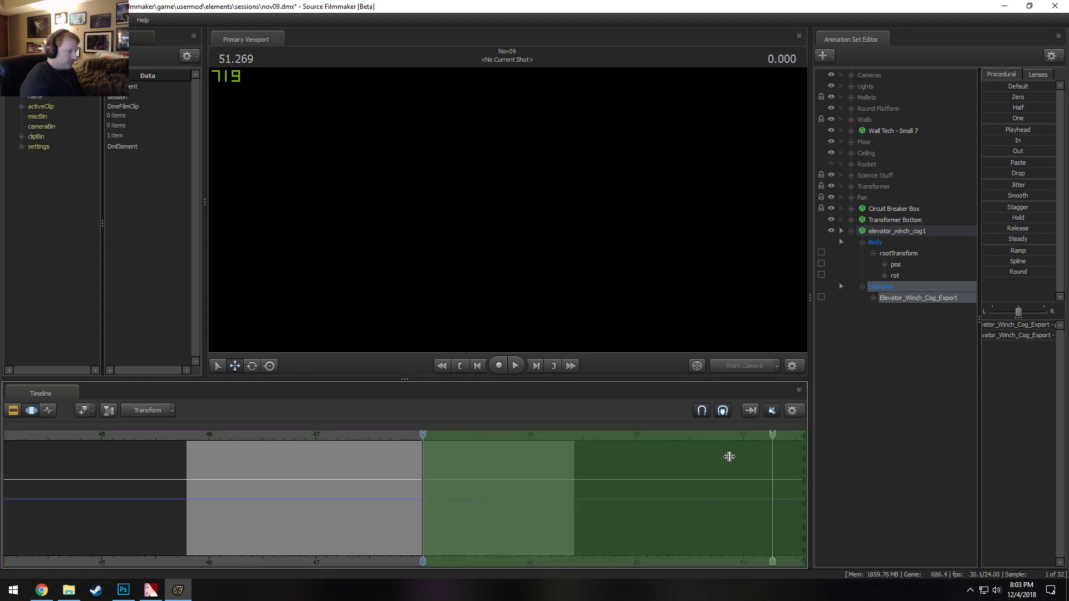
pyautogui.moveTo(415, 491); pyautogui.dragTo(200, 509)
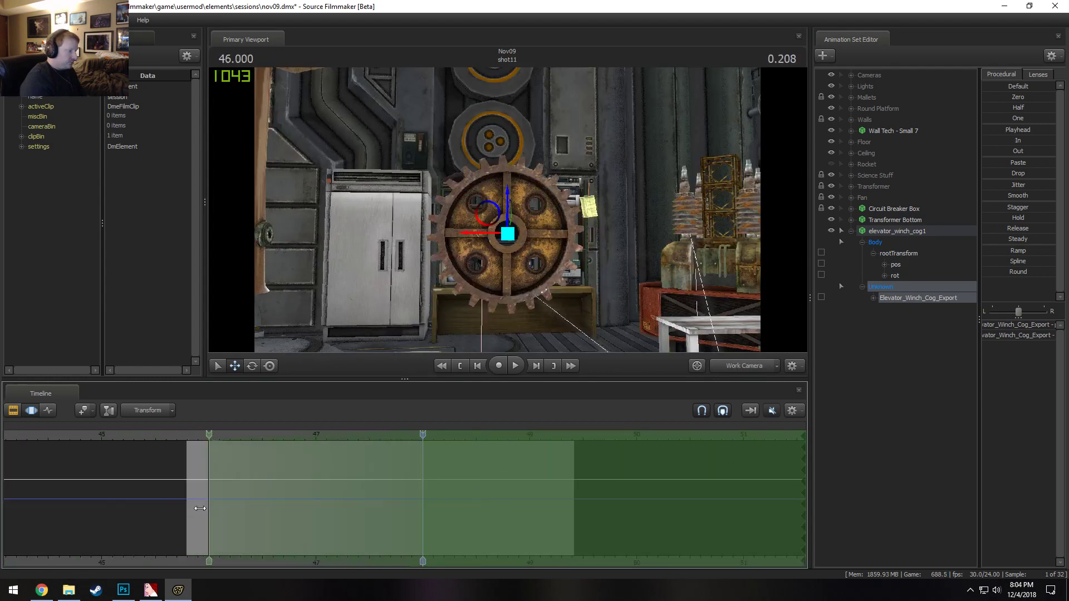
# Rotate the Elevator_Winch_Cog_Export bone around the cog's centre axis with the playhead at 48
pyautogui.keyDown('alt'); pyautogui.moveTo(523, 223); pyautogui.dragTo(496, 209); pyautogui.keyUp('alt')
pyautogui.press('e')
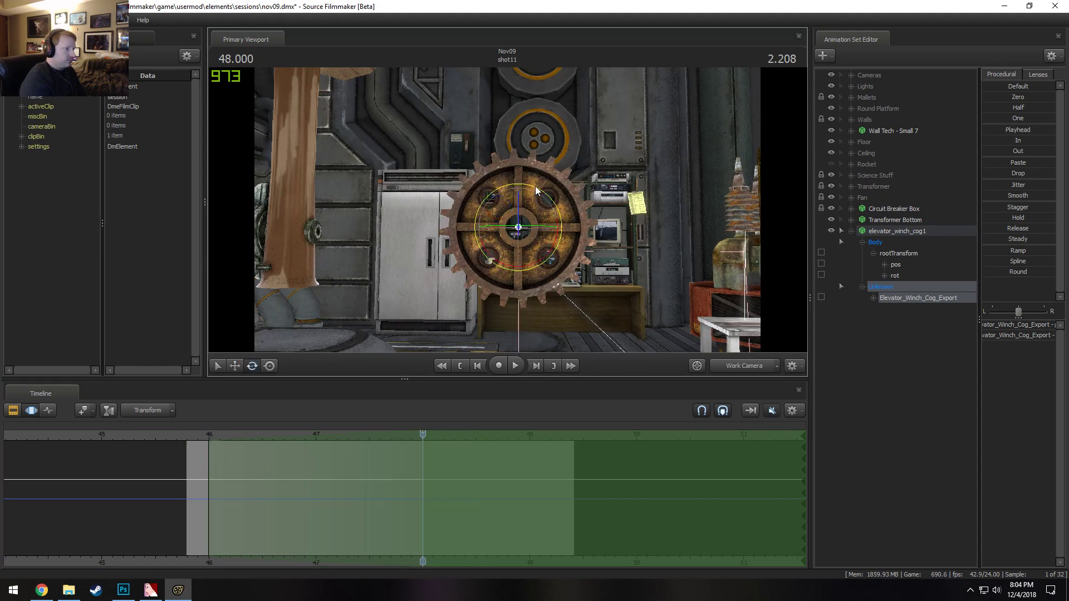
pyautogui.moveTo(561, 245); pyautogui.dragTo(589, 268)
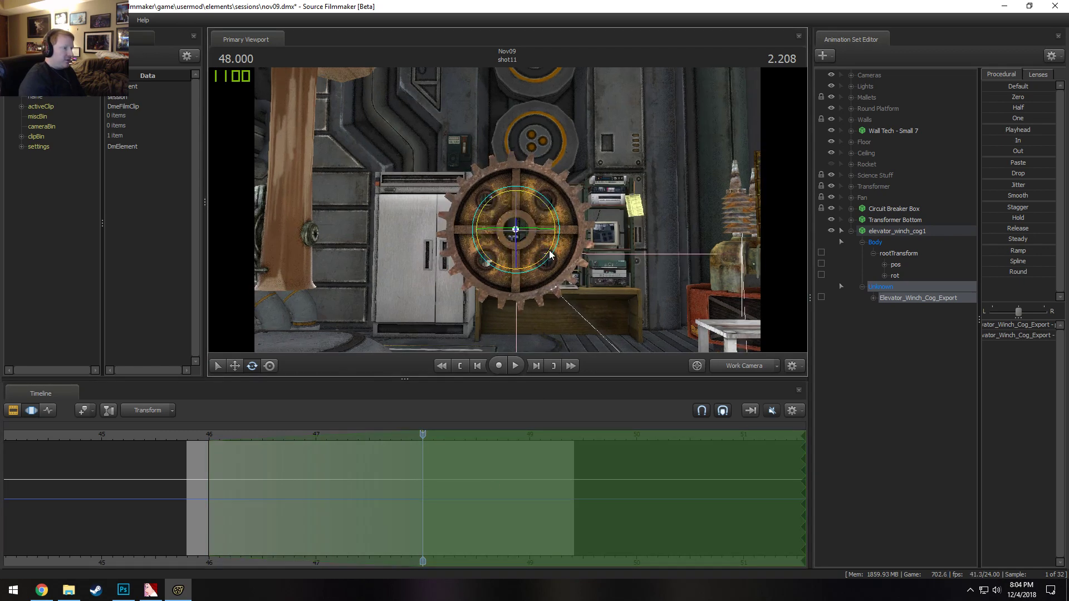
pyautogui.moveTo(549, 255); pyautogui.dragTo(610, 299)
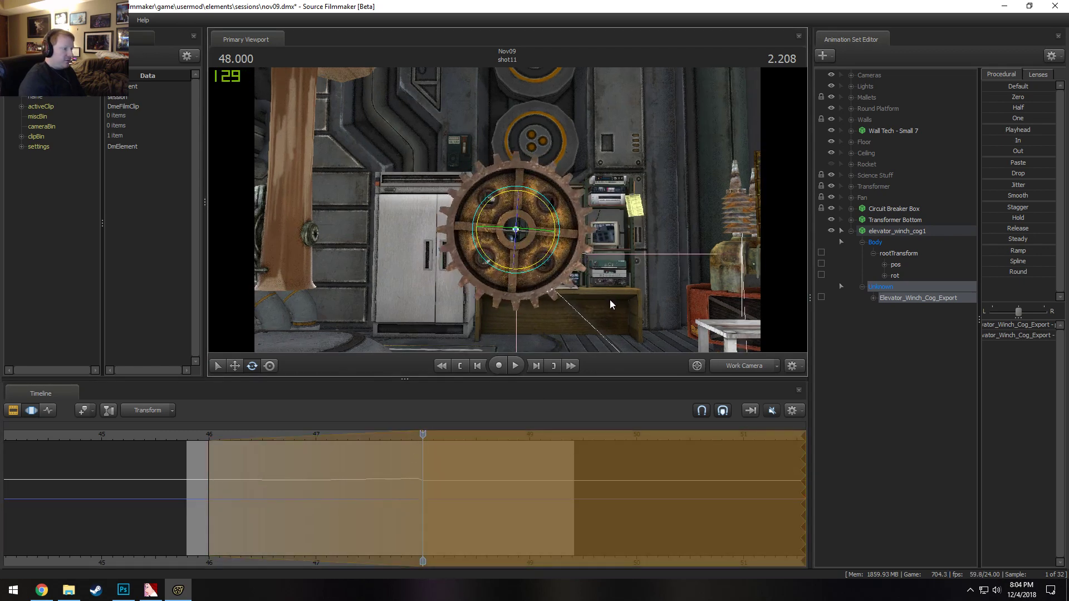
# Check the cog bone's rotation values and play back its spin from about 46
pyautogui.click(1023, 337)
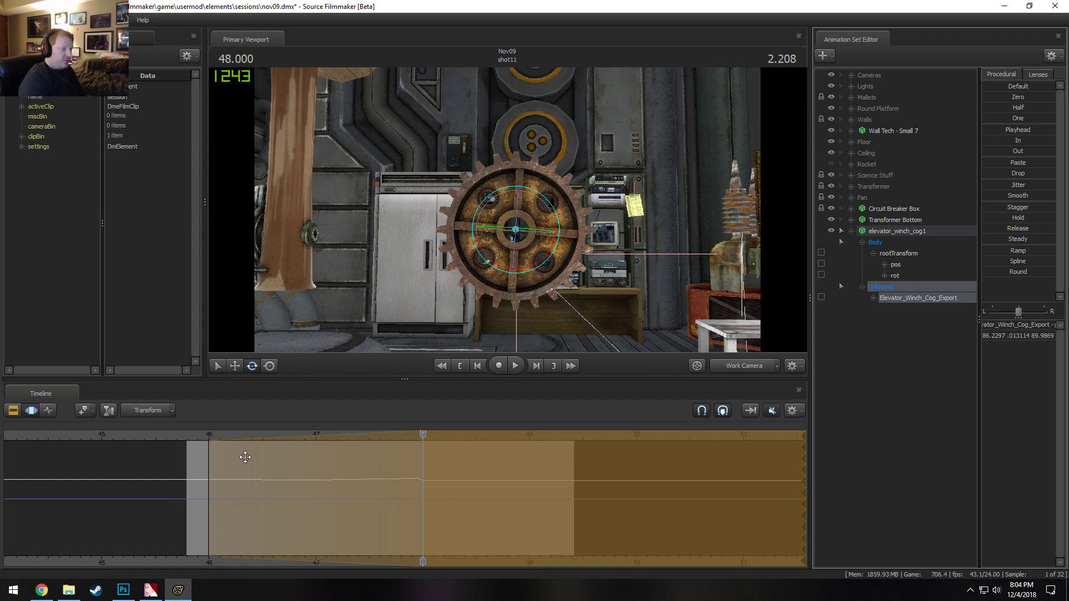
pyautogui.click(202, 435)
pyautogui.press('space')
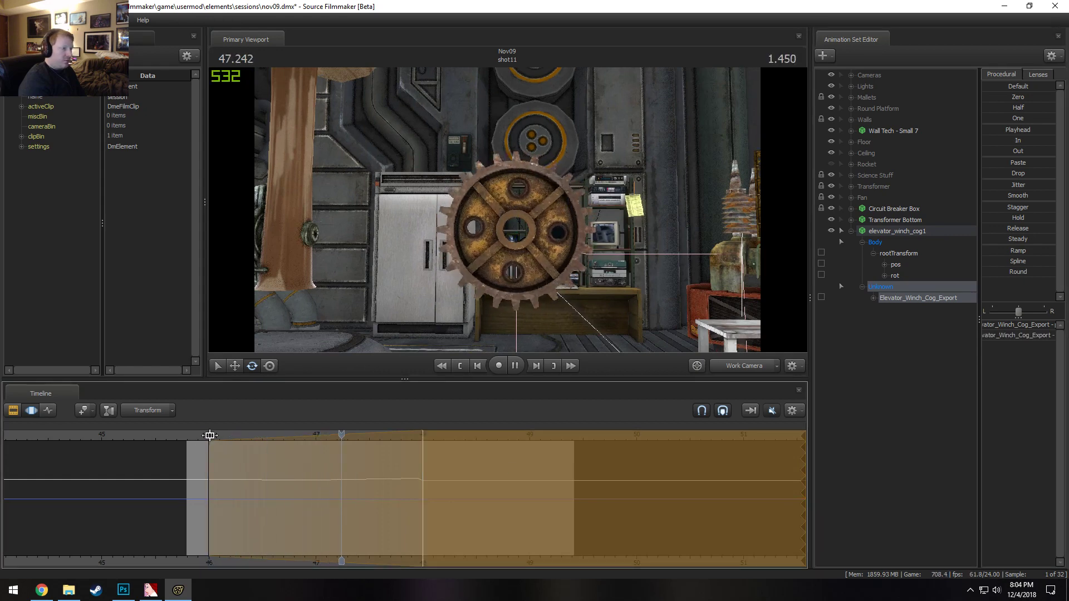
pyautogui.press('space')
pyautogui.press('shift')
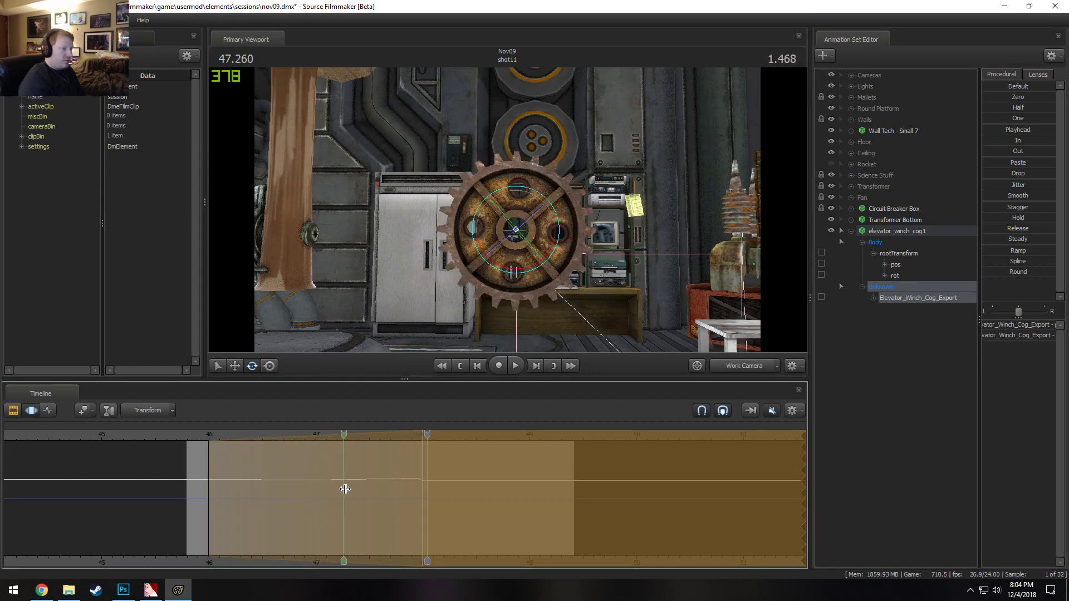
# Widen the control value display, examine the cog bone's rotation components near 48 and at 47.750, and replay the spin
pyautogui.click(1005, 335)
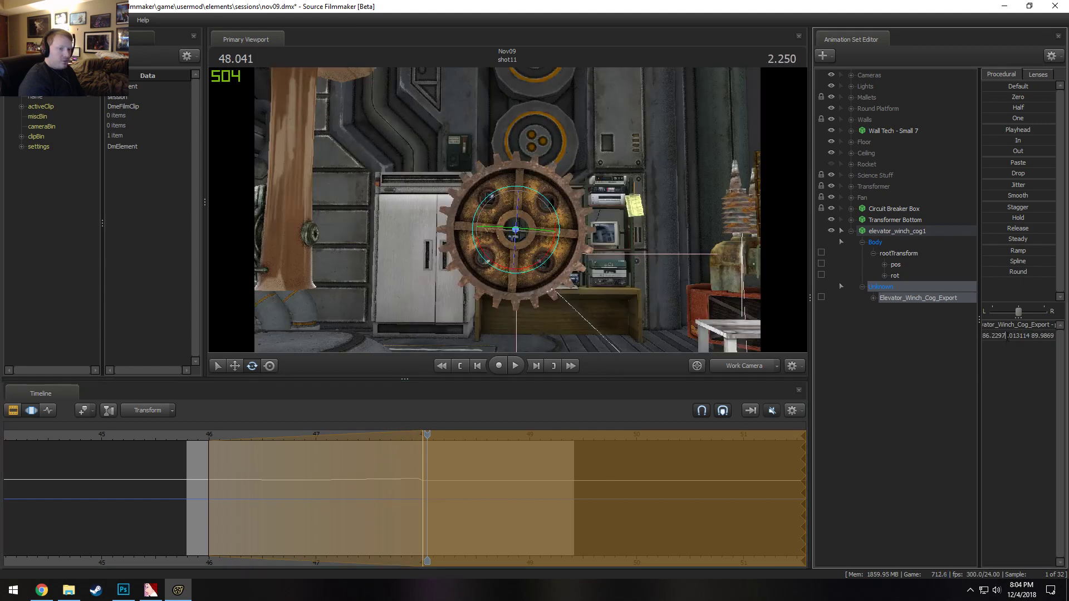
pyautogui.moveTo(979, 356); pyautogui.dragTo(887, 367)
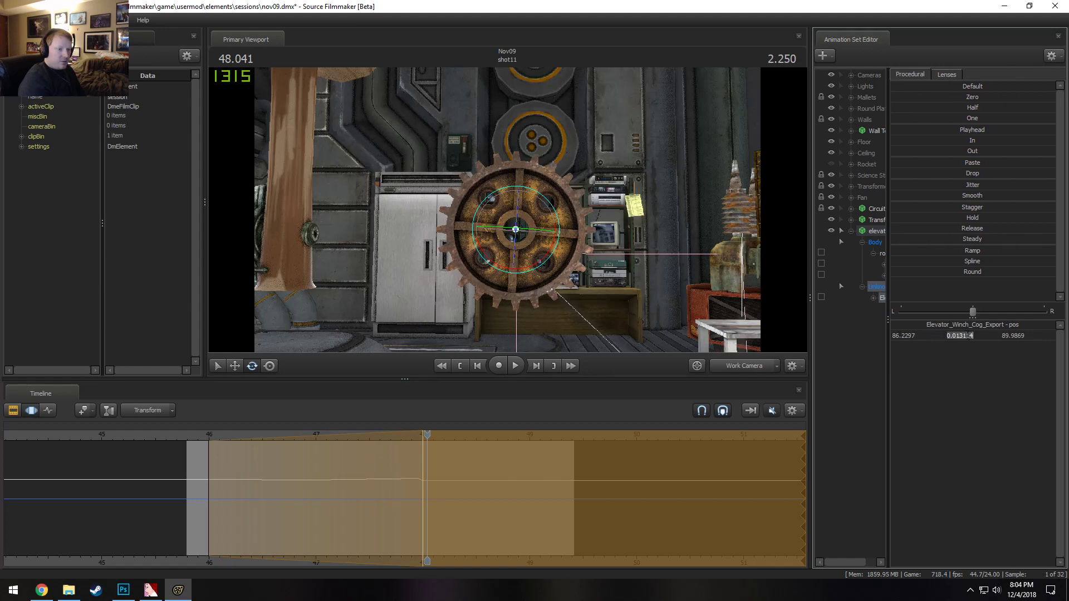
pyautogui.press('Return')
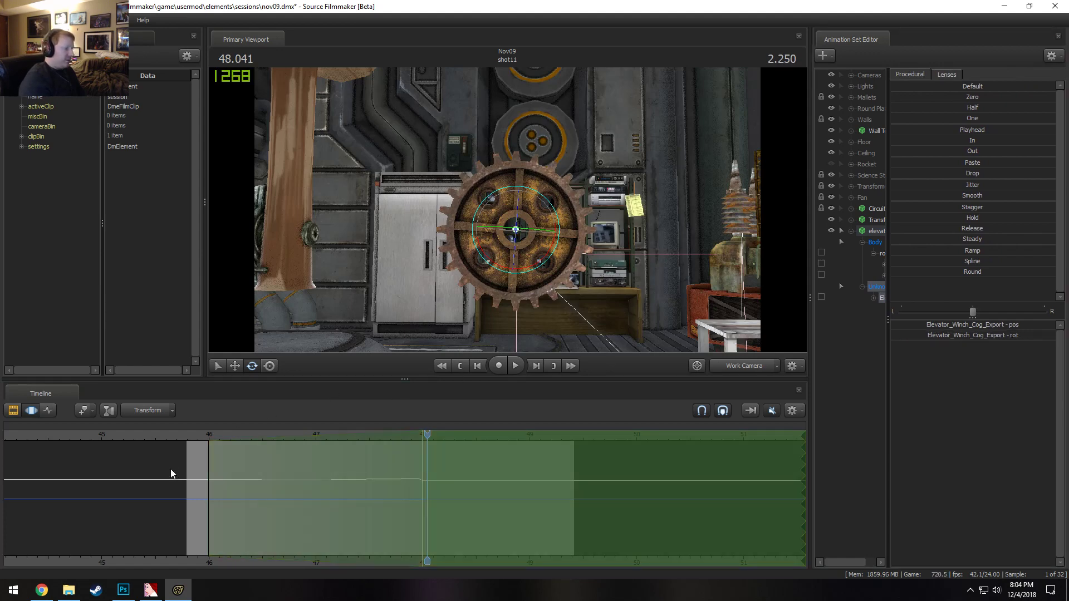
pyautogui.moveTo(199, 435); pyautogui.dragTo(223, 435)
pyautogui.press('space')
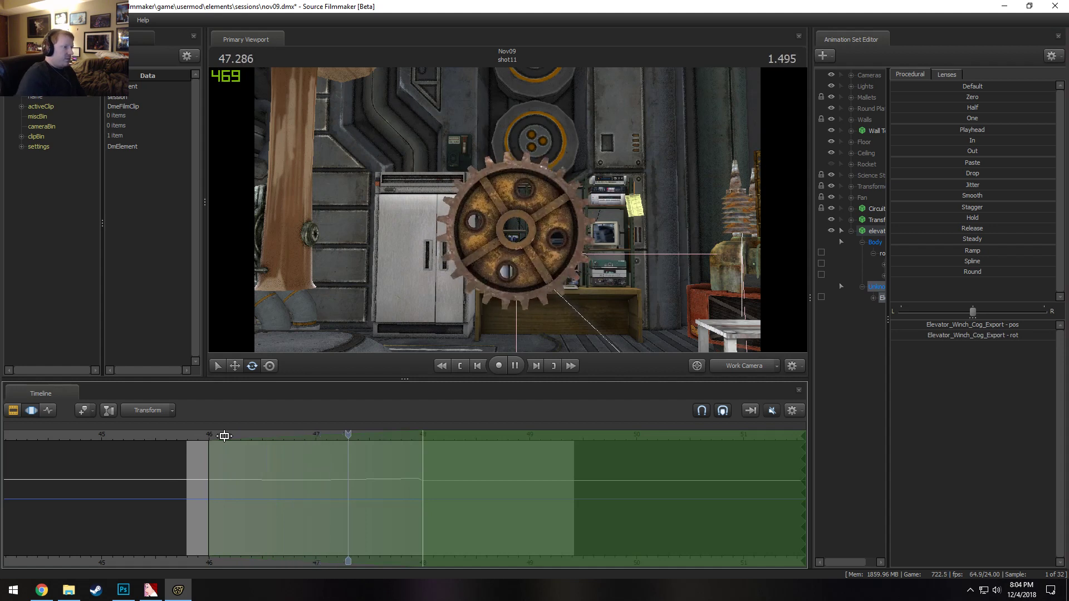
pyautogui.press('space')
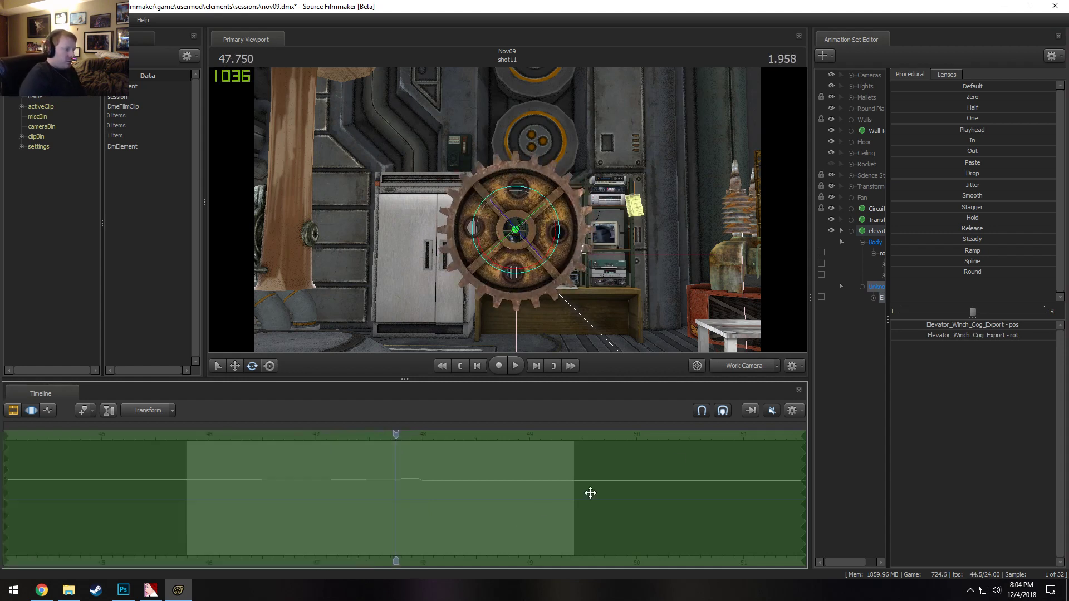
pyautogui.click(933, 337)
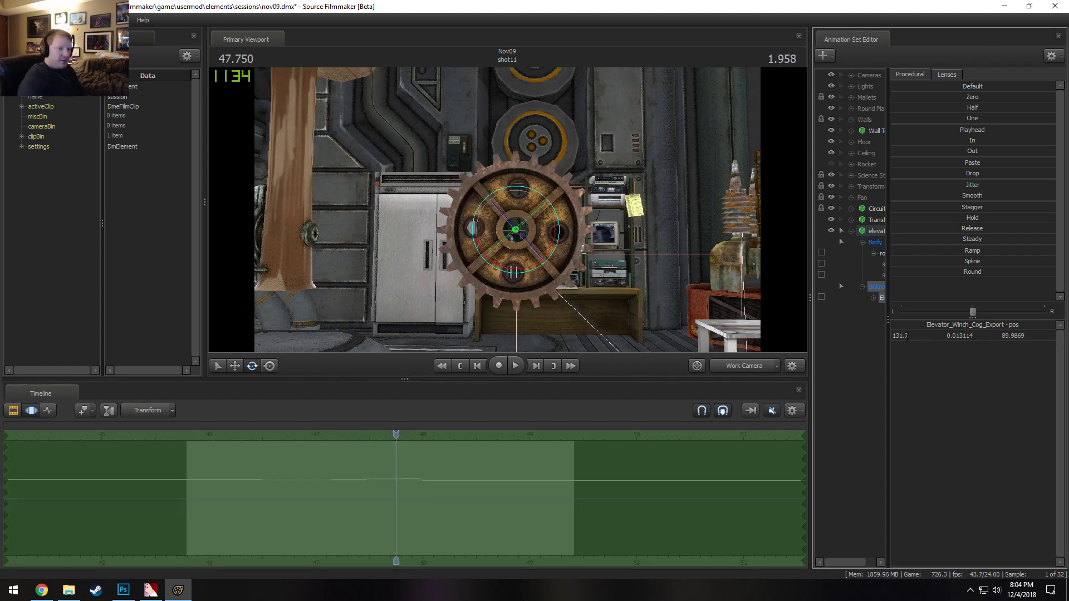
# Examine the cog face-on, play back its spin from 47.750, and return the playhead to about 46
pyautogui.keyDown('alt'); pyautogui.moveTo(714, 280); pyautogui.dragTo(517, 225); pyautogui.keyUp('alt')
pyautogui.press('F2')
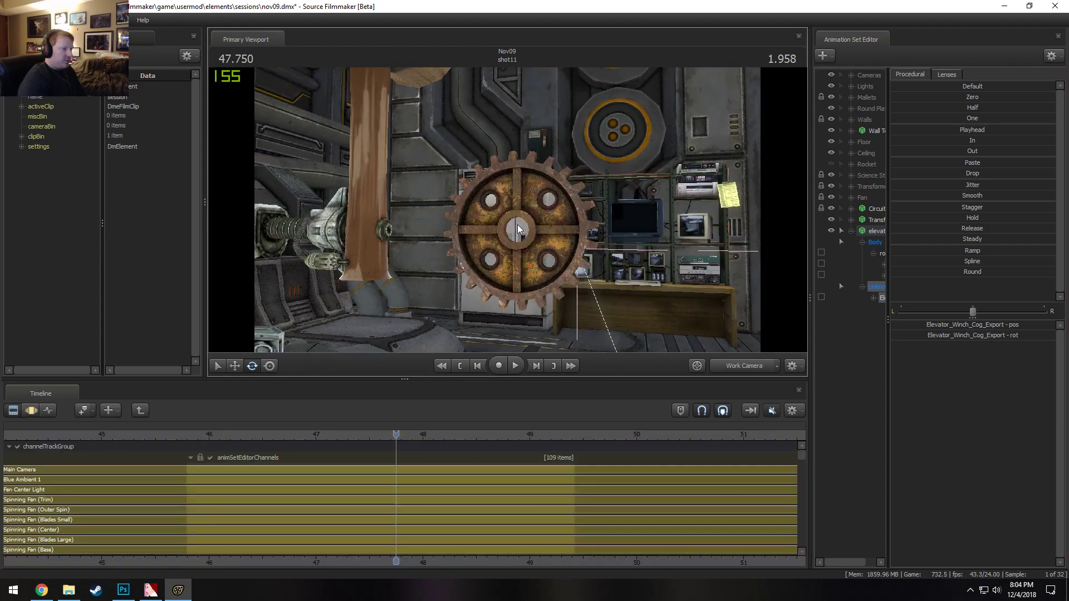
pyautogui.press('space')
pyautogui.press('space')
pyautogui.press('F3')
pyautogui.click(204, 440)
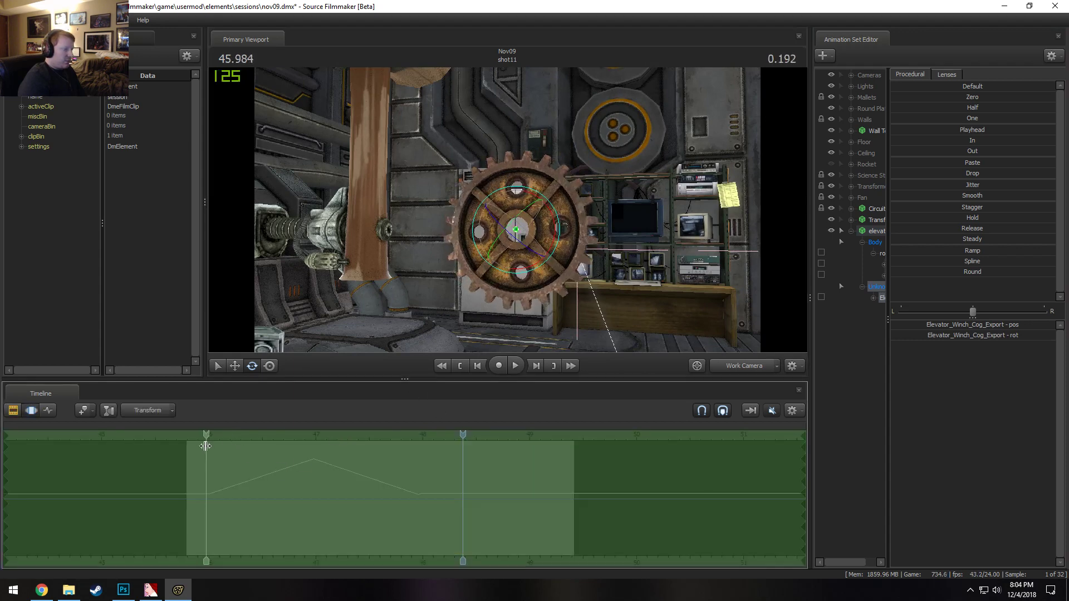
# Try to repeat the cog bone's 46–48 rotation over the range 48 to 50 and play back the result
pyautogui.press('F4')
pyautogui.moveTo(208, 464); pyautogui.dragTo(584, 474)
pyautogui.click(376, 435)
pyautogui.press('space')
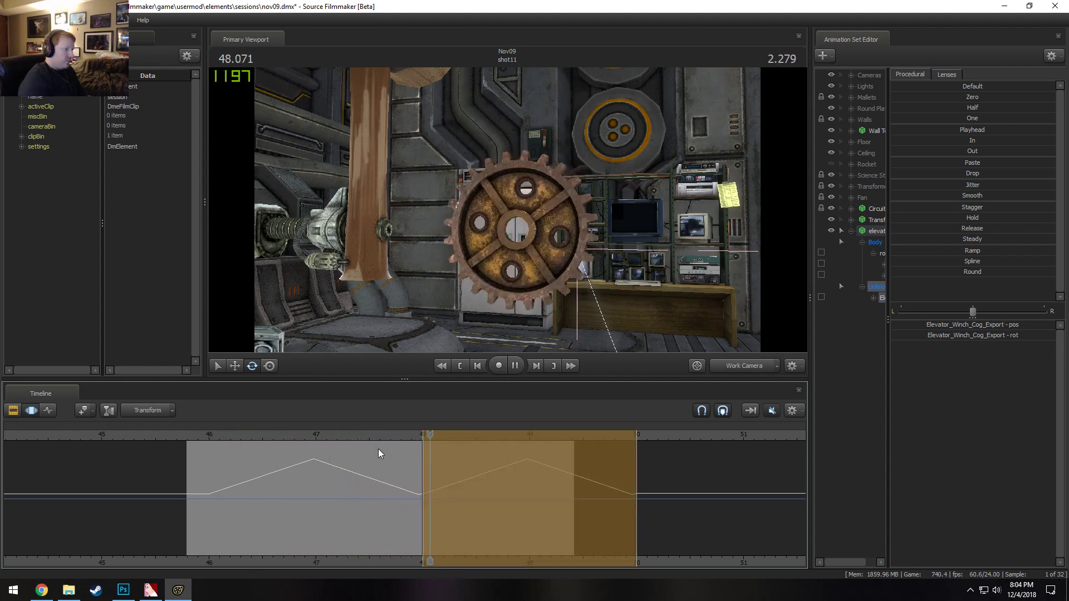
pyautogui.press('space')
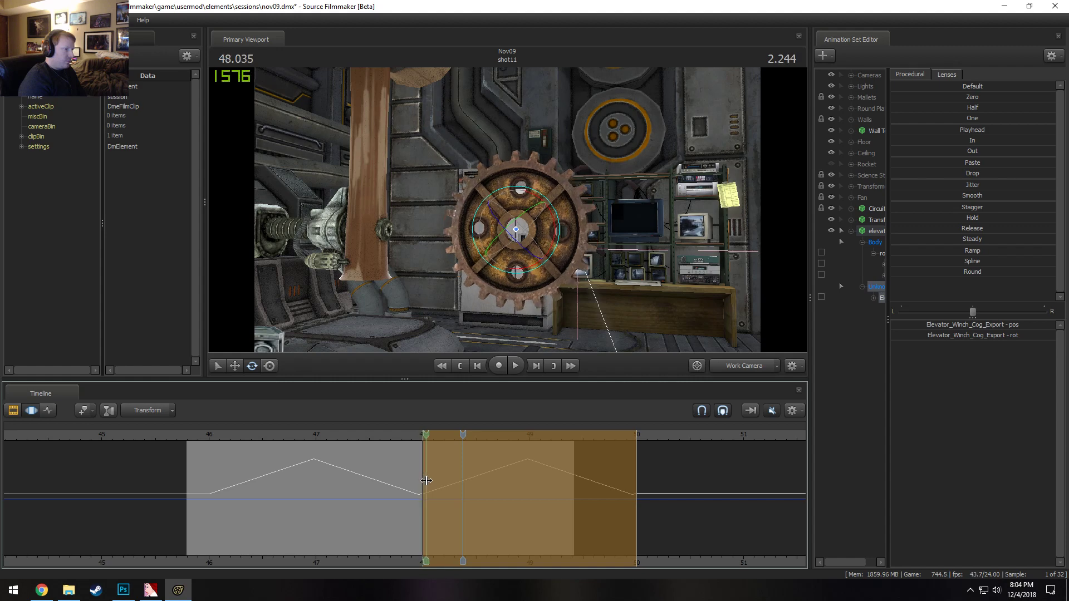
# Try to align the repeated rotation's start near 48 with the end of the first turn, and discard the repetition
pyautogui.hotkey('ctrl', 'z')
pyautogui.moveTo(494, 482); pyautogui.dragTo(482, 490)
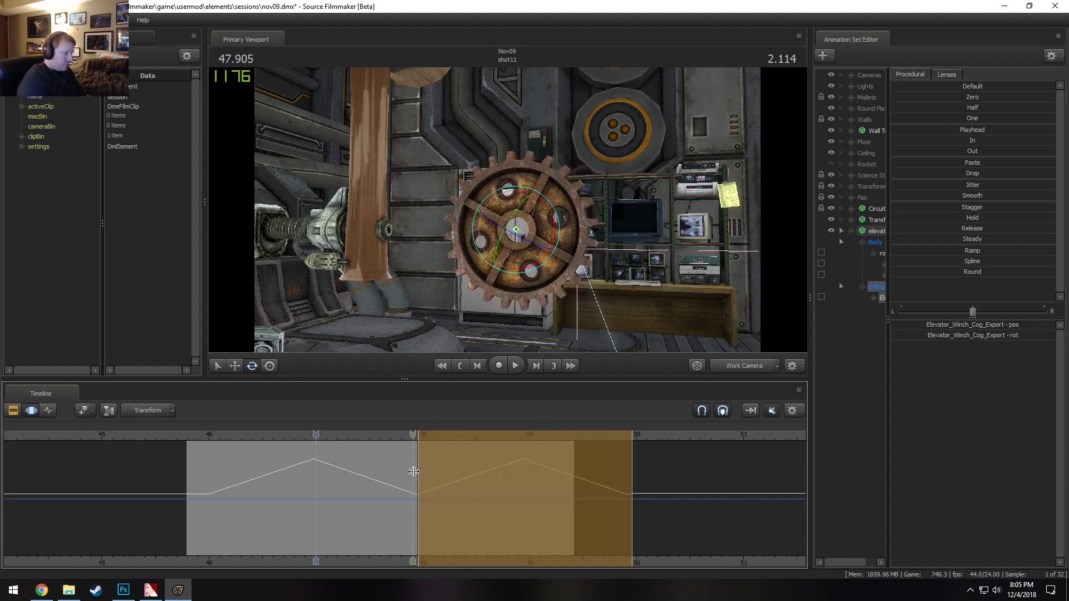
pyautogui.scroll(3, 410, 464)
pyautogui.scroll(2, 409, 463)
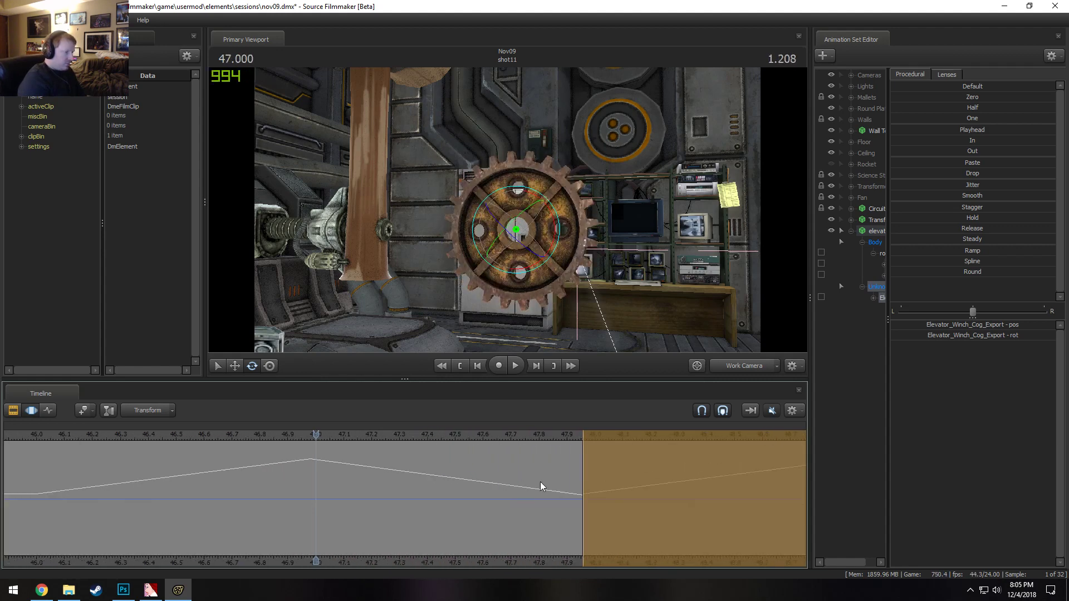
pyautogui.moveTo(542, 486); pyautogui.dragTo(589, 479)
pyautogui.moveTo(604, 475); pyautogui.dragTo(615, 474)
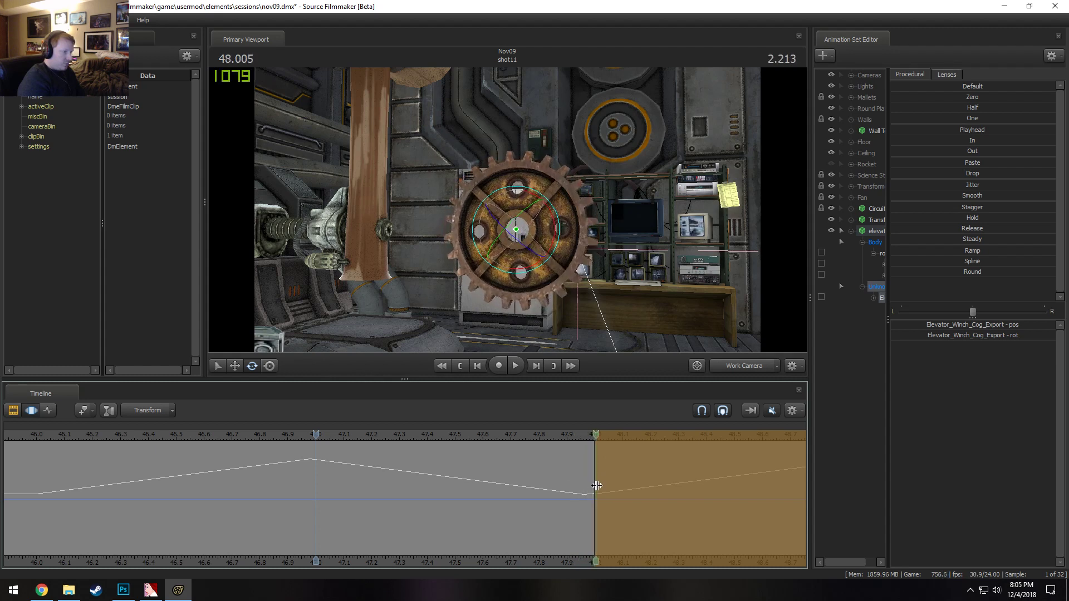
pyautogui.scroll(-8, 561, 484)
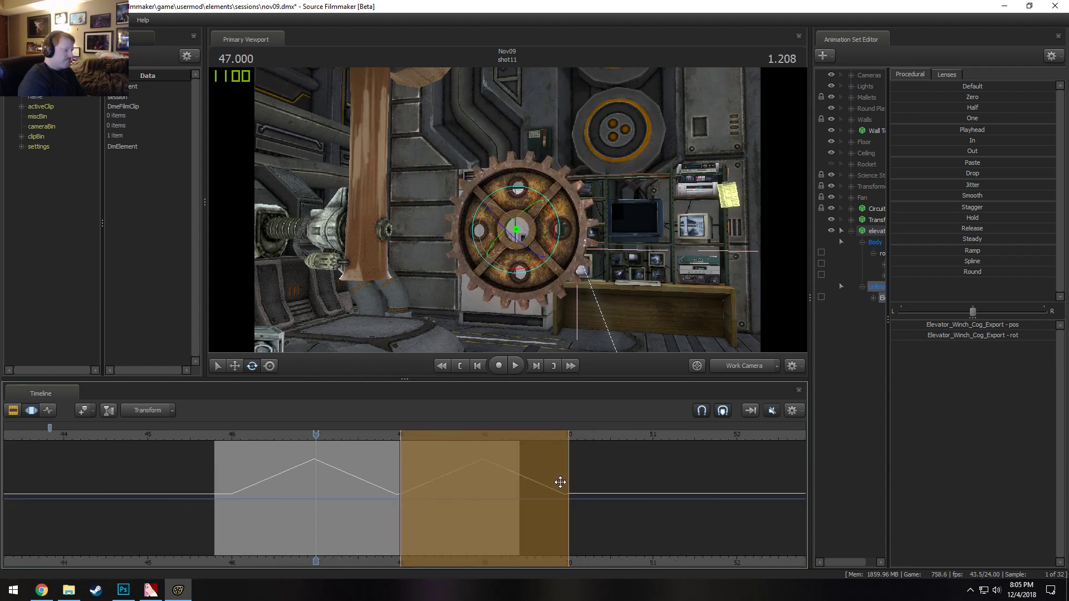
pyautogui.press('Escape')
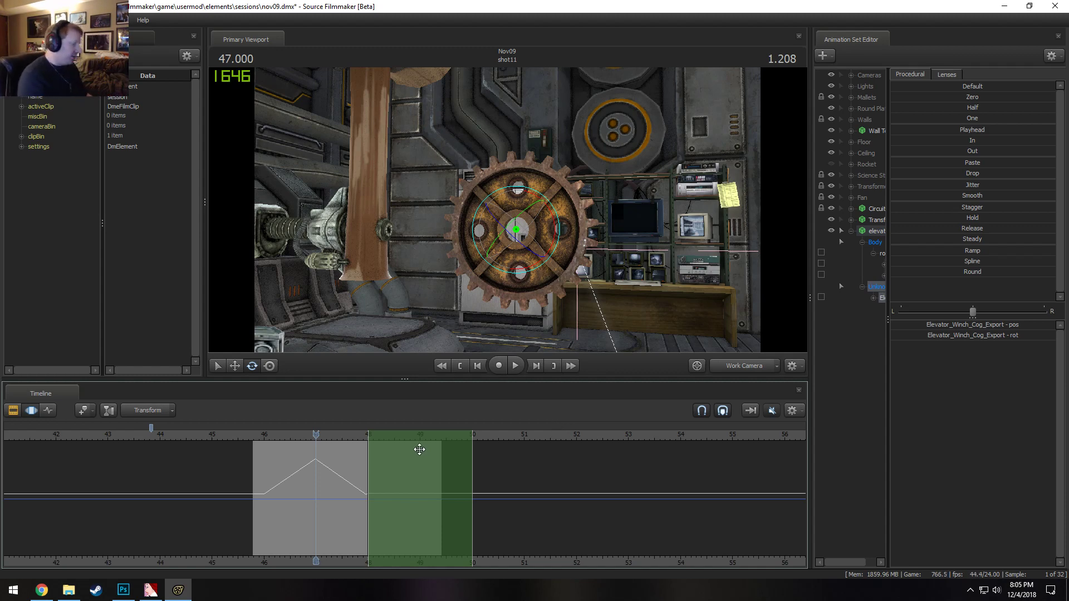
# Widen the animation set list and extend the time selection across the whole timeline
pyautogui.scroll(-2, 414, 450)
pyautogui.scroll(-2, 413, 450)
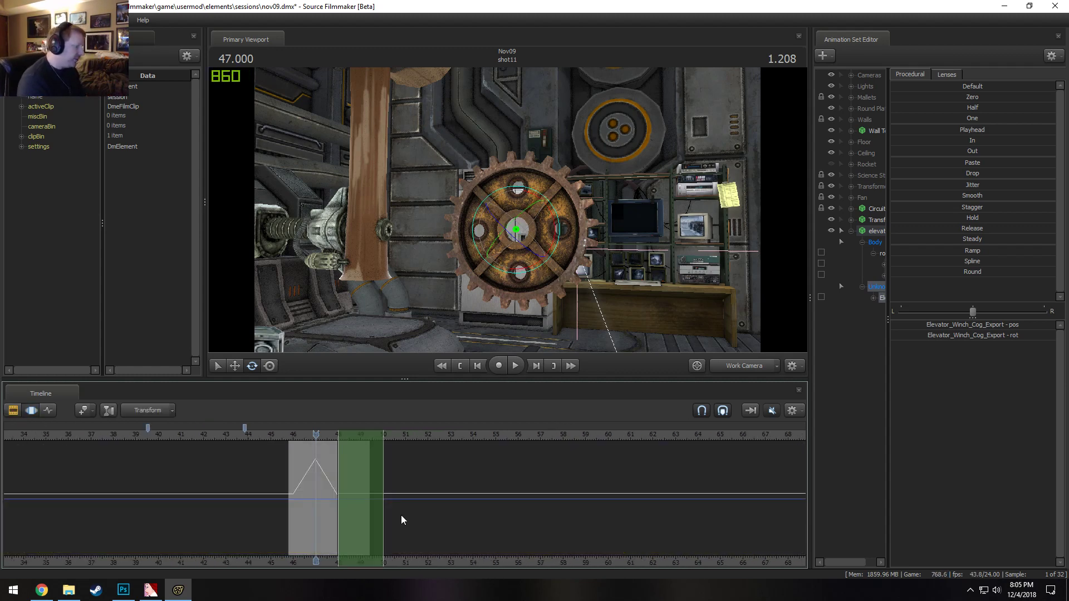
pyautogui.press('F2')
pyautogui.press('F3')
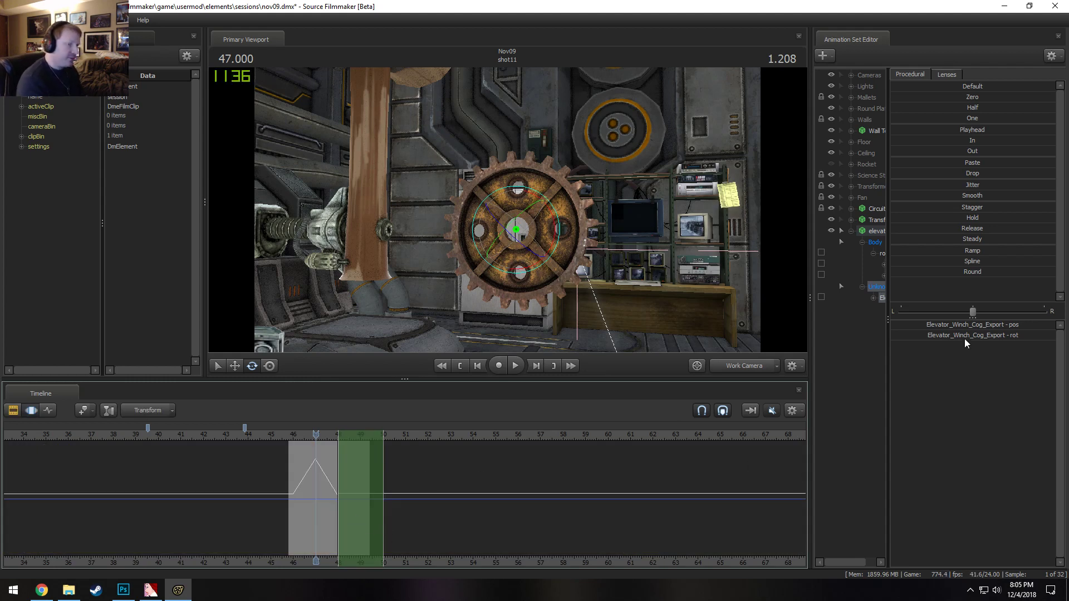
pyautogui.moveTo(886, 302); pyautogui.dragTo(1001, 311)
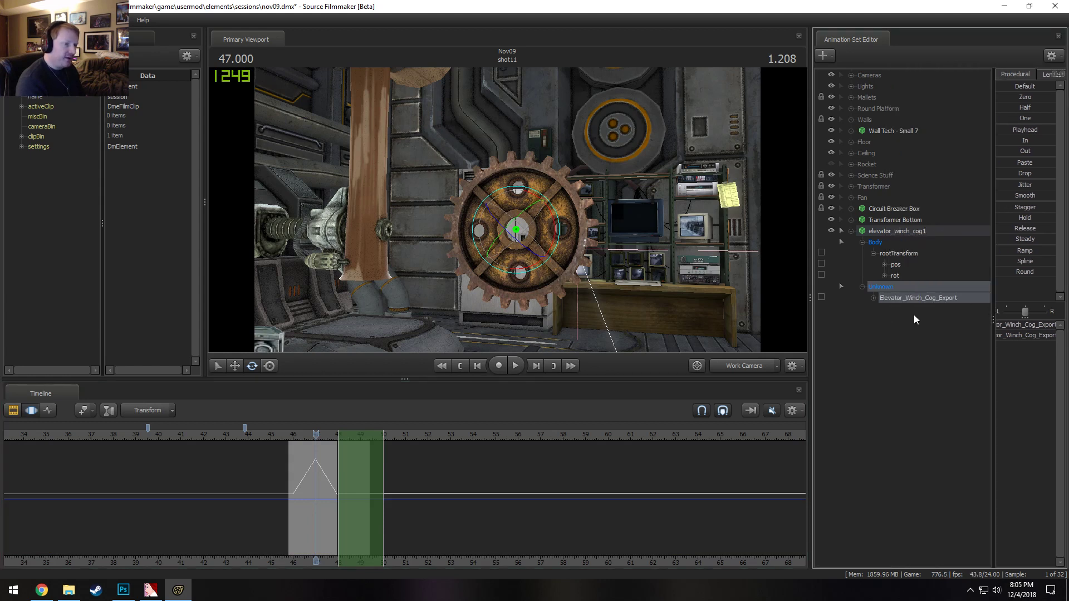
pyautogui.press('F2')
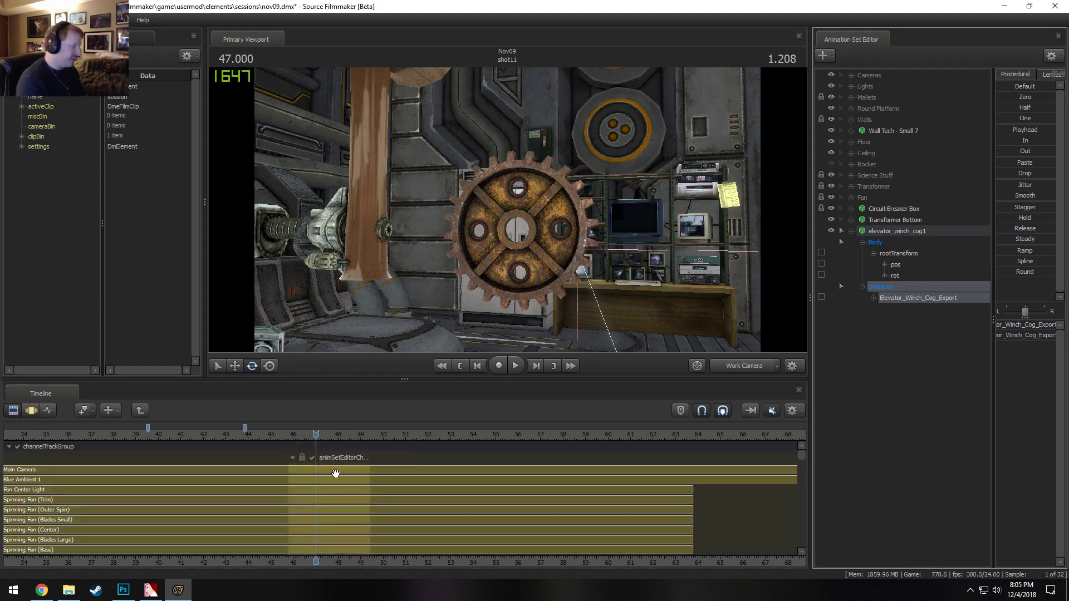
pyautogui.press('F3')
pyautogui.hotkey('ctrl', 'a')
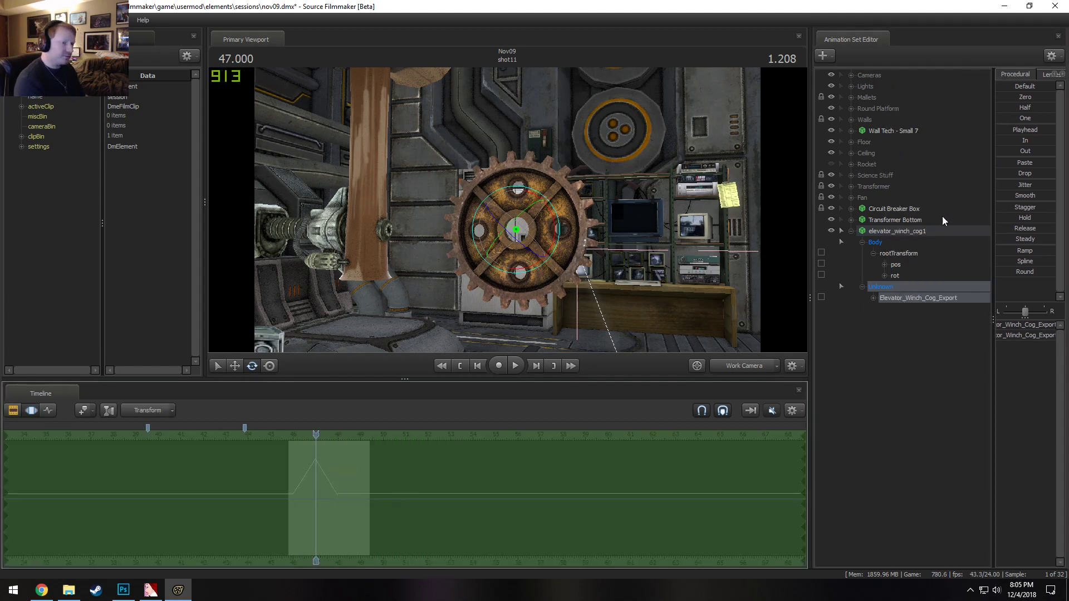
# Undo the cog bone's spin between 46 and 48
pyautogui.press('F2')
pyautogui.press('F3')
pyautogui.press('F2')
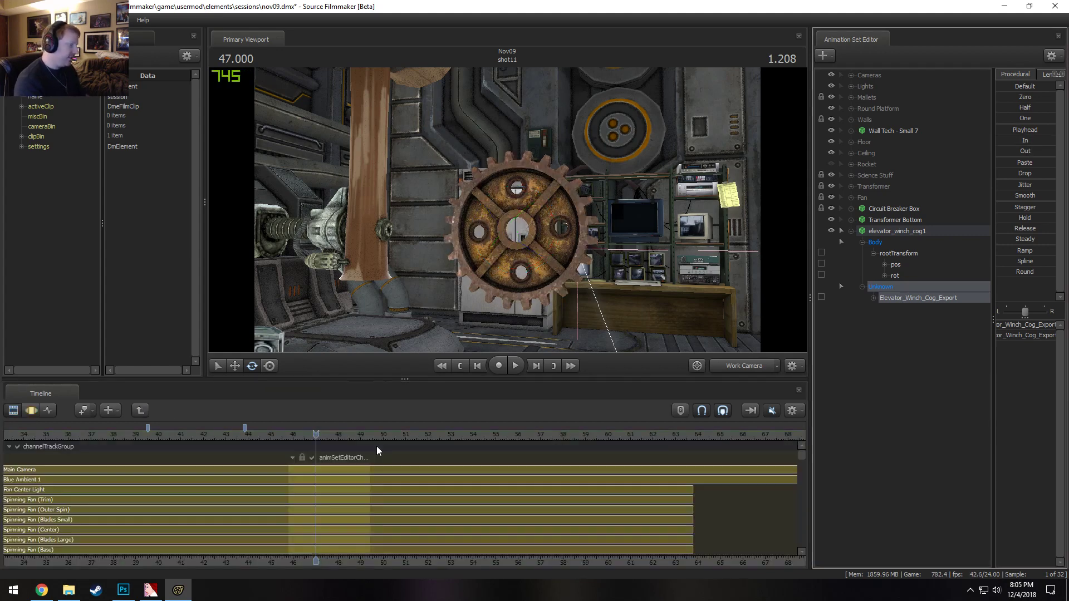
pyautogui.press('F3')
pyautogui.press('F2')
pyautogui.press('F3')
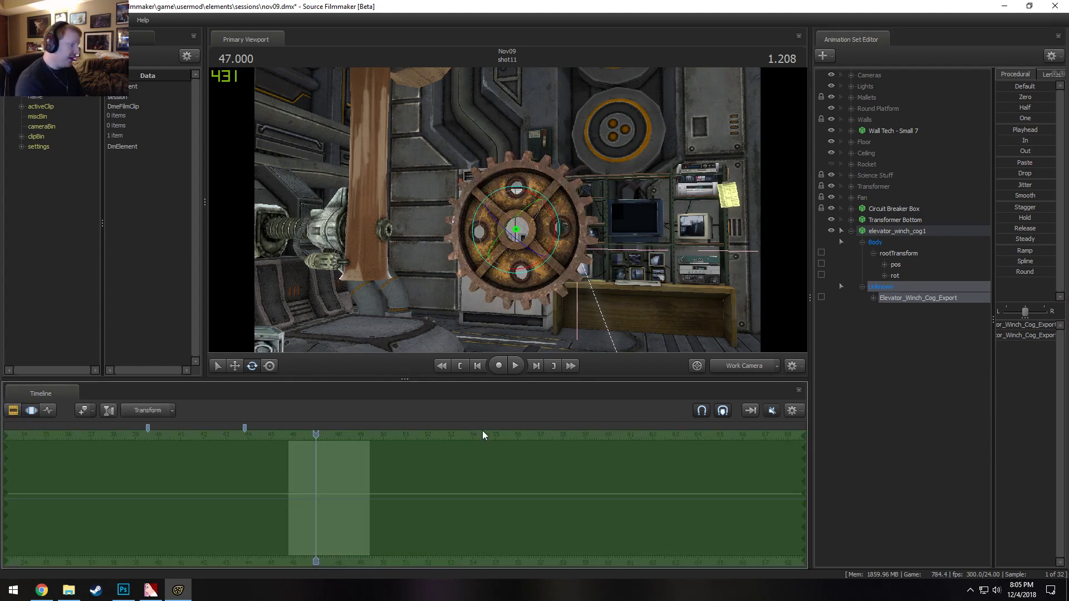
# Go up to the shot level and lengthen shot11 so that it ends at about 51
pyautogui.press('F2')
pyautogui.click(141, 411)
pyautogui.press('F3')
pyautogui.press('F2')
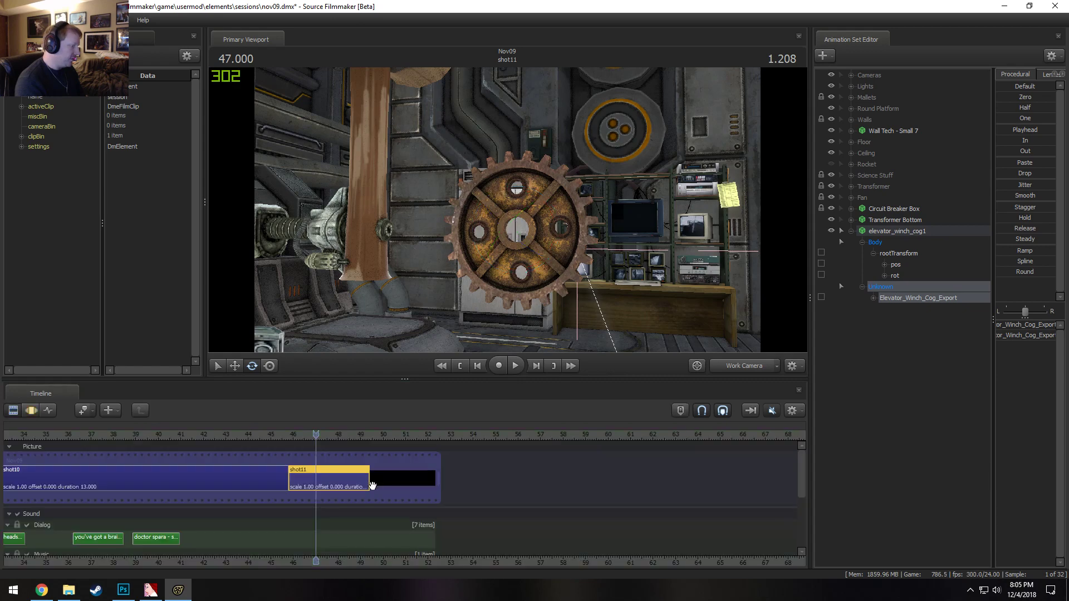
pyautogui.moveTo(369, 485); pyautogui.dragTo(402, 490)
pyautogui.scroll(3, 384, 494)
pyautogui.press('F3')
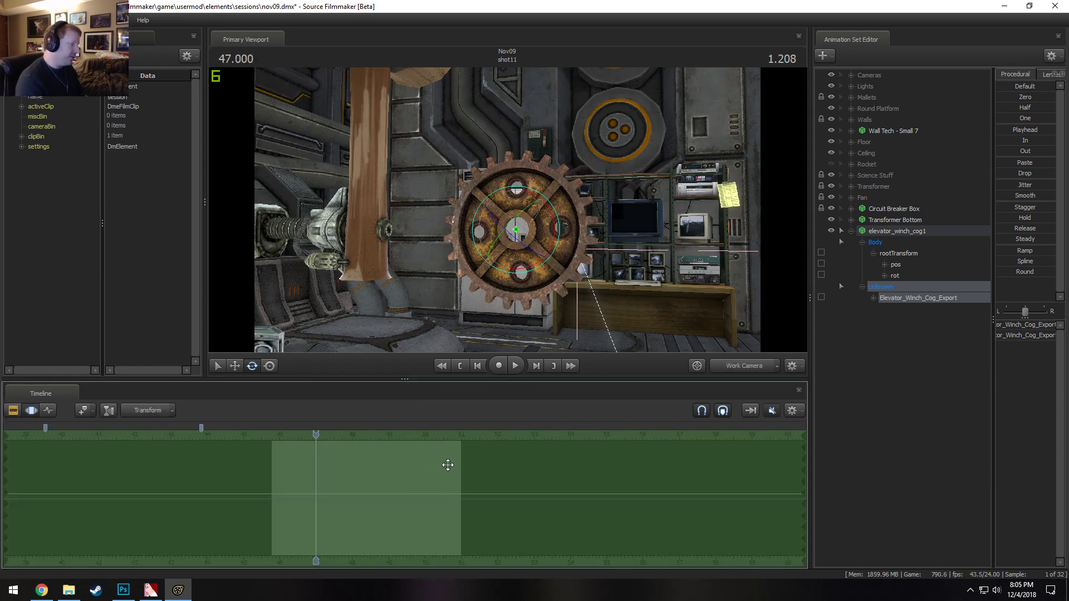
# Spin the cog bone about its centre axis over a time selection ramping in from about 45.4 to 50.875 and holding onward
pyautogui.keyDown('shift'); pyautogui.moveTo(456, 463); pyautogui.dragTo(791, 485); pyautogui.keyUp('shift')
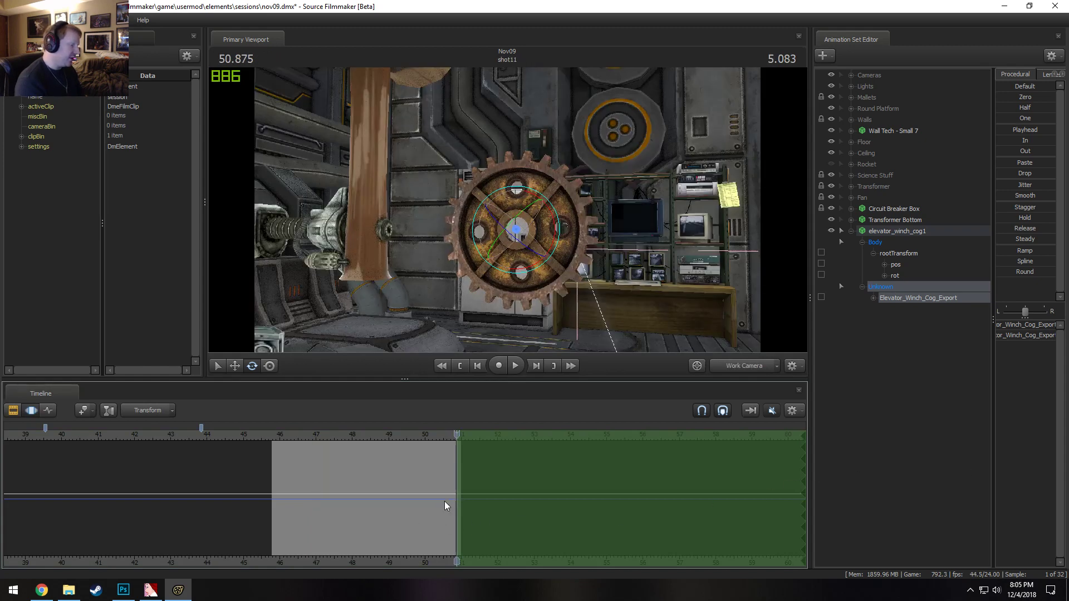
pyautogui.moveTo(450, 501); pyautogui.dragTo(259, 512)
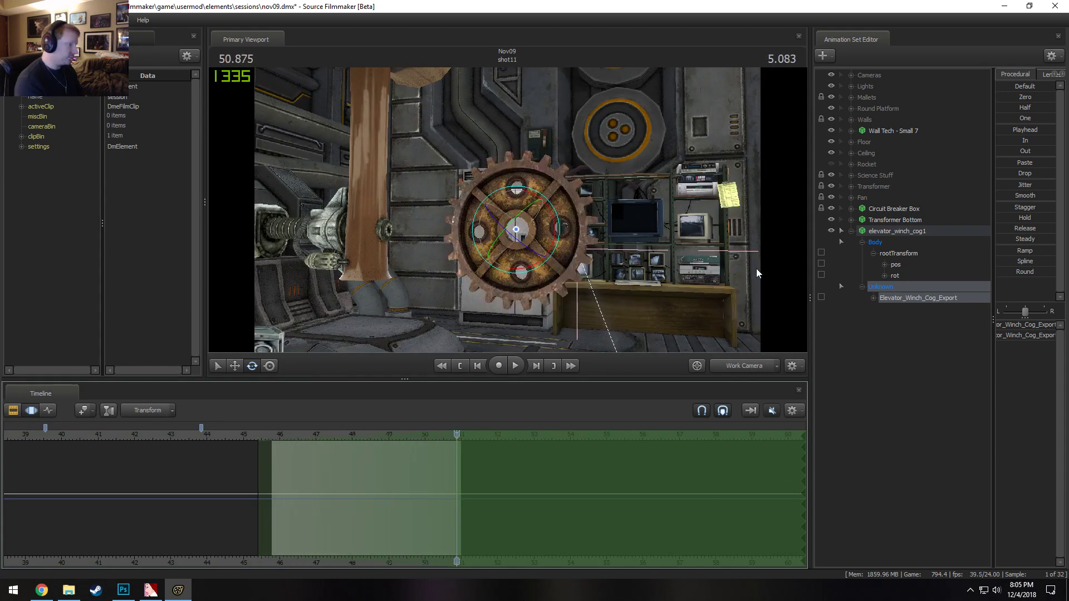
pyautogui.moveTo(657, 271); pyautogui.dragTo(743, 299)
pyautogui.keyDown('alt'); pyautogui.moveTo(490, 212); pyautogui.dragTo(557, 213); pyautogui.keyUp('alt')
pyautogui.moveTo(410, 164); pyautogui.dragTo(402, 111)
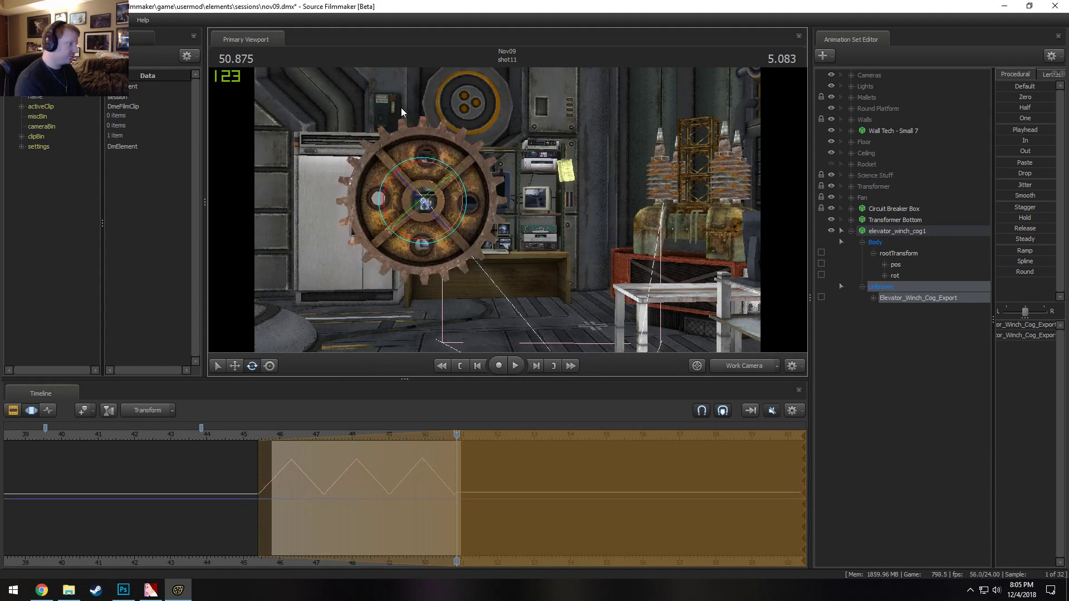
# Play back the cog's longer spin from the start of shot11
pyautogui.click(275, 437)
pyautogui.press('space')
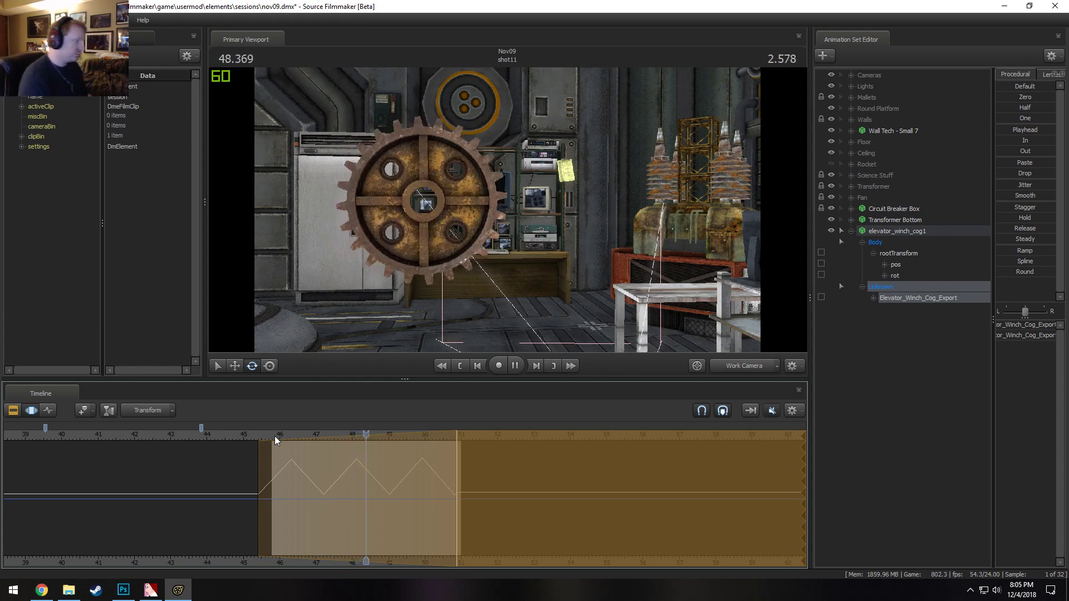
pyautogui.press('space')
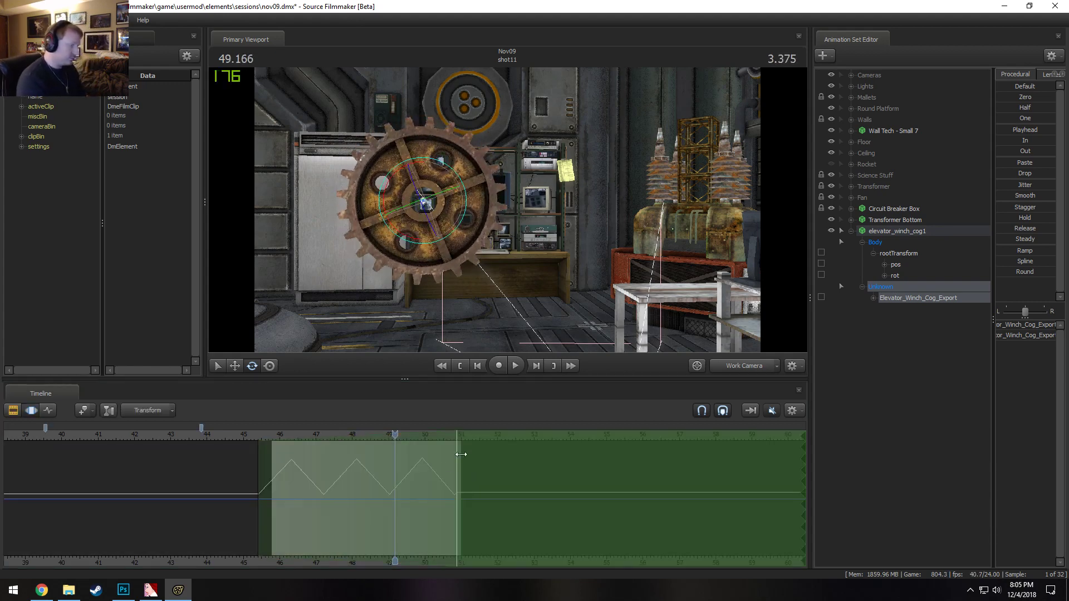
# Duplicate the elevator_winch_cog1 animation set by copying and pasting it, and select the copy
pyautogui.click(894, 230)
pyautogui.rightClick(892, 230)
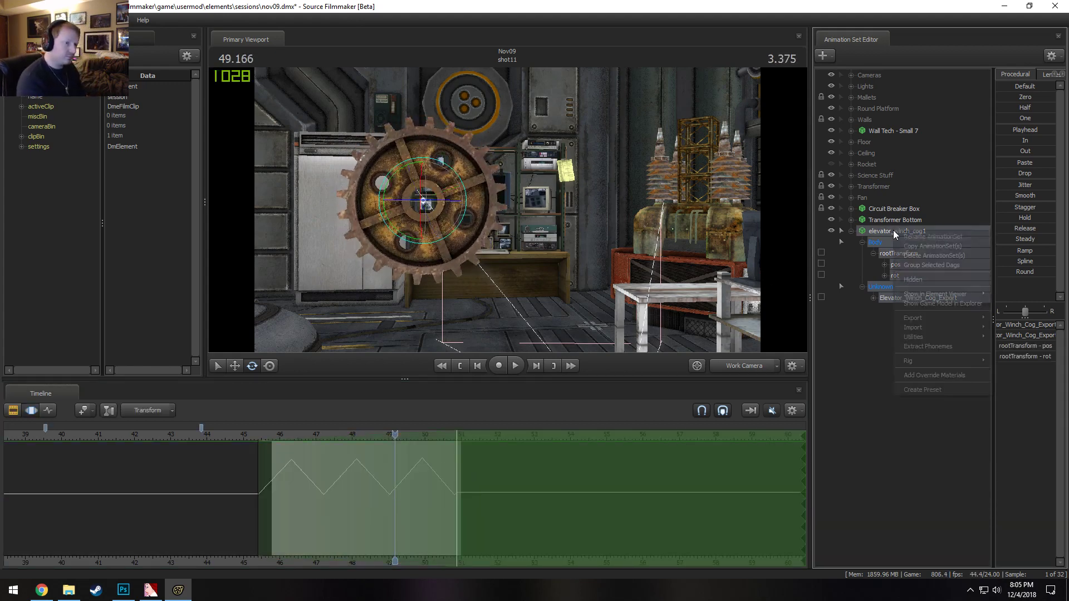
pyautogui.click(913, 248)
pyautogui.click(851, 231)
pyautogui.rightClick(879, 284)
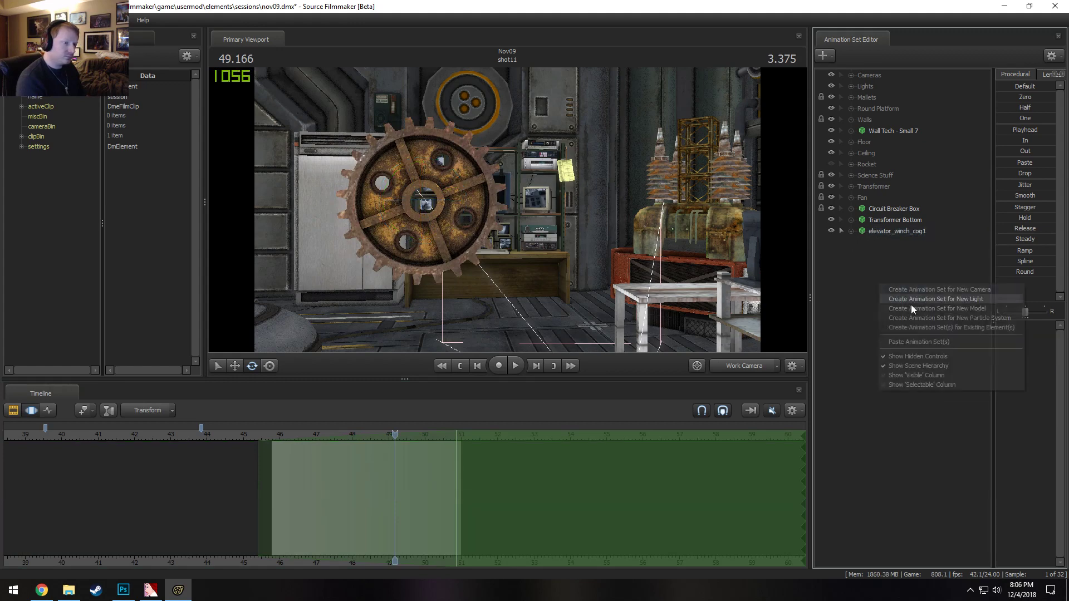
pyautogui.click(927, 339)
pyautogui.rightClick(888, 261)
pyautogui.click(880, 243)
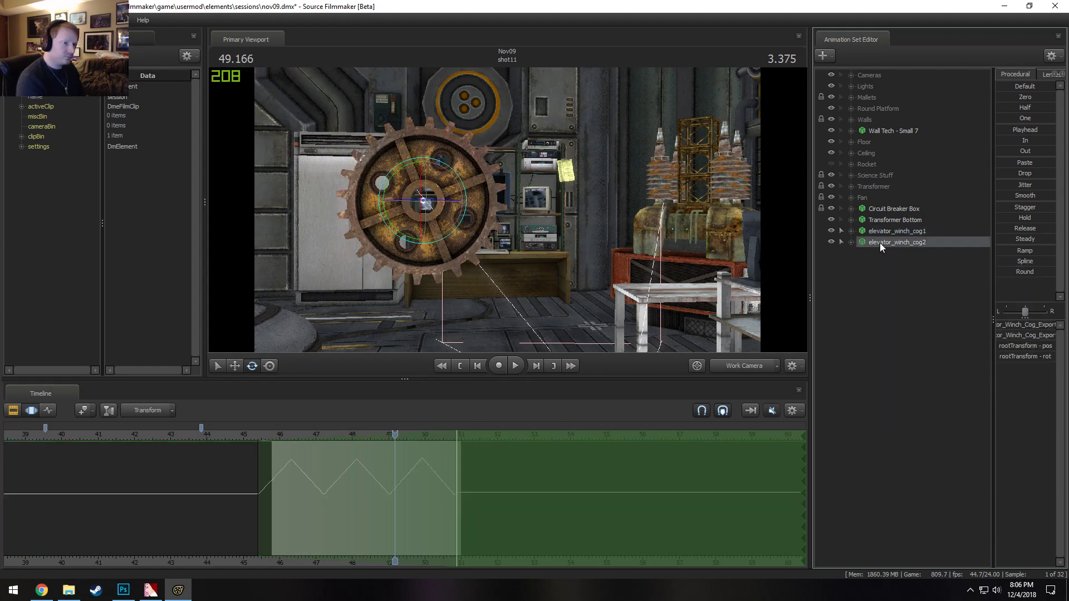
# Move elevator_winch_cog2 up and to the right of the first cog, applying the offset across the whole timeline
pyautogui.press('w')
pyautogui.moveTo(416, 192); pyautogui.dragTo(548, 114)
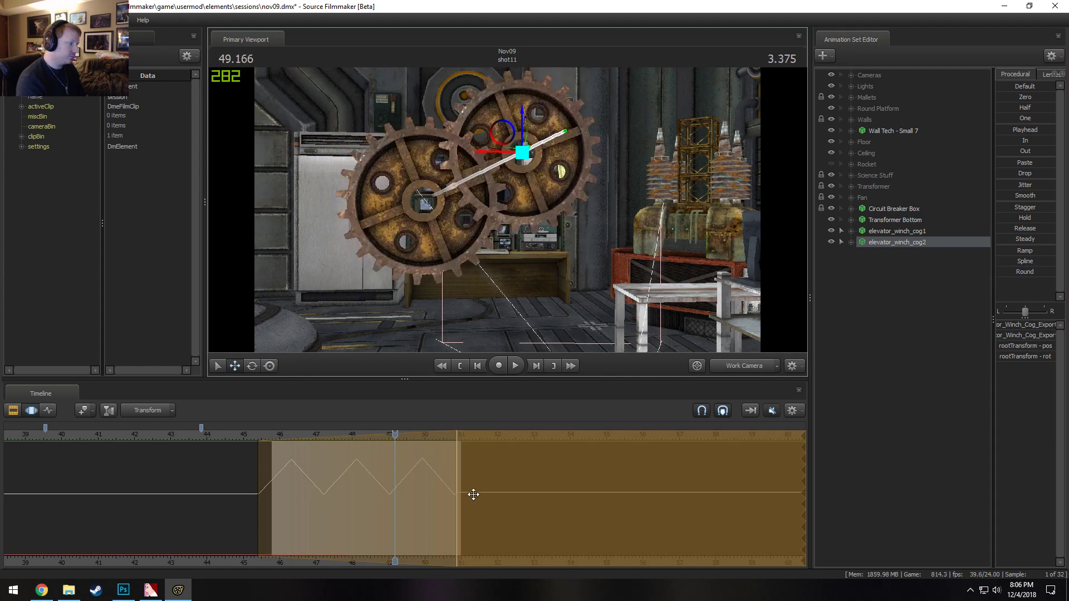
pyautogui.press('Escape')
pyautogui.moveTo(393, 435)
pyautogui.mouseDown()
pyautogui.moveTo(378, 435)
pyautogui.moveTo(387, 434)
pyautogui.mouseUp()
pyautogui.press('F2')
pyautogui.press('F3')
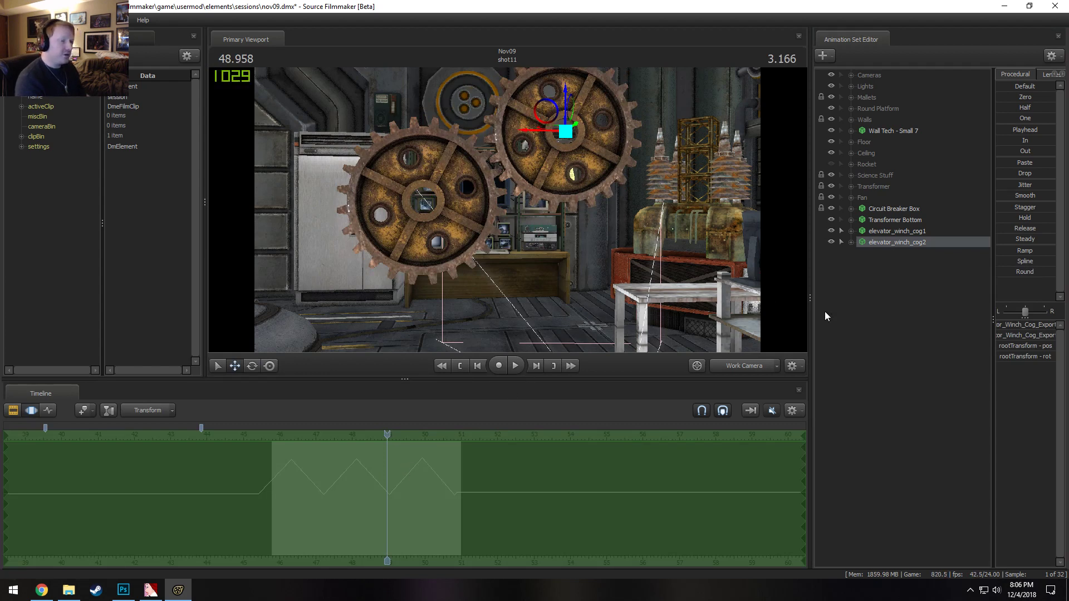
# Select rootTransform in elevator_winch_cog2's Body group and flip the cog to show its flat back face
pyautogui.click(851, 242)
pyautogui.click(864, 254)
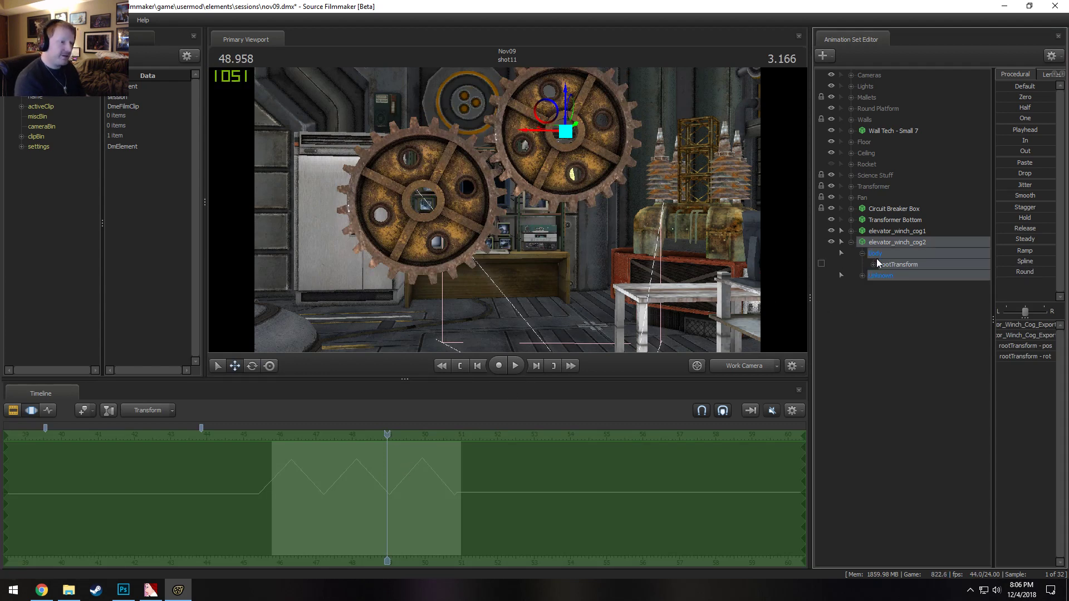
pyautogui.click(884, 264)
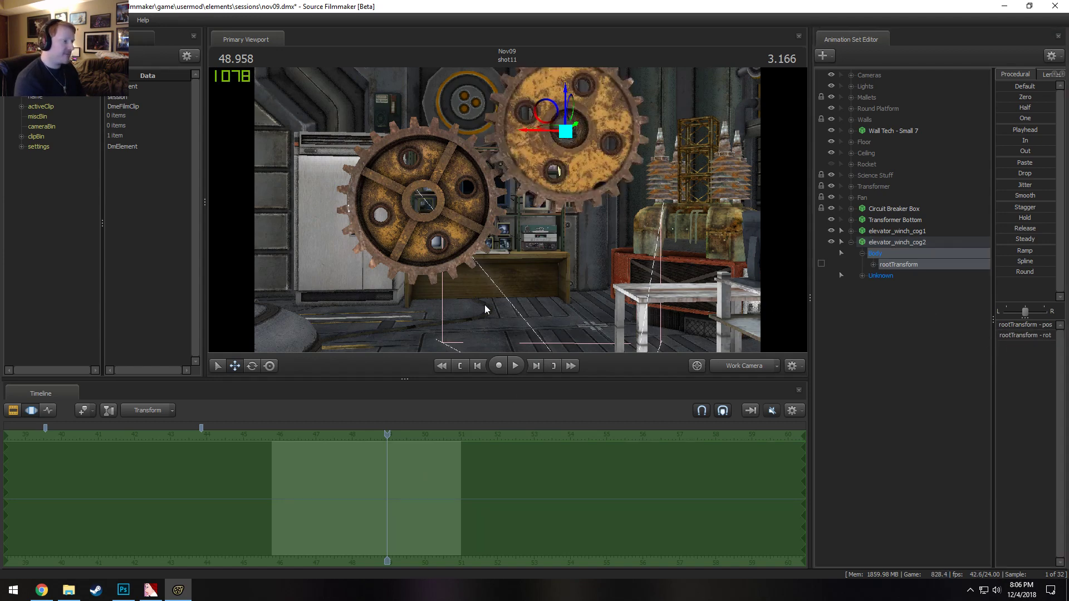
# Play back both cogs from about 48 to compare their spin directions
pyautogui.moveTo(388, 435); pyautogui.dragTo(354, 432)
pyautogui.press('space')
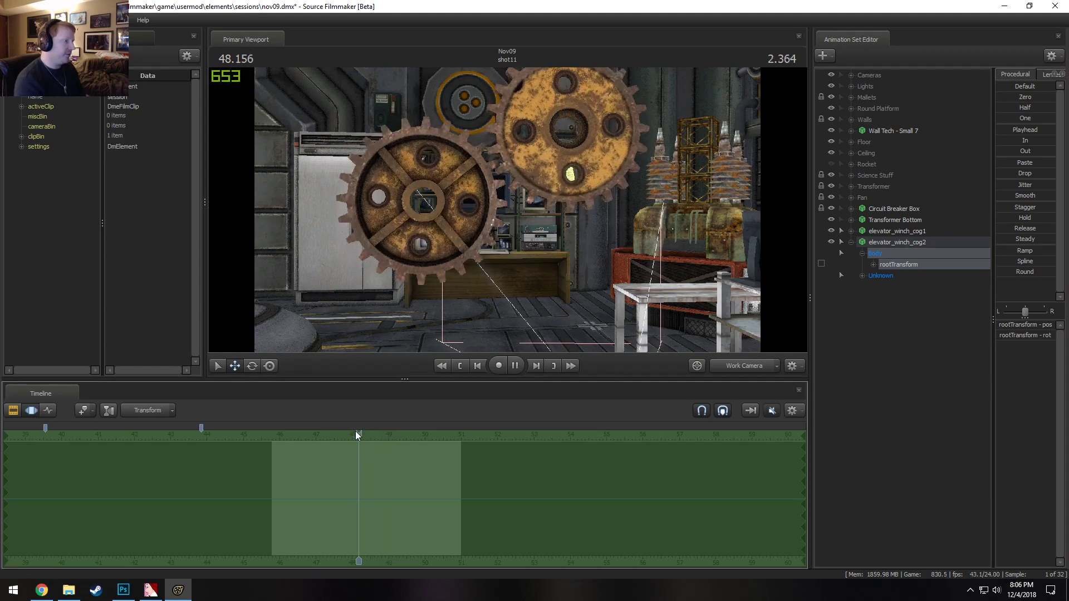
pyautogui.press('space')
# Shift elevator_winch_cog2 along its axis to line up with the first cog as seen from above, and play back
pyautogui.keyDown('alt'); pyautogui.moveTo(520, 271); pyautogui.dragTo(506, 290); pyautogui.keyUp('alt')
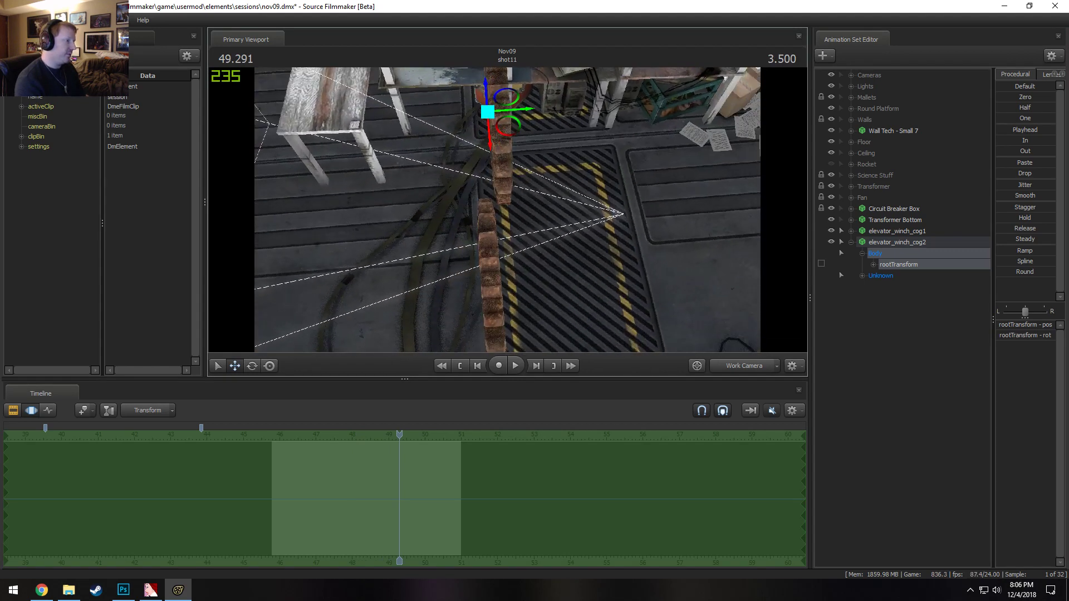
pyautogui.moveTo(514, 178); pyautogui.dragTo(505, 135)
pyautogui.keyDown('alt'); pyautogui.moveTo(532, 241); pyautogui.dragTo(520, 299); pyautogui.keyUp('alt')
pyautogui.press('space')
pyautogui.press('space')
# Nudge elevator_winch_cog2 slightly down so its teeth mesh with the first cog, and scrub through the spin to check
pyautogui.press('w')
pyautogui.press('a')
pyautogui.press('d')
pyautogui.press('d')
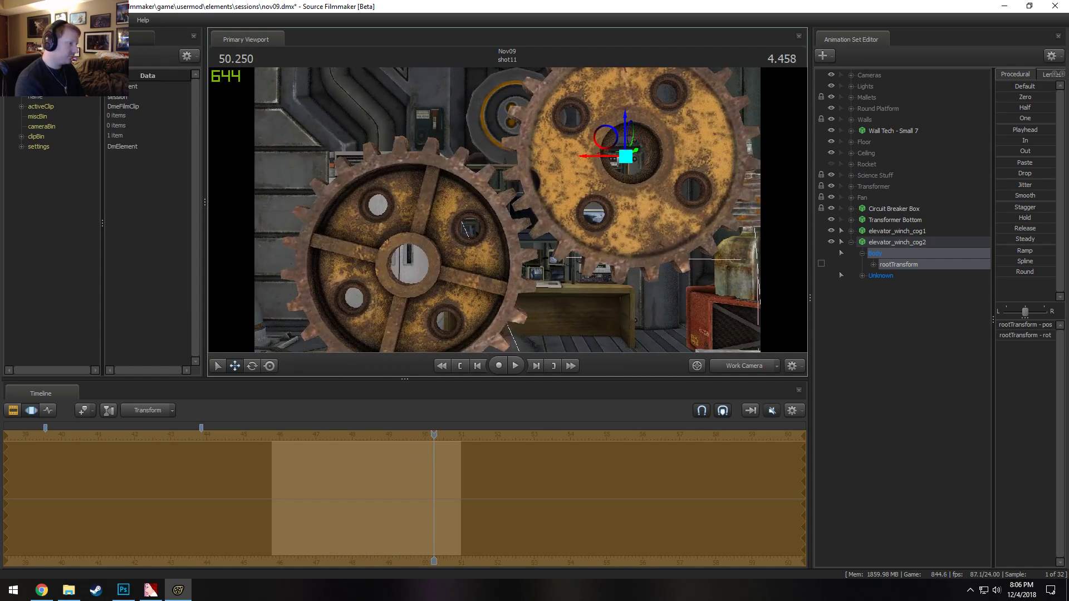
pyautogui.press('F2')
pyautogui.press('F3')
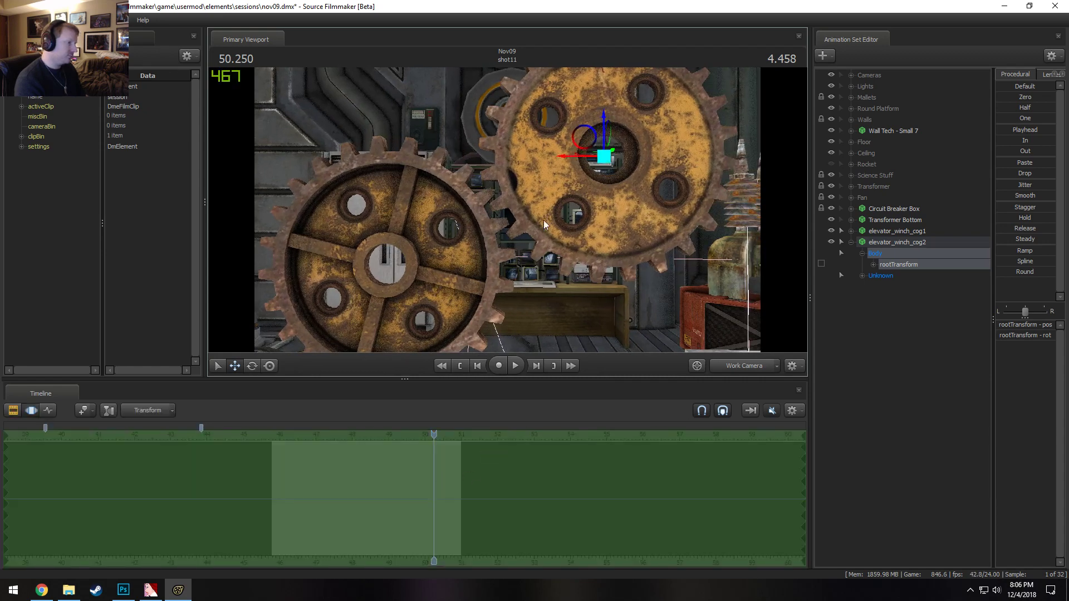
pyautogui.moveTo(587, 137); pyautogui.dragTo(589, 148)
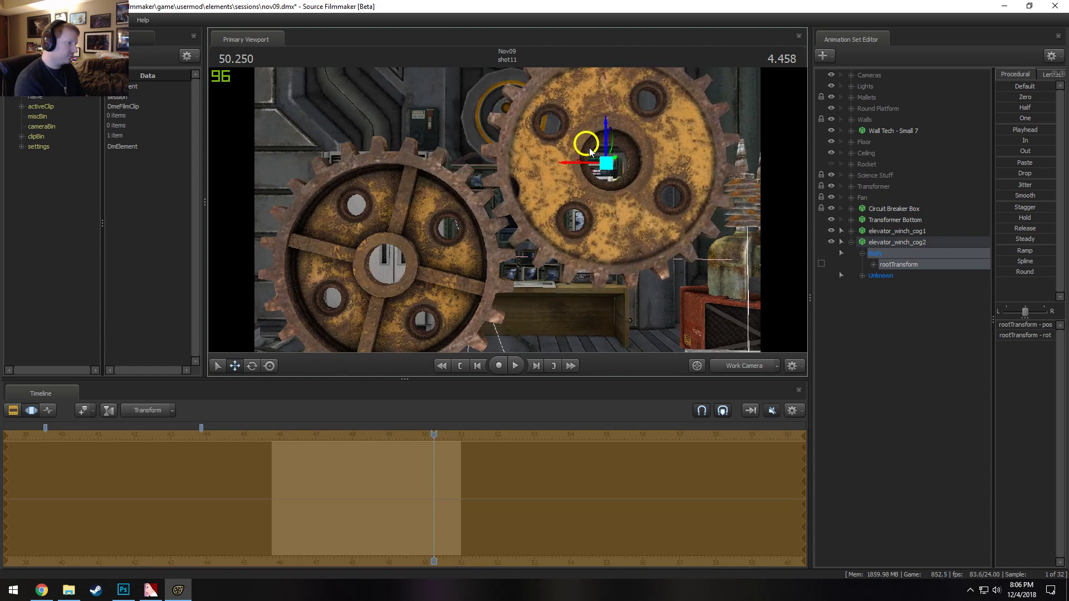
pyautogui.scroll(2, 391, 525)
pyautogui.press('shift')
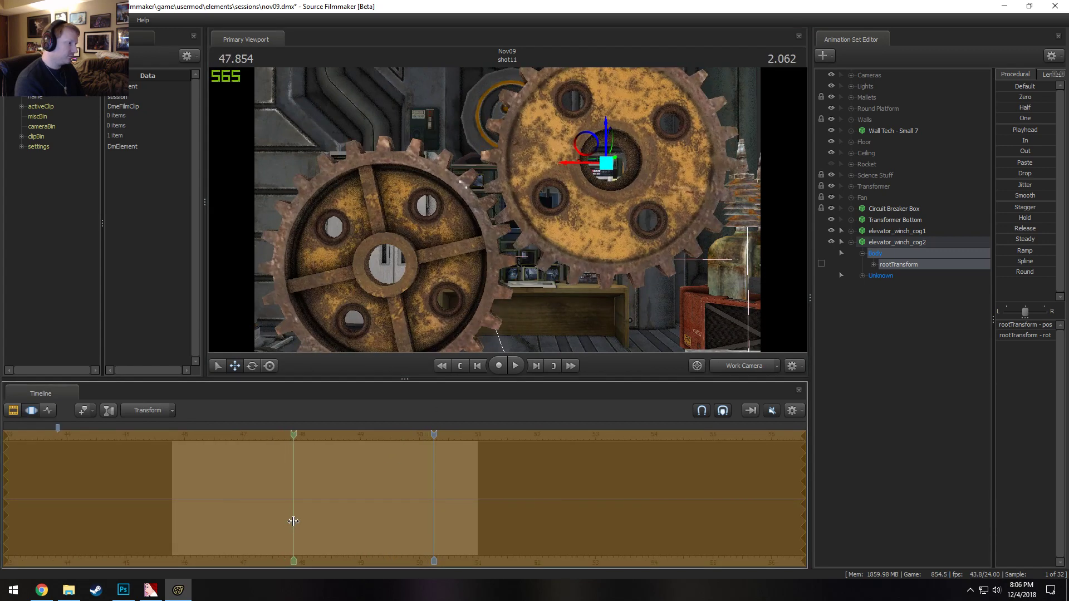
pyautogui.moveTo(291, 519); pyautogui.dragTo(350, 548)
pyautogui.press('Return')
# Paste another copy of the animated first cog and move it up above the other two
pyautogui.press('s')
pyautogui.moveTo(565, 319); pyautogui.dragTo(507, 209)
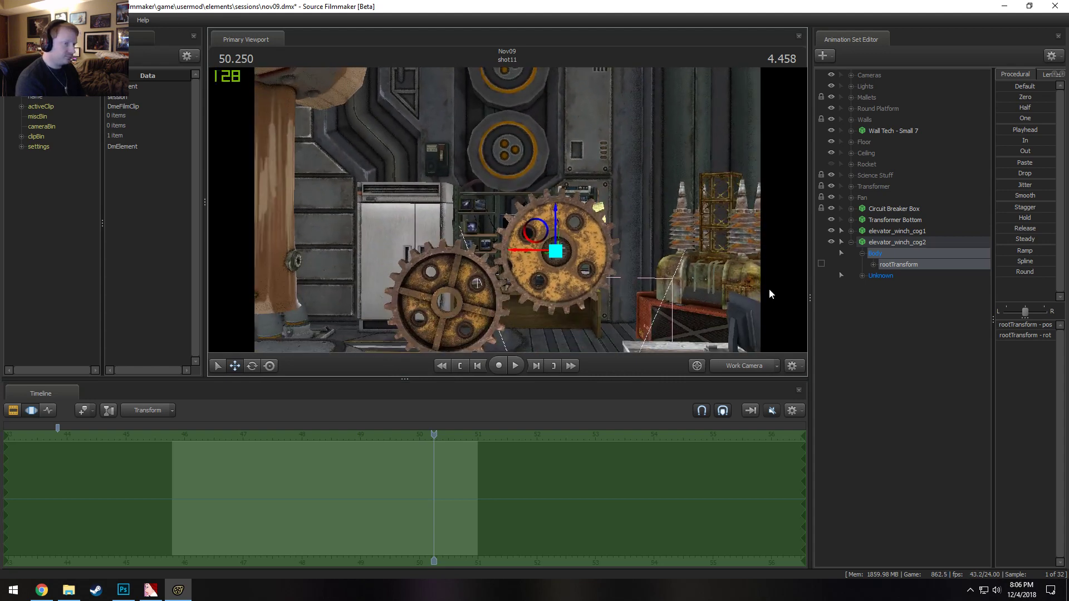
pyautogui.rightClick(884, 346)
pyautogui.click(907, 403)
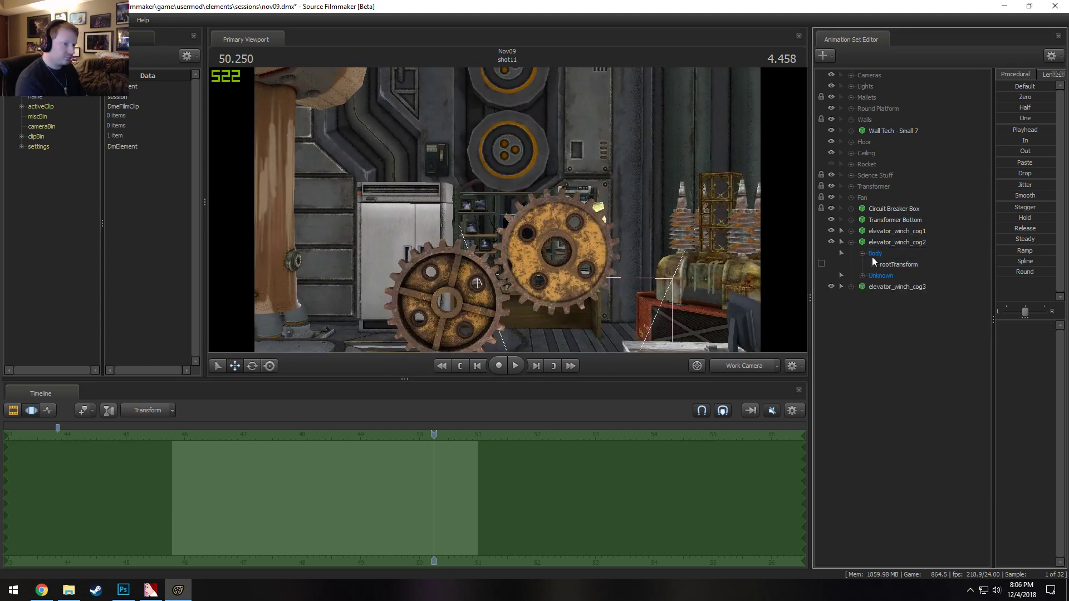
pyautogui.moveTo(429, 278); pyautogui.dragTo(455, 90)
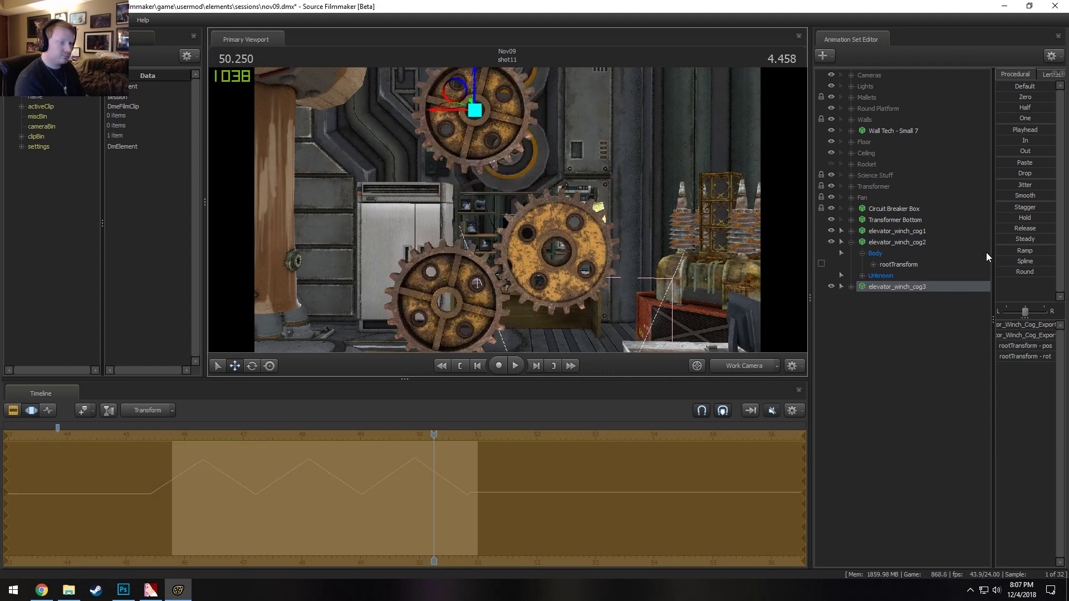
# Add a scale control to Elevator_Winch_Cog_Export in elevator_winch_cog3's Unknown group and enlarge the cog to a scale of about 0.147
pyautogui.click(851, 287)
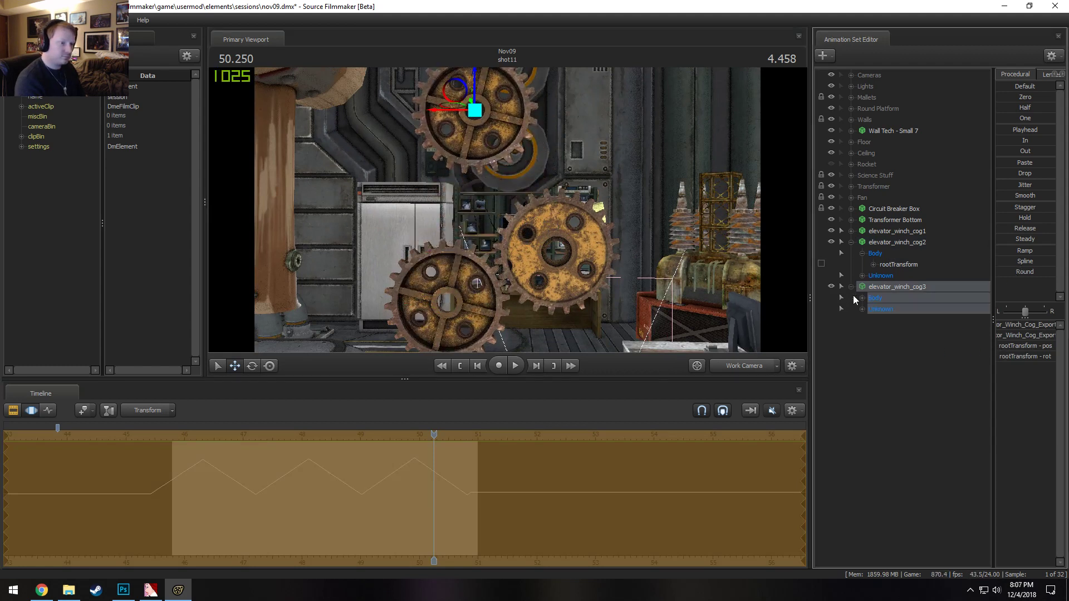
pyautogui.click(862, 309)
pyautogui.rightClick(908, 322)
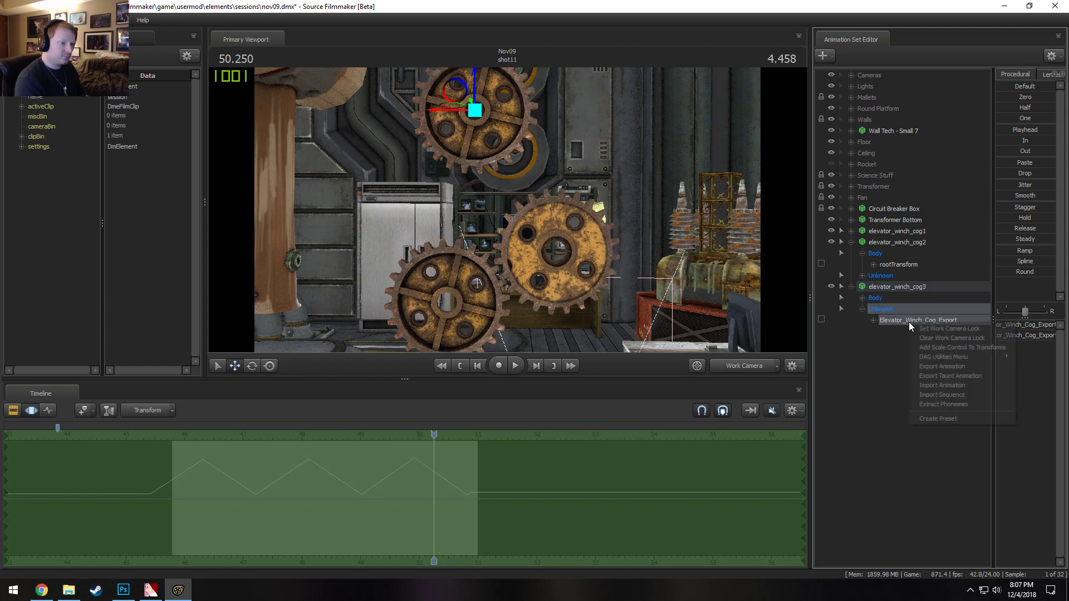
pyautogui.click(930, 347)
pyautogui.moveTo(1023, 326); pyautogui.dragTo(1037, 325)
# Select elevator_winch_cog3 as a whole and adjust its height above the second cog
pyautogui.moveTo(528, 225); pyautogui.dragTo(532, 193)
pyautogui.click(922, 289)
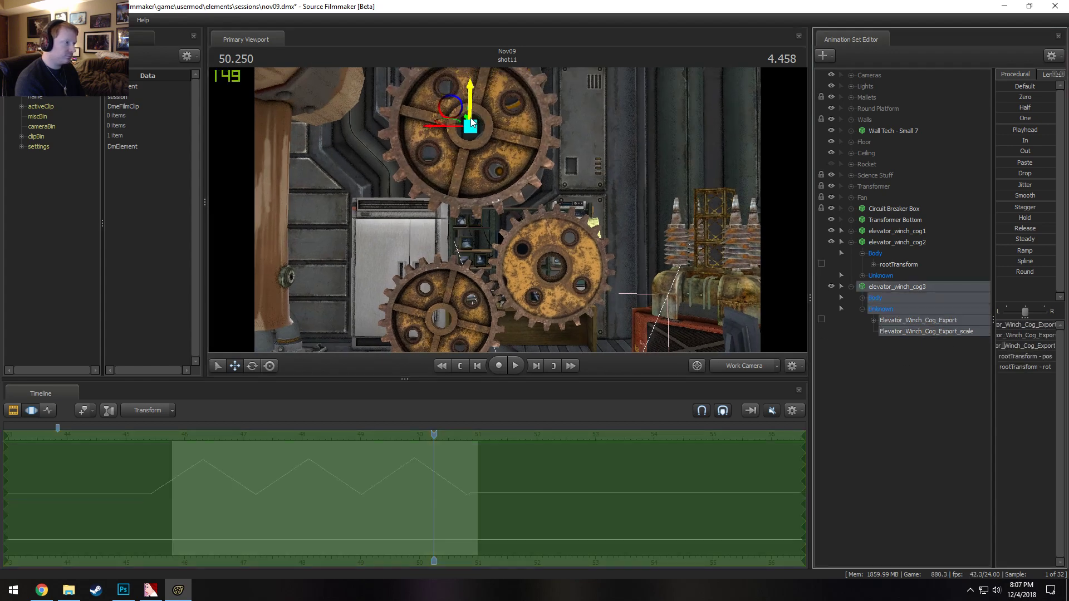
pyautogui.moveTo(471, 122)
pyautogui.mouseDown()
pyautogui.moveTo(453, 108)
pyautogui.moveTo(476, 115)
pyautogui.moveTo(470, 108)
pyautogui.mouseUp()
pyautogui.moveTo(556, 170); pyautogui.dragTo(693, 269)
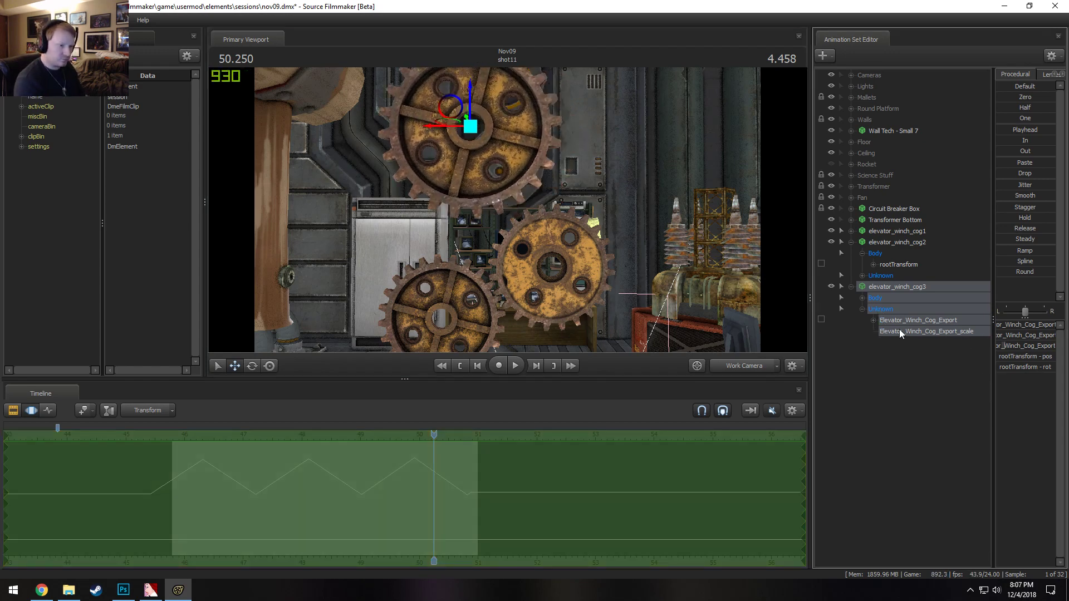
# Set elevator_winch_cog3's Elevator_Winch_Cog_Export_scale to 0.2
pyautogui.click(956, 333)
pyautogui.doubleClick(1022, 325)
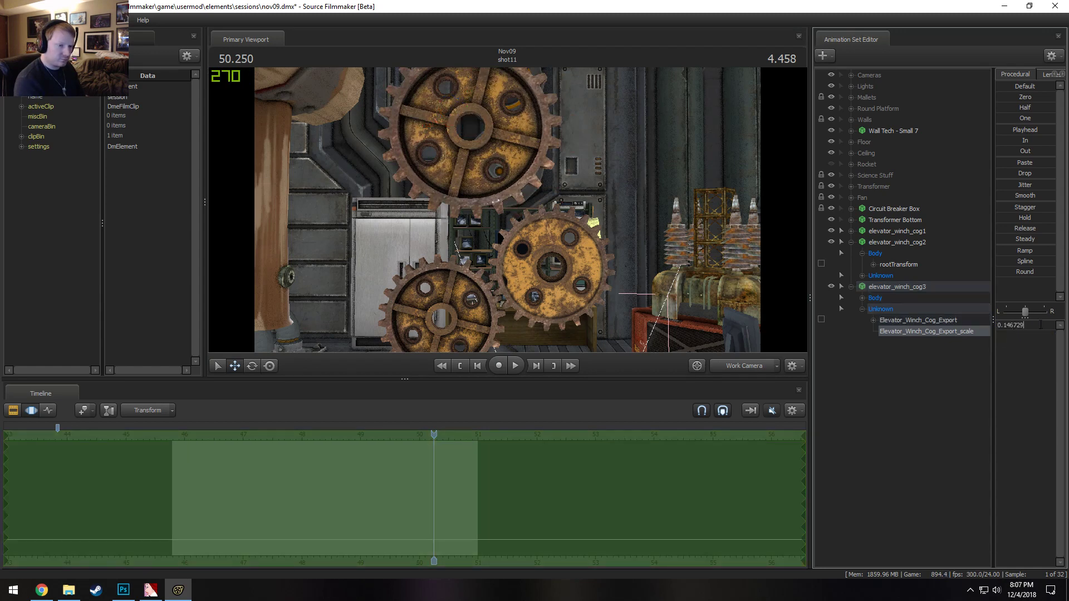
pyautogui.moveTo(1024, 325); pyautogui.dragTo(942, 328)
pyautogui.write('0.2')
pyautogui.press('Return')
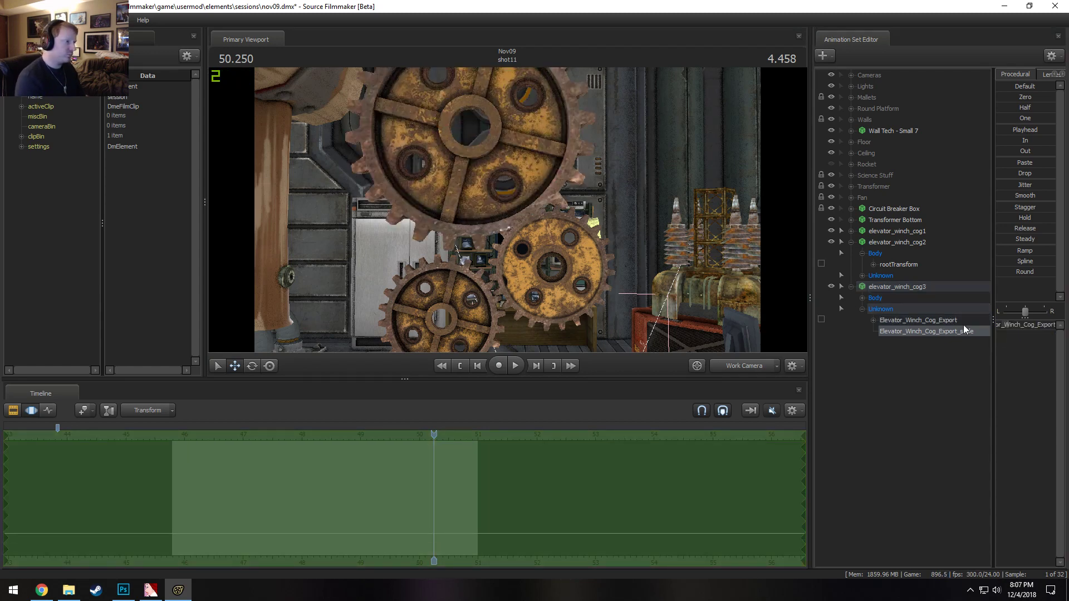
# Reposition the enlarged elevator_winch_cog3 so its lower teeth mesh with the top of elevator_winch_cog2
pyautogui.moveTo(507, 209); pyautogui.dragTo(516, 177)
pyautogui.click(903, 284)
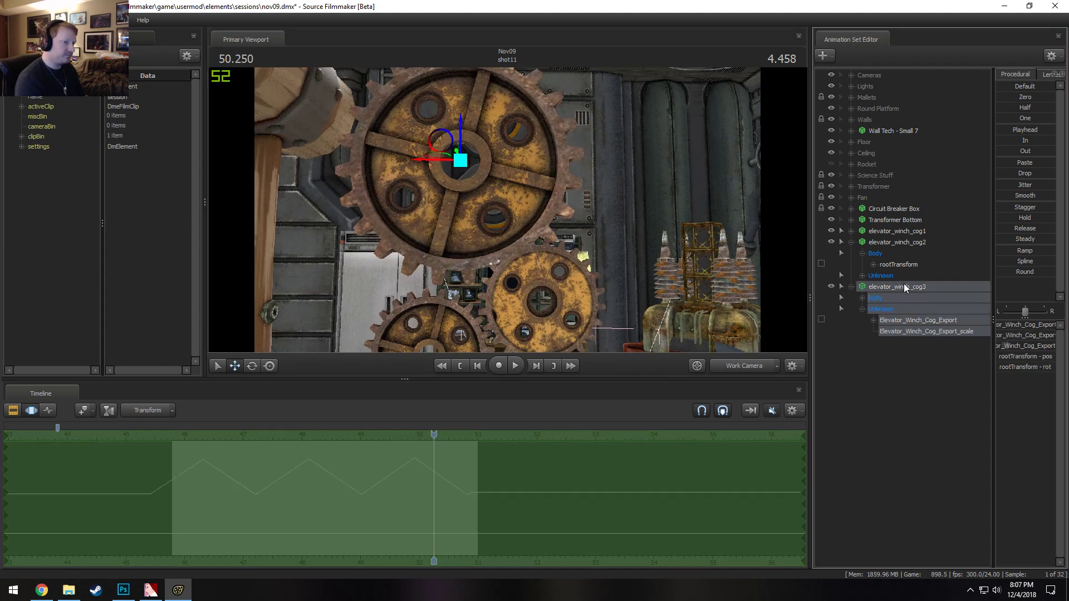
pyautogui.moveTo(451, 137); pyautogui.dragTo(459, 110)
pyautogui.keyDown('alt'); pyautogui.moveTo(506, 178); pyautogui.dragTo(507, 209); pyautogui.keyUp('alt')
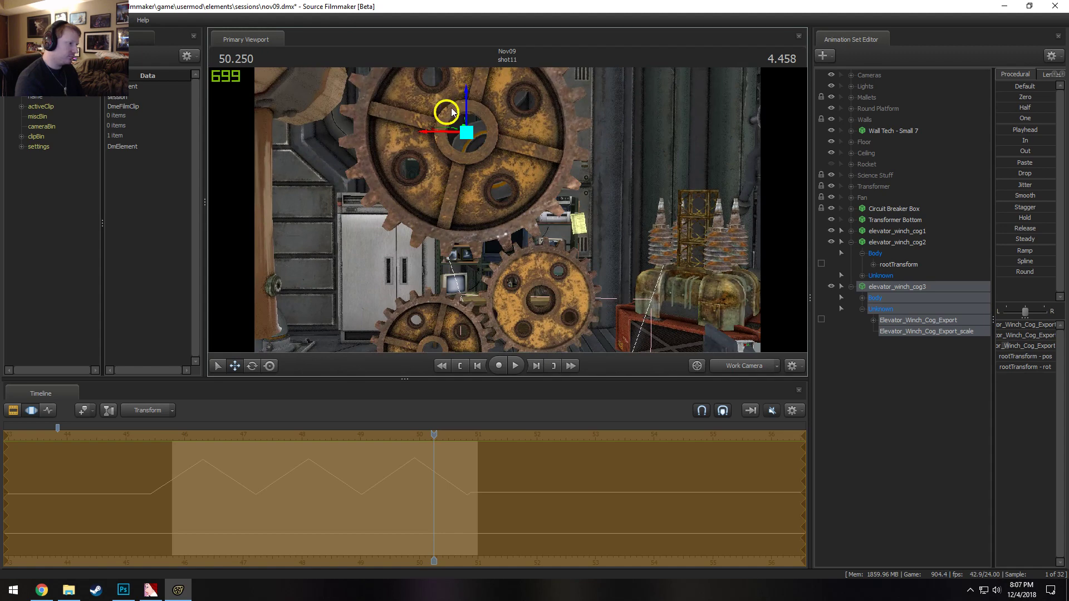
pyautogui.moveTo(450, 108); pyautogui.dragTo(451, 109)
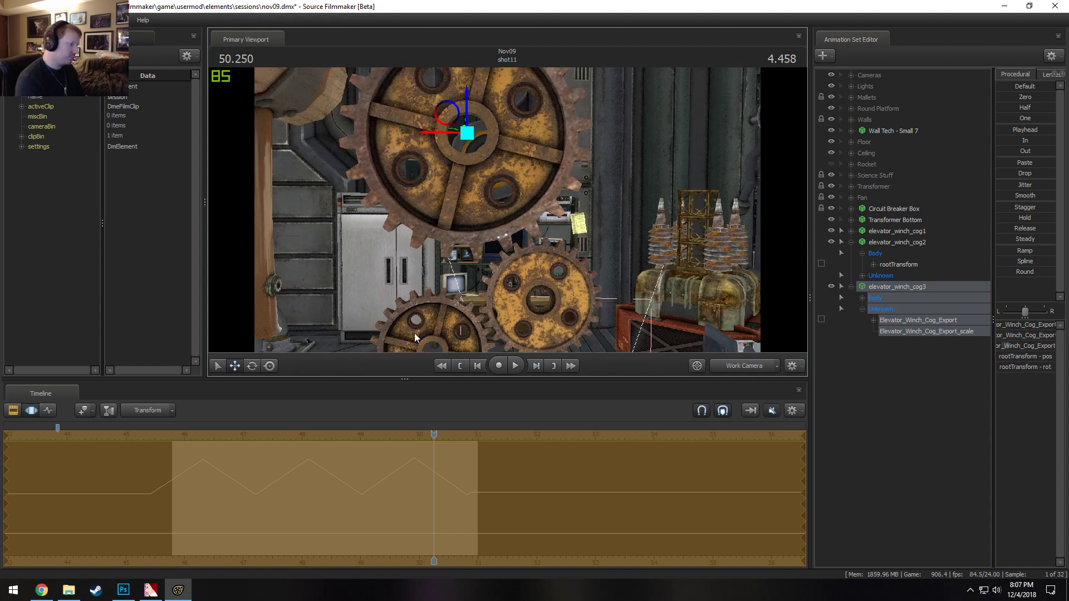
# Slow elevator_winch_cog3's spin by stretching its animation from about 45.4 to end at about 56.3, and play it back
pyautogui.moveTo(469, 501); pyautogui.dragTo(151, 536)
pyautogui.scroll(-3, 344, 486)
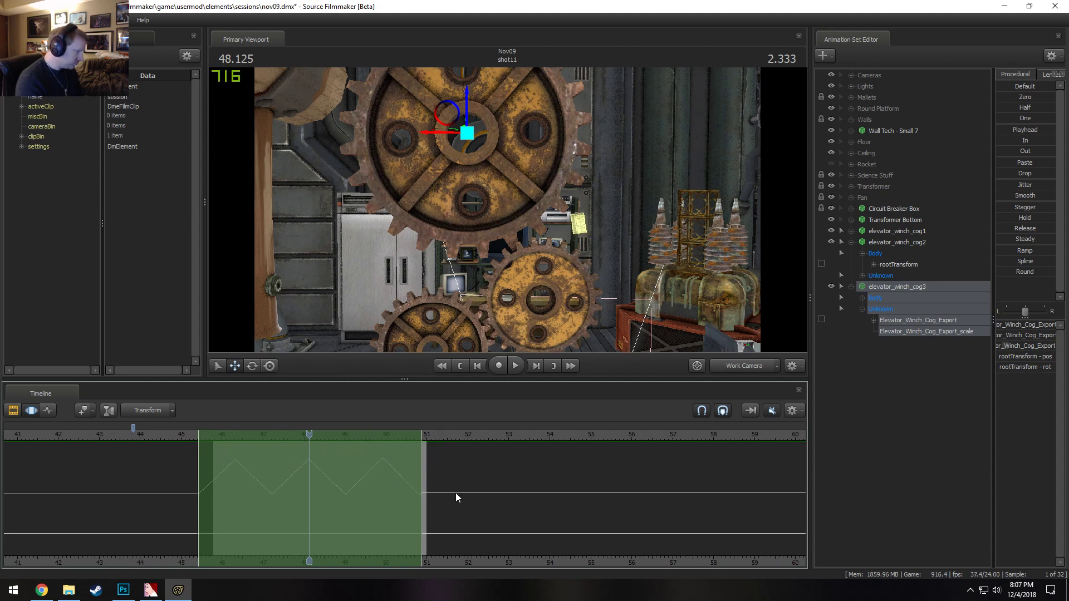
pyautogui.moveTo(419, 460); pyautogui.dragTo(643, 488)
pyautogui.press('space')
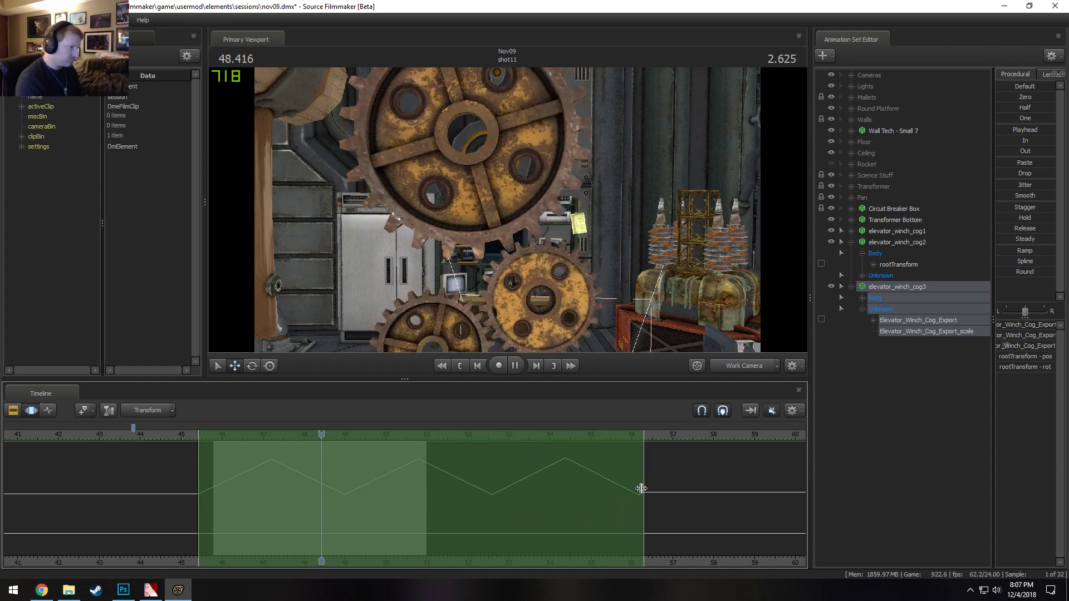
pyautogui.press('space')
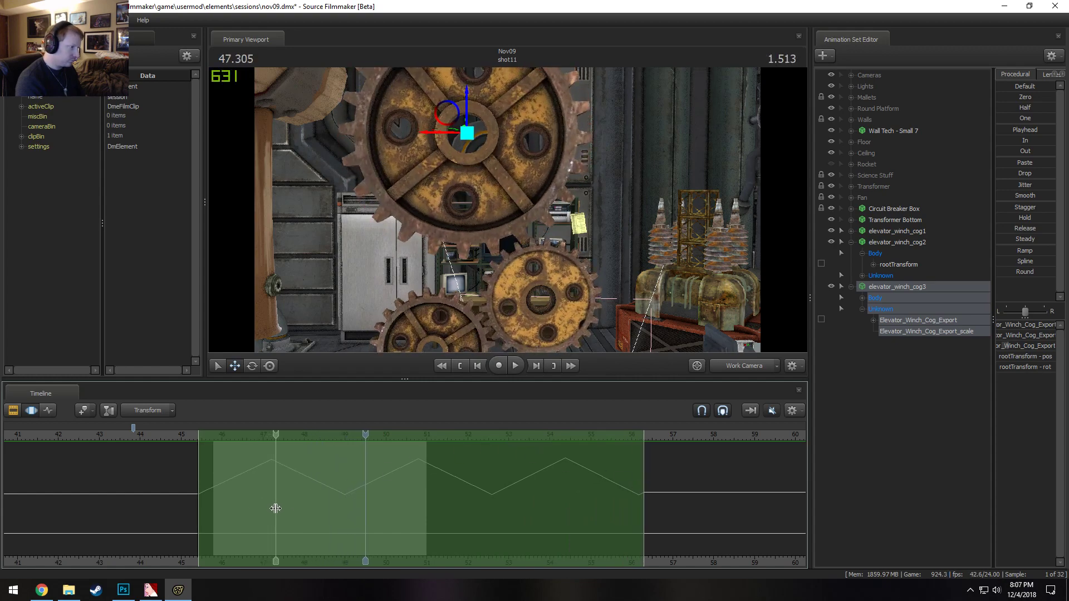
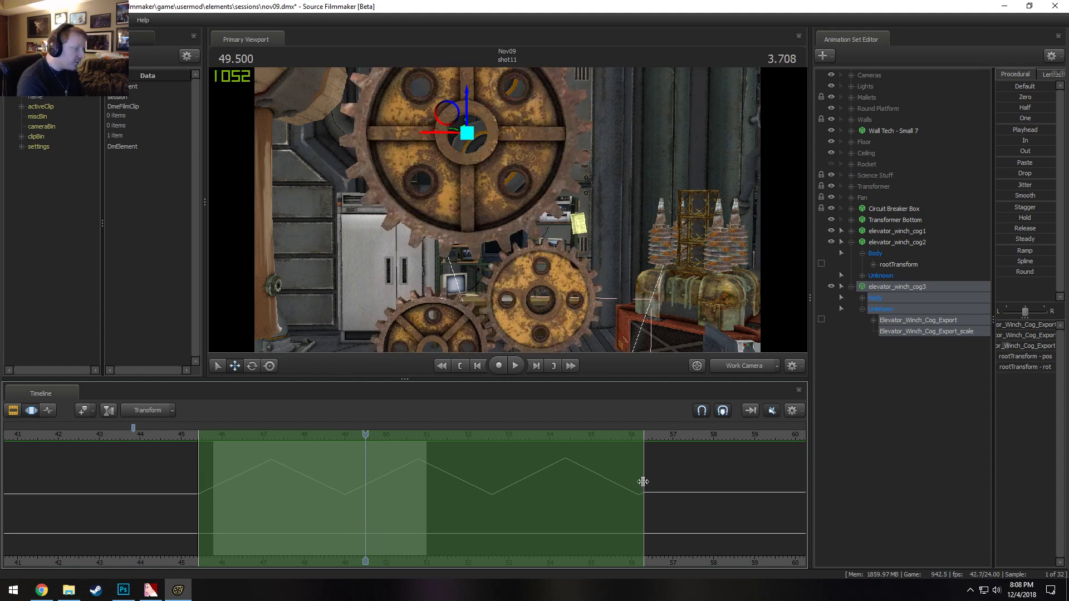
# Try stretching elevator_winch_cog3's spin slightly further, to about 56.4, and scrub to compare how the teeth mesh
pyautogui.moveTo(643, 483); pyautogui.dragTo(648, 487)
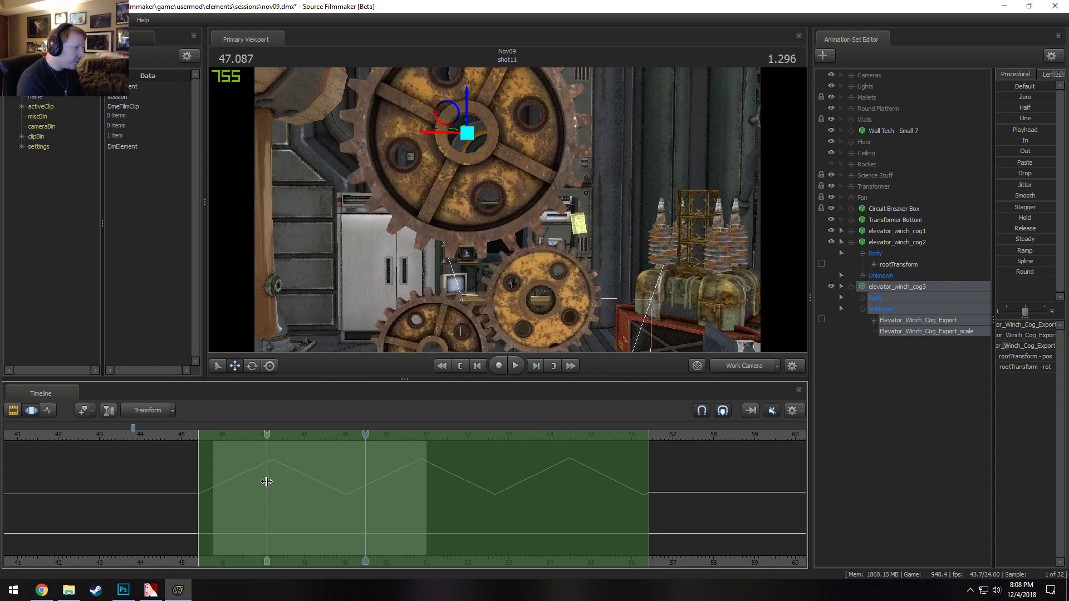
pyautogui.hotkey('ctrl', 'a')
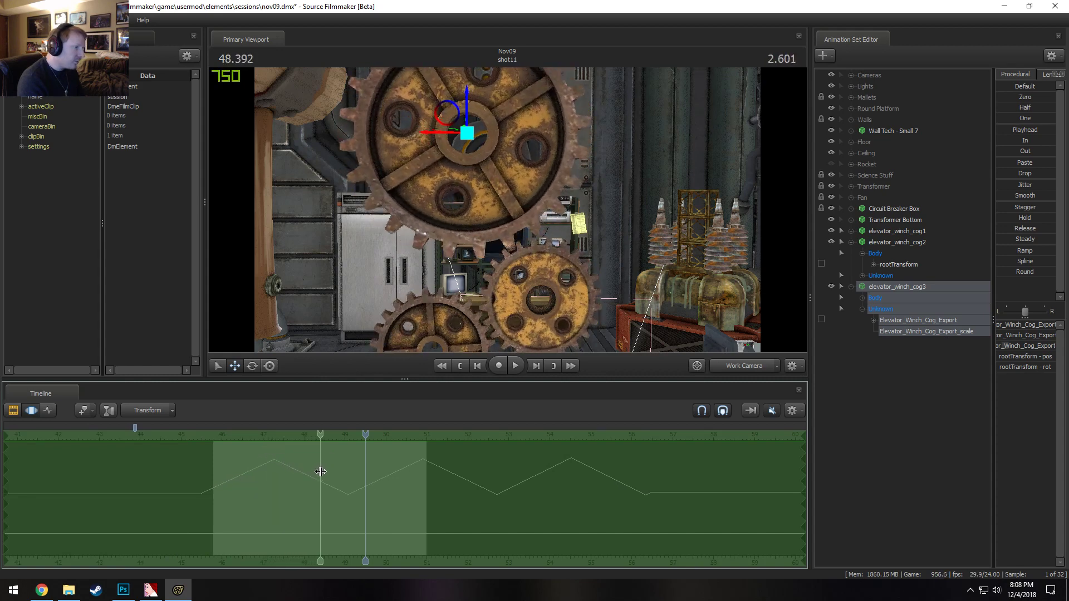
pyautogui.moveTo(355, 475); pyautogui.dragTo(383, 477)
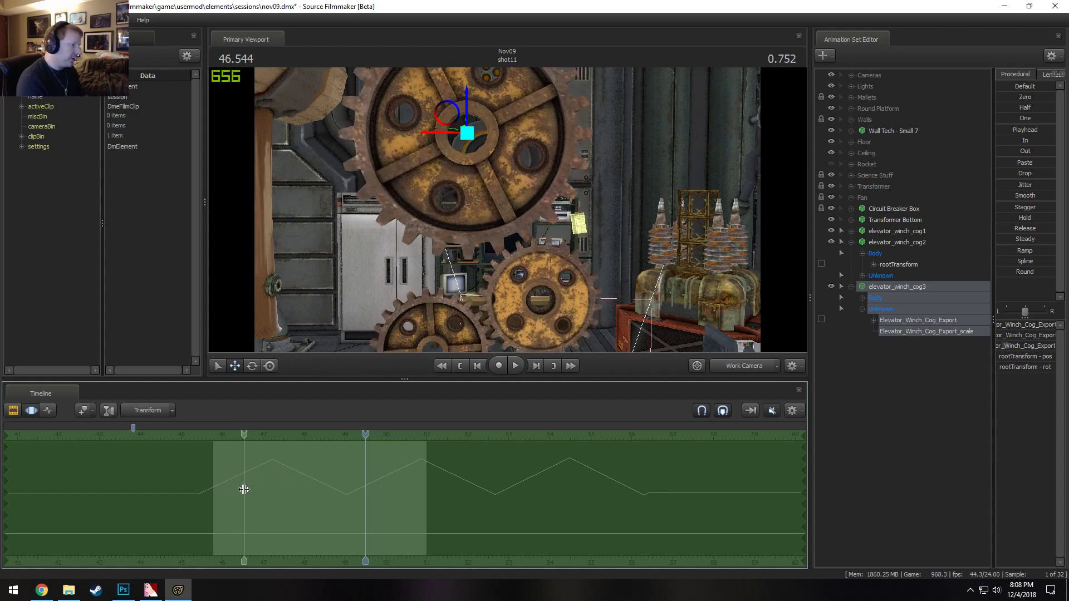
# Undo the last small stretch of elevator_winch_cog3's spin animation
pyautogui.moveTo(430, 257)
pyautogui.keyDown('alt'); pyautogui.mouseDown()
pyautogui.moveTo(549, 278)
pyautogui.moveTo(429, 259)
pyautogui.mouseUp(); pyautogui.keyUp('alt')
pyautogui.press('ctrl')
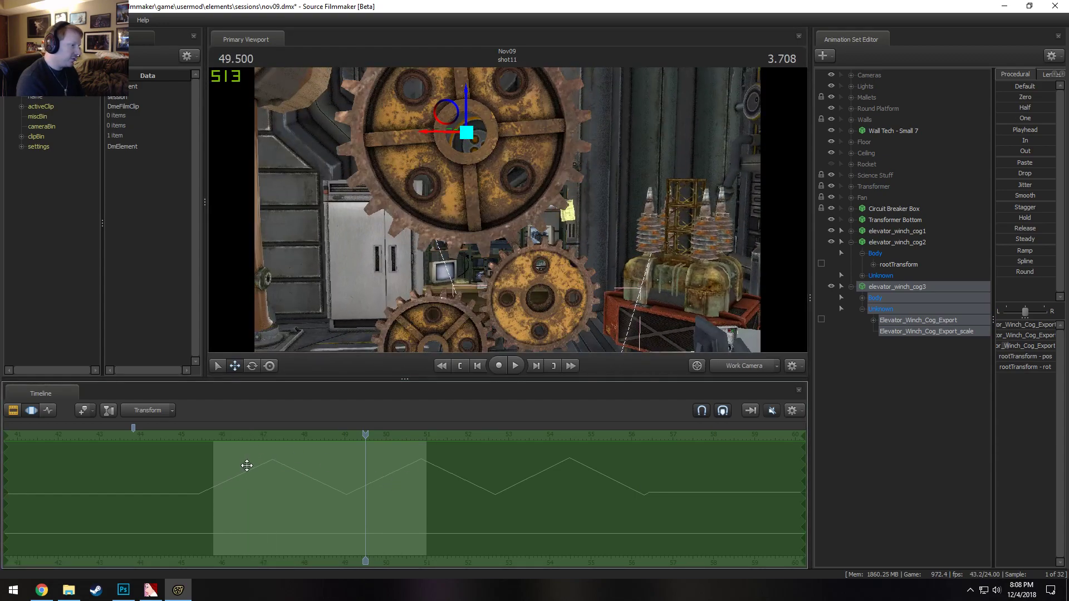
pyautogui.hotkey('ctrl', 'z')
pyautogui.hotkey('ctrl', 'z')
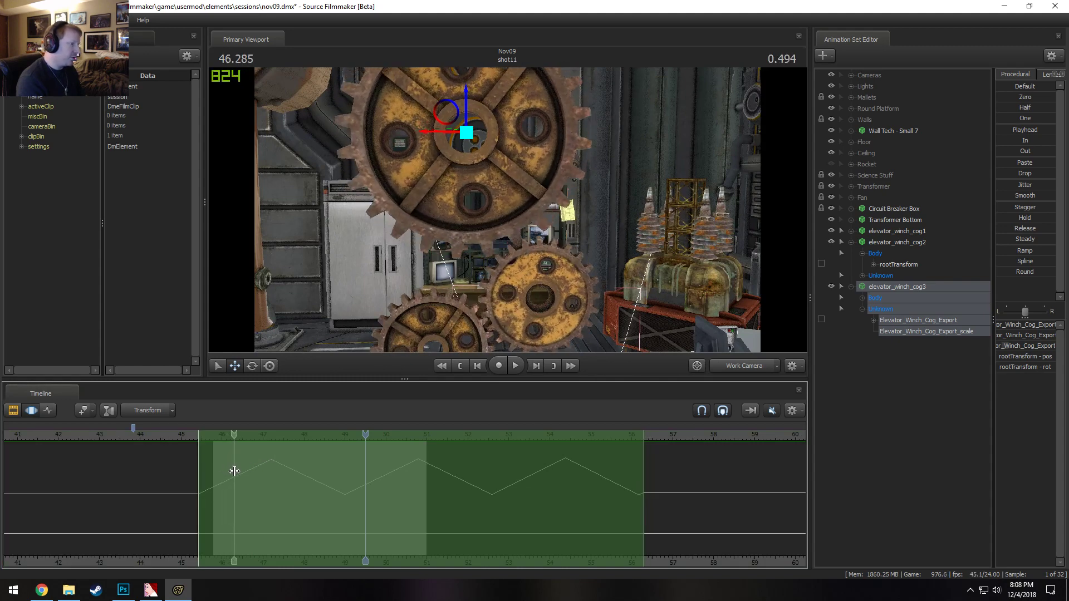
# Align elevator_winch_cog3 along its axis with the smaller cogs as seen edge-on, applying the offset across the whole timeline
pyautogui.hotkey('ctrl', 'z')
pyautogui.keyDown('alt'); pyautogui.moveTo(275, 269); pyautogui.dragTo(541, 133); pyautogui.keyUp('alt')
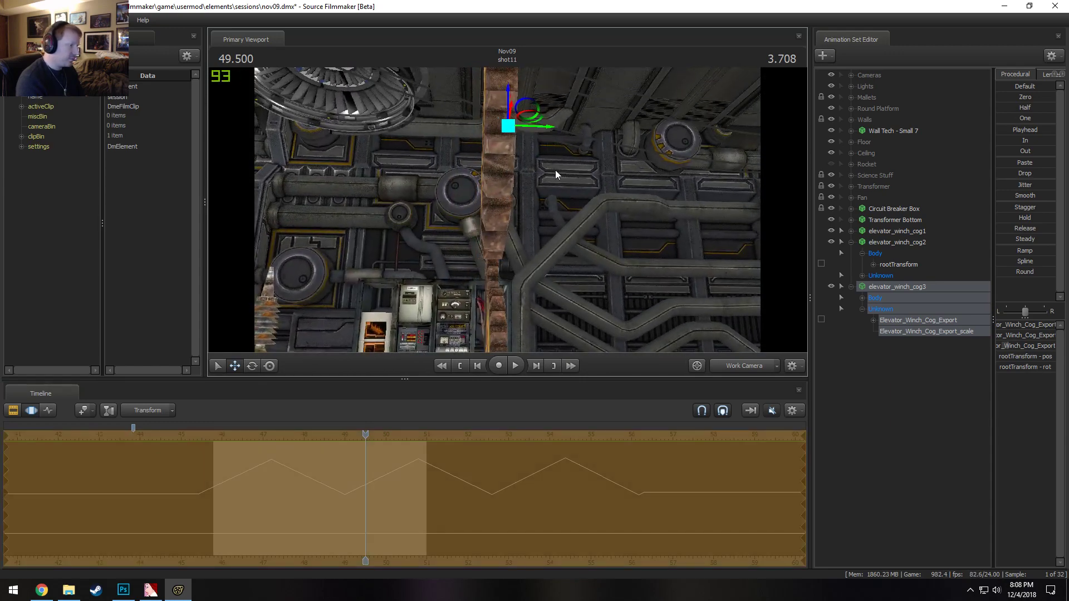
pyautogui.keyDown('alt'); pyautogui.moveTo(556, 175); pyautogui.dragTo(526, 189); pyautogui.keyUp('alt')
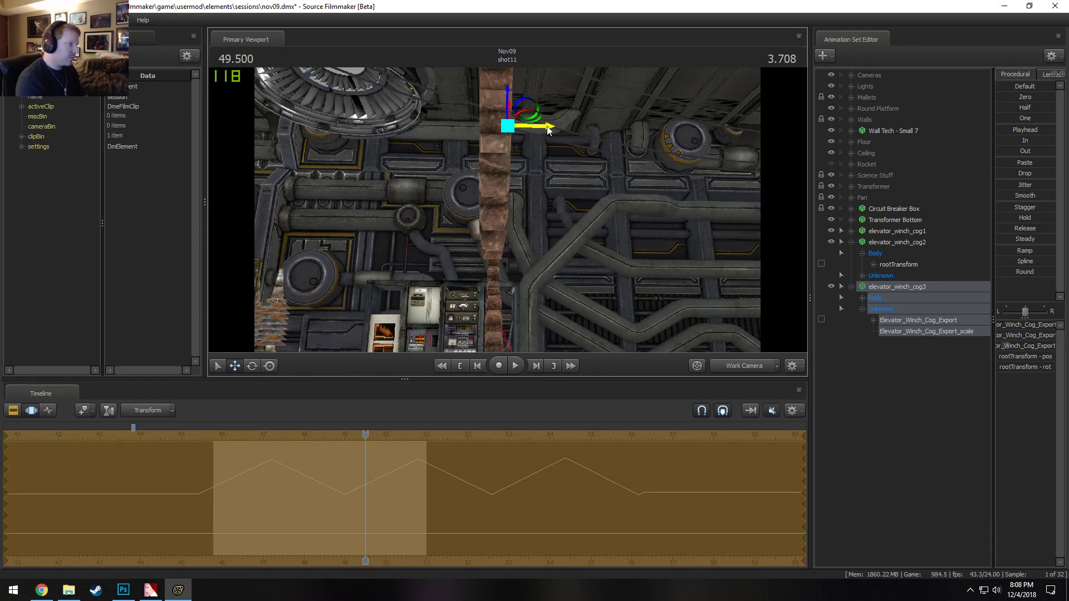
pyautogui.keyDown('alt'); pyautogui.moveTo(547, 129); pyautogui.dragTo(501, 273); pyautogui.keyUp('alt')
pyautogui.keyDown('alt'); pyautogui.moveTo(501, 272); pyautogui.dragTo(507, 210, button='right'); pyautogui.keyUp('alt')
# Play back the three cogs repeatedly, including from about 47.1, to examine how their teeth mesh
pyautogui.press('space')
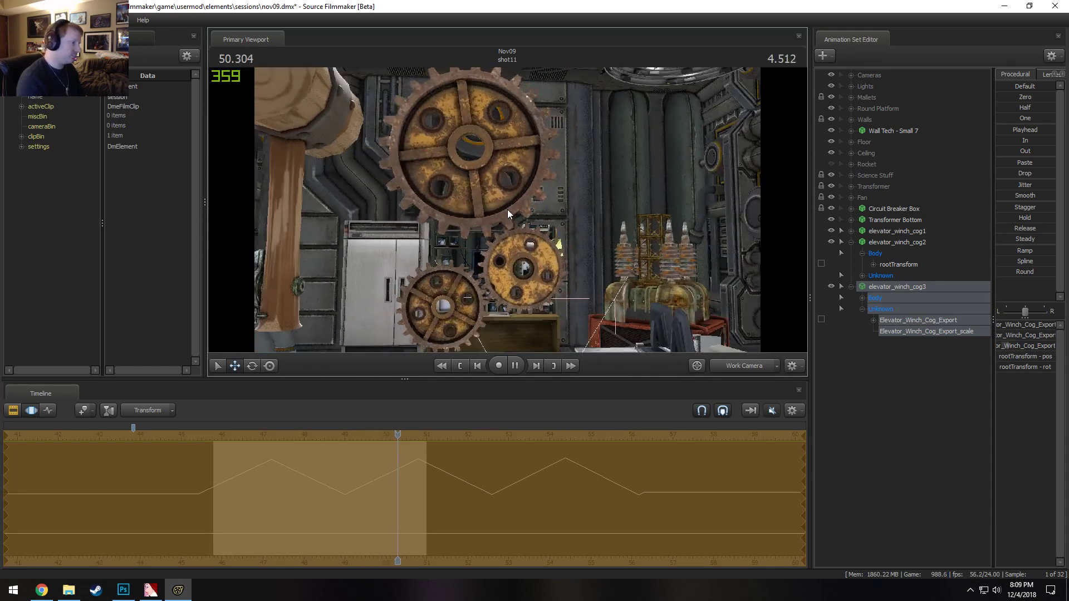
pyautogui.press('space')
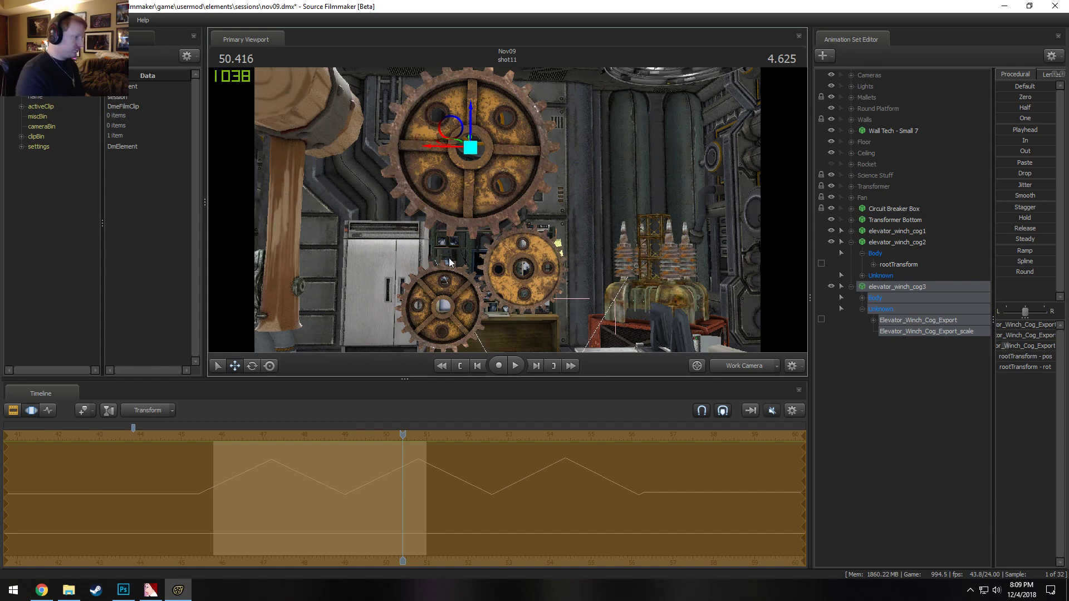
pyautogui.press('space')
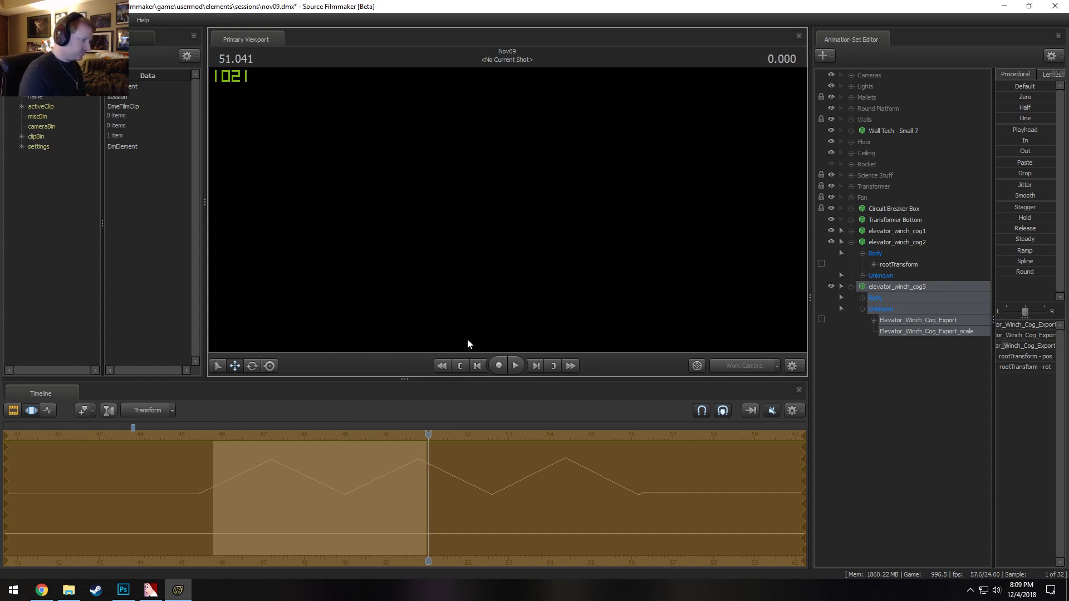
pyautogui.moveTo(430, 438); pyautogui.dragTo(268, 439)
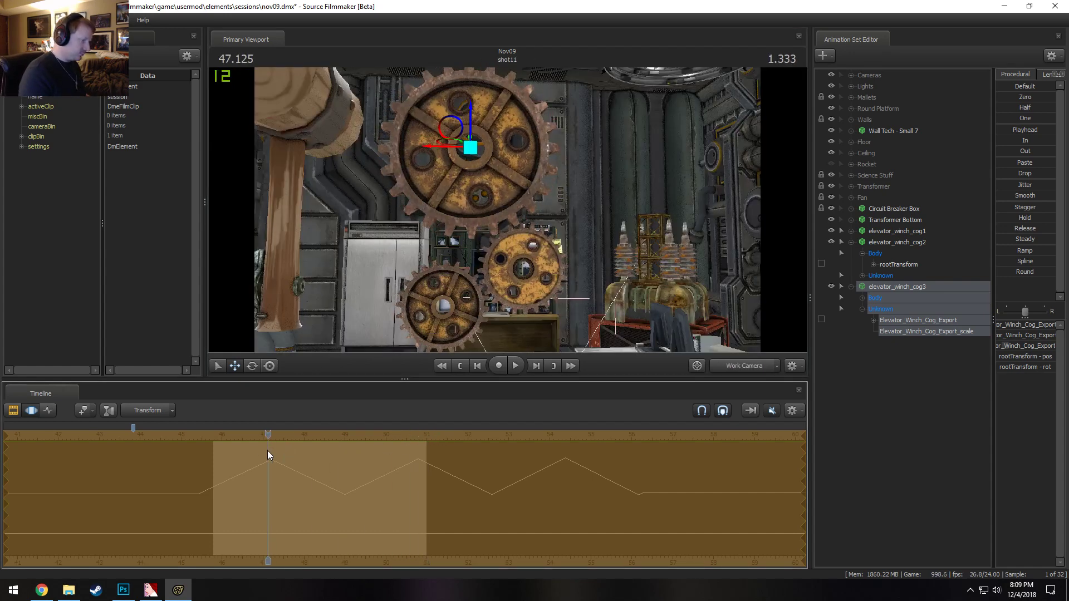
pyautogui.press('space')
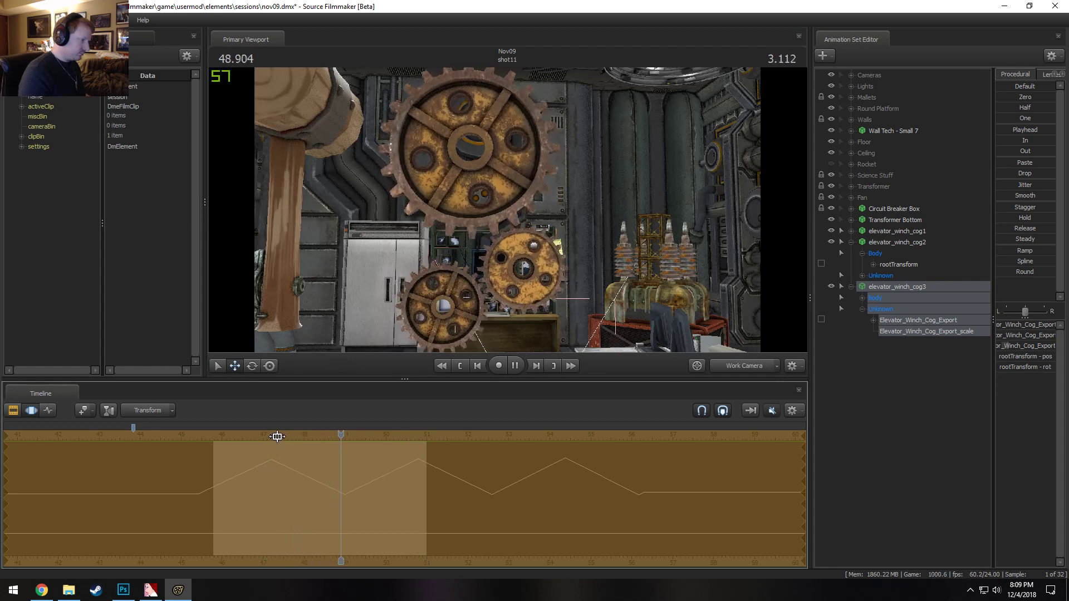
pyautogui.press('space')
pyautogui.moveTo(355, 437); pyautogui.dragTo(250, 443)
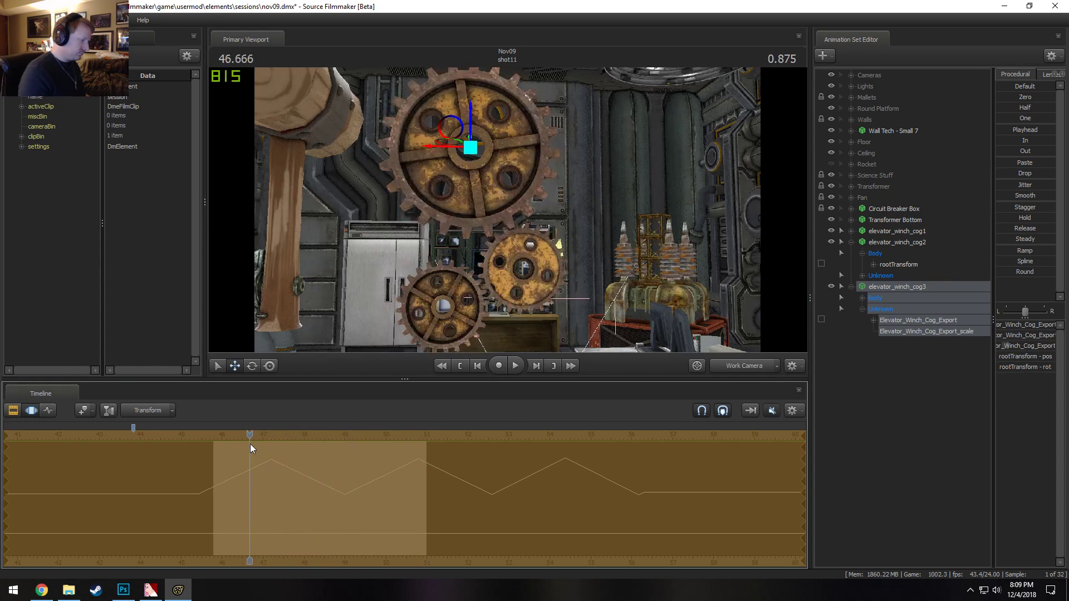
# Switch to the Clip Editor and play shot11 again to watch the cogs turn together
pyautogui.press('F2')
pyautogui.press('space')
pyautogui.press('space')
pyautogui.press('space')
pyautogui.press('space')
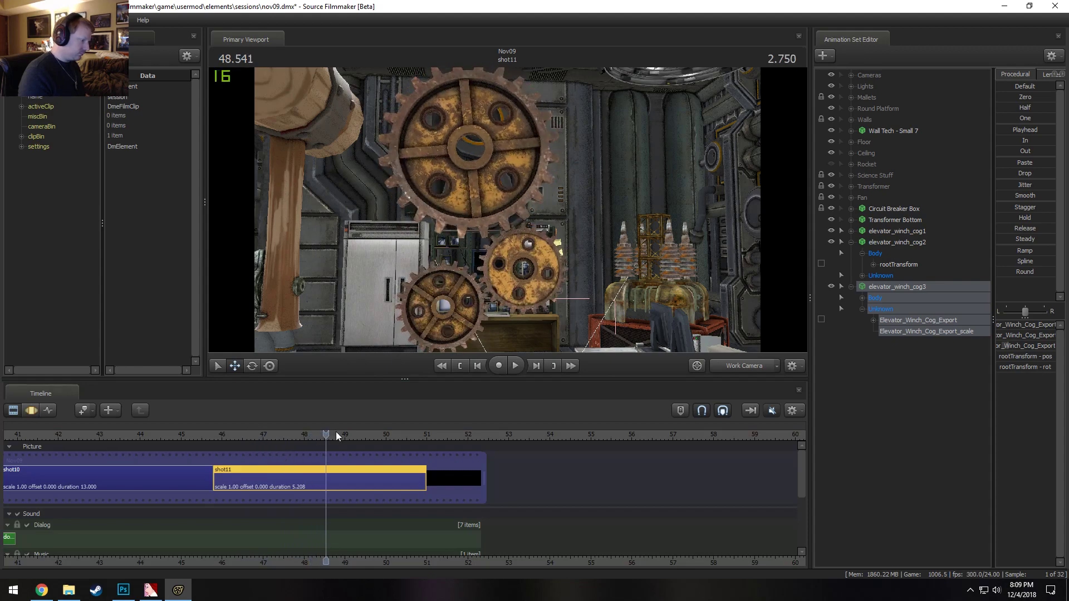
# Replay shot11 from near its start with a close-up view of elevator_winch_cog2
pyautogui.moveTo(328, 434); pyautogui.dragTo(220, 434)
pyautogui.press('w')
pyautogui.moveTo(389, 267); pyautogui.dragTo(506, 209)
pyautogui.press('w')
pyautogui.press('space')
pyautogui.press('space')
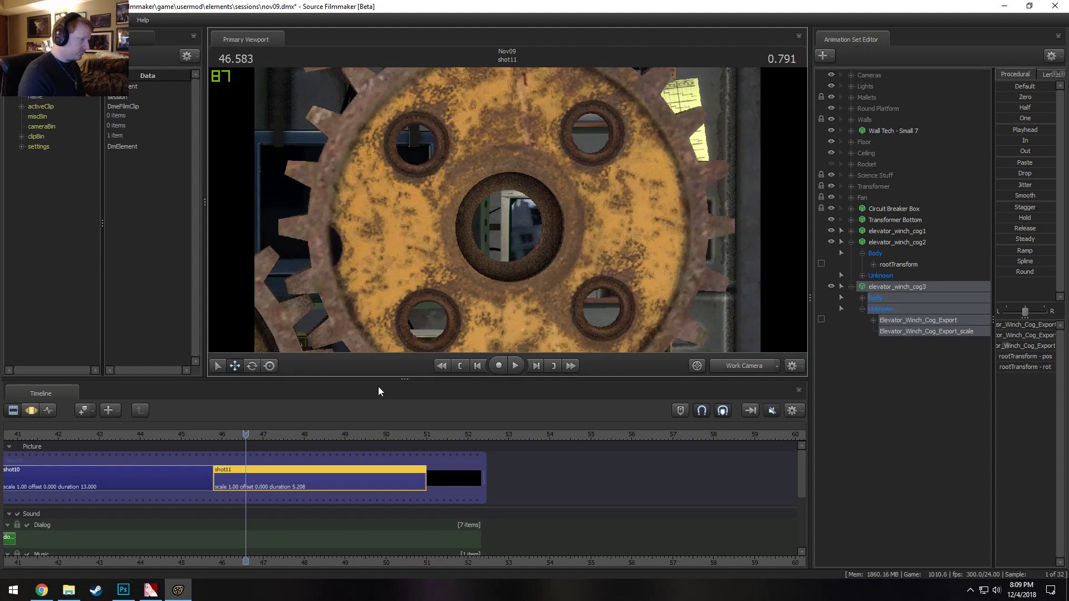
# Play shot11 from about 46.5 with all three cogs in view, and return the playhead to 47.875
pyautogui.moveTo(251, 434)
pyautogui.mouseDown()
pyautogui.moveTo(294, 453)
pyautogui.moveTo(243, 449)
pyautogui.mouseUp()
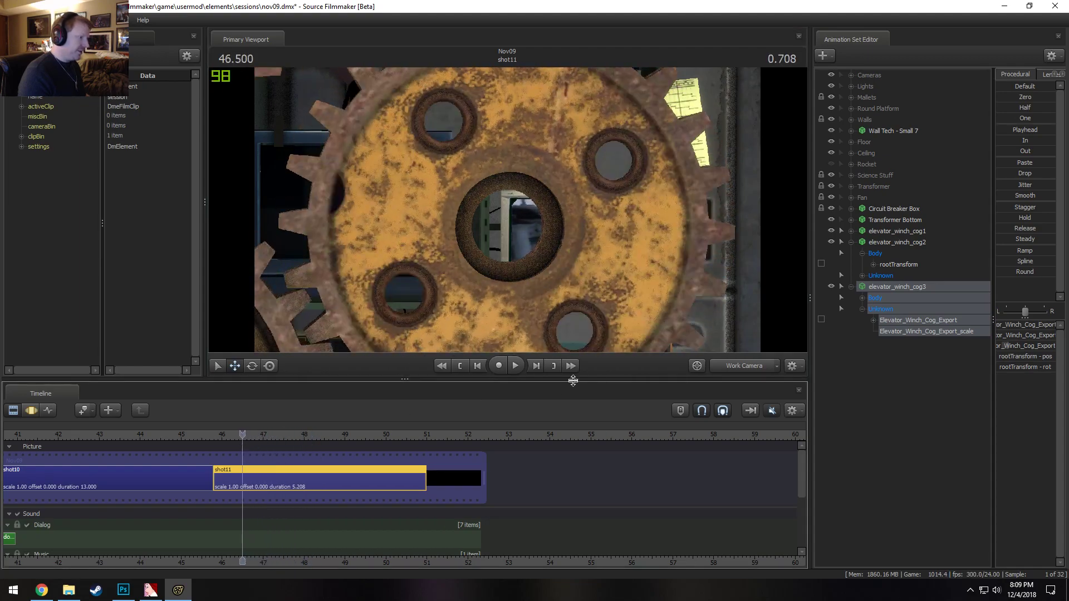
pyautogui.click(748, 367)
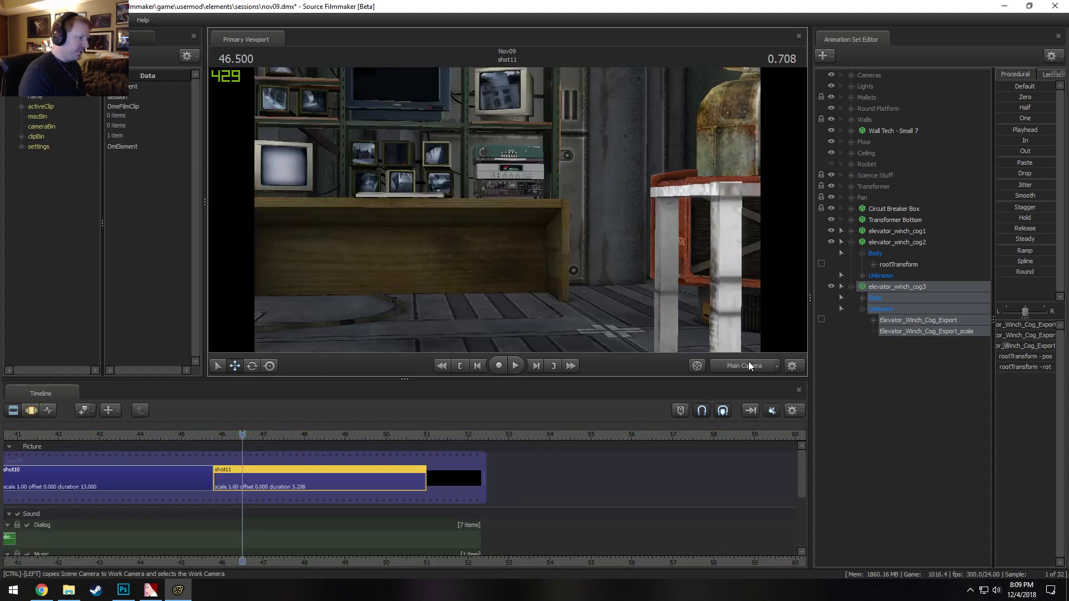
pyautogui.click(748, 366)
pyautogui.moveTo(507, 210)
pyautogui.mouseDown()
pyautogui.moveTo(483, 198)
pyautogui.moveTo(515, 222)
pyautogui.moveTo(507, 210)
pyautogui.mouseUp()
pyautogui.press('s')
pyautogui.press('s')
pyautogui.press('w')
pyautogui.press('space')
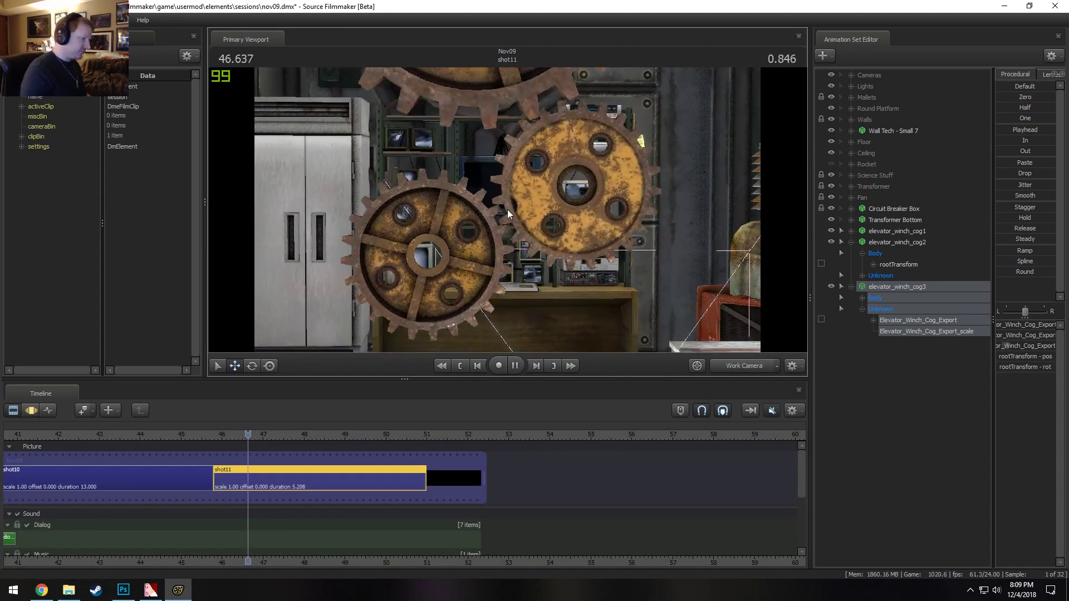
pyautogui.press('space')
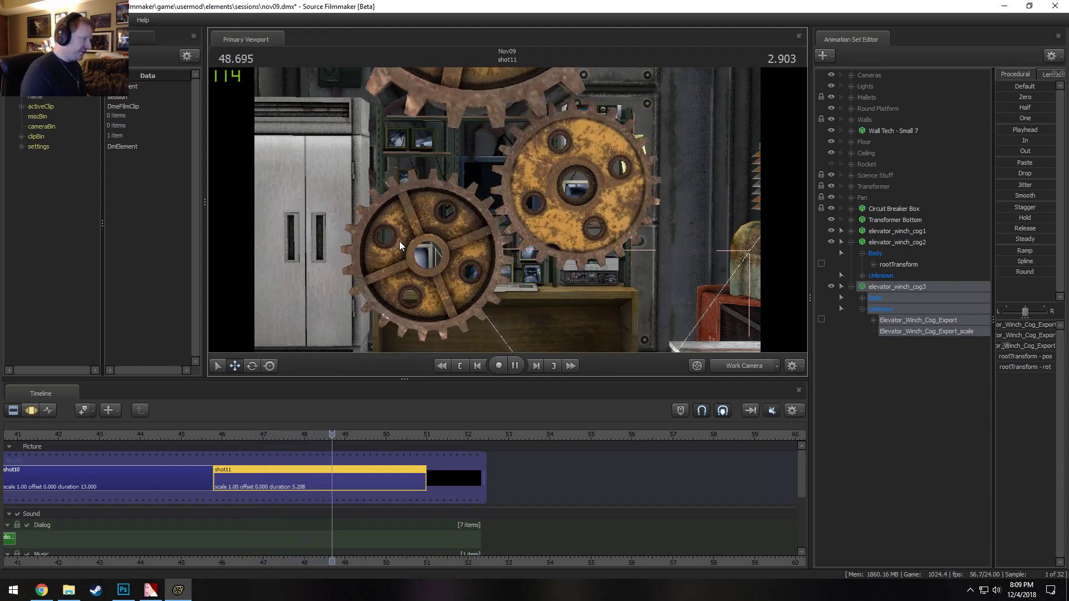
pyautogui.moveTo(343, 433); pyautogui.dragTo(299, 430)
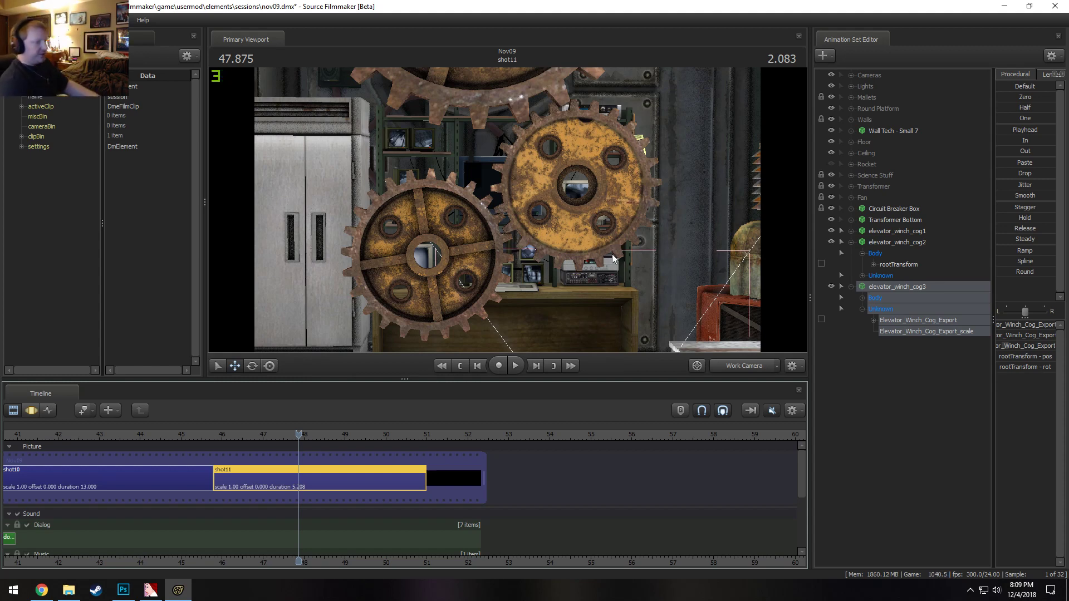
# Collapse elevator_winch_cog2 and select elevator_winch_cog1, elevator_winch_cog2 and elevator_winch_cog3 together
pyautogui.moveTo(560, 107); pyautogui.dragTo(389, 75)
pyautogui.moveTo(747, 332); pyautogui.dragTo(980, 208)
pyautogui.press('w')
pyautogui.press('z')
pyautogui.press('w')
pyautogui.press('s')
pyautogui.press('s')
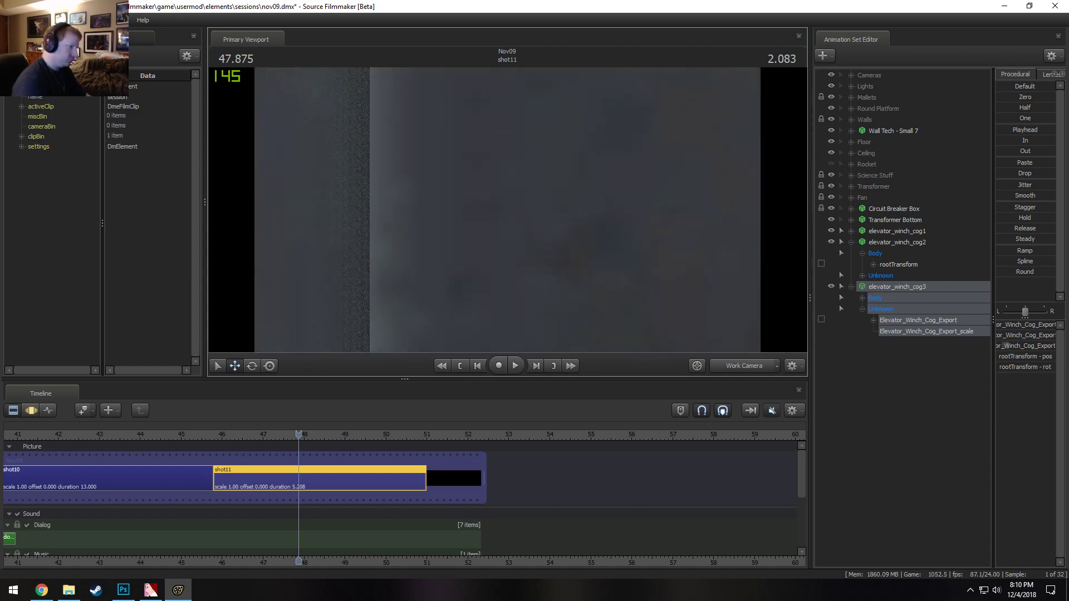
pyautogui.press('w')
pyautogui.moveTo(548, 211); pyautogui.dragTo(526, 211)
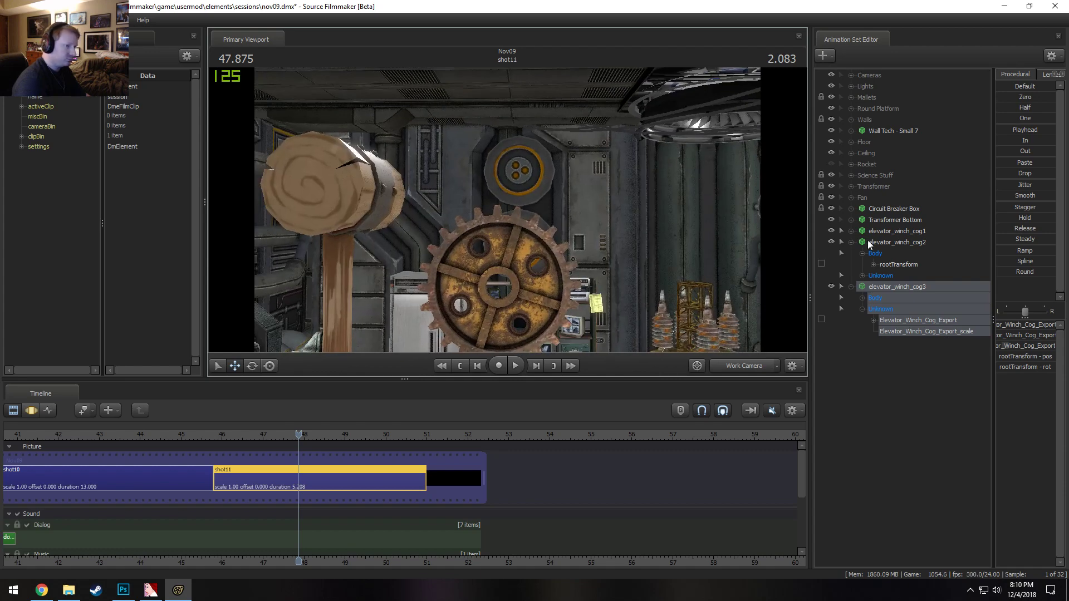
pyautogui.click(851, 242)
pyautogui.click(883, 232)
pyautogui.keyDown('shift'); pyautogui.click(883, 250); pyautogui.keyUp('shift')
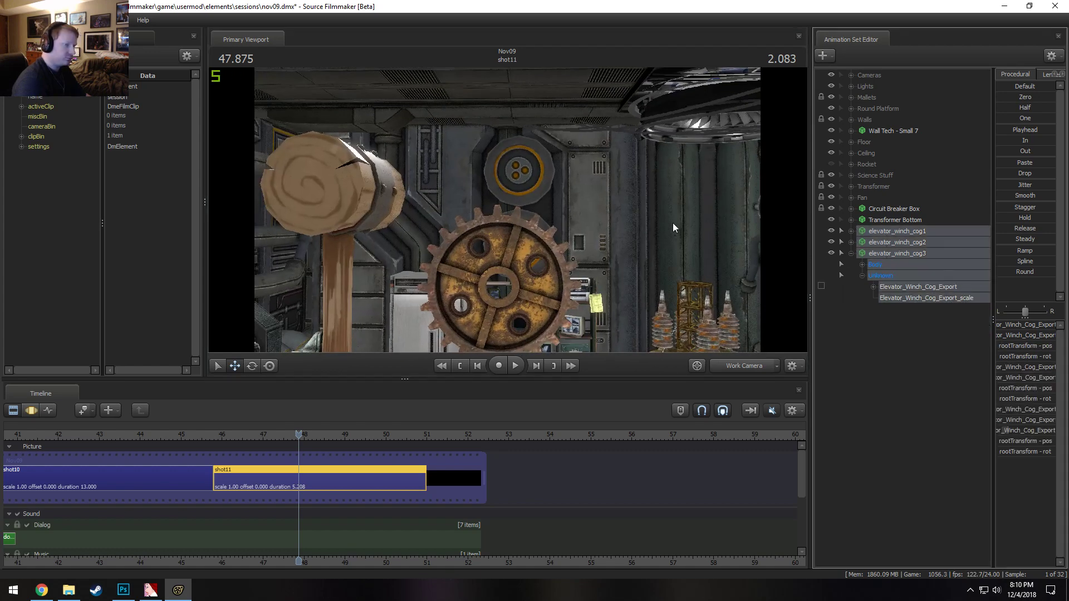
# Switch to the Motion Editor and move the three selected cogs as a group toward the wall with the round fixtures
pyautogui.moveTo(673, 224); pyautogui.dragTo(757, 306)
pyautogui.press('F3')
pyautogui.moveTo(508, 210); pyautogui.dragTo(488, 250)
pyautogui.moveTo(412, 279); pyautogui.dragTo(513, 139)
pyautogui.moveTo(592, 236); pyautogui.dragTo(618, 312)
pyautogui.keyDown('alt'); pyautogui.moveTo(456, 270); pyautogui.dragTo(507, 214); pyautogui.keyUp('alt')
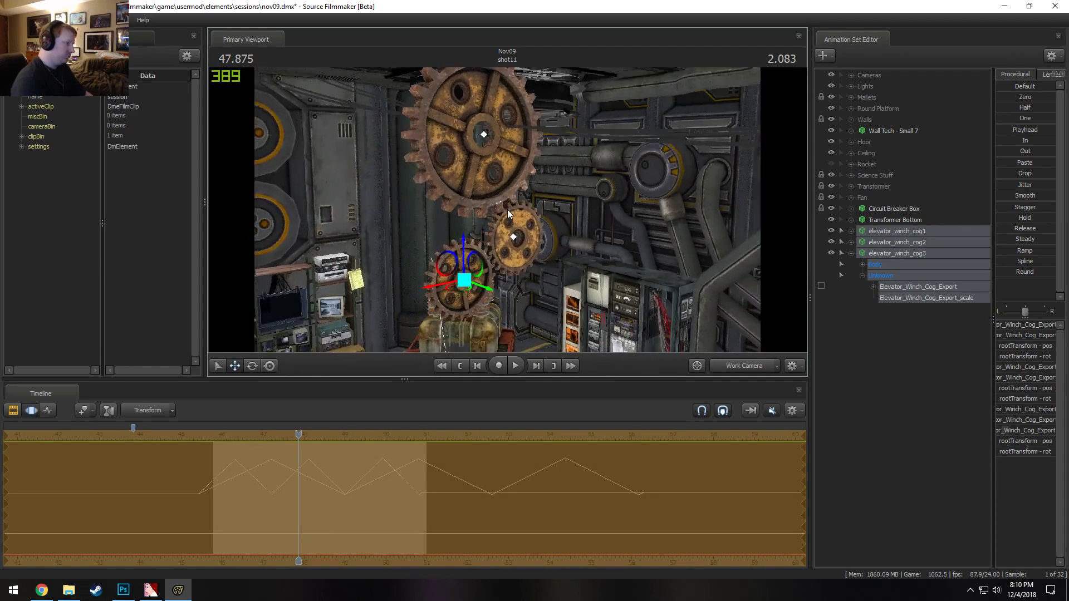
pyautogui.moveTo(472, 269); pyautogui.dragTo(388, 269)
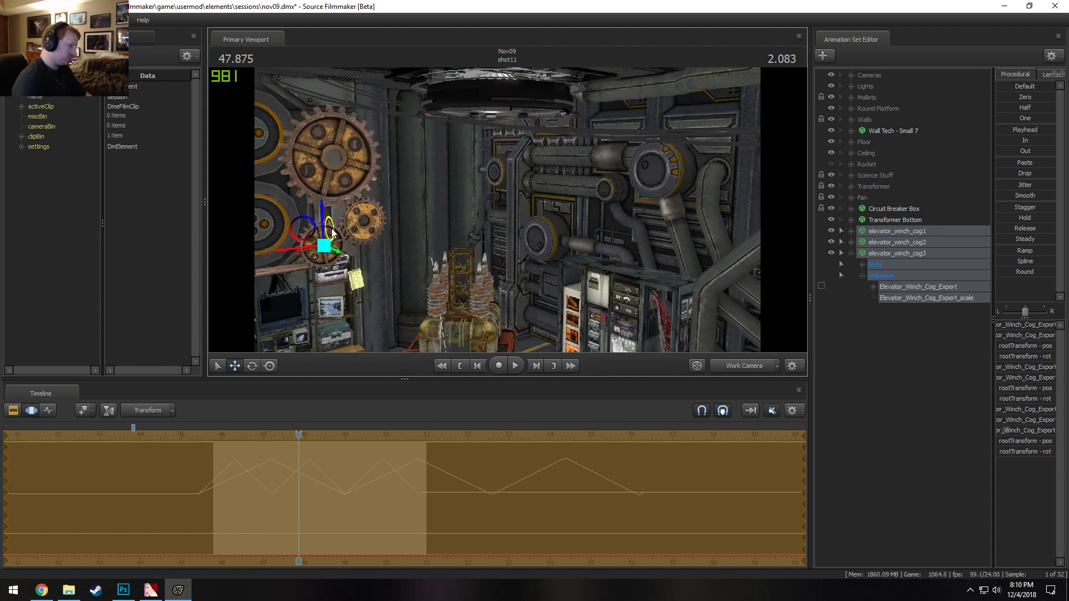
# Slide the cog group sideways until it sits in front of the two round wall fixtures
pyautogui.moveTo(332, 232); pyautogui.dragTo(316, 216)
pyautogui.moveTo(507, 210); pyautogui.dragTo(446, 217)
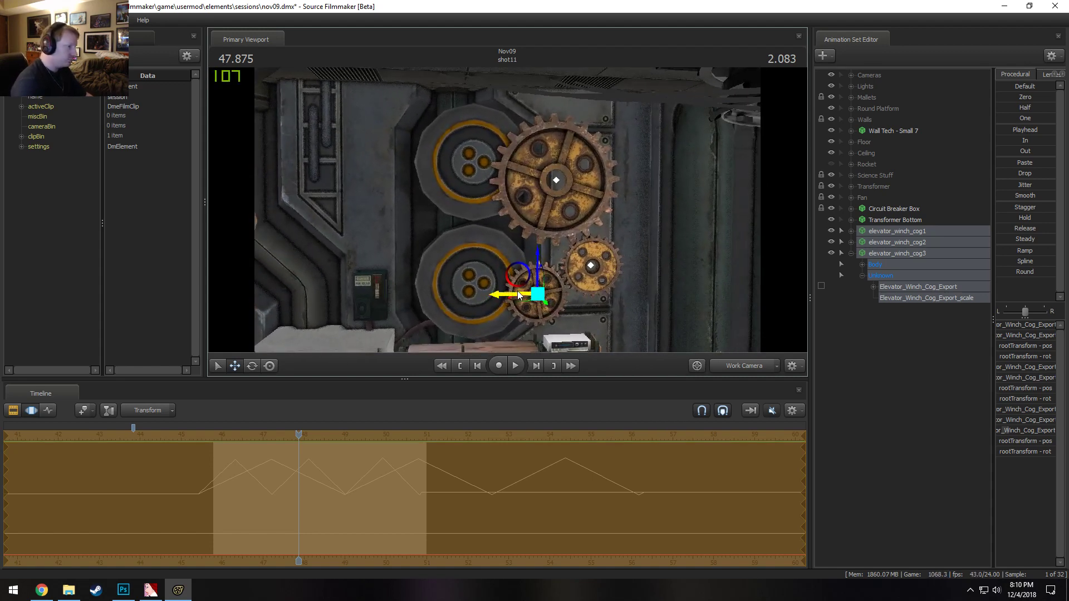
pyautogui.moveTo(518, 276); pyautogui.dragTo(451, 270)
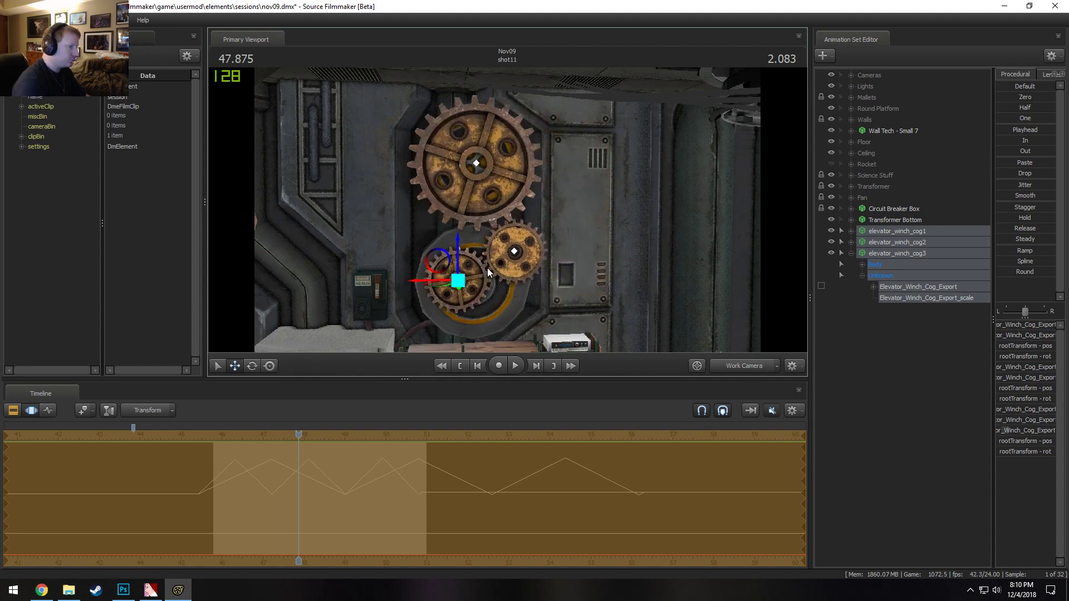
pyautogui.moveTo(537, 227); pyautogui.dragTo(509, 213)
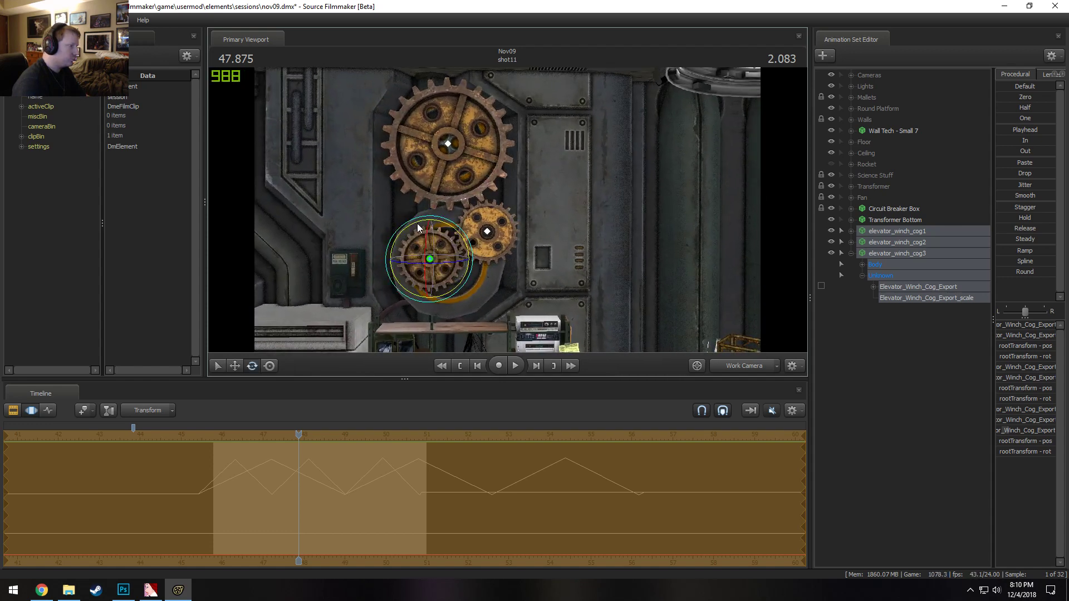
# Try rotating the three cogs as a group around the lower small cog and repositioning them
pyautogui.moveTo(417, 227); pyautogui.dragTo(507, 213)
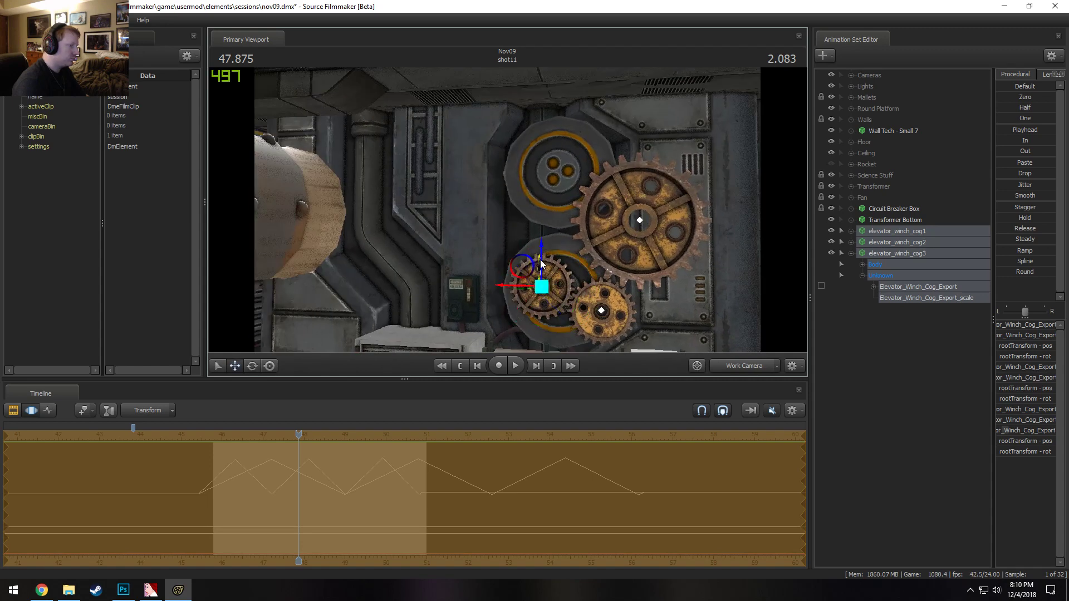
pyautogui.moveTo(526, 265); pyautogui.dragTo(517, 196)
# Hide the Science Stuff group and move the three cogs, in their original orientation, down to the lower wall panel
pyautogui.press('s')
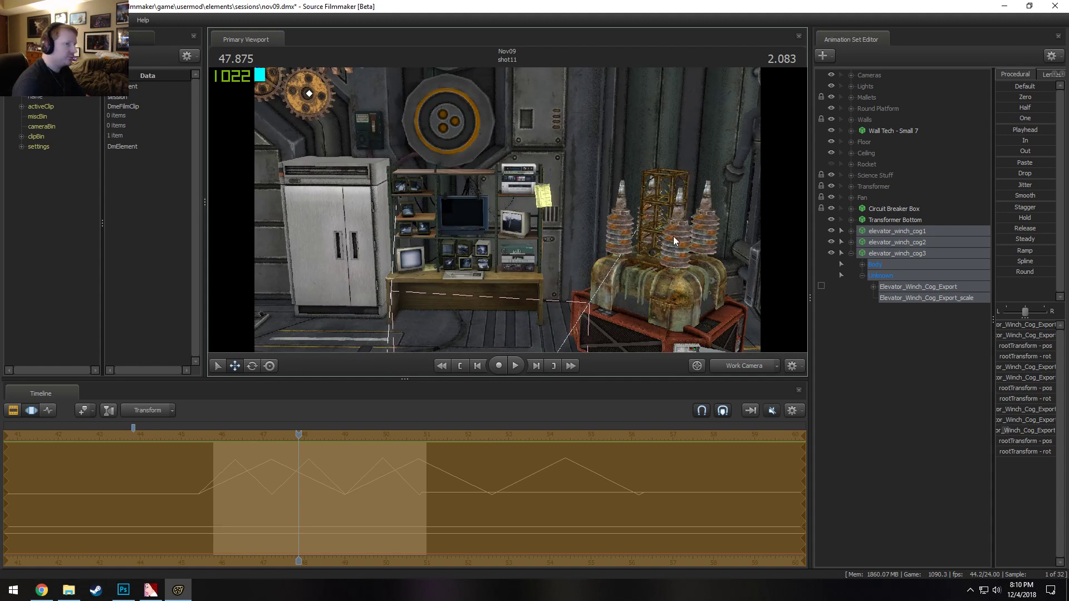
pyautogui.click(831, 175)
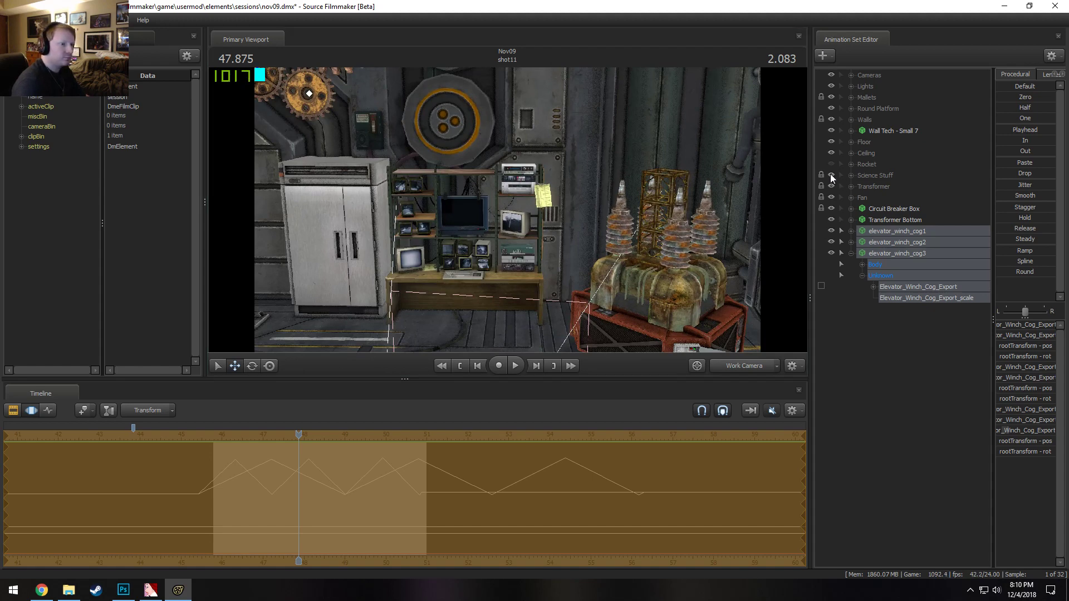
pyautogui.press('s')
pyautogui.moveTo(507, 210)
pyautogui.mouseDown()
pyautogui.moveTo(495, 200)
pyautogui.moveTo(502, 210)
pyautogui.mouseUp()
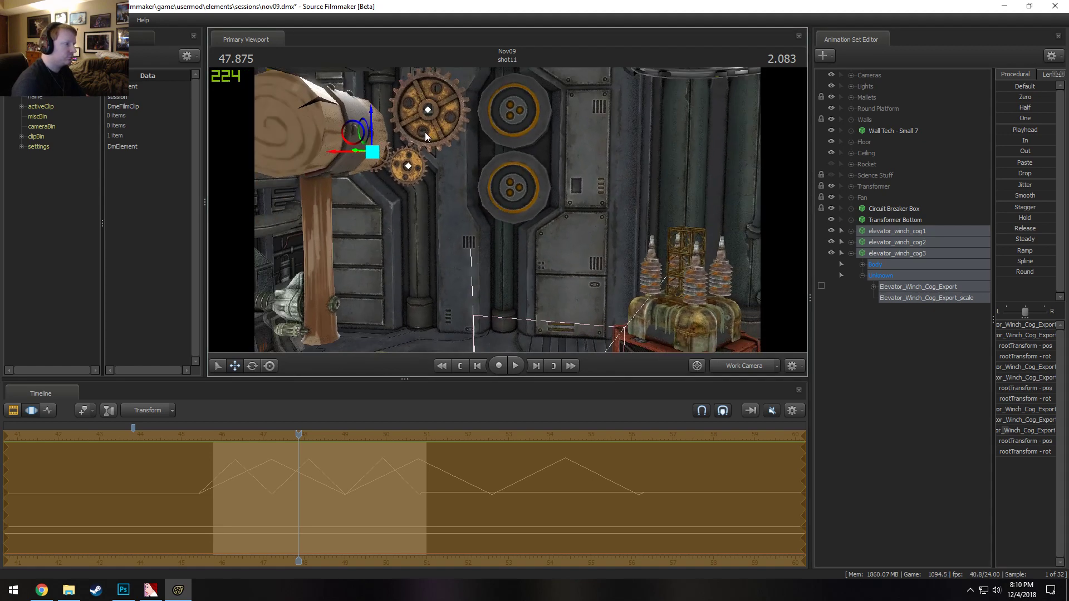
pyautogui.moveTo(354, 136); pyautogui.dragTo(523, 240)
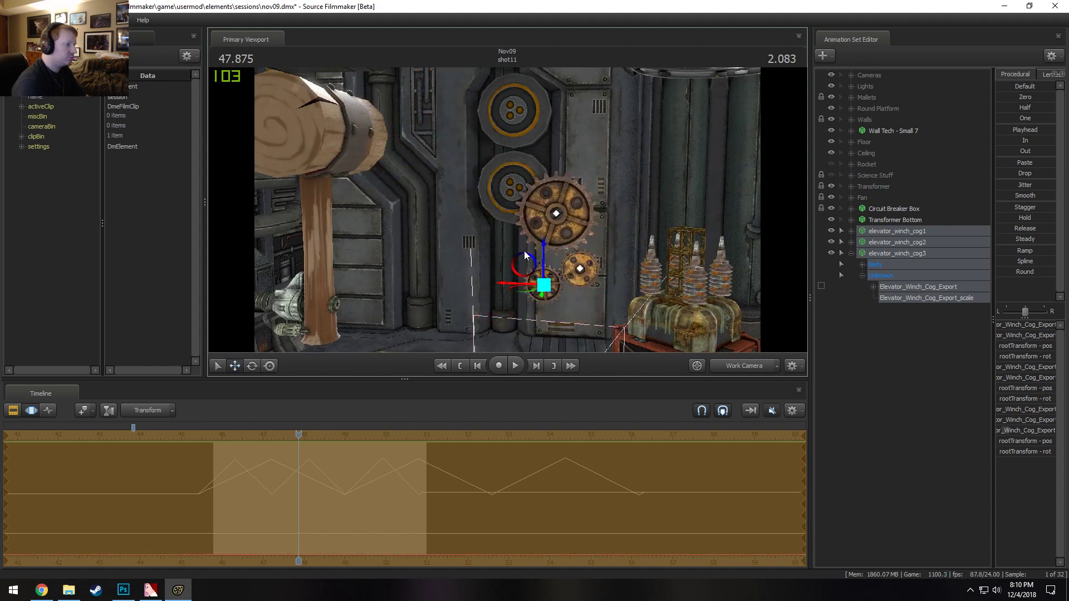
# Hide the Transformer group and the Transformer Bottom model to clear the area around the cogs
pyautogui.moveTo(620, 253); pyautogui.dragTo(729, 288)
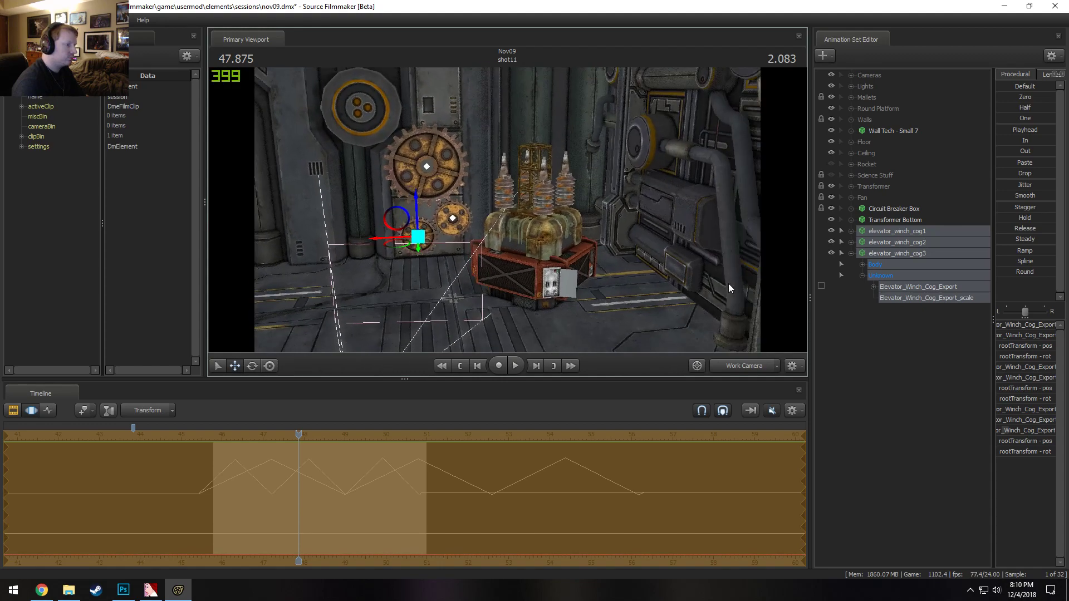
pyautogui.click(833, 187)
pyautogui.moveTo(590, 181); pyautogui.dragTo(474, 223)
pyautogui.press('w')
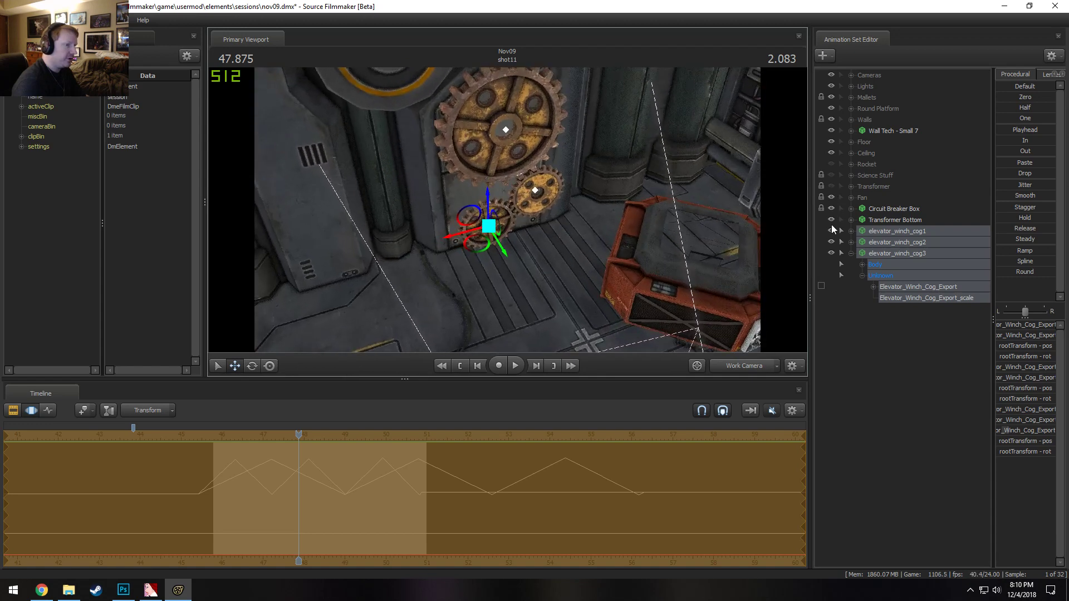
pyautogui.click(831, 219)
# Adjust the cog group's depth edge-on so all three cogs sit just in front of the wall panel
pyautogui.moveTo(708, 202); pyautogui.dragTo(593, 180)
pyautogui.moveTo(581, 219); pyautogui.dragTo(604, 167)
pyautogui.moveTo(508, 183); pyautogui.dragTo(508, 216)
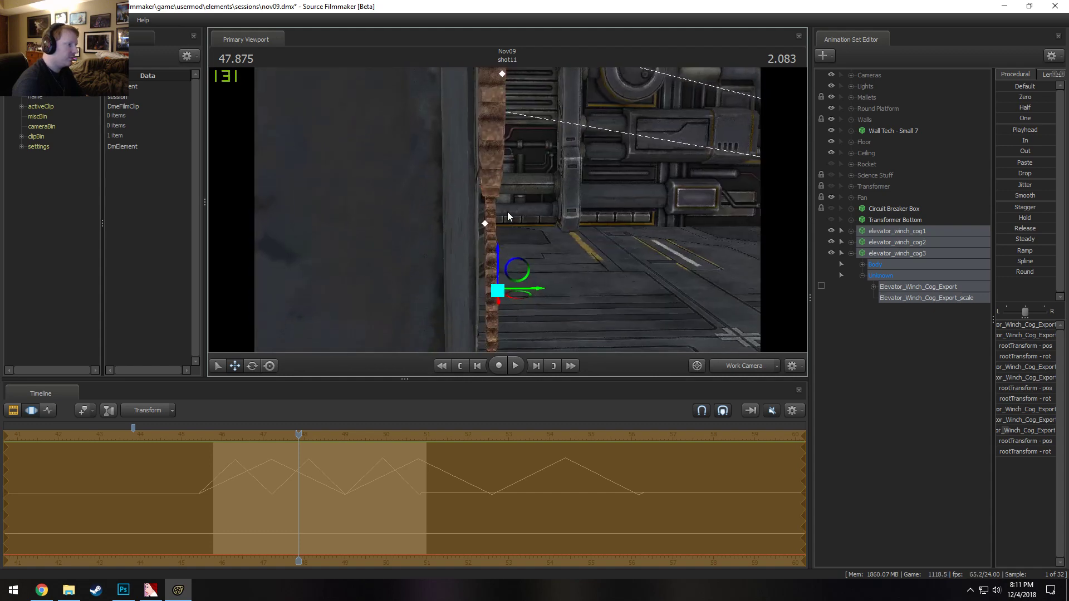
pyautogui.moveTo(523, 289); pyautogui.dragTo(523, 288)
# Play the animation from a front view to check the three cogs turning against the wall panel
pyautogui.keyDown('alt'); pyautogui.moveTo(542, 203); pyautogui.dragTo(562, 173); pyautogui.keyUp('alt')
pyautogui.keyDown('alt'); pyautogui.moveTo(523, 210); pyautogui.dragTo(506, 209, button='right'); pyautogui.keyUp('alt')
pyautogui.press('space')
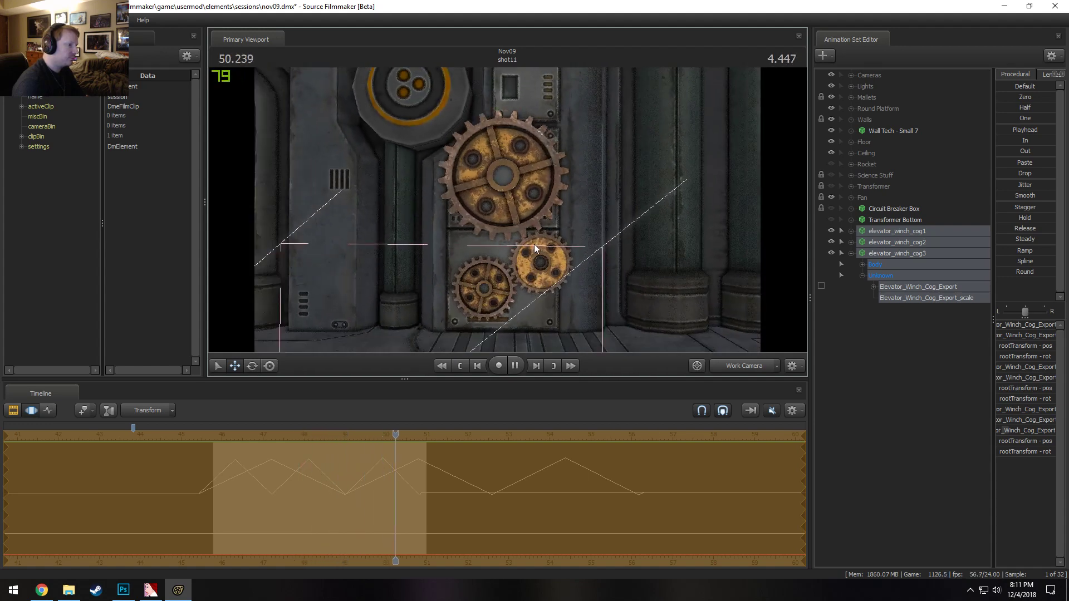
pyautogui.press('space')
# Move the playhead back to 46.375, deselect the cogs and save the session
pyautogui.moveTo(399, 434)
pyautogui.mouseDown()
pyautogui.moveTo(224, 449)
pyautogui.moveTo(281, 477)
pyautogui.moveTo(215, 465)
pyautogui.mouseUp()
pyautogui.press('Return')
pyautogui.press('F2')
pyautogui.press('F3')
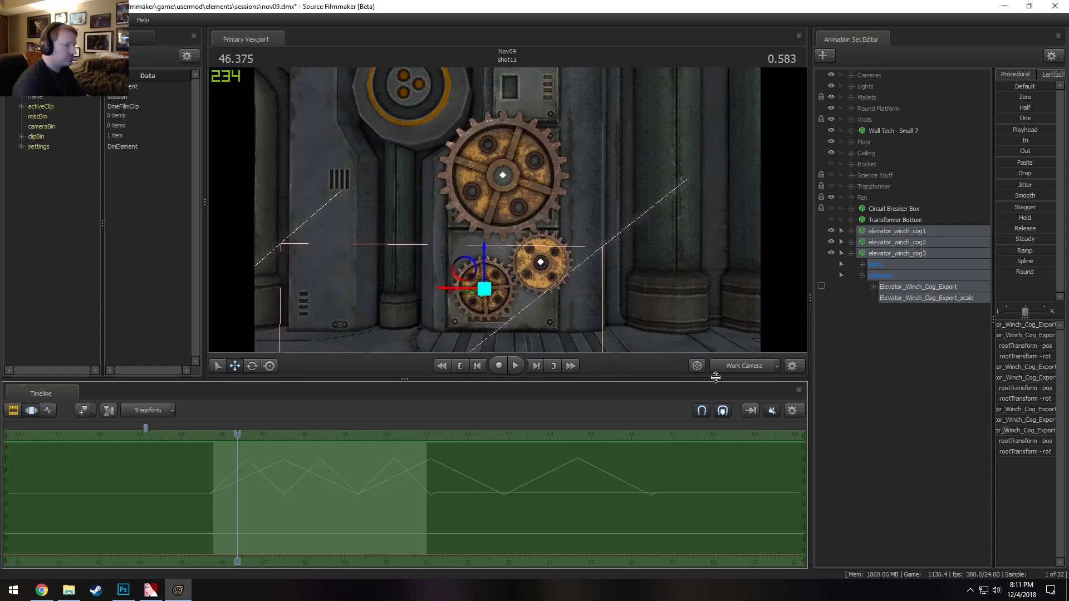
pyautogui.rightClick(897, 363)
pyautogui.click(873, 355)
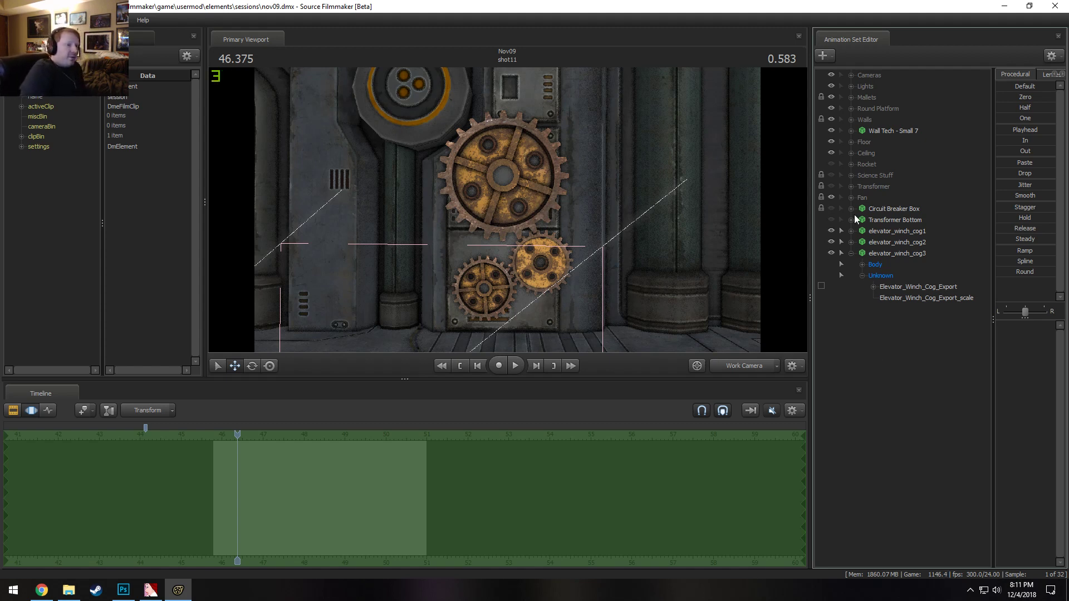
# Switch to the Clip Editor, set the playhead to about 46.67 and delete all animation sets in the Transformer group
pyautogui.press('F2')
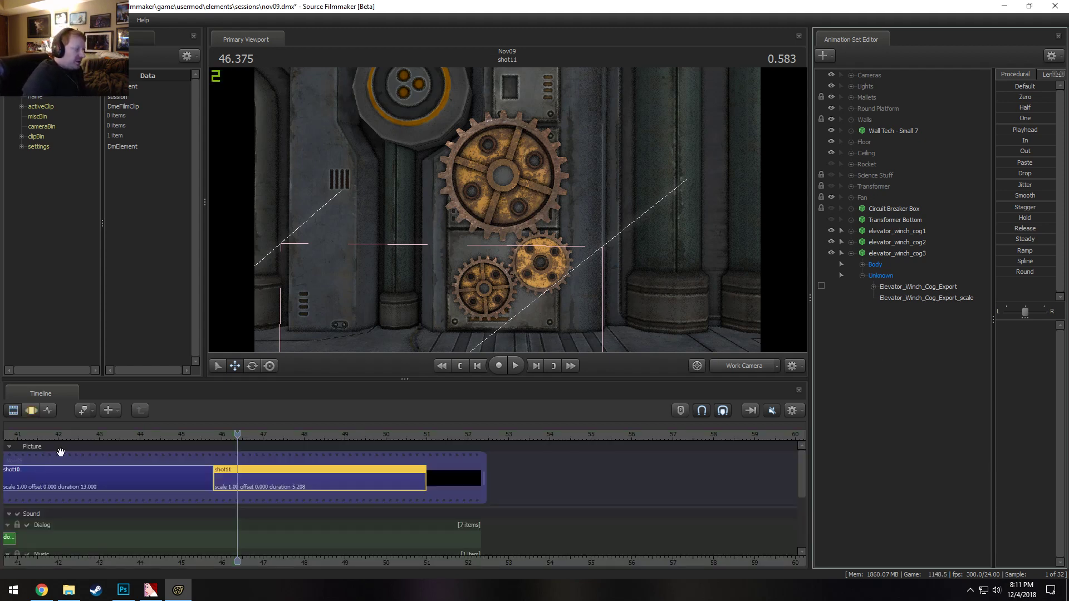
pyautogui.click(145, 435)
pyautogui.click(249, 438)
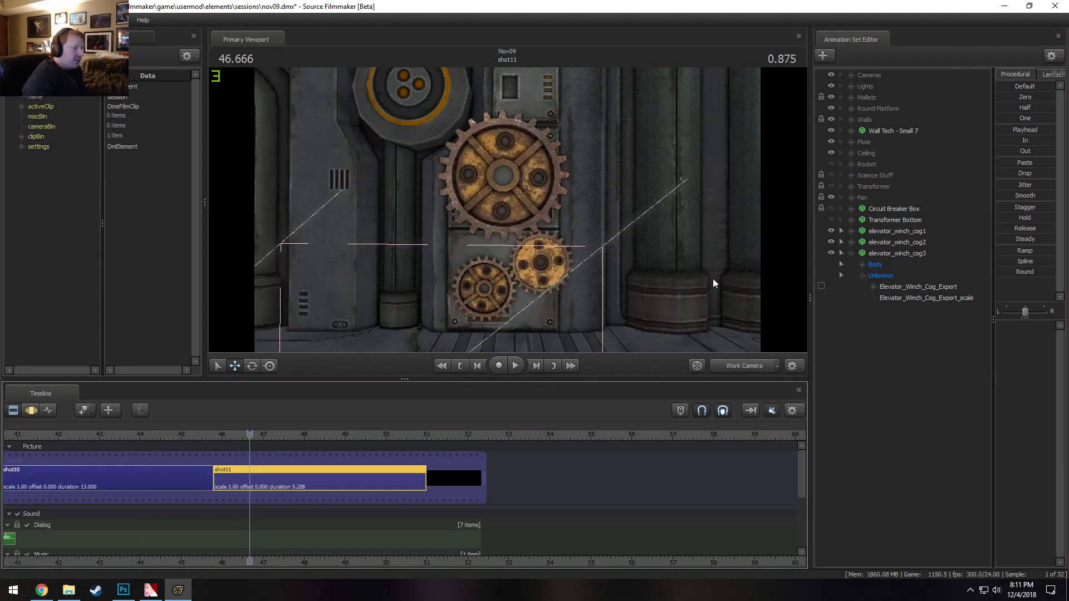
pyautogui.click(860, 185)
pyautogui.click(851, 187)
pyautogui.rightClick(900, 219)
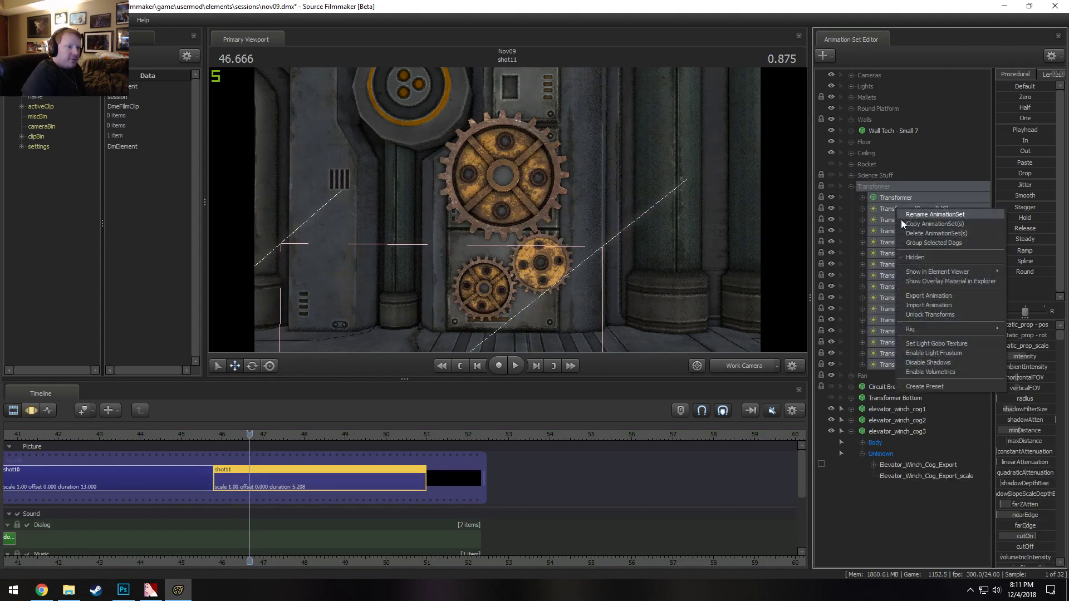
pyautogui.click(938, 234)
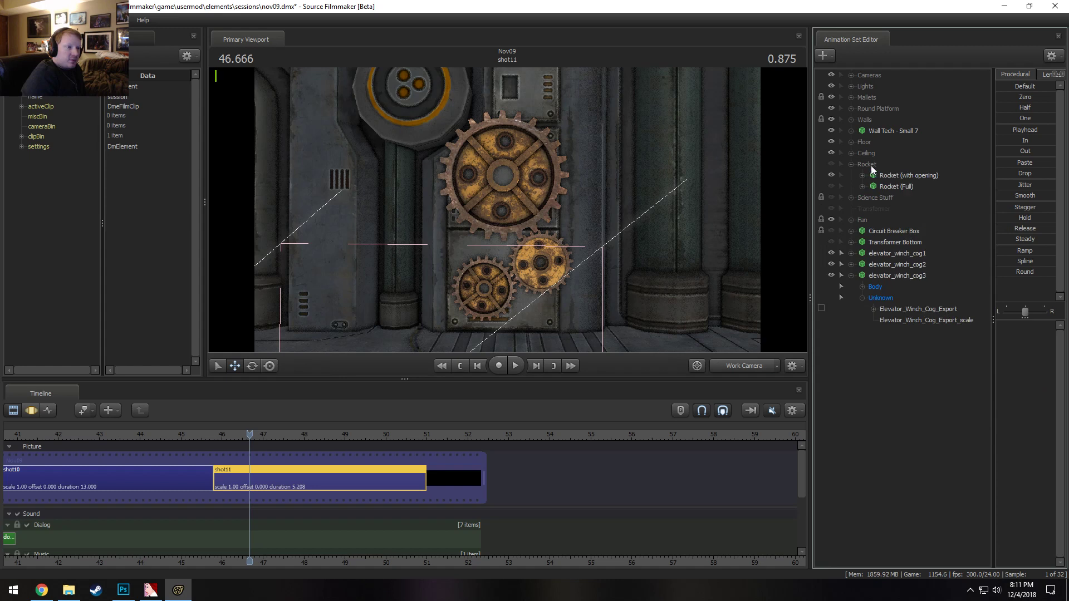
# Delete both Rocket animation sets and remove the emptied Rocket and Transformer groups
pyautogui.rightClick(871, 179)
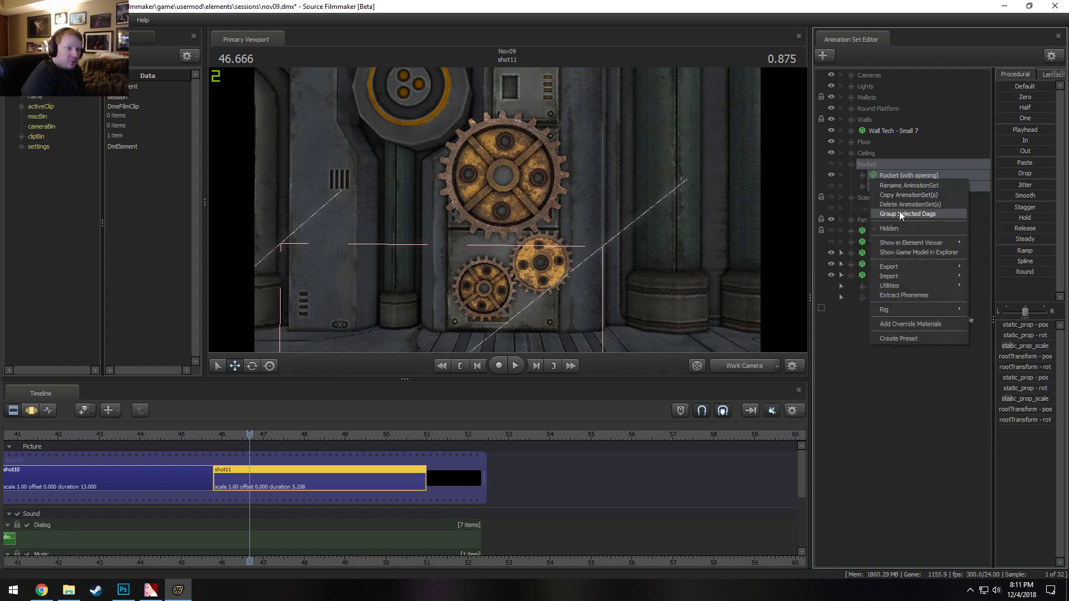
pyautogui.click(899, 211)
pyautogui.rightClick(869, 164)
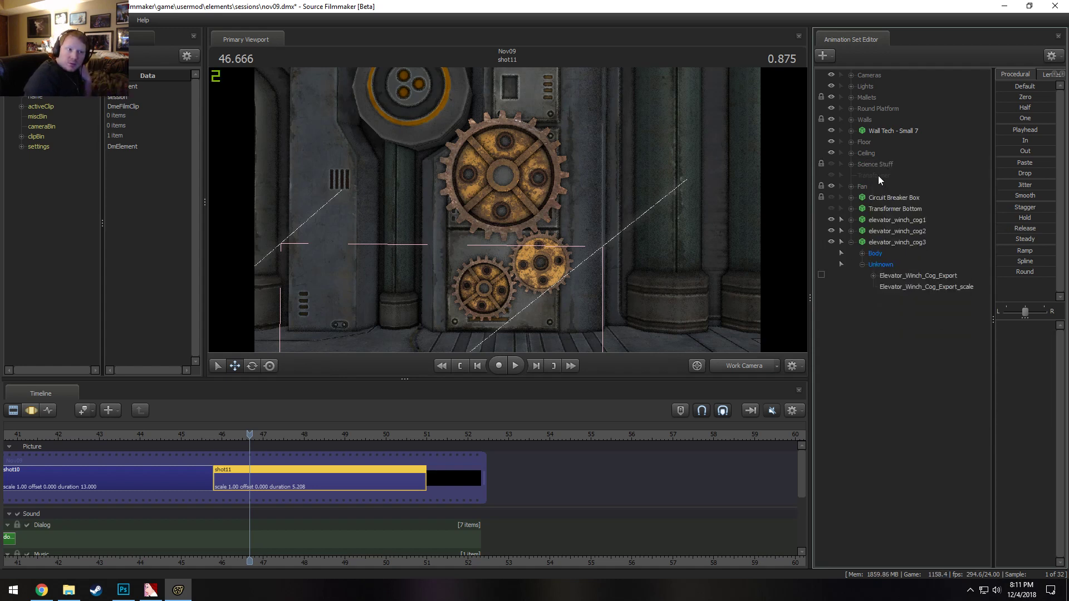
# Delete all the Spinning Fan animation sets and remove the emptied Fan group
pyautogui.click(850, 174)
pyautogui.click(867, 175)
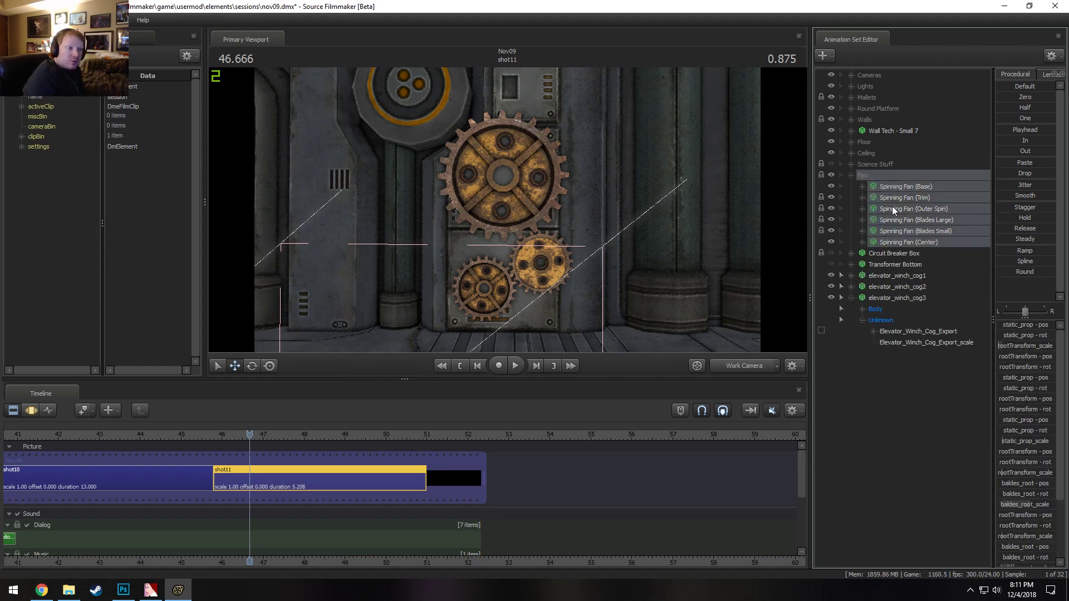
pyautogui.rightClick(892, 206)
pyautogui.click(918, 231)
pyautogui.rightClick(895, 192)
pyautogui.rightClick(867, 174)
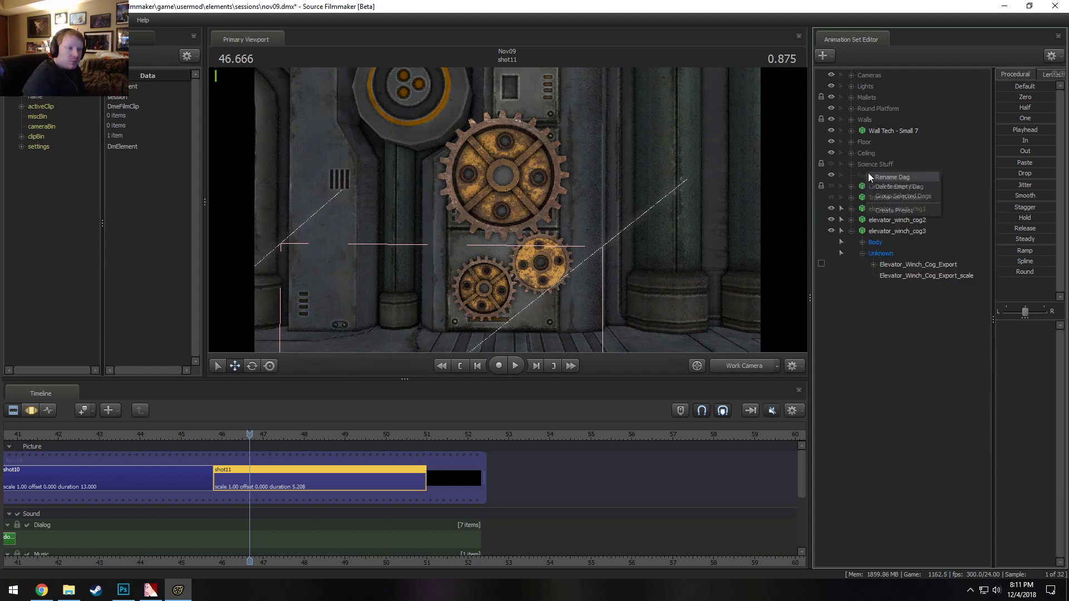
pyautogui.click(875, 186)
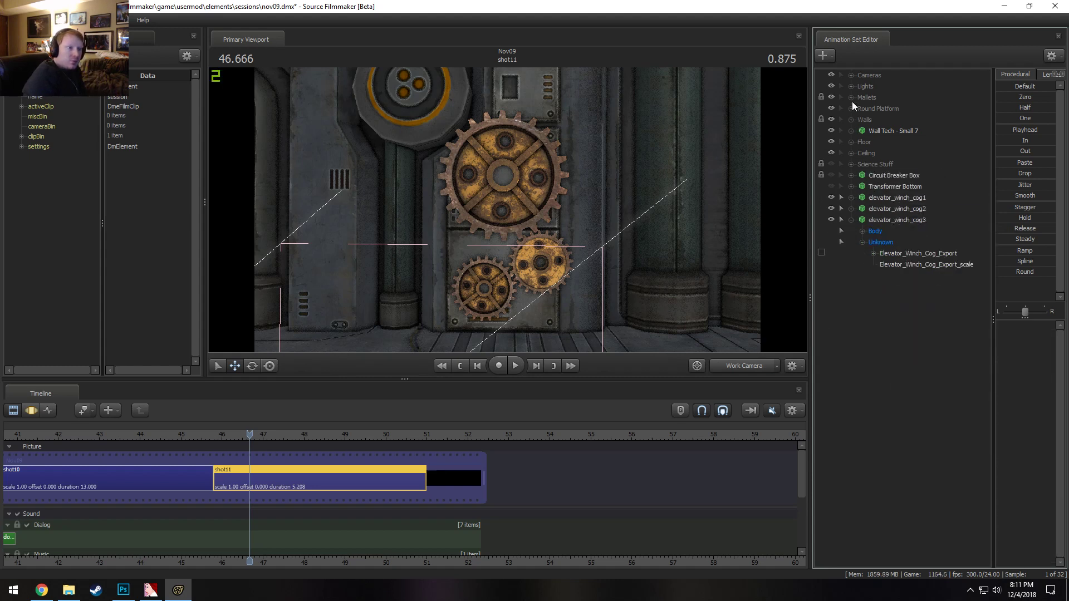
# Check which models the Walls and Science Stuff groups contain
pyautogui.click(851, 119)
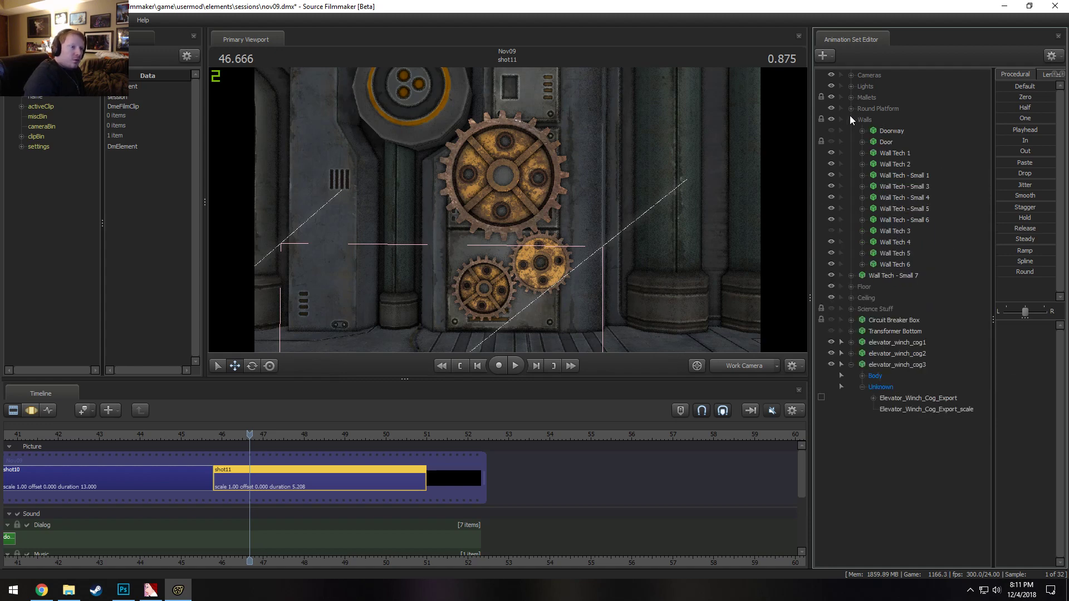
pyautogui.click(851, 119)
pyautogui.click(853, 162)
pyautogui.click(867, 166)
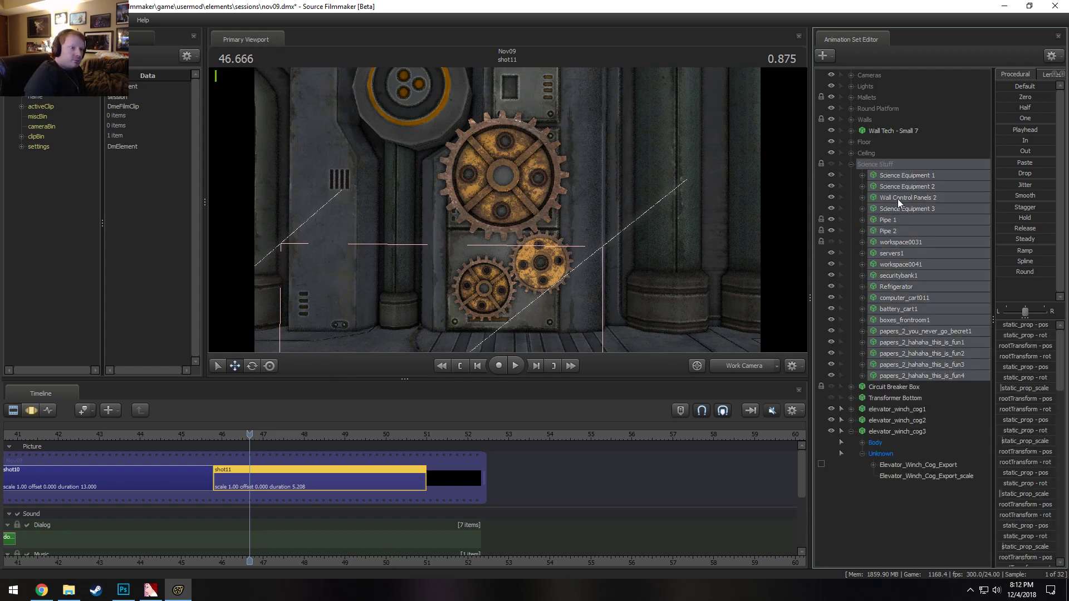
pyautogui.rightClick(897, 198)
pyautogui.click(879, 187)
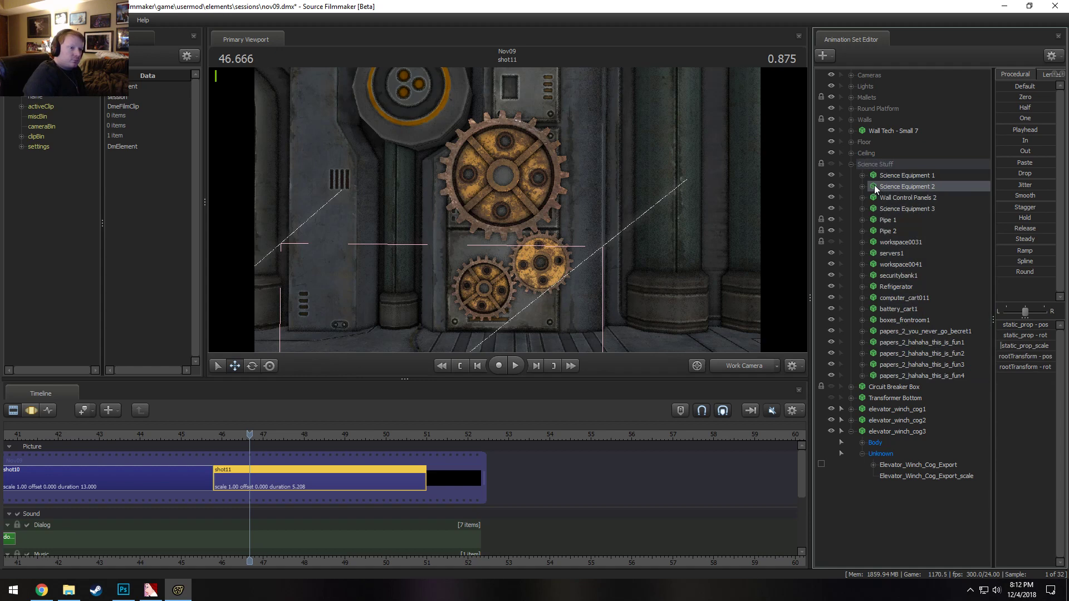
pyautogui.click(851, 163)
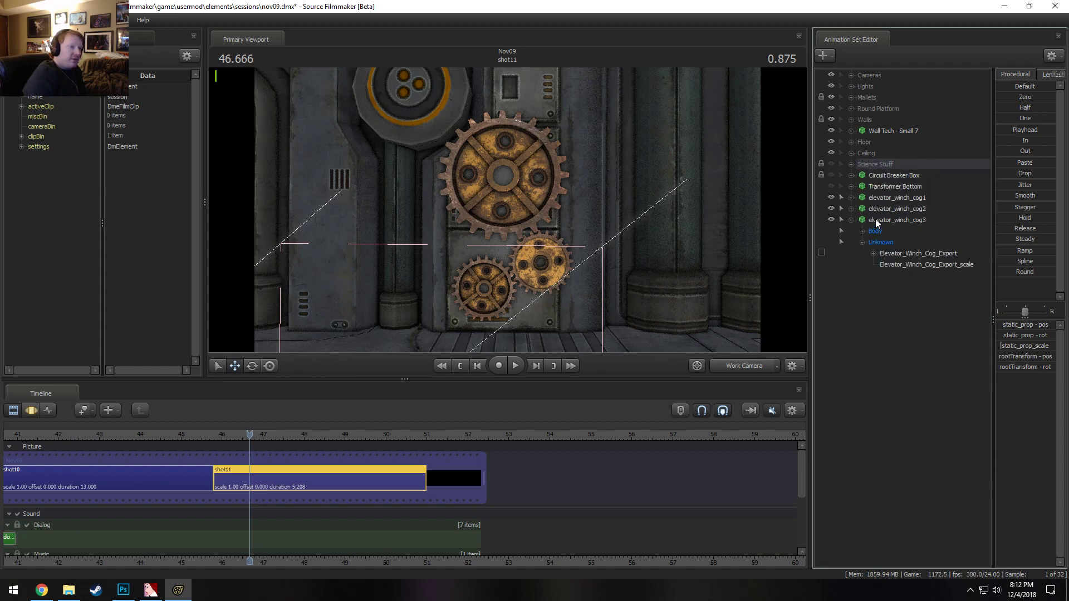
# Collapse elevator_winch_cog3 and delete the Circuit Breaker Box and Transformer Bottom animation sets
pyautogui.click(875, 219)
pyautogui.click(852, 219)
pyautogui.click(866, 185)
pyautogui.keyDown('ctrl'); pyautogui.click(869, 175); pyautogui.keyUp('ctrl')
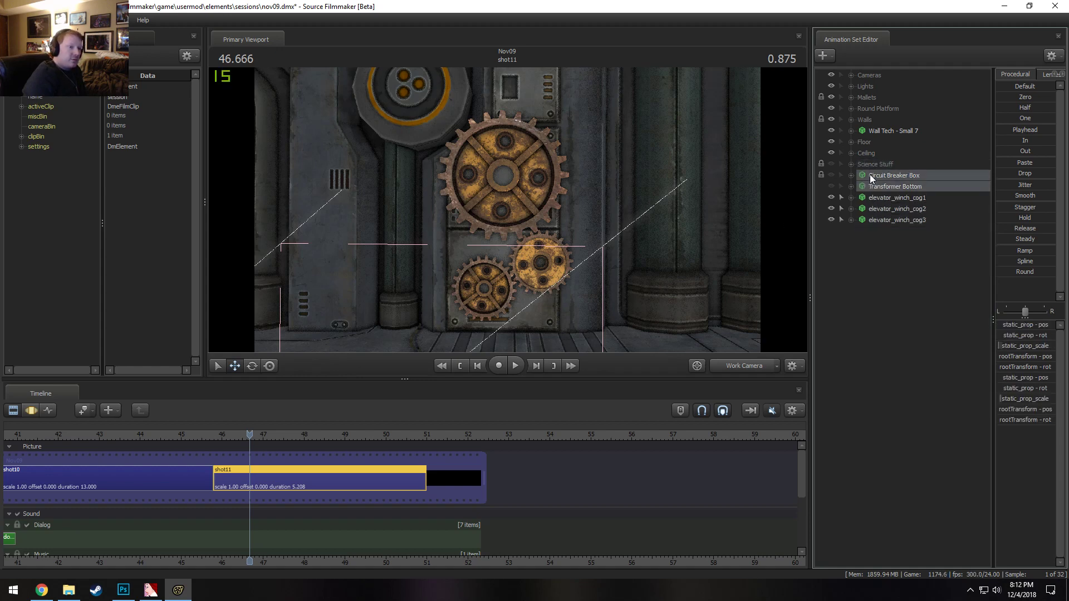
pyautogui.rightClick(869, 175)
pyautogui.click(890, 200)
# Play back the turning cogs in shot11 and enable lighting in the viewport
pyautogui.press('space')
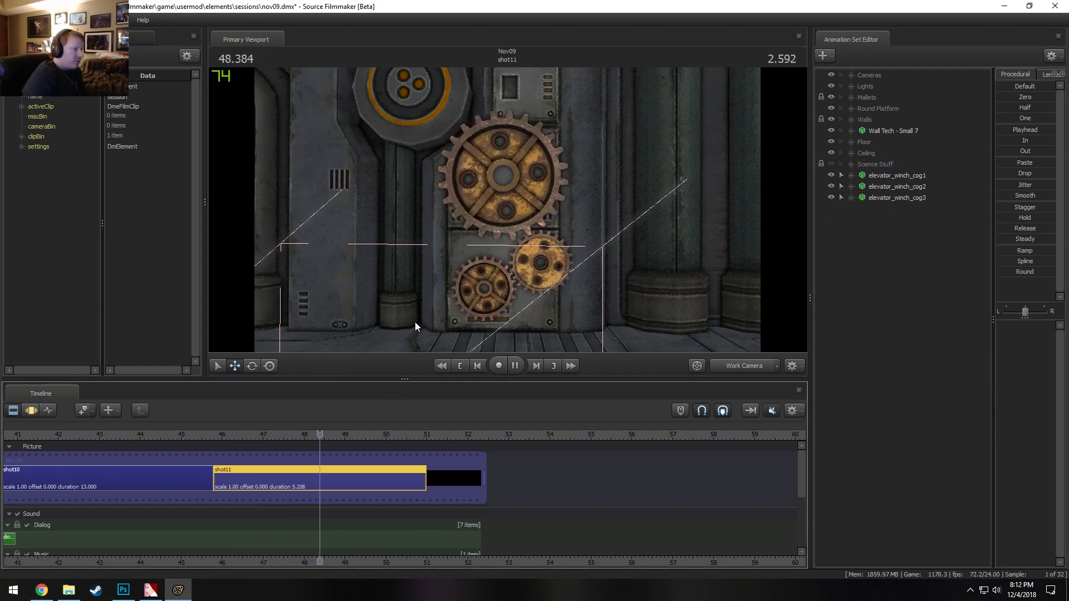
pyautogui.press('space')
pyautogui.rightClick(584, 244)
pyautogui.click(616, 270)
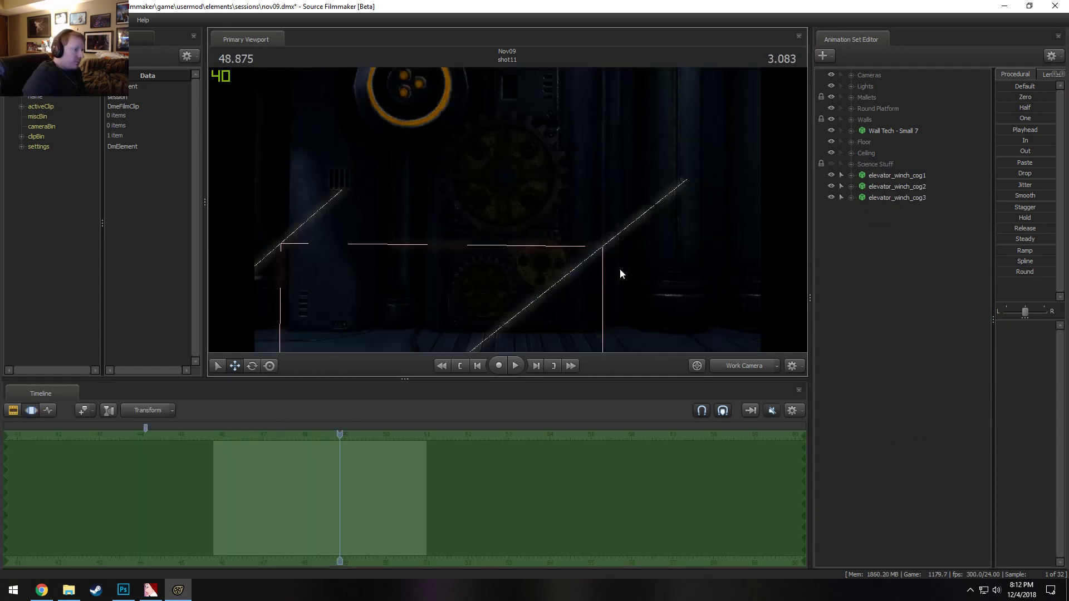
pyautogui.moveTo(504, 208)
pyautogui.mouseDown()
pyautogui.moveTo(467, 189)
pyautogui.moveTo(505, 208)
pyautogui.moveTo(449, 147)
pyautogui.moveTo(461, 152)
pyautogui.moveTo(466, 204)
pyautogui.moveTo(496, 254)
pyautogui.moveTo(496, 339)
pyautogui.moveTo(496, 267)
pyautogui.moveTo(473, 228)
pyautogui.moveTo(478, 159)
pyautogui.moveTo(490, 206)
pyautogui.moveTo(507, 209)
pyautogui.mouseUp()
pyautogui.press('space')
pyautogui.press('space')
# Move the work camera close to the cogs and replay shot11 from about 46.67 to review them under lighting
pyautogui.press('s')
pyautogui.press('w')
pyautogui.press('w')
pyautogui.press('space')
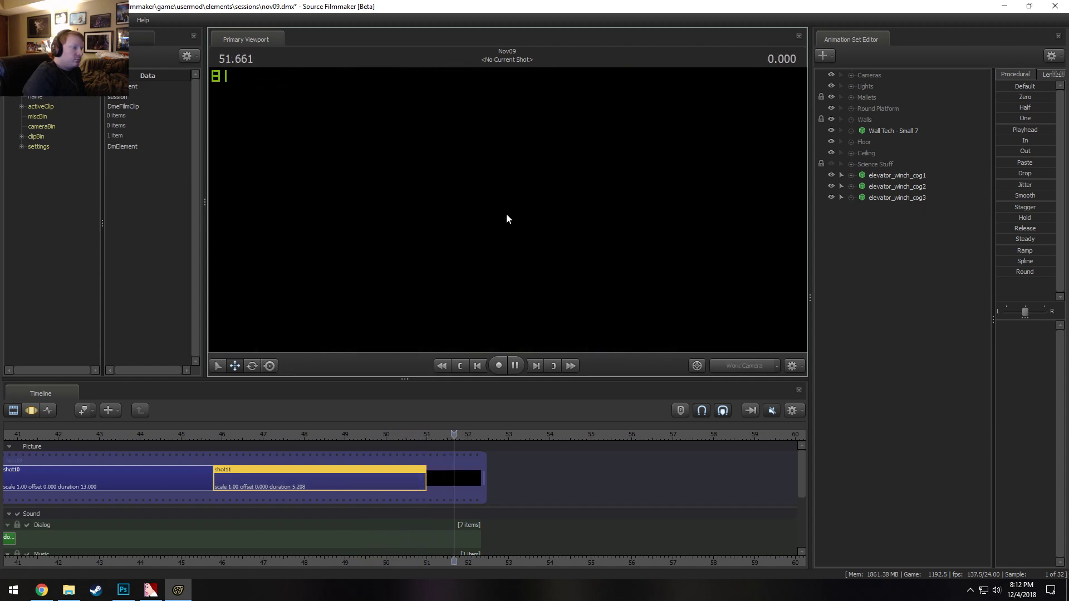
pyautogui.click(250, 433)
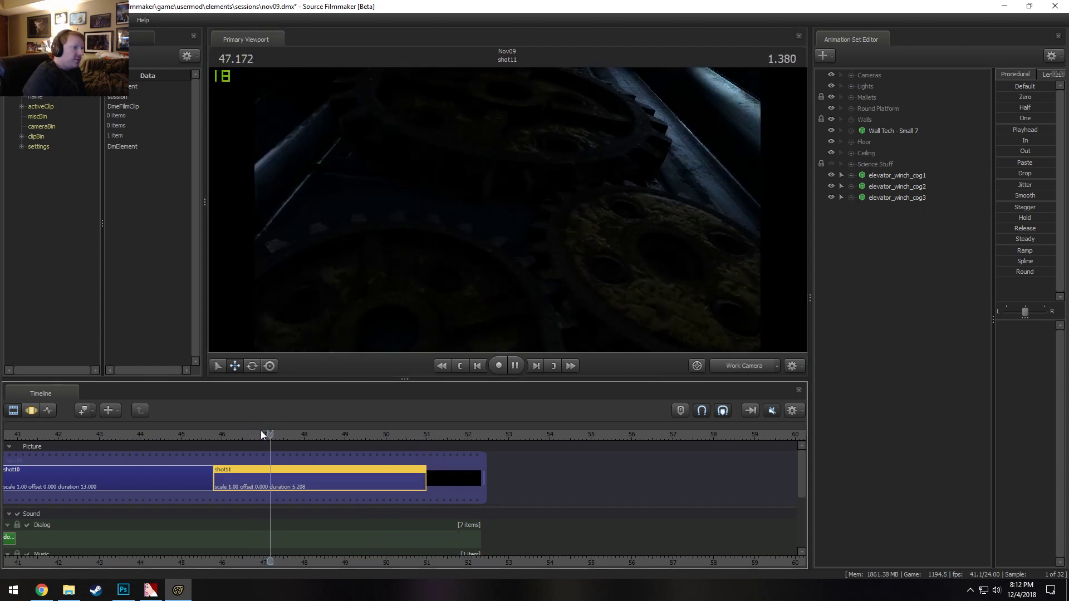
pyautogui.moveTo(659, 139); pyautogui.dragTo(655, 178, button='middle')
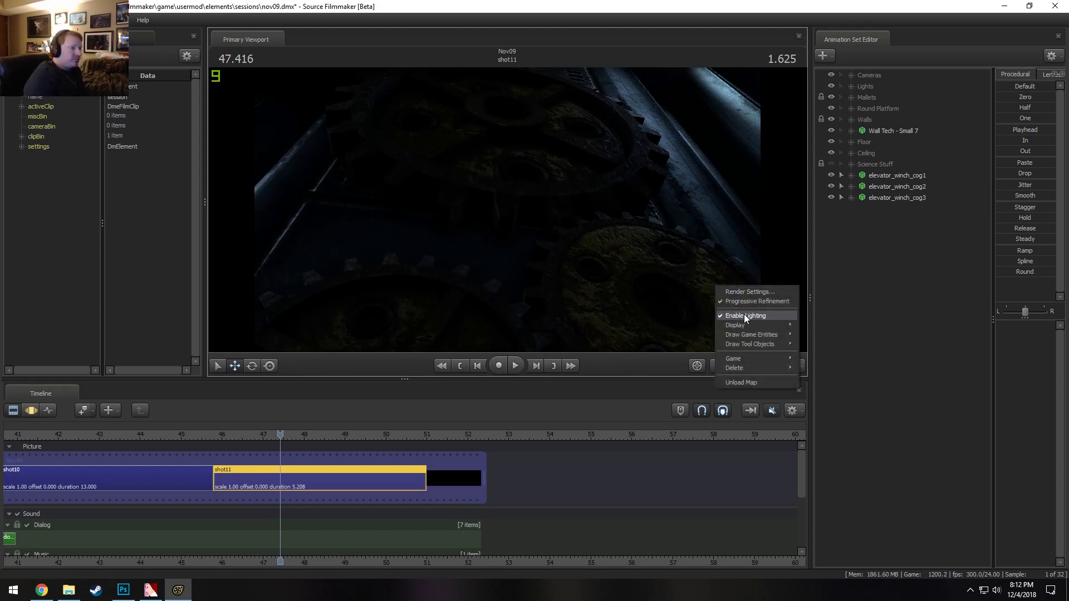
# Disable viewport lighting and pull the work camera back to frame the large cog and both smaller ones
pyautogui.click(744, 315)
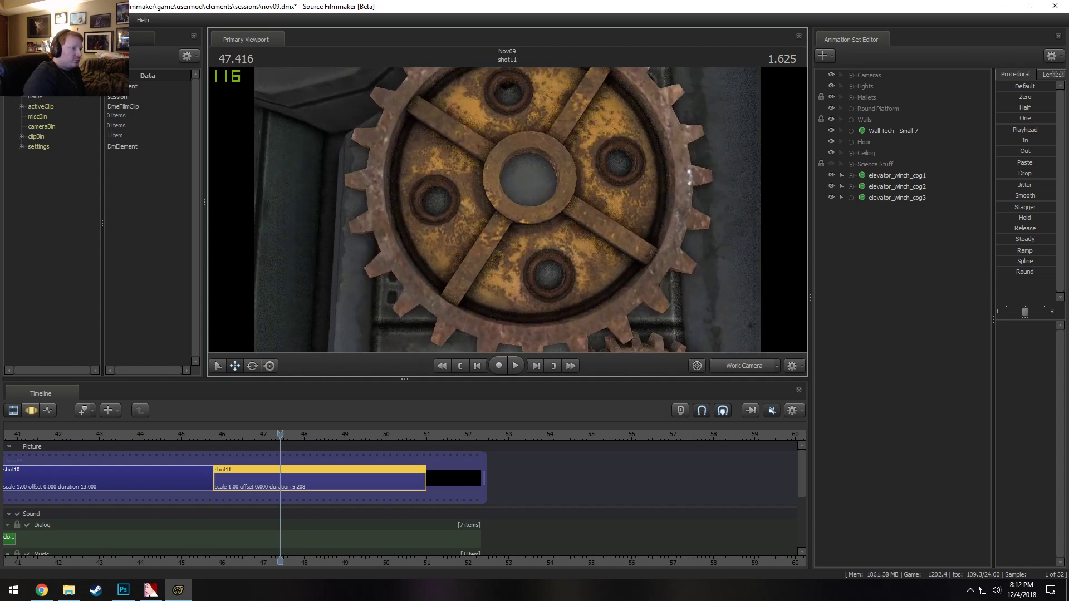
pyautogui.press('s')
pyautogui.moveTo(508, 210)
pyautogui.mouseDown()
pyautogui.moveTo(523, 216)
pyautogui.moveTo(508, 210)
pyautogui.mouseUp()
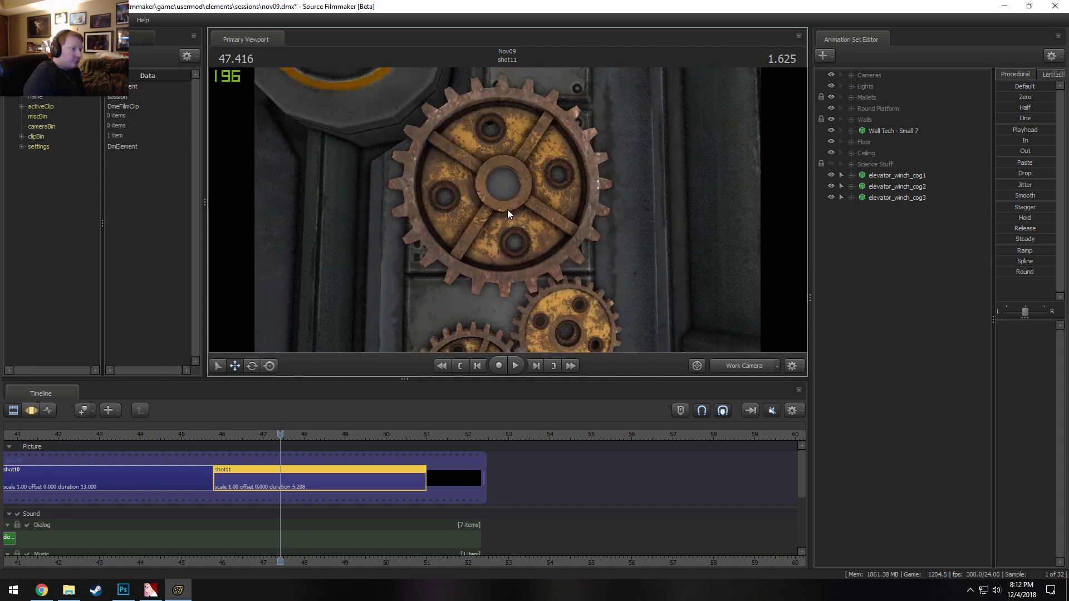
# Start a new animation set for a model and filter the model list by pole
pyautogui.rightClick(873, 257)
pyautogui.click(880, 276)
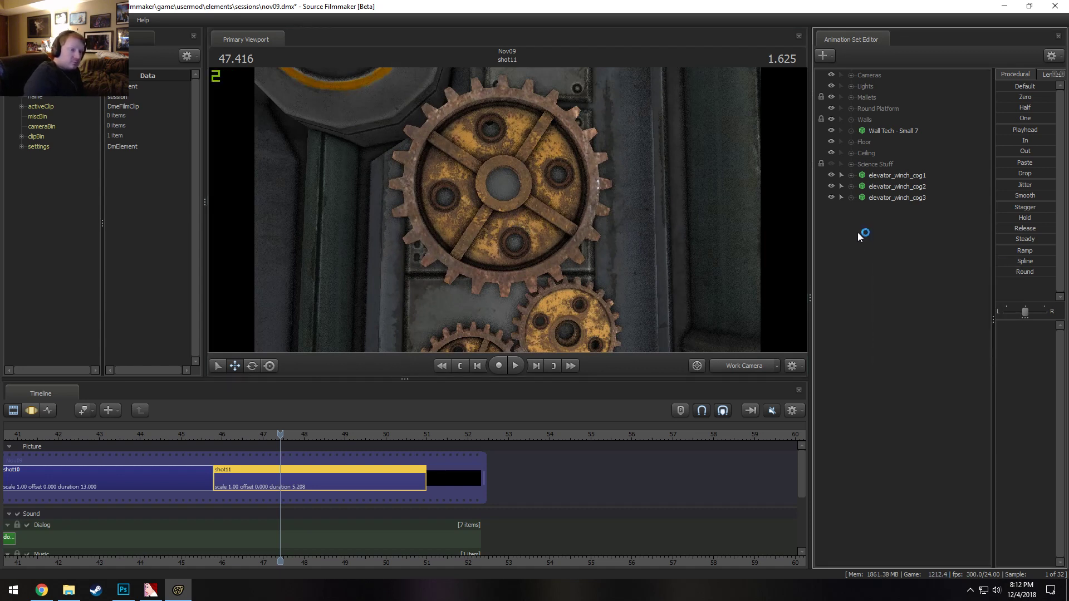
pyautogui.rightClick(858, 232)
pyautogui.click(893, 262)
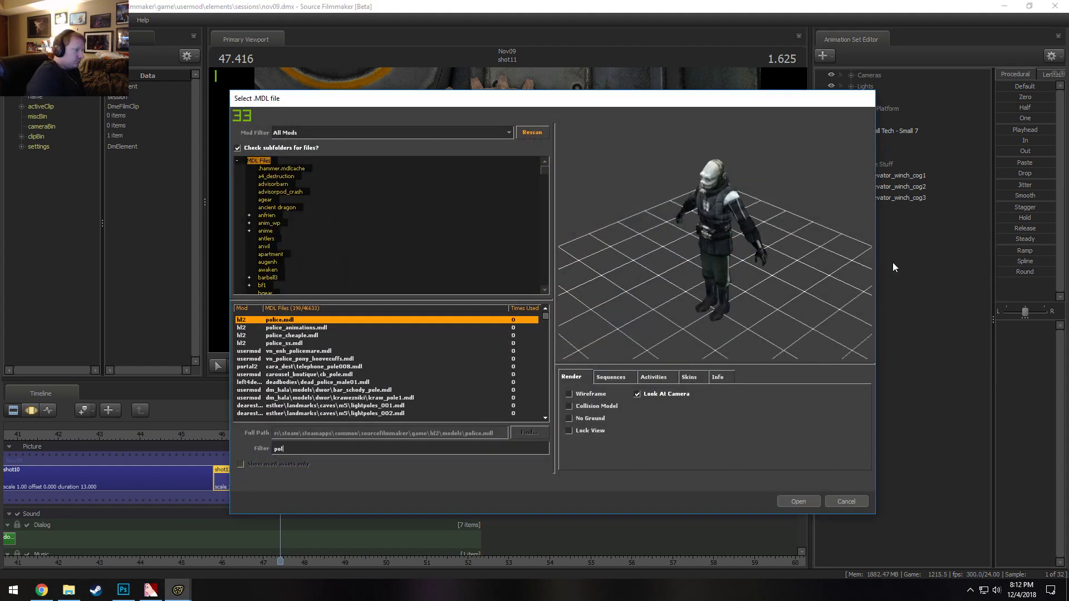
# Preview the pole models from the start of the filtered list through the props_c17 sign and utility poles
pyautogui.press('Down')
pyautogui.press('Down')
pyautogui.press('Down')
pyautogui.press('Down')
pyautogui.press('Down')
pyautogui.press('Down')
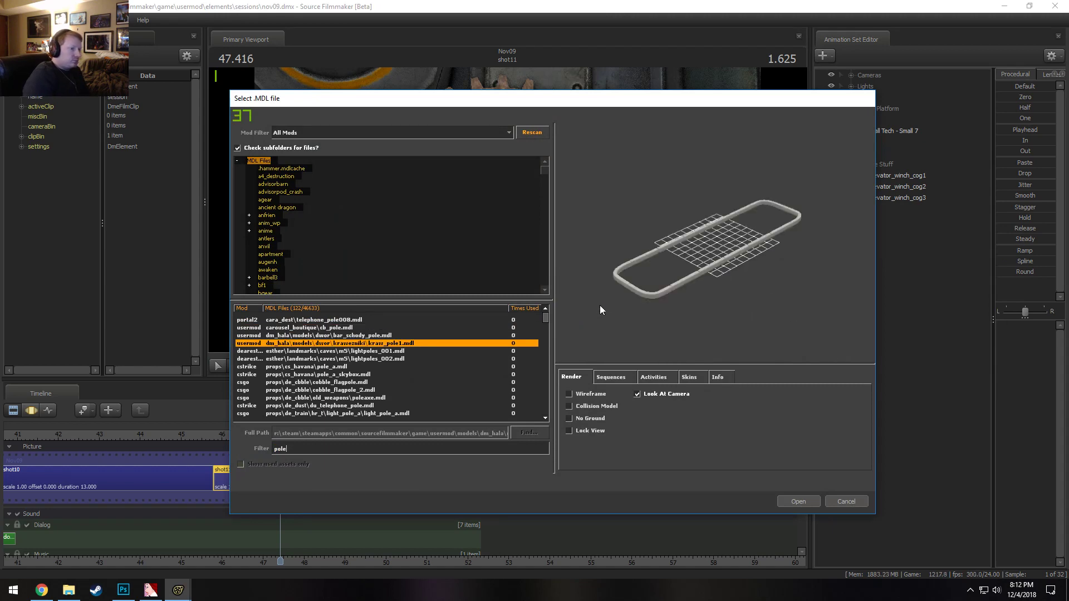
pyautogui.press('Down')
pyautogui.press('Down')
pyautogui.press('Down')
pyautogui.press('Down')
pyautogui.press('Down')
pyautogui.press('Down')
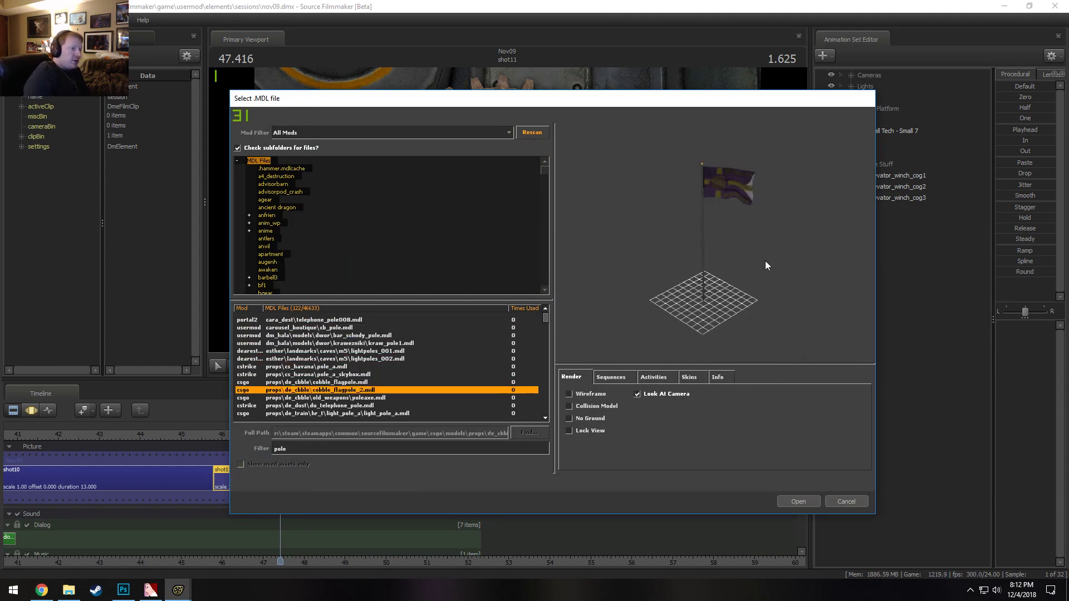
pyautogui.press('Down')
pyautogui.press('Down')
pyautogui.press('Down')
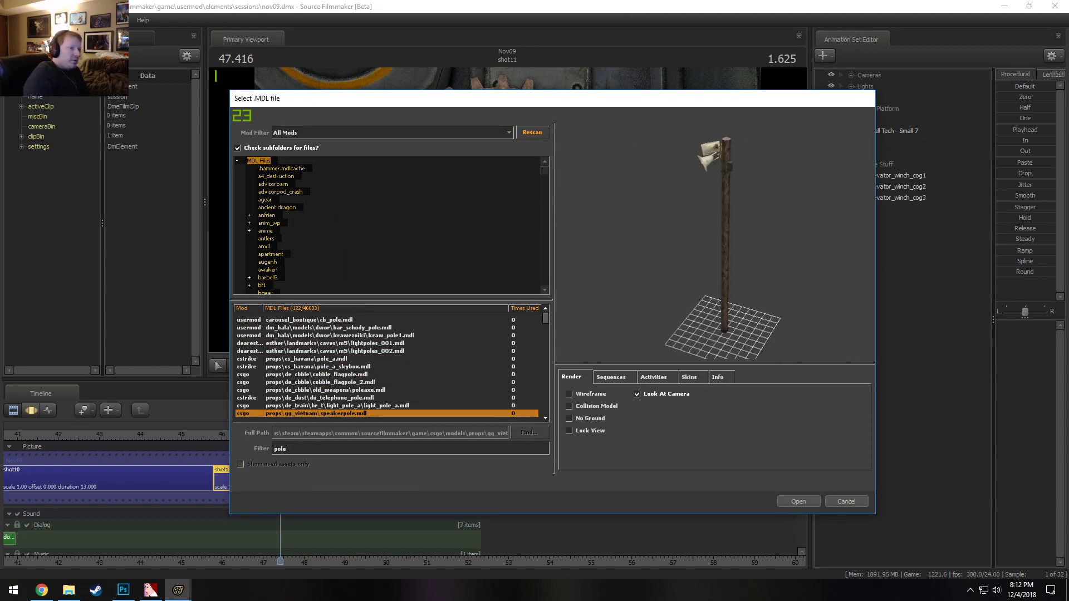
pyautogui.press('Up')
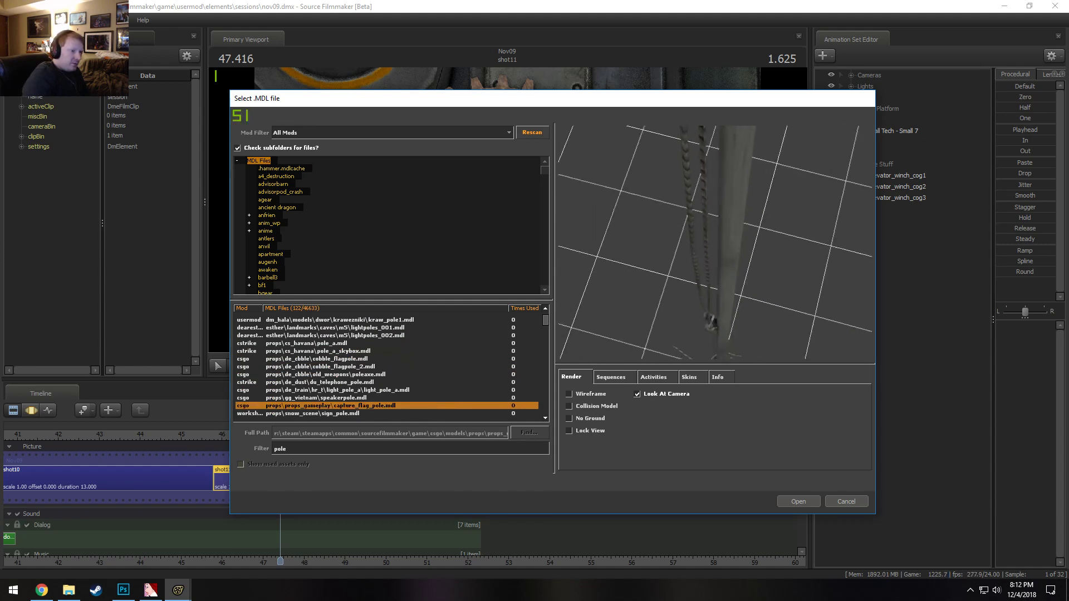
pyautogui.press('Down')
pyautogui.press('Down')
pyautogui.press('Down')
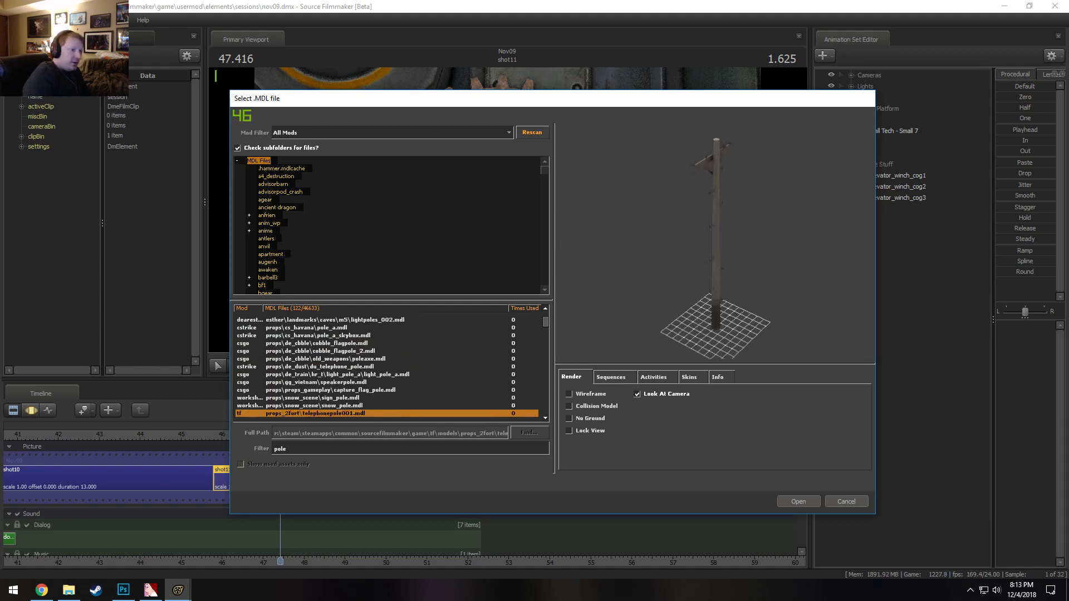
pyautogui.press('Down')
pyautogui.press('Down')
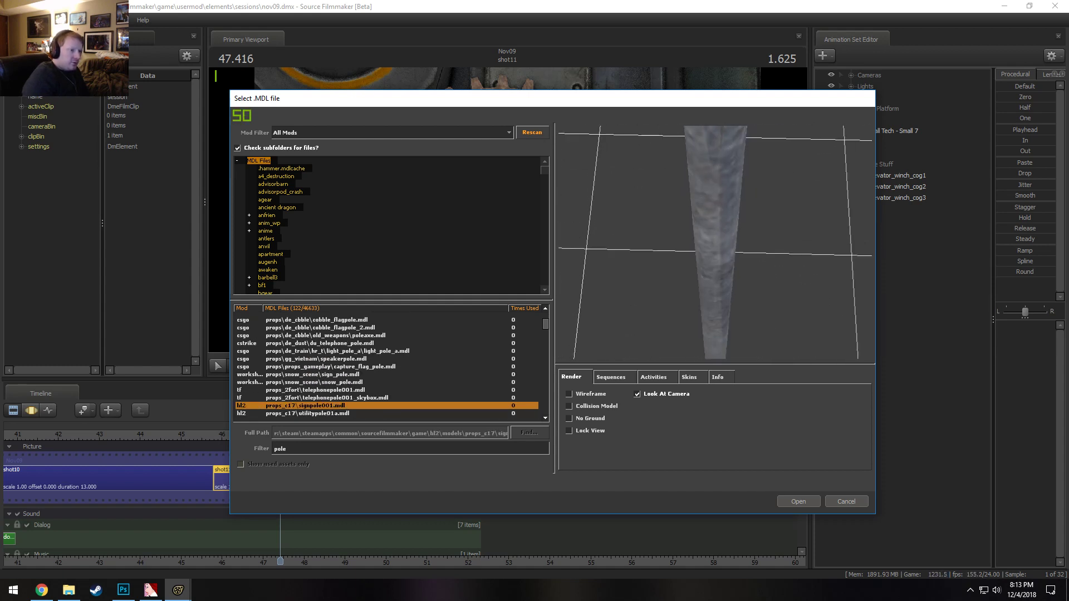
pyautogui.press('Down')
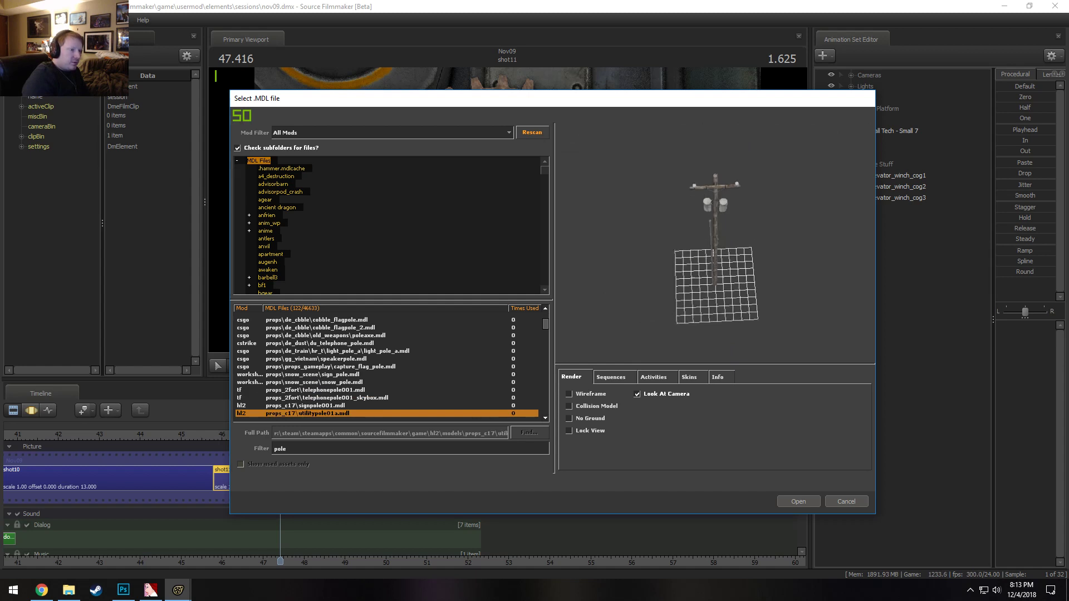
pyautogui.press('Down')
# Preview the smelting machinery, speaker, basketball hoop and traffic light pole models near the end of the list
pyautogui.scroll(-20, 469, 332)
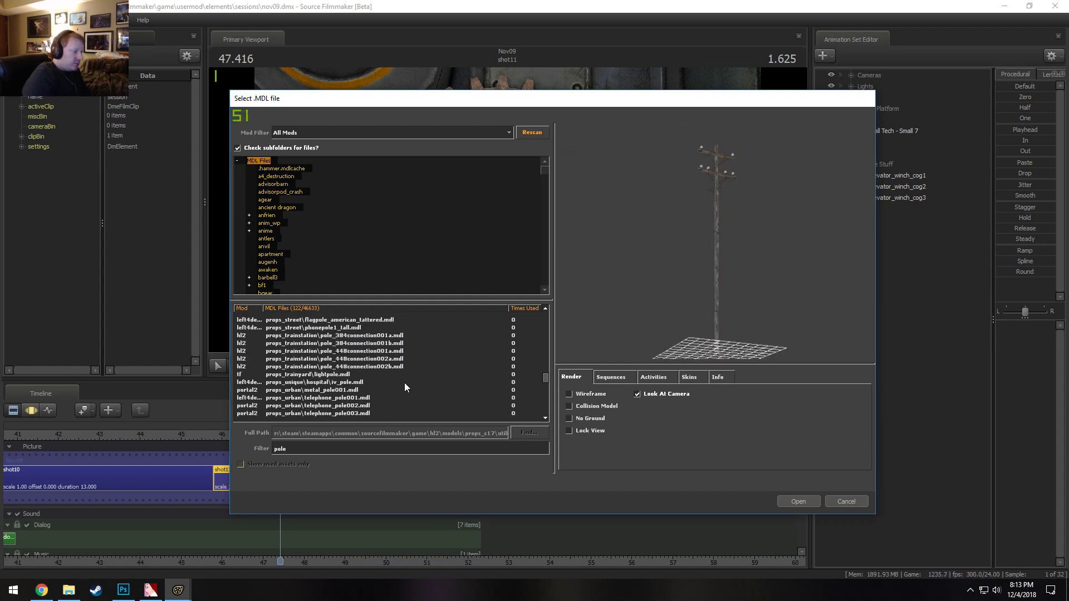
pyautogui.click(336, 398)
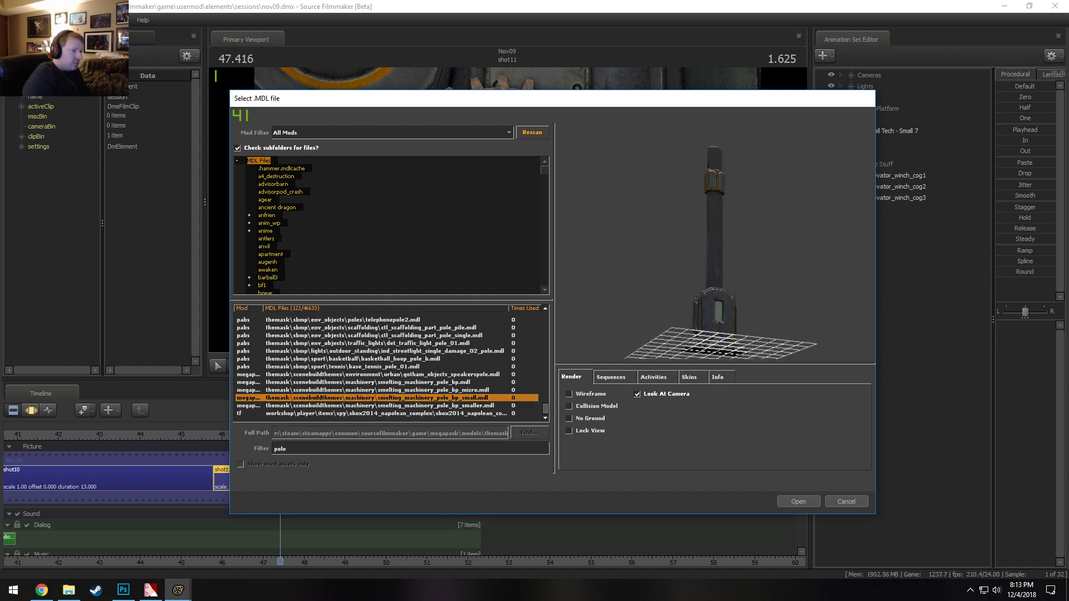
pyautogui.press('Up')
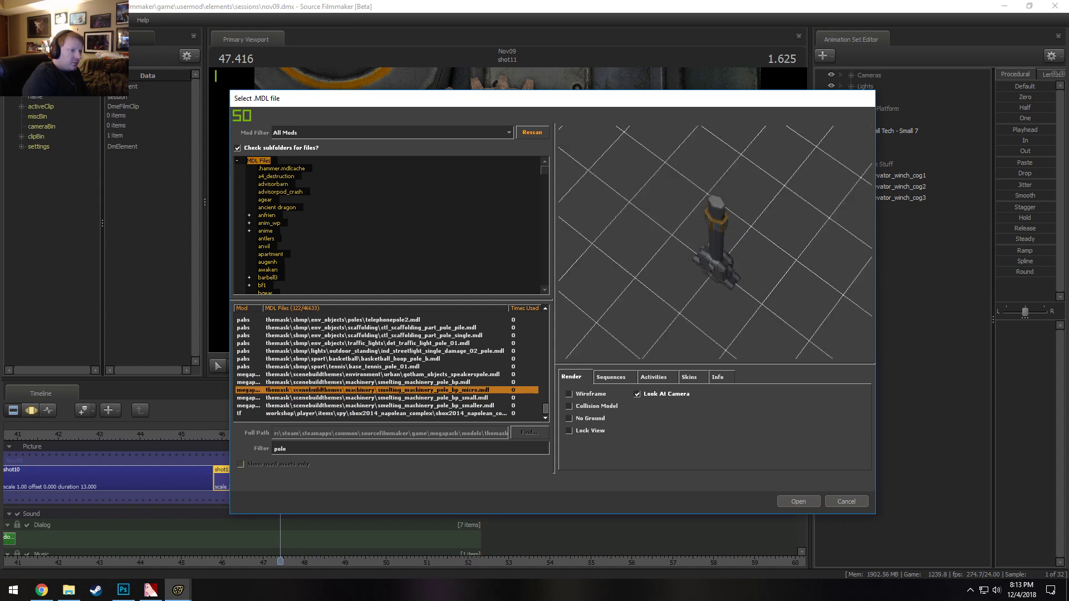
pyautogui.press('Down')
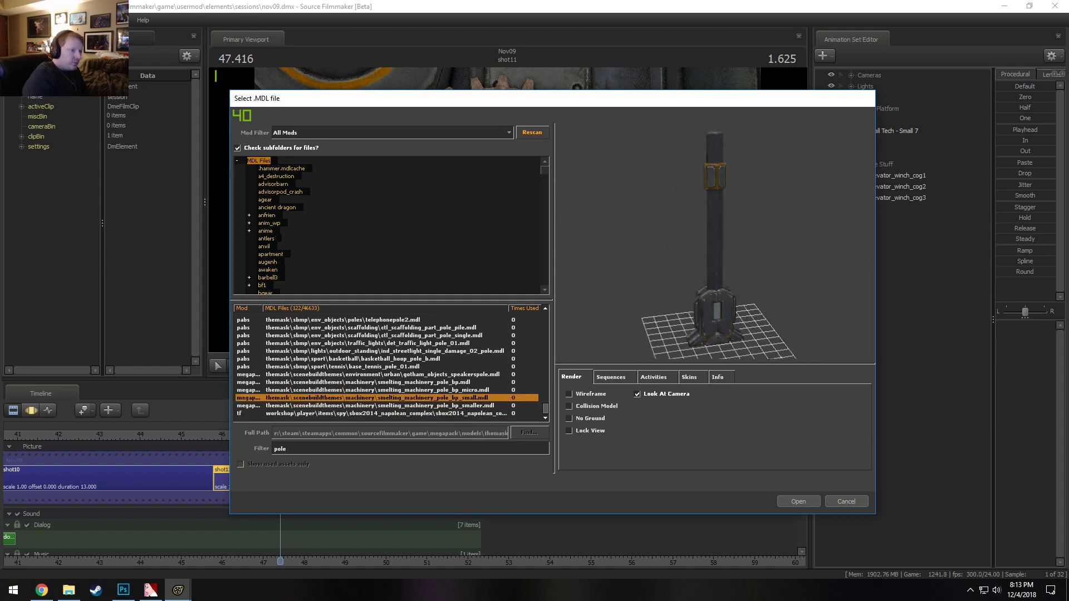
pyautogui.press('Up')
pyautogui.press('Up')
pyautogui.press('Up')
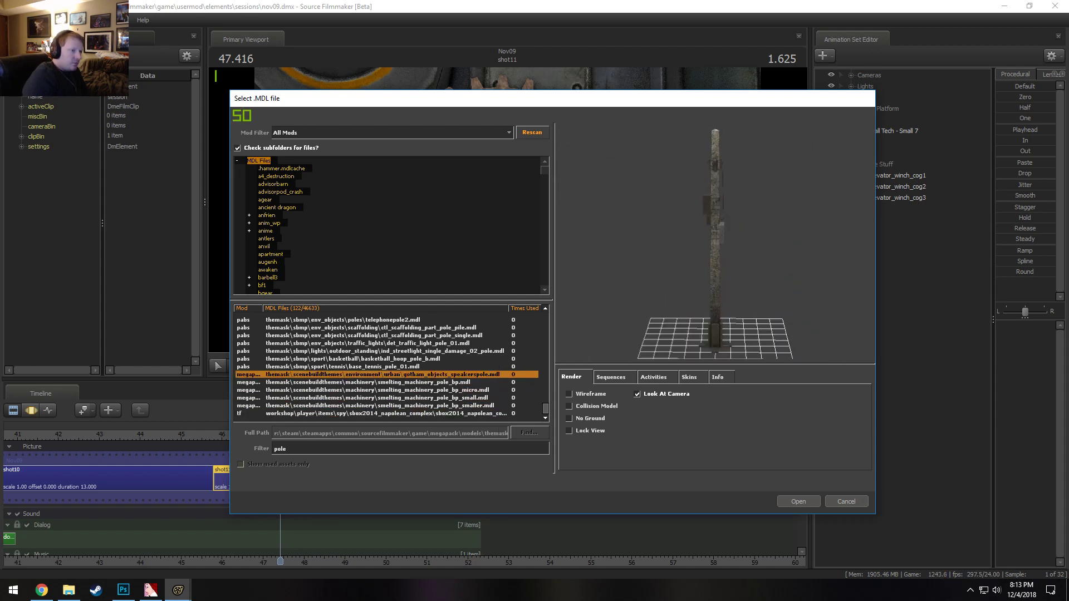
pyautogui.press('Up')
pyautogui.press('Up')
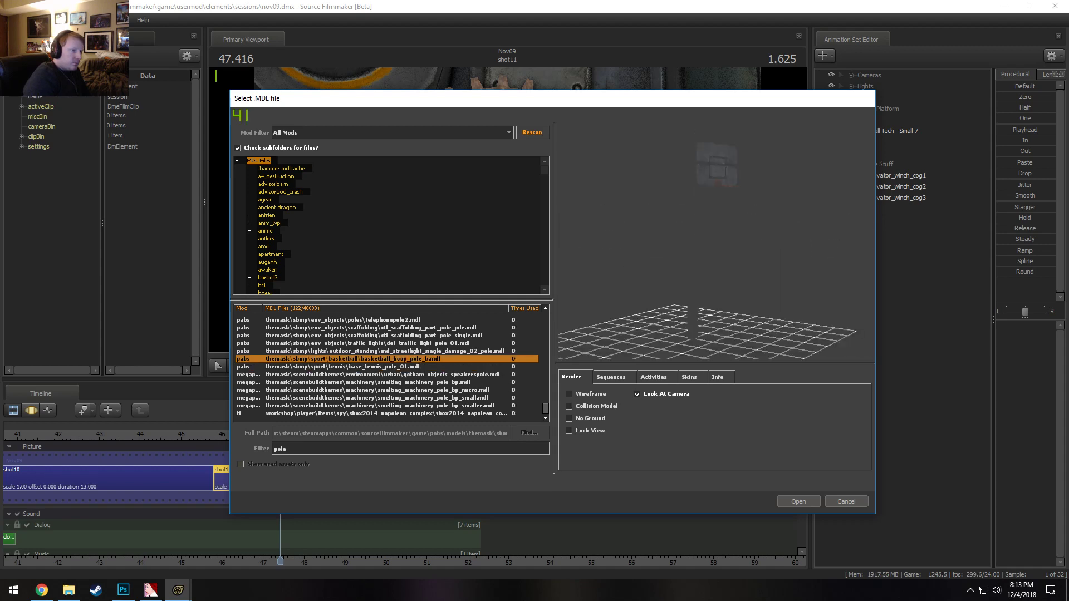
pyautogui.press('Up')
pyautogui.press('Up')
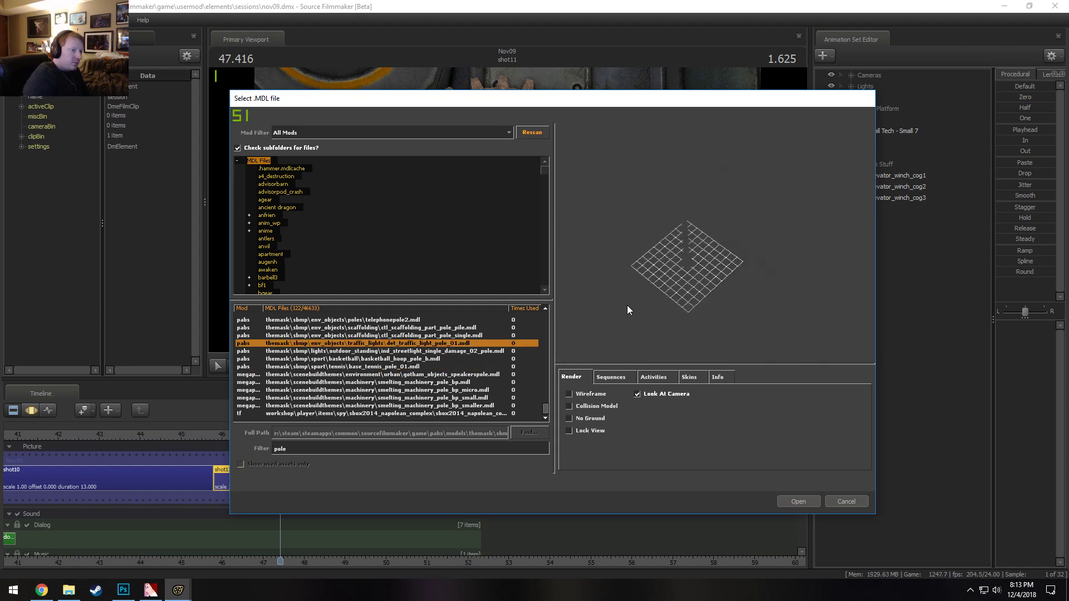
# Inspect the ctl_scaffolding_part_pole_single model up close from different angles in the preview
pyautogui.press('Up')
pyautogui.moveTo(665, 291); pyautogui.dragTo(683, 288)
pyautogui.moveTo(682, 287); pyautogui.dragTo(682, 256, button='right')
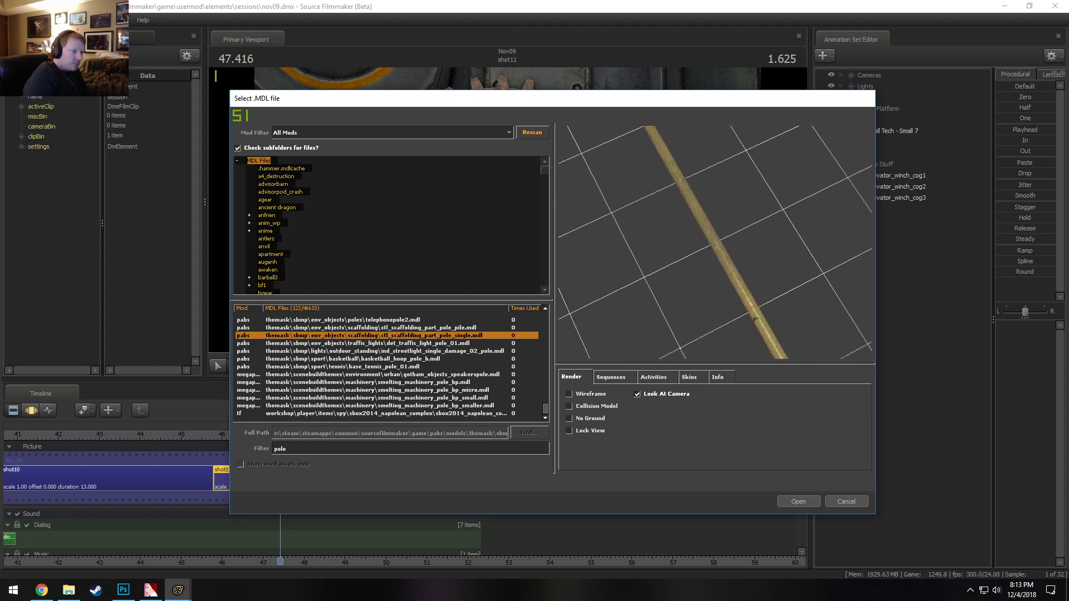
pyautogui.moveTo(682, 256); pyautogui.dragTo(729, 183)
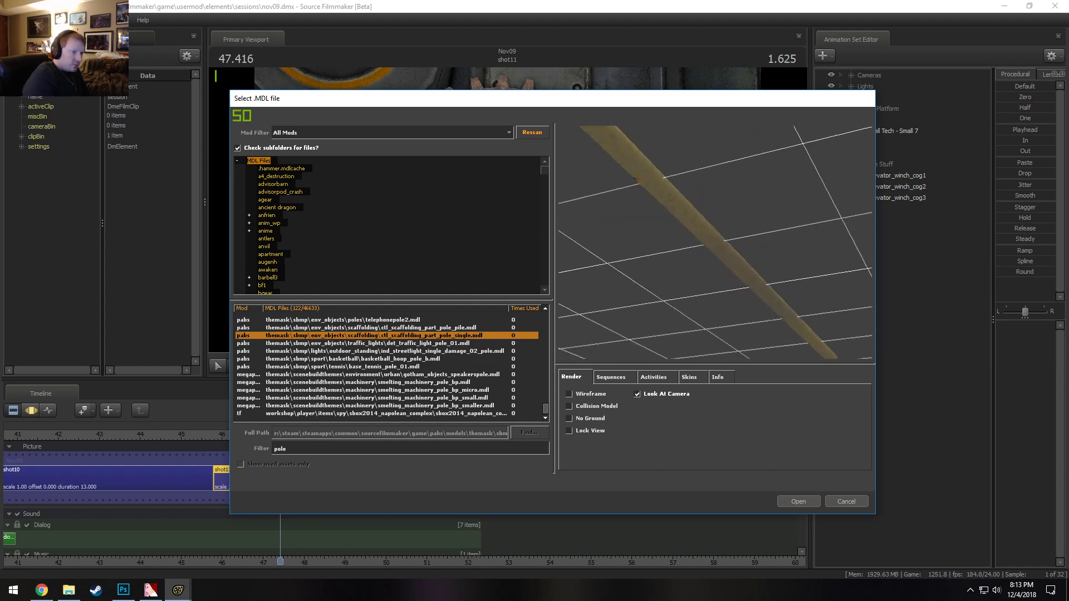
# Preview the env_objects pole models backward from the scaffolding poles through the telephone, raider camp and broken beam poles to the barricade poles
pyautogui.press('Up')
pyautogui.press('Up')
pyautogui.press('Up')
pyautogui.press('Up')
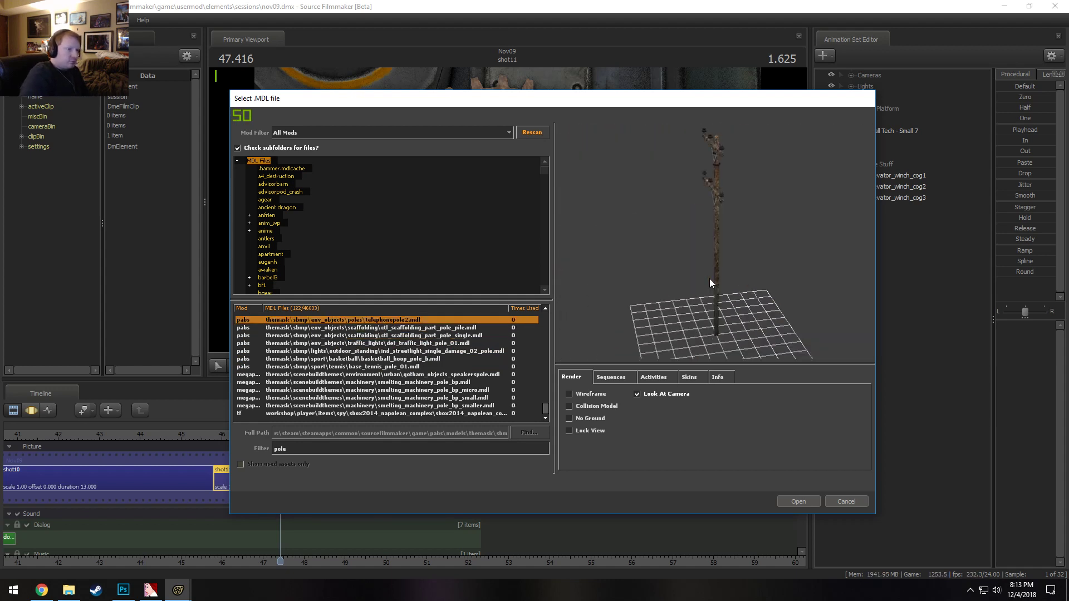
pyautogui.press('Up')
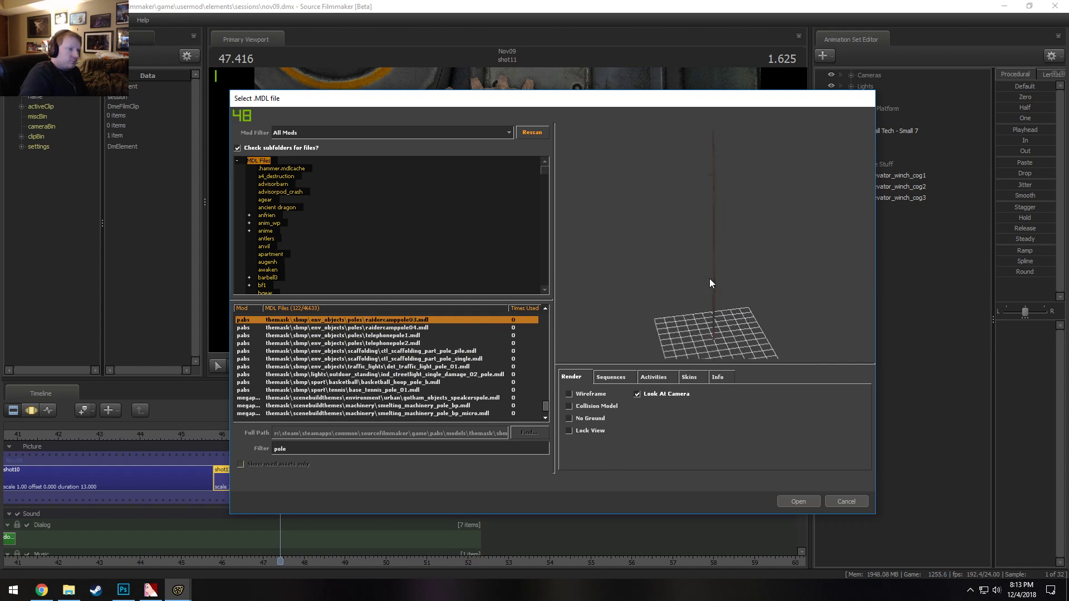
pyautogui.press('Up')
pyautogui.press('Up')
pyautogui.press('Up')
pyautogui.press('Up')
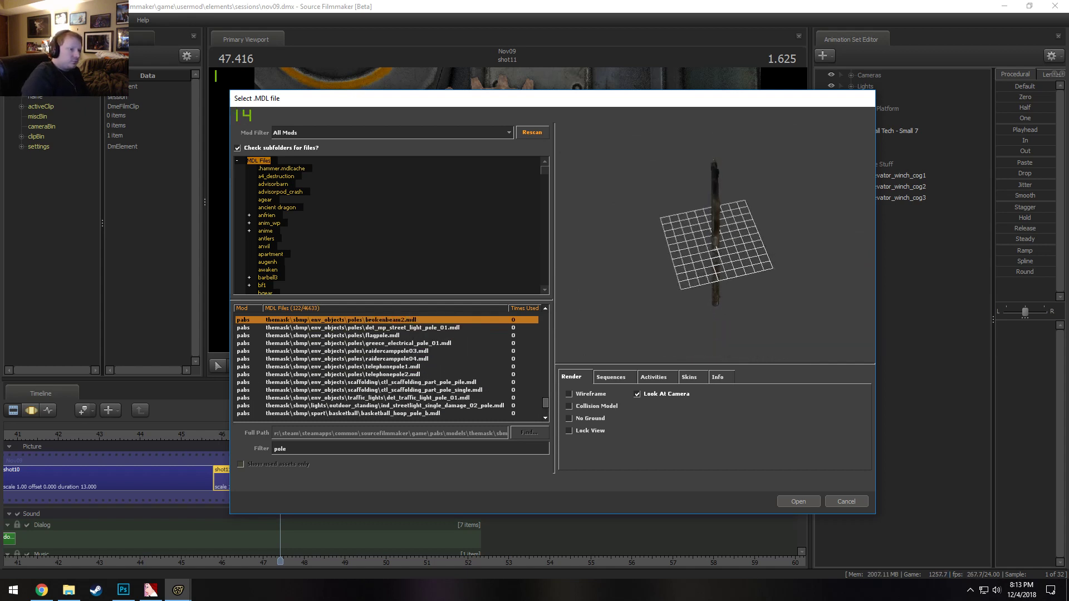
pyautogui.press('Up')
pyautogui.press('Up')
pyautogui.press('Up')
pyautogui.press('Up')
pyautogui.press('Up')
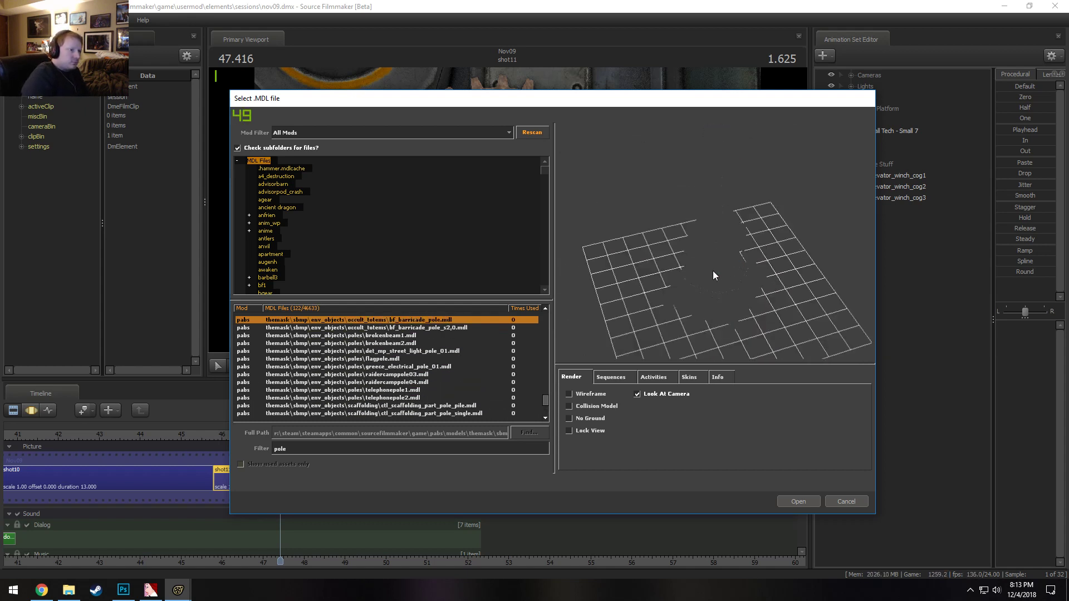
# Preview the fence_poles bollard and barrier models backward up to the props_urban telephone poles
pyautogui.press('Up')
pyautogui.press('Up')
pyautogui.press('Up')
pyautogui.press('Up')
pyautogui.press('Up')
pyautogui.press('Up')
pyautogui.press('Up')
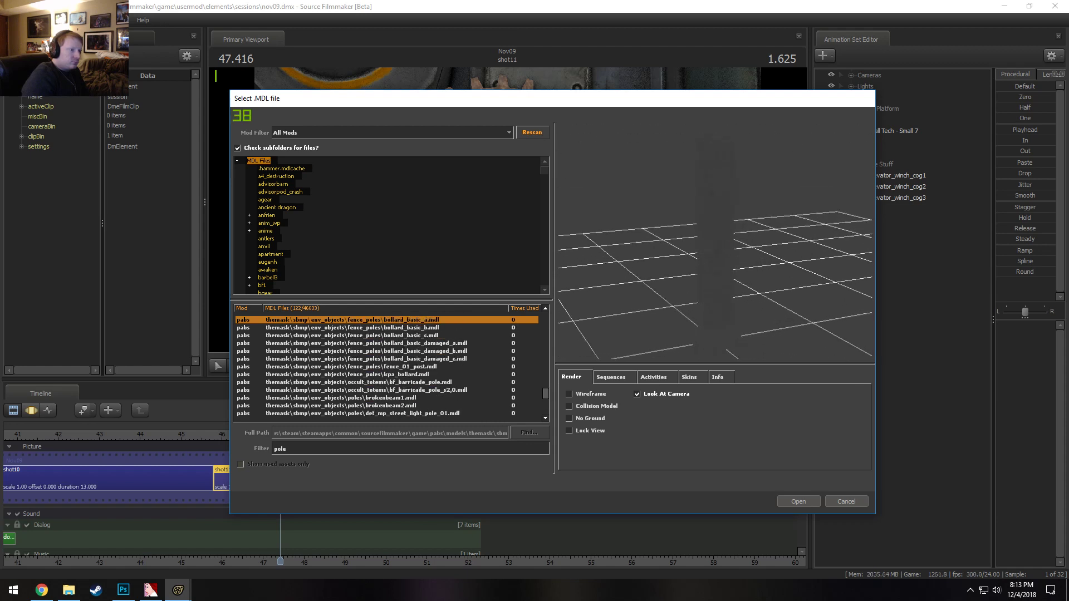
pyautogui.press('Up')
pyautogui.press('Up')
pyautogui.press('Up')
pyautogui.press('Up')
pyautogui.press('Up')
pyautogui.press('Up')
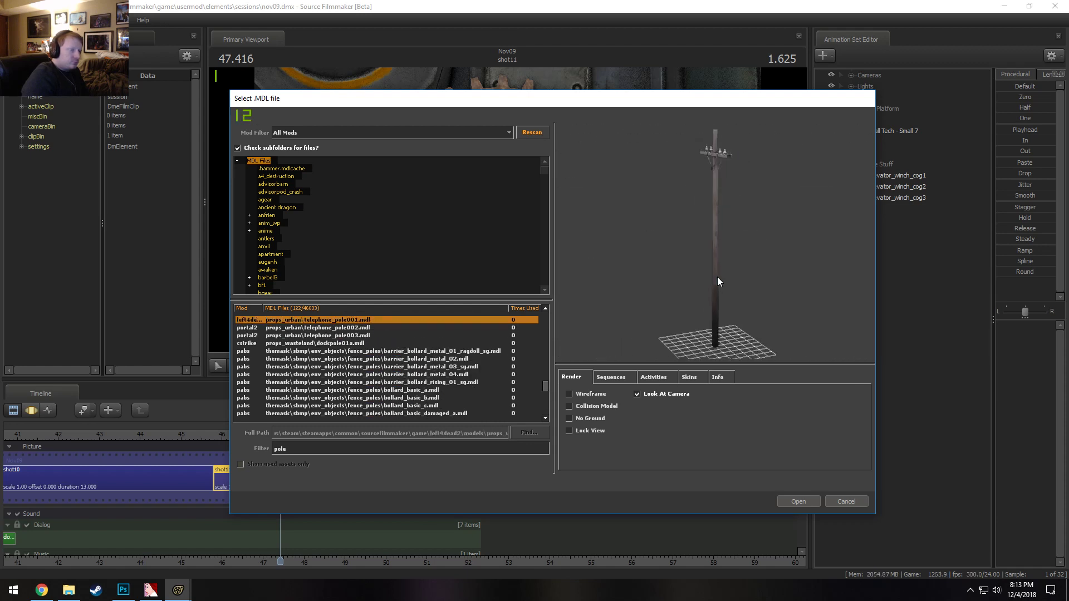
# Preview the props_urban, hospital, trainyard and trainstation pole models backward up to the phonepole1_tall model
pyautogui.press('Down')
pyautogui.press('Up')
pyautogui.press('Up')
pyautogui.press('Up')
pyautogui.press('Up')
pyautogui.press('Up')
pyautogui.press('Up')
pyautogui.press('Up')
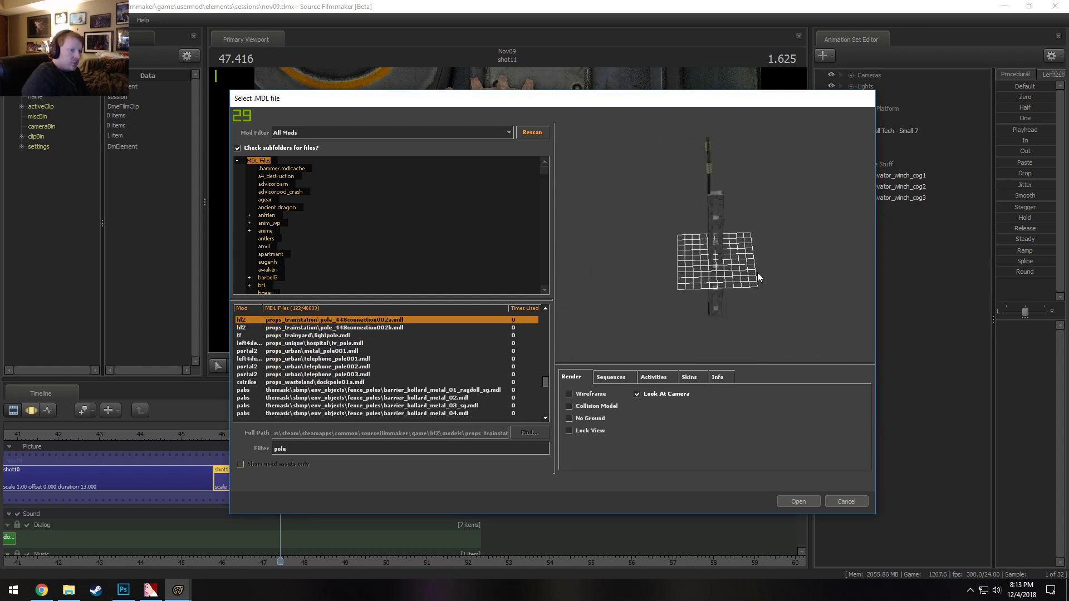
pyautogui.press('Up')
pyautogui.press('Up')
pyautogui.press('Up')
pyautogui.press('Up')
pyautogui.press('Up')
pyautogui.press('Up')
pyautogui.press('Up')
pyautogui.press('Up')
pyautogui.press('Up')
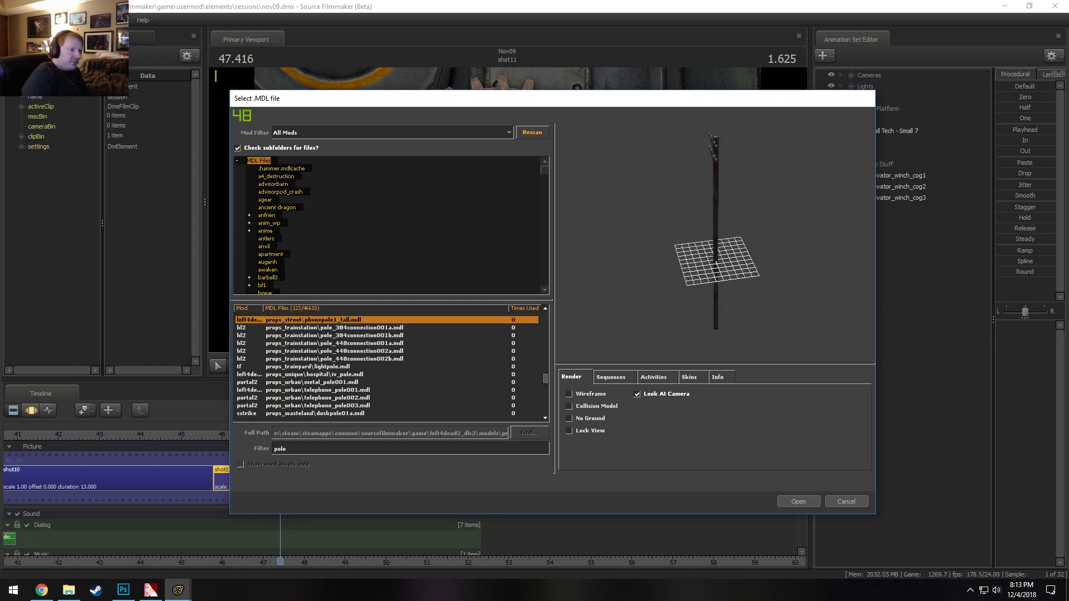
# Preview the props_street flagpole models and the props_soho light pole models
pyautogui.press('Down')
pyautogui.press('Down')
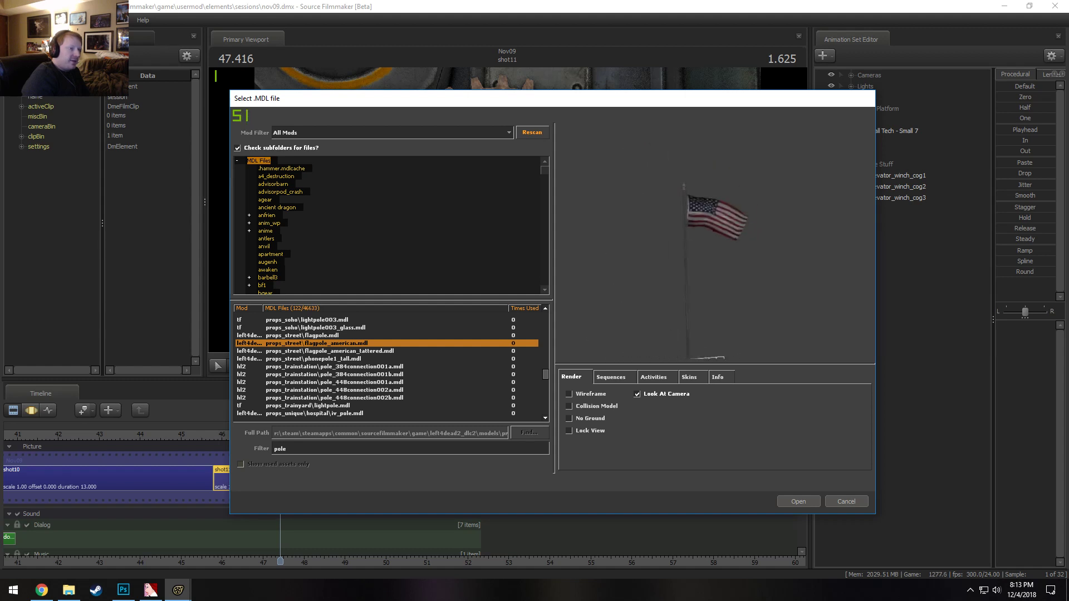
pyautogui.press('Down')
pyautogui.press('Up')
pyautogui.press('Up')
pyautogui.press('Up')
pyautogui.press('Up')
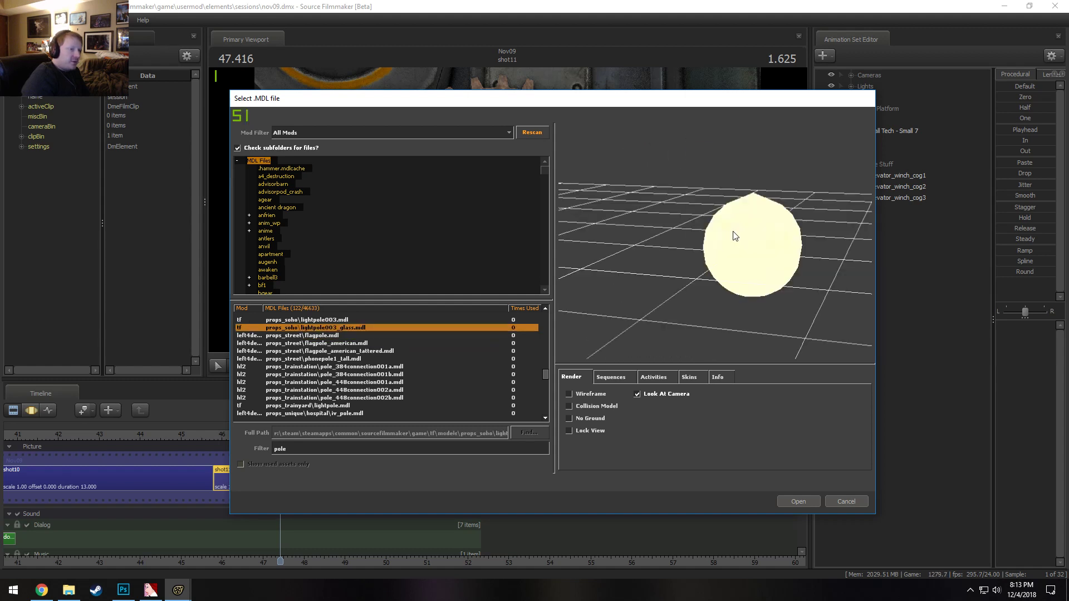
pyautogui.press('Up')
pyautogui.press('Up')
pyautogui.press('Up')
pyautogui.press('Up')
pyautogui.press('Up')
pyautogui.press('Up')
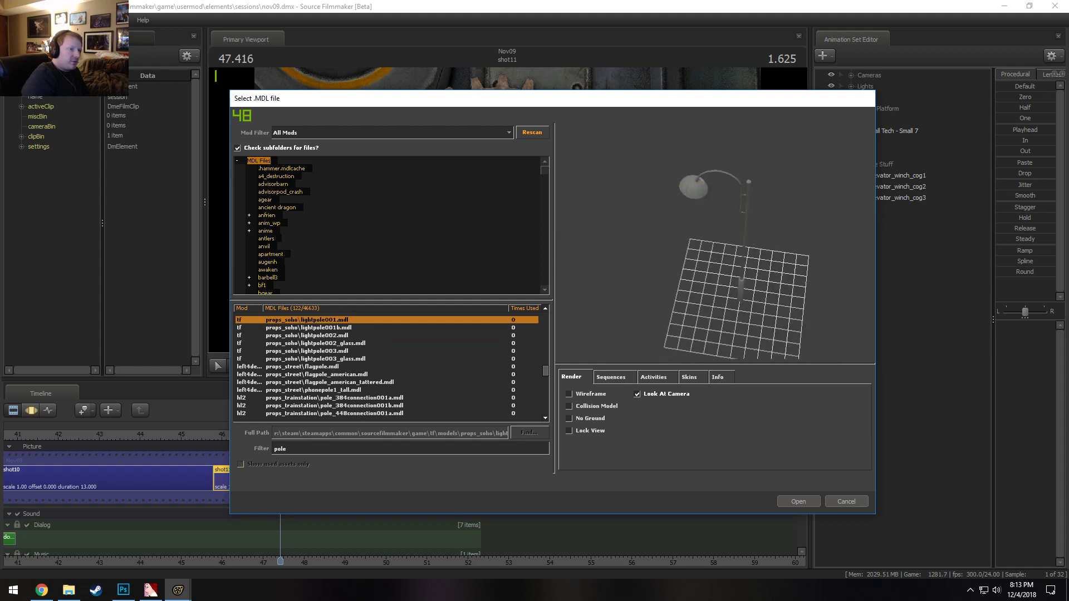
pyautogui.press('Down')
pyautogui.press('Down')
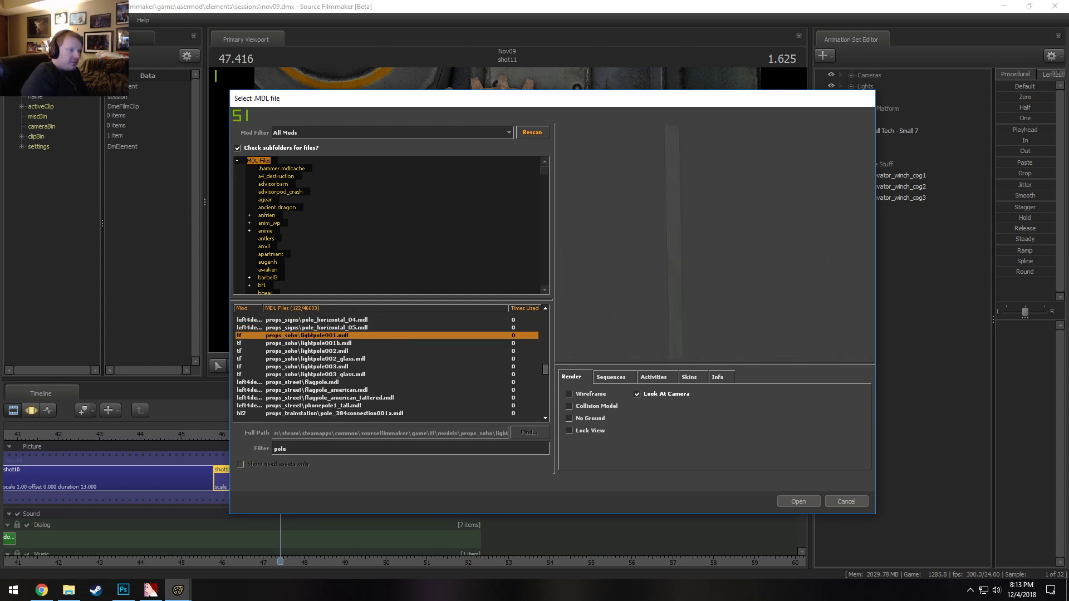
# Inspect the horizontal sign pole models in props_signs, viewing pole_horizontal_05 from another angle, and continue to the 2fort pole cables
pyautogui.press('Up')
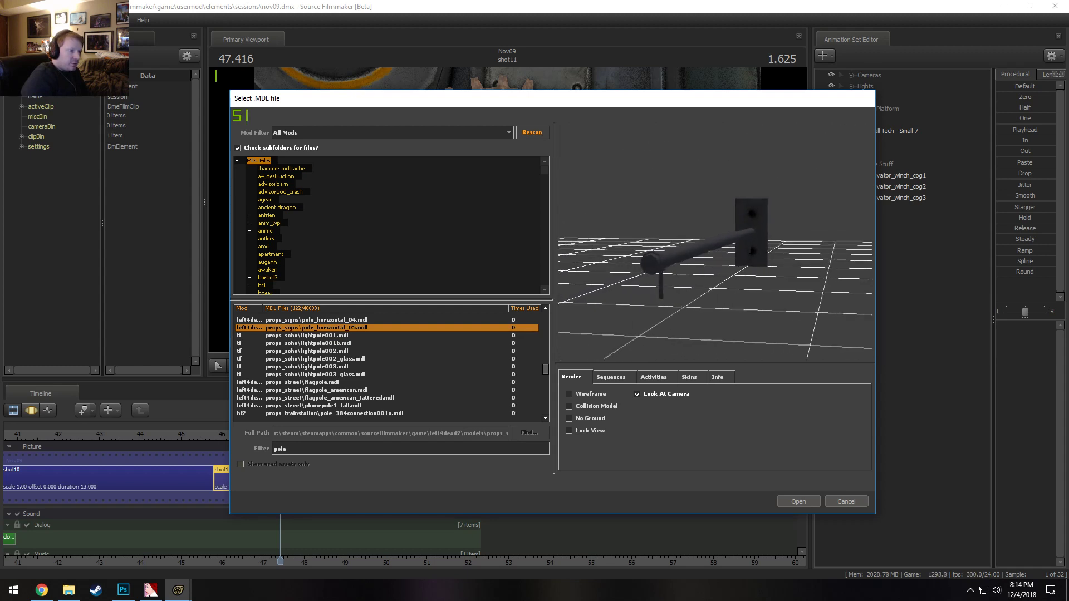
pyautogui.moveTo(663, 289)
pyautogui.mouseDown()
pyautogui.moveTo(610, 290)
pyautogui.moveTo(662, 278)
pyautogui.mouseUp()
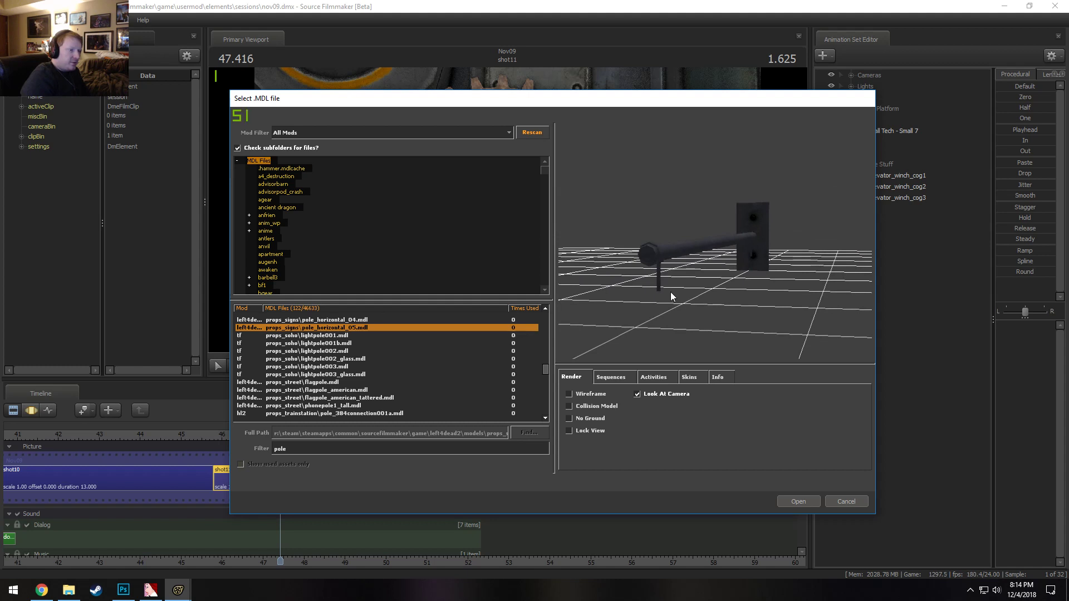
pyautogui.press('Down')
pyautogui.press('Down')
pyautogui.press('Up')
pyautogui.press('Up')
pyautogui.press('Up')
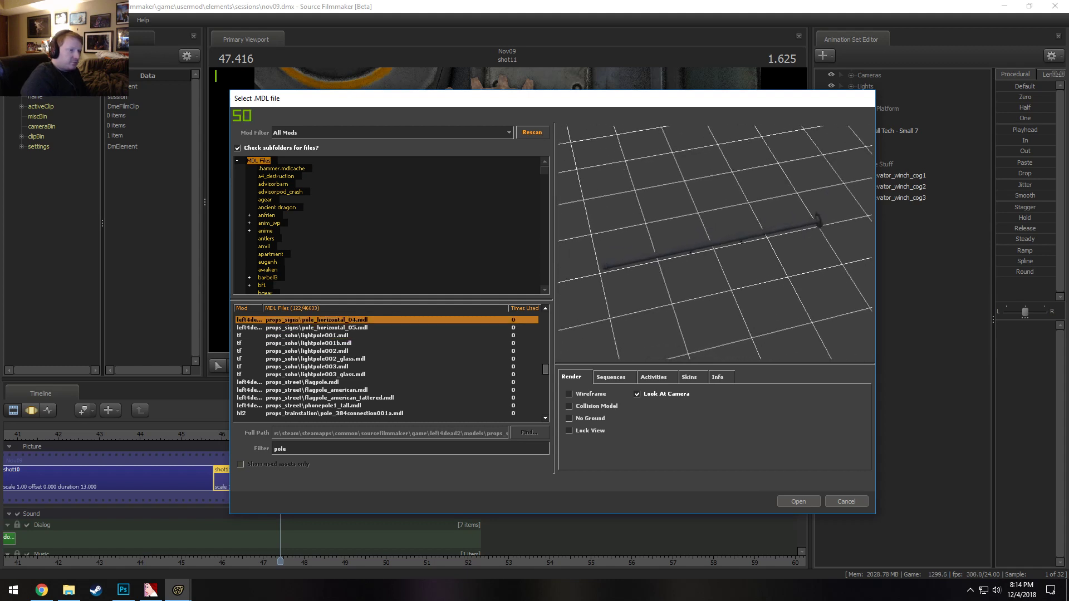
pyautogui.press('Up')
pyautogui.press('Up')
pyautogui.press('Up')
pyautogui.press('Up')
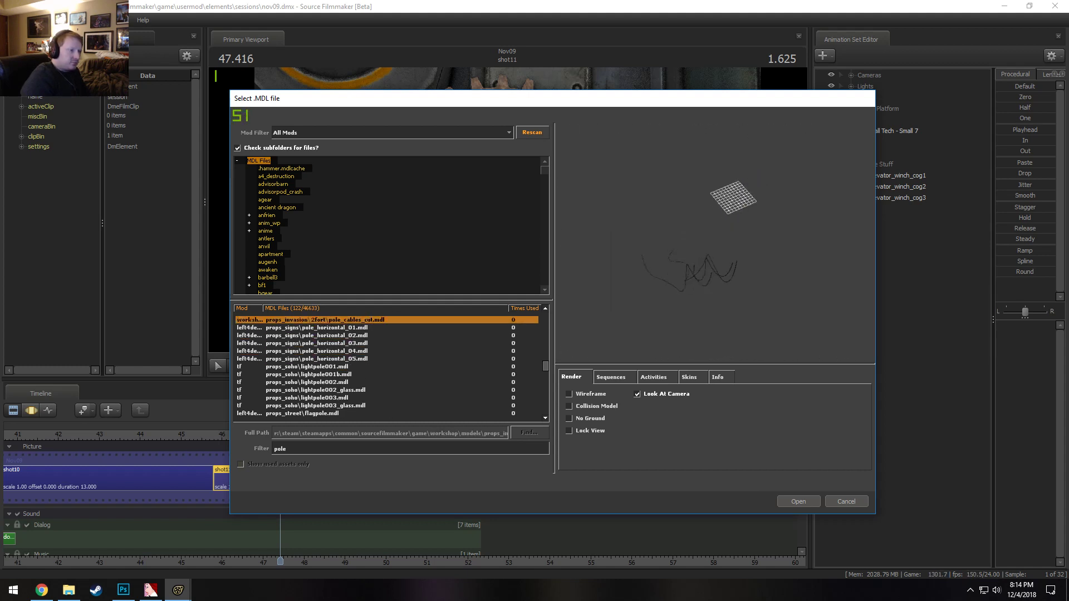
# Preview the halloween, security fence and forest utility pole models, continuing up to pole03 in props_fallout
pyautogui.press('Up')
pyautogui.press('Up')
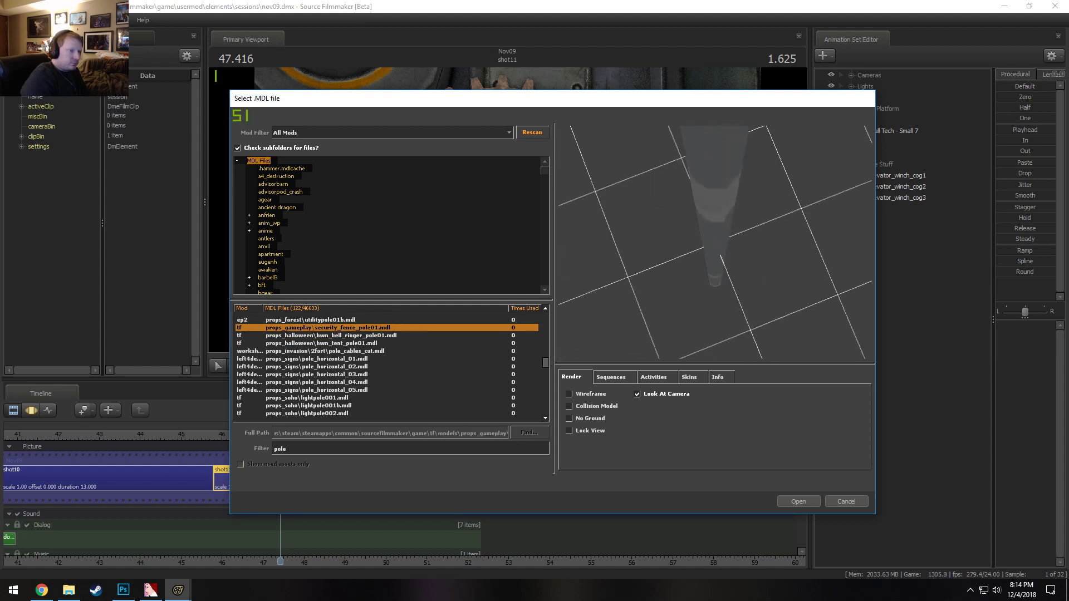
pyautogui.press('Up')
pyautogui.press('Up')
pyautogui.press('Up')
pyautogui.press('Up')
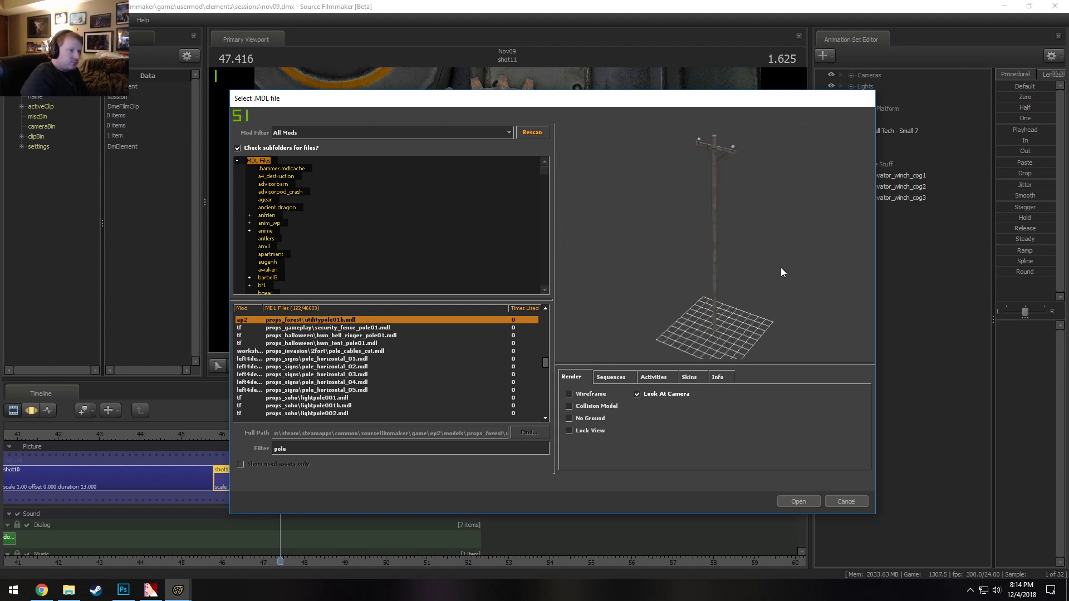
pyautogui.moveTo(742, 272); pyautogui.dragTo(737, 272)
pyautogui.moveTo(737, 273); pyautogui.dragTo(737, 229, button='right')
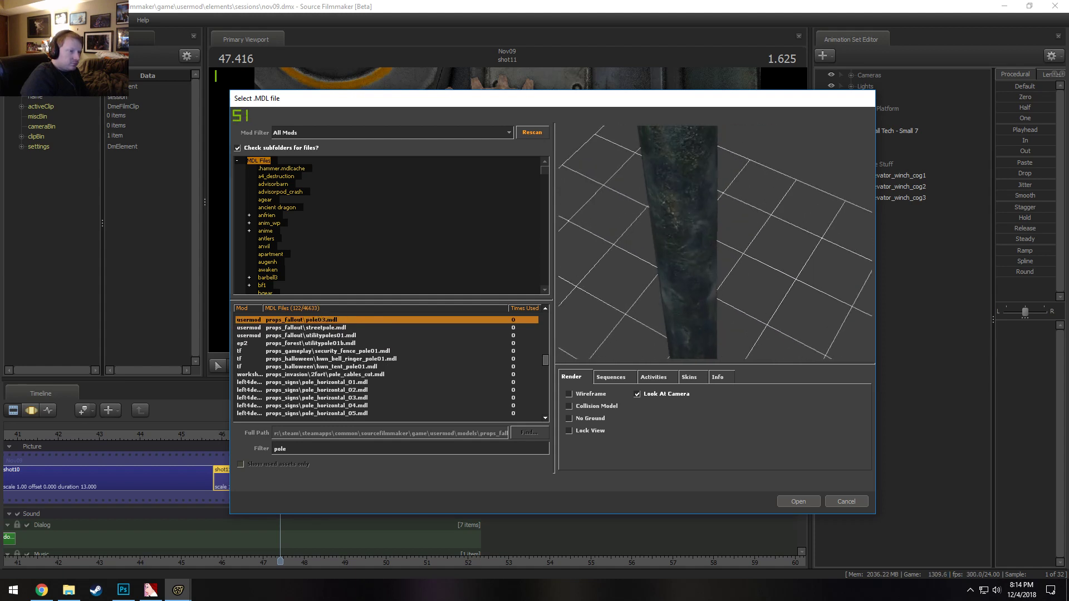
# Inspect the props_fallout pole03 model from several angles and distances, and preview the streetpole model
pyautogui.moveTo(737, 272); pyautogui.dragTo(751, 234)
pyautogui.moveTo(737, 239); pyautogui.dragTo(738, 269, button='right')
pyautogui.moveTo(737, 270); pyautogui.dragTo(728, 195, button='middle')
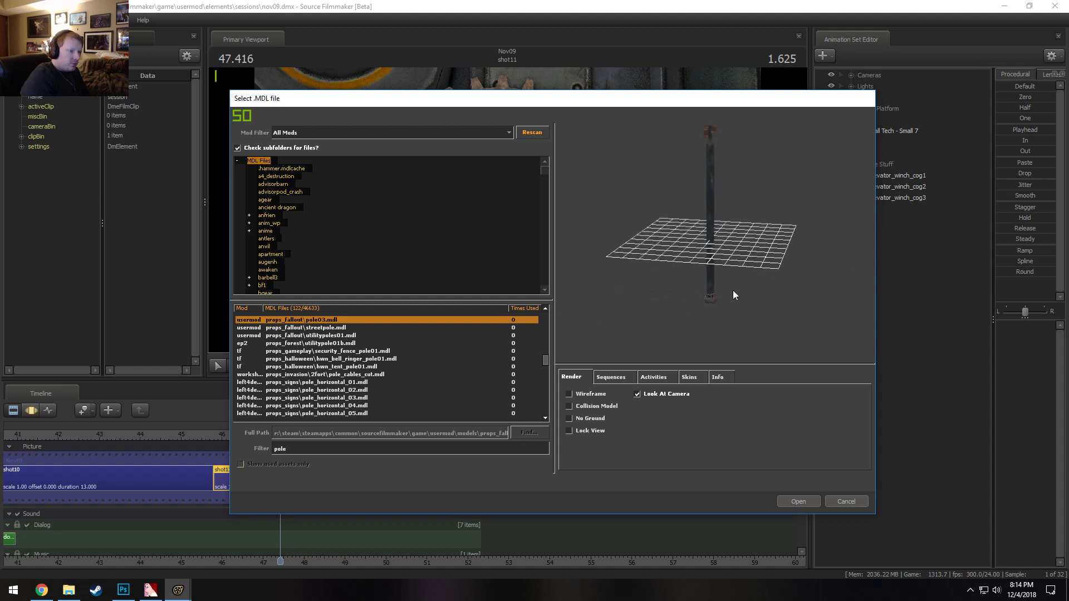
pyautogui.moveTo(732, 290); pyautogui.dragTo(732, 256, button='right')
pyautogui.moveTo(790, 358); pyautogui.dragTo(790, 328, button='right')
pyautogui.moveTo(792, 353); pyautogui.dragTo(747, 322)
pyautogui.moveTo(747, 322); pyautogui.dragTo(773, 229, button='right')
pyautogui.press('Down')
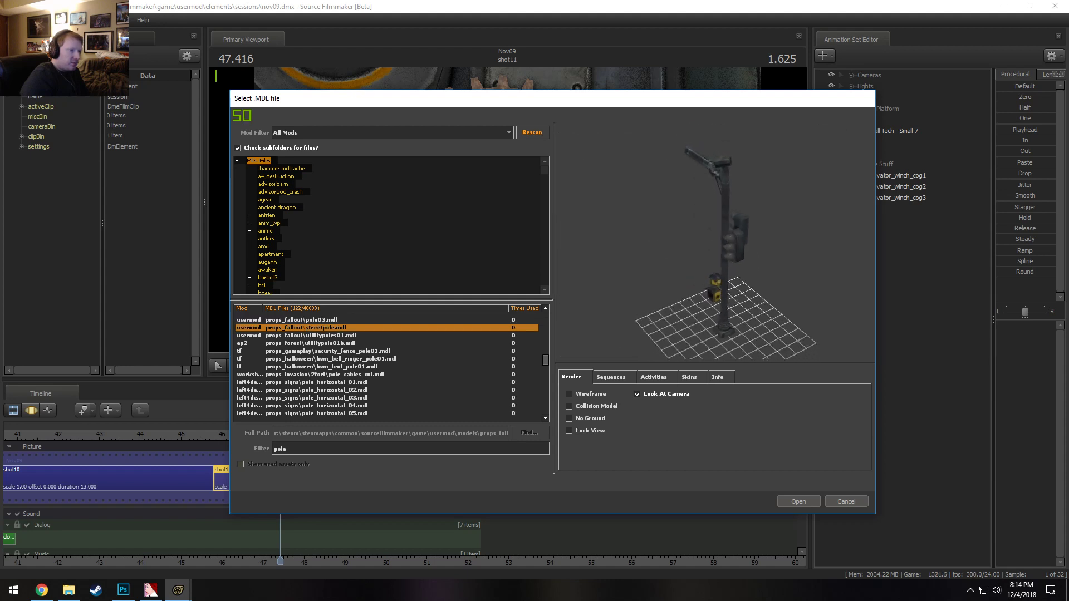
# Compare the props_fallout pole02 and pole01 models and examine the top end of pole01 up close
pyautogui.press('Up')
pyautogui.press('Up')
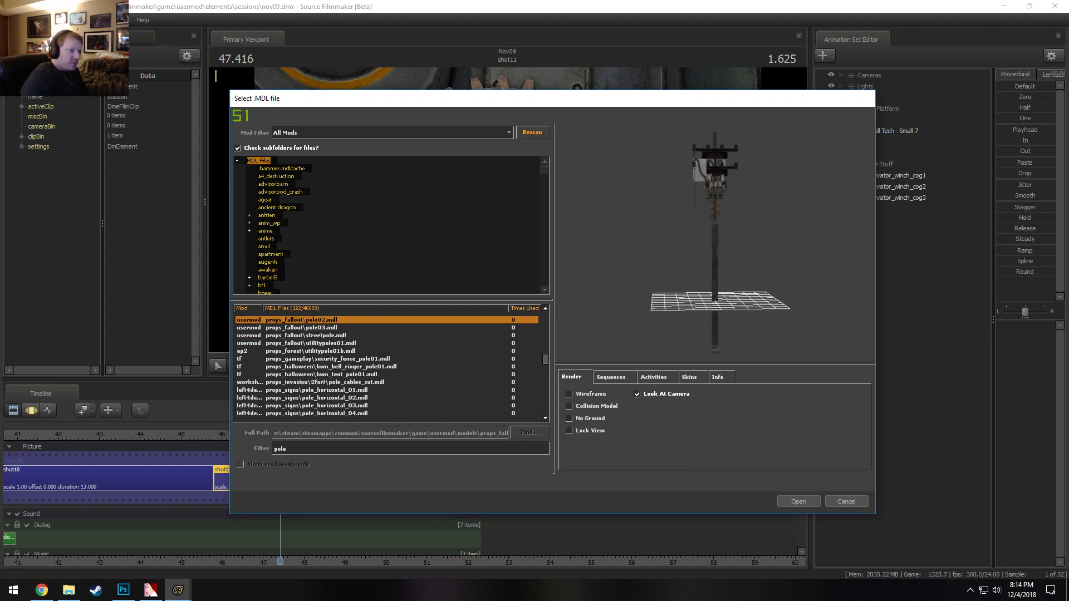
pyautogui.press('Up')
pyautogui.press('Up')
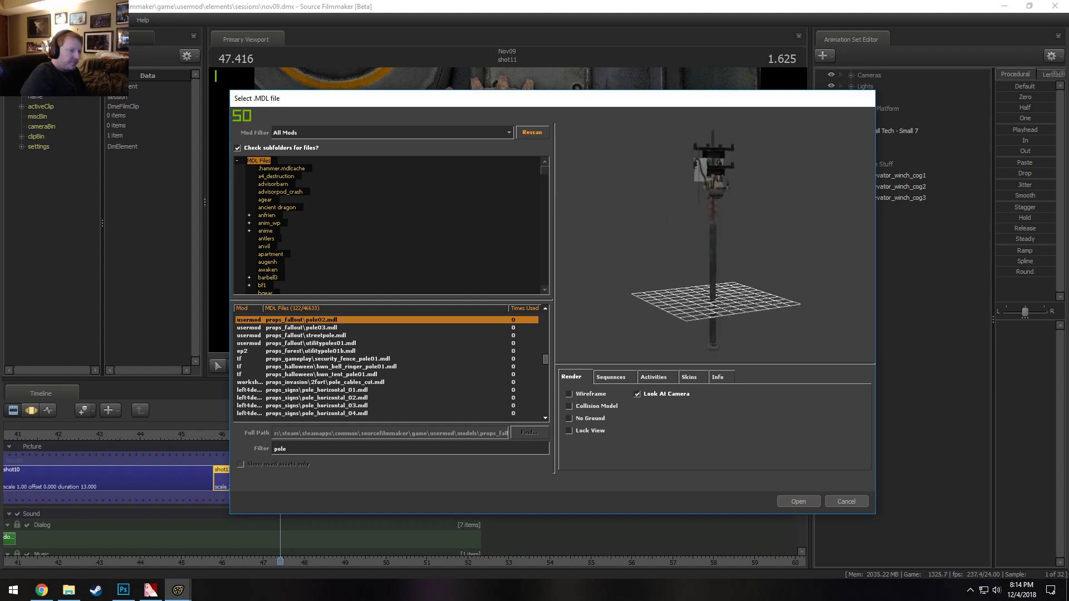
pyautogui.press('Down')
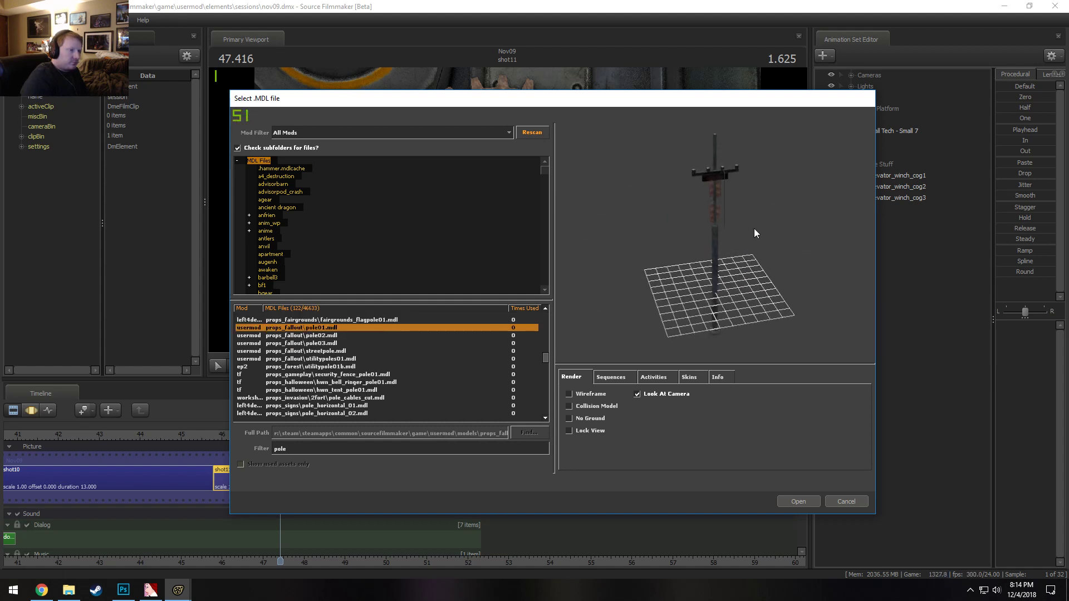
pyautogui.scroll(5, 751, 209)
pyautogui.moveTo(750, 188); pyautogui.dragTo(730, 334, button='middle')
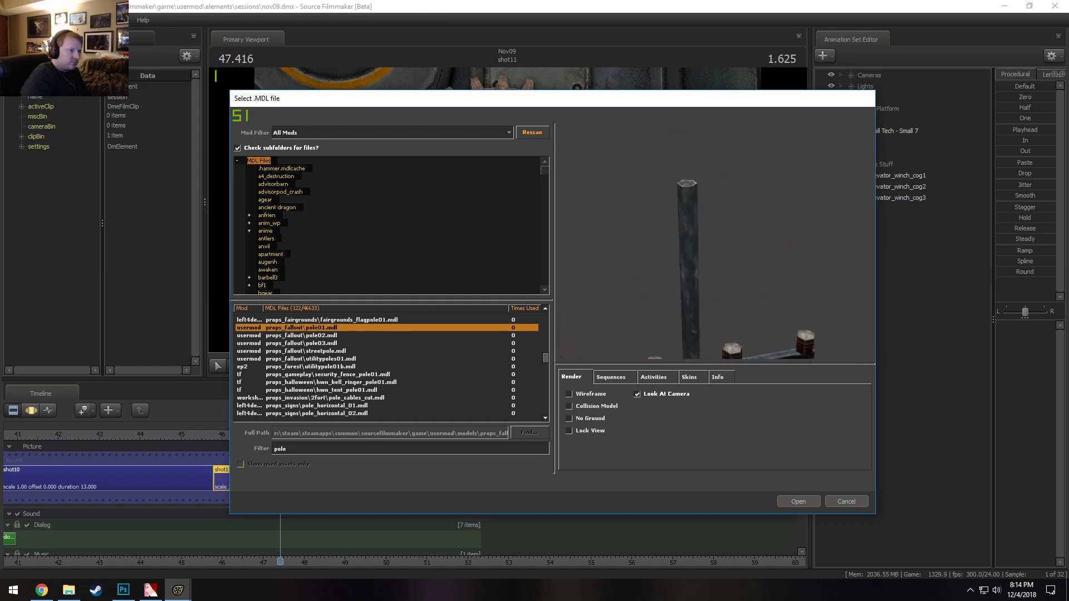
pyautogui.moveTo(729, 182); pyautogui.dragTo(729, 128, button='right')
pyautogui.moveTo(729, 182); pyautogui.dragTo(724, 312, button='middle')
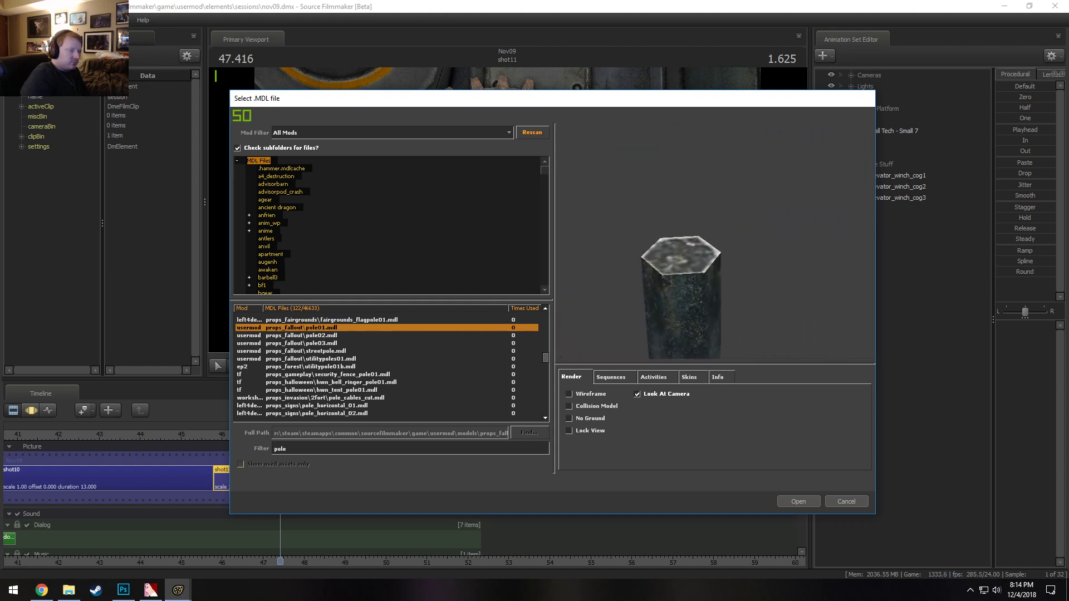
pyautogui.moveTo(715, 242); pyautogui.dragTo(725, 290, button='right')
# Preview the props_fairgrounds flagpole and bumper car pole models, viewing bumper_car01_pole from different angles
pyautogui.press('Up')
pyautogui.press('Up')
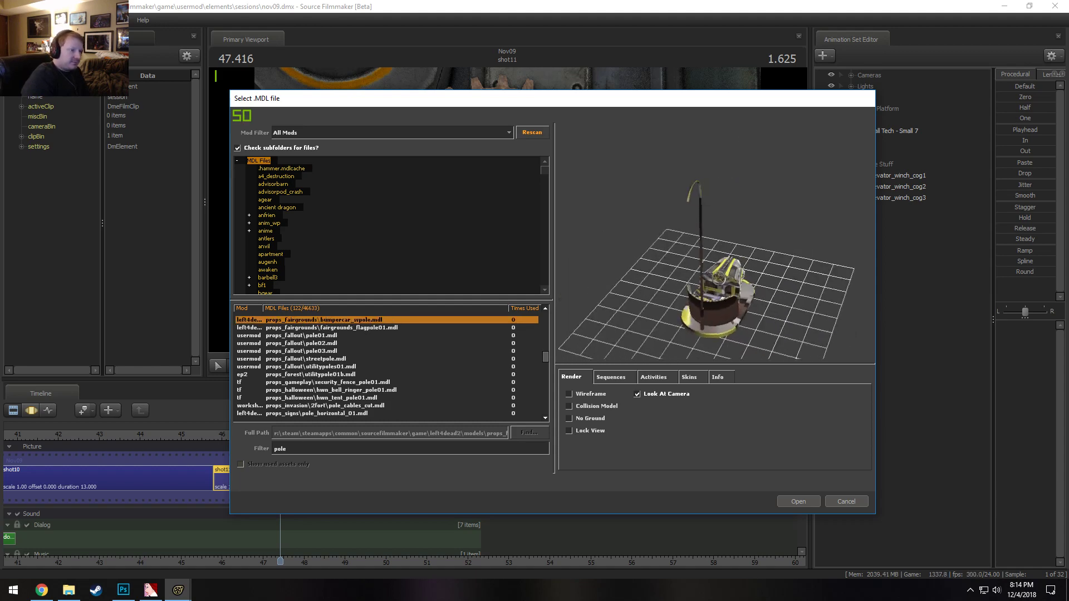
pyautogui.press('Up')
pyautogui.press('Up')
pyautogui.moveTo(715, 242); pyautogui.dragTo(679, 242)
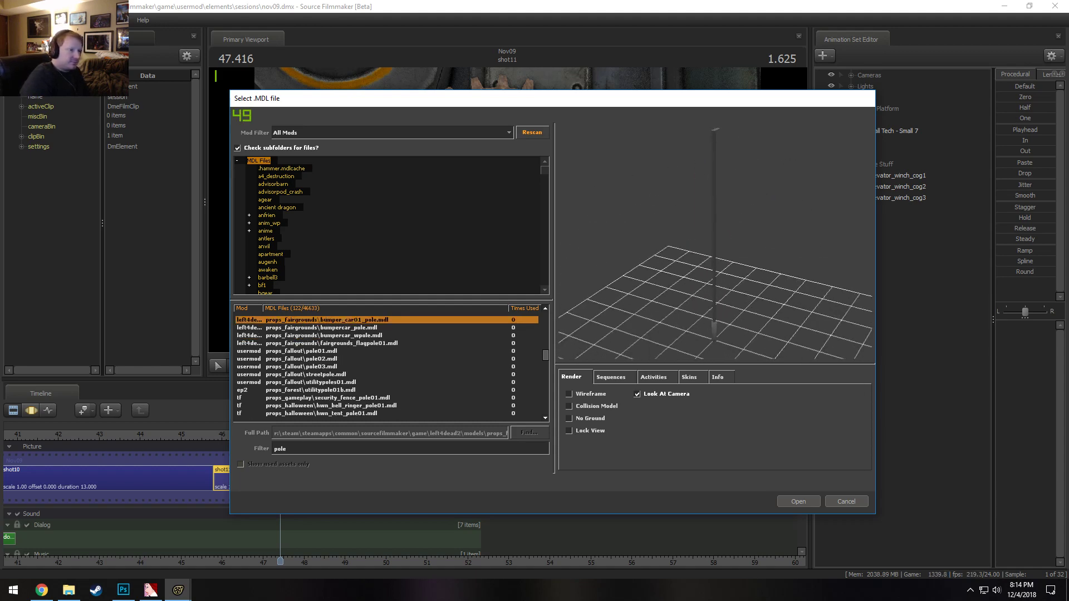
pyautogui.moveTo(716, 243); pyautogui.dragTo(715, 184, button='right')
# Preview the props_docks pole models backward from dockpole02a to dock02_pole02a_256
pyautogui.press('Up')
pyautogui.press('Up')
pyautogui.press('Up')
pyautogui.press('Up')
pyautogui.press('Up')
pyautogui.press('Up')
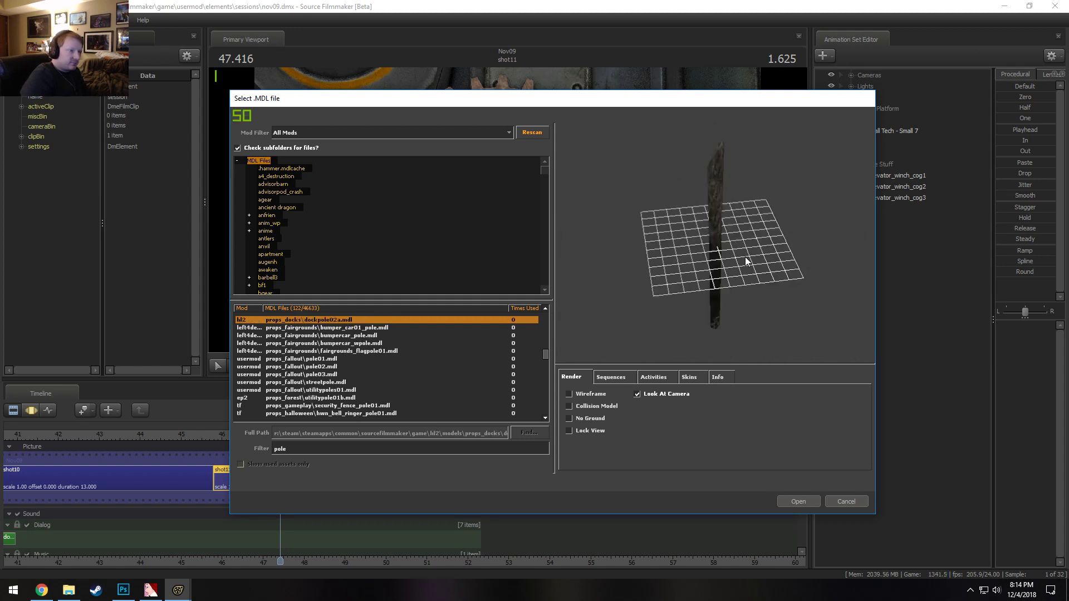
pyautogui.press('Up')
pyautogui.press('Up')
pyautogui.press('Up')
pyautogui.press('Up')
pyautogui.press('Up')
pyautogui.press('Up')
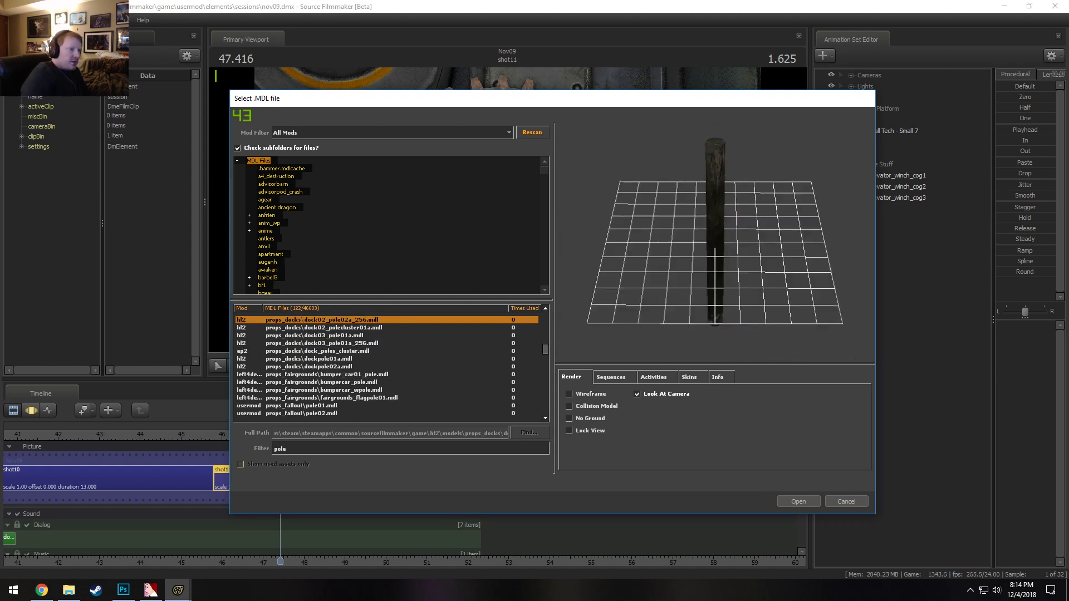
# Preview the remaining dock pole clusters and wooden debris poles backward up to the props_c17 utility poles
pyautogui.press('Up')
pyautogui.press('Up')
pyautogui.press('Up')
pyautogui.press('Up')
pyautogui.press('Up')
pyautogui.press('Up')
pyautogui.press('Up')
pyautogui.press('Up')
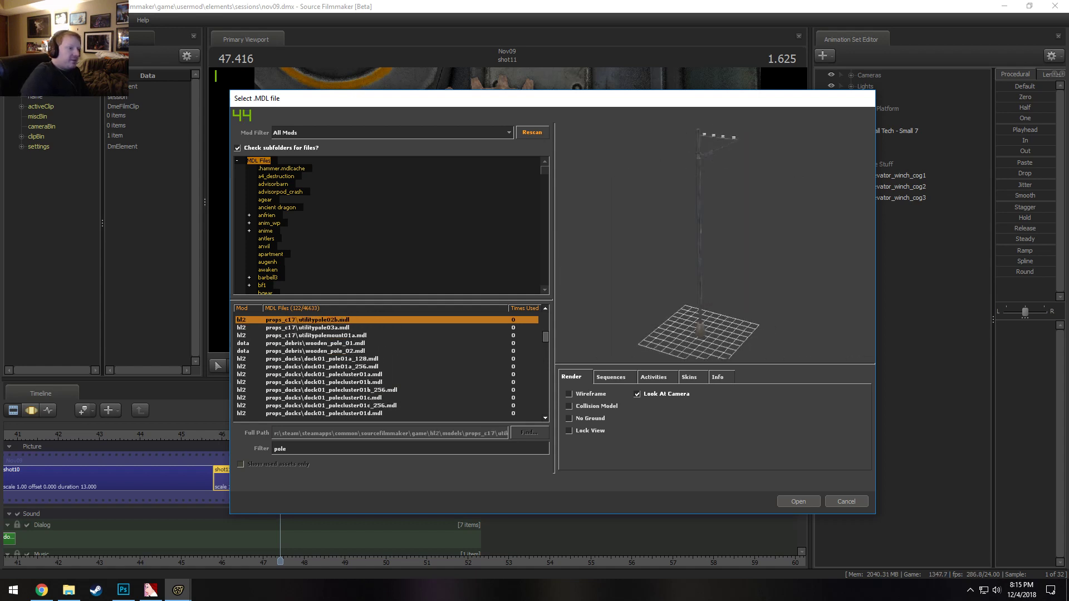
# Examine the base of the props_c17 utilitypole03a model up close and preview utilitypole02b
pyautogui.press('Up')
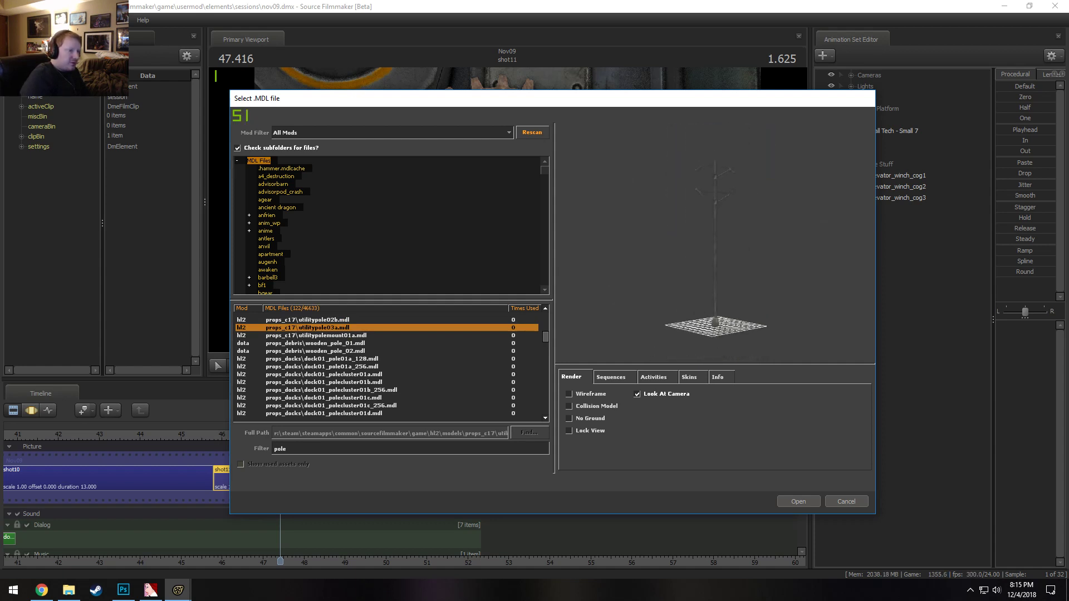
pyautogui.moveTo(716, 337); pyautogui.dragTo(716, 206, button='middle')
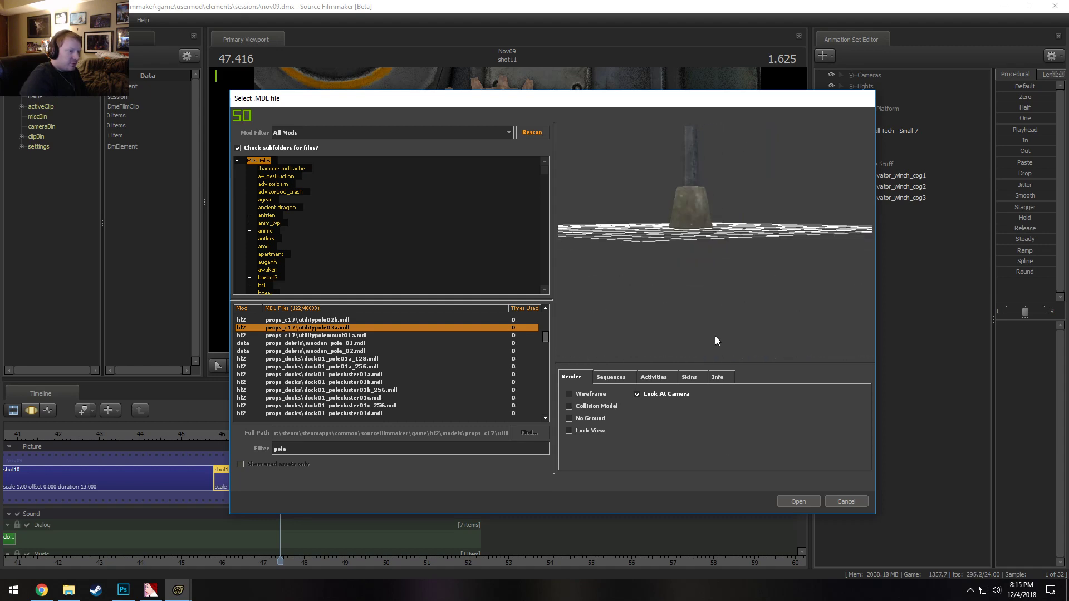
pyautogui.moveTo(760, 347)
pyautogui.mouseDown()
pyautogui.moveTo(761, 278)
pyautogui.moveTo(779, 245)
pyautogui.moveTo(765, 329)
pyautogui.mouseUp()
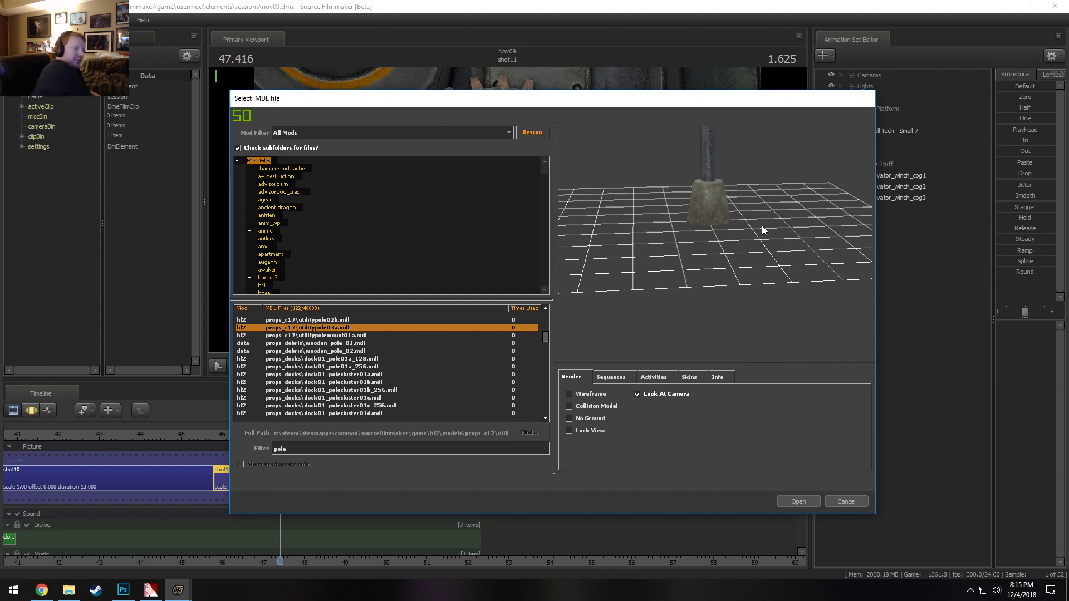
pyautogui.press('Up')
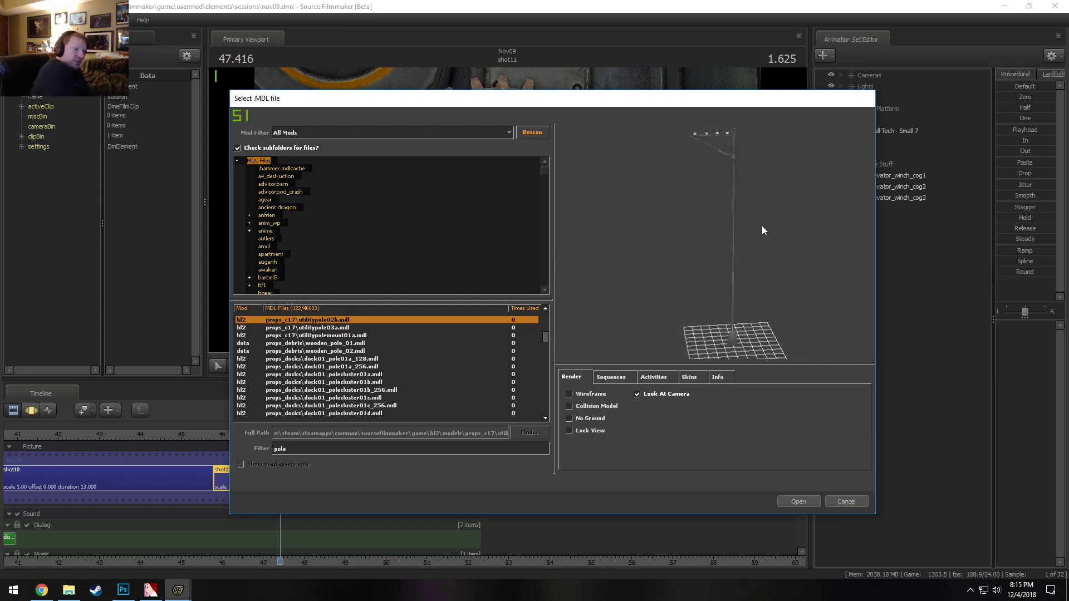
# Preview the remaining props_c17 utility pole models backward up to signpole001
pyautogui.press('Down')
pyautogui.press('Down')
pyautogui.press('Up')
pyautogui.press('Up')
pyautogui.press('Up')
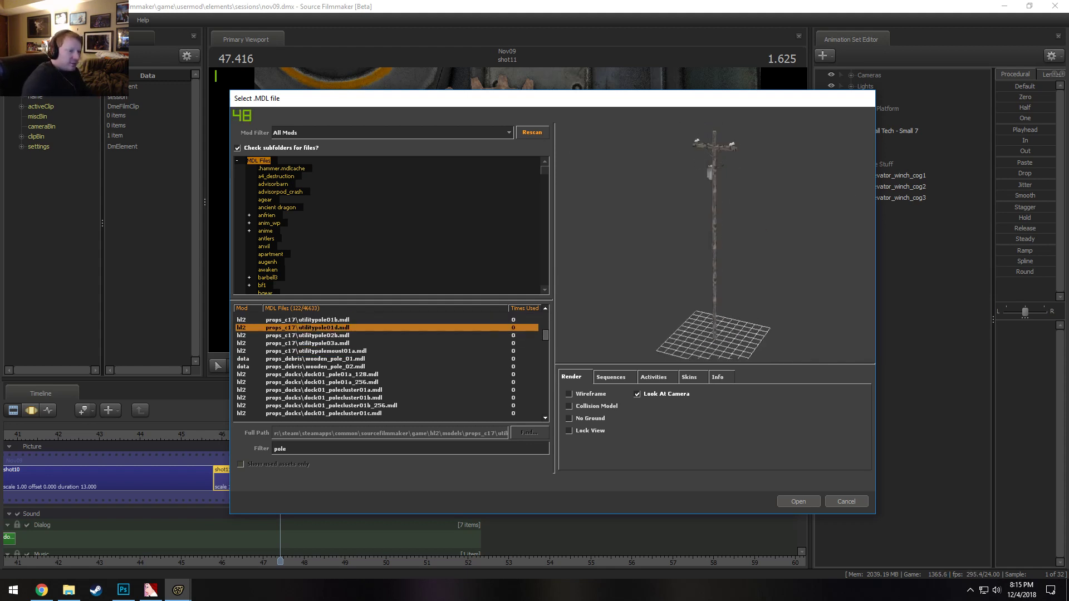
pyautogui.press('Up')
pyautogui.press('Up')
pyautogui.press('Up')
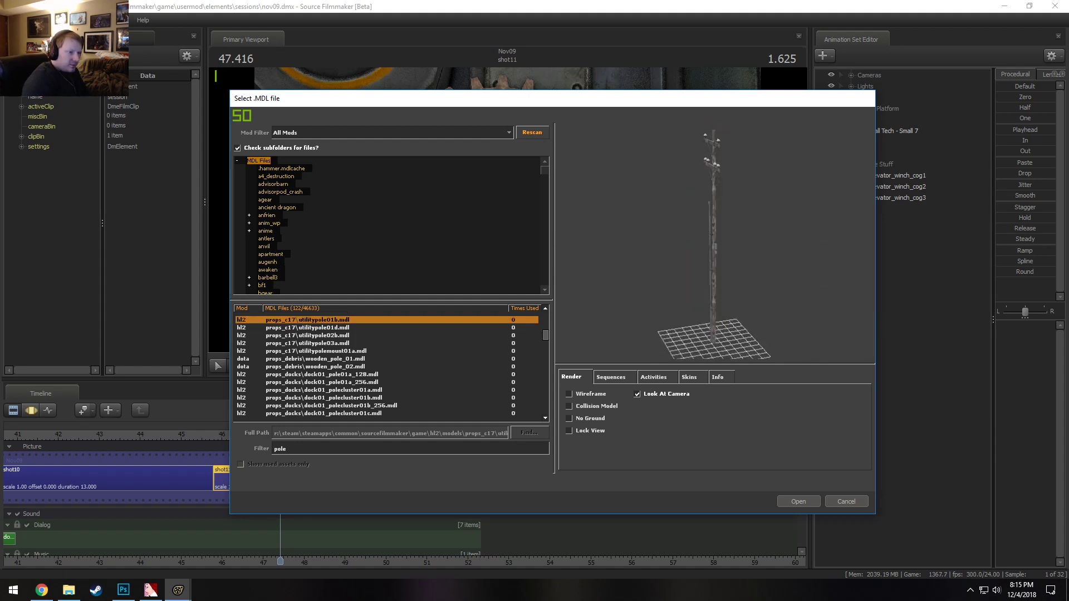
# Examine the props_c17 signpole001 model up close from a different angle
pyautogui.moveTo(713, 323); pyautogui.dragTo(780, 334)
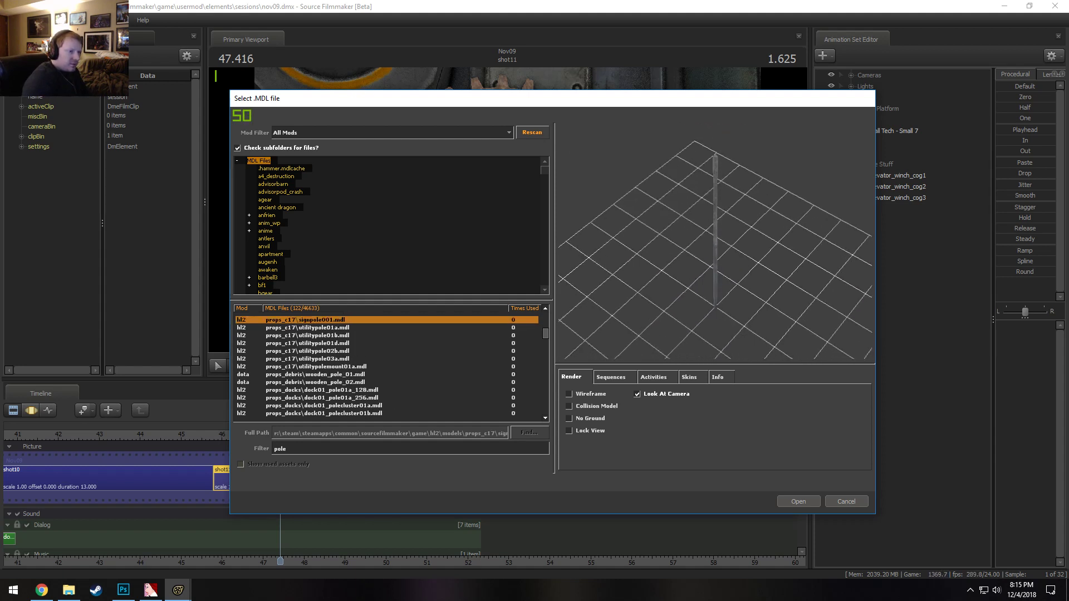
pyautogui.moveTo(713, 323); pyautogui.dragTo(713, 245, button='right')
pyautogui.moveTo(713, 245); pyautogui.dragTo(668, 244)
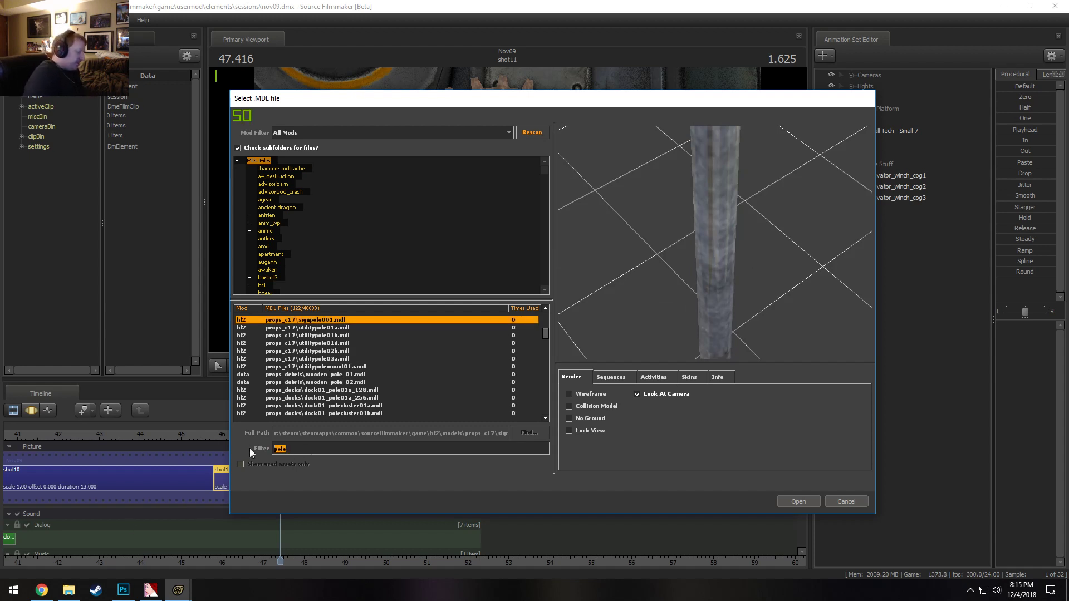
# Filter the model list by "cylinder" and preview the matching models down to gas_cylinder_thin
pyautogui.write('cylinder')
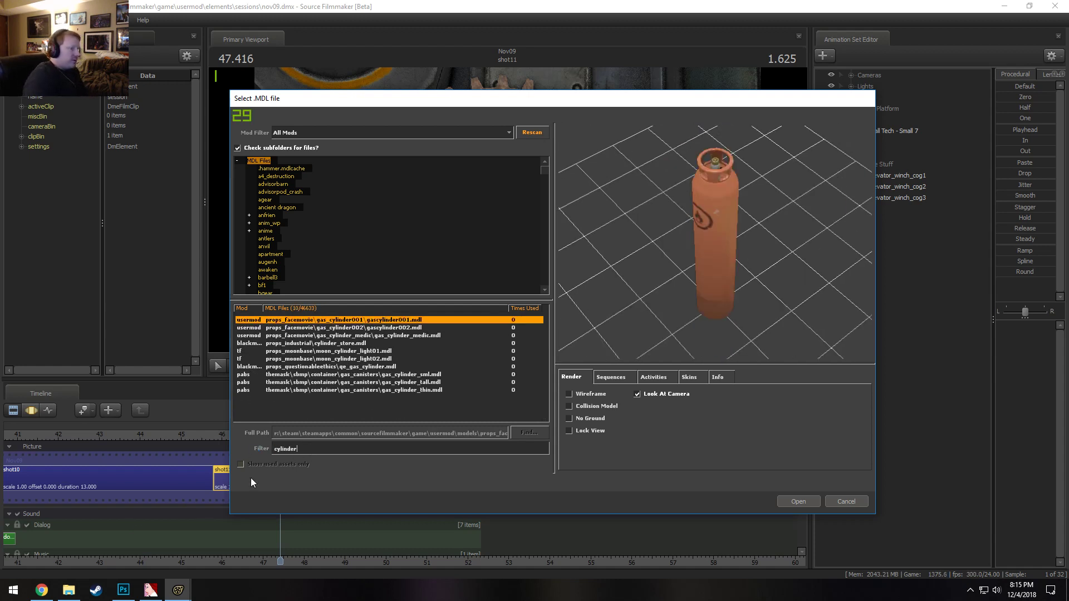
pyautogui.press('Down')
pyautogui.press('Down')
pyautogui.press('Down')
pyautogui.press('Down')
pyautogui.press('Down')
pyautogui.press('Down')
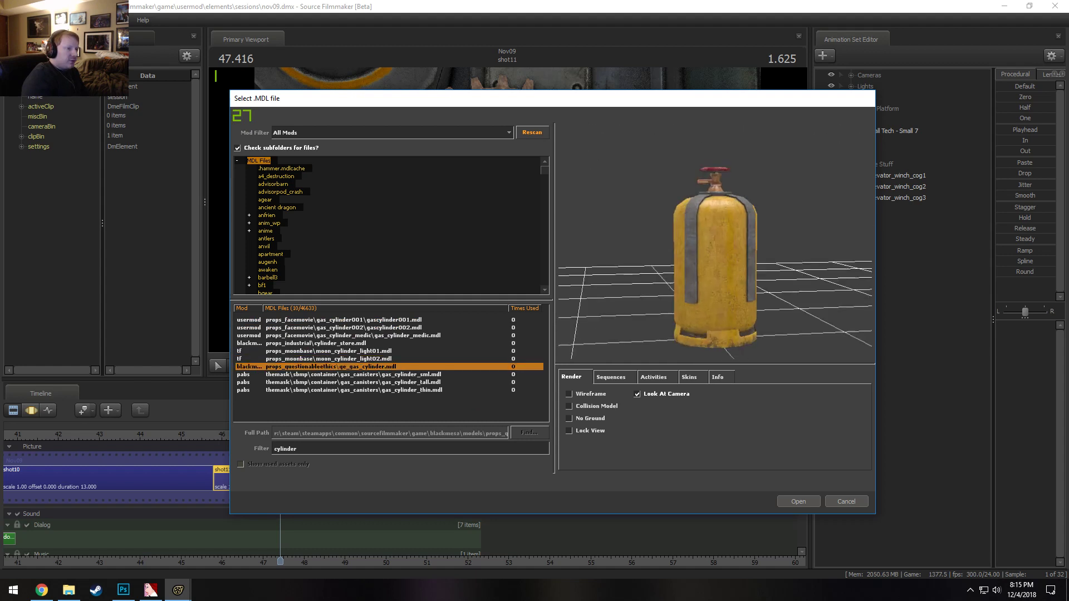
pyautogui.press('Down')
pyautogui.press('Down')
pyautogui.press('Down')
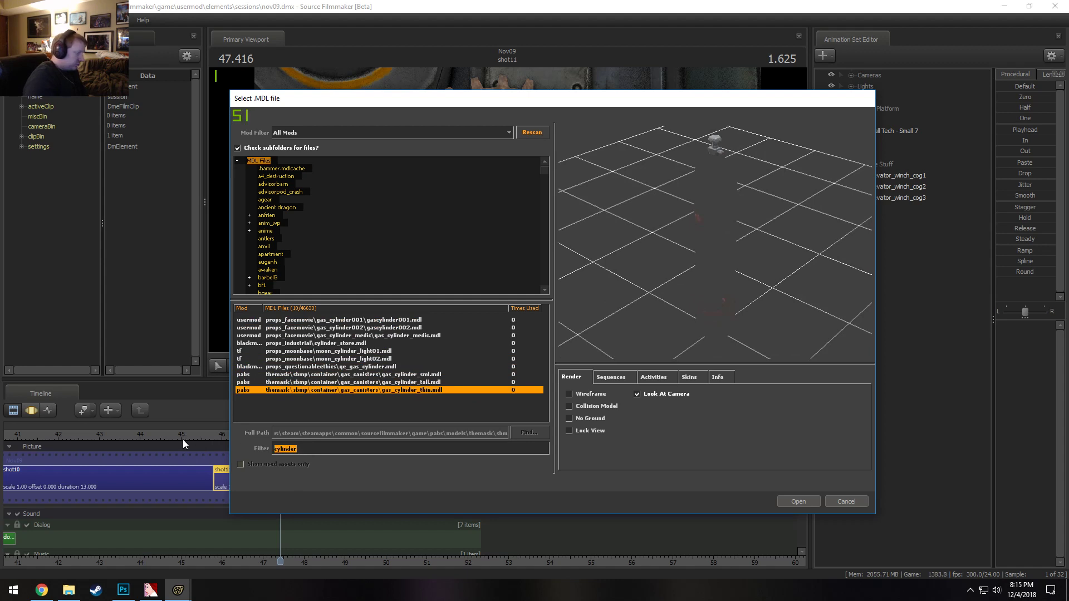
# Filter the model list by "tube" and preview the elevator tube models down to props_am's am_lasertube
pyautogui.write('tube')
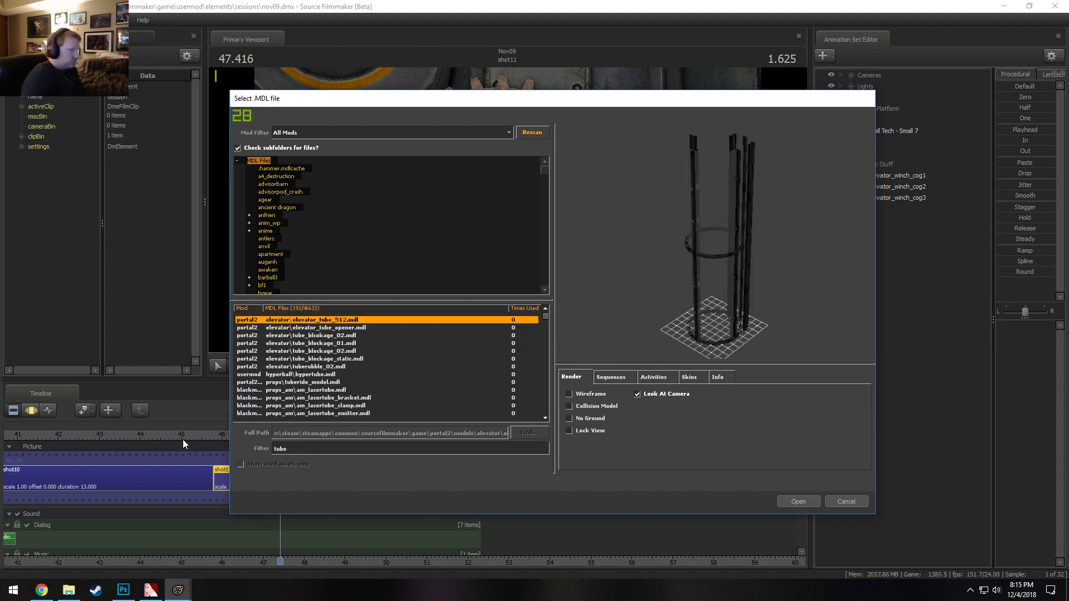
pyautogui.press('Down')
pyautogui.press('Down')
pyautogui.press('Down')
pyautogui.press('Down')
pyautogui.press('Down')
pyautogui.press('Down')
pyautogui.press('Down')
pyautogui.press('Down')
pyautogui.press('Down')
pyautogui.press('Down')
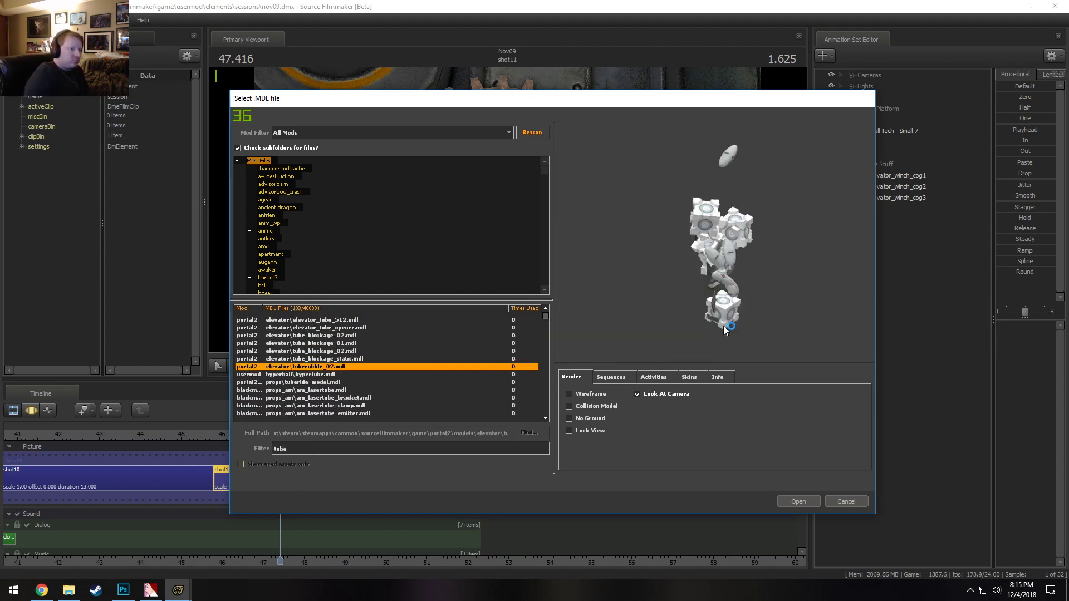
pyautogui.press('Down')
pyautogui.press('Up')
pyautogui.press('Up')
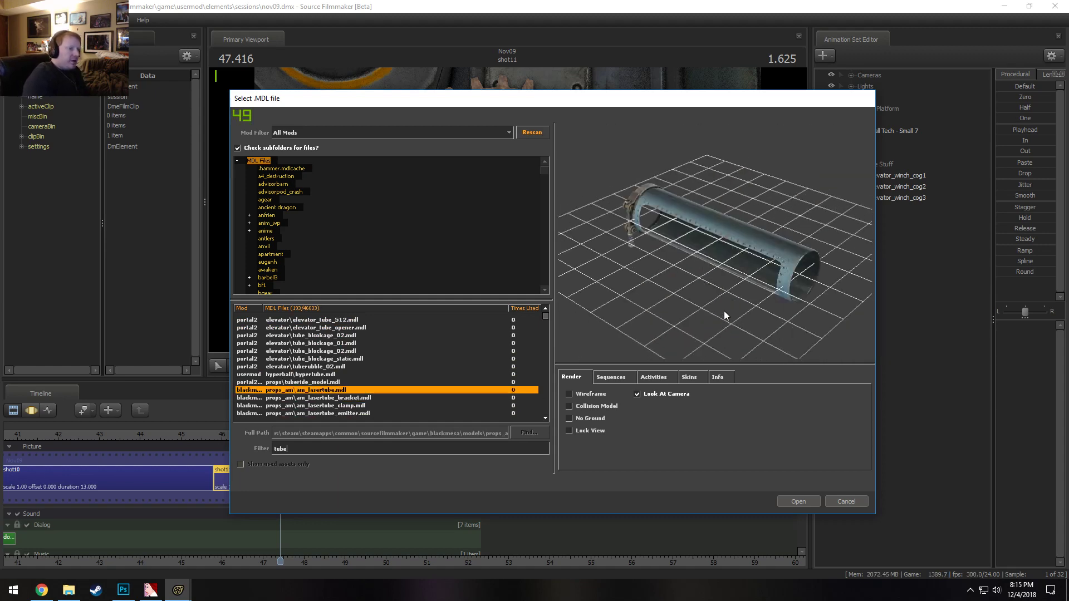
# Preview the am_lasertube parts, including the damaged lens holder, down to gibs glasschunk_a_12
pyautogui.press('Down')
pyautogui.press('Down')
pyautogui.press('Down')
pyautogui.press('Down')
pyautogui.press('Down')
pyautogui.press('Down')
pyautogui.press('Down')
pyautogui.press('Down')
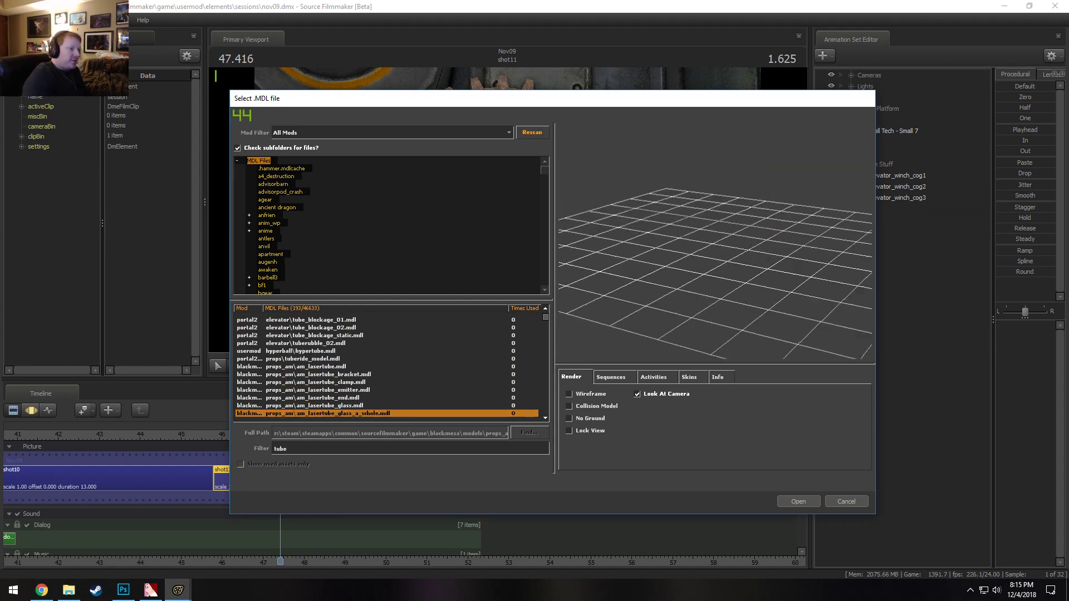
pyautogui.press('Down')
pyautogui.press('Down')
pyautogui.press('Down')
pyautogui.press('Down')
pyautogui.press('Down')
pyautogui.press('Down')
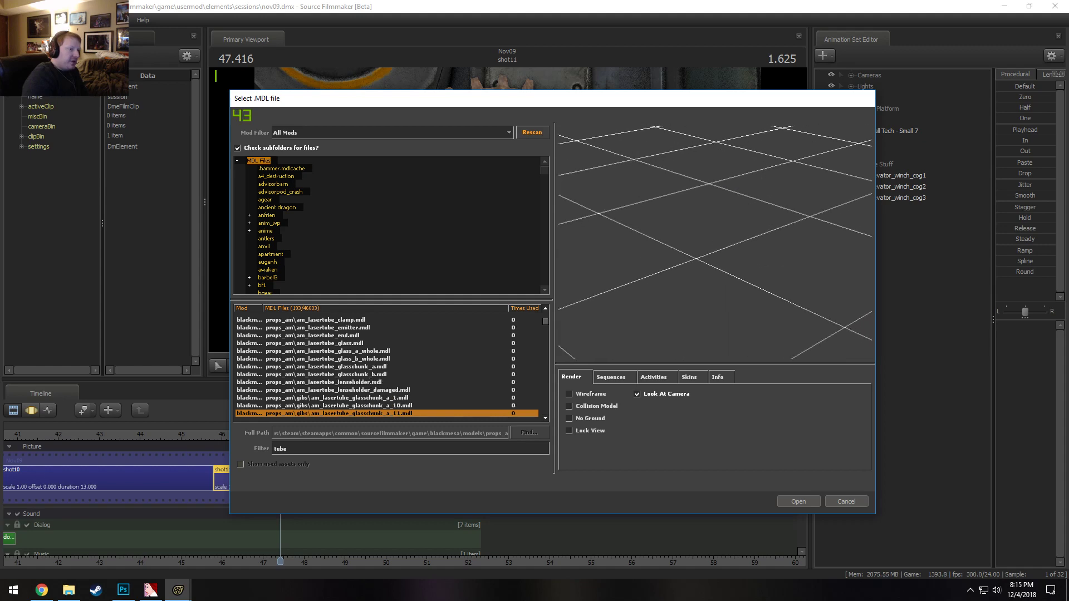
pyautogui.press('Up')
pyautogui.press('Up')
pyautogui.press('Up')
pyautogui.press('Up')
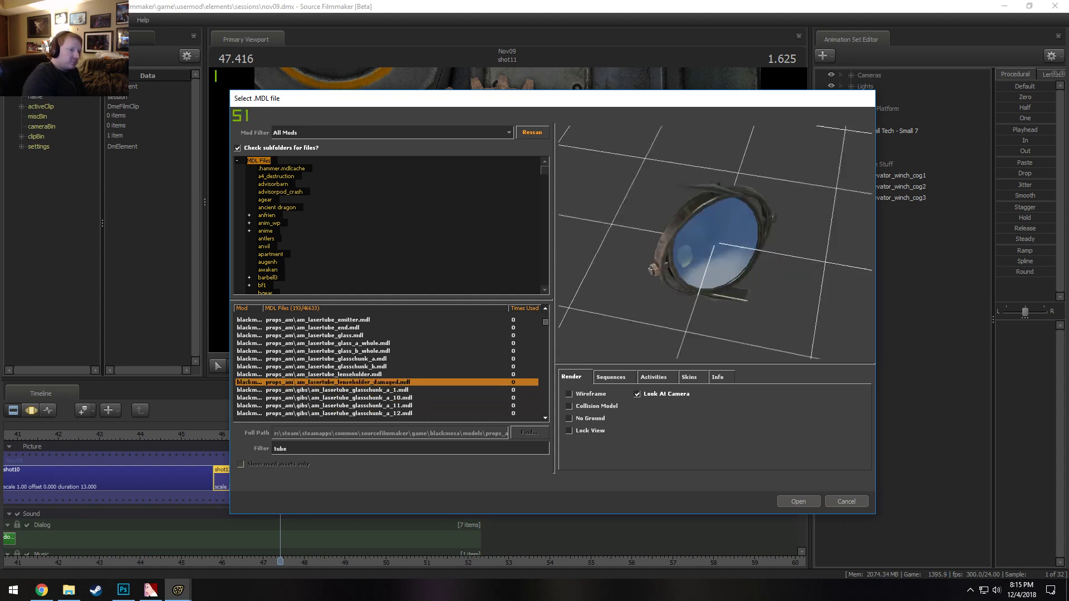
pyautogui.press('Down')
pyautogui.press('Down')
pyautogui.press('Down')
pyautogui.press('Down')
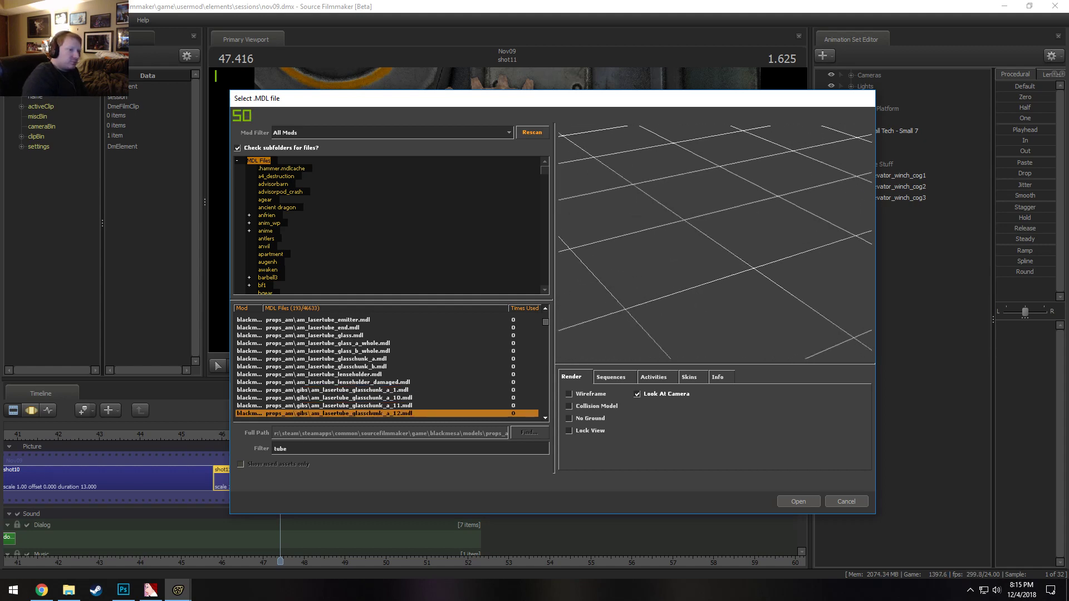
# Preview the am_lasertube glass chunk gibs from glasschunk_a_13 down to glasschunk_b_3
pyautogui.press('Down')
pyautogui.press('Down')
pyautogui.press('Down')
pyautogui.press('Down')
pyautogui.press('Down')
pyautogui.press('Down')
pyautogui.press('Down')
pyautogui.press('Down')
pyautogui.press('Down')
pyautogui.press('Down')
pyautogui.press('Down')
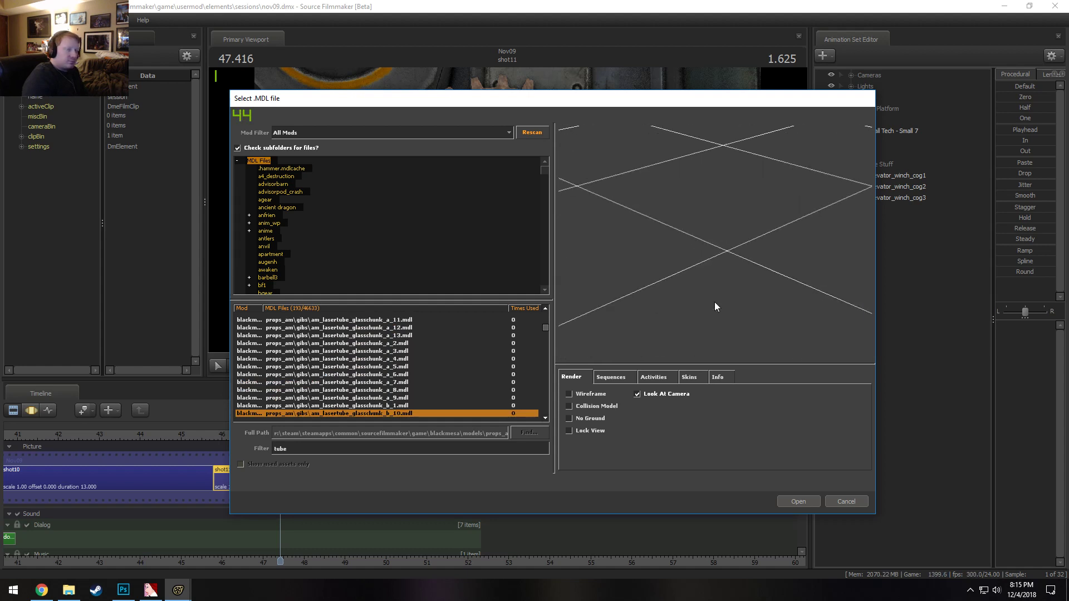
pyautogui.press('Down')
pyautogui.press('Down')
pyautogui.press('Down')
pyautogui.press('Down')
pyautogui.press('Down')
pyautogui.press('Down')
pyautogui.press('Down')
pyautogui.press('Down')
pyautogui.press('Down')
pyautogui.press('Down')
pyautogui.press('Down')
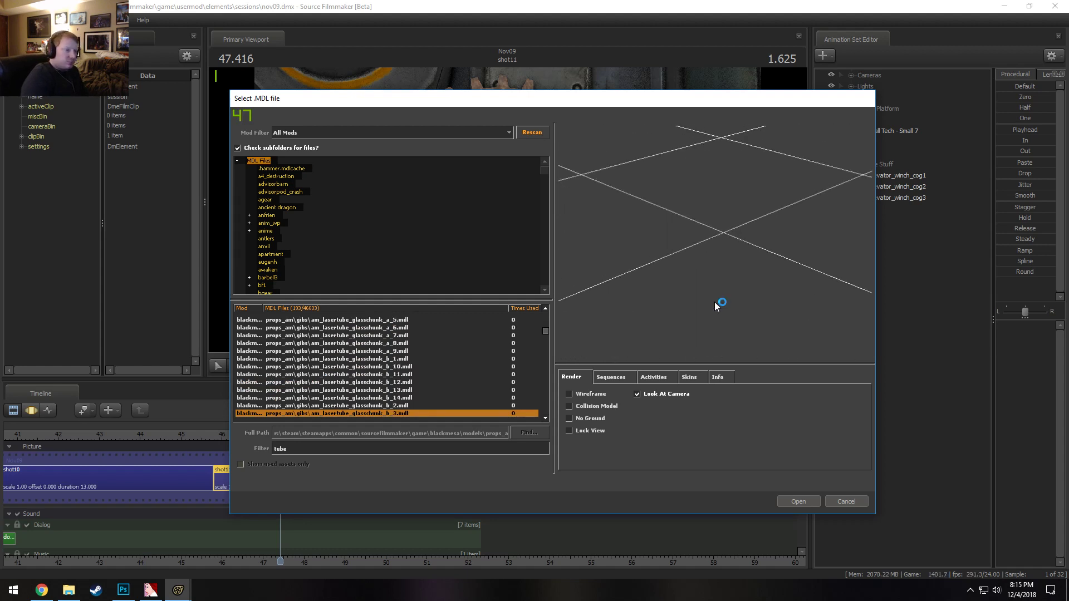
# Preview the models past the glass chunks, through the conduit tubes, down to vactube_128_straight_frame
pyautogui.press('Down')
pyautogui.press('Down')
pyautogui.press('Down')
pyautogui.press('Down')
pyautogui.press('Down')
pyautogui.press('Down')
pyautogui.press('Down')
pyautogui.press('Down')
pyautogui.press('Down')
pyautogui.press('Down')
pyautogui.press('Down')
pyautogui.press('Down')
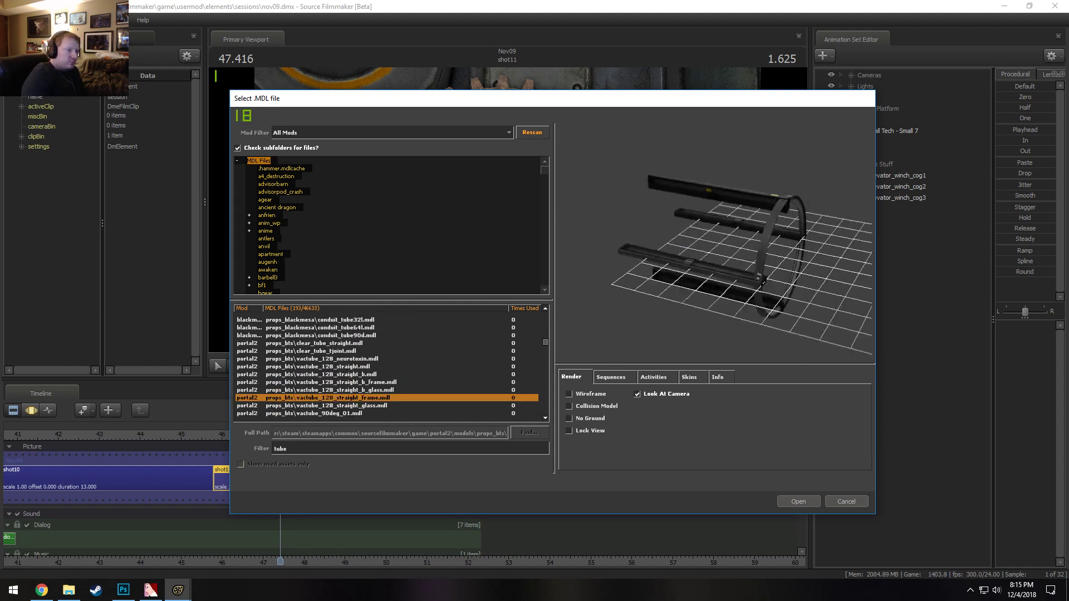
# Preview the props_bts vactube models from vactube_128_straight_glass down to vactube_90deg_04_glass
pyautogui.press('Down')
pyautogui.press('Down')
pyautogui.press('Down')
pyautogui.press('Down')
pyautogui.press('Down')
pyautogui.press('Down')
pyautogui.press('Down')
pyautogui.press('Down')
pyautogui.press('Down')
pyautogui.press('Down')
pyautogui.press('Down')
pyautogui.press('Down')
pyautogui.press('Down')
pyautogui.press('Down')
pyautogui.press('Down')
pyautogui.press('Down')
pyautogui.press('Down')
pyautogui.press('Down')
pyautogui.press('Down')
pyautogui.press('Down')
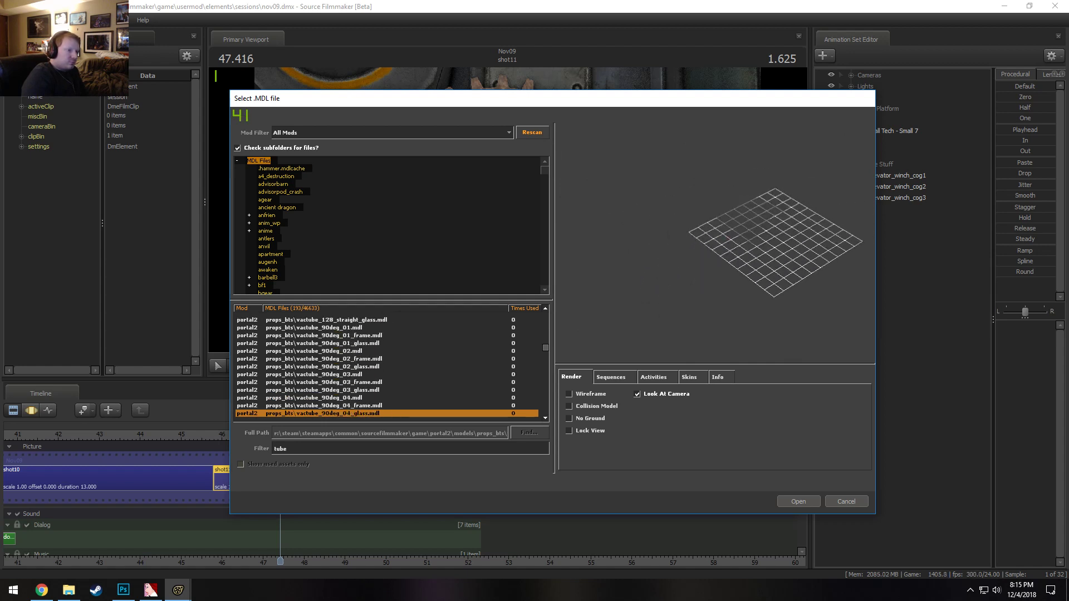
# Preview the vactube crossroads and junction models and the combine tubes down to toxintube_corner_b2
pyautogui.press('Down')
pyautogui.press('Down')
pyautogui.press('Down')
pyautogui.press('Down')
pyautogui.press('Down')
pyautogui.press('Down')
pyautogui.press('Down')
pyautogui.press('Down')
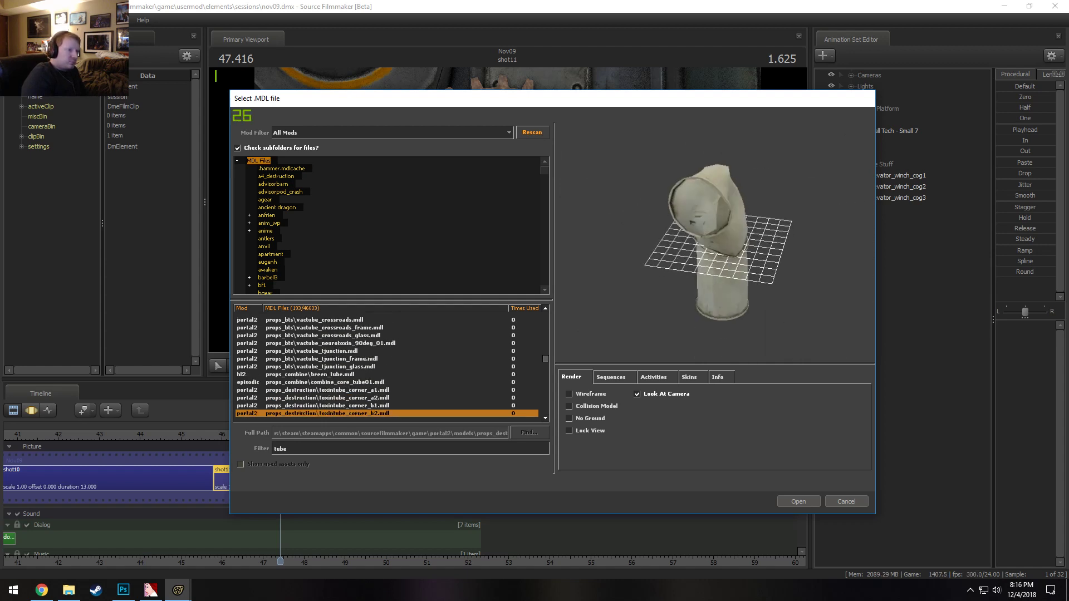
# Preview the props_destruction toxintube corner and straight models down to toxintube_straight_b2
pyautogui.press('Down')
pyautogui.press('Down')
pyautogui.press('Down')
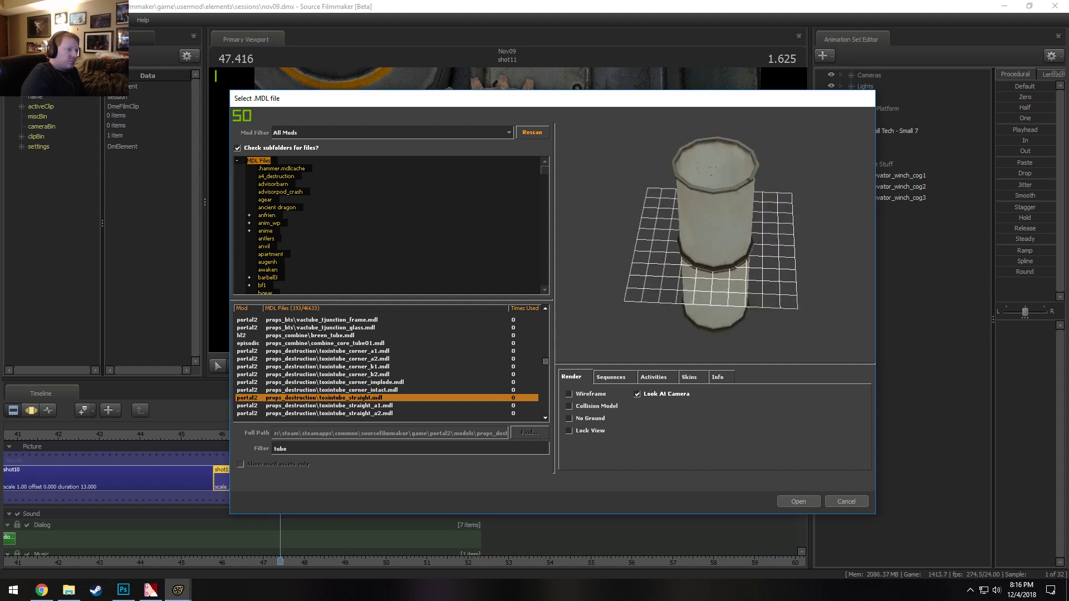
pyautogui.press('Down')
pyautogui.press('Down')
pyautogui.press('Down')
pyautogui.press('Down')
pyautogui.press('Down')
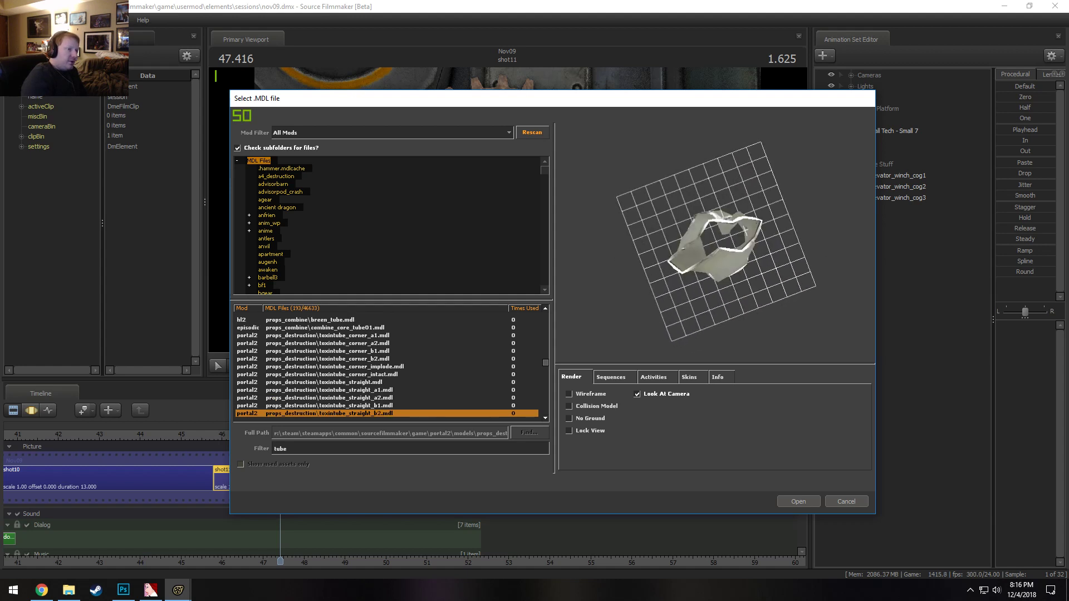
# Preview the last toxintube, gut tube, test tube rack and flask models down to quarantine_tube_corridor
pyautogui.press('Down')
pyautogui.press('Down')
pyautogui.press('Down')
pyautogui.press('Down')
pyautogui.press('Down')
pyautogui.press('Down')
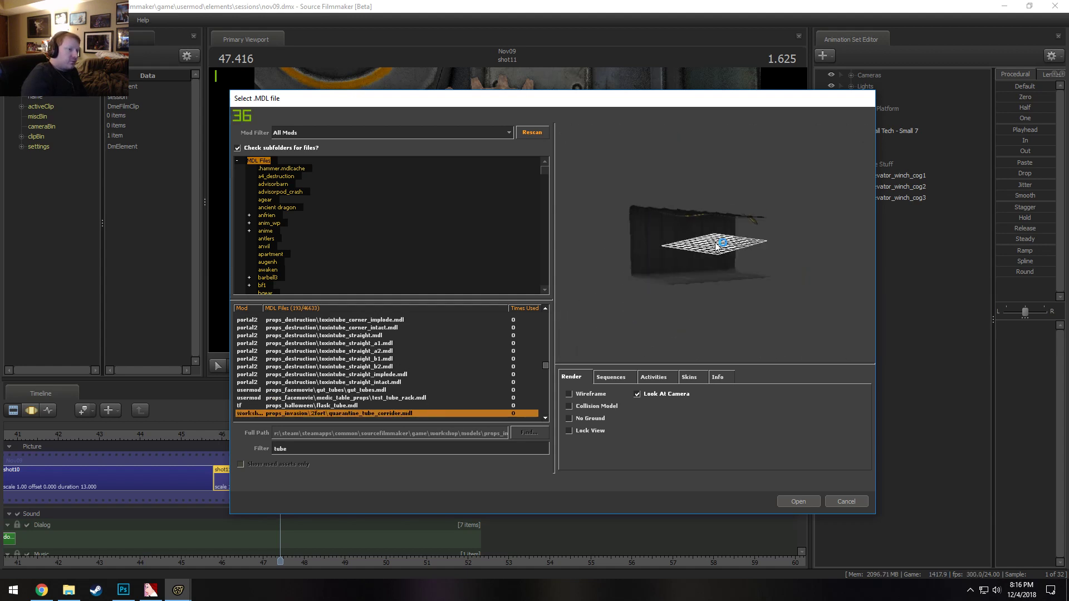
pyautogui.press('Up')
pyautogui.press('Up')
pyautogui.press('Down')
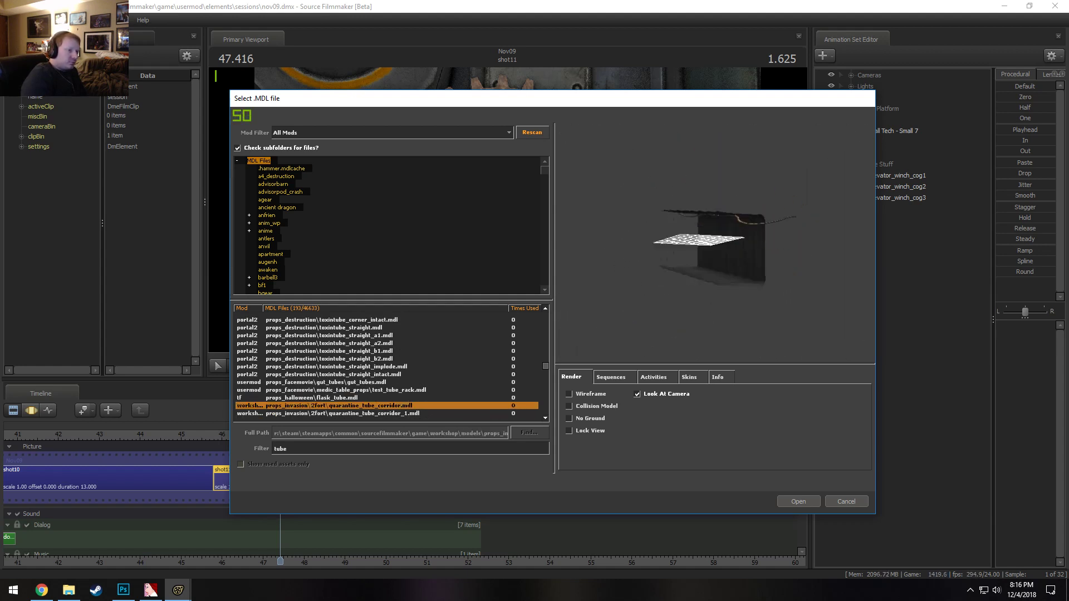
# Preview the props_invasion 2fort corridor and exterior tube models down to med_lab's graduated_tube
pyautogui.press('Down')
pyautogui.press('Down')
pyautogui.press('Down')
pyautogui.press('Down')
pyautogui.press('Down')
pyautogui.press('Down')
pyautogui.press('Down')
pyautogui.press('Down')
pyautogui.press('Down')
pyautogui.press('Down')
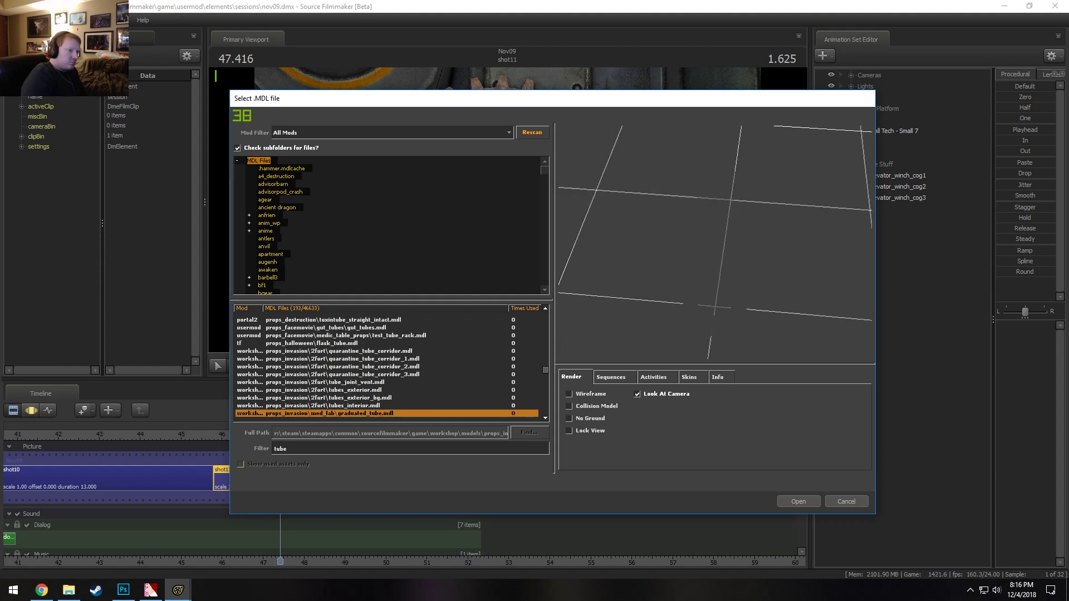
# Preview the props_invasion test_tube_incubator and ray_tube models, viewing ray_tube up close
pyautogui.press('Down')
pyautogui.press('Down')
pyautogui.press('Up')
pyautogui.press('Up')
pyautogui.scroll(6, 714, 243)
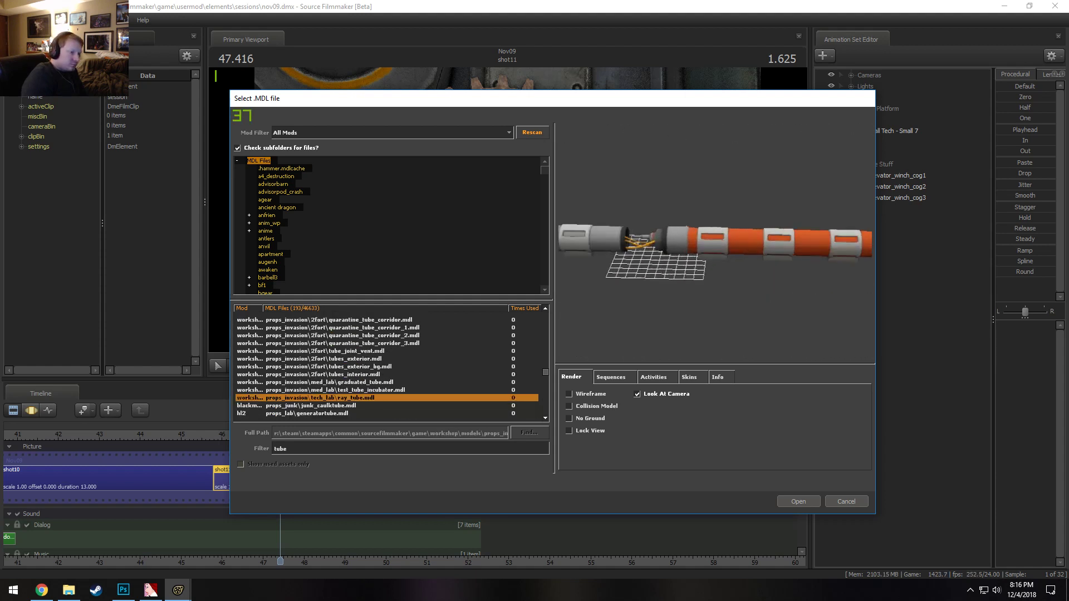
# Preview the junk, lab, moonbase and portal2 tube models from junk_caulktube down to tube_paint_128_narrow
pyautogui.moveTo(715, 250); pyautogui.dragTo(746, 289)
pyautogui.press('Down')
pyautogui.press('Down')
pyautogui.press('Down')
pyautogui.press('Down')
pyautogui.press('Down')
pyautogui.press('Down')
pyautogui.press('Down')
pyautogui.press('Down')
pyautogui.press('Up')
pyautogui.press('Up')
pyautogui.press('Down')
pyautogui.press('Down')
pyautogui.press('Down')
pyautogui.press('Down')
pyautogui.press('Down')
pyautogui.press('Down')
pyautogui.press('Down')
pyautogui.press('Down')
pyautogui.press('Down')
pyautogui.press('Down')
pyautogui.press('Down')
pyautogui.press('Down')
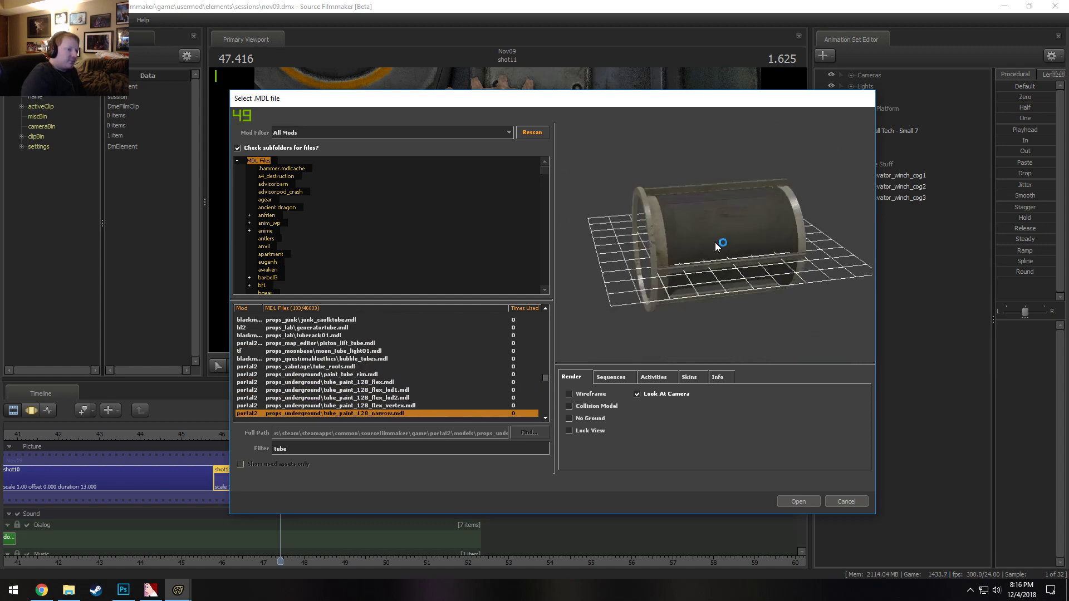
# Preview the props_underground tube_paint models from the 128 variants down to tube_paint_90bend_a_lod2
pyautogui.press('Down')
pyautogui.press('Down')
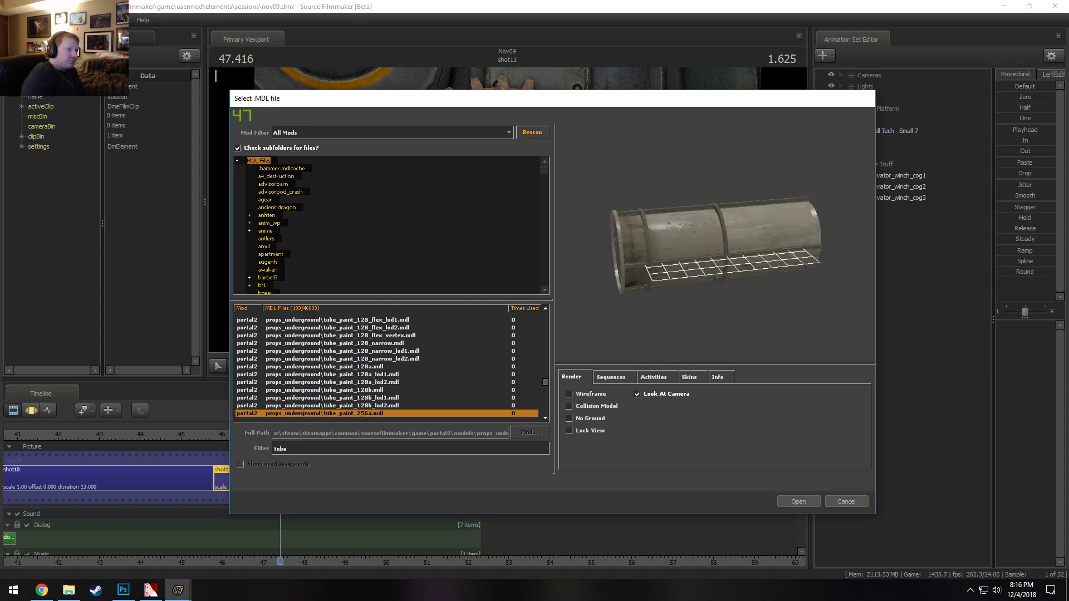
pyautogui.press('Down')
pyautogui.press('Down')
pyautogui.press('Down')
pyautogui.press('Down')
pyautogui.press('Down')
pyautogui.press('Down')
pyautogui.press('Down')
pyautogui.press('Down')
pyautogui.press('Down')
pyautogui.press('Down')
pyautogui.press('Down')
pyautogui.press('Down')
pyautogui.press('Down')
pyautogui.press('Down')
pyautogui.press('Down')
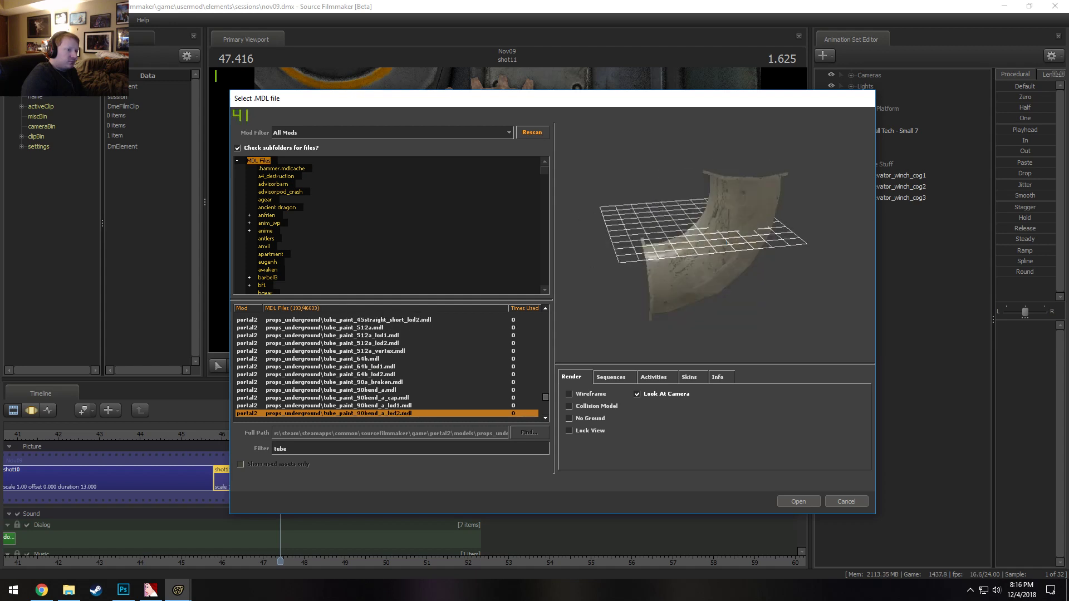
# Preview the remaining tube_paint, human tube, tube coral and airtube models down to m33_metal_pipe_15
pyautogui.press('Down')
pyautogui.press('Down')
pyautogui.press('Down')
pyautogui.press('Down')
pyautogui.press('Down')
pyautogui.press('Down')
pyautogui.press('Down')
pyautogui.press('Down')
pyautogui.press('Down')
pyautogui.press('Down')
pyautogui.press('Down')
pyautogui.press('Down')
pyautogui.press('Down')
pyautogui.press('Down')
pyautogui.press('Down')
pyautogui.press('Down')
pyautogui.press('Down')
pyautogui.press('Down')
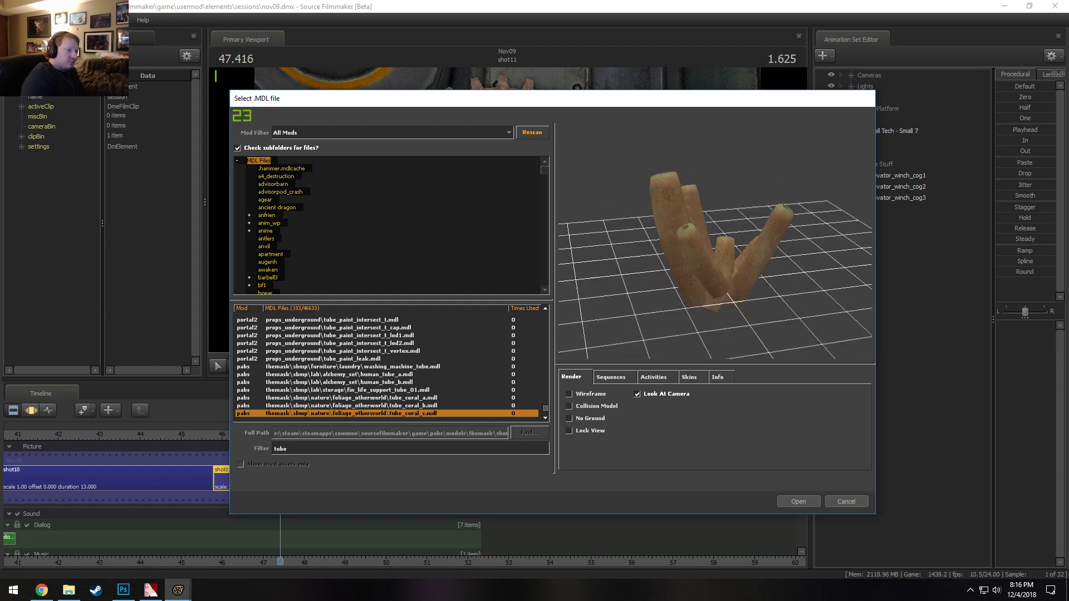
pyautogui.press('Down')
pyautogui.press('Down')
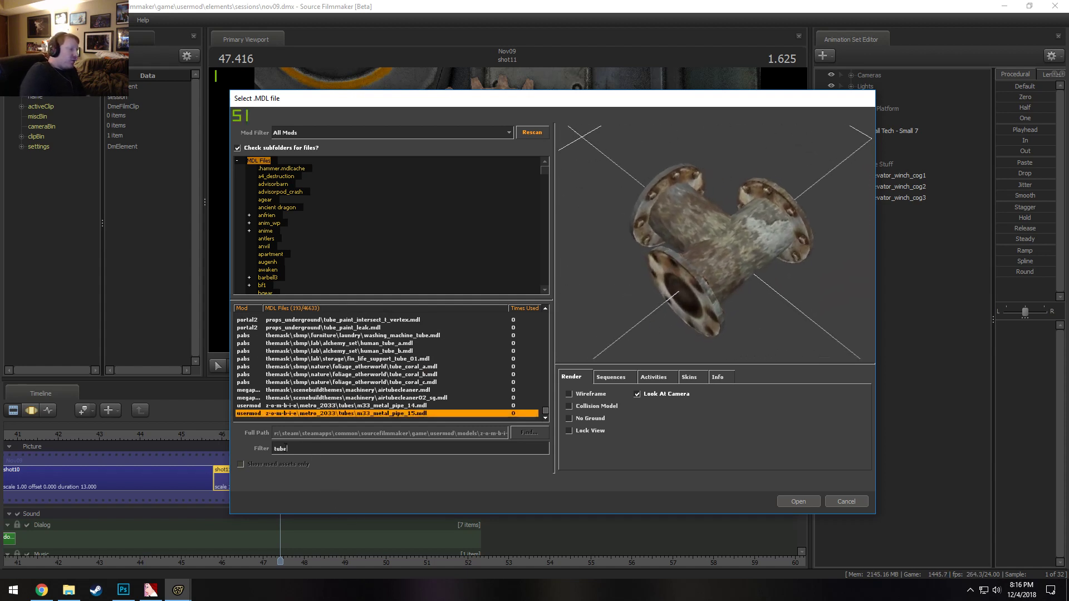
# Filter the model list by "pole" and preview the models near its end up to base_tennis_pole_01
pyautogui.write('pol')
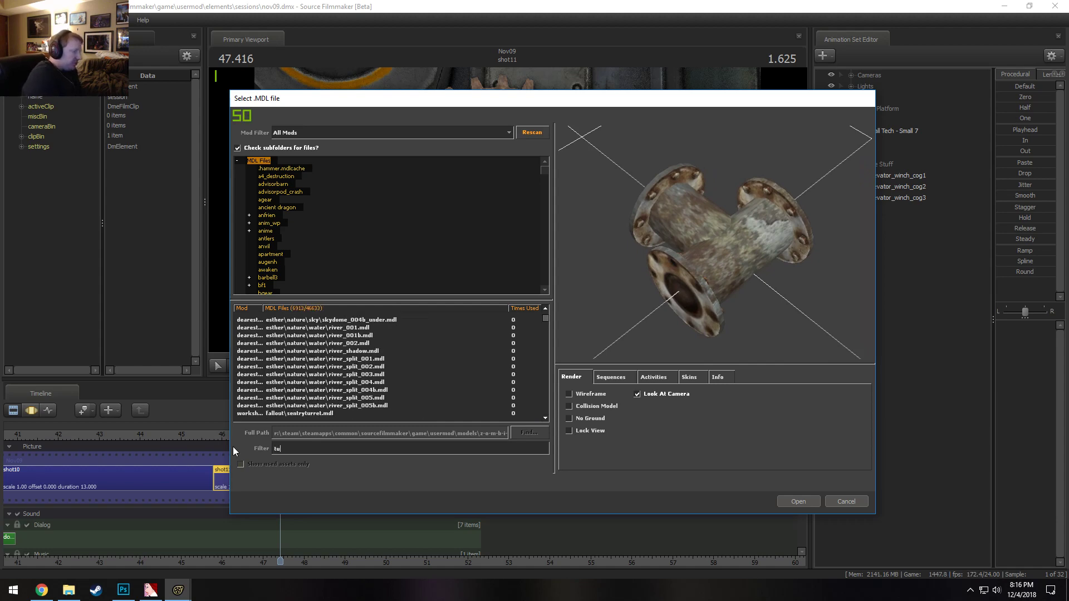
pyautogui.write('e')
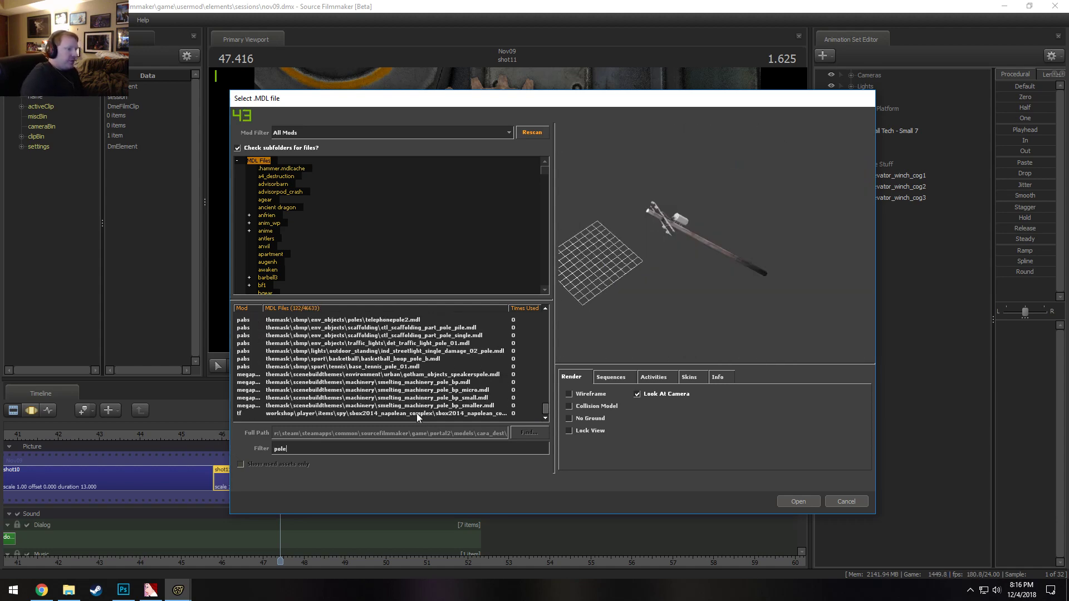
pyautogui.click(359, 382)
pyautogui.press('Down')
pyautogui.press('Up')
pyautogui.press('Up')
pyautogui.press('Up')
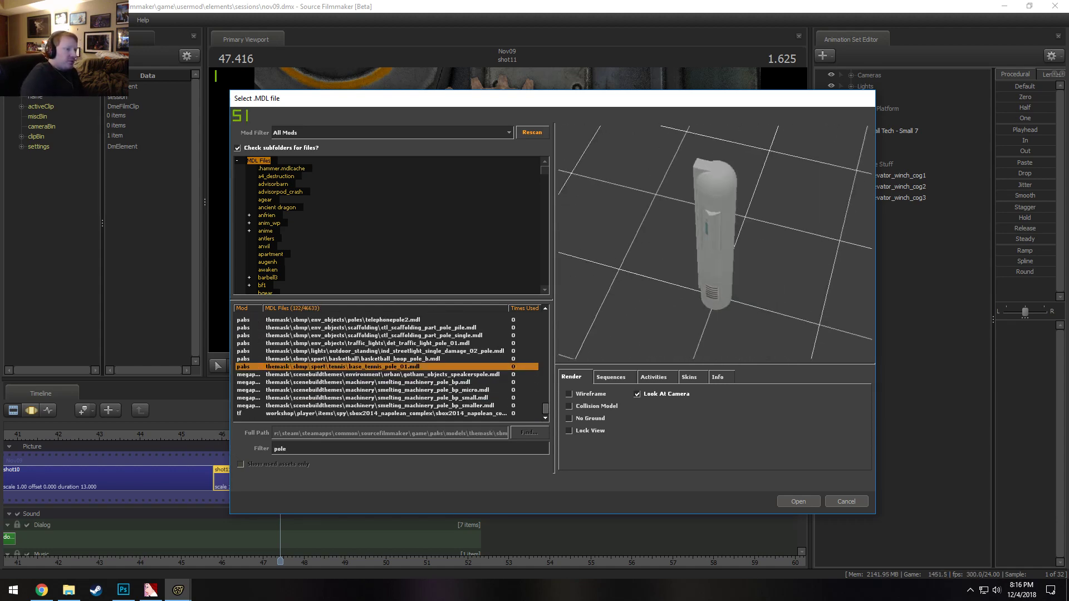
# Preview the themask streetlight, scaffolding, telephone and flag pole models upward to brokenbeam1
pyautogui.press('Up')
pyautogui.press('Up')
pyautogui.press('Up')
pyautogui.press('Up')
pyautogui.press('Up')
pyautogui.press('Up')
pyautogui.press('Up')
pyautogui.press('Up')
pyautogui.press('Up')
pyautogui.press('Up')
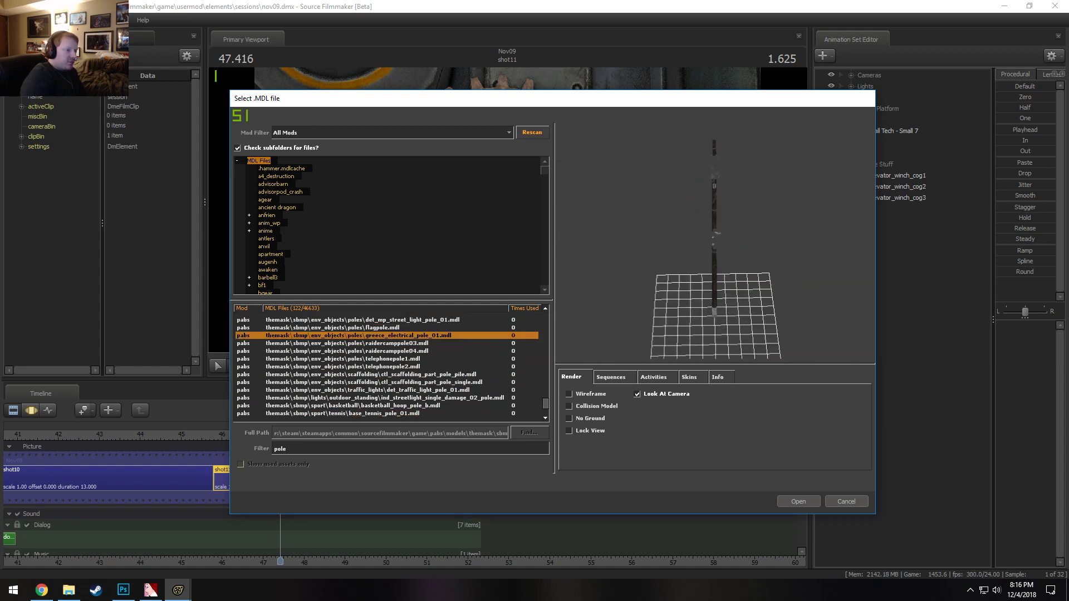
pyautogui.press('Up')
pyautogui.press('Up')
pyautogui.press('Up')
pyautogui.press('Up')
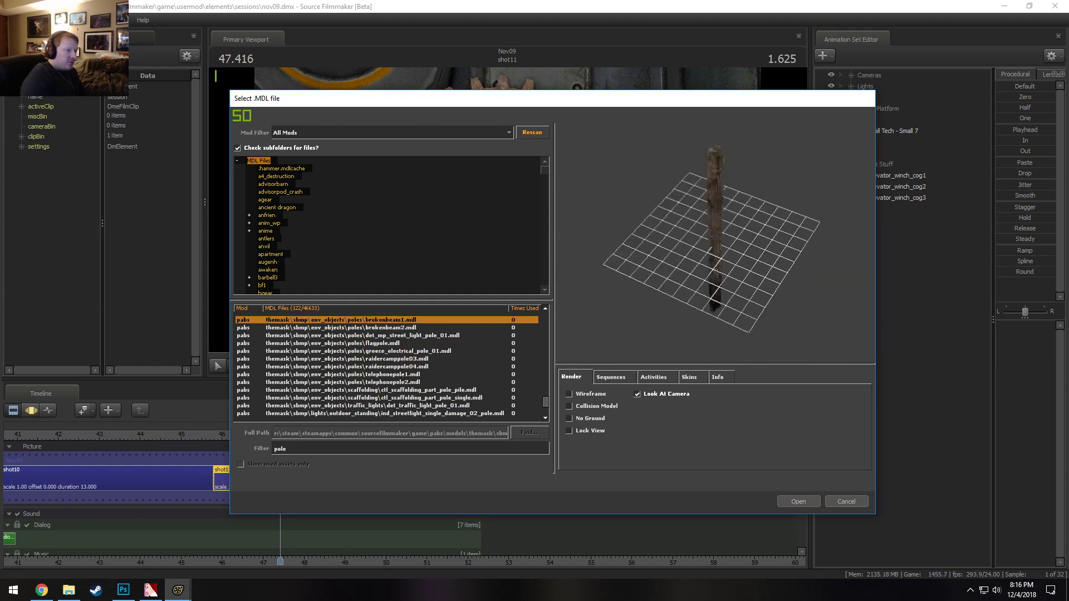
# Preview the pole models upward through props_soho and props_signs to utilitypole01b, including security_fence_pole01
pyautogui.press('Up')
pyautogui.press('Up')
pyautogui.press('Up')
pyautogui.press('Up')
pyautogui.press('Up')
pyautogui.press('Up')
pyautogui.press('Up')
pyautogui.press('Up')
pyautogui.press('Up')
pyautogui.press('Up')
pyautogui.press('Up')
pyautogui.press('Up')
pyautogui.press('Up')
pyautogui.press('Up')
pyautogui.press('Up')
pyautogui.press('Up')
pyautogui.press('Up')
pyautogui.press('Up')
pyautogui.press('Up')
pyautogui.press('Up')
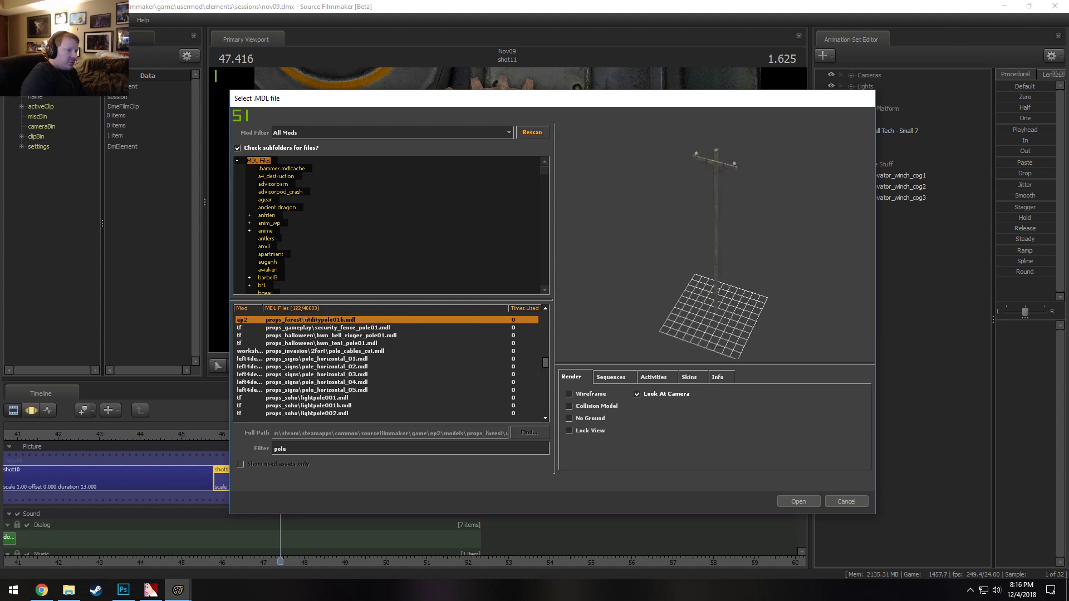
pyautogui.press('Down')
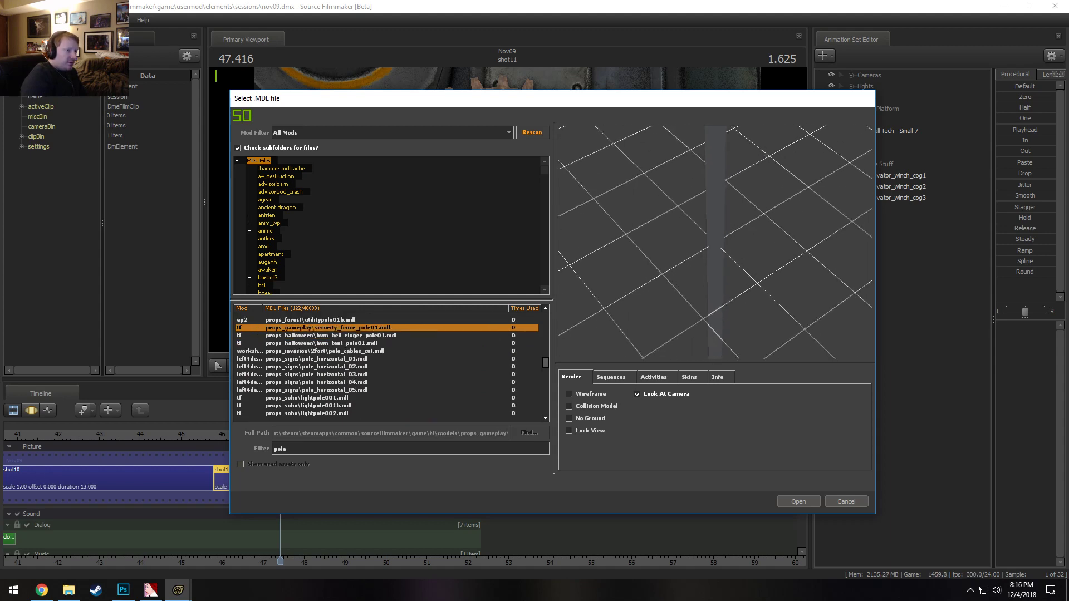
# Preview the dock, wooden and utility pole models upward to props_c17's signpole001
pyautogui.press('Up')
pyautogui.press('Up')
pyautogui.press('Up')
pyautogui.press('Up')
pyautogui.press('Up')
pyautogui.press('Up')
pyautogui.press('Up')
pyautogui.press('Up')
pyautogui.press('Up')
pyautogui.press('Up')
pyautogui.press('Up')
pyautogui.press('Up')
pyautogui.press('Up')
pyautogui.press('Up')
pyautogui.press('Up')
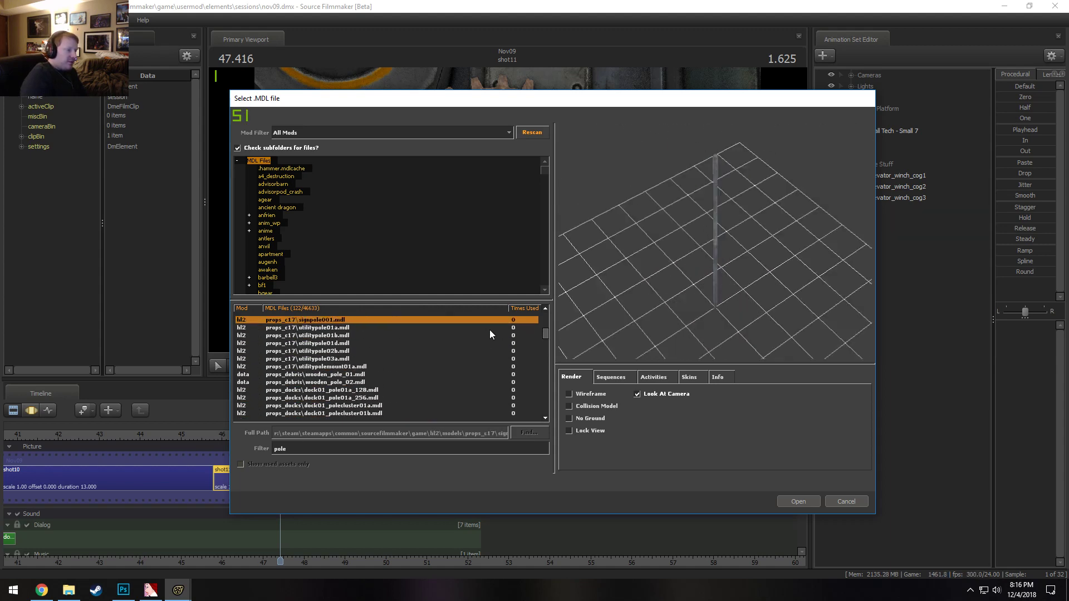
# Preview the first pole models in the list around telephone_pole008, kraw_pole1 and lightpoles_001
pyautogui.press('Up')
pyautogui.press('Up')
pyautogui.press('Up')
pyautogui.press('Up')
pyautogui.press('Up')
pyautogui.press('Up')
pyautogui.press('Up')
pyautogui.press('Up')
pyautogui.press('Up')
pyautogui.press('Up')
pyautogui.press('Up')
pyautogui.press('Up')
pyautogui.press('Up')
pyautogui.press('Up')
pyautogui.press('Up')
pyautogui.press('Up')
pyautogui.press('Up')
pyautogui.press('Up')
pyautogui.press('Down')
pyautogui.press('Down')
pyautogui.press('Down')
pyautogui.press('Down')
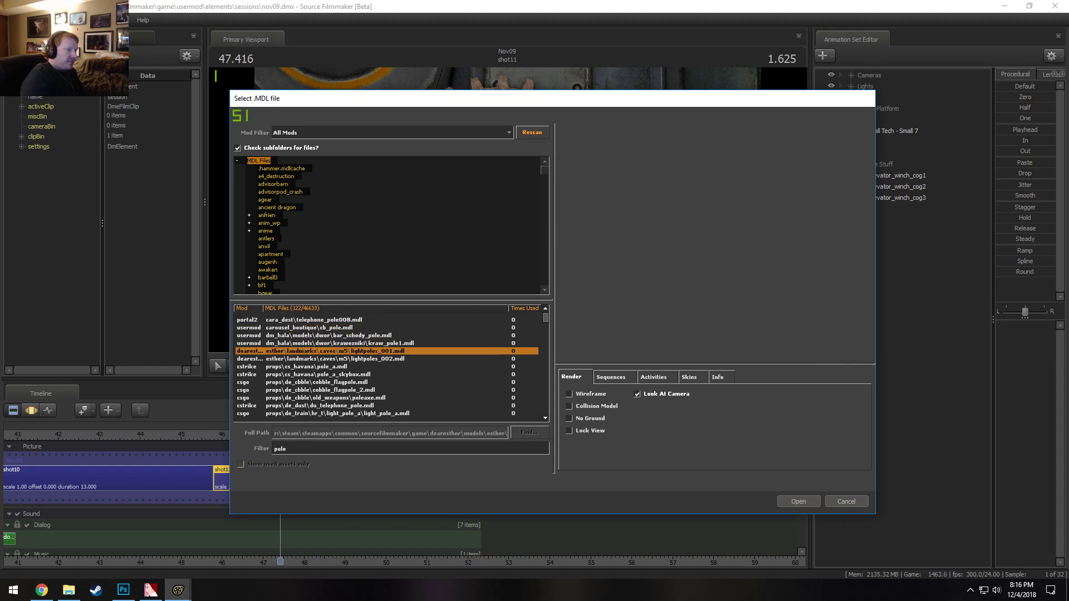
# Preview the cs_havana and de_cbble pole models down to de_dust's telephone pole
pyautogui.press('Down')
pyautogui.press('Down')
pyautogui.press('Down')
pyautogui.press('Down')
pyautogui.press('Down')
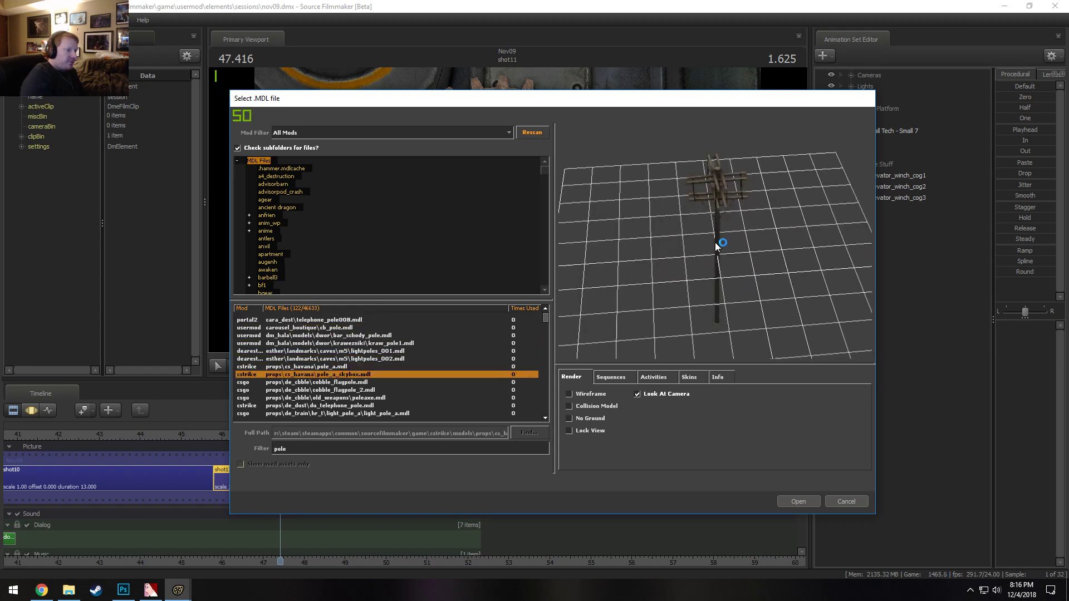
pyautogui.press('Down')
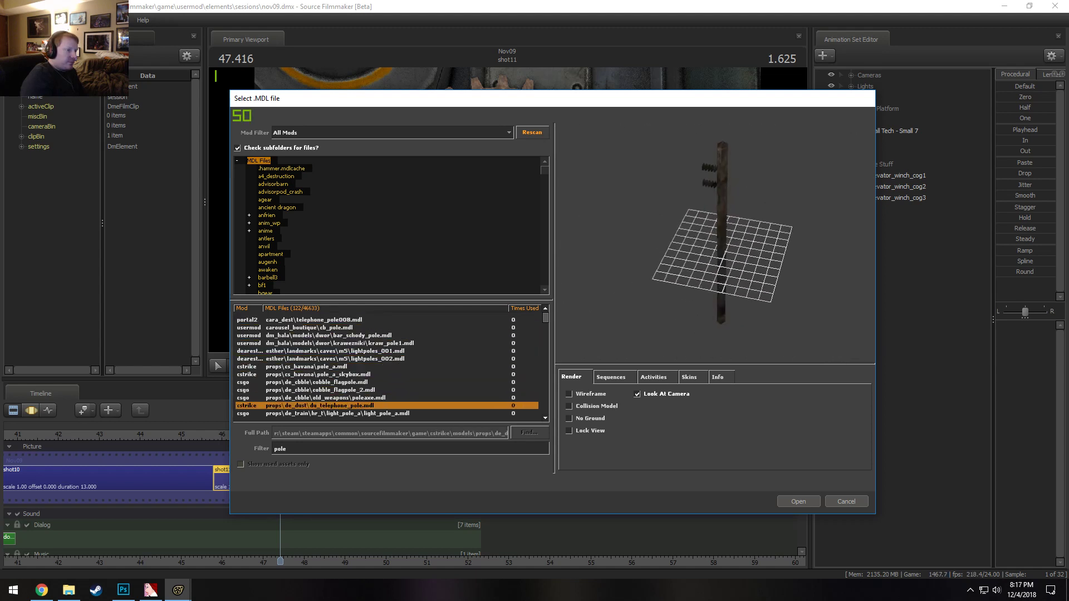
# Select cobble_flagpole_2 and examine its pole shape and lower end up close from several angles
pyautogui.press('Up')
pyautogui.press('Up')
pyautogui.scroll(5, 715, 242)
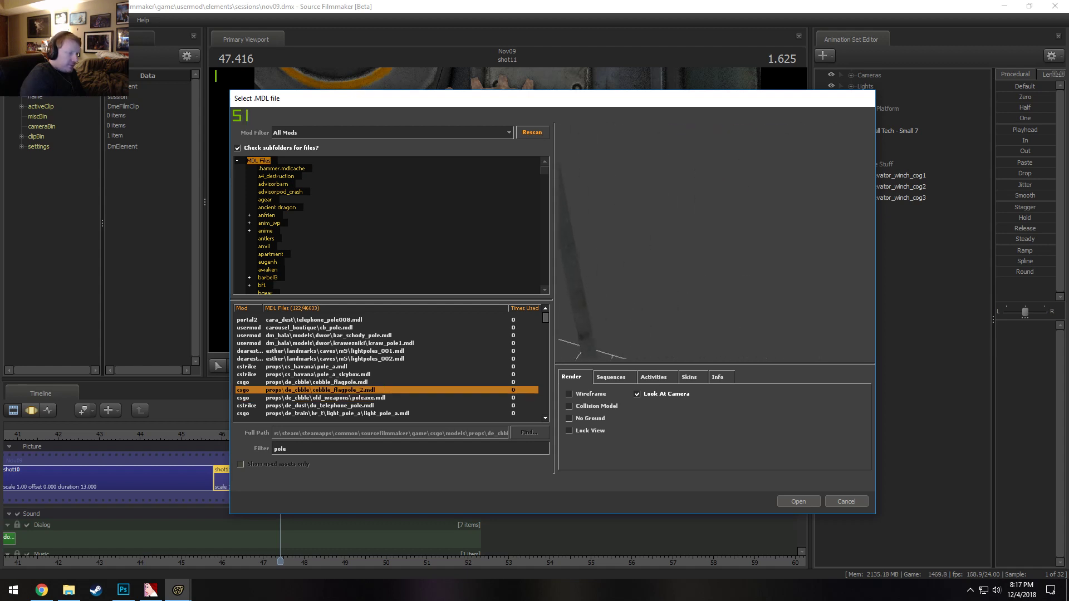
pyautogui.moveTo(646, 330); pyautogui.dragTo(586, 327)
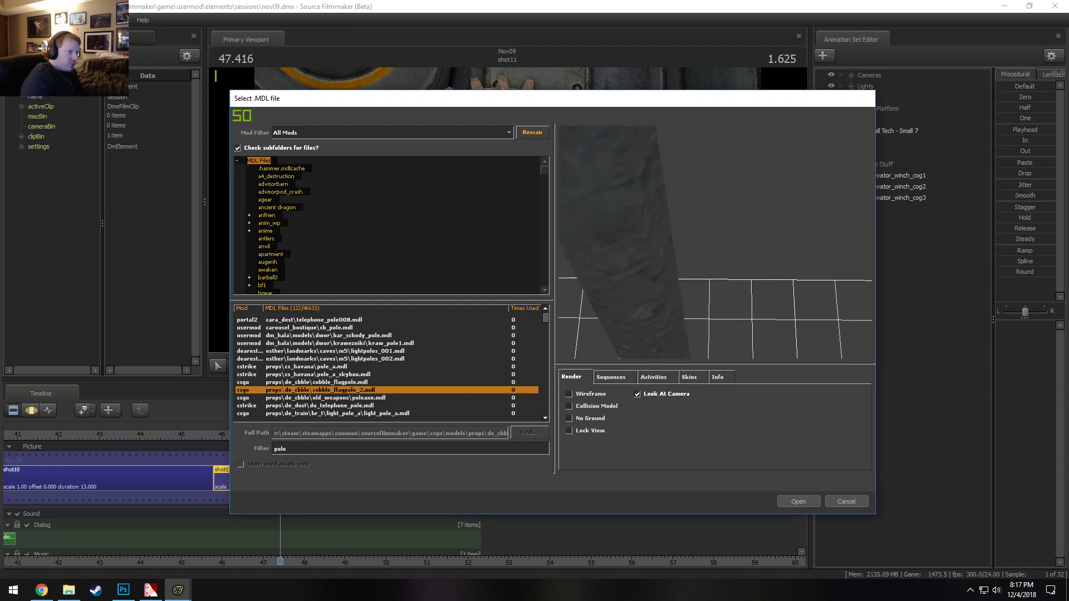
pyautogui.moveTo(587, 295); pyautogui.dragTo(587, 326, button='right')
pyautogui.moveTo(586, 327); pyautogui.dragTo(656, 273)
pyautogui.moveTo(656, 273); pyautogui.dragTo(656, 310, button='right')
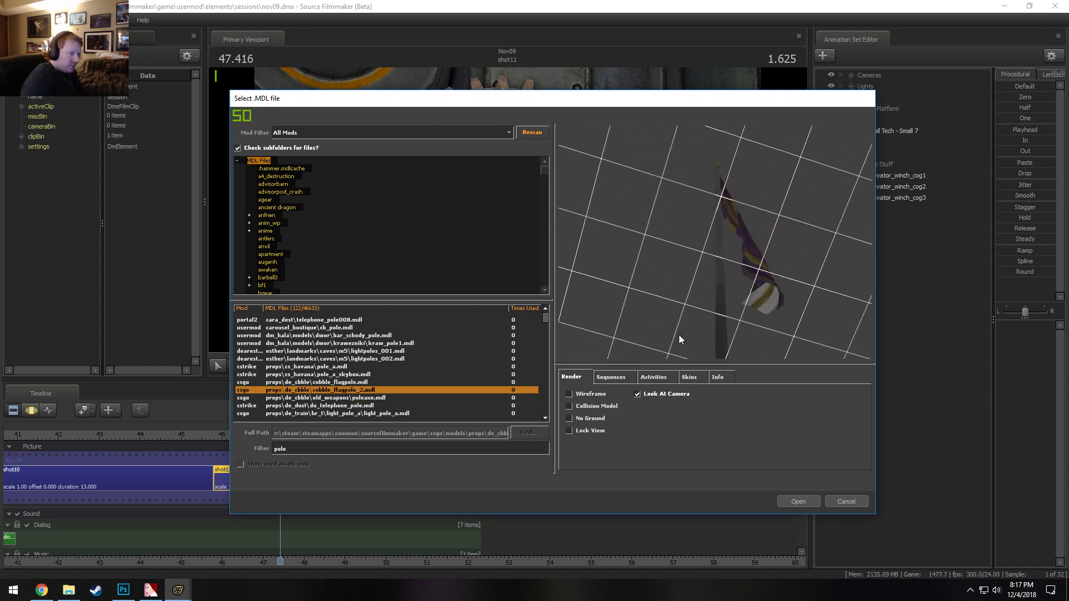
pyautogui.moveTo(679, 335)
pyautogui.mouseDown(button='middle')
pyautogui.moveTo(668, 326)
pyautogui.moveTo(682, 333)
pyautogui.mouseUp(button='middle')
pyautogui.moveTo(683, 333); pyautogui.dragTo(682, 278, button='right')
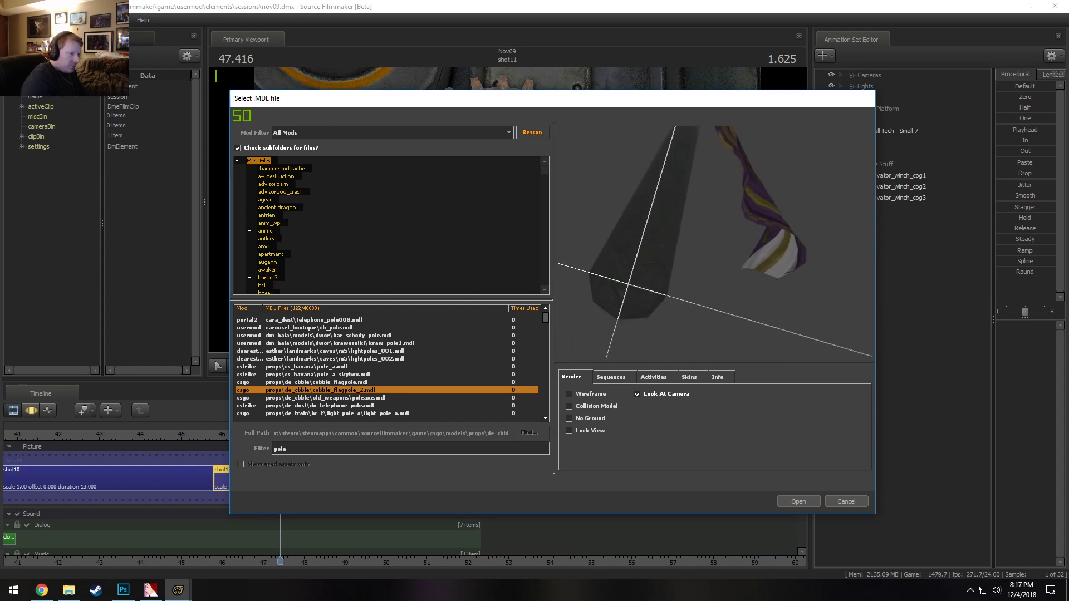
pyautogui.moveTo(682, 278); pyautogui.dragTo(718, 203, button='middle')
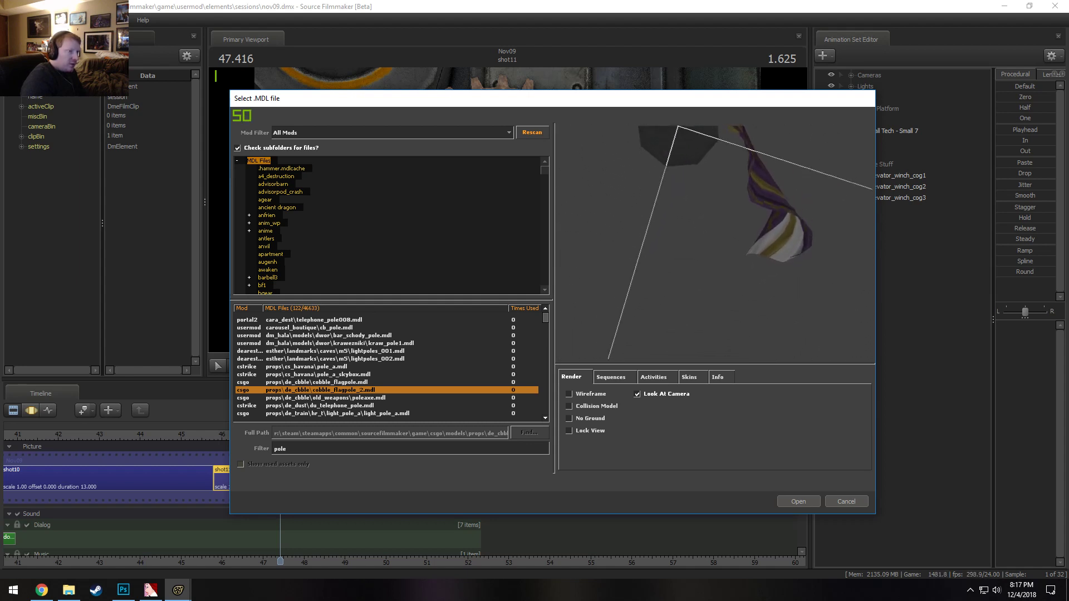
pyautogui.moveTo(685, 334)
pyautogui.mouseDown(button='right')
pyautogui.moveTo(686, 312)
pyautogui.moveTo(685, 362)
pyautogui.moveTo(686, 324)
pyautogui.mouseUp(button='right')
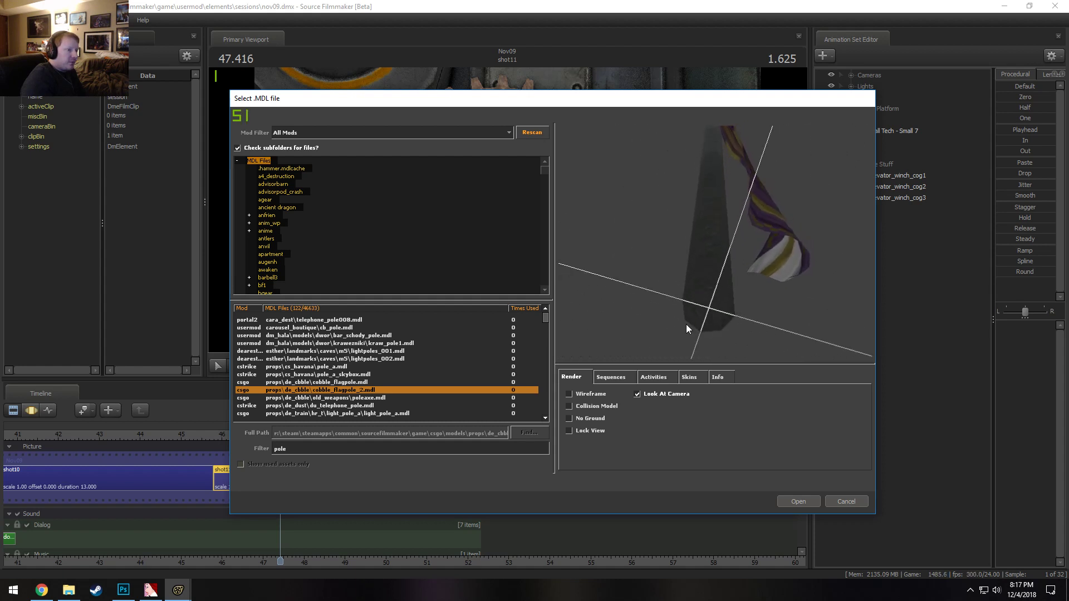
pyautogui.moveTo(685, 323); pyautogui.dragTo(688, 298)
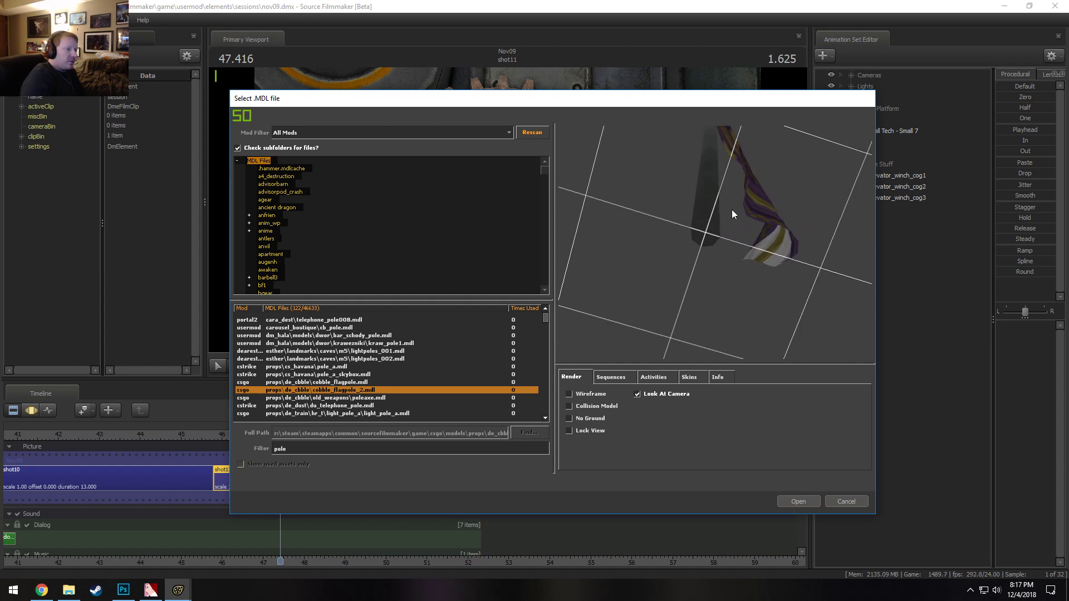
pyautogui.moveTo(731, 214); pyautogui.dragTo(743, 184)
pyautogui.moveTo(714, 251)
pyautogui.mouseDown()
pyautogui.moveTo(715, 225)
pyautogui.moveTo(731, 242)
pyautogui.moveTo(718, 234)
pyautogui.mouseUp()
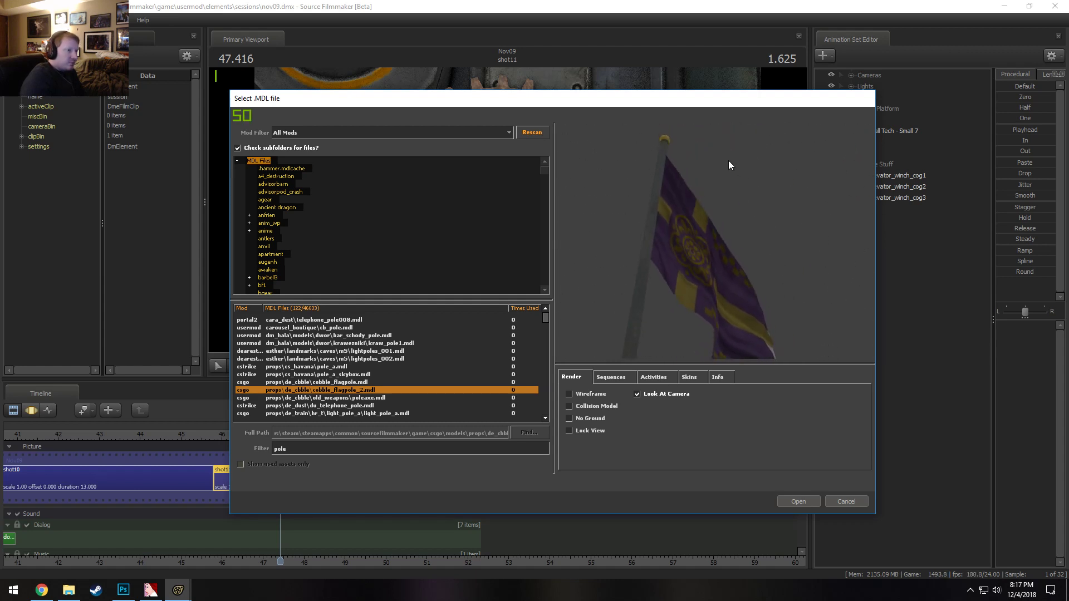
# Examine cobble_flagpole_2 once more, compare it with cobble_flagpole, and add cobble_flagpole to the shot
pyautogui.moveTo(728, 160)
pyautogui.mouseDown()
pyautogui.moveTo(699, 160)
pyautogui.moveTo(729, 190)
pyautogui.moveTo(671, 144)
pyautogui.moveTo(685, 140)
pyautogui.moveTo(709, 163)
pyautogui.mouseUp()
pyautogui.moveTo(709, 164); pyautogui.dragTo(709, 212, button='right')
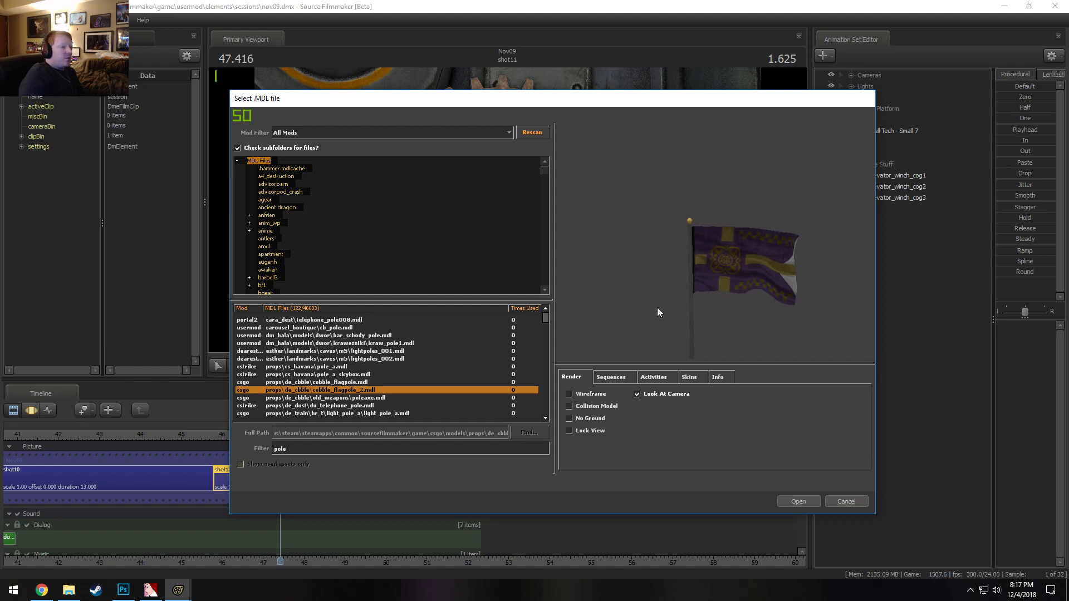
pyautogui.click(351, 389)
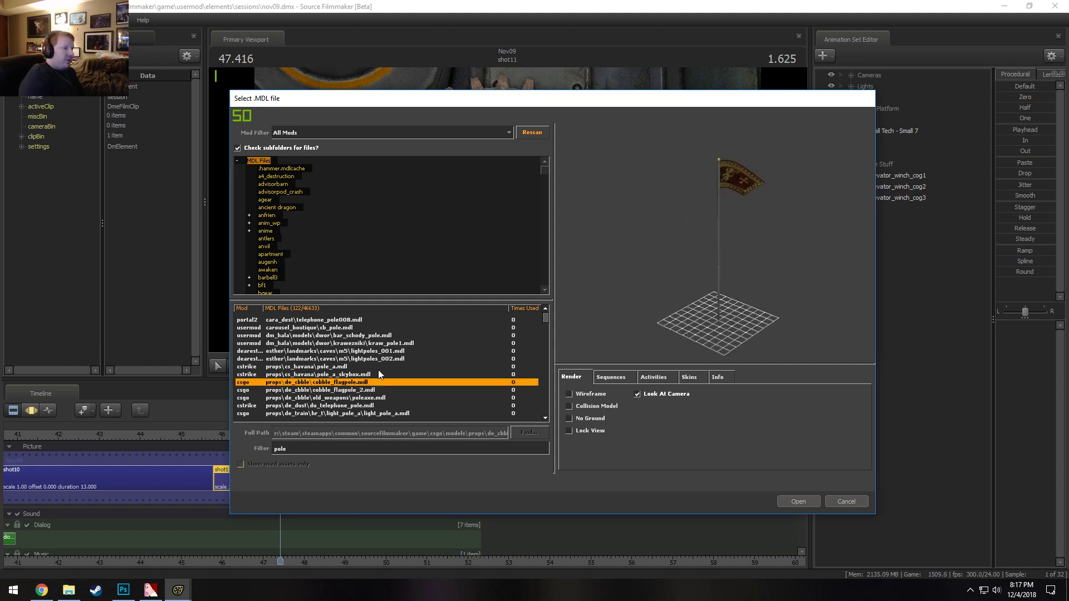
pyautogui.press('Up')
pyautogui.press('Down')
pyautogui.press('Up')
pyautogui.press('Down')
pyautogui.press('Up')
pyautogui.click(799, 501)
# Add override materials to the flagpole to inspect its material in the element viewer, and delete the flagpole from the shot
pyautogui.rightClick(870, 208)
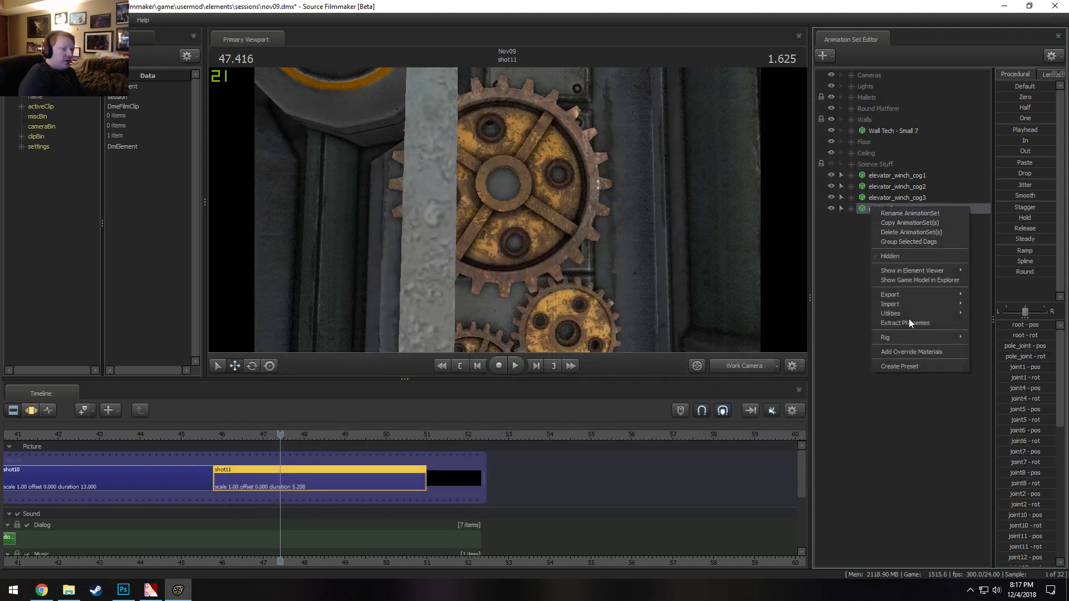
pyautogui.click(917, 352)
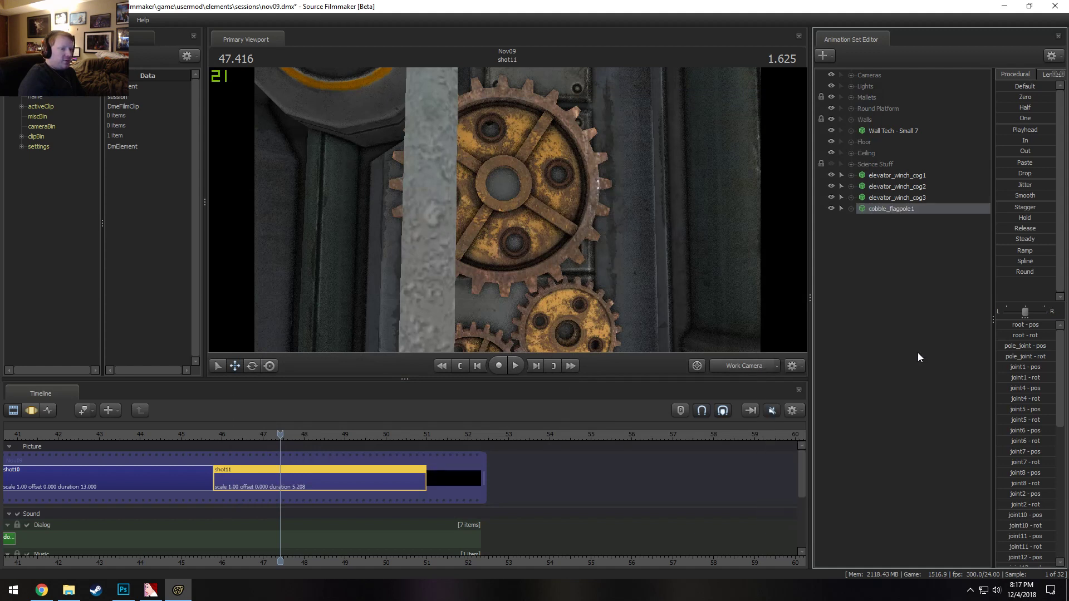
pyautogui.rightClick(890, 208)
pyautogui.moveTo(971, 272)
pyautogui.click(1014, 280)
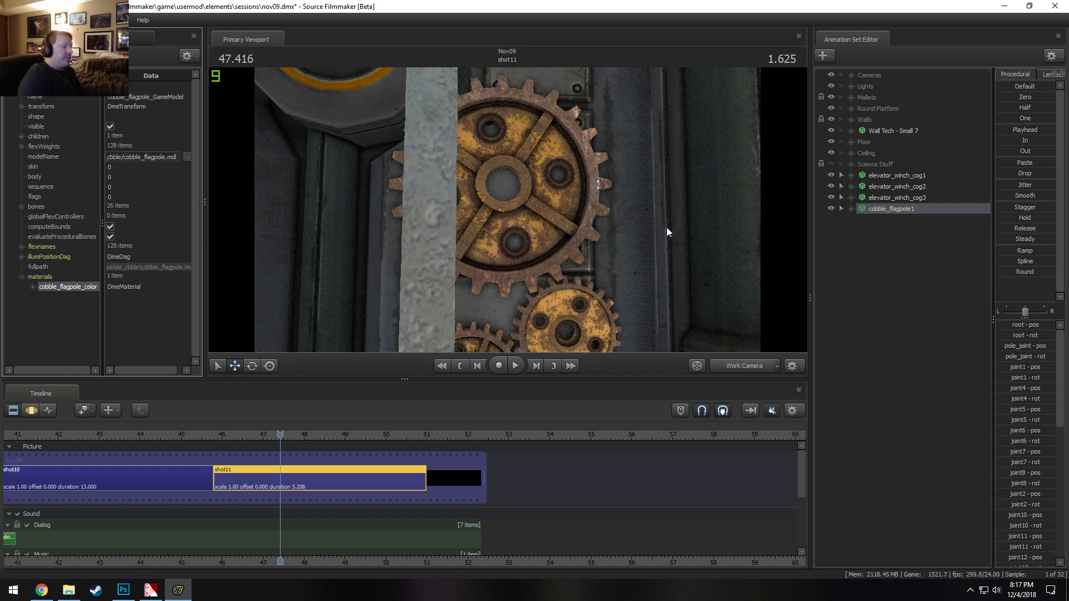
pyautogui.rightClick(881, 213)
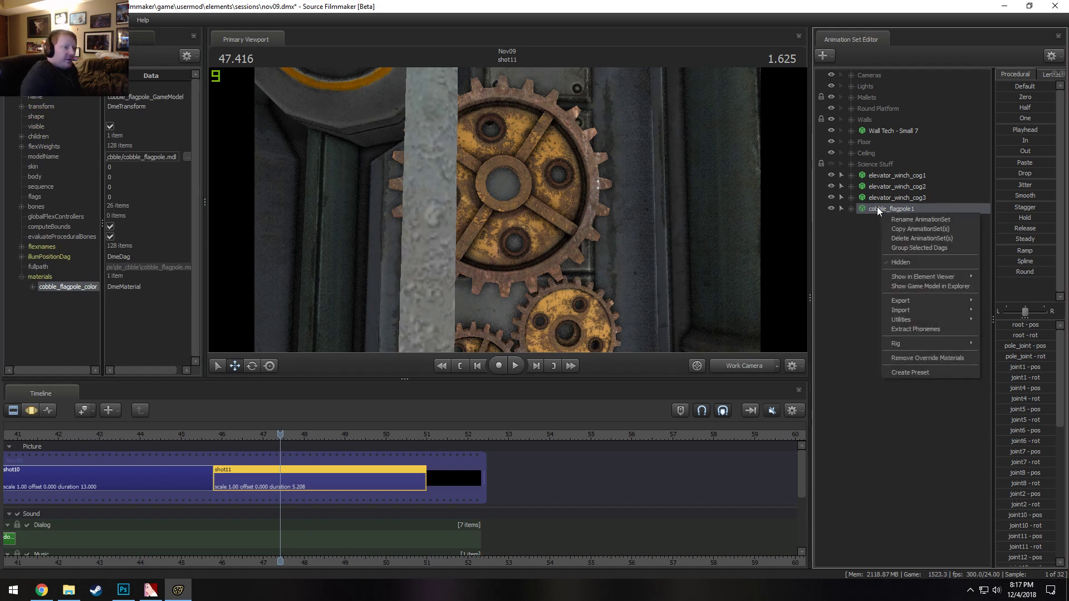
pyautogui.click(895, 237)
# Start adding another new model and preview the cs_havana and de_cbble pole models again
pyautogui.rightClick(870, 241)
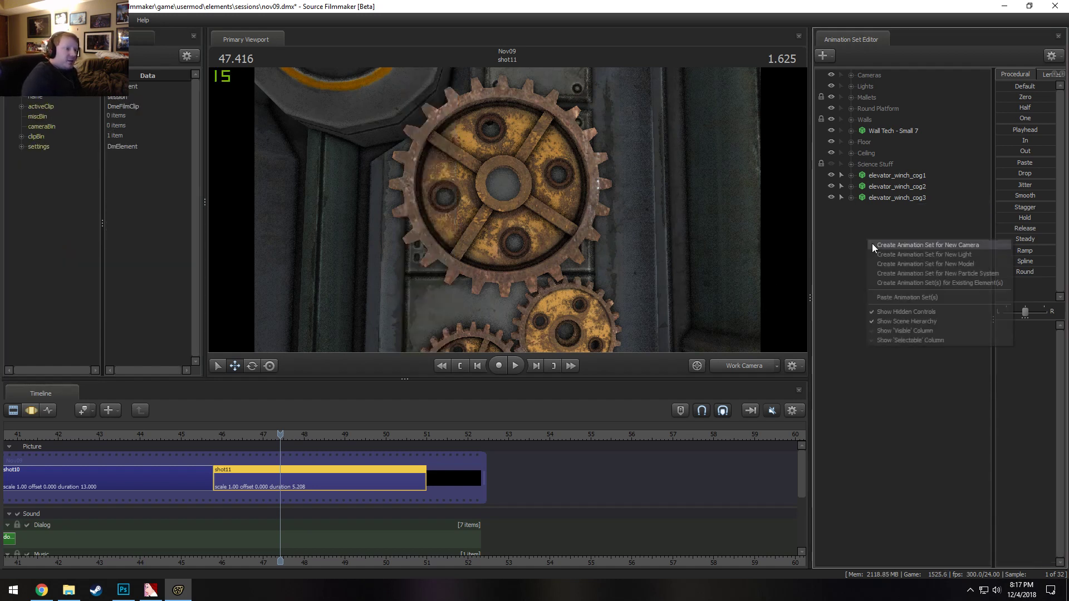
pyautogui.click(943, 263)
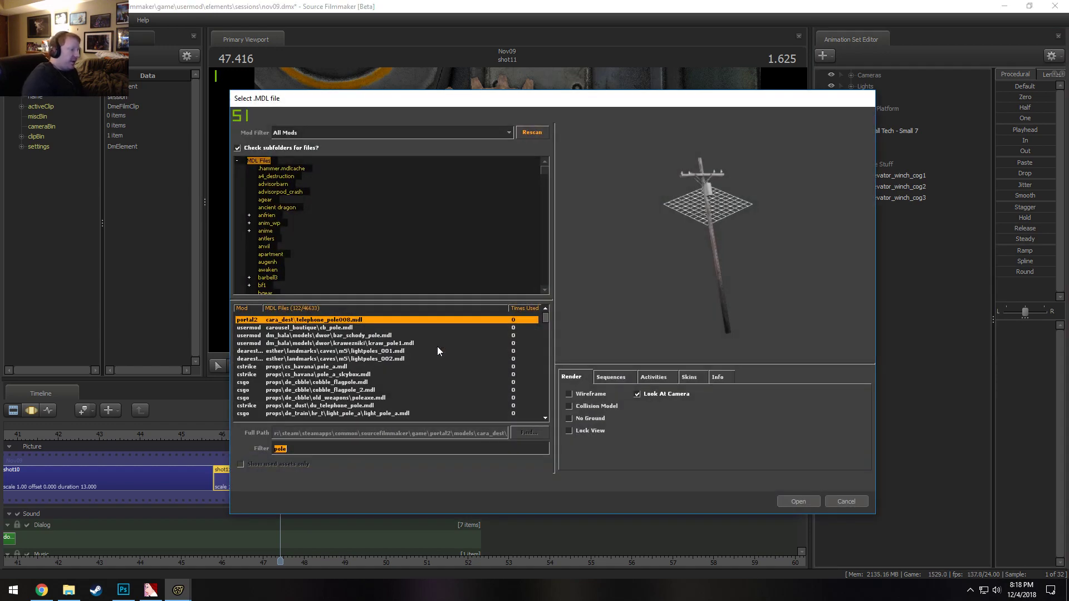
pyautogui.click(373, 375)
pyautogui.press('Down')
pyautogui.press('Down')
pyautogui.press('Down')
pyautogui.press('Up')
pyautogui.press('Up')
pyautogui.press('Up')
pyautogui.press('Up')
pyautogui.press('Up')
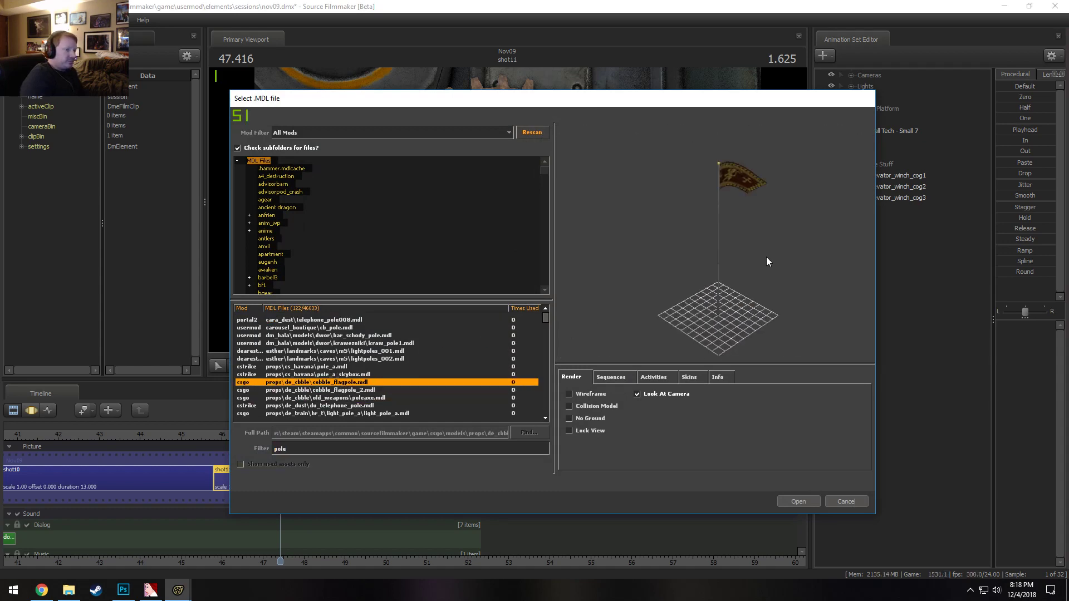
# Preview the pole models from cobble_flagpole_2 down to snow_scene's snow_pole
pyautogui.press('Down')
pyautogui.press('Down')
pyautogui.press('Down')
pyautogui.press('Down')
pyautogui.press('Down')
pyautogui.press('Down')
pyautogui.press('Down')
pyautogui.press('Down')
pyautogui.press('Down')
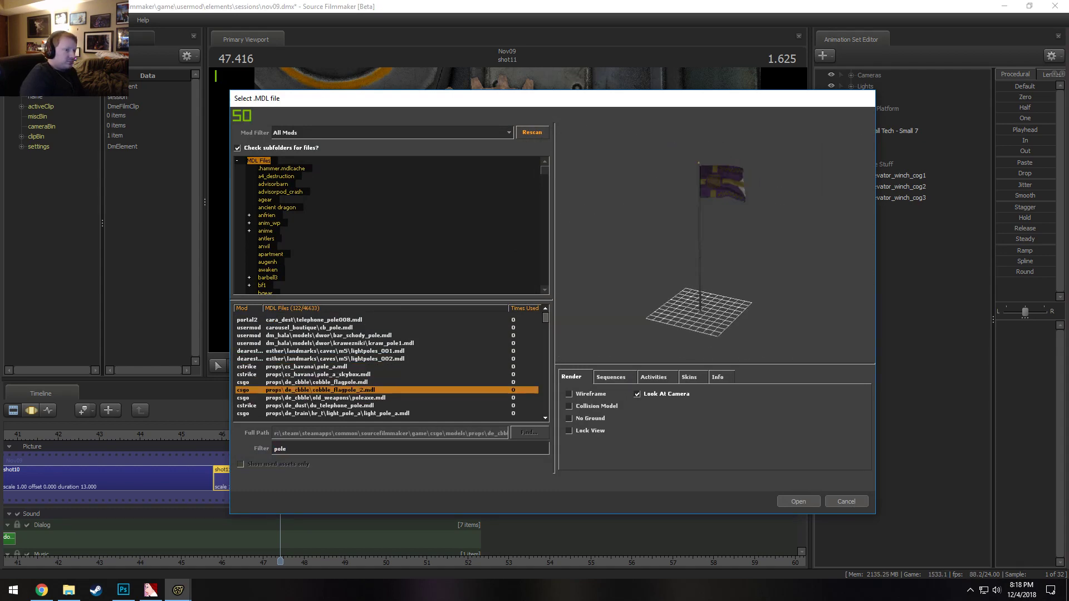
pyautogui.press('Down')
pyautogui.press('Down')
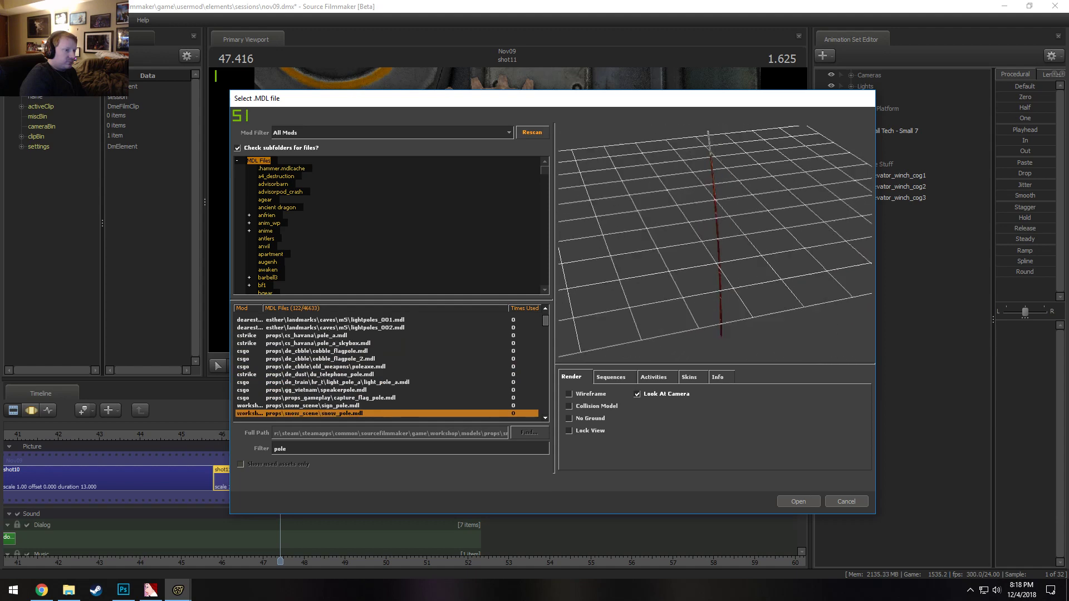
# Recheck speakerpole, sign_pole and snow_pole, and continue previewing down to props_2fort's telephonepole001
pyautogui.press('Up')
pyautogui.press('Up')
pyautogui.scroll(5, 771, 256)
pyautogui.press('Down')
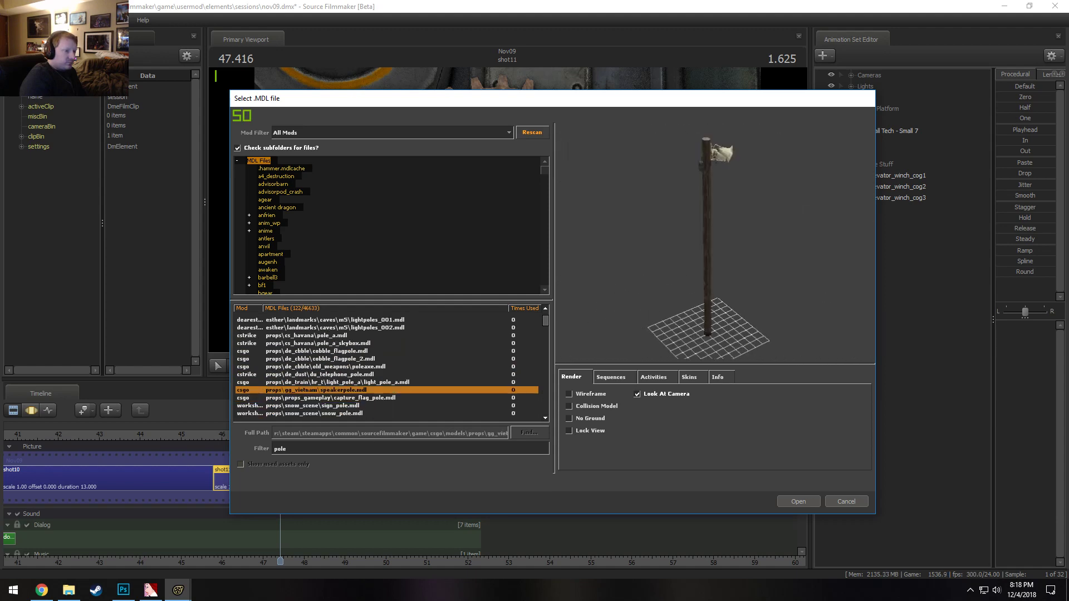
pyautogui.press('Down')
pyautogui.press('Up')
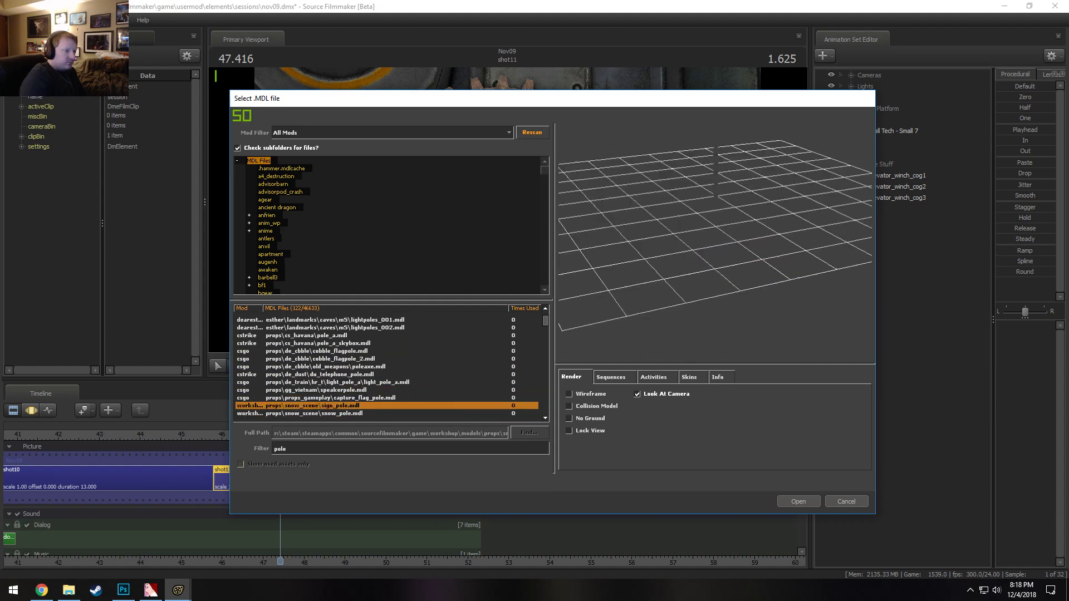
pyautogui.press('Down')
pyautogui.press('Down')
pyautogui.press('Down')
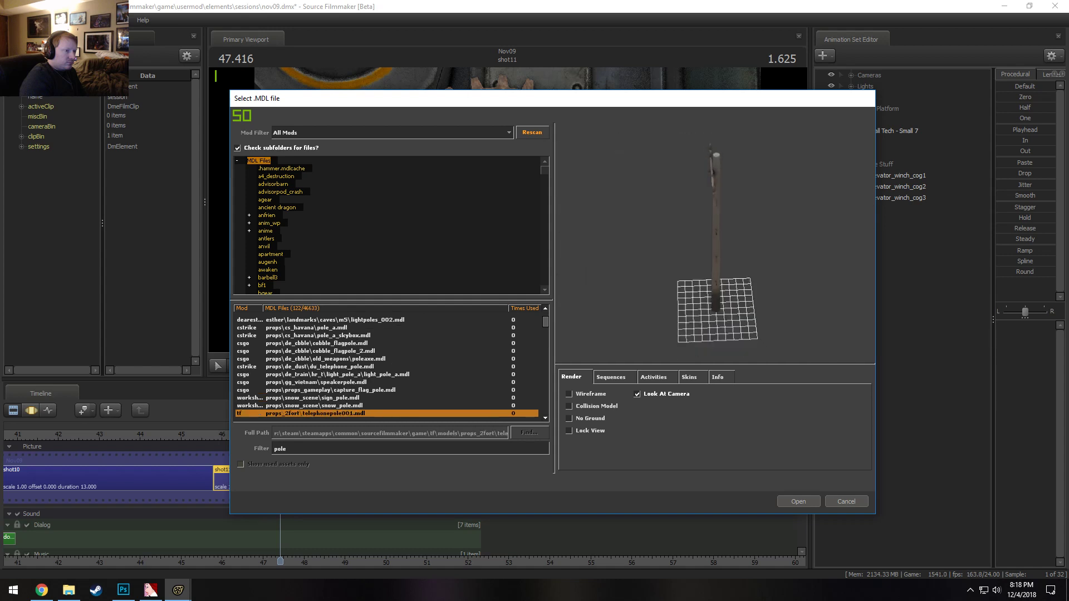
# Examine props_c17's signpole001 up close and add it to the shot as a new model
pyautogui.press('Down')
pyautogui.press('Down')
pyautogui.press('Down')
pyautogui.press('Up')
pyautogui.press('Up')
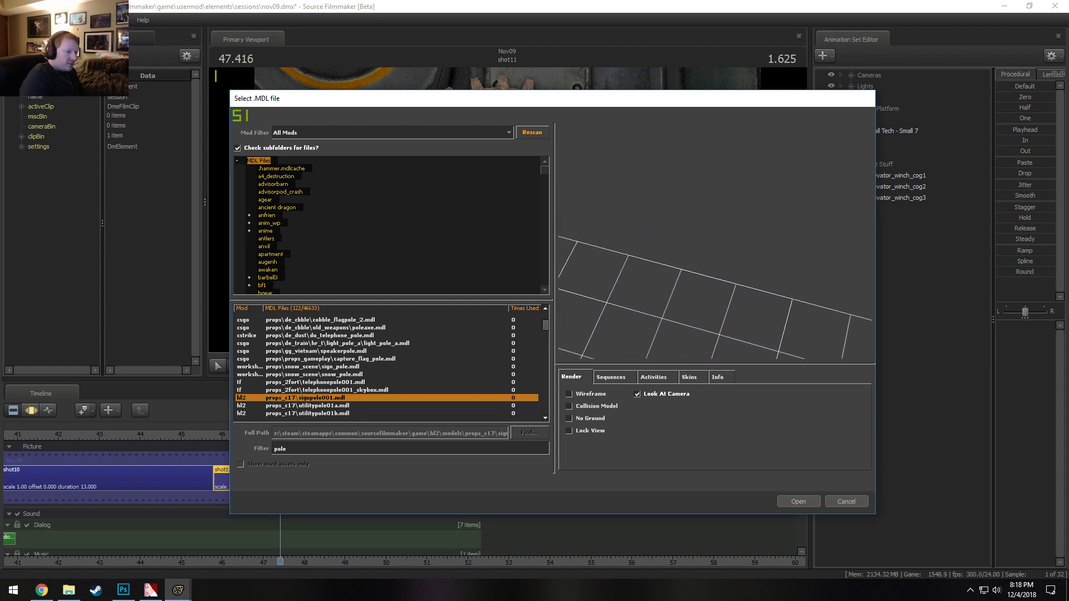
pyautogui.moveTo(754, 209); pyautogui.dragTo(754, 244, button='middle')
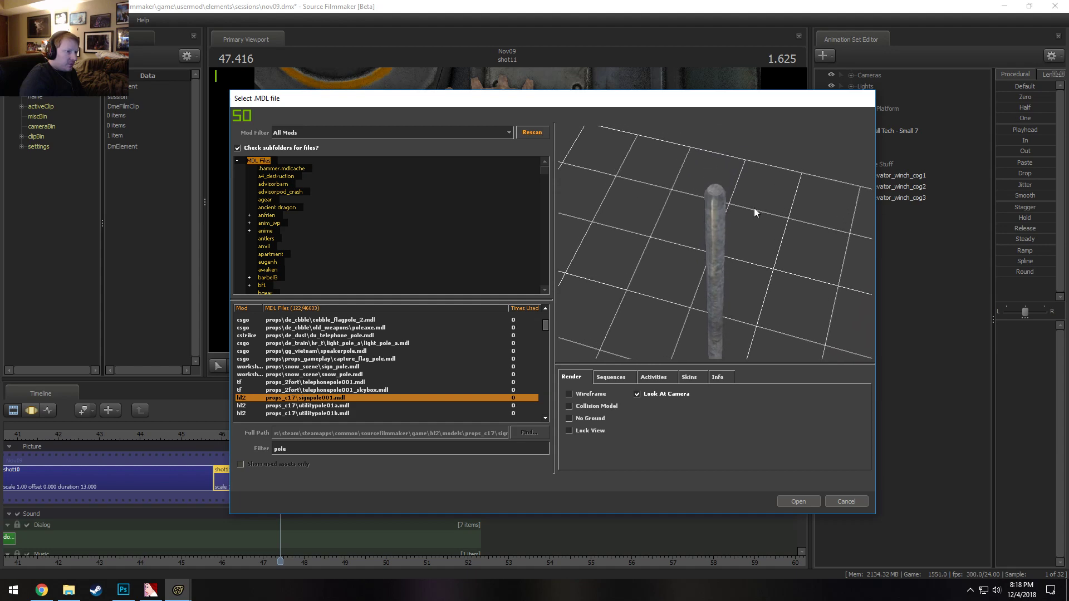
pyautogui.moveTo(754, 209); pyautogui.dragTo(754, 155, button='right')
pyautogui.moveTo(754, 209); pyautogui.dragTo(755, 278, button='middle')
pyautogui.moveTo(753, 209)
pyautogui.mouseDown()
pyautogui.moveTo(746, 178)
pyautogui.moveTo(746, 200)
pyautogui.mouseUp()
pyautogui.click(806, 500)
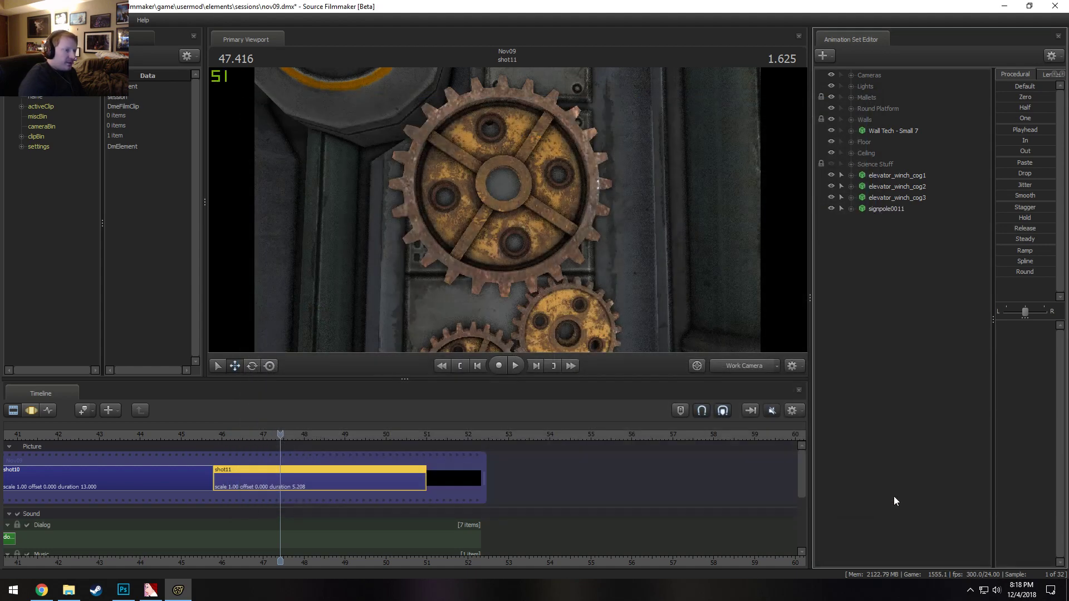
# Lay the sign pole flat by setting the first two values of its rootTransform rotation to 0 and 90
pyautogui.click(891, 209)
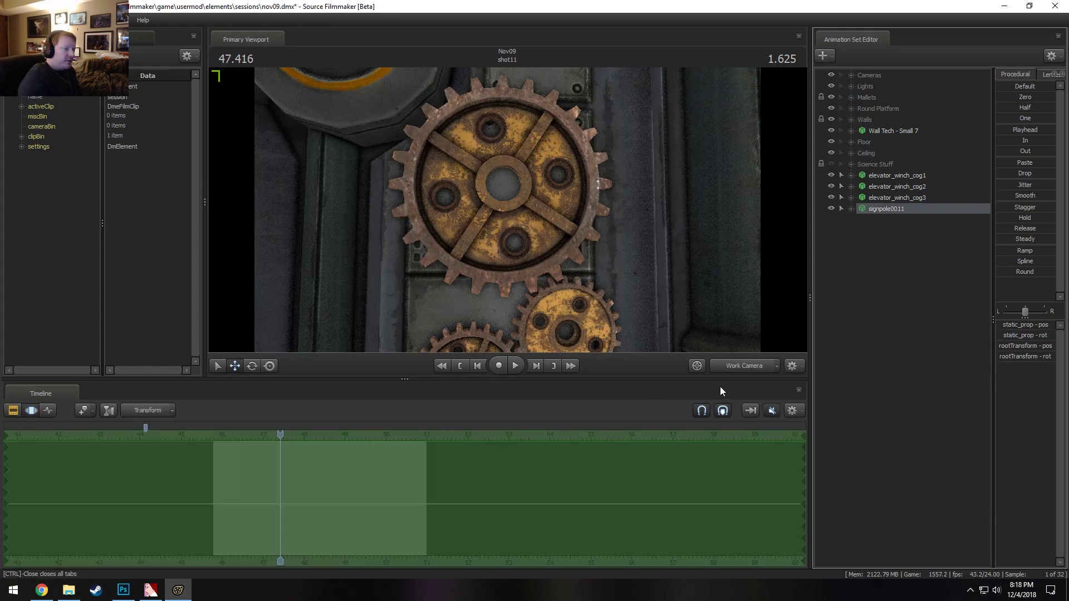
pyautogui.click(747, 366)
pyautogui.moveTo(691, 301); pyautogui.dragTo(690, 328)
pyautogui.press('s')
pyautogui.moveTo(561, 224); pyautogui.dragTo(561, 224)
pyautogui.press('F2')
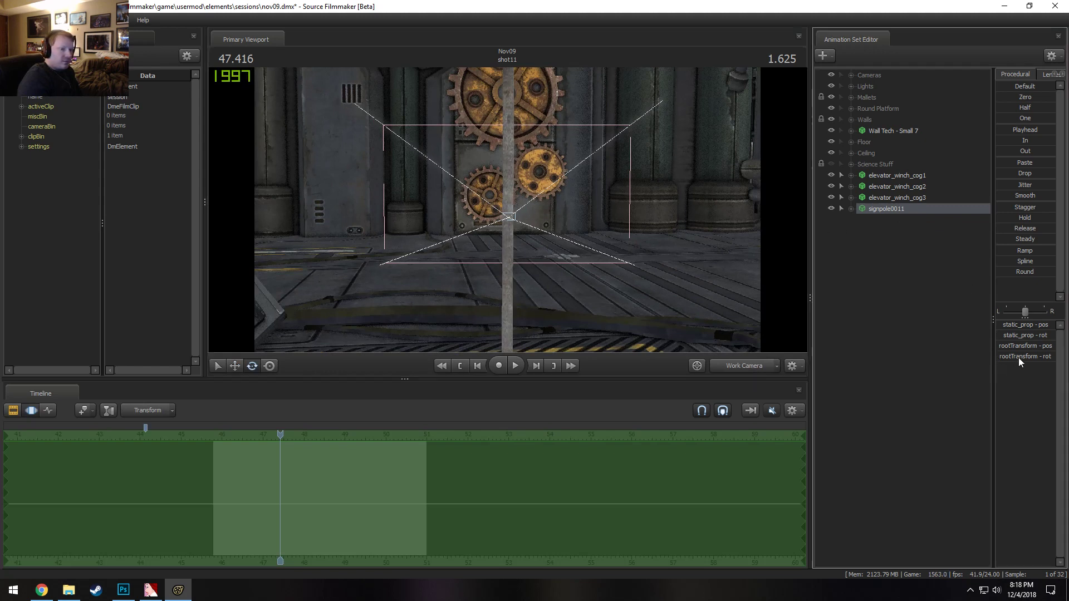
pyautogui.write('0')
pyautogui.press('Return')
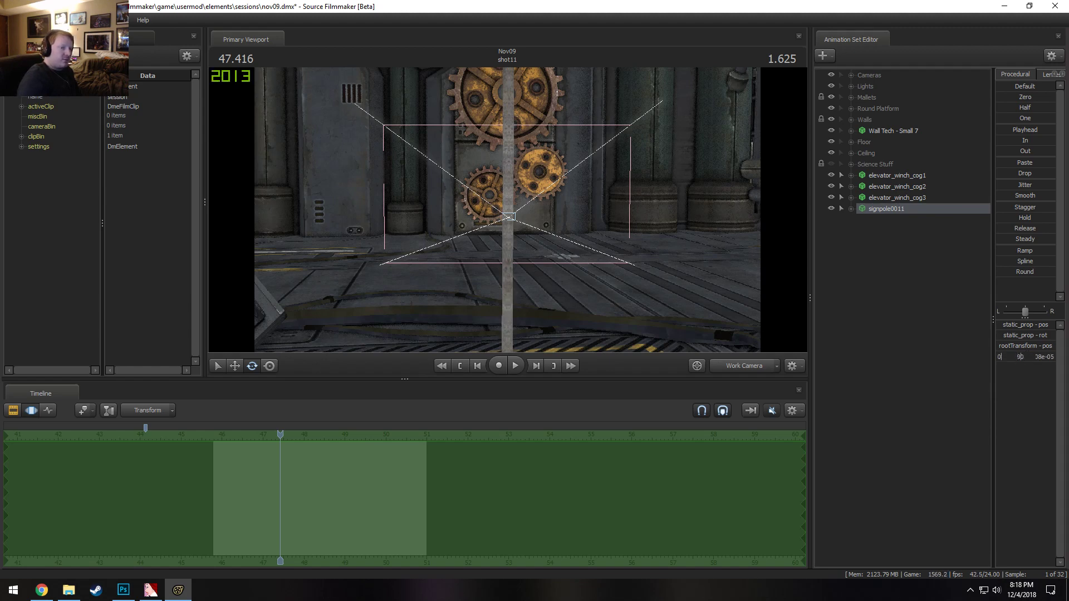
pyautogui.press('Return')
# Adjust the rootTransform rotation so the lying sign pole extends straight out from the cog wall
pyautogui.moveTo(653, 321); pyautogui.dragTo(508, 212)
pyautogui.press('w')
pyautogui.moveTo(532, 258); pyautogui.dragTo(788, 333)
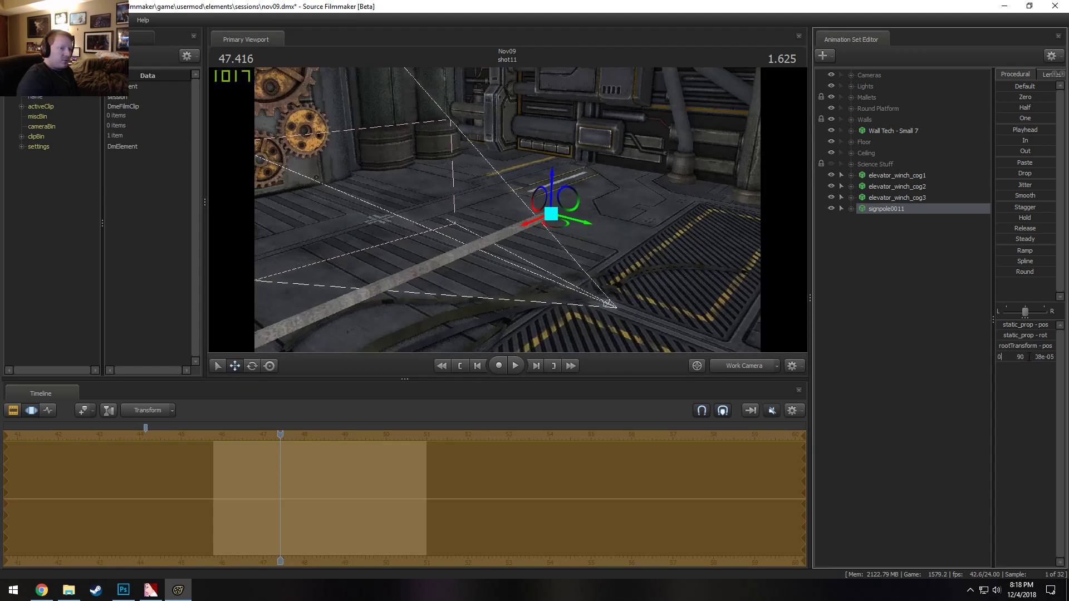
pyautogui.moveTo(1042, 357); pyautogui.dragTo(1044, 359)
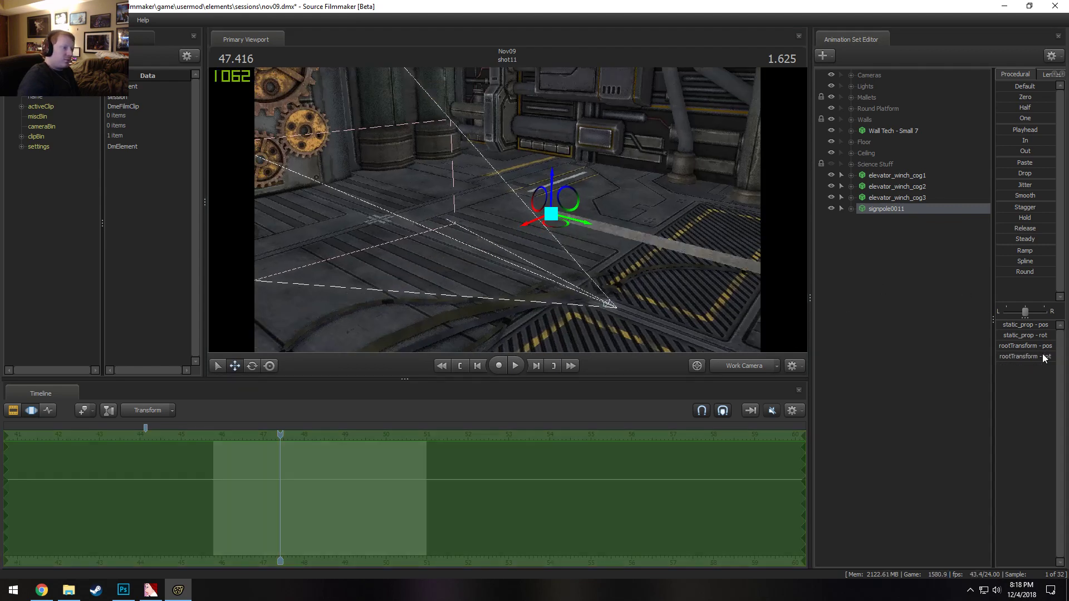
# Move the sign pole over to the small spoked cog and line it up with the cog's centre hole
pyautogui.moveTo(517, 214); pyautogui.dragTo(258, 143)
pyautogui.moveTo(341, 201); pyautogui.dragTo(278, 207)
pyautogui.press('w')
pyautogui.moveTo(626, 233); pyautogui.dragTo(522, 217)
pyautogui.press('w')
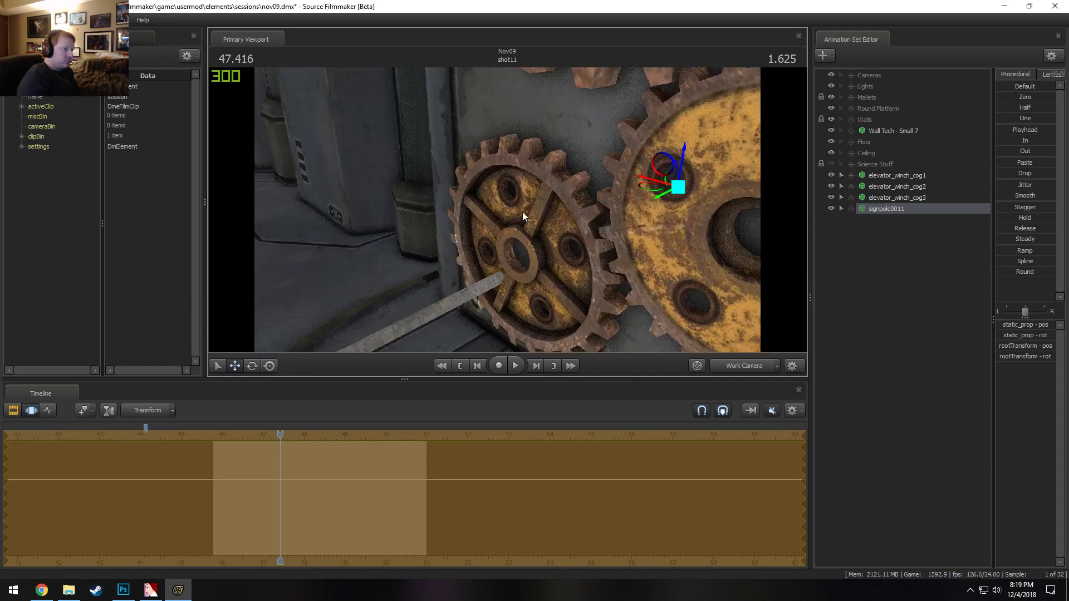
pyautogui.moveTo(649, 181); pyautogui.dragTo(669, 202)
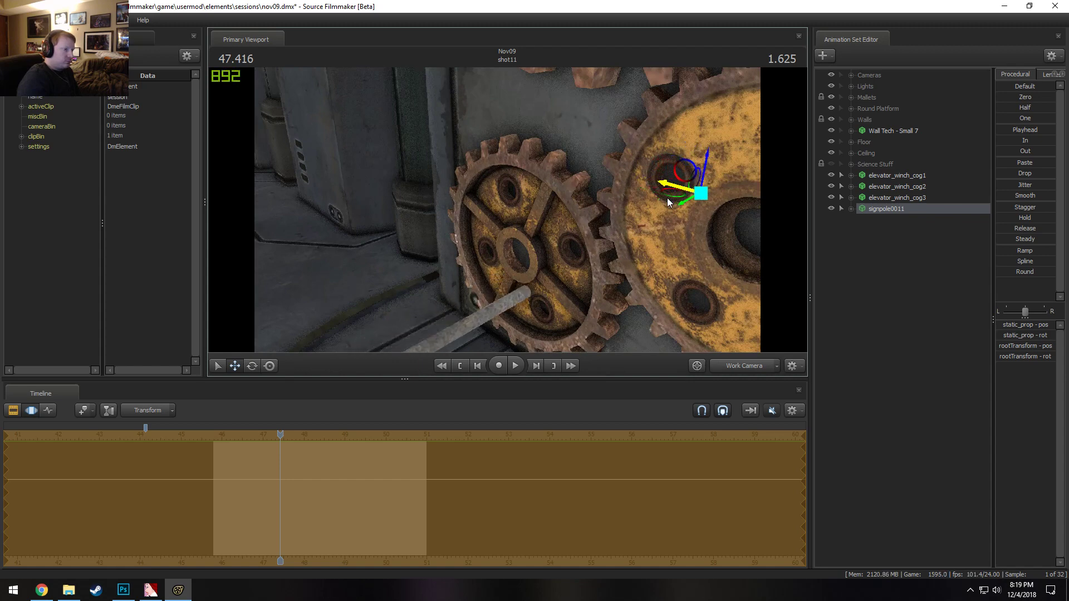
pyautogui.moveTo(708, 172); pyautogui.dragTo(713, 142)
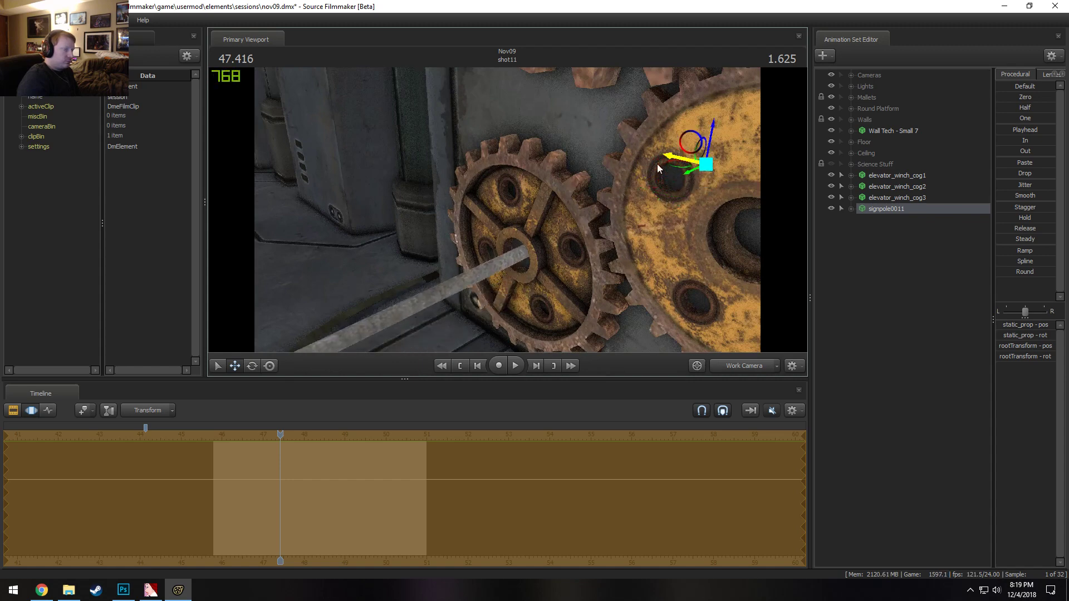
# Push the sign pole back through the spoked cog's hub until only a short end sticks out
pyautogui.press('s')
pyautogui.moveTo(592, 170); pyautogui.dragTo(703, 138)
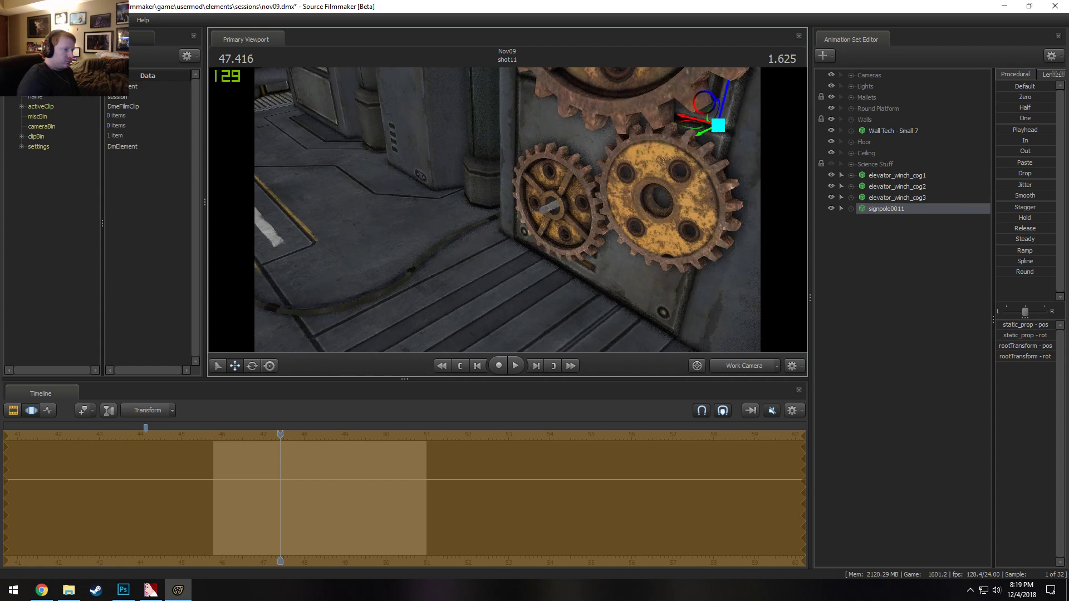
pyautogui.press('w')
pyautogui.moveTo(507, 209); pyautogui.dragTo(507, 210)
pyautogui.press('a')
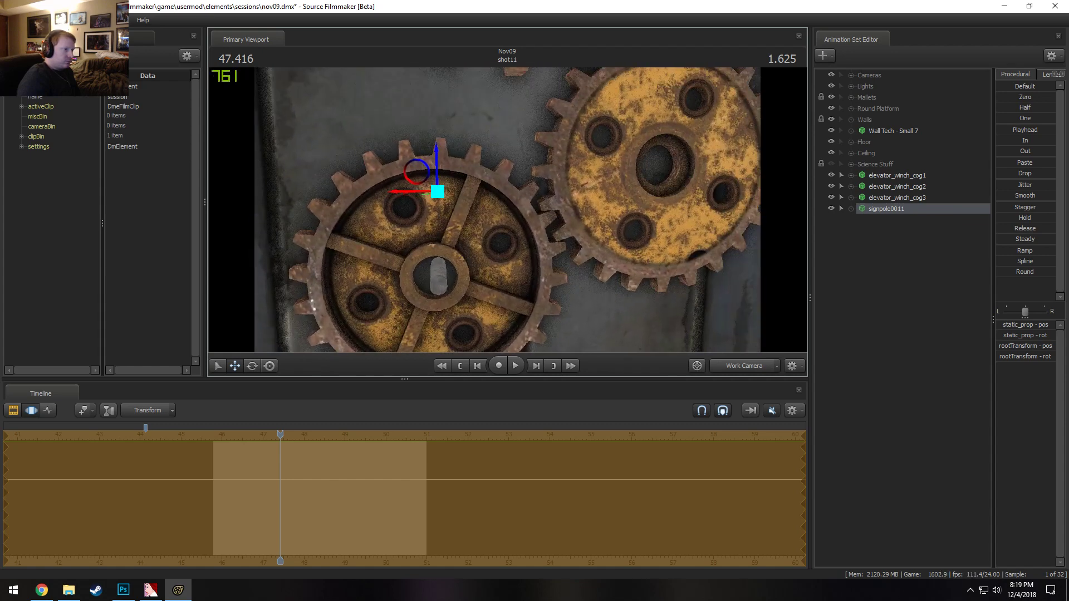
# Lock the sign pole's rootTransform to the Elevator_Winch_Cog_Export control of elevator_winch_cog1
pyautogui.click(890, 175)
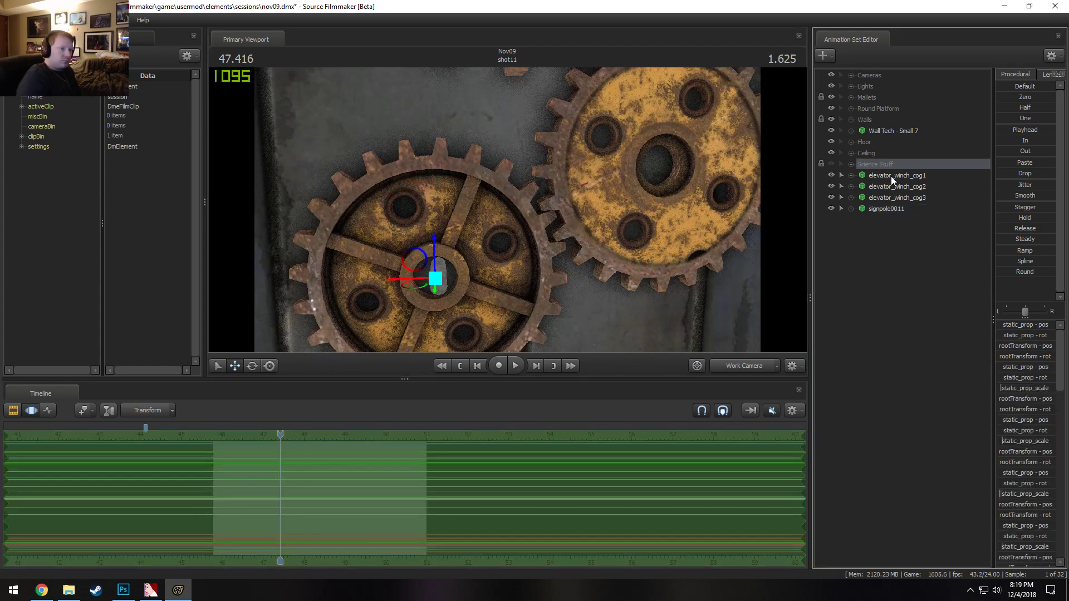
pyautogui.click(851, 176)
pyautogui.click(862, 198)
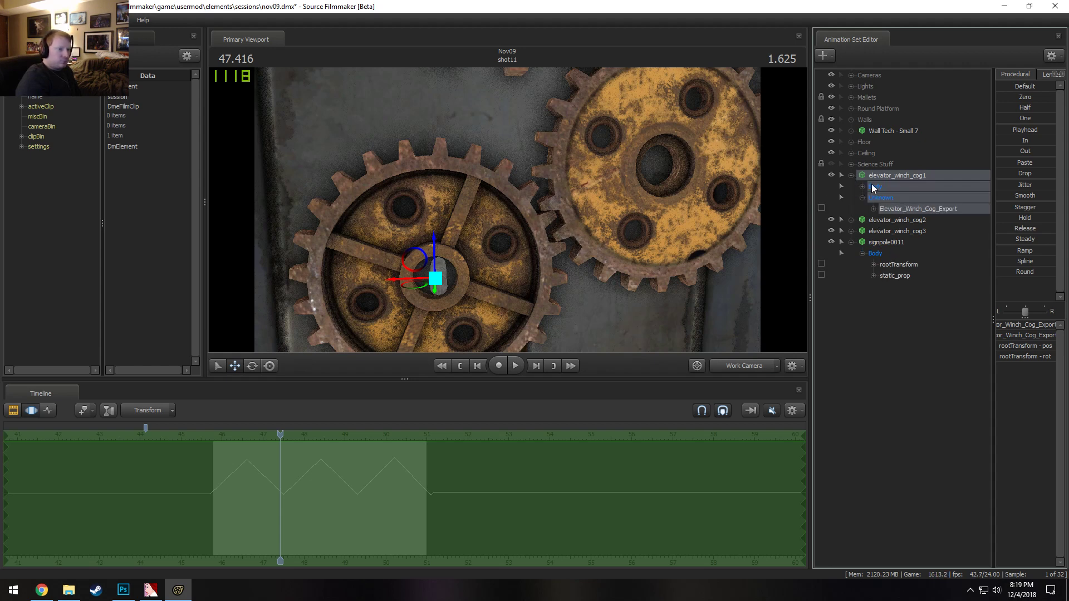
pyautogui.click(884, 199)
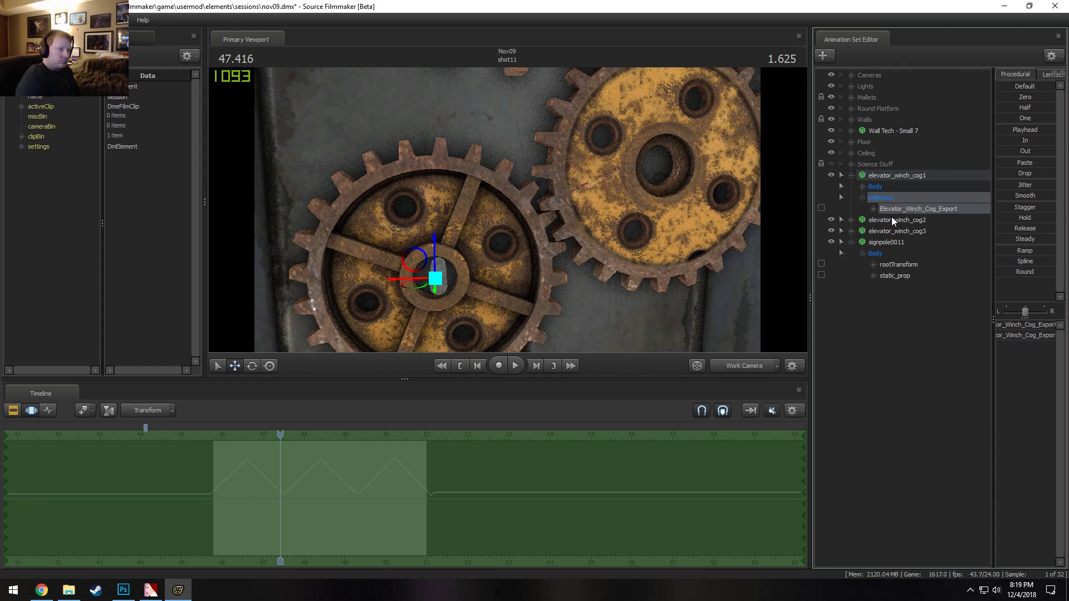
pyautogui.moveTo(892, 208); pyautogui.dragTo(901, 264)
# Zero the y and z position channels of signpole0011's rootTransform so the pole centres on the spoked cog's axis
pyautogui.click(901, 275)
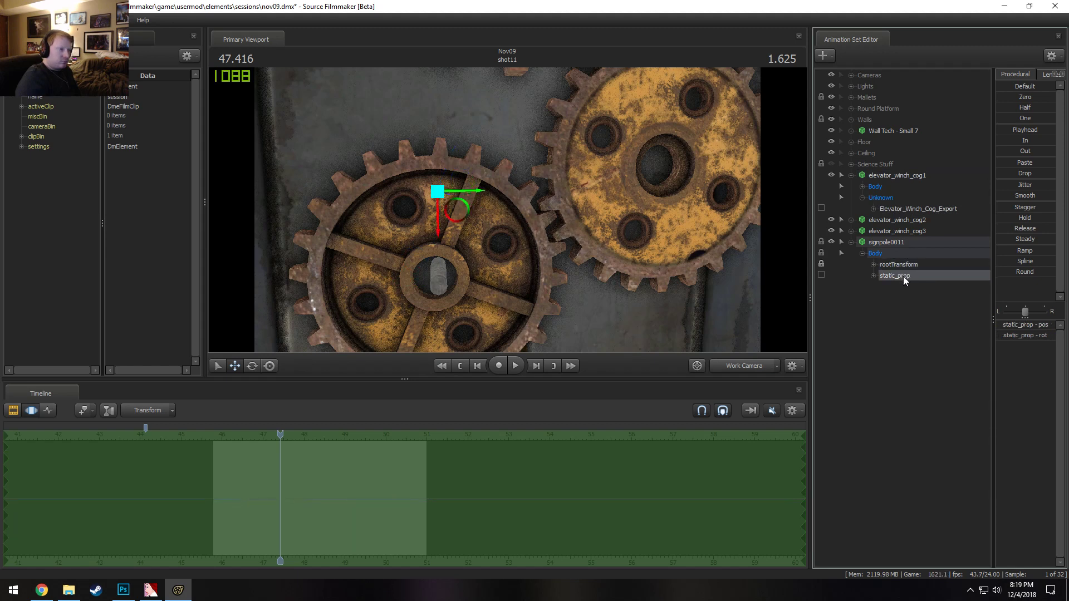
pyautogui.click(905, 266)
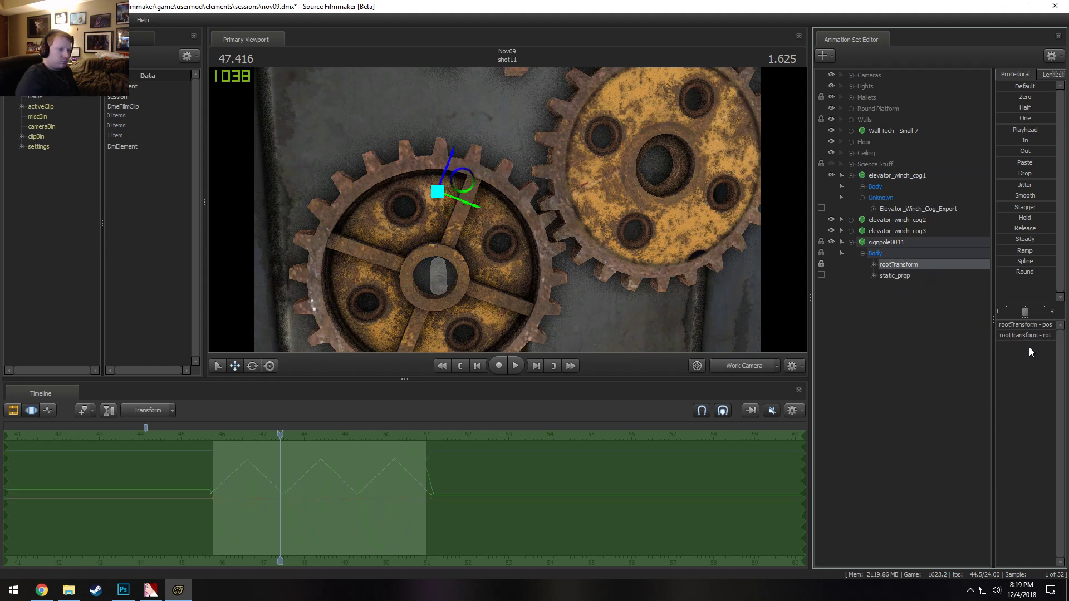
pyautogui.click(873, 265)
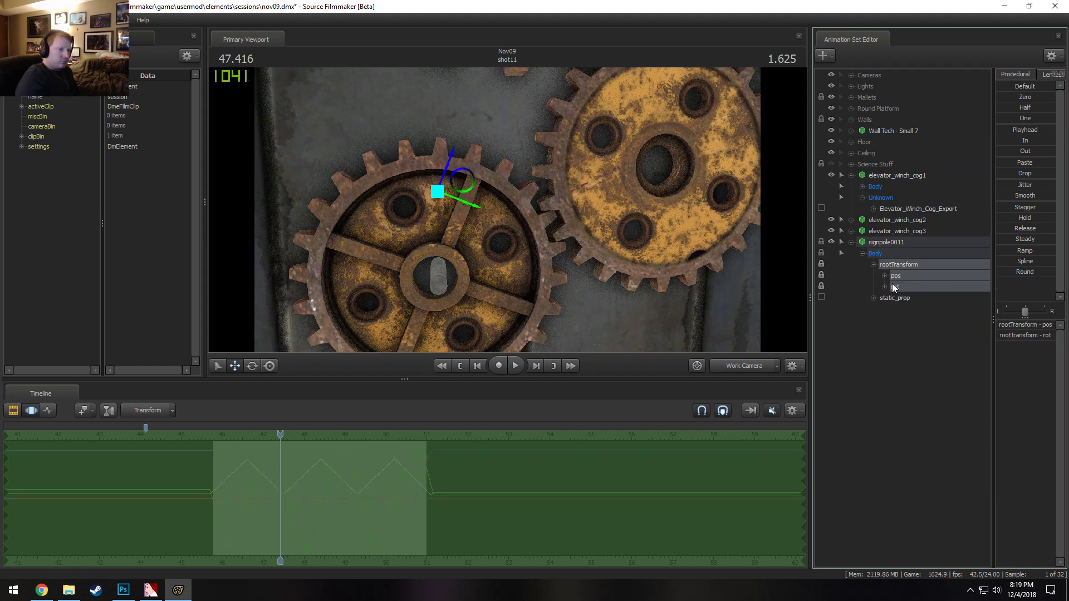
pyautogui.doubleClick(906, 286)
pyautogui.click(910, 298)
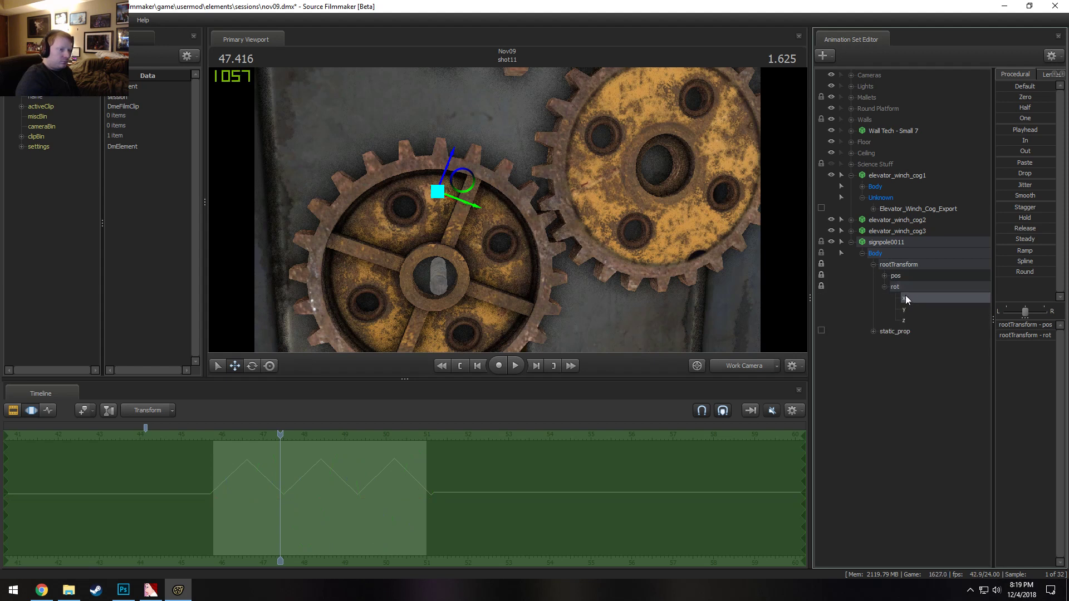
pyautogui.click(885, 276)
pyautogui.click(903, 286)
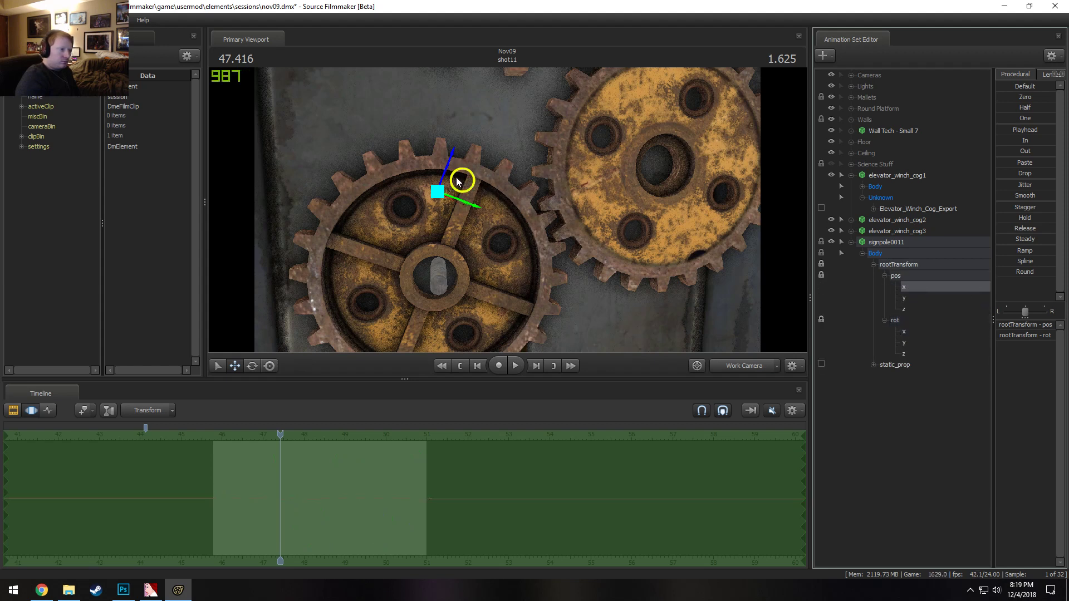
pyautogui.moveTo(935, 299); pyautogui.dragTo(932, 310)
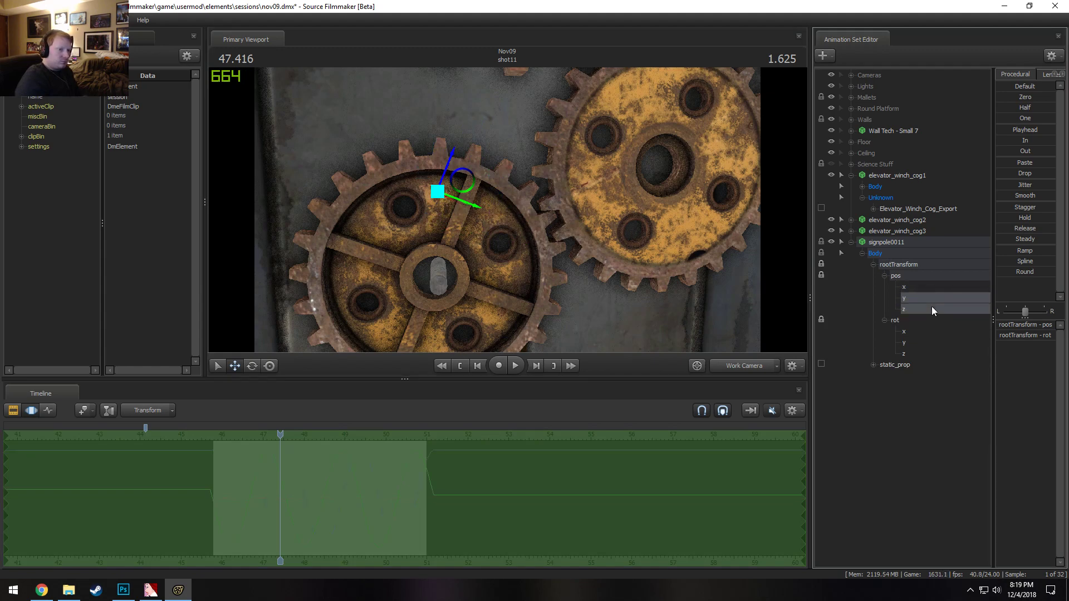
pyautogui.click(1024, 97)
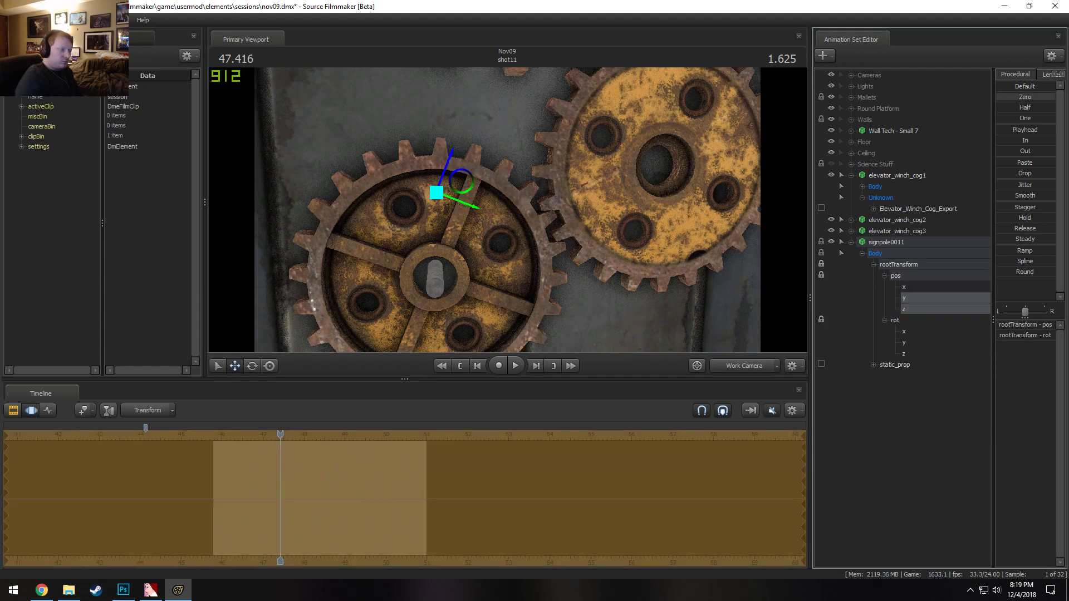
# Add a scale control to the sign pole's static_prop bone and raise static_prop_scale until the pole fills the cog's hub
pyautogui.click(896, 364)
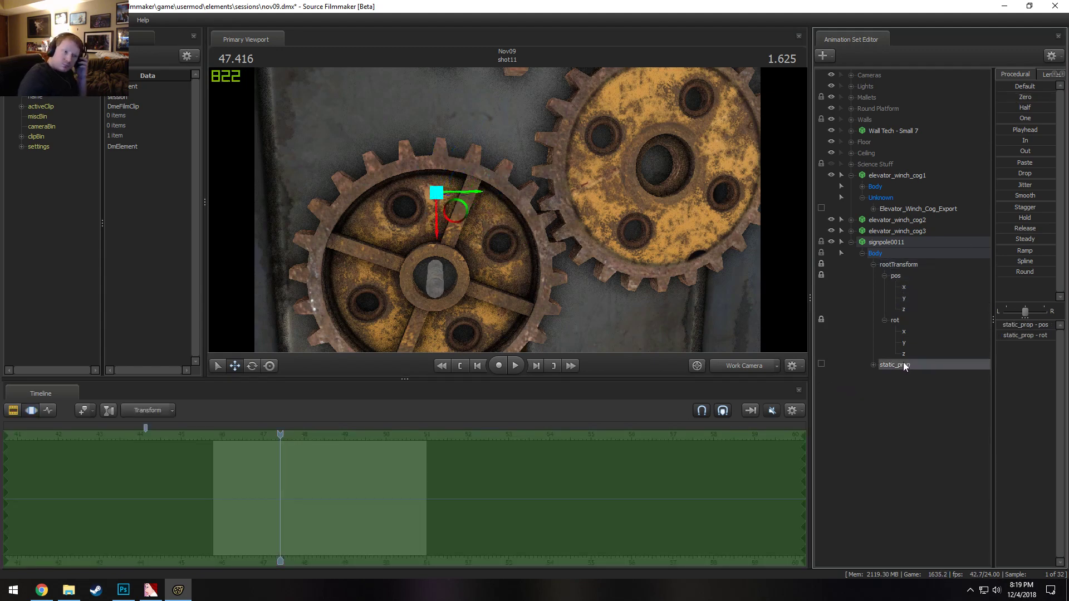
pyautogui.doubleClick(872, 253)
pyautogui.click(862, 254)
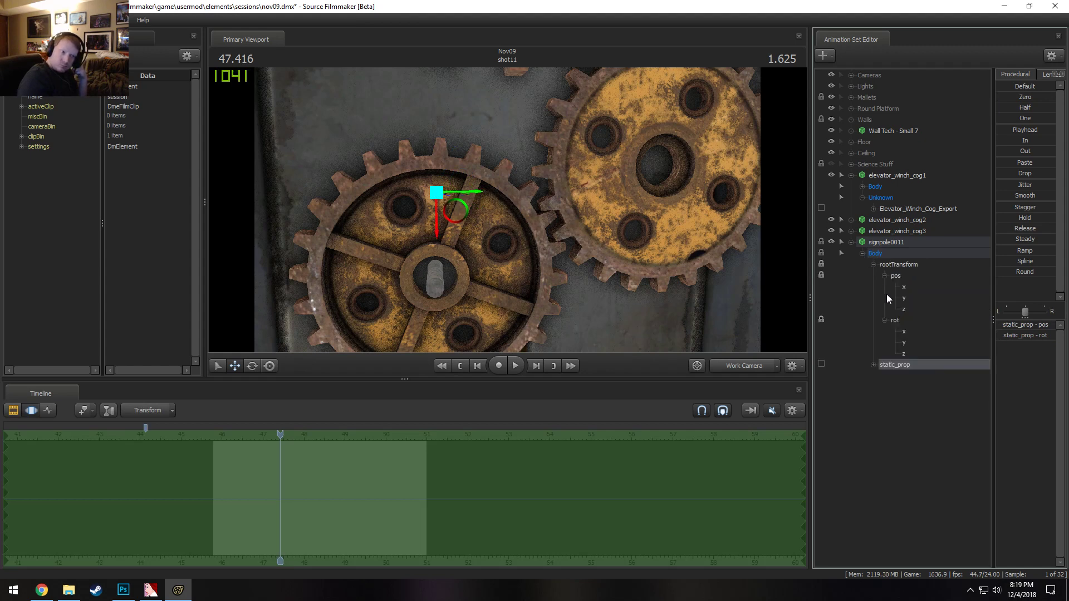
pyautogui.click(873, 264)
pyautogui.rightClick(890, 275)
pyautogui.click(924, 299)
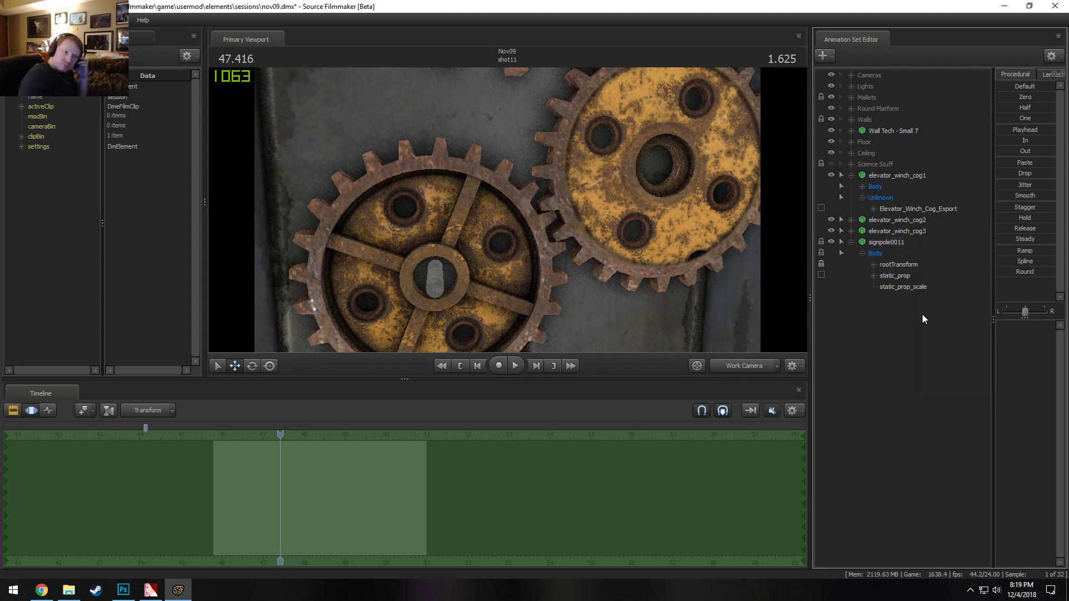
pyautogui.click(916, 284)
pyautogui.moveTo(1018, 326); pyautogui.dragTo(1029, 327)
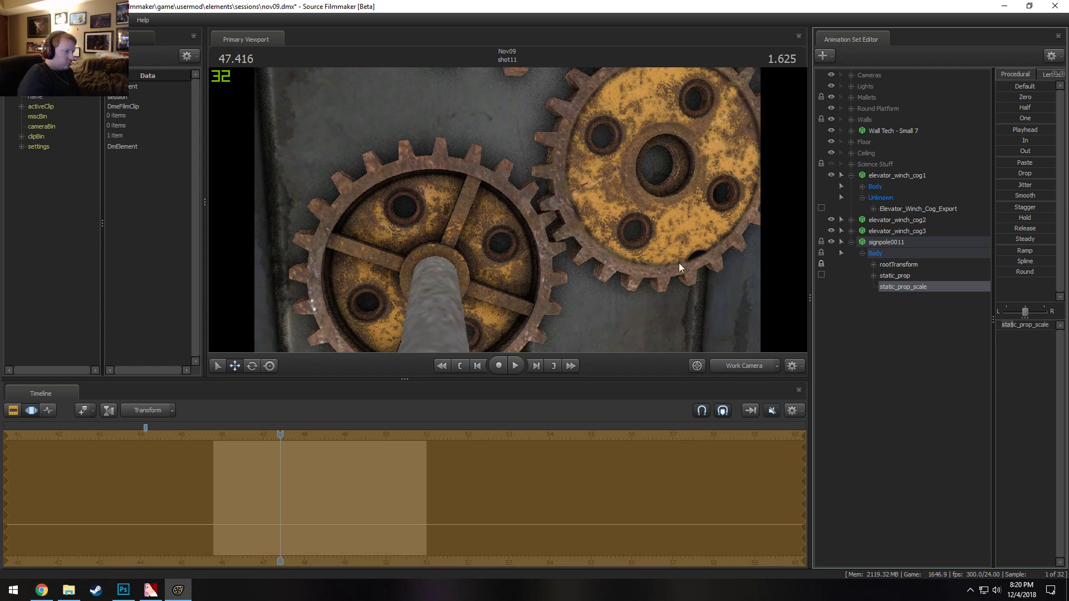
# Slide the enlarged sign pole's rootTransform back through the spoked cog until only its end shows in the hub
pyautogui.press('s')
pyautogui.moveTo(679, 264); pyautogui.dragTo(515, 211)
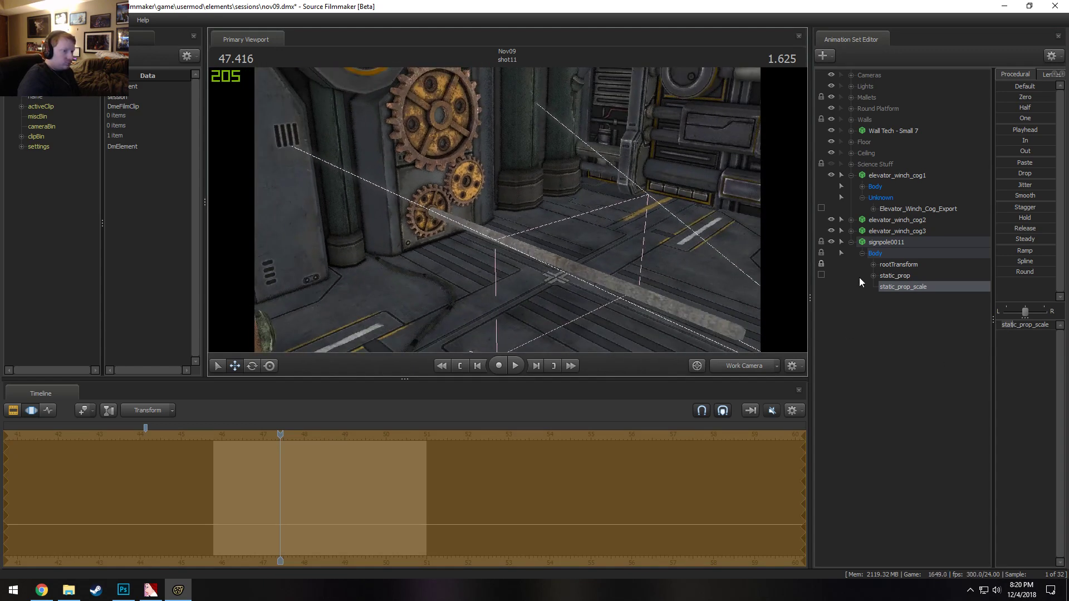
pyautogui.click(893, 272)
pyautogui.click(894, 265)
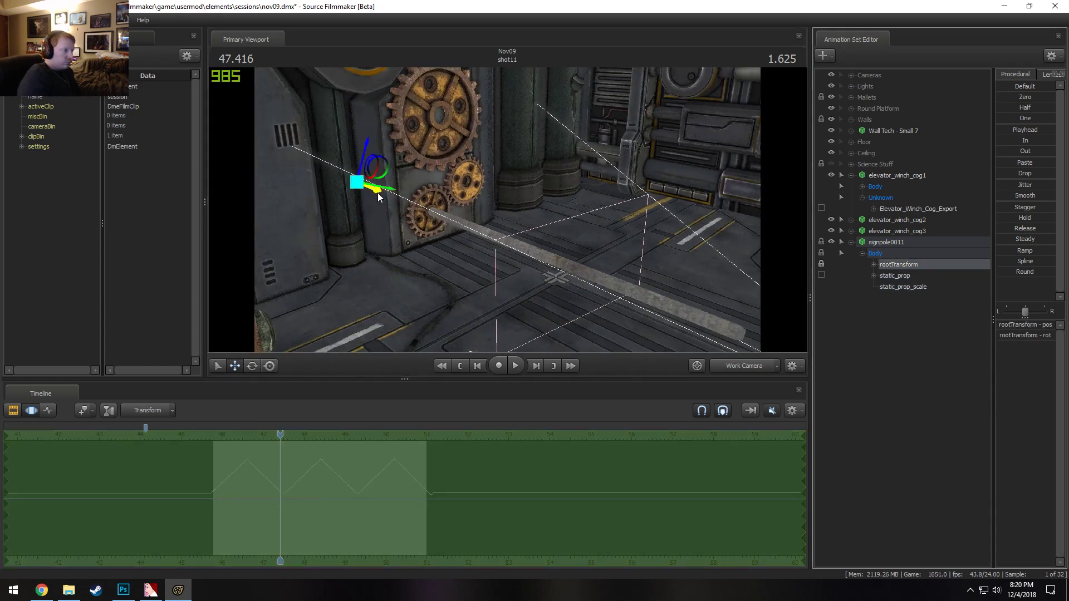
pyautogui.moveTo(378, 197); pyautogui.dragTo(492, 220)
pyautogui.moveTo(345, 196); pyautogui.dragTo(281, 112)
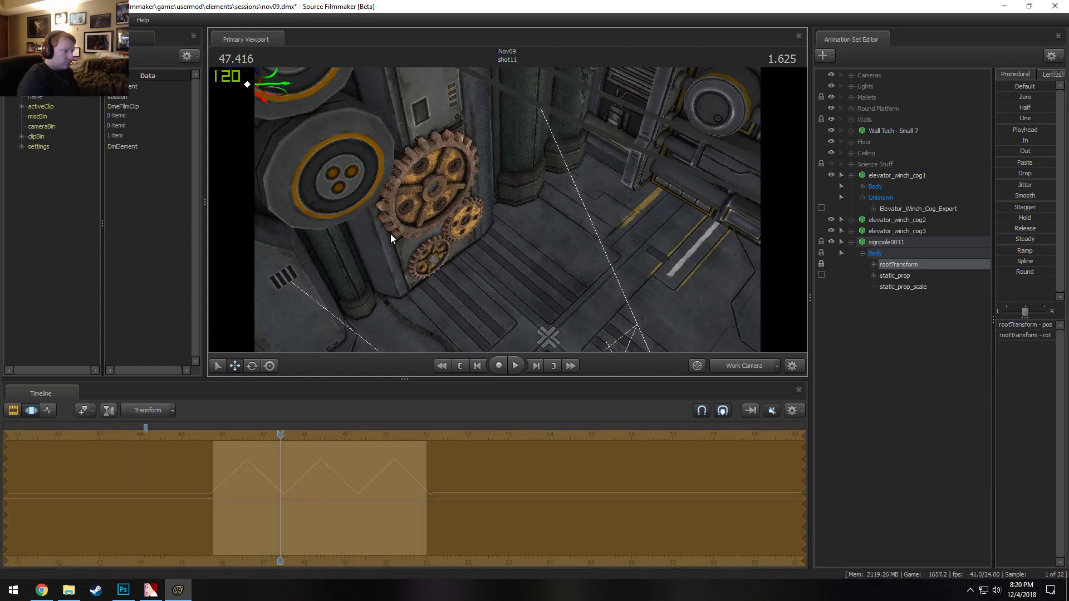
pyautogui.moveTo(390, 234); pyautogui.dragTo(451, 206)
pyautogui.press('w')
pyautogui.press('Return')
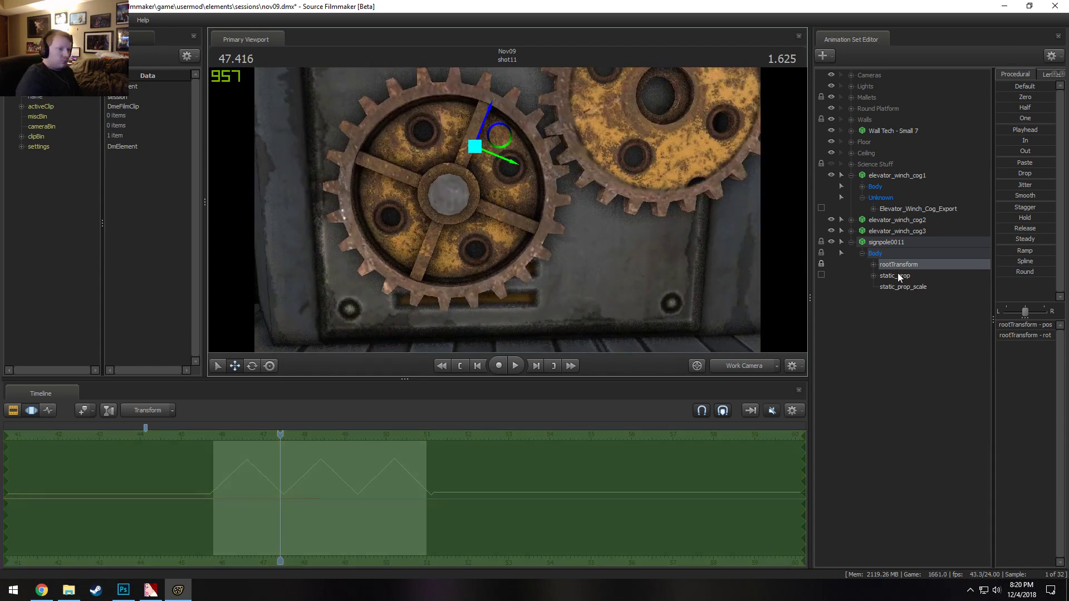
# Apply the sign pole rootTransform's playhead value across the whole time selection and play the rotation back
pyautogui.moveTo(1001, 132); pyautogui.dragTo(1055, 133)
pyautogui.press('space')
pyautogui.press('space')
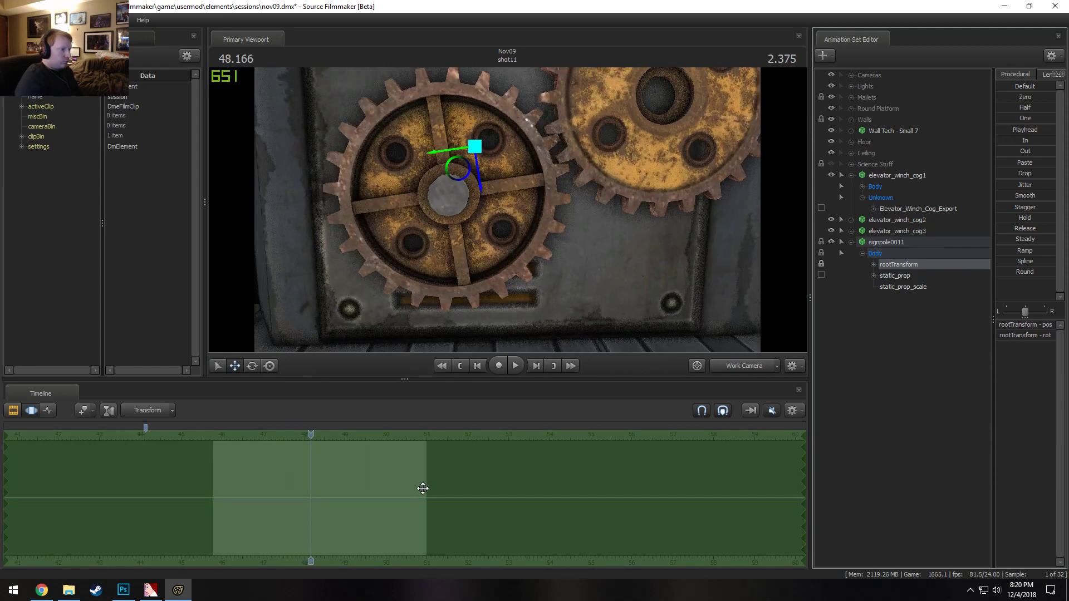
# Preview the pole and cogs with scene lighting on, and return to the unlit view
pyautogui.moveTo(573, 329); pyautogui.dragTo(509, 213)
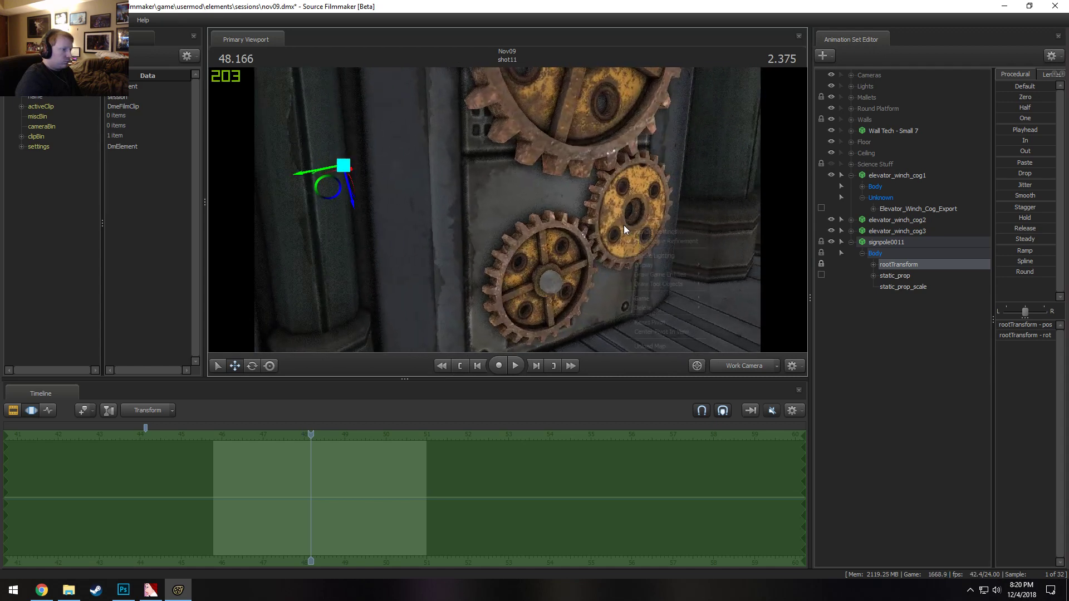
pyautogui.rightClick(626, 227)
pyautogui.click(647, 257)
pyautogui.moveTo(595, 203); pyautogui.dragTo(503, 208)
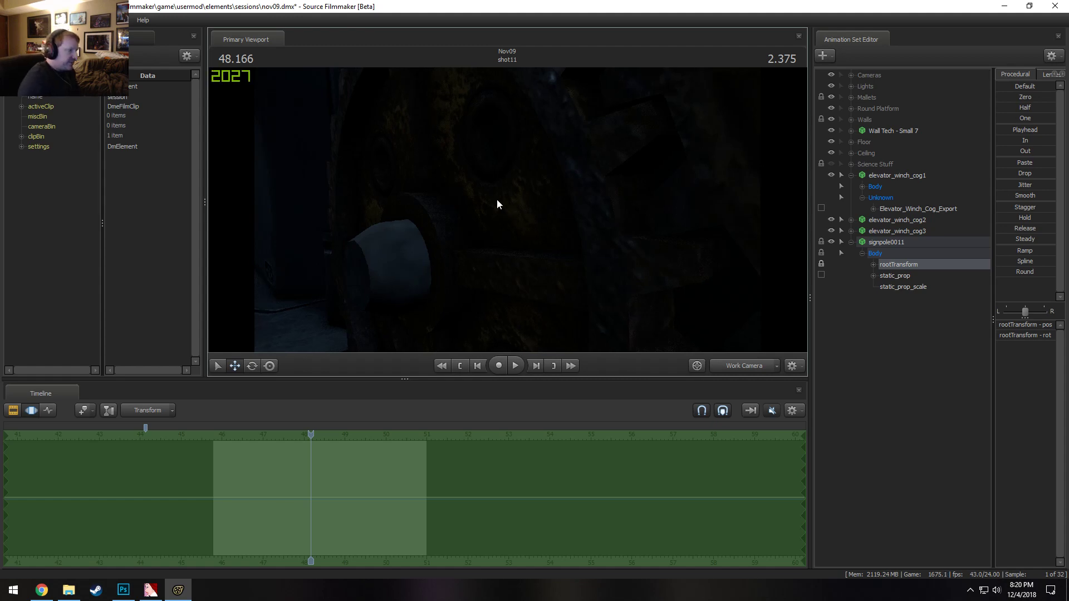
pyautogui.rightClick(497, 201)
pyautogui.click(529, 229)
pyautogui.moveTo(530, 228); pyautogui.dragTo(530, 227)
pyautogui.moveTo(546, 187); pyautogui.dragTo(547, 187)
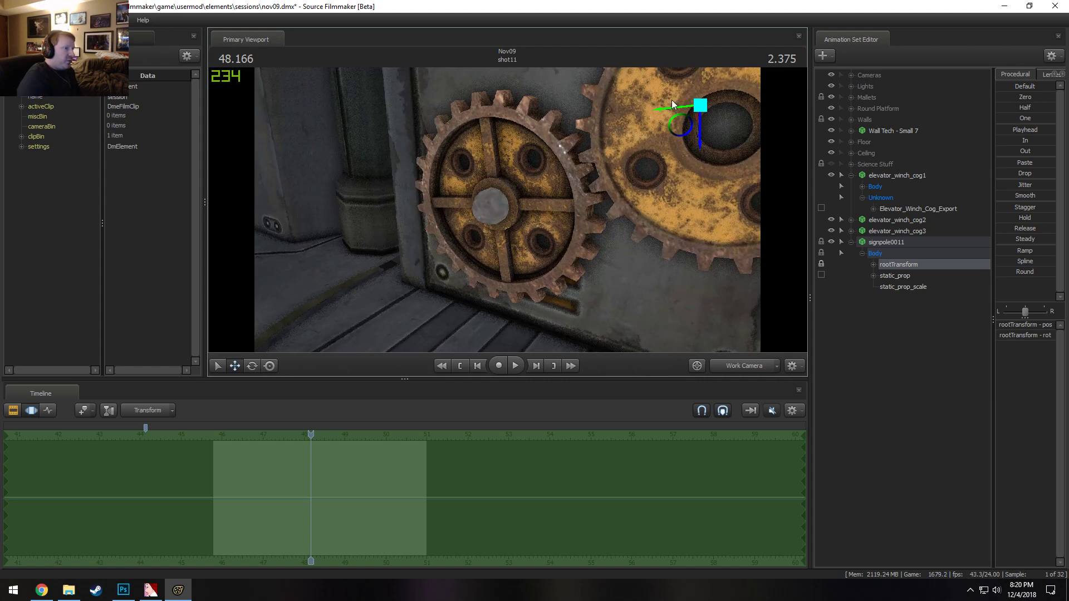
# Try pulling the sign pole farther out of the spoked cog's hub, and undo the move
pyautogui.moveTo(671, 99); pyautogui.dragTo(551, 200)
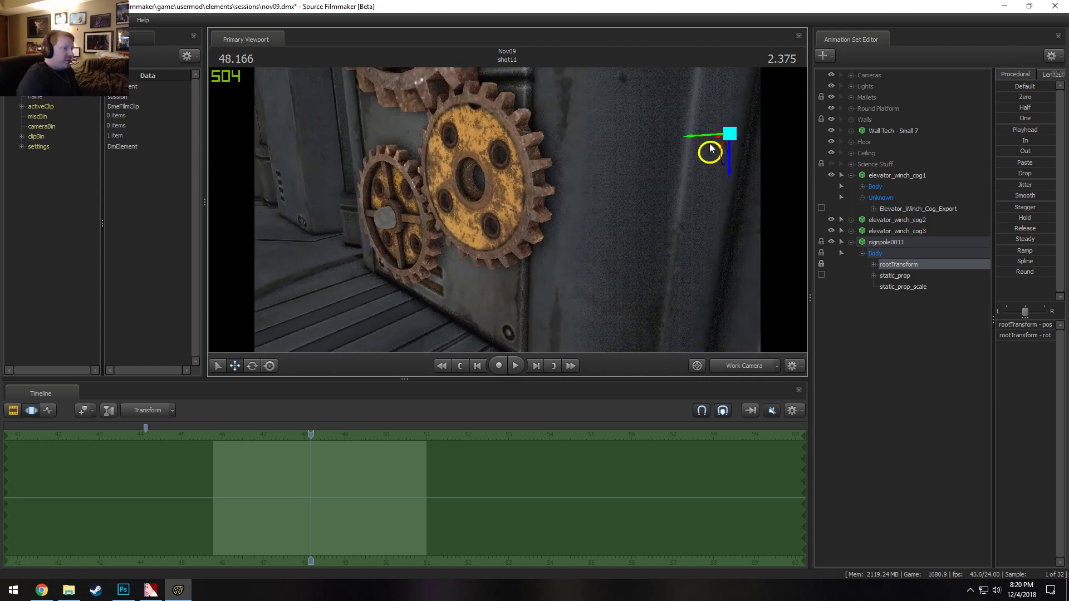
pyautogui.moveTo(718, 143); pyautogui.dragTo(710, 147)
pyautogui.moveTo(496, 236); pyautogui.dragTo(507, 209)
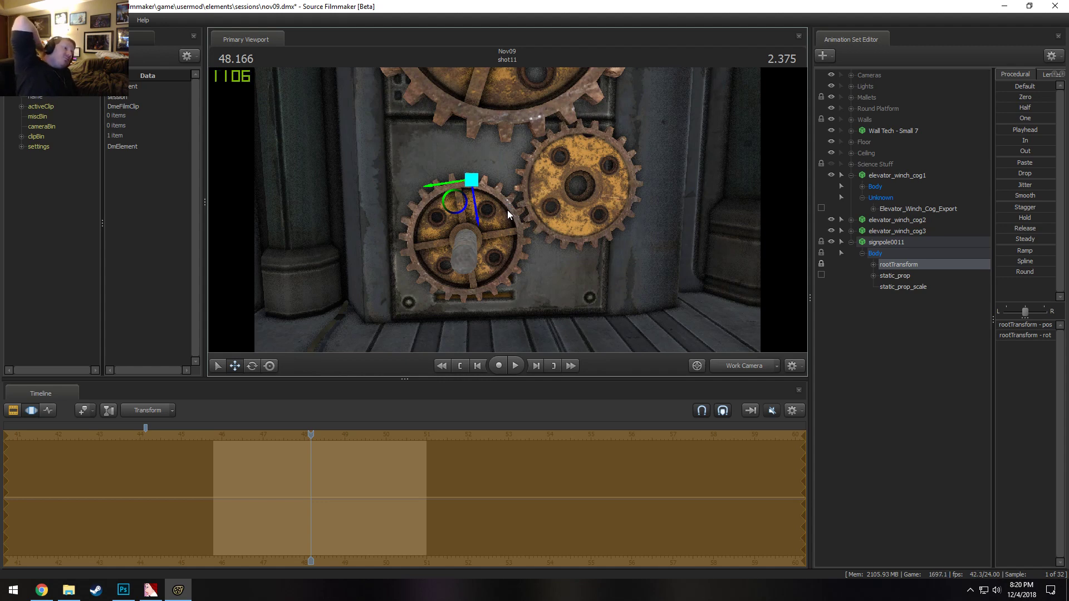
pyautogui.keyDown('alt'); pyautogui.moveTo(676, 114); pyautogui.dragTo(562, 223); pyautogui.keyUp('alt')
pyautogui.hotkey('ctrl', 'z')
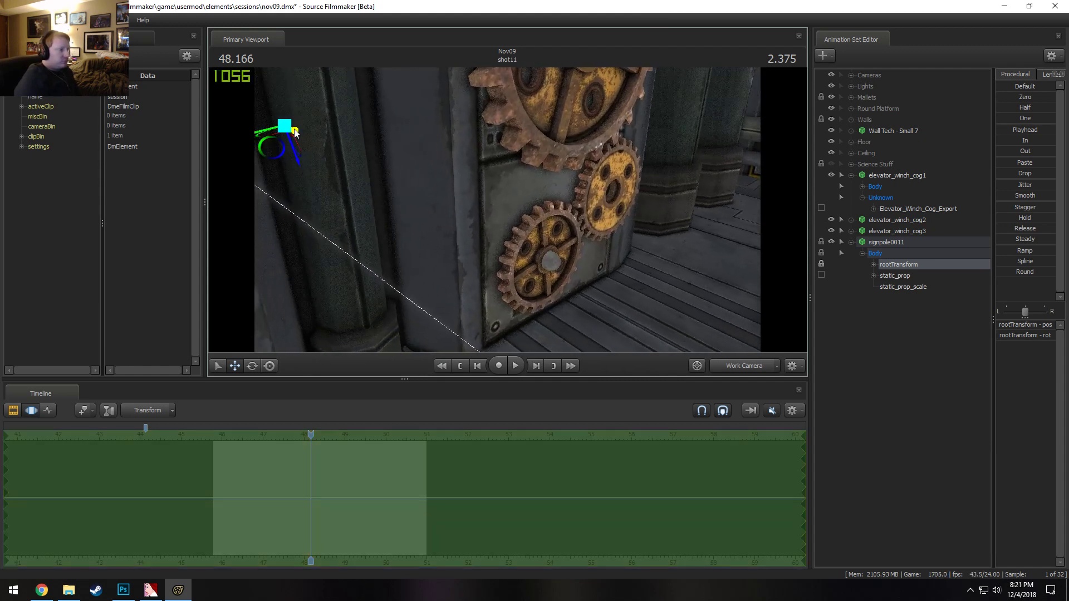
# Nudge the sign pole slightly out of the spoked cog's hub and enable scene lighting in the viewport
pyautogui.moveTo(295, 132); pyautogui.dragTo(292, 131)
pyautogui.press('w')
pyautogui.moveTo(533, 228); pyautogui.dragTo(456, 245)
pyautogui.press('s')
pyautogui.rightClick(567, 202)
pyautogui.click(600, 233)
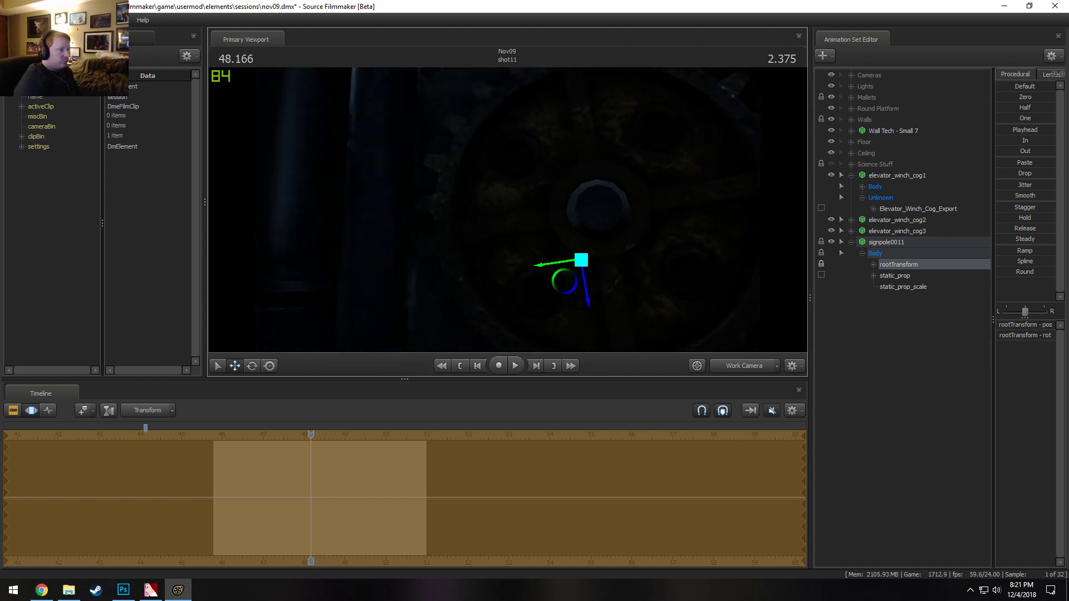
pyautogui.moveTo(507, 210); pyautogui.dragTo(553, 220)
pyautogui.press('F2')
pyautogui.press('F3')
# Delete the Computer Screen [S] and Computer Screen (Spike) lights from the Lights group
pyautogui.click(851, 86)
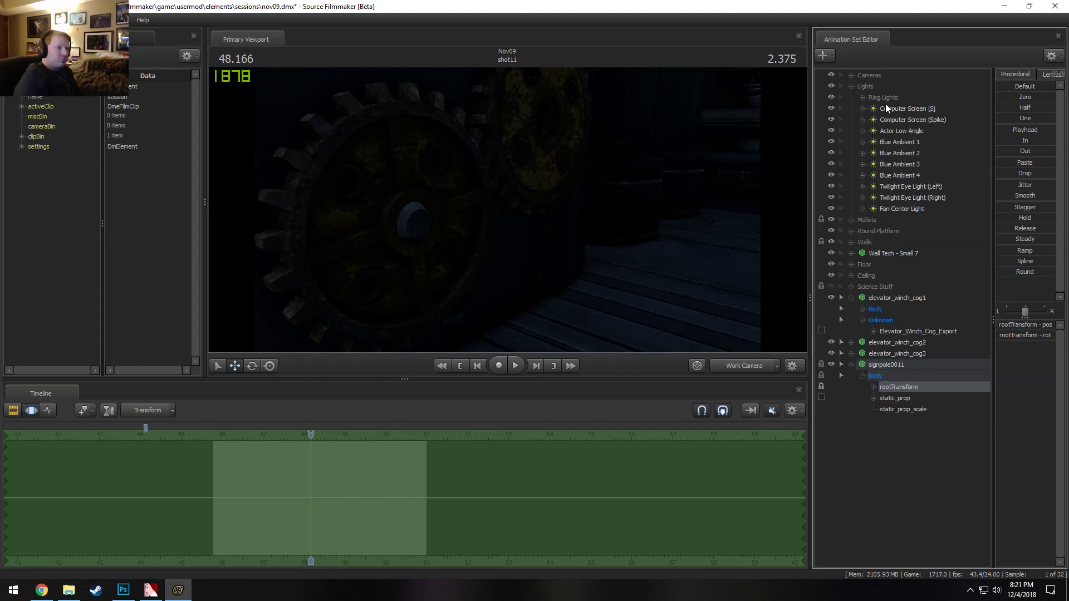
pyautogui.click(897, 132)
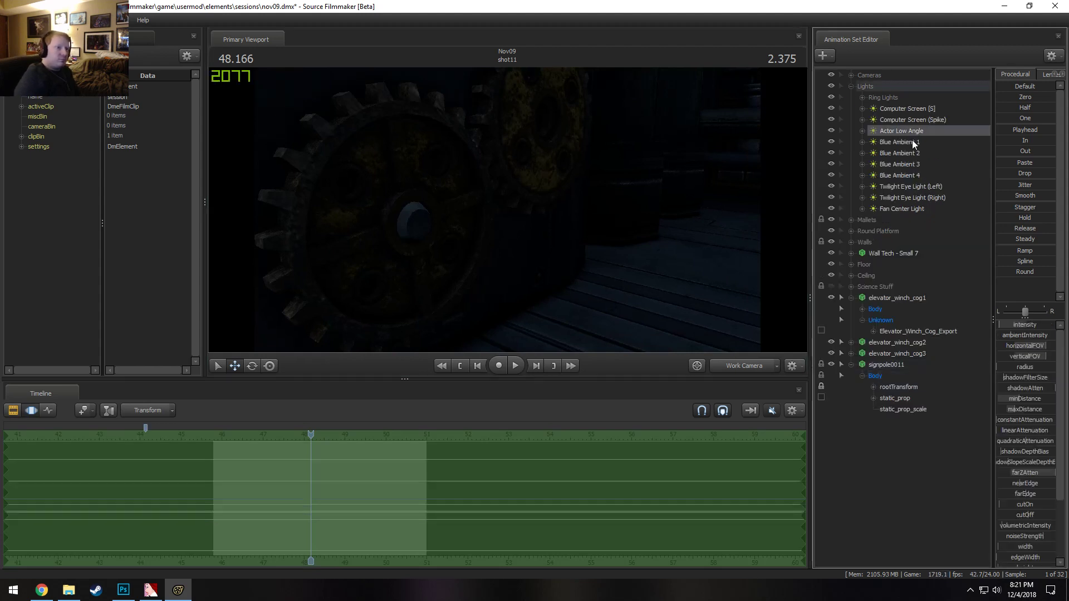
pyautogui.click(912, 140)
pyautogui.click(902, 176)
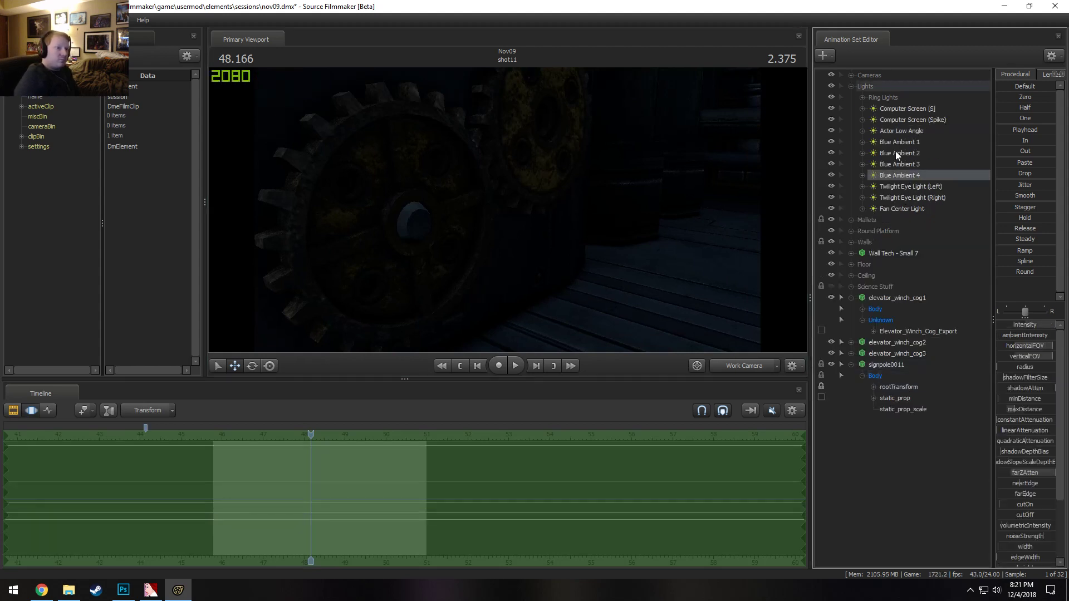
pyautogui.click(897, 120)
pyautogui.keyDown('ctrl'); pyautogui.click(897, 111); pyautogui.keyUp('ctrl')
pyautogui.rightClick(897, 110)
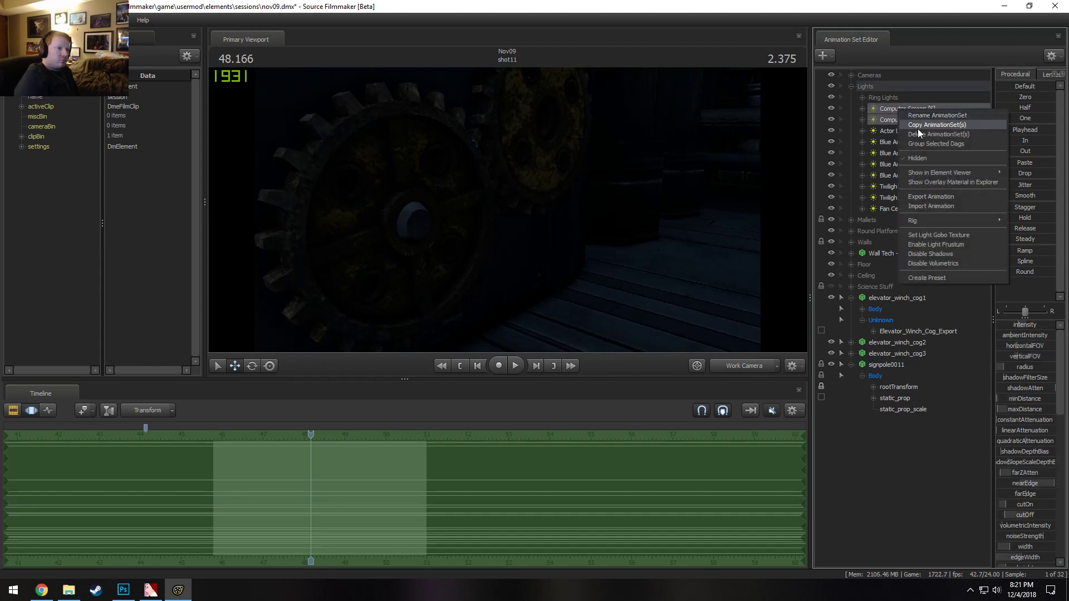
pyautogui.click(918, 134)
# Delete all the Ring Blue Light animation sets and remove the emptied Ring Lights group
pyautogui.click(862, 97)
pyautogui.click(888, 97)
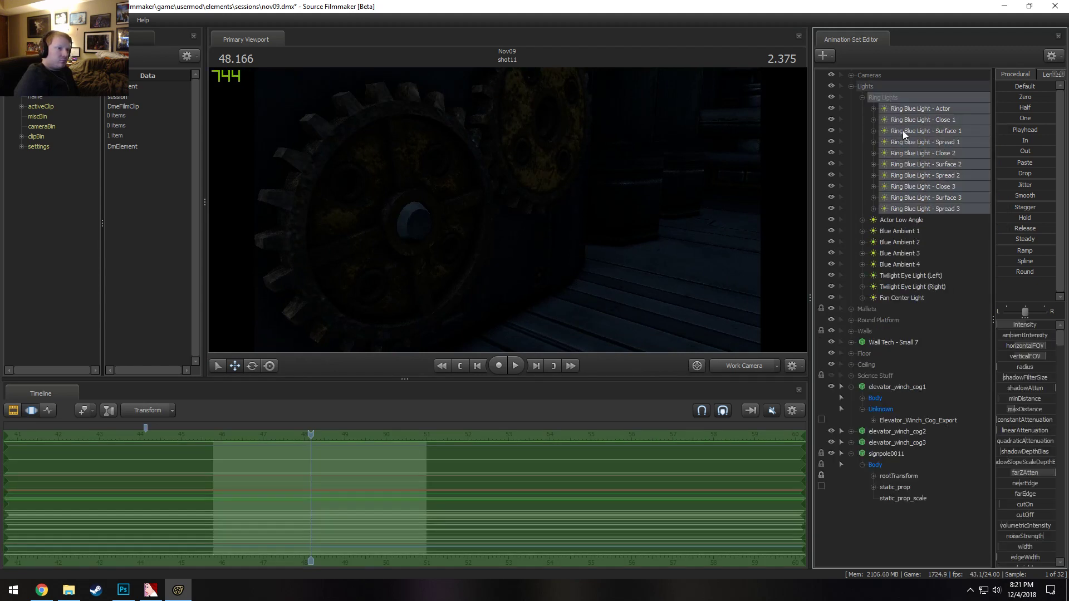
pyautogui.rightClick(902, 130)
pyautogui.click(928, 144)
pyautogui.rightClick(876, 97)
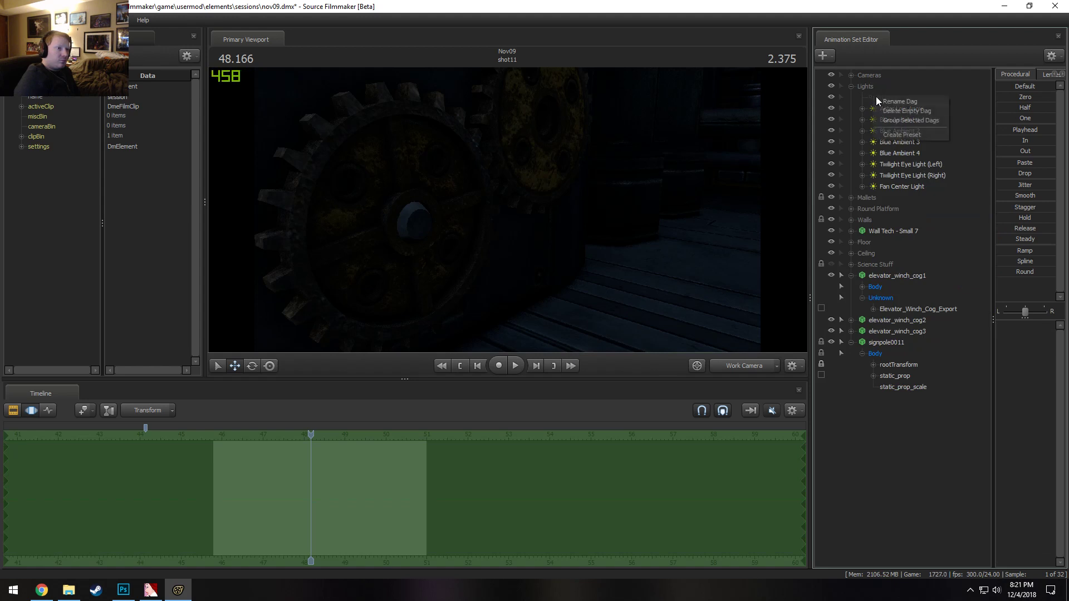
pyautogui.click(894, 113)
# Delete both Twilight Eye Lights and the Fan Center Light from the Lights group
pyautogui.click(897, 150)
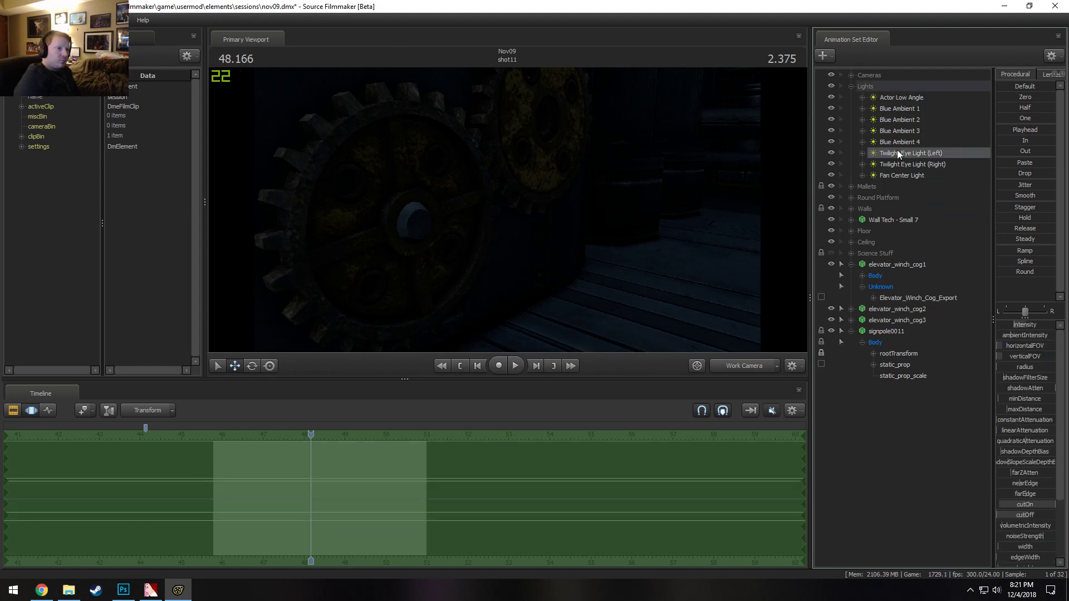
pyautogui.keyDown('shift'); pyautogui.click(900, 163); pyautogui.keyUp('shift')
pyautogui.rightClick(900, 164)
pyautogui.click(916, 188)
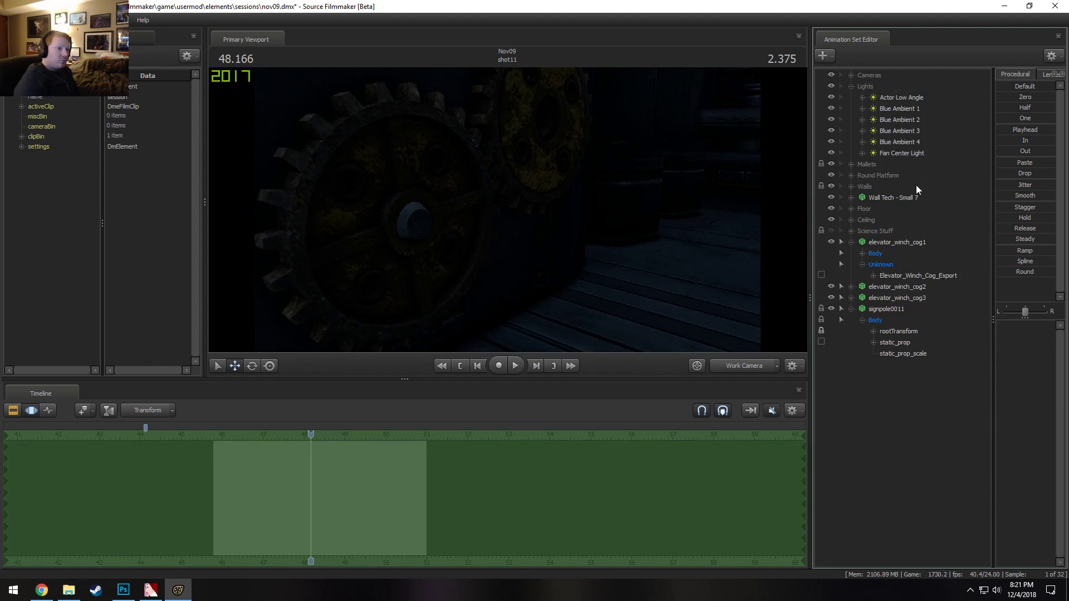
pyautogui.click(907, 152)
pyautogui.rightClick(906, 152)
pyautogui.click(921, 177)
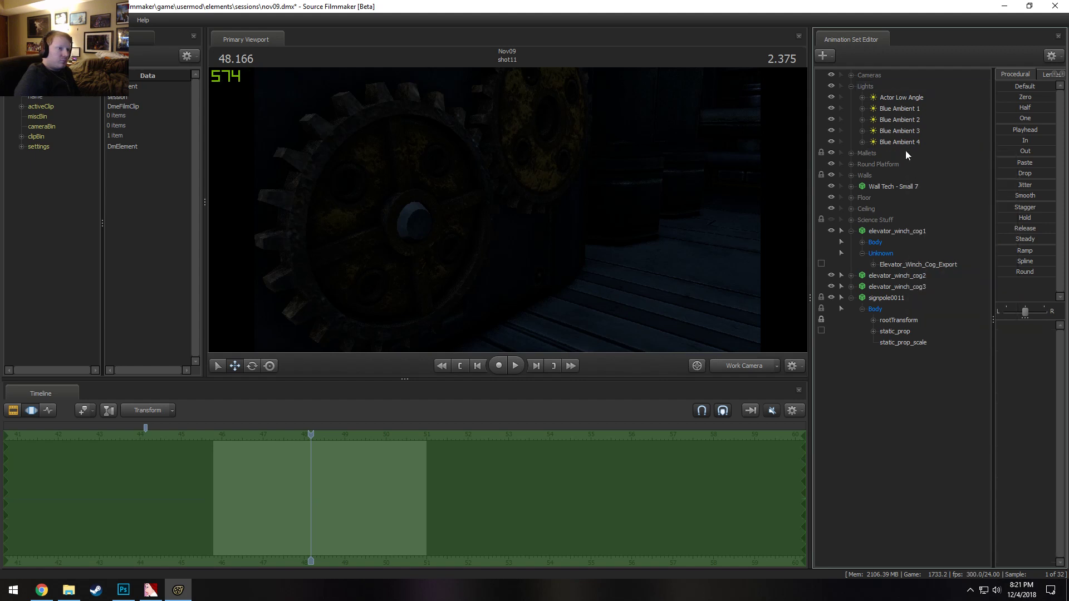
# Look through the Actor Low Angle light and reposition it to shine across the floor toward the cog wall
pyautogui.click(899, 100)
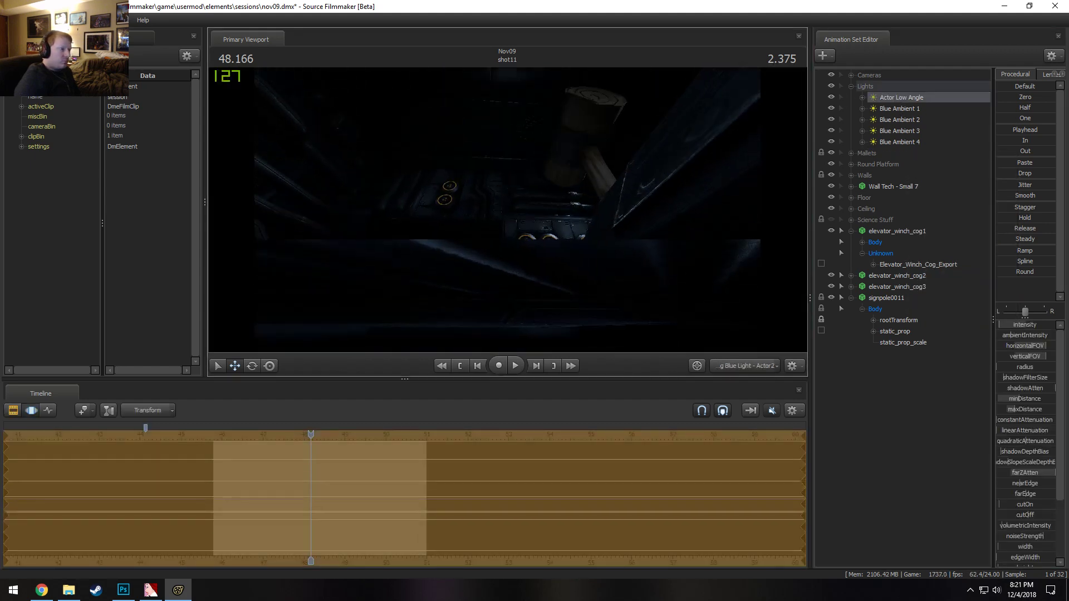
pyautogui.moveTo(507, 210); pyautogui.dragTo(632, 214)
pyautogui.press('w')
pyautogui.press('d')
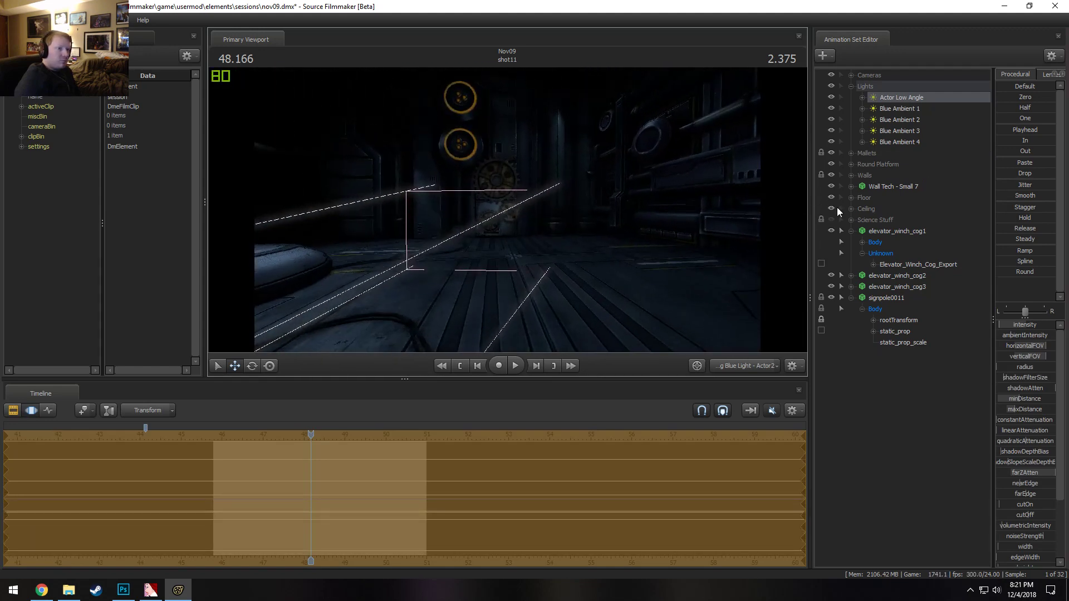
# Delete both mallet animation sets and remove the emptied Mallets group and its subgroups
pyautogui.click(850, 153)
pyautogui.click(877, 155)
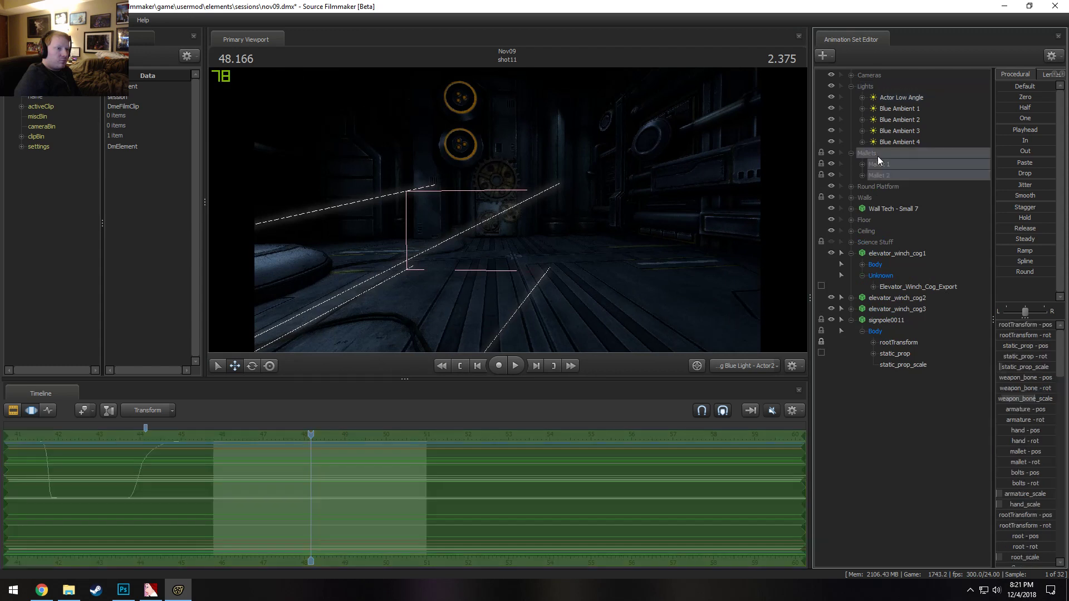
pyautogui.click(862, 164)
pyautogui.rightClick(898, 177)
pyautogui.click(914, 202)
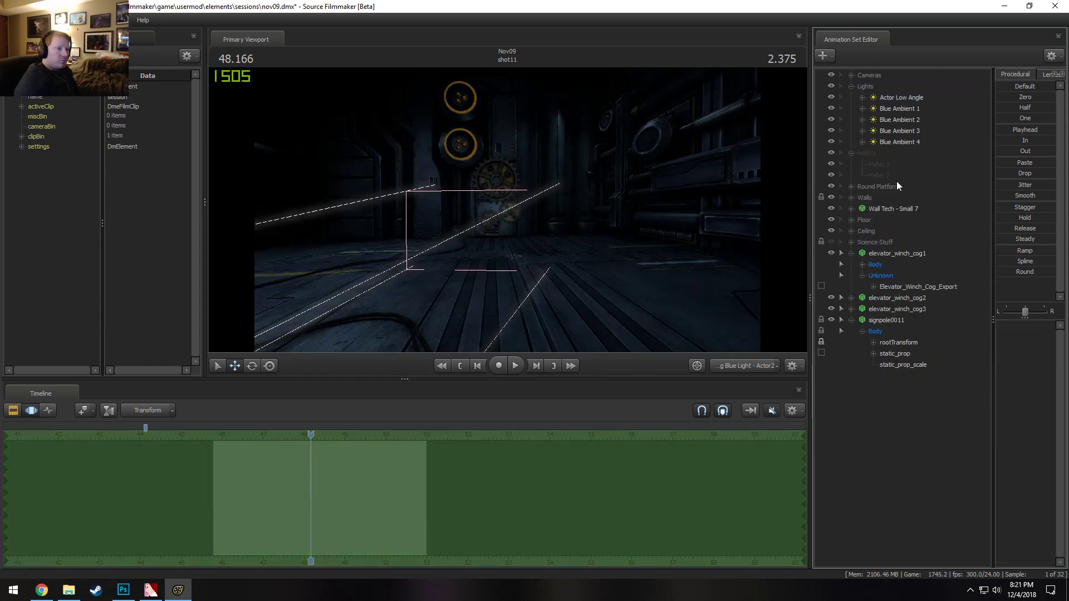
pyautogui.rightClick(887, 172)
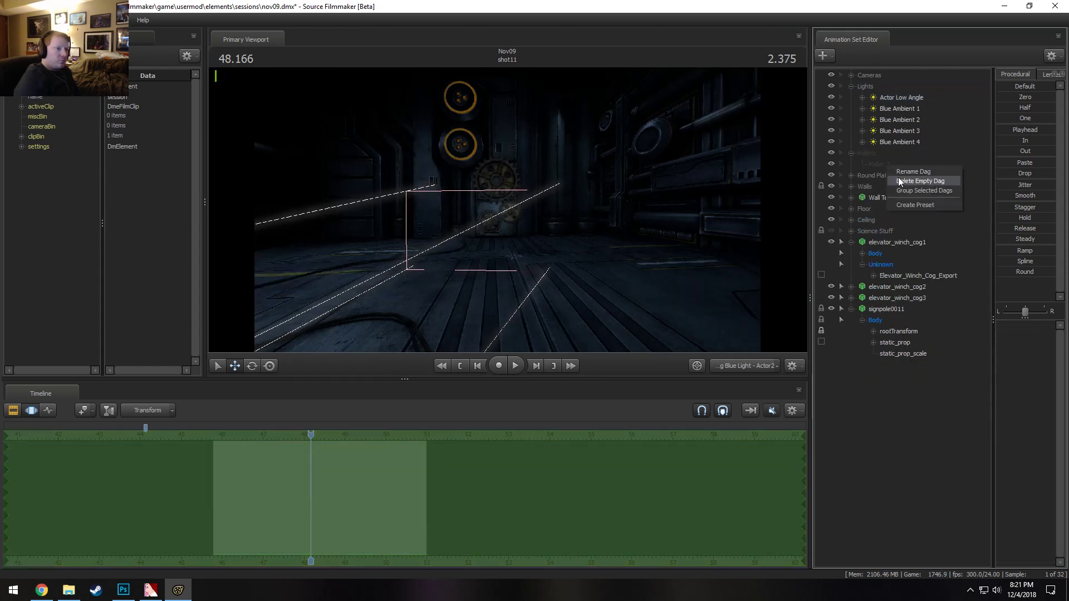
pyautogui.click(897, 177)
pyautogui.rightClick(870, 152)
pyautogui.click(883, 166)
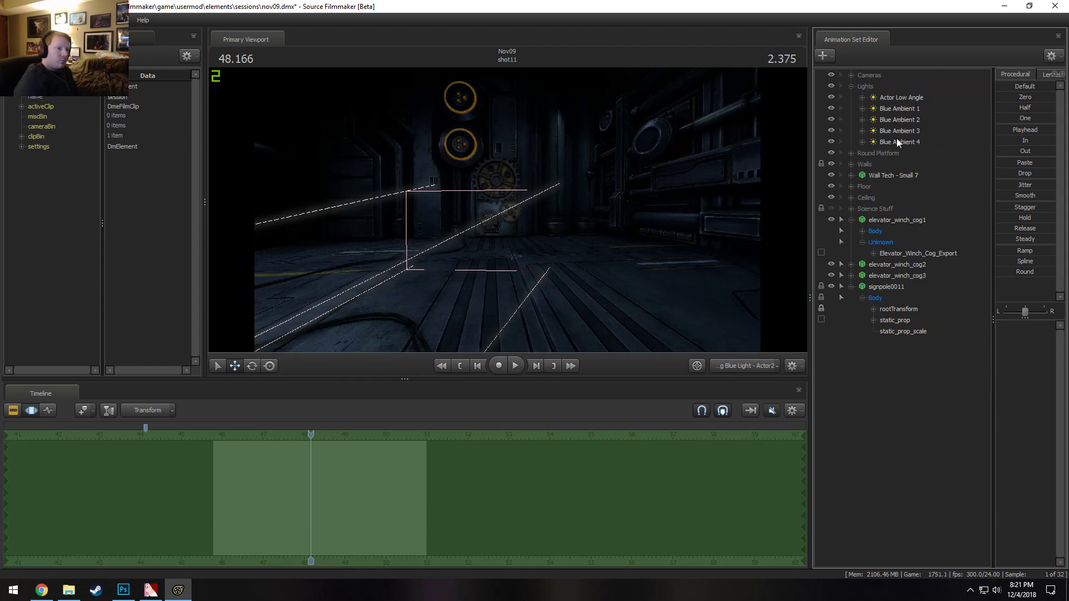
# Look through the Actor Low Angle light, hide the Floor group, and reposition the light to skim low across the three cogs
pyautogui.click(894, 97)
pyautogui.press('w')
pyautogui.moveTo(589, 198); pyautogui.dragTo(423, 212)
pyautogui.press('w')
pyautogui.press('s')
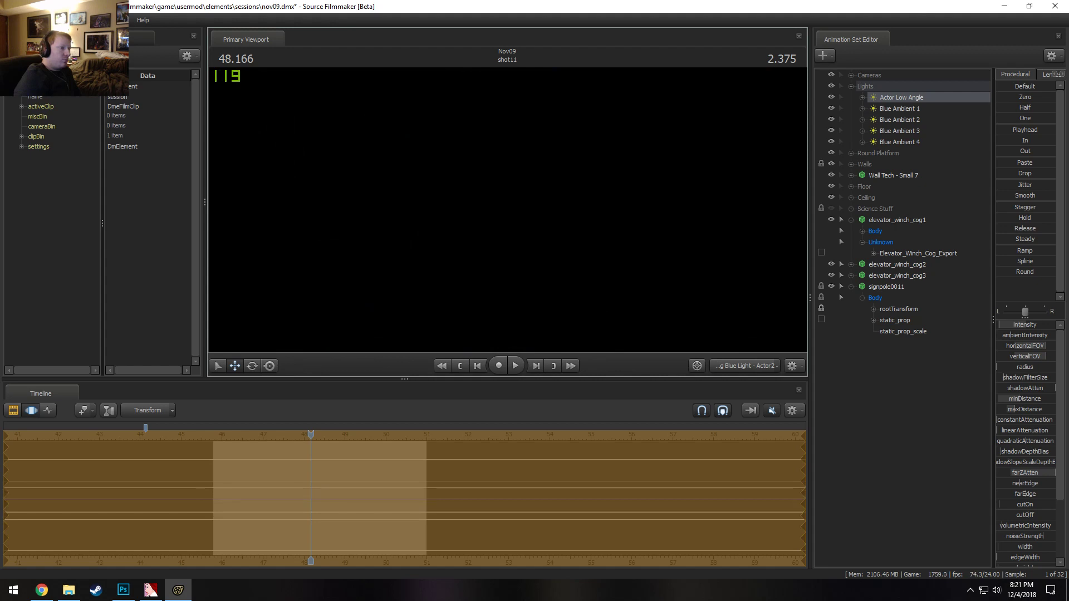
pyautogui.click(831, 186)
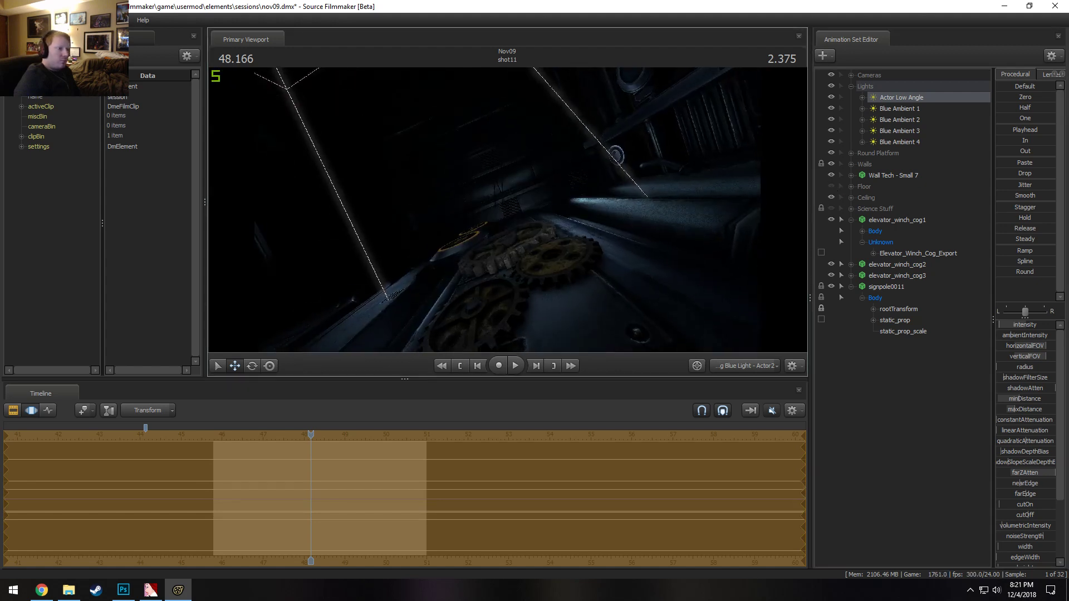
pyautogui.press('s')
pyautogui.moveTo(507, 212); pyautogui.dragTo(501, 173)
pyautogui.scroll(6, 506, 210)
pyautogui.moveTo(506, 210); pyautogui.dragTo(500, 190)
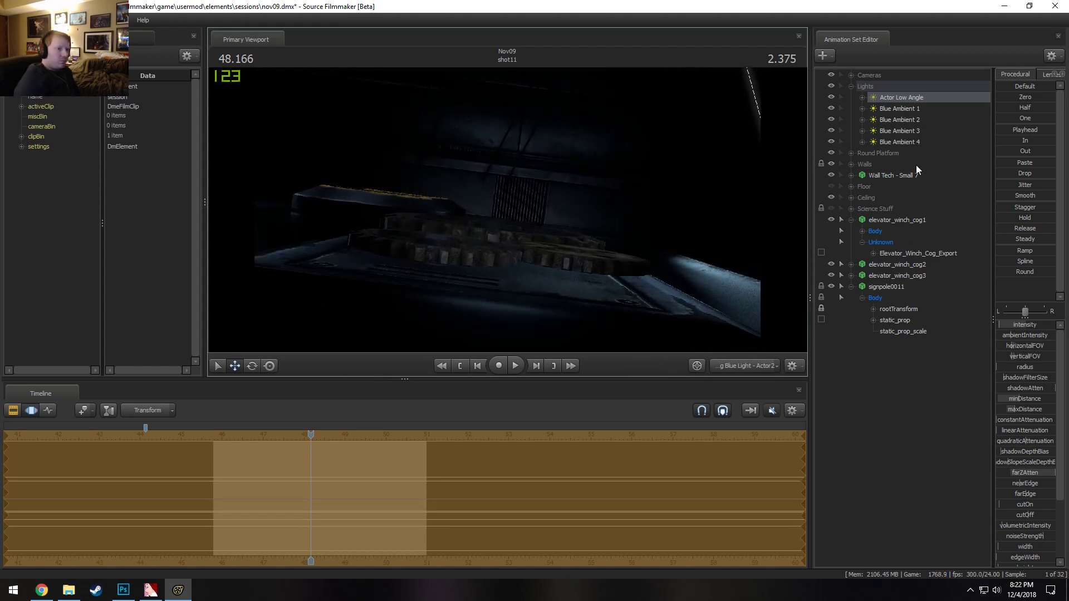
# Enable shadows on the Actor Low Angle light and turn on its uberlight attribute in the Element Viewer
pyautogui.rightClick(920, 98)
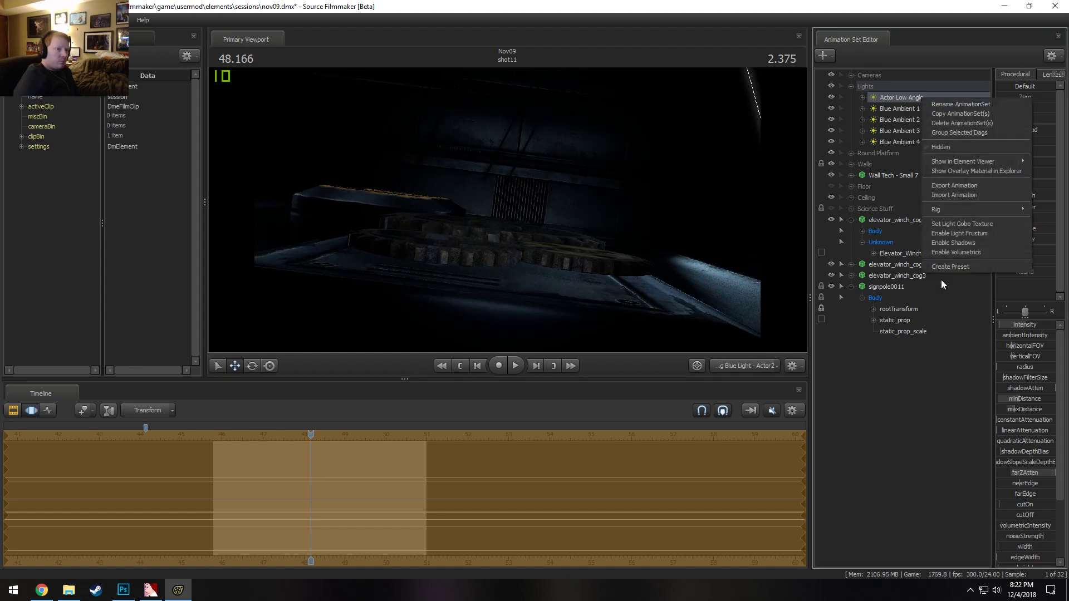
pyautogui.click(954, 244)
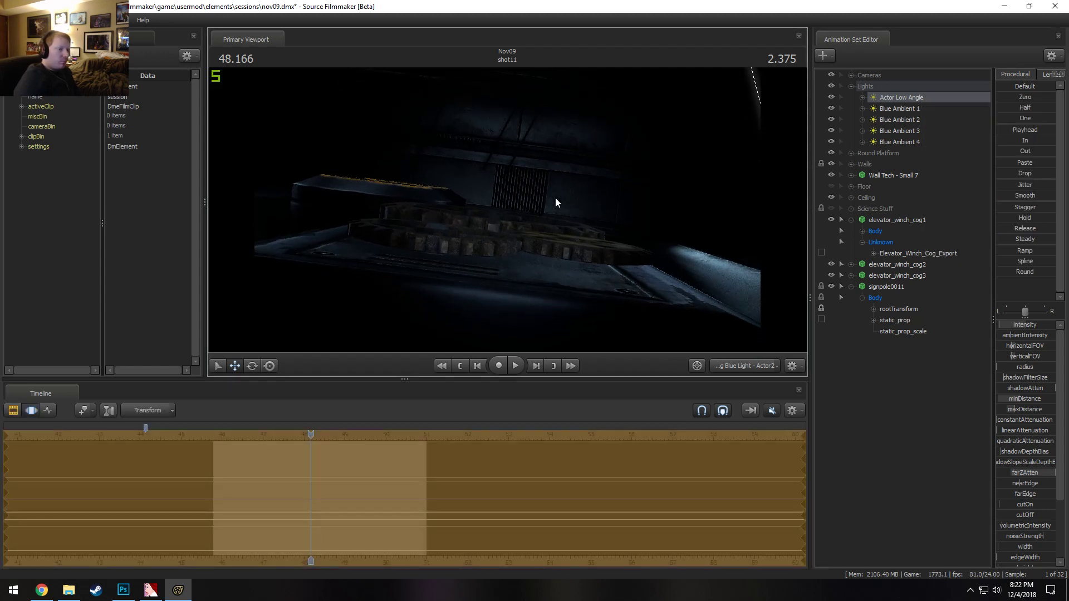
pyautogui.rightClick(911, 97)
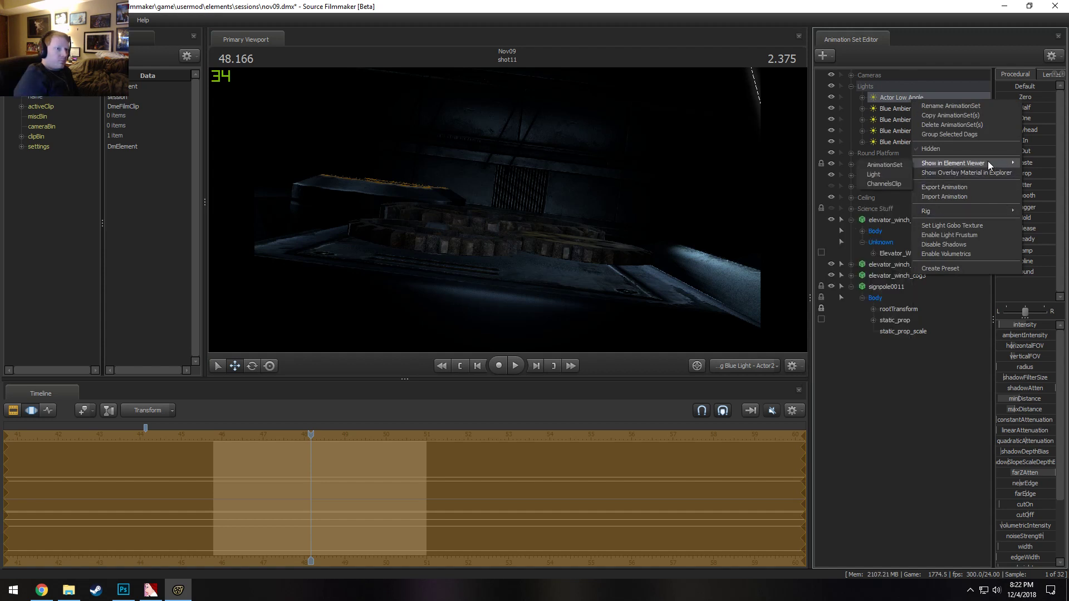
pyautogui.click(875, 174)
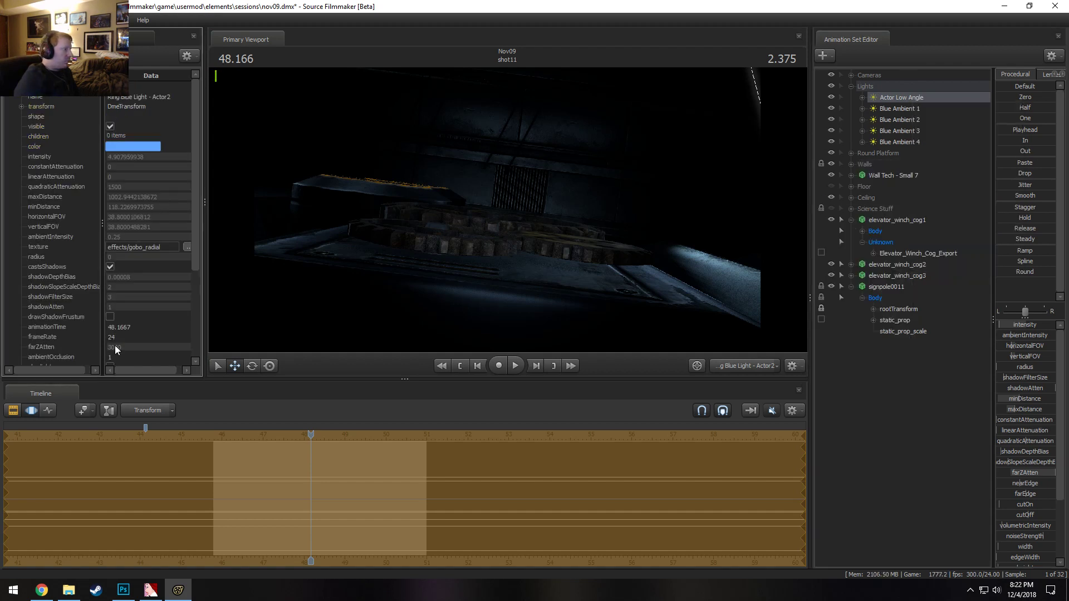
pyautogui.scroll(-1, 116, 361)
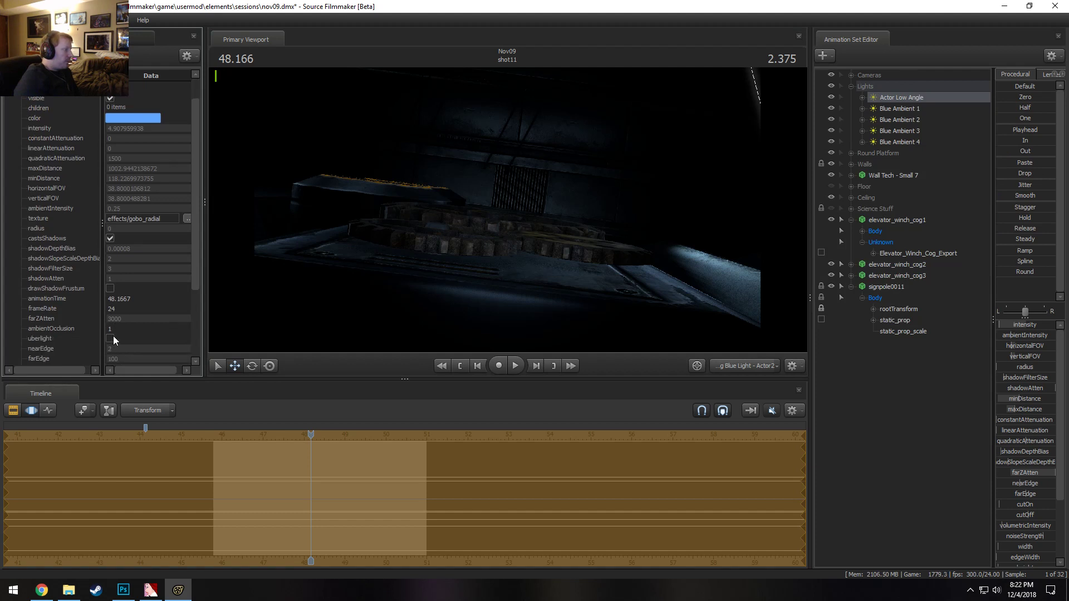
pyautogui.click(111, 338)
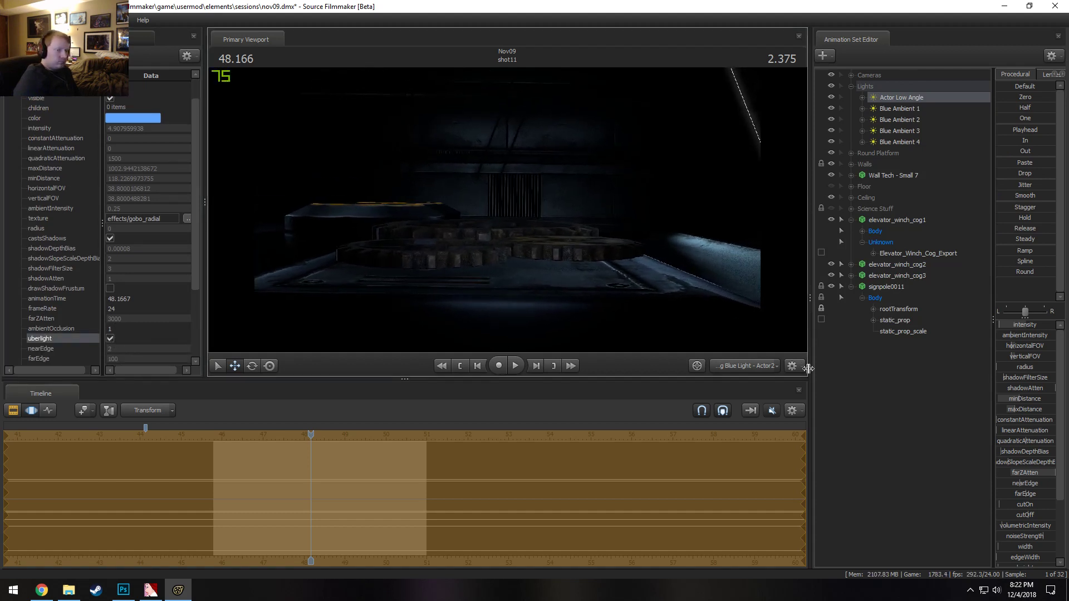
# Reduce the Actor Low Angle light's height to its minimum and lower and tilt its aim across the cogs
pyautogui.scroll(-3, 1024, 539)
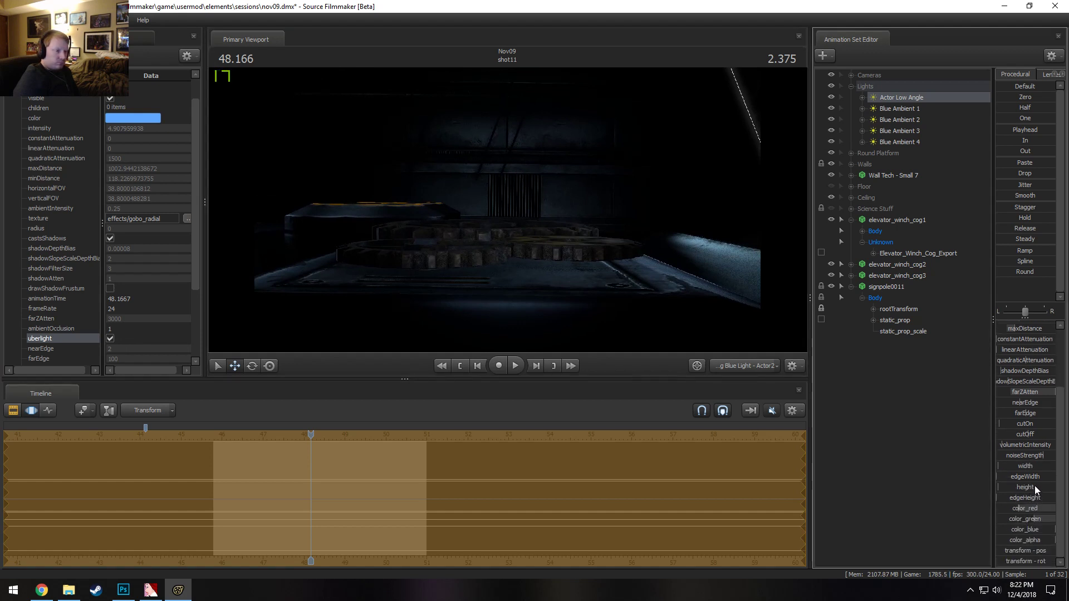
pyautogui.moveTo(1035, 488); pyautogui.dragTo(1008, 487)
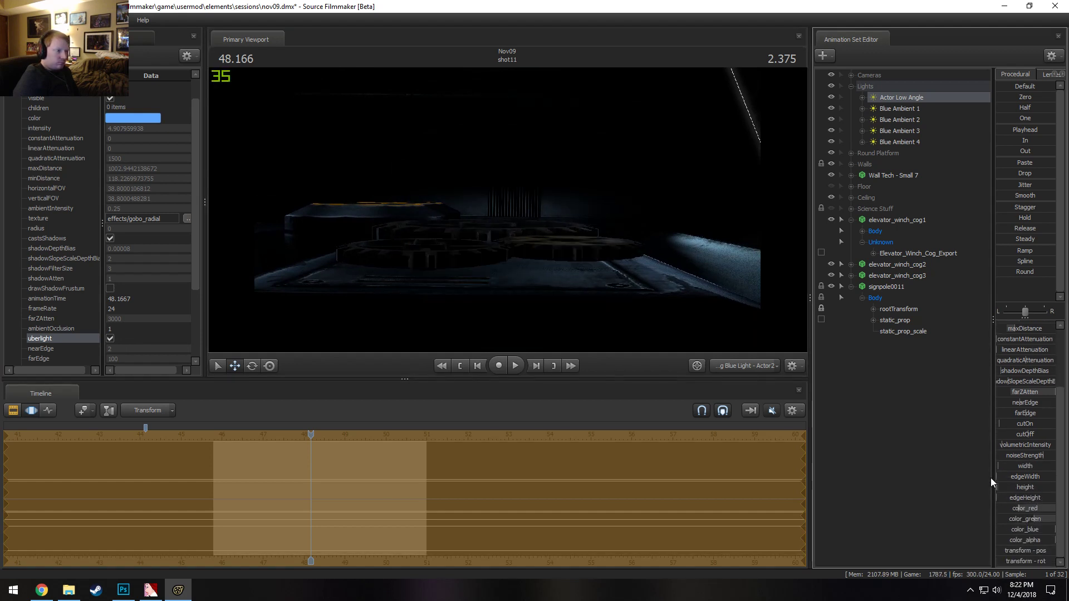
pyautogui.moveTo(665, 291); pyautogui.dragTo(665, 255, button='middle')
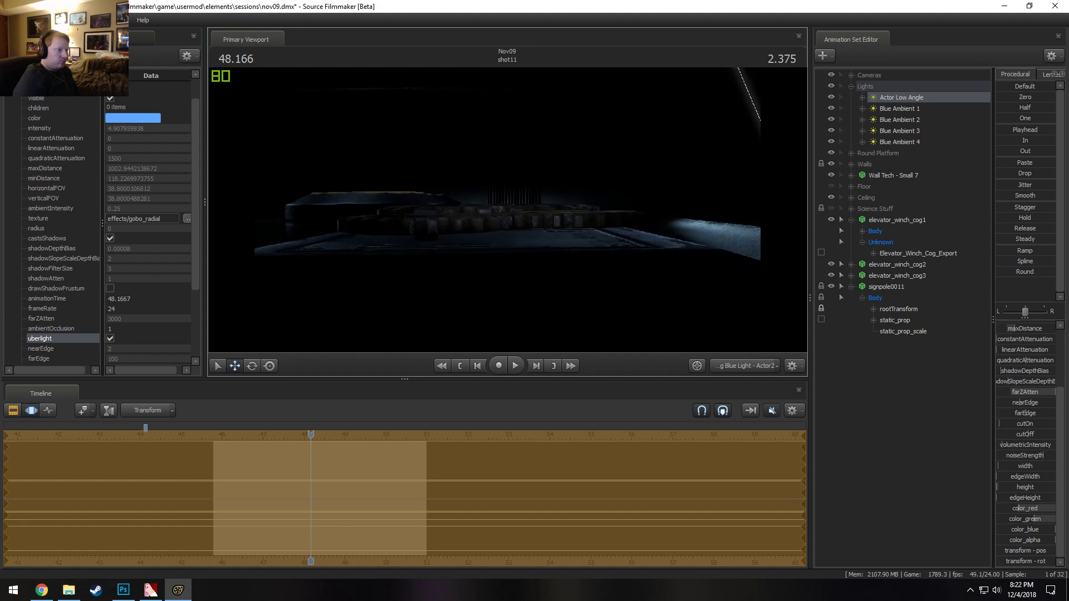
pyautogui.moveTo(665, 256)
pyautogui.mouseDown()
pyautogui.moveTo(682, 265)
pyautogui.moveTo(674, 258)
pyautogui.mouseUp()
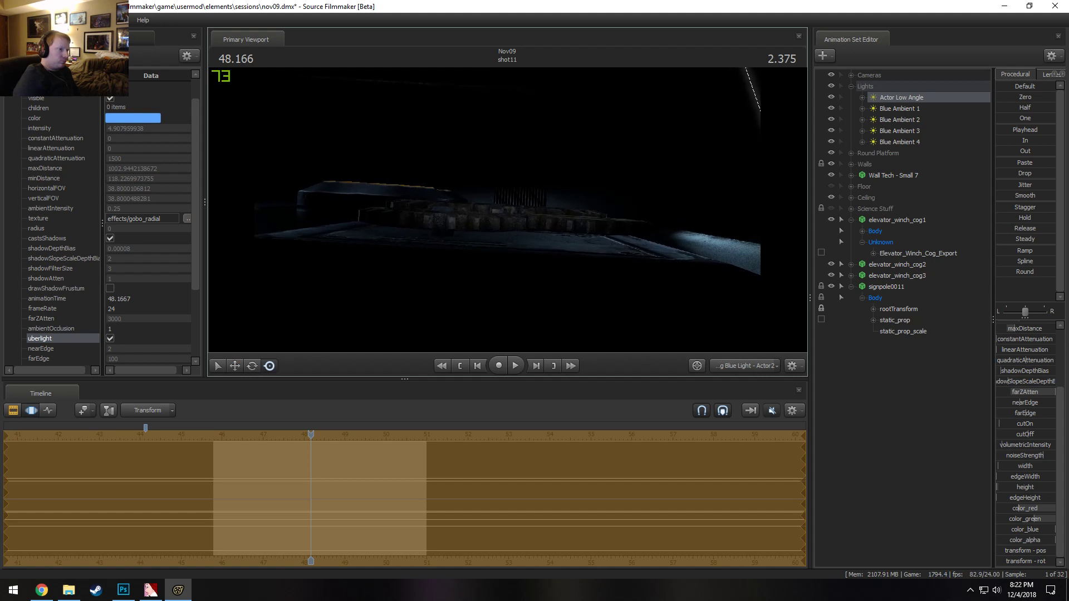
# From the Work Camera, raise the Actor Low Angle intensity to about 41 and cut its red and green for a deeper blue
pyautogui.click(759, 365)
pyautogui.moveTo(612, 234); pyautogui.dragTo(616, 262)
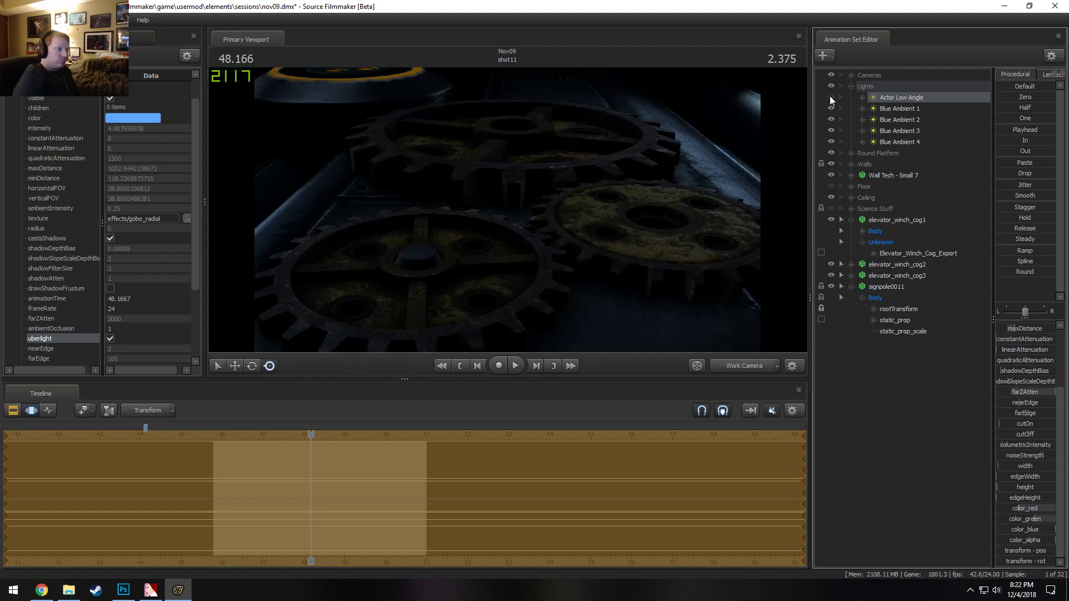
pyautogui.scroll(3, 1014, 329)
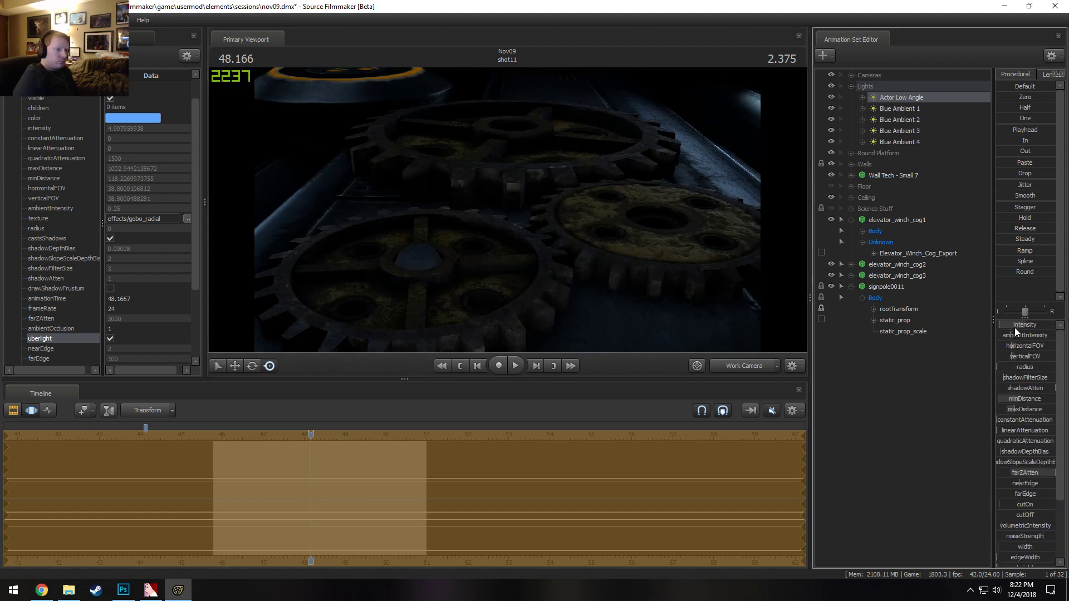
pyautogui.moveTo(1014, 327)
pyautogui.mouseDown()
pyautogui.moveTo(1029, 327)
pyautogui.moveTo(1015, 336)
pyautogui.mouseUp()
pyautogui.scroll(-3, 1023, 473)
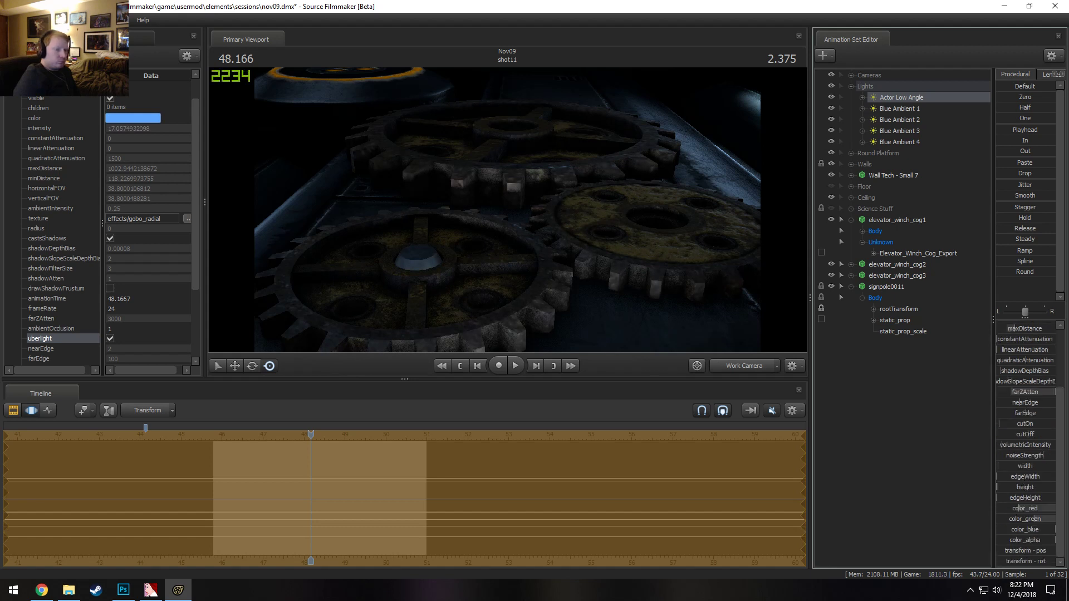
pyautogui.moveTo(1049, 521)
pyautogui.mouseDown()
pyautogui.moveTo(1008, 508)
pyautogui.moveTo(1026, 519)
pyautogui.moveTo(1020, 509)
pyautogui.mouseUp()
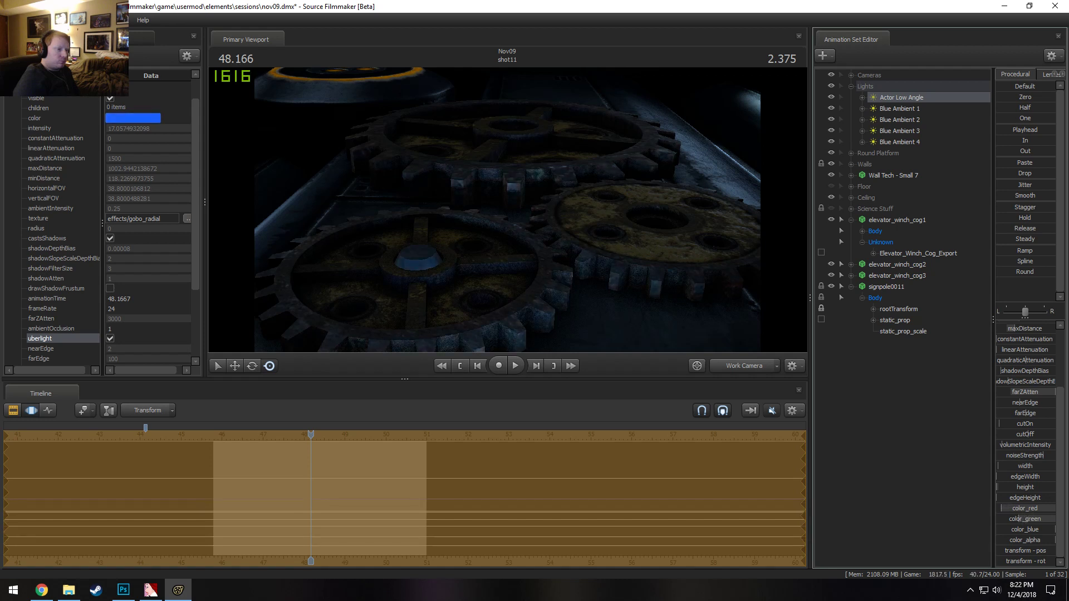
pyautogui.scroll(3, 1042, 351)
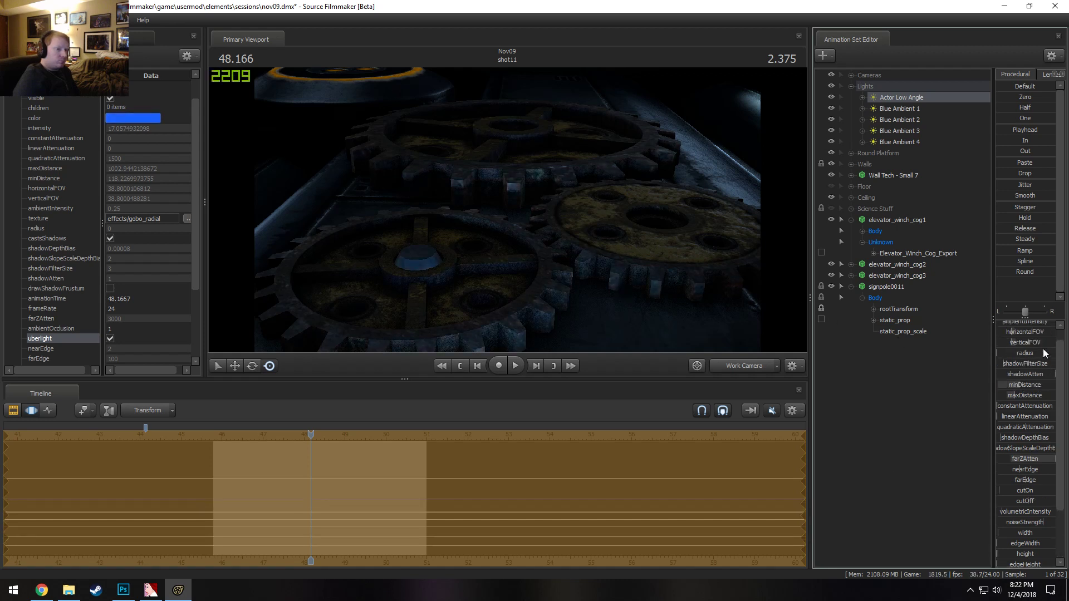
pyautogui.moveTo(1020, 325)
pyautogui.mouseDown()
pyautogui.moveTo(1039, 328)
pyautogui.moveTo(1027, 336)
pyautogui.mouseUp()
pyautogui.moveTo(645, 253); pyautogui.dragTo(508, 207)
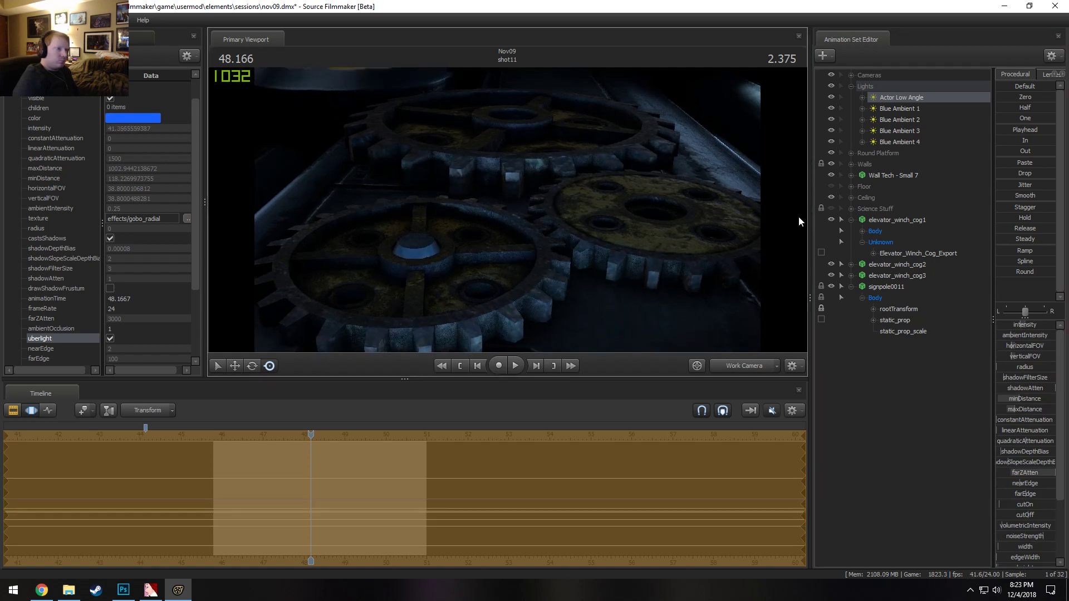
# Move Actor Low Angle from the Cameras group back into Lights, and frame the Main Camera close over the meshing cogs
pyautogui.click(850, 75)
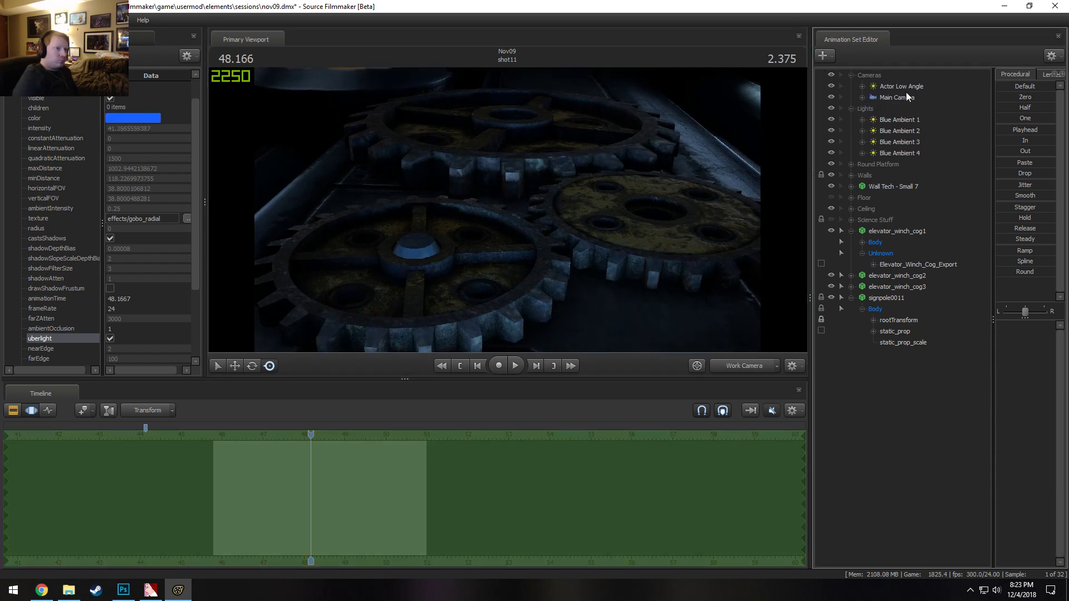
pyautogui.moveTo(906, 89); pyautogui.dragTo(632, 132)
pyautogui.click(893, 86)
pyautogui.moveTo(622, 202); pyautogui.dragTo(590, 150)
pyautogui.press('w')
pyautogui.press('s')
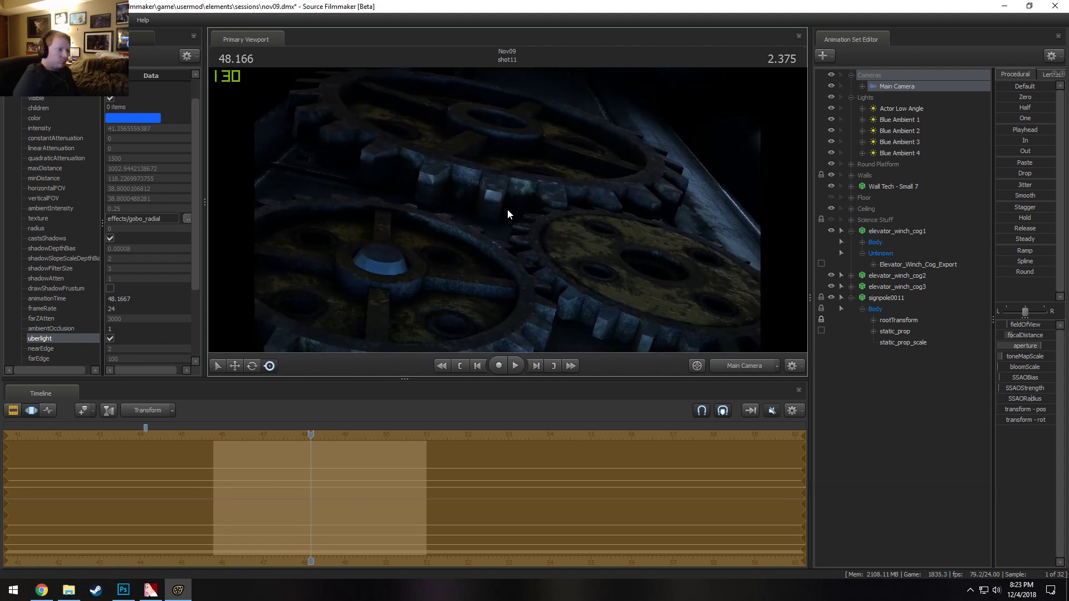
# Preview the turning cogs, bring up the camera lens presets, and reframe the Main Camera at a lower angle beside the axle
pyautogui.press('space')
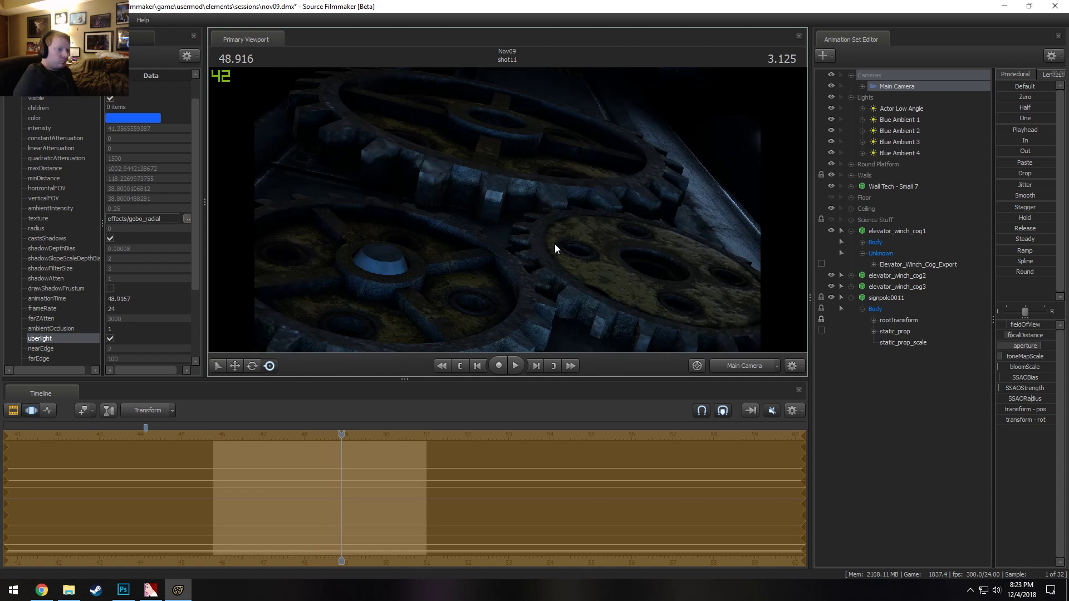
pyautogui.click(1047, 75)
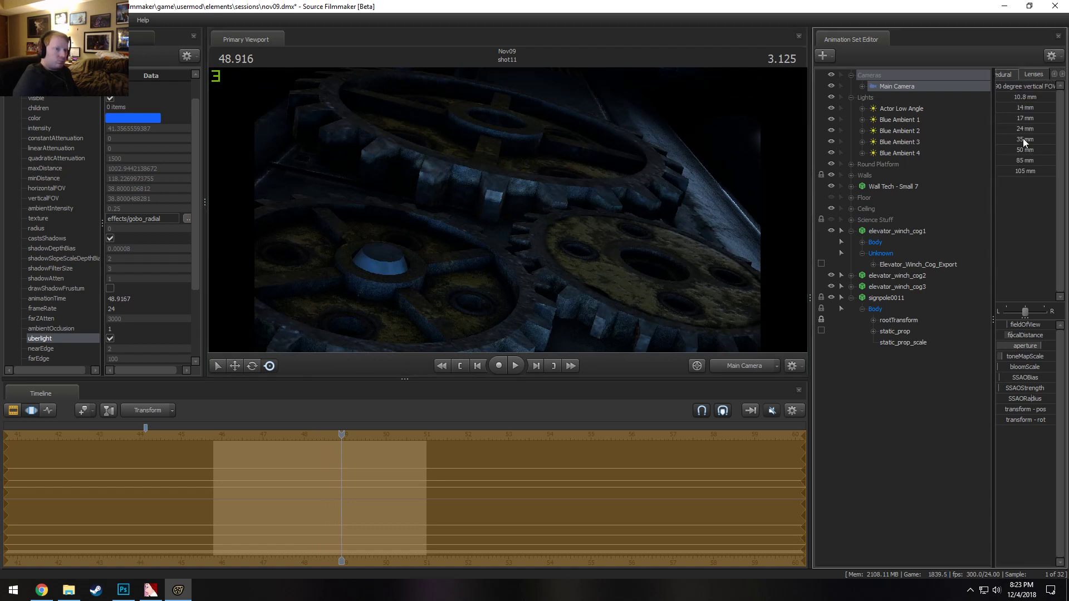
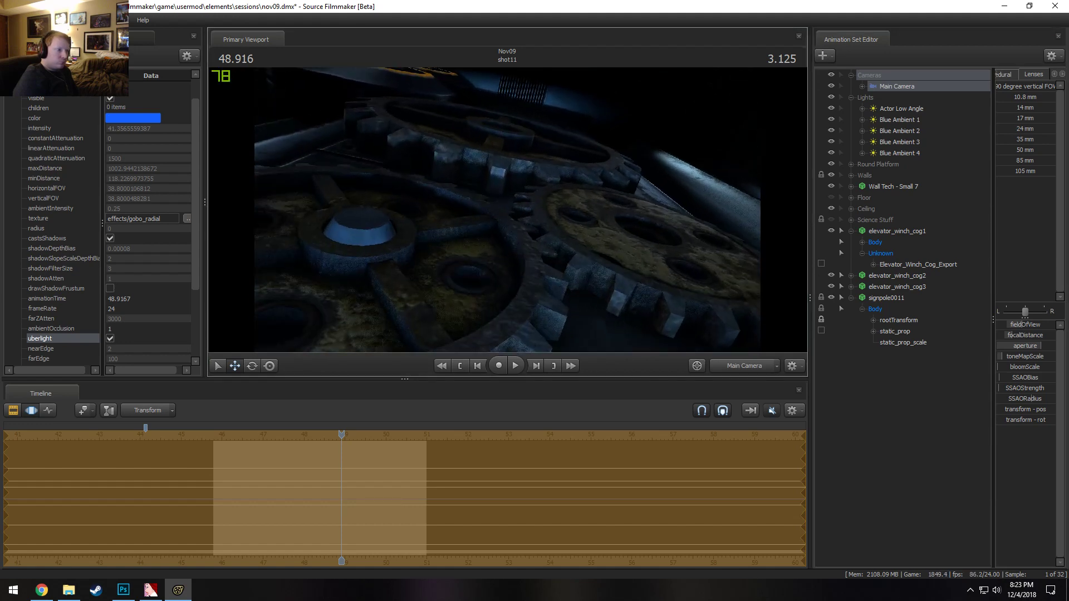
pyautogui.press('space')
pyautogui.press('space')
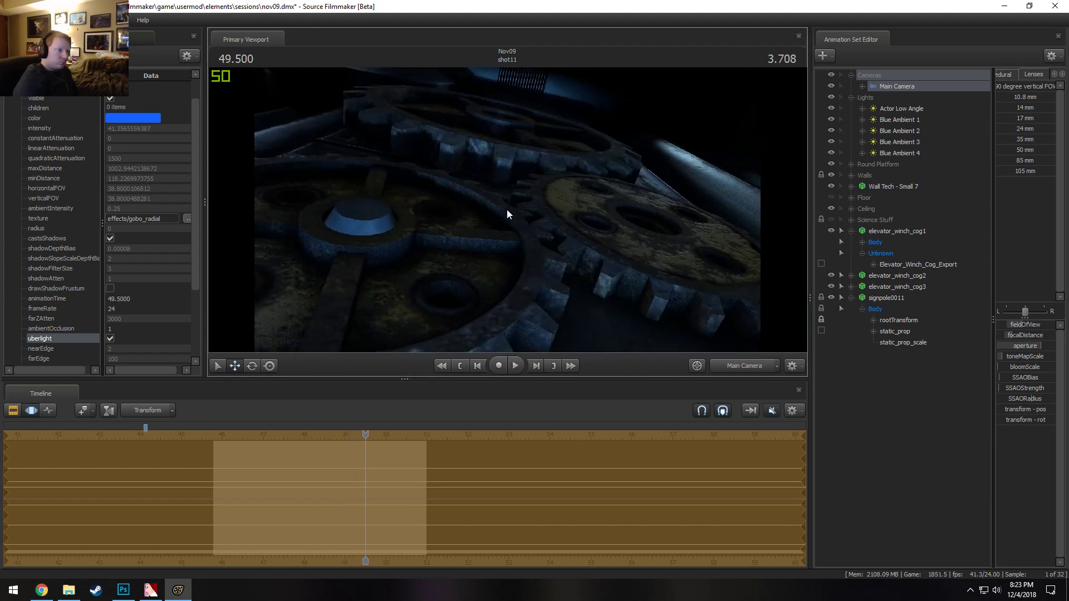
# Adjust the Main Camera's focal distance toward the foreground cogs and check the depth of field in the Clip Editor
pyautogui.press('F2')
pyautogui.press('F3')
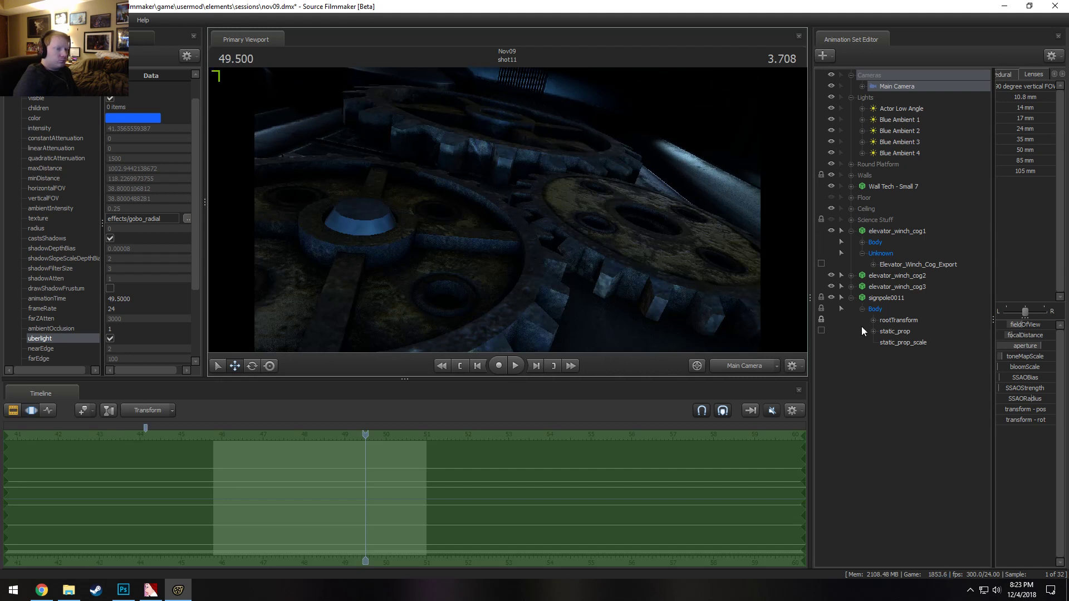
pyautogui.moveTo(1000, 335)
pyautogui.mouseDown()
pyautogui.moveTo(986, 335)
pyautogui.moveTo(1015, 333)
pyautogui.mouseUp()
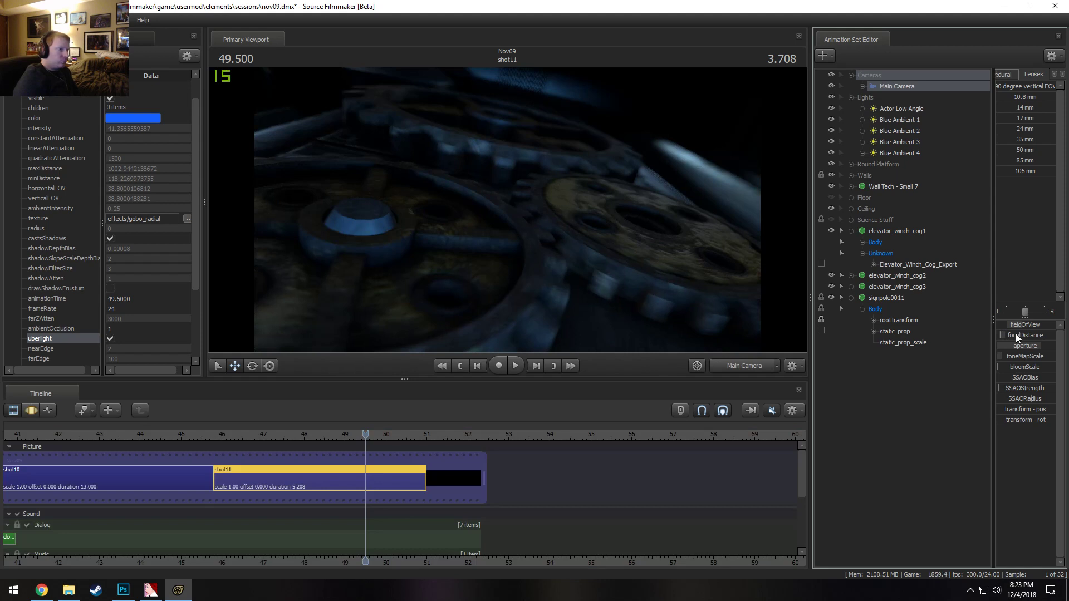
pyautogui.press('F3')
pyautogui.press('F2')
pyautogui.press('F3')
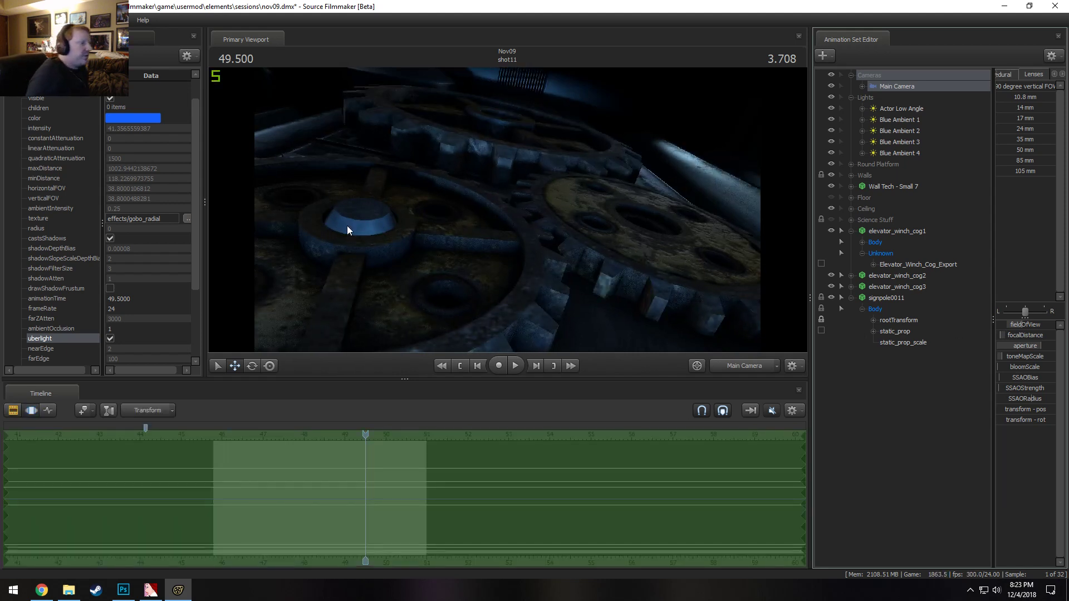
pyautogui.press('F2')
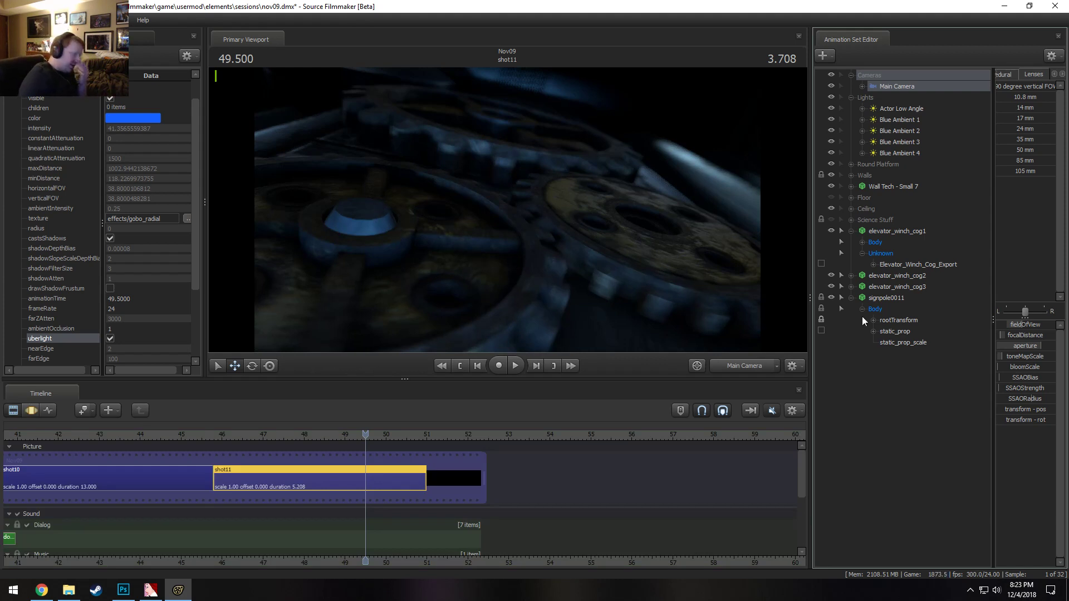
# Add override materials to signpole0011 and show its game model in the Element Viewer
pyautogui.rightClick(887, 301)
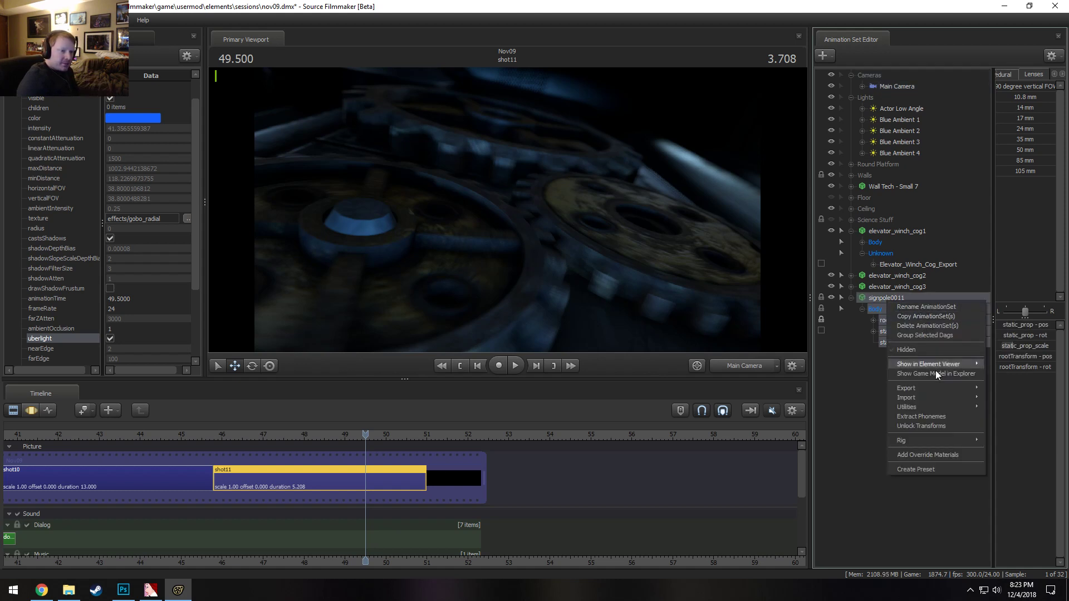
pyautogui.click(924, 456)
pyautogui.rightClick(888, 298)
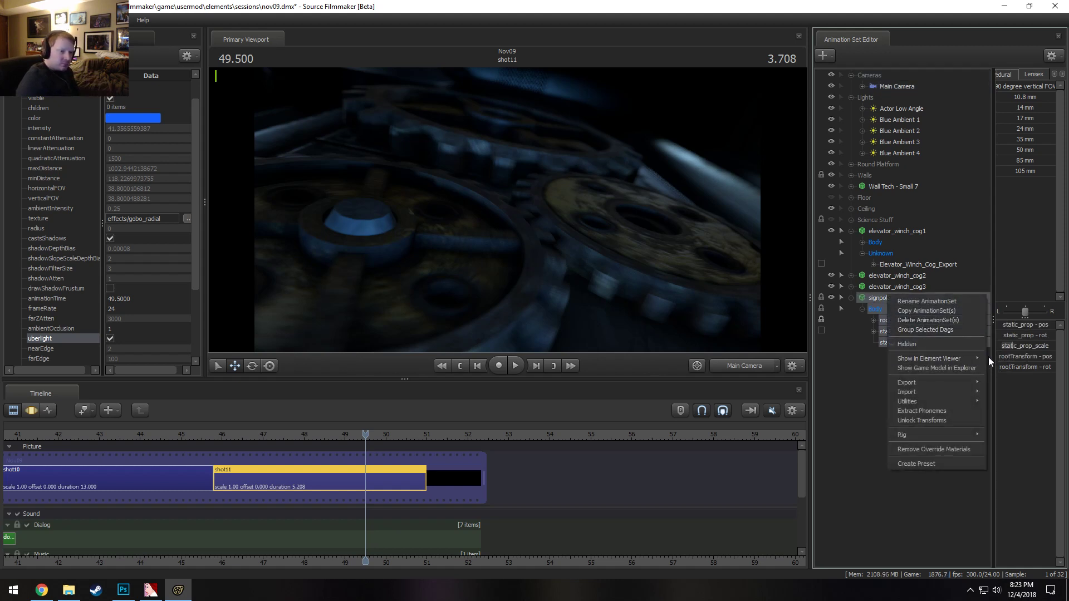
pyautogui.moveTo(962, 360)
pyautogui.click(1011, 369)
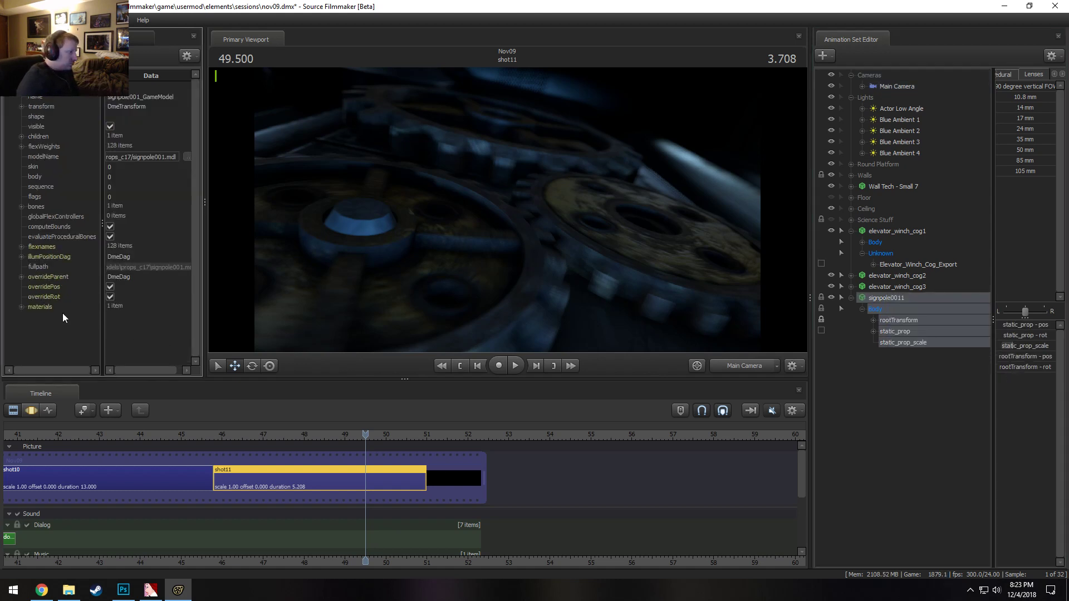
# Expand the sign pole's materials and start adding an attribute to its utility override material
pyautogui.click(21, 307)
pyautogui.click(32, 317)
pyautogui.rightClick(47, 317)
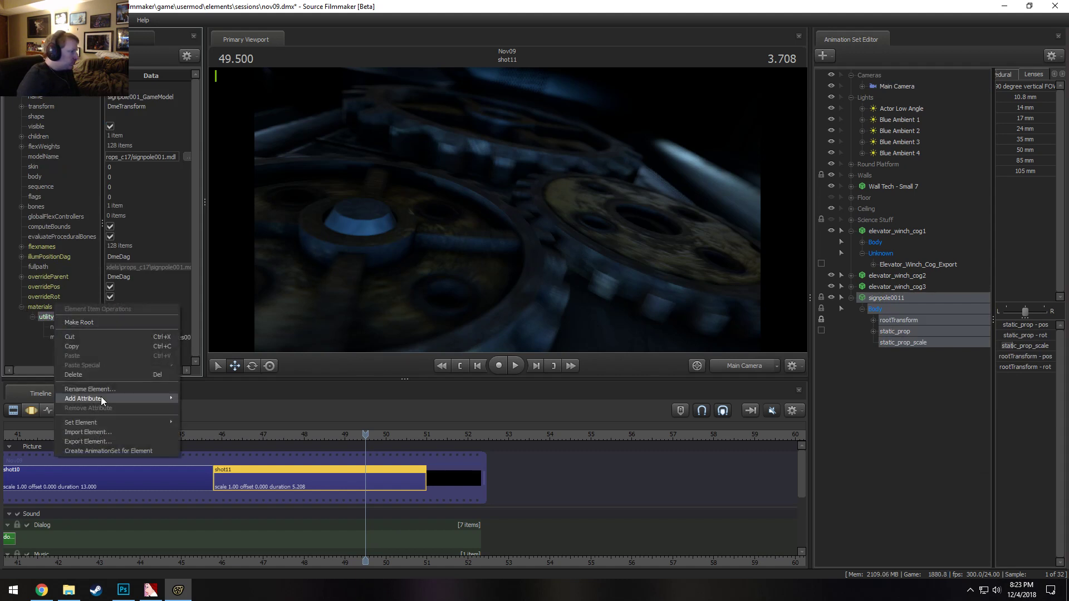
# Add a vector3 attribute named $envmaptint to the utility_poles001 material of the signpole model
pyautogui.moveTo(121, 396)
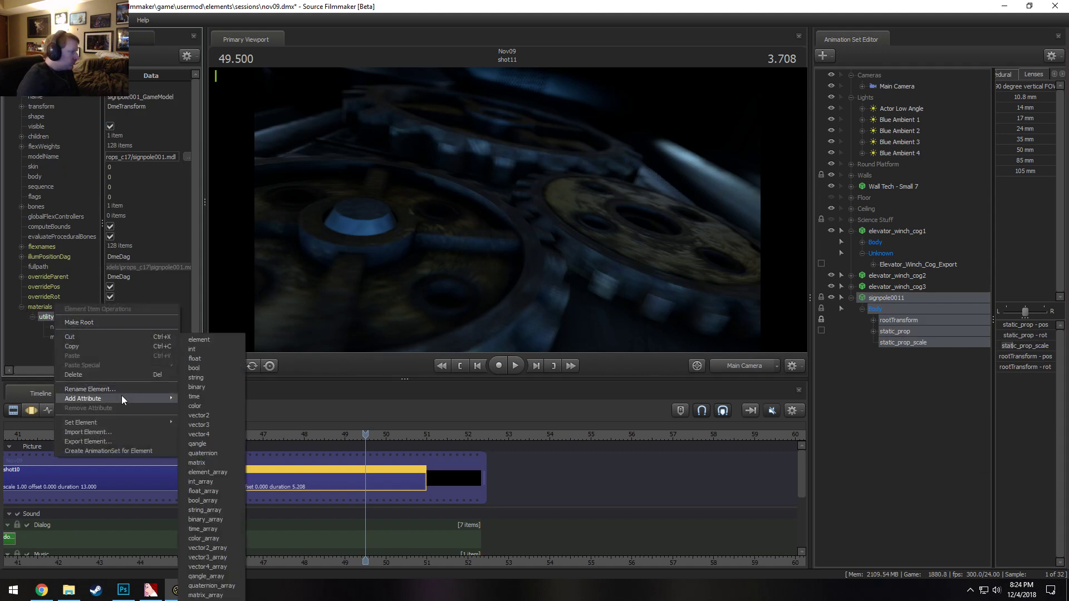
pyautogui.click(209, 425)
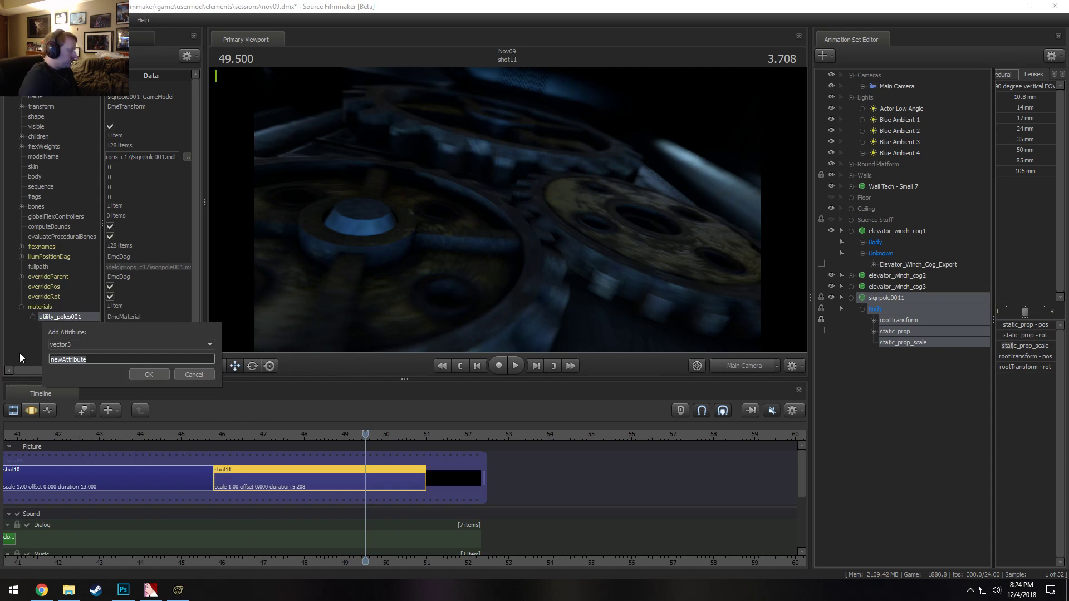
pyautogui.write('$envmaptint')
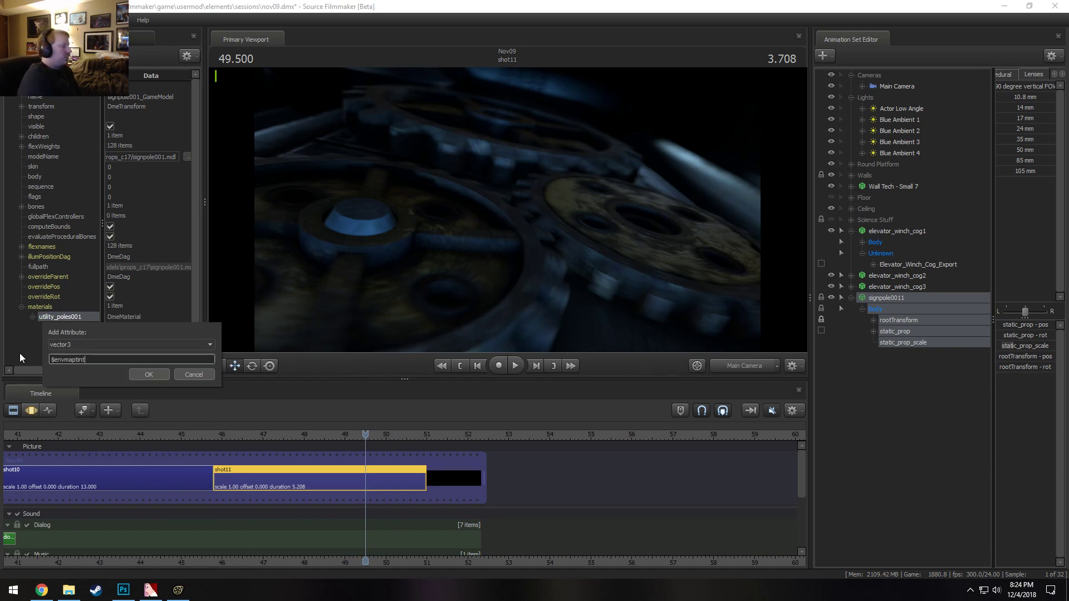
pyautogui.press('Return')
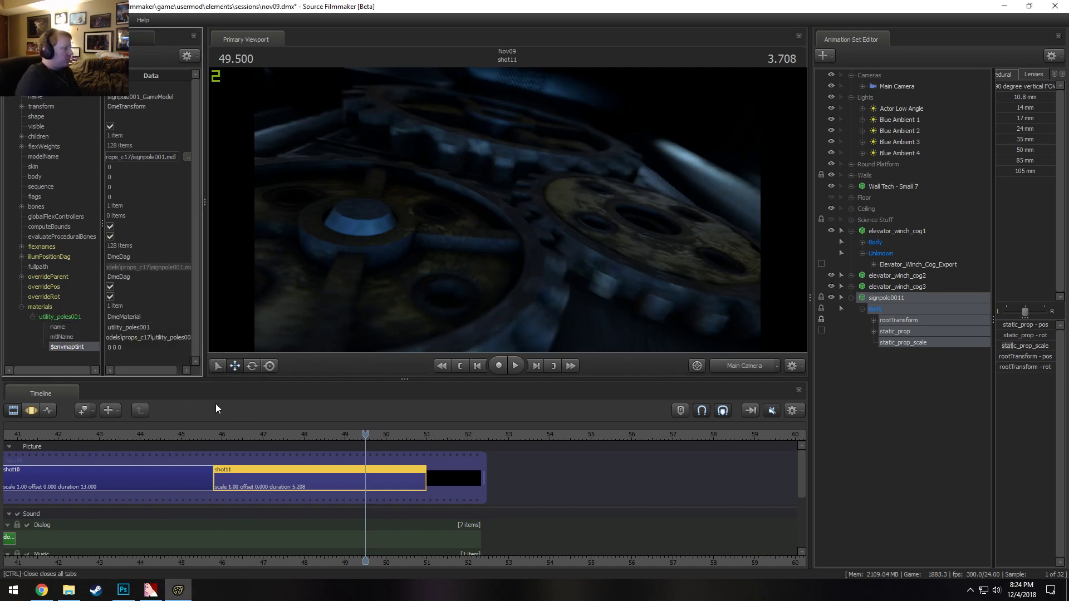
# Add a vector3 attribute named $color to the utility_poles001 material
pyautogui.rightClick(48, 316)
pyautogui.moveTo(81, 396)
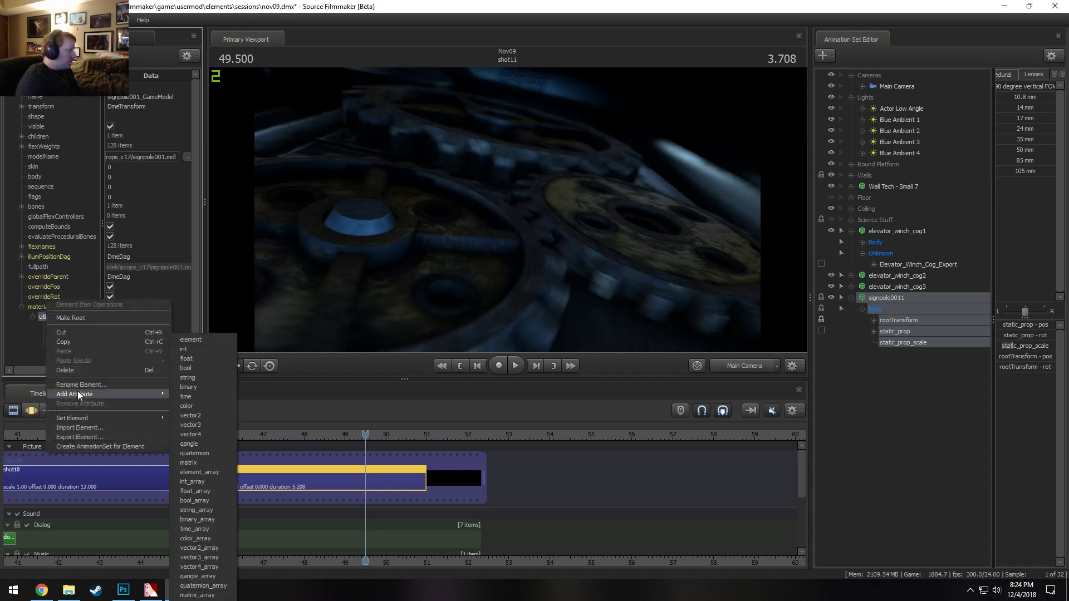
pyautogui.click(200, 420)
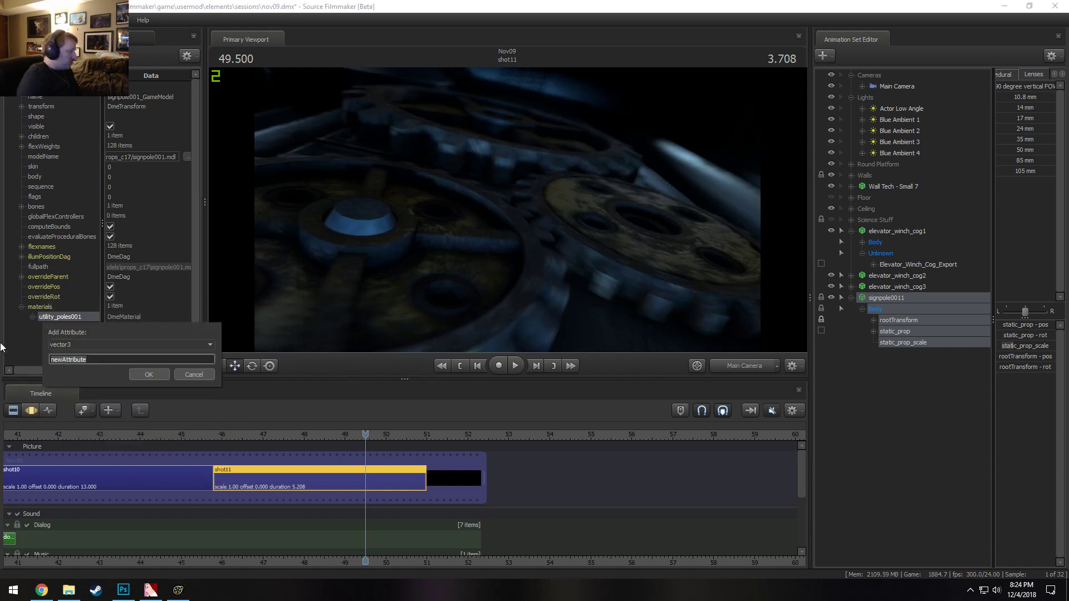
pyautogui.write('$color')
pyautogui.press('Return')
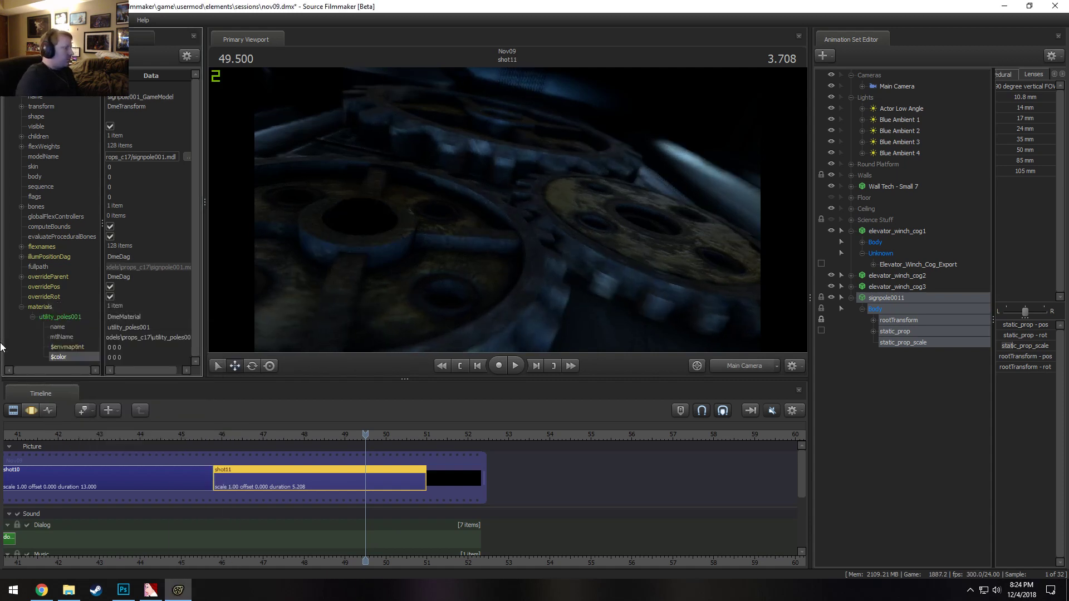
# Set the material's $color to 0.75 0.75 0.75 and reduce its third value to 0.65
pyautogui.moveTo(134, 359); pyautogui.dragTo(62, 358)
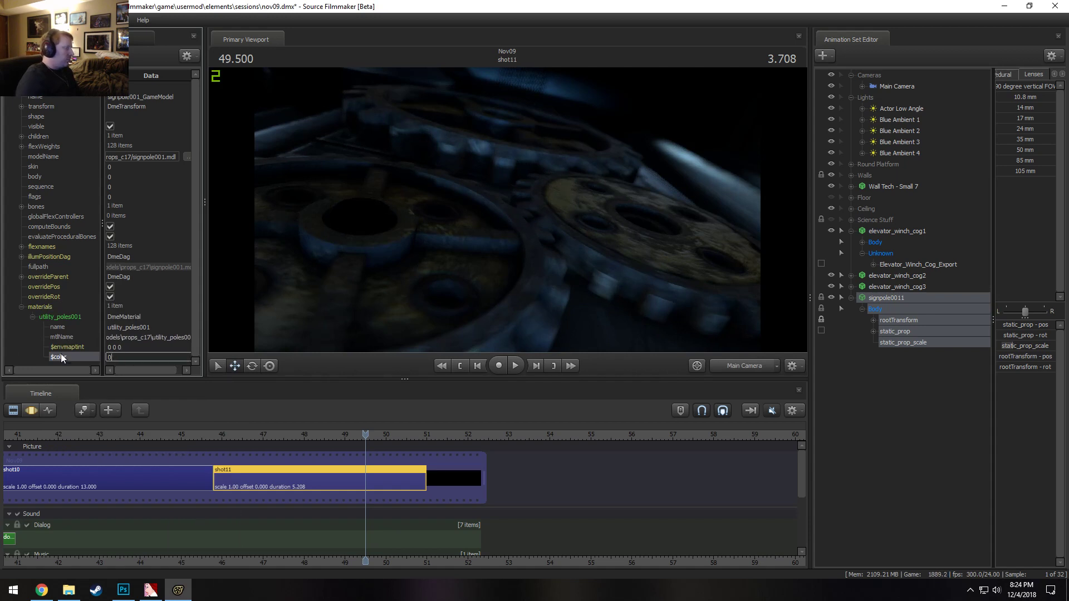
pyautogui.write('0.75 0.75 0.75')
pyautogui.press('Return')
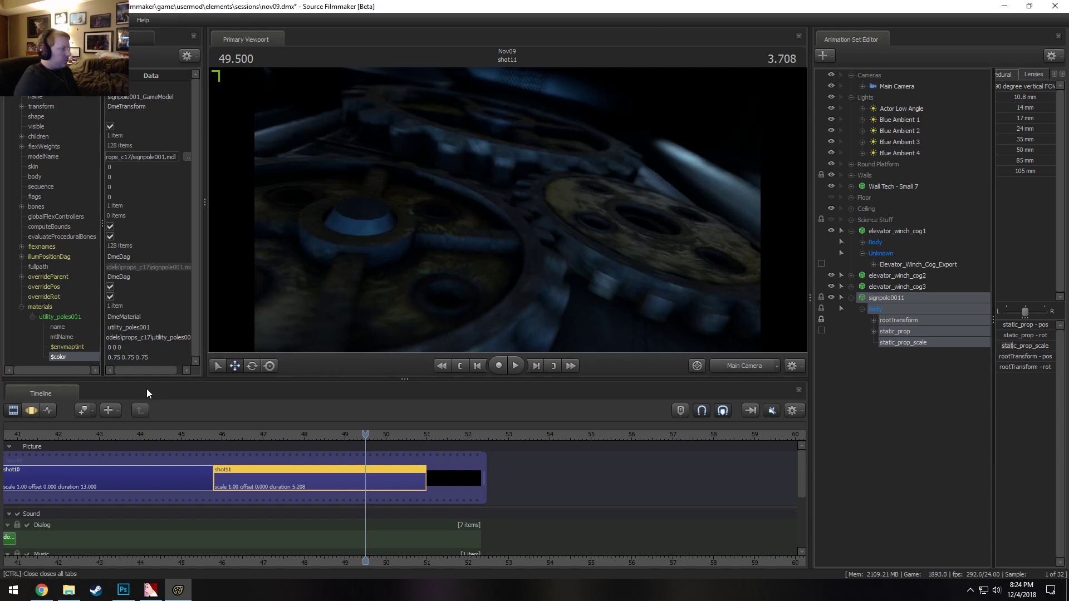
pyautogui.moveTo(149, 358); pyautogui.dragTo(49, 362)
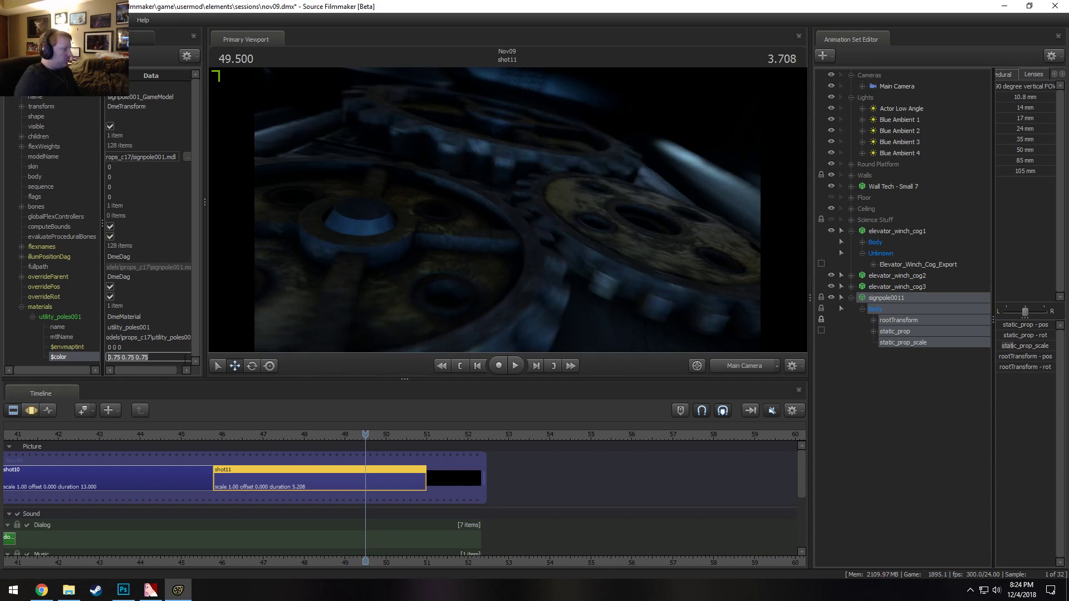
pyautogui.press('Right')
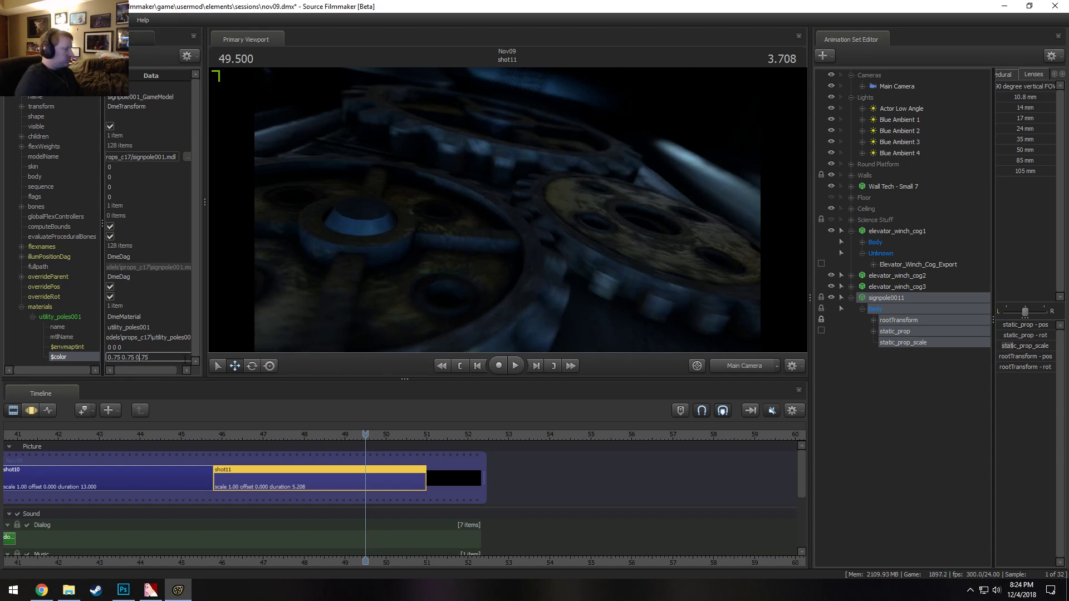
pyautogui.write('6')
pyautogui.press('Return')
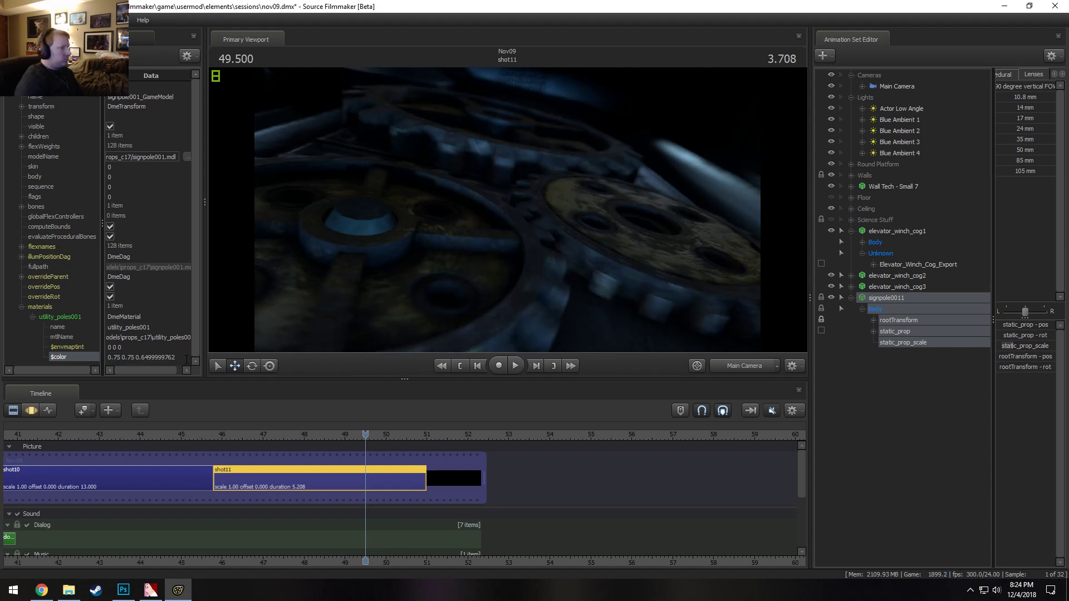
# Adjust the utility_poles001 $color values to 0.80, 0.70 and 0.60
pyautogui.doubleClick(121, 357)
pyautogui.press('BackSpace')
pyautogui.press('BackSpace')
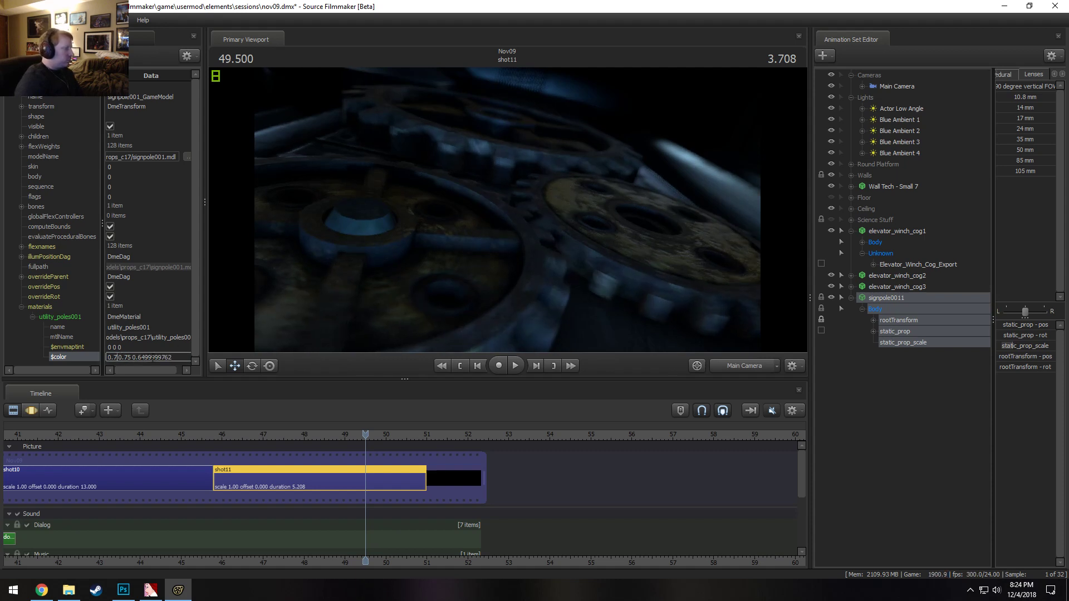
pyautogui.write('80')
pyautogui.press('Return')
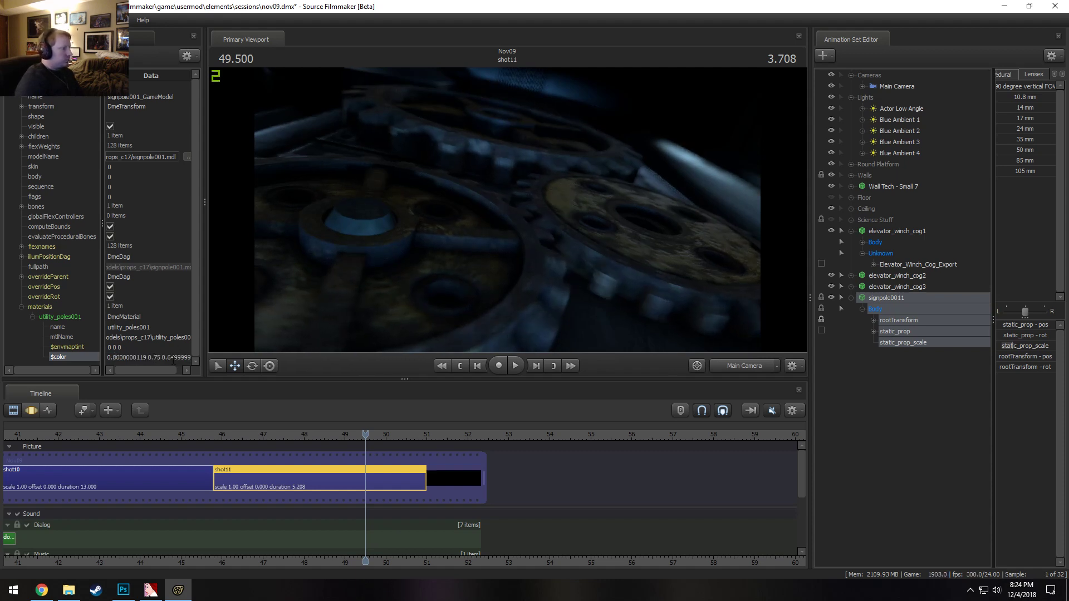
pyautogui.moveTo(175, 357); pyautogui.dragTo(319, 356)
pyautogui.press('BackSpace')
pyautogui.press('BackSpace')
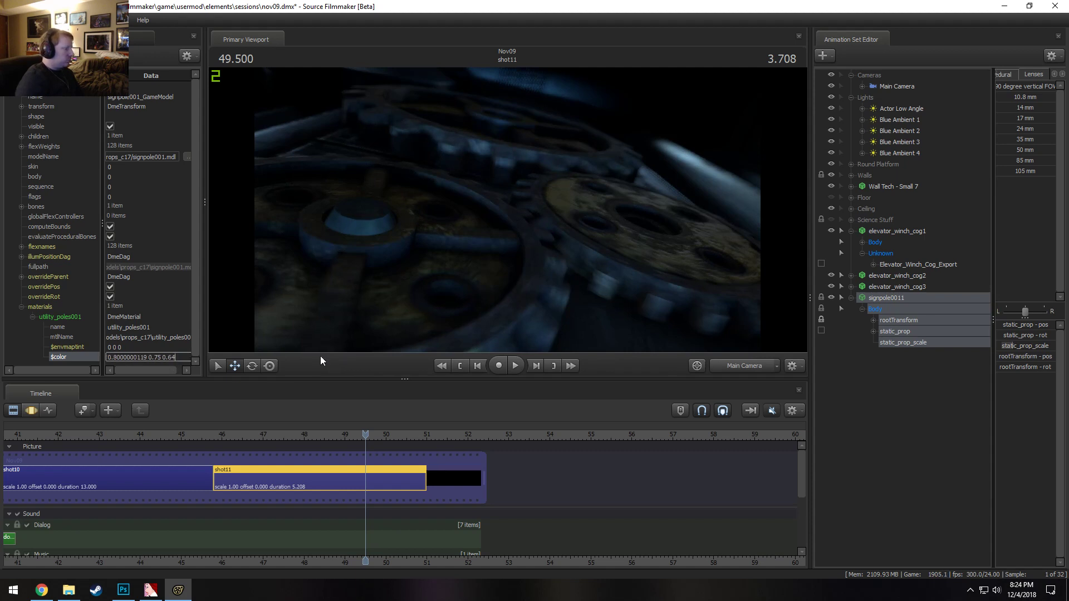
pyautogui.write('0')
pyautogui.press('Return')
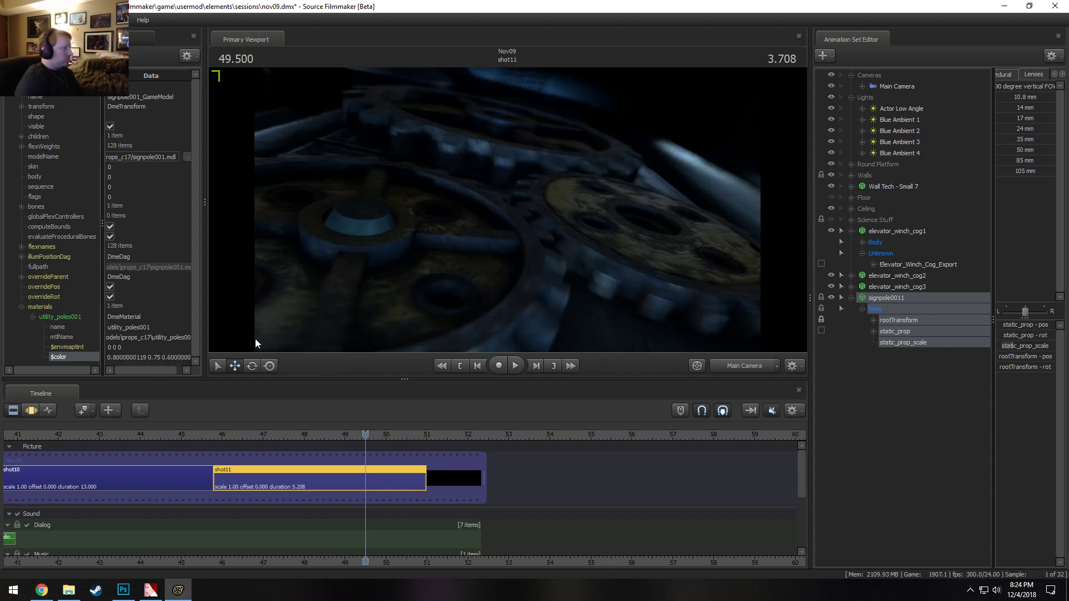
pyautogui.doubleClick(159, 357)
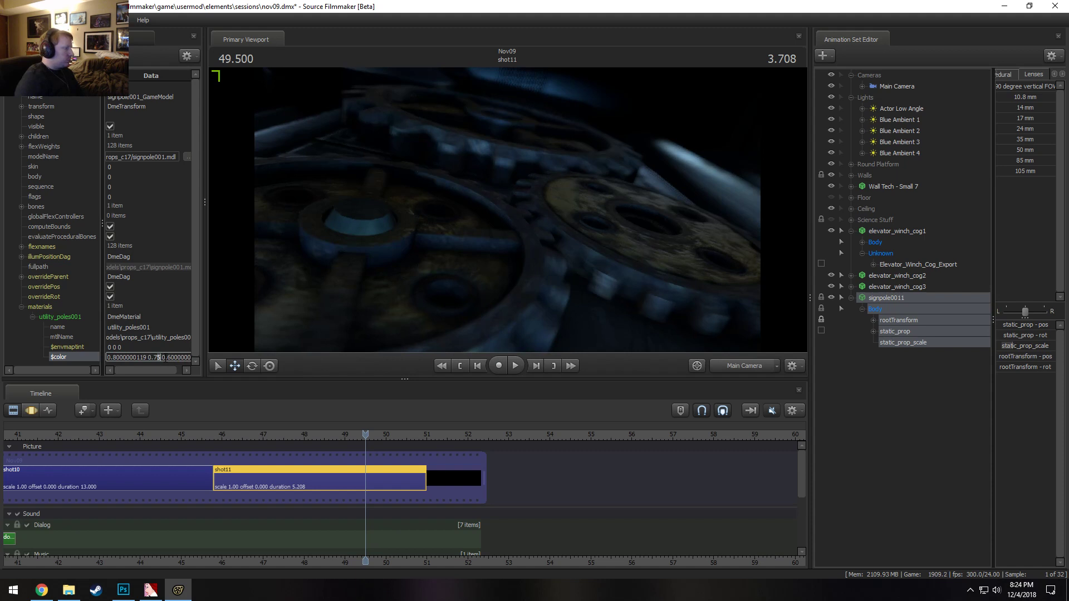
pyautogui.write('0')
pyautogui.press('Return')
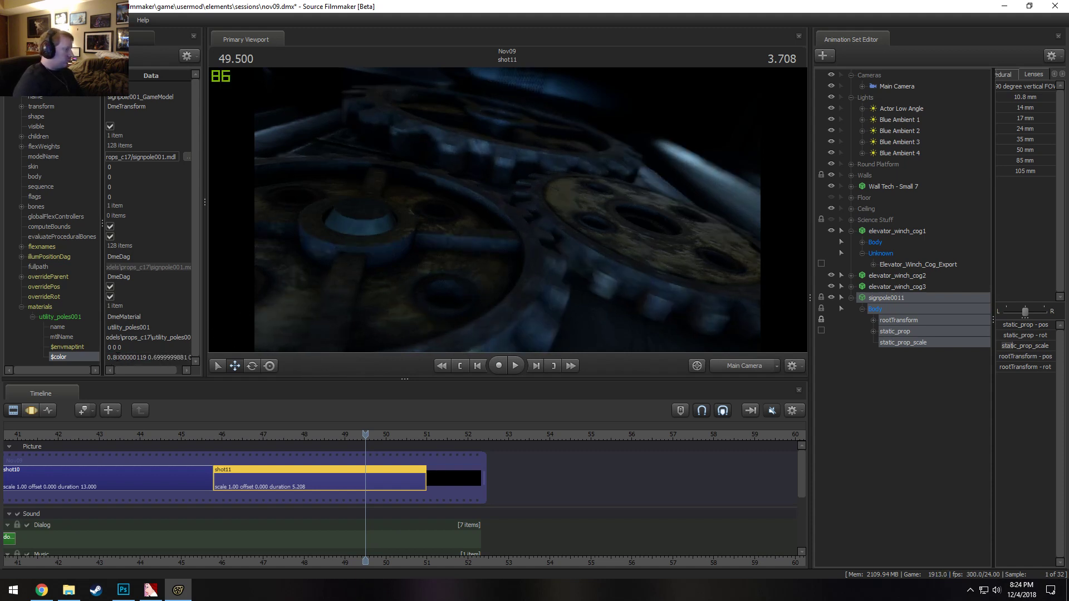
# Set the first value of $color to 0.7 and the second to 0.60
pyautogui.doubleClick(144, 359)
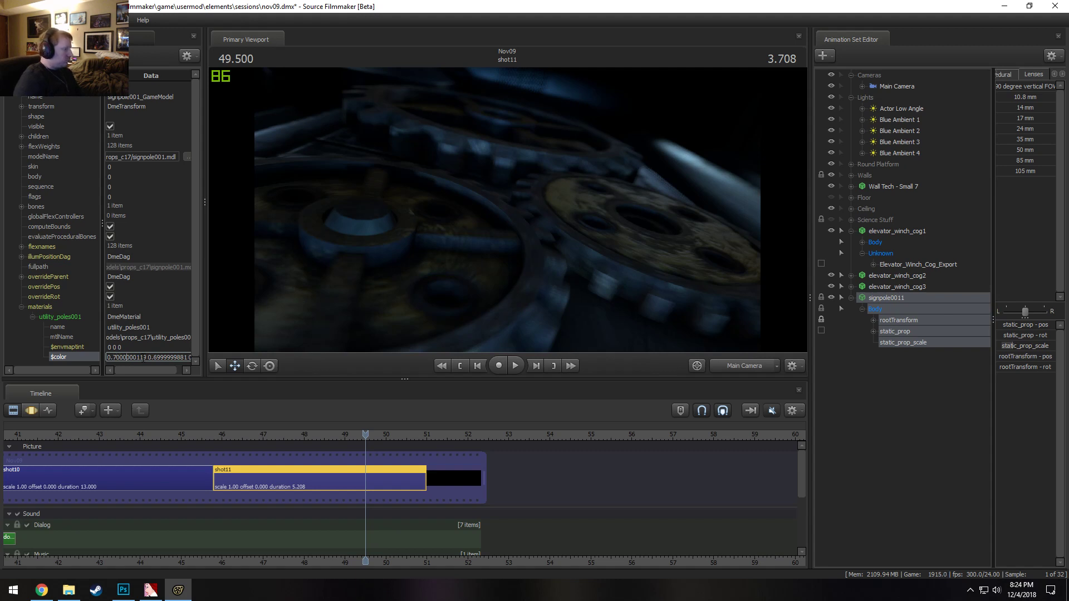
pyautogui.press('BackSpace')
pyautogui.press('BackSpace')
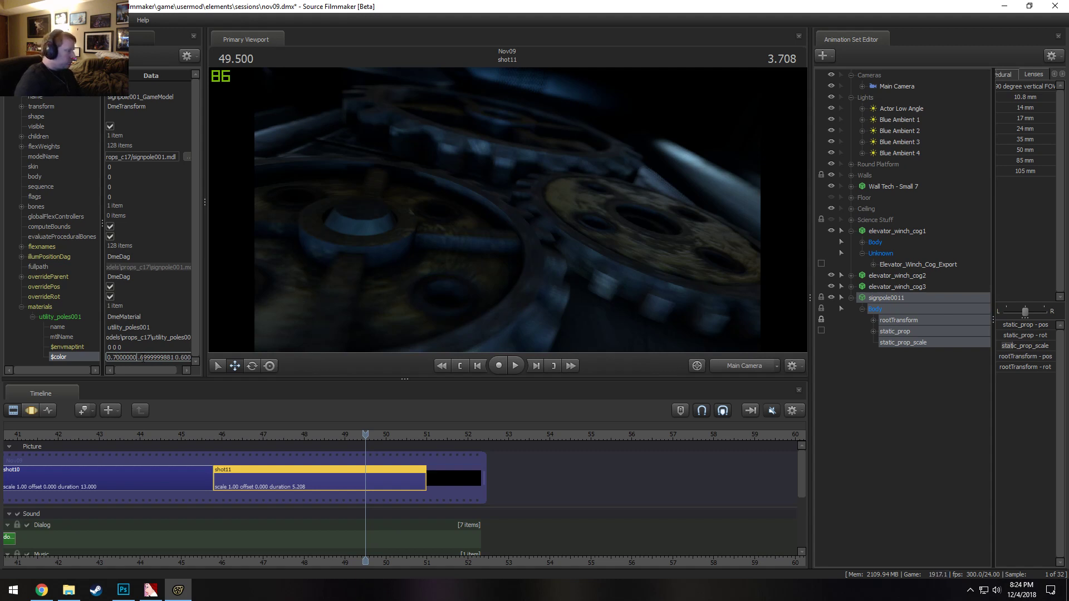
pyautogui.press('BackSpace')
pyautogui.press('BackSpace')
pyautogui.press('BackSpace')
pyautogui.press('Delete')
pyautogui.press('Delete')
pyautogui.press('Delete')
pyautogui.press('Delete')
pyautogui.press('Delete')
pyautogui.press('Delete')
pyautogui.press('Delete')
pyautogui.press('Delete')
pyautogui.press('Delete')
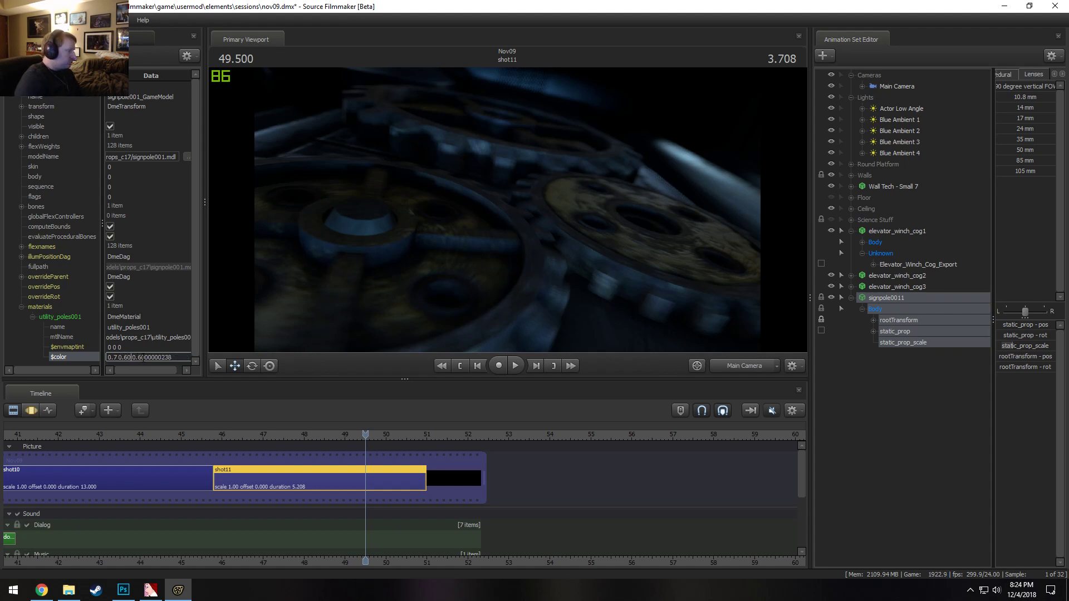
pyautogui.click(143, 358)
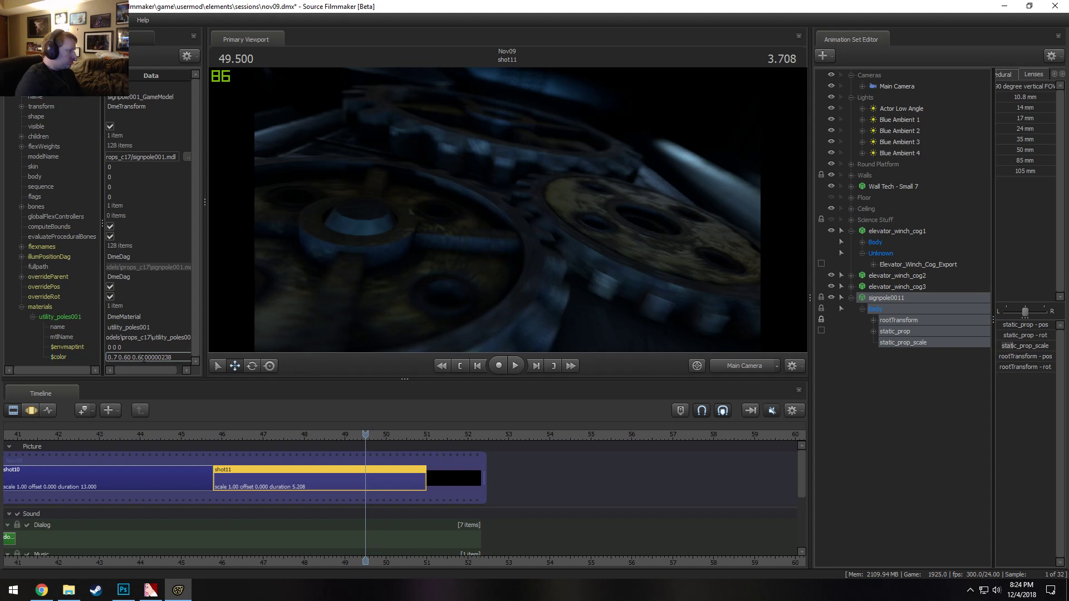
pyautogui.moveTo(179, 357); pyautogui.dragTo(139, 357)
pyautogui.press('Return')
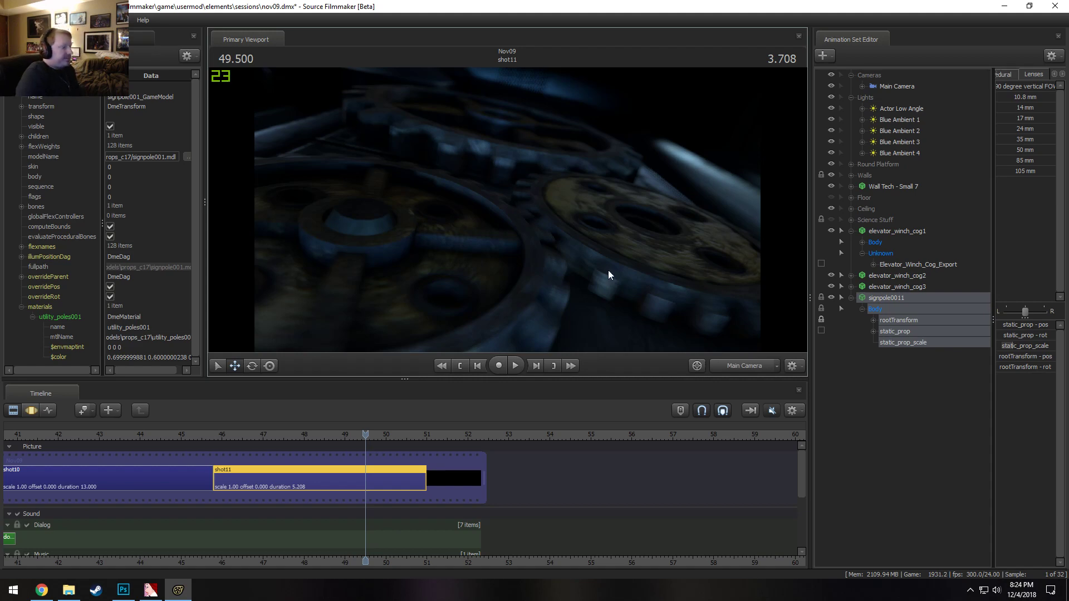
# Play shot11 from near its start to preview the cogs, and stop playback about midway
pyautogui.click(222, 433)
pyautogui.press('space')
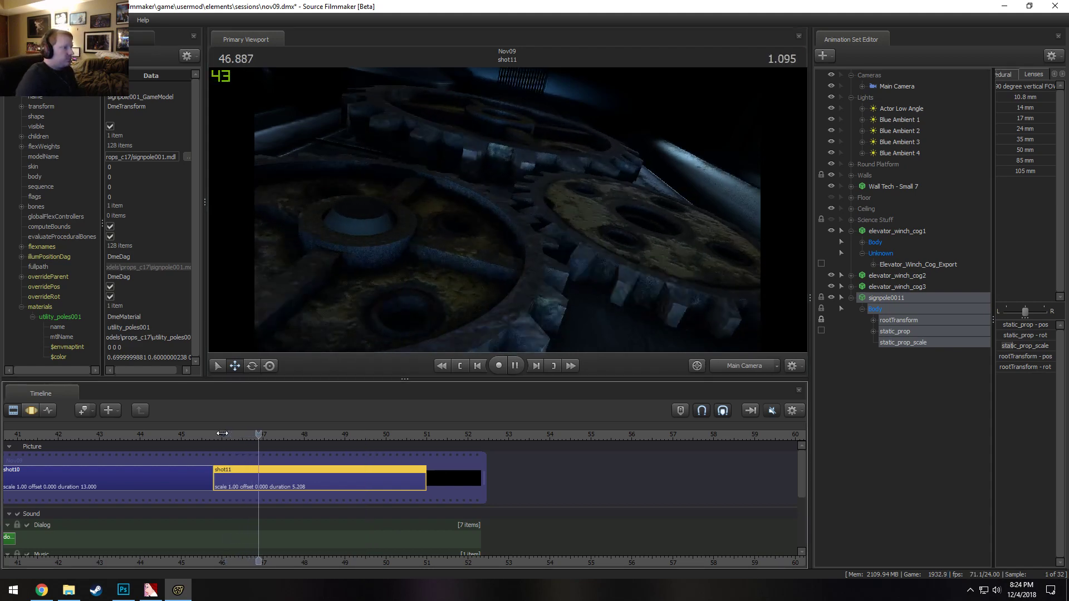
pyautogui.press('space')
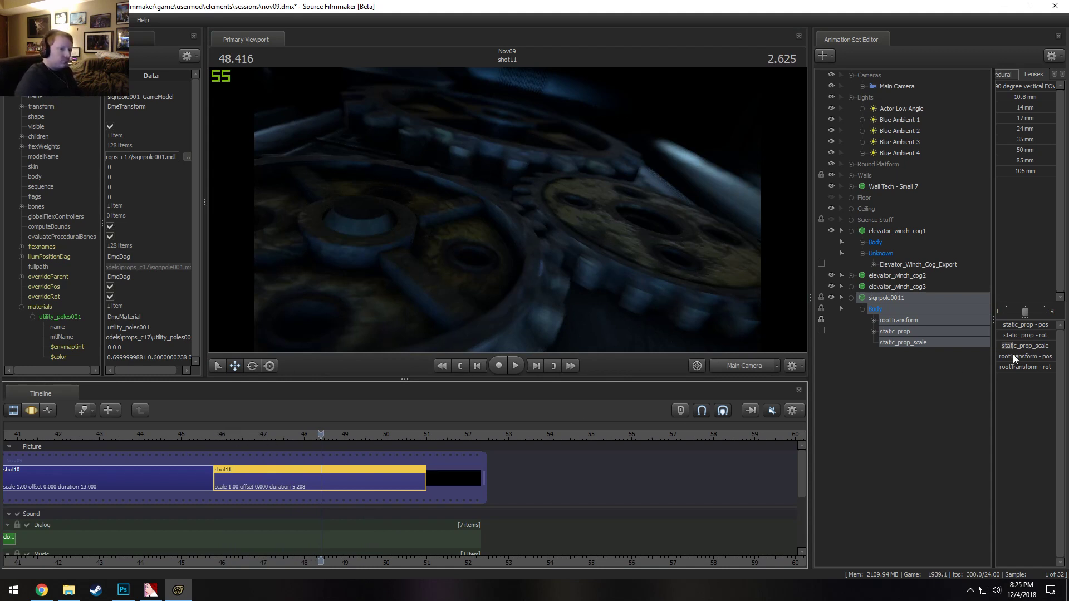
# Reduce the Main Camera's aperture across shot11, trying a near-minimum setting and settling on roughly the middle of its range
pyautogui.press('F3')
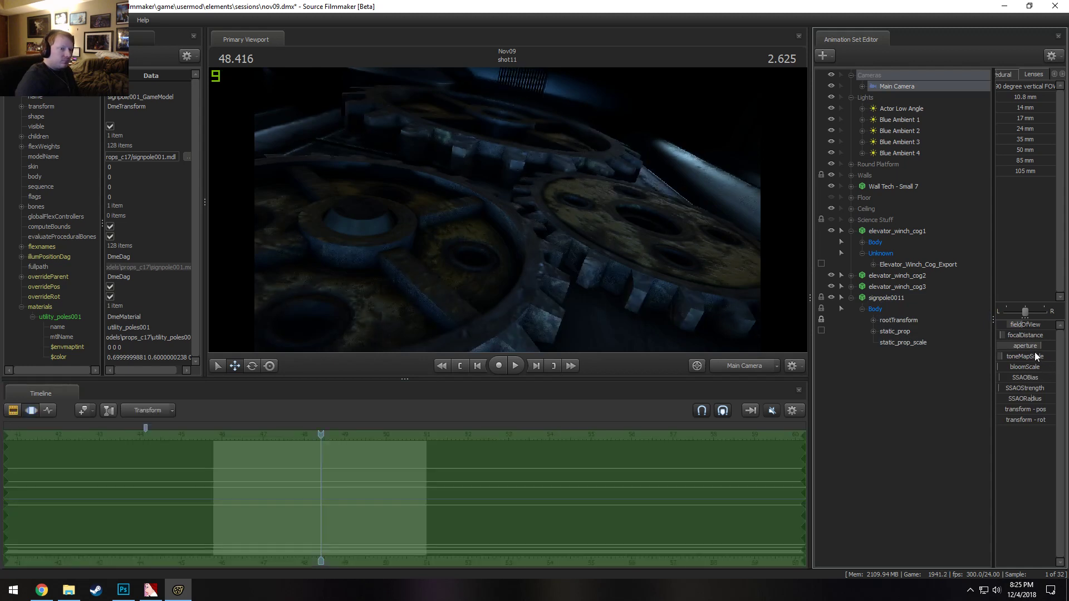
pyautogui.moveTo(1034, 347); pyautogui.dragTo(996, 343)
pyautogui.press('F2')
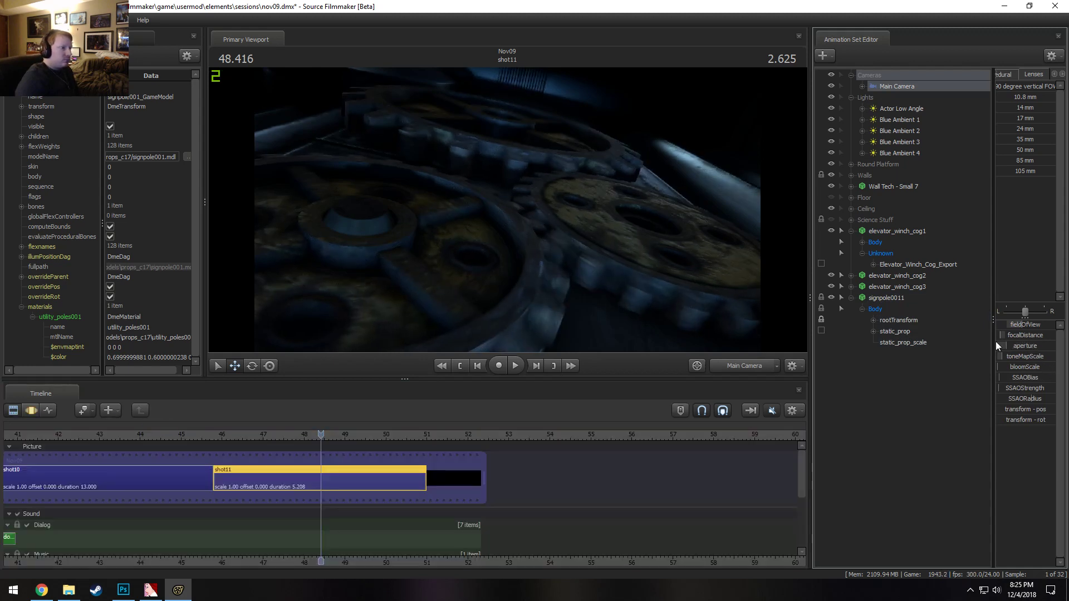
pyautogui.press('F3')
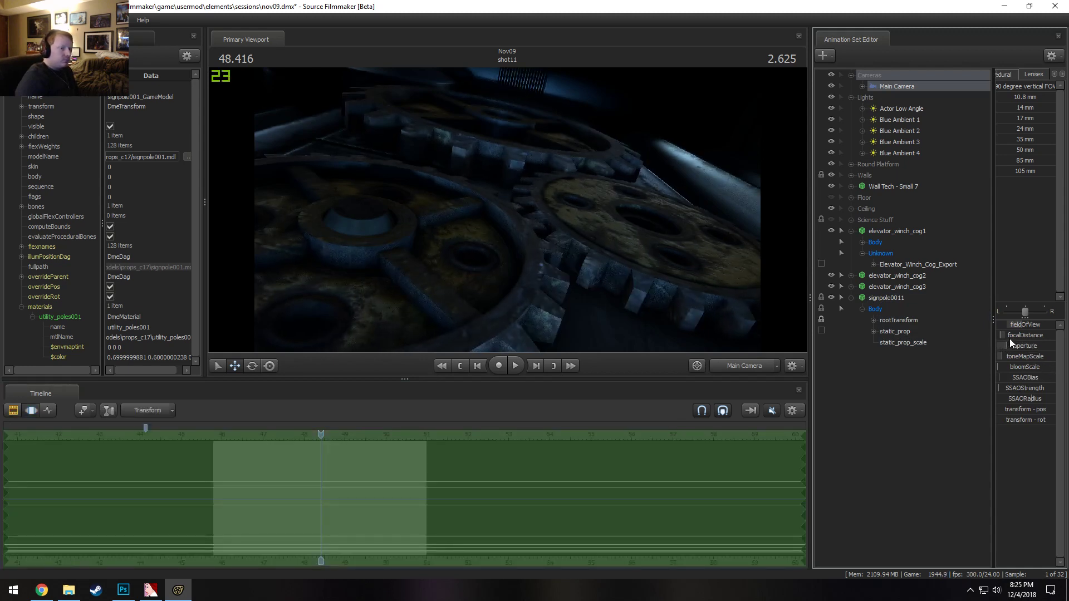
pyautogui.moveTo(1017, 345); pyautogui.dragTo(1039, 349)
pyautogui.press('F2')
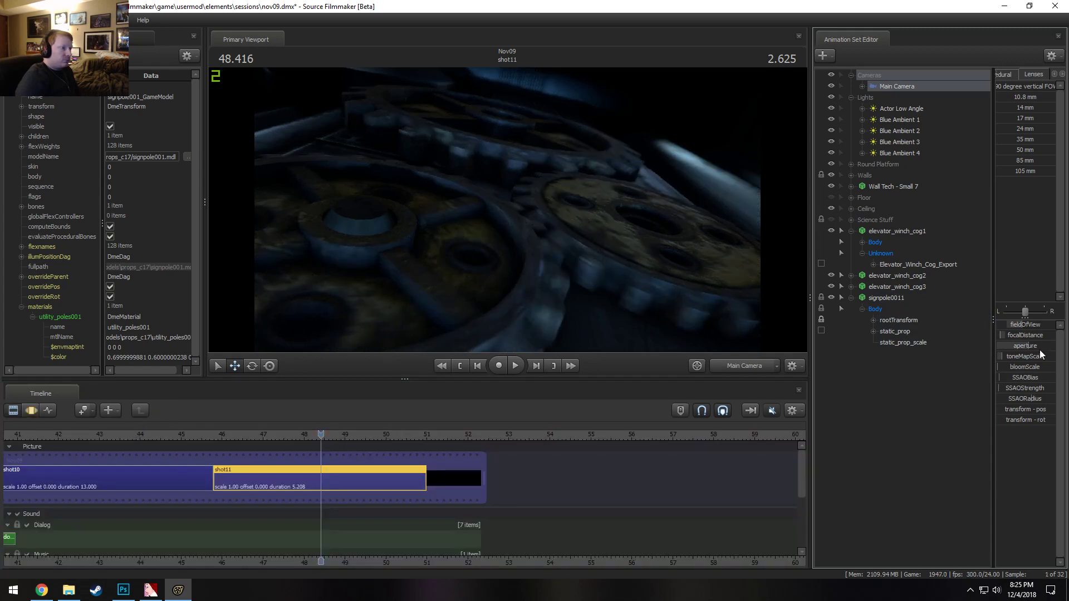
# Alternate between the Motion Editor and the Clip Editor to compare the shot with and without its depth-of-field blur
pyautogui.press('F3')
pyautogui.press('F2')
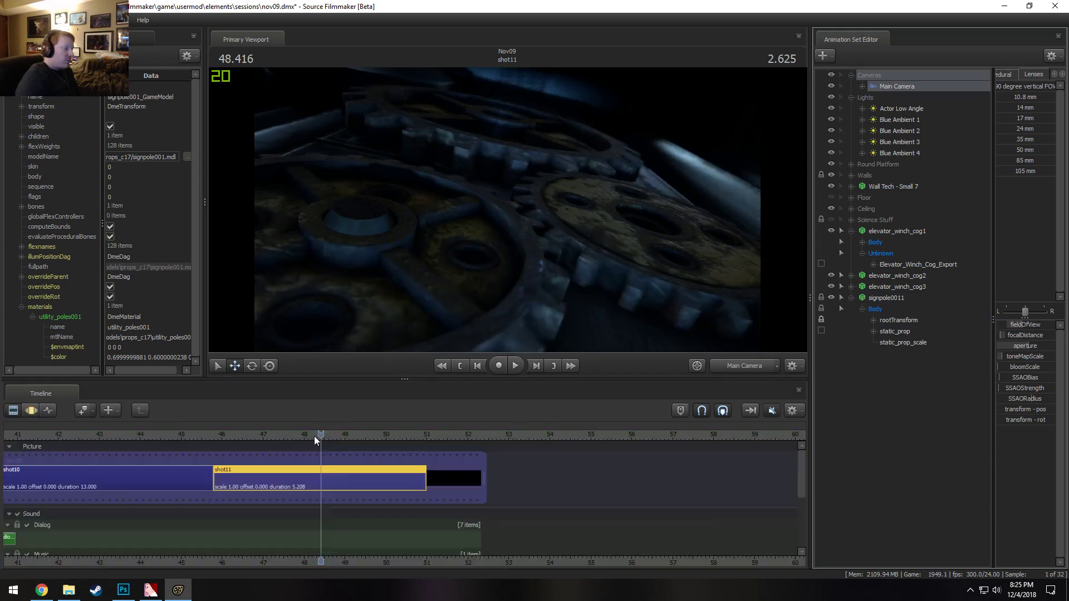
pyautogui.press('F3')
pyautogui.press('F2')
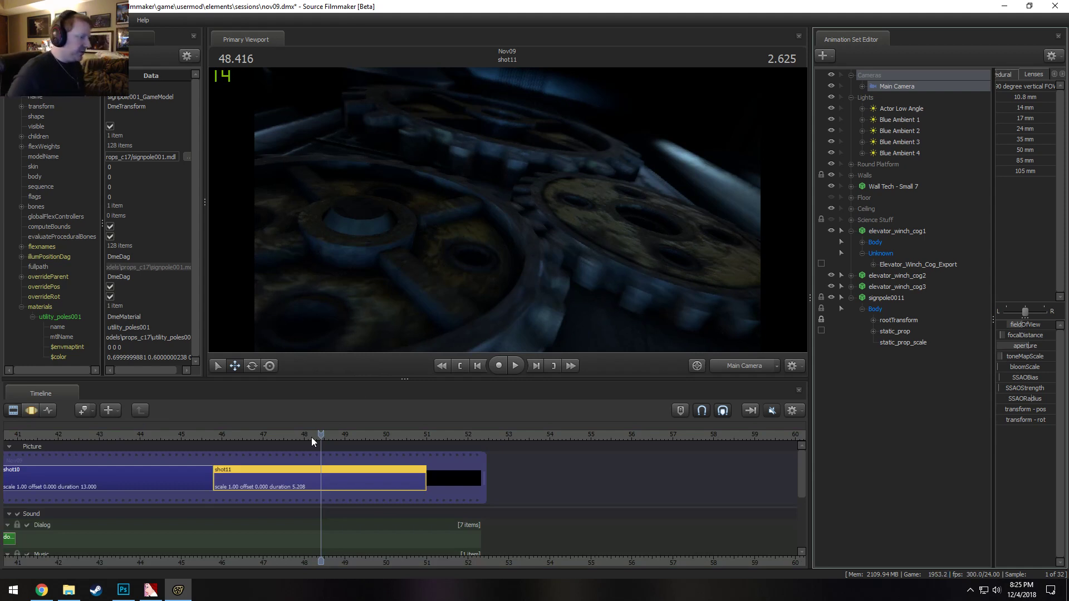
pyautogui.press('F3')
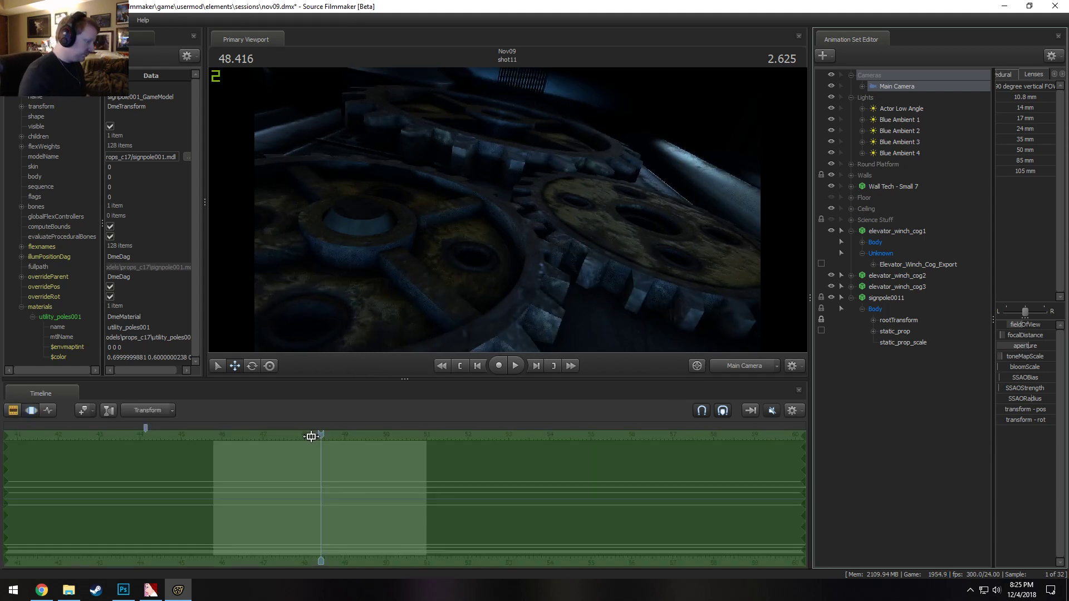
pyautogui.press('F2')
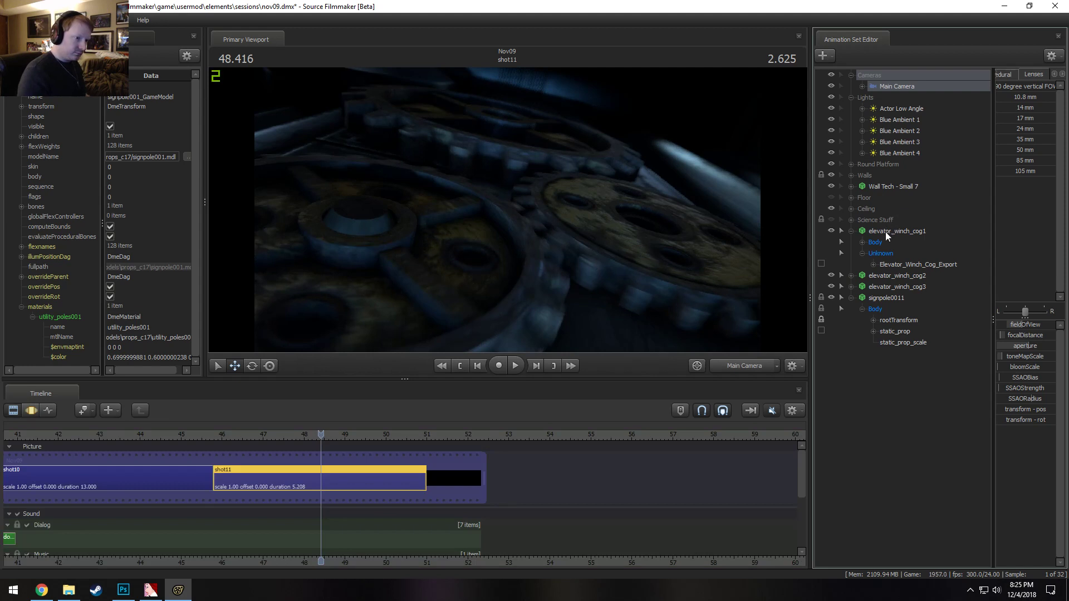
# Select the three elevator_winch_cog sets and stretch their motion from shot11's start to slightly past its end so they turn more slowly
pyautogui.click(886, 278)
pyautogui.click(887, 286)
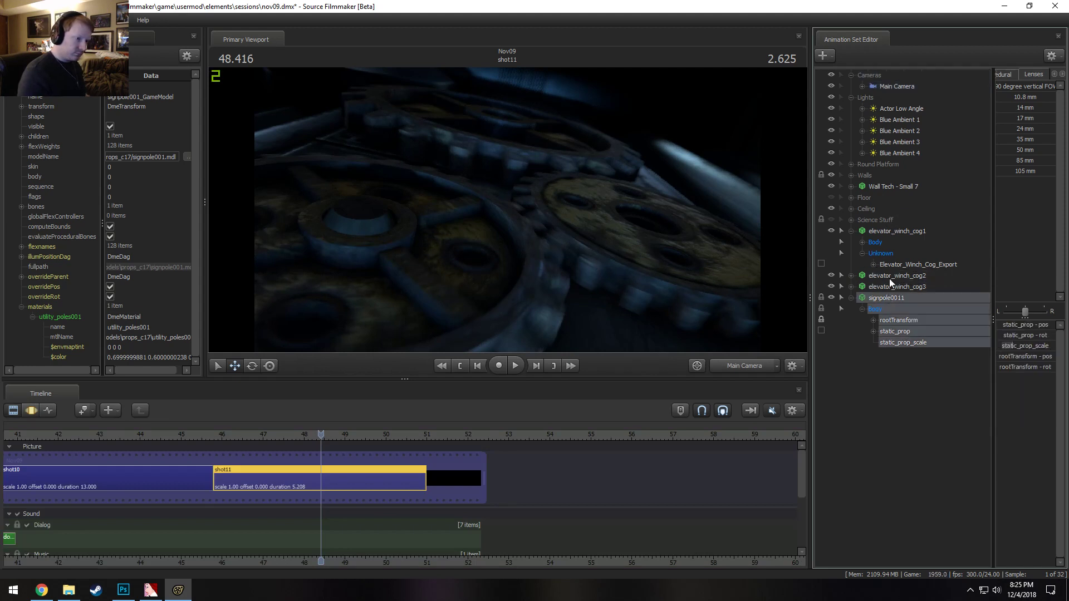
pyautogui.keyDown('shift'); pyautogui.click(896, 231); pyautogui.keyUp('shift')
pyautogui.press('F3')
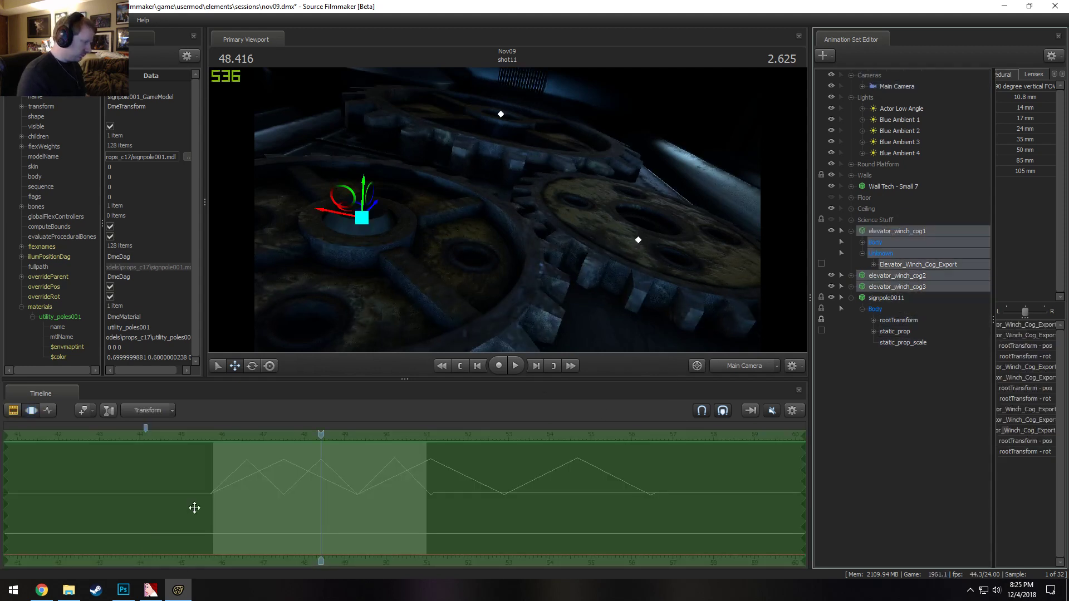
pyautogui.keyDown('shift'); pyautogui.moveTo(212, 492); pyautogui.dragTo(440, 503); pyautogui.keyUp('shift')
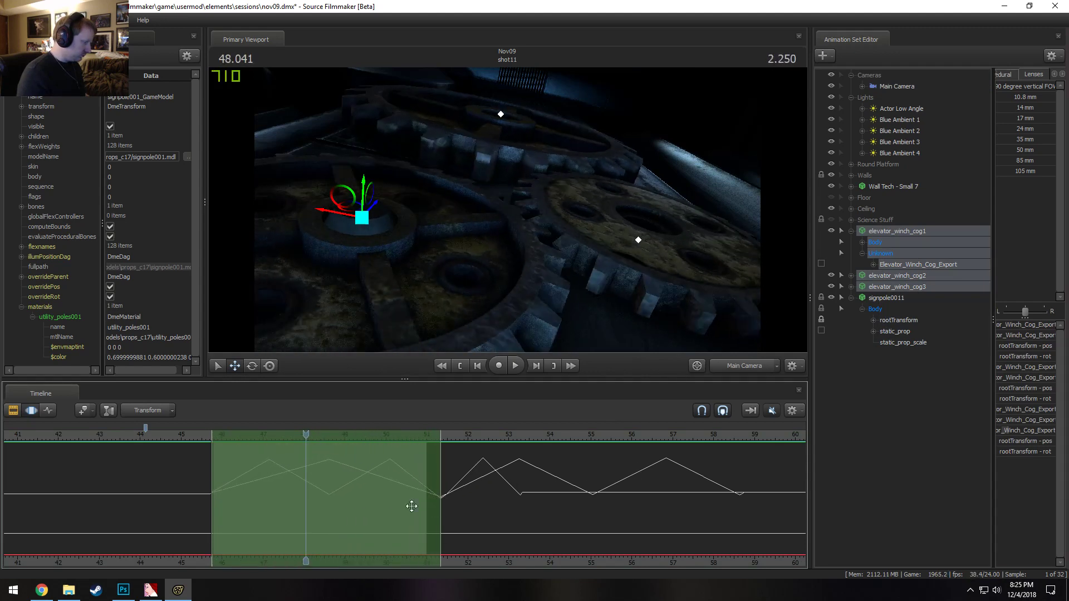
# Play shot11 from near its start in the Clip Editor to preview the slower cogs, and stop playback past midway
pyautogui.click(230, 439)
pyautogui.press('space')
pyautogui.press('F2')
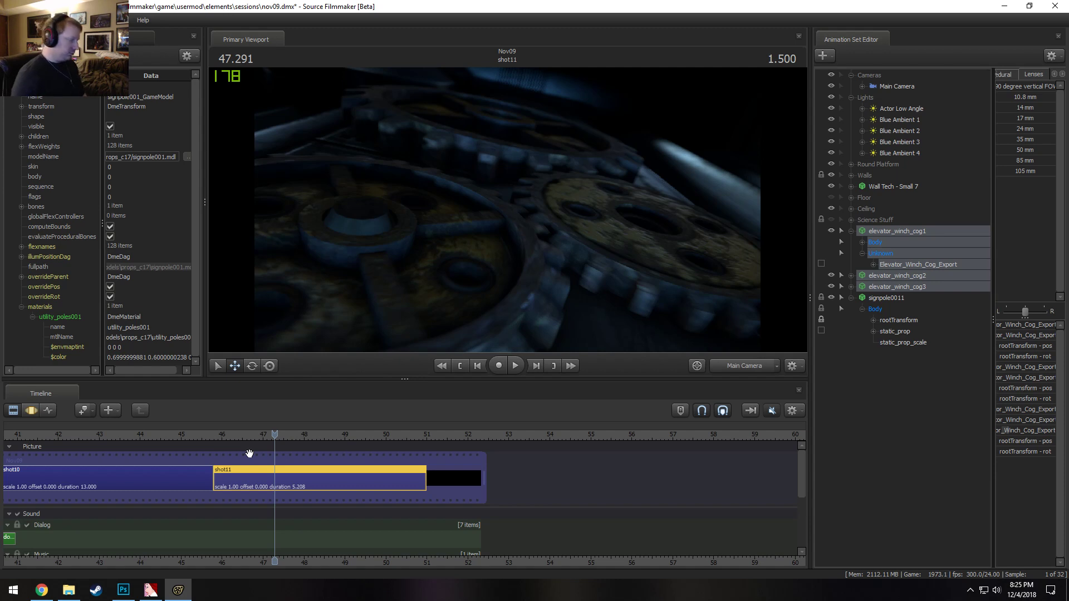
pyautogui.press('space')
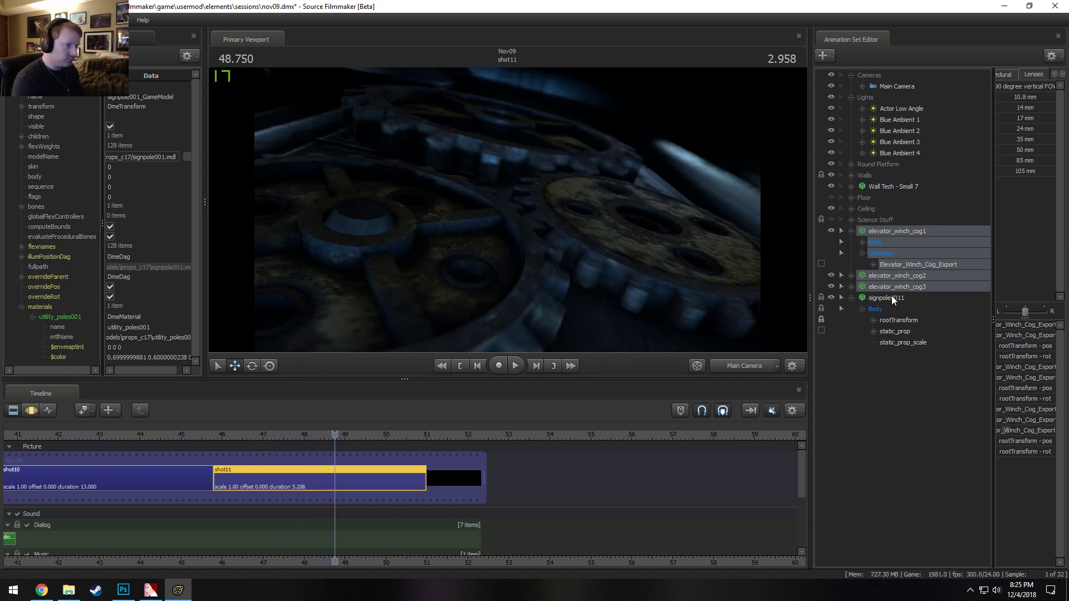
# Rename the Actor Low Angle light as Low Angle
pyautogui.click(910, 108)
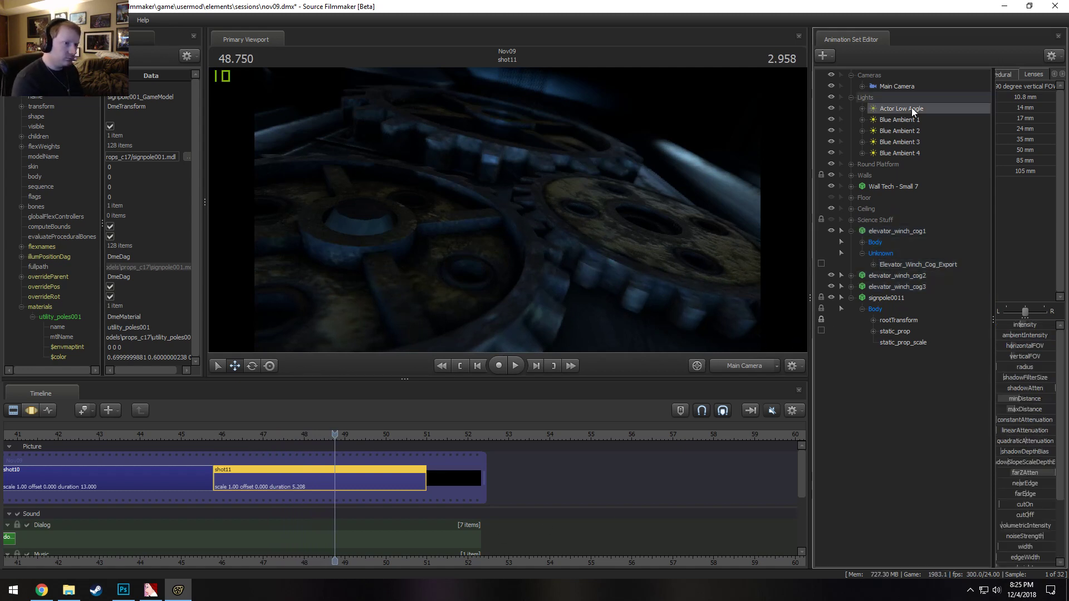
pyautogui.rightClick(910, 109)
pyautogui.click(930, 111)
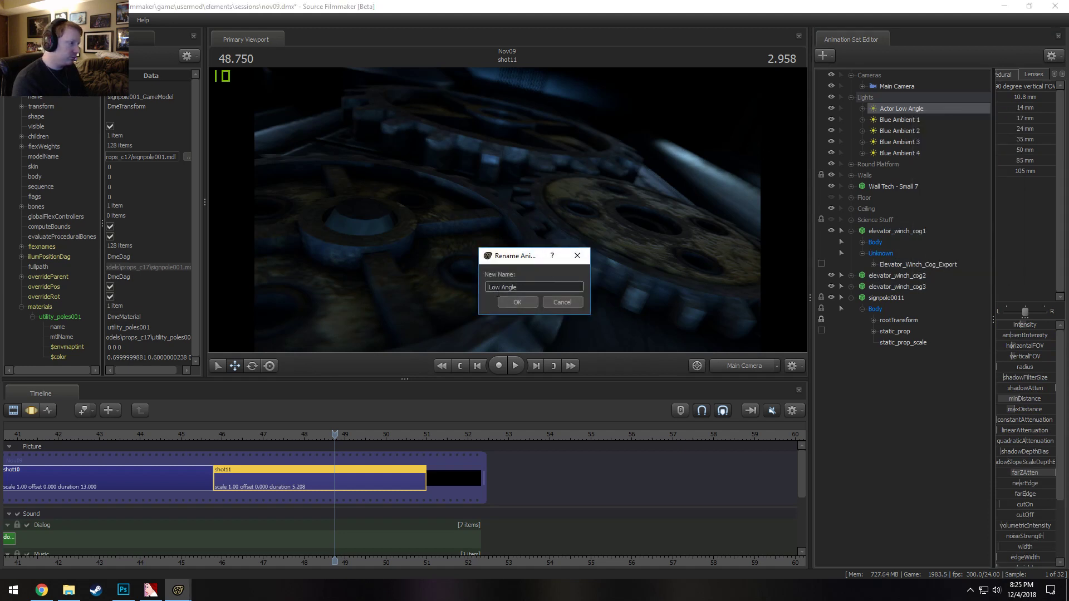
pyautogui.click(516, 301)
pyautogui.rightClick(902, 108)
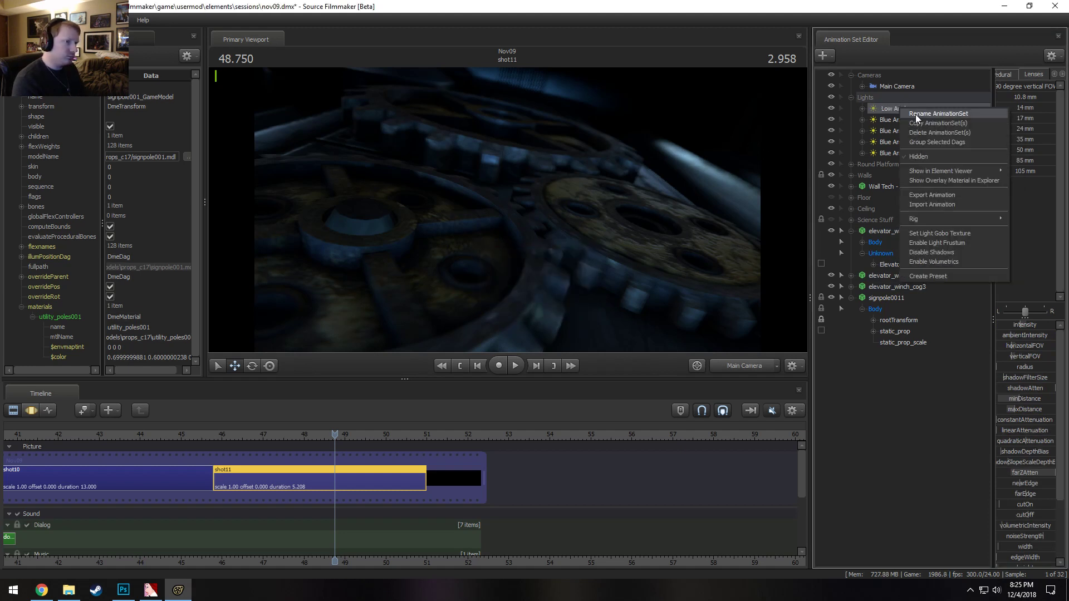
pyautogui.click(931, 112)
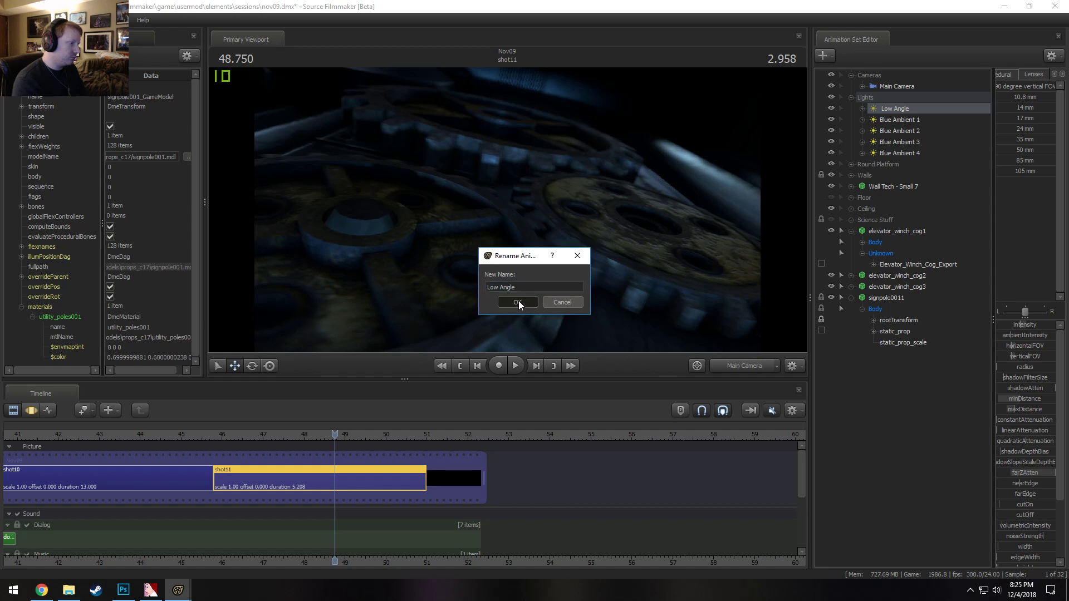
pyautogui.click(513, 301)
# Raise the Low Angle light's intensity moderately over the whole time range and adjust its cutOff, comparing the result in the Clip Editor
pyautogui.press('F3')
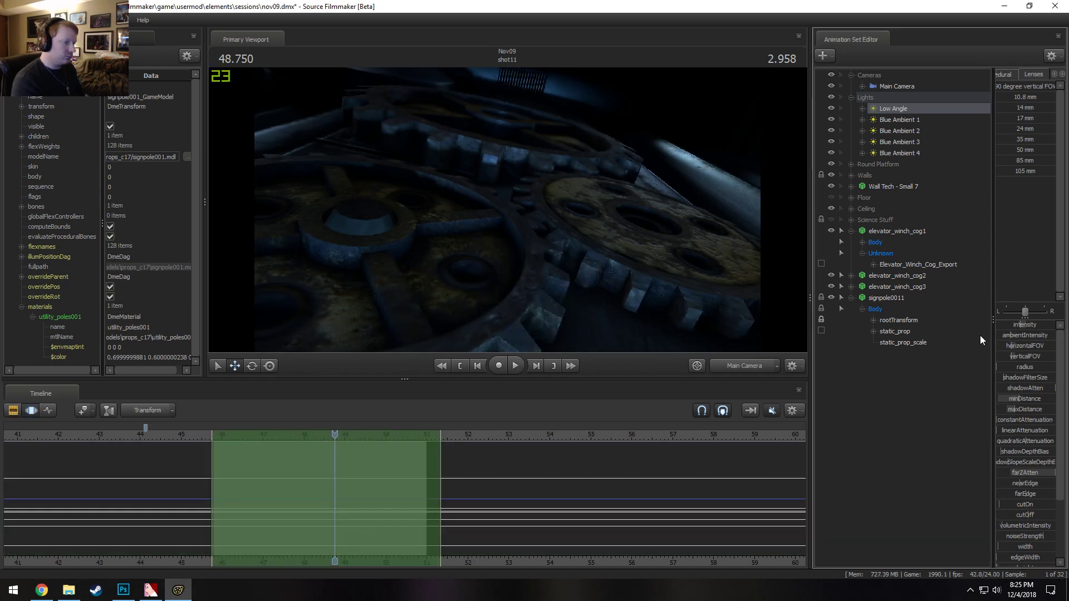
pyautogui.click(591, 509)
pyautogui.hotkey('ctrl', 'a')
pyautogui.moveTo(1014, 327); pyautogui.dragTo(1030, 327)
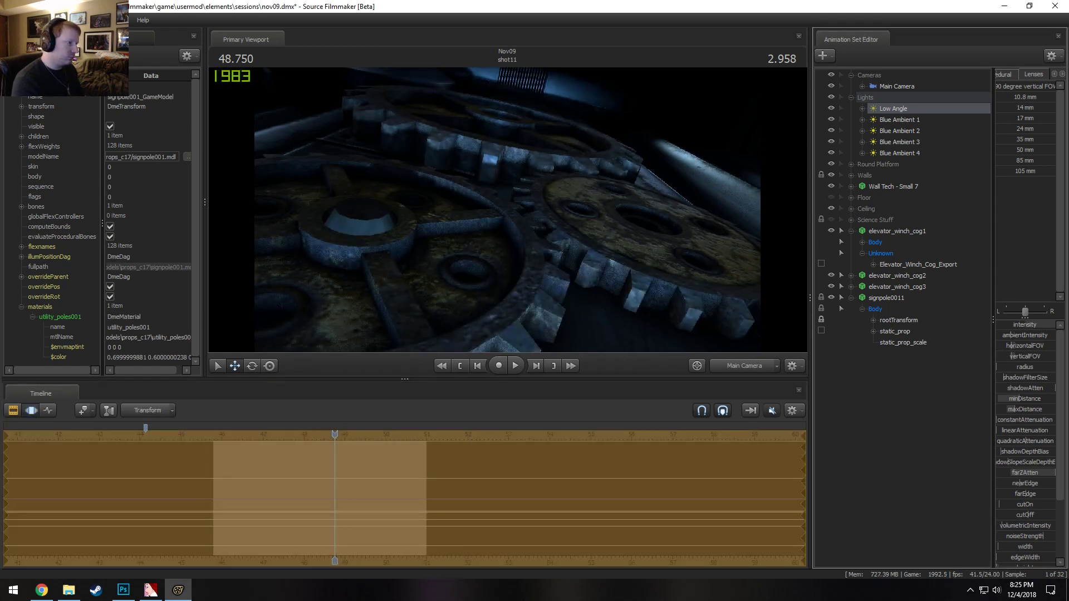
pyautogui.press('F2')
pyautogui.press('F3')
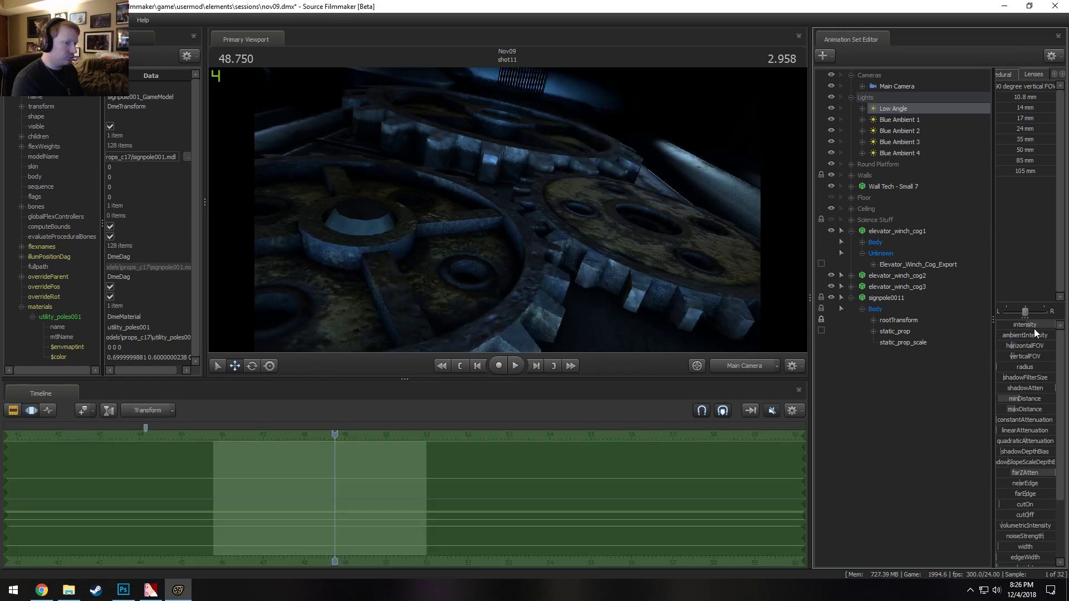
pyautogui.moveTo(1035, 328); pyautogui.dragTo(1050, 328)
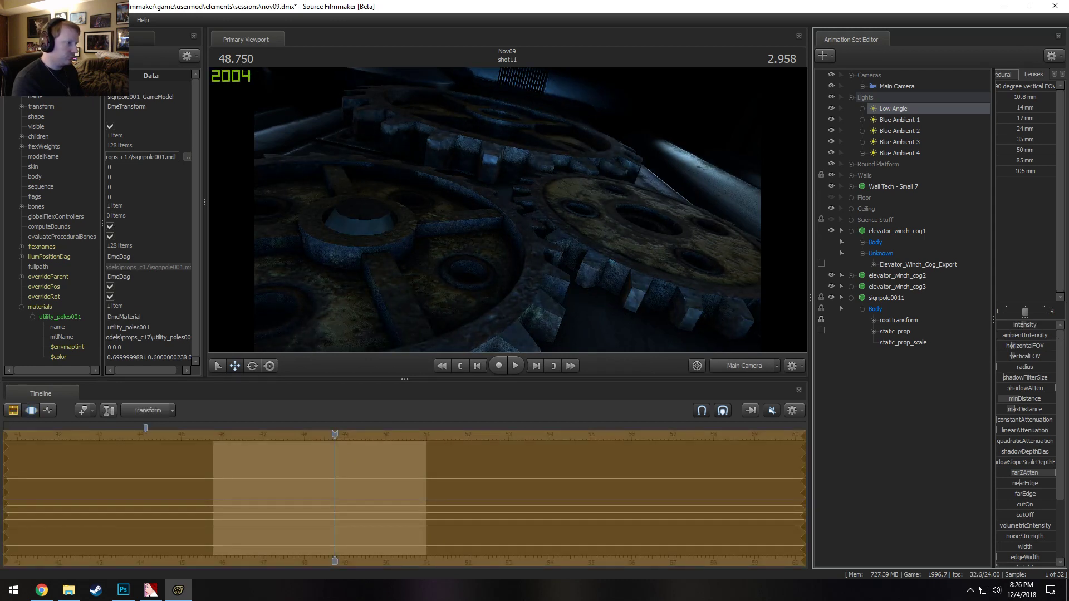
pyautogui.press('F2')
pyautogui.press('F3')
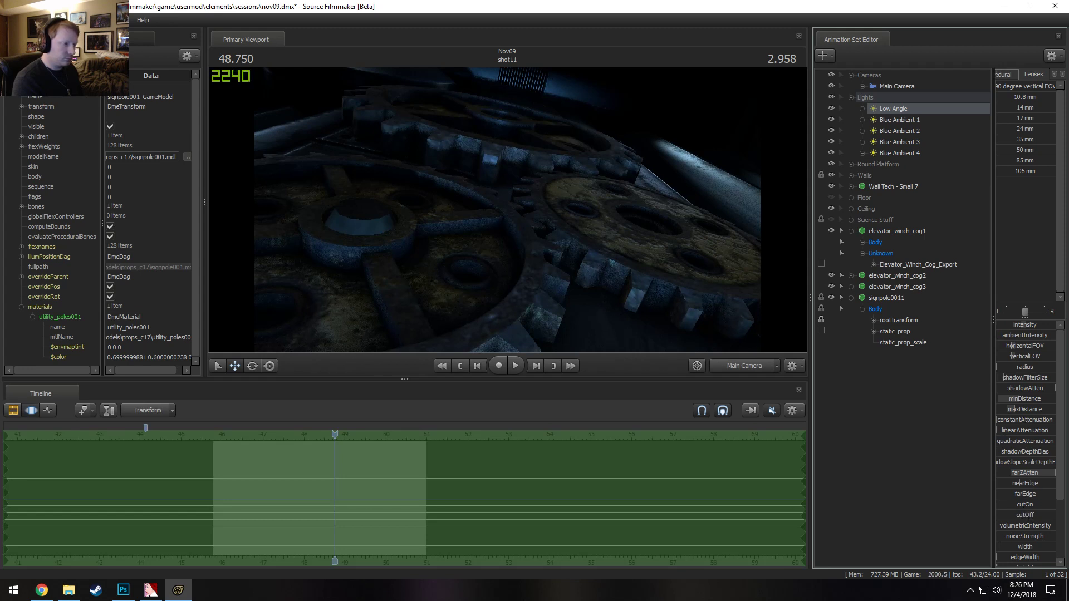
pyautogui.moveTo(1025, 515); pyautogui.dragTo(1024, 515)
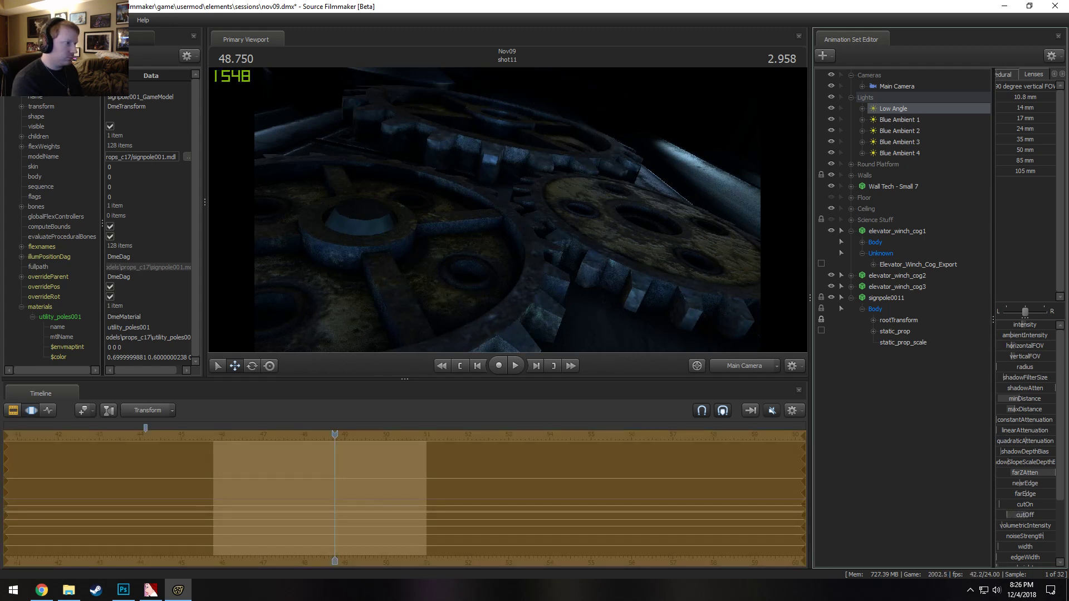
pyautogui.press('F2')
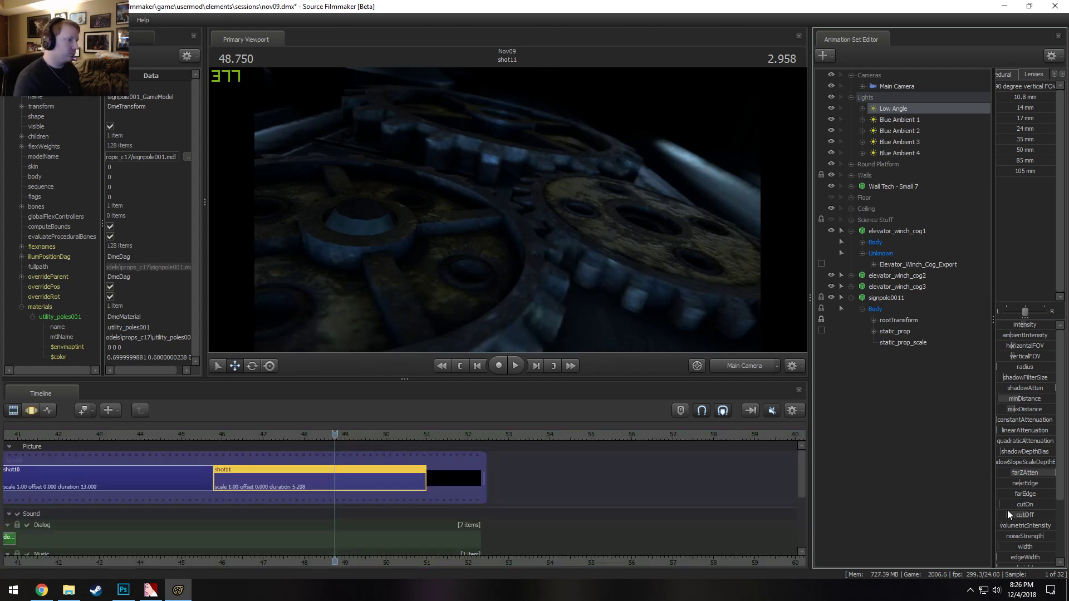
# Duplicate the Low Angle light's animation set and rename the copy as High Angle
pyautogui.rightClick(906, 108)
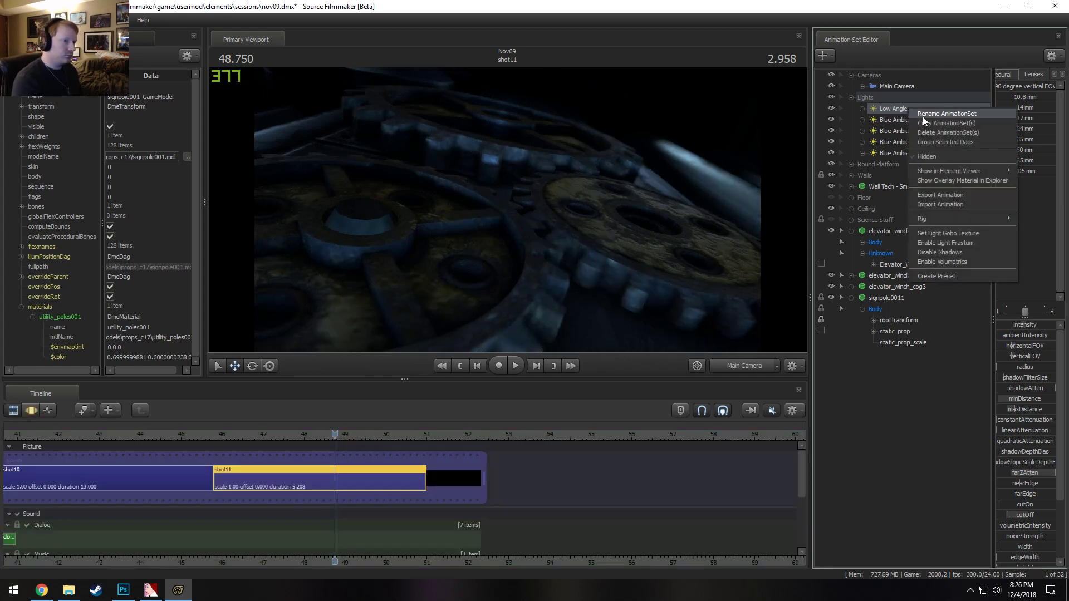
pyautogui.click(929, 126)
pyautogui.rightClick(870, 480)
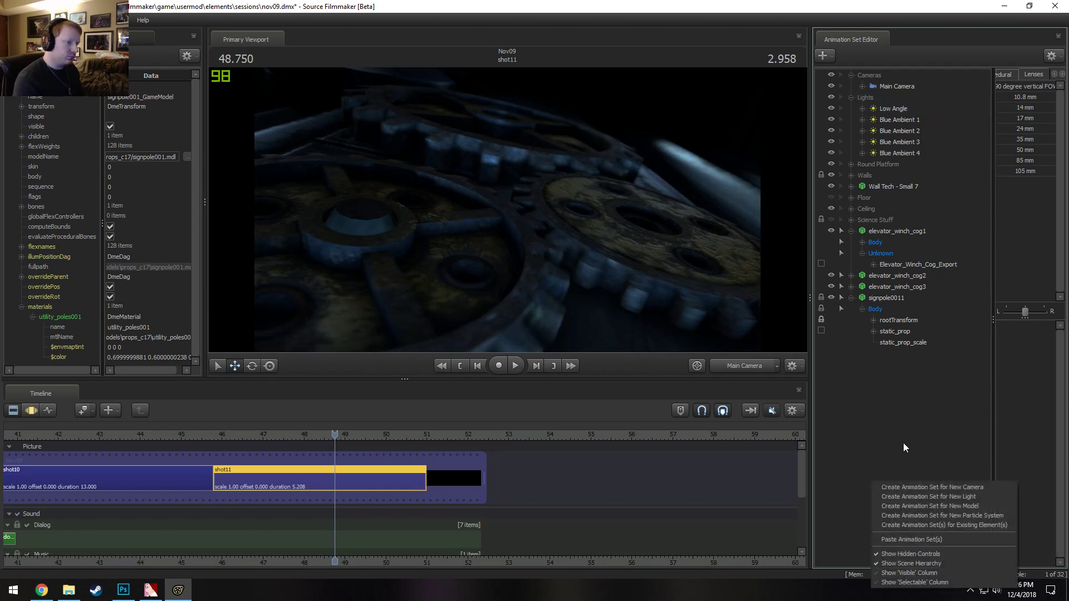
pyautogui.click(911, 539)
pyautogui.rightClick(886, 354)
pyautogui.click(898, 359)
pyautogui.write('H')
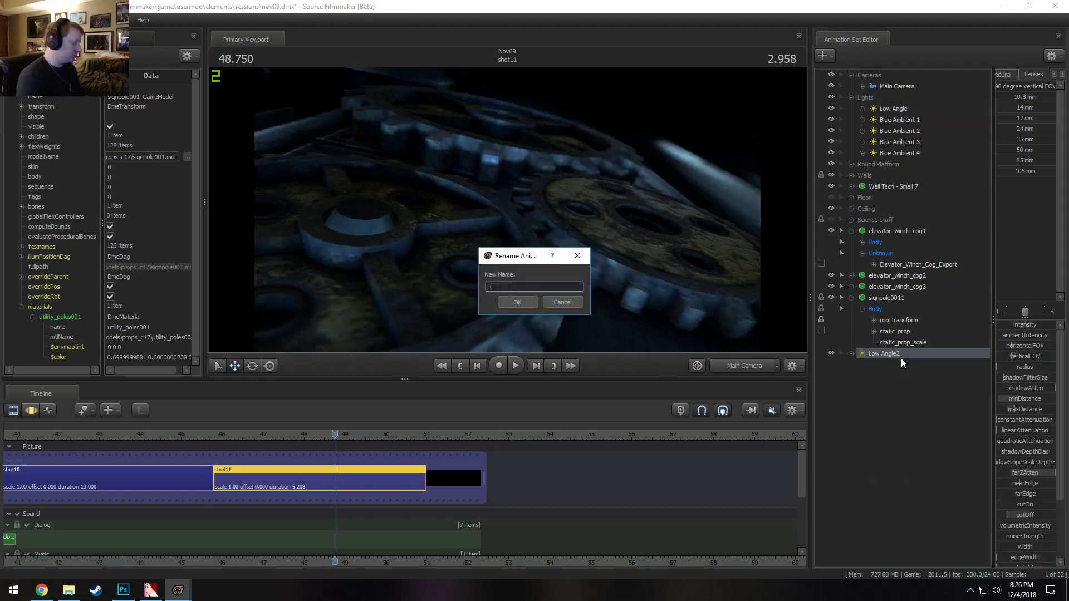
pyautogui.write('igh Angle')
pyautogui.press('Return')
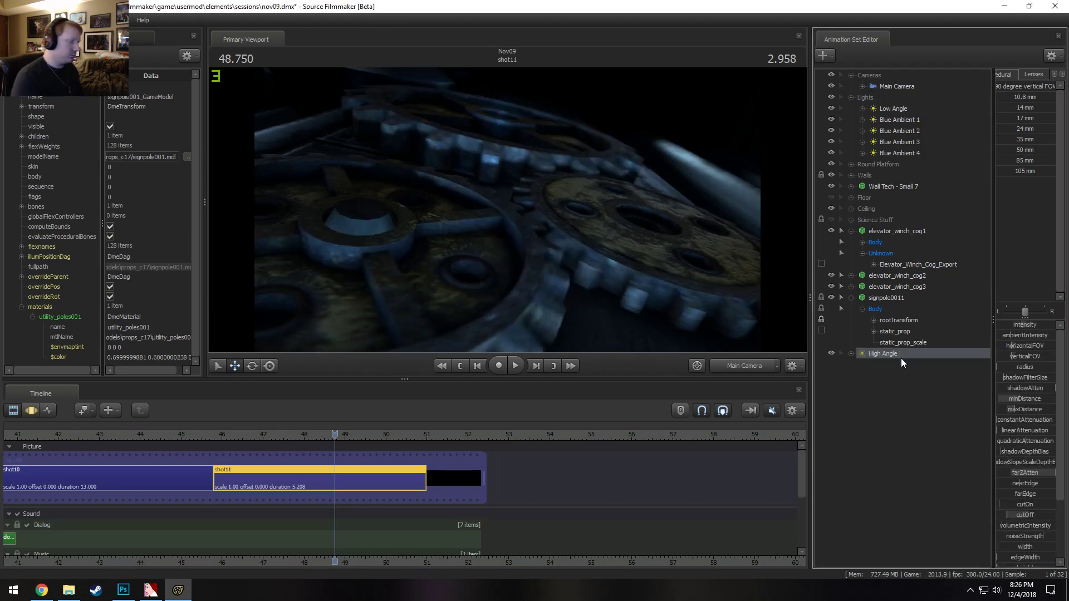
# Look through the High Angle light to reposition it above the cogs and aim it at them, and return to the Main Camera
pyautogui.moveTo(860, 348); pyautogui.dragTo(505, 284)
pyautogui.moveTo(506, 235); pyautogui.dragTo(506, 207)
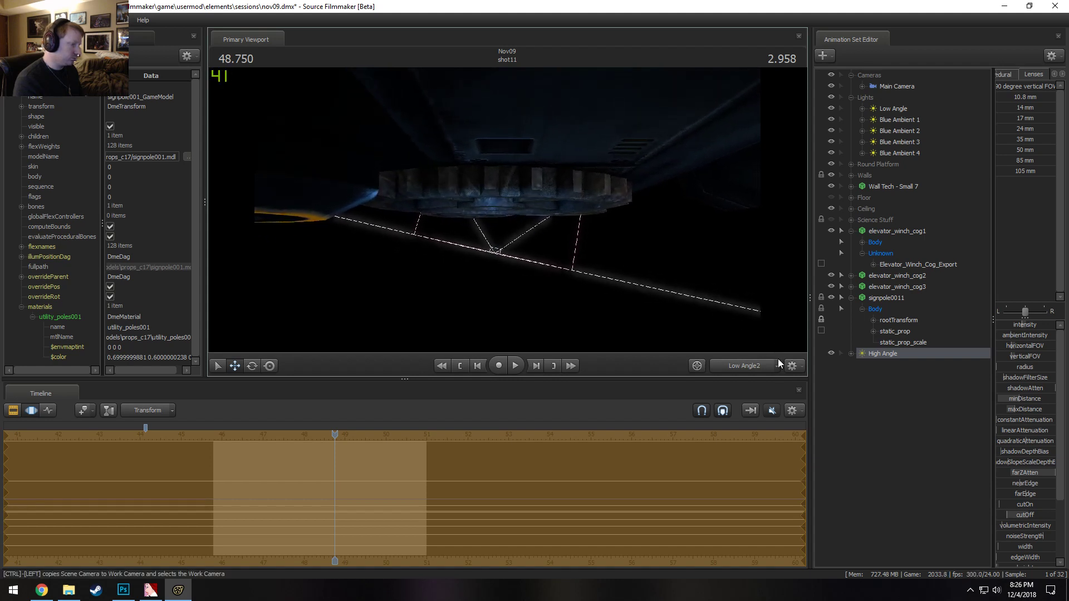
pyautogui.click(763, 366)
pyautogui.press('F2')
pyautogui.press('F3')
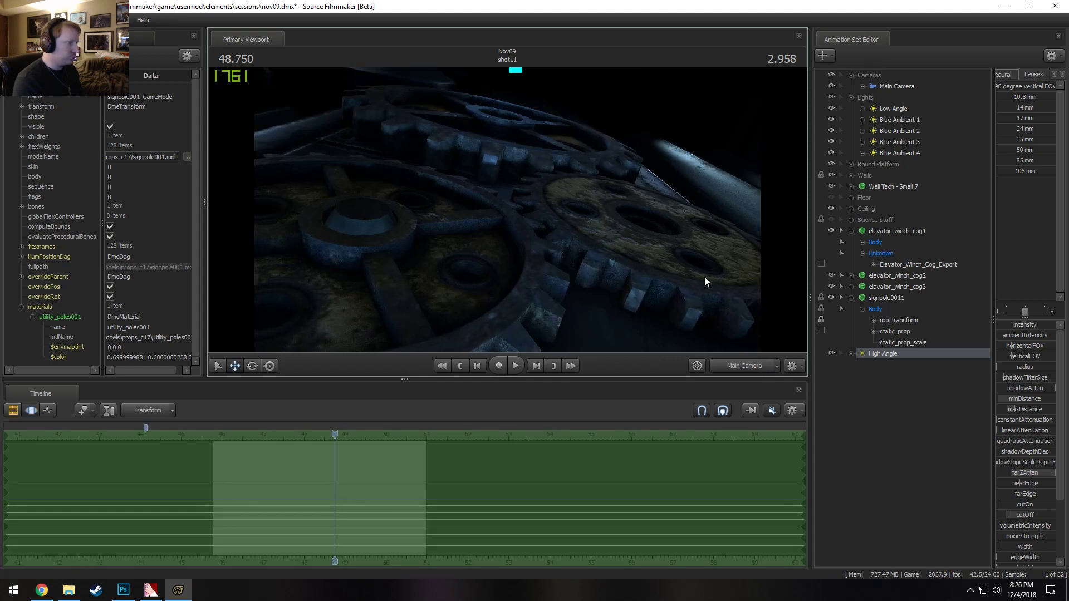
# Fine-tune the High Angle light's rotation and cutOff from the Work Camera, and check the result through the Main Camera
pyautogui.click(746, 367)
pyautogui.moveTo(489, 170); pyautogui.dragTo(488, 135)
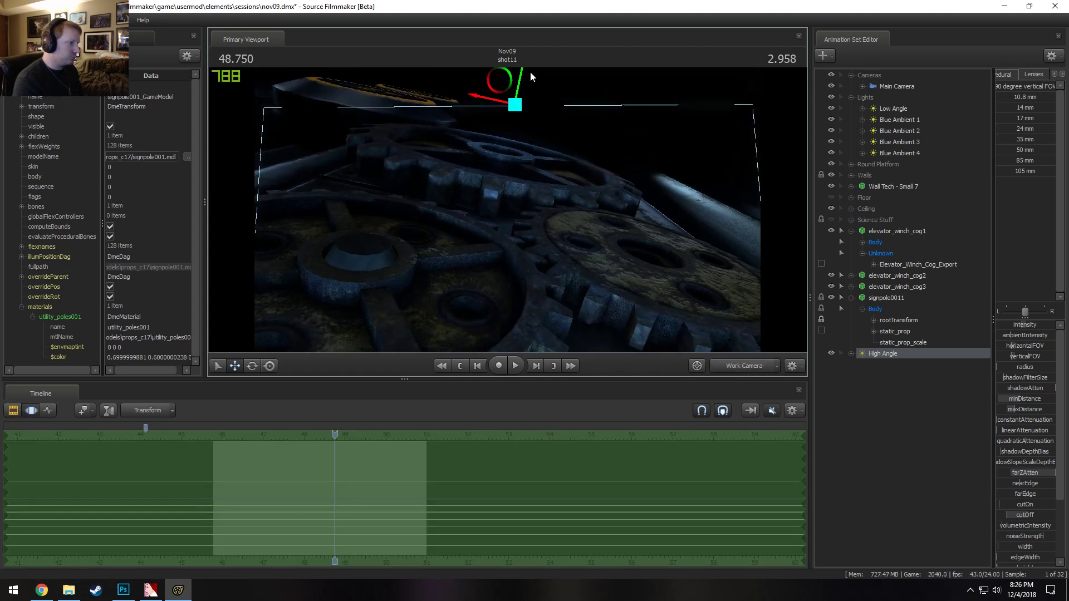
pyautogui.press('e')
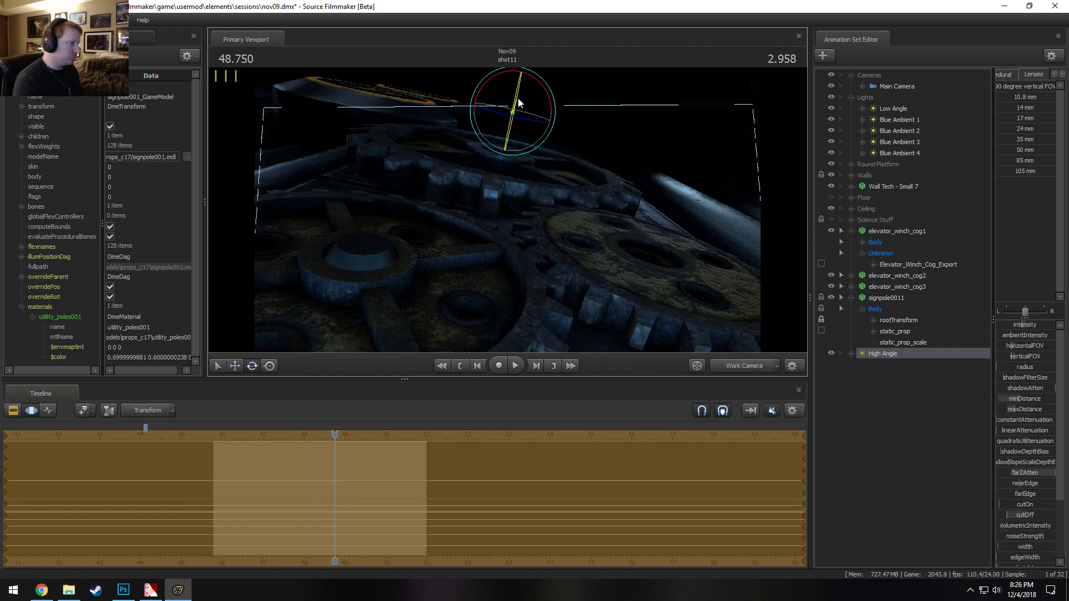
pyautogui.moveTo(1039, 517); pyautogui.dragTo(1036, 521)
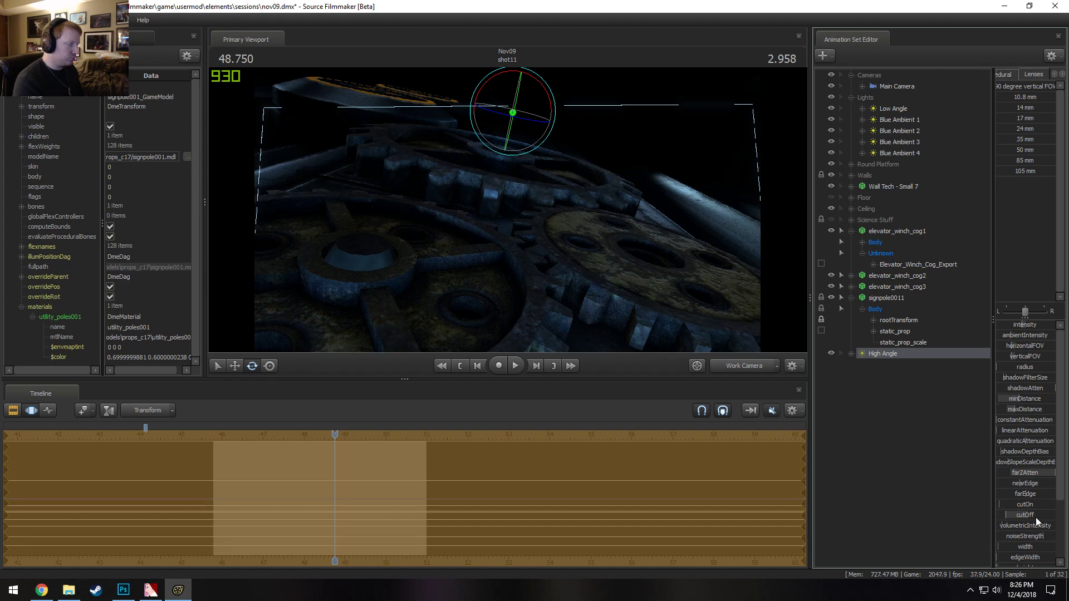
pyautogui.press('F2')
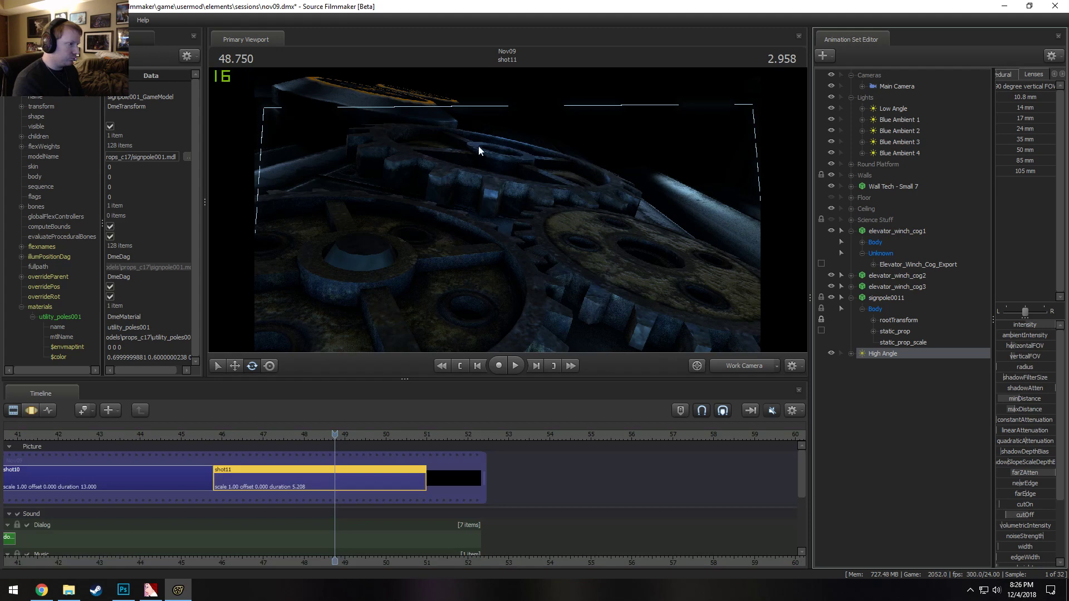
pyautogui.click(736, 366)
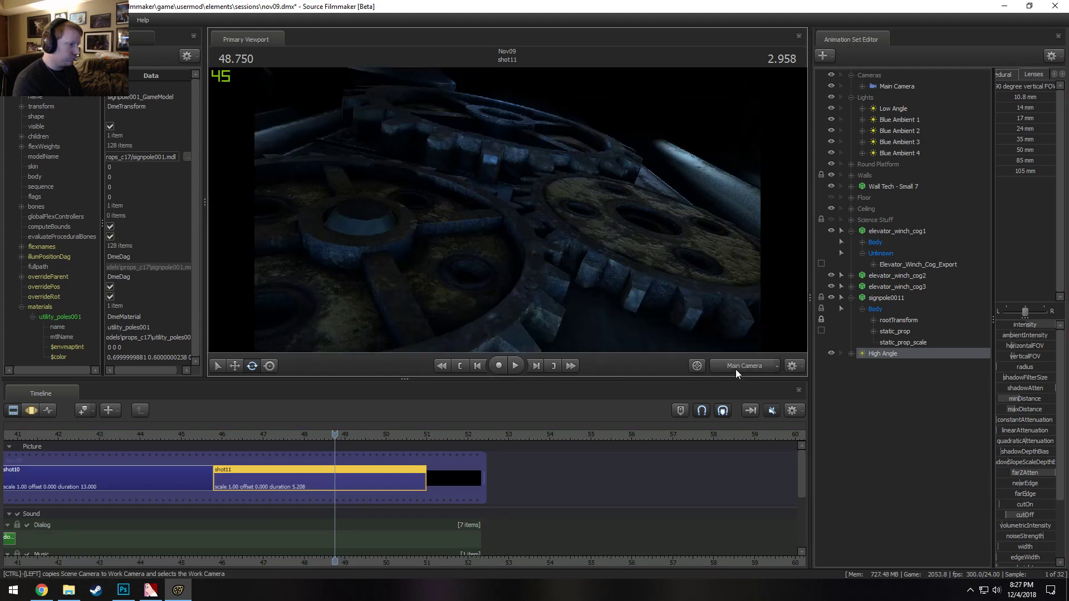
# Move the High Angle light slightly sideways in the Motion Editor so it highlights the small cog on the right
pyautogui.press('F3')
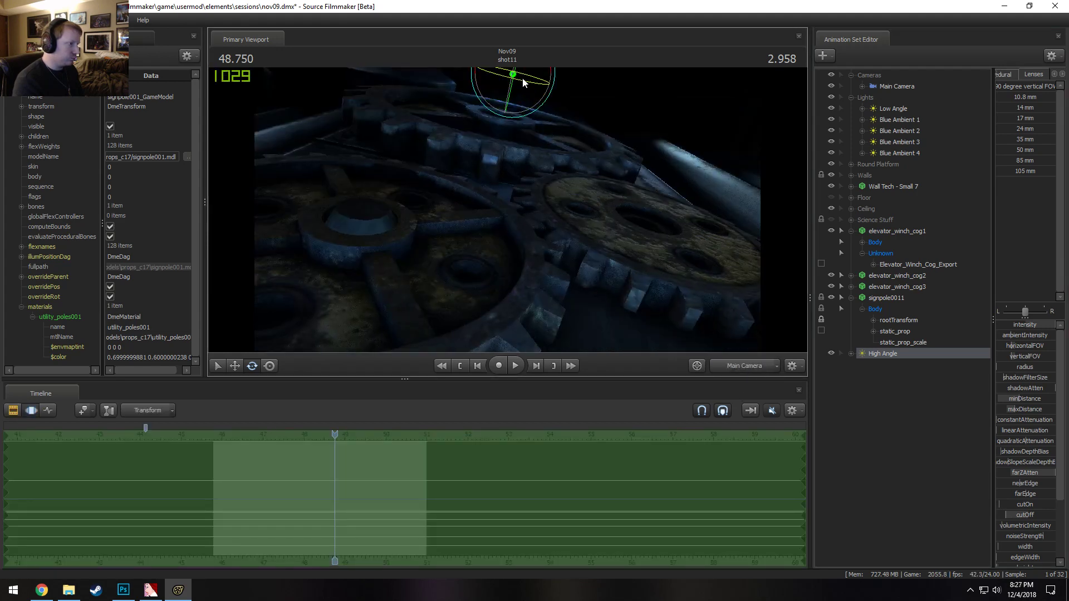
pyautogui.press('w')
pyautogui.moveTo(501, 72); pyautogui.dragTo(519, 83)
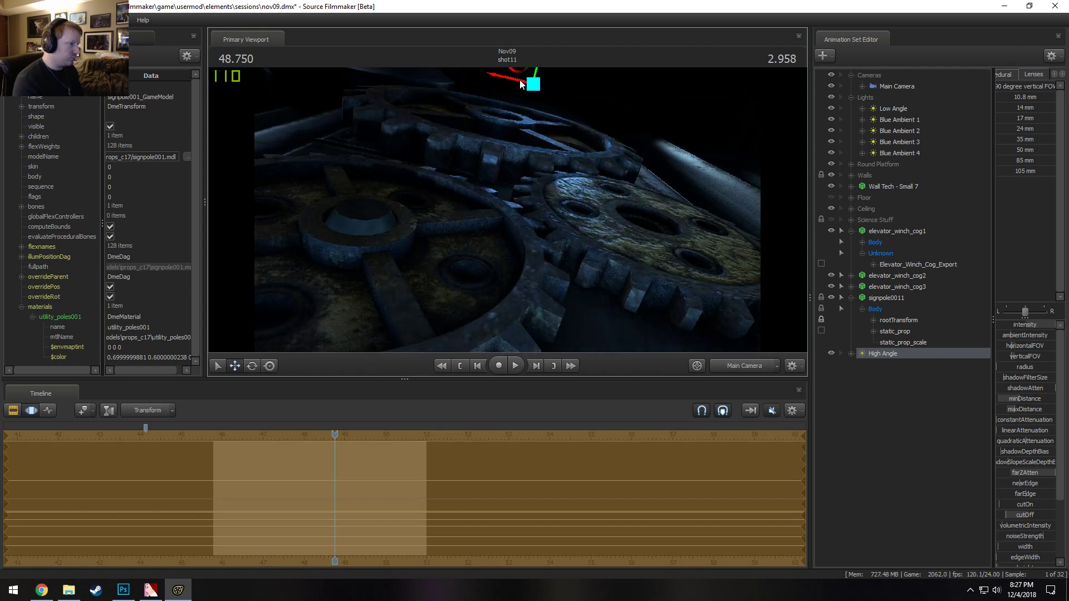
# Play shot11 from its midpoint in the Clip Editor to preview the new lighting, and stop near the shot's end
pyautogui.press('F2')
pyautogui.press('space')
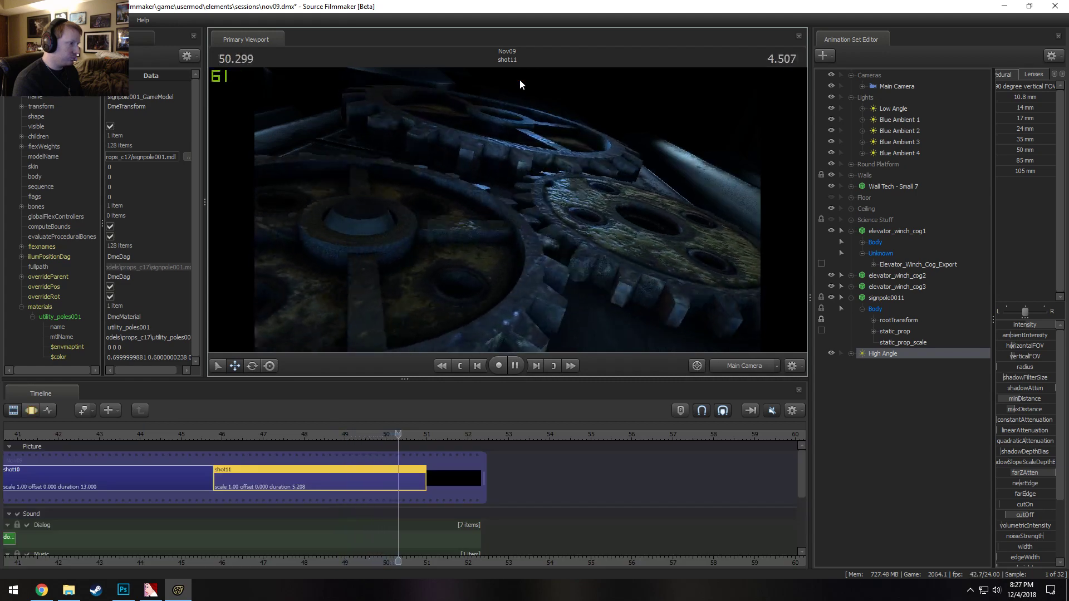
pyautogui.press('space')
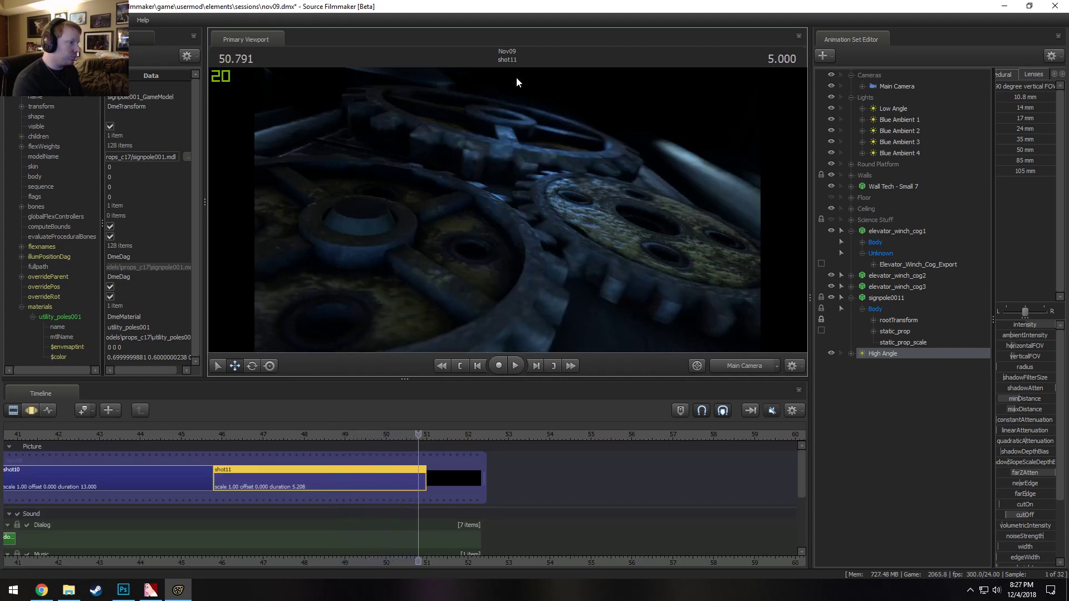
# Re-aim the High Angle light at the cogs through its own view, and rename it as High Angle 1
pyautogui.press('F3')
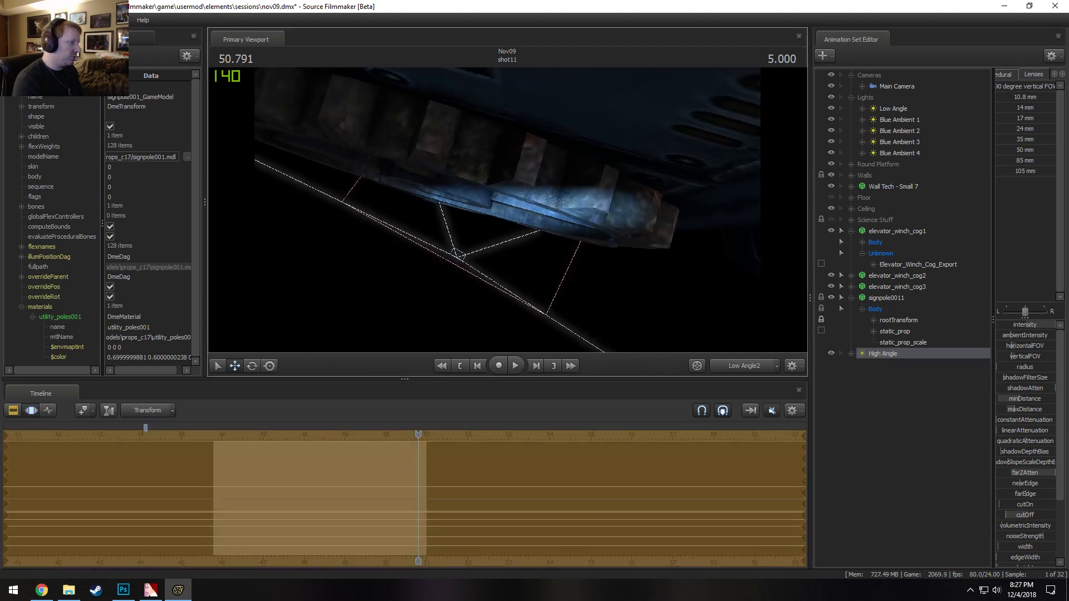
pyautogui.click(744, 365)
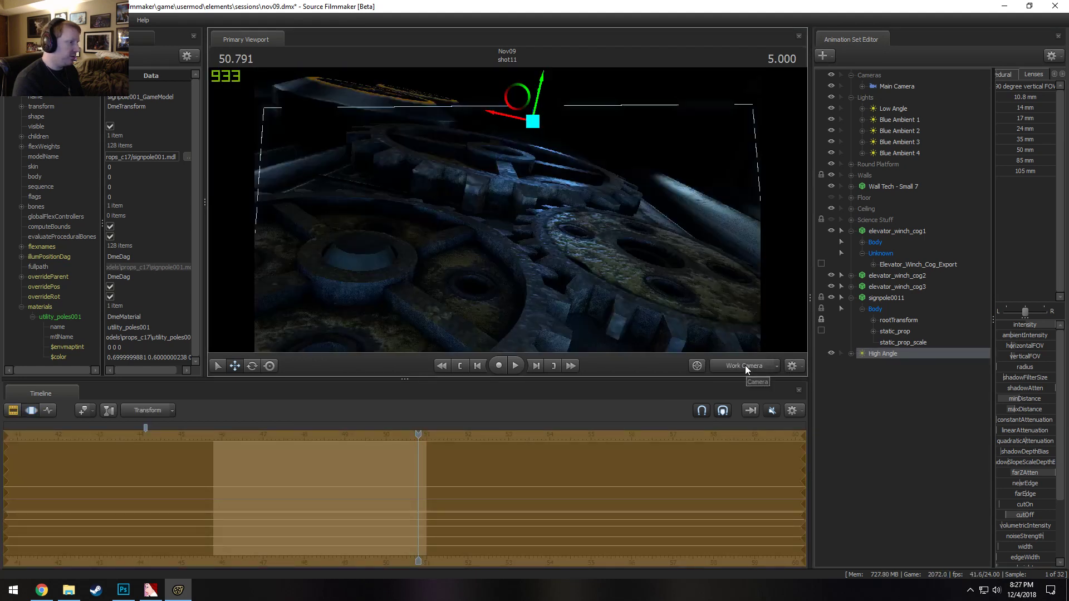
pyautogui.rightClick(887, 353)
pyautogui.click(904, 359)
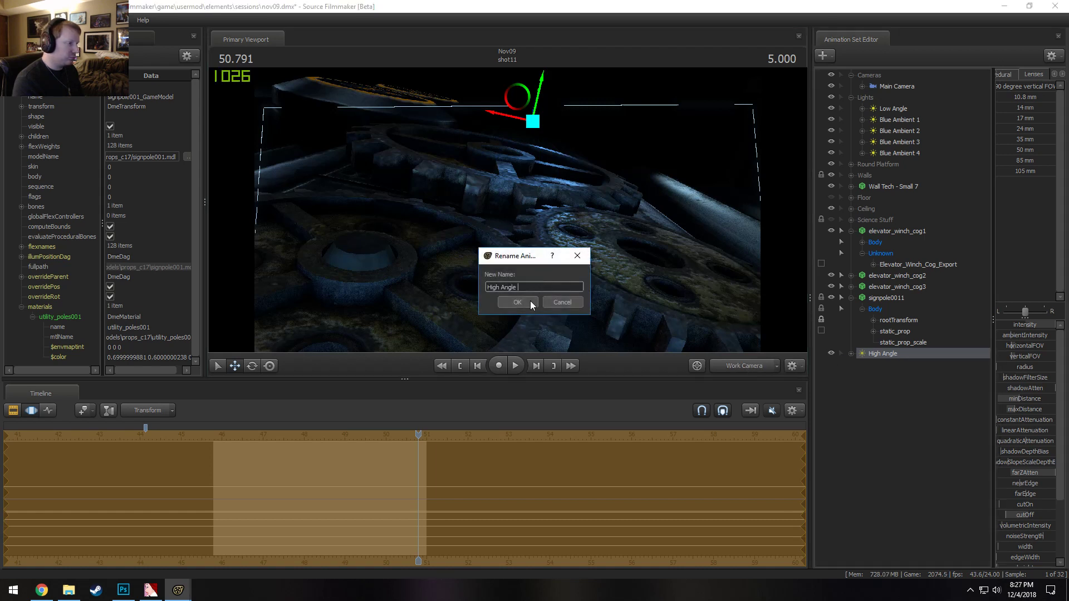
pyautogui.write('1')
pyautogui.click(516, 301)
# Copy the High Angle 1 light and paste a duplicate of it into the animation sets
pyautogui.rightClick(888, 424)
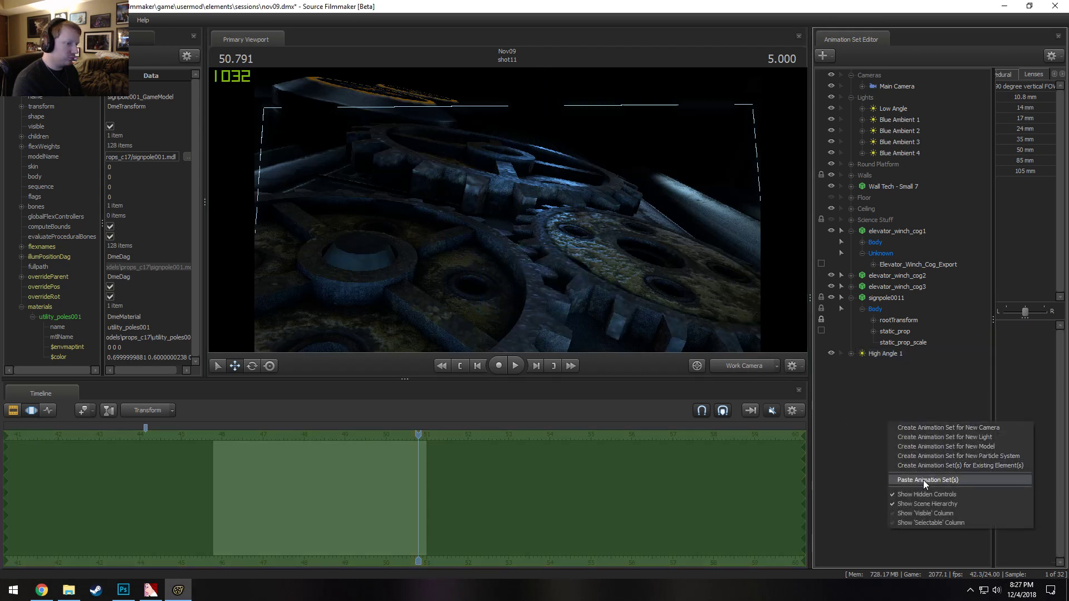
pyautogui.click(882, 354)
pyautogui.rightClick(888, 355)
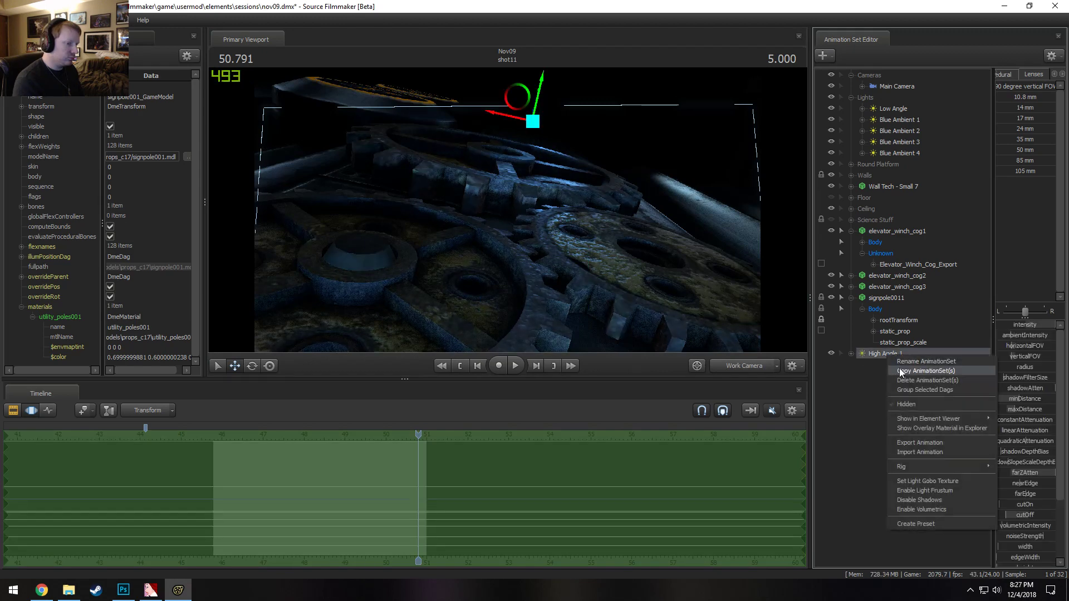
pyautogui.click(900, 372)
pyautogui.rightClick(900, 372)
pyautogui.click(917, 433)
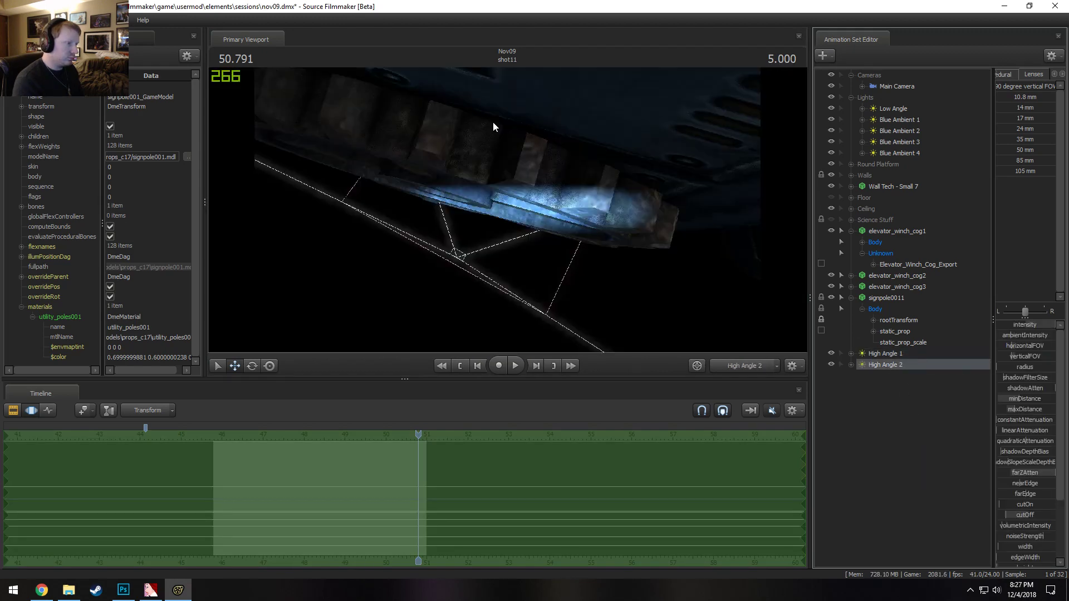
# Aim the High Angle 2 light at the cogs through its own view, and check the result through the Main Camera
pyautogui.moveTo(493, 122); pyautogui.dragTo(400, 111)
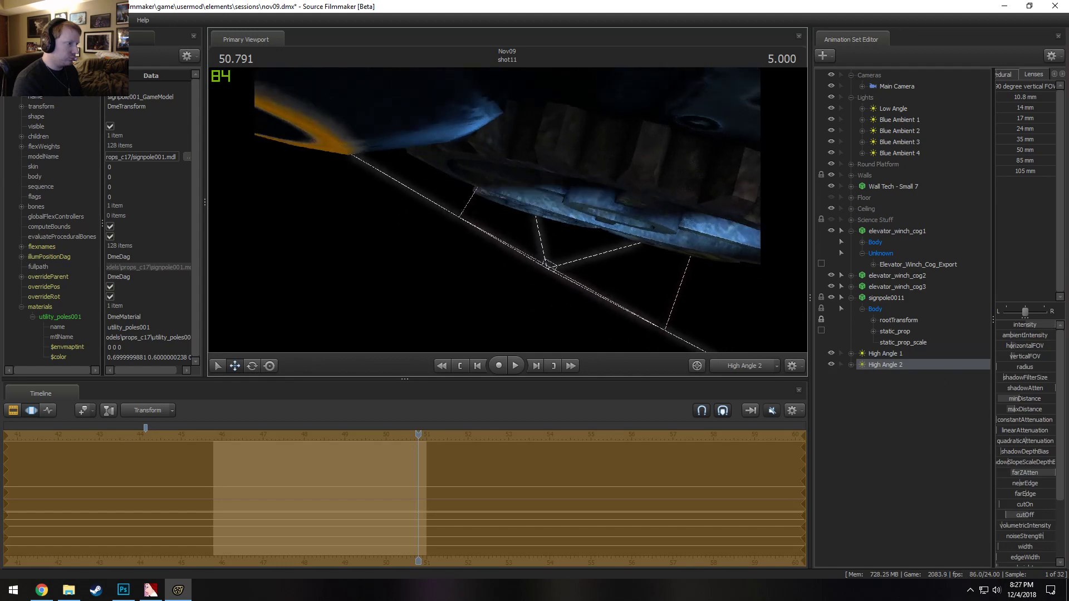
pyautogui.moveTo(514, 256); pyautogui.dragTo(520, 227)
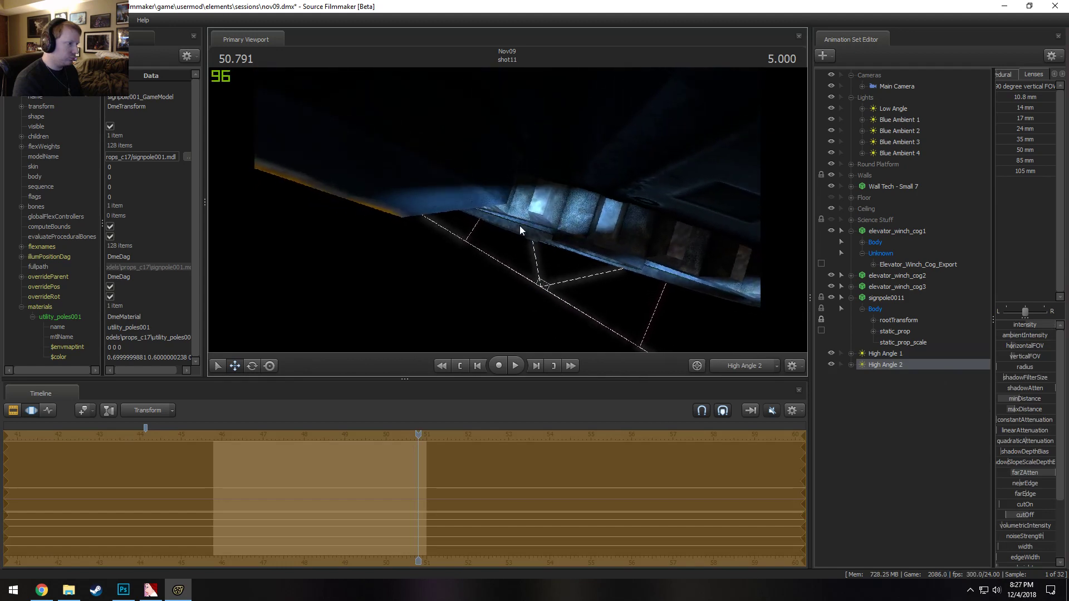
pyautogui.click(739, 362)
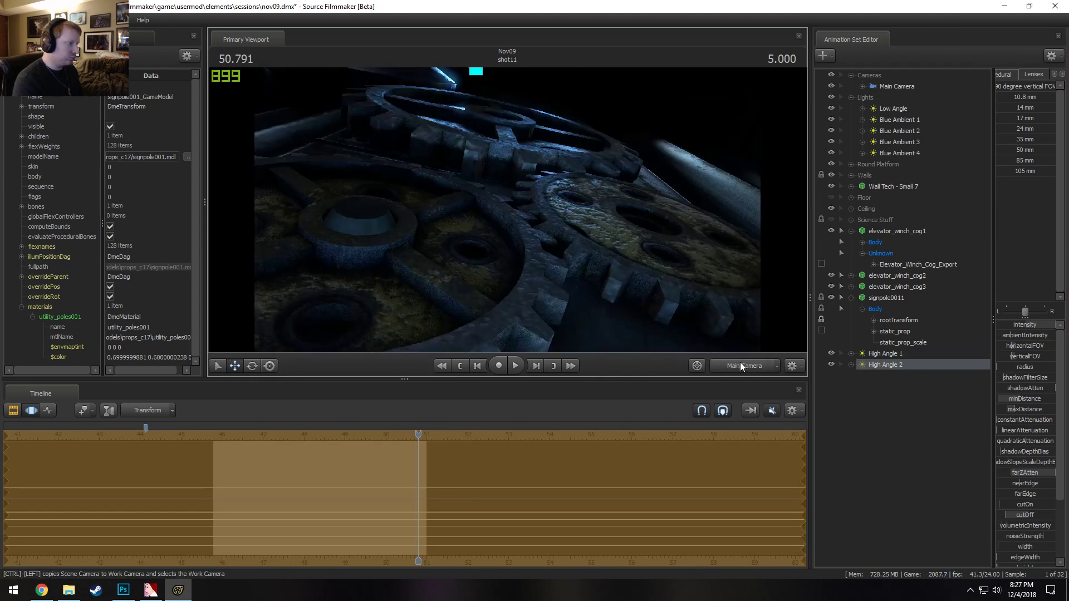
# From an overhead Work Camera view, select both High Angle lights and move them slightly sideways together
pyautogui.keyDown('ctrl'); pyautogui.click(740, 362); pyautogui.keyUp('ctrl')
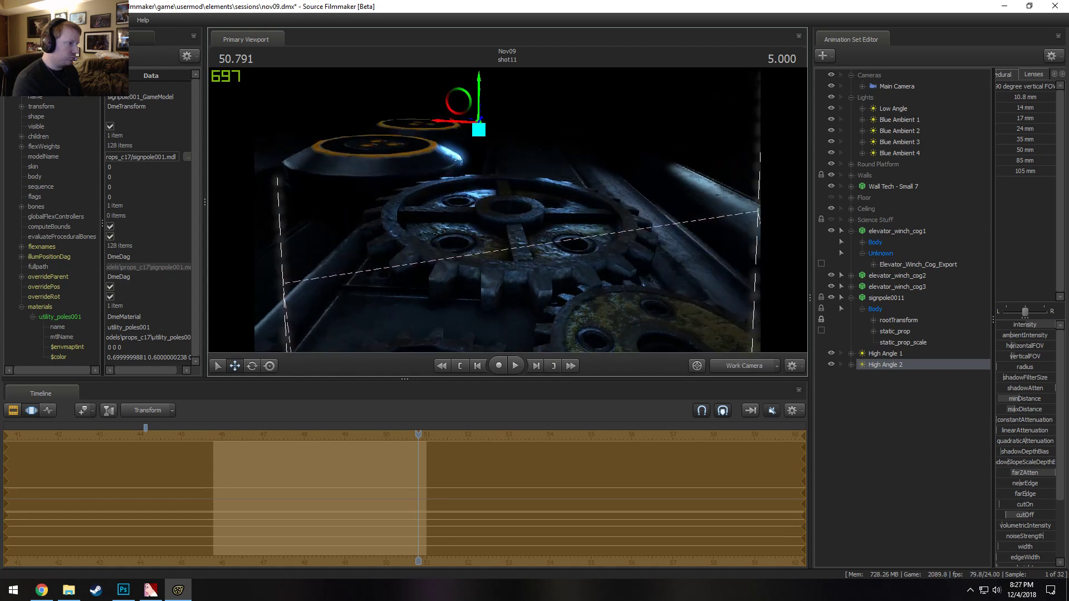
pyautogui.moveTo(507, 210)
pyautogui.mouseDown()
pyautogui.moveTo(506, 259)
pyautogui.moveTo(506, 213)
pyautogui.mouseUp()
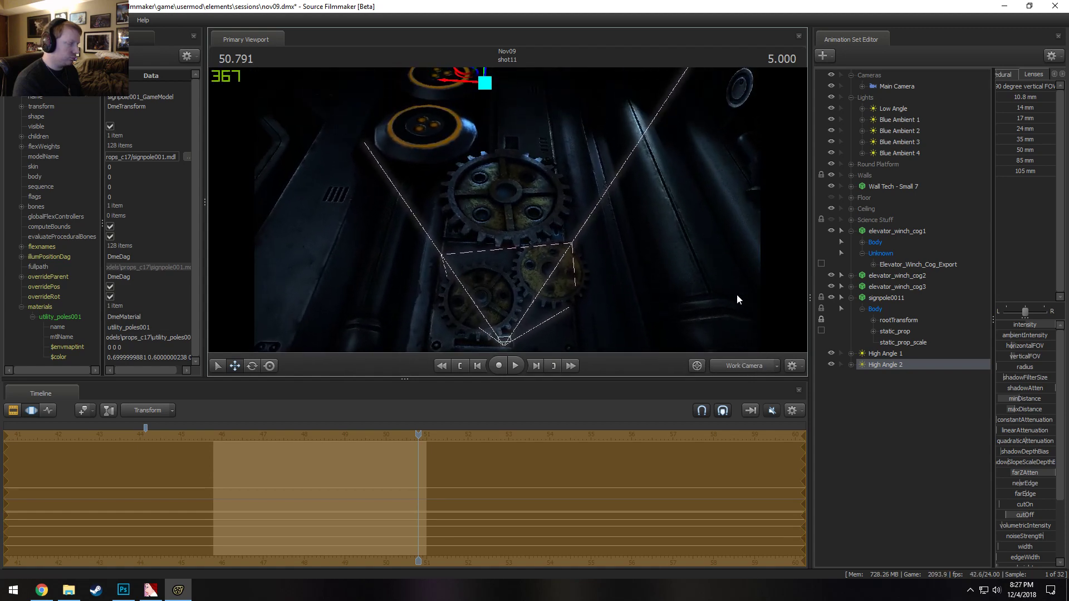
pyautogui.keyDown('ctrl'); pyautogui.click(890, 353); pyautogui.keyUp('ctrl')
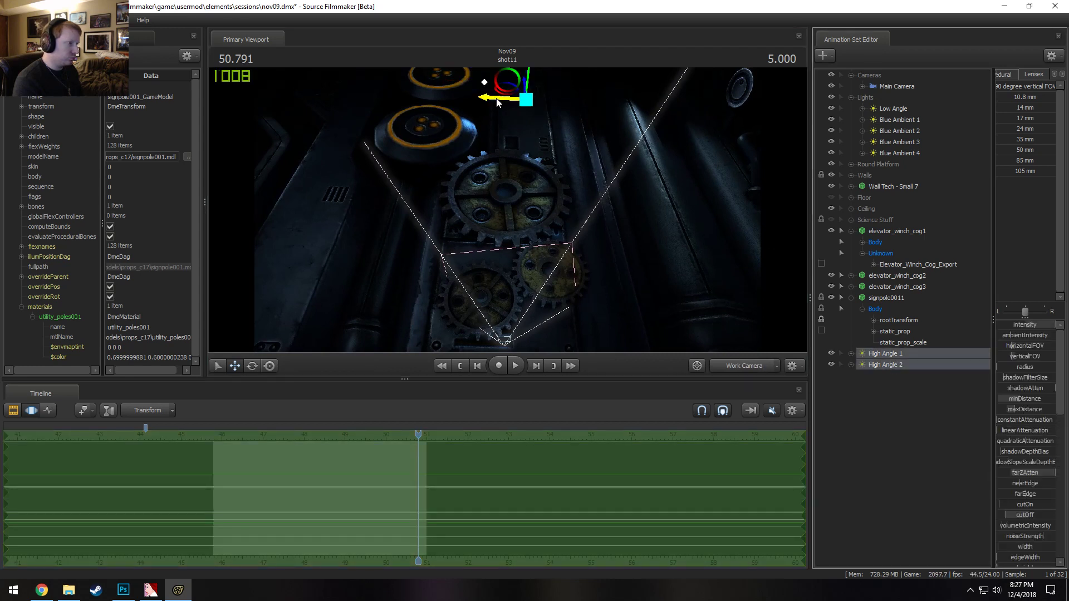
pyautogui.moveTo(496, 99); pyautogui.dragTo(509, 105)
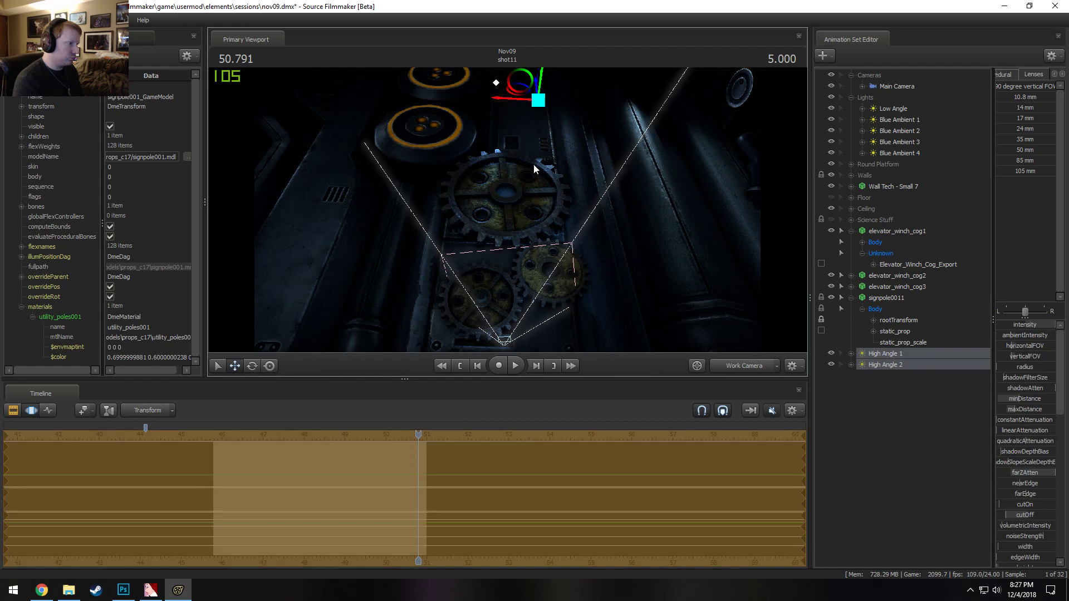
# Play shot11 through the Main Camera from its beginning to preview both High Angle lights
pyautogui.click(749, 362)
pyautogui.press('space')
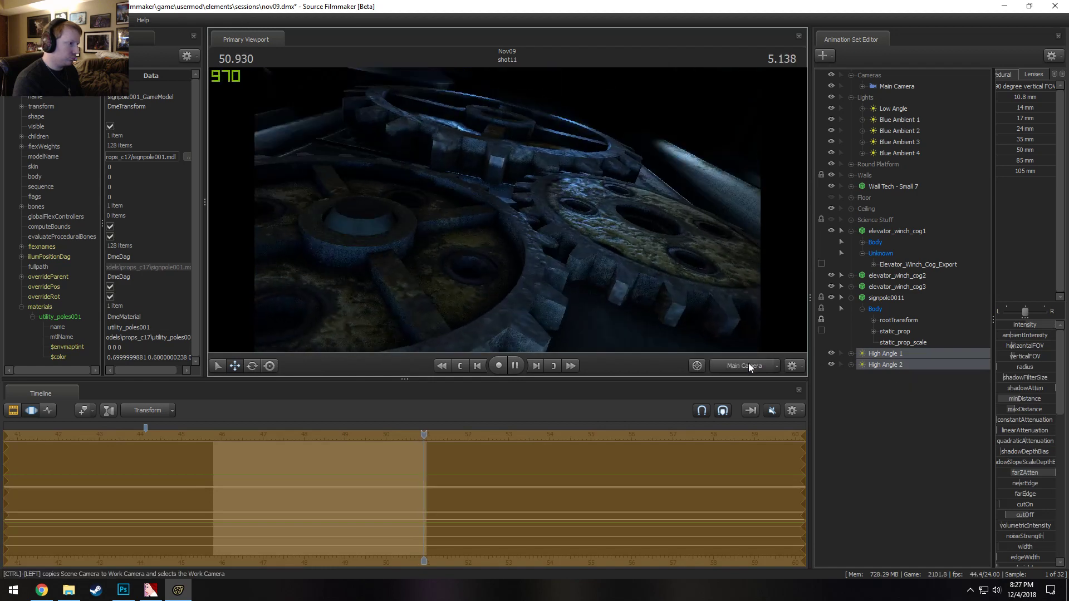
pyautogui.press('space')
pyautogui.moveTo(441, 437); pyautogui.dragTo(225, 433)
pyautogui.press('space')
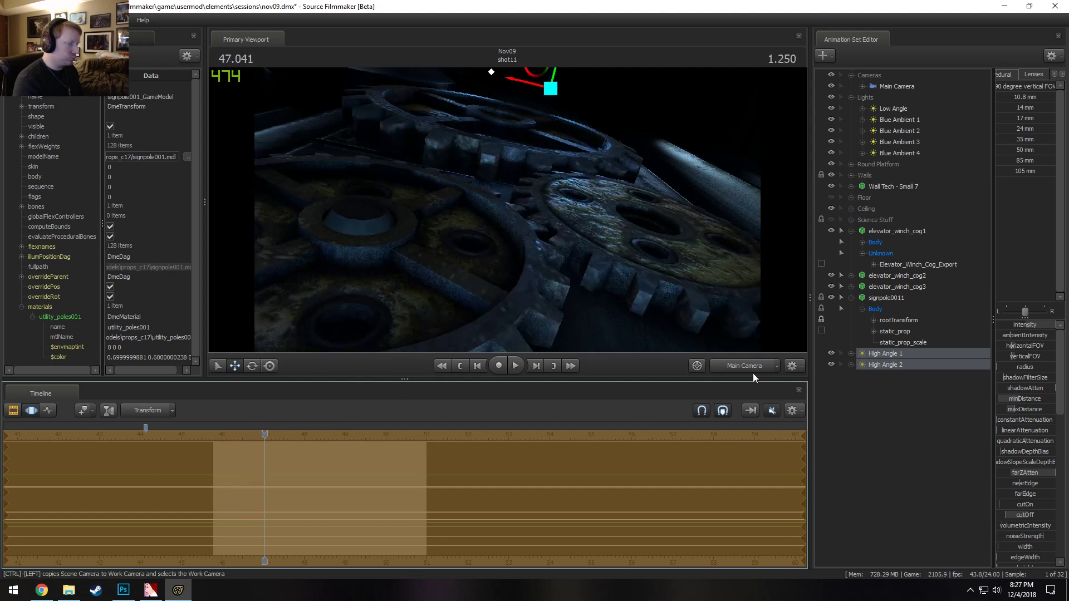
# Re-aim the High Angle 2 light at the cogs through its own view, and preview the shot through the Main Camera in the Clip Editor
pyautogui.moveTo(886, 364); pyautogui.dragTo(506, 209)
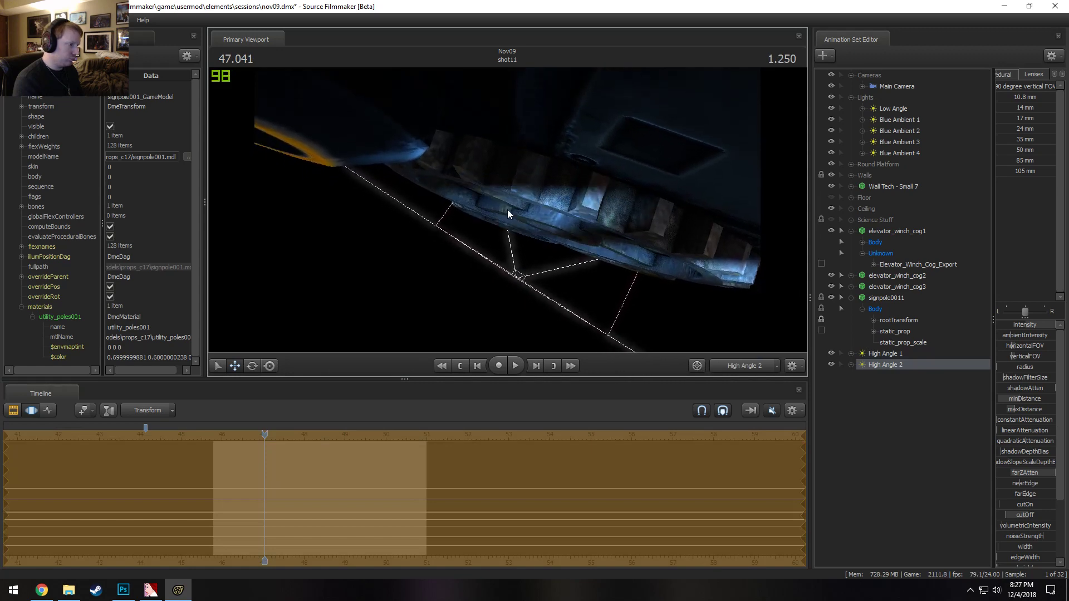
pyautogui.click(736, 366)
pyautogui.press('F3')
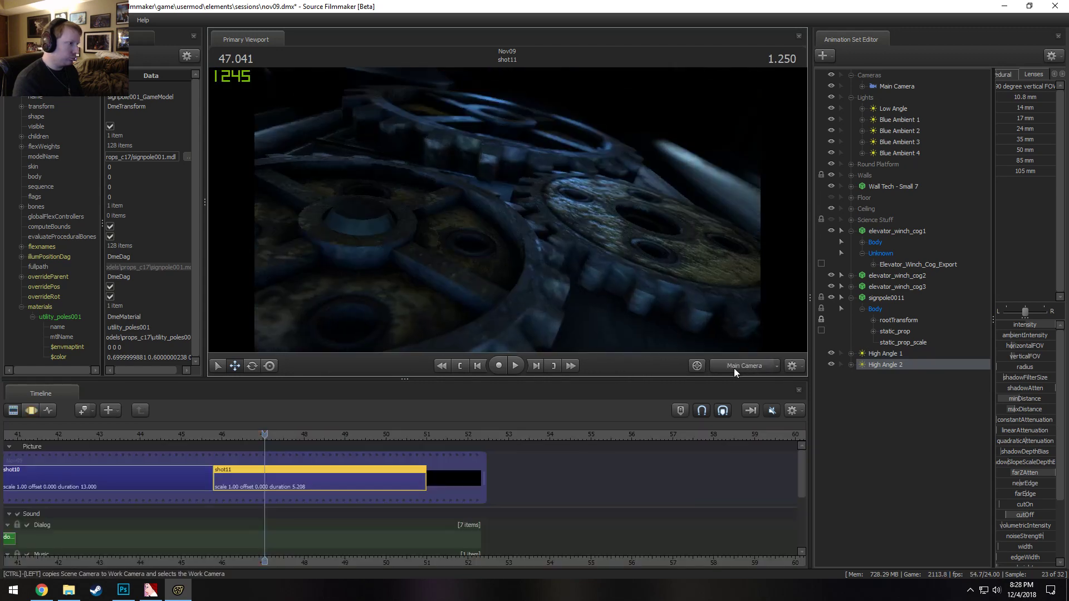
pyautogui.press('space')
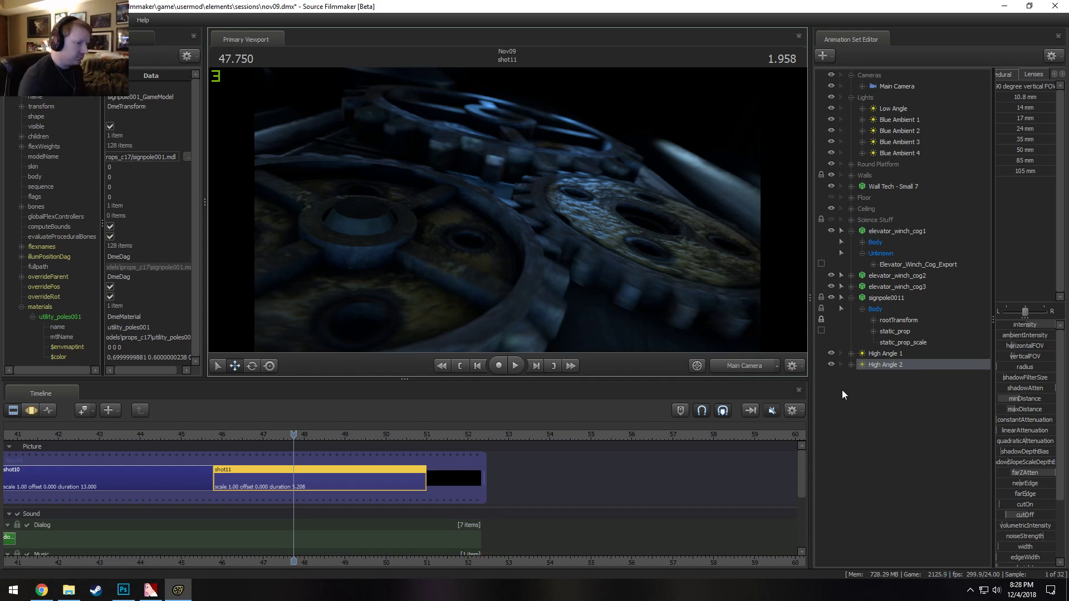
# Toggle the visibility of Blue Ambient 1, 2 and 4 to compare their contributions, leaving Blue Ambient 2 hidden
pyautogui.click(830, 118)
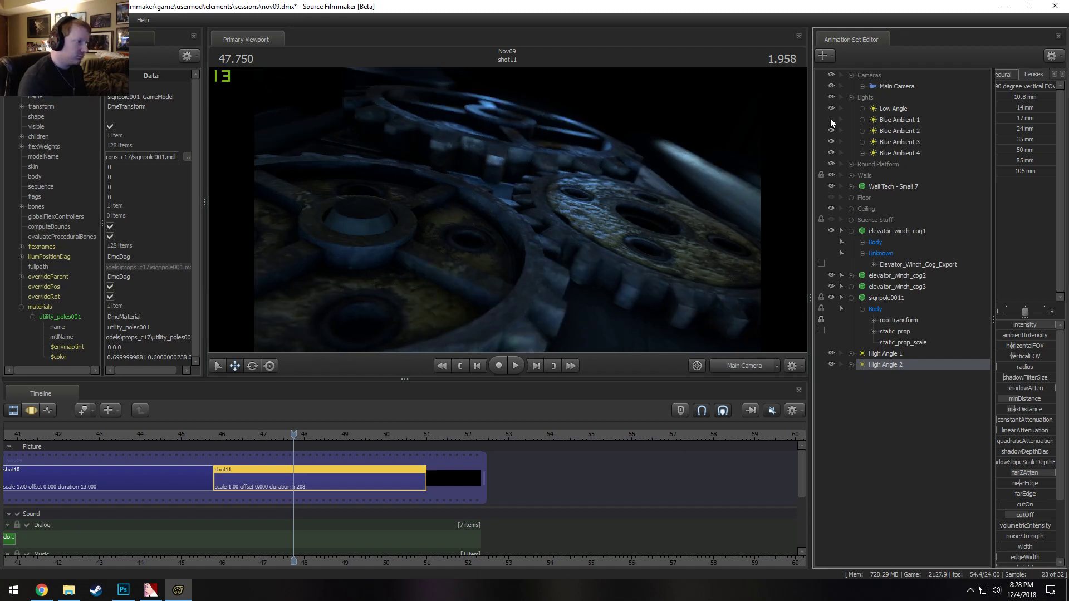
pyautogui.click(830, 118)
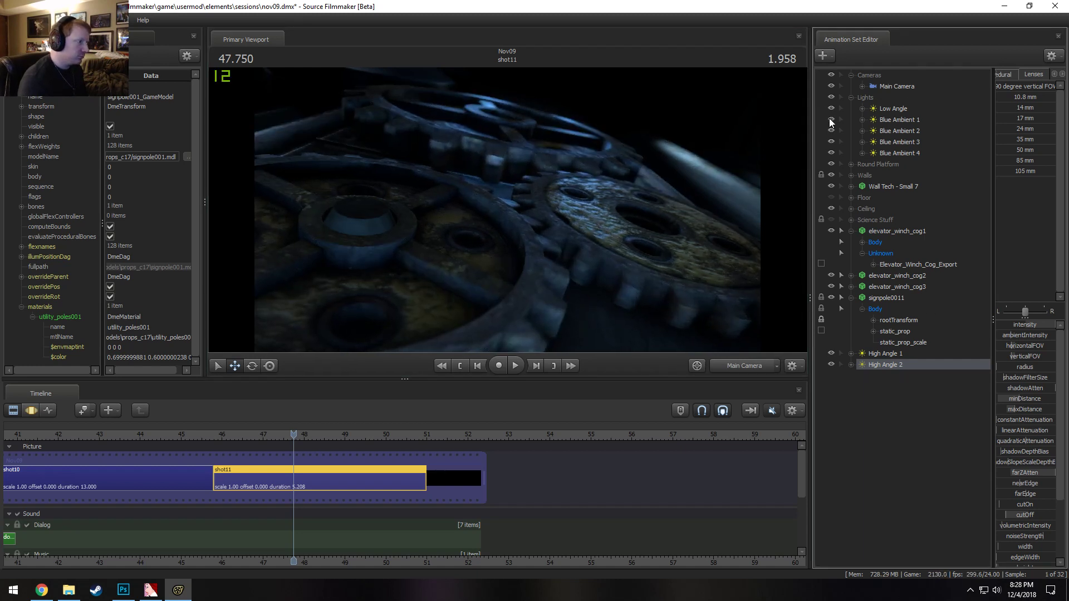
pyautogui.click(828, 129)
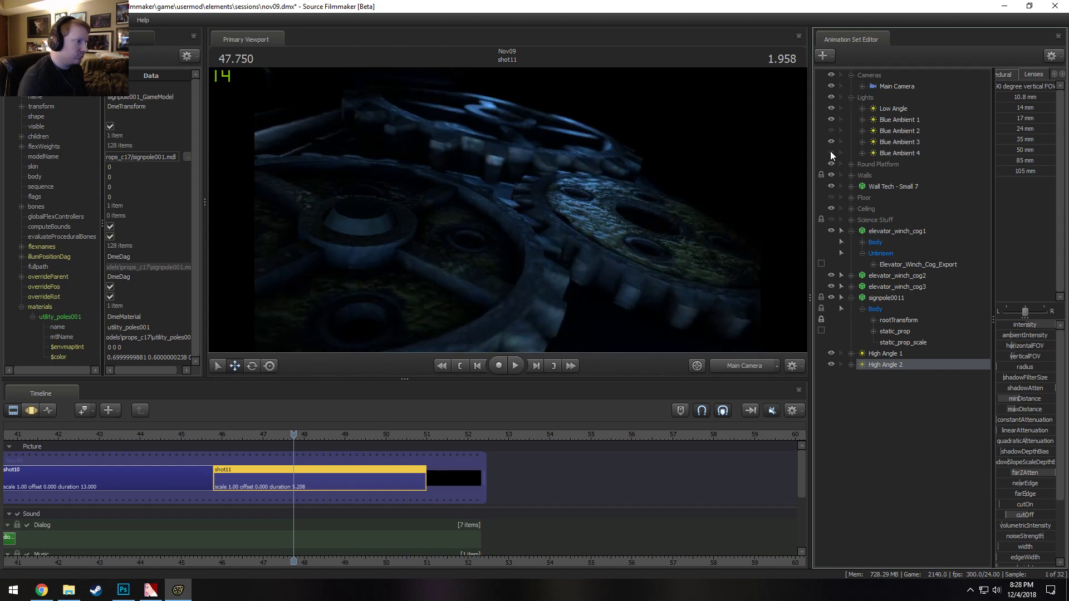
pyautogui.click(830, 152)
# Lower the intensity of Blue Ambient 4 in the Motion Editor, and return to the Clip Editor to check the render
pyautogui.click(896, 153)
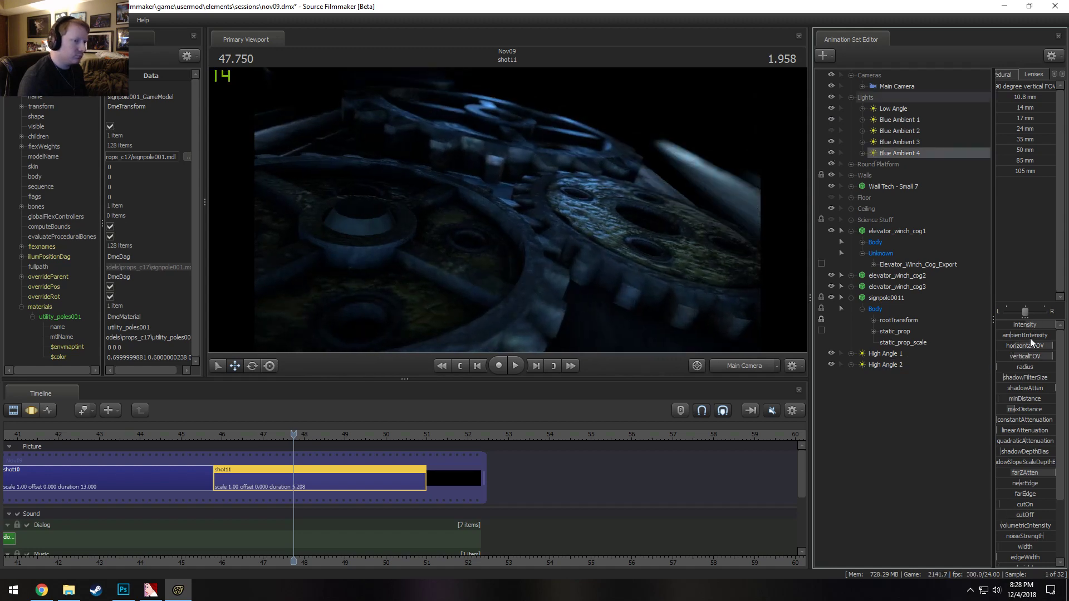
pyautogui.press('F3')
pyautogui.moveTo(1038, 324); pyautogui.dragTo(1021, 324)
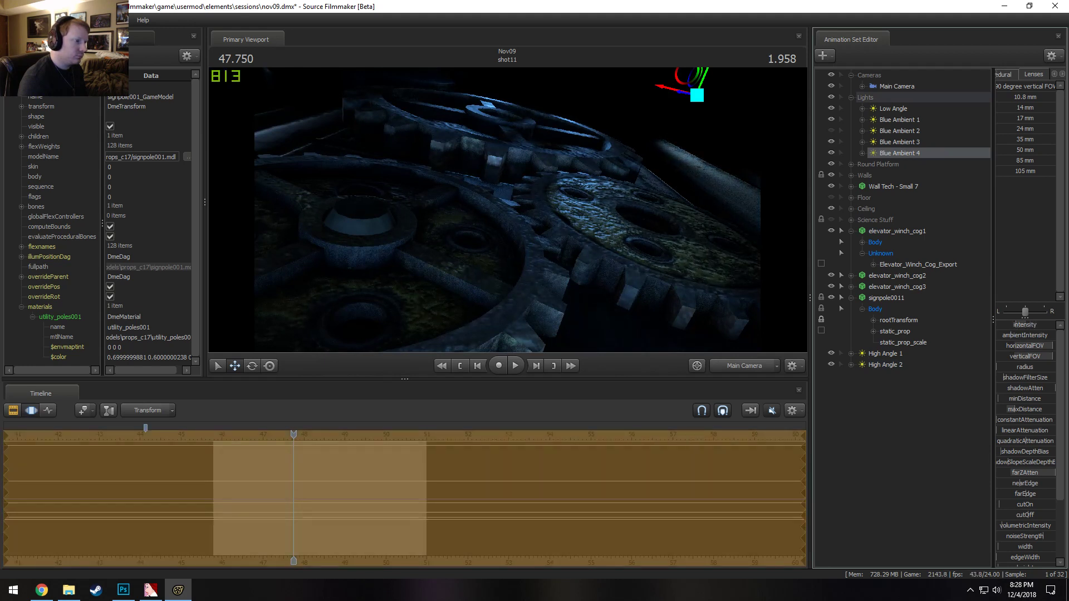
pyautogui.press('F2')
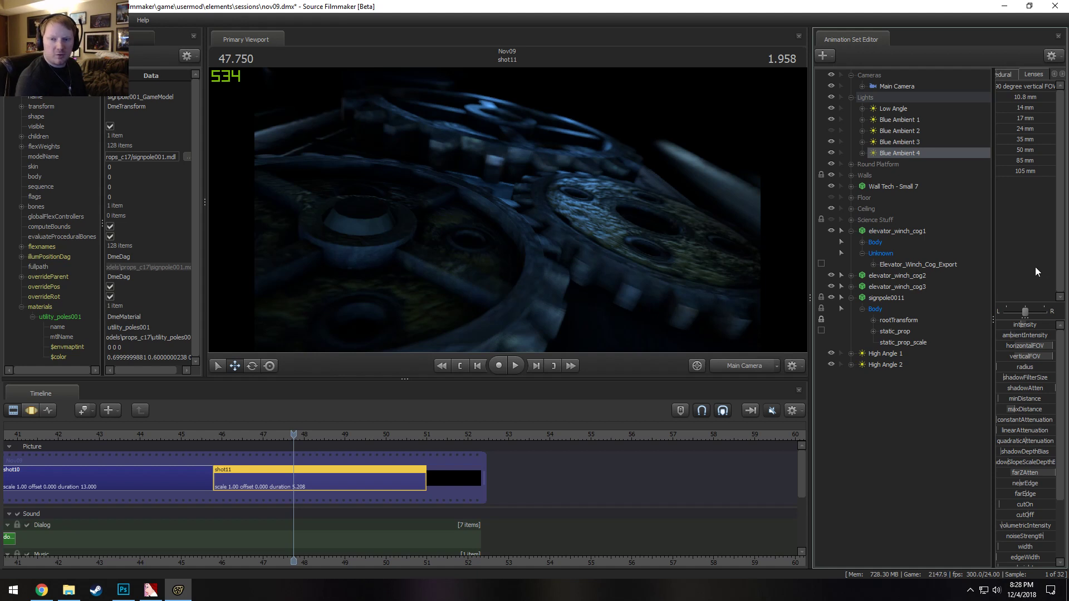
# Delete the Blue Ambient 2 light, and collapse the elevator_winch_cog1 and signpole0011 animation sets
pyautogui.rightClick(889, 133)
pyautogui.click(925, 153)
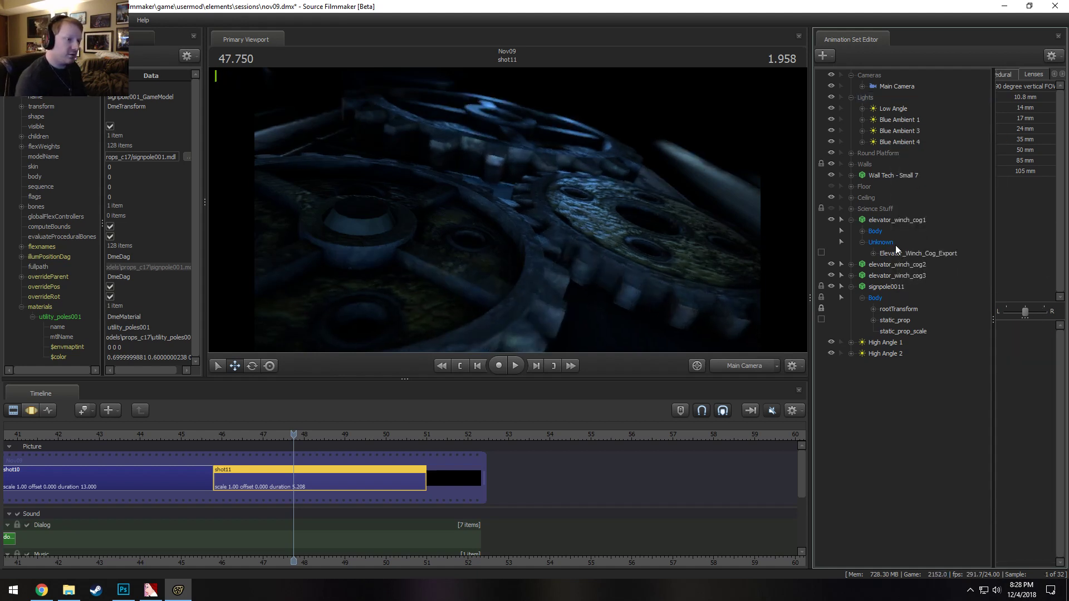
pyautogui.click(852, 219)
pyautogui.click(852, 253)
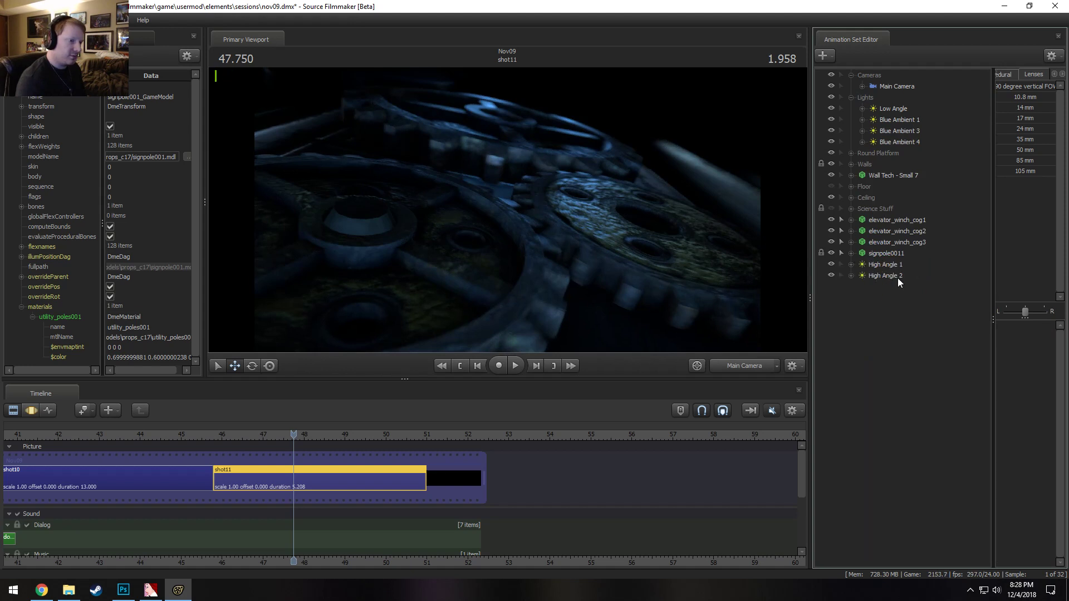
# Copy only the High Angle 1 light and paste it as a third high-angle light
pyautogui.click(897, 265)
pyautogui.keyDown('ctrl'); pyautogui.click(899, 276); pyautogui.keyUp('ctrl')
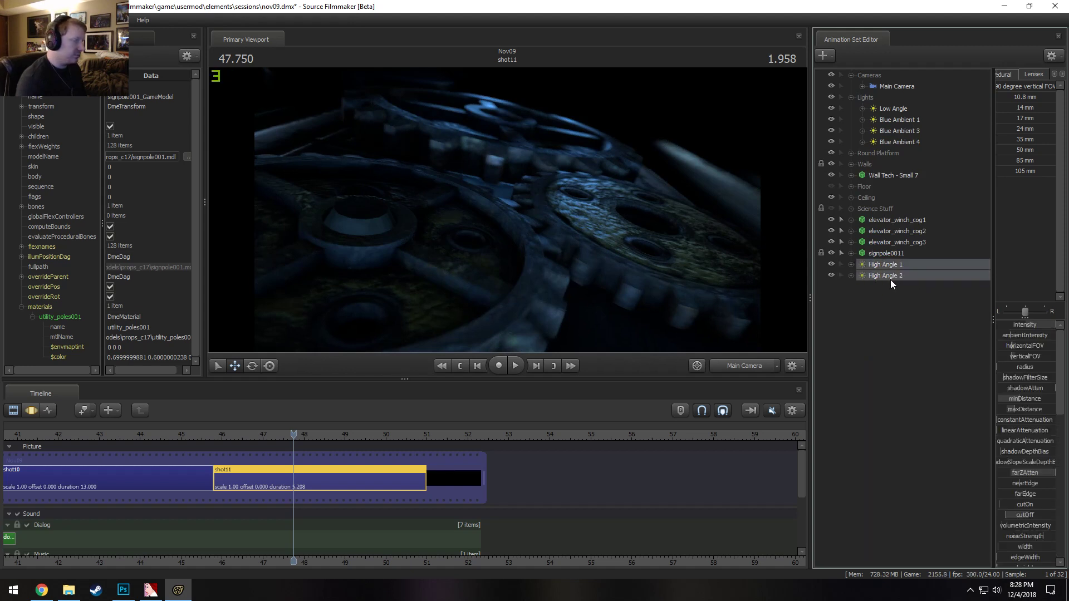
pyautogui.rightClick(872, 297)
pyautogui.click(867, 277)
pyautogui.click(874, 266)
pyautogui.rightClick(874, 267)
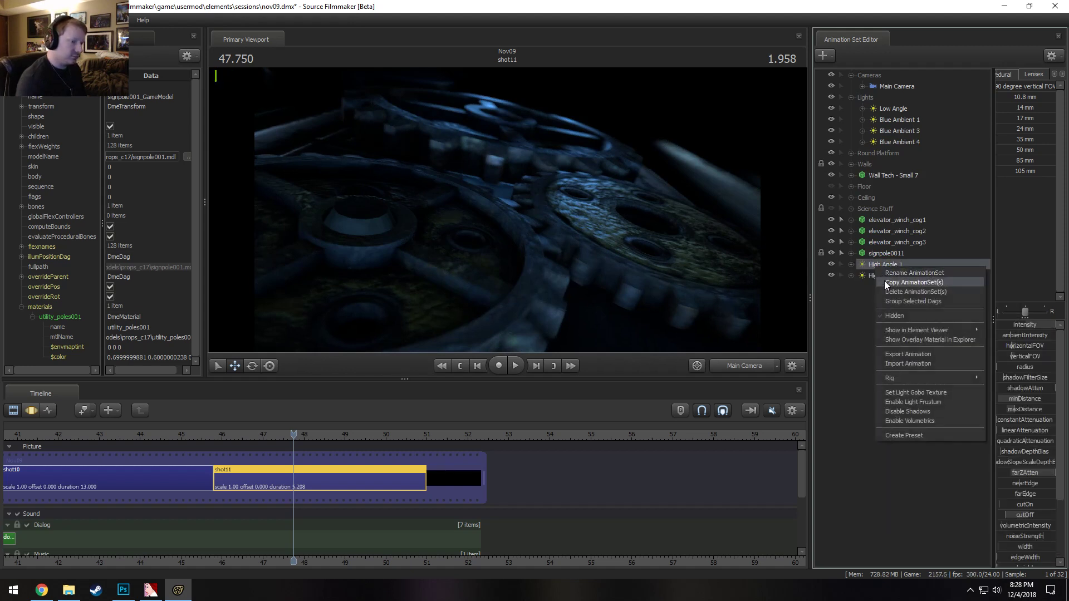
pyautogui.click(884, 281)
pyautogui.rightClick(869, 323)
pyautogui.click(896, 385)
# Look through the High Angle 3 light in the Motion Editor and reposition it to shine on the unlit foreground cog
pyautogui.click(884, 286)
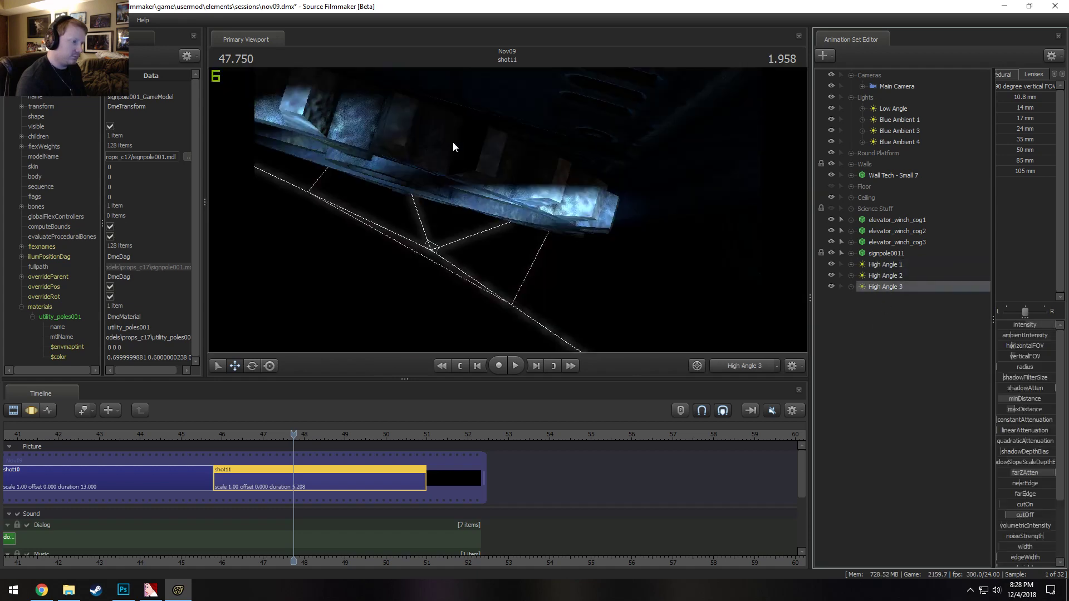
pyautogui.press('F3')
pyautogui.moveTo(537, 225); pyautogui.dragTo(379, 163)
pyautogui.press('w')
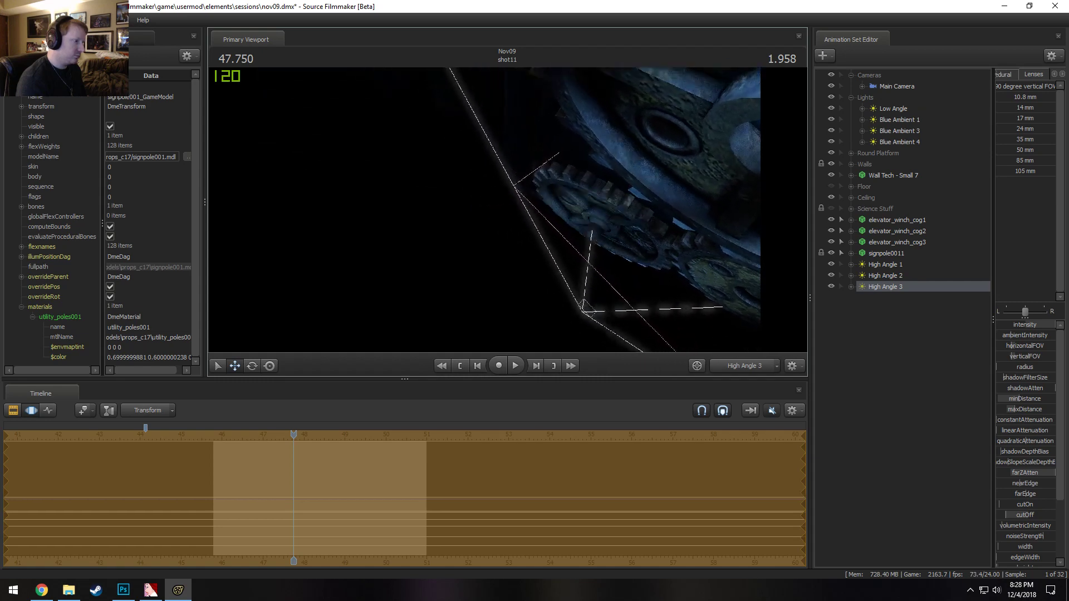
pyautogui.moveTo(504, 219); pyautogui.dragTo(579, 200)
pyautogui.scroll(5, 484, 210)
pyautogui.scroll(3, 484, 209)
pyautogui.scroll(-2, 485, 210)
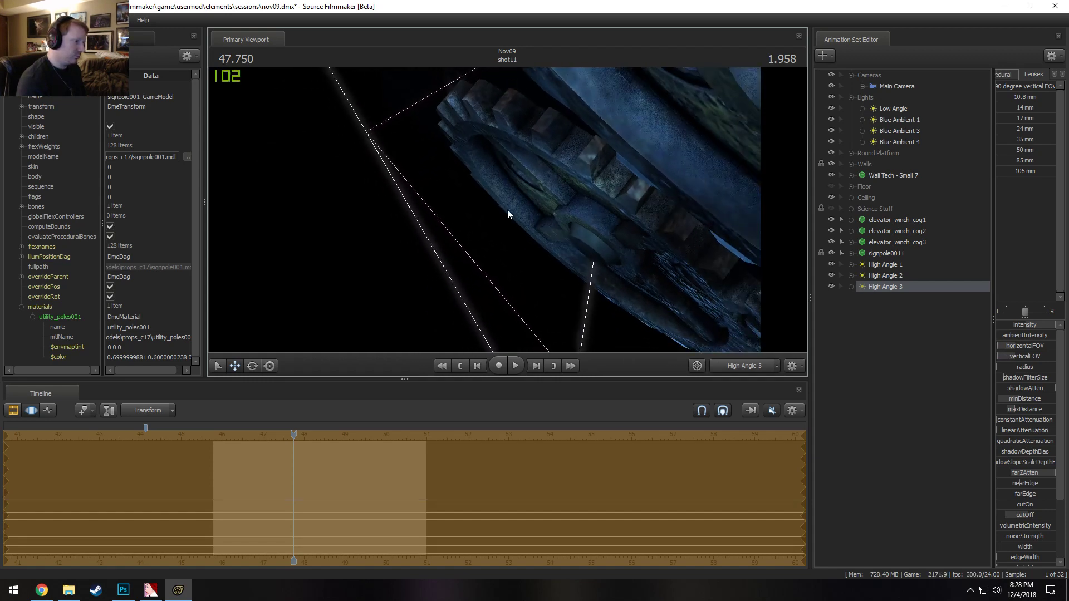
# Edit the slider ranges of High Angle 3's height and edgeHeight by changing their maximum values
pyautogui.scroll(-2, 1036, 552)
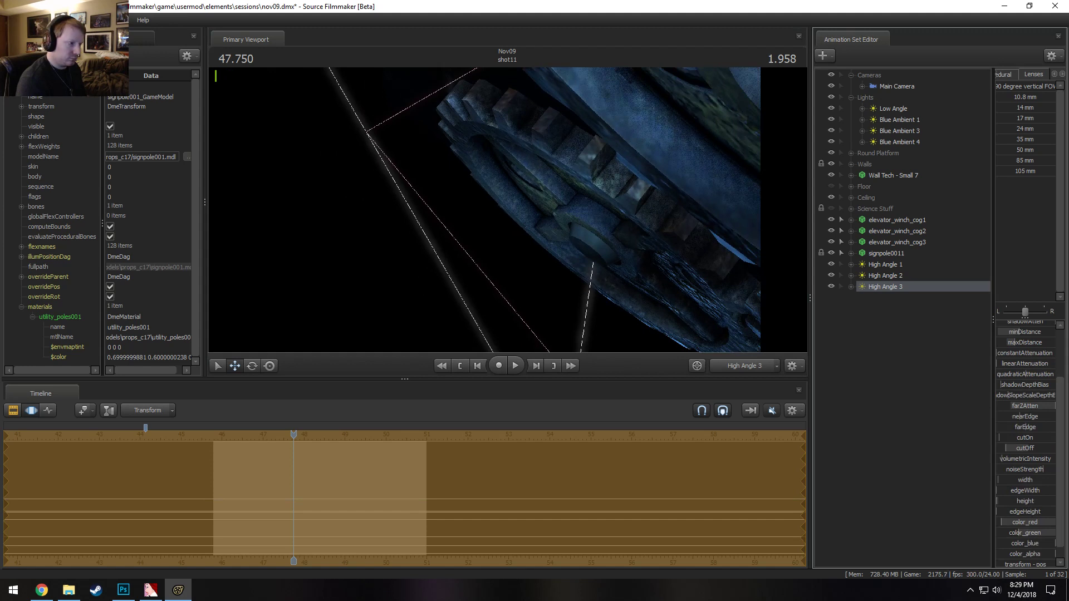
pyautogui.moveTo(1027, 509); pyautogui.dragTo(1028, 515)
pyautogui.rightClick(1023, 502)
pyautogui.click(1027, 509)
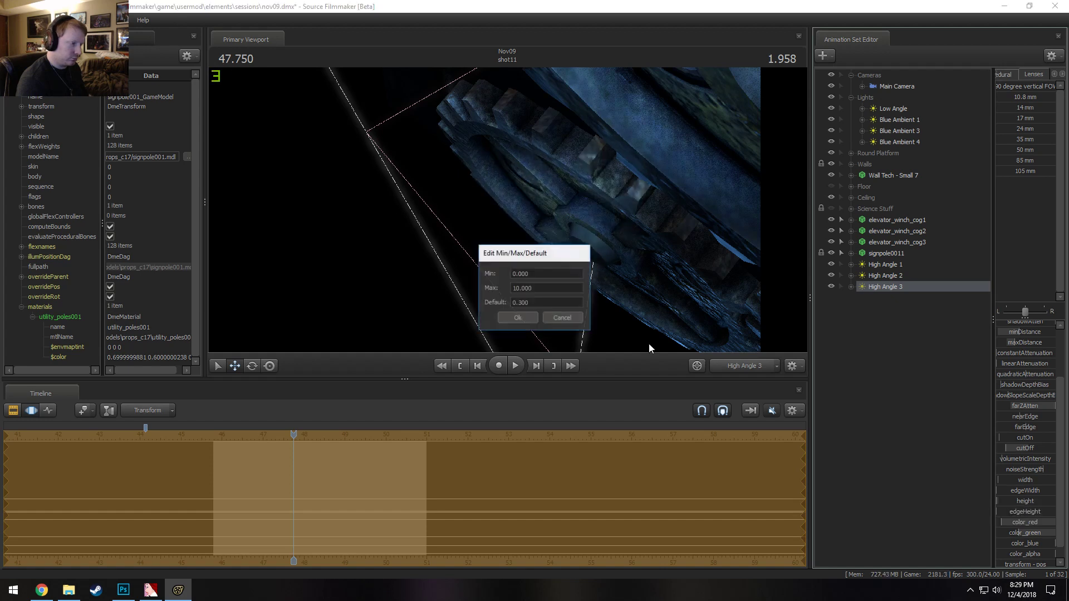
pyautogui.click(528, 315)
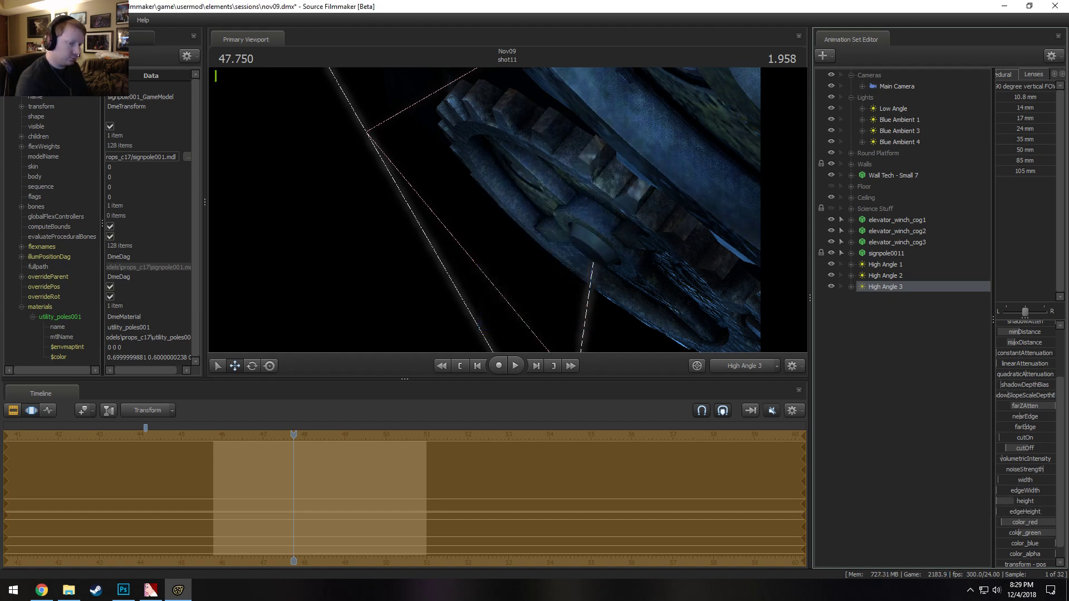
pyautogui.rightClick(1029, 517)
pyautogui.click(1033, 524)
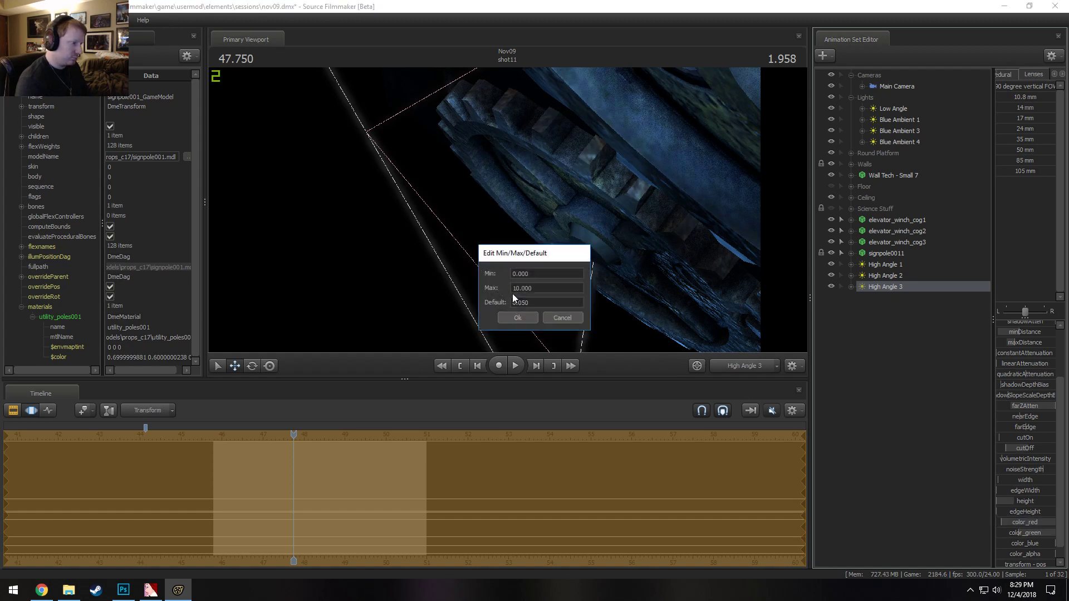
pyautogui.press('Return')
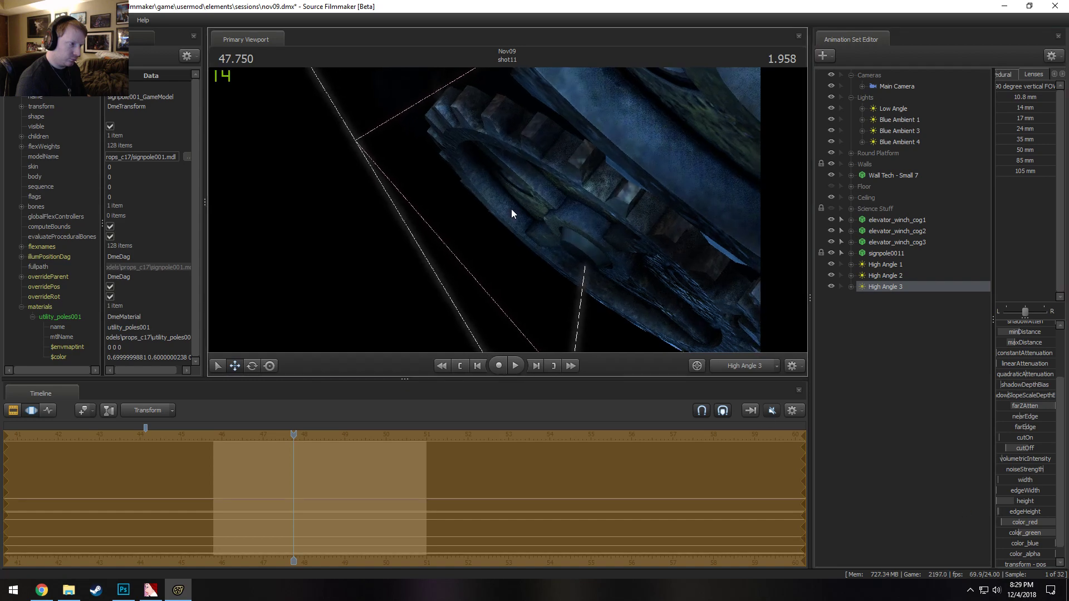
# Edit the slider range of High Angle 3's intensity by changing its maximum, and check the render through the Main Camera in the Clip Editor
pyautogui.click(746, 366)
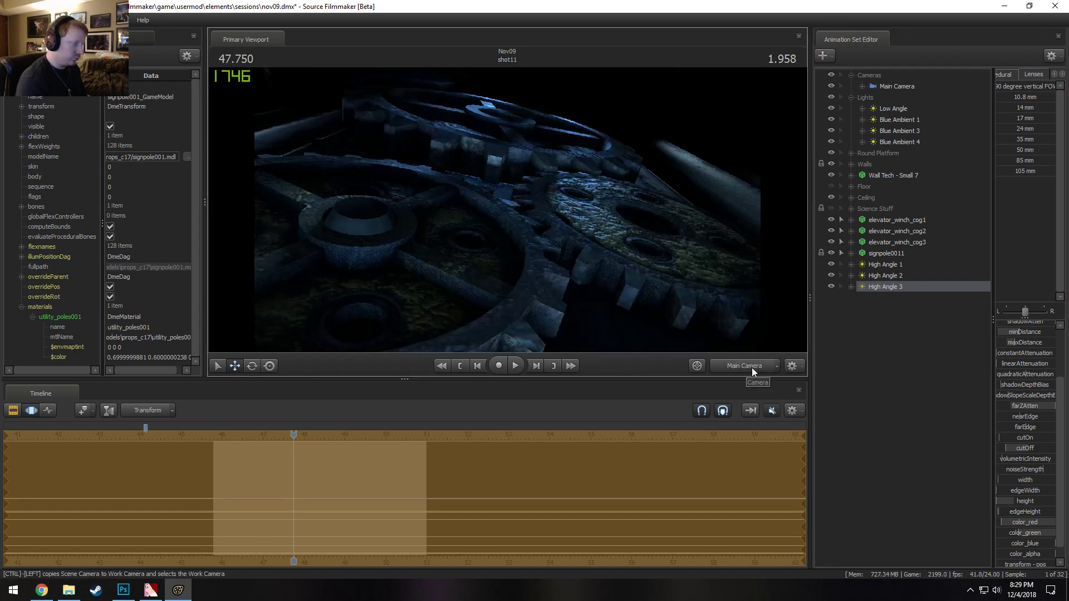
pyautogui.scroll(2, 1011, 328)
pyautogui.rightClick(1015, 325)
pyautogui.click(1029, 342)
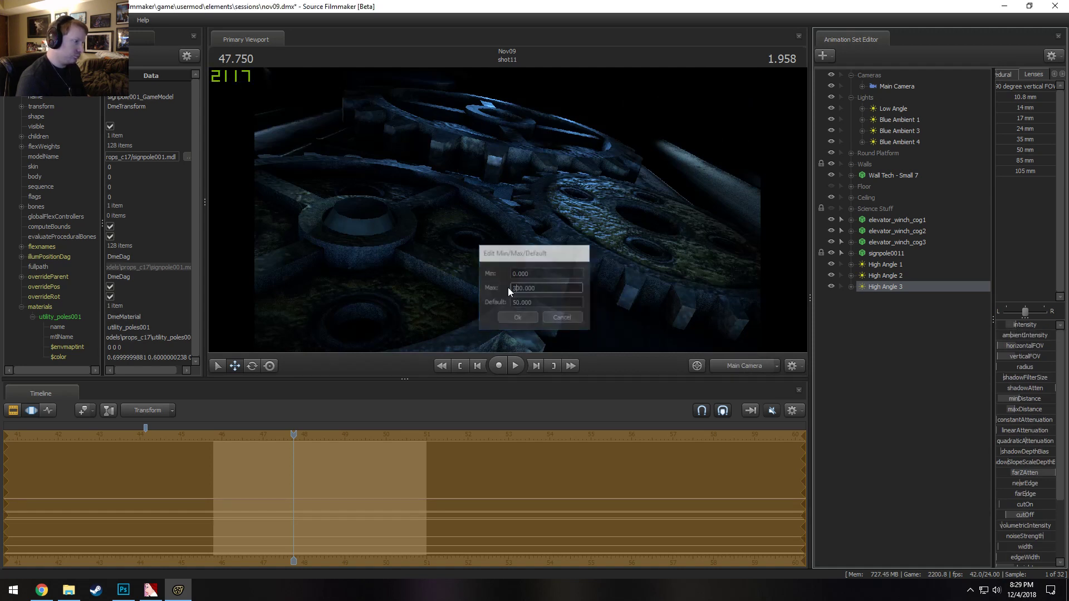
pyautogui.press('Return')
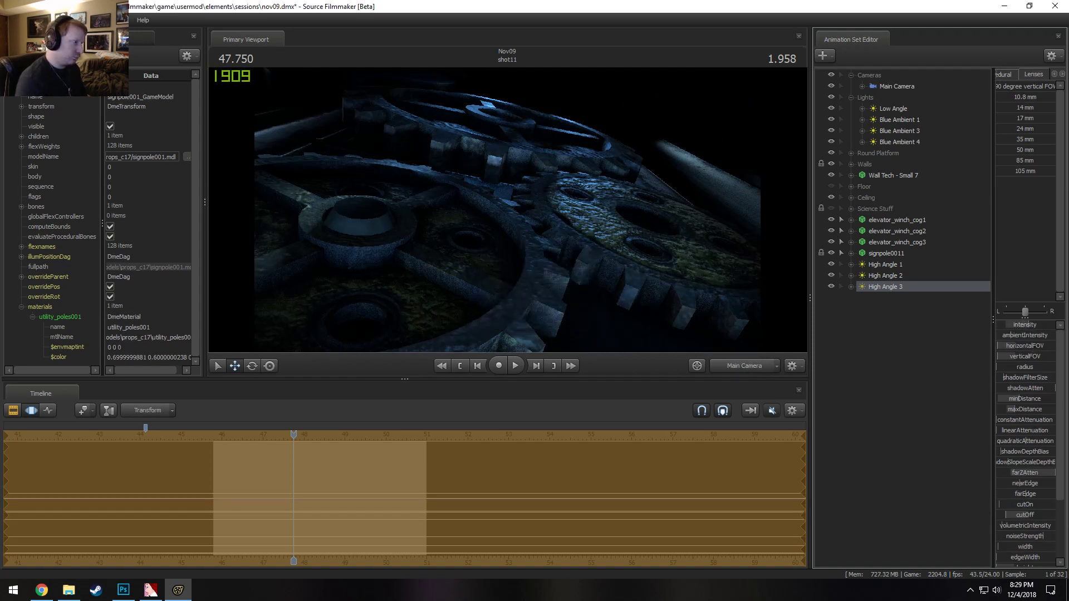
pyautogui.press('F2')
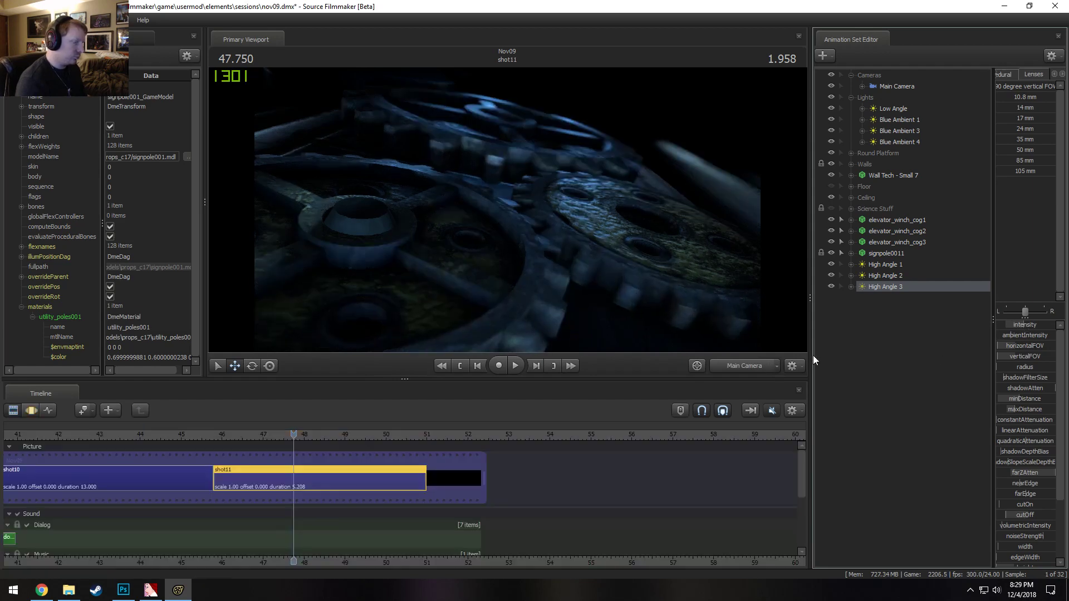
# Adjust High Angle 3's position by looking through it in the Motion Editor, and play back shot11 through the Main Camera
pyautogui.doubleClick(885, 286)
pyautogui.press('F3')
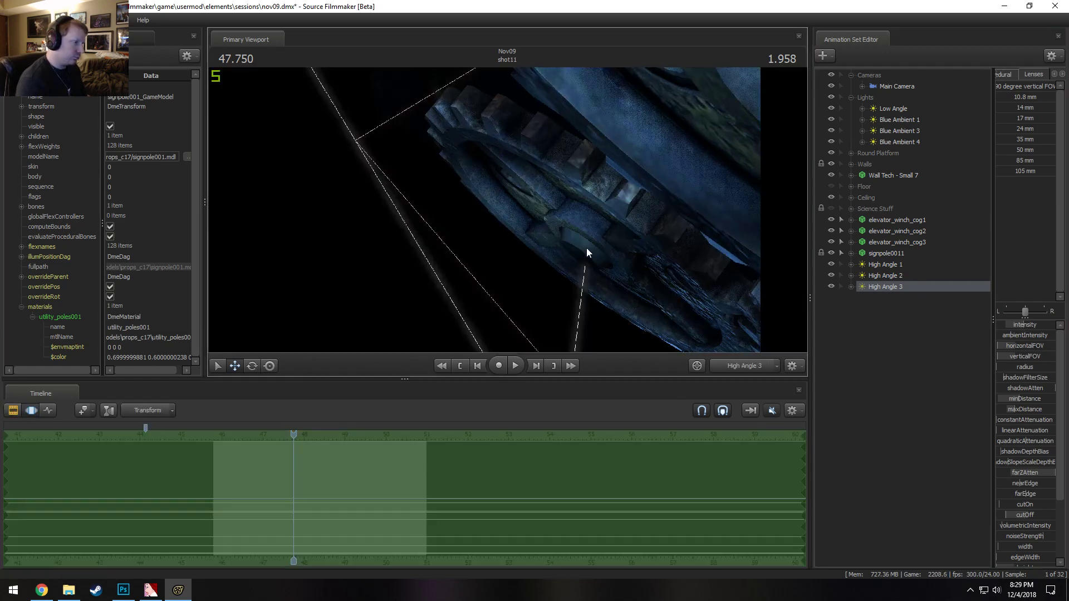
pyautogui.press('s')
pyautogui.moveTo(524, 231); pyautogui.dragTo(525, 231)
pyautogui.click(731, 366)
pyautogui.press('F2')
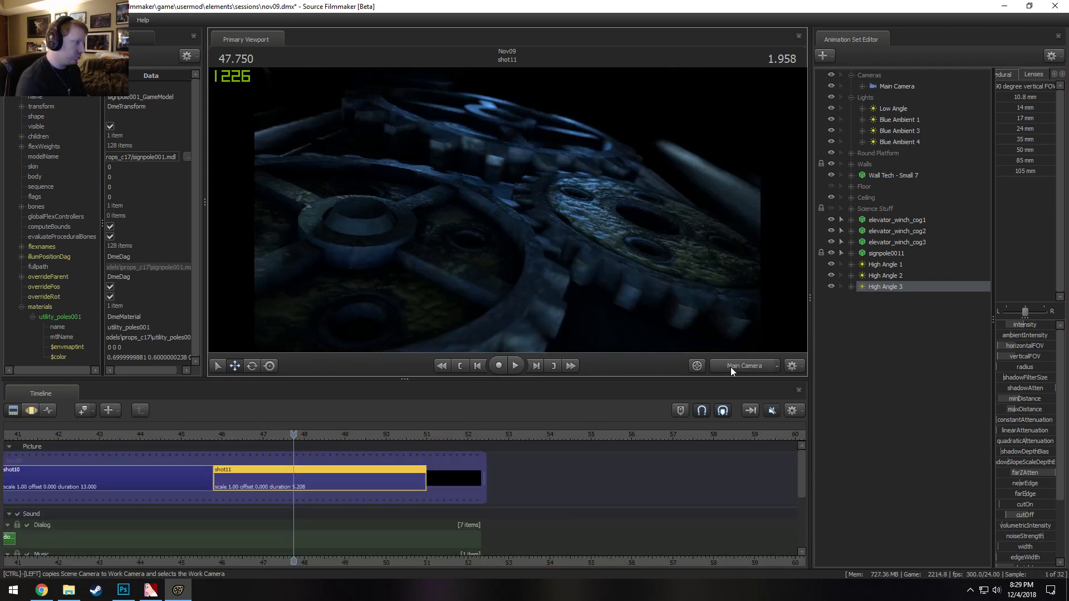
pyautogui.press('space')
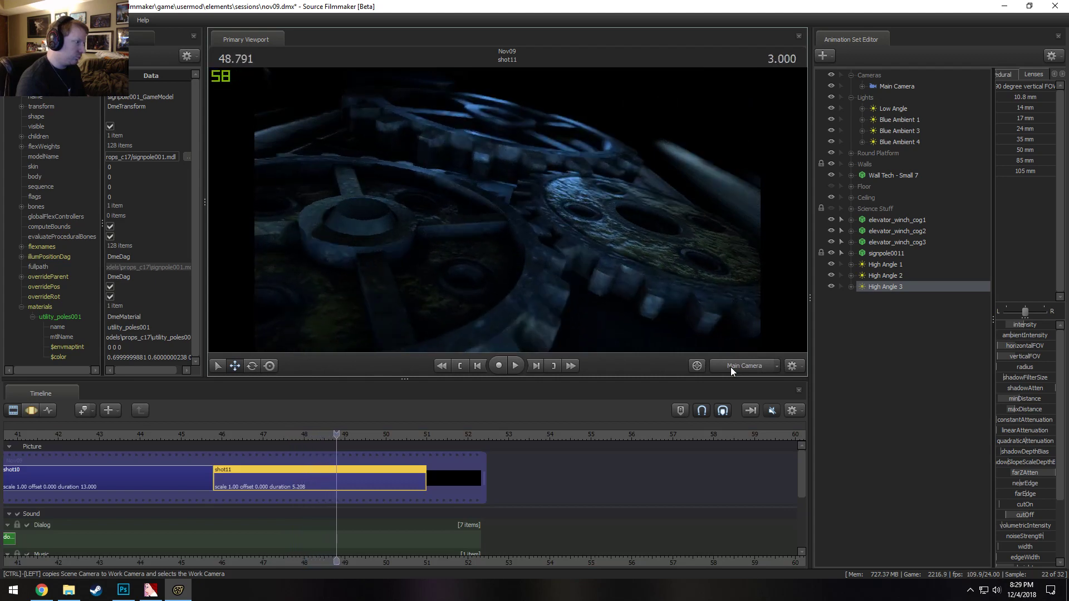
pyautogui.press('space')
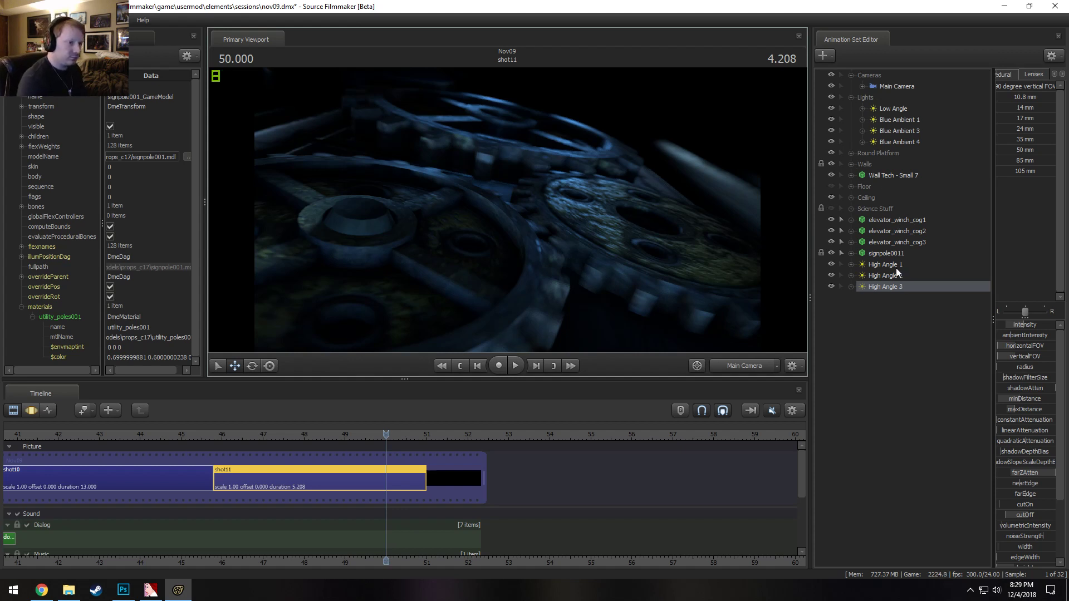
# Select the Main Camera and set a Motion Editor time selection that ramps in across shot11 from its start to its end
pyautogui.click(892, 87)
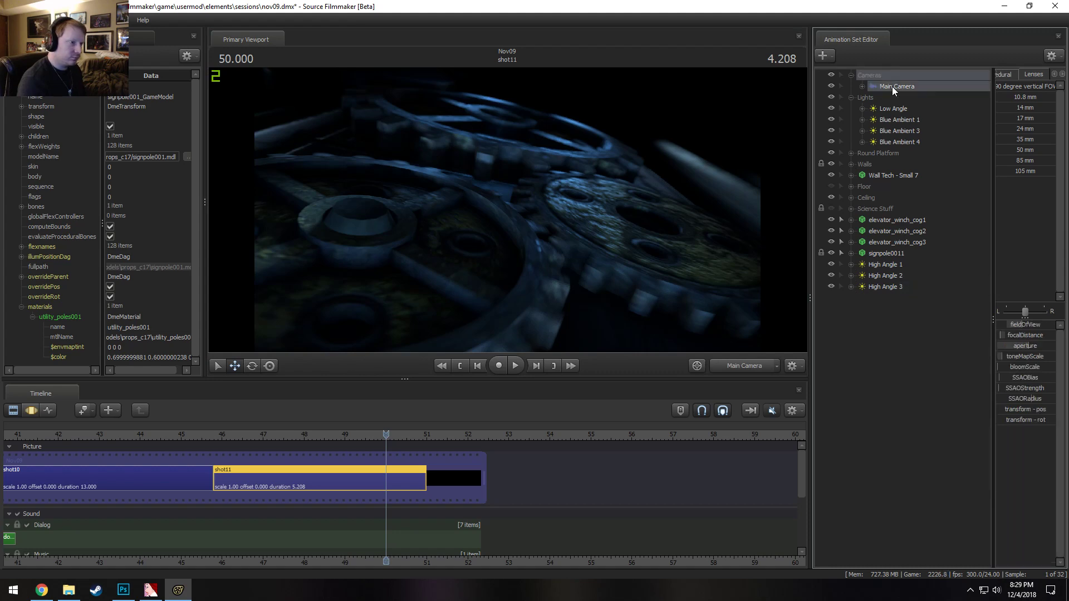
pyautogui.click(215, 433)
pyautogui.press('space')
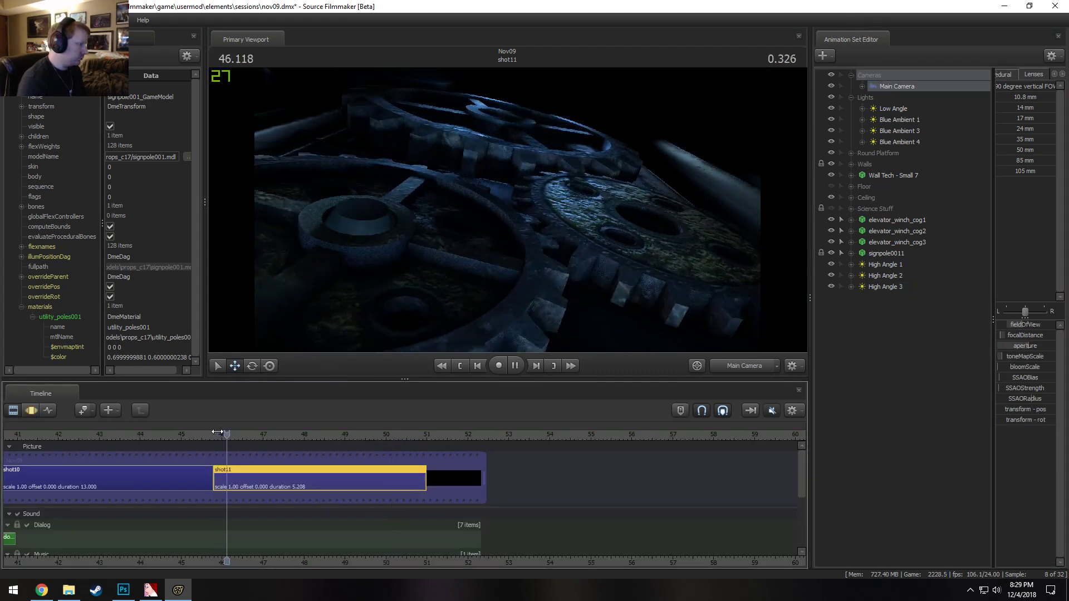
pyautogui.press('space')
pyautogui.press('F3')
pyautogui.press('F2')
pyautogui.press('F3')
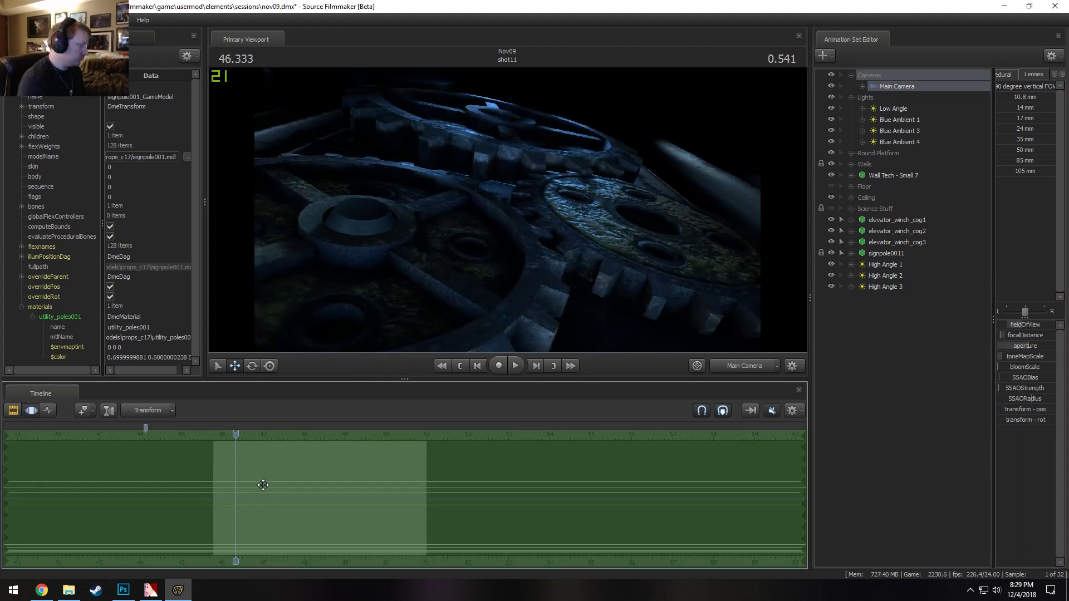
pyautogui.moveTo(260, 487)
pyautogui.mouseDown()
pyautogui.moveTo(424, 488)
pyautogui.moveTo(210, 468)
pyautogui.mouseUp()
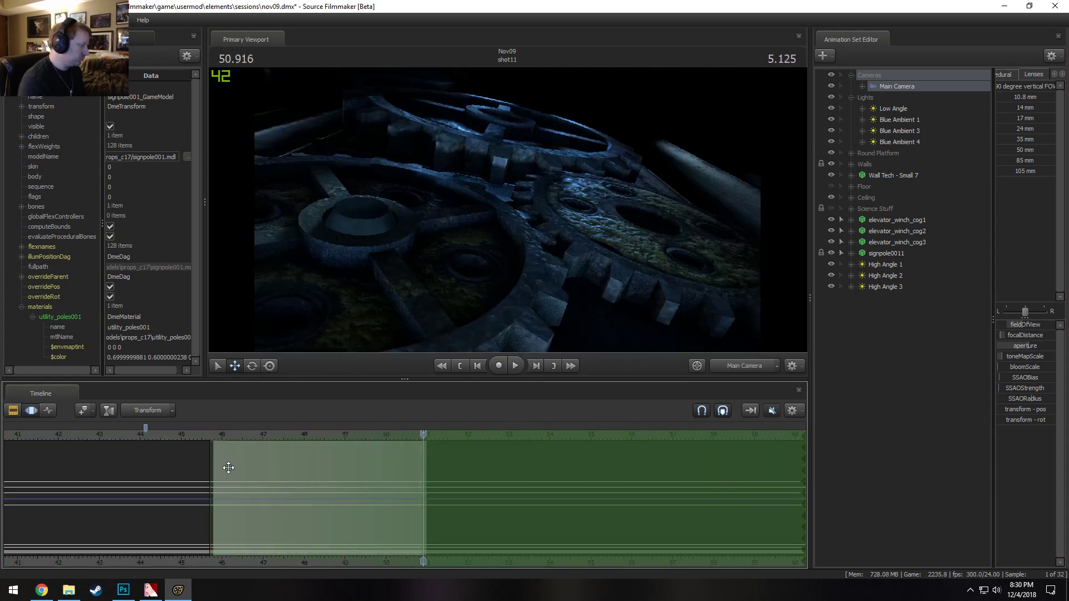
# Try raising the Main Camera at the end of shot11 from the Work Camera view, and play back the move
pyautogui.click(766, 367)
pyautogui.keyDown('alt'); pyautogui.moveTo(507, 212); pyautogui.dragTo(509, 119); pyautogui.keyUp('alt')
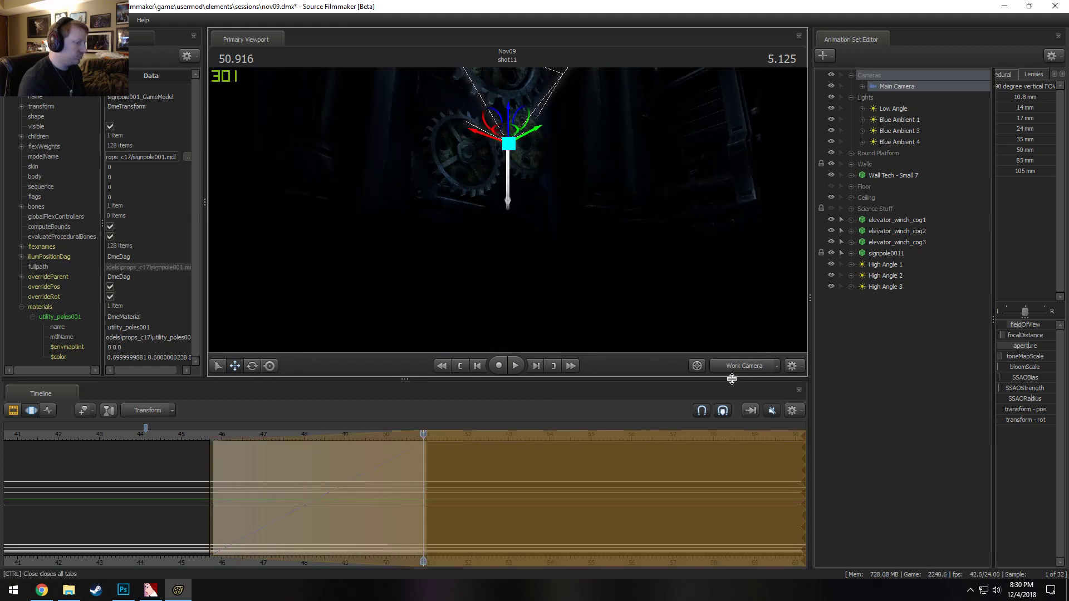
pyautogui.click(733, 367)
pyautogui.moveTo(202, 438); pyautogui.dragTo(215, 442)
pyautogui.press('space')
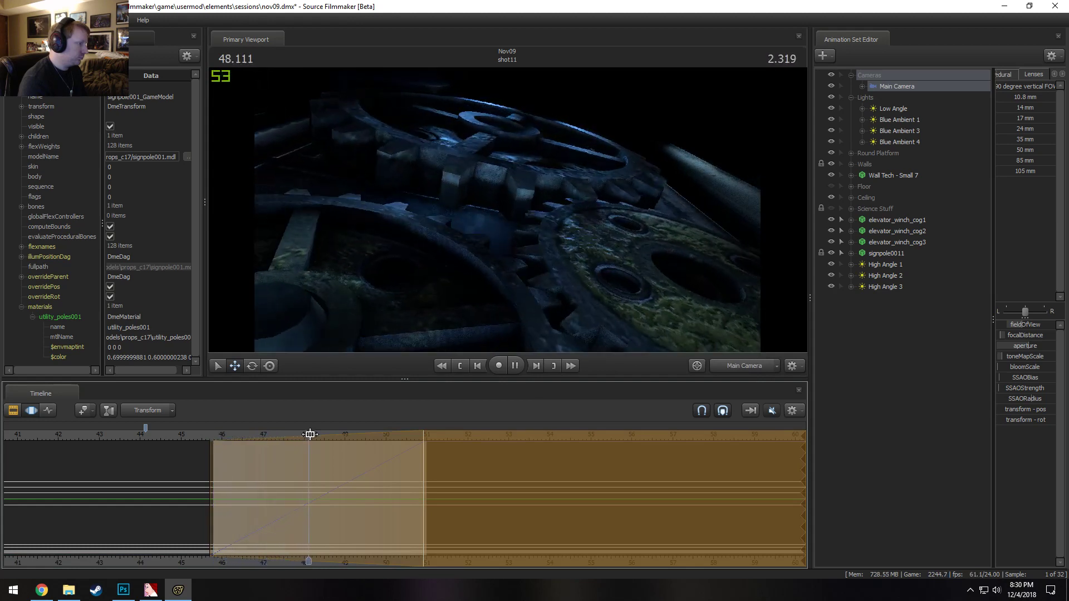
pyautogui.press('space')
# Try a higher and sideways end position for the Main Camera, play it back, and undo the camera moves
pyautogui.click(741, 365)
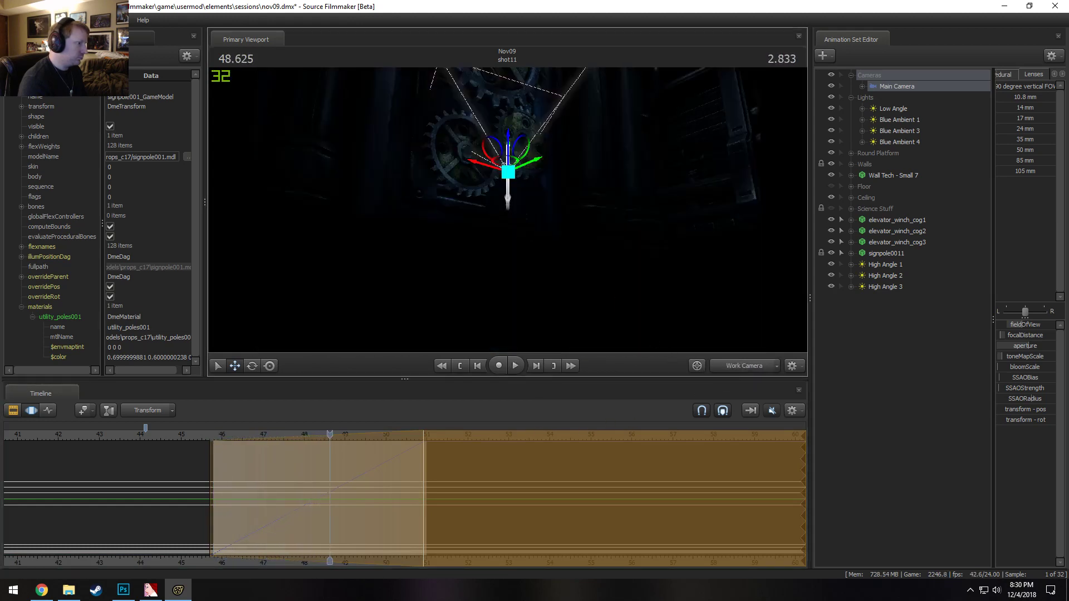
pyautogui.keyDown('alt'); pyautogui.moveTo(508, 171); pyautogui.dragTo(527, 111); pyautogui.keyUp('alt')
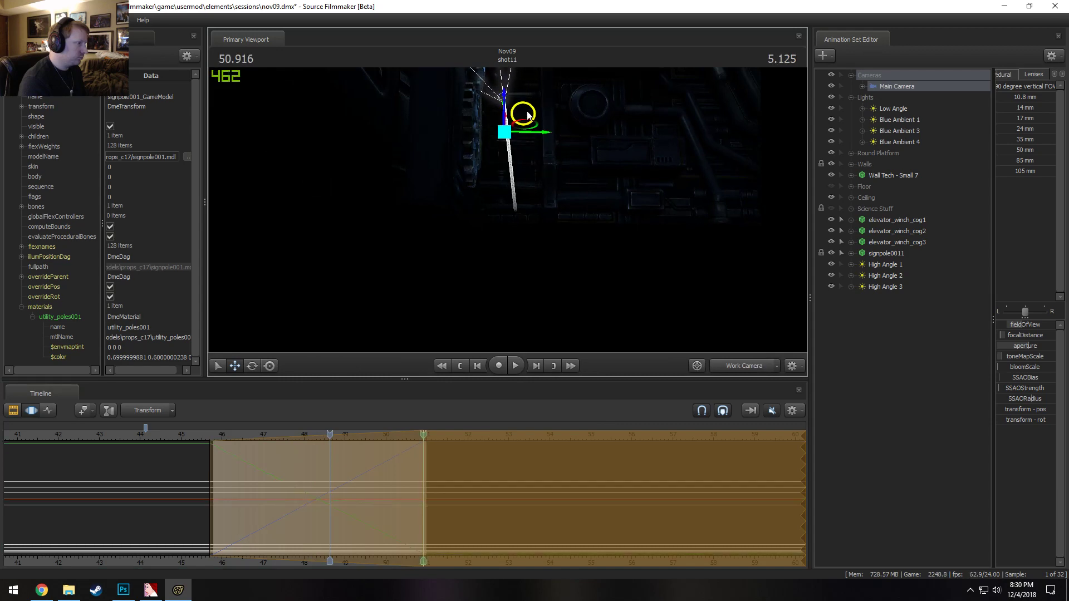
pyautogui.click(743, 366)
pyautogui.moveTo(239, 482); pyautogui.dragTo(303, 491)
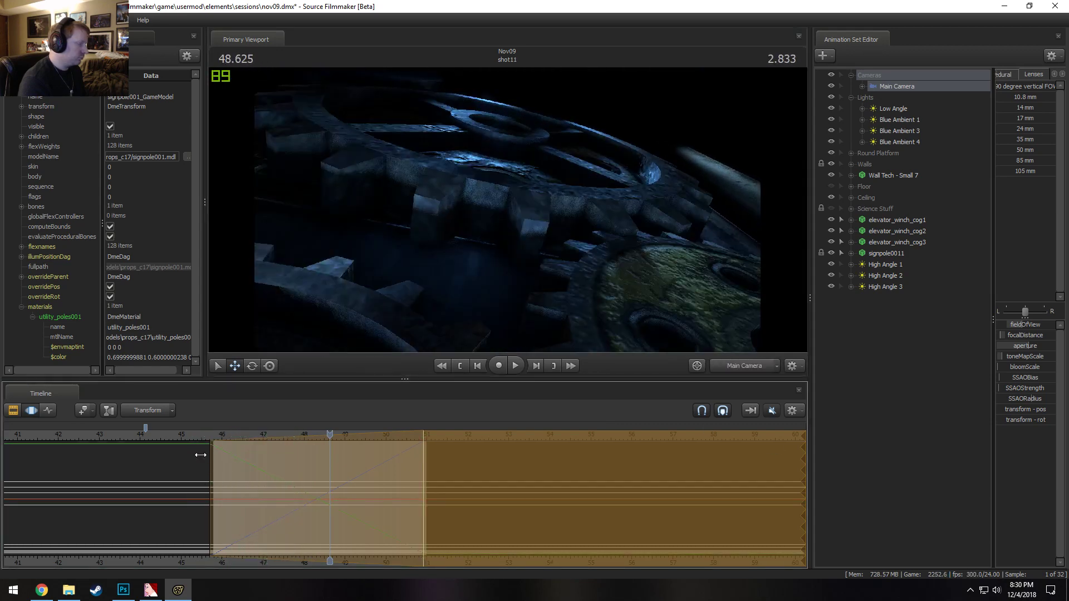
pyautogui.click(211, 439)
pyautogui.press('space')
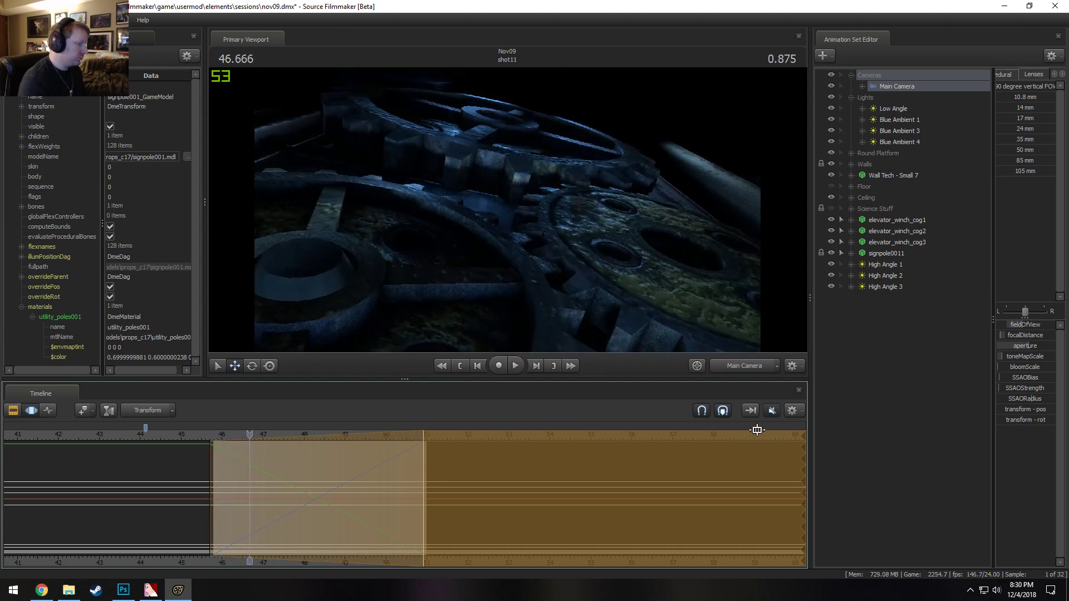
pyautogui.click(749, 366)
pyautogui.hotkey('ctrl', 'z')
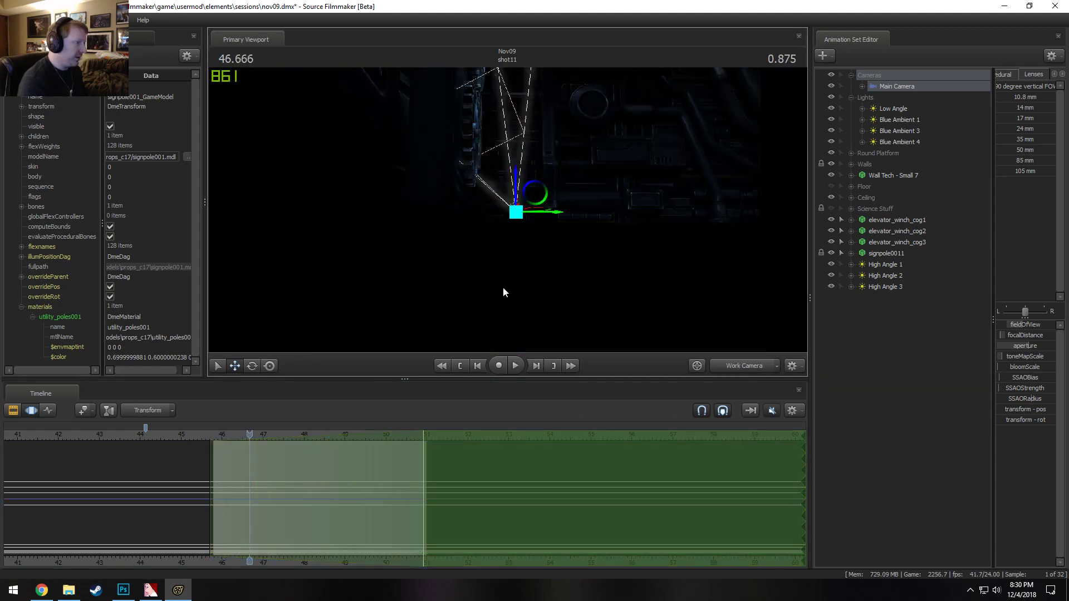
# Raise the Main Camera slightly at the end of shot11 from the Work Camera view, and play back the gentle rise
pyautogui.moveTo(540, 196); pyautogui.dragTo(530, 172)
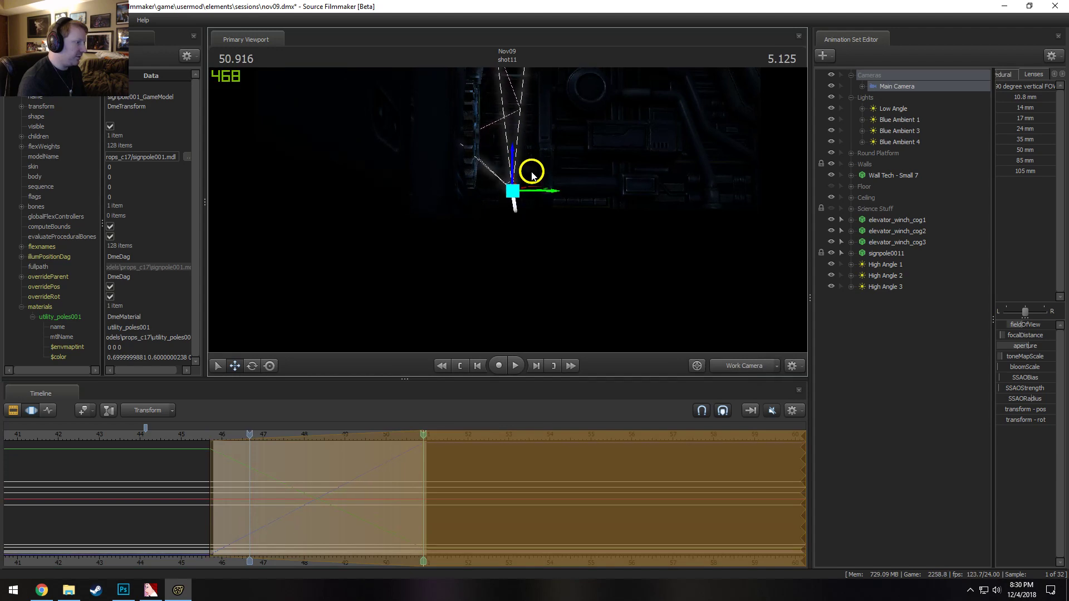
pyautogui.click(749, 366)
pyautogui.press('space')
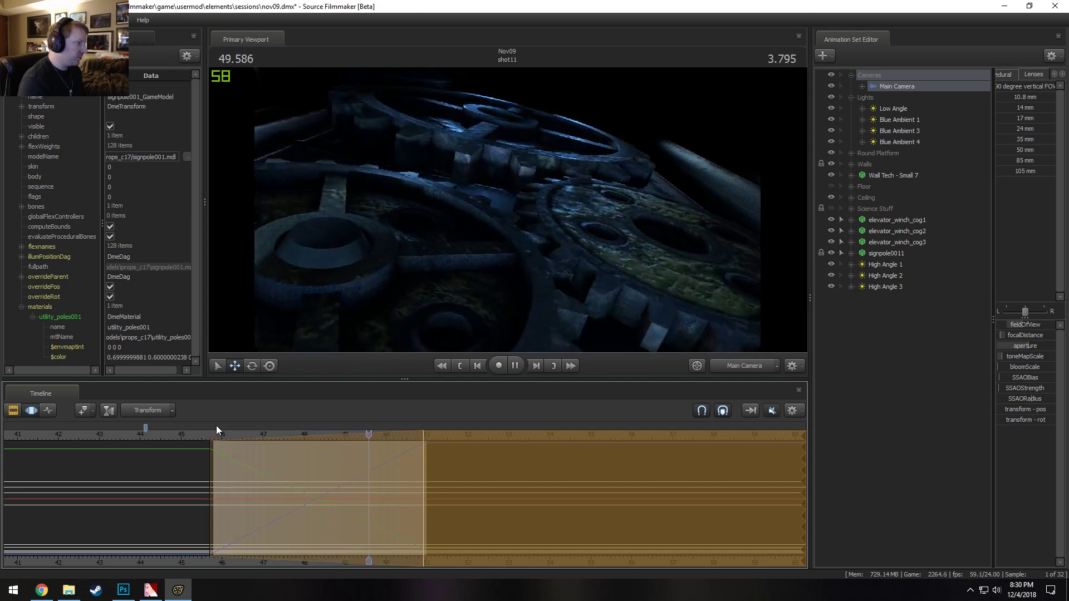
pyautogui.press('space')
# Raise the Main Camera's end position a little further from the Work Camera view, and replay shot11 from its start
pyautogui.click(746, 365)
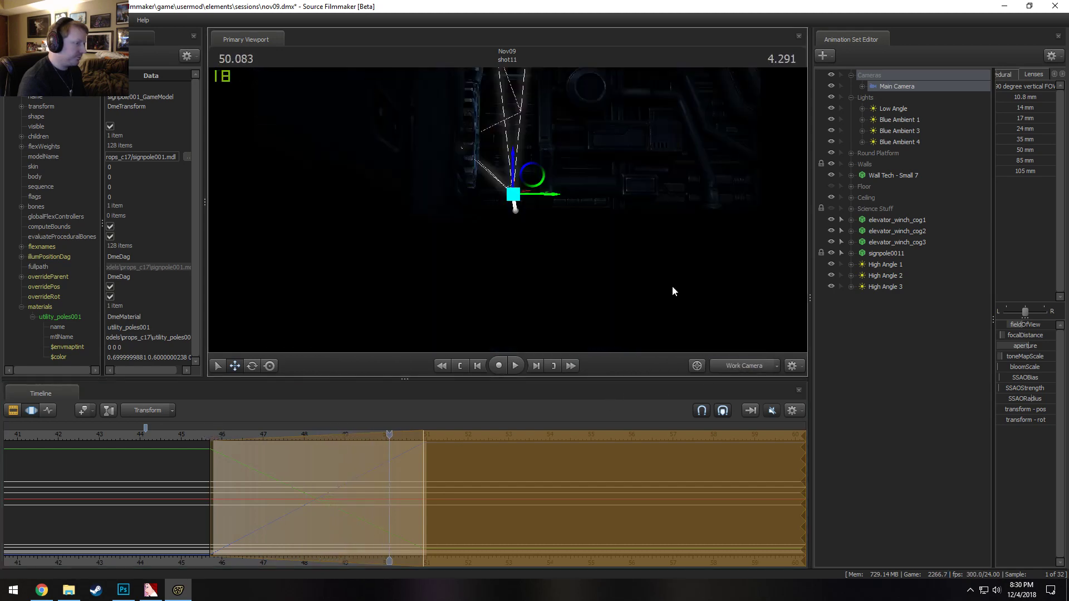
pyautogui.moveTo(513, 196); pyautogui.dragTo(537, 158)
pyautogui.hotkey('ctrl', 'z')
pyautogui.click(750, 370)
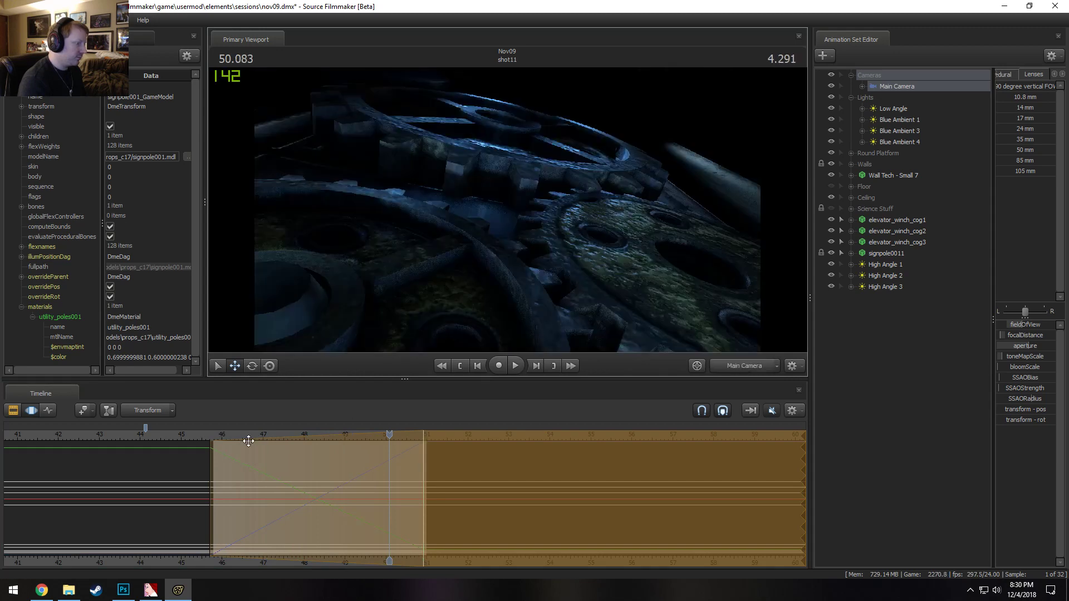
pyautogui.click(214, 437)
pyautogui.press('space')
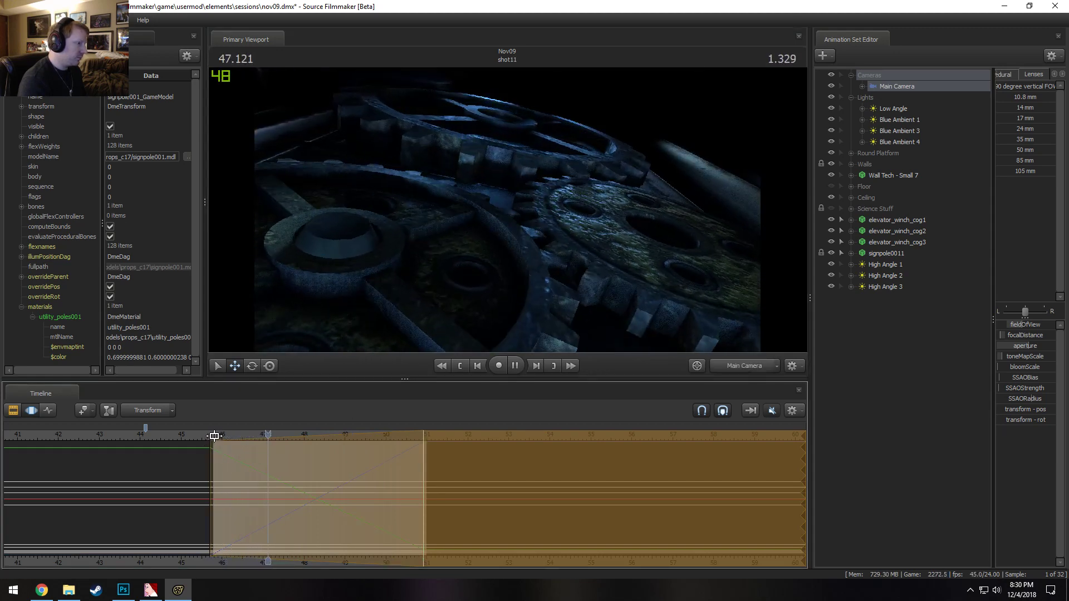
pyautogui.press('space')
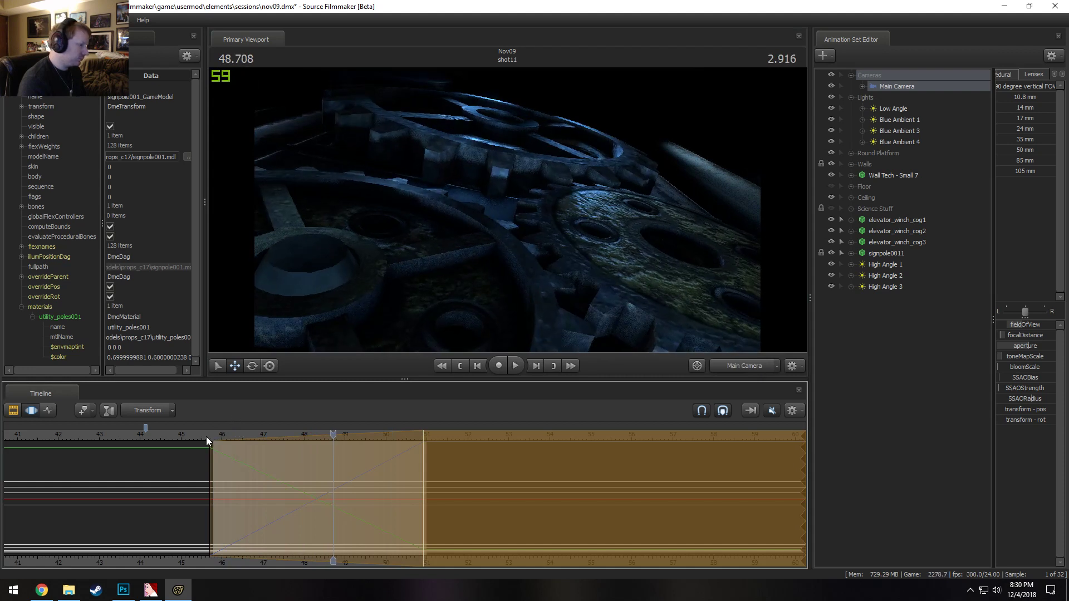
pyautogui.click(221, 440)
pyautogui.press('space')
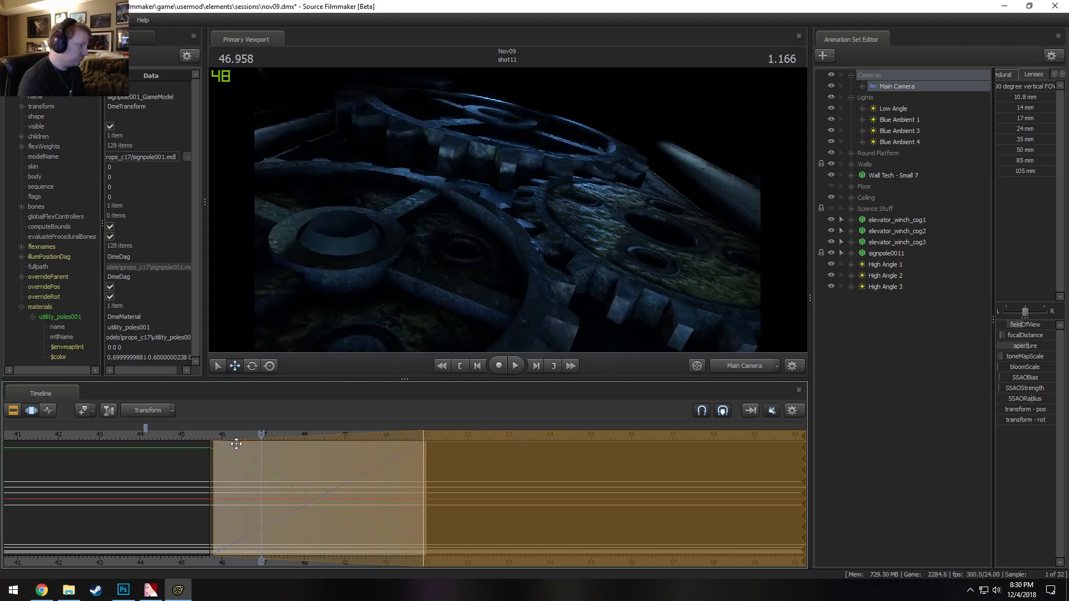
# Tilt the Main Camera slightly upward at the end of shot11 to reframe the cogs, and play back the shot
pyautogui.moveTo(261, 437); pyautogui.dragTo(423, 449)
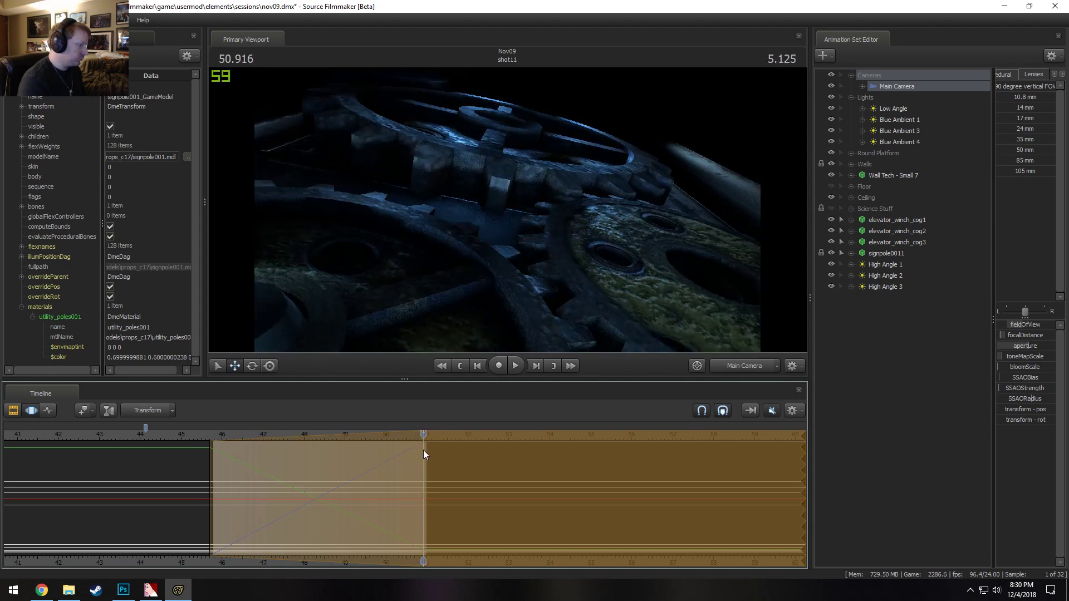
pyautogui.moveTo(610, 155); pyautogui.dragTo(602, 171)
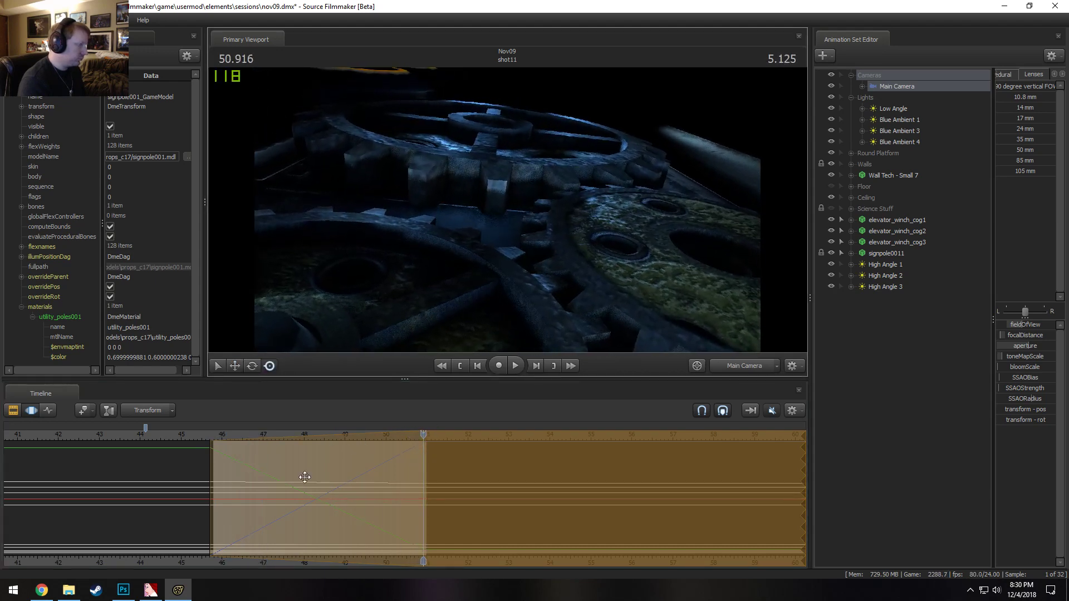
pyautogui.click(215, 440)
pyautogui.press('space')
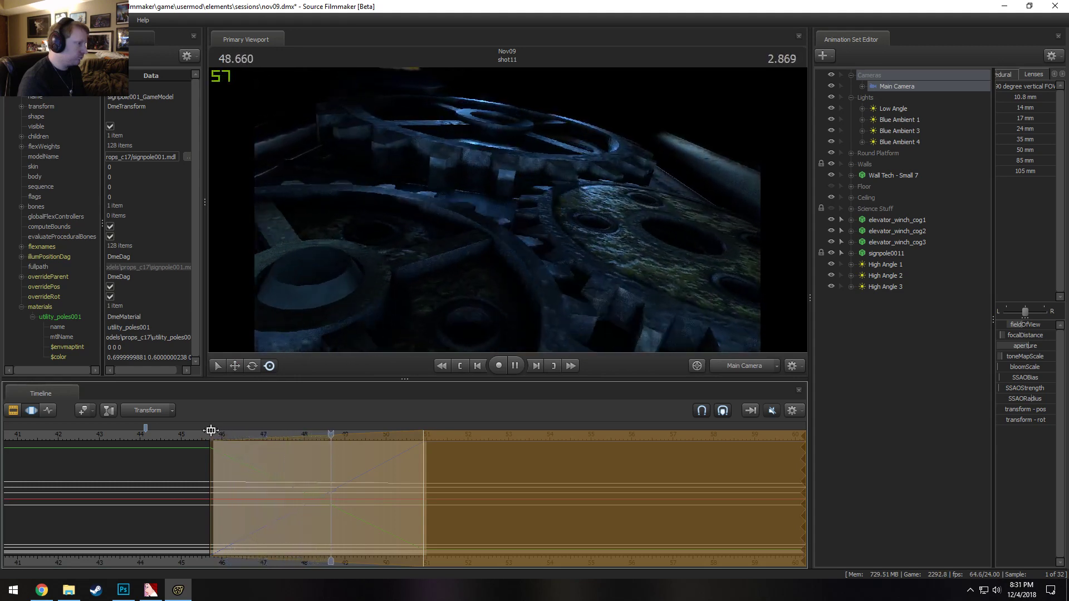
pyautogui.press('space')
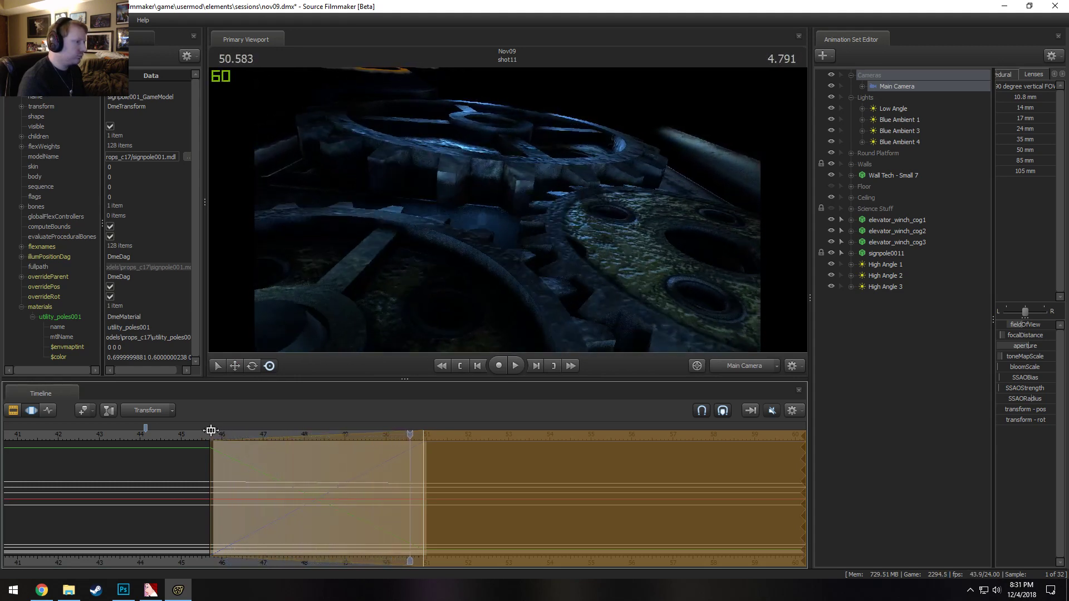
# Review the Main Camera's rising move in shot11 by playing it back in the Clip Editor and Motion Editor
pyautogui.press('F2')
pyautogui.press('space')
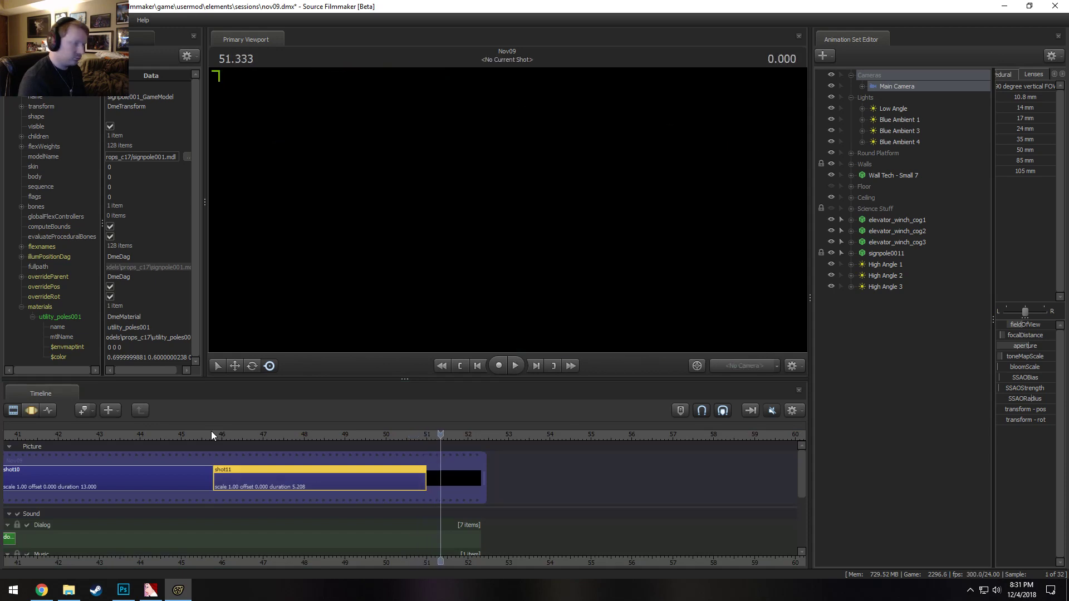
pyautogui.press('F3')
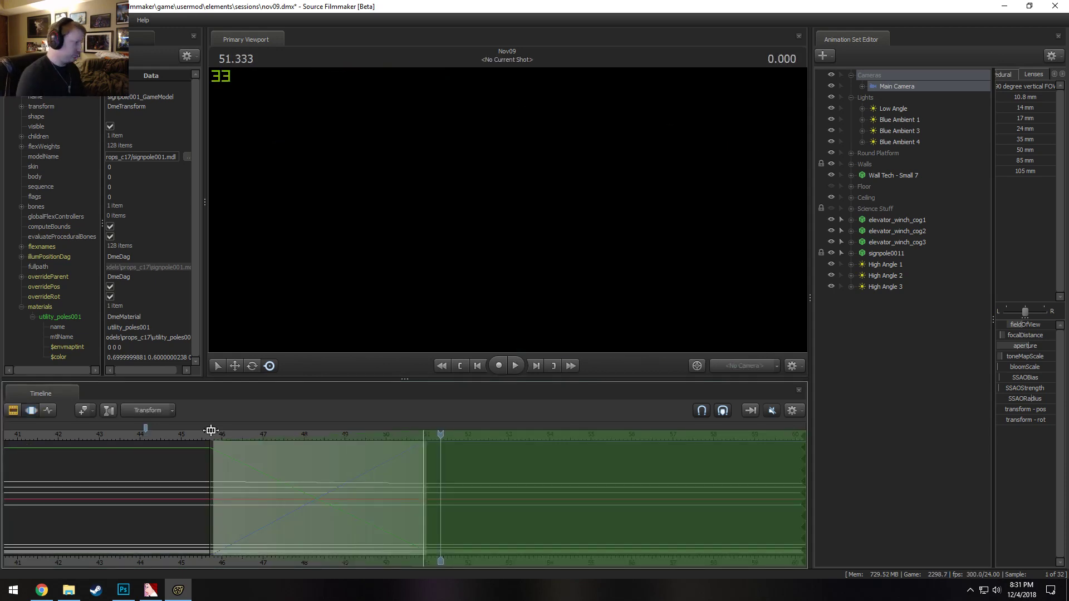
pyautogui.click(221, 433)
pyautogui.press('space')
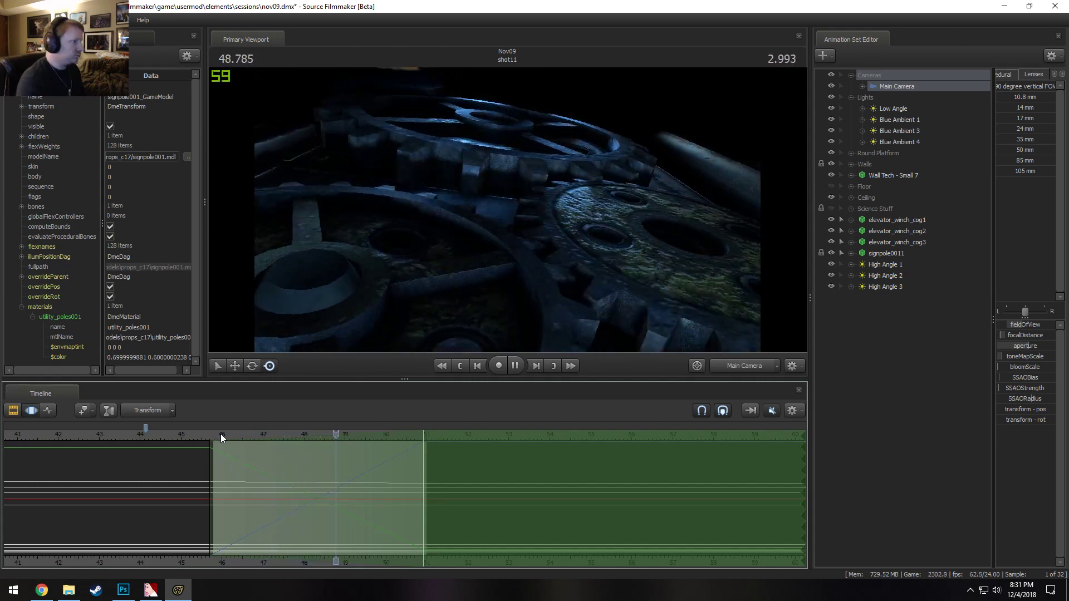
pyautogui.press('space')
# Scrub through the sequence in the Clip Editor from the Squishy Time and shot10 cut to shot11
pyautogui.press('F2')
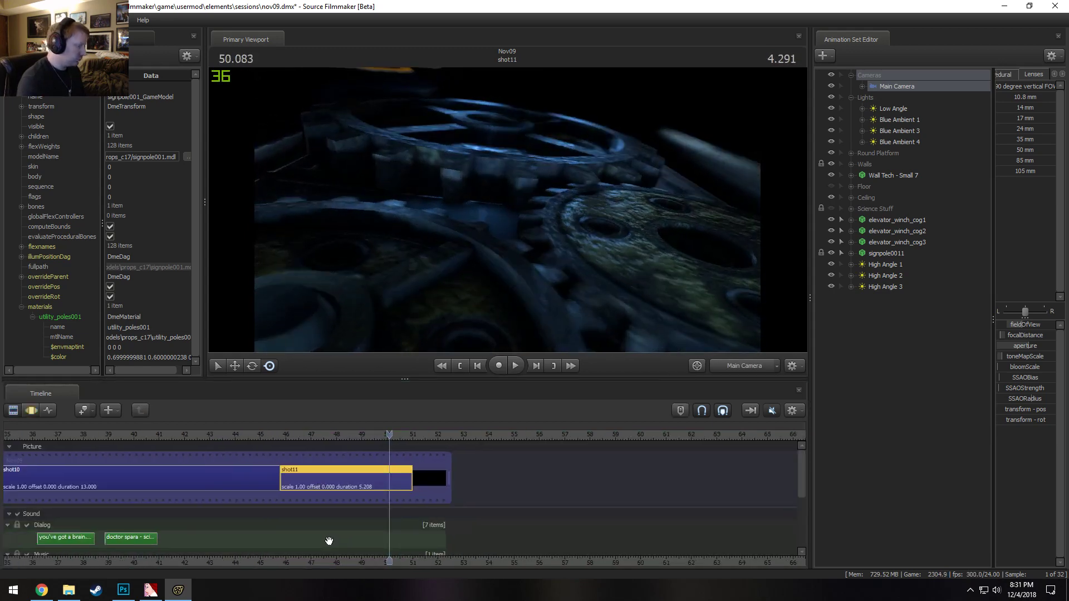
pyautogui.keyDown('alt'); pyautogui.moveTo(329, 541); pyautogui.dragTo(288, 578, button='right'); pyautogui.keyUp('alt')
pyautogui.moveTo(253, 548); pyautogui.dragTo(479, 534, button='middle')
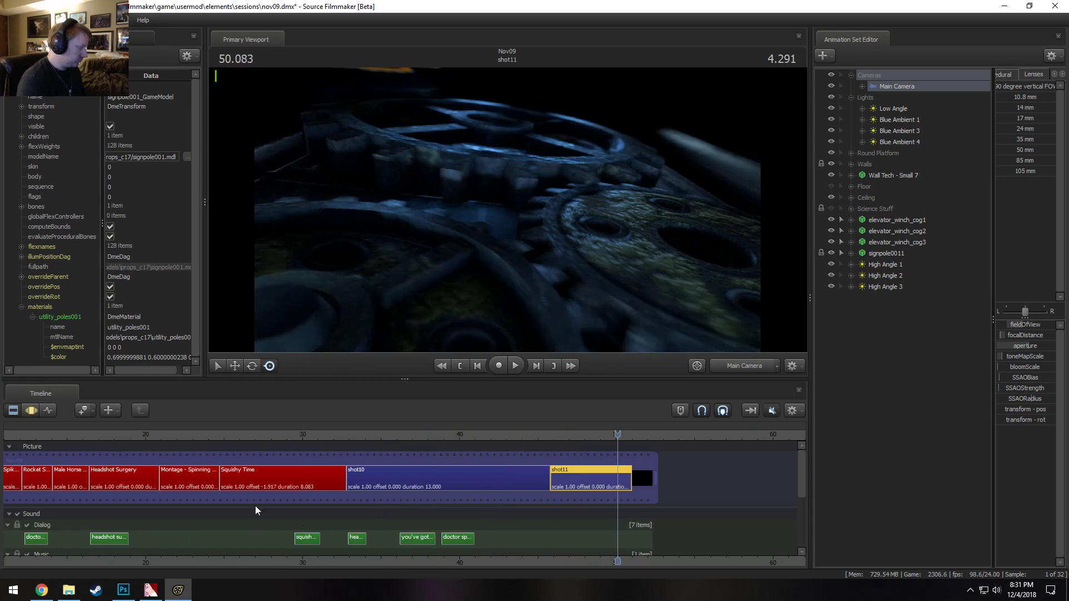
pyautogui.moveTo(177, 435); pyautogui.dragTo(346, 435)
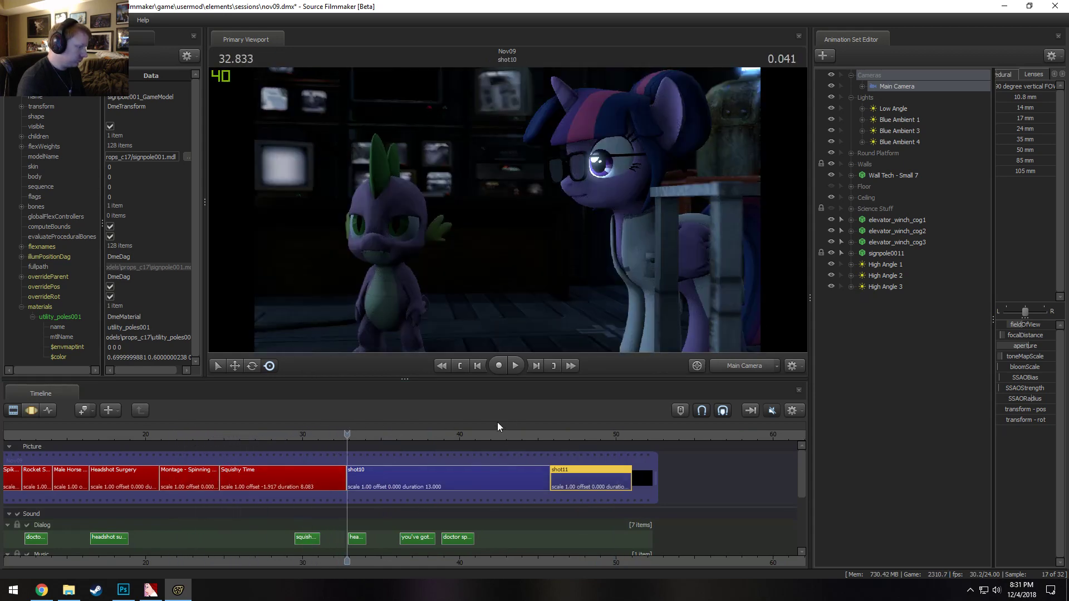
pyautogui.moveTo(567, 436); pyautogui.dragTo(576, 444)
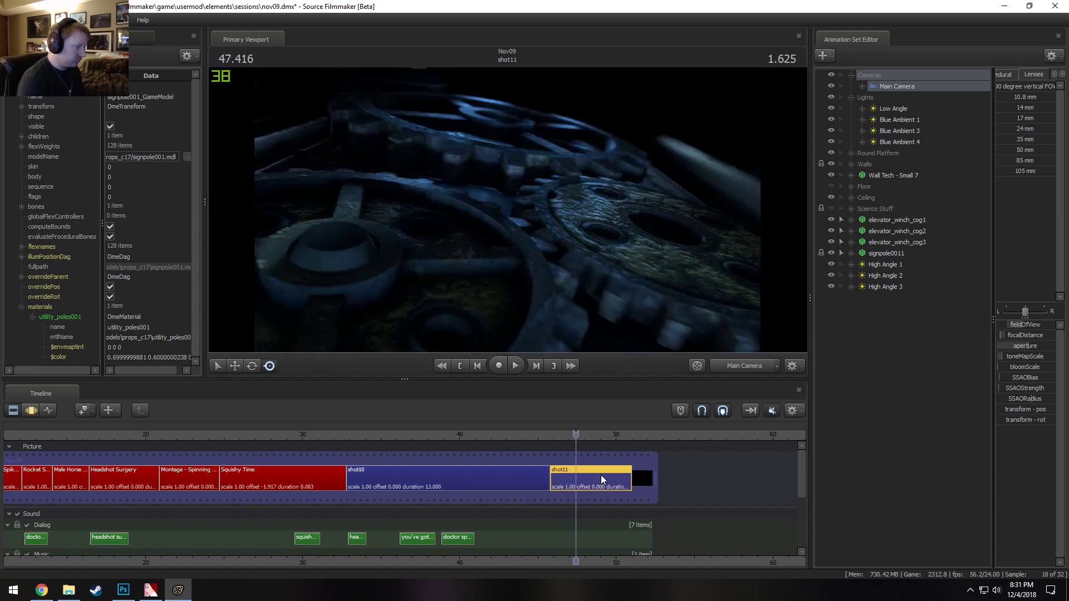
# Rename the shot11 clip as Montage - Gears
pyautogui.rightClick(579, 486)
pyautogui.moveTo(610, 344)
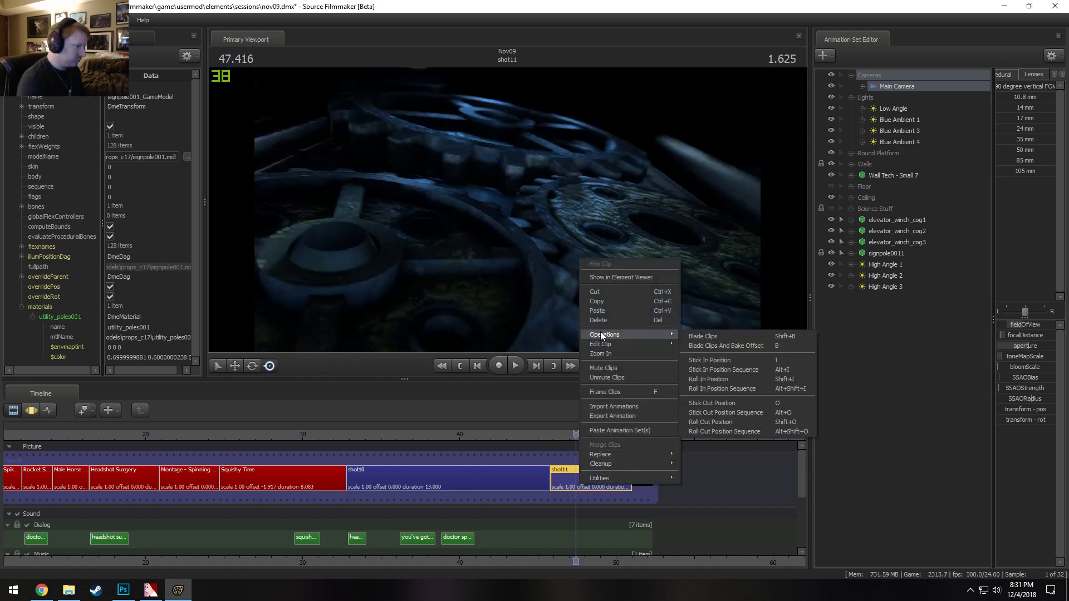
pyautogui.click(722, 344)
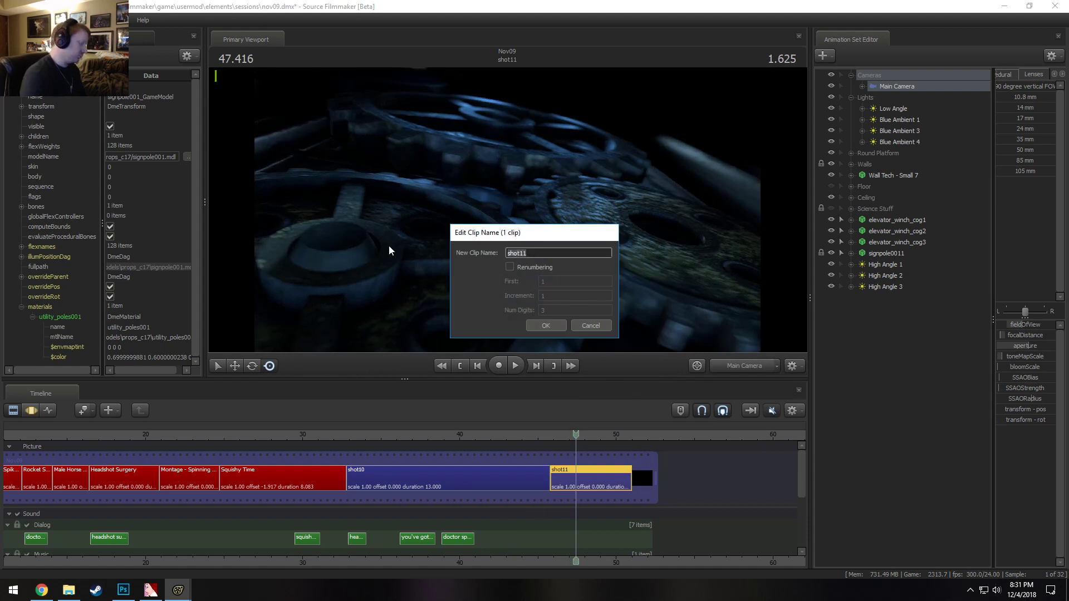
pyautogui.write('Montage')
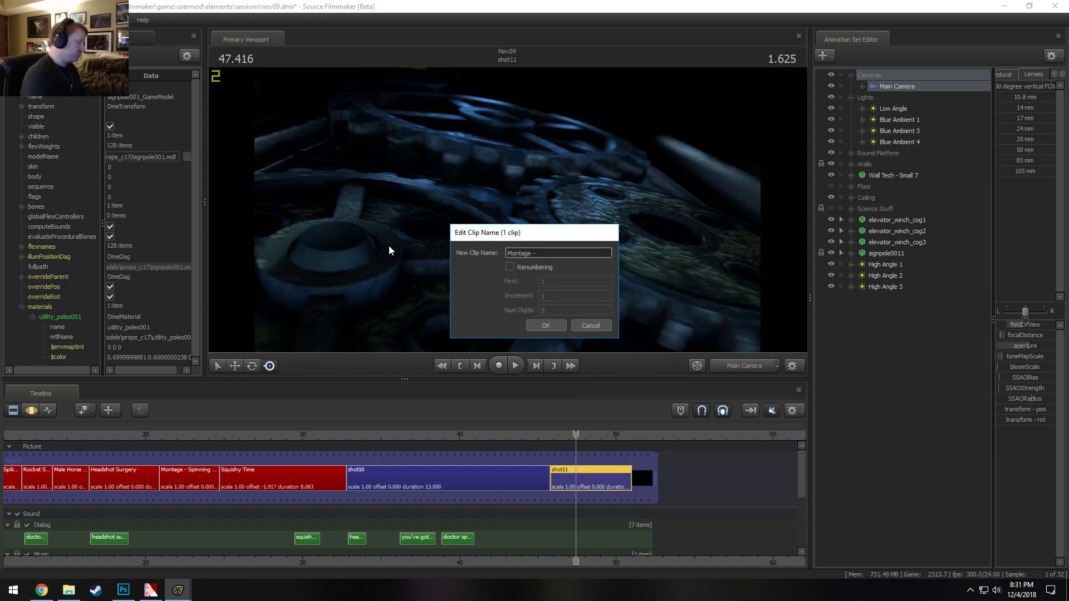
pyautogui.write(' - Gears')
pyautogui.press('Return')
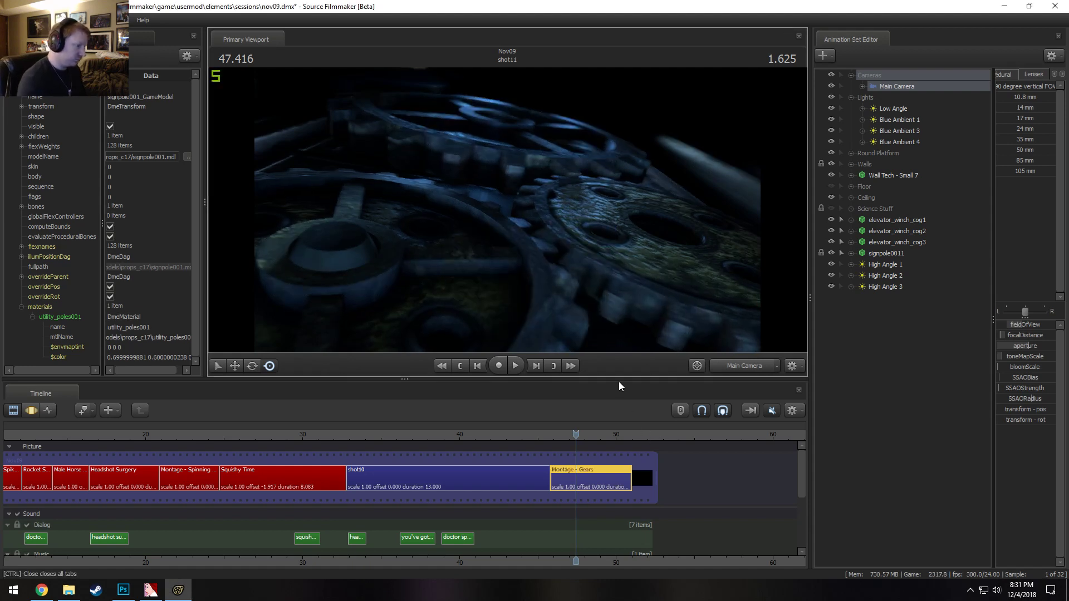
# Enlarge the timeline to show the sound tracks and place the playhead near the start of Montage - Spinning Fan
pyautogui.moveTo(616, 380); pyautogui.dragTo(680, 243)
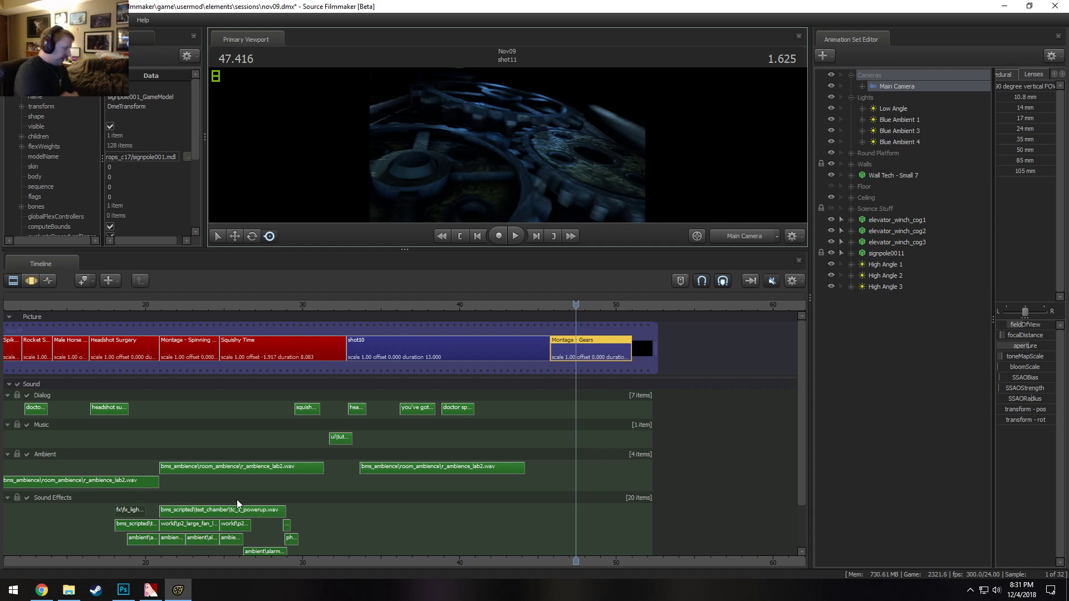
pyautogui.click(167, 305)
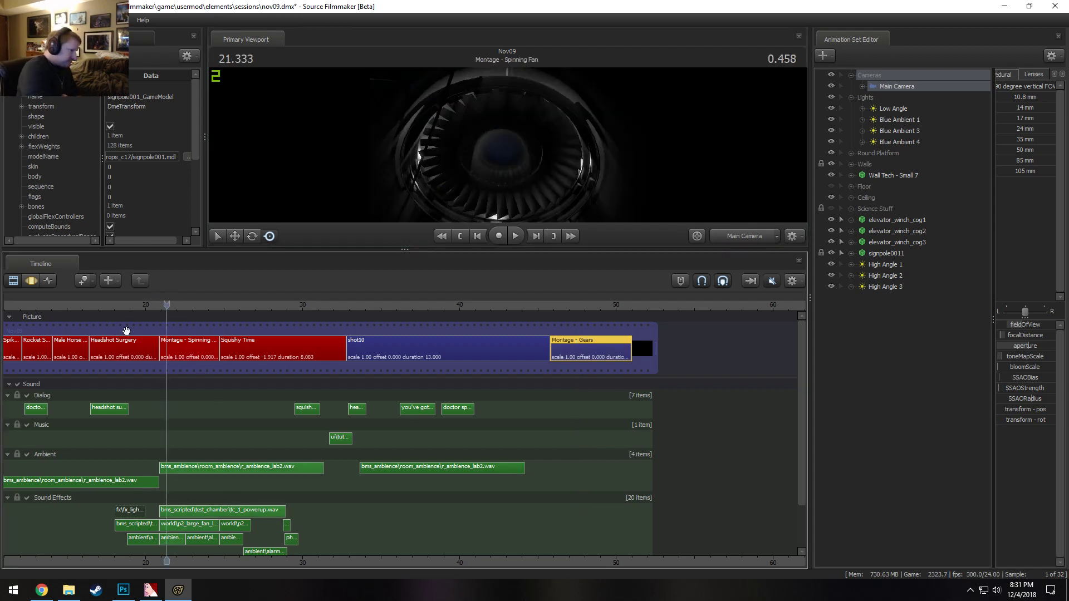
pyautogui.moveTo(204, 305); pyautogui.dragTo(163, 305)
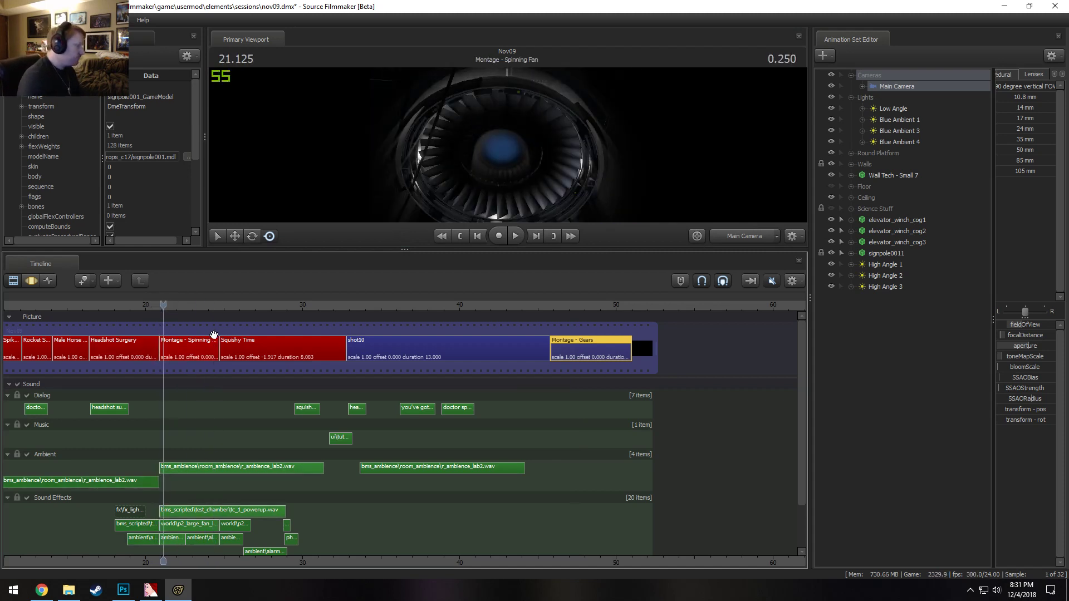
# Try to roll the cut between Montage - Spinning Fan and Squishy Time, and undo the change
pyautogui.moveTo(589, 356); pyautogui.dragTo(640, 351)
pyautogui.click(265, 347)
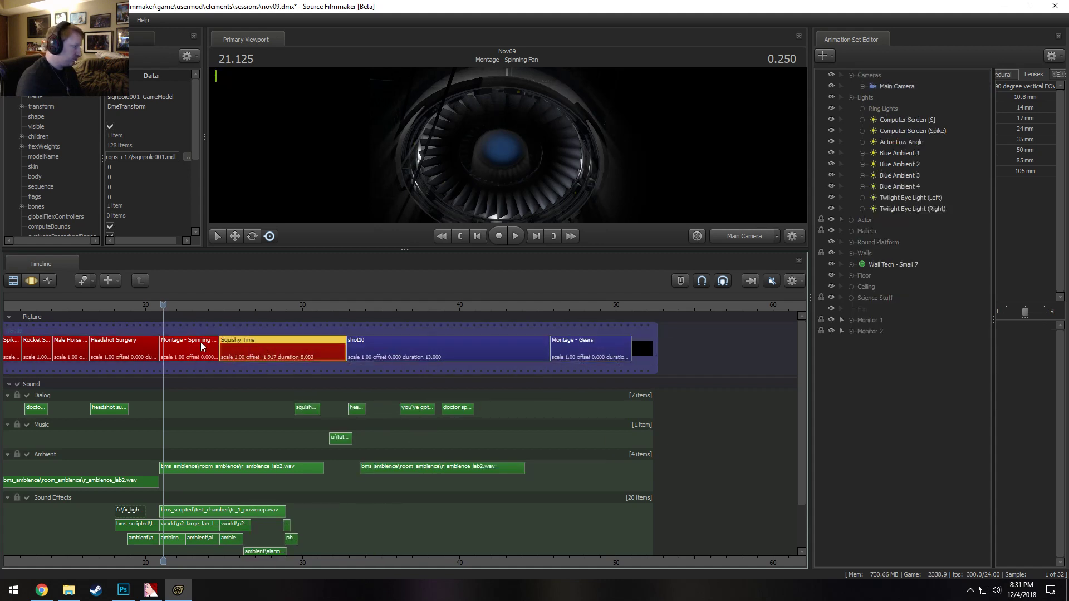
pyautogui.click(216, 349)
pyautogui.click(229, 352)
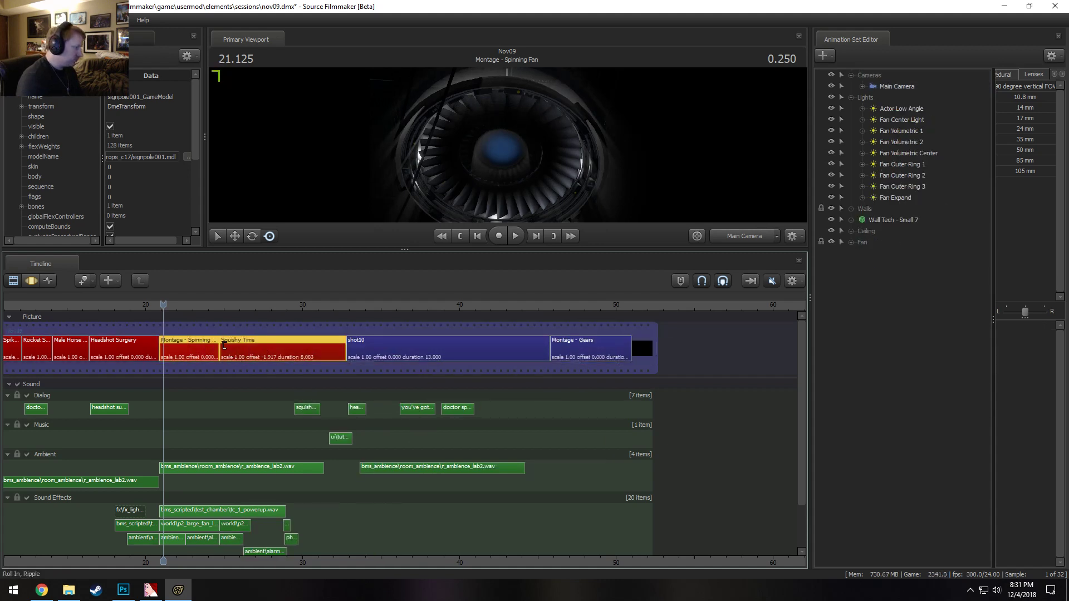
pyautogui.moveTo(224, 346); pyautogui.dragTo(222, 371)
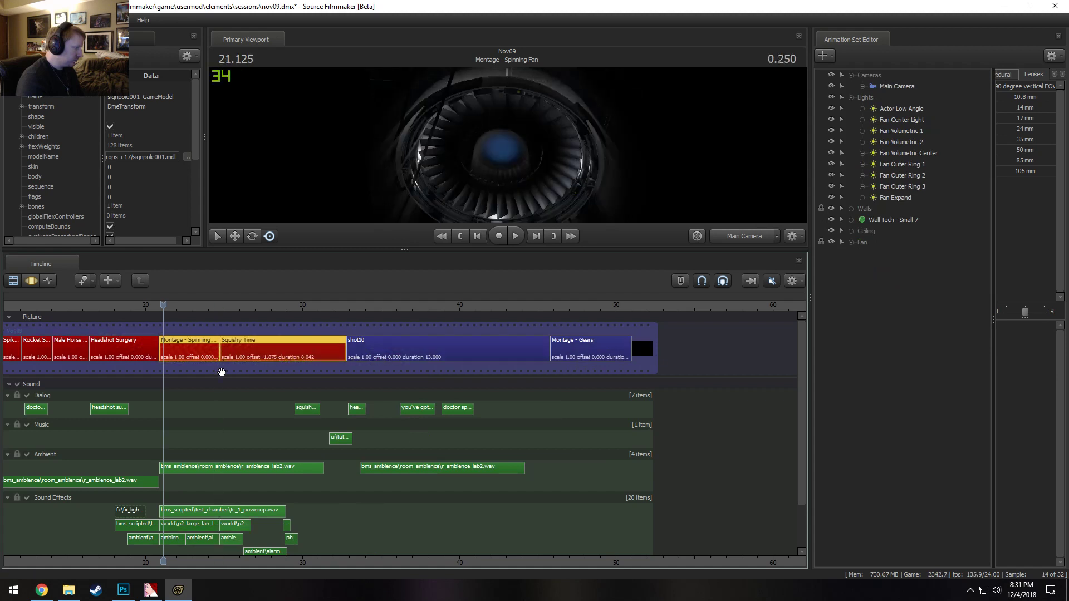
pyautogui.hotkey('ctrl', 'z')
pyautogui.scroll(8, 228, 449)
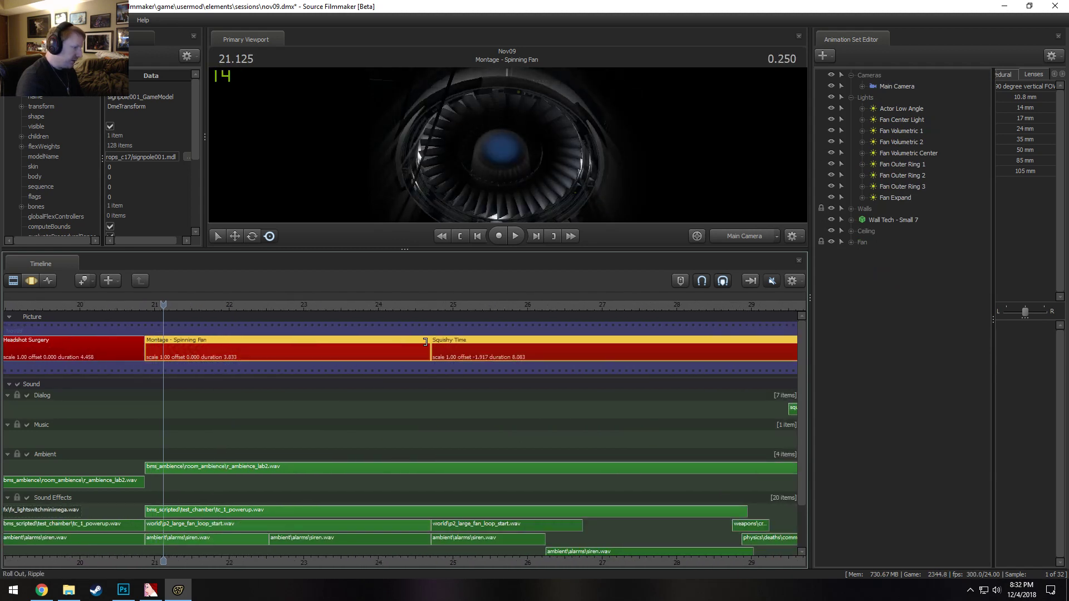
pyautogui.moveTo(426, 343); pyautogui.dragTo(432, 348)
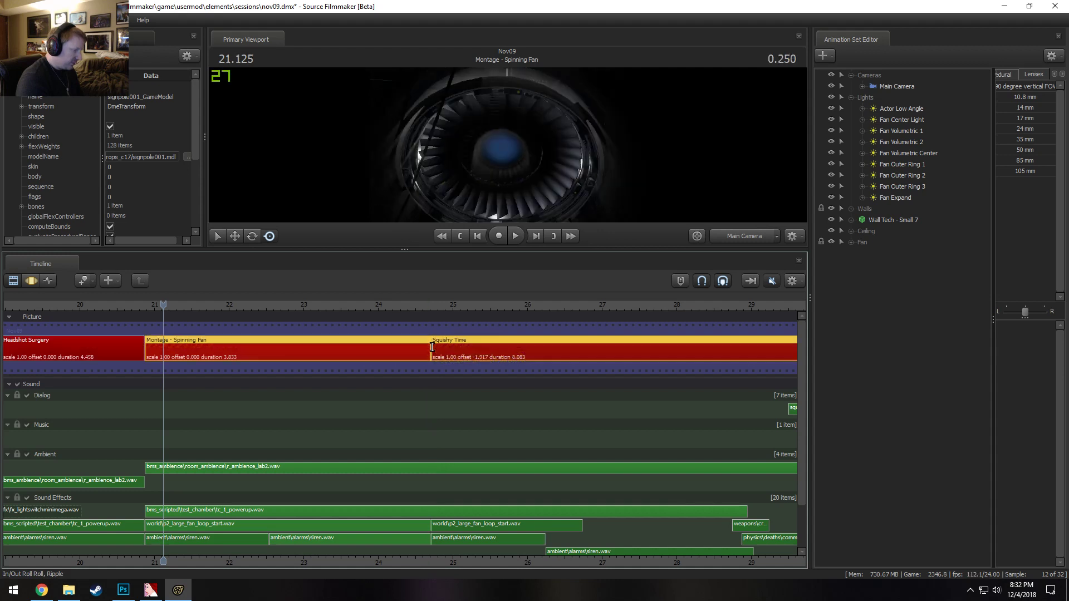
# Roll the cut between shot10 and Montage - Gears one frame earlier, giving shot10 a duration of 12.958
pyautogui.scroll(-4, 508, 376)
pyautogui.click(586, 347)
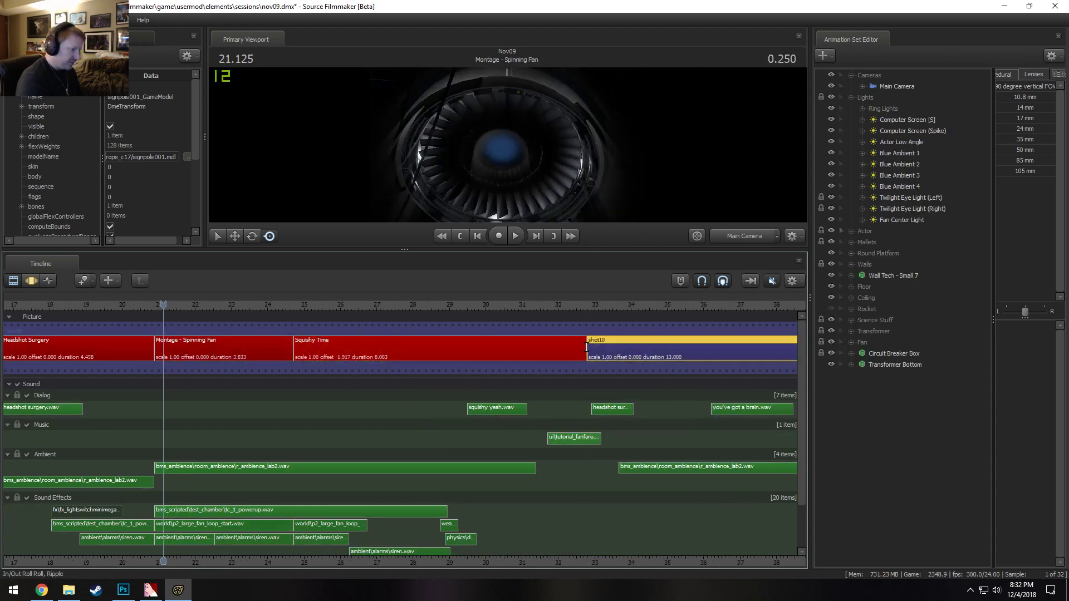
pyautogui.moveTo(586, 348); pyautogui.dragTo(655, 345)
pyautogui.scroll(-3, 615, 384)
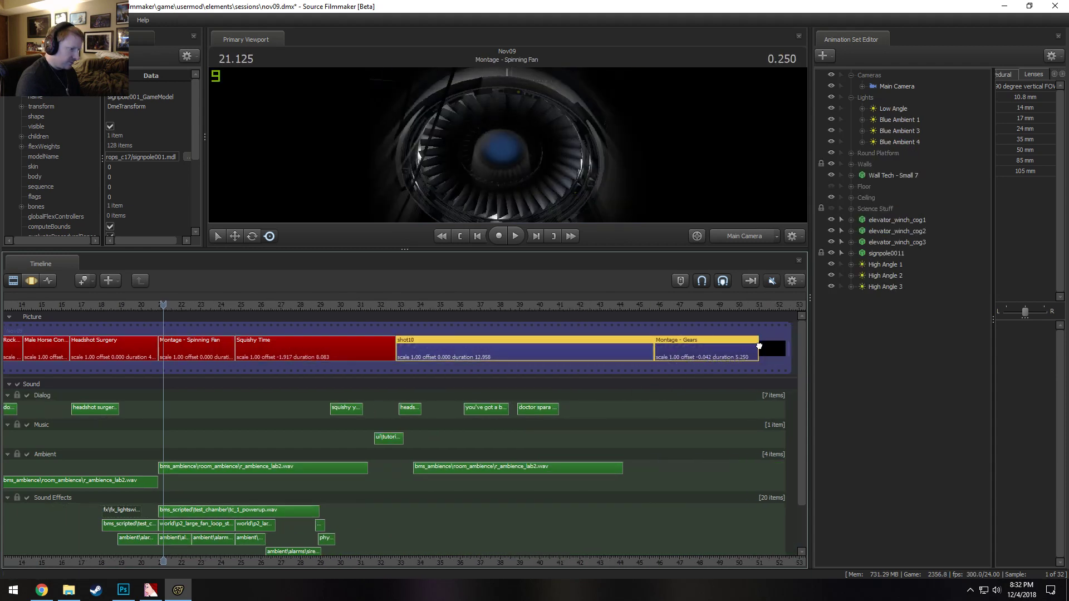
# Trim Montage - Gears to a duration of 5.208 and move it between Montage - Spinning Fan and Squishy Time
pyautogui.moveTo(757, 346)
pyautogui.mouseDown()
pyautogui.moveTo(682, 356)
pyautogui.moveTo(283, 356)
pyautogui.moveTo(267, 370)
pyautogui.moveTo(236, 343)
pyautogui.moveTo(184, 346)
pyautogui.moveTo(301, 362)
pyautogui.moveTo(261, 385)
pyautogui.moveTo(191, 359)
pyautogui.moveTo(119, 351)
pyautogui.moveTo(397, 370)
pyautogui.moveTo(436, 355)
pyautogui.moveTo(200, 351)
pyautogui.moveTo(285, 357)
pyautogui.moveTo(236, 346)
pyautogui.mouseUp()
pyautogui.click(233, 309)
pyautogui.click(225, 347)
pyautogui.keyDown('ctrl'); pyautogui.click(242, 347); pyautogui.keyUp('ctrl')
pyautogui.click(463, 353)
pyautogui.click(335, 344)
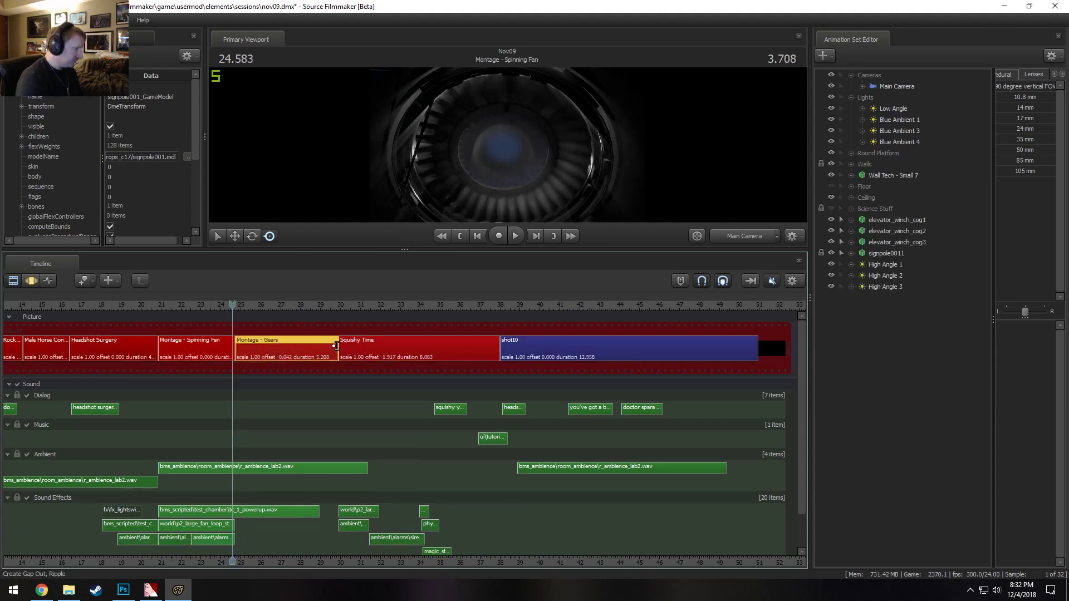
# Try to roll the cut between Montage - Gears and Squishy Time
pyautogui.click(337, 347)
pyautogui.moveTo(338, 346); pyautogui.dragTo(341, 356)
pyautogui.scroll(3, 341, 357)
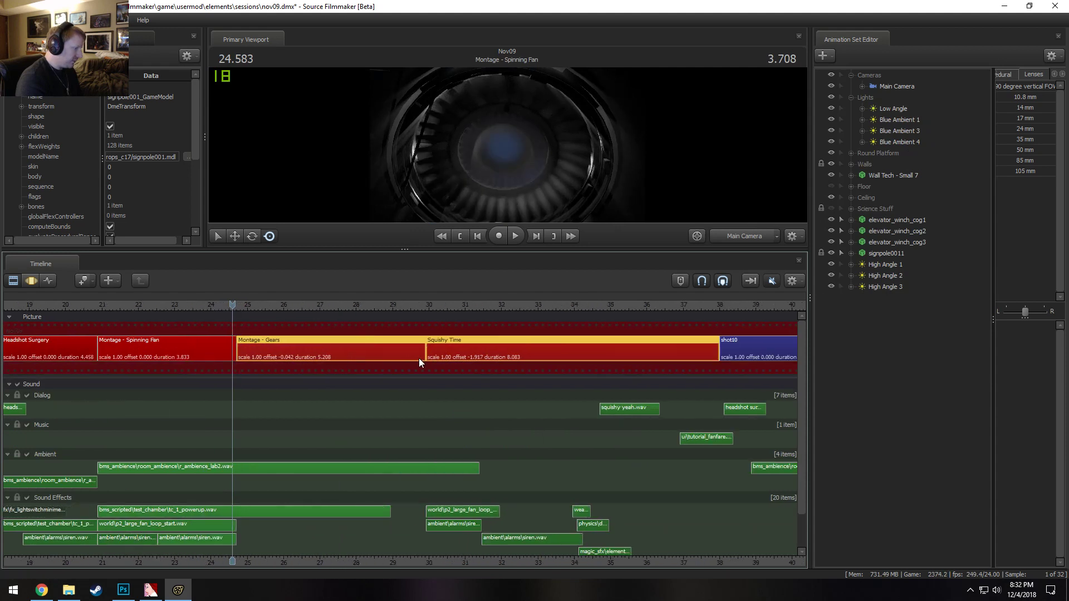
pyautogui.moveTo(426, 350); pyautogui.dragTo(426, 350)
pyautogui.click(676, 356)
pyautogui.scroll(-3, 391, 378)
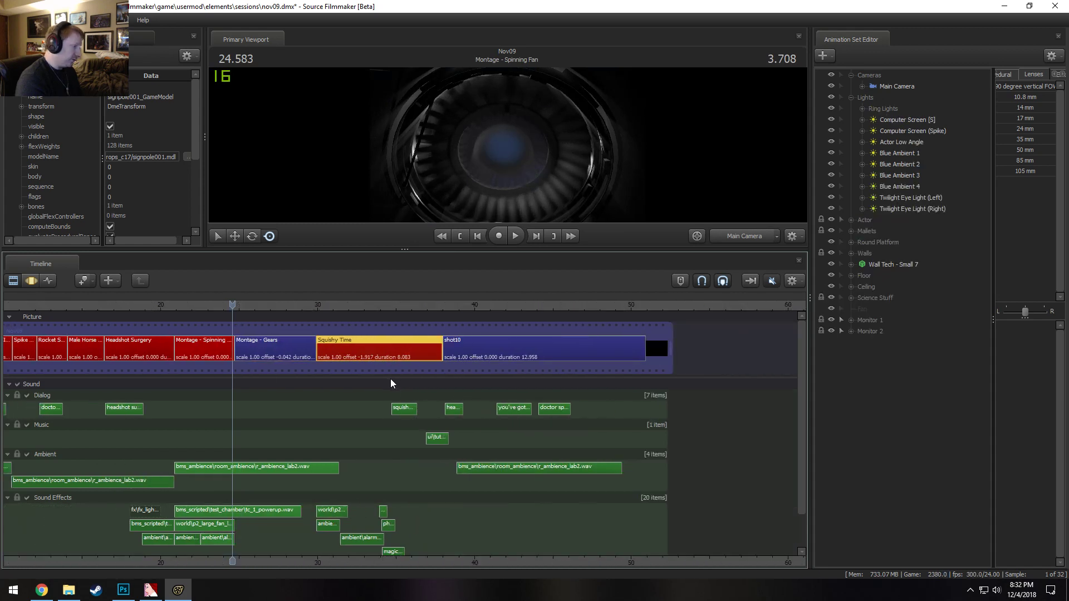
pyautogui.scroll(3, 391, 380)
pyautogui.scroll(-3, 392, 385)
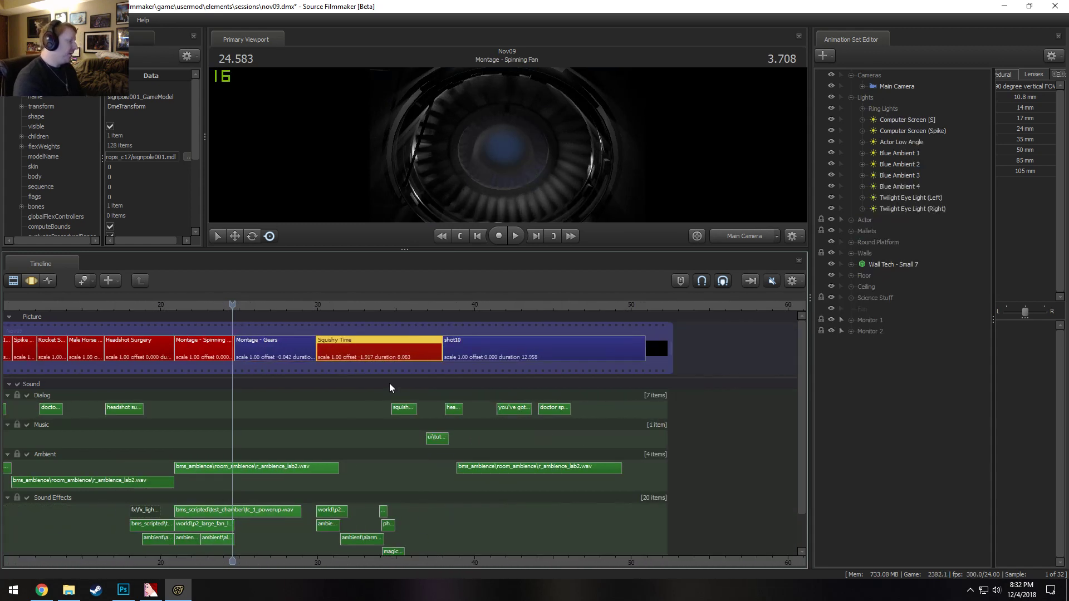
# Select Montage - Gears and place the playhead on its first frame at 24.708
pyautogui.click(280, 346)
pyautogui.rightClick(280, 346)
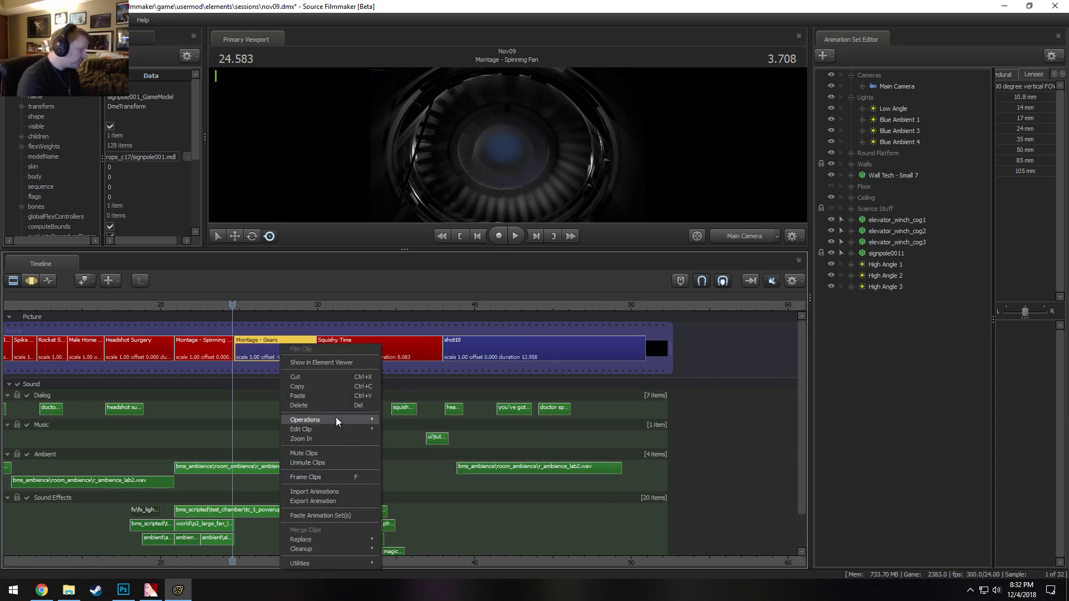
pyautogui.click(254, 358)
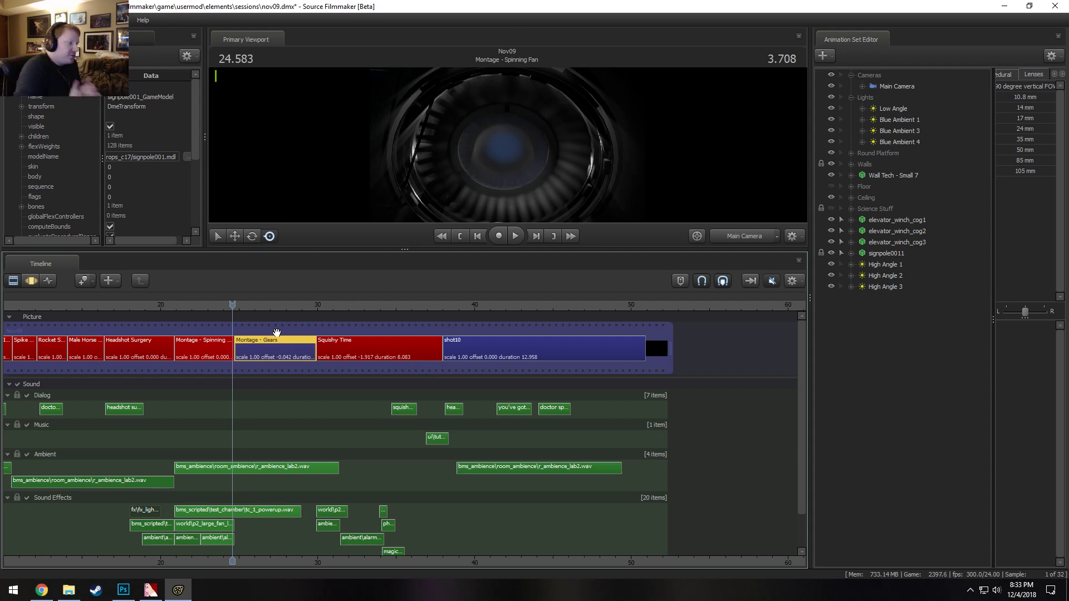
pyautogui.scroll(10, 270, 329)
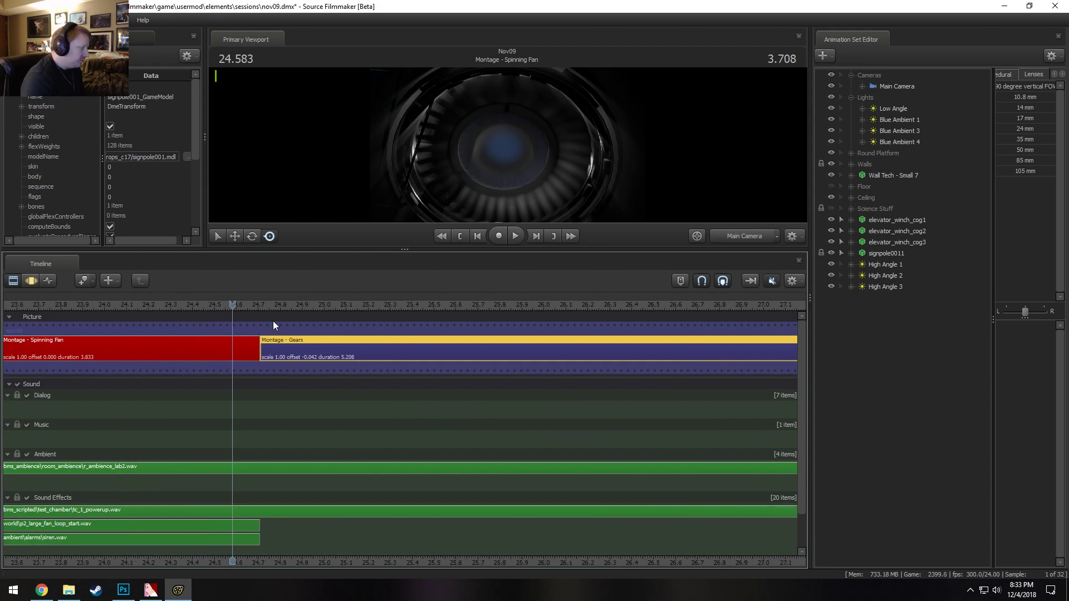
pyautogui.click(259, 306)
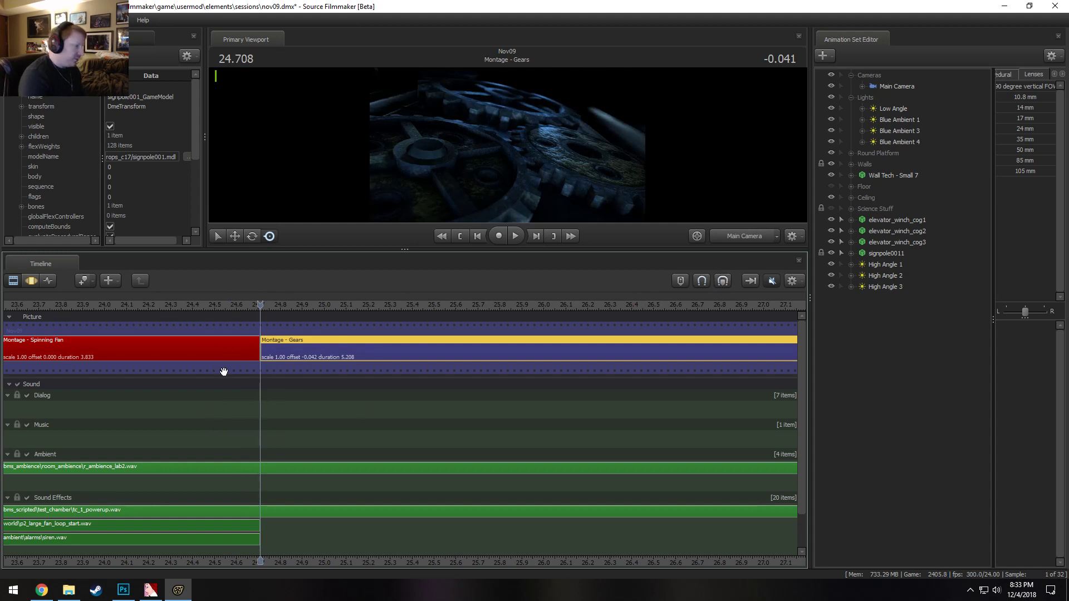
# Try to roll the cut between Montage - Spinning Fan and Montage - Gears one frame earlier, and undo the change
pyautogui.click(259, 349)
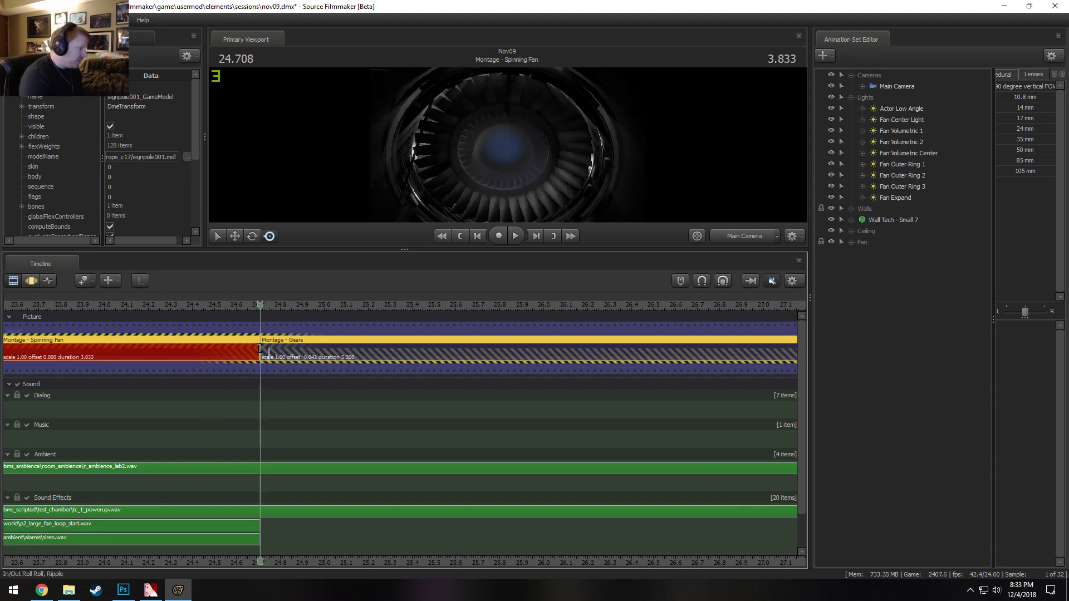
pyautogui.moveTo(259, 349); pyautogui.dragTo(249, 349)
pyautogui.hotkey('ctrl', 'z')
pyautogui.hotkey('ctrl', 'z')
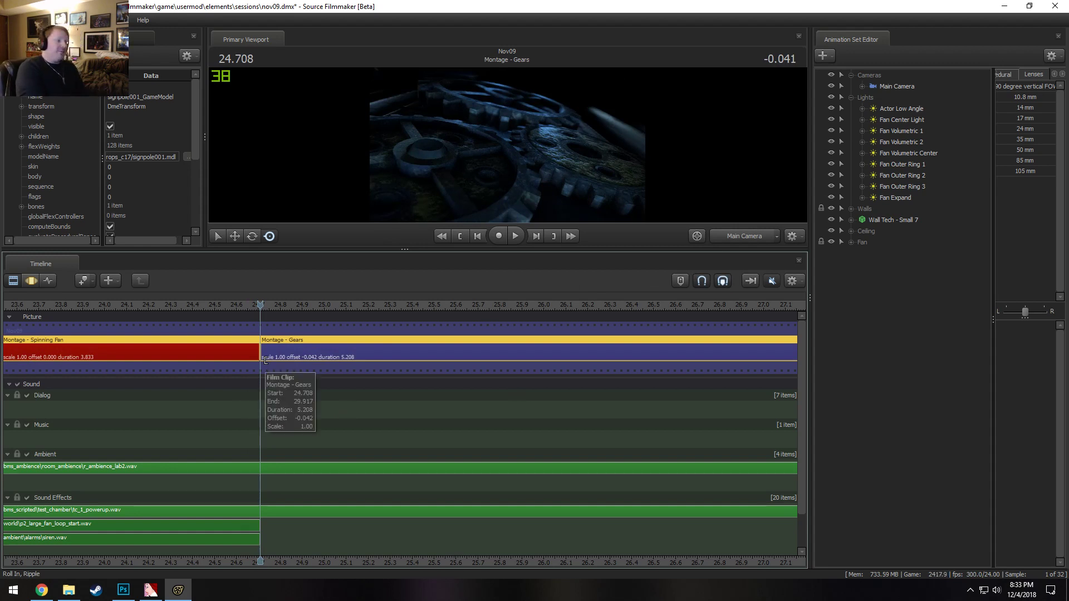
# Step back and forth frame by frame across the cut between Montage - Spinning Fan and Montage - Gears
pyautogui.press('Left')
pyautogui.press('Right')
pyautogui.press('Left')
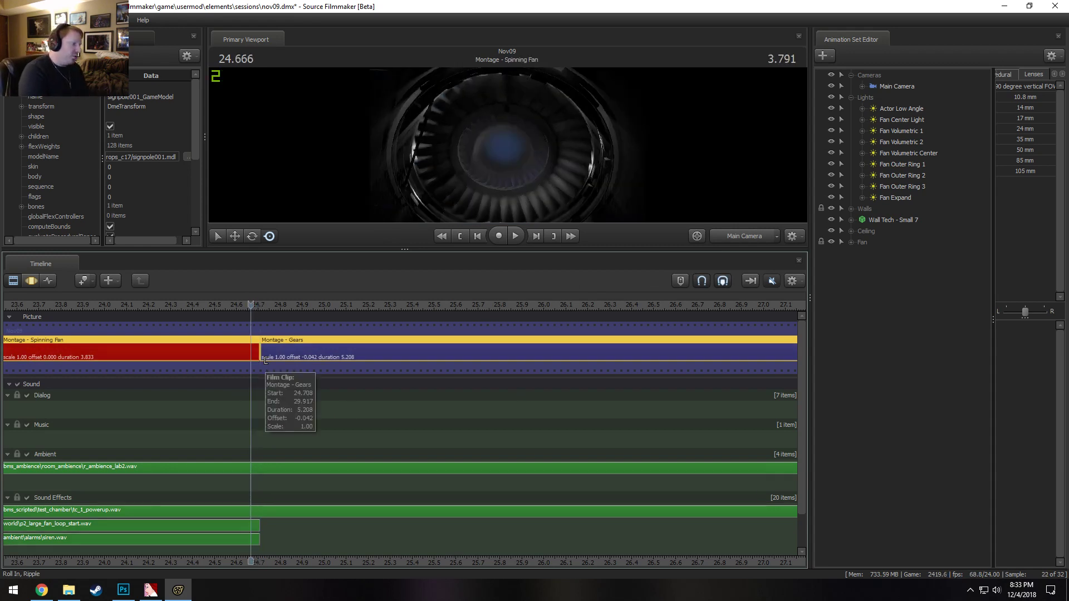
pyautogui.press('Right')
pyautogui.press('Right')
pyautogui.press('Left')
pyautogui.press('Left')
pyautogui.press('Right')
pyautogui.press('Left')
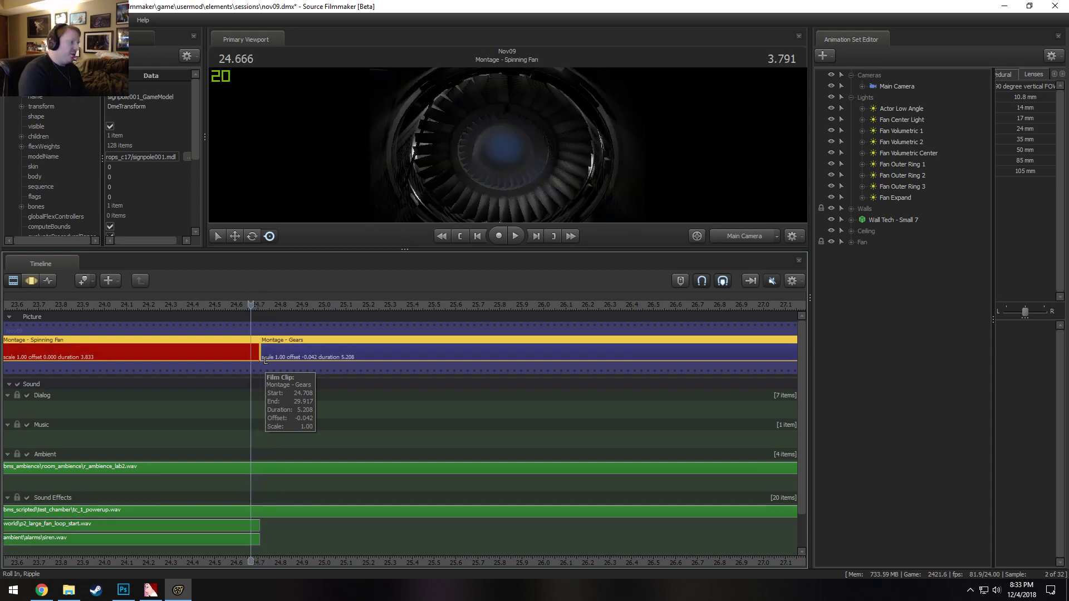
pyautogui.press('Right')
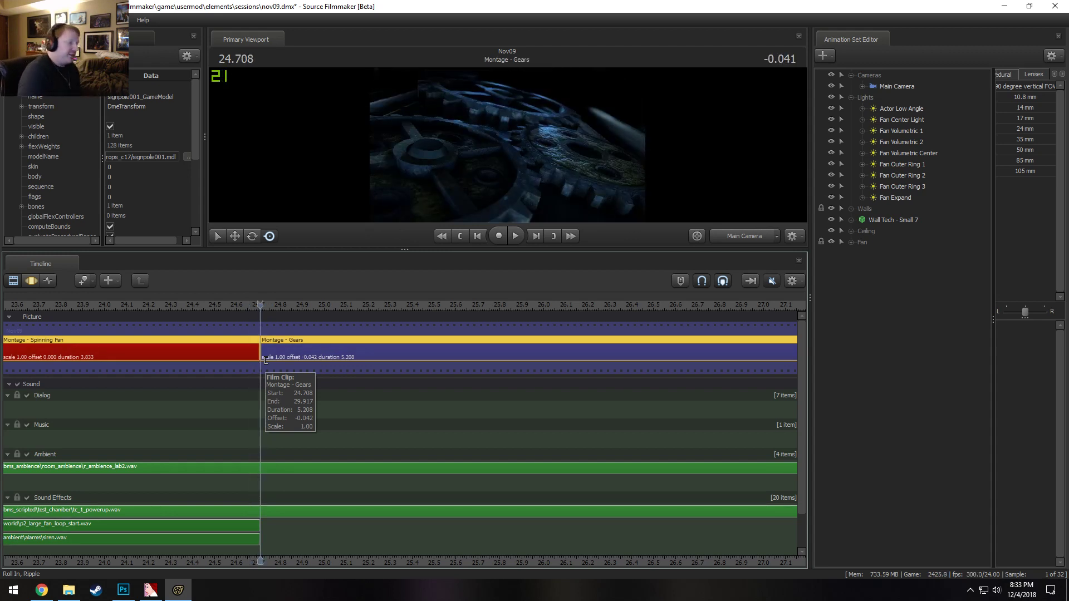
# Select Montage - Spinning Fan and Montage - Gears together and examine the roll handles at their shared cut
pyautogui.scroll(-5, 279, 355)
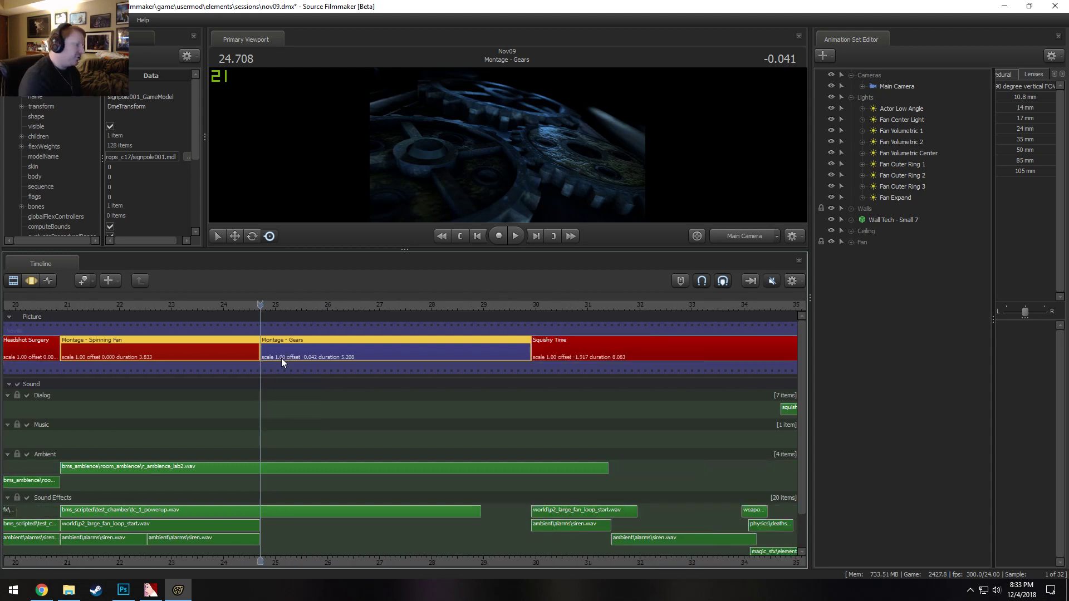
pyautogui.scroll(2, 288, 362)
pyautogui.click(269, 353)
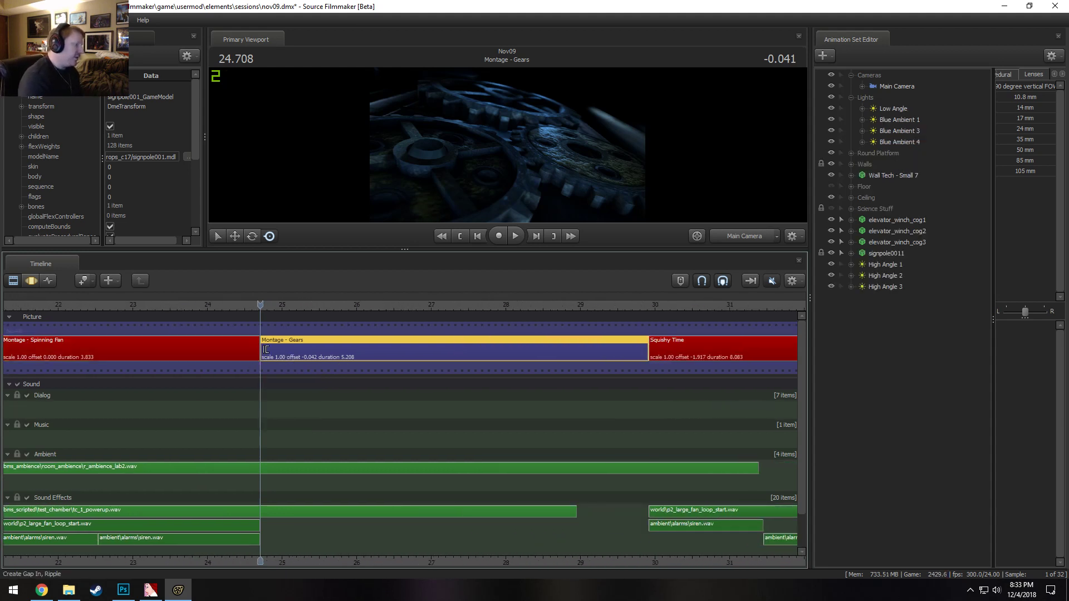
pyautogui.keyDown('ctrl'); pyautogui.click(227, 351); pyautogui.keyUp('ctrl')
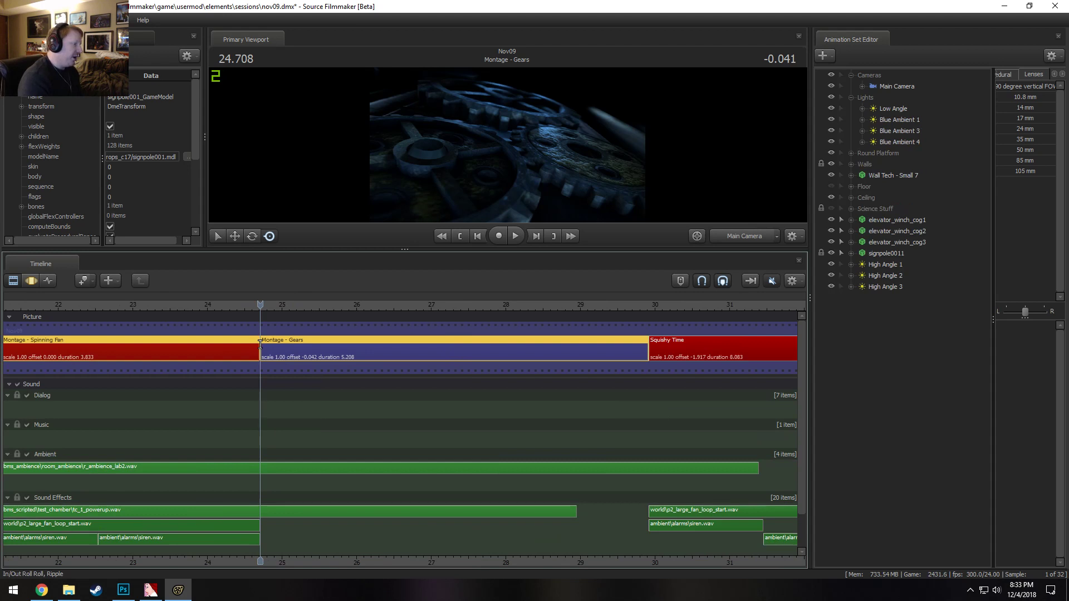
pyautogui.moveTo(255, 343)
pyautogui.mouseDown()
pyautogui.moveTo(249, 351)
pyautogui.moveTo(262, 352)
pyautogui.mouseUp()
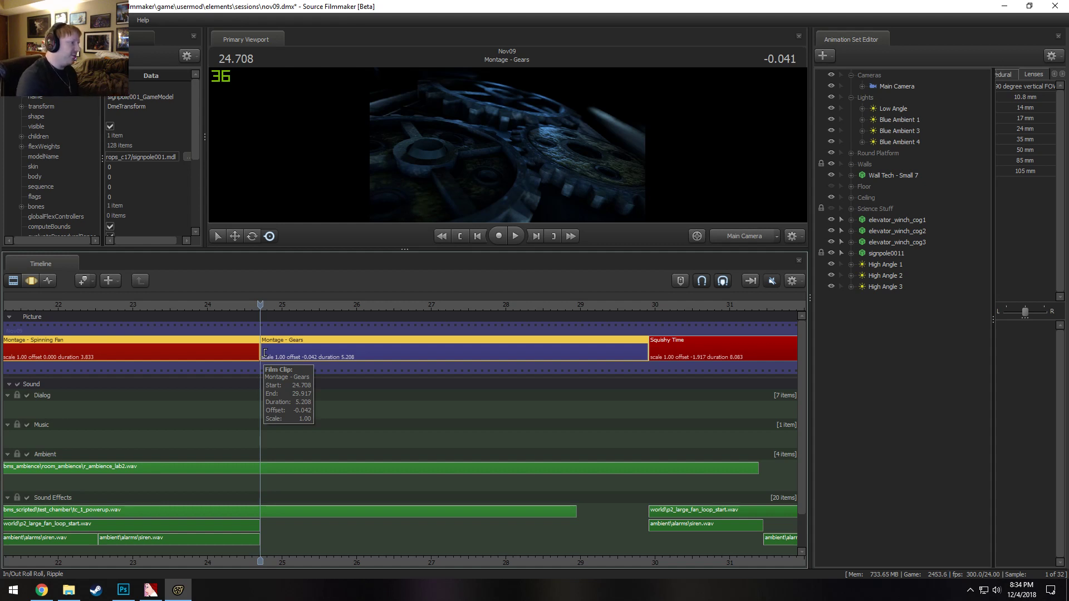
# Expose the sound tracks in the timeline and play across the cut from Montage - Gears into Squishy Time
pyautogui.moveTo(418, 248); pyautogui.dragTo(403, 382)
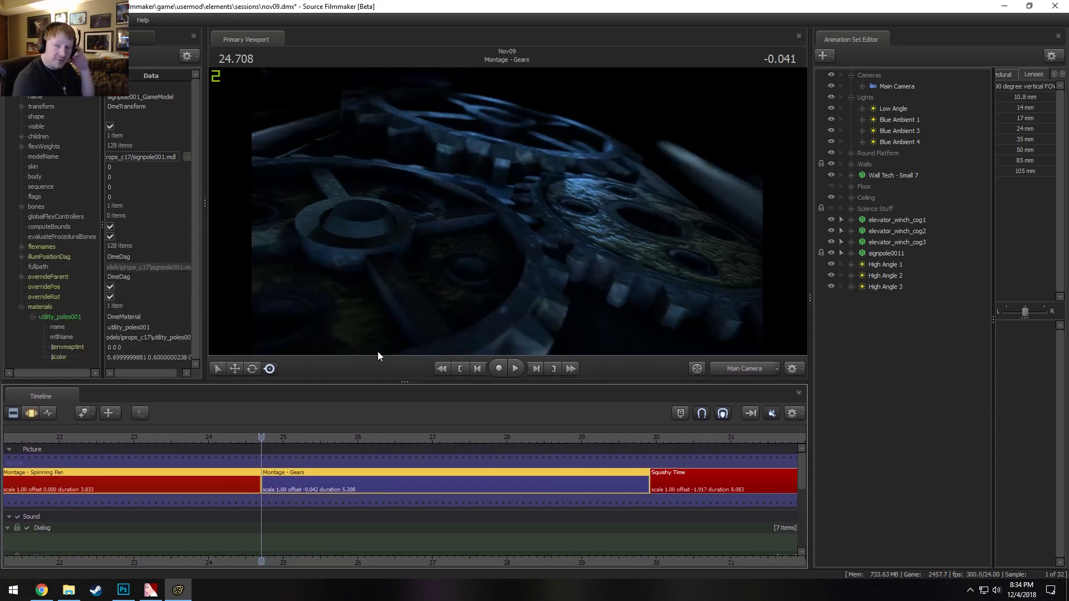
pyautogui.scroll(-3, 260, 453)
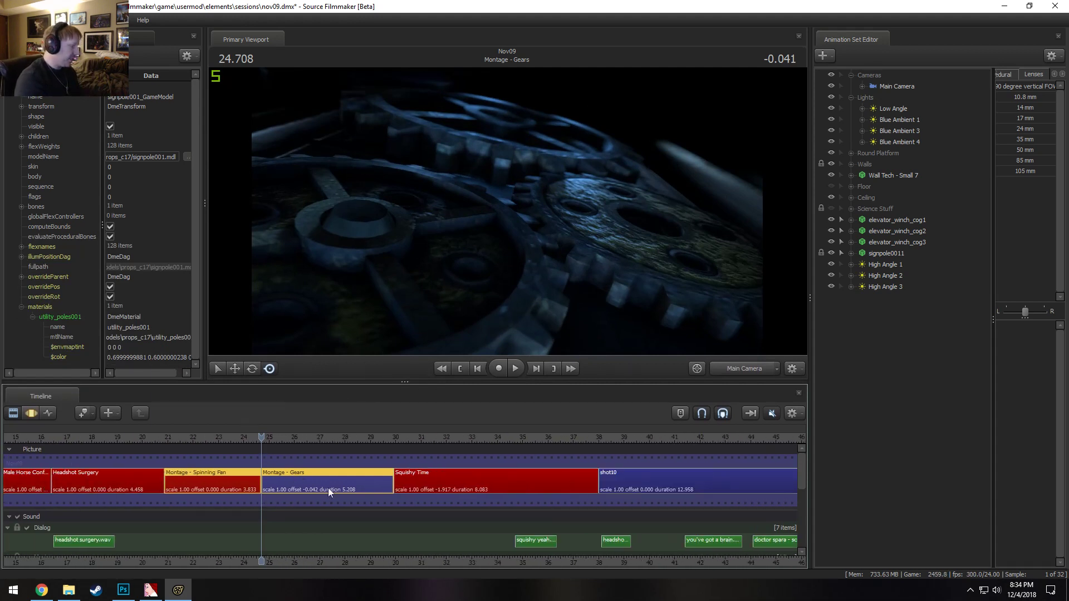
pyautogui.moveTo(805, 473)
pyautogui.mouseDown()
pyautogui.moveTo(803, 499)
pyautogui.moveTo(808, 484)
pyautogui.mouseUp()
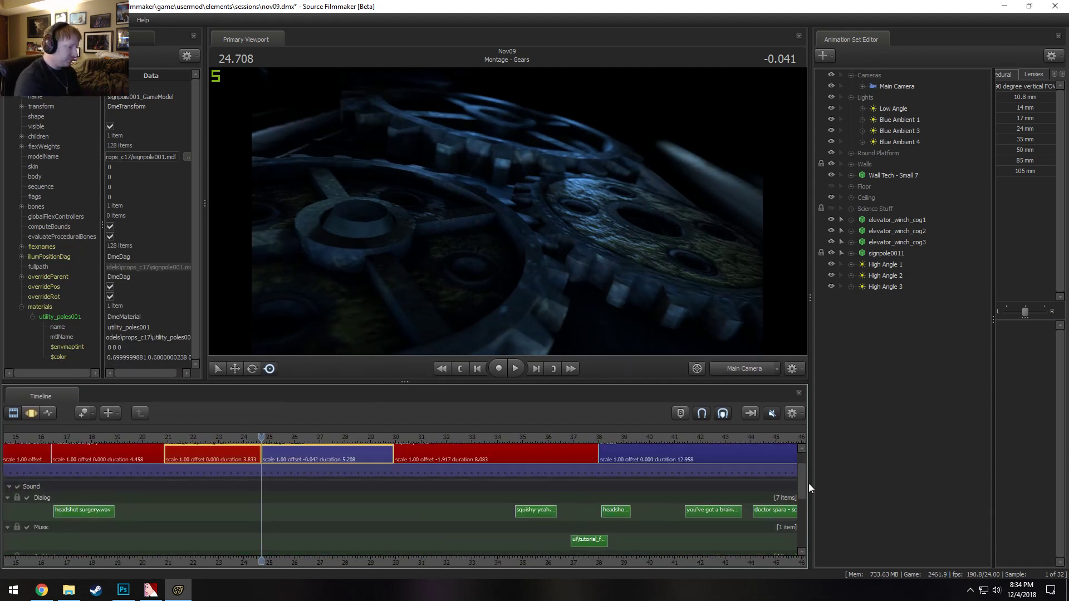
pyautogui.click(410, 439)
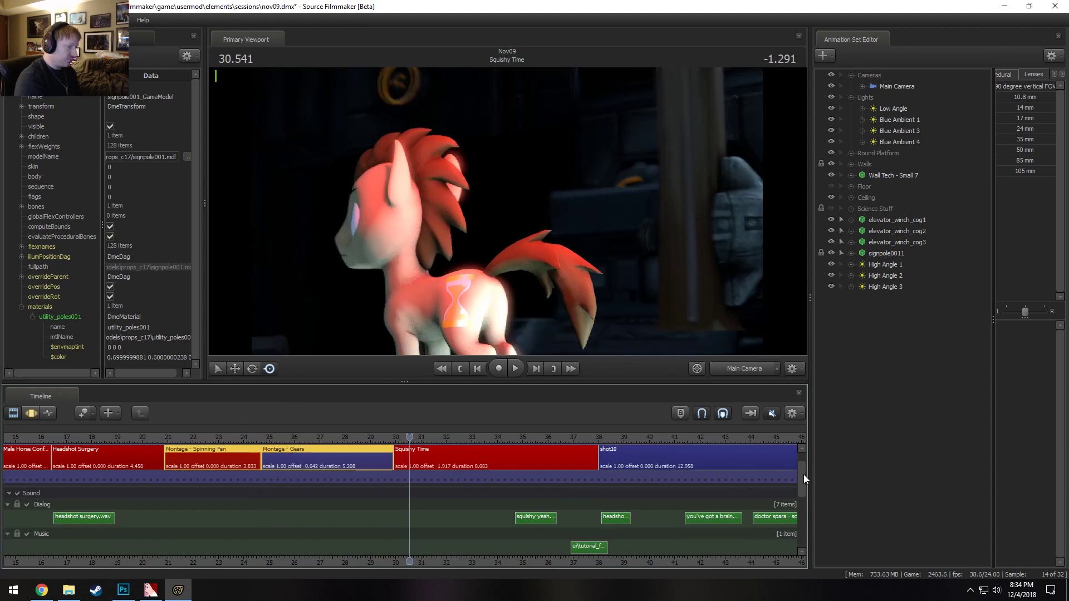
pyautogui.moveTo(803, 475); pyautogui.dragTo(803, 502)
pyautogui.moveTo(589, 381); pyautogui.dragTo(620, 212)
pyautogui.click(382, 269)
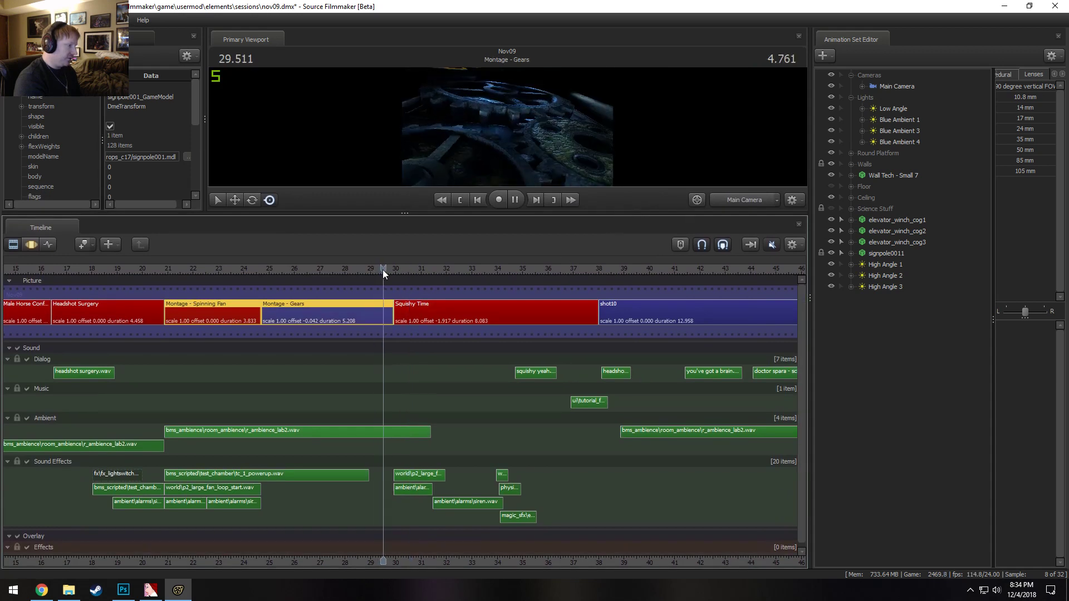
pyautogui.press('space')
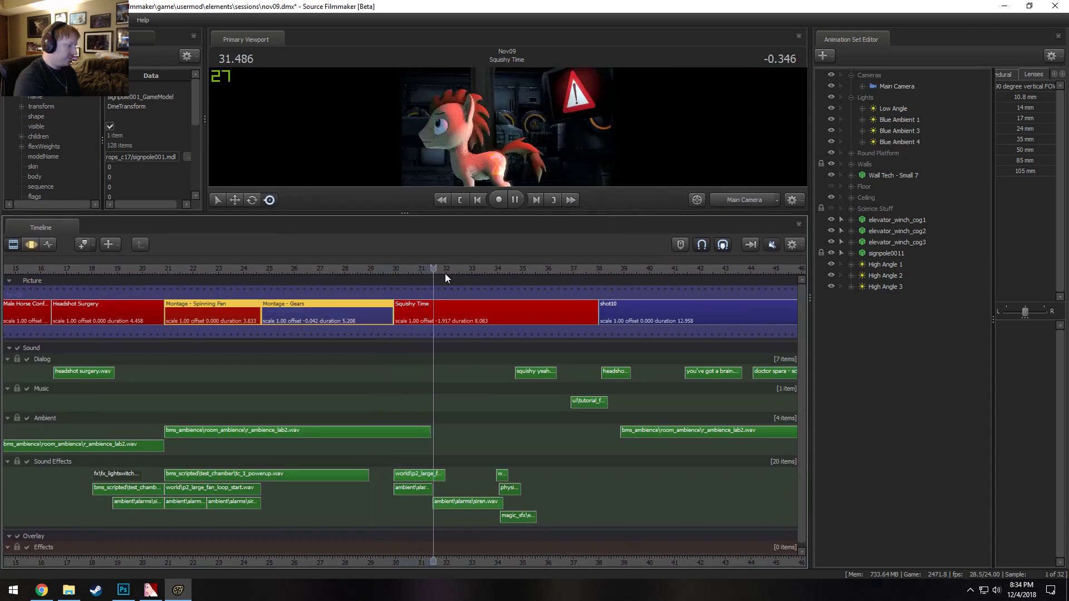
pyautogui.moveTo(489, 268); pyautogui.dragTo(181, 269)
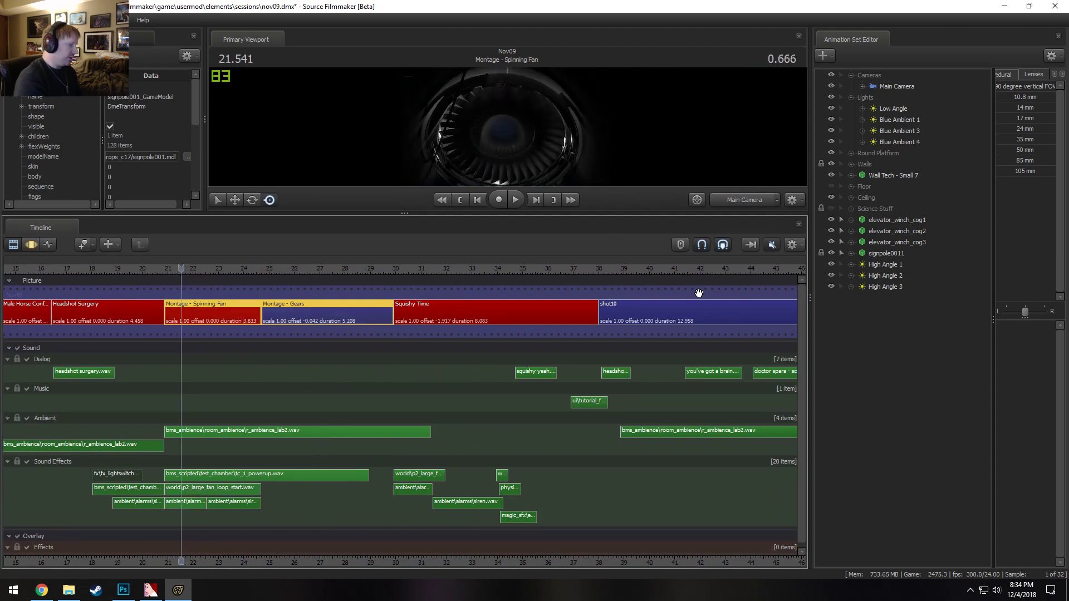
# Unmute the timeline audio and listen to Montage - Spinning Fan, Montage - Gears and the cut into Squishy Time
pyautogui.click(772, 244)
pyautogui.press('space')
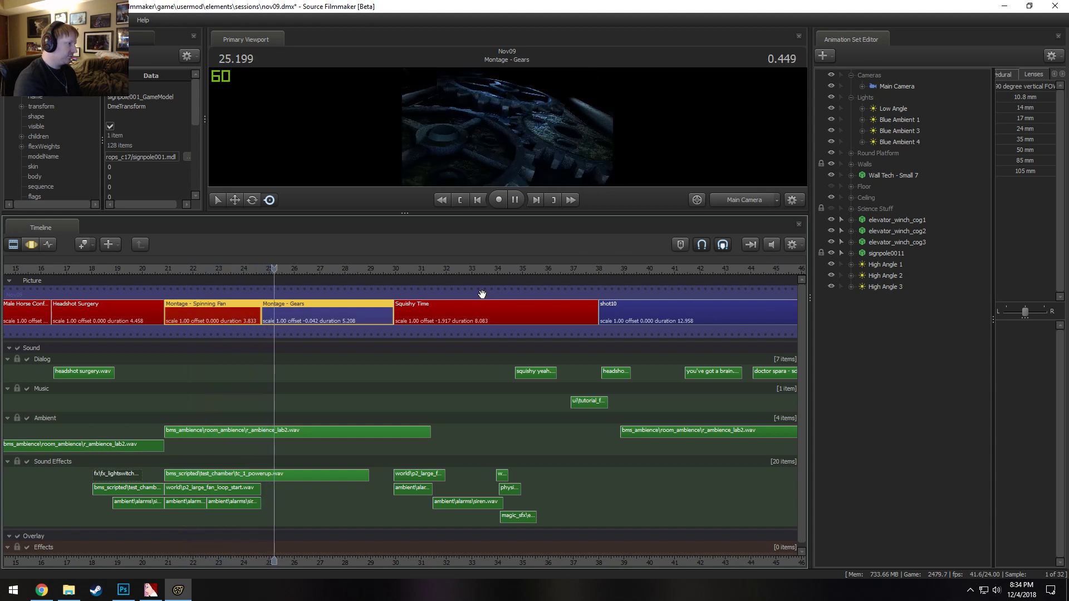
pyautogui.press('space')
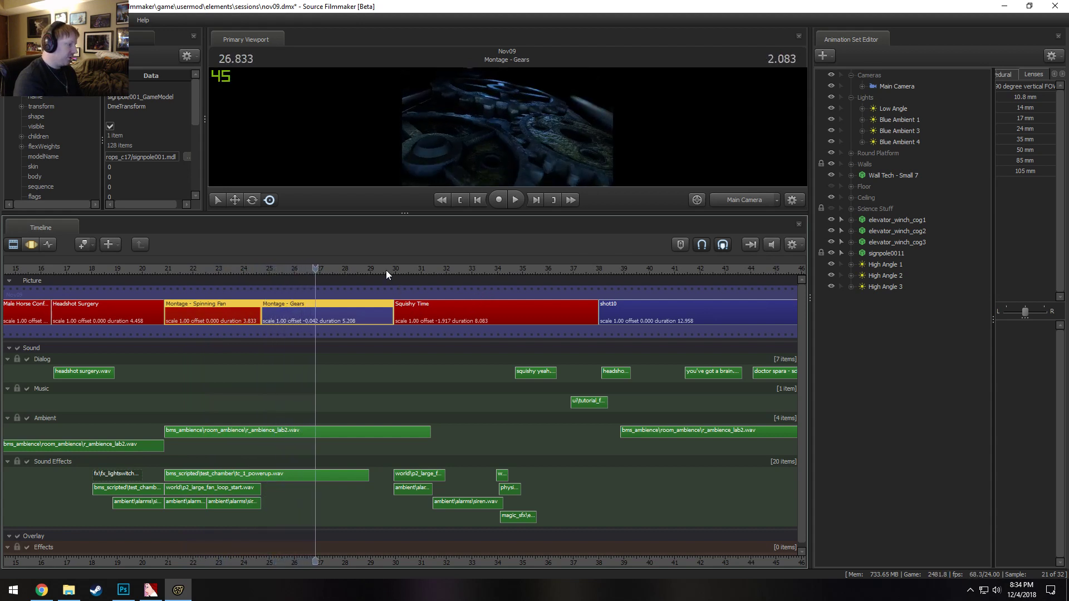
pyautogui.click(382, 266)
pyautogui.press('space')
pyautogui.press('space')
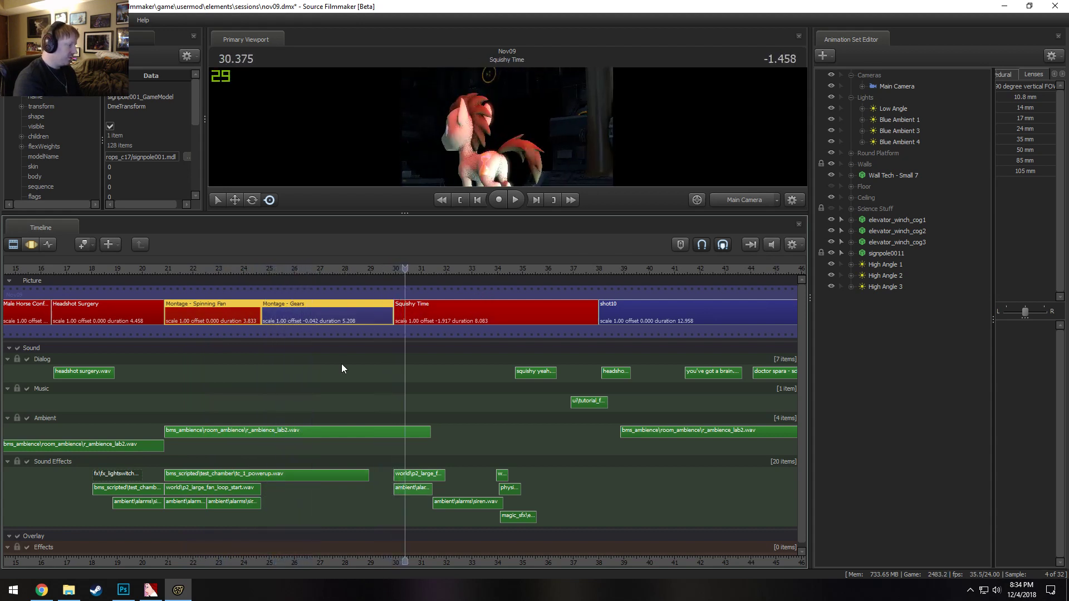
# Extend the end of the tc_1_powerup.wav sound clip to about 34.2 and play back the result
pyautogui.click(245, 473)
pyautogui.moveTo(360, 477); pyautogui.dragTo(499, 488)
pyautogui.press('space')
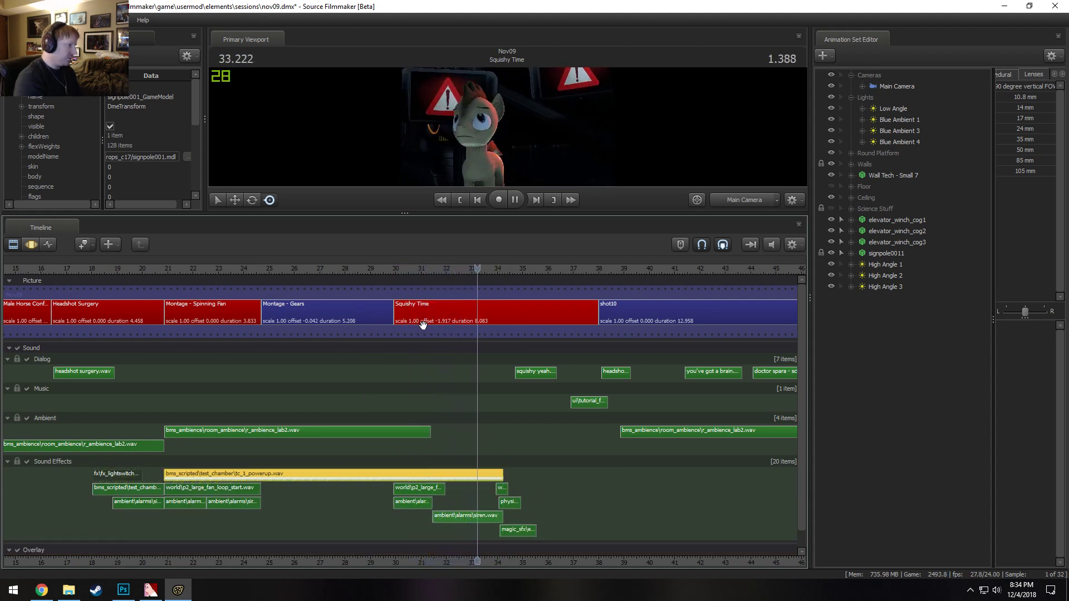
pyautogui.press('space')
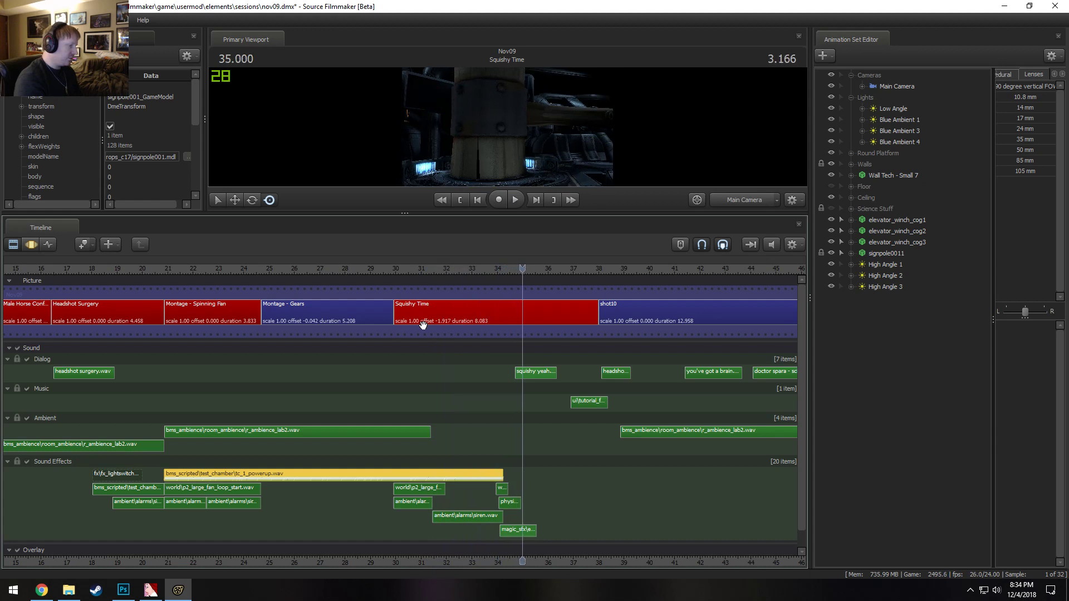
# Listen again to the transition from Montage - Spinning Fan into Montage - Gears
pyautogui.click(321, 266)
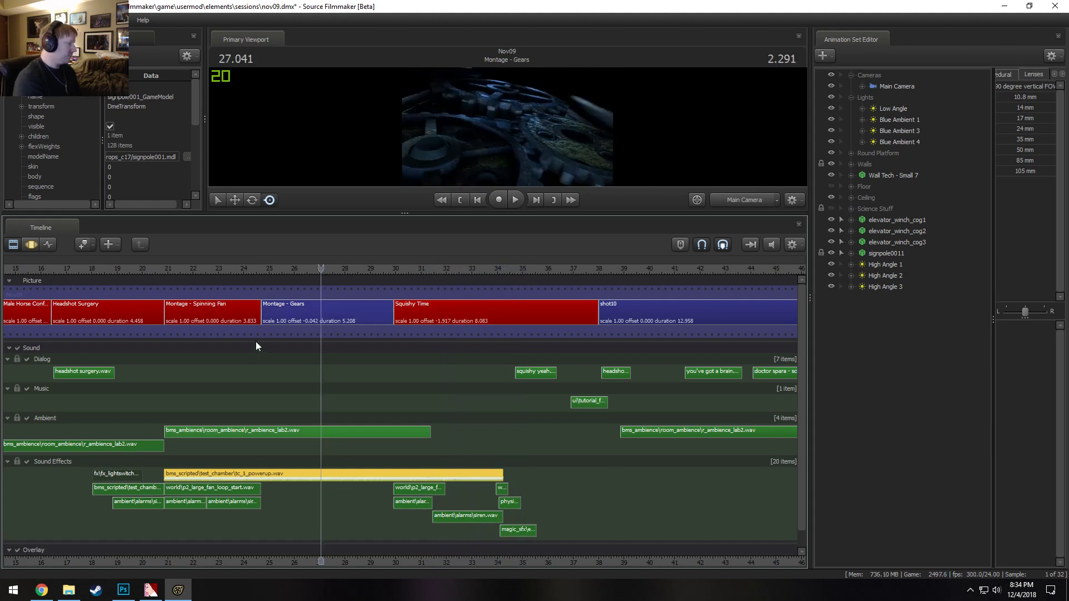
pyautogui.click(249, 266)
pyautogui.press('space')
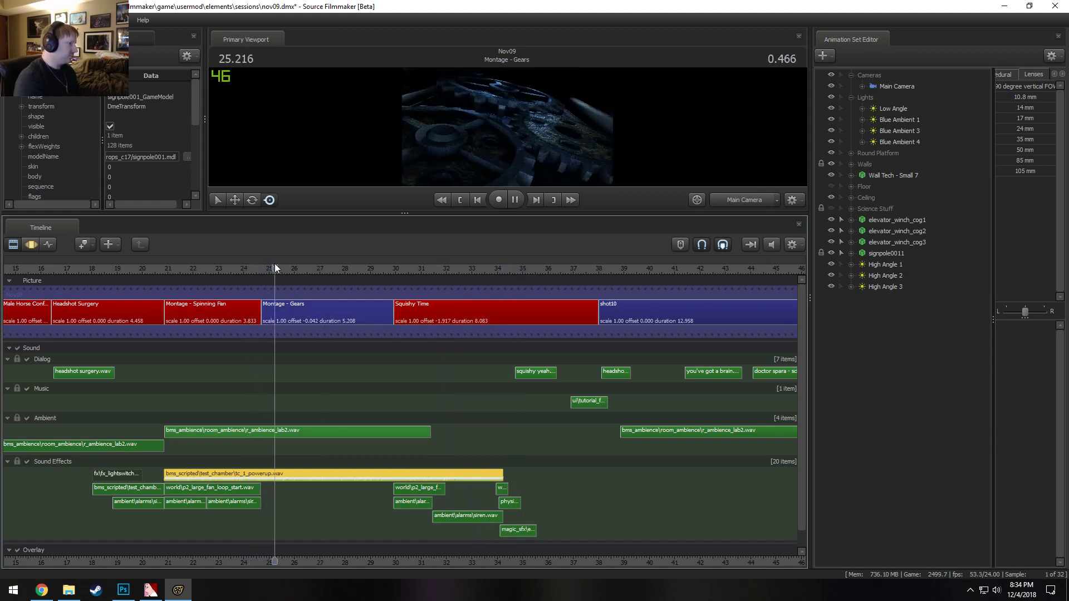
pyautogui.click(243, 267)
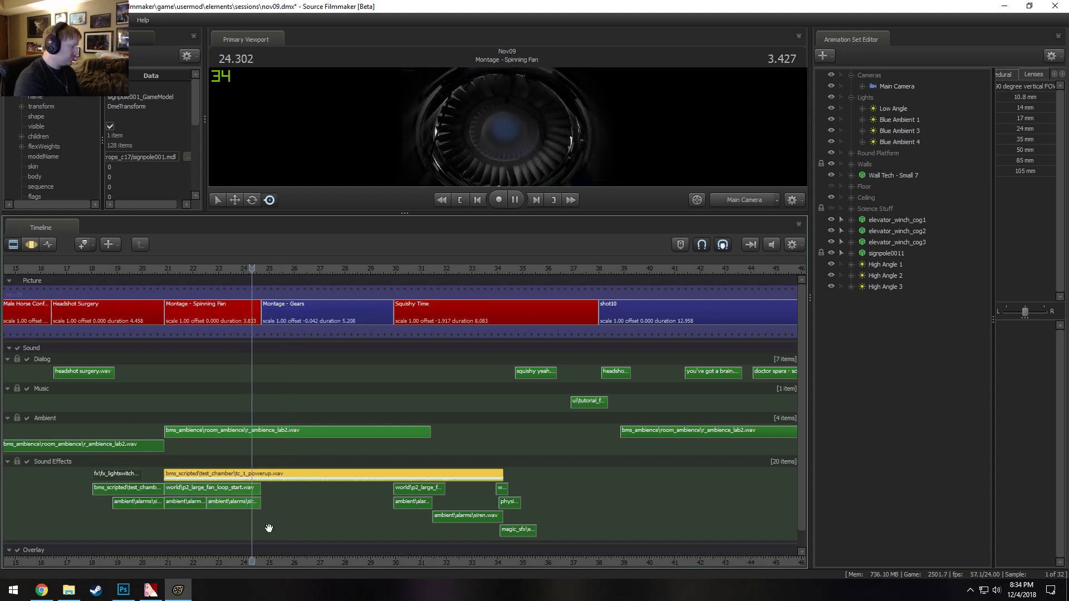
pyautogui.press('space')
# Move the p2_large_fan_loop_start.wav clip from Squishy Time's start to the first frame of Montage - Gears and play across the cut
pyautogui.scroll(4, 421, 505)
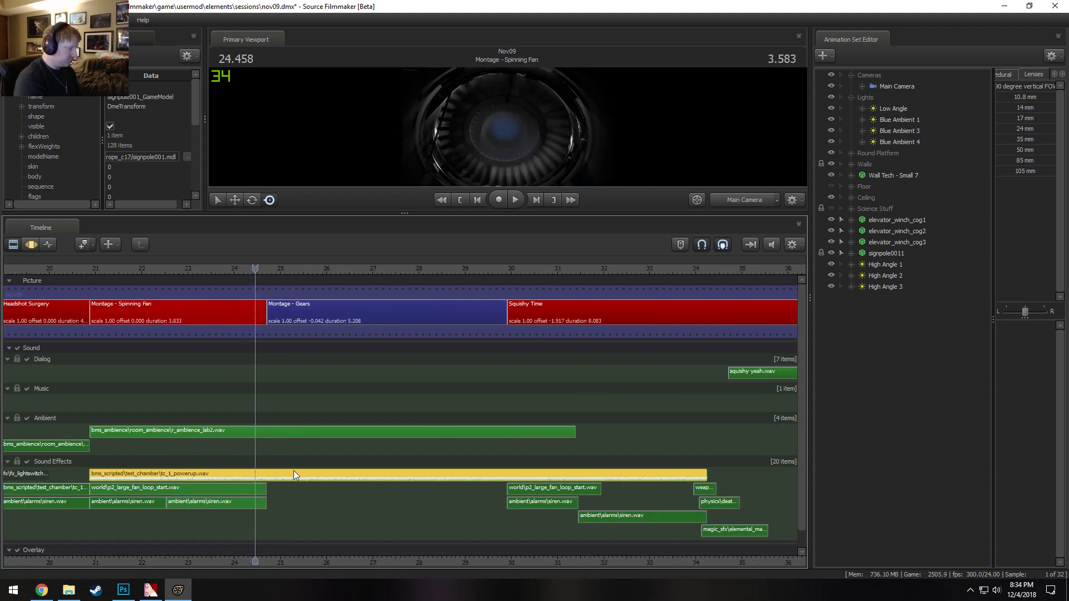
pyautogui.click(181, 491)
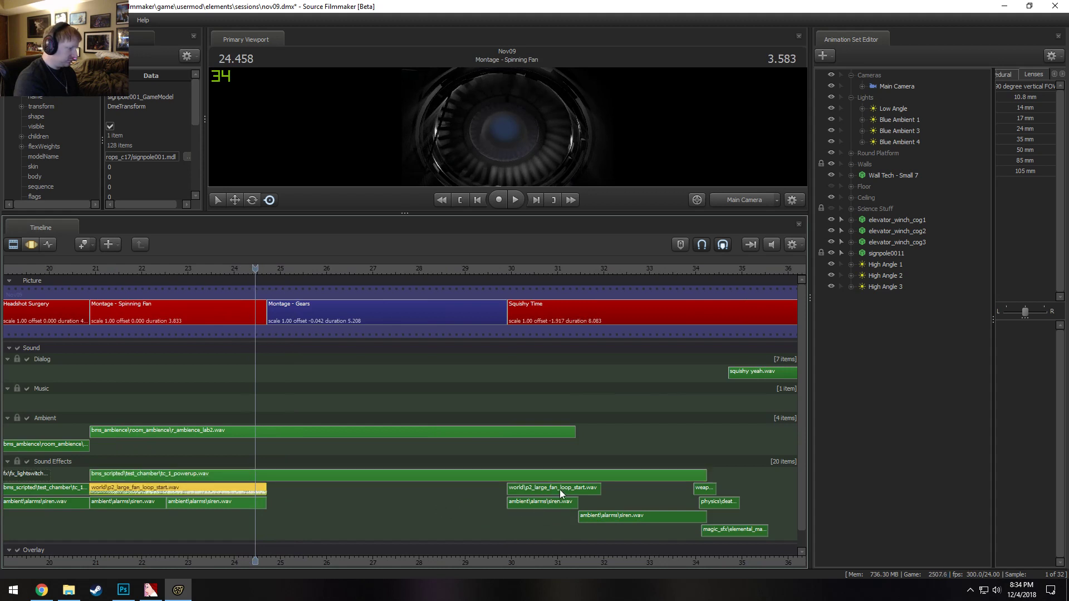
pyautogui.moveTo(560, 489); pyautogui.dragTo(315, 499)
pyautogui.press('space')
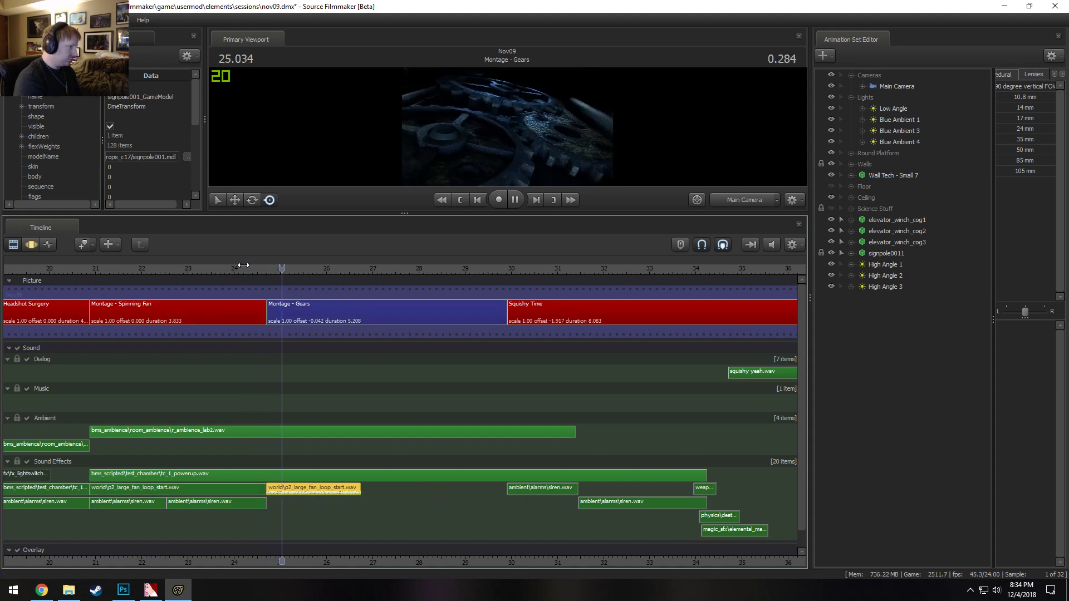
pyautogui.press('space')
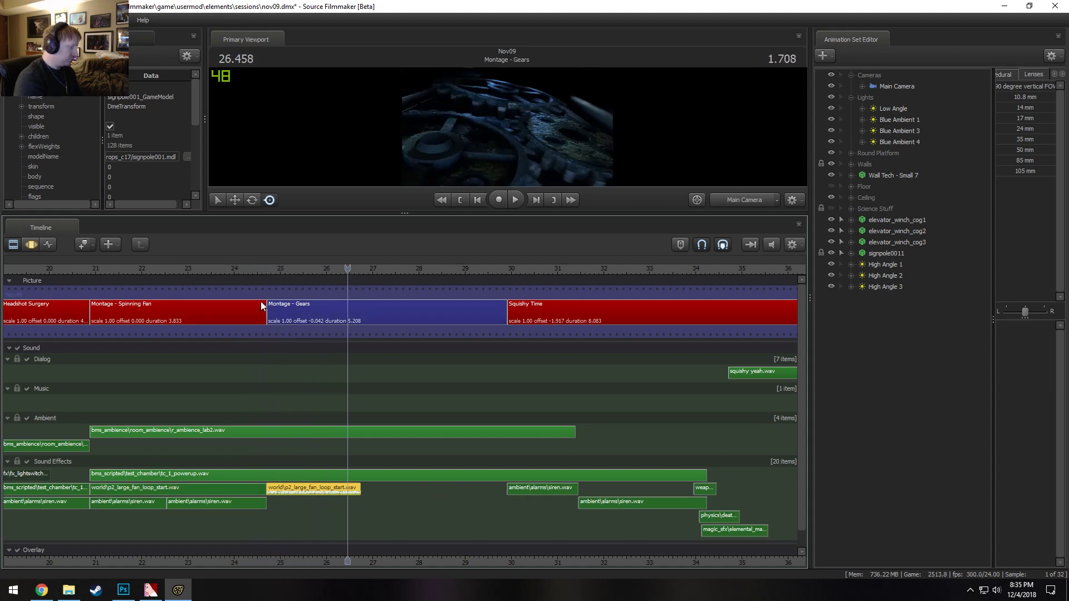
pyautogui.click(231, 270)
pyautogui.press('space')
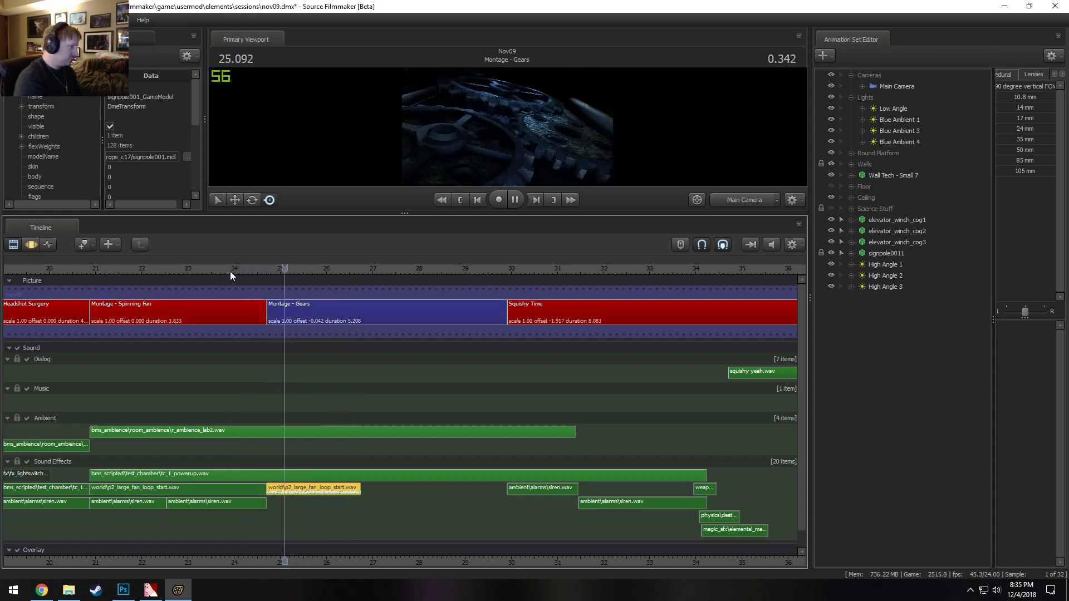
pyautogui.press('space')
# Try adding a Sound Effects clip at 24.708, previewing activate-fanfare.mp3 and tutorial_fanfare.wav in the sound browser
pyautogui.click(266, 268)
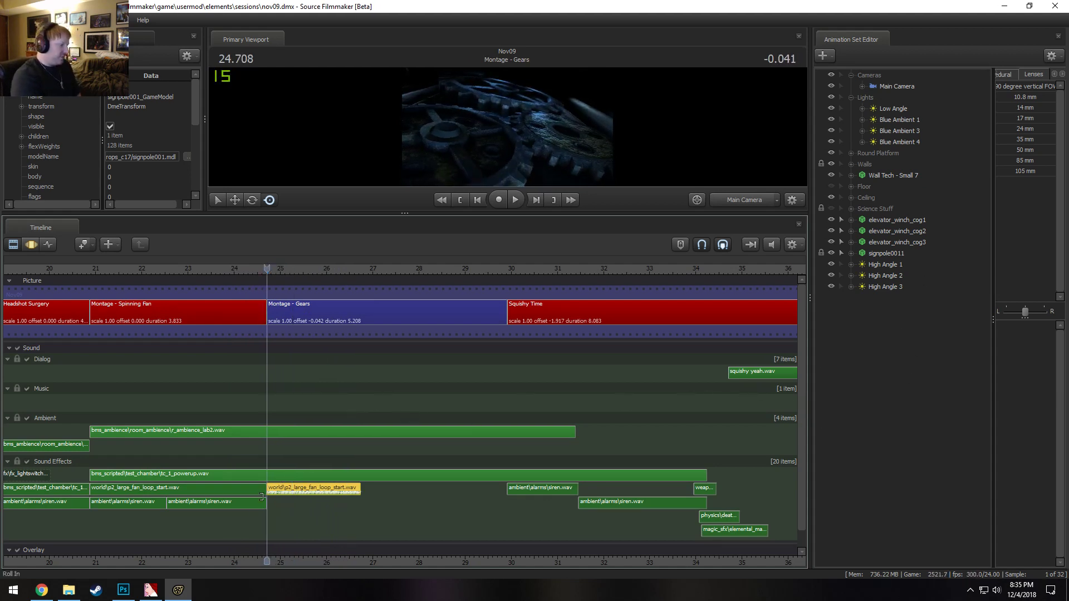
pyautogui.rightClick(339, 528)
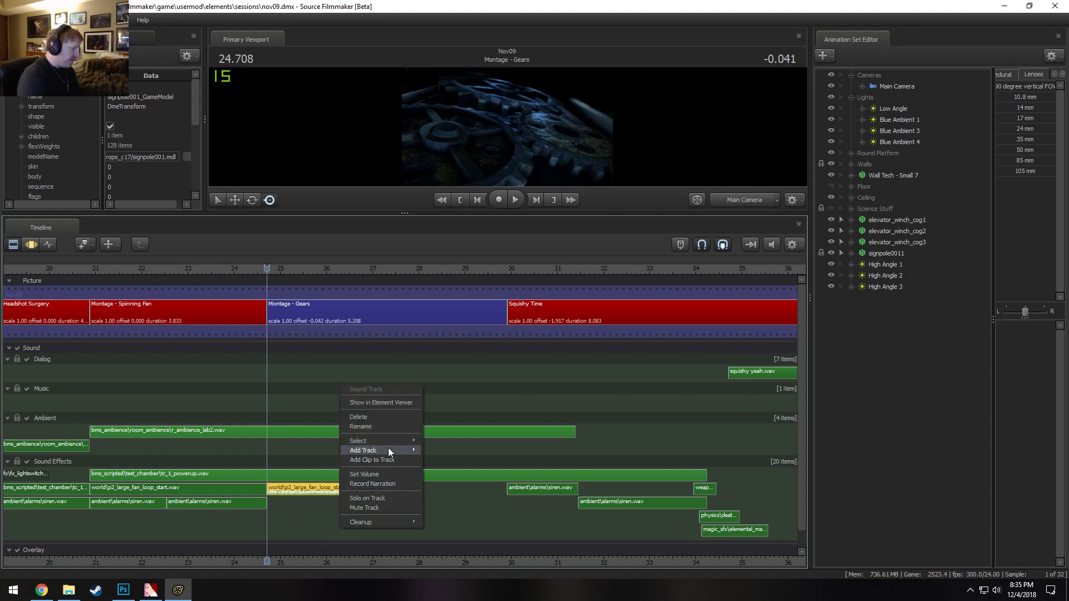
pyautogui.click(384, 460)
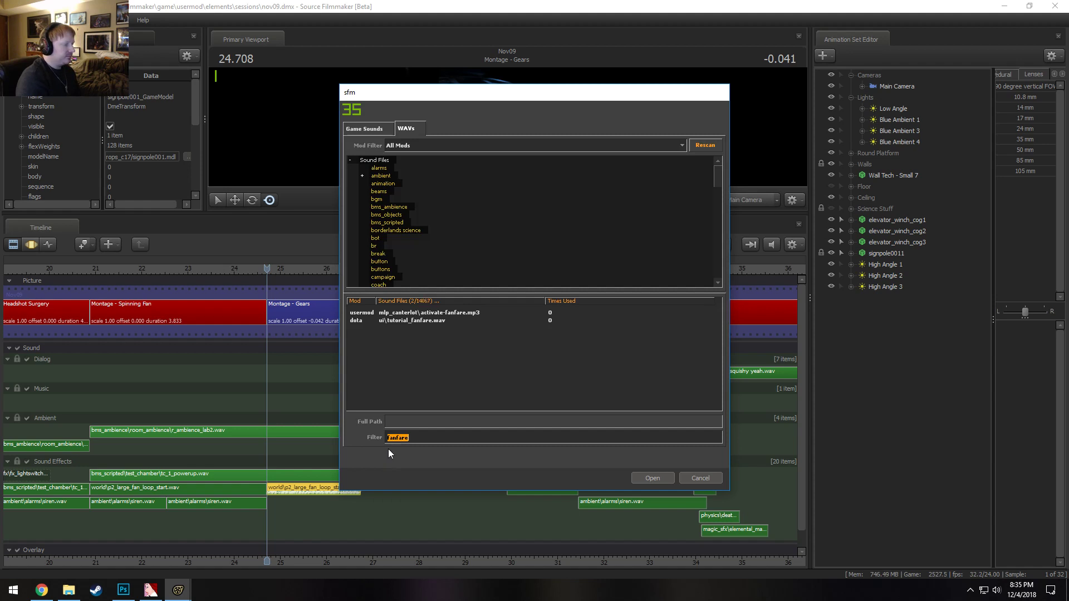
pyautogui.click(446, 312)
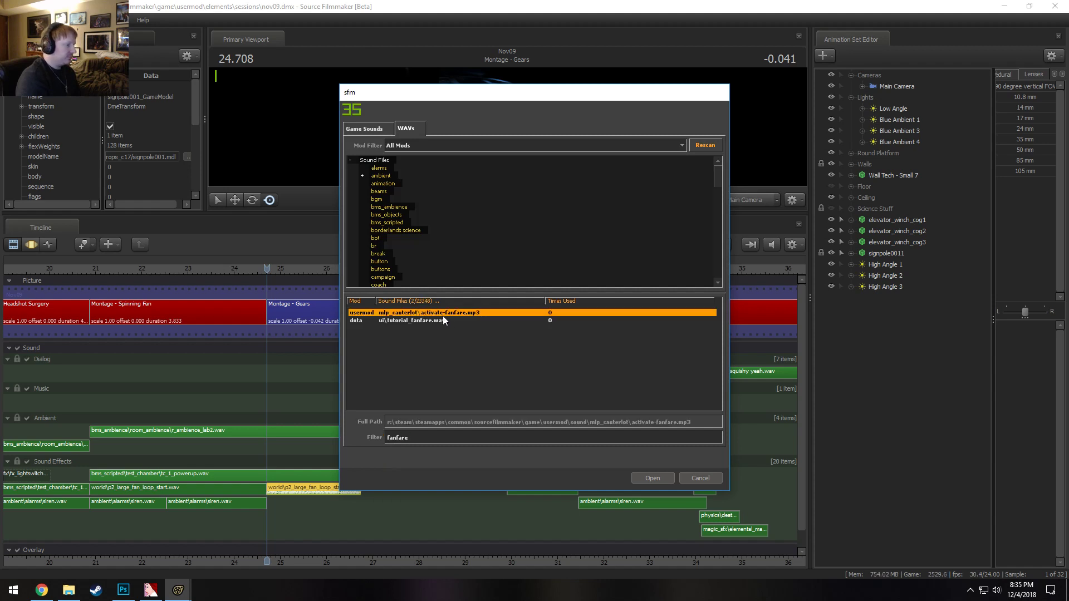
pyautogui.click(433, 321)
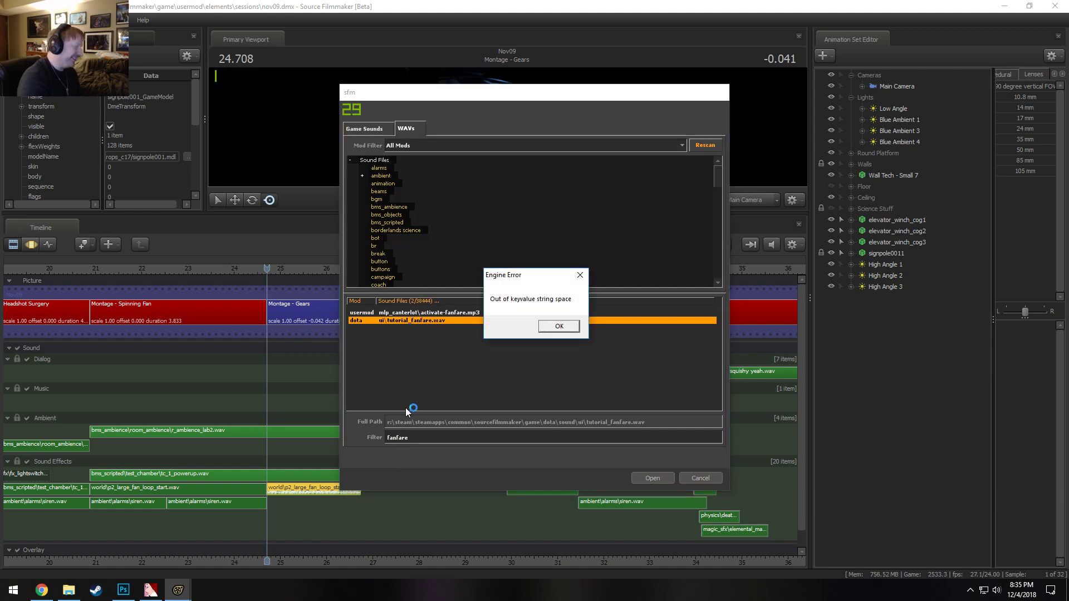
pyautogui.click(554, 325)
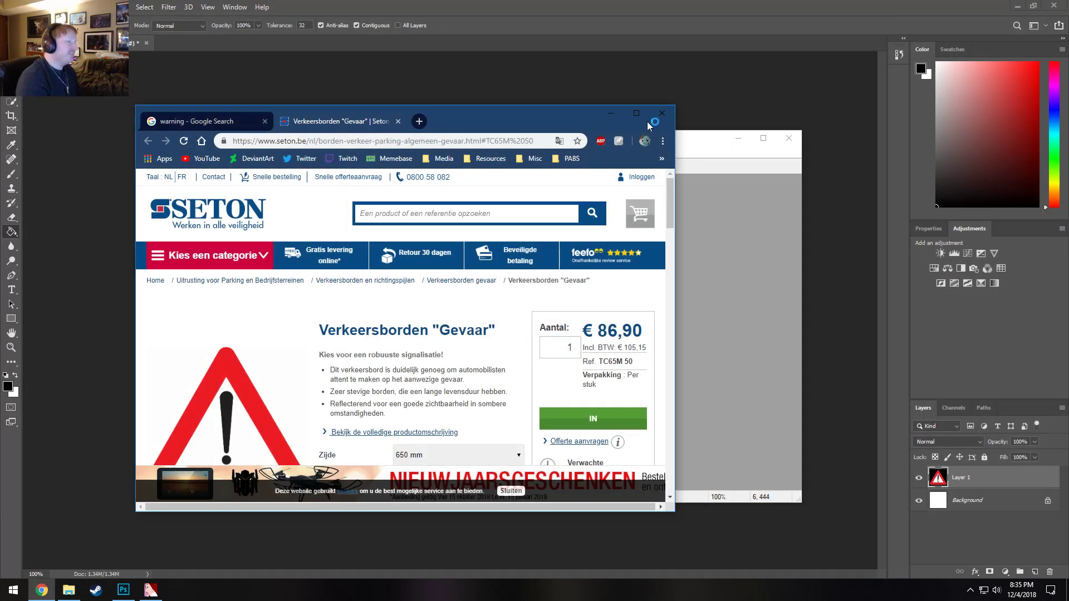
# Close the web browser window, relaunch Source Filmmaker and load the nov09 autosave session
pyautogui.click(661, 113)
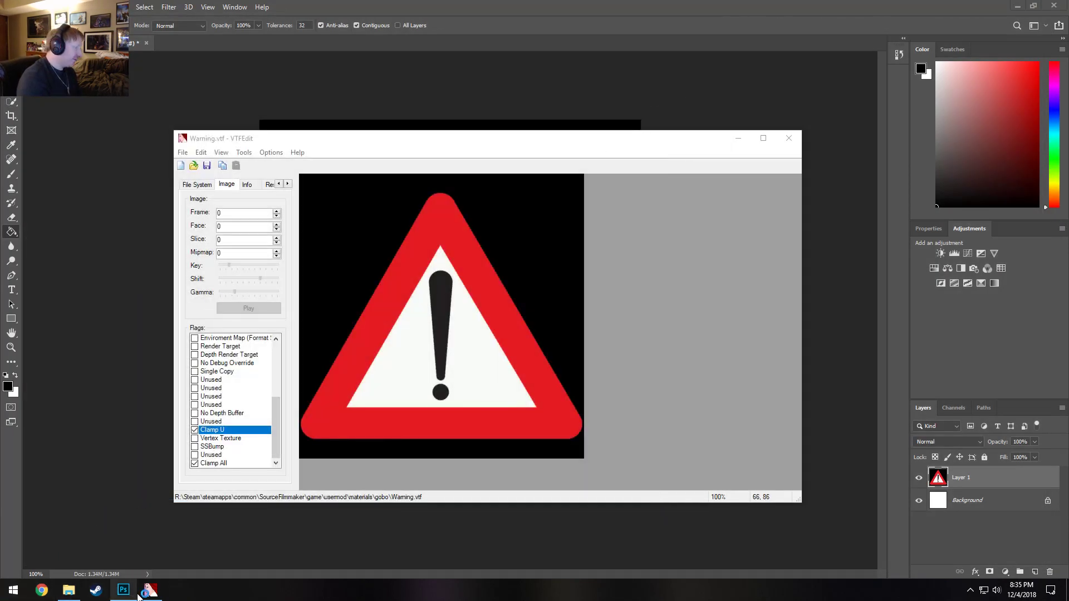
pyautogui.rightClick(104, 593)
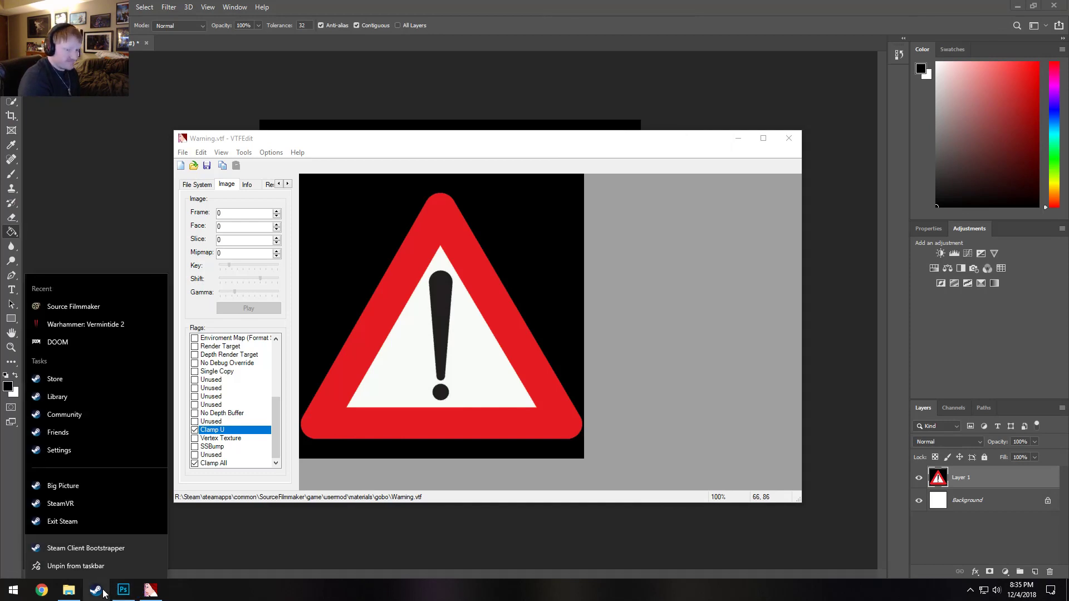
pyautogui.click(88, 309)
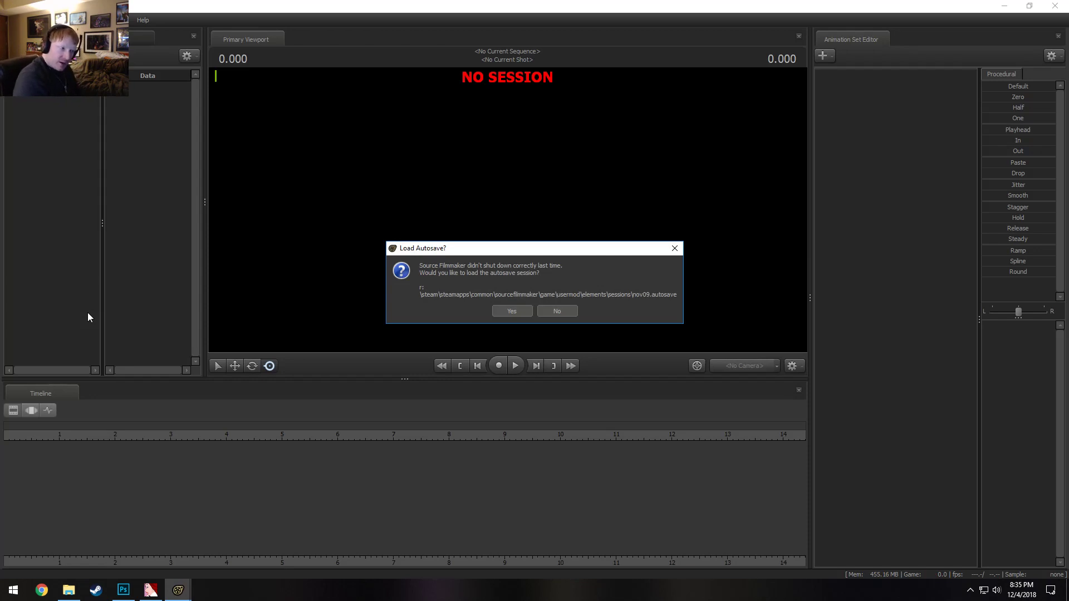
pyautogui.click(494, 311)
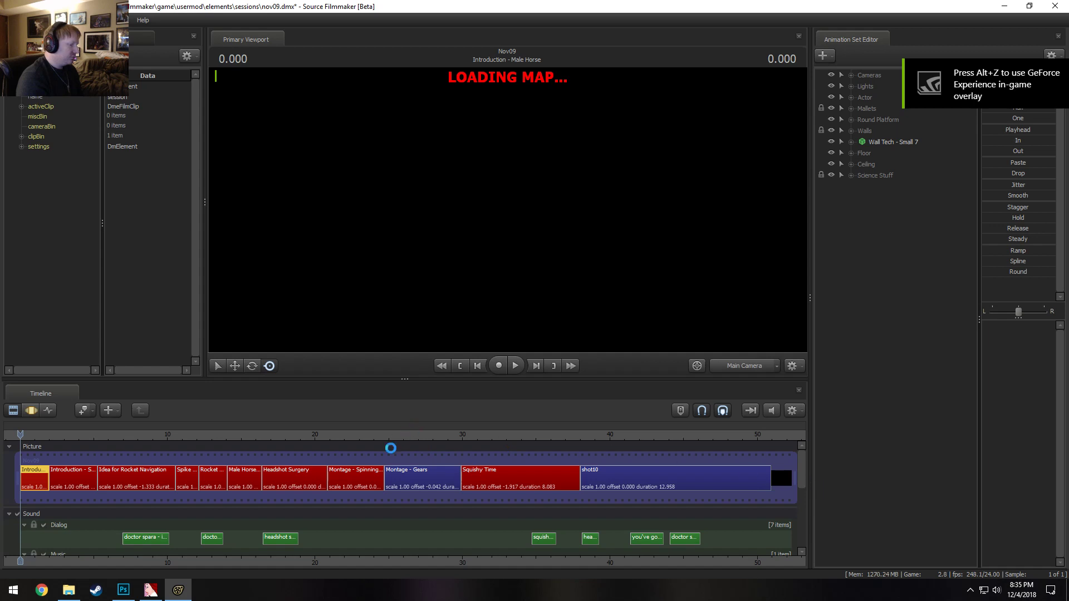
# Play part of Montage - Gears in the restored session
pyautogui.moveTo(410, 435); pyautogui.dragTo(415, 434)
pyautogui.press('space')
pyautogui.press('space')
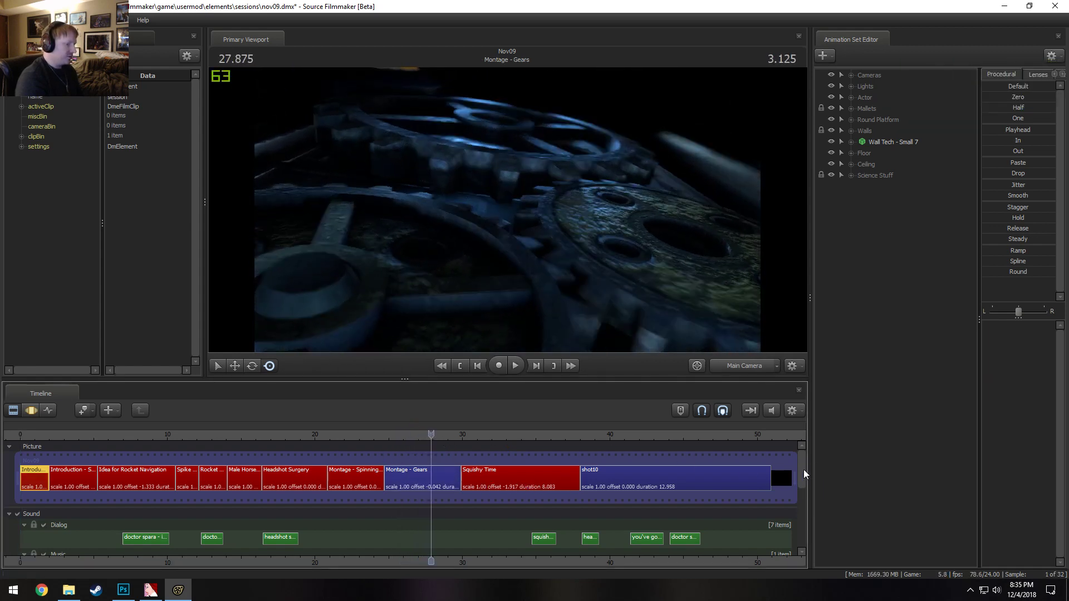
# Move the p2_large_fan_loop_start.wav clip near 29.9 so it starts with Montage - Gears, and listen to it
pyautogui.moveTo(803, 469); pyautogui.dragTo(810, 536)
pyautogui.moveTo(431, 435)
pyautogui.mouseDown()
pyautogui.moveTo(386, 437)
pyautogui.moveTo(417, 446)
pyautogui.mouseUp()
pyautogui.scroll(1, 417, 446)
pyautogui.scroll(4, 473, 490)
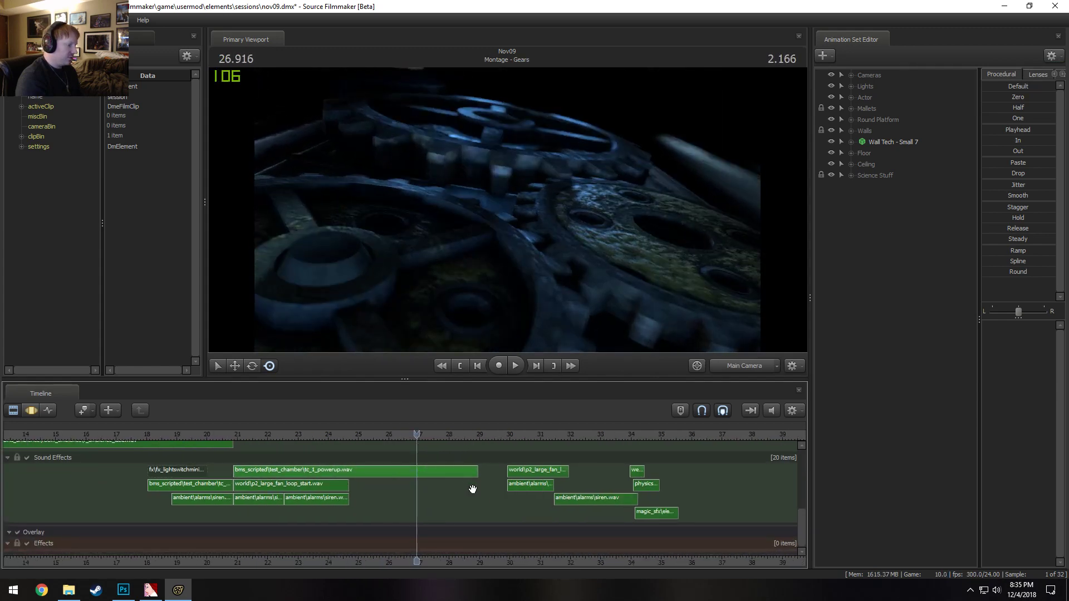
pyautogui.scroll(1, 556, 488)
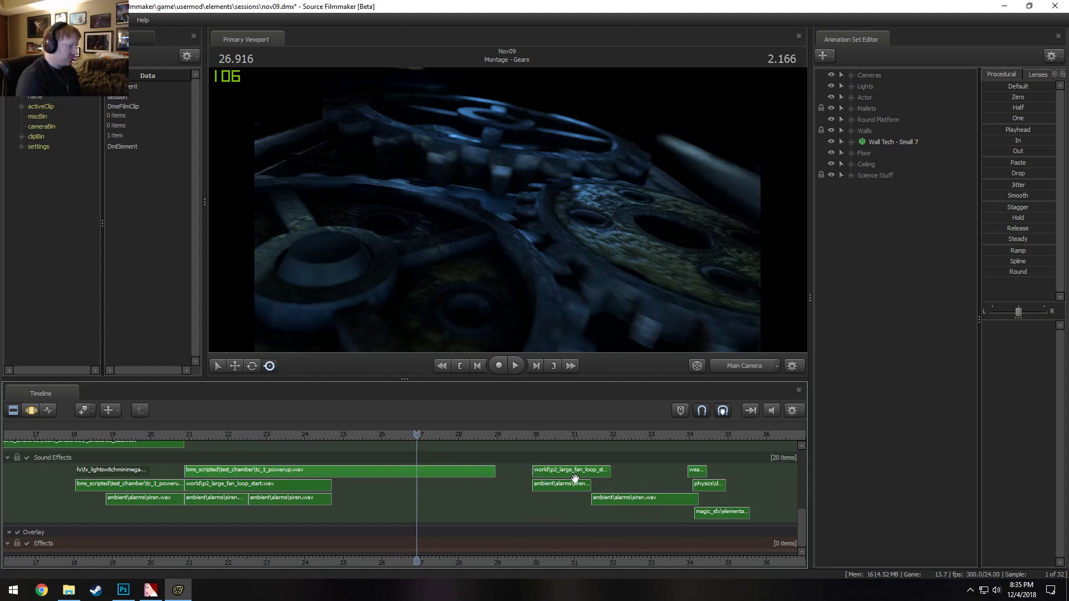
pyautogui.moveTo(583, 472); pyautogui.dragTo(380, 476)
pyautogui.scroll(2, 380, 477)
pyautogui.click(279, 433)
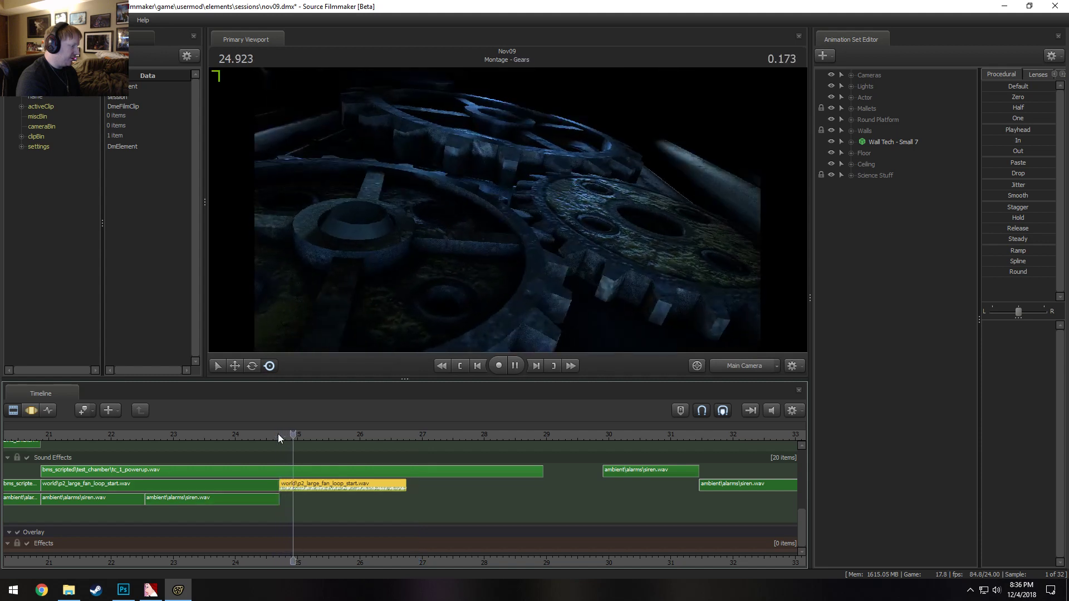
pyautogui.moveTo(800, 527)
pyautogui.mouseDown()
pyautogui.moveTo(800, 466)
pyautogui.moveTo(800, 509)
pyautogui.mouseUp()
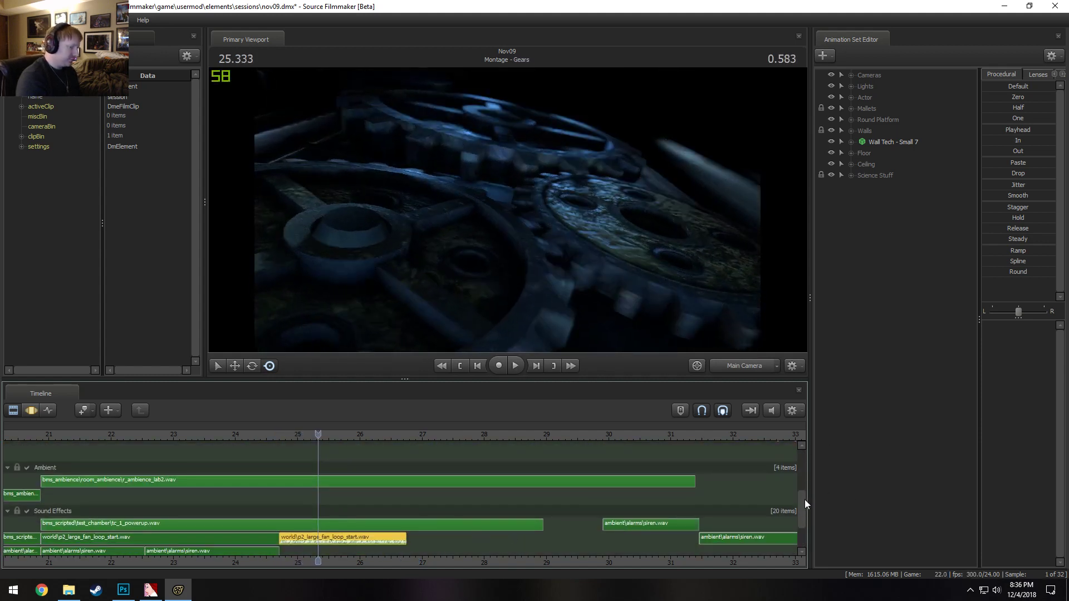
# Start adding a Sound Effects clip at 25.333, filter the sound files by "gear" and audition several of them
pyautogui.scroll(-2, 804, 500)
pyautogui.rightClick(345, 521)
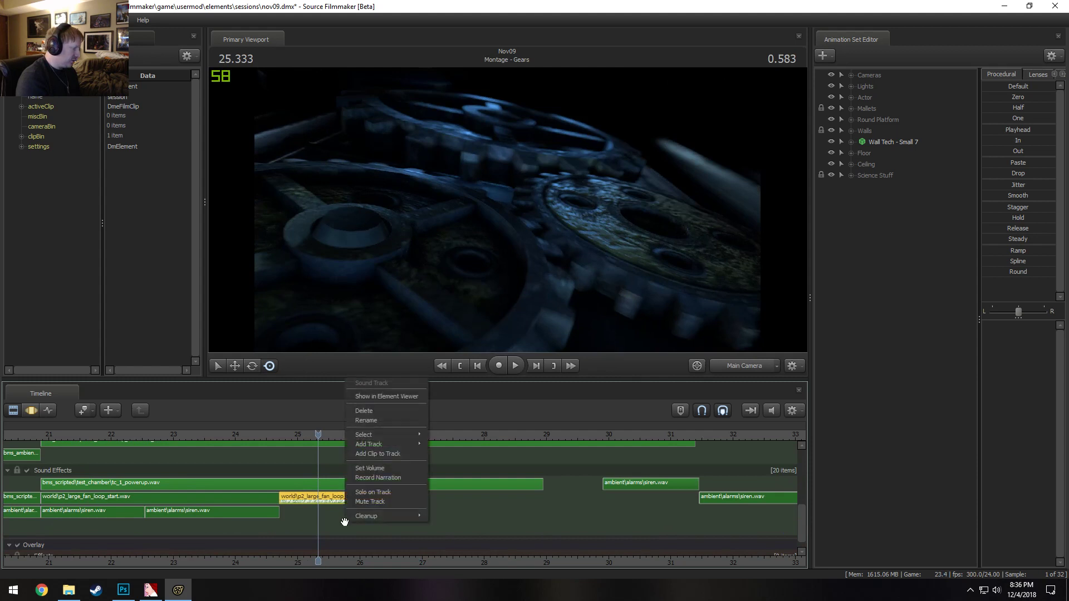
pyautogui.click(373, 453)
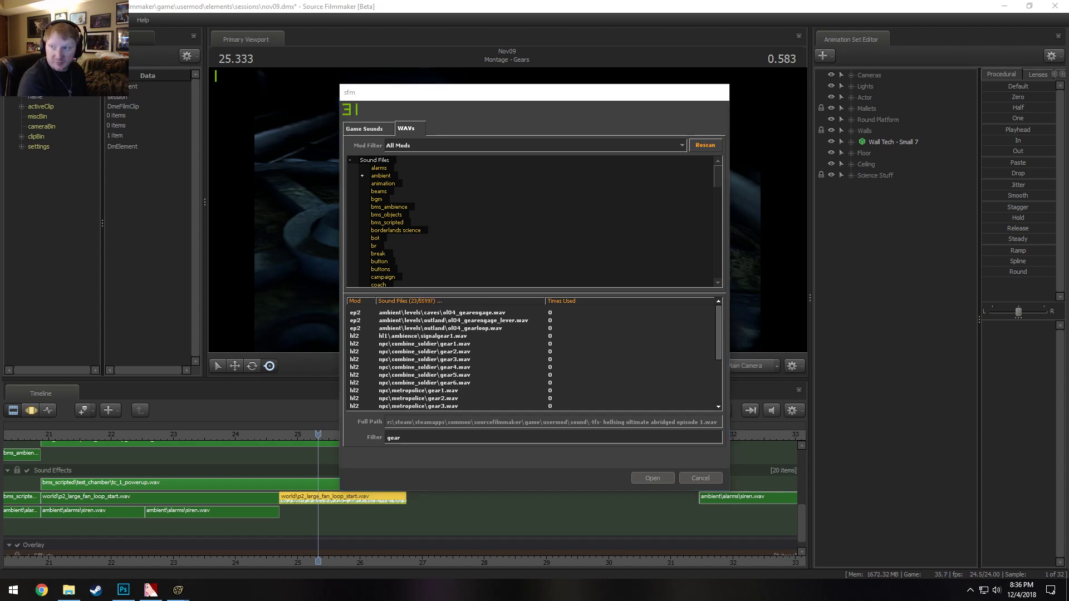
pyautogui.click(434, 328)
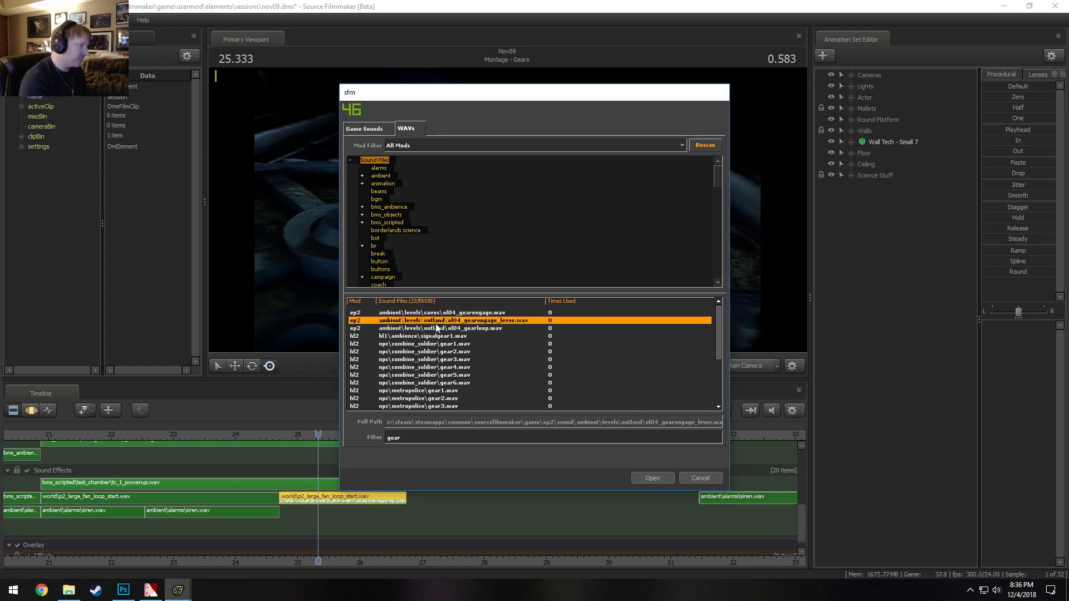
pyautogui.click(443, 359)
pyautogui.click(460, 329)
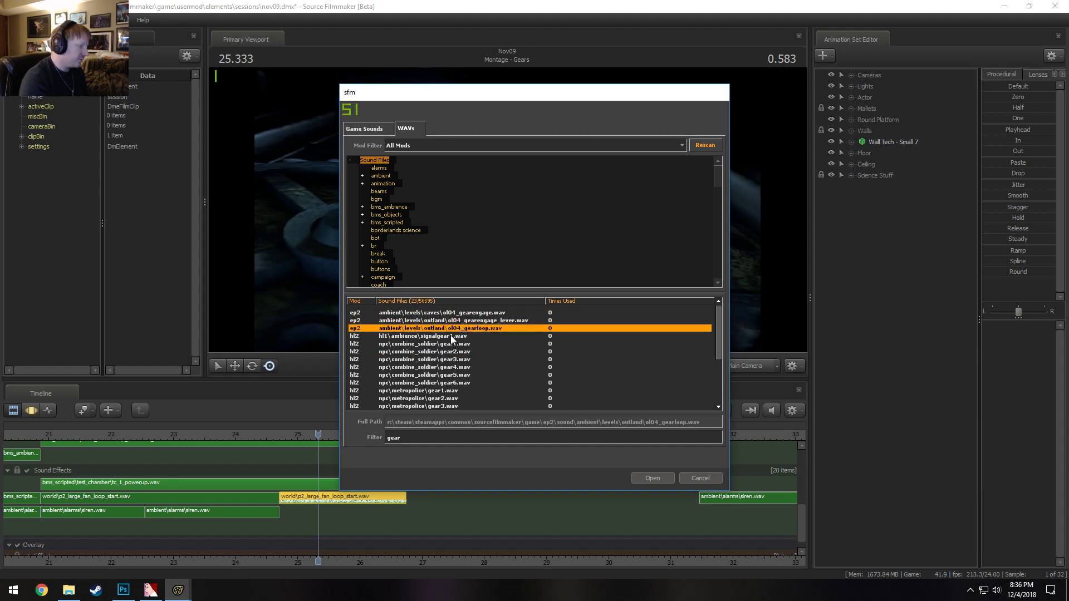
pyautogui.click(452, 336)
pyautogui.click(454, 351)
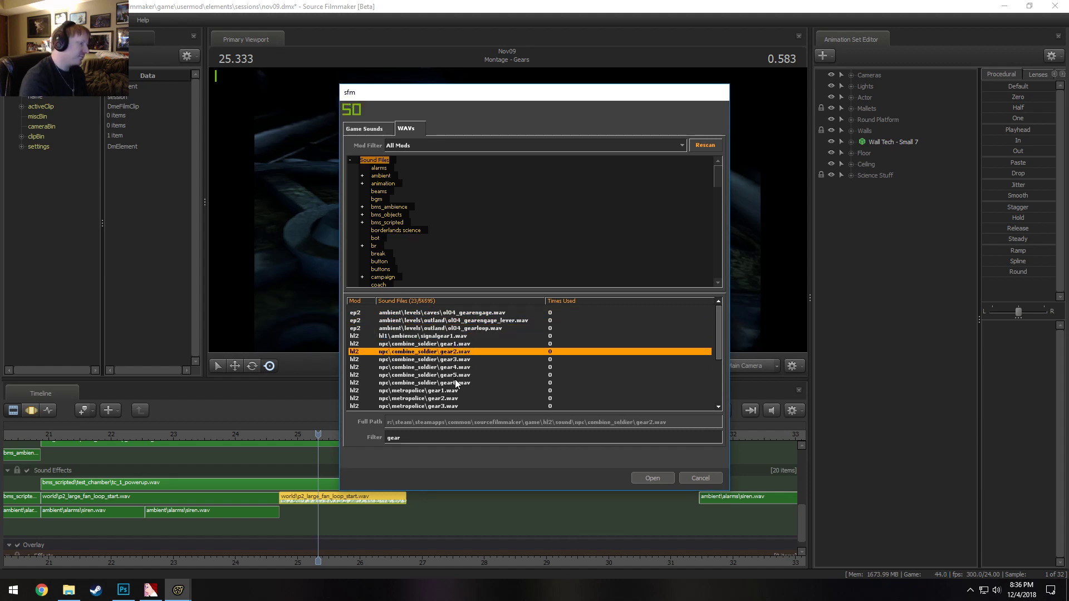
pyautogui.click(455, 392)
pyautogui.scroll(-3, 455, 399)
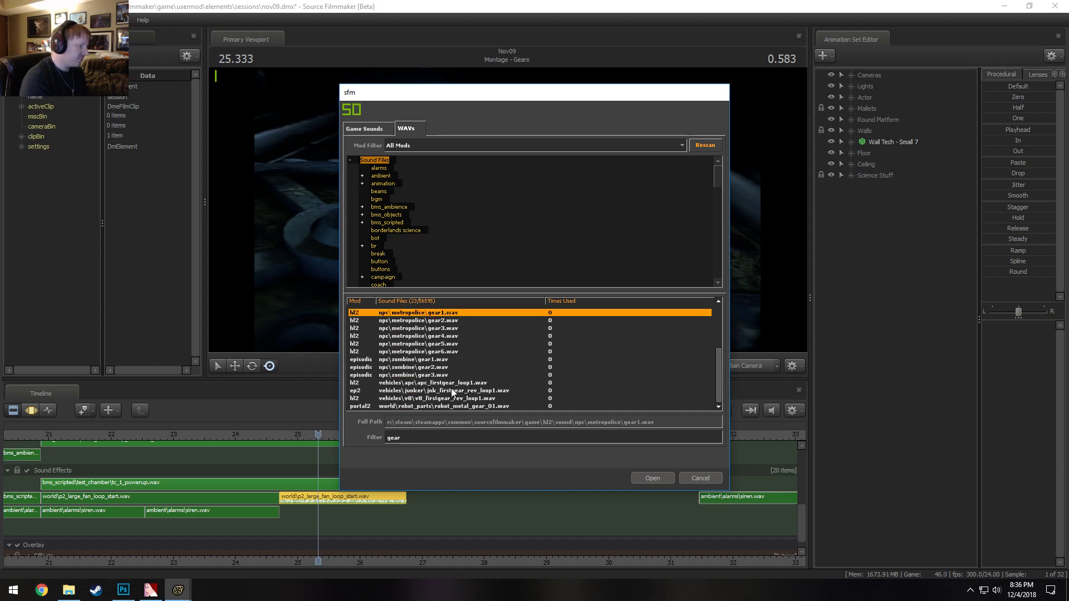
pyautogui.click(453, 399)
pyautogui.click(459, 405)
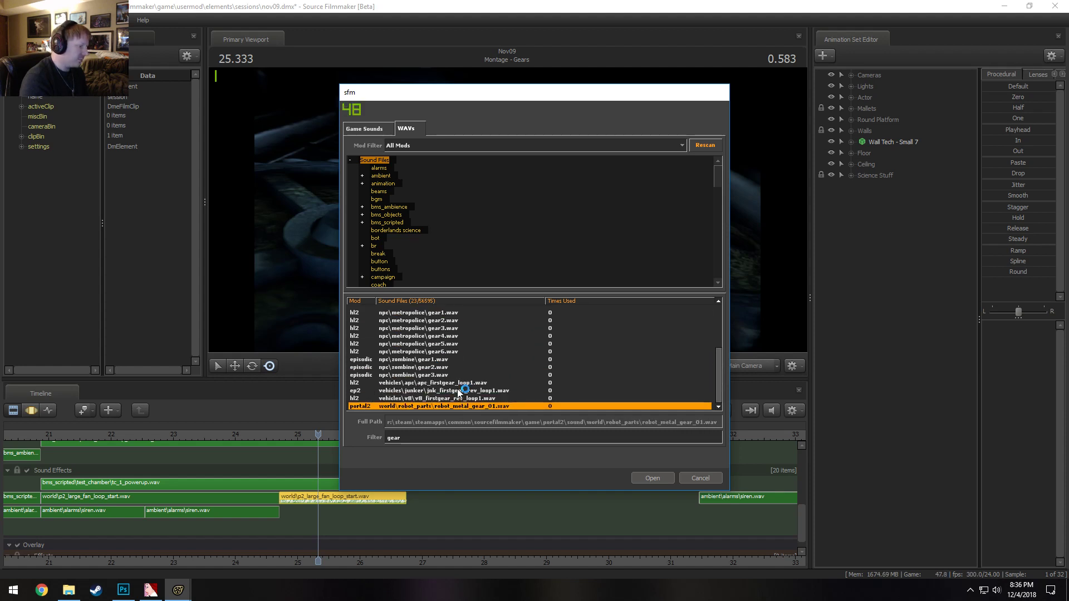
pyautogui.click(458, 391)
pyautogui.click(457, 383)
# Recheck the ol04 gear sounds and add ambient\levels\outland\ol04_gearloop.wav to the Sound Effects track
pyautogui.scroll(3, 455, 382)
pyautogui.click(473, 320)
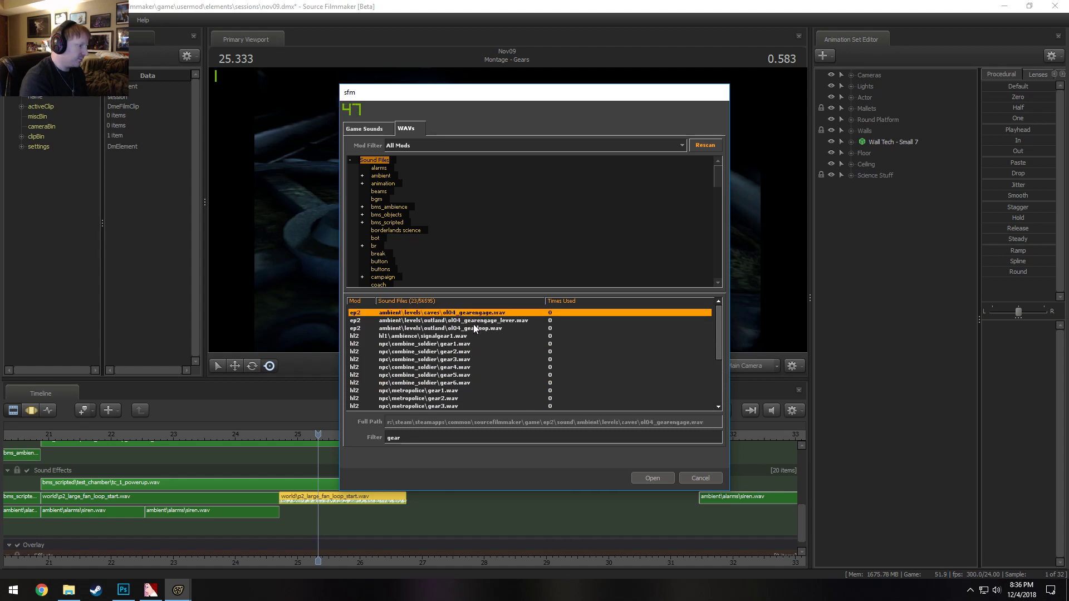
pyautogui.click(473, 326)
pyautogui.click(653, 478)
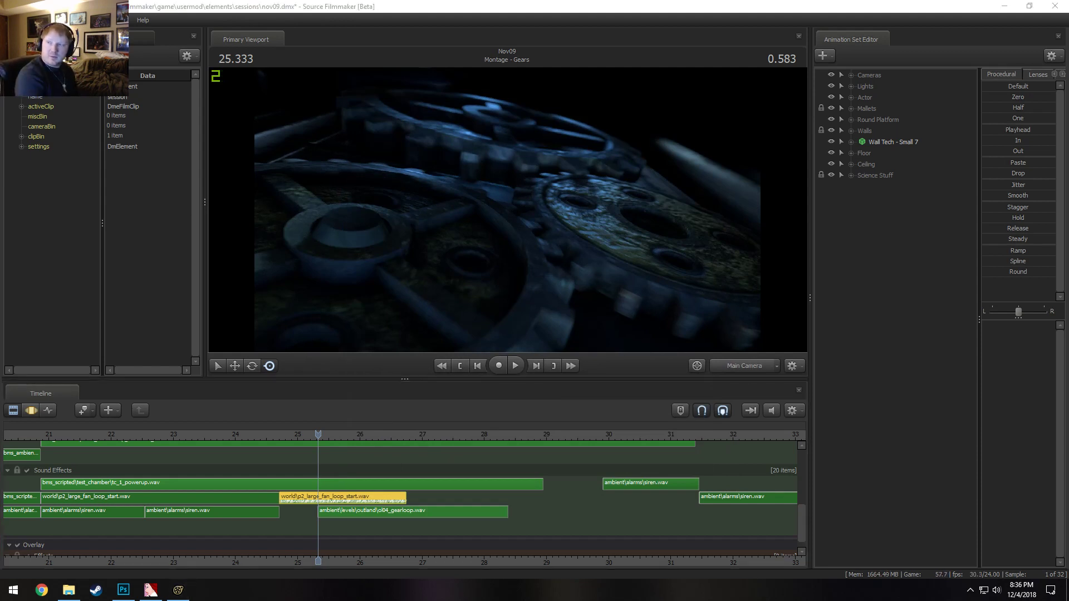
# Move the ol04_gearloop.wav clip so it starts with Montage - Gears, and listen to it
pyautogui.moveTo(343, 510); pyautogui.dragTo(307, 503)
pyautogui.click(271, 434)
pyautogui.press('space')
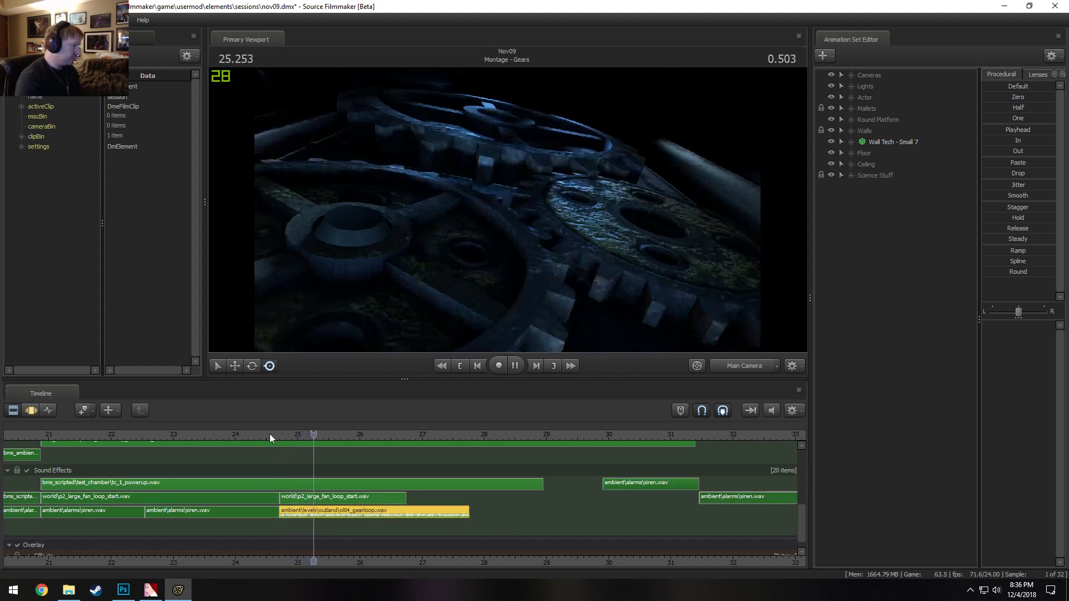
pyautogui.press('space')
# Set the ol04_gearloop.wav clip's time scale to 0.7, scaled from its start, and listen to it
pyautogui.rightClick(389, 515)
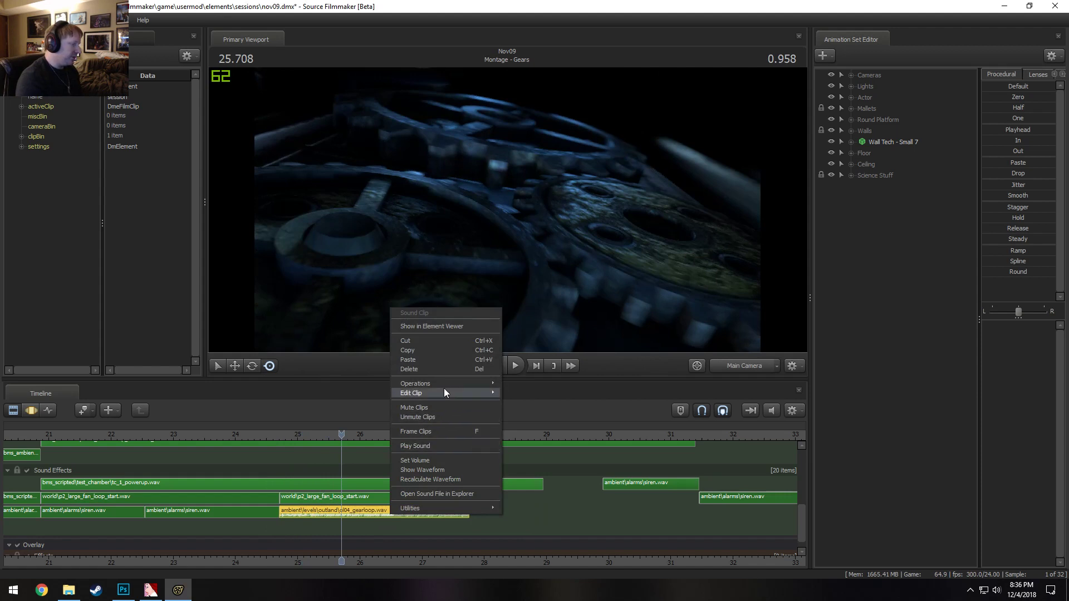
pyautogui.moveTo(471, 393)
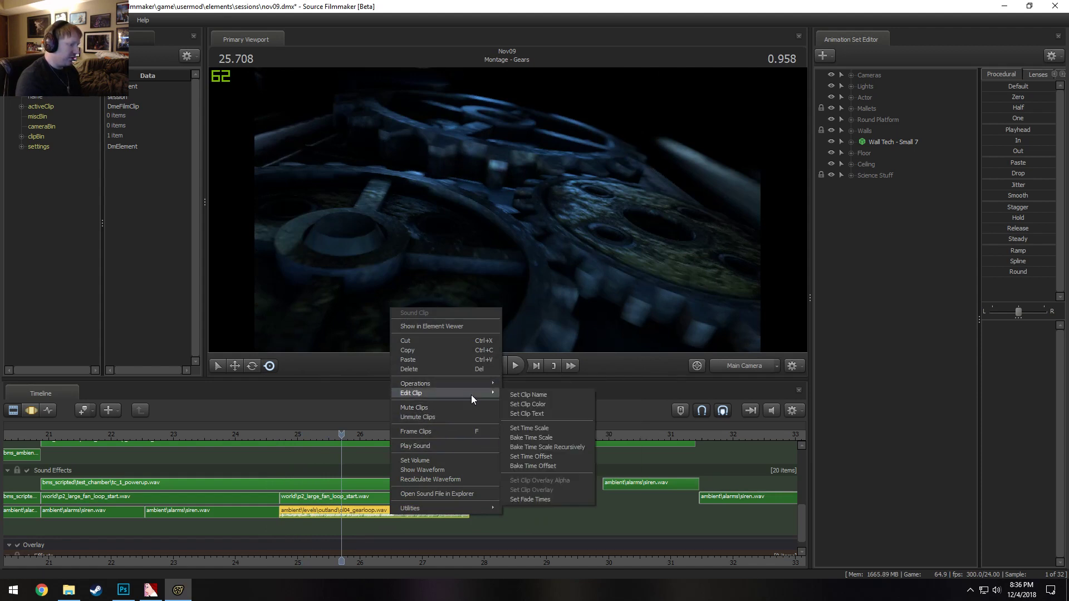
pyautogui.click(540, 429)
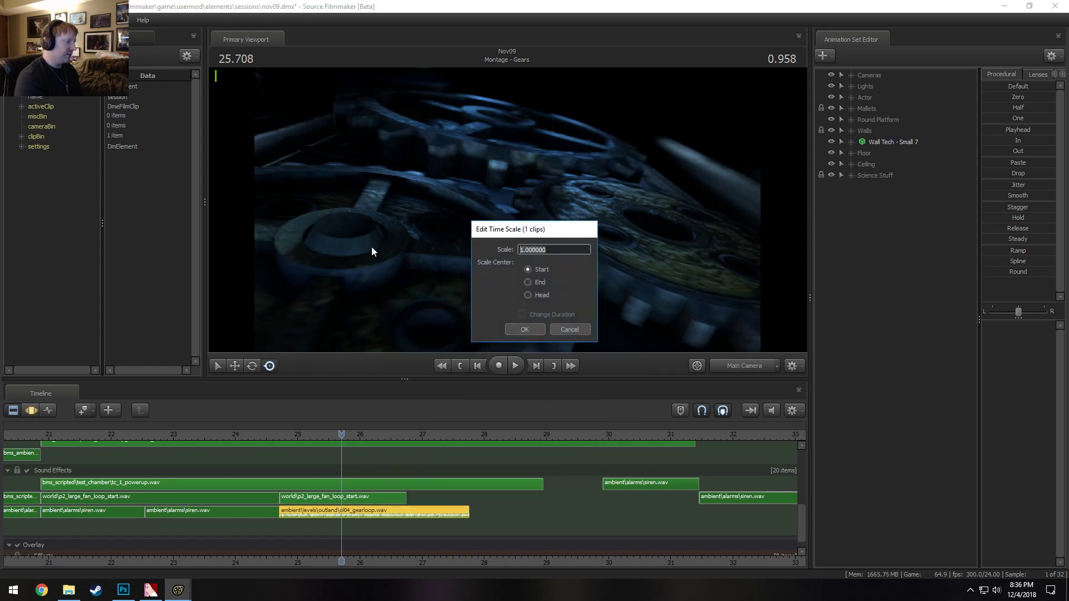
pyautogui.write('0.7')
pyautogui.press('Return')
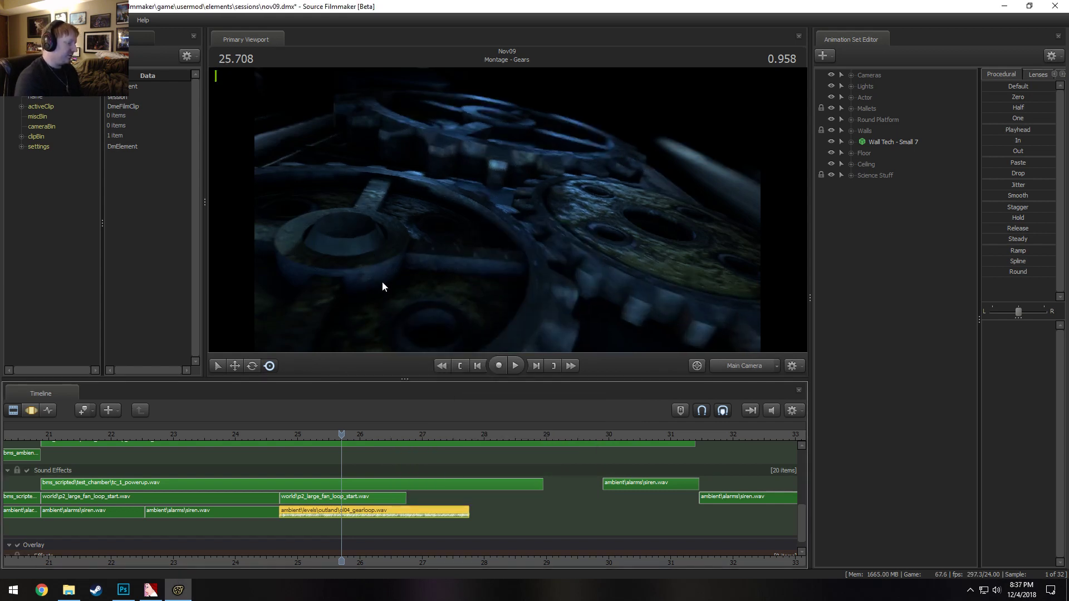
pyautogui.rightClick(436, 513)
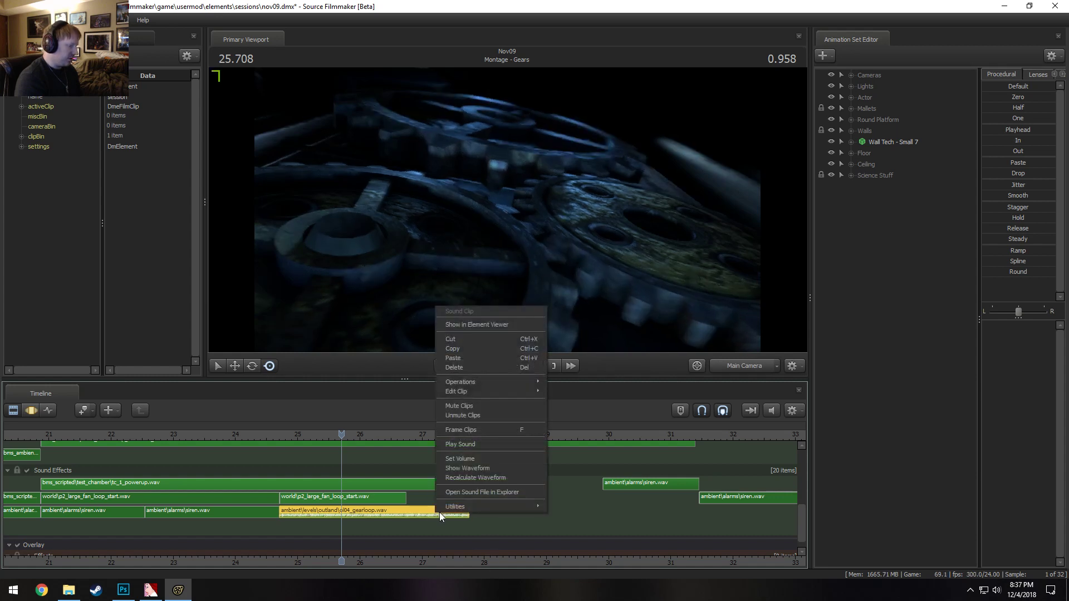
pyautogui.click(402, 506)
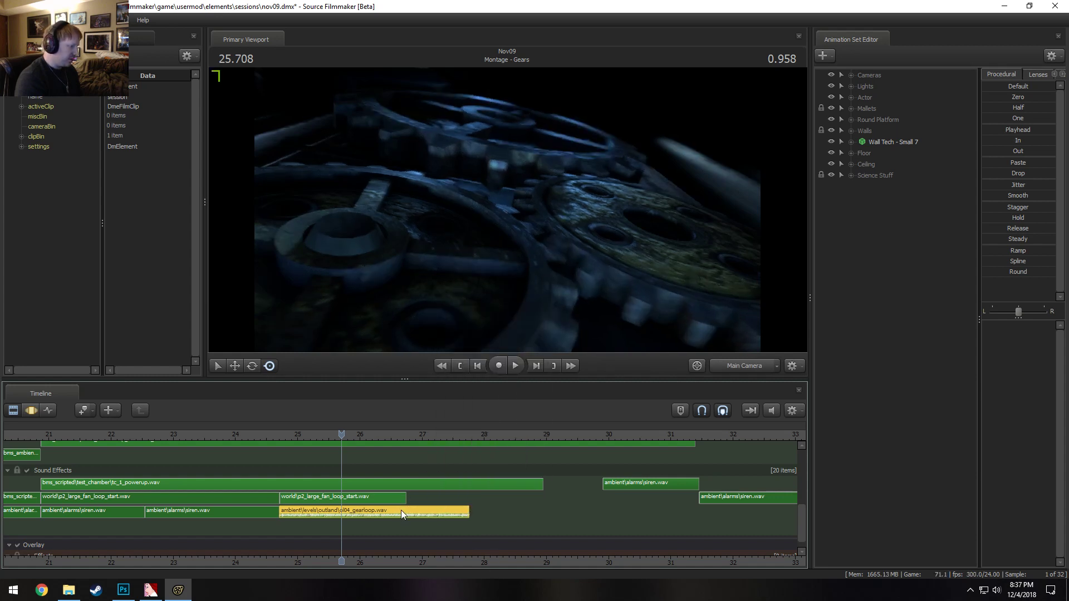
pyautogui.press('space')
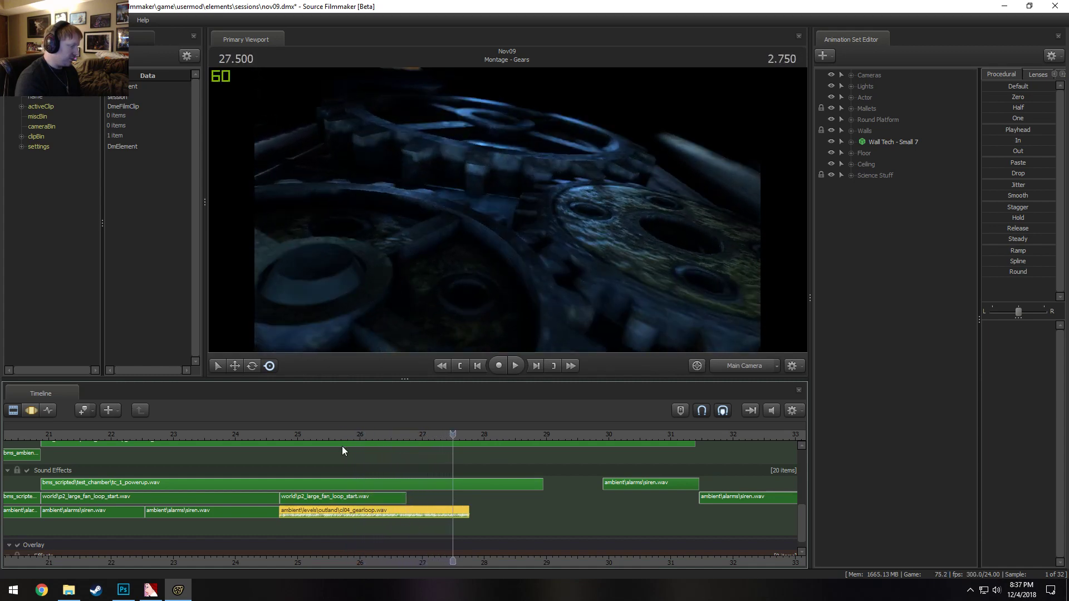
# Set the ol04_gearloop.wav clip's time scale to 0.5 and play Montage - Gears from its start
pyautogui.rightClick(329, 513)
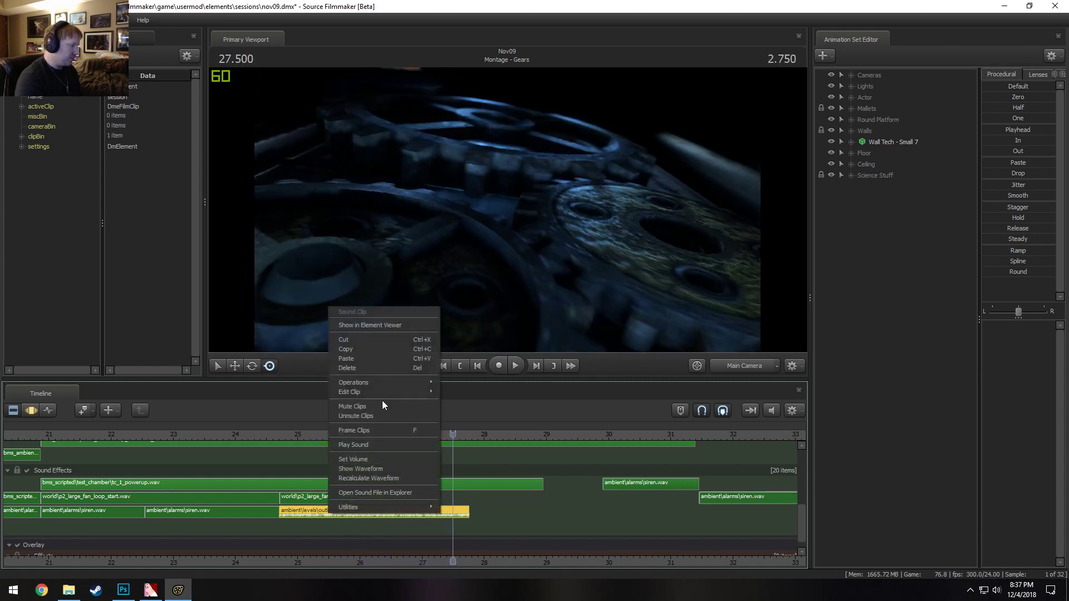
pyautogui.moveTo(363, 391)
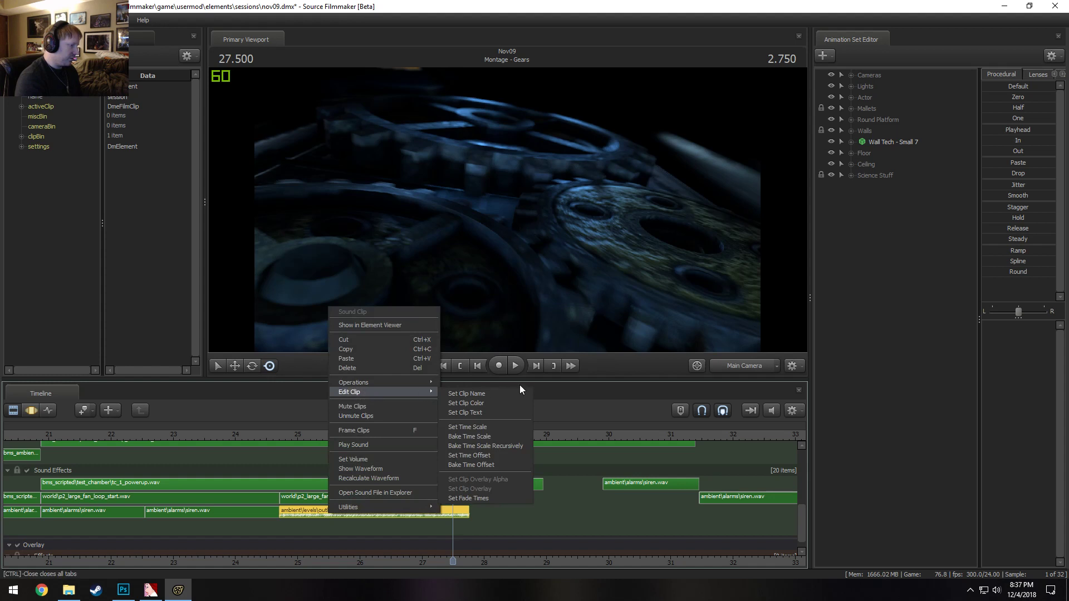
pyautogui.click(467, 427)
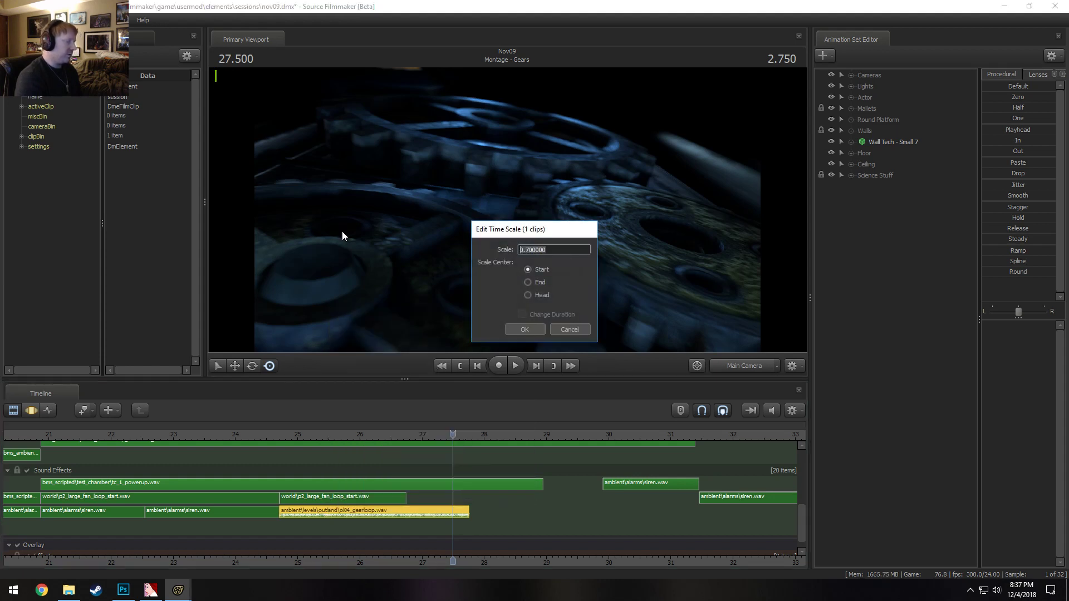
pyautogui.write('0.5')
pyautogui.press('Return')
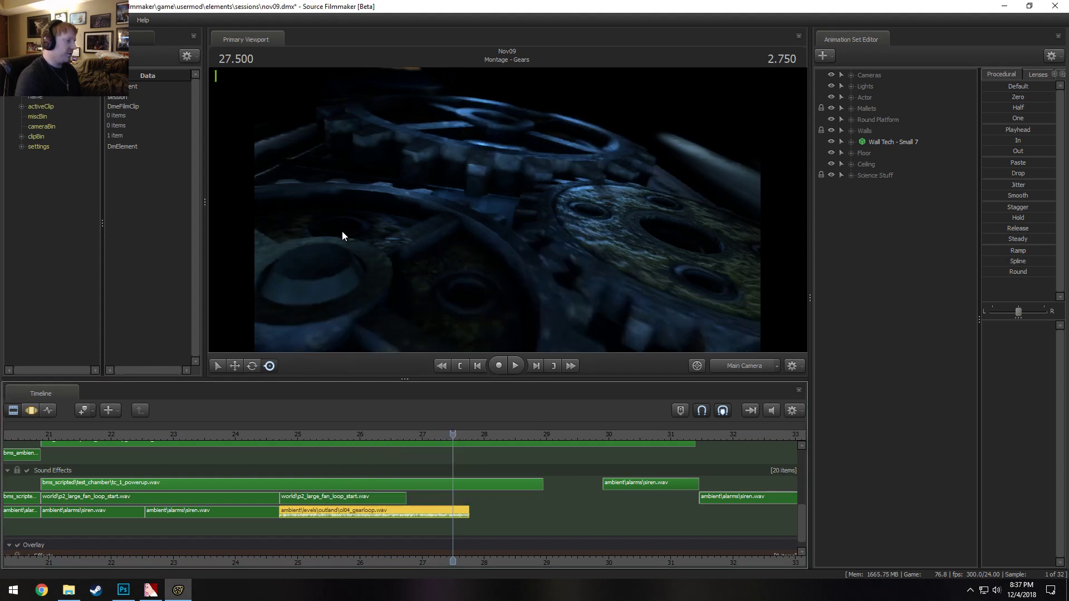
pyautogui.click(277, 435)
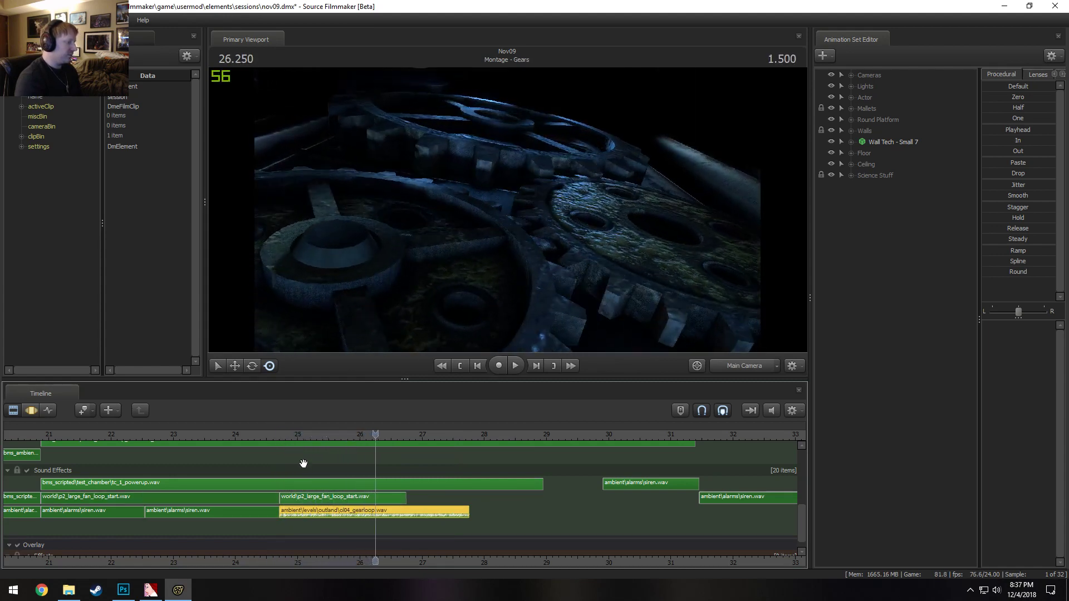
# Set the ol04_gearloop.wav clip's volume to 0.6 and listen to it
pyautogui.rightClick(318, 511)
pyautogui.click(353, 456)
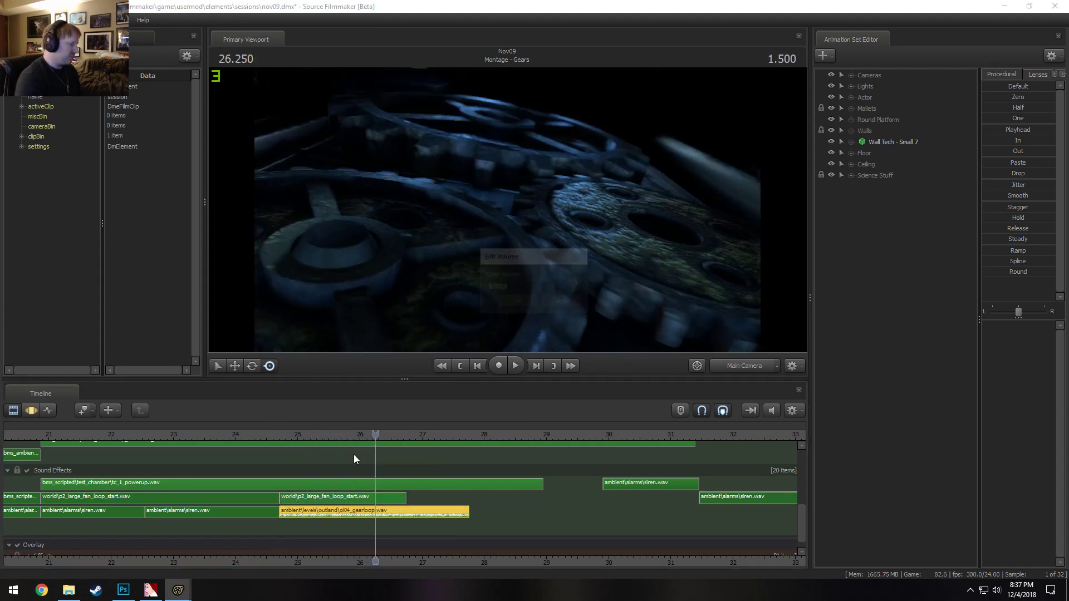
pyautogui.write('0.')
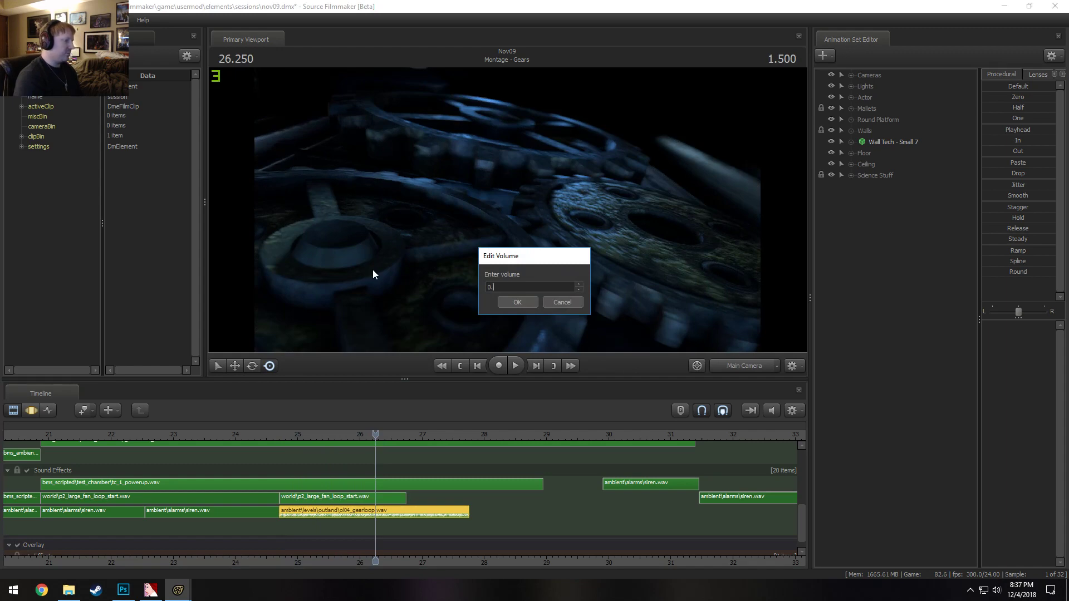
pyautogui.write('5')
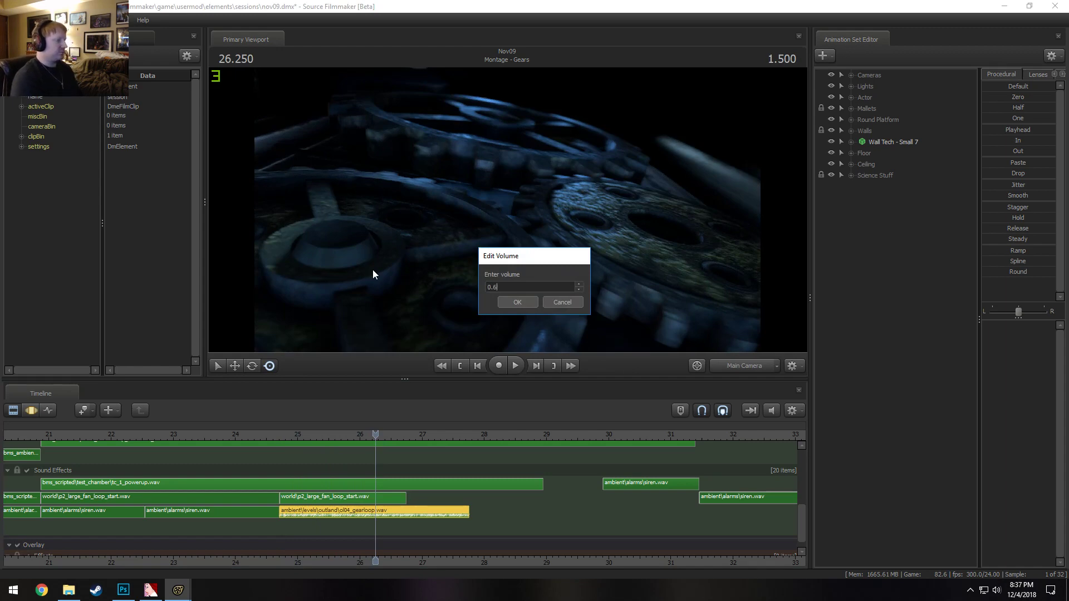
pyautogui.press('Return')
pyautogui.press('space')
pyautogui.press('space')
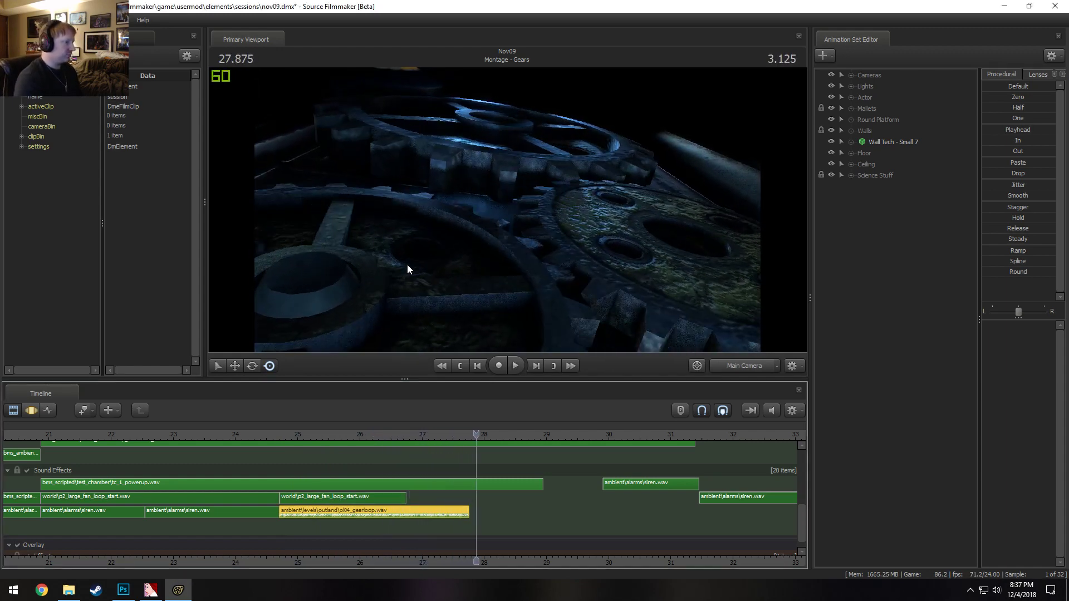
# Extend the end of the ol04_gearloop.wav clip to about 29.7 and play the transition from Montage - Spinning Fan into Montage - Gears
pyautogui.moveTo(466, 517)
pyautogui.mouseDown()
pyautogui.moveTo(605, 504)
pyautogui.moveTo(584, 504)
pyautogui.mouseUp()
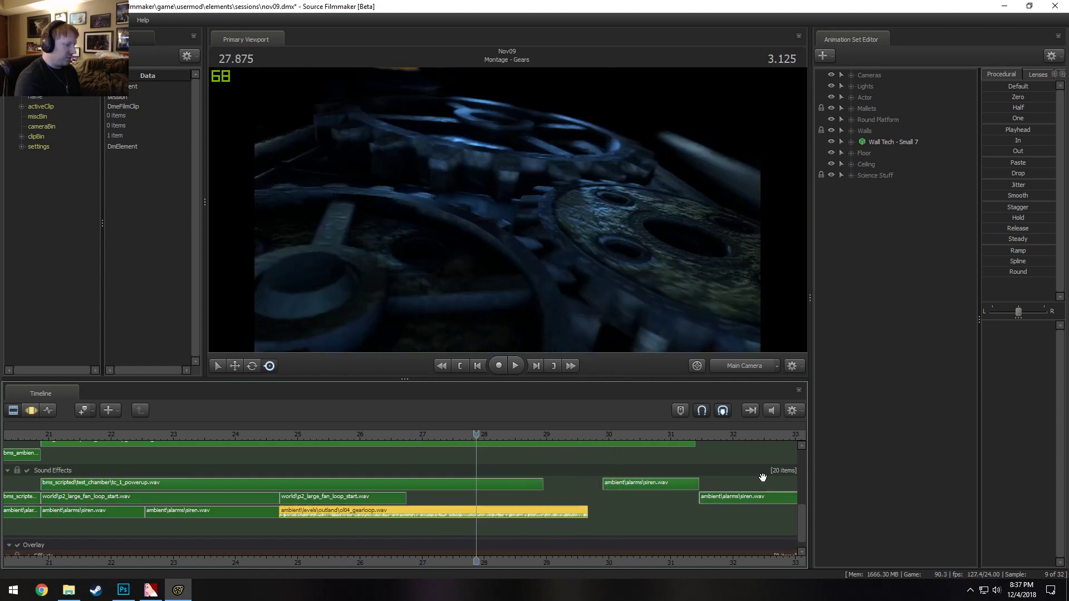
pyautogui.moveTo(801, 516); pyautogui.dragTo(794, 456)
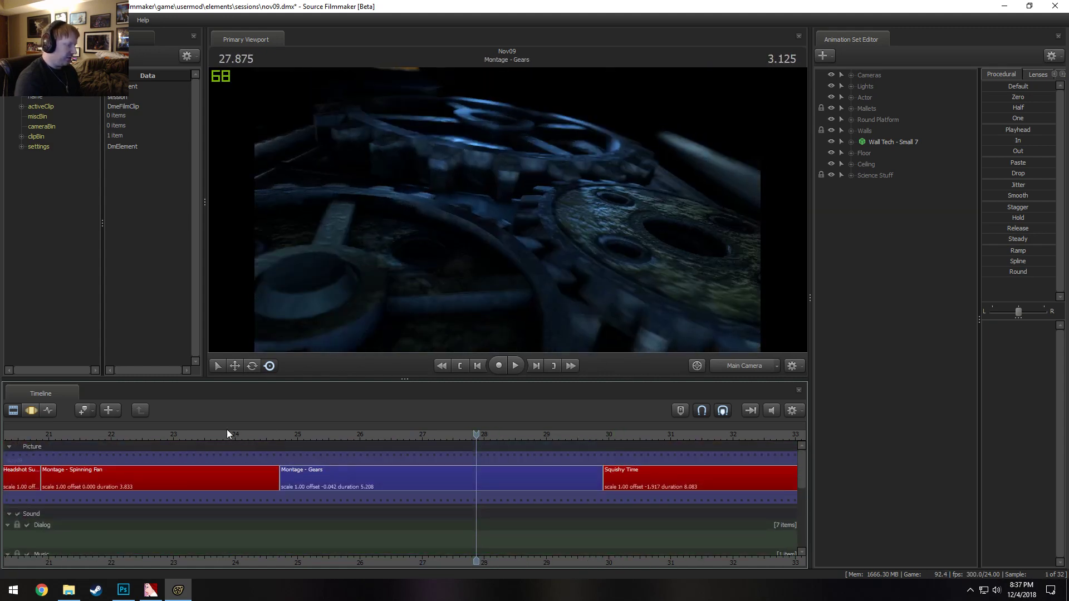
pyautogui.moveTo(226, 432); pyautogui.dragTo(166, 440)
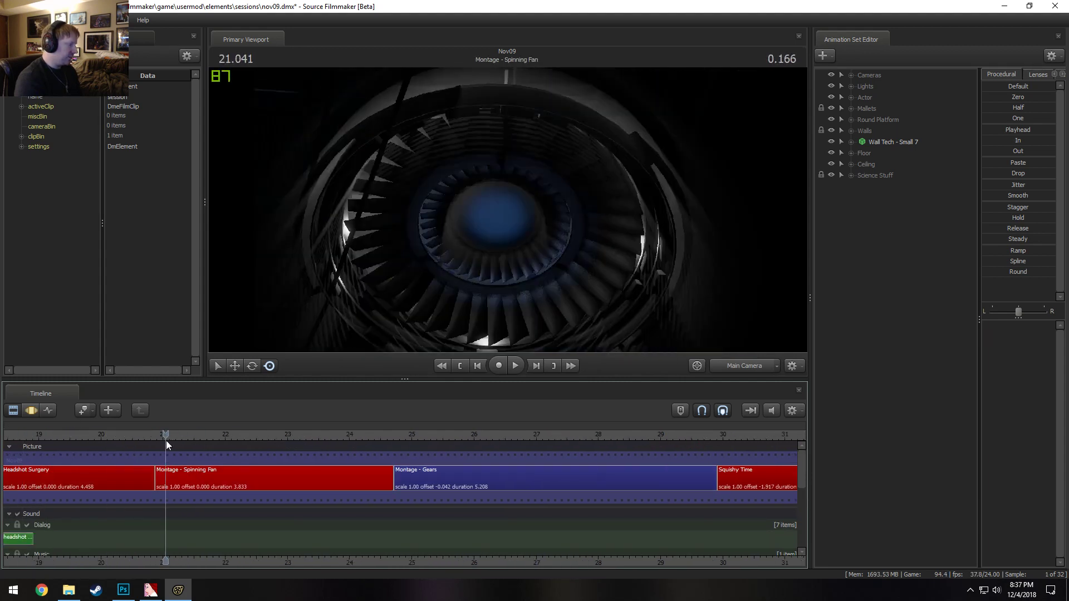
pyautogui.press('space')
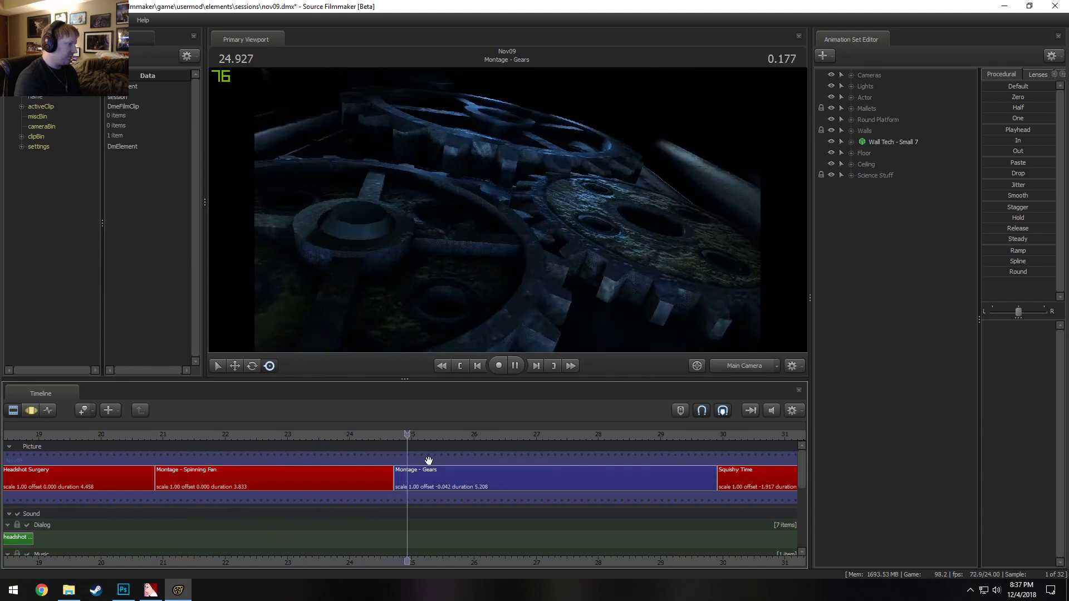
pyautogui.press('space')
pyautogui.moveTo(157, 436); pyautogui.dragTo(430, 442)
pyautogui.press('space')
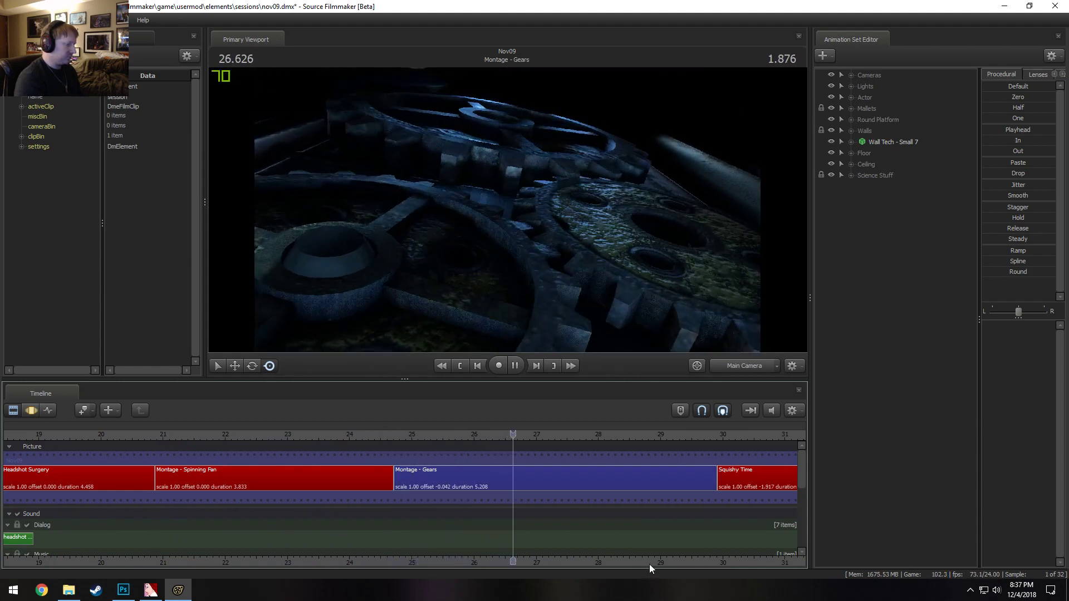
pyautogui.press('space')
# Ripple-trim the end of Montage - Gears to 27.291, giving it a duration of 2.583, and return to 24.833 with the Sound Effects track shown
pyautogui.moveTo(649, 564); pyautogui.dragTo(612, 560, button='middle')
pyautogui.moveTo(662, 501); pyautogui.dragTo(614, 497, button='middle')
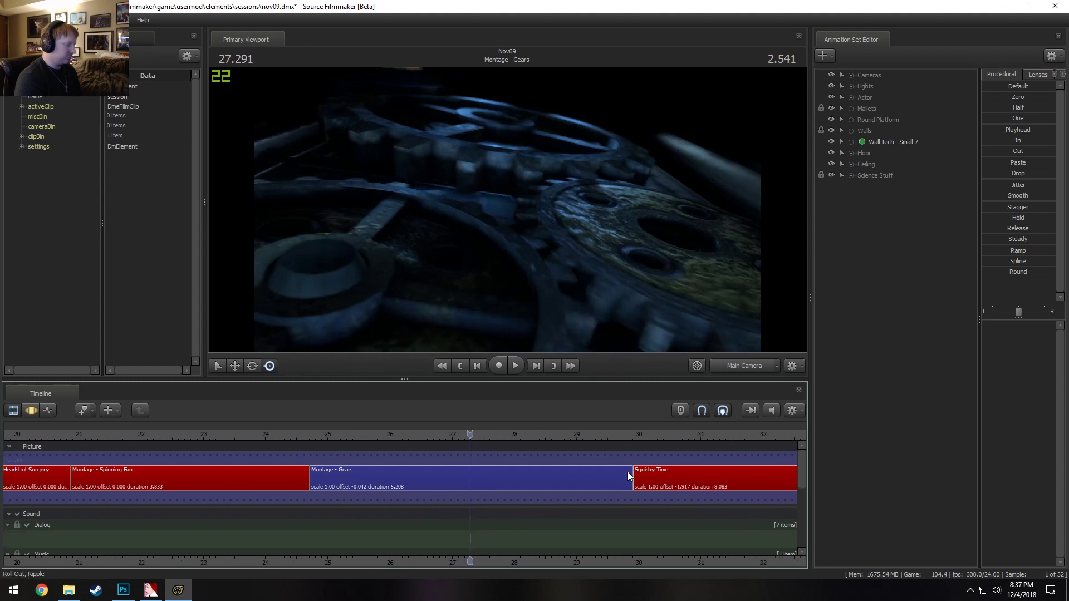
pyautogui.moveTo(629, 477); pyautogui.dragTo(464, 471)
pyautogui.scroll(2, 470, 478)
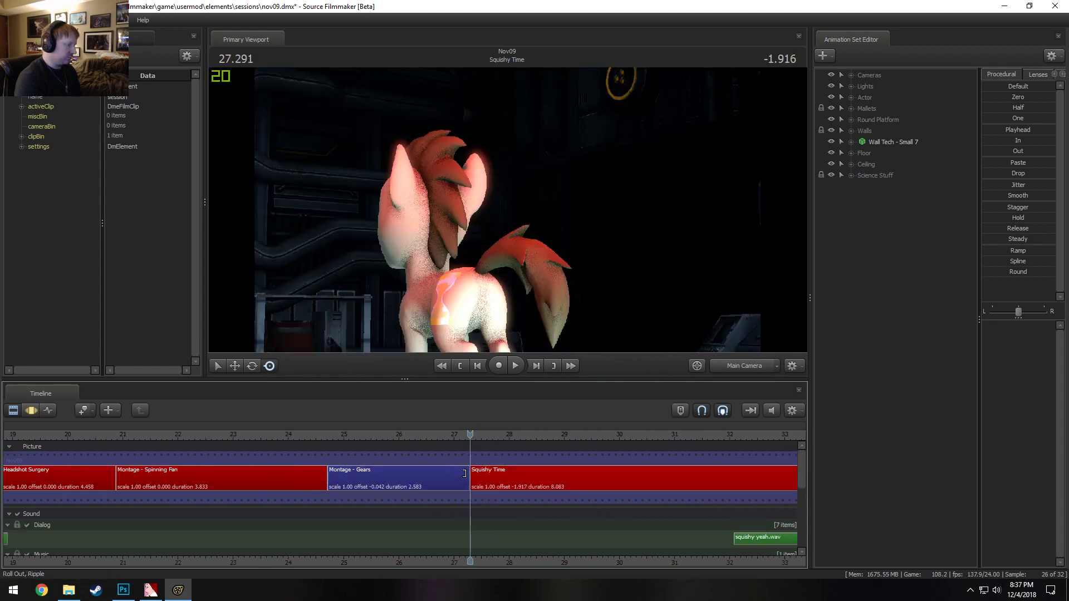
pyautogui.click(276, 435)
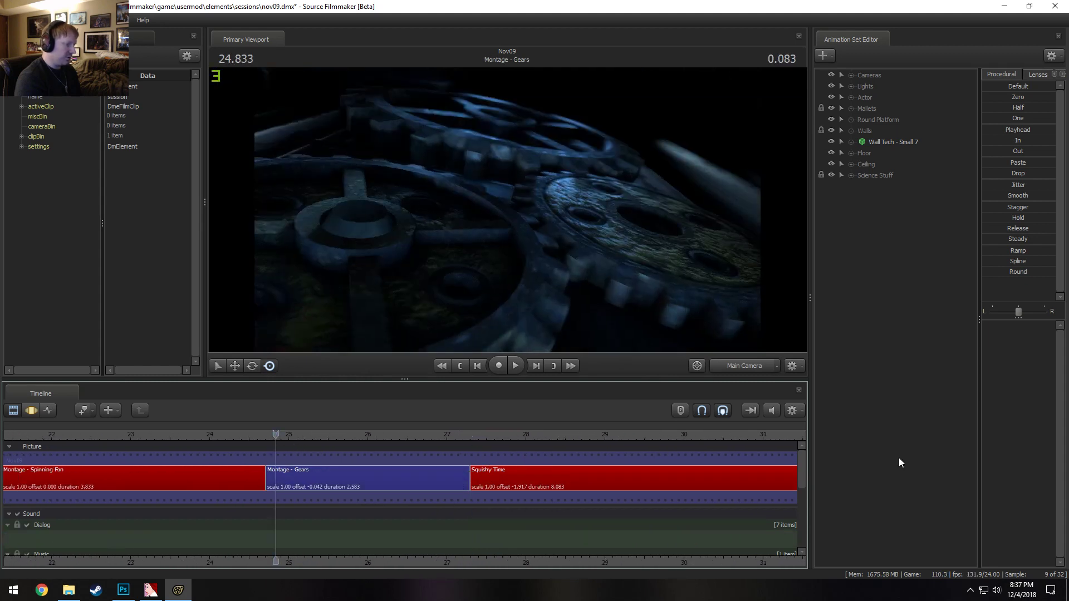
pyautogui.moveTo(802, 472); pyautogui.dragTo(817, 529)
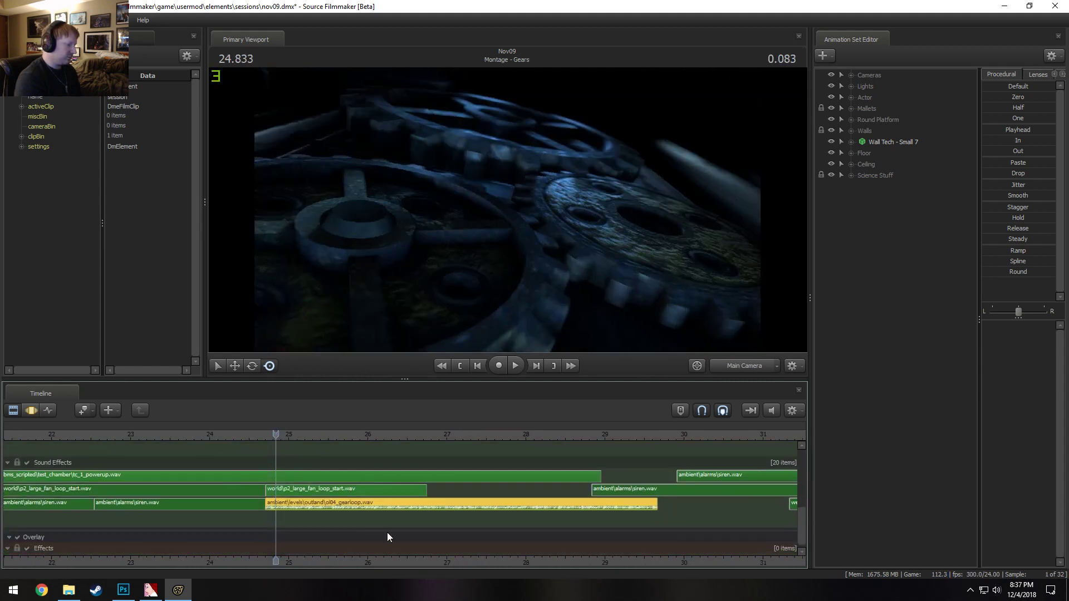
# Shift the ol04_gearloop.wav clip earlier to start at about 23.2 and extend its end to about 28.25, previewing the overlap with Montage - Spinning Fan
pyautogui.moveTo(365, 507); pyautogui.dragTo(229, 519)
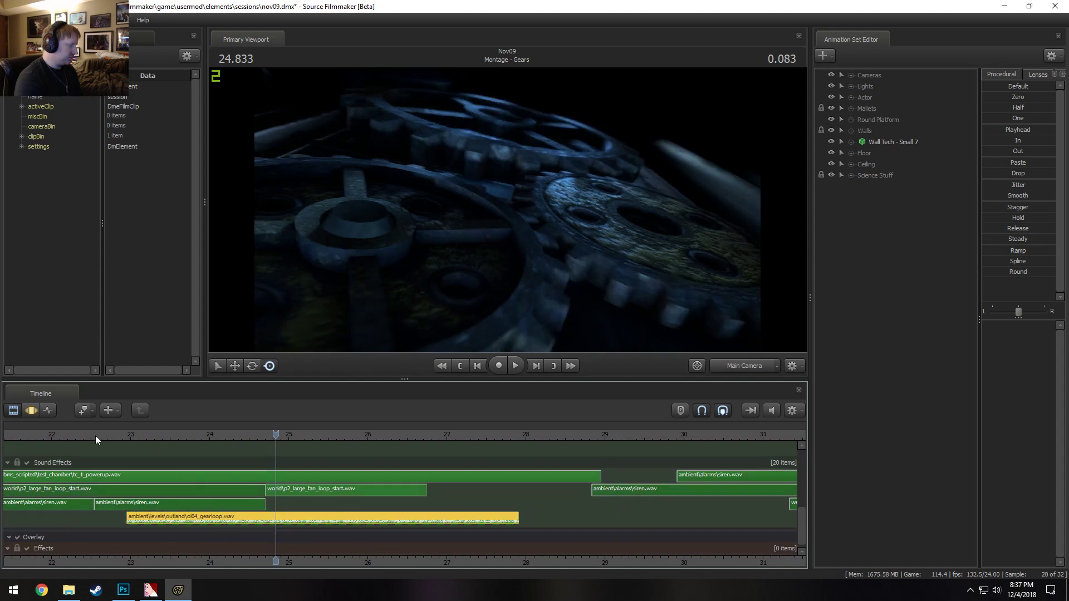
pyautogui.click(120, 435)
pyautogui.press('space')
pyautogui.press('space')
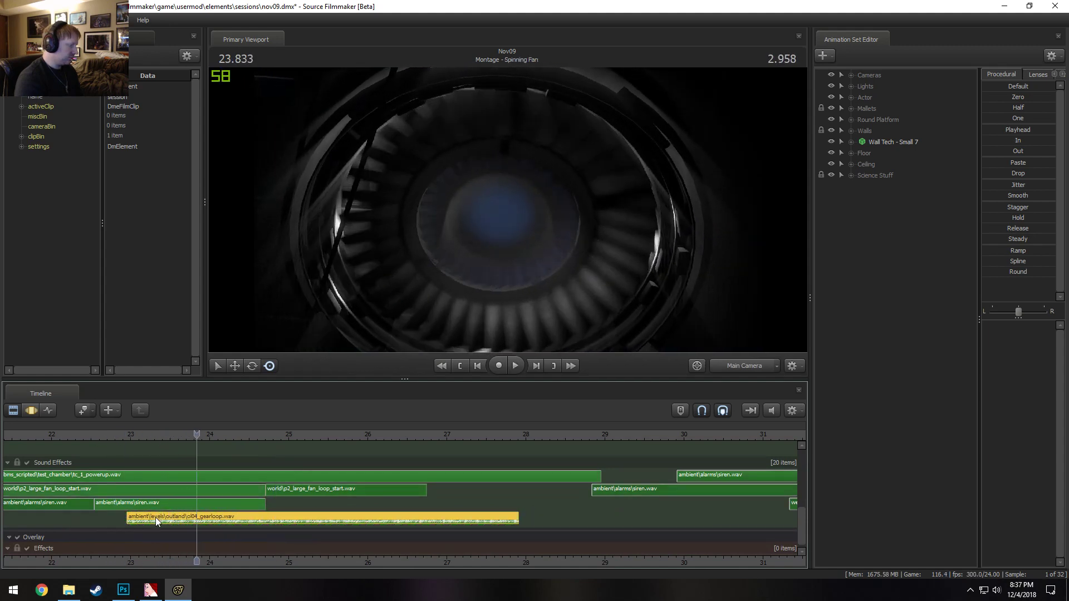
pyautogui.moveTo(156, 517); pyautogui.dragTo(139, 518)
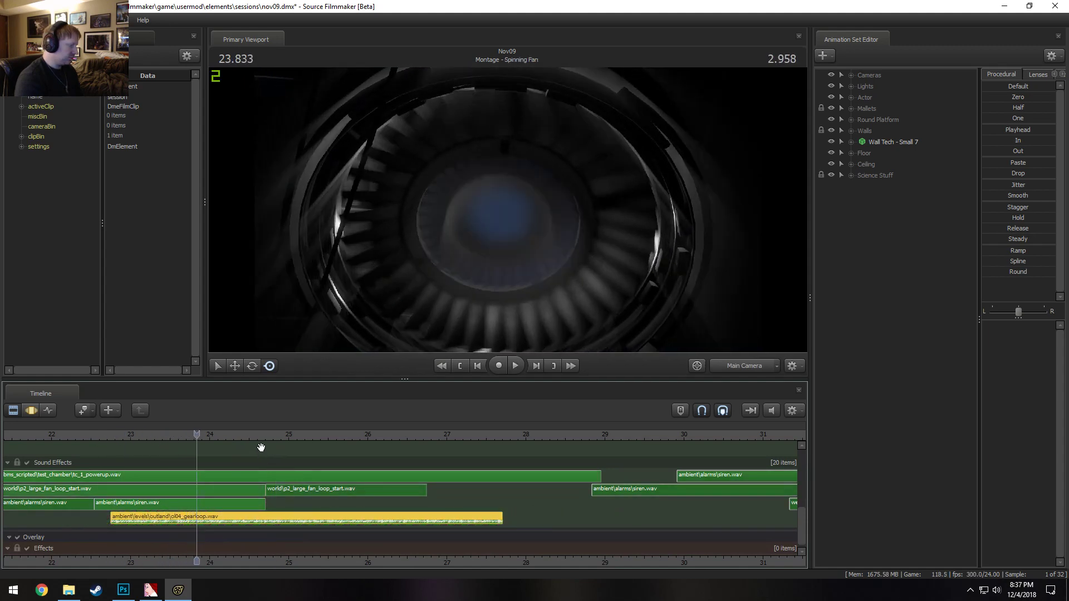
pyautogui.moveTo(261, 448); pyautogui.dragTo(472, 447)
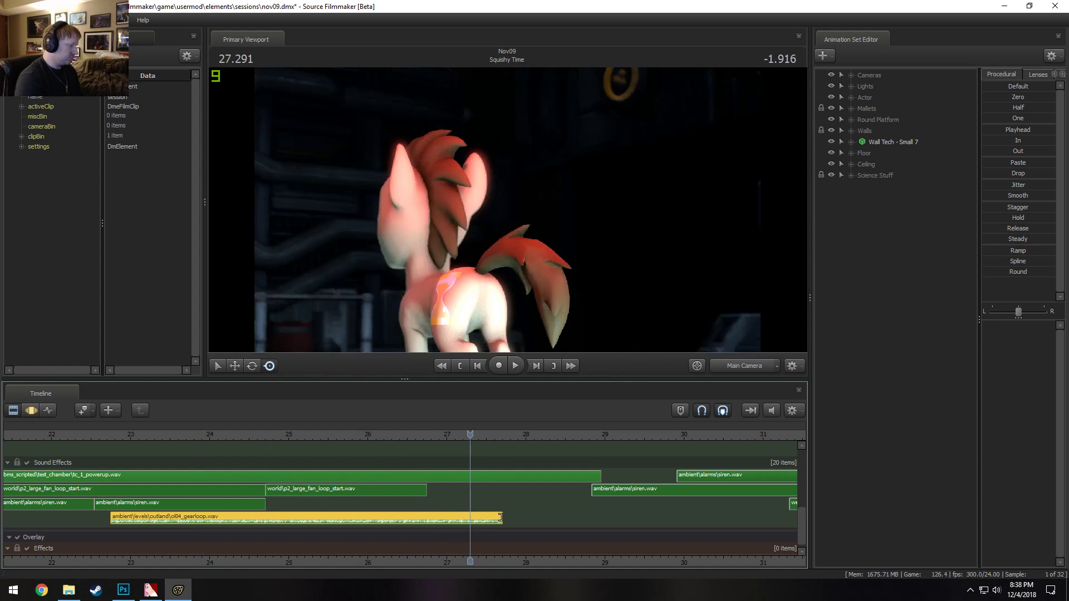
pyautogui.moveTo(500, 517); pyautogui.dragTo(509, 521)
pyautogui.moveTo(415, 519); pyautogui.dragTo(452, 521)
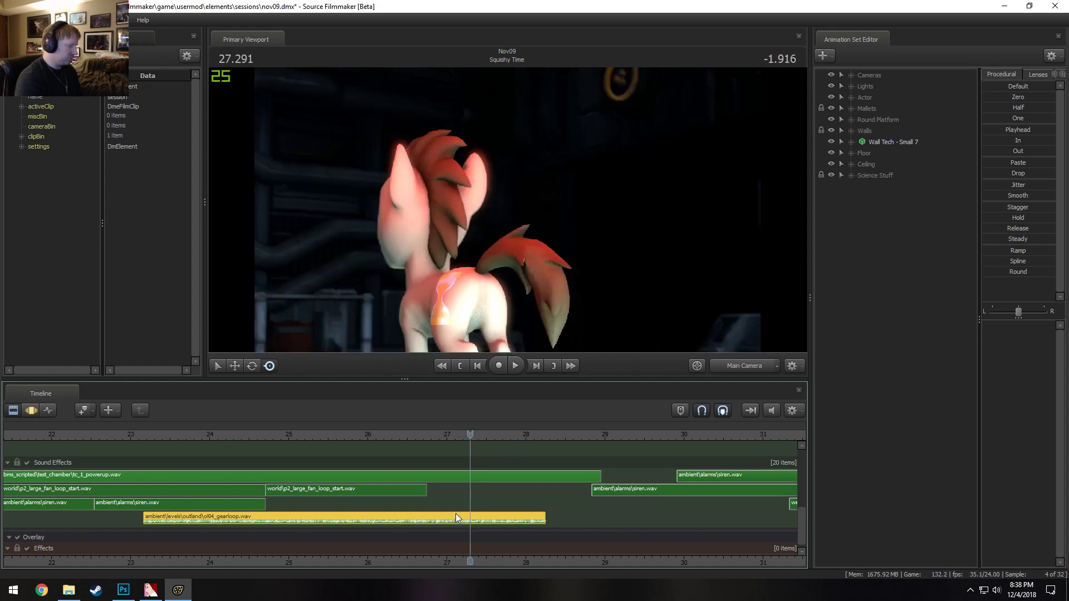
# Split the ol04_gearloop.wav clip at 27.291 and at 24.708, the two ends of Montage - Gears
pyautogui.press('b')
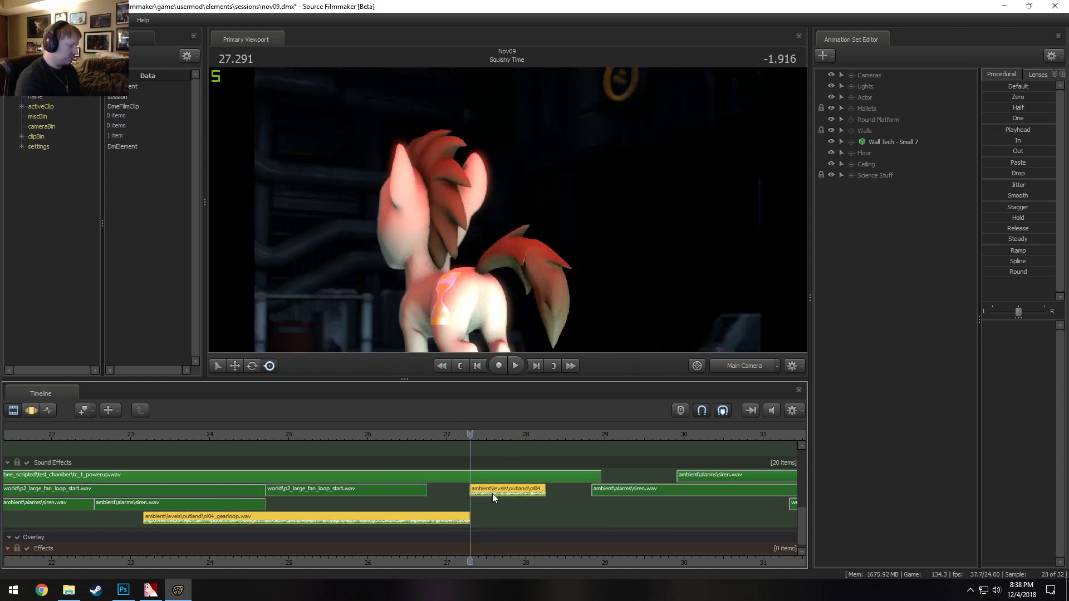
pyautogui.moveTo(492, 493); pyautogui.dragTo(468, 492)
pyautogui.moveTo(215, 439); pyautogui.dragTo(267, 450)
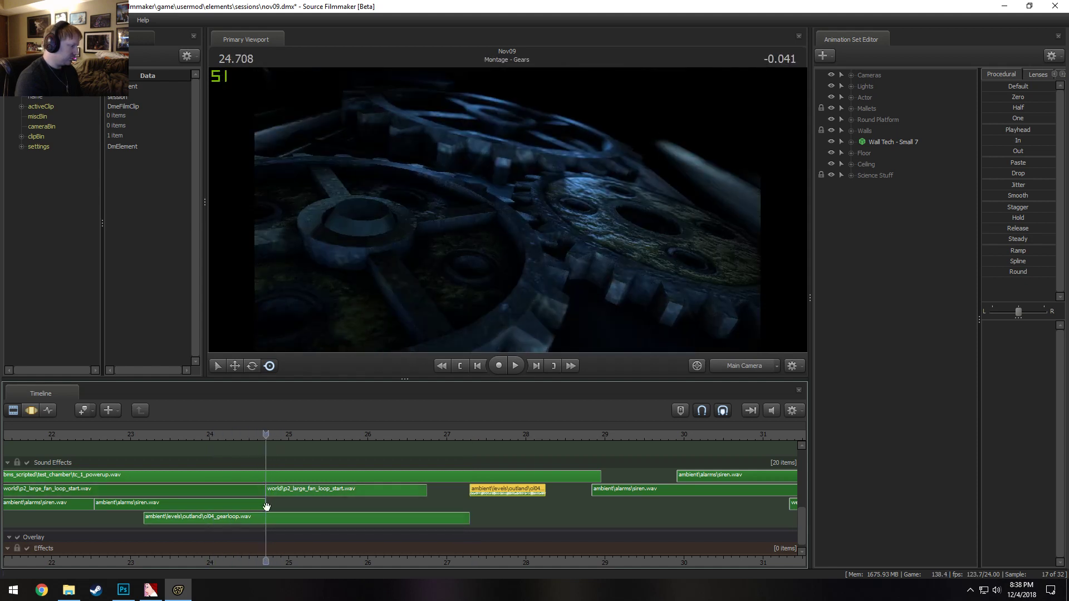
pyautogui.click(266, 519)
pyautogui.press('b')
# Set the volume of the ol04_gearloop.wav segment before Montage - Gears to 0.3
pyautogui.click(253, 519)
pyautogui.rightClick(251, 518)
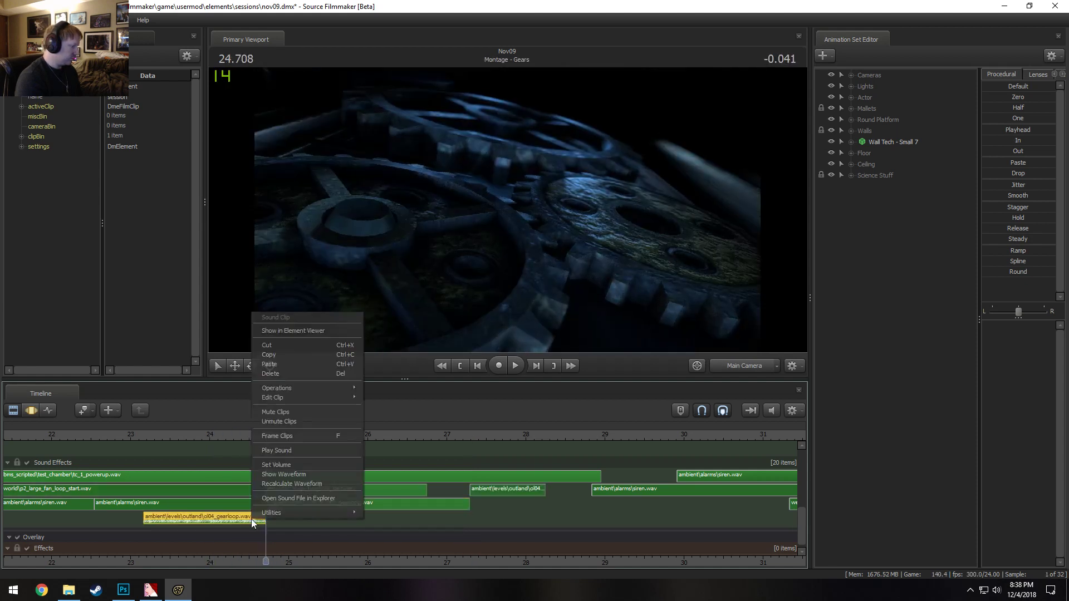
pyautogui.click(288, 465)
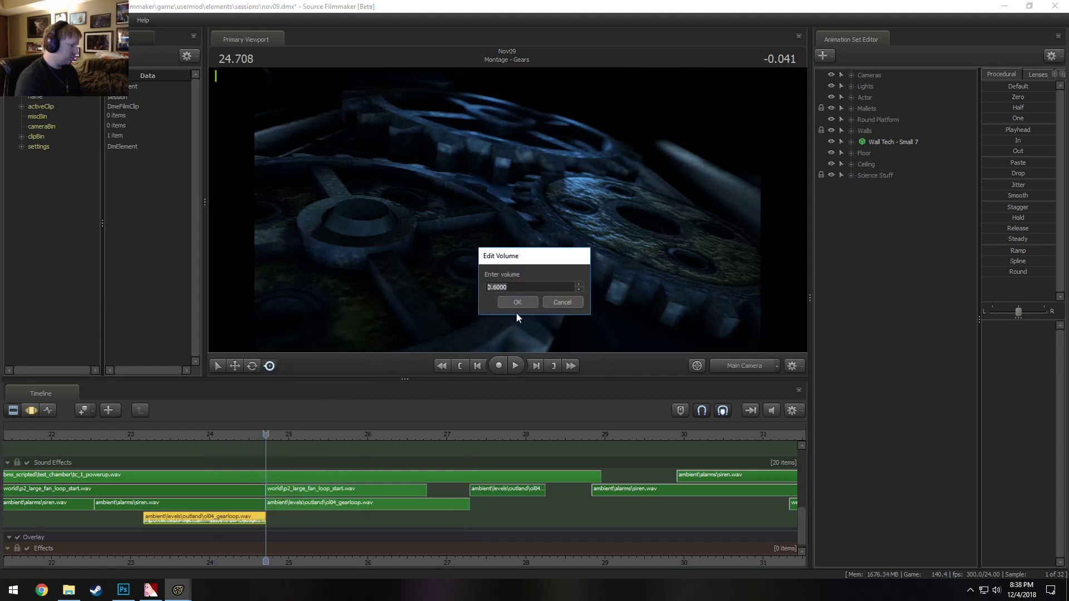
pyautogui.write('0.')
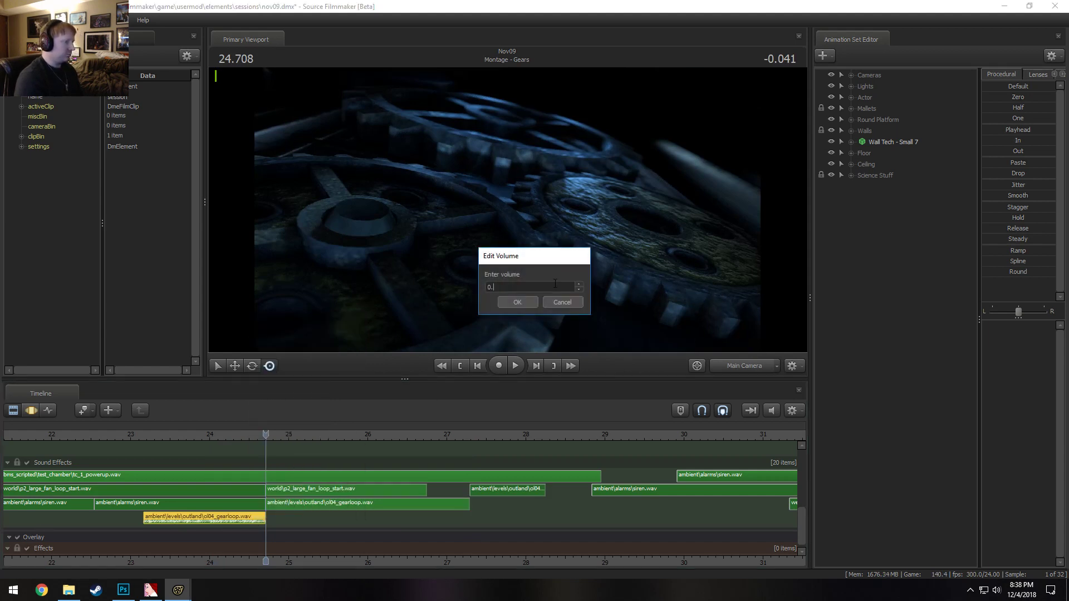
pyautogui.write('3')
pyautogui.press('Return')
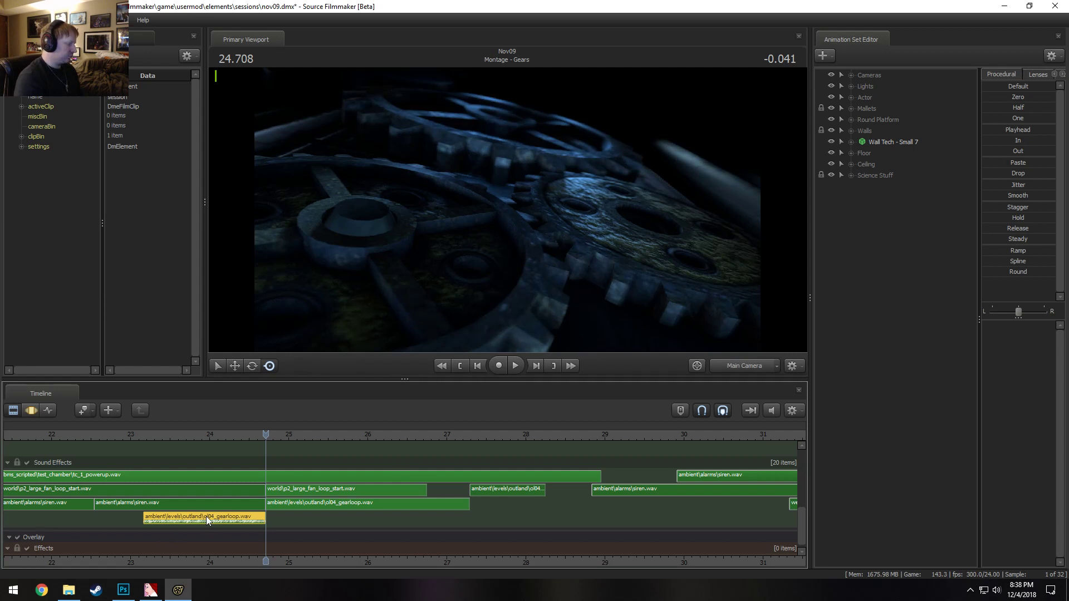
# Give the ol04_gearloop.wav segment before Montage - Gears a fade-in time of 1.5
pyautogui.rightClick(206, 515)
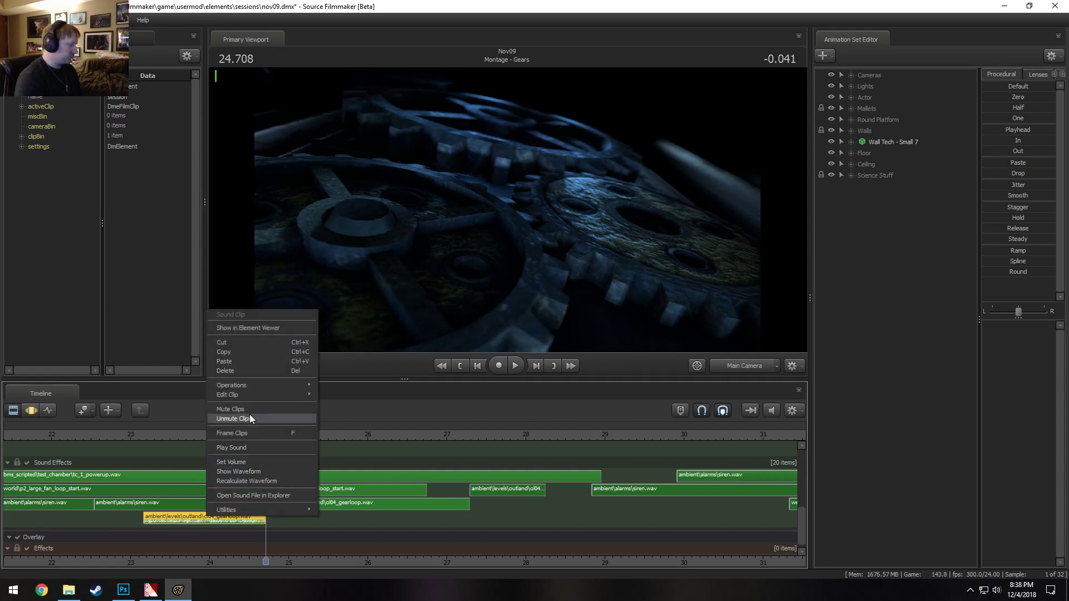
pyautogui.moveTo(248, 395)
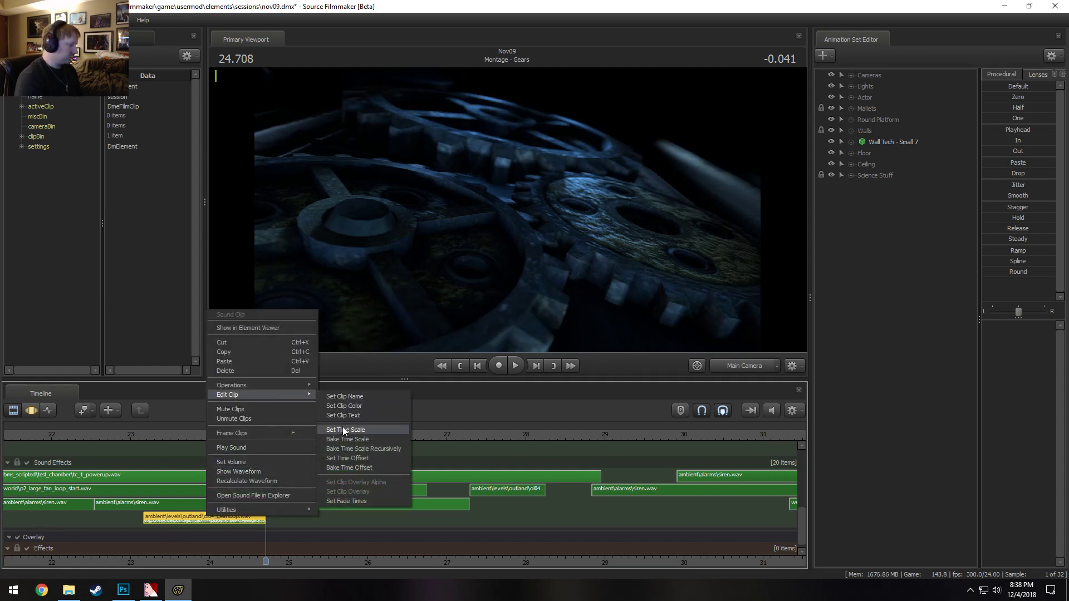
pyautogui.click(341, 500)
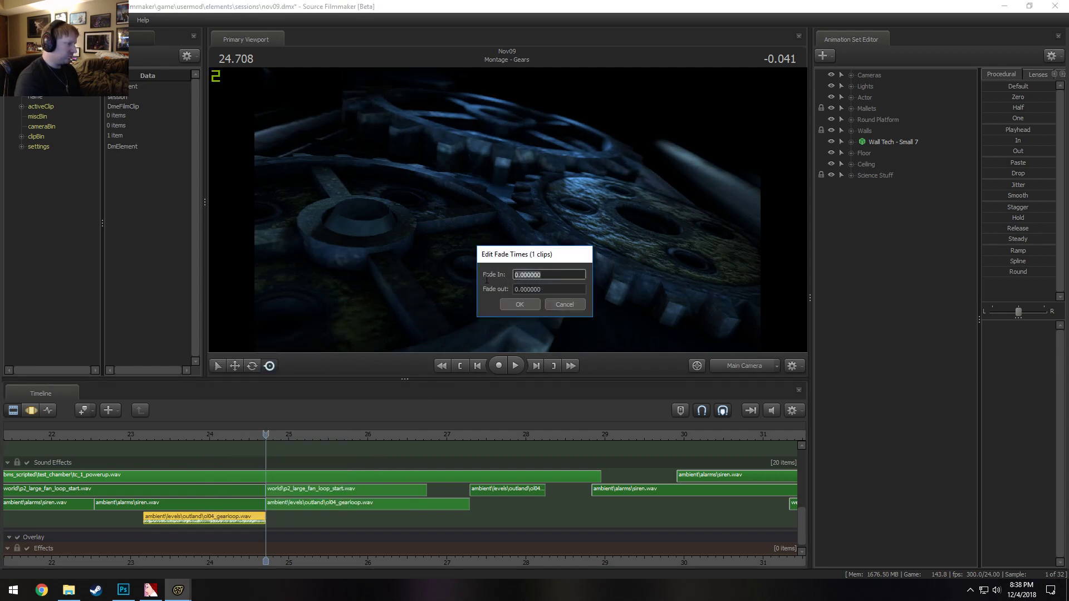
pyautogui.write('1.5')
pyautogui.press('Return')
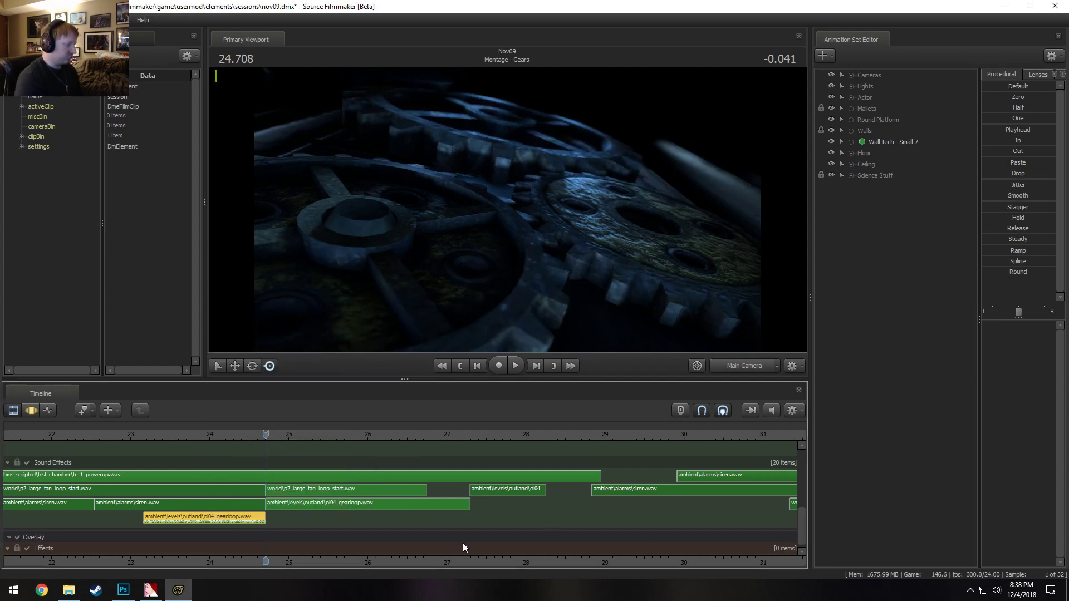
# Set the volume of the ol04_gearloop.wav segment after Montage - Gears to 0.3
pyautogui.moveTo(448, 438); pyautogui.dragTo(486, 438)
pyautogui.click(504, 489)
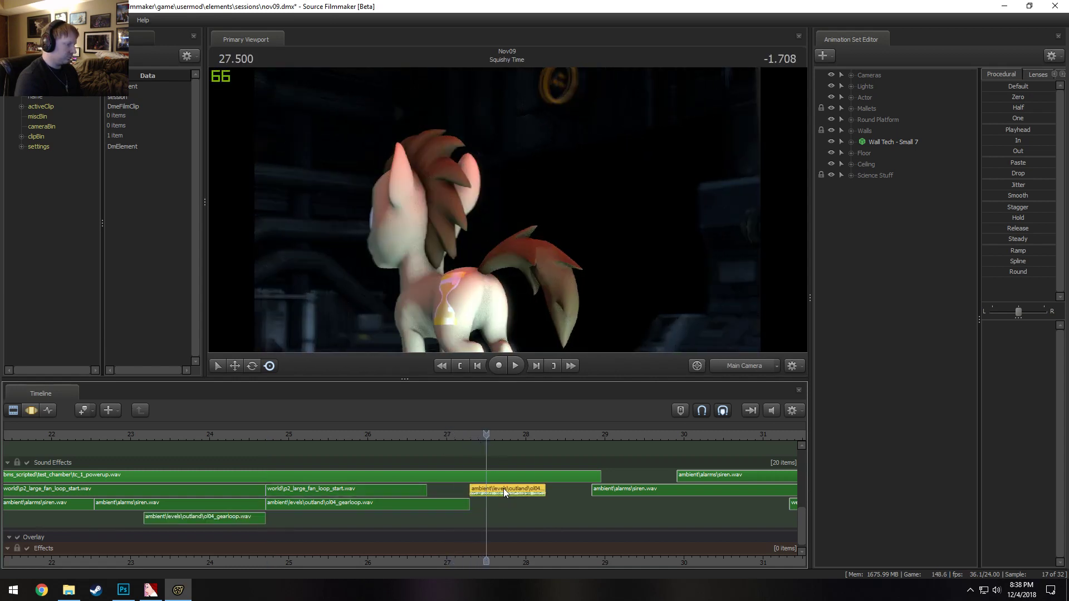
pyautogui.rightClick(503, 489)
pyautogui.click(537, 434)
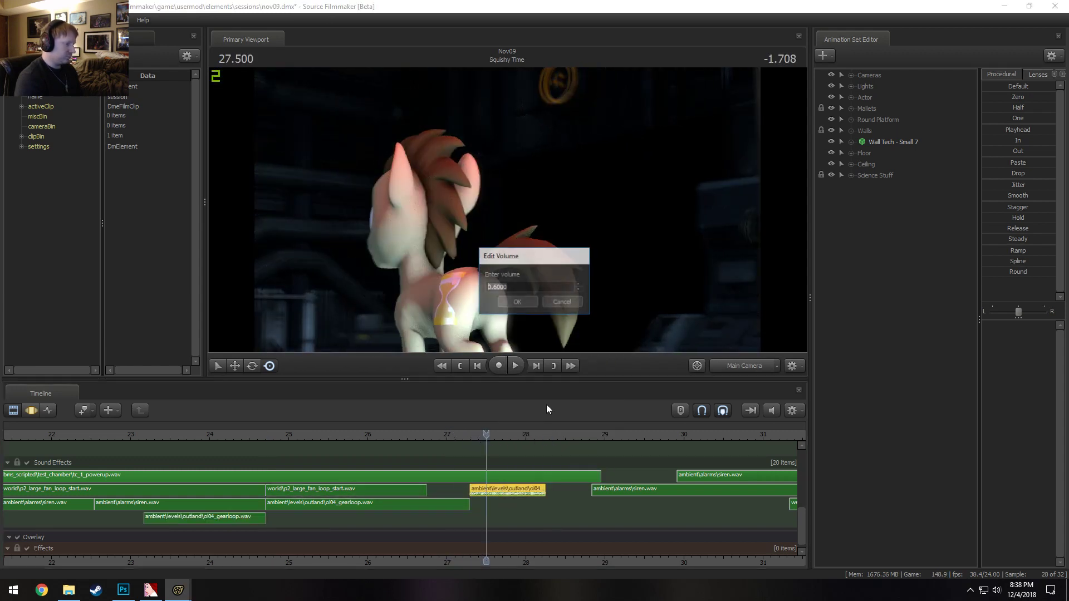
pyautogui.write('0.5')
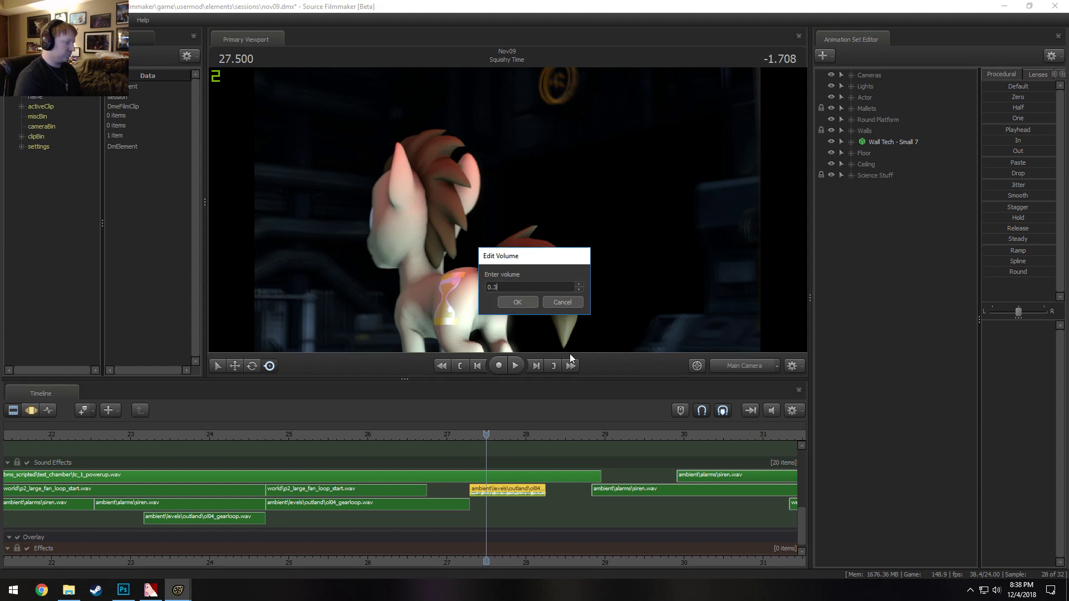
pyautogui.press('Return')
# Give the ol04_gearloop.wav segment after Montage - Gears a fade-out time of 1
pyautogui.rightClick(539, 491)
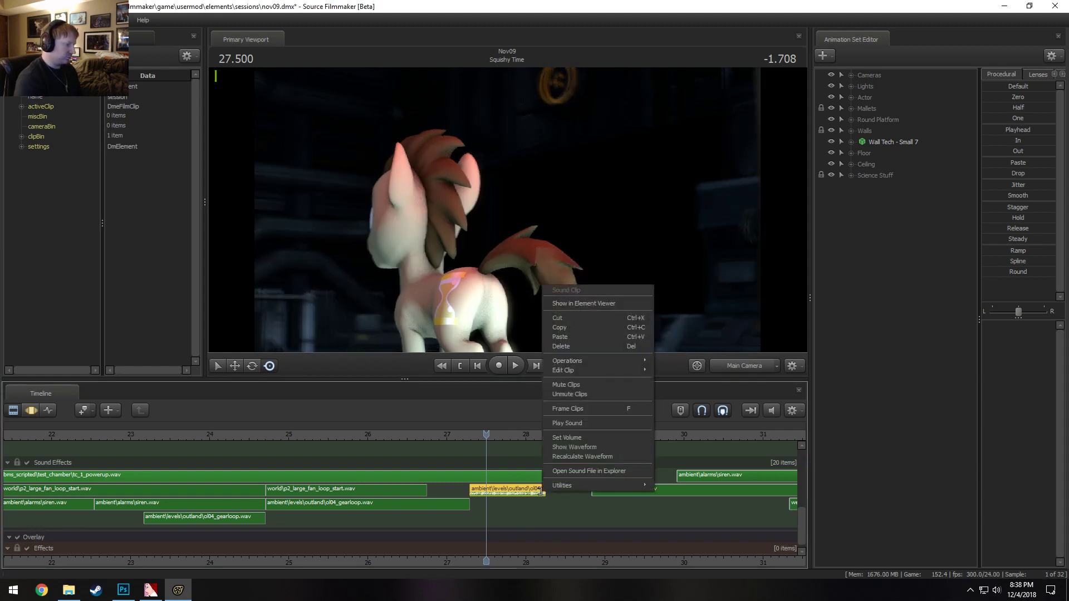
pyautogui.moveTo(581, 370)
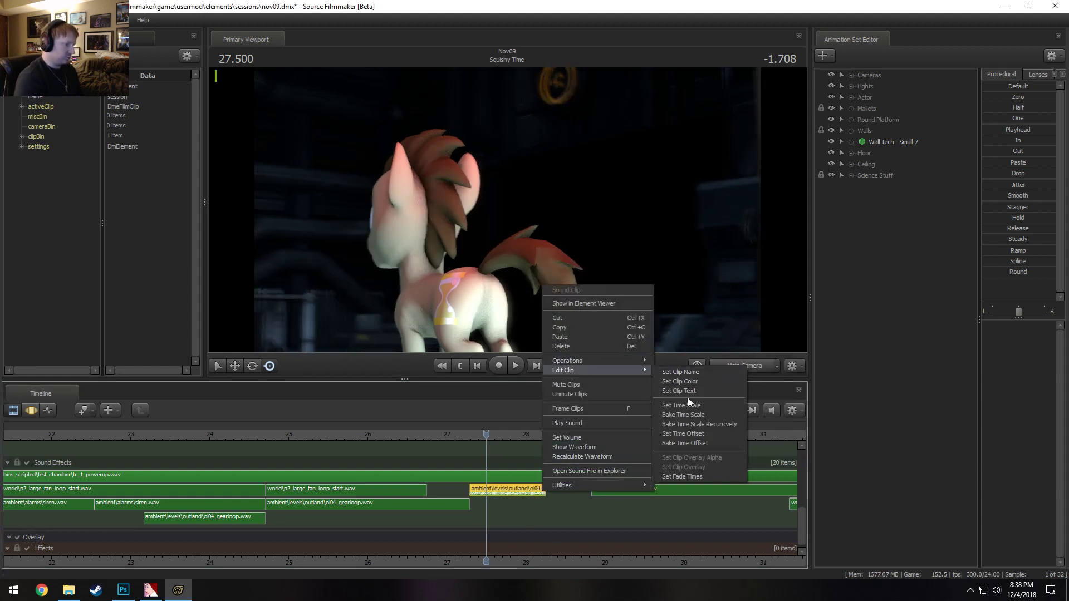
pyautogui.click(684, 476)
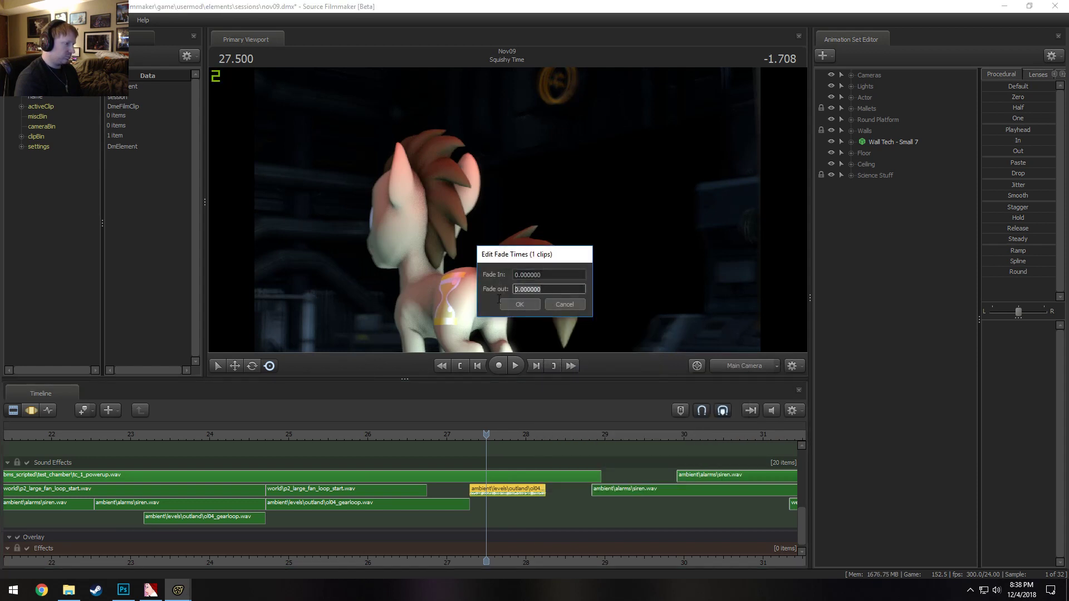
pyautogui.click(560, 308)
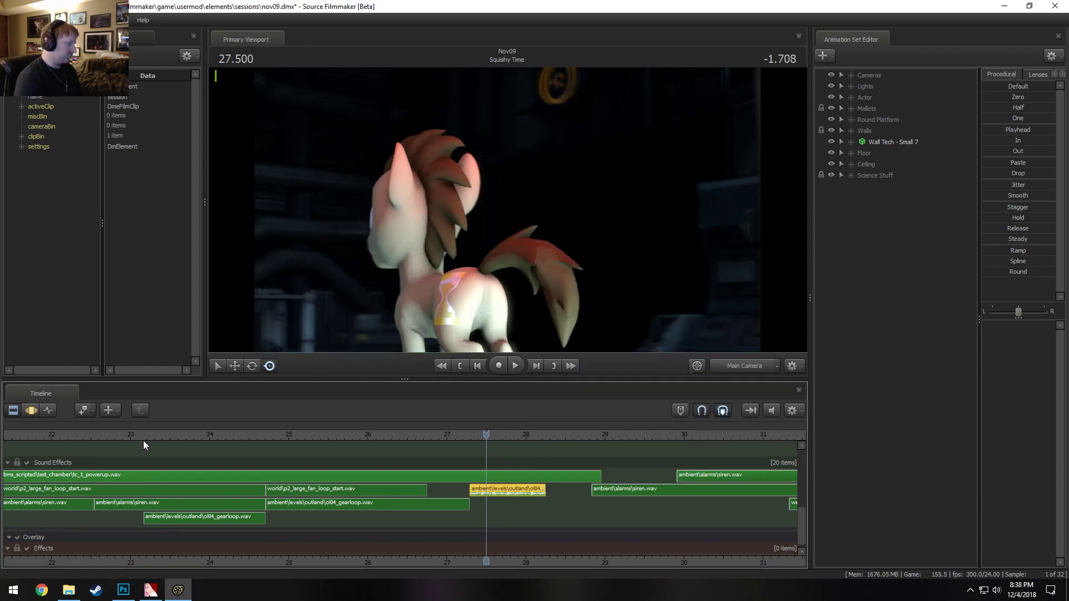
# Play the sequence from about 23 into Montage - Gears, and play the cut to Squishy Time from 27
pyautogui.click(129, 434)
pyautogui.press('space')
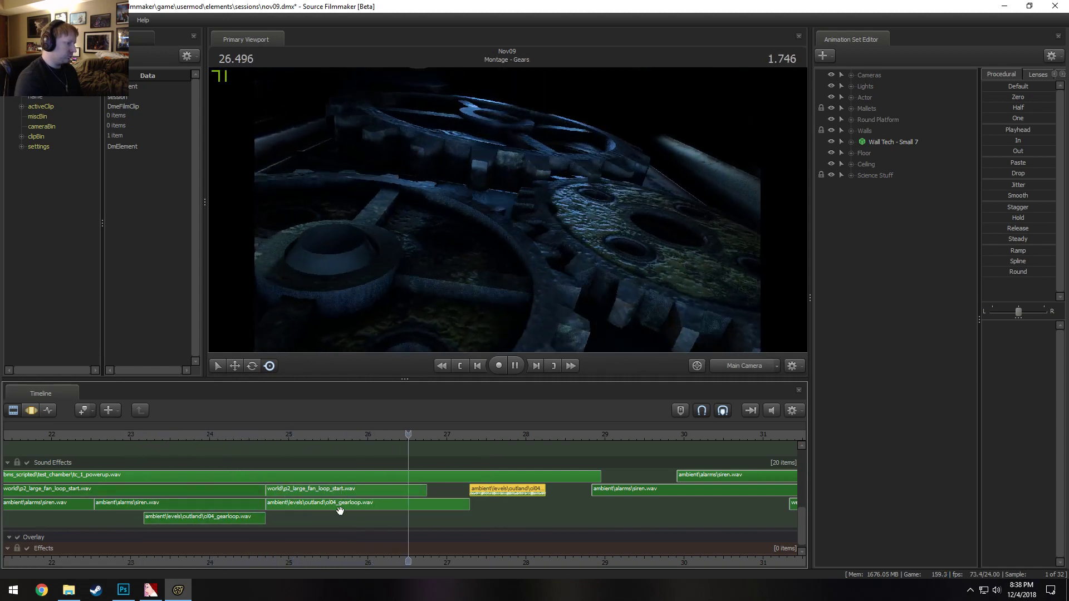
pyautogui.click(448, 434)
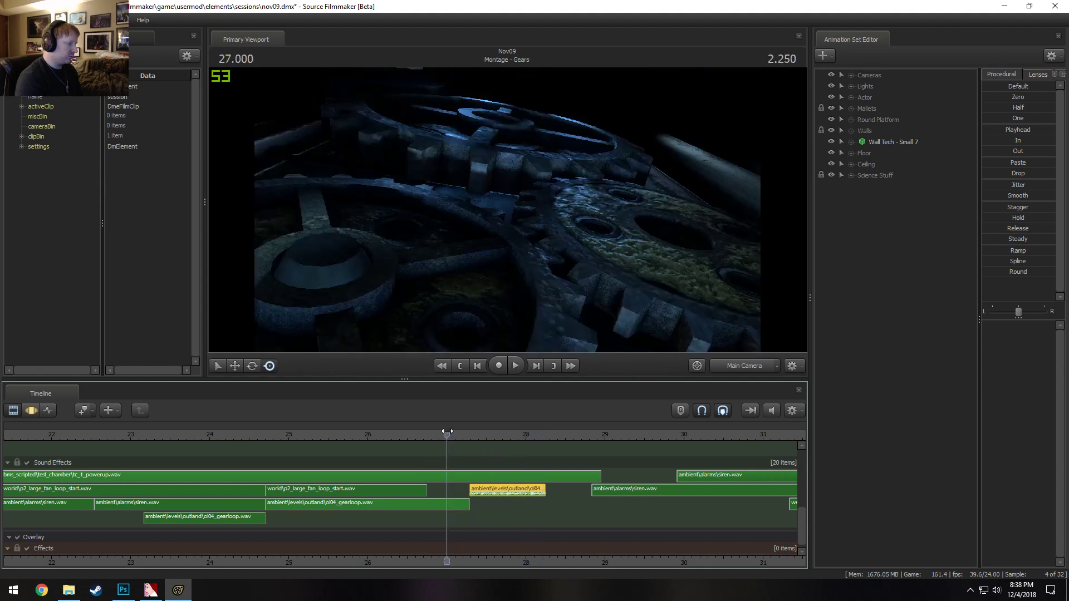
pyautogui.press('space')
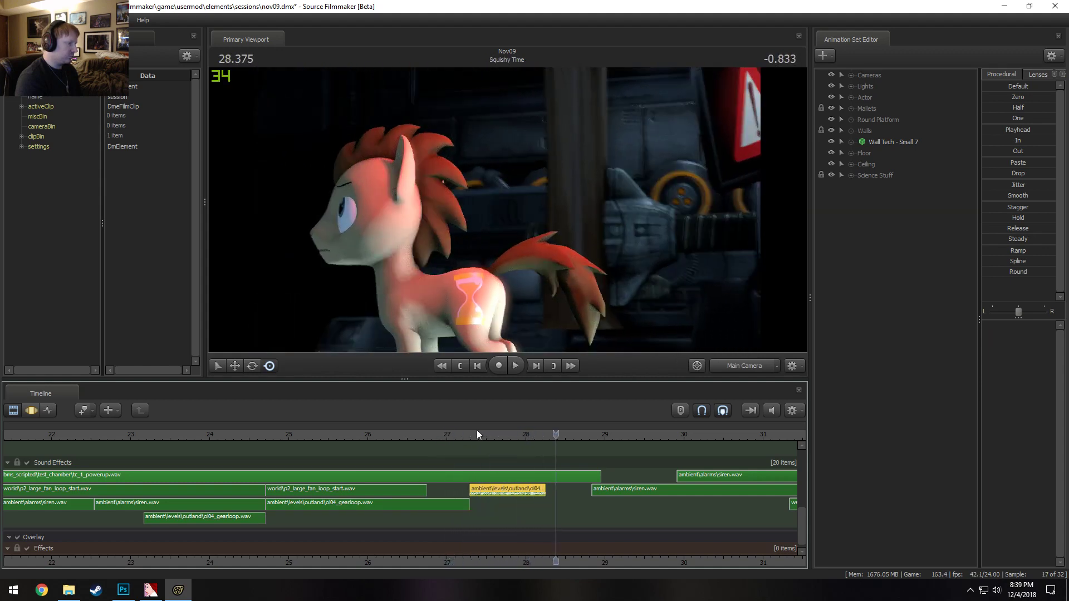
# Set the volume of the ol04_gearloop.wav segment under Squishy Time to 0.5 and play the transition out of Montage - Gears
pyautogui.click(499, 435)
pyautogui.moveTo(499, 435)
pyautogui.mouseDown()
pyautogui.moveTo(394, 435)
pyautogui.moveTo(503, 436)
pyautogui.mouseUp()
pyautogui.rightClick(494, 488)
pyautogui.click(512, 434)
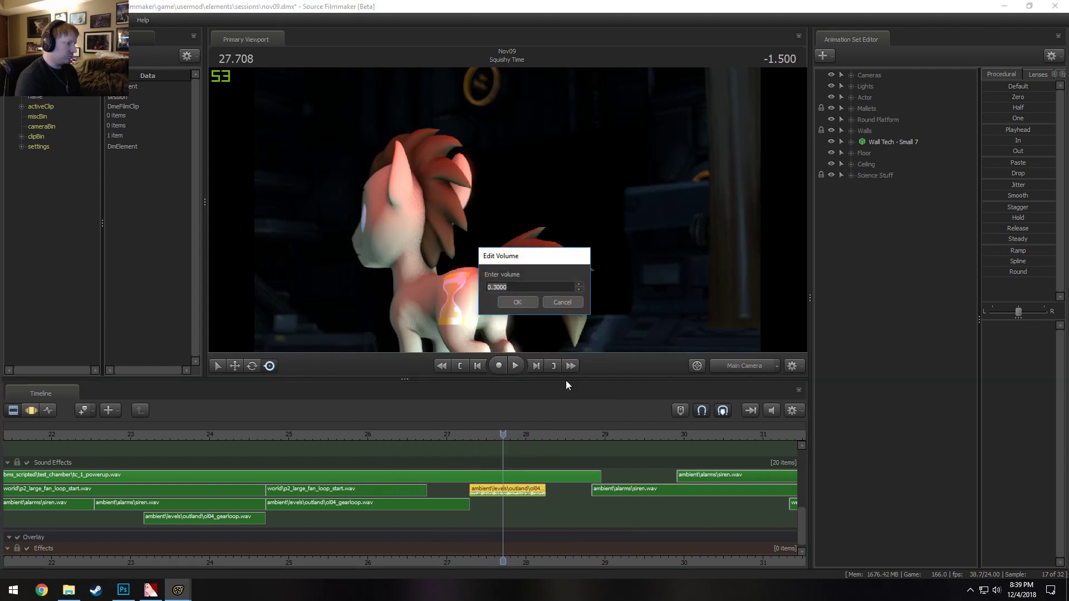
pyautogui.write('0.5')
pyautogui.press('Return')
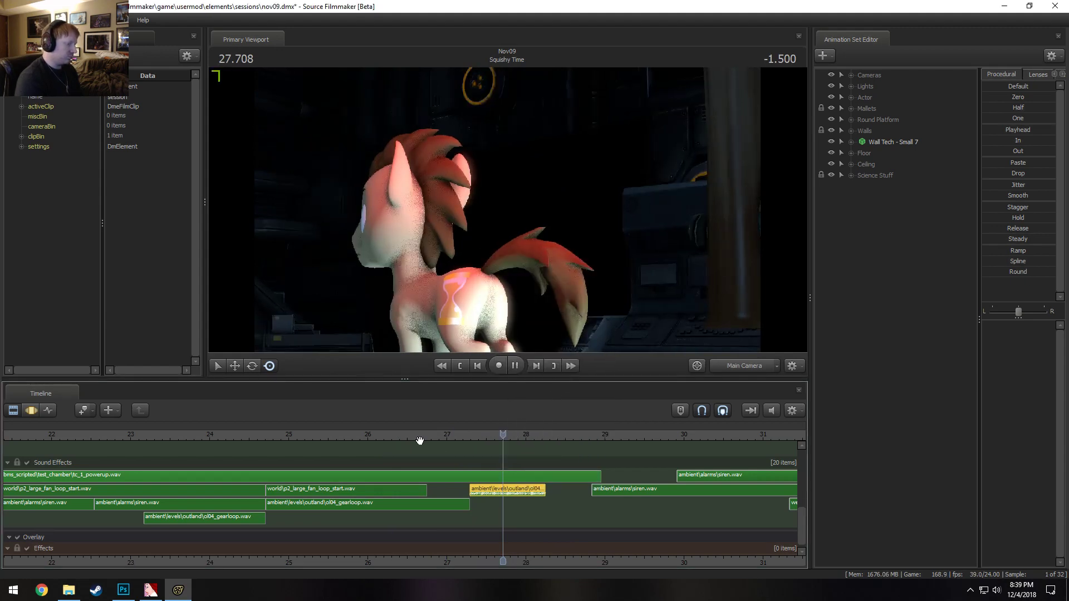
pyautogui.click(421, 434)
pyautogui.press('space')
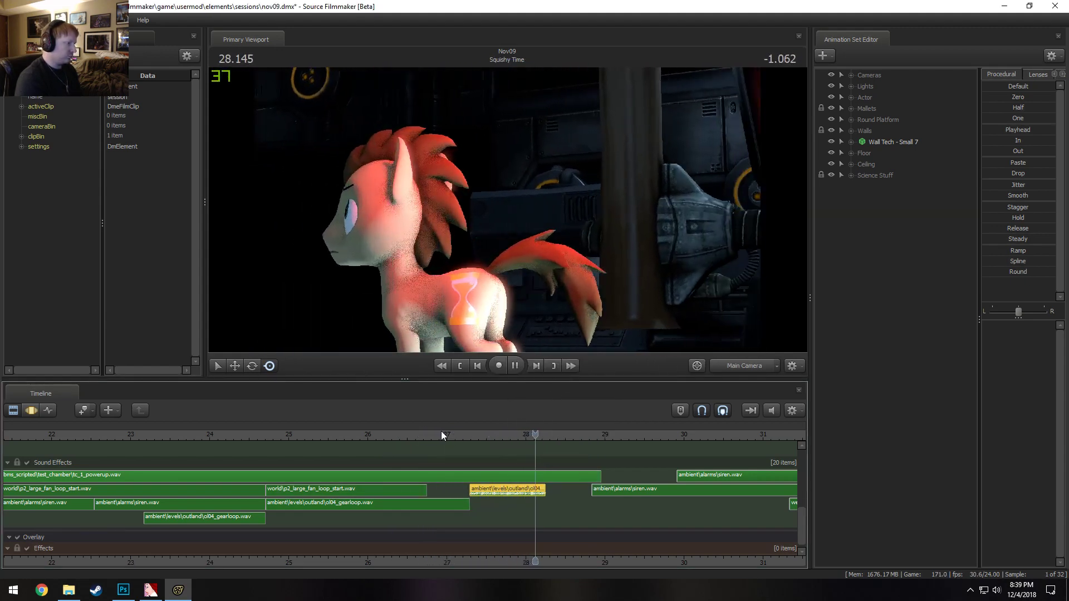
pyautogui.press('space')
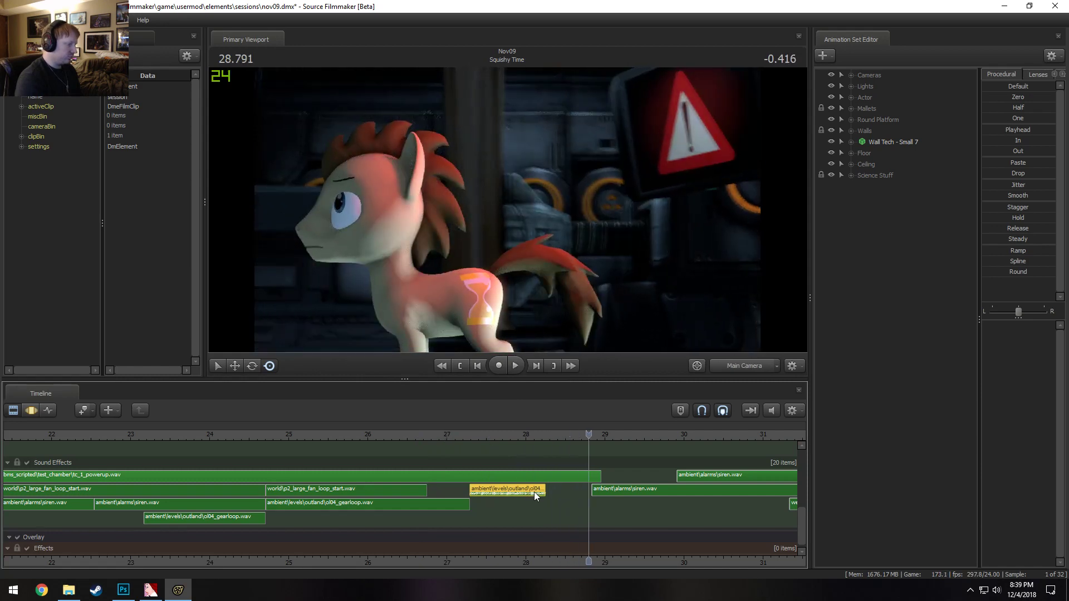
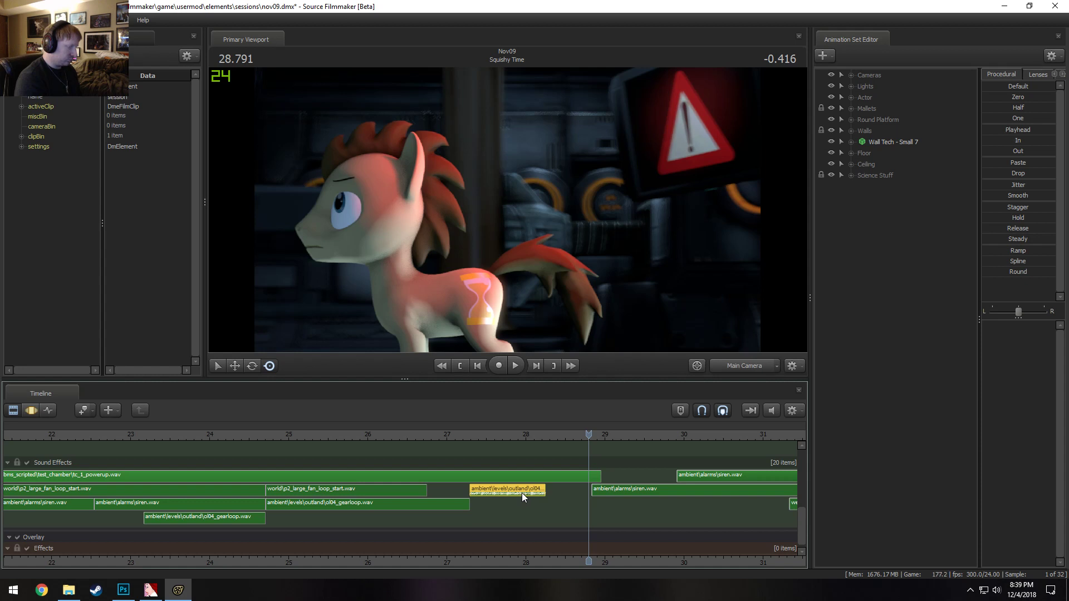
# Check the clip details and fade times of the ol04_gearloop.wav segment under Squishy Time
pyautogui.moveTo(522, 493)
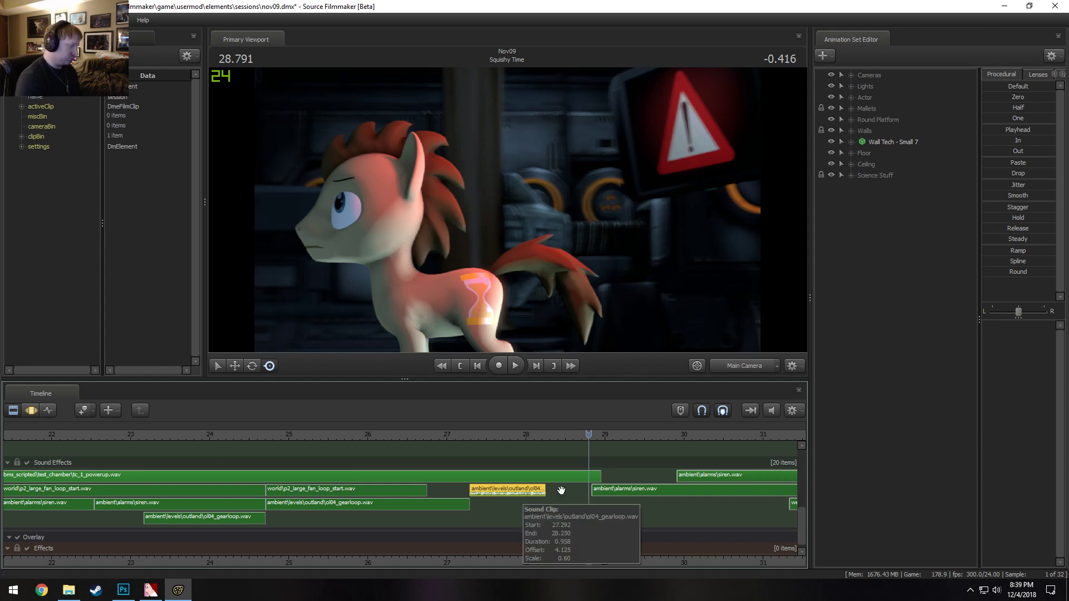
pyautogui.rightClick(518, 491)
pyautogui.moveTo(566, 356)
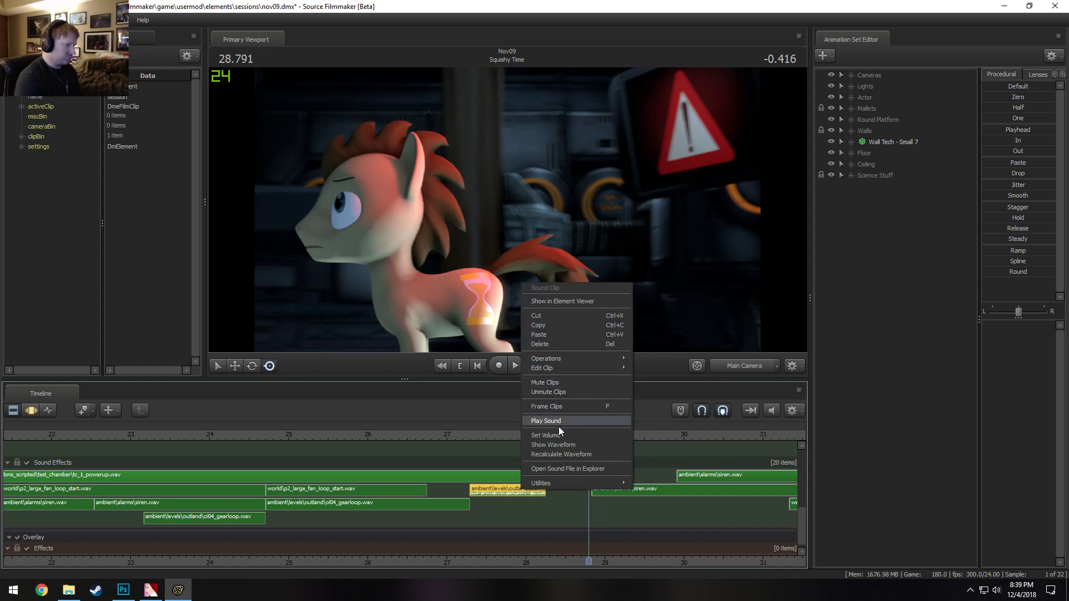
pyautogui.click(664, 473)
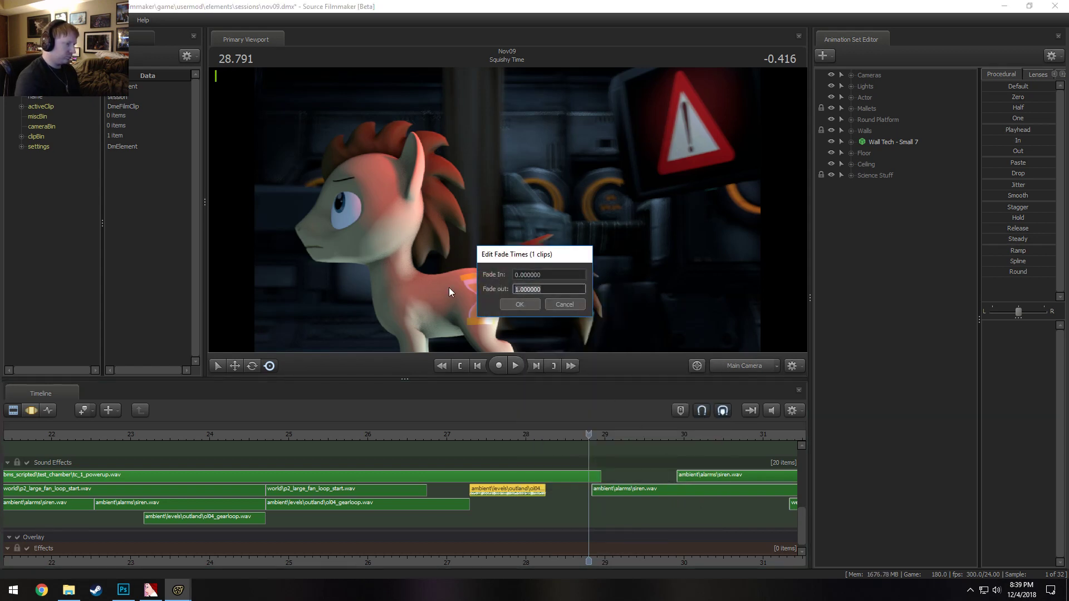
pyautogui.press('Return')
# Copy the ol04_gearloop.wav segment under the end of Montage - Spinning Fan and place it directly after the one under Squishy Time
pyautogui.click(178, 518)
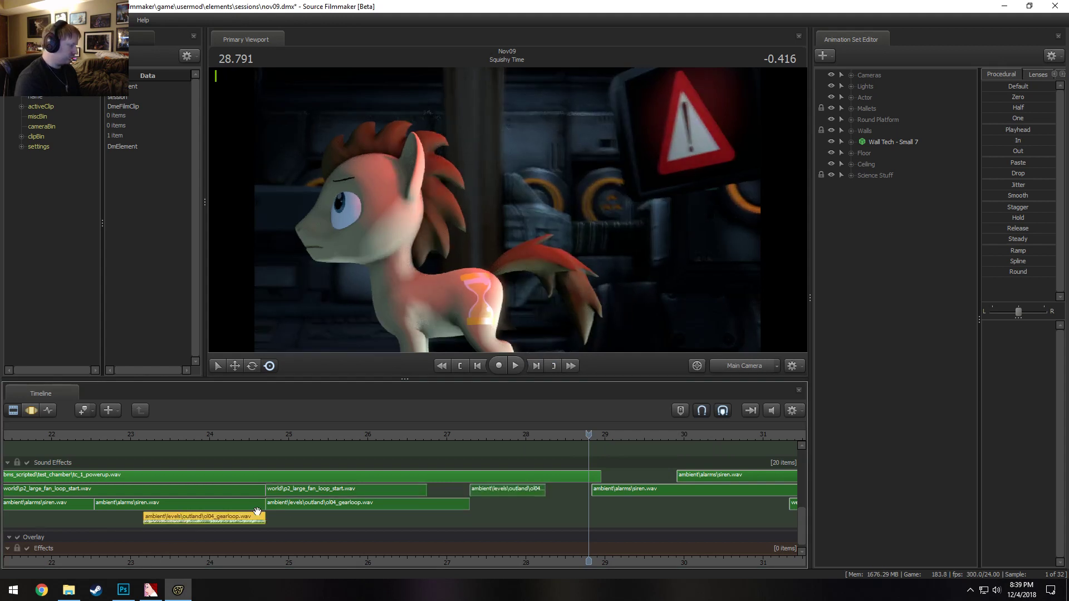
pyautogui.hotkey('ctrl', 'v')
pyautogui.moveTo(659, 487); pyautogui.dragTo(628, 488)
# Set the pasted ol04_gearloop.wav segment's fade-in to 0 and fade-out to 1
pyautogui.rightClick(616, 492)
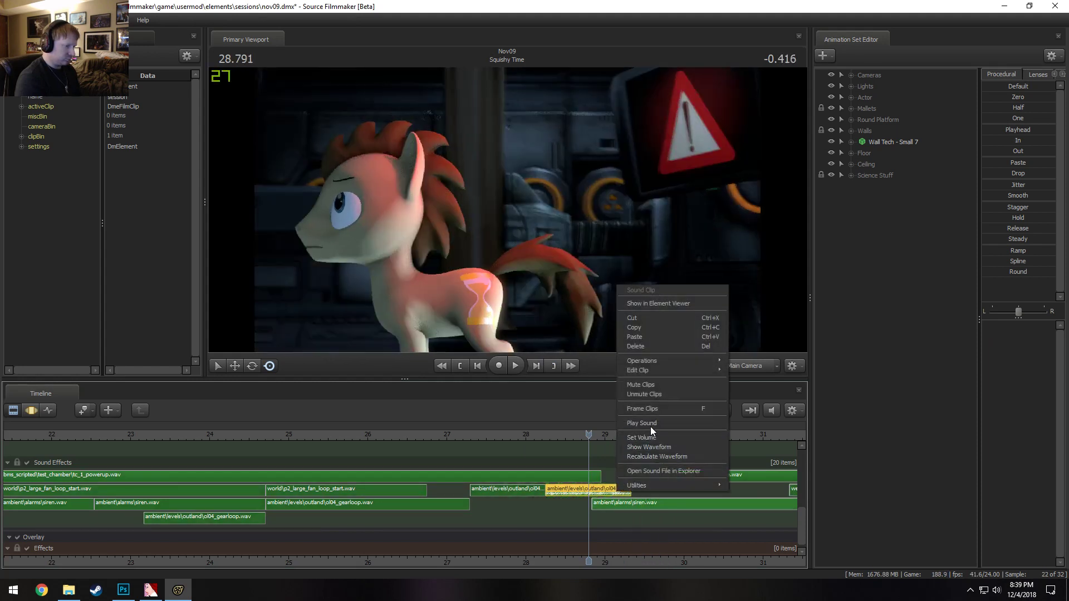
pyautogui.moveTo(645, 369)
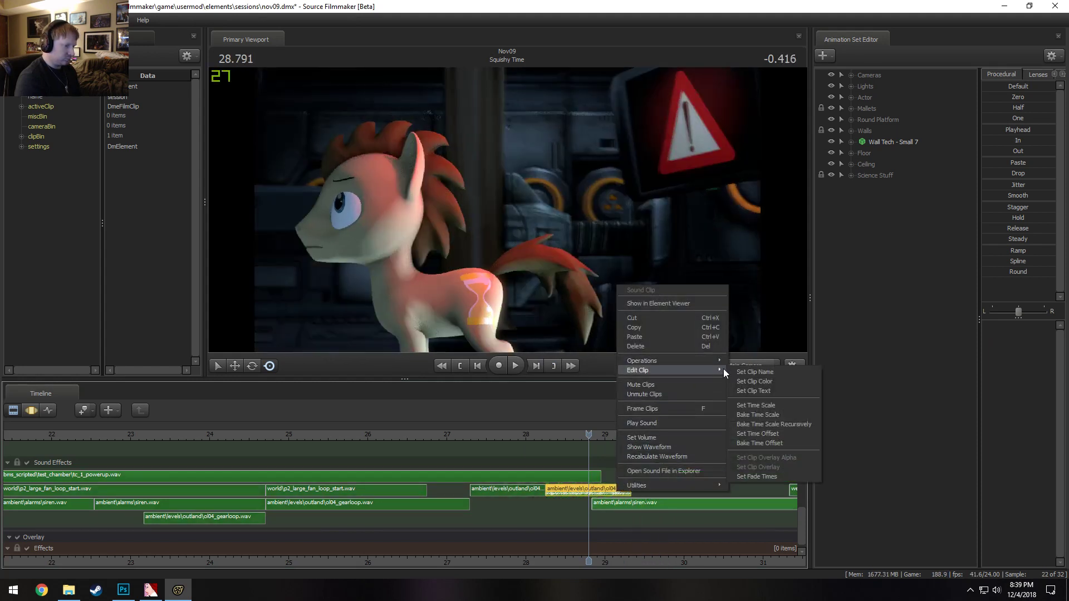
pyautogui.click(755, 476)
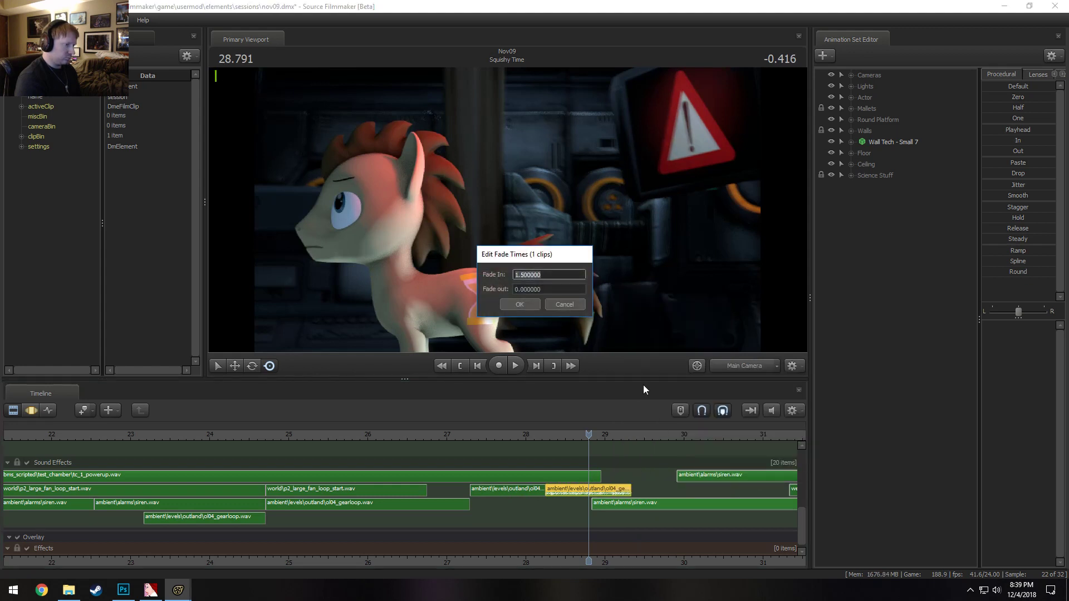
pyautogui.write('0')
pyautogui.press('Tab')
pyautogui.write('1')
pyautogui.press('Return')
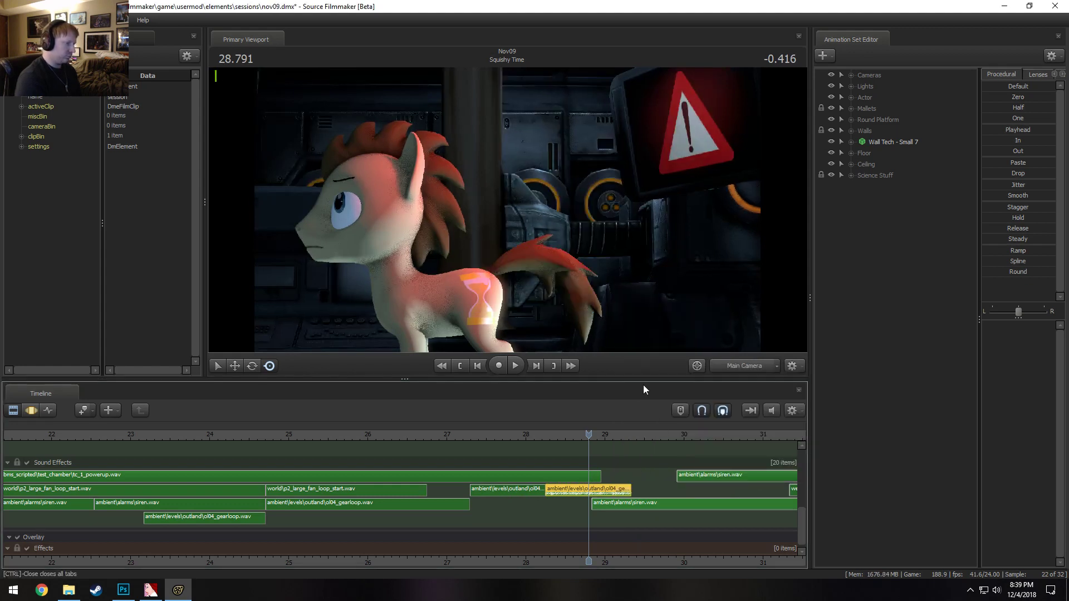
# Play the cut to Squishy Time from about 26.5, check the new gearloop segment's volume, and play the cut again
pyautogui.press('space')
pyautogui.click(408, 436)
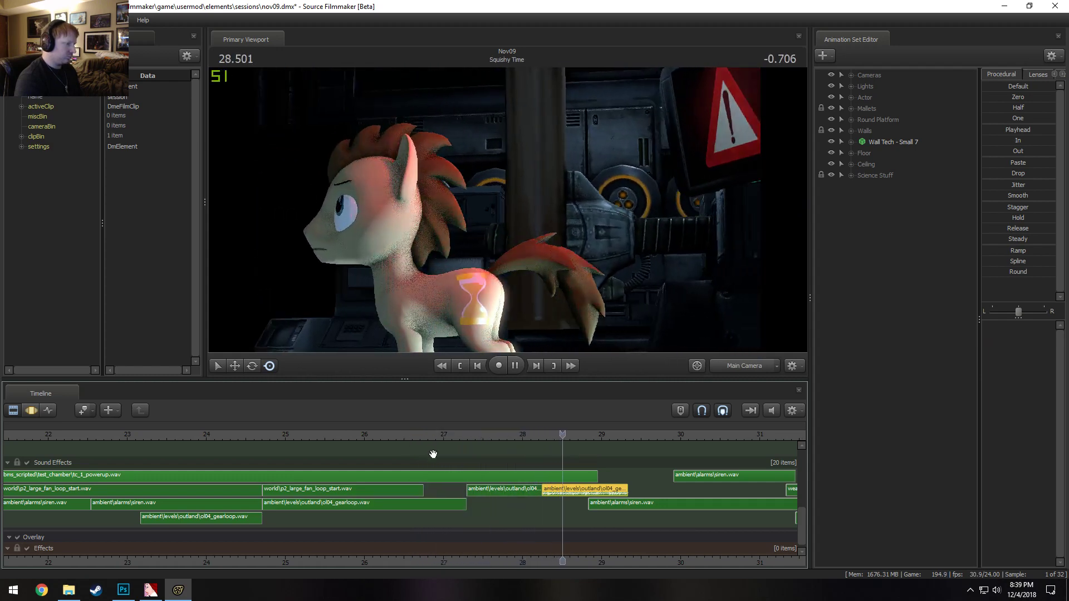
pyautogui.press('space')
pyautogui.rightClick(560, 488)
pyautogui.click(596, 433)
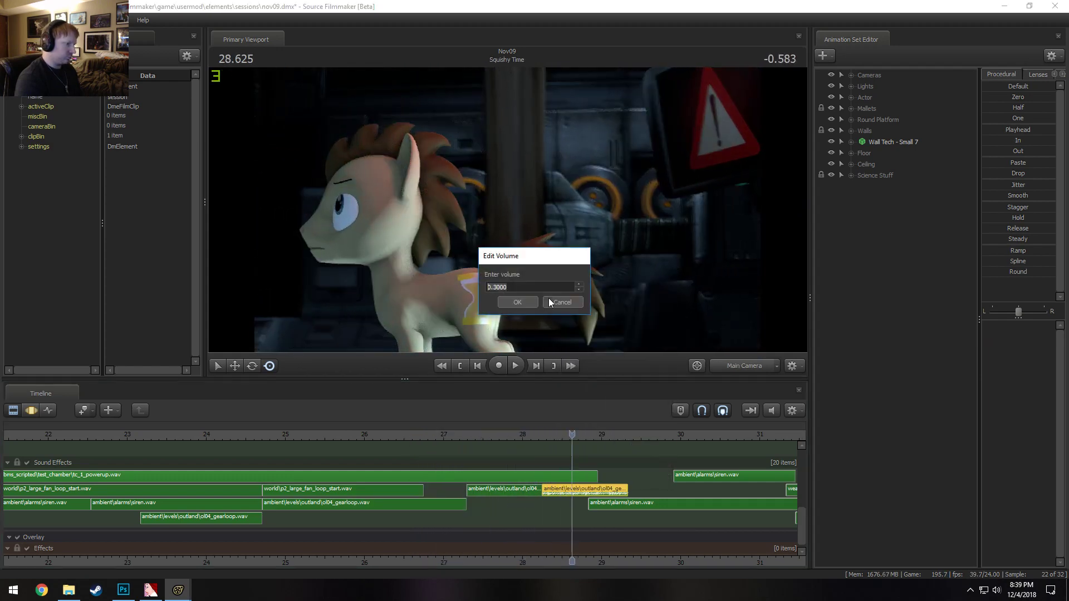
pyautogui.click(562, 302)
pyautogui.click(413, 436)
pyautogui.press('space')
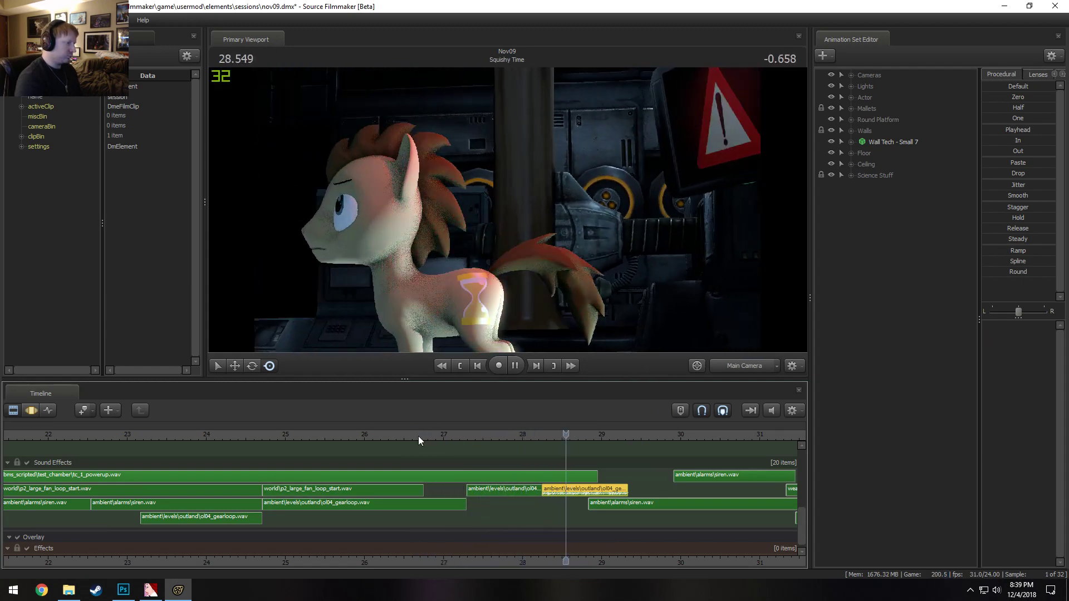
pyautogui.press('space')
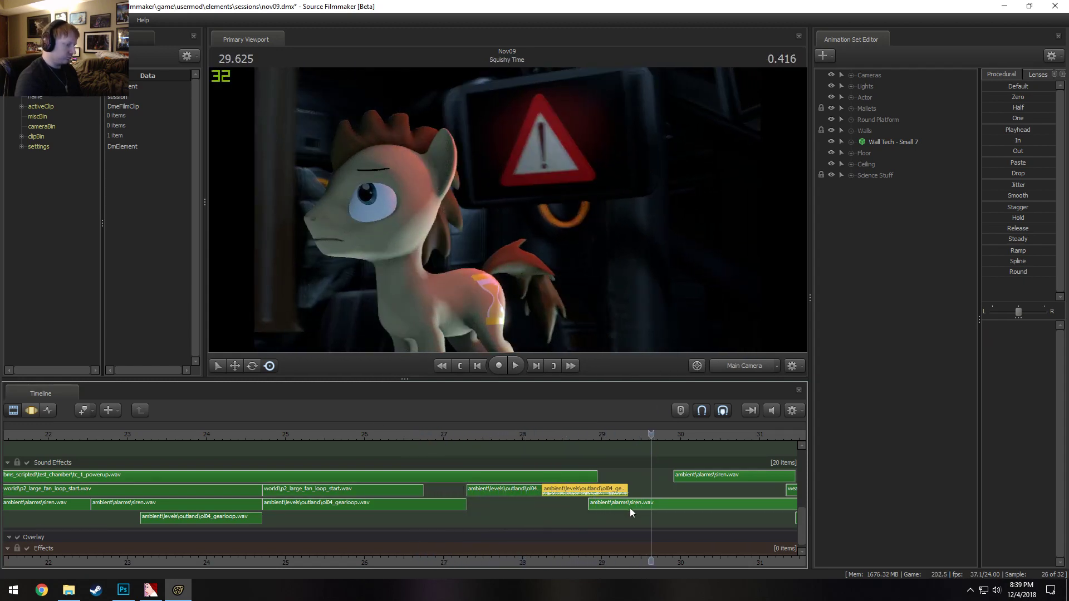
# Move the ambient\alarms\siren.wav segment under Squishy Time earlier so it starts at the cut, at about 27.3
pyautogui.scroll(-4, 654, 517)
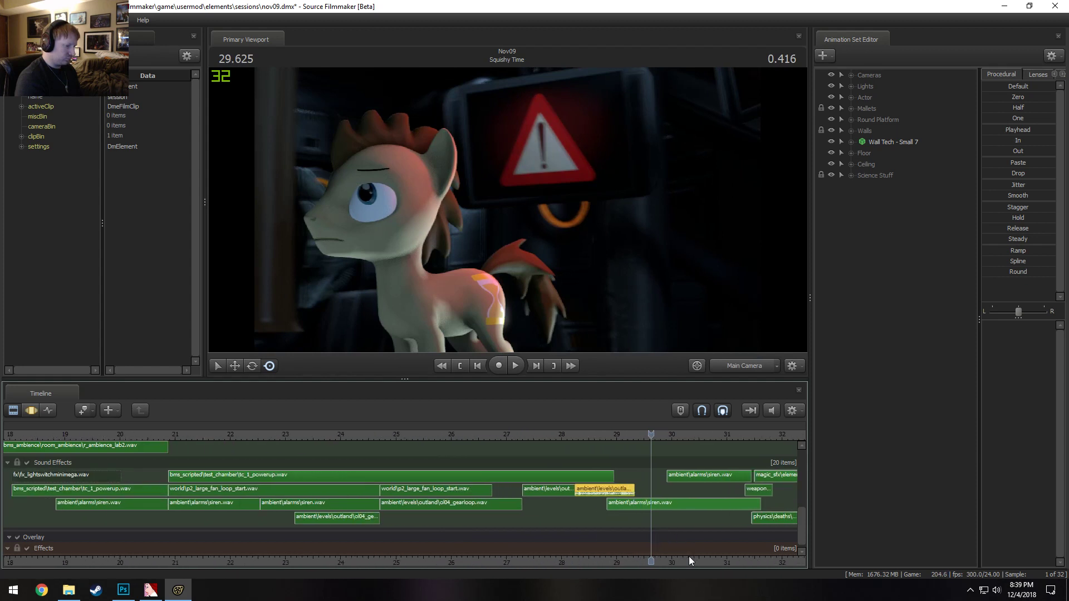
pyautogui.moveTo(801, 531)
pyautogui.mouseDown()
pyautogui.moveTo(800, 504)
pyautogui.moveTo(804, 528)
pyautogui.mouseUp()
pyautogui.press('space')
pyautogui.press('space')
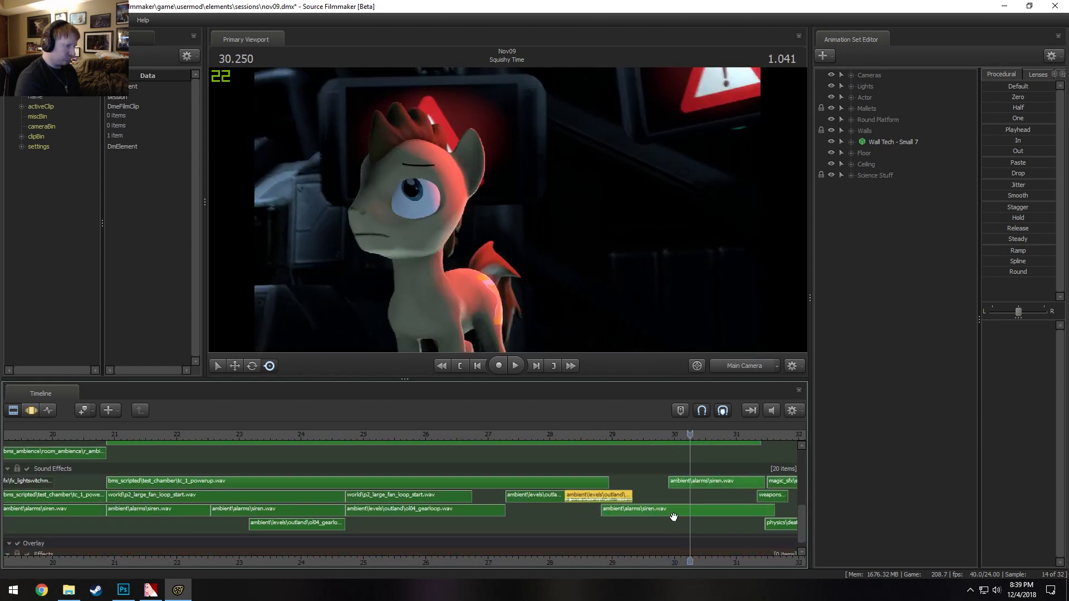
pyautogui.moveTo(663, 511); pyautogui.dragTo(569, 514)
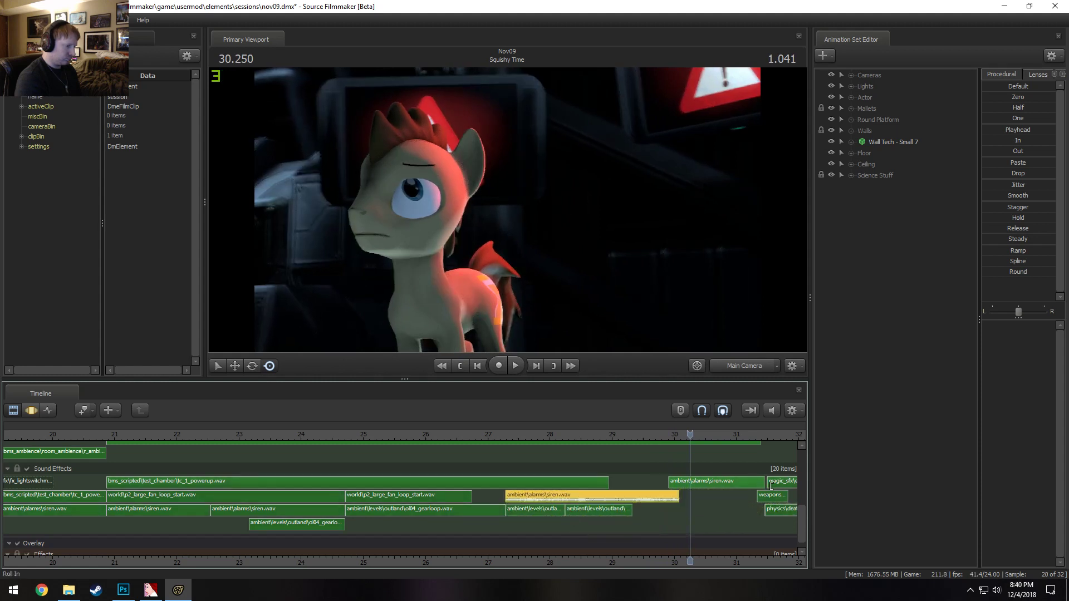
# Play the sequence from about 26.2 to hear the moved siren across the cut into Squishy Time
pyautogui.moveTo(806, 522)
pyautogui.mouseDown()
pyautogui.moveTo(807, 482)
pyautogui.moveTo(817, 525)
pyautogui.mouseUp()
pyautogui.press('space')
pyautogui.press('space')
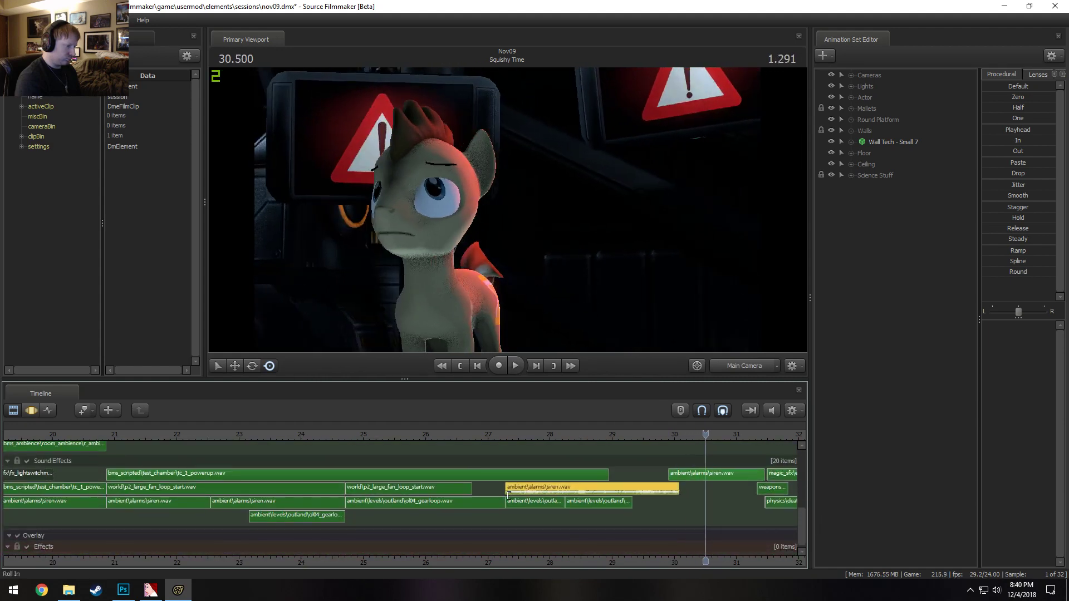
pyautogui.click(439, 437)
pyautogui.press('space')
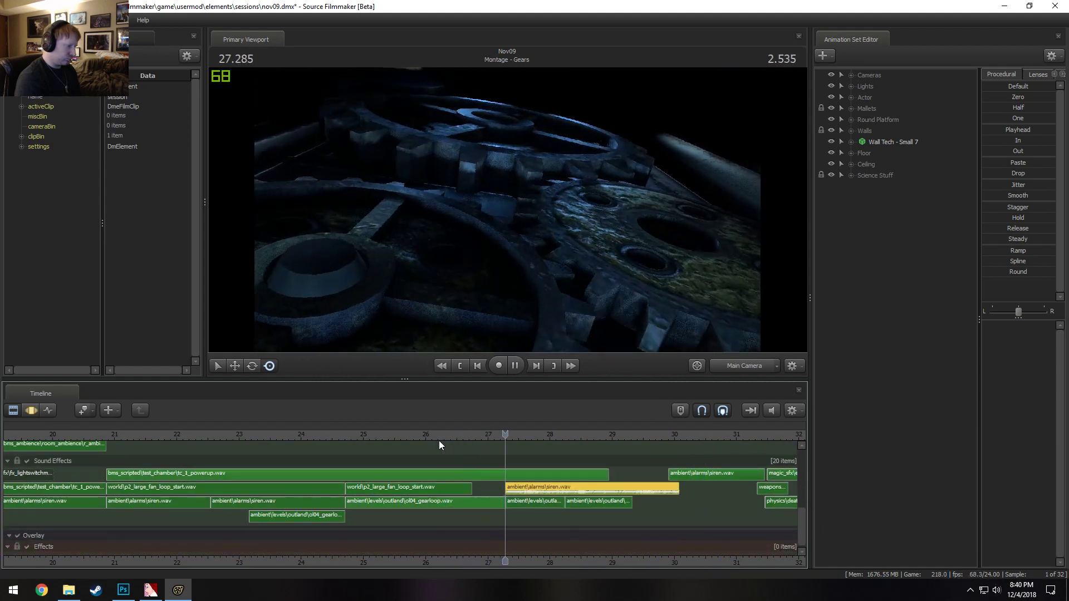
pyautogui.press('space')
pyautogui.press('space')
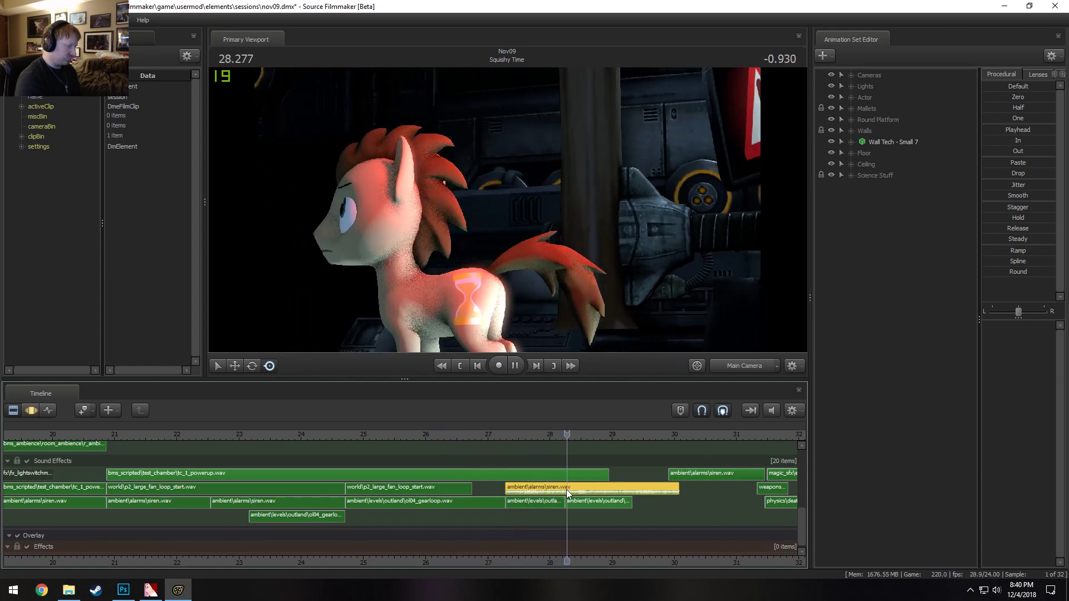
pyautogui.press('space')
pyautogui.press('space')
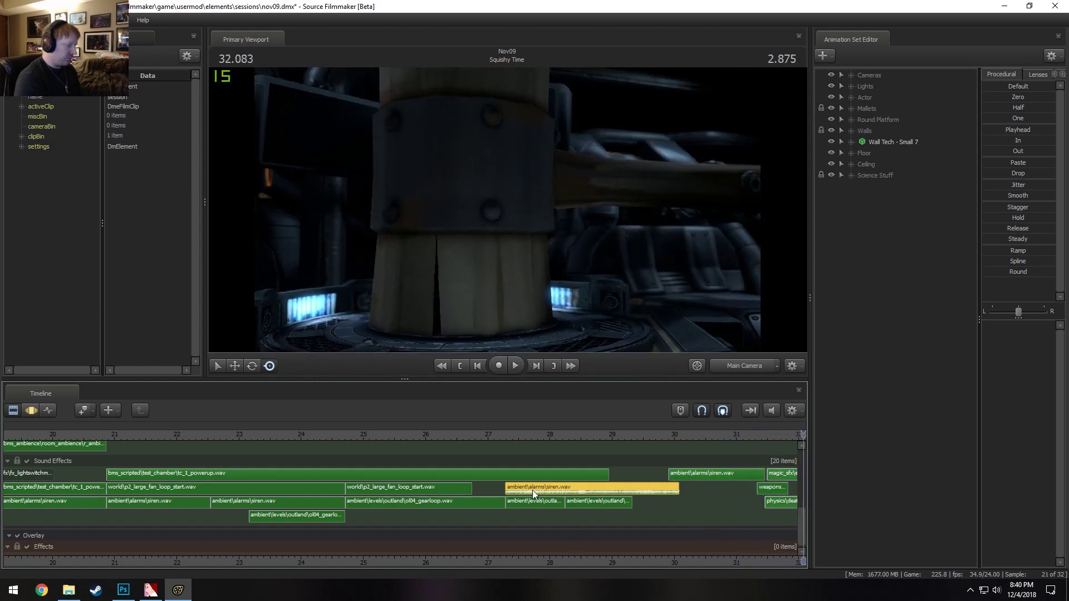
# Play the sirens under Montage - Spinning Fan from about 22, and again from about 21.5 into Montage - Gears
pyautogui.click(321, 505)
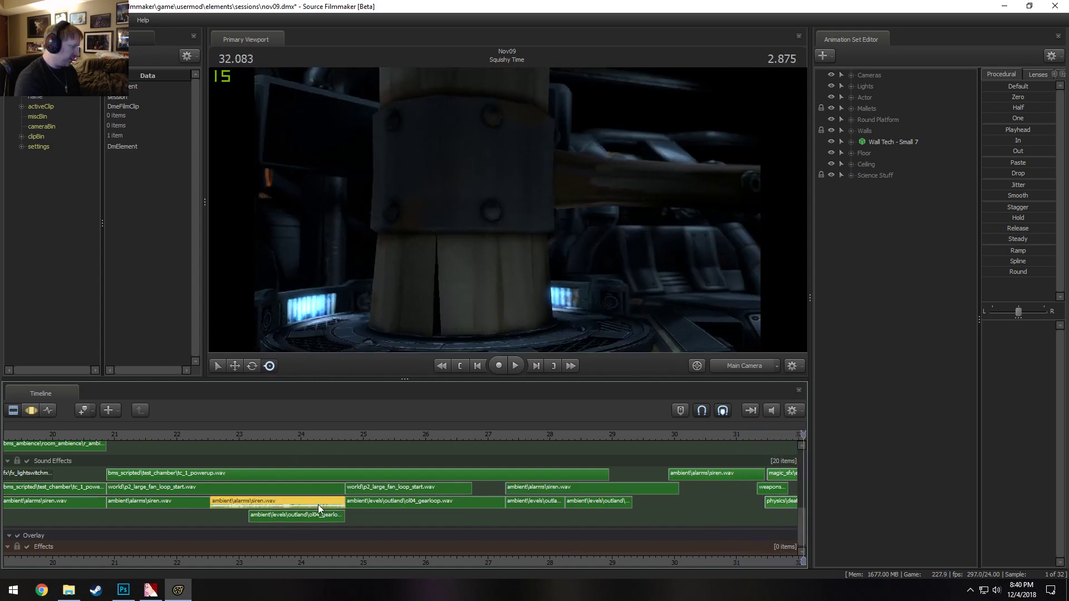
pyautogui.click(184, 434)
pyautogui.press('space')
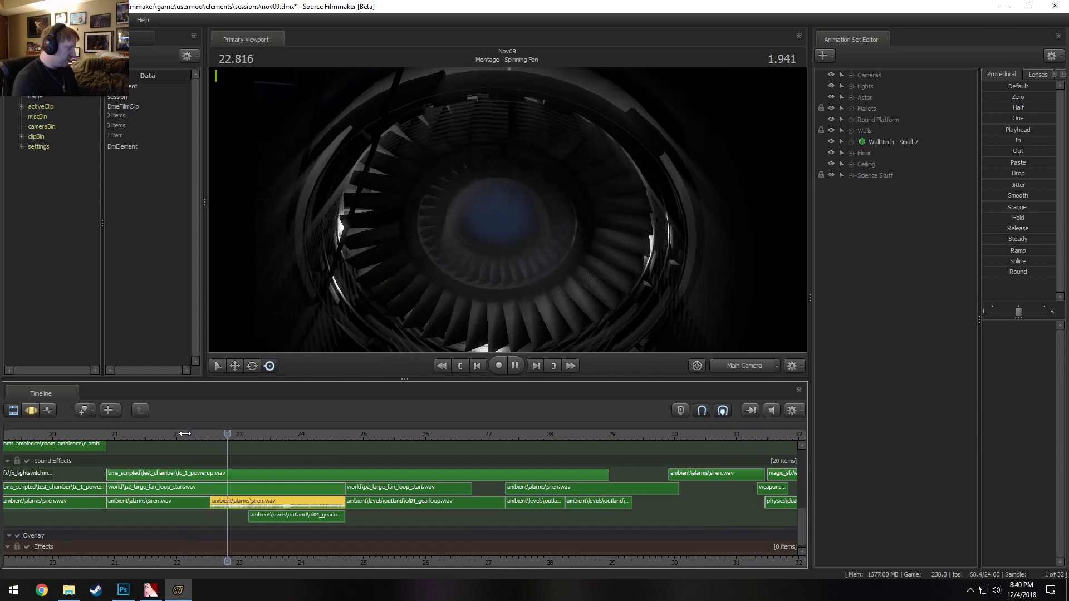
pyautogui.click(145, 429)
pyautogui.press('space')
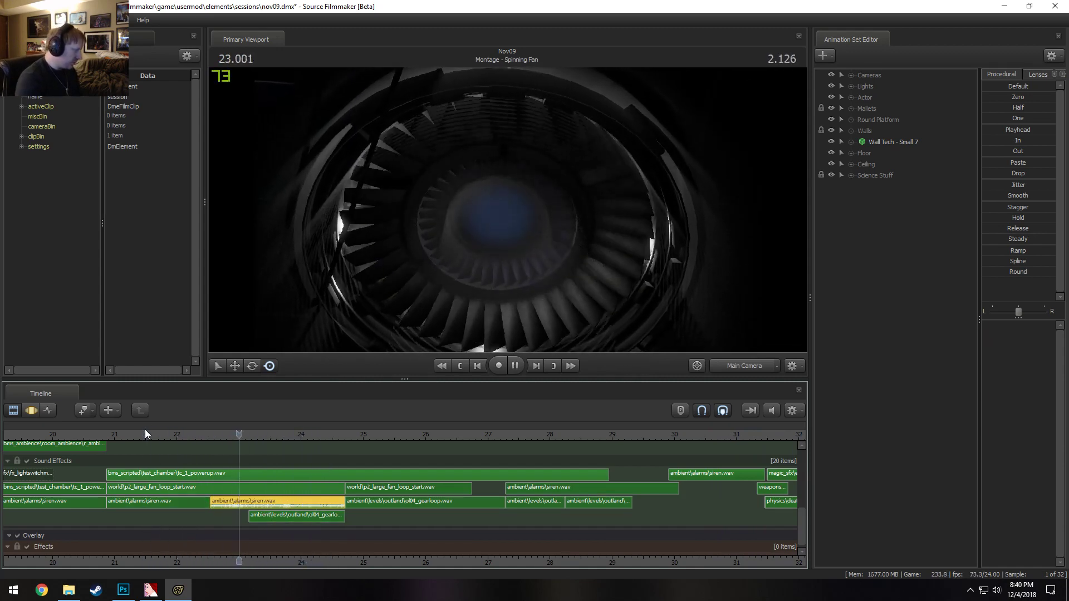
pyautogui.press('space')
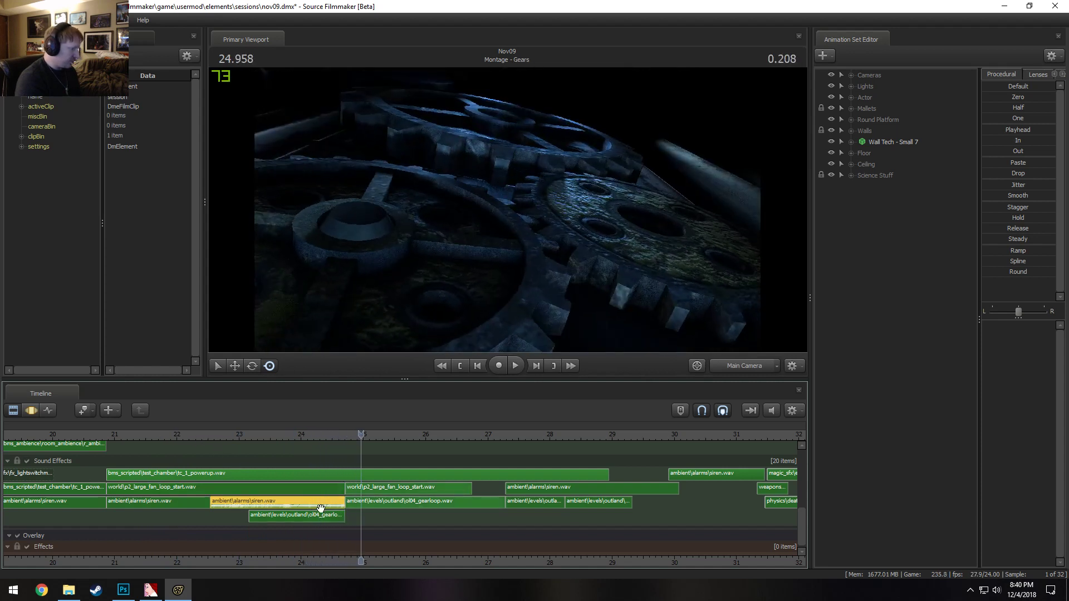
# Duplicate the two siren.wav segments under Montage - Spinning Fan to the start of Montage - Gears and play them from about 23.7
pyautogui.moveTo(222, 503)
pyautogui.mouseDown()
pyautogui.moveTo(372, 519)
pyautogui.moveTo(354, 515)
pyautogui.mouseUp()
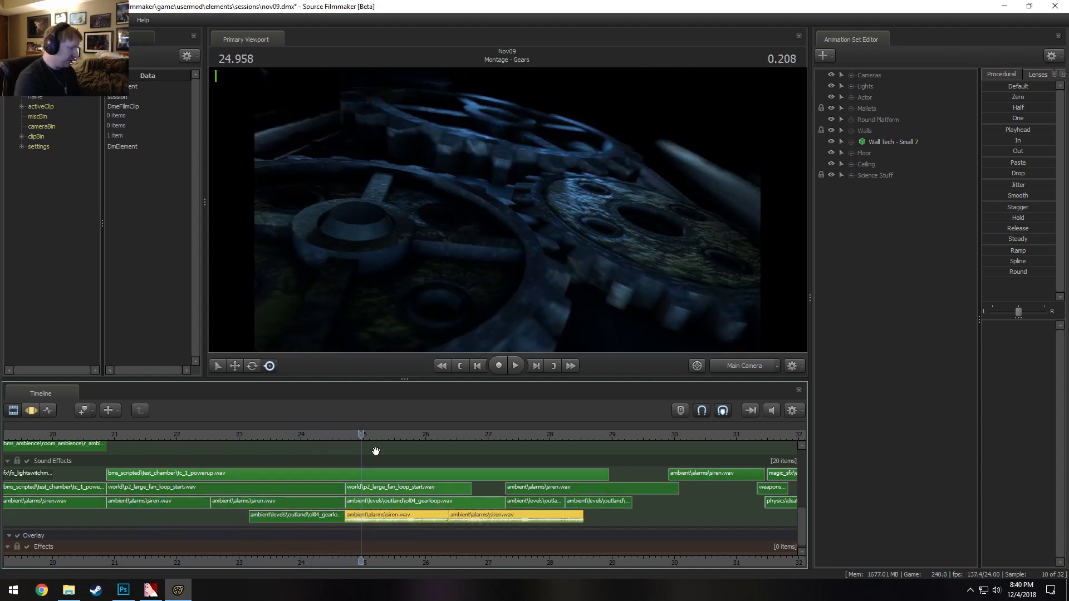
pyautogui.press('space')
pyautogui.click(278, 437)
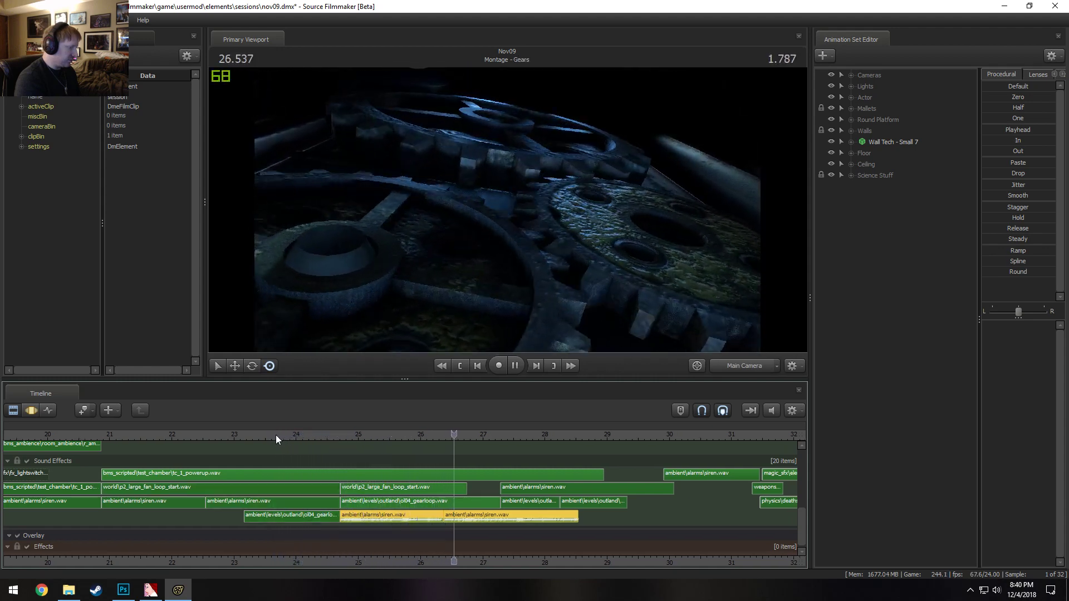
pyautogui.press('space')
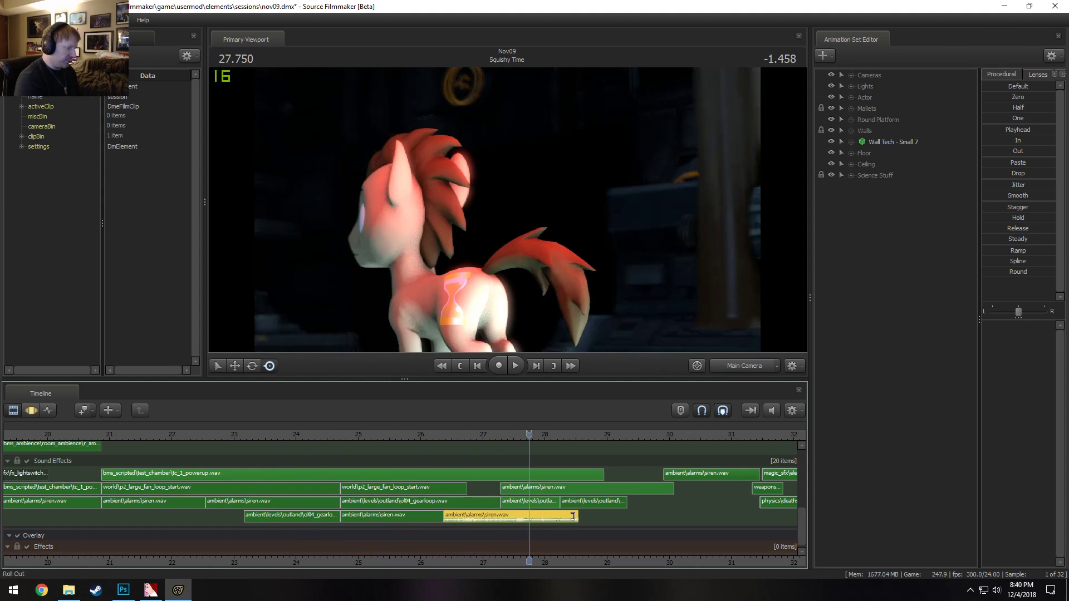
# Trim the end of the second duplicated siren.wav segment to the end of Montage - Gears, at about 27.3, and play the cut
pyautogui.moveTo(573, 516); pyautogui.dragTo(495, 516)
pyautogui.click(450, 439)
pyautogui.press('space')
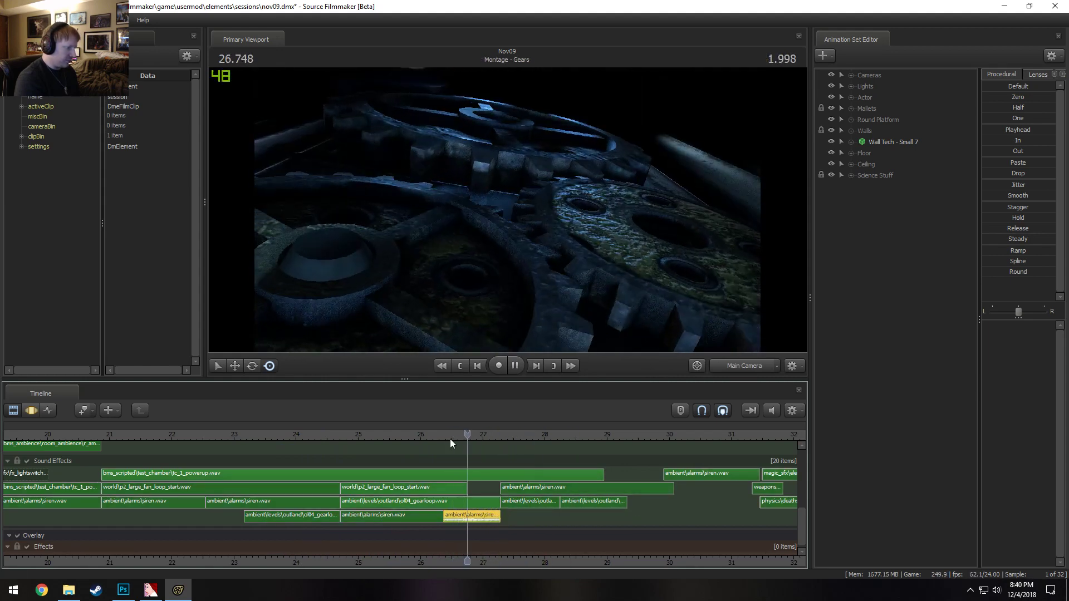
pyautogui.press('space')
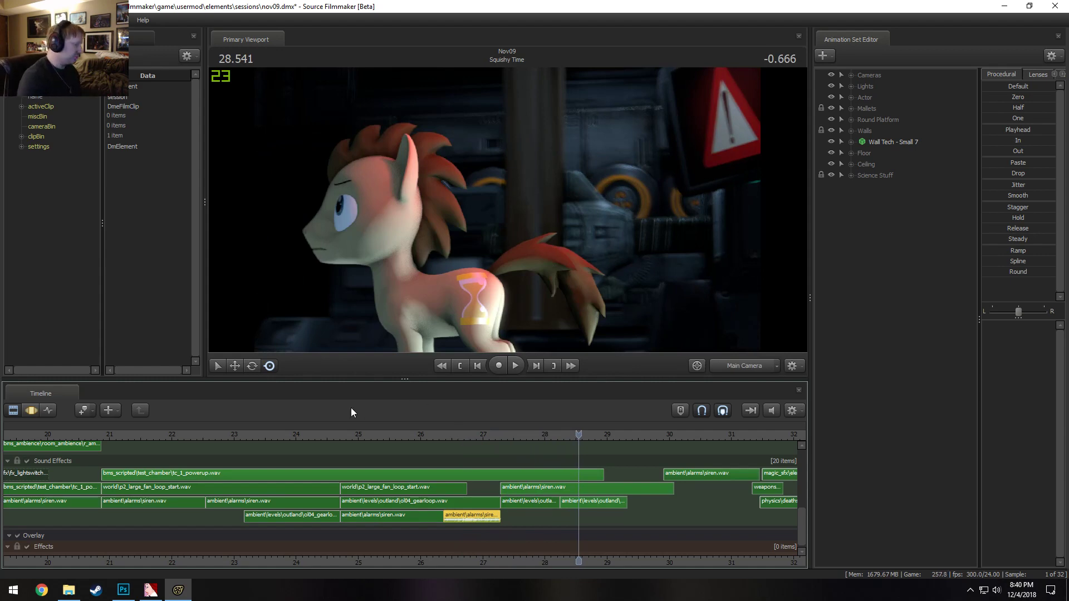
# Play the sequence from about 24 through Montage - Gears and on to 31 in Squishy Time
pyautogui.click(292, 439)
pyautogui.press('space')
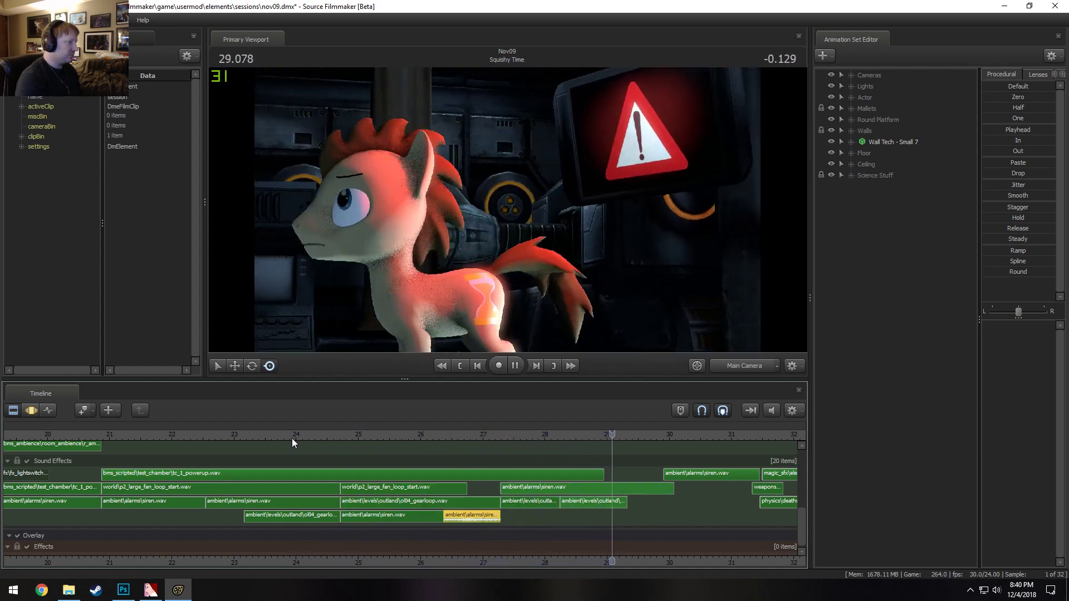
pyautogui.press('space')
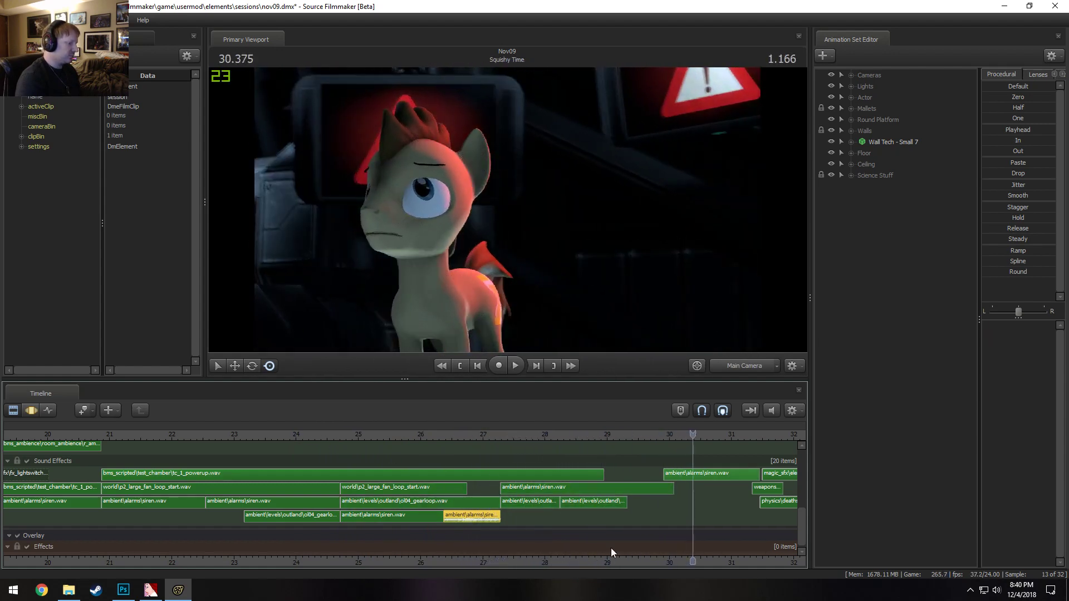
pyautogui.press('space')
pyautogui.moveTo(608, 557); pyautogui.dragTo(417, 524, button='middle')
pyautogui.press('space')
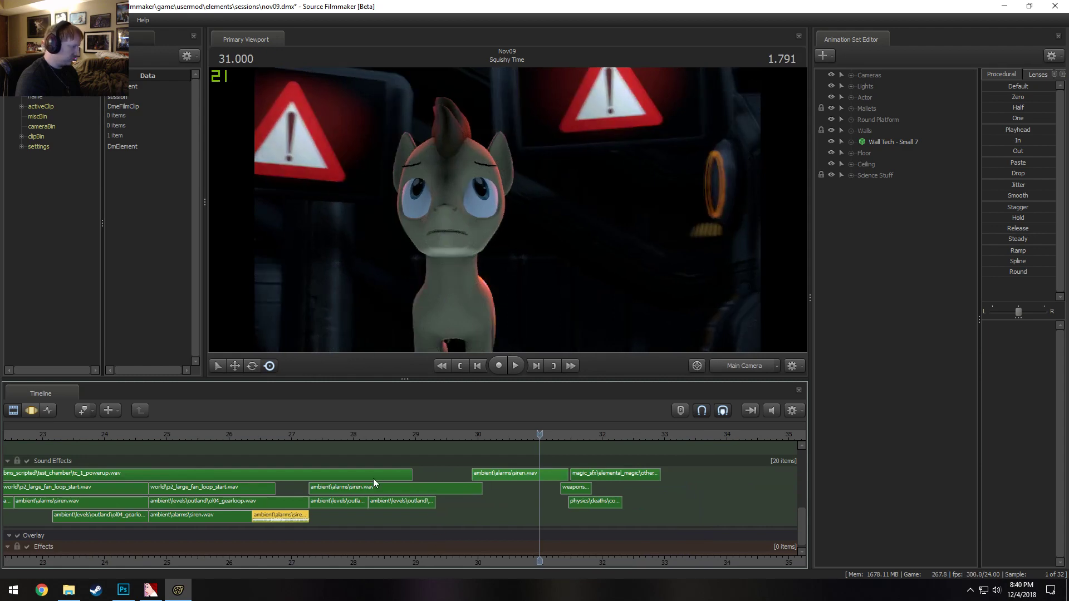
# Extend the end of the long tc_1_powerup.wav segment to about 31.6 and play it from about 28.4
pyautogui.click(378, 474)
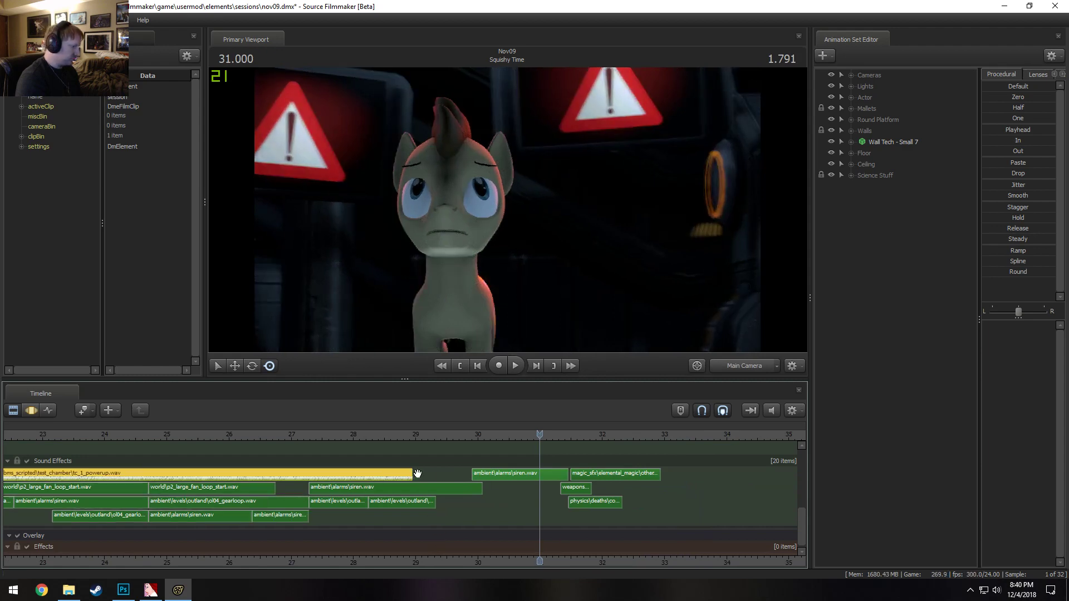
pyautogui.moveTo(424, 431); pyautogui.dragTo(578, 451)
pyautogui.moveTo(411, 475); pyautogui.dragTo(576, 474)
pyautogui.click(379, 433)
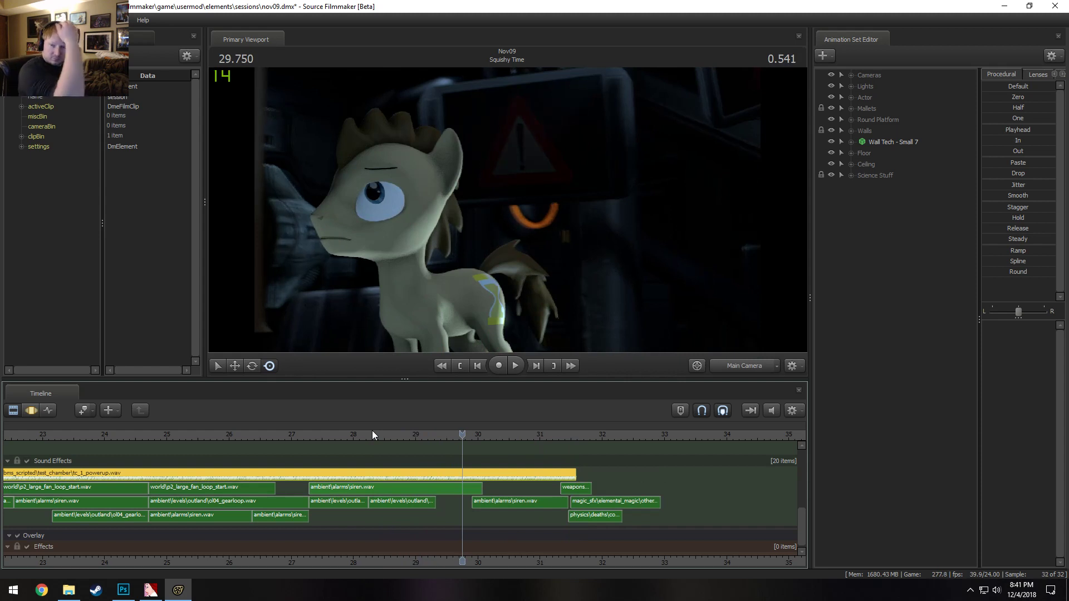
pyautogui.press('space')
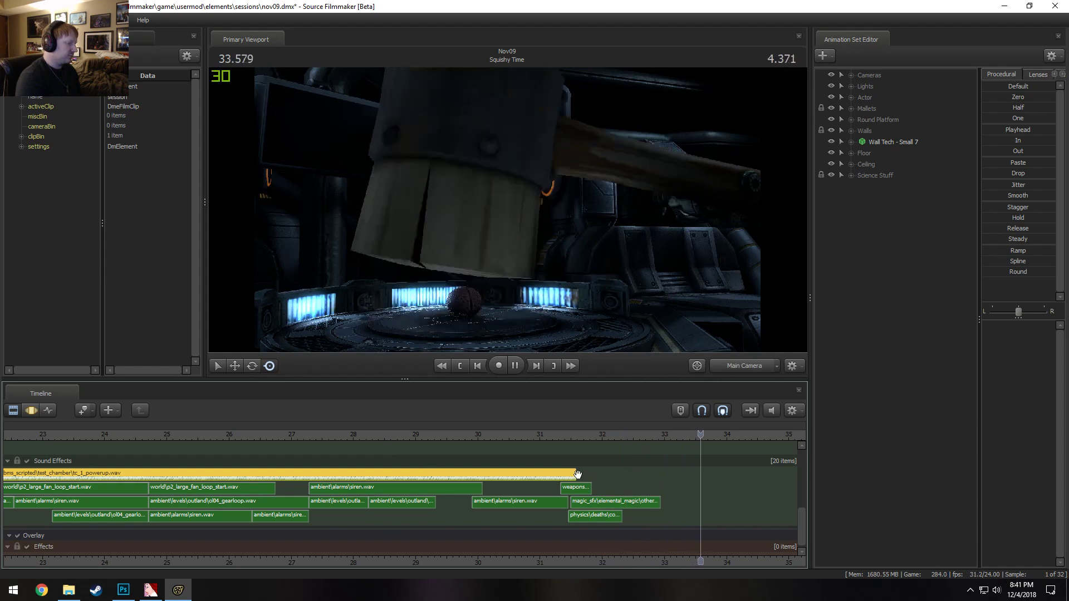
# Nudge the end of the tc_1_powerup.wav segment slightly later and play the sequence from about 31.3
pyautogui.moveTo(569, 474); pyautogui.dragTo(572, 474)
pyautogui.click(560, 434)
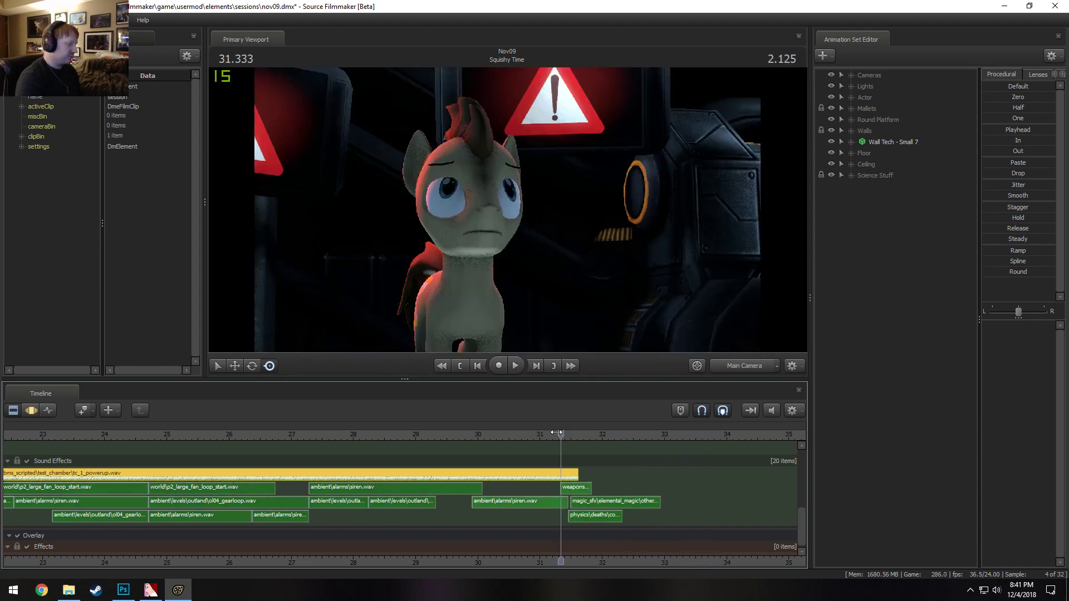
pyautogui.press('space')
# Play the whole montage from about 20 through to the mallet shot in Squishy Time
pyautogui.scroll(-3, 252, 431)
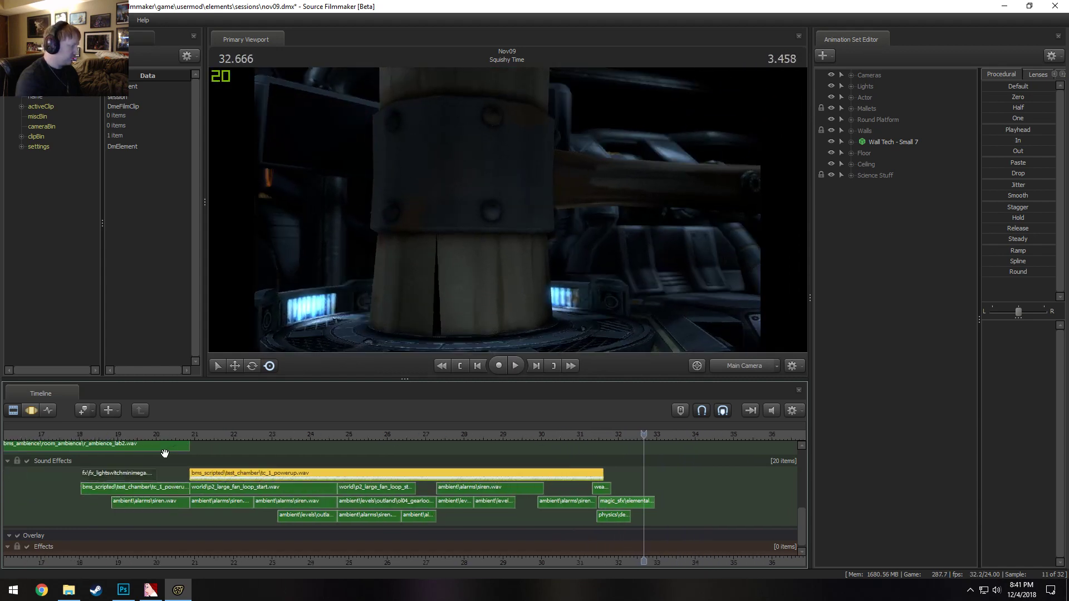
pyautogui.click(214, 435)
pyautogui.press('space')
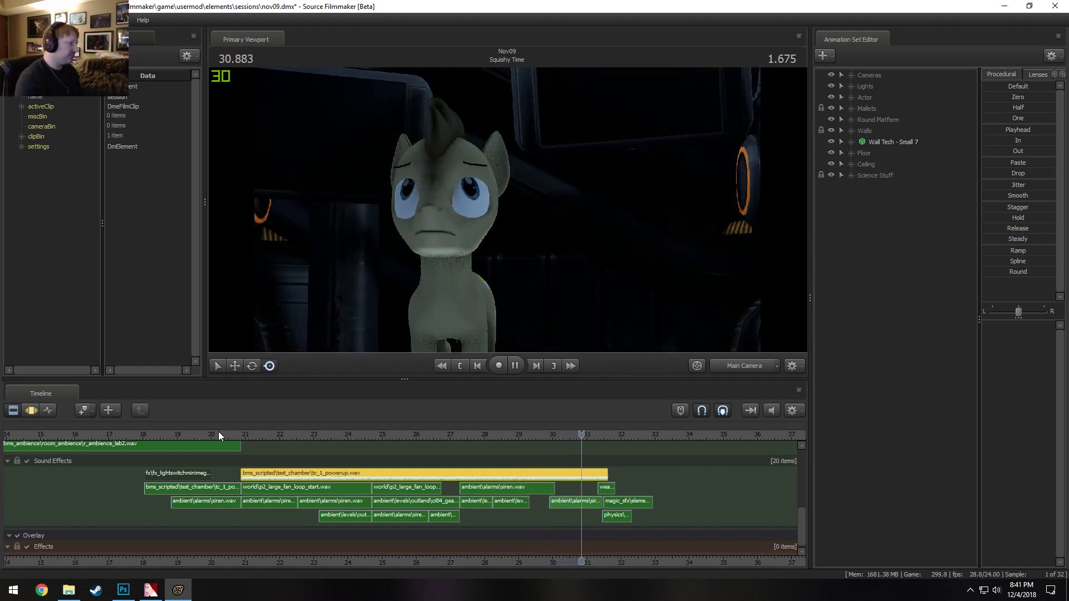
pyautogui.press('space')
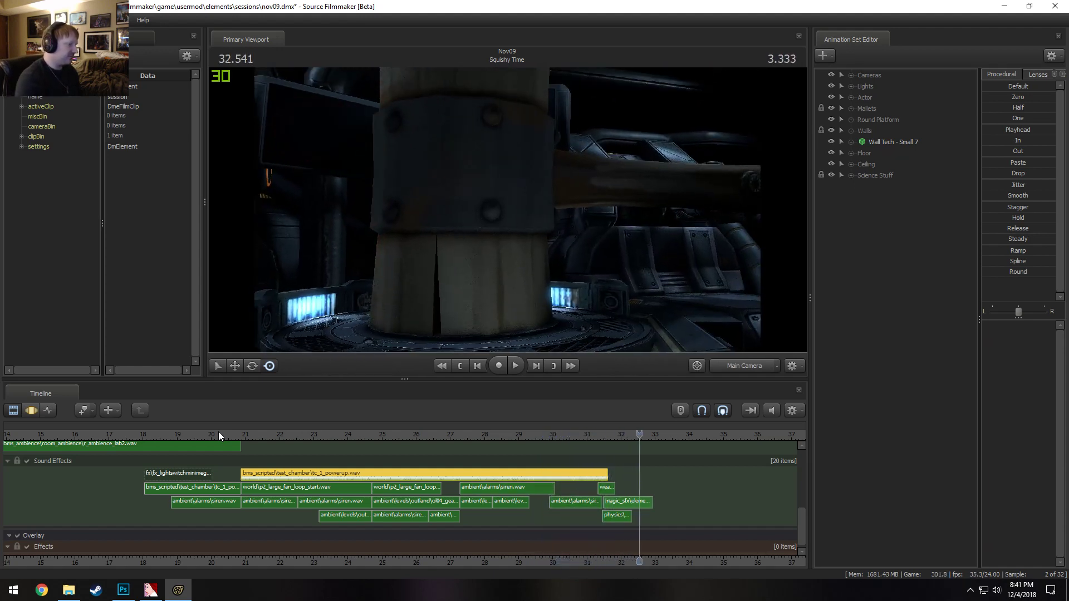
# Replay the mallet impact in Squishy Time several times, starting from about 32.2
pyautogui.click(630, 437)
pyautogui.press('space')
pyautogui.click(630, 437)
pyautogui.press('space')
pyautogui.click(630, 437)
pyautogui.press('space')
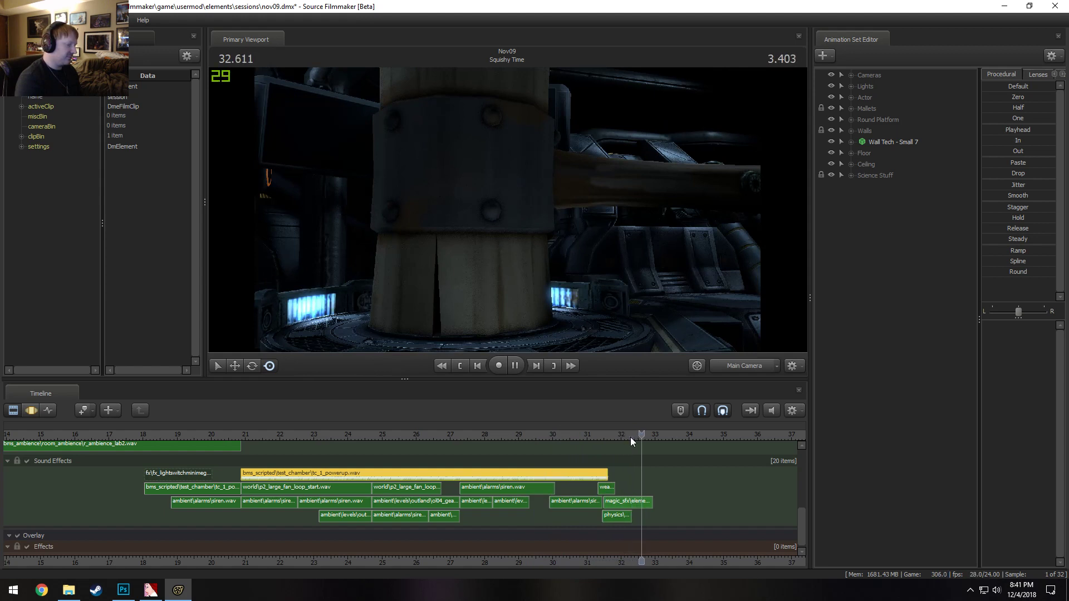
pyautogui.click(630, 437)
pyautogui.press('space')
pyautogui.press('space')
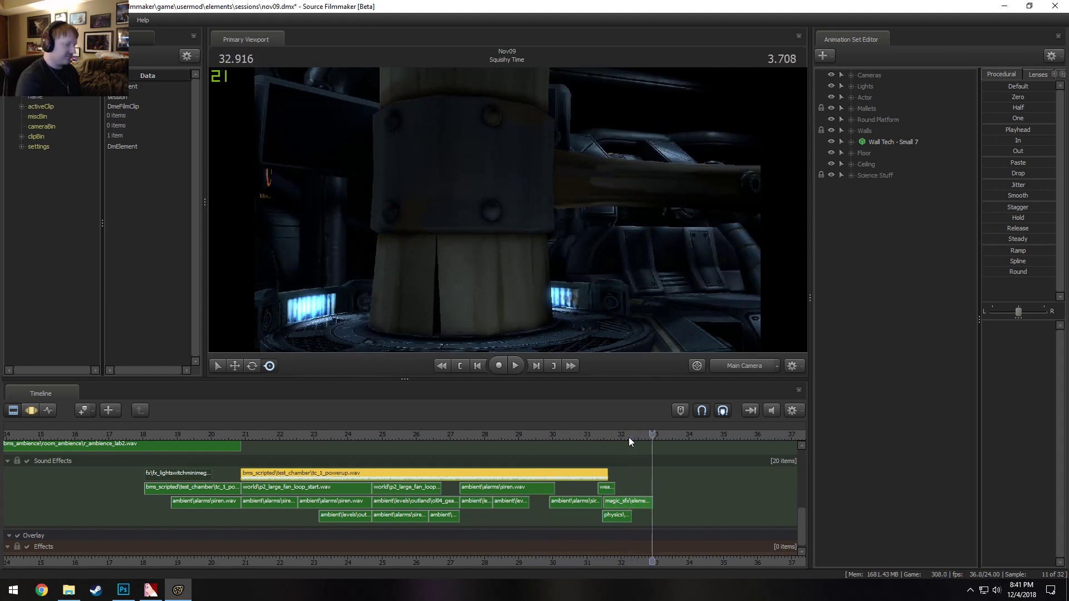
# Play the rest of Squishy Time from about 32.9 into shot10, up to about 36.8
pyautogui.scroll(2, 715, 486)
pyautogui.press('space')
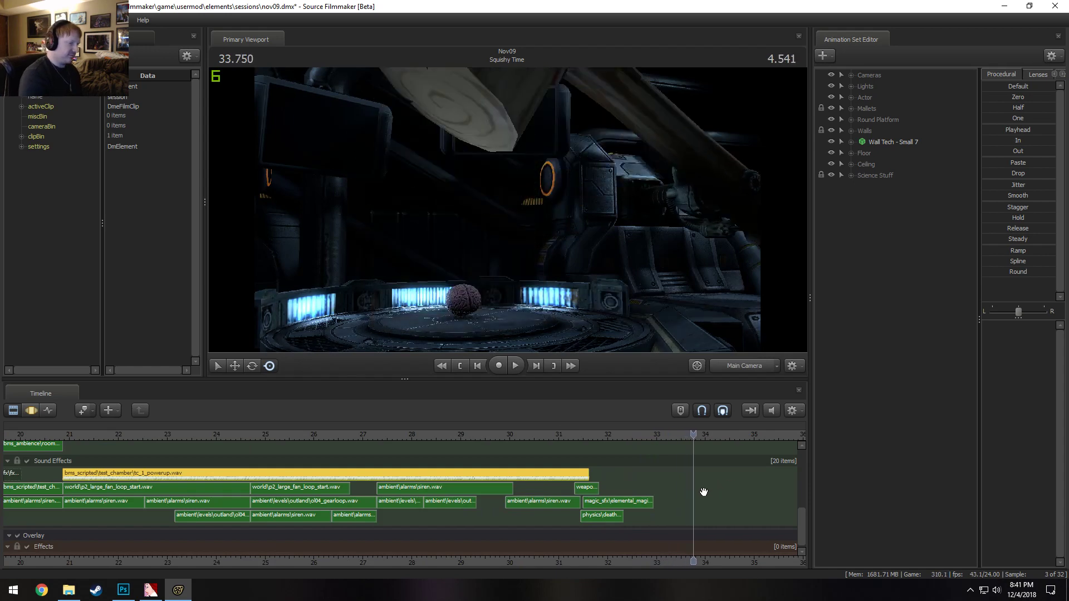
pyautogui.press('space')
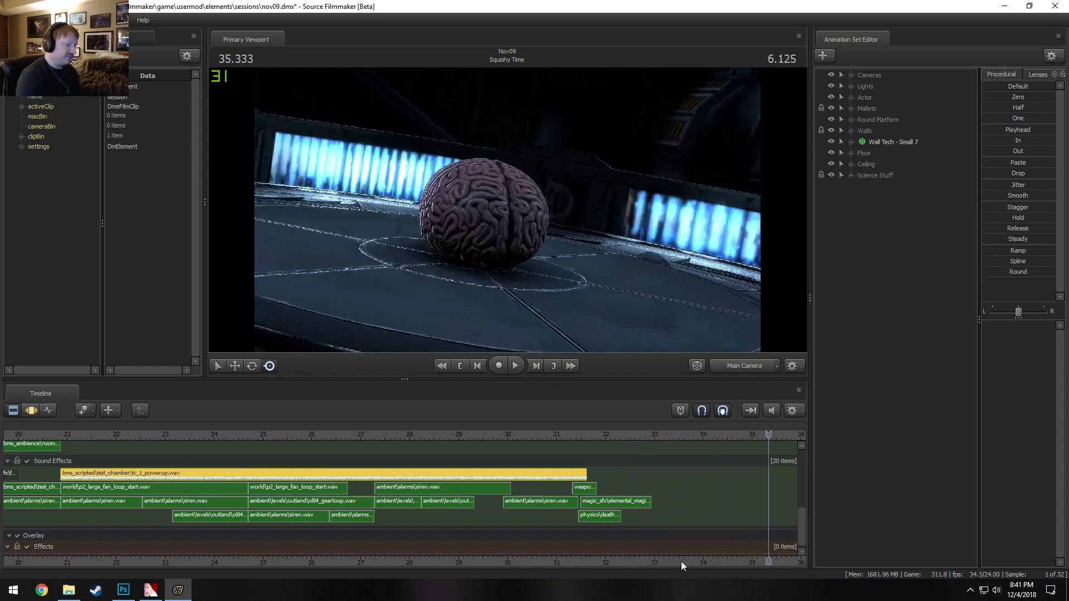
pyautogui.moveTo(681, 561); pyautogui.dragTo(338, 561, button='middle')
pyautogui.press('space')
pyautogui.press('space')
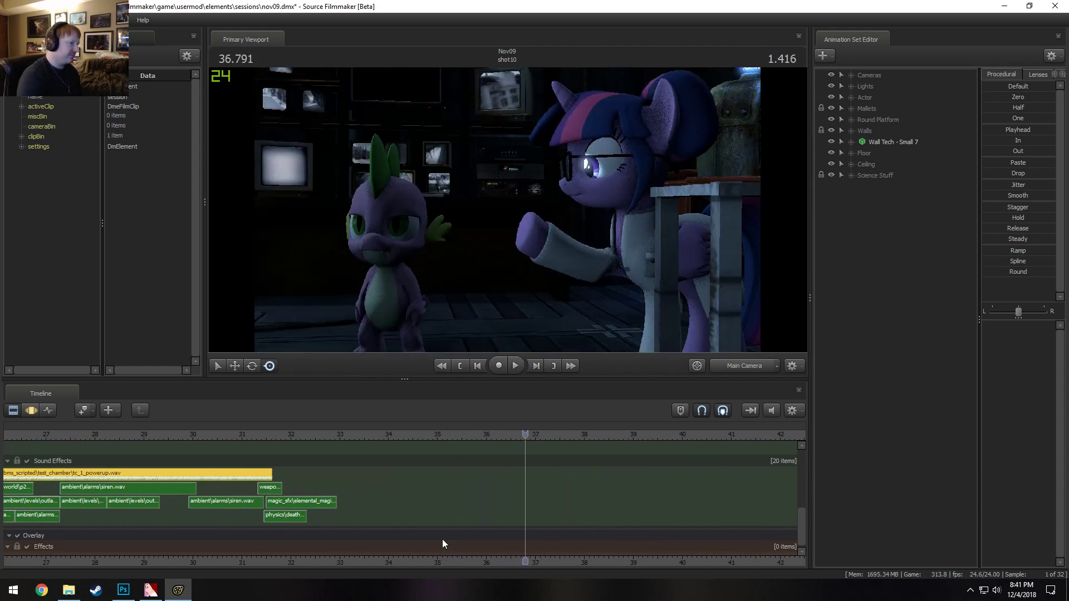
# Set the colour of the Montage - Gears clip in the Picture track to red, matching its neighbouring shots
pyautogui.scroll(-2, 509, 536)
pyautogui.scroll(-2, 523, 521)
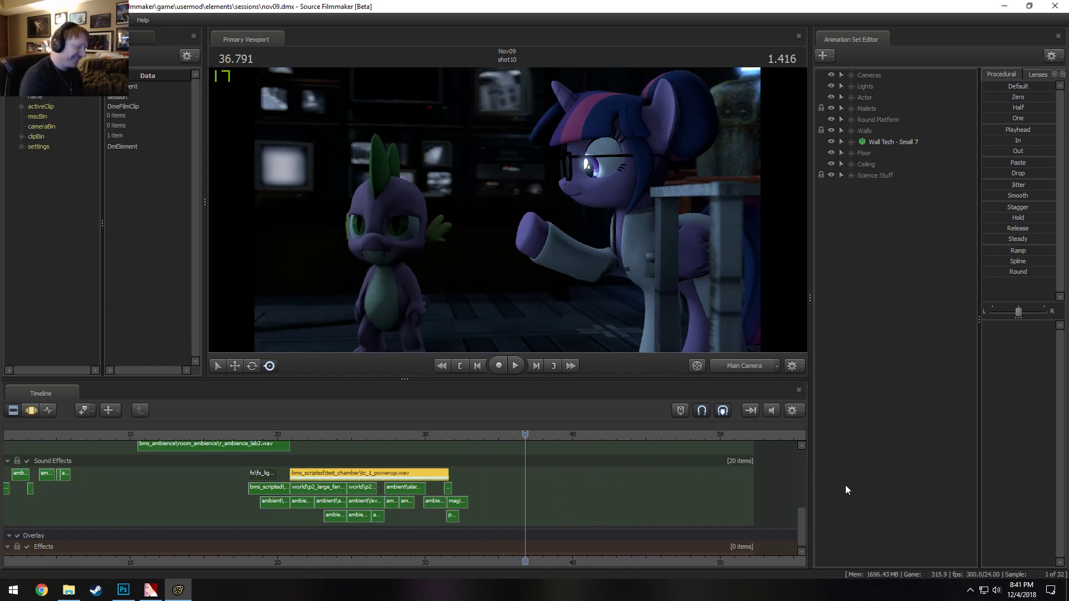
pyautogui.moveTo(803, 524); pyautogui.dragTo(807, 471)
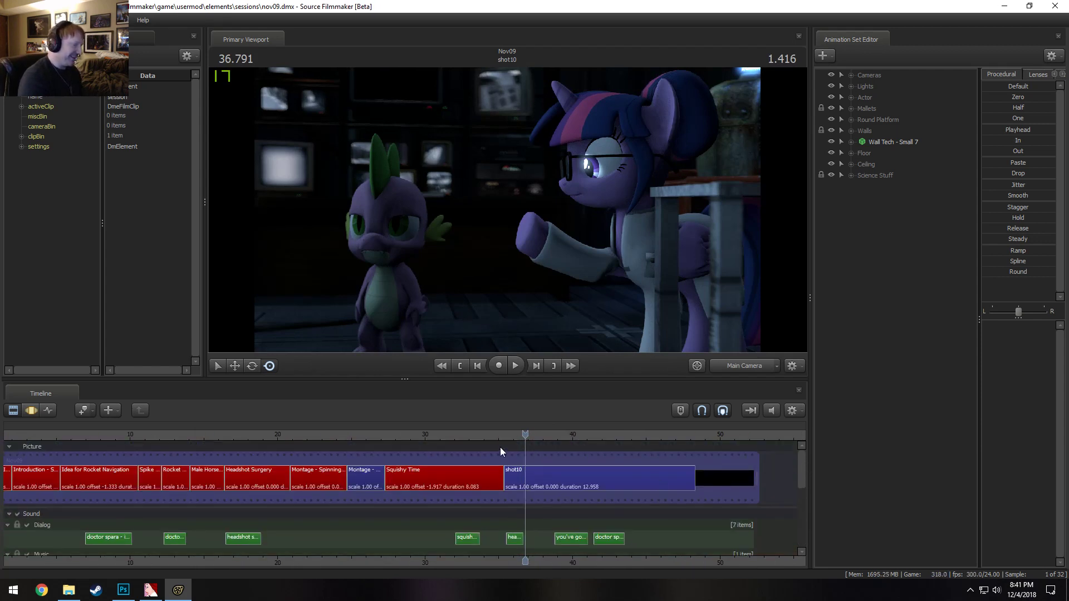
pyautogui.click(352, 436)
pyautogui.scroll(3, 373, 487)
pyautogui.rightClick(378, 483)
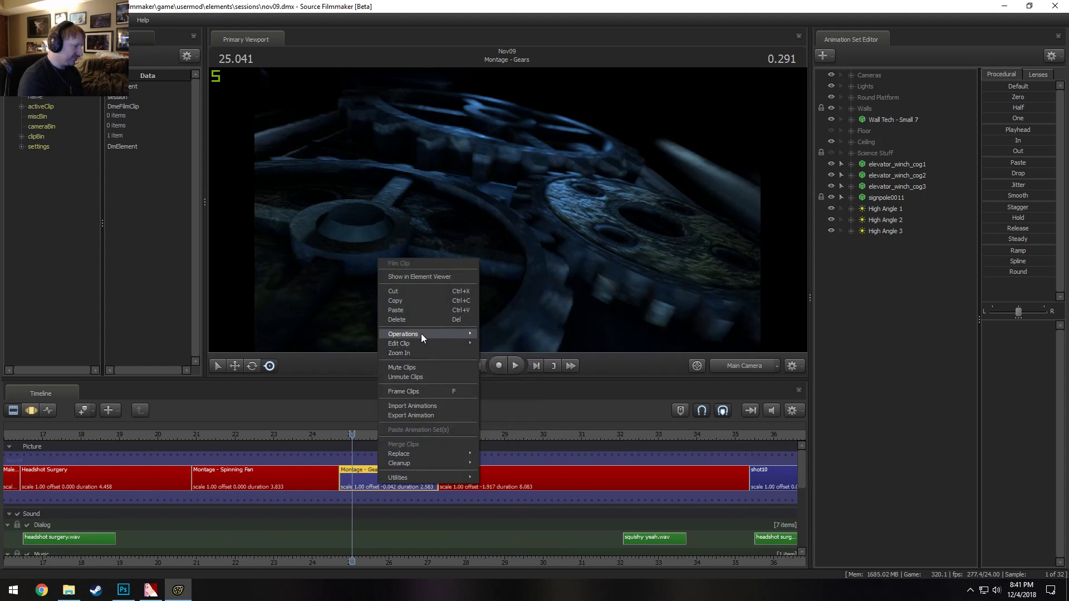
pyautogui.moveTo(419, 341)
pyautogui.click(523, 354)
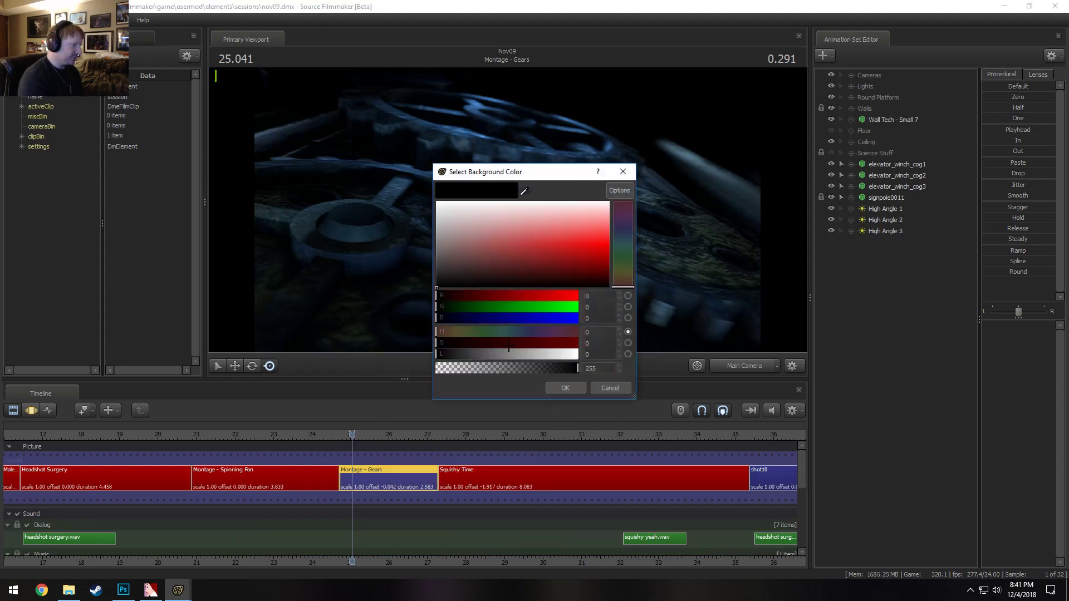
pyautogui.press('Return')
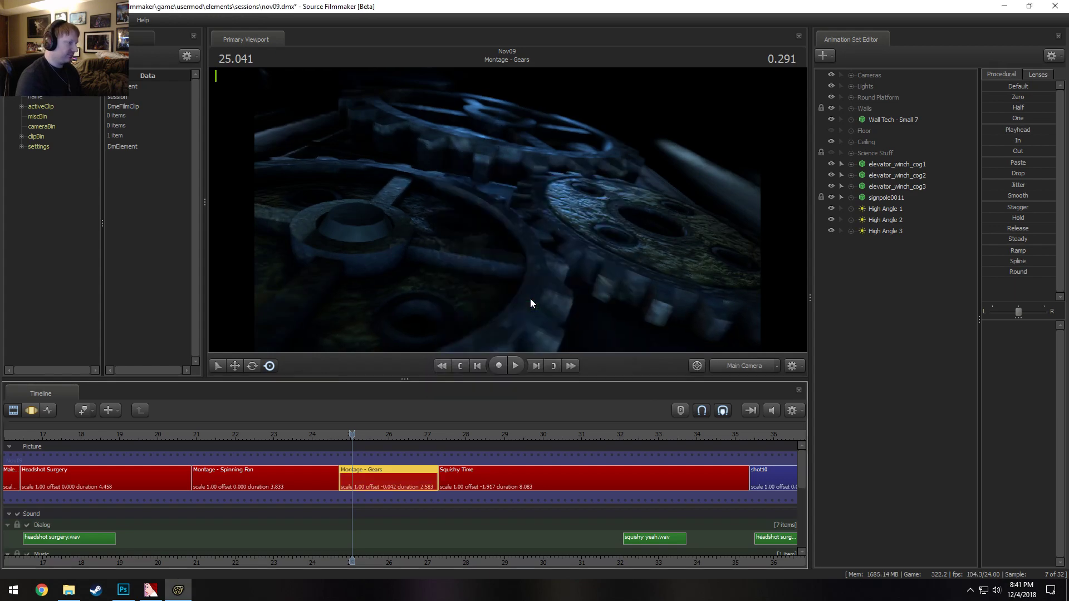
# Play the sequence from about 24.8 in Montage - Gears through to 30 in Squishy Time
pyautogui.moveTo(351, 429); pyautogui.dragTo(343, 433)
pyautogui.press('space')
pyautogui.press('space')
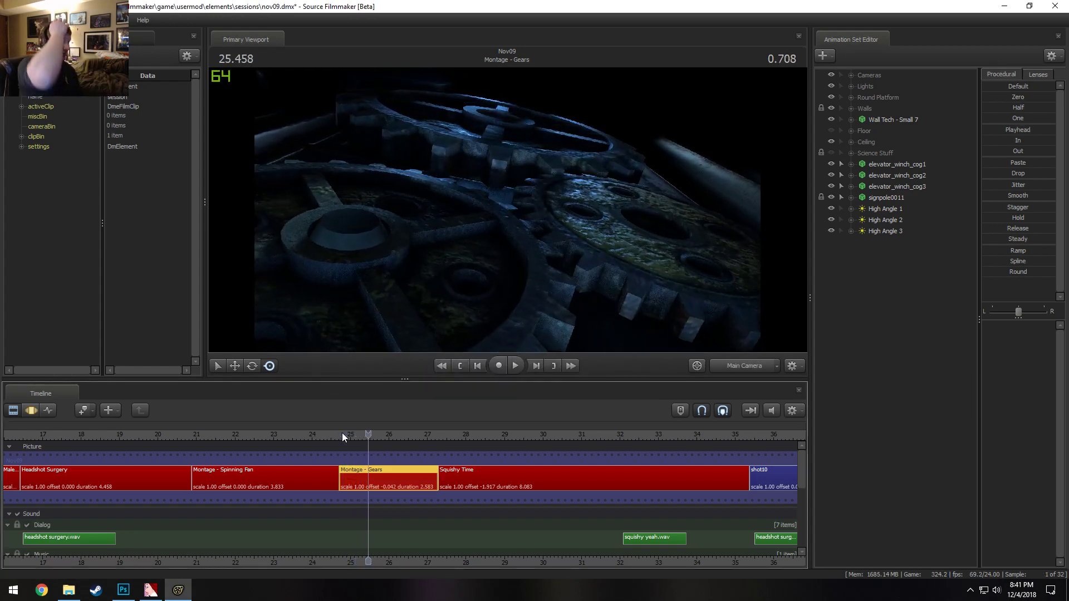
pyautogui.press('space')
pyautogui.press('space')
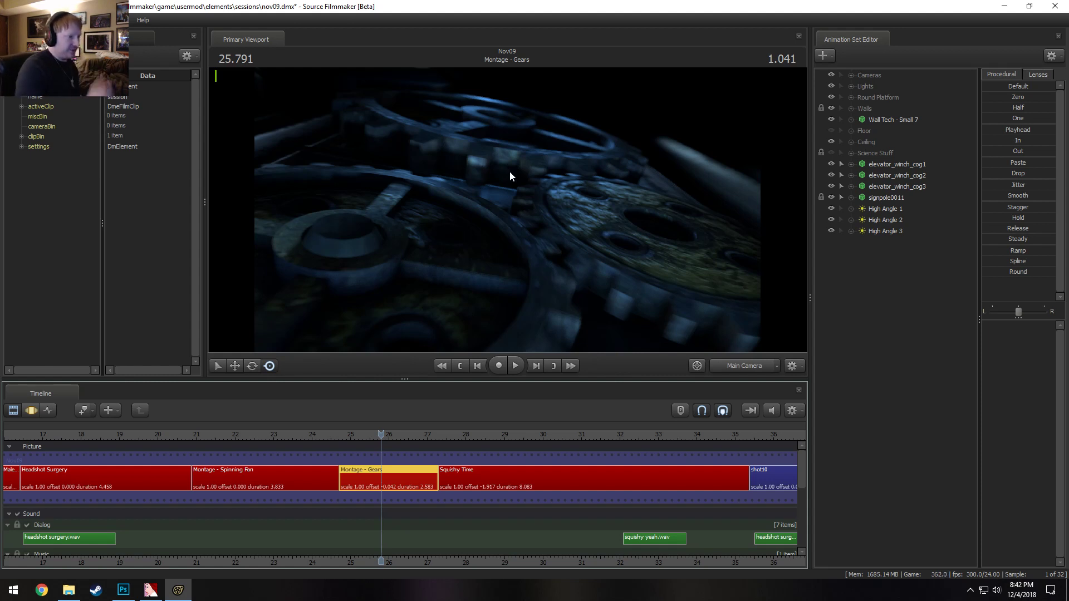
pyautogui.press('space')
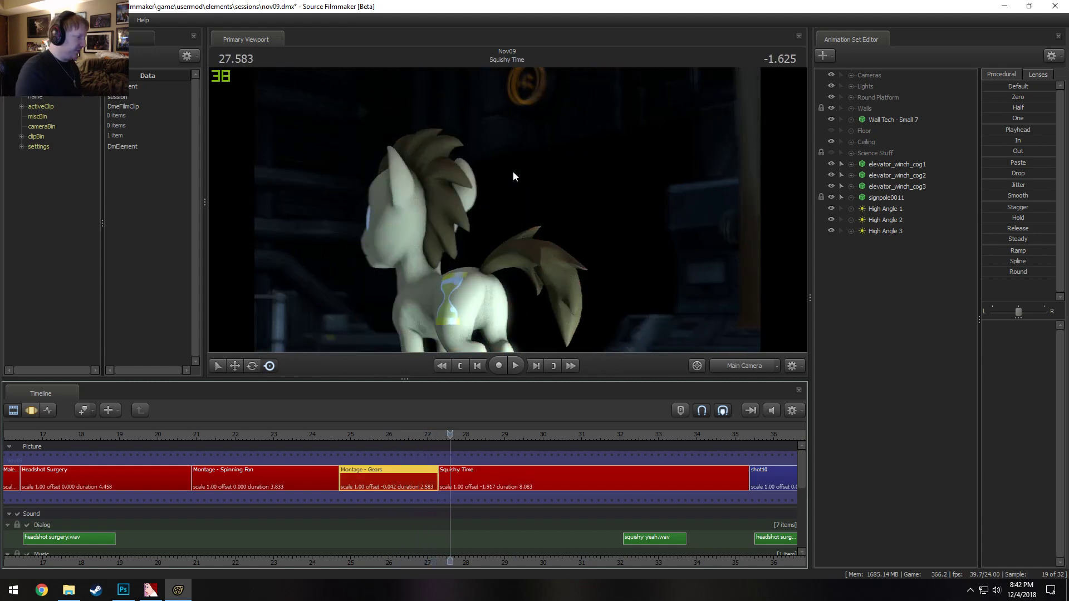
pyautogui.press('space')
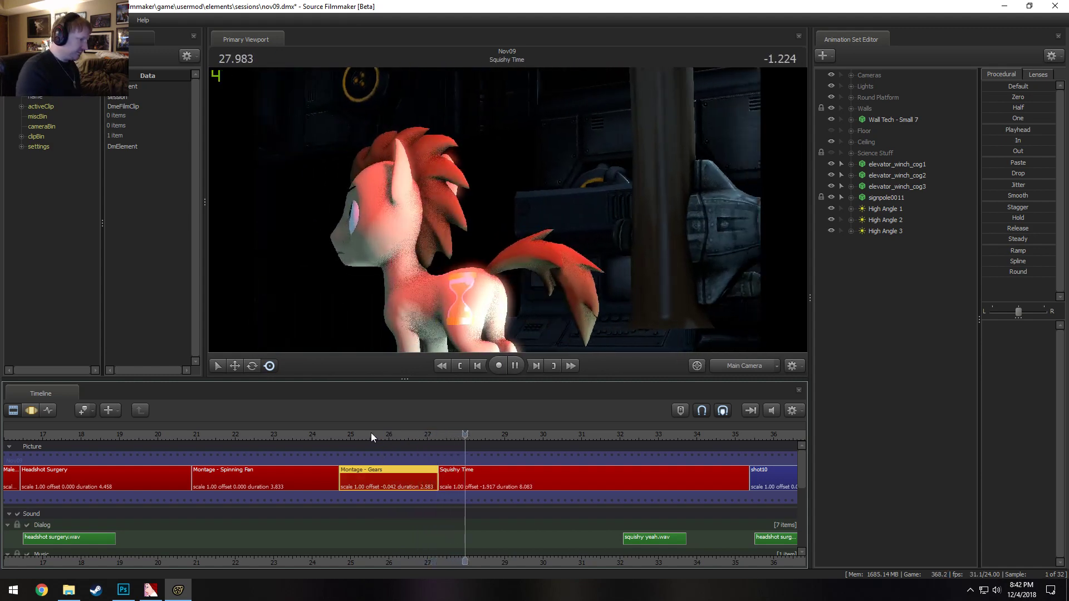
pyautogui.press('space')
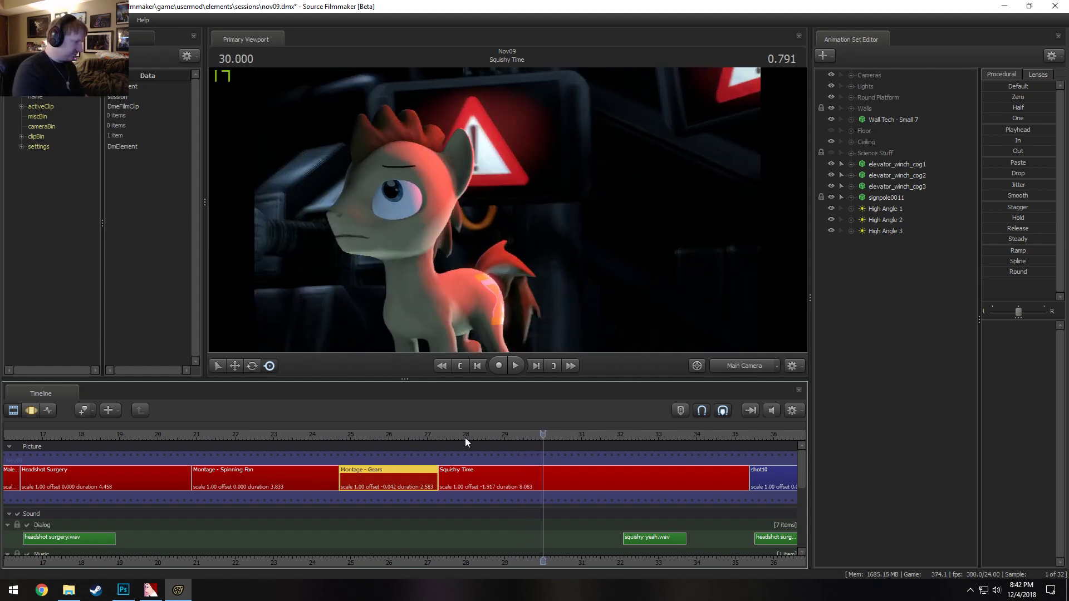
# Copy the Squishy Time scene camera to the work camera and fly back to view the platform and warning monitors
pyautogui.click(529, 456)
pyautogui.keyDown('ctrl'); pyautogui.click(744, 366); pyautogui.keyUp('ctrl')
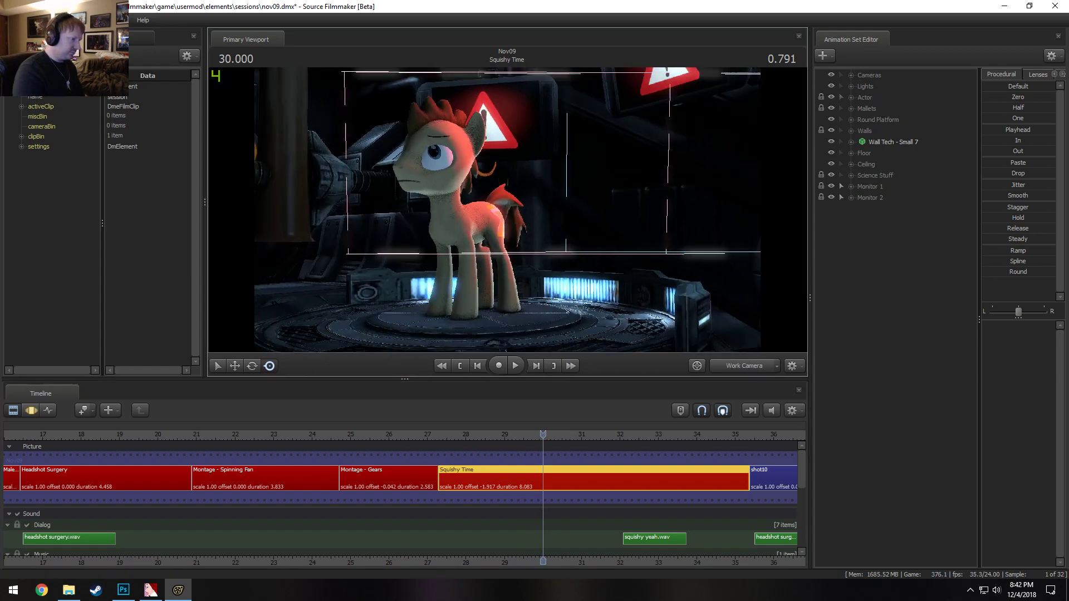
pyautogui.press('s')
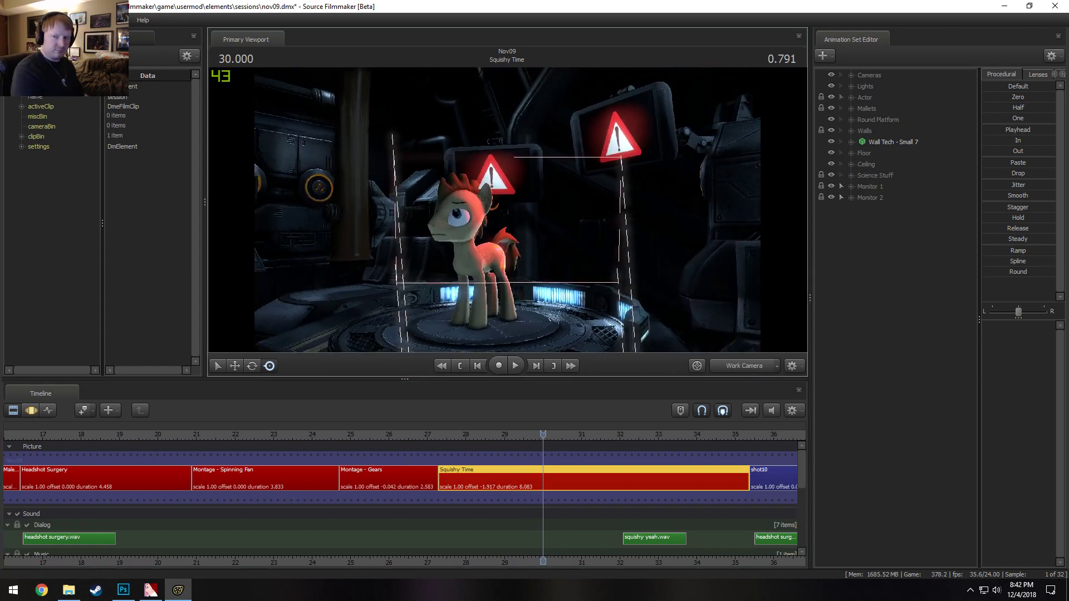
pyautogui.press('a')
pyautogui.press('d')
pyautogui.press('z')
pyautogui.press('s')
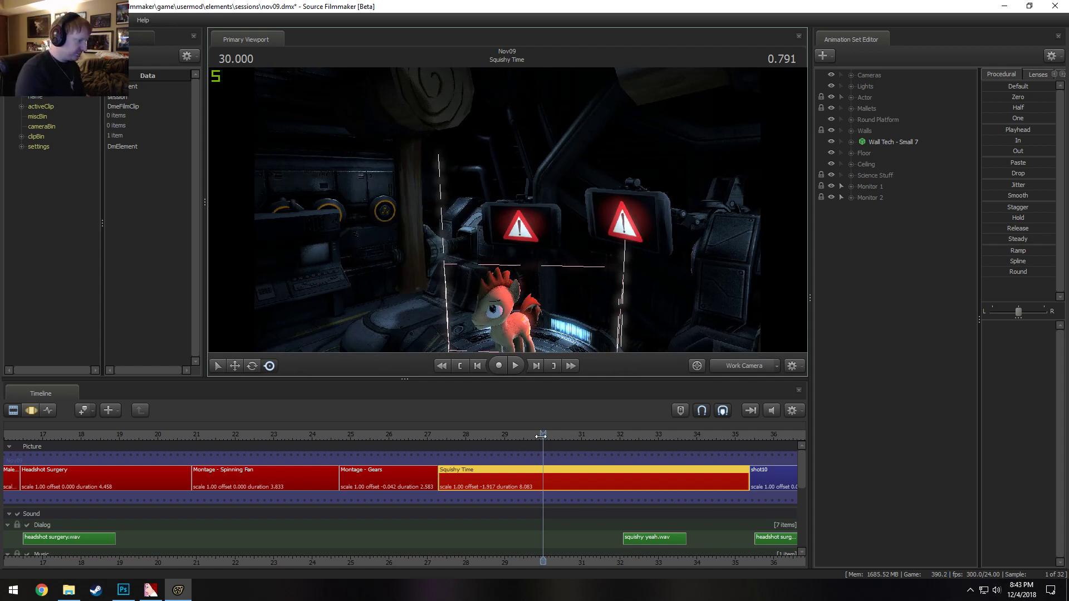
# Scrub back through the start of Squishy Time to 24.5 in Montage - Spinning Fan, viewed through the work camera
pyautogui.moveTo(540, 436); pyautogui.dragTo(420, 437)
pyautogui.press('space')
pyautogui.press('space')
pyautogui.keyDown('alt'); pyautogui.moveTo(463, 449); pyautogui.dragTo(523, 488, button='right'); pyautogui.keyUp('alt')
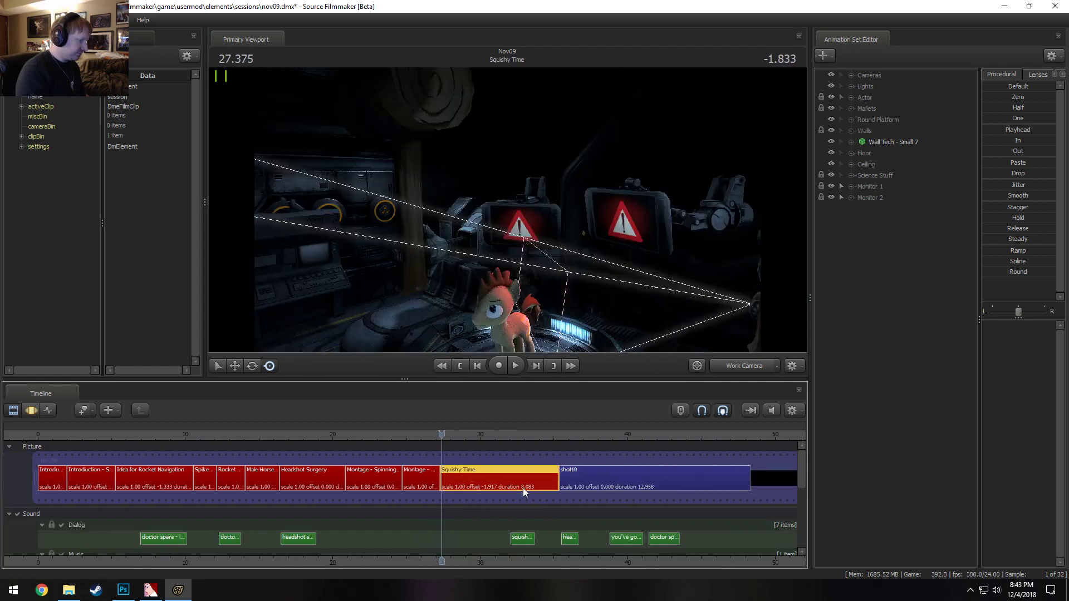
pyautogui.scroll(5, 515, 523)
pyautogui.scroll(-3, 591, 523)
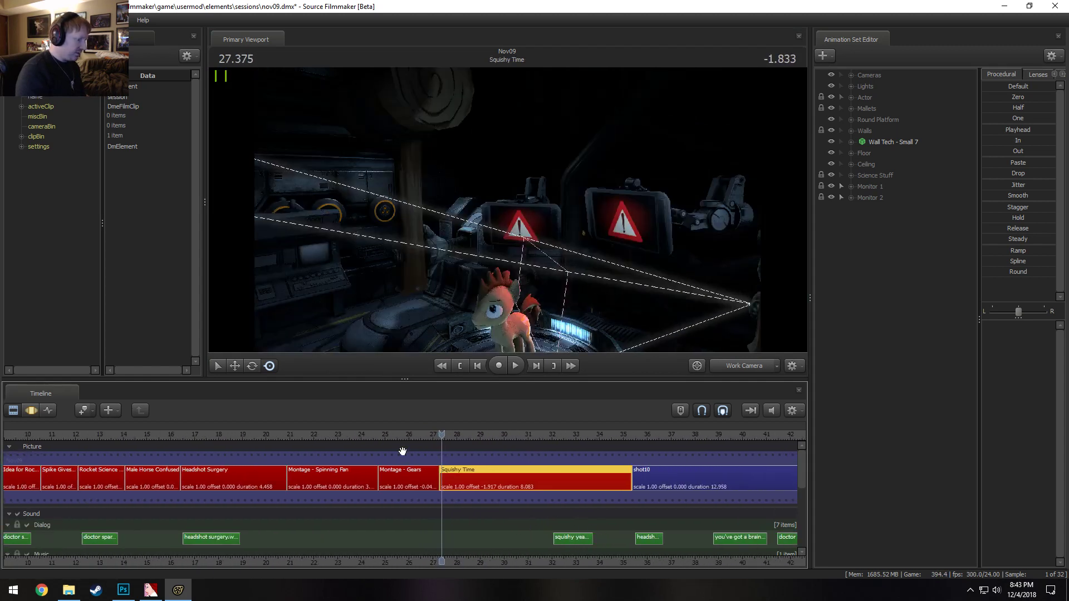
pyautogui.moveTo(385, 436); pyautogui.dragTo(374, 433)
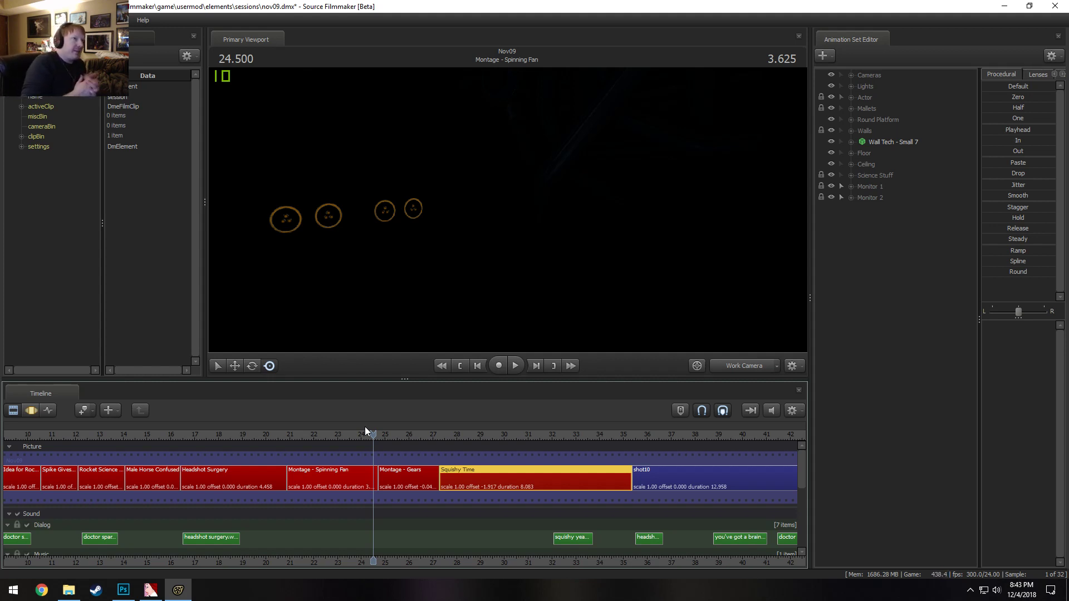
# Go to about 18.3 in Headshot Surgery, return to the main camera and review the shots up to about 21.6
pyautogui.moveTo(246, 435); pyautogui.dragTo(225, 435)
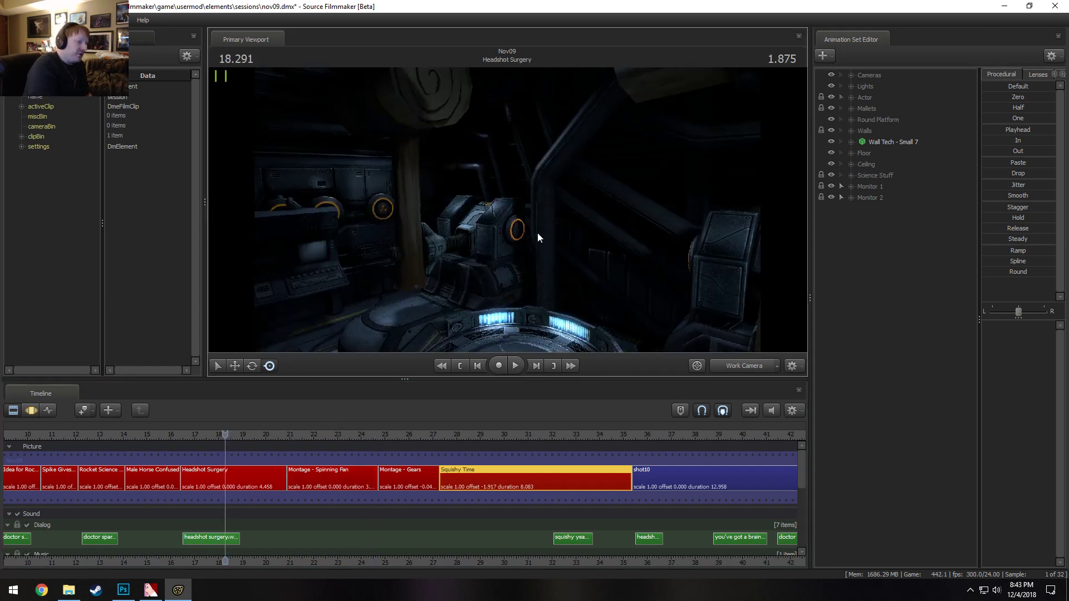
pyautogui.click(744, 365)
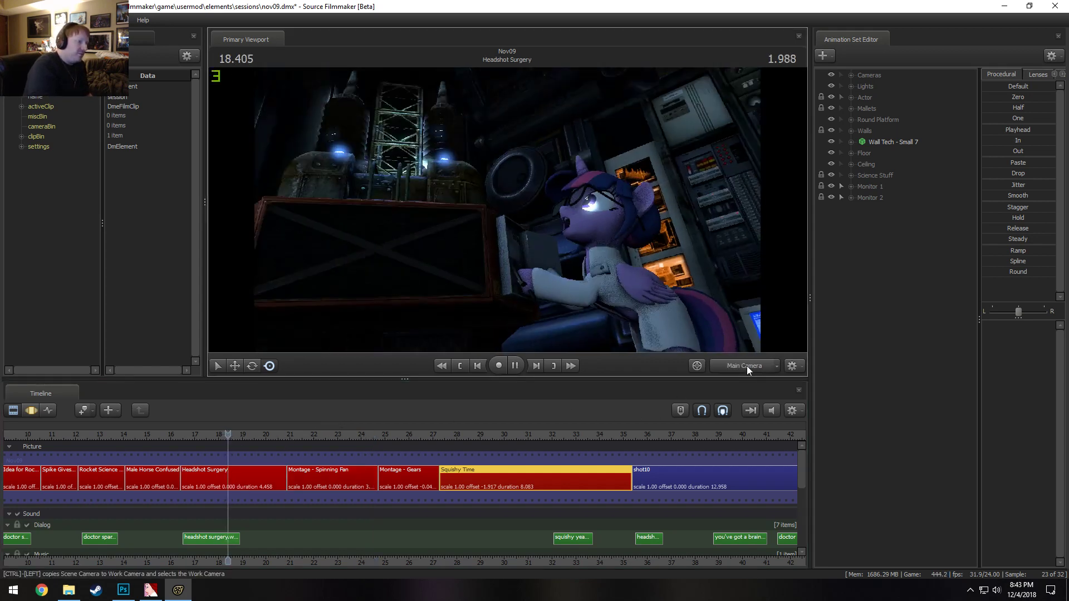
pyautogui.moveTo(290, 434); pyautogui.dragTo(305, 434)
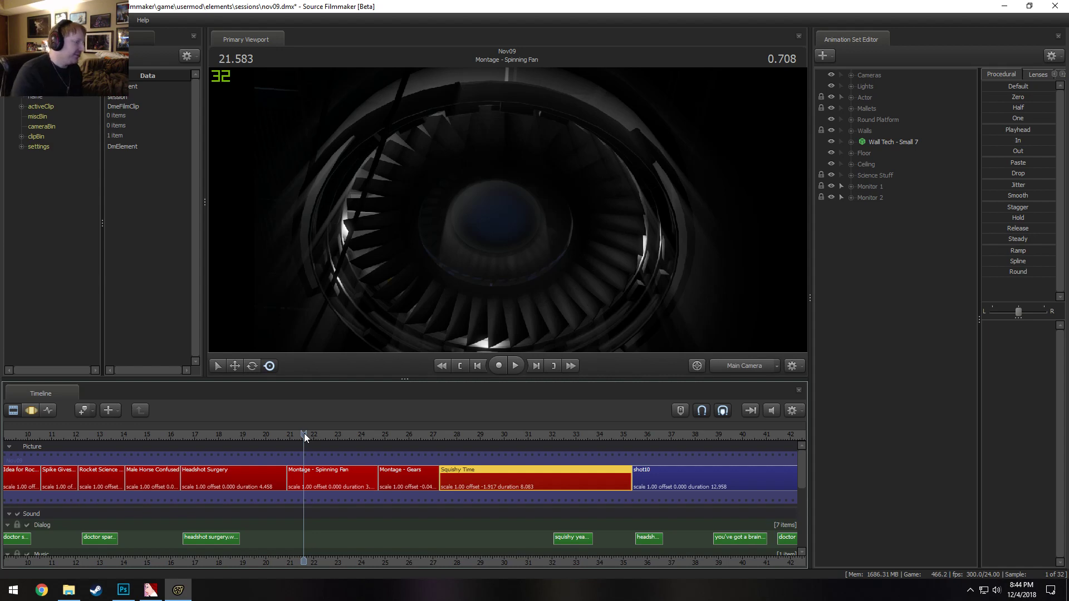
# Play Squishy Time from about 30, then examine the mallet impact frame by frame from 31.333 to 31.666
pyautogui.click(506, 434)
pyautogui.press('space')
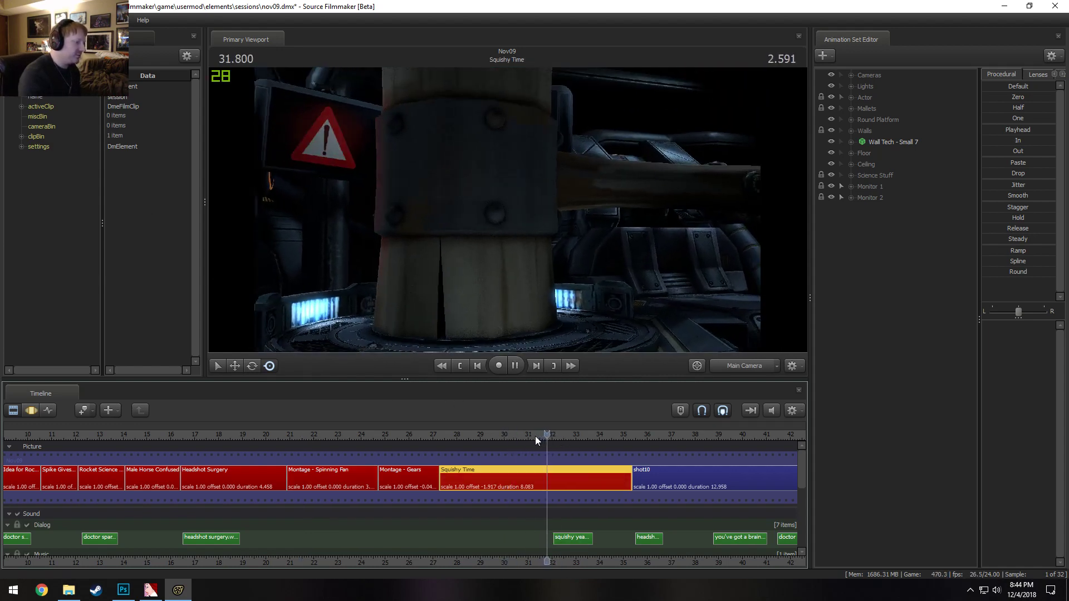
pyautogui.moveTo(535, 436); pyautogui.dragTo(535, 436)
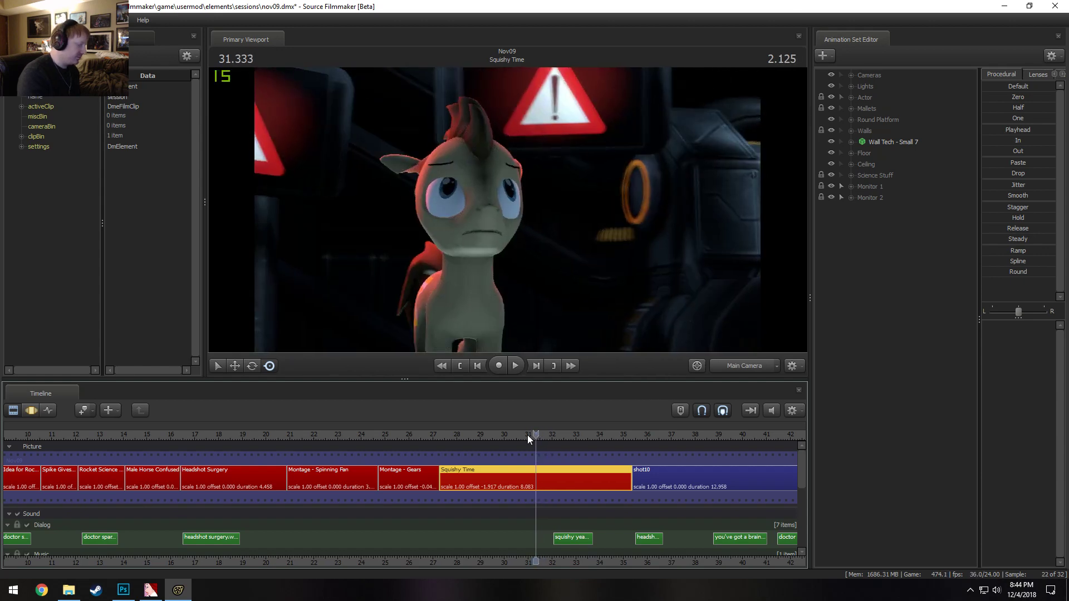
pyautogui.press('Right')
pyautogui.press('Right')
pyautogui.press('Right')
pyautogui.press('Right')
pyautogui.press('Right')
pyautogui.press('Right')
pyautogui.press('Right')
pyautogui.press('Right')
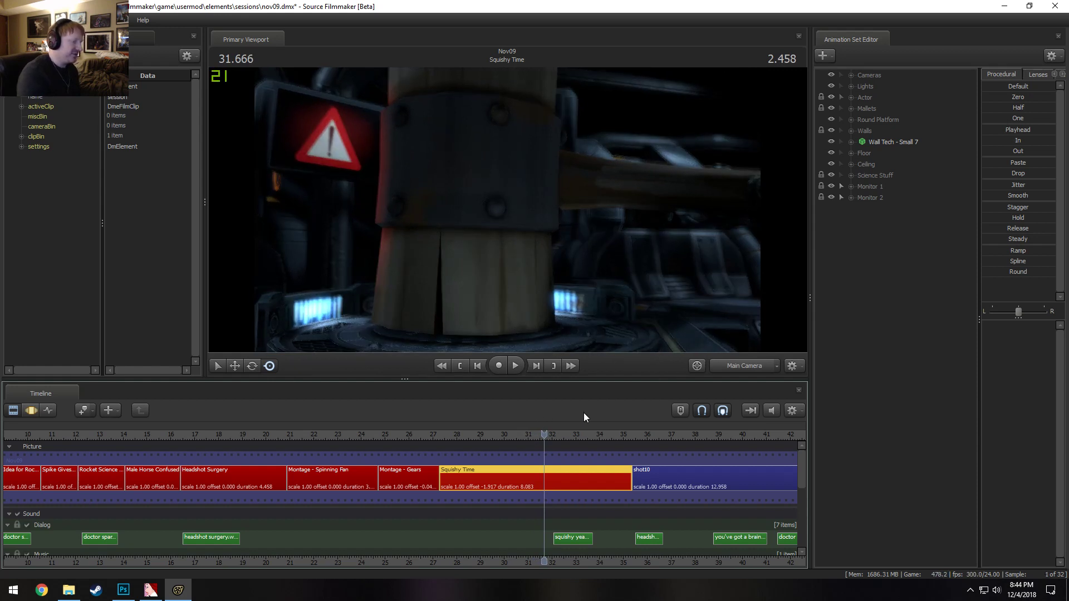
# Save the nov09.dmx session and quit Source Filmmaker
pyautogui.scroll(-3, 556, 441)
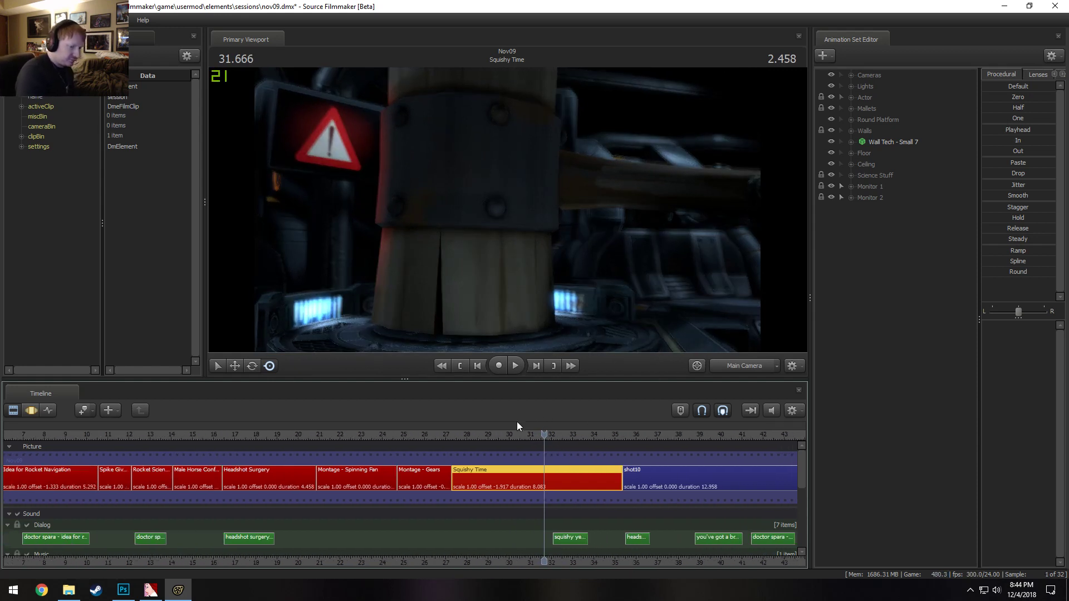
pyautogui.scroll(-7, 535, 438)
pyautogui.scroll(6, 622, 559)
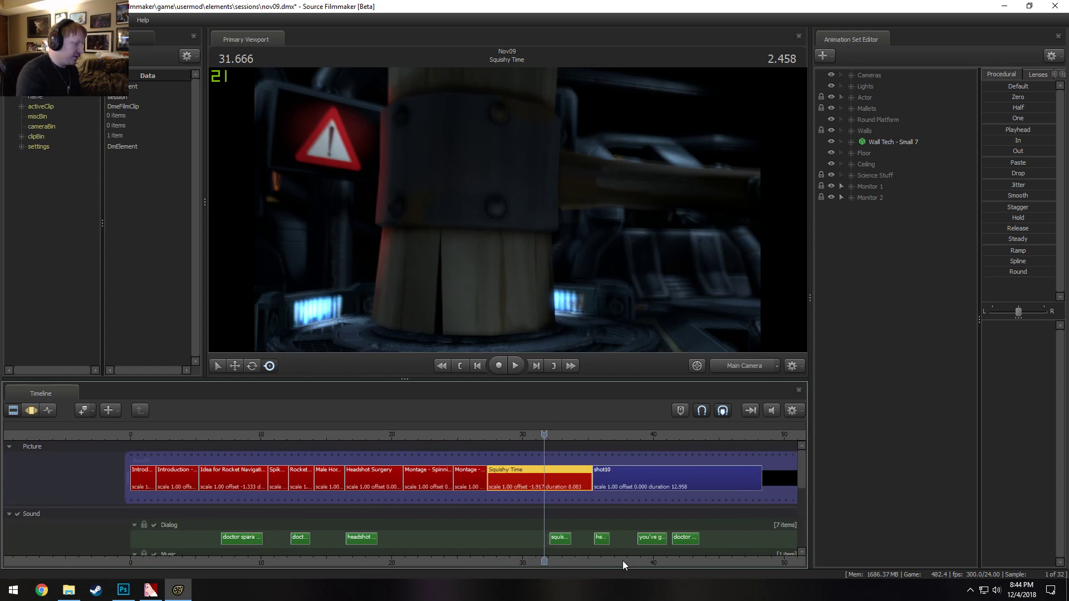
pyautogui.moveTo(606, 562); pyautogui.dragTo(412, 559, button='middle')
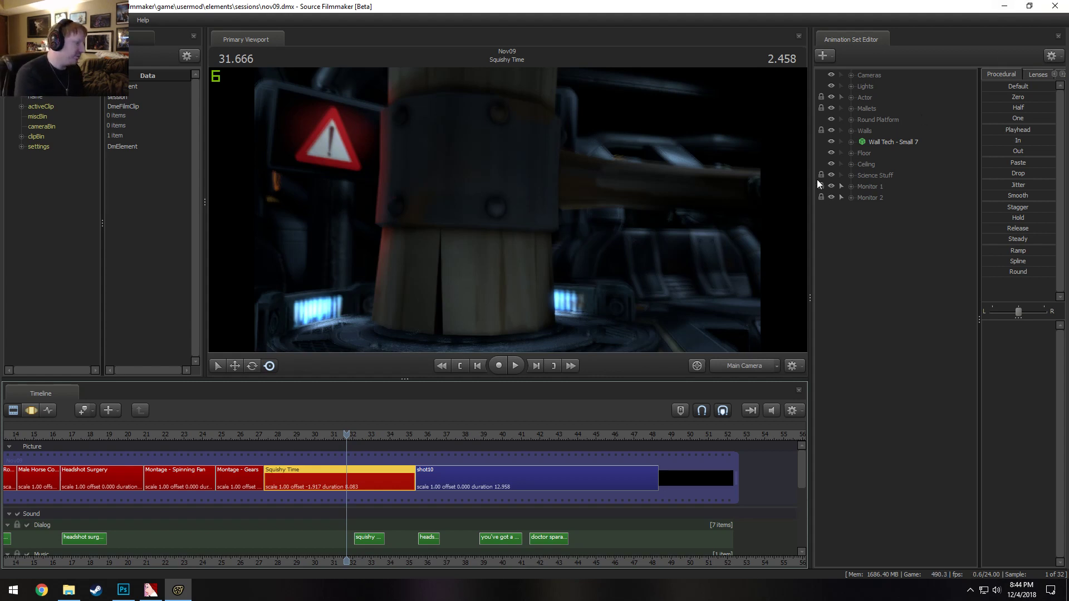
pyautogui.click(543, 363)
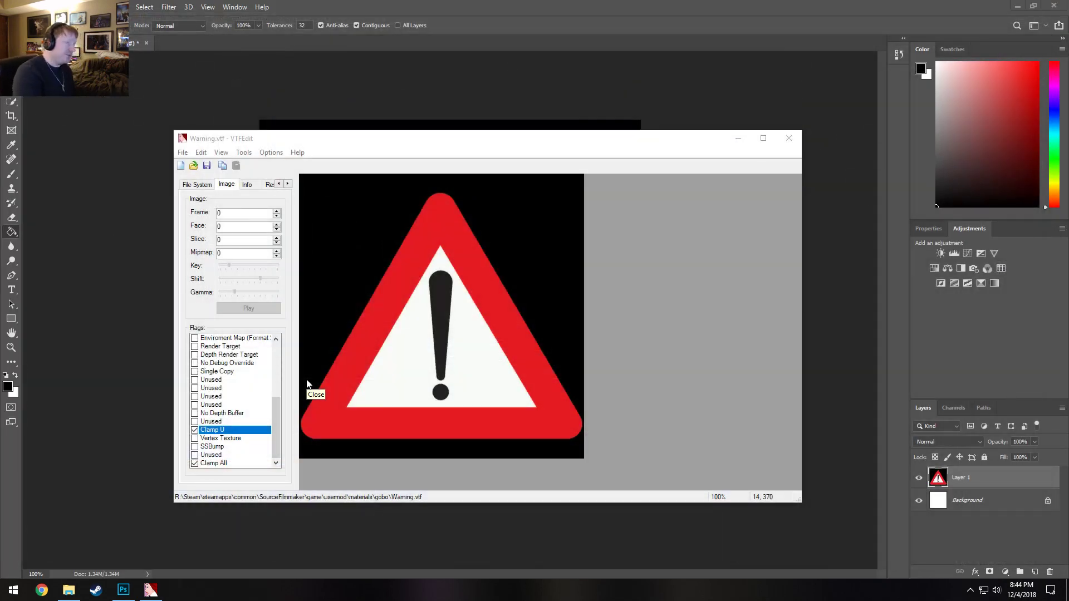
# Close VTFEdit and quit Photoshop, discarding the unsaved warning-sign document
pyautogui.click(788, 138)
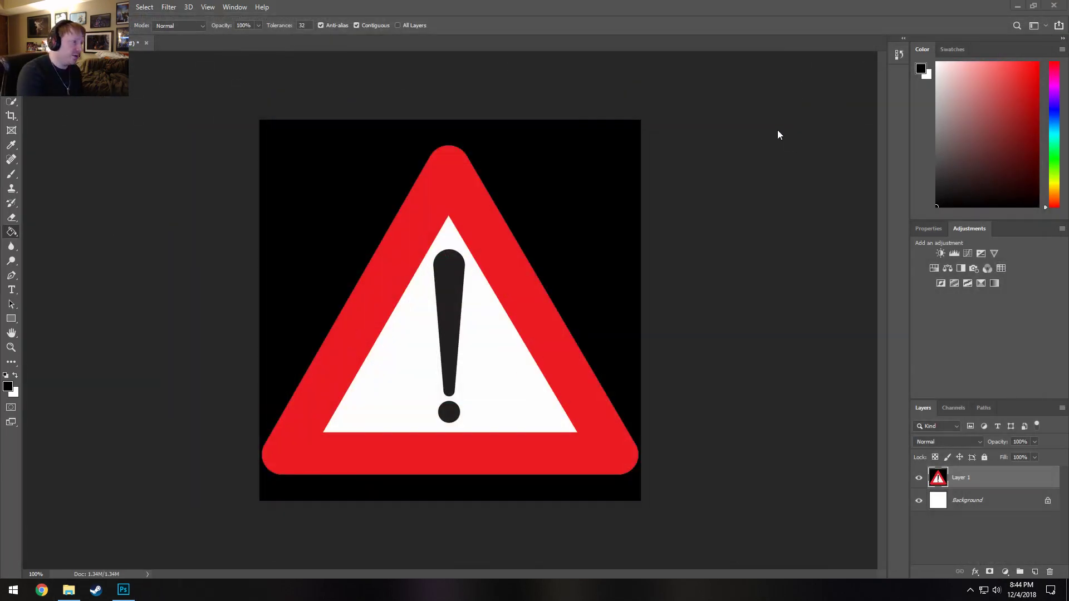
pyautogui.click(146, 43)
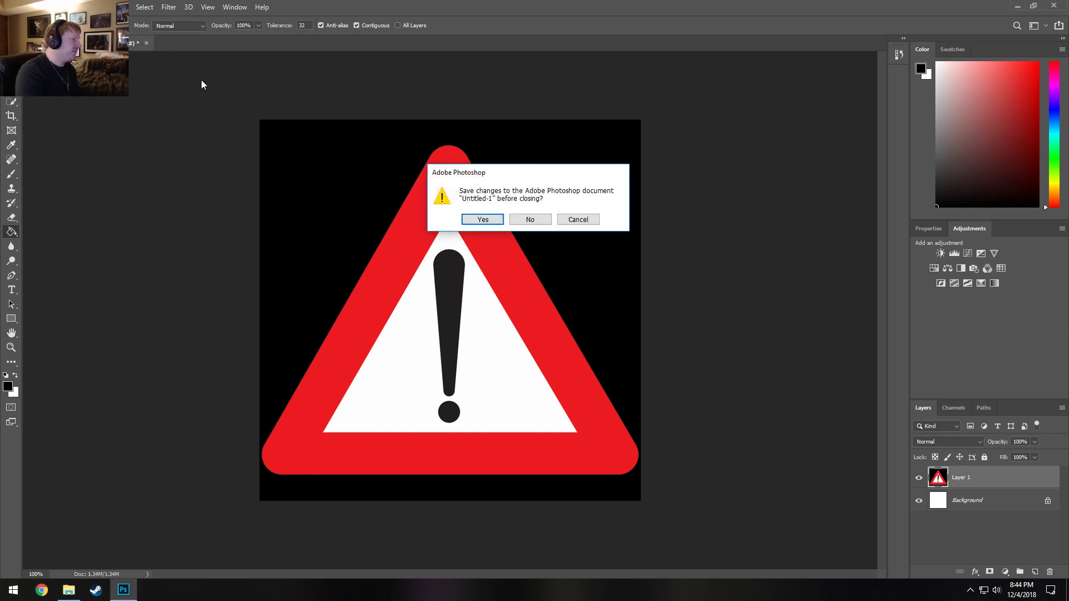
pyautogui.click(530, 220)
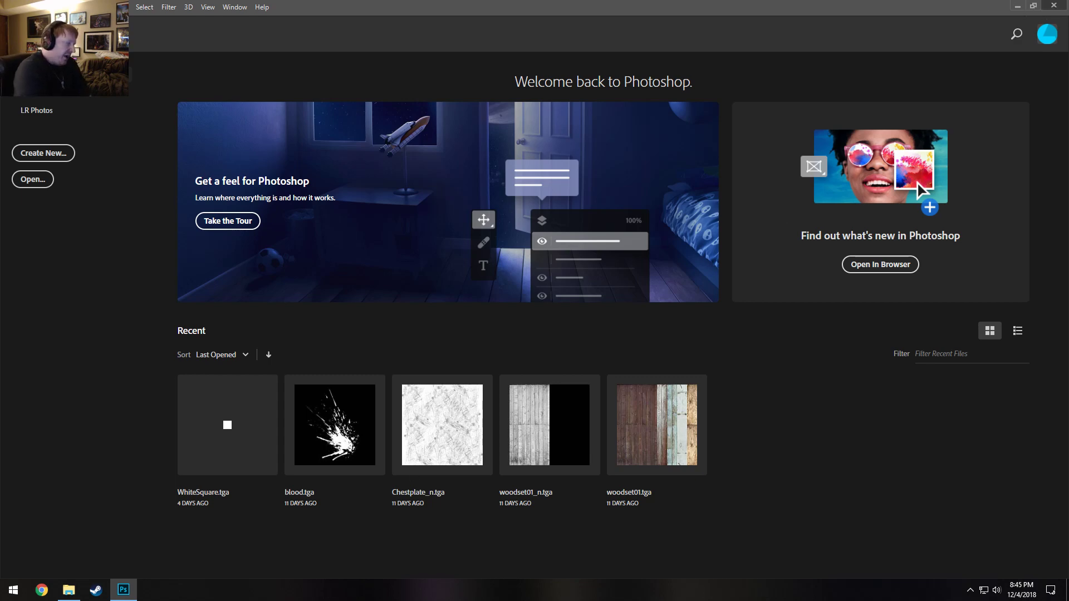
pyautogui.hotkey('ctrl', 'q')
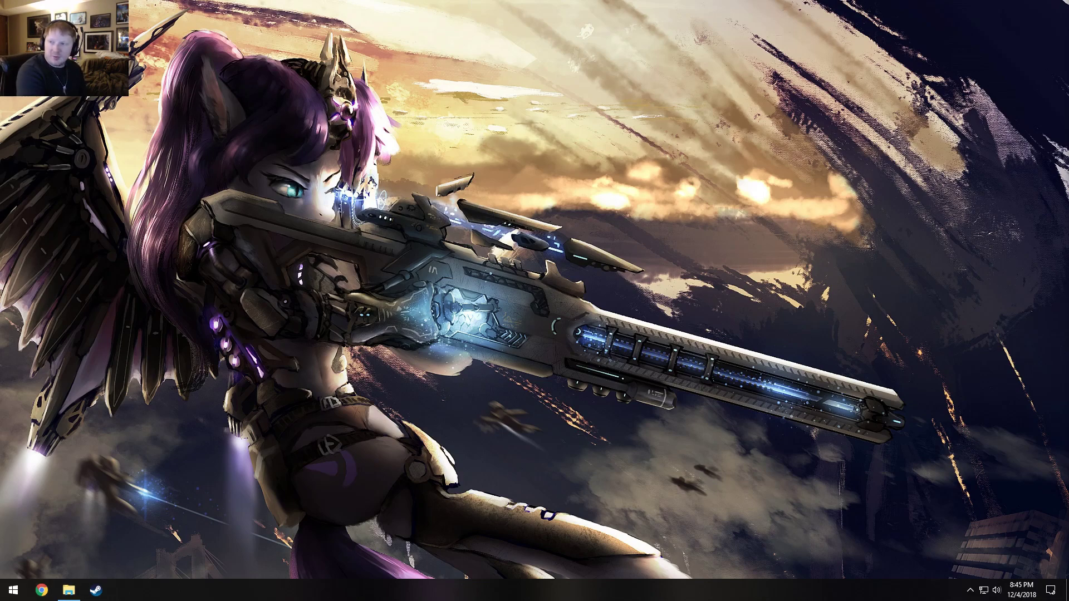
# Switch to Google Chrome and open the OH BOI bookmark from the Misc bookmark folder
pyautogui.moveTo(1068, 114); pyautogui.dragTo(528, 0)
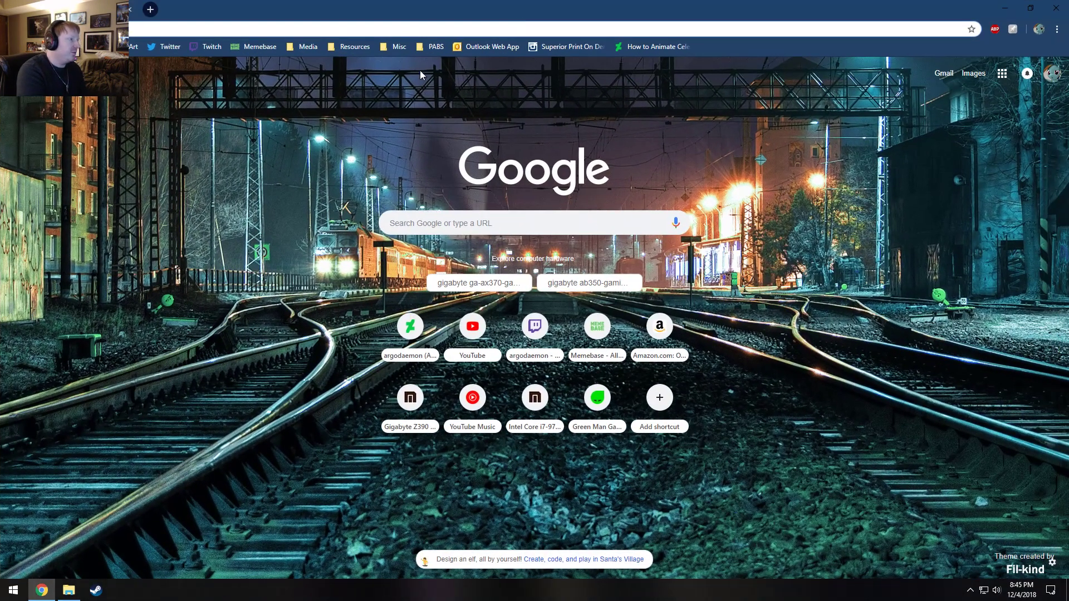
pyautogui.click(392, 47)
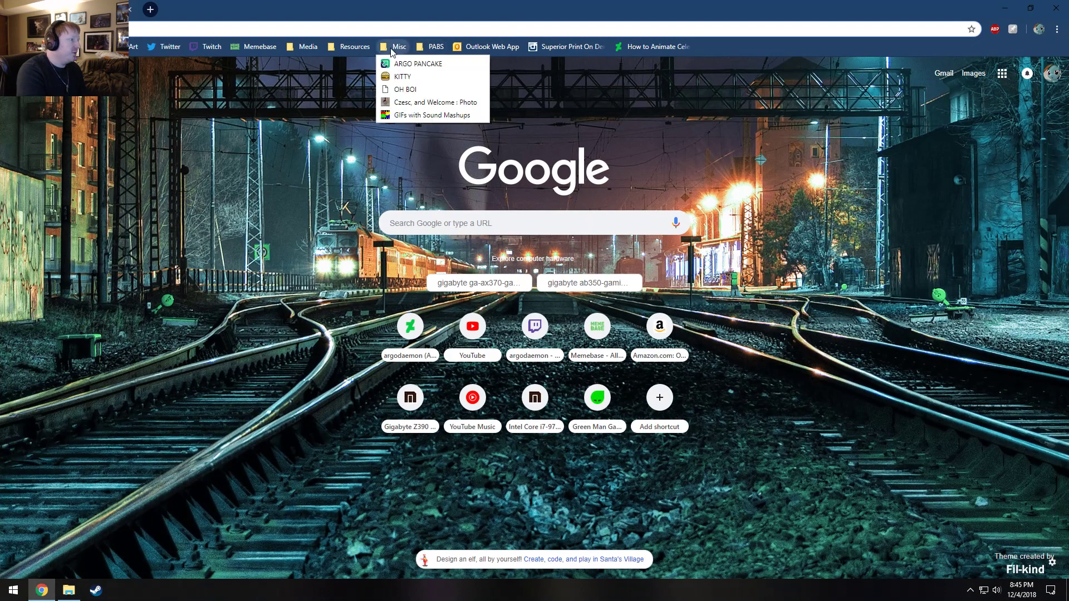
pyautogui.click(404, 90)
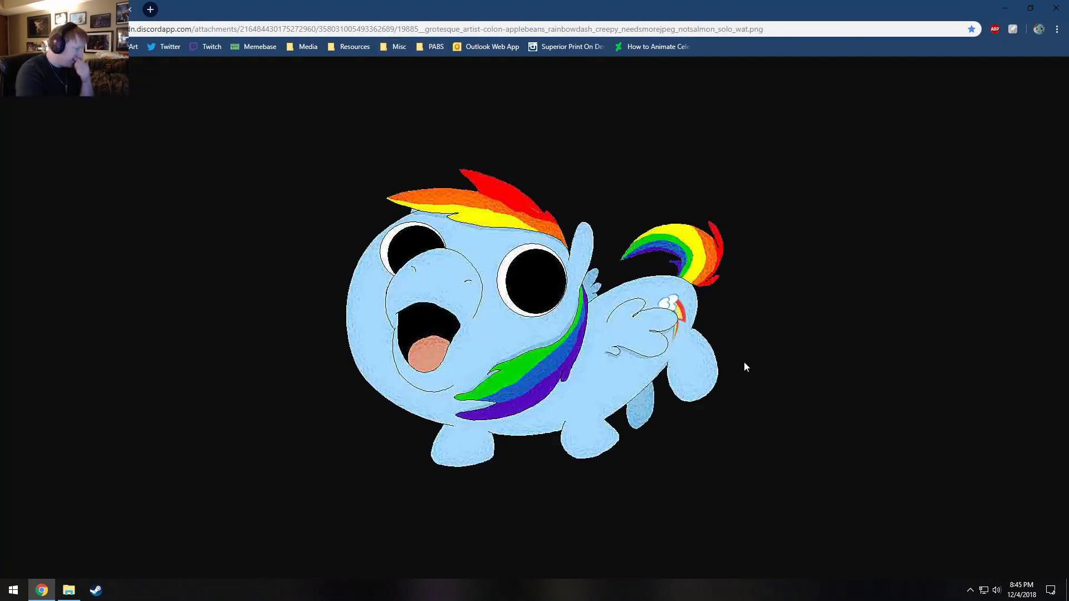
# Enlarge the Rainbow Dash picture beyond 250% and examine the eyes and muzzle up close
pyautogui.keyDown('ctrl'); pyautogui.scroll(7, 508, 372); pyautogui.keyUp('ctrl')
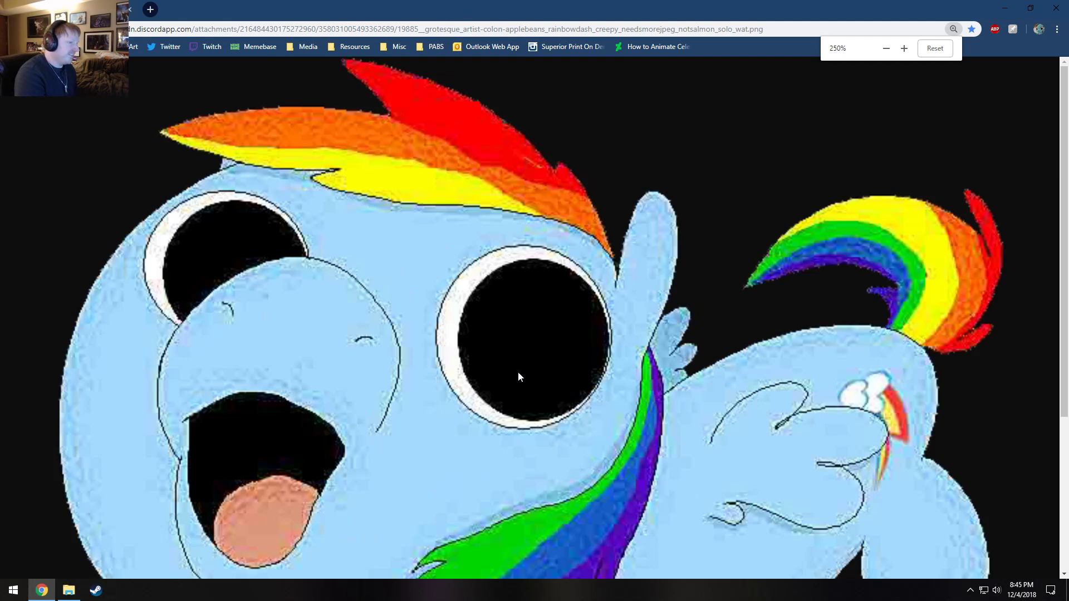
pyautogui.scroll(-3, 1043, 89)
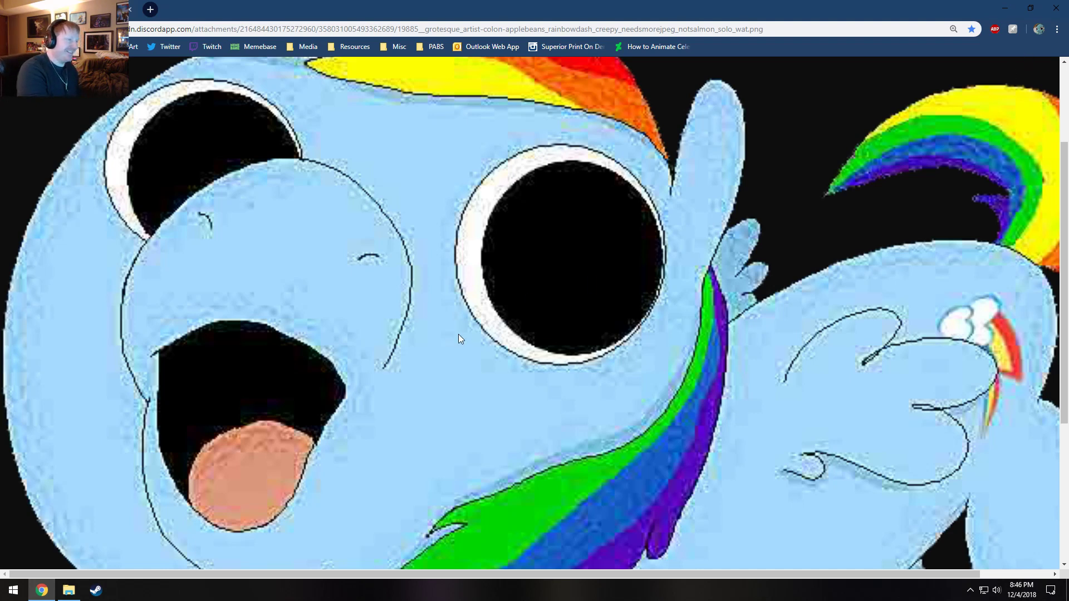
pyautogui.keyDown('ctrl'); pyautogui.scroll(-1, 360, 396); pyautogui.keyUp('ctrl')
pyautogui.keyDown('ctrl'); pyautogui.scroll(2, 360, 396); pyautogui.keyUp('ctrl')
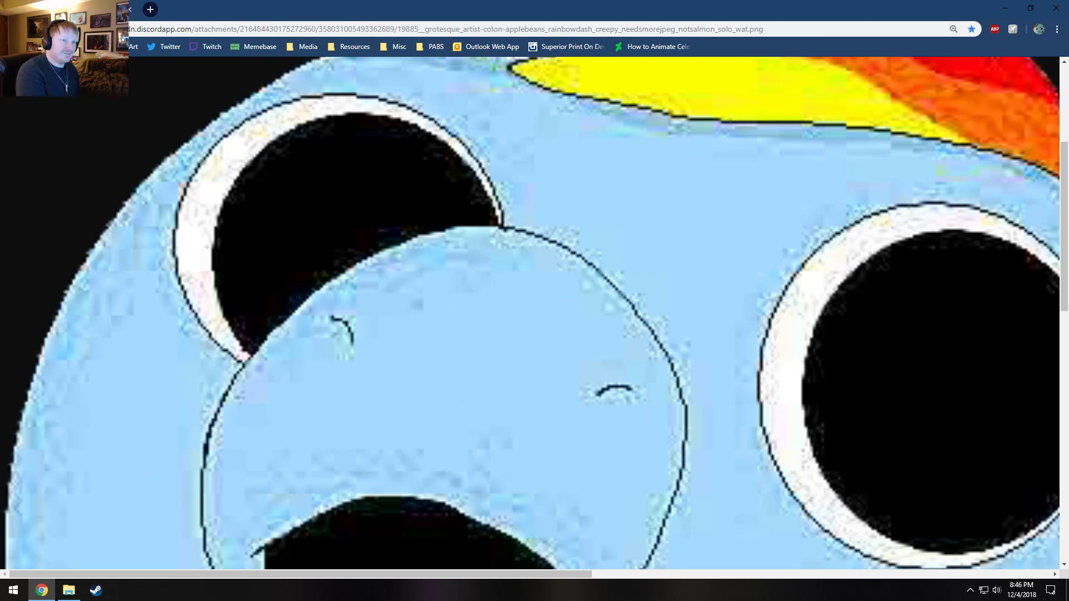
pyautogui.moveTo(1063, 166); pyautogui.dragTo(1058, 136)
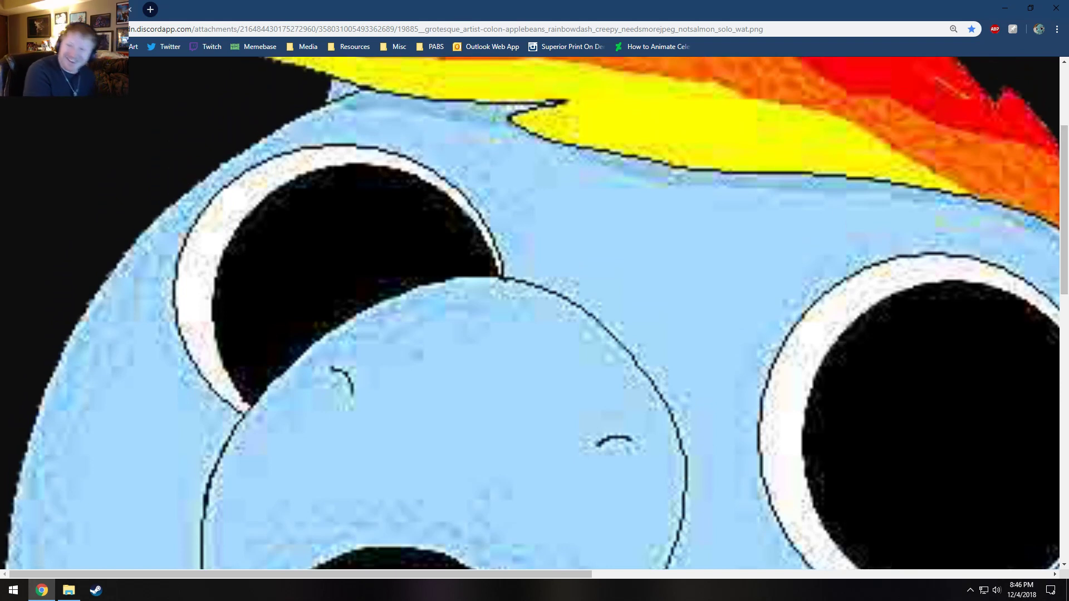